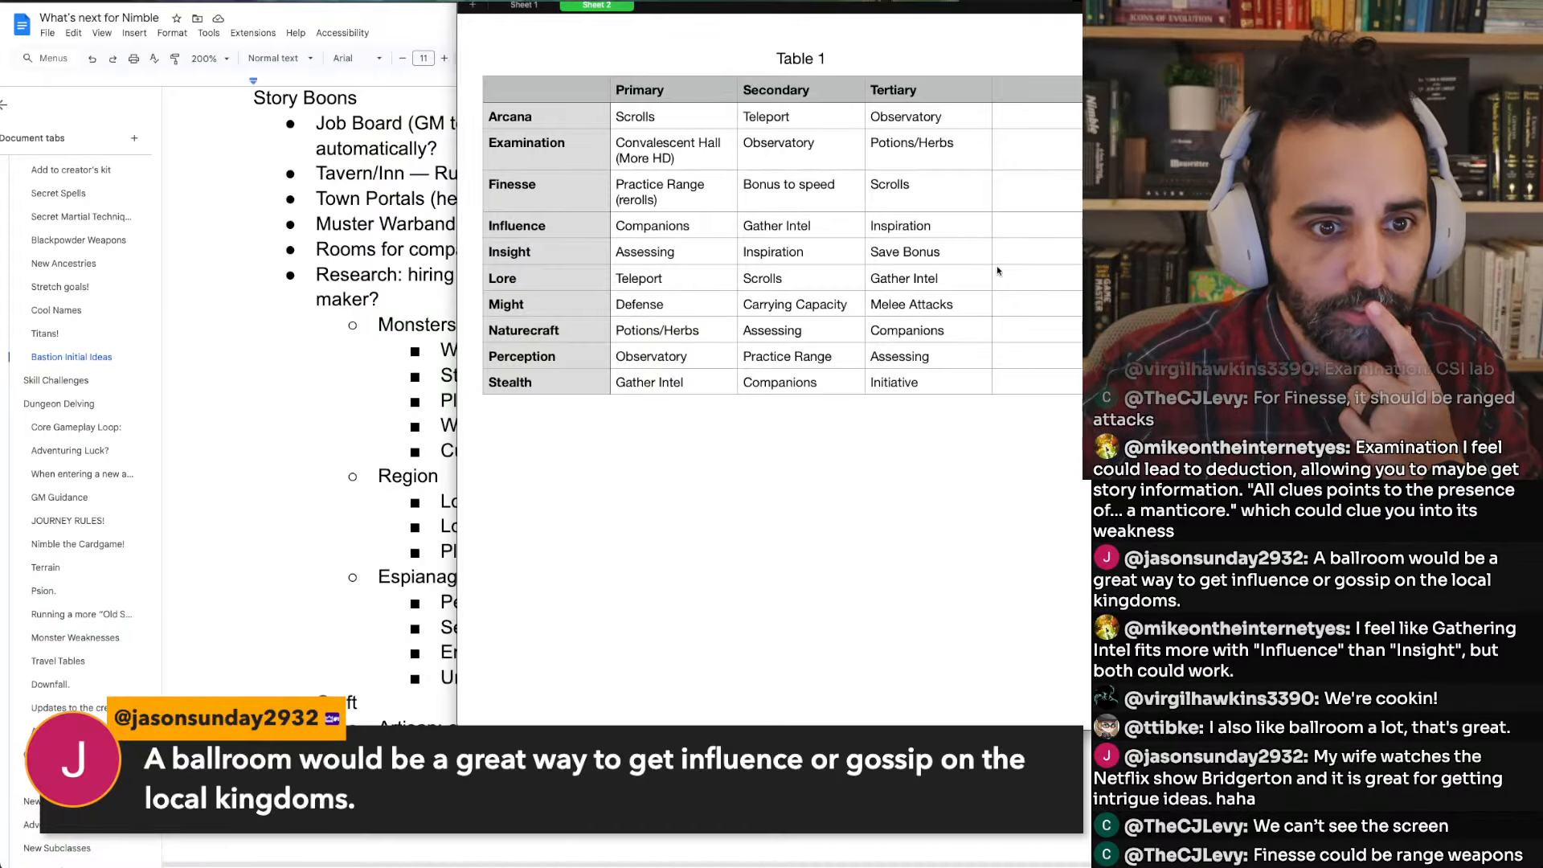
# Bring up the Google Docs bastion notes around Mechanical Boons and move the Numbers window aside to uncover them
pyautogui.click(696, 196)
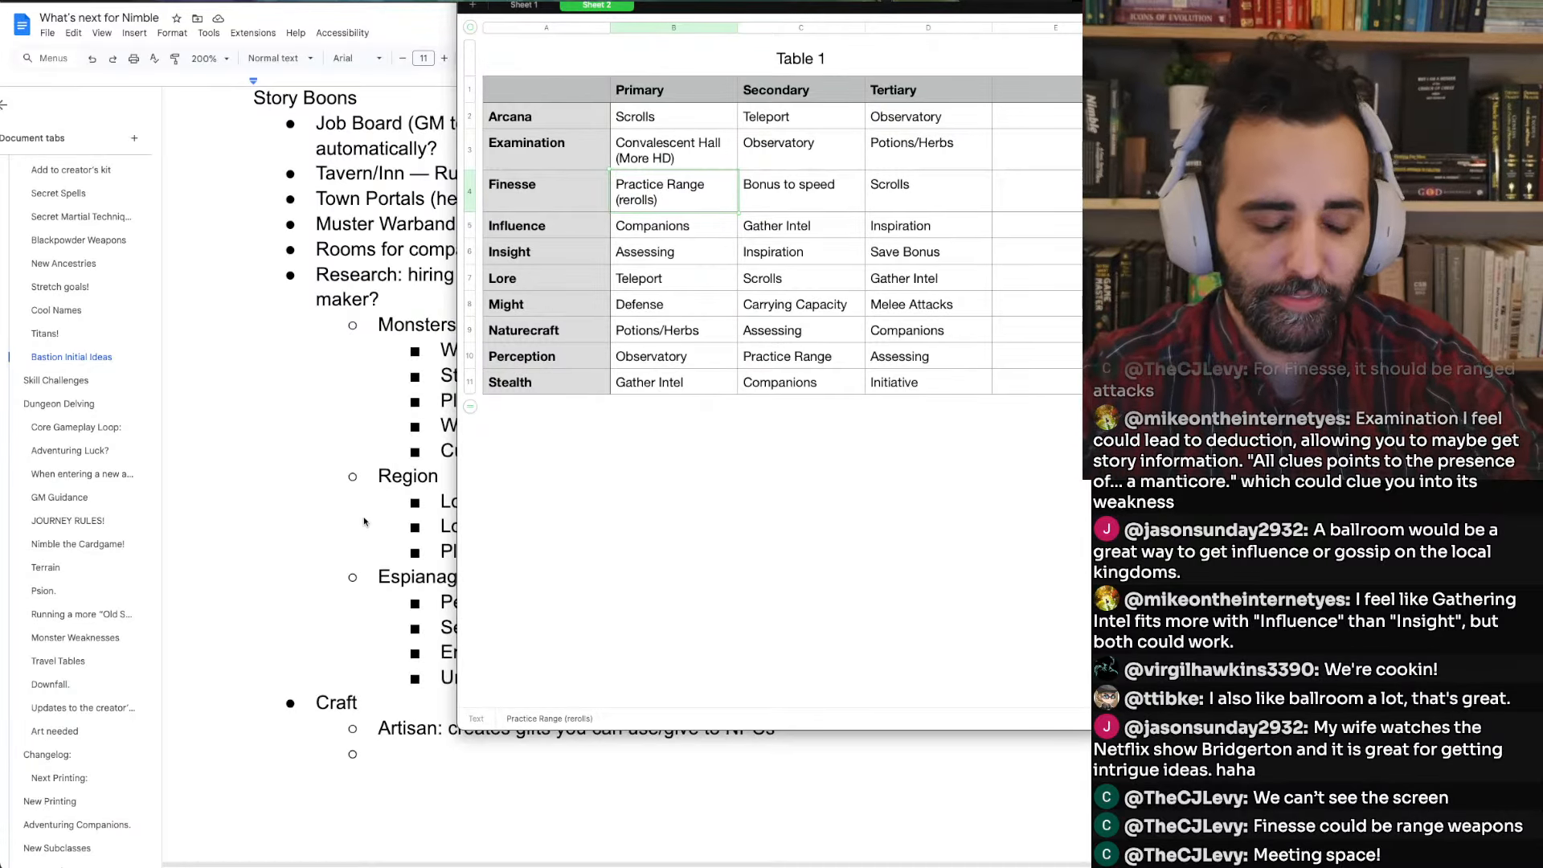
pyautogui.click(363, 520)
pyautogui.scroll(1, 363, 518)
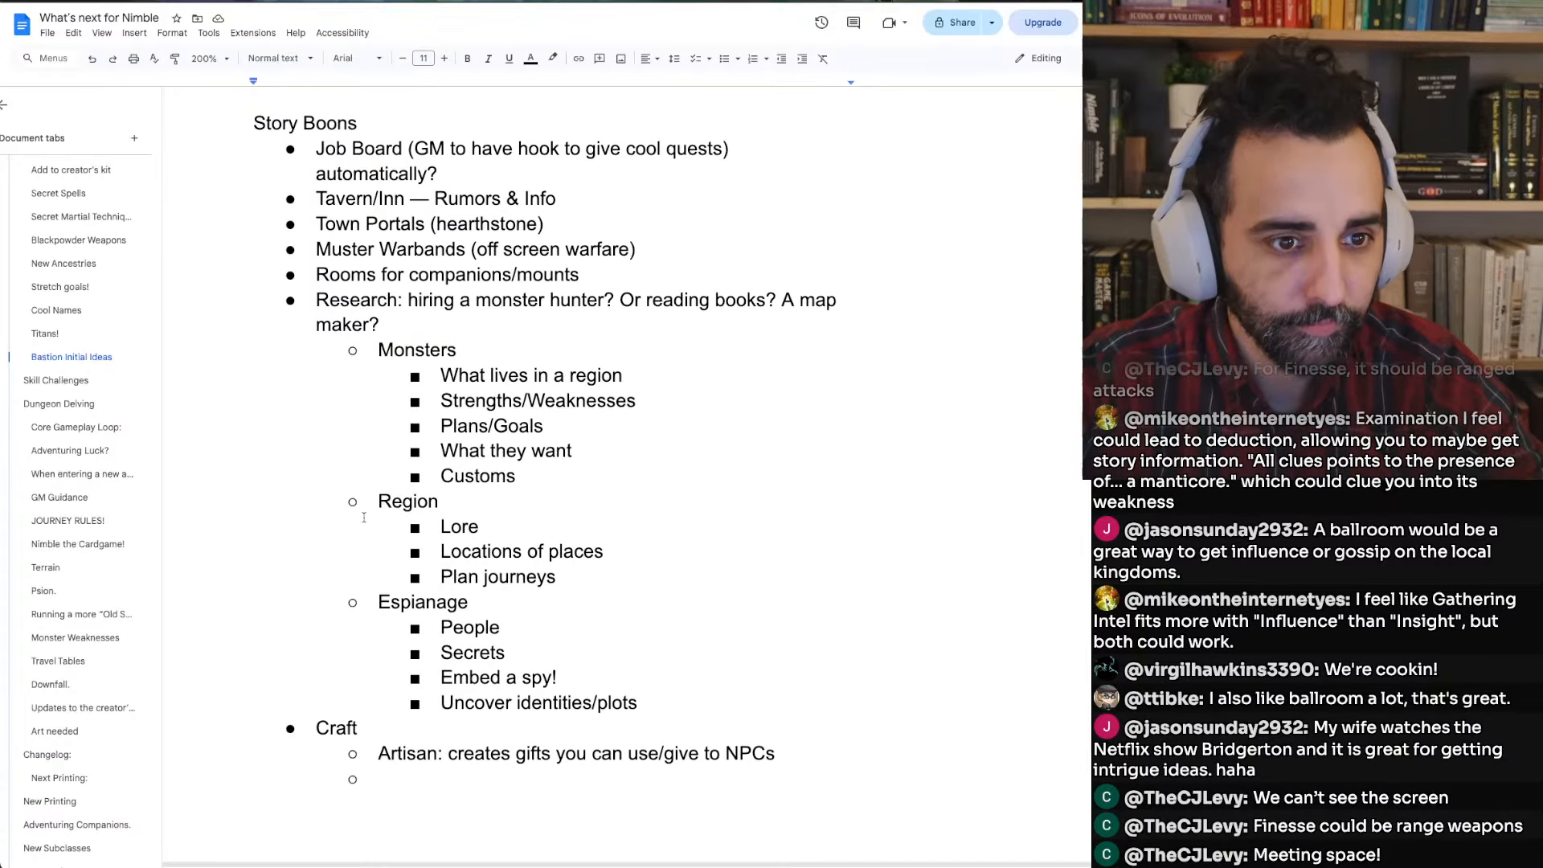
pyautogui.scroll(15, 363, 518)
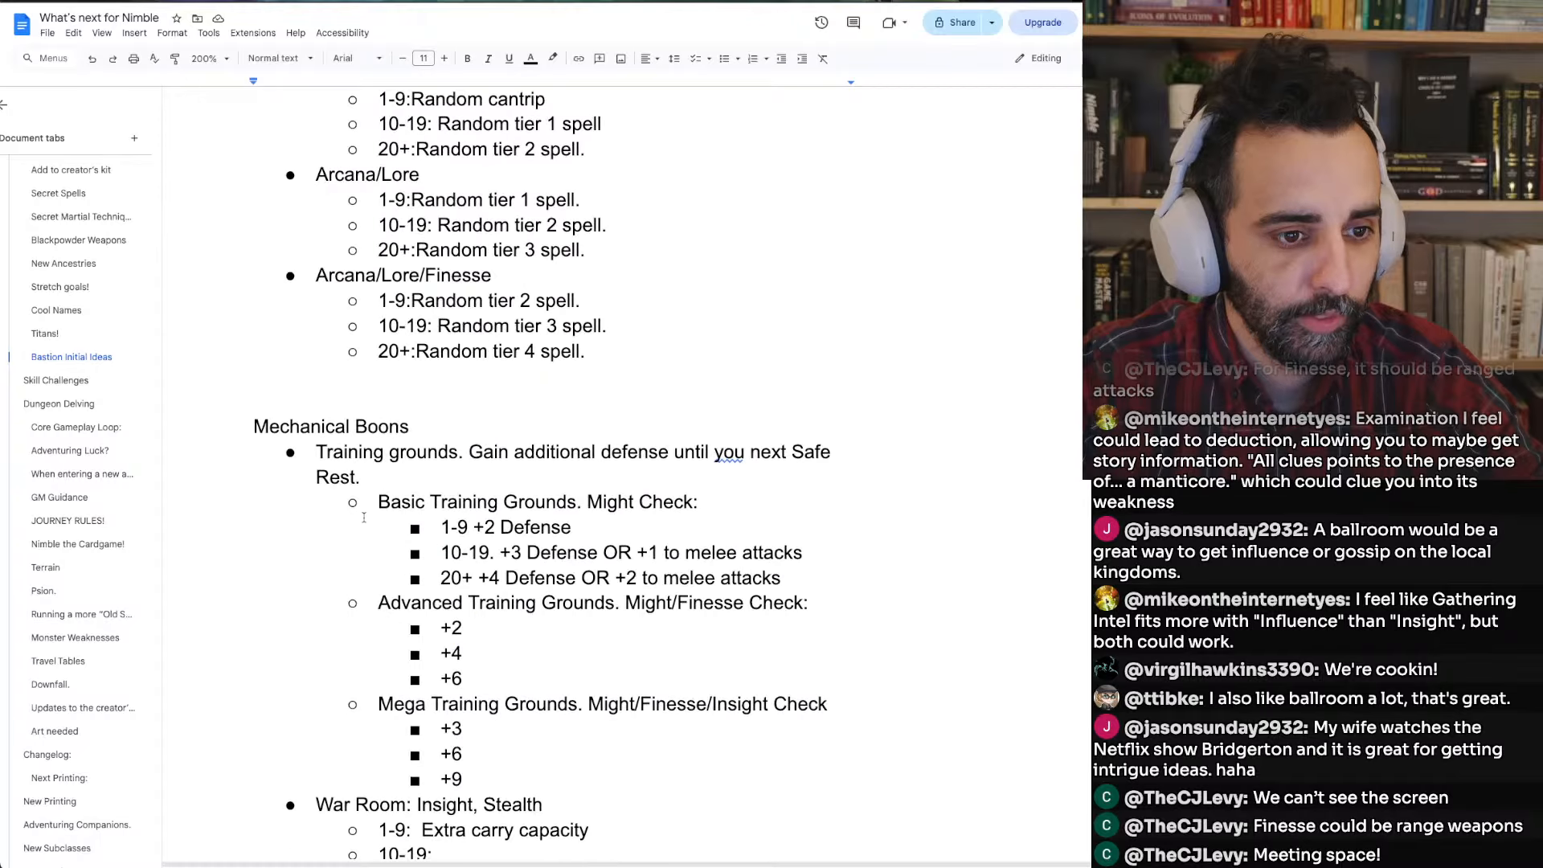
pyautogui.scroll(1, 363, 518)
pyautogui.press('super+Tab')
pyautogui.press('Tab')
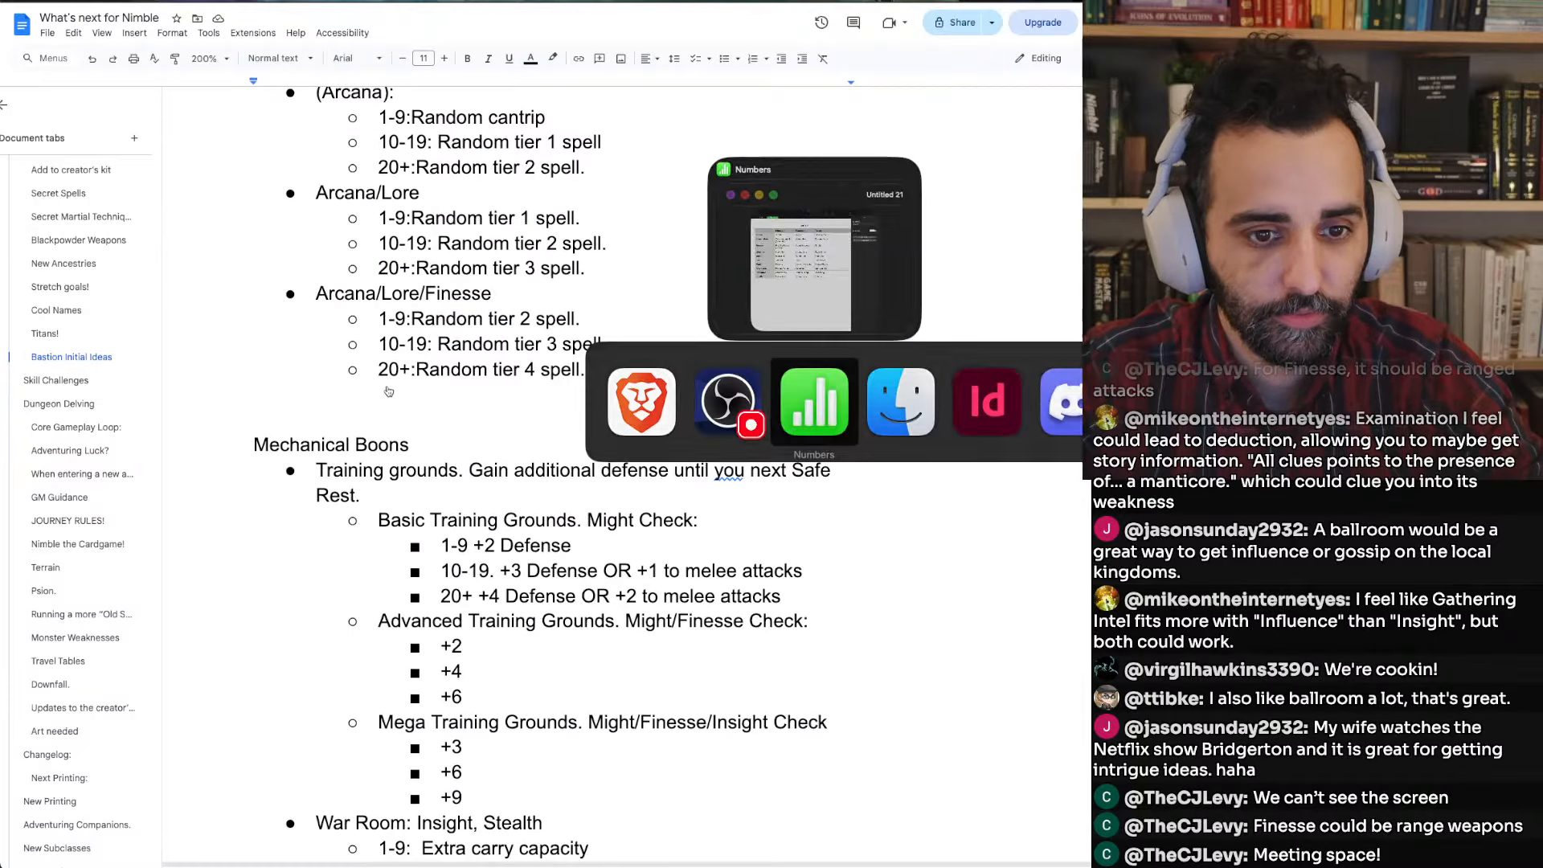
pyautogui.moveTo(531, 2); pyautogui.dragTo(1083, 2)
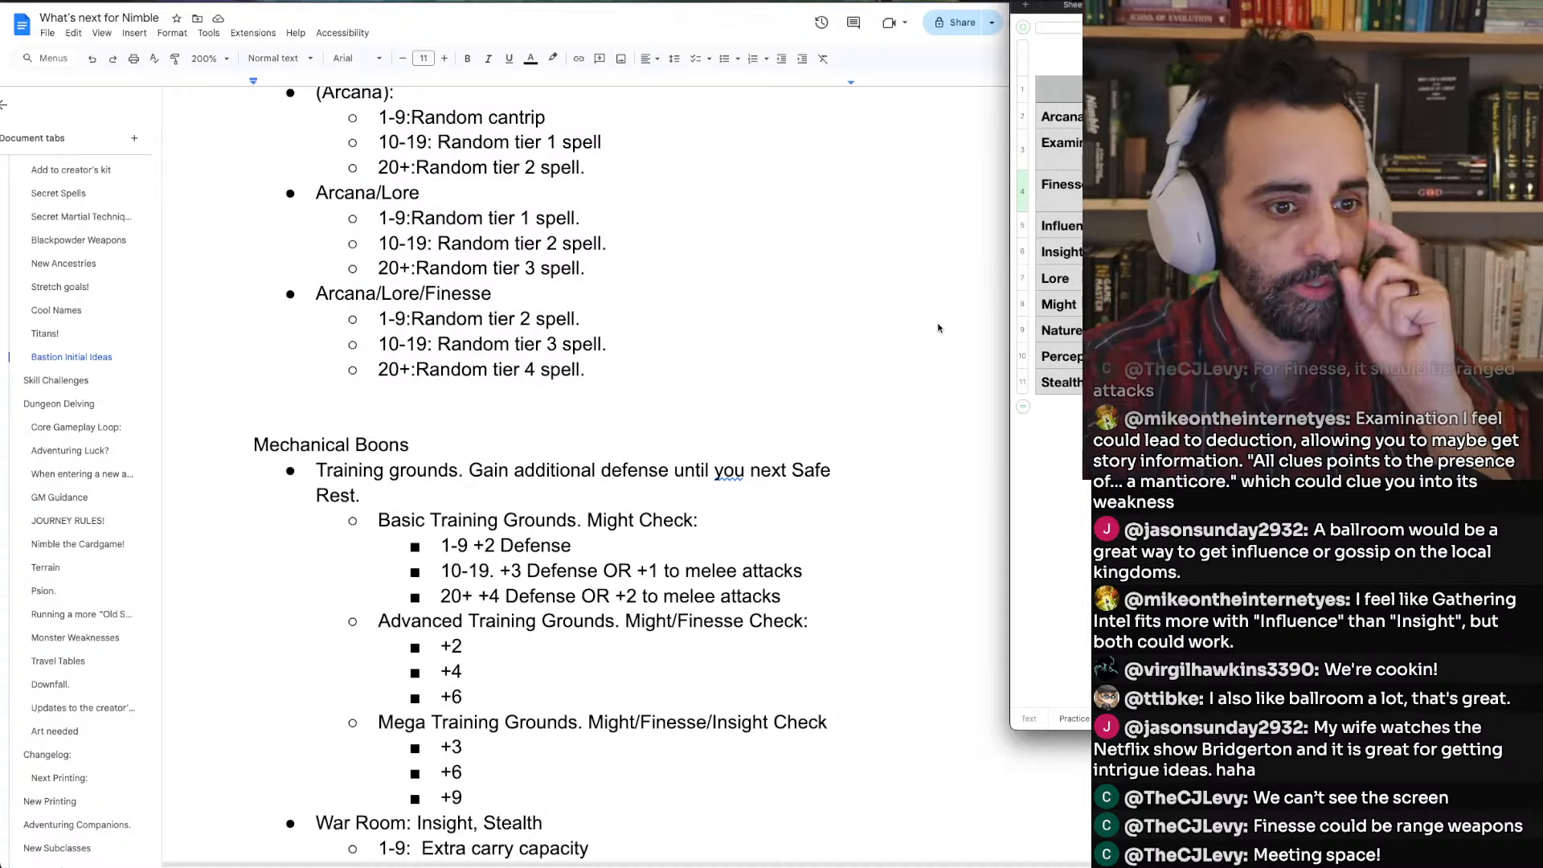
# Review the Arcane Tower/Library/Scroll Room section, examining the skills required for each tier and their random spell rewards
pyautogui.scroll(5, 704, 418)
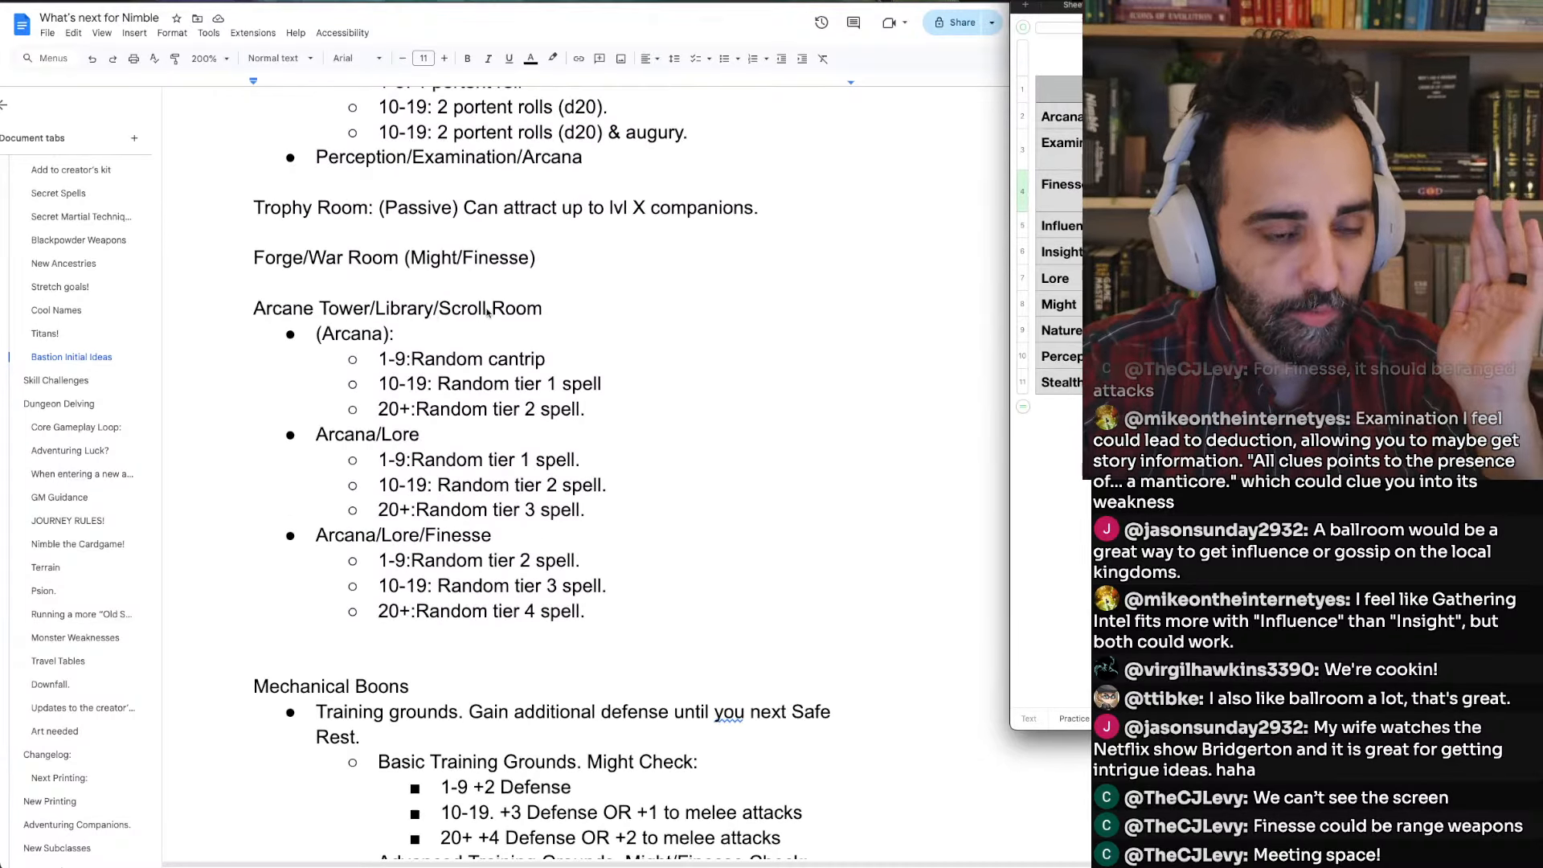
pyautogui.click(544, 308)
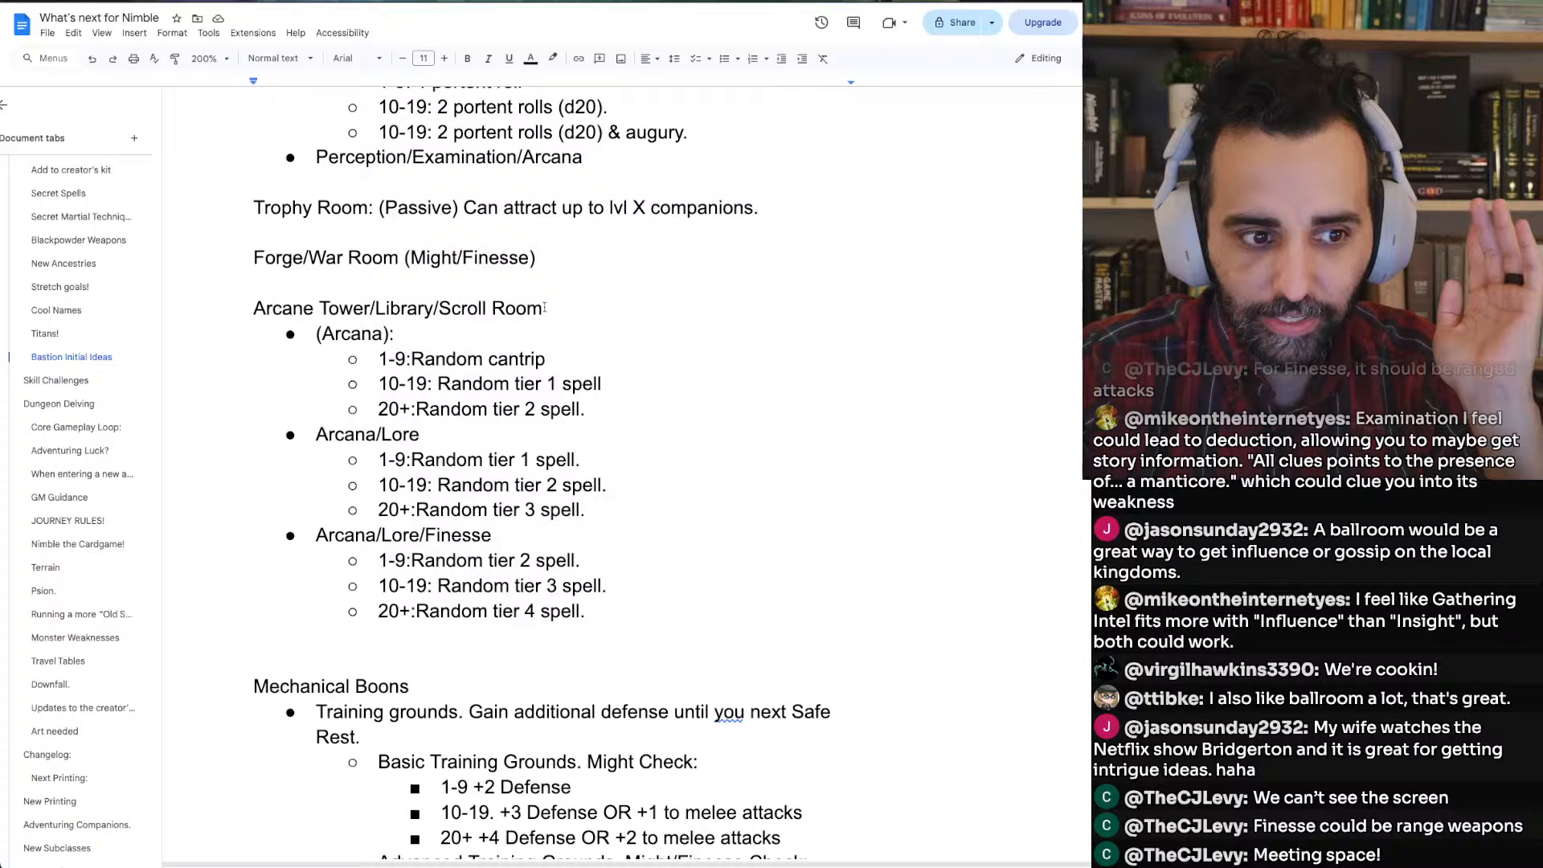
pyautogui.click(397, 333)
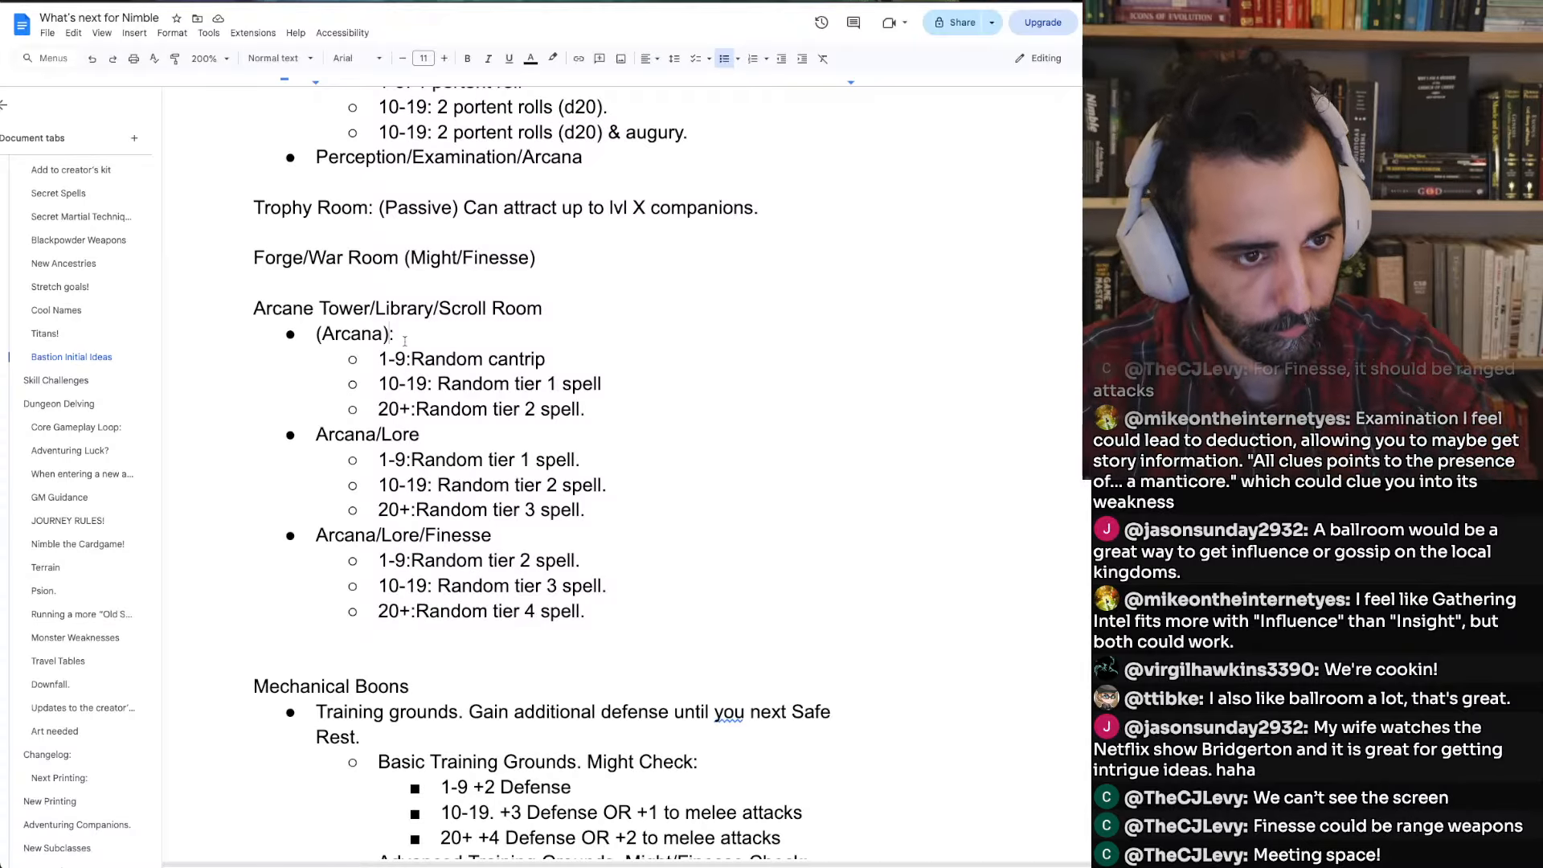
pyautogui.press('Down')
pyautogui.press('Down')
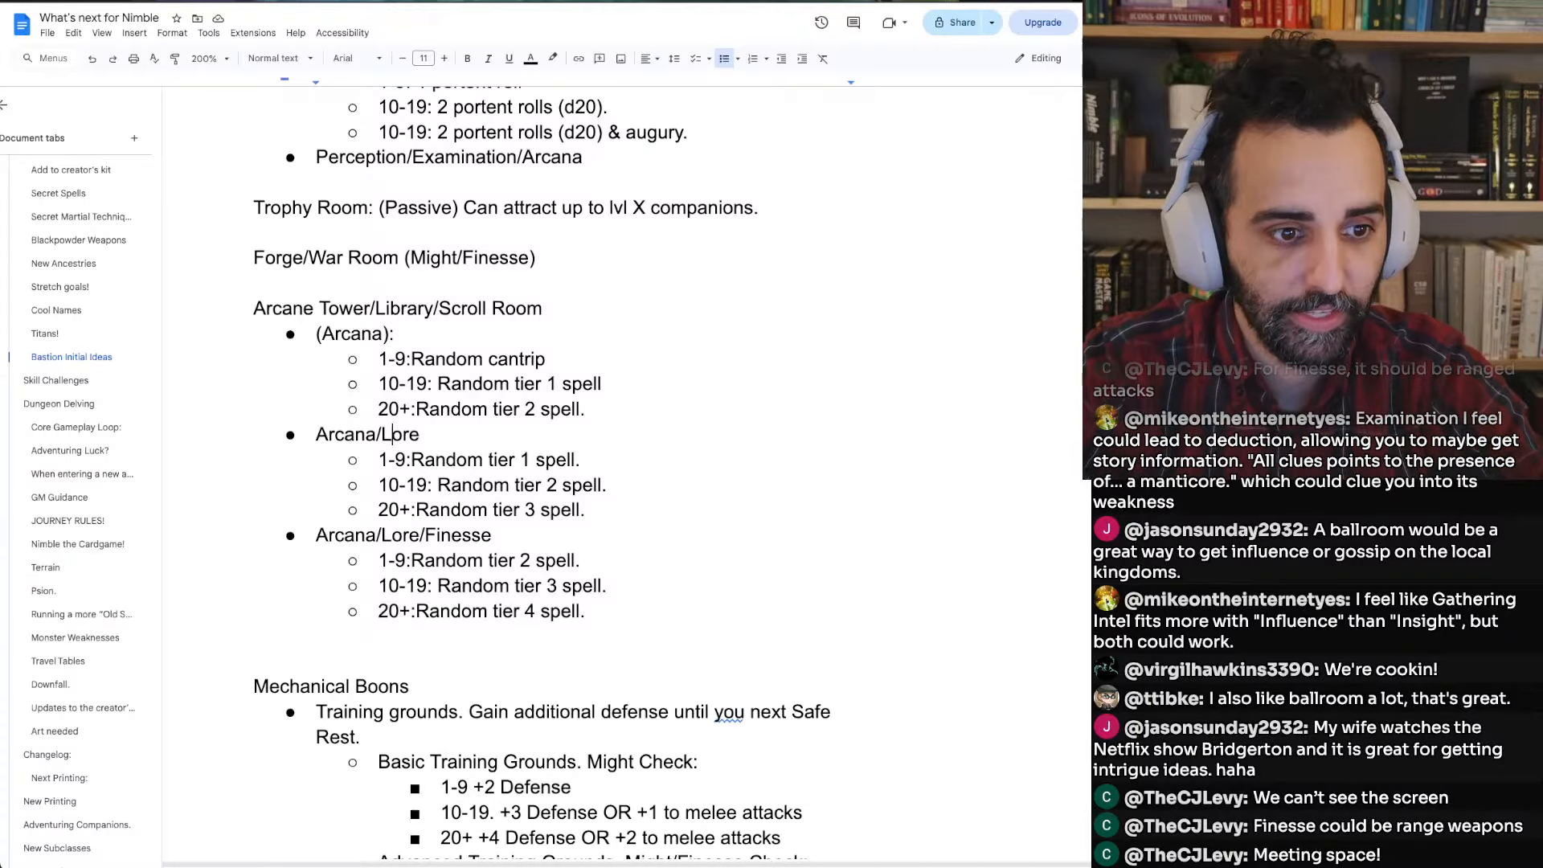
pyautogui.press('Down')
pyautogui.press('Up')
pyautogui.press('super+Left')
pyautogui.press('super+shift+Right')
pyautogui.press('Down')
pyautogui.press('Down')
pyautogui.press('Down')
pyautogui.press('Down')
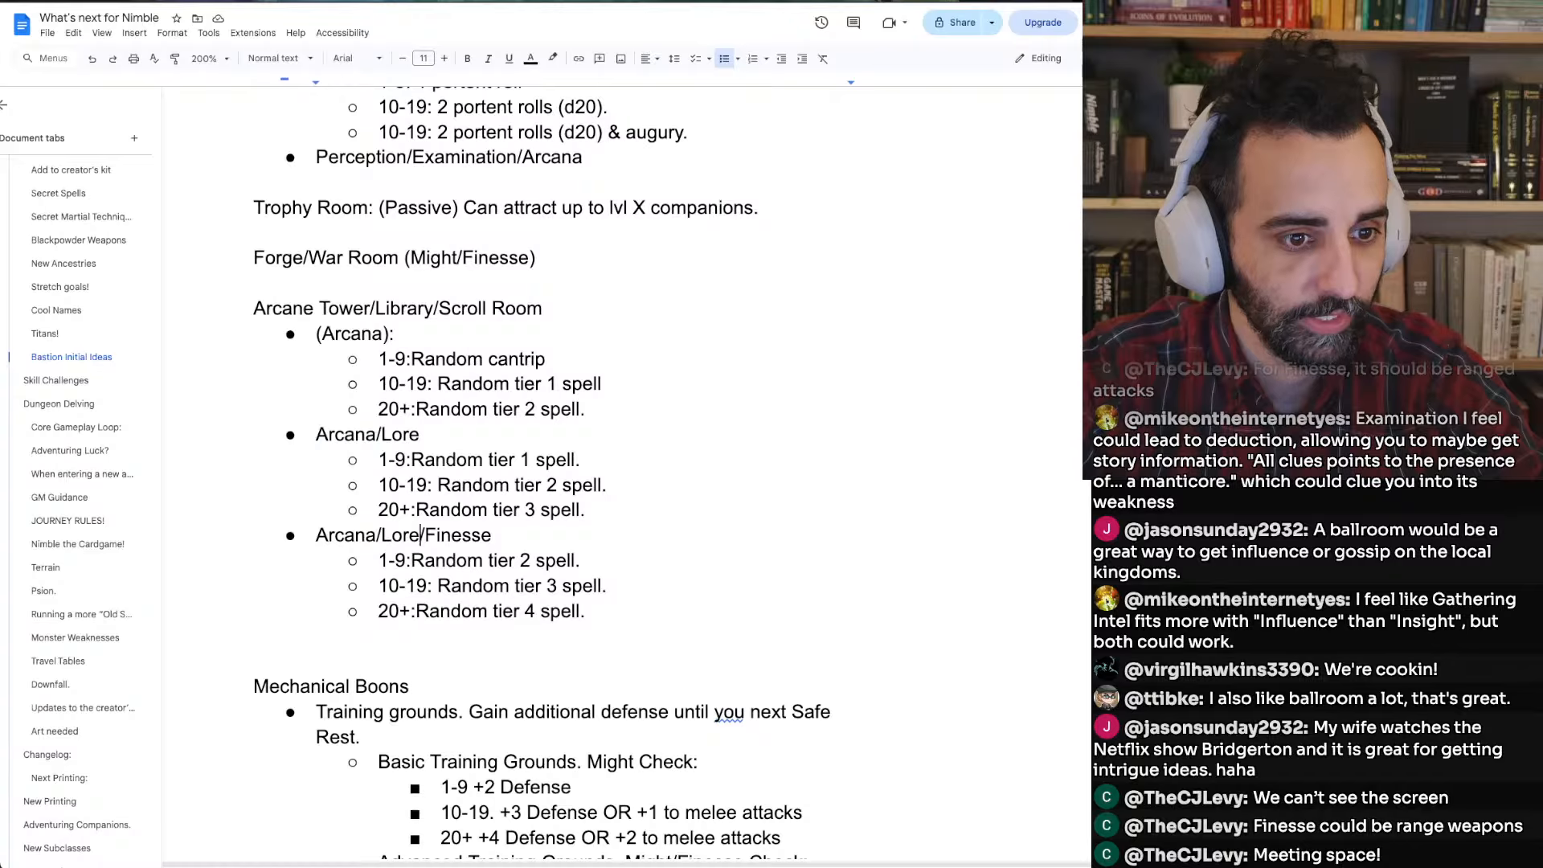
pyautogui.press('super+Left')
pyautogui.press('super+shift+Right')
pyautogui.press('super+Left')
pyautogui.press('super+shift+Right')
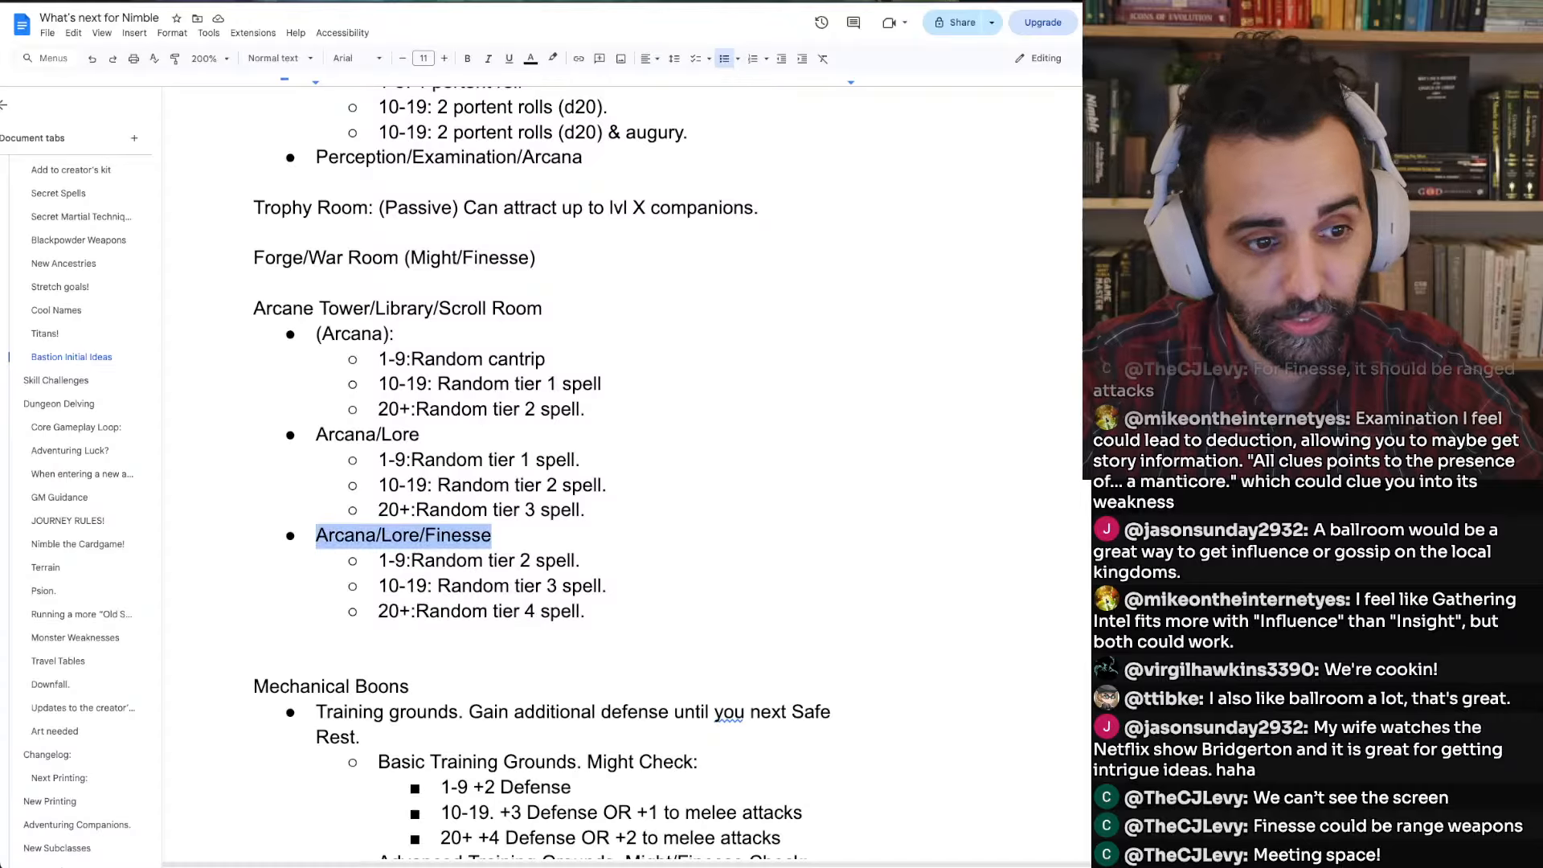
pyautogui.press('super+Left')
pyautogui.hotkey('alt', 'shift', 'Right')
pyautogui.press('Right')
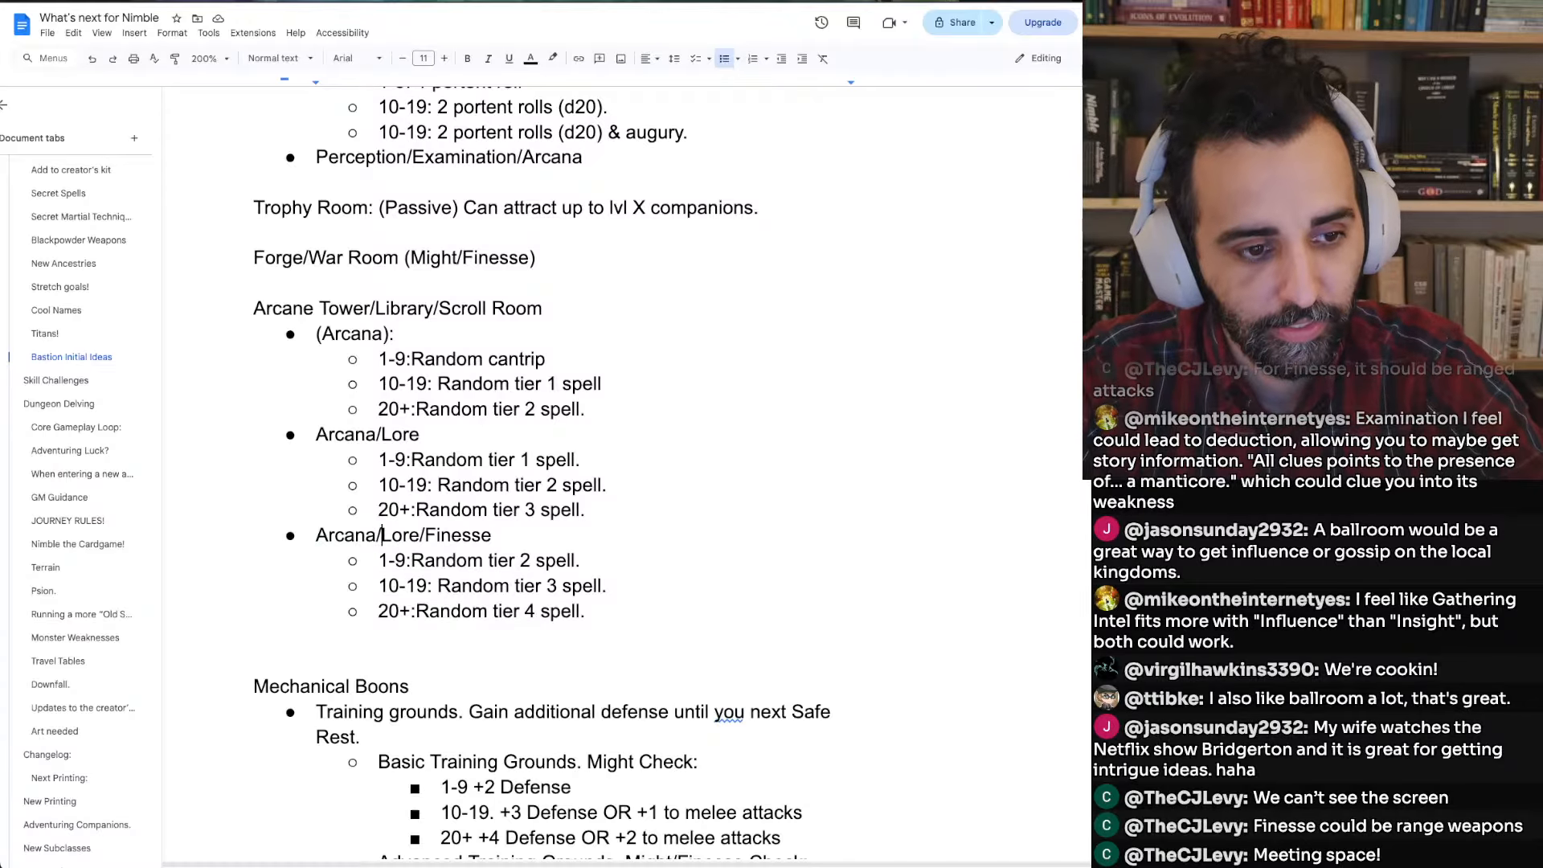
pyautogui.press('super+shift+Right')
pyautogui.press('Left')
pyautogui.hotkey('alt', 'shift', 'Right')
pyautogui.press('Right')
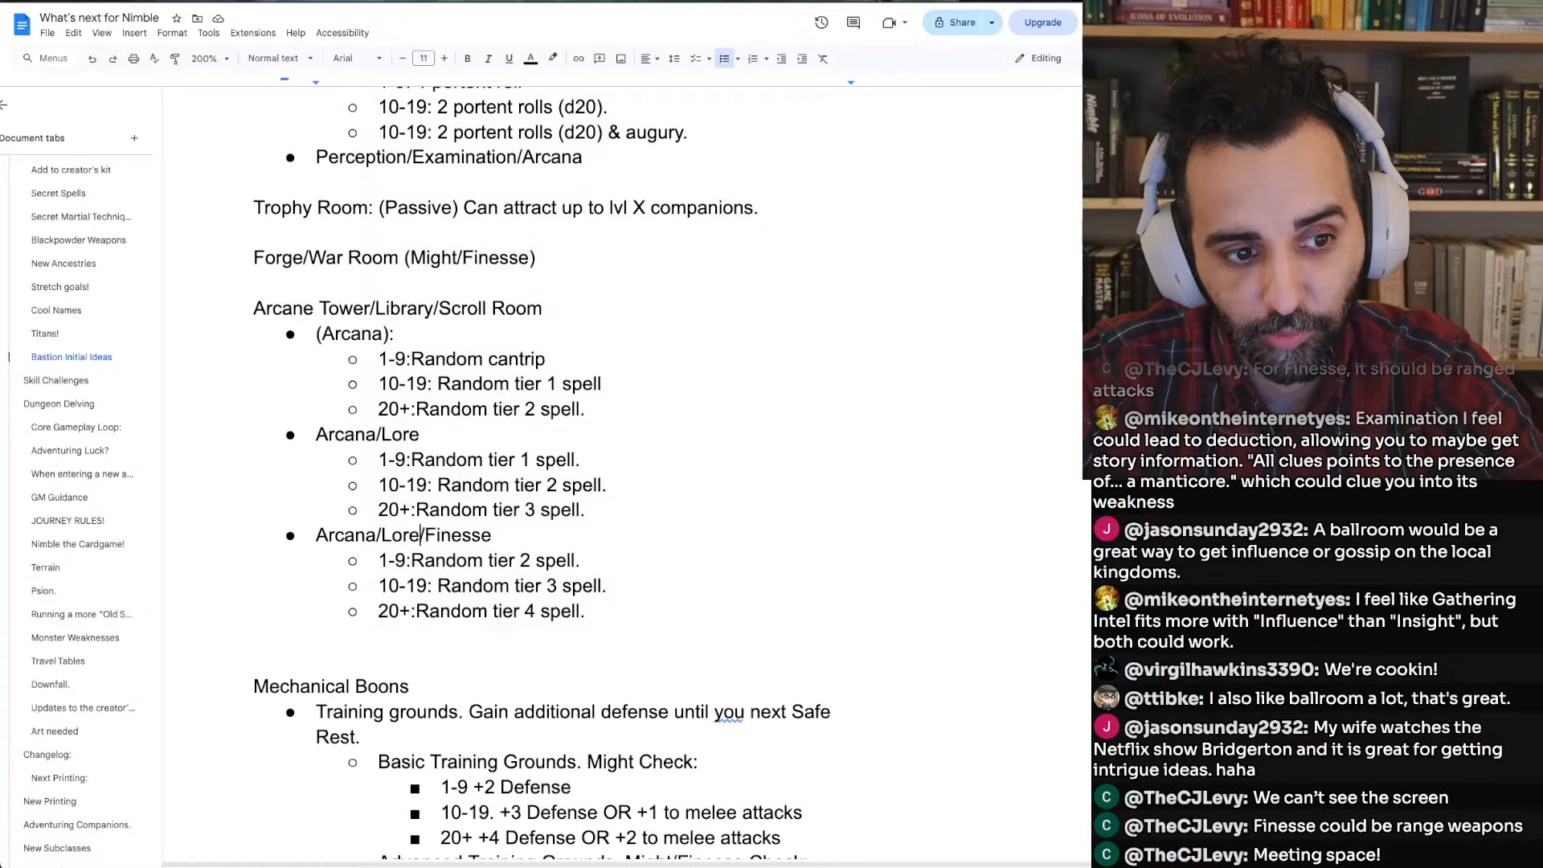
pyautogui.press('super+shift+Right')
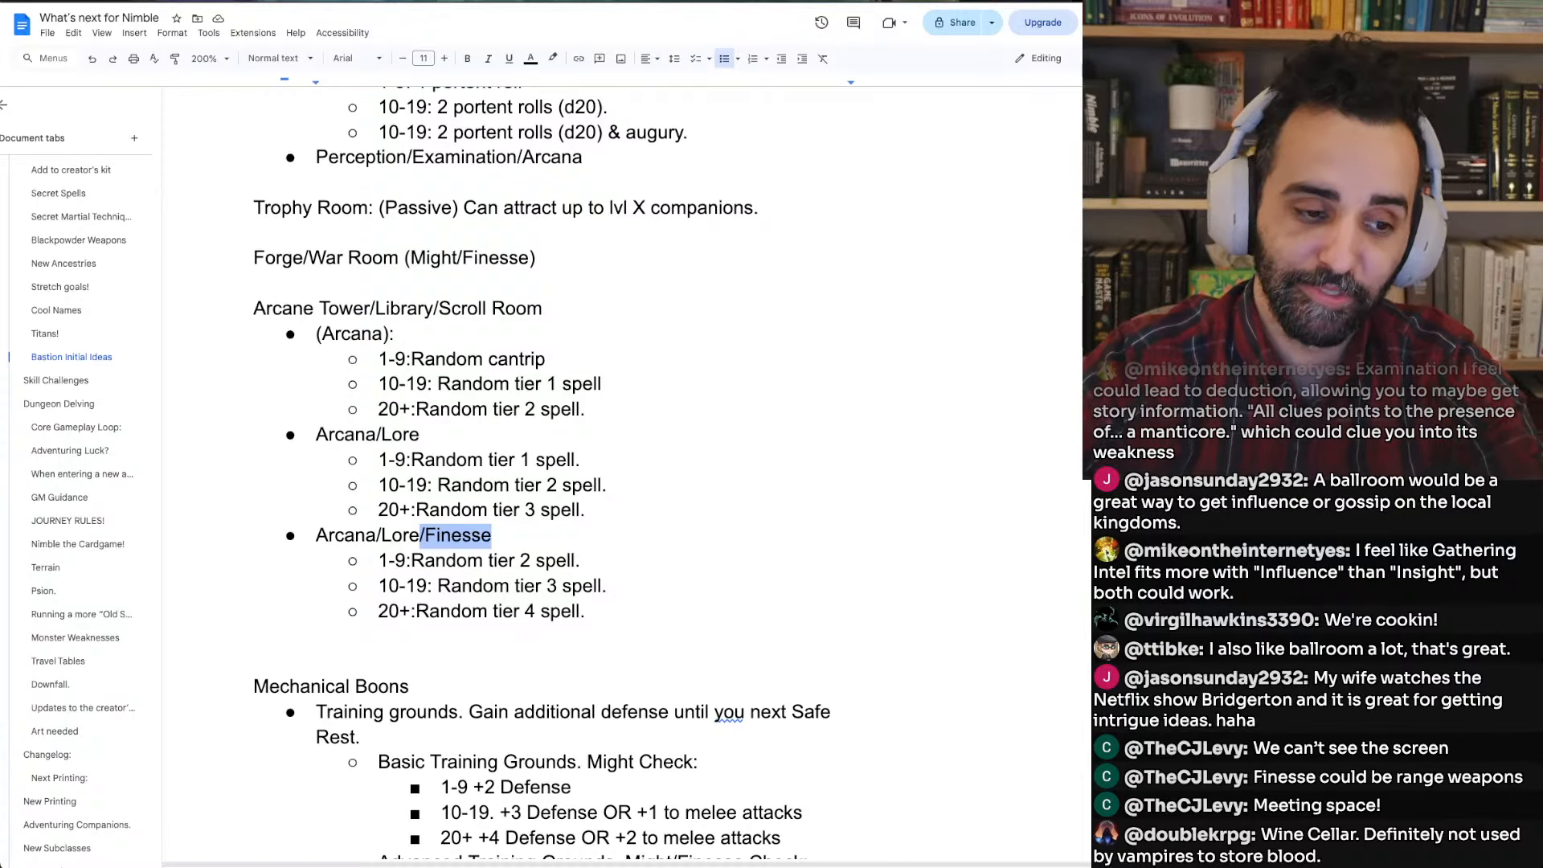
# Delete the "Mechanical Boons" heading and the surplus blank lines between the Arcana/Lore/Finesse results and Training grounds
pyautogui.click(358, 589)
pyautogui.press('Down')
pyautogui.press('Down')
pyautogui.press('Down')
pyautogui.press('Down')
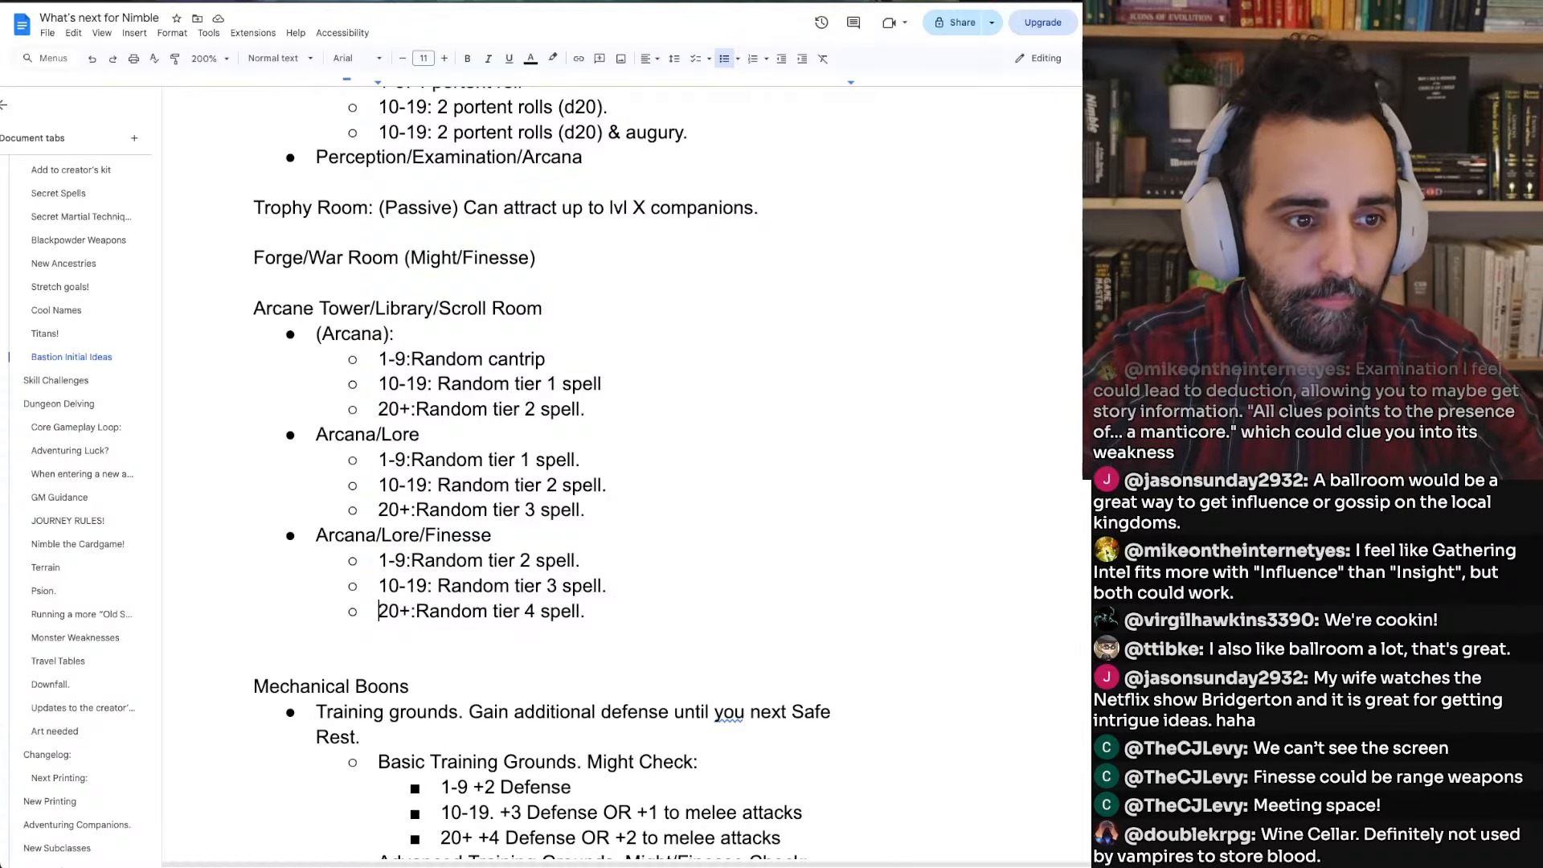
pyautogui.press('End')
pyautogui.press('BackSpace')
pyautogui.press('BackSpace')
pyautogui.press('BackSpace')
pyautogui.press('BackSpace')
pyautogui.press('BackSpace')
pyautogui.press('BackSpace')
pyautogui.press('BackSpace')
pyautogui.press('BackSpace')
pyautogui.press('BackSpace')
pyautogui.press('BackSpace')
pyautogui.press('BackSpace')
pyautogui.press('BackSpace')
pyautogui.press('BackSpace')
pyautogui.press('BackSpace')
pyautogui.press('BackSpace')
pyautogui.press('BackSpace')
pyautogui.press('BackSpace')
pyautogui.press('BackSpace')
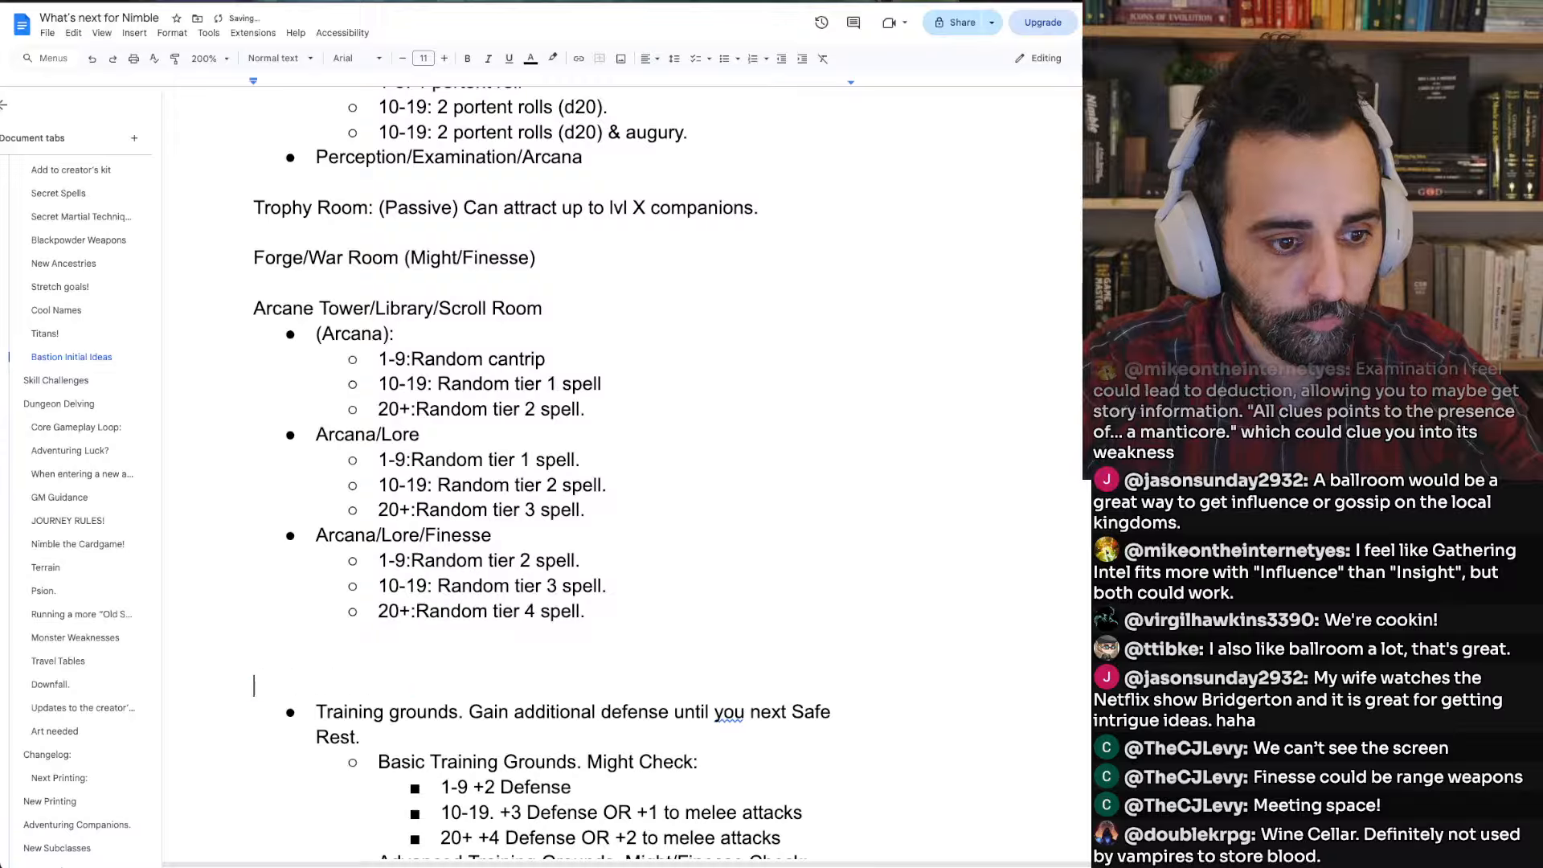
pyautogui.press('Down')
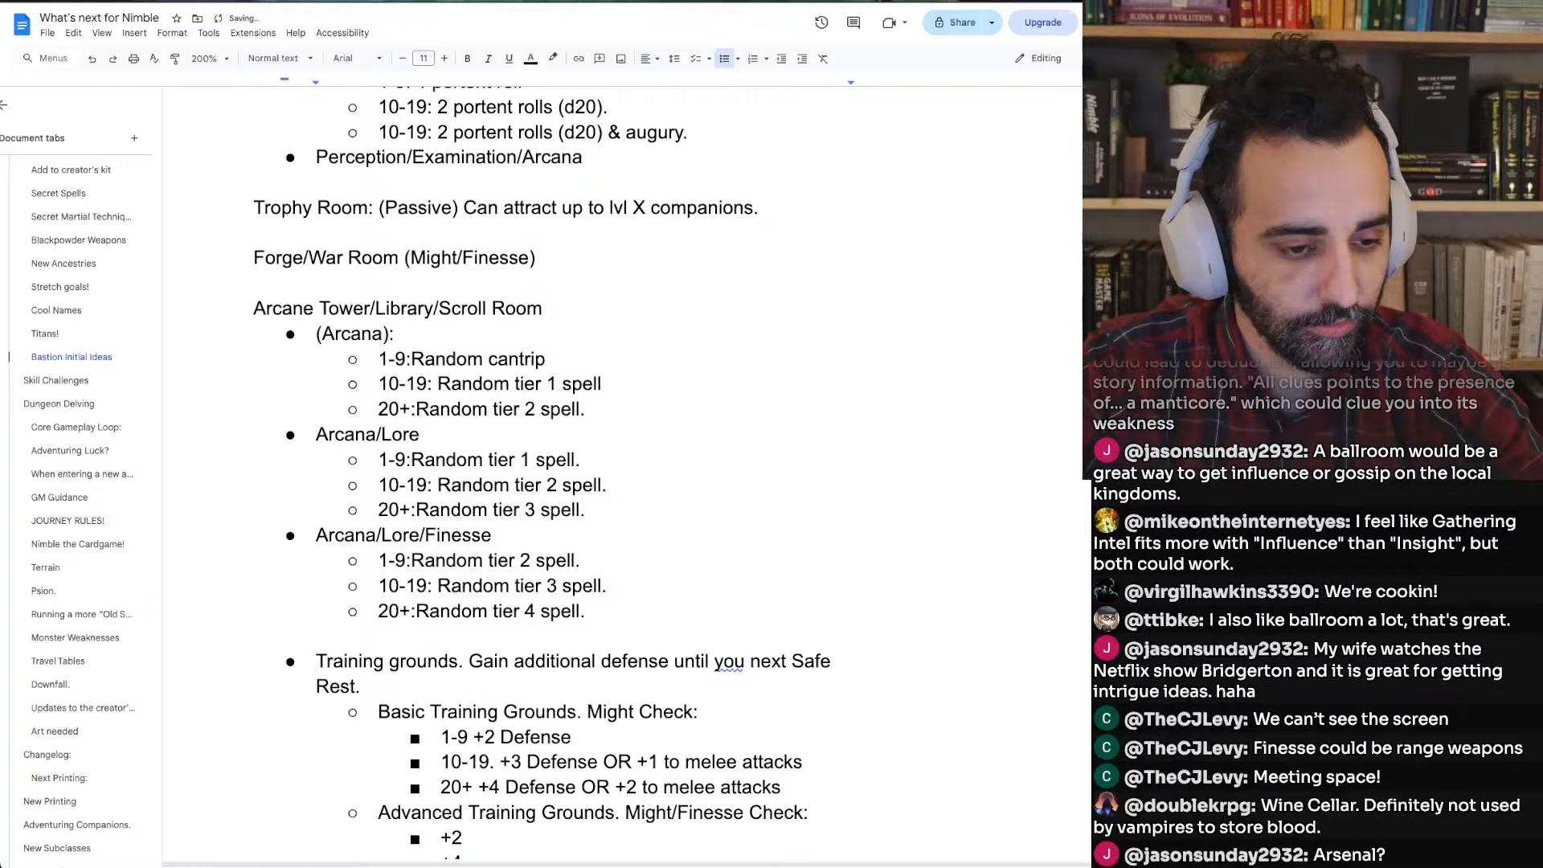
# Delete the sentence about gaining additional defense that follows "Training grounds."
pyautogui.press('Up')
pyautogui.press('Up')
pyautogui.press('Up')
pyautogui.press('Up')
pyautogui.press('Up')
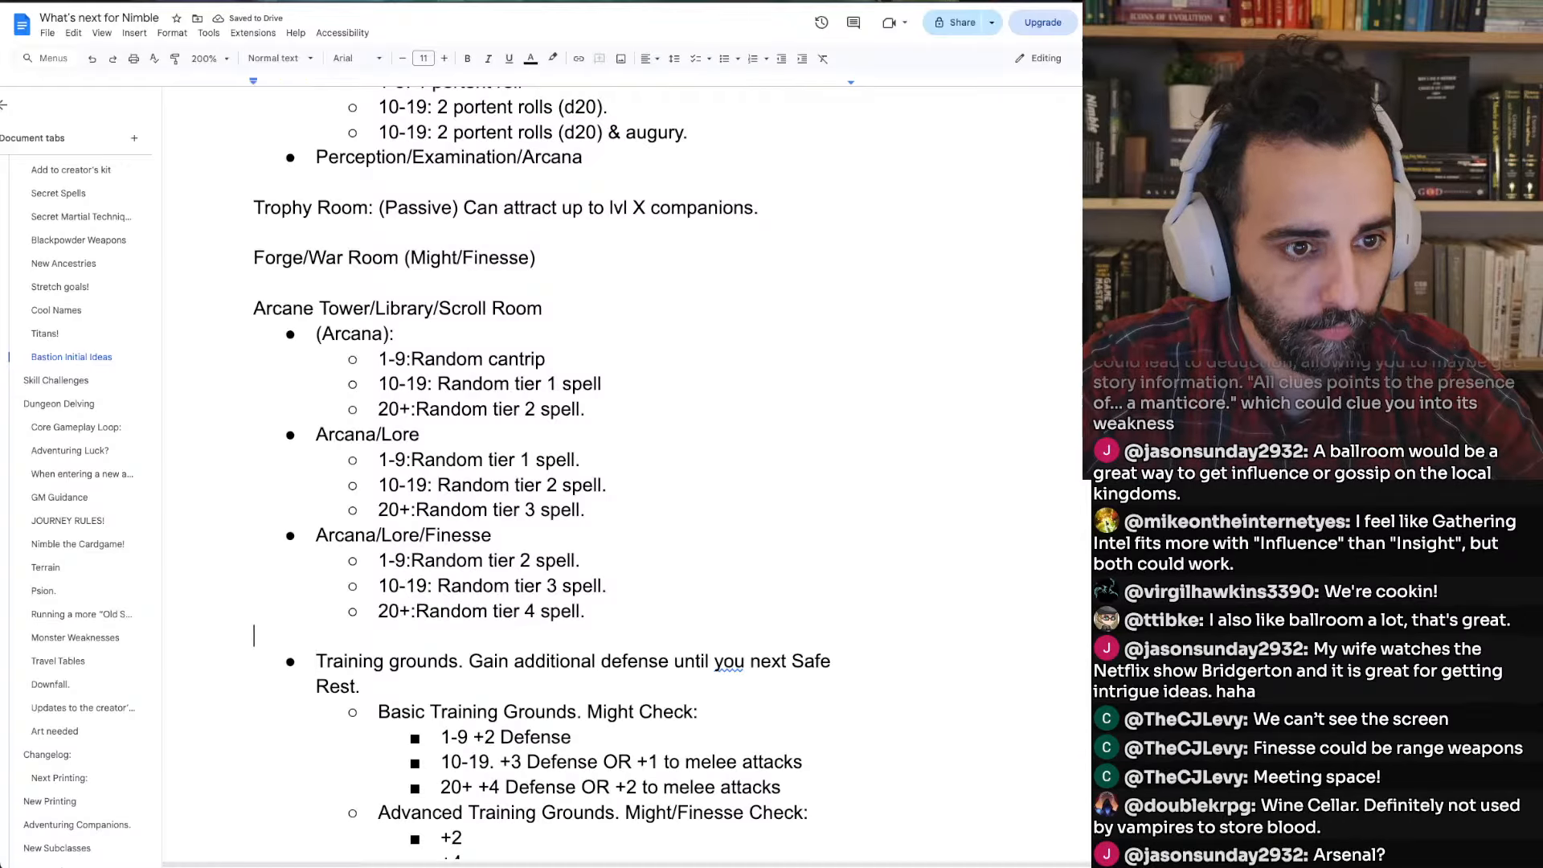
pyautogui.press('Down')
pyautogui.press('Down')
pyautogui.press('Down')
pyautogui.press('Down')
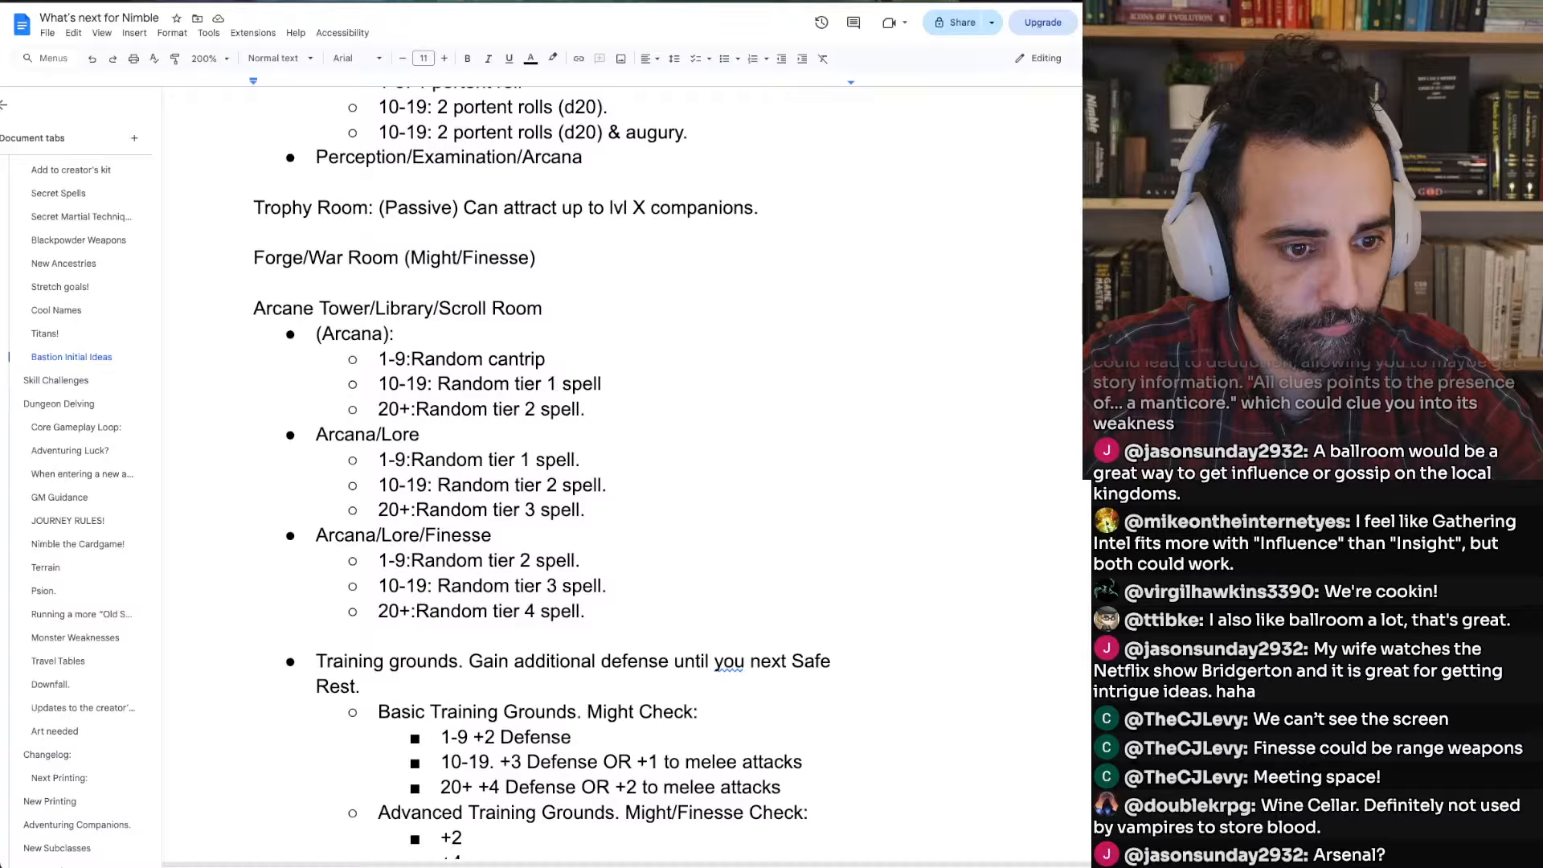
pyautogui.press('Down')
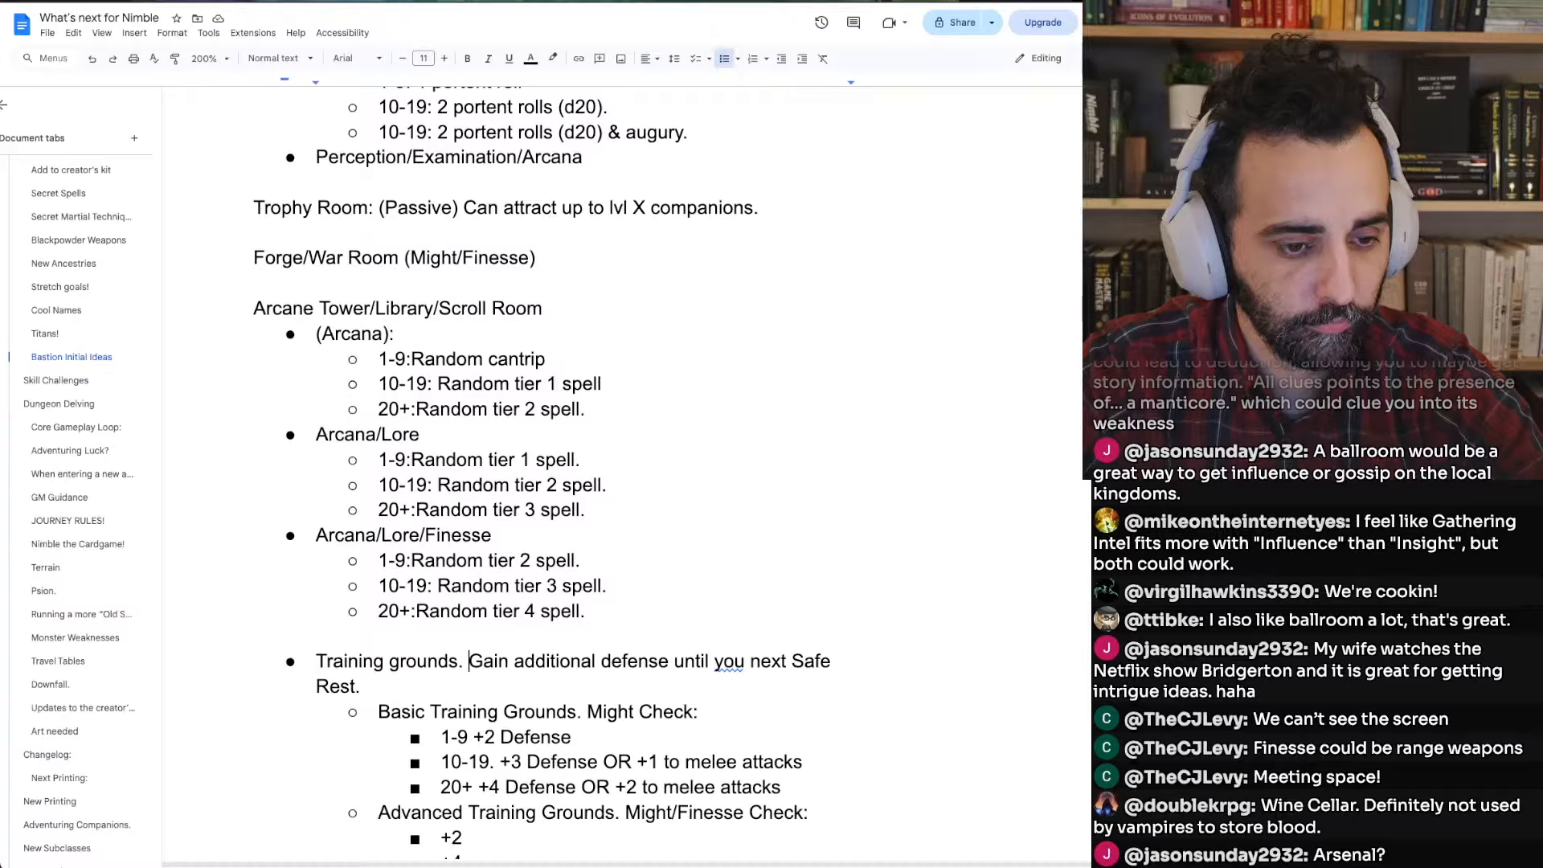
pyautogui.hotkey('shift', 'End')
pyautogui.hotkey('ctrl', 'shift', 'Right')
pyautogui.press('BackSpace')
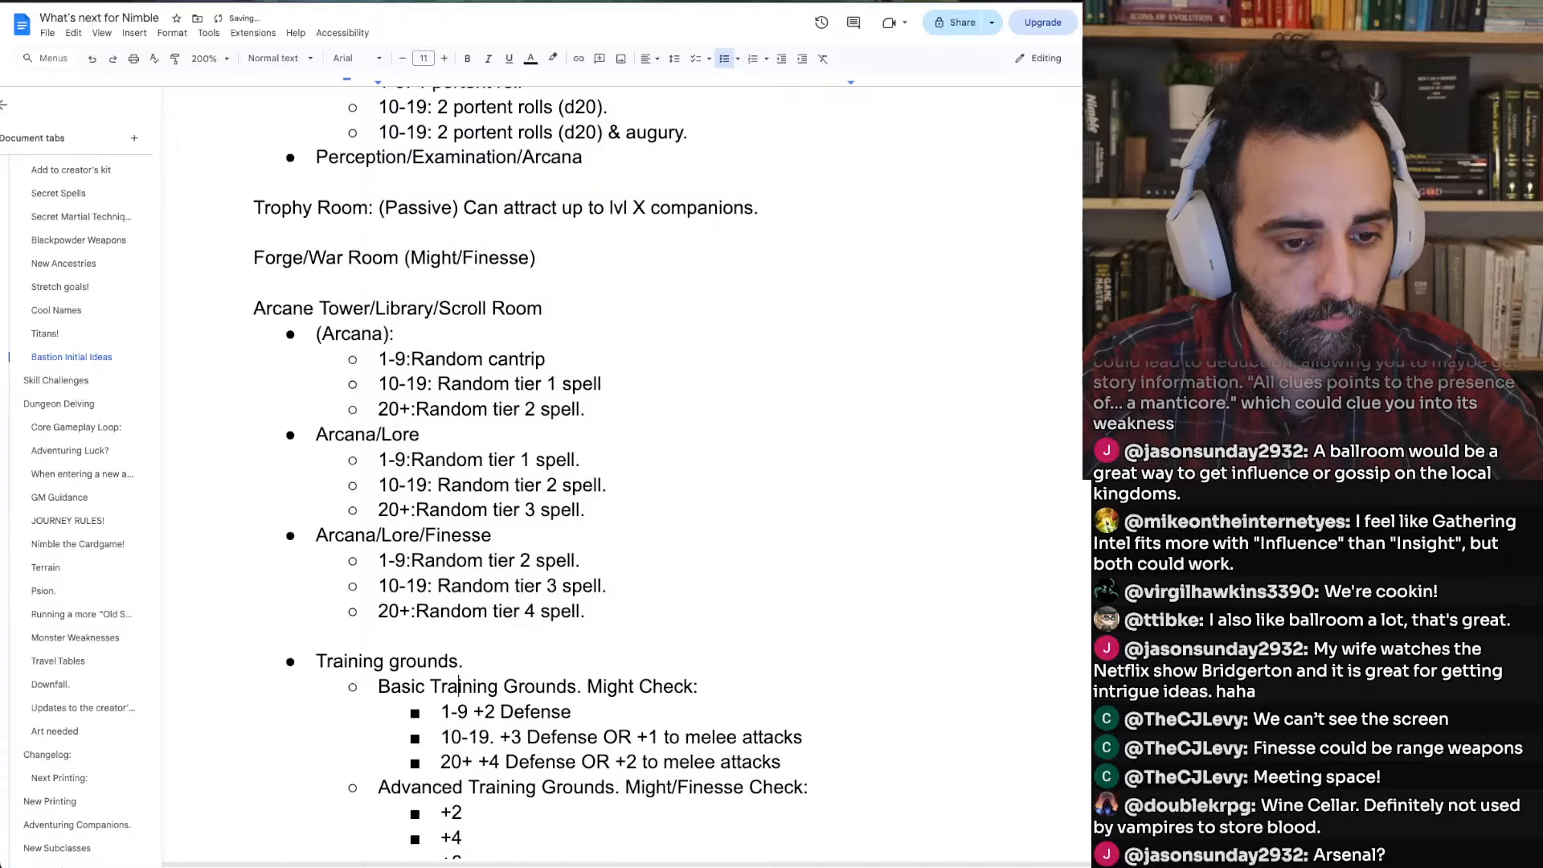
# Replace "OR" with a comma in the 10-19 and 20+ results of Basic Training Grounds
pyautogui.scroll(-3, 458, 560)
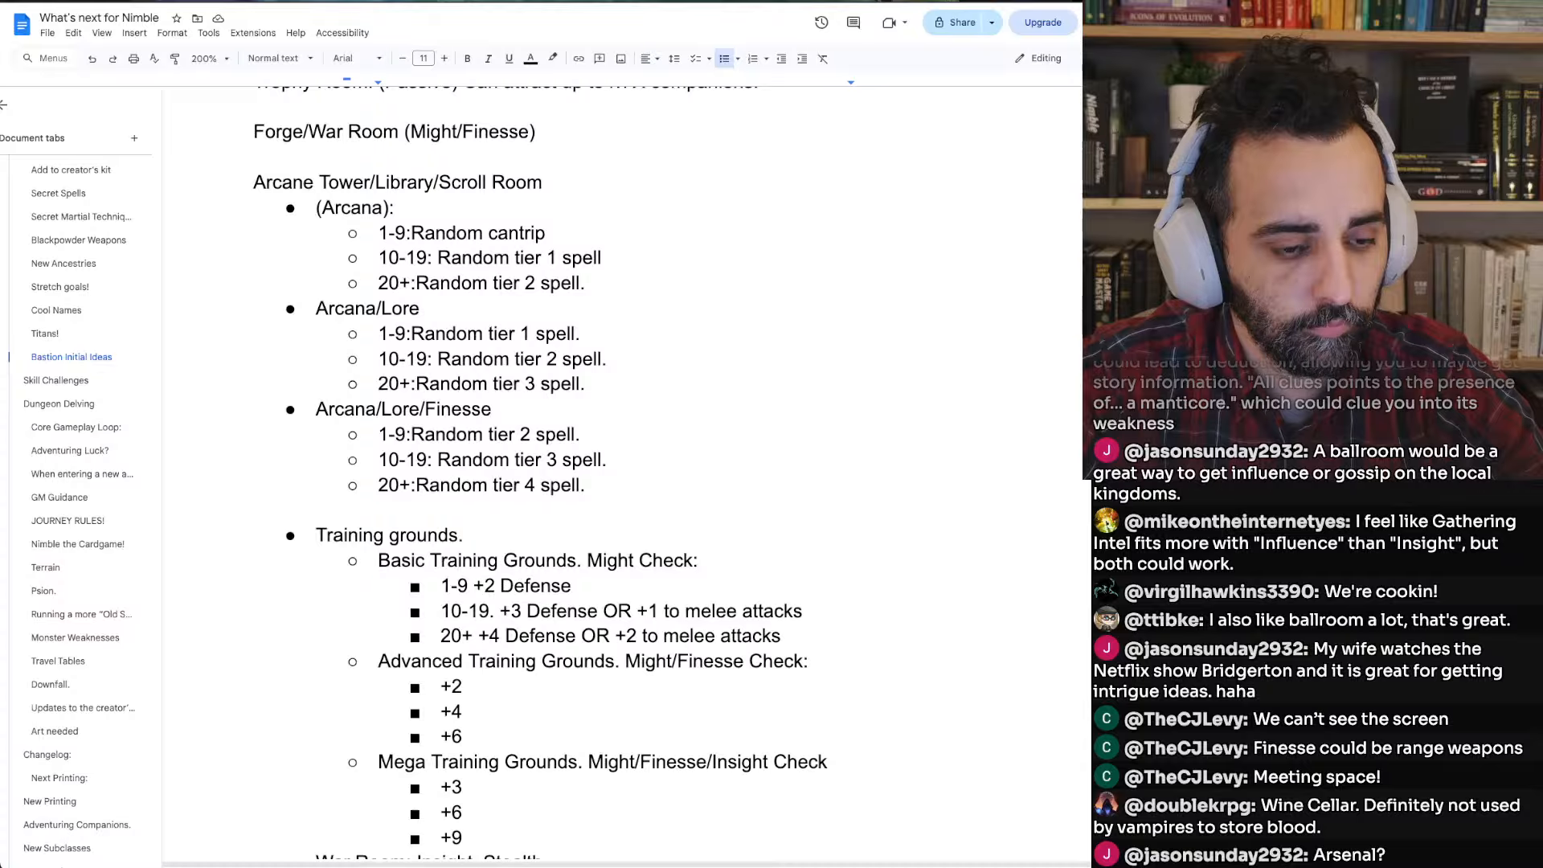
pyautogui.click(441, 586)
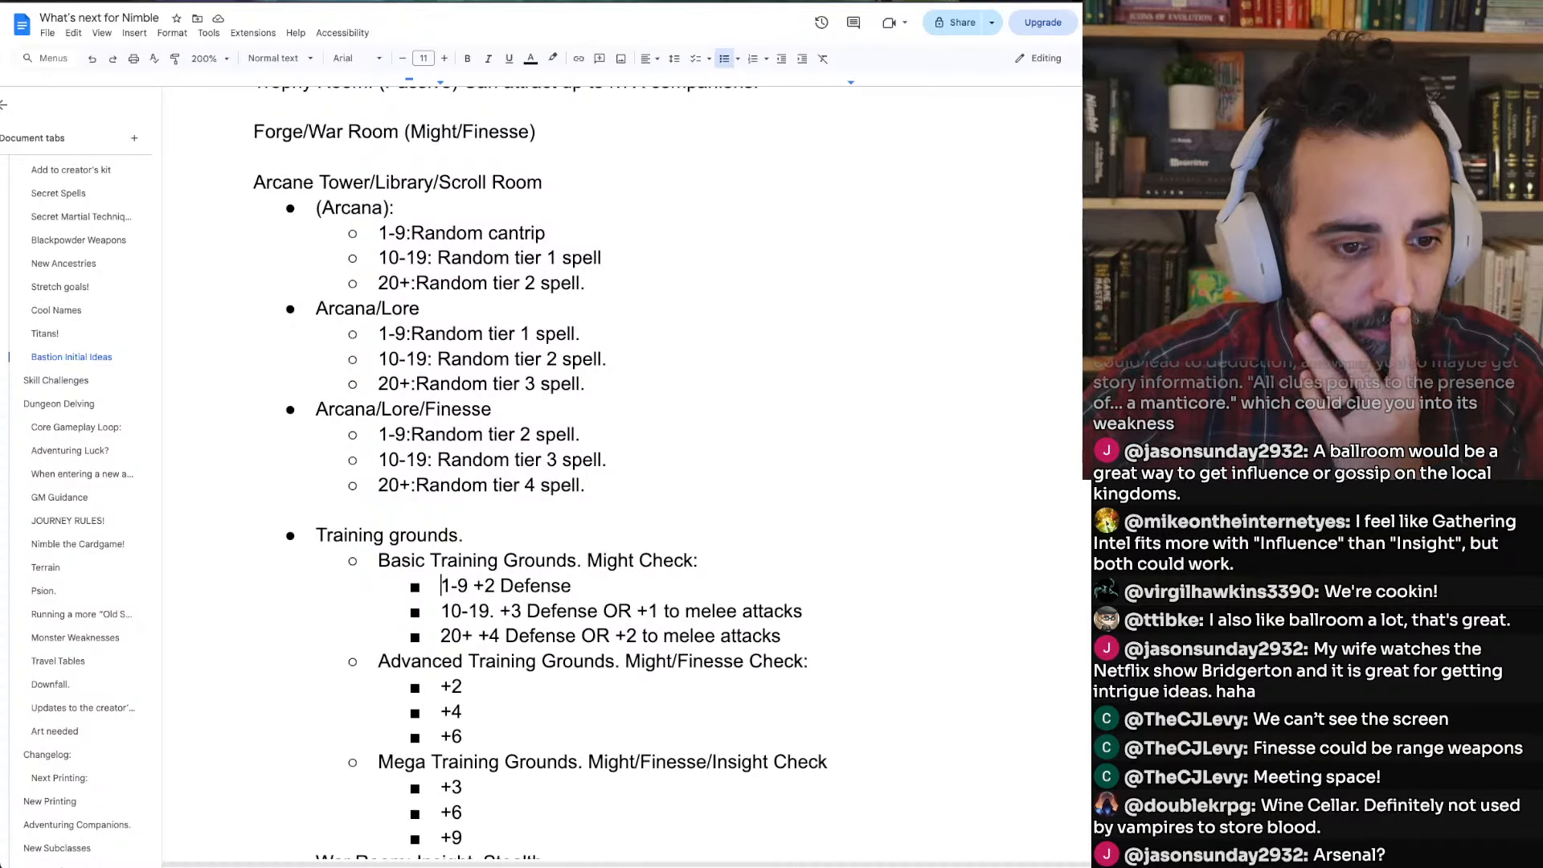
pyautogui.scroll(-1, 633, 527)
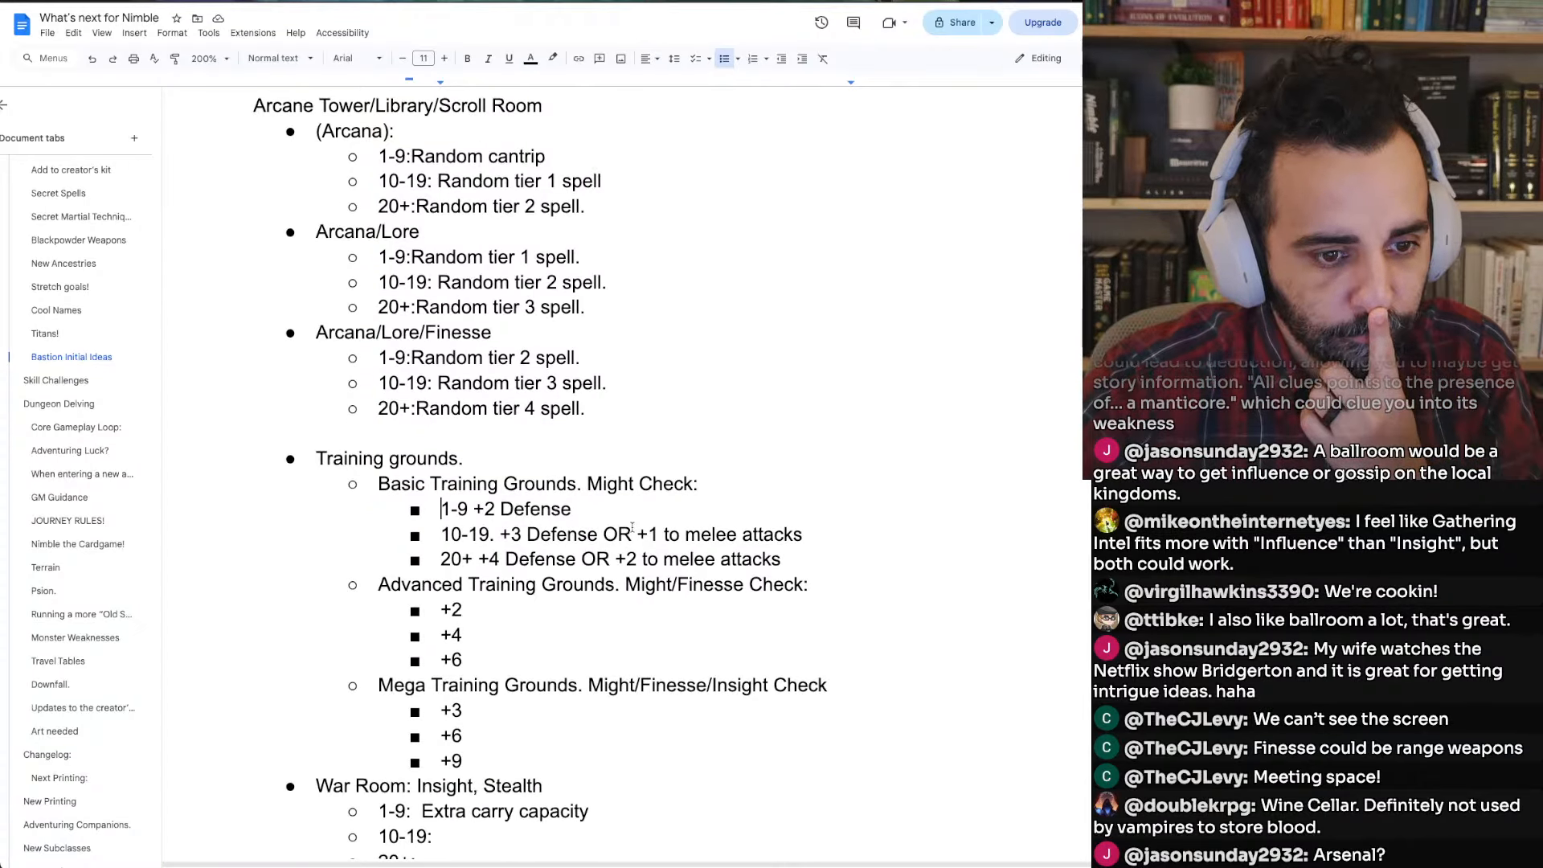
pyautogui.moveTo(633, 527); pyautogui.dragTo(599, 531)
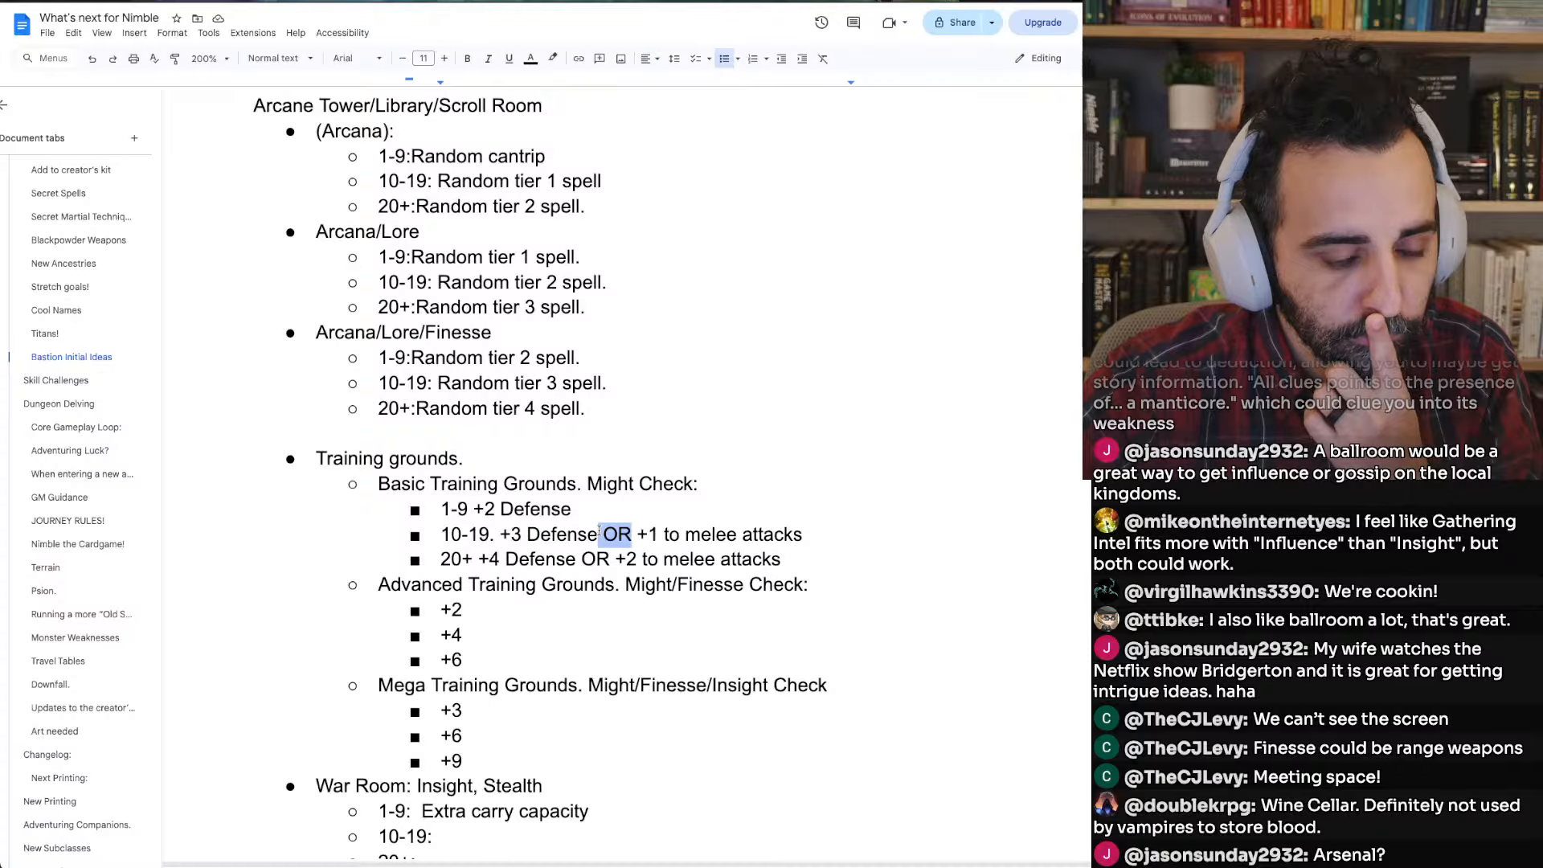
pyautogui.click(601, 531)
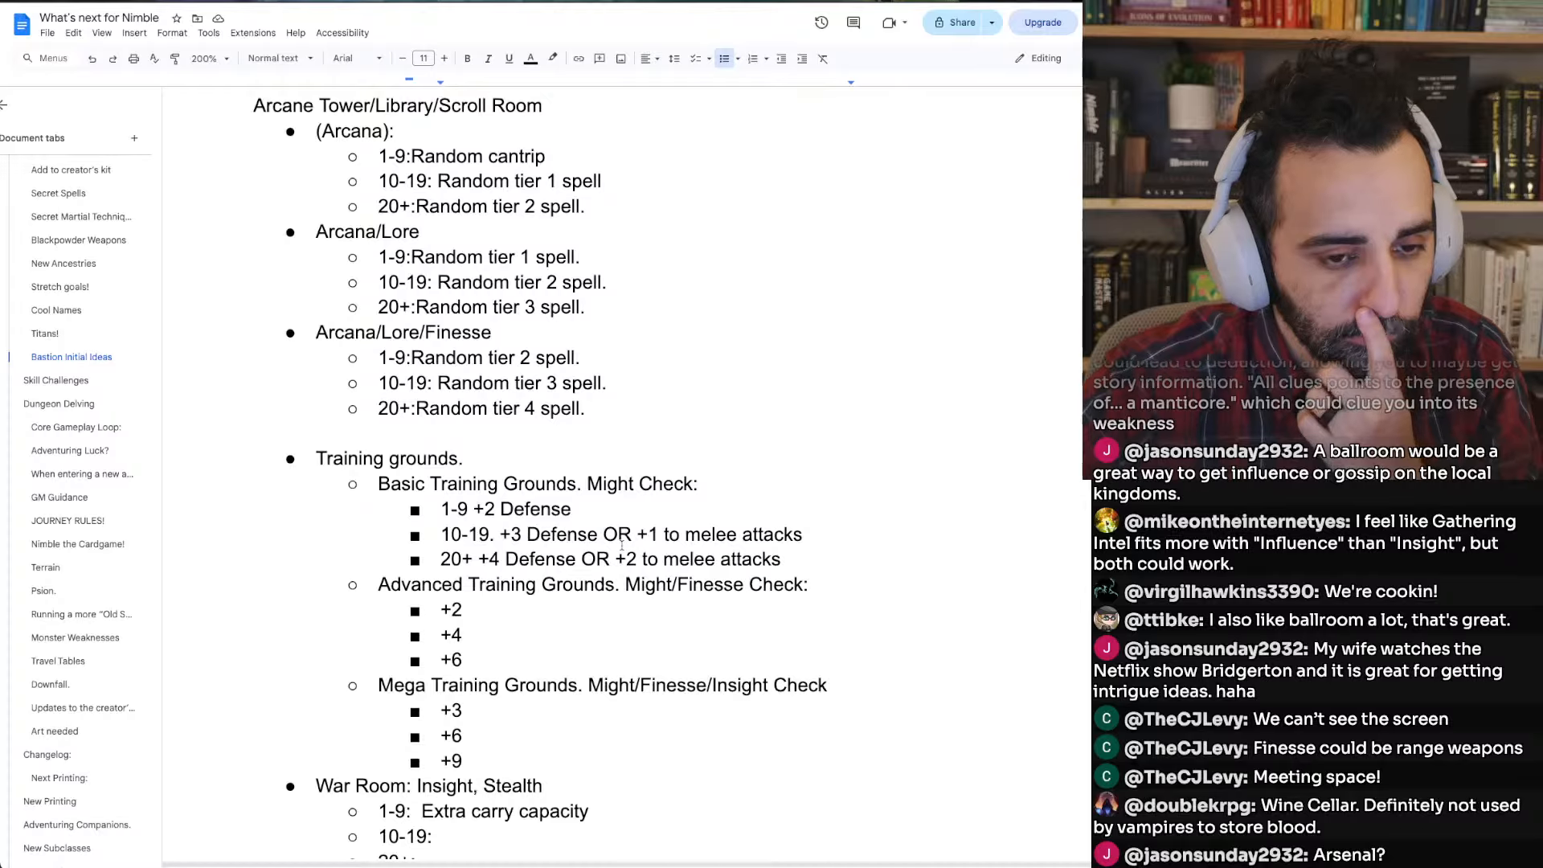
pyautogui.doubleClick(622, 544)
pyautogui.press('BackSpace')
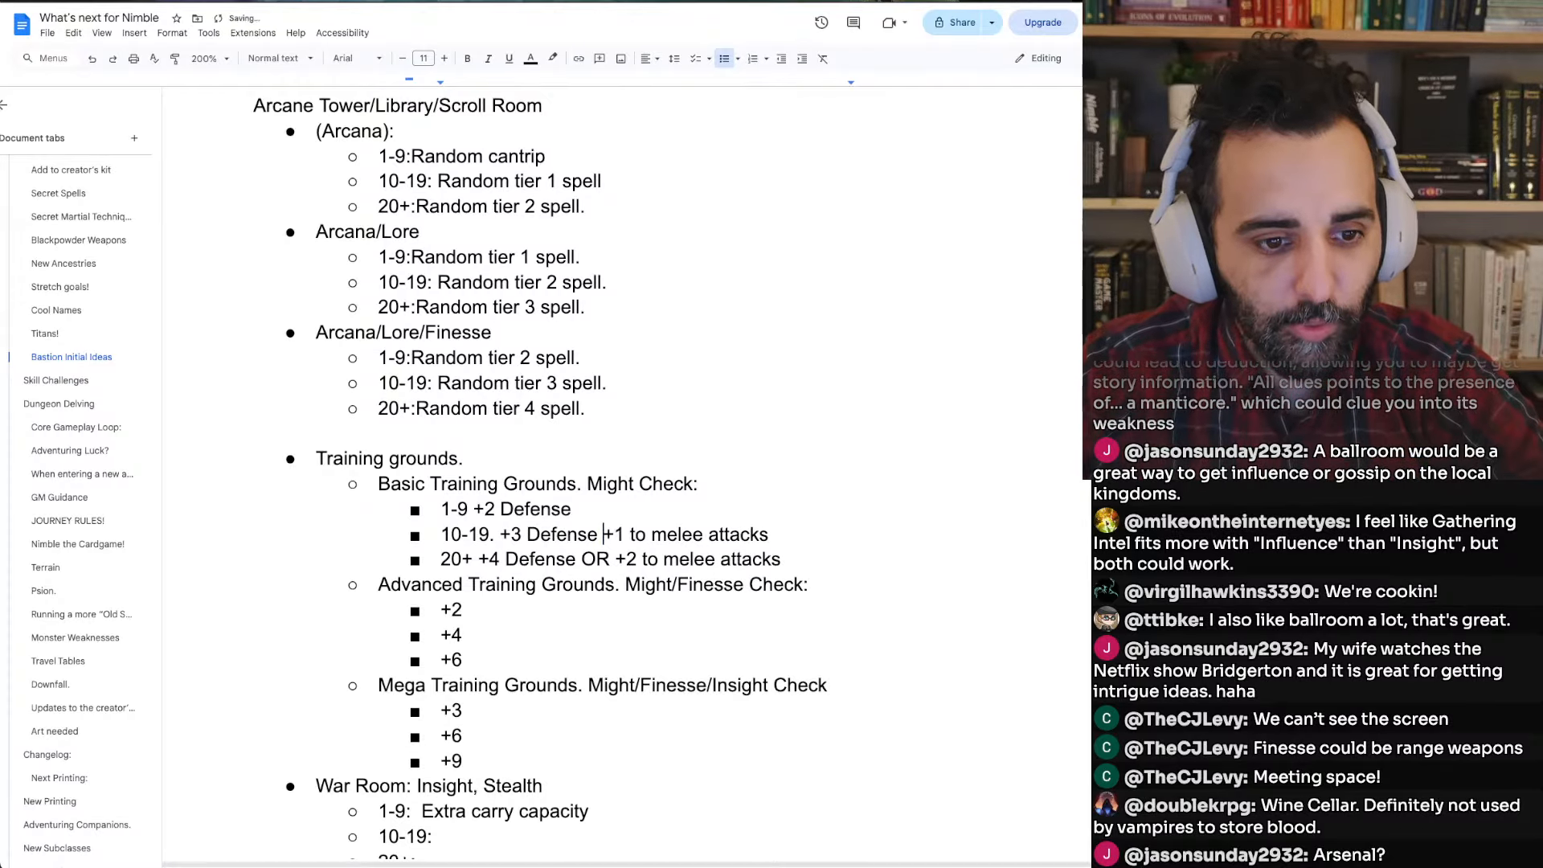
pyautogui.press('BackSpace')
pyautogui.write(',')
pyautogui.doubleClick(596, 558)
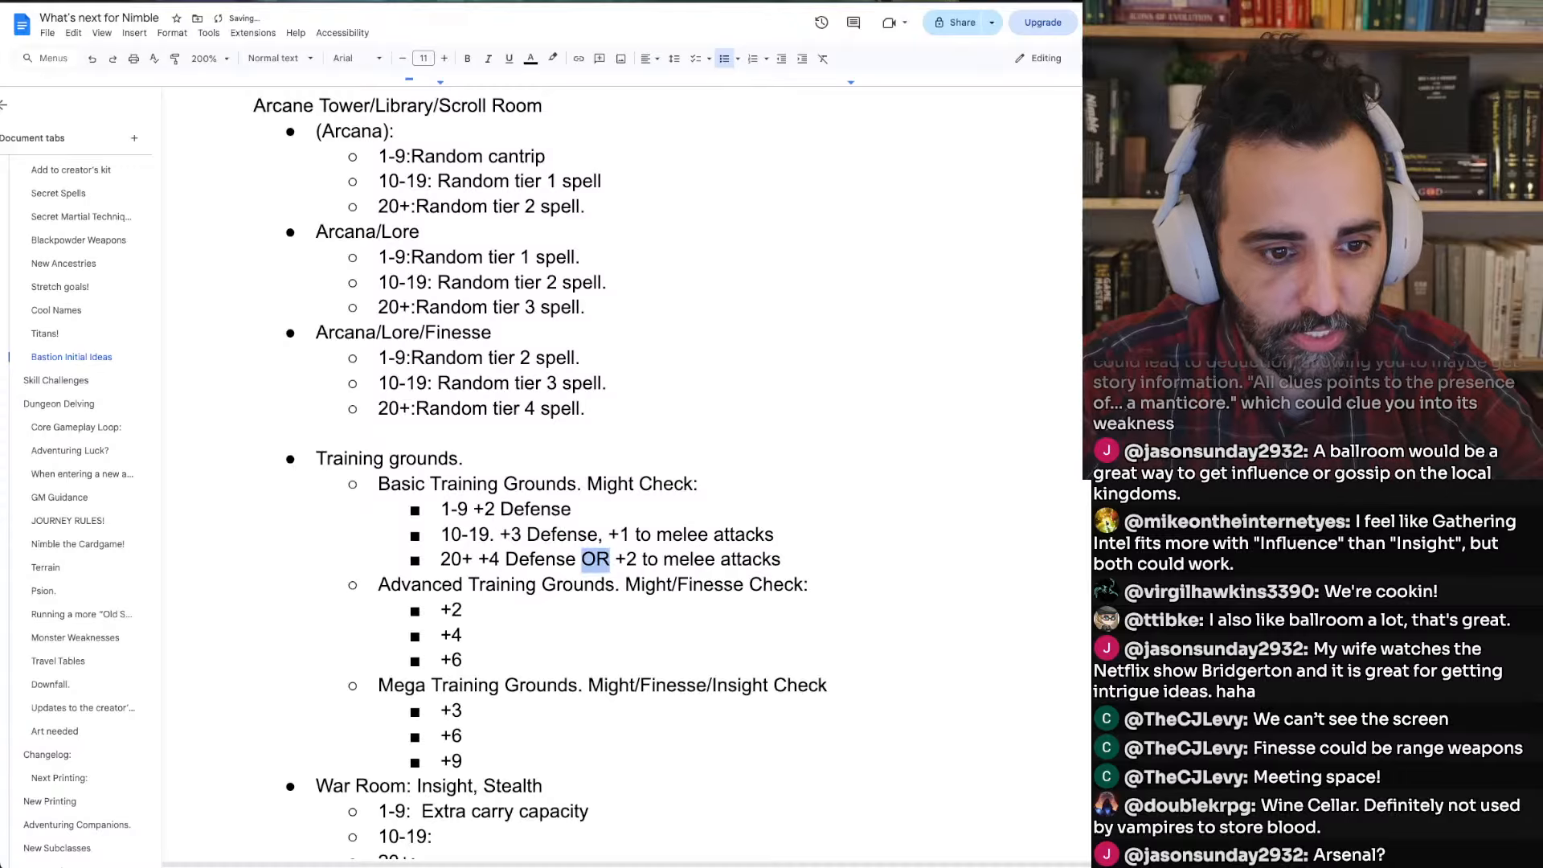
pyautogui.hotkey('shift', 'Left')
pyautogui.write(',')
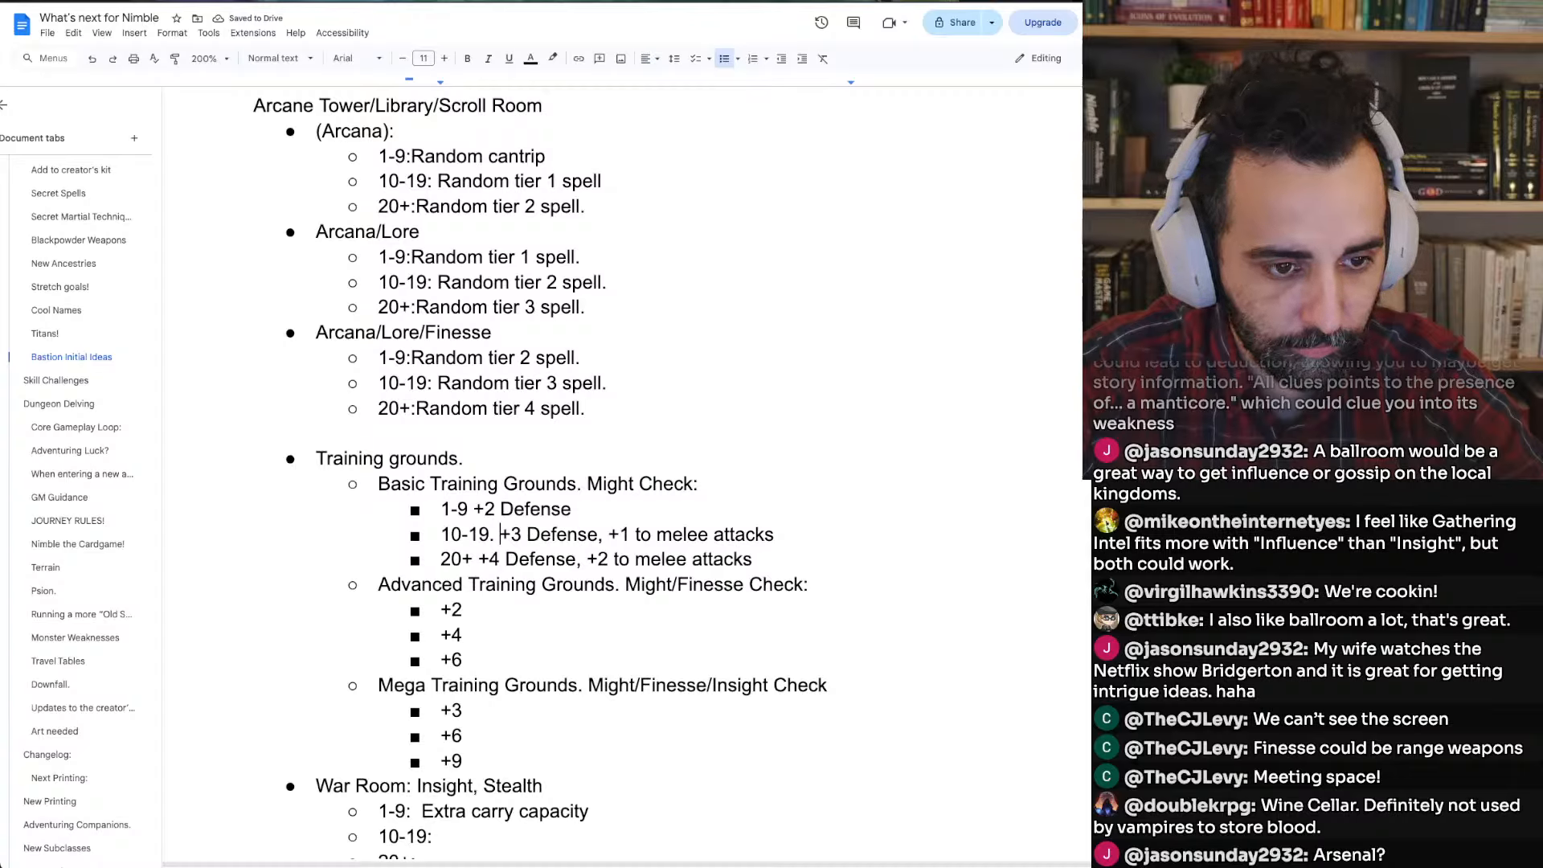
# Reuse the Basic 10-19 result text to make the first Advanced Training Grounds result read "+2 Defense, +1 to melee attacks"
pyautogui.moveTo(499, 535); pyautogui.dragTo(774, 535)
pyautogui.hotkey('ctrl', 'c')
pyautogui.click(774, 584)
pyautogui.click(463, 610)
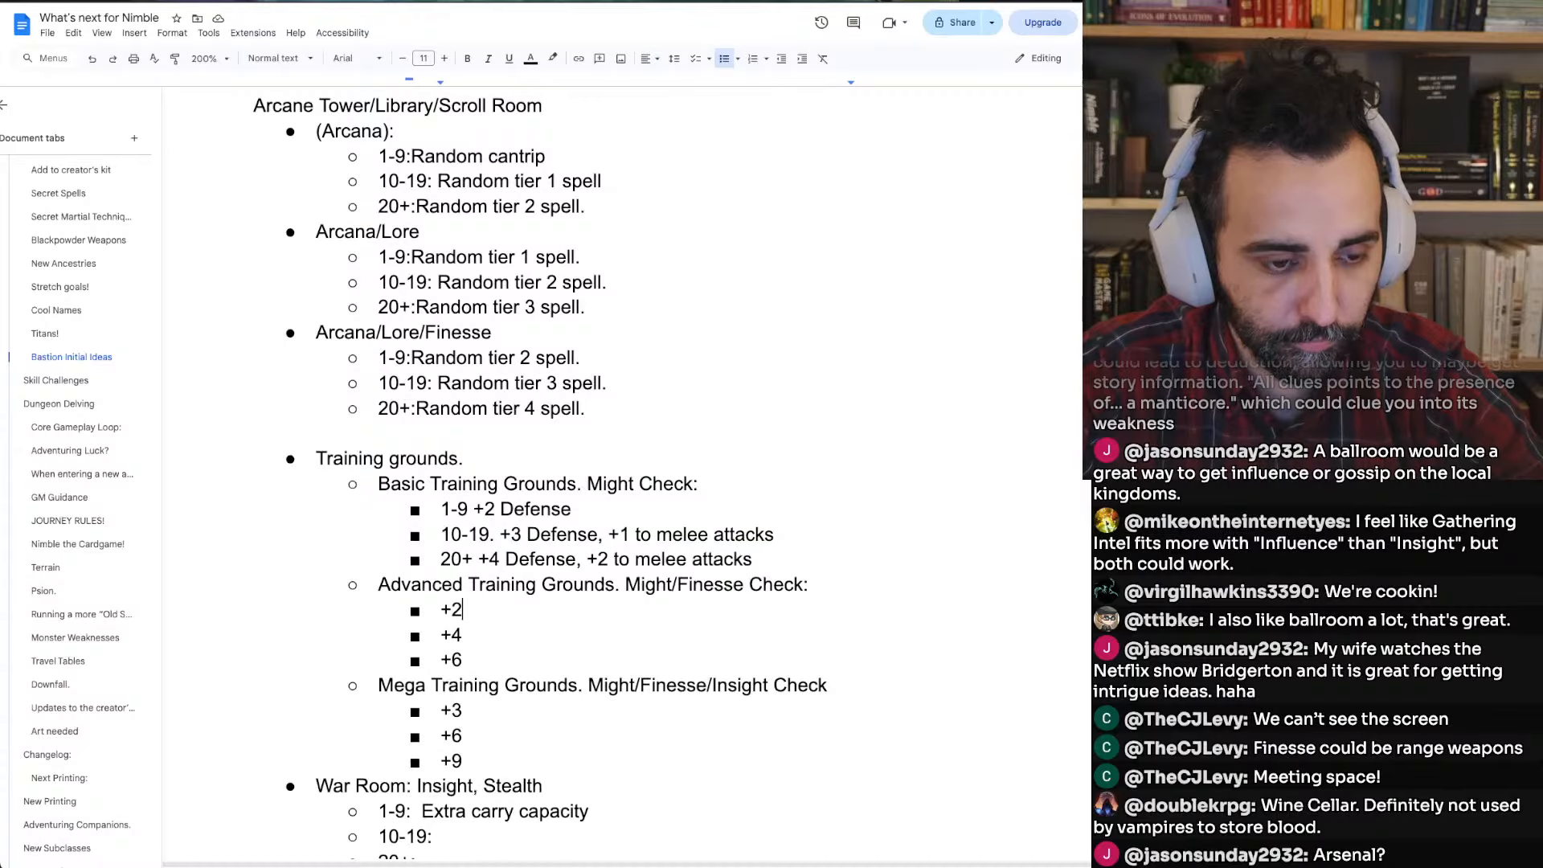
pyautogui.hotkey('ctrl', 'v')
pyautogui.hotkey('ctrl', 'z')
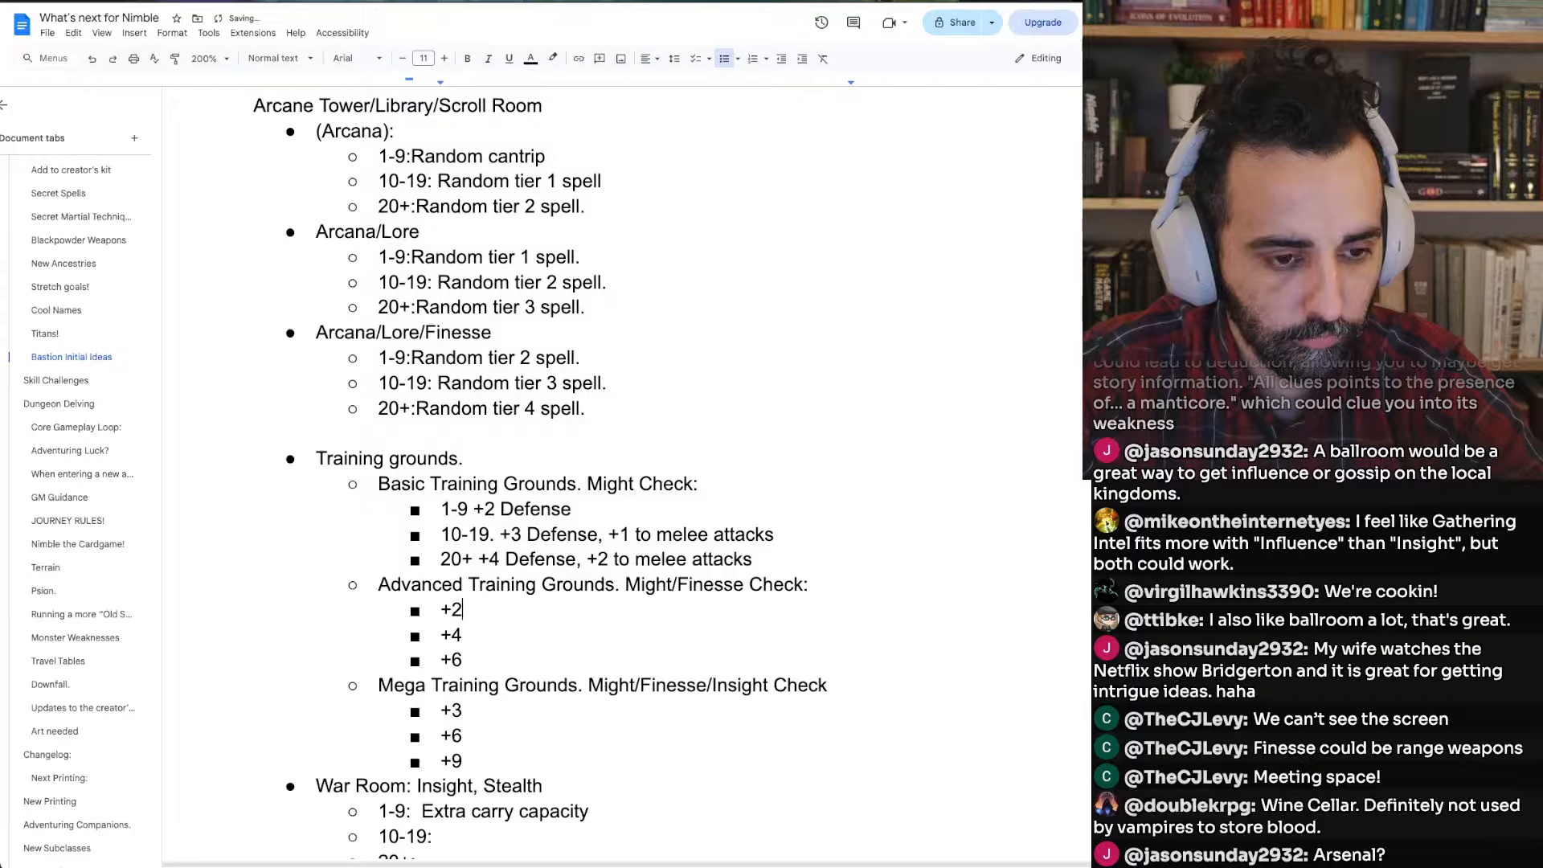
pyautogui.hotkey('ctrl', 'v')
pyautogui.press('Home')
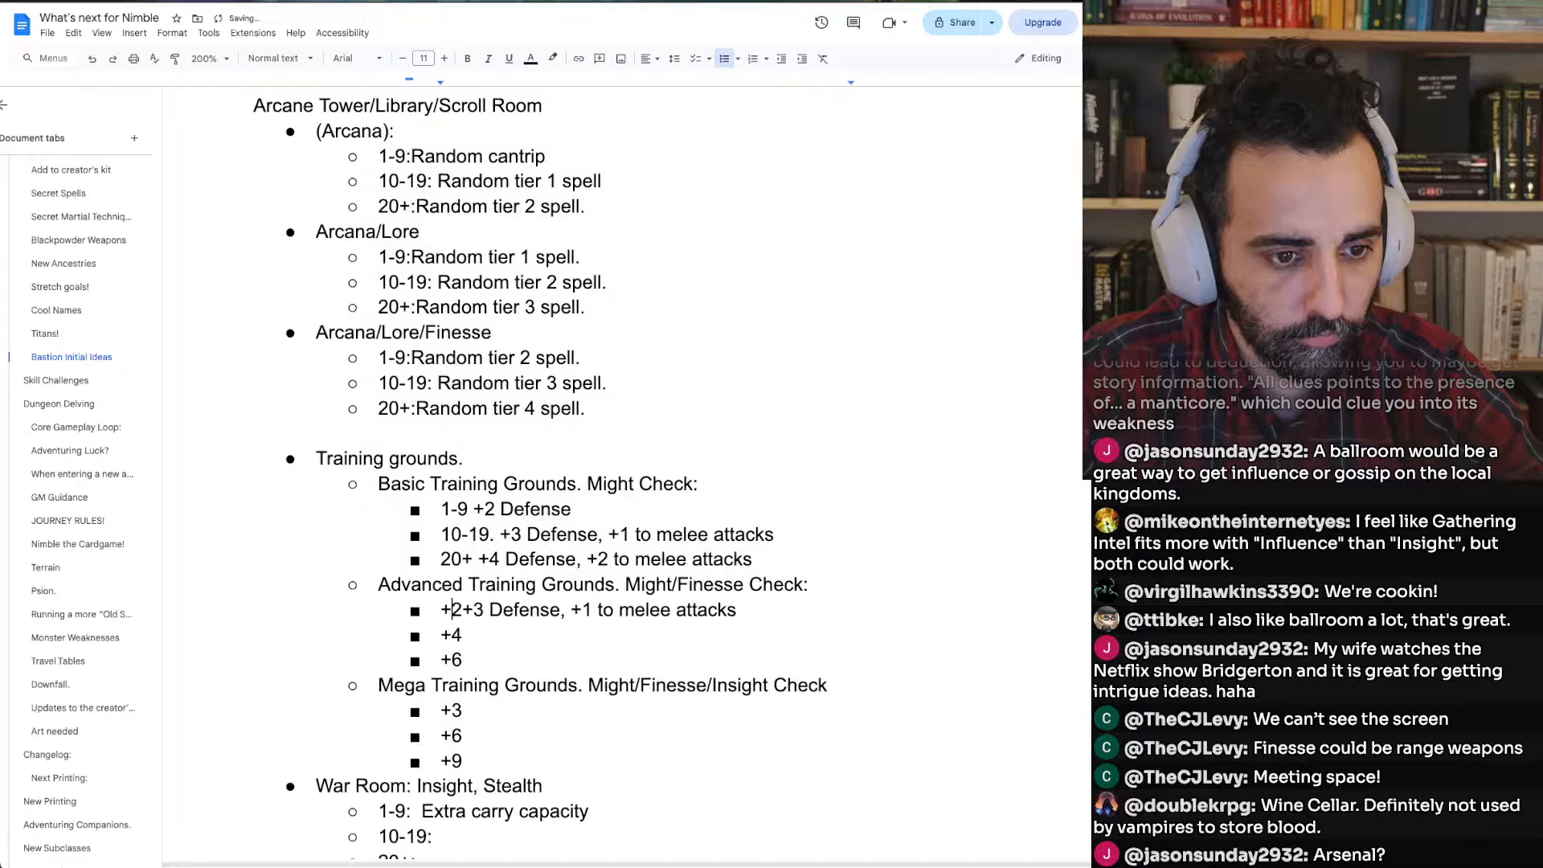
pyautogui.hotkey('shift', 'Right')
pyautogui.hotkey('shift', 'Right')
pyautogui.press('BackSpace')
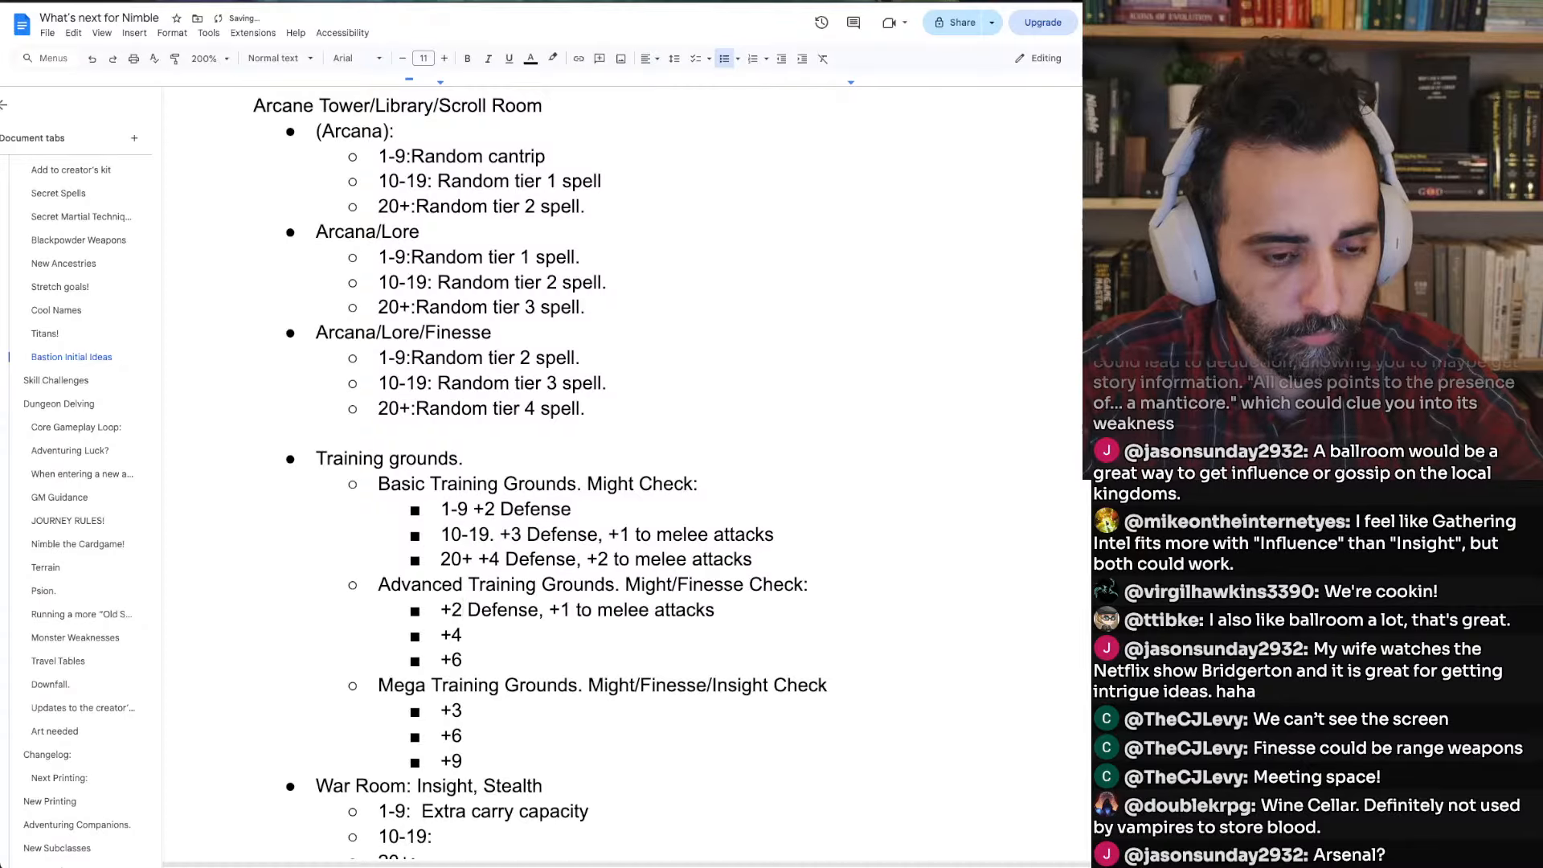
# Move "Defense, +1 to melee attacks" from the +2 result to the +4 result of Advanced Training Grounds
pyautogui.press('Up')
pyautogui.press('Up')
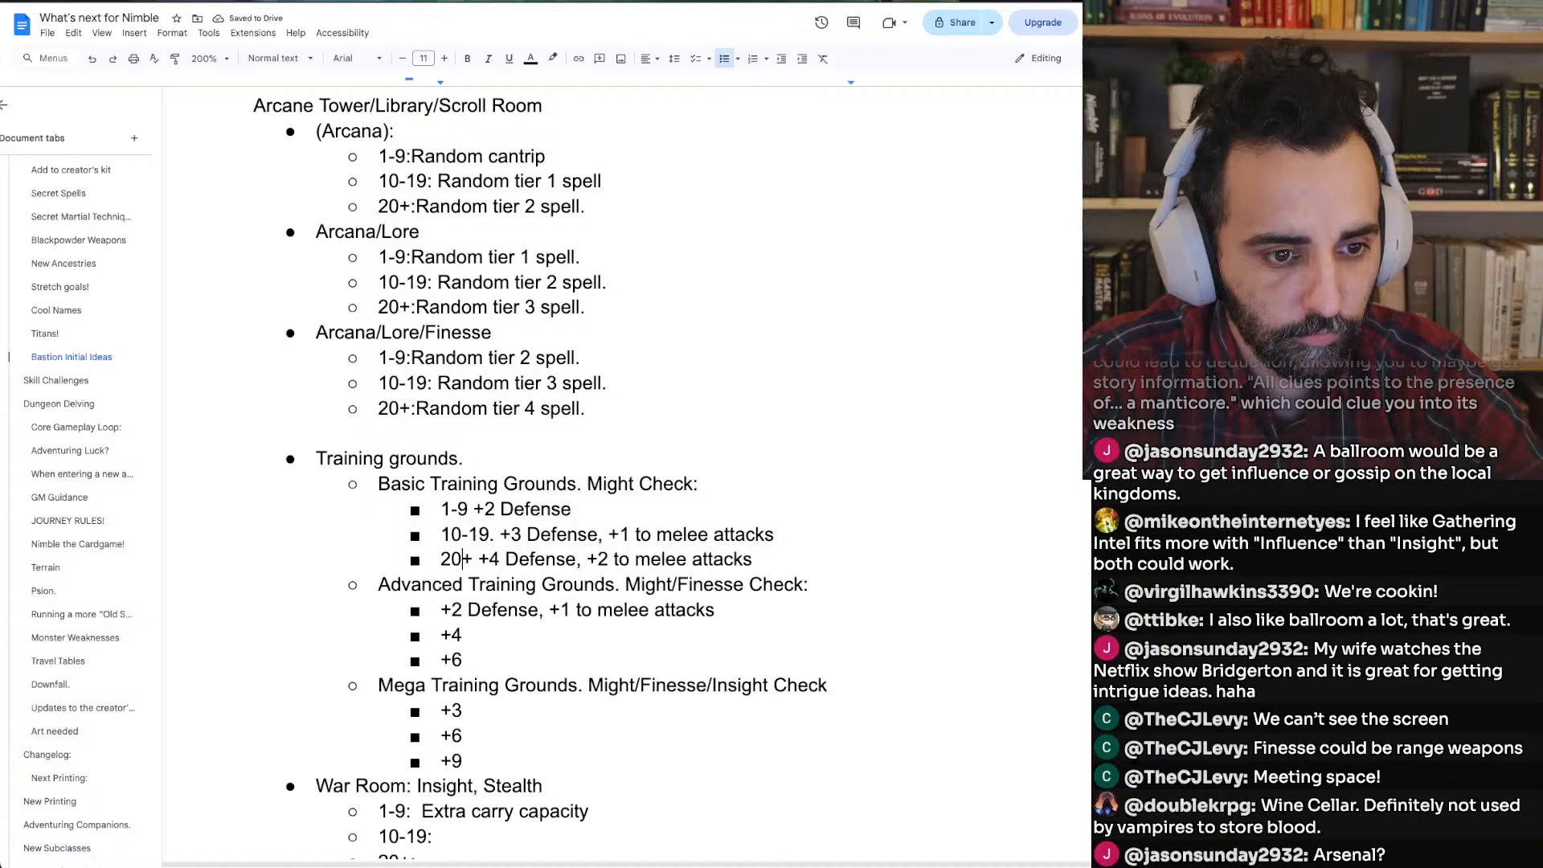
pyautogui.press('Down')
pyautogui.hotkey('shift', 'End')
pyautogui.hotkey('ctrl', 'c')
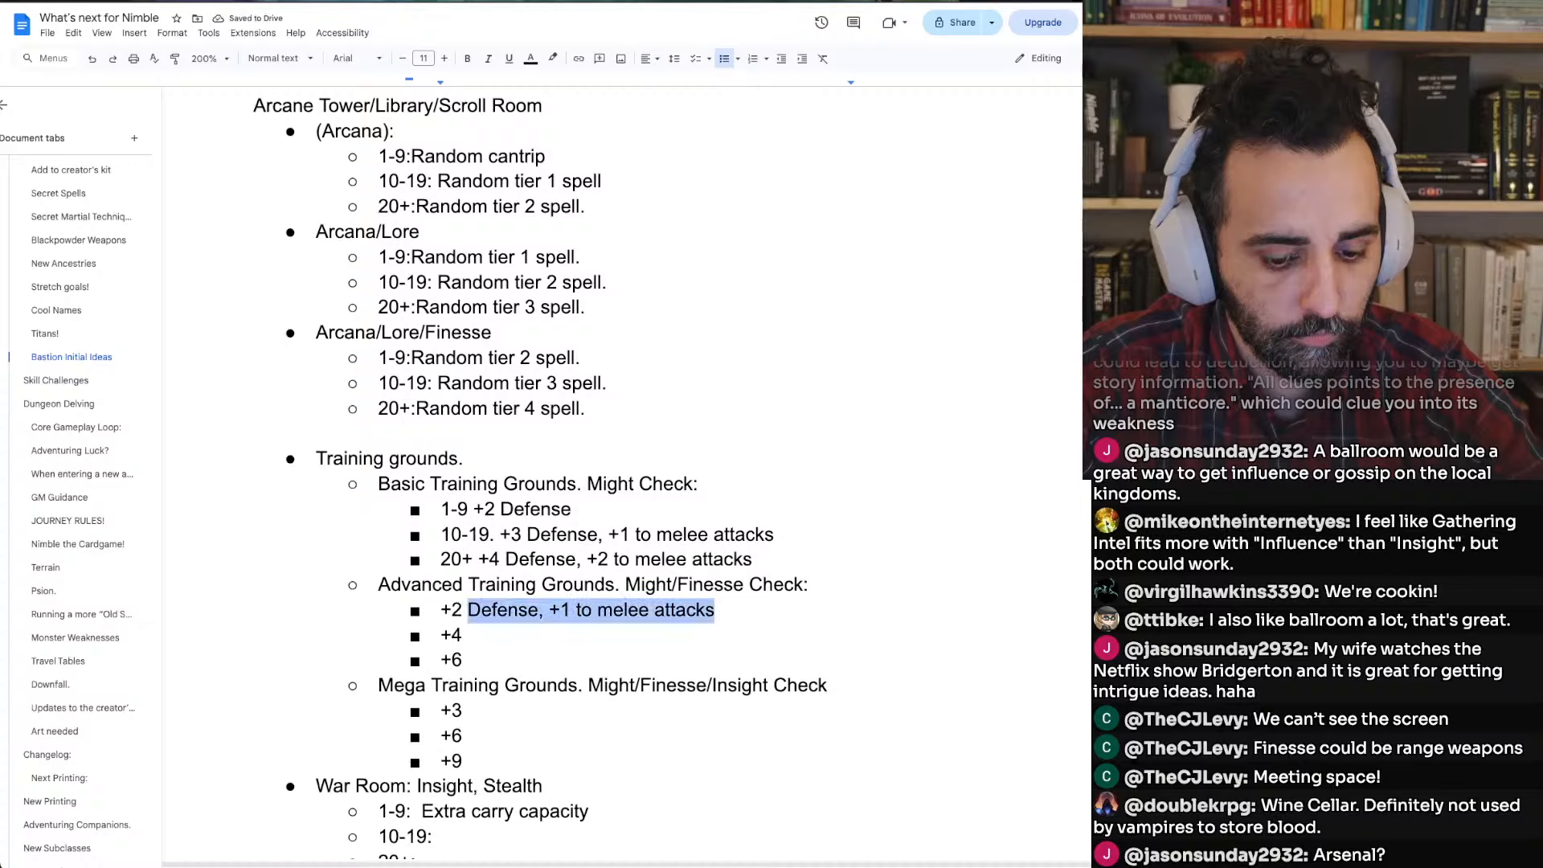
pyautogui.press('BackSpace')
pyautogui.press('Down')
pyautogui.hotkey('ctrl', 'v')
pyautogui.press('Home')
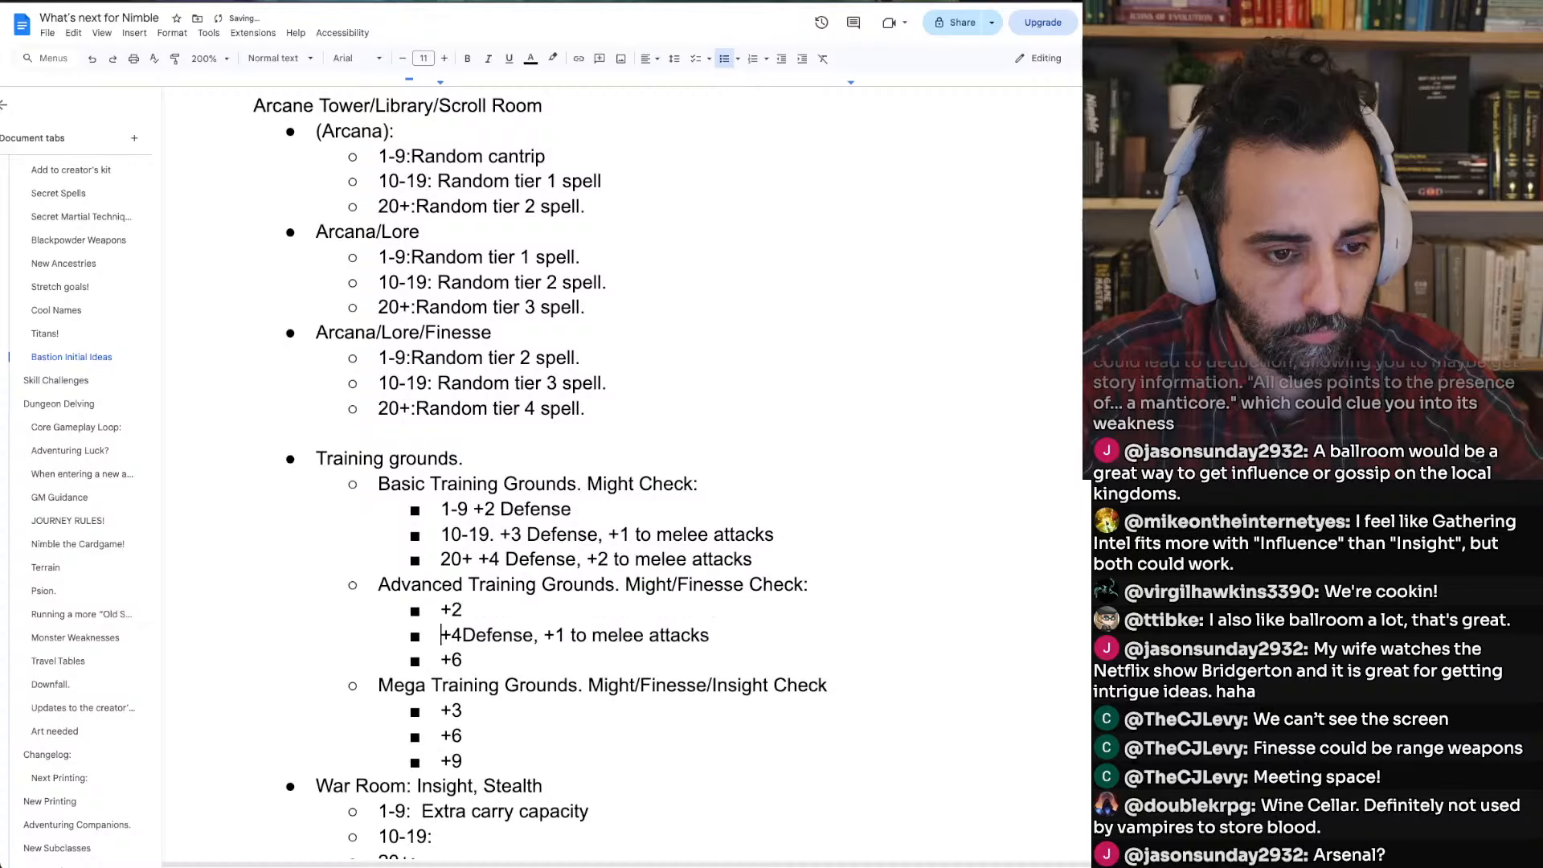
# Complete the first Advanced Training Grounds result as "+2 Defense." and add the missing space after "+4" in the second
pyautogui.press('Up')
pyautogui.press('End')
pyautogui.write('Defense.')
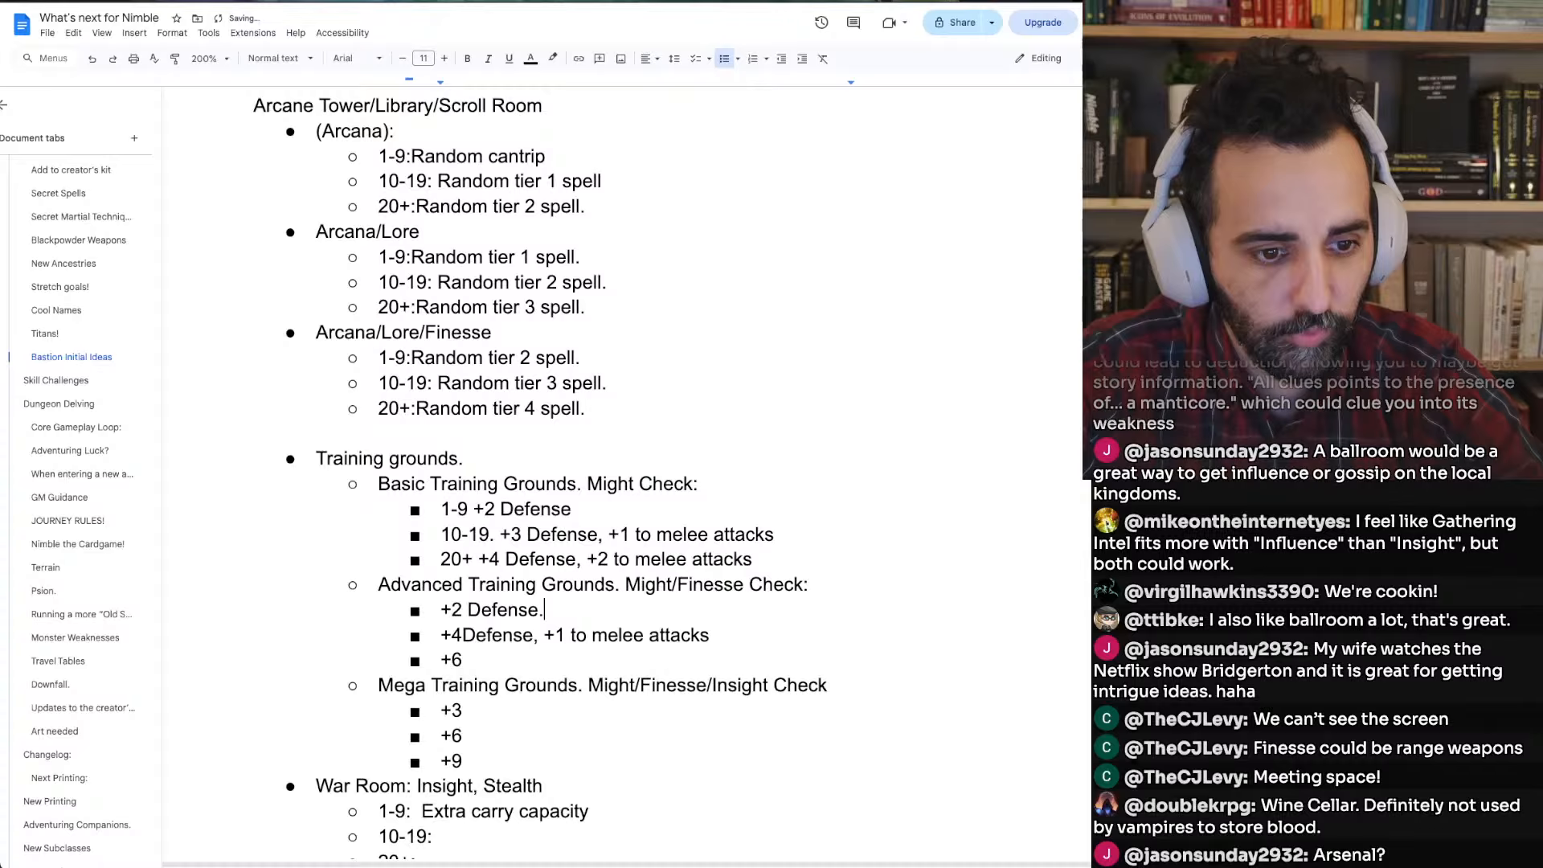
pyautogui.press('Down')
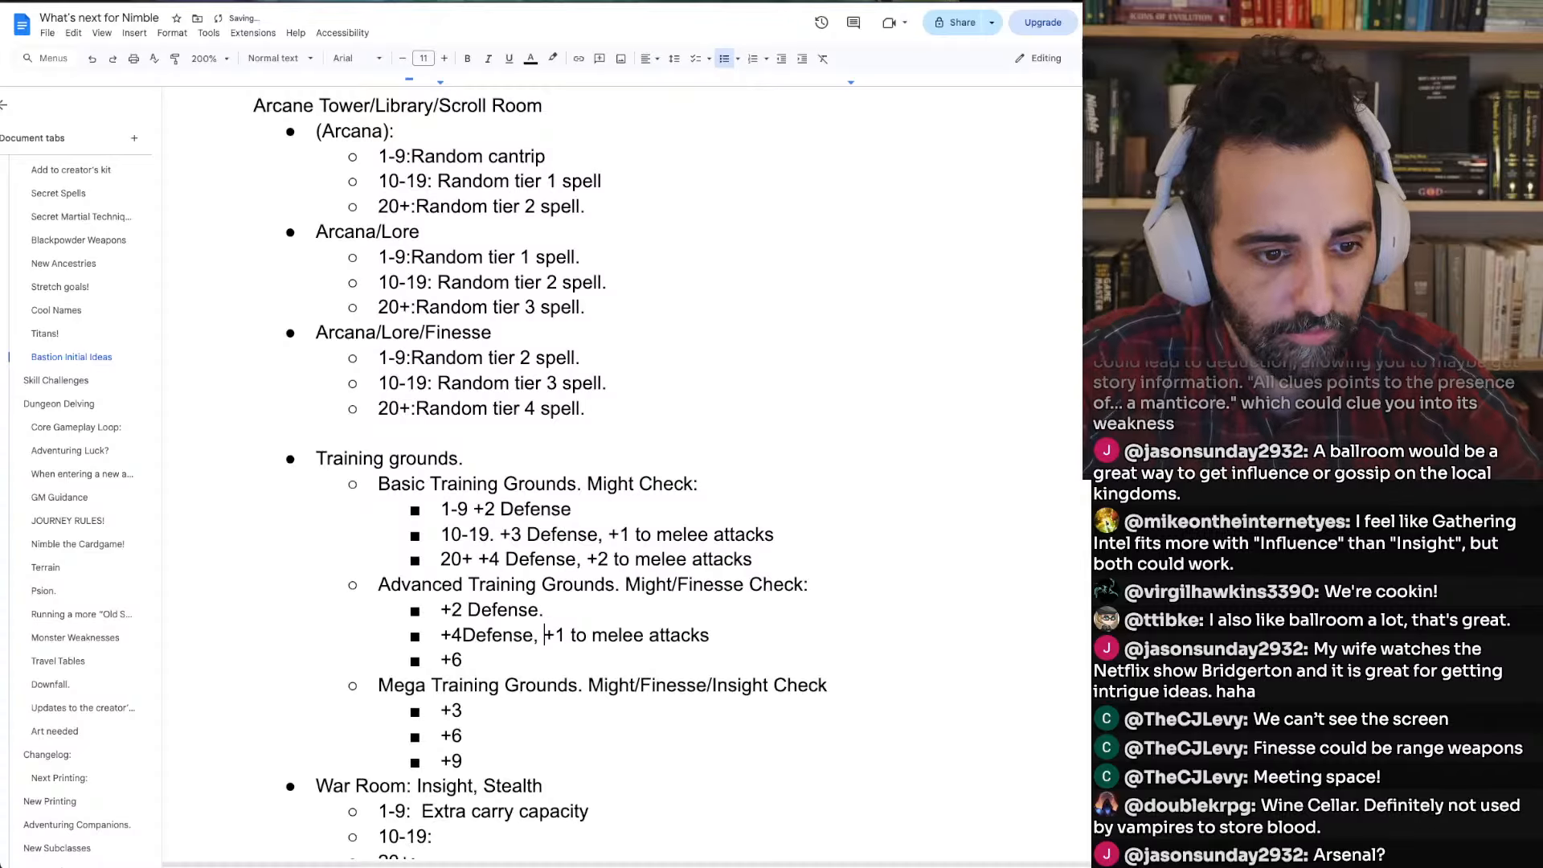
pyautogui.press('Home')
pyautogui.press('Right')
pyautogui.press('Right')
pyautogui.hotkey('shift', 'End')
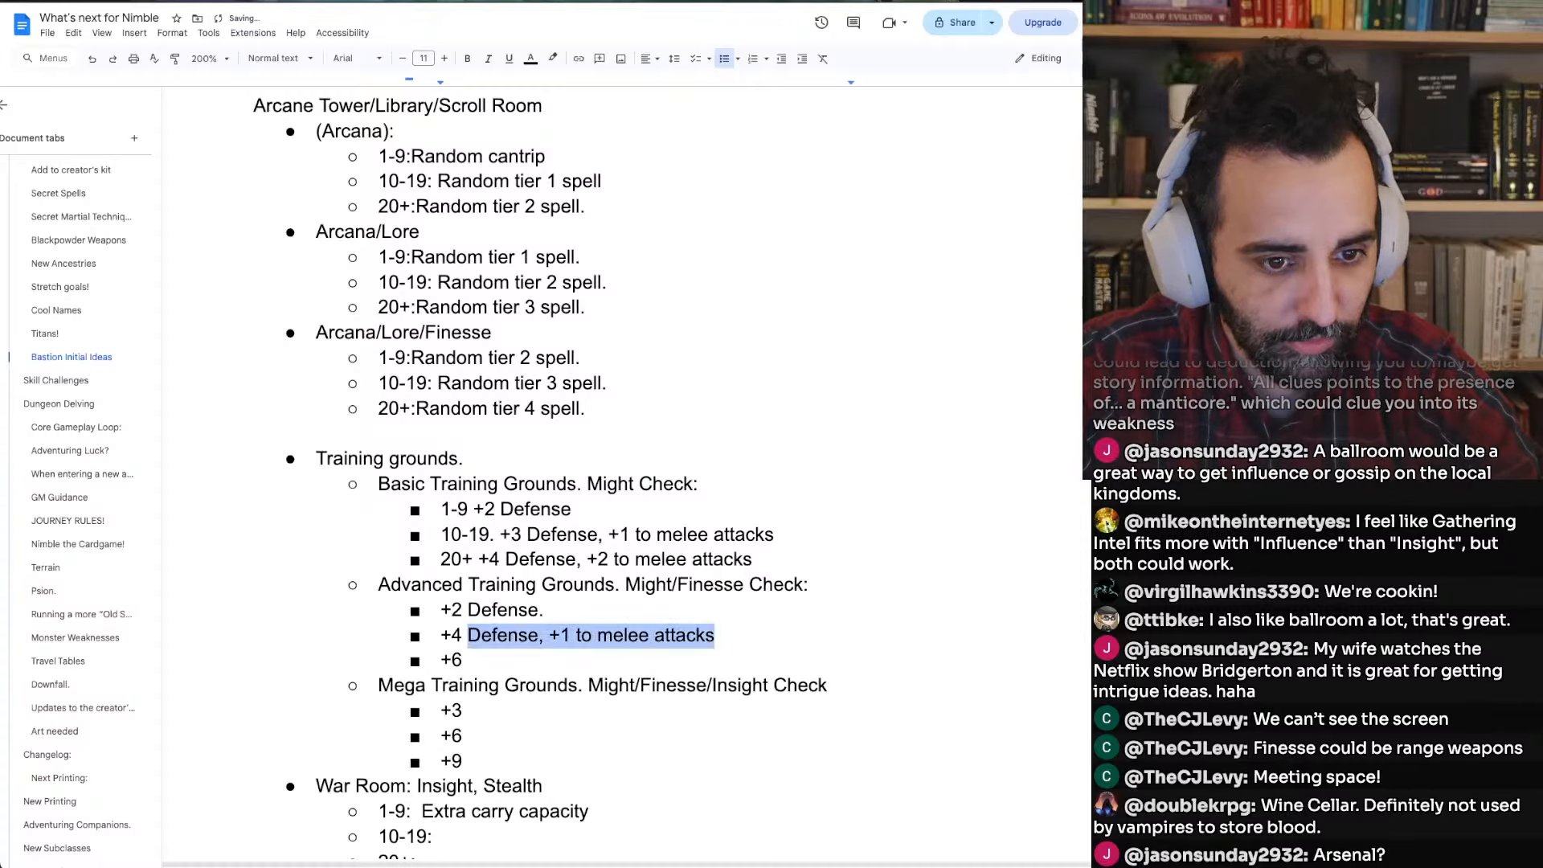
# Add a period after "20+" in the last Basic Training Grounds result
pyautogui.press('Up')
pyautogui.press('Up')
pyautogui.press('Up')
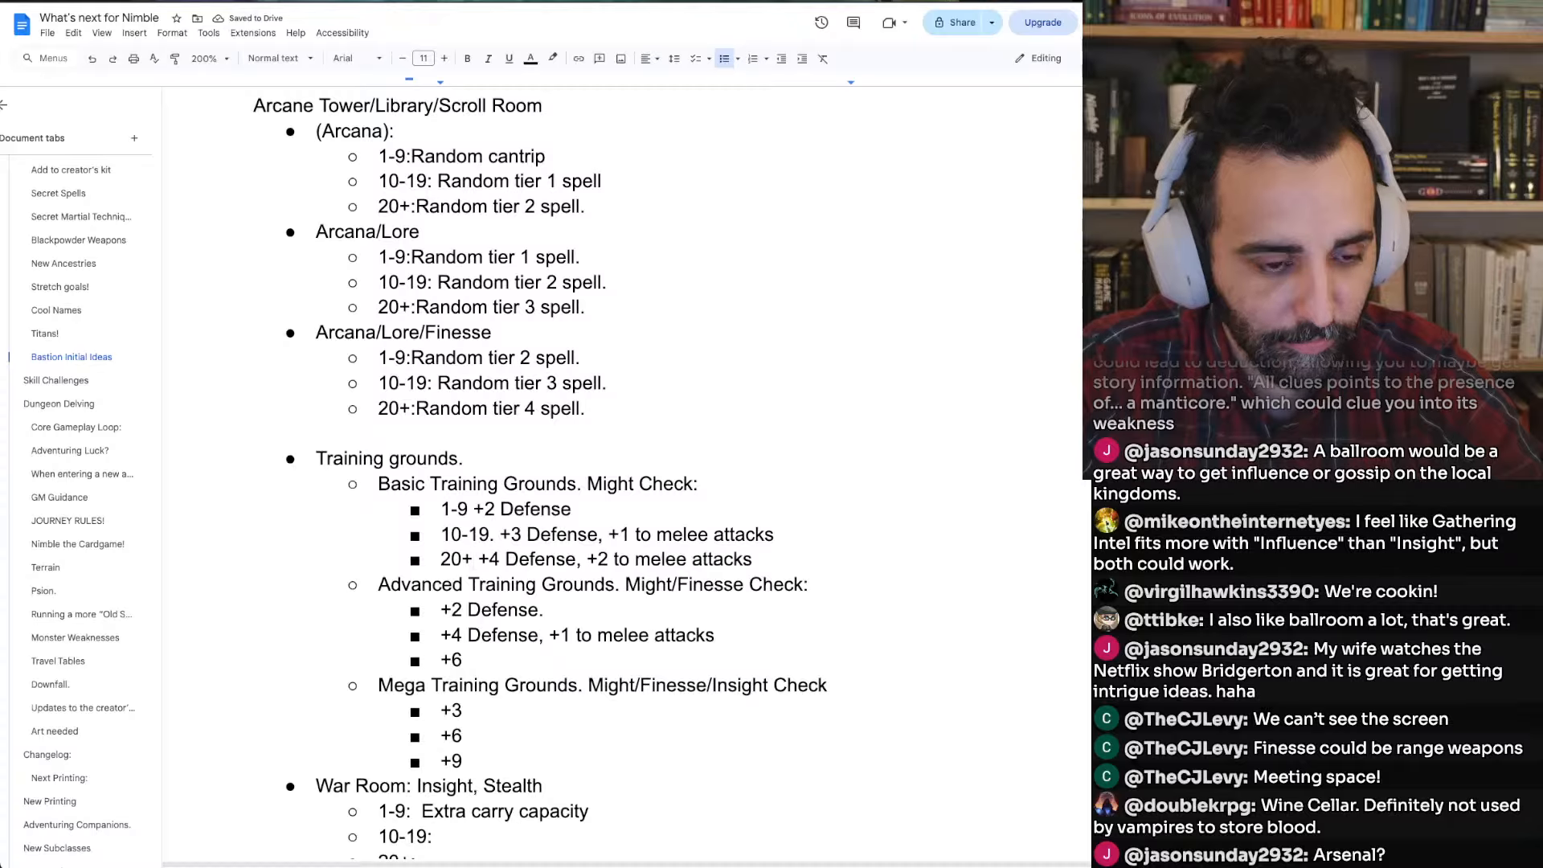
pyautogui.write('.')
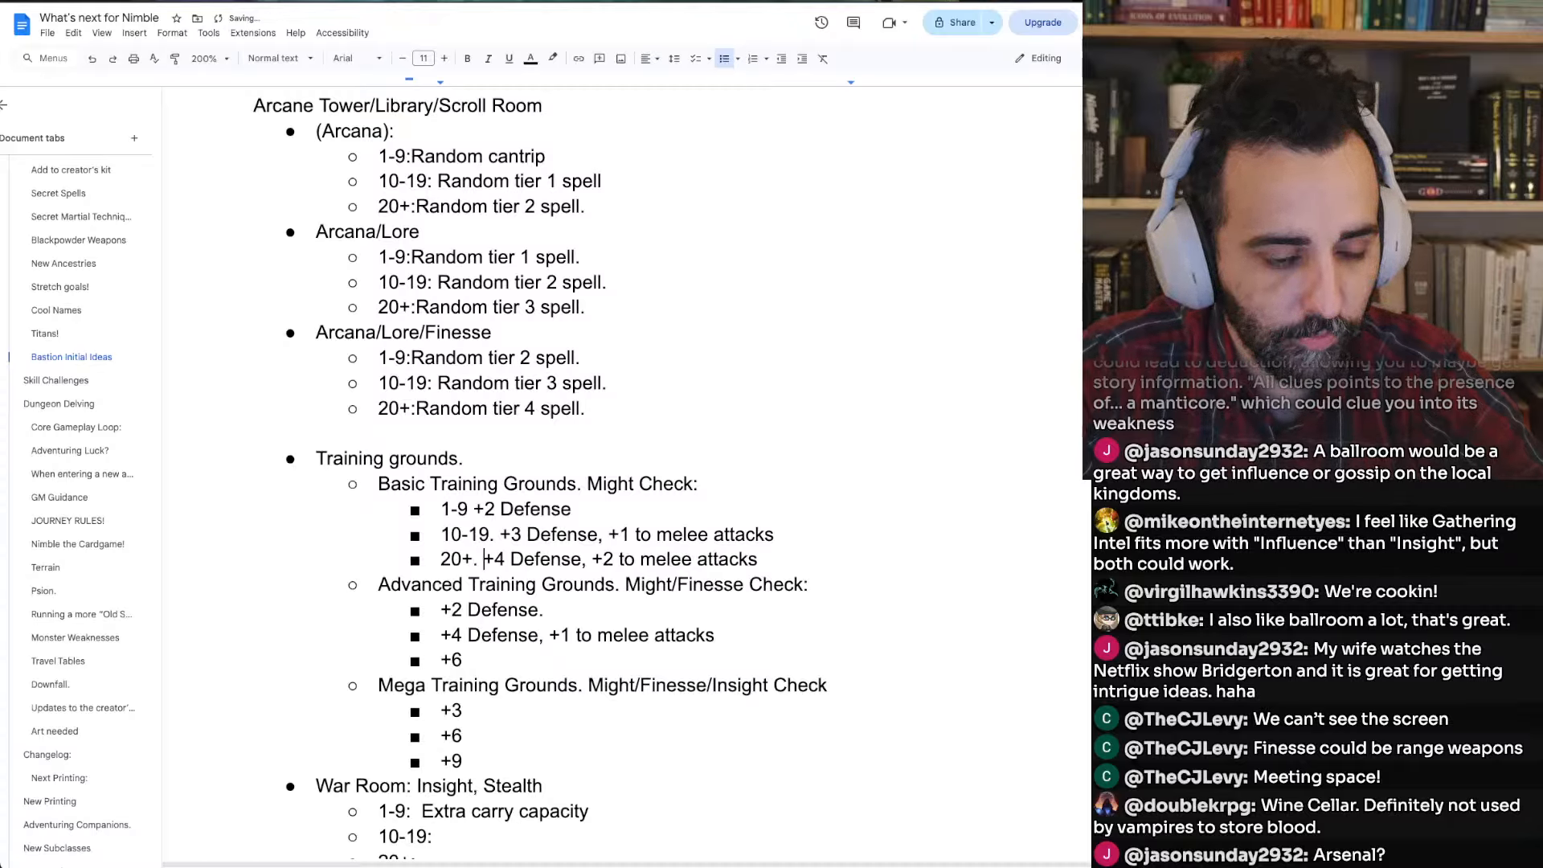
# Reuse the Basic 20+ wording to make the third Advanced Training Grounds result read "+6 Defense, +2 to melee attacks"
pyautogui.hotkey('shift', 'End')
pyautogui.hotkey('ctrl', 'c')
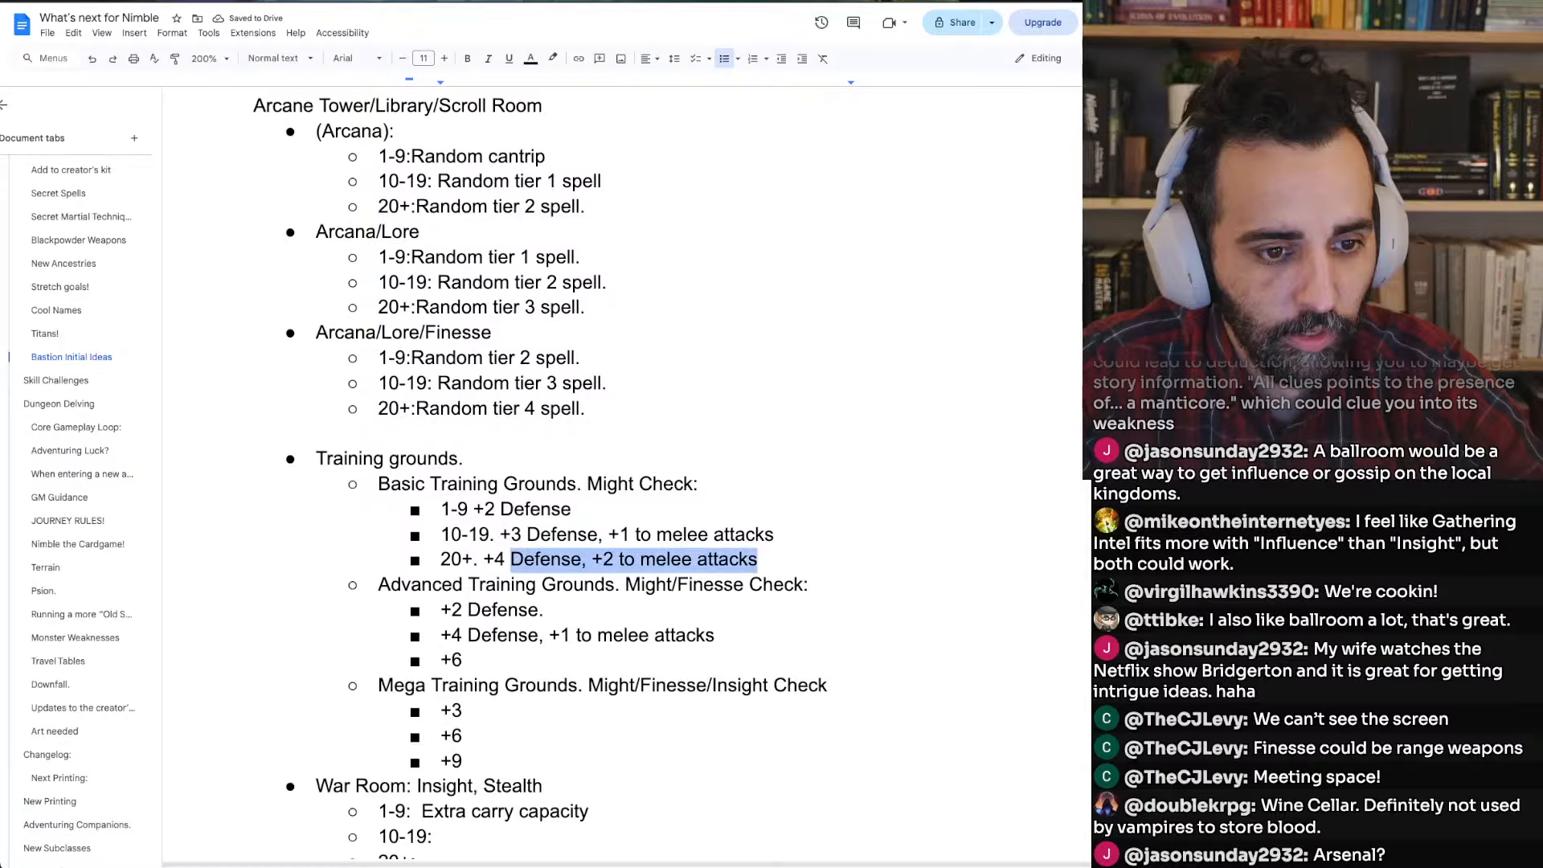
pyautogui.press('Down')
pyautogui.press('Down')
pyautogui.press('Down')
pyautogui.press('Down')
pyautogui.hotkey('ctrl', 'v')
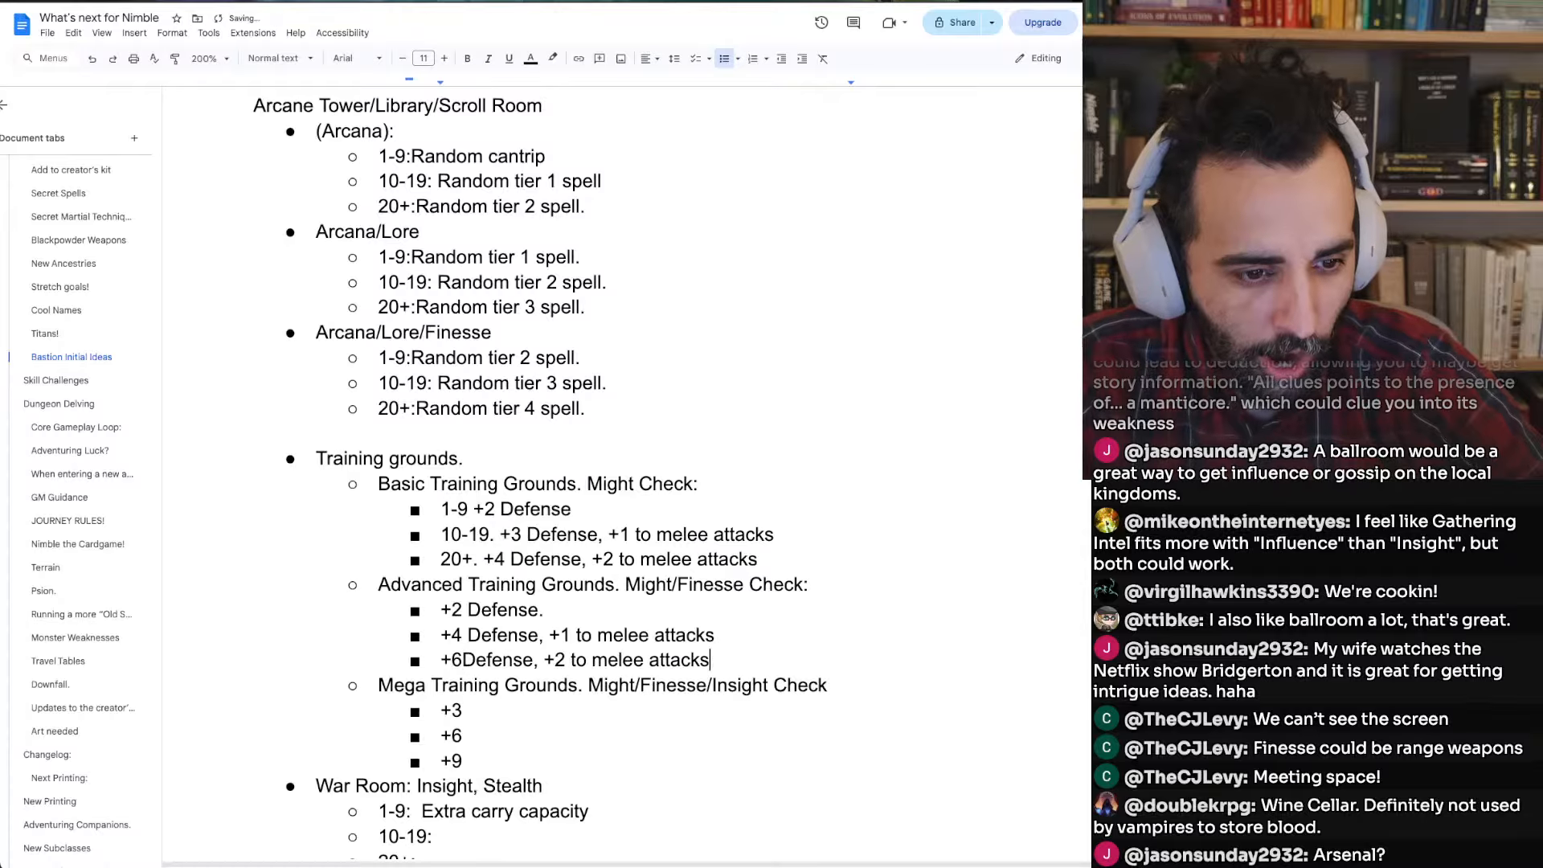
pyautogui.press('Right')
# Set the melee attack bonus to +2 in the second and +3 in the third Advanced Training Grounds result
pyautogui.press('Up')
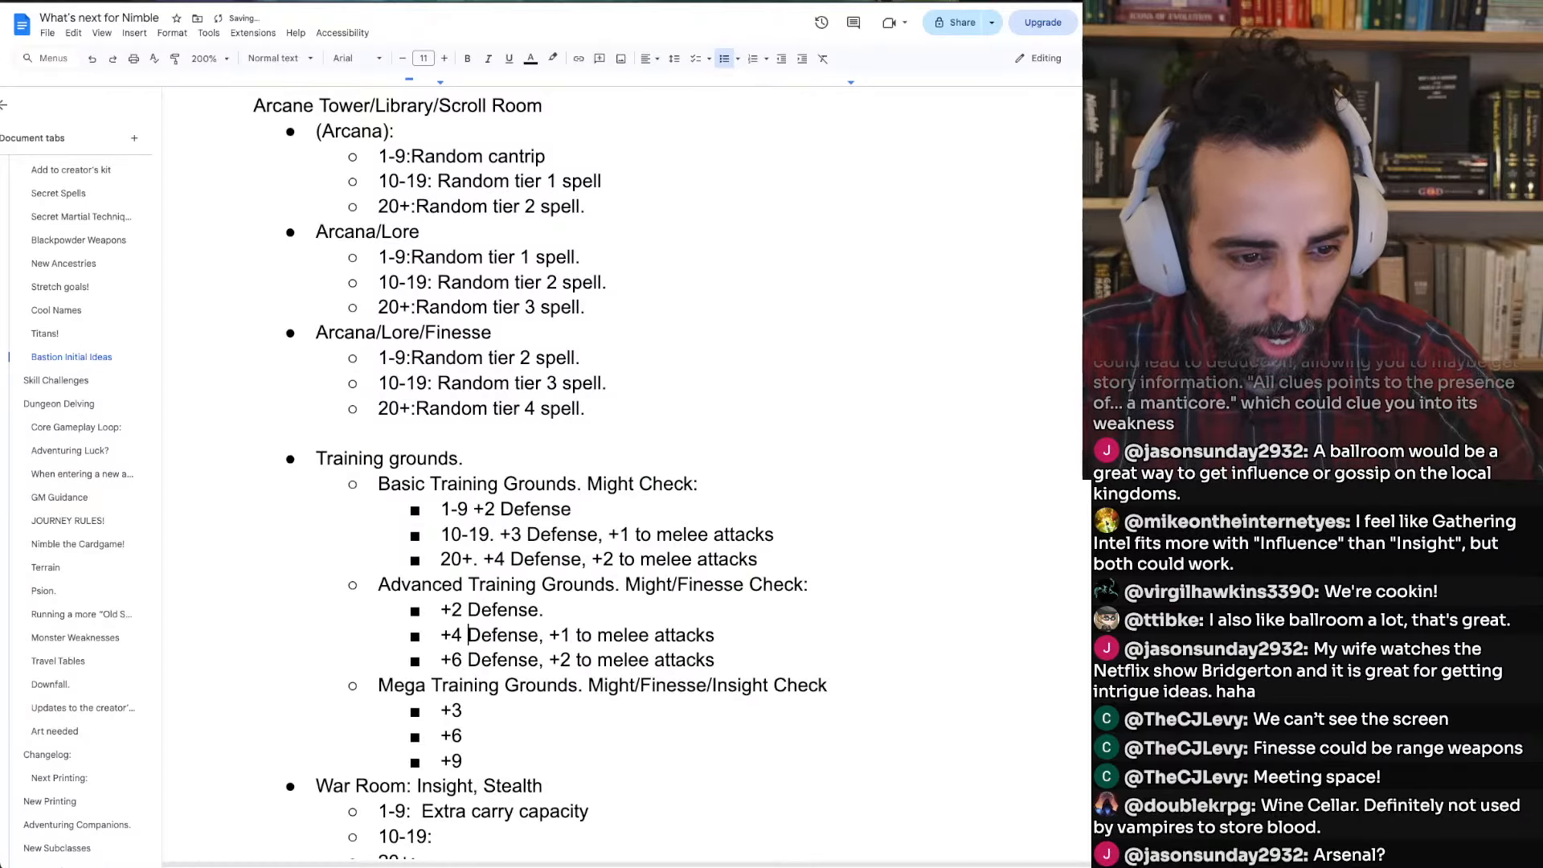
pyautogui.hotkey('alt', 'Right')
pyautogui.press('Right')
pyautogui.press('Right')
pyautogui.press('Right')
pyautogui.press('Right')
pyautogui.press('BackSpace')
pyautogui.write('2')
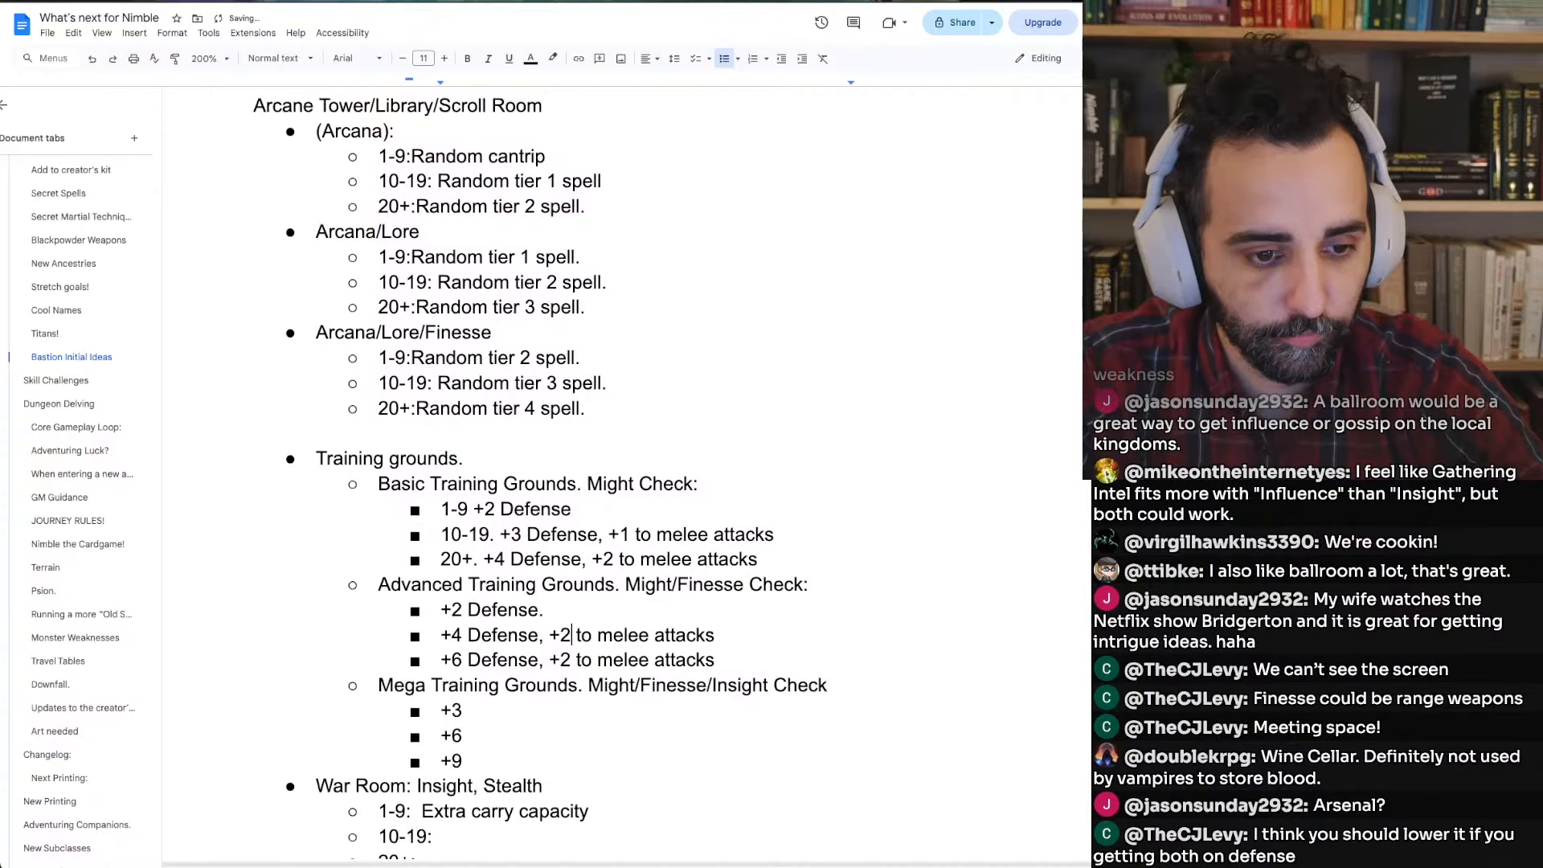
pyautogui.press('Down')
pyautogui.press('BackSpace')
pyautogui.write('3')
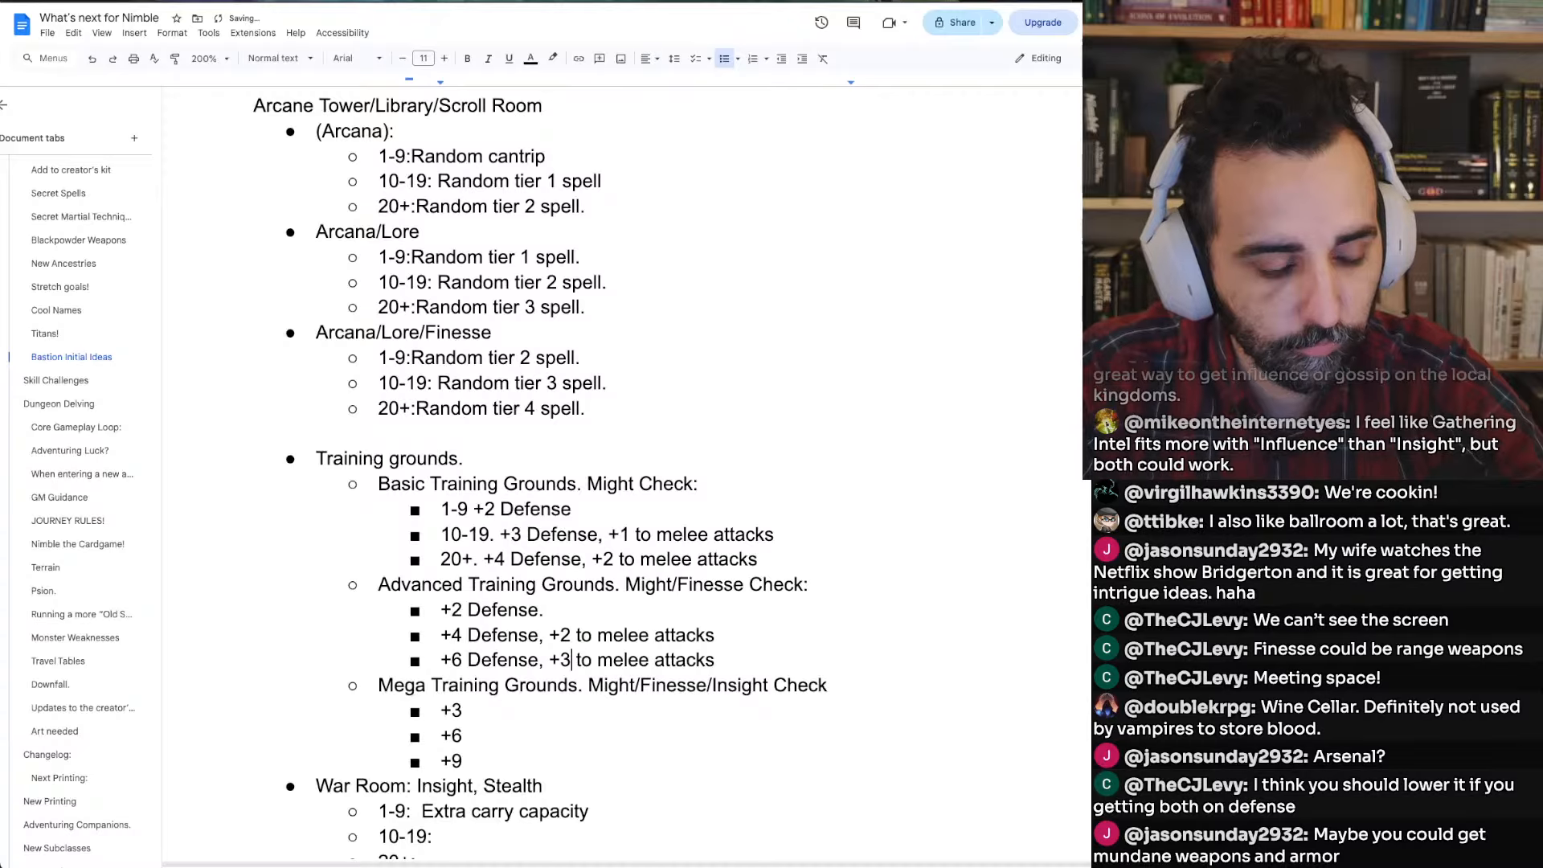
# Copy "Defense, +3 to melee attacks" from the Advanced +6 result onto all three Mega Training Grounds results
pyautogui.press('Home')
pyautogui.press('Right')
pyautogui.press('Right')
pyautogui.press('Right')
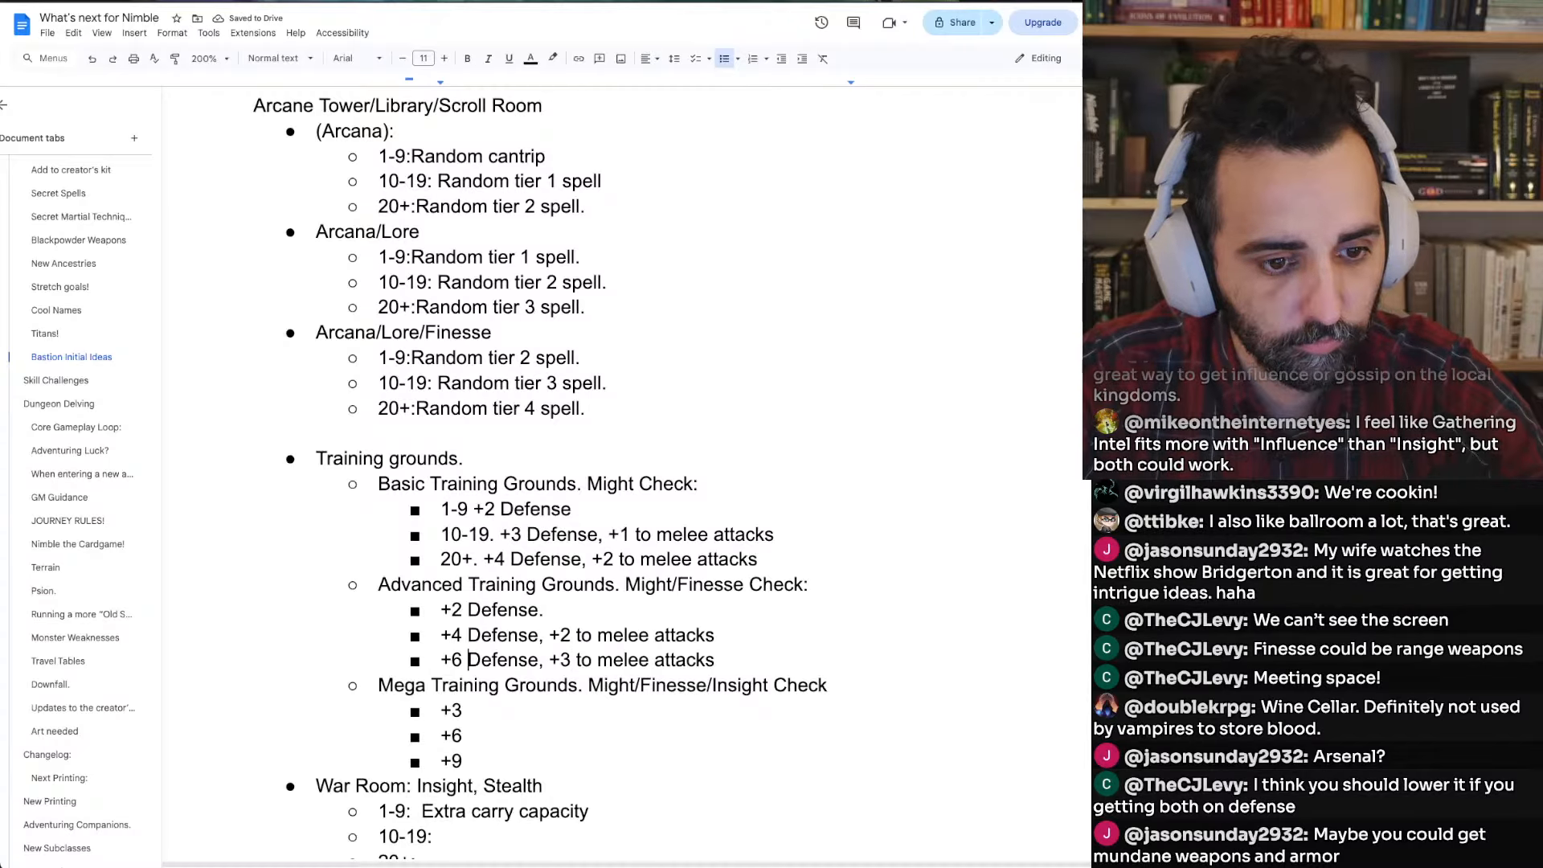
pyautogui.hotkey('shift', 'End')
pyautogui.hotkey('ctrl', 'c')
pyautogui.press('Down')
pyautogui.press('Down')
pyautogui.press('Down')
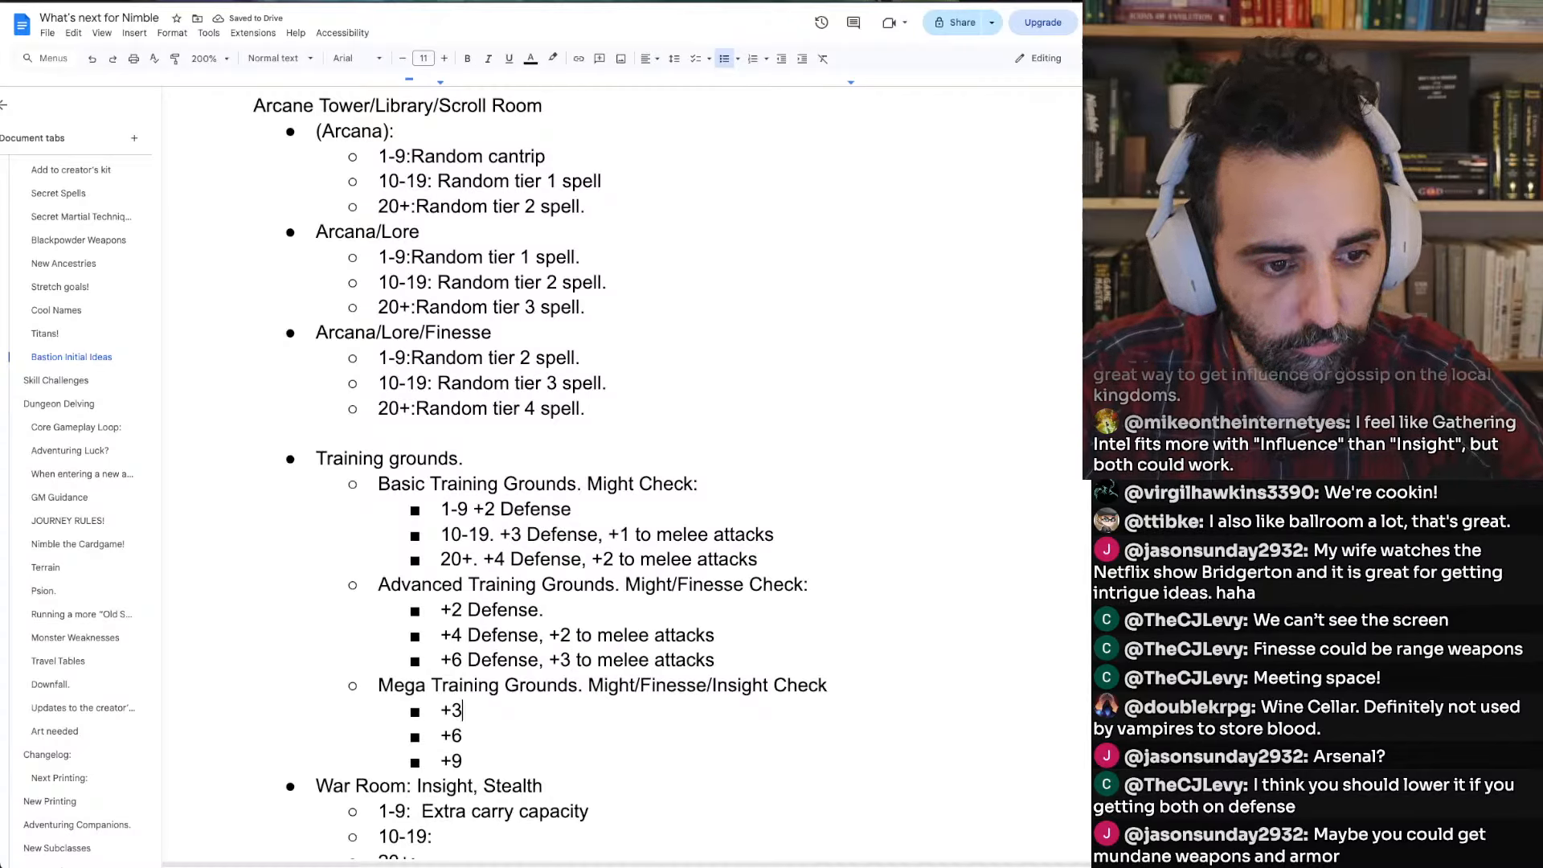
pyautogui.hotkey('ctrl', 'v')
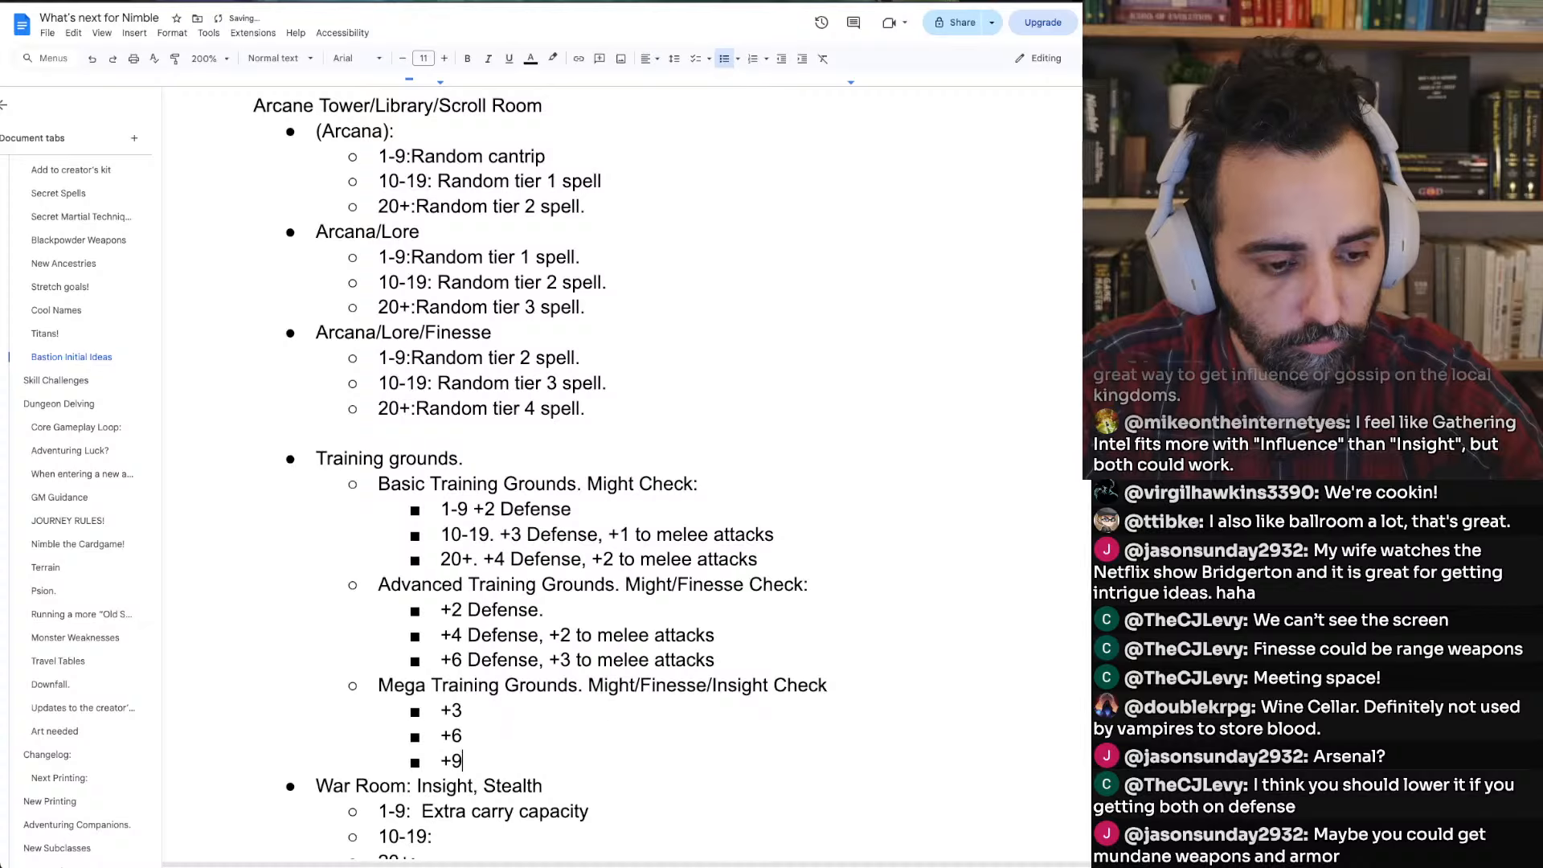
pyautogui.press('Up')
pyautogui.hotkey('ctrl', 'v')
pyautogui.press('Up')
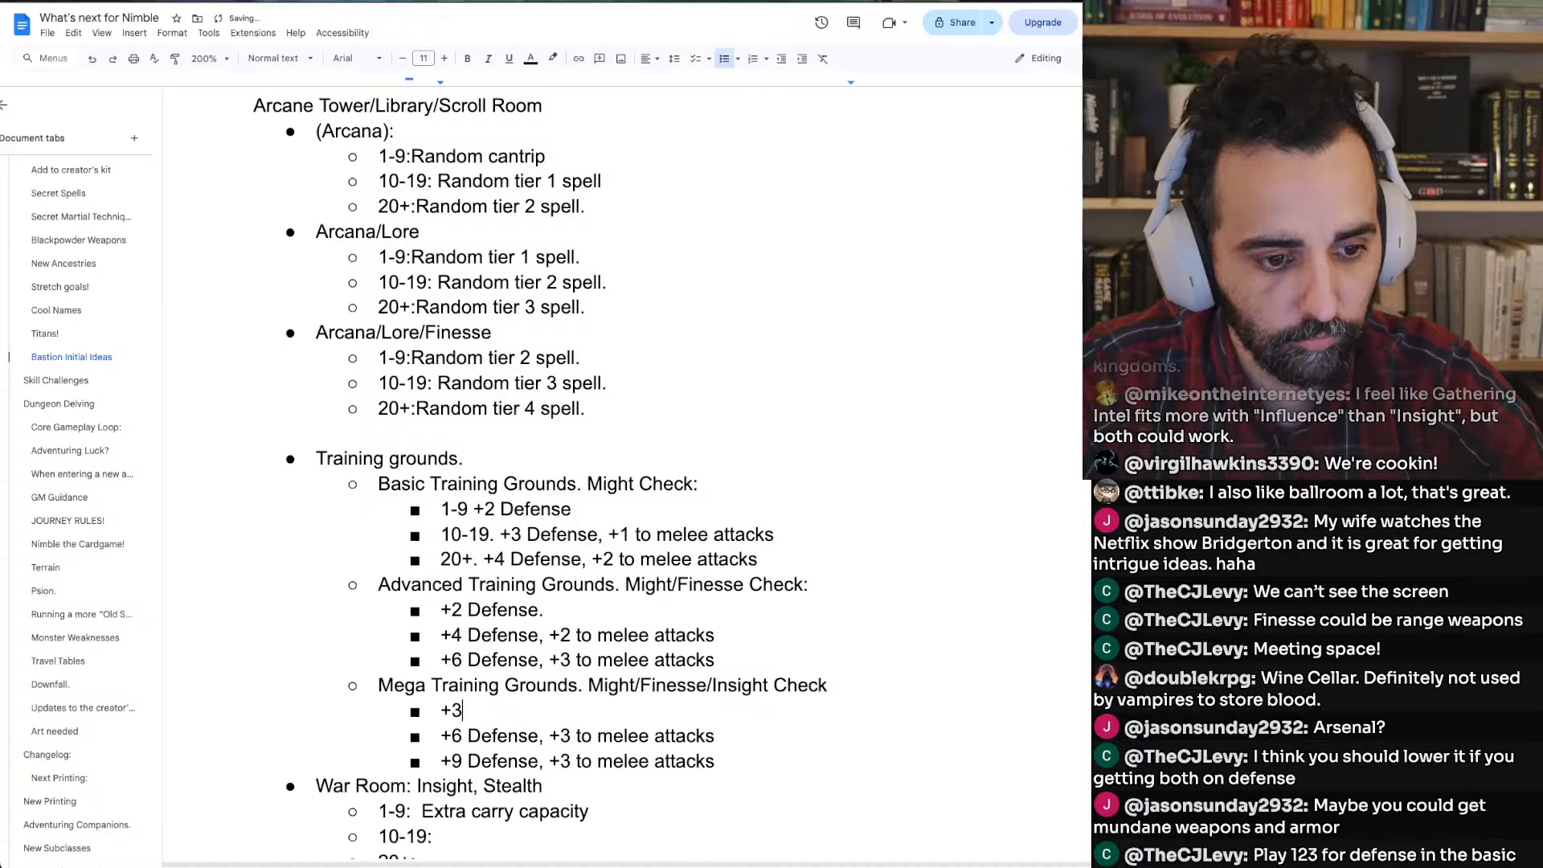
pyautogui.hotkey('ctrl', 'v')
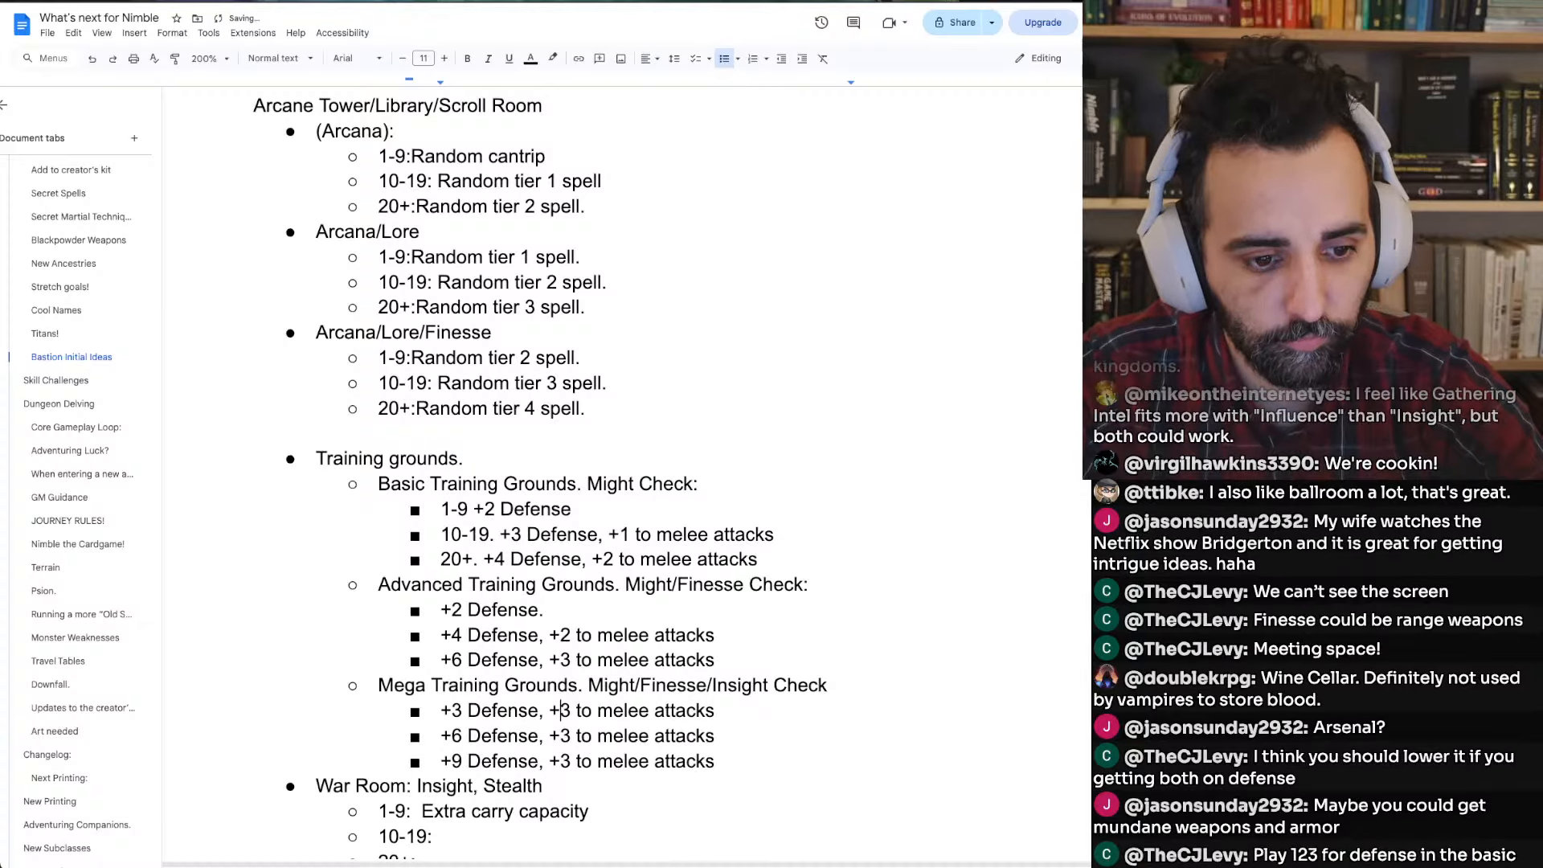
# Set the melee attack bonus to +1 in the first and +5 in the third Mega Training Grounds result
pyautogui.press('Delete')
pyautogui.write('1')
pyautogui.press('Down')
pyautogui.press('Down')
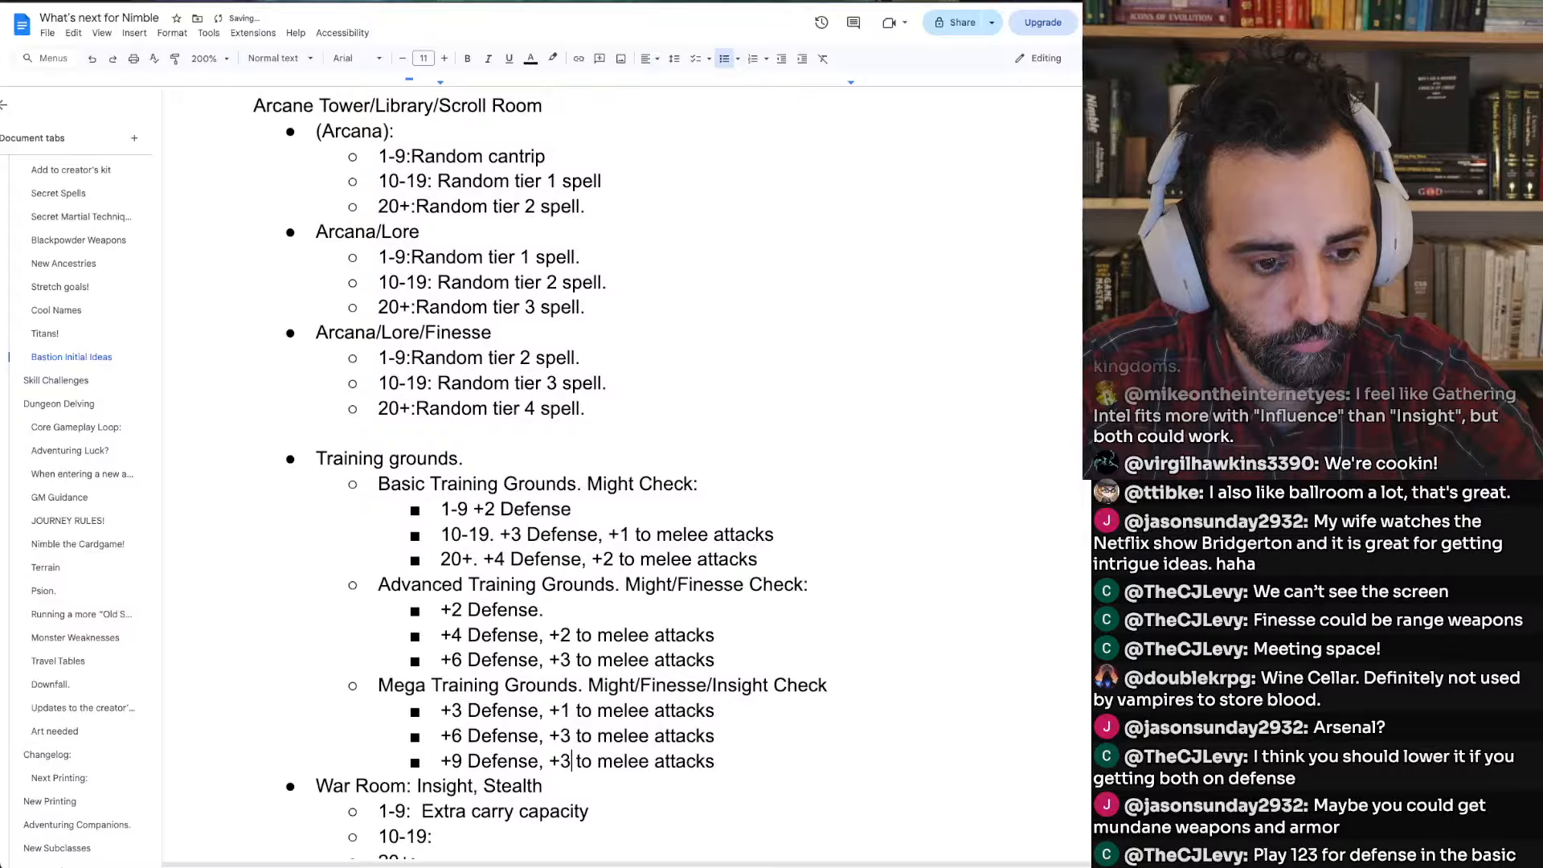
pyautogui.press('BackSpace')
pyautogui.write('6')
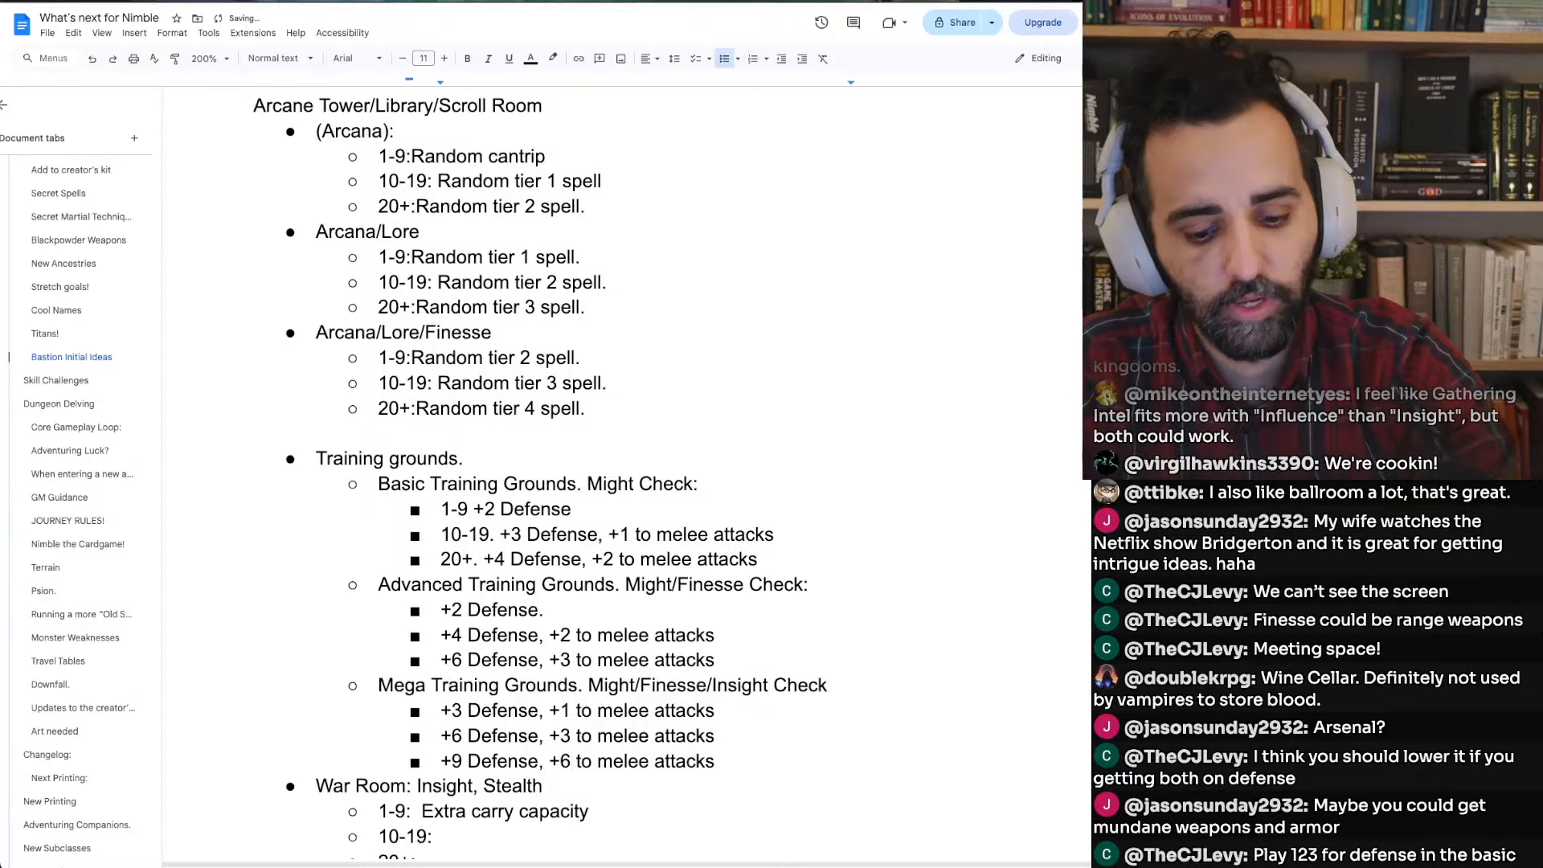
pyautogui.press('BackSpace')
pyautogui.write('5')
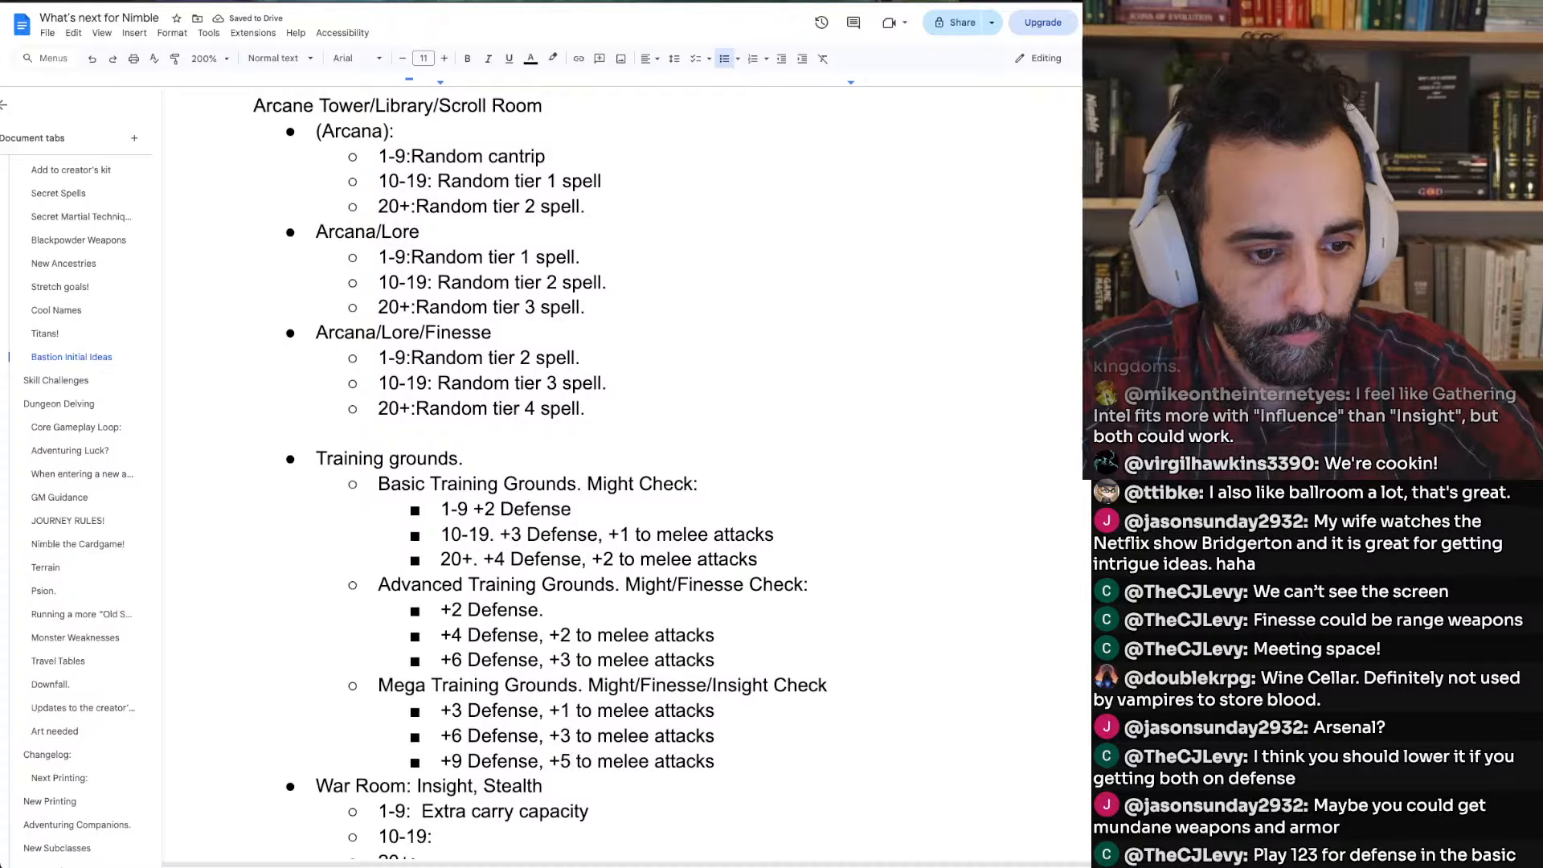
pyautogui.press('Home')
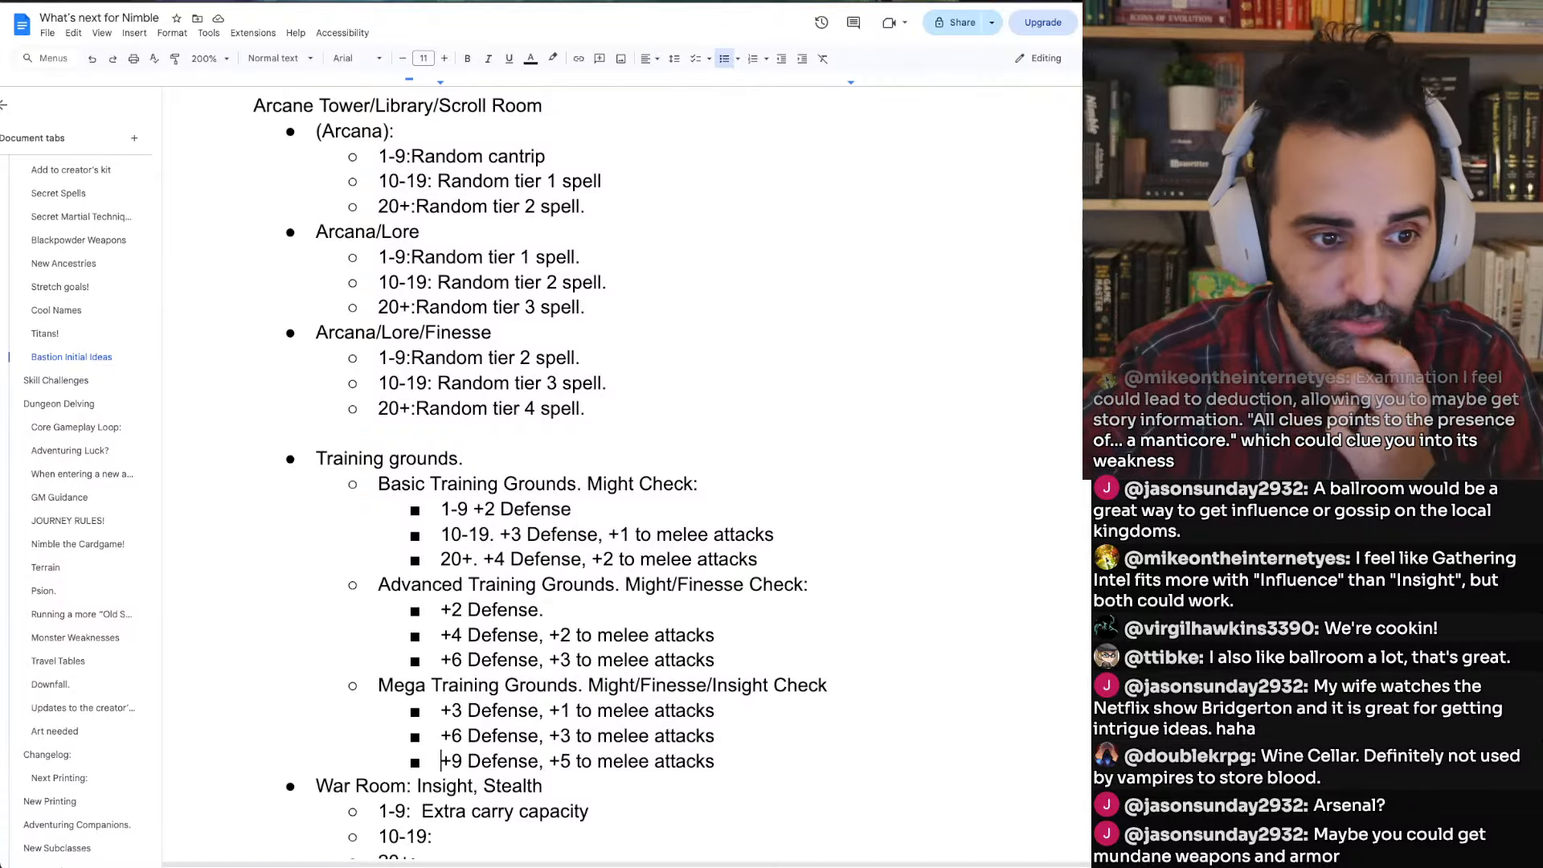
# Extend the "Training grounds." bullet so that it reads "Training grounds/Arsenal."
pyautogui.click(475, 475)
pyautogui.press('Up')
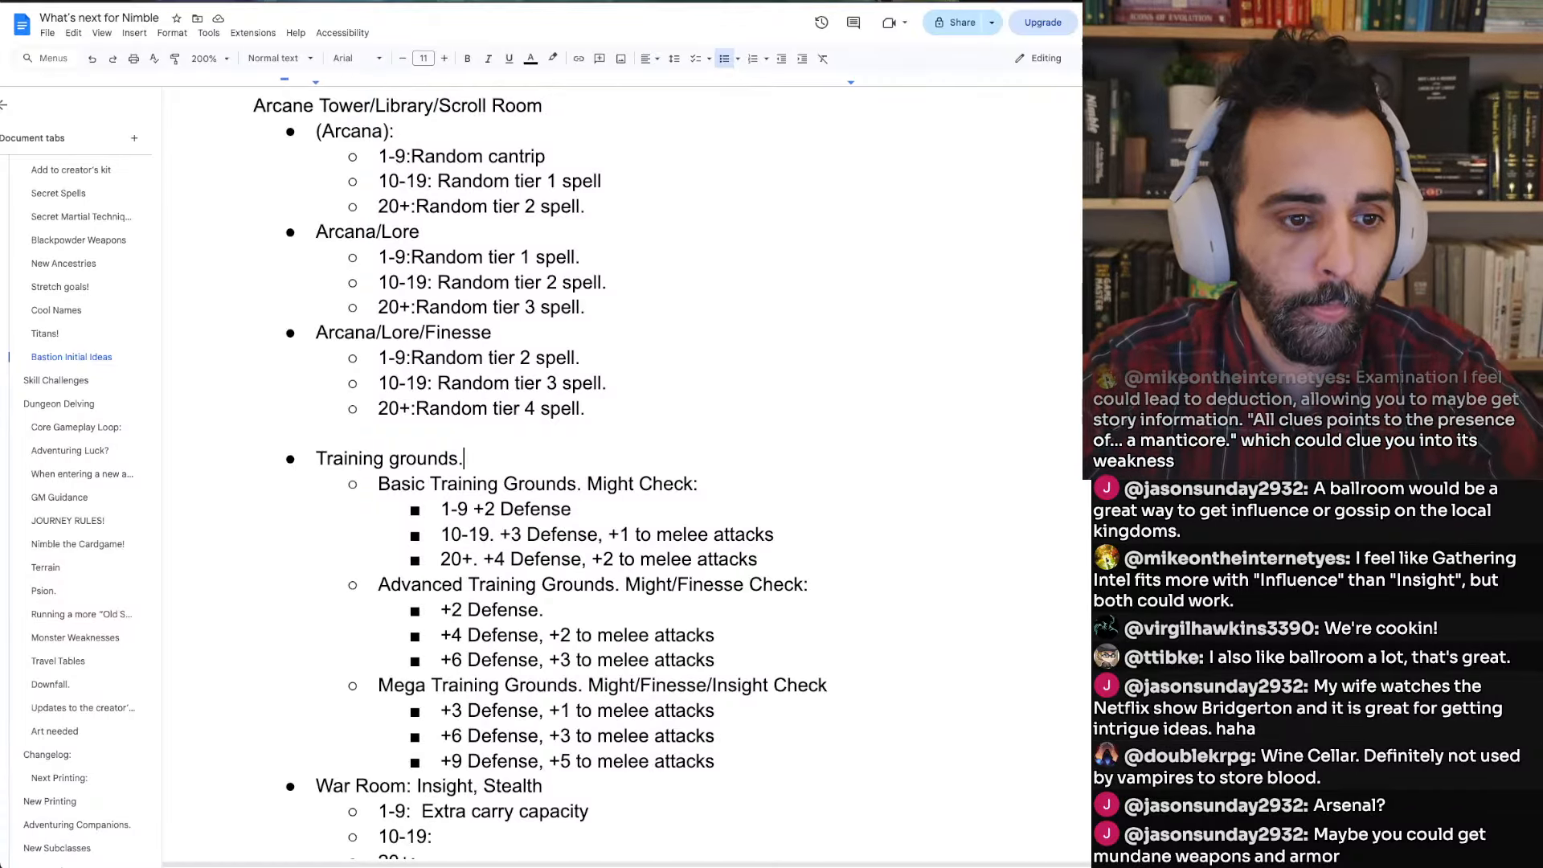
pyautogui.write('/arsenal')
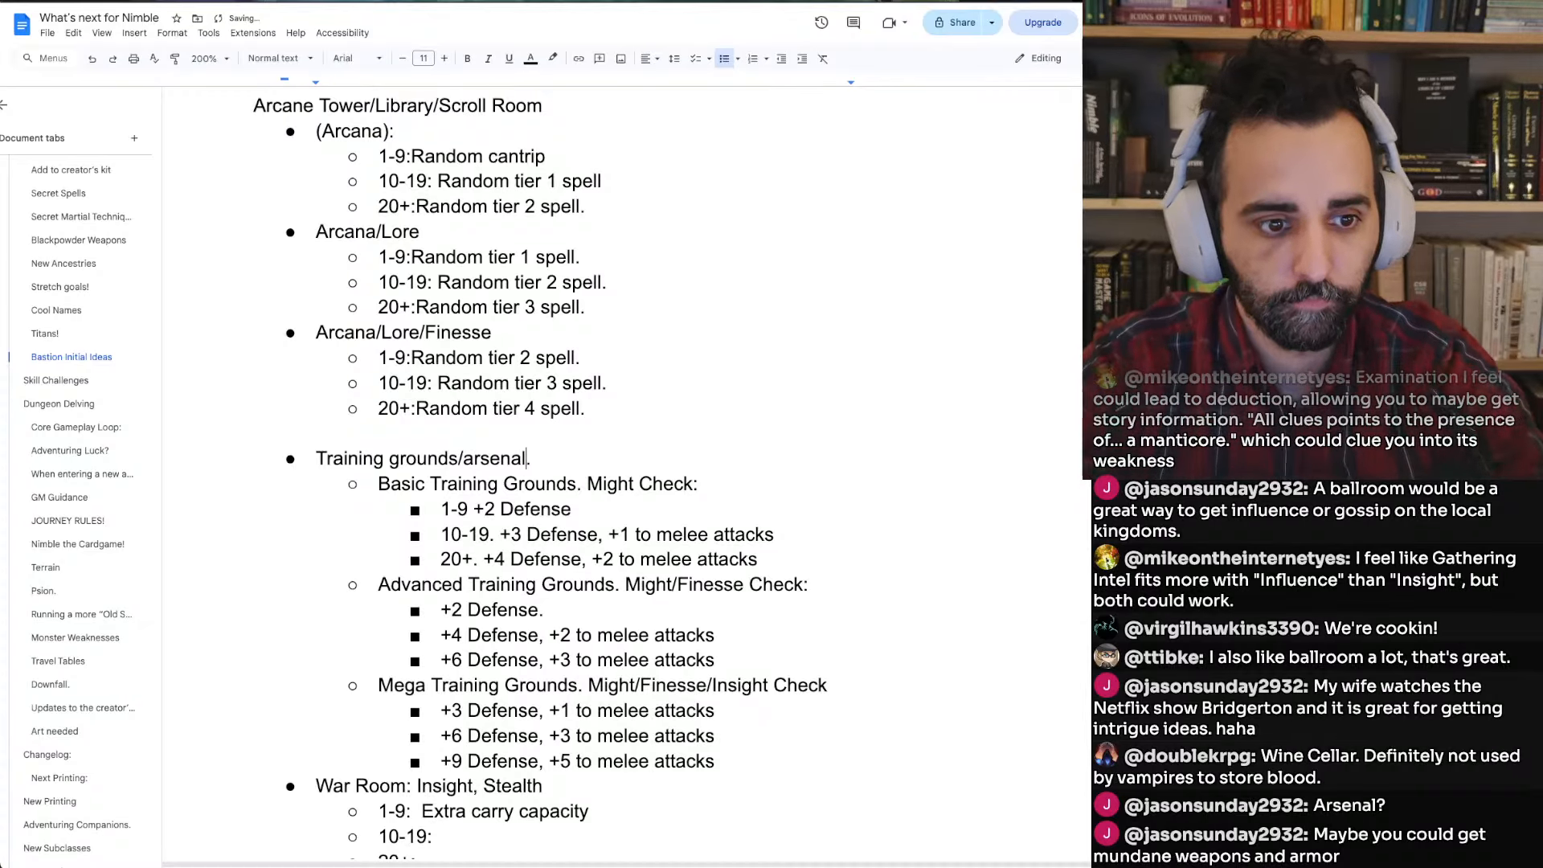
pyautogui.hotkey('alt', 'Left')
pyautogui.hotkey('shift', 'Right')
pyautogui.write('A')
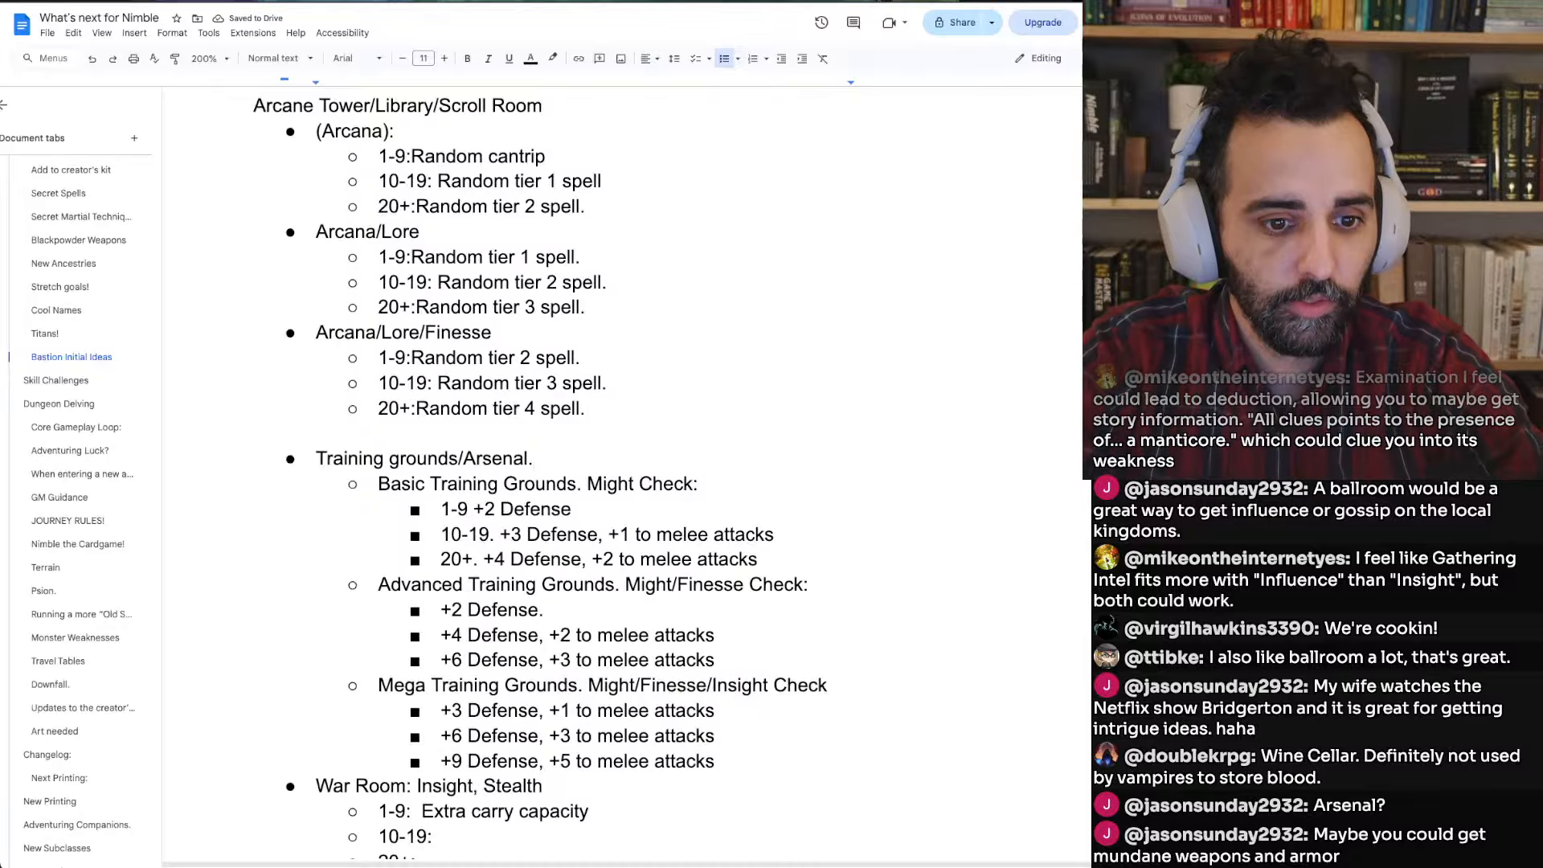
pyautogui.click(537, 584)
pyautogui.press('Down')
pyautogui.press('Down')
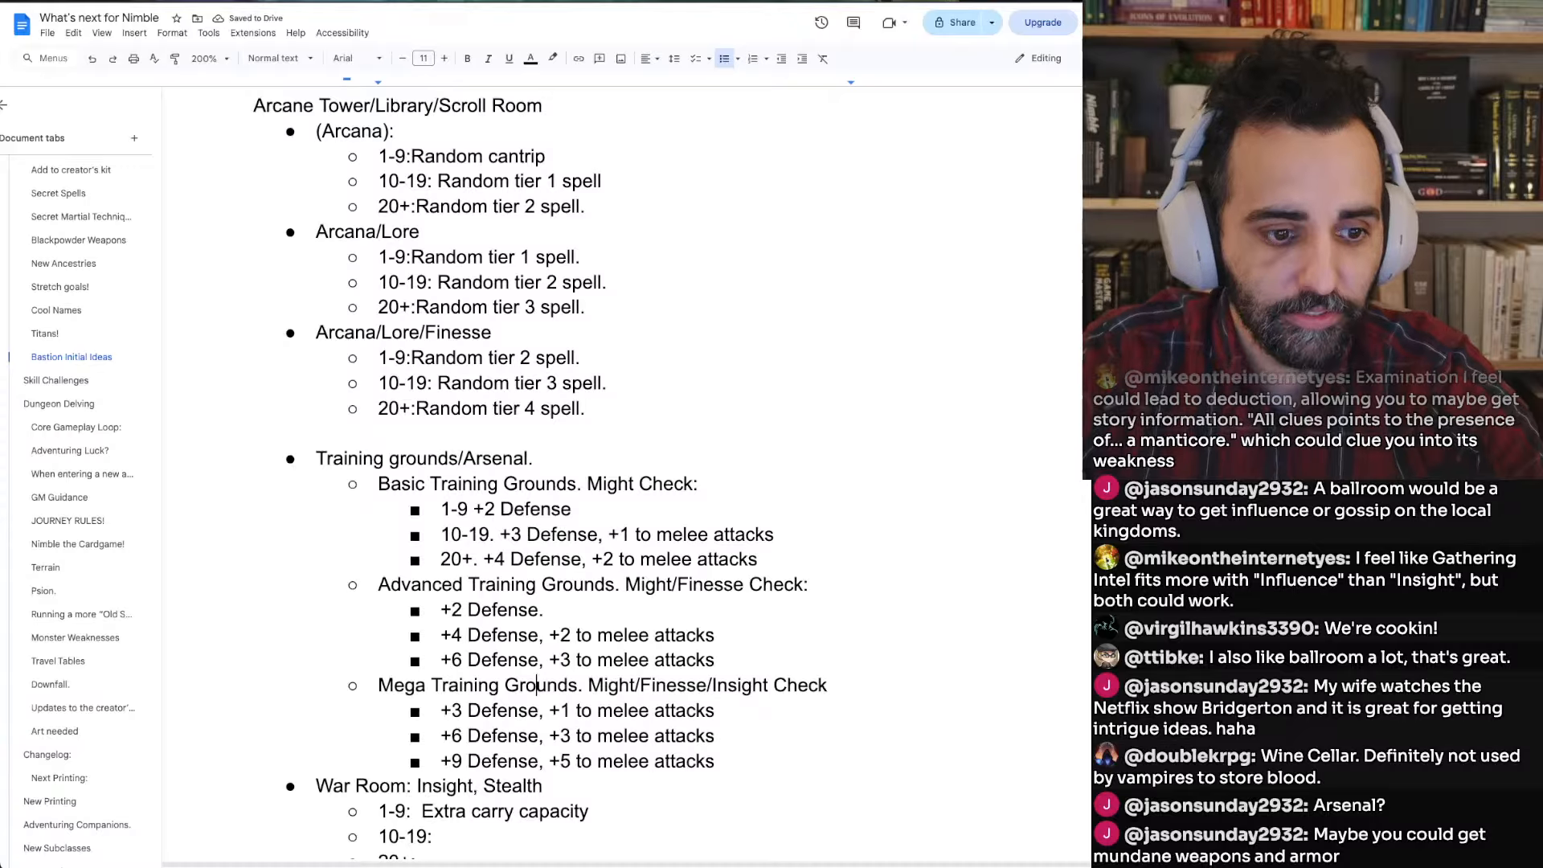
# Switch to the skills table in Numbers and replace the "Inspiration" entry in the Insight row with "Def, melee"
pyautogui.press('super+Tab')
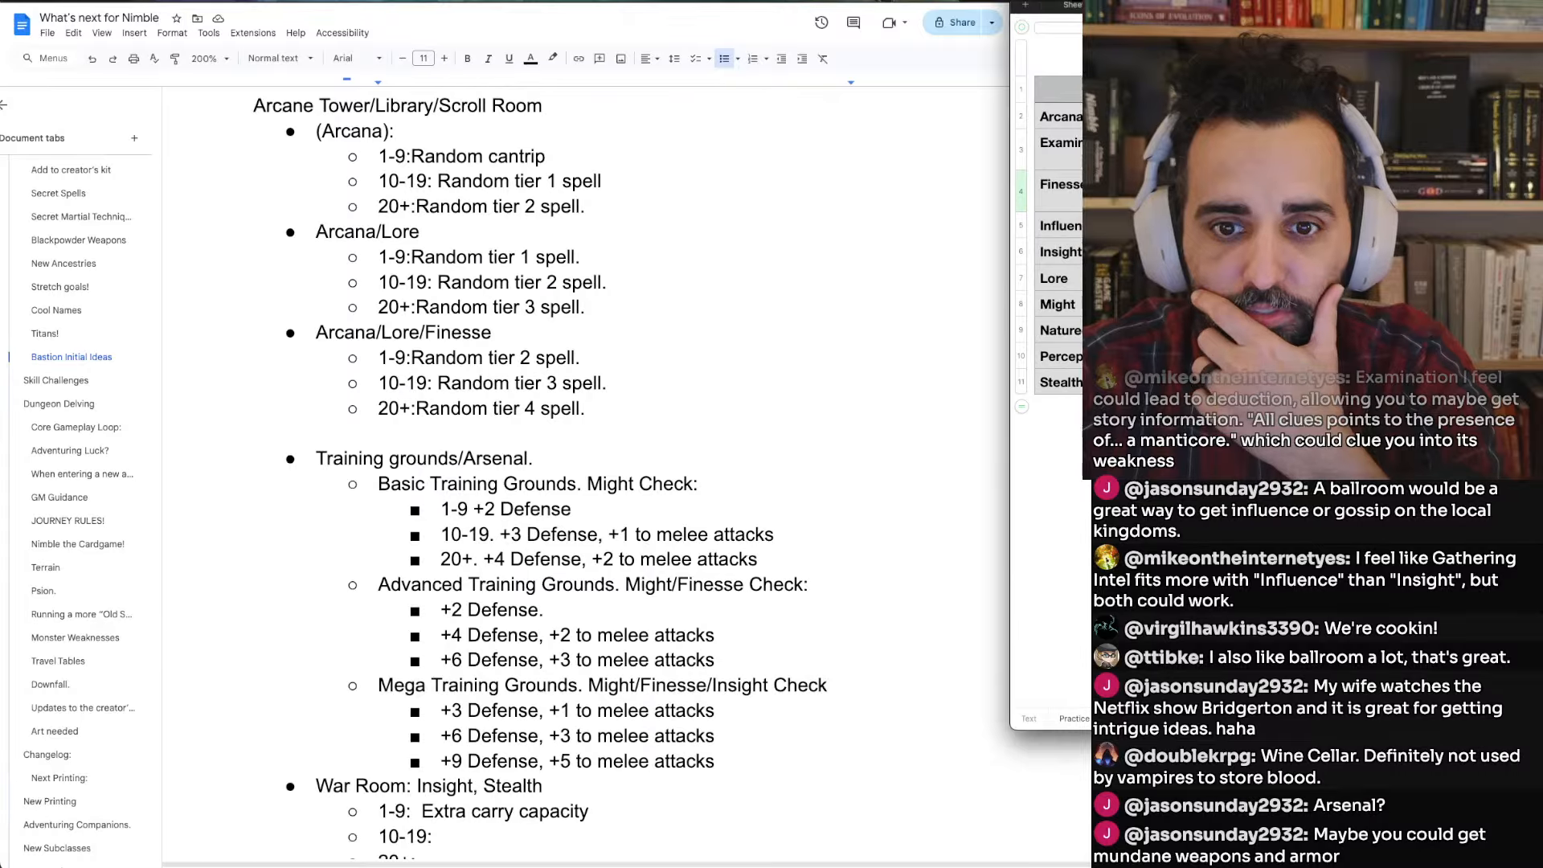
pyautogui.moveTo(1286, 3); pyautogui.dragTo(1154, 3)
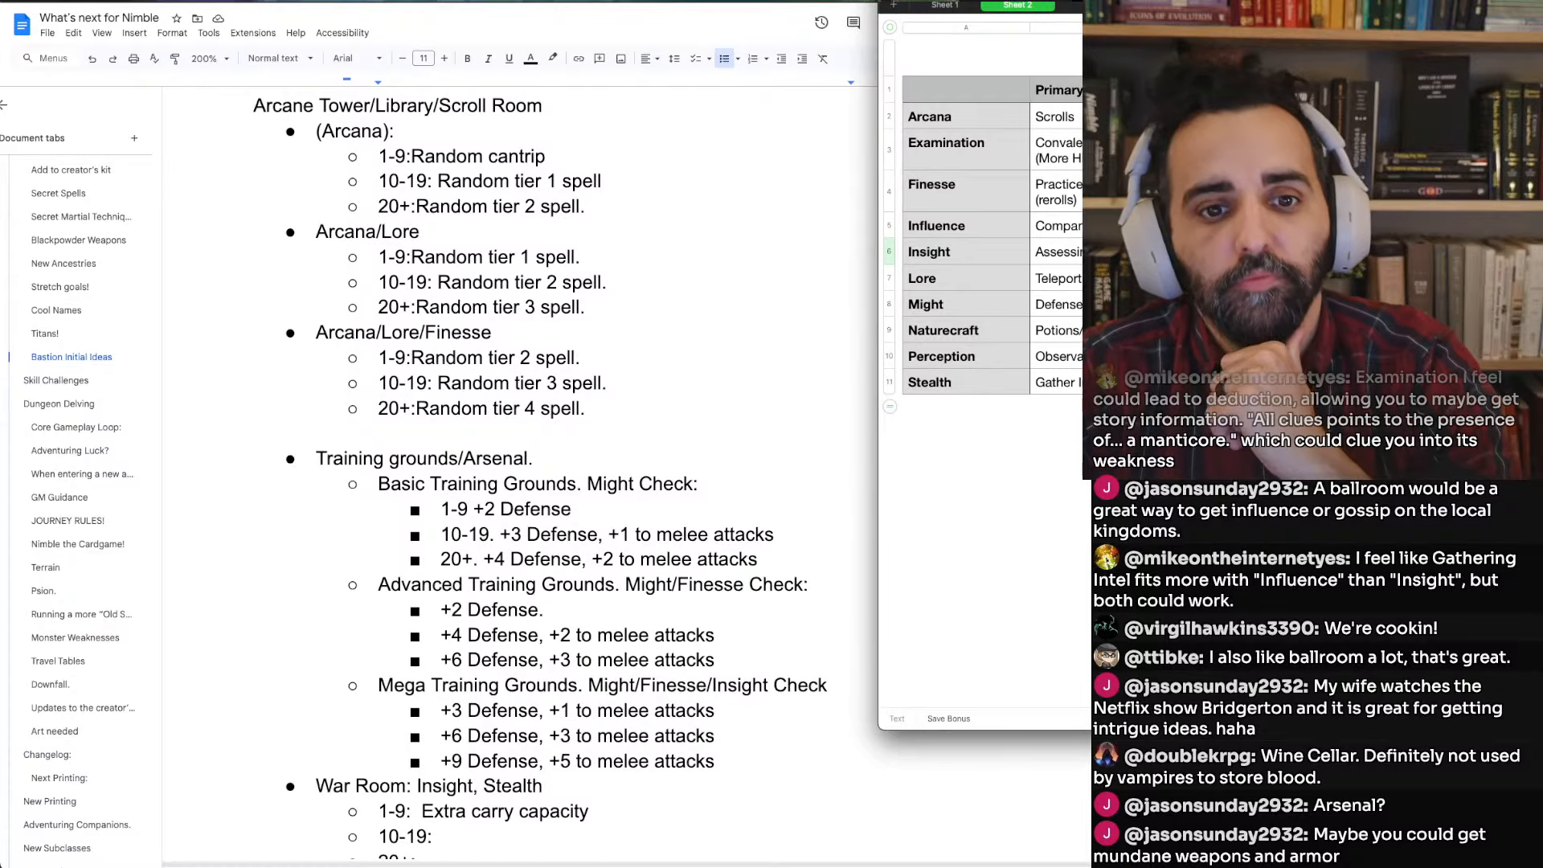
pyautogui.click(1221, 251)
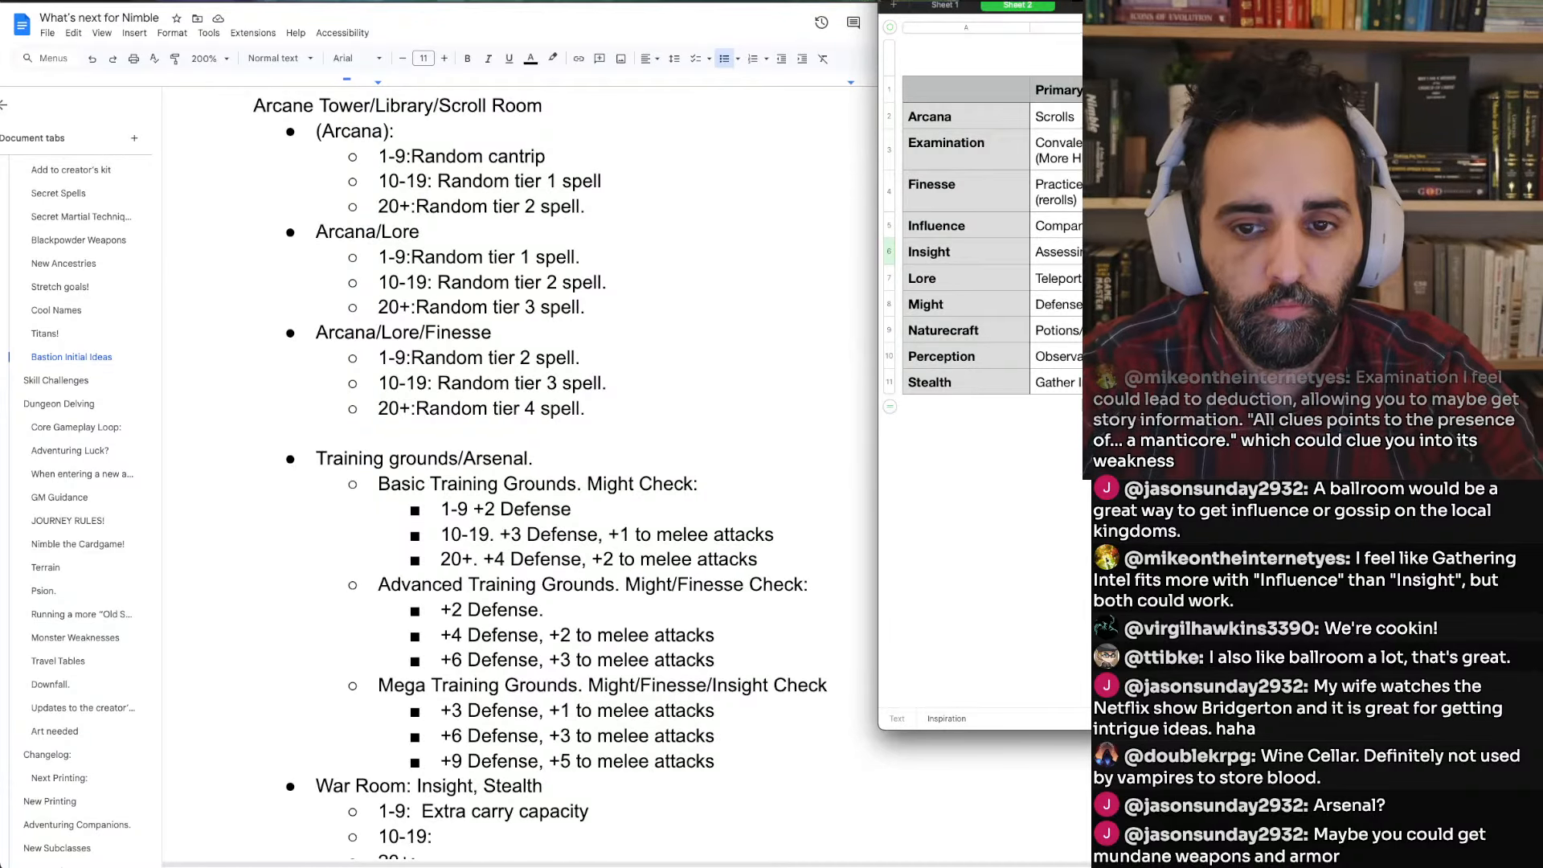
pyautogui.doubleClick(1222, 252)
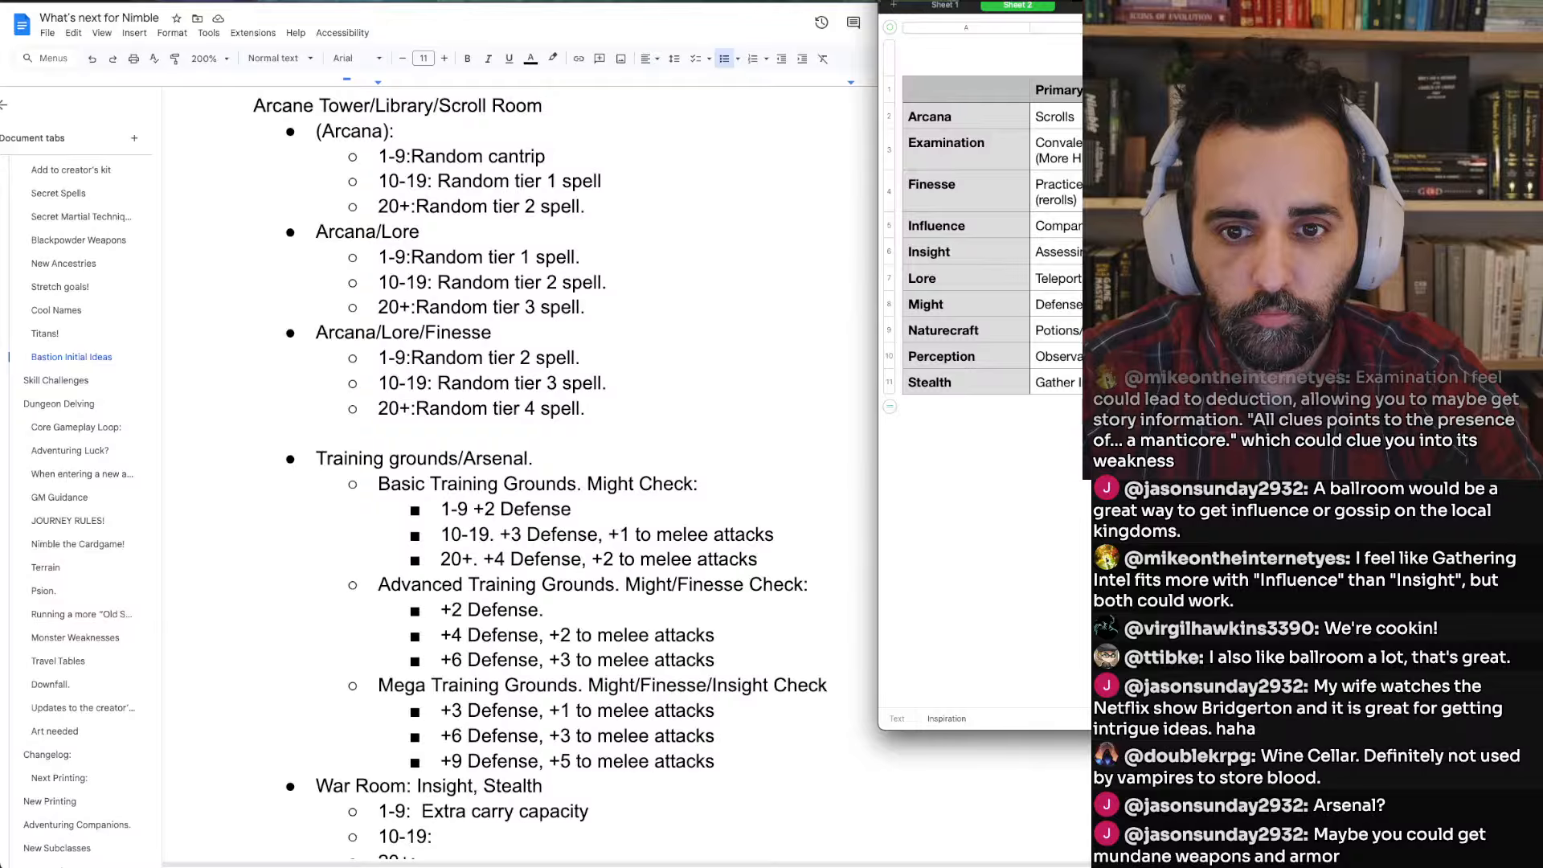
pyautogui.click(1222, 252)
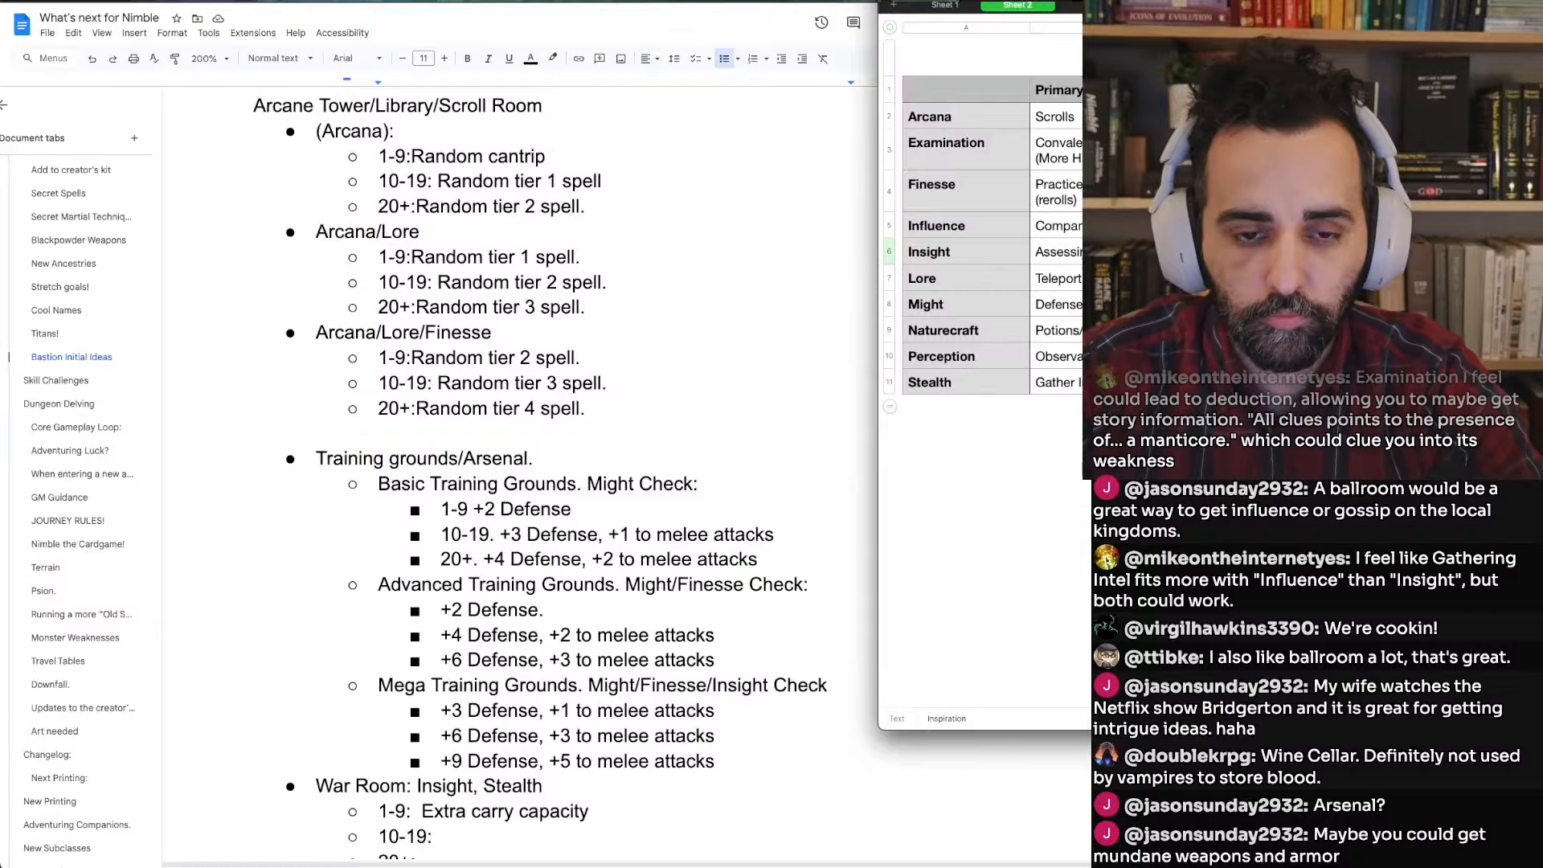
pyautogui.write('De')
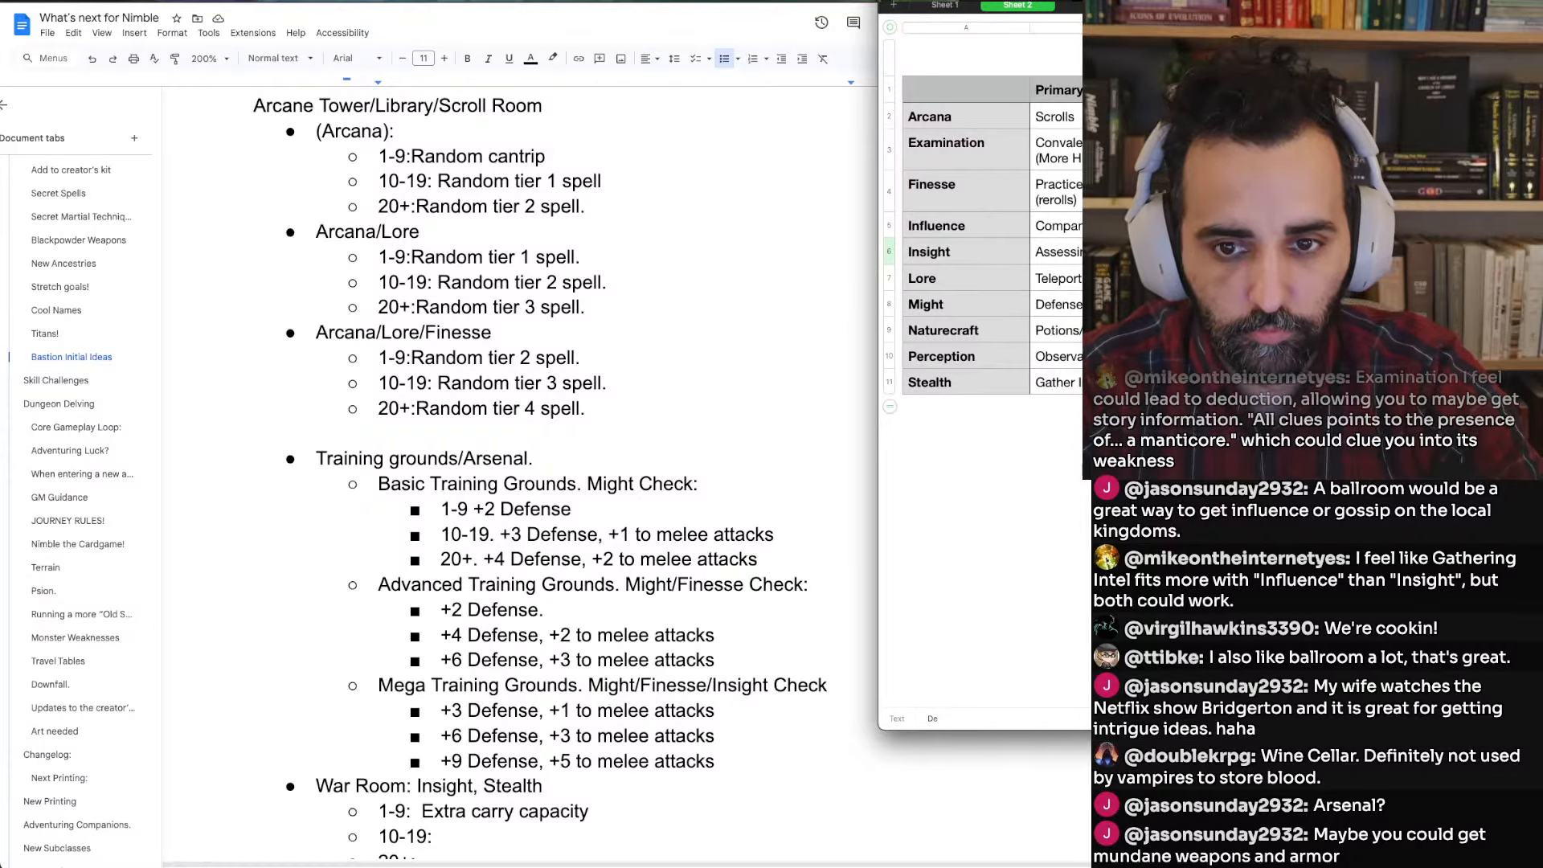
pyautogui.write('f, melee')
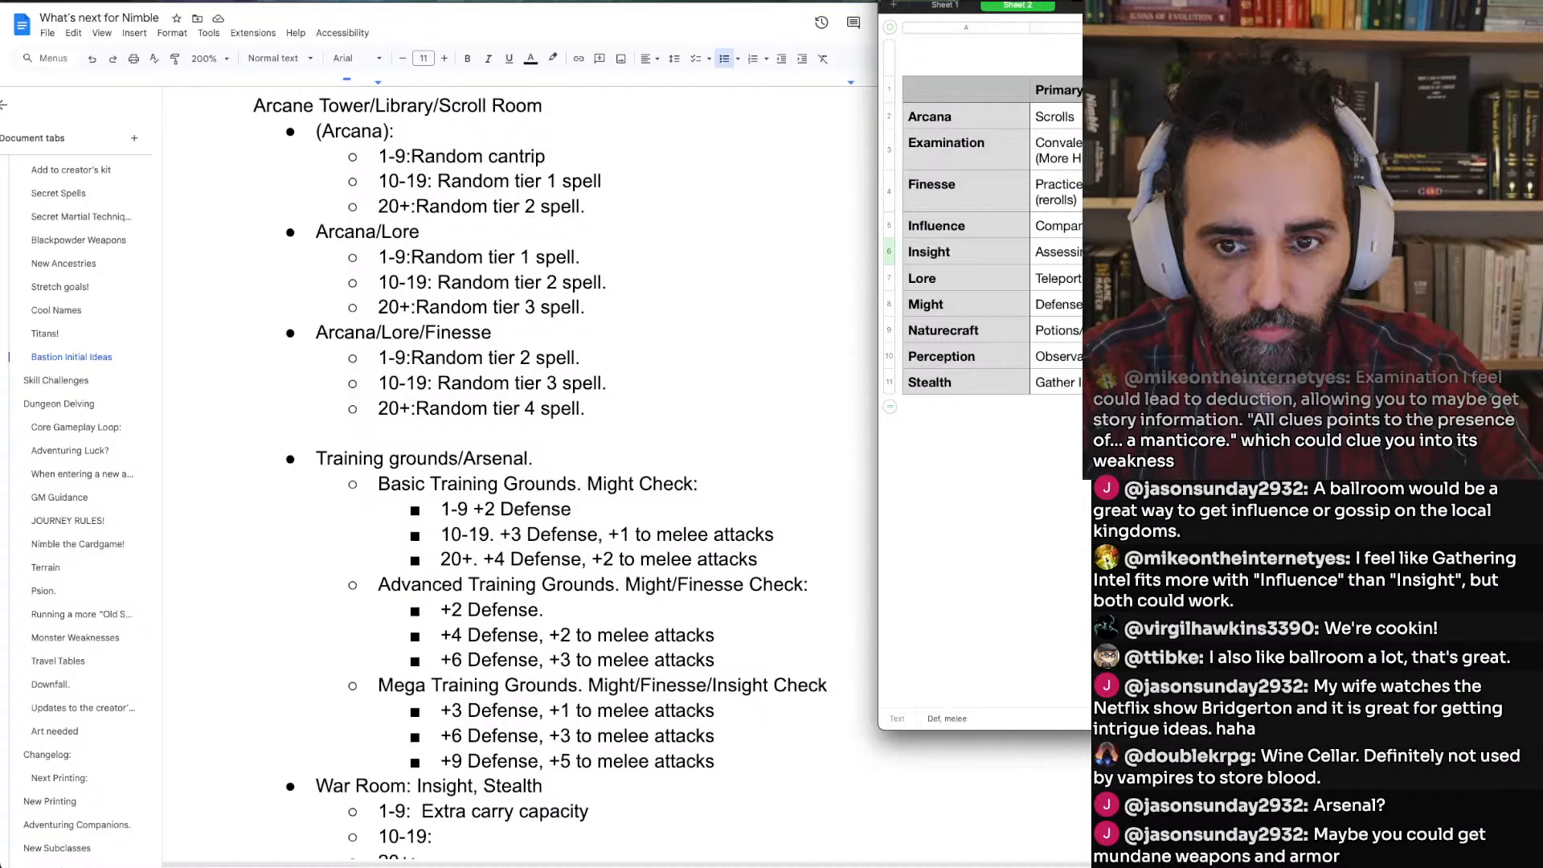
pyautogui.press('Return')
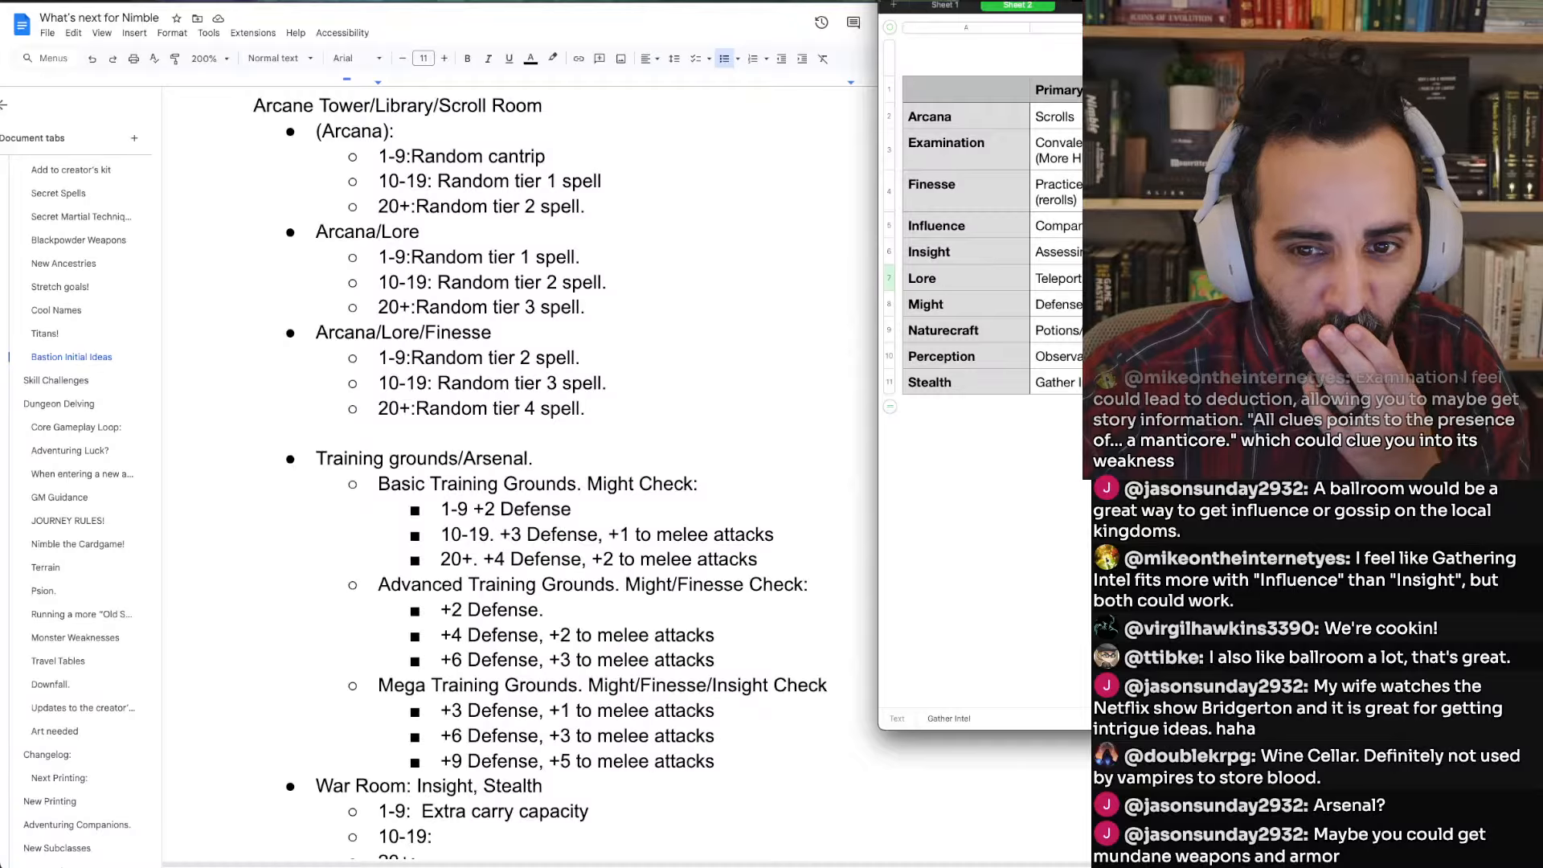
pyautogui.press('Up')
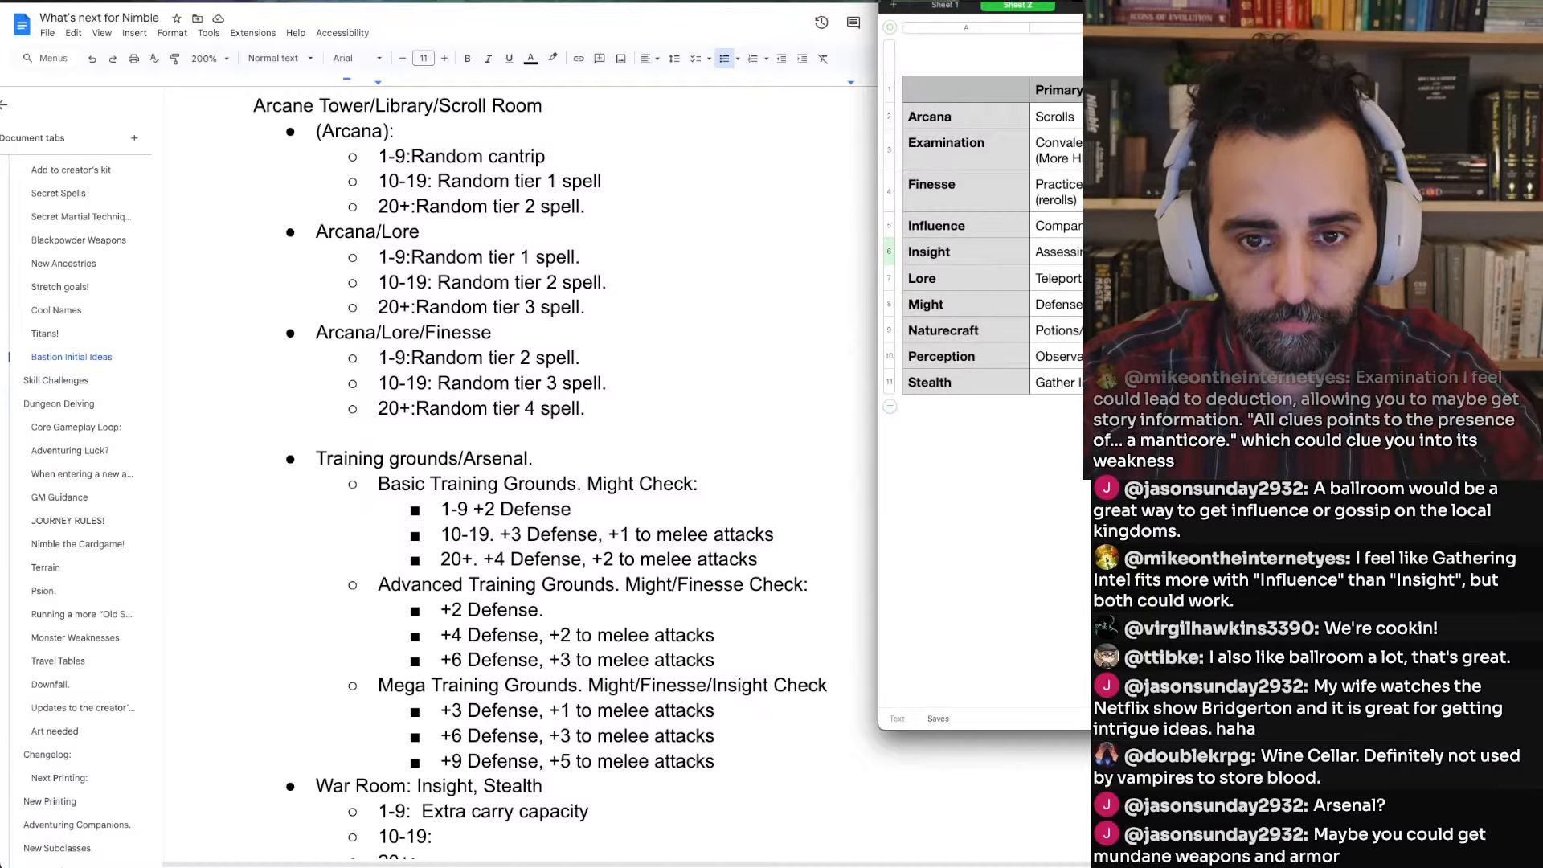
# Switch back to the Google Docs notes and turn the "Training grounds/Arsenal." bullet into an unbulleted, unindented heading line
pyautogui.press('Down')
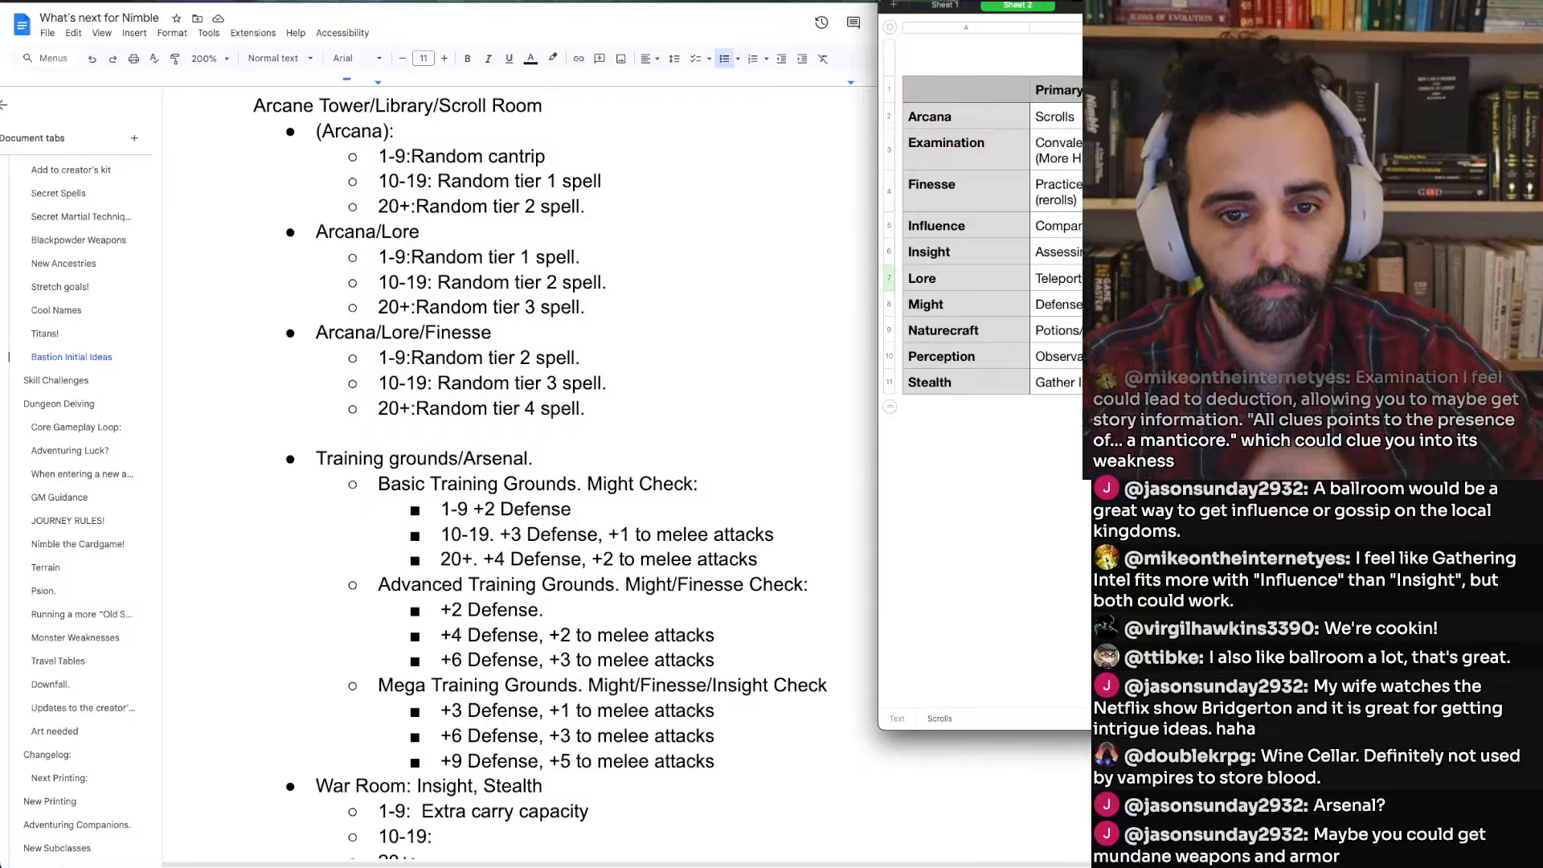
pyautogui.scroll(-2, 802, 354)
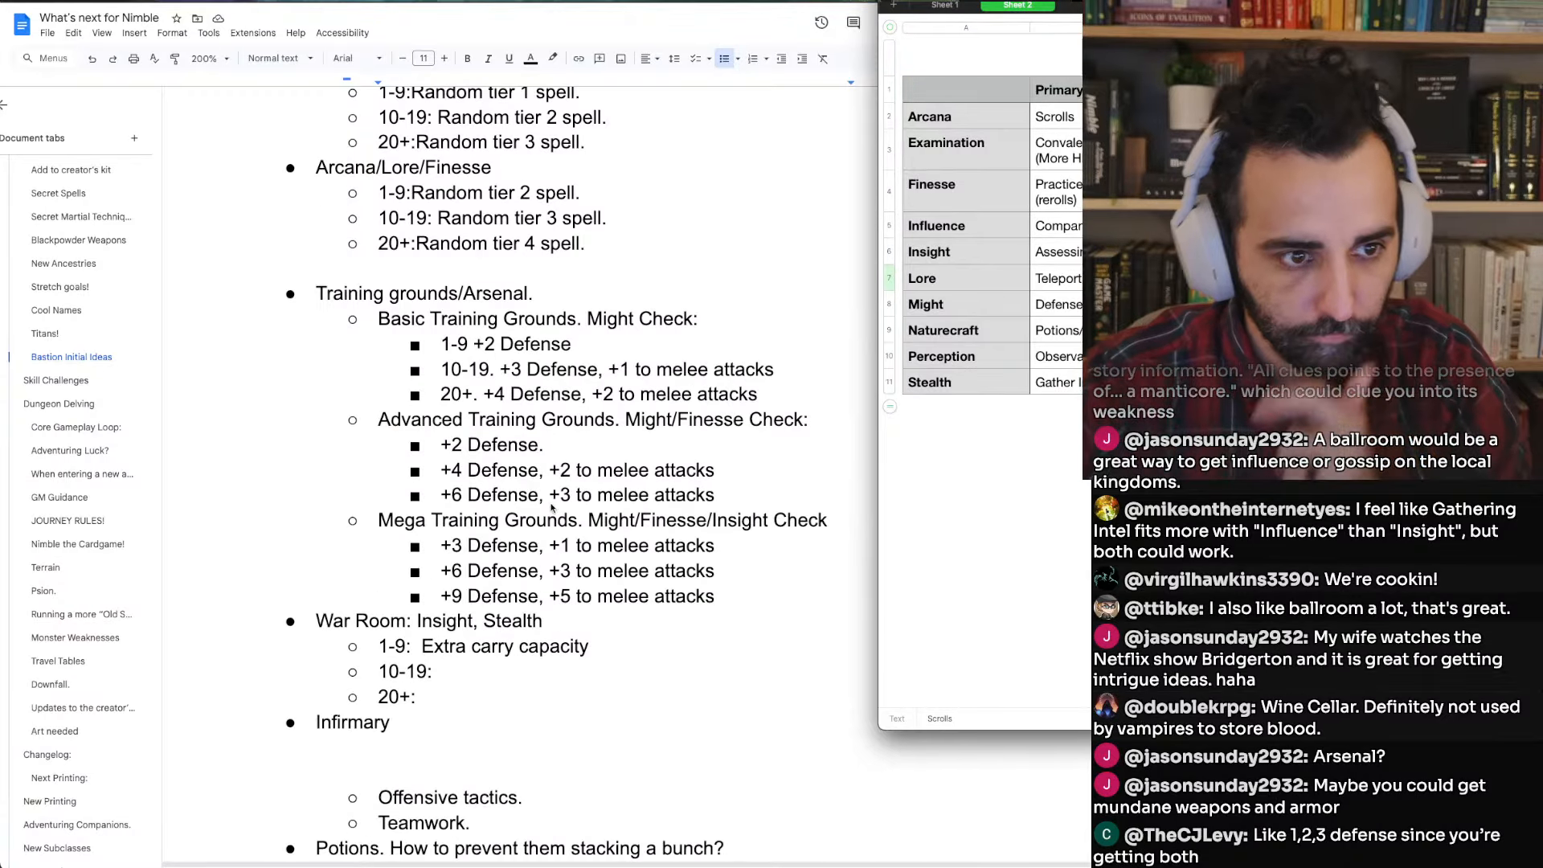
pyautogui.doubleClick(321, 295)
pyautogui.press('Left')
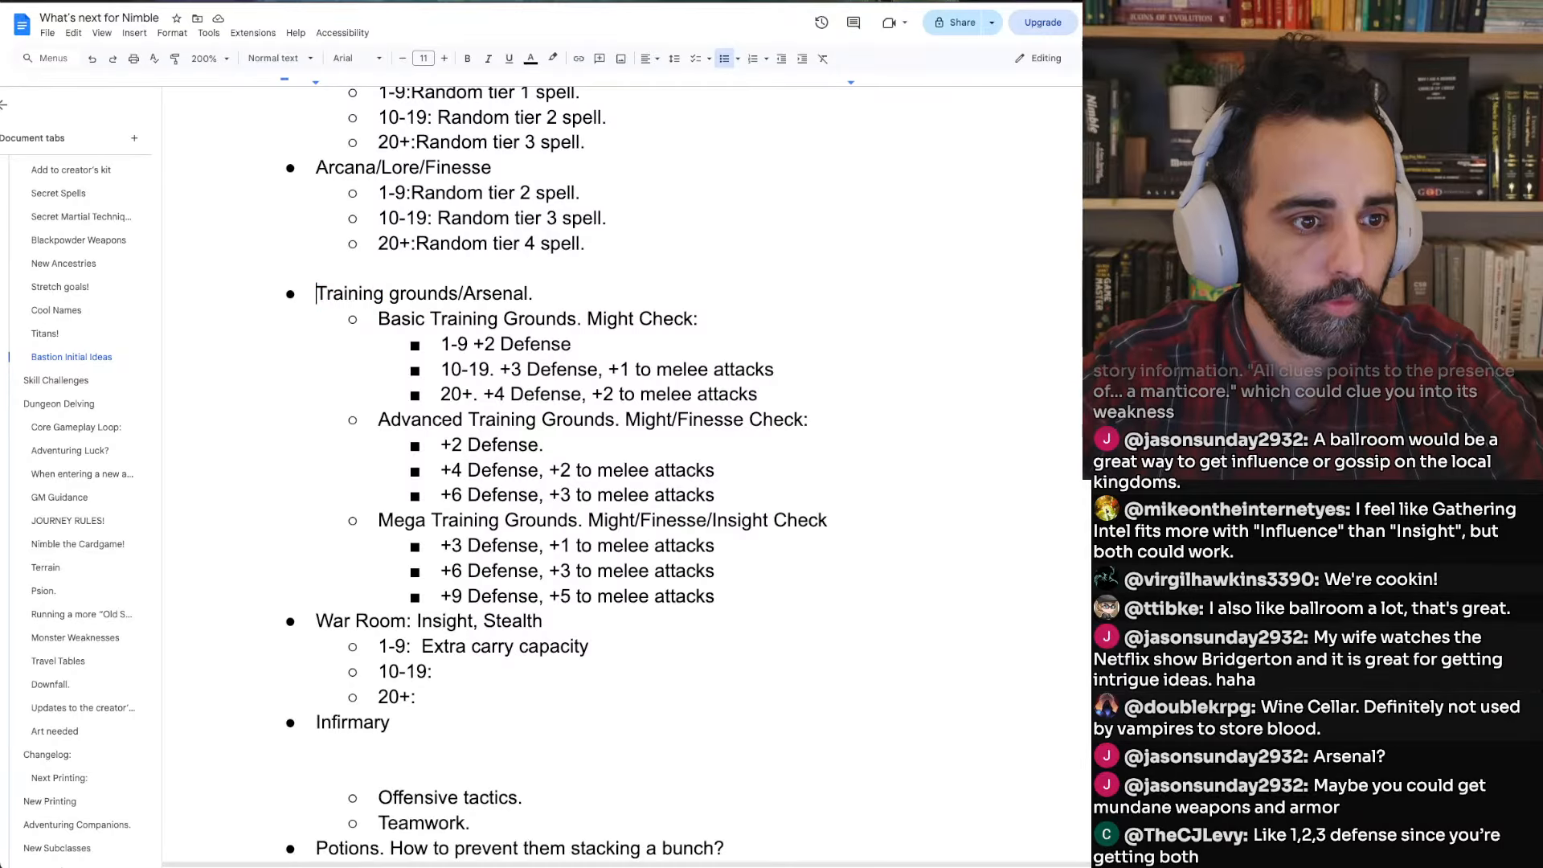
pyautogui.press('BackSpace')
pyautogui.press('BackSpace')
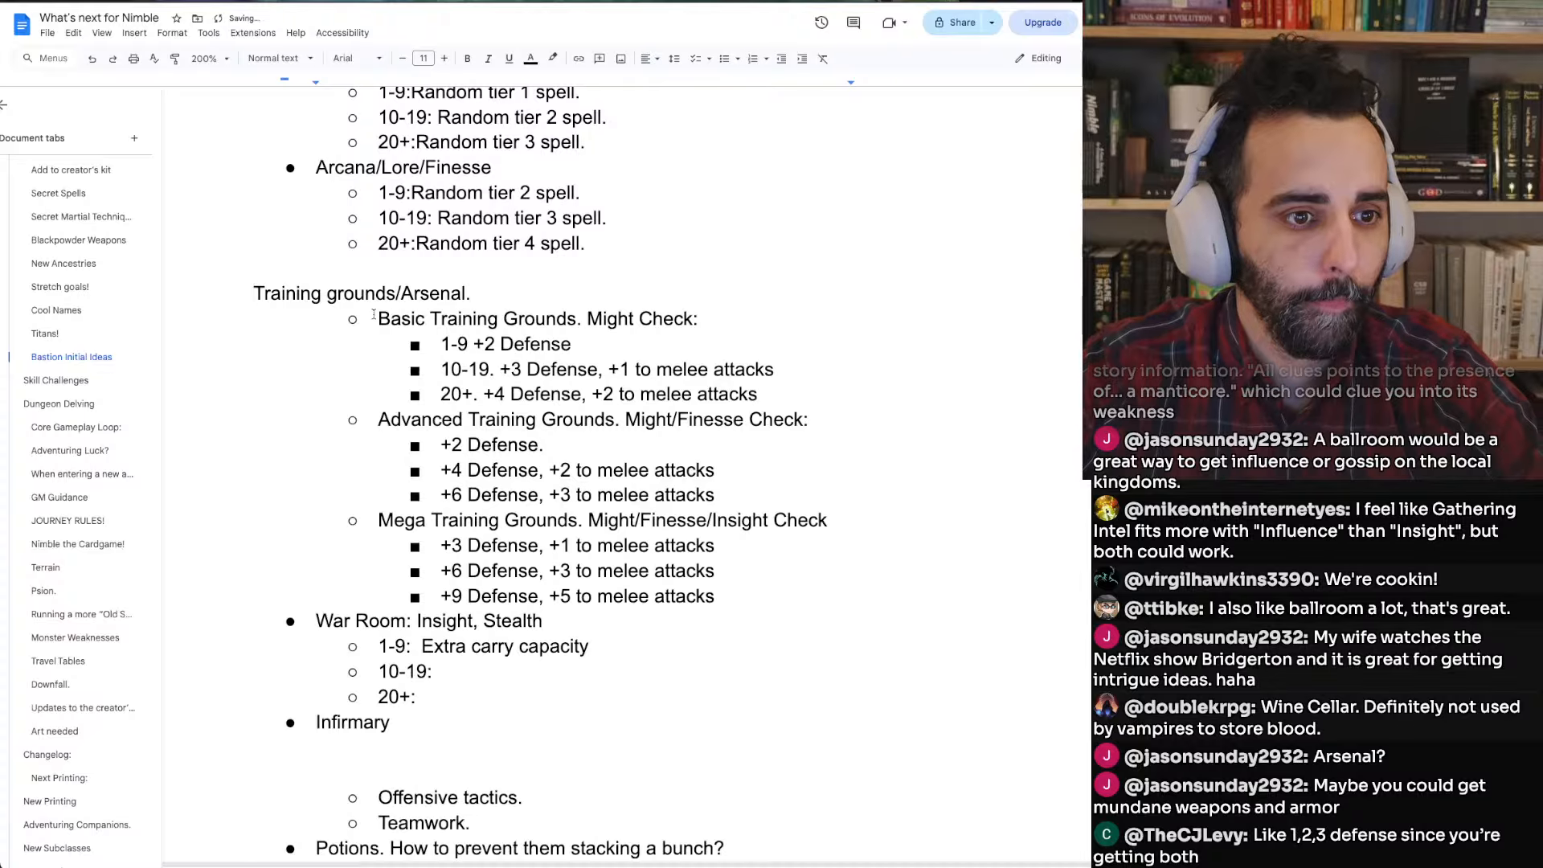
# Outdent the "Basic Training Grounds. Might Check:" bullet and its three results by one list level
pyautogui.click(377, 318)
pyautogui.scroll(3, 373, 314)
pyautogui.hotkey('shift', 'Tab')
pyautogui.press('Down')
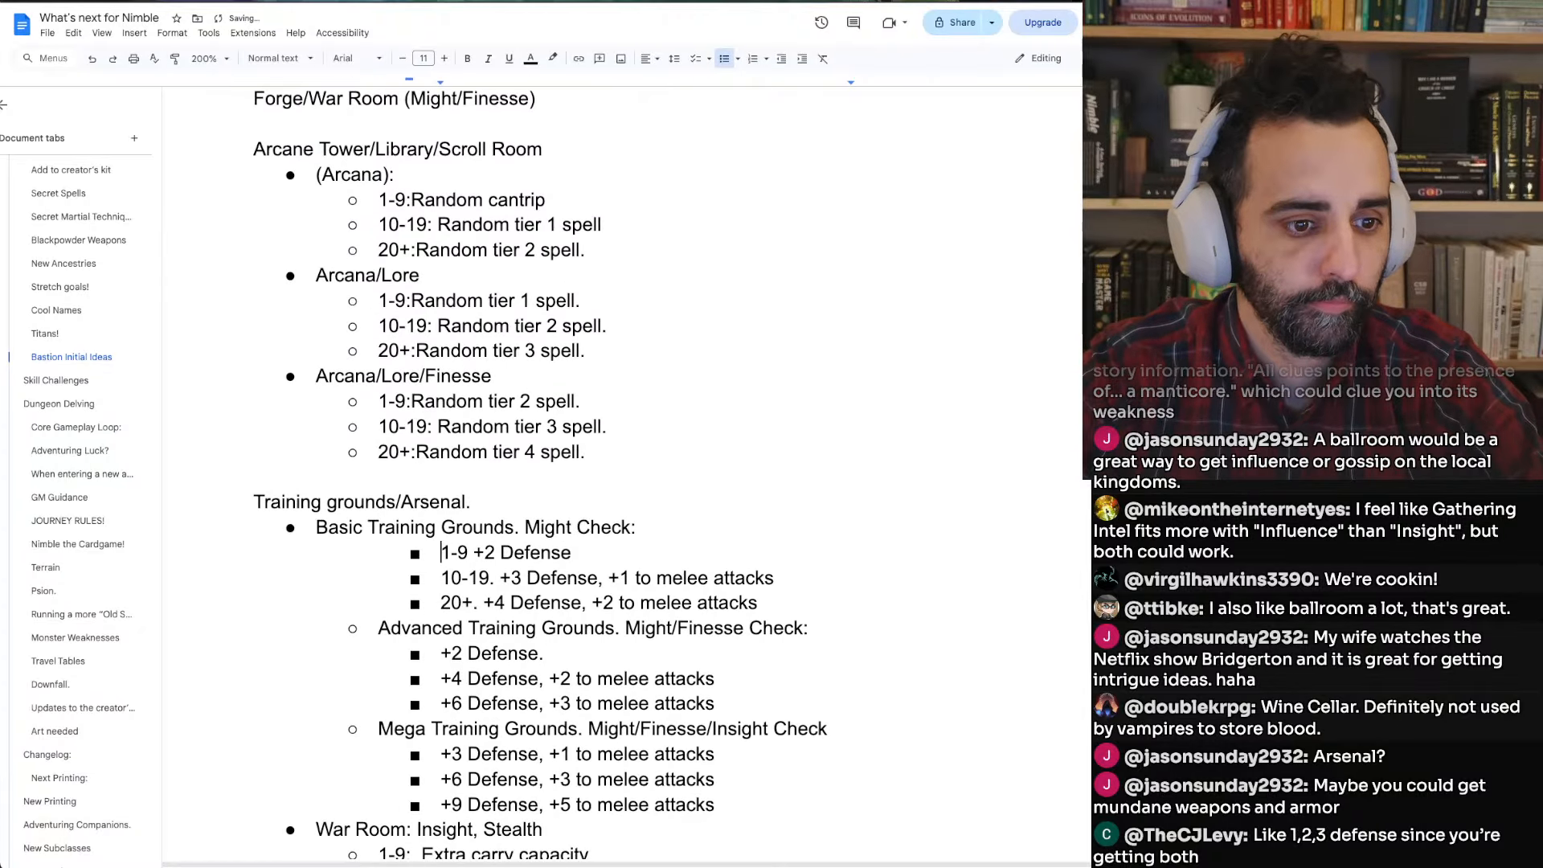
pyautogui.hotkey('shift', 'Tab')
pyautogui.press('Down')
pyautogui.hotkey('shift', 'Tab')
pyautogui.press('Down')
pyautogui.hotkey('shift', 'Tab')
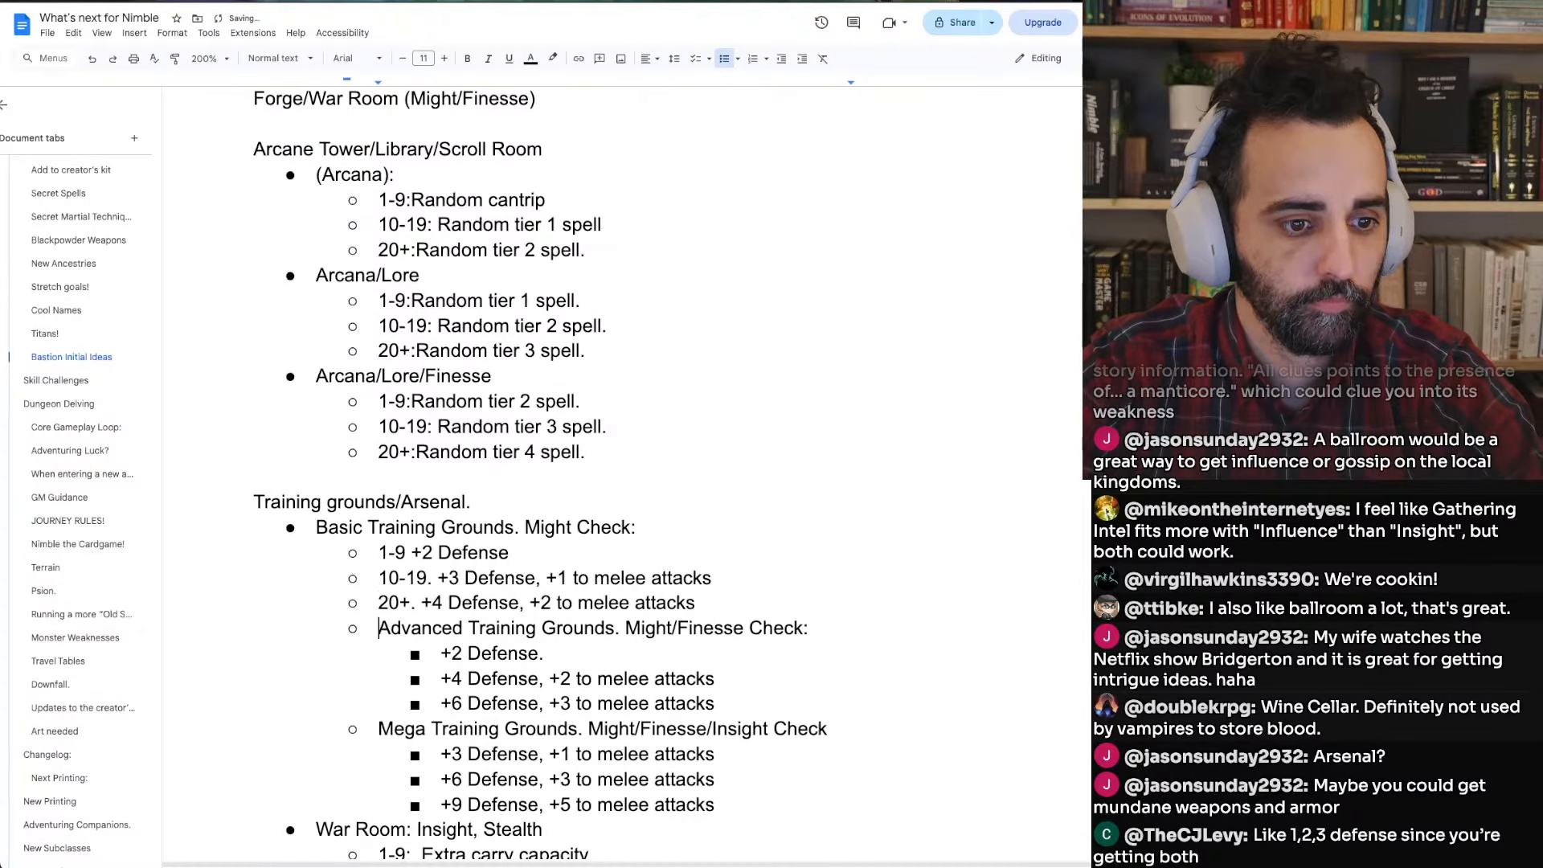
# Outdent the "Advanced Training Grounds. Might/Finesse Check:" bullet and its three results by one list level
pyautogui.press('Down')
pyautogui.hotkey('shift', 'Tab')
pyautogui.press('Down')
pyautogui.hotkey('shift', 'Tab')
pyautogui.press('Down')
pyautogui.hotkey('shift', 'Tab')
pyautogui.press('Down')
pyautogui.hotkey('shift', 'Tab')
pyautogui.press('Down')
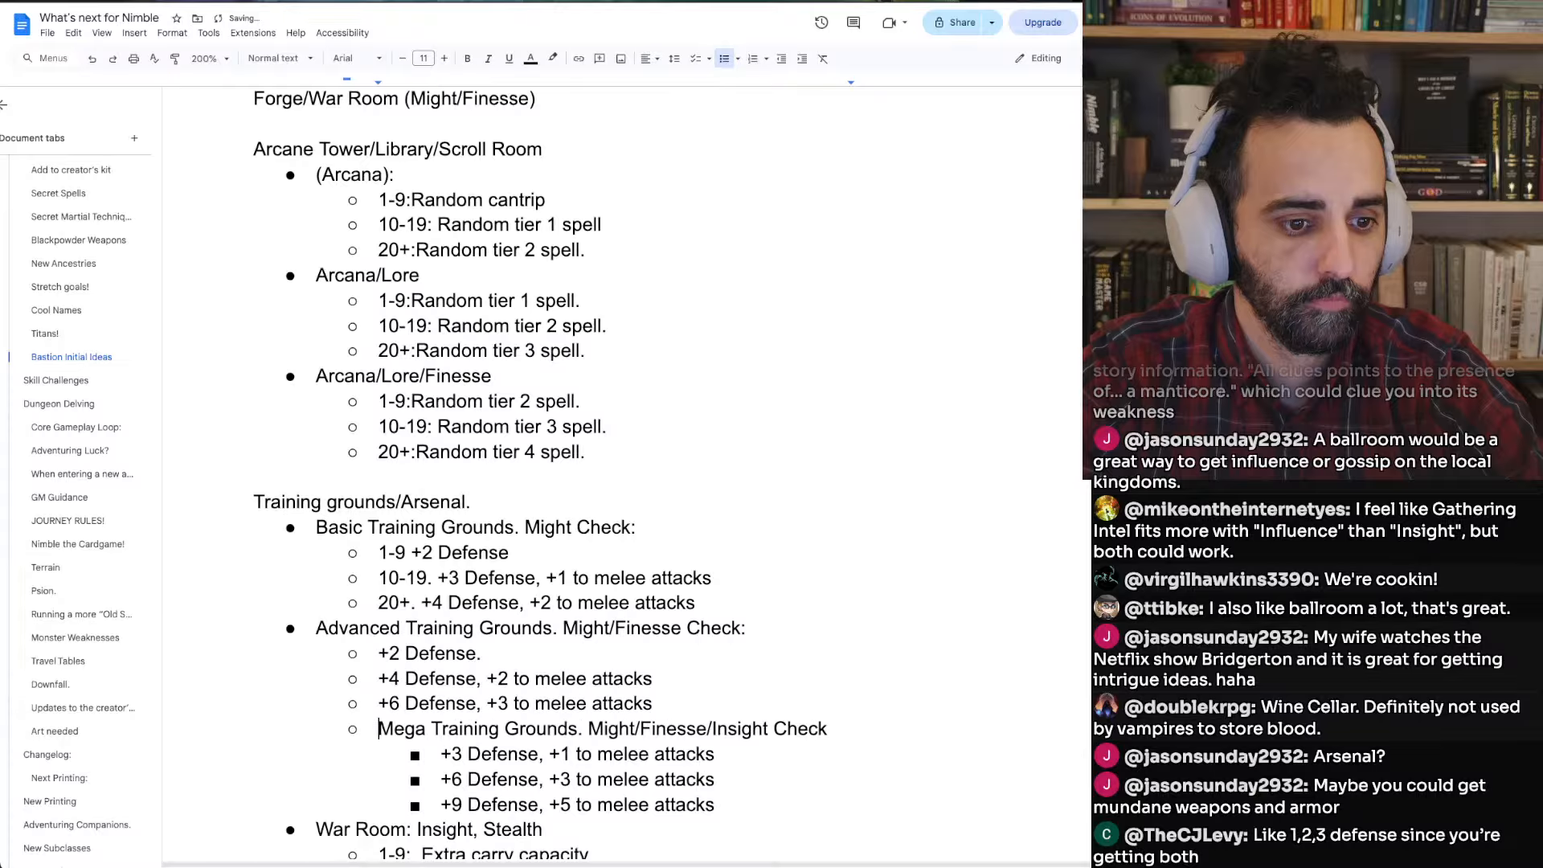
# Outdent the "Mega Training Grounds. Might/Finesse/Insight Check" bullet and its first result by one list level
pyautogui.hotkey('shift', 'Tab')
pyautogui.press('Down')
pyautogui.hotkey('shift', 'Tab')
pyautogui.hotkey('shift', 'Tab')
pyautogui.hotkey('shift', 'Down')
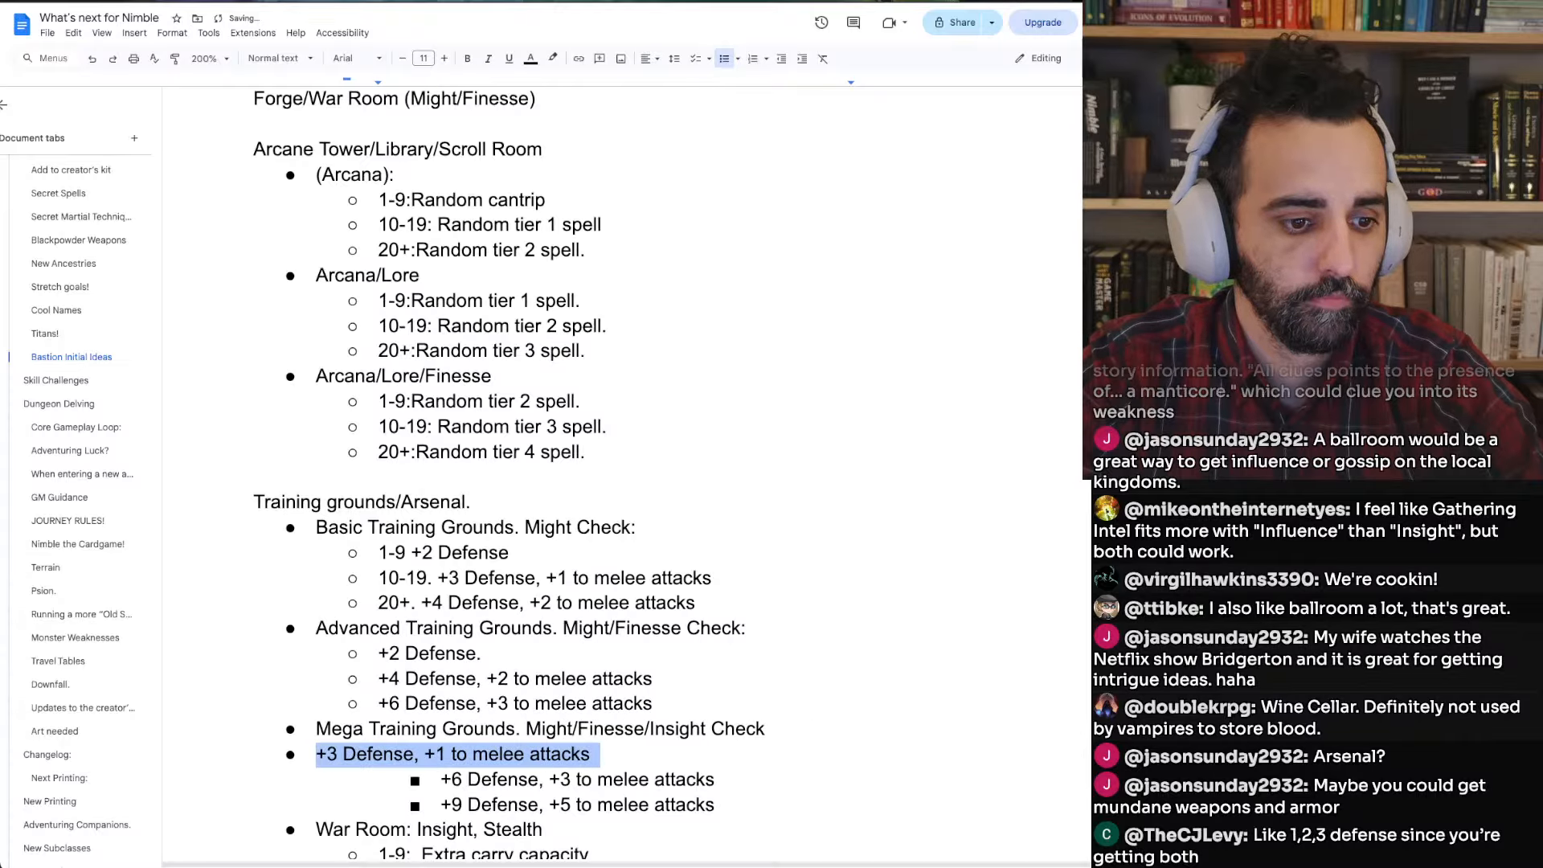
pyautogui.press('Tab')
pyautogui.press('Down')
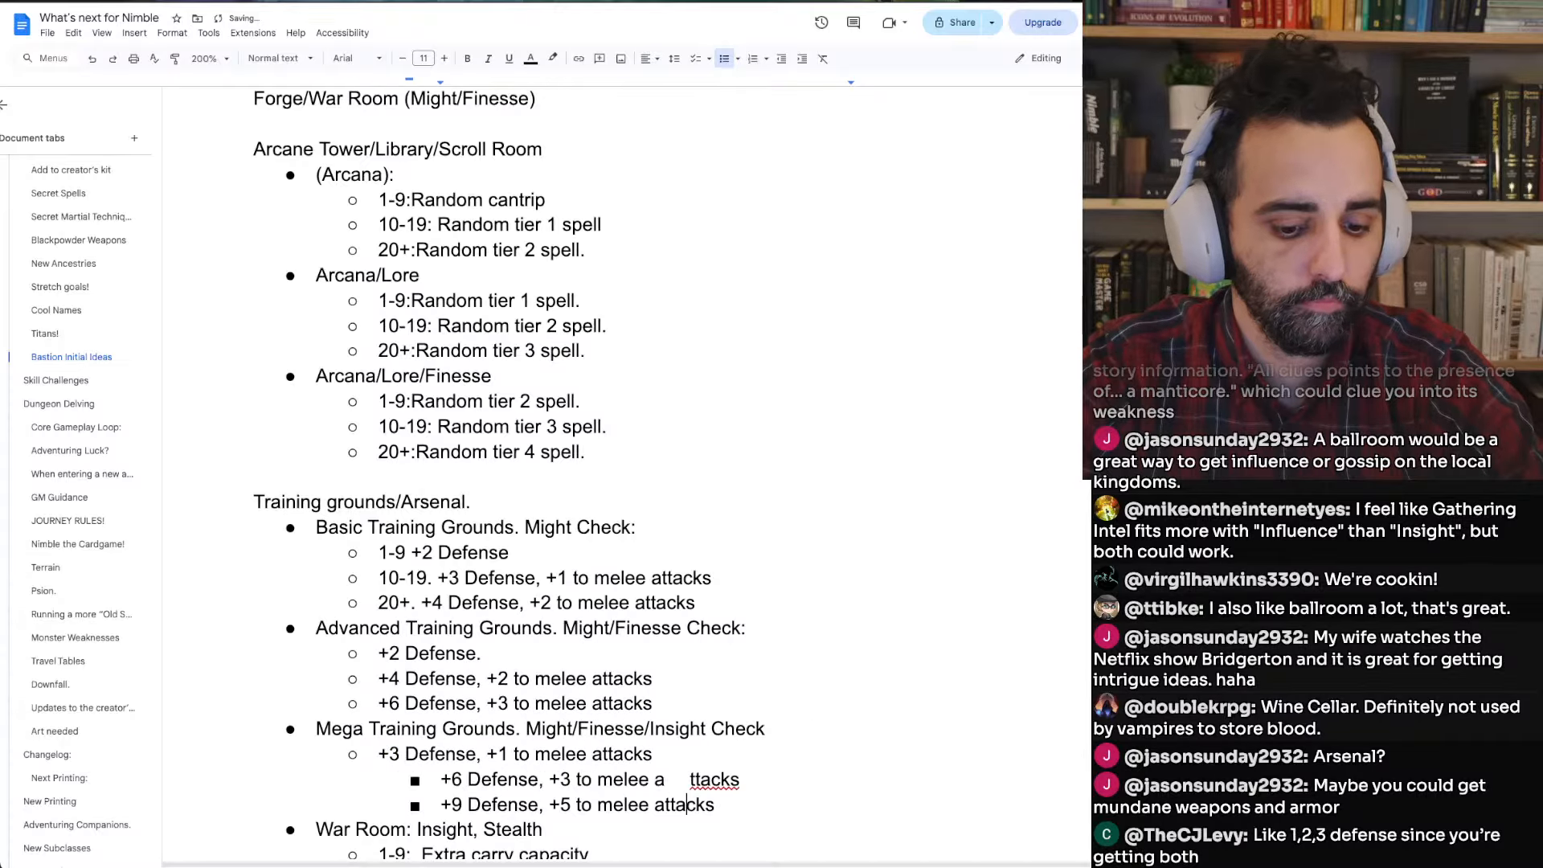
pyautogui.press('BackSpace')
pyautogui.press('BackSpace')
pyautogui.press('BackSpace')
pyautogui.press('BackSpace')
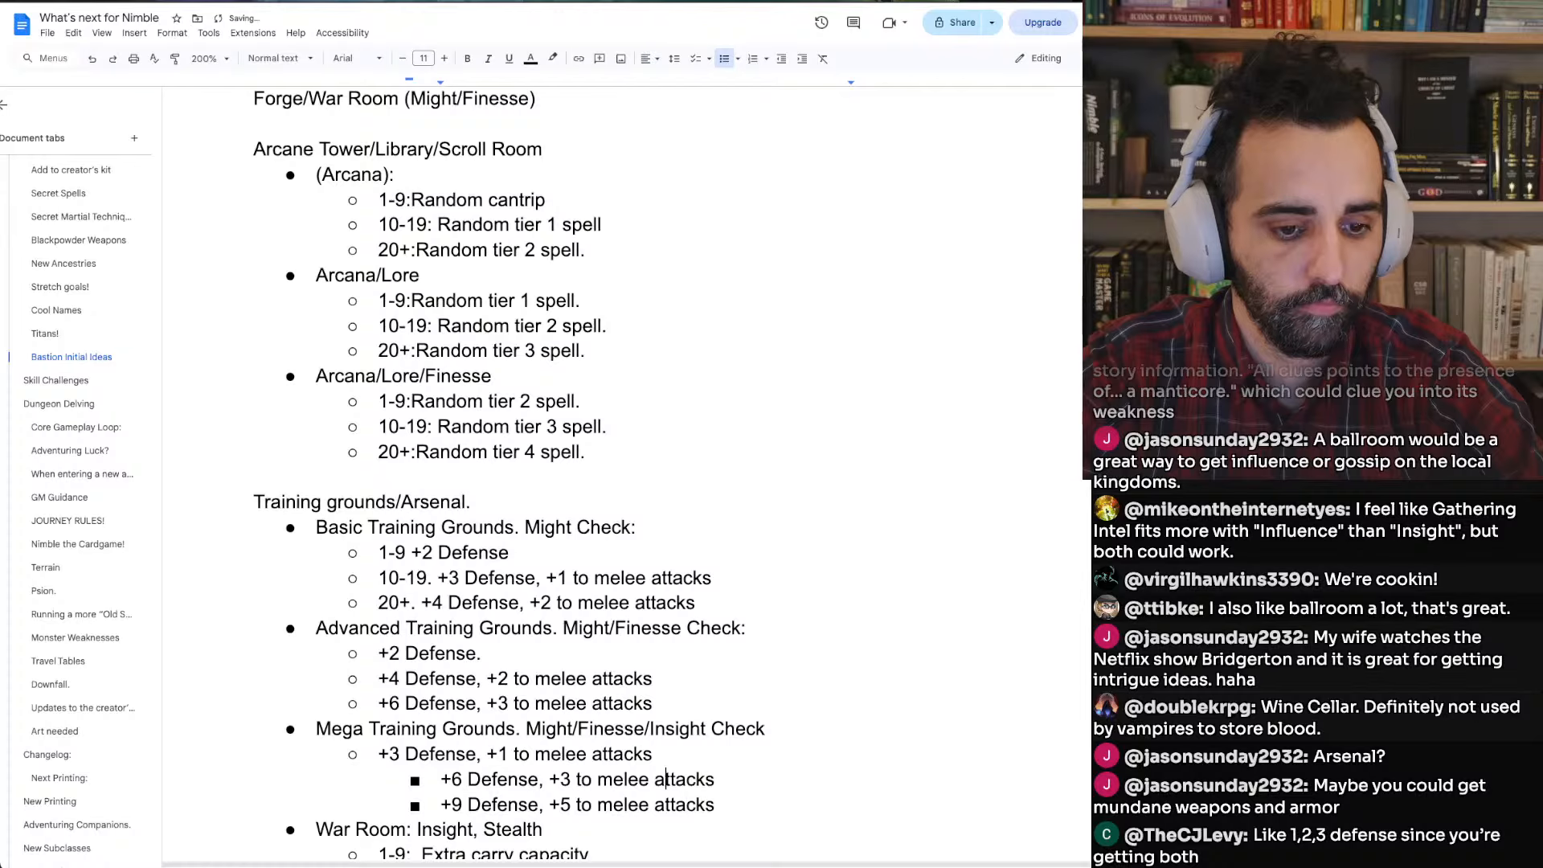
pyautogui.press('super+Tab')
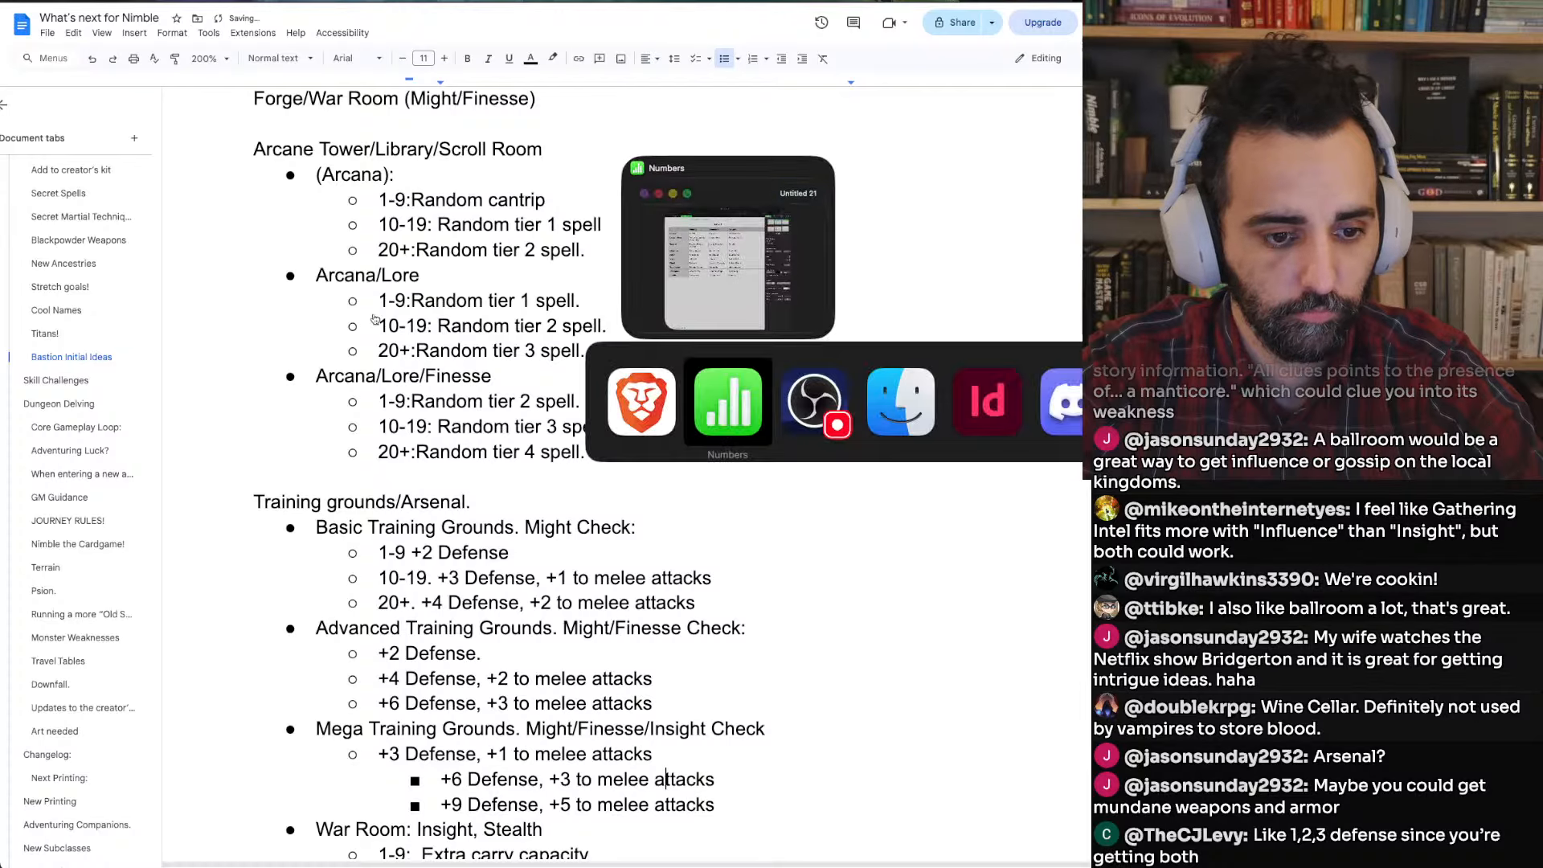
pyautogui.press('super+Tab')
pyautogui.press('Tab')
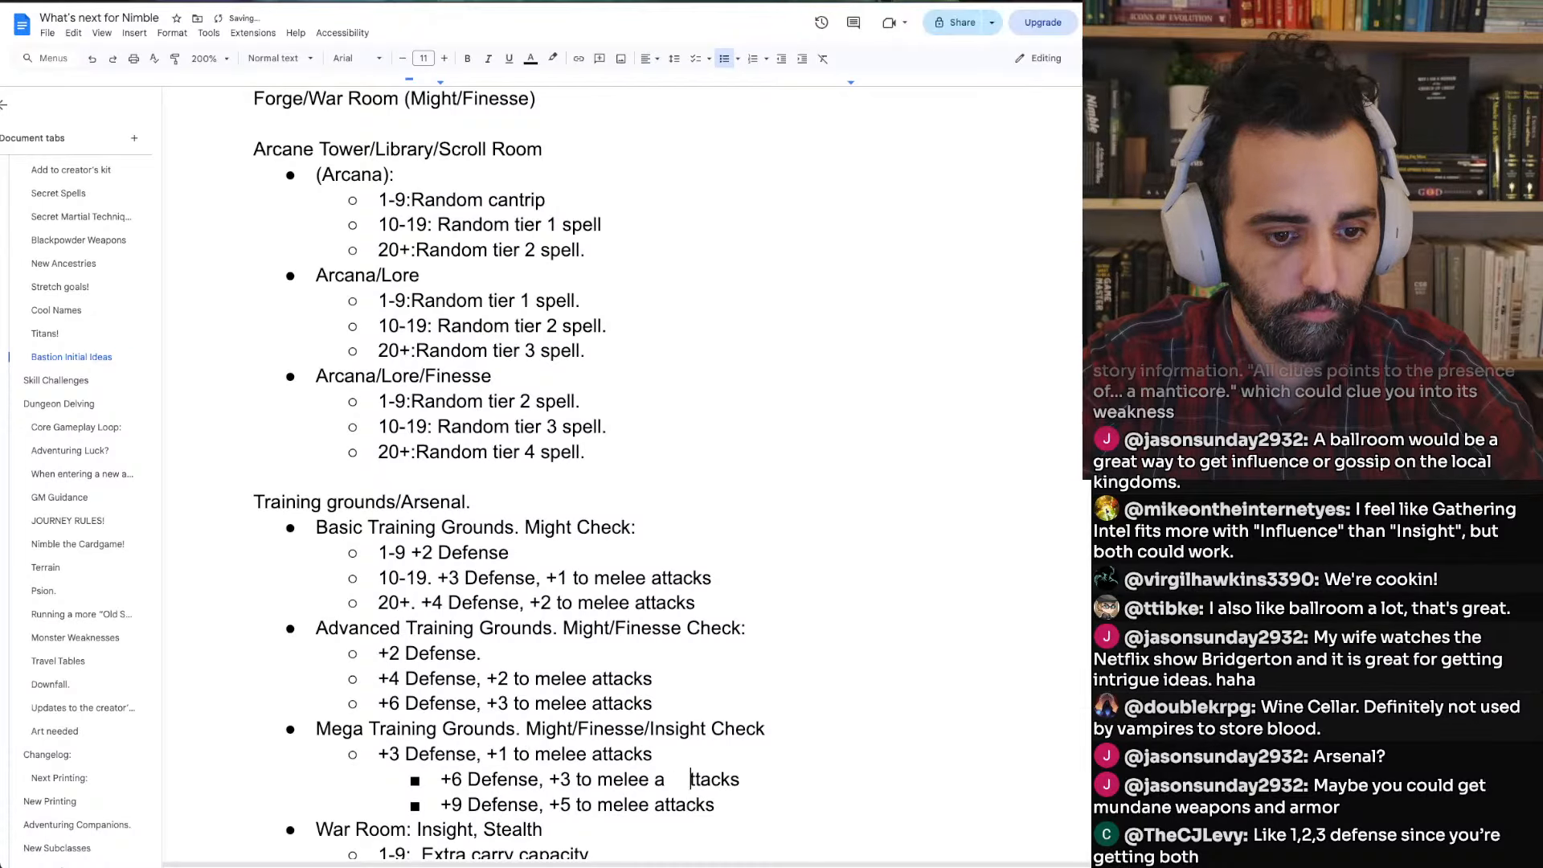
pyautogui.press('super+Down')
pyautogui.press('super+z')
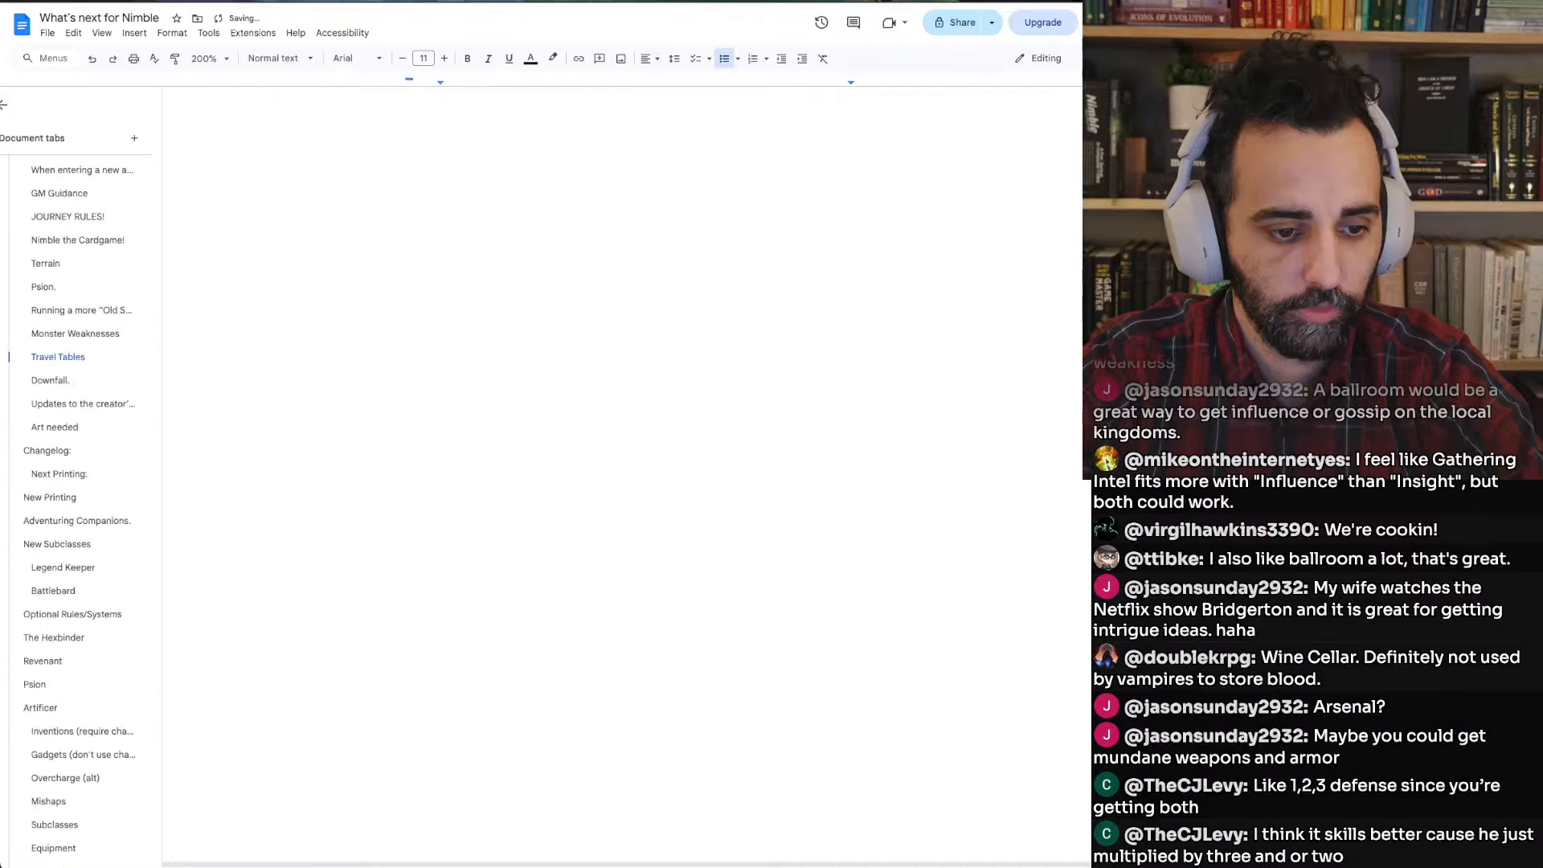
pyautogui.press('Tab')
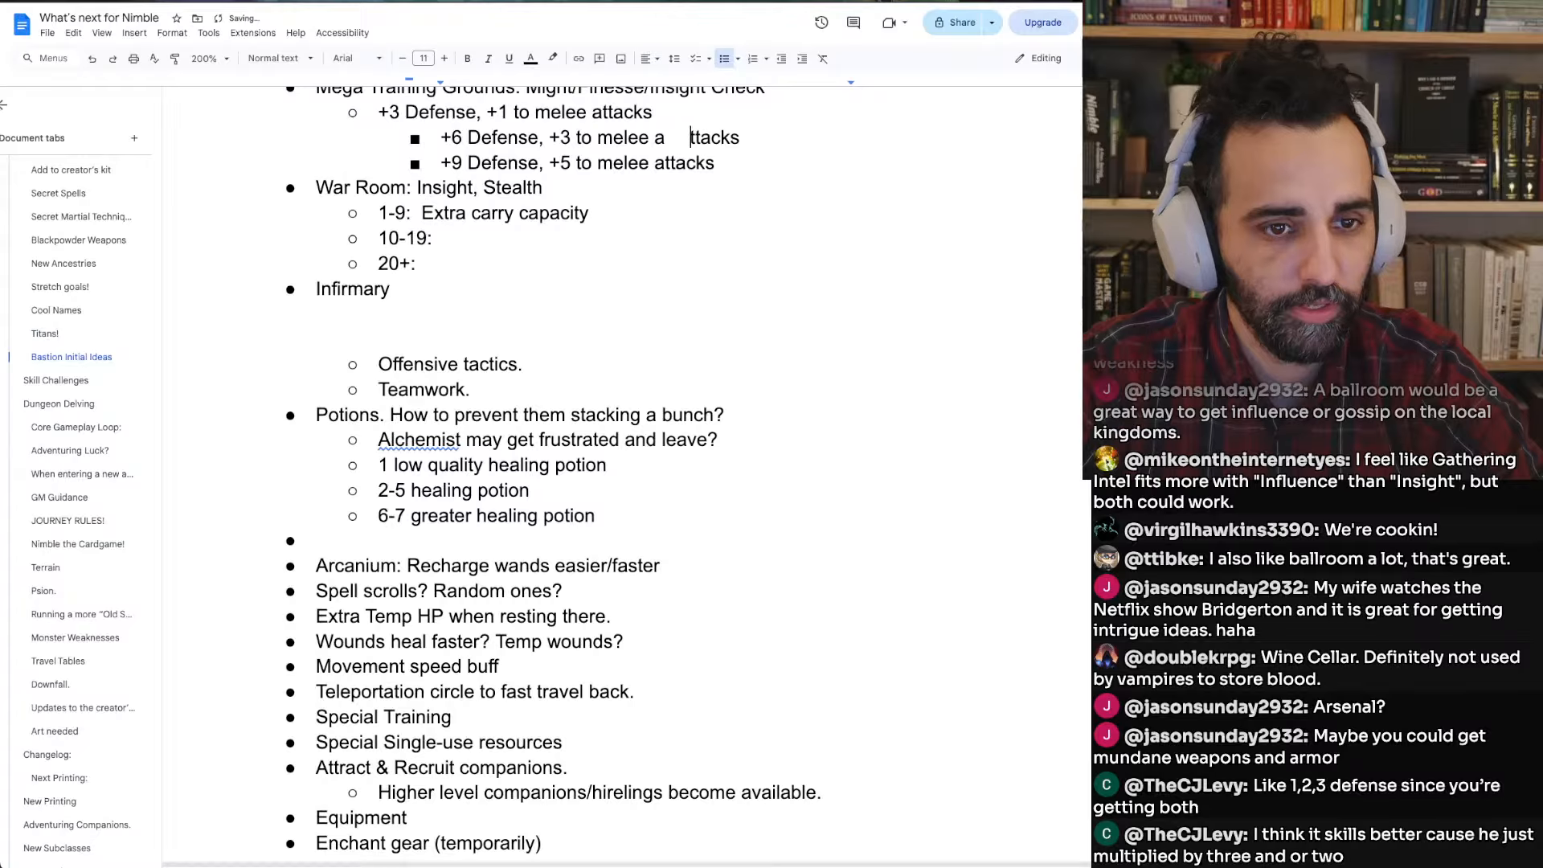
pyautogui.press('BackSpace')
# Outdent the second and third Mega Training Grounds results by one list level, leaving the War Room bullet's text intact
pyautogui.press('super+Left')
pyautogui.hotkey('shift', 'Tab')
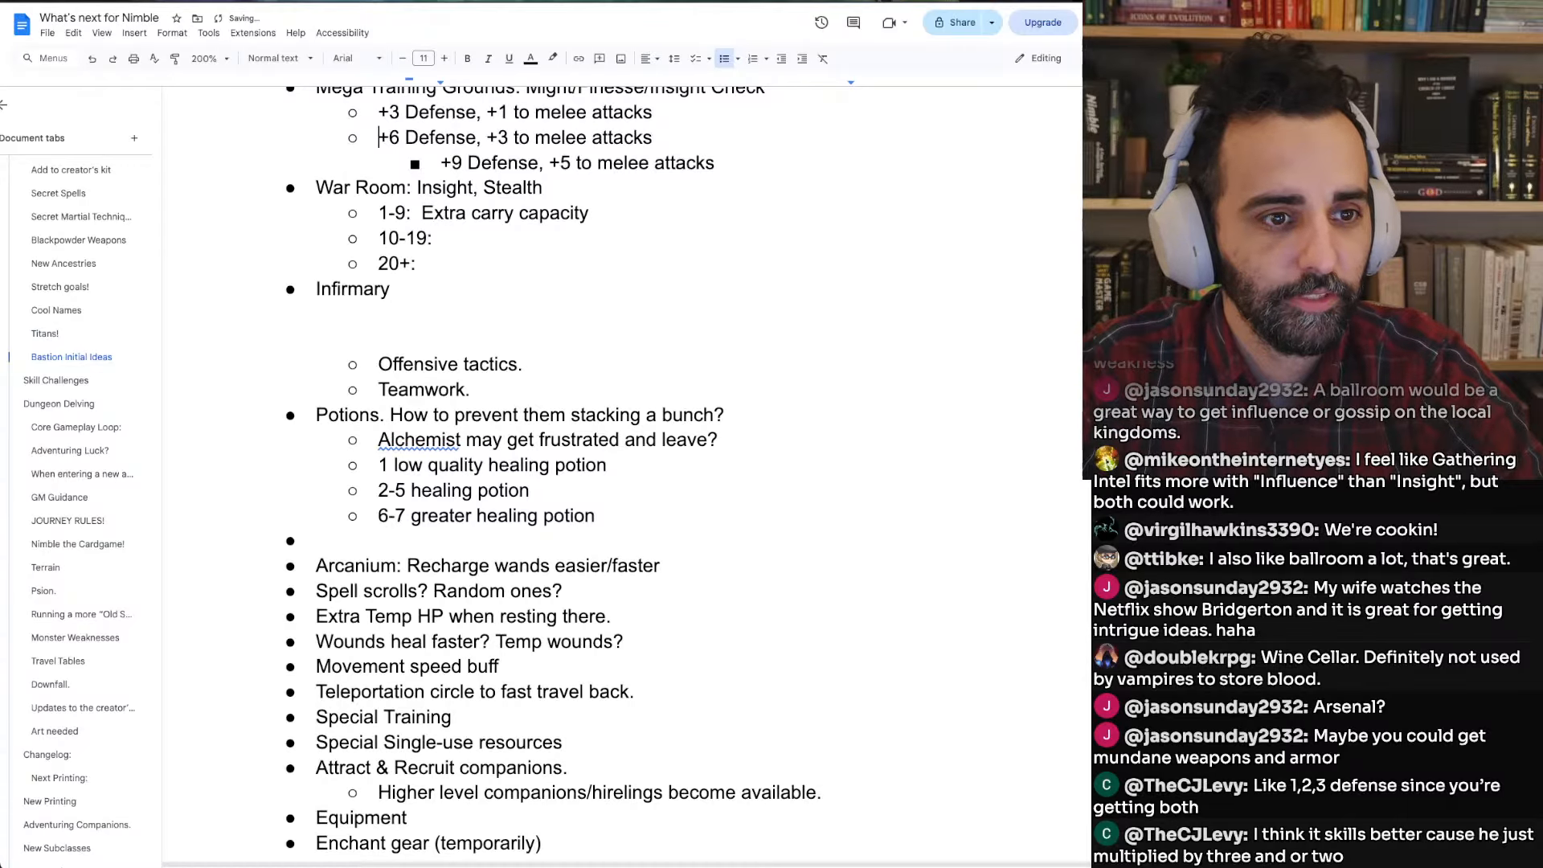
pyautogui.press('Down')
pyautogui.hotkey('shift', 'Tab')
pyautogui.press('Down')
pyautogui.press('Tab')
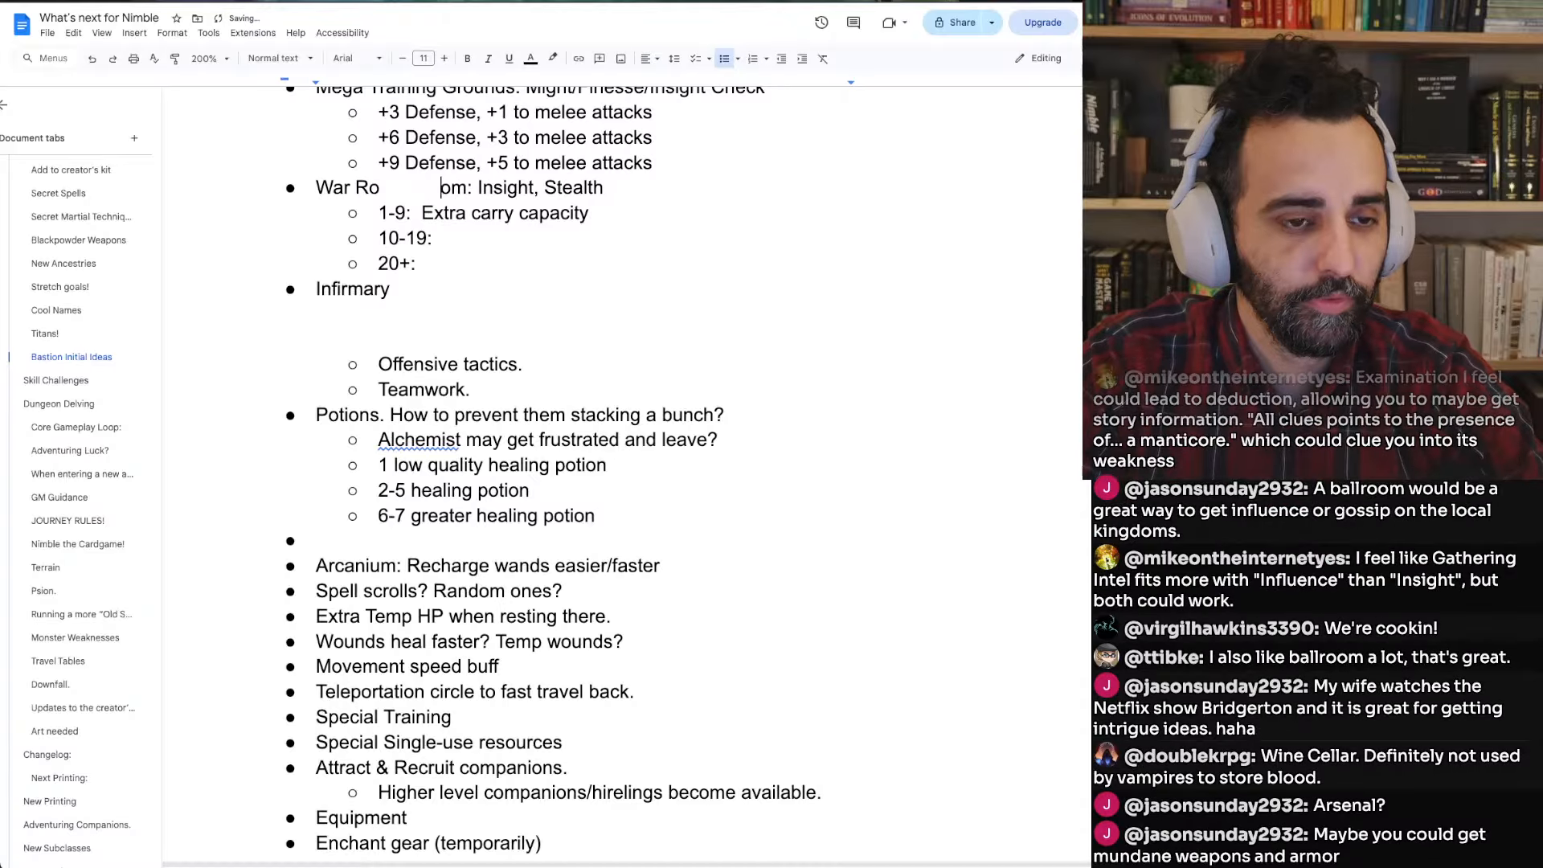
pyautogui.press('BackSpace')
pyautogui.press('Down')
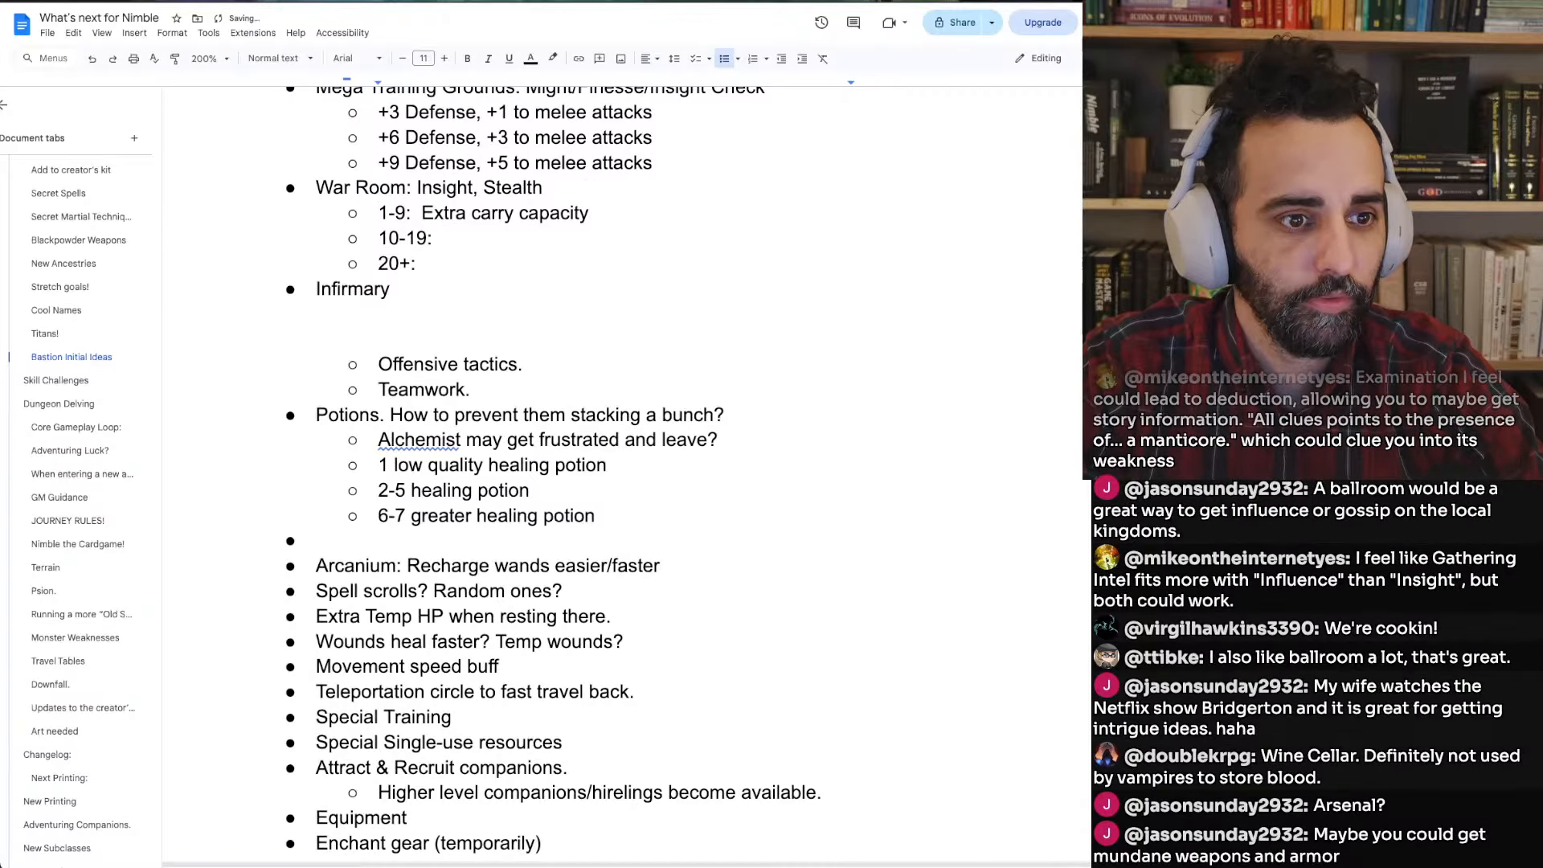
# Turn the "War Room: Insight, Stealth" bullet into an unbulleted heading line with a blank line above it
pyautogui.press('Down')
pyautogui.press('Down')
pyautogui.press('Down')
pyautogui.press('Up')
pyautogui.press('Up')
pyautogui.press('Up')
pyautogui.scroll(2, 622, 474)
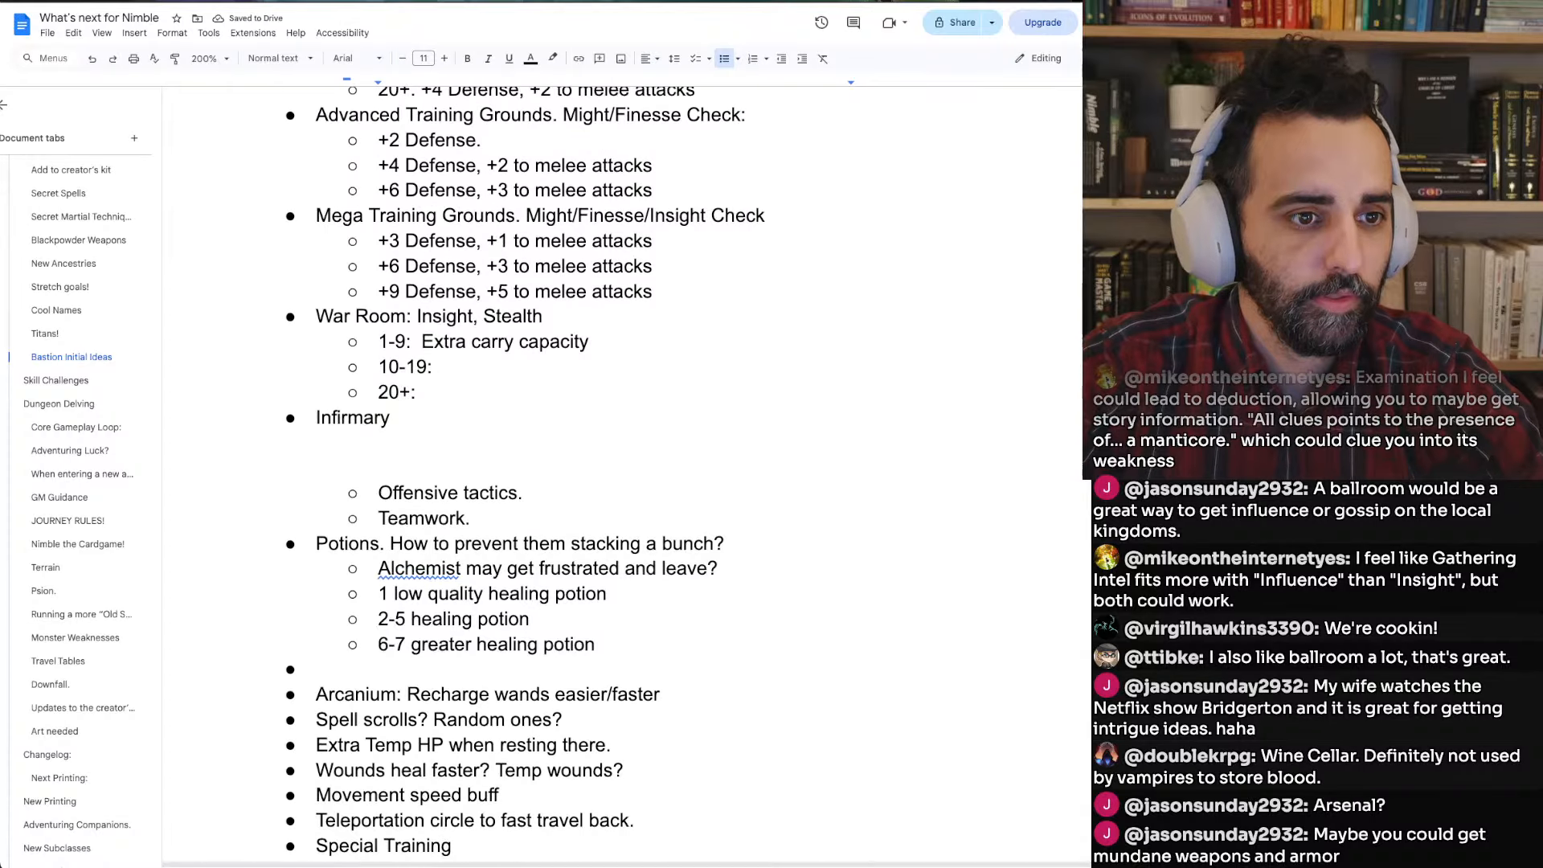
pyautogui.scroll(1, 622, 474)
pyautogui.press('Up')
pyautogui.press('super+Left')
pyautogui.press('Down')
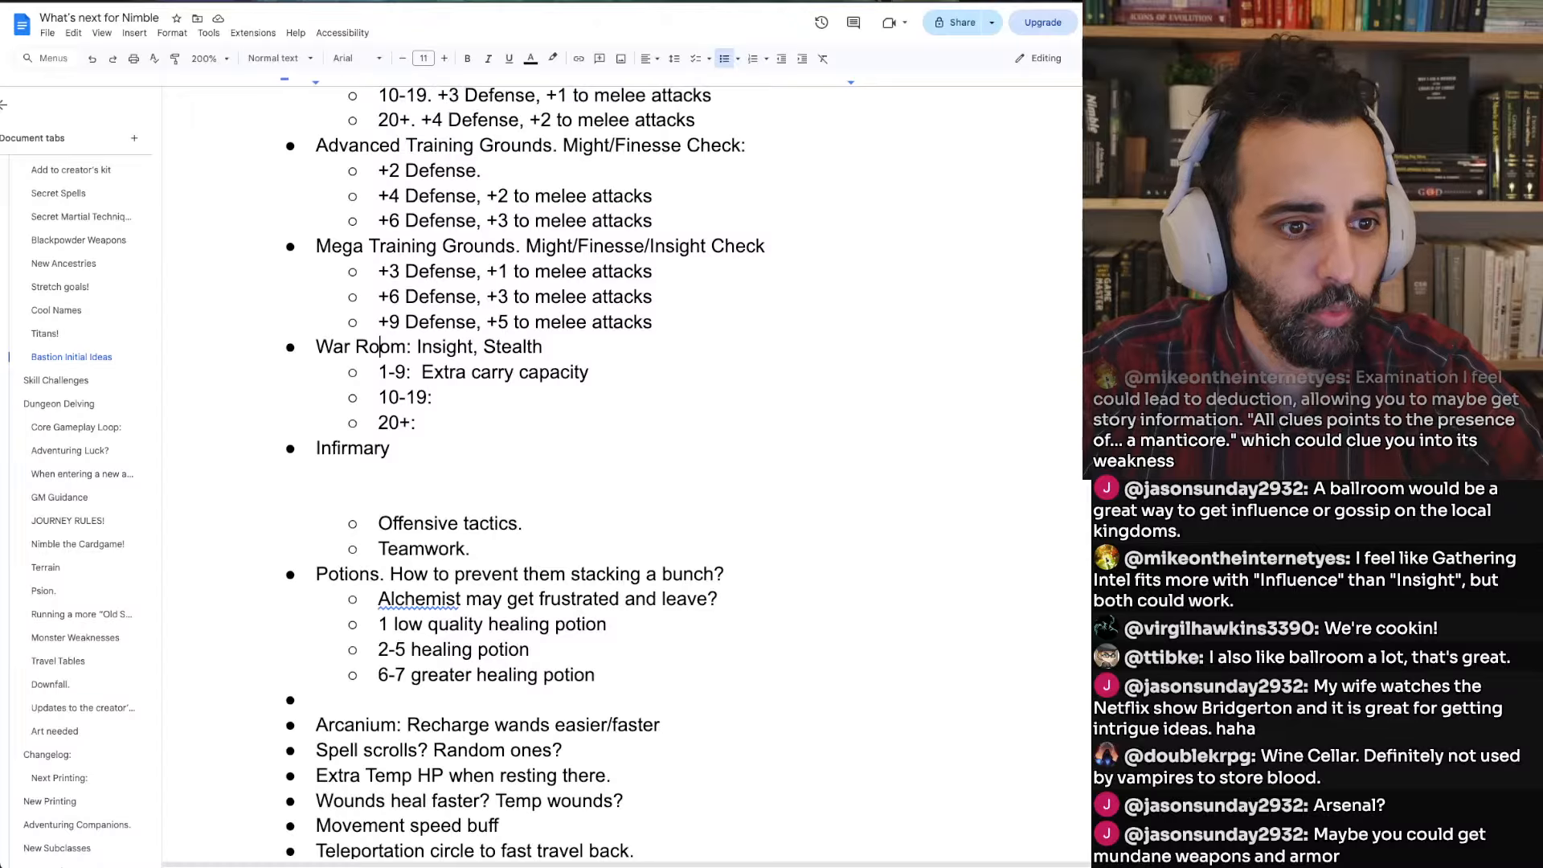
pyautogui.press('BackSpace')
pyautogui.press('BackSpace')
pyautogui.press('Return')
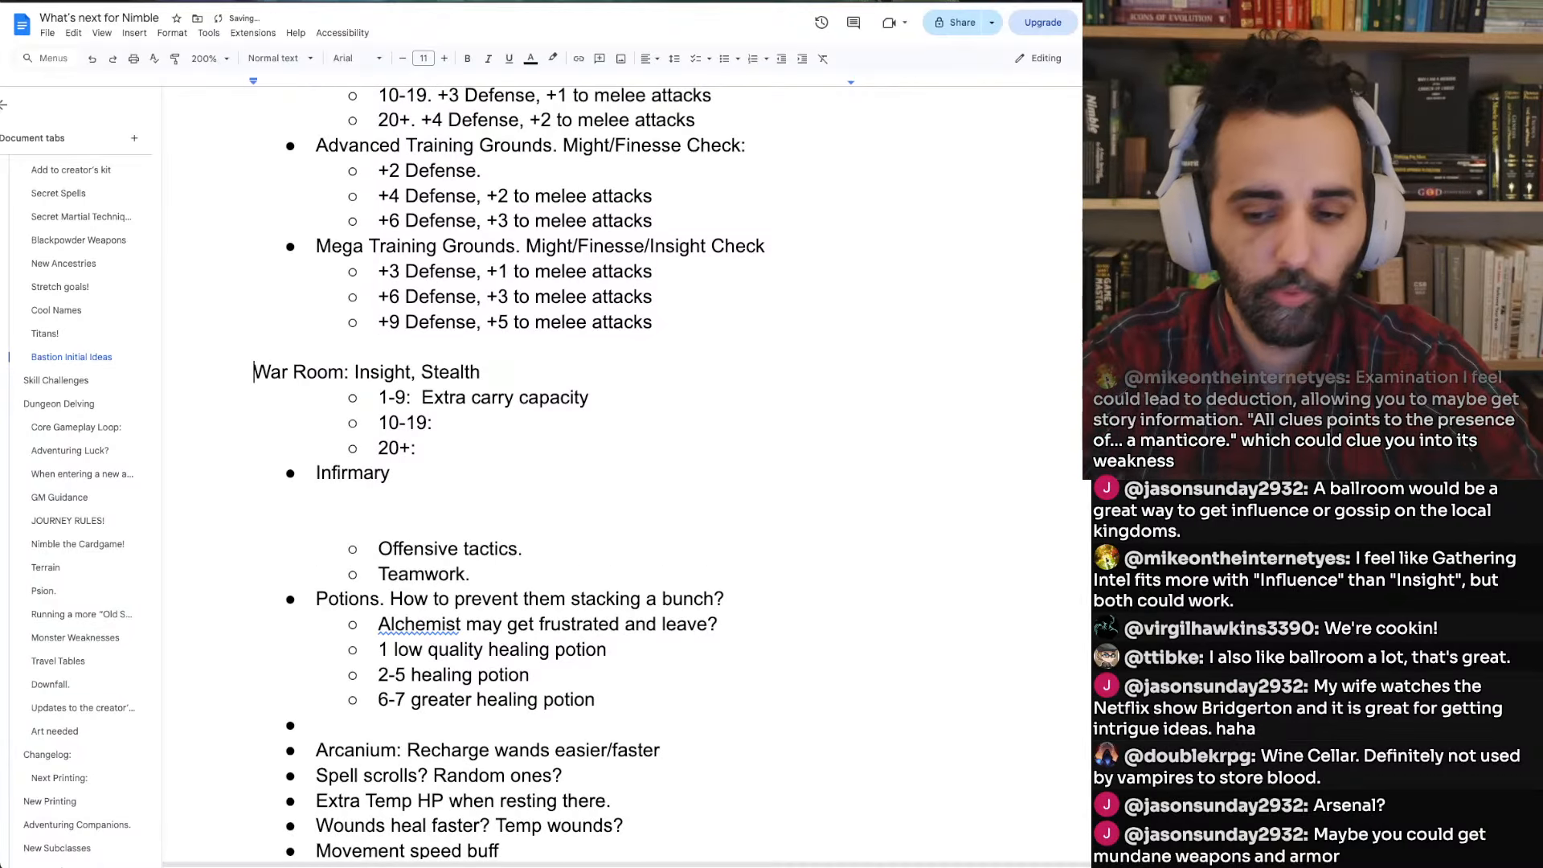
# Compare the War Room and Training Grounds notes with the skills table in Numbers, examining which benefits each skill covers
pyautogui.press('super+Tab')
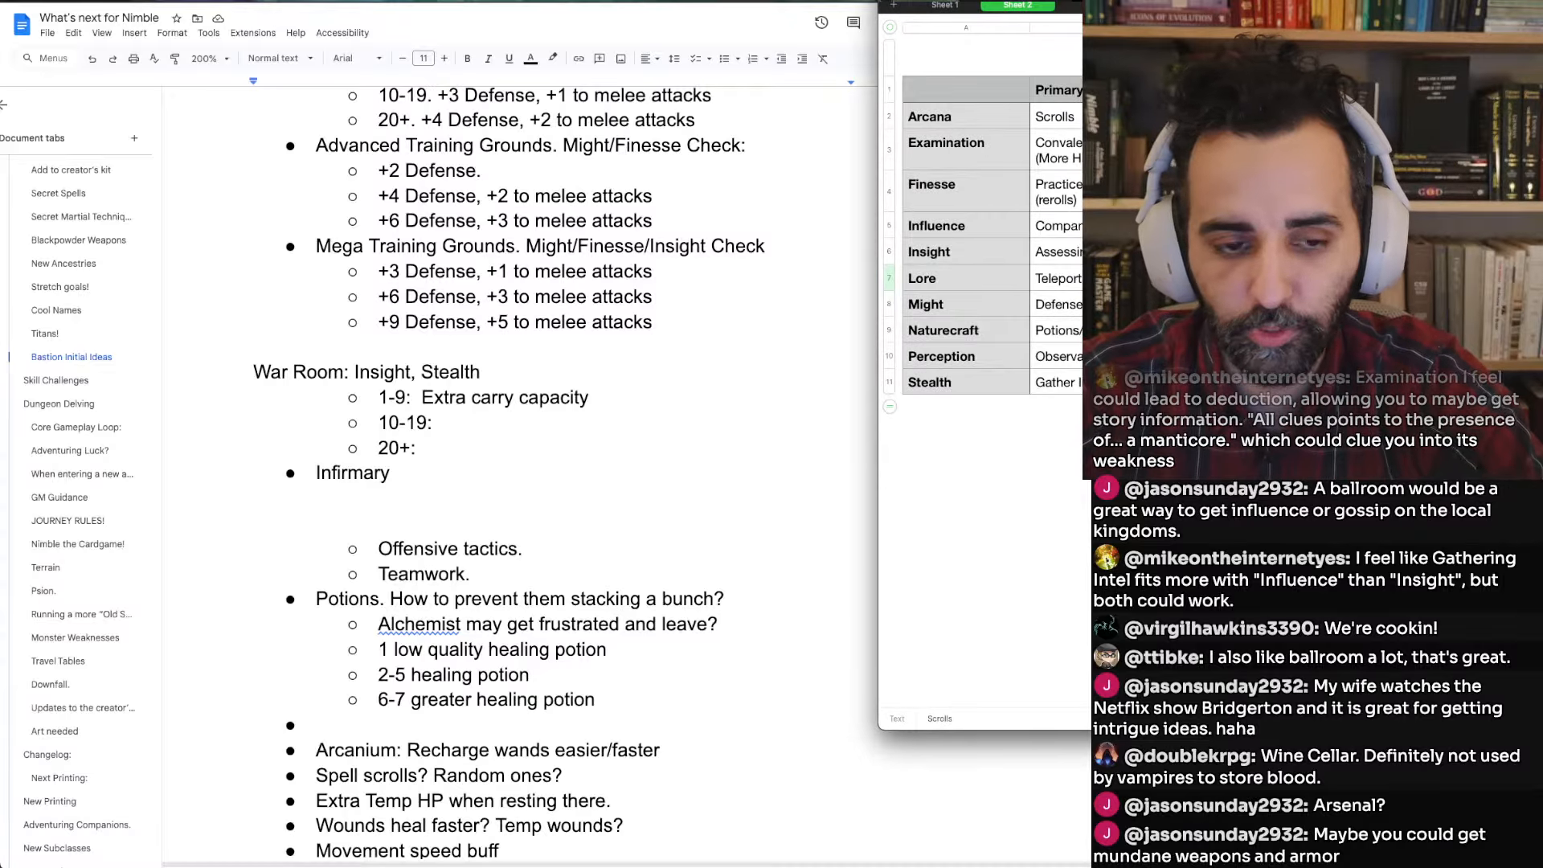
pyautogui.press('super+Tab')
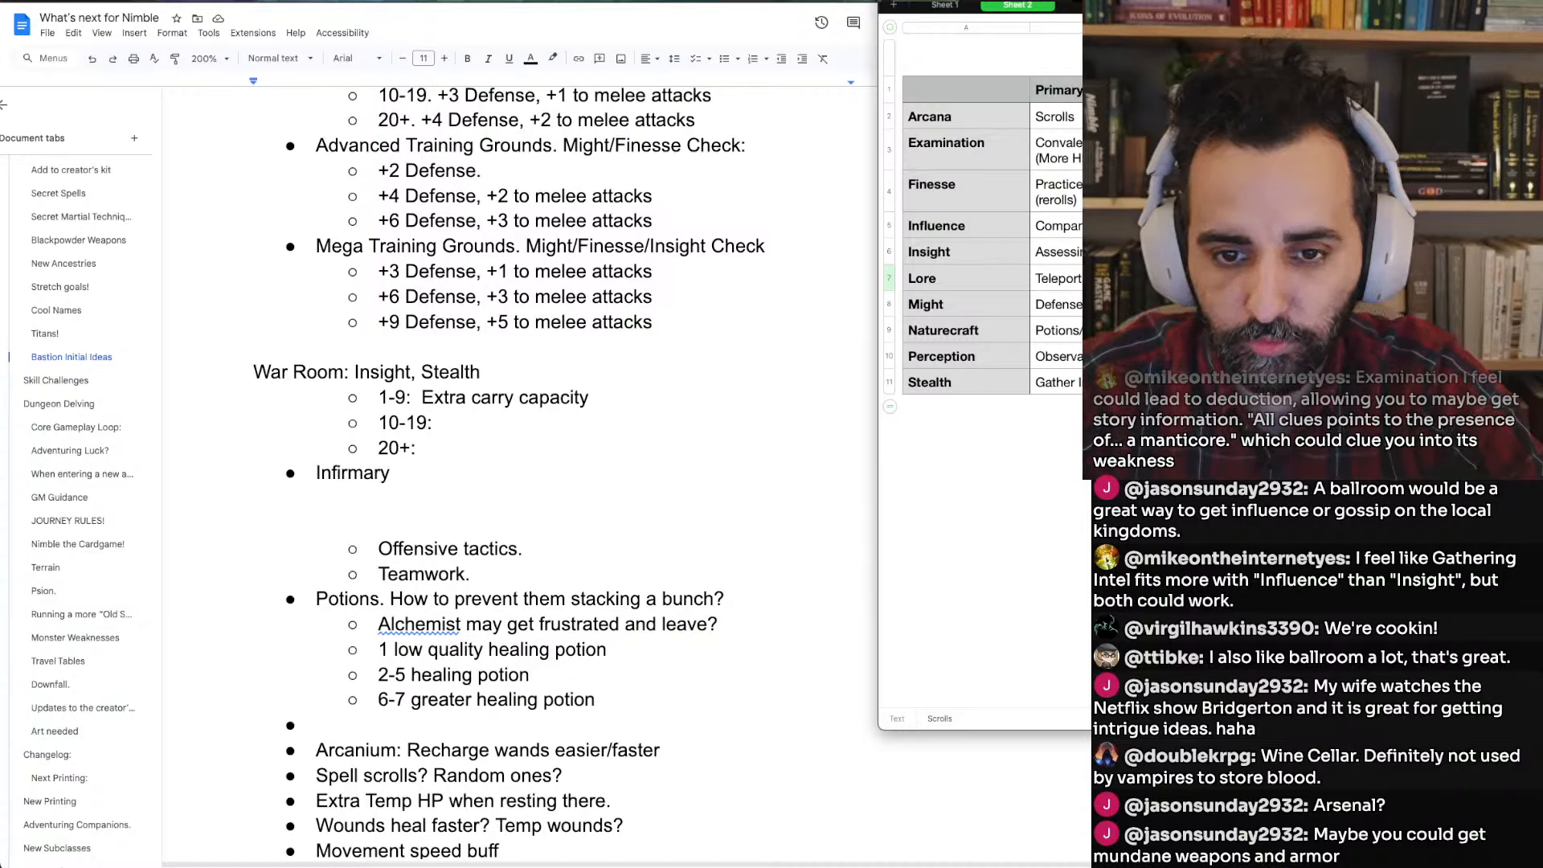
pyautogui.click(345, 370)
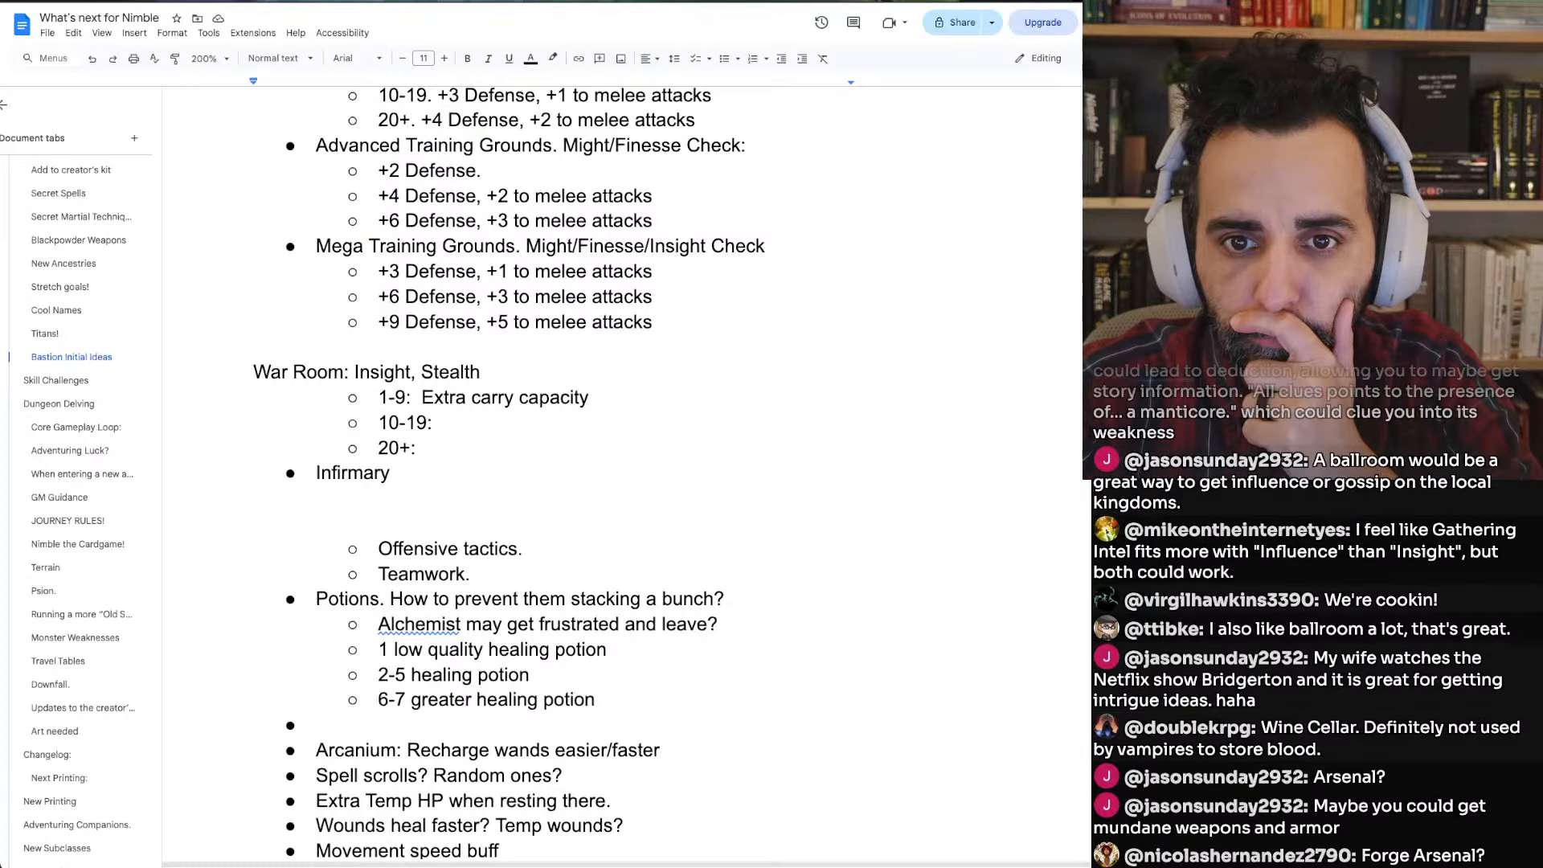
pyautogui.scroll(5, 511, 570)
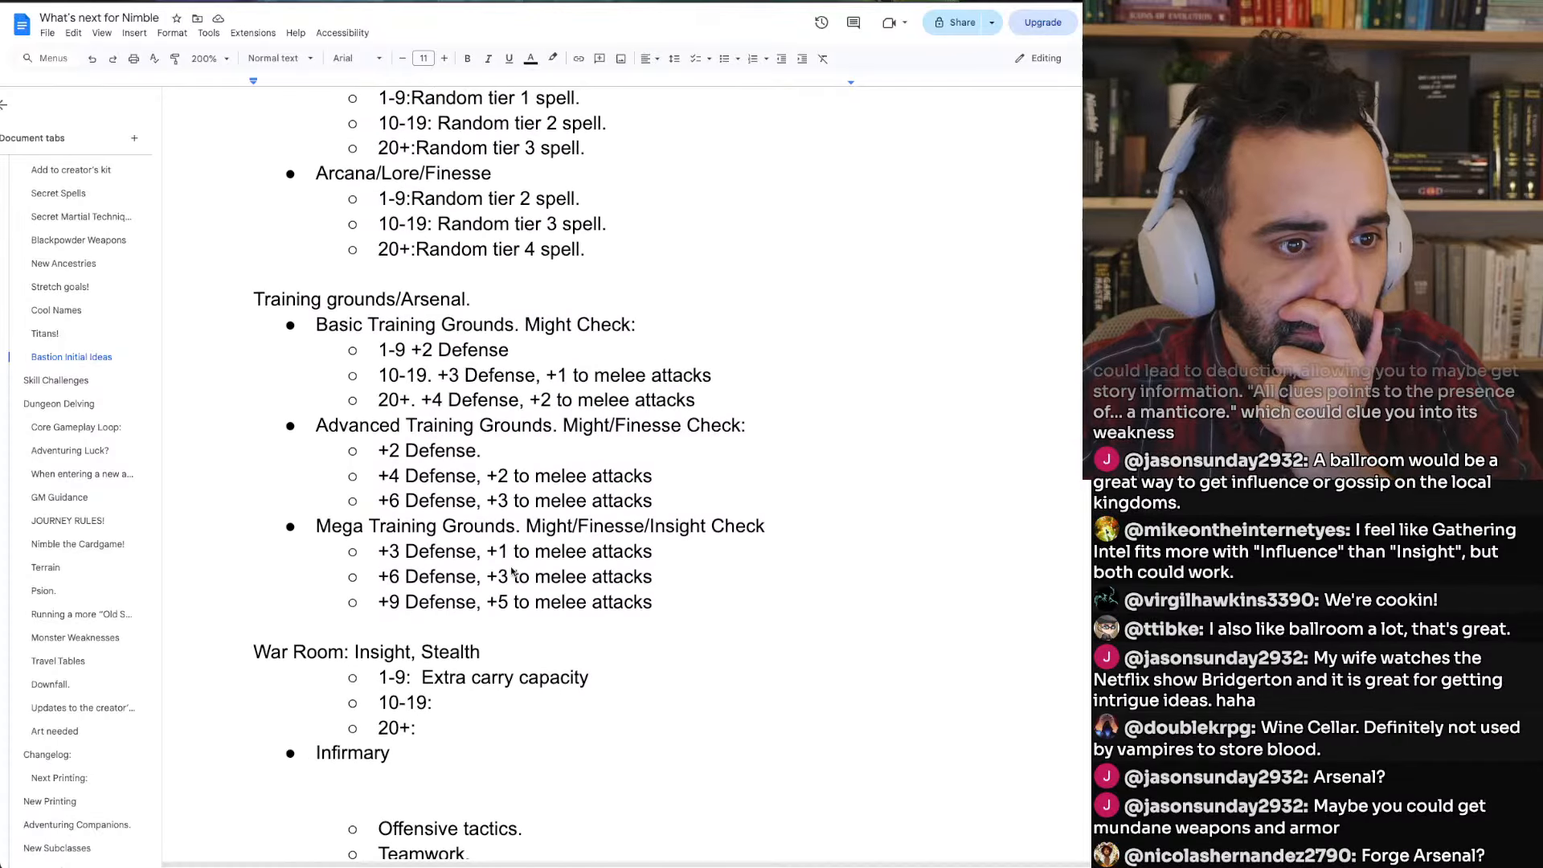
pyautogui.scroll(1, 512, 570)
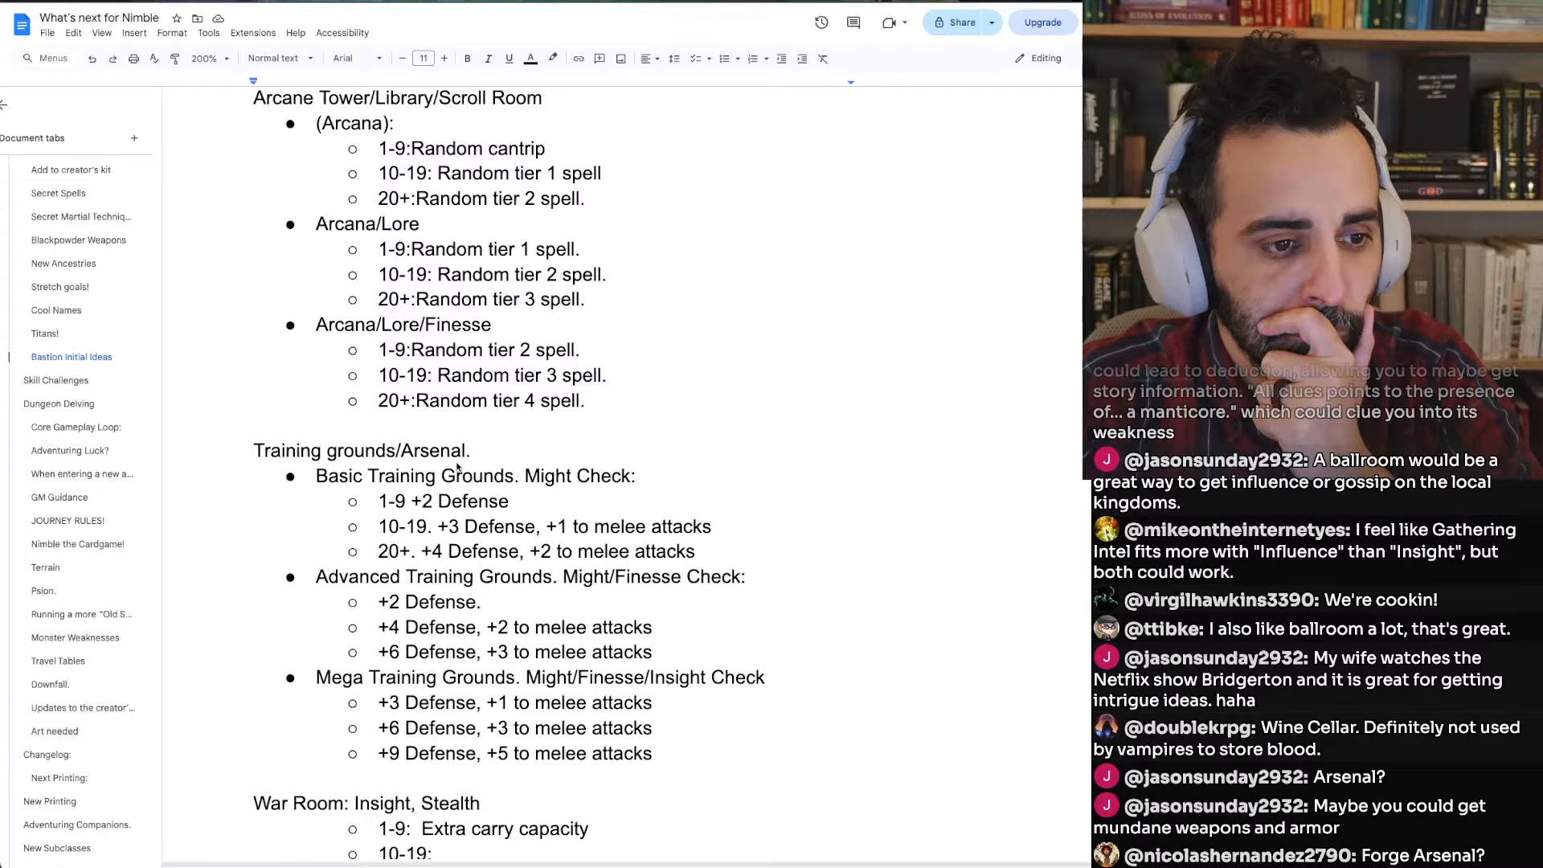
pyautogui.scroll(-5, 457, 466)
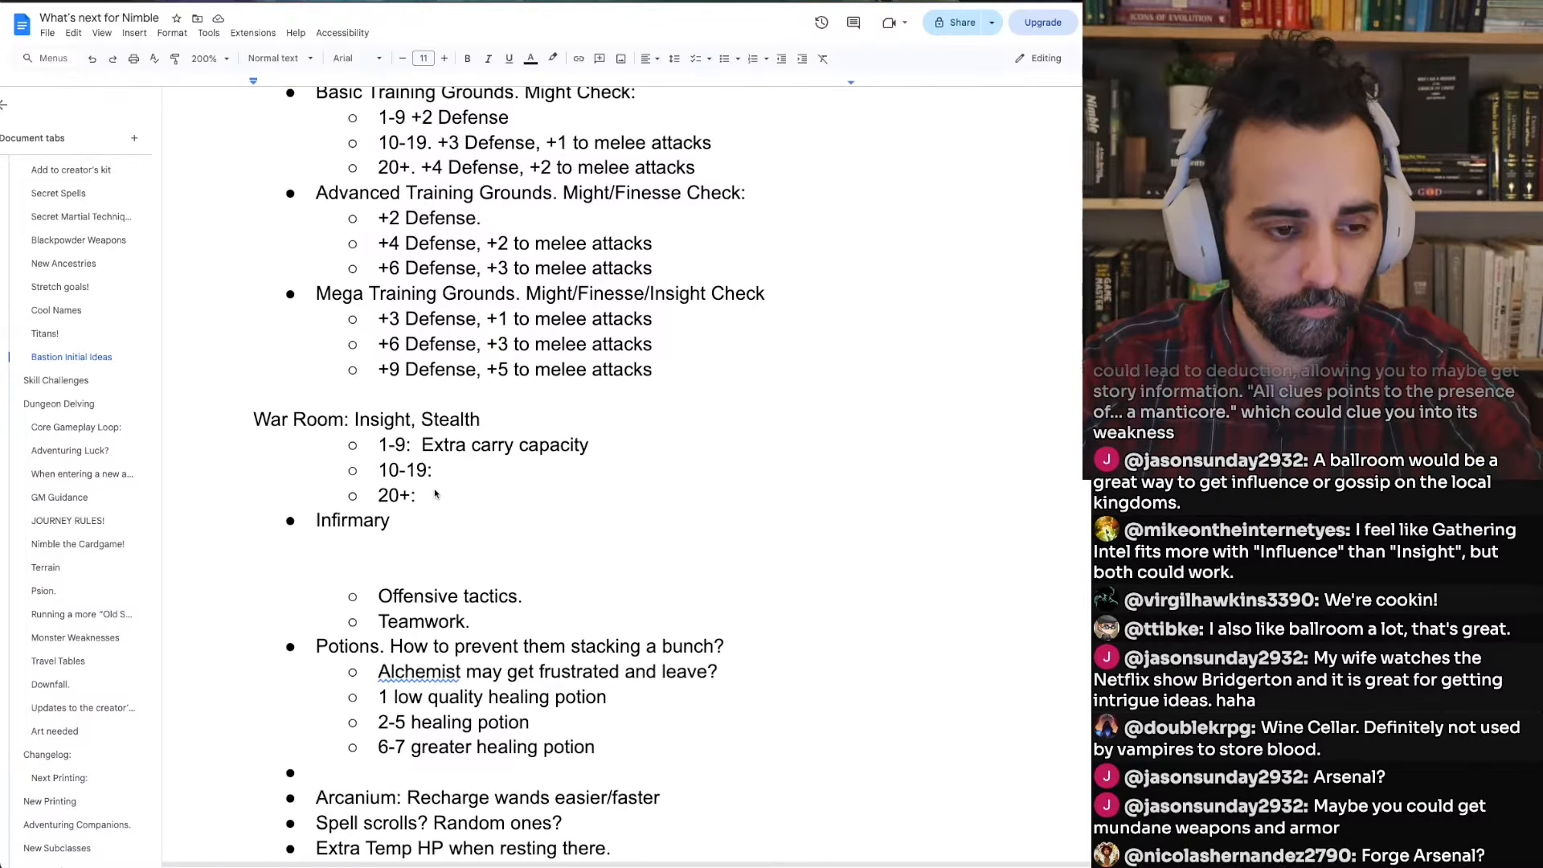
pyautogui.press('super+Tab')
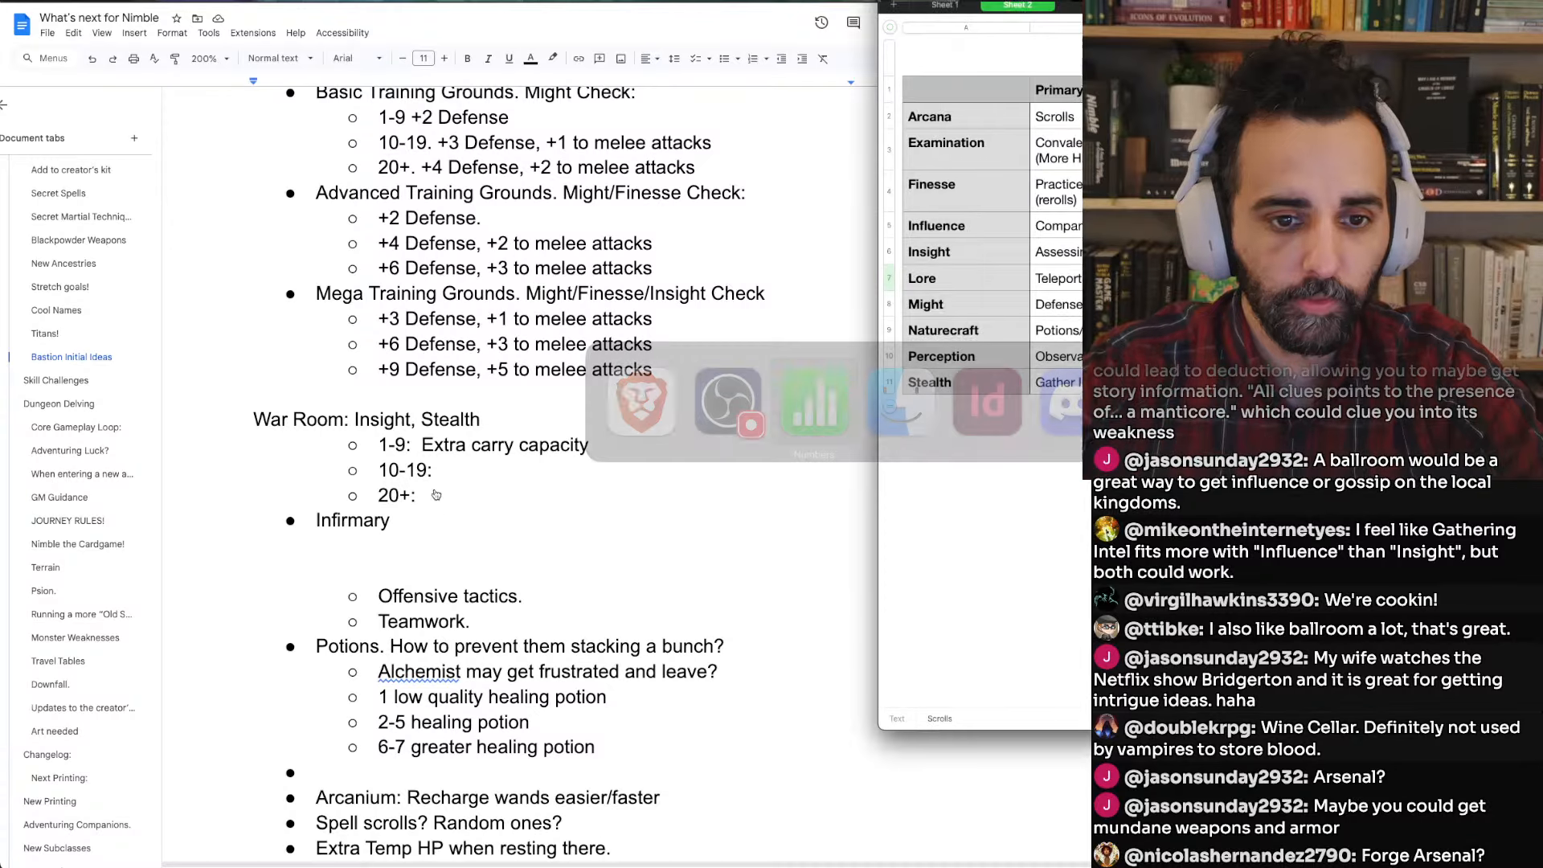
pyautogui.click(487, 473)
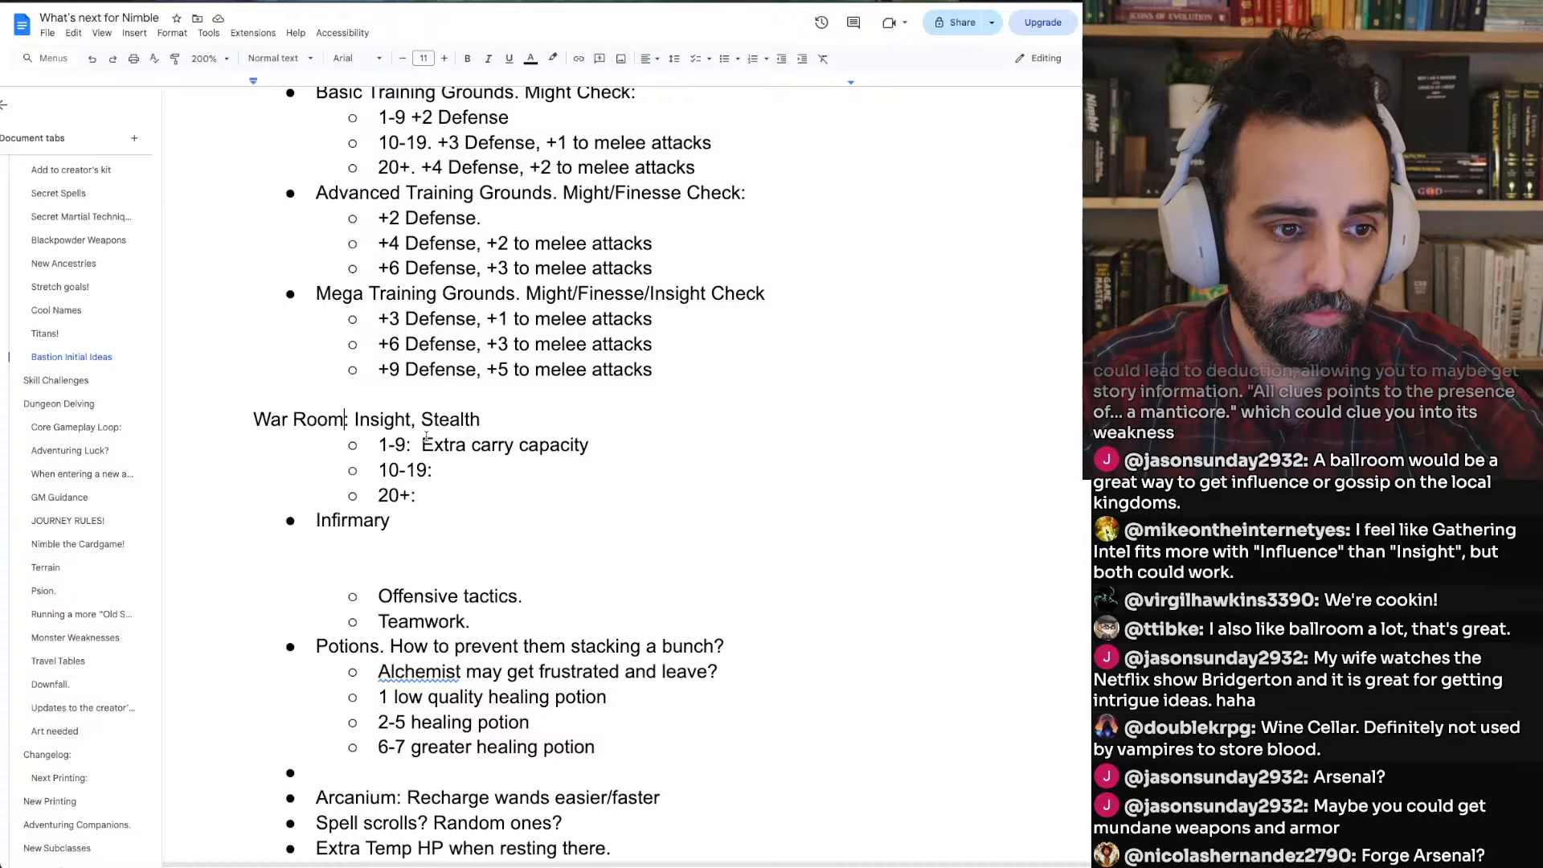
pyautogui.press('Down')
pyautogui.press('Right')
pyautogui.press('Right')
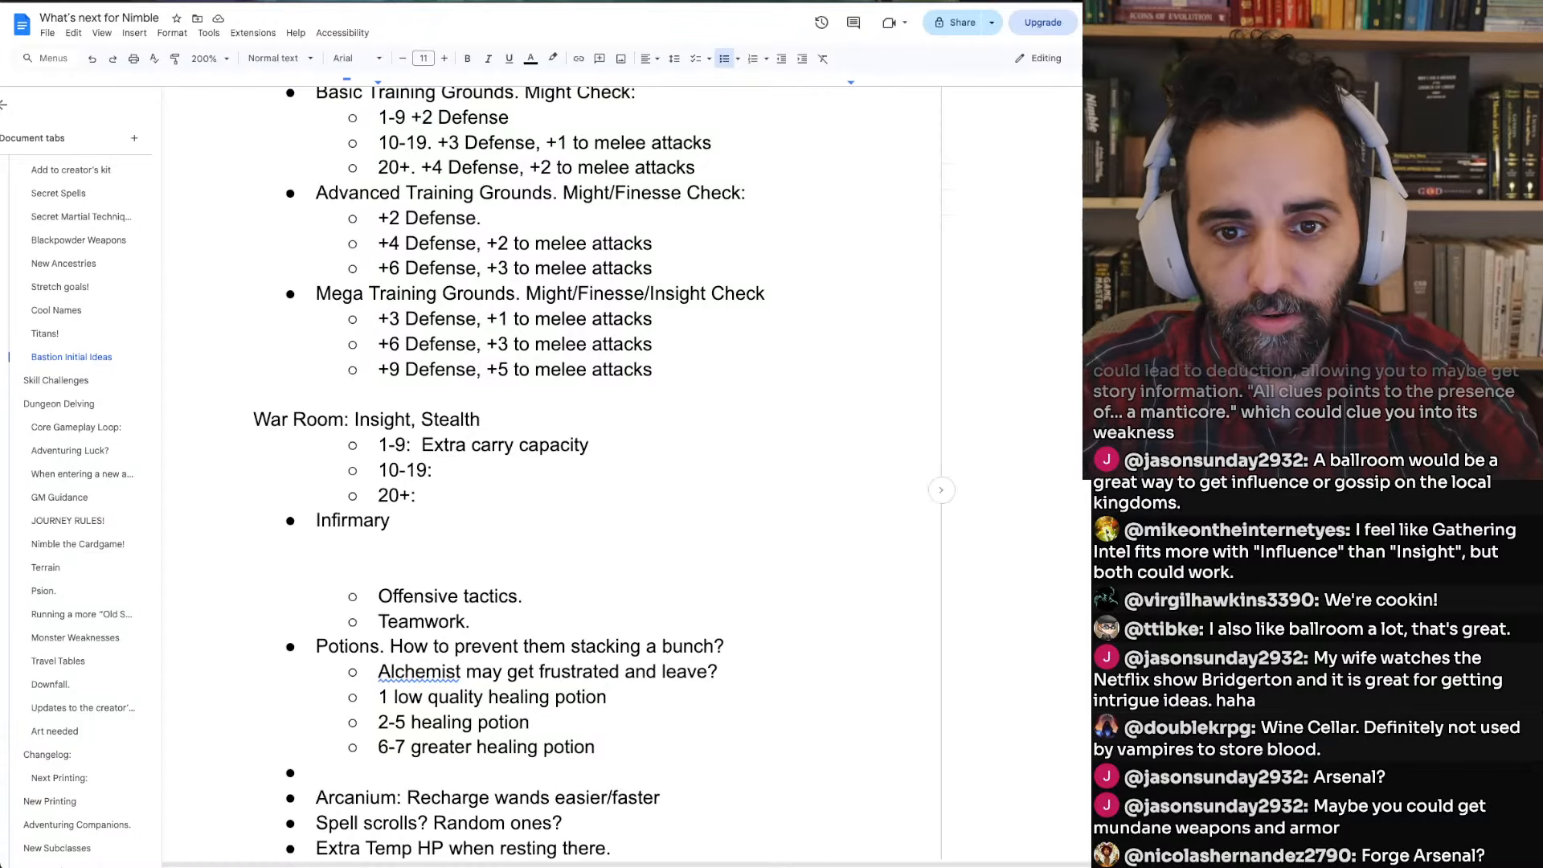
pyautogui.press('super+Tab')
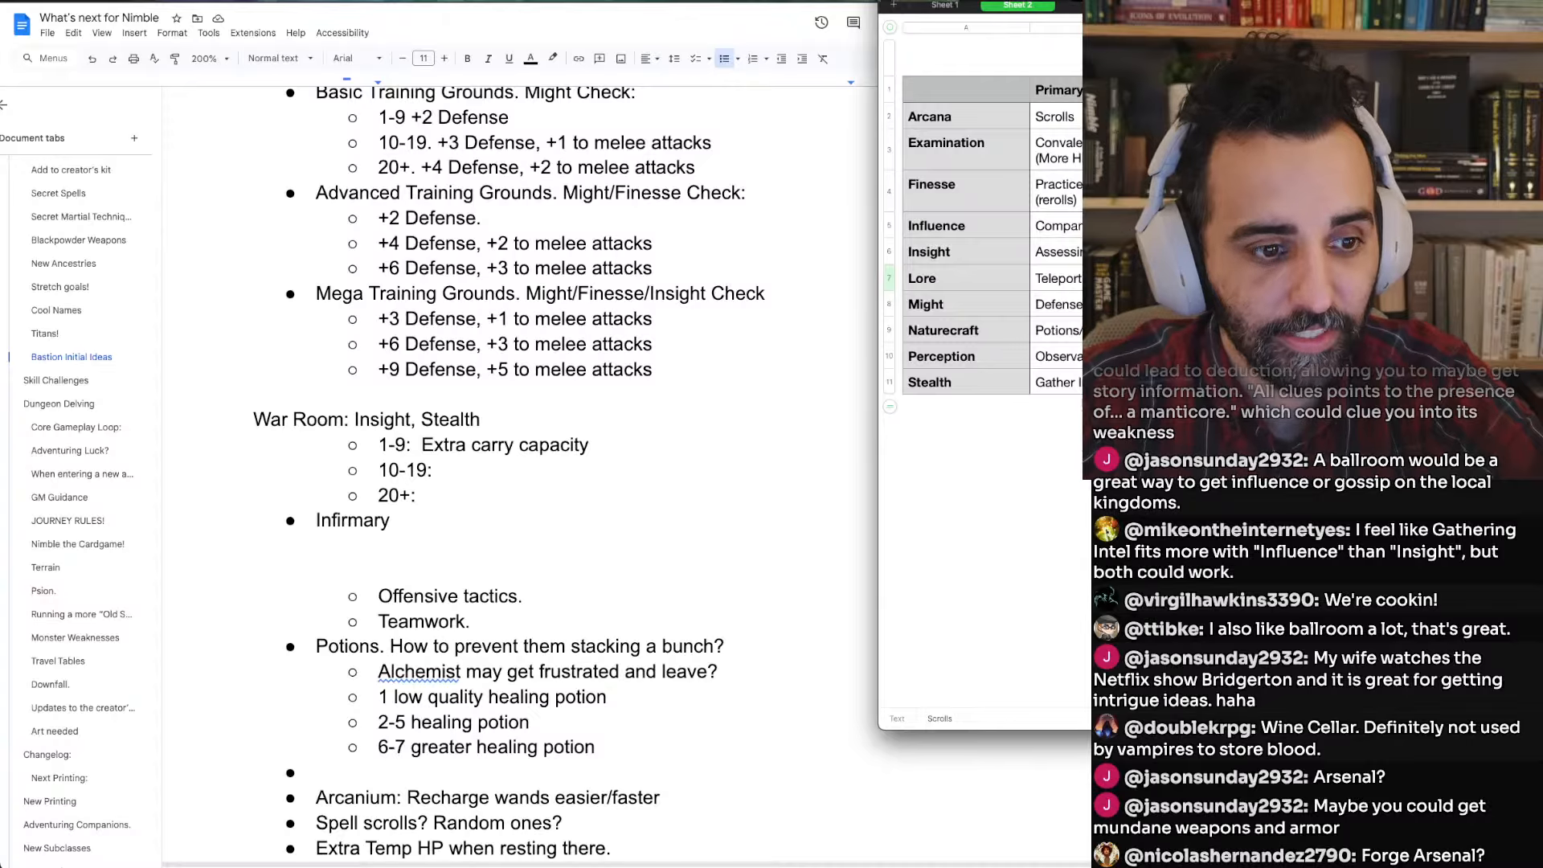
# Return to the Google Docs notes and turn the "Infirmary" bullet into an unbulleted heading line with a blank line above it
pyautogui.doubleClick(328, 520)
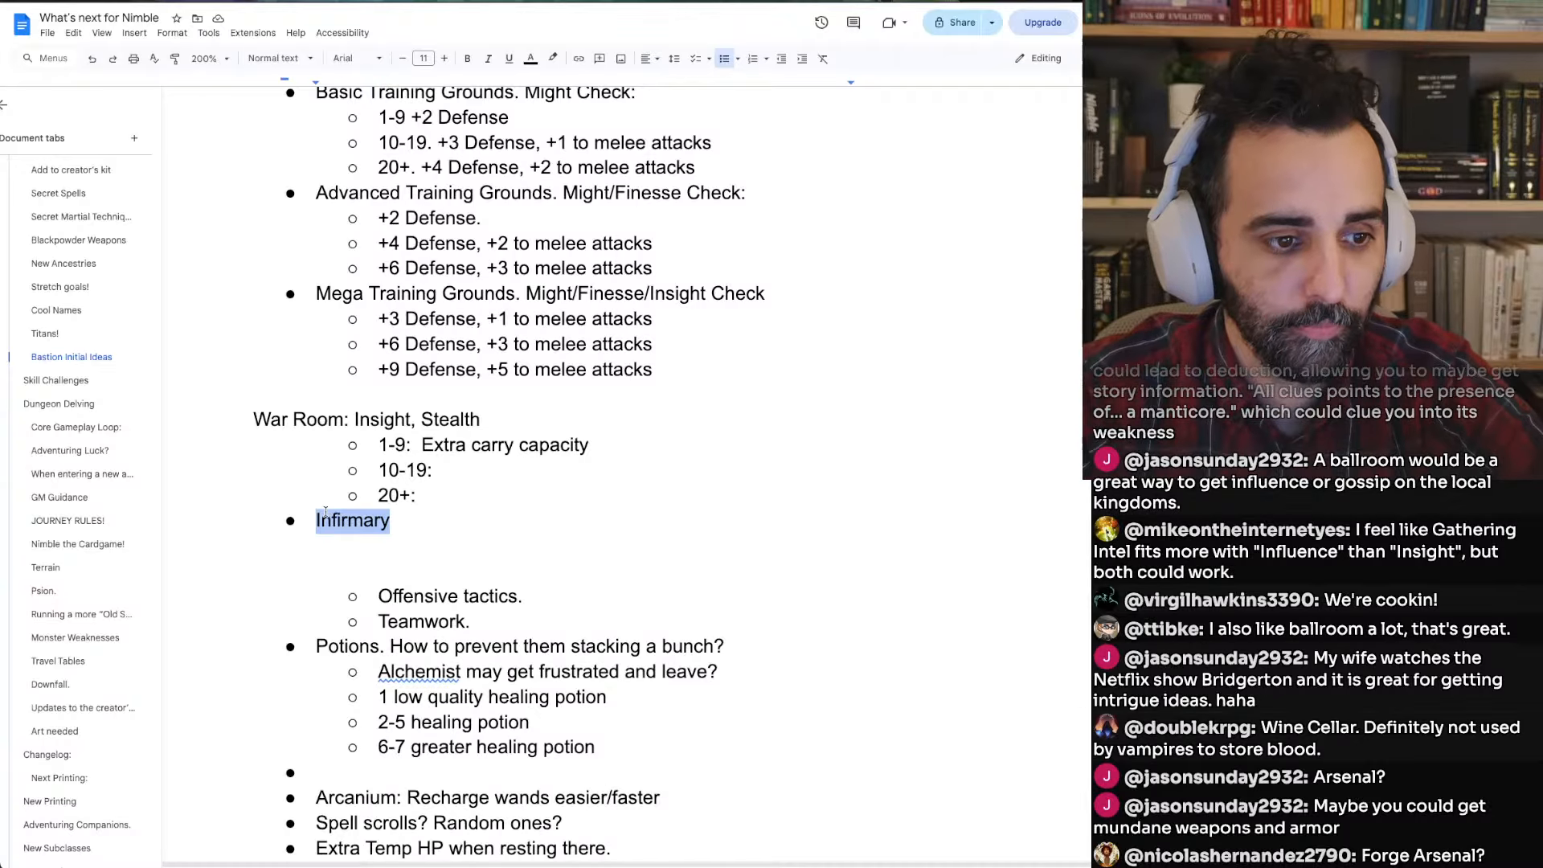
pyautogui.press('Left')
pyautogui.press('BackSpace')
pyautogui.press('BackSpace')
pyautogui.press('Return')
# Extend the "Infirmary" heading to read "Infirmary/Convalescence Hall", accepting the spelling suggestion for Convalescence
pyautogui.press('End')
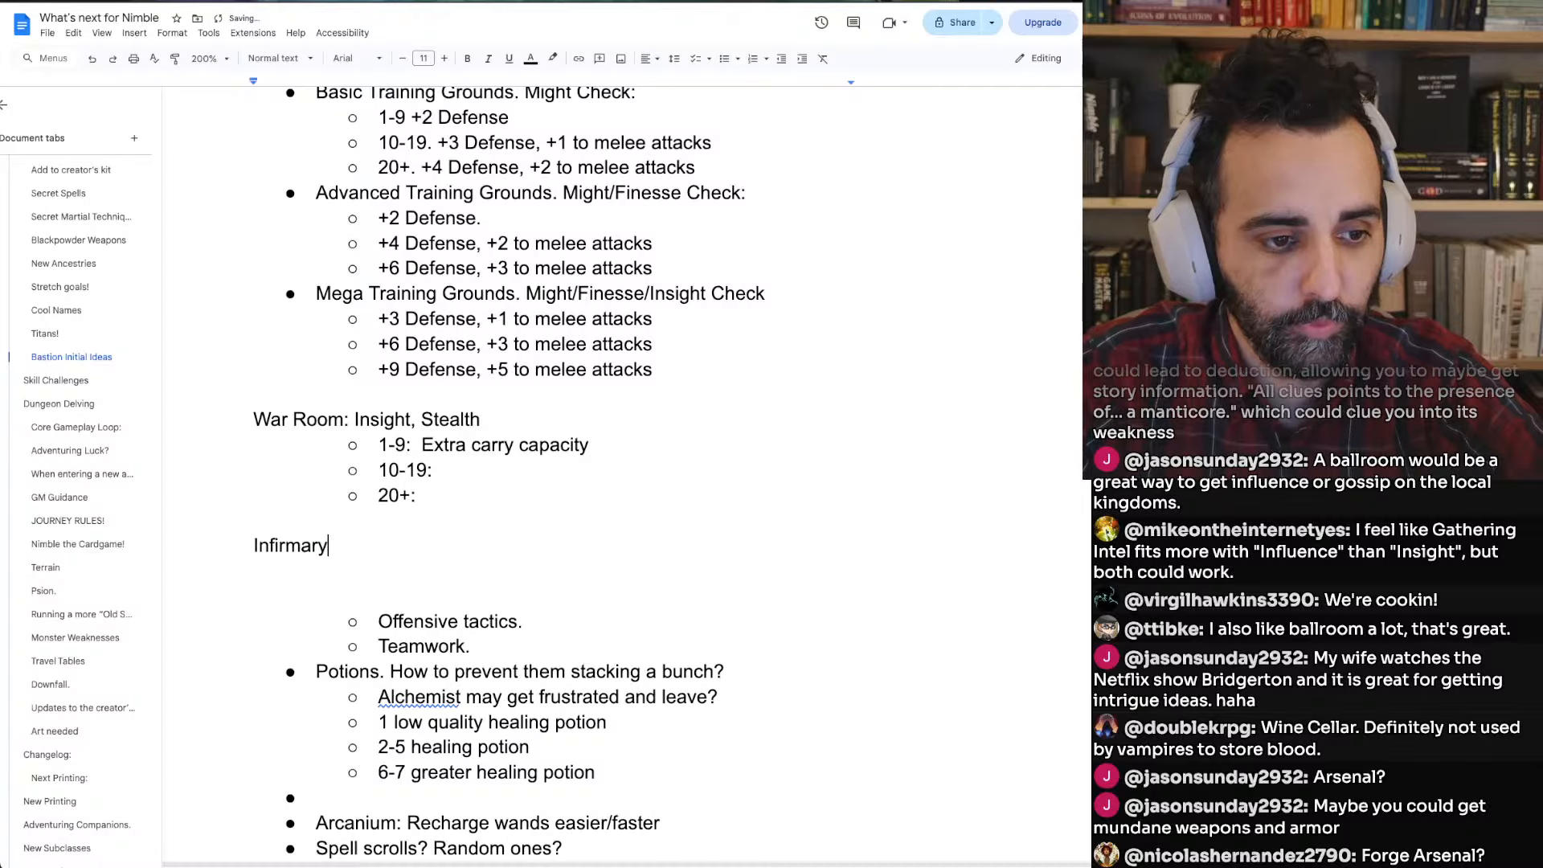
pyautogui.write('/Con')
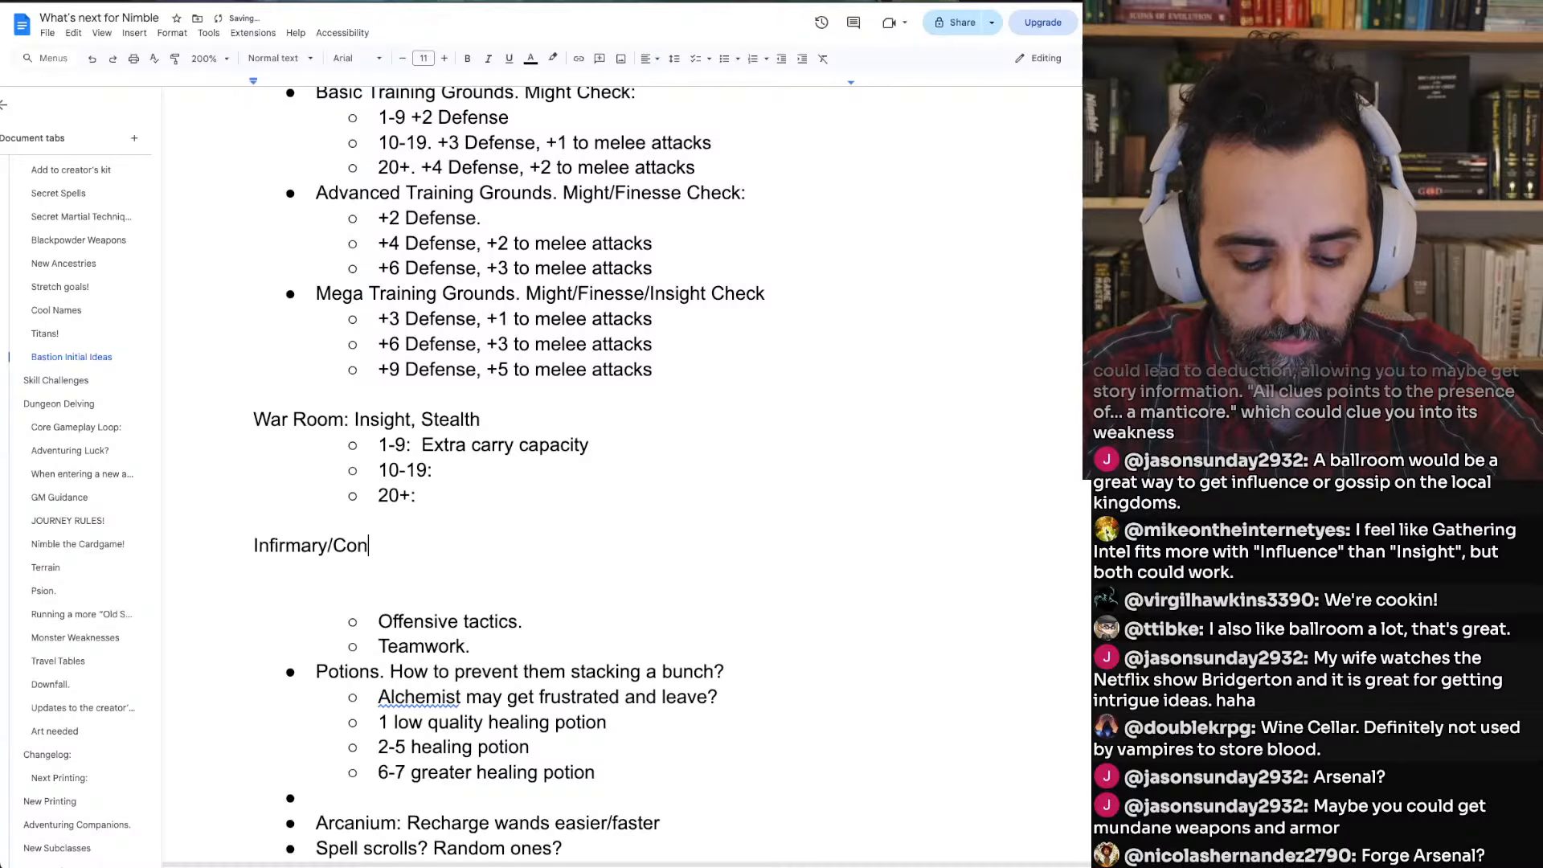
pyautogui.write('valese')
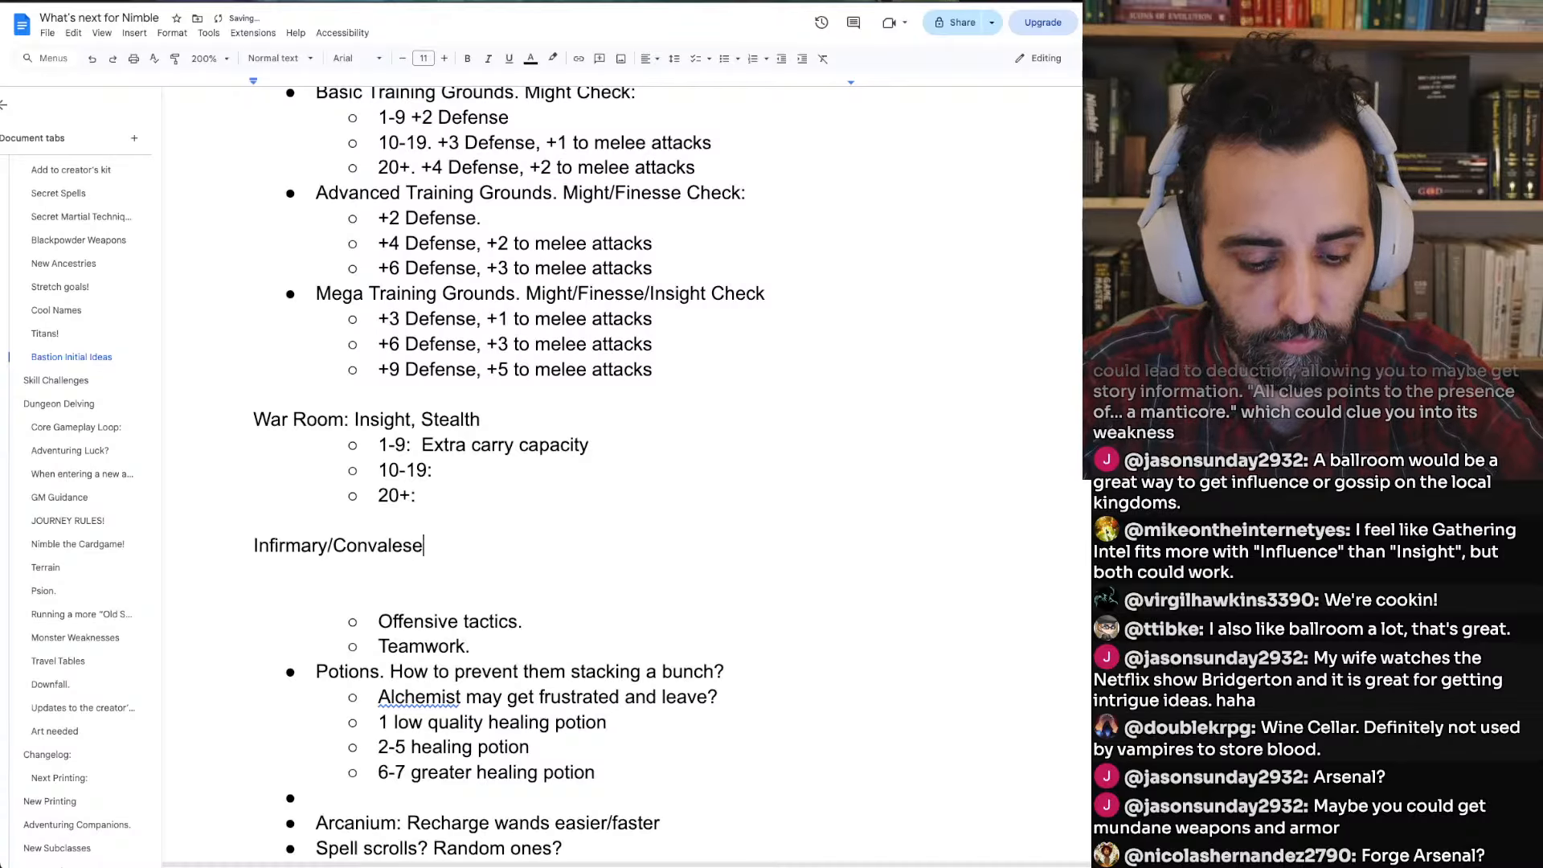
pyautogui.write('cene')
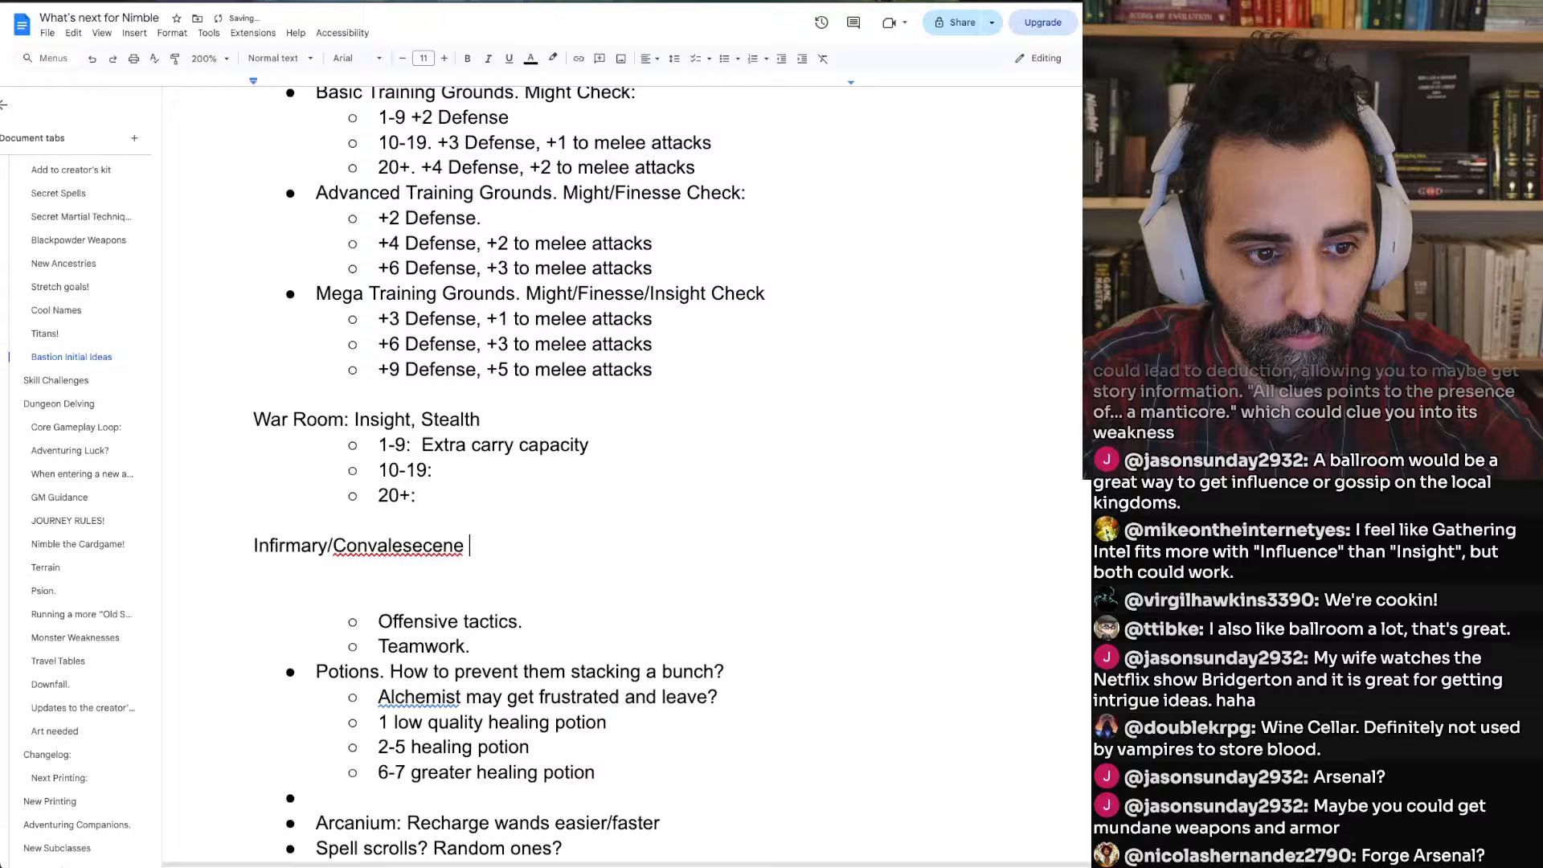
pyautogui.press('BackSpace')
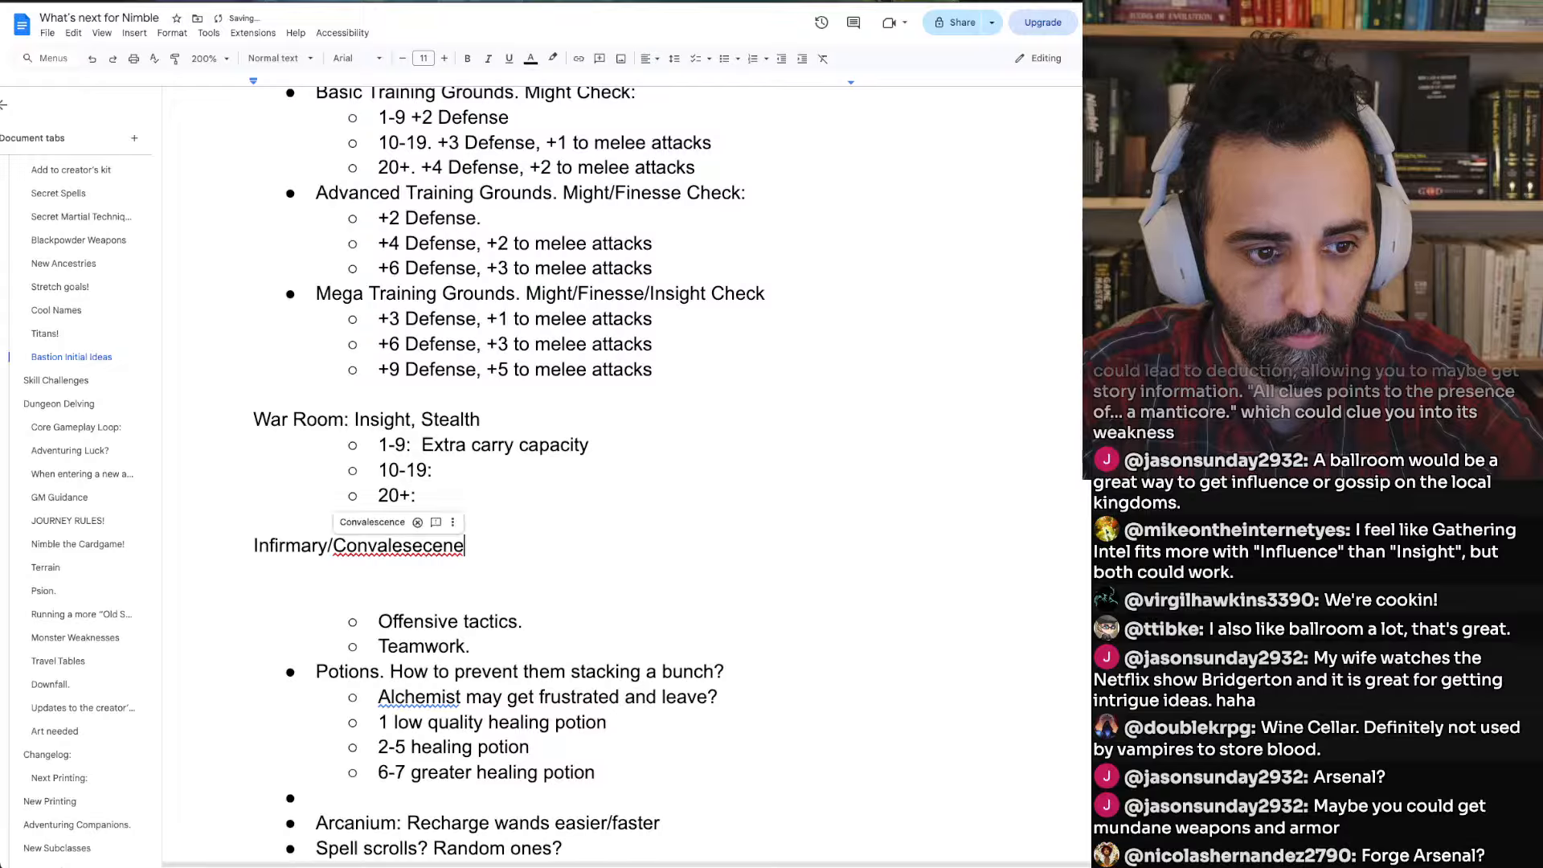
pyautogui.press('Tab')
pyautogui.press('Return')
pyautogui.write('Hall')
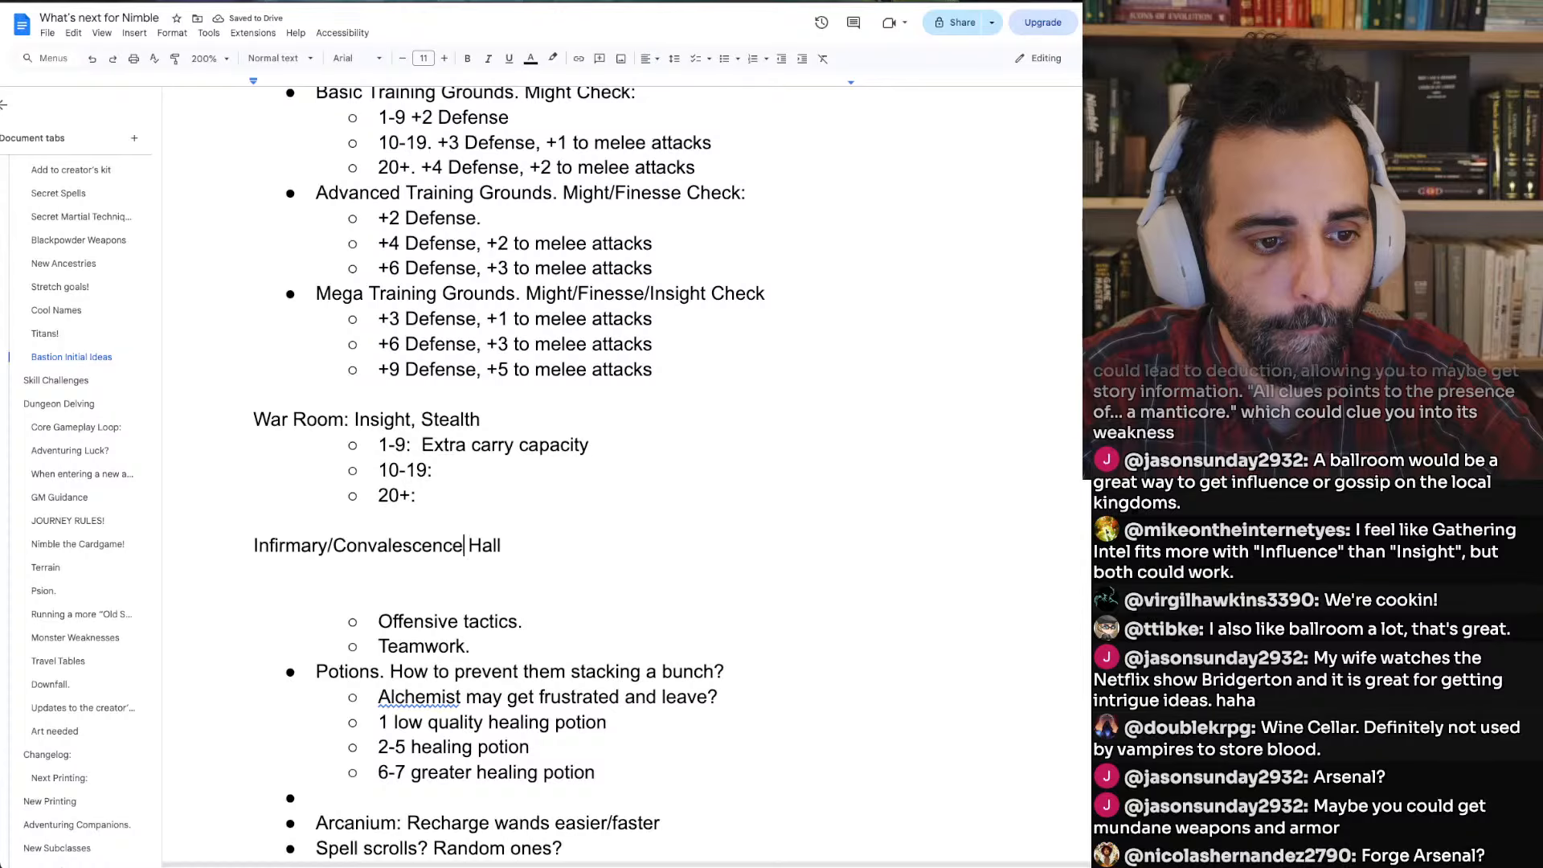
# Replace "Convalescence Hall" with "Sacred Shrine" in the Infirmary heading
pyautogui.hotkey('ctrl', 'shift', 'Left')
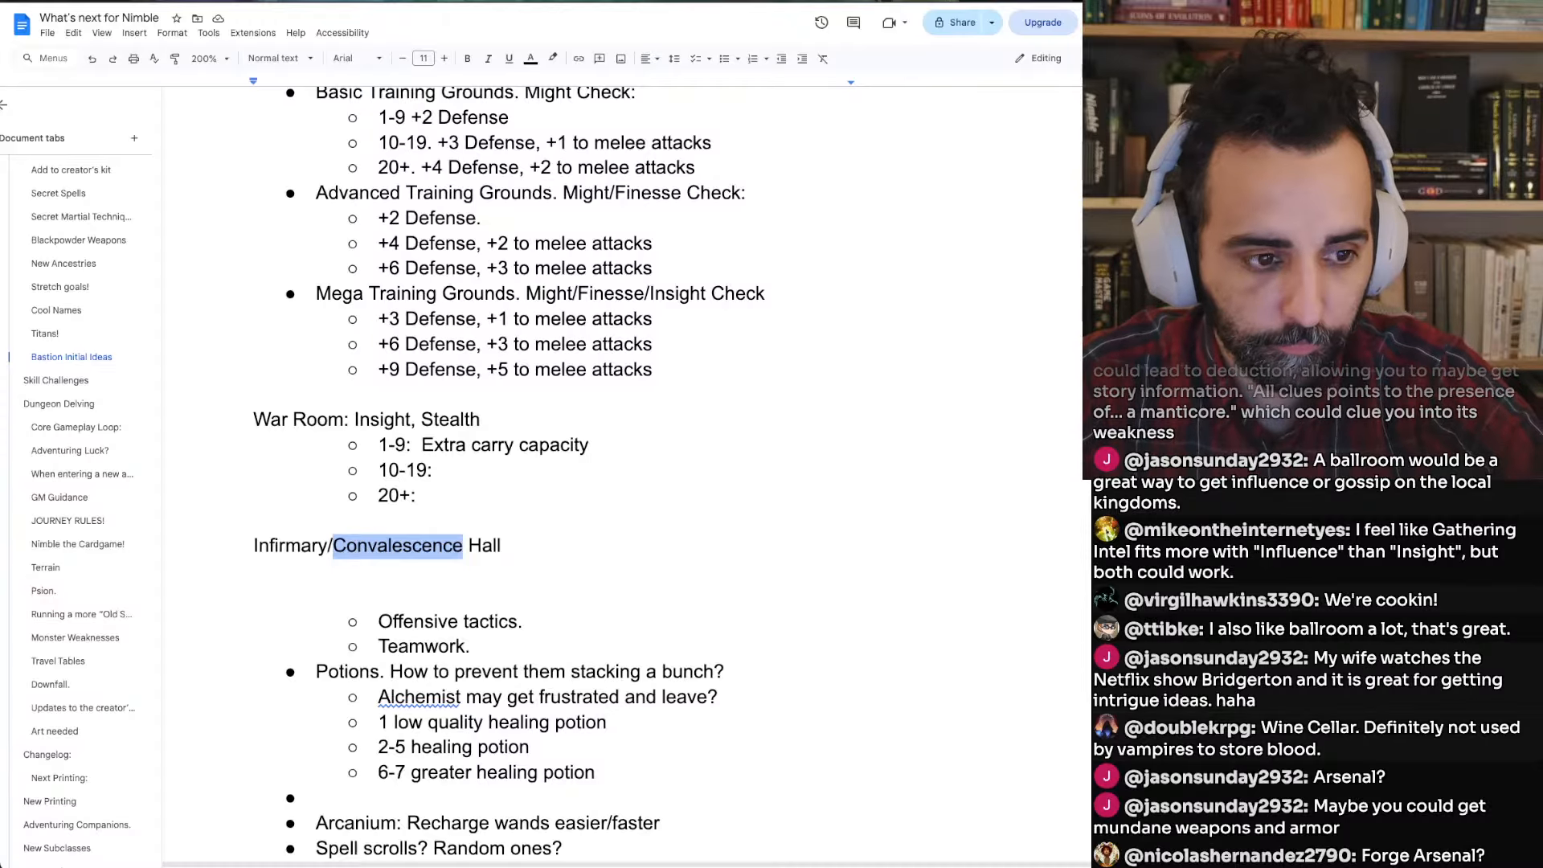
pyautogui.write('Sacred Shrine')
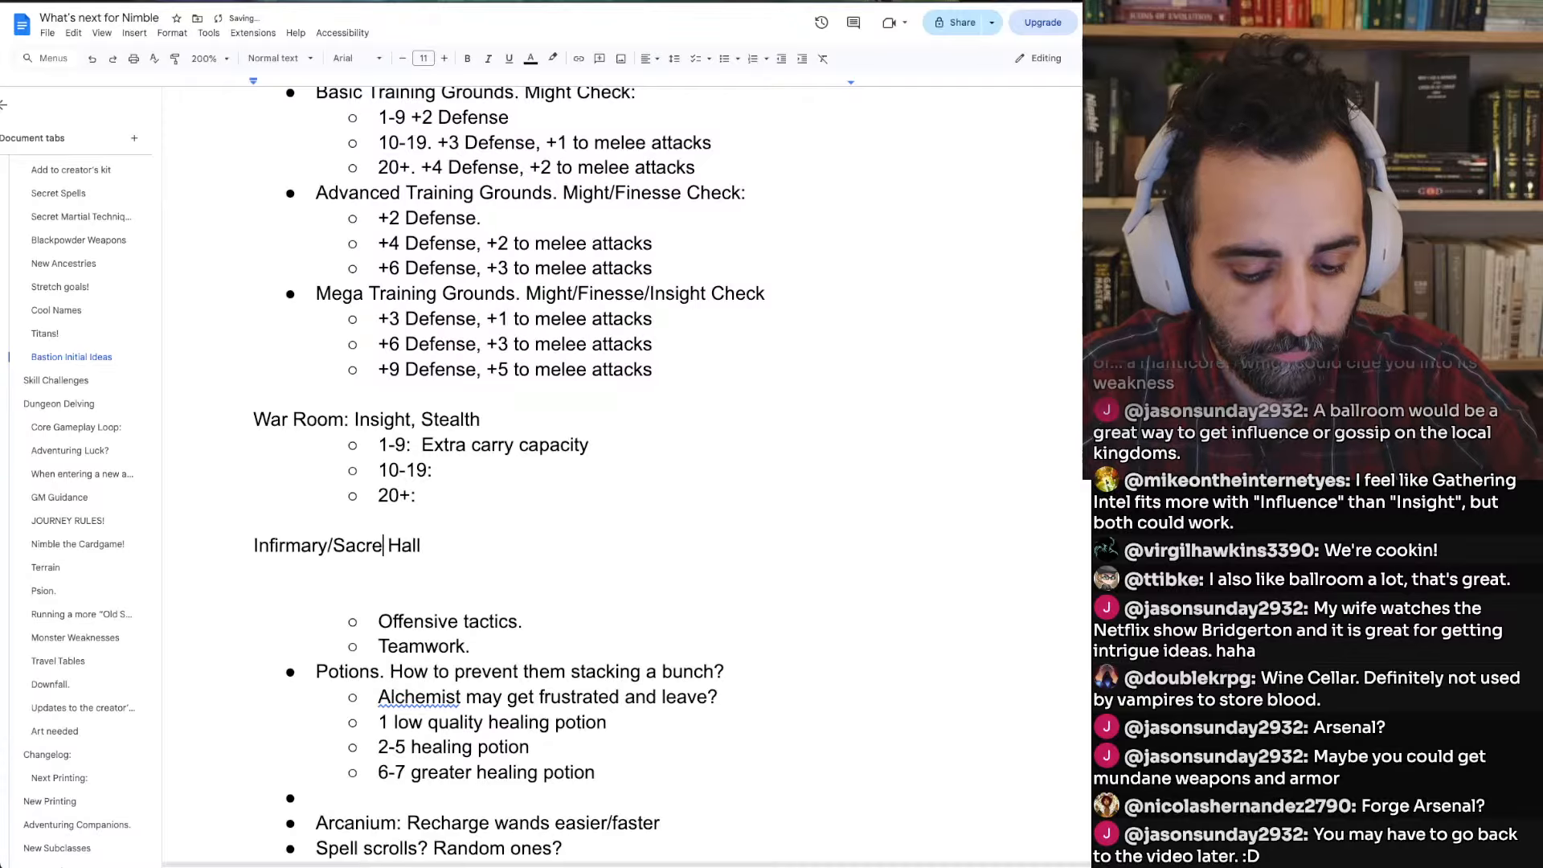
pyautogui.press('BackSpace')
pyautogui.press('BackSpace')
pyautogui.press('BackSpace')
pyautogui.press('BackSpace')
pyautogui.press('BackSpace')
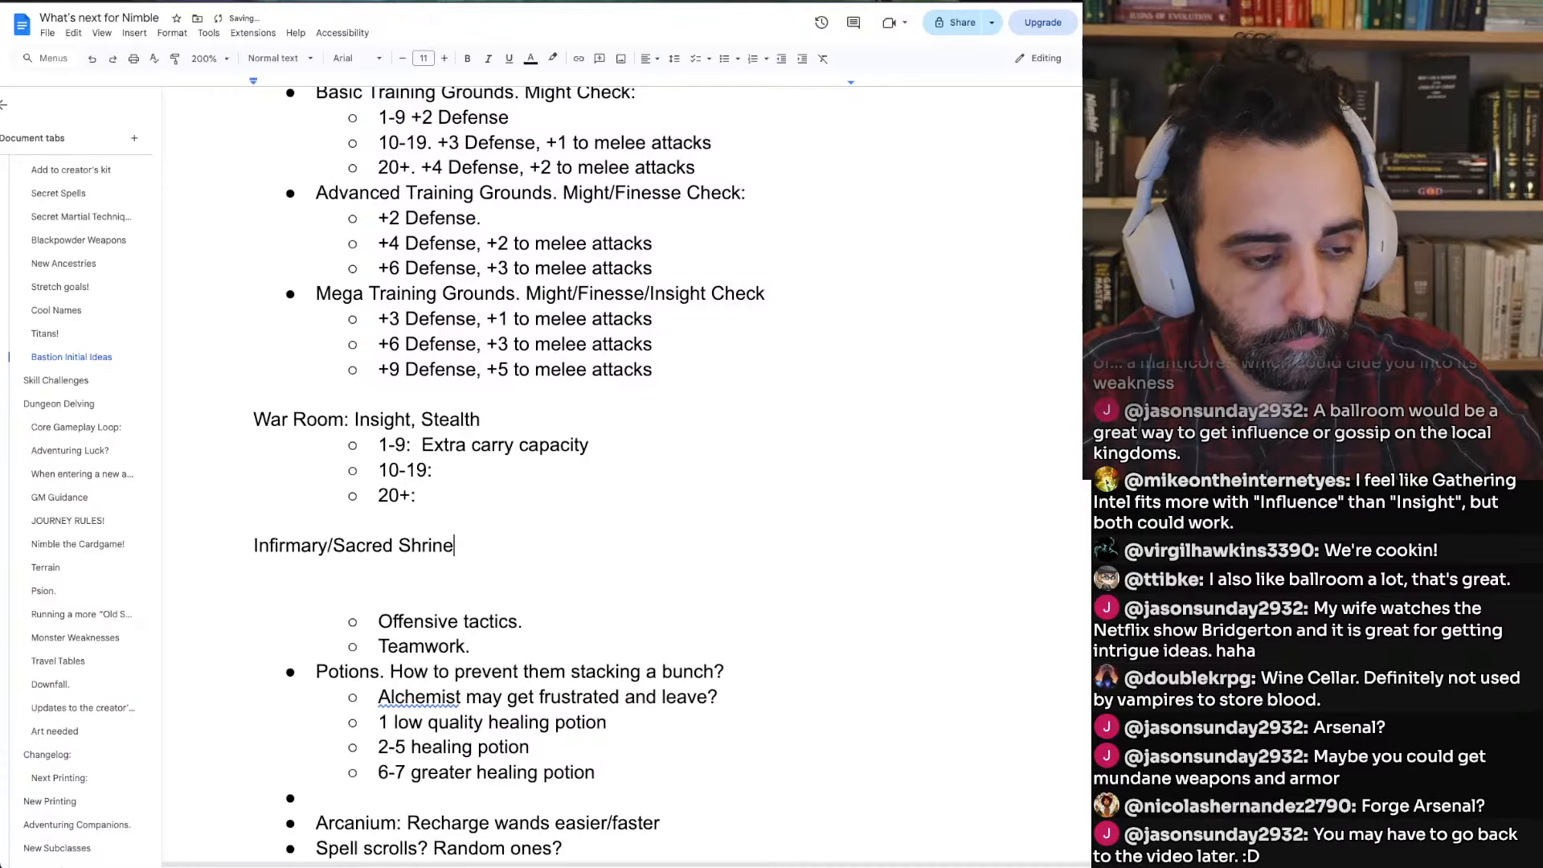
# Consult the skills table in Numbers and add an "Examination" bullet under the Infirmary/Sacred Shrine heading in the Google Docs notes
pyautogui.press('Return')
pyautogui.hotkey('ctrl', 'shift', '8')
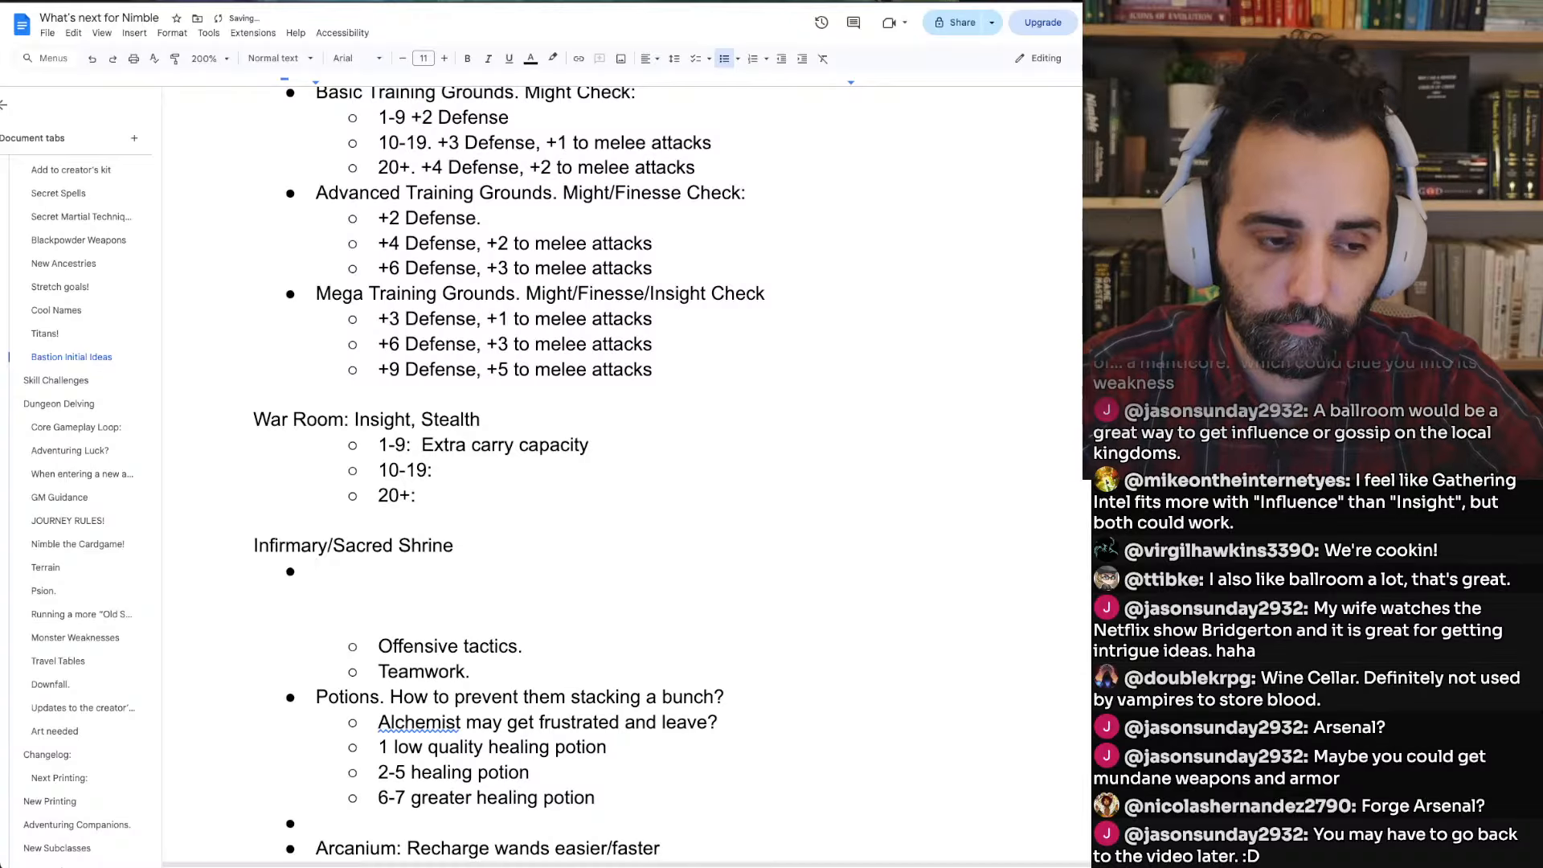
pyautogui.press('super+Tab')
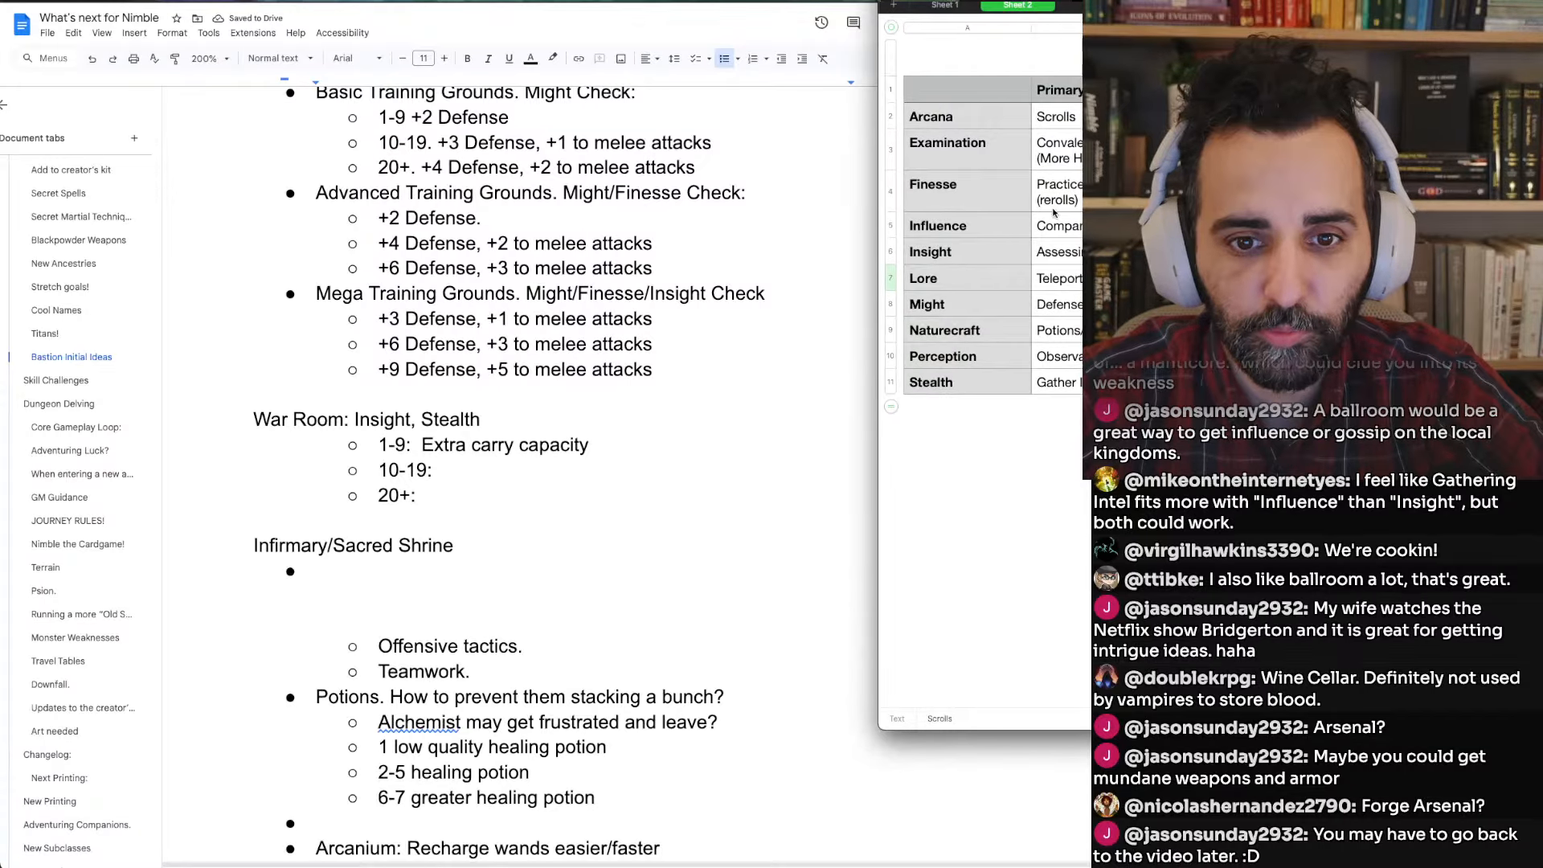
pyautogui.click(437, 567)
pyautogui.write('Examination')
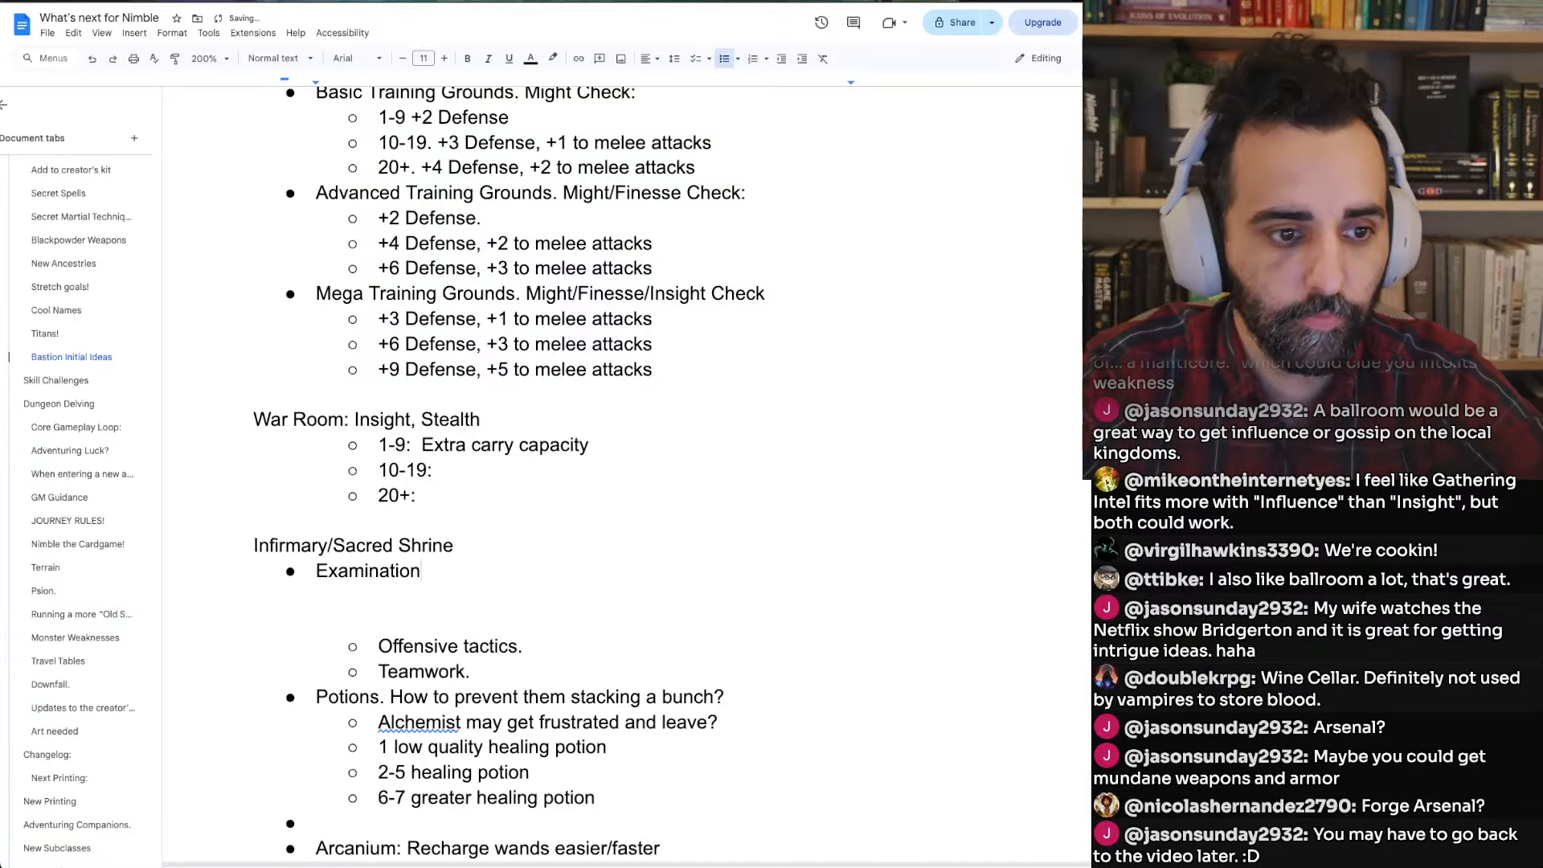
# Add a "+1 Hit die" sub-bullet under the Examination bullet
pyautogui.press('Return')
pyautogui.press('Tab')
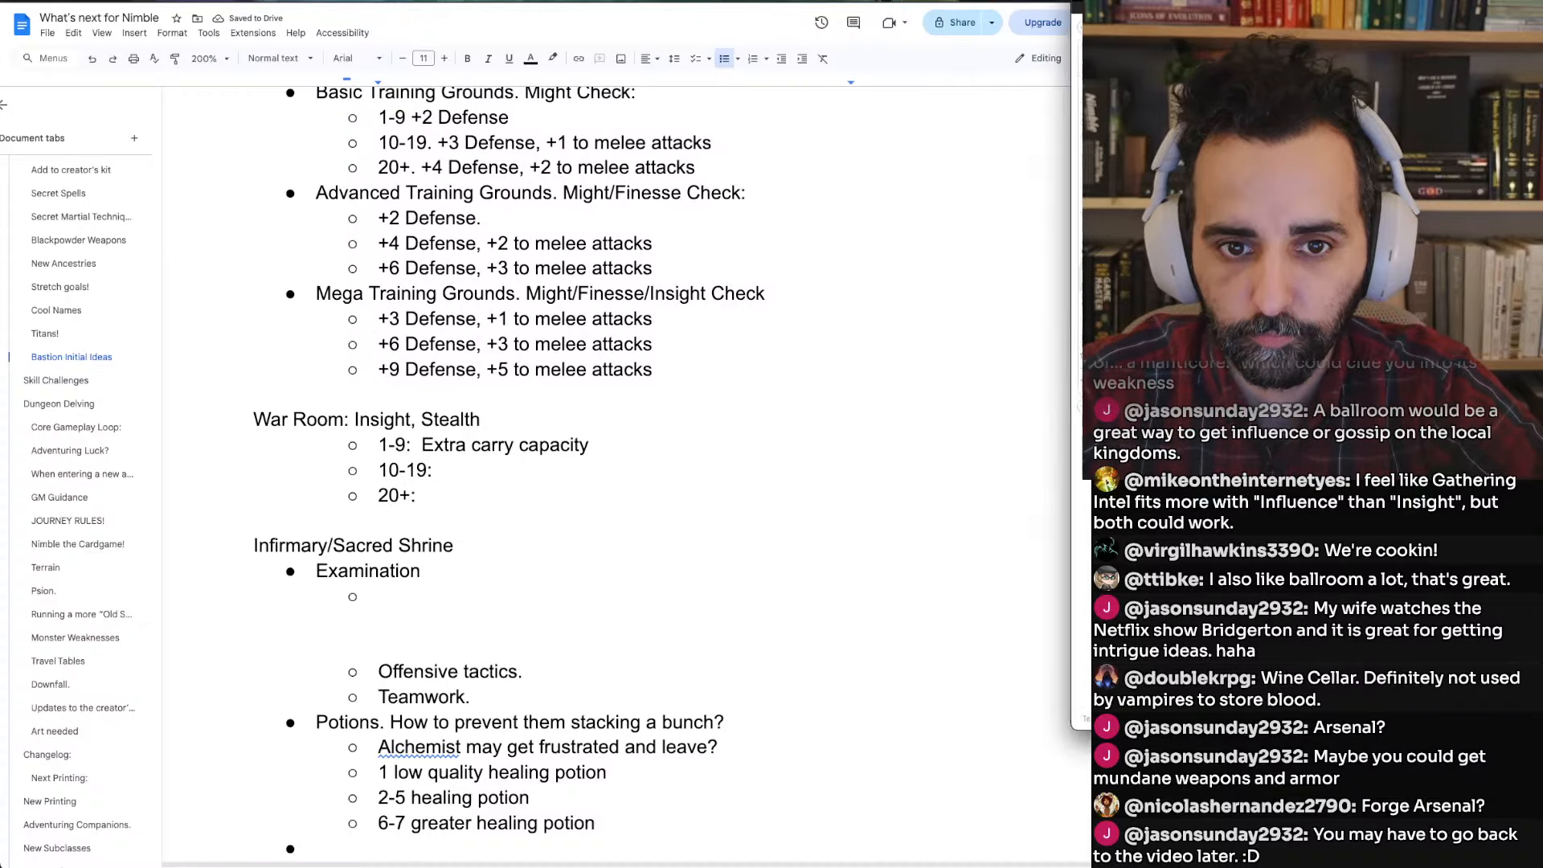
pyautogui.press('super+Tab')
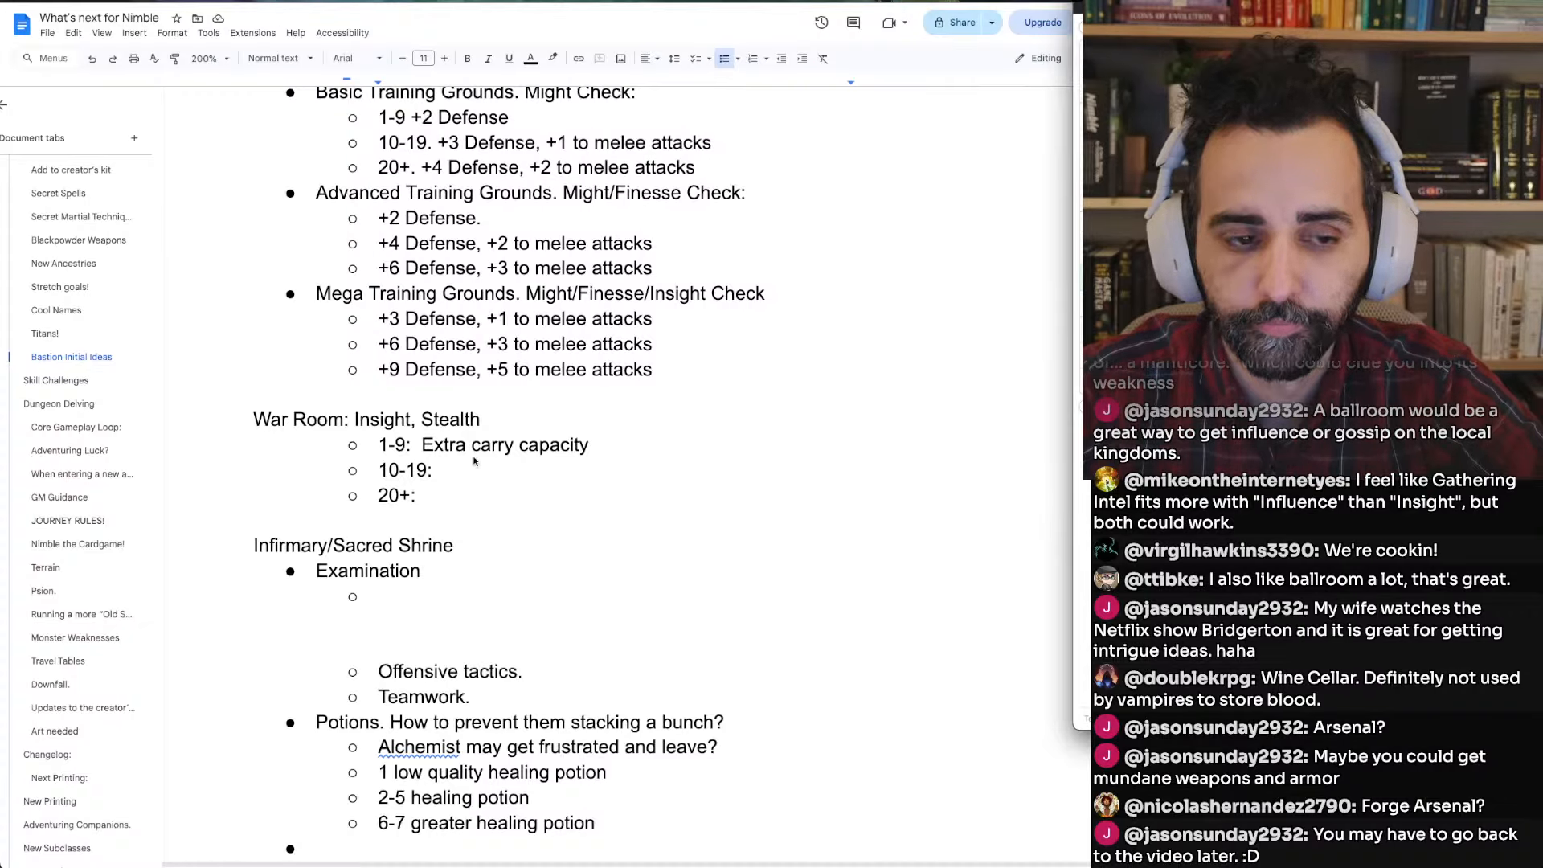
pyautogui.click(399, 596)
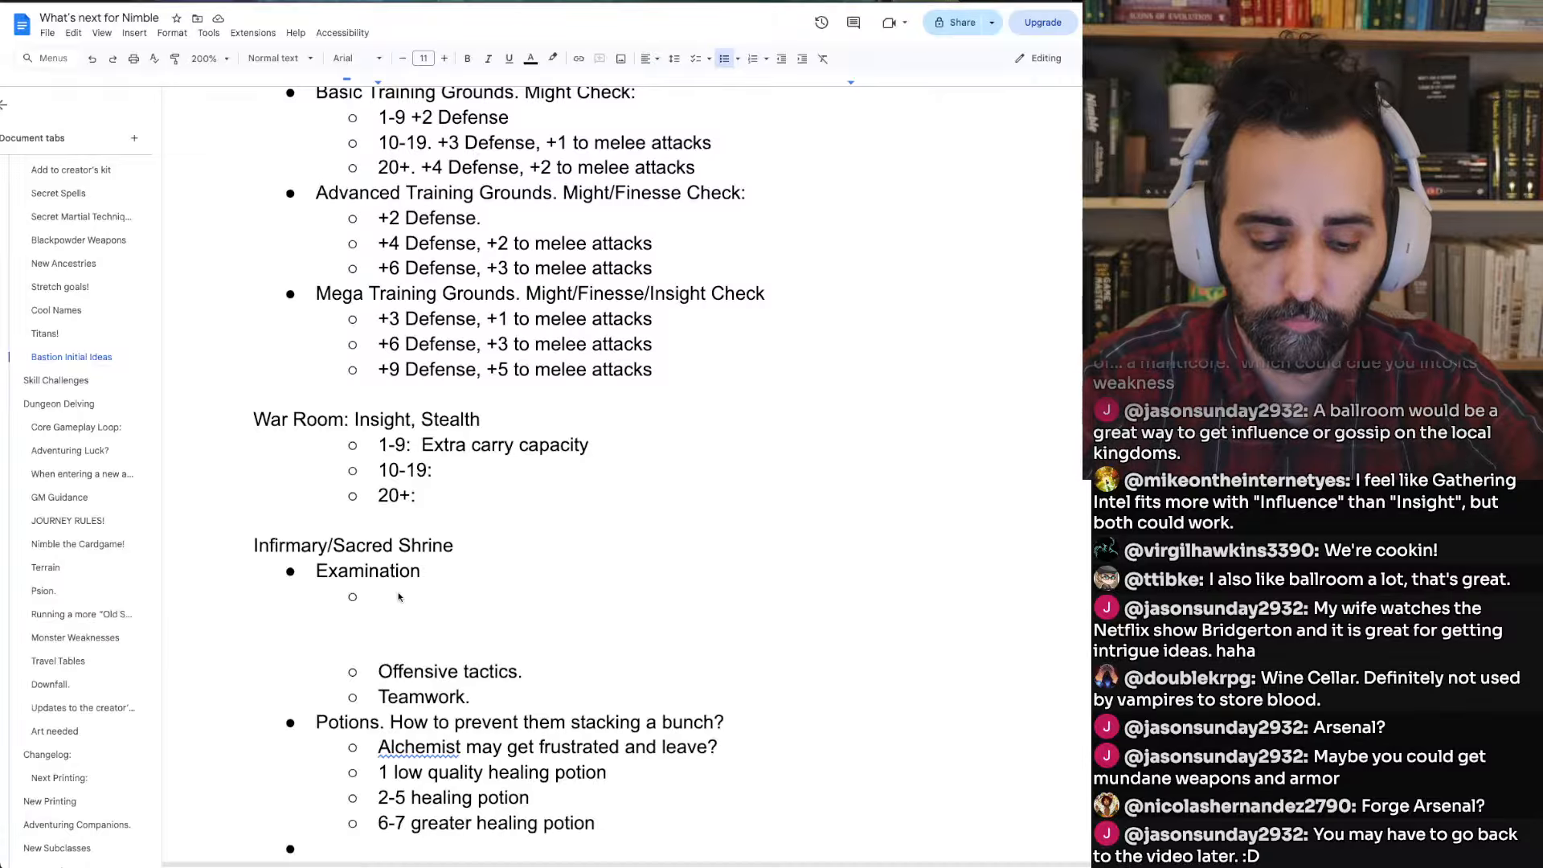
pyautogui.write('+1 Hit die')
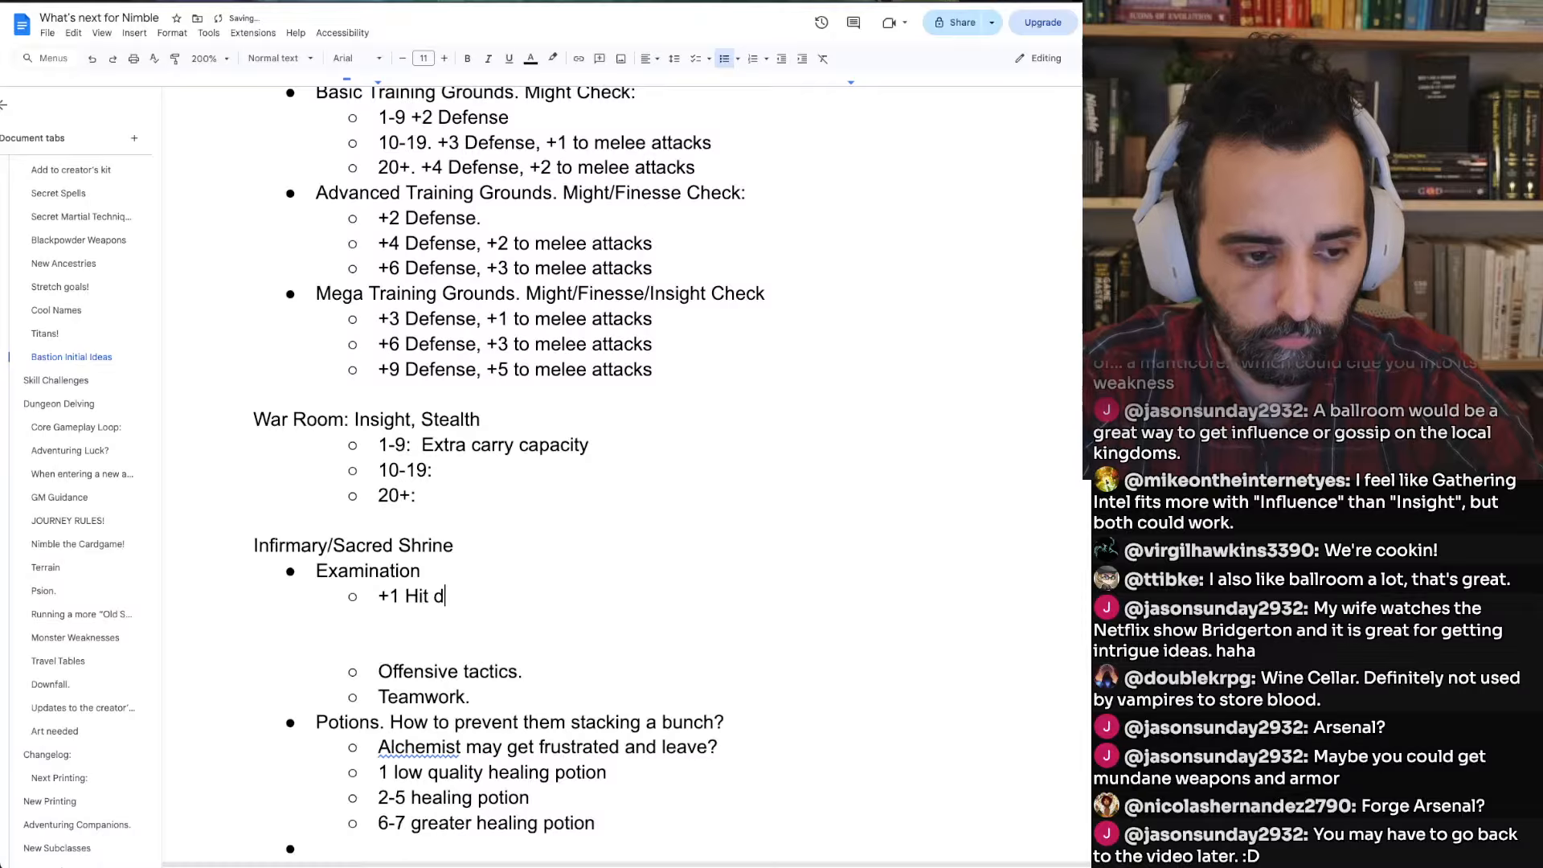
pyautogui.hotkey('alt', 'Left')
pyautogui.hotkey('alt', 'Left')
pyautogui.hotkey('alt', 'Right')
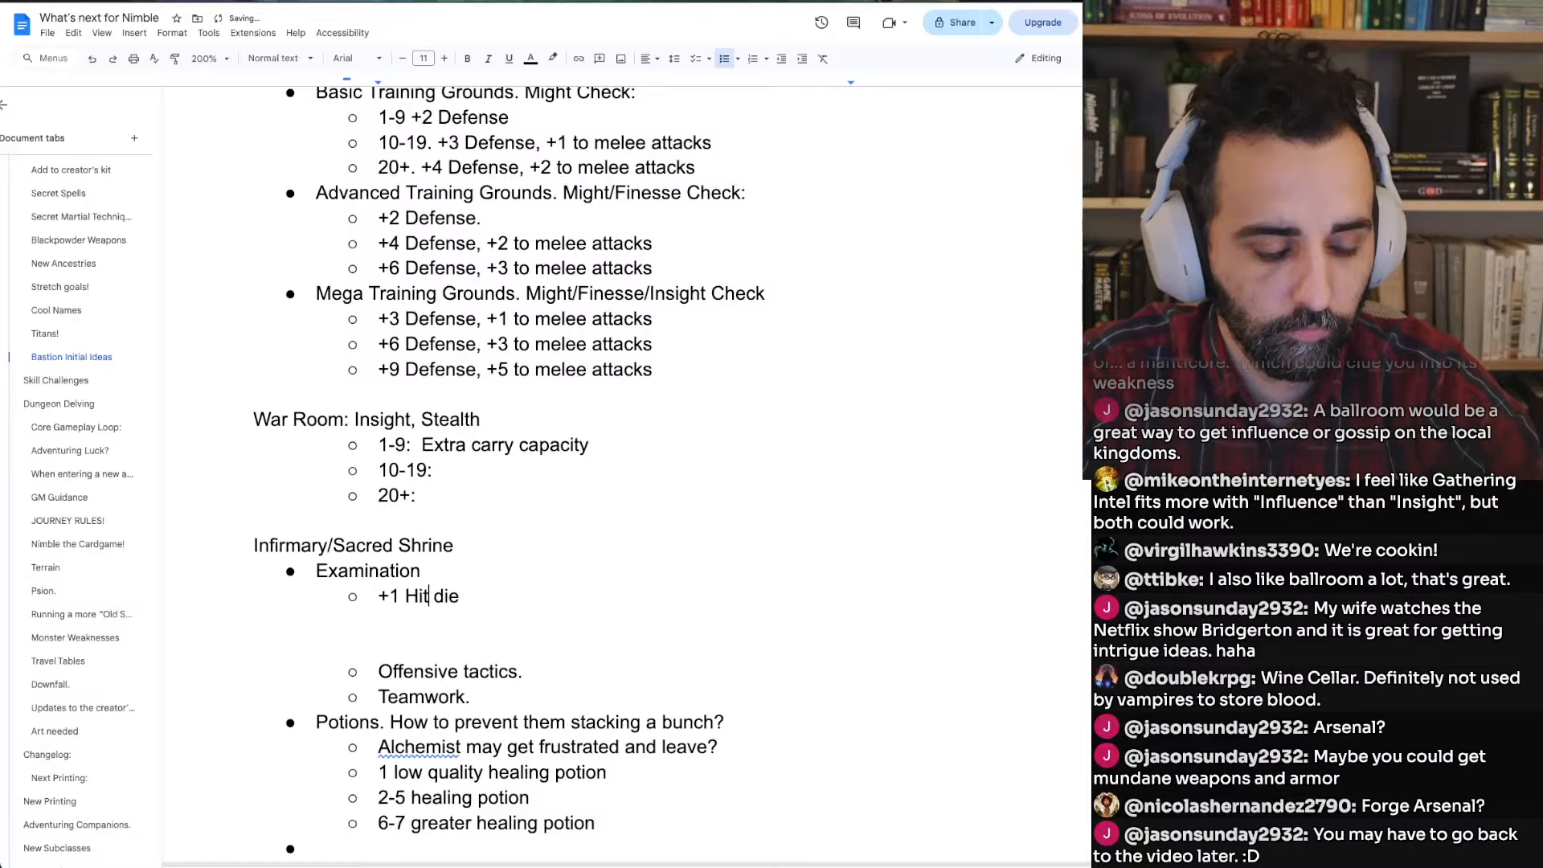
# Duplicate the "+1 Hit die" sub-bullet twice, giving Examination three result lines
pyautogui.press('super+Right')
pyautogui.press('super+shift+Left')
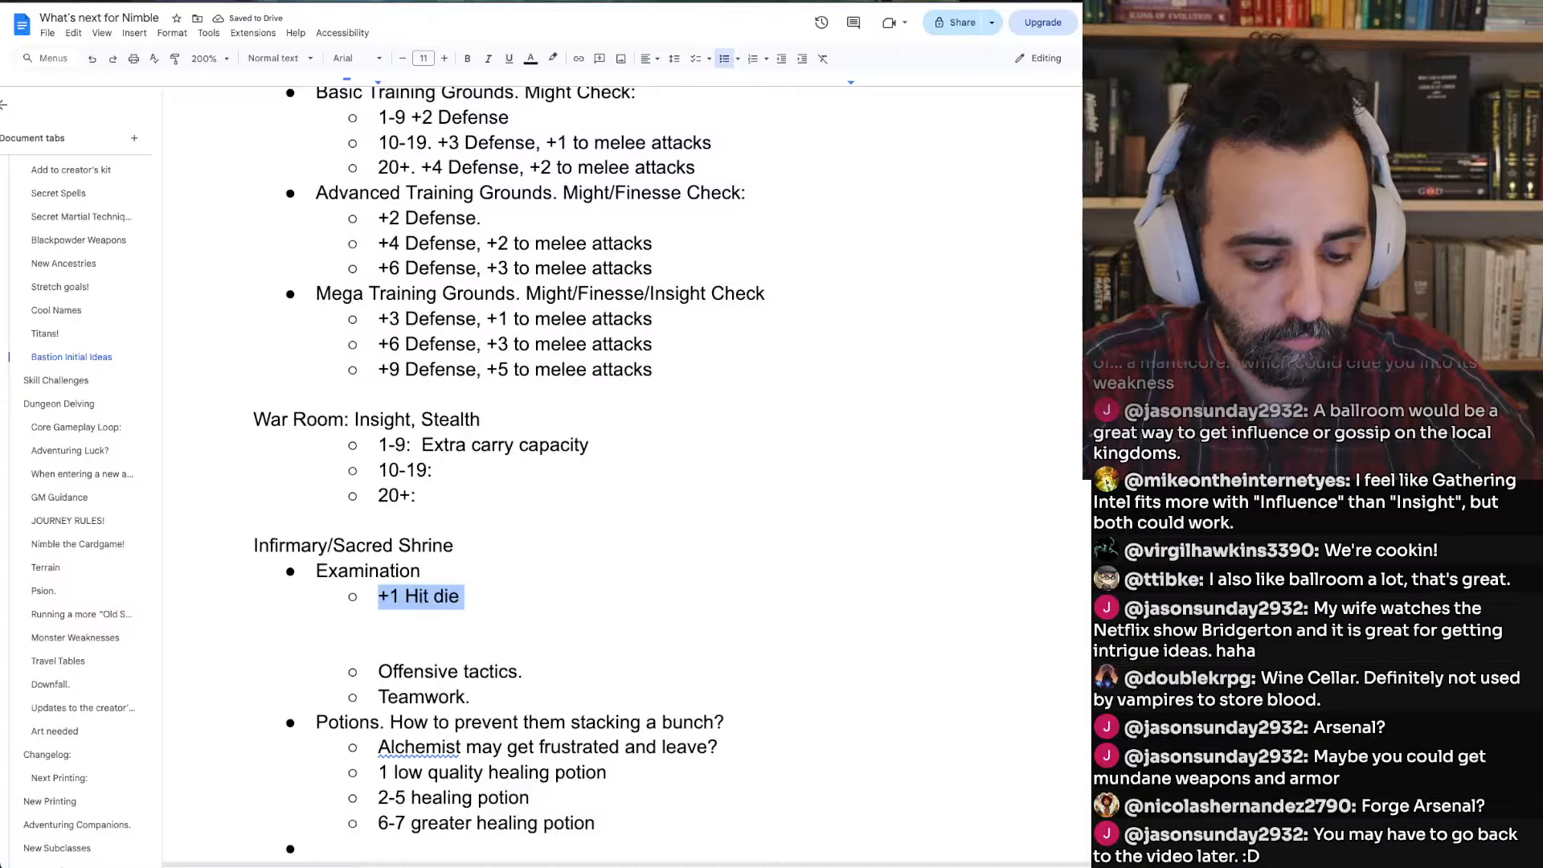
pyautogui.press('Right')
pyautogui.press('super+shift+Left')
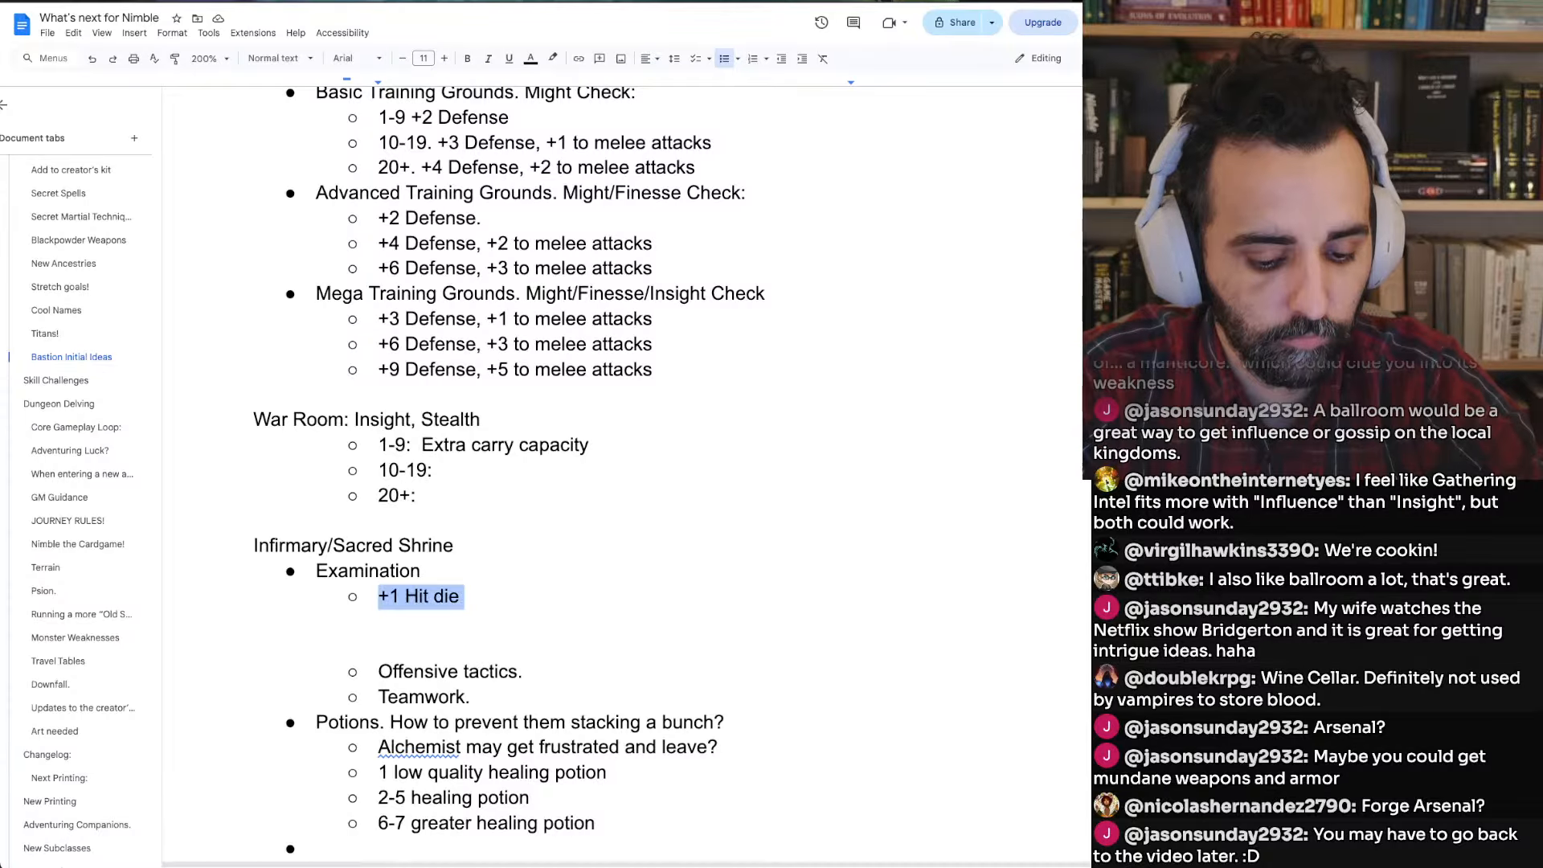
pyautogui.press('super+c')
pyautogui.press('Right')
pyautogui.press('Return')
pyautogui.press('super+v')
pyautogui.press('Return')
pyautogui.press('super+v')
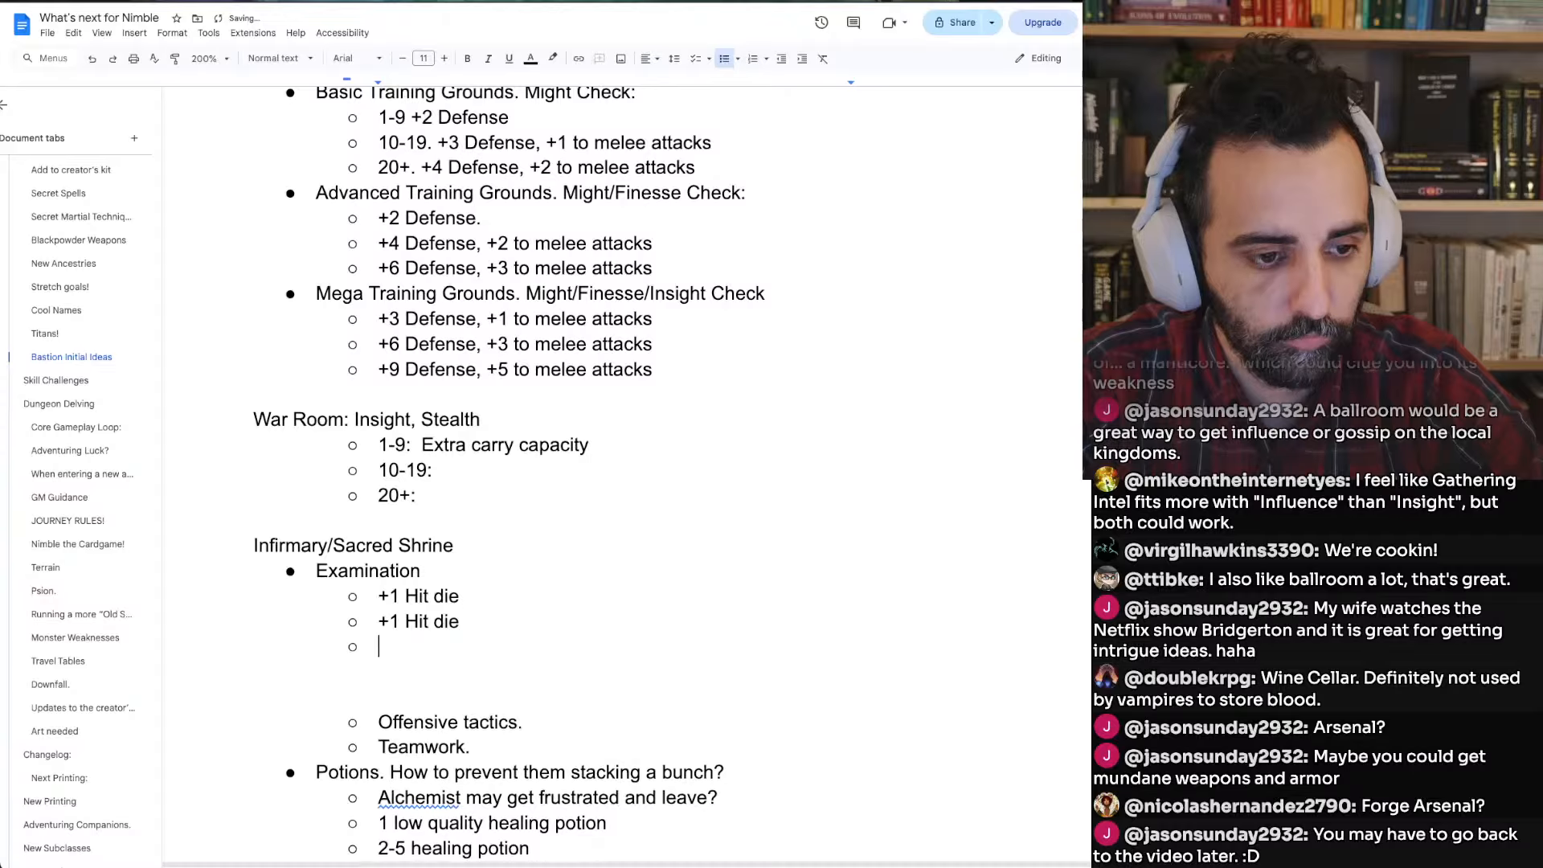
# Change the second Examination result's bonus to +2 and the third's to +3
pyautogui.press('Up')
pyautogui.press('super+Left')
pyautogui.press('Right')
pyautogui.press('Right')
pyautogui.press('BackSpace')
pyautogui.write('2')
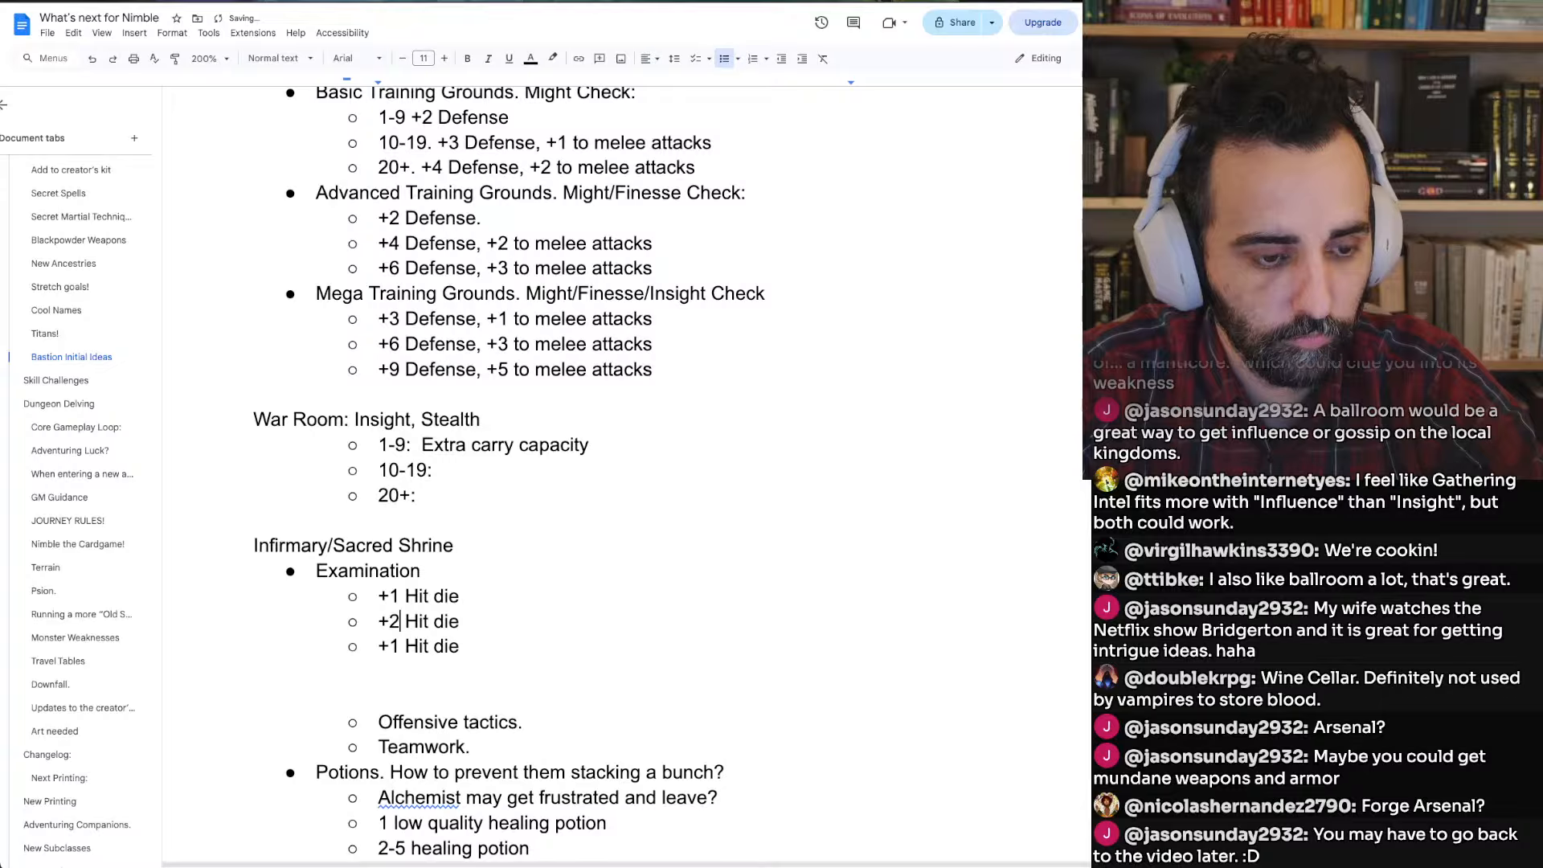
pyautogui.press('Down')
pyautogui.press('BackSpace')
pyautogui.write('3')
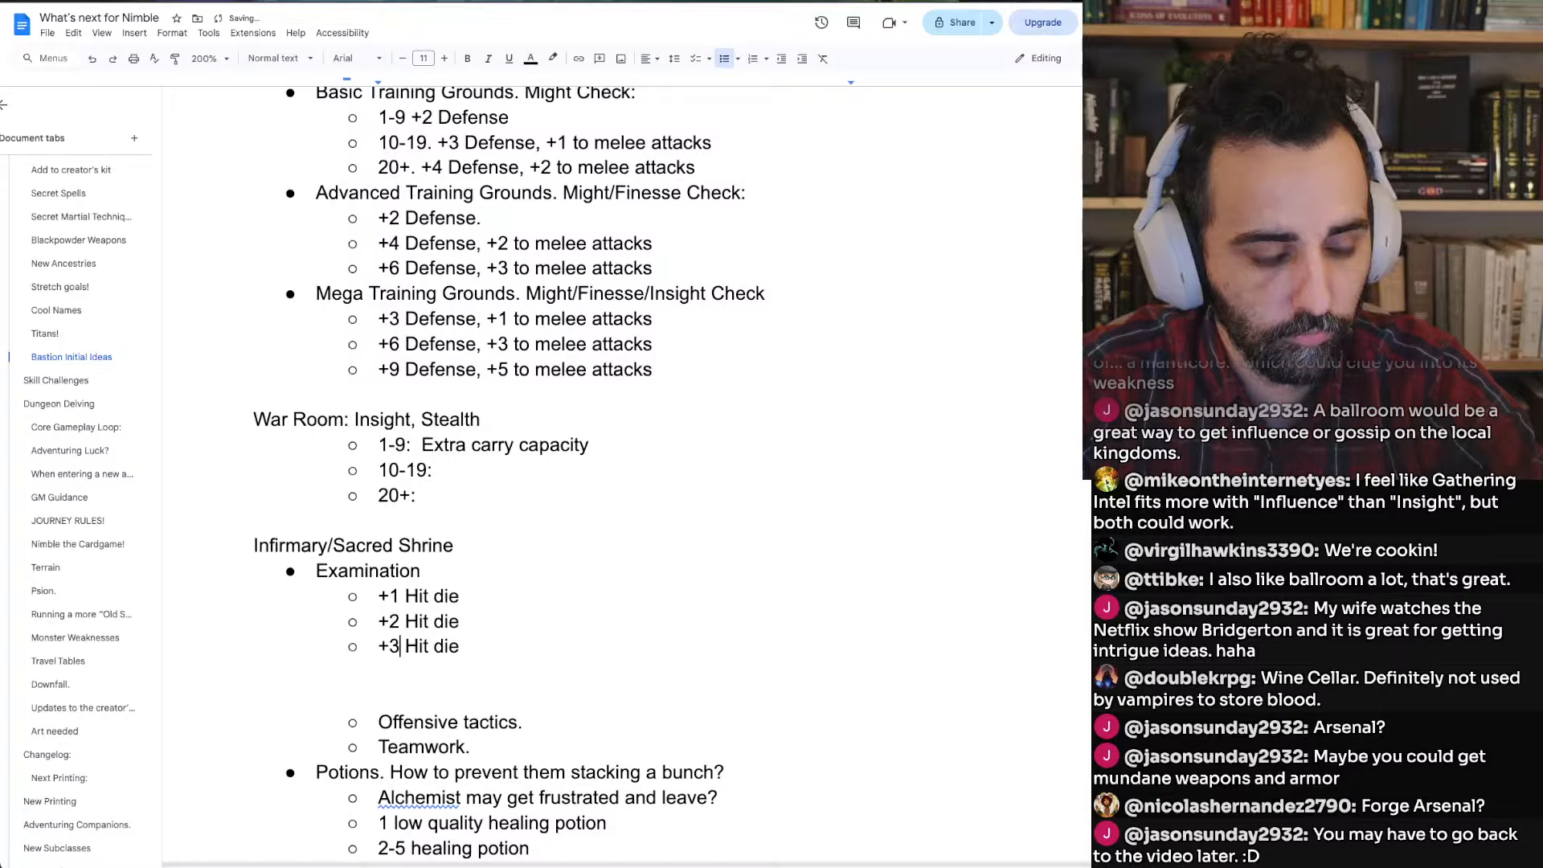
# Change "die" to the plural "dice" in the +2 and +3 Examination results
pyautogui.press('End')
pyautogui.press('Left')
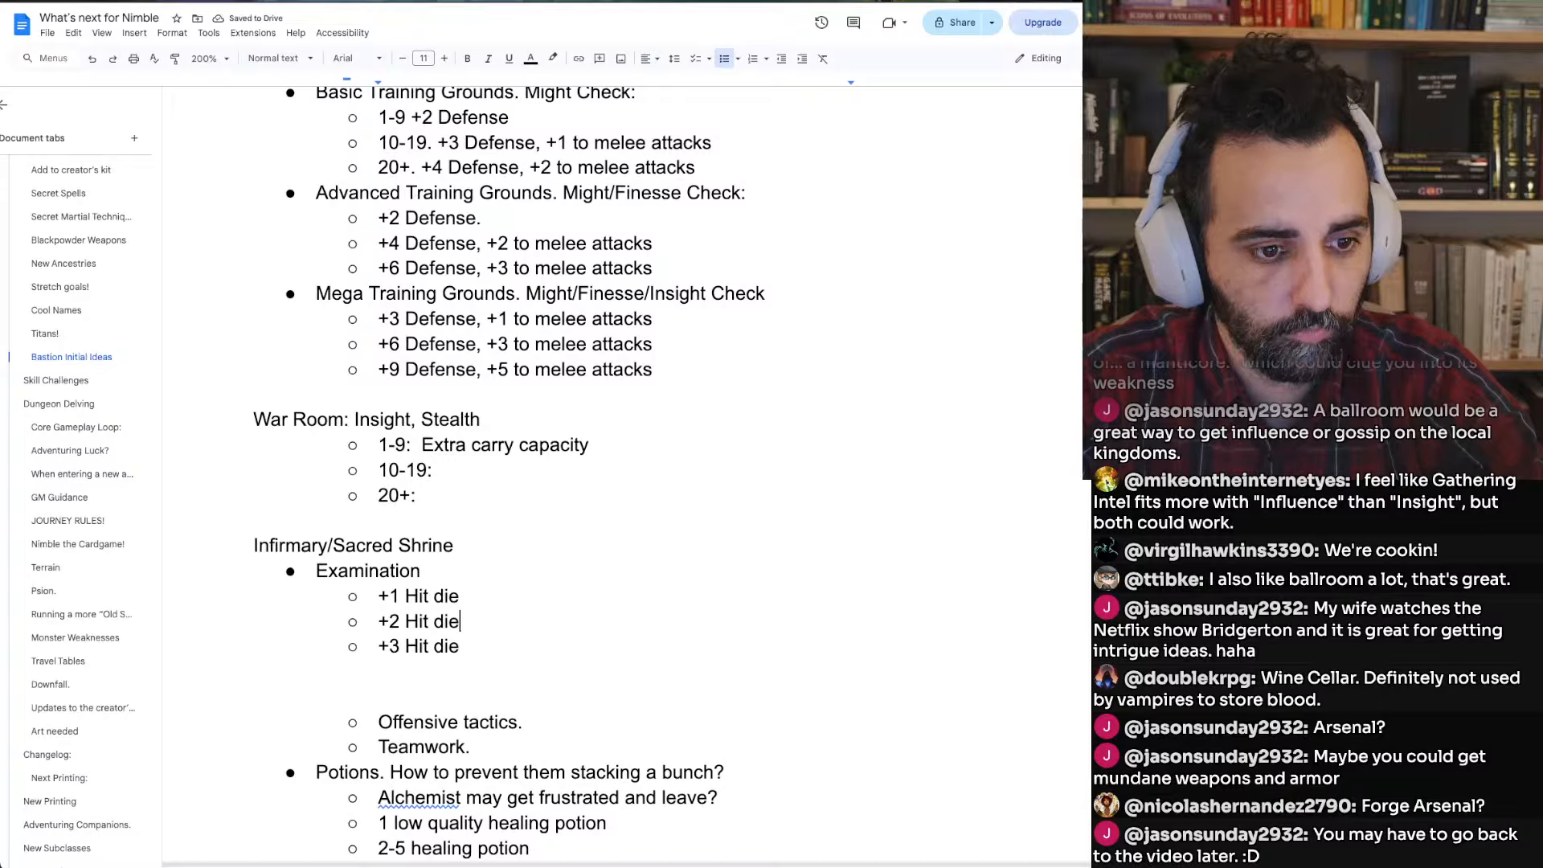
pyautogui.press('Left')
pyautogui.press('Right')
pyautogui.press('BackSpace')
pyautogui.write('ce')
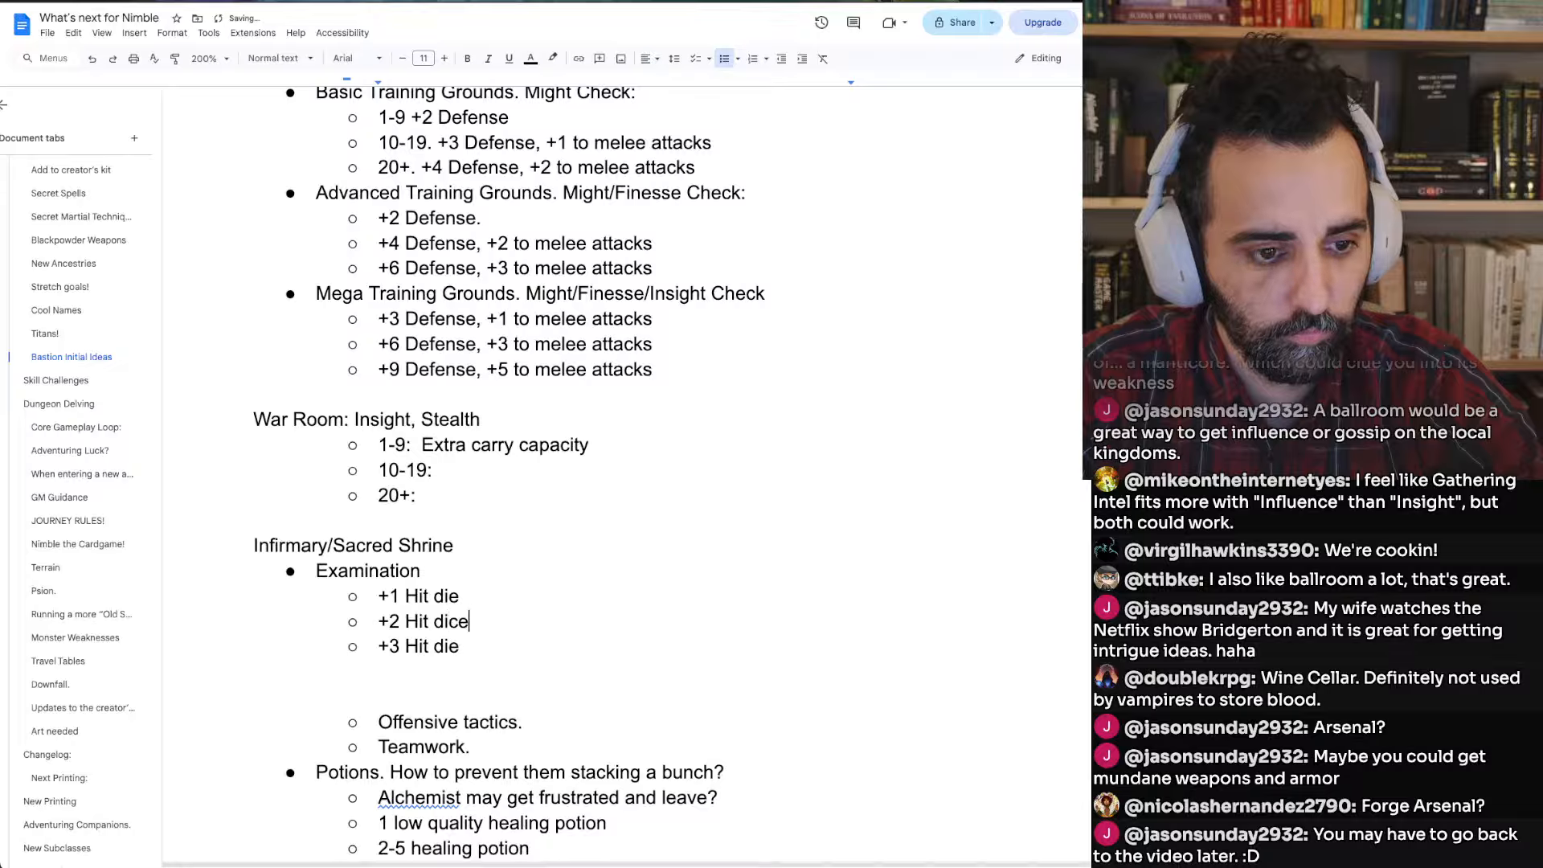
pyautogui.press('Down')
pyautogui.press('BackSpace')
pyautogui.write('ce')
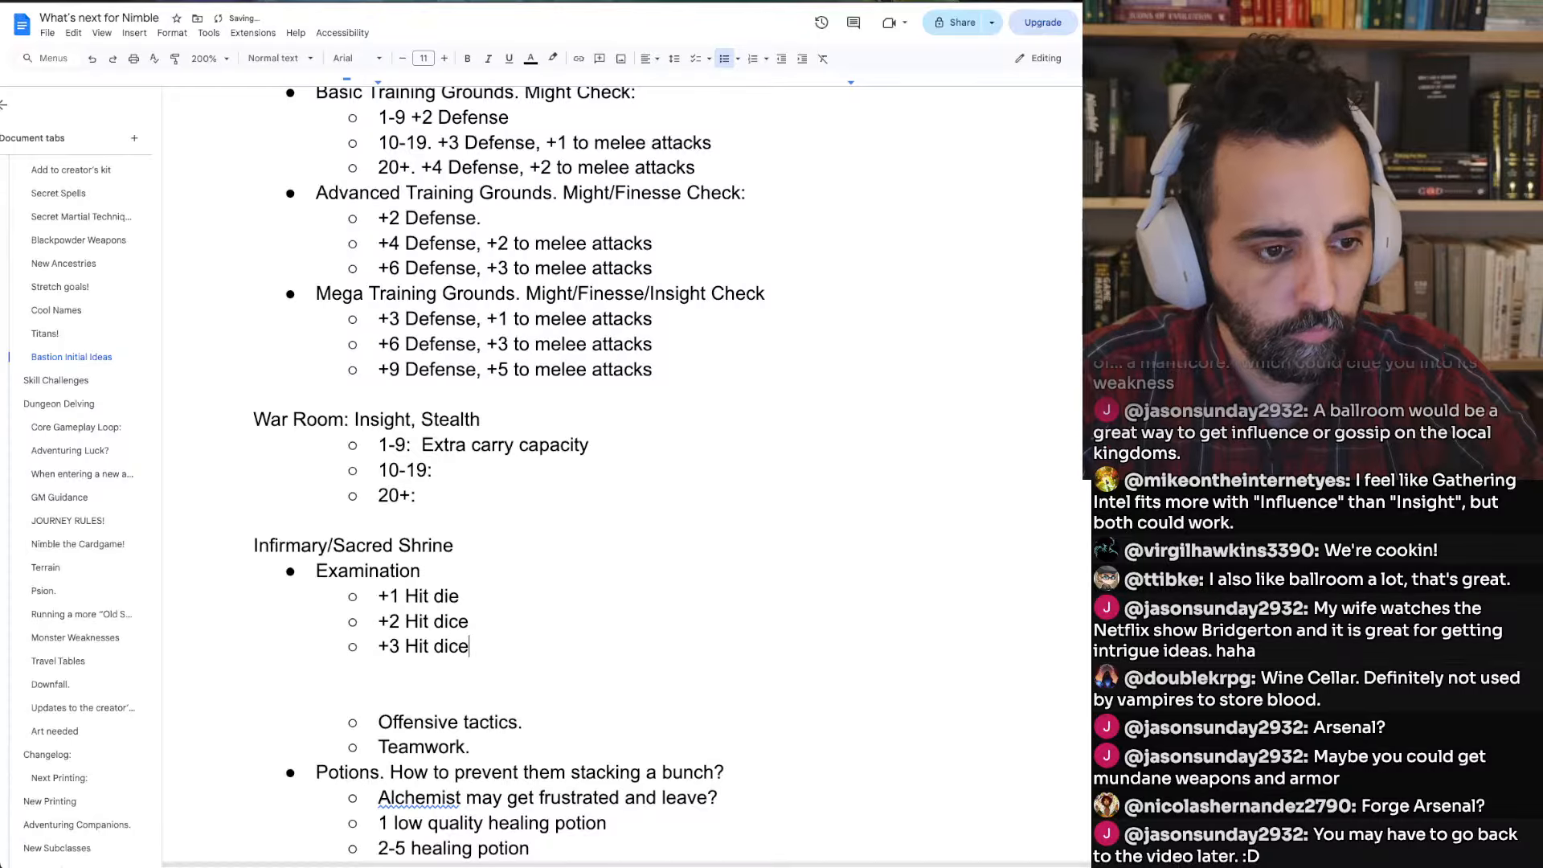
# Add a copy of the Examination bullet and its three hit-dice results as a new top-level entry directly below the original
pyautogui.press('Return')
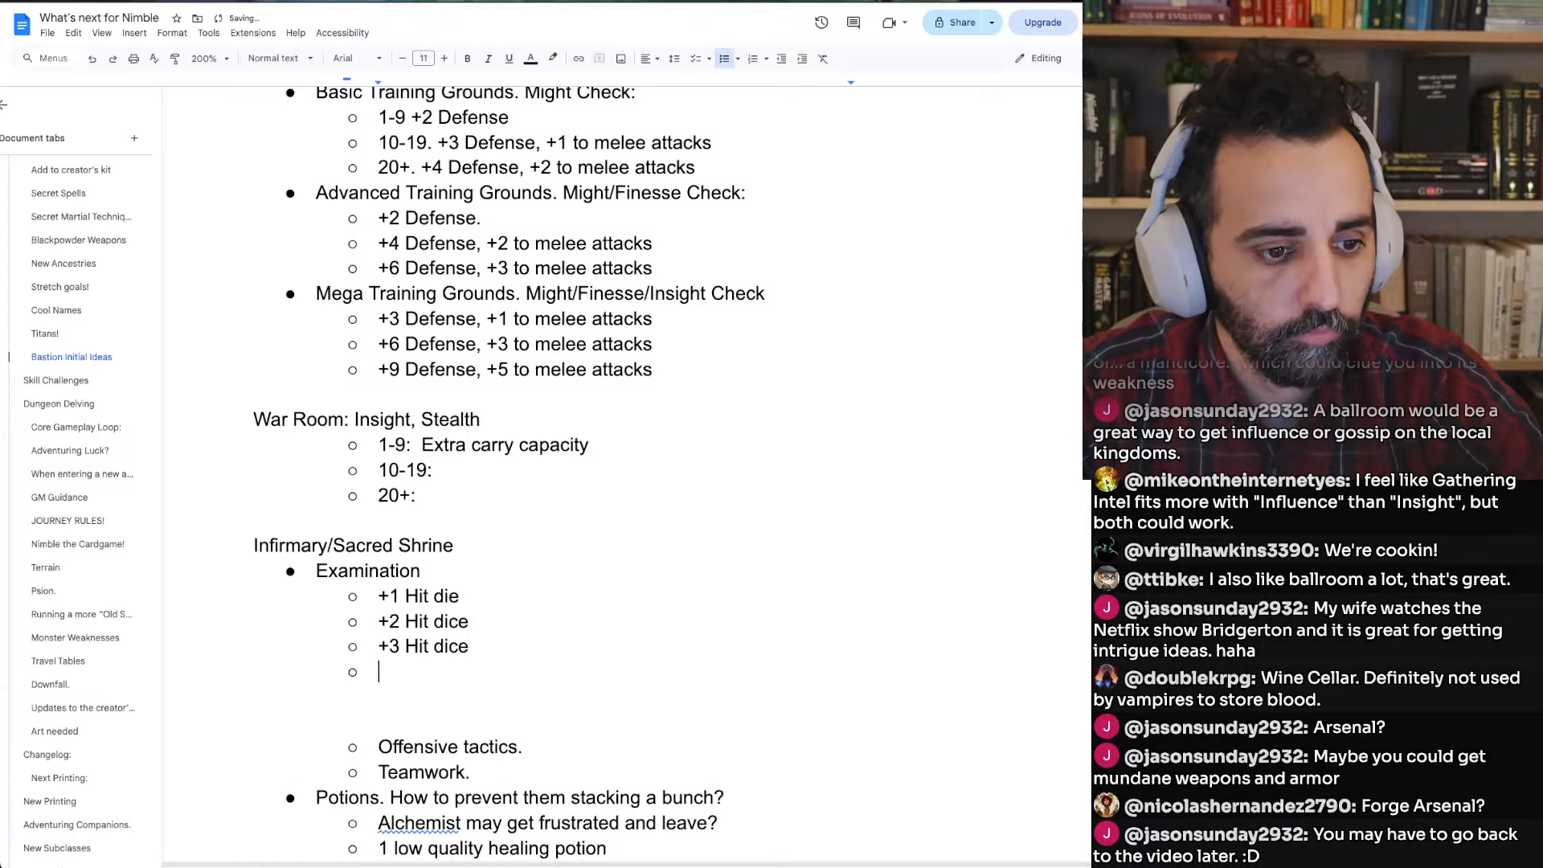
pyautogui.hotkey('shift', 'Tab')
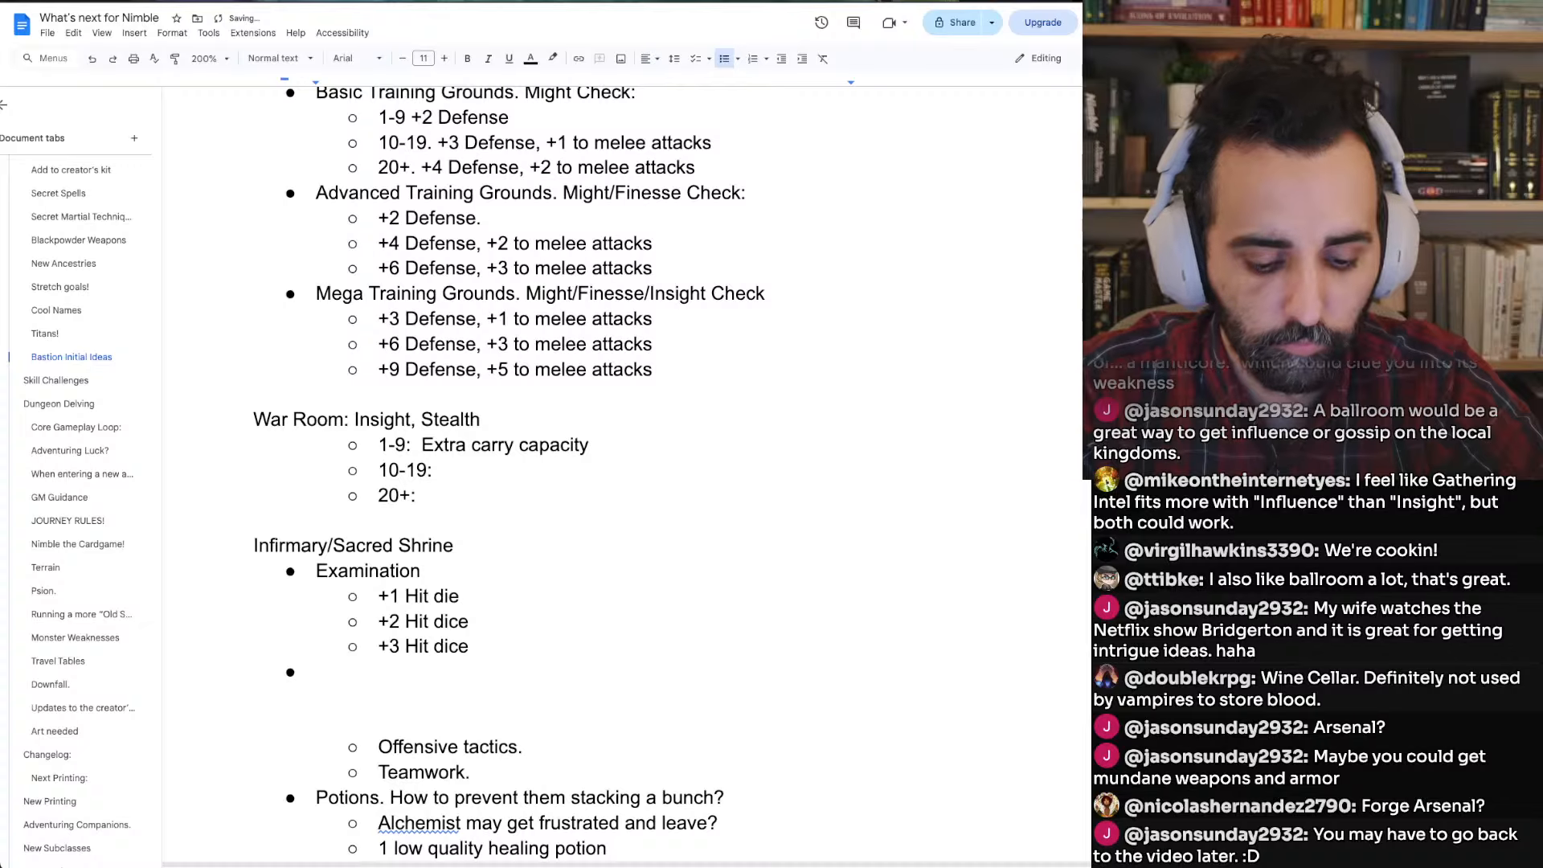
pyautogui.write('+1 Hit die')
pyautogui.hotkey('ctrl', 'z')
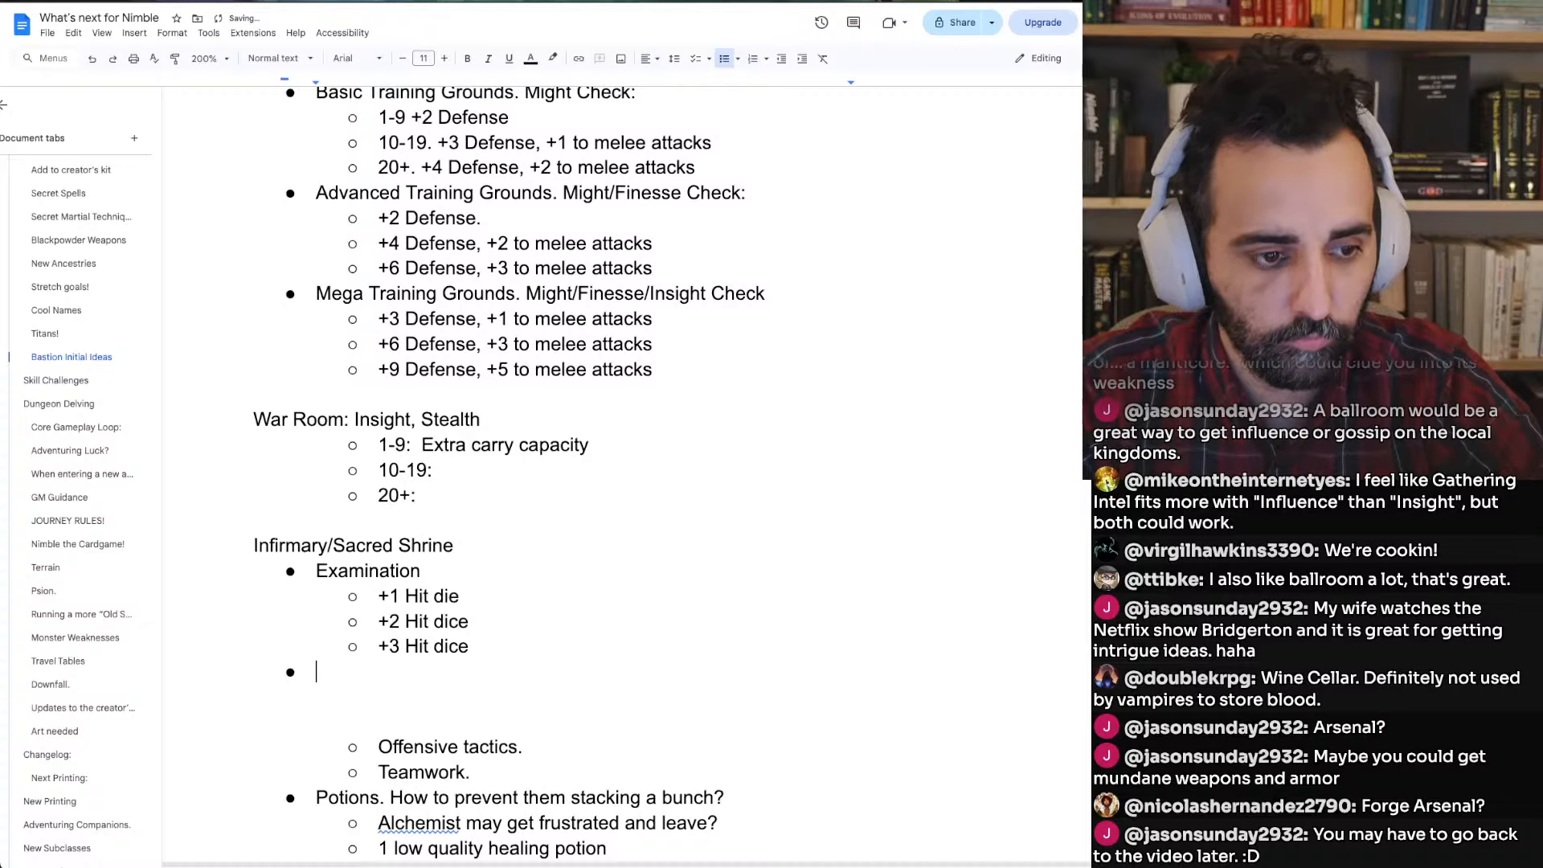
pyautogui.press('Up')
pyautogui.press('Up')
pyautogui.press('Up')
pyautogui.press('Up')
pyautogui.hotkey('shift', 'Down')
pyautogui.hotkey('shift', 'Down')
pyautogui.hotkey('shift', 'Down')
pyautogui.hotkey('shift', 'Down')
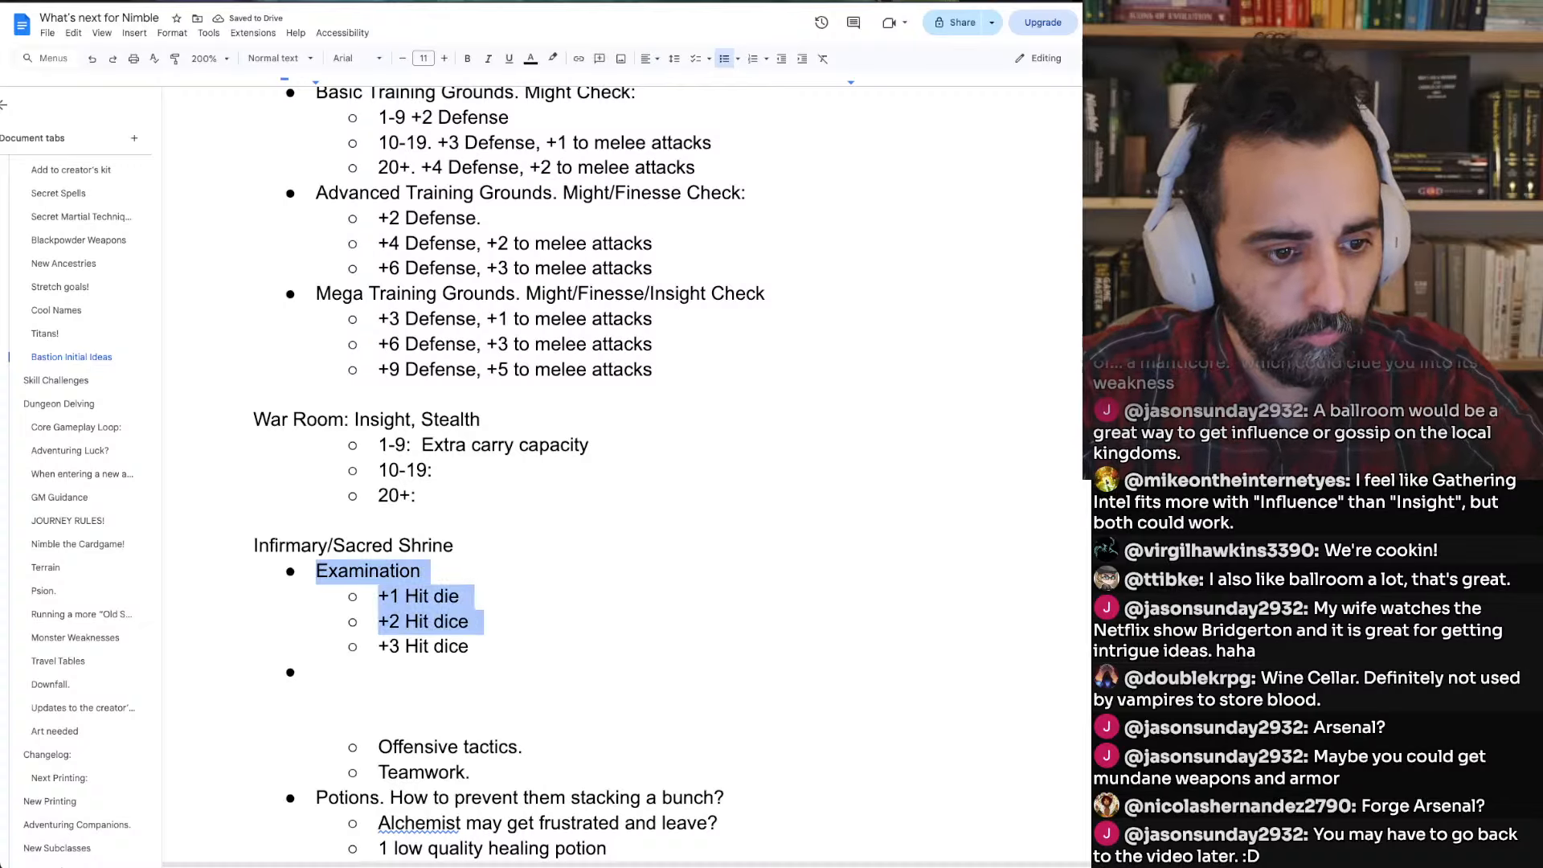
pyautogui.hotkey('ctrl', 'c')
pyautogui.press('Right')
pyautogui.hotkey('ctrl', 'v')
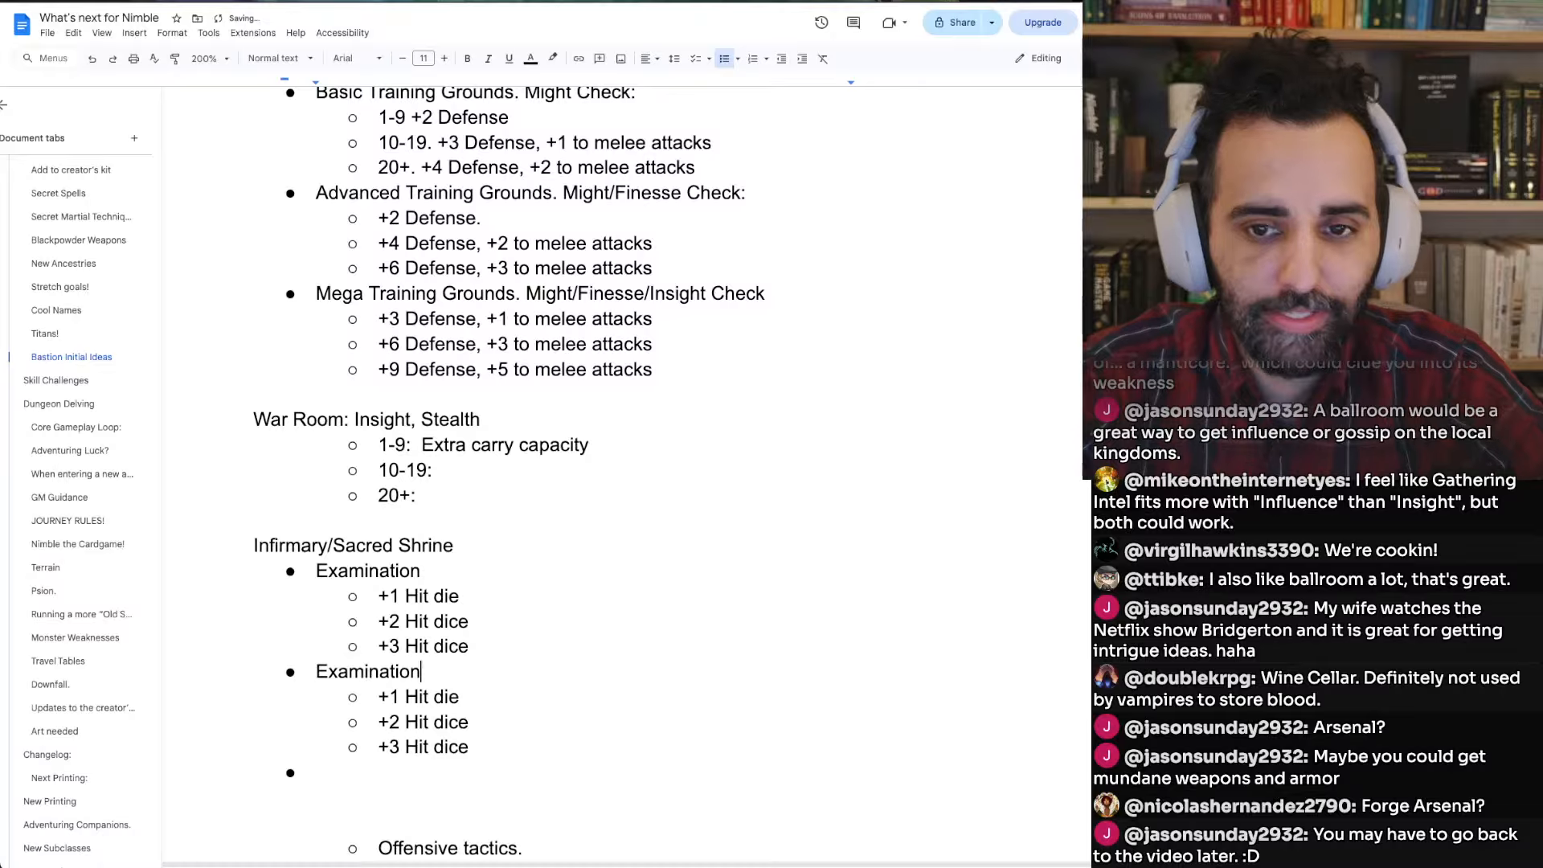
# Check the skills table in Numbers and rename the second Examination bullet in the notes to "Examination/Lore"
pyautogui.click(421, 672)
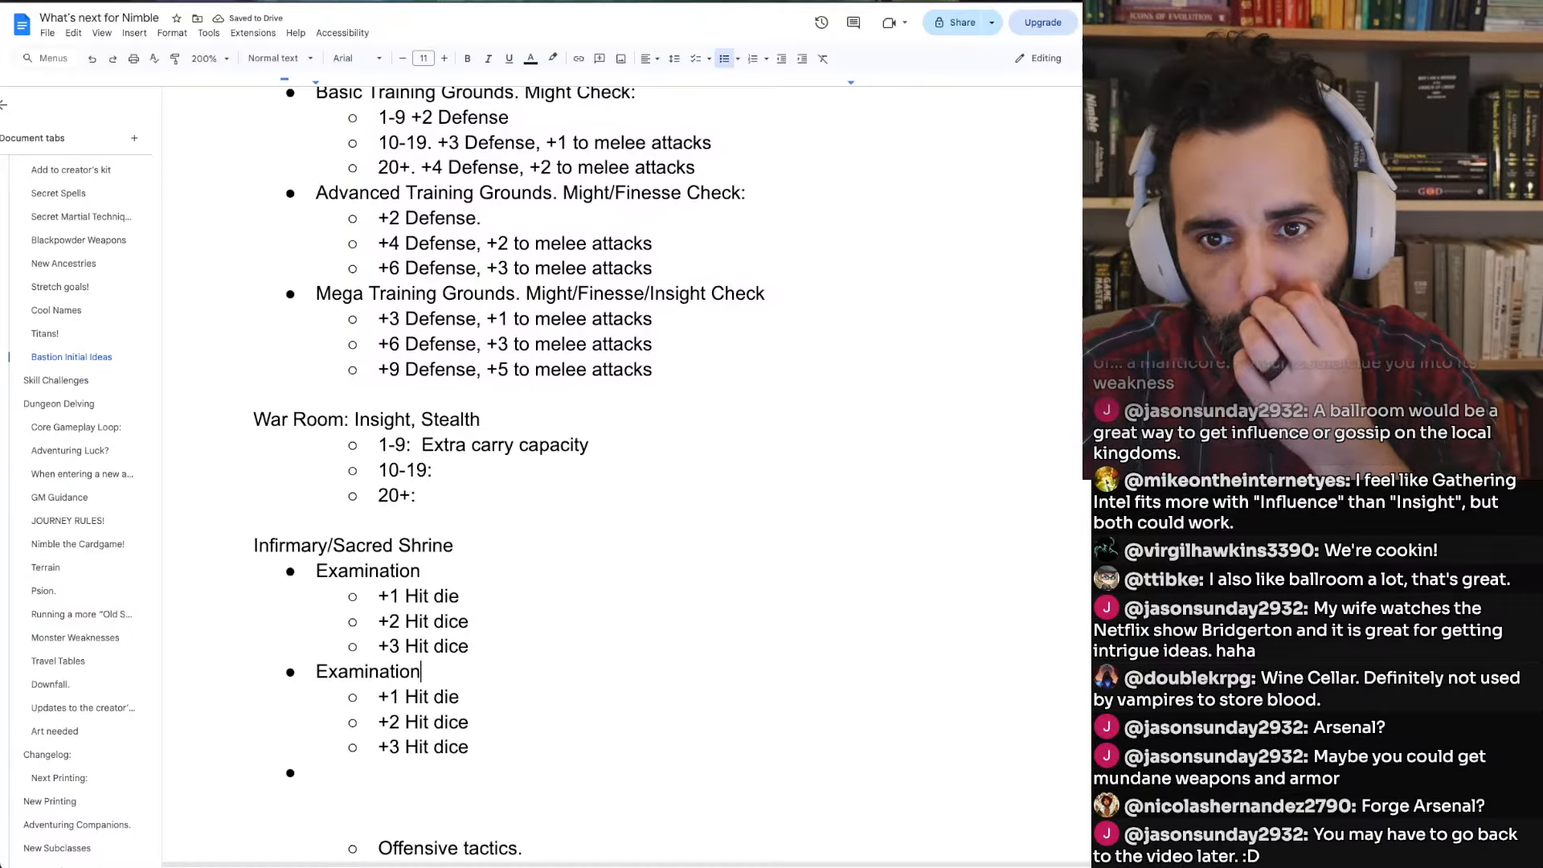
pyautogui.press('super+Tab')
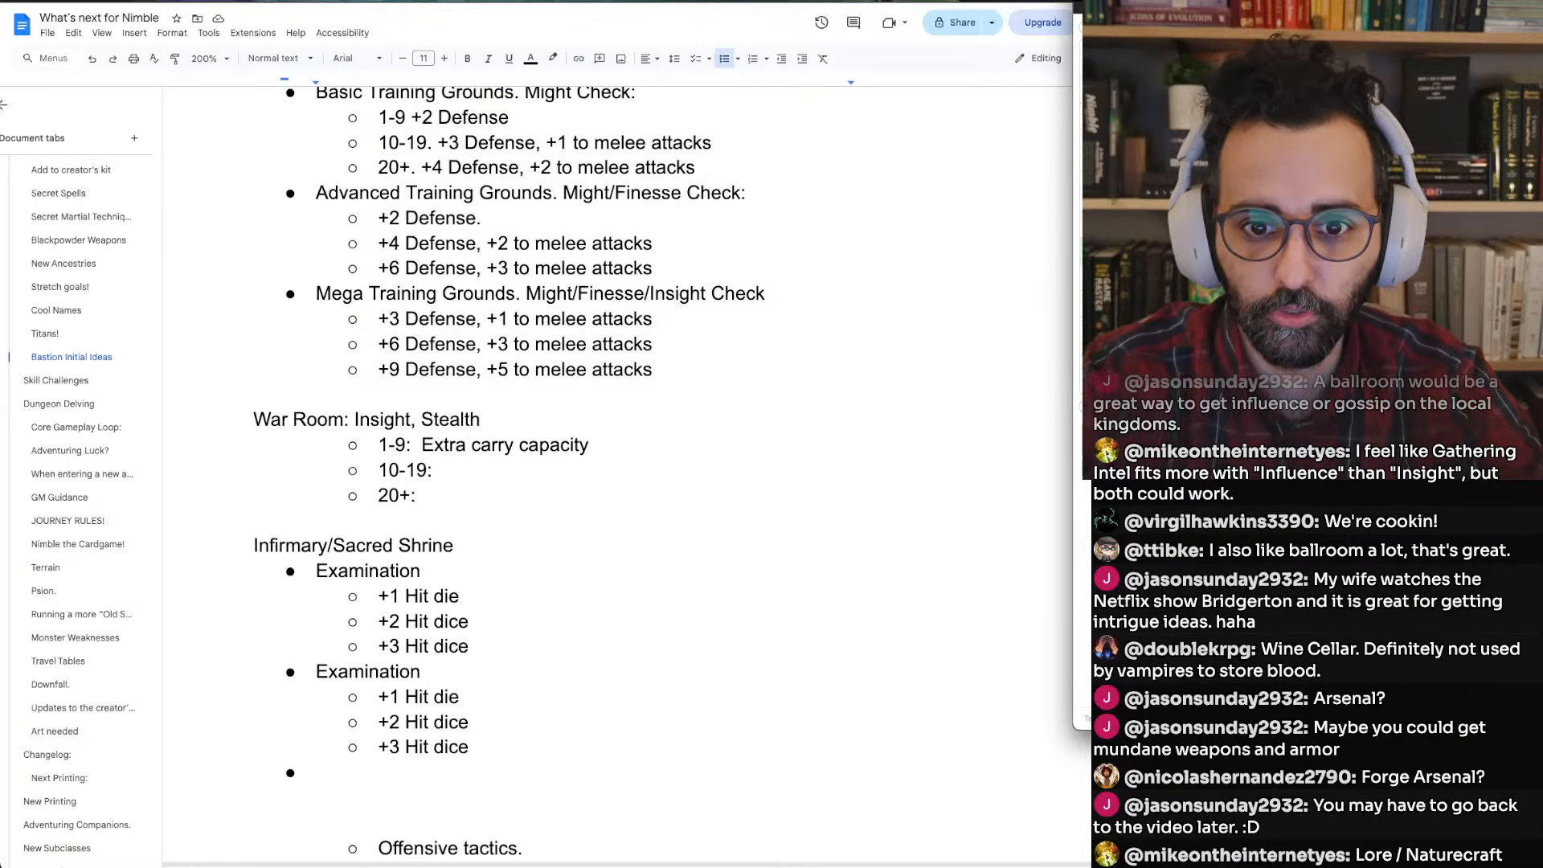
pyautogui.click(456, 676)
pyautogui.write('/L')
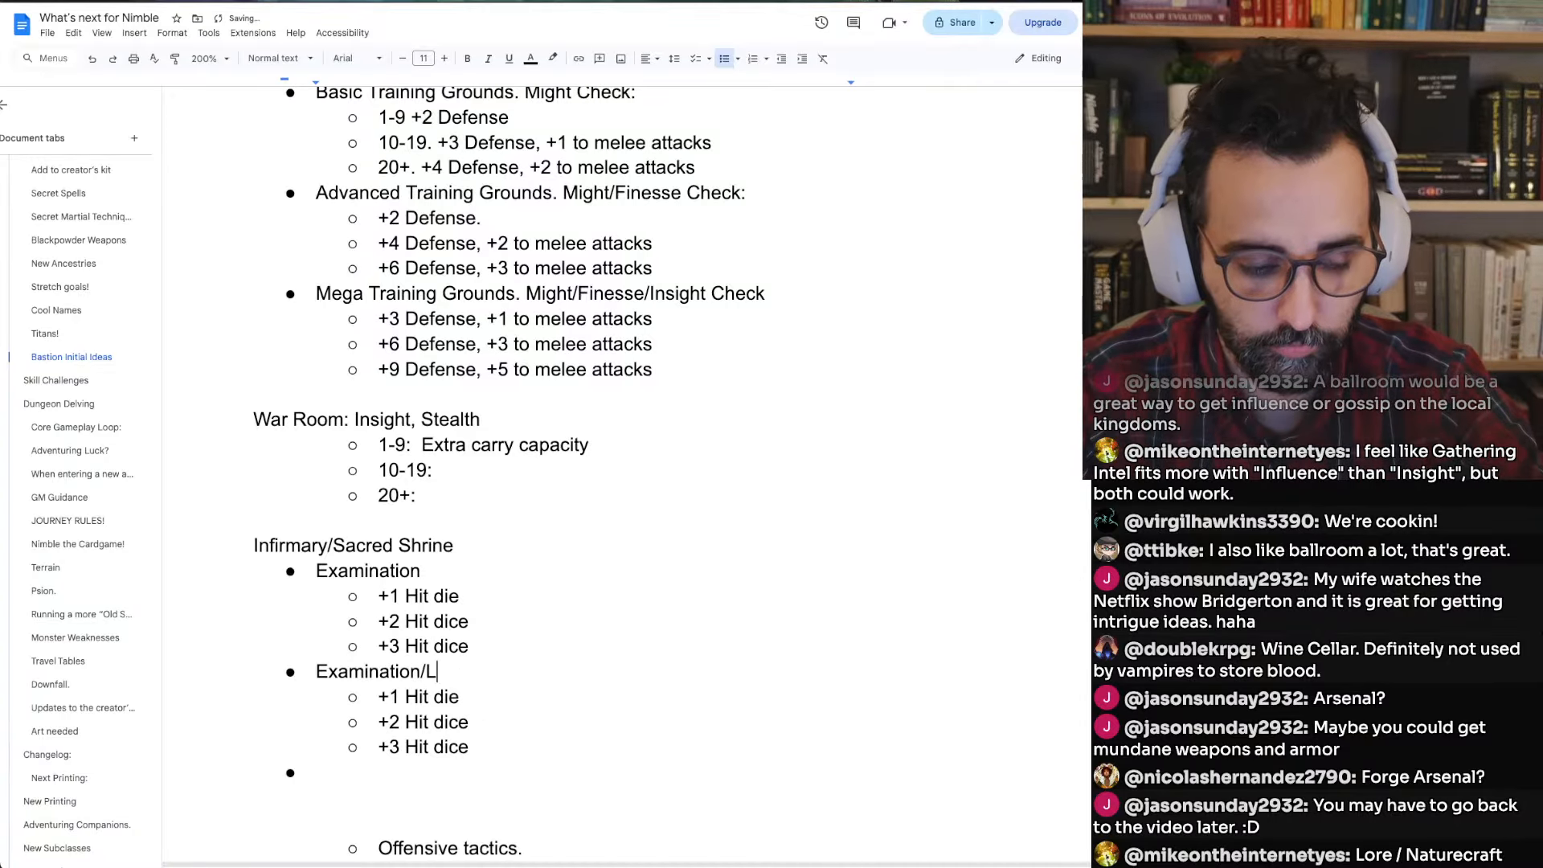
pyautogui.write('ore')
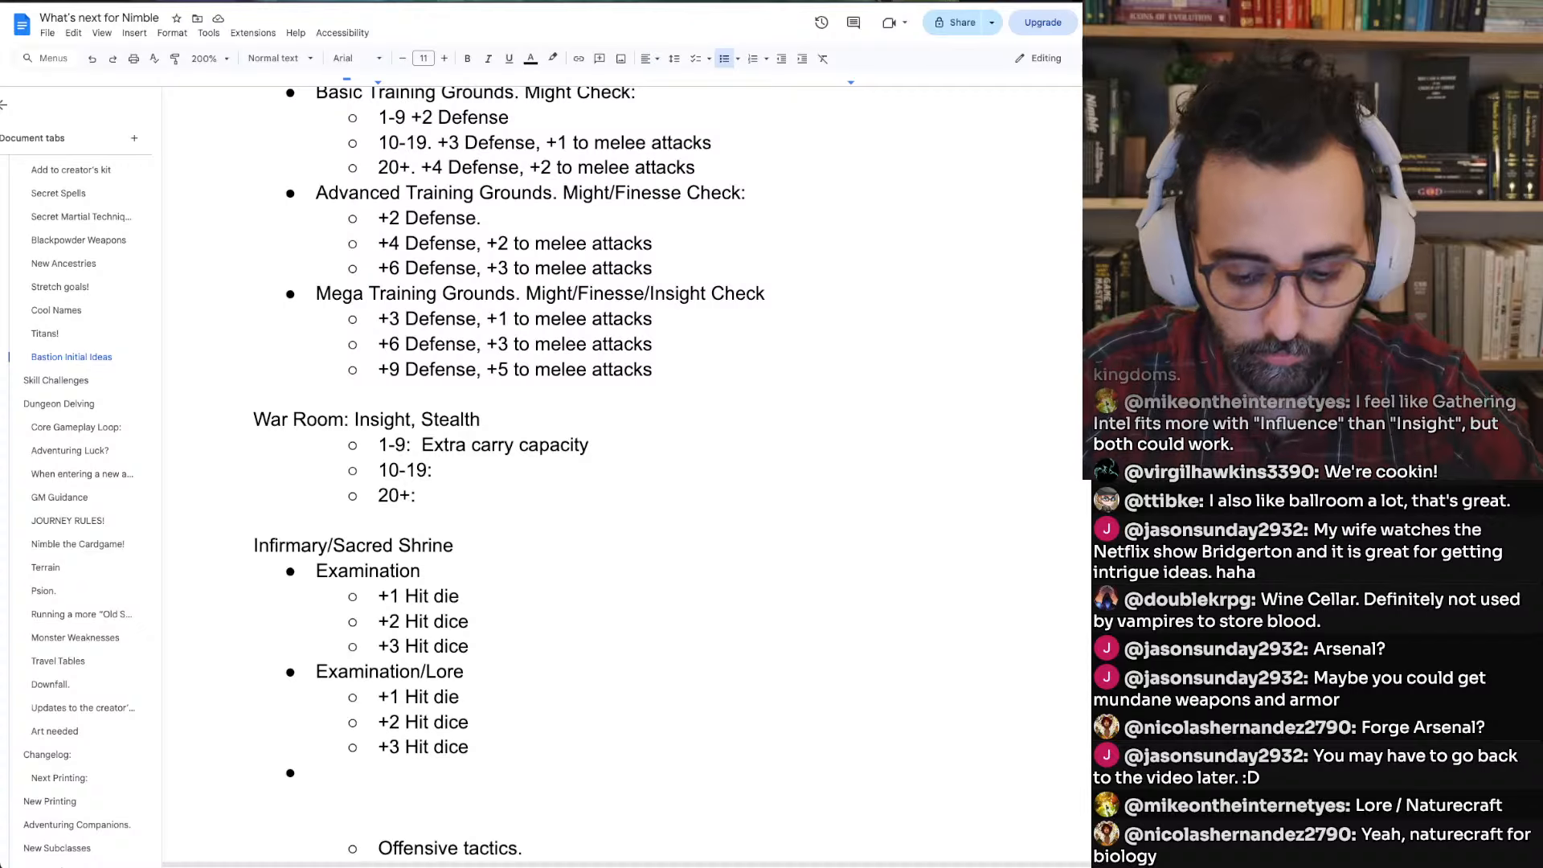
pyautogui.write('+')
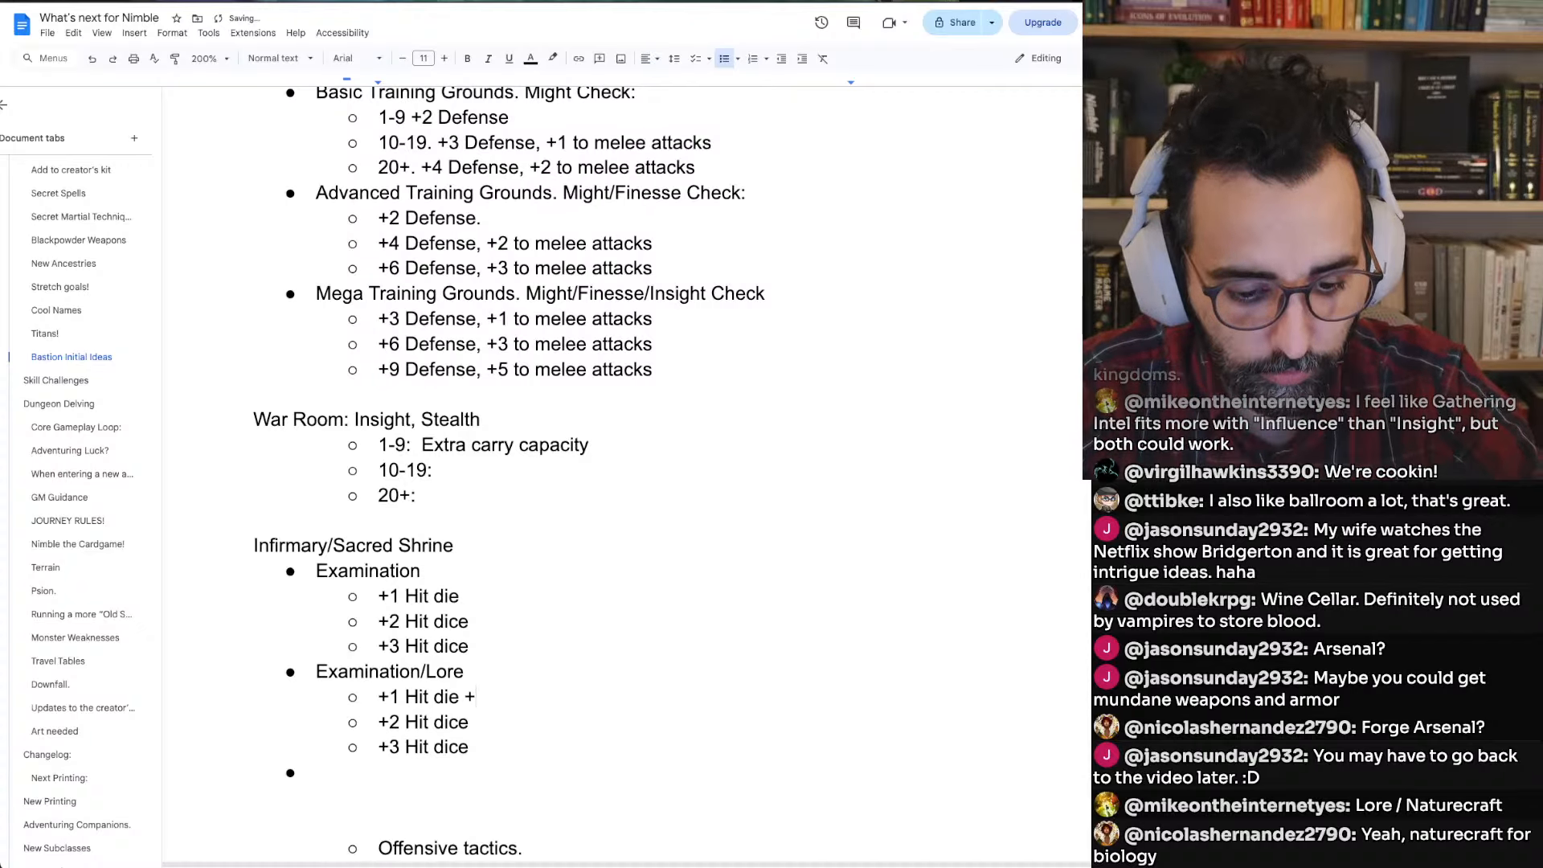
pyautogui.write('10')
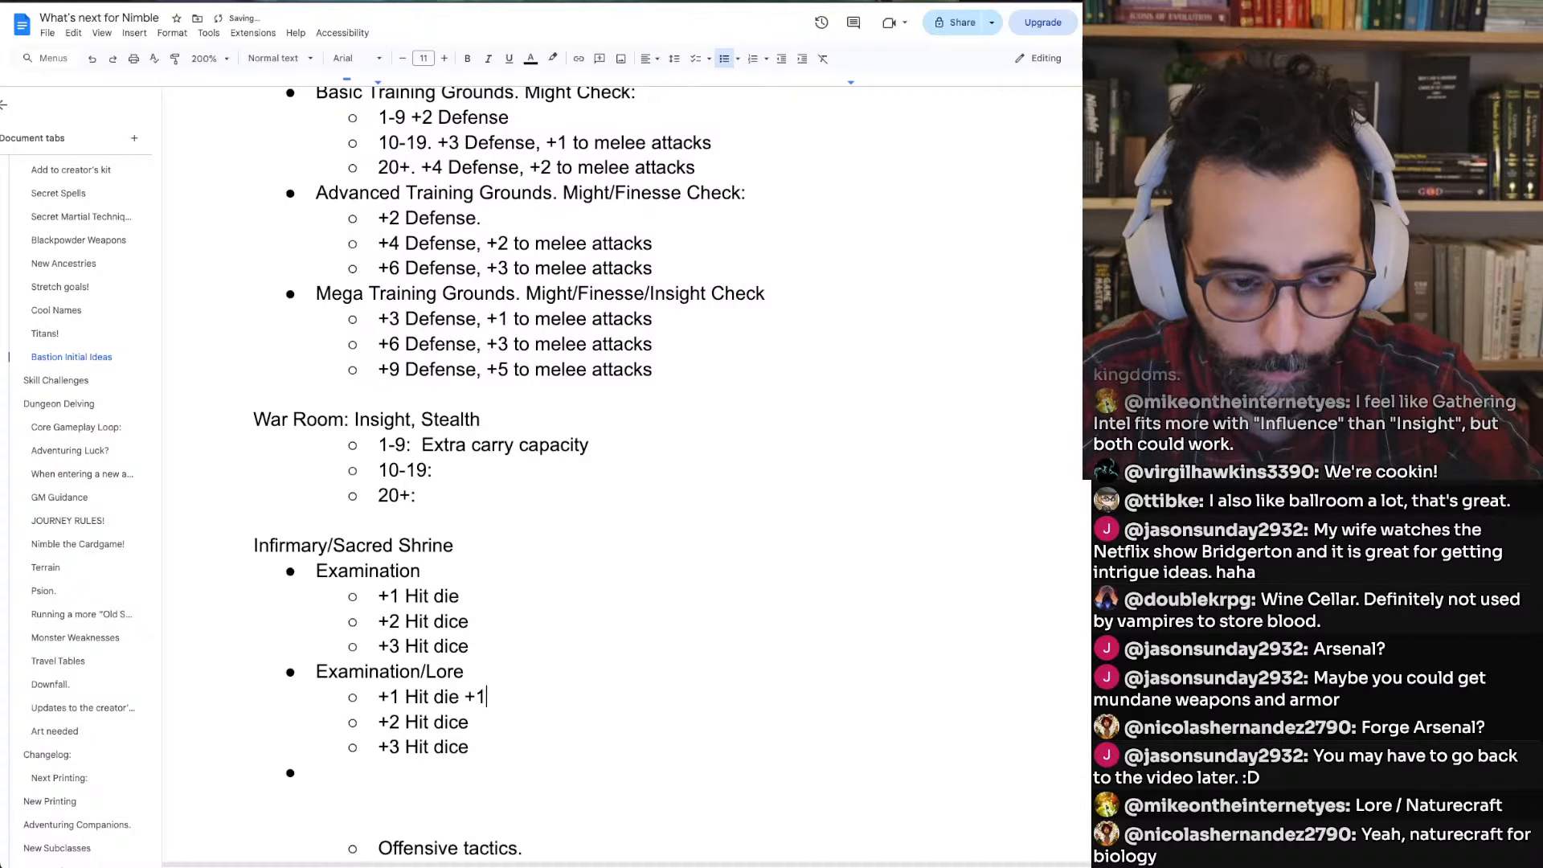
pyautogui.press('BackSpace')
pyautogui.press('BackSpace')
pyautogui.press('BackSpace')
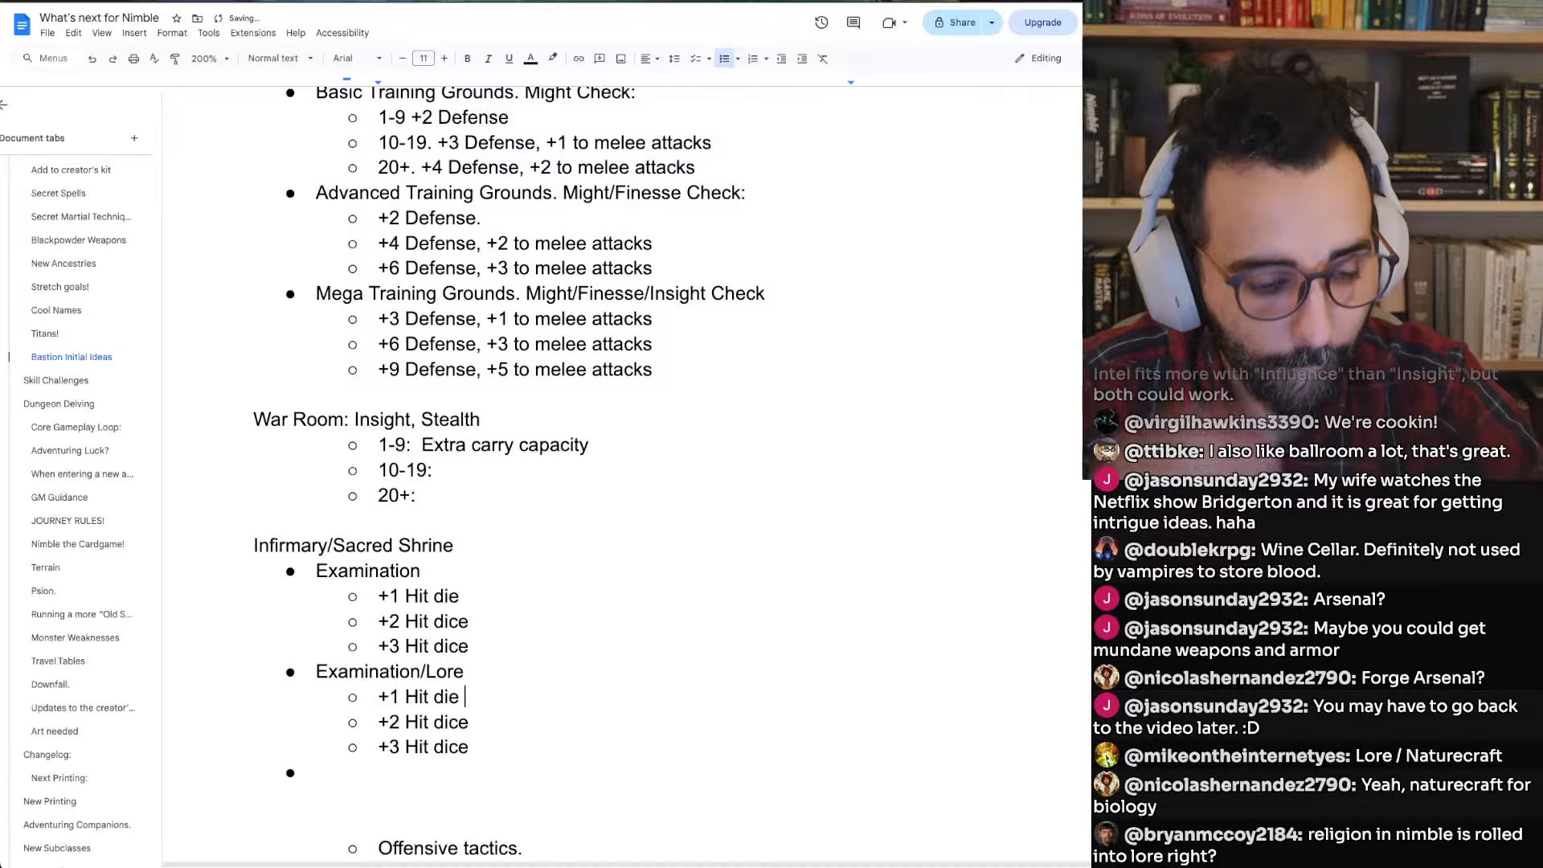
# Change the second Examination/Lore result's bonus to +3 and the third's to +4
pyautogui.press('Down')
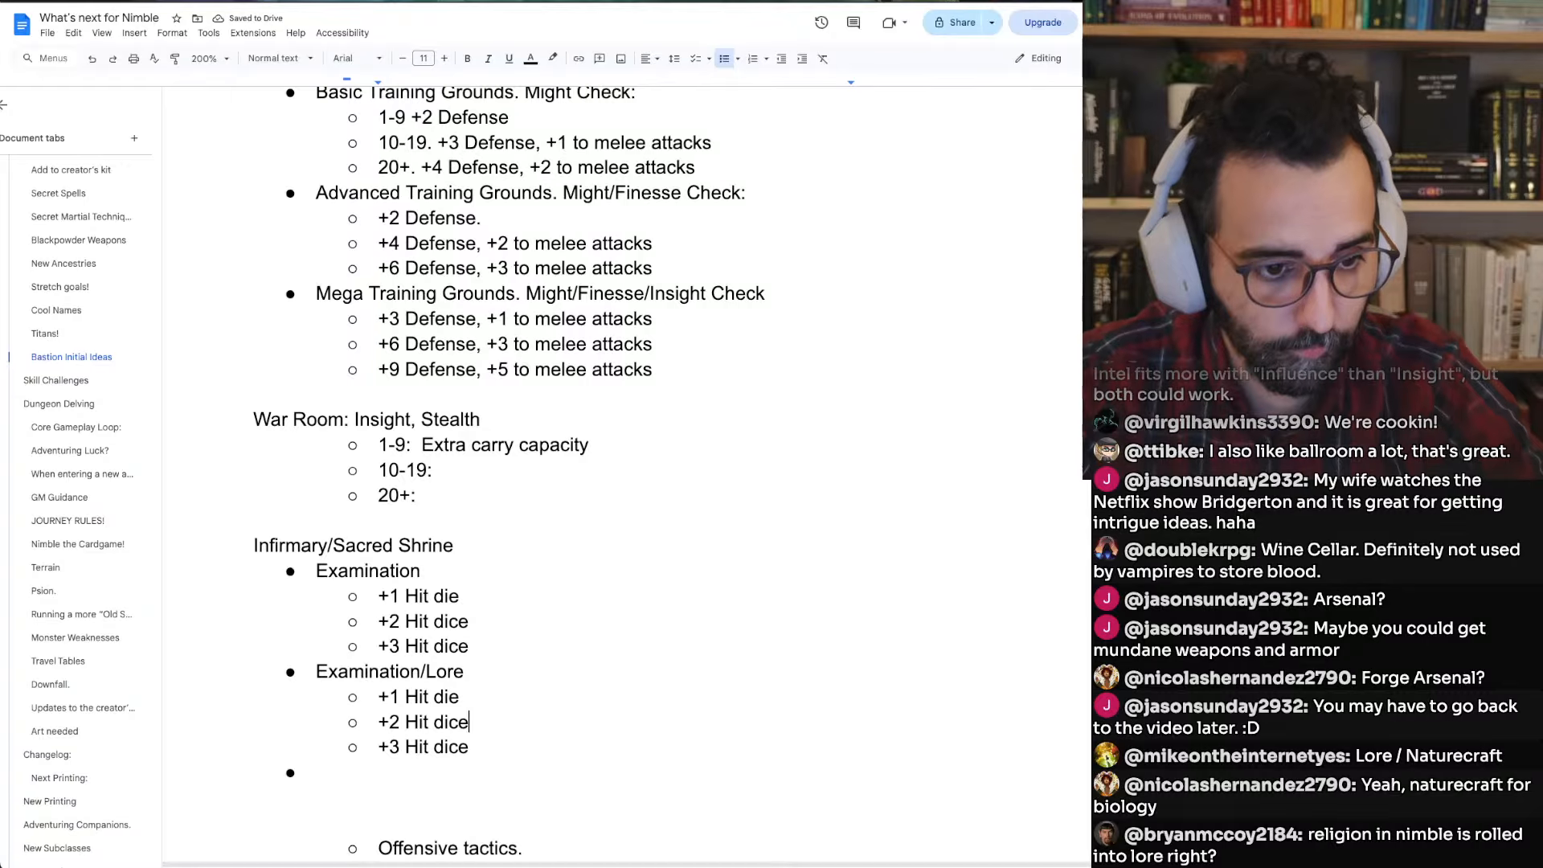
pyautogui.press('super+Left')
pyautogui.press('Right')
pyautogui.press('Right')
pyautogui.press('BackSpace')
pyautogui.write('3')
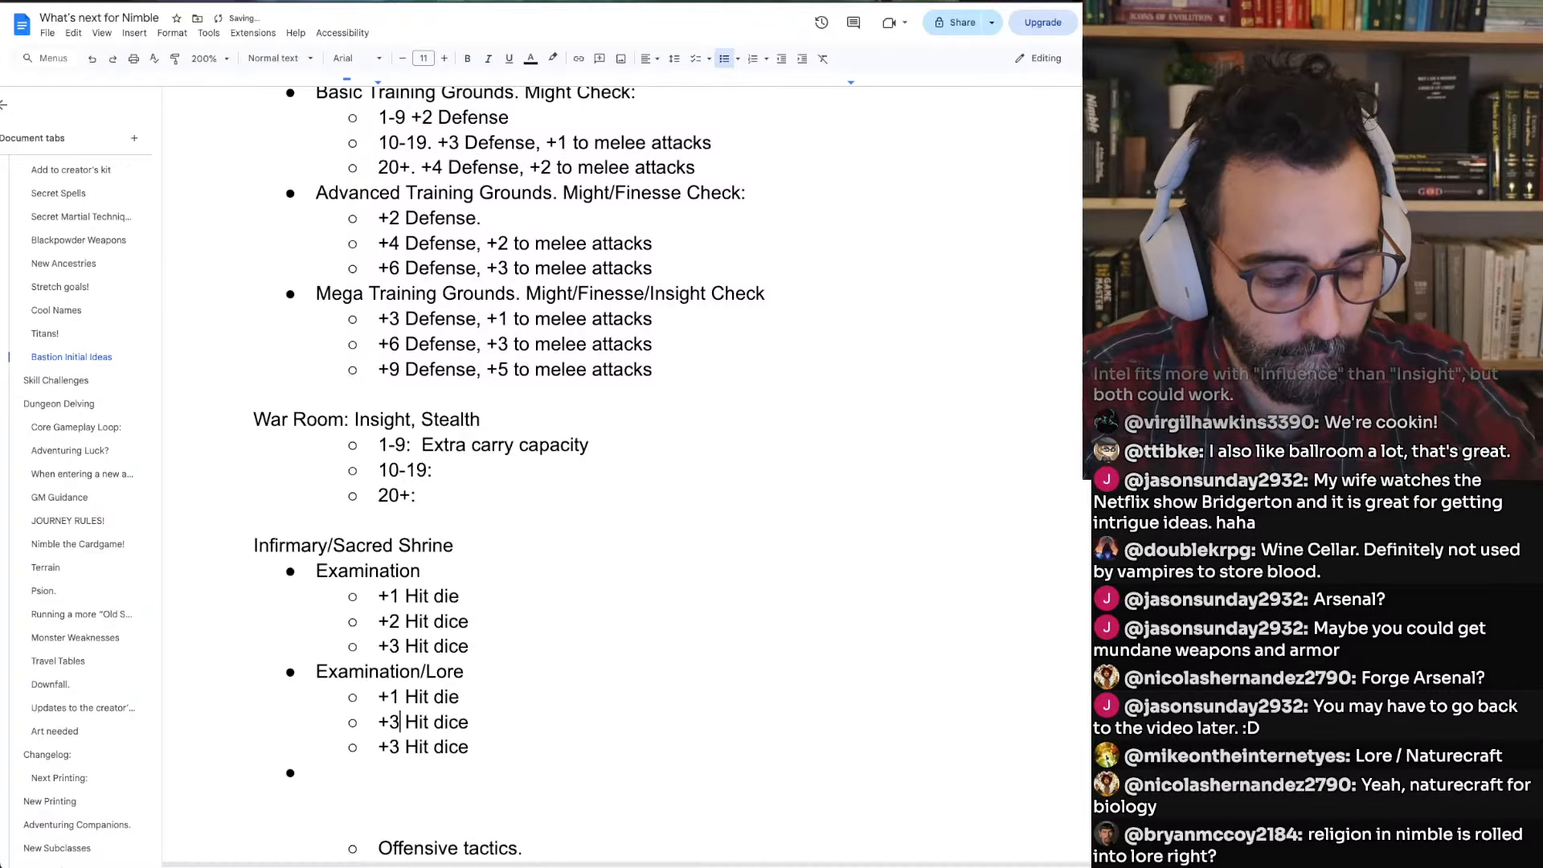
pyautogui.press('Down')
pyautogui.press('BackSpace')
pyautogui.write('4')
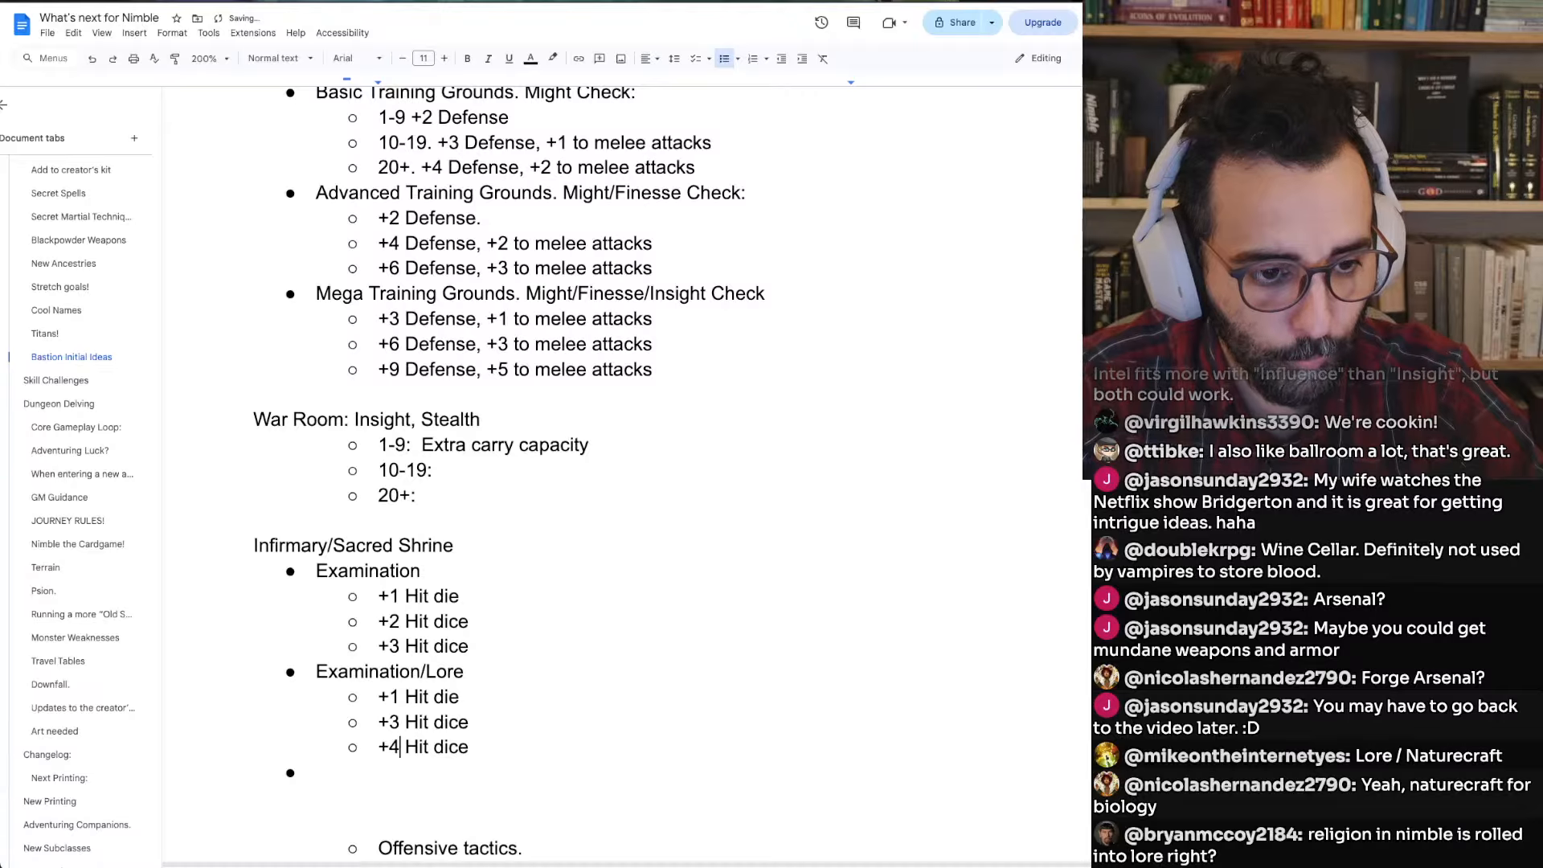
pyautogui.press('super+Right')
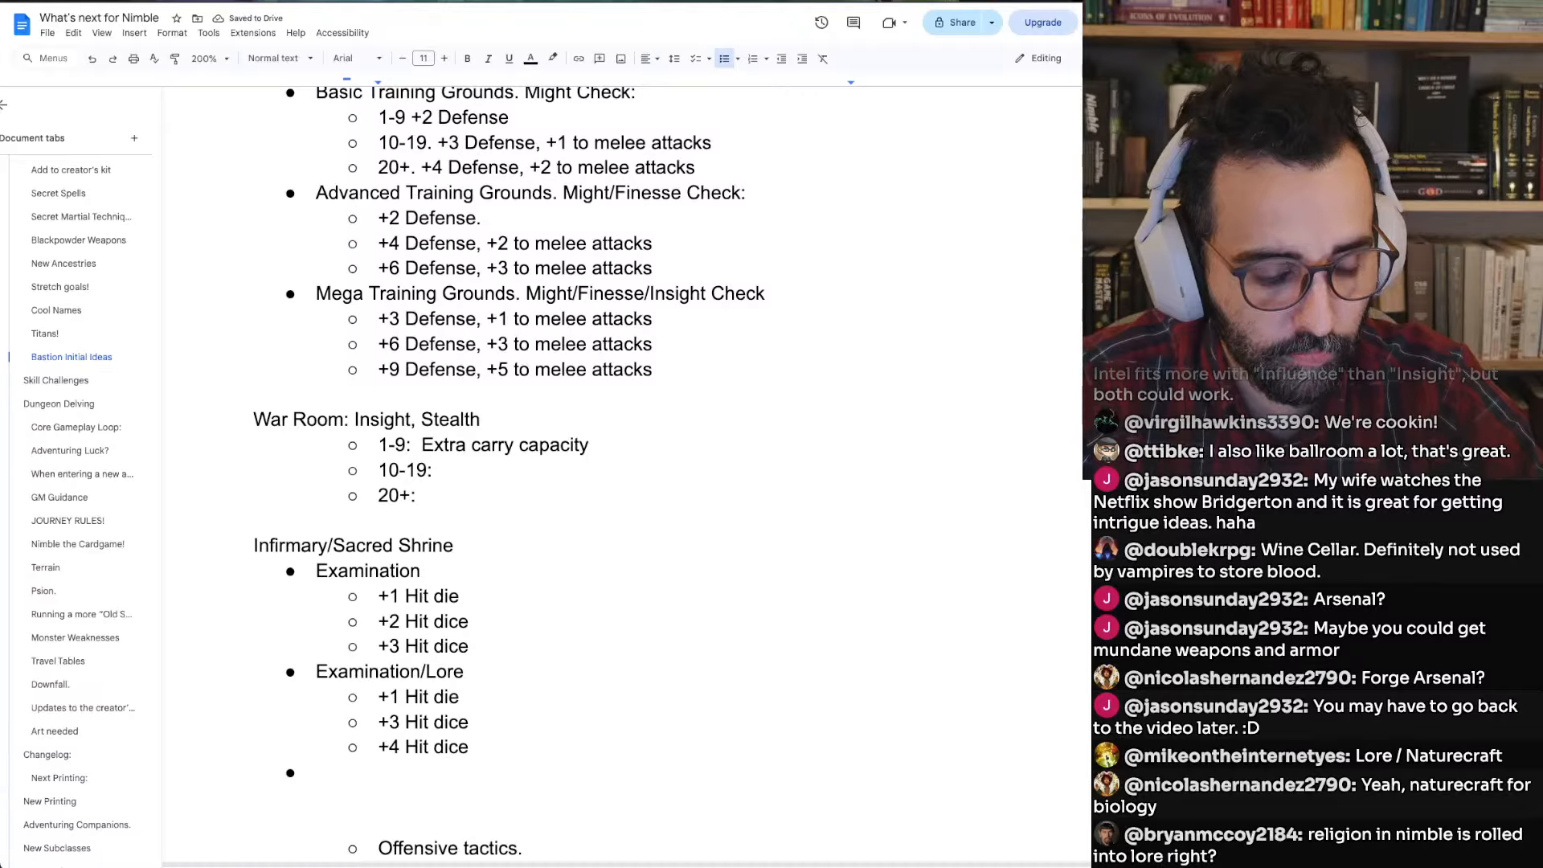
# Change the second Examination result's bonus to +1 and replace the first result with "Nothing"
pyautogui.press('Up')
pyautogui.press('Up')
pyautogui.press('Up')
pyautogui.press('Up')
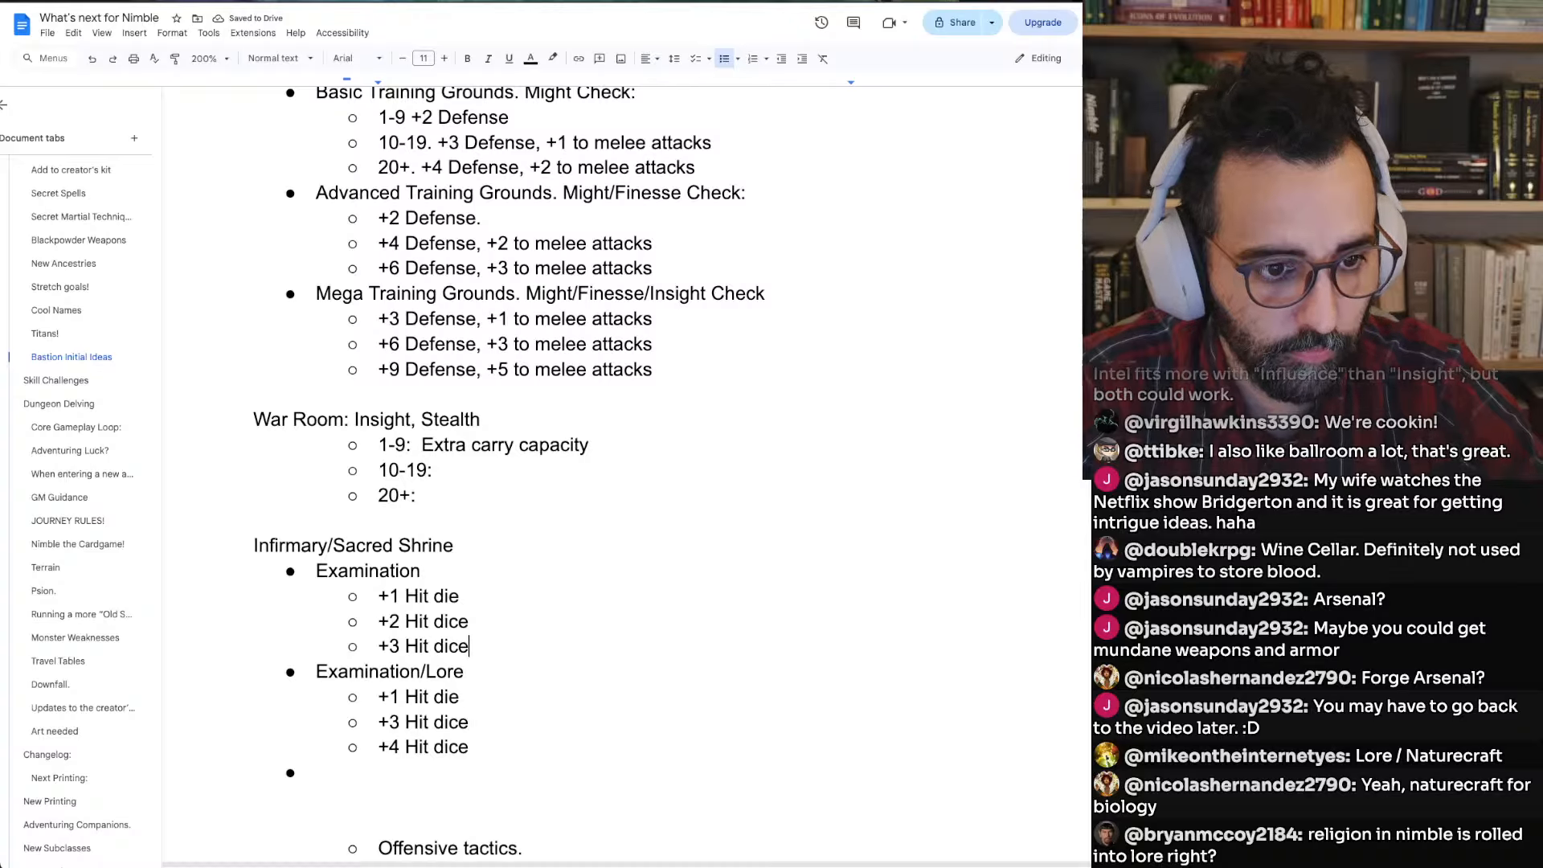
pyautogui.hotkey('alt', 'Left')
pyautogui.press('Left')
pyautogui.press('BackSpace')
pyautogui.write('1')
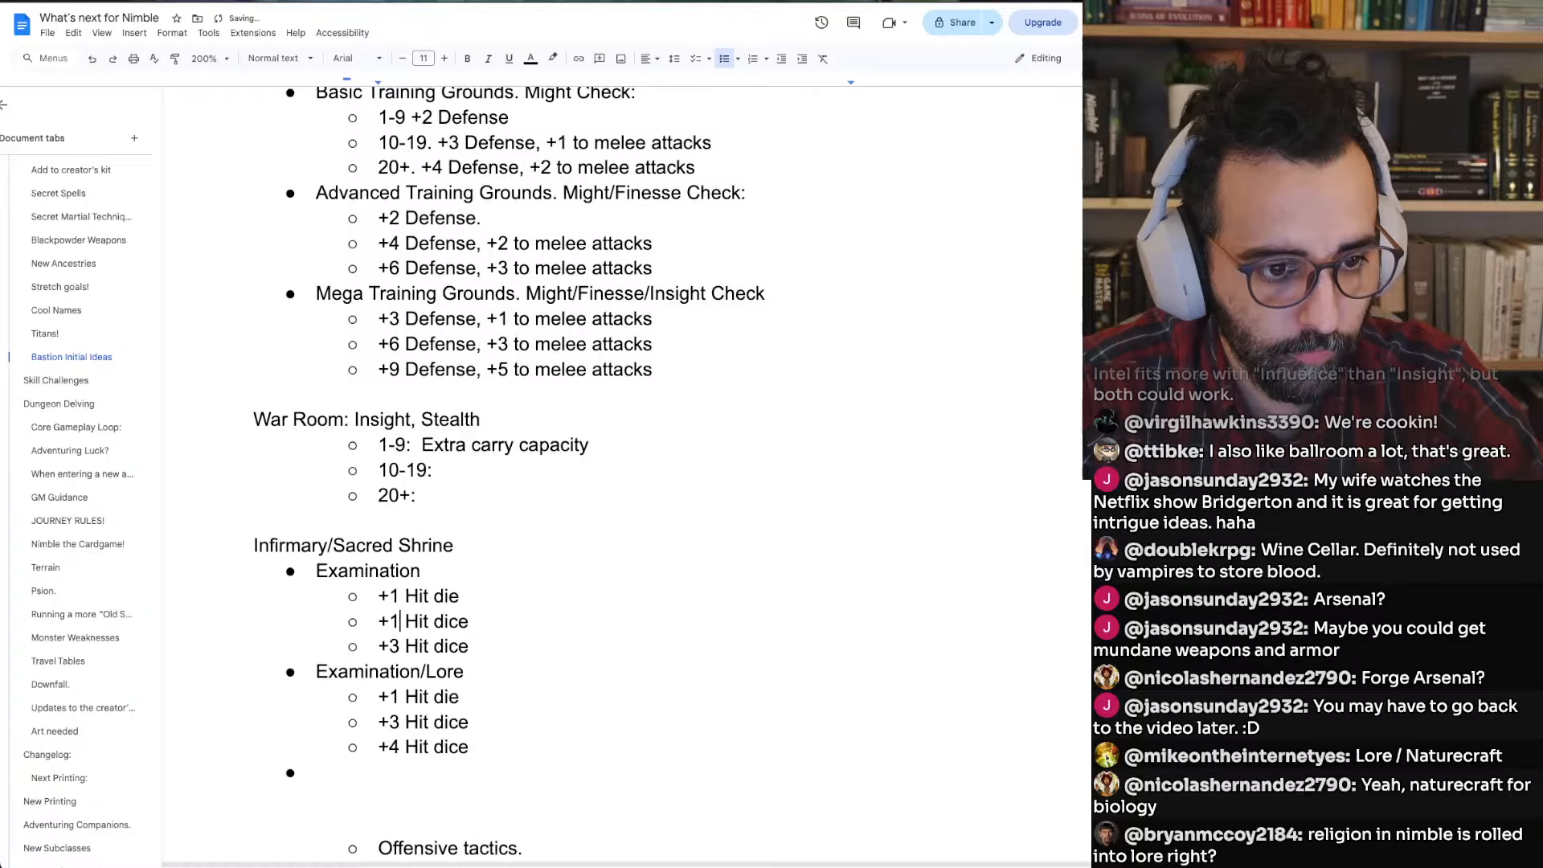
pyautogui.press('Up')
pyautogui.press('Home')
pyautogui.hotkey('shift', 'End')
pyautogui.press('BackSpace')
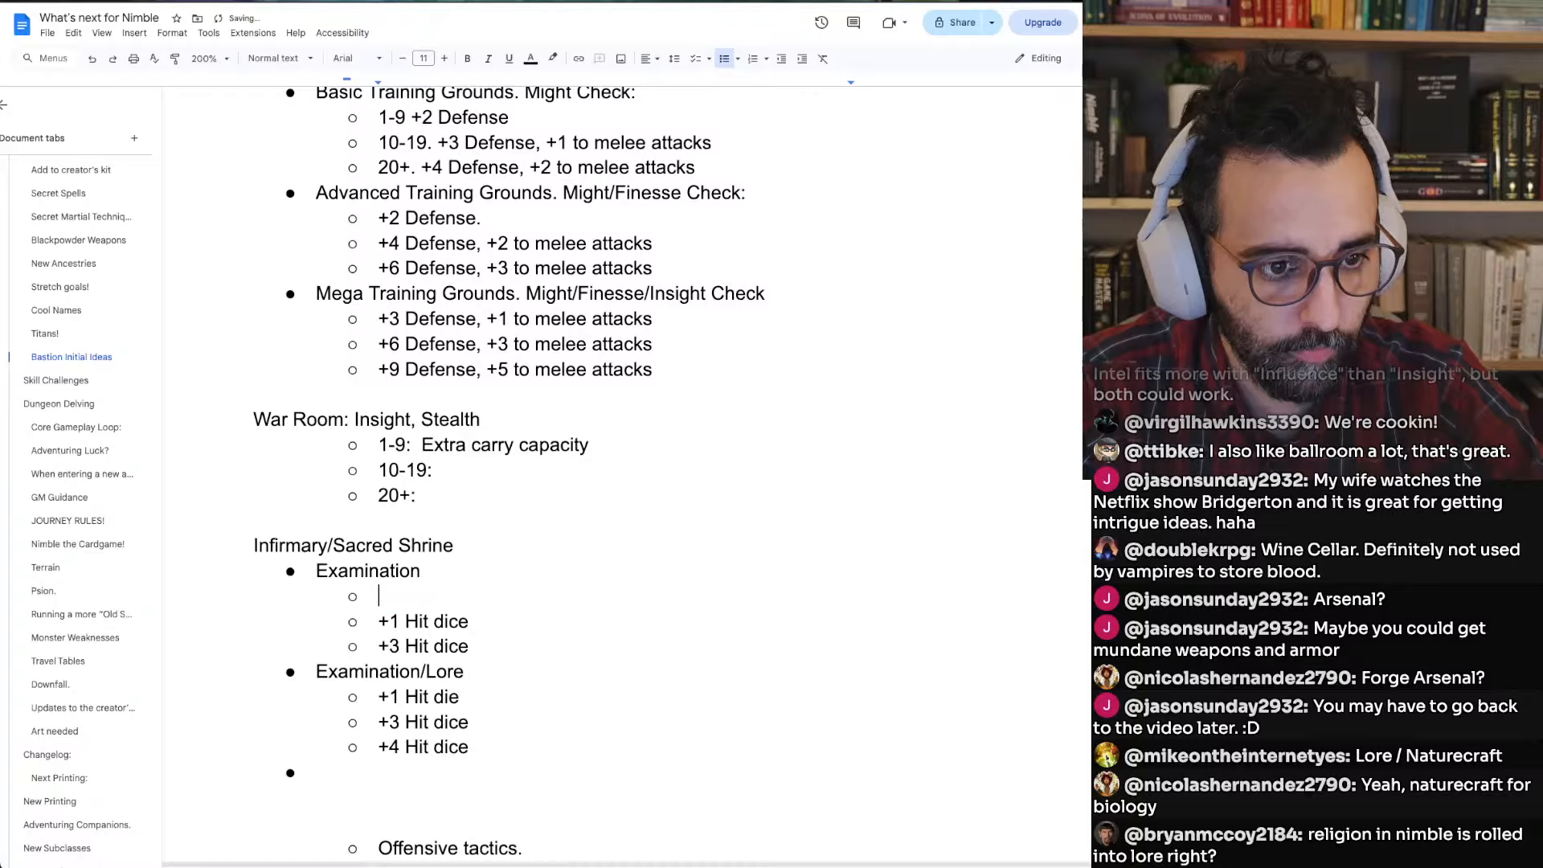
pyautogui.write('Nothing')
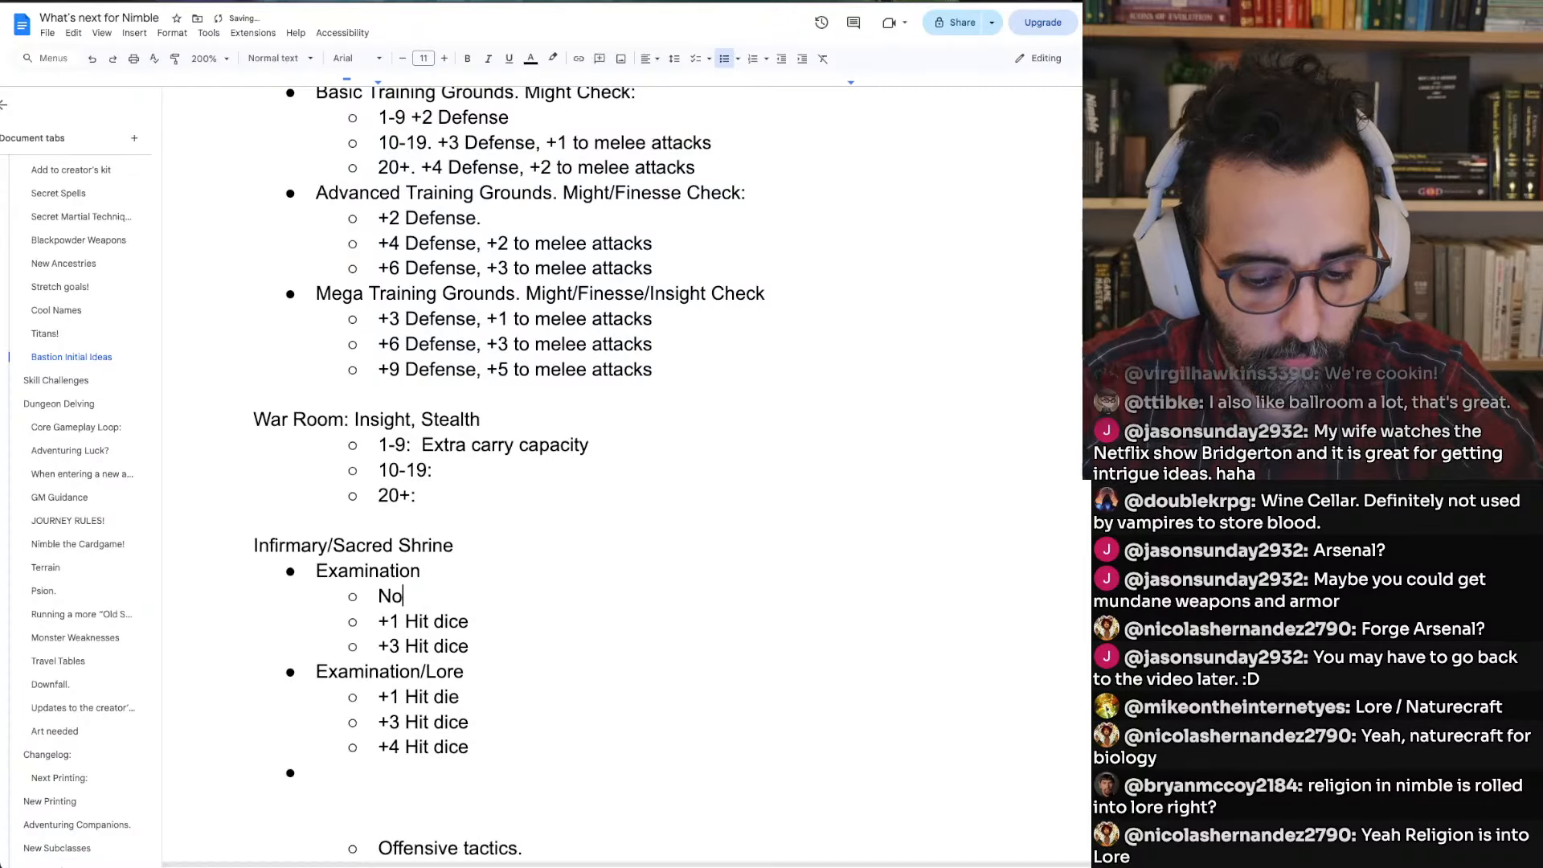
# Set the second Examination/Lore result's bonus to +2 and the third's to +3
pyautogui.press('Down')
pyautogui.press('Down')
pyautogui.press('Down')
pyautogui.press('Down')
pyautogui.press('Down')
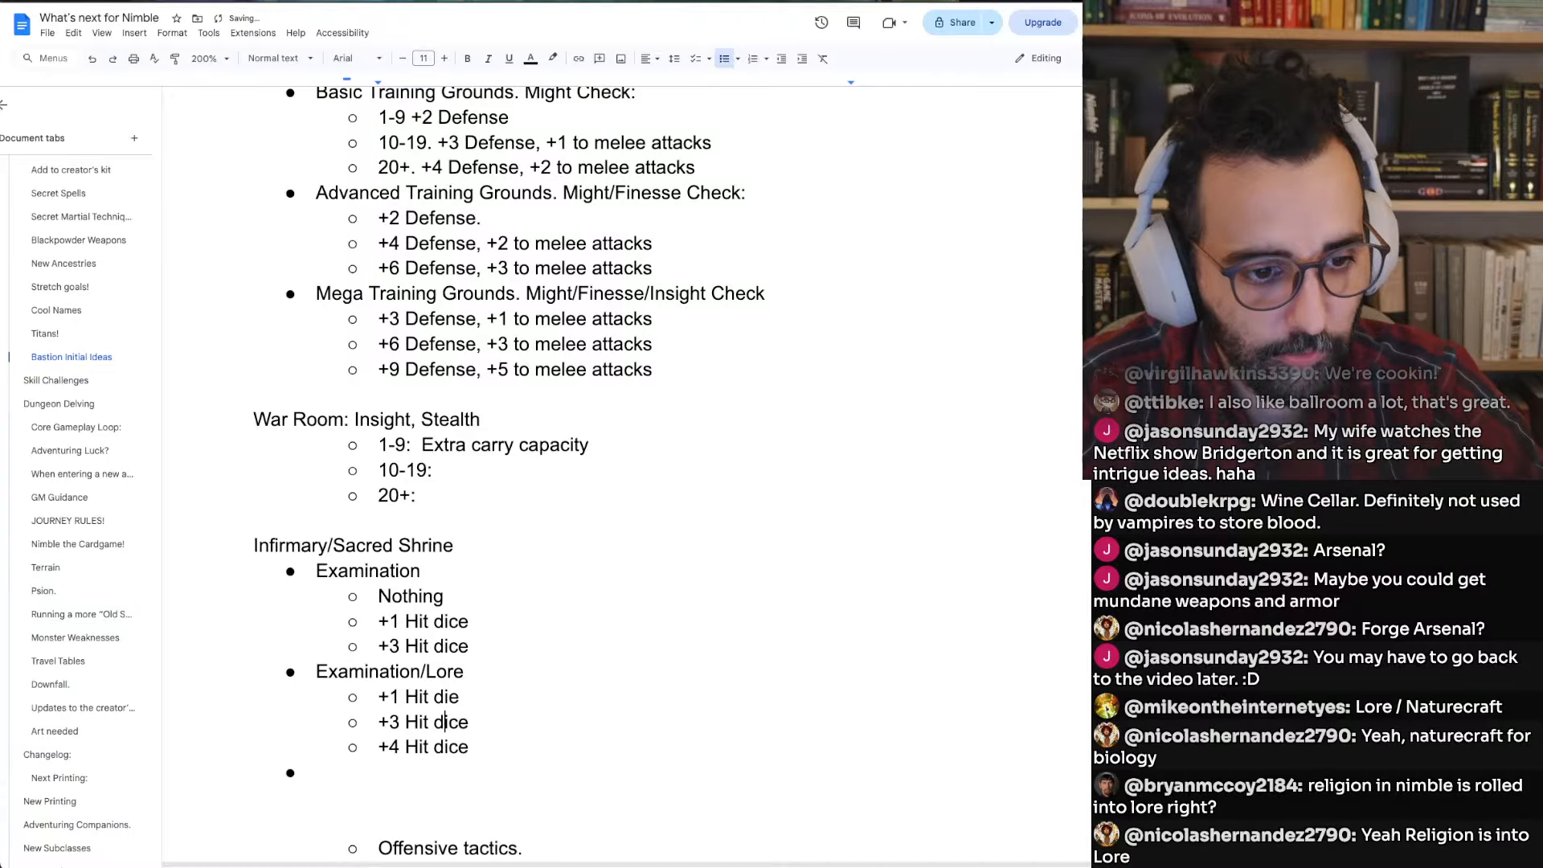
pyautogui.hotkey('alt', 'Left')
pyautogui.hotkey('alt', 'Left')
pyautogui.press('Left')
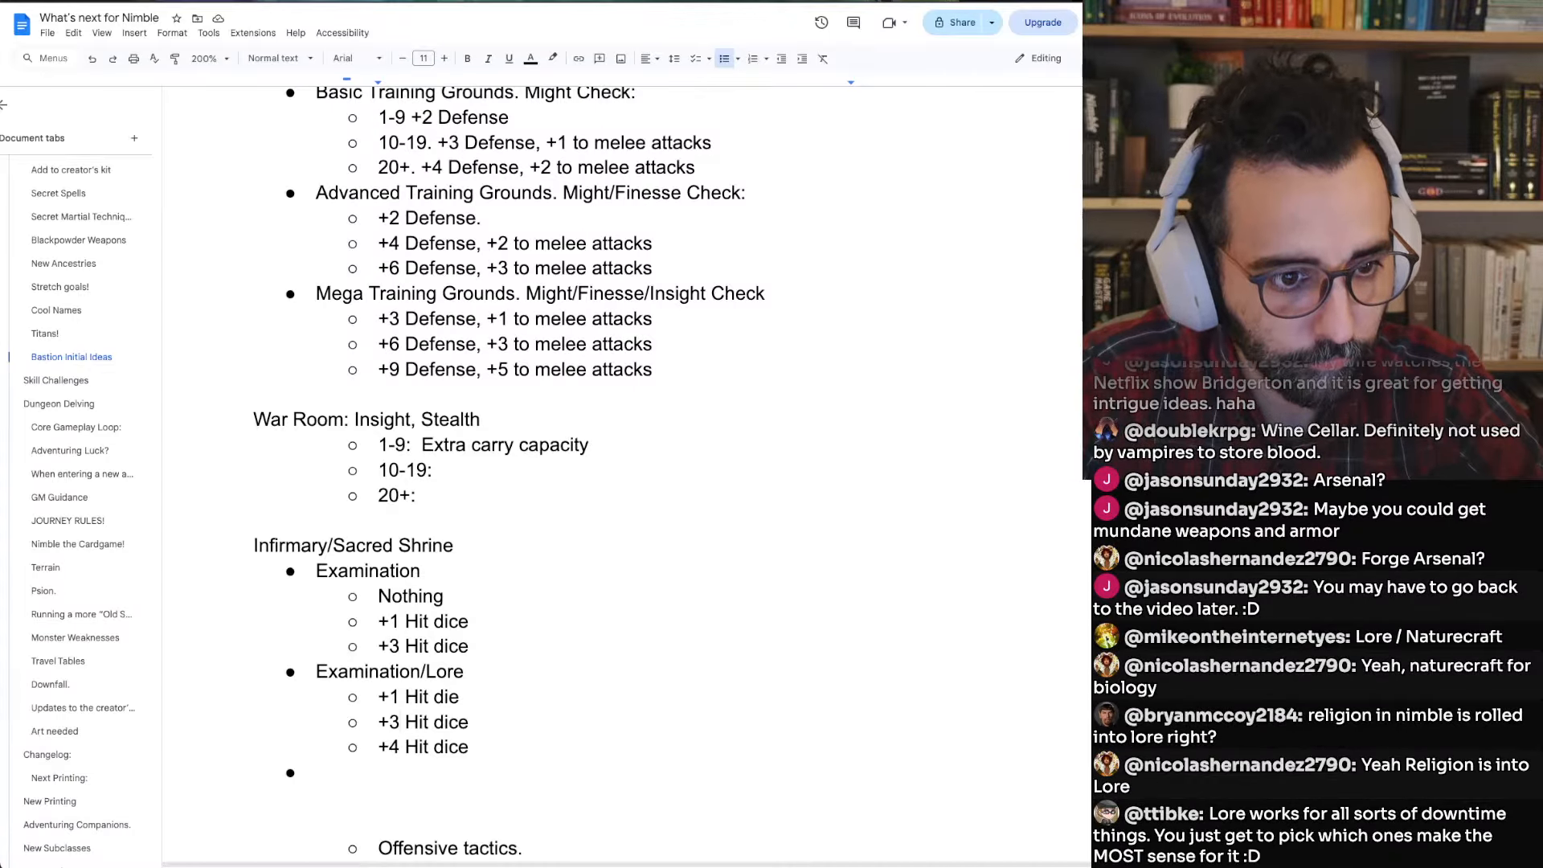
pyautogui.press('BackSpace')
pyautogui.write('2')
pyautogui.press('Down')
pyautogui.press('BackSpace')
pyautogui.write('3')
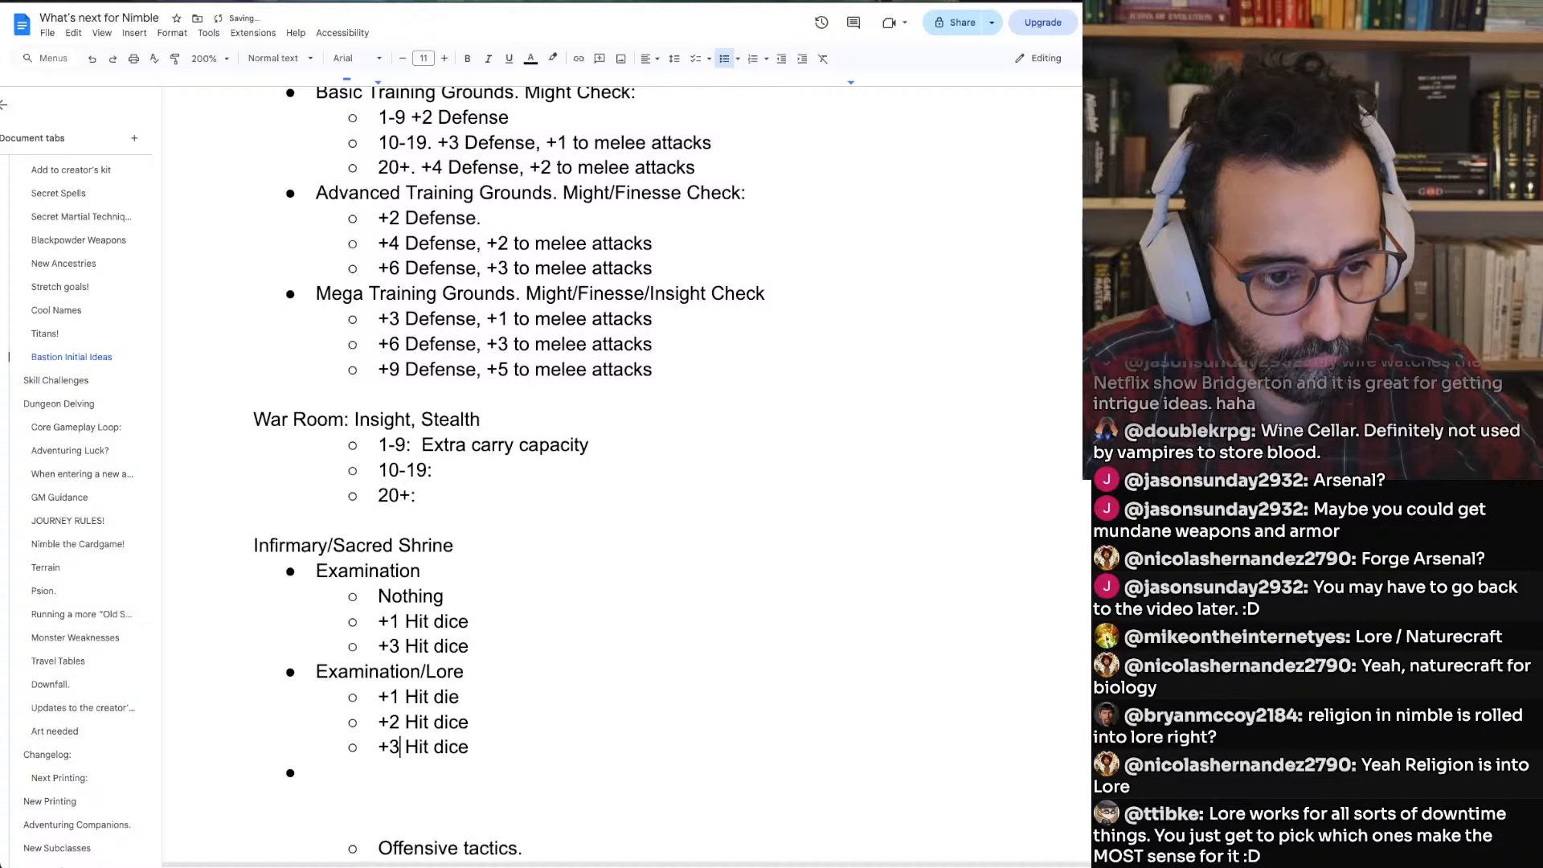
# Extend the third Examination/Lore result with ", +10 temp HP"
pyautogui.press('End')
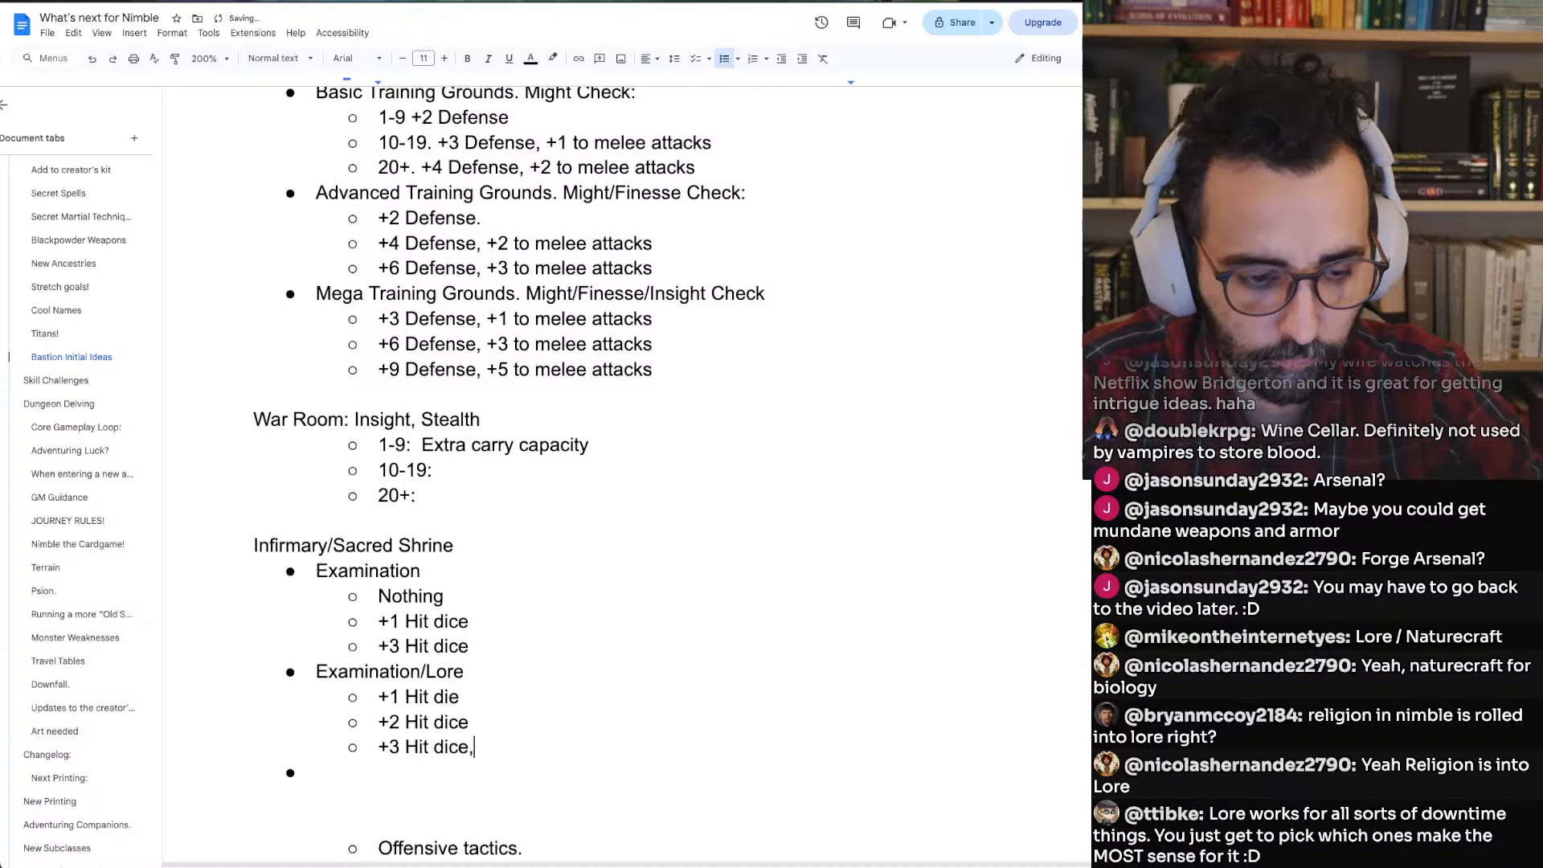
pyautogui.write(', +10 ')
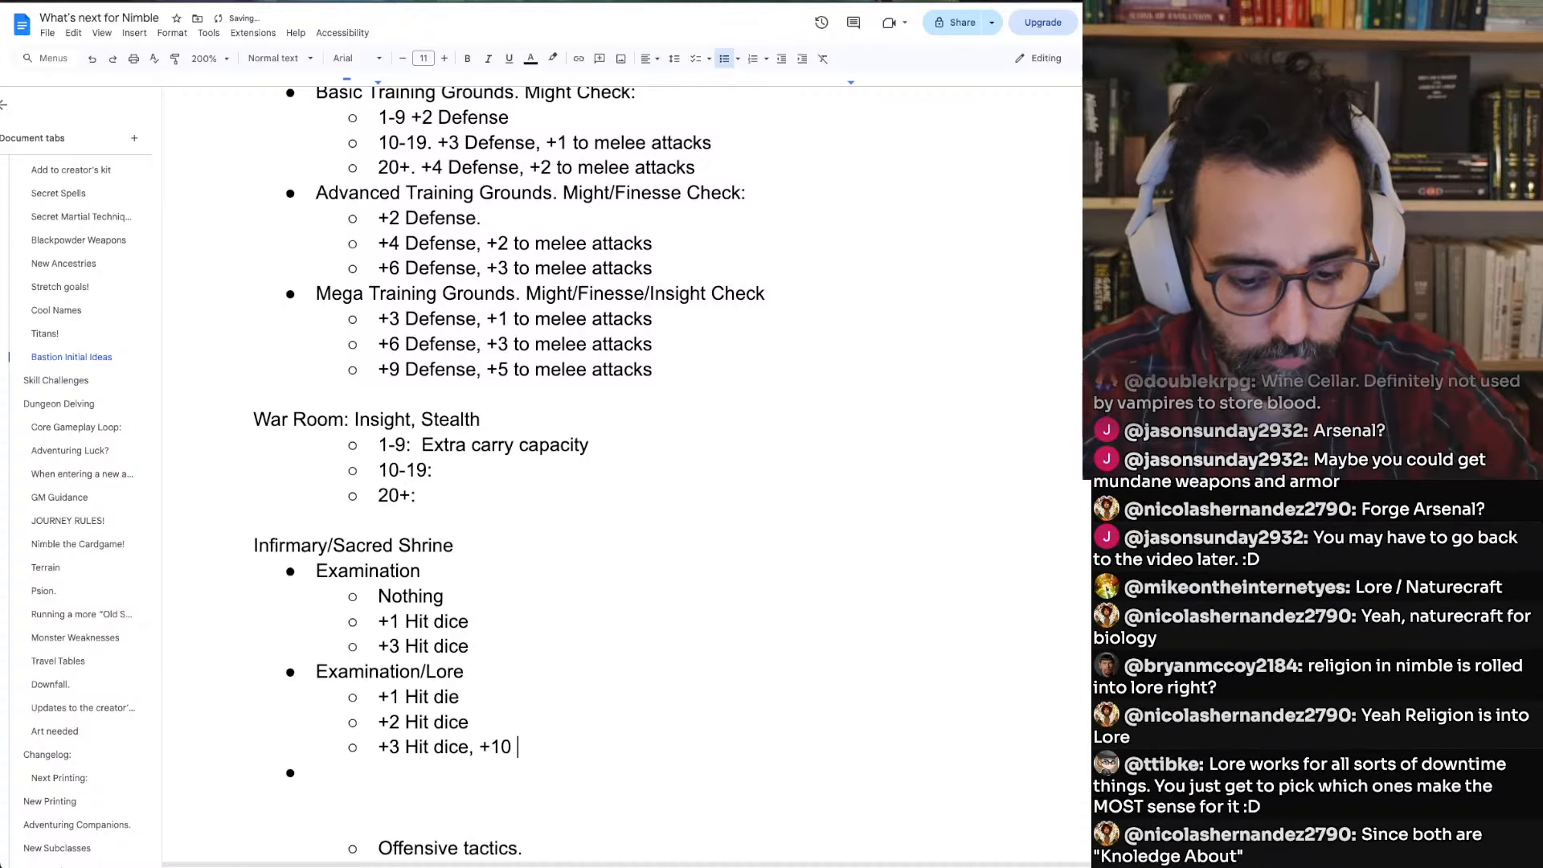
pyautogui.write('Temp HP')
pyautogui.hotkey('alt', 'Left')
pyautogui.hotkey('alt', 'Left')
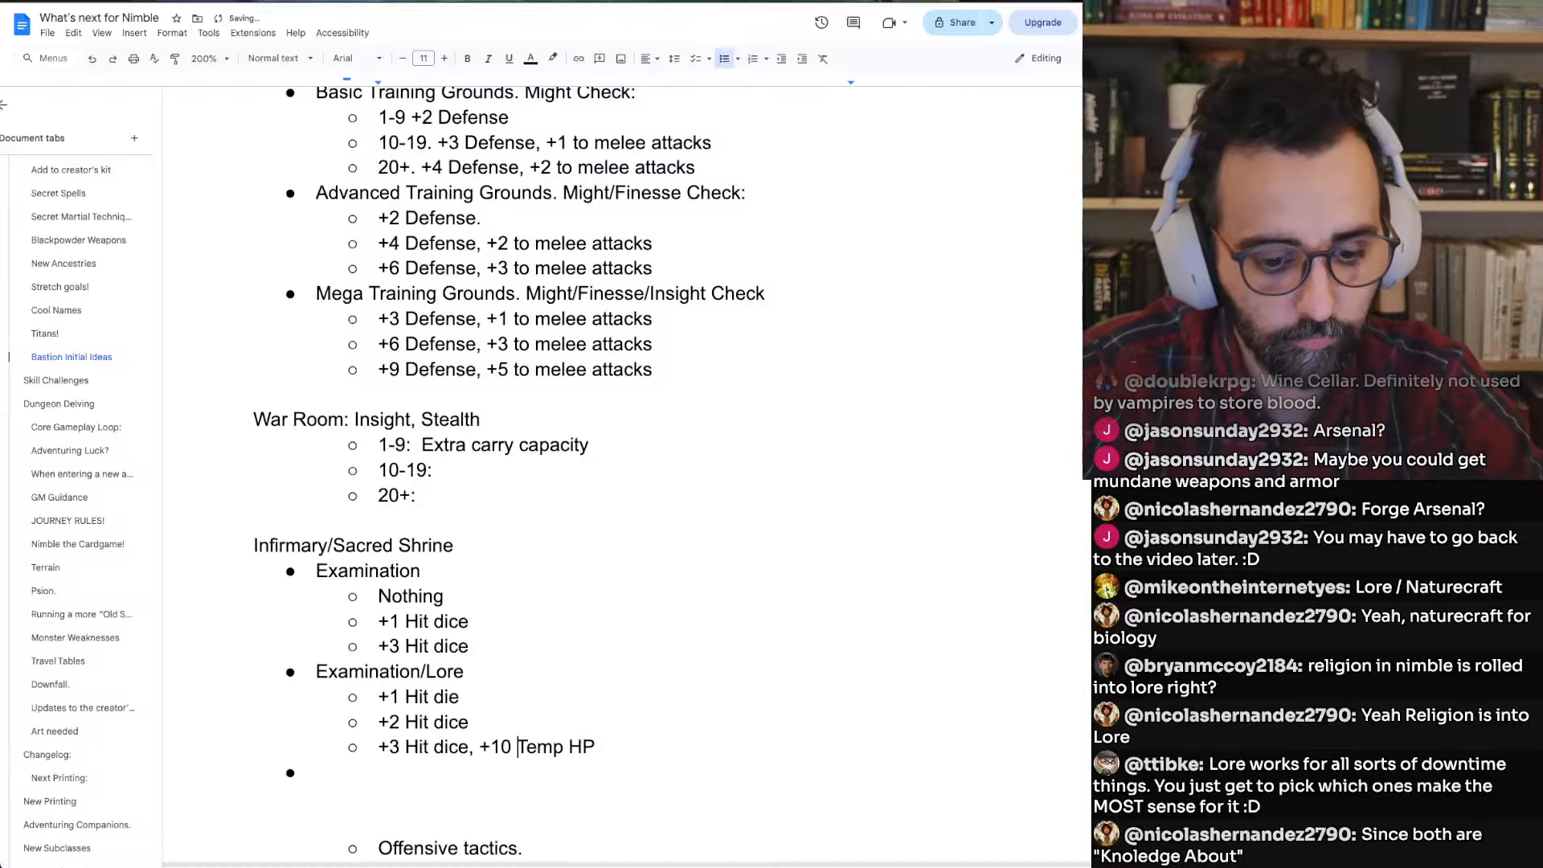
pyautogui.press('Right')
pyautogui.press('BackSpace')
pyautogui.write('t')
# Duplicate the Examination/Lore entry with its three results into the empty bullet below and extend the copy's title to "Examination/Lore/"
pyautogui.press('End')
pyautogui.hotkey('shift', 'Up')
pyautogui.hotkey('shift', 'Up')
pyautogui.hotkey('shift', 'Up')
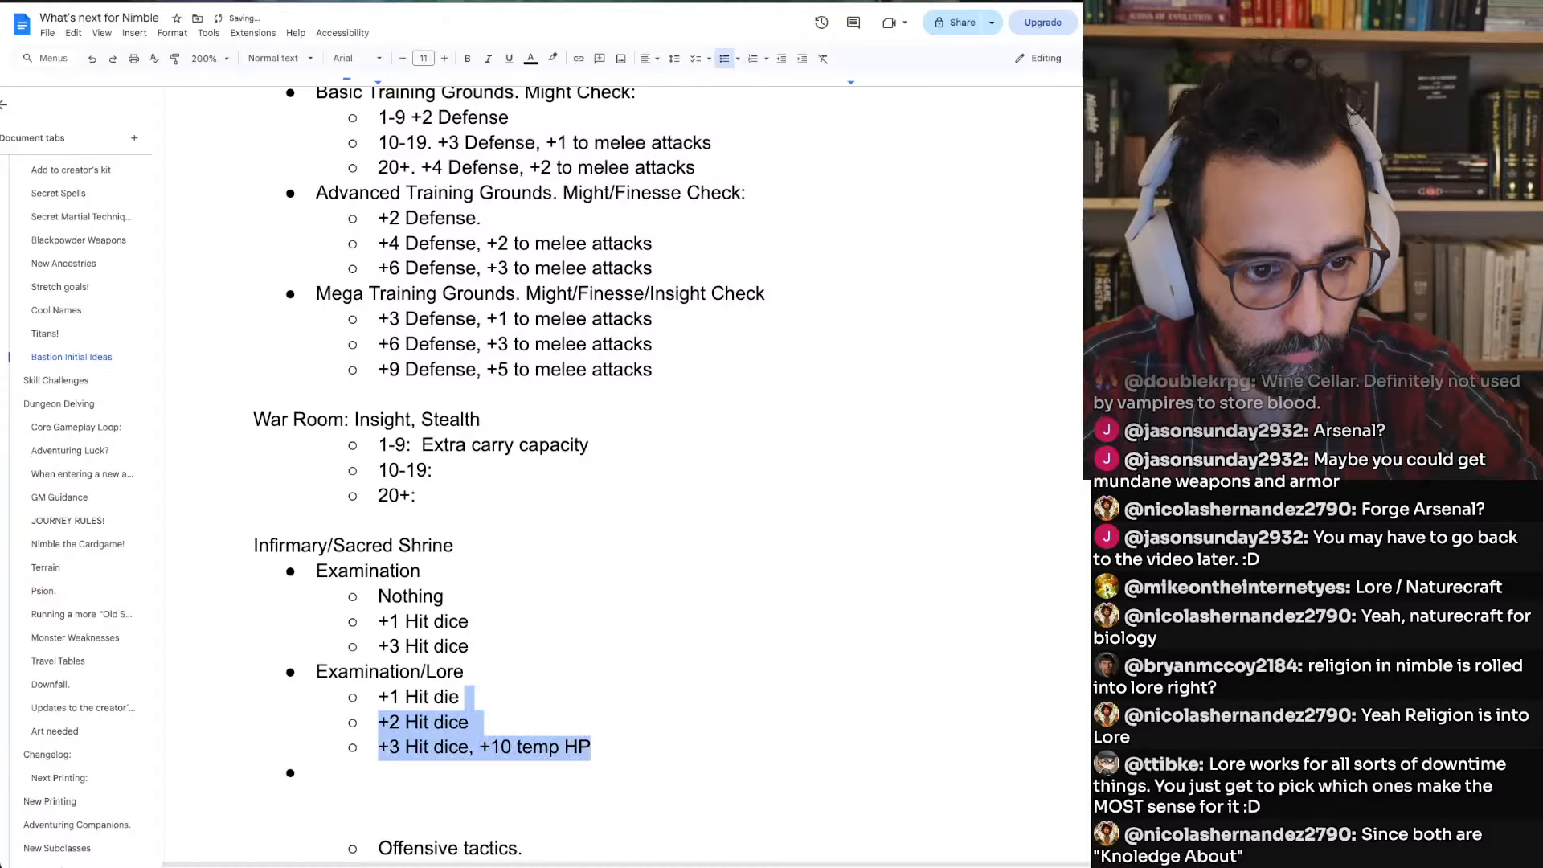
pyautogui.hotkey('shift', 'Home')
pyautogui.hotkey('ctrl', 'c')
pyautogui.press('Down')
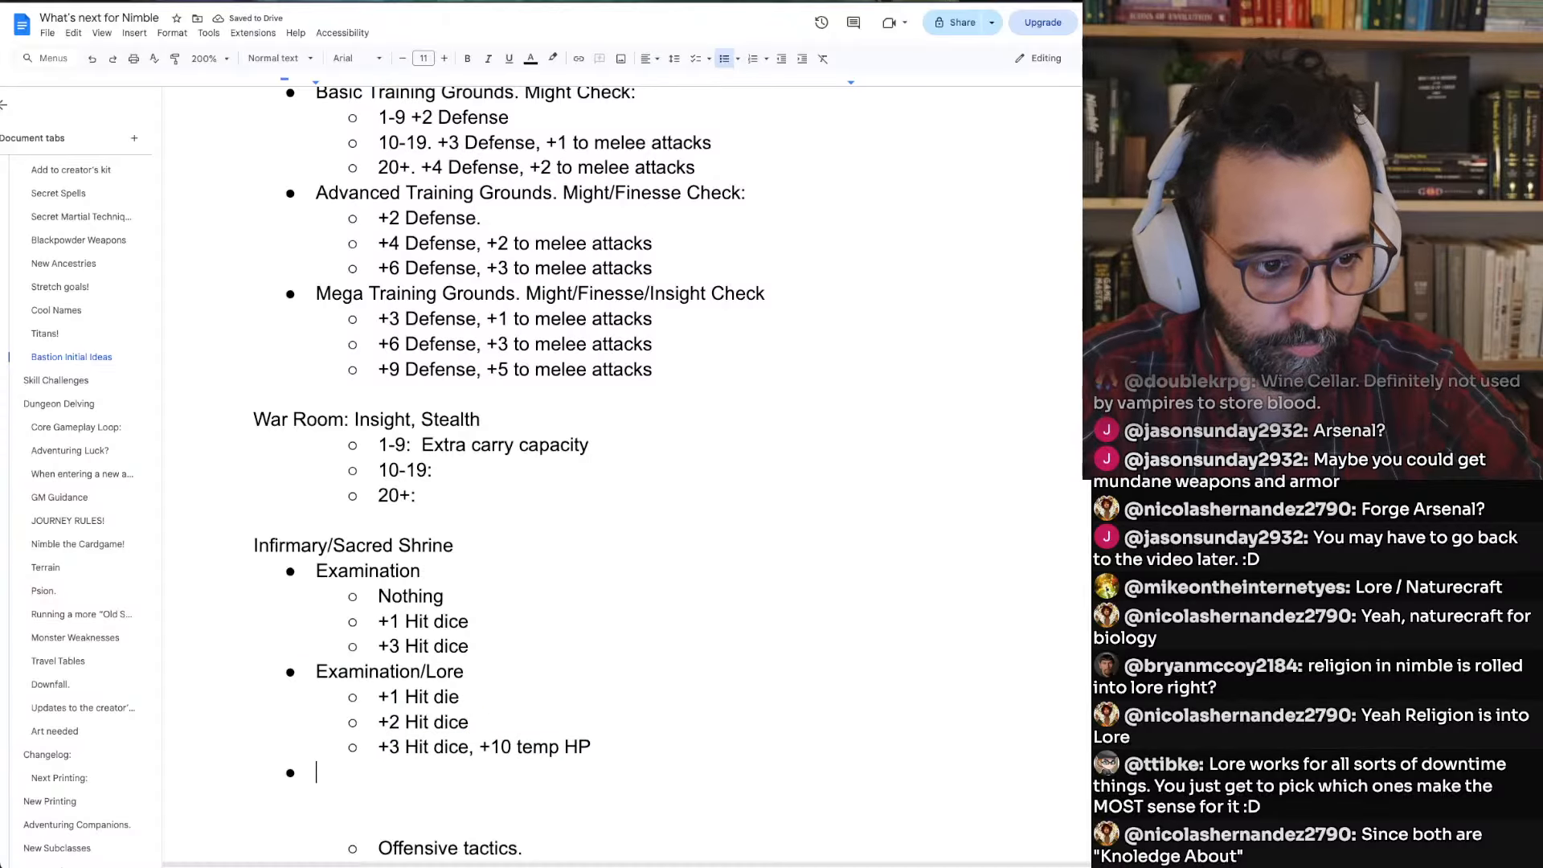
pyautogui.hotkey('ctrl', 'v')
pyautogui.write('/')
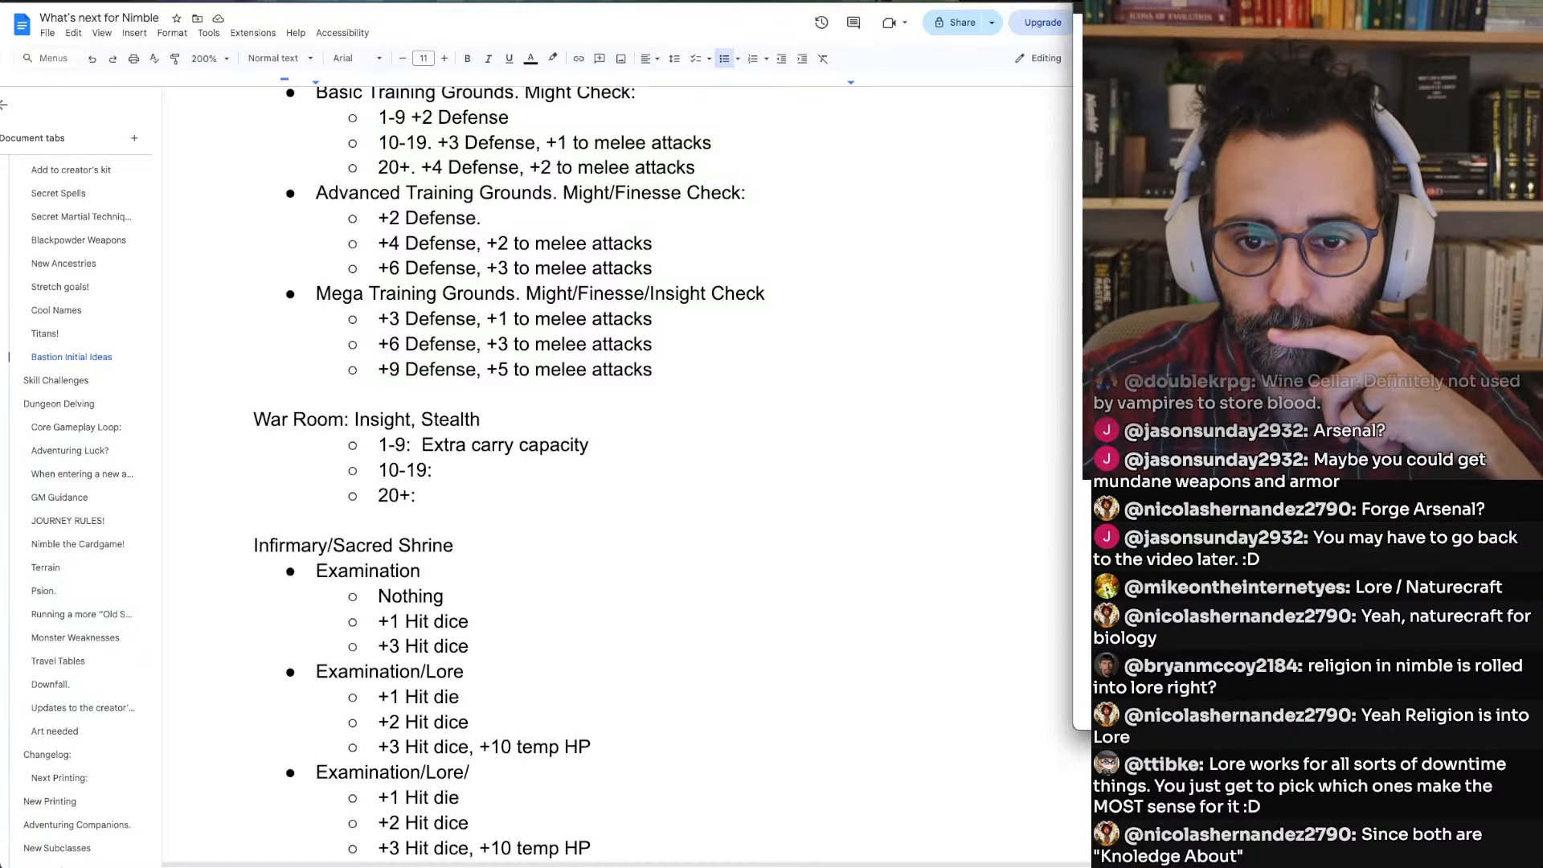
# Bring the Numbers skills table beside the notes and make the Examination row's "Convalescent Hall (More HD)" entry bold
pyautogui.moveTo(1206, 3); pyautogui.dragTo(695, 3)
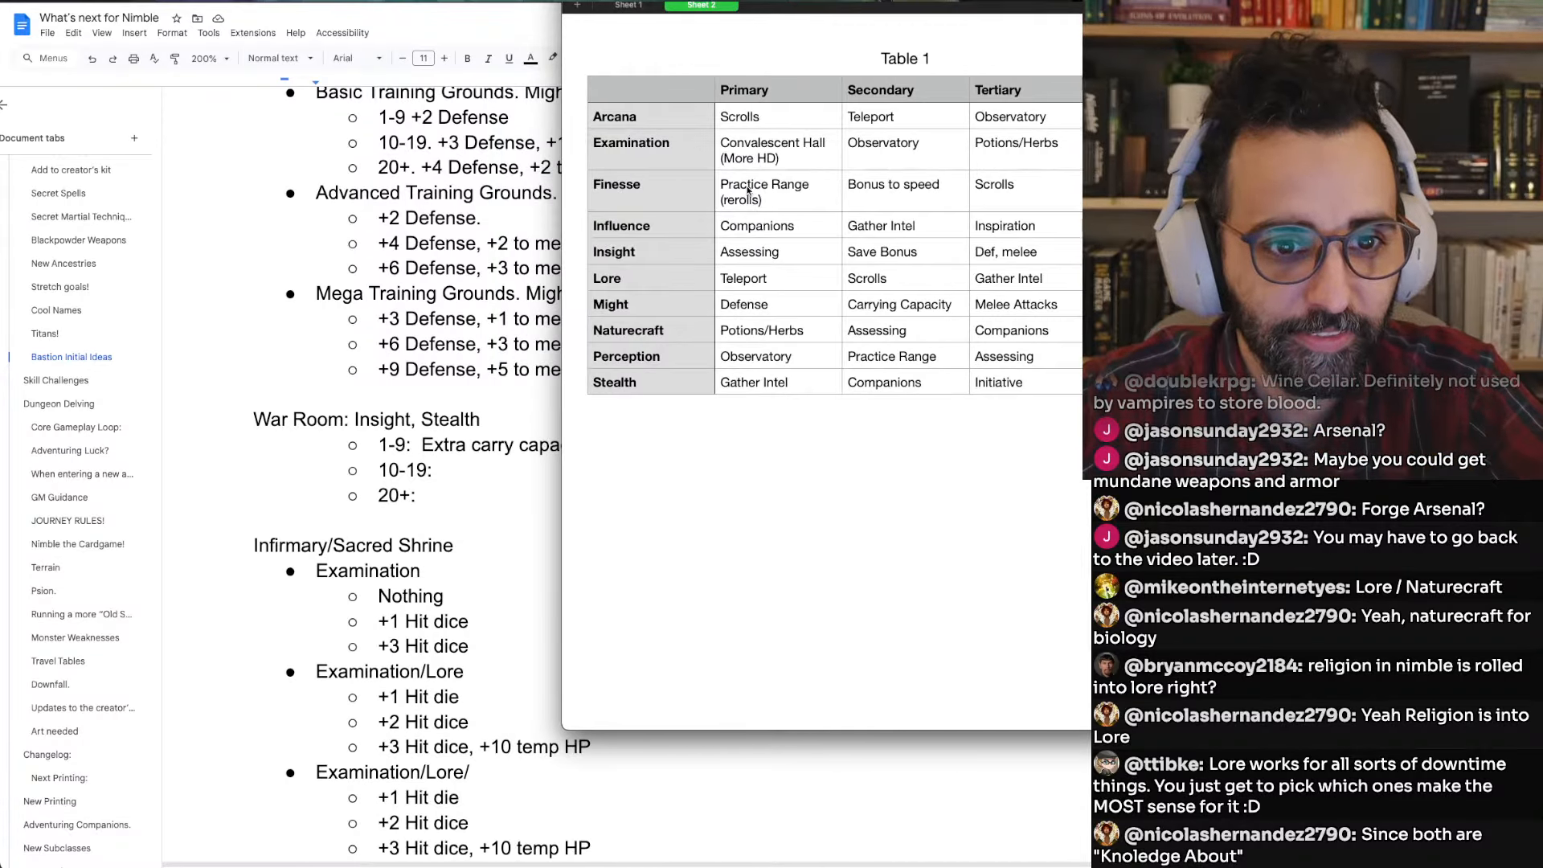
pyautogui.click(749, 159)
pyautogui.press('super+b')
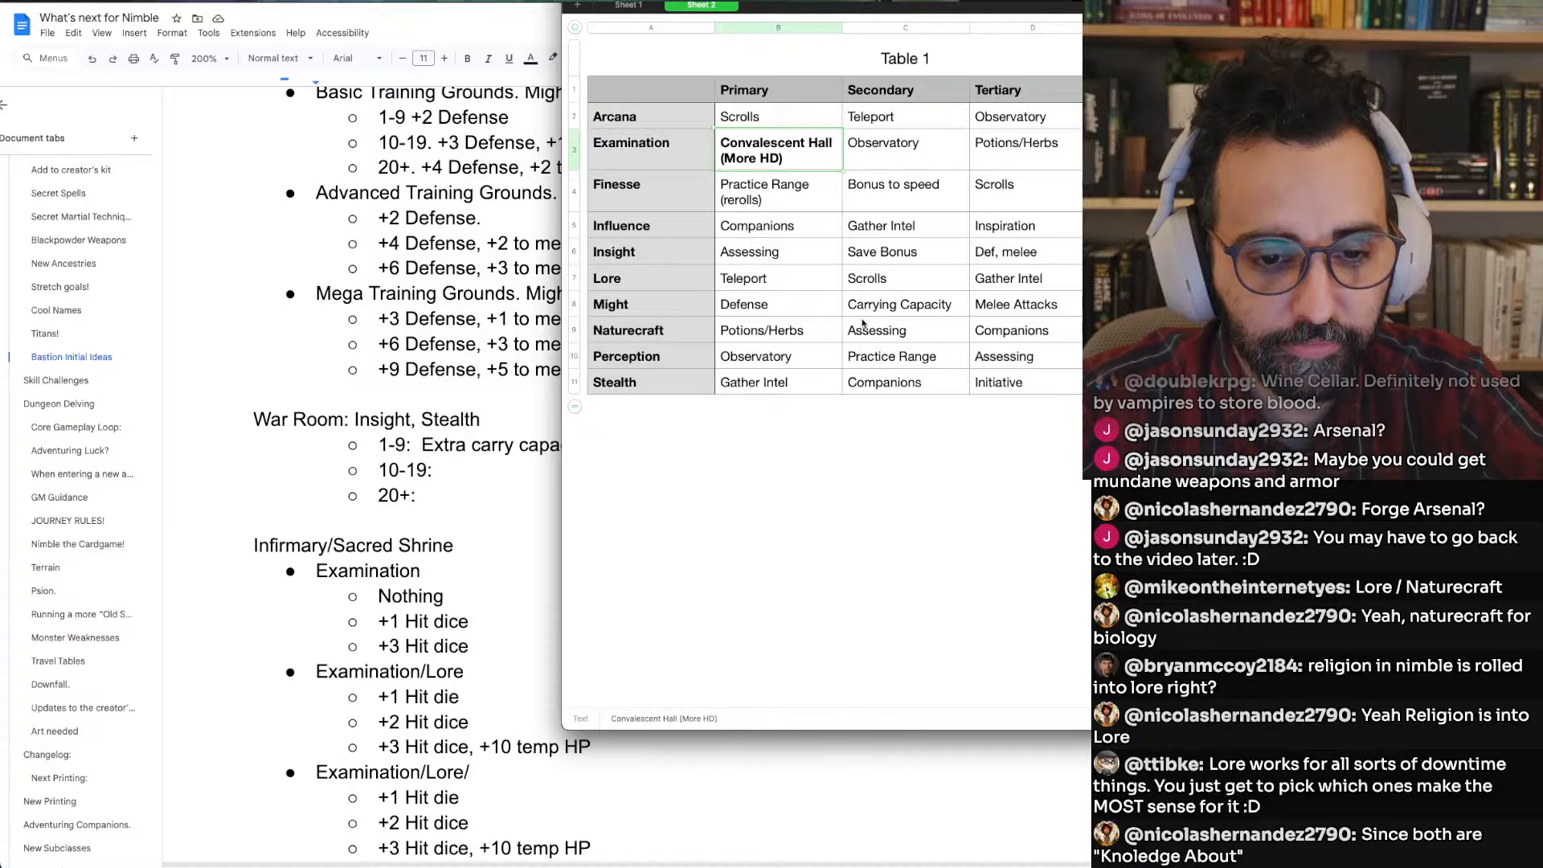
pyautogui.click(868, 257)
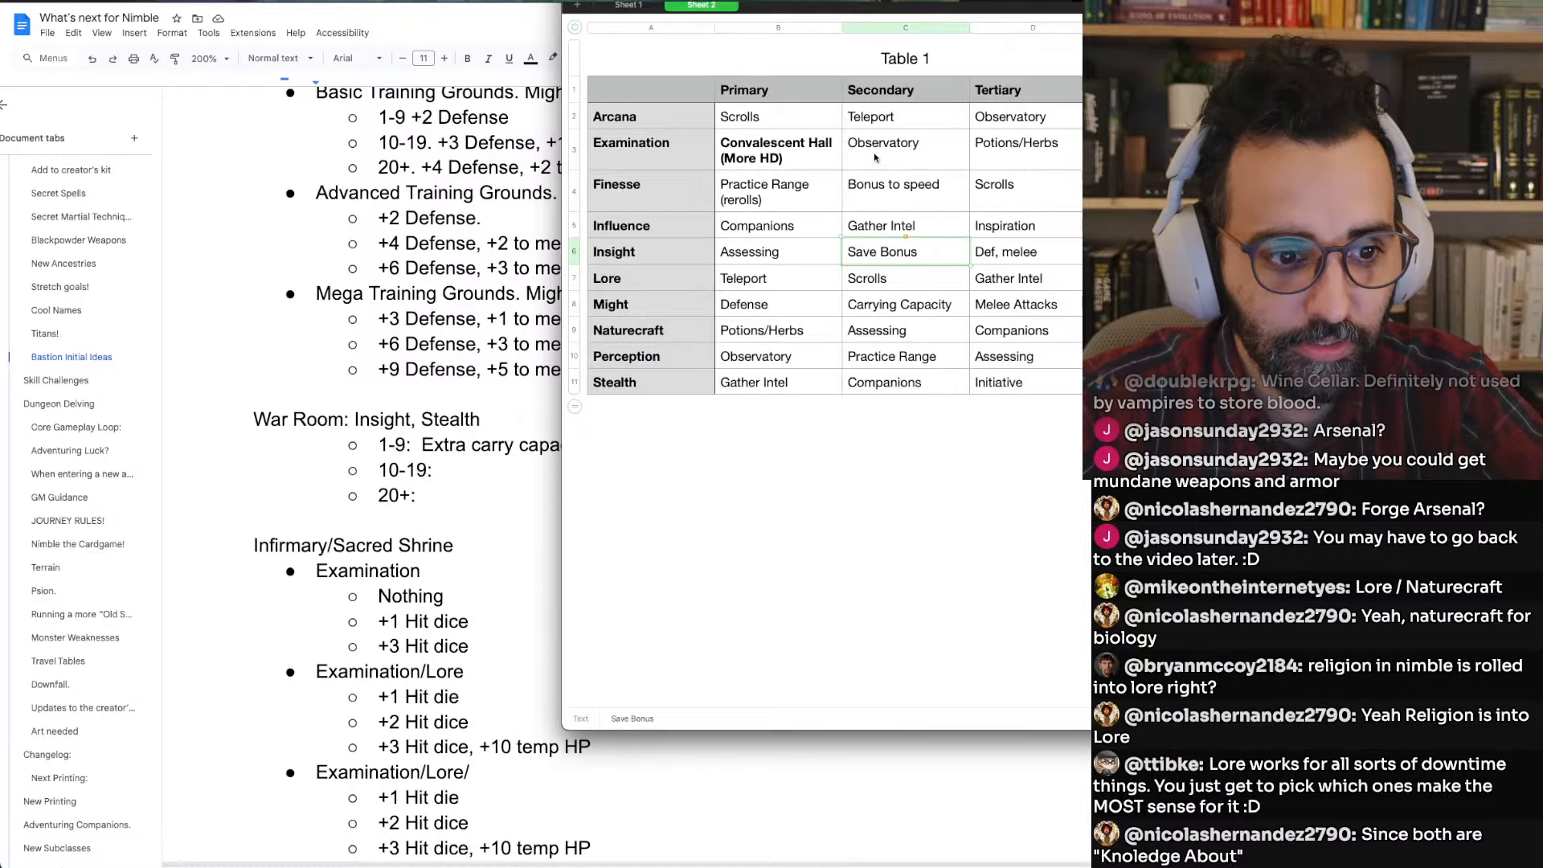
pyautogui.click(868, 280)
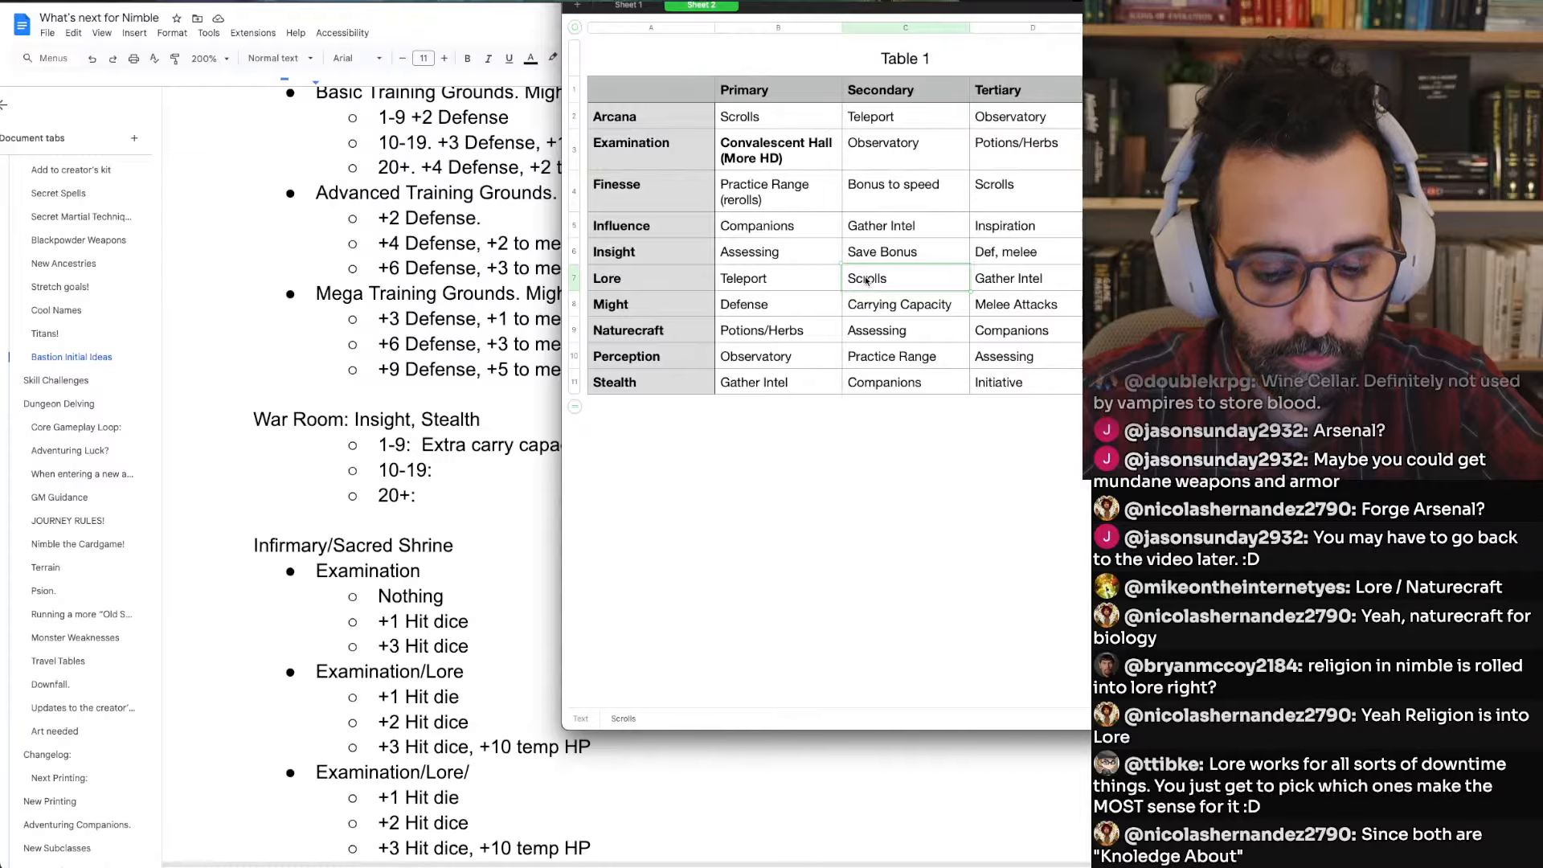
pyautogui.press('super+b')
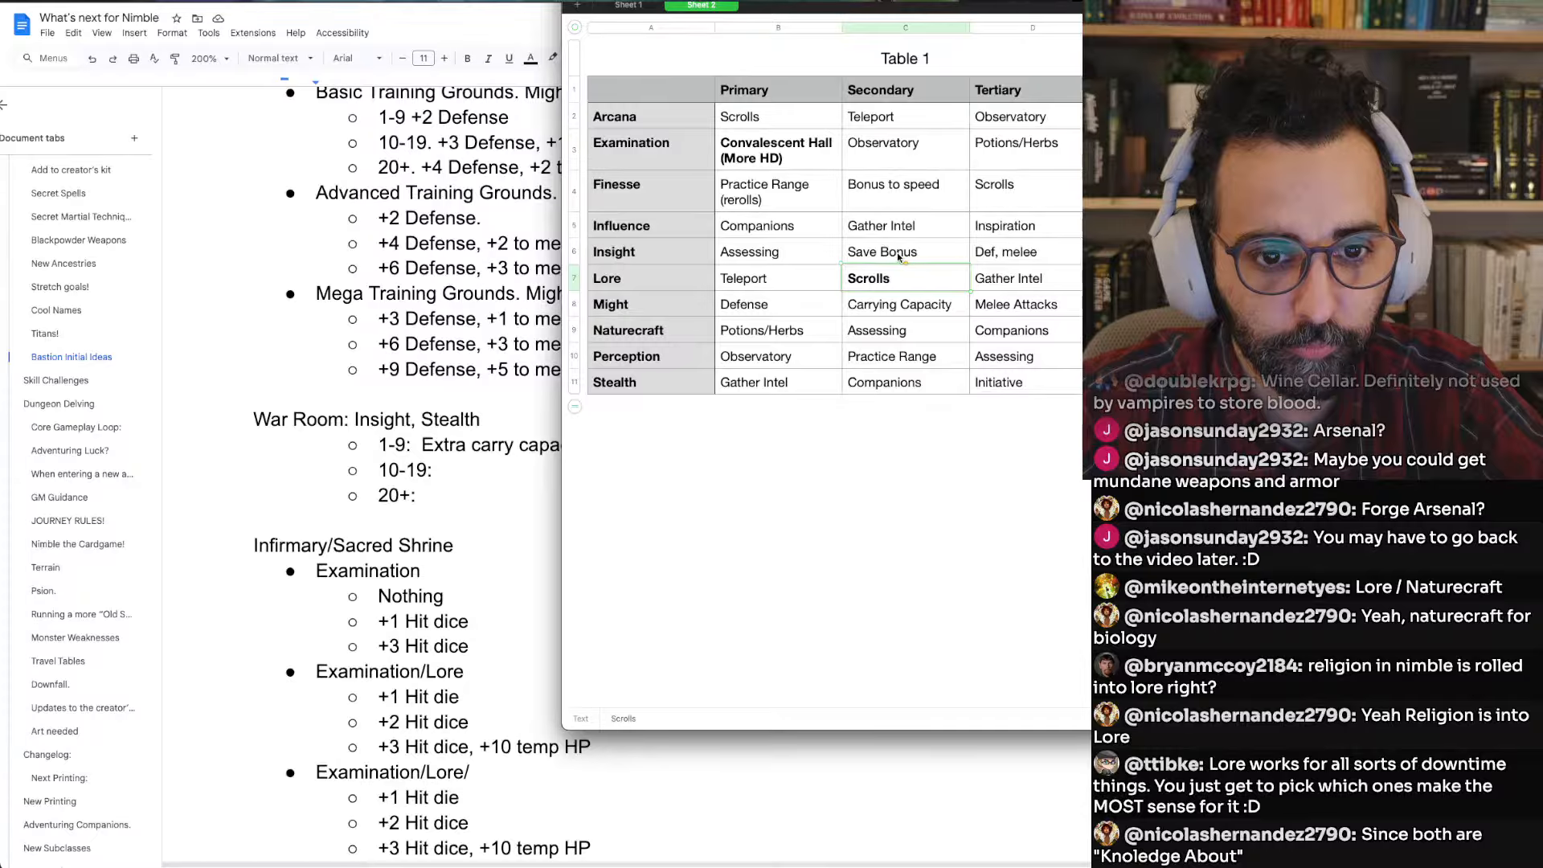
pyautogui.press('super+b')
# Check the Infirmary/Sacred Shrine notes against the skills table and change the second Examination result to "+1 Temp Max Hit die"
pyautogui.click(404, 534)
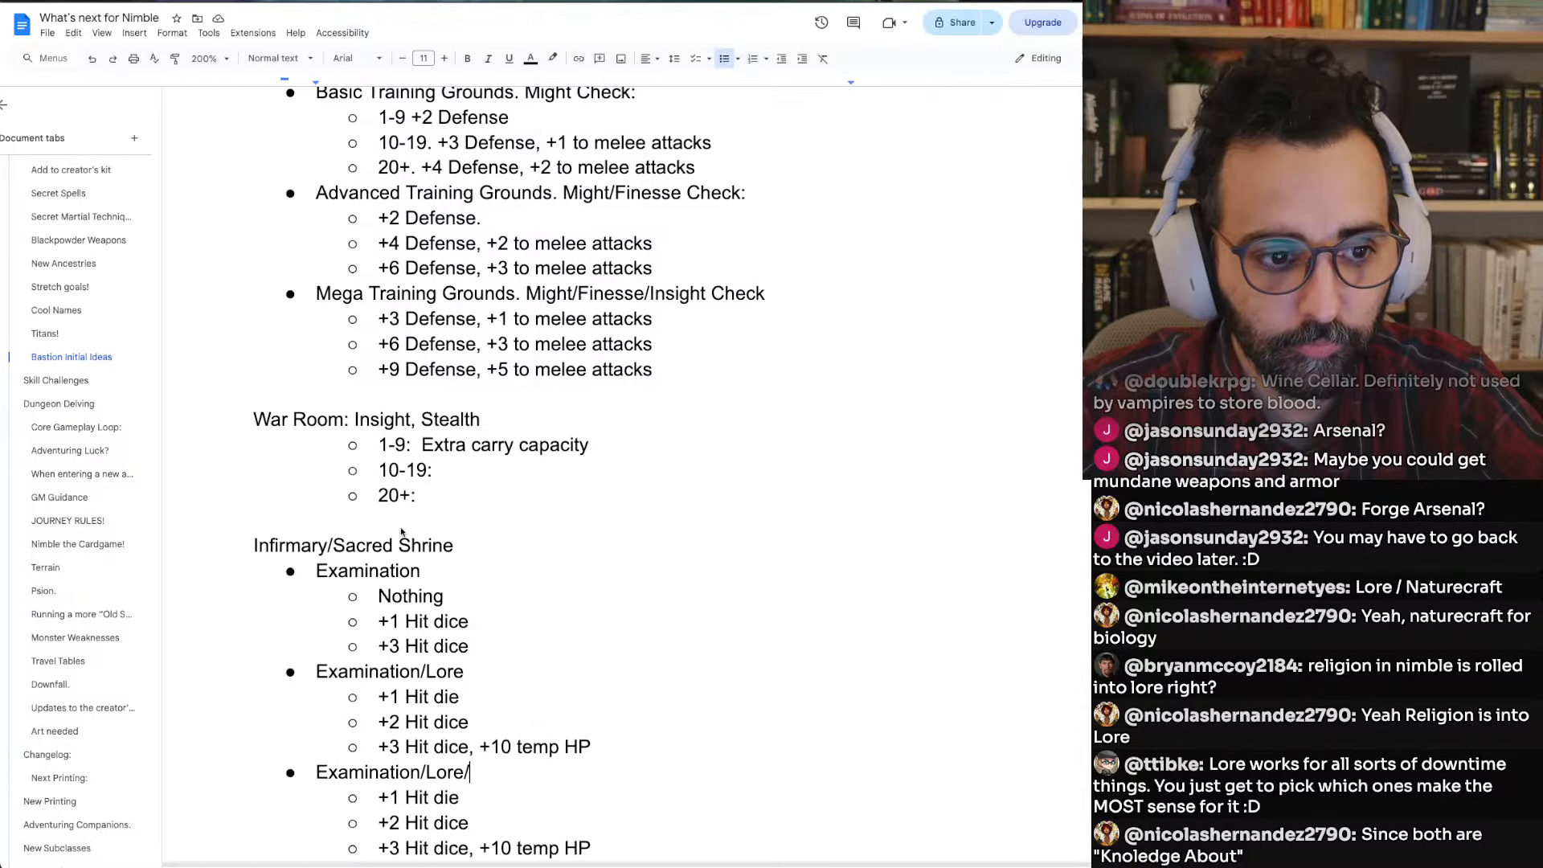
pyautogui.scroll(-2, 472, 559)
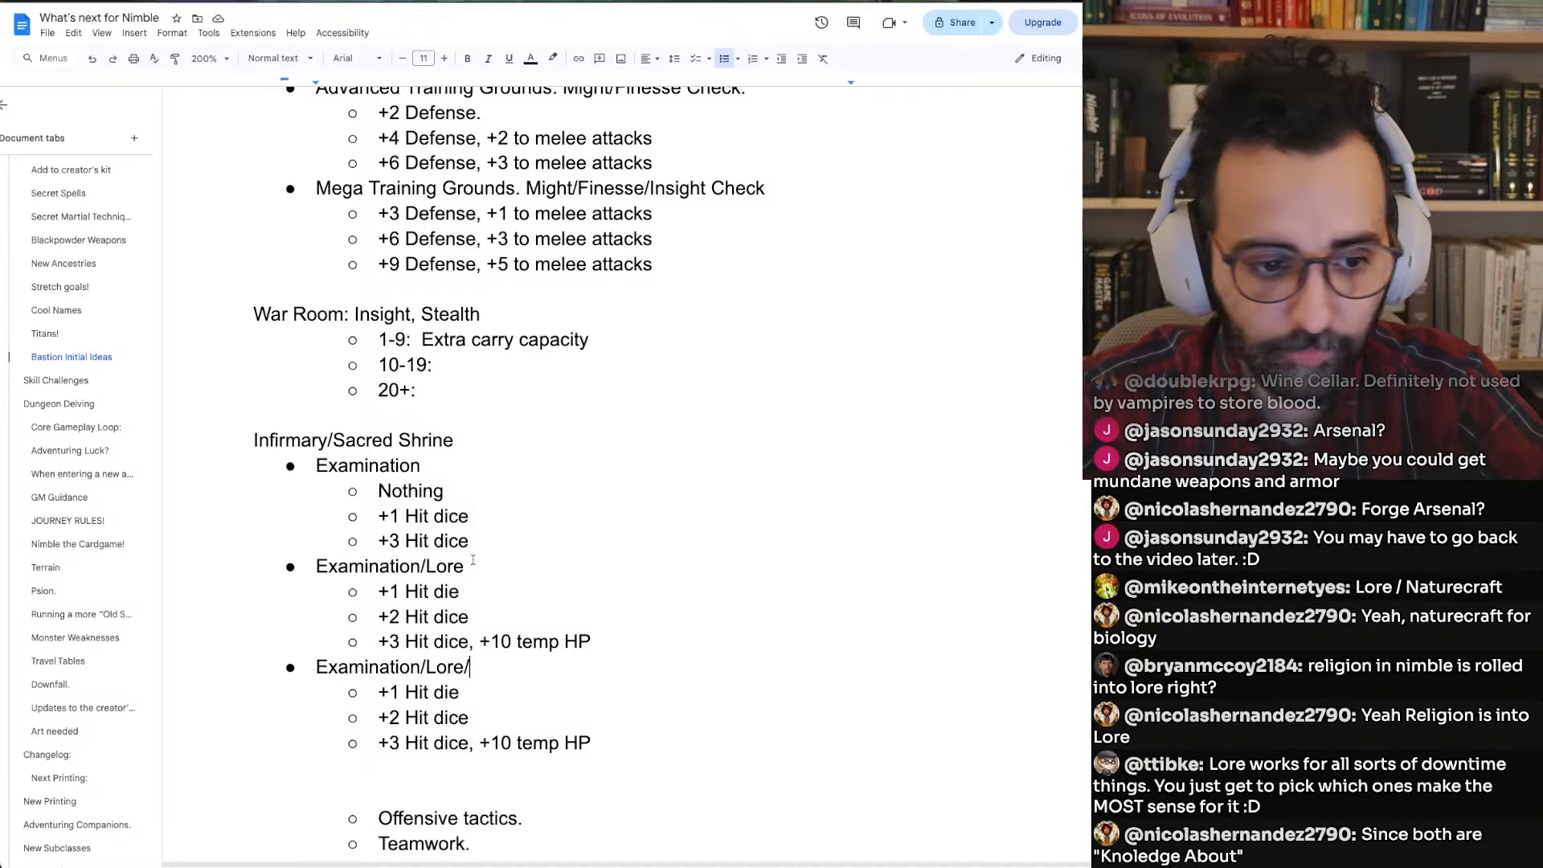
pyautogui.scroll(-1, 453, 607)
pyautogui.press('super+Tab')
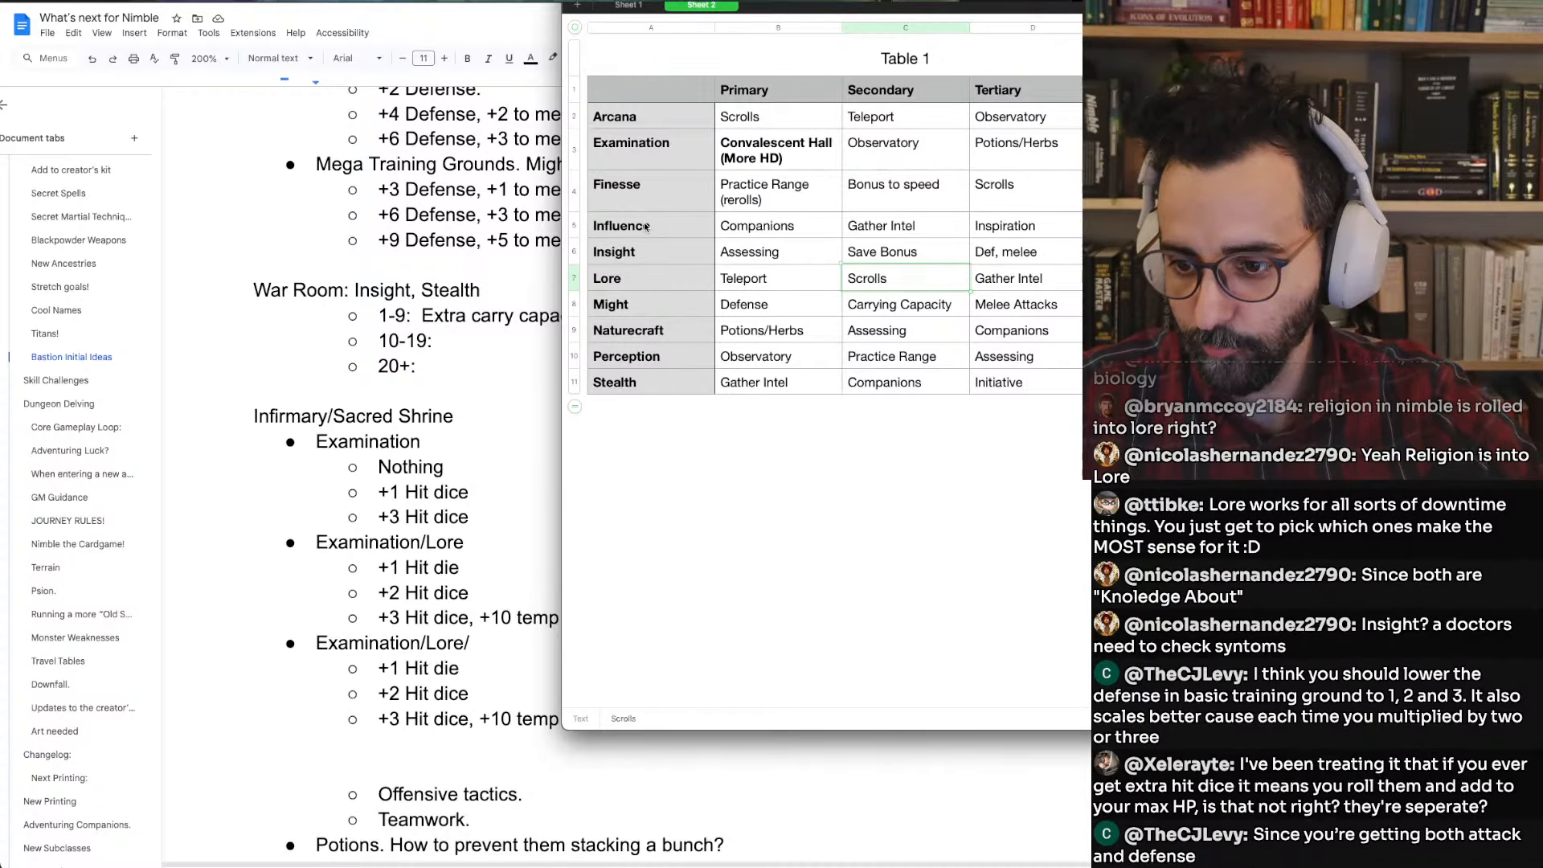
pyautogui.press('super+Tab')
pyautogui.press('super+Tab')
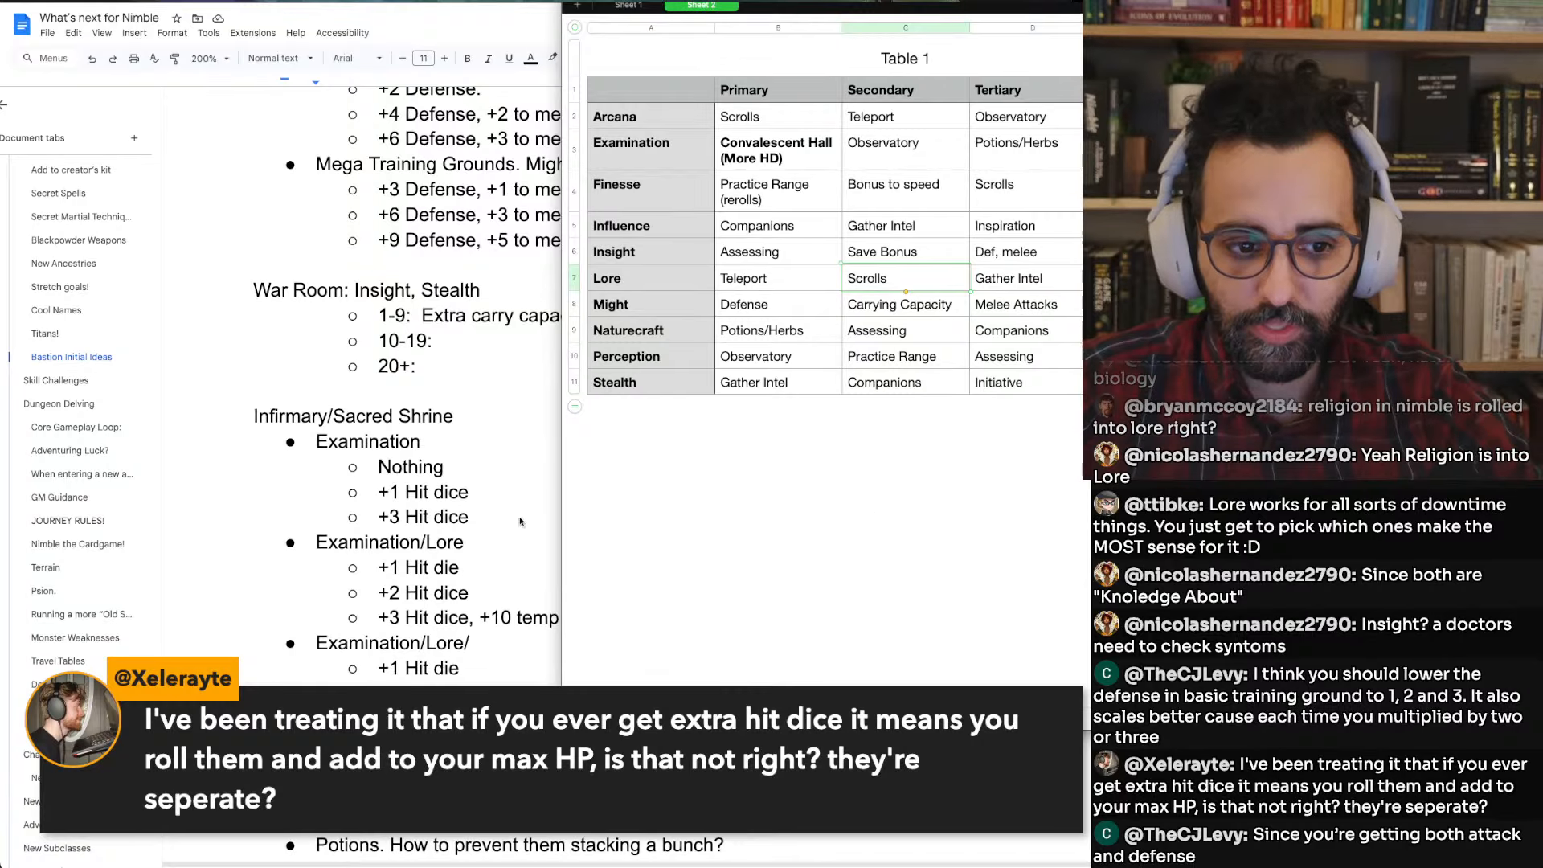
pyautogui.click(496, 526)
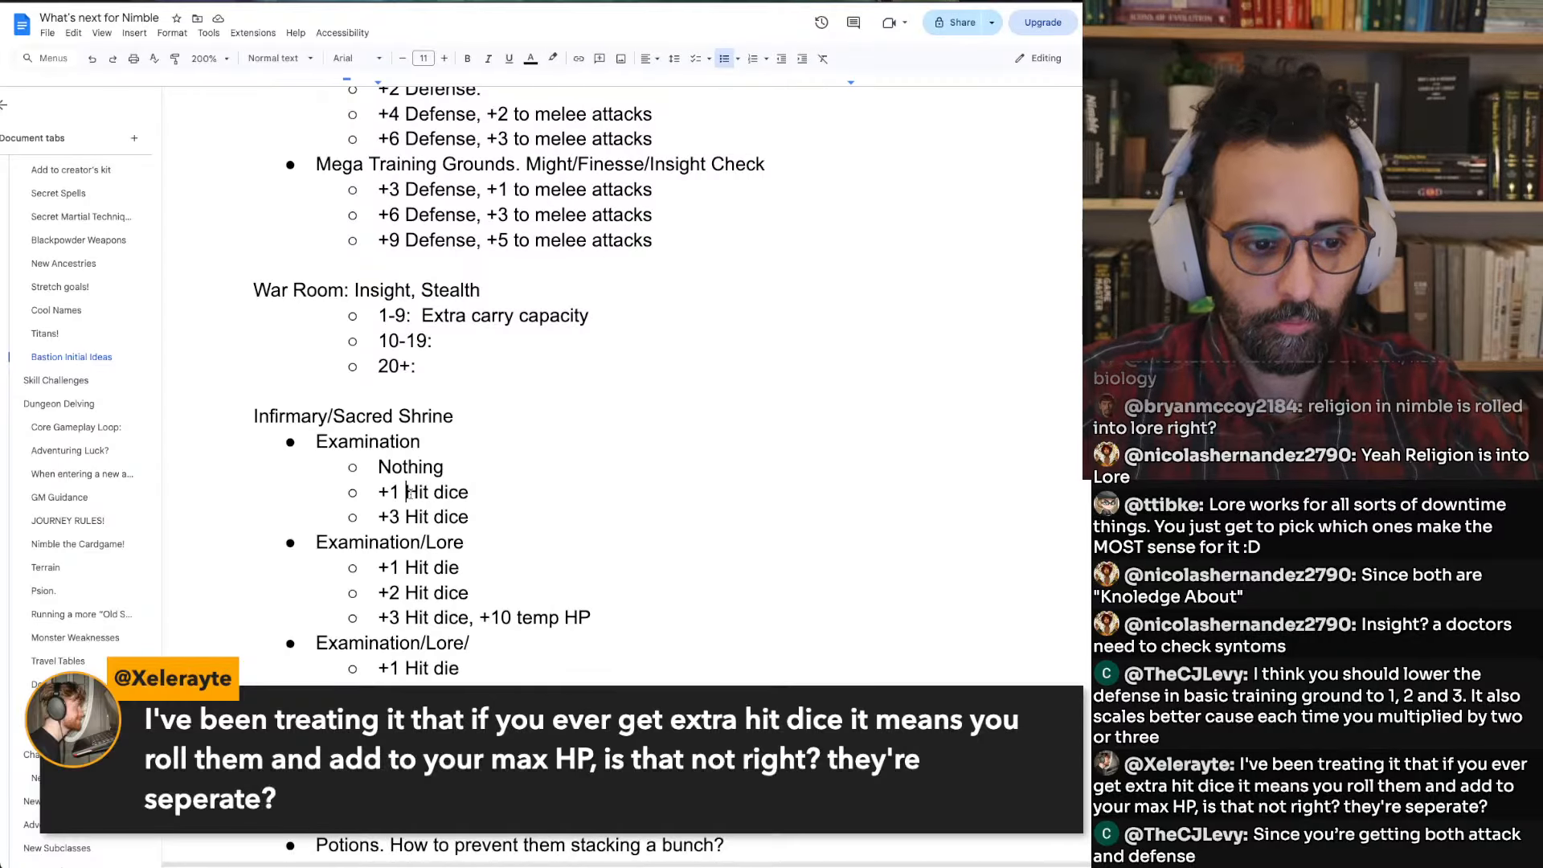
pyautogui.write('Temp M')
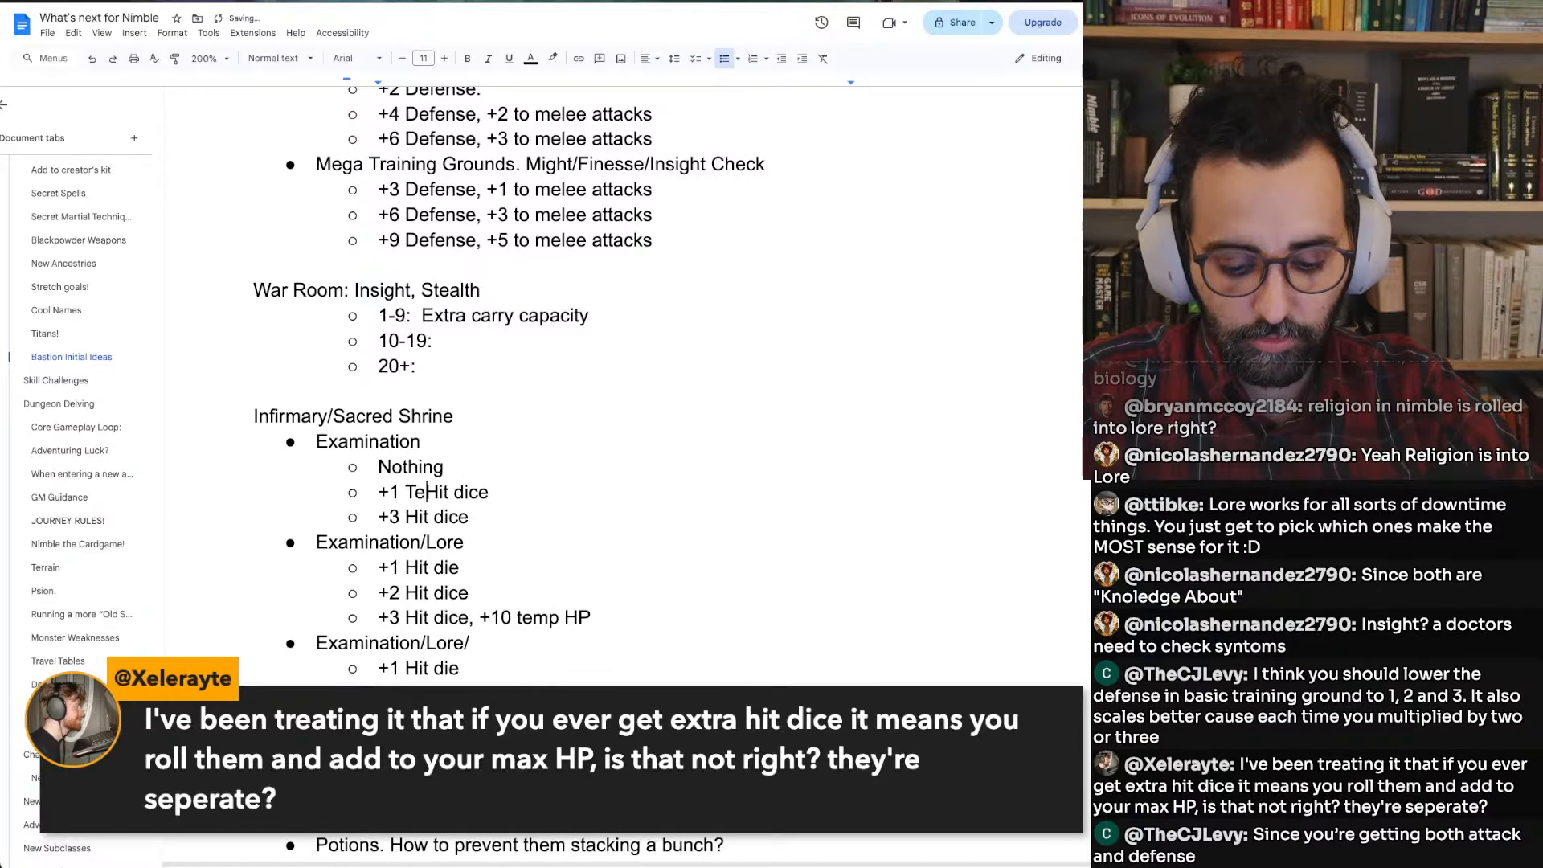
pyautogui.write('ax')
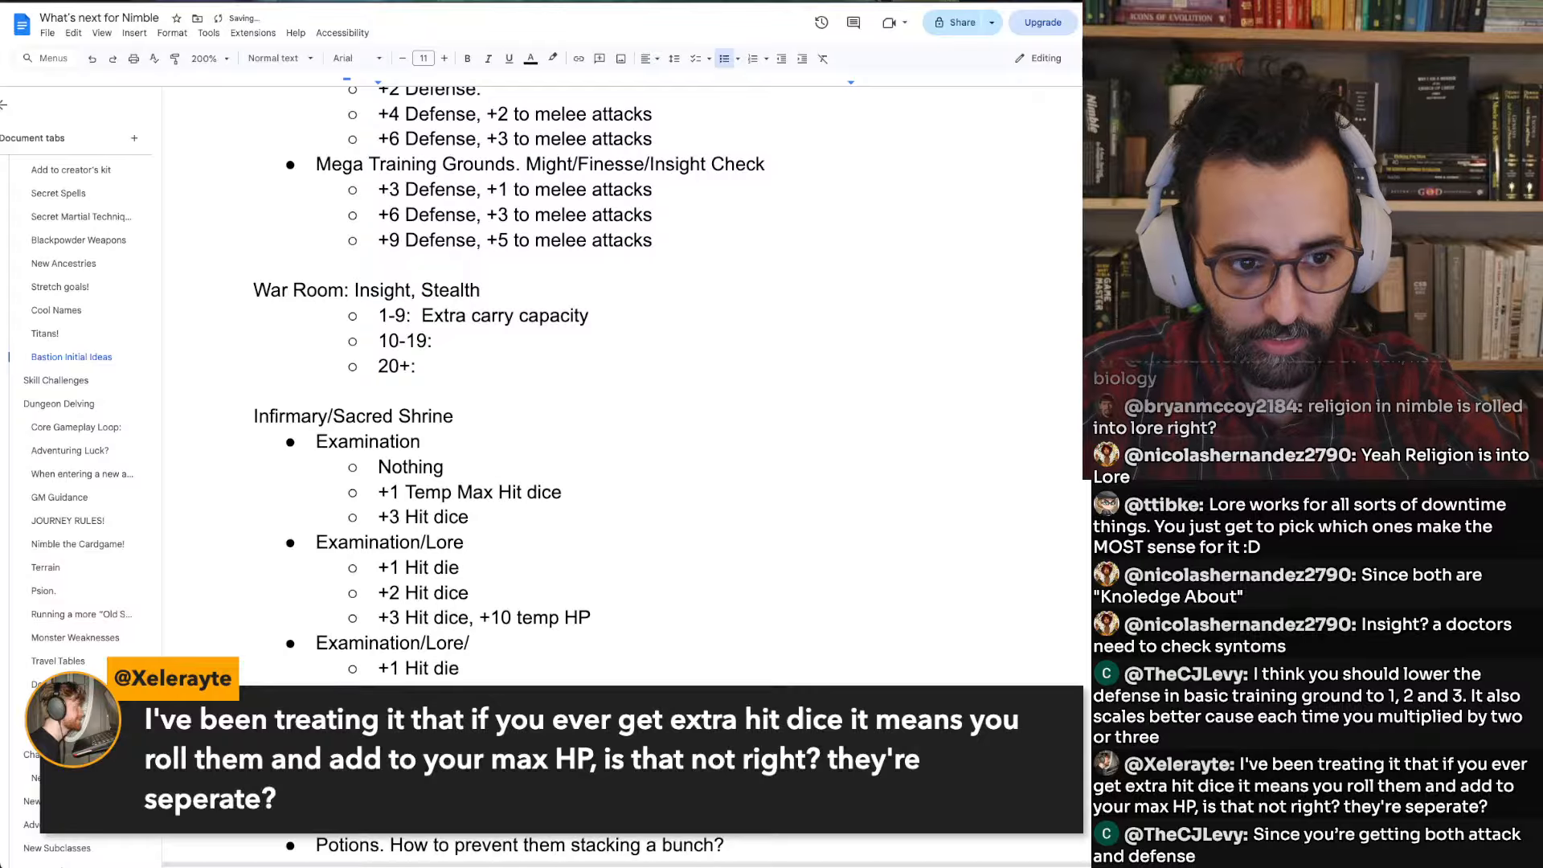
pyautogui.press('BackSpace')
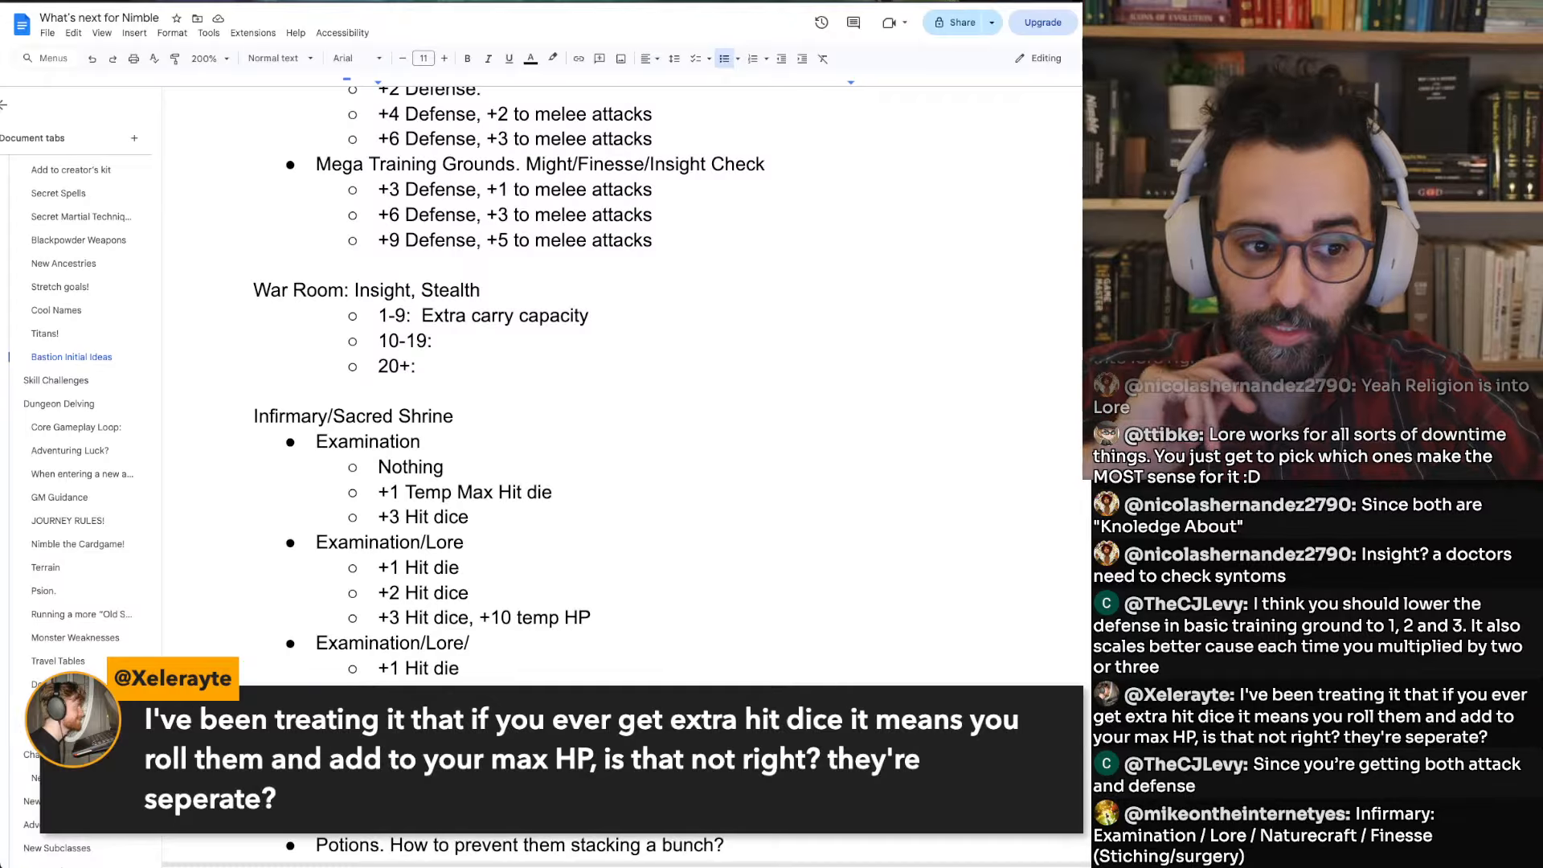
# Change the third Examination result under Infirmary/Sacred Shrine to "+2 Temp Max Hit dice", reusing the wording of the second result
pyautogui.press('super+Left')
pyautogui.press('Right')
pyautogui.press('Right')
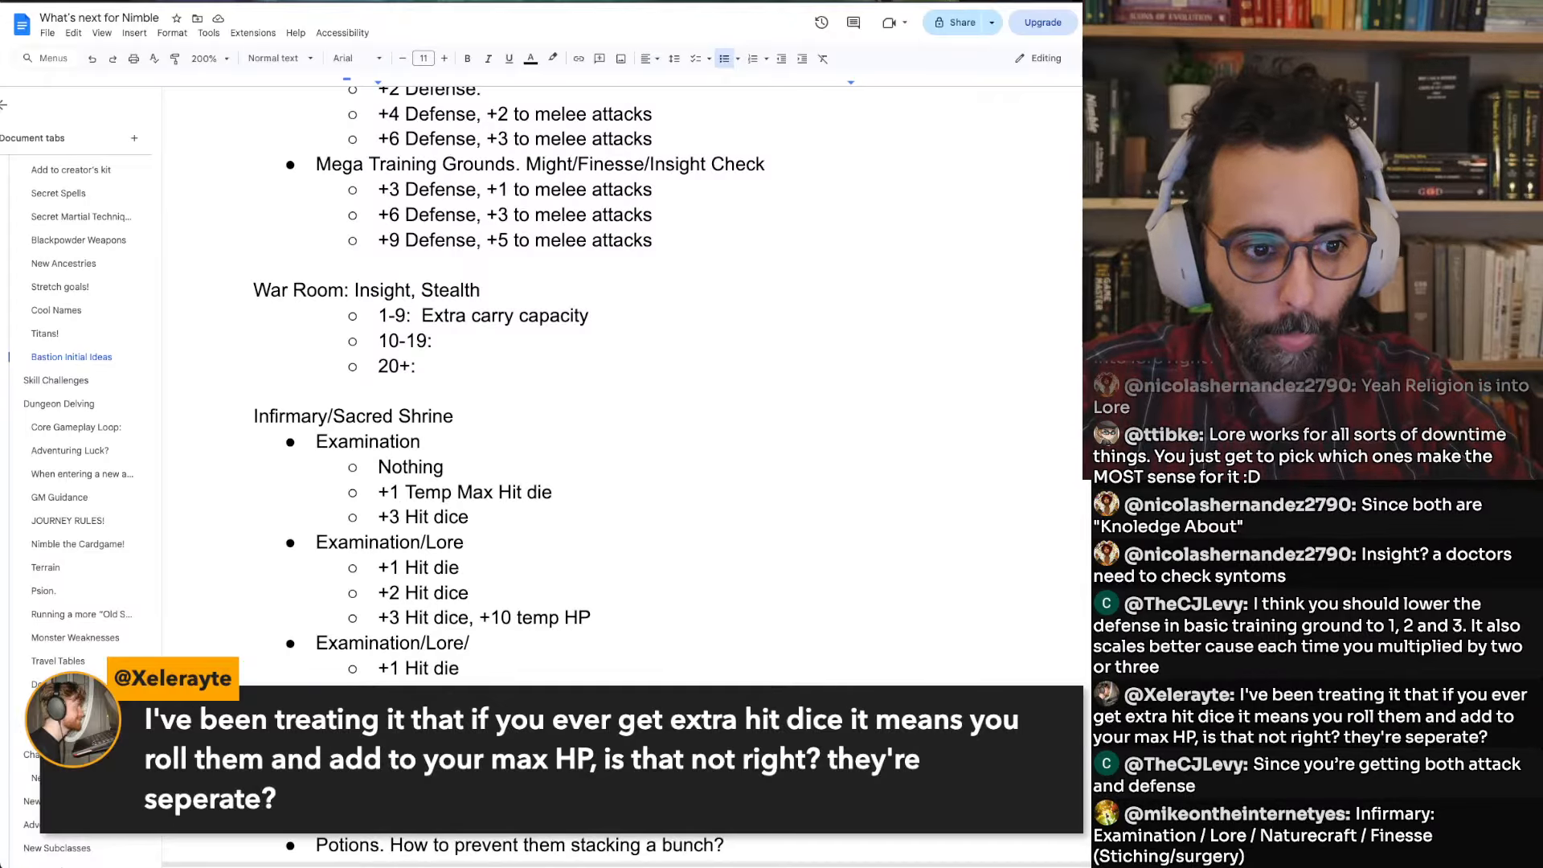
pyautogui.hotkey('shift', 'End')
pyautogui.hotkey('ctrl', 'c')
pyautogui.press('Down')
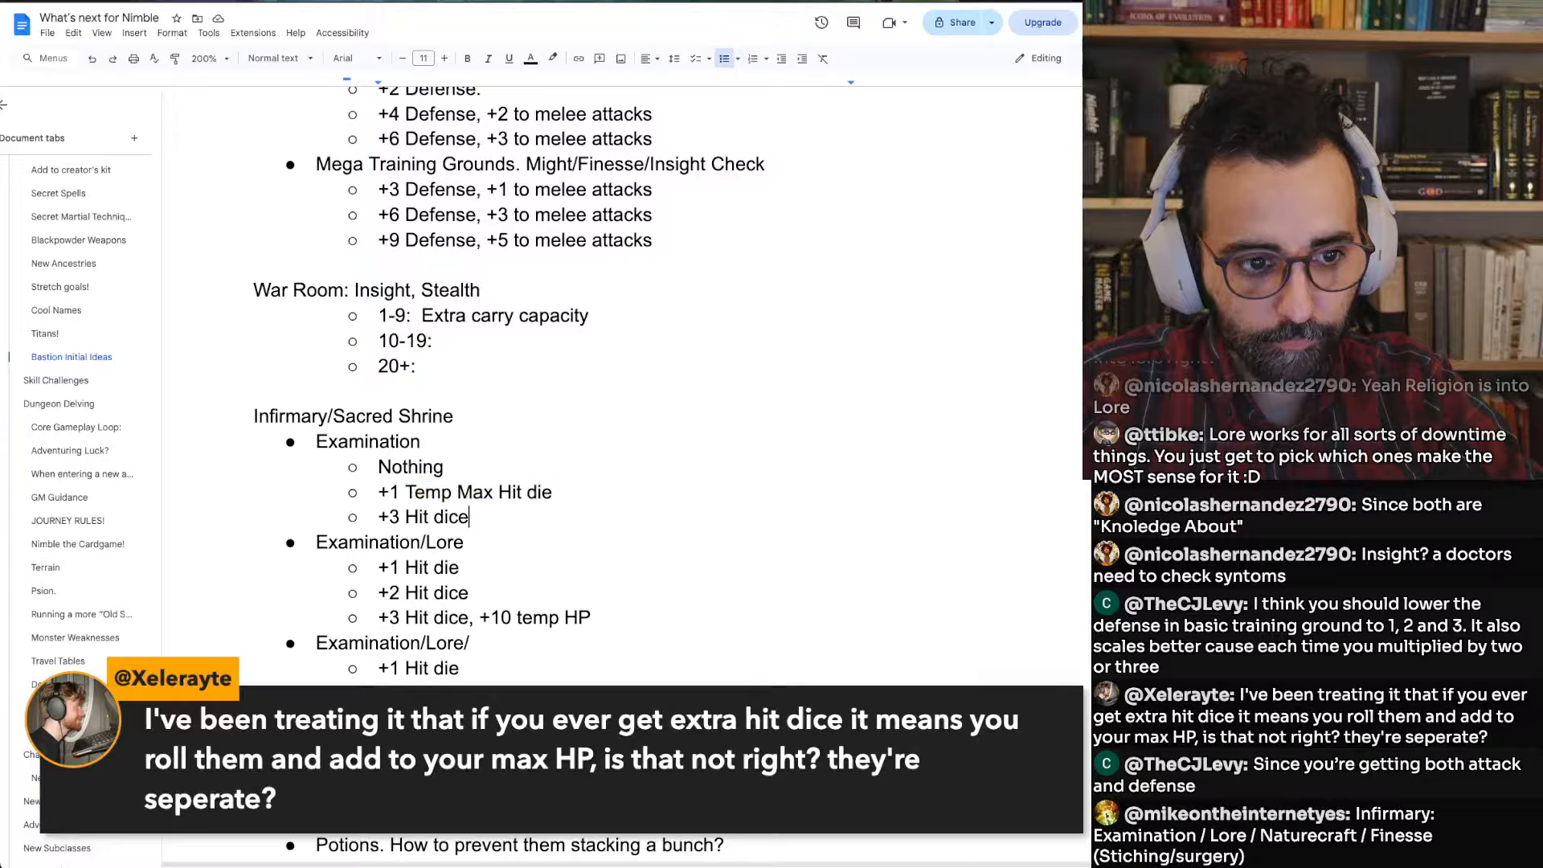
pyautogui.hotkey('ctrl', 'shift', 'Left')
pyautogui.hotkey('ctrl', 'shift', 'Left')
pyautogui.hotkey('ctrl', 'v')
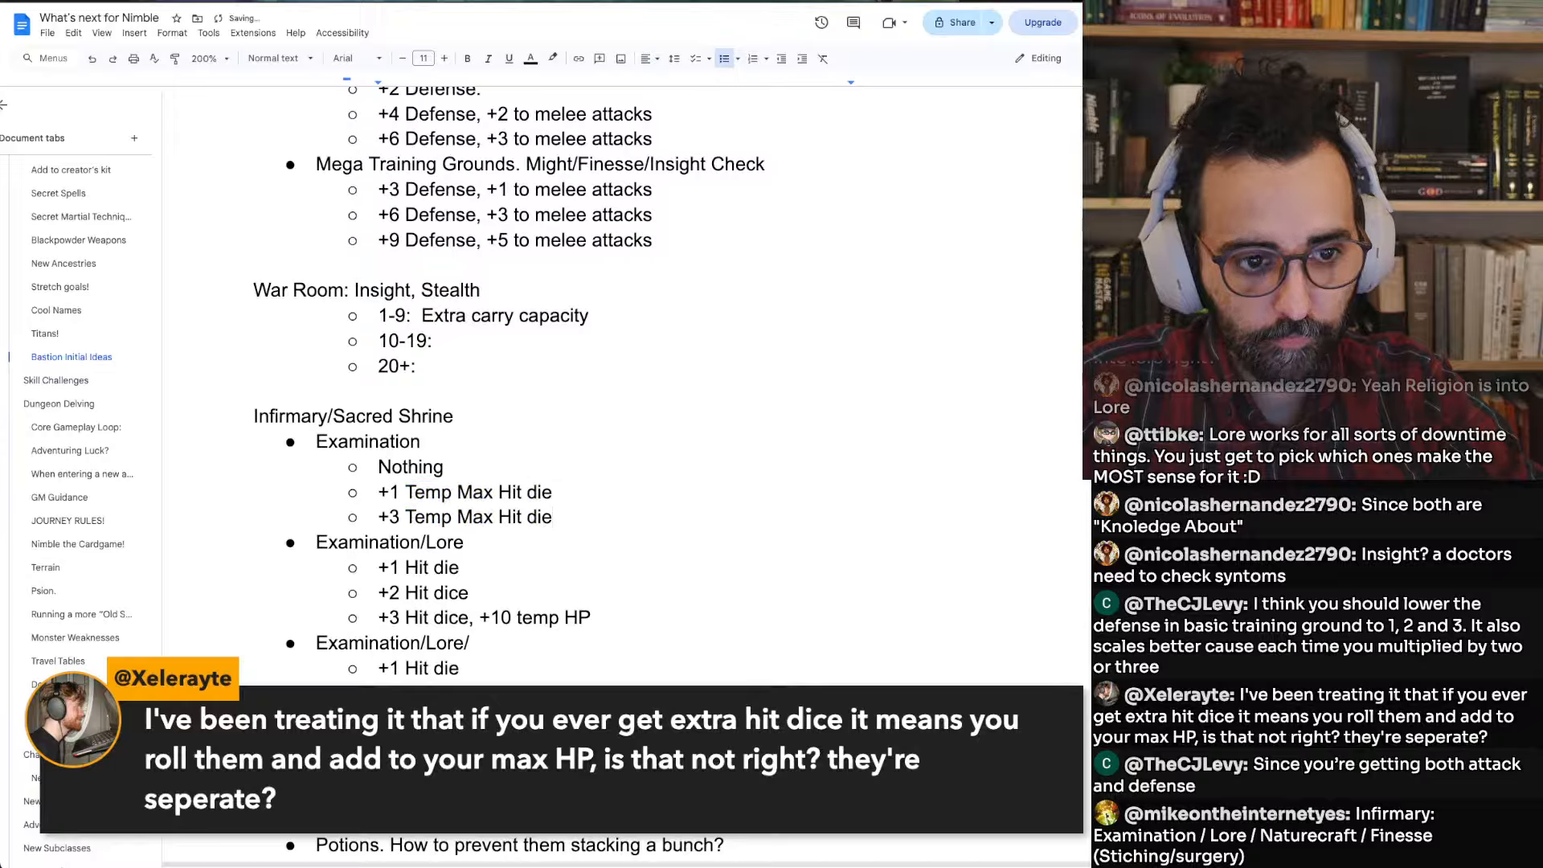
pyautogui.press('Left')
pyautogui.write('ce')
pyautogui.press('Delete')
pyautogui.press('Home')
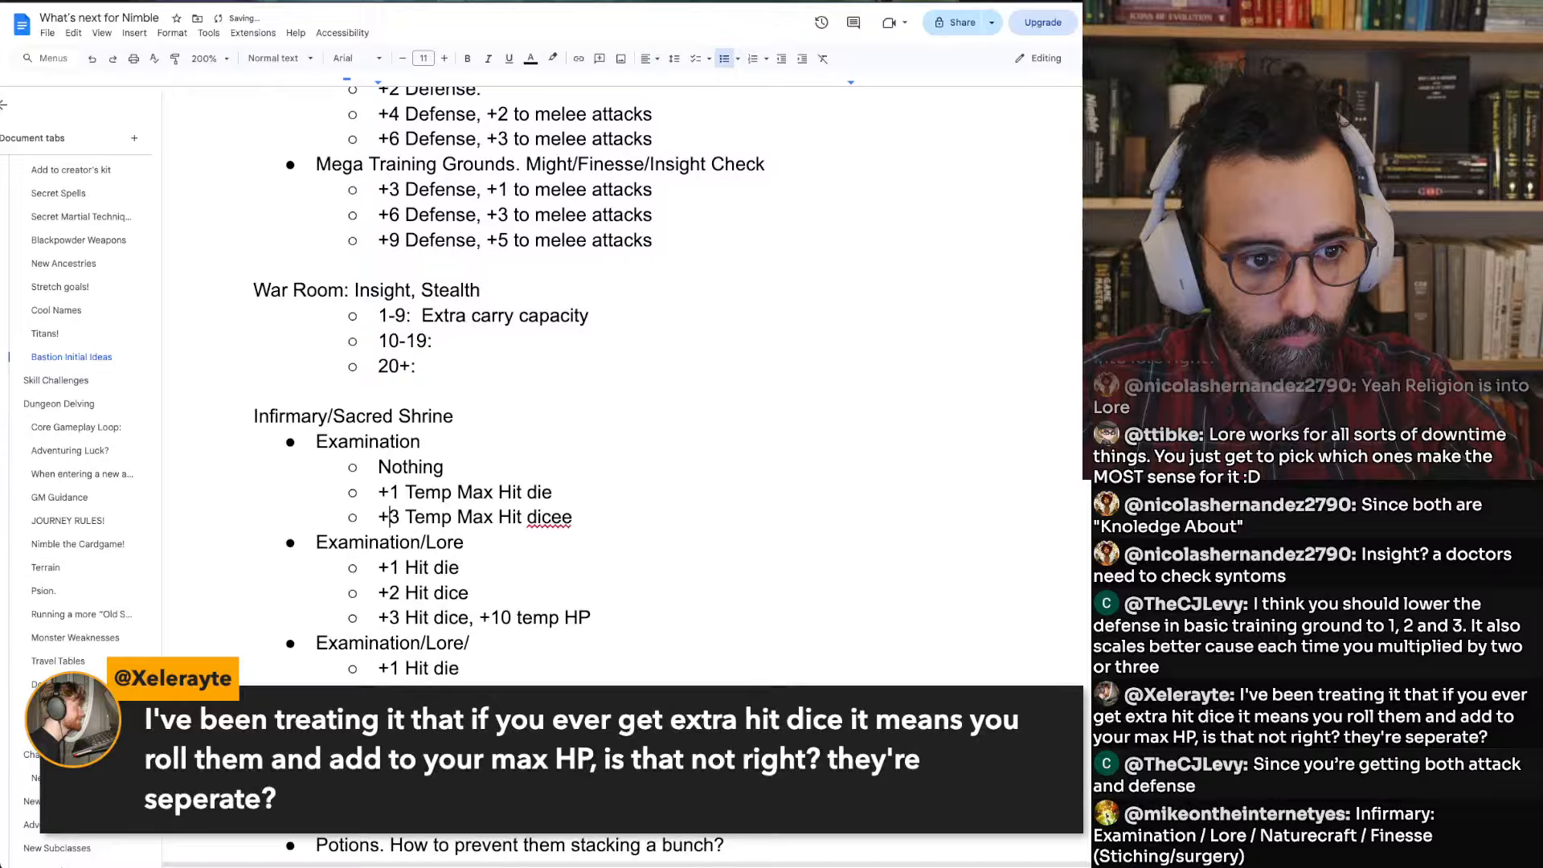
pyautogui.press('Right')
pyautogui.press('Right')
pyautogui.press('BackSpace')
pyautogui.write('2')
pyautogui.press('End')
# Complete the third Infirmary/Sacred Shrine entry's title as "Examination/Lore/Influence"
pyautogui.press('Down')
pyautogui.press('Down')
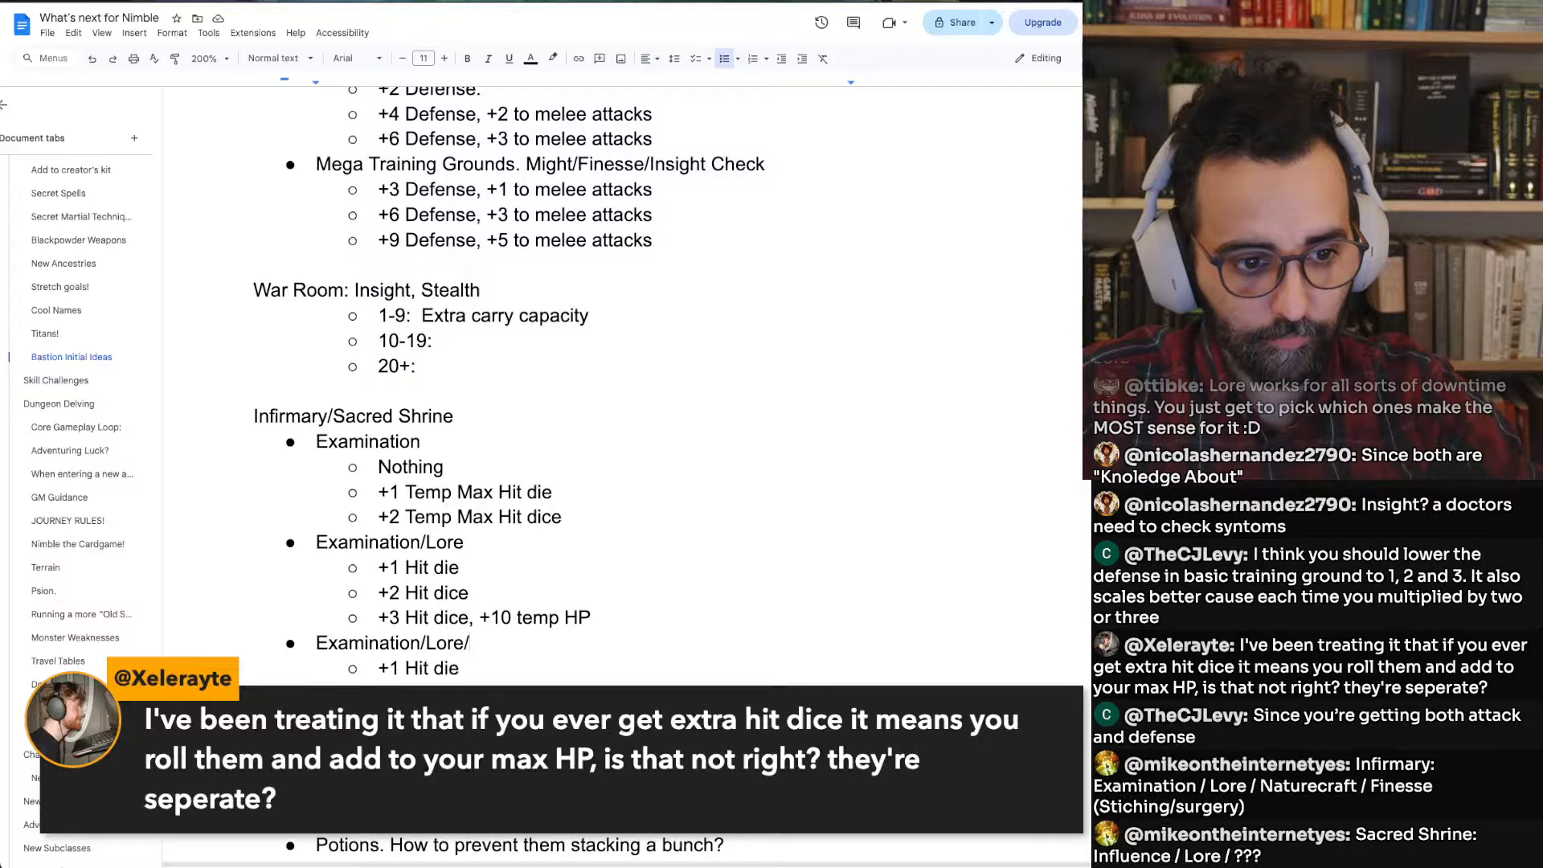
pyautogui.write('Influence')
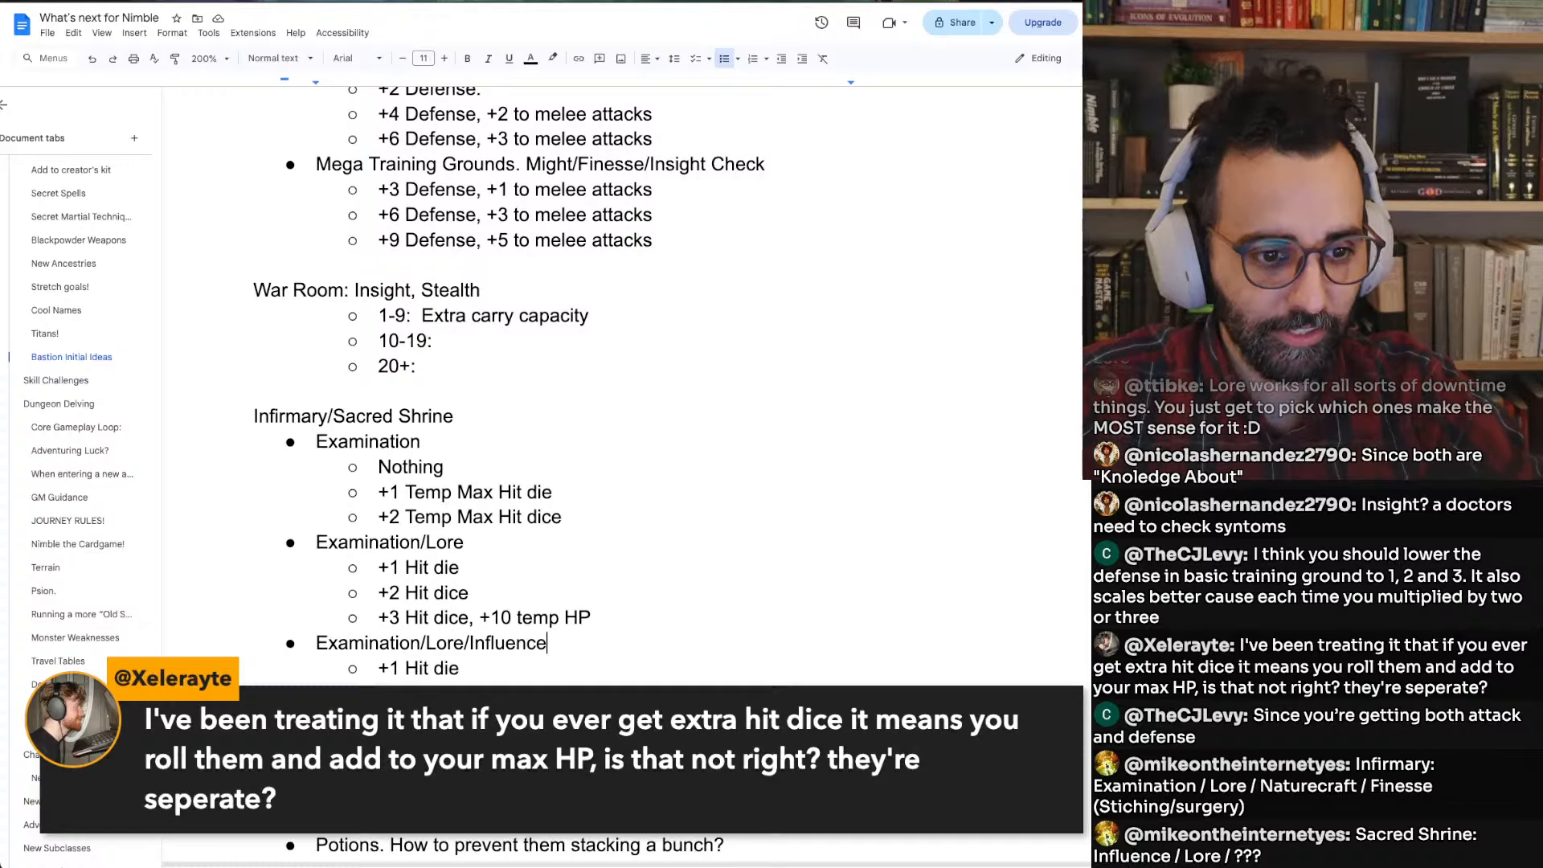
# Extend the second Examination/Lore/Influence result with ", +10 temp HP"
pyautogui.press('Up')
pyautogui.press('Up')
pyautogui.press('Up')
pyautogui.press('Up')
pyautogui.press('Up')
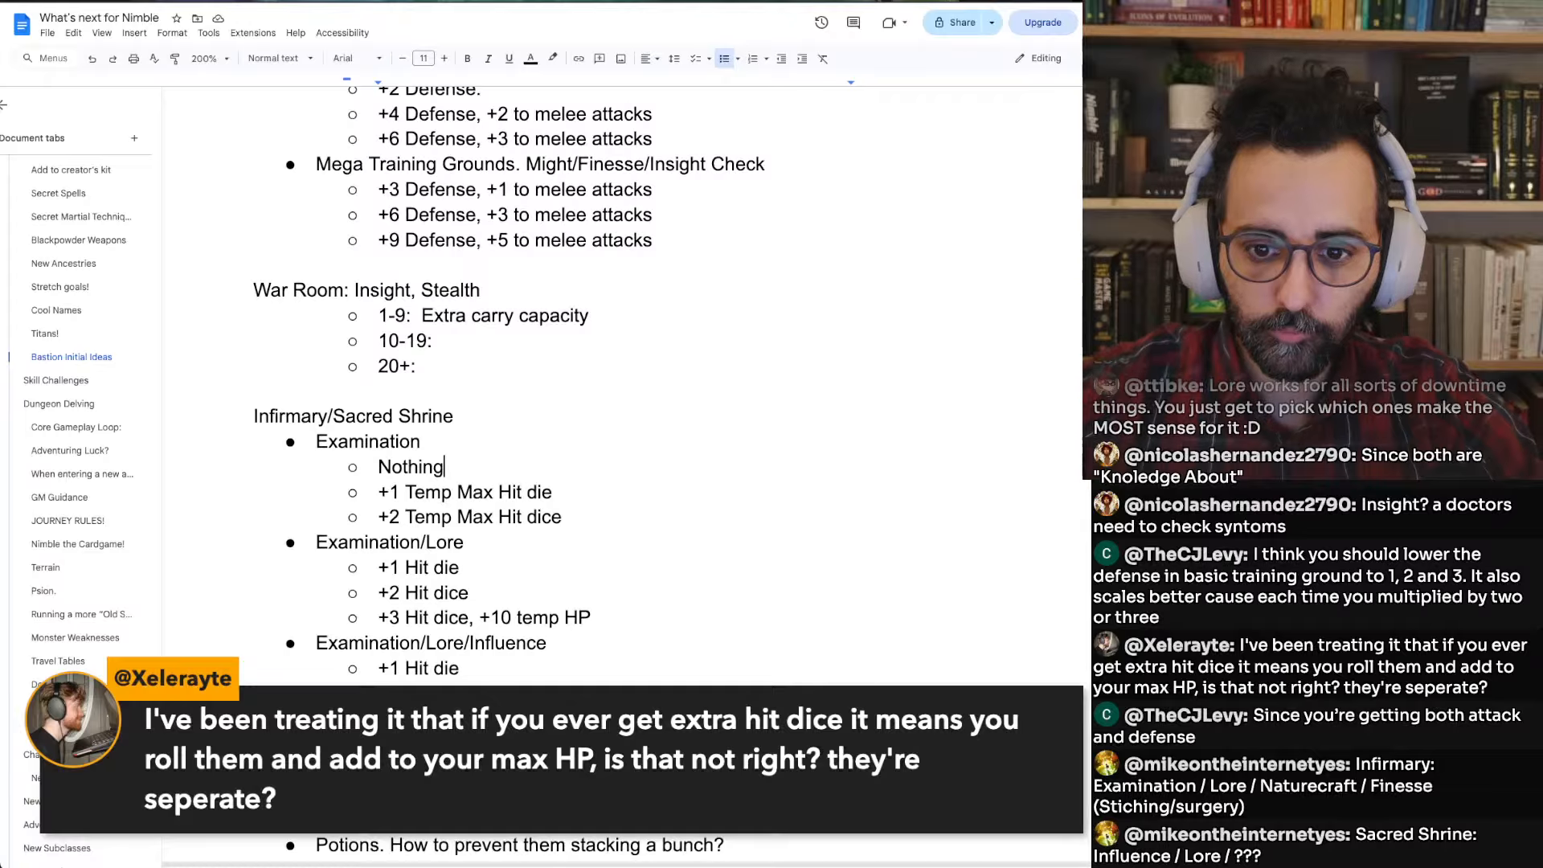
pyautogui.scroll(-1, 514, 475)
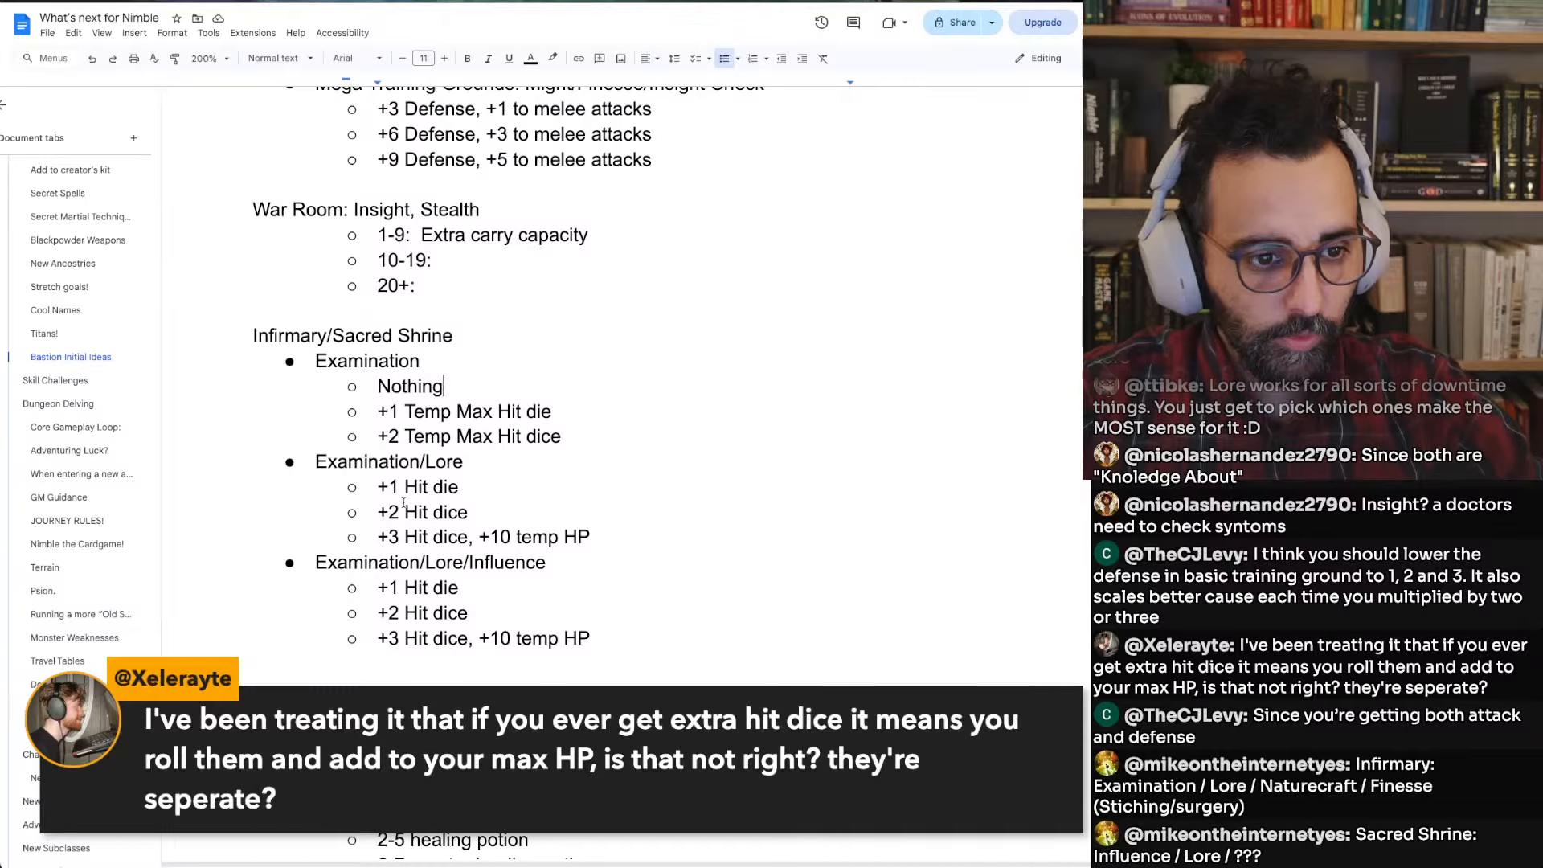
pyautogui.click(397, 591)
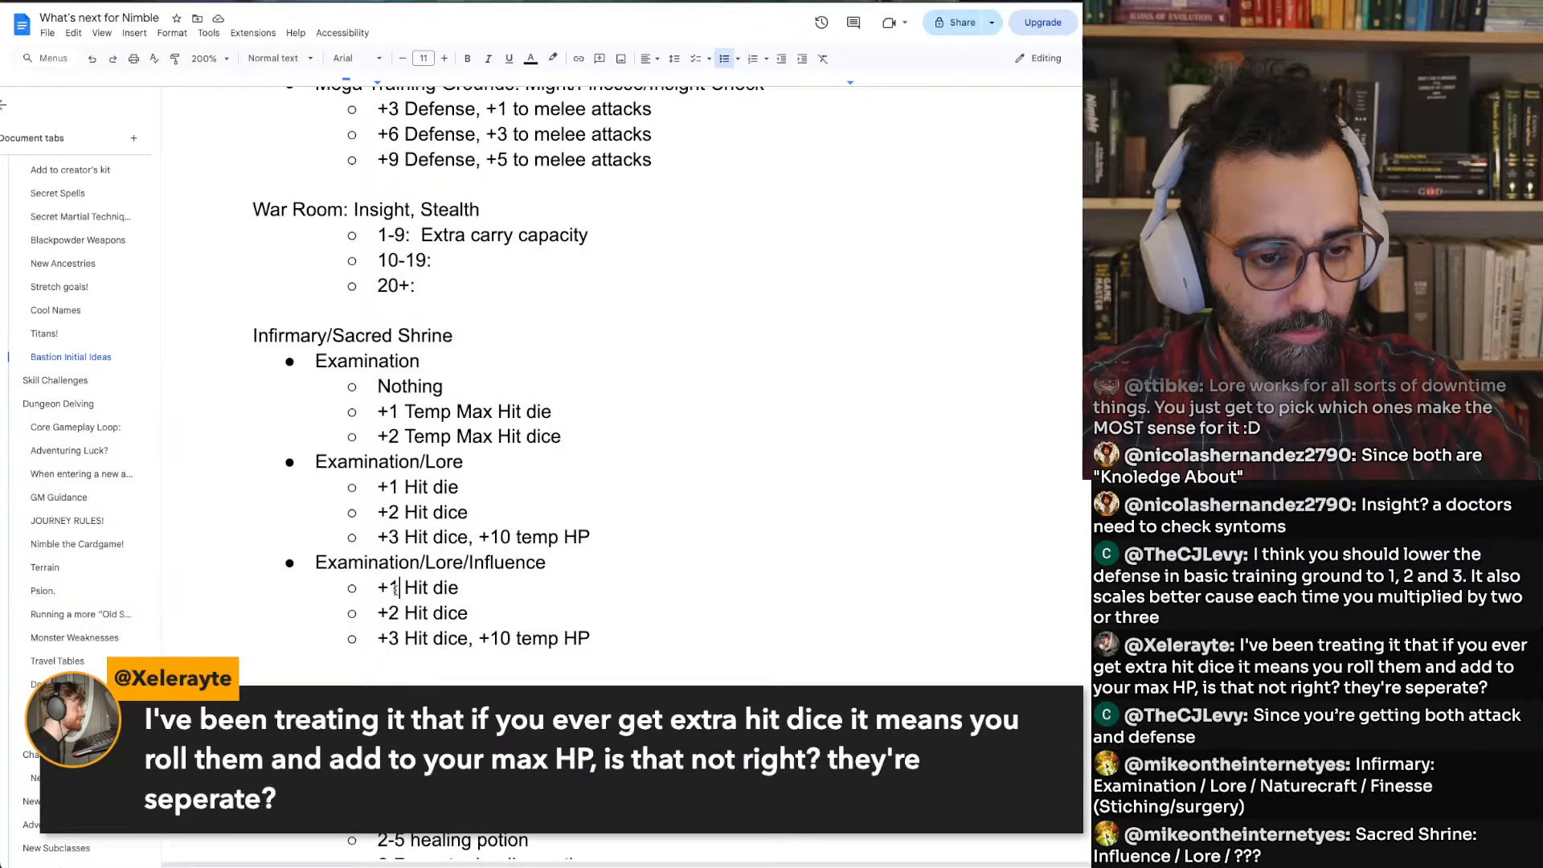
pyautogui.click(474, 613)
pyautogui.write(', ')
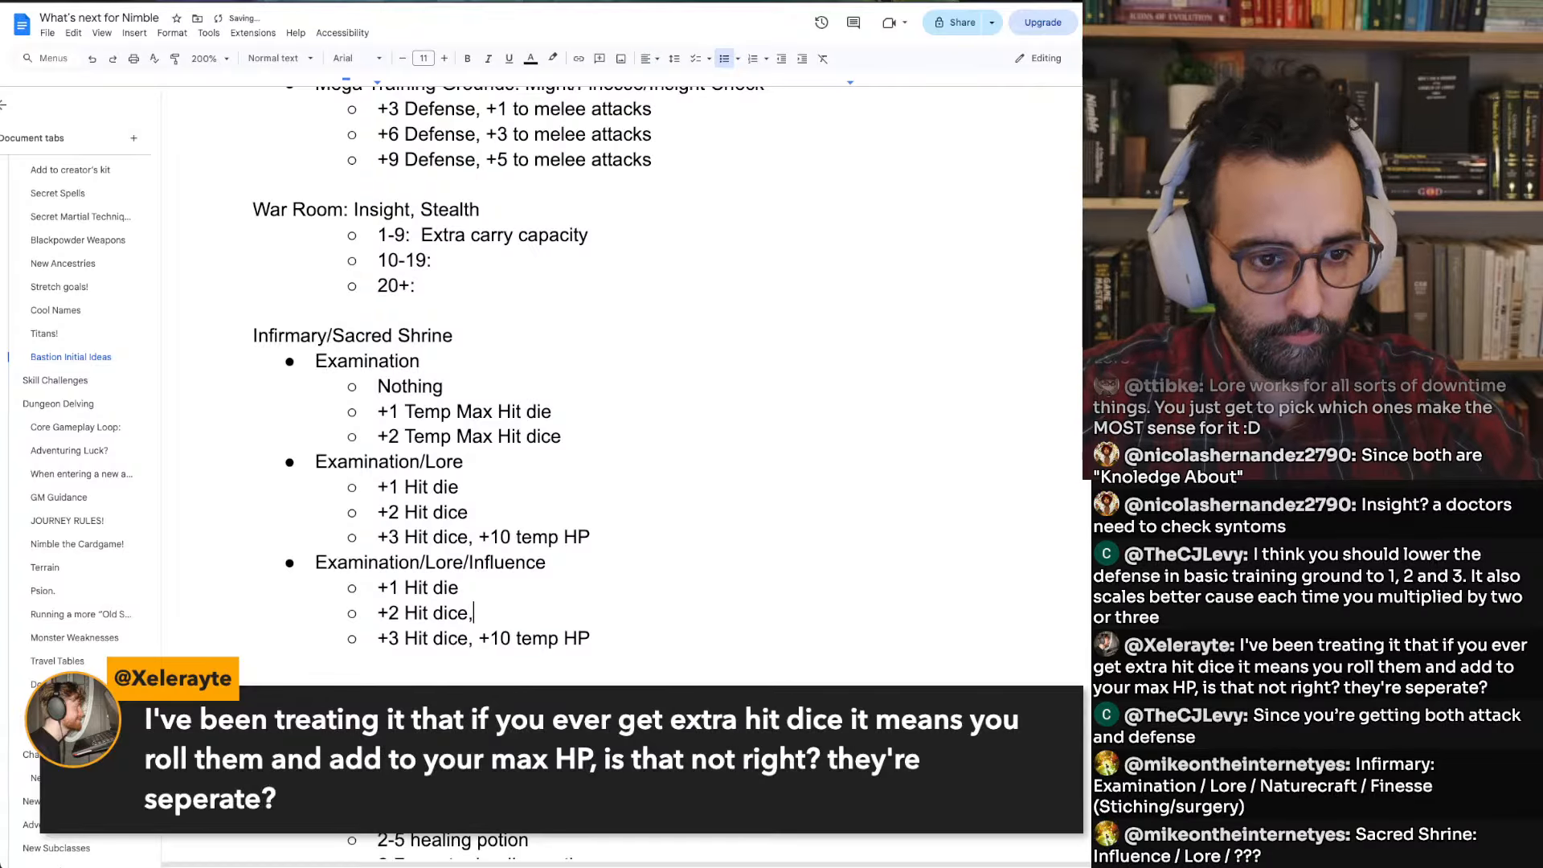
pyautogui.write('+10 temp HP')
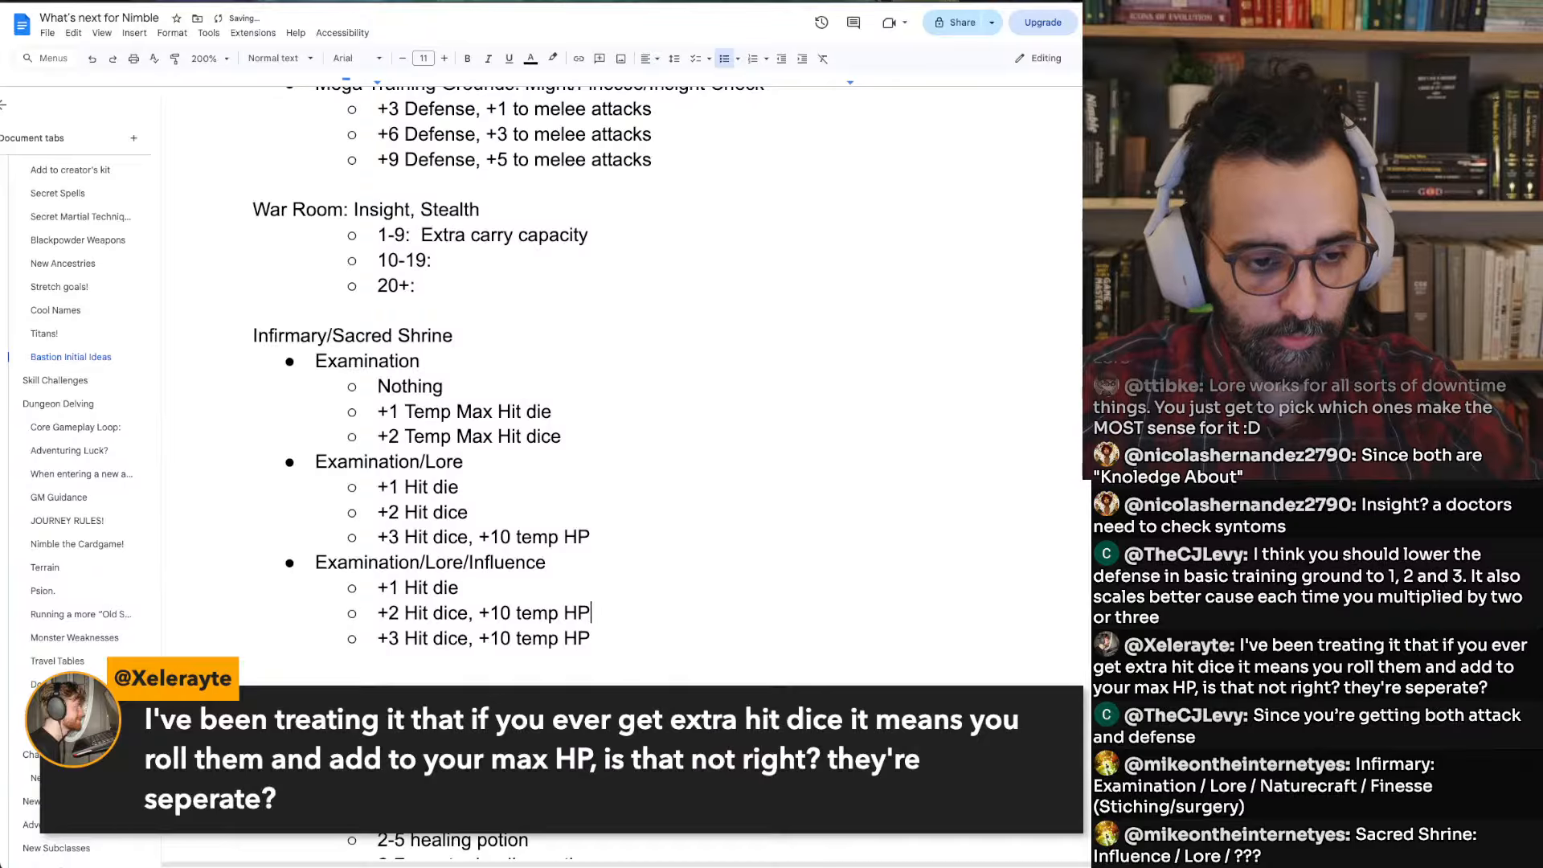
# Set the temp HP bonus in the third Examination/Lore/Influence result to +20
pyautogui.press('Down')
pyautogui.hotkey('alt', 'Left')
pyautogui.hotkey('alt', 'Left')
pyautogui.press('Left')
pyautogui.press('Left')
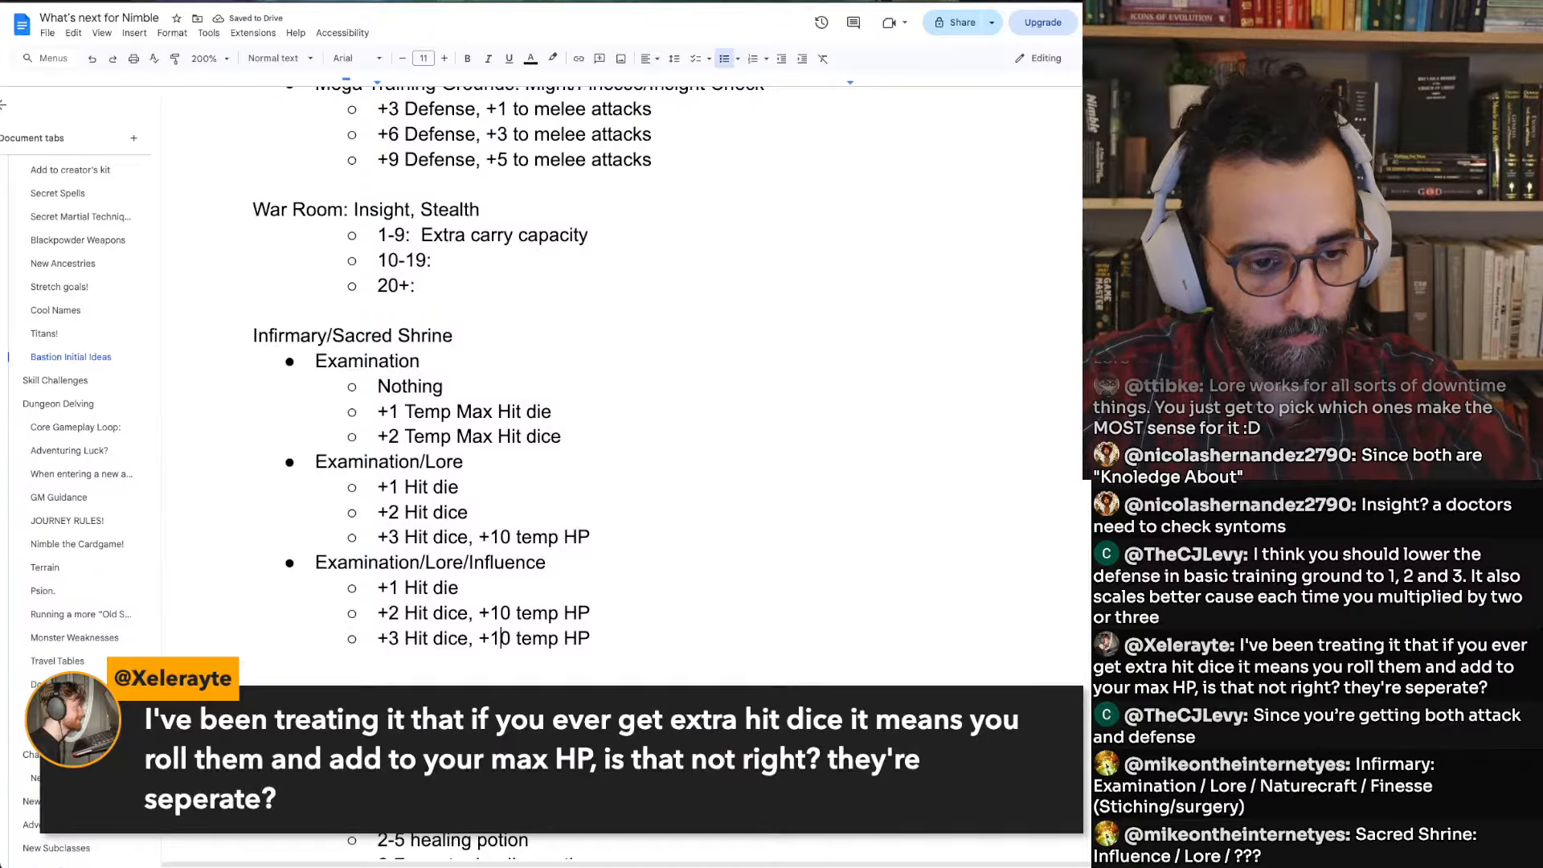
pyautogui.press('BackSpace')
pyautogui.write('2')
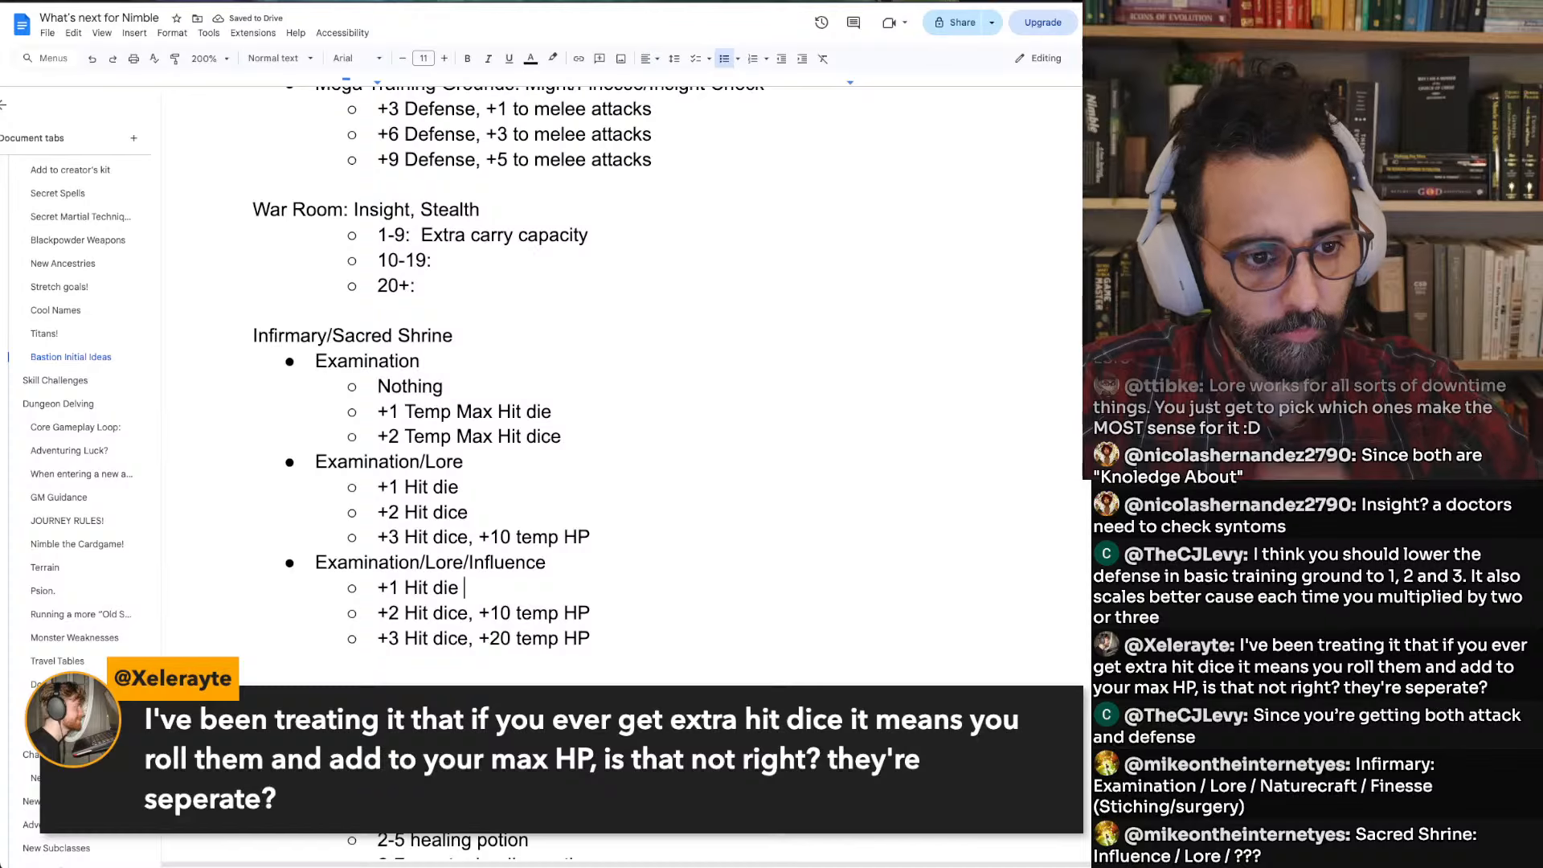
# End the bulleted list after the third Examination/Lore/Influence result and add blank lines below it
pyautogui.click(464, 587)
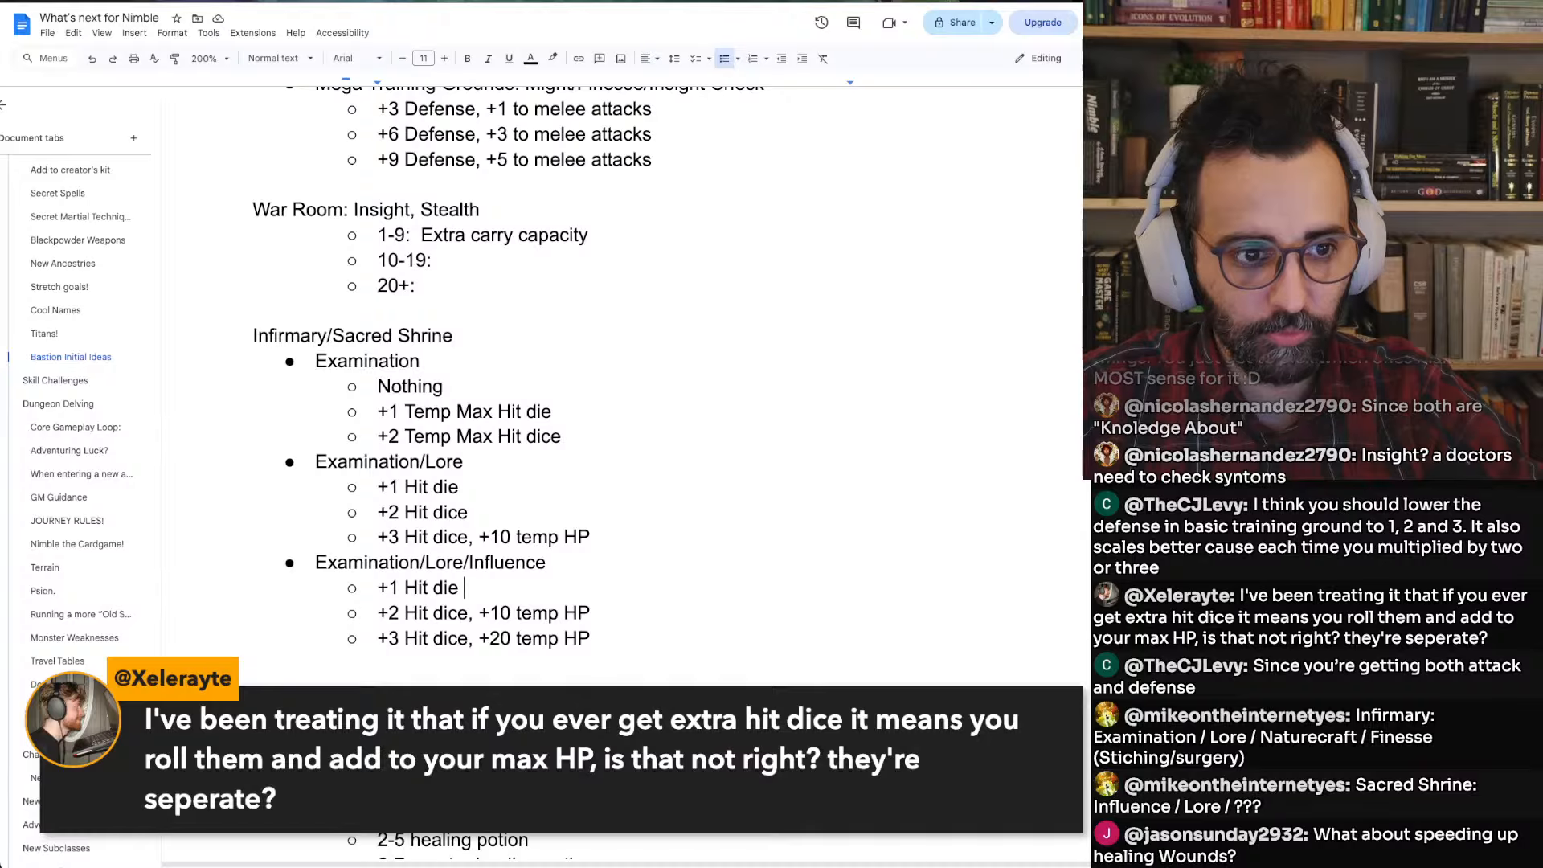
pyautogui.click(465, 562)
pyautogui.click(464, 562)
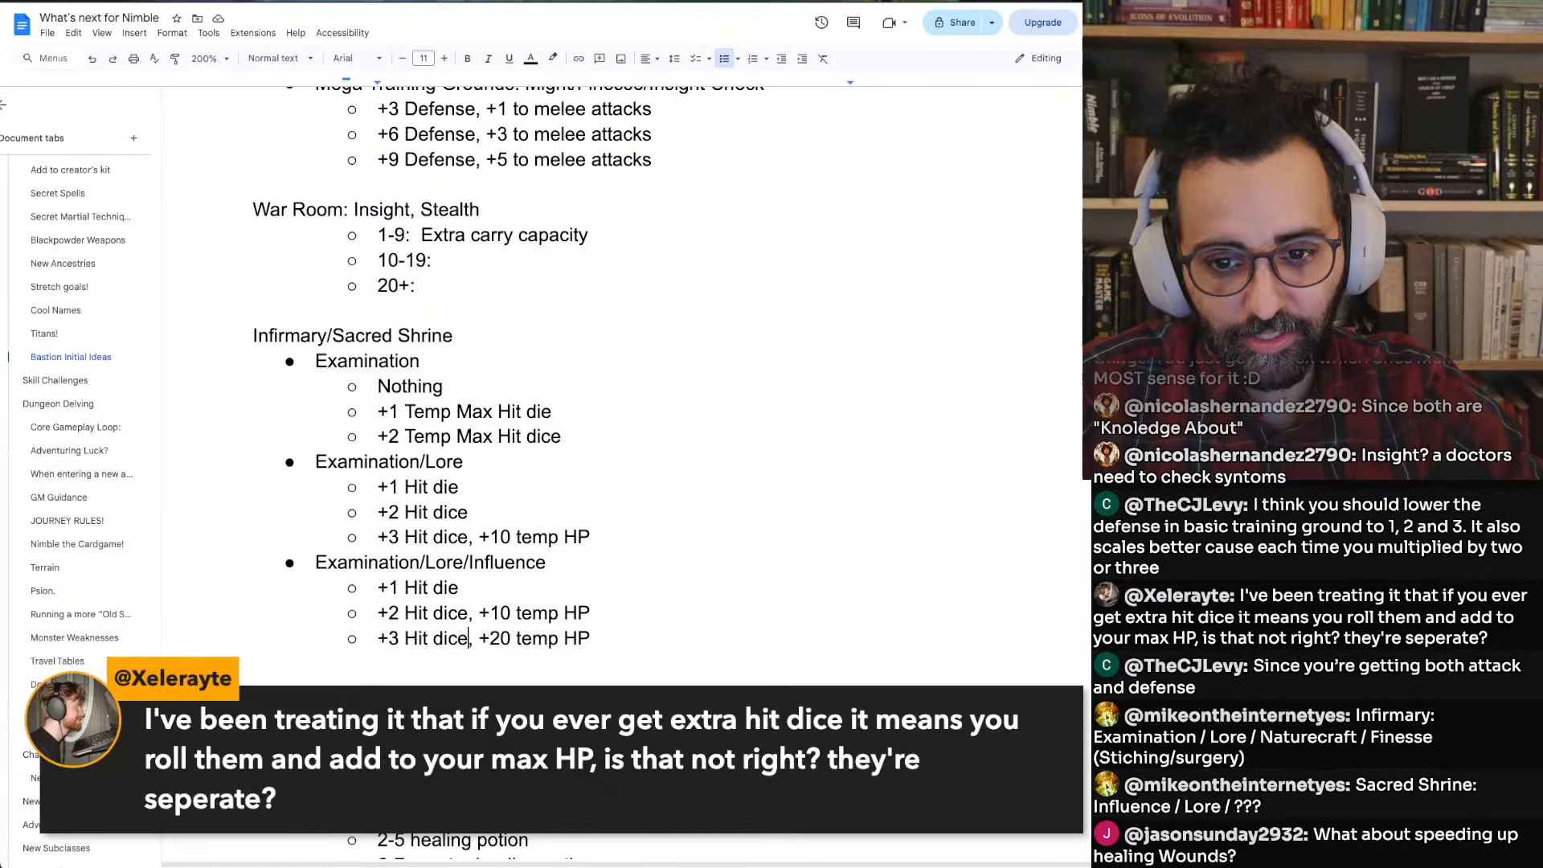
pyautogui.scroll(-1, 475, 613)
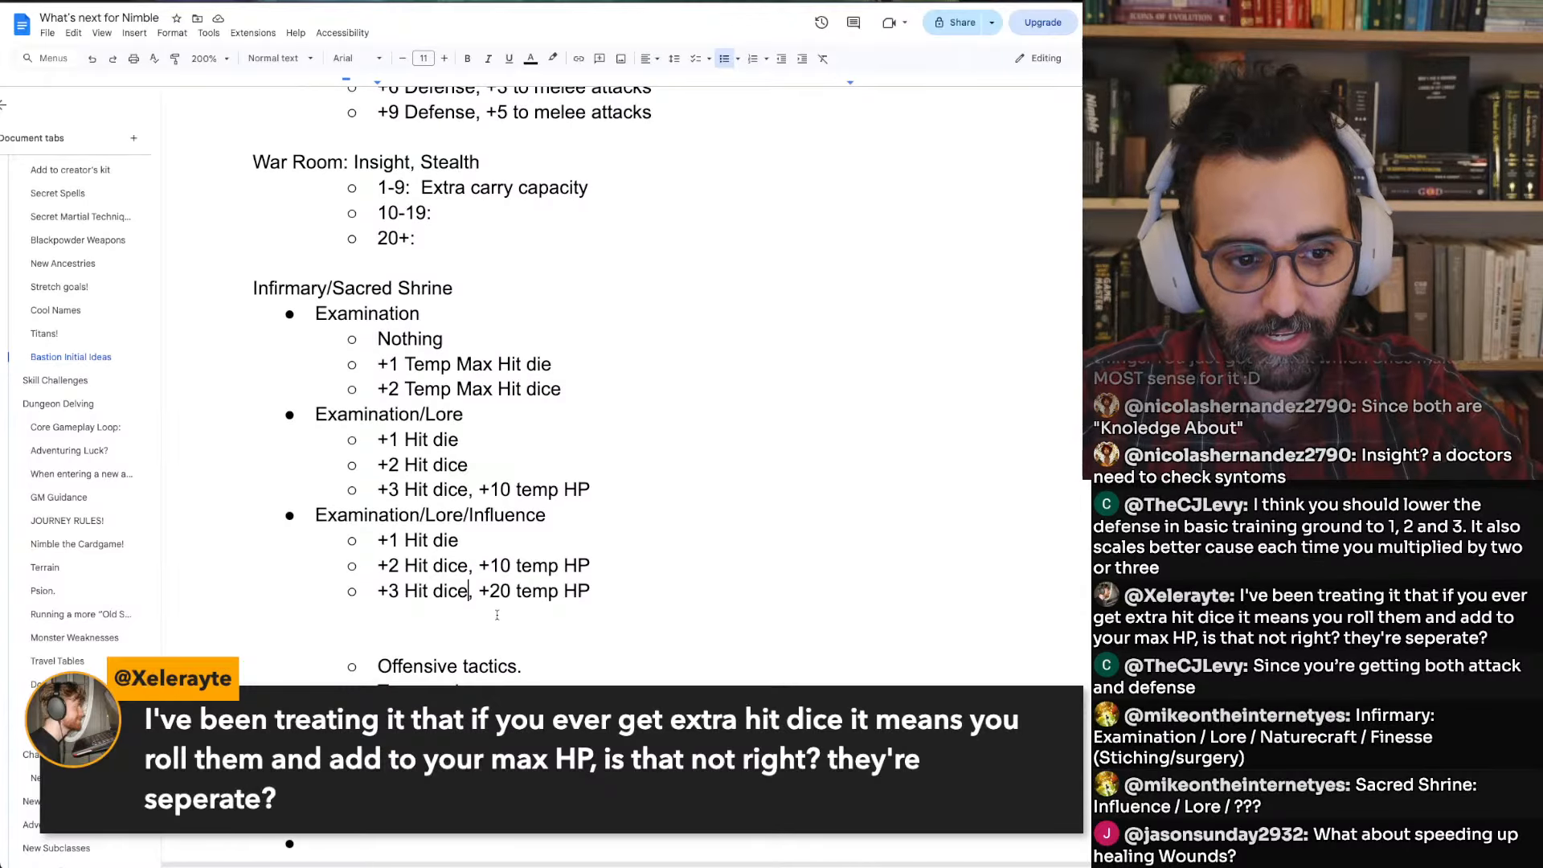
pyautogui.press('Return')
pyautogui.hotkey('shift', 'Tab')
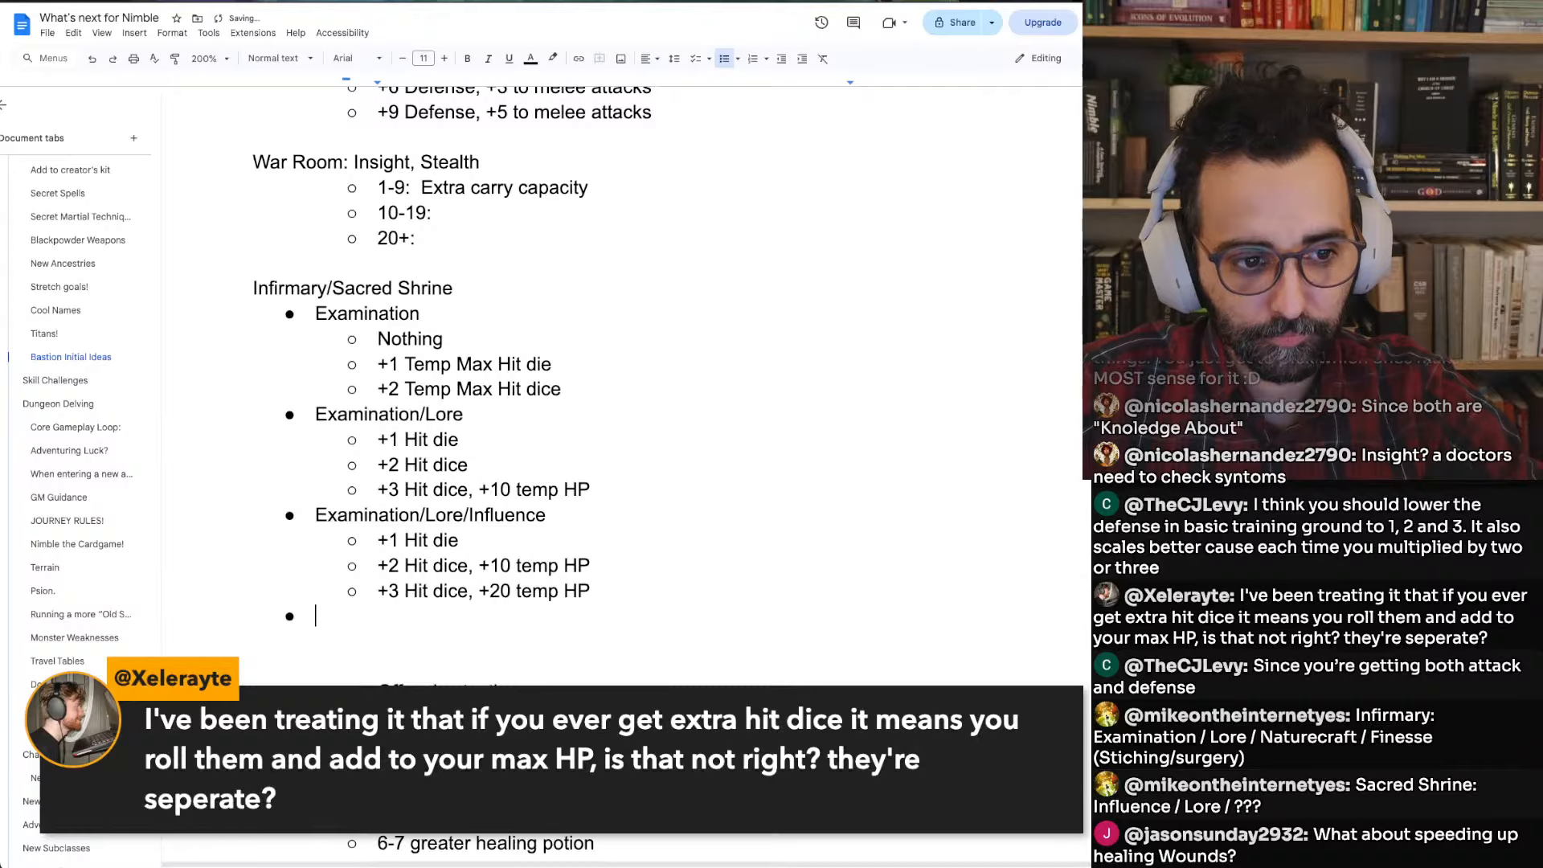
pyautogui.press('Return')
pyautogui.press('Return')
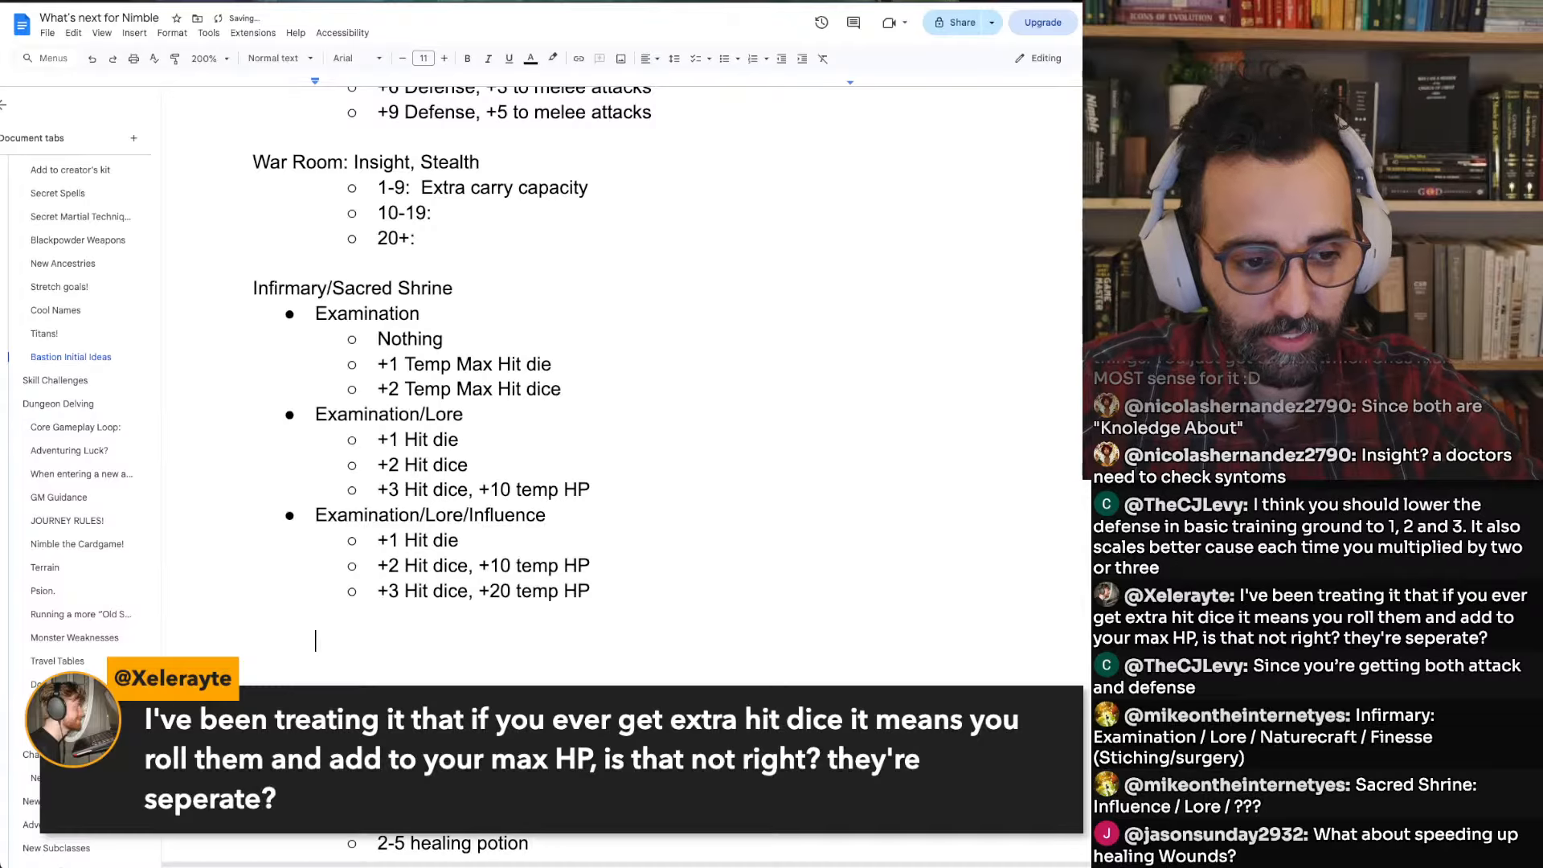
pyautogui.scroll(4, 546, 386)
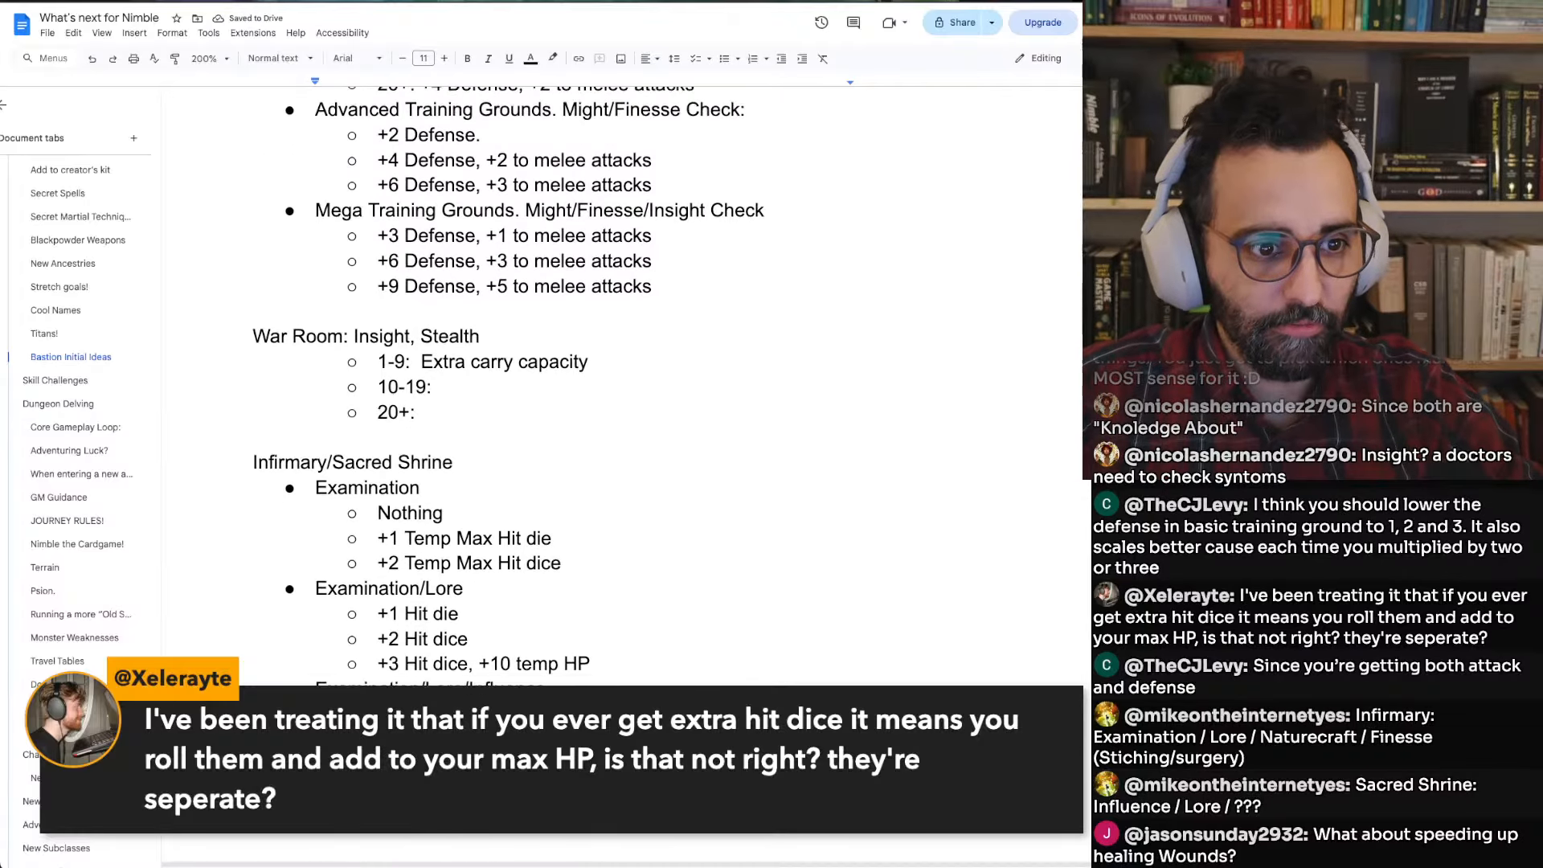
pyautogui.scroll(1, 571, 428)
pyautogui.click(483, 416)
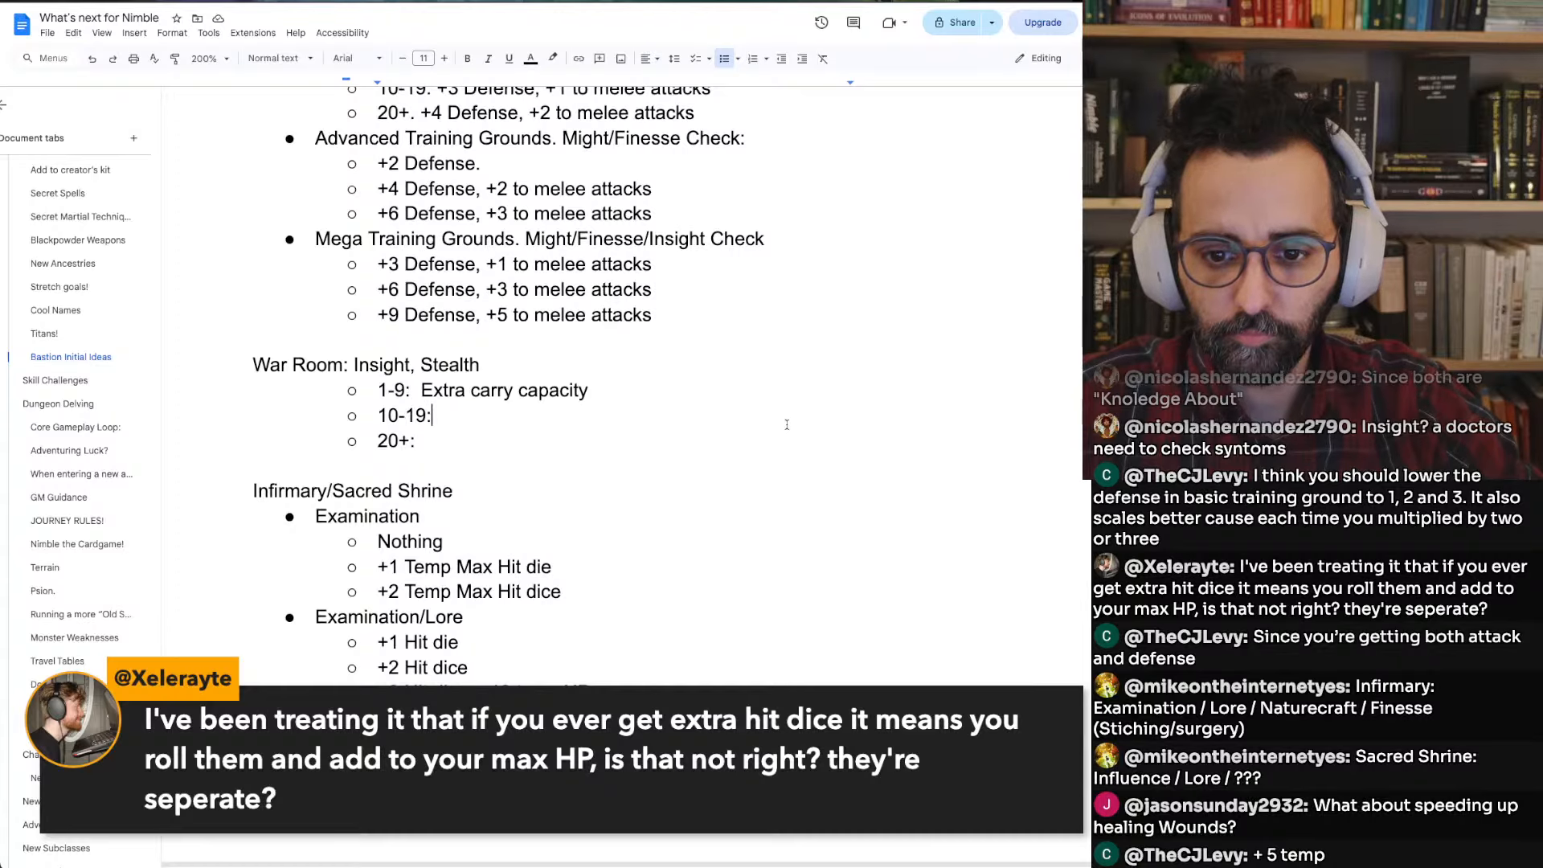
pyautogui.doubleClick(645, 467)
pyautogui.scroll(-1, 645, 467)
pyautogui.click(645, 485)
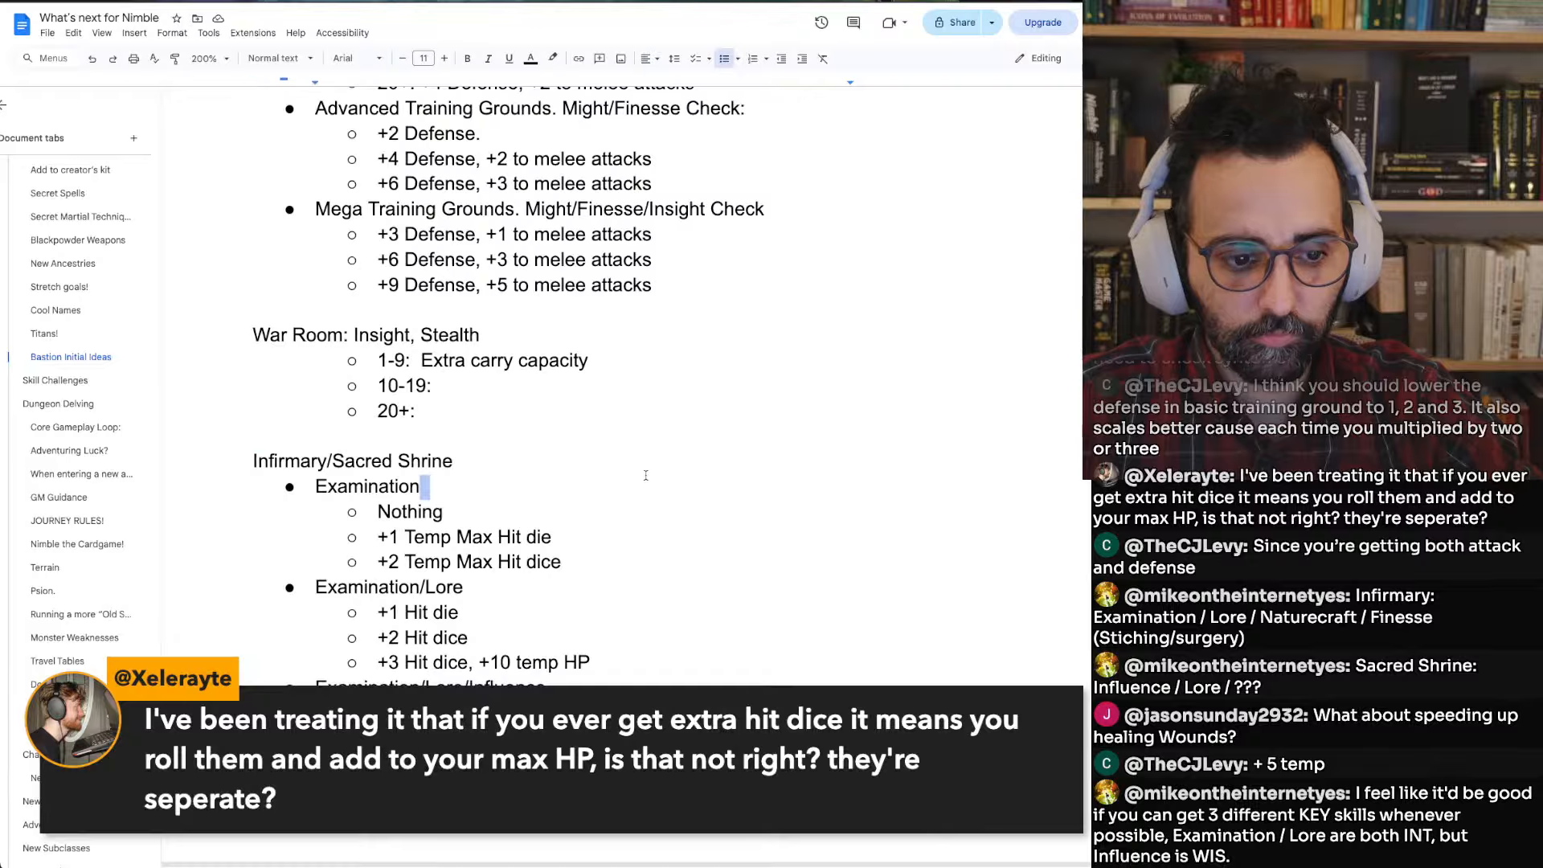
pyautogui.scroll(-1, 627, 562)
pyautogui.click(616, 662)
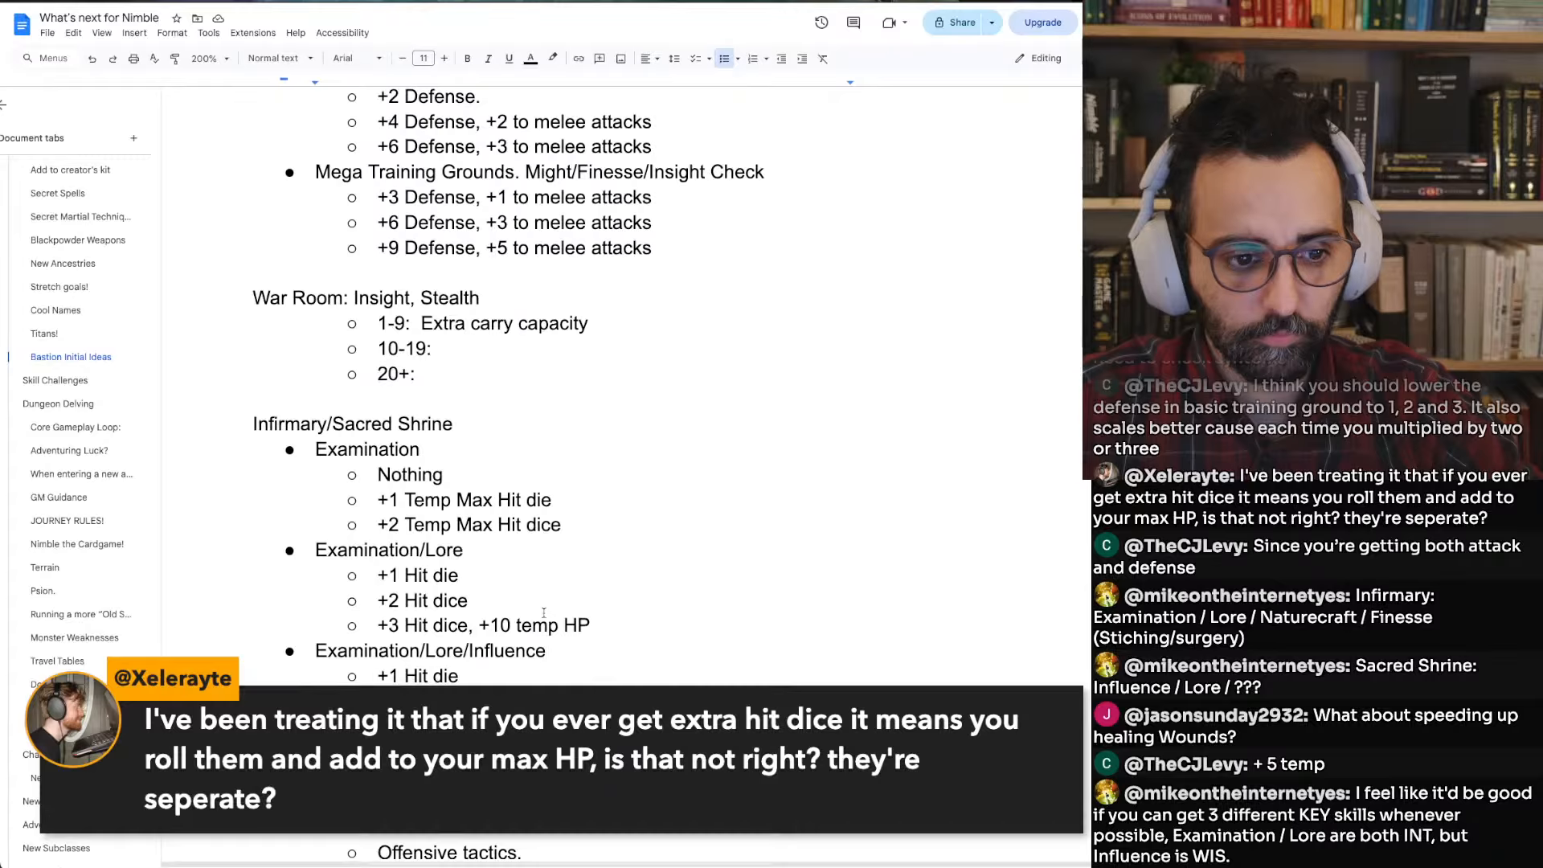
pyautogui.press('BackSpace')
pyautogui.write(', +')
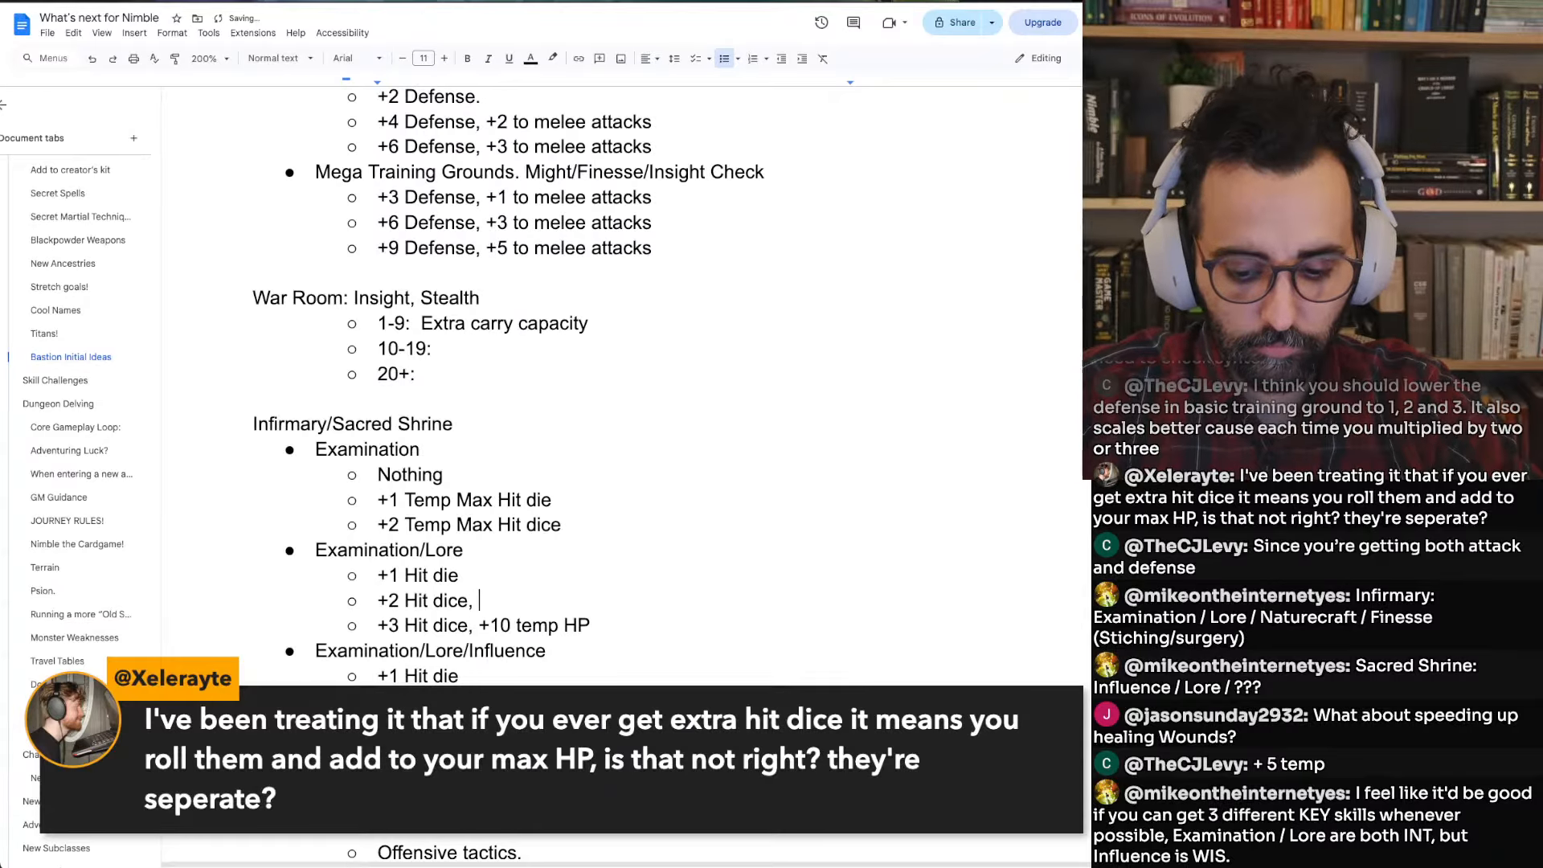
pyautogui.press('BackSpace')
pyautogui.press('BackSpace')
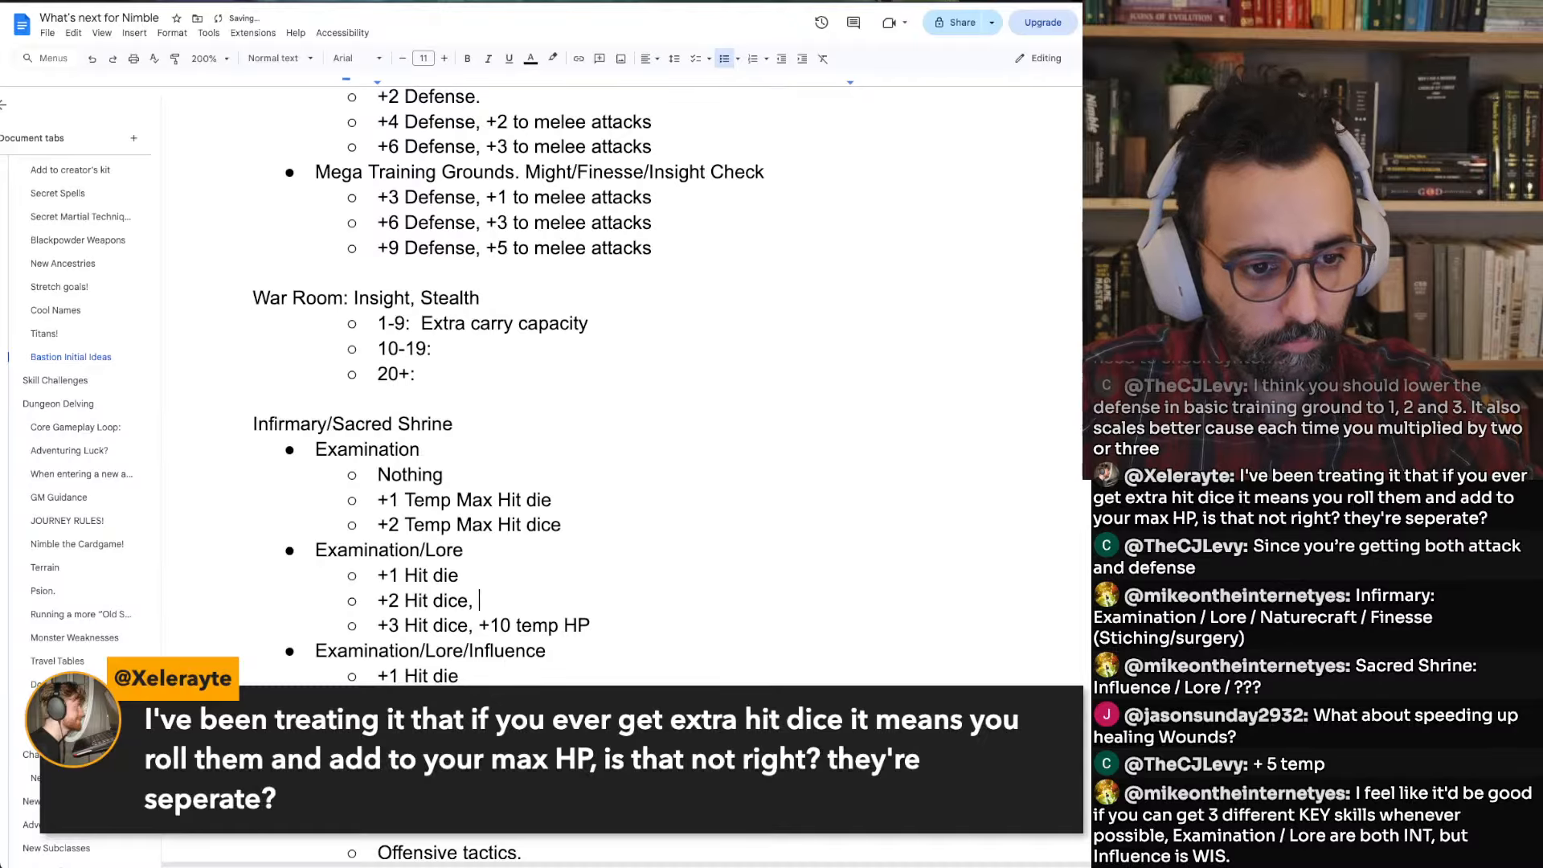
pyautogui.press('BackSpace')
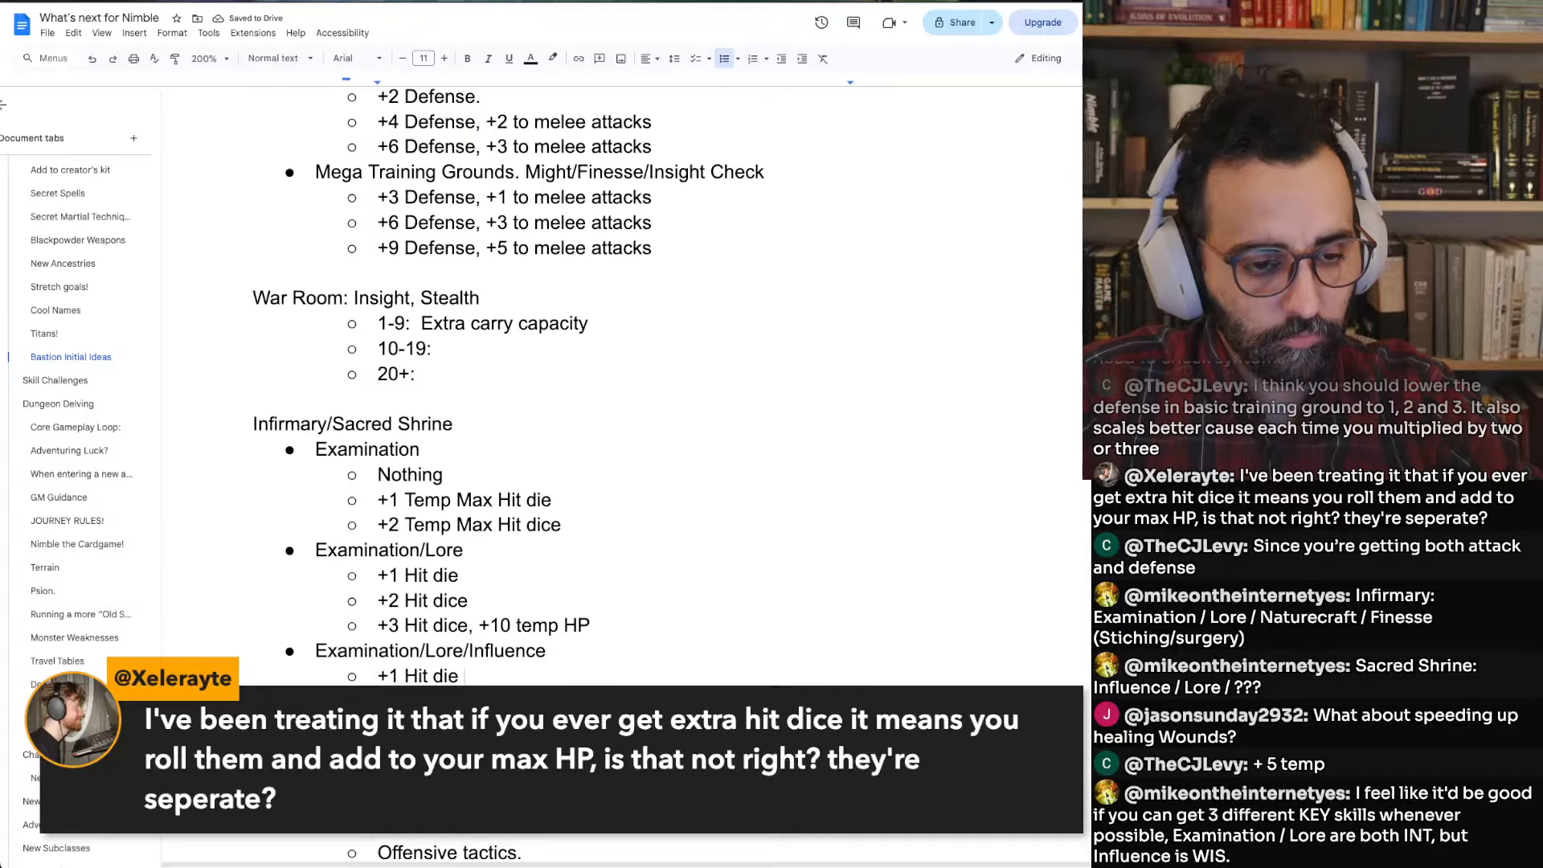
pyautogui.press('BackSpace')
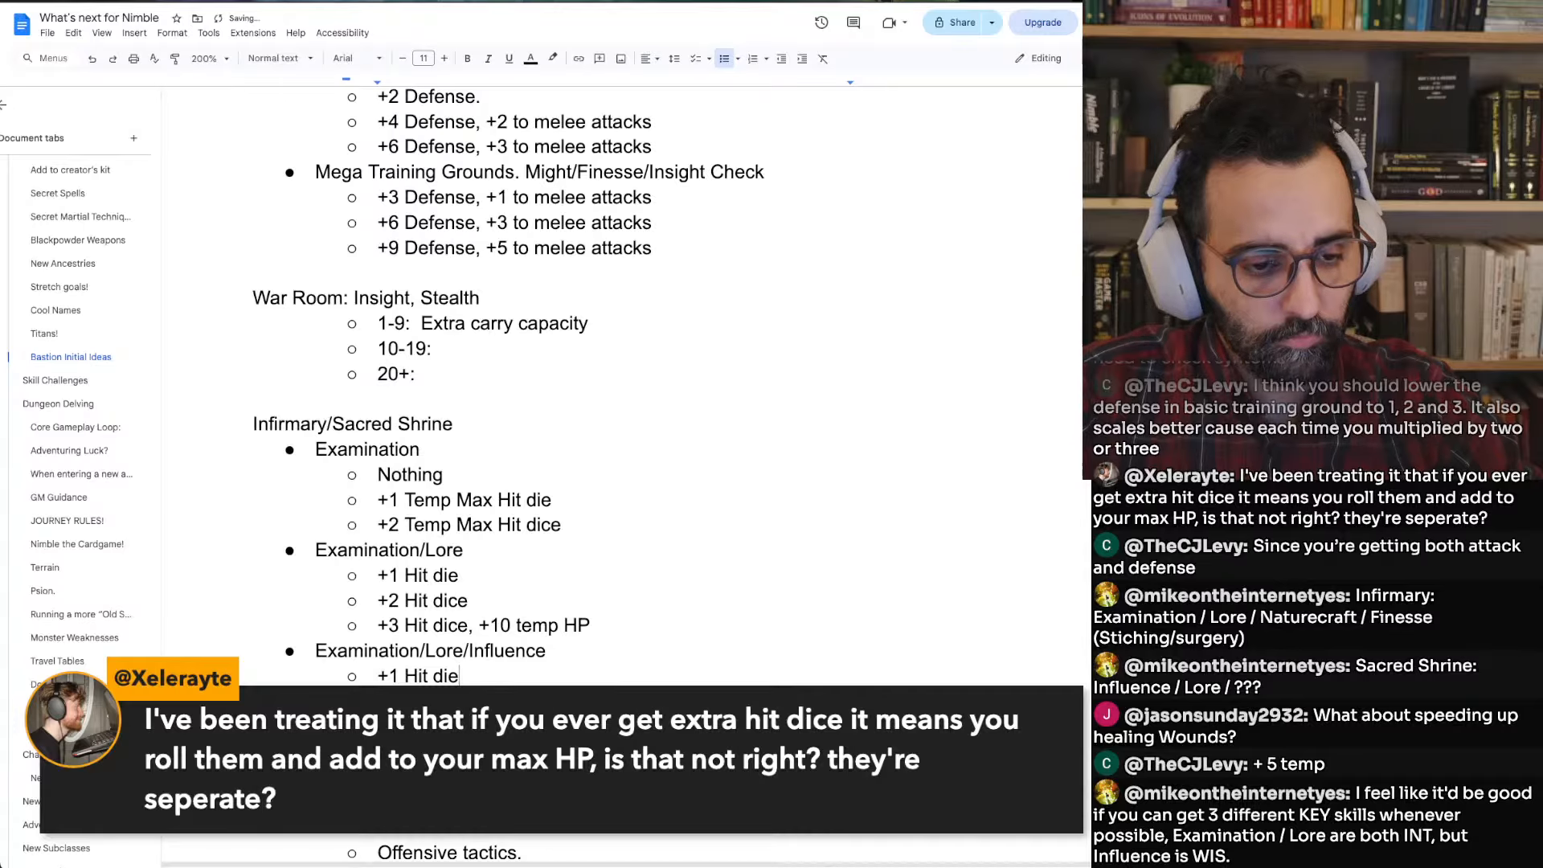
pyautogui.press('Up')
pyautogui.press('Up')
pyautogui.press('Up')
pyautogui.press('Up')
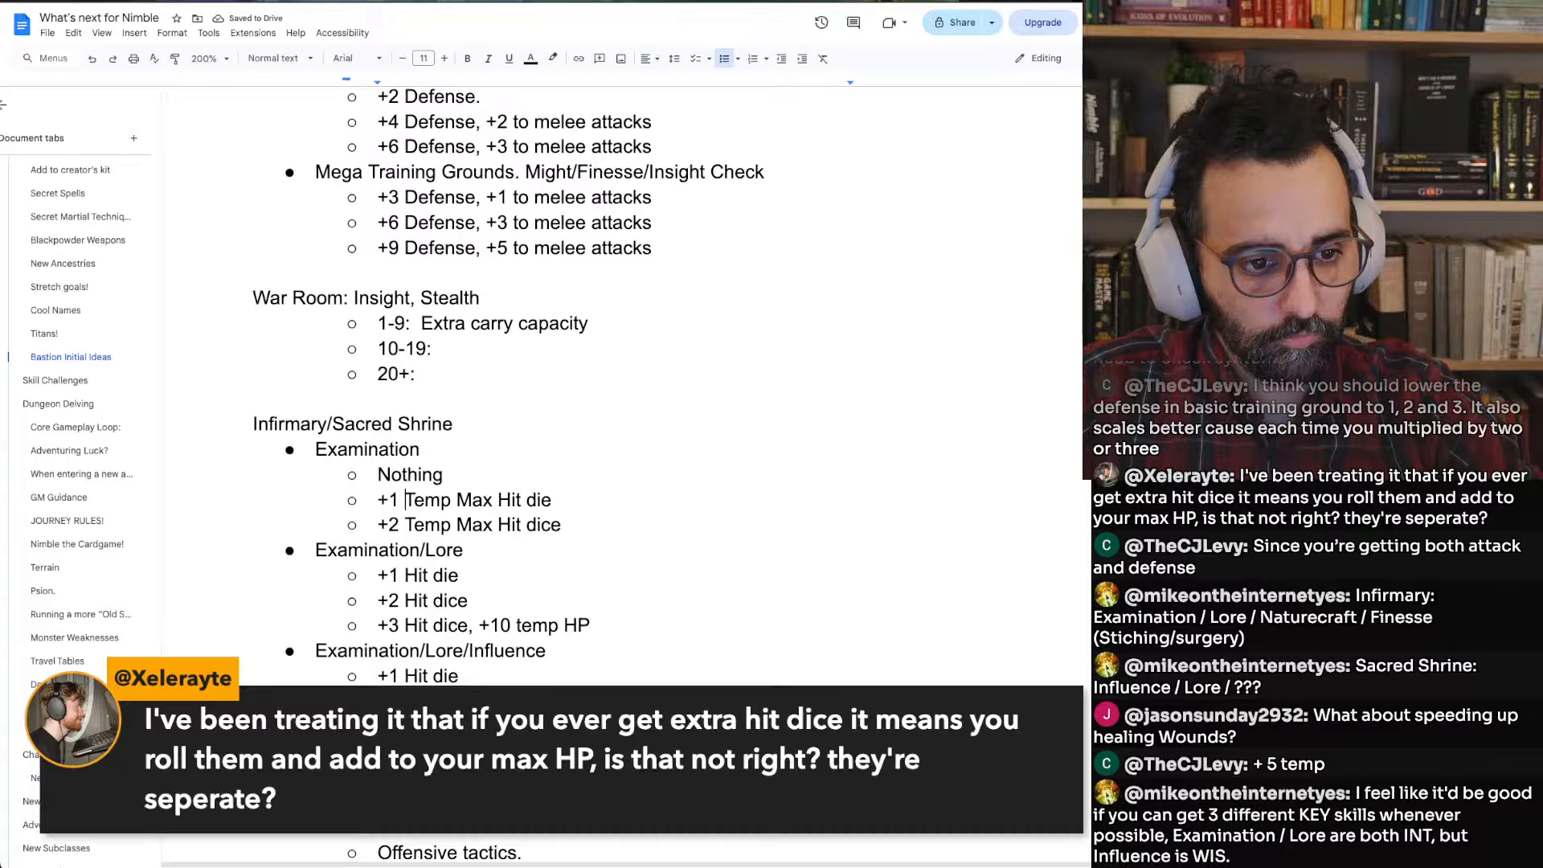
pyautogui.press('Down')
pyautogui.press('Down')
pyautogui.write('Tempo')
pyautogui.write('rary')
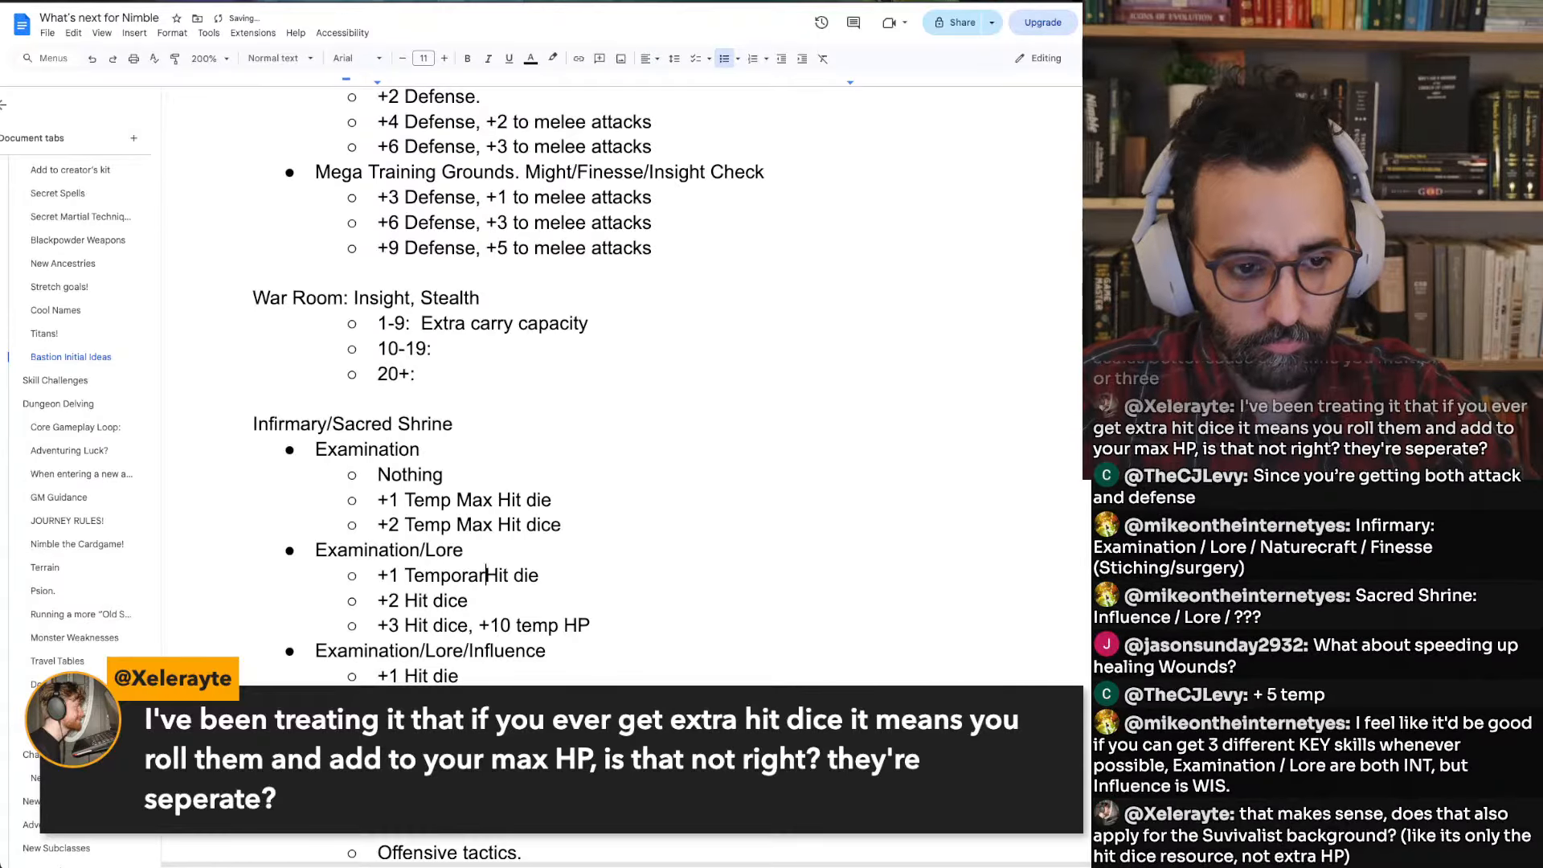
pyautogui.hotkey('ctrl', 'shift', 'Left')
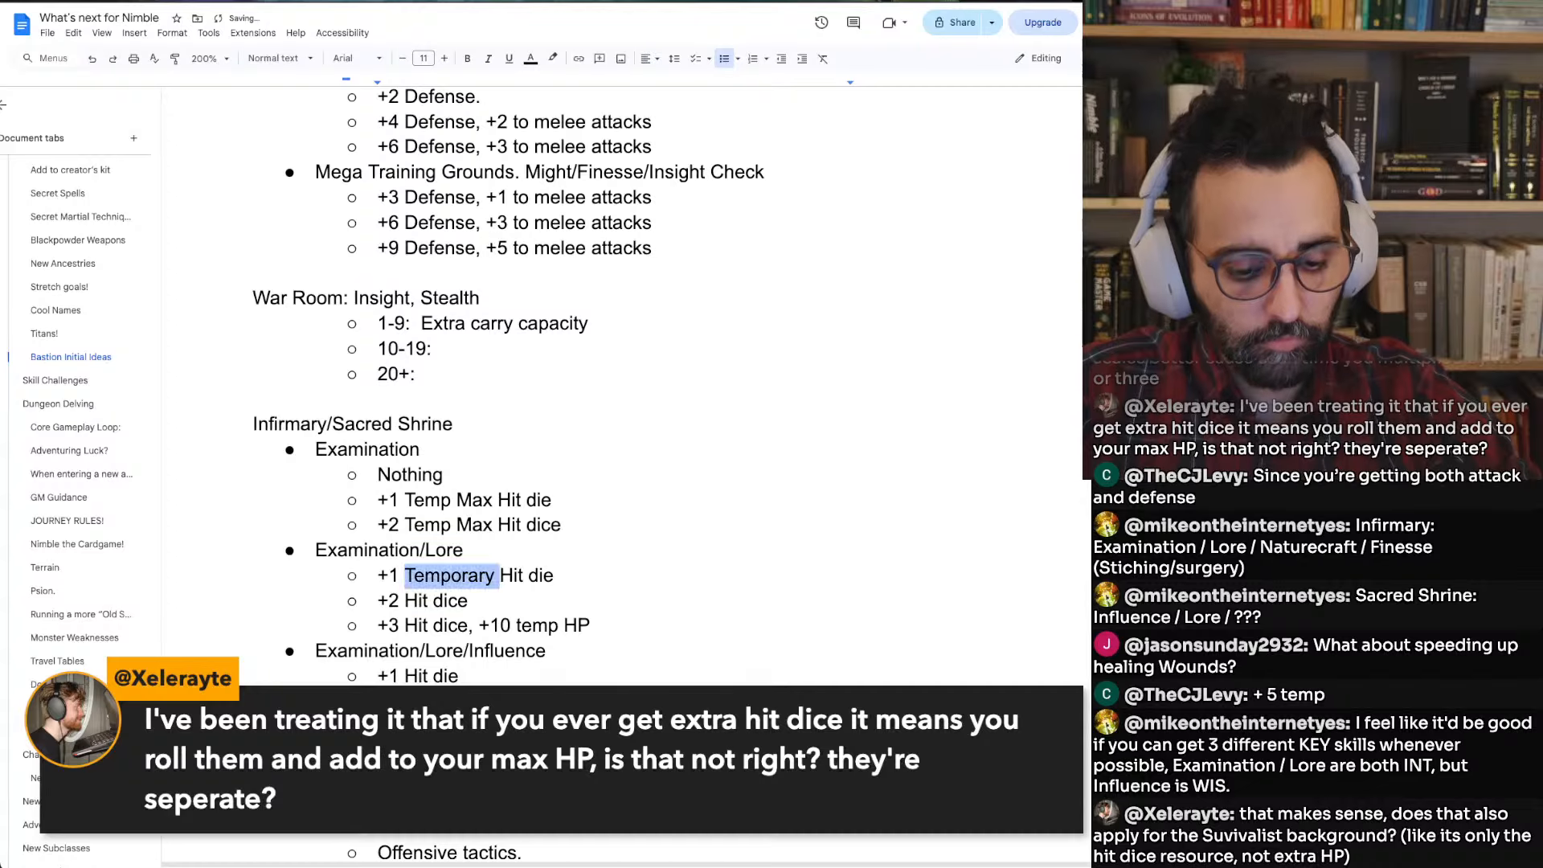
pyautogui.press('BackSpace')
# Reword the second Examination result as "+1 Temporary Hit Die"
pyautogui.press('Up')
pyautogui.press('Up')
pyautogui.hotkey('ctrl', 'shift', 'Right')
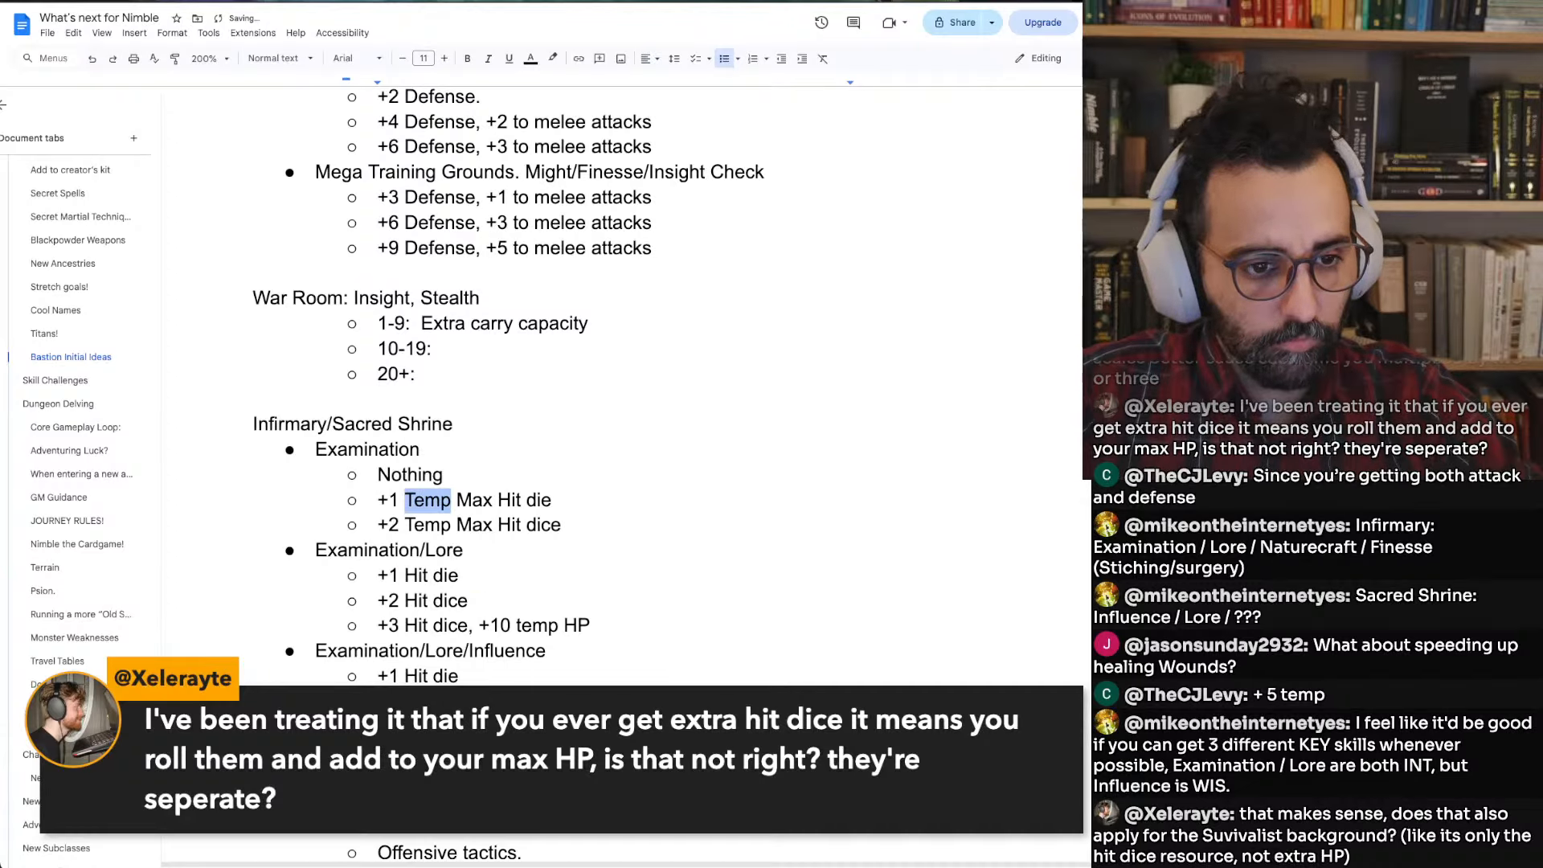
pyautogui.hotkey('ctrl', 'shift', 'Right')
pyautogui.write('Temporary')
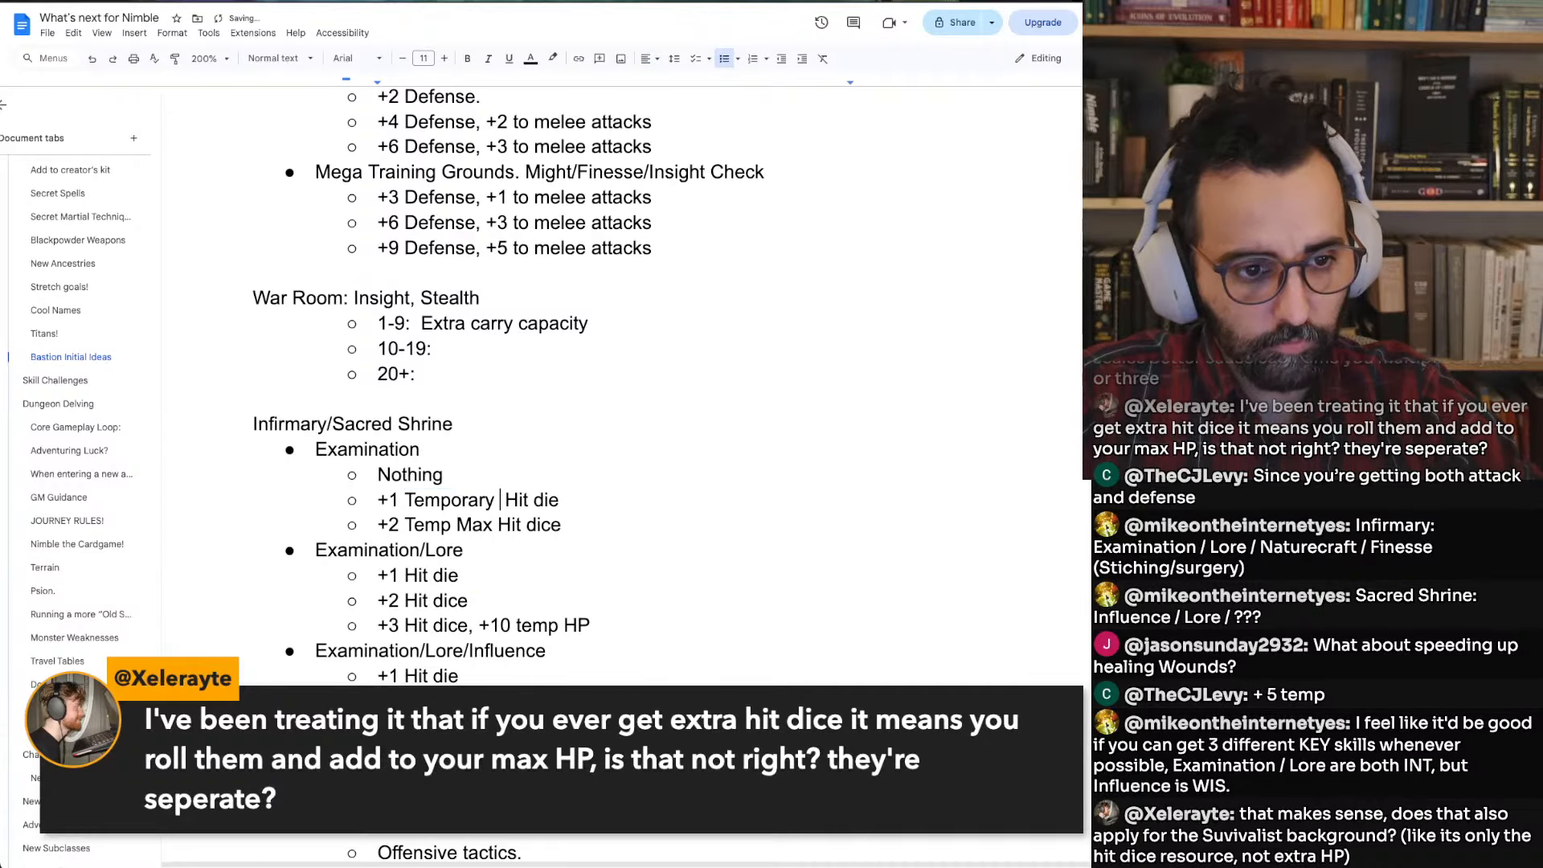
pyautogui.press('Delete')
pyautogui.write('D')
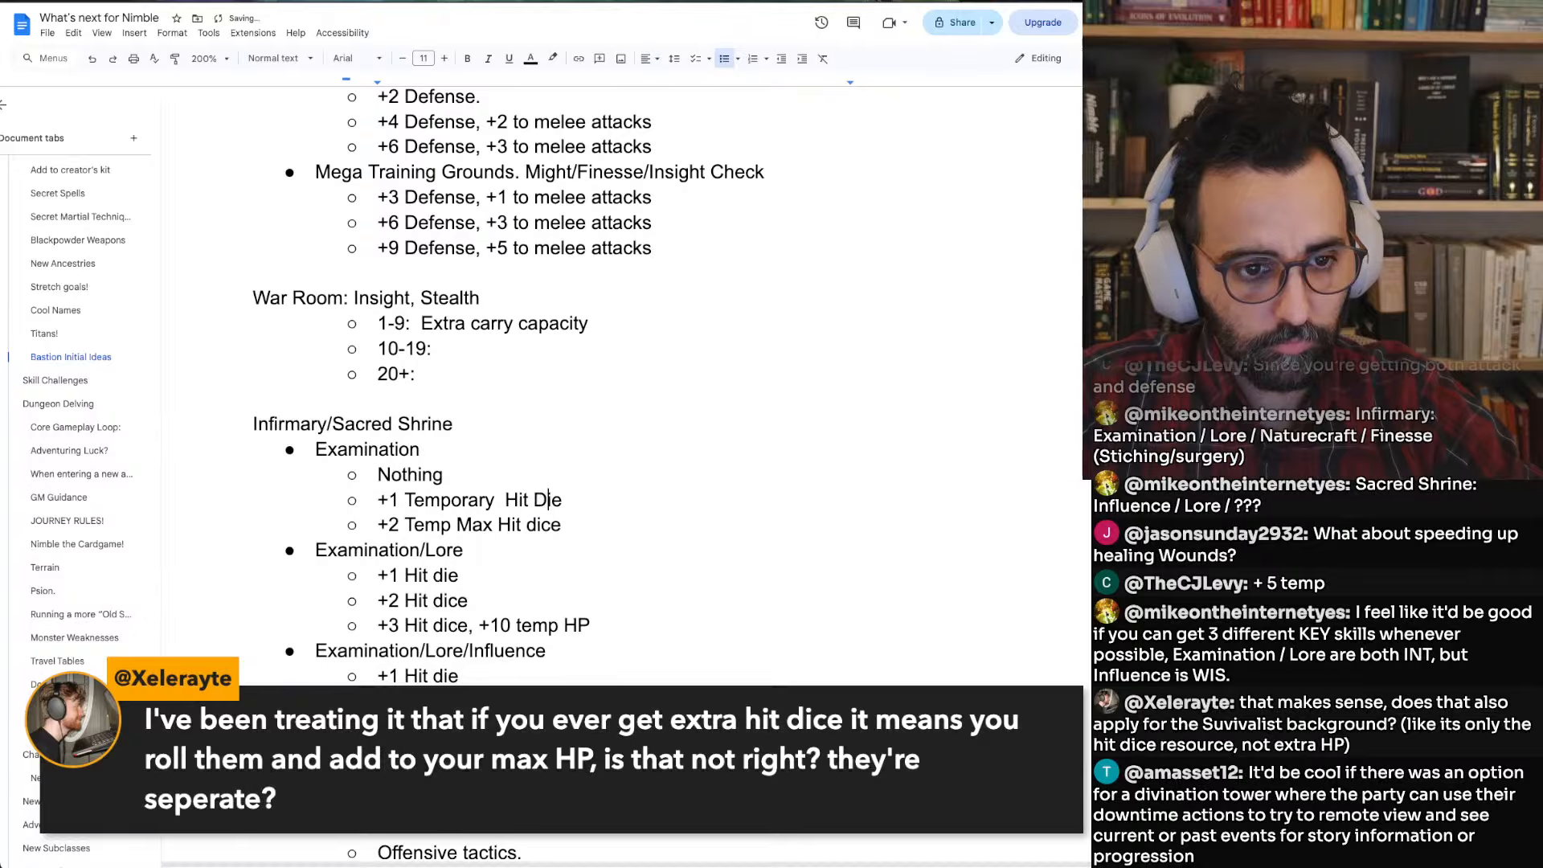
# Reword the third Examination result as "+2 Temporary Hit Dice"
pyautogui.hotkey('ctrl', 'Left')
pyautogui.press('Delete')
pyautogui.write('D')
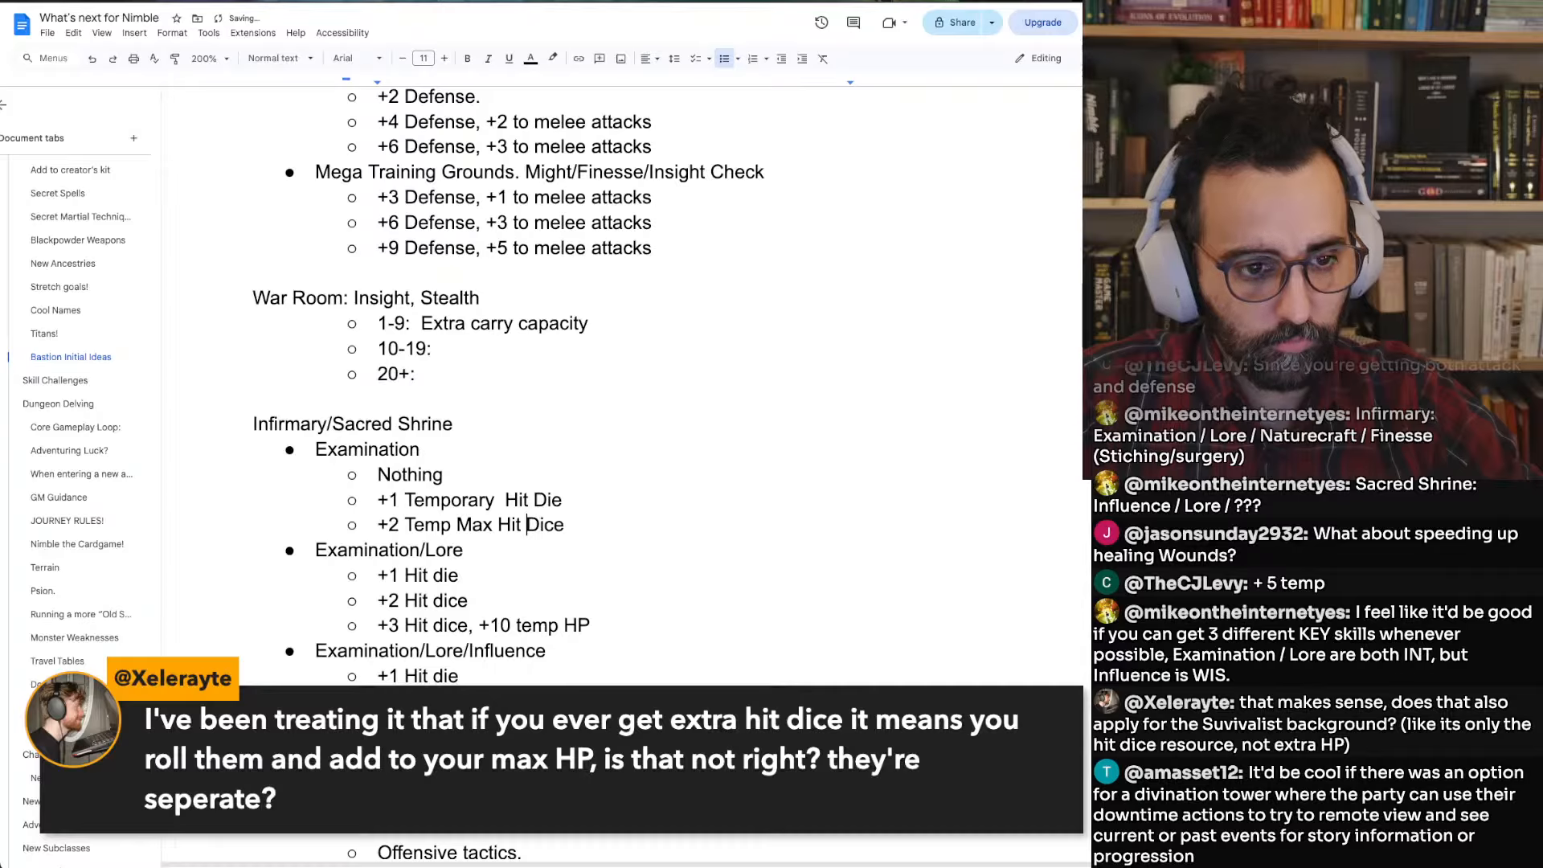
pyautogui.hotkey('ctrl', 'shift', 'Left')
pyautogui.hotkey('ctrl', 'shift', 'Left')
pyautogui.write('Temporary')
# Reword the first Examination/Lore result as "+1 Temporary Hit Die"
pyautogui.press('Down')
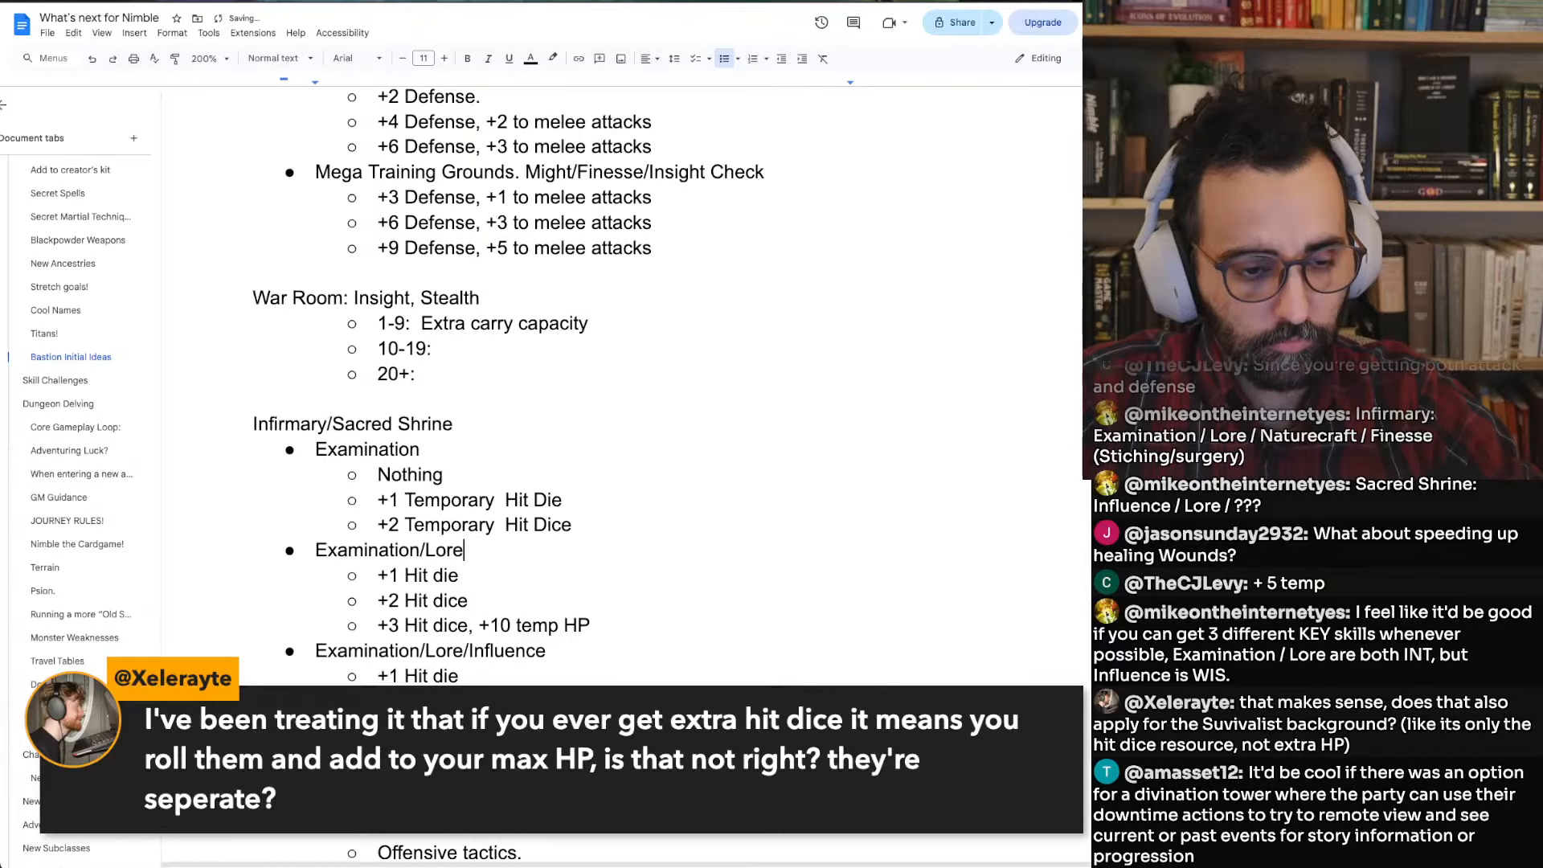
pyautogui.hotkey('ctrl', 'Left')
pyautogui.hotkey('ctrl', 'Left')
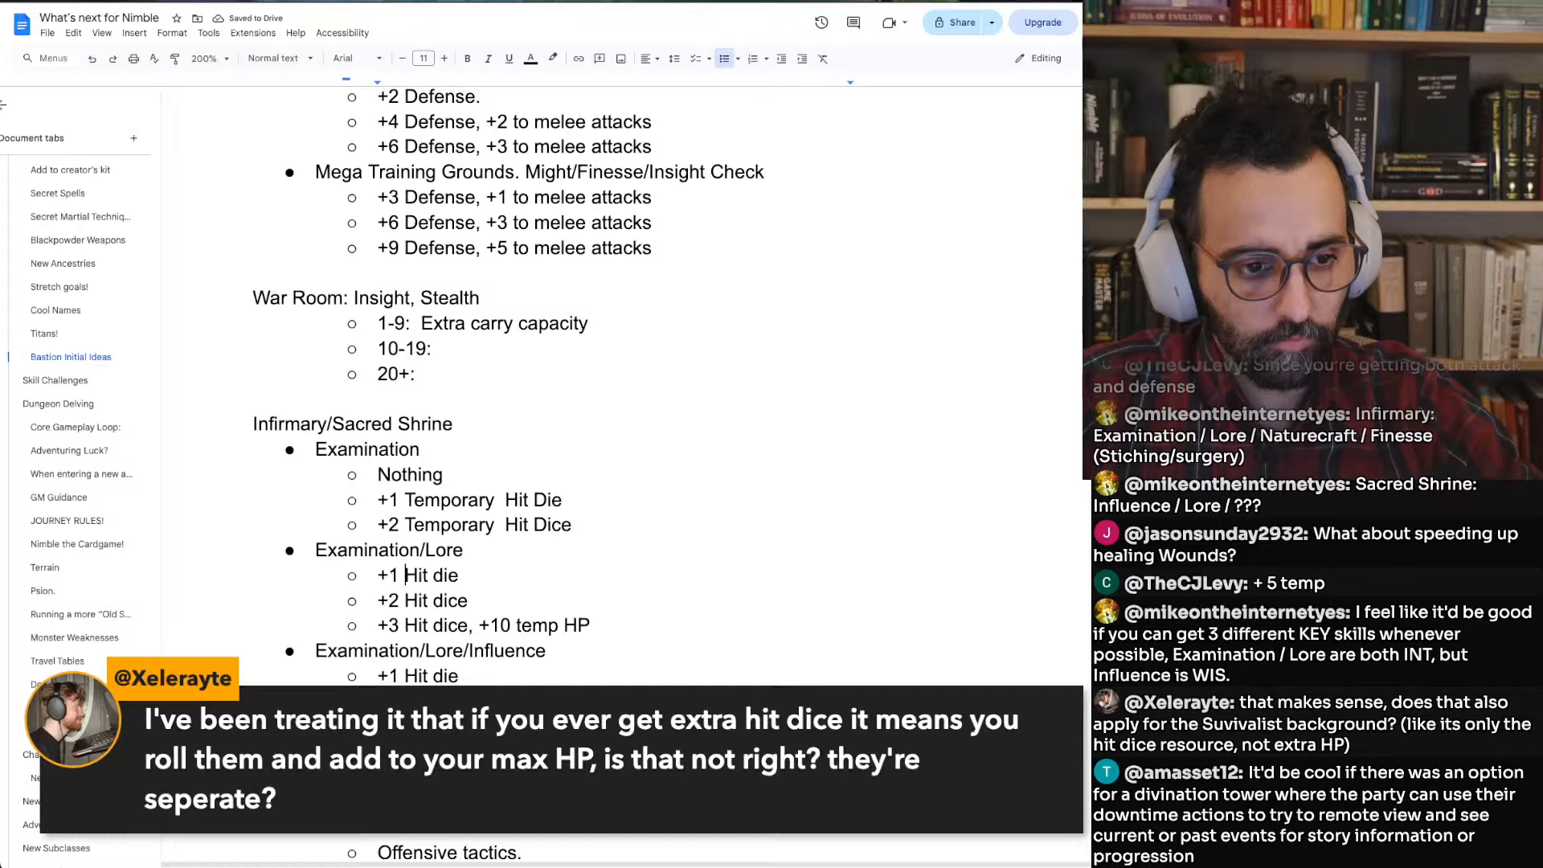
pyautogui.write('Temporary')
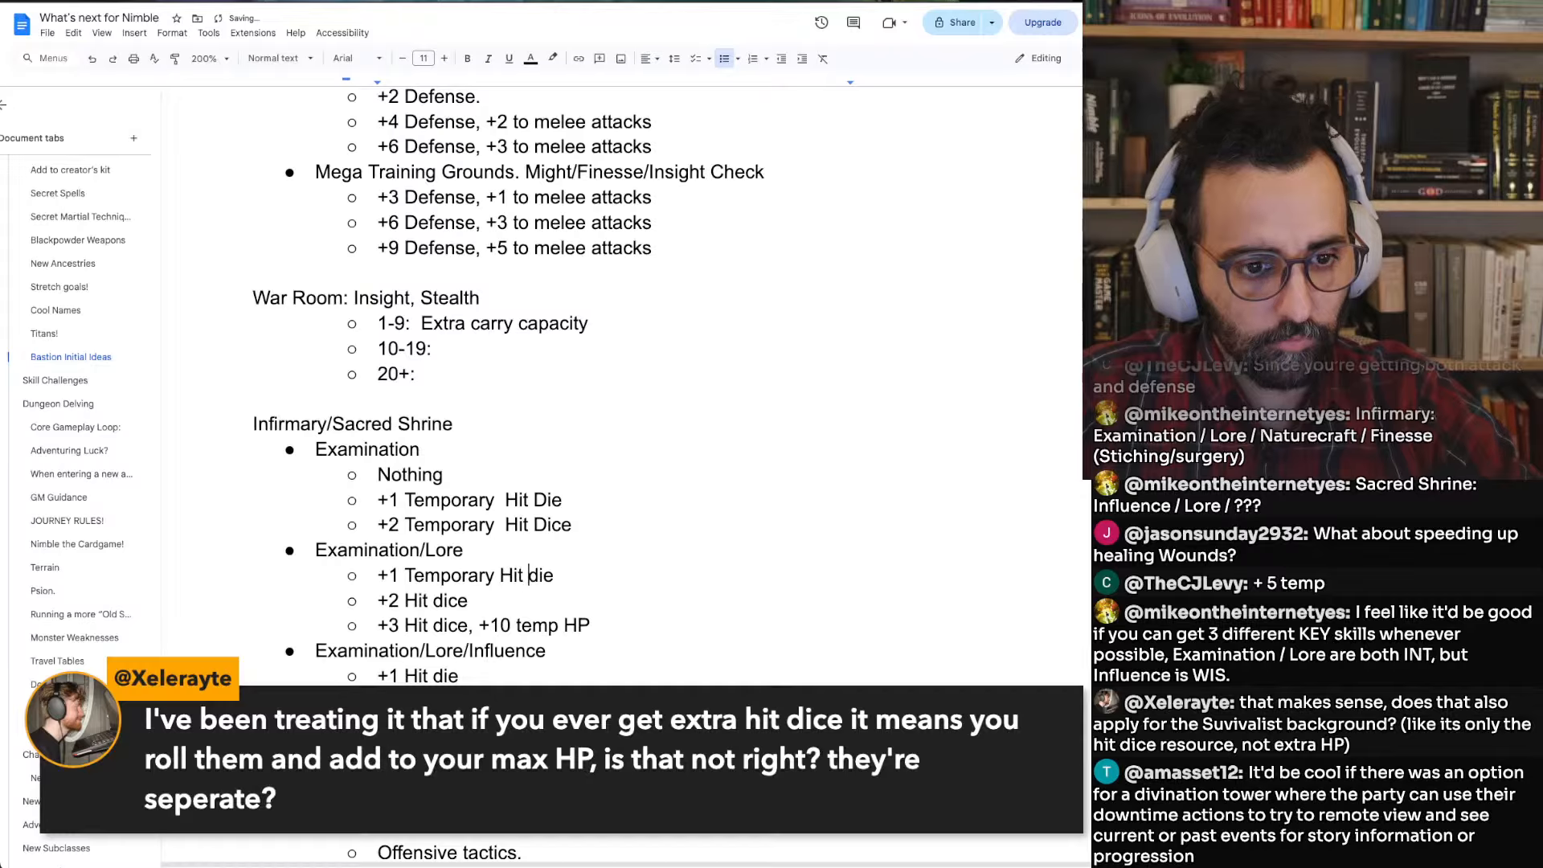
pyautogui.press('BackSpace')
pyautogui.write('D')
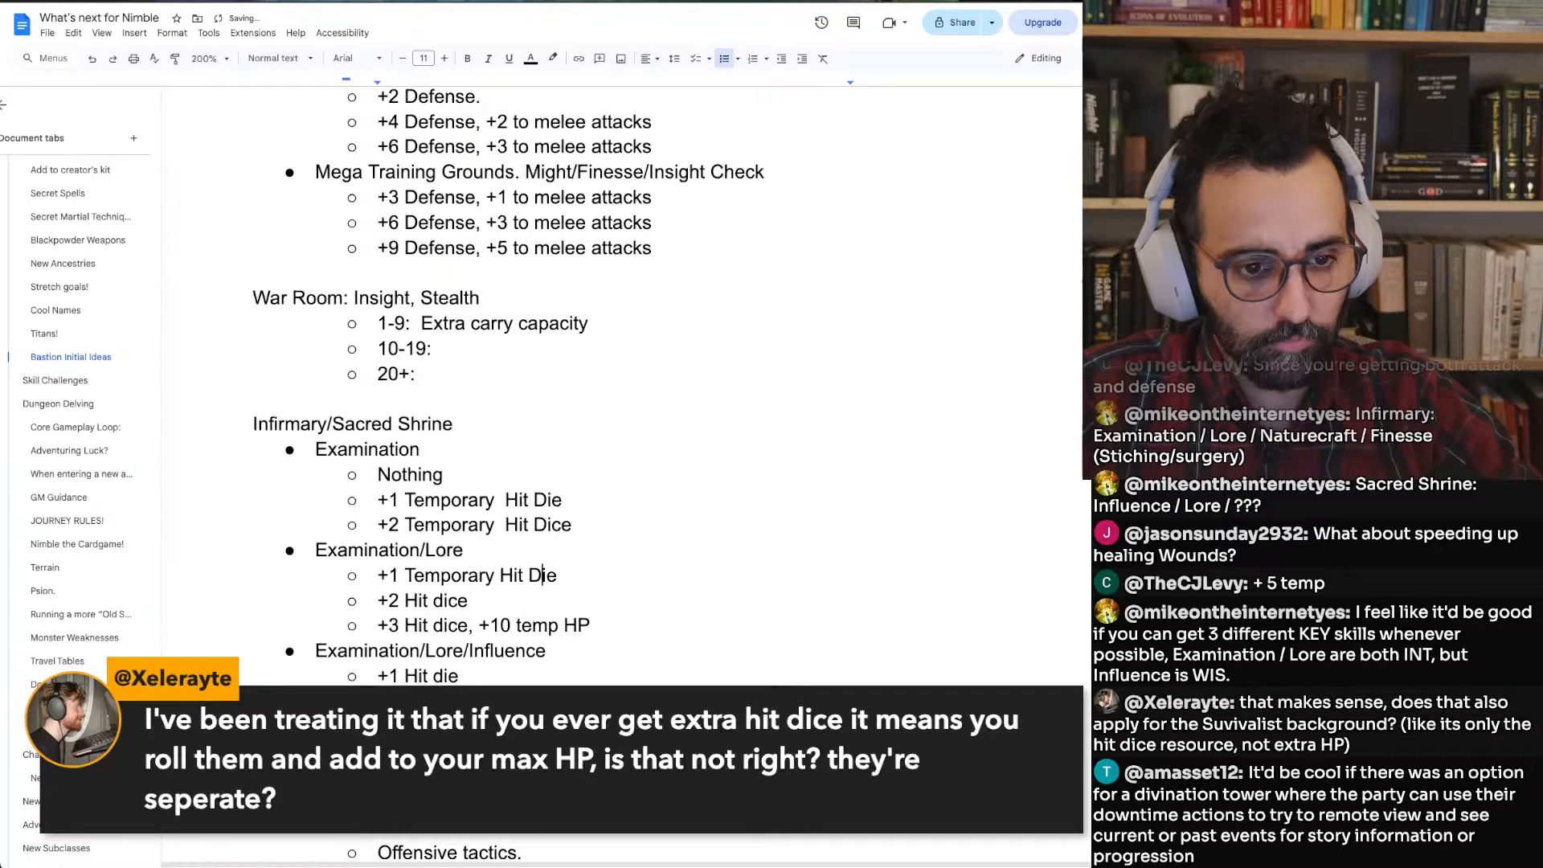
# Reword the second Examination/Lore result as "+2 Temporary Hit Dice"
pyautogui.press('Down')
pyautogui.press('Delete')
pyautogui.write('D')
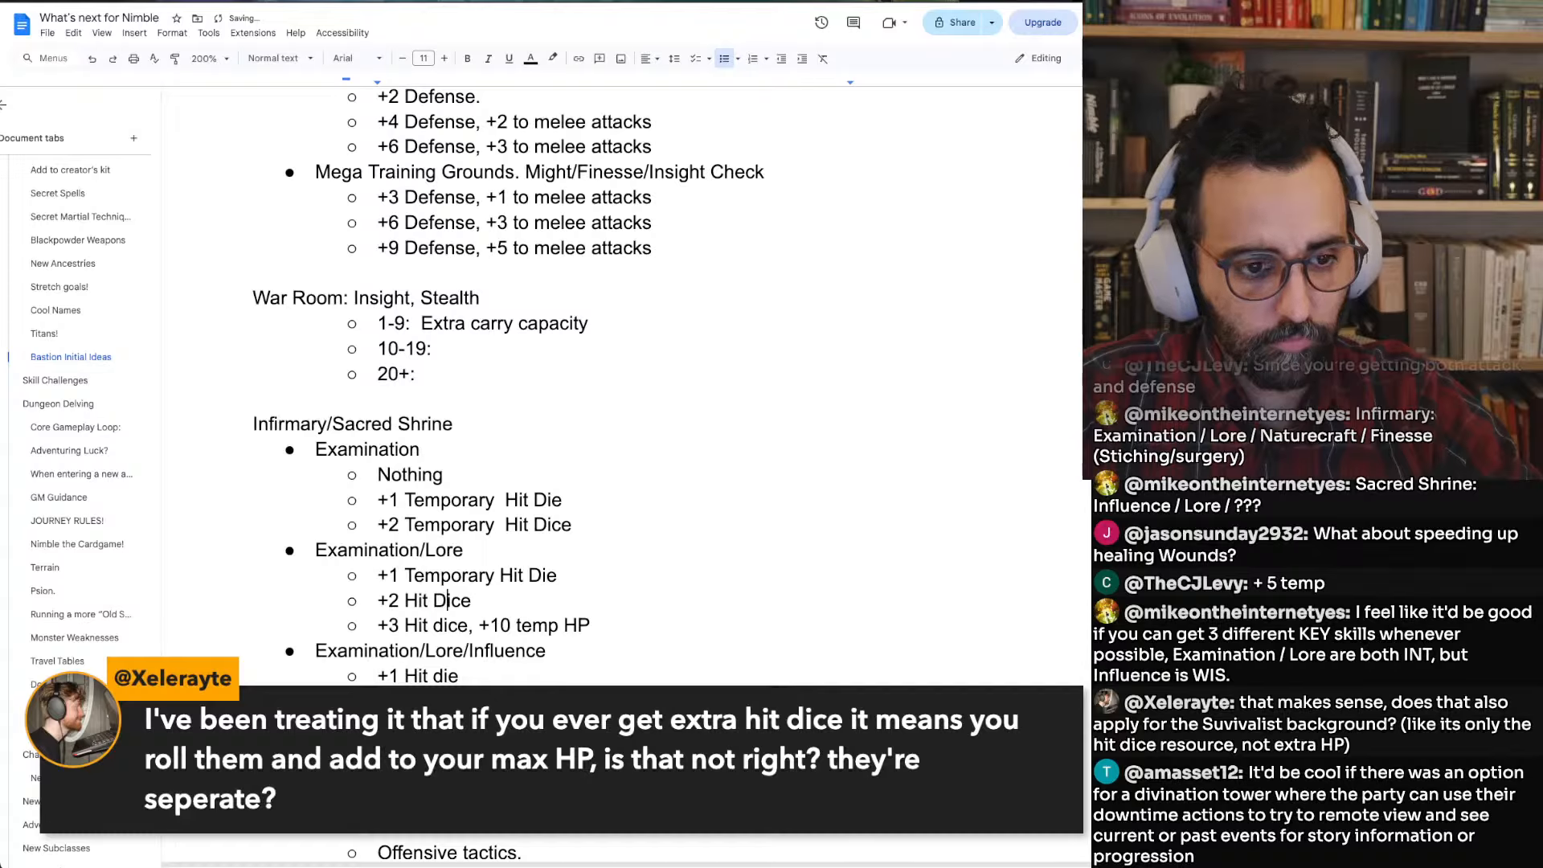
pyautogui.hotkey('ctrl', 'Left')
pyautogui.hotkey('ctrl', 'Left')
pyautogui.write('Temporary ')
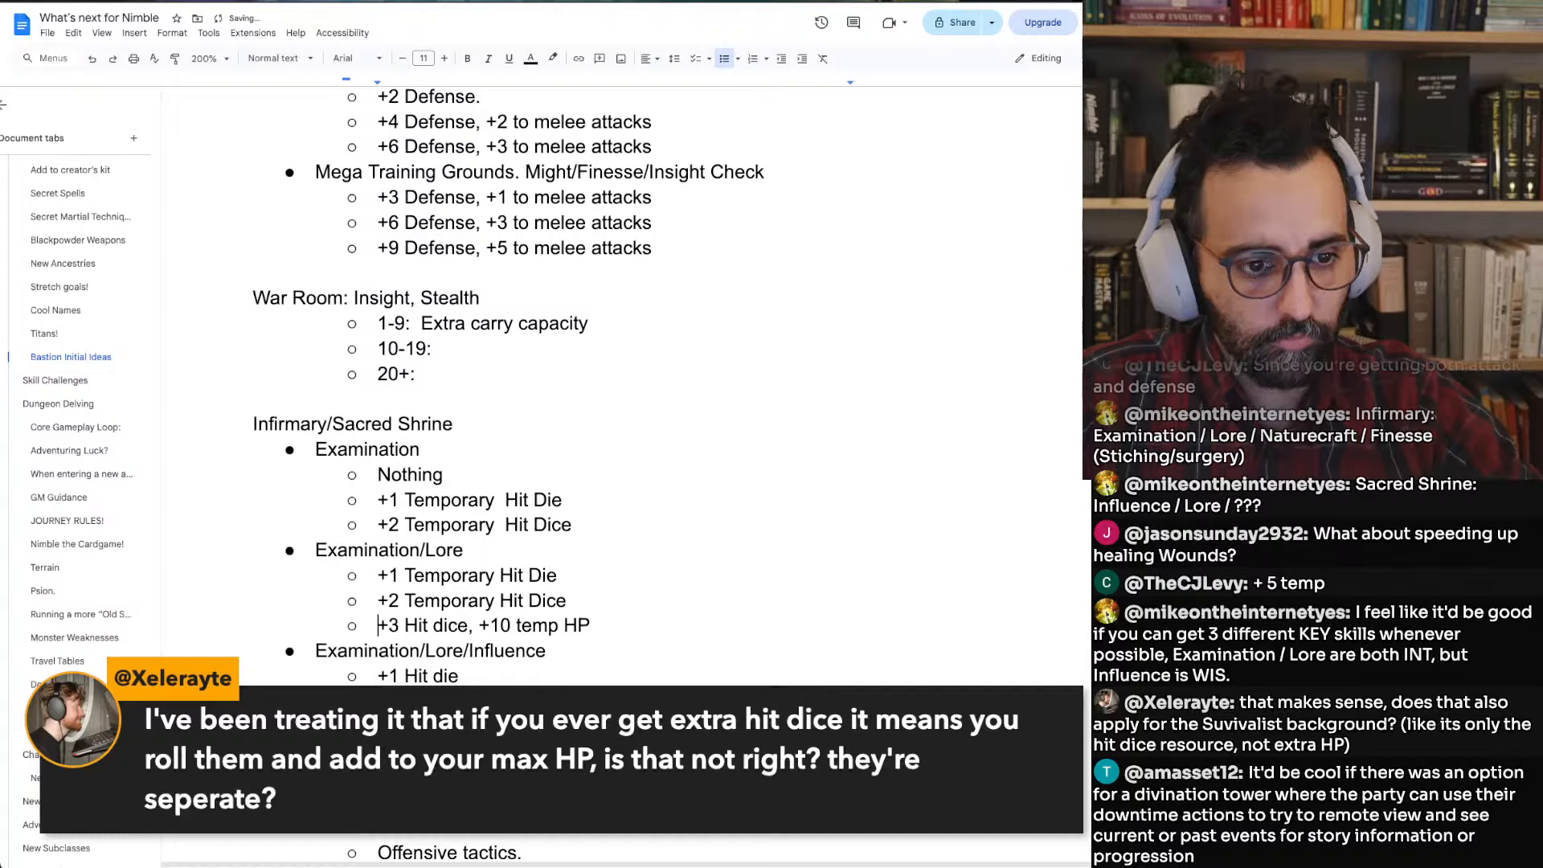
# Reword the third Examination/Lore result as "+3 Temp Hit dice, +10 temp HP"
pyautogui.write('Temporary')
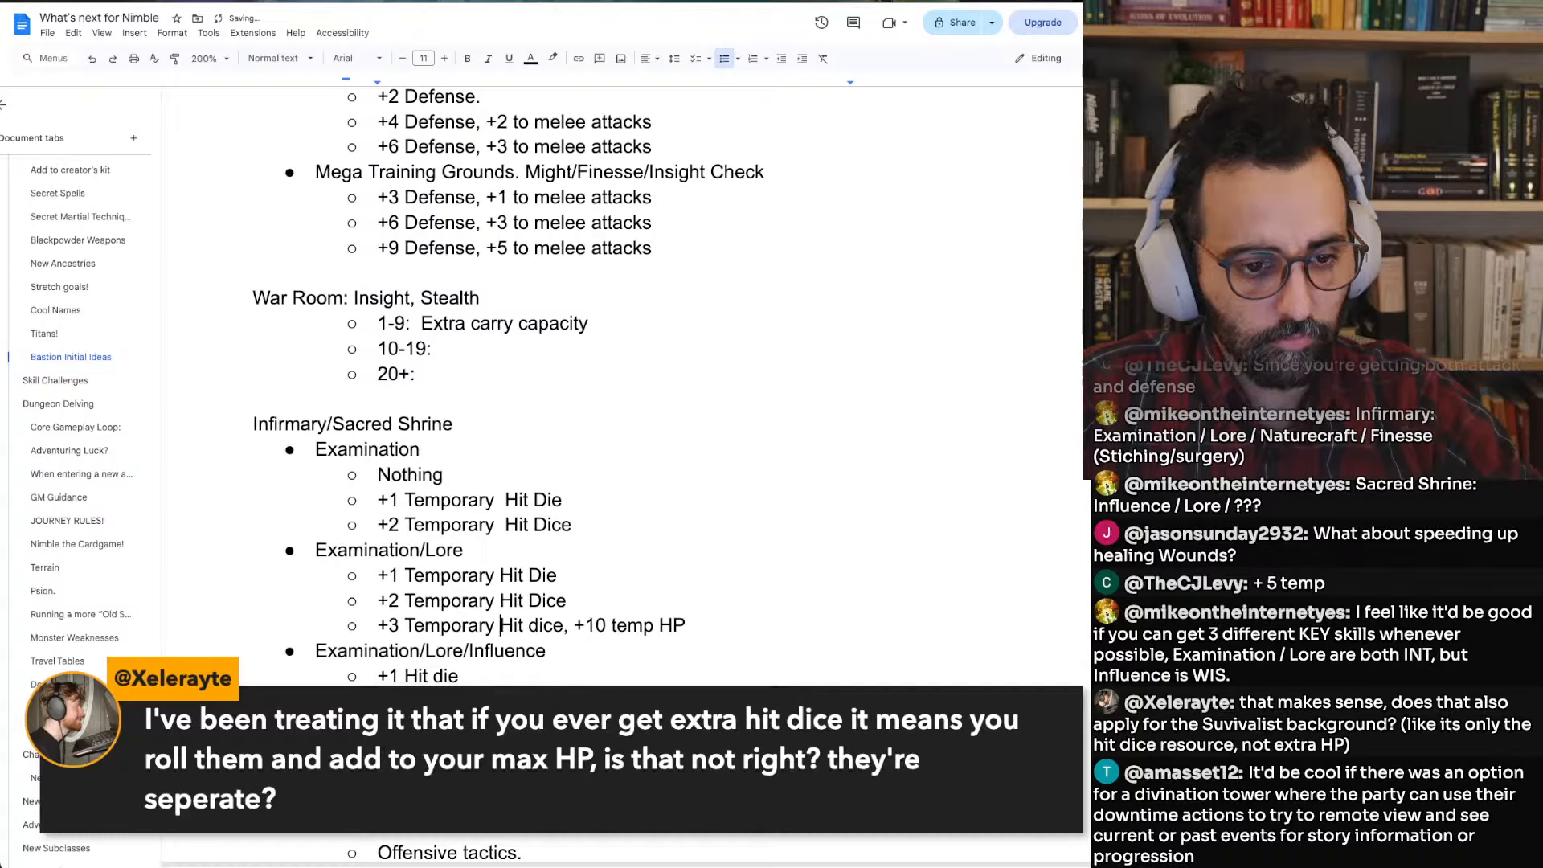
pyautogui.press('BackSpace')
pyautogui.press('BackSpace')
pyautogui.press('BackSpace')
pyautogui.press('BackSpace')
pyautogui.press('BackSpace')
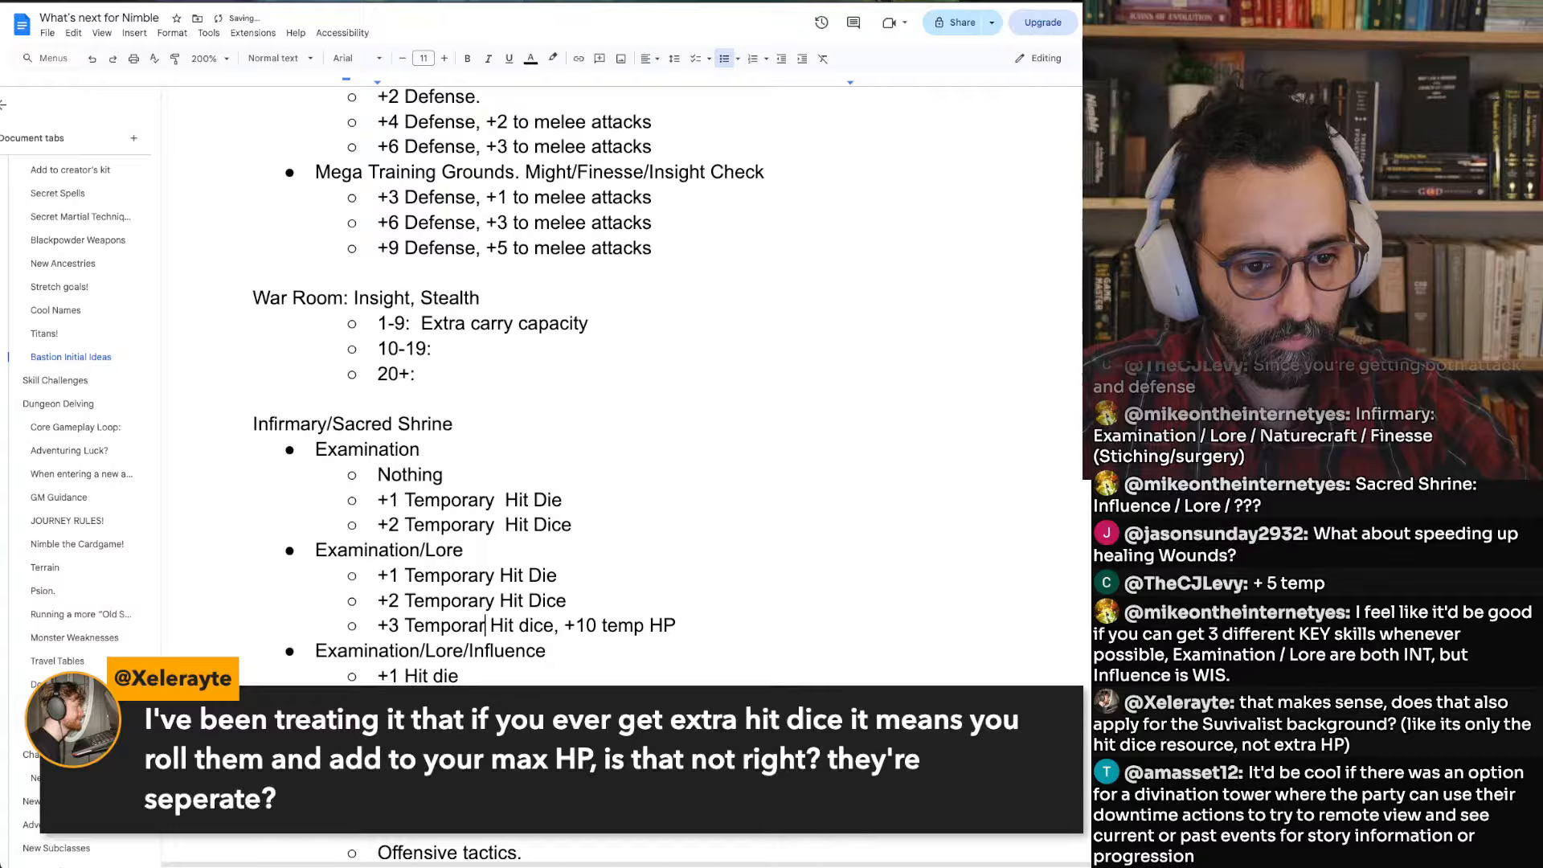
pyautogui.press('BackSpace')
# Shorten "Temporary" to "Temp" in the second and first Examination/Lore results
pyautogui.press('Up')
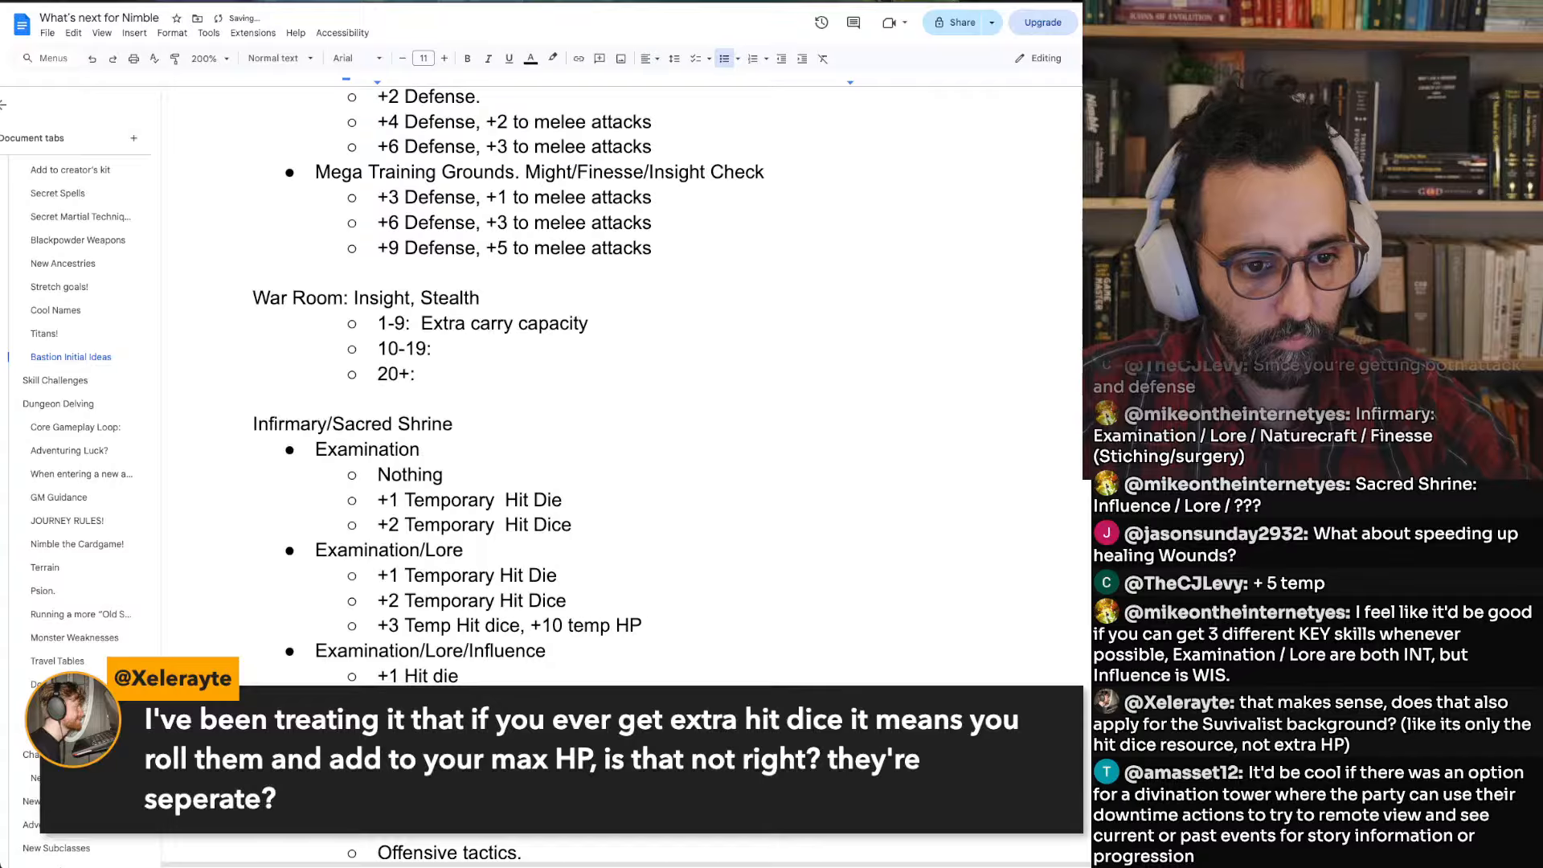
pyautogui.hotkey('shift', 'Right')
pyautogui.hotkey('shift', 'Right')
pyautogui.hotkey('shift', 'Right')
pyautogui.hotkey('shift', 'Right')
pyautogui.hotkey('shift', 'Right')
pyautogui.hotkey('shift', 'Right')
pyautogui.press('BackSpace')
pyautogui.press('Up')
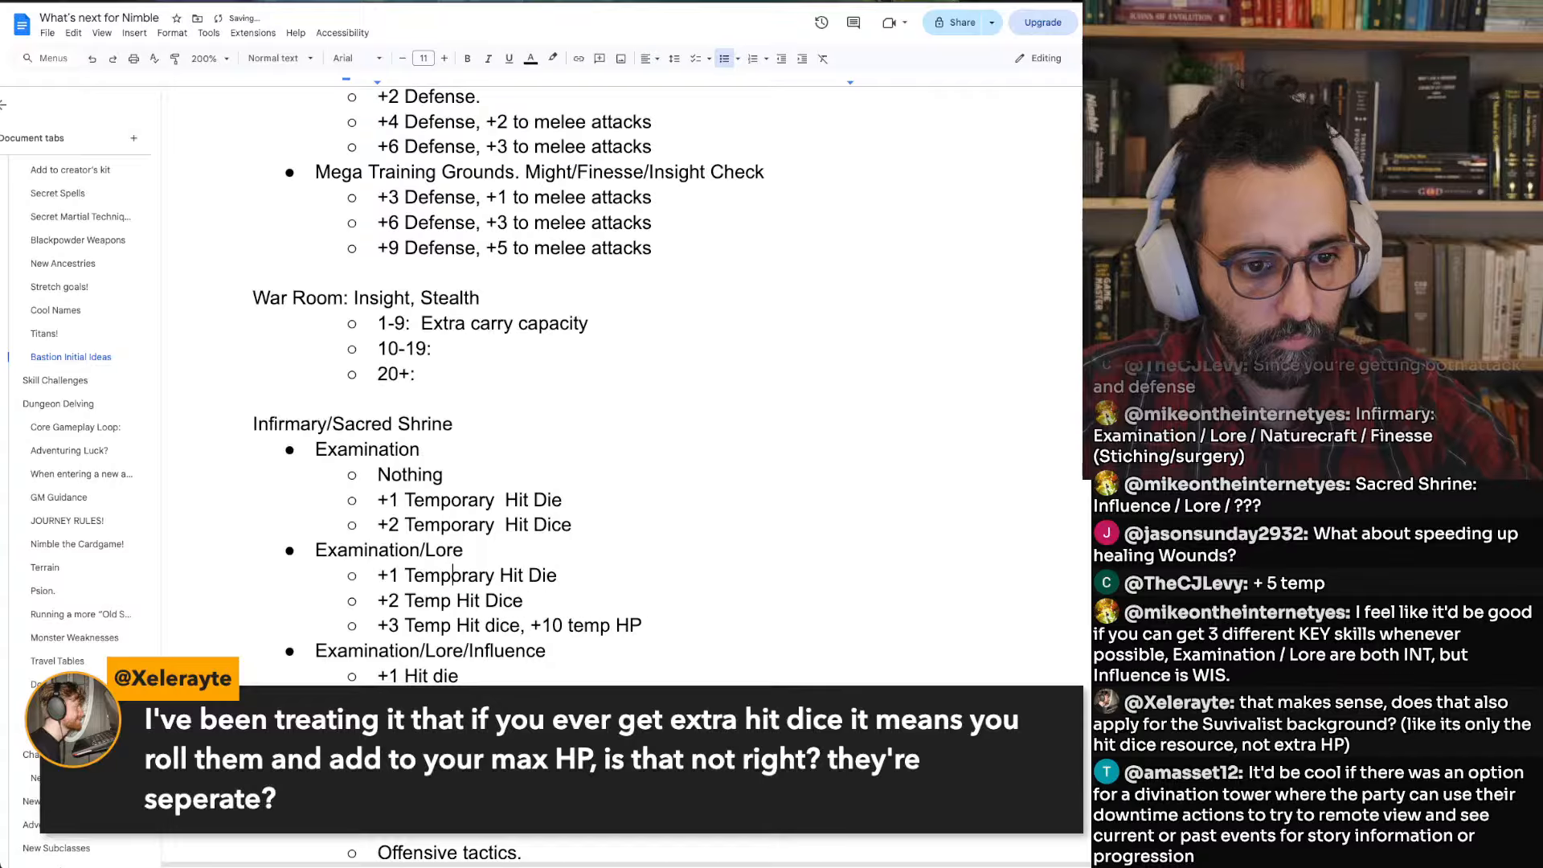
pyautogui.hotkey('shift', 'Right')
pyautogui.hotkey('shift', 'Right')
pyautogui.hotkey('shift', 'Right')
pyautogui.hotkey('shift', 'Right')
pyautogui.hotkey('shift', 'Right')
pyautogui.hotkey('shift', 'Right')
pyautogui.press('BackSpace')
# Shorten "Temporary" to "Temp" in the third and second Examination results of the Infirmary/Sacred Shrine
pyautogui.press('Up')
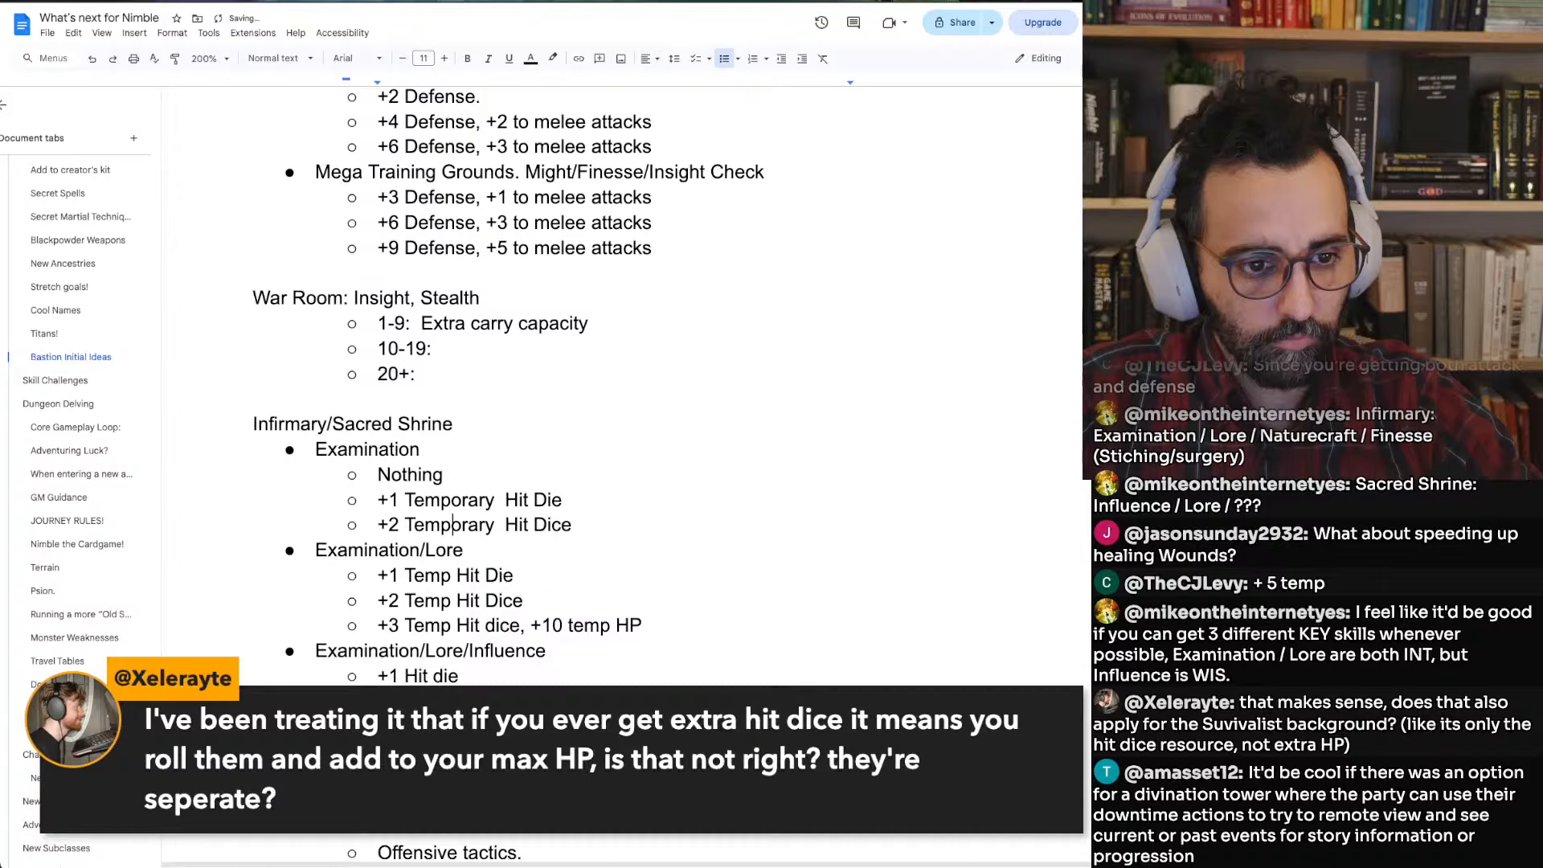
pyautogui.hotkey('shift', 'Right')
pyautogui.hotkey('shift', 'Right')
pyautogui.hotkey('shift', 'Right')
pyautogui.hotkey('shift', 'Right')
pyautogui.hotkey('shift', 'Right')
pyautogui.press('BackSpace')
pyautogui.press('Up')
pyautogui.hotkey('shift', 'Right')
pyautogui.hotkey('shift', 'Right')
pyautogui.hotkey('shift', 'Right')
pyautogui.hotkey('shift', 'Right')
pyautogui.hotkey('shift', 'Right')
pyautogui.press('BackSpace')
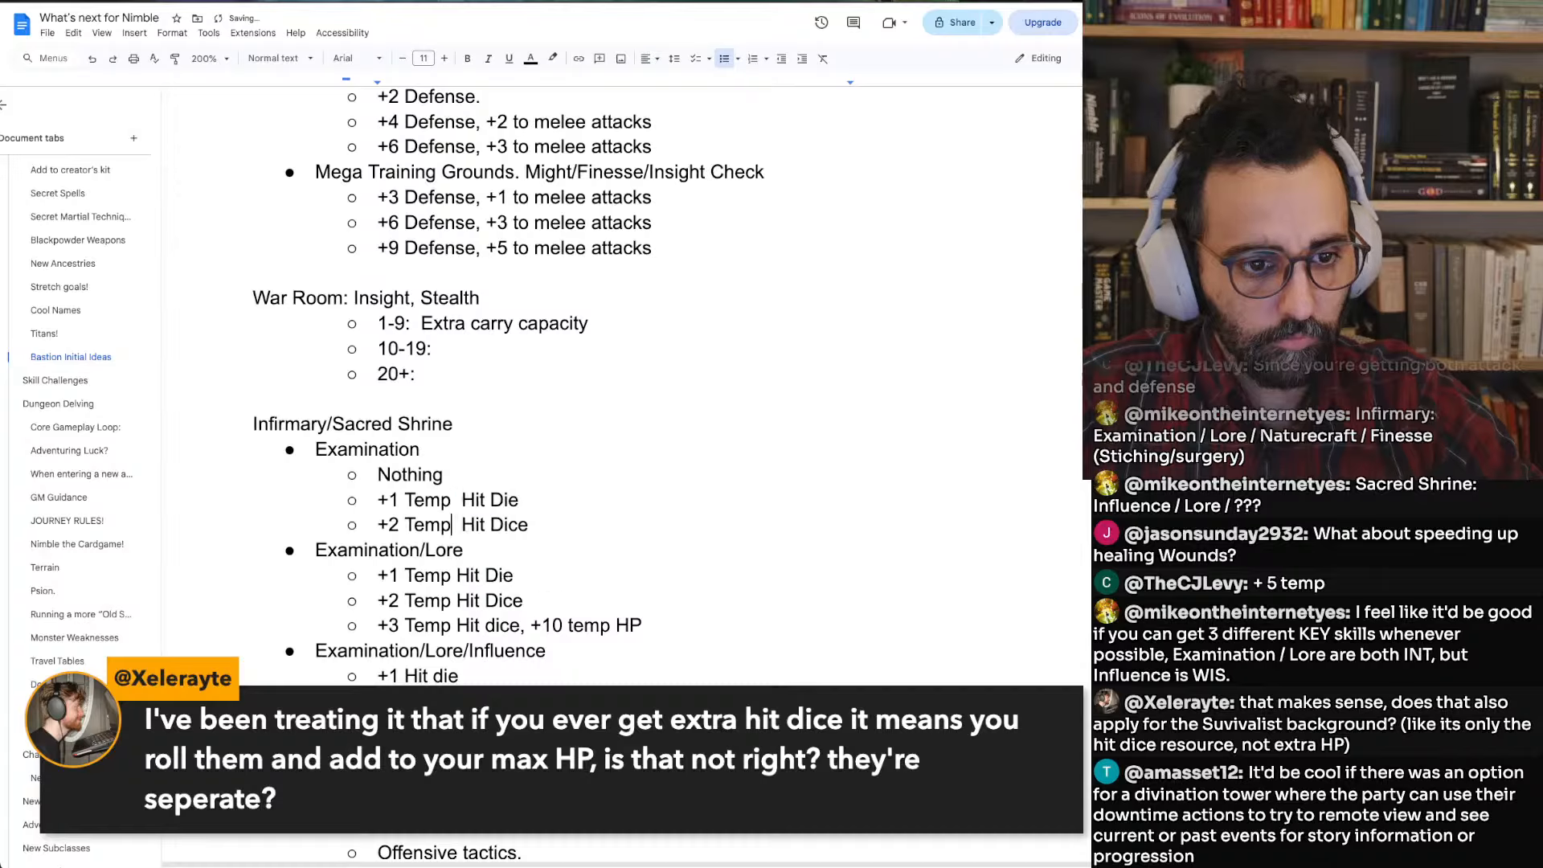
# Reword the first Examination/Lore/Influence result as "+1 Temp Hit Die"
pyautogui.press('Down')
pyautogui.press('Down')
pyautogui.press('Down')
pyautogui.press('Down')
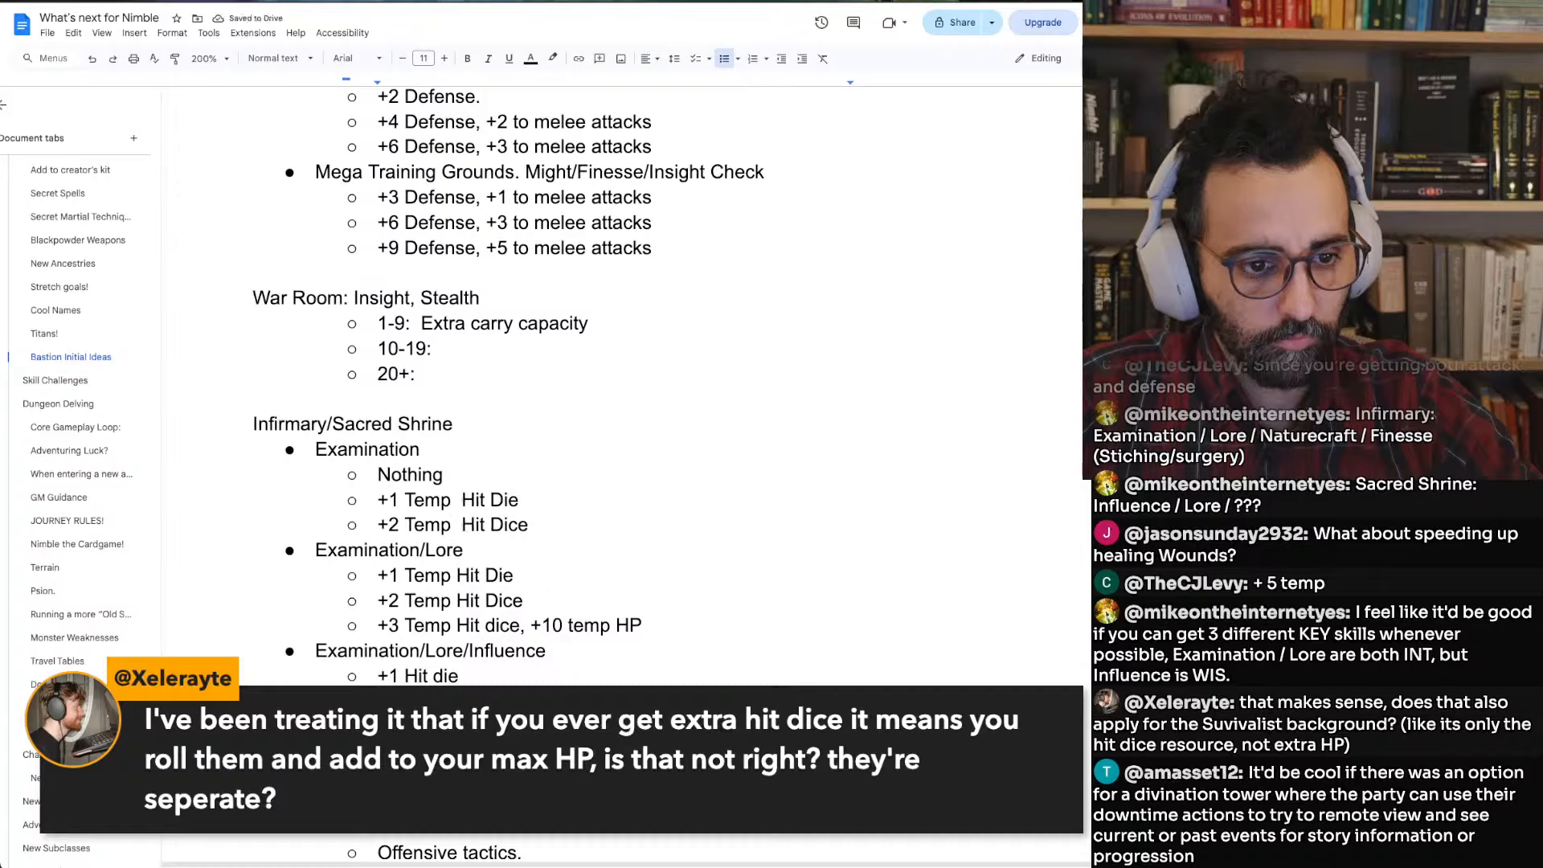
pyautogui.press('Left')
pyautogui.press('BackSpace')
pyautogui.write('D')
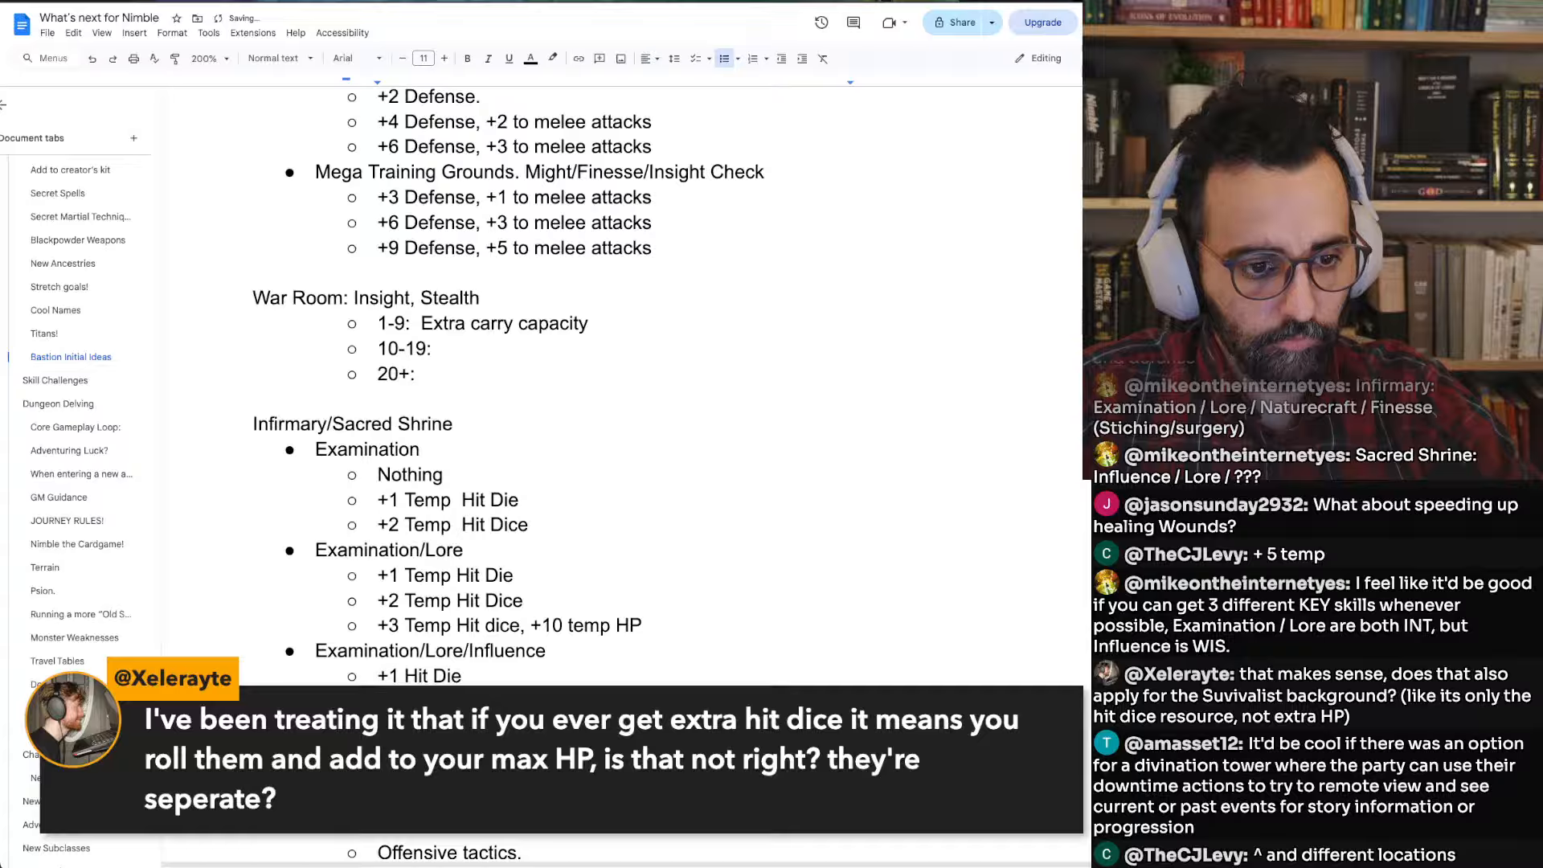
pyautogui.write('Temp')
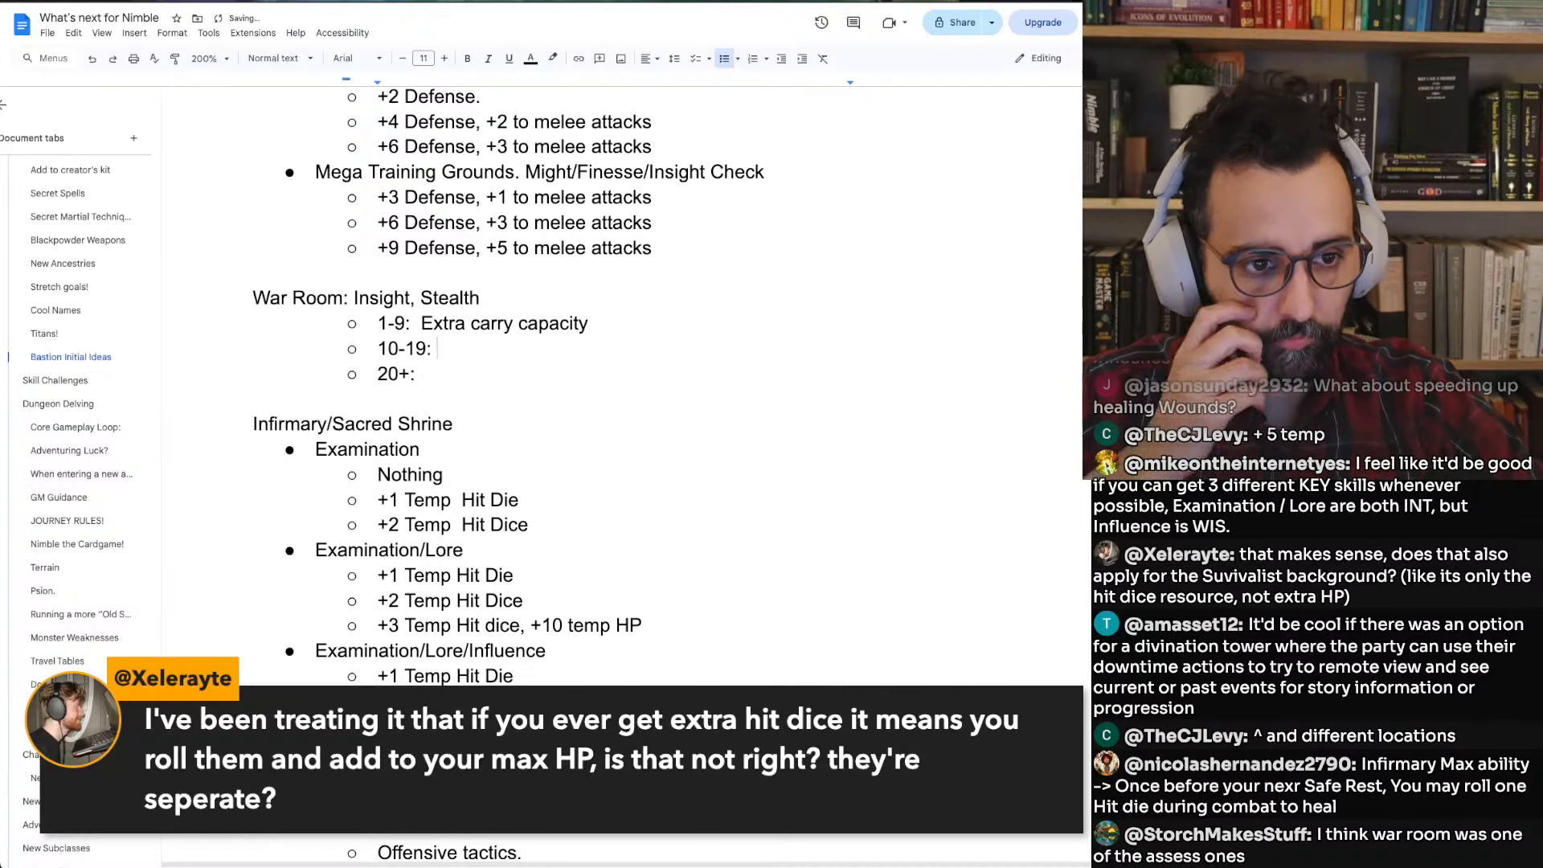
# Fill in the War Room's 10-19 result with "(1 use) Gain advantage on Assess."
pyautogui.write('()')
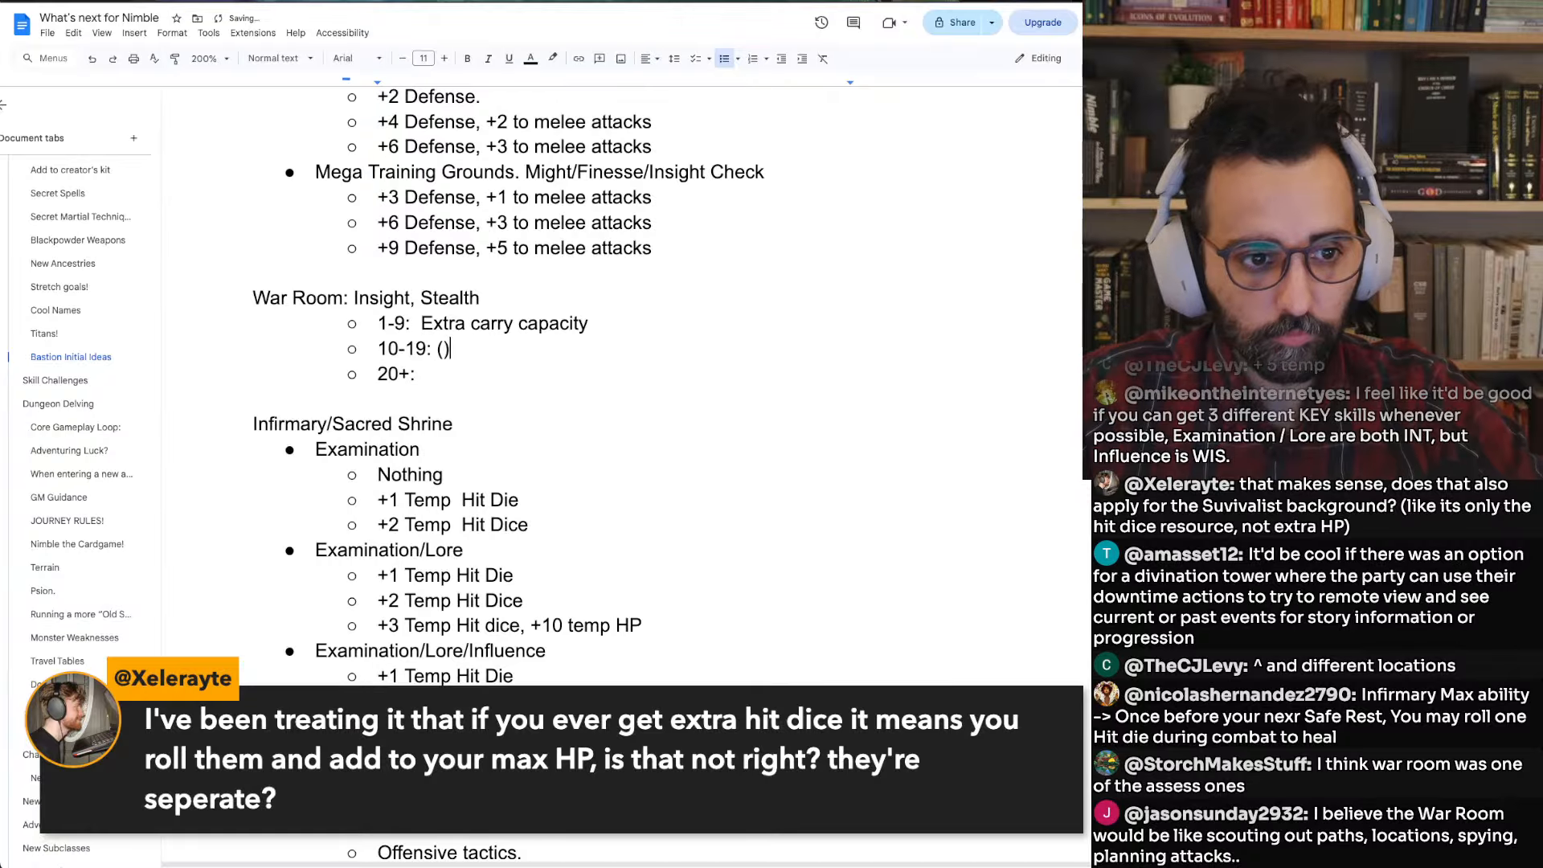
pyautogui.write('1')
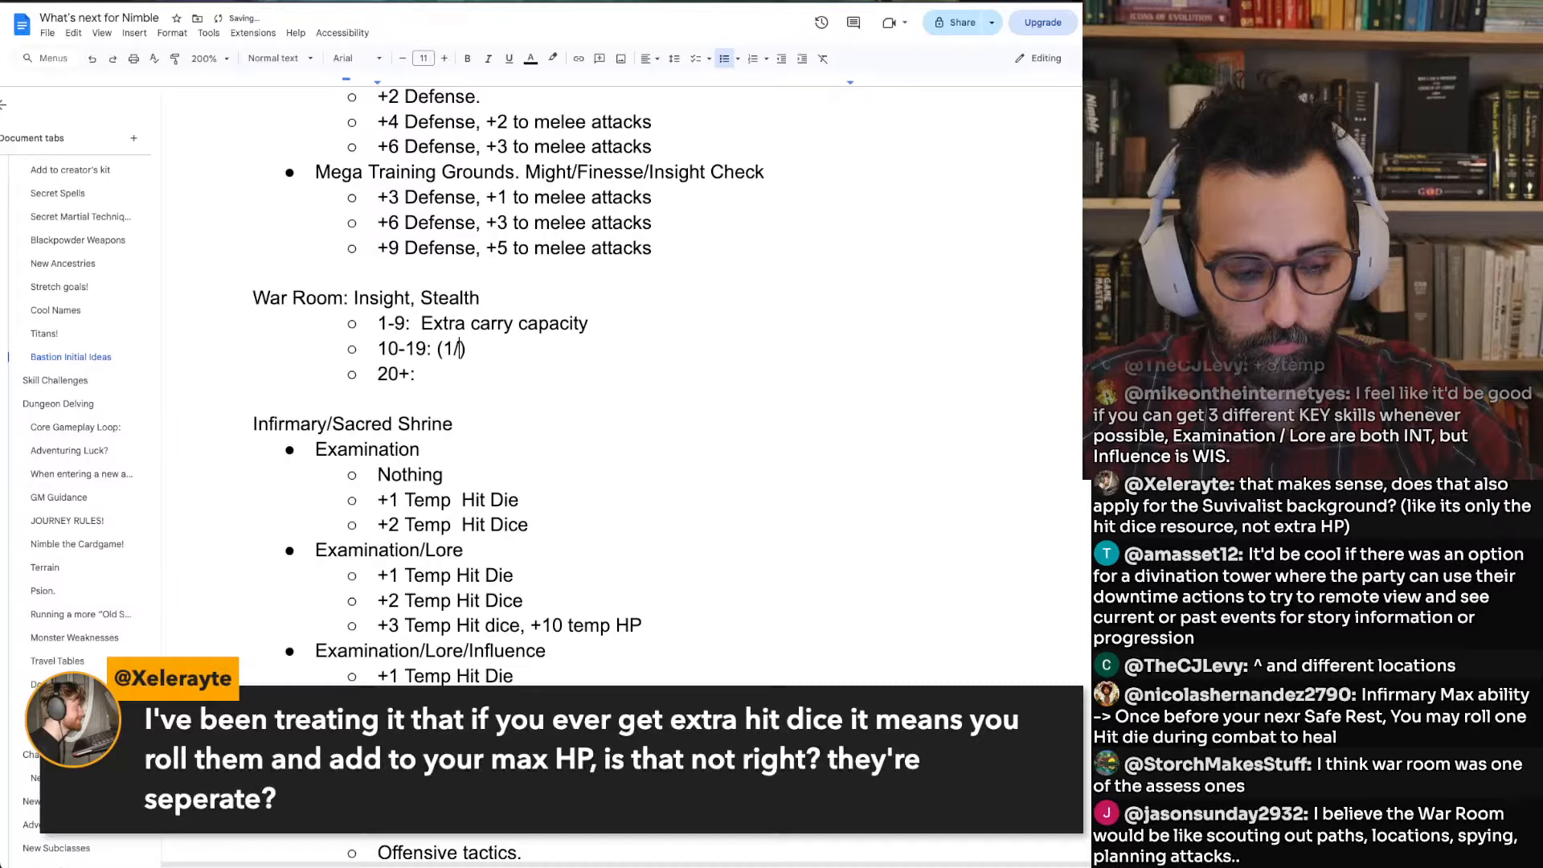
pyautogui.write(' use')
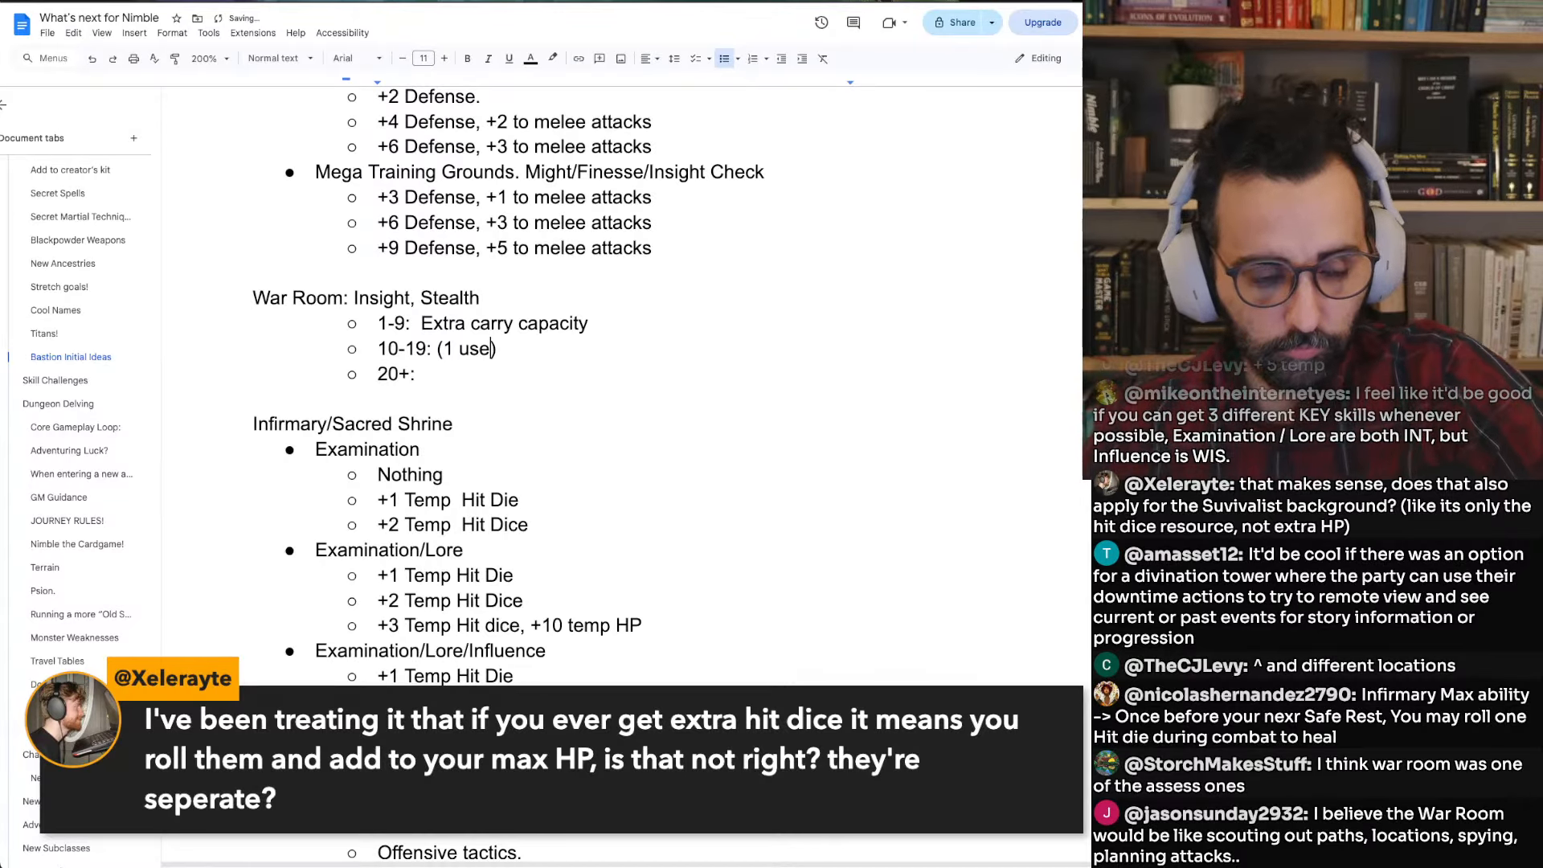
pyautogui.press('Right')
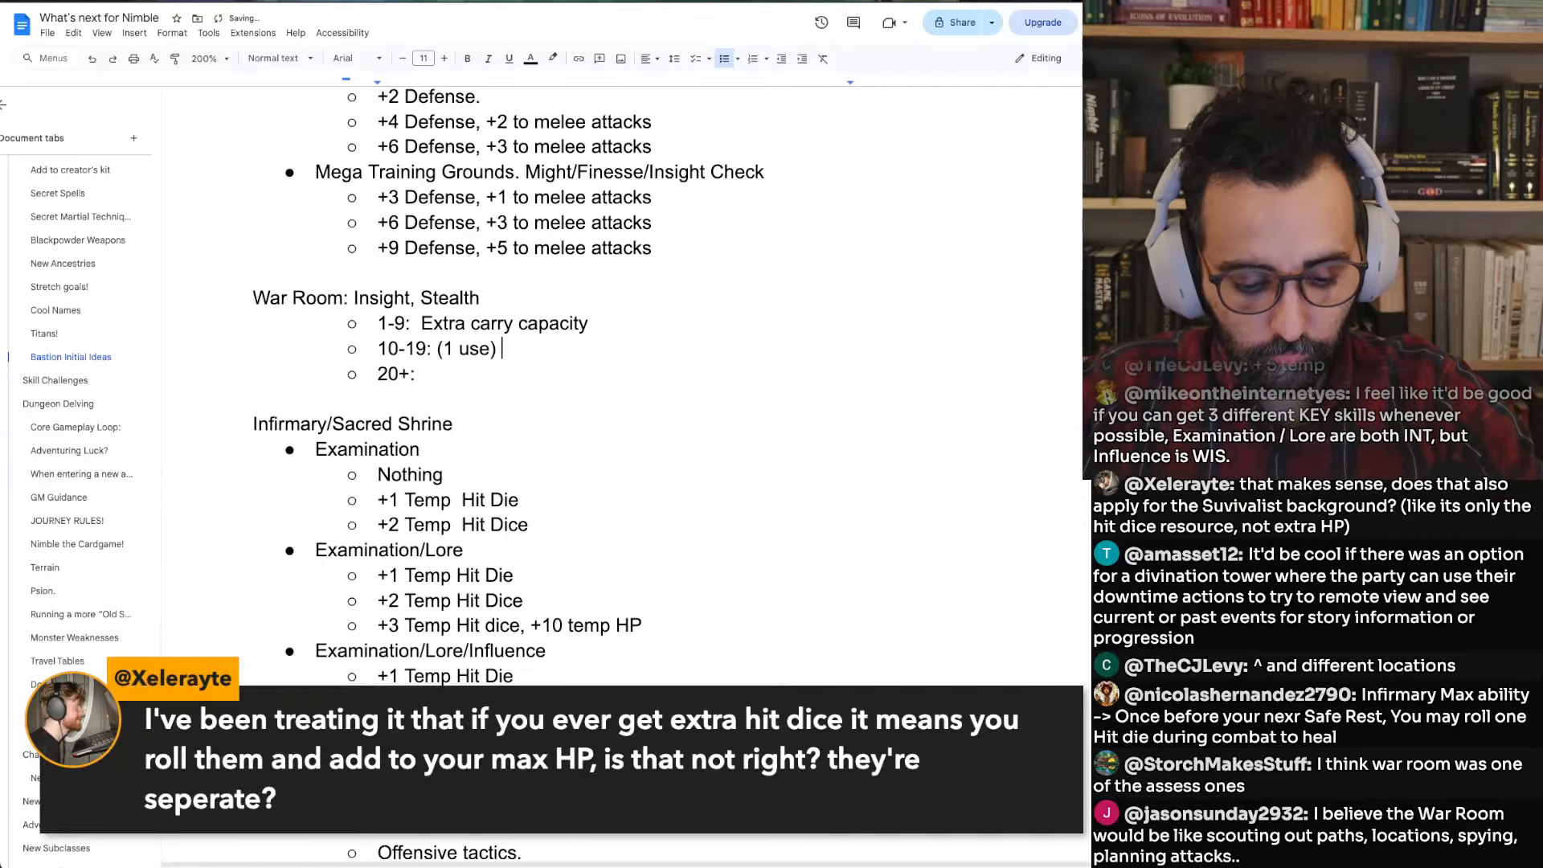
pyautogui.write('Gain advant')
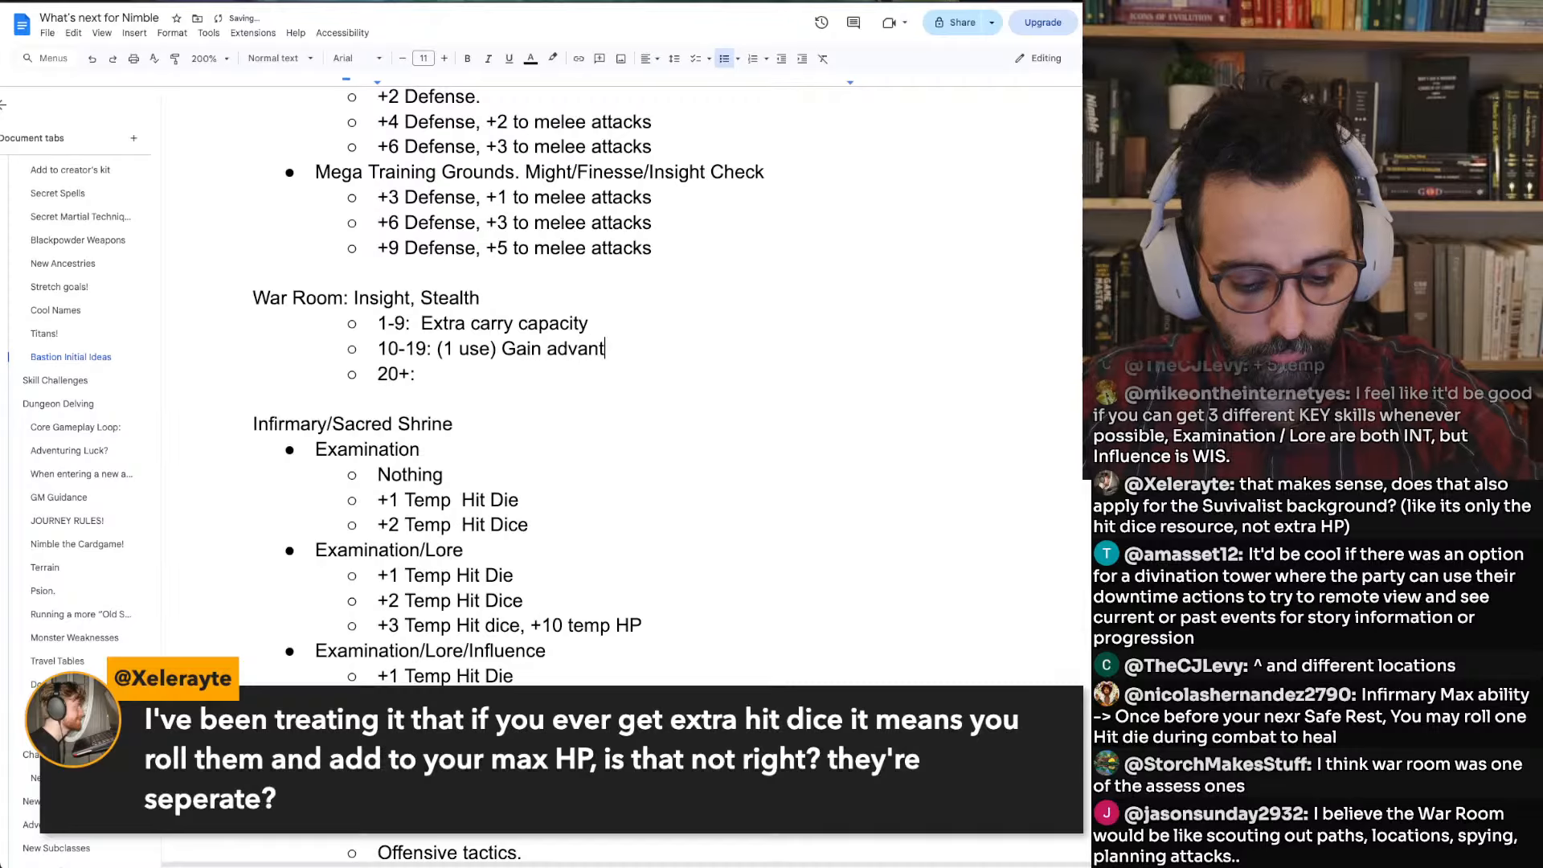
pyautogui.write('age on Assess.')
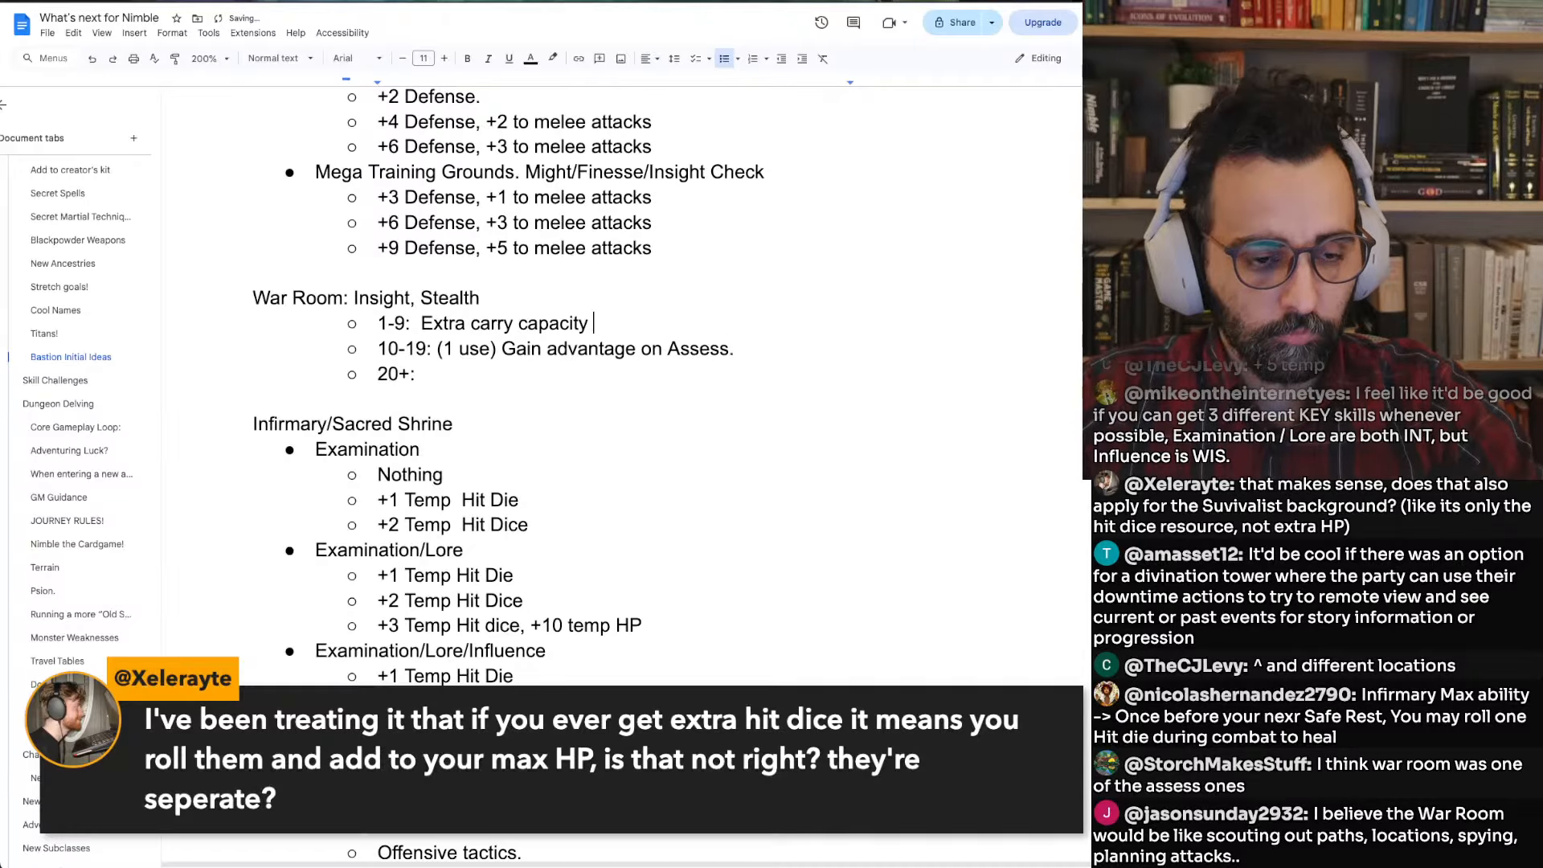
# Remove "Extra carry capacity" from the War Room's 1-9 result and add an empty bullet after the 20+ result
pyautogui.moveTo(593, 323); pyautogui.dragTo(421, 323)
pyautogui.press('BackSpace')
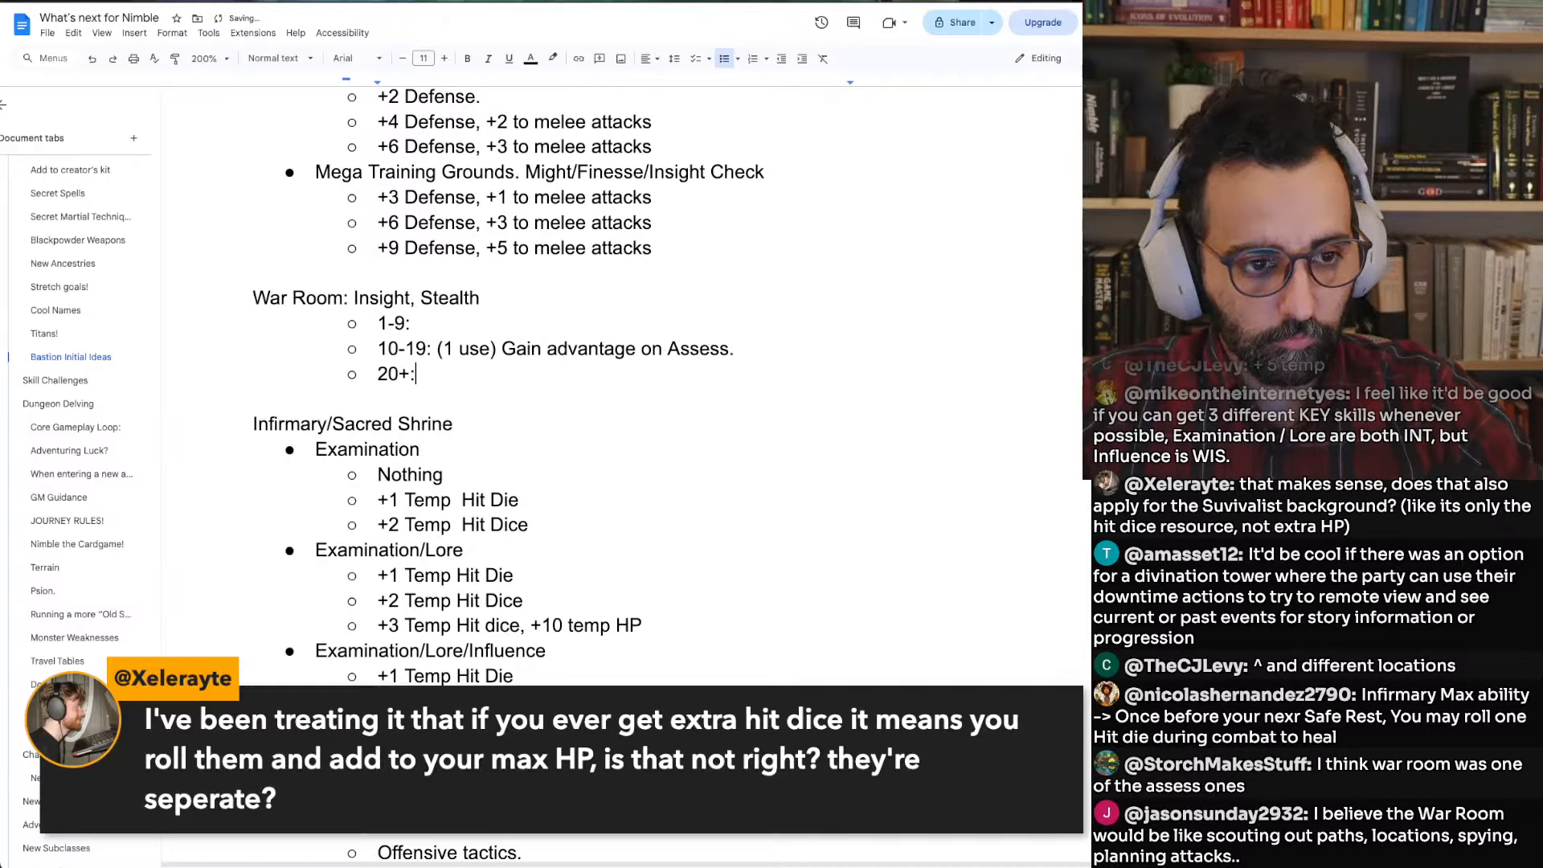
pyautogui.press('Return')
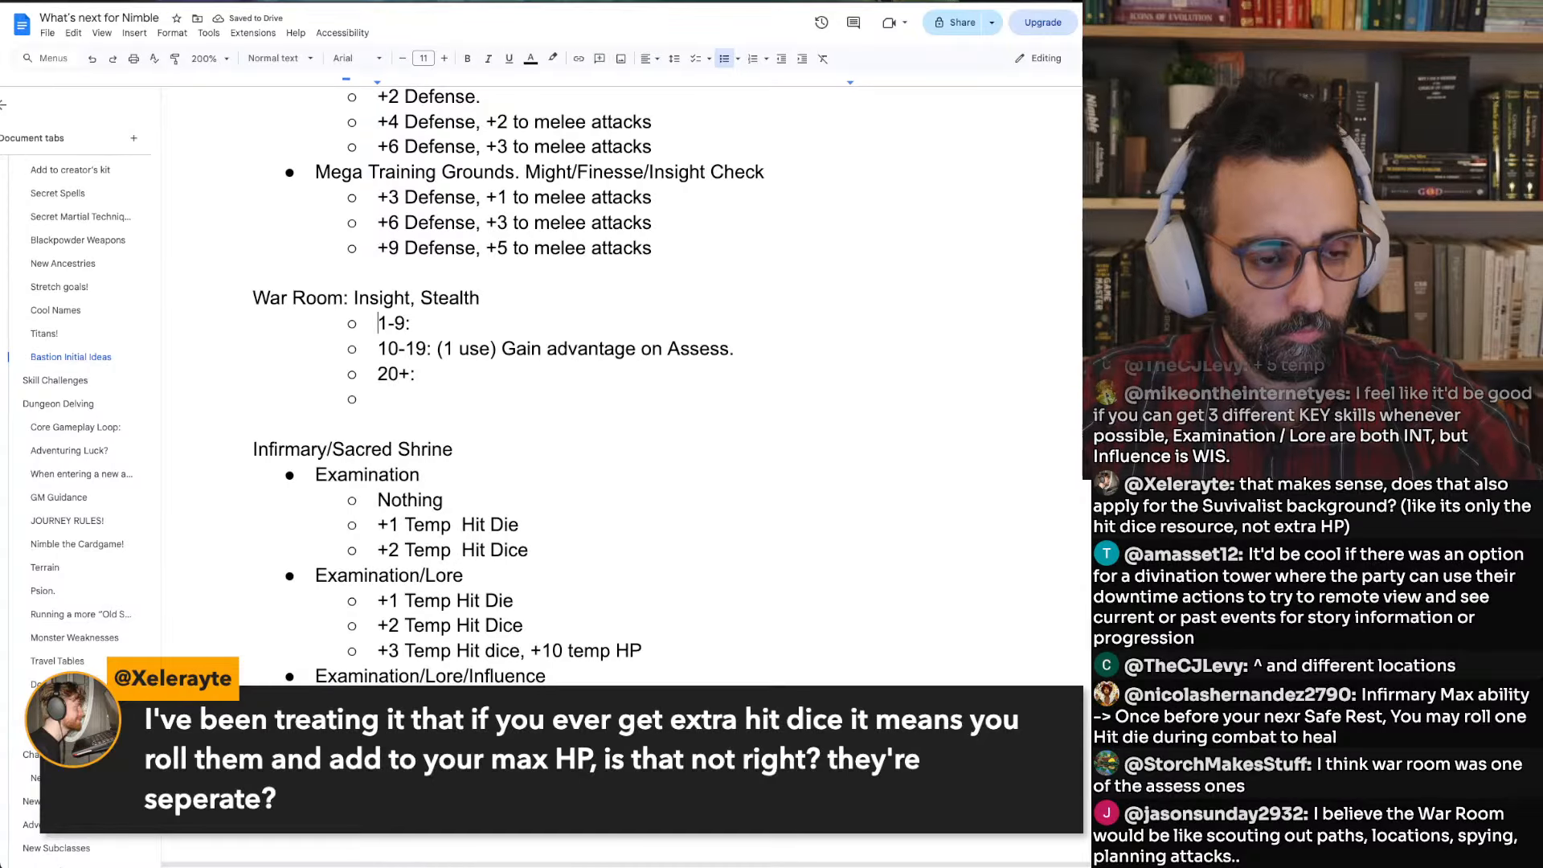
# Add an "Insight:" bullet directly under the War Room heading, above its 1-9 result
pyautogui.press('Up')
pyautogui.press('End')
pyautogui.press('Return')
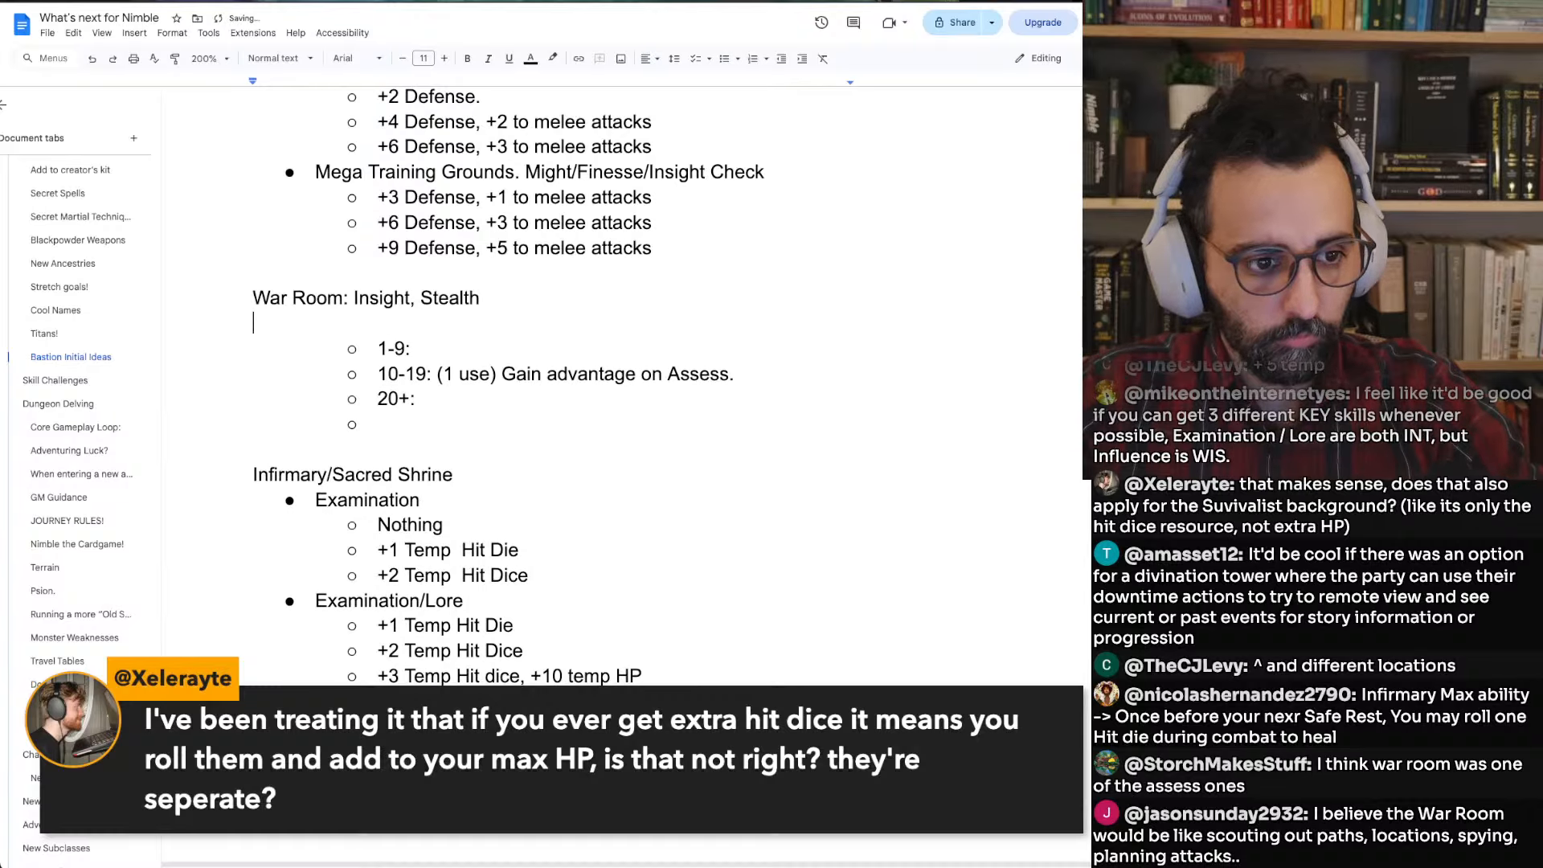
pyautogui.write('* In')
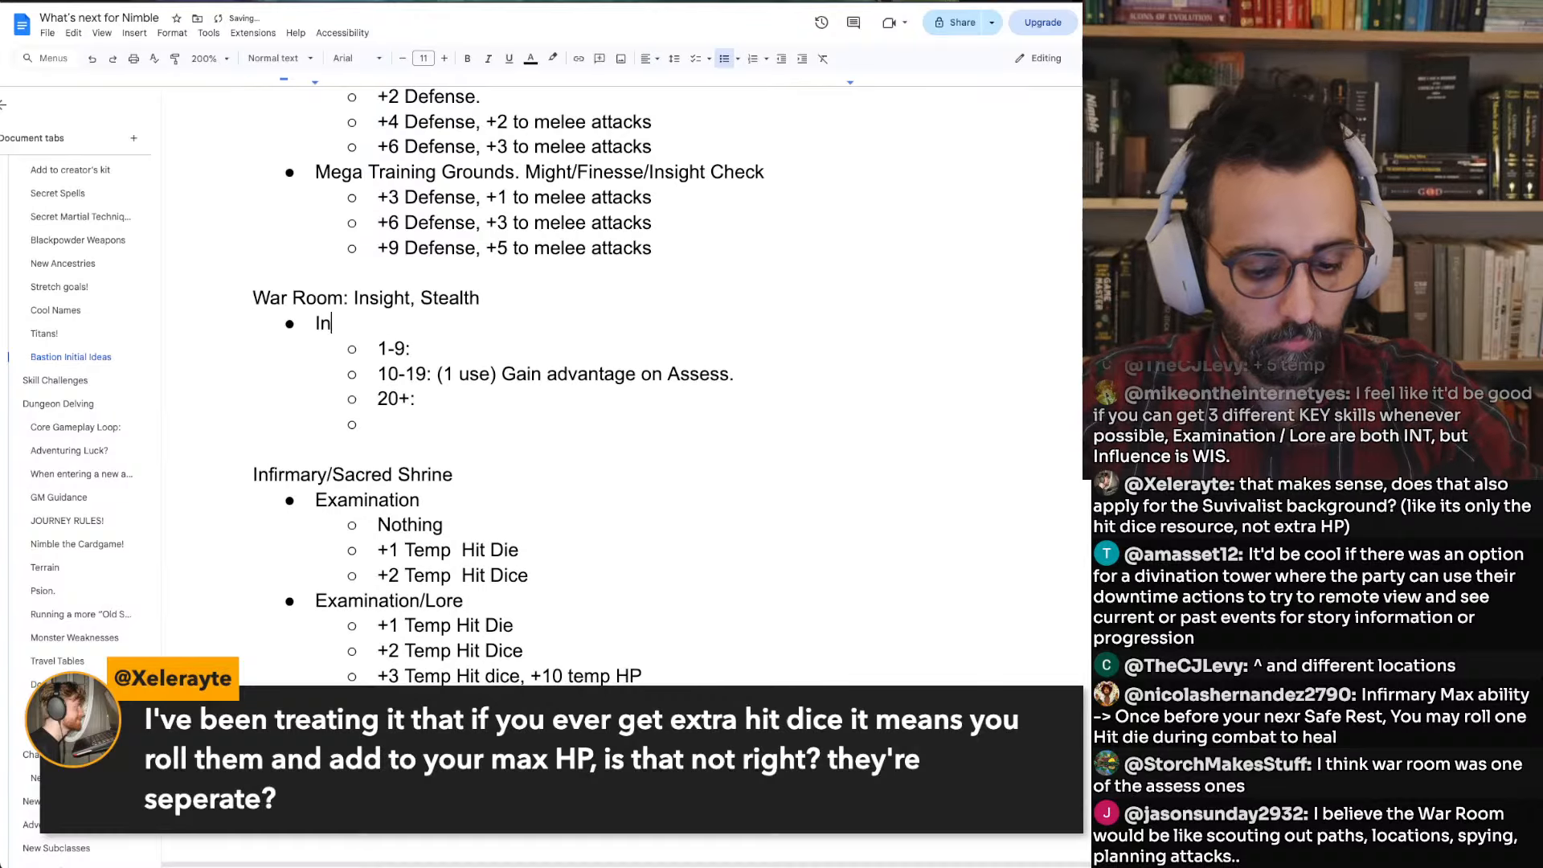
pyautogui.write('sight:')
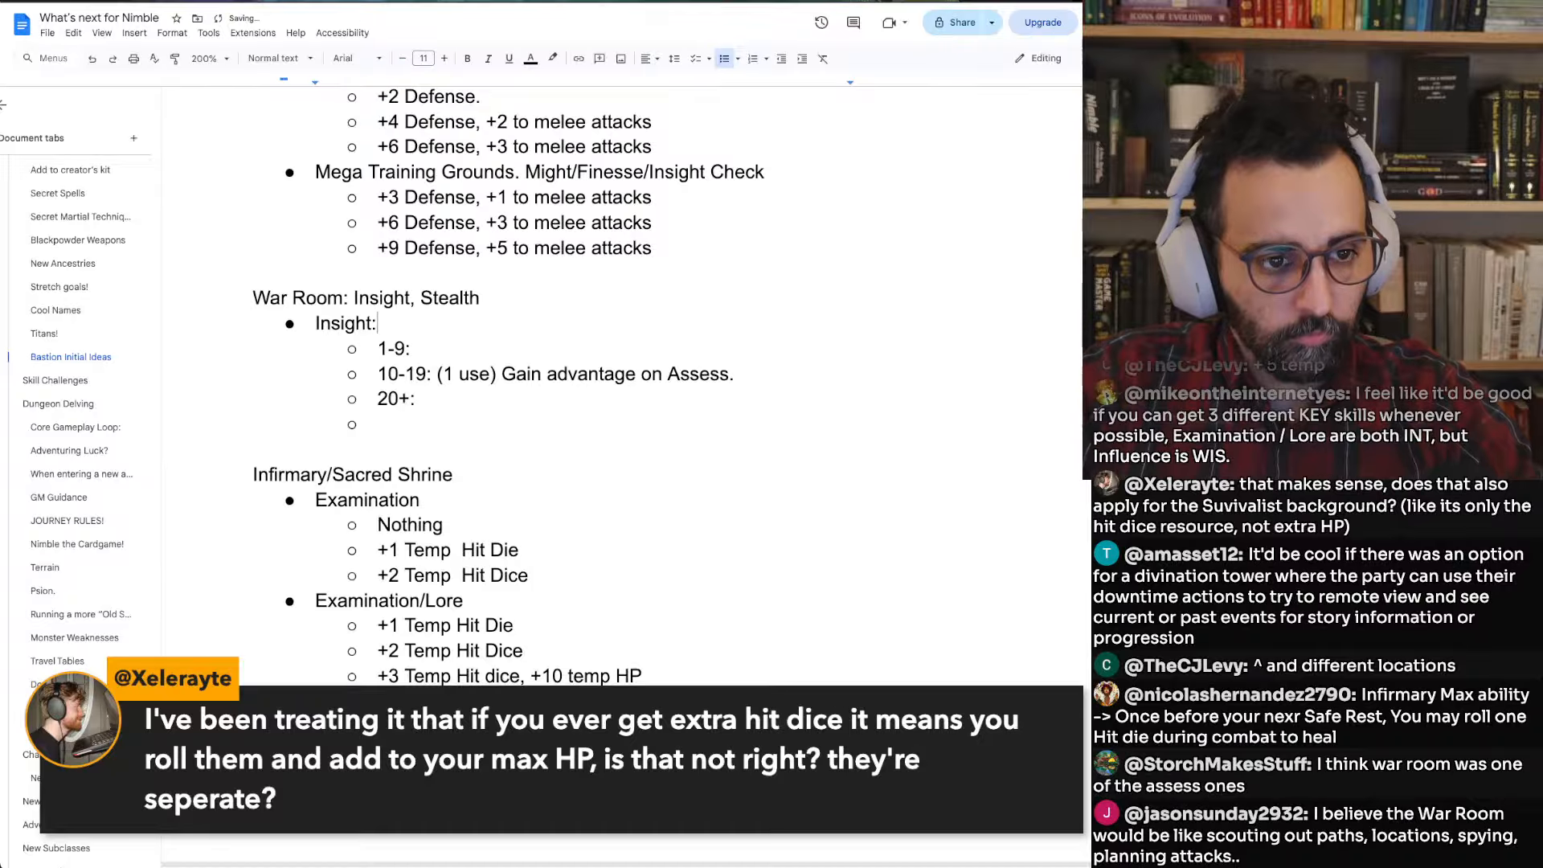
# Set the War Room's 1-9 Insight result to "Nothing."
pyautogui.press('Down')
pyautogui.press('End')
pyautogui.write('Nothing')
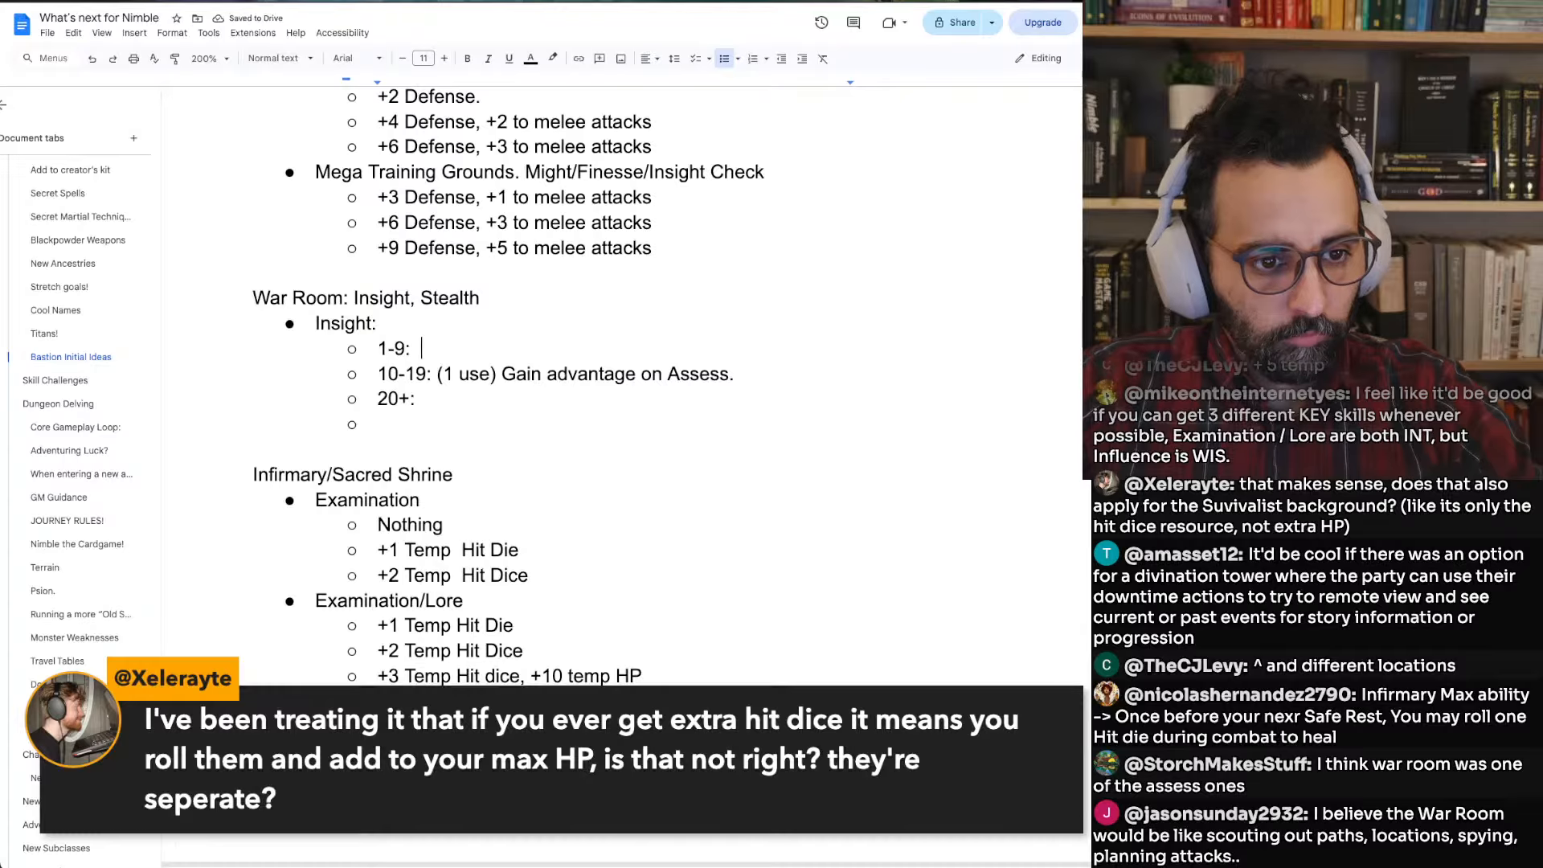
pyautogui.write('.')
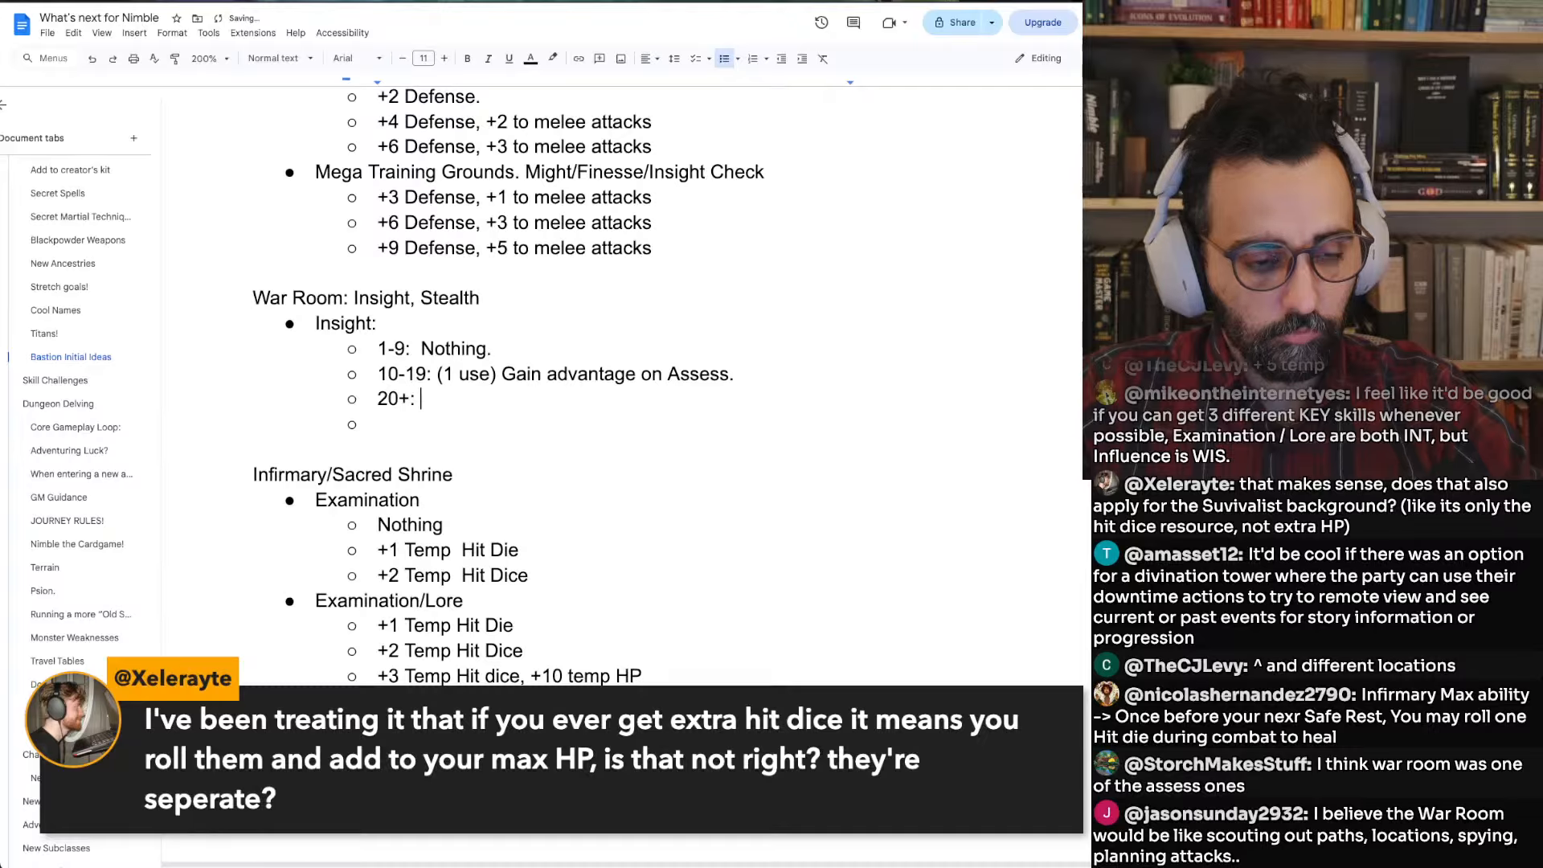
# Fill in the War Room's 20+ Insight result with "Assess for free, with advantage."
pyautogui.write(' Extra carry capacity')
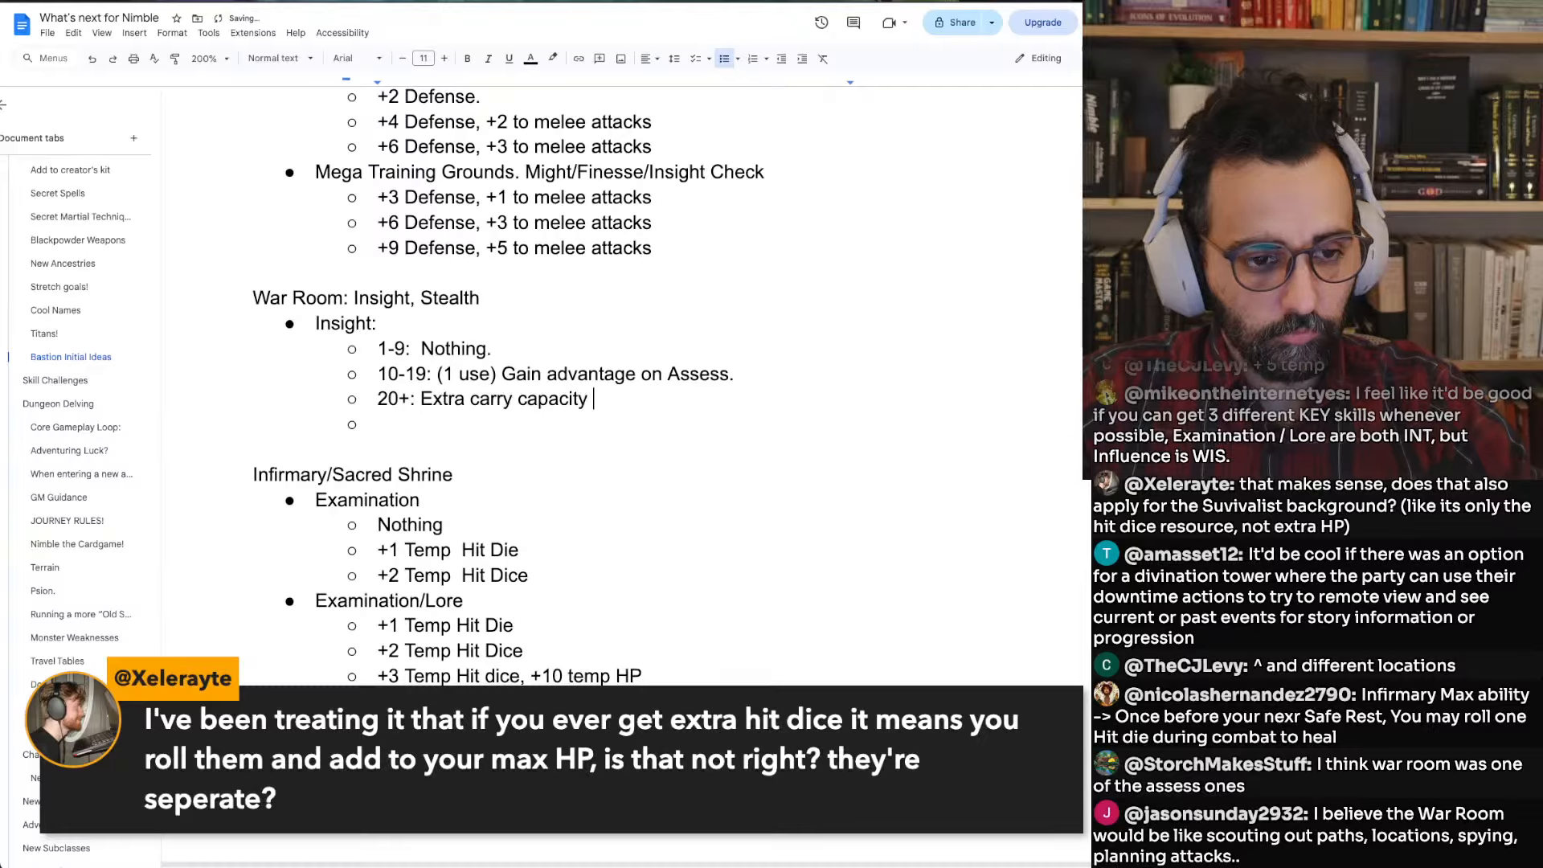
pyautogui.hotkey('ctrl', 'shift', 'Left')
pyautogui.hotkey('ctrl', 'shift', 'Left')
pyautogui.hotkey('ctrl', 'shift', 'Left')
pyautogui.hotkey('ctrl', 'shift', 'Left')
pyautogui.hotkey('shift', 'Right')
pyautogui.hotkey('shift', 'Right')
pyautogui.hotkey('shift', 'Right')
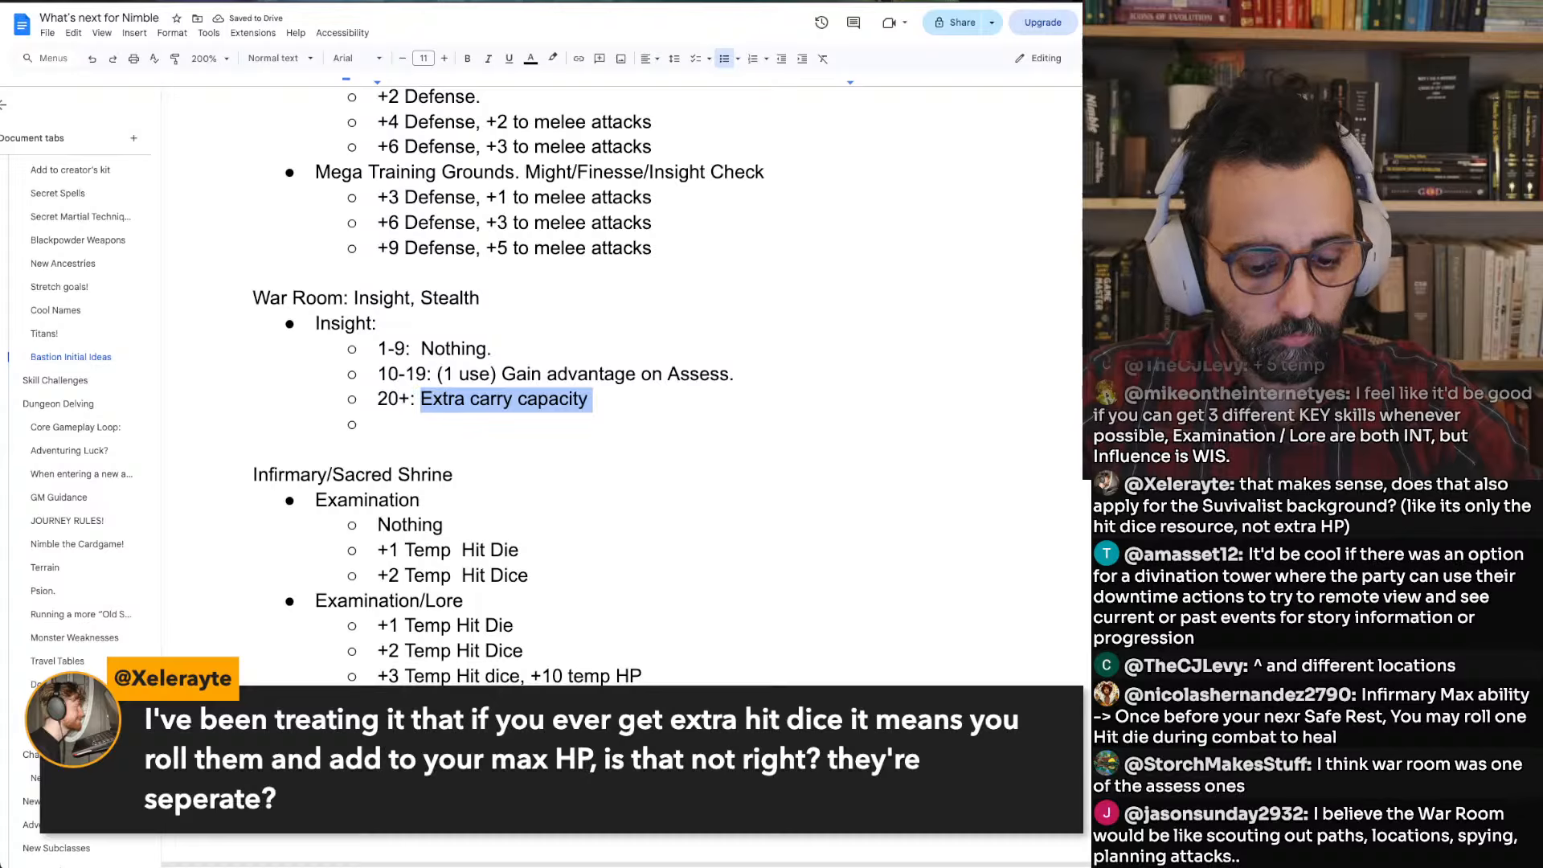
pyautogui.write('Assess for ')
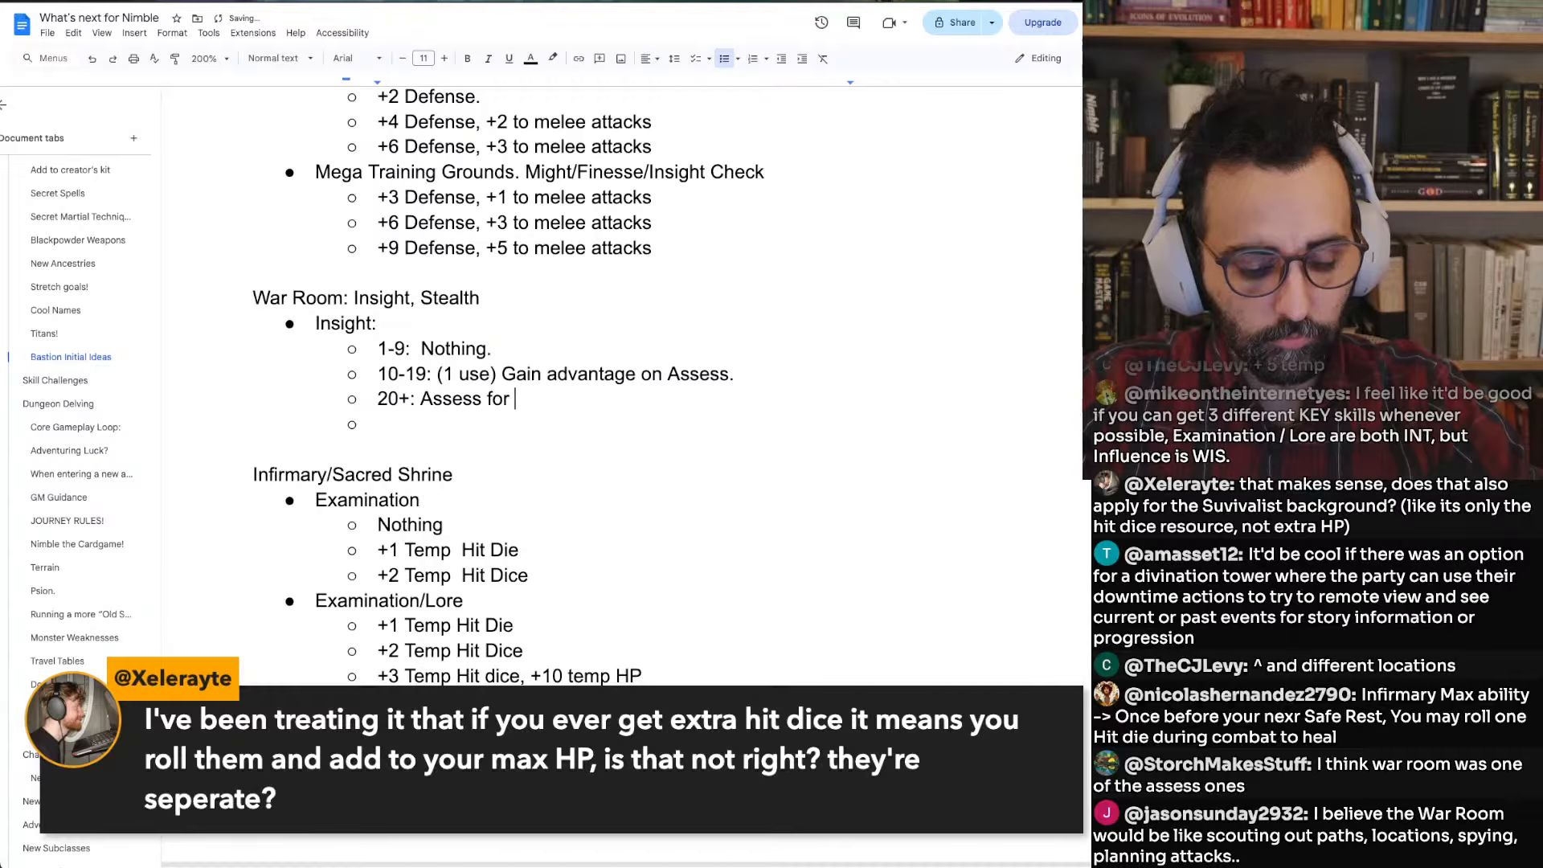
pyautogui.write('free,')
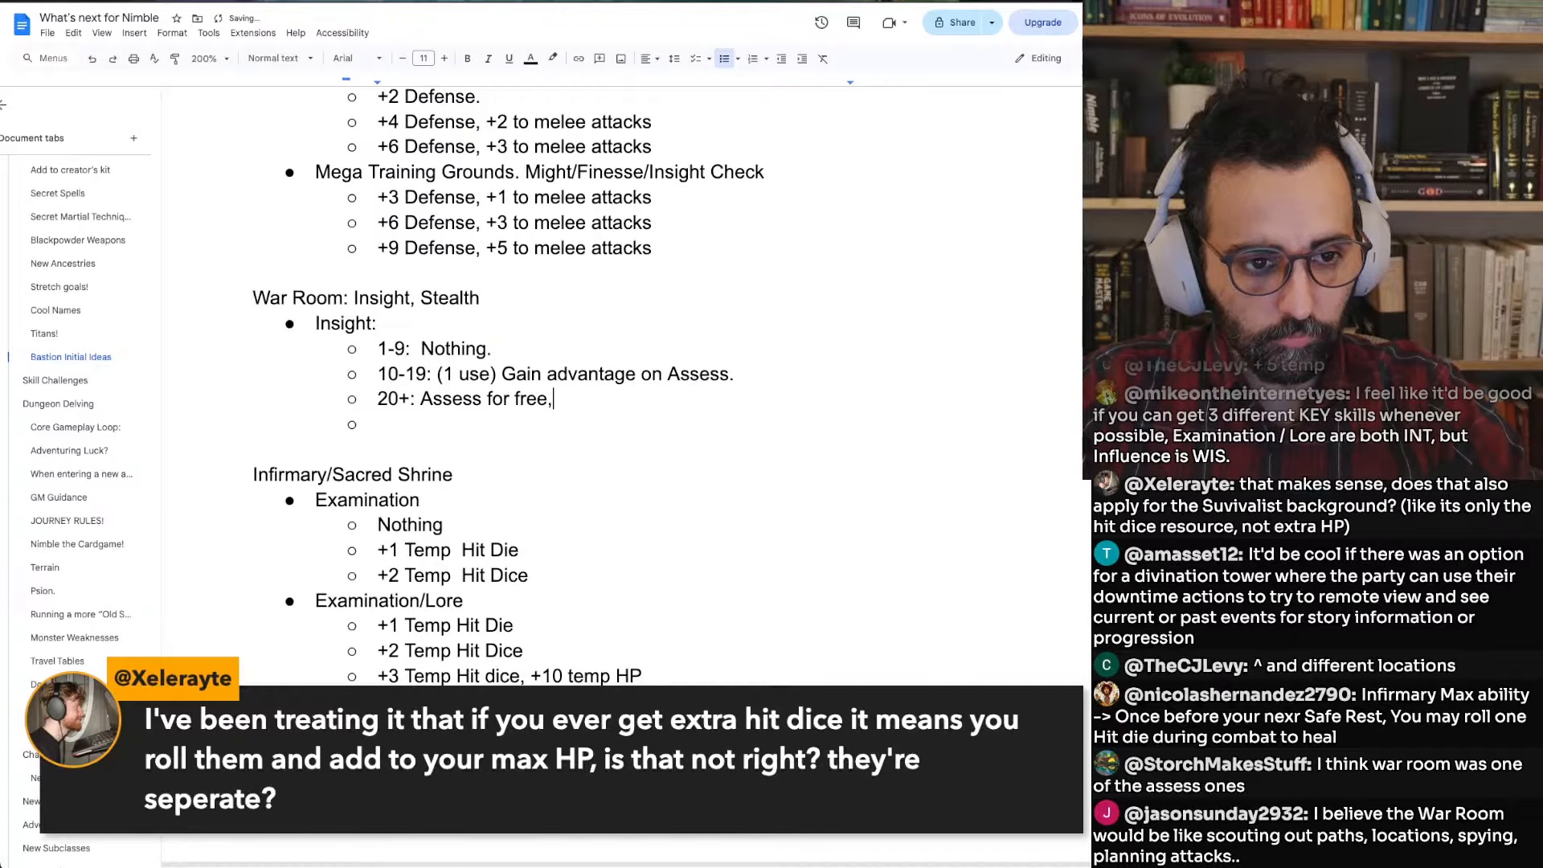
pyautogui.write(' with advantage.')
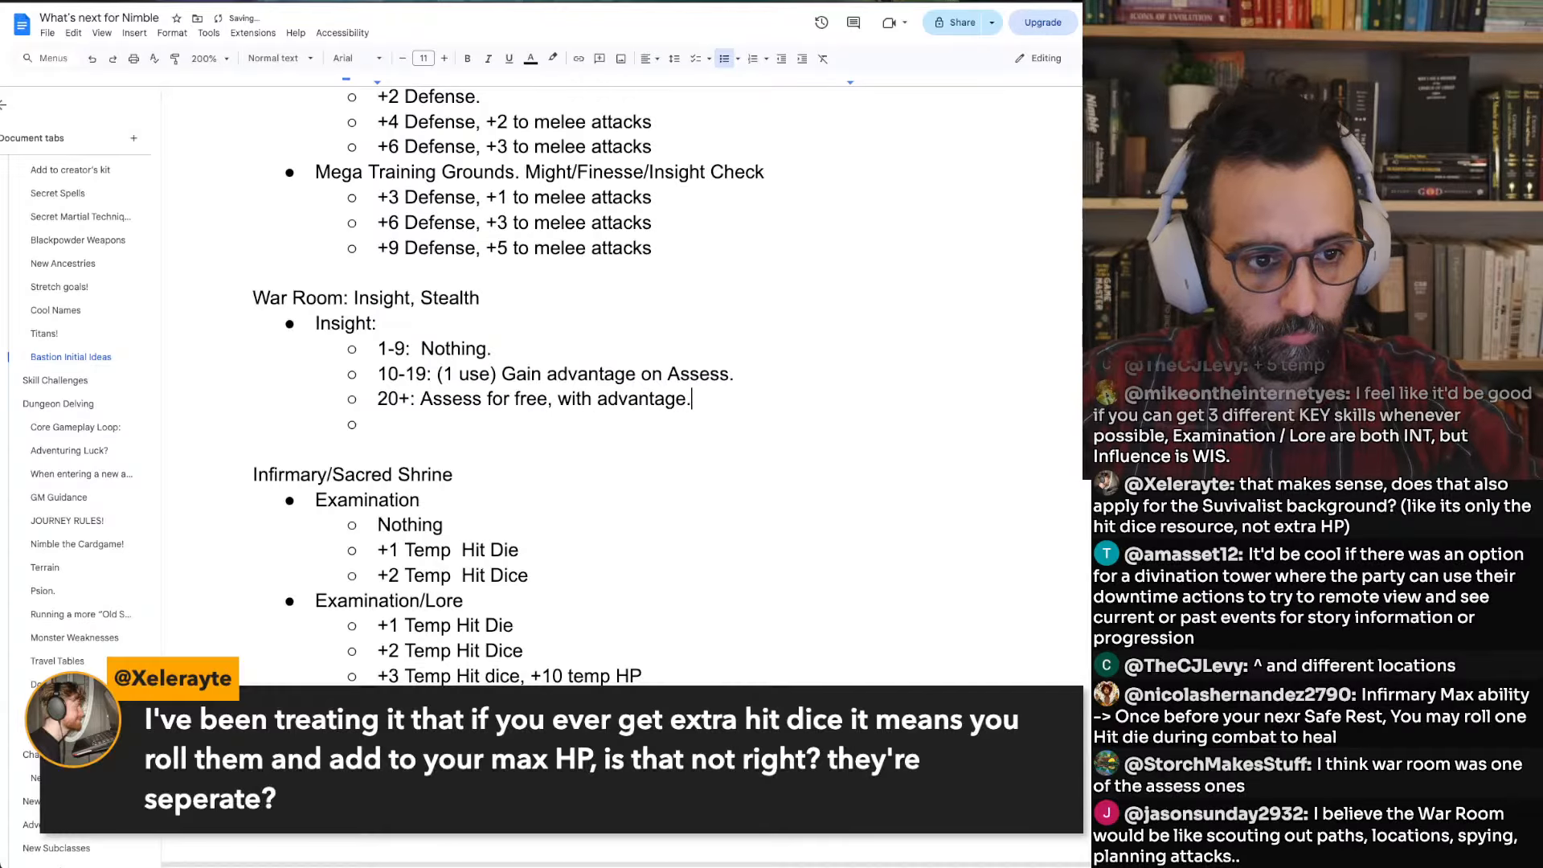
# Copy "(1 use)" from the War Room's 10-19 Insight result to the start of its 20+ result text
pyautogui.press('Home')
pyautogui.press('Up')
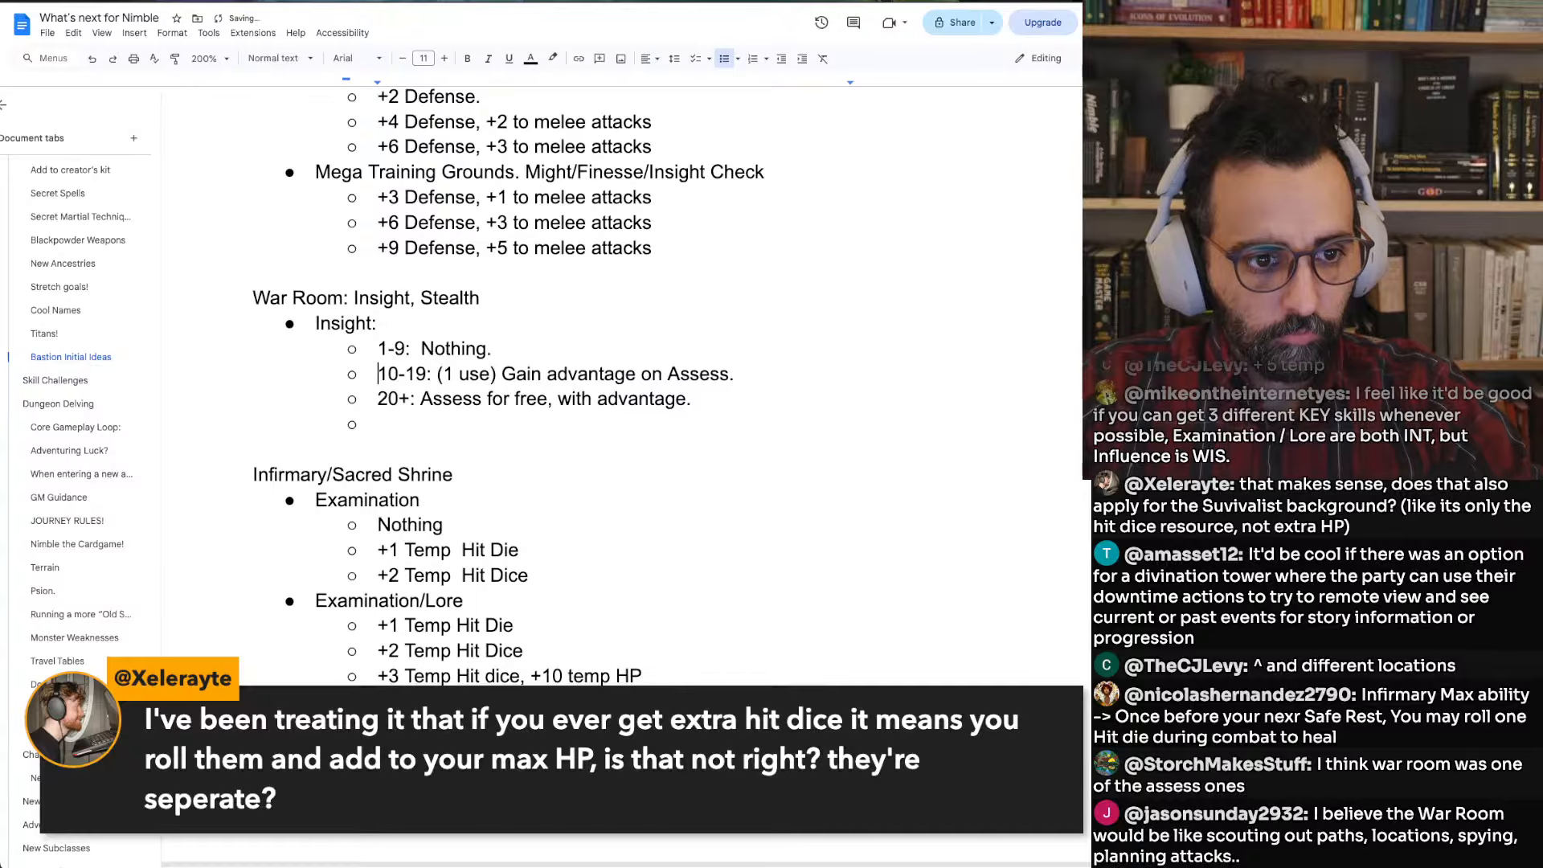
pyautogui.press('Right')
pyautogui.press('Right')
pyautogui.press('Right')
pyautogui.press('Right')
pyautogui.press('Right')
pyautogui.press('Right')
pyautogui.press('Right')
pyautogui.hotkey('shift', 'Right')
pyautogui.hotkey('shift', 'Right')
pyautogui.hotkey('shift', 'Right')
pyautogui.hotkey('shift', 'Right')
pyautogui.hotkey('shift', 'Right')
pyautogui.hotkey('shift', 'Right')
pyautogui.hotkey('shift', 'Right')
pyautogui.hotkey('shift', 'Right')
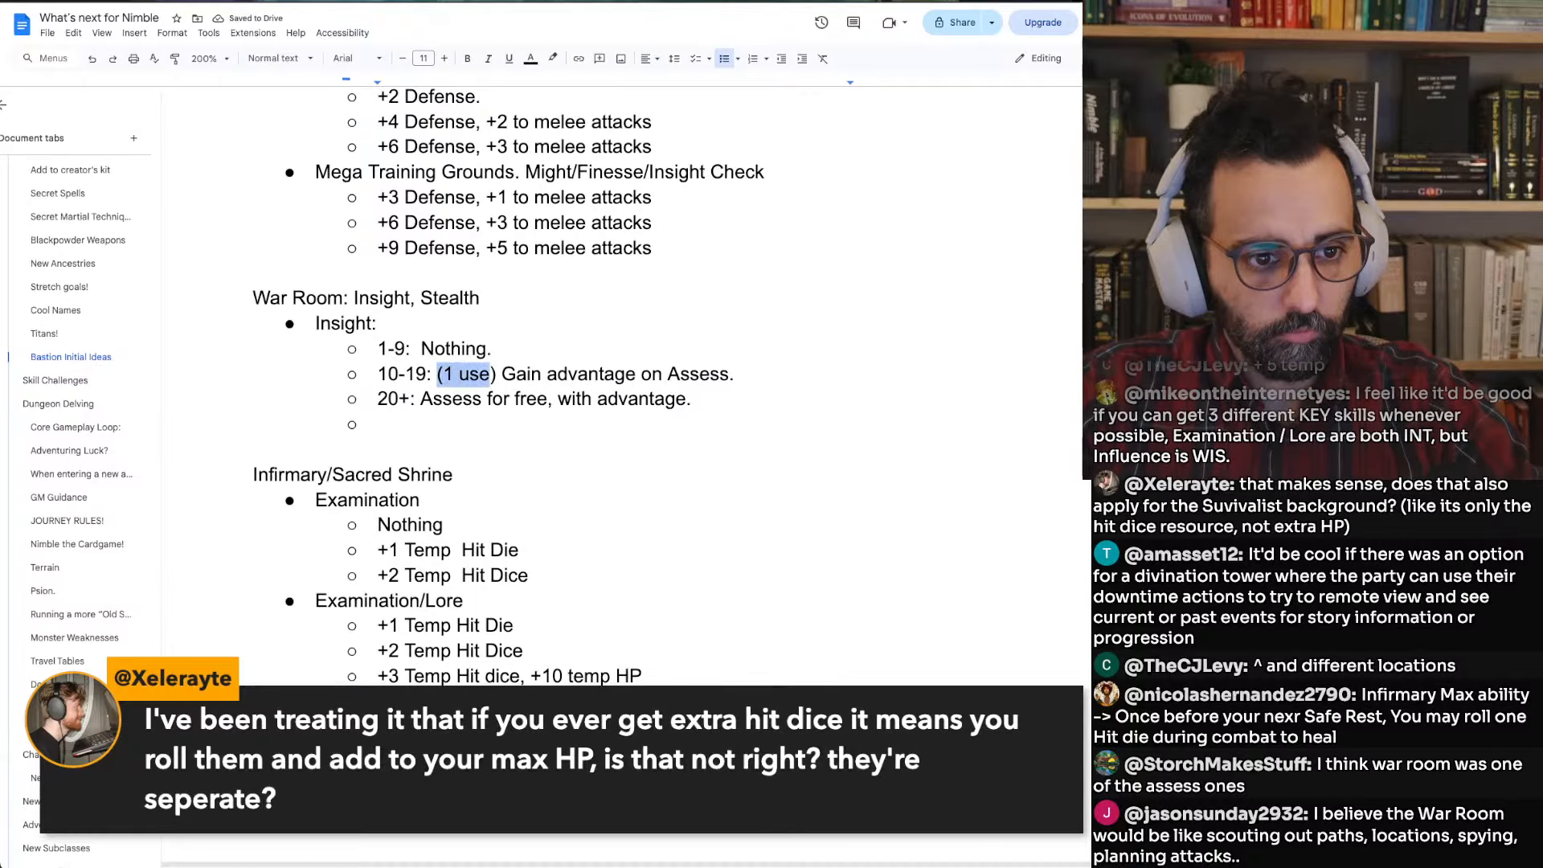
pyautogui.press('BackSpace')
pyautogui.hotkey('ctrl', 'z')
pyautogui.hotkey('ctrl', 'c')
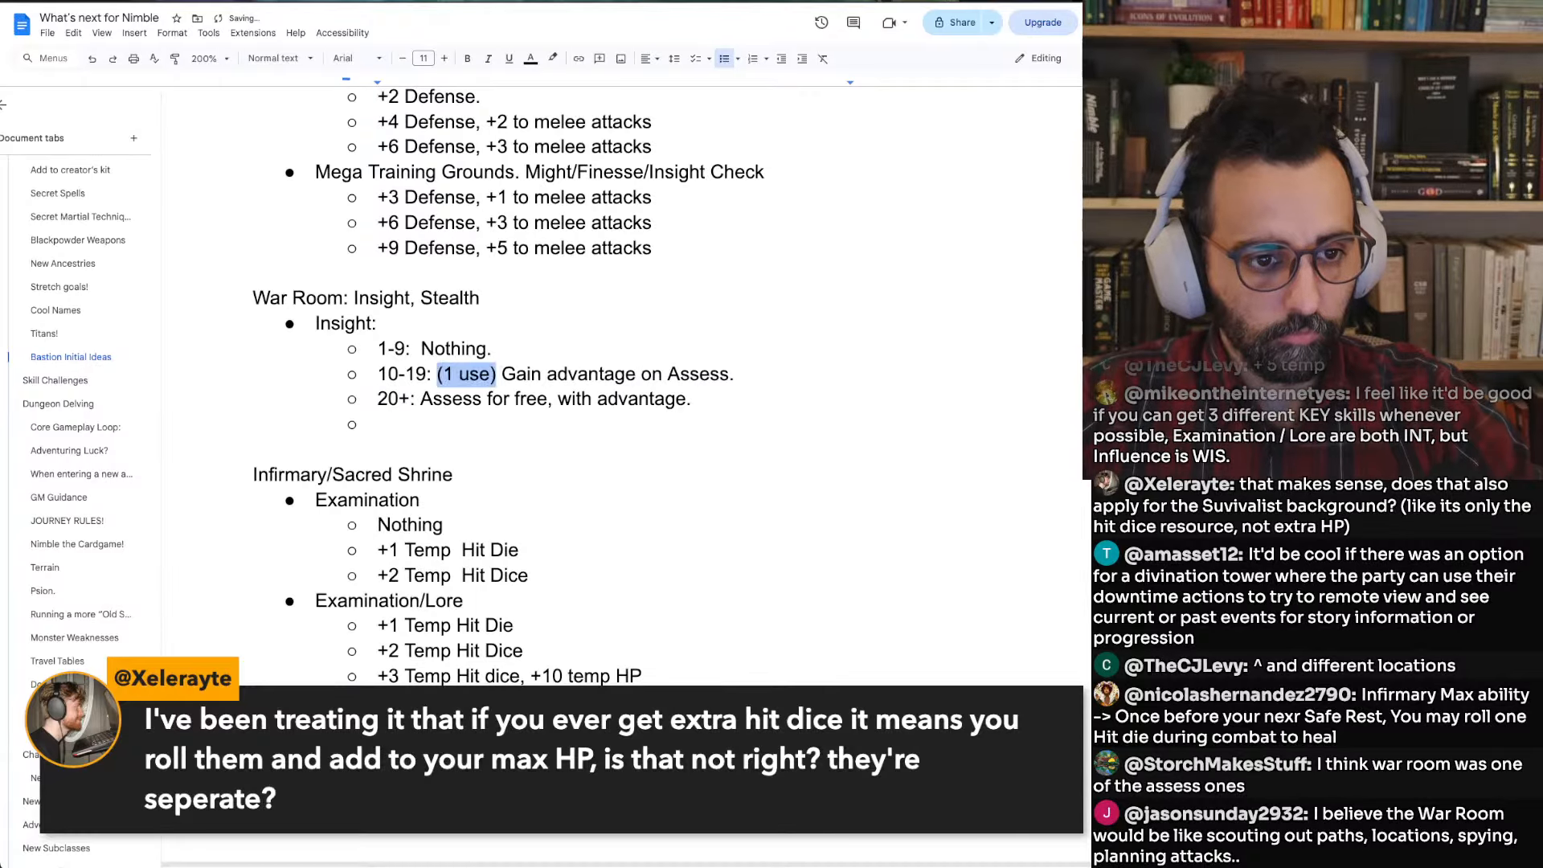
pyautogui.press('Down')
pyautogui.press('Left')
pyautogui.press('Left')
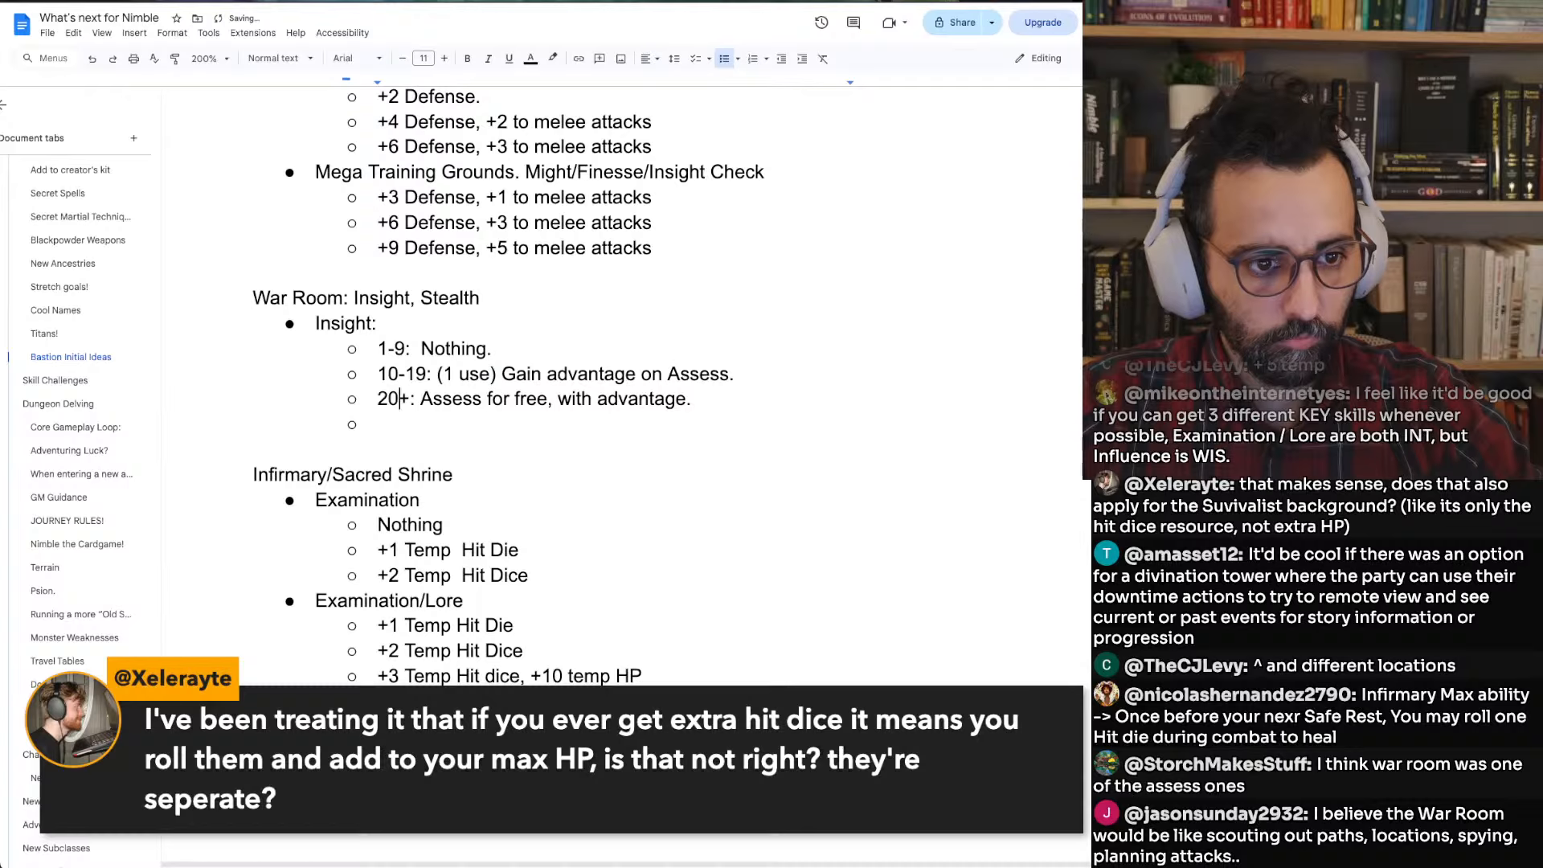
pyautogui.press('Right')
pyautogui.press('Right')
pyautogui.press('Right')
pyautogui.hotkey('ctrl', 'v')
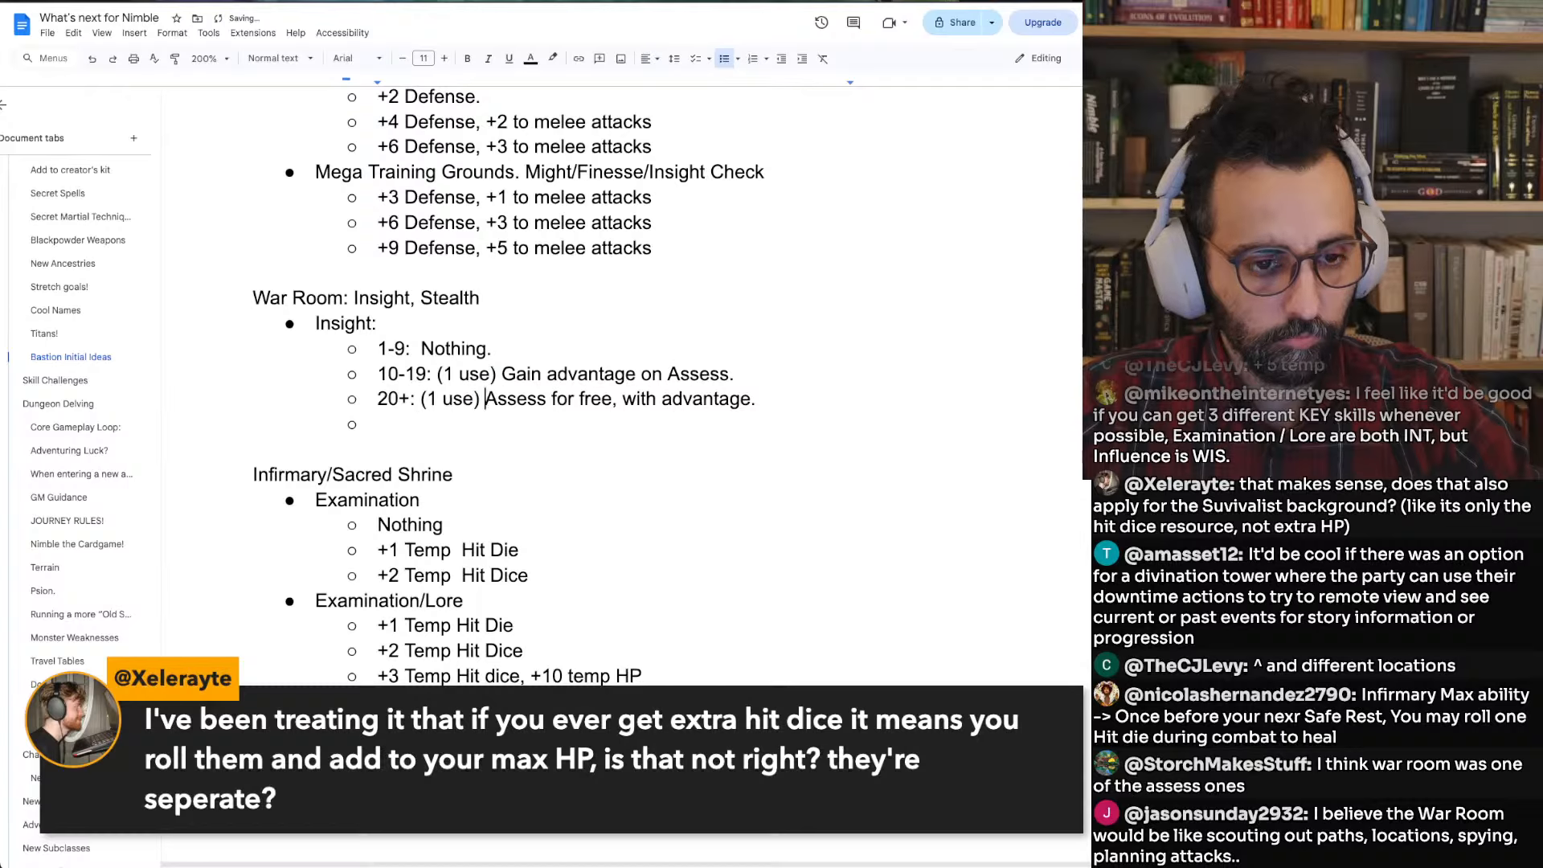
pyautogui.press('BackSpace')
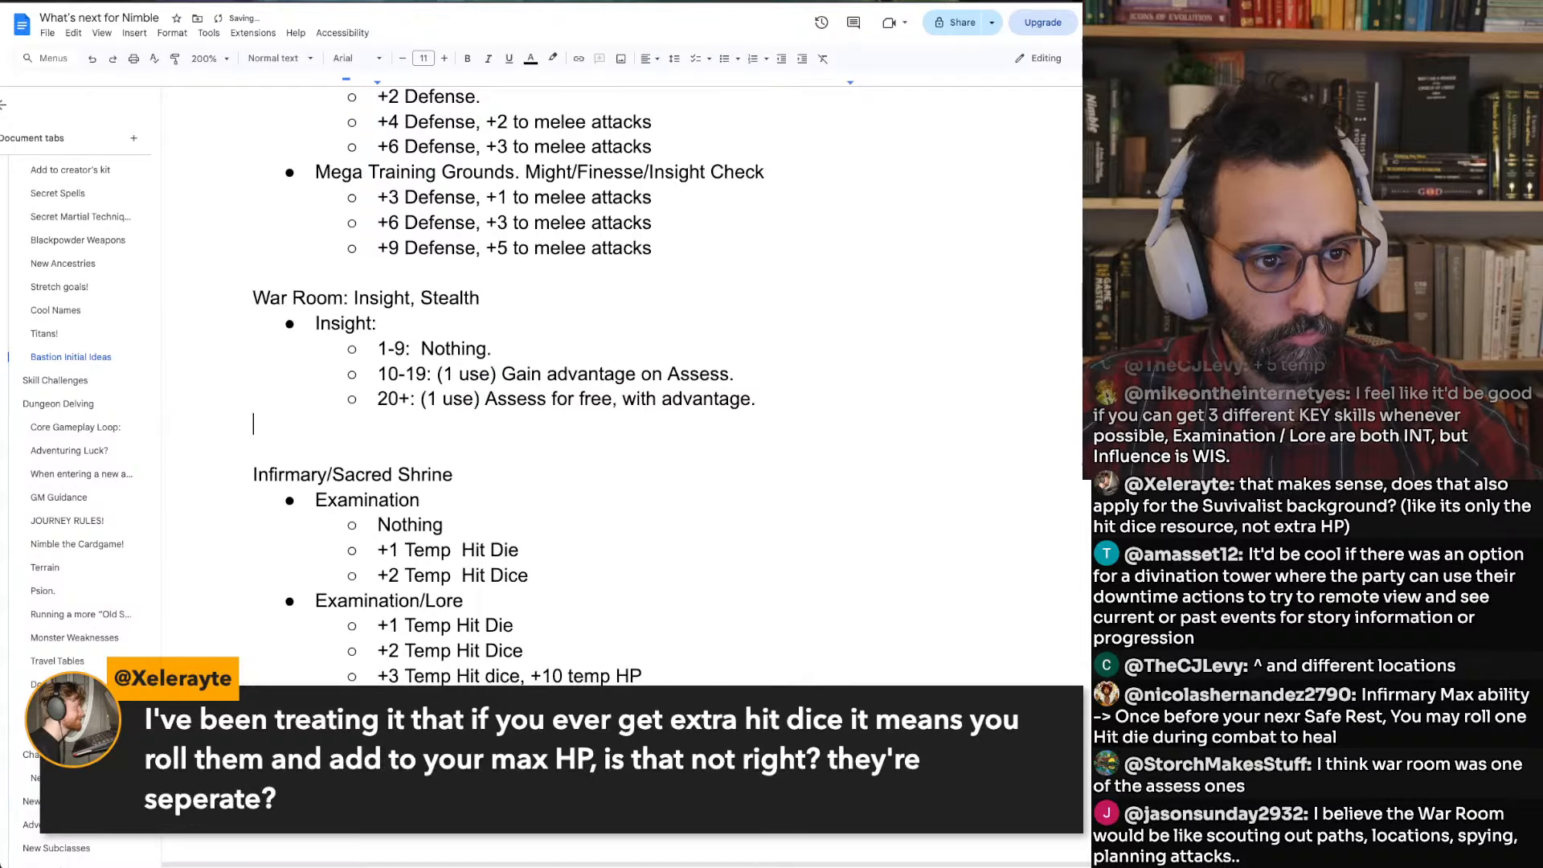
pyautogui.press('BackSpace')
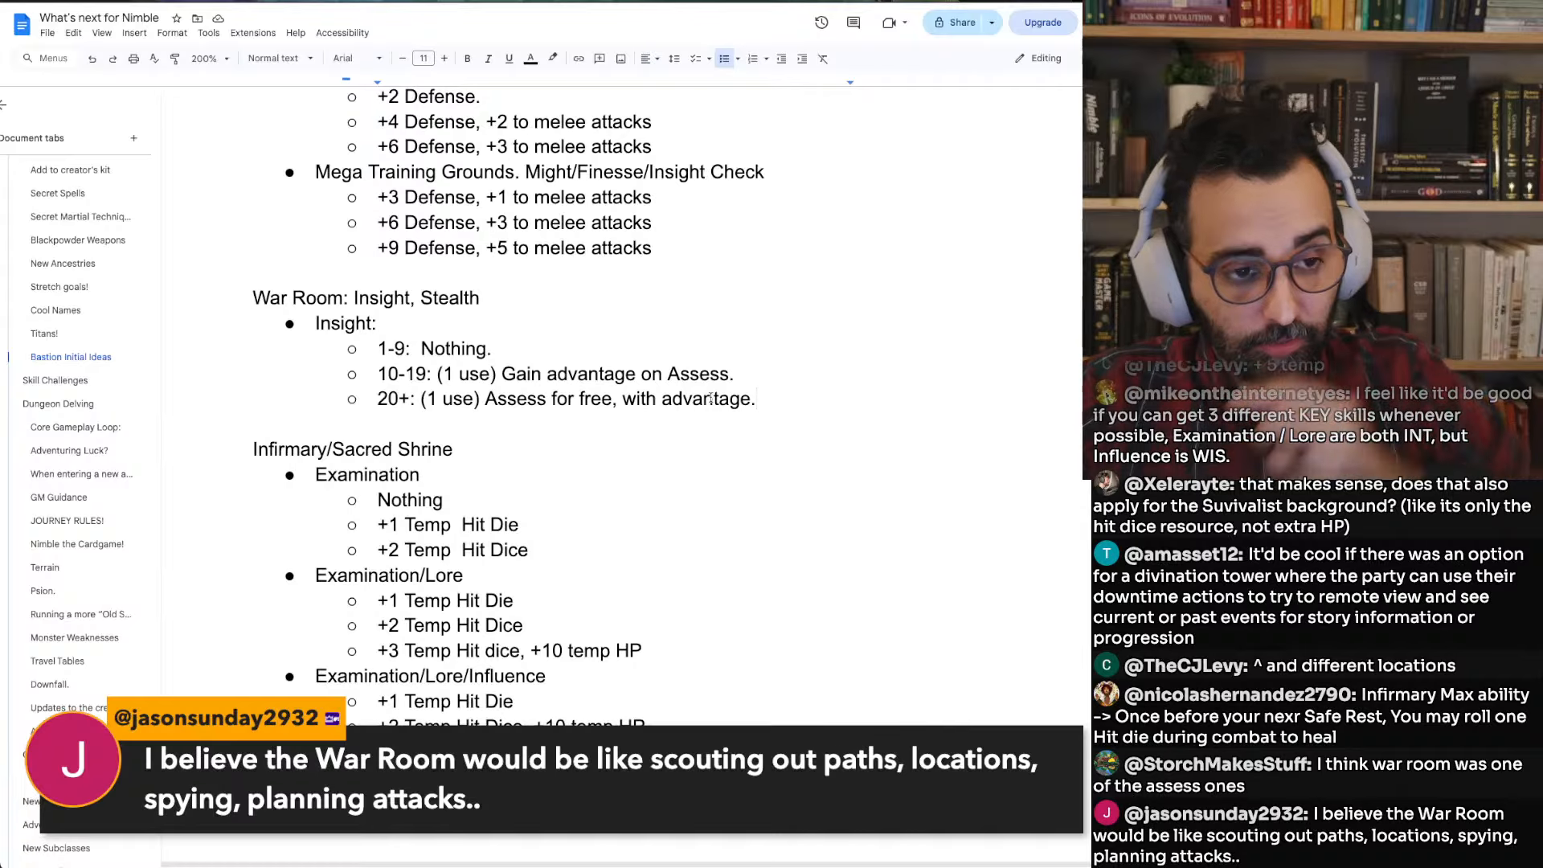
pyautogui.press('Return')
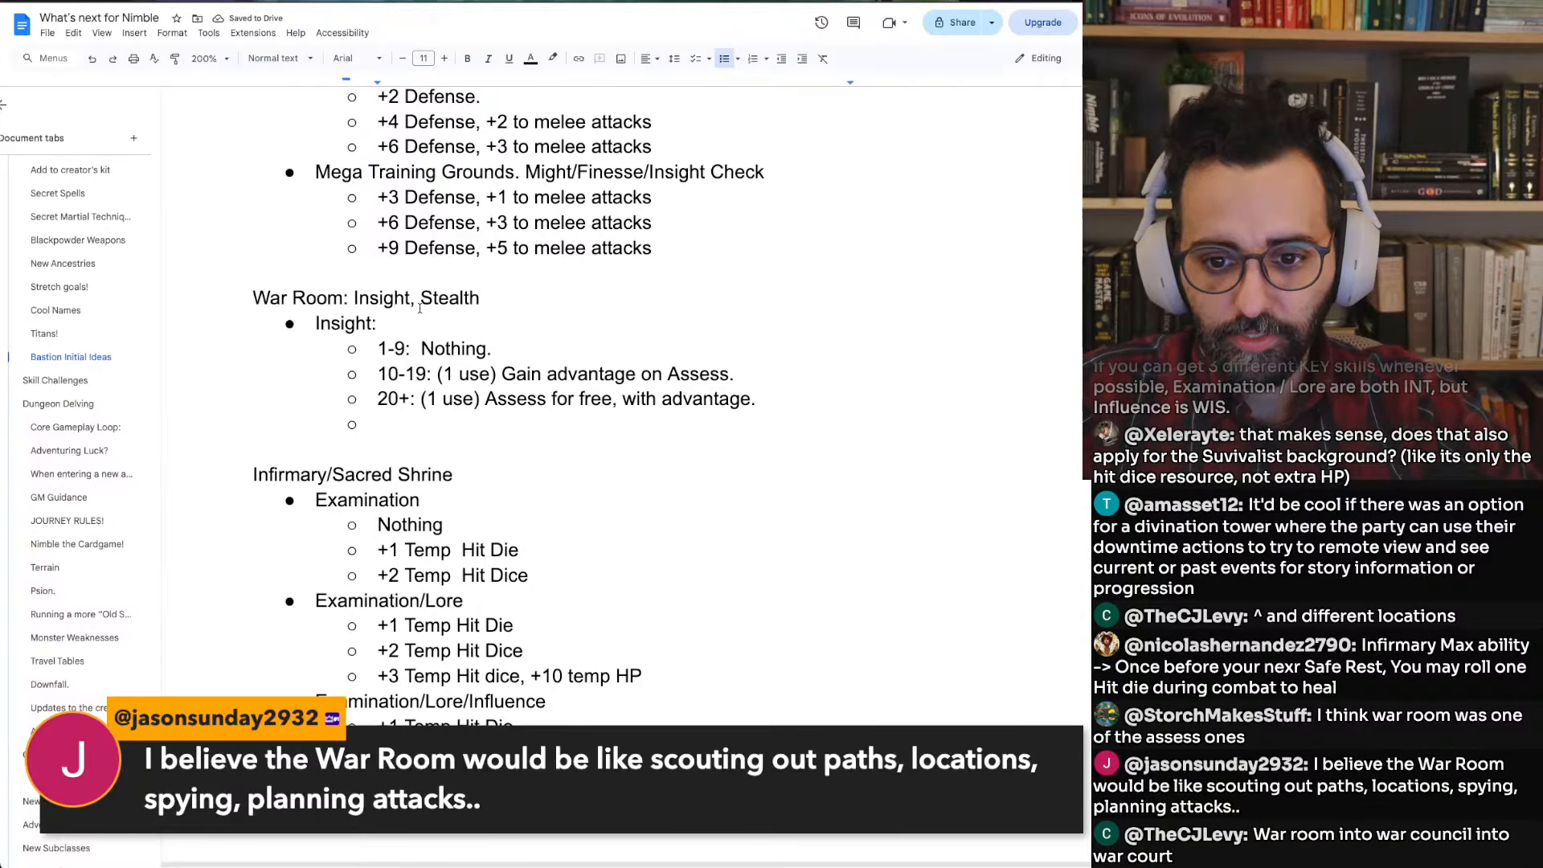
# Extend the War Room heading's name to "War Room/Map Room"
pyautogui.click(347, 298)
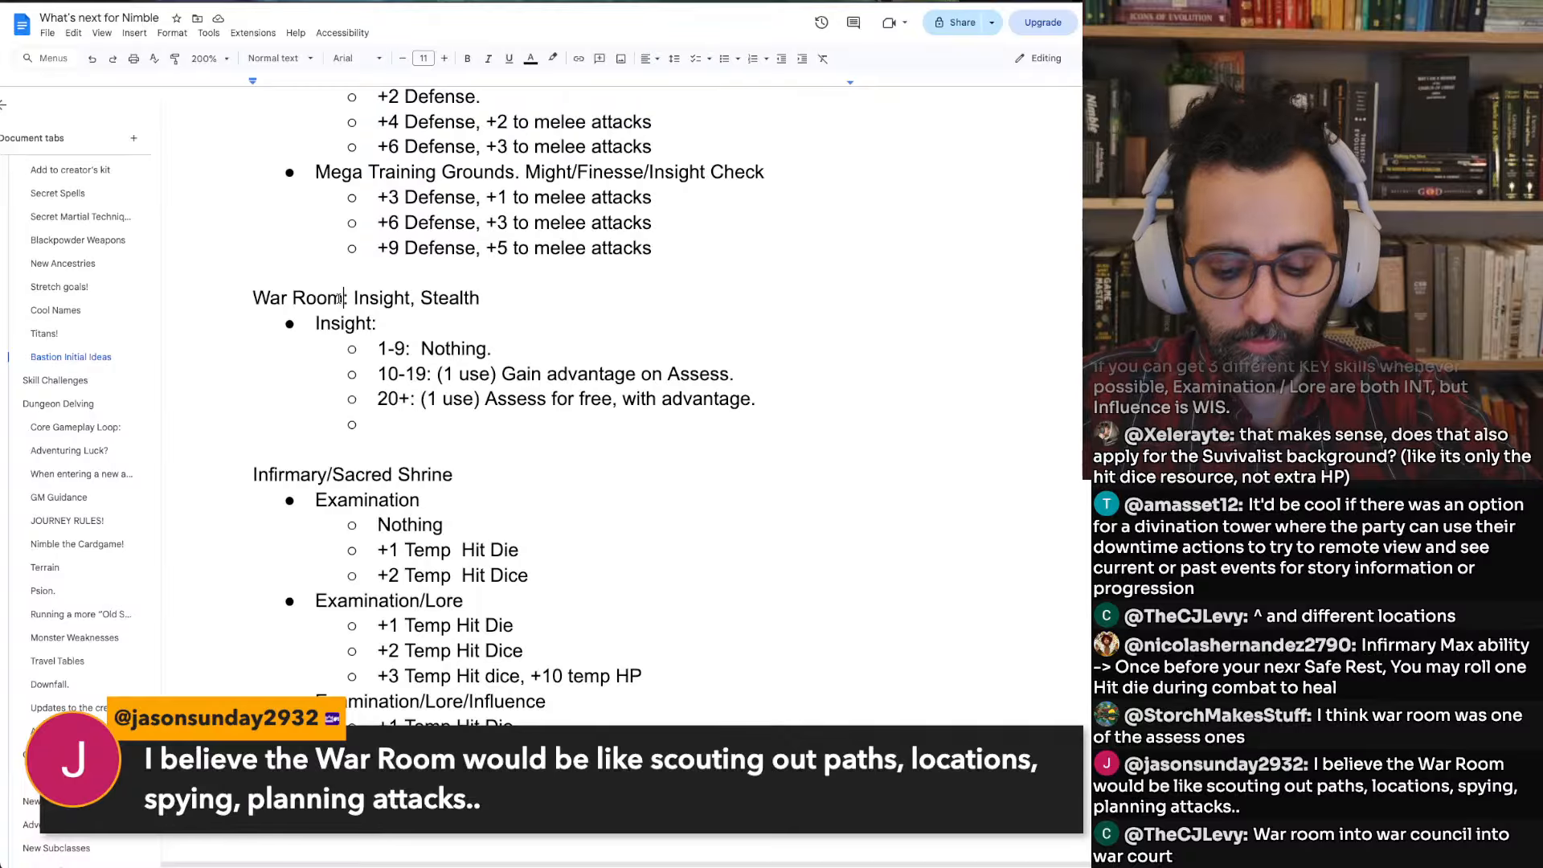
pyautogui.write('/')
pyautogui.write('Map R')
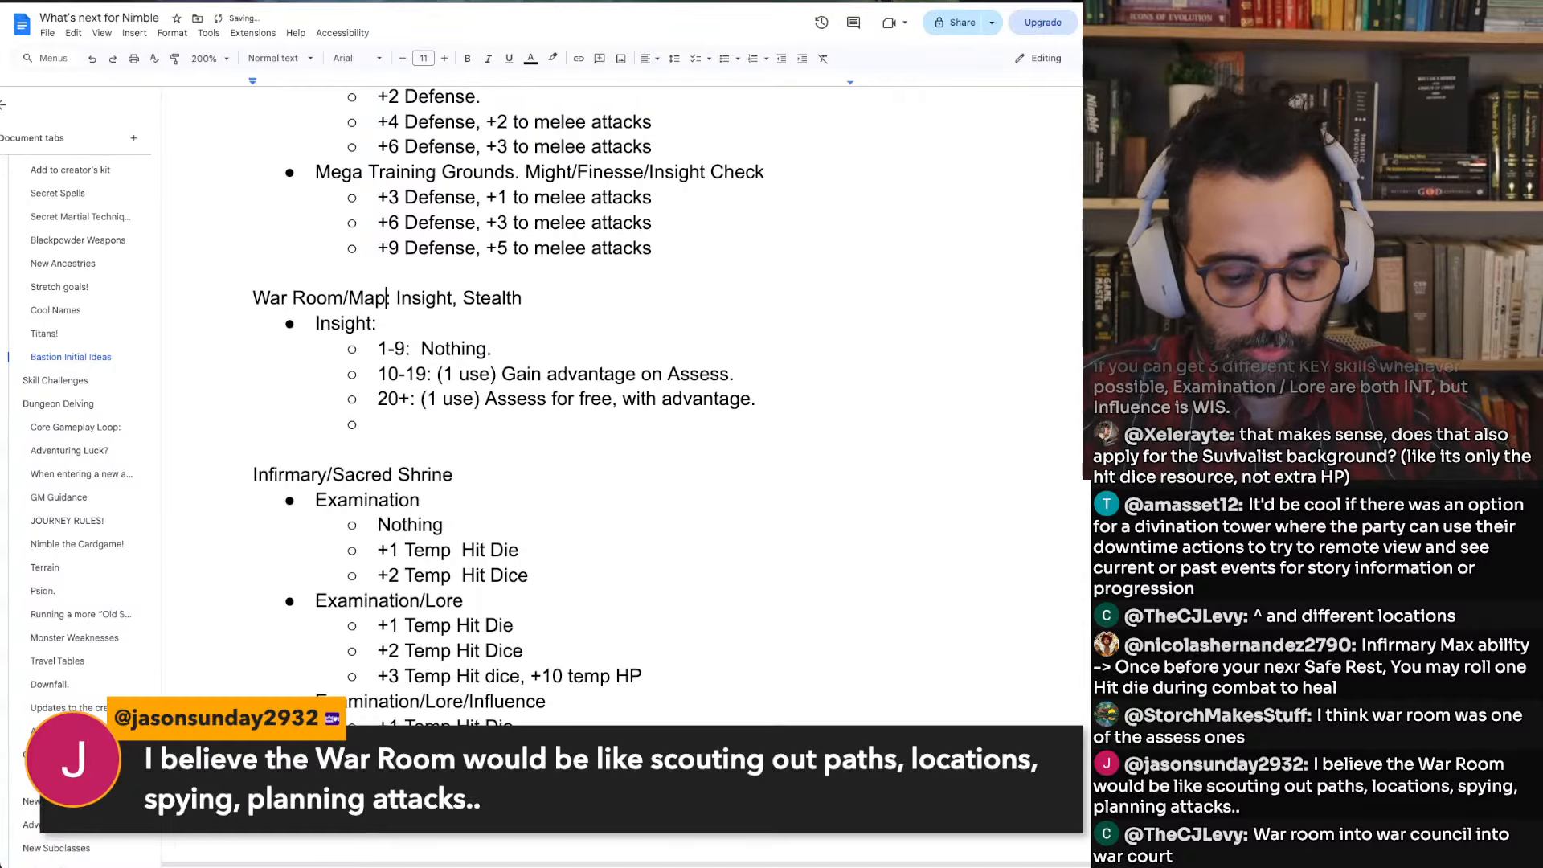
pyautogui.write('oom')
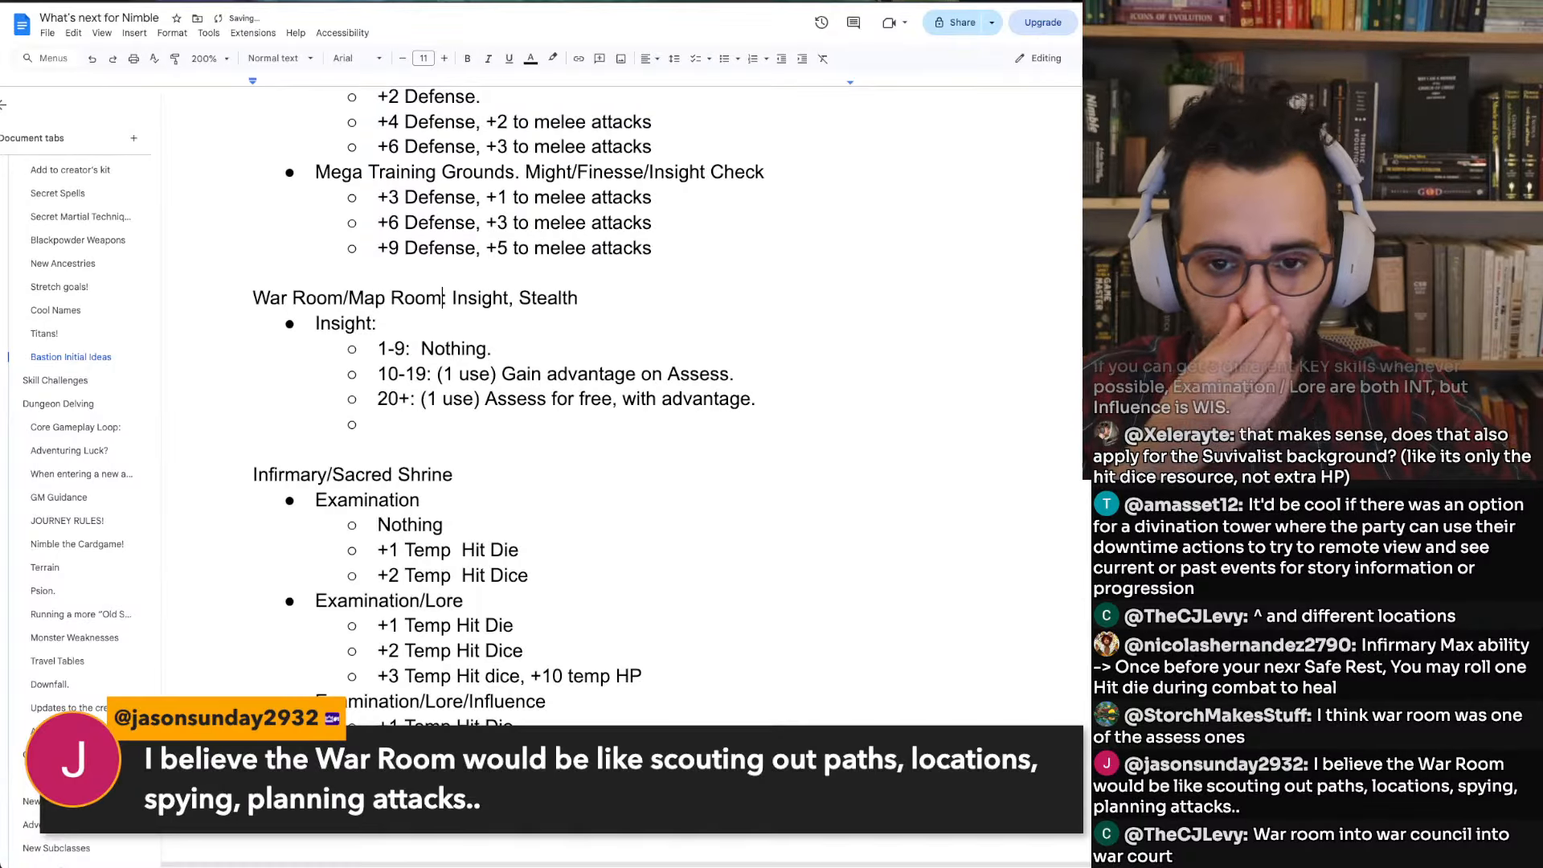
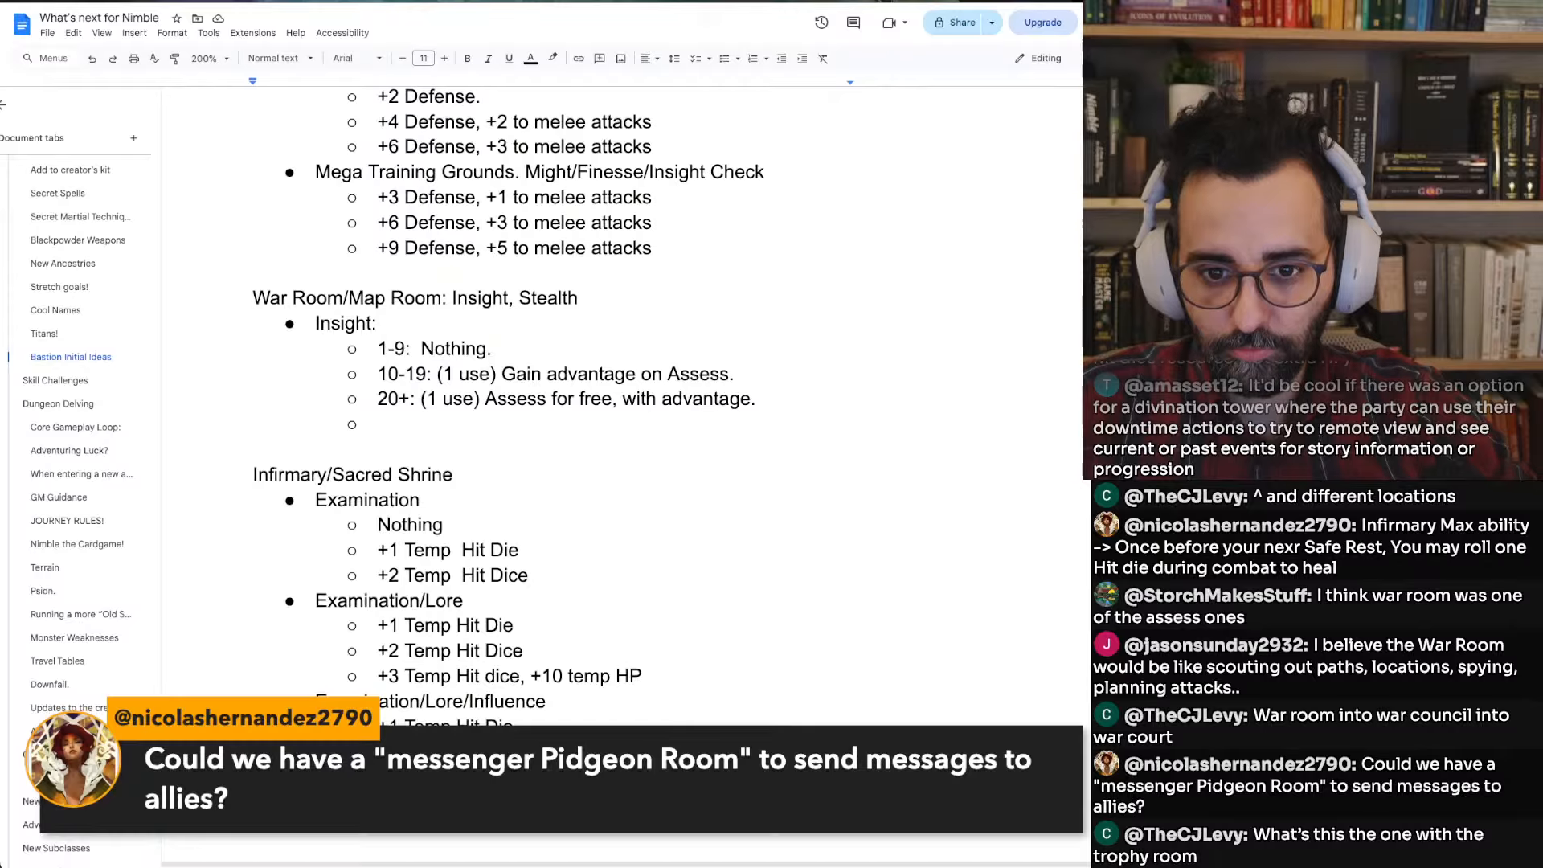
# Promote the empty bullet after the War Room's 20+ result to the first level and start it with "Steal"
pyautogui.scroll(-1, 768, 514)
pyautogui.scroll(-1, 747, 506)
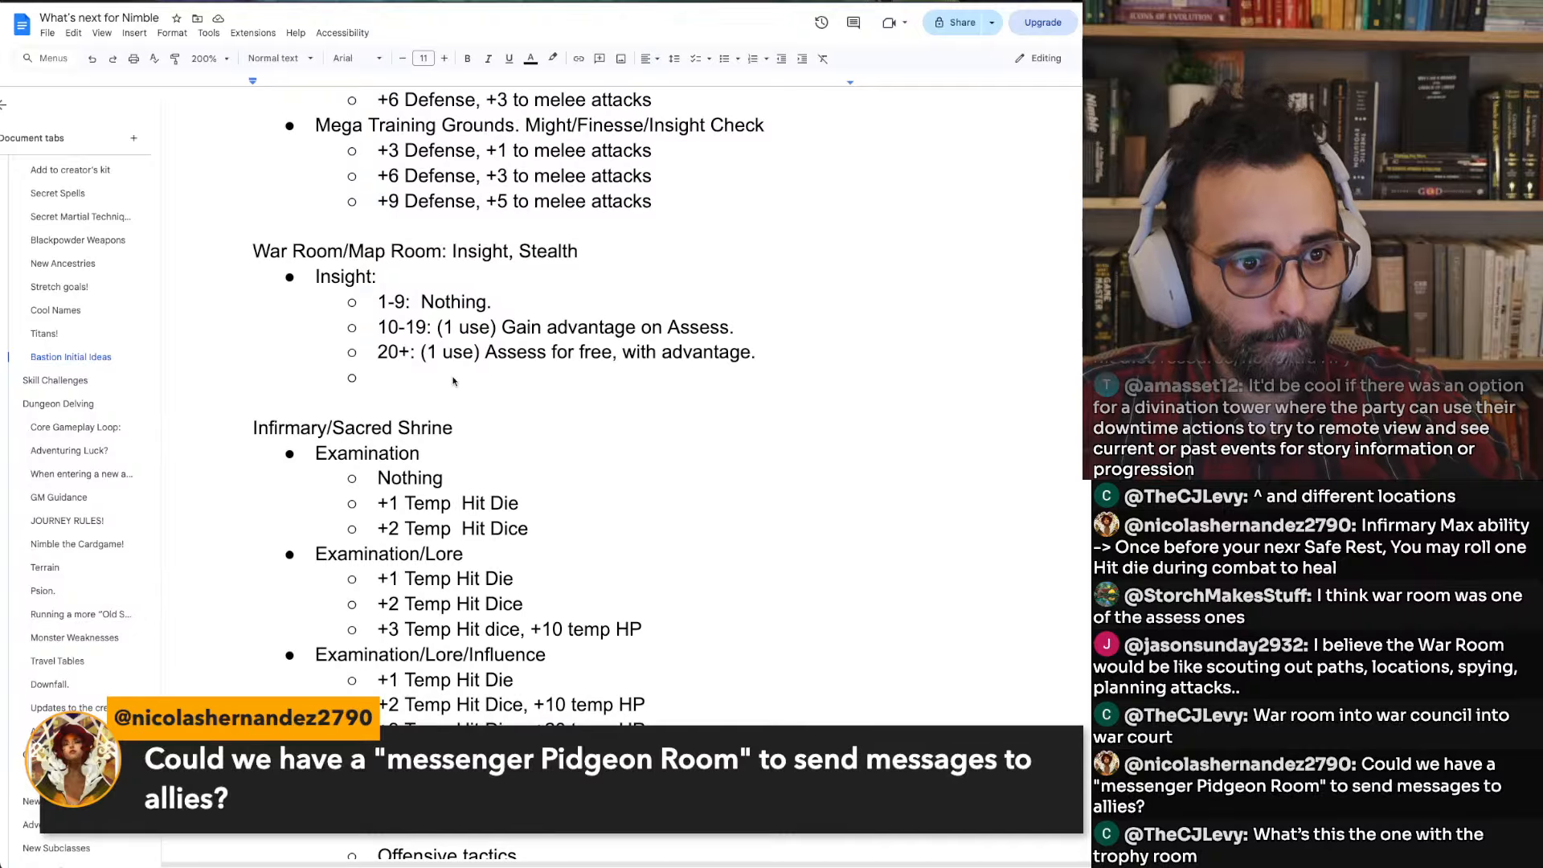
pyautogui.click(452, 380)
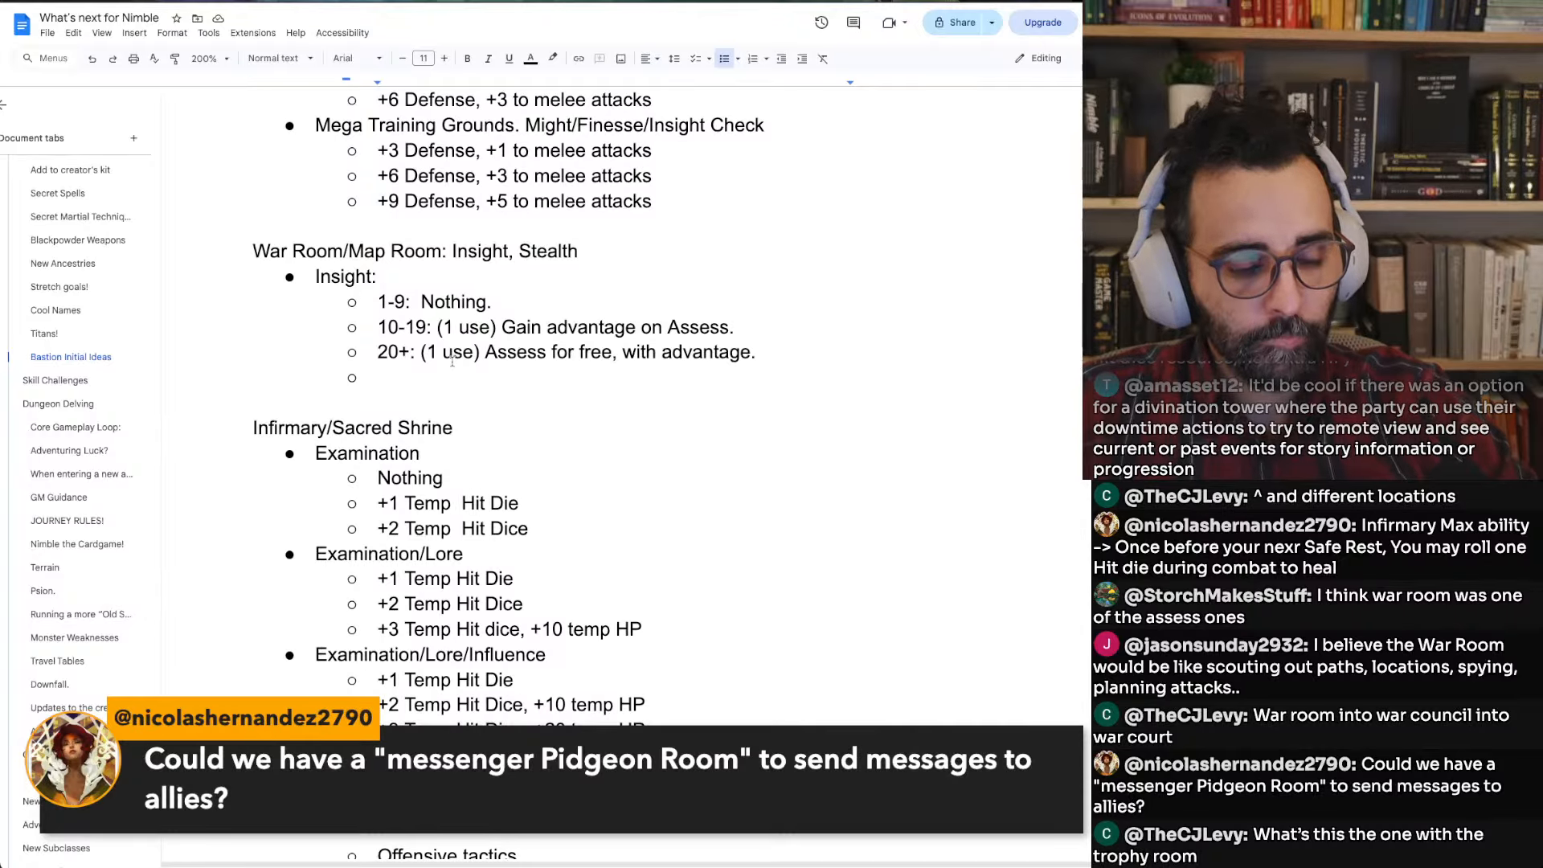
pyautogui.hotkey('shift', 'Tab')
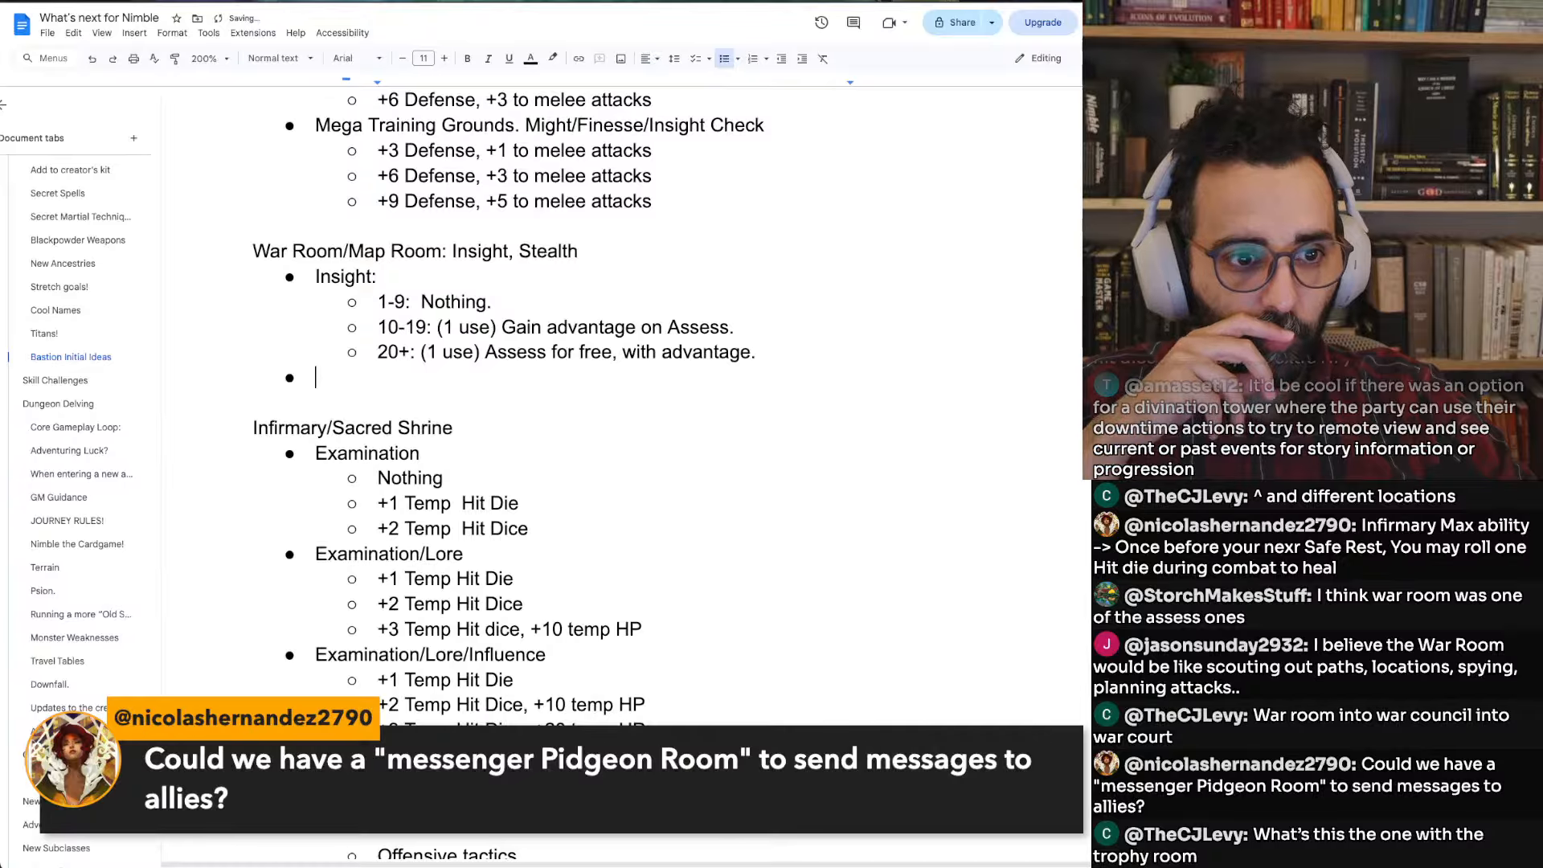
pyautogui.write('Steal')
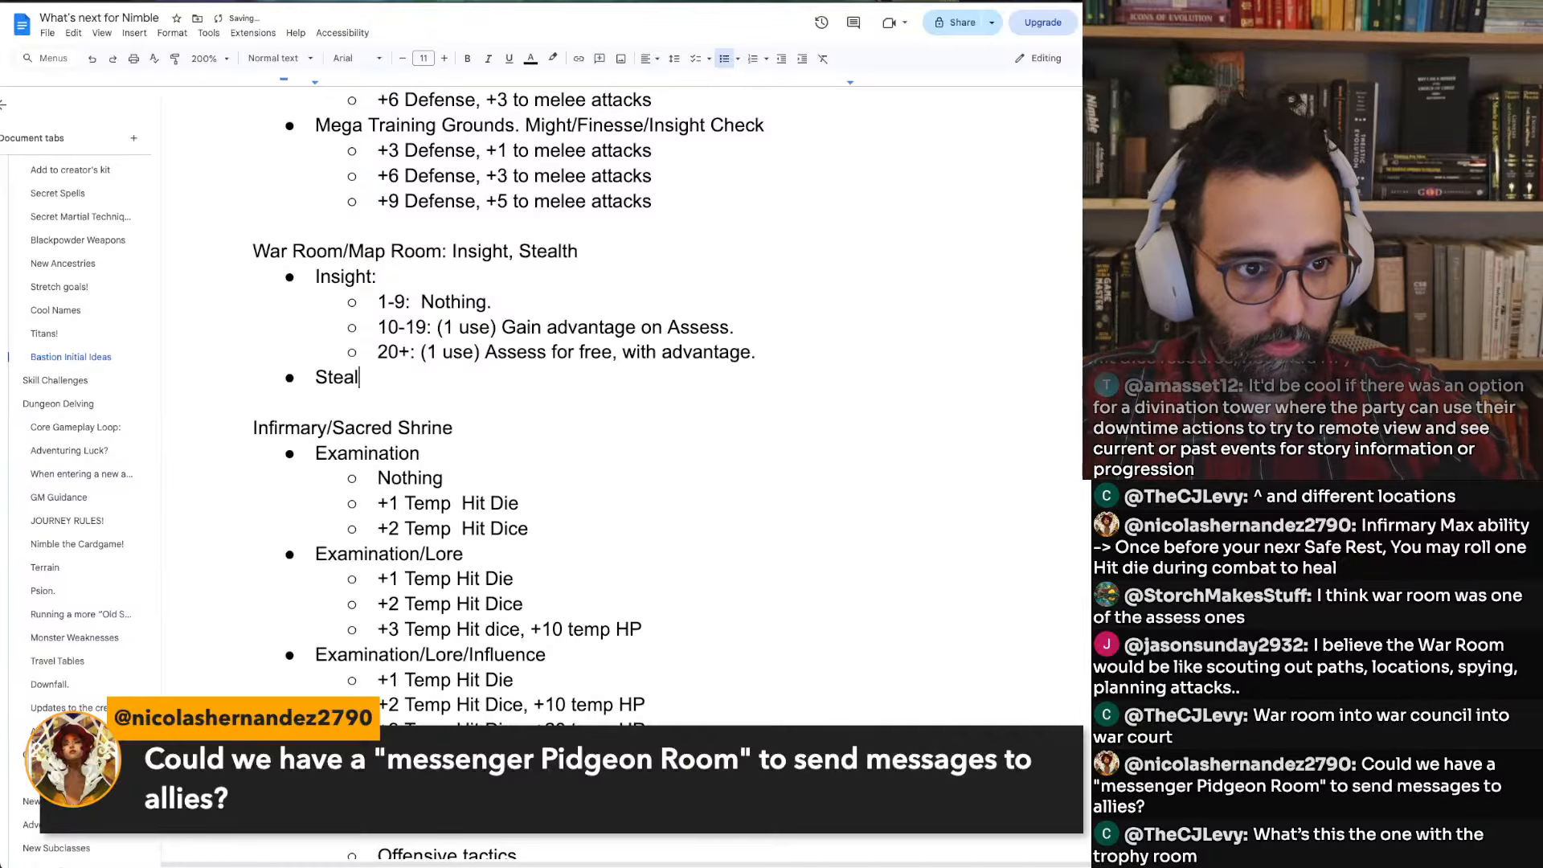
# Add "/Spy Network" after "Map Room" in the War Room heading
pyautogui.click(364, 251)
pyautogui.hotkey('alt', 'Right')
pyautogui.hotkey('alt', 'Right')
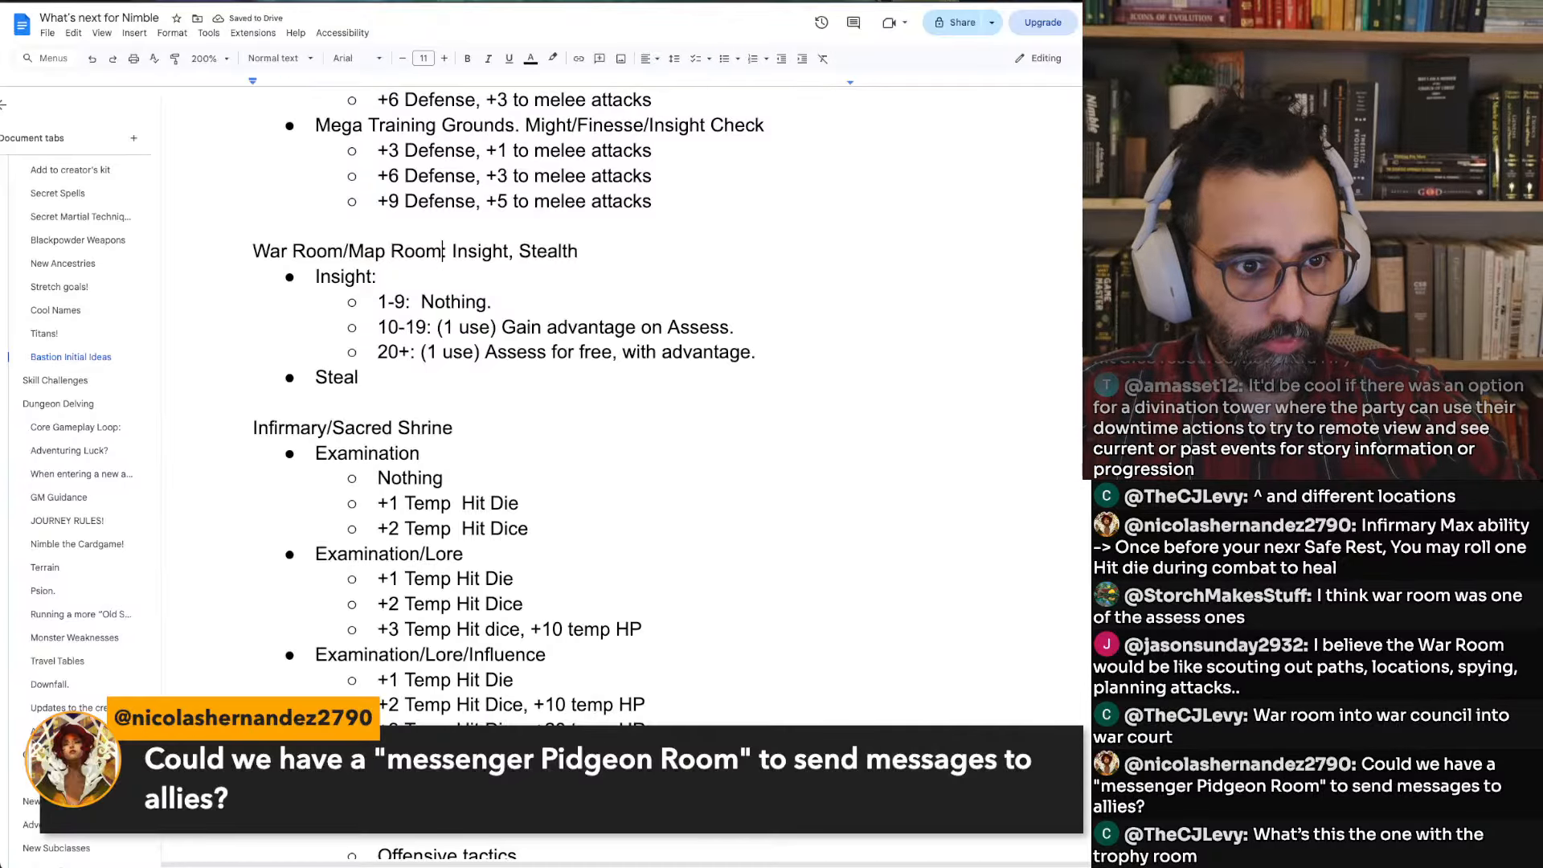
pyautogui.write('/SPy Netw')
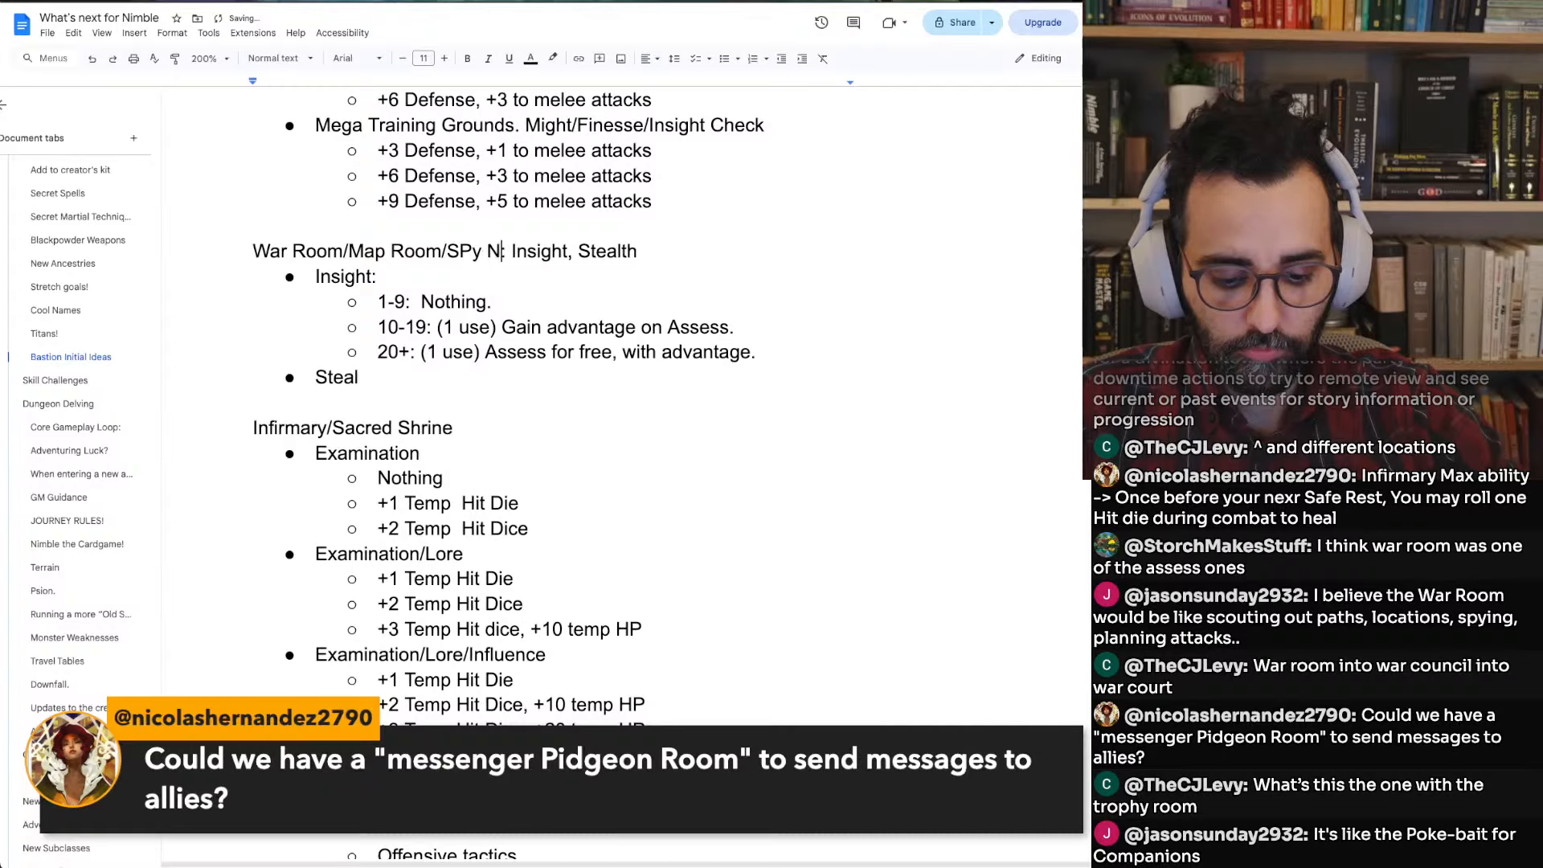
pyautogui.write('ork')
pyautogui.hotkey('alt', 'Left')
pyautogui.hotkey('alt', 'Left')
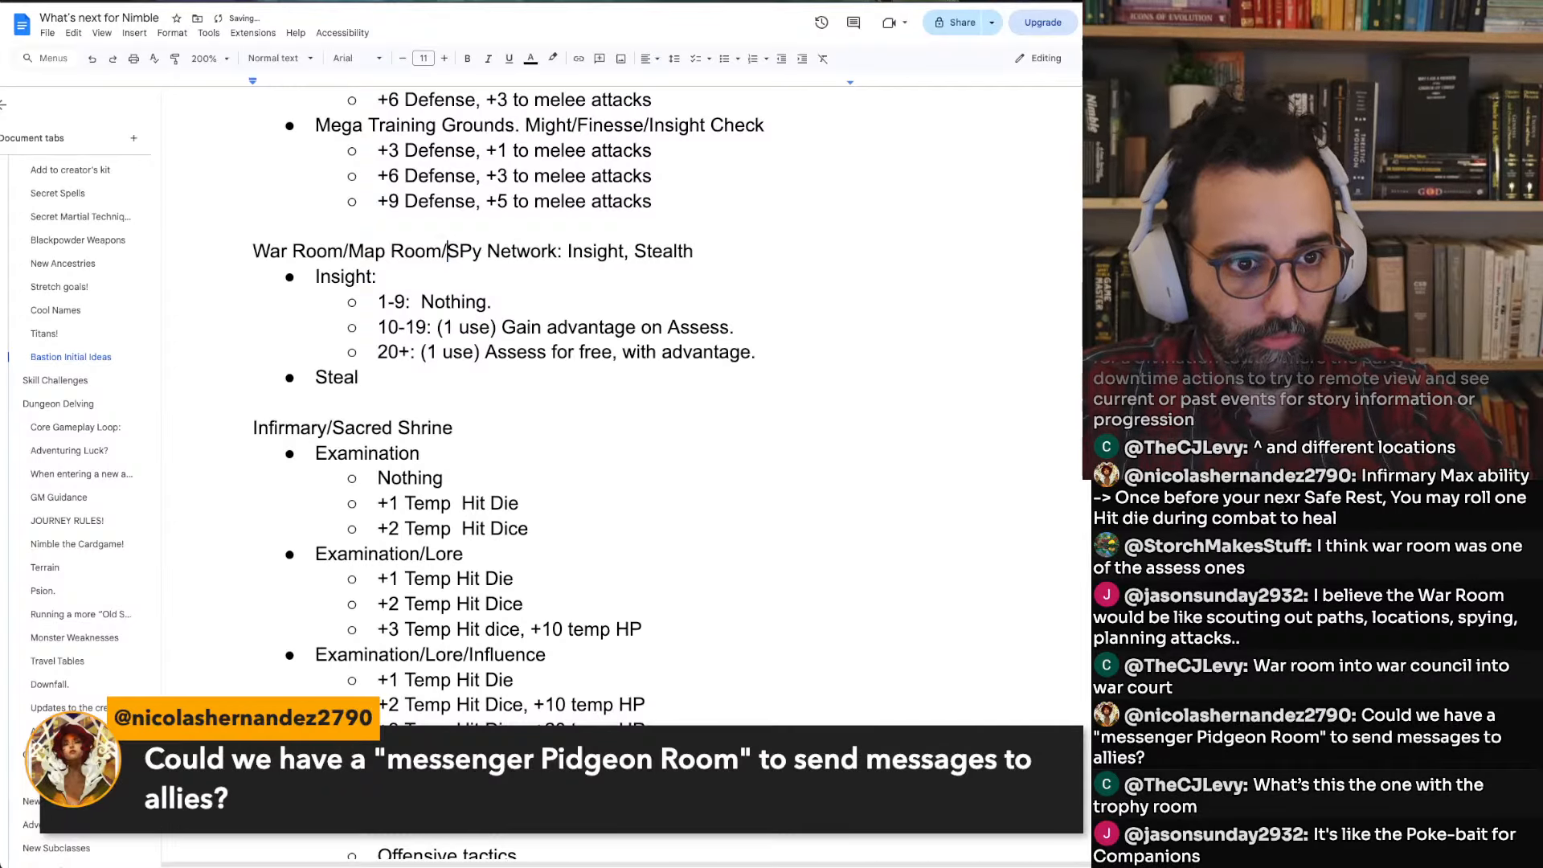
pyautogui.press('Right')
pyautogui.press('Right')
pyautogui.press('BackSpace')
pyautogui.write('p')
# Complete the "Steal" bullet as "Insight/Stealth:" and add an empty sub-bullet beneath it
pyautogui.press('Down')
pyautogui.press('Down')
pyautogui.press('Down')
pyautogui.press('Down')
pyautogui.press('Down')
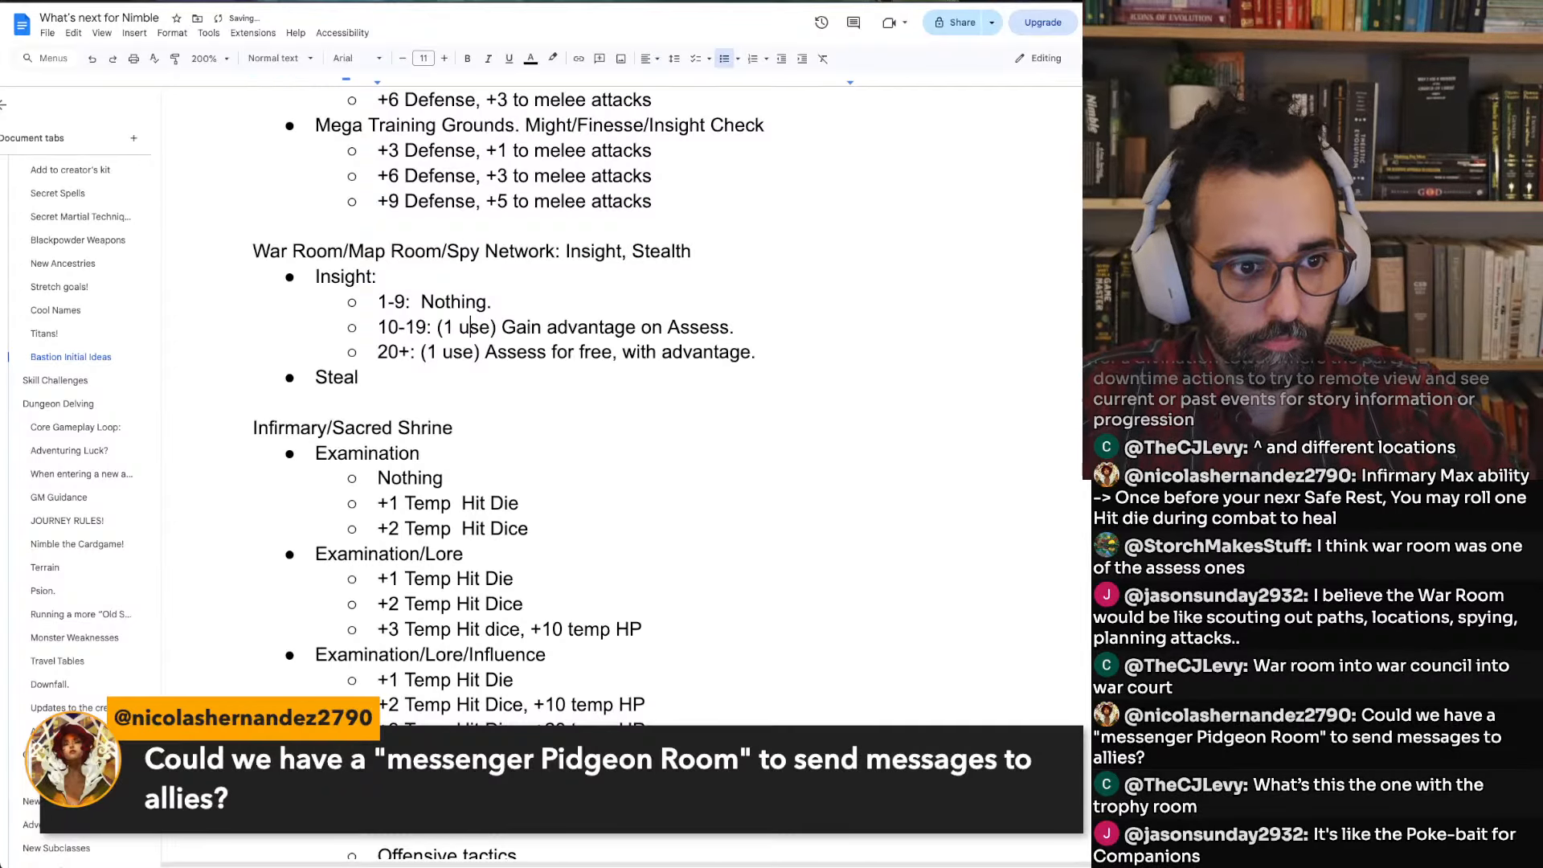
pyautogui.write('th')
pyautogui.press('Home')
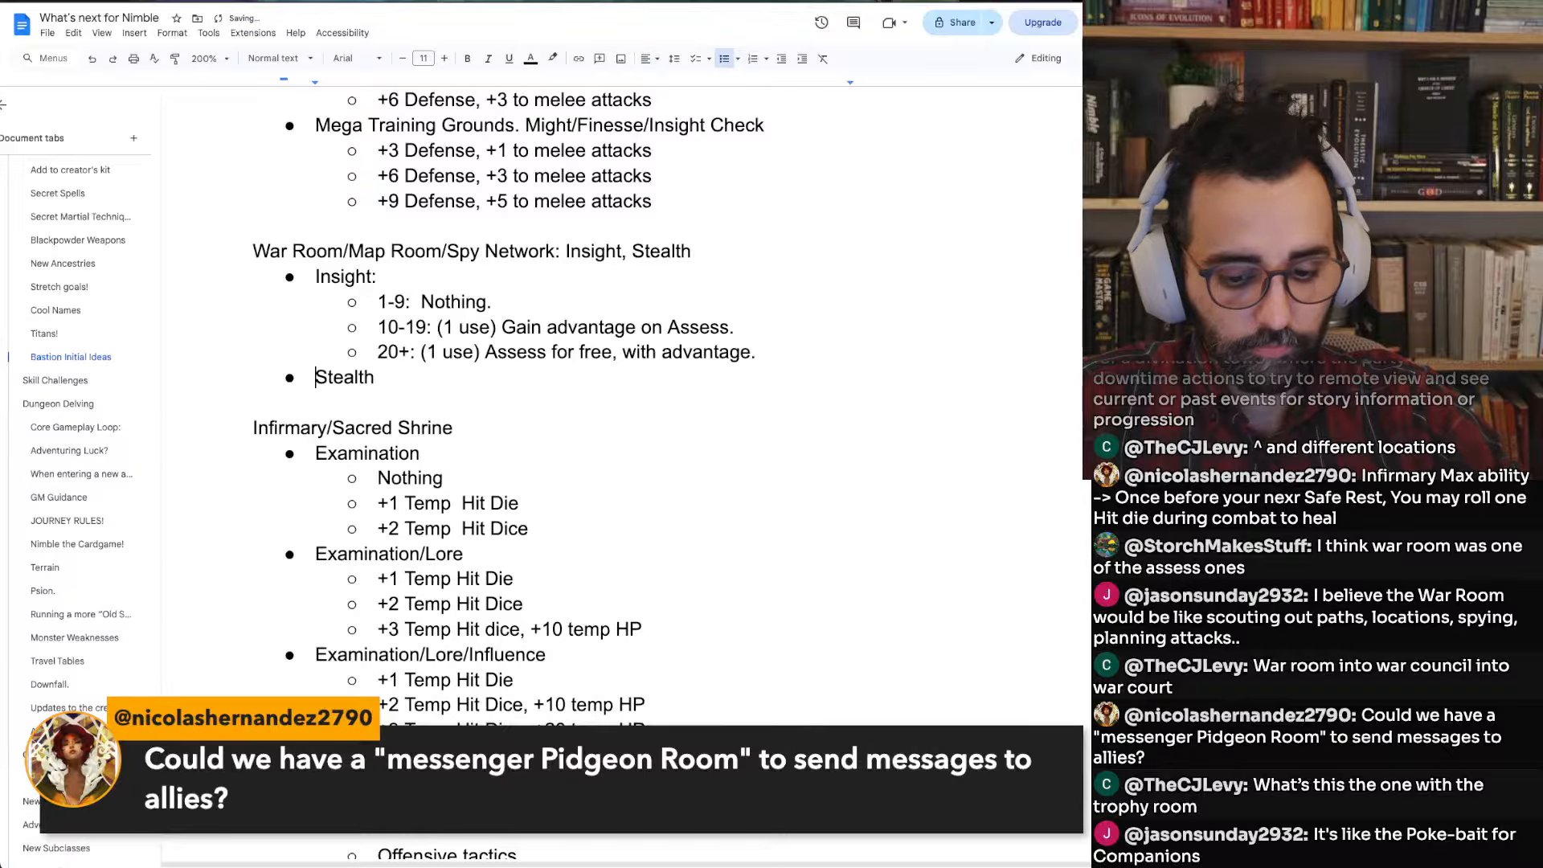
pyautogui.write('Insight/')
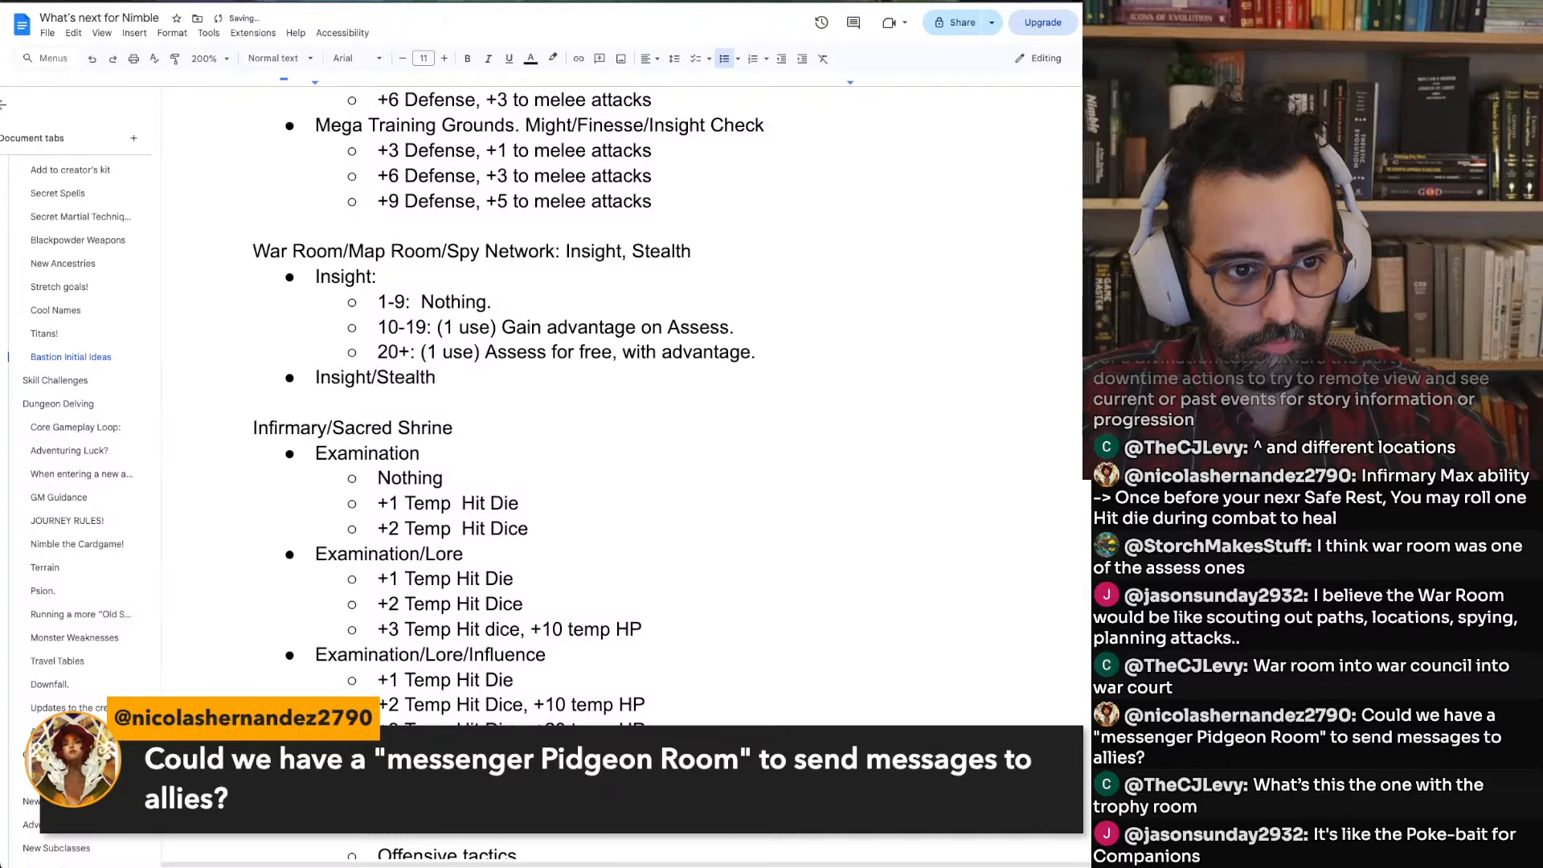
pyautogui.press('End')
pyautogui.write(':')
pyautogui.press('Return')
pyautogui.press('Tab')
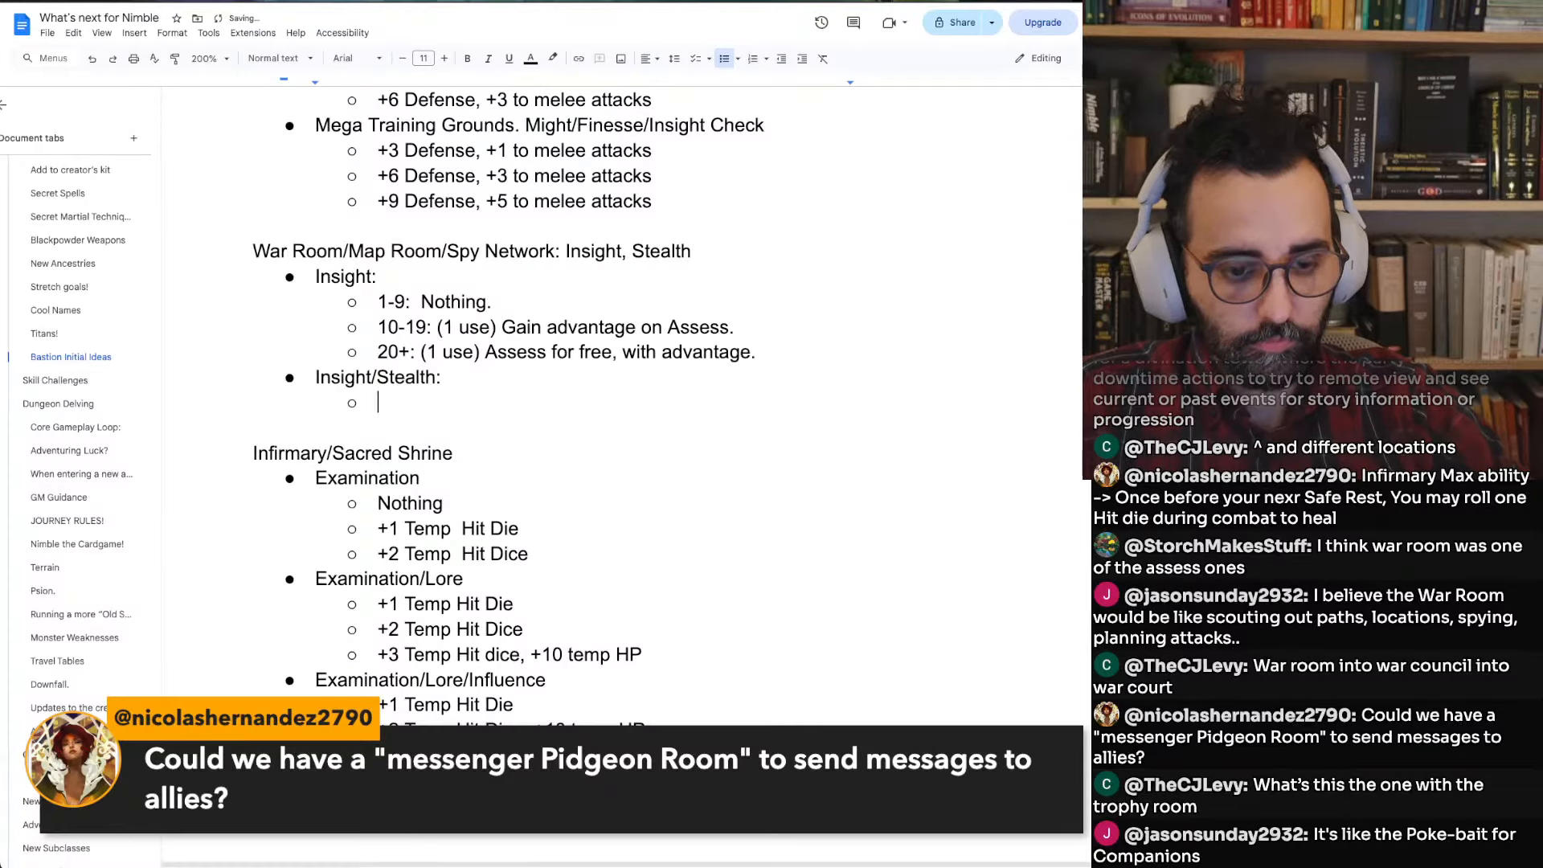
# Copy the three Insight results under Insight/Stealth and add an empty first-level bullet after them
pyautogui.press('Up')
pyautogui.press('Up')
pyautogui.press('Up')
pyautogui.press('Up')
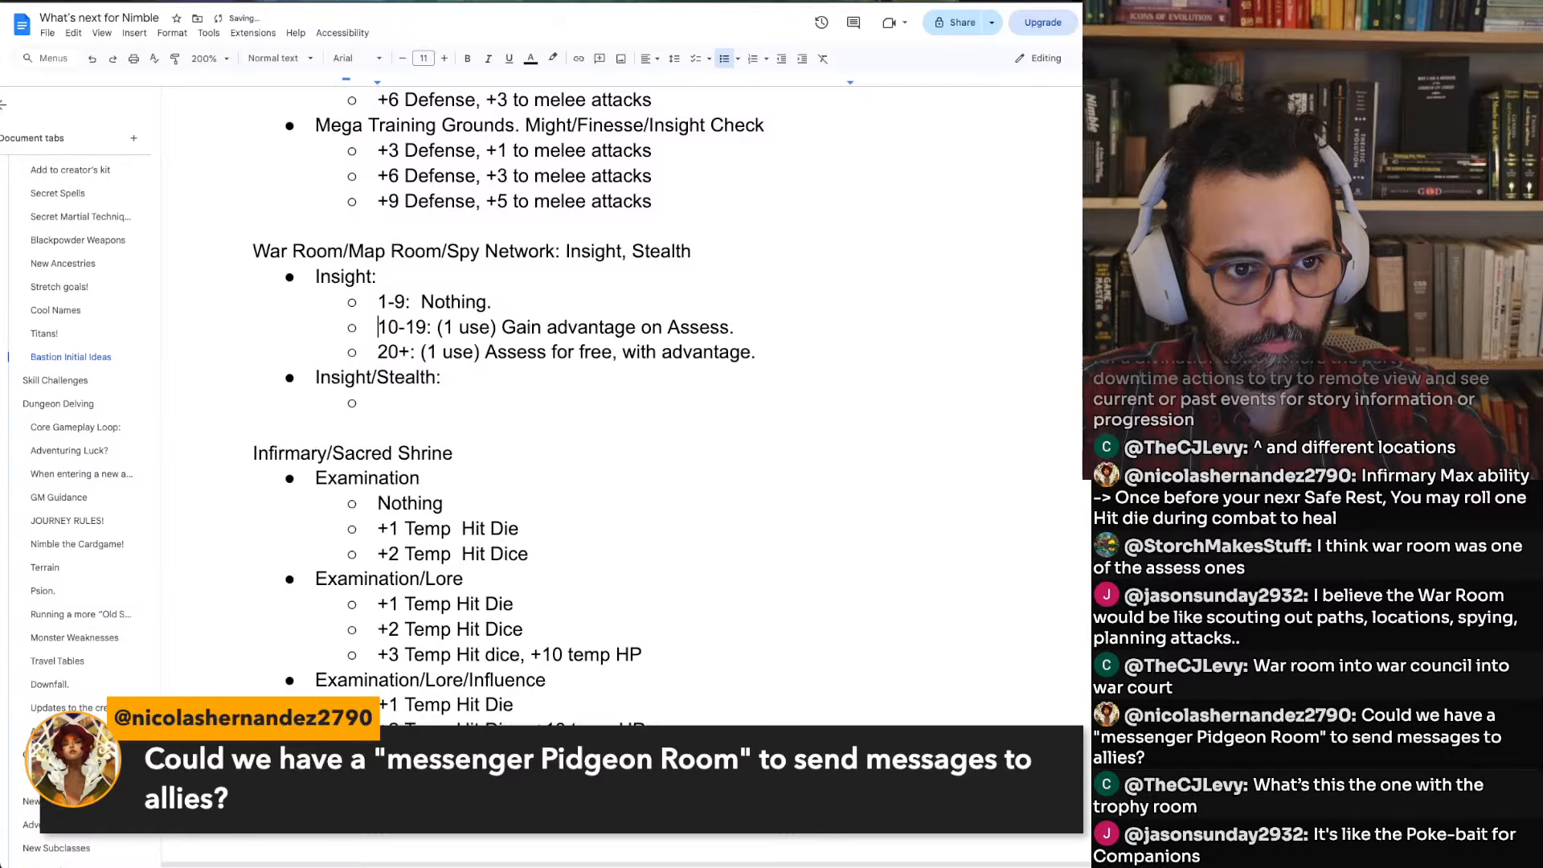
pyautogui.hotkey('shift', 'Down')
pyautogui.hotkey('shift', 'Down')
pyautogui.hotkey('shift', 'Down')
pyautogui.hotkey('shift', 'Down')
pyautogui.hotkey('shift', 'Up')
pyautogui.hotkey('shift', 'Up')
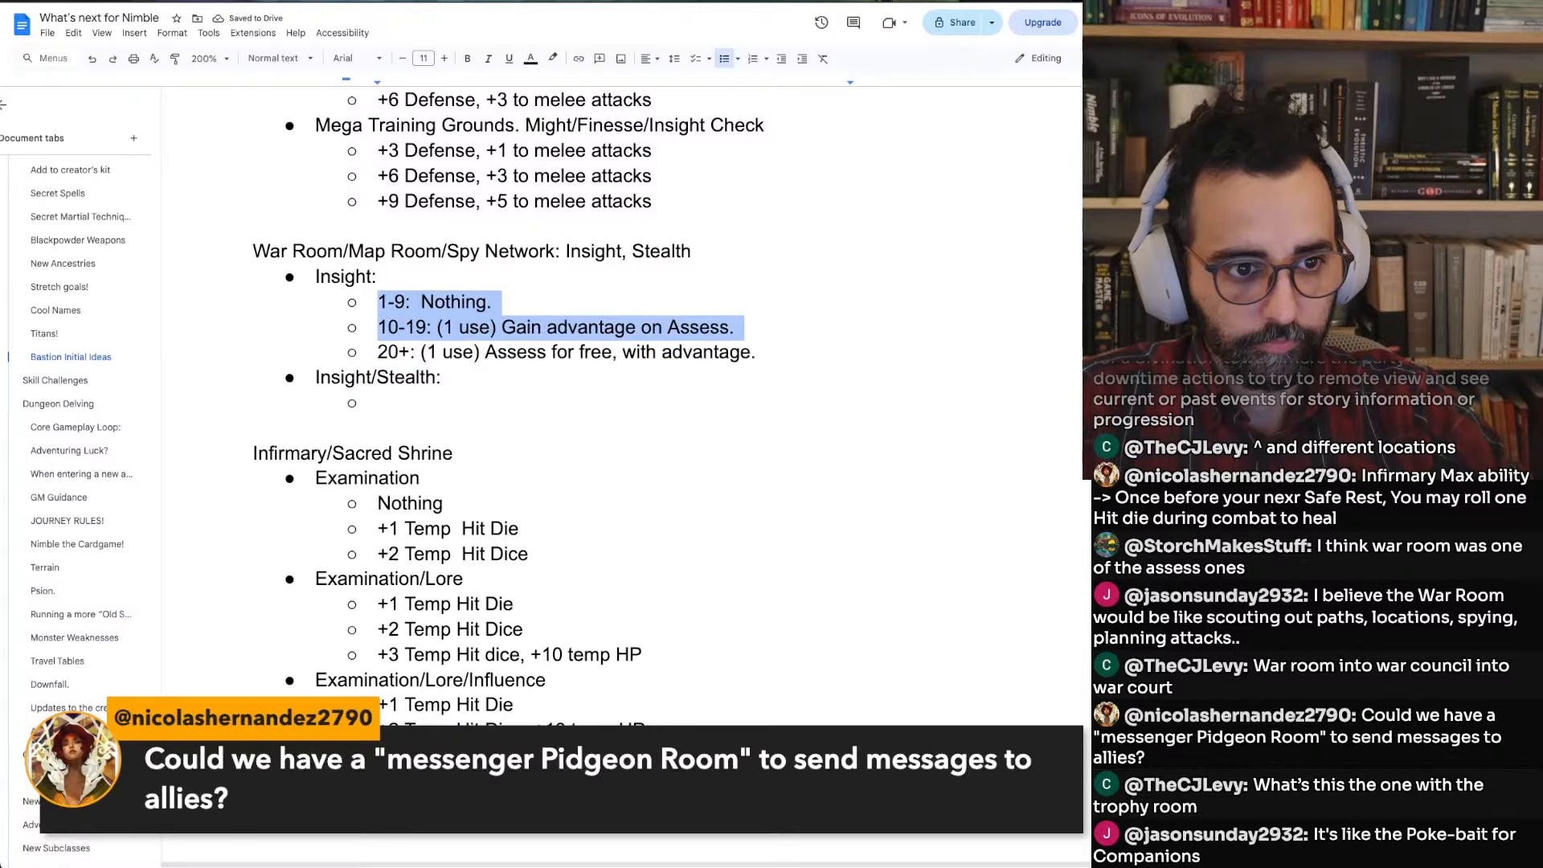
pyautogui.hotkey('shift', 'Right')
pyautogui.hotkey('shift', 'End')
pyautogui.hotkey('ctrl', 'c')
pyautogui.press('Down')
pyautogui.press('Down')
pyautogui.hotkey('ctrl', 'v')
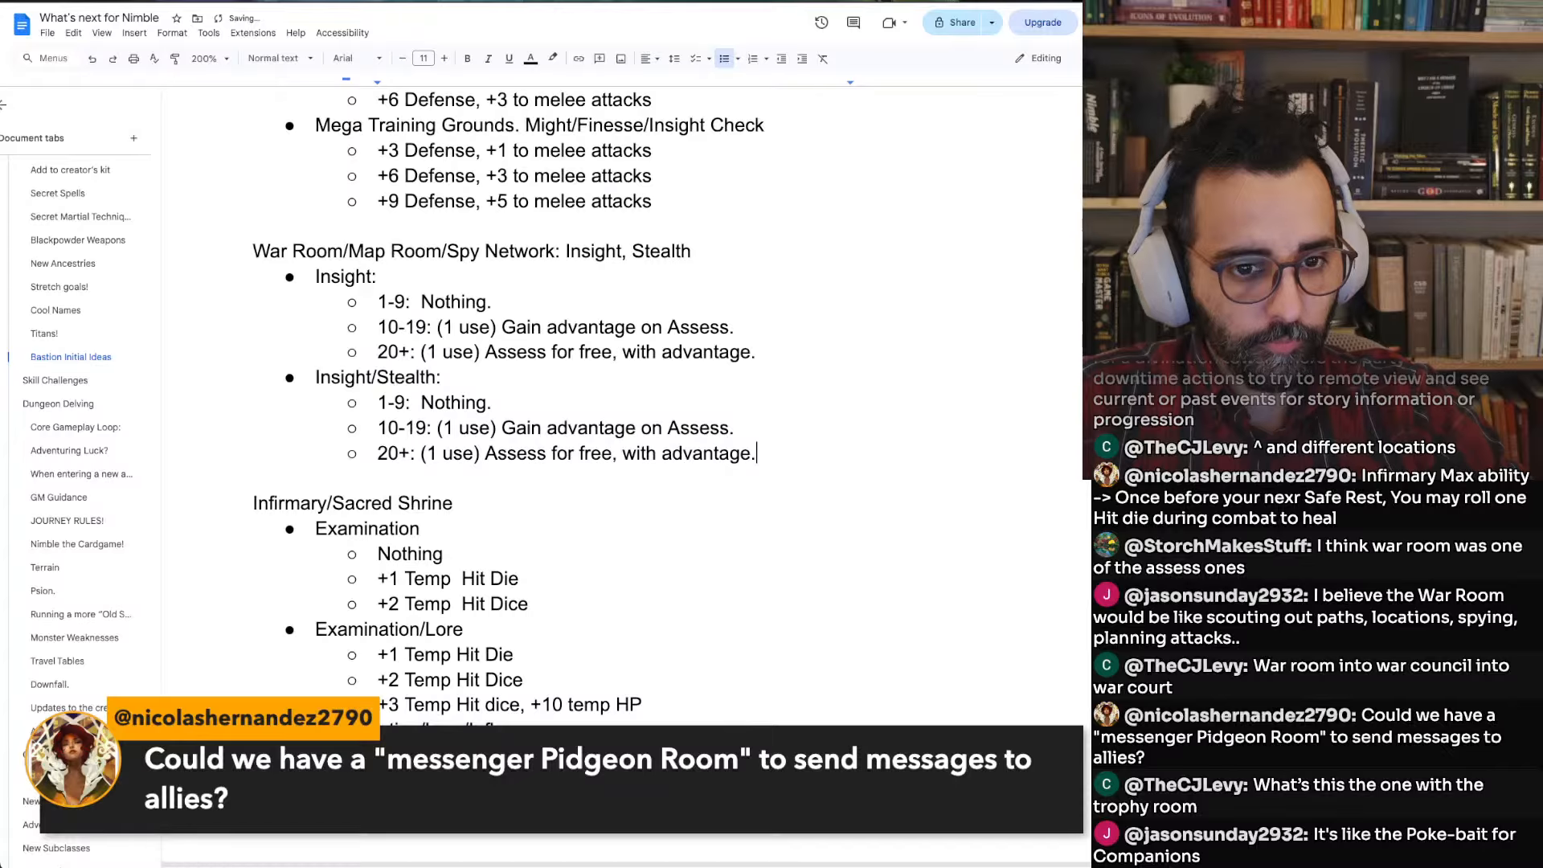
pyautogui.press('Return')
pyautogui.hotkey('shift', 'Tab')
# Switch to the Numbers spreadsheet to check the skills' primary, secondary and tertiary benefits, and return to the document
pyautogui.press('super+Tab')
pyautogui.press('super+Tab')
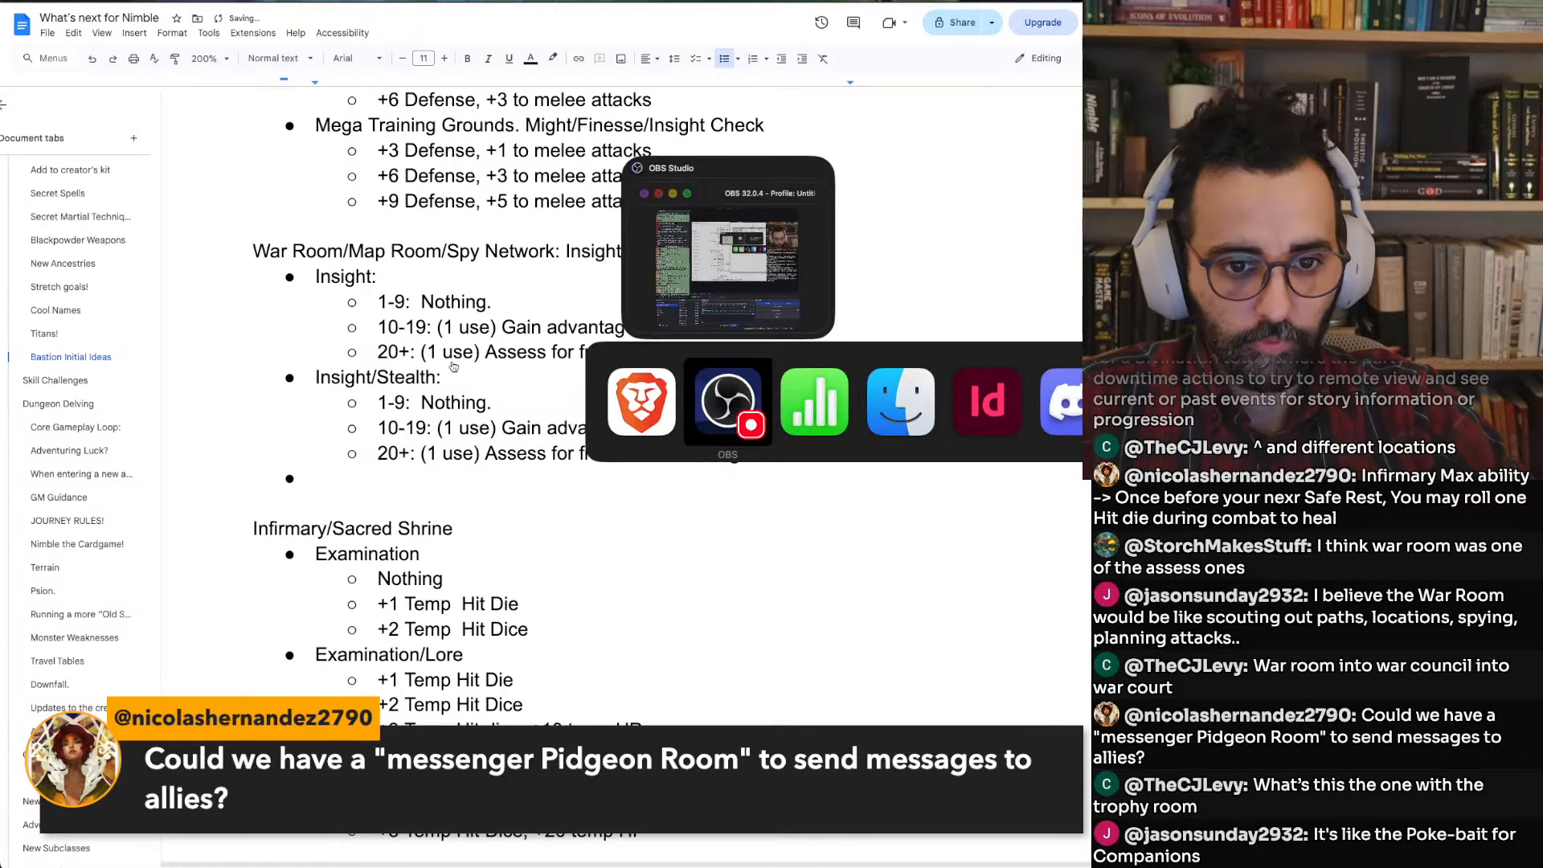
pyautogui.click(761, 432)
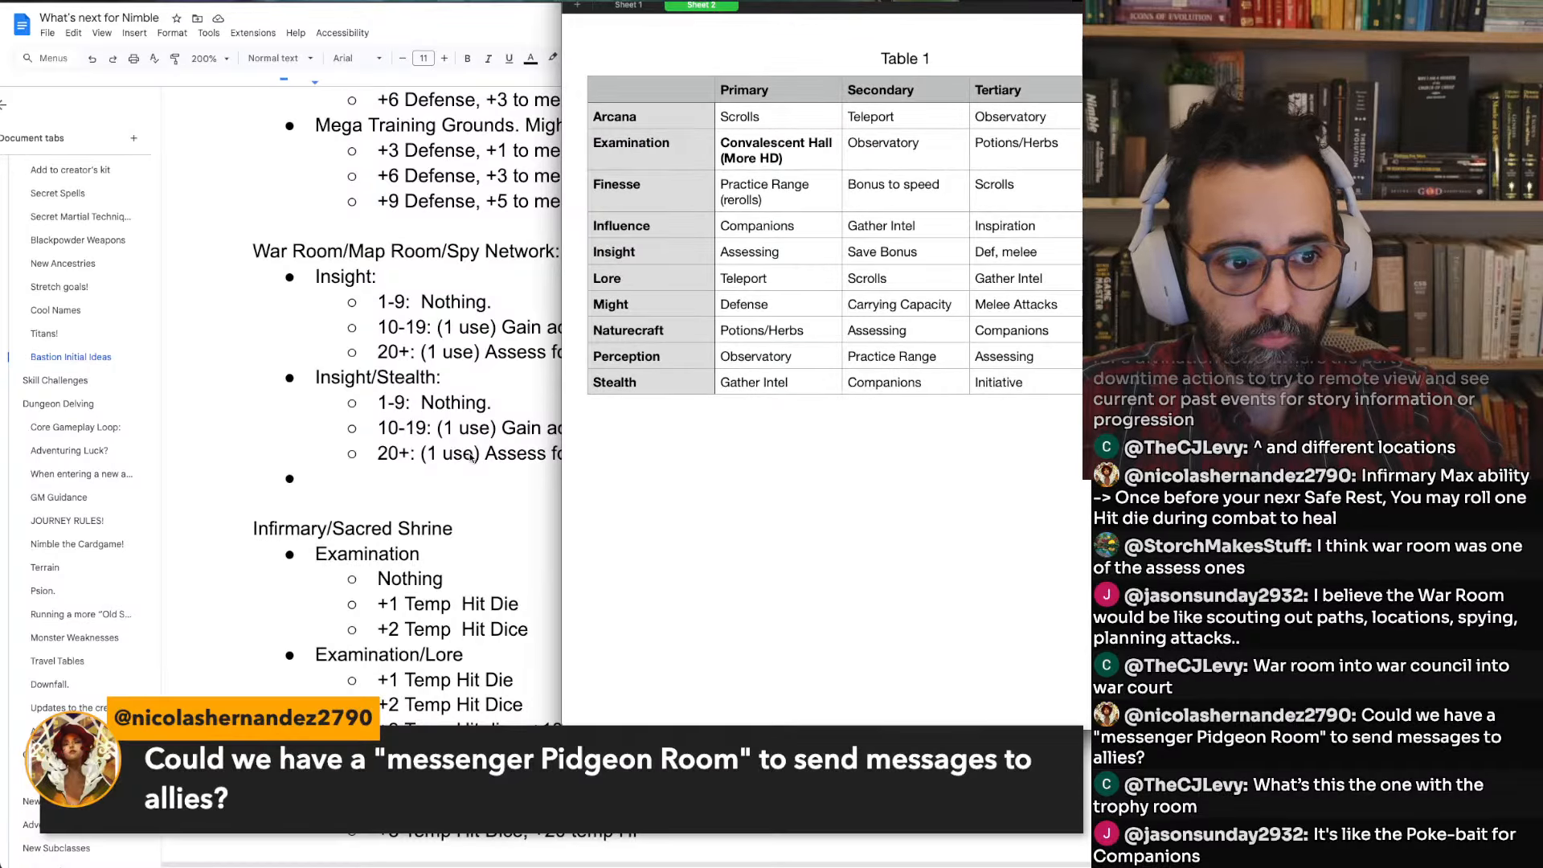
pyautogui.press('super+Tab')
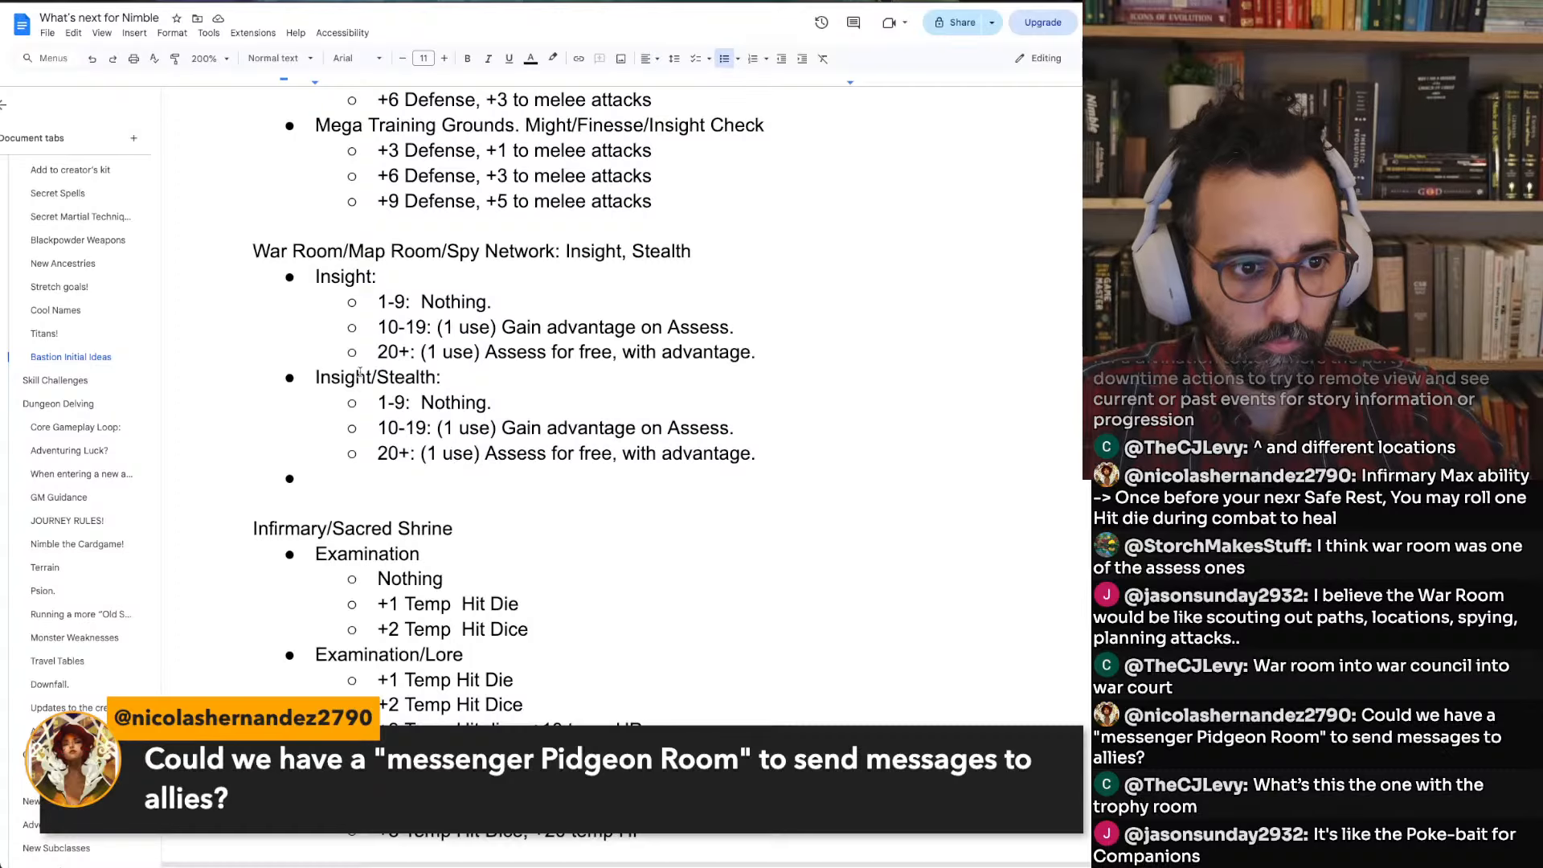
# Fill the empty War Room bullet with a copy of the Insight/Stealth label extended to "Insight/Stealth/Lore:"
pyautogui.moveTo(317, 378); pyautogui.dragTo(449, 377)
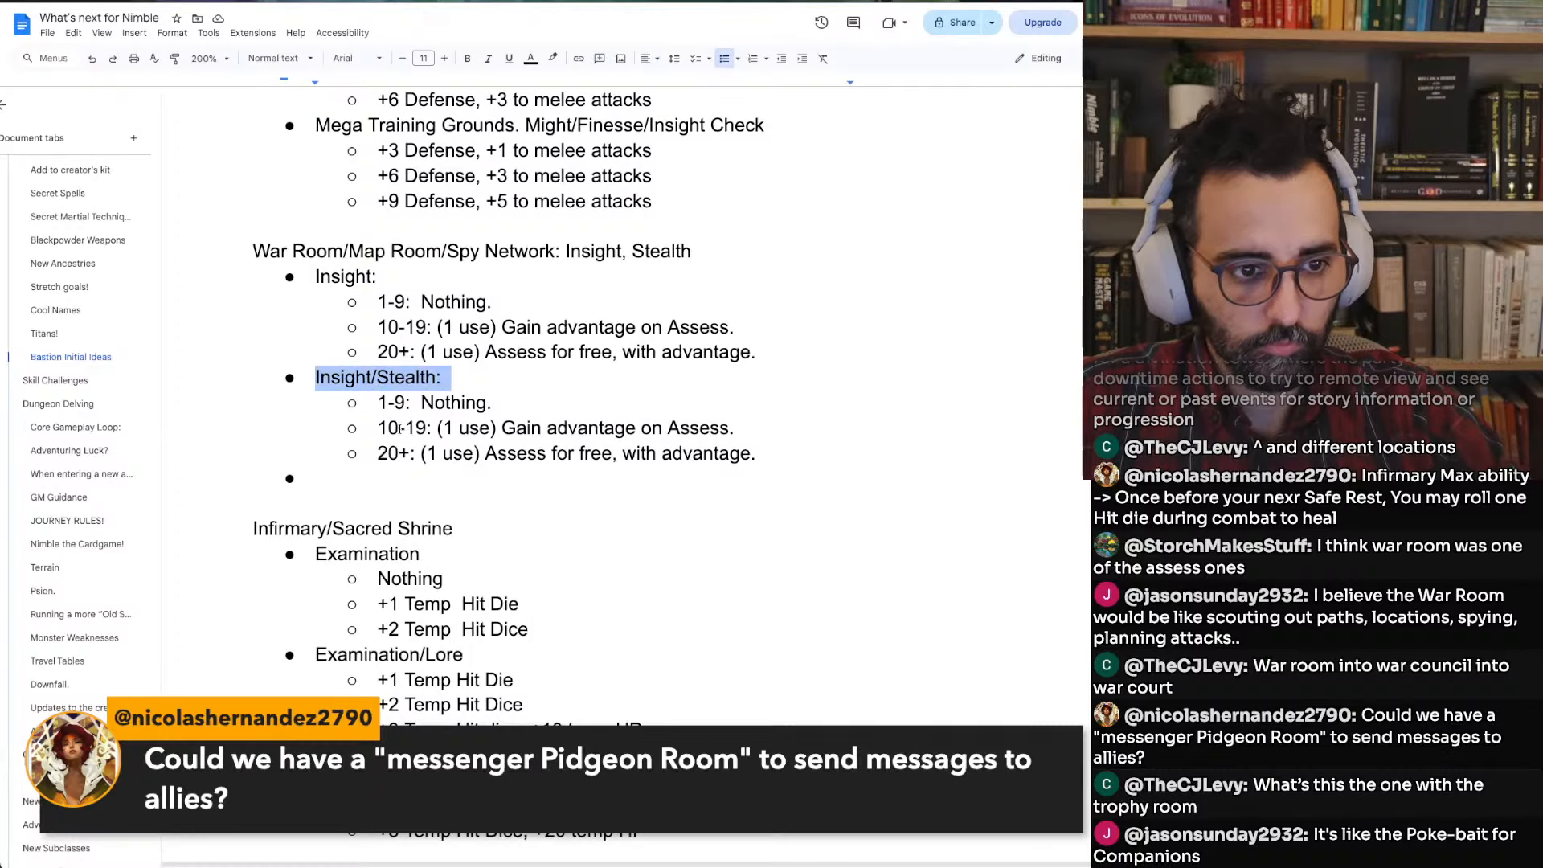
pyautogui.hotkey('ctrl', 'c')
pyautogui.click(352, 478)
pyautogui.hotkey('ctrl', 'v')
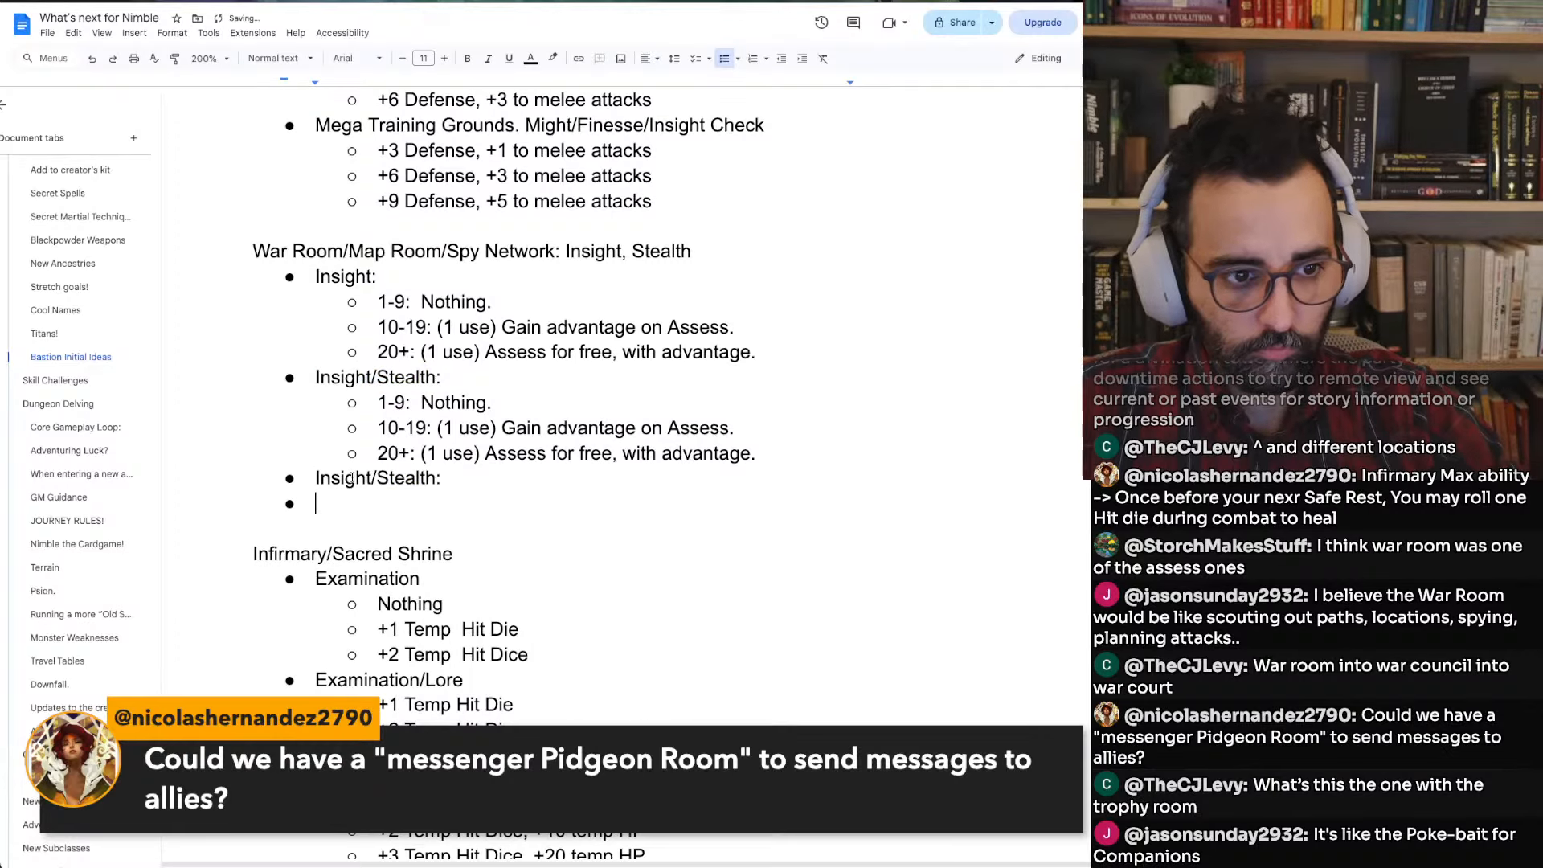
pyautogui.press('BackSpace')
pyautogui.press('BackSpace')
pyautogui.press('BackSpace')
pyautogui.write('/Lor')
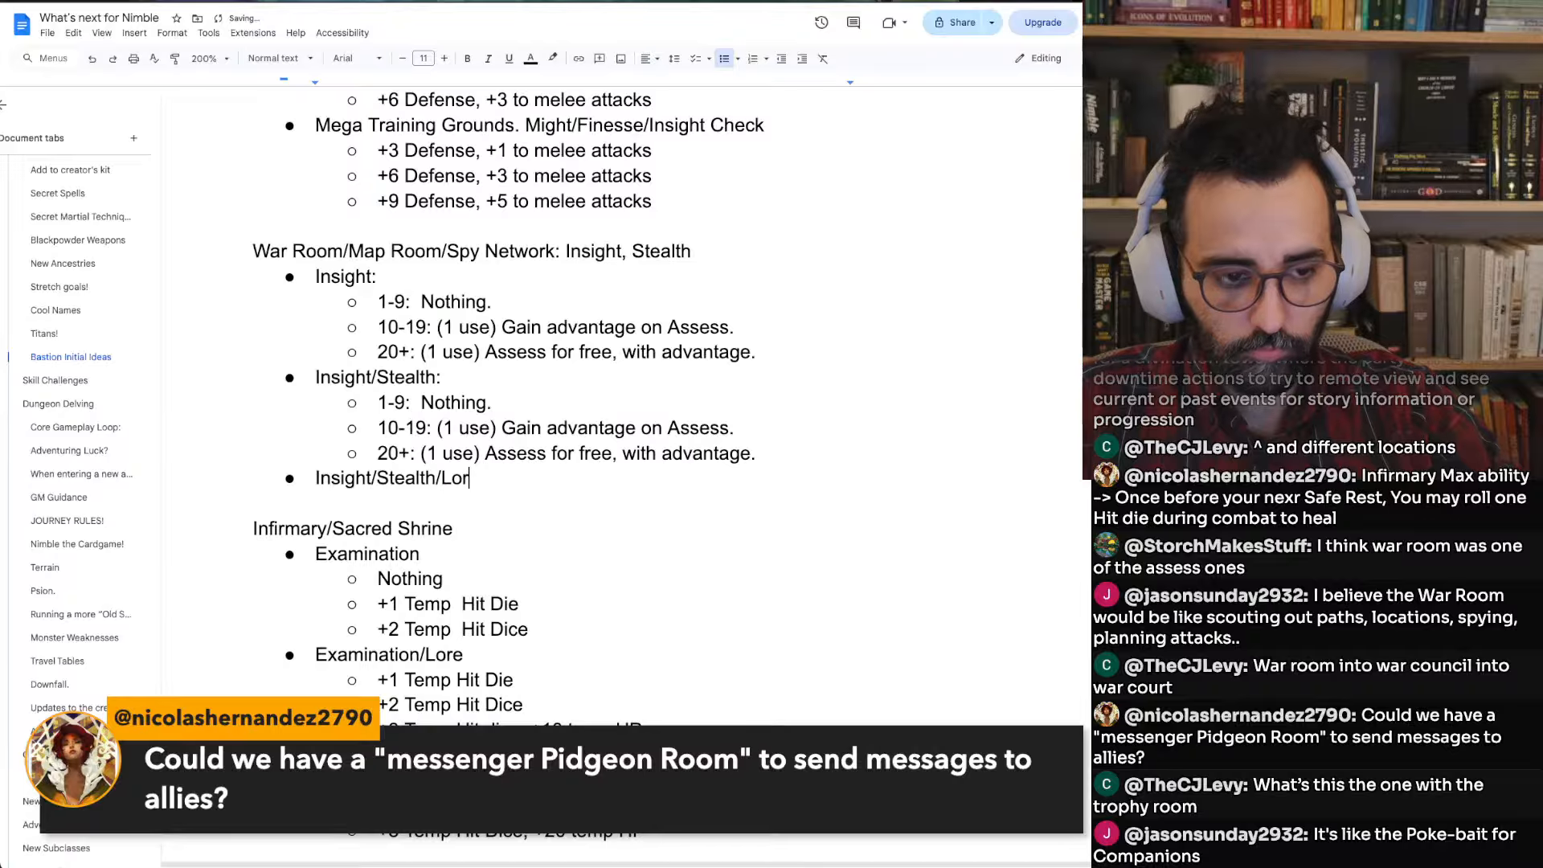
pyautogui.write('e:')
pyautogui.press('Up')
pyautogui.press('Up')
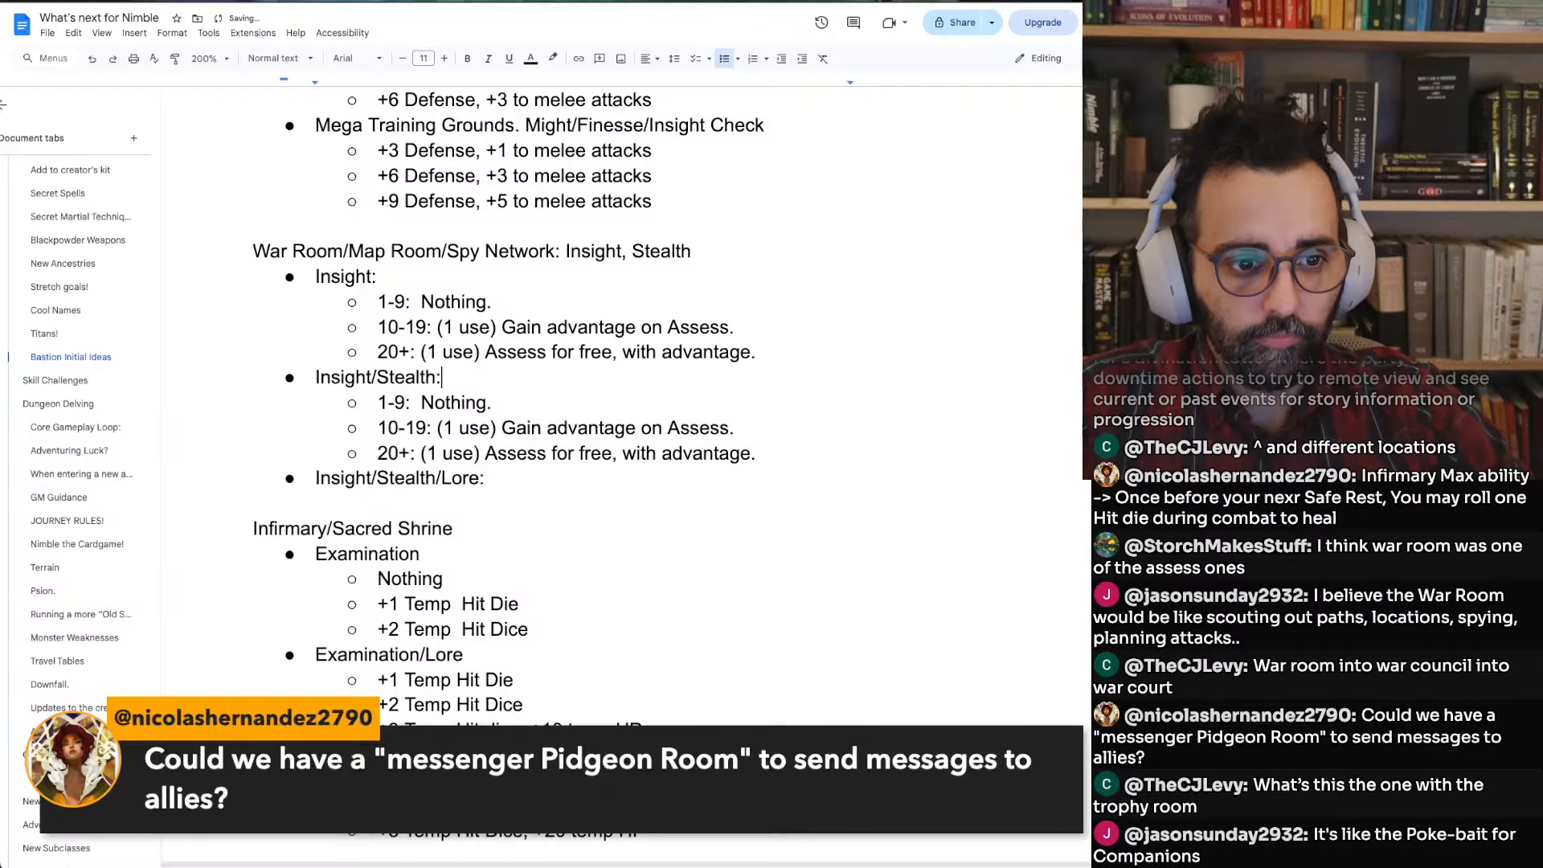
pyautogui.press('Down')
pyautogui.press('Down')
pyautogui.press('Up')
pyautogui.hotkey('alt', 'shift', 'Left')
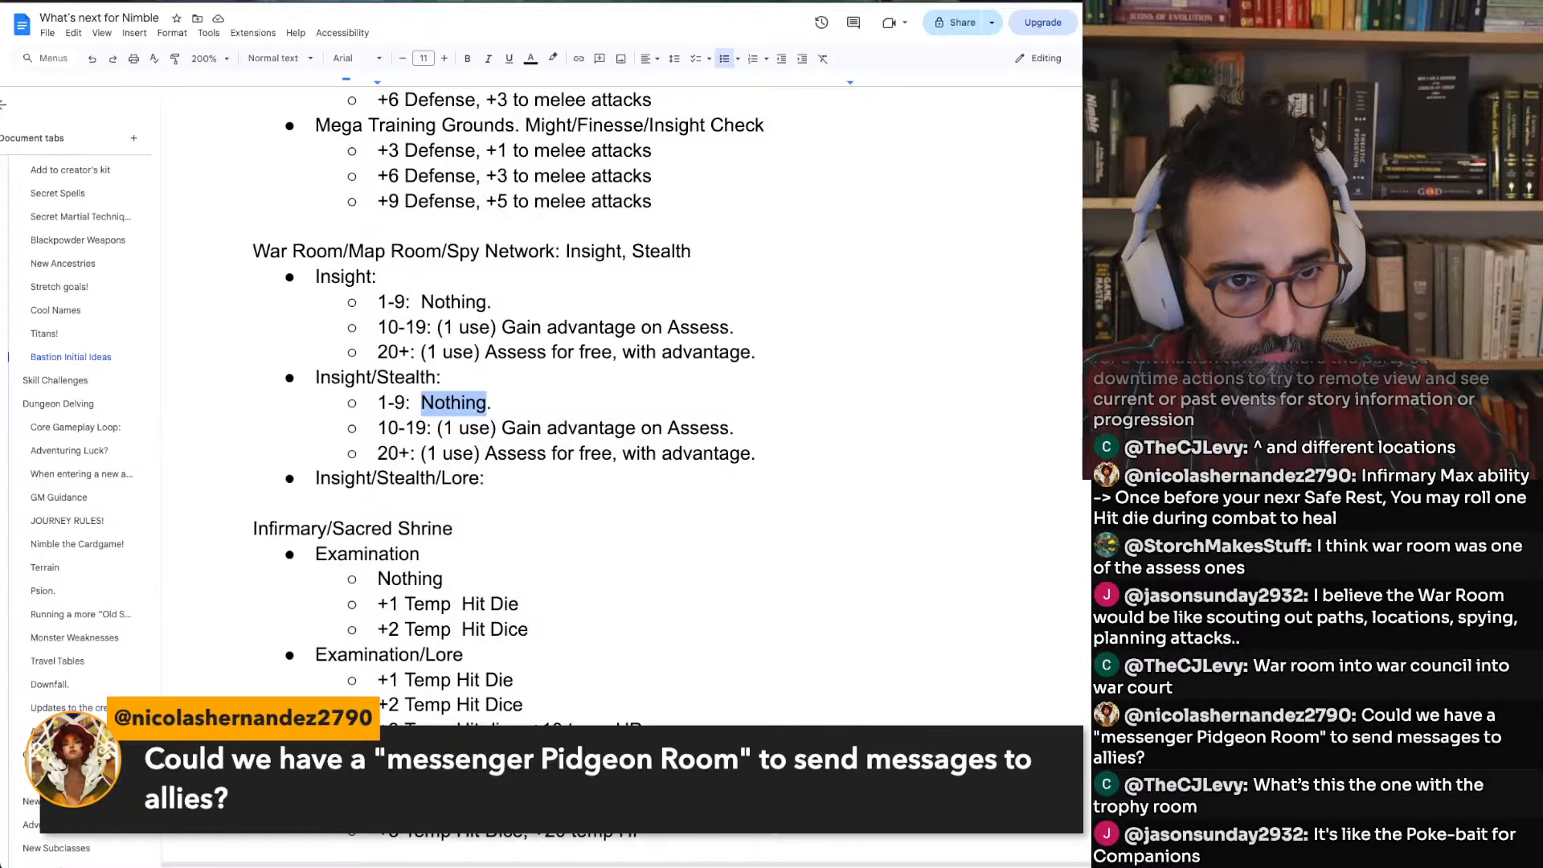
pyautogui.press('Left')
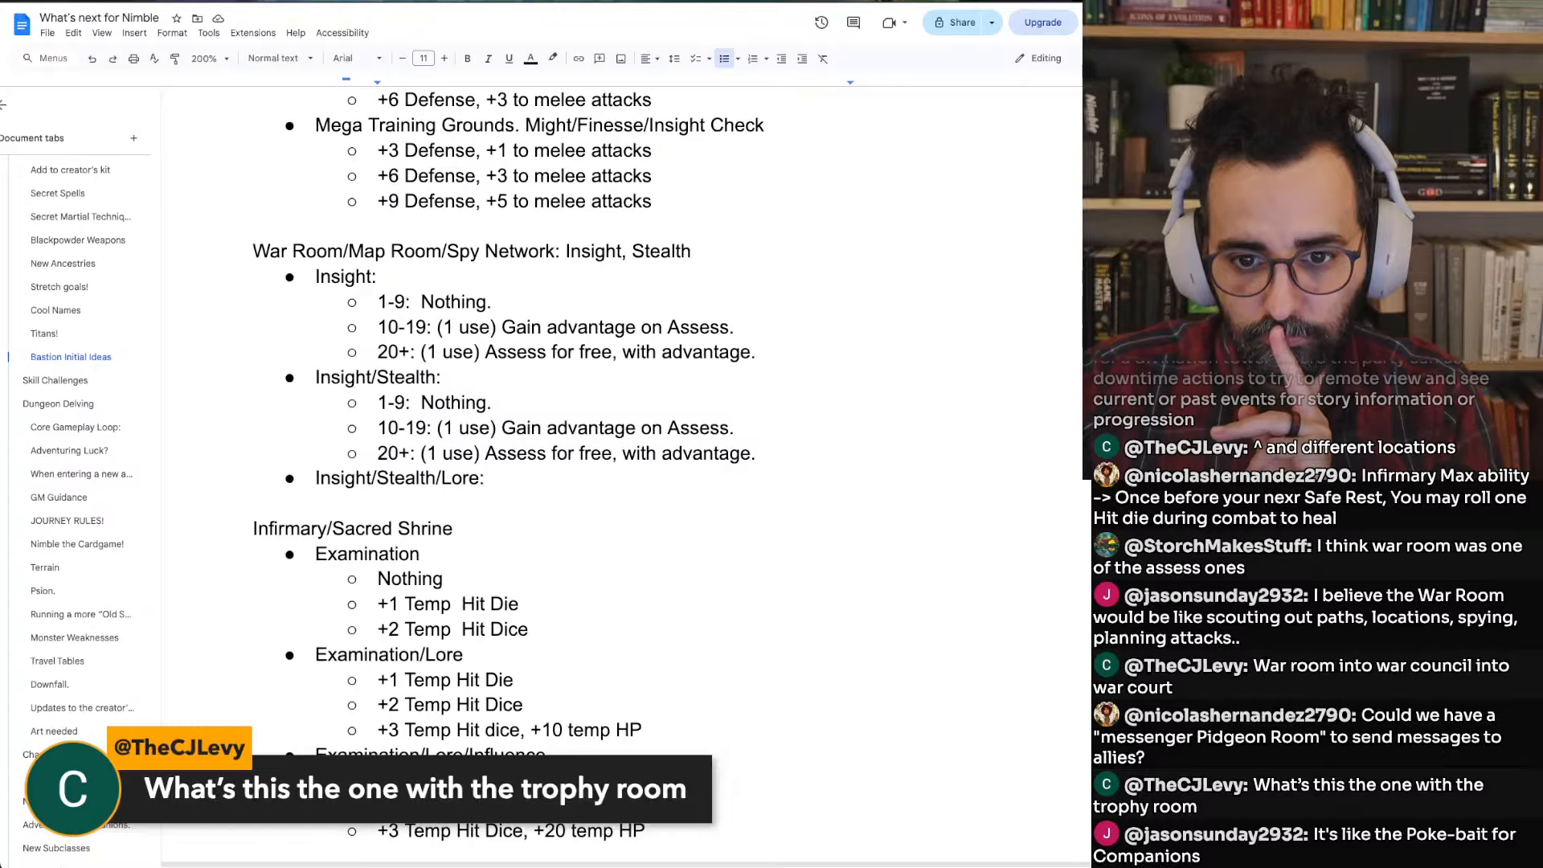
# Add "/Logistics Master" after "Spy Network" in the War Room heading
pyautogui.scroll(-1, 539, 465)
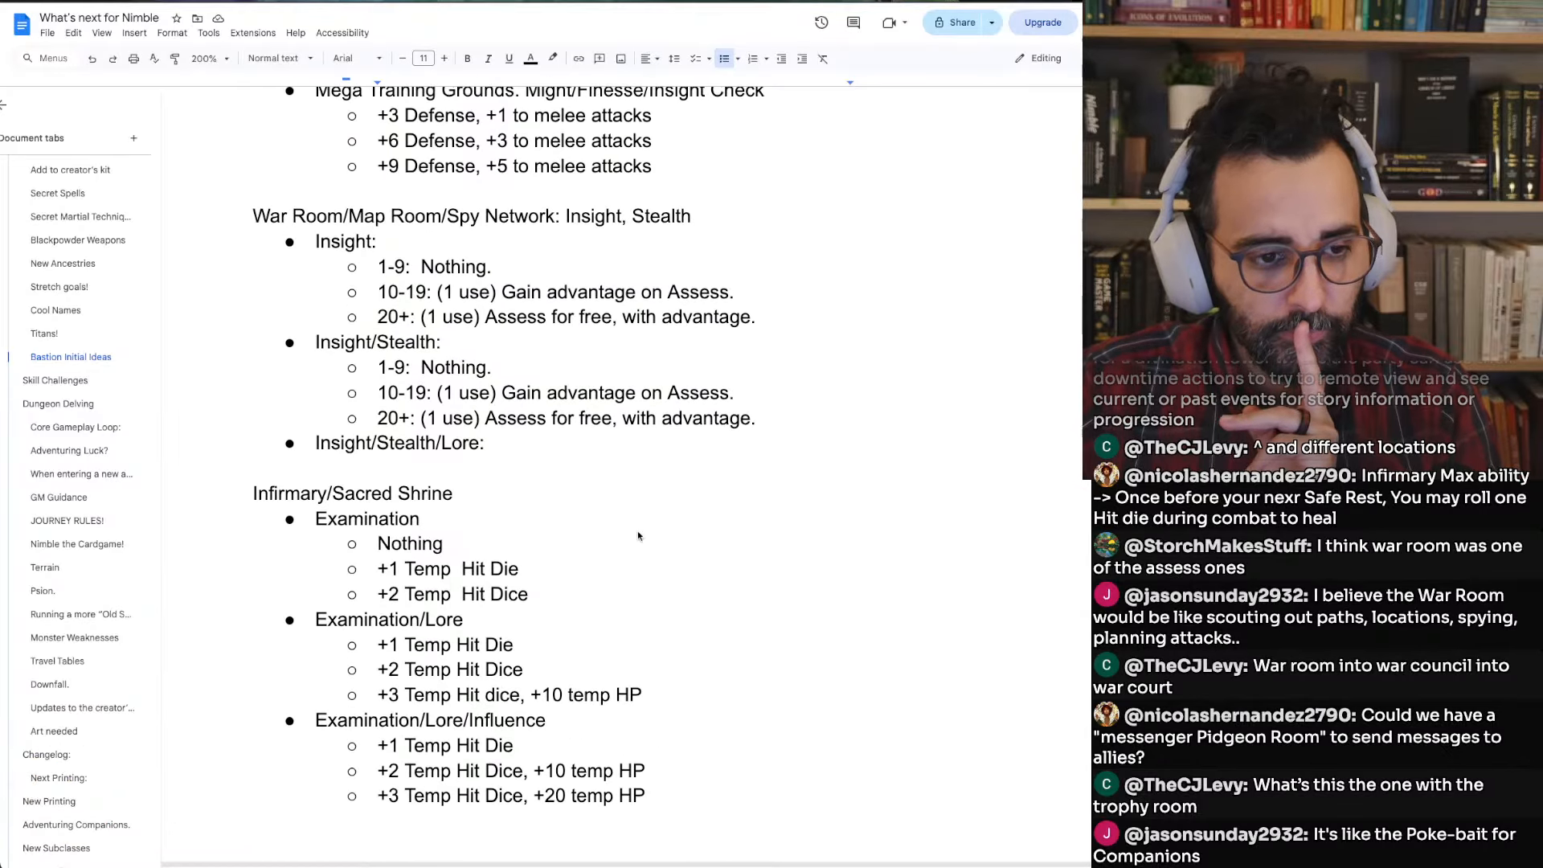
pyautogui.doubleClick(533, 446)
pyautogui.click(493, 392)
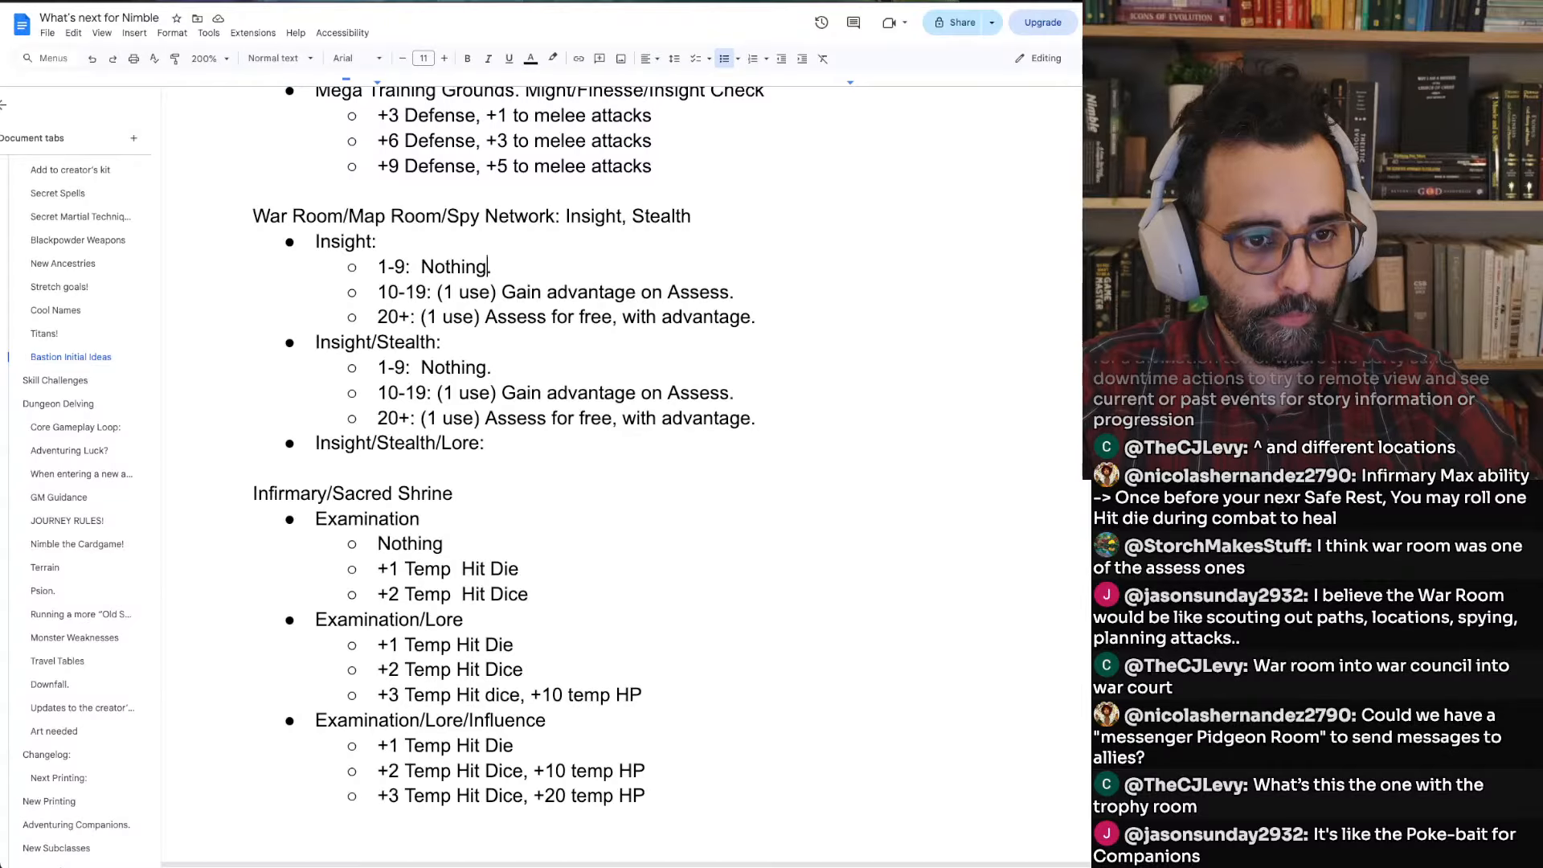
pyautogui.press('Up')
pyautogui.press('Up')
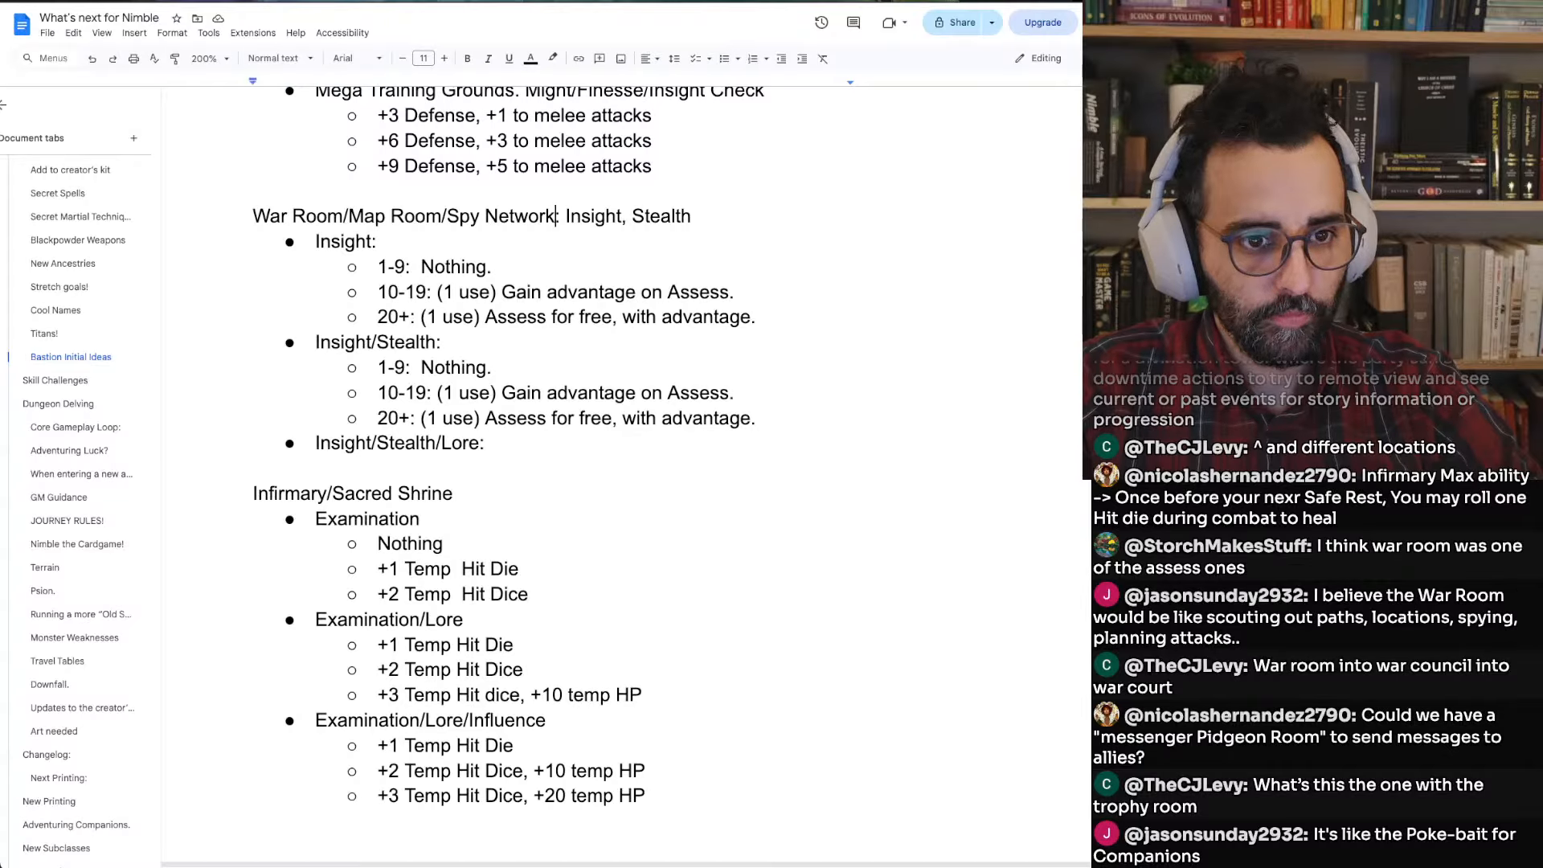
pyautogui.write('/Logic')
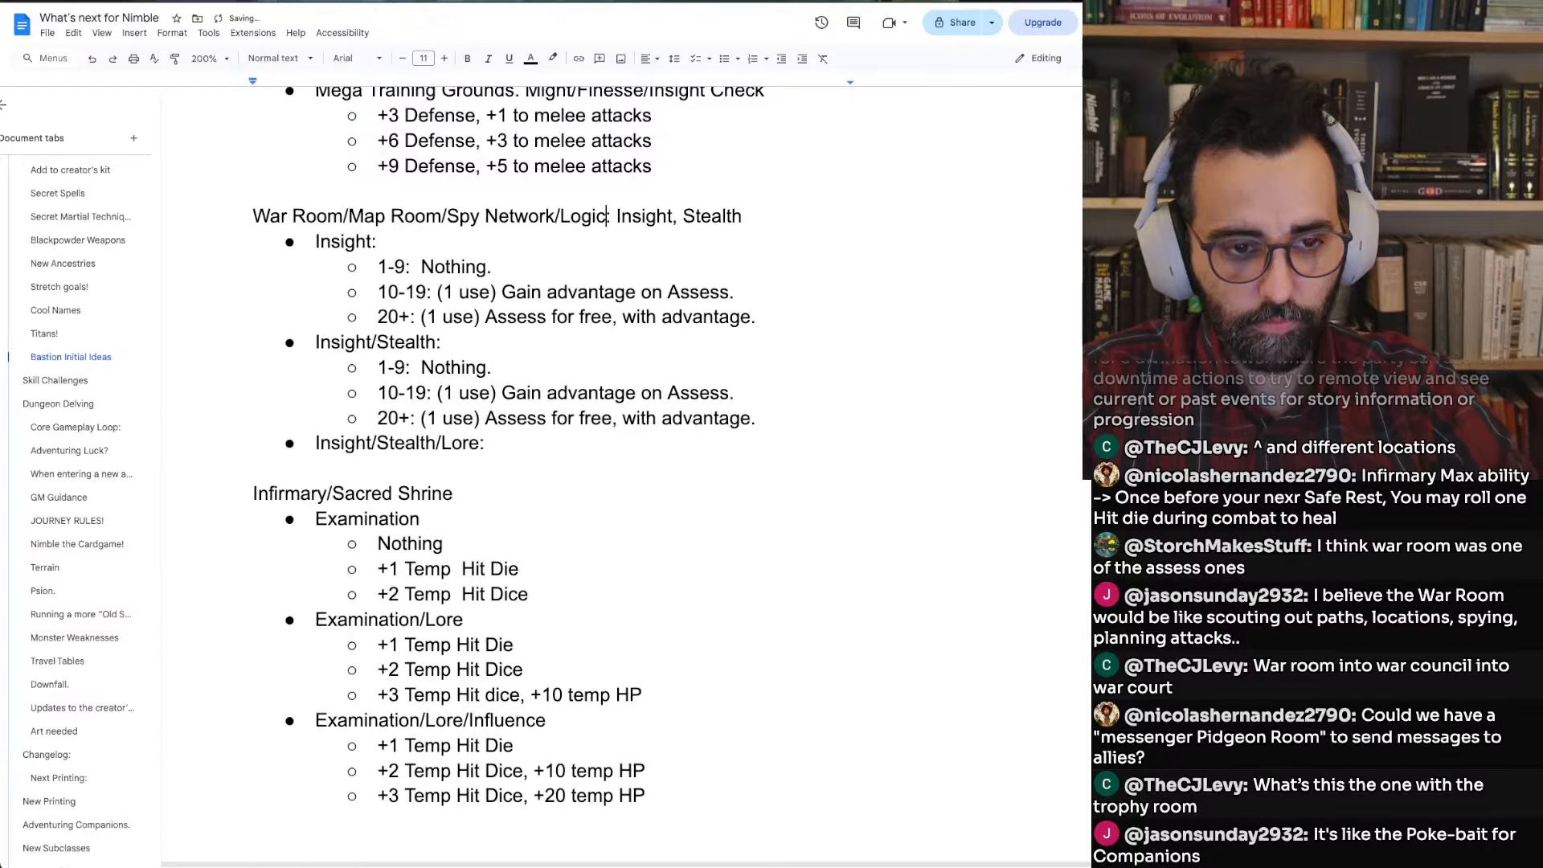
pyautogui.press('BackSpace')
pyautogui.write('stics')
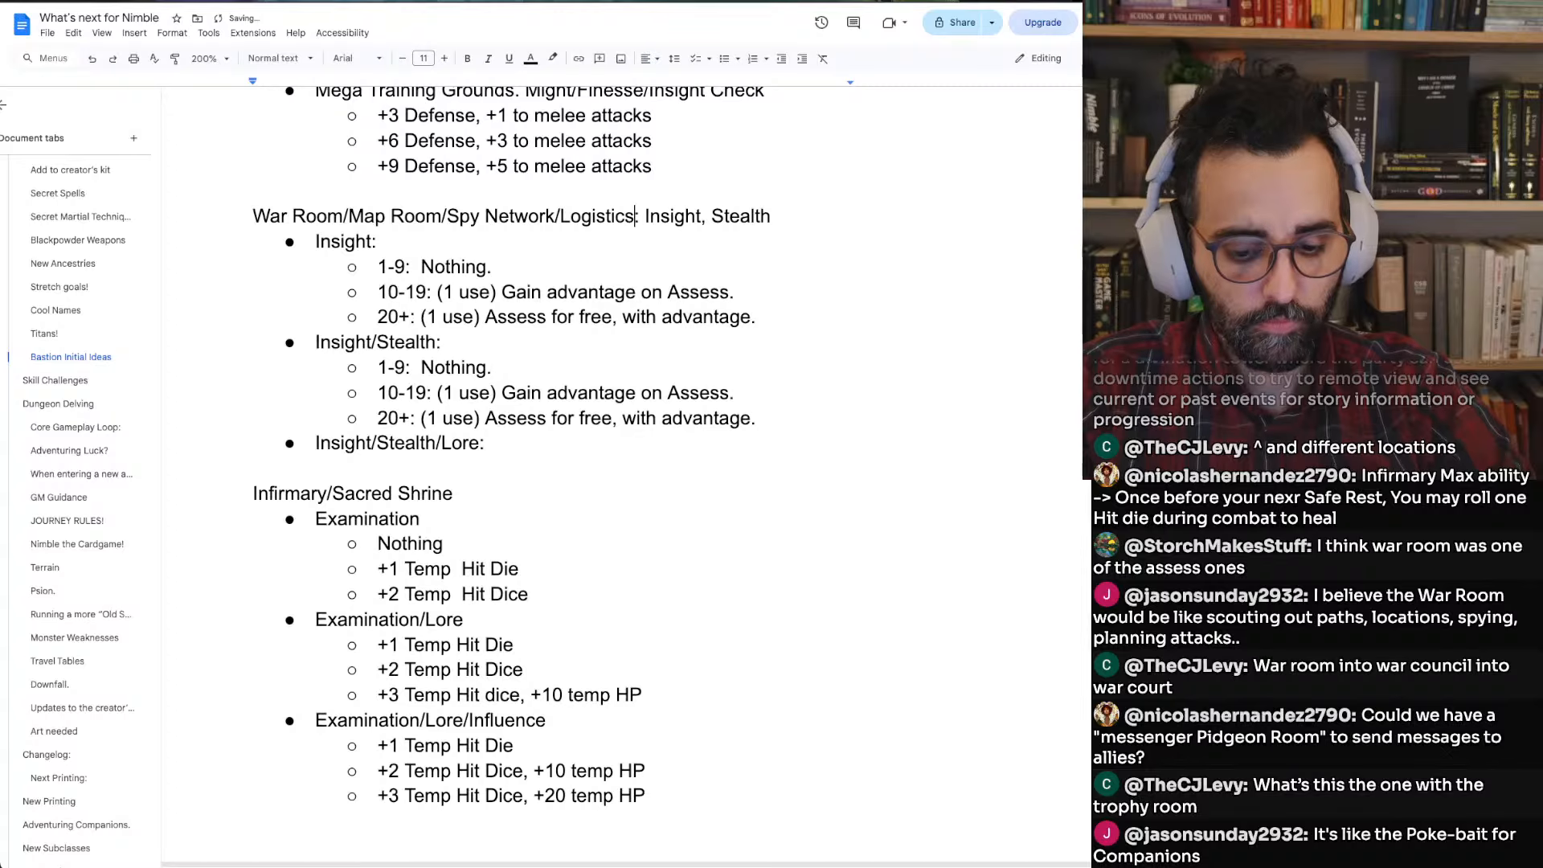
pyautogui.write(' Master')
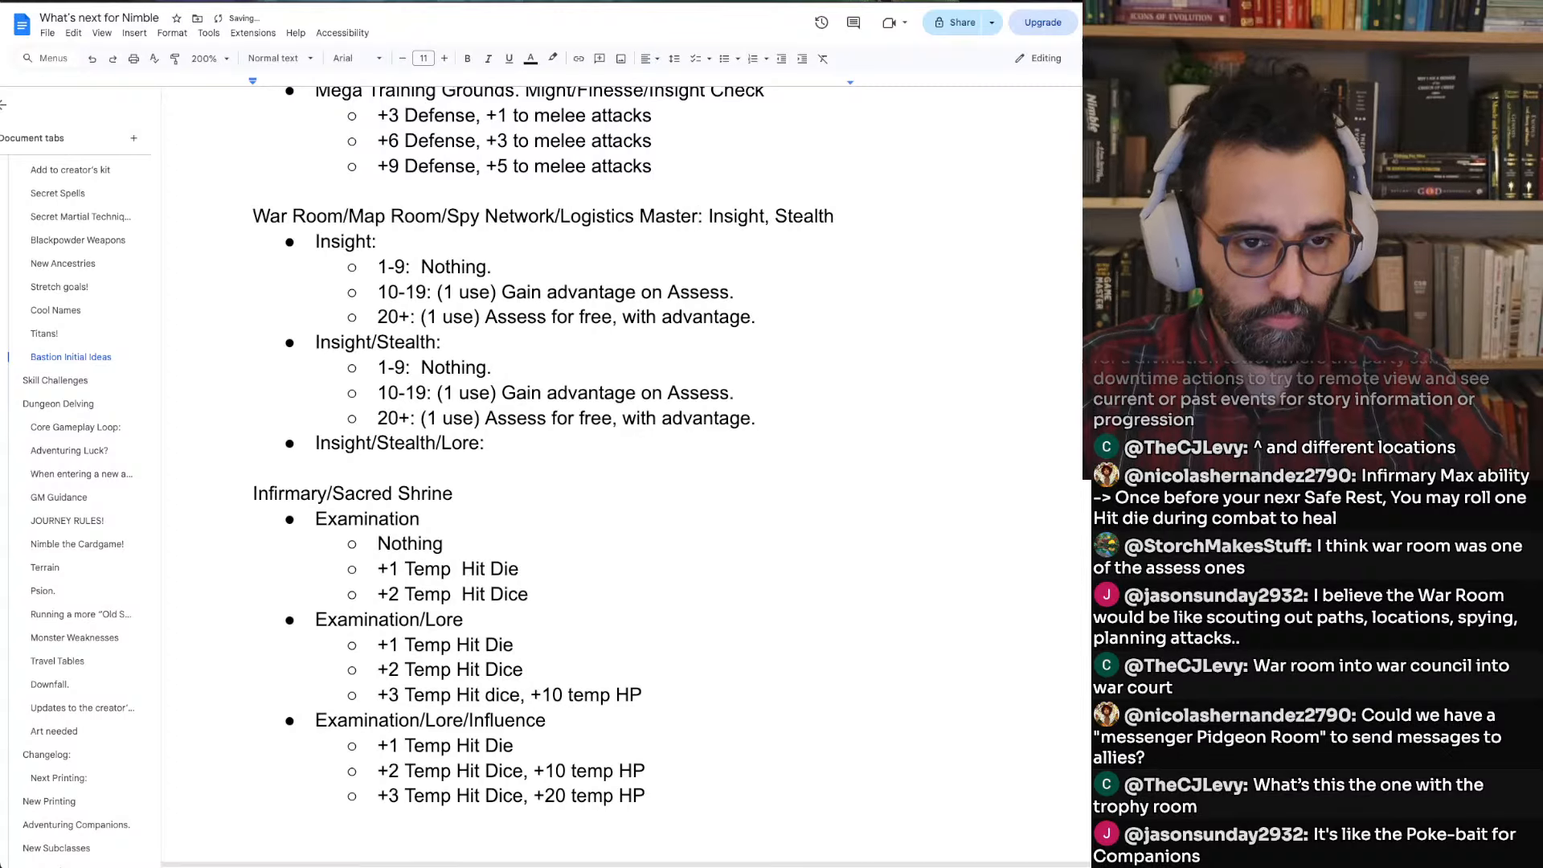
# Replace "Logistics Master" in the War Room heading with "Quartermaster"
pyautogui.hotkey('ctrl', 'shift', 'Left')
pyautogui.hotkey('ctrl', 'shift', 'Left')
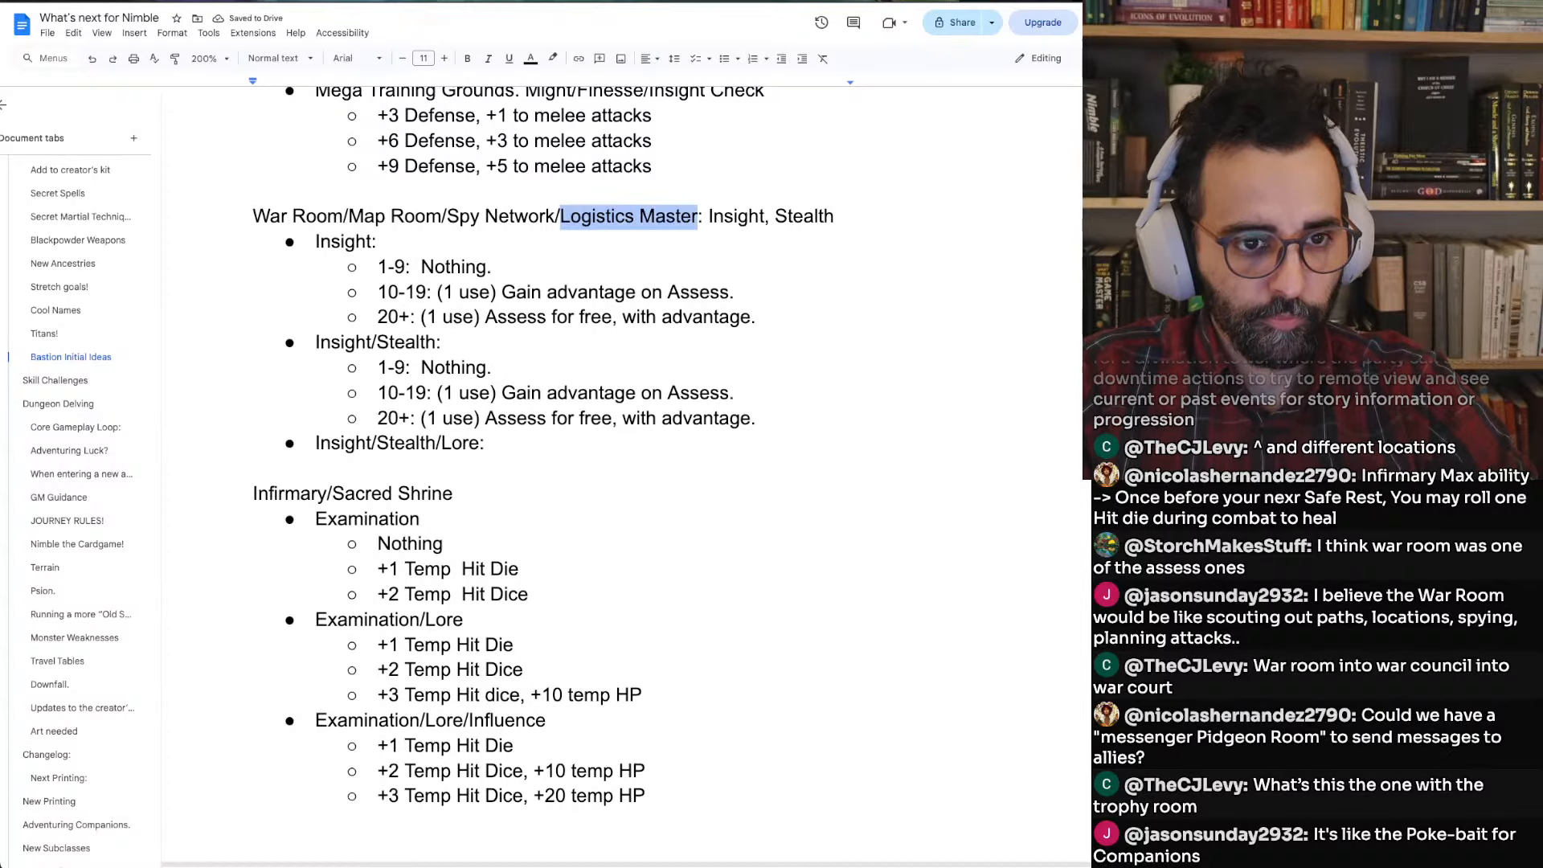
pyautogui.write('Quarter')
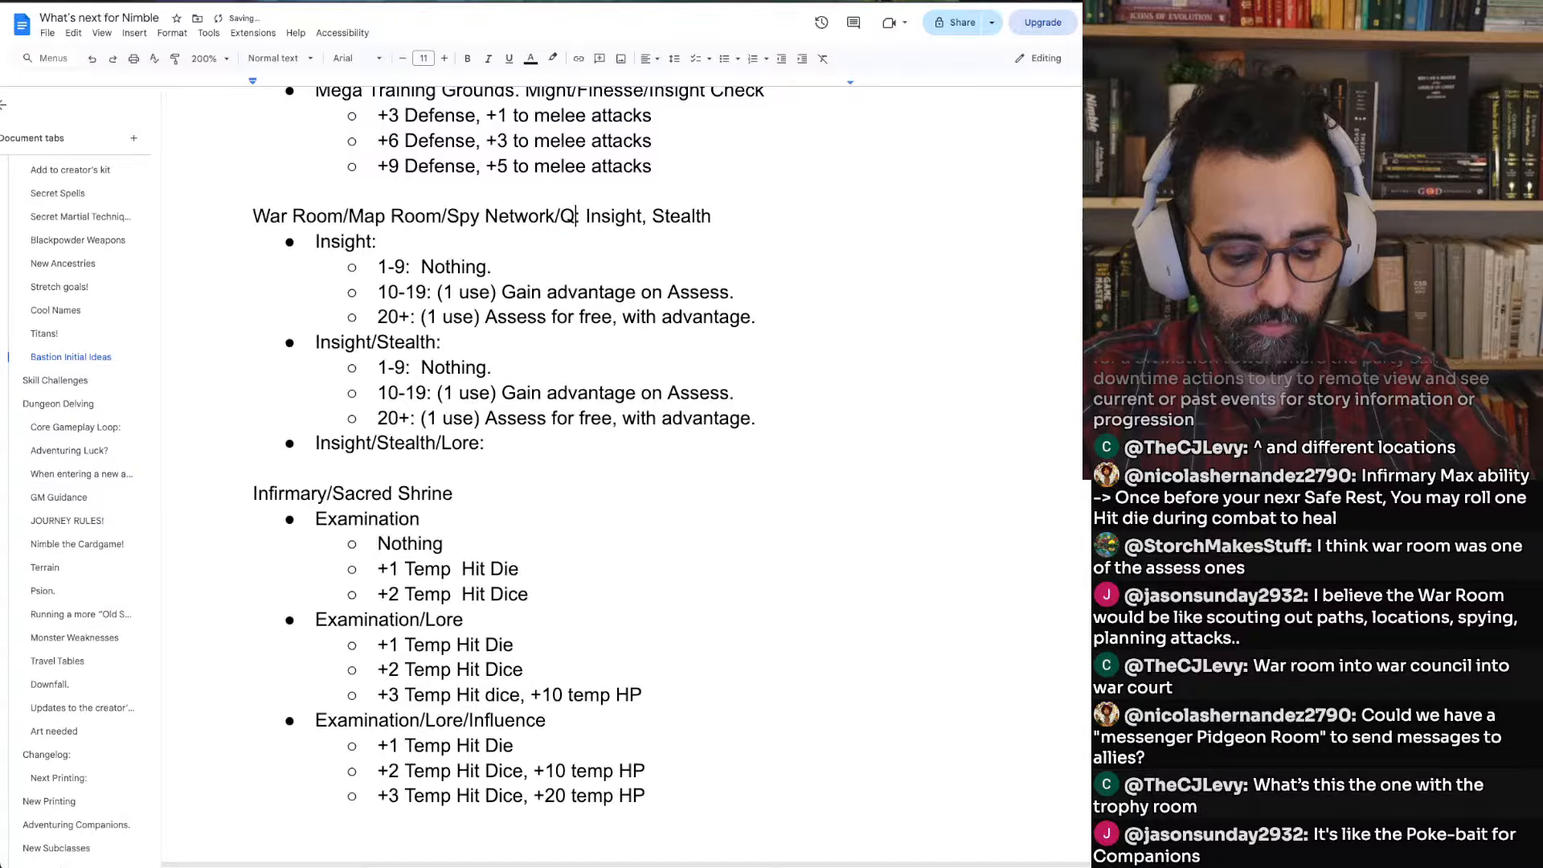
pyautogui.write('master')
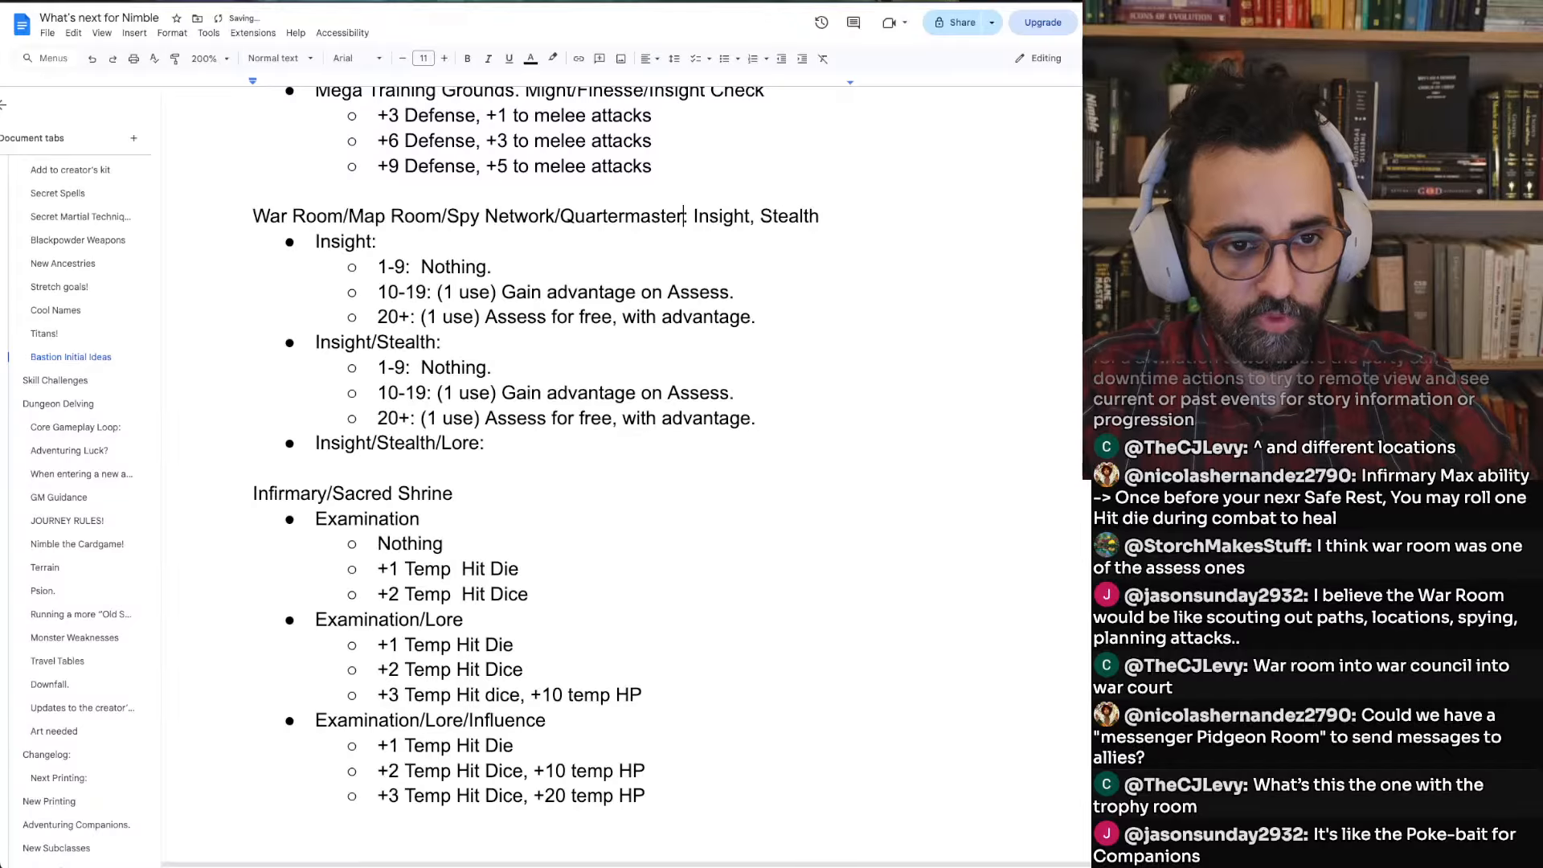
pyautogui.press('Down')
pyautogui.press('Down')
pyautogui.press('Up')
pyautogui.press('Up')
pyautogui.press('Up')
pyautogui.press('Down')
pyautogui.press('Down')
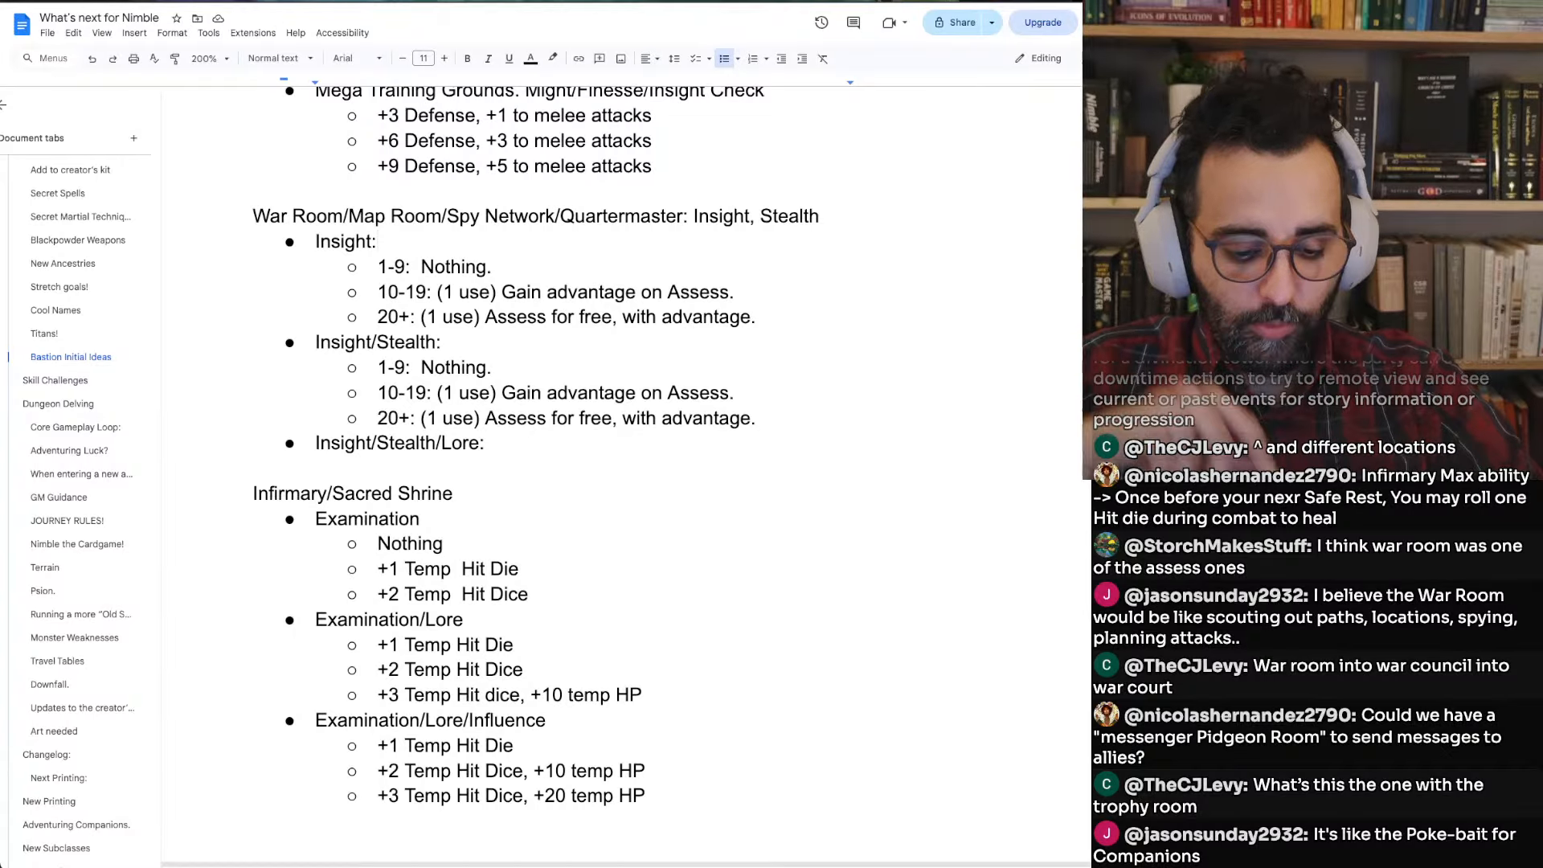
# Undo the "Quartermaster" replacement and try "Logistics Hall" as the added room name instead
pyautogui.hotkey('ctrl', 'z')
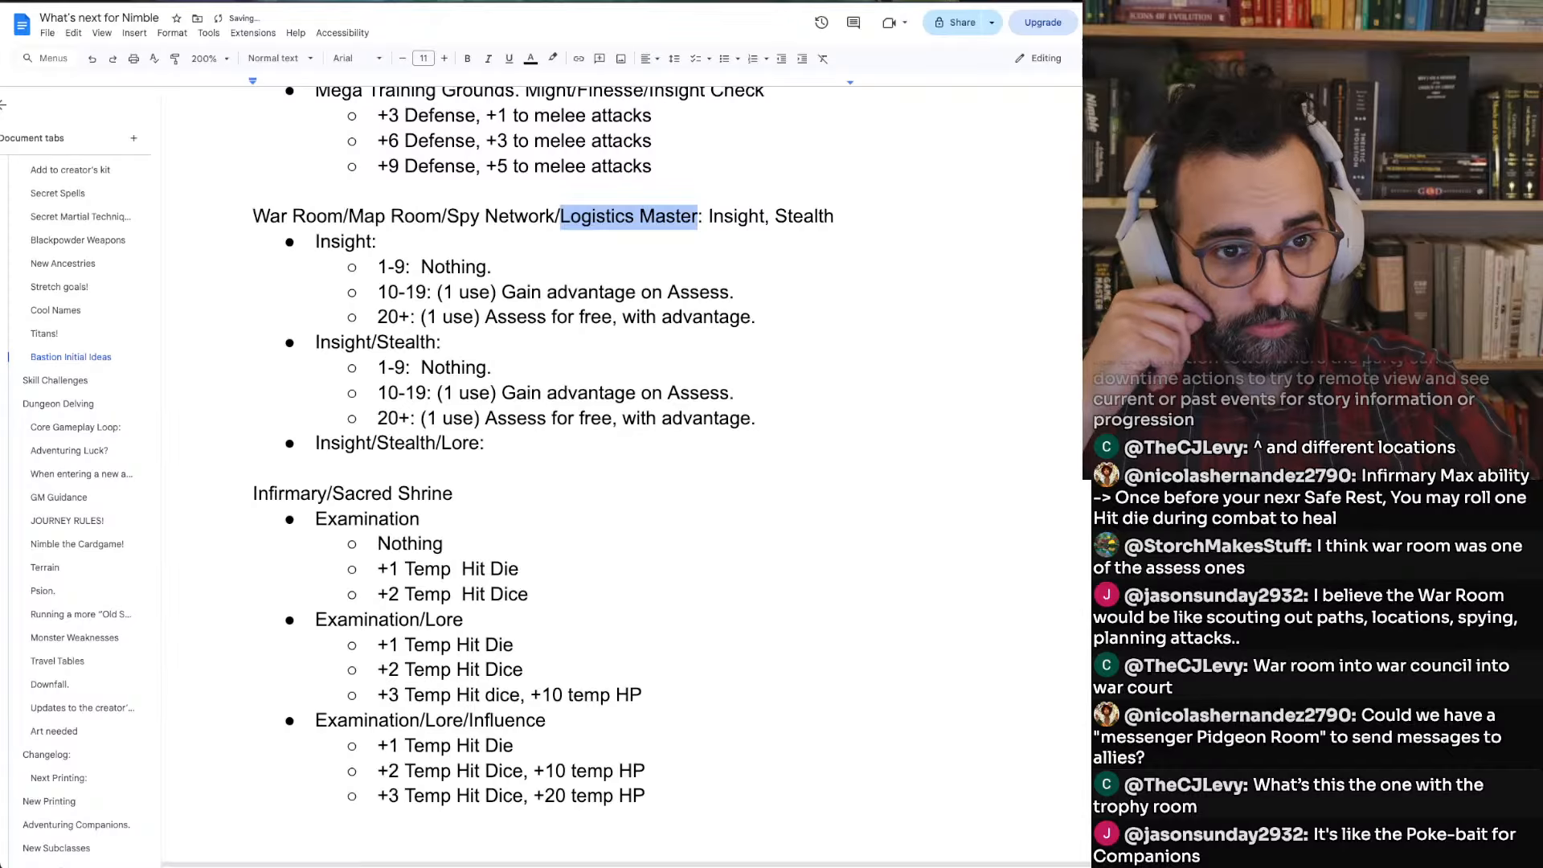
pyautogui.hotkey('ctrl', 'z')
pyautogui.write('Ha')
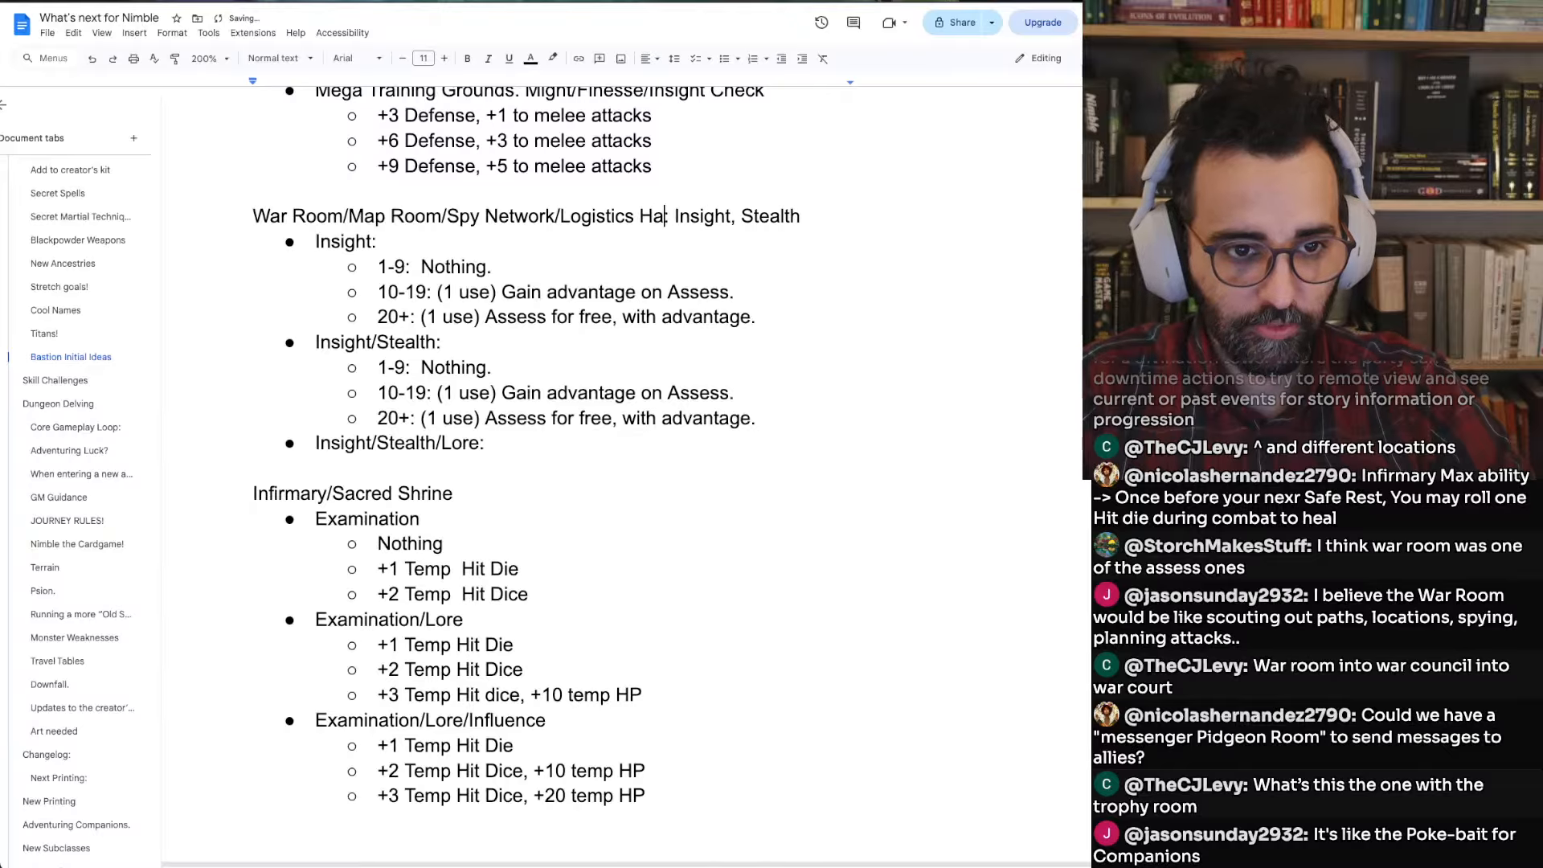
pyautogui.write('ll')
# Remove "/Logistics Hall" from the War Room heading so it names only War Room/Map Room/Spy Network
pyautogui.press('BackSpace')
pyautogui.press('BackSpace')
pyautogui.press('BackSpace')
pyautogui.press('BackSpace')
pyautogui.press('BackSpace')
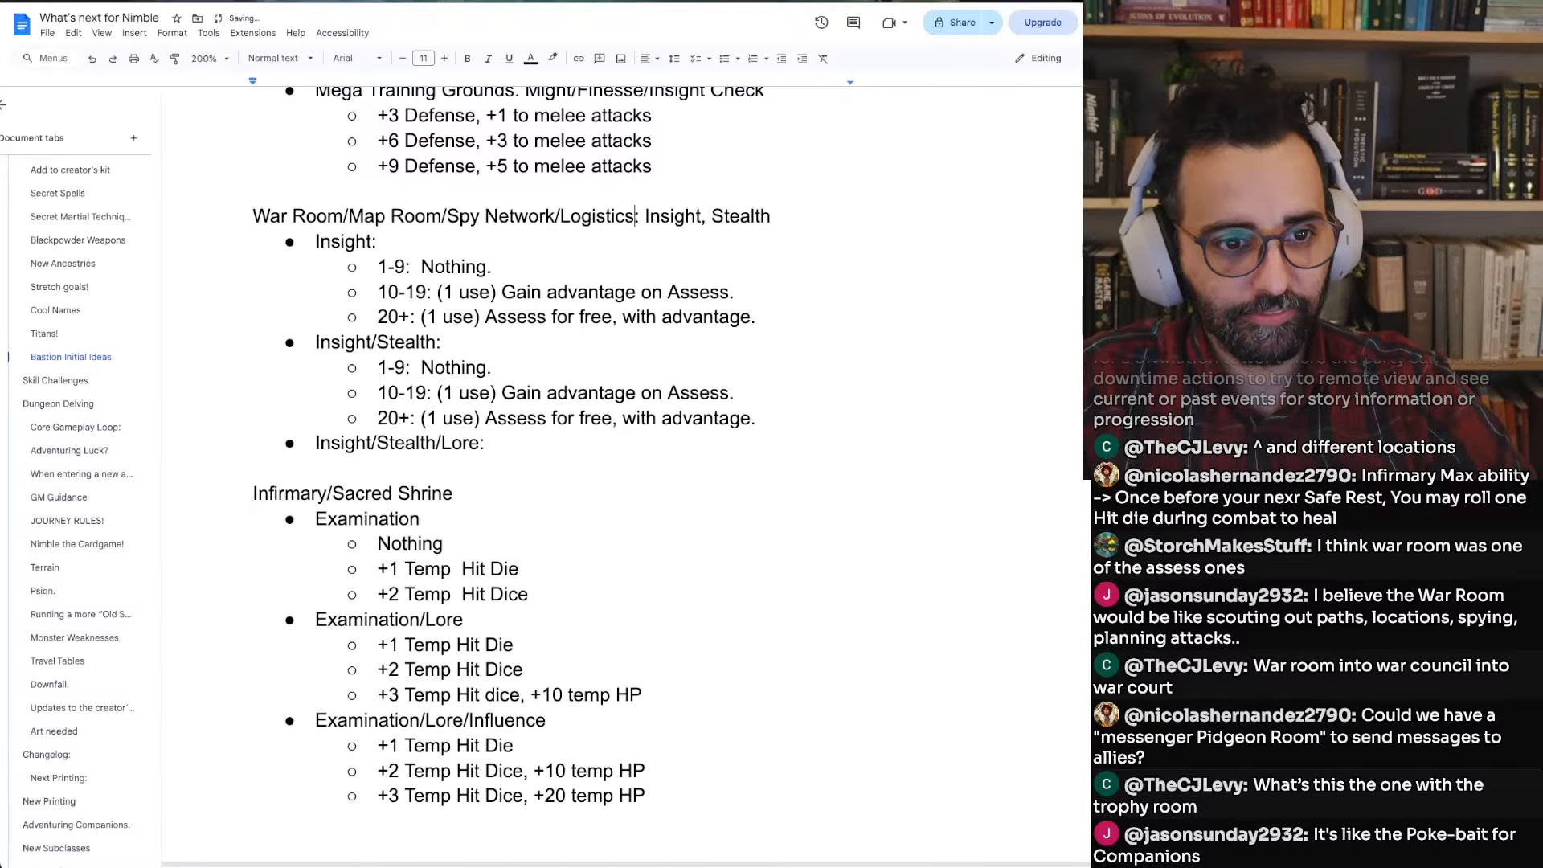
pyautogui.press('BackSpace')
pyautogui.press('BackSpace')
pyautogui.press('BackSpace')
pyautogui.press('BackSpace')
pyautogui.press('BackSpace')
pyautogui.press('BackSpace')
pyautogui.press('BackSpace')
pyautogui.press('BackSpace')
pyautogui.press('BackSpace')
pyautogui.press('BackSpace')
# Add an empty sub-bullet beneath the "Insight/Stealth/Lore:" bullet, keeping a blank line before the Infirmary/Sacred Shrine heading
pyautogui.click(492, 267)
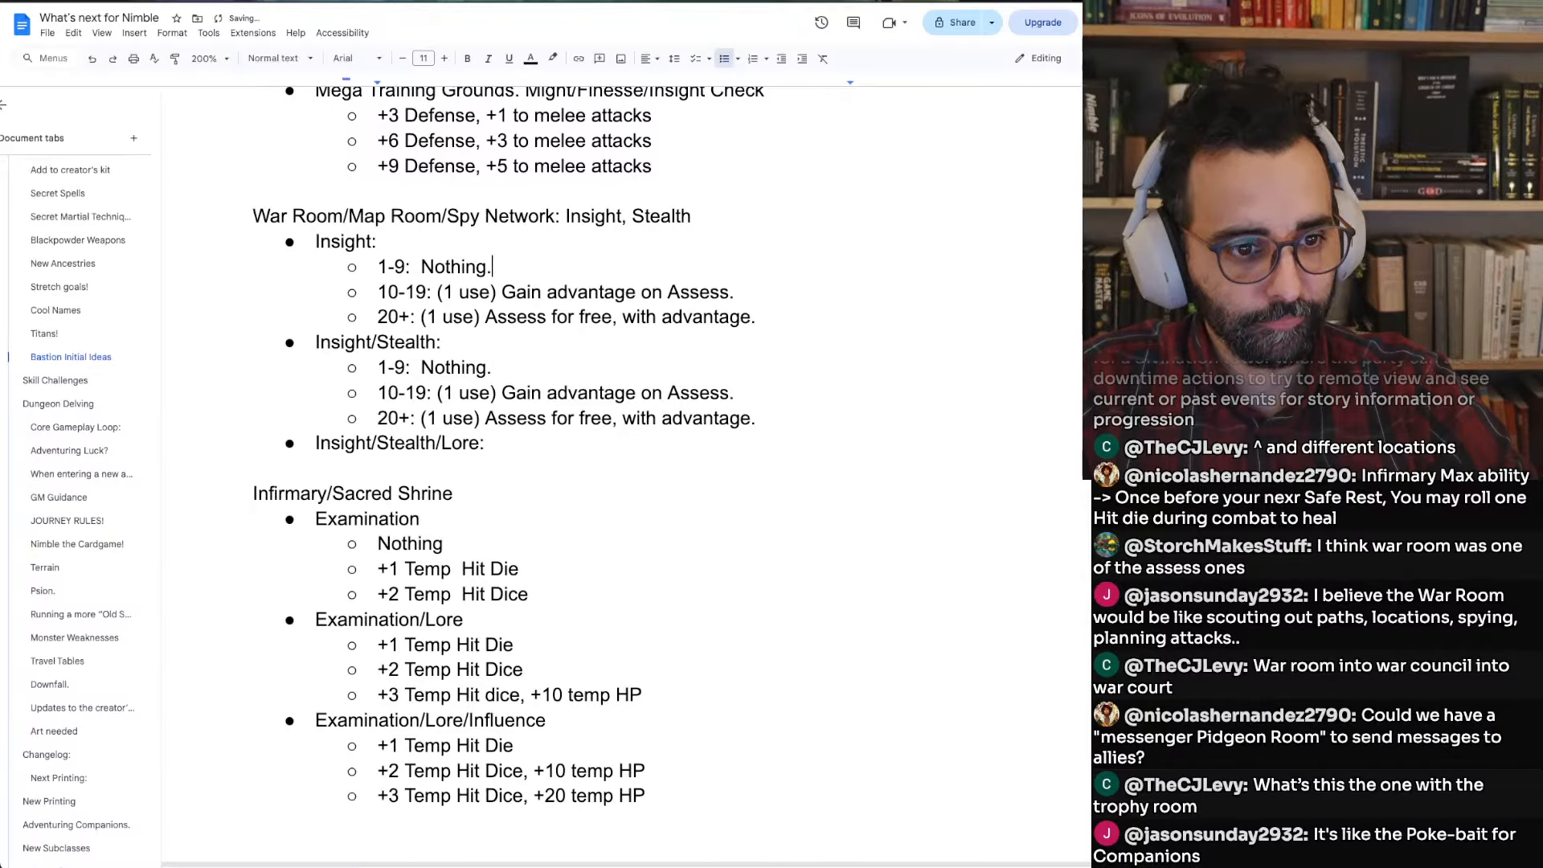
pyautogui.press('Down')
pyautogui.press('Down')
pyautogui.press('Down')
pyautogui.press('Down')
pyautogui.press('Down')
pyautogui.press('Down')
pyautogui.press('Up')
pyautogui.press('Return')
pyautogui.press('Return')
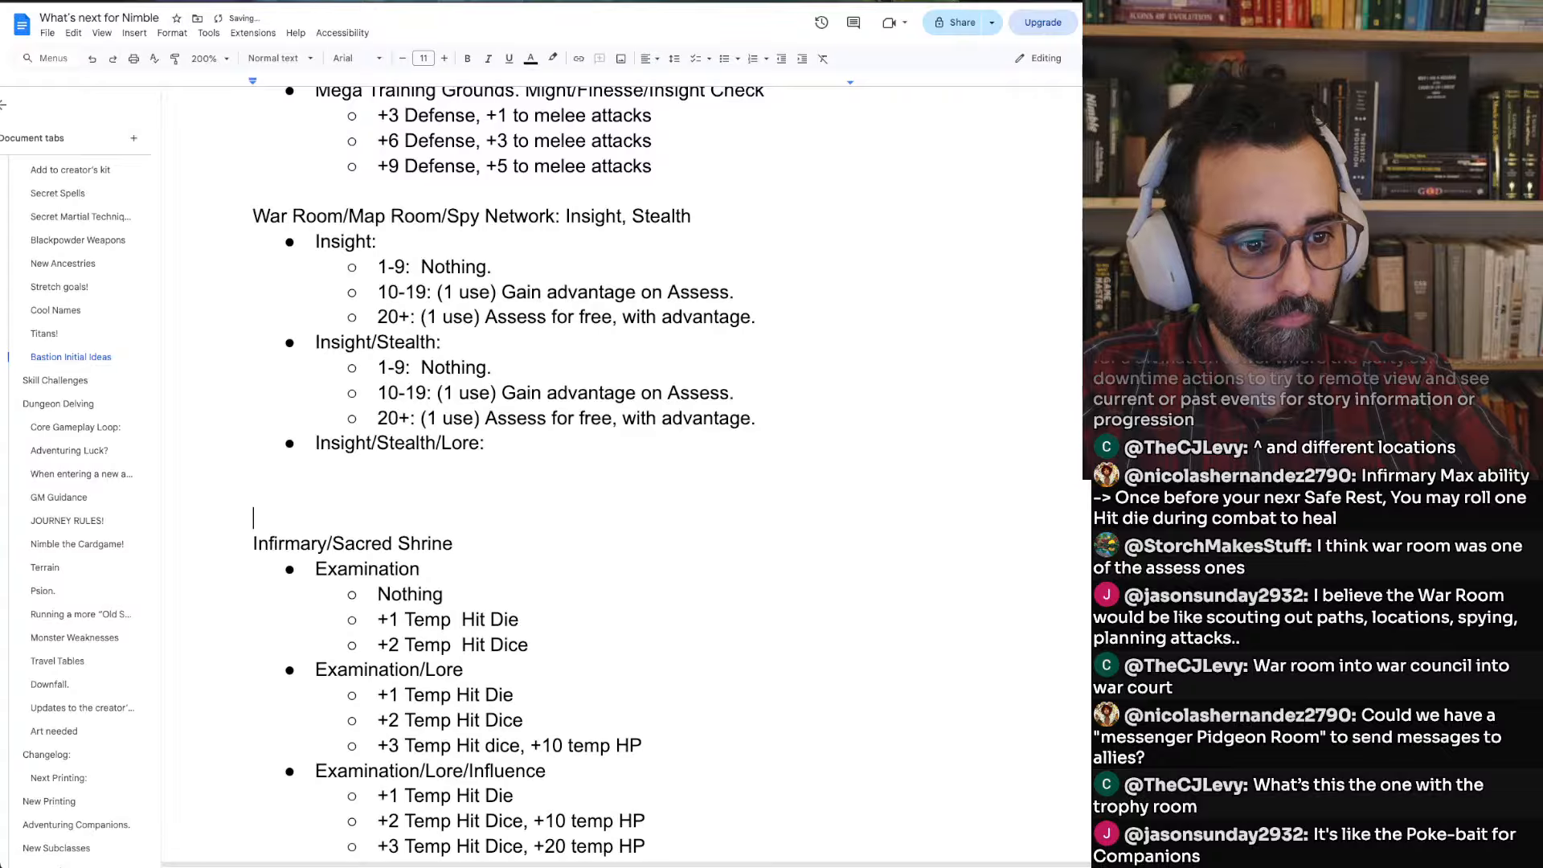
pyautogui.press('Up')
pyautogui.write('Insight/Stealth:')
pyautogui.hotkey('ctrl', 'z')
pyautogui.press('BackSpace')
pyautogui.press('BackSpace')
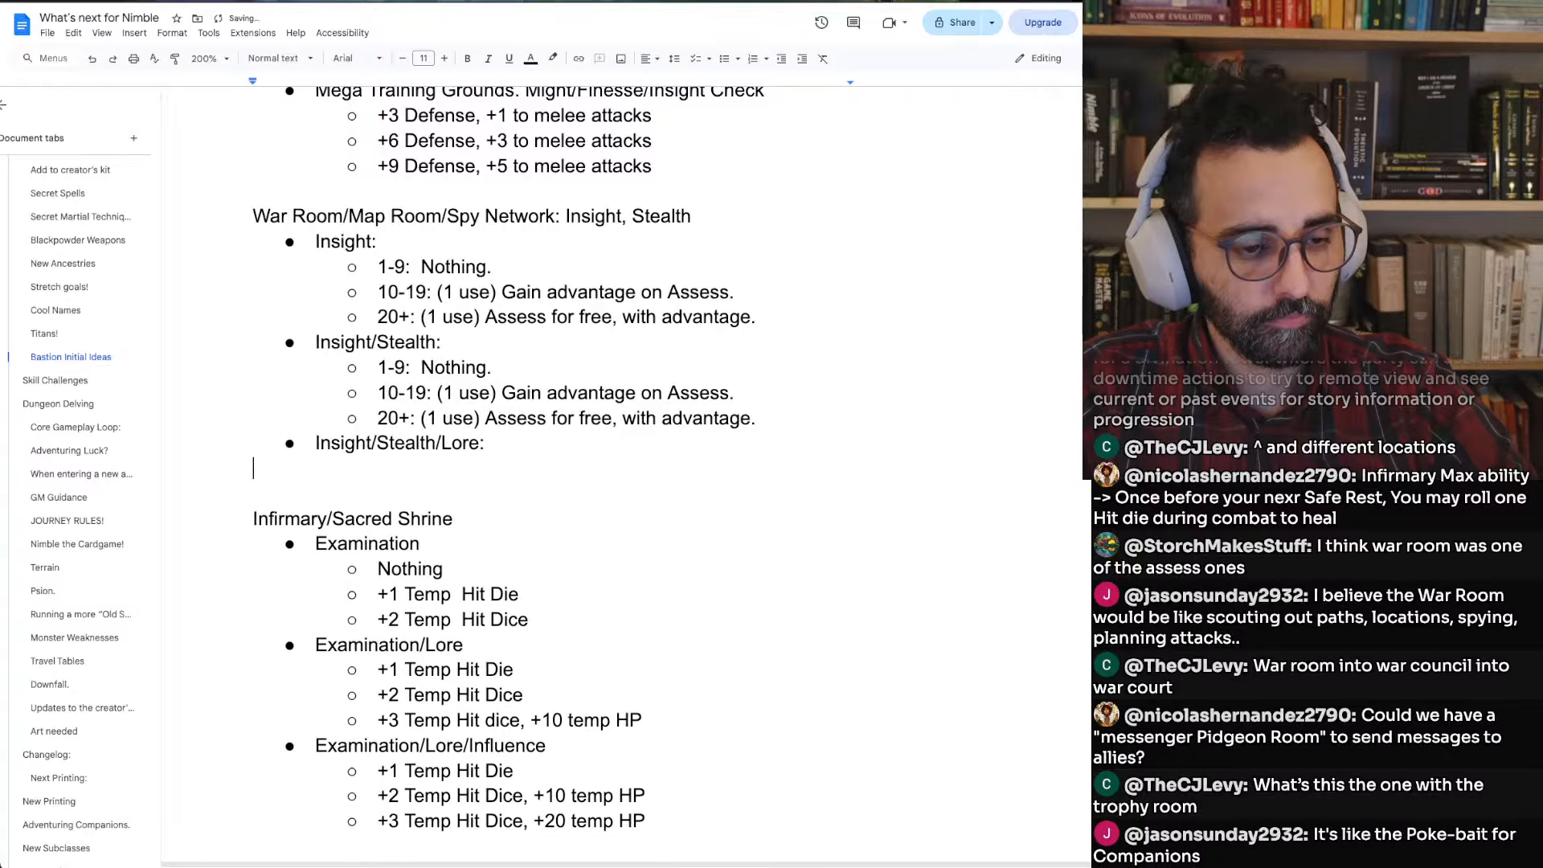
pyautogui.press('Return')
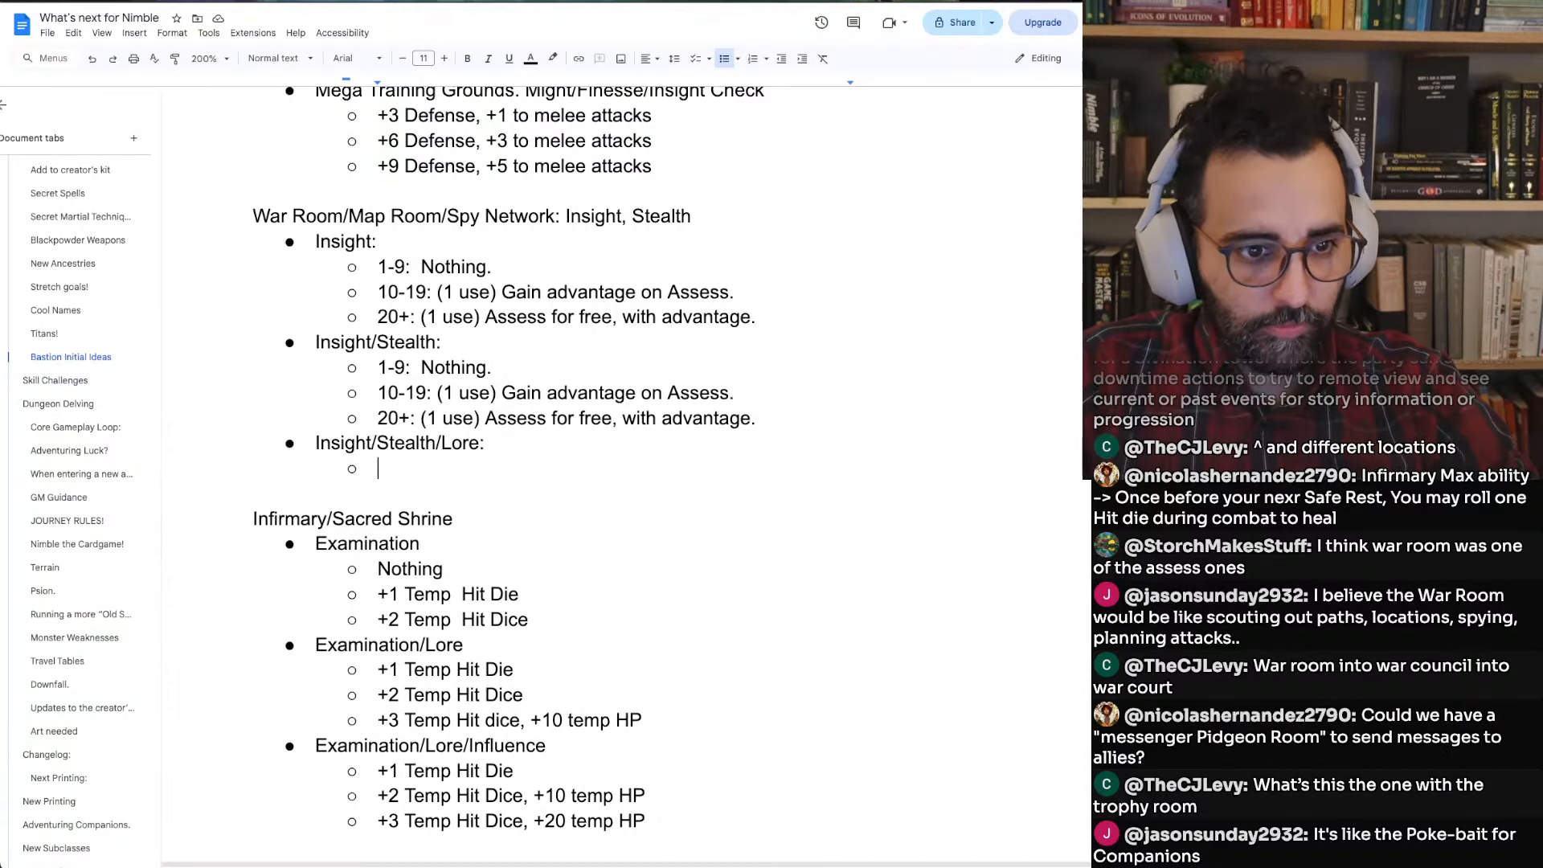
# Replace "Nothing." in the Insight/Stealth 1-9 result with the copied text "(1 use) Gain advantage on Assess."
pyautogui.press('Up')
pyautogui.press('Up')
pyautogui.press('Up')
pyautogui.press('Up')
pyautogui.press('Right')
pyautogui.press('Right')
pyautogui.press('Right')
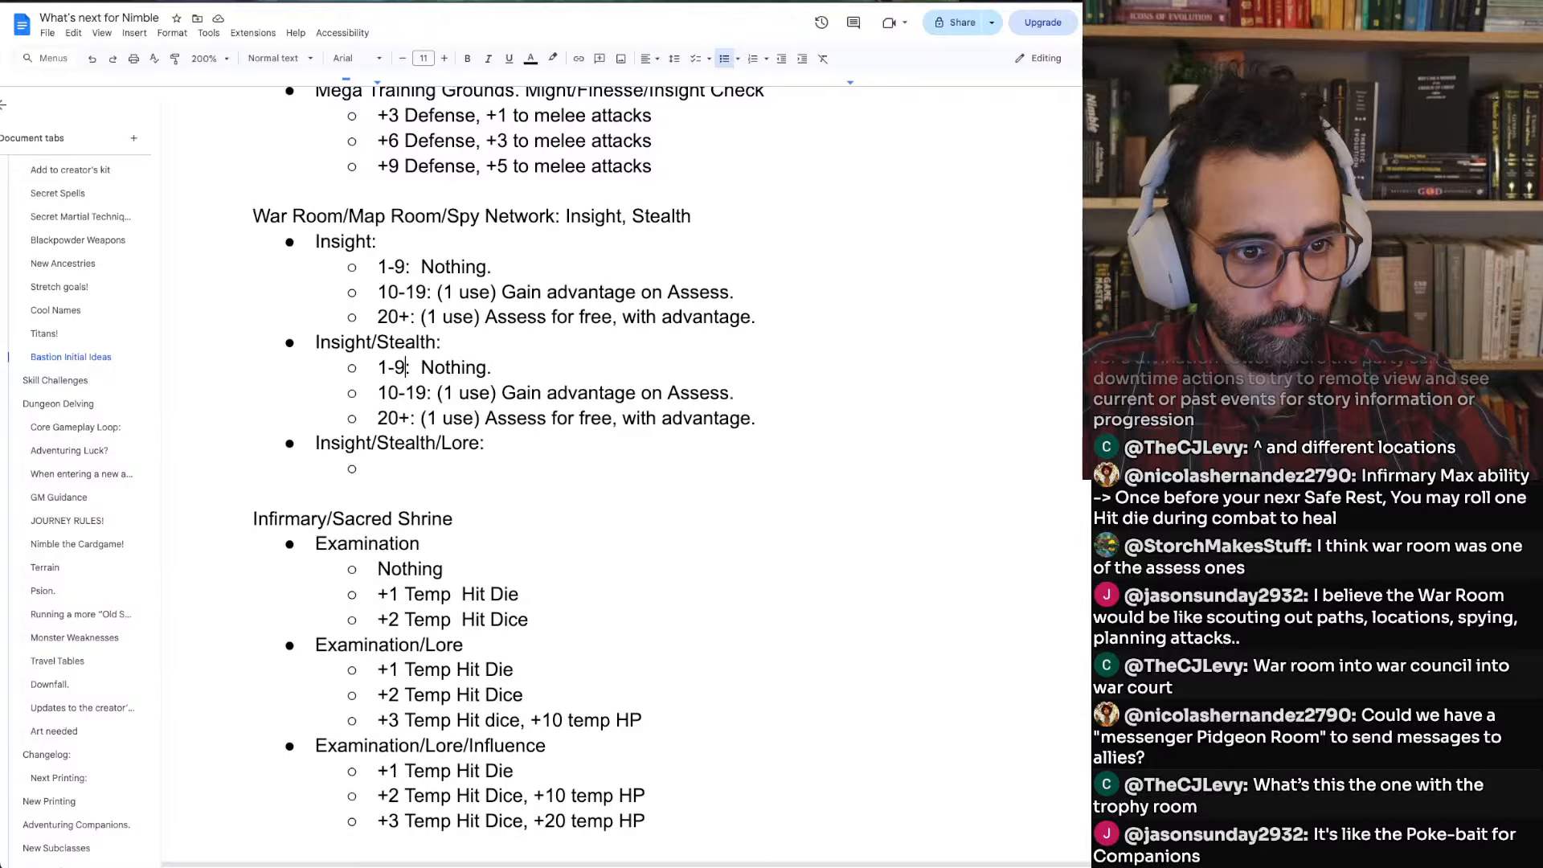
pyautogui.press('Right')
pyautogui.press('Right')
pyautogui.hotkey('shift', 'End')
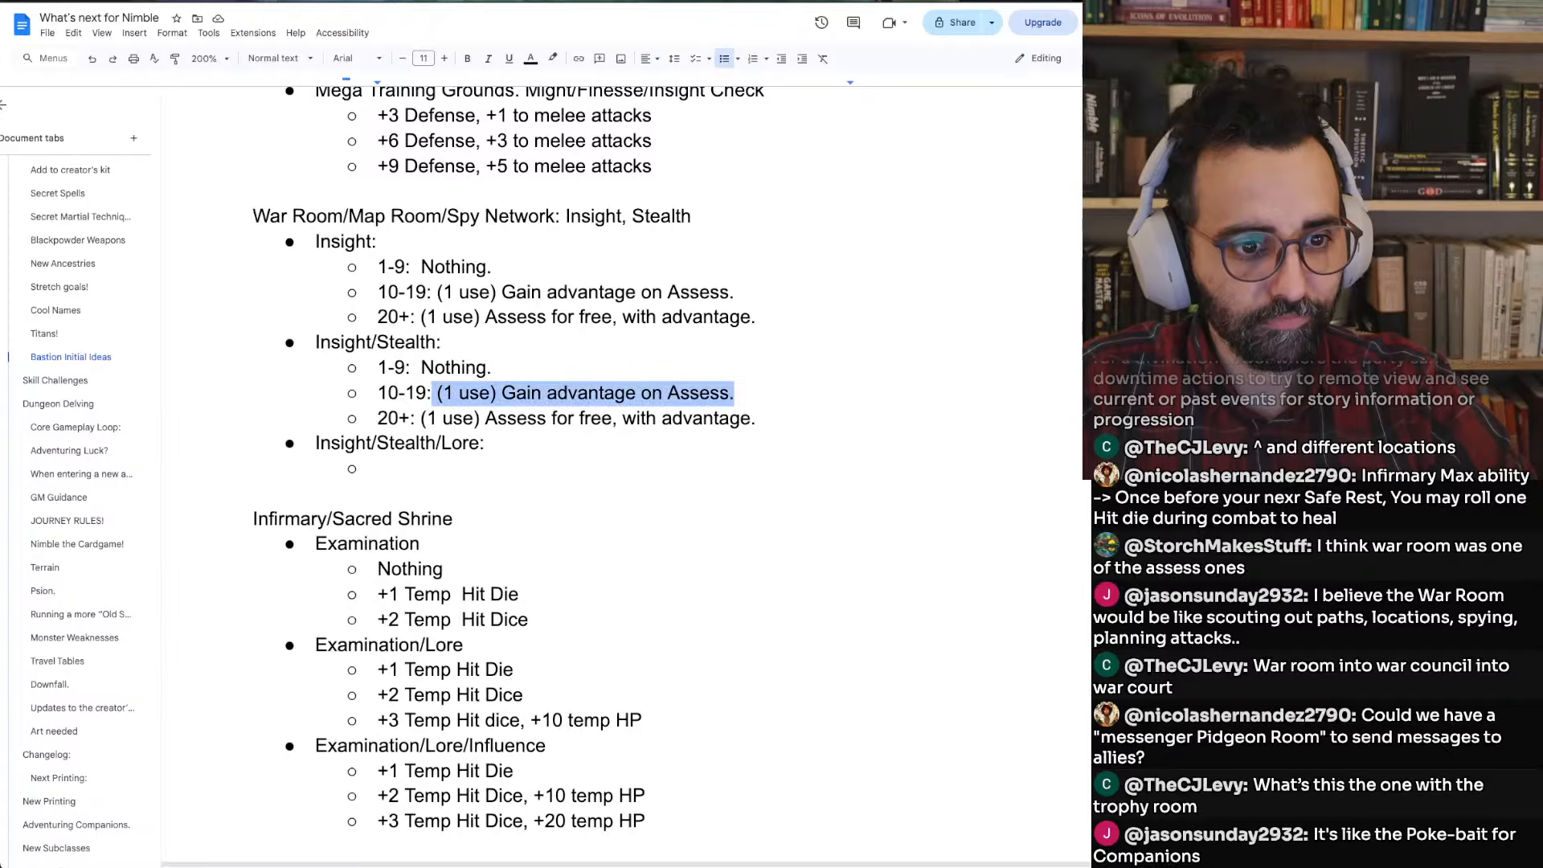
pyautogui.press('BackSpace')
pyautogui.press('Up')
pyautogui.hotkey('ctrl', 'z')
pyautogui.hotkey('ctrl', 'c')
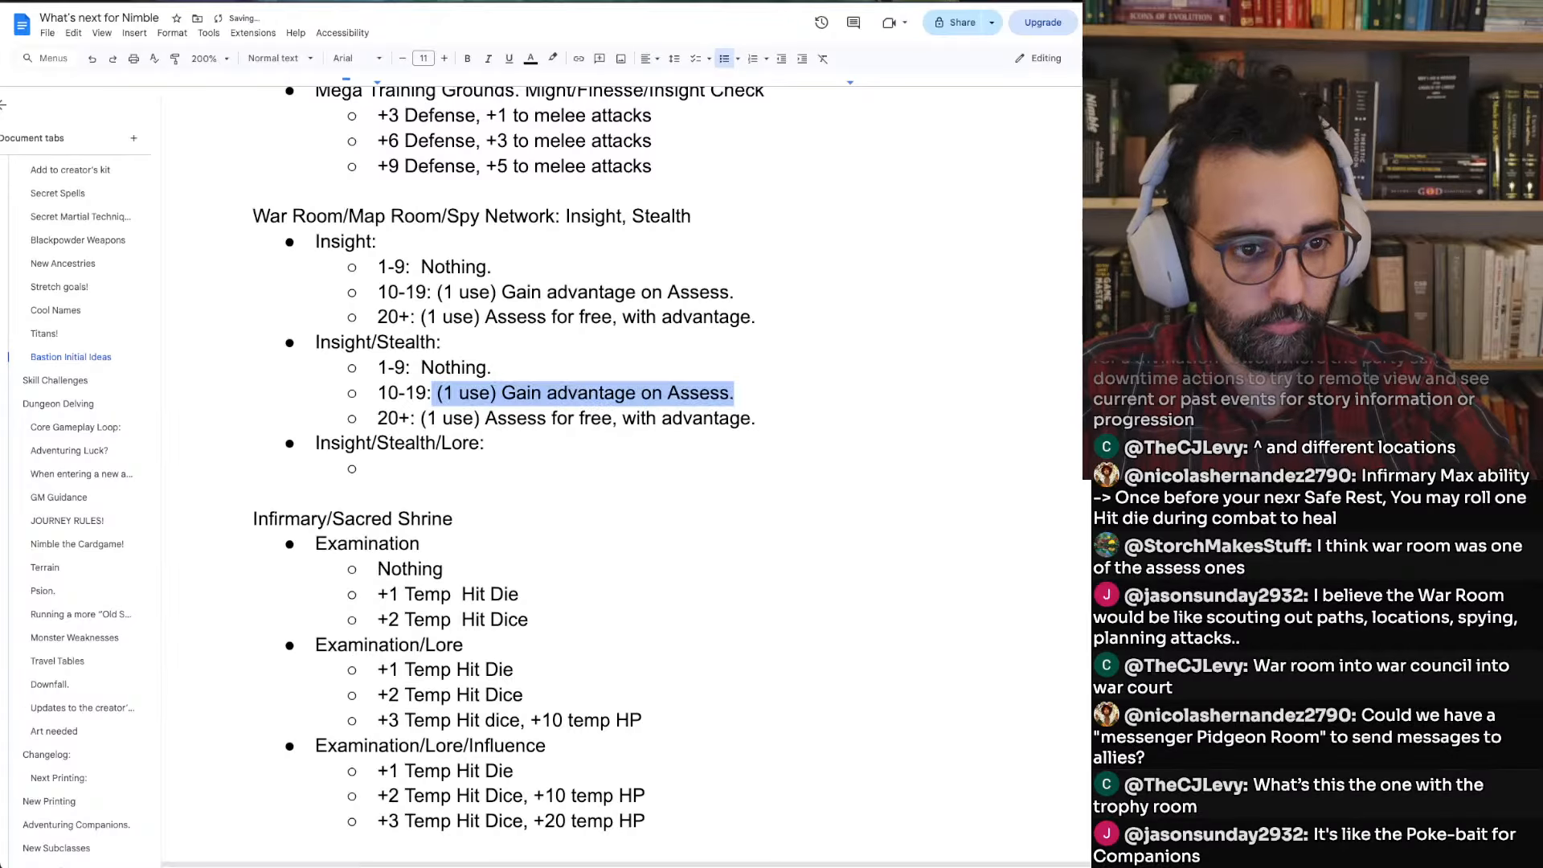
pyautogui.press('Up')
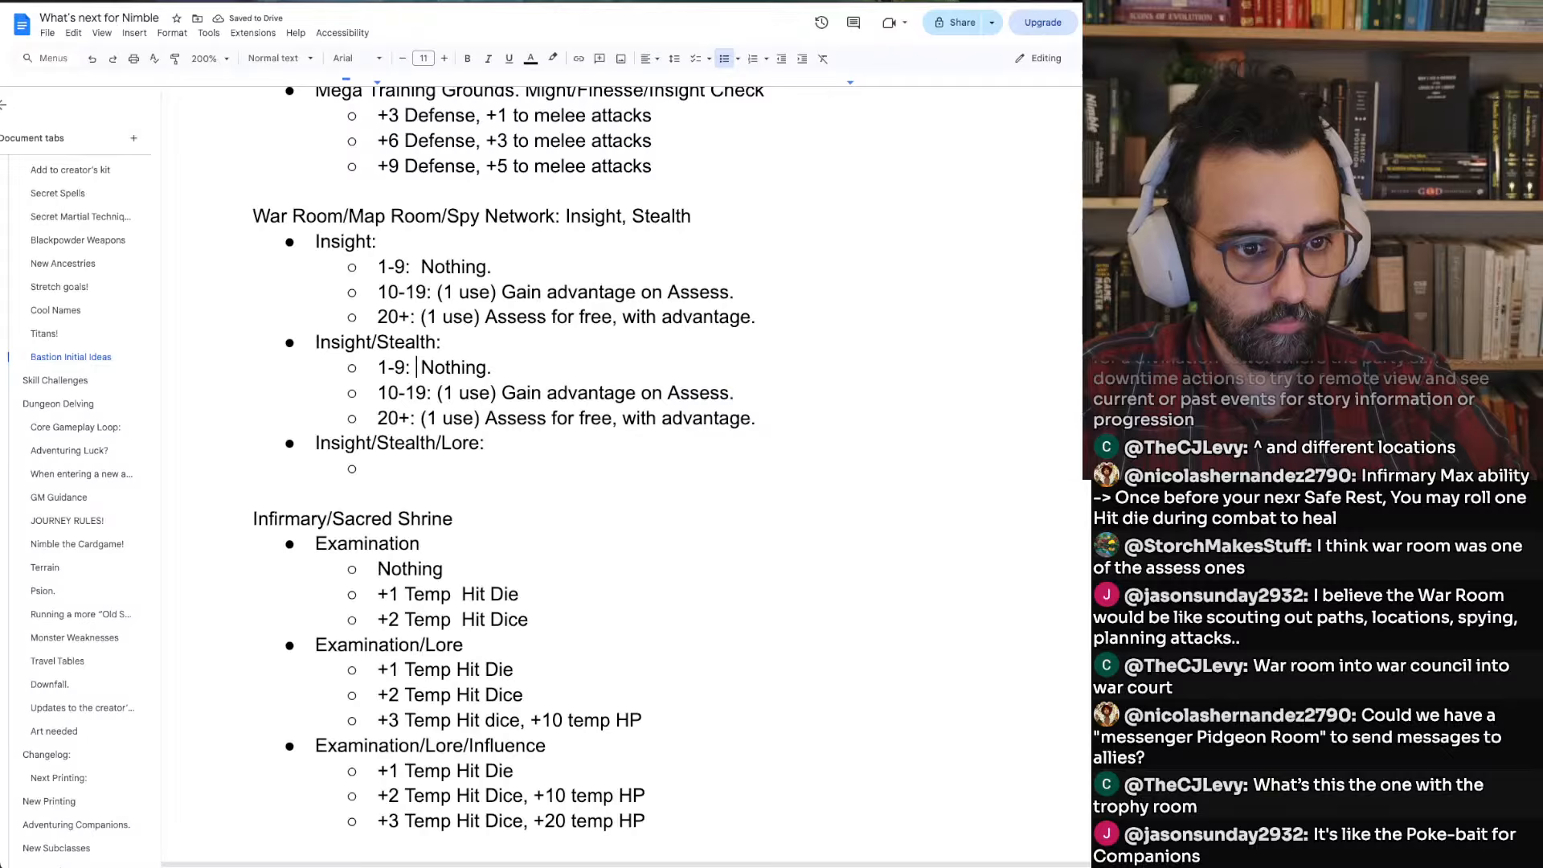
pyautogui.hotkey('shift', 'End')
pyautogui.hotkey('ctrl', 'v')
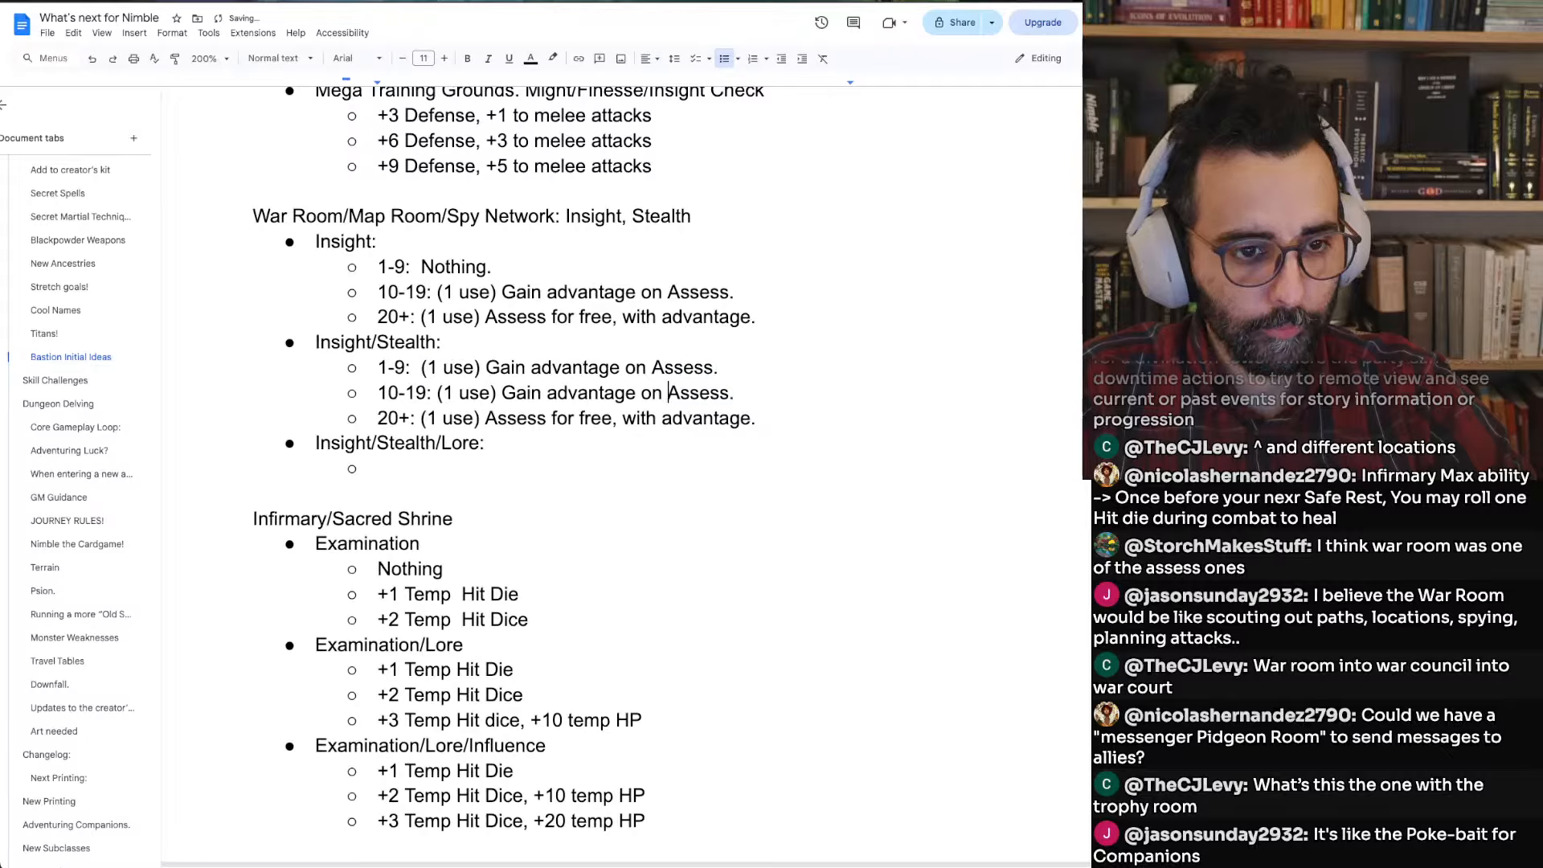
# Set the number of uses to 2 in the Insight/Stealth 10-19 and 20+ results
pyautogui.hotkey('ctrl', 'Left')
pyautogui.hotkey('ctrl', 'Left')
pyautogui.hotkey('ctrl', 'Left')
pyautogui.press('Right')
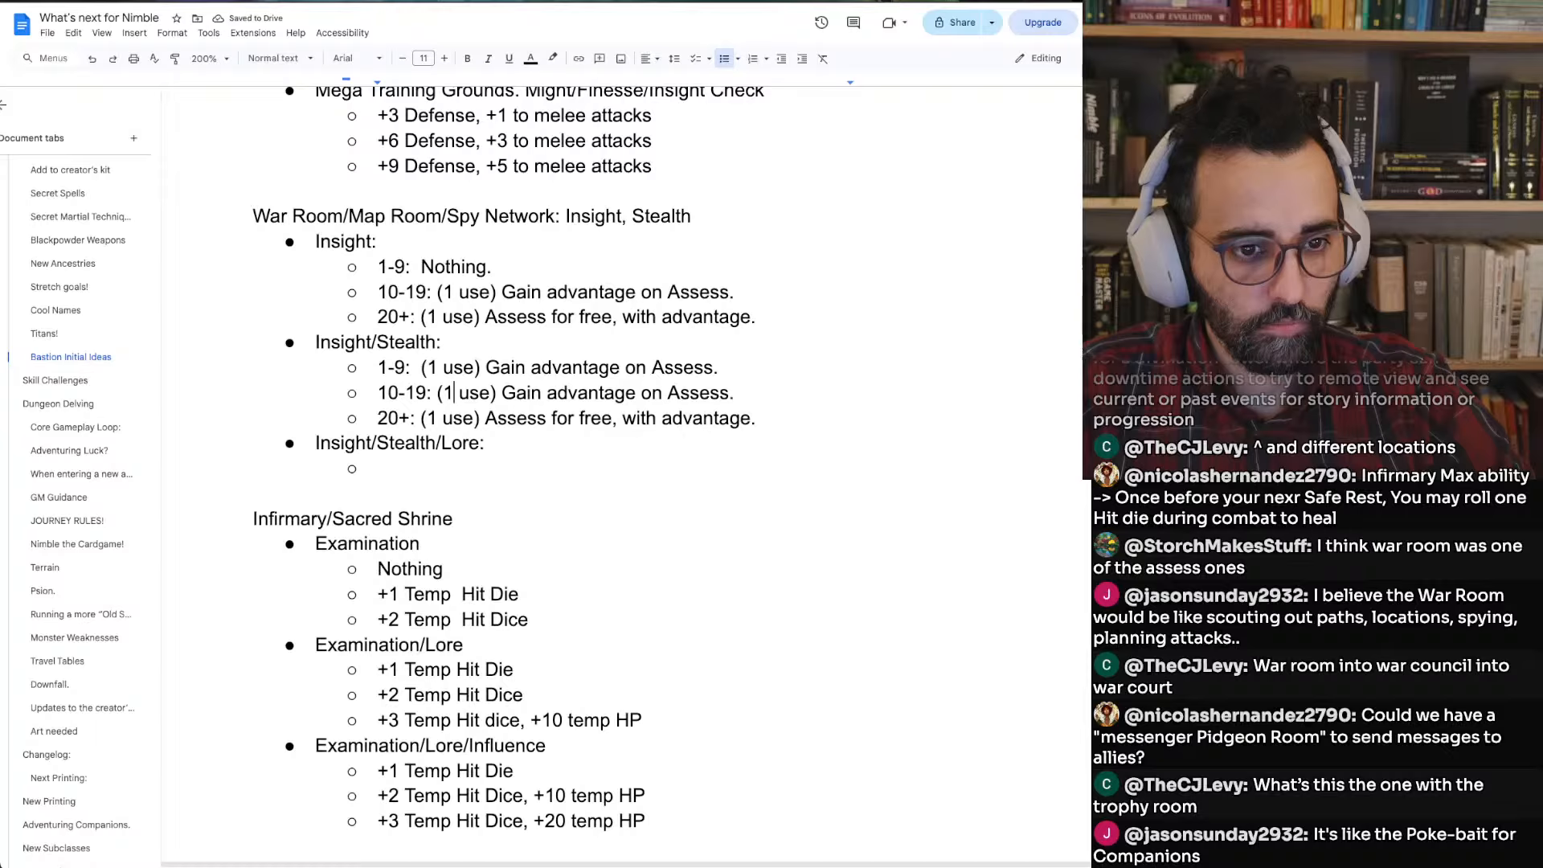
pyautogui.press('BackSpace')
pyautogui.write('2')
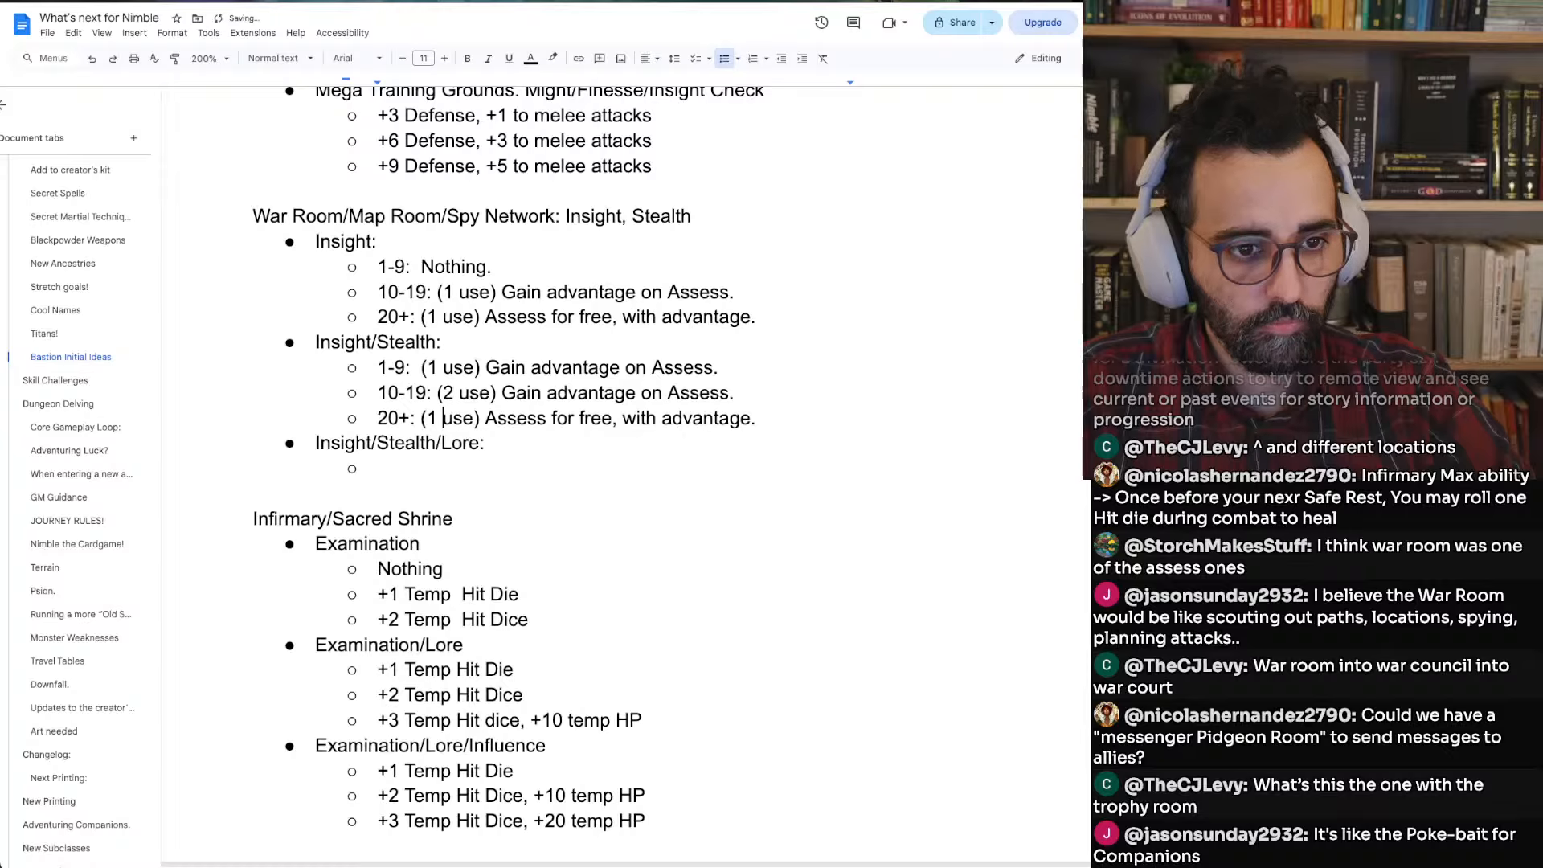
pyautogui.press('BackSpace')
pyautogui.write('2')
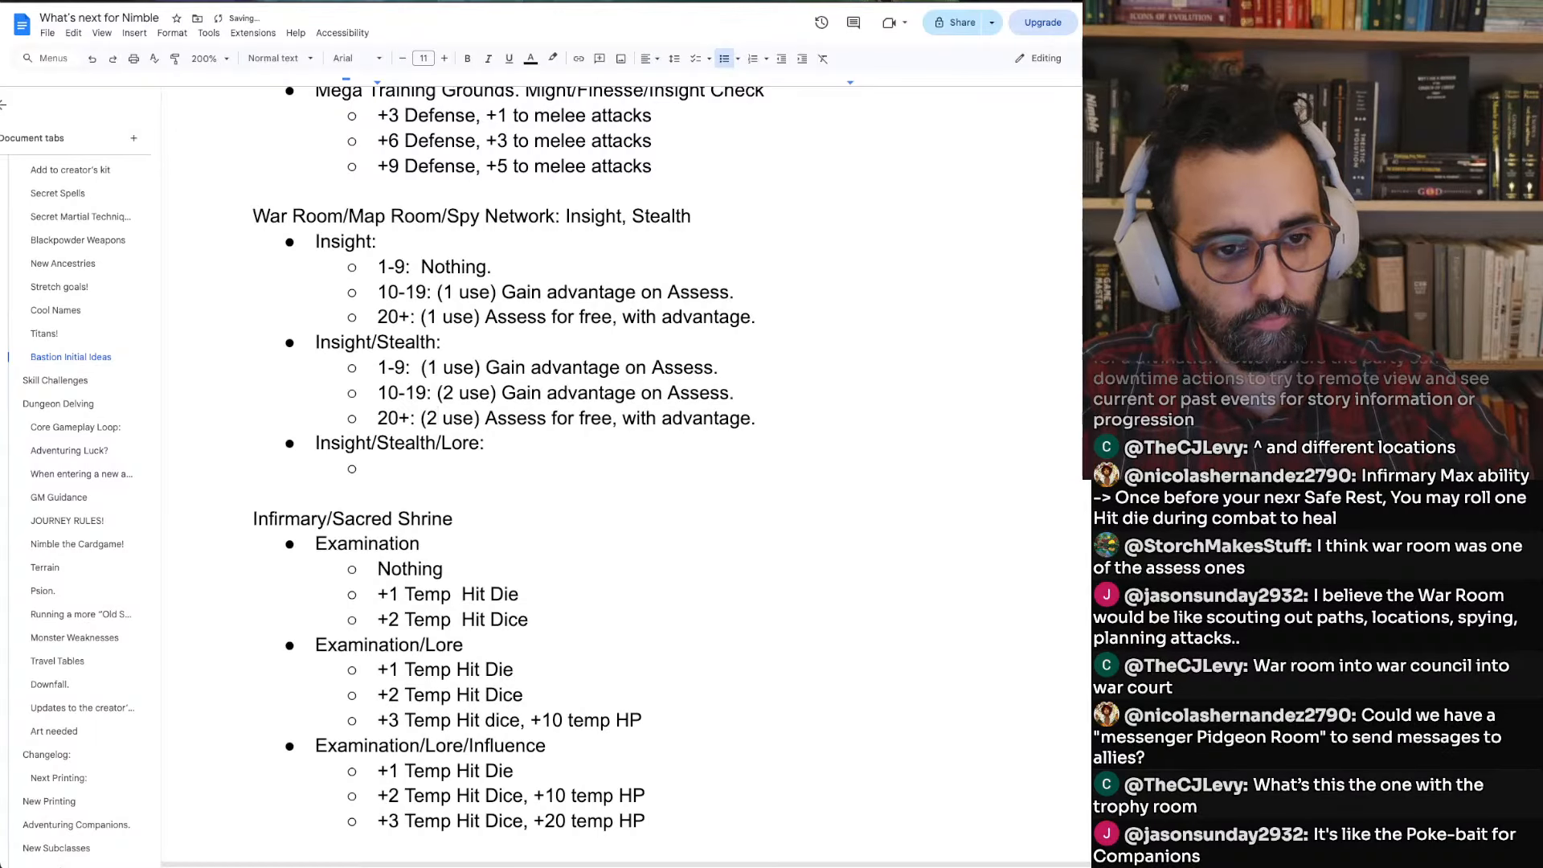
# Copy the three Insight/Stealth results into the empty sub-bullet under "Insight/Stealth/Lore:"
pyautogui.press('Down')
pyautogui.press('Down')
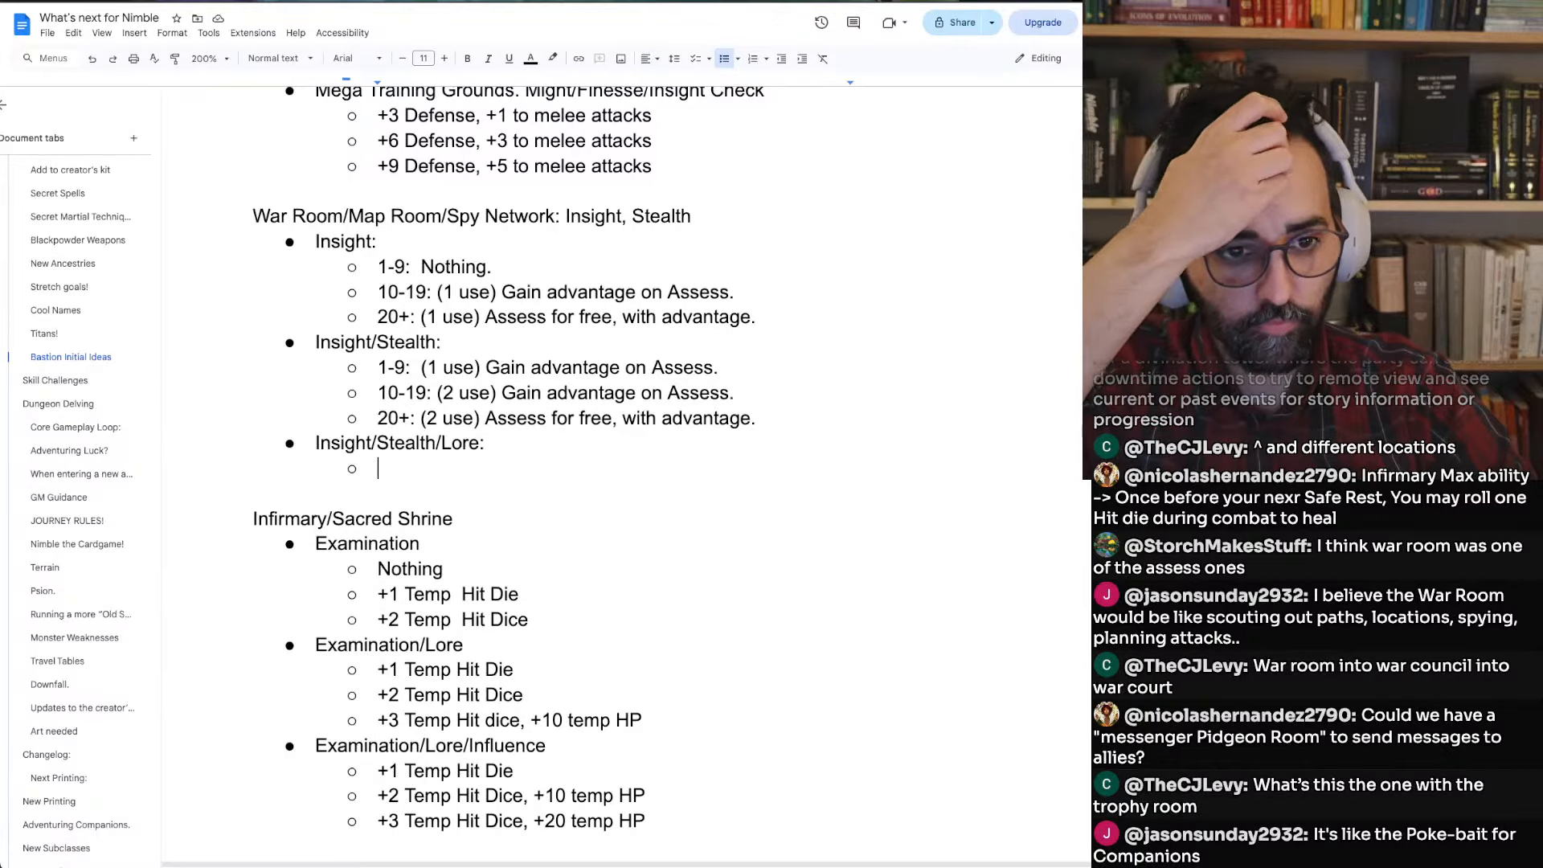
pyautogui.press('Up')
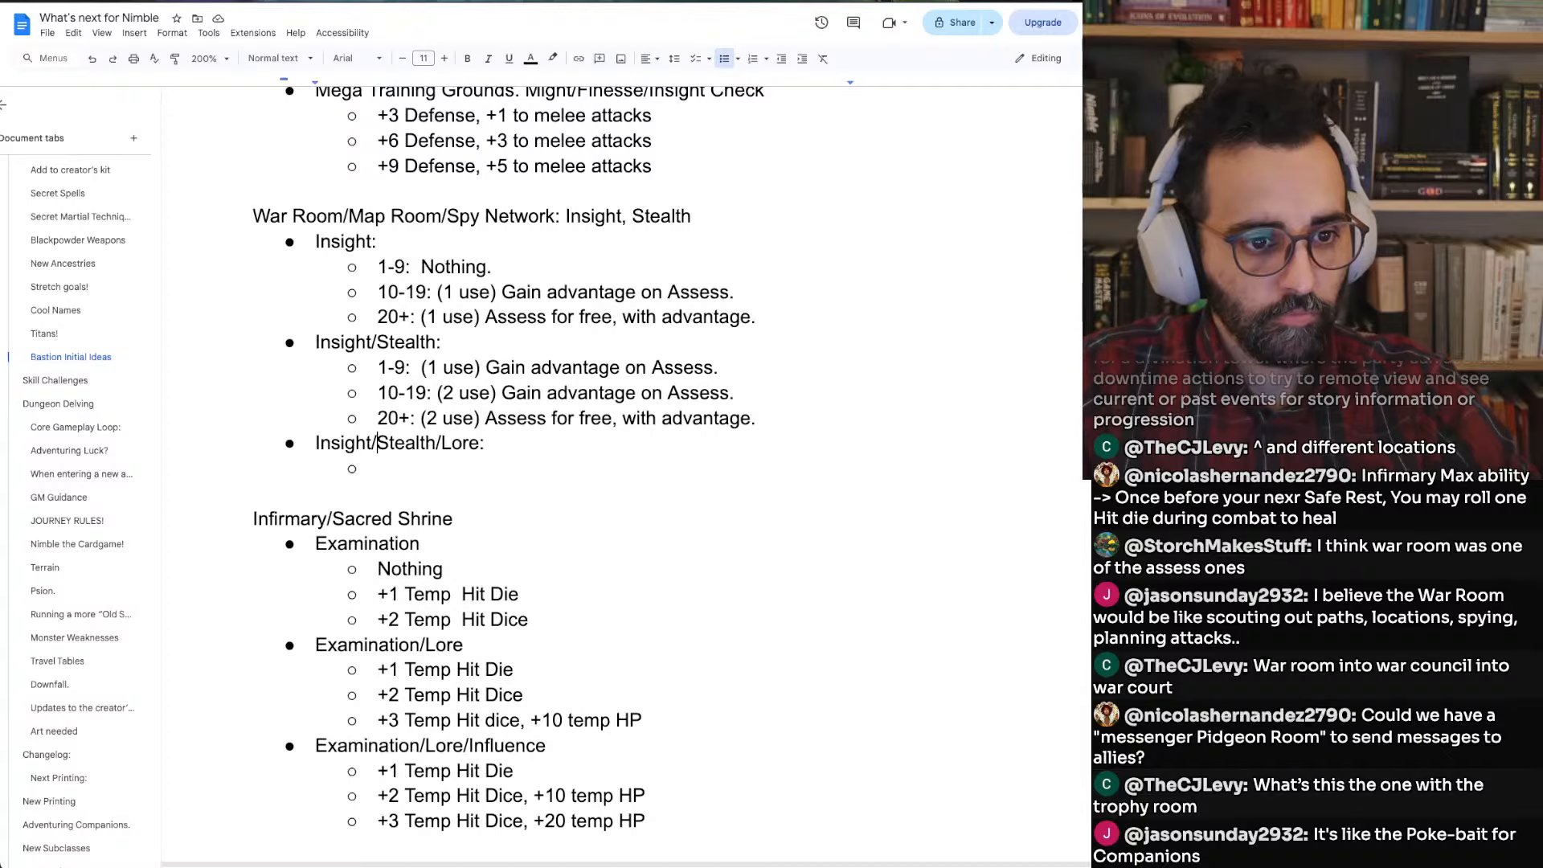
pyautogui.press('Up')
pyautogui.press('Up')
pyautogui.press('Up')
pyautogui.hotkey('shift', 'Down')
pyautogui.hotkey('shift', 'Down')
pyautogui.hotkey('shift', 'End')
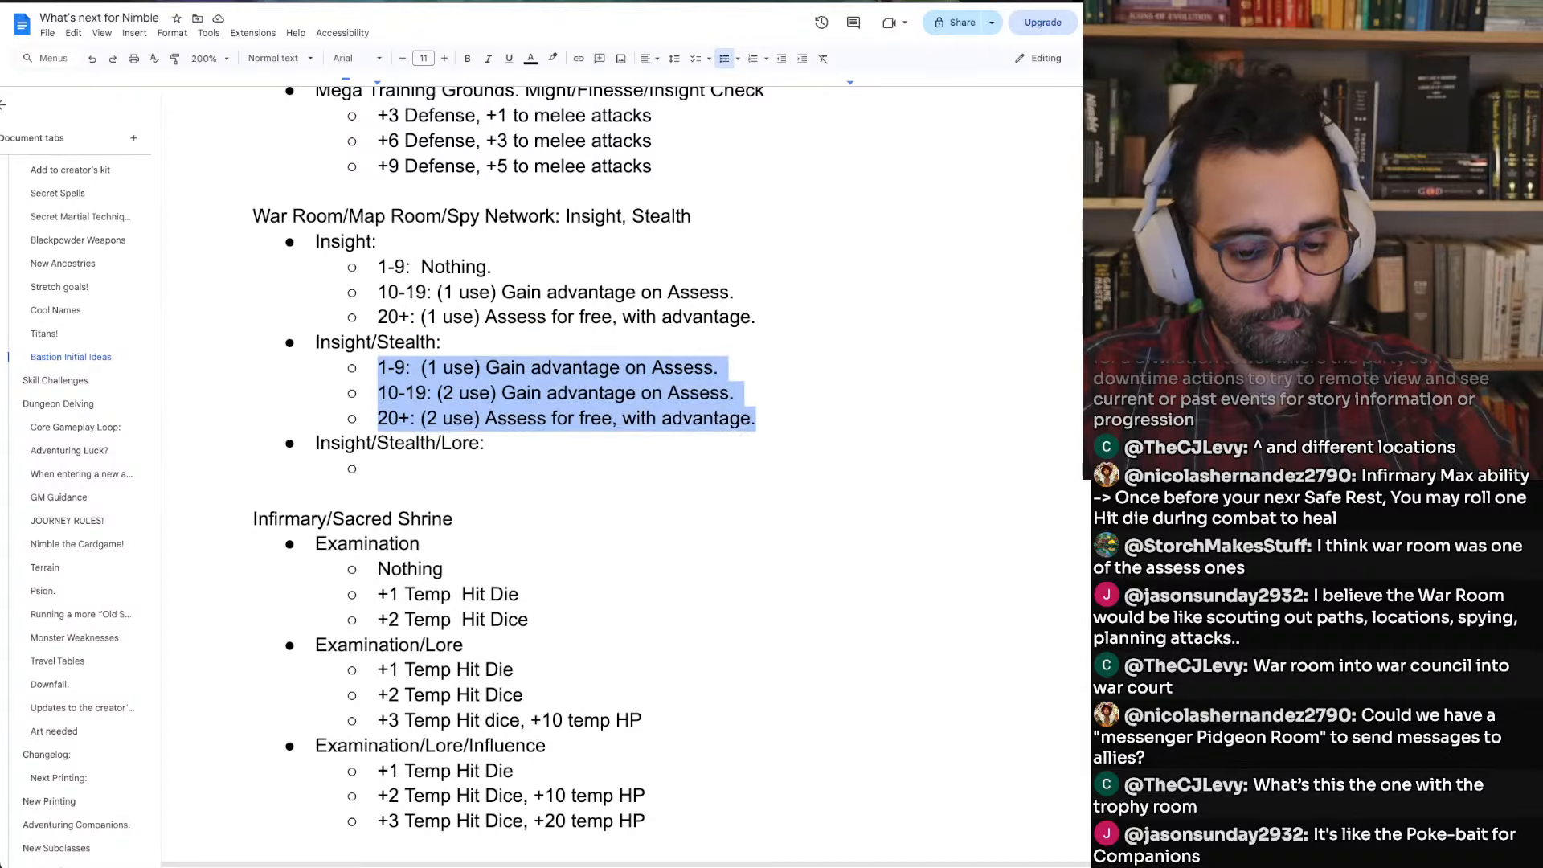
pyautogui.hotkey('ctrl', 'c')
pyautogui.press('Down')
pyautogui.press('Down')
pyautogui.hotkey('ctrl', 'v')
# Replace "with advantage" in the Insight/Stealth/Lore 20+ result with "+10 to roll"
pyautogui.press('Up')
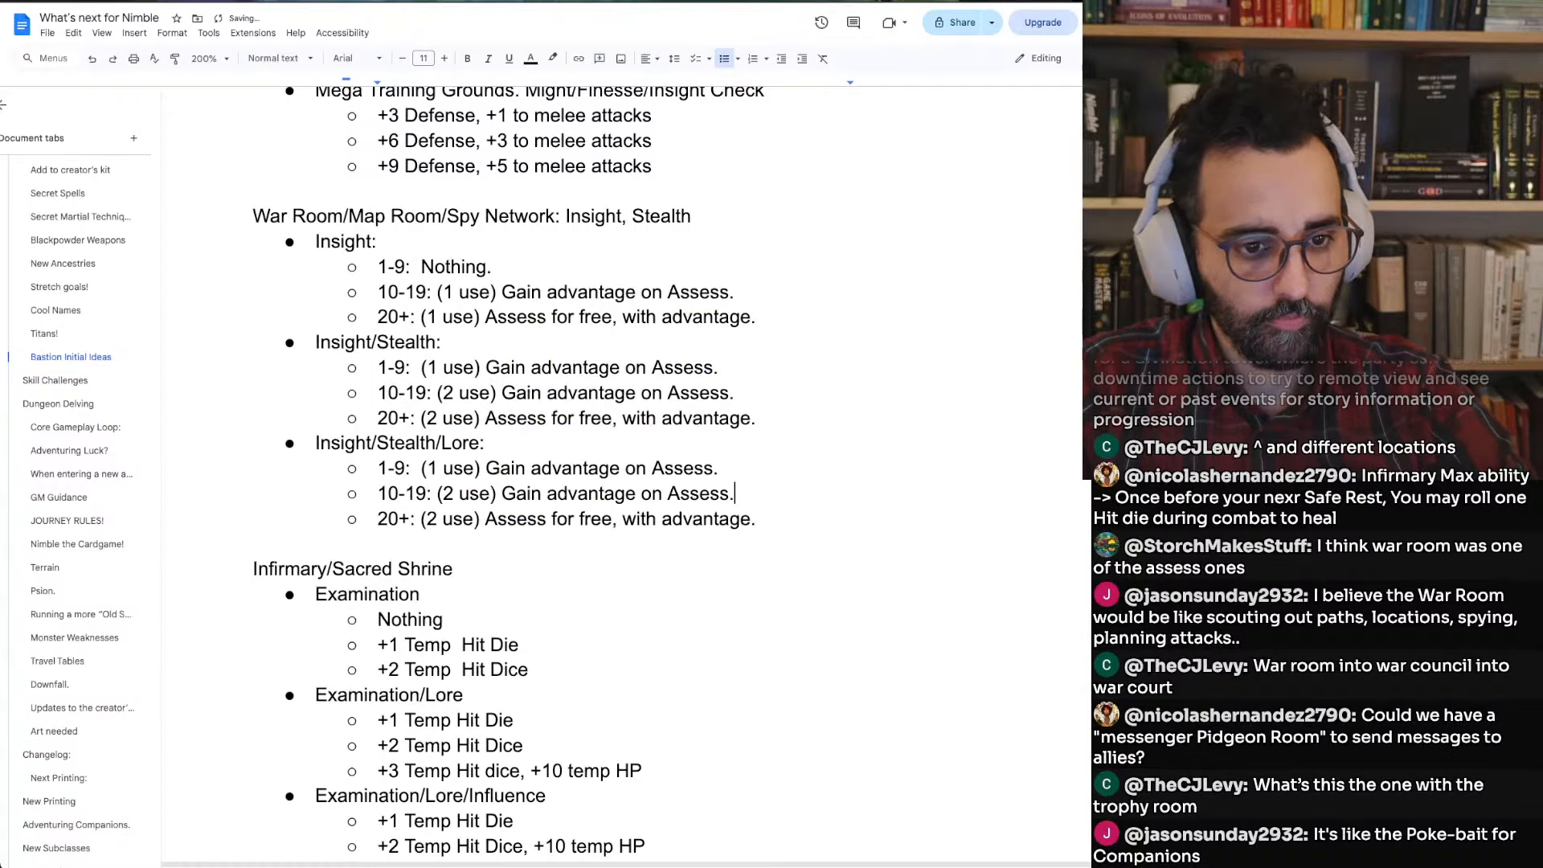
pyautogui.hotkey('alt', 'Right')
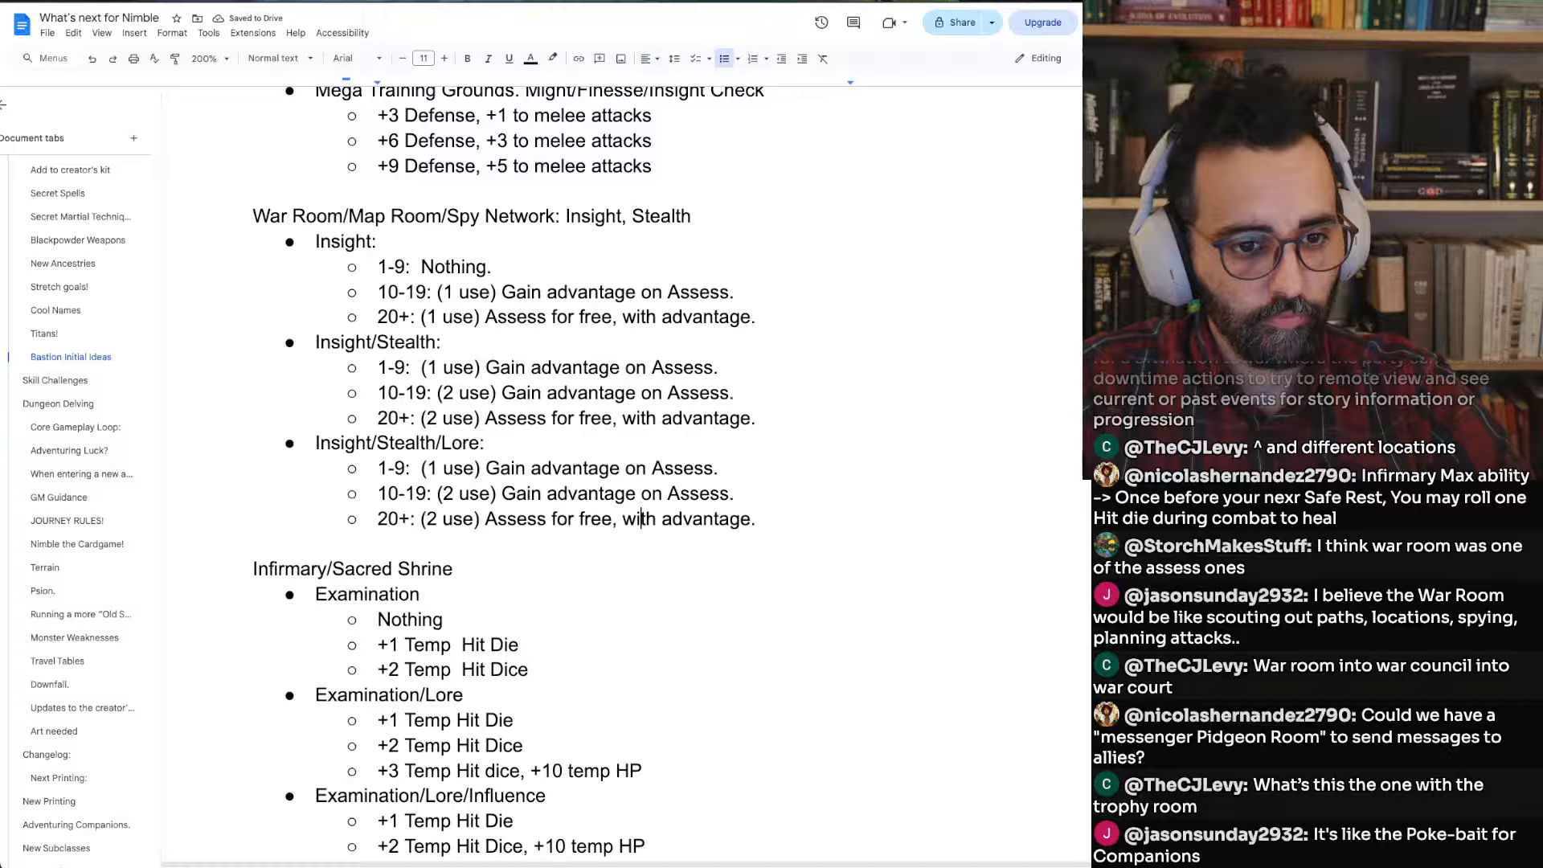
pyautogui.press('super+shift+Right')
pyautogui.hotkey('shift', 'Left')
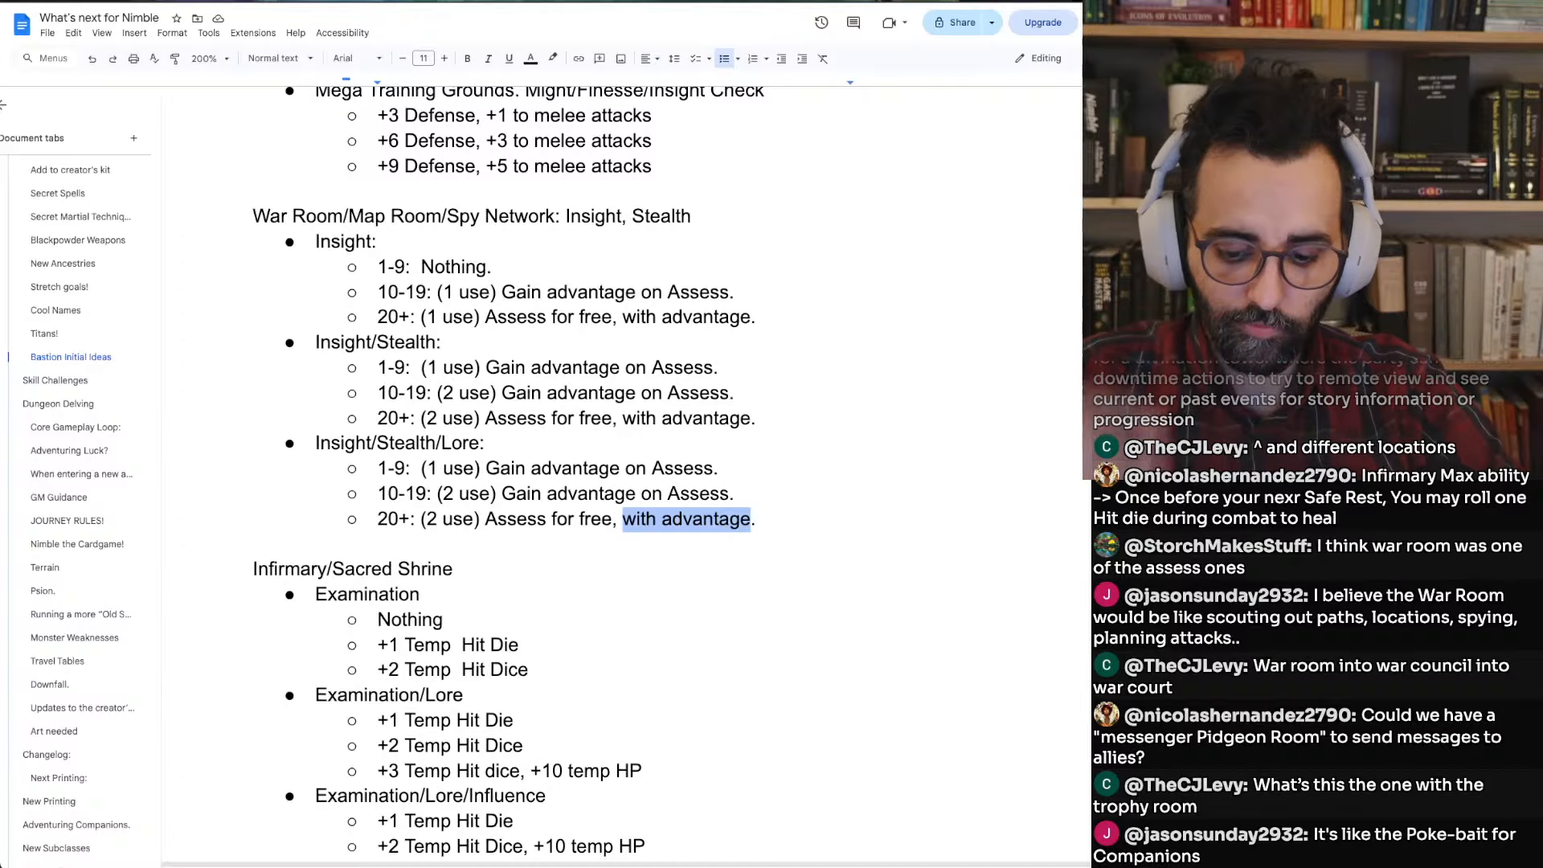
pyautogui.write('+')
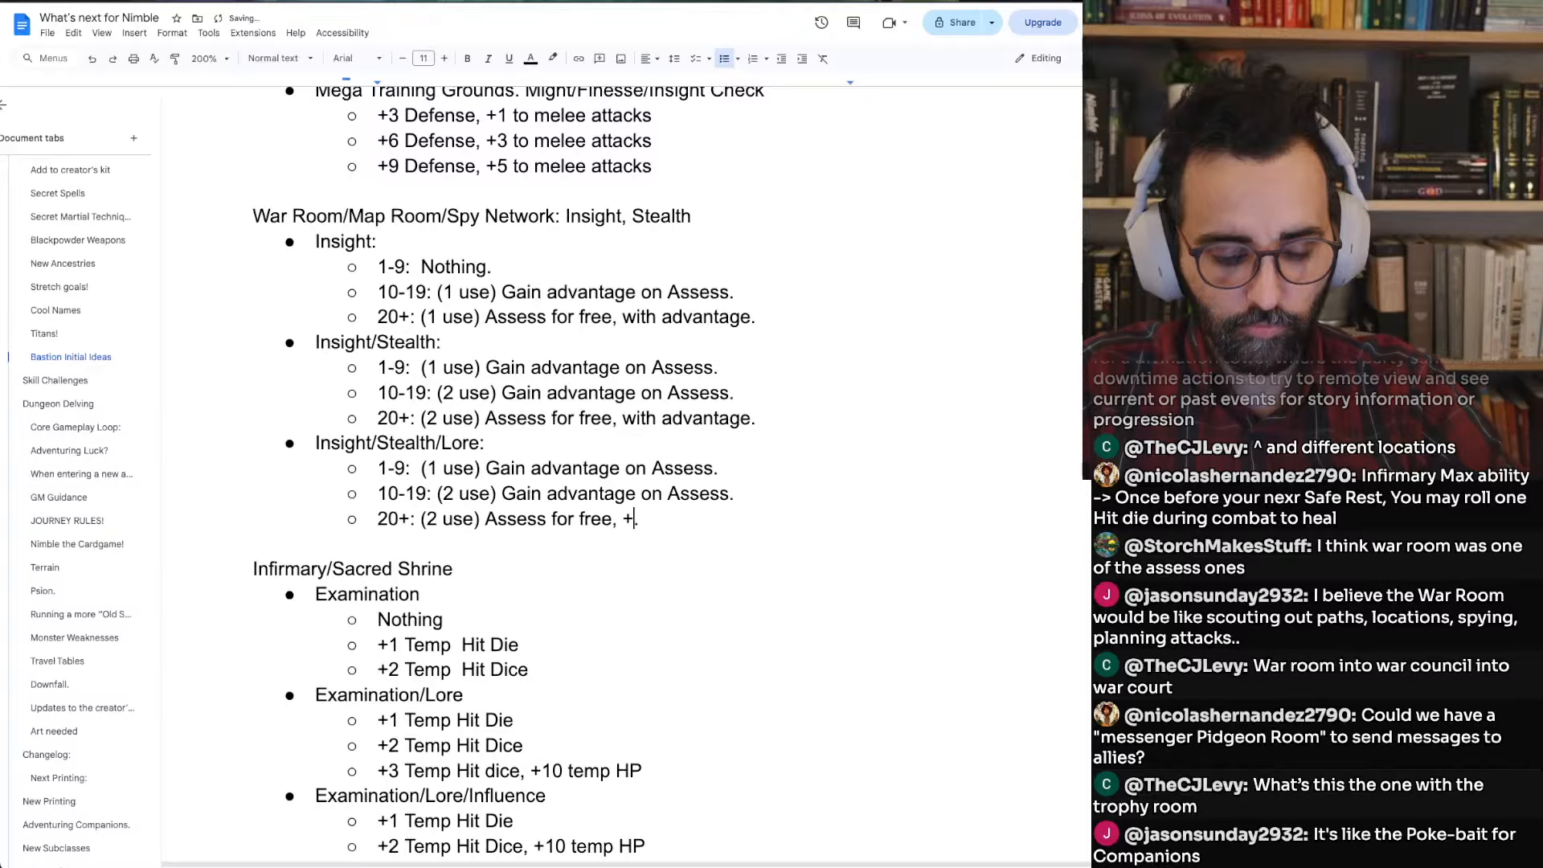
pyautogui.write('10')
pyautogui.write(' to roll')
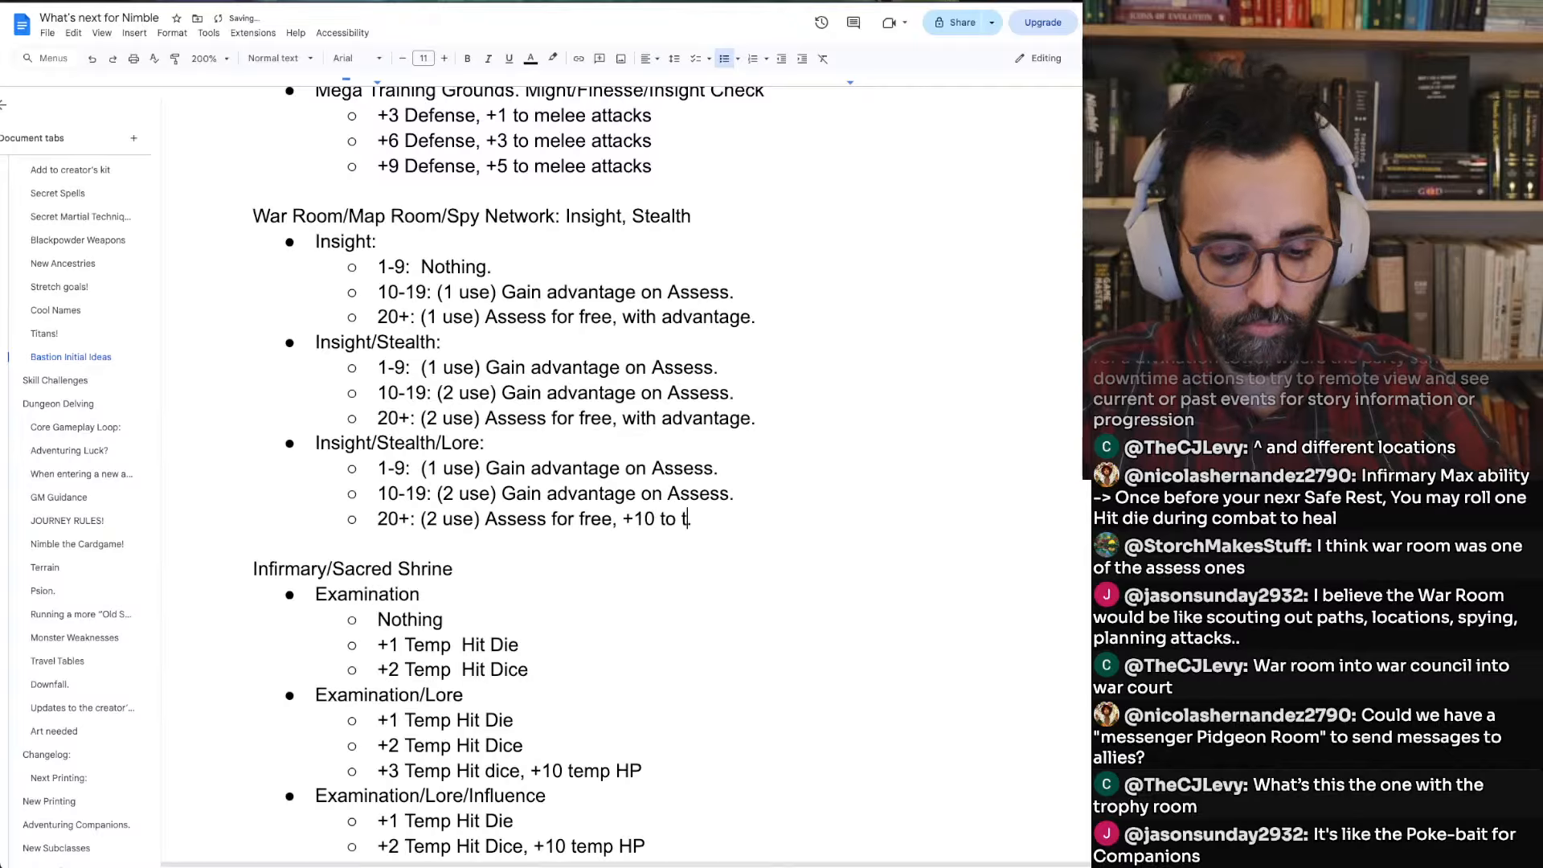
# Reword the ending of the Insight/Stealth/Lore 20+ result after "Assess for free," to "succeed"
pyautogui.hotkey('ctrl', 'shift', 'Left')
pyautogui.hotkey('ctrl', 'shift', 'Left')
pyautogui.hotkey('ctrl', 'shift', 'Left')
pyautogui.hotkey('ctrl', 'shift', 'Left')
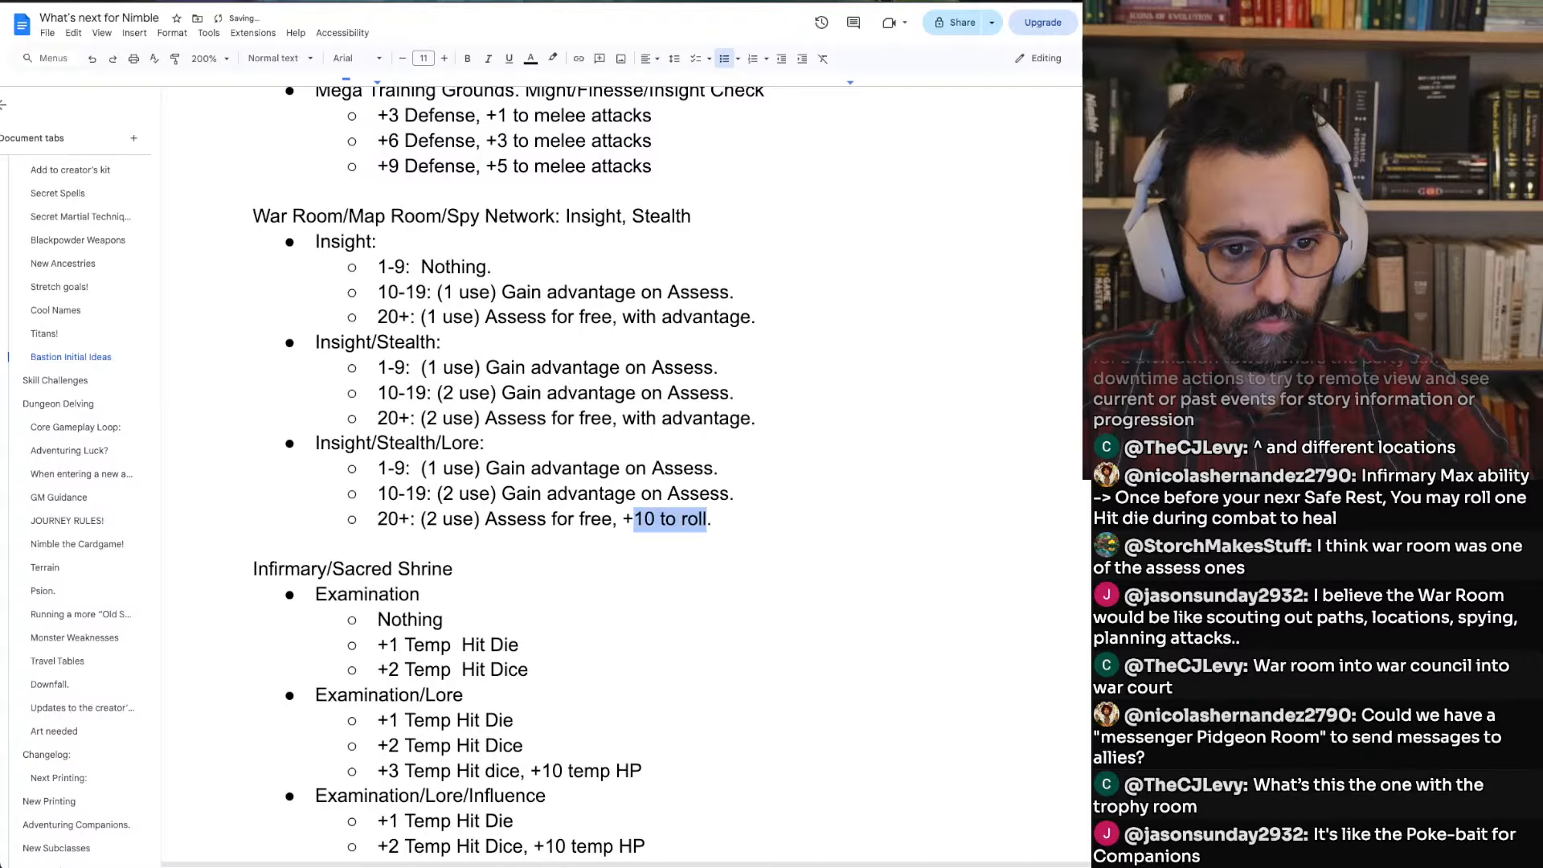
pyautogui.write('succeed')
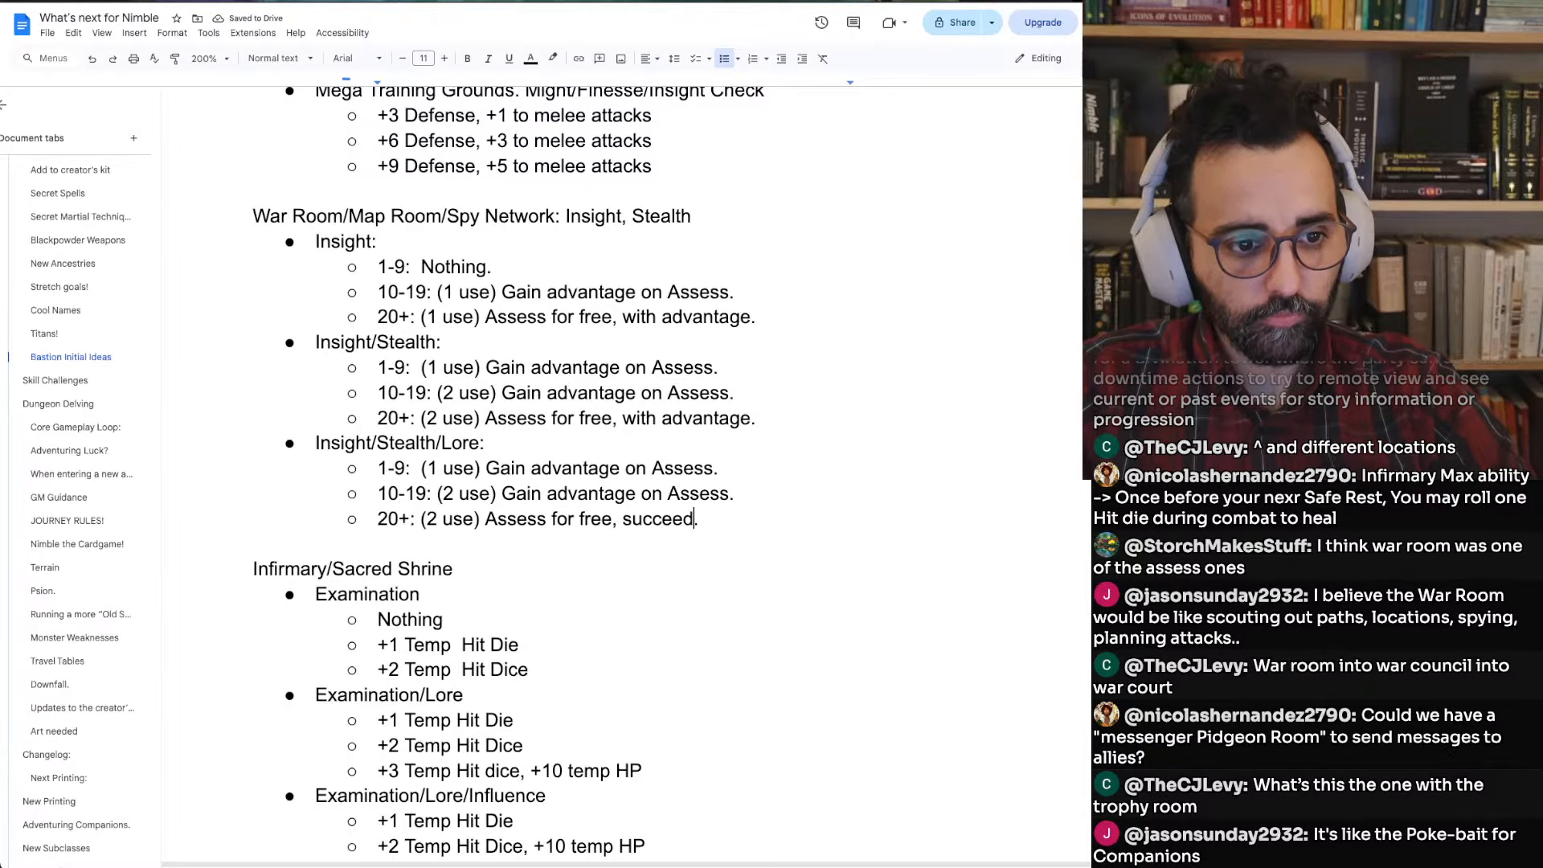
# Remove the extra space before "Hit Die" and "Hit Dice" in the Infirmary's Examination results
pyautogui.press('Down')
pyautogui.press('Down')
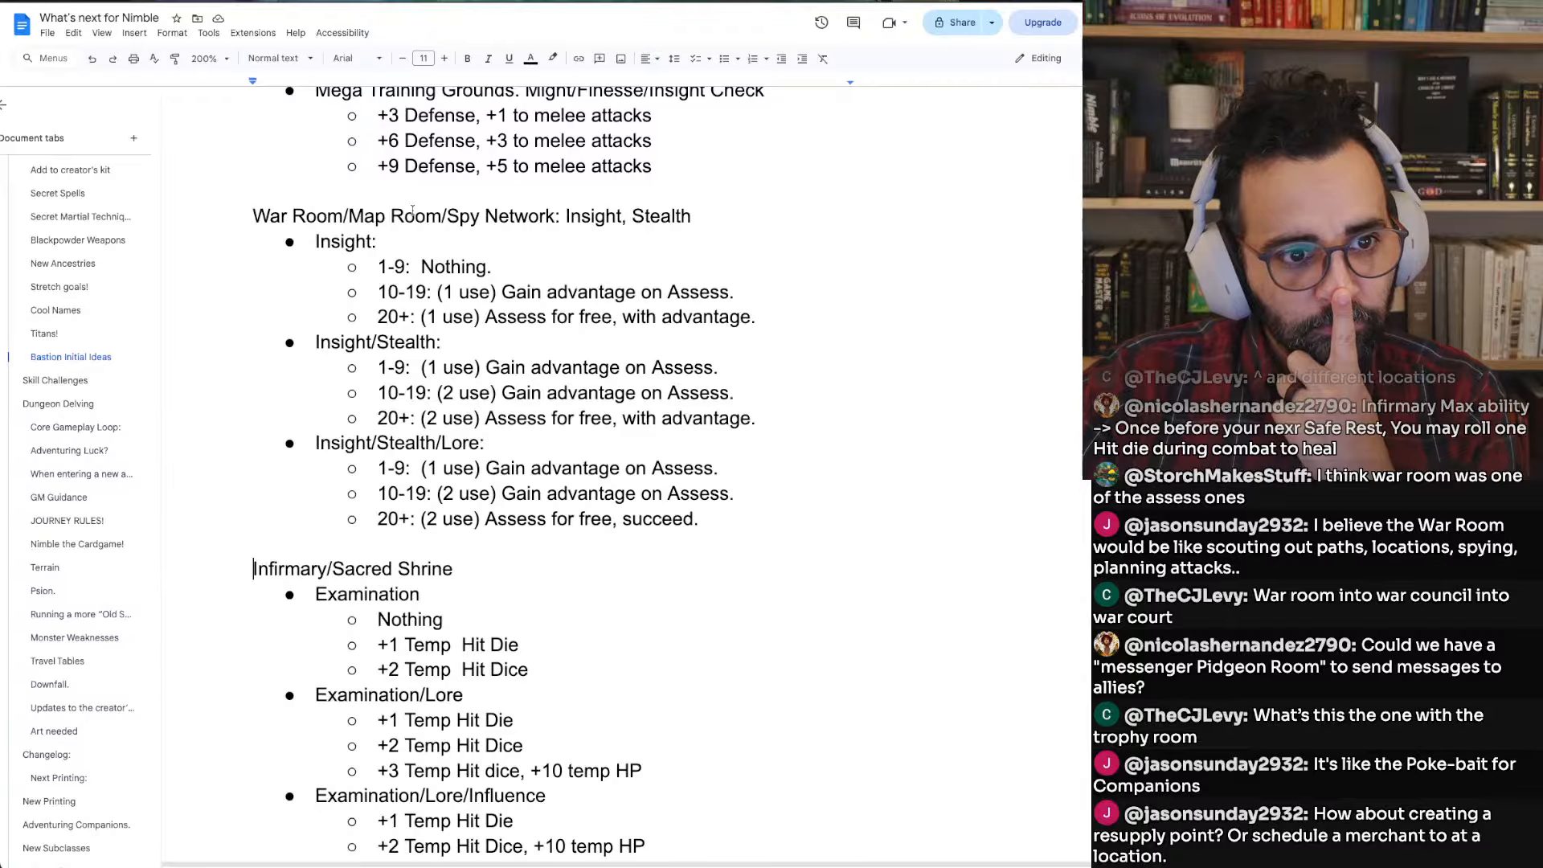
pyautogui.scroll(-1, 420, 276)
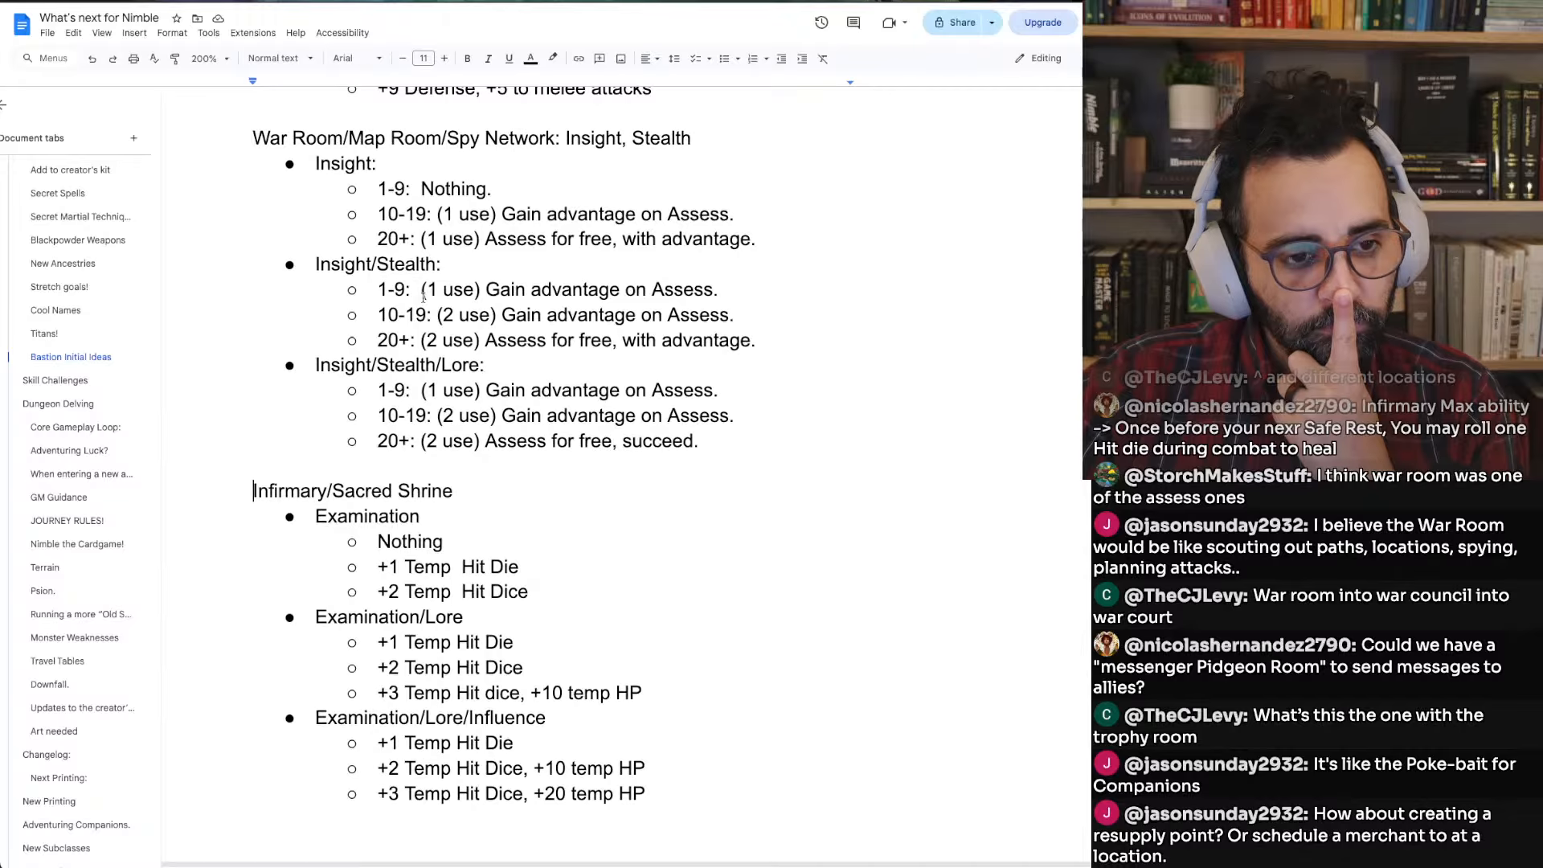
pyautogui.scroll(-1, 423, 297)
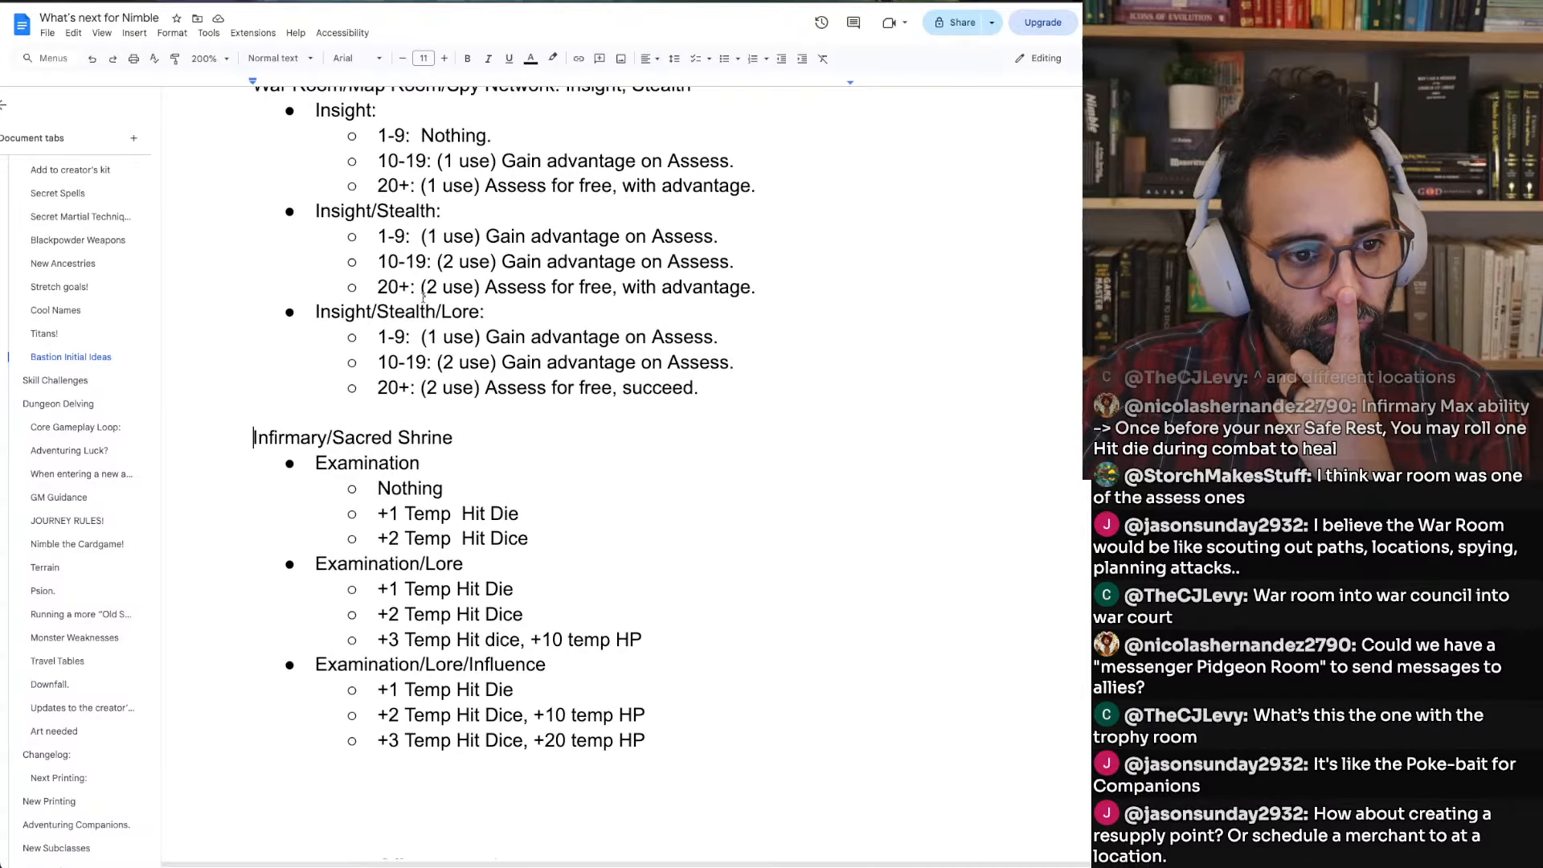
pyautogui.click(457, 498)
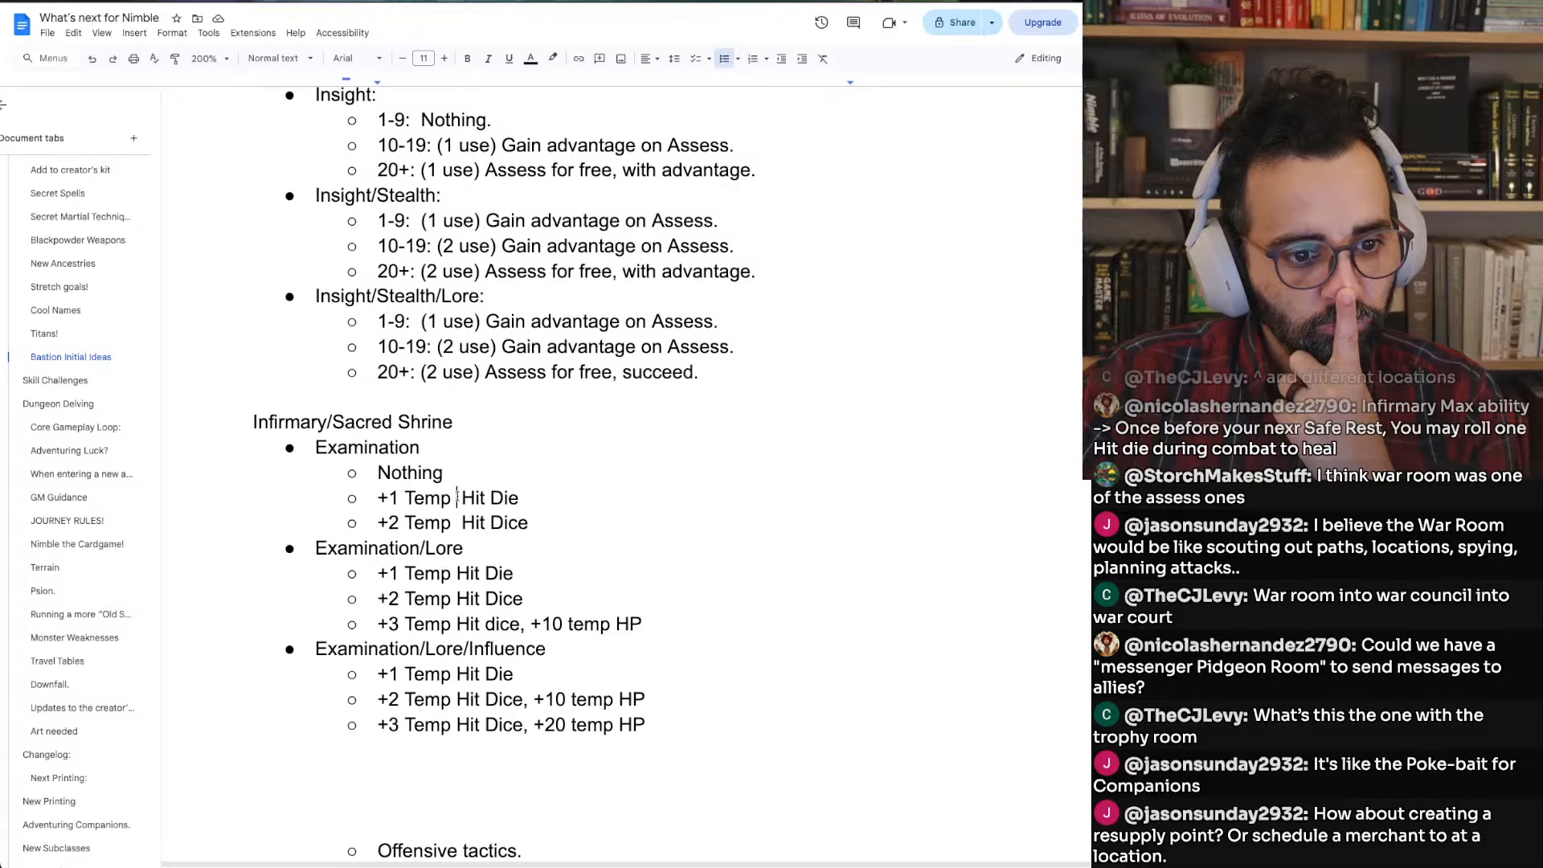
pyautogui.press('BackSpace')
pyautogui.press('Down')
pyautogui.press('BackSpace')
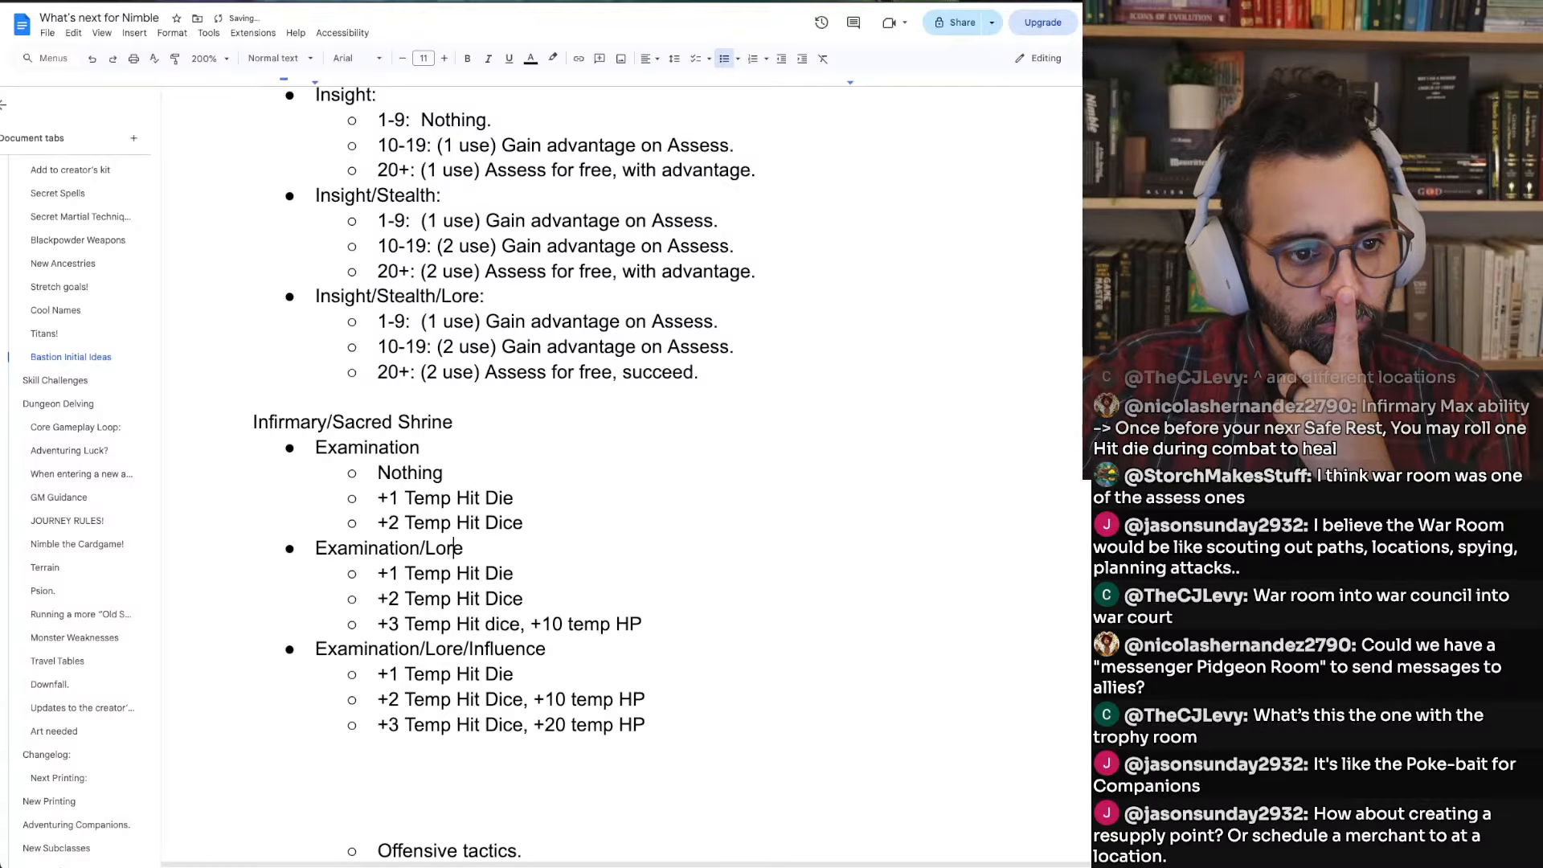
# Add an empty sub-bullet under "Perception/Examination/Arcana" in the Observatory section
pyautogui.scroll(10, 530, 474)
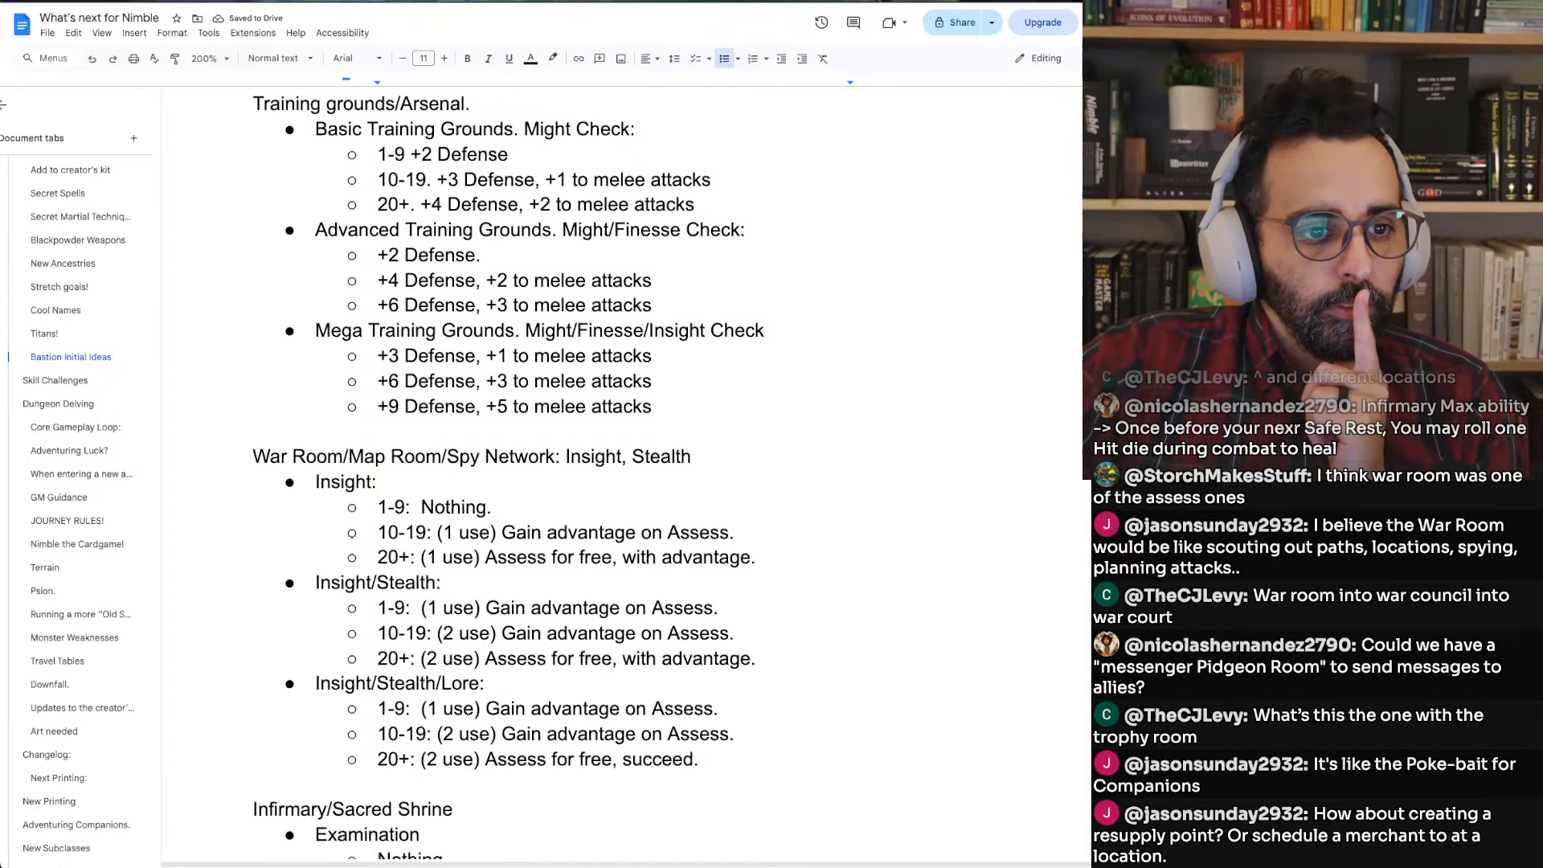
pyautogui.scroll(7, 530, 474)
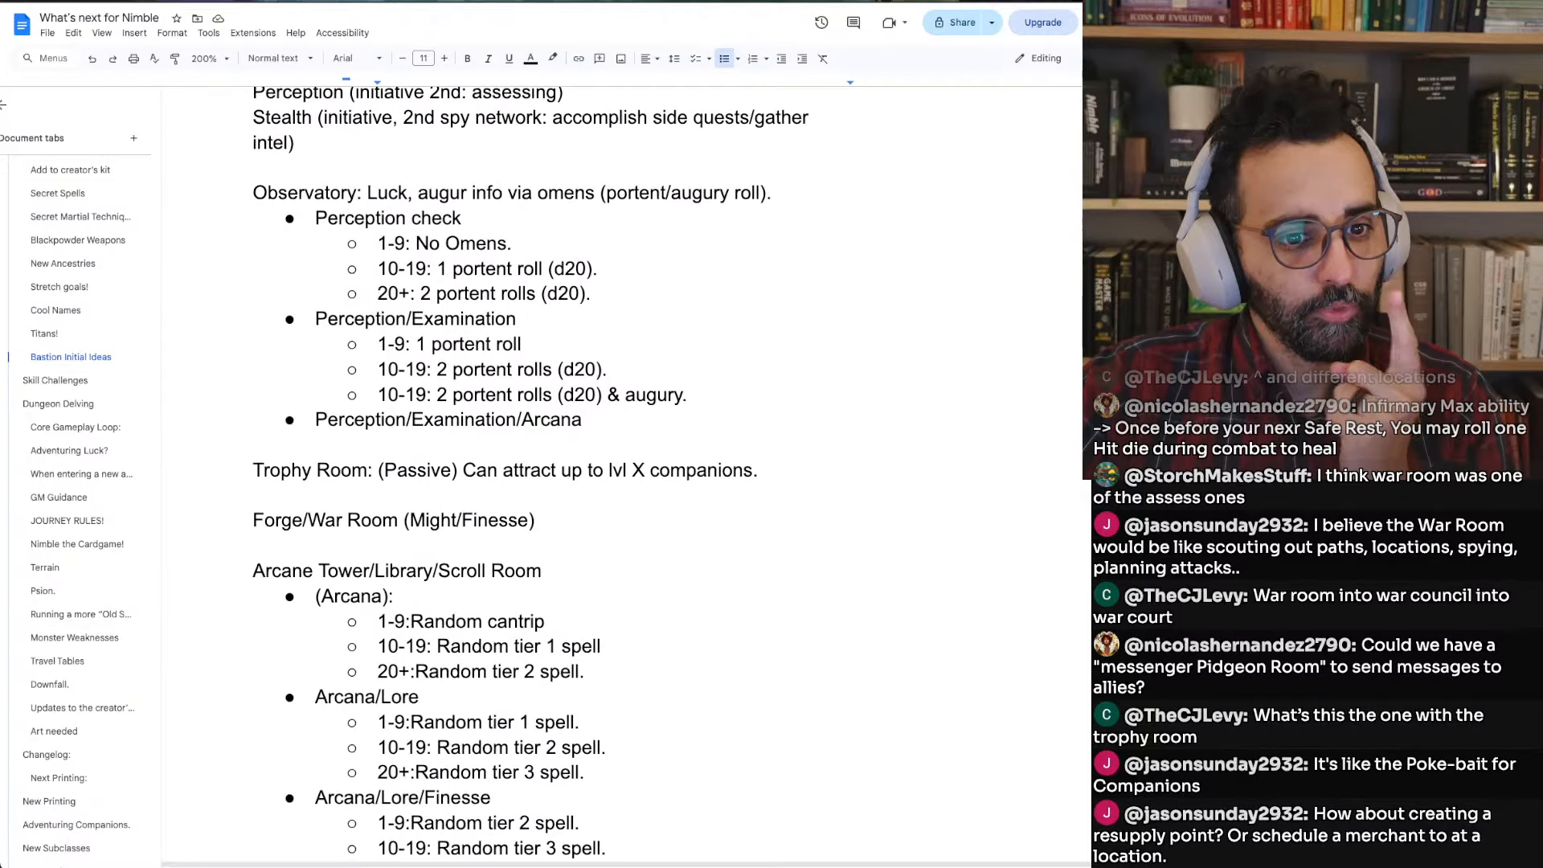
pyautogui.click(605, 423)
pyautogui.press('Return')
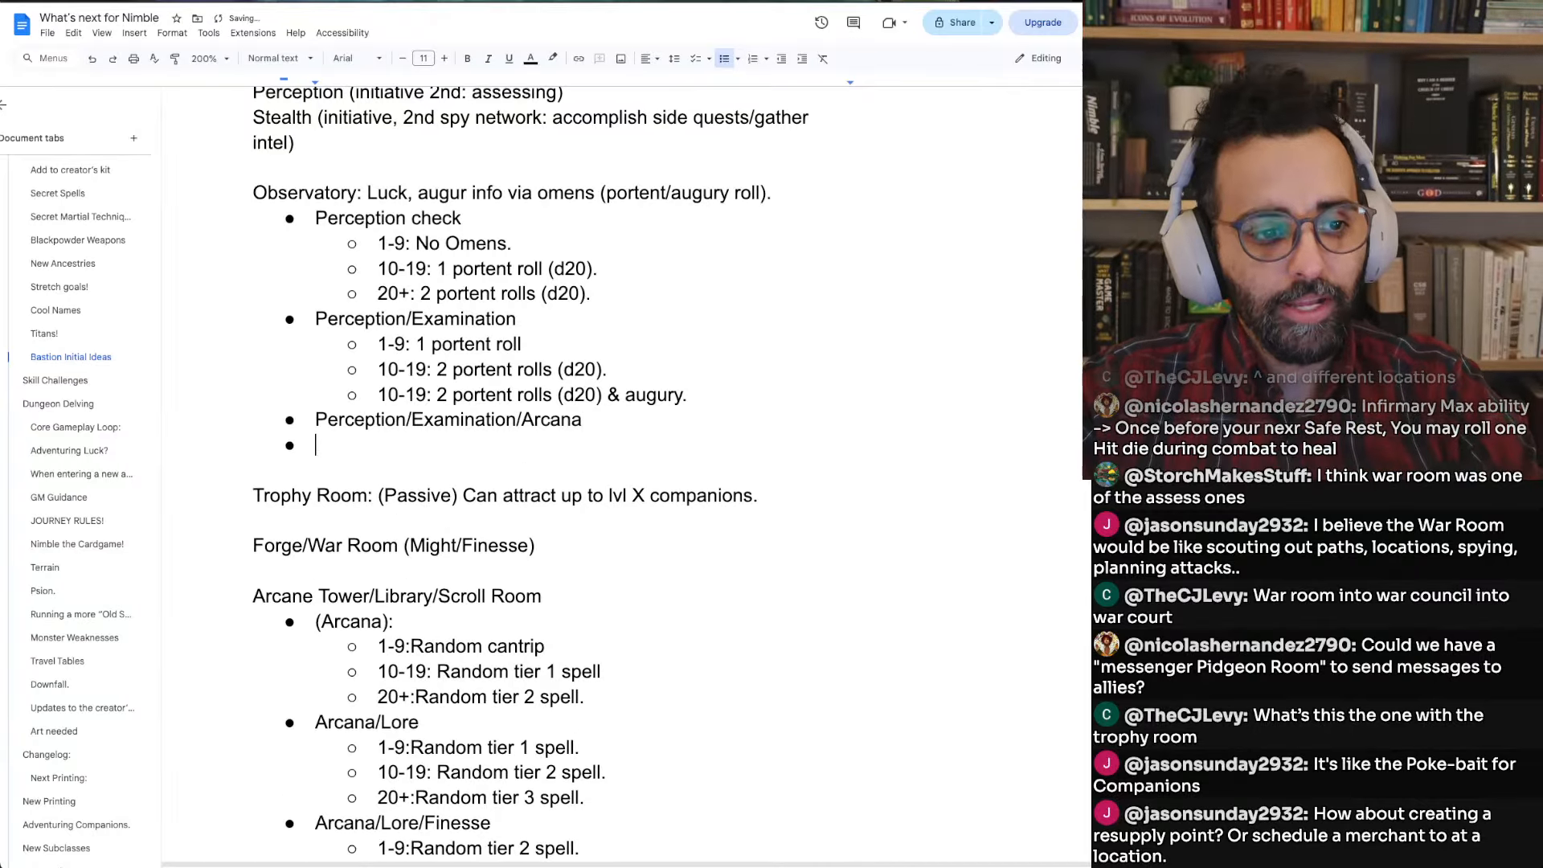
pyautogui.press('Tab')
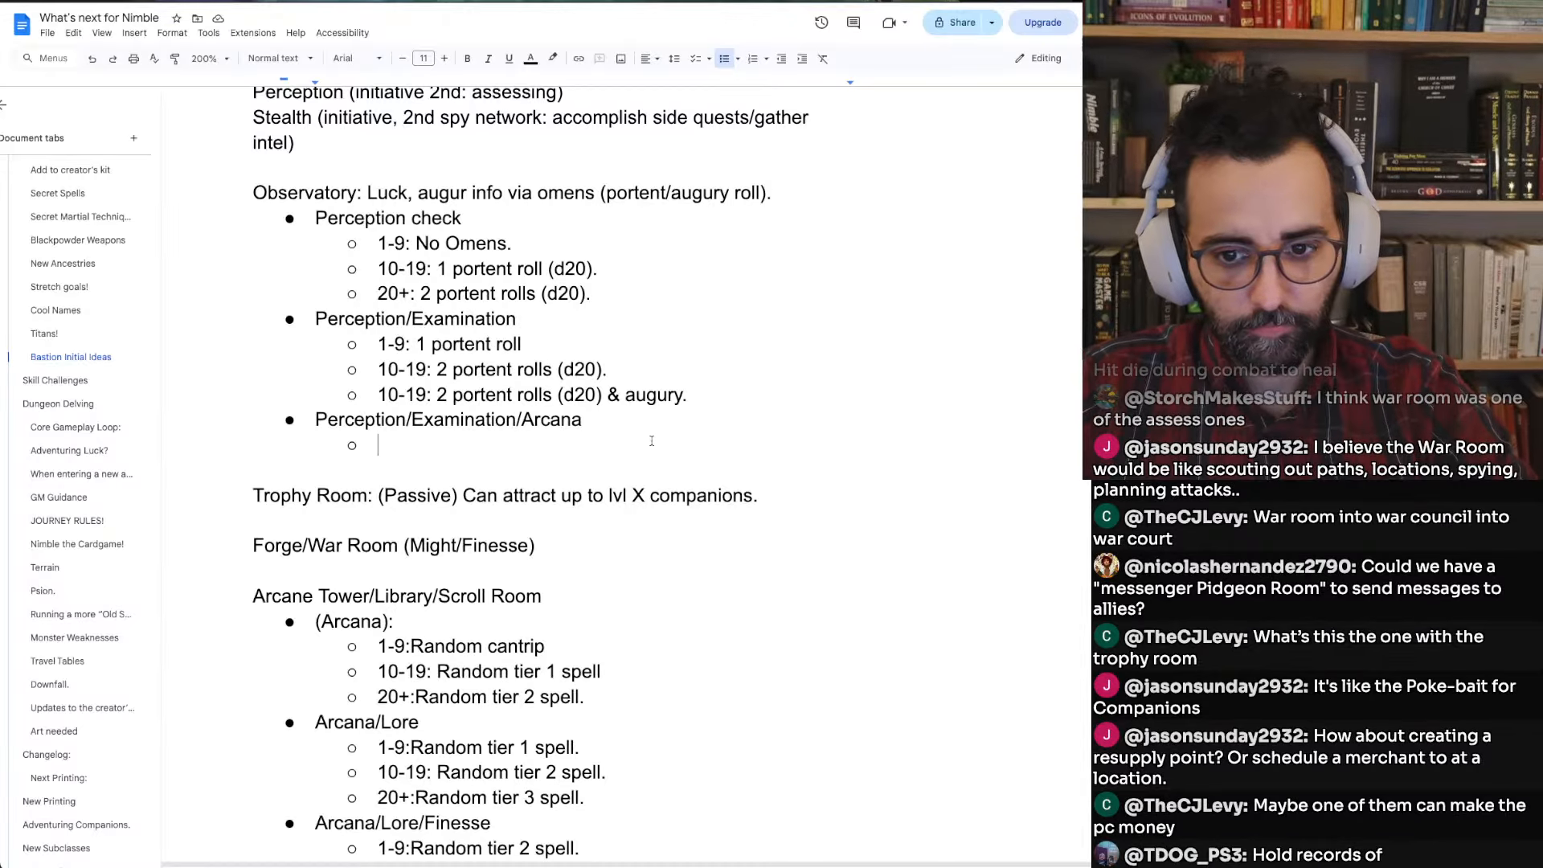
# Cut the Trophy Room and Forge/War Room lines from below the Observatory section and remove the leftover blank line
pyautogui.click(632, 497)
pyautogui.scroll(-1, 713, 483)
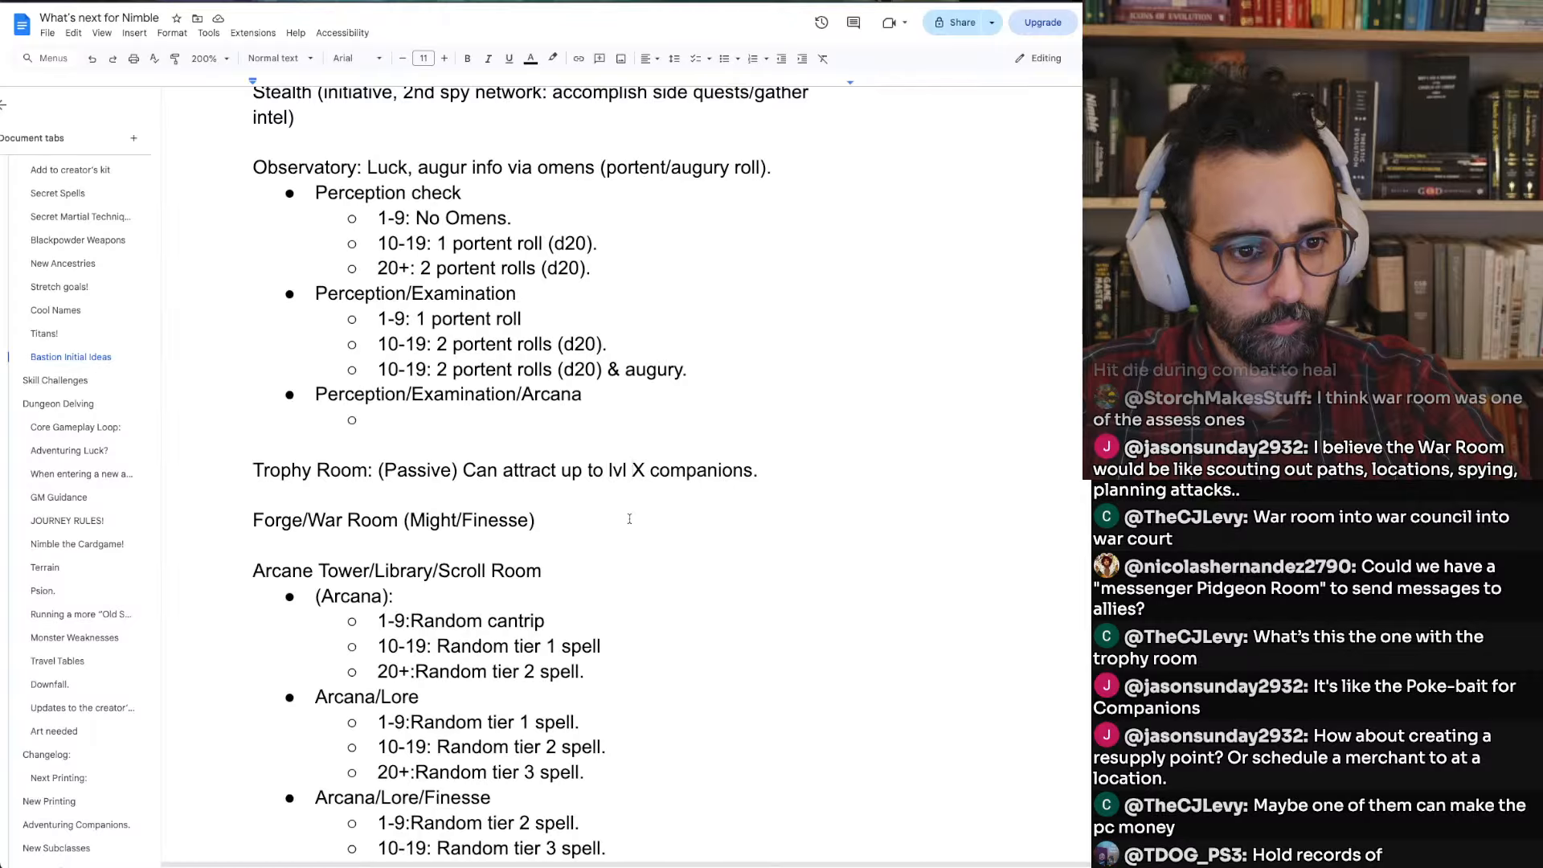
pyautogui.moveTo(629, 518); pyautogui.dragTo(222, 458)
pyautogui.press('BackSpace')
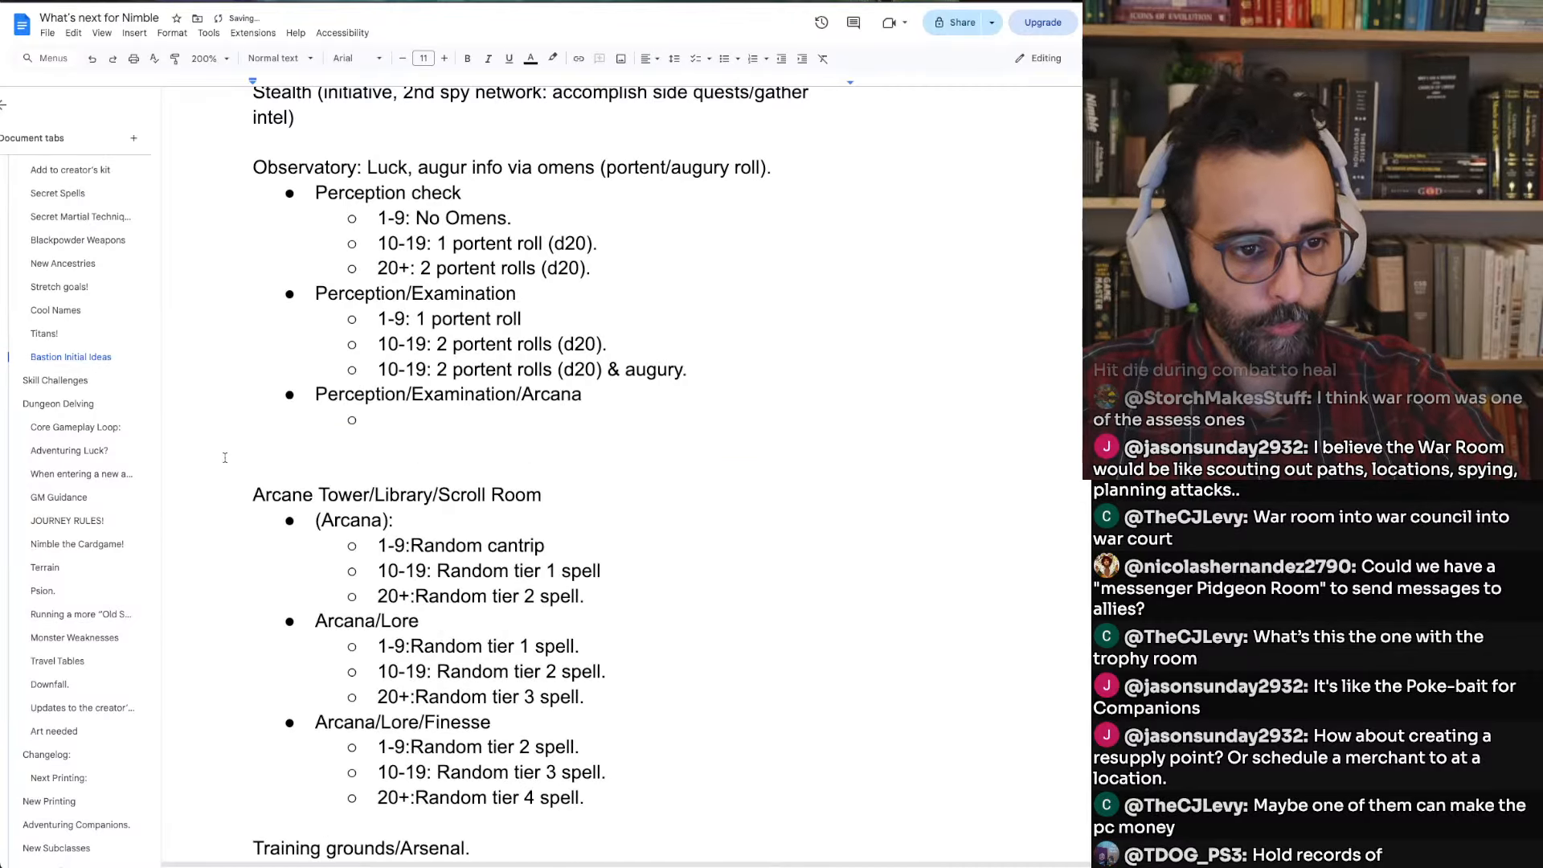
pyautogui.press('BackSpace')
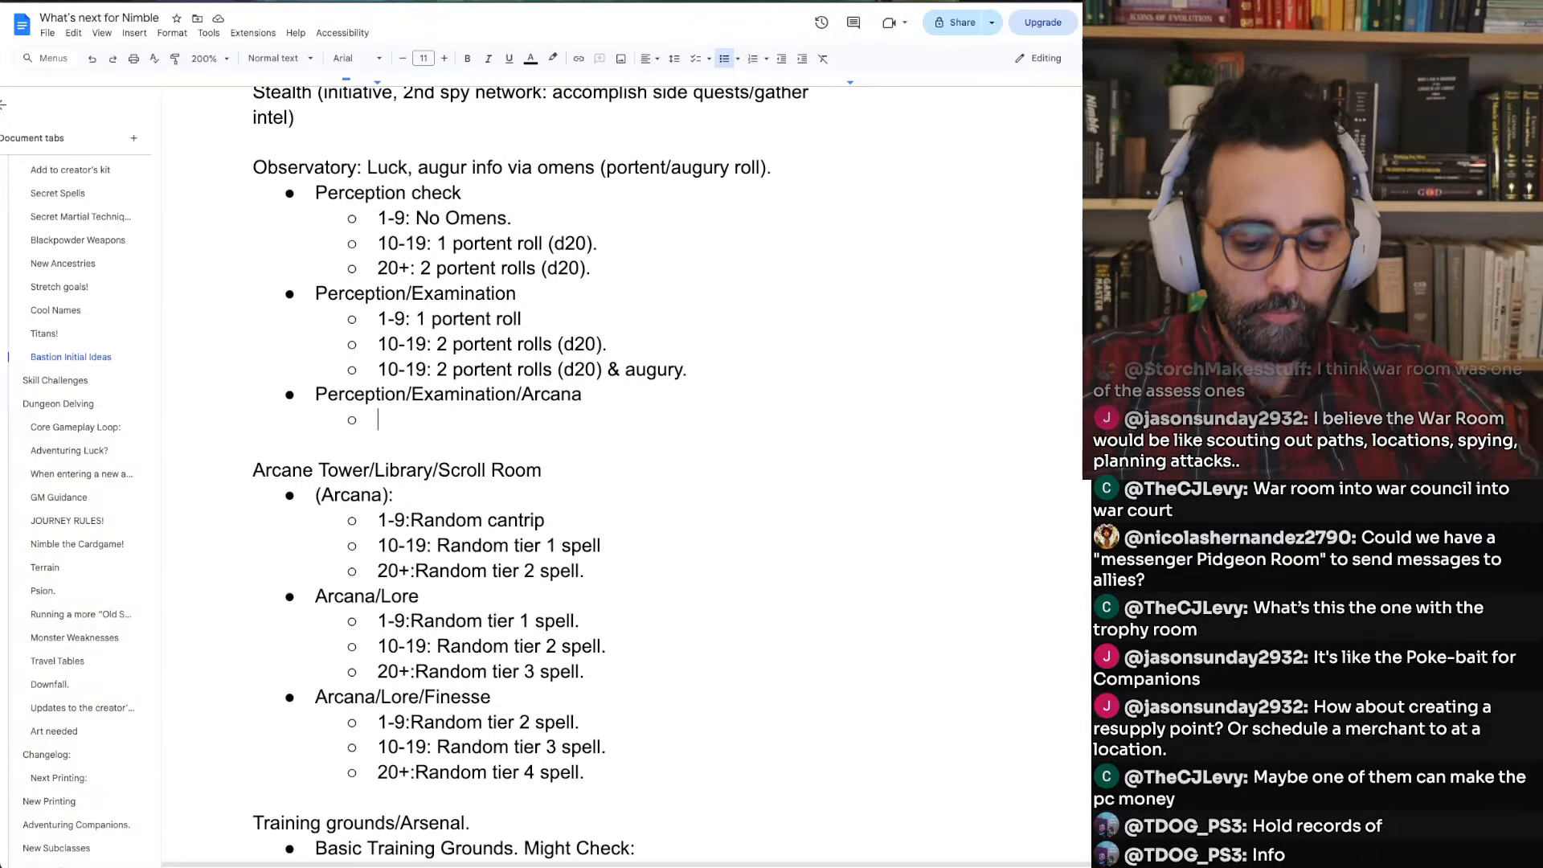
# Write "Look into the past or near future! Scrying." as a single sub-bullet under "Perception/Examination/Arcana"
pyautogui.write('Look ')
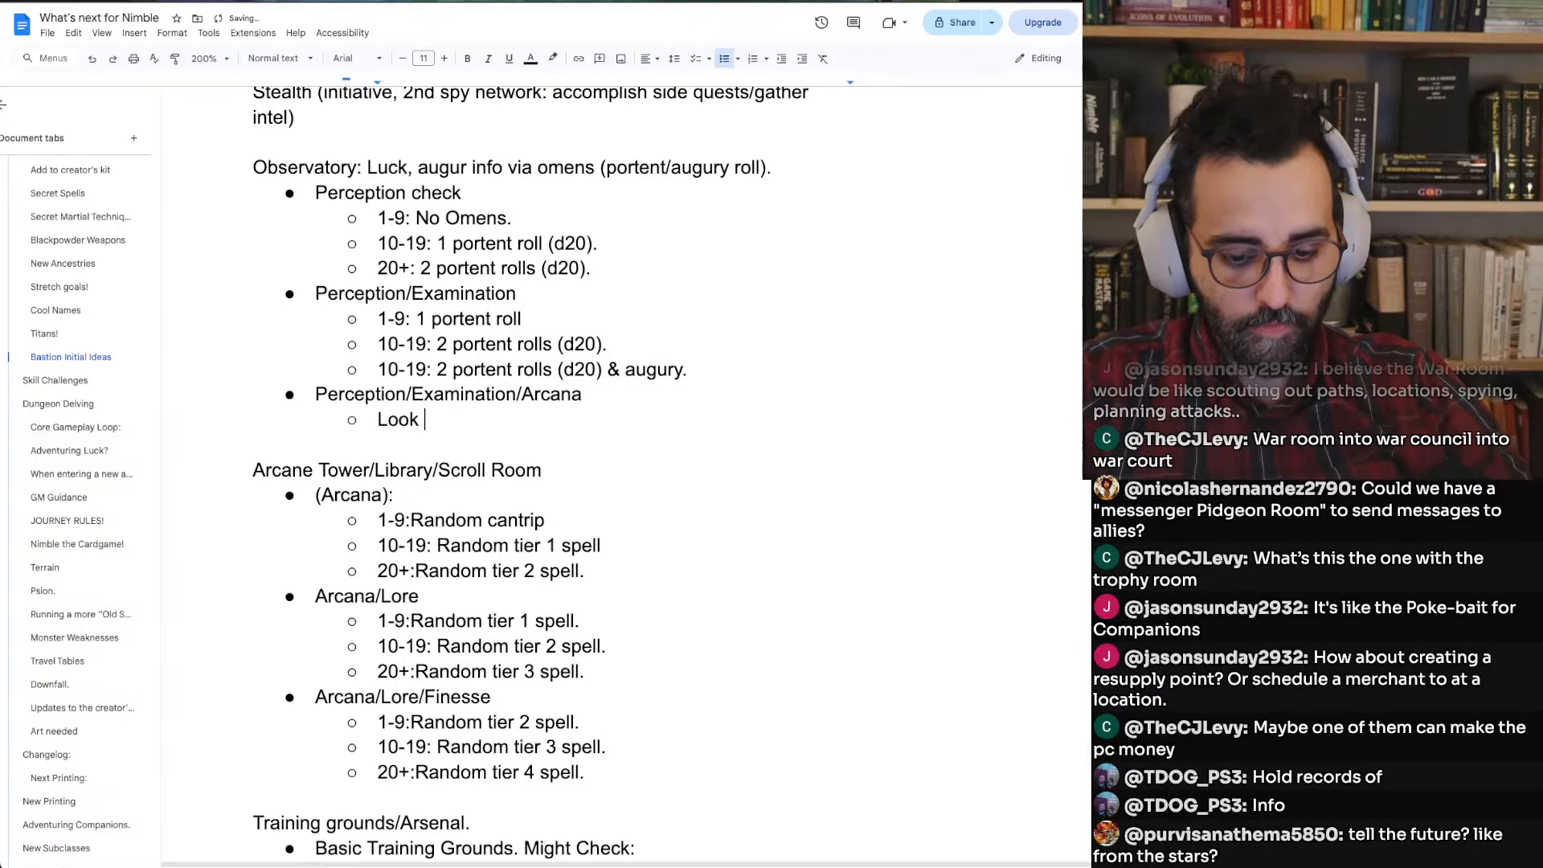
pyautogui.write('into the past')
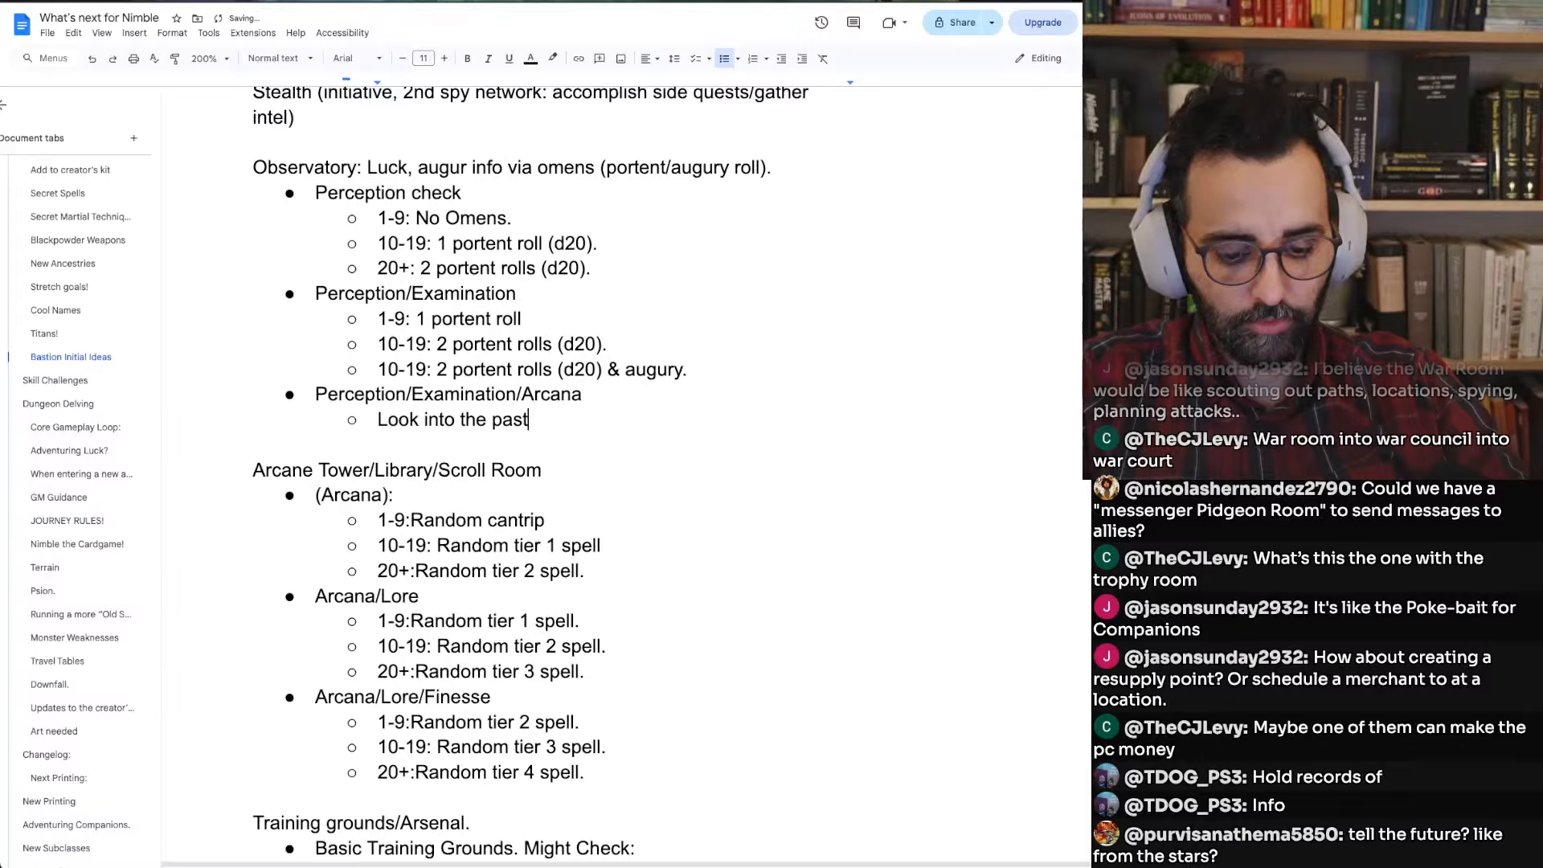
pyautogui.write(' or near f')
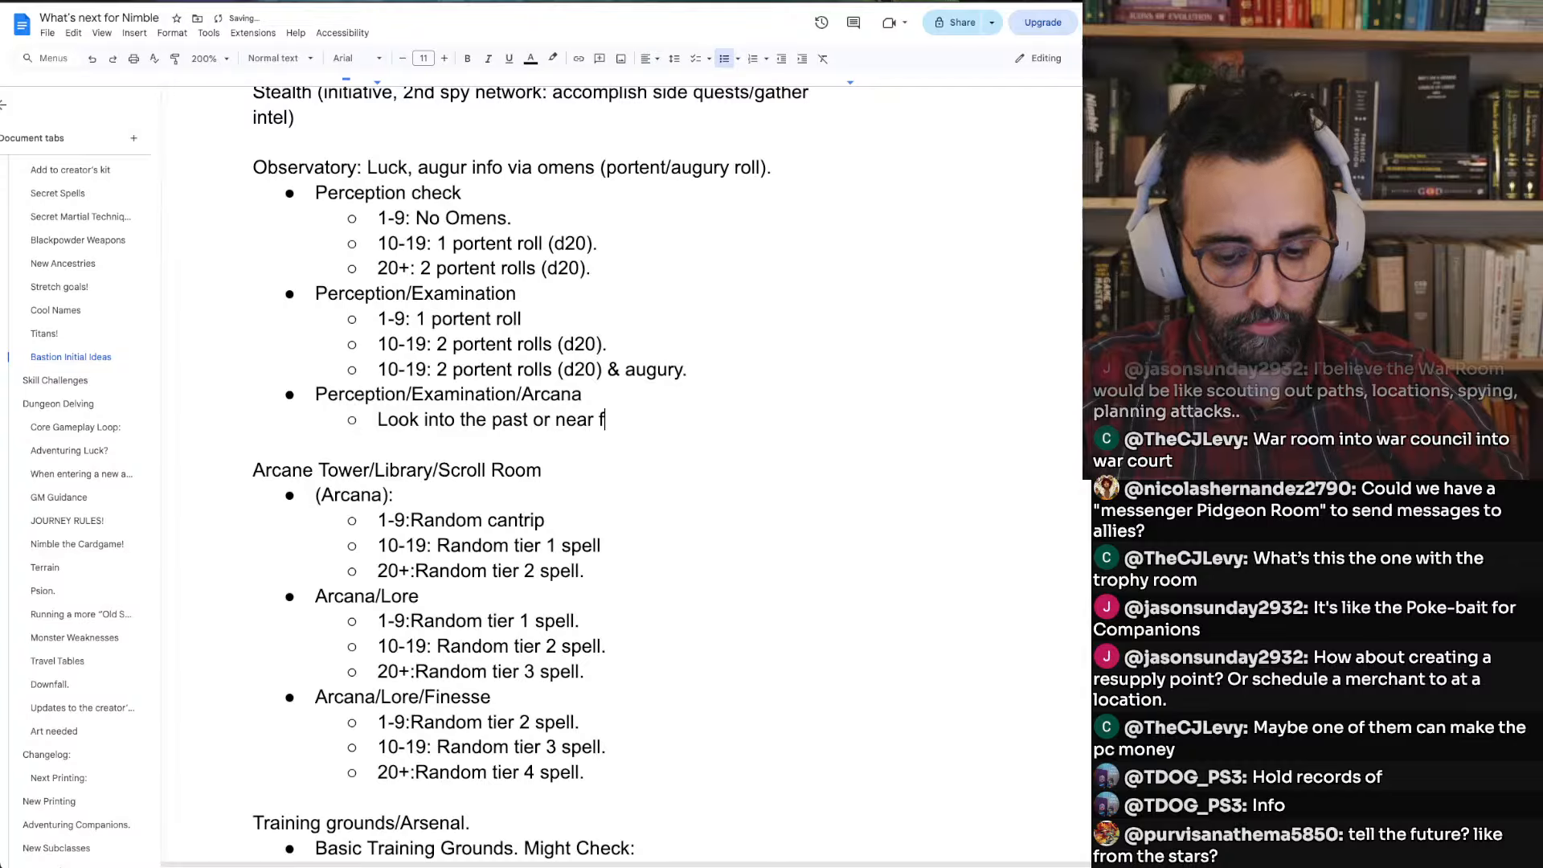
pyautogui.write('uture')
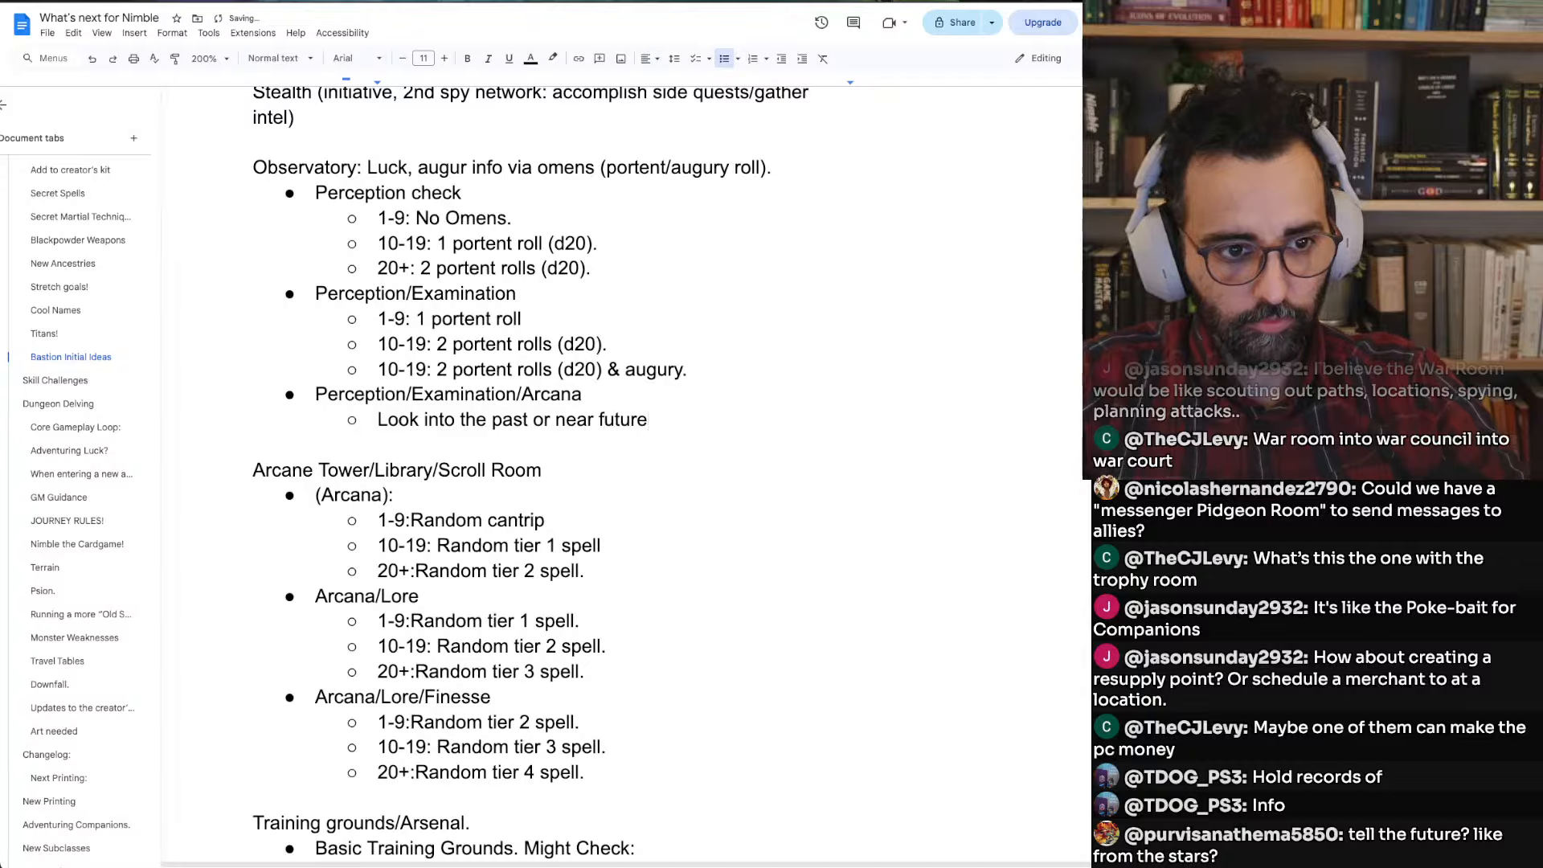
pyautogui.write('!')
pyautogui.press('Return')
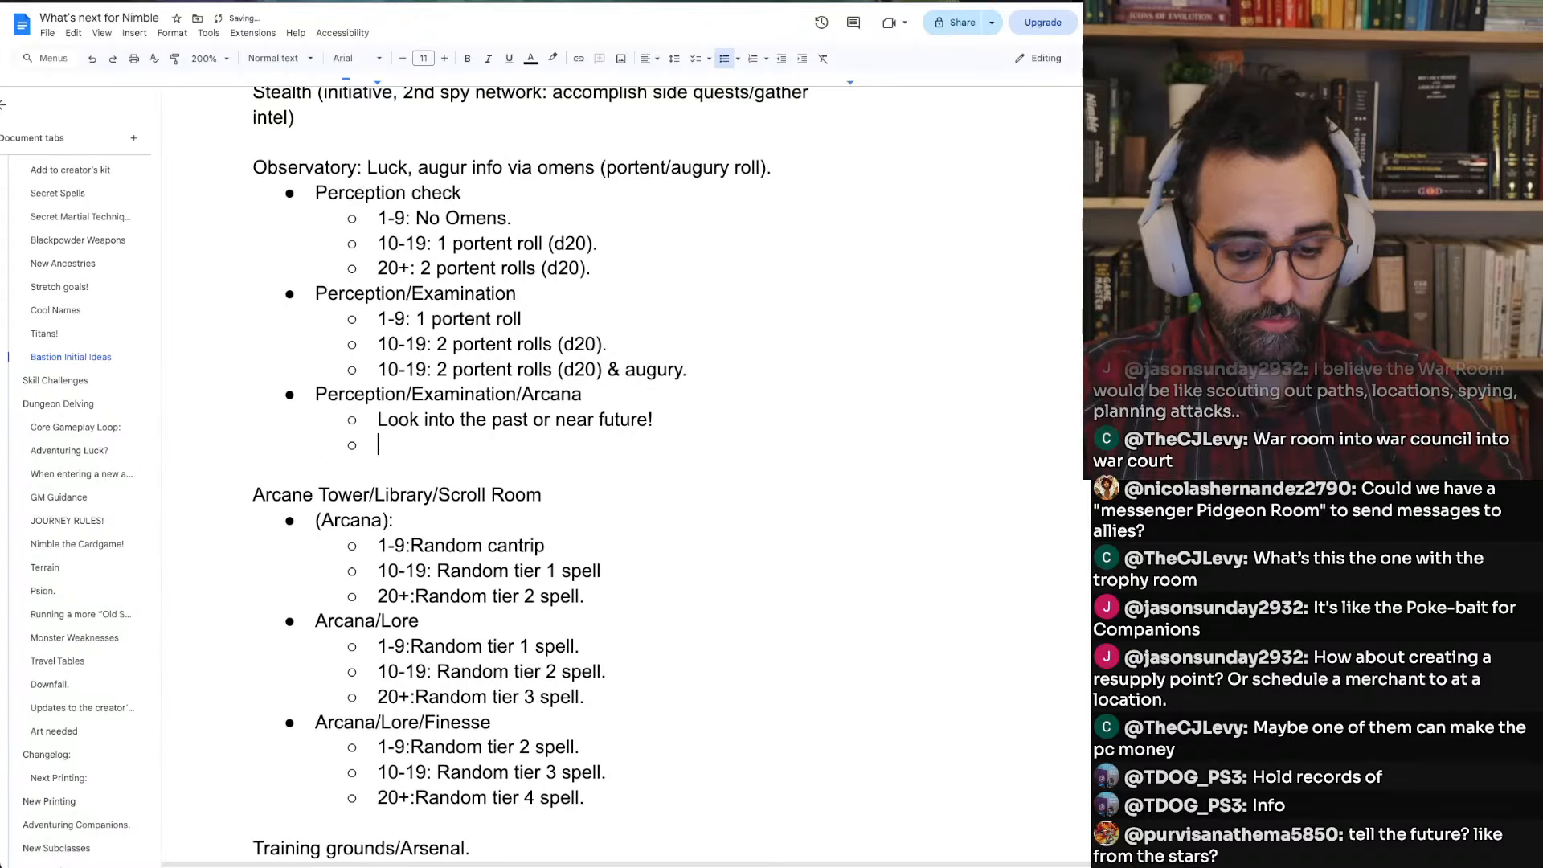
pyautogui.write('Scrying.')
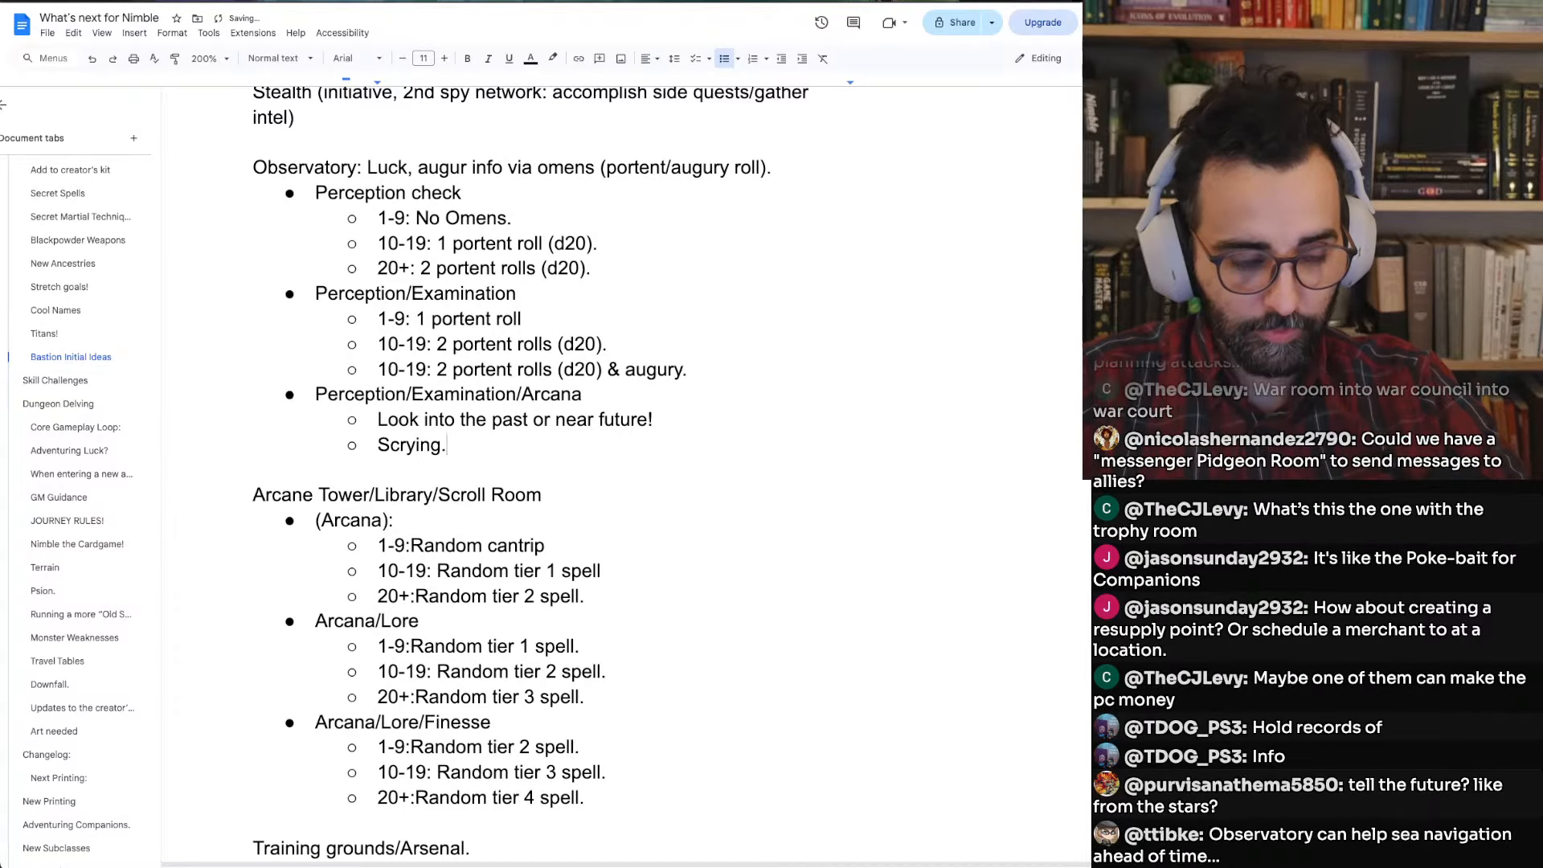
pyautogui.press('Home')
pyautogui.press('BackSpace')
pyautogui.press('BackSpace')
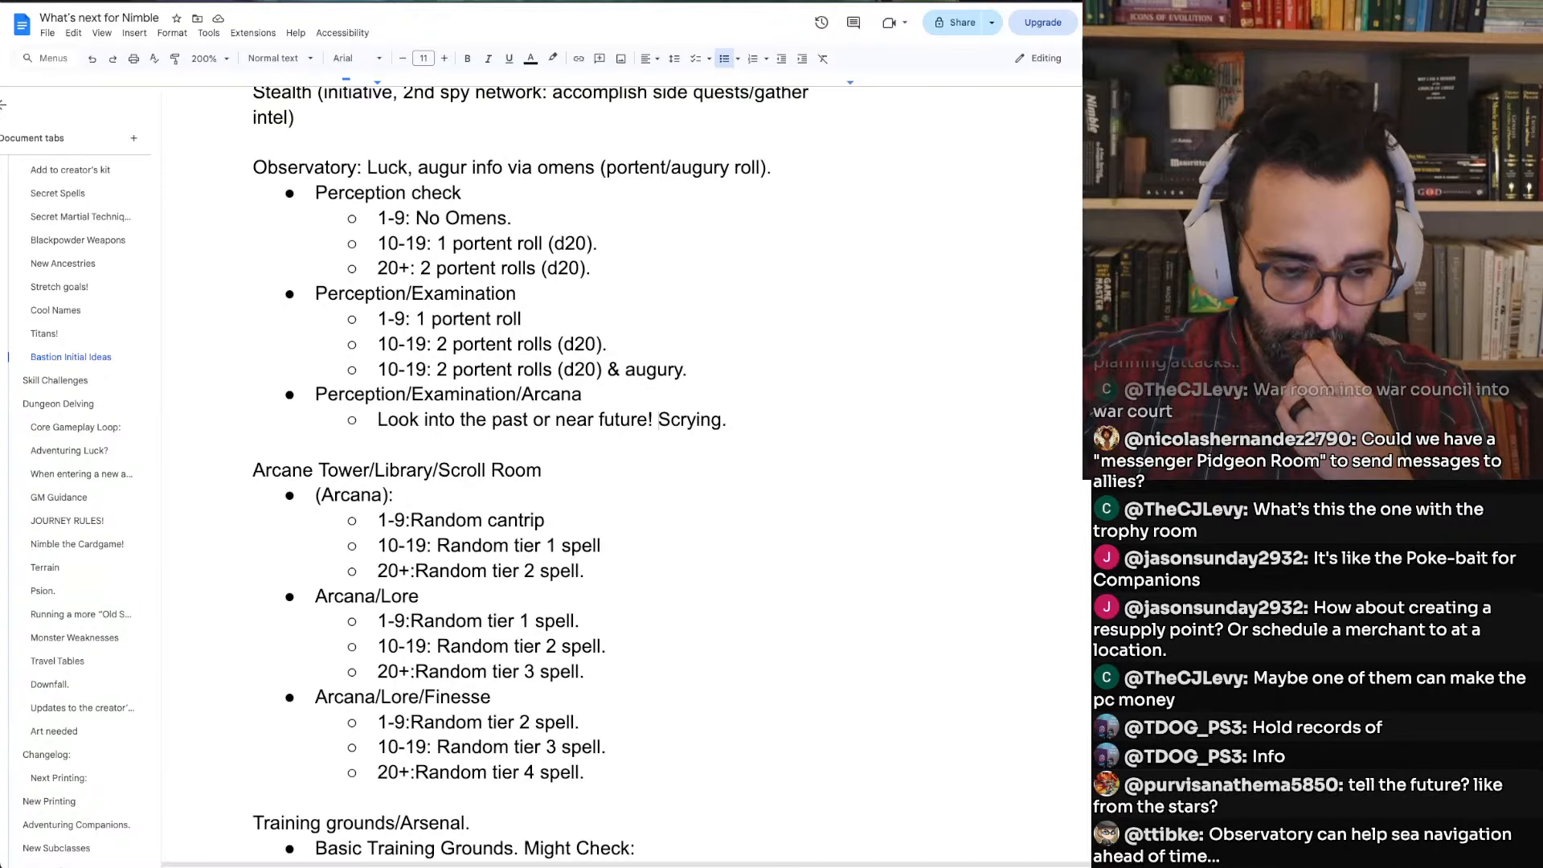
# Paste the Trophy Room and Forge/War Room (Might/Finesse) lines as unbulleted text below the Infirmary/Sacred Shrine section
pyautogui.scroll(-5, 511, 470)
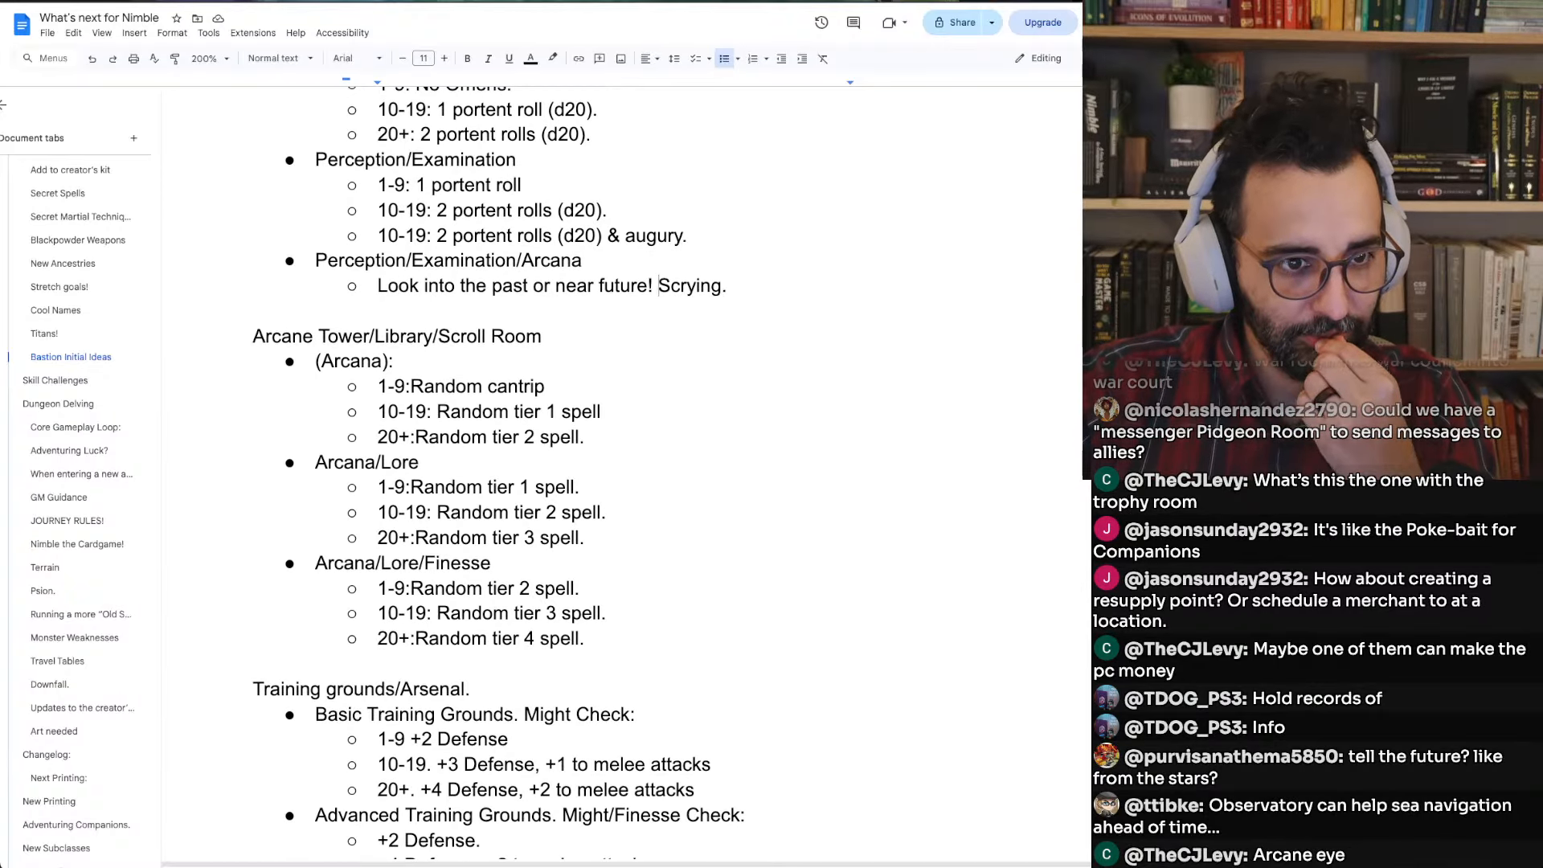
pyautogui.scroll(-10, 511, 474)
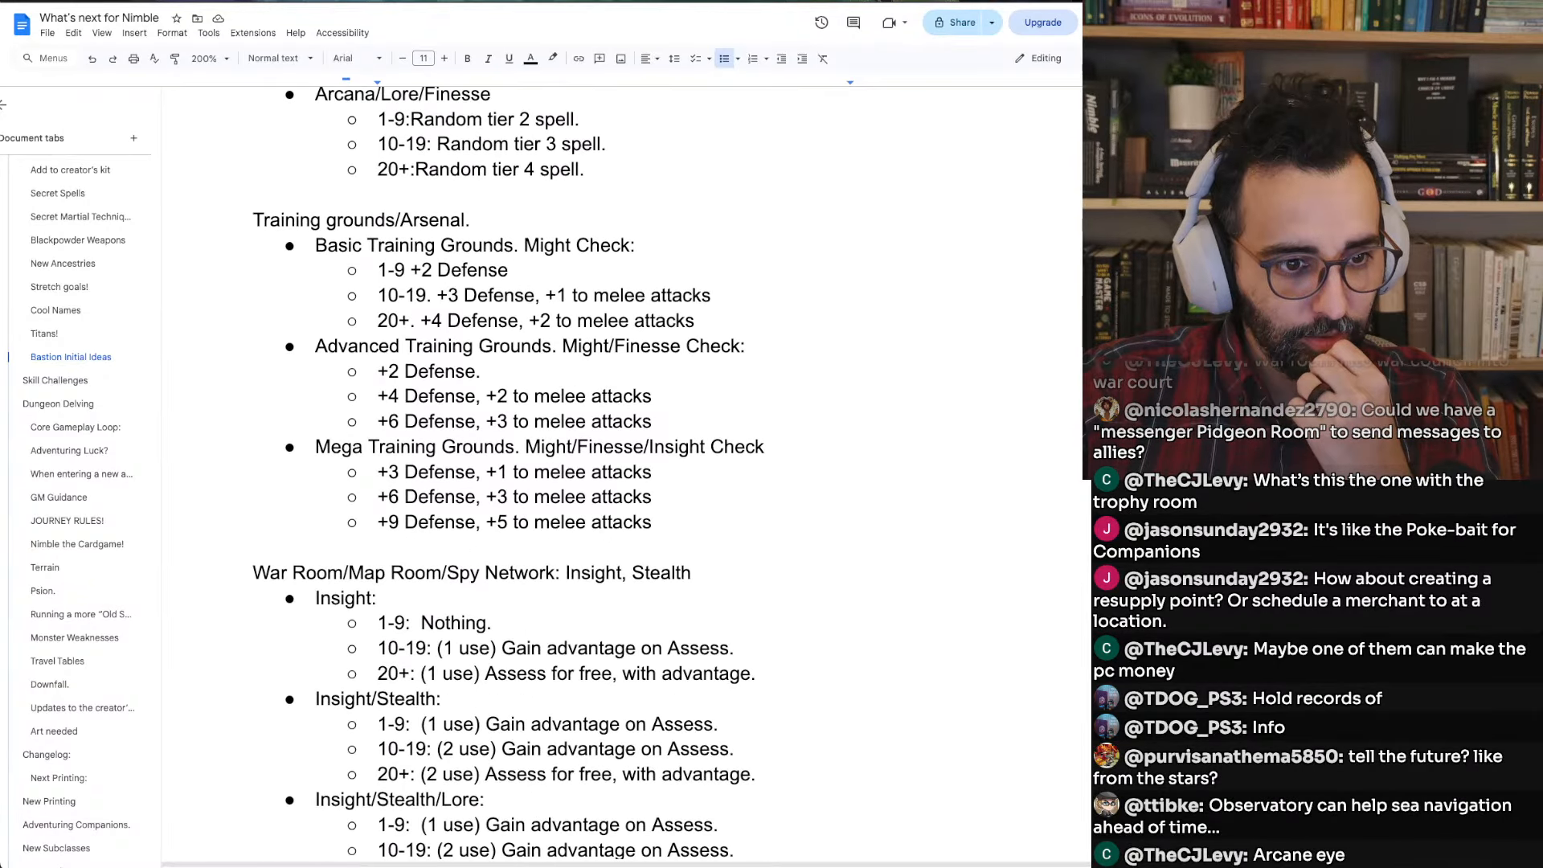
pyautogui.scroll(-3, 344, 472)
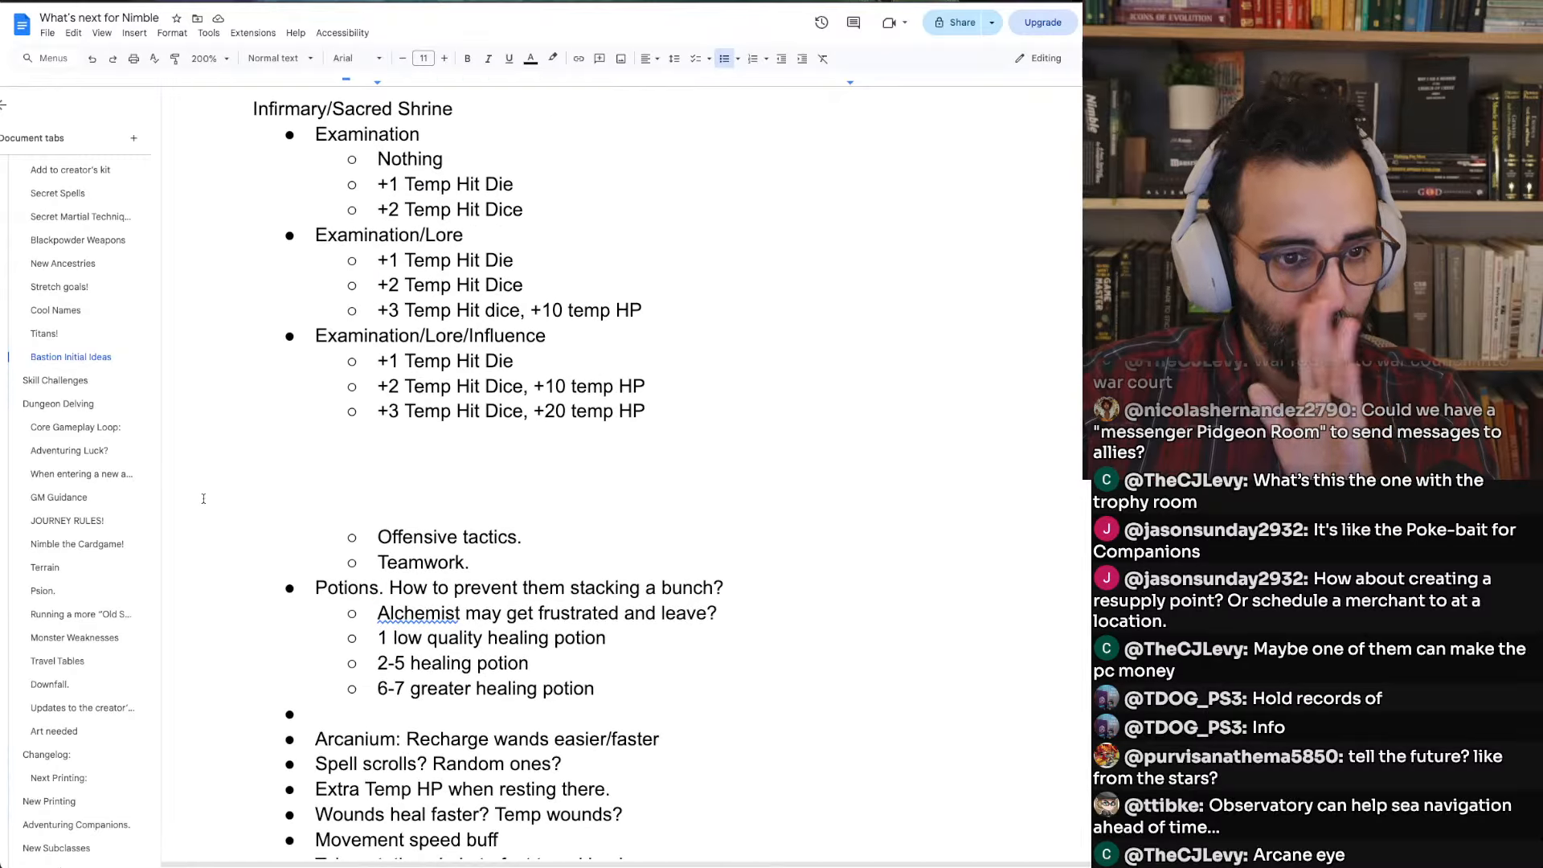
pyautogui.click(344, 473)
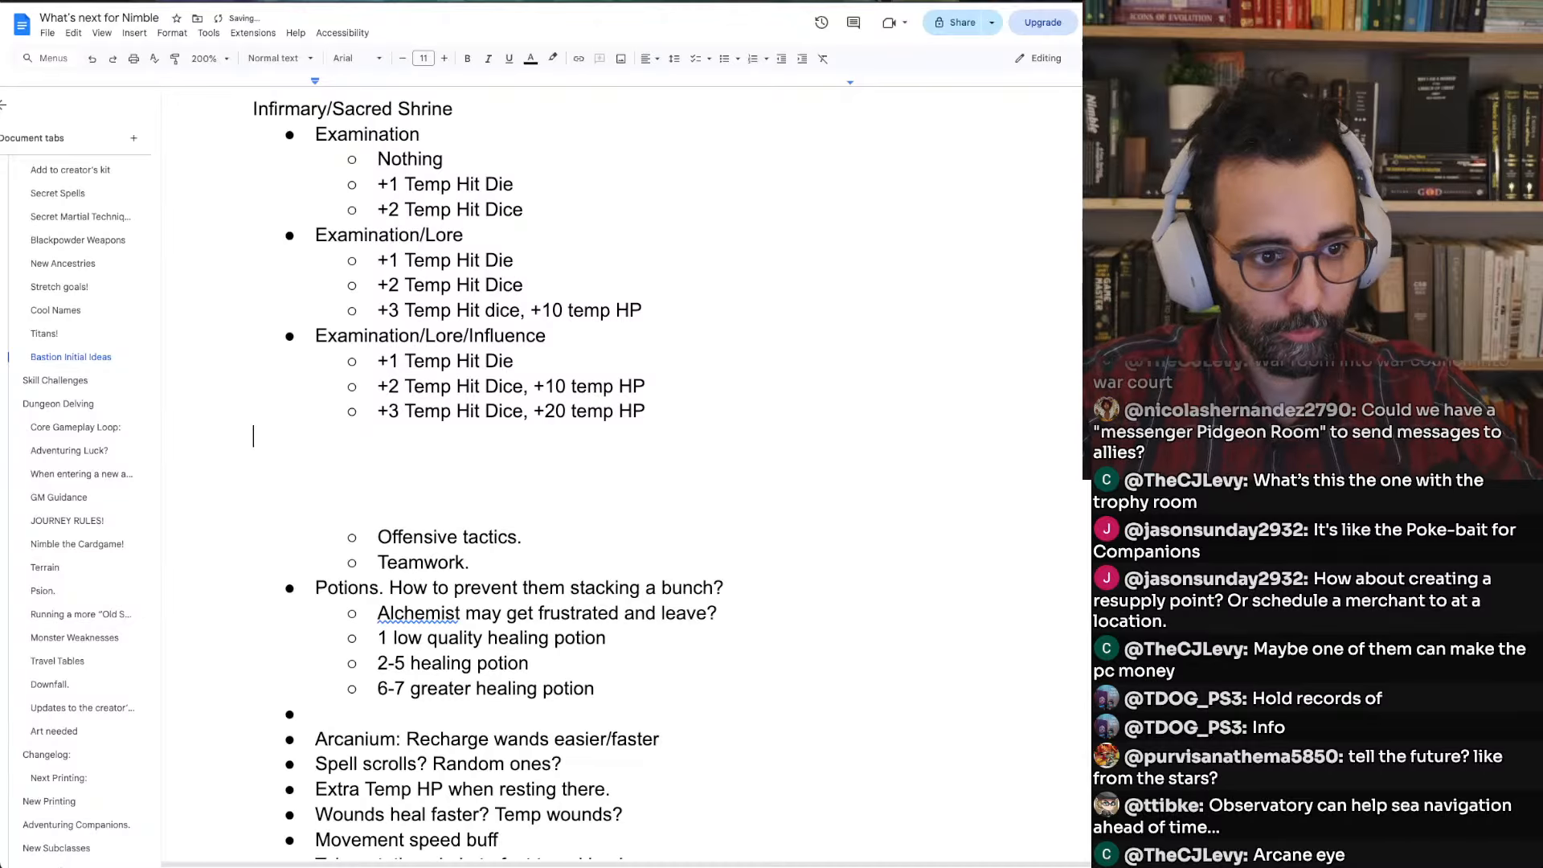
pyautogui.press('BackSpace')
pyautogui.press('BackSpace')
pyautogui.press('Return')
pyautogui.hotkey('shift', 'Tab')
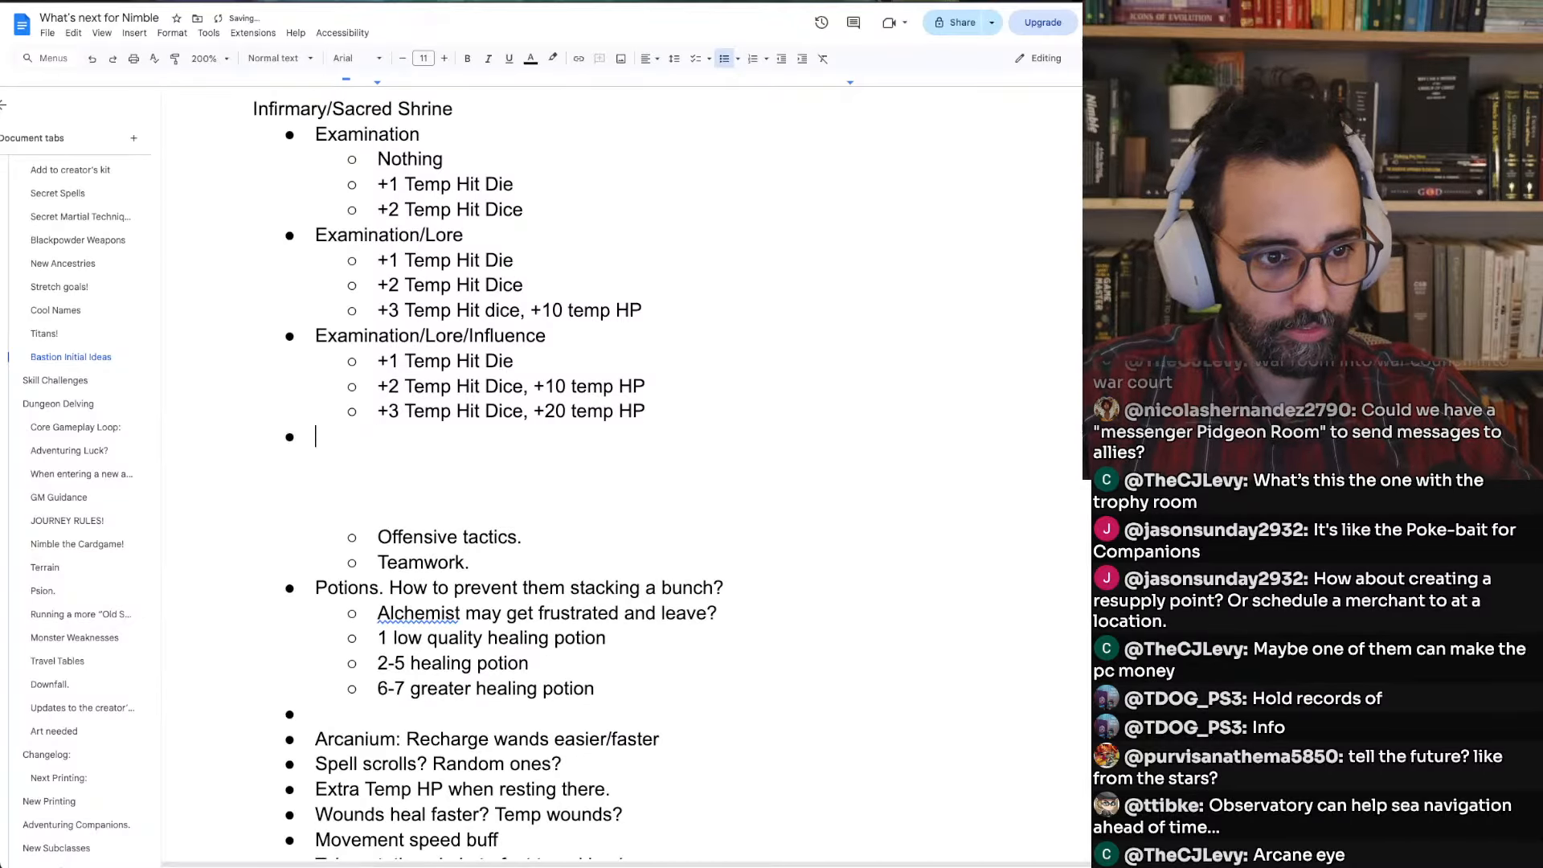
pyautogui.press('BackSpace')
pyautogui.press('Return')
pyautogui.press('Return')
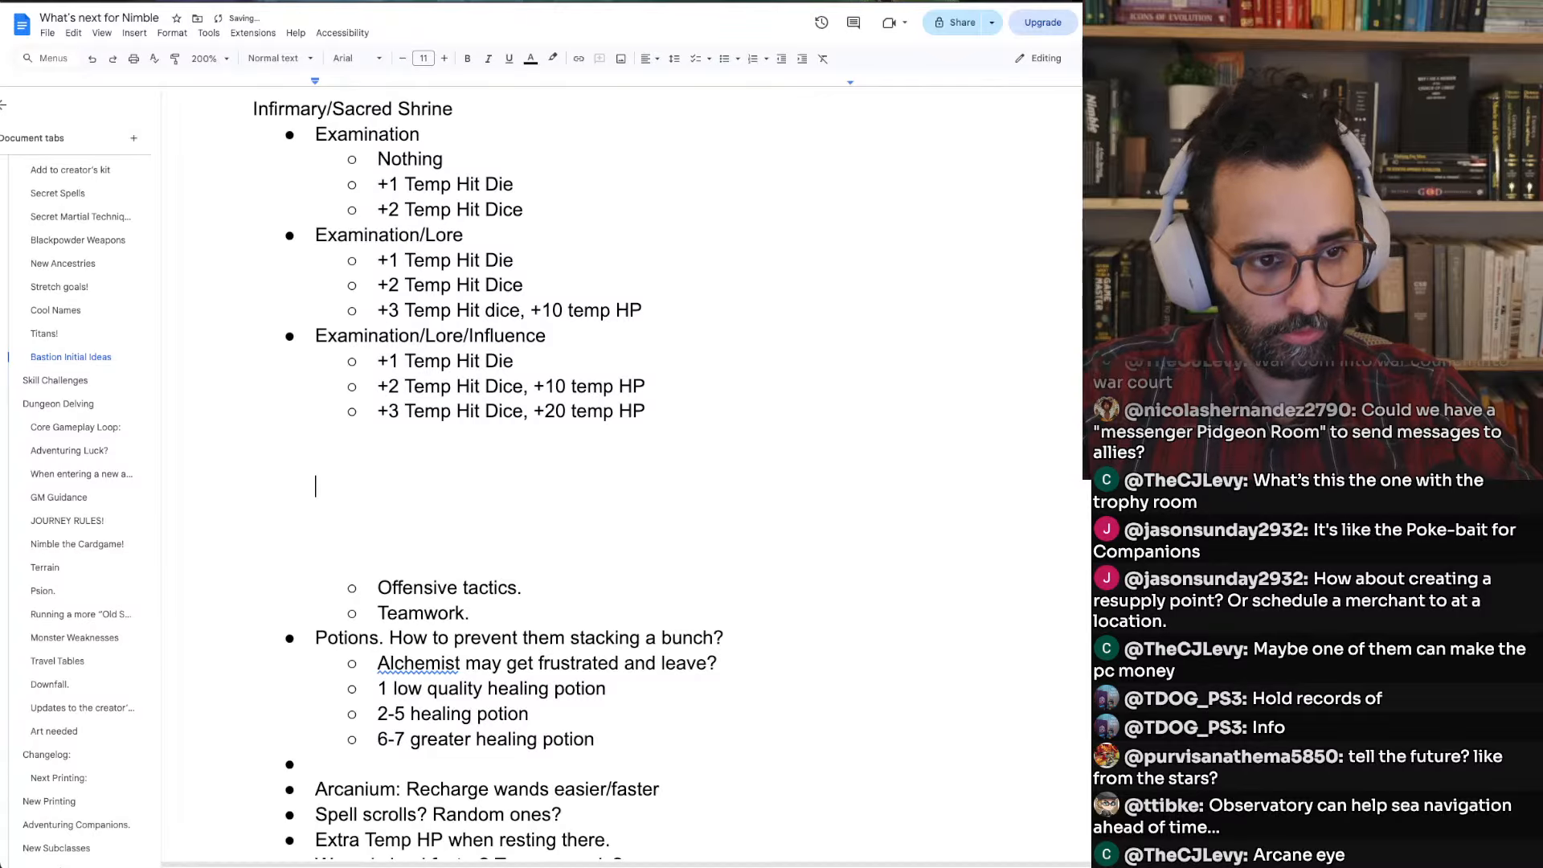
pyautogui.press('BackSpace')
pyautogui.write('Trophy Room: (Passive) Can attract up to lvl X companions.  Forge/War Room (Might/Finesse)')
# Add a new "Herbalists" heading line between the Infirmary results and the Trophy Room line
pyautogui.press('Up')
pyautogui.press('Up')
pyautogui.press('Up')
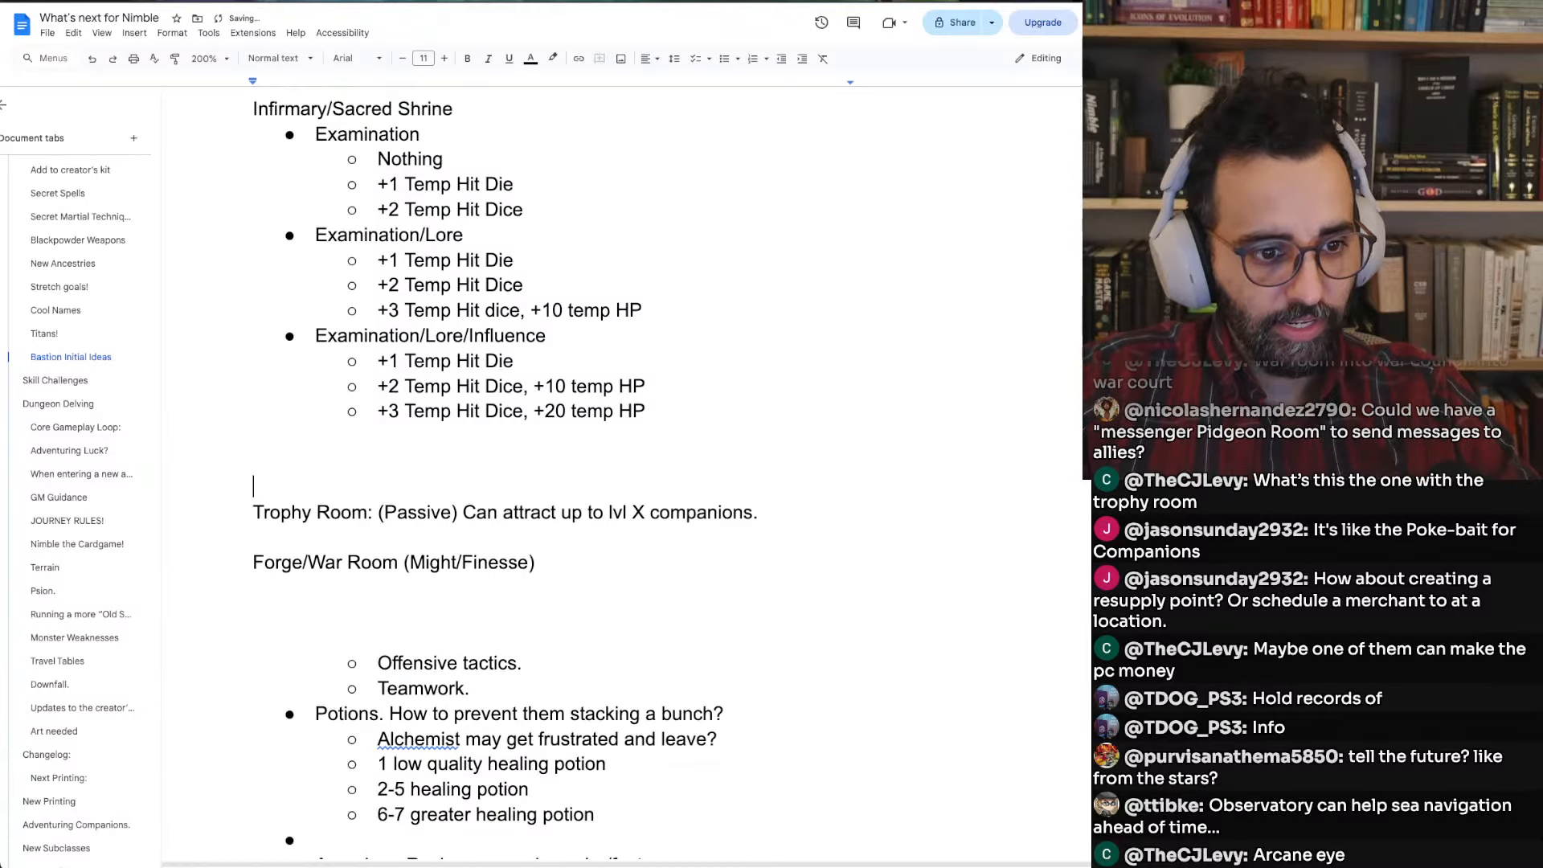
pyautogui.press('Up')
pyautogui.press('Up')
pyautogui.press('BackSpace')
pyautogui.press('Return')
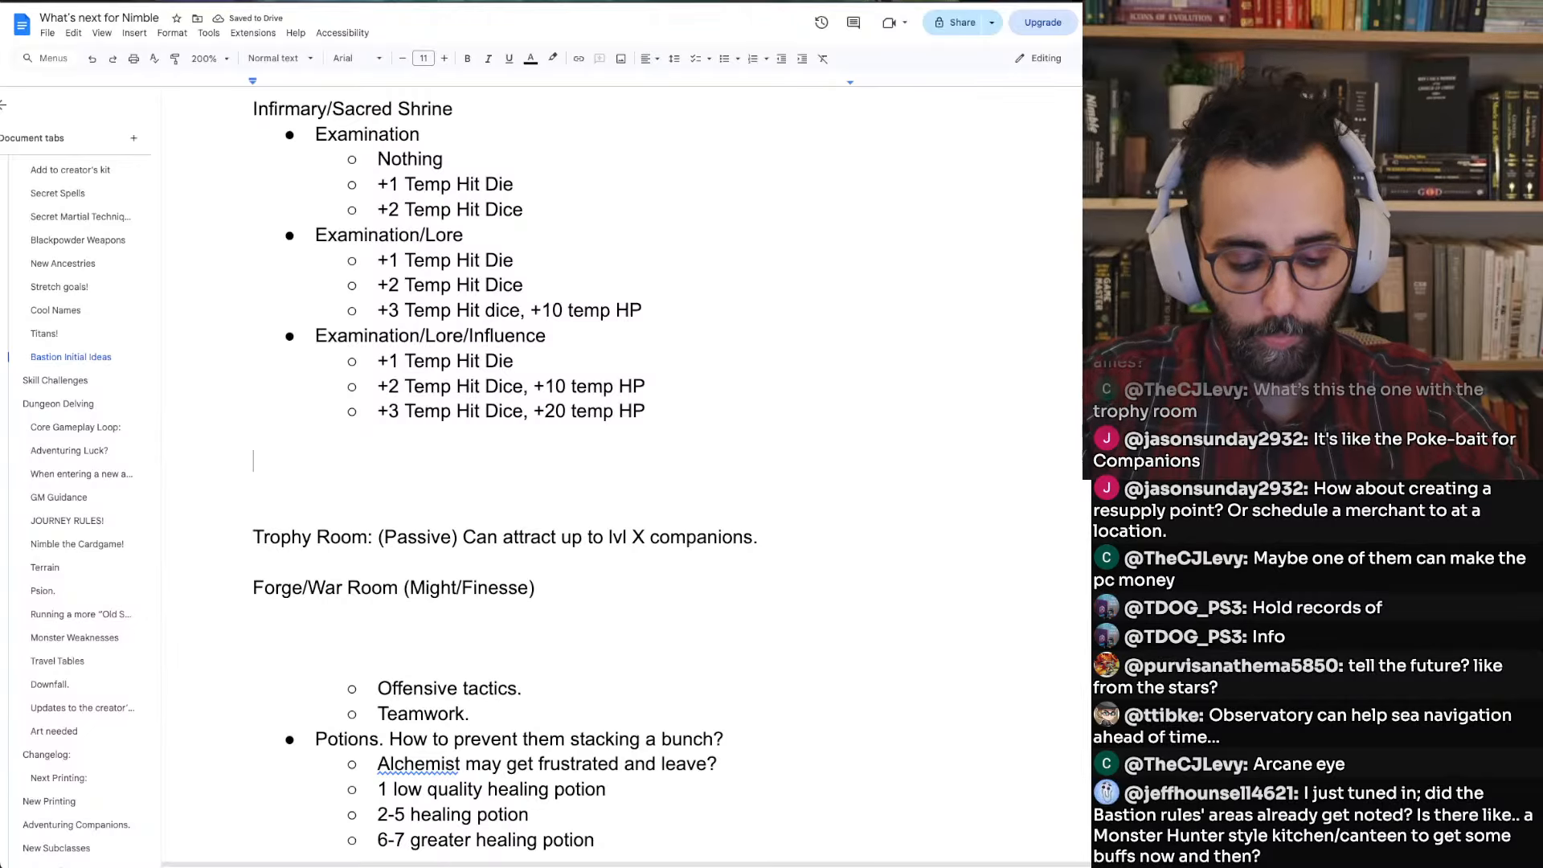
pyautogui.write('Herbalists')
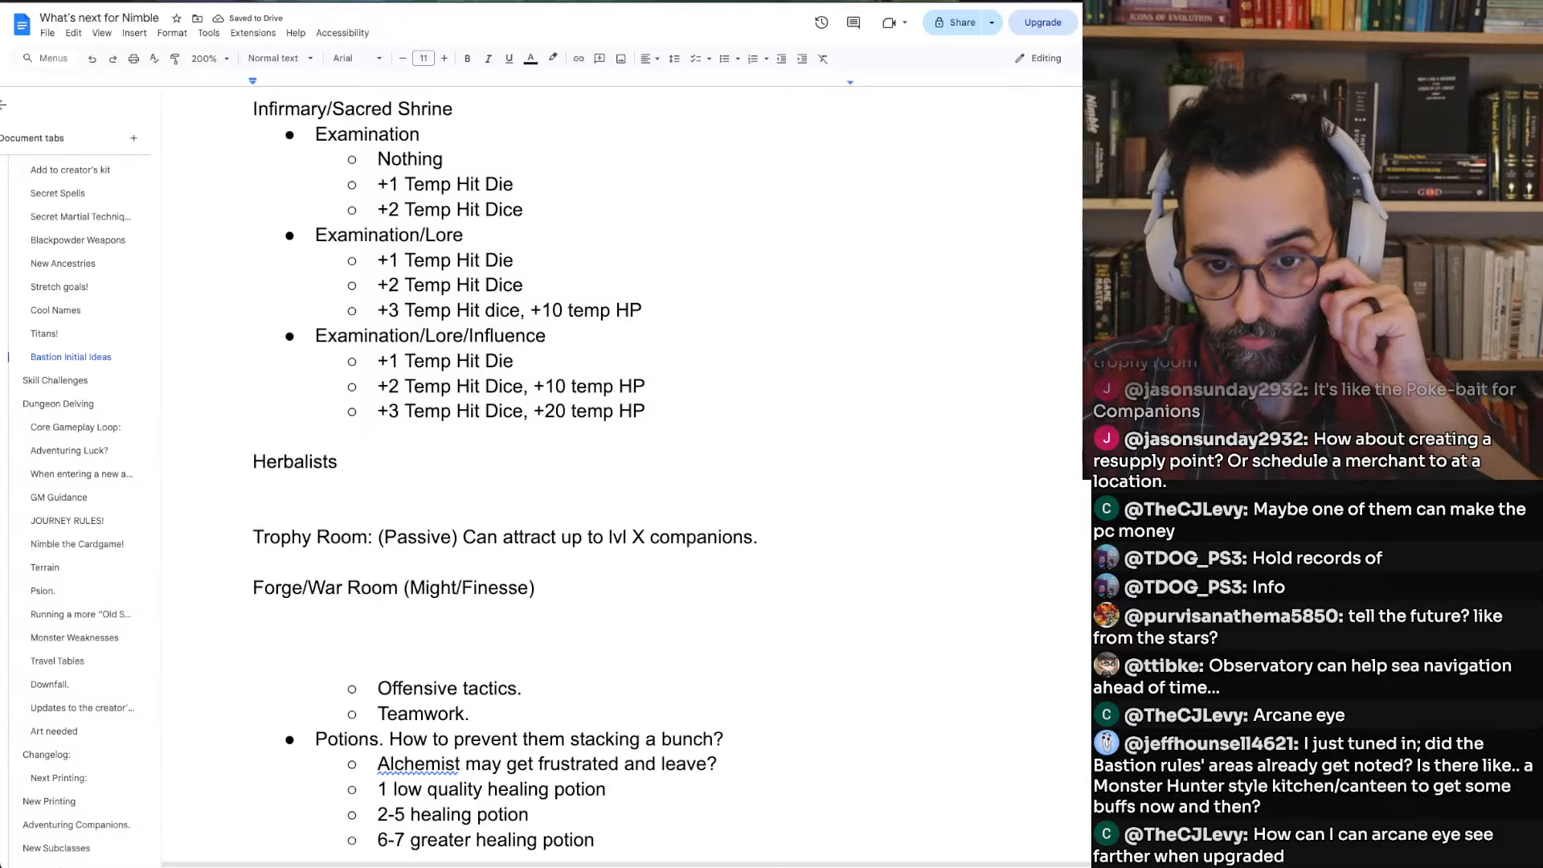
# Change the "Herbalists" heading to "Herbology Reserve,"
pyautogui.press('BackSpace')
pyautogui.press('BackSpace')
pyautogui.press('BackSpace')
pyautogui.press('BackSpace')
pyautogui.press('BackSpace')
pyautogui.press('BackSpace')
pyautogui.press('BackSpace')
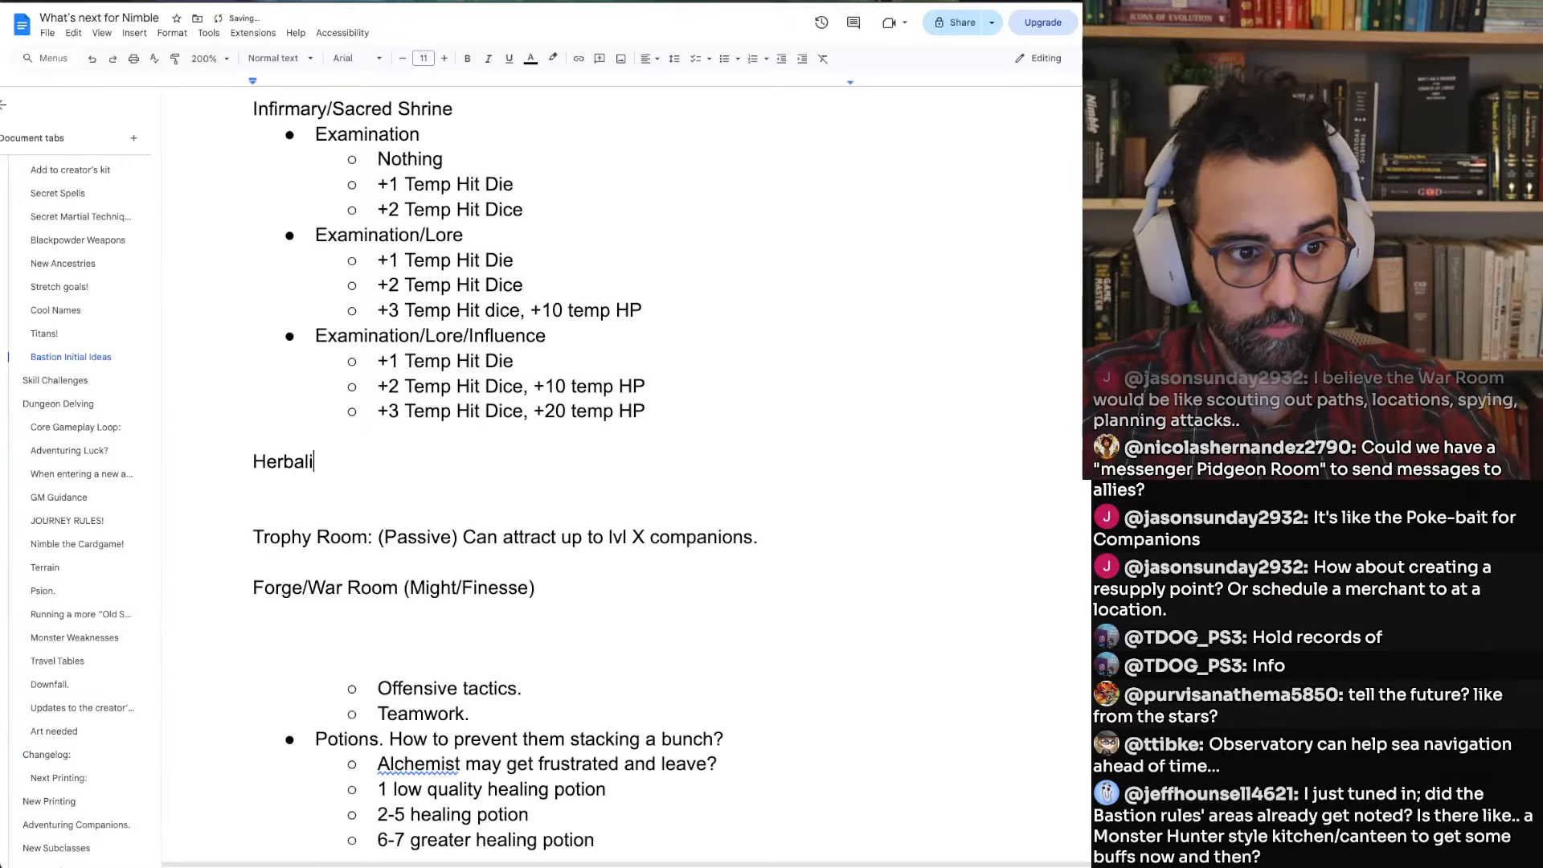
pyautogui.write('o')
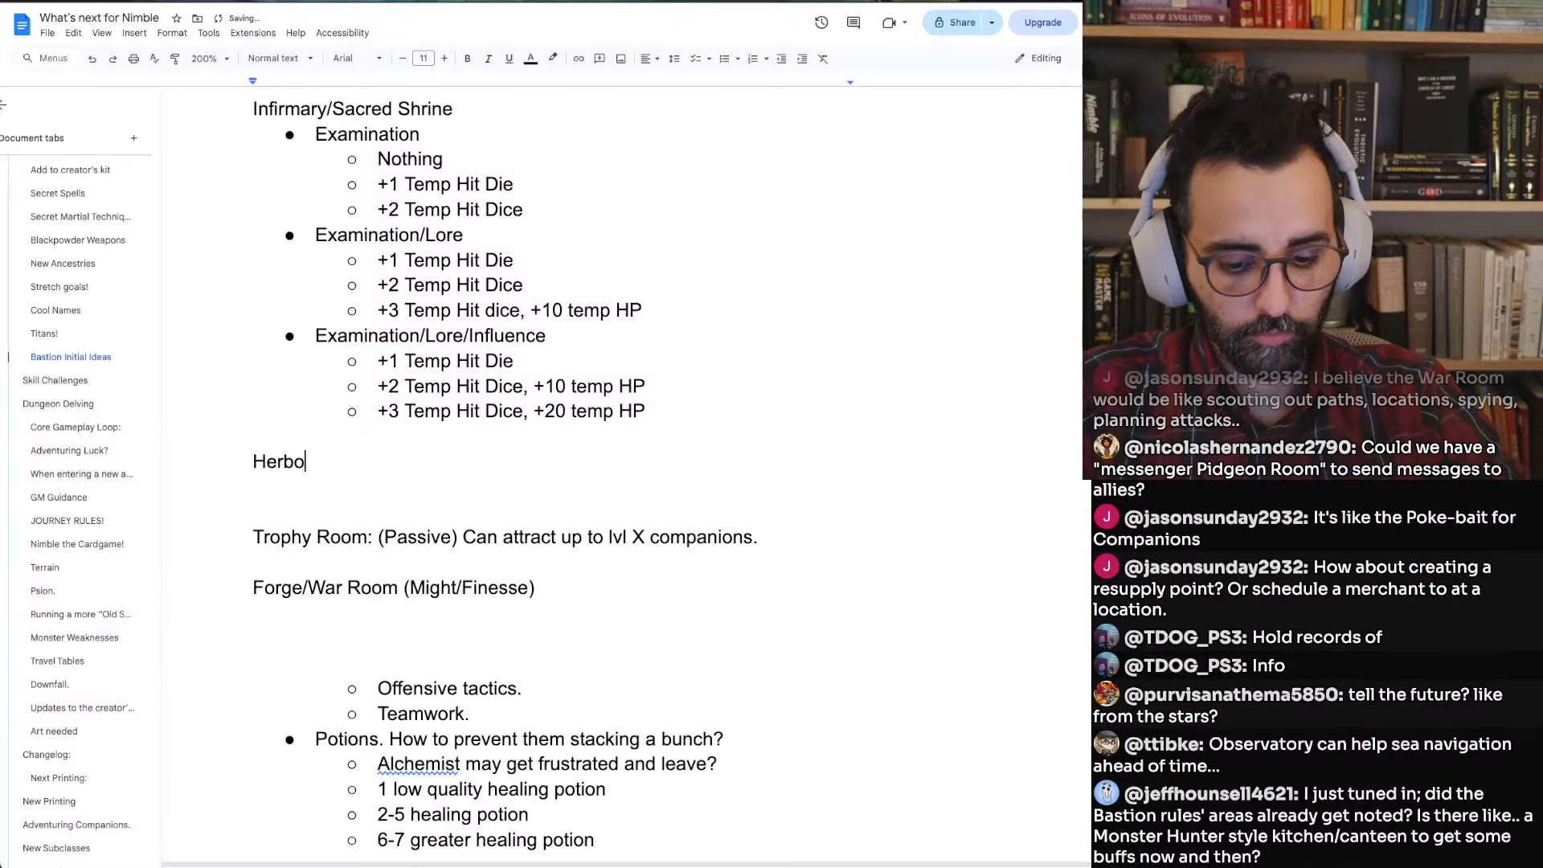
pyautogui.write('logy')
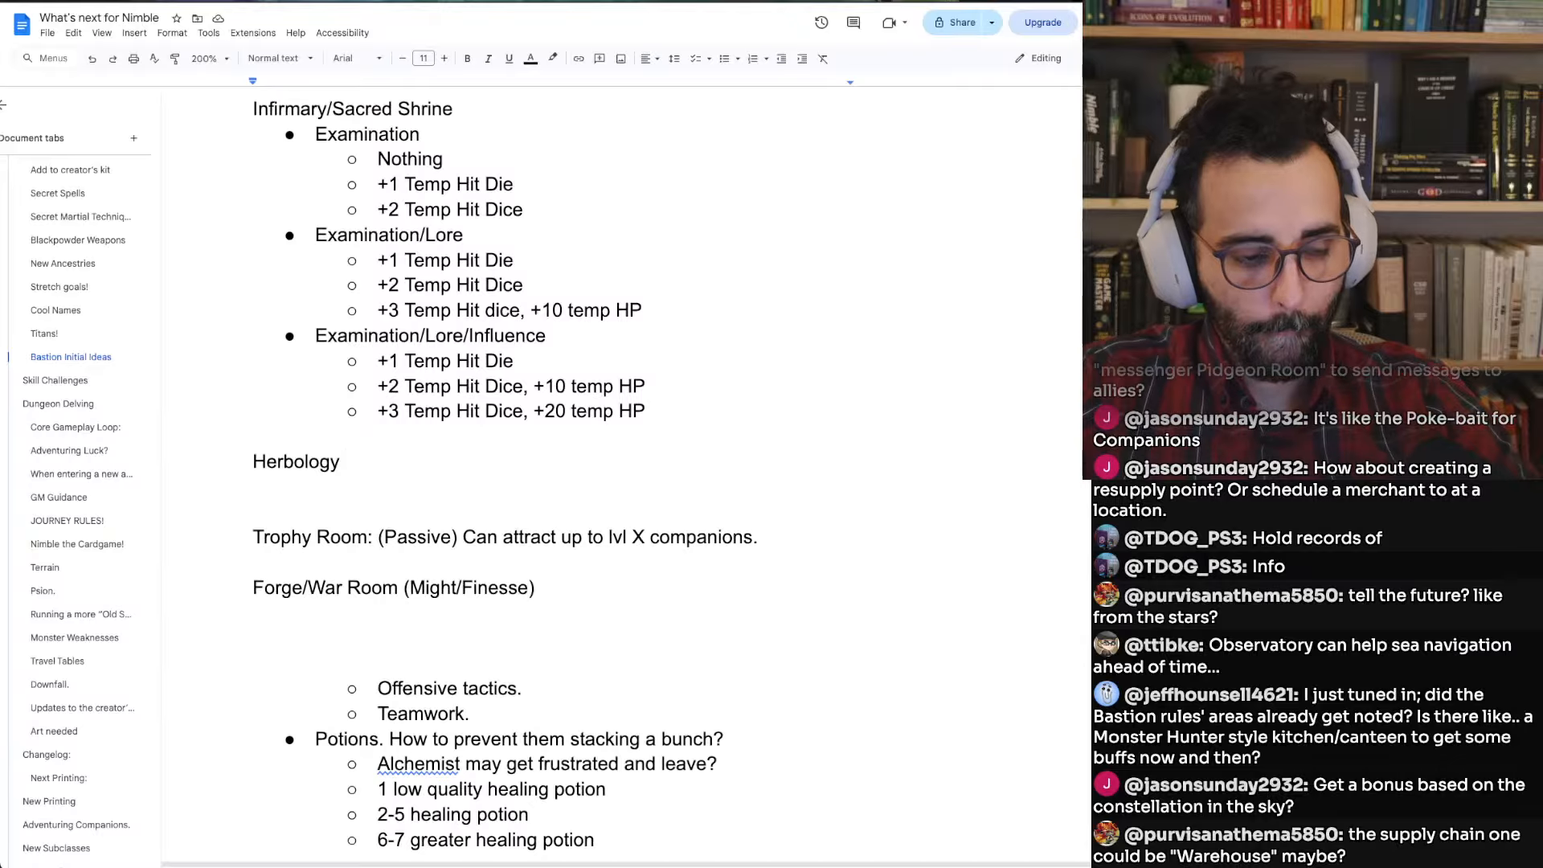
pyautogui.write('Reser')
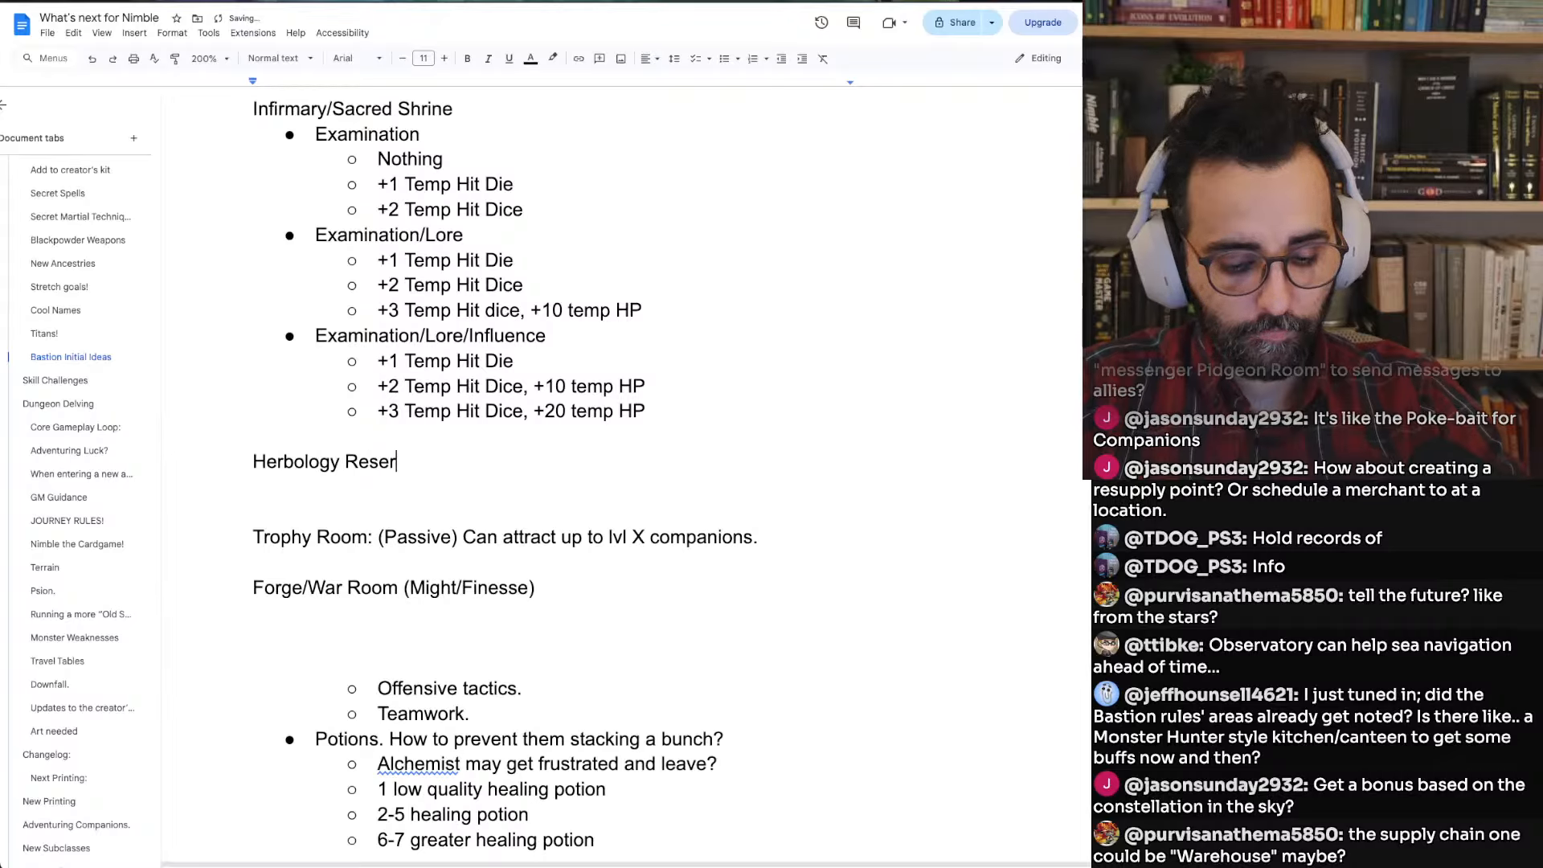
pyautogui.write('ve')
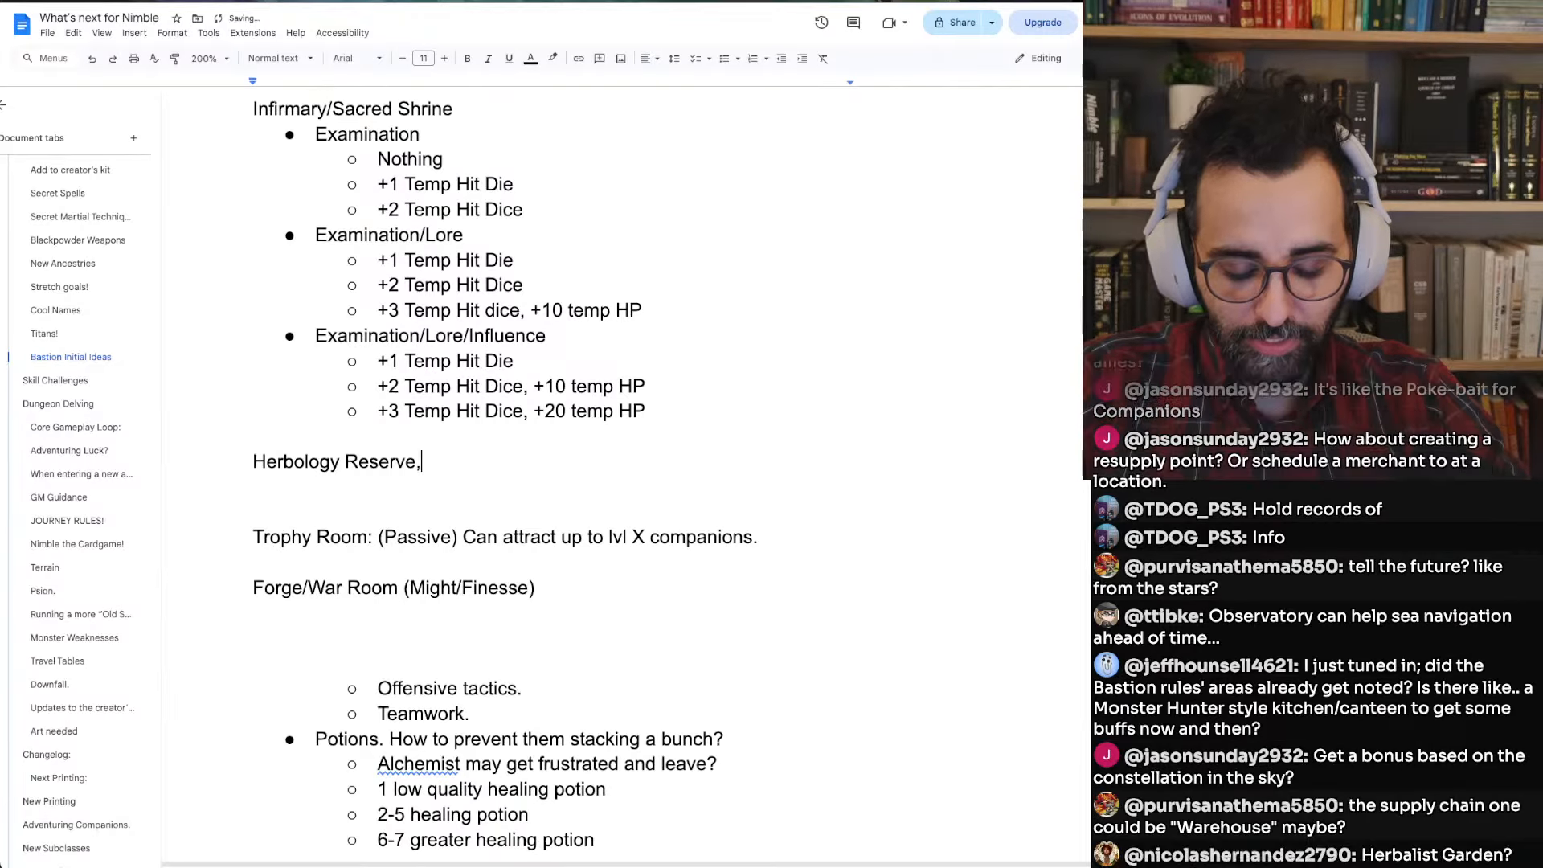
pyautogui.write(',')
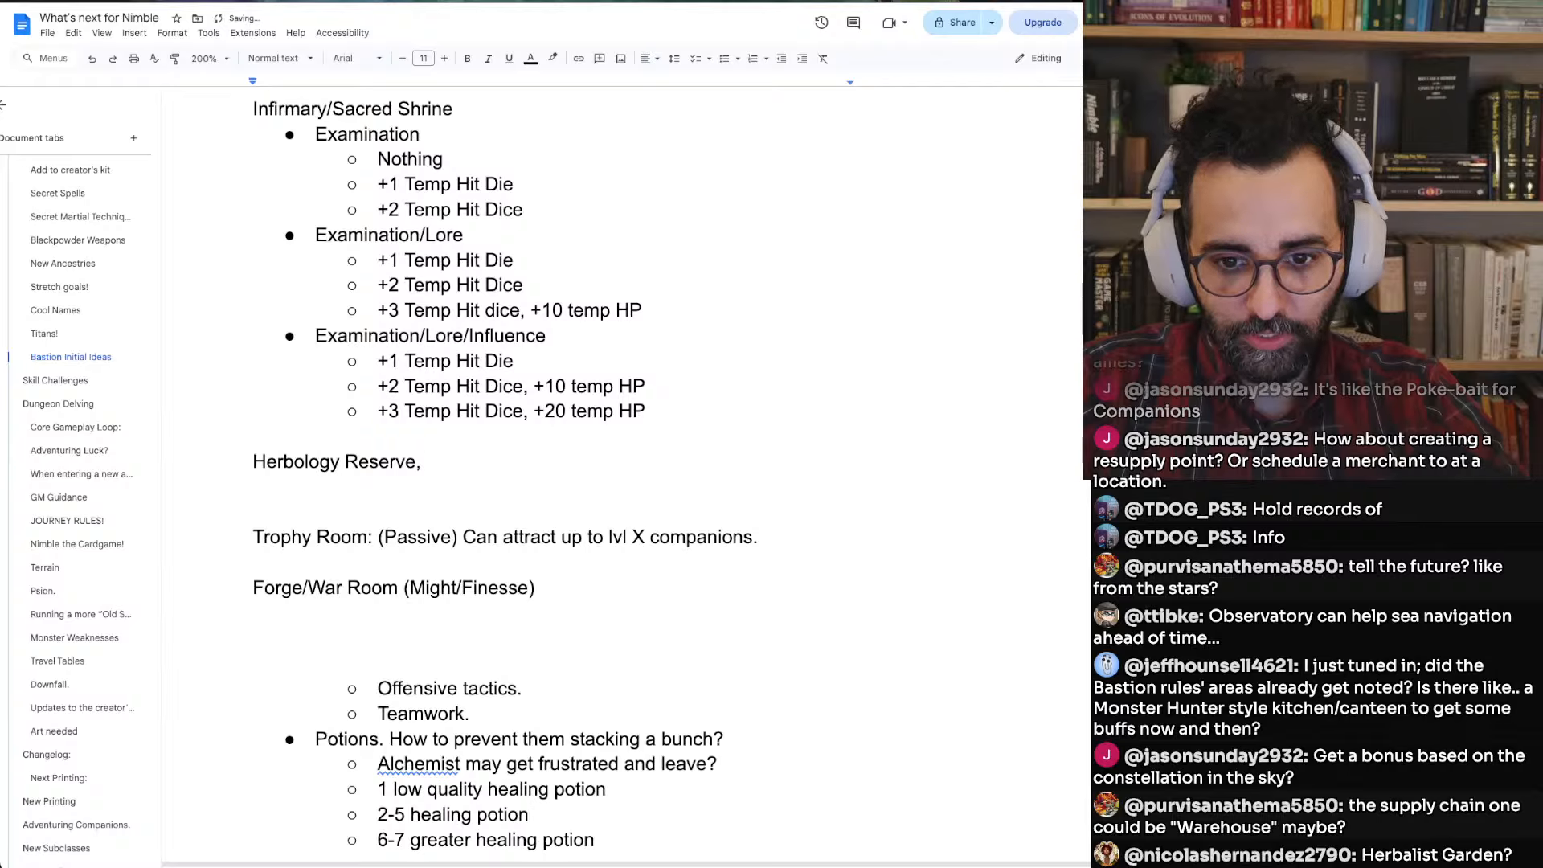
# Replace "Herbology Reserve" in the heading with "Herb Garden"
pyautogui.hotkey('shift', 'Left')
pyautogui.hotkey('shift', 'Left')
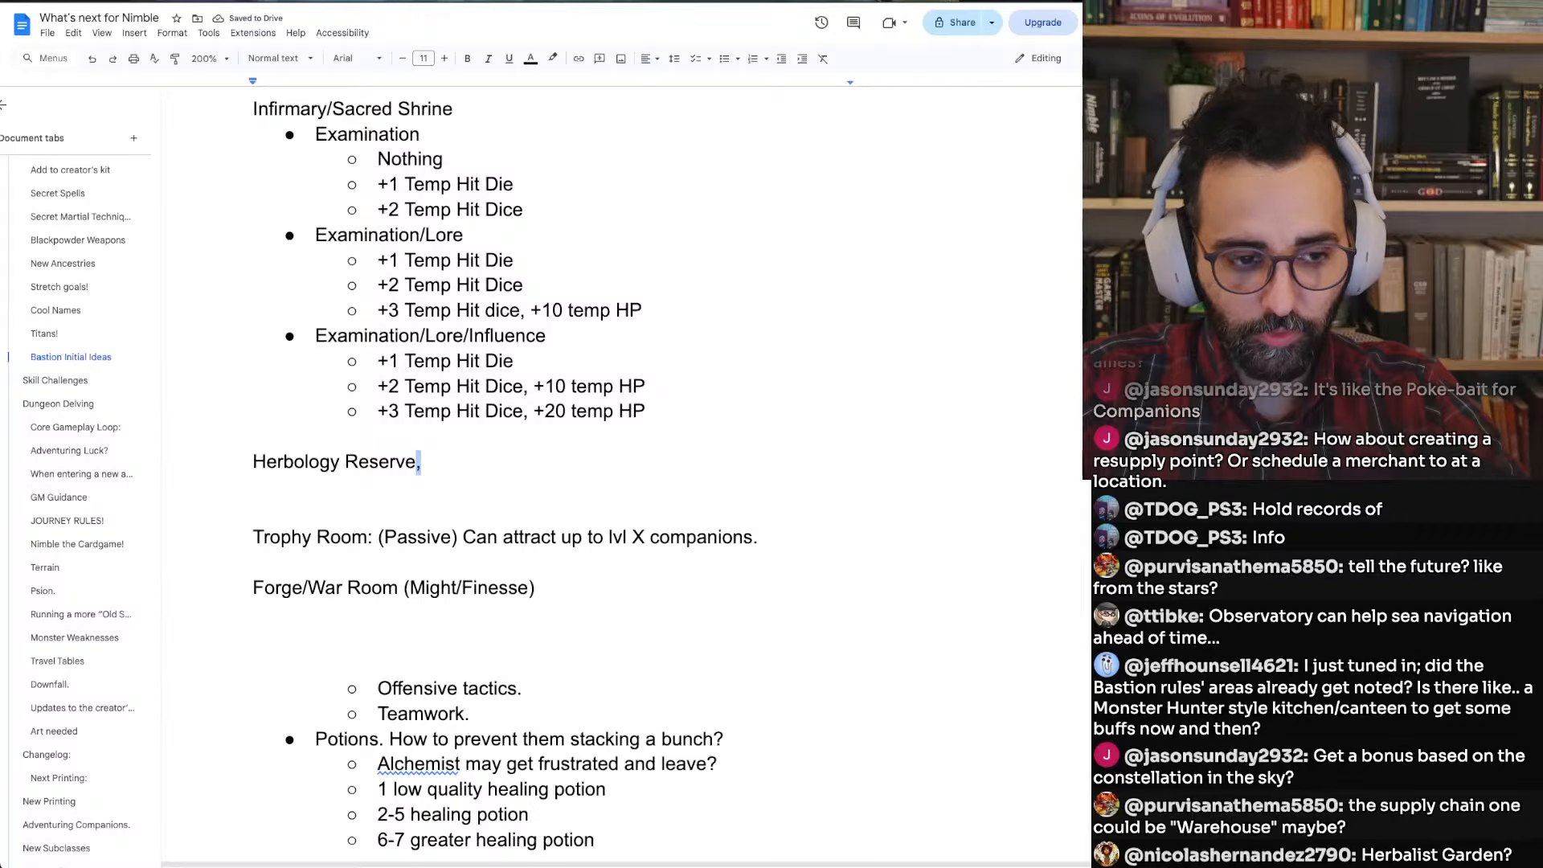
pyautogui.press('Left')
pyautogui.hotkey('shift', 'Home')
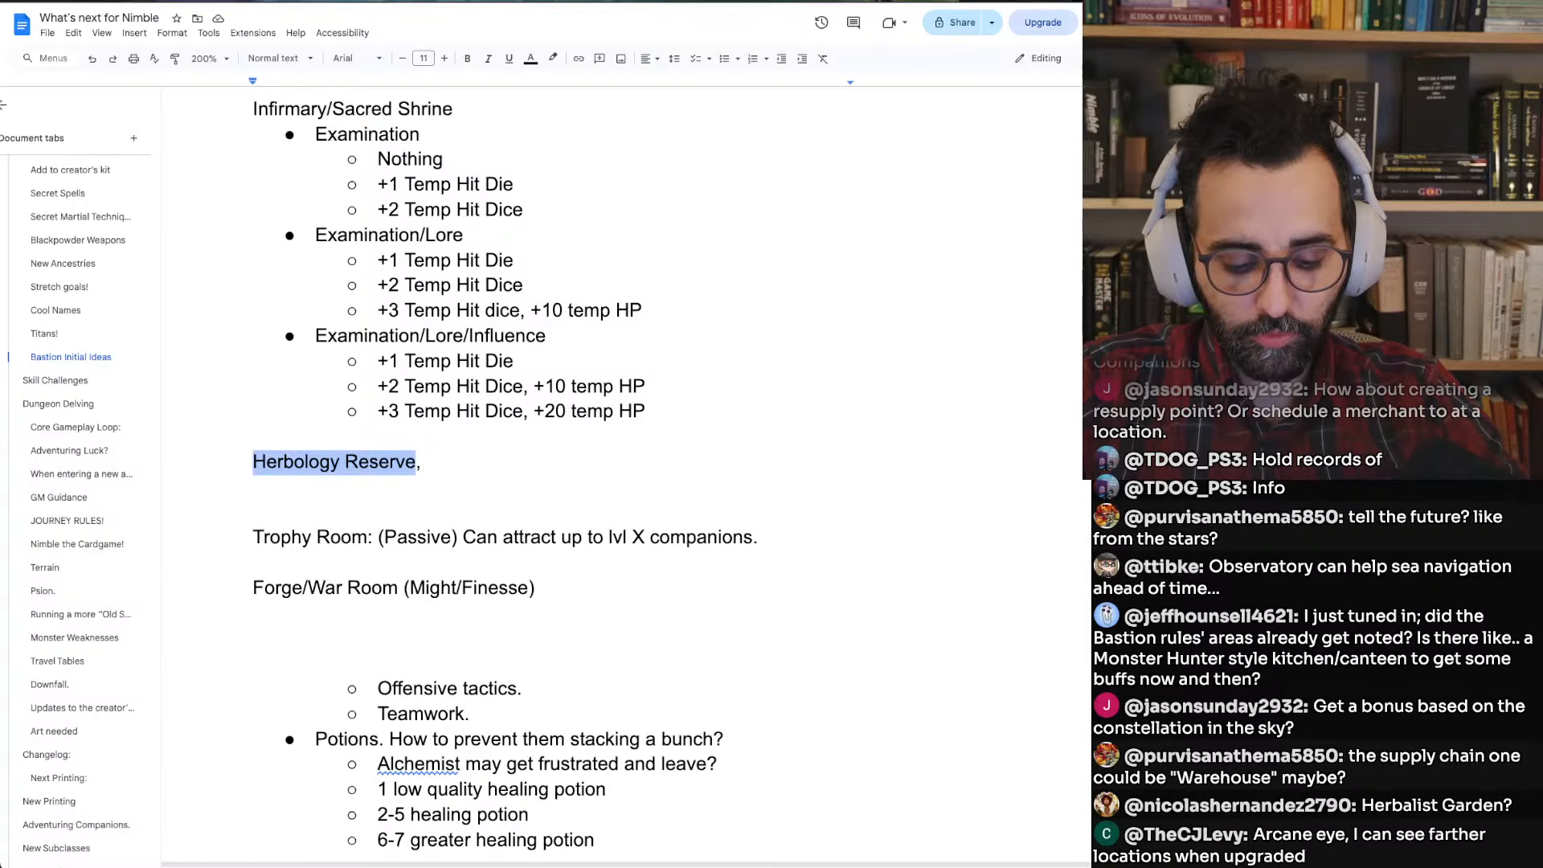
pyautogui.write('Herb ')
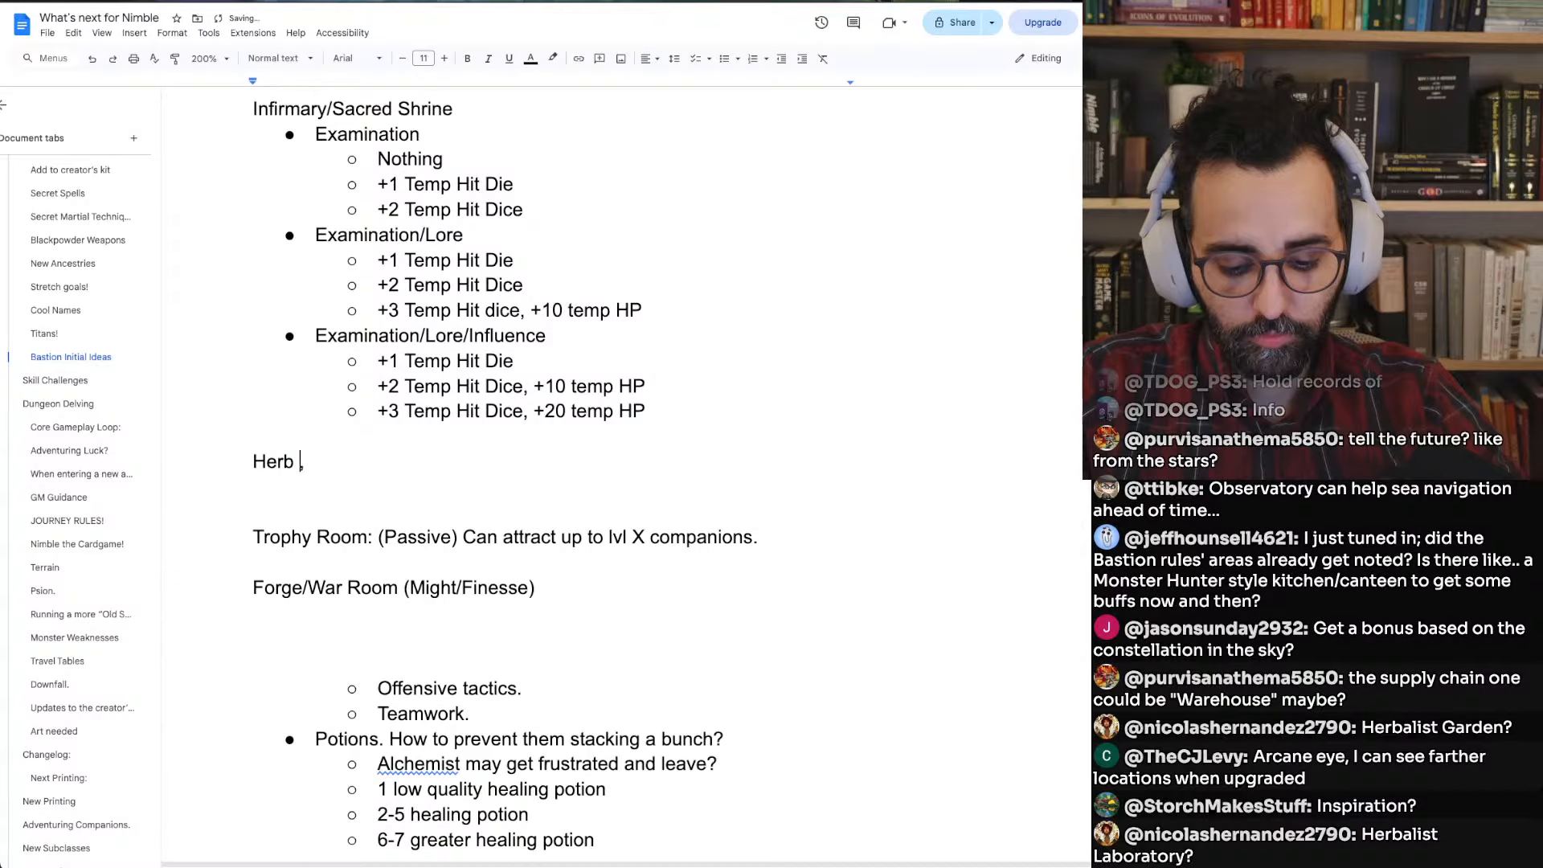
pyautogui.write('Garden')
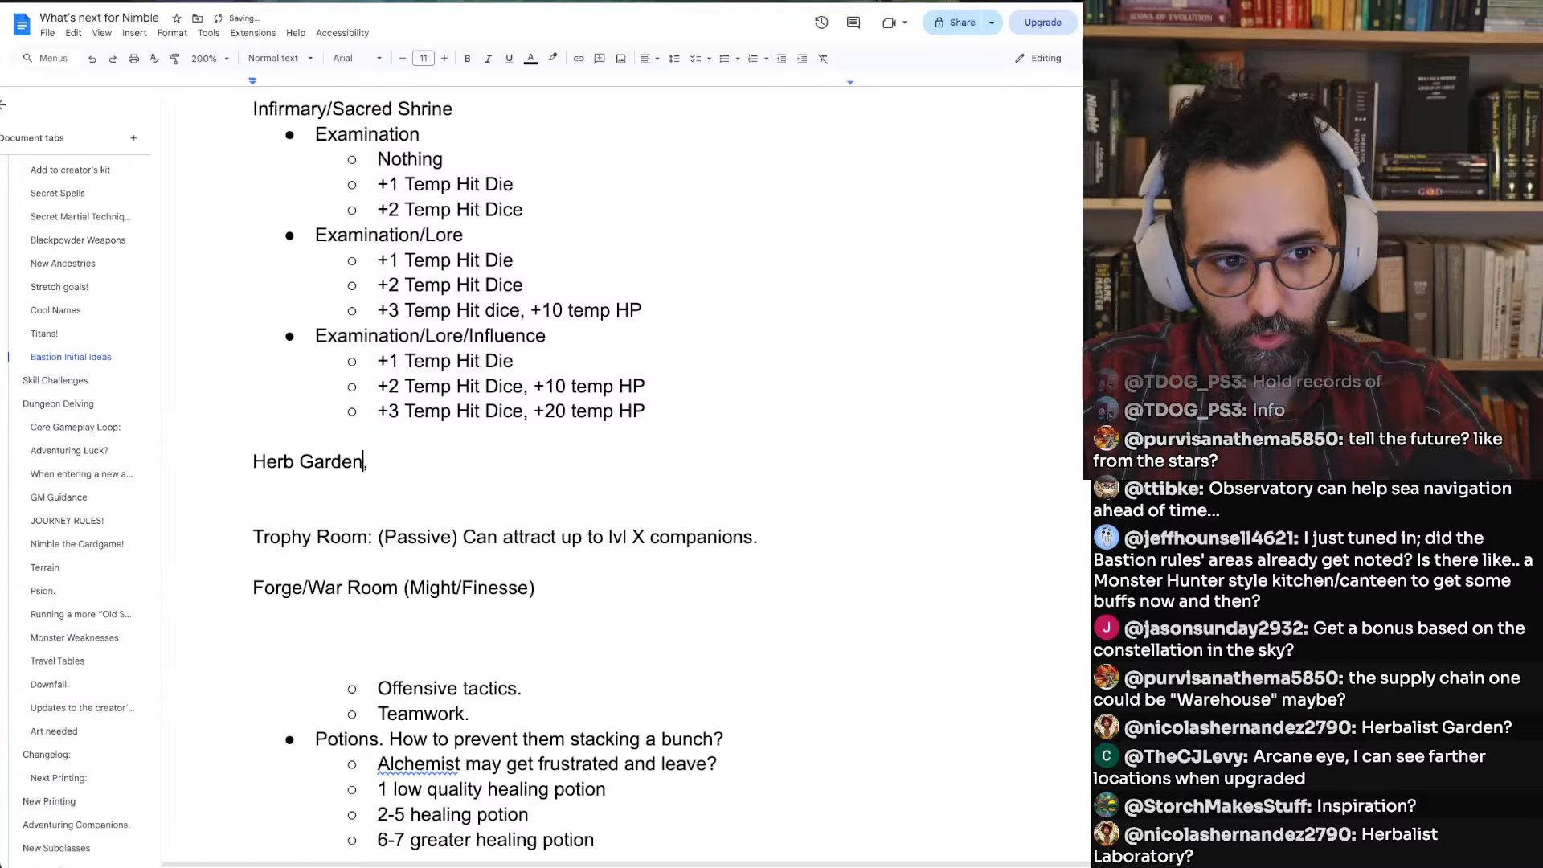
# Rename the "Herb Garden" heading to "Herbalists Lab" and remove its trailing comma
pyautogui.press('Right')
pyautogui.press('Left')
pyautogui.hotkey('ctrl', 'shift', 'Left')
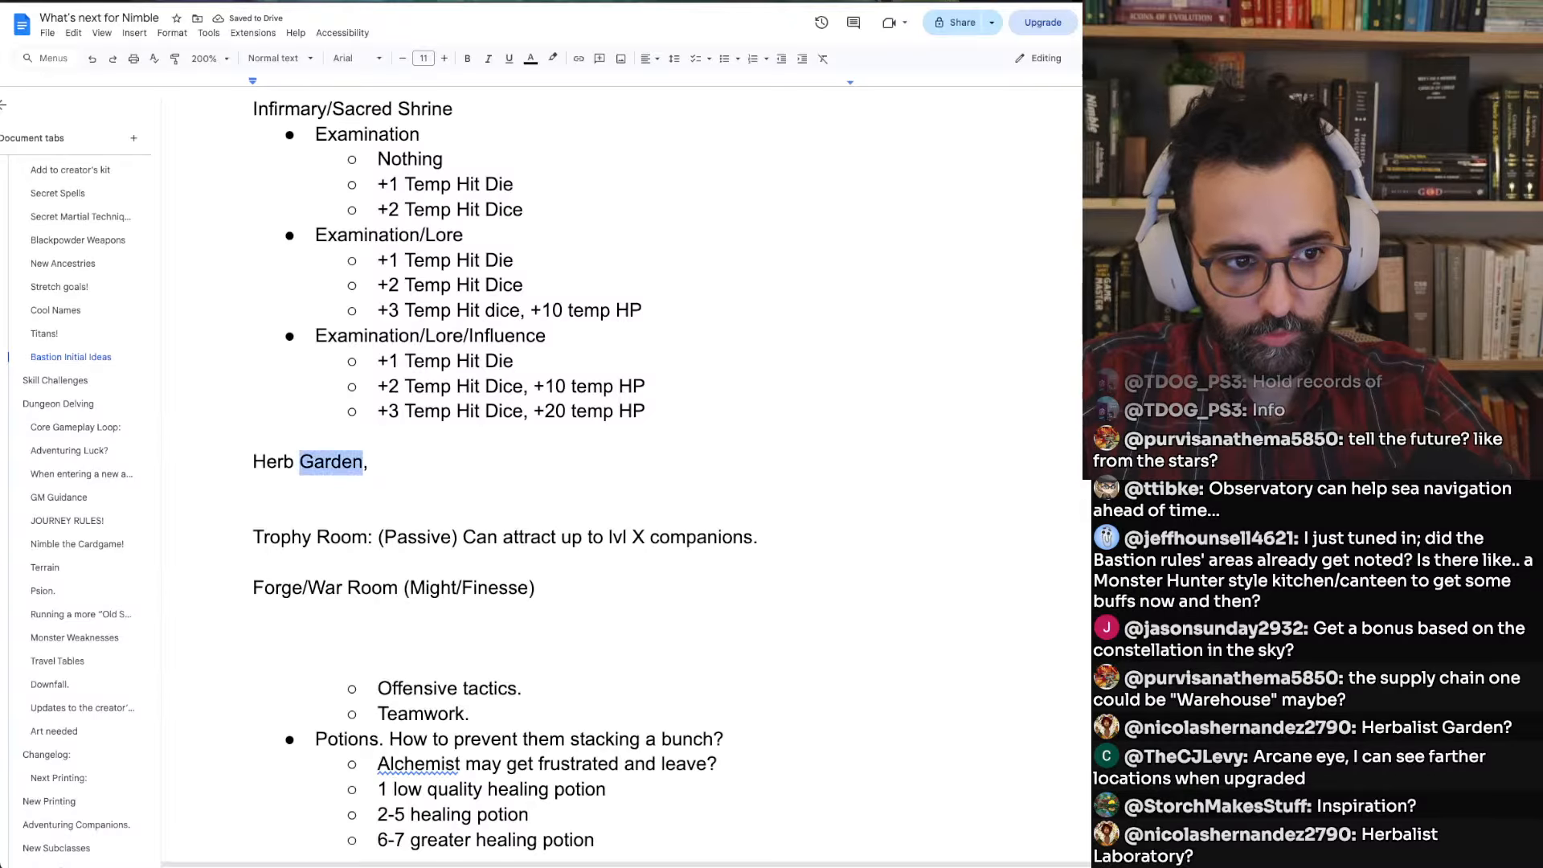
pyautogui.hotkey('ctrl', 'shift', 'Left')
pyautogui.write('Herbalists Lab')
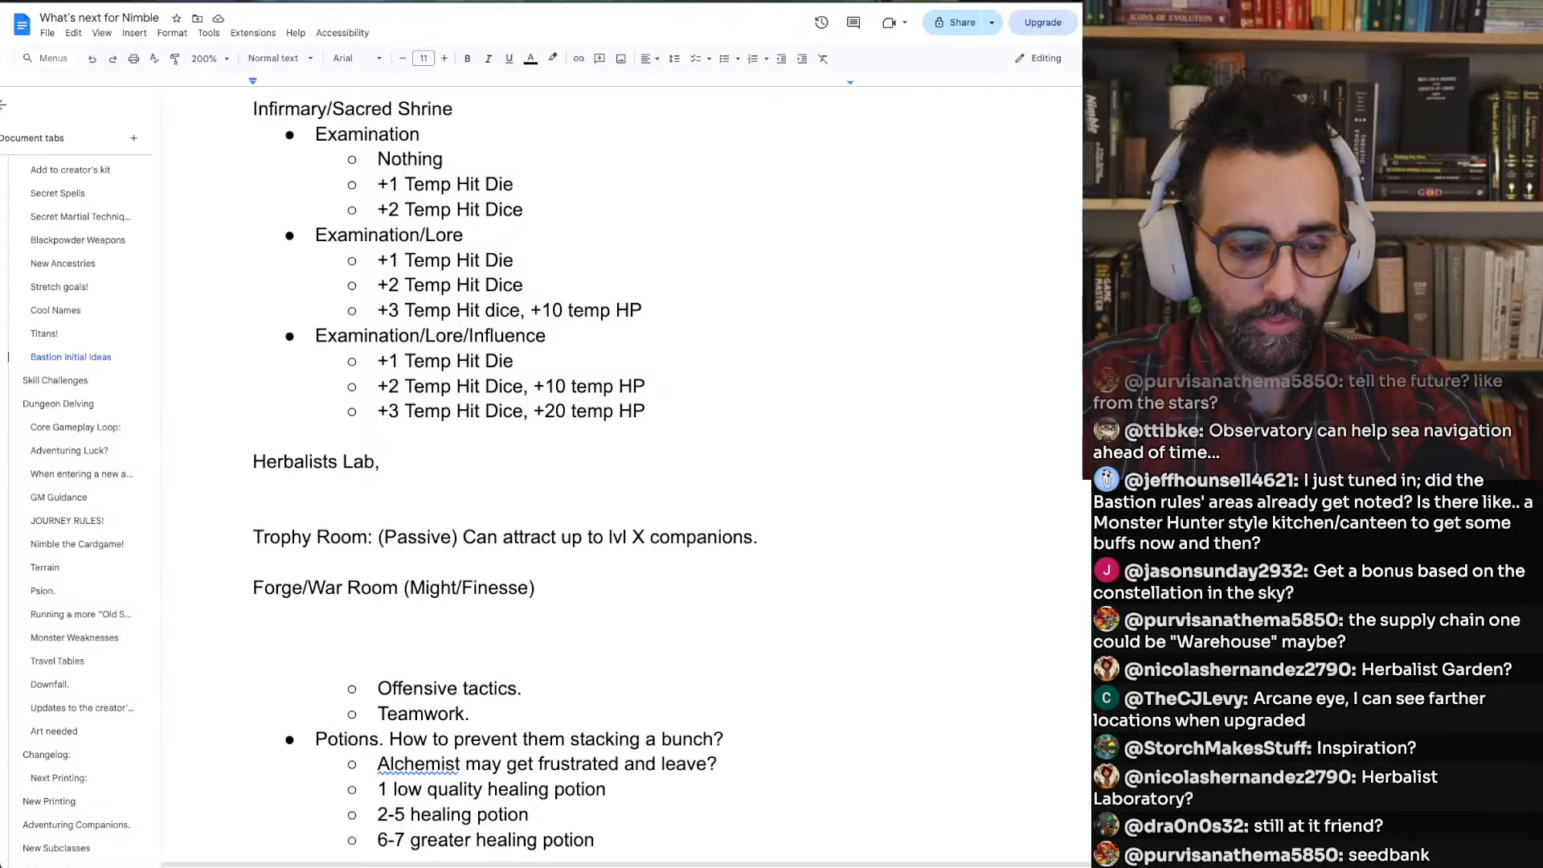
pyautogui.press('Delete')
pyautogui.press('Return')
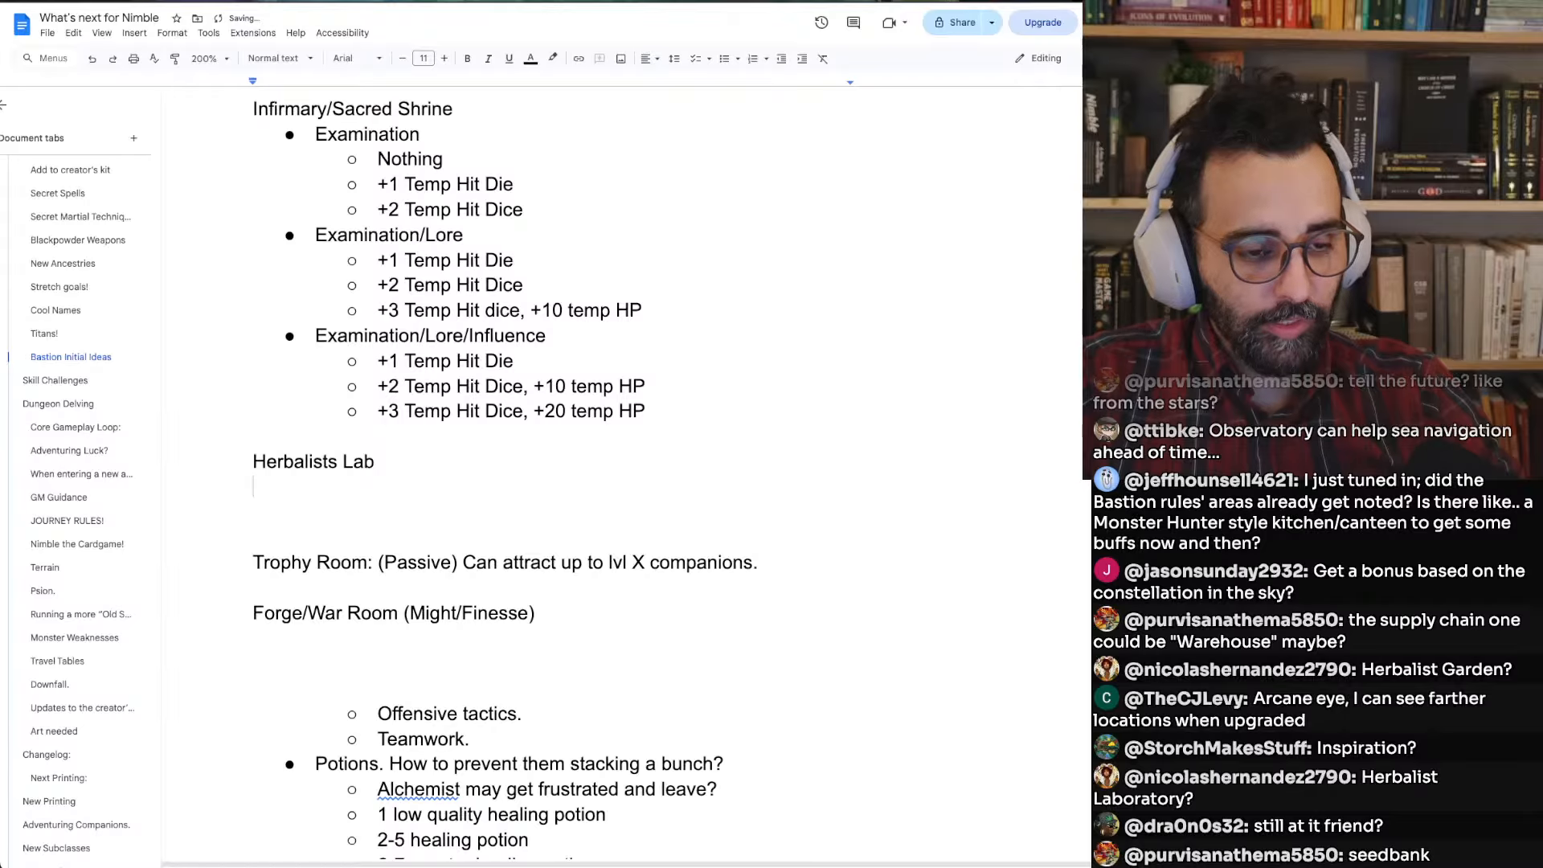
pyautogui.press('BackSpace')
# Try adding "Alchemists", shortened to "Alchemy", after a slash at the end of the "Herbalists Lab" heading, and delete the word
pyautogui.write('/A')
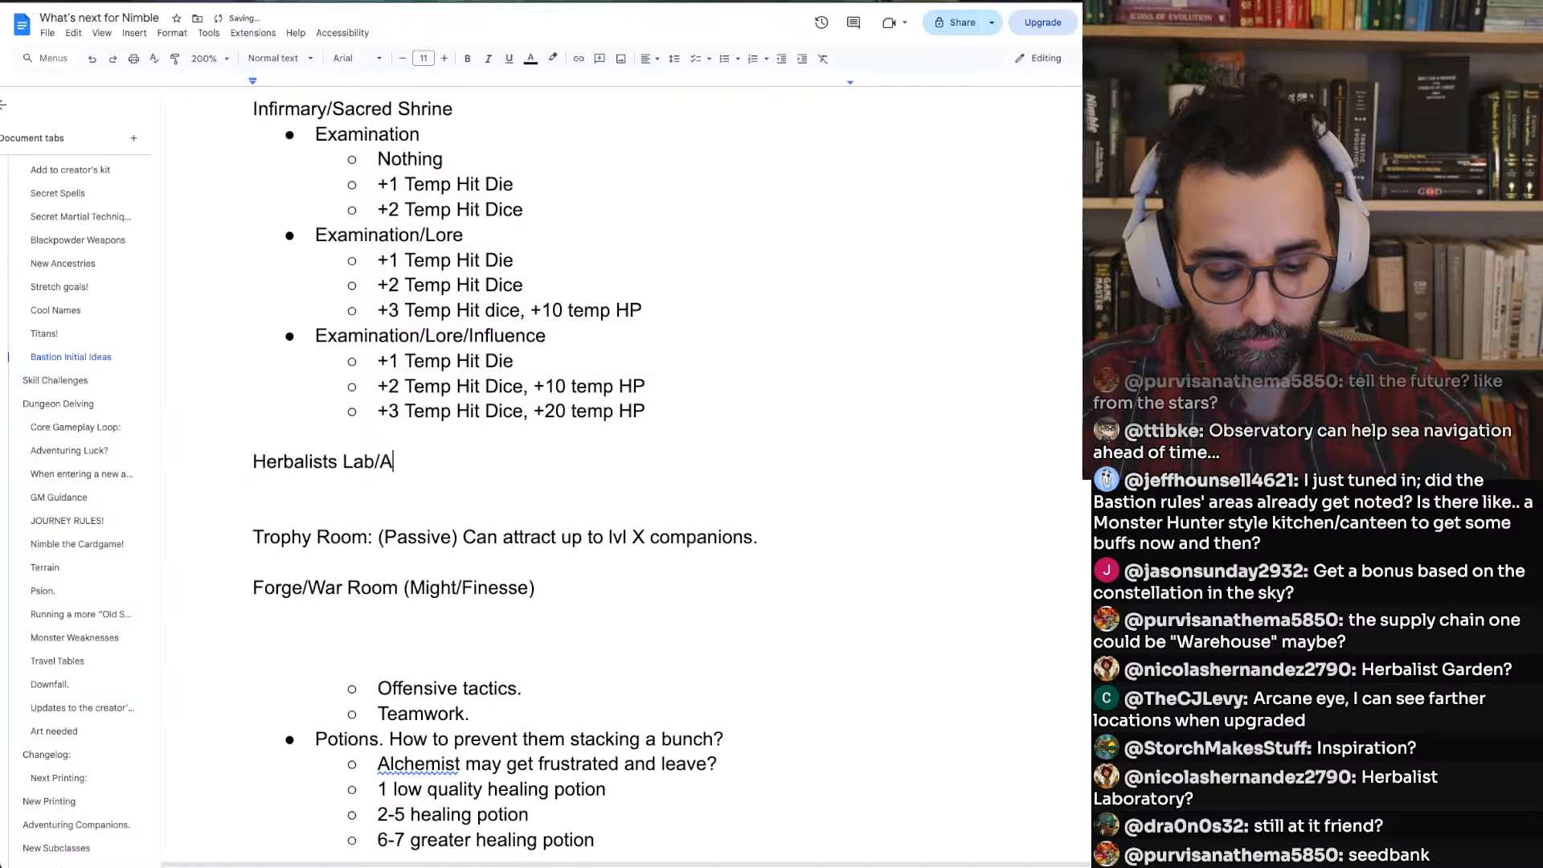
pyautogui.write('lchemists')
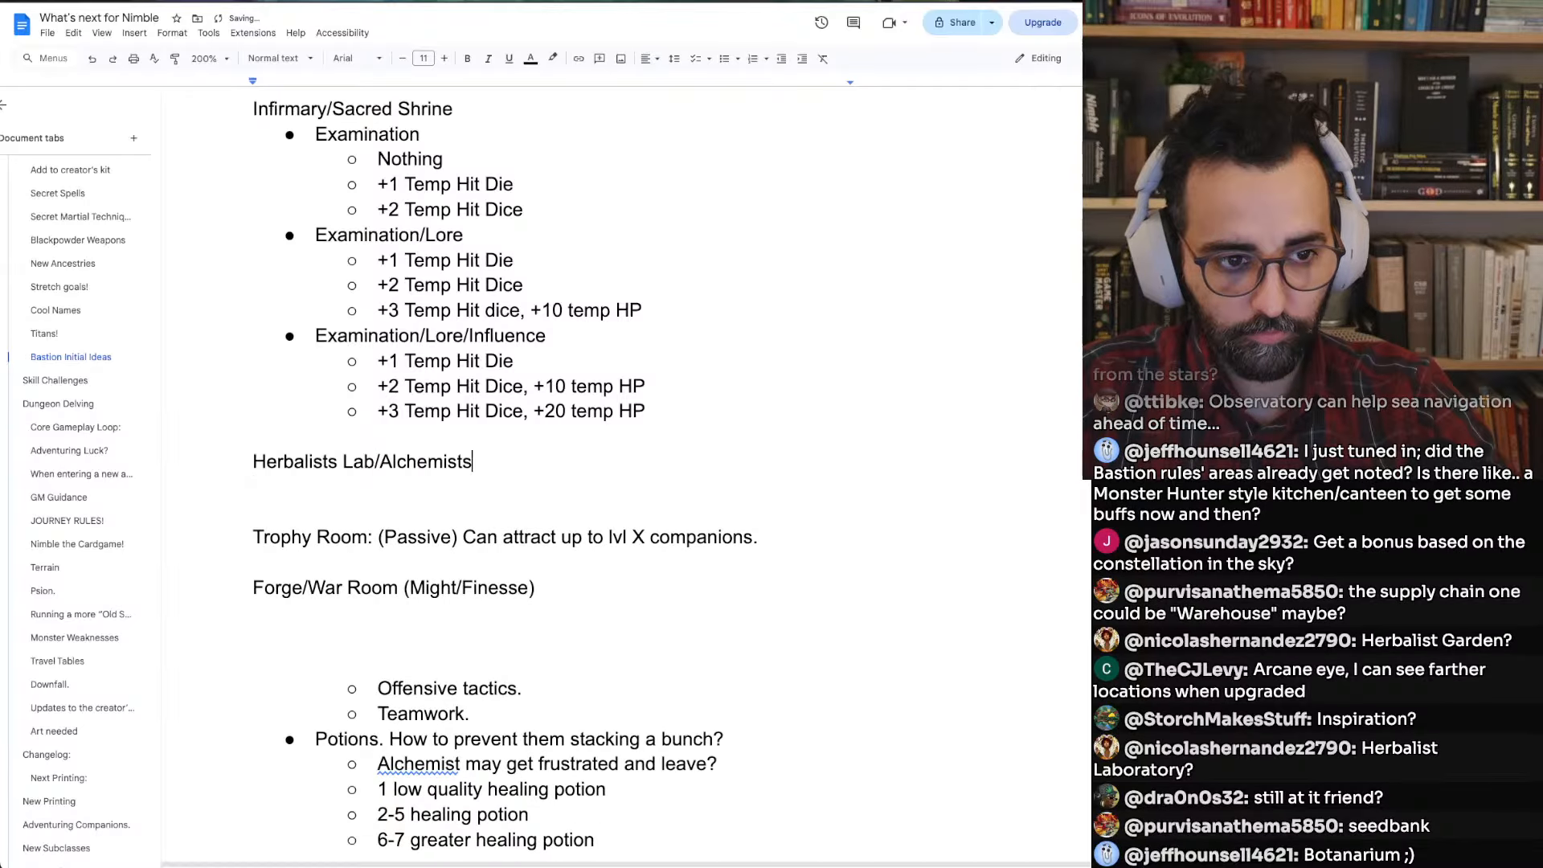
pyautogui.press('BackSpace')
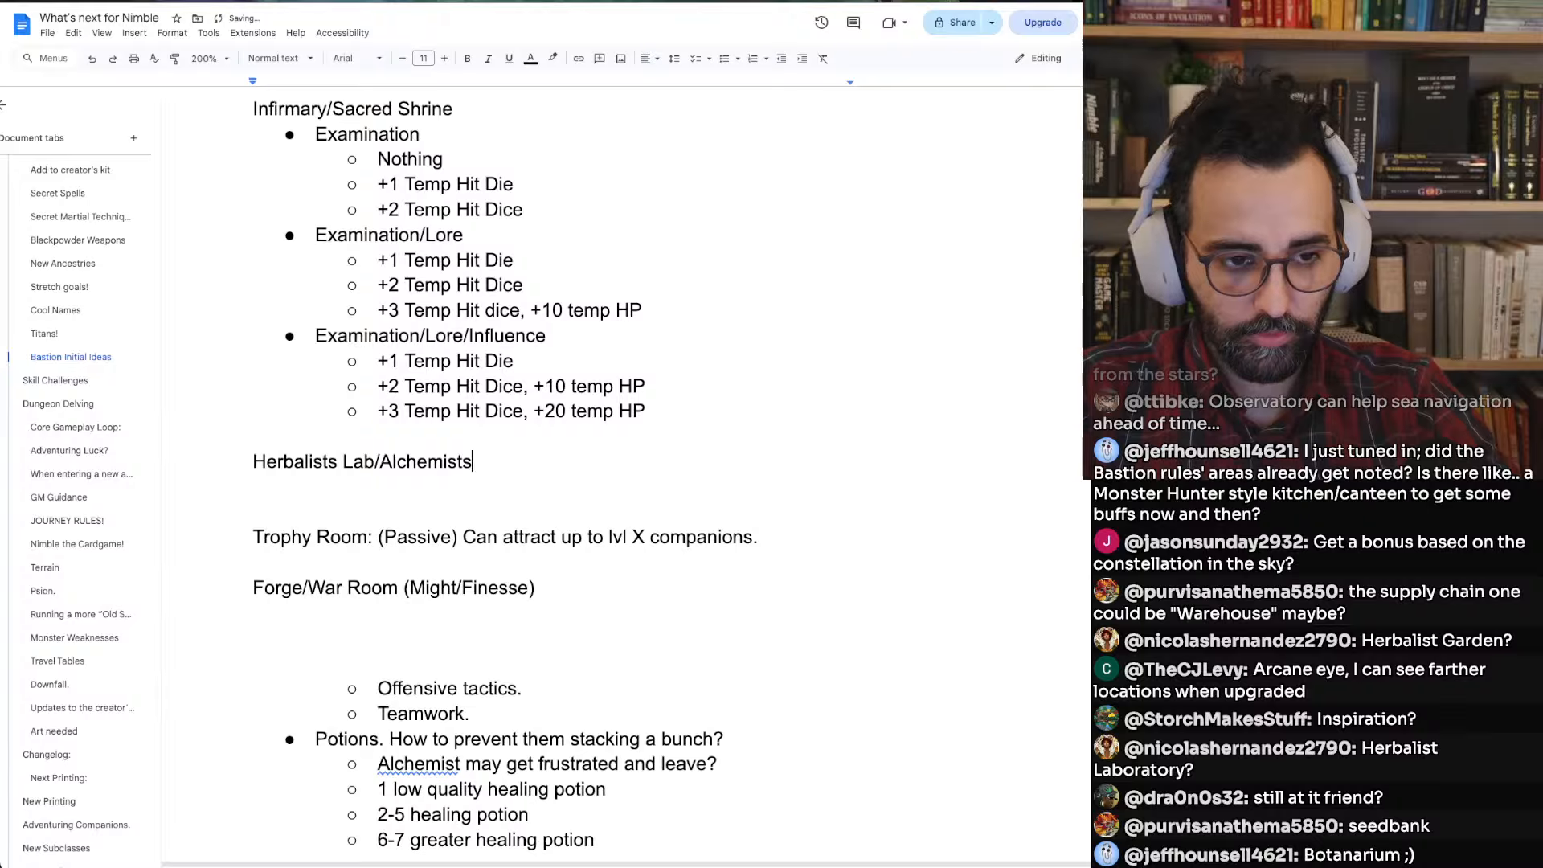
pyautogui.press('BackSpace')
pyautogui.press('BackSpace')
pyautogui.press('BackSpace')
pyautogui.press('BackSpace')
pyautogui.write('y')
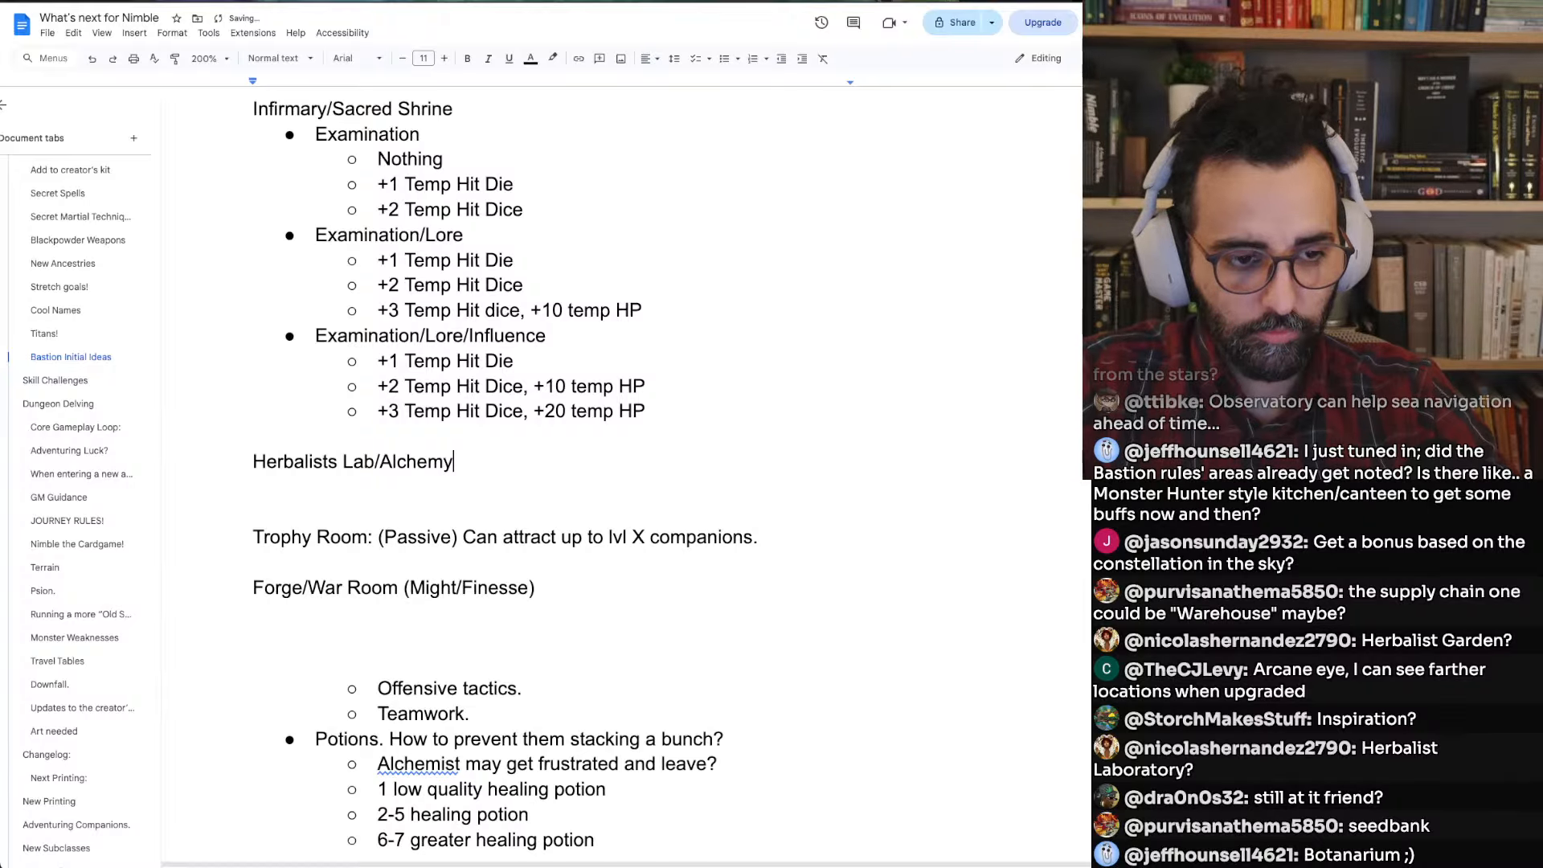
pyautogui.hotkey('ctrl', 'shift', 'Left')
pyautogui.press('BackSpace')
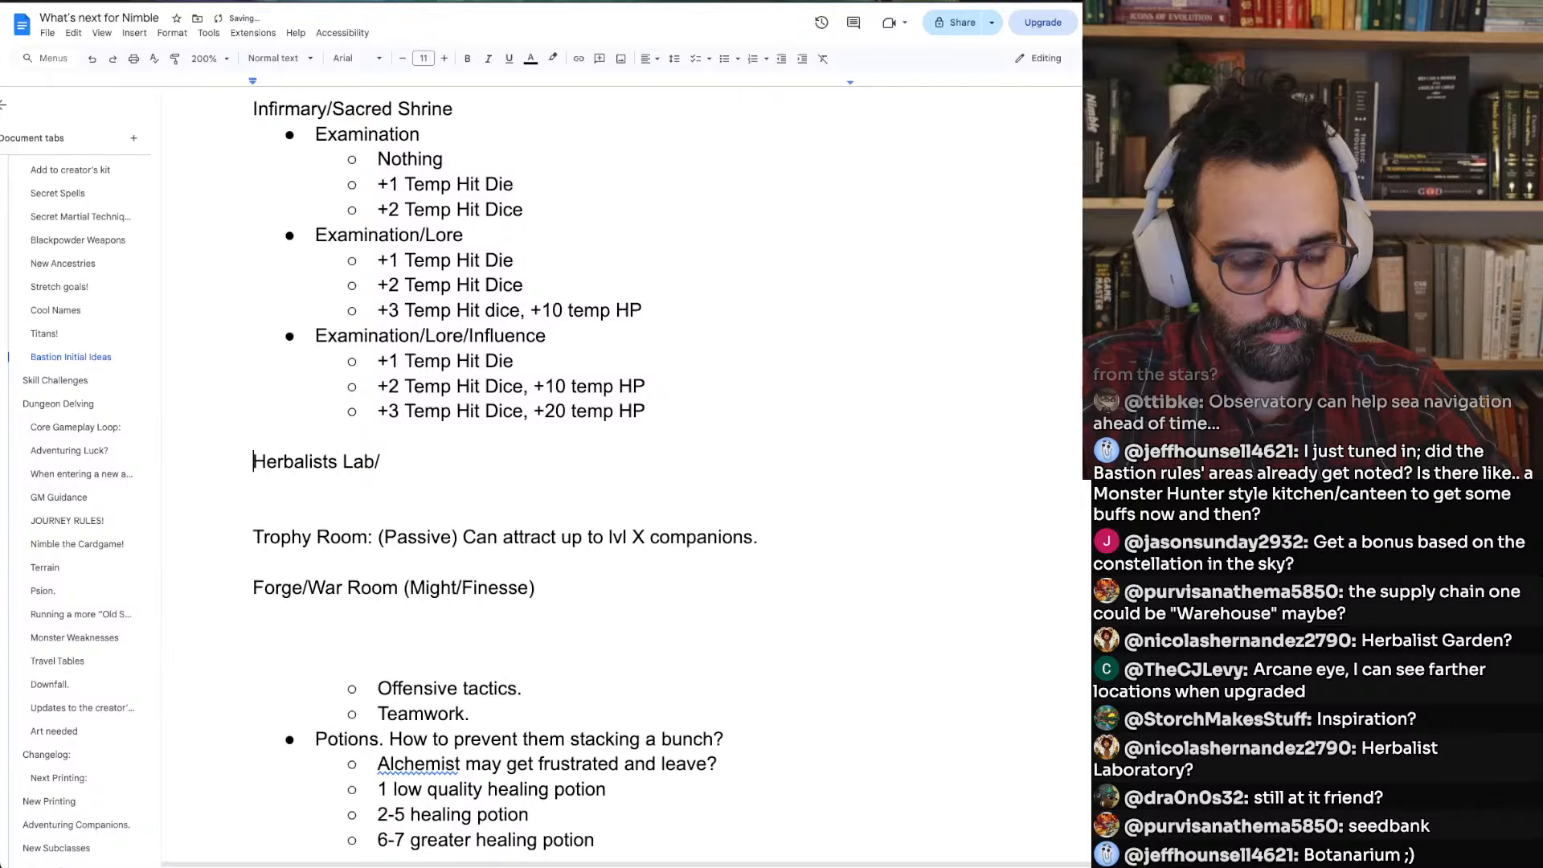
# Reword the "Herbalists Lab" heading to "Herbalist/Alchemy Lab" with no trailing slash
pyautogui.hotkey('alt', 'Right')
pyautogui.write('/')
pyautogui.write('Alchemy')
pyautogui.press('Right')
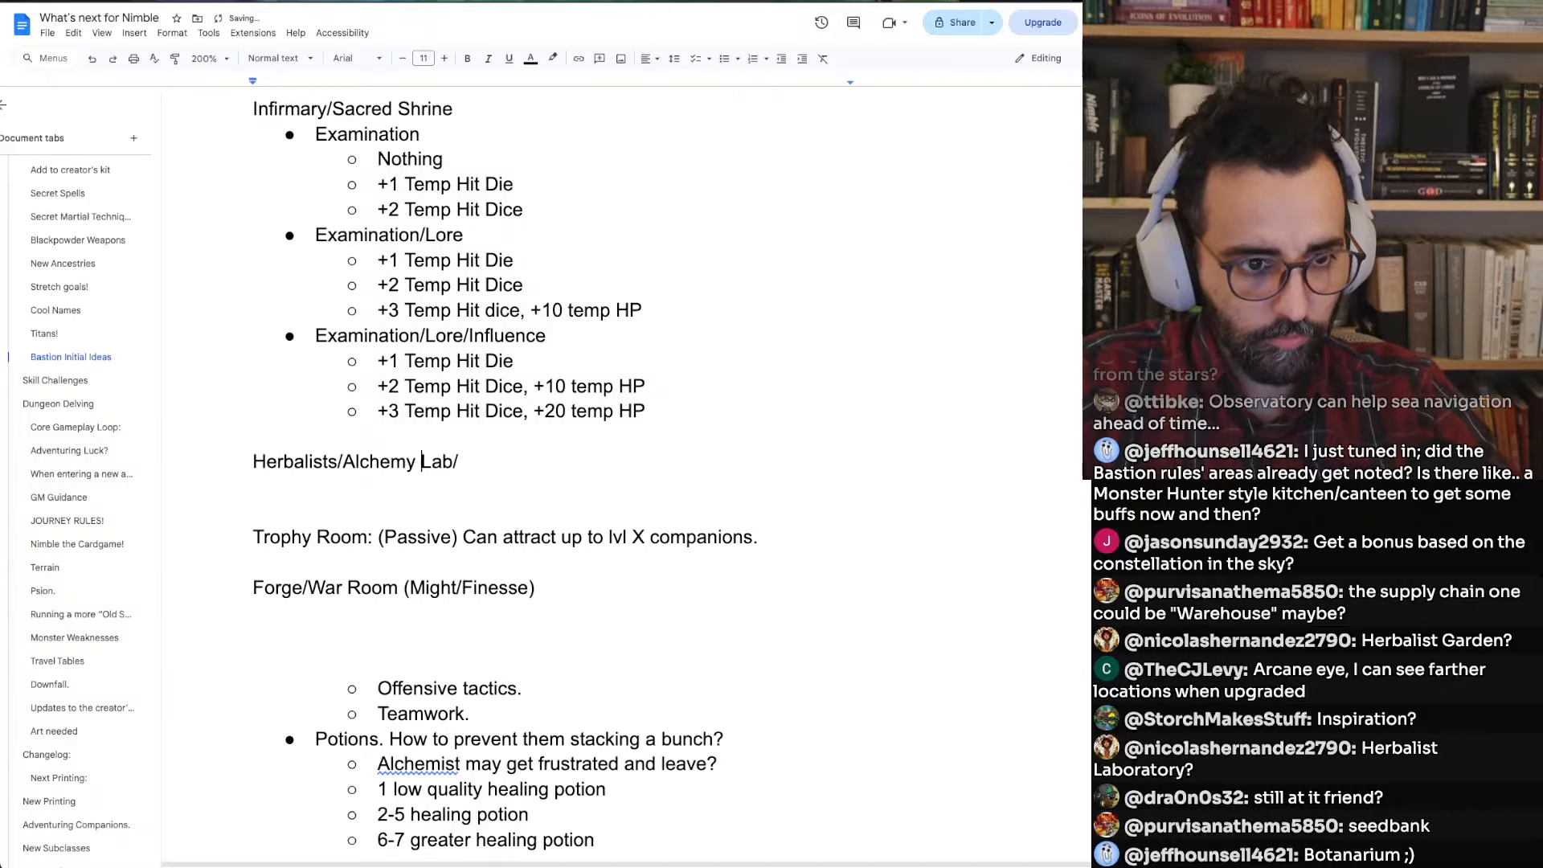
pyautogui.press('End')
pyautogui.press('BackSpace')
pyautogui.click(338, 462)
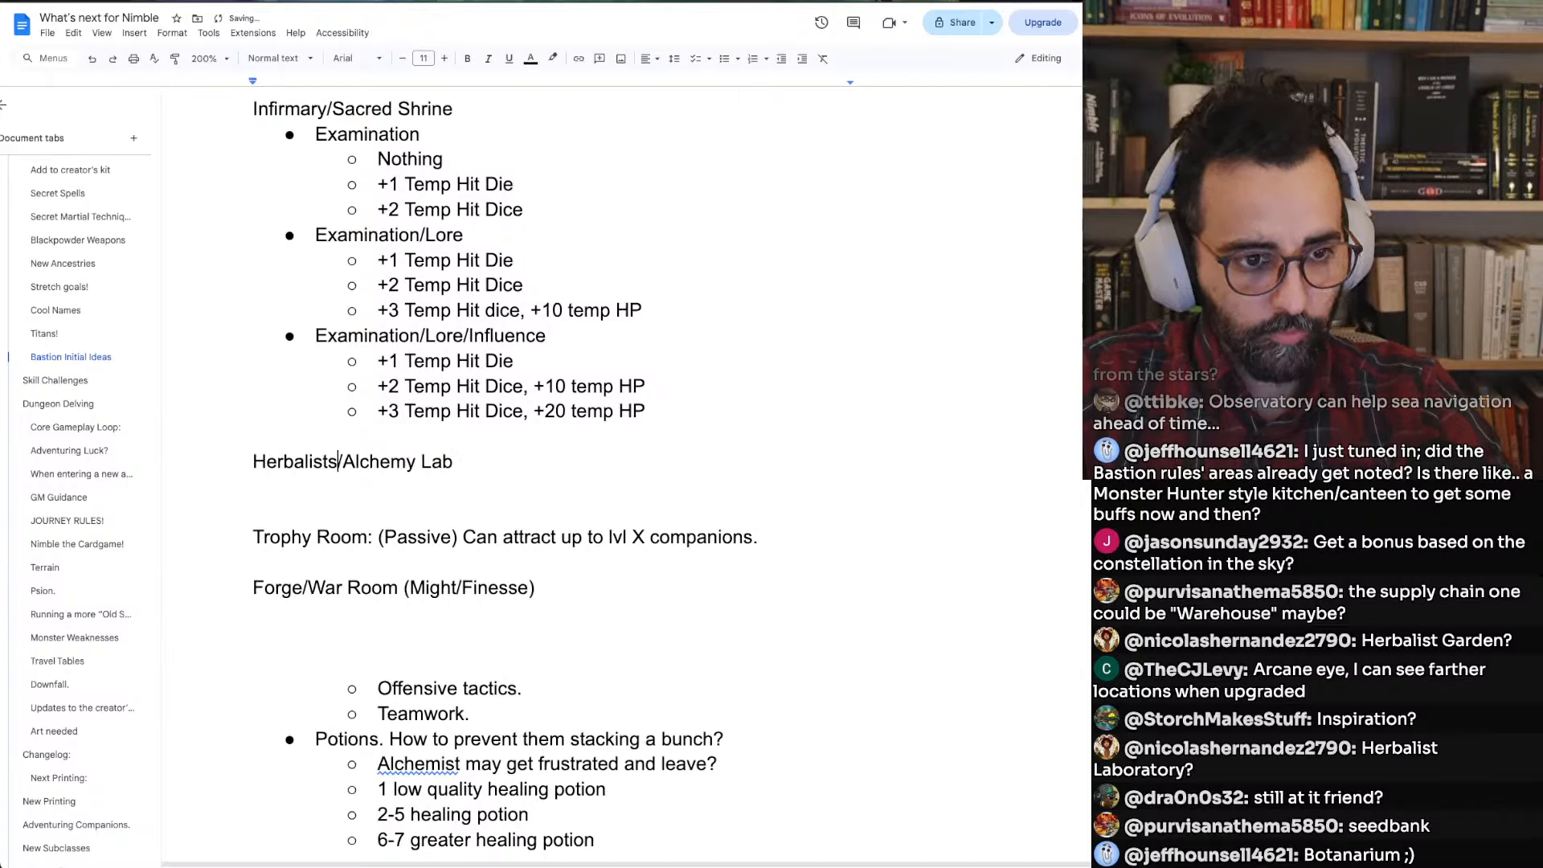
pyautogui.press('BackSpace')
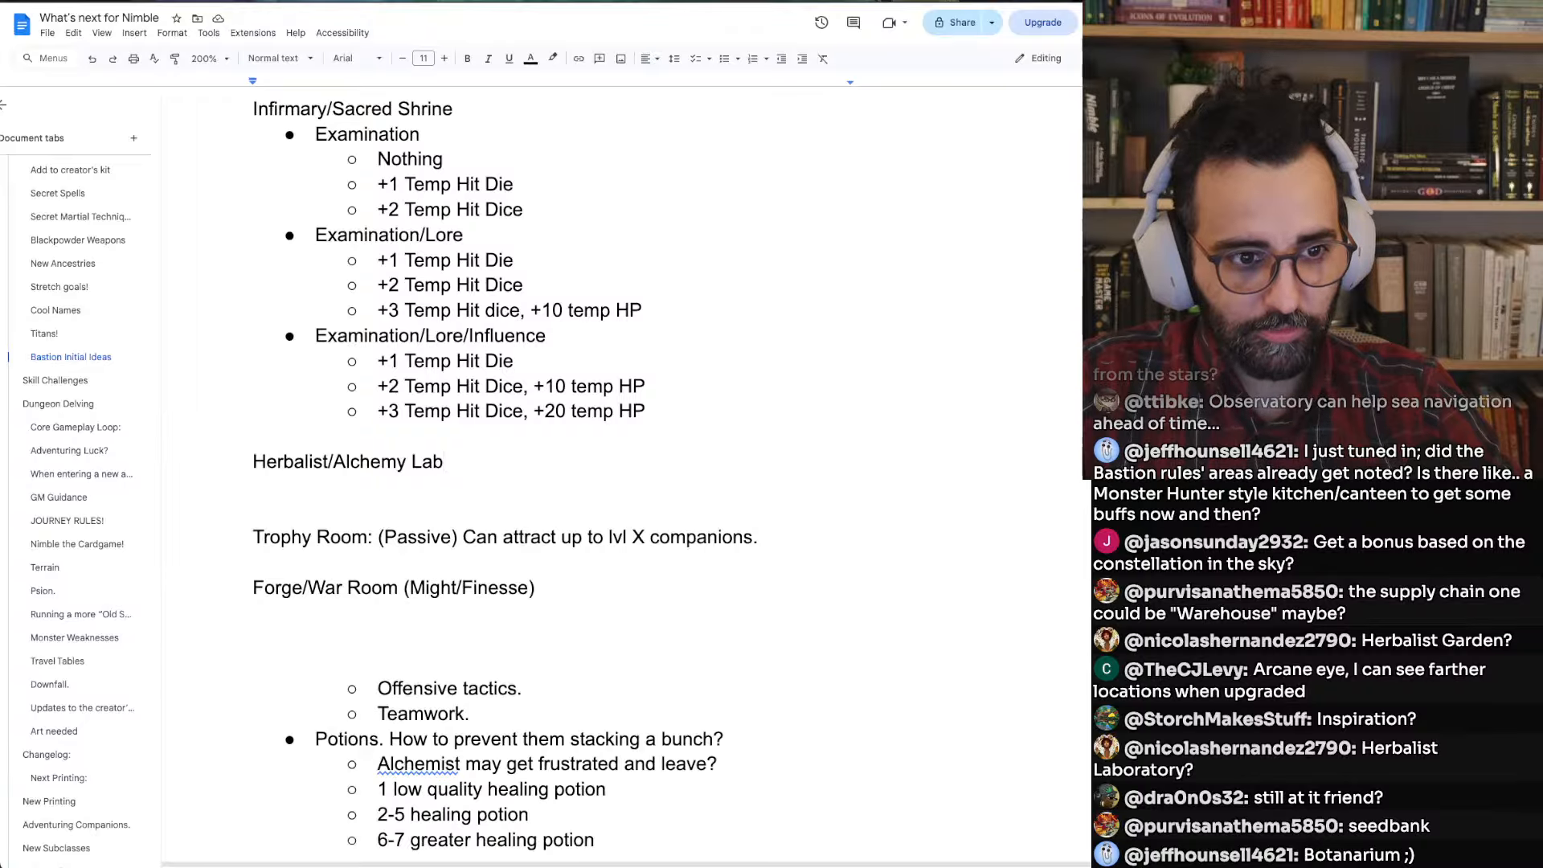
# Append "/Botanarium/Greenhouse" to the "Herbalist/Alchemy Lab" heading
pyautogui.write('/')
pyautogui.write('Bo')
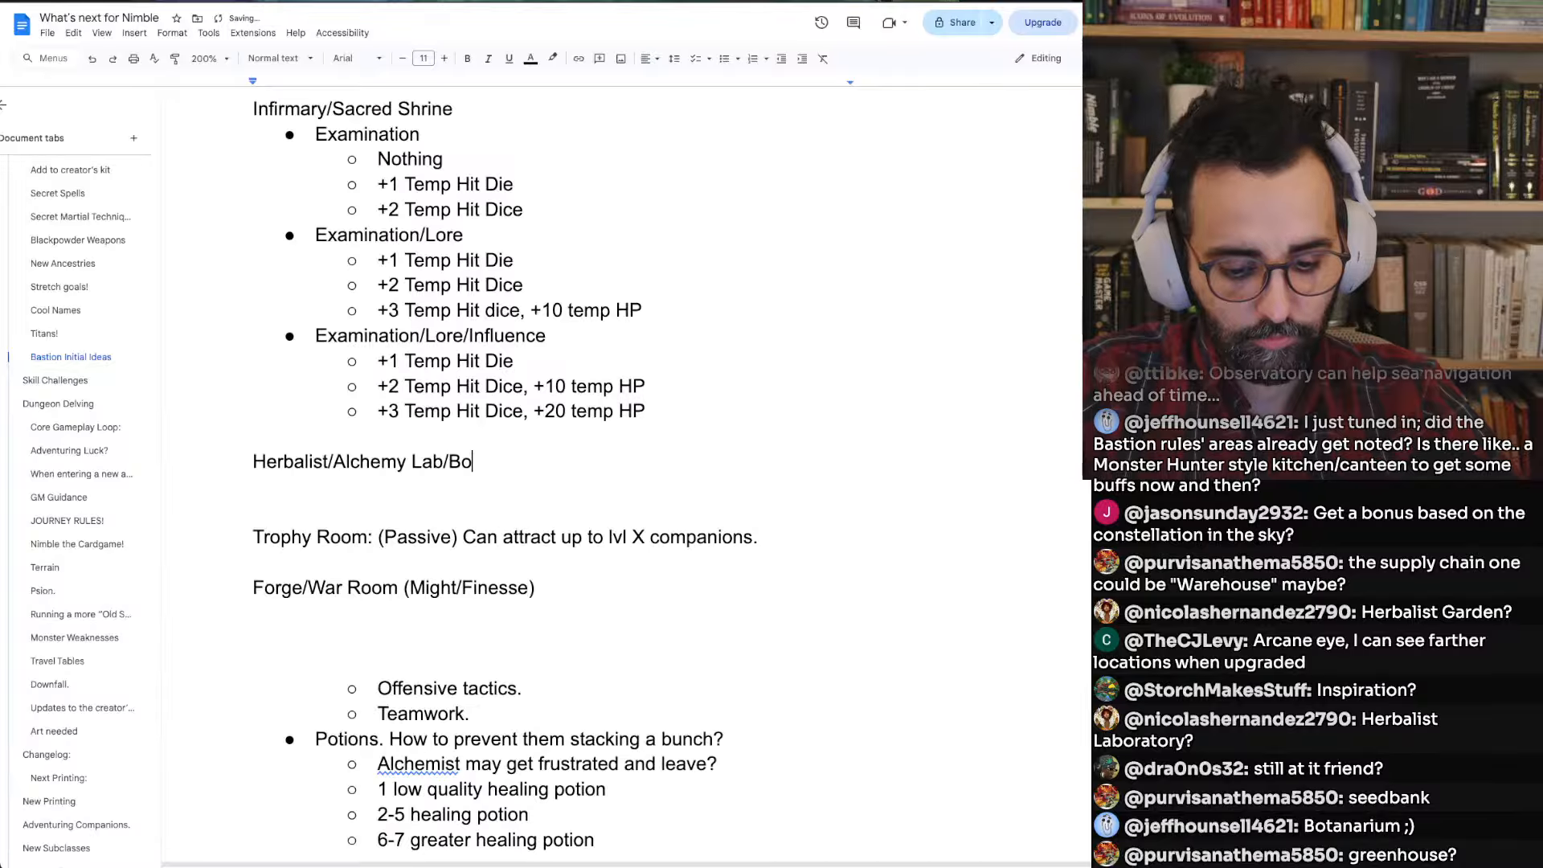
pyautogui.write('tana')
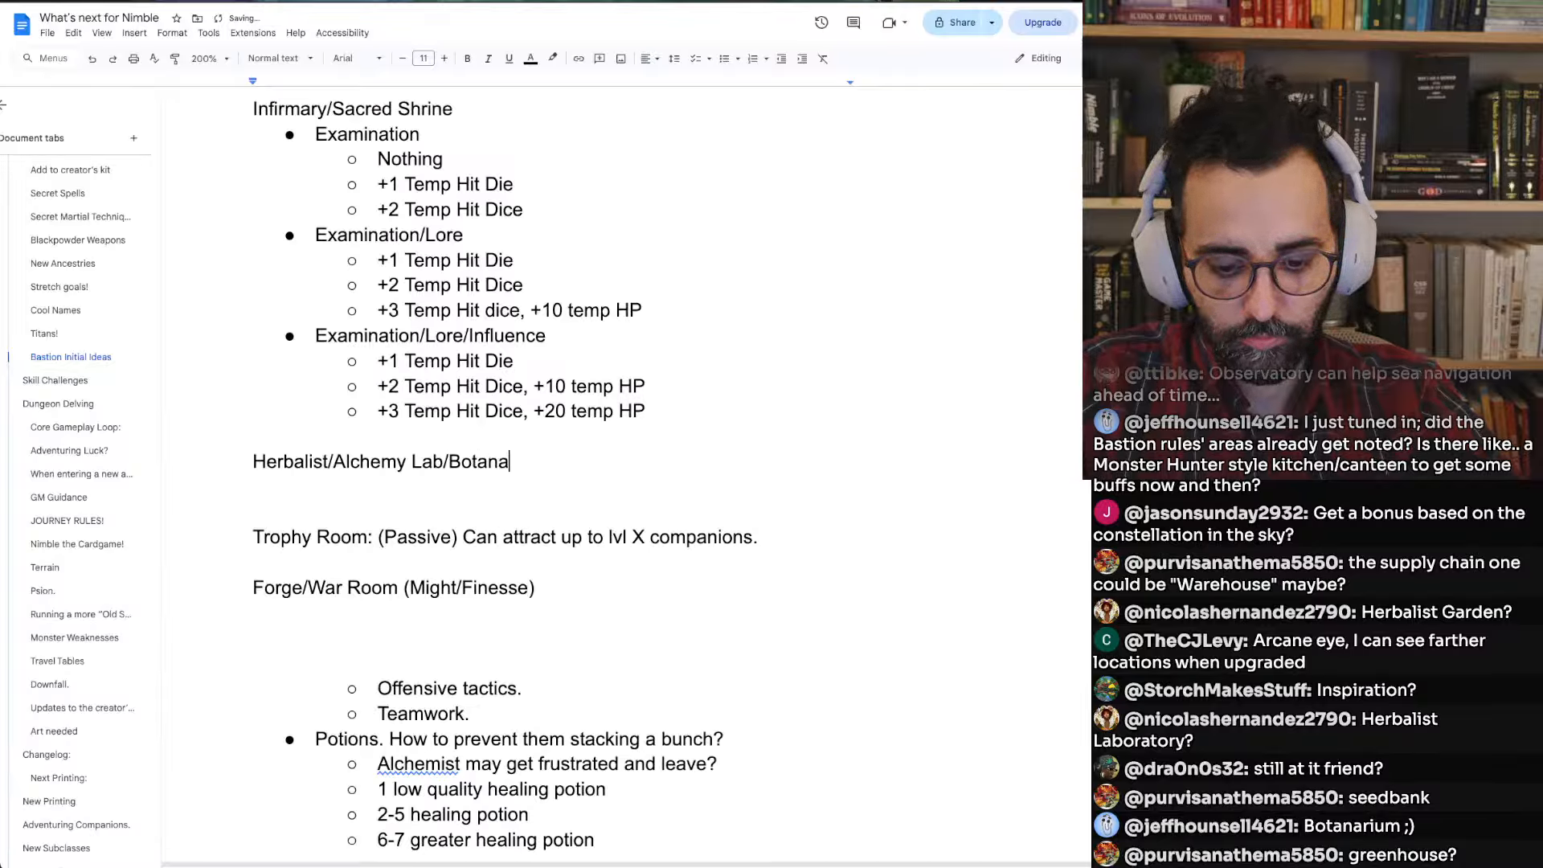
pyautogui.write('rium')
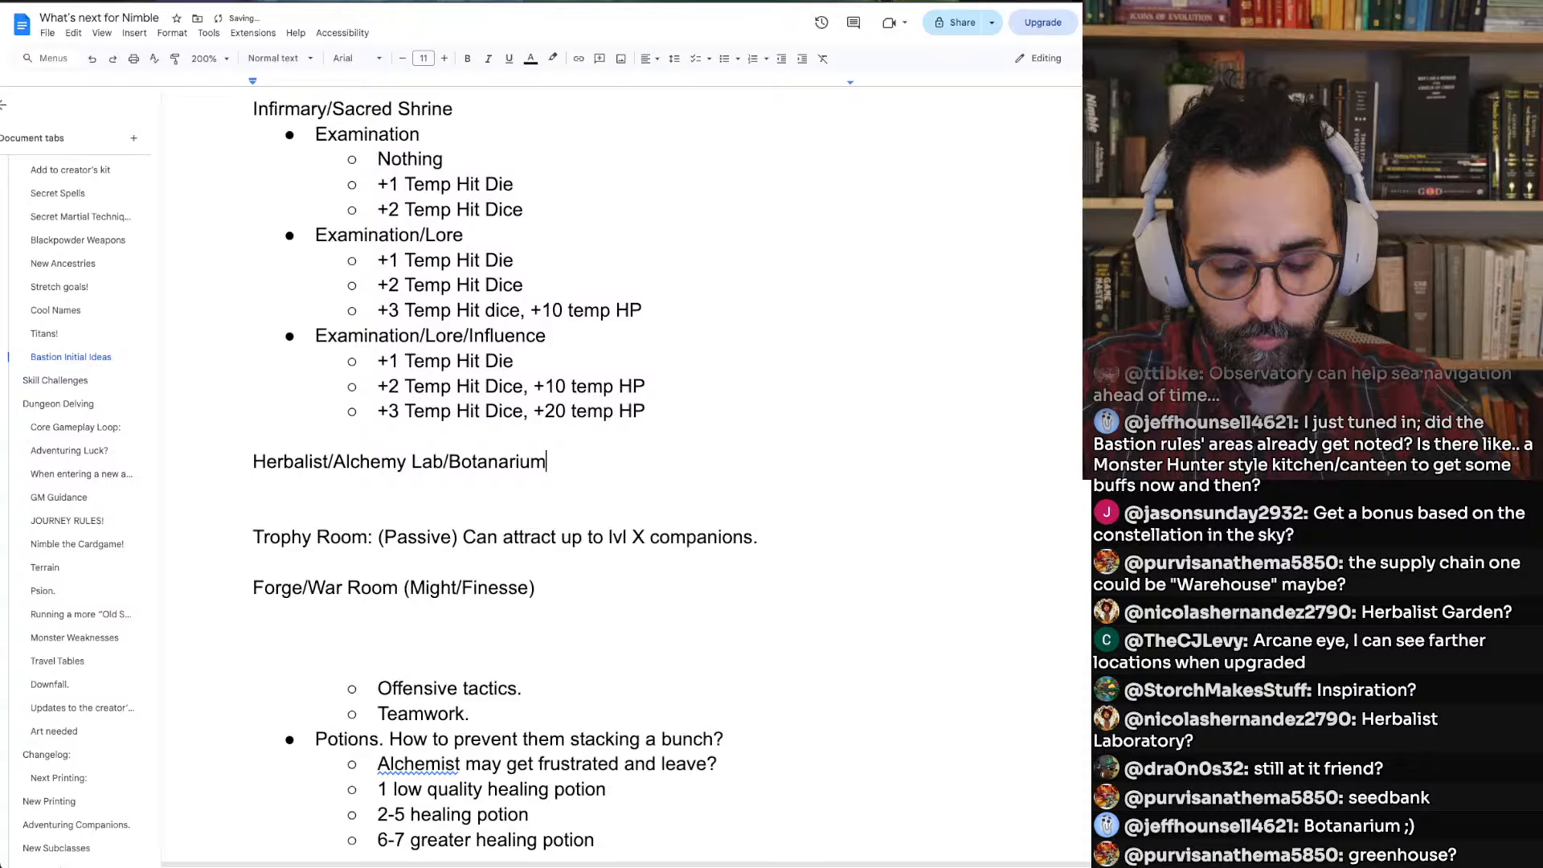
pyautogui.write('/Greenh')
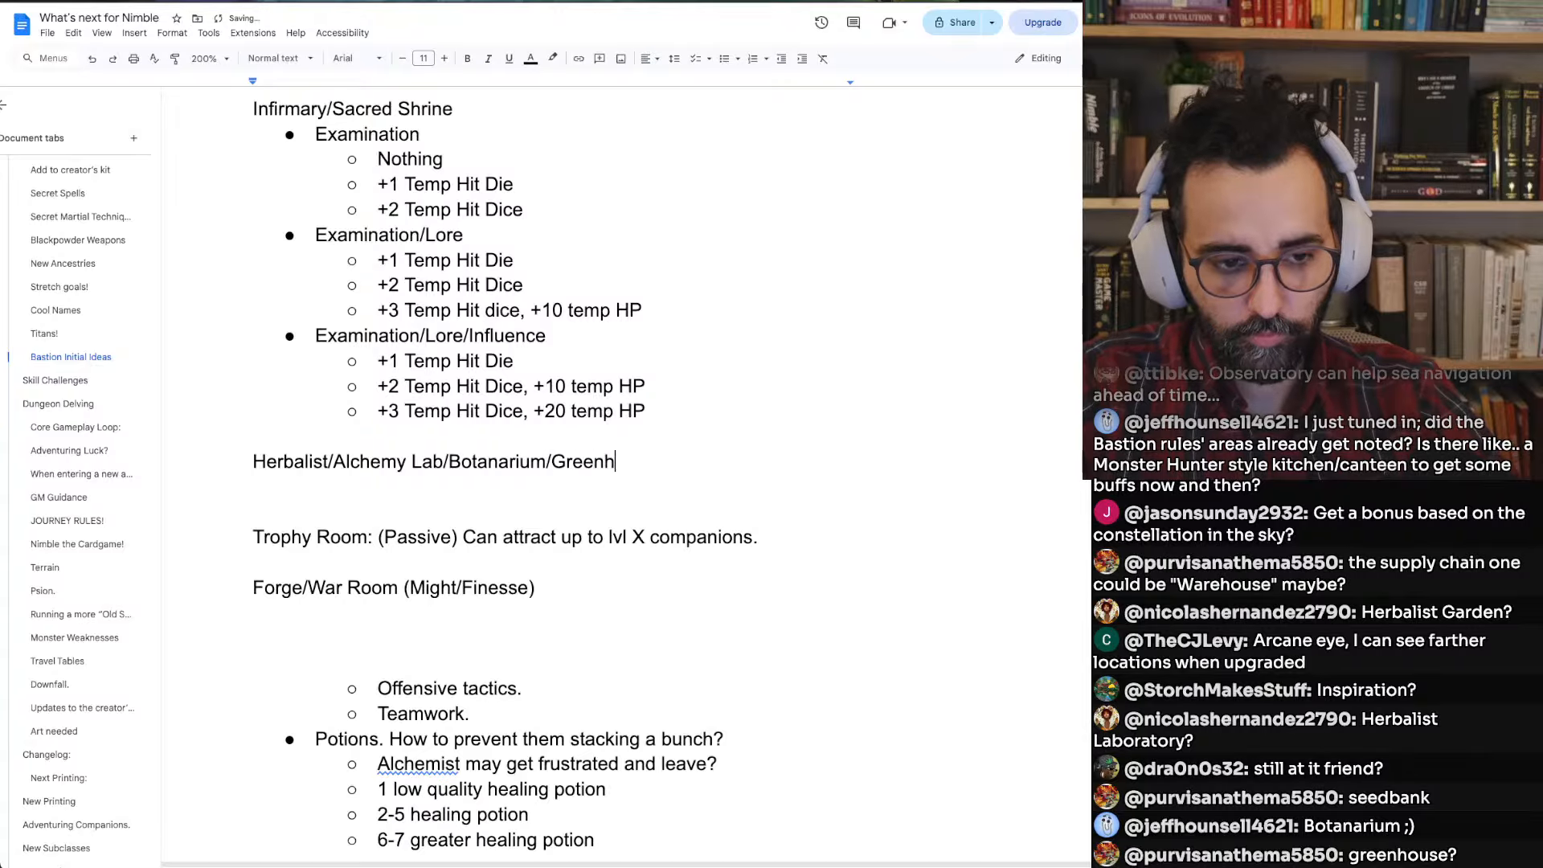
pyautogui.write('ouse')
# Start a bulleted list under the Herbalist/Alchemy Lab heading with the entry "1-9. Nothing"
pyautogui.press('Return')
pyautogui.press('Tab')
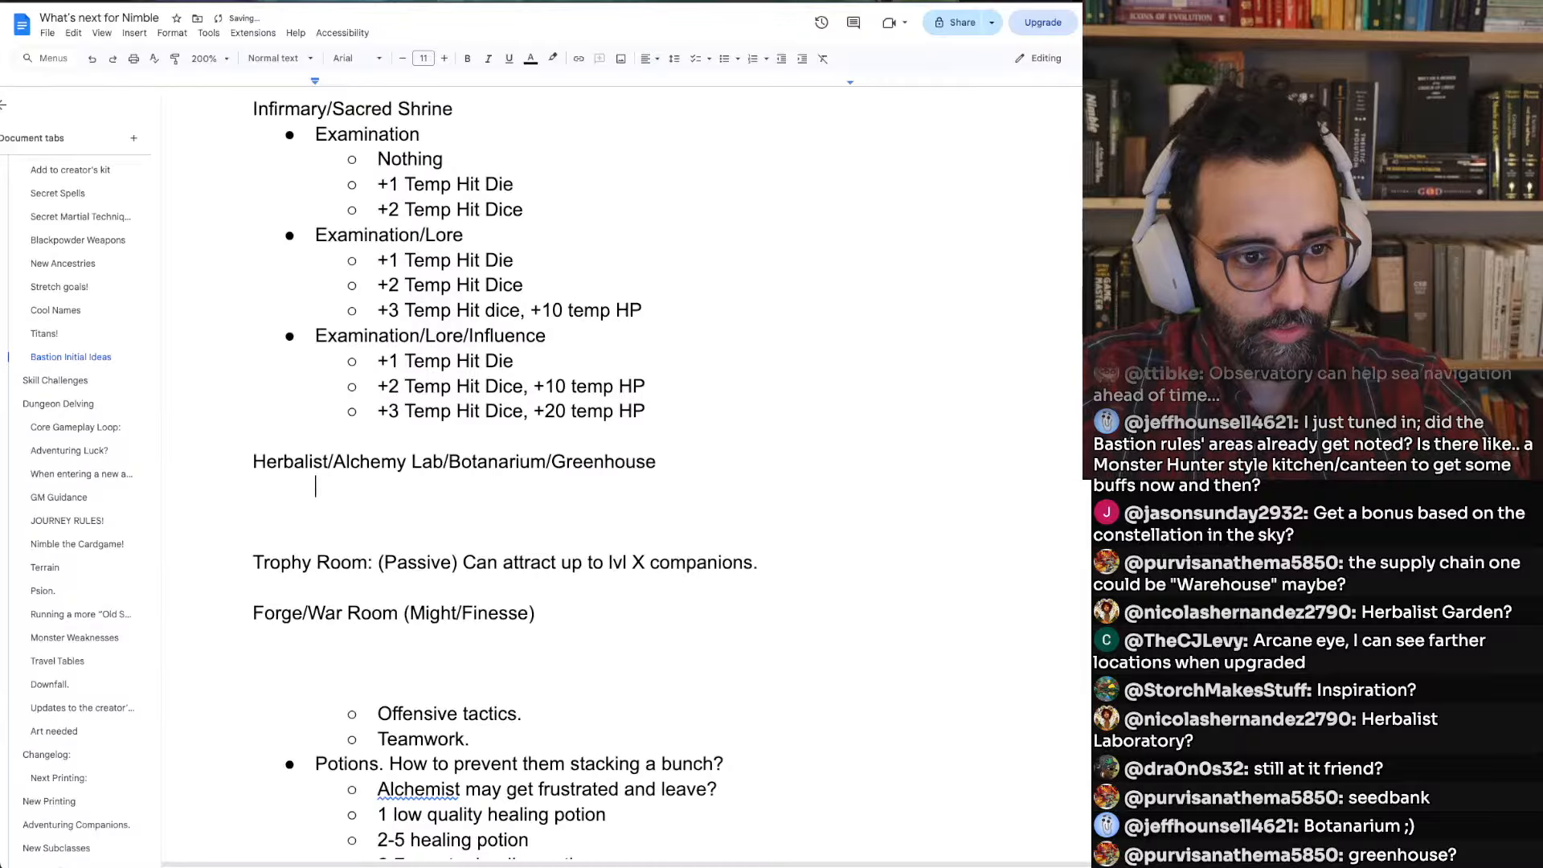
pyautogui.hotkey('ctrl', 'shift', '8')
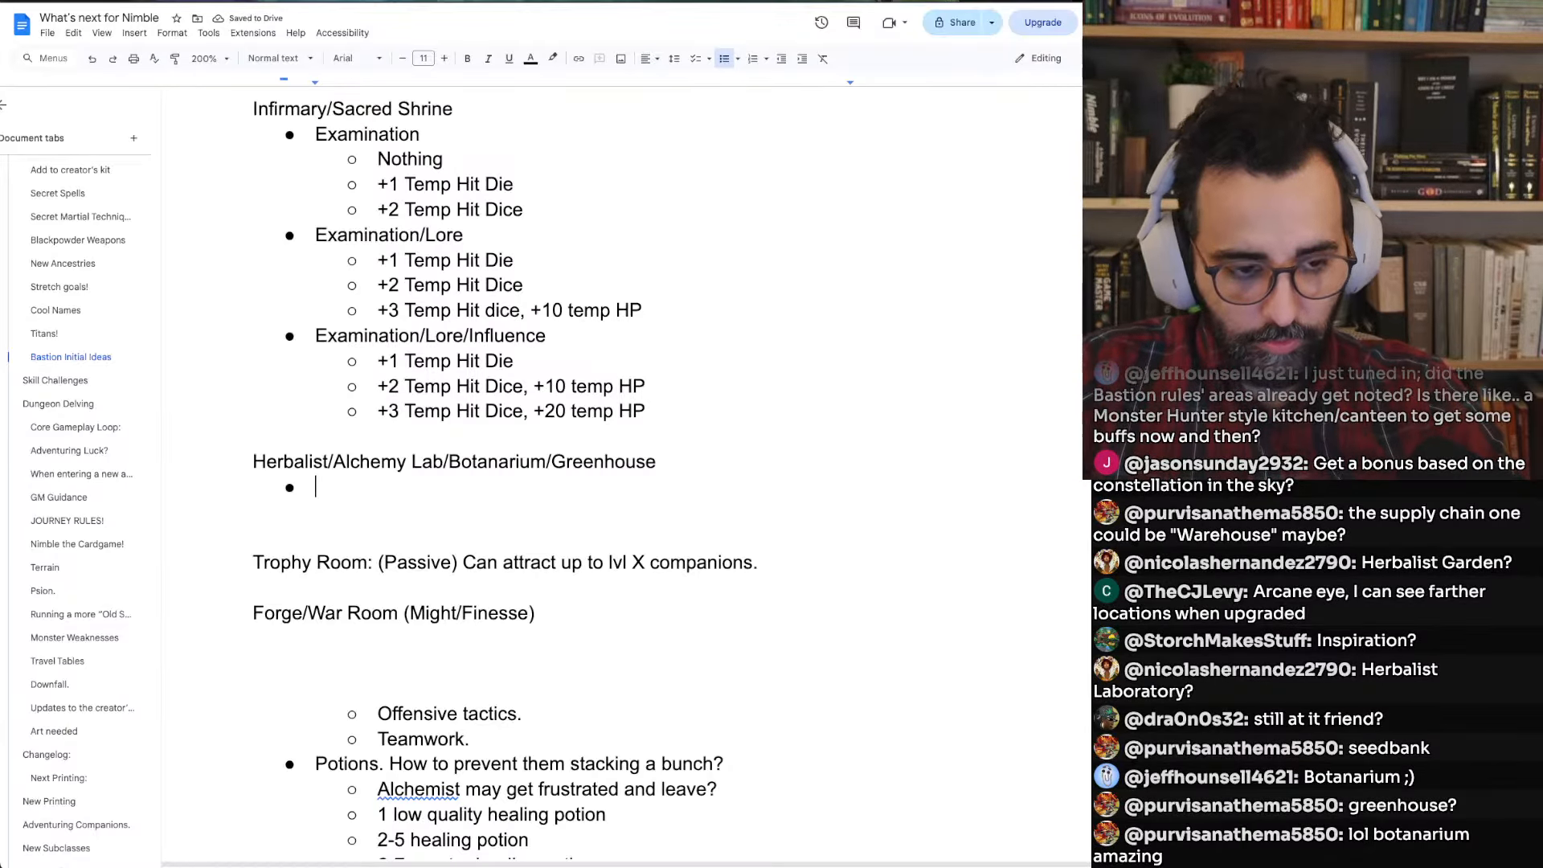
pyautogui.write('1-9')
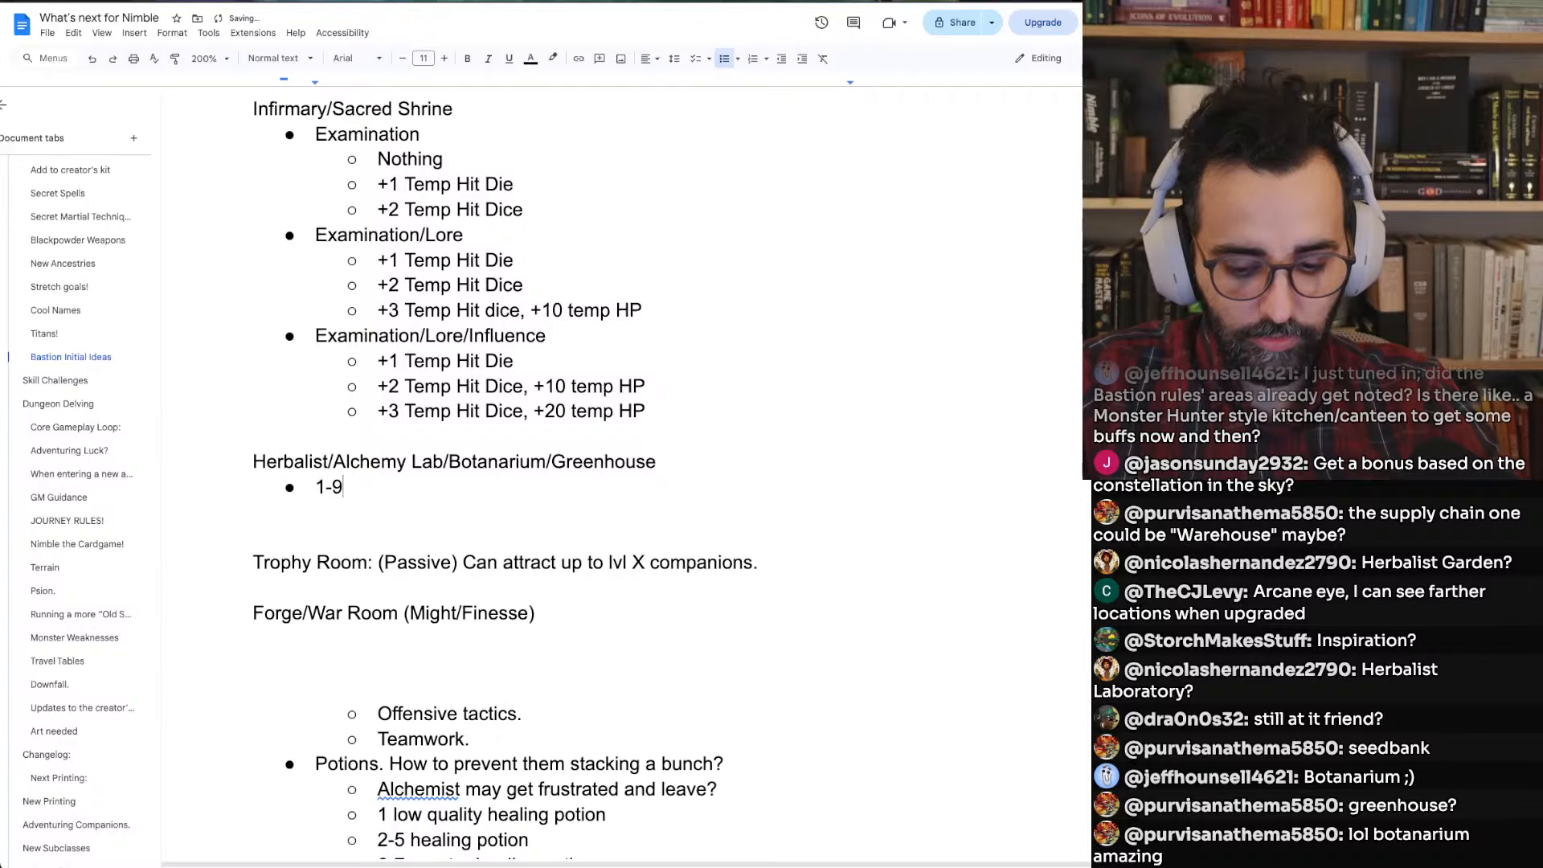
pyautogui.write('. Nothing')
pyautogui.press('Return')
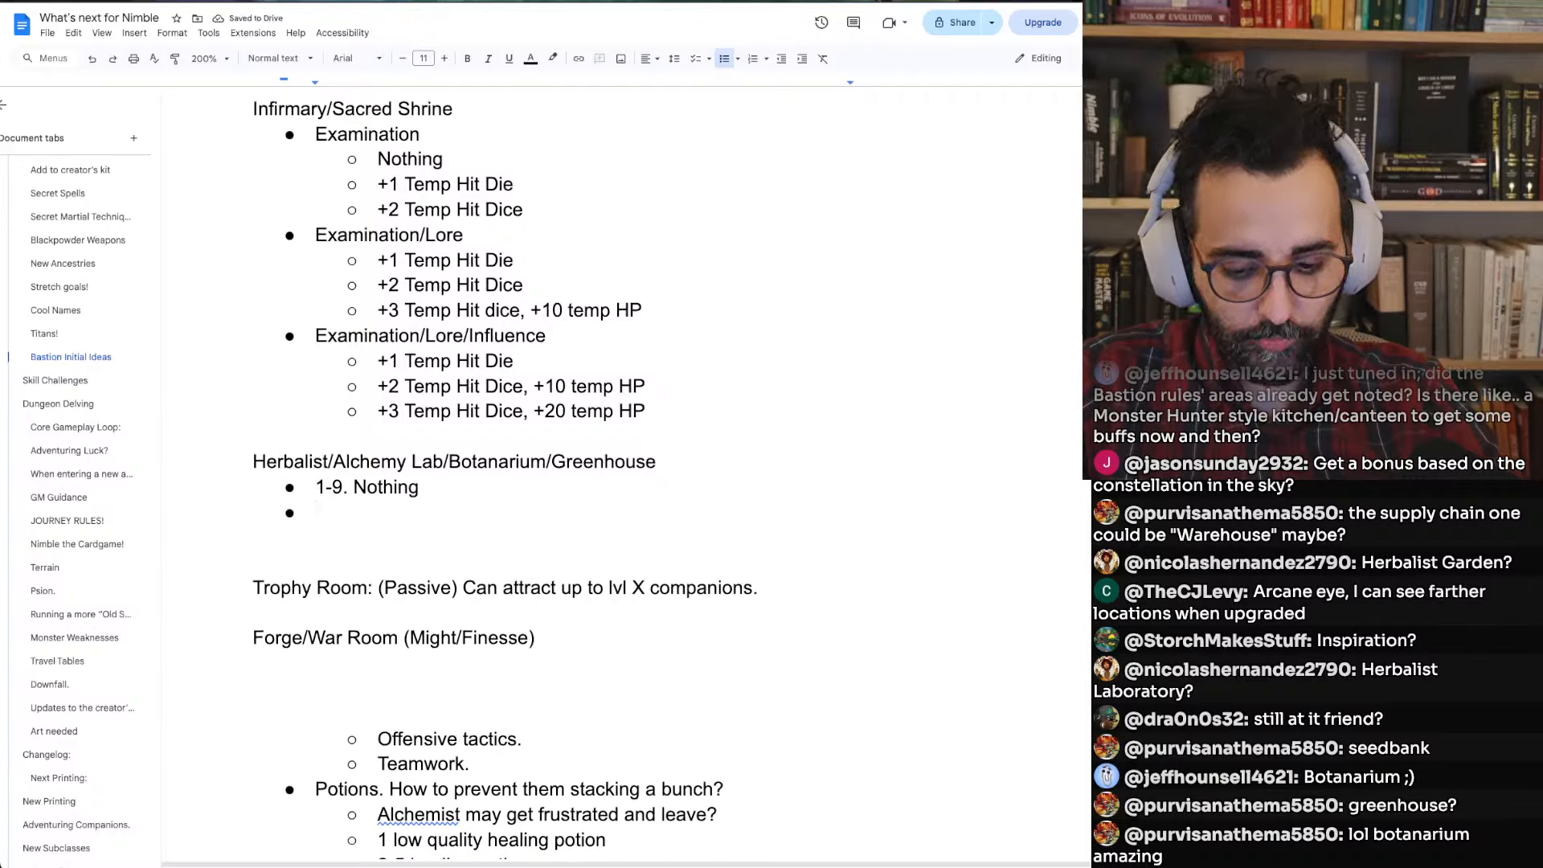
# Add two more result bullets labelled "10-19." and "20+." under the "1-9. Nothing" entry
pyautogui.write('10-19.')
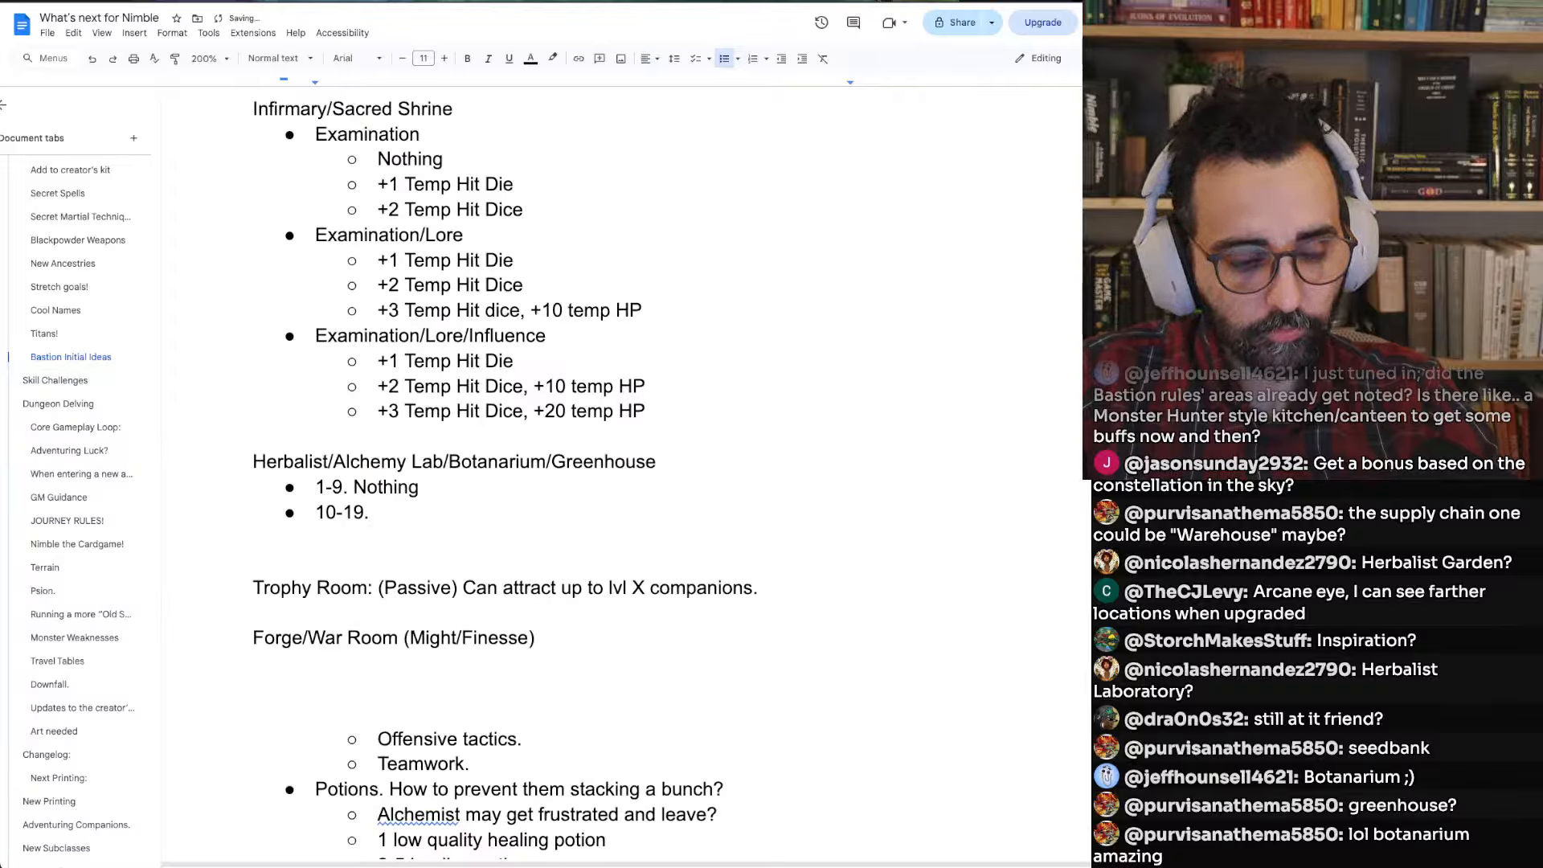
pyautogui.press('shift+super+Left')
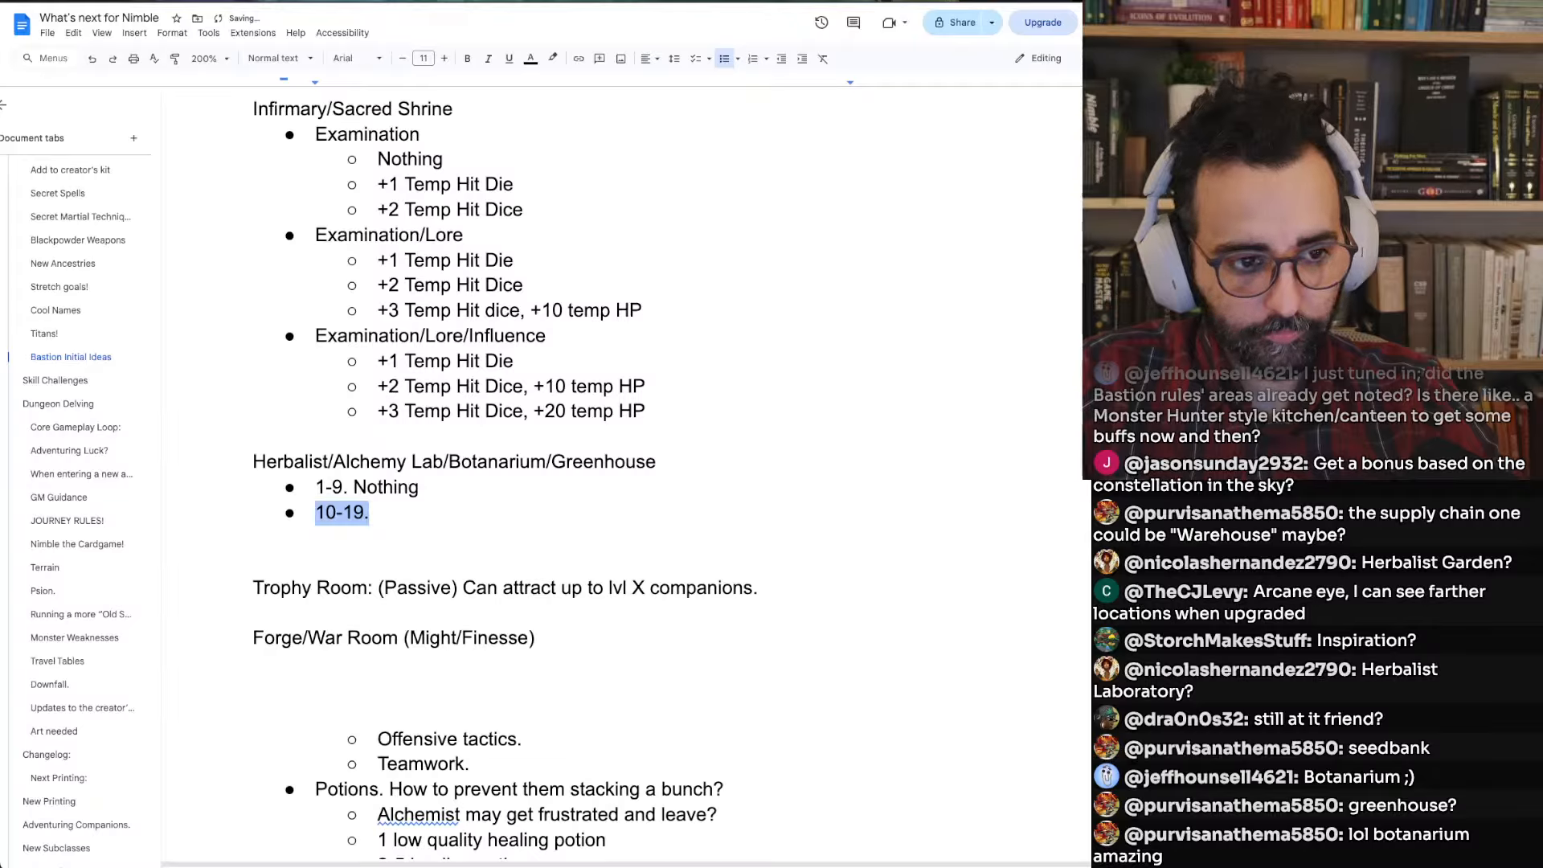
pyautogui.press('Right')
pyautogui.press('Return')
pyautogui.write('20+')
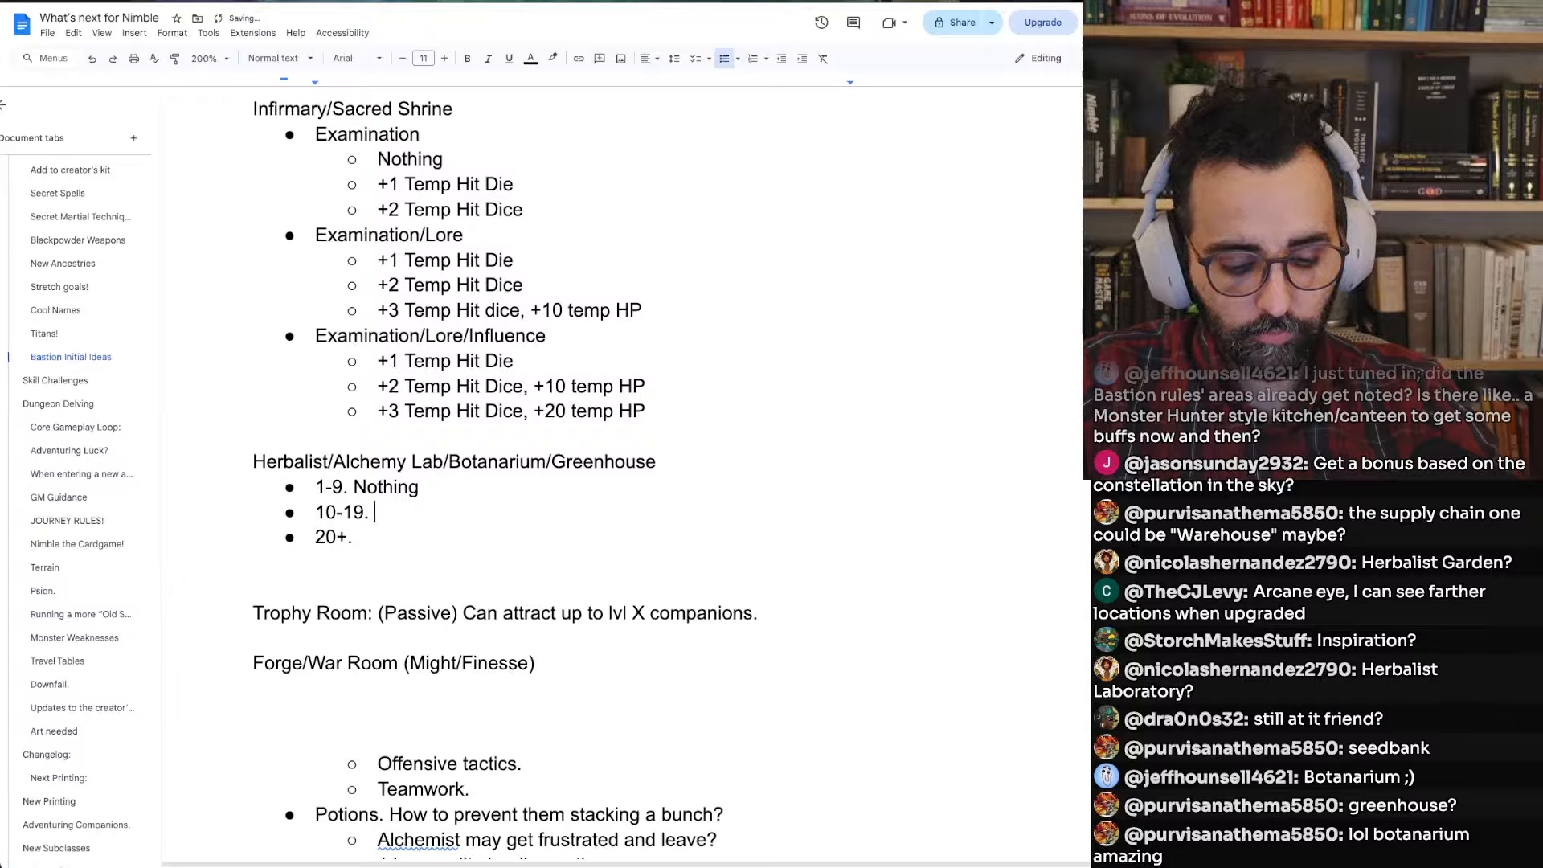
# Fill in the "10-19." bullet under Herbalist/Alchemy Lab/Botanarium/Greenhouse with the result "1 Healing Salve."
pyautogui.write('Healing ')
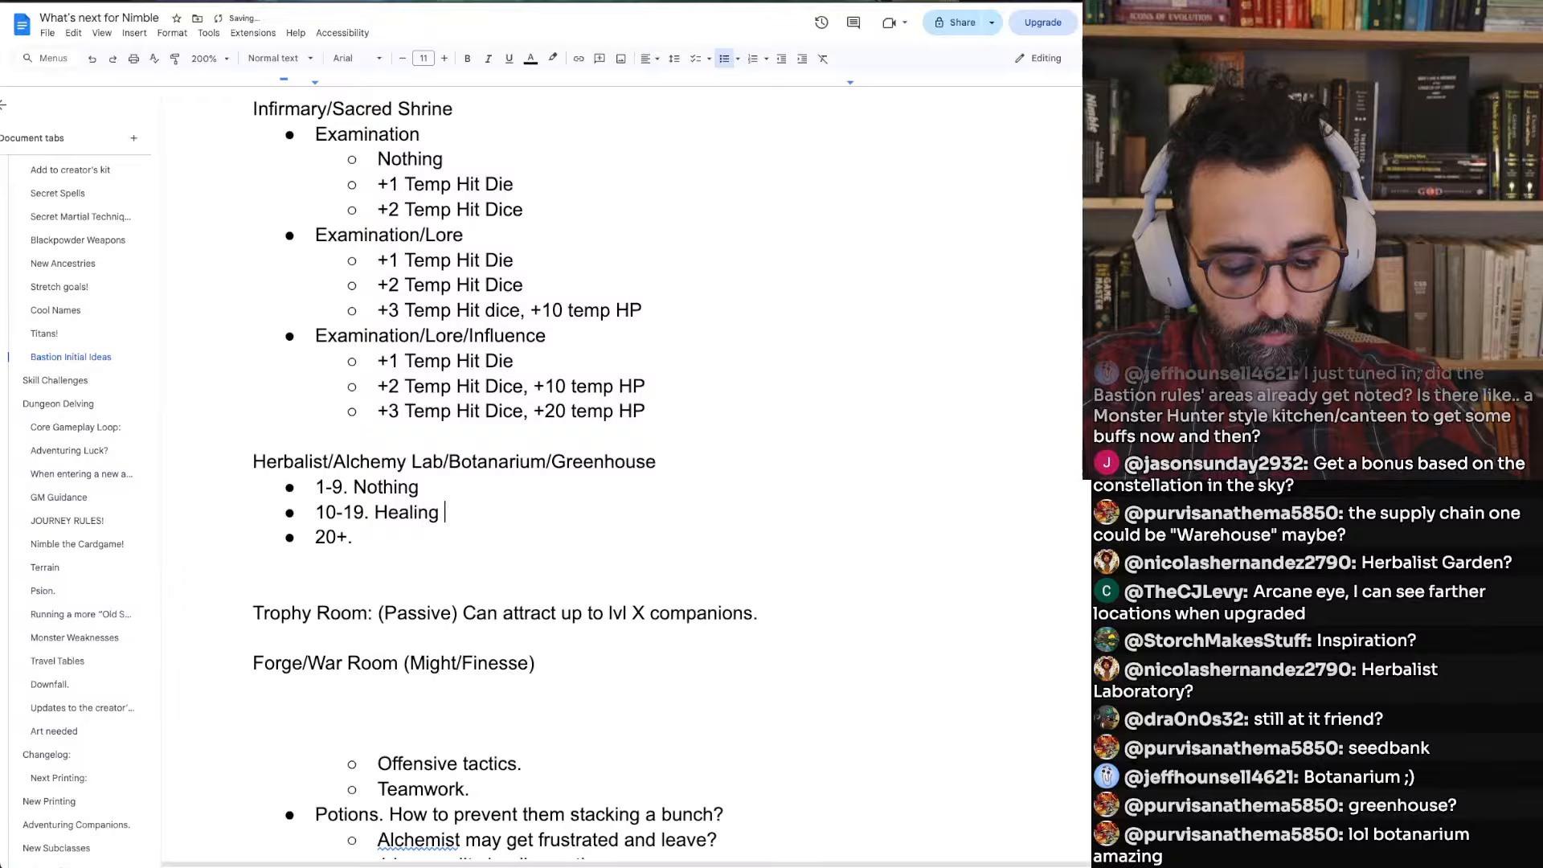
pyautogui.write('Salve')
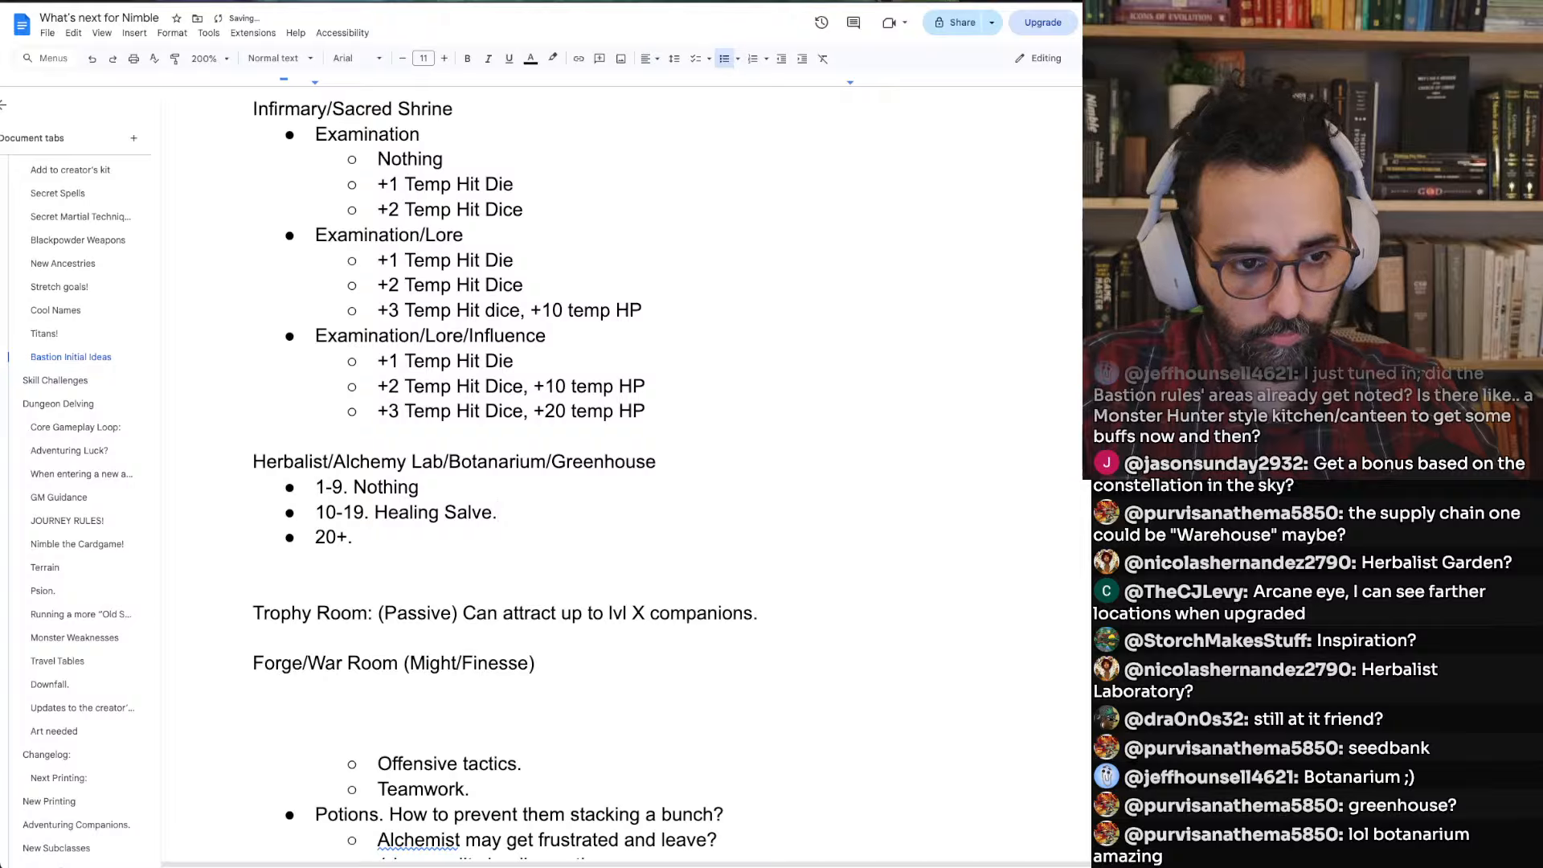
pyautogui.write(' (0')
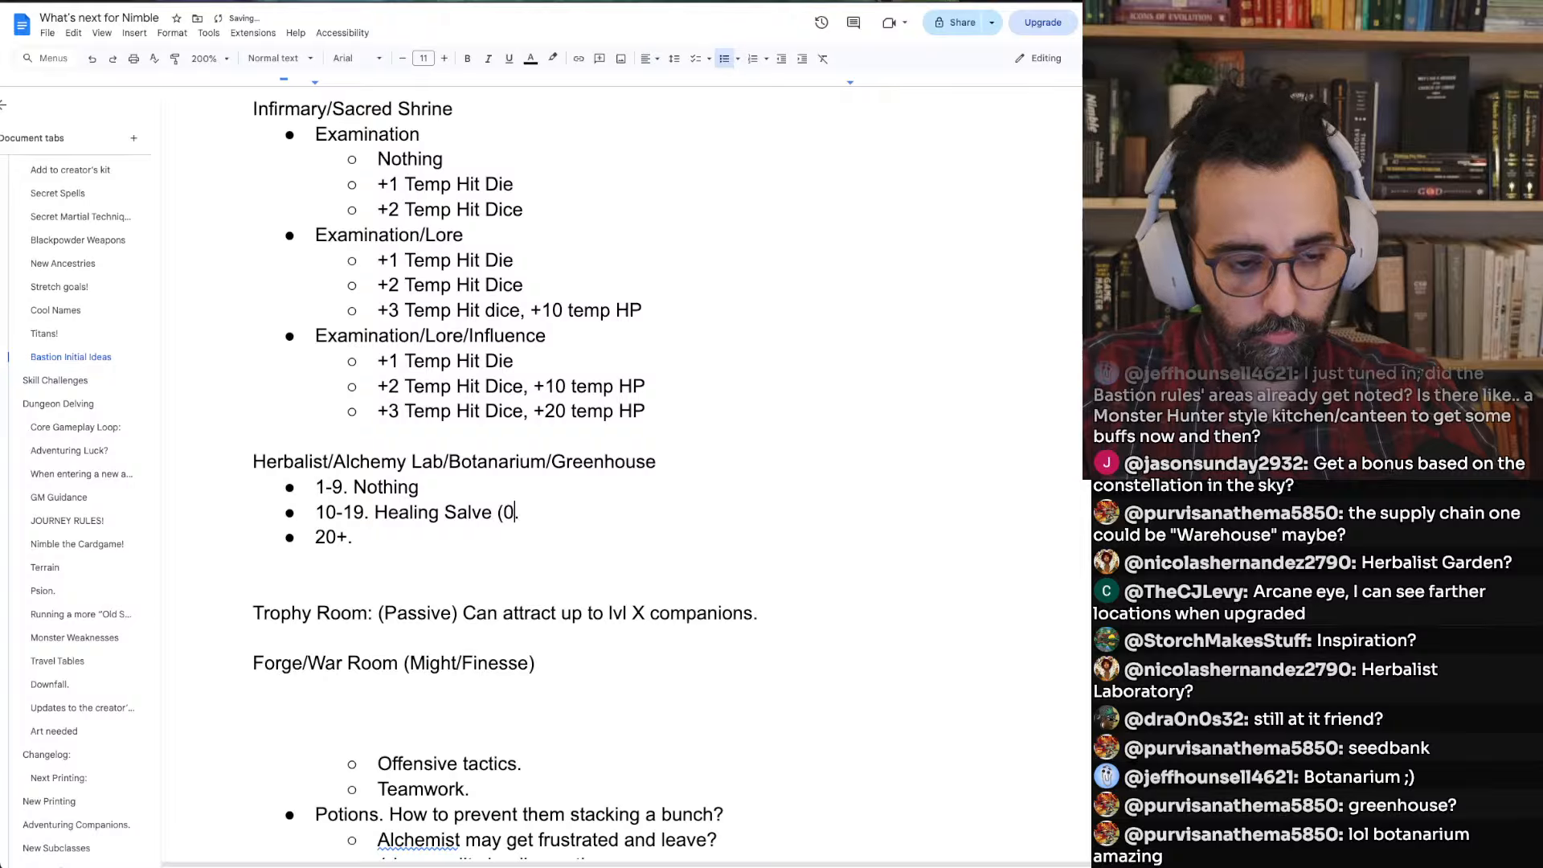
pyautogui.press('BackSpace')
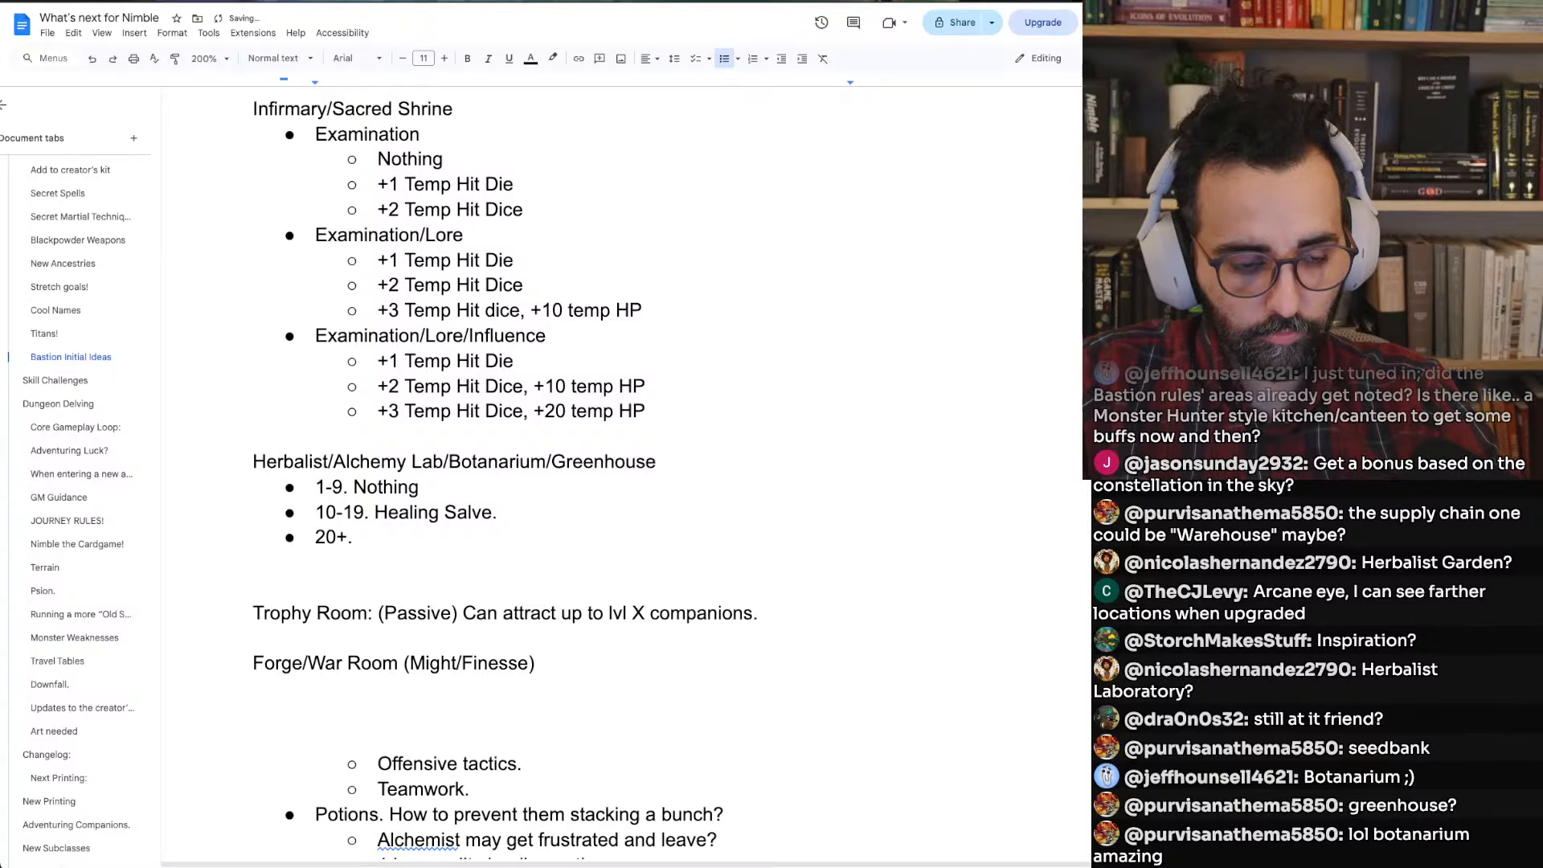
pyautogui.click(374, 513)
pyautogui.write('1')
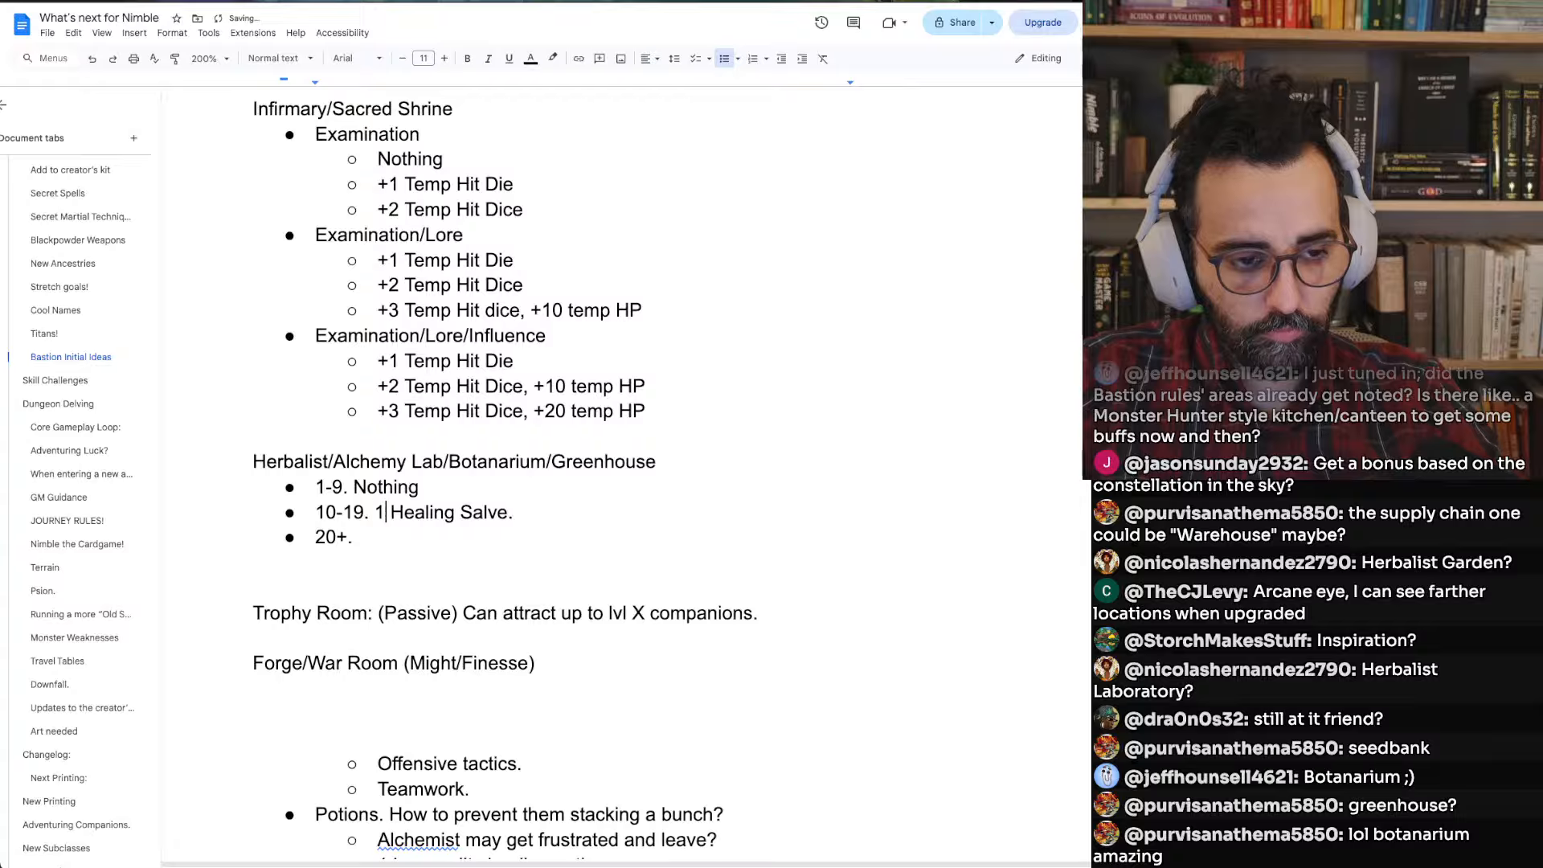
# Fill in the "20+." bullet of the same list with the result "2 Healing Salves."
pyautogui.write('2')
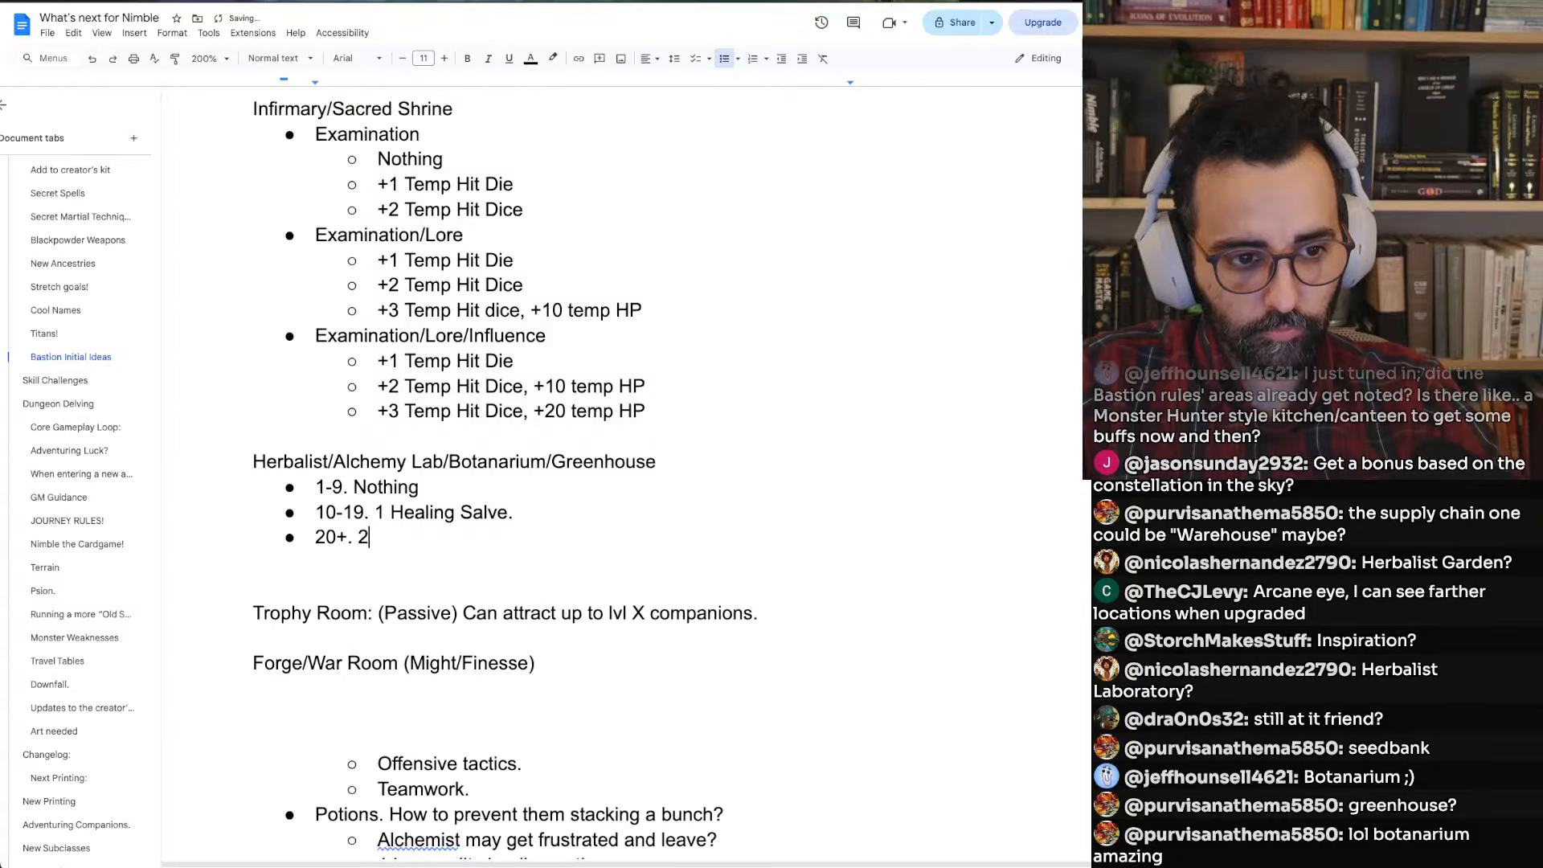
pyautogui.write(' Healing Sa')
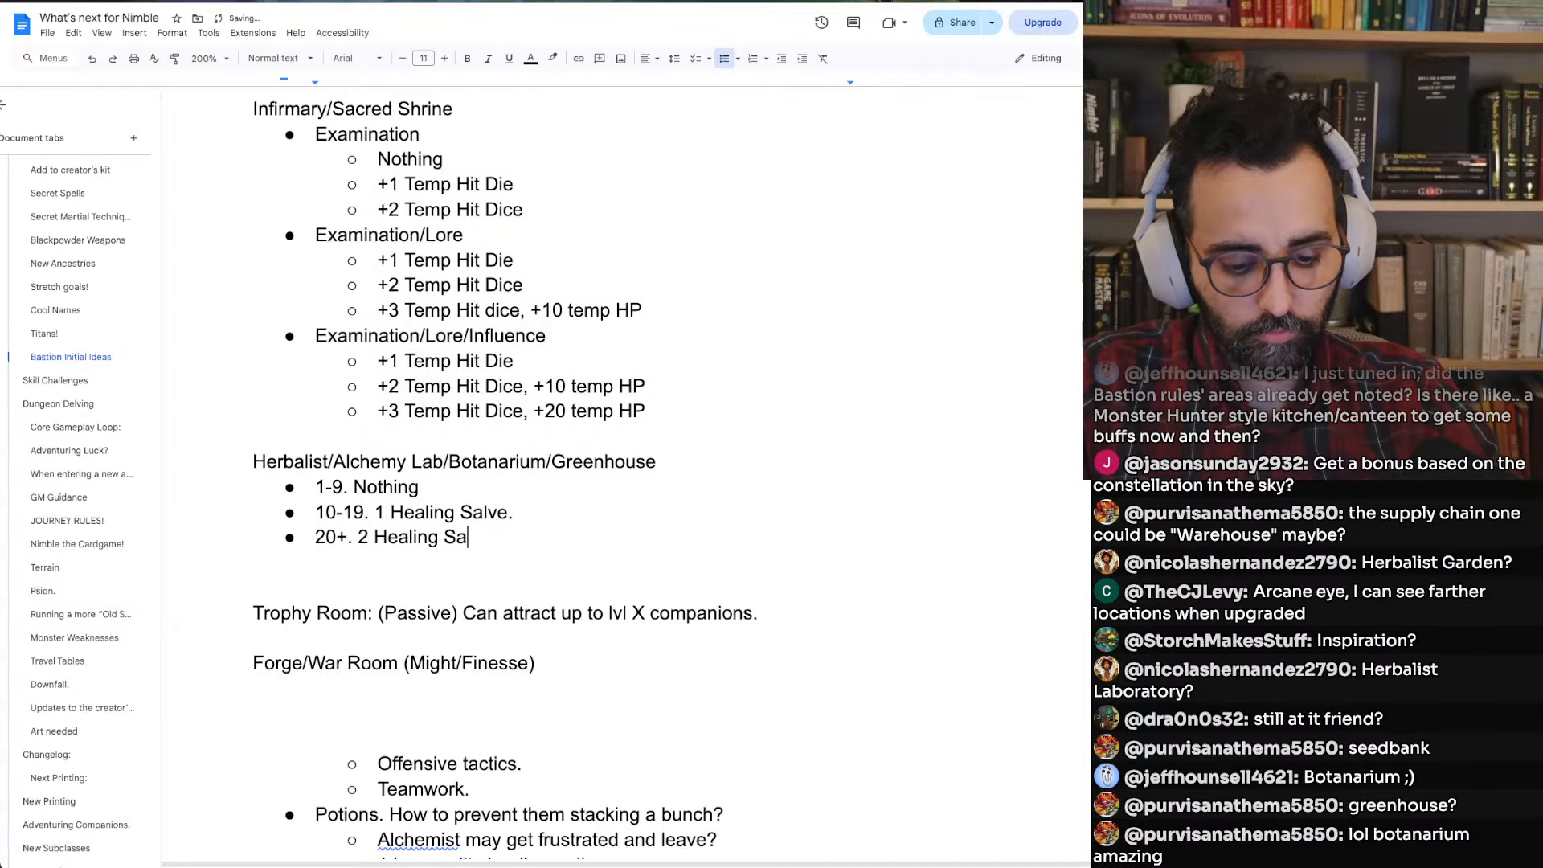
pyautogui.write('lves.')
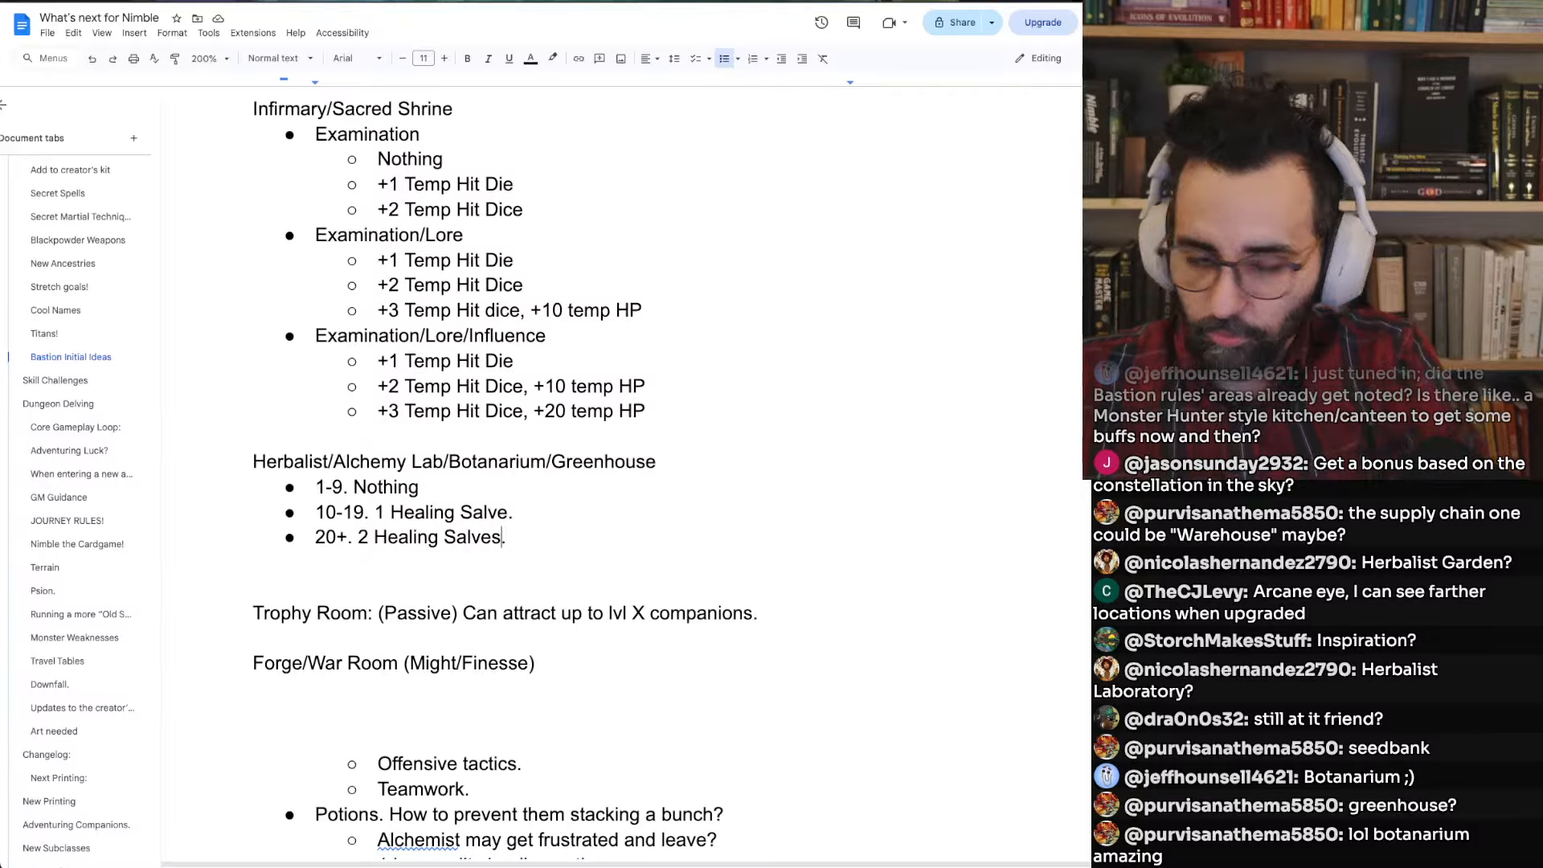
# Insert a pair of parentheses after "1 Healing Salve" in the 10-19 bullet, before the full stop
pyautogui.click(509, 513)
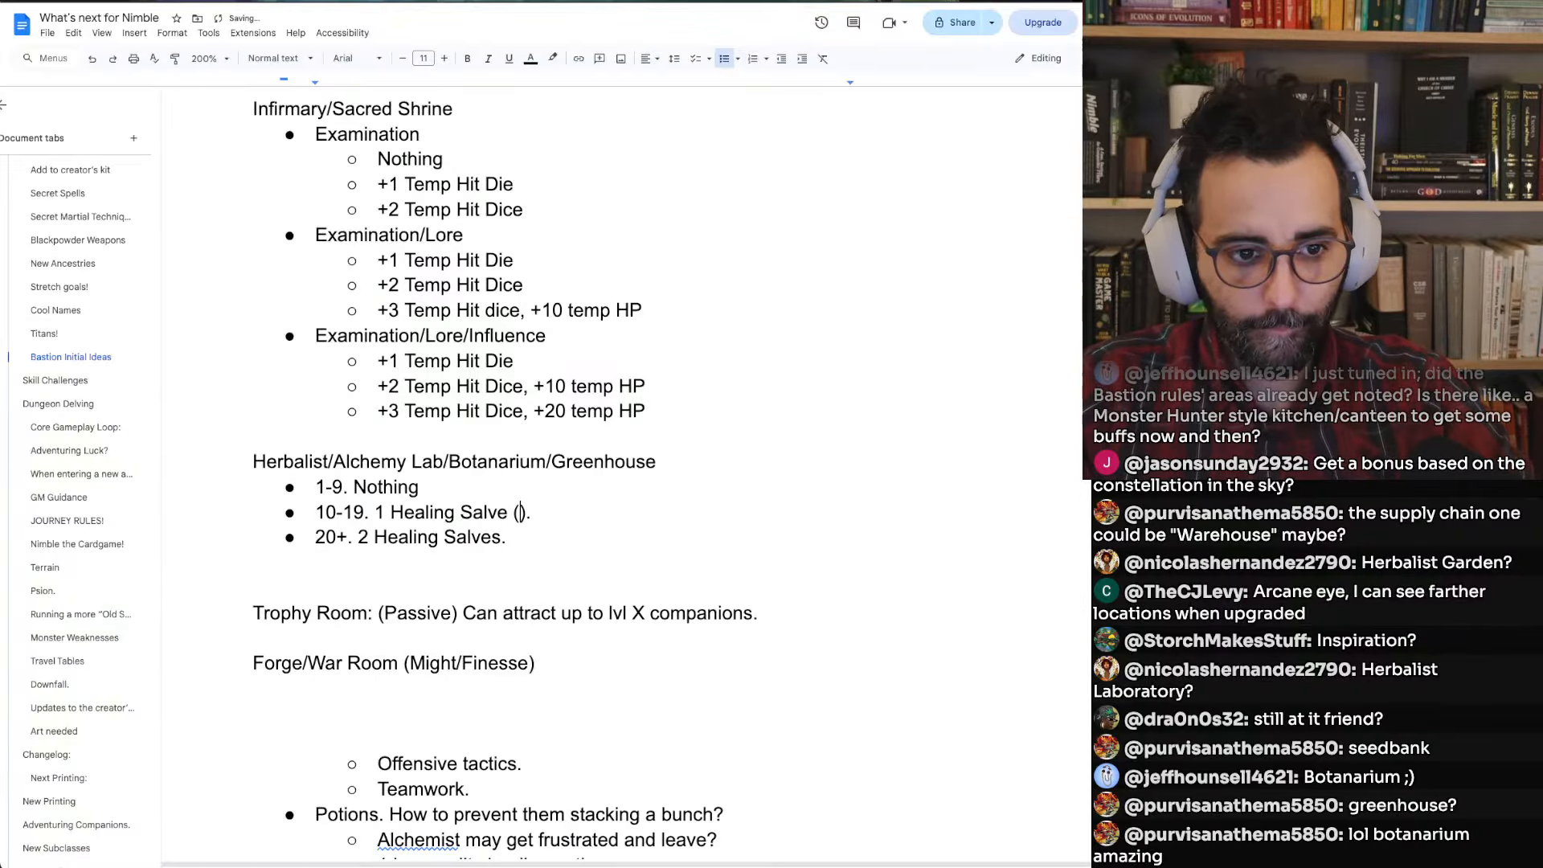
# Add the note "(acts as healing potion, expires next Long Rest)" after "1 Healing Salve" in the 10-19 line
pyautogui.write('()')
pyautogui.press('Left')
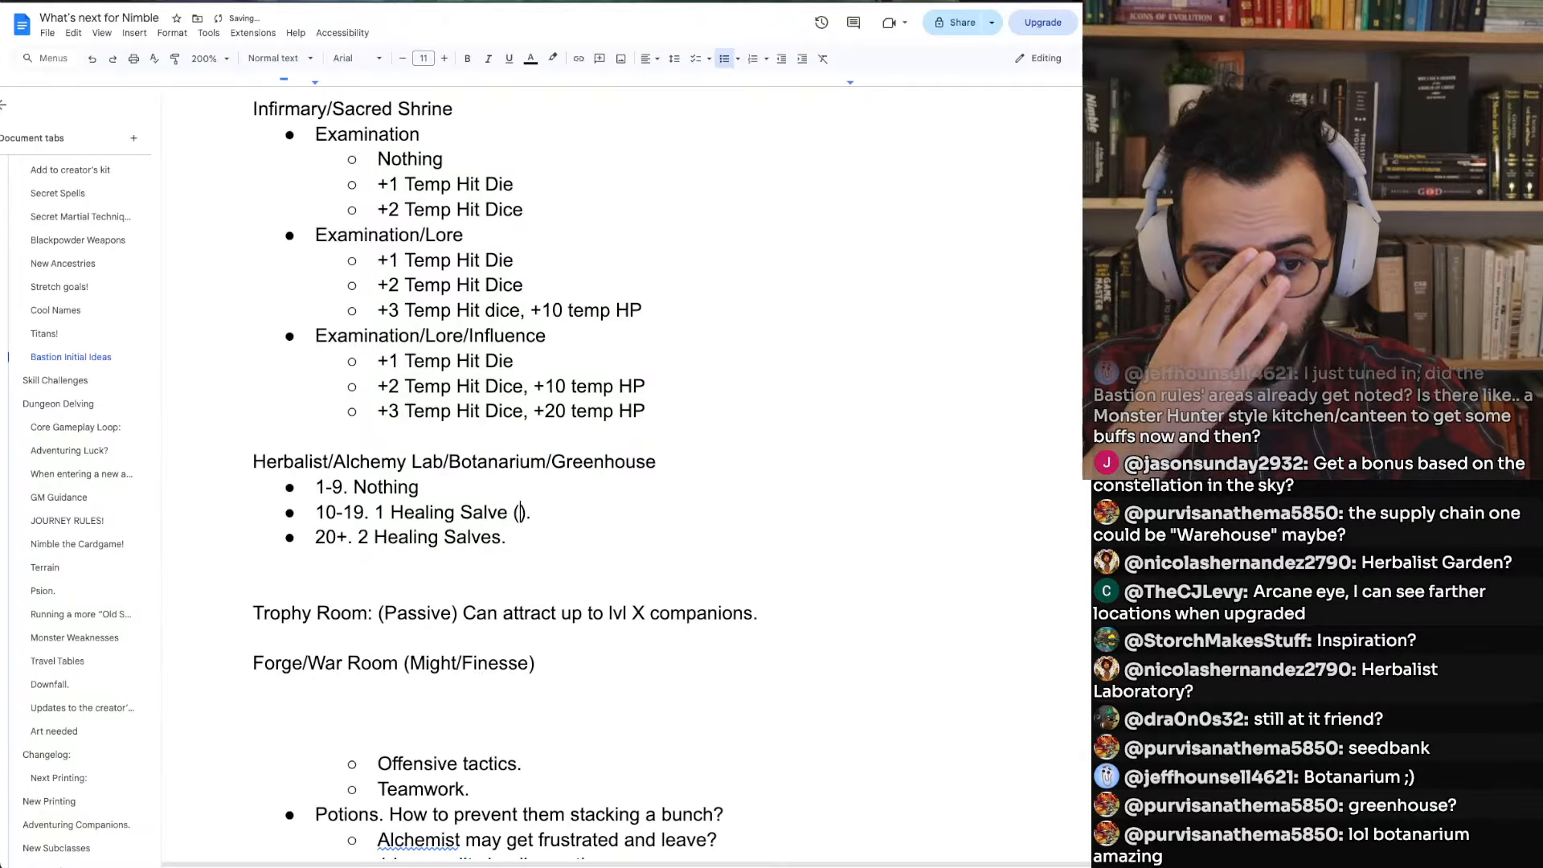
pyautogui.write('acts as ')
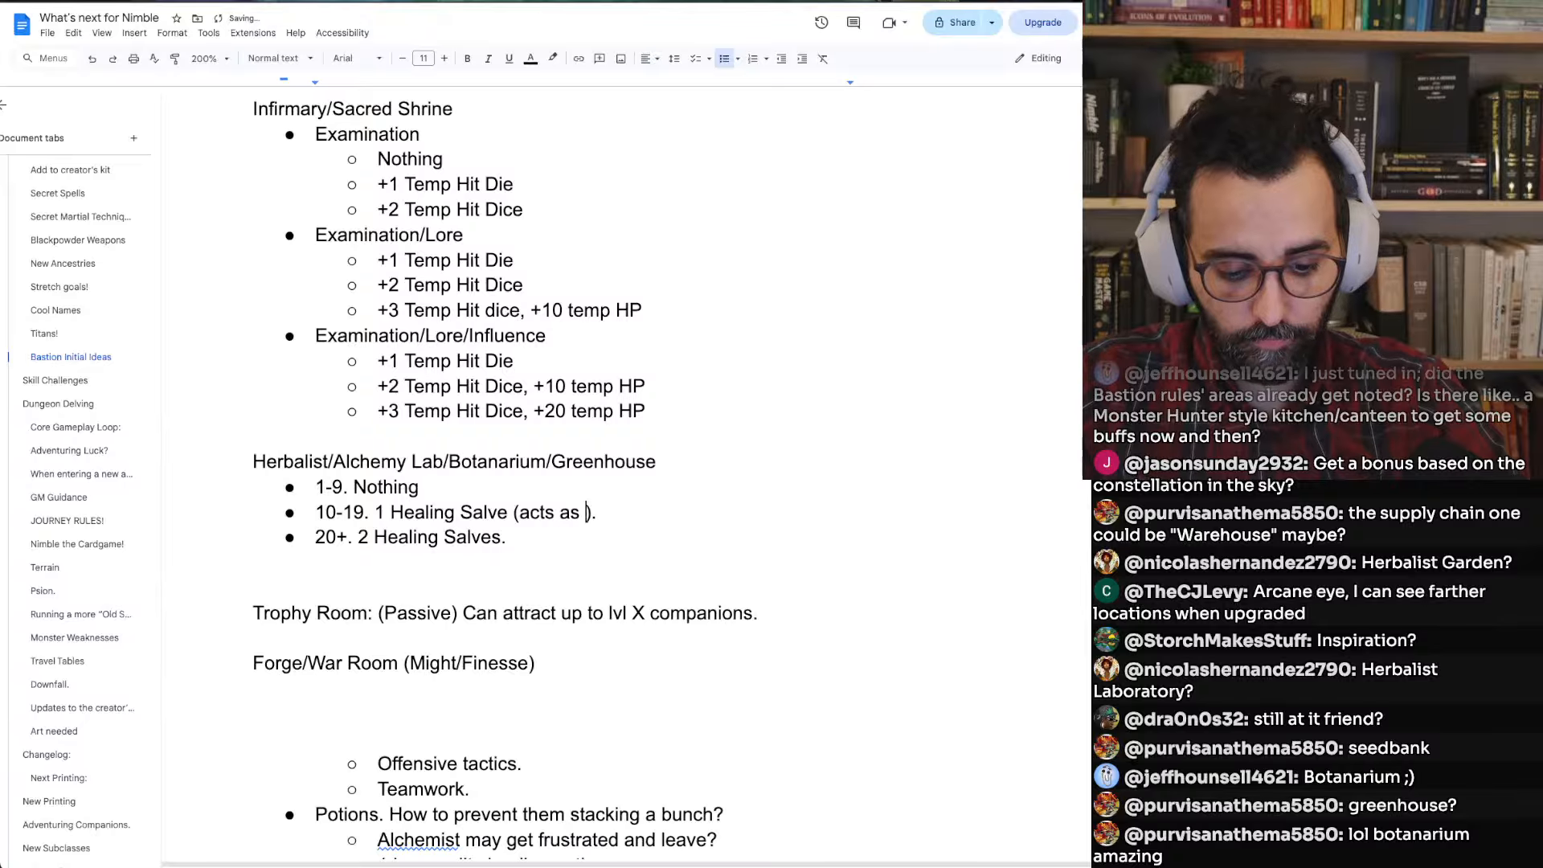
pyautogui.write('healing potion')
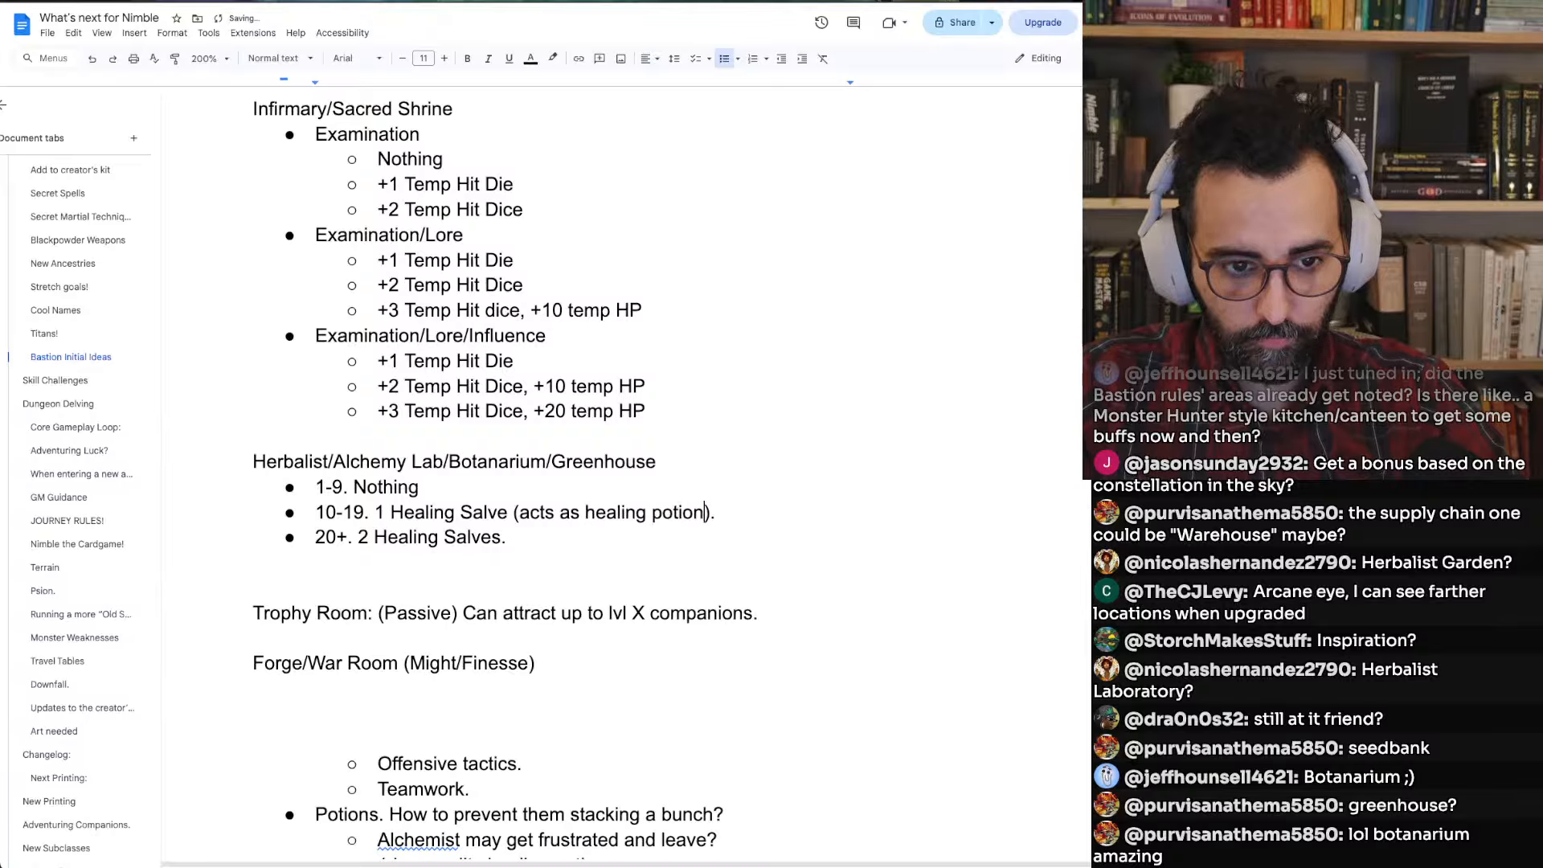
pyautogui.write(', expire')
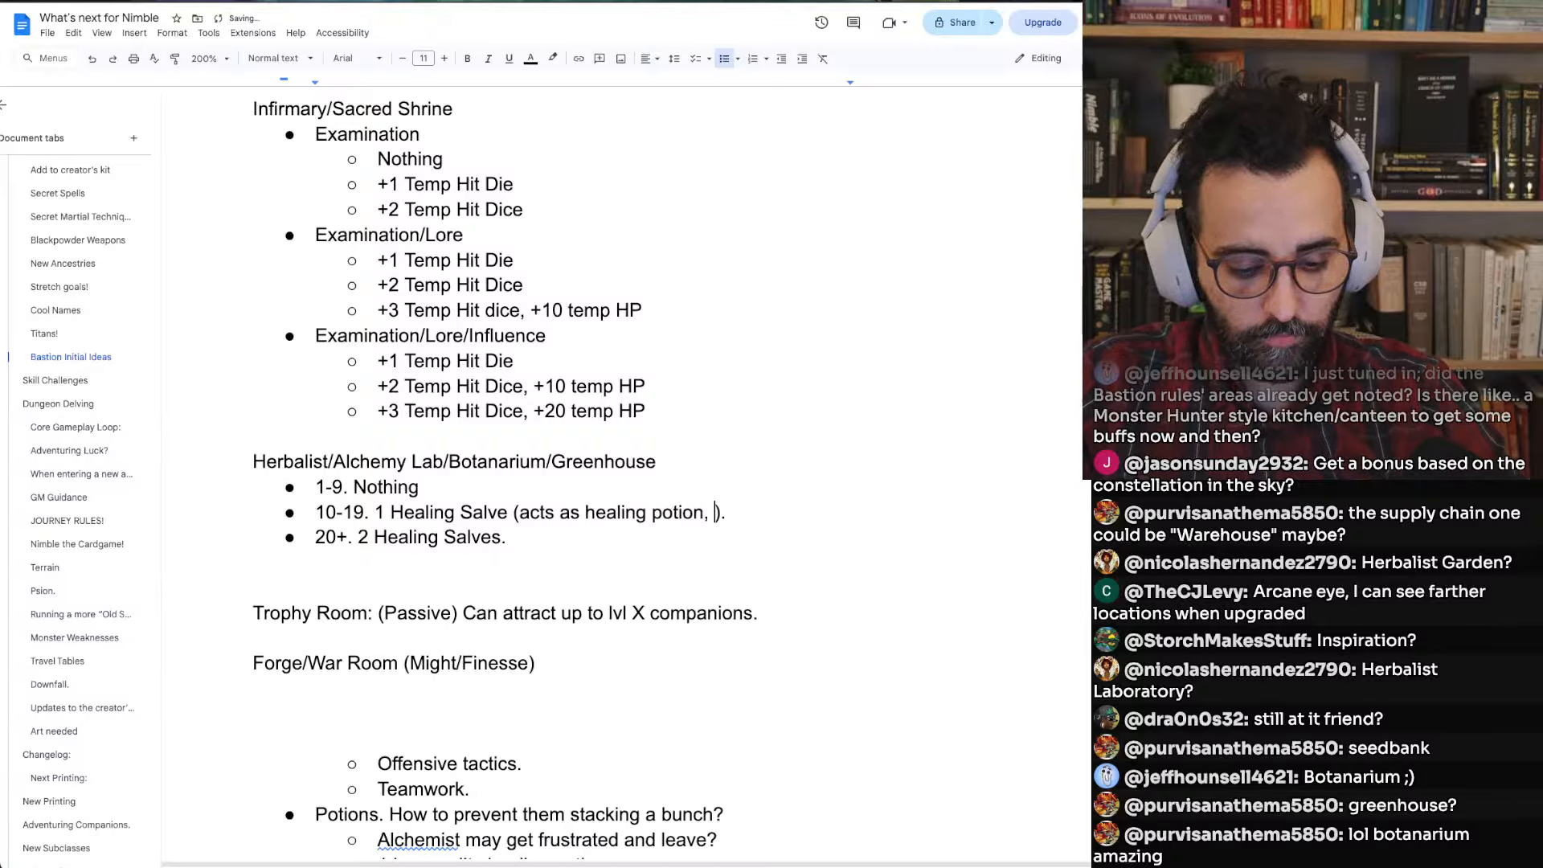
pyautogui.write('s next Lo')
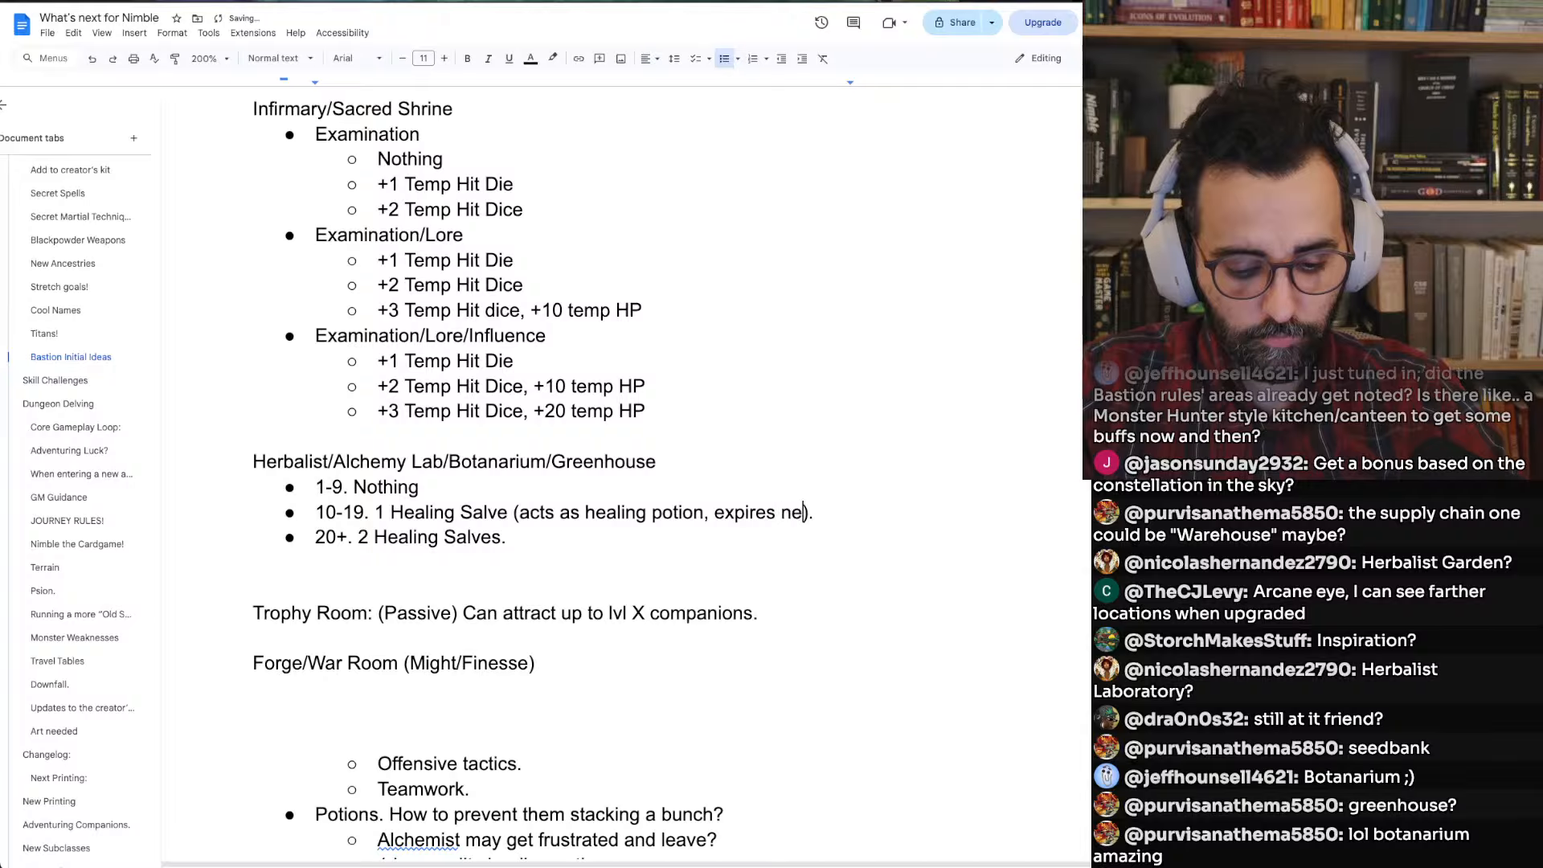
pyautogui.write('ng Rest')
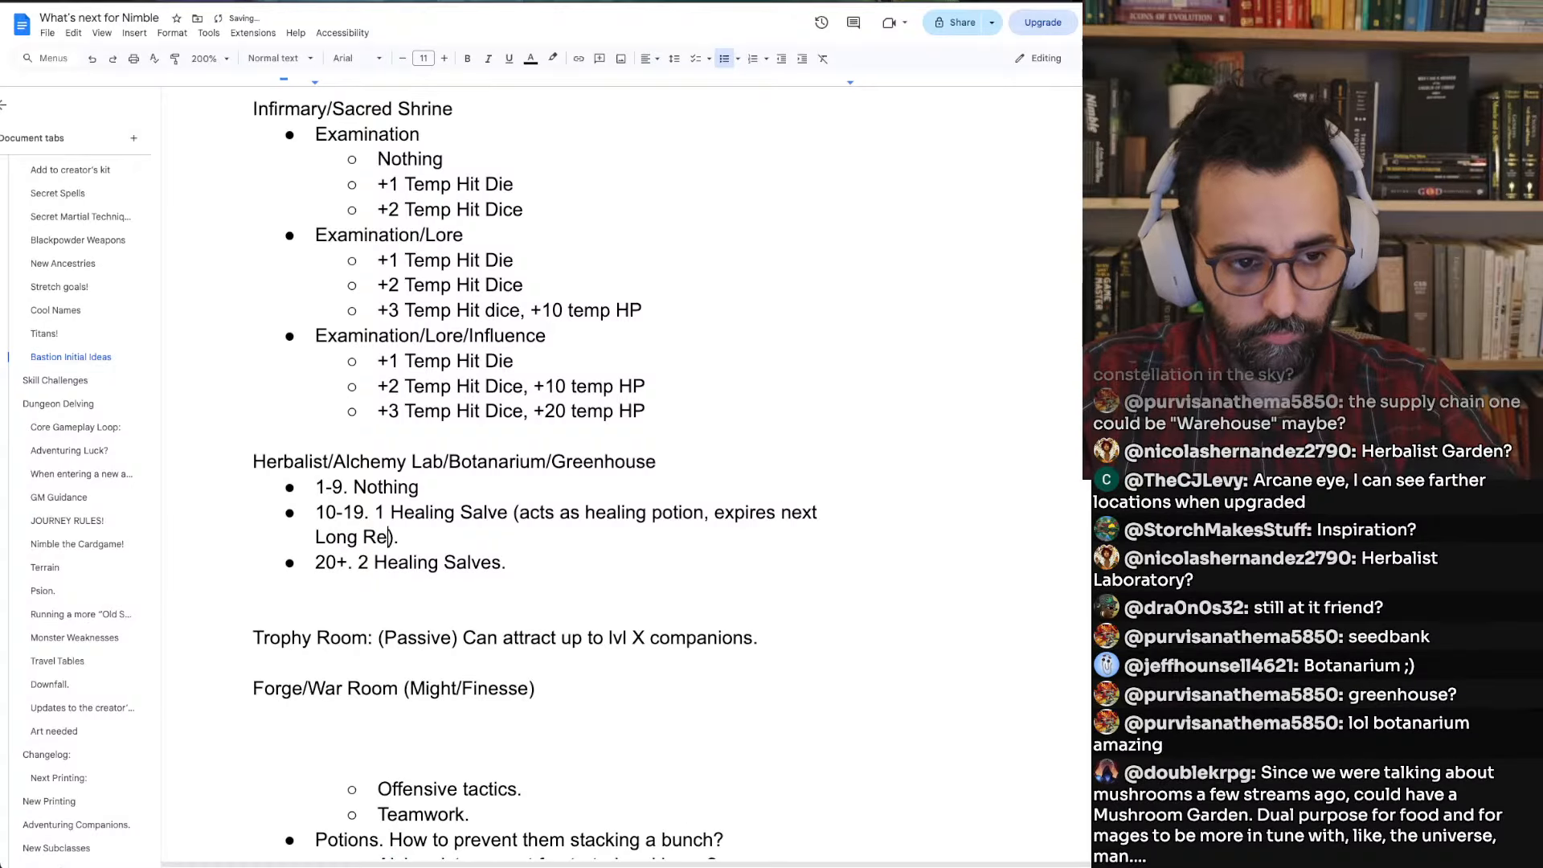
# Insert a "Naturecraft:" bullet above the 1-9 line under the Herbalist/Alchemy Lab/Botanarium/Greenhouse heading
pyautogui.press('Down')
pyautogui.press('Down')
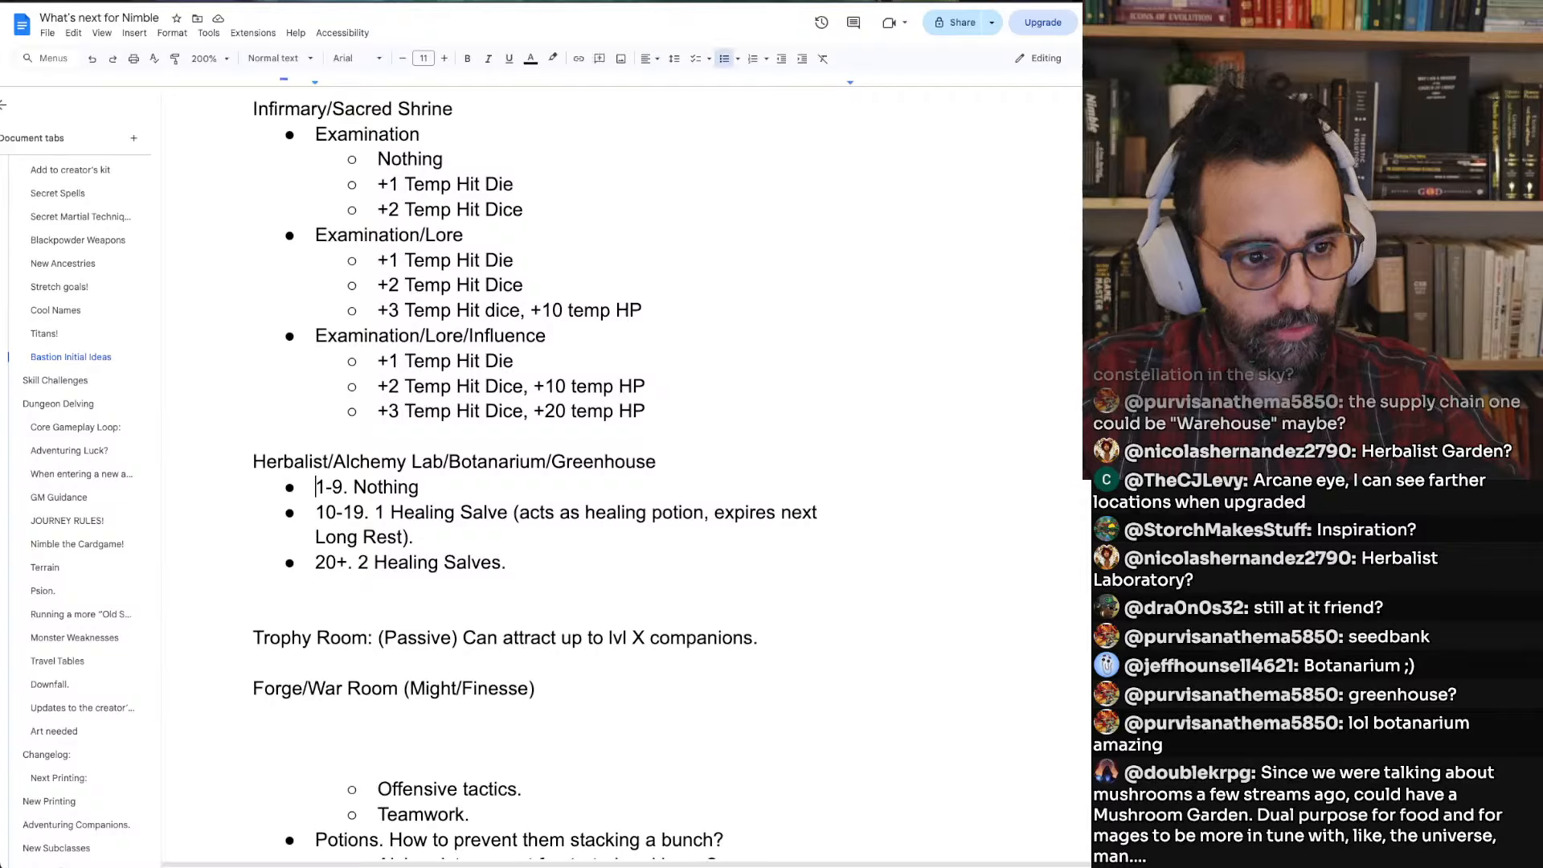
pyautogui.press('Return')
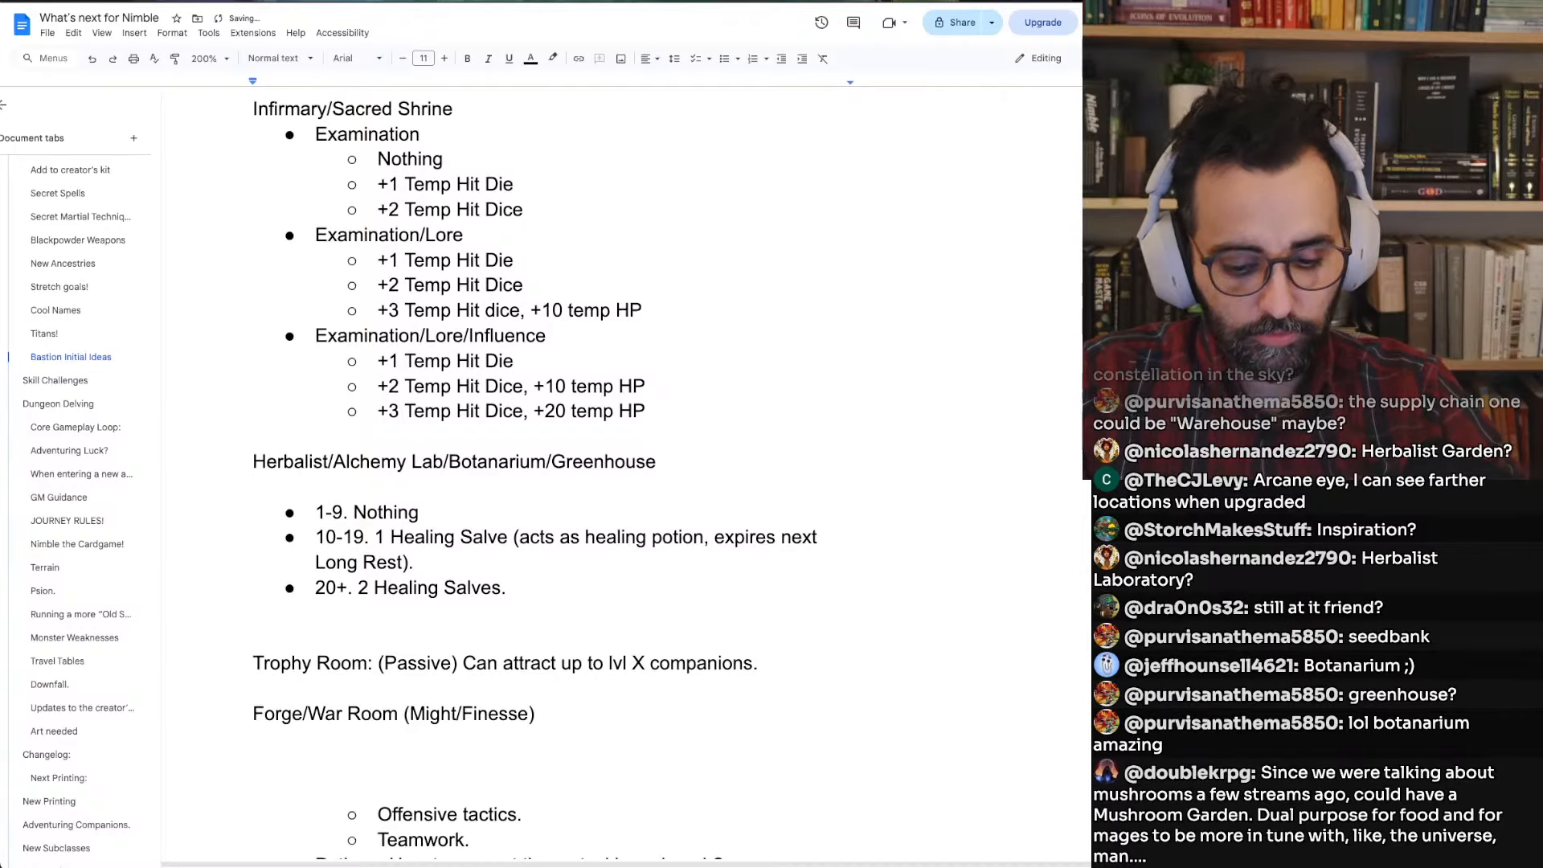
pyautogui.write('* Naturecr')
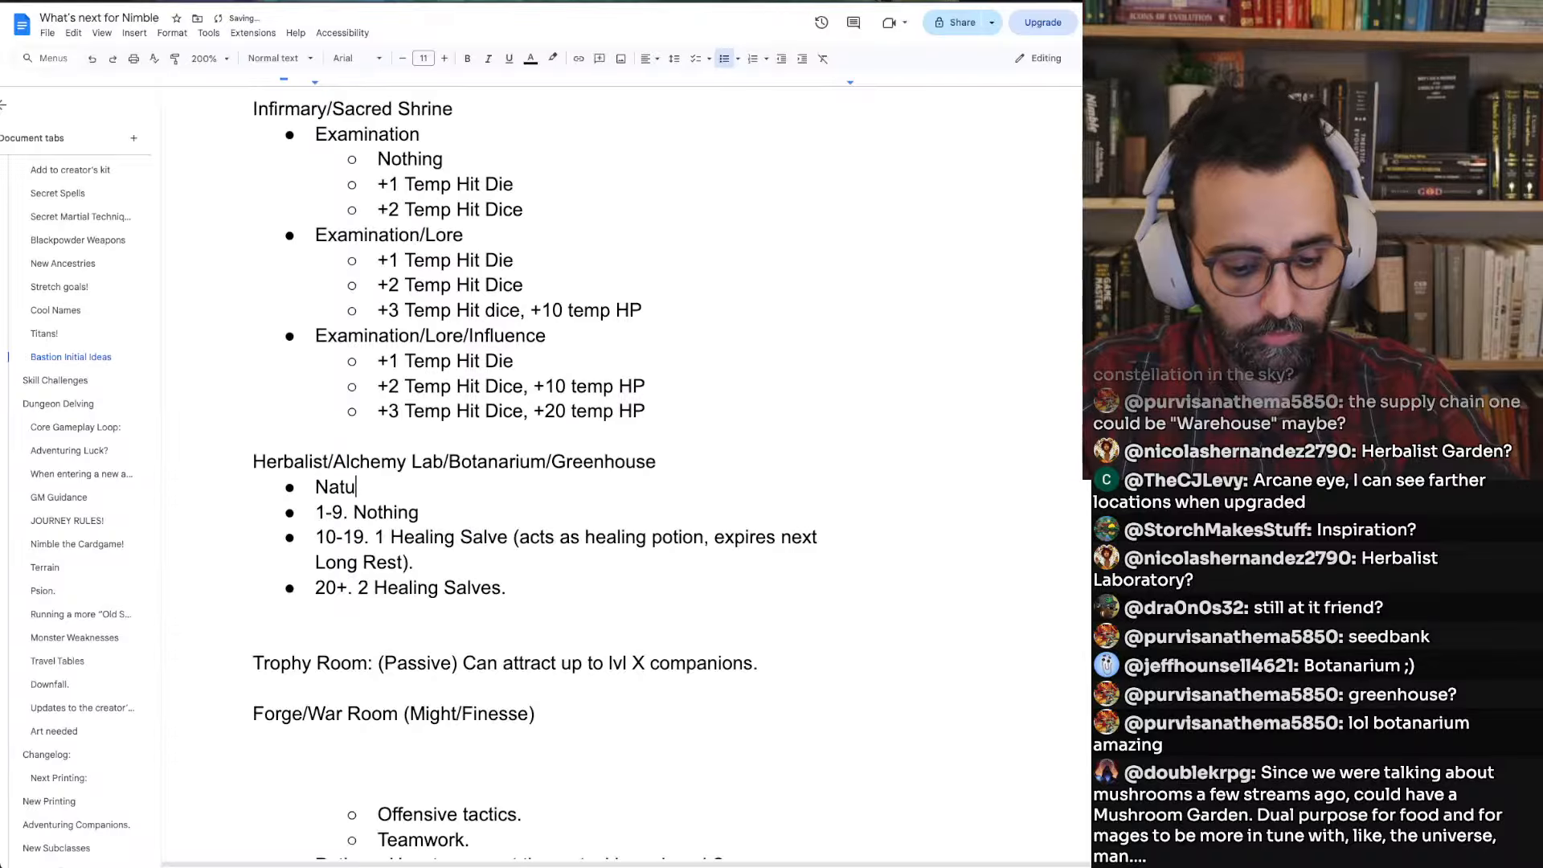
pyautogui.write('aft:')
# Nest the "1-9. Nothing" line under the Naturecraft bullet as a hollow-circle sub-bullet
pyautogui.press('Down')
pyautogui.press('super+Left')
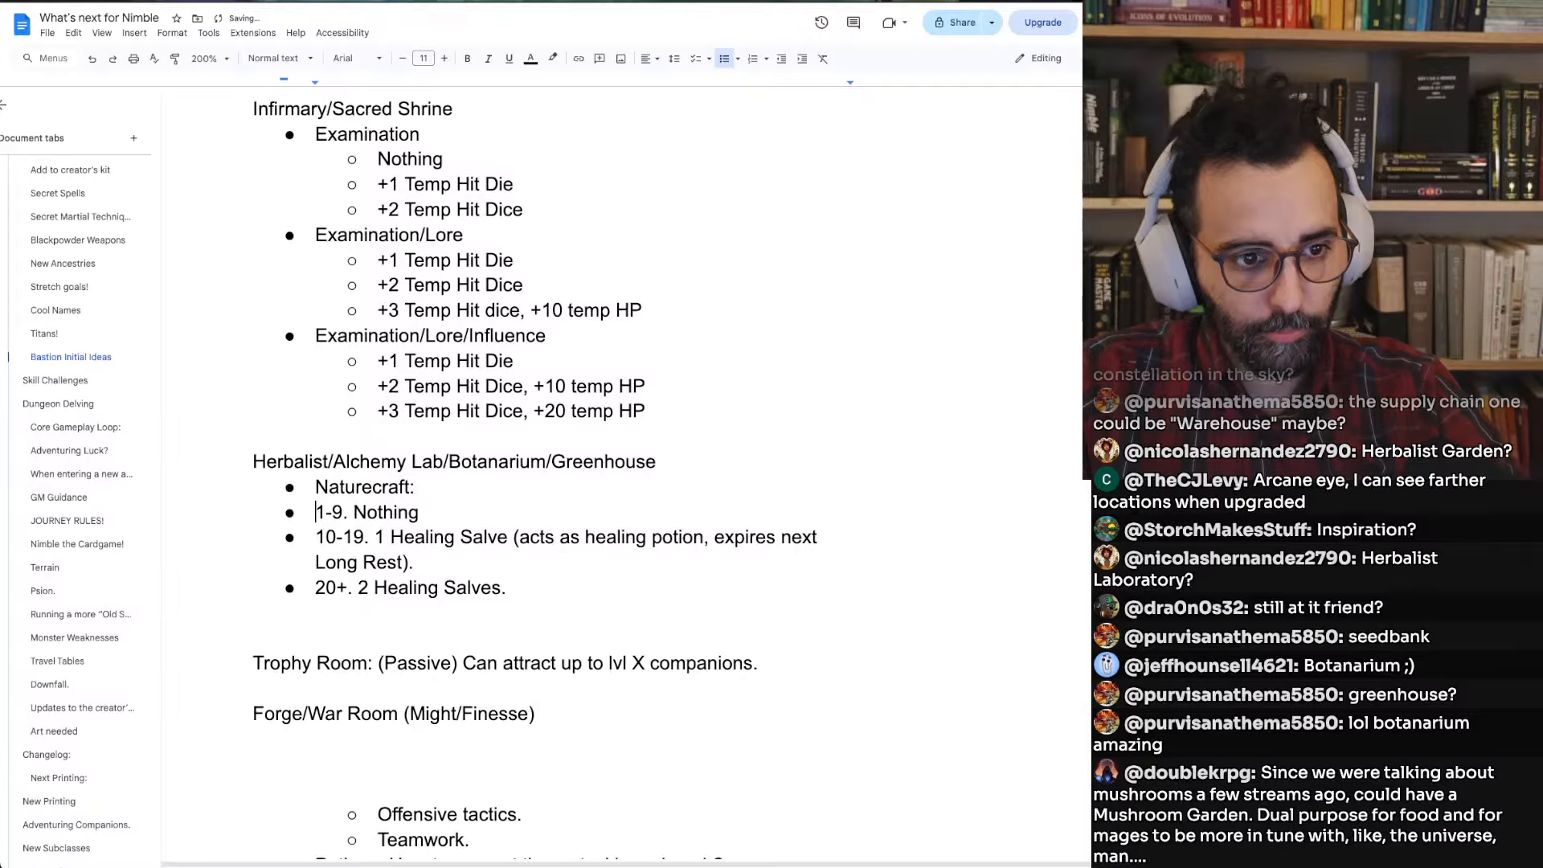
pyautogui.press('Tab')
pyautogui.press('BackSpace')
pyautogui.press('BackSpace')
pyautogui.press('BackSpace')
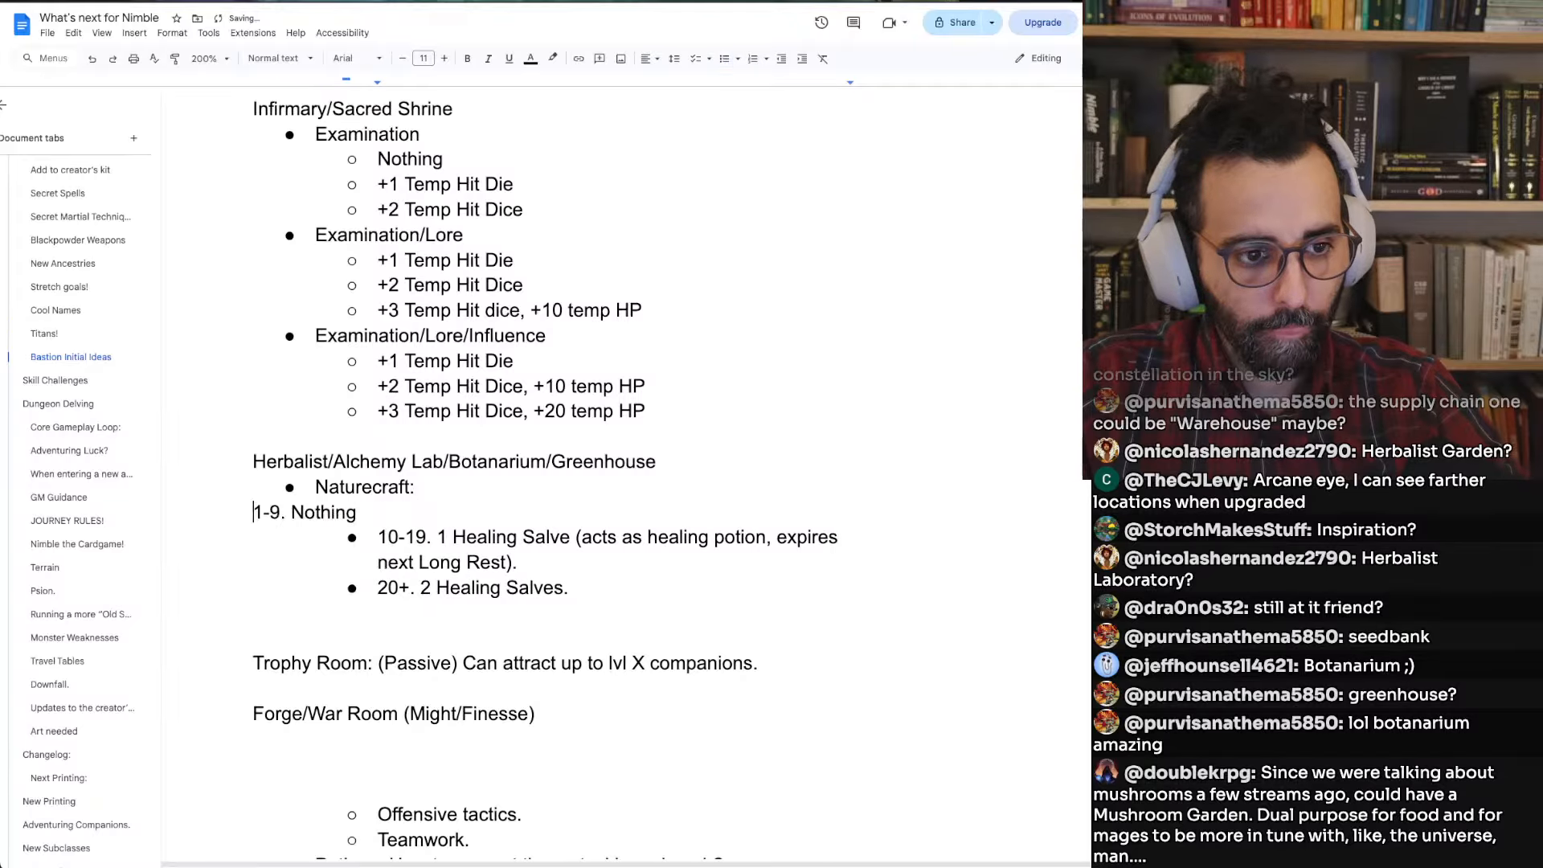
pyautogui.press('Return')
pyautogui.press('Tab')
# Turn the 10-19 and 20+ Healing Salve lines into matching hollow-circle sub-bullets under Naturecraft
pyautogui.press('Down')
pyautogui.press('BackSpace')
pyautogui.press('BackSpace')
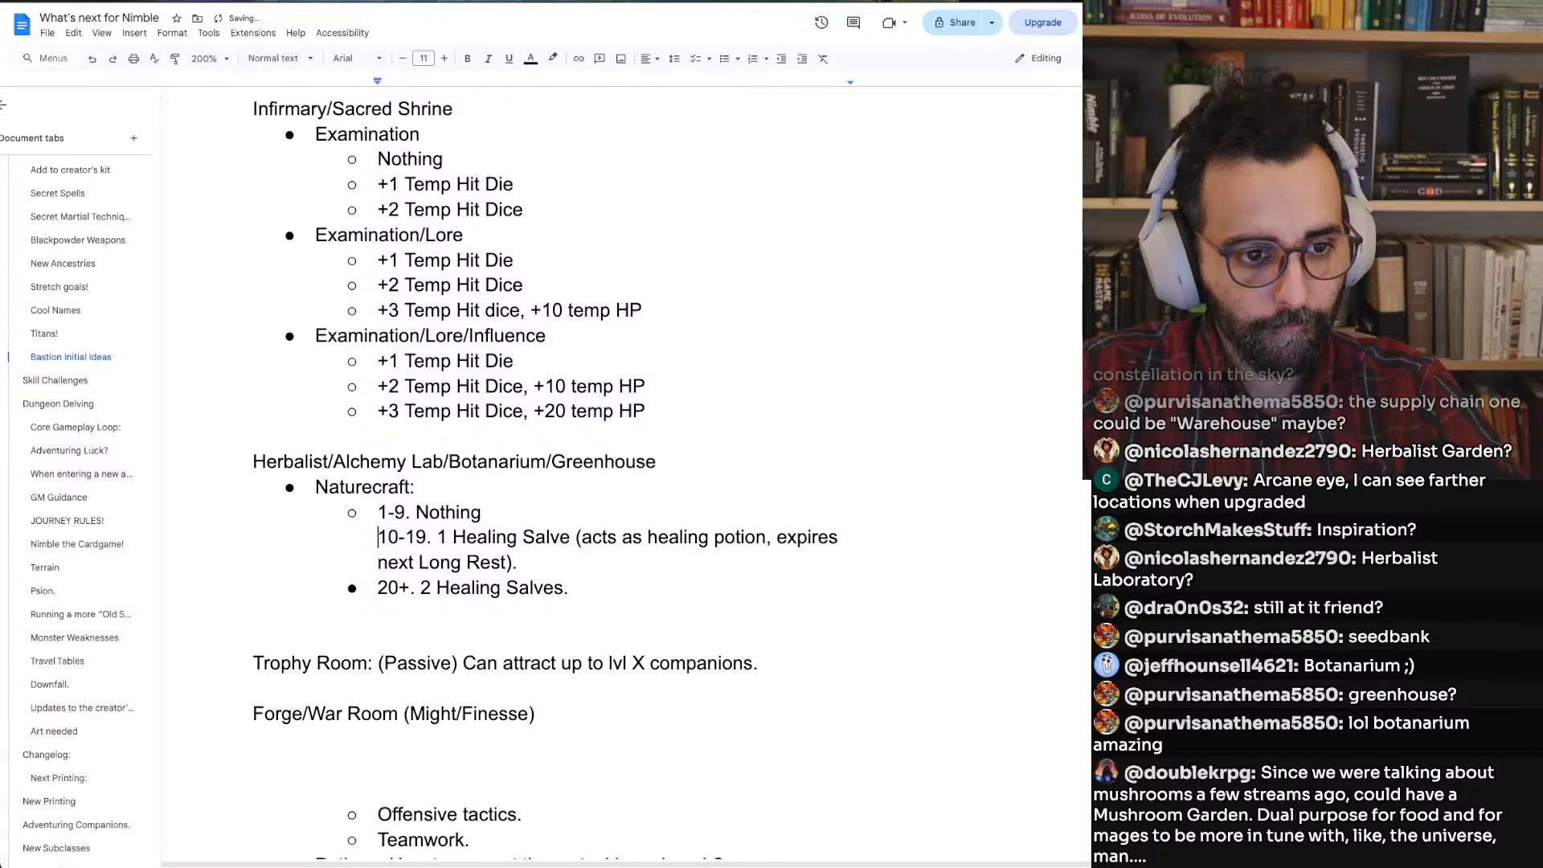
pyautogui.press('Return')
pyautogui.press('Tab')
pyautogui.press('Down')
pyautogui.press('BackSpace')
pyautogui.press('BackSpace')
pyautogui.press('Return')
pyautogui.press('Tab')
pyautogui.press('Down')
pyautogui.press('Up')
pyautogui.press('End')
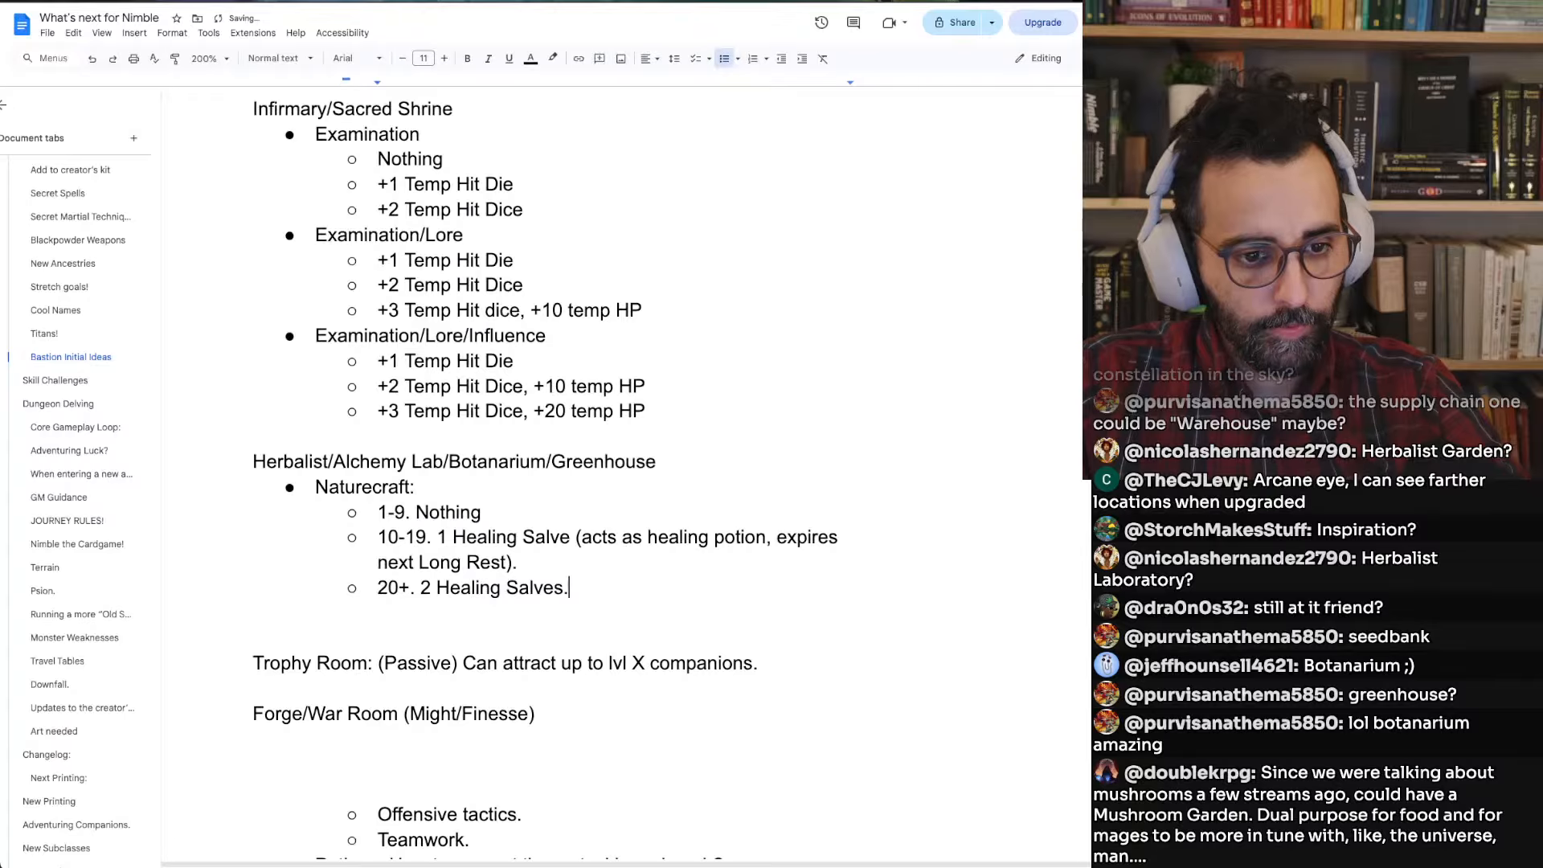
# Add a top-level bullet "Naturecraft/Examination" below the Naturecraft group, checking the separate skill table for the skill paired with Potions/Herbs
pyautogui.press('Return')
pyautogui.hotkey('shift', 'Tab')
pyautogui.write('Nature')
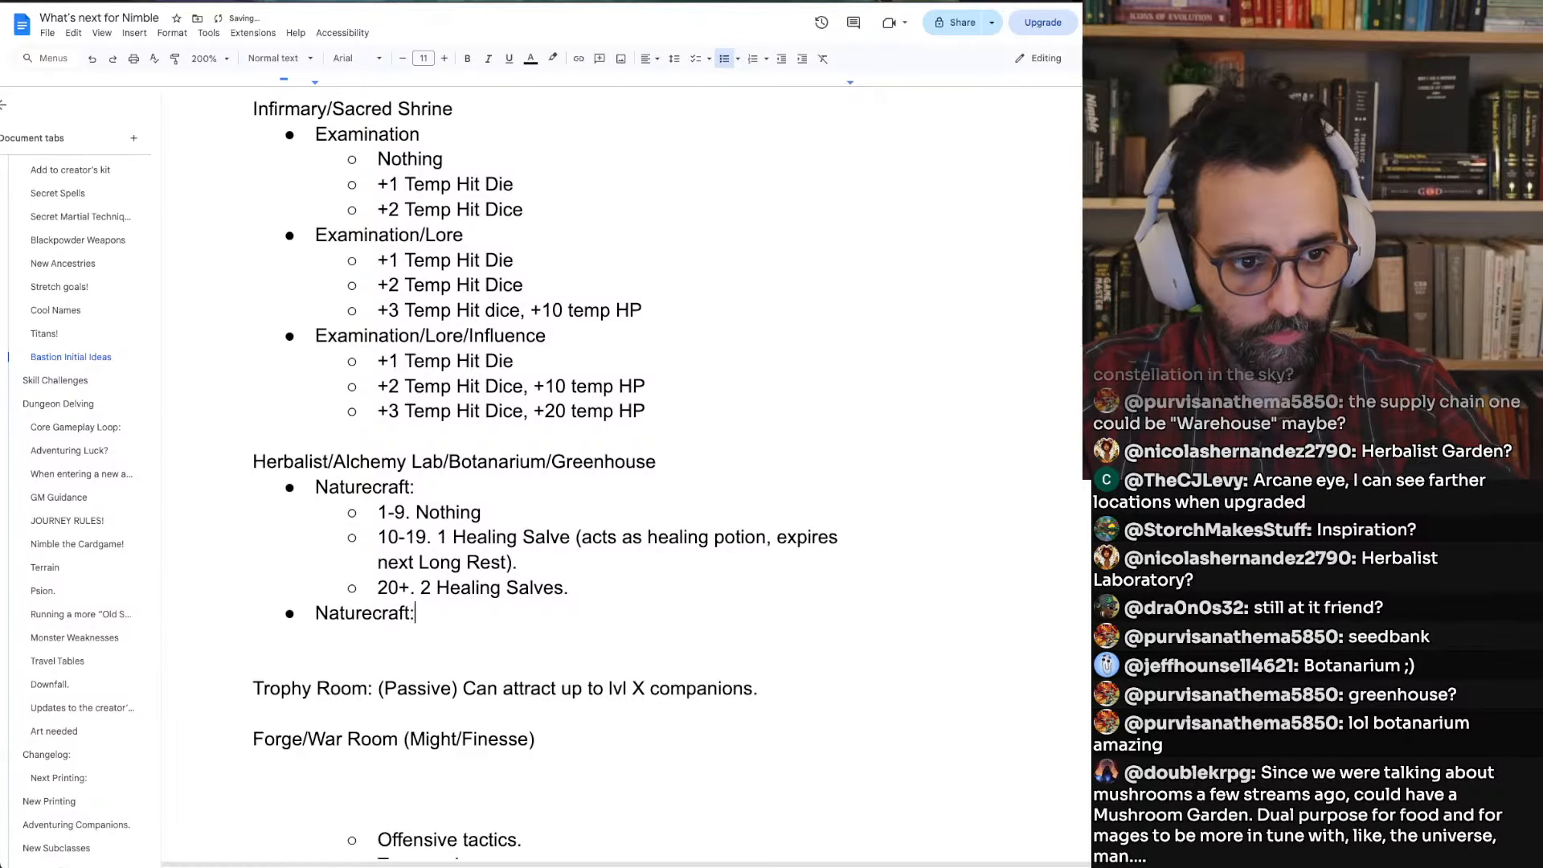
pyautogui.write('craft/')
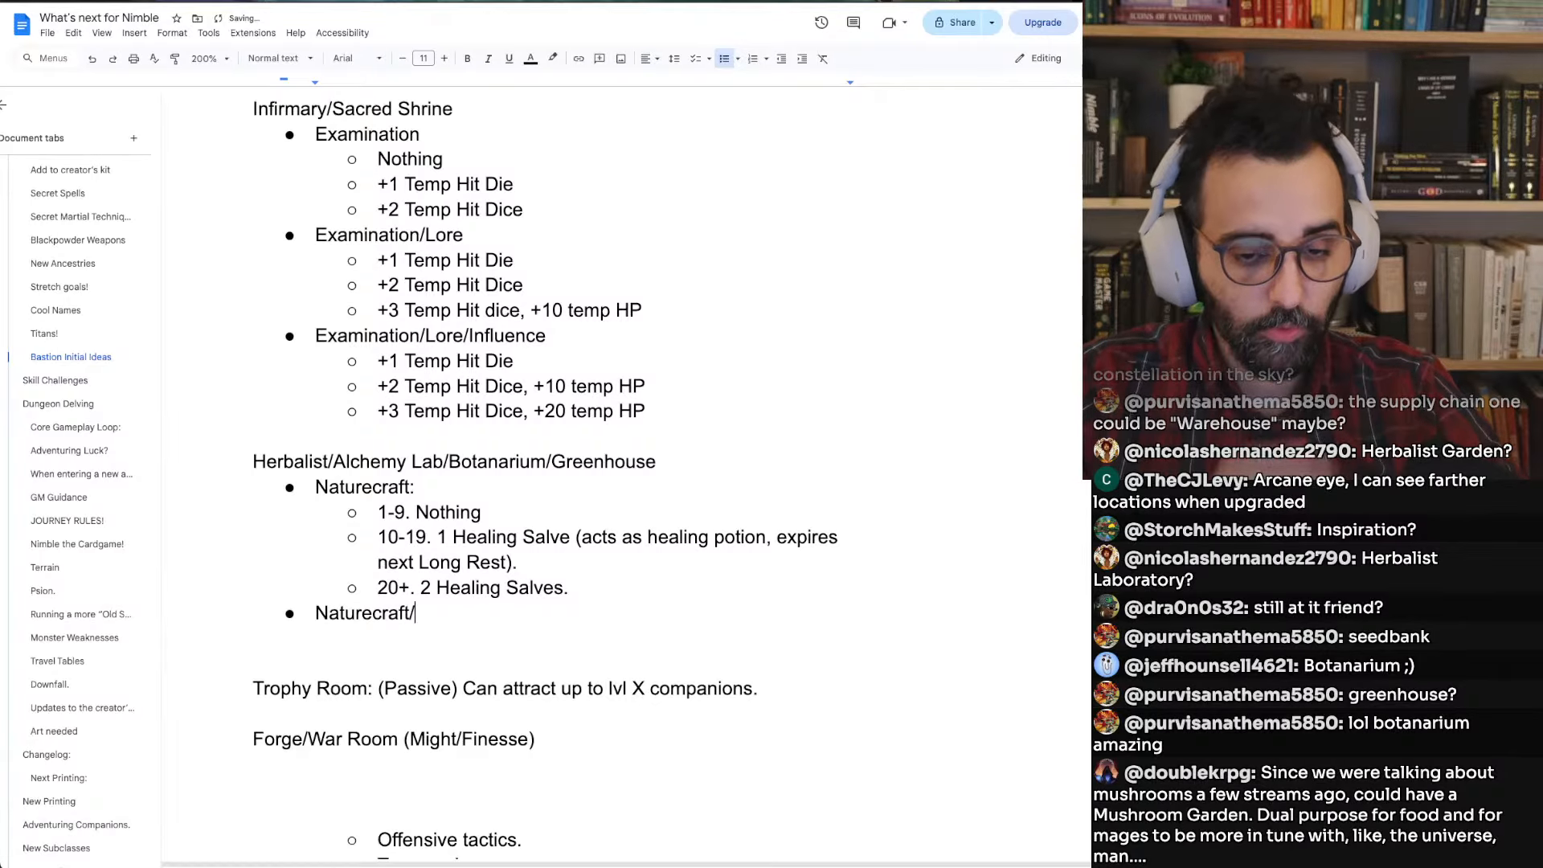
pyautogui.press('super+Tab')
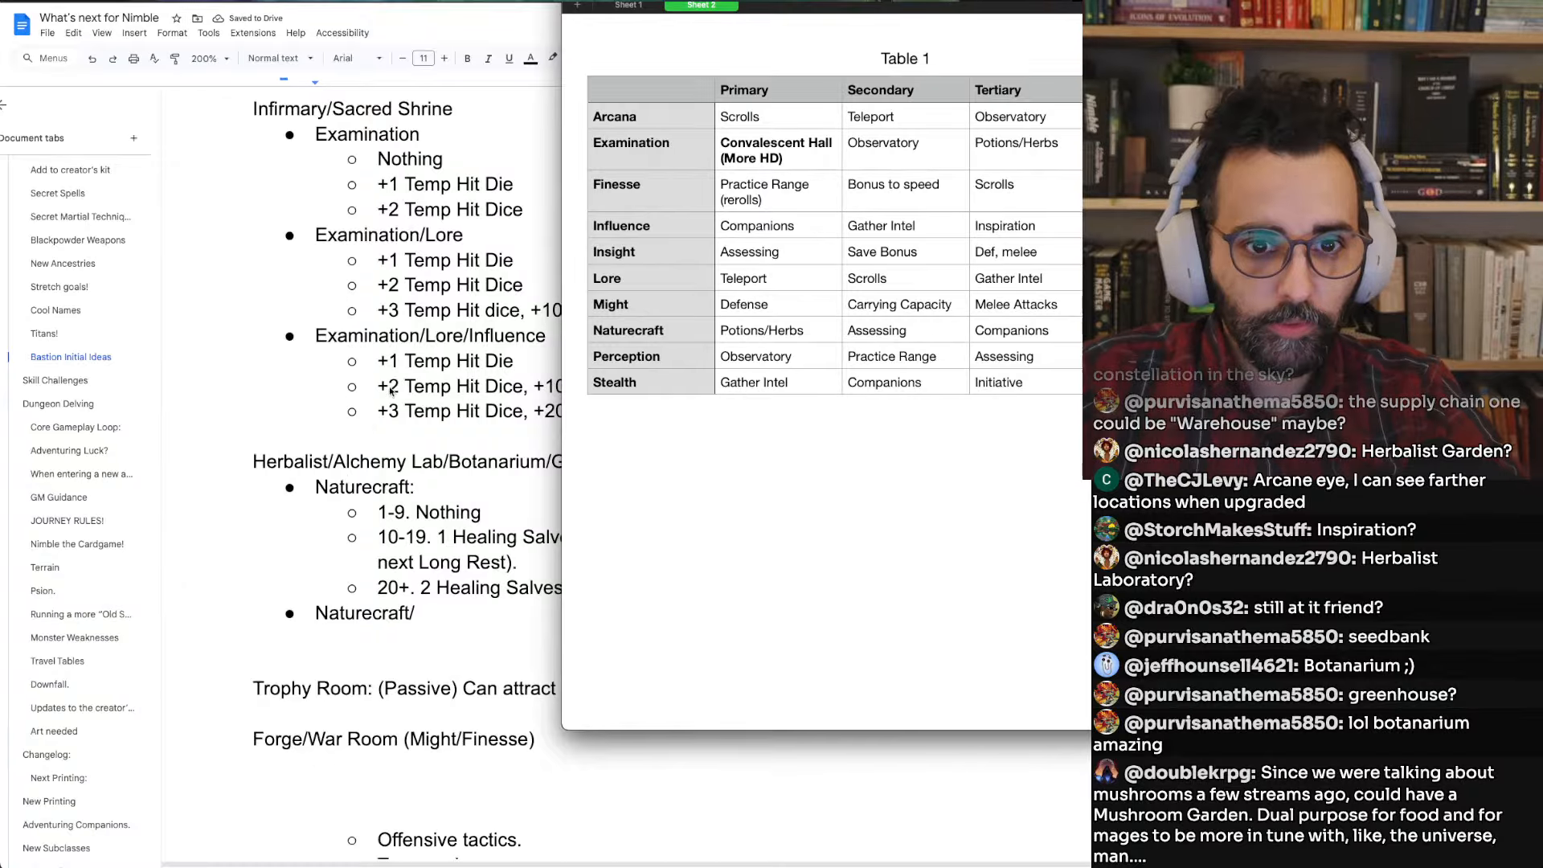
pyautogui.scroll(1, 811, 316)
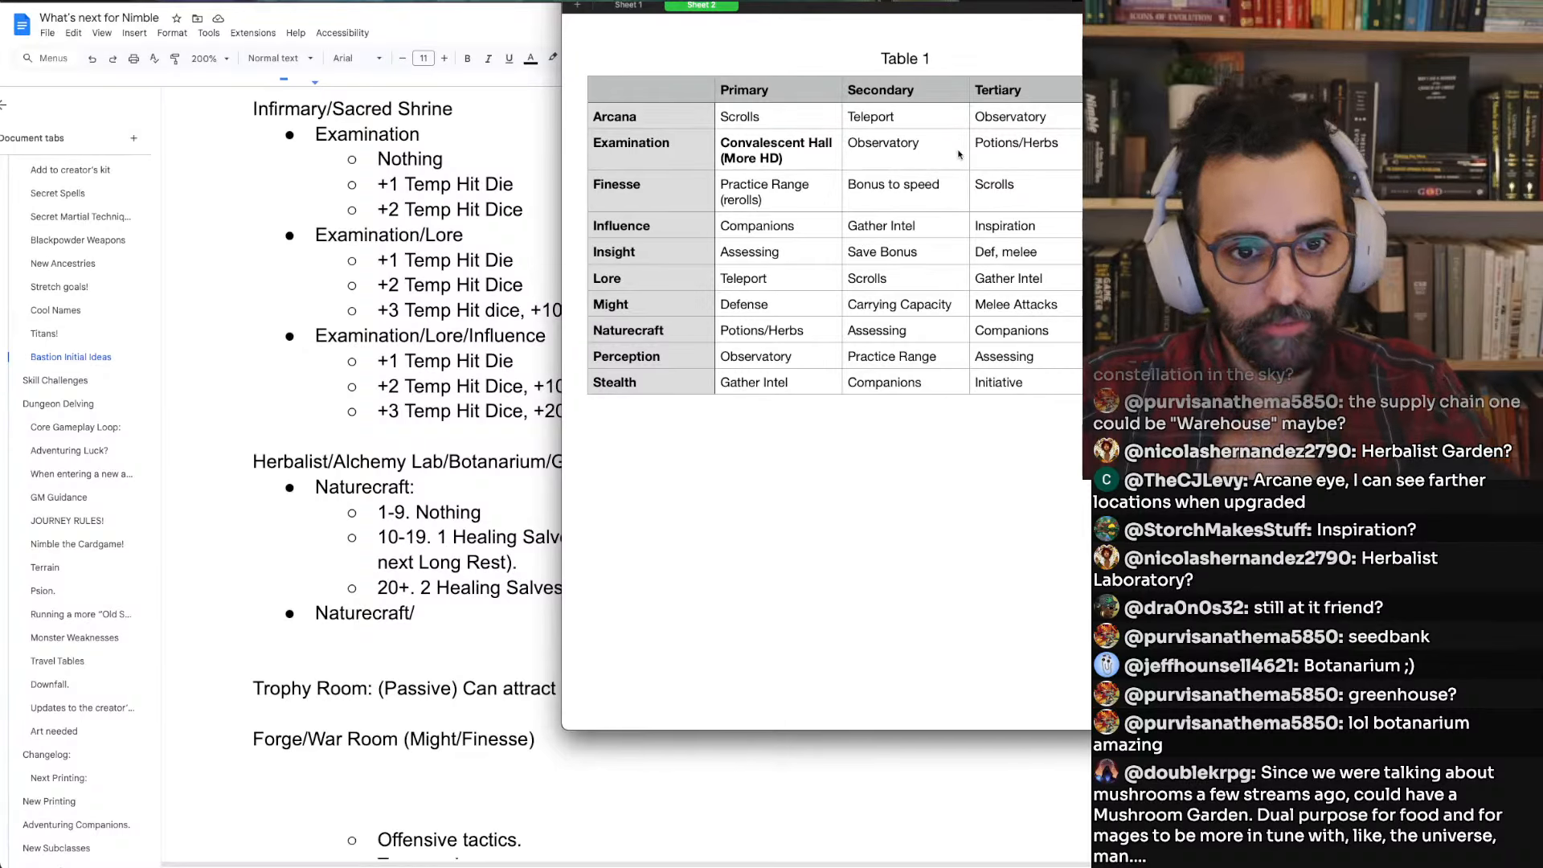
pyautogui.press('super+Tab')
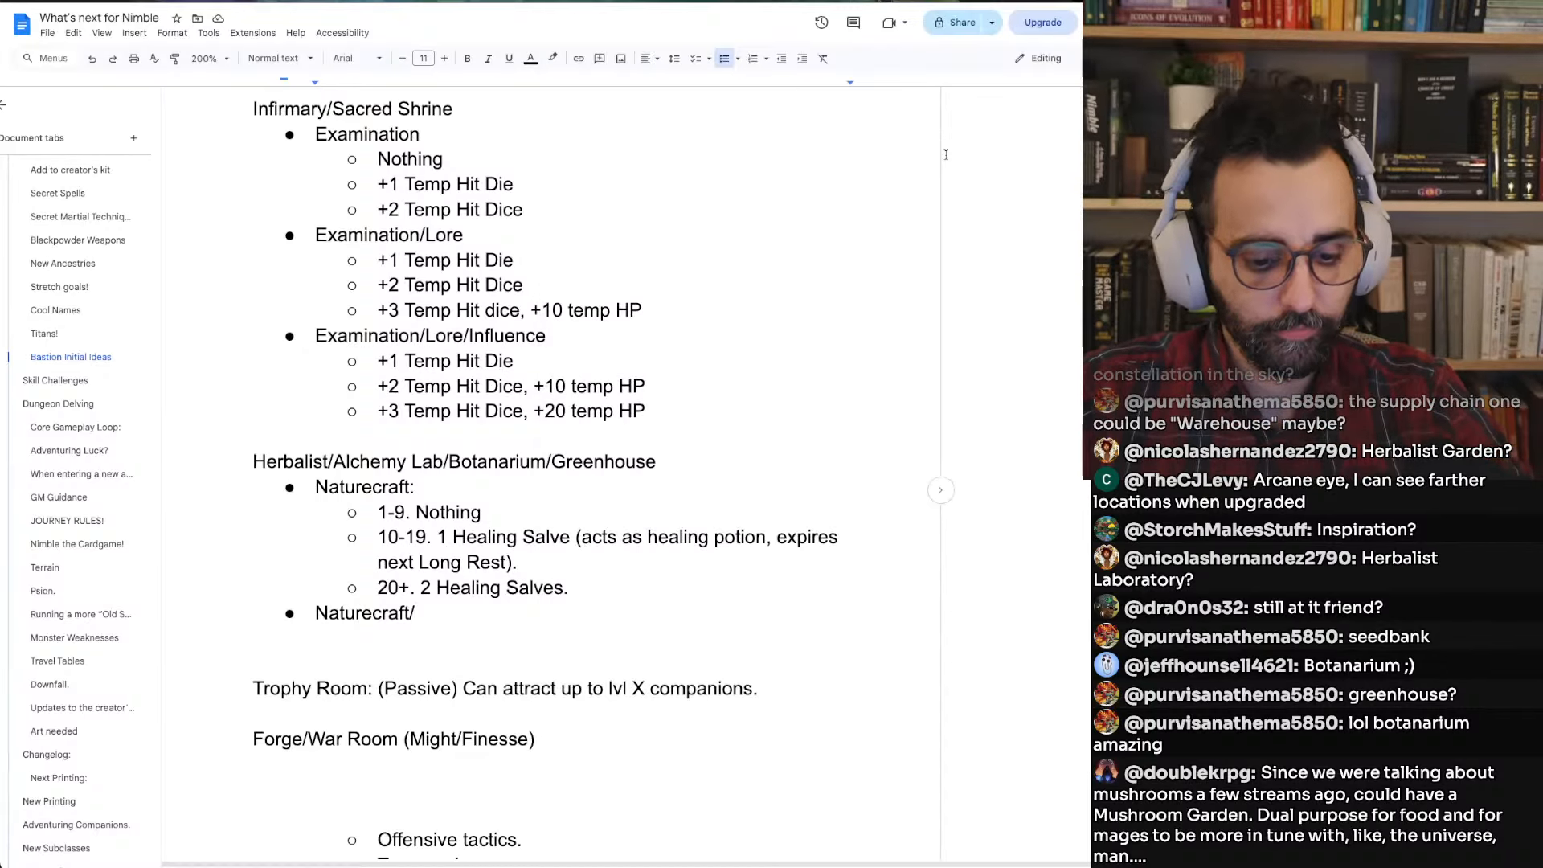
pyautogui.write('Examination')
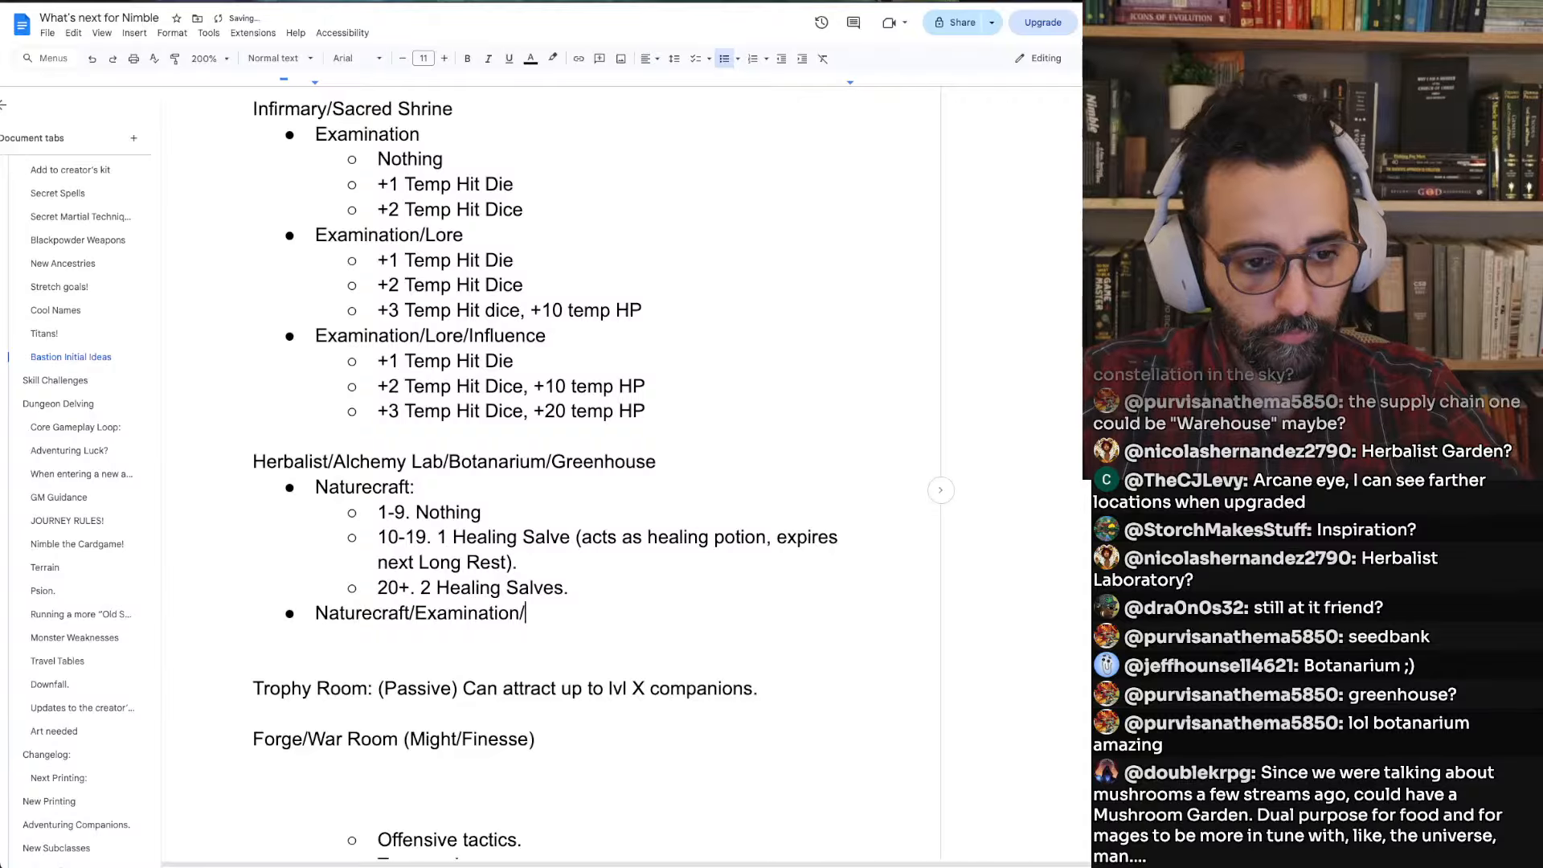
# Copy the three Naturecraft result lines into new sub-bullets under Naturecraft/Examination
pyautogui.press('Return')
pyautogui.press('Tab')
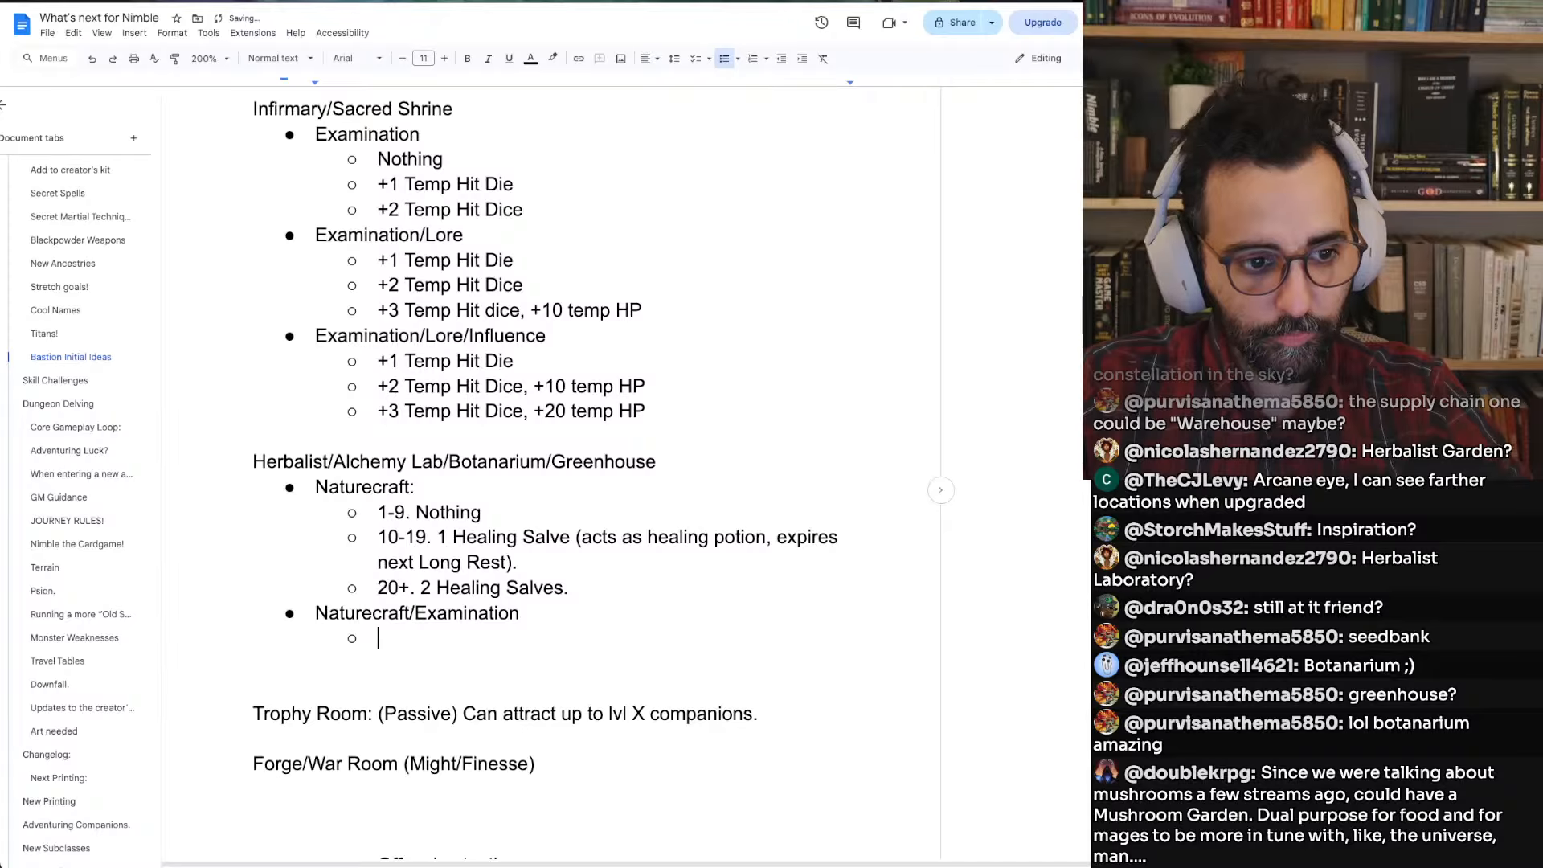
pyautogui.moveTo(377, 512)
pyautogui.mouseDown()
pyautogui.moveTo(840, 537)
pyautogui.moveTo(379, 613)
pyautogui.moveTo(519, 563)
pyautogui.moveTo(568, 588)
pyautogui.mouseUp()
pyautogui.hotkey('ctrl', 'c')
pyautogui.click(379, 638)
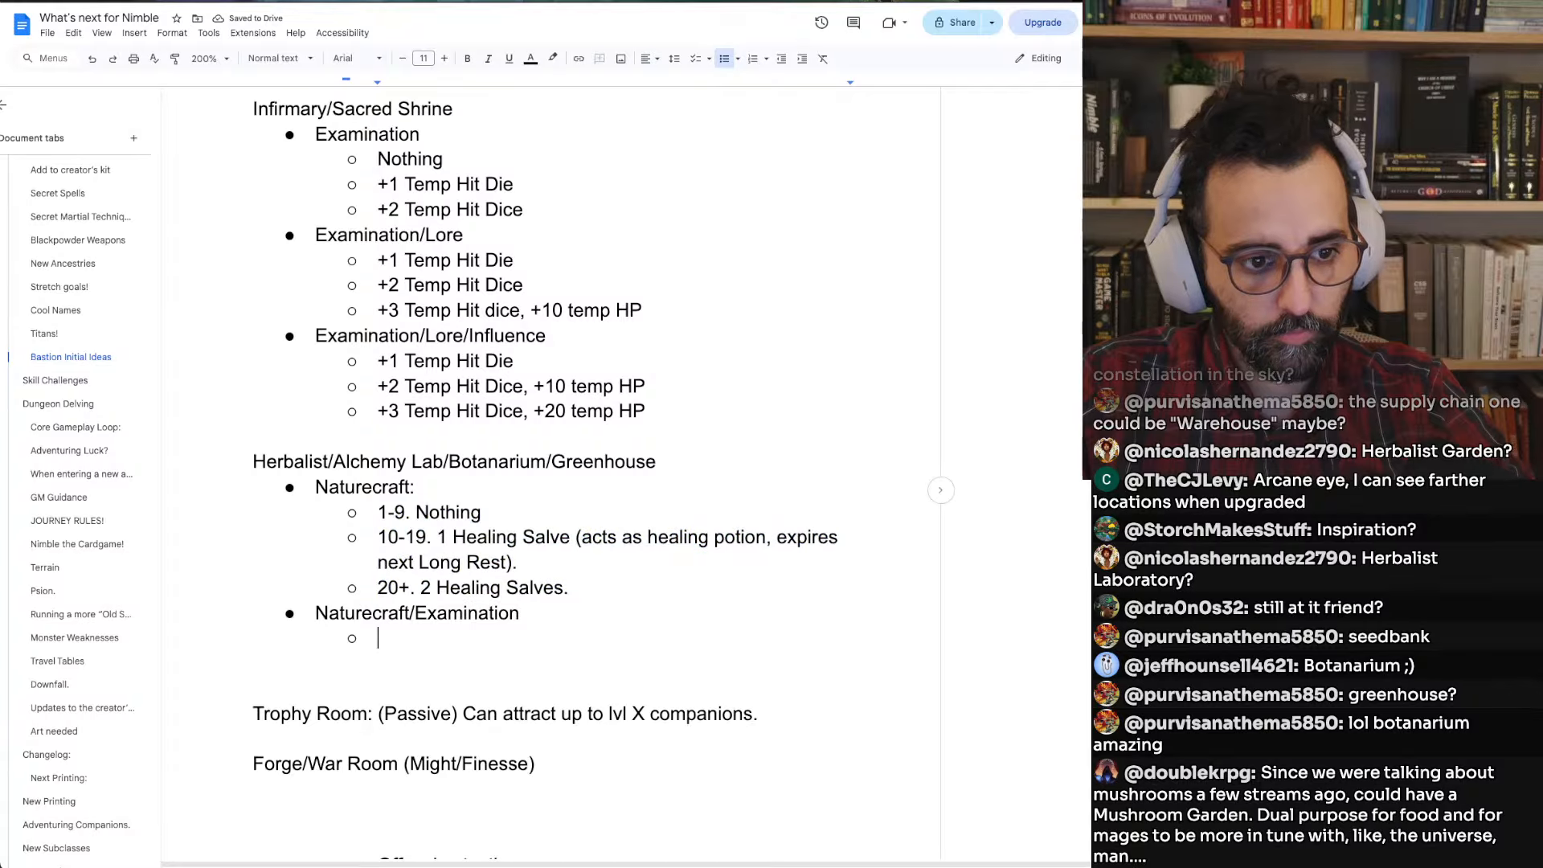
pyautogui.hotkey('ctrl', 'v')
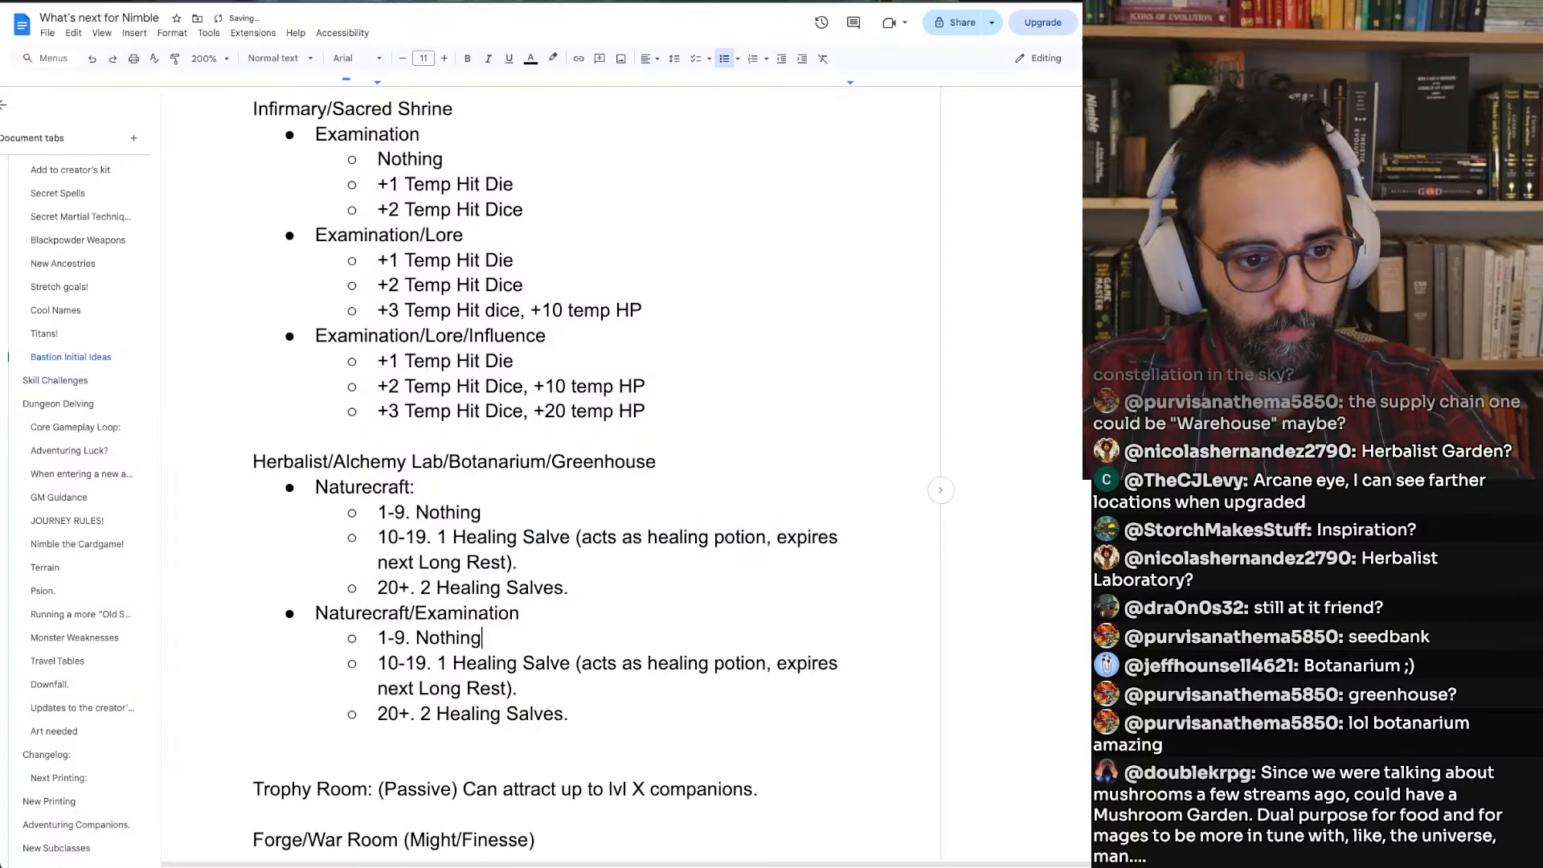
# Replace "Nothing" in the Naturecraft/Examination 1-9 line with "1 Healing Salve" copied from the line below it
pyautogui.hotkey('ctrl', 'shift', 'Left')
pyautogui.press('BackSpace')
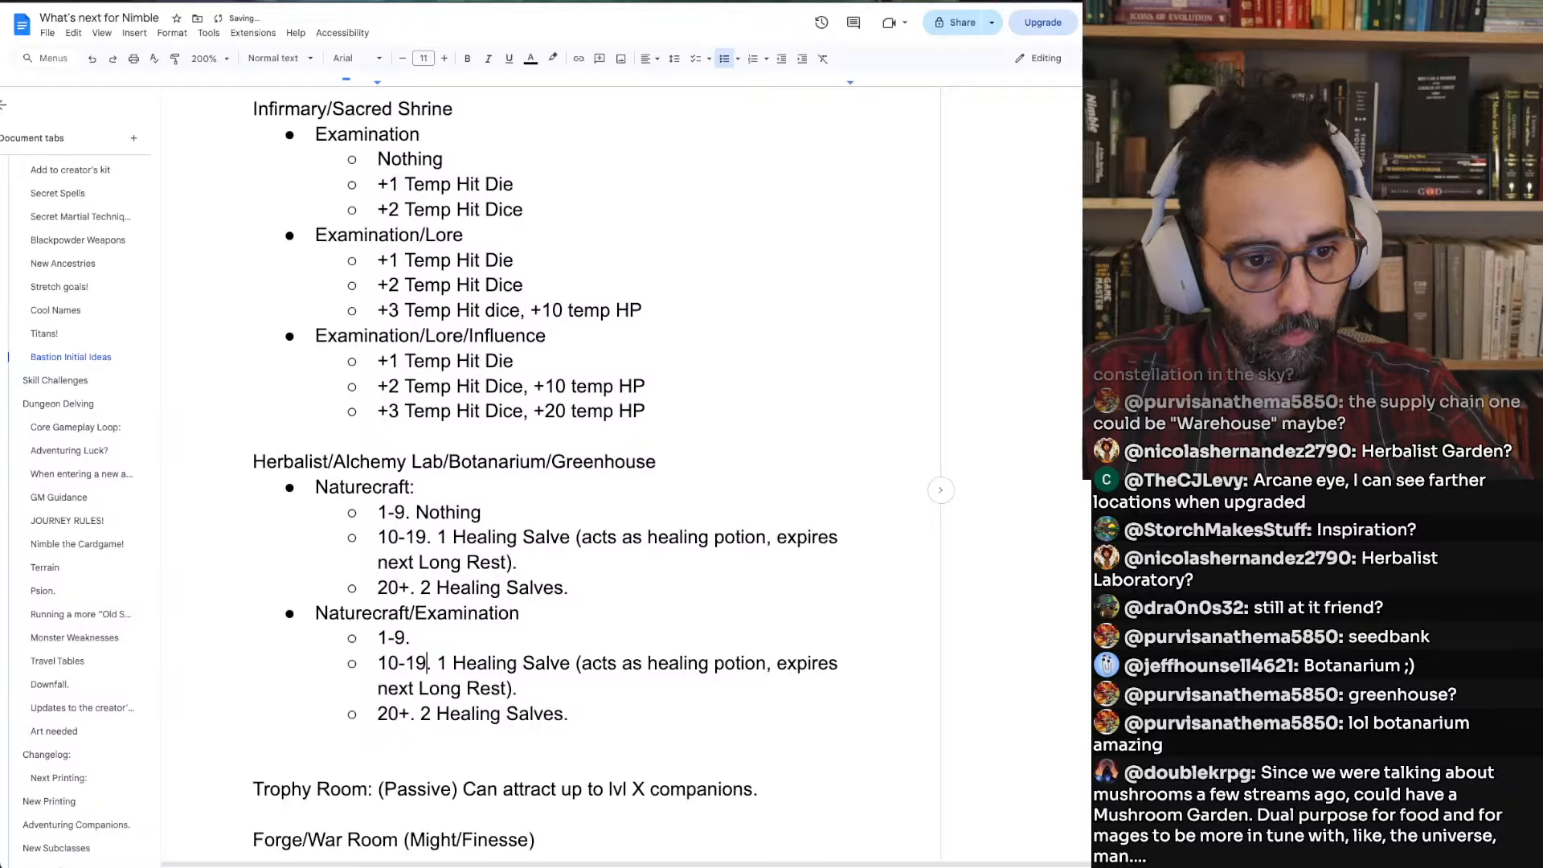
pyautogui.hotkey('ctrl', 'shift', 'Right')
pyautogui.hotkey('ctrl', 'shift', 'Right')
pyautogui.hotkey('ctrl', 'shift', 'Right')
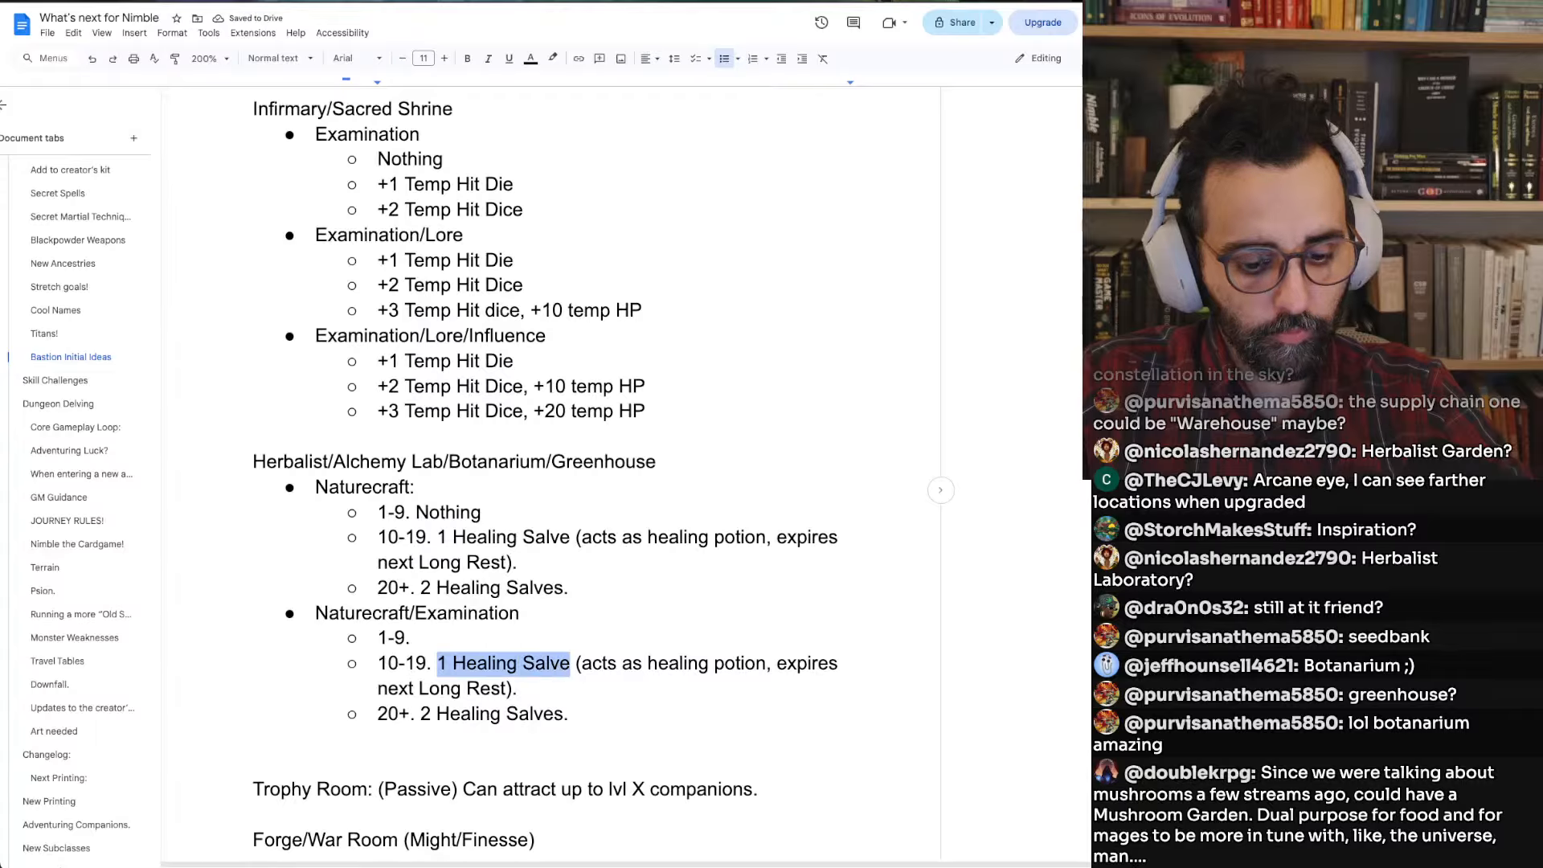
pyautogui.hotkey('ctrl', 'c')
pyautogui.press('Up')
pyautogui.hotkey('ctrl', 'v')
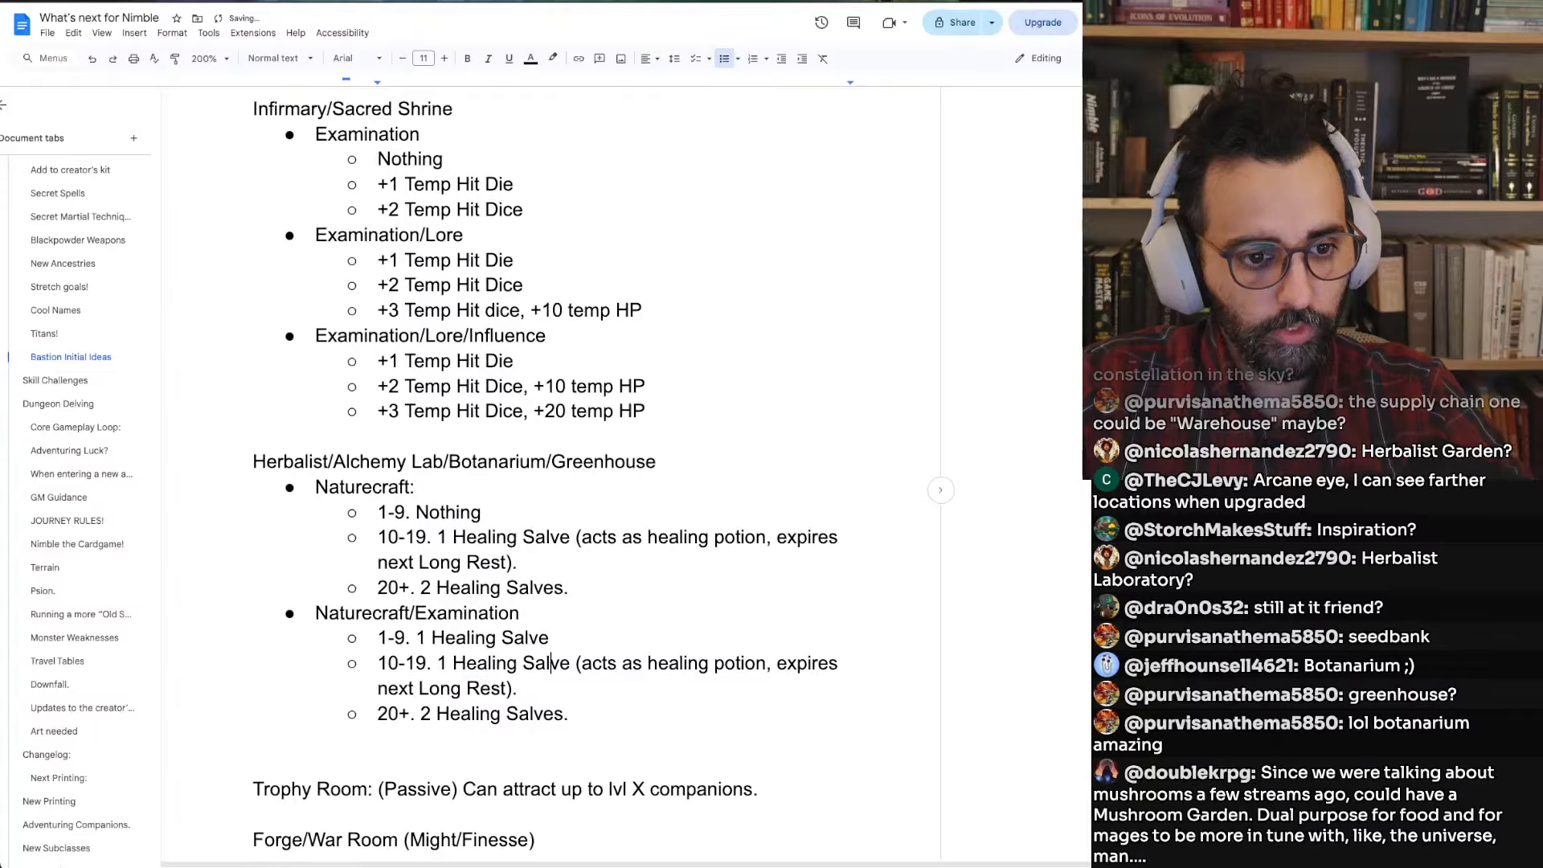
# Change the Naturecraft/Examination 10-19 result to "2 Healing Salves" and remove its parenthetical note
pyautogui.press('BackSpace')
pyautogui.write('2')
pyautogui.hotkey('ctrl', 'Right')
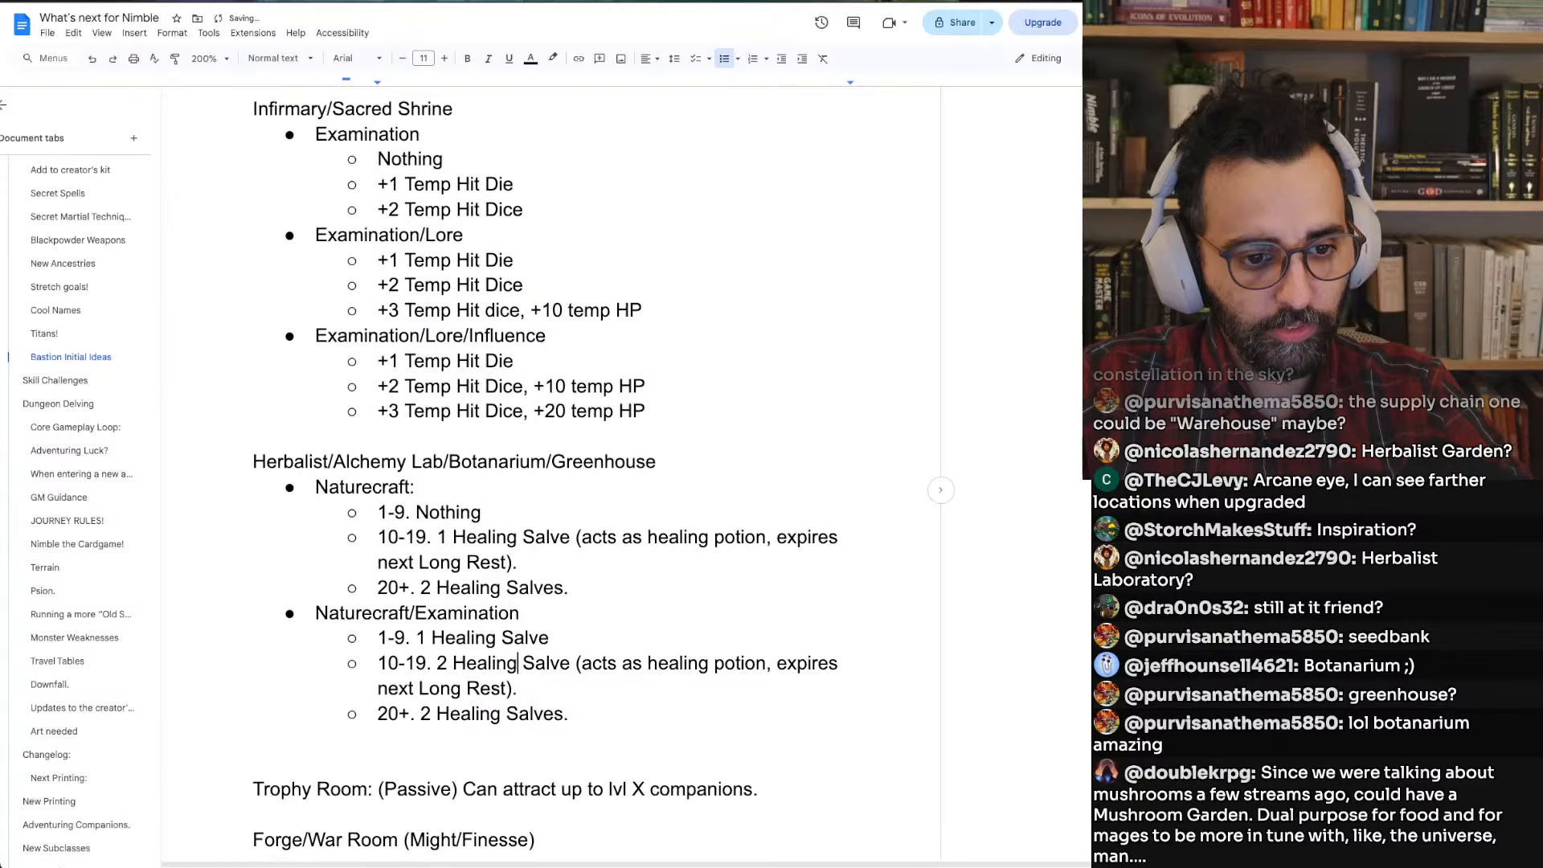
pyautogui.write('s')
pyautogui.hotkey('shift', 'Down')
pyautogui.press('BackSpace')
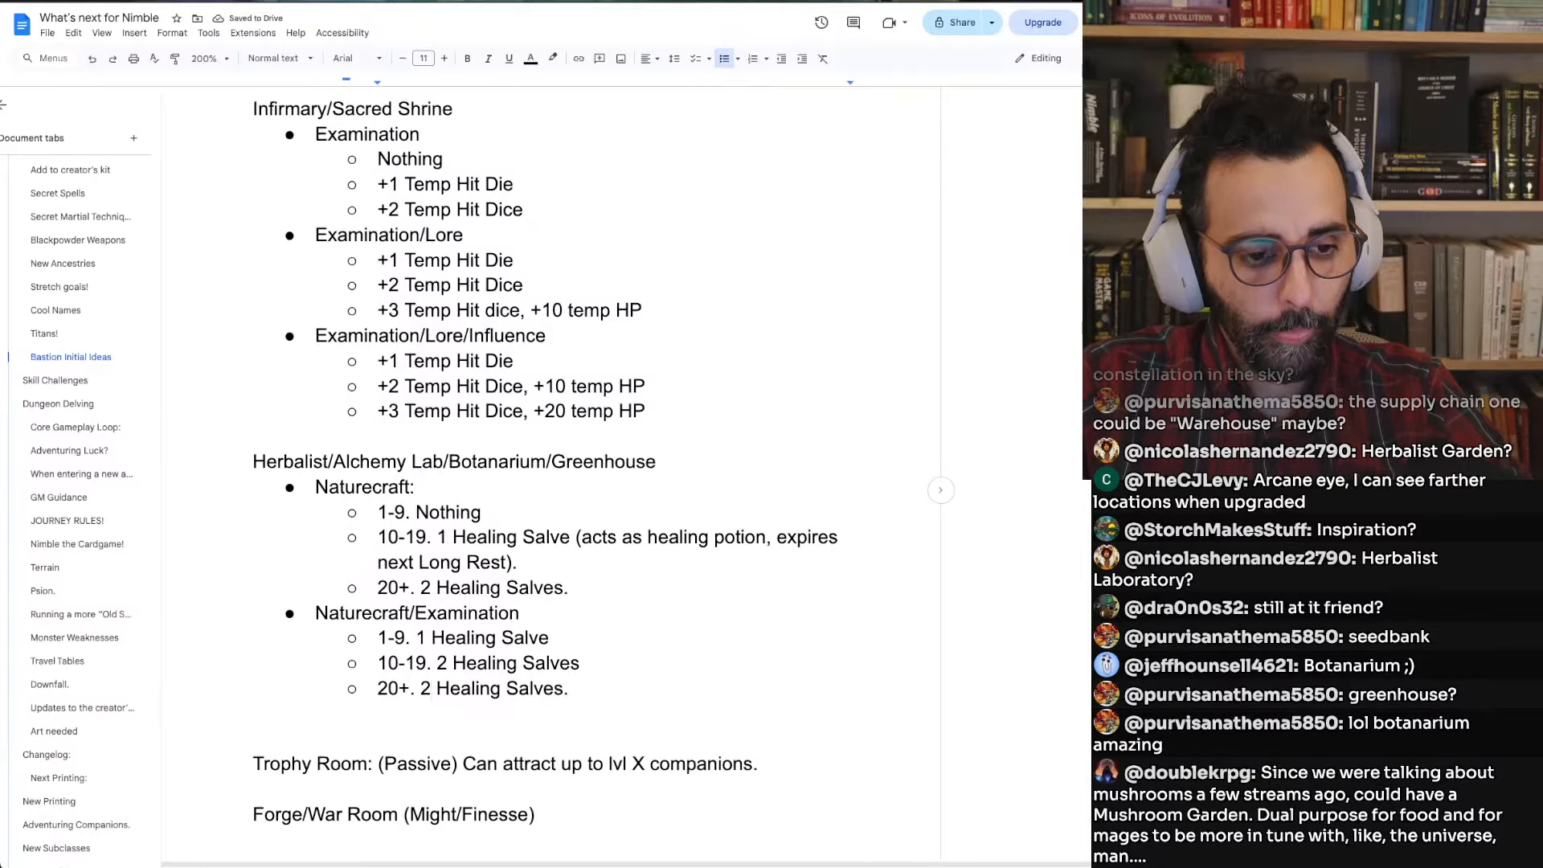
# Change the Naturecraft/Examination 20+ result to "2 Greater Healing Salves." with single spacing after the number
pyautogui.press('Right')
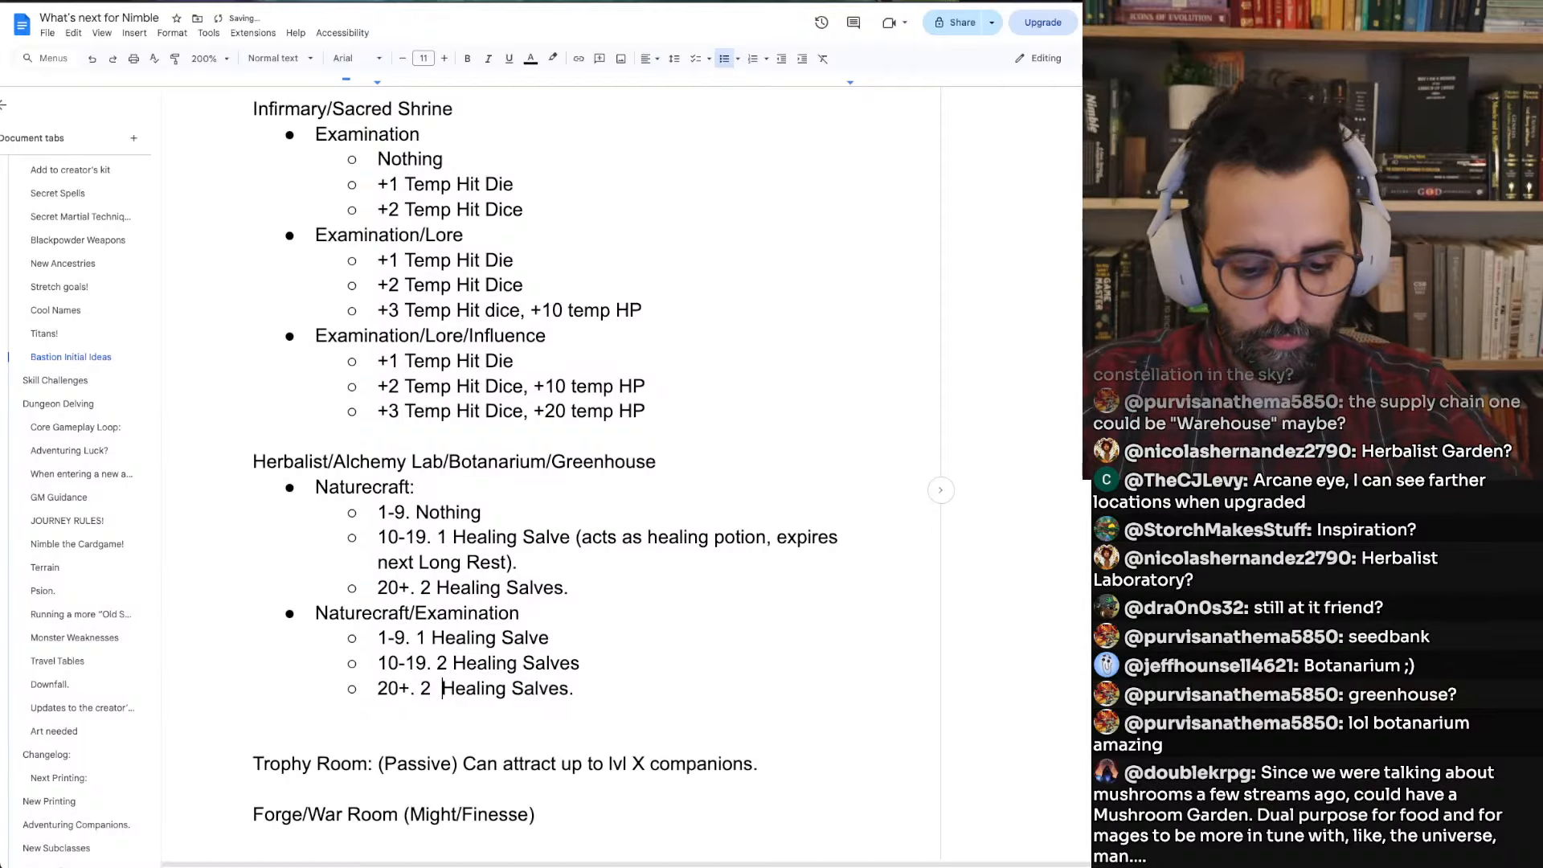
pyautogui.write('Greater')
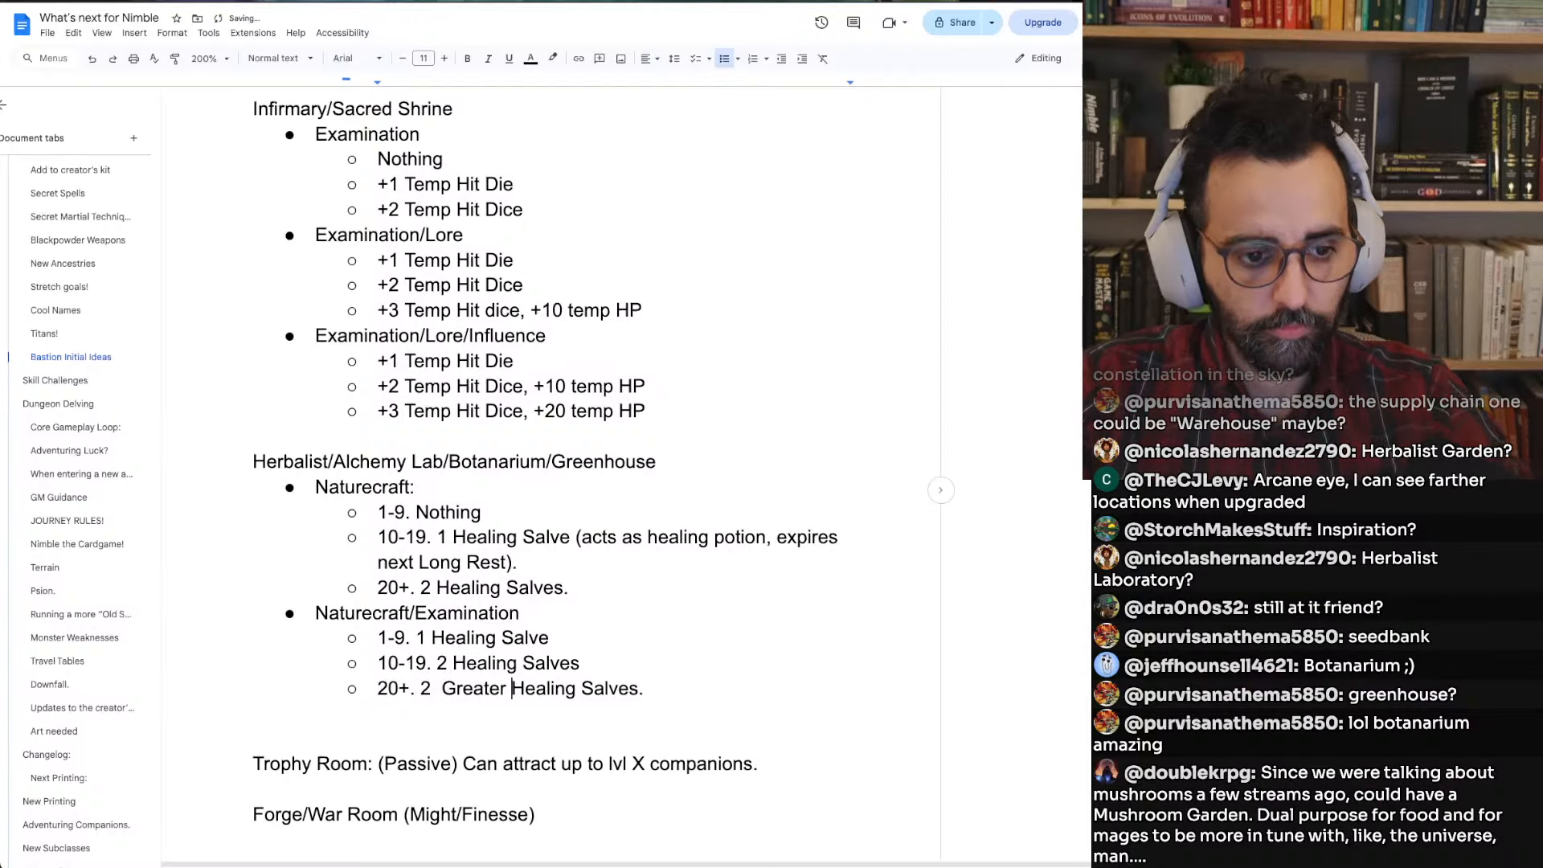
pyautogui.click(421, 689)
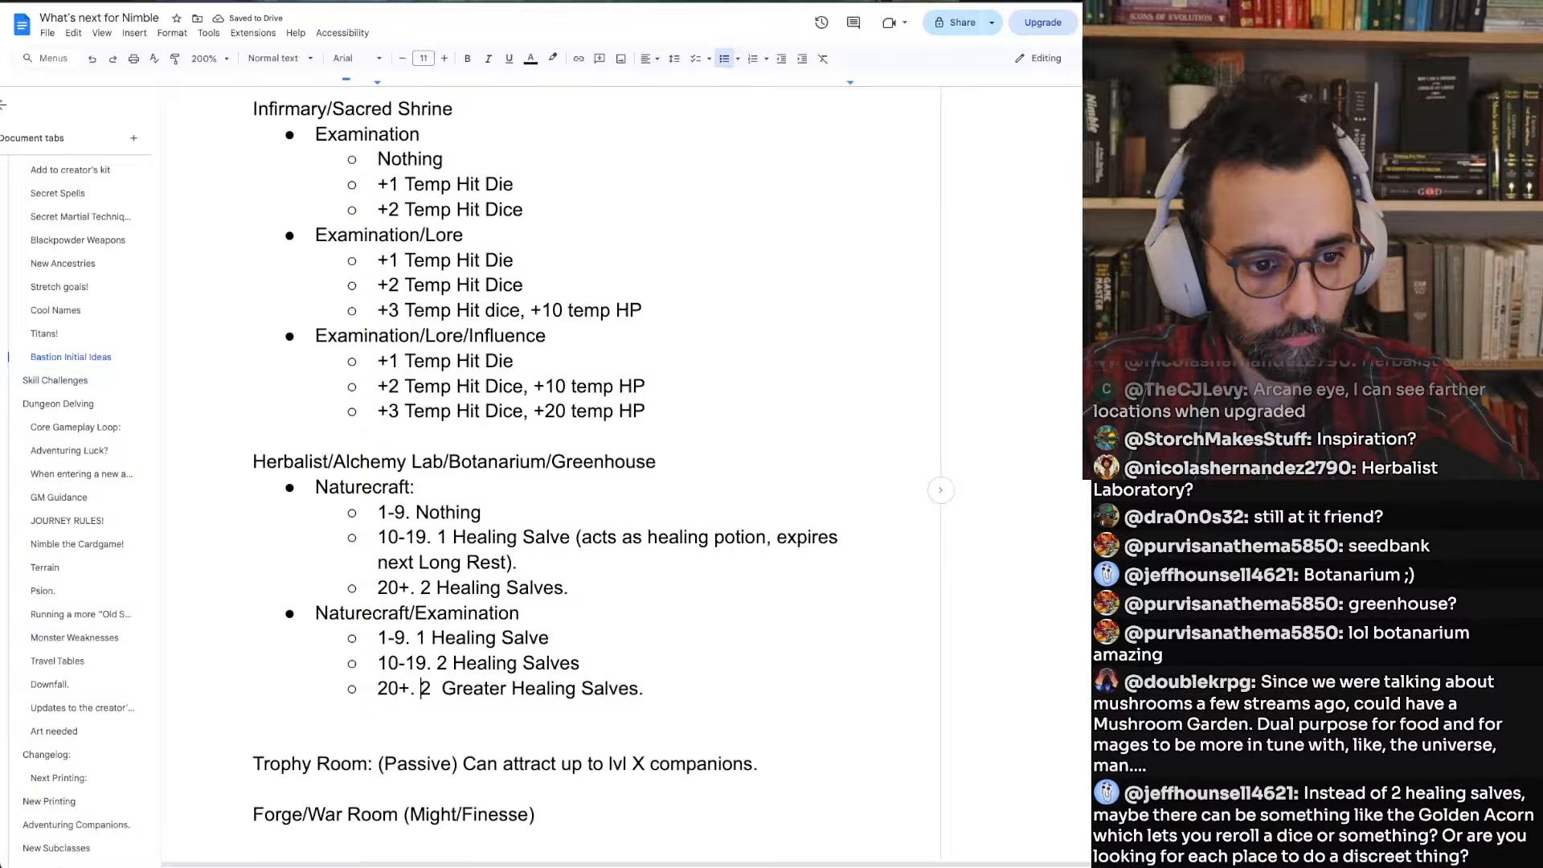
pyautogui.press('Right')
pyautogui.press('Delete')
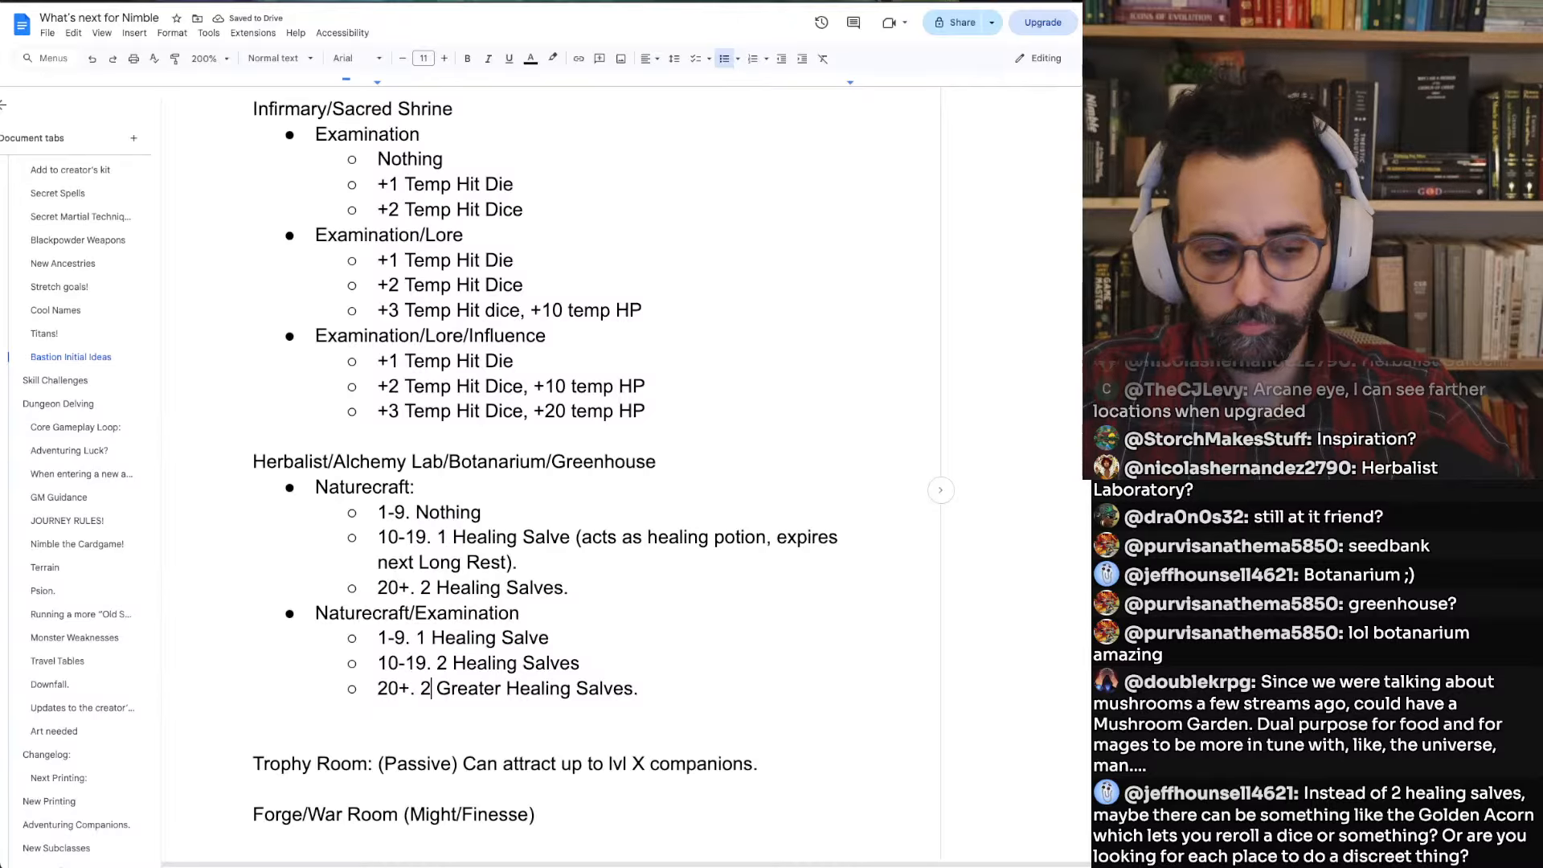
# Copy the Naturecraft/Examination bullet together with its three result lines
pyautogui.press('Up')
pyautogui.press('Up')
pyautogui.press('Up')
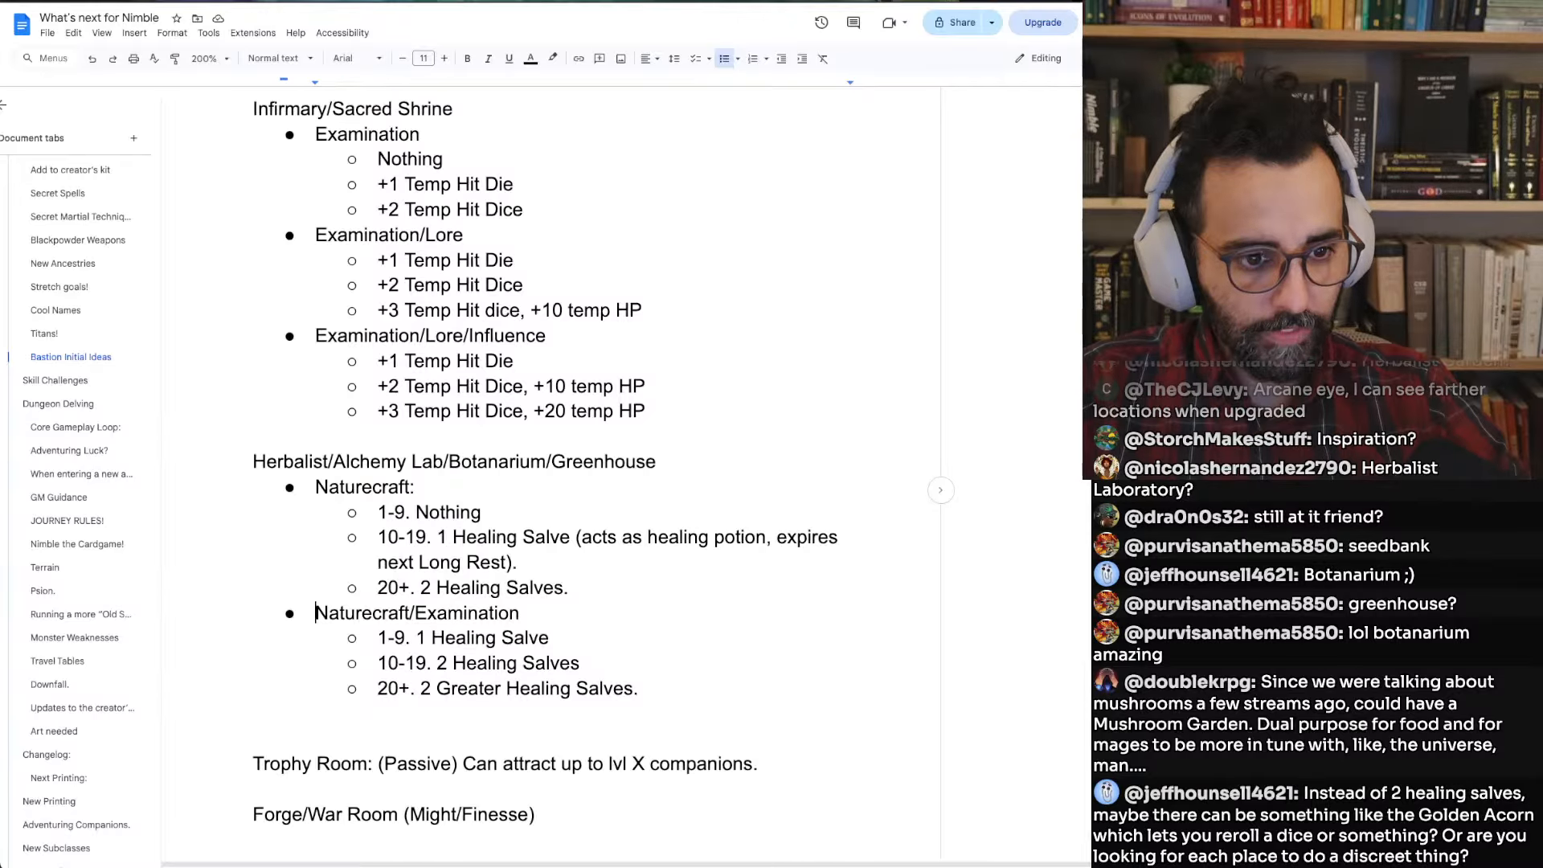
pyautogui.hotkey('shift', 'Down')
pyautogui.hotkey('shift', 'Down')
pyautogui.hotkey('shift', 'Down')
pyautogui.hotkey('shift', 'Down')
pyautogui.hotkey('ctrl', 'c')
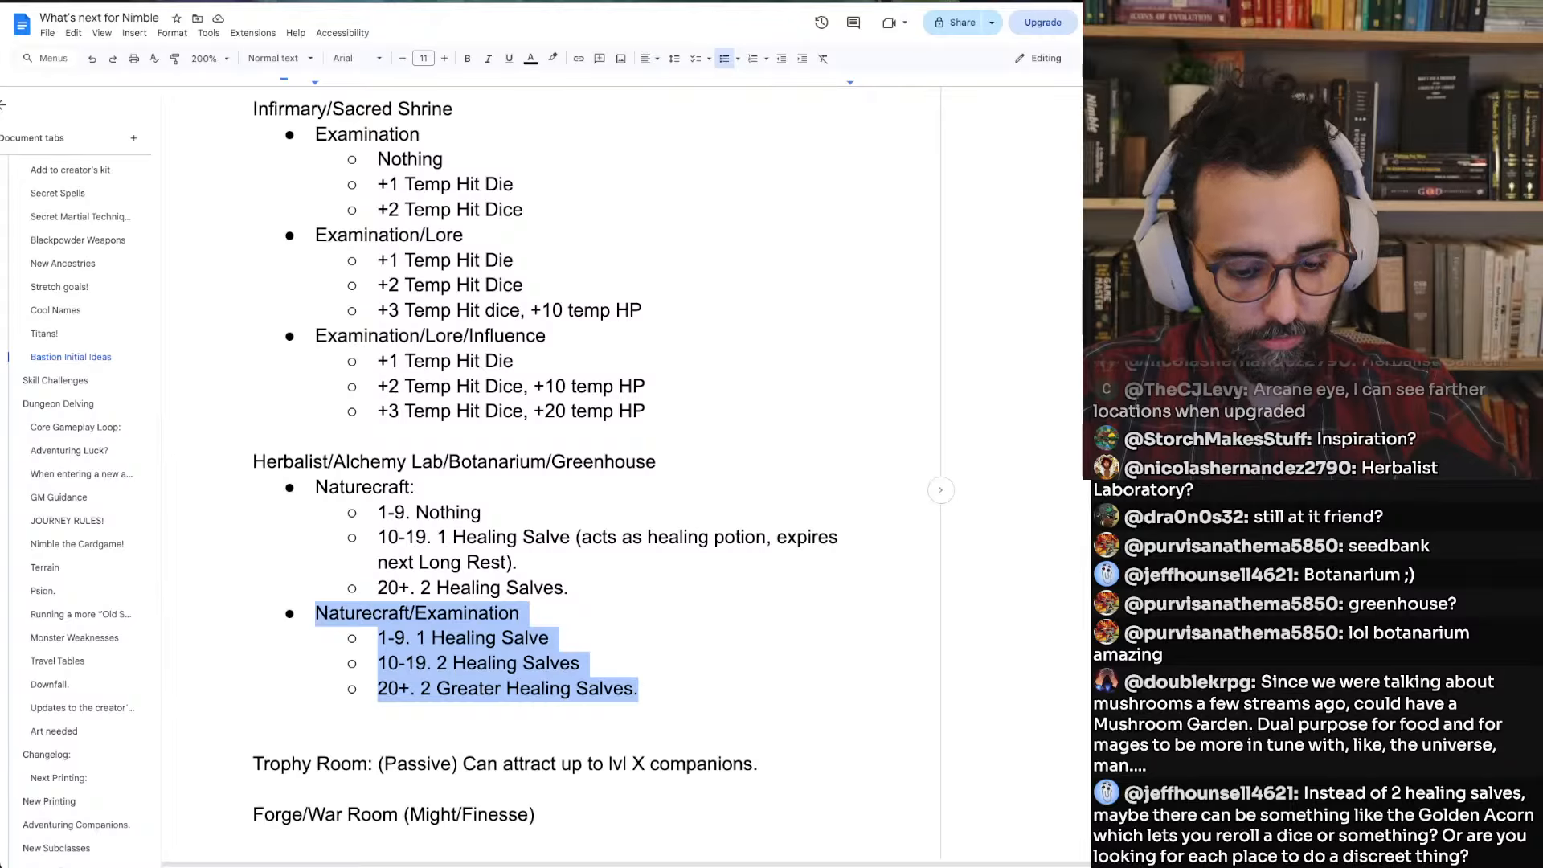
# Paste the copied Naturecraft/Examination block below the original as a new first-level bullet with its sub-bullets
pyautogui.press('Right')
pyautogui.press('Return')
pyautogui.hotkey('ctrl', 'v')
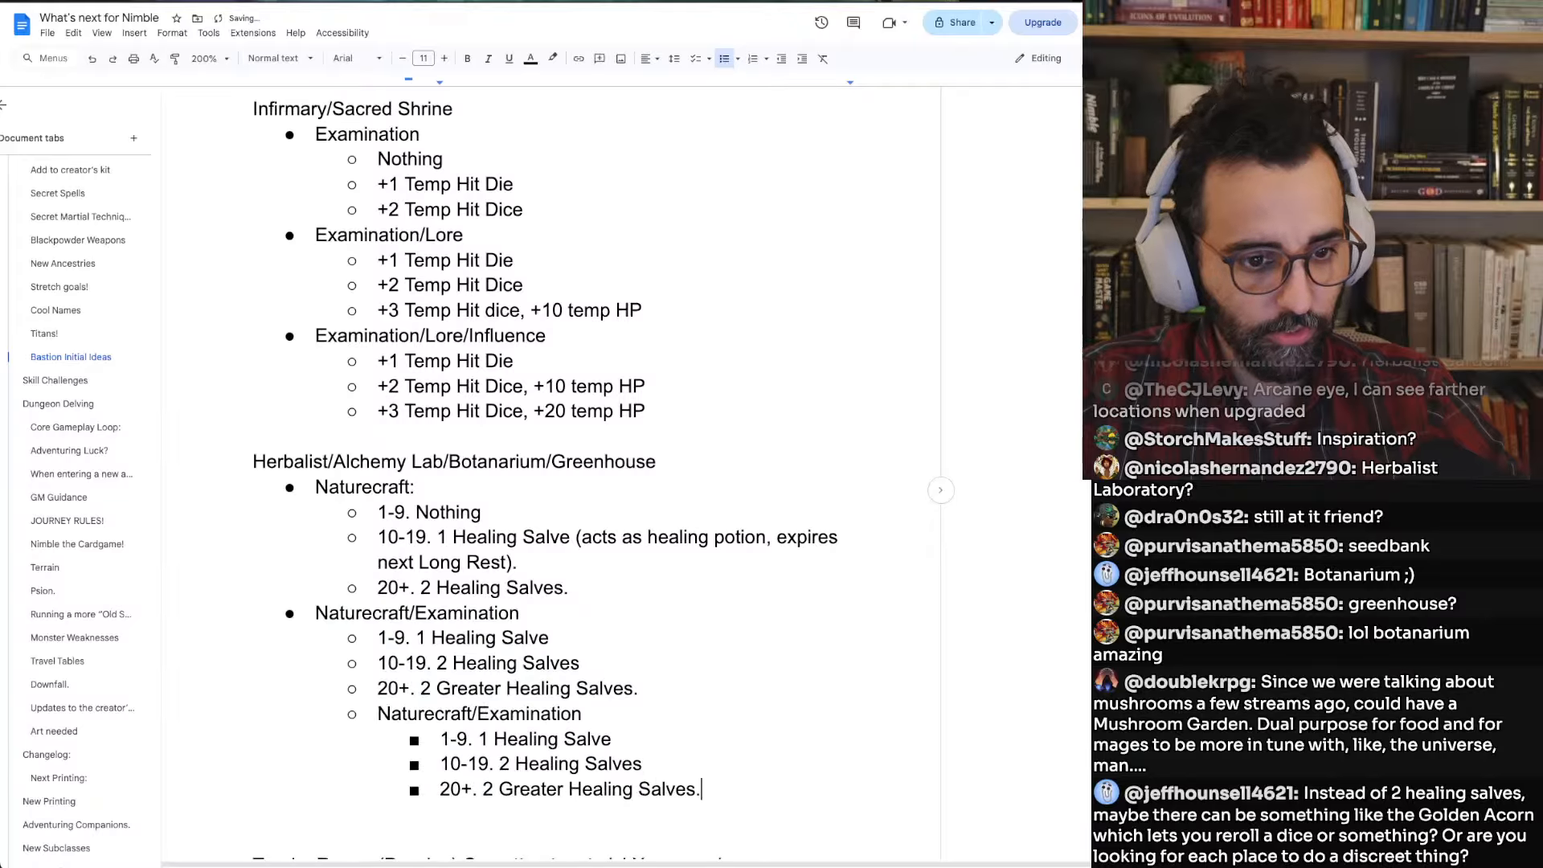
pyautogui.hotkey('ctrl', 'z')
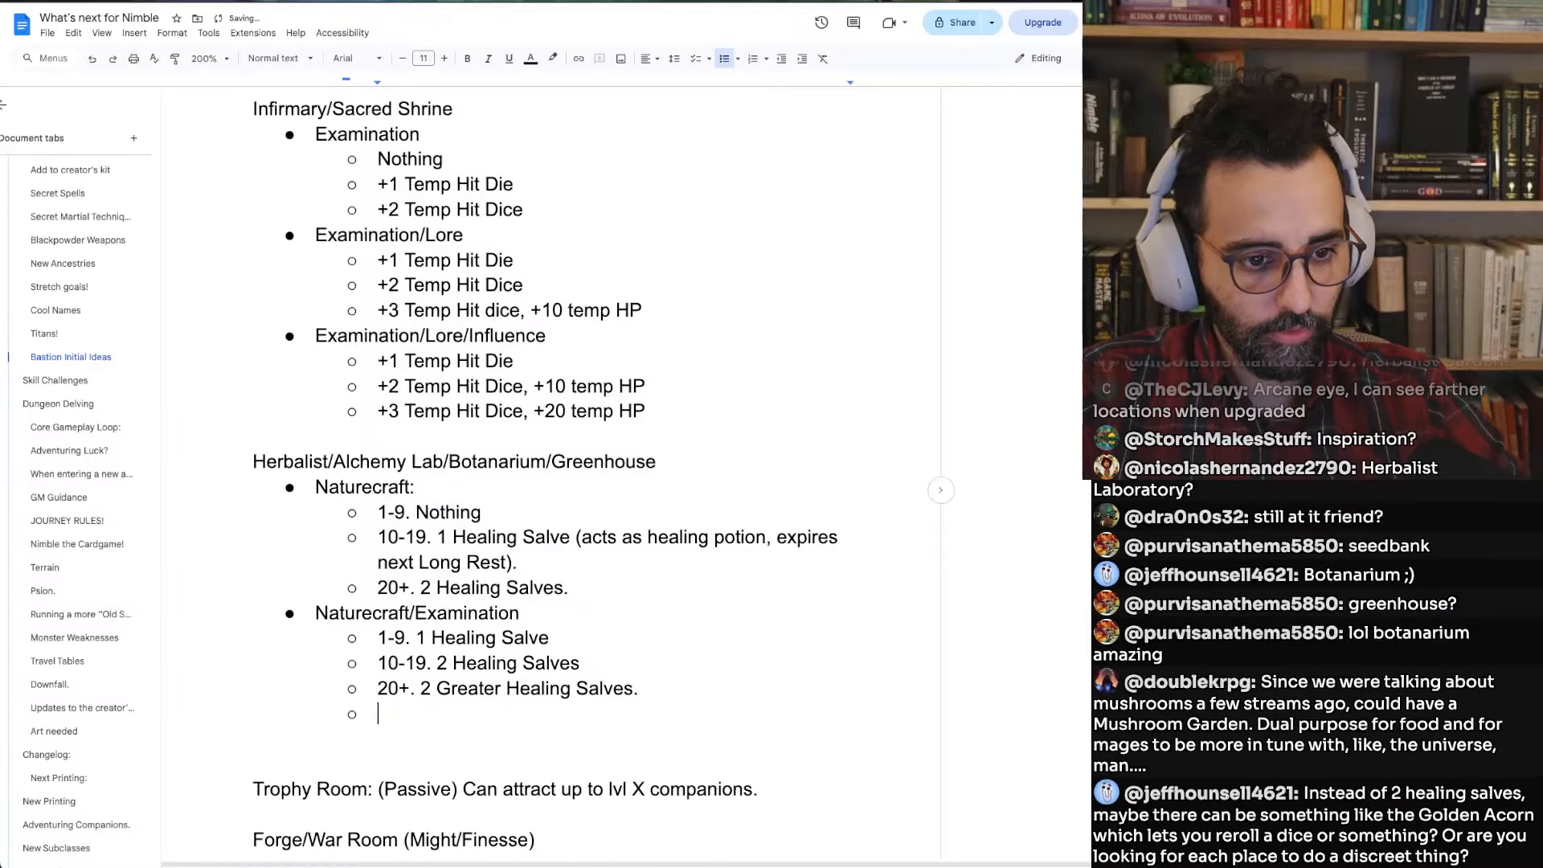
pyautogui.hotkey('shift', 'Tab')
pyautogui.hotkey('ctrl', 'v')
# Switch to the spreadsheet and examine the secondary and tertiary facility assignments for Examination, Influence, Insight and Lore in Table 1
pyautogui.press('super+Tab')
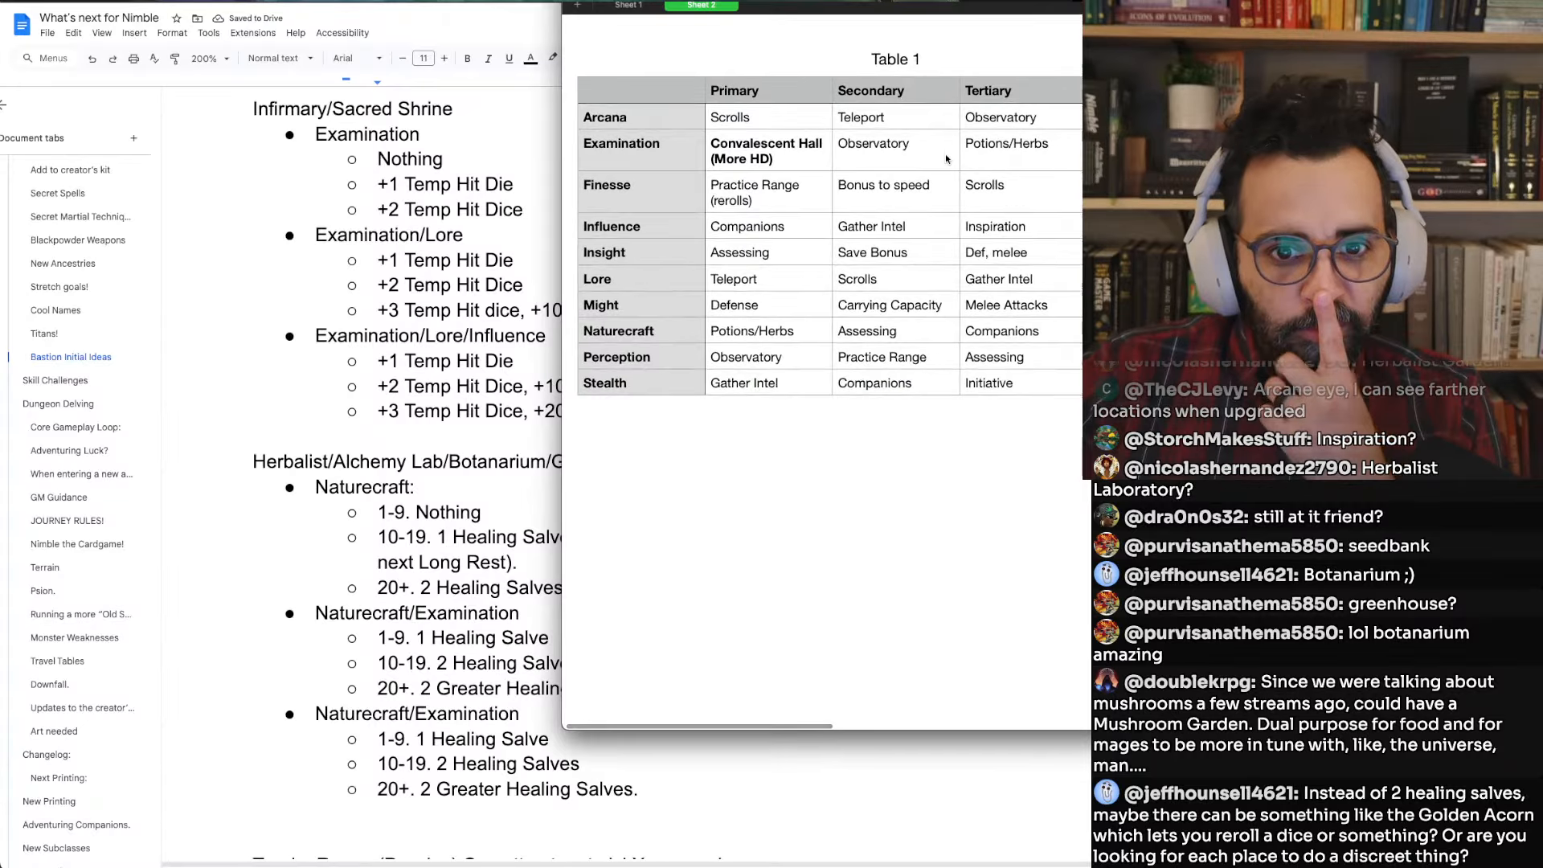
pyautogui.click(996, 146)
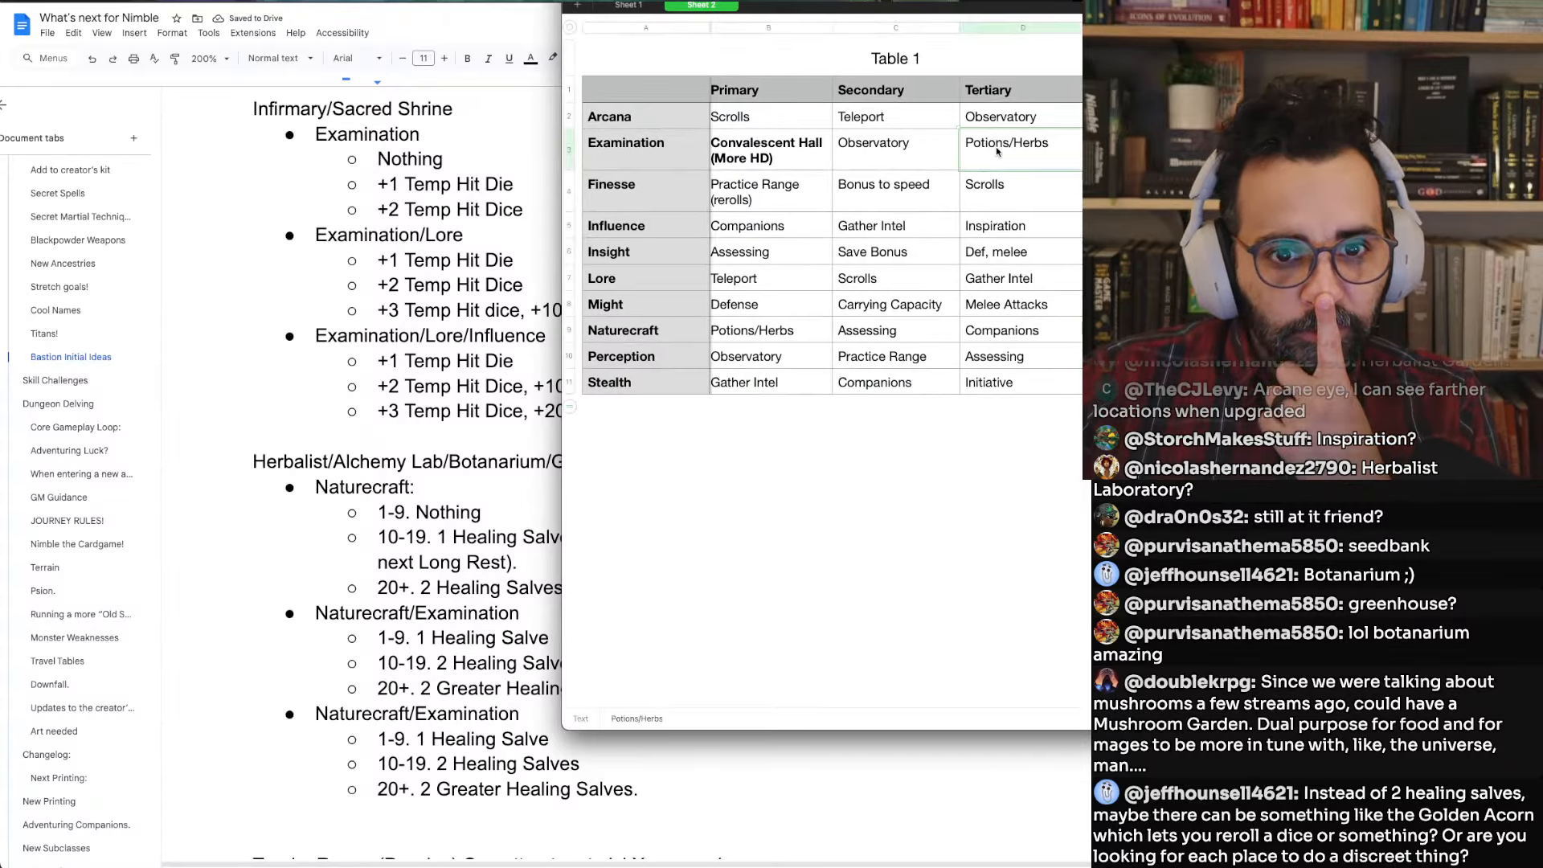
pyautogui.click(901, 158)
pyautogui.click(882, 234)
pyautogui.click(875, 255)
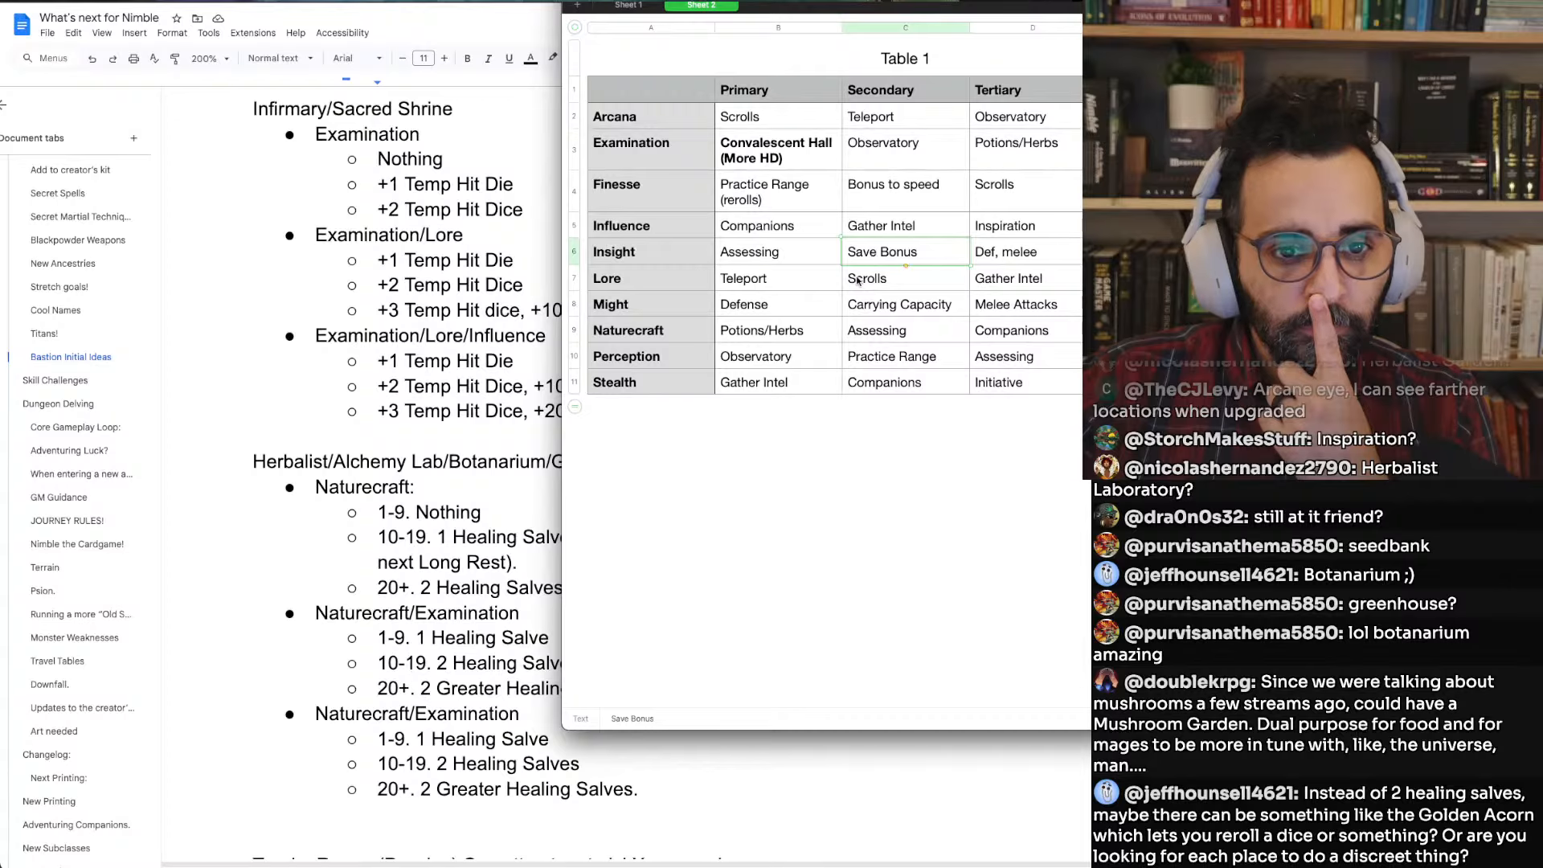
pyautogui.click(859, 280)
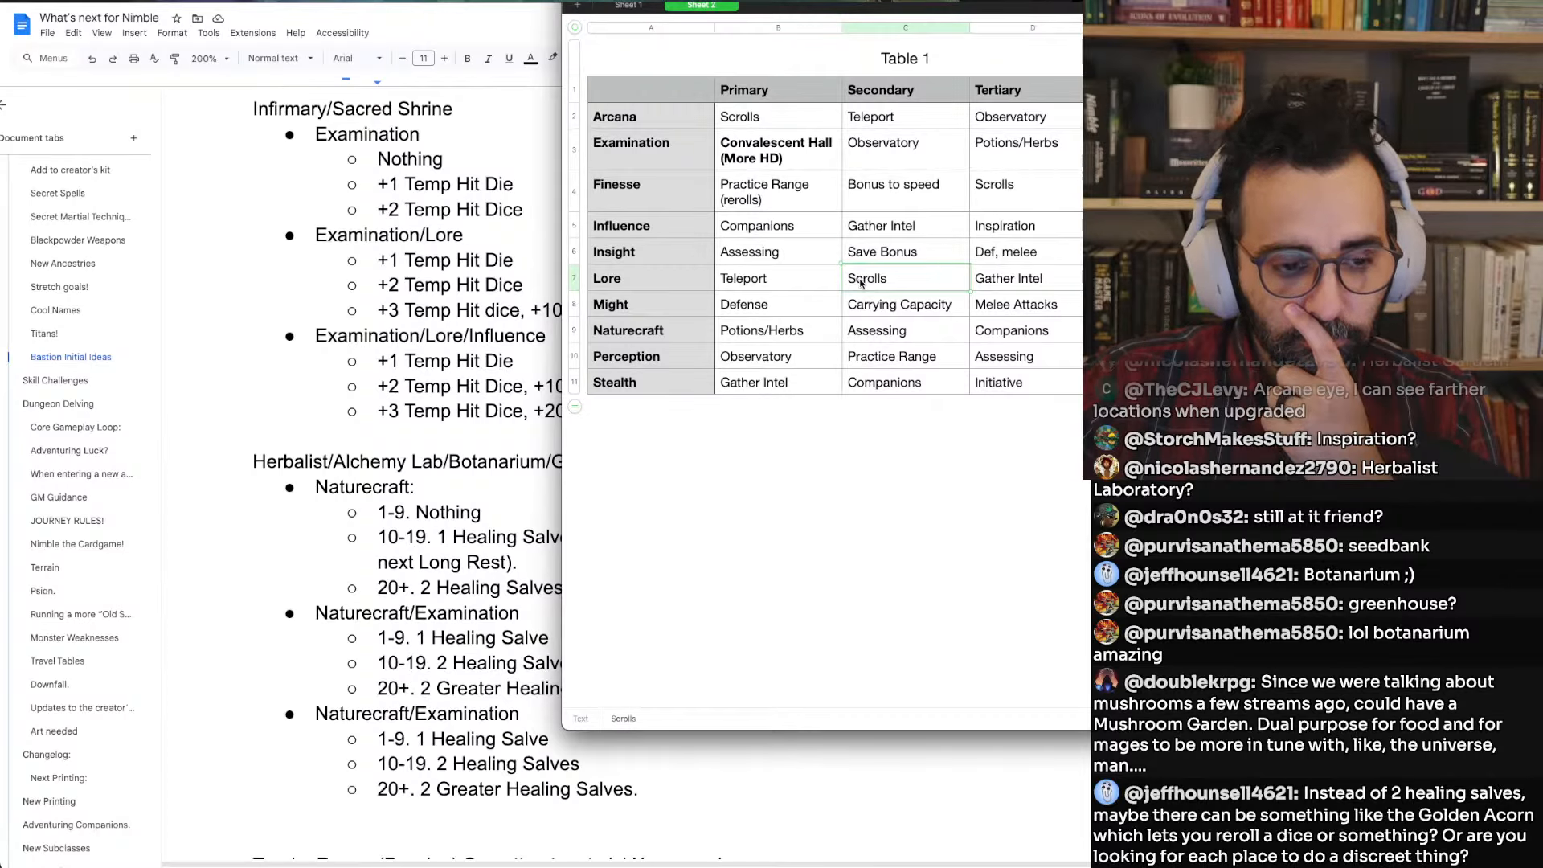
# Return to the design document and review the skill combinations in the facility sections above the Herbalist entry
pyautogui.click(451, 530)
pyautogui.scroll(6, 451, 523)
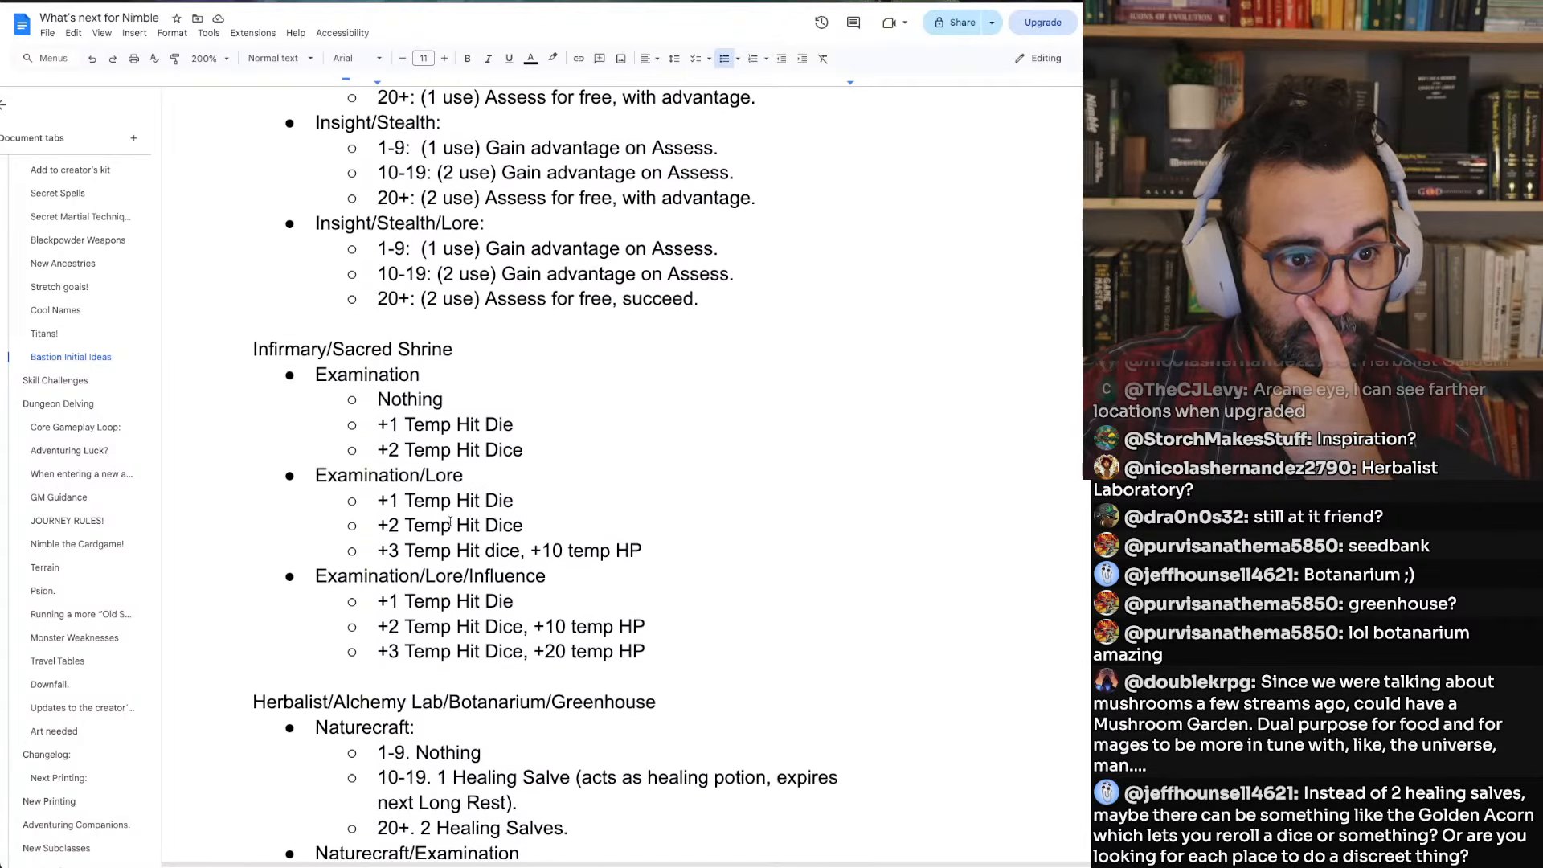
pyautogui.scroll(3, 450, 523)
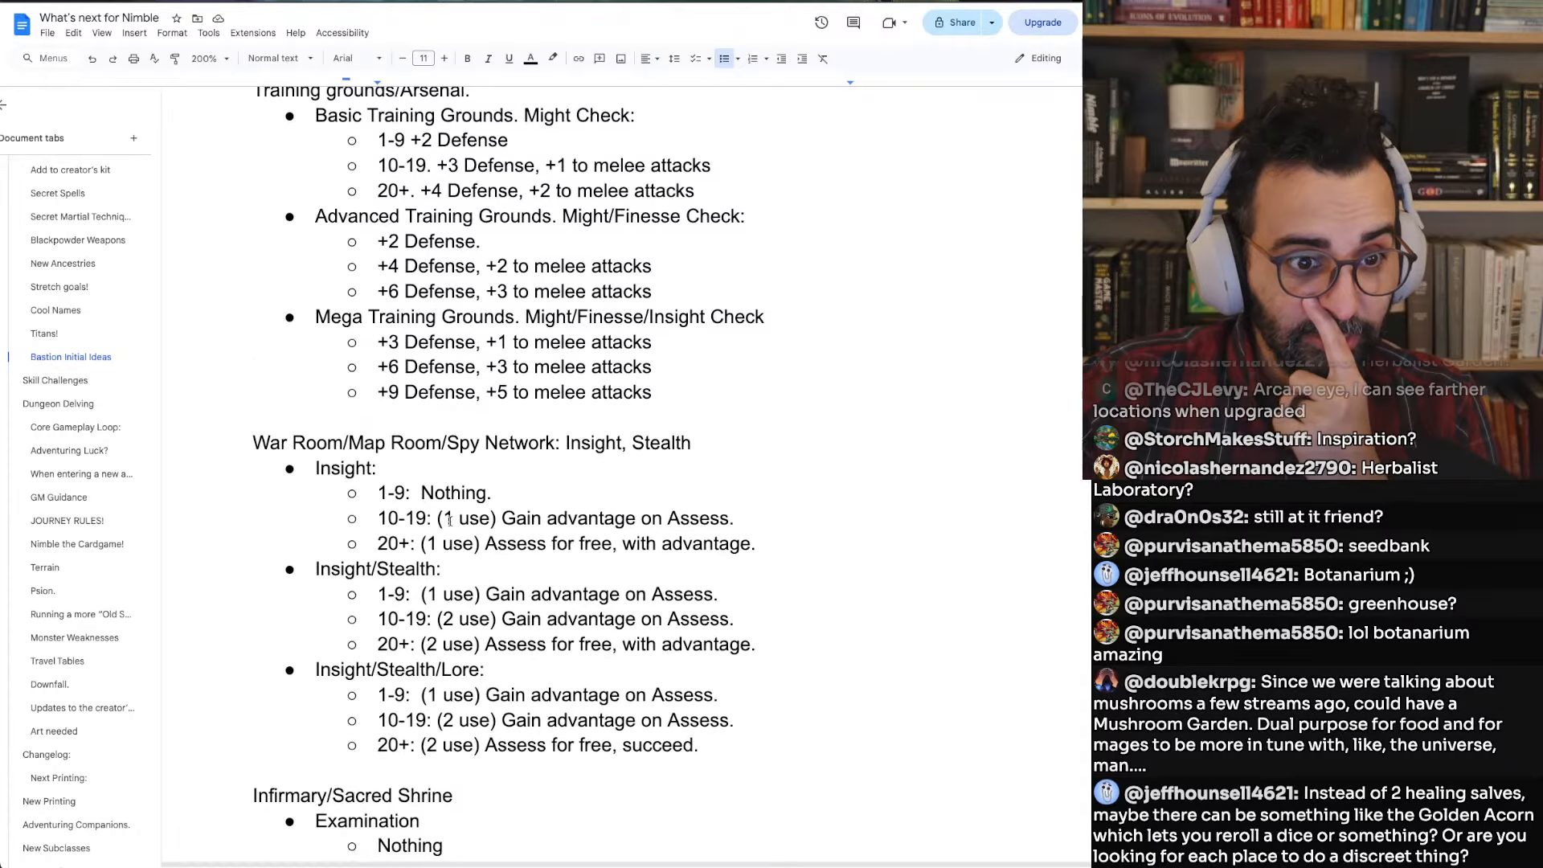
pyautogui.scroll(3, 450, 521)
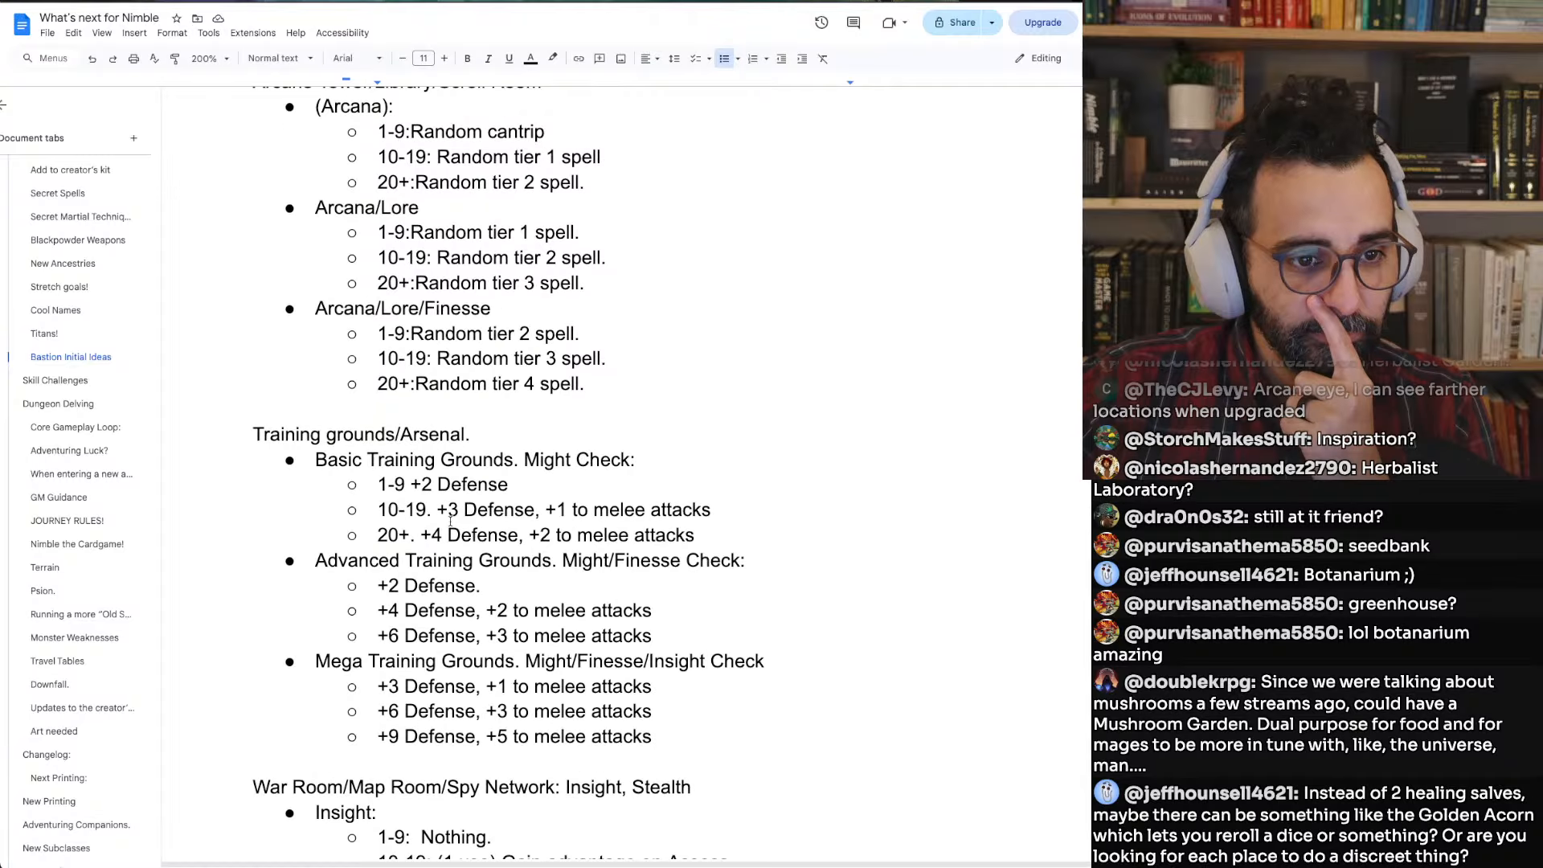
pyautogui.scroll(-3, 451, 520)
pyautogui.scroll(-10, 451, 520)
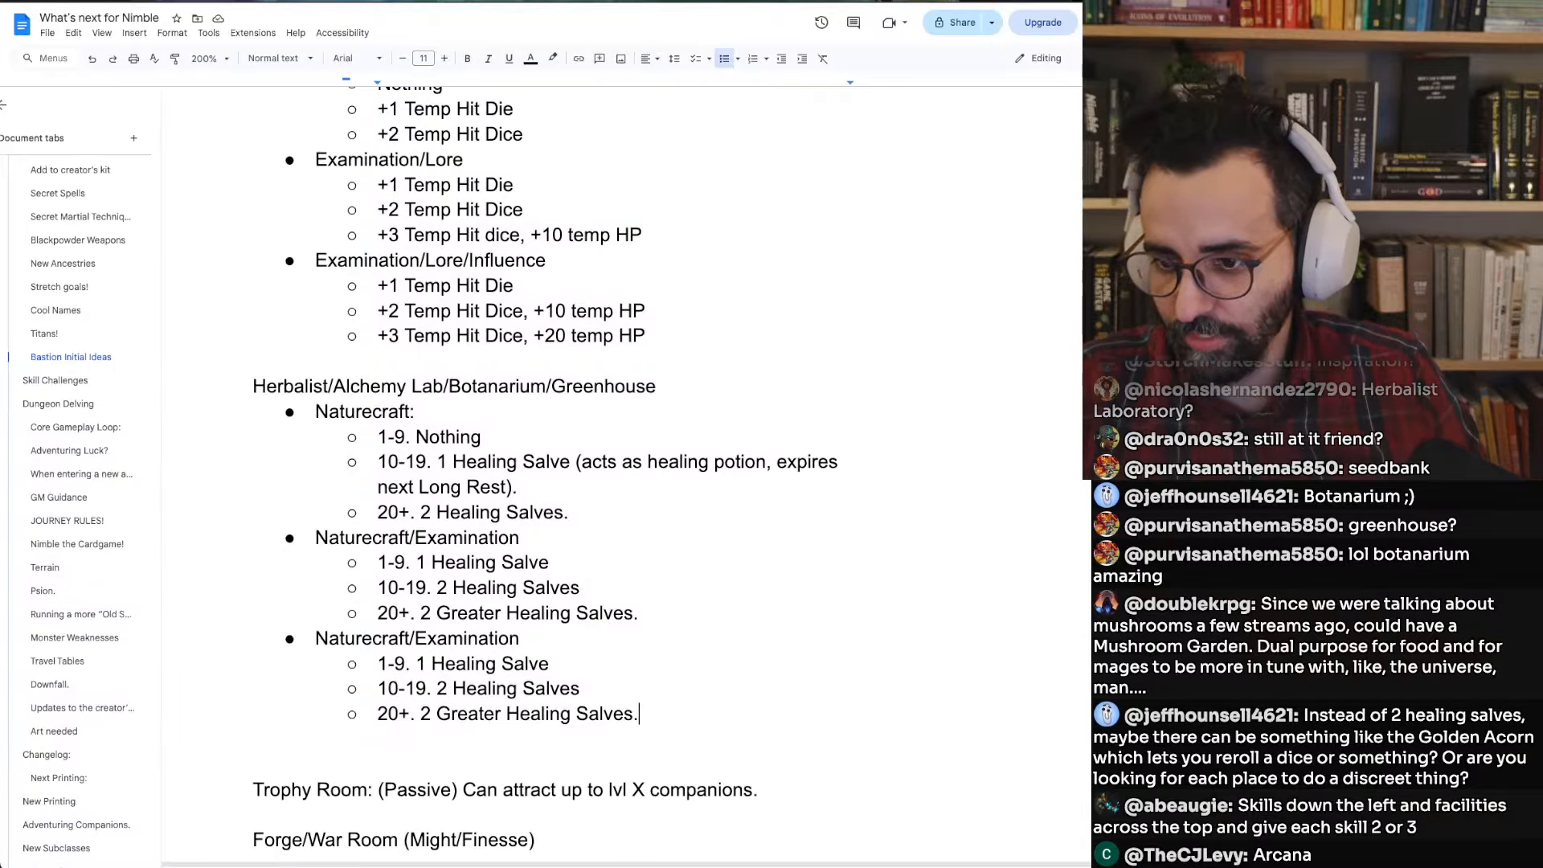
# Switch to the spreadsheet and add a new blank table with header row and column below Table 1
pyautogui.press('super+Tab')
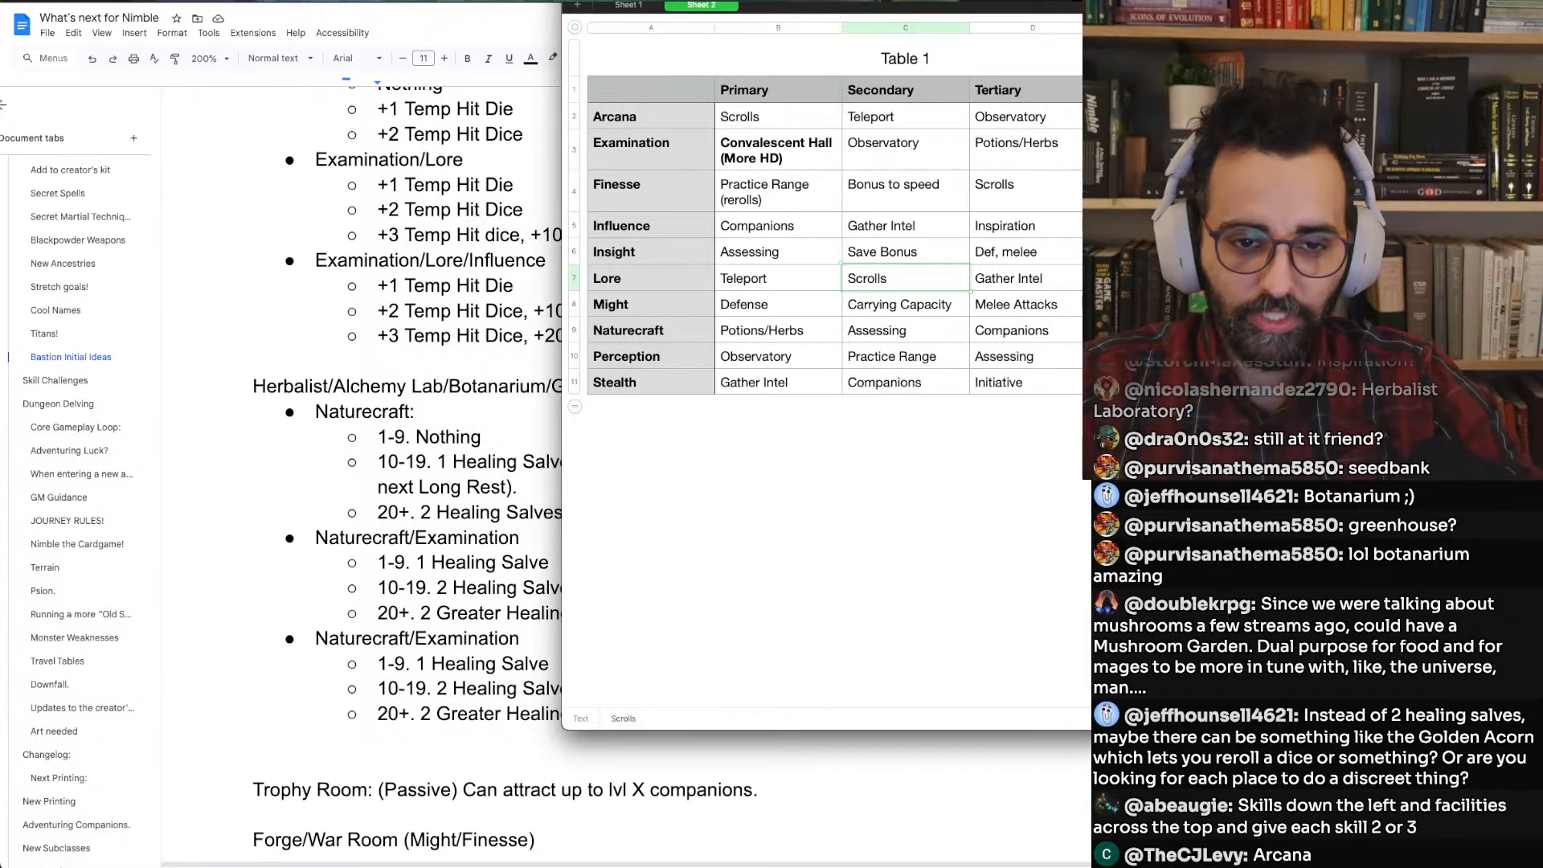
pyautogui.click(938, 471)
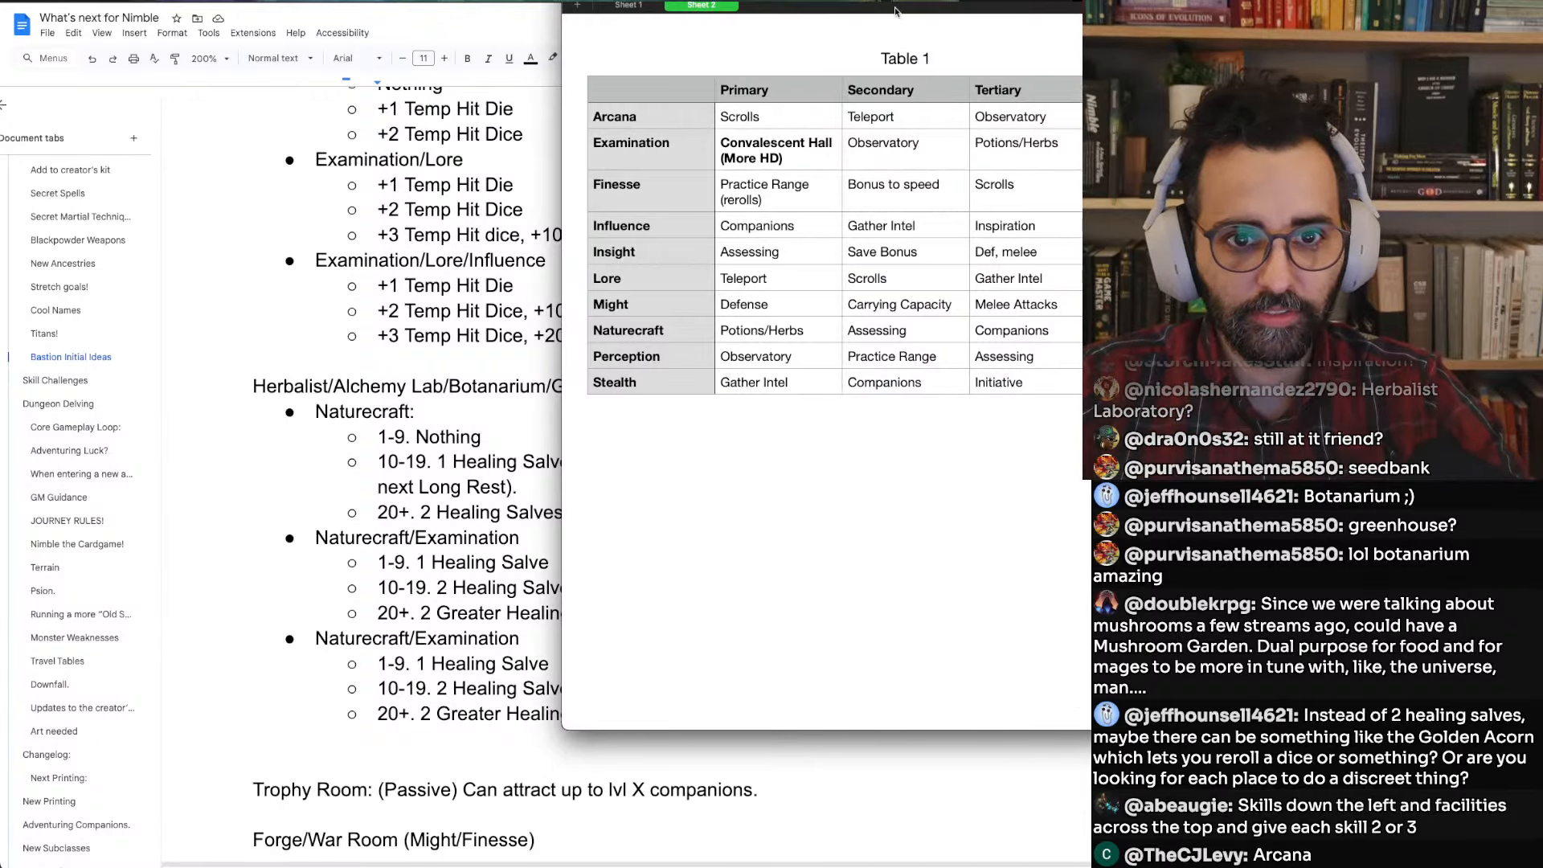
pyautogui.click(933, 1)
pyautogui.click(899, 15)
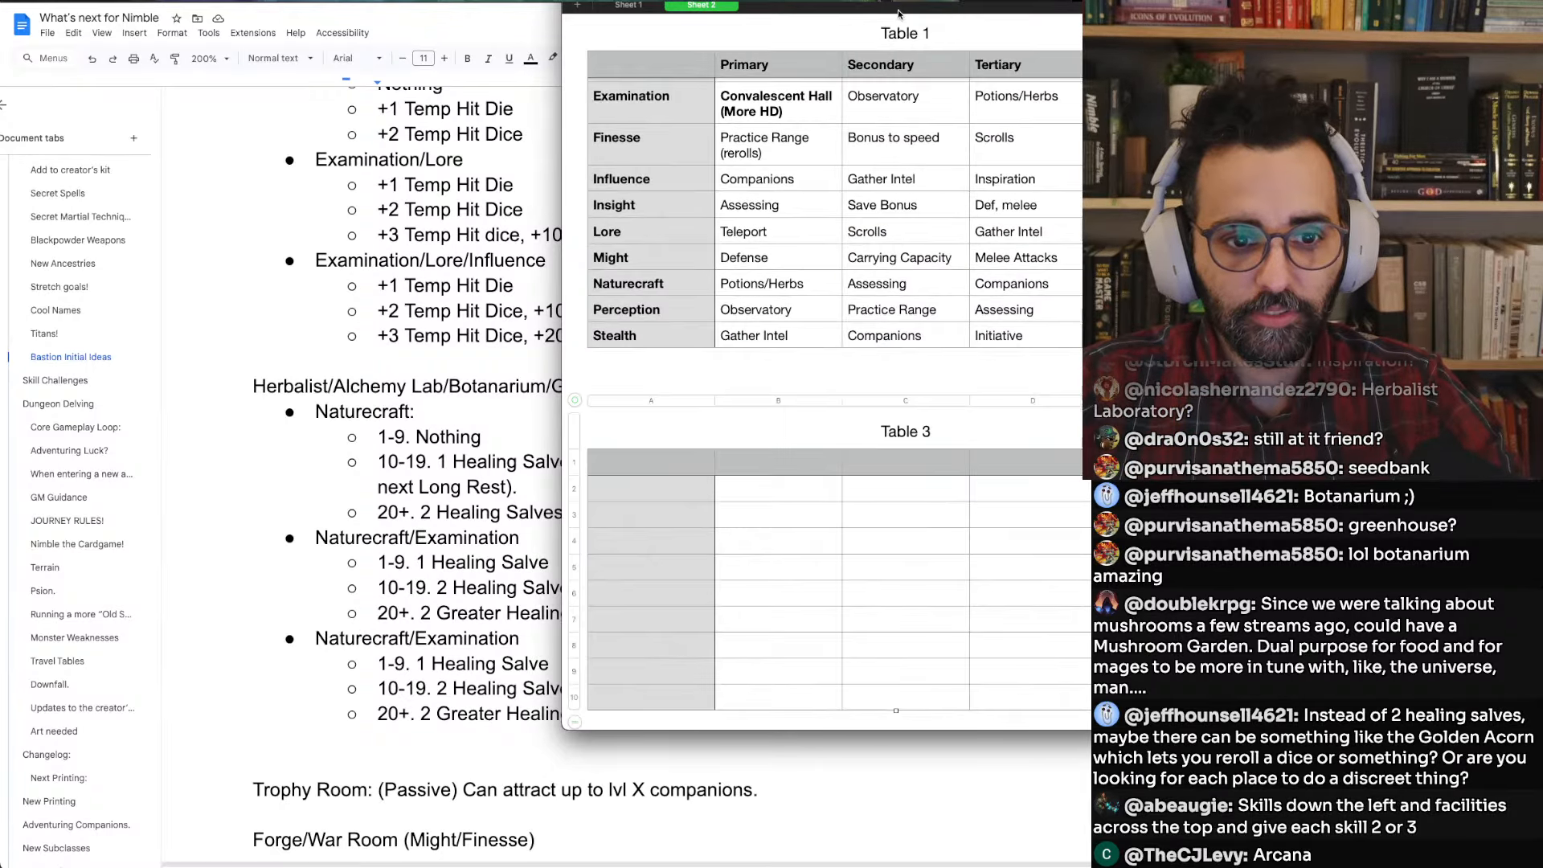
pyautogui.press('super+Tab')
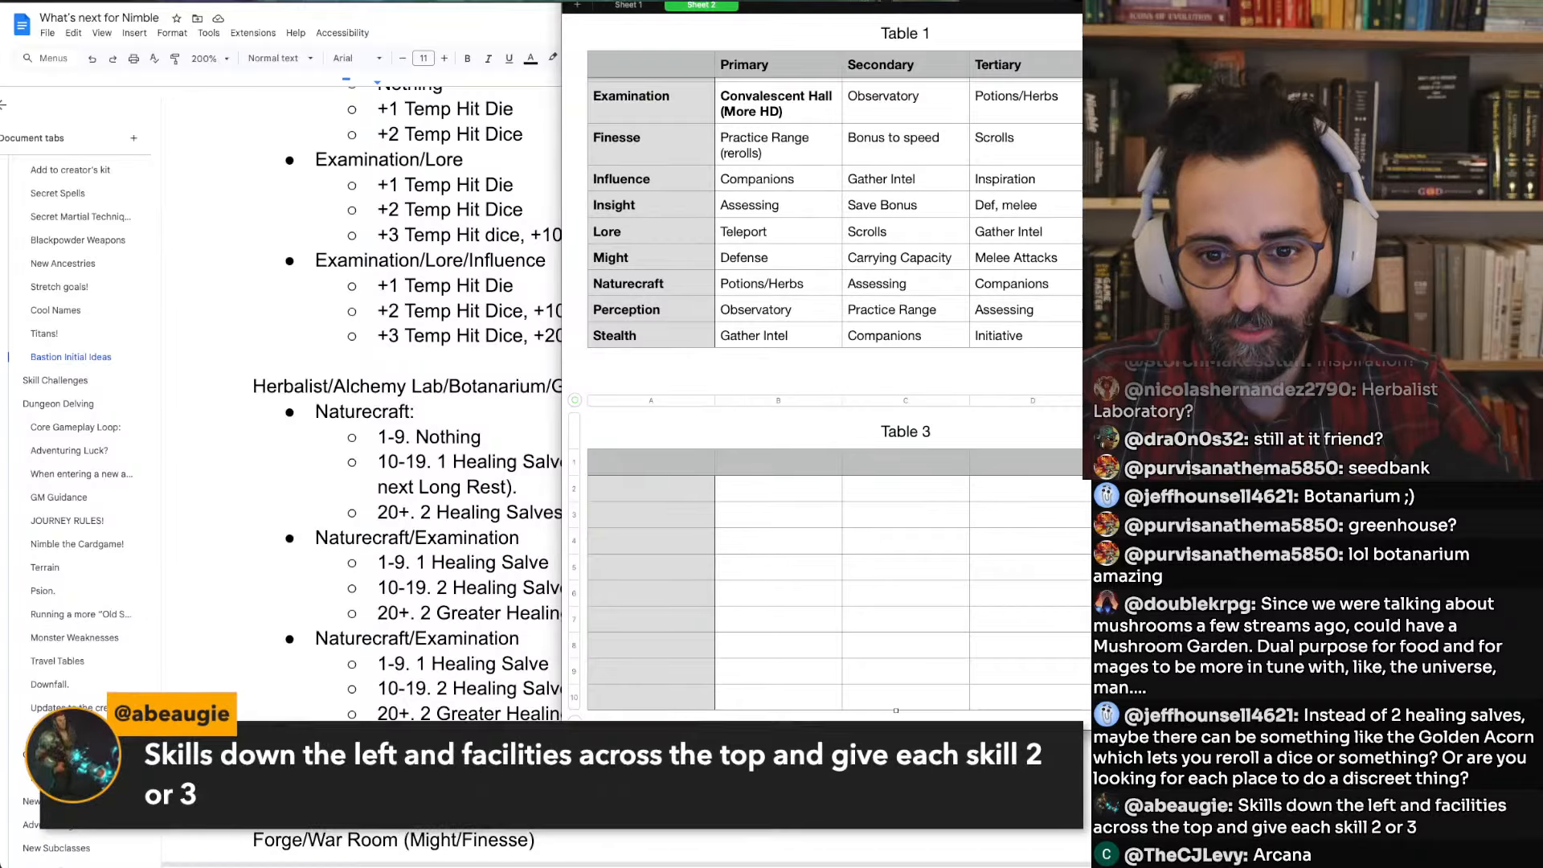
# Copy the skill names Arcana through Stealth from Table 1 into the new table's header column, starting in its second row
pyautogui.scroll(2, 657, 330)
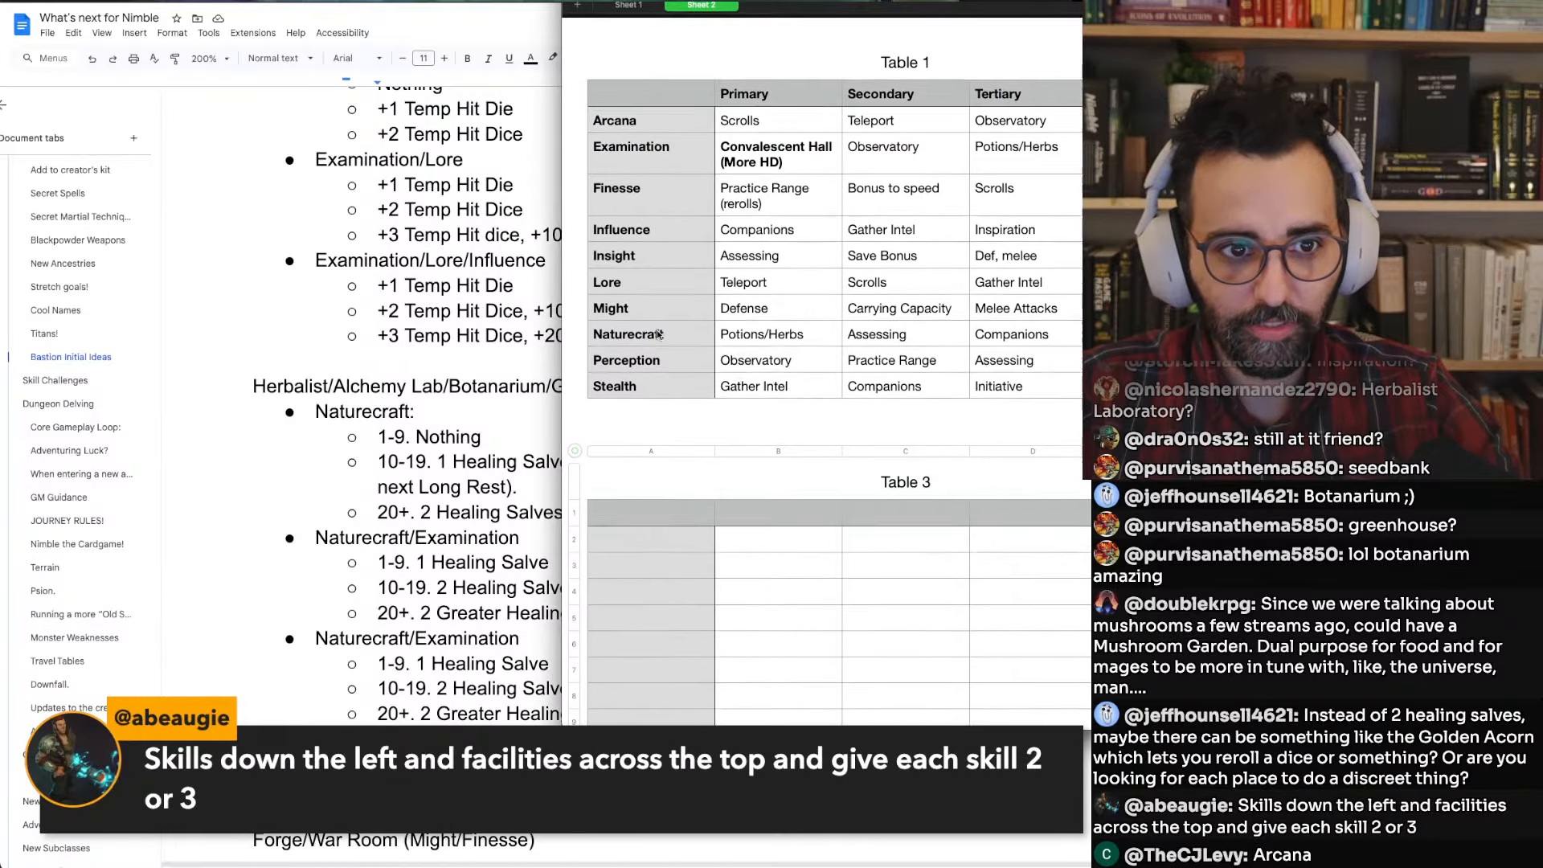
pyautogui.click(645, 109)
pyautogui.keyDown('shift'); pyautogui.click(623, 385); pyautogui.keyUp('shift')
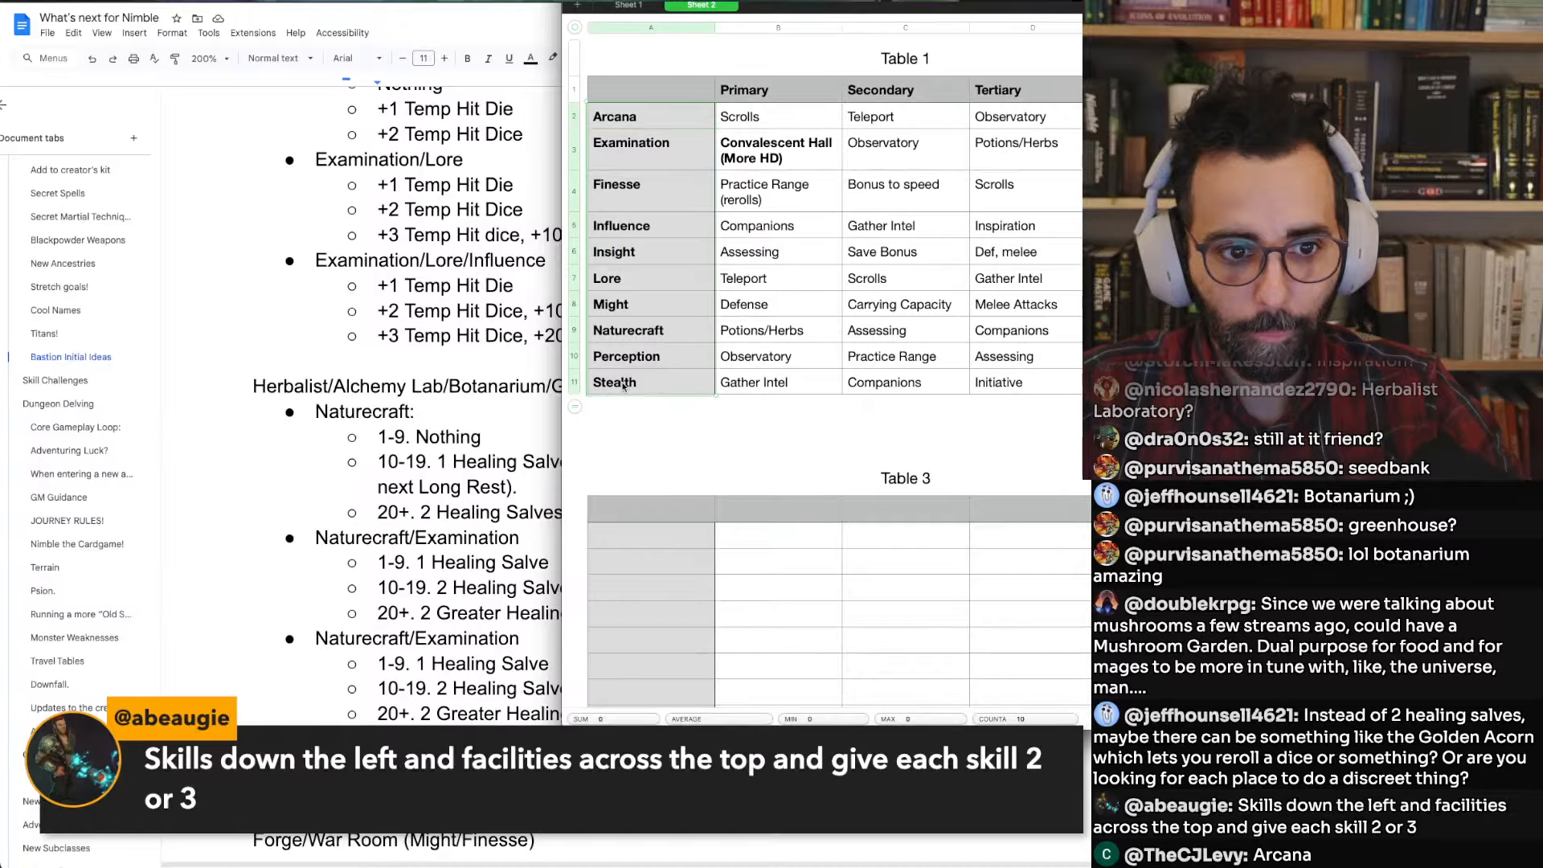
pyautogui.press('super+c')
pyautogui.click(639, 533)
pyautogui.press('super+v')
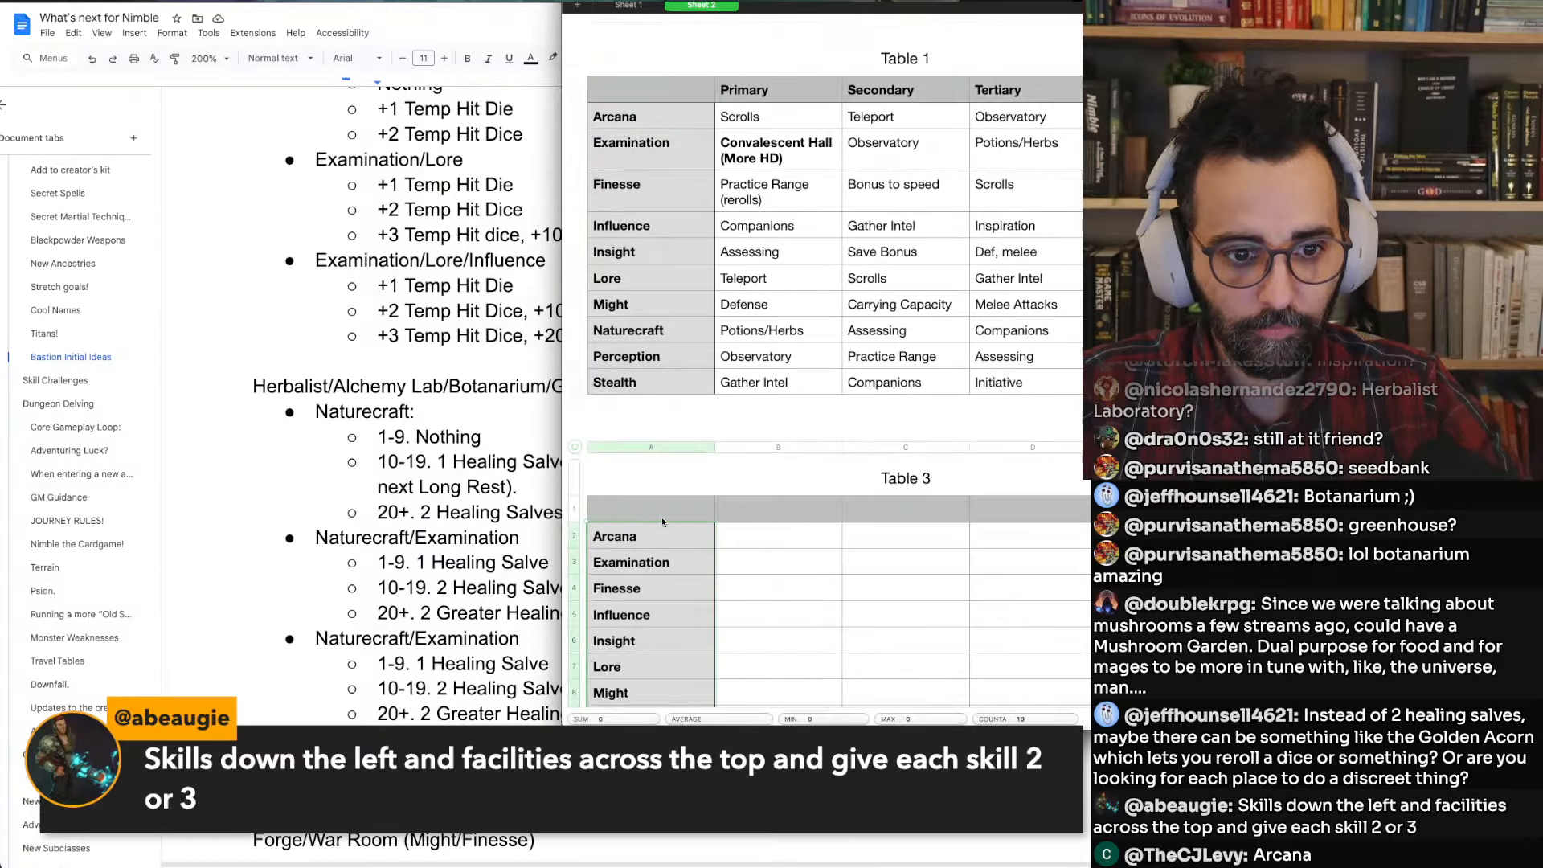
# Enter "Observatory" as the first facility header in the new table's header row
pyautogui.scroll(-2, 699, 482)
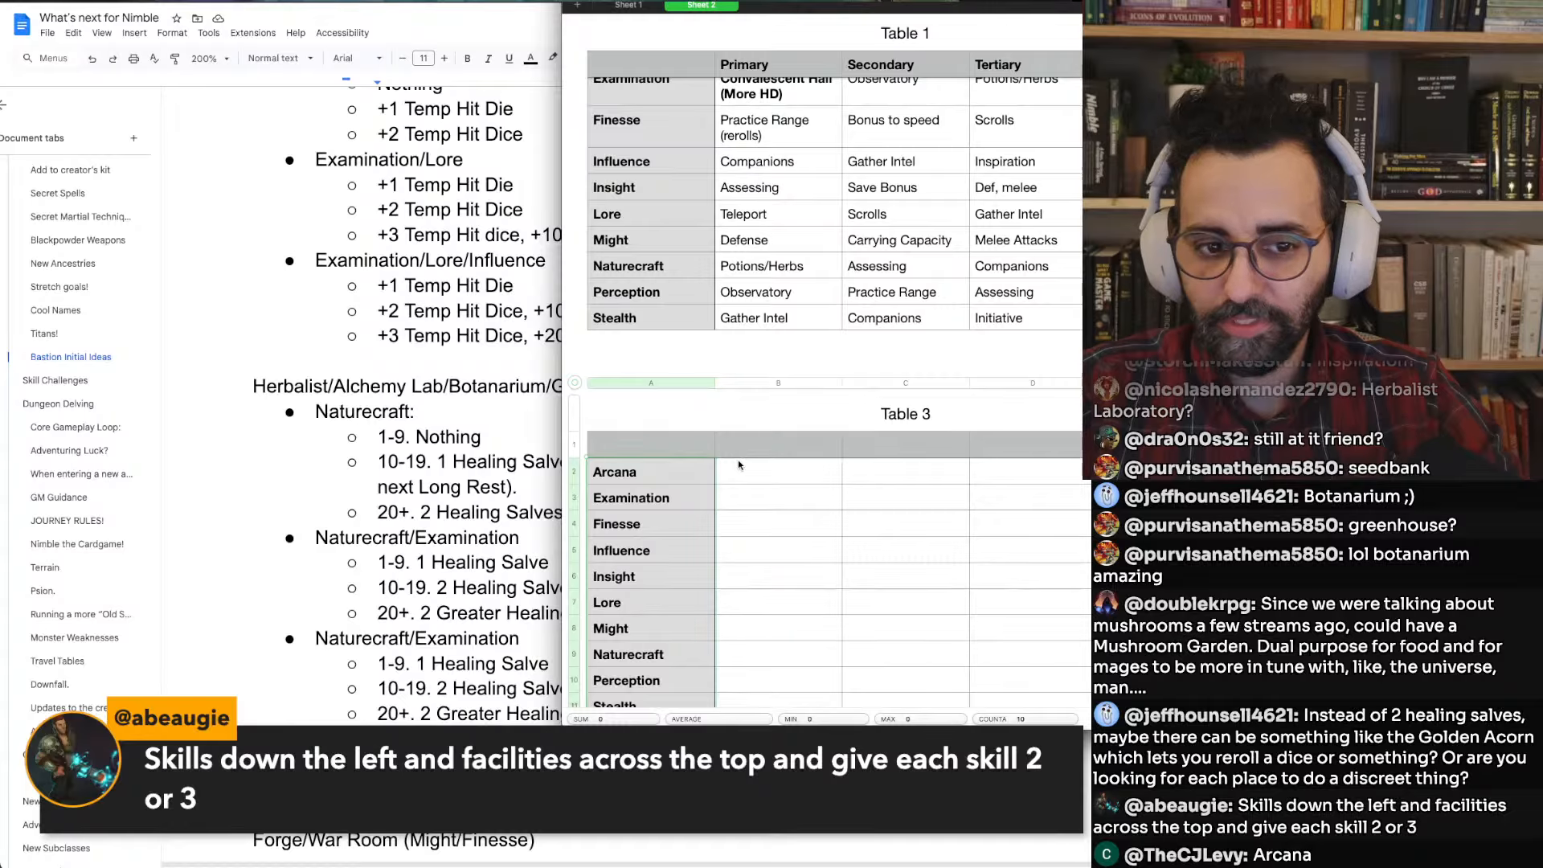
pyautogui.click(748, 446)
pyautogui.write('O')
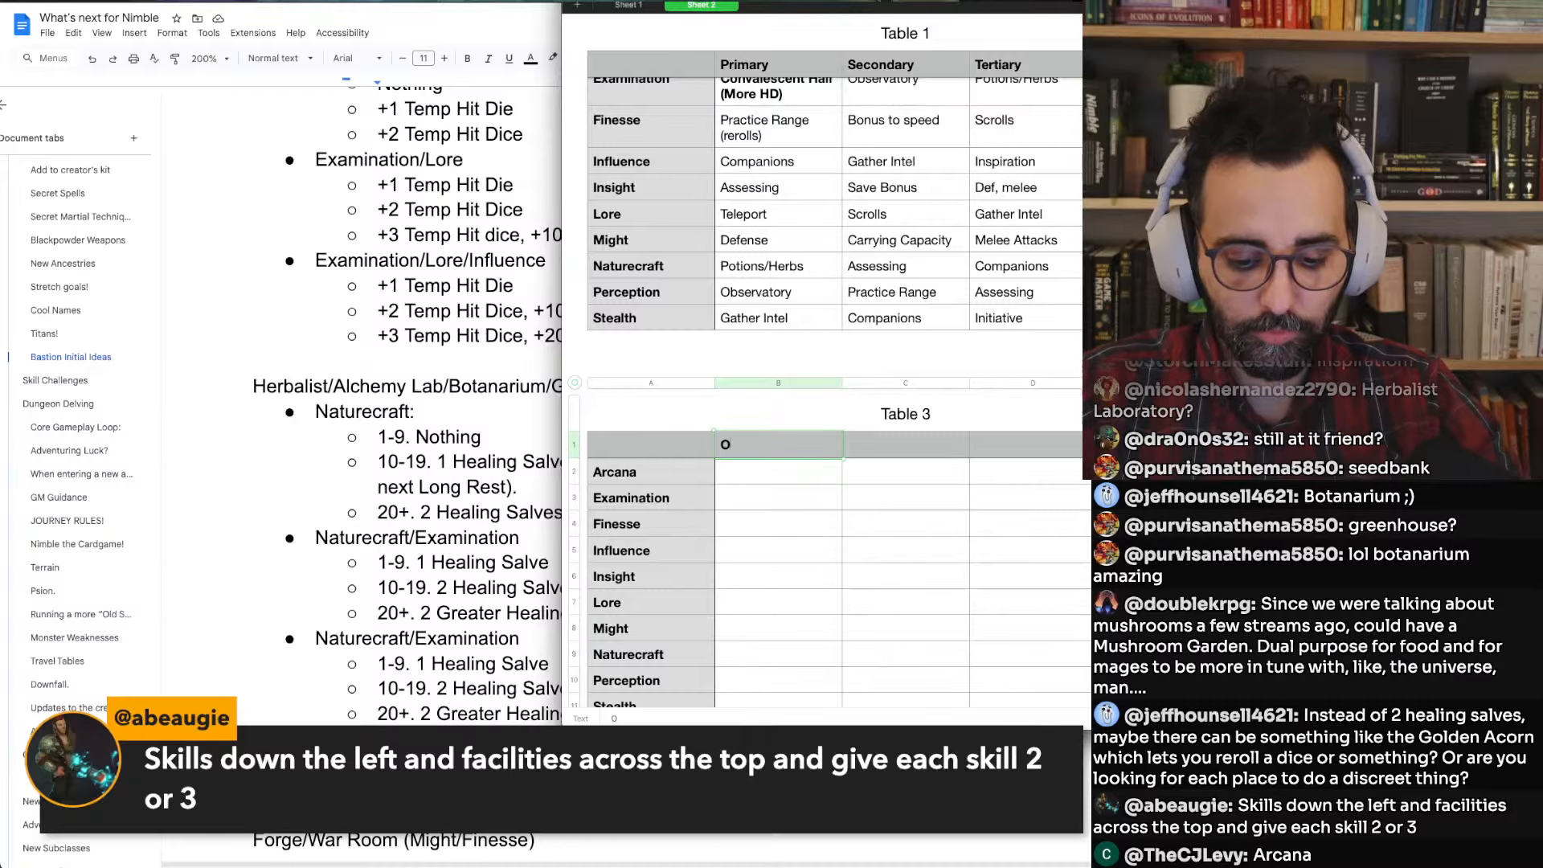
pyautogui.write('bserva')
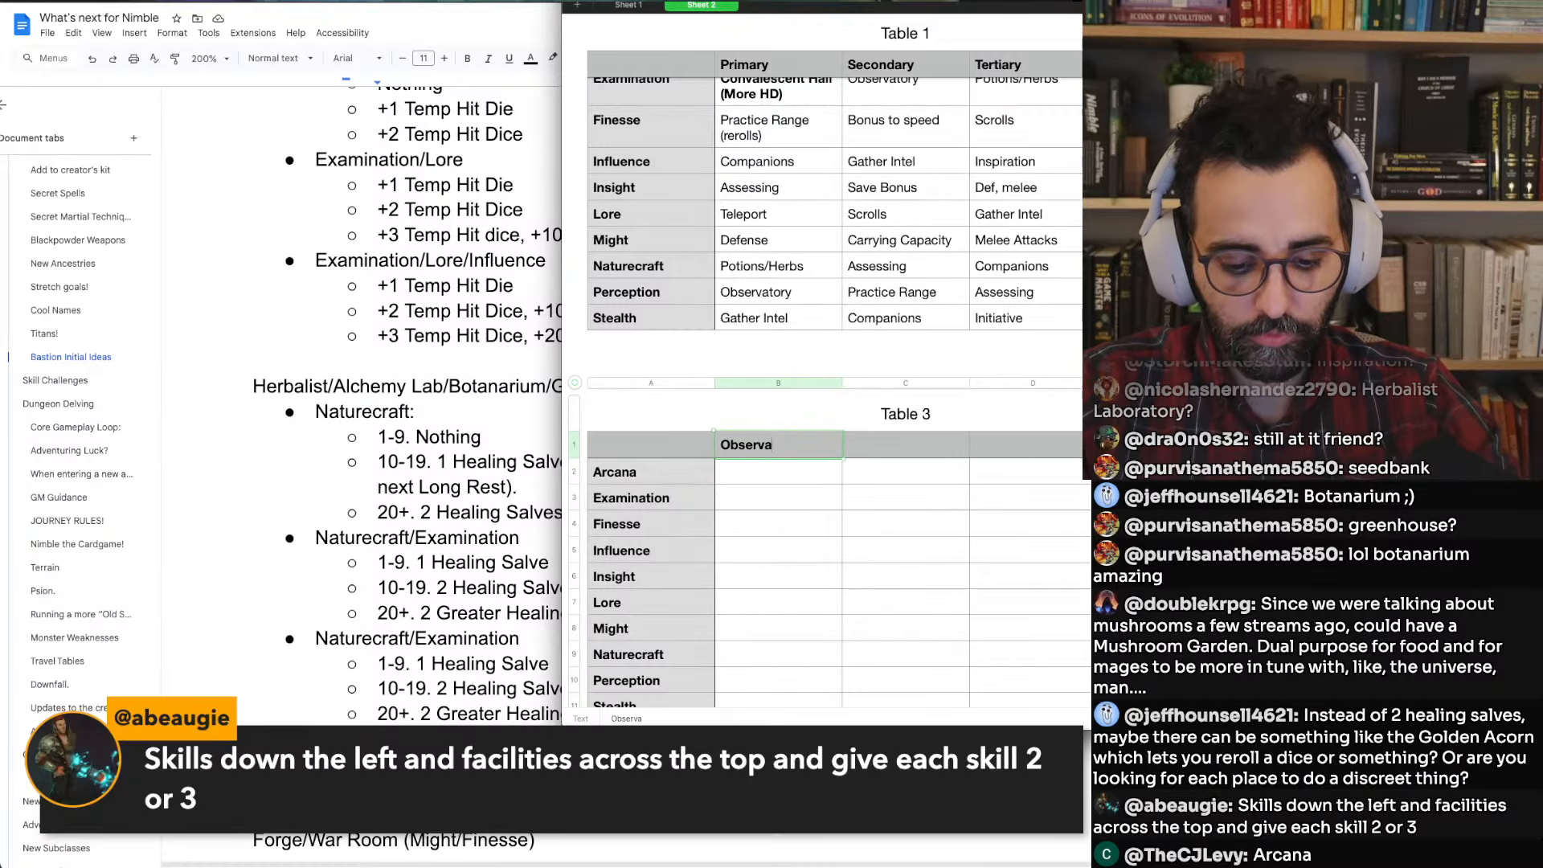
pyautogui.write('tory')
pyautogui.press('Tab')
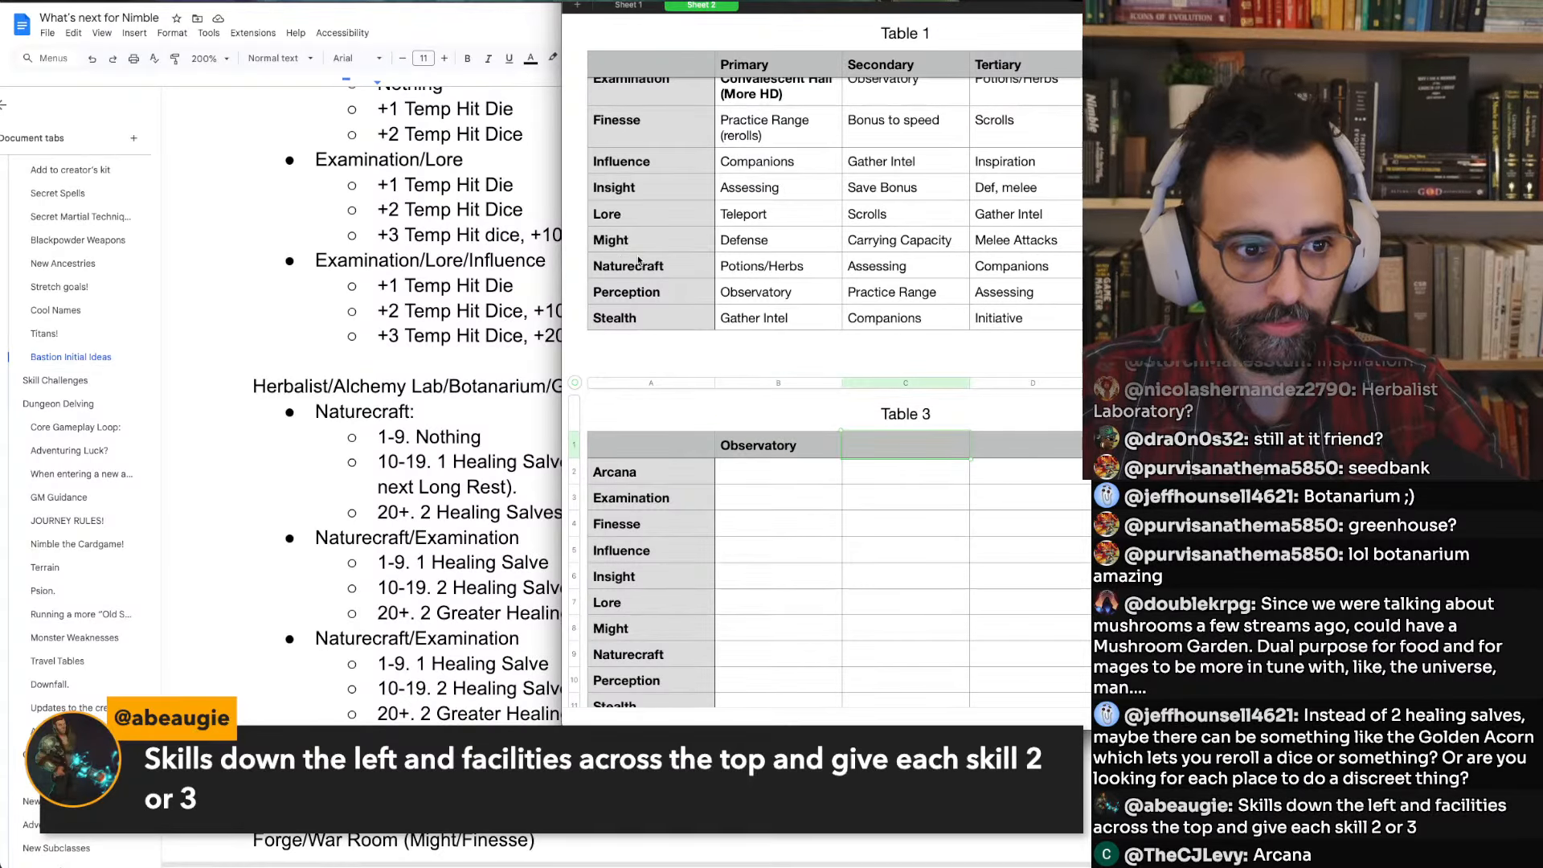
# Consult the facility list in the document and enter "Library" as the second facility header of the new table
pyautogui.scroll(3, 361, 376)
pyautogui.scroll(15, 361, 377)
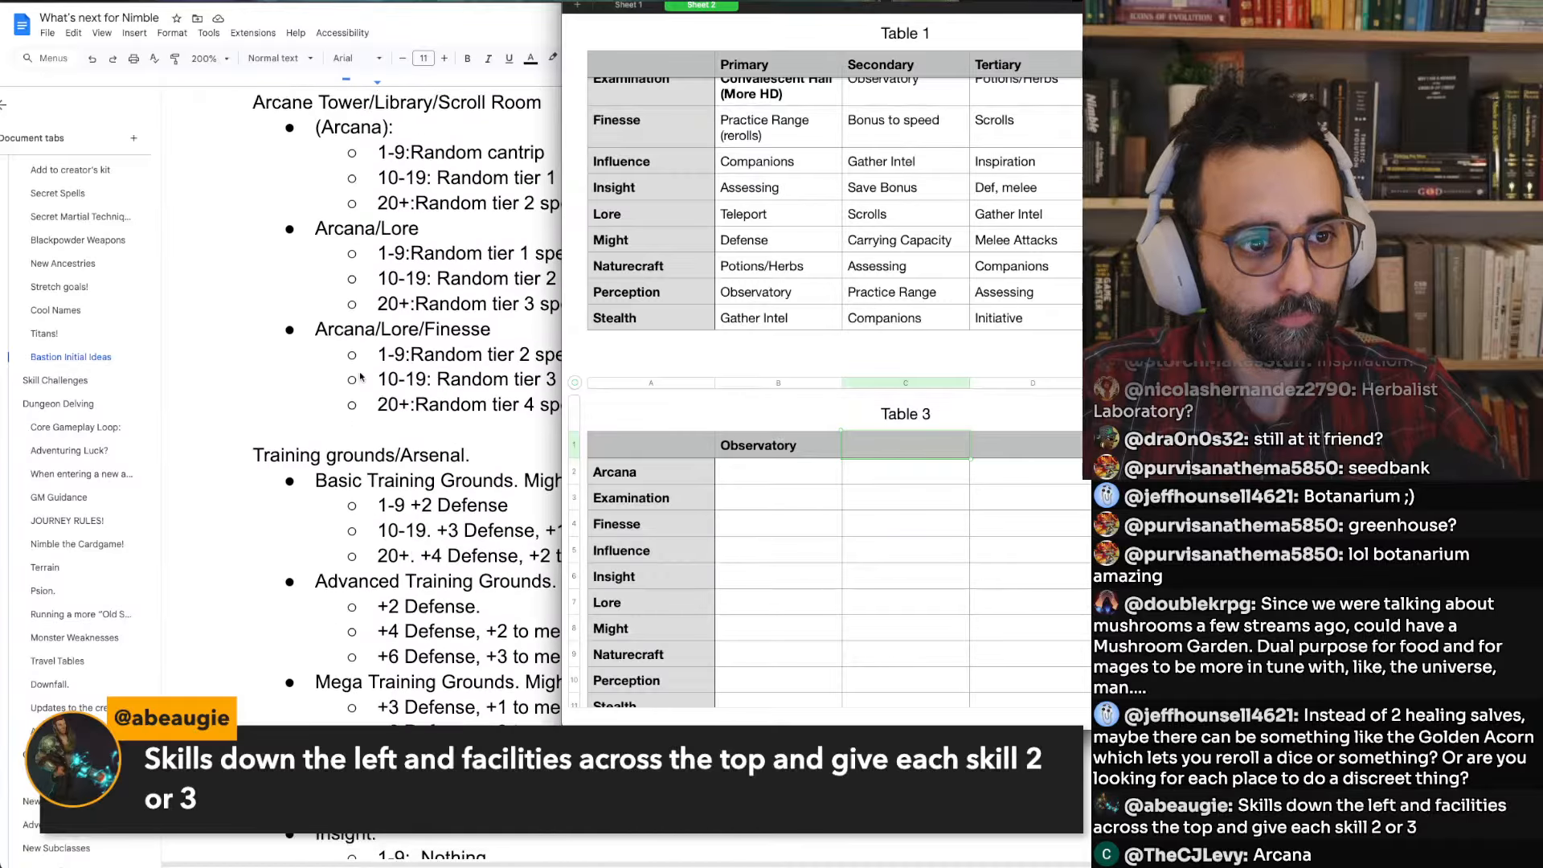
pyautogui.scroll(2, 361, 376)
pyautogui.scroll(-1, 361, 377)
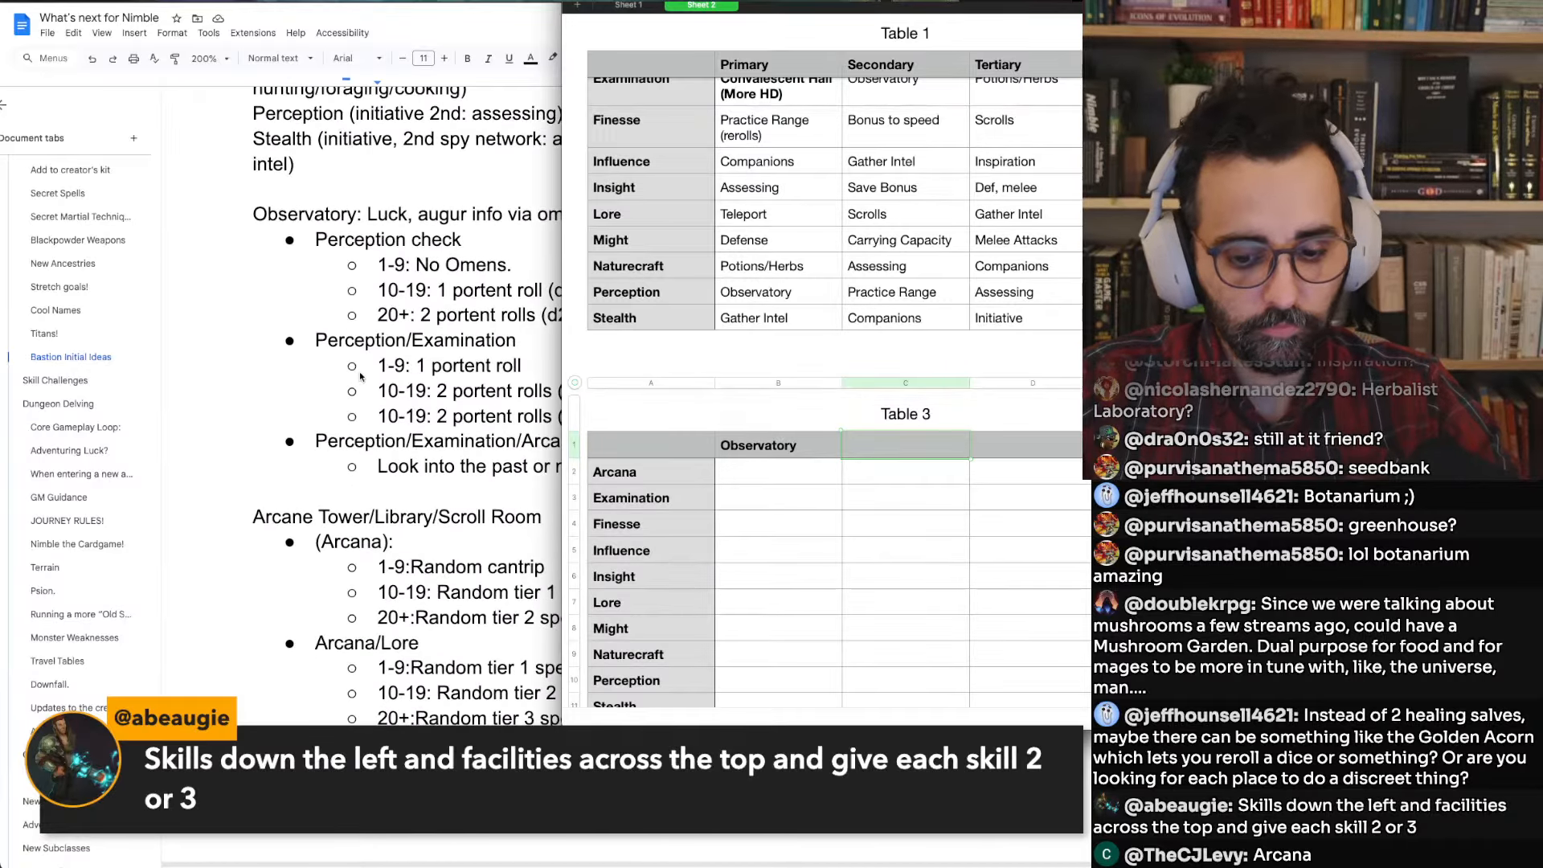
pyautogui.write('Library')
pyautogui.press('Tab')
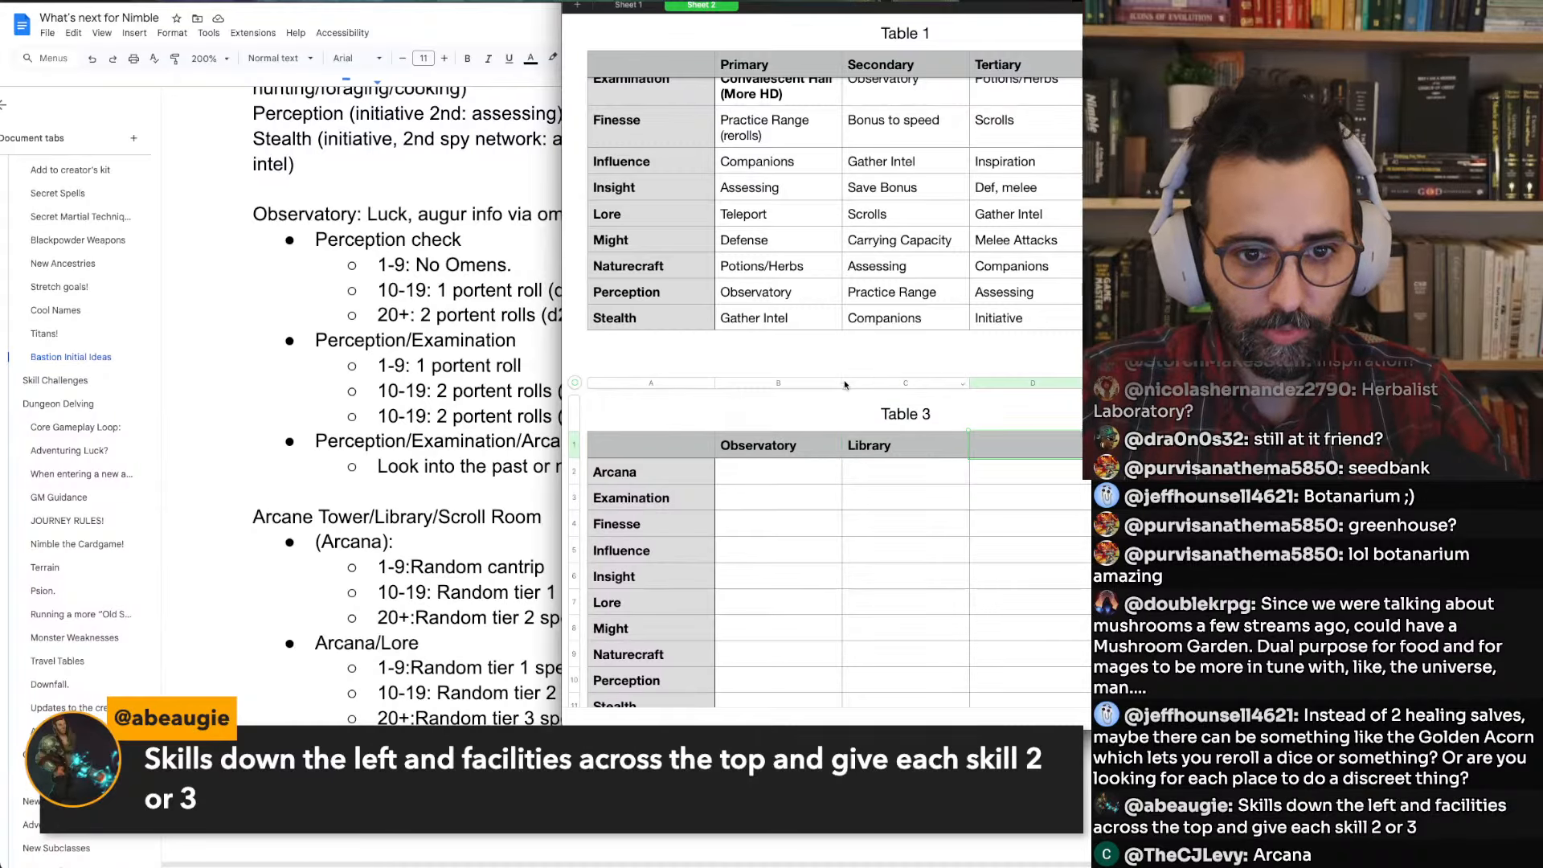
# Narrow the Observatory and Library columns to fit their headers, and narrow the empty column beside them
pyautogui.moveTo(844, 385); pyautogui.dragTo(804, 384)
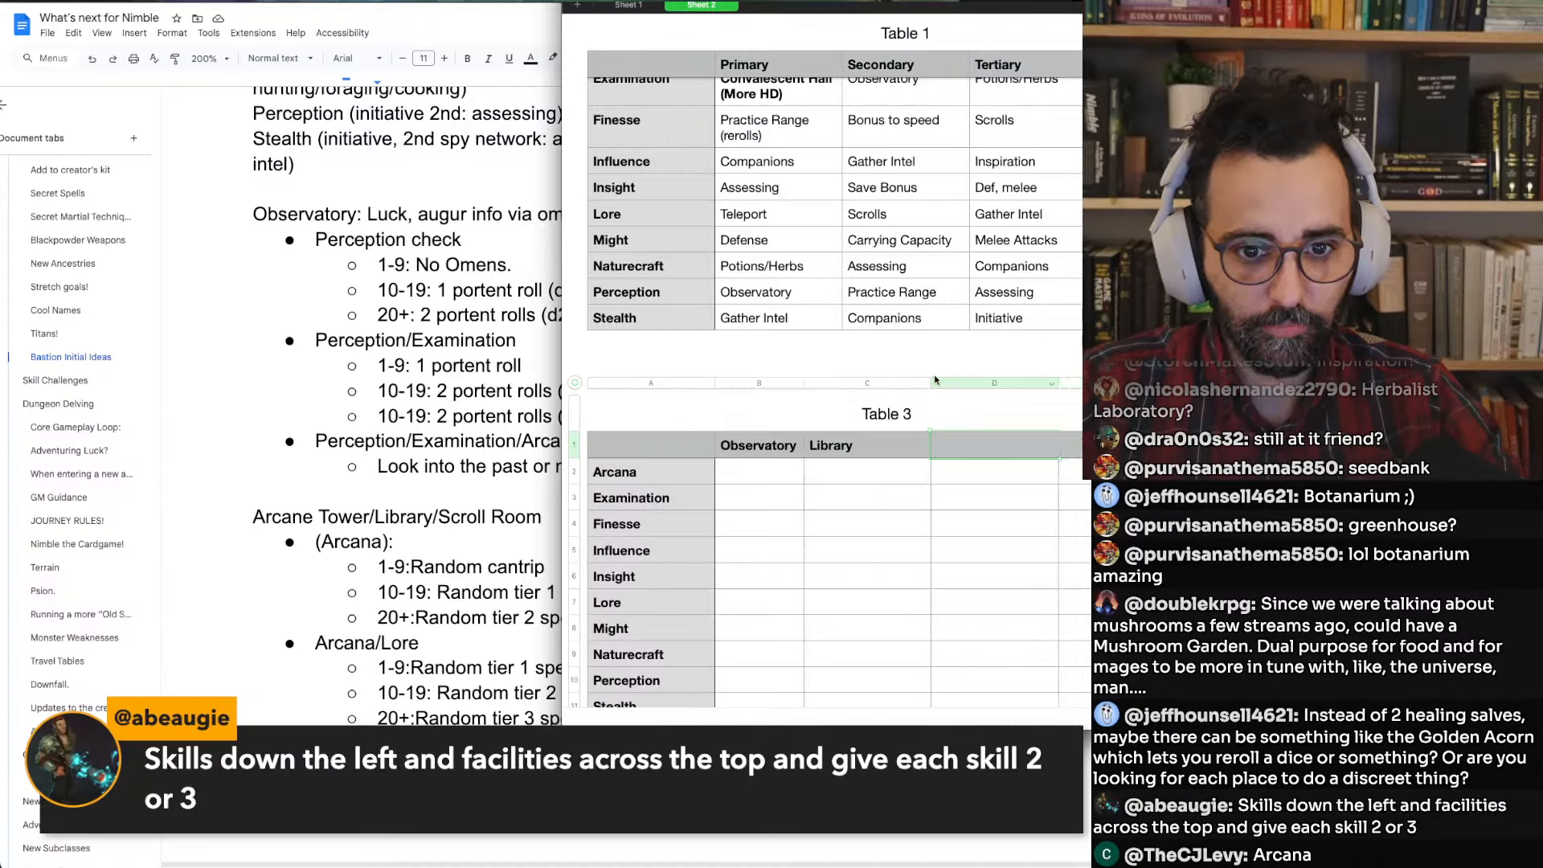
pyautogui.moveTo(929, 377); pyautogui.dragTo(860, 381)
pyautogui.moveTo(986, 380); pyautogui.dragTo(933, 379)
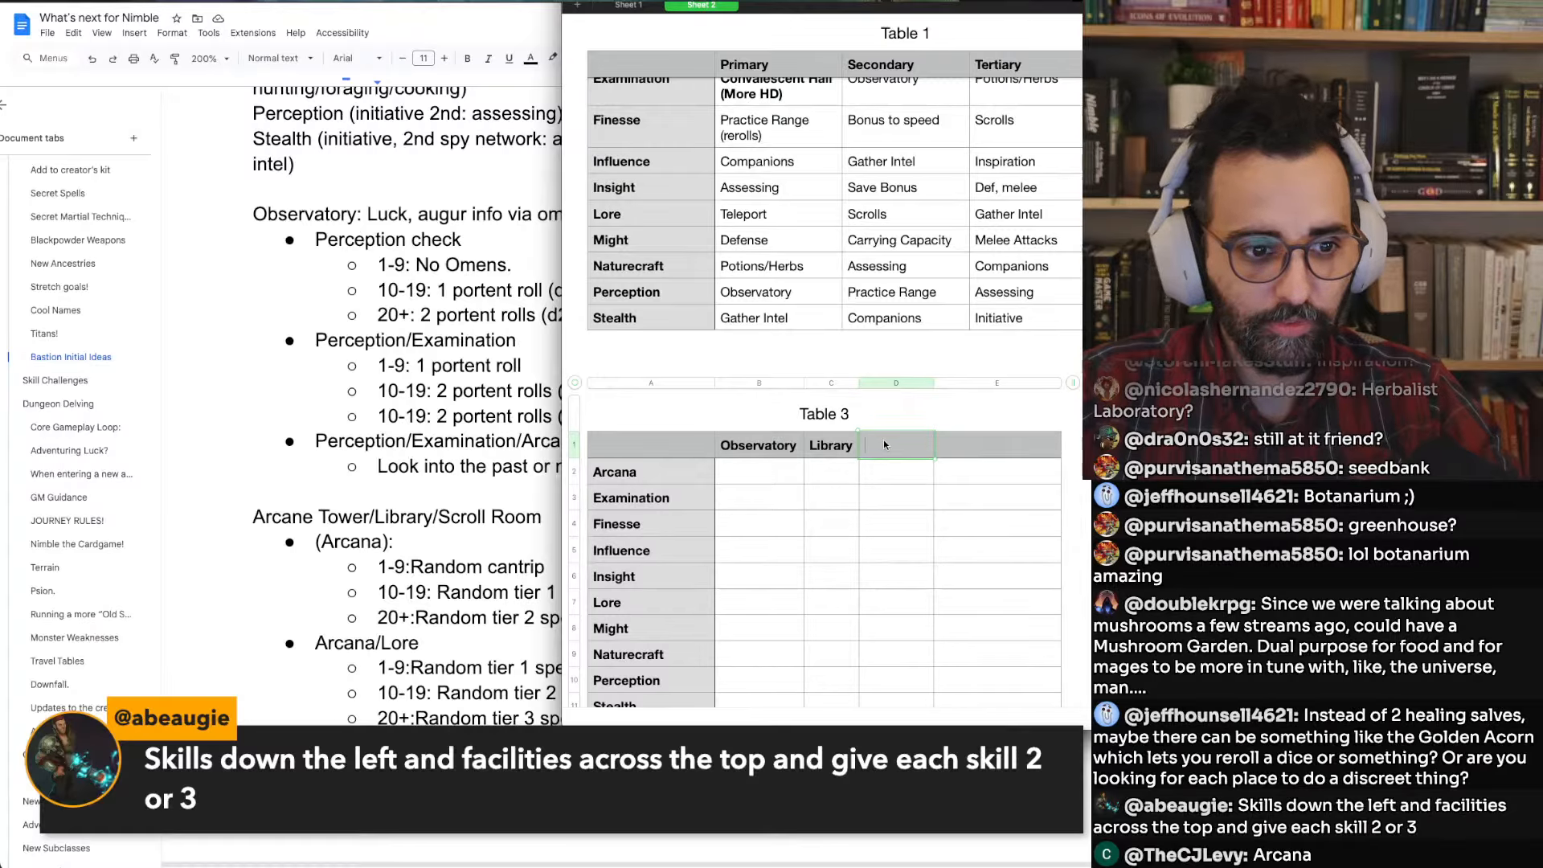
# Check the next facility in the document and enter "Arsenal" as the third facility header
pyautogui.scroll(-5, 462, 568)
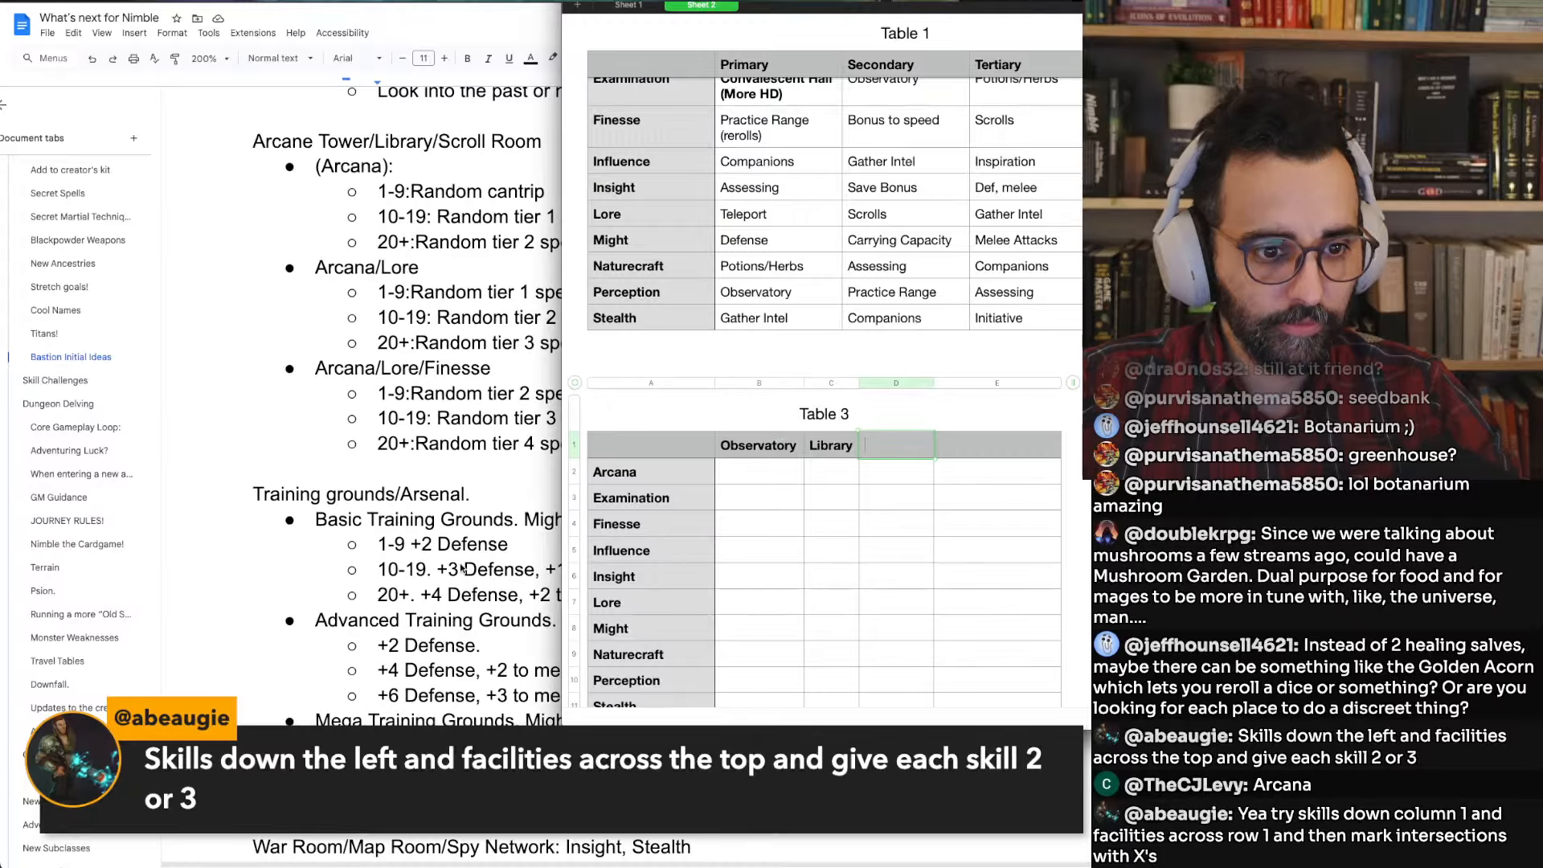
pyautogui.write('A')
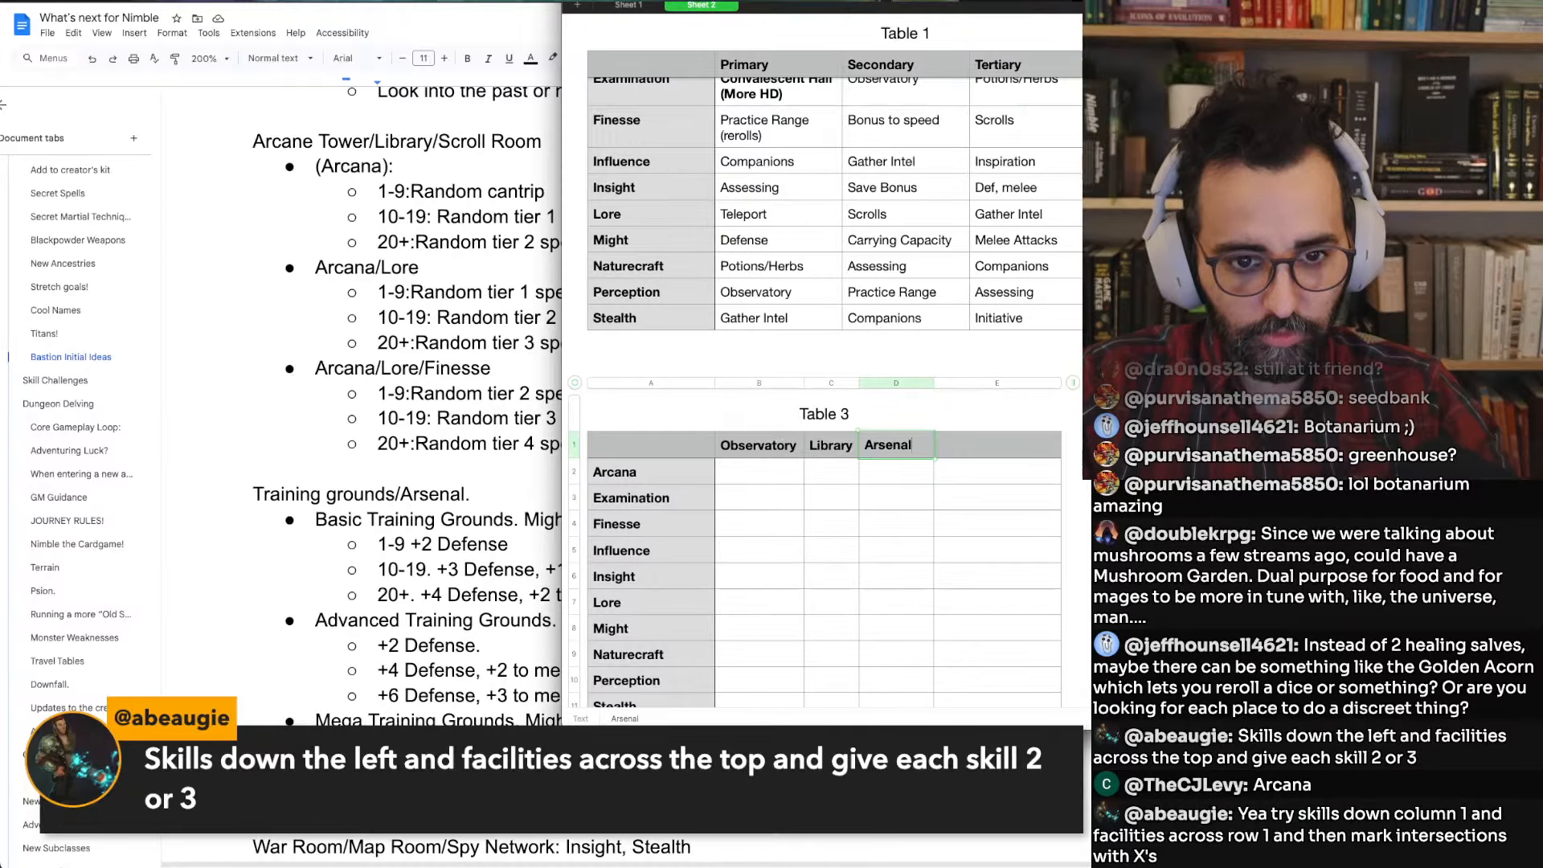
pyautogui.write('rsenal')
pyautogui.press('Tab')
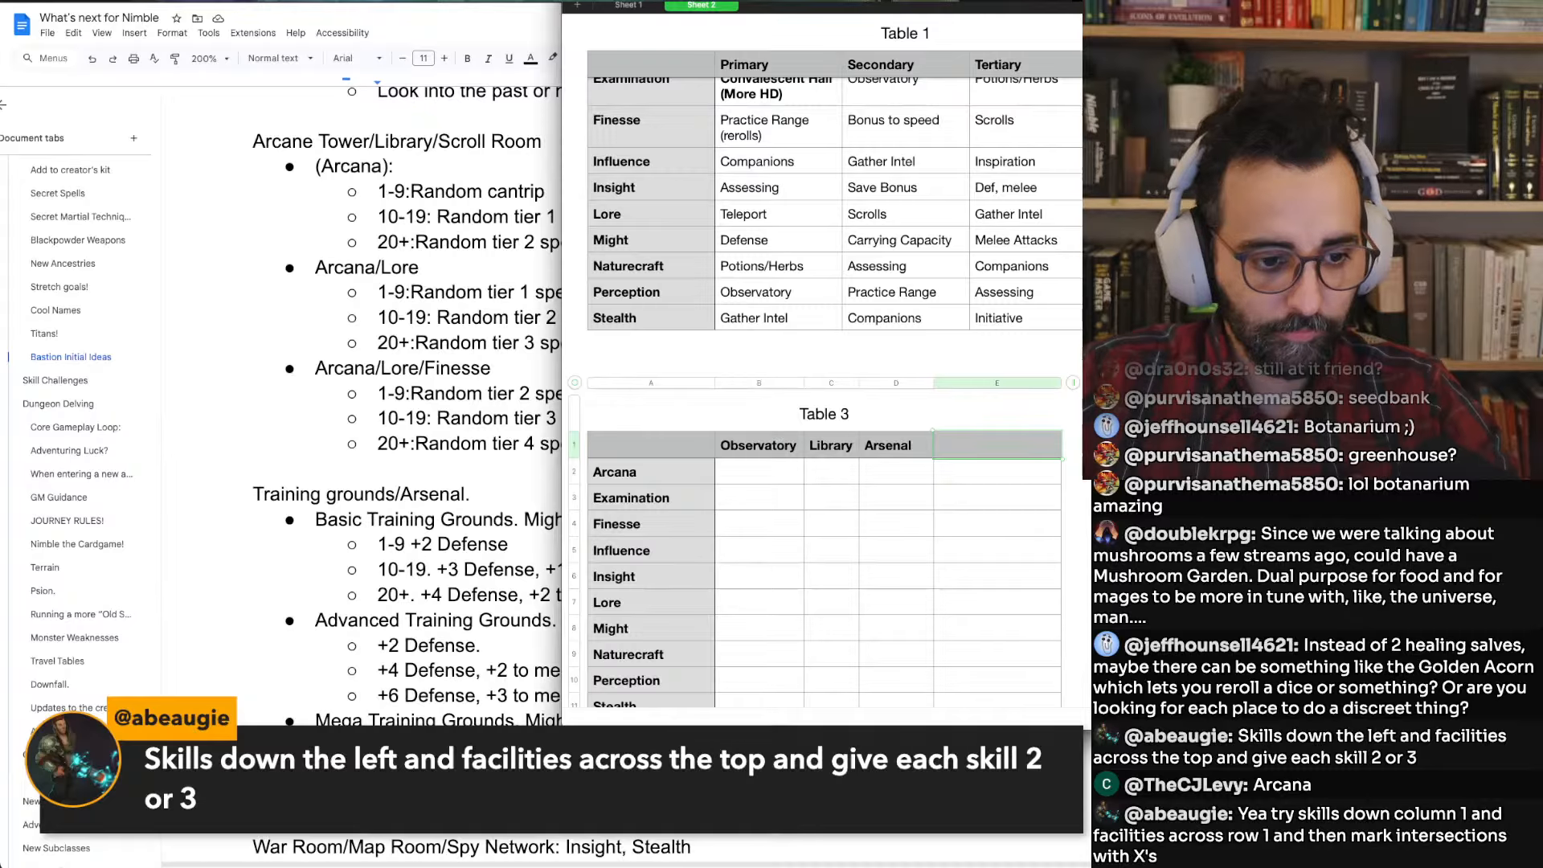
# Enter "Spy Network" as the fourth facility header and narrow its column to about 70 pt
pyautogui.write('S')
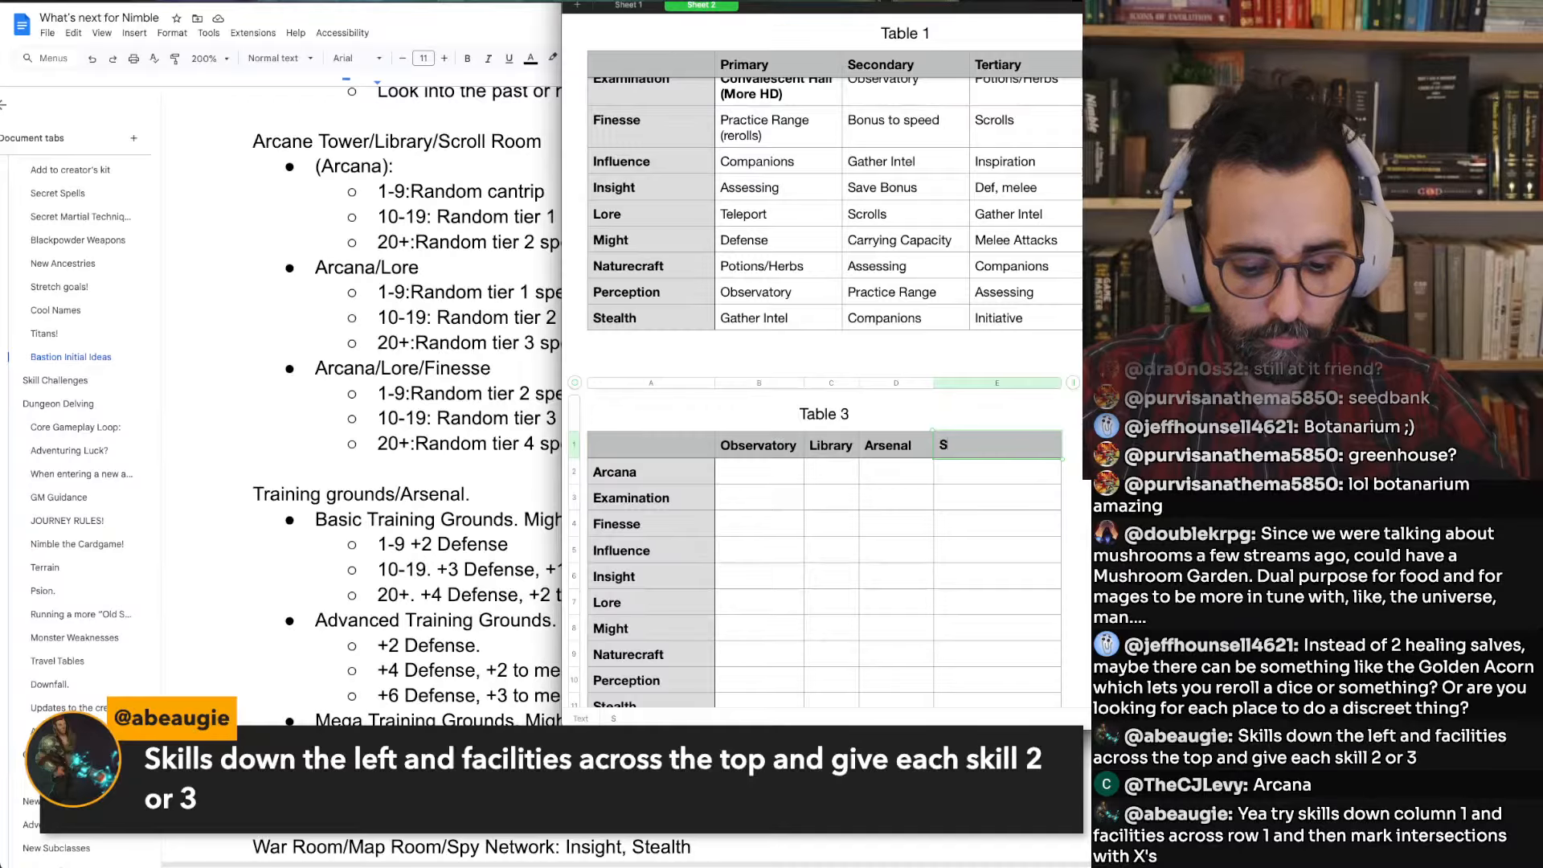
pyautogui.write('py Network')
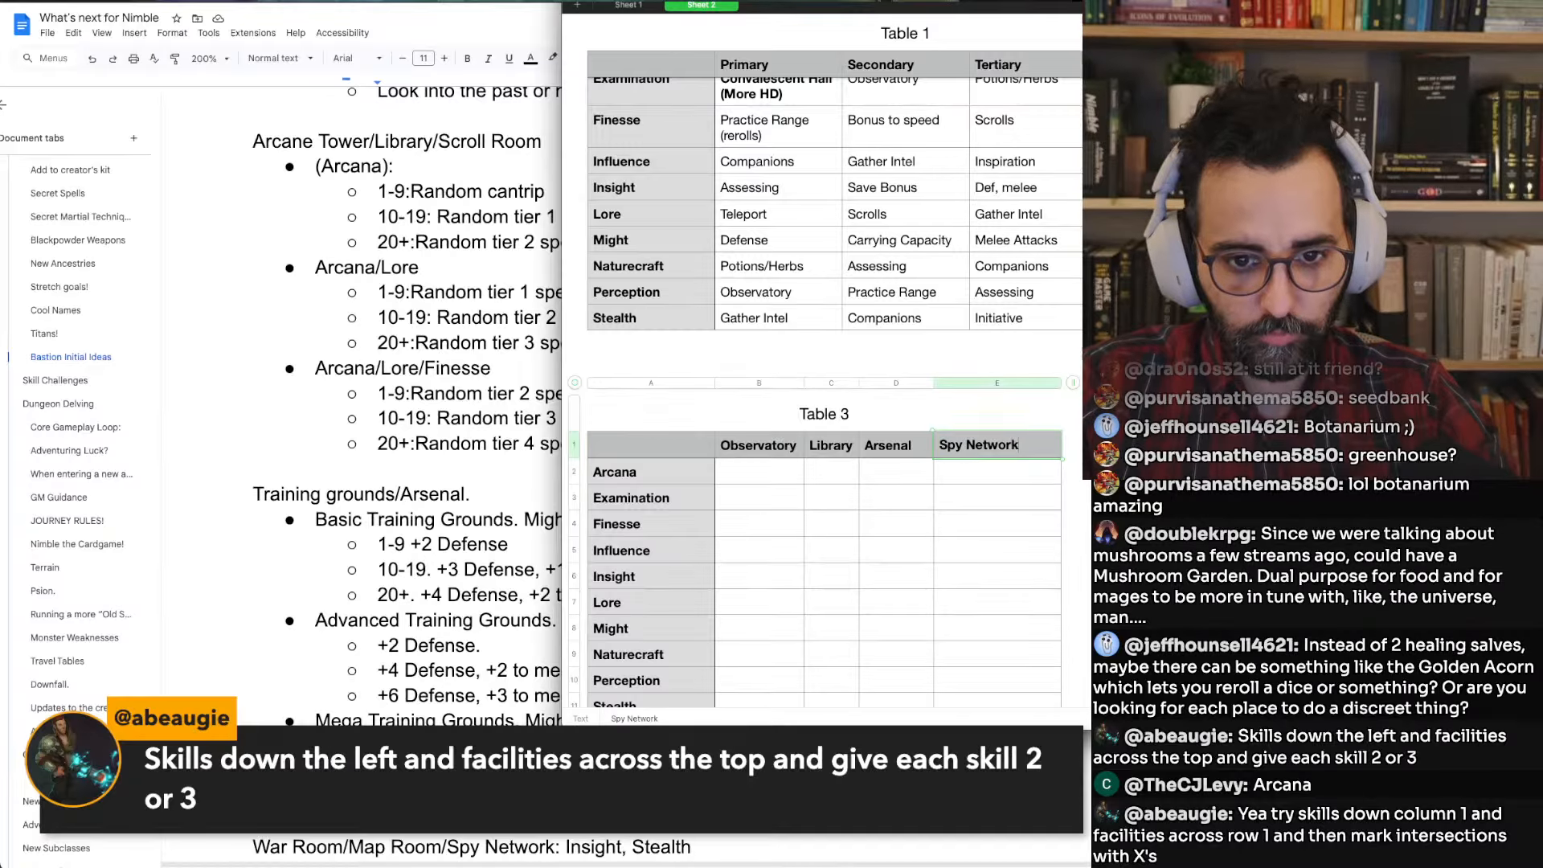
pyautogui.press('Return')
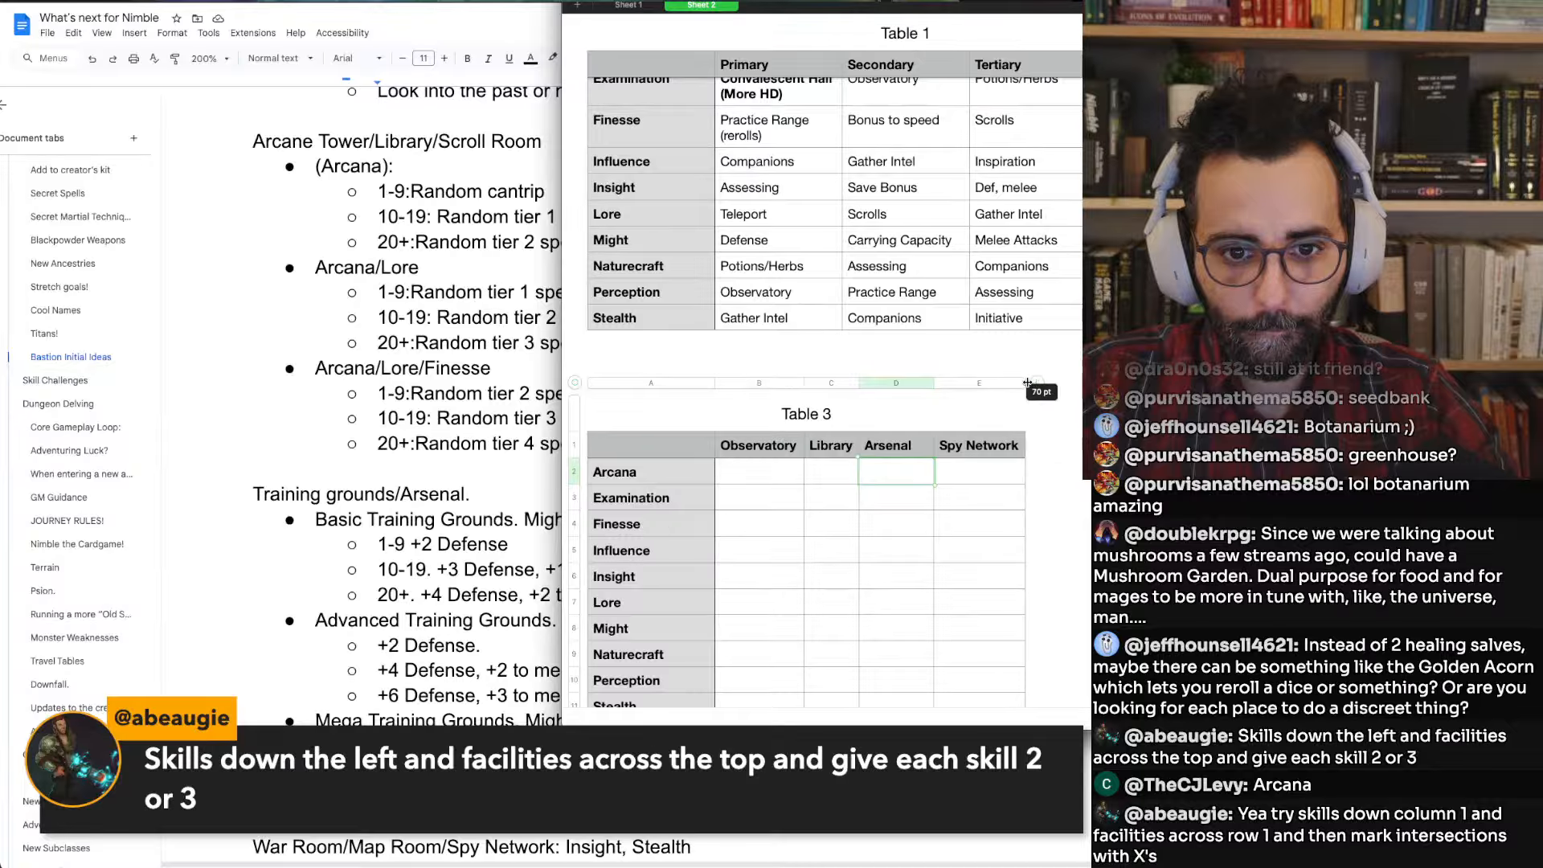
pyautogui.hscroll(2, 1037, 385)
pyautogui.hscroll(-2, 800, 41)
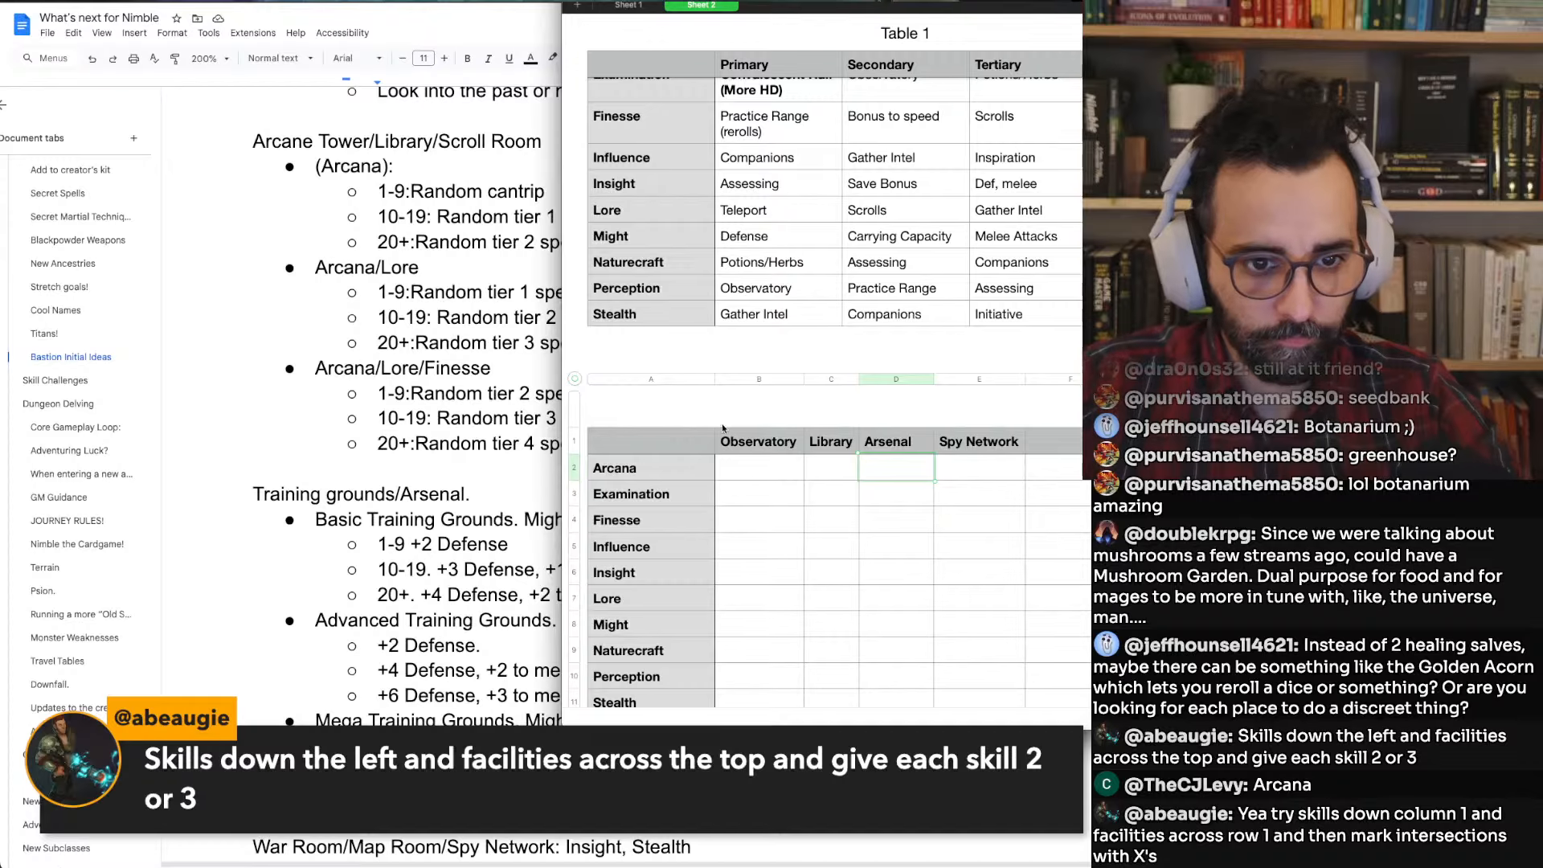
# Narrow the skills column to fit its names and enter "Sacred Shrine" as the fifth facility header
pyautogui.moveTo(714, 377); pyautogui.dragTo(676, 377)
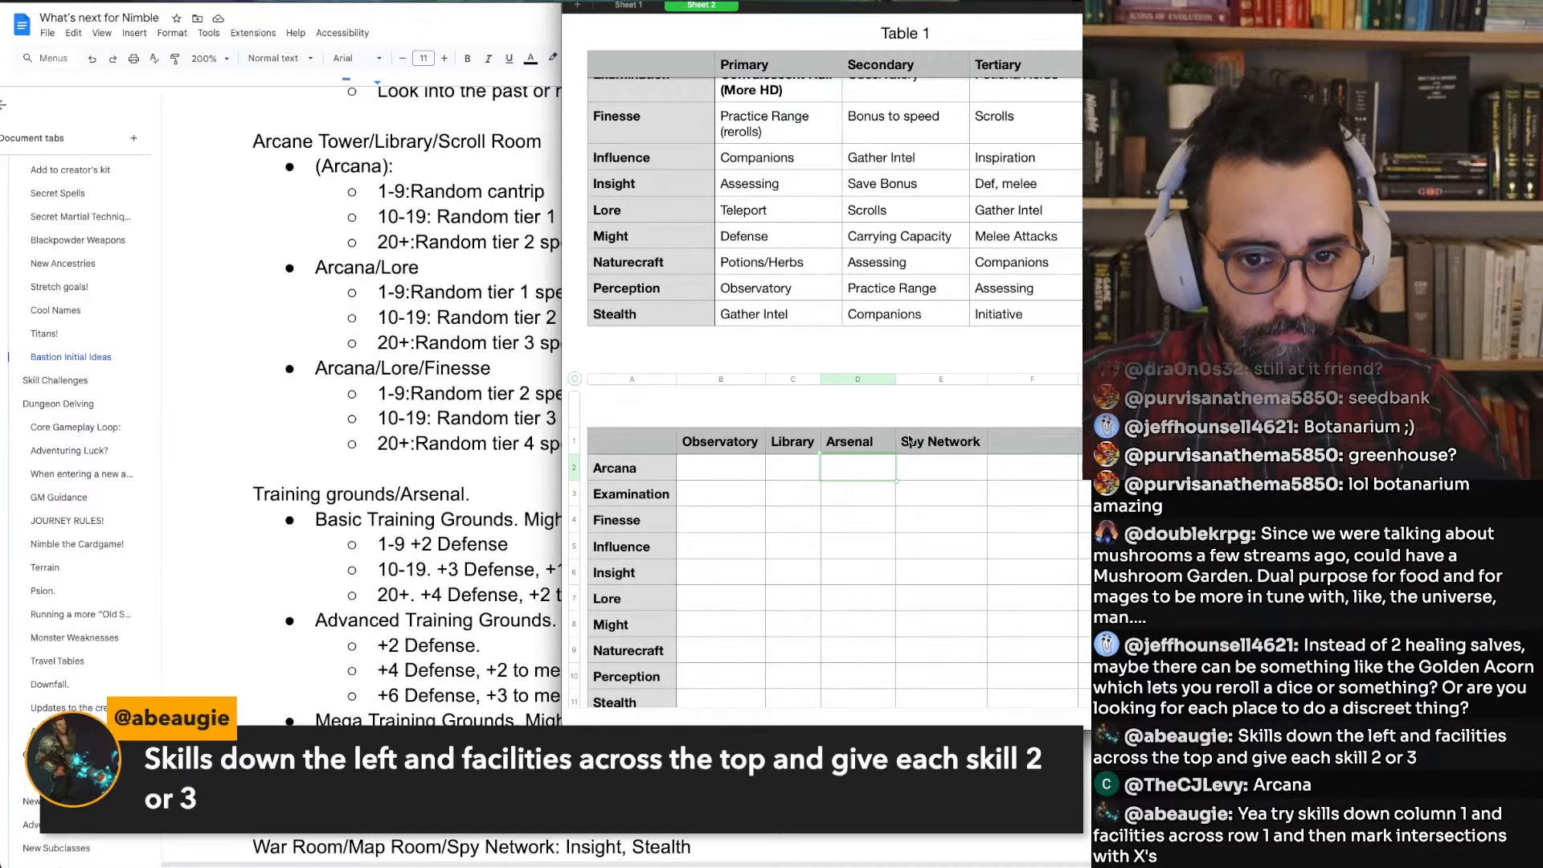
pyautogui.click(1016, 442)
pyautogui.scroll(-8, 240, 557)
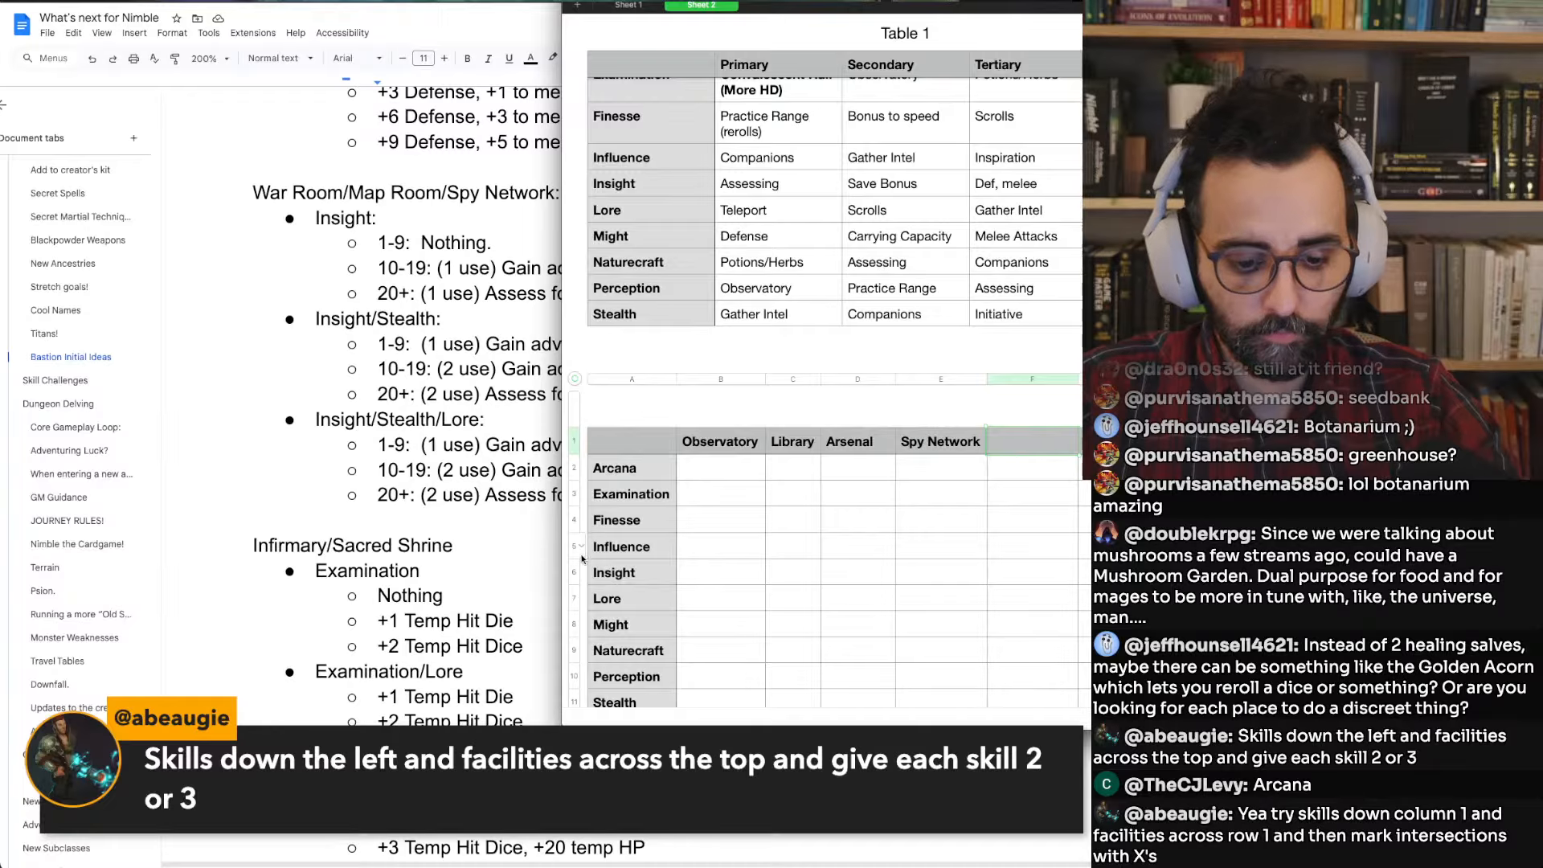
pyautogui.write('Sacred Shrine')
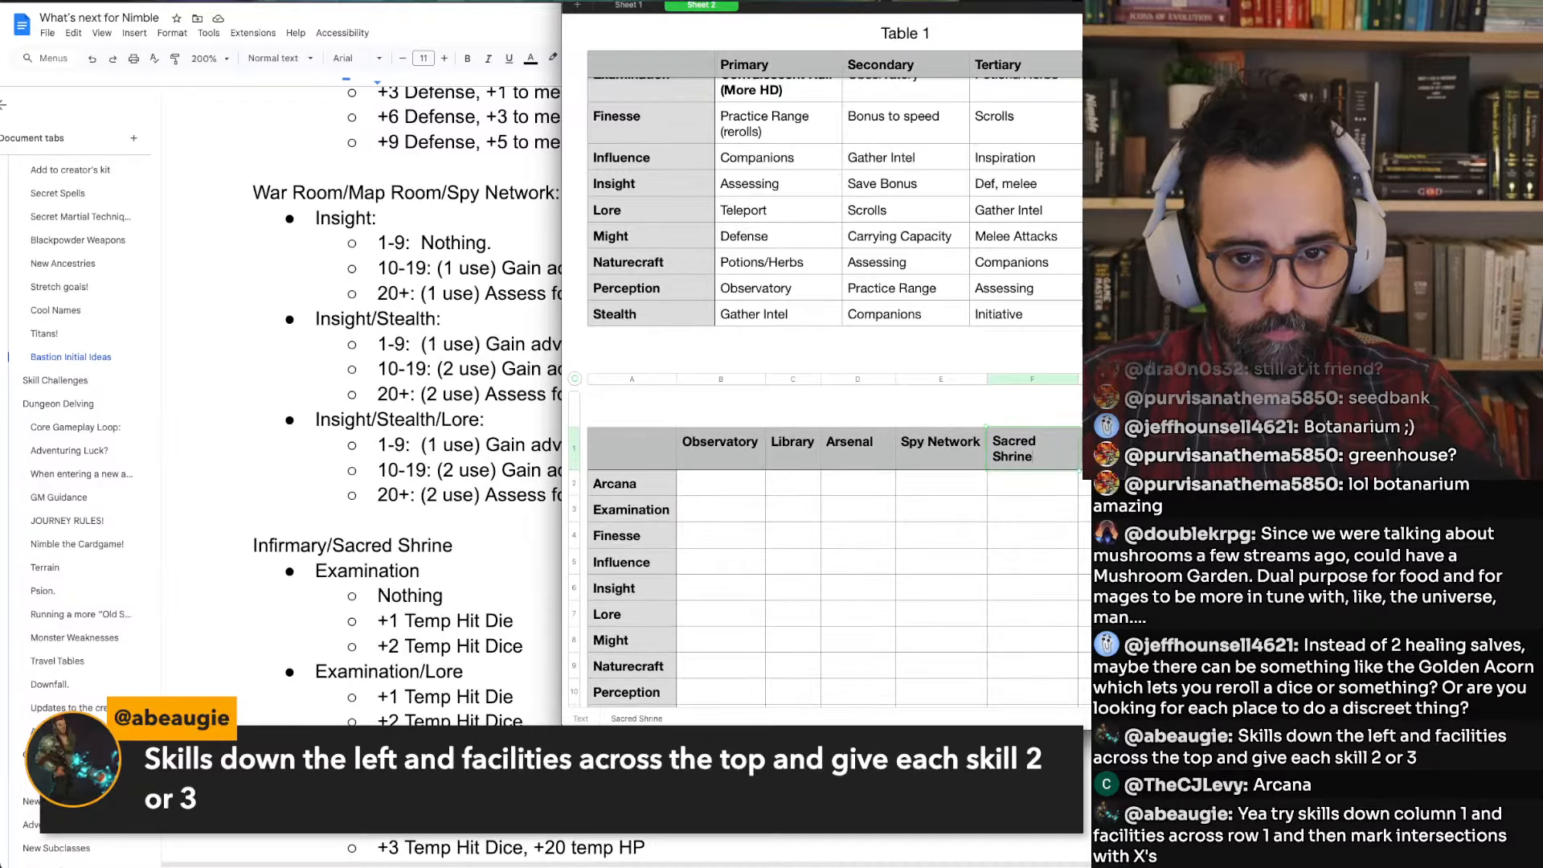
# Enter "Alchemy" as the sixth facility header and narrow the Arsenal through Alchemy columns to fit their headers
pyautogui.click(911, 425)
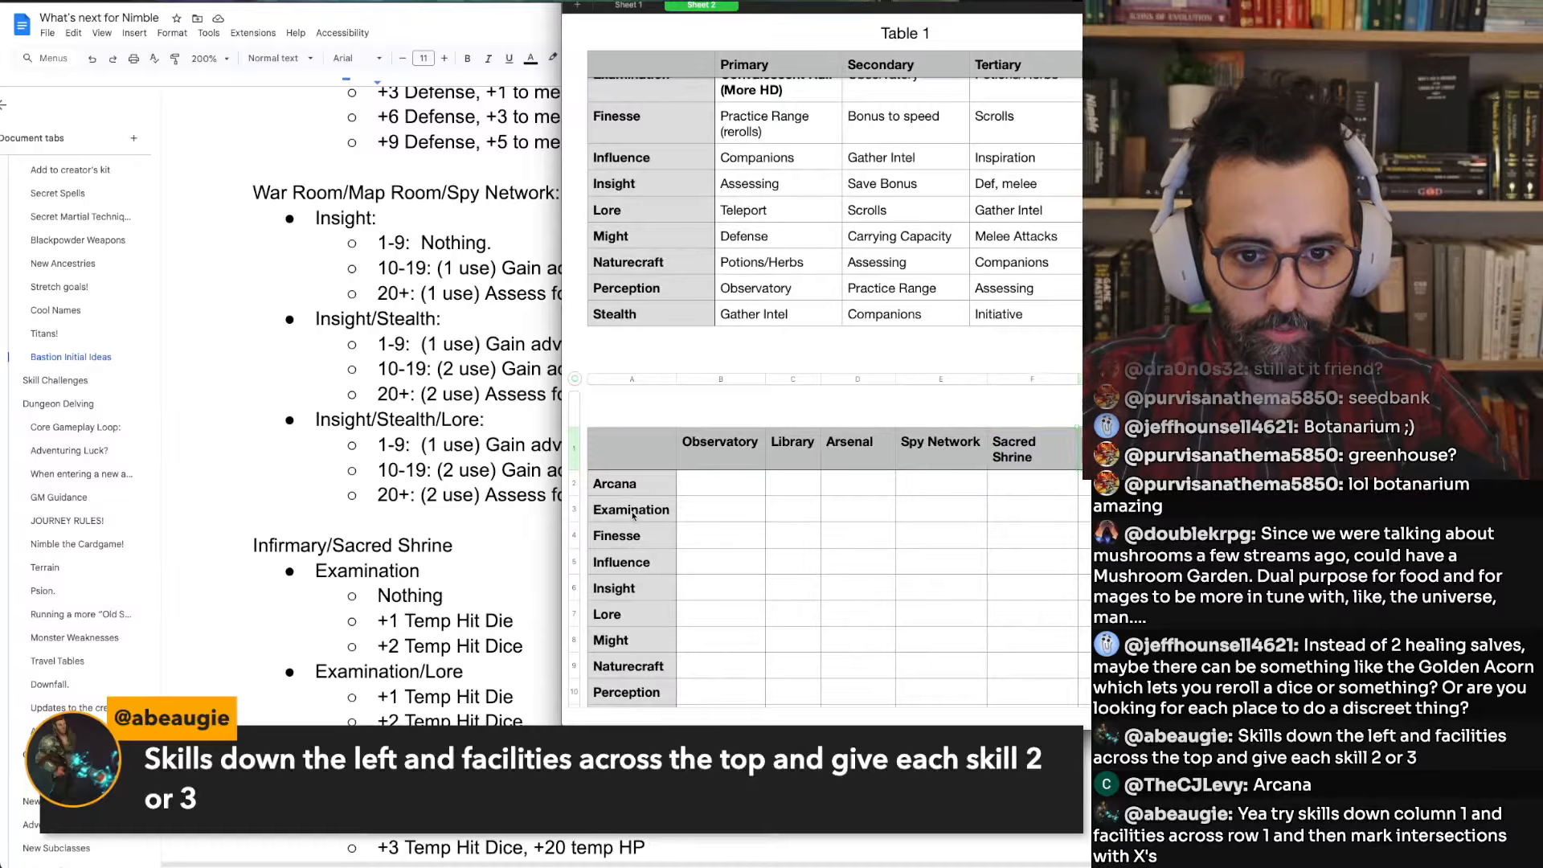
pyautogui.moveTo(986, 378); pyautogui.dragTo(873, 380)
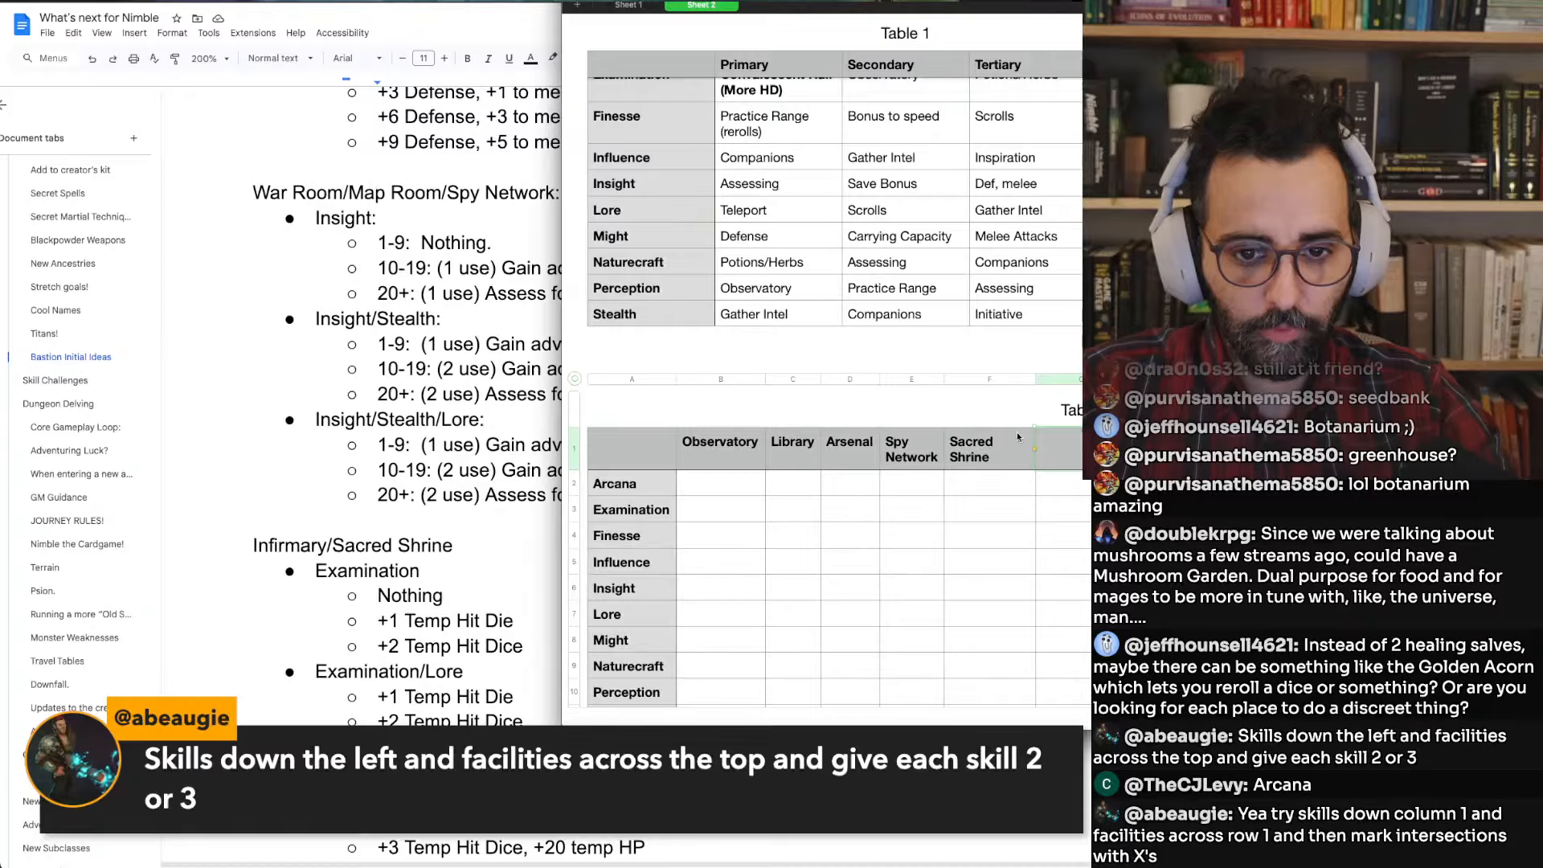
pyautogui.scroll(-5, 366, 579)
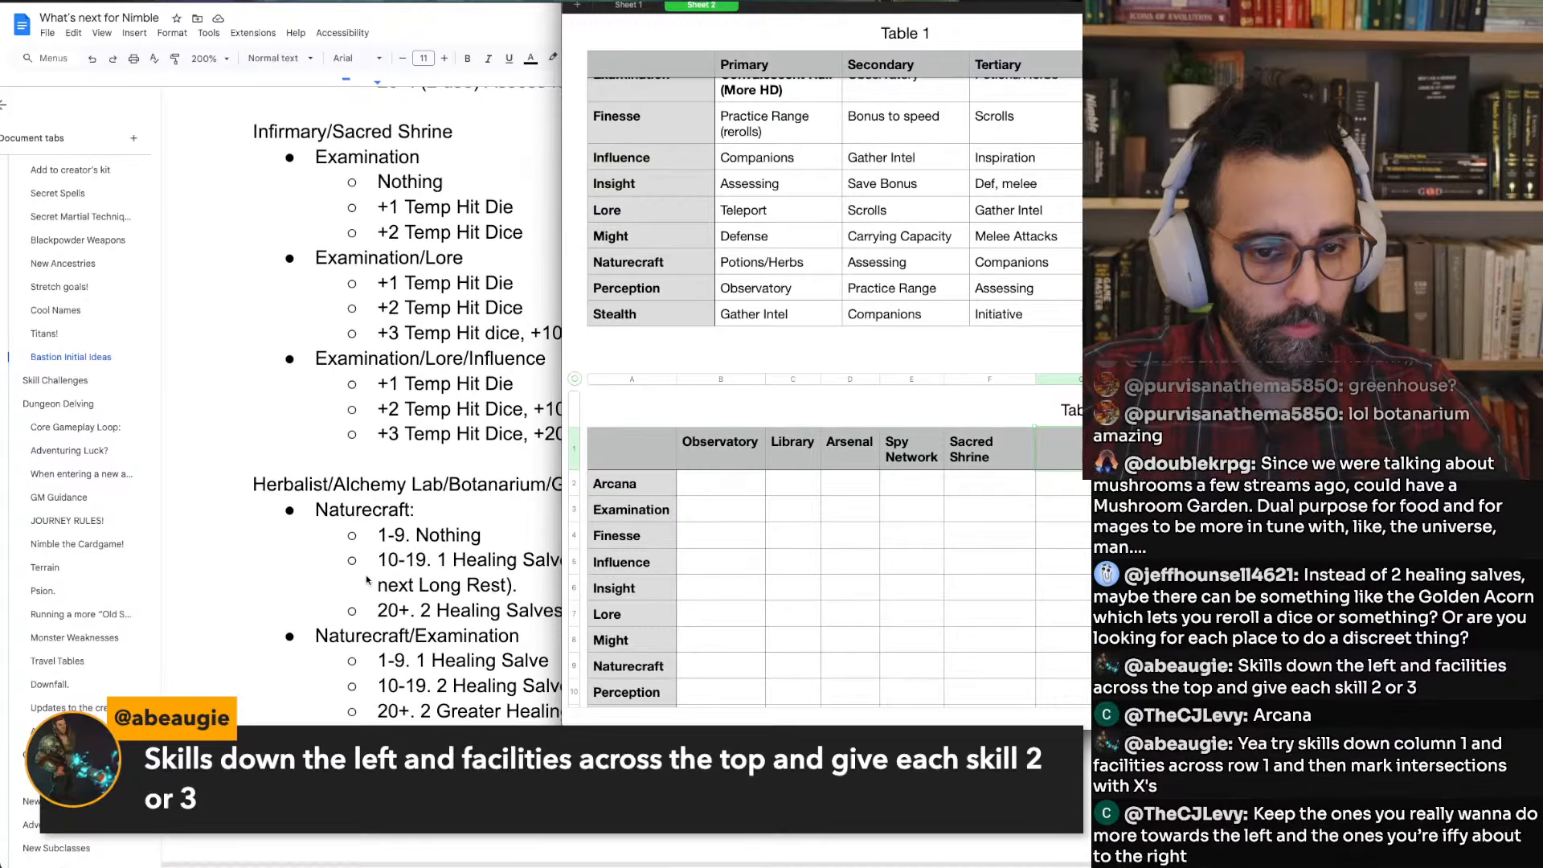
pyautogui.write('Alce')
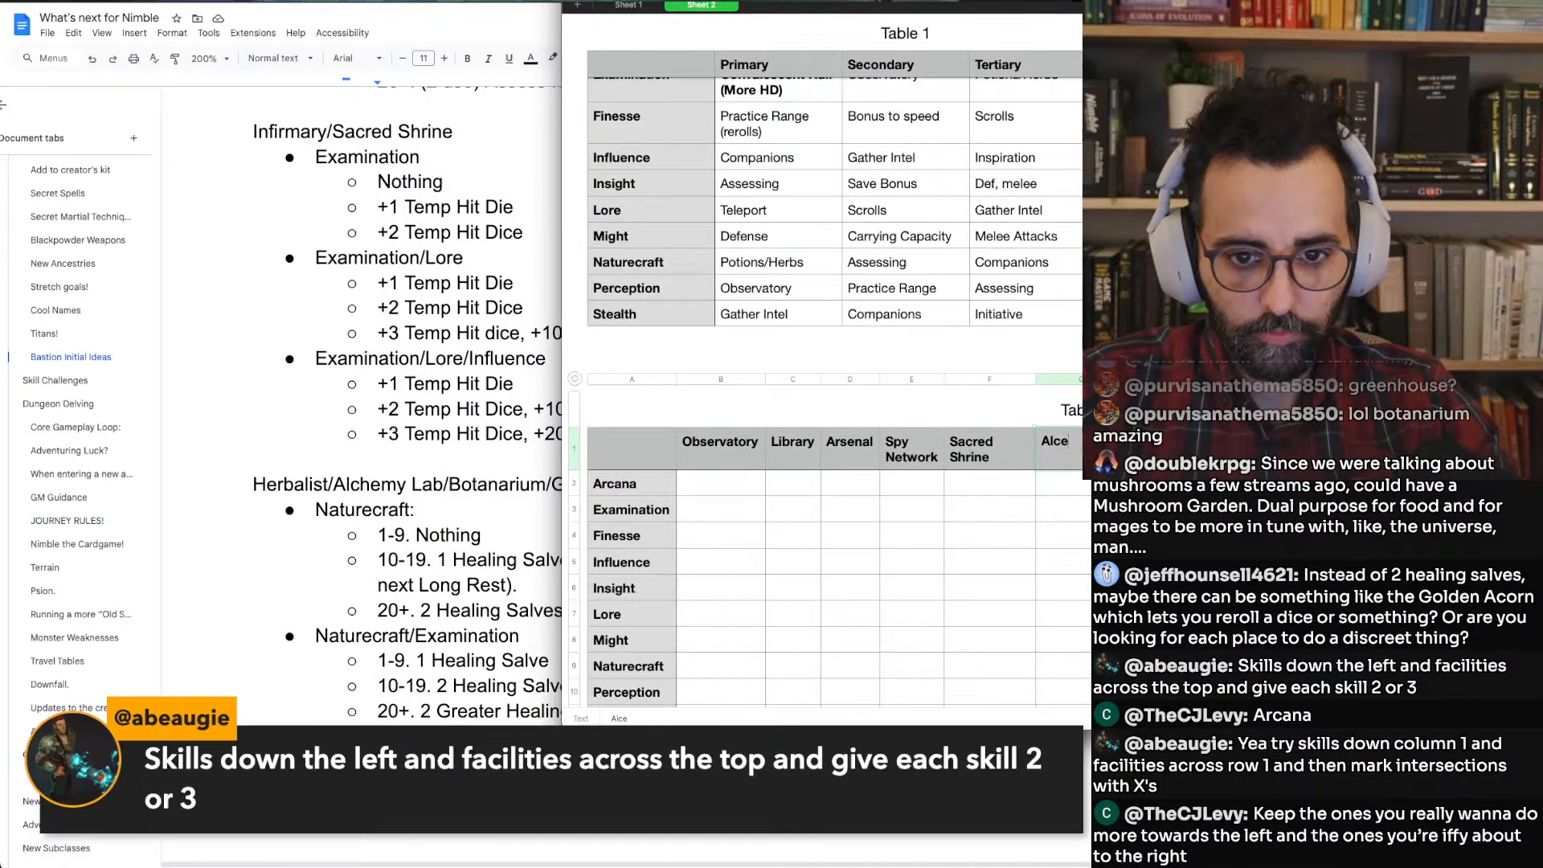
pyautogui.write('y')
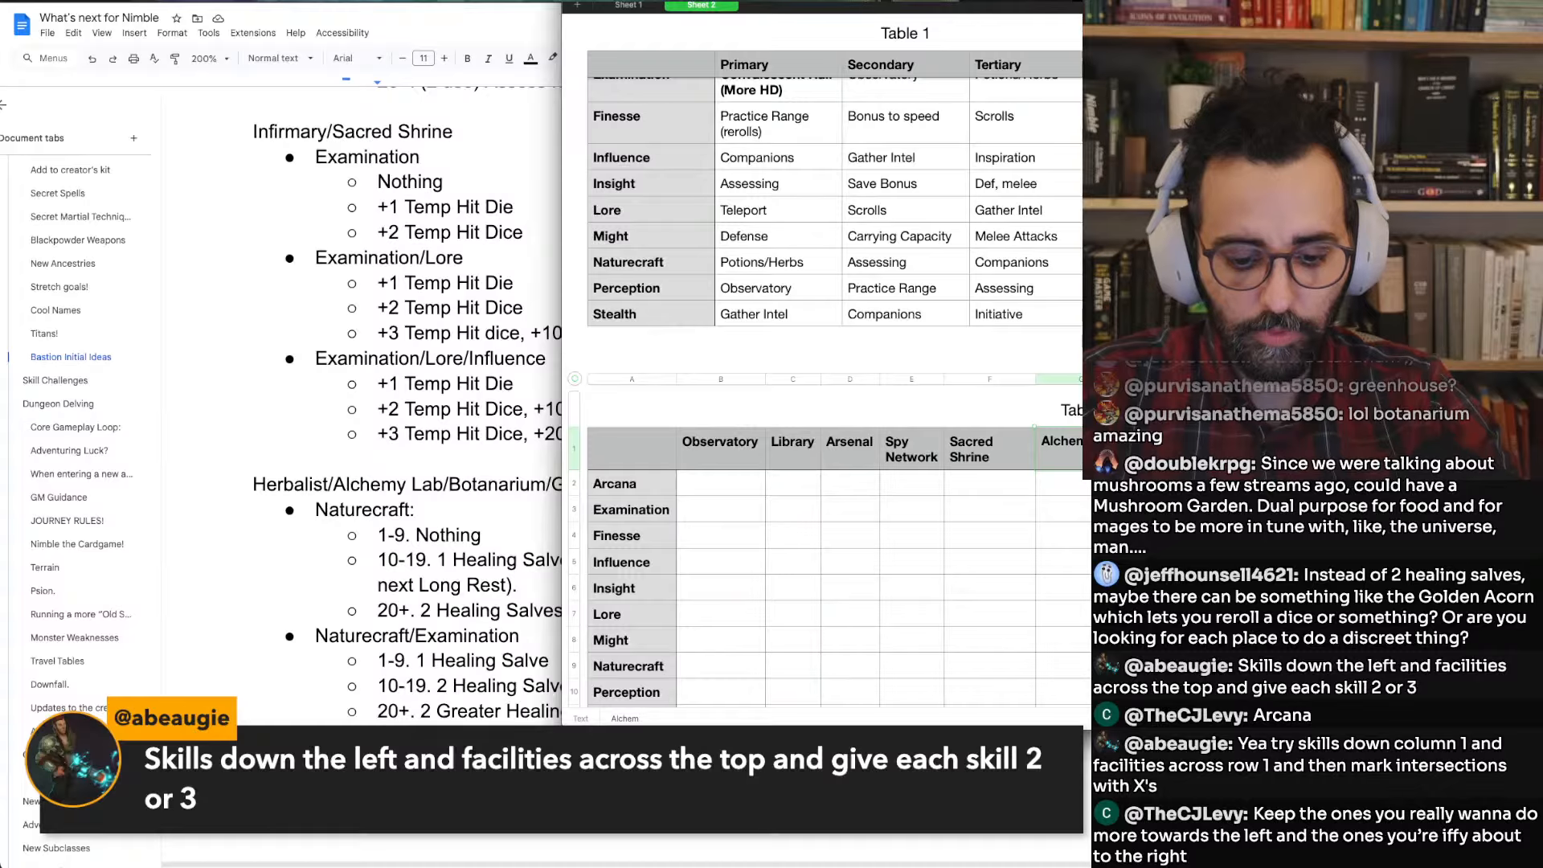
pyautogui.press('Return')
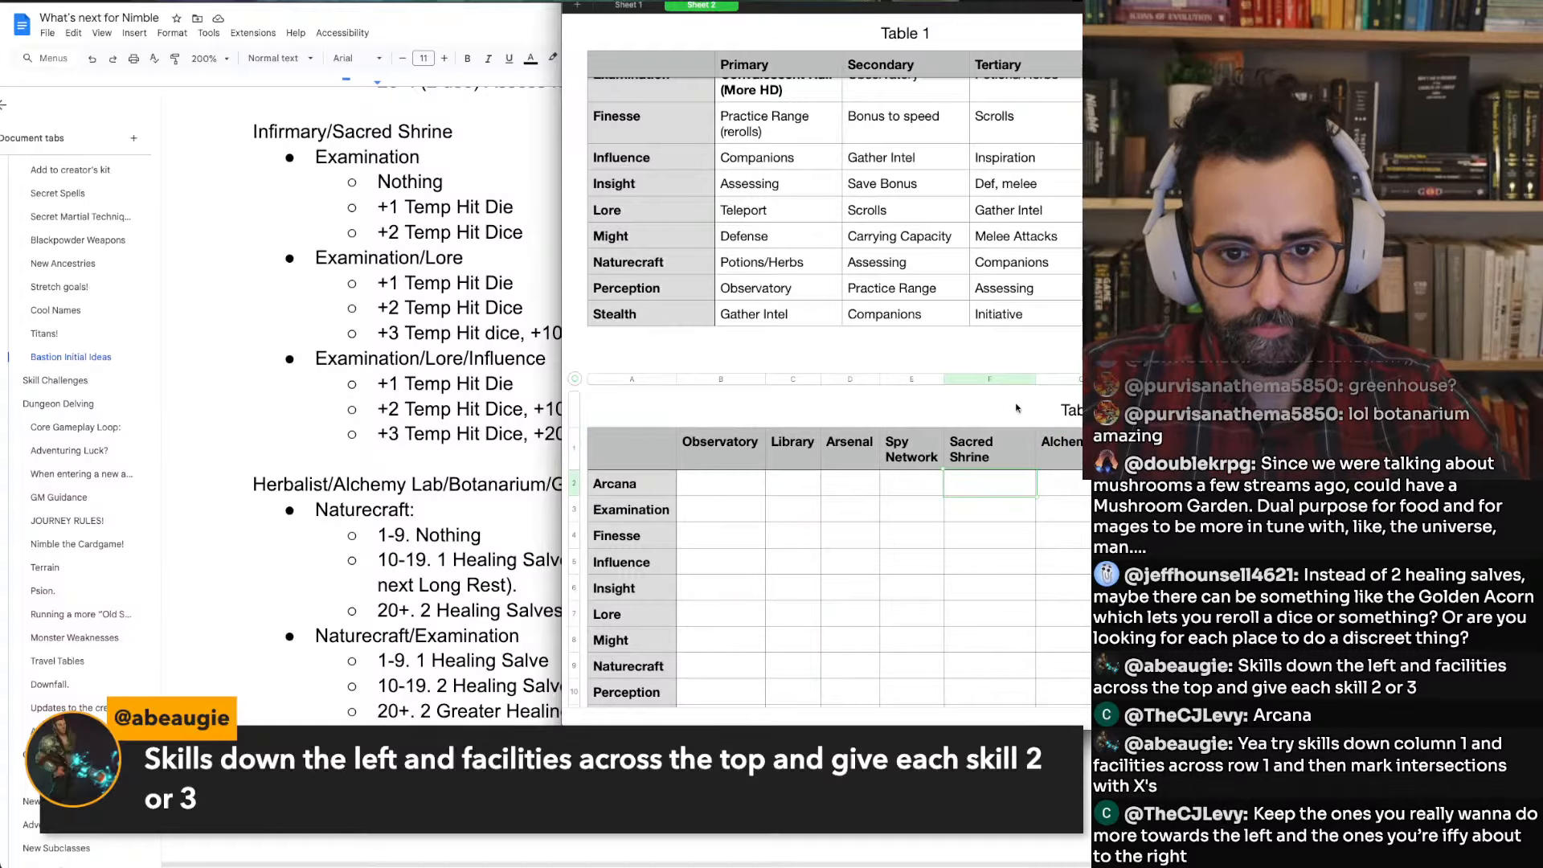
pyautogui.moveTo(1035, 379); pyautogui.dragTo(1004, 379)
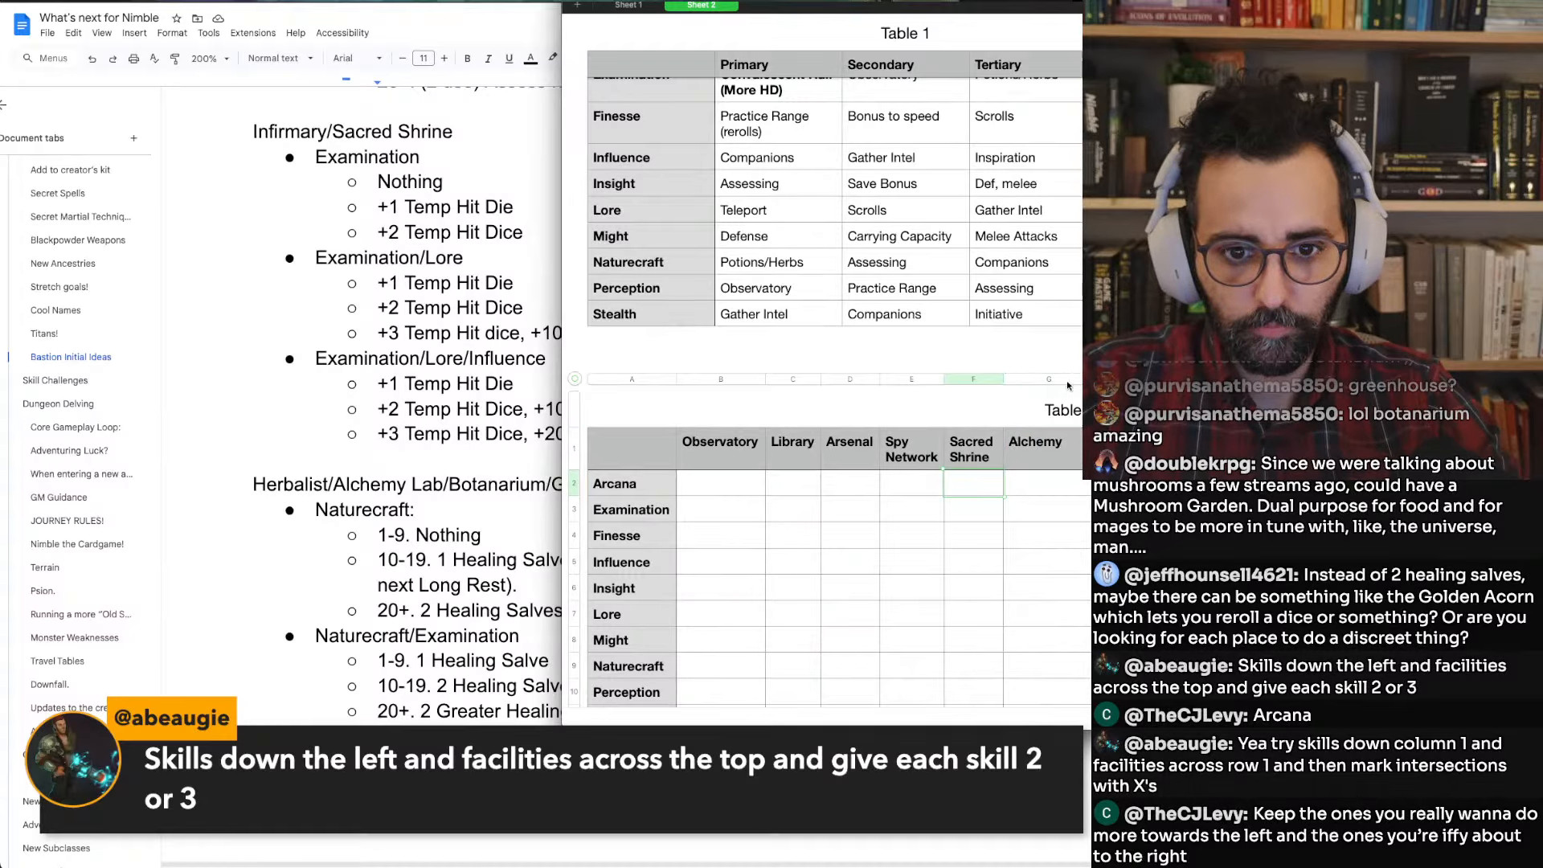
pyautogui.moveTo(1098, 379); pyautogui.dragTo(1071, 381)
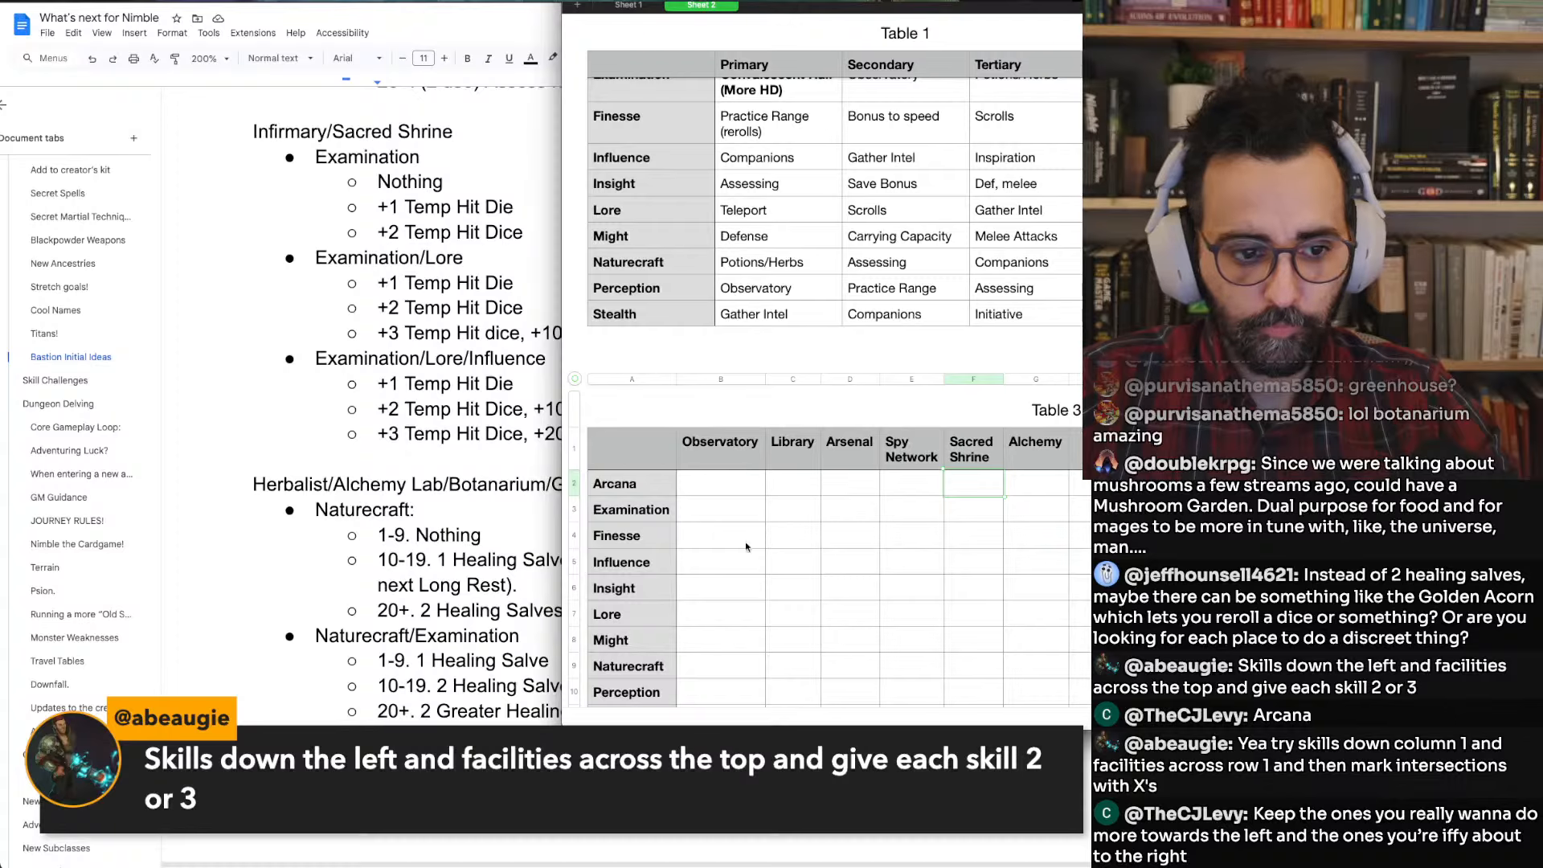
# Review the facility sections and the list of reward ideas in the document for further facilities to add
pyautogui.scroll(-3, 335, 600)
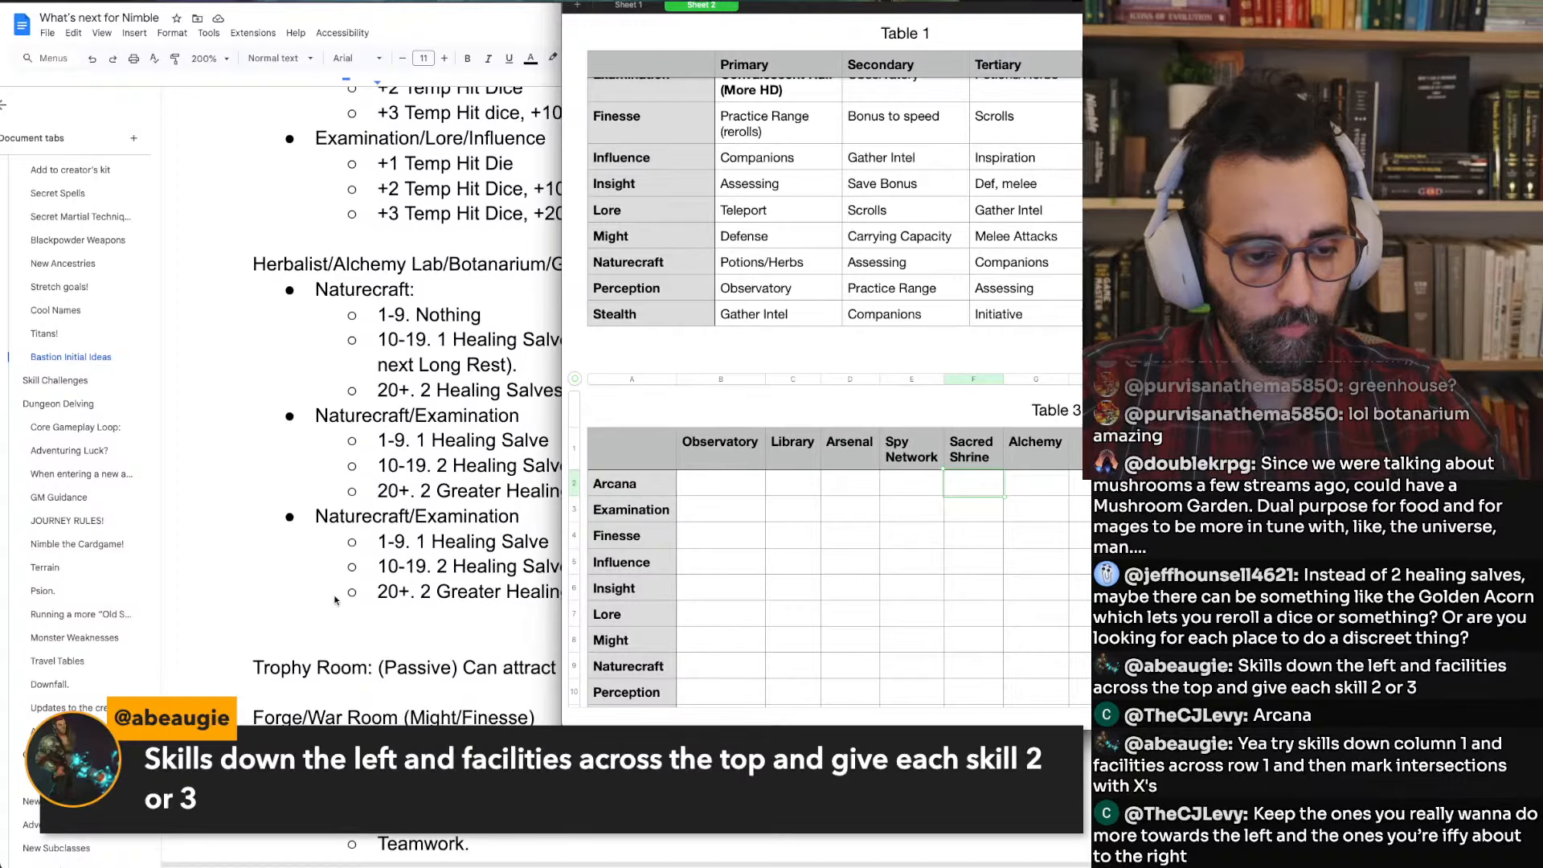
pyautogui.scroll(-1, 336, 600)
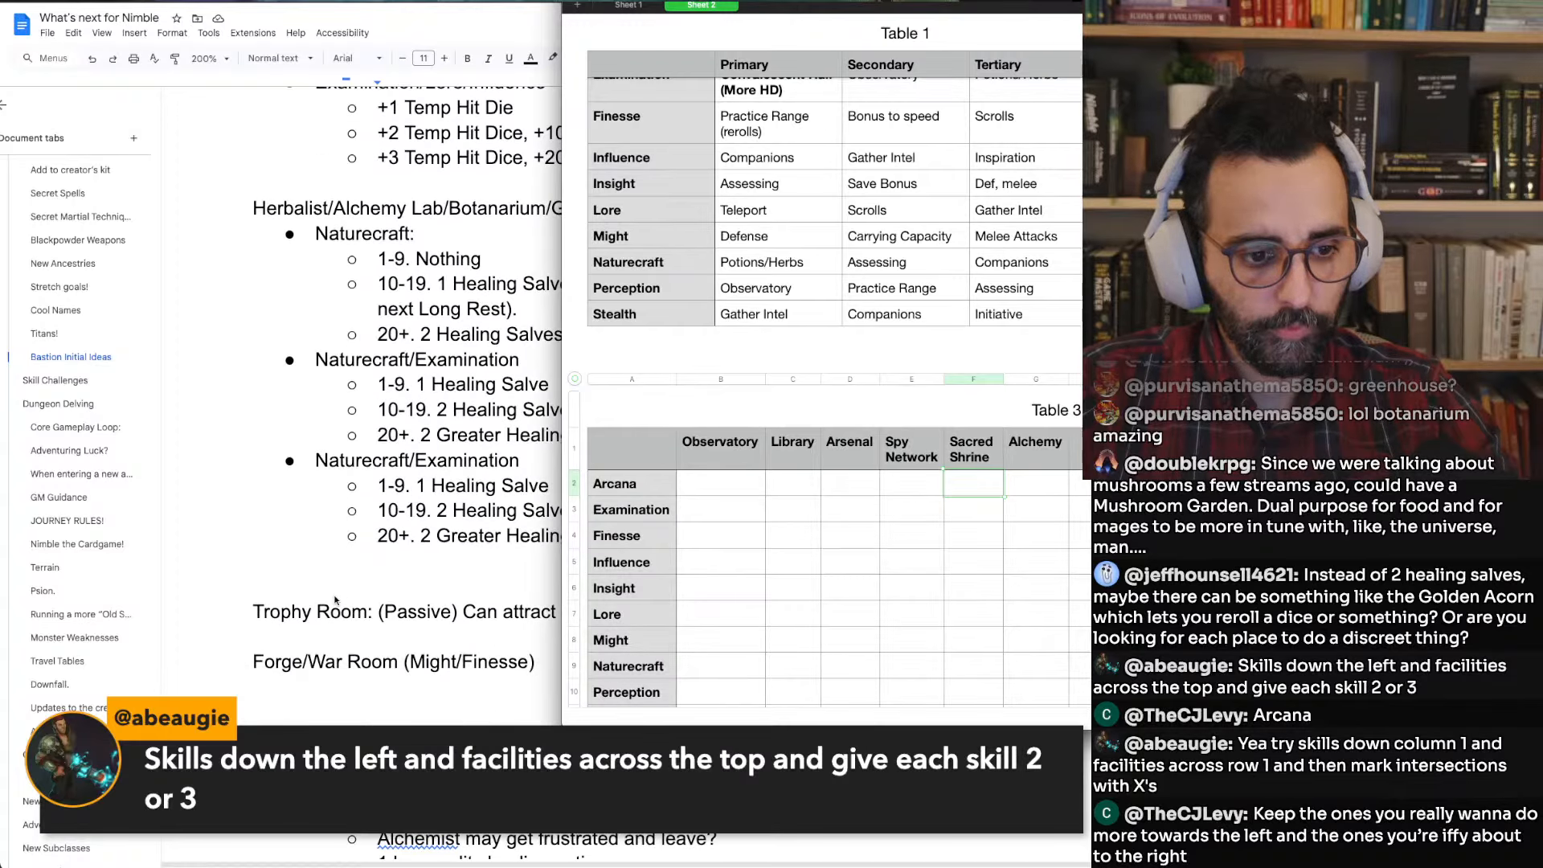
pyautogui.scroll(-5, 336, 599)
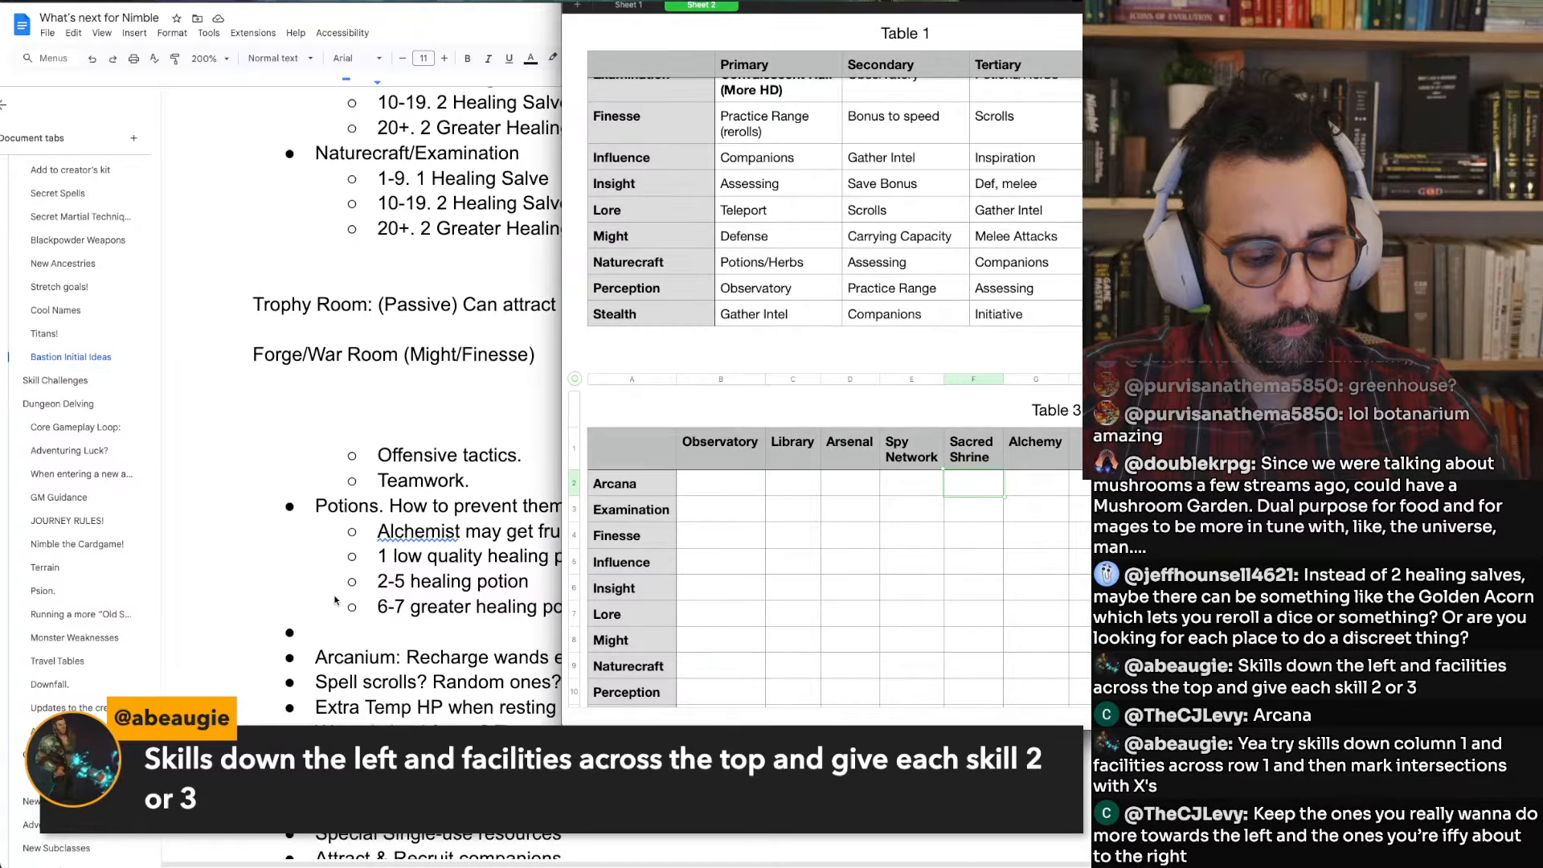
pyautogui.scroll(2, 335, 600)
pyautogui.scroll(3, 799, 442)
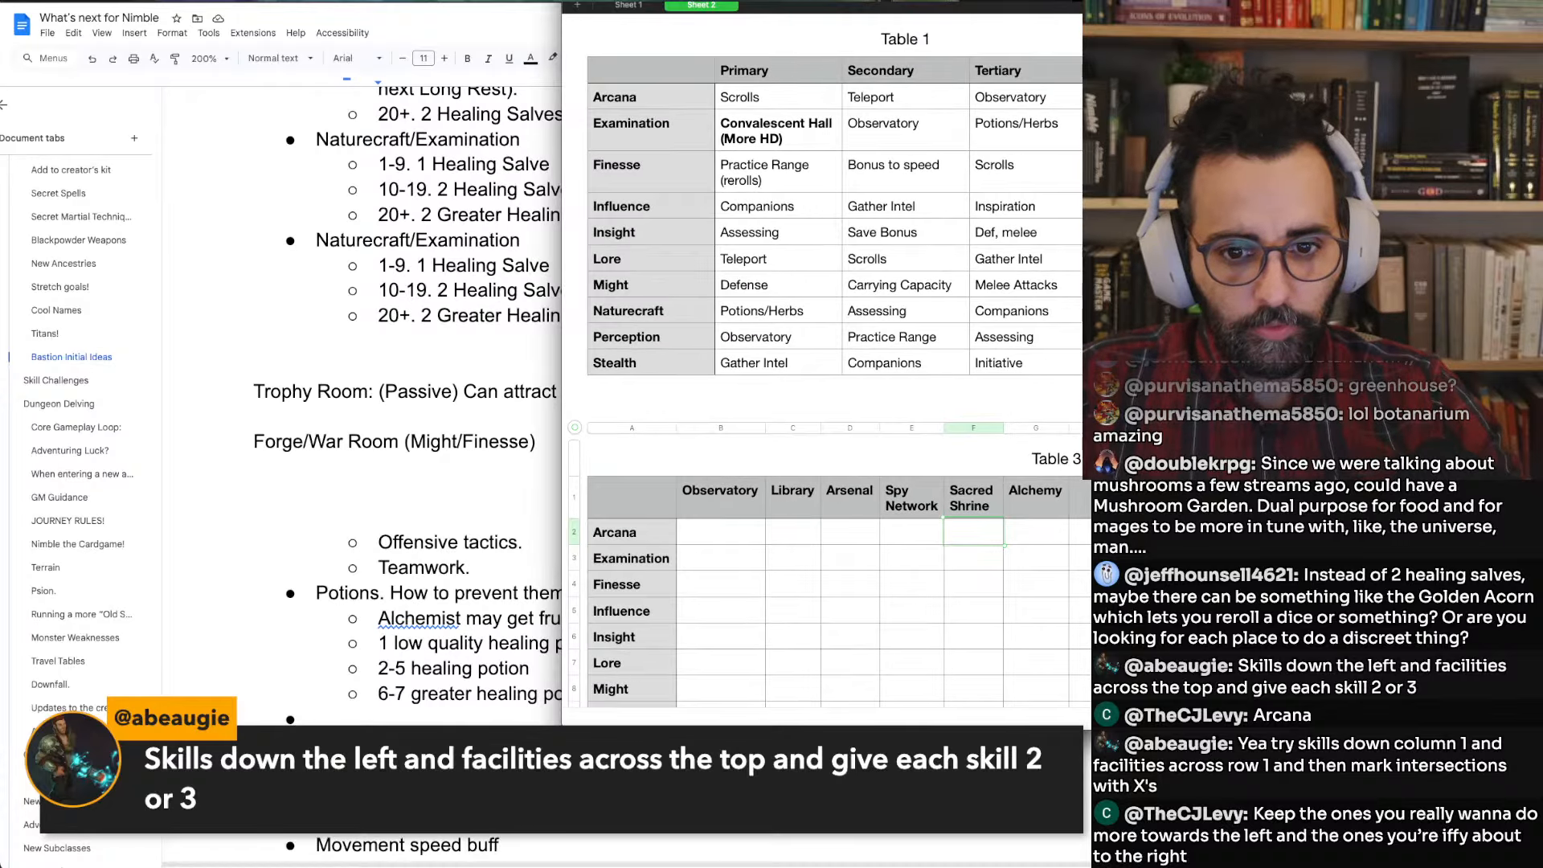
pyautogui.click(1081, 498)
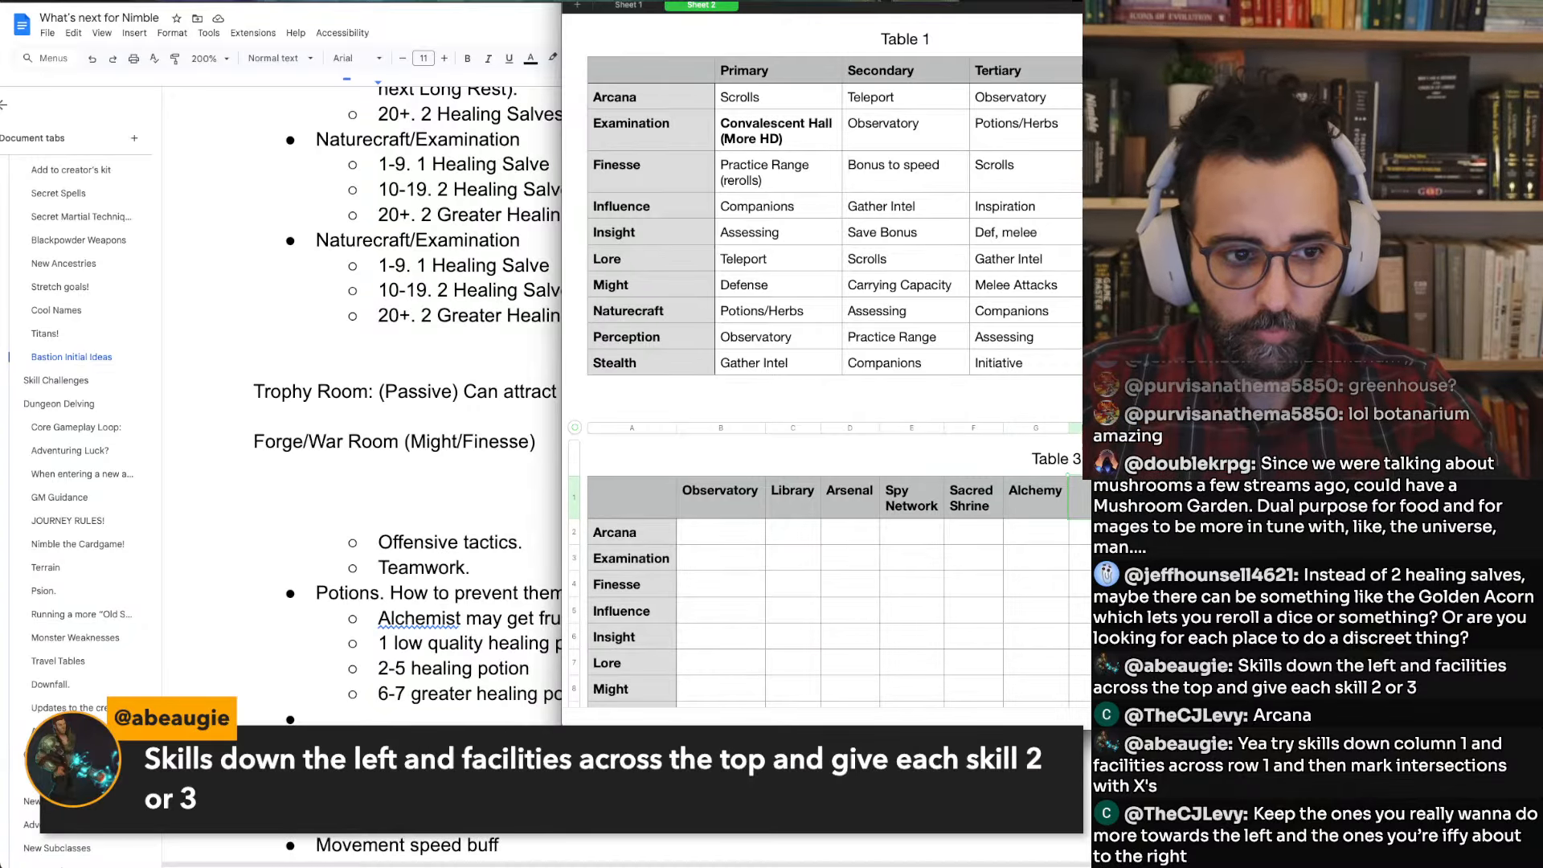
pyautogui.scroll(5, 474, 500)
pyautogui.scroll(11, 475, 499)
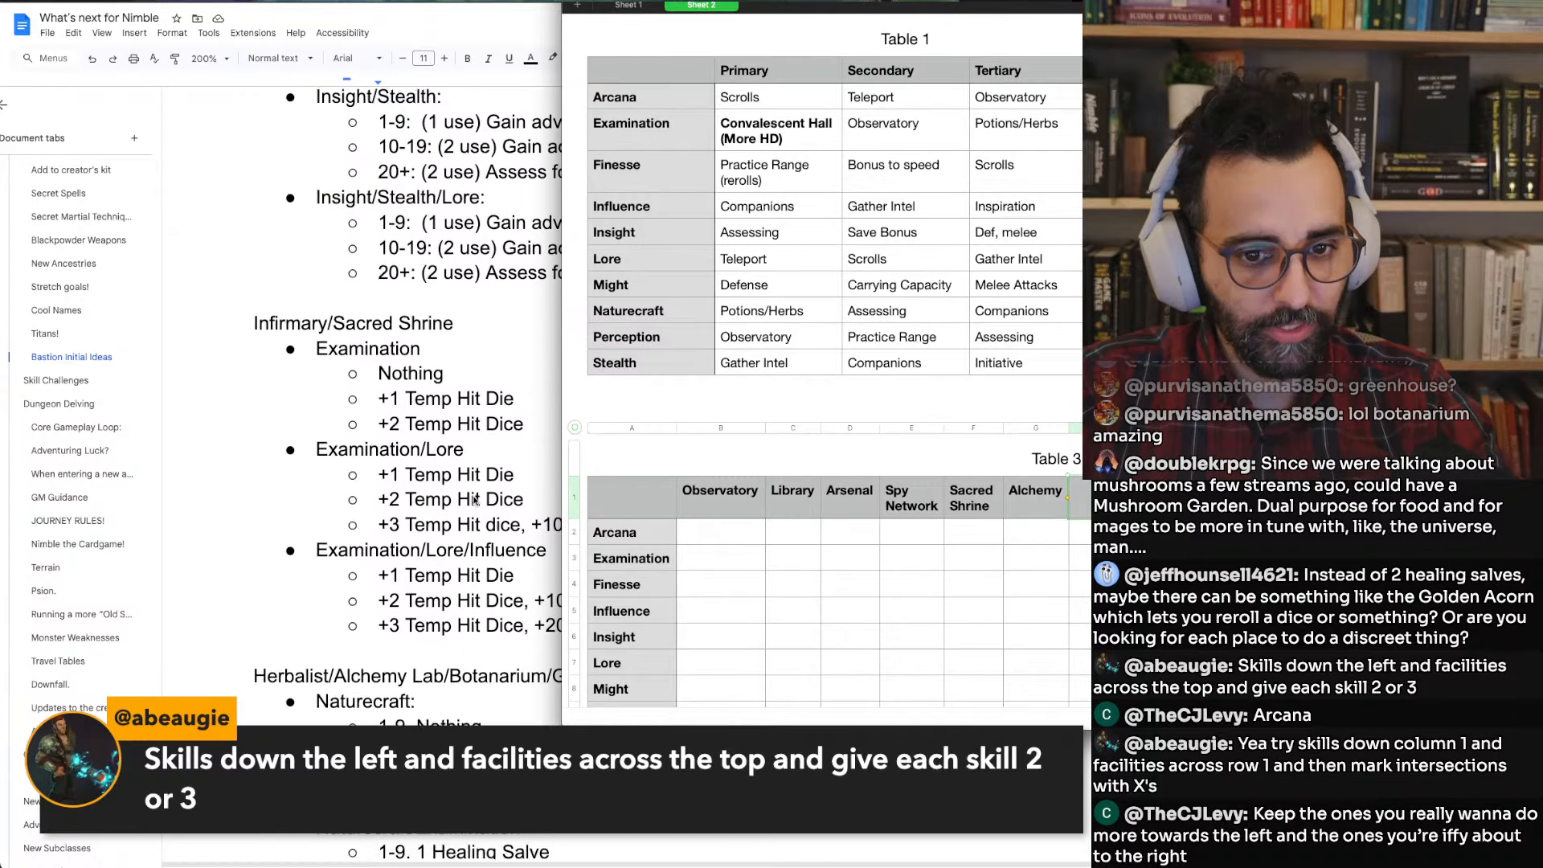
pyautogui.hscroll(1, 474, 500)
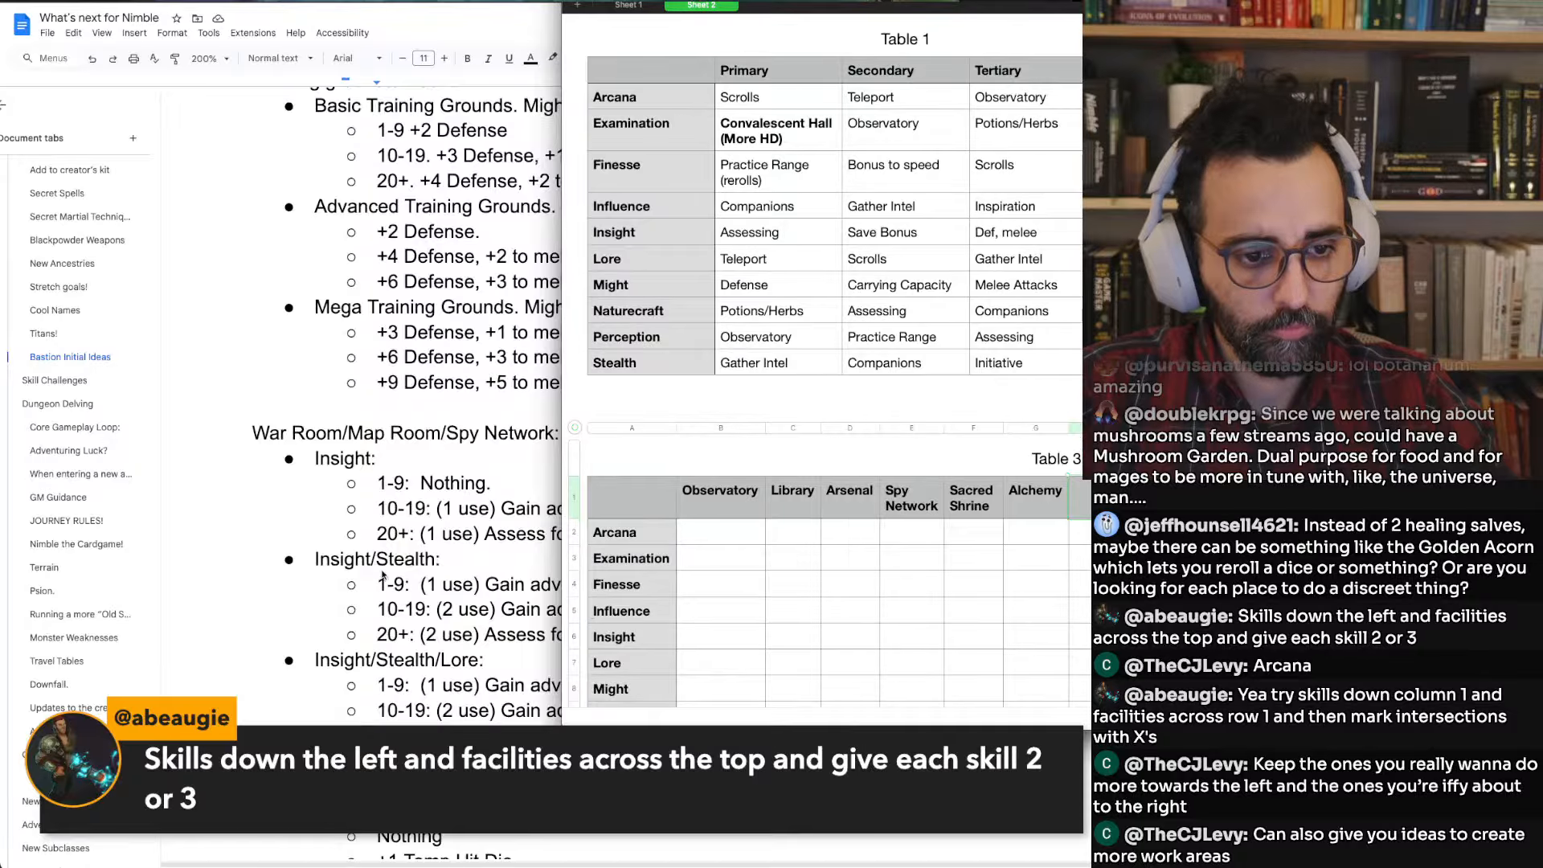
pyautogui.scroll(-20, 382, 576)
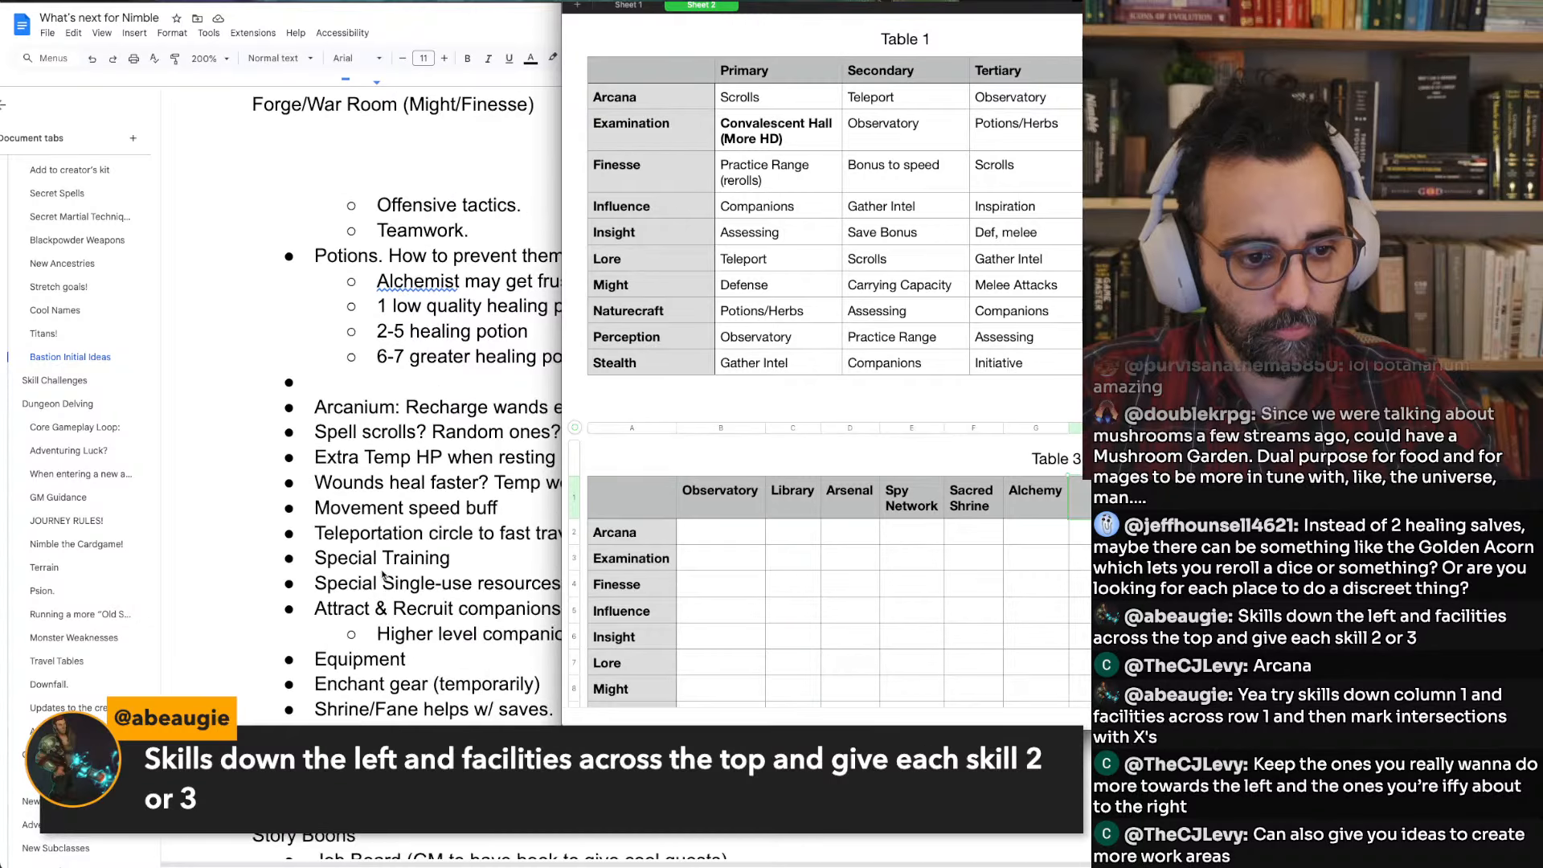
pyautogui.click(383, 576)
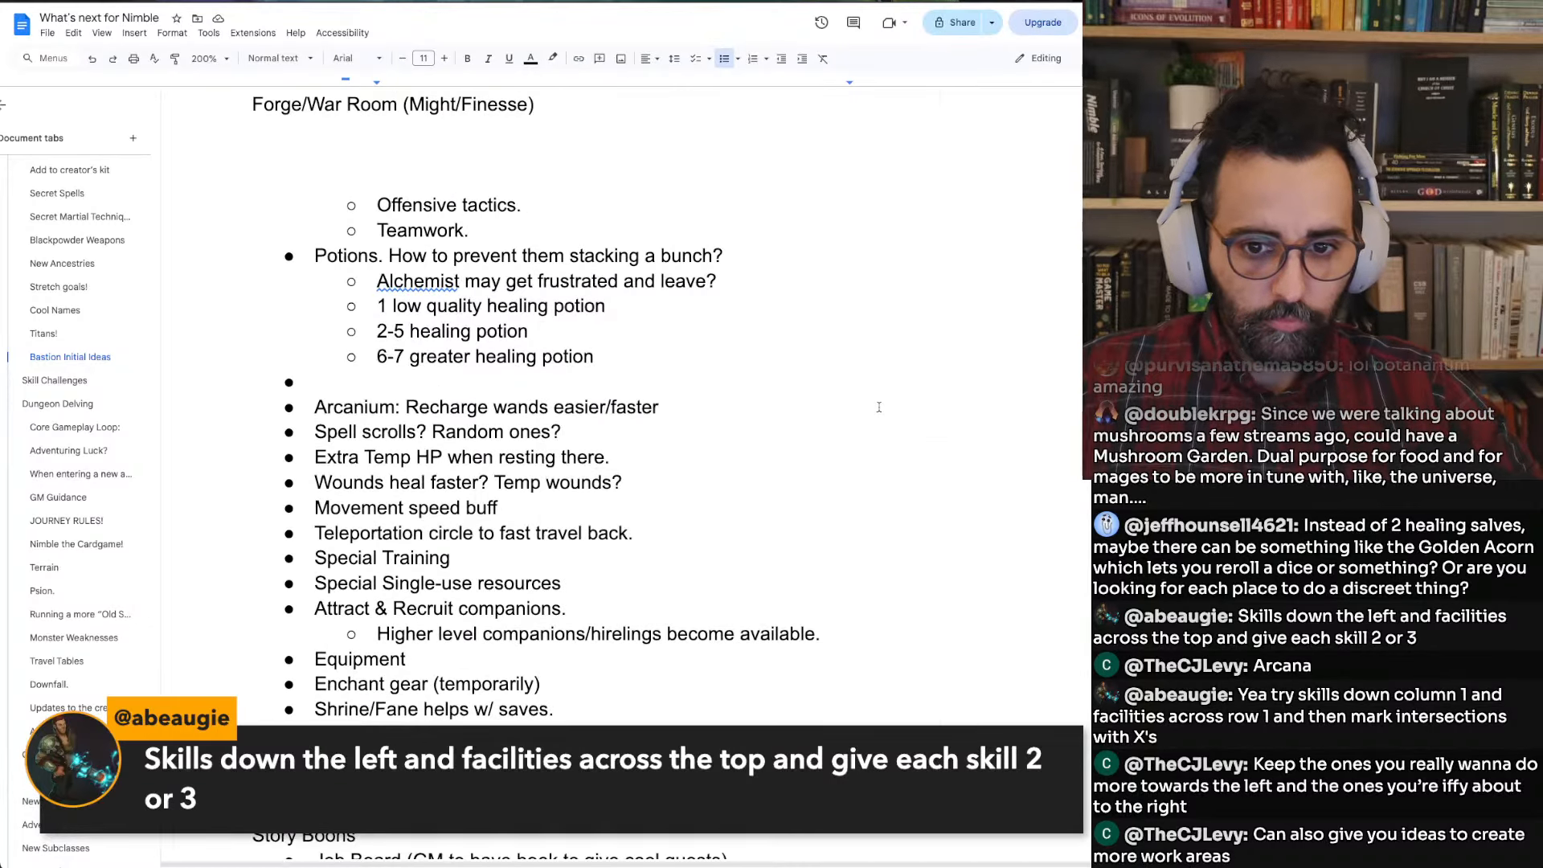
# Switch back to the spreadsheet, enter "Great Hall (rumors)" as the seventh facility header and size its column to fit
pyautogui.press('super+Tab')
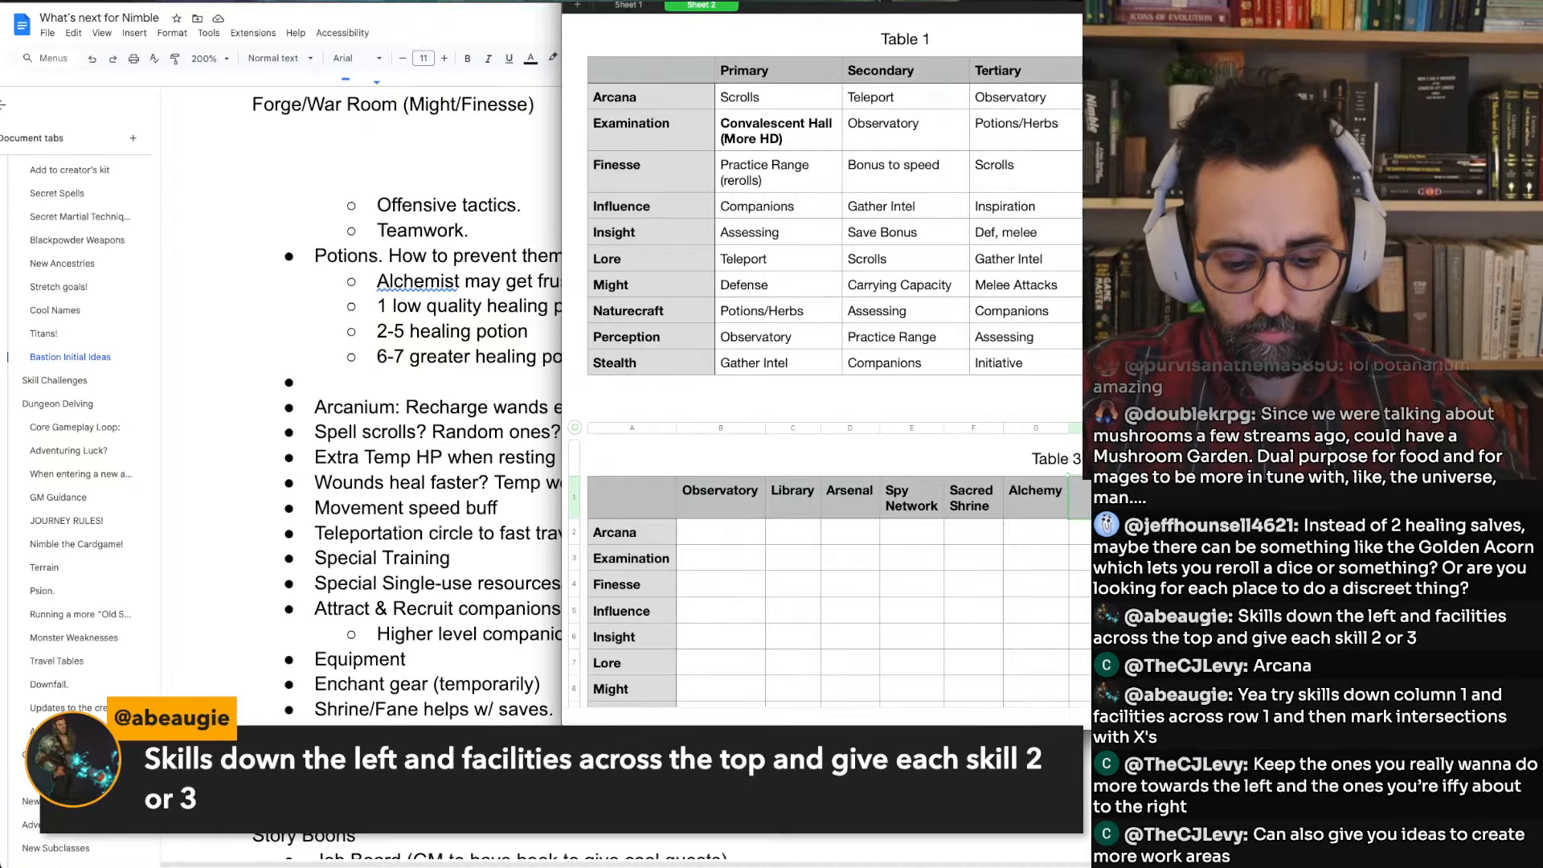
pyautogui.write('Great Hall')
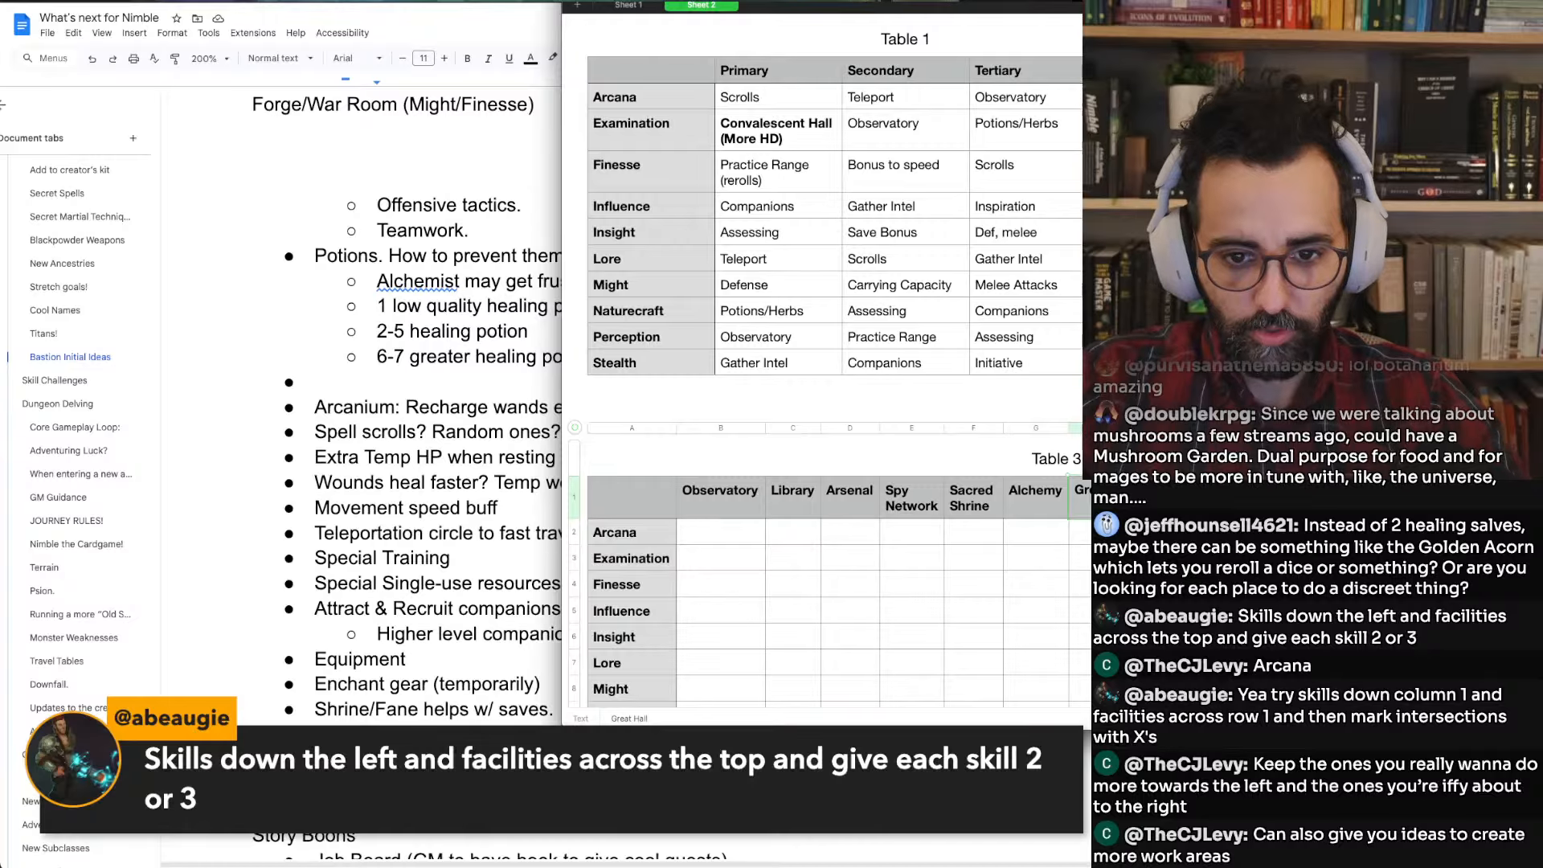
pyautogui.moveTo(1173, 427); pyautogui.dragTo(1133, 428)
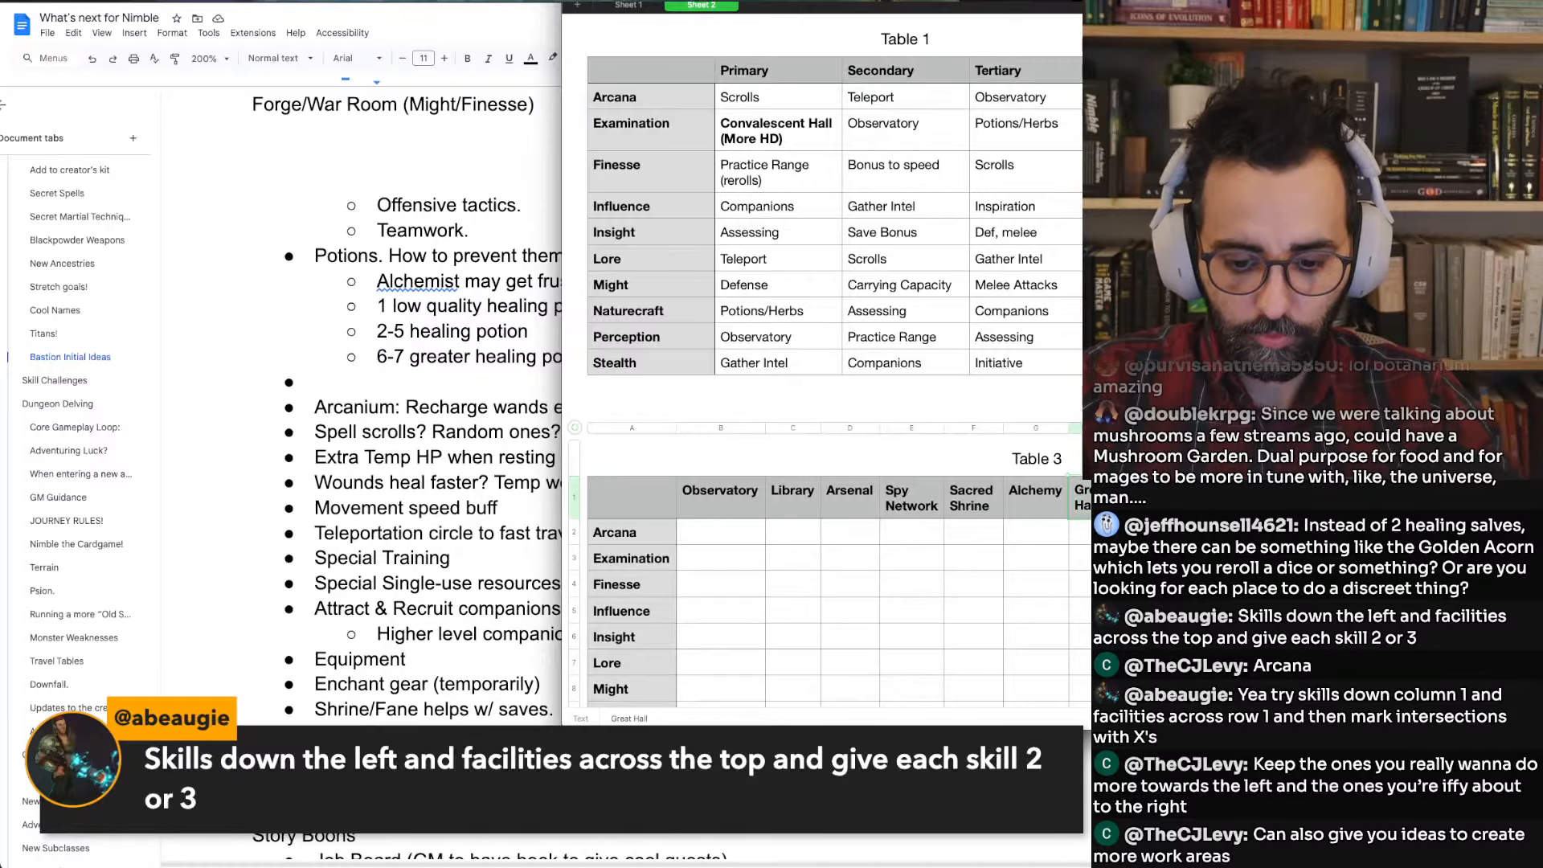
pyautogui.write('rumors')
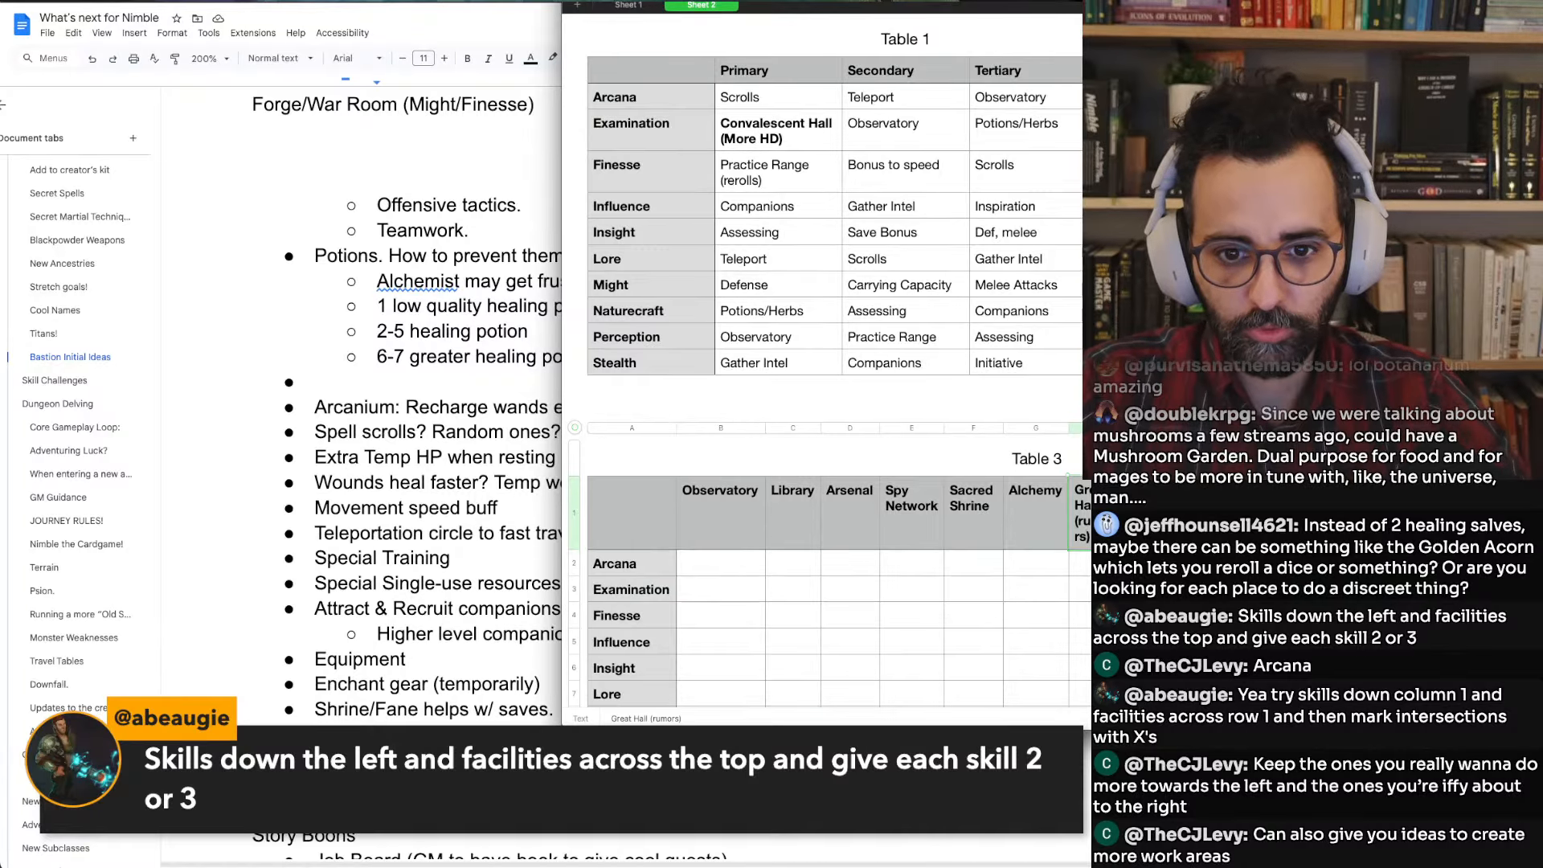
pyautogui.moveTo(1124, 427); pyautogui.dragTo(1136, 428)
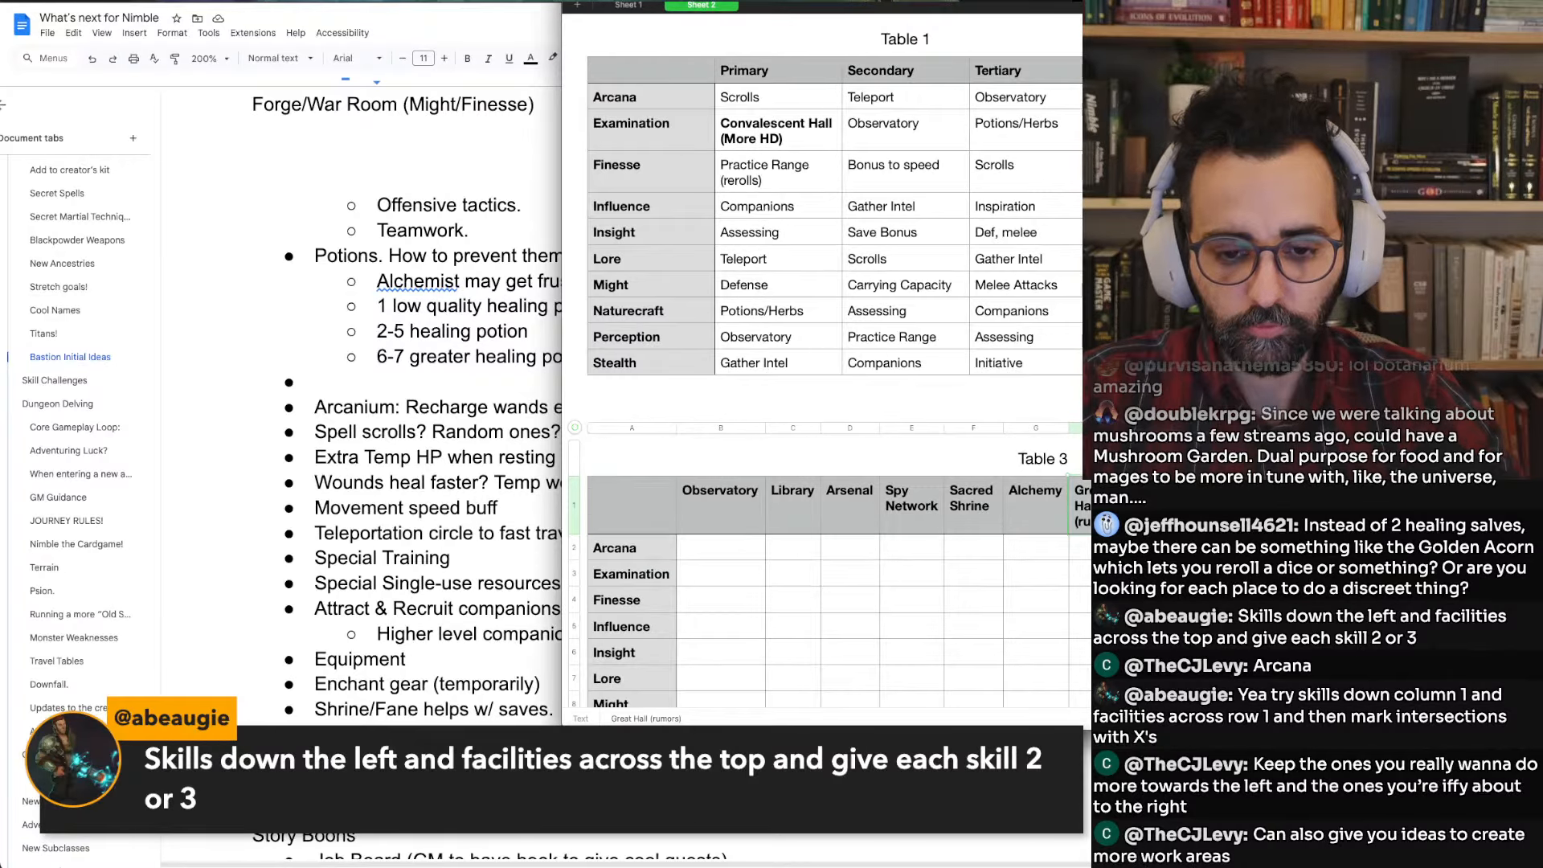
# Replace the "Spy Network" header with "War Room (assess)" and resize its column to fit the text
pyautogui.hscroll(2, 827, 370)
pyautogui.click(1125, 515)
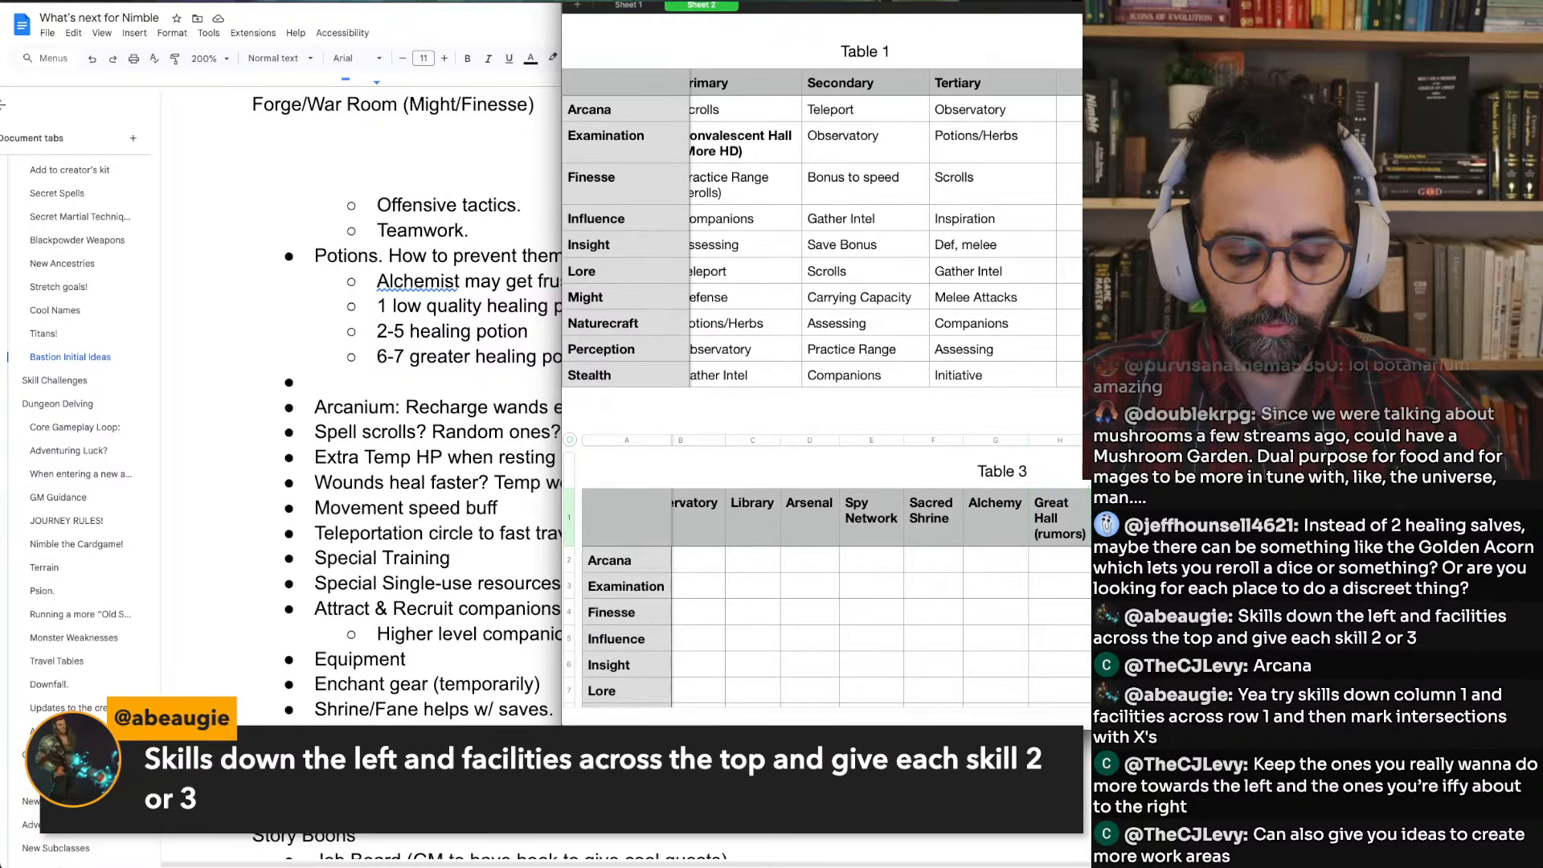
pyautogui.press('Left')
pyautogui.press('Left')
pyautogui.press('Left')
pyautogui.press('Left')
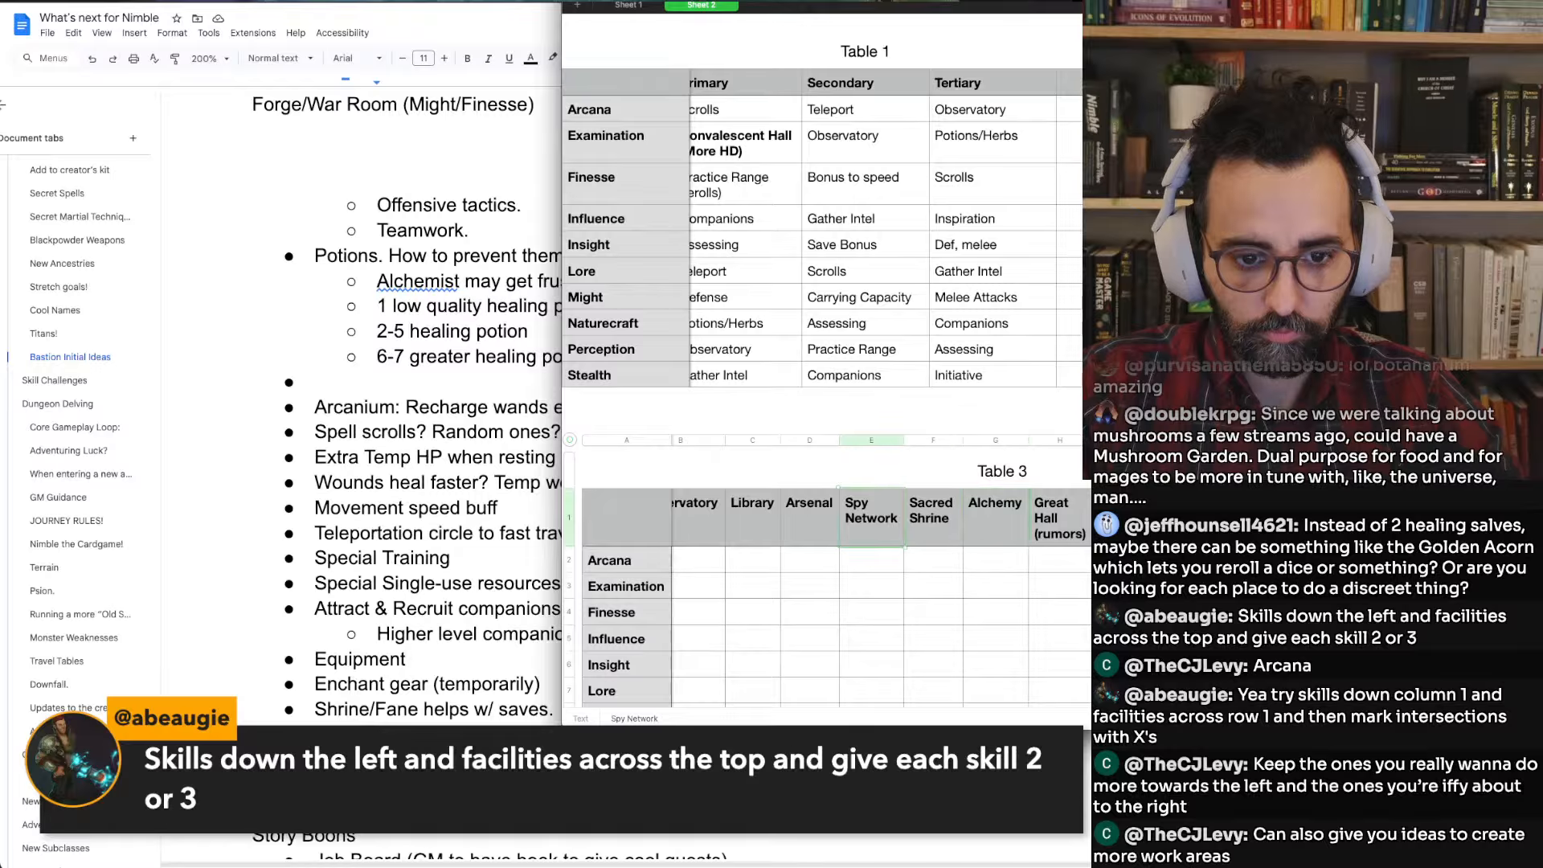
pyautogui.write('War Room')
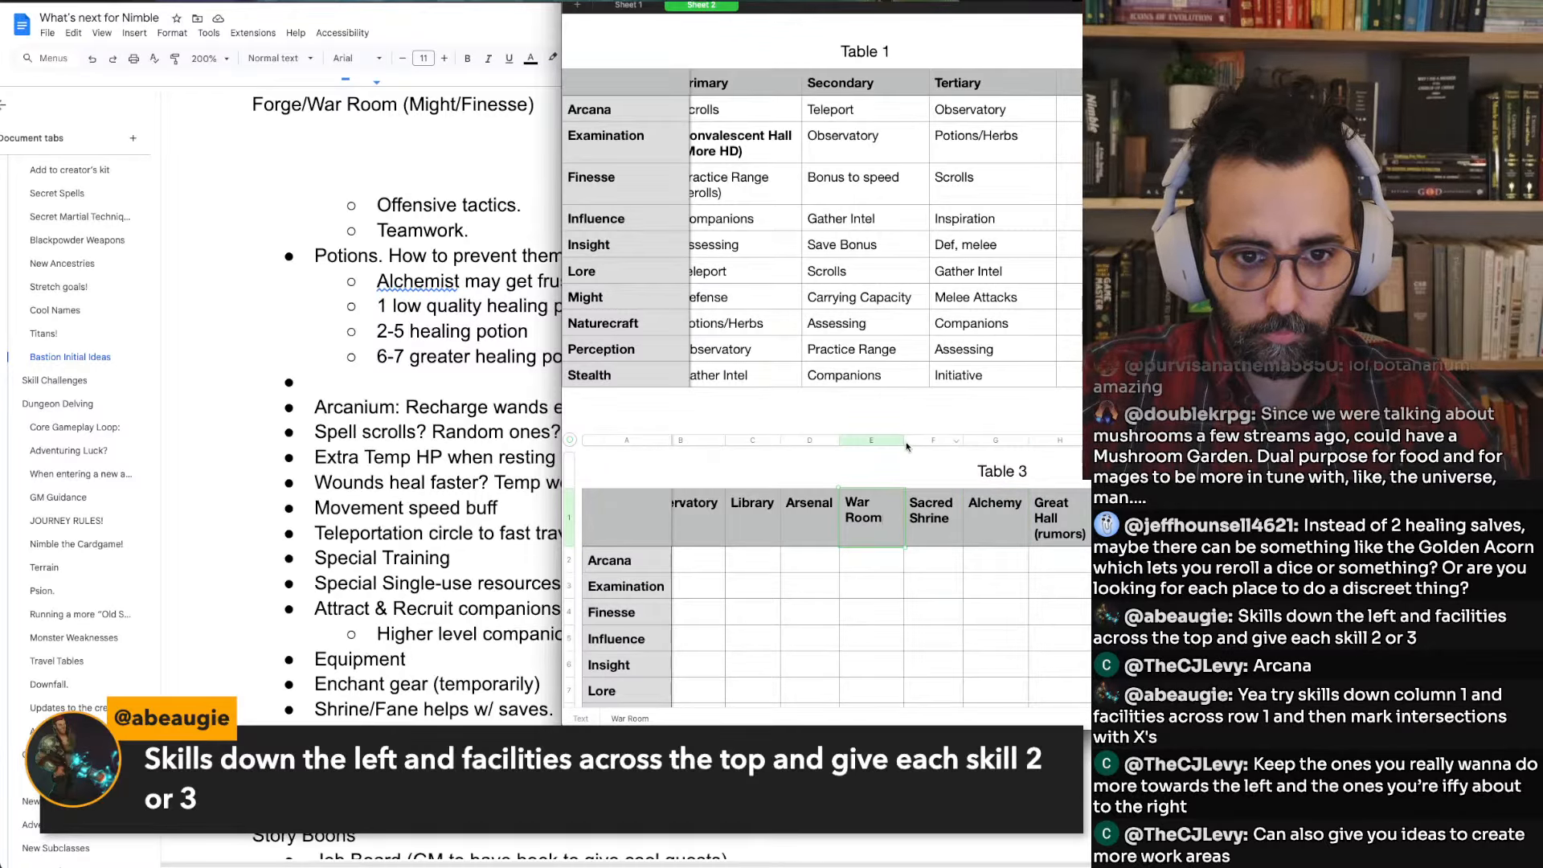
pyautogui.moveTo(904, 441); pyautogui.dragTo(891, 444)
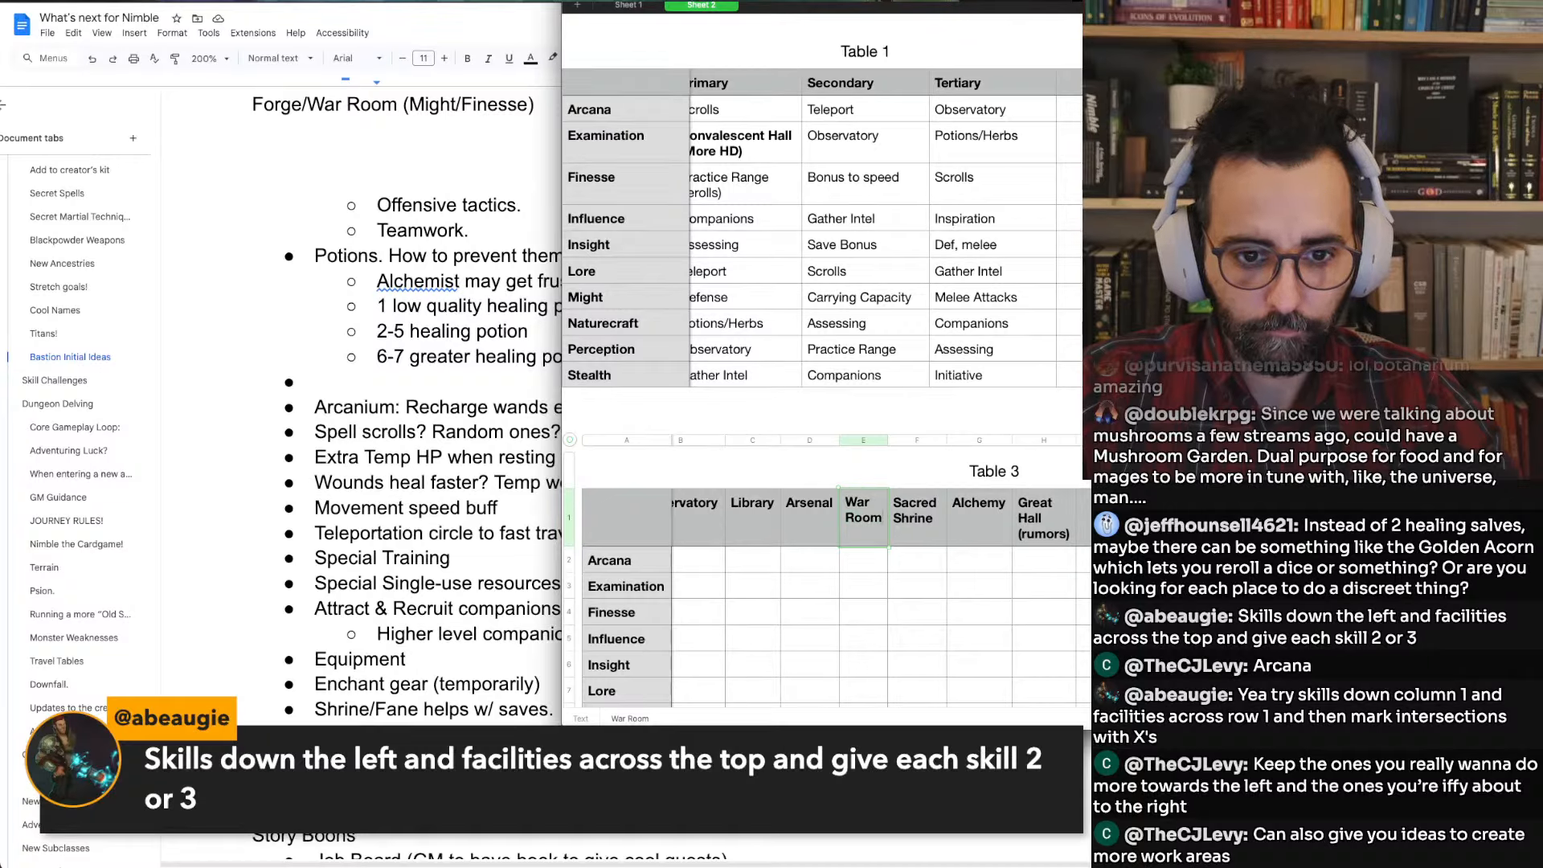
pyautogui.write('ssess')
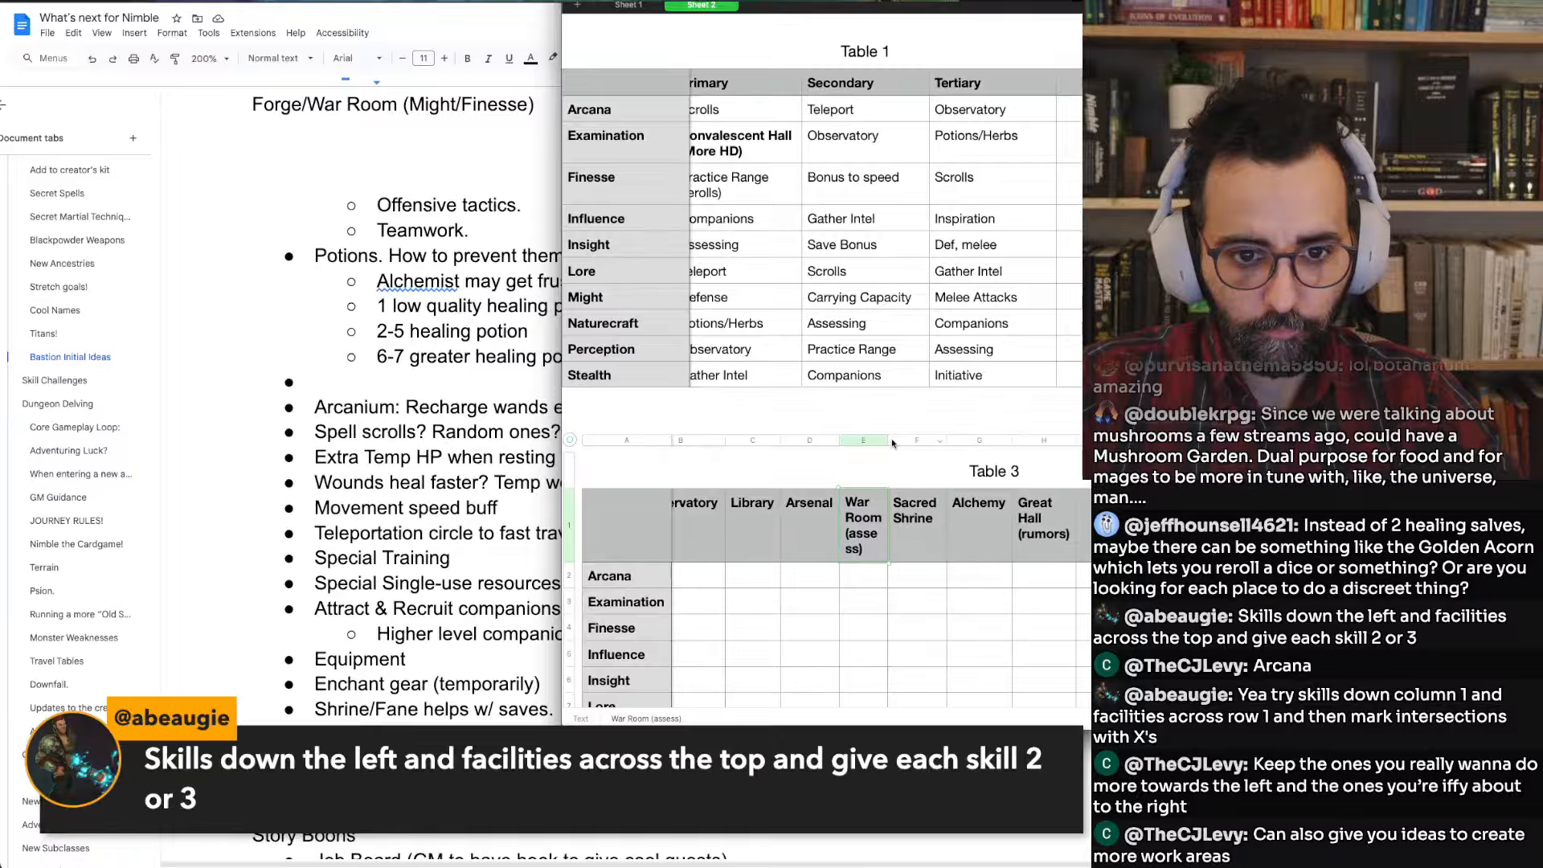
pyautogui.moveTo(889, 440); pyautogui.dragTo(903, 439)
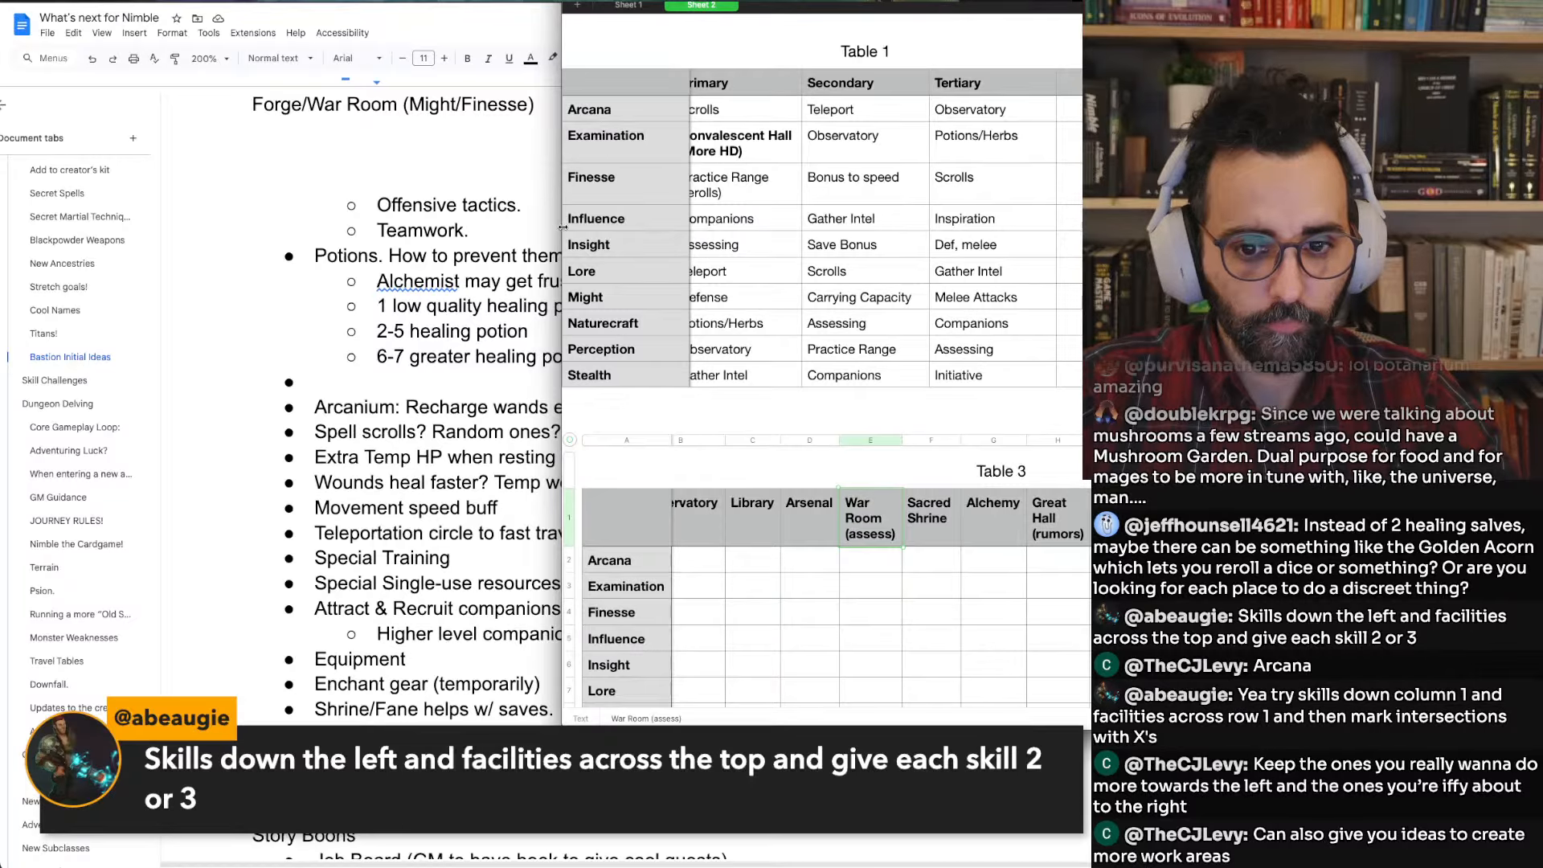
# Widen the spreadsheet window and extend the first facility header to "Observatory (luck/scrying)"
pyautogui.moveTo(563, 227); pyautogui.dragTo(448, 204)
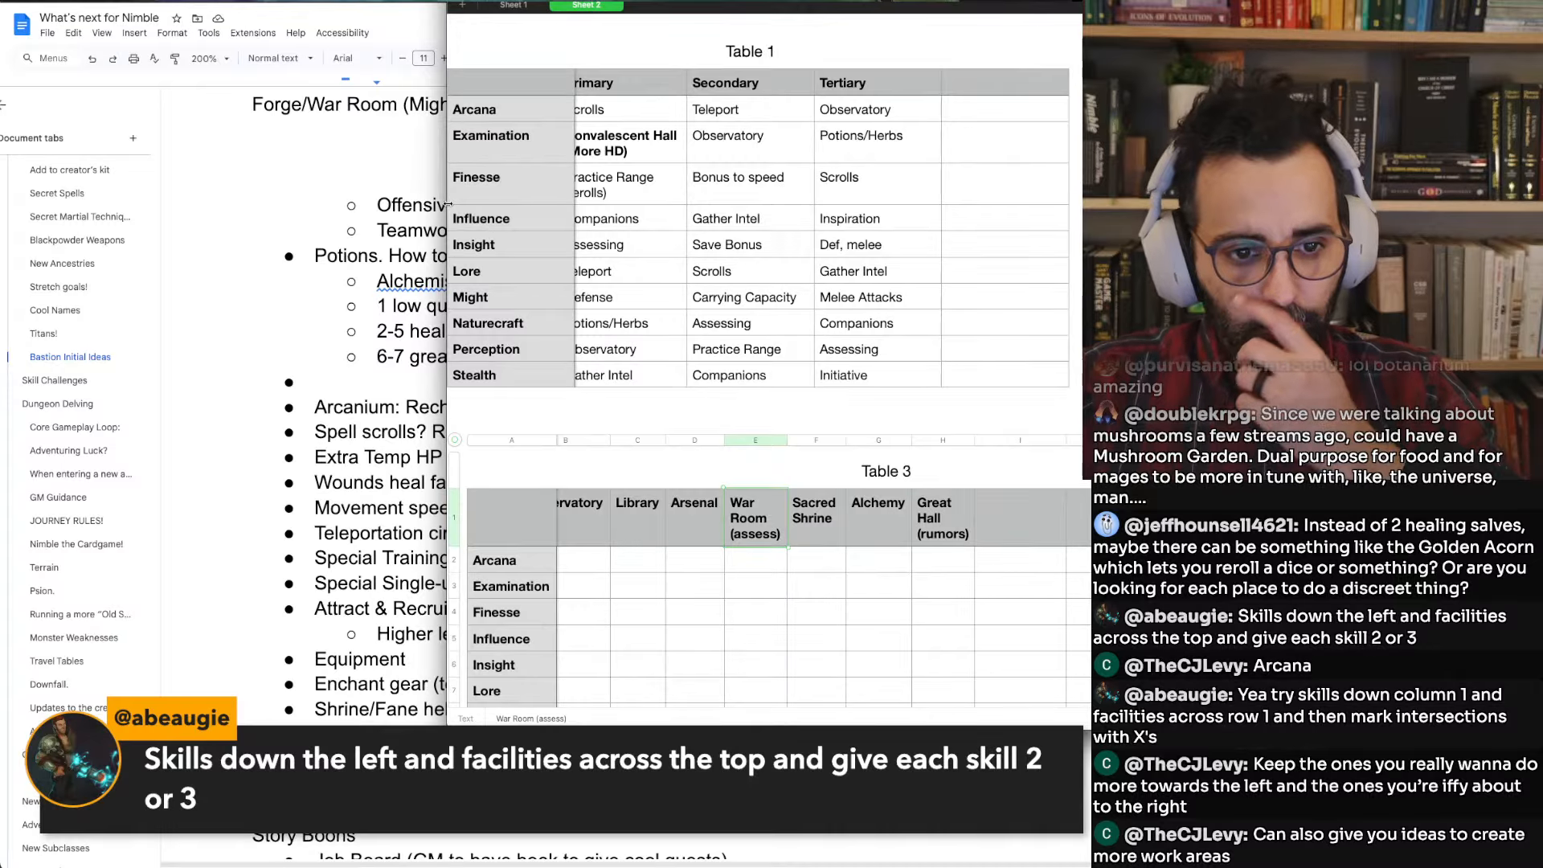
pyautogui.hscroll(-3, 616, 534)
pyautogui.click(618, 530)
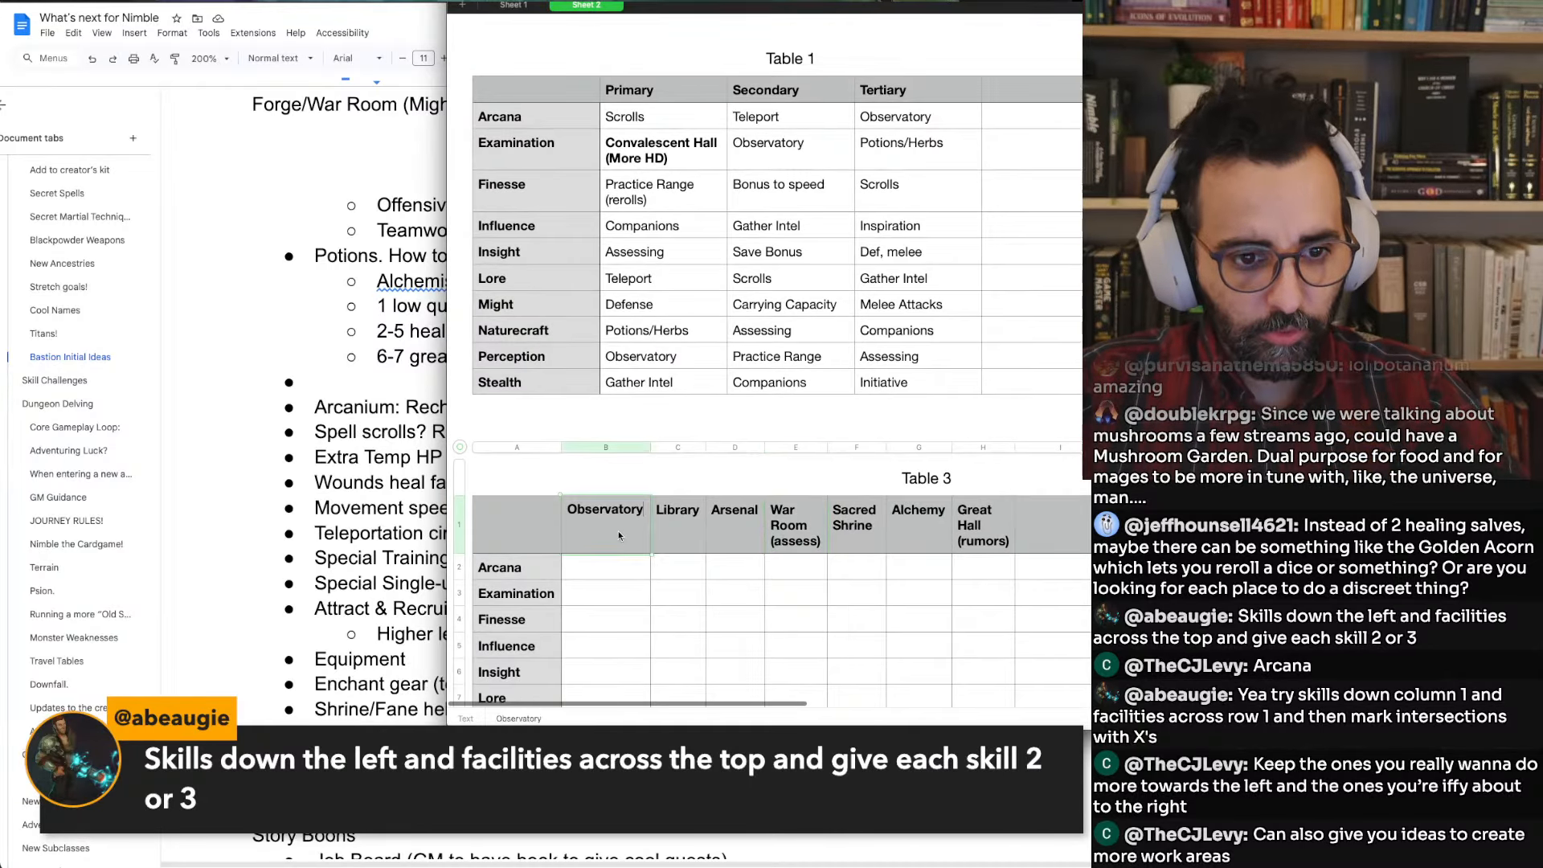
pyautogui.write('()')
pyautogui.write('l')
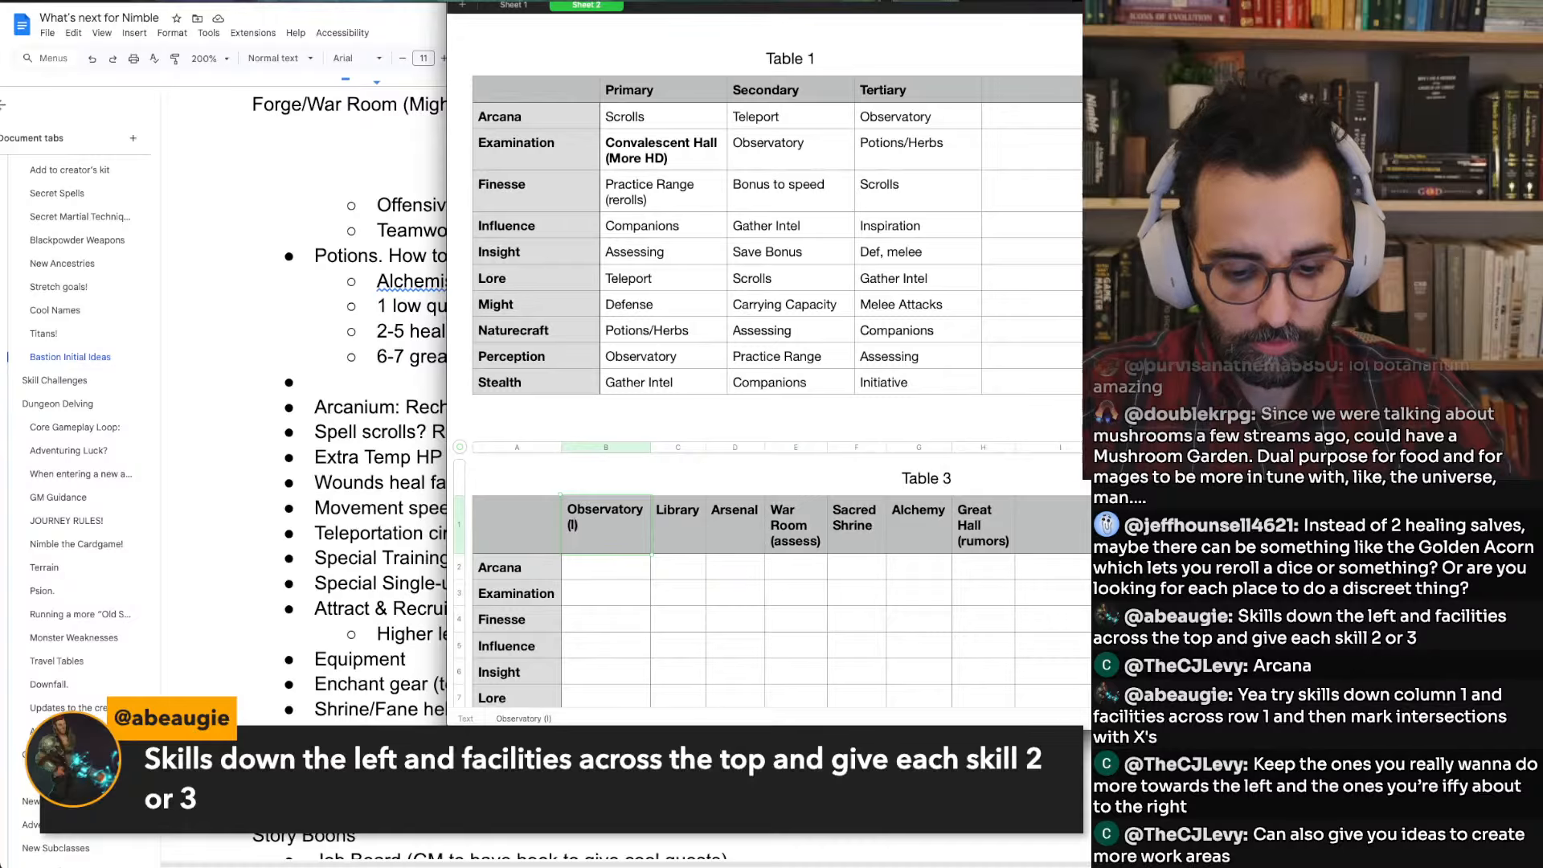
pyautogui.write('uck/scrying')
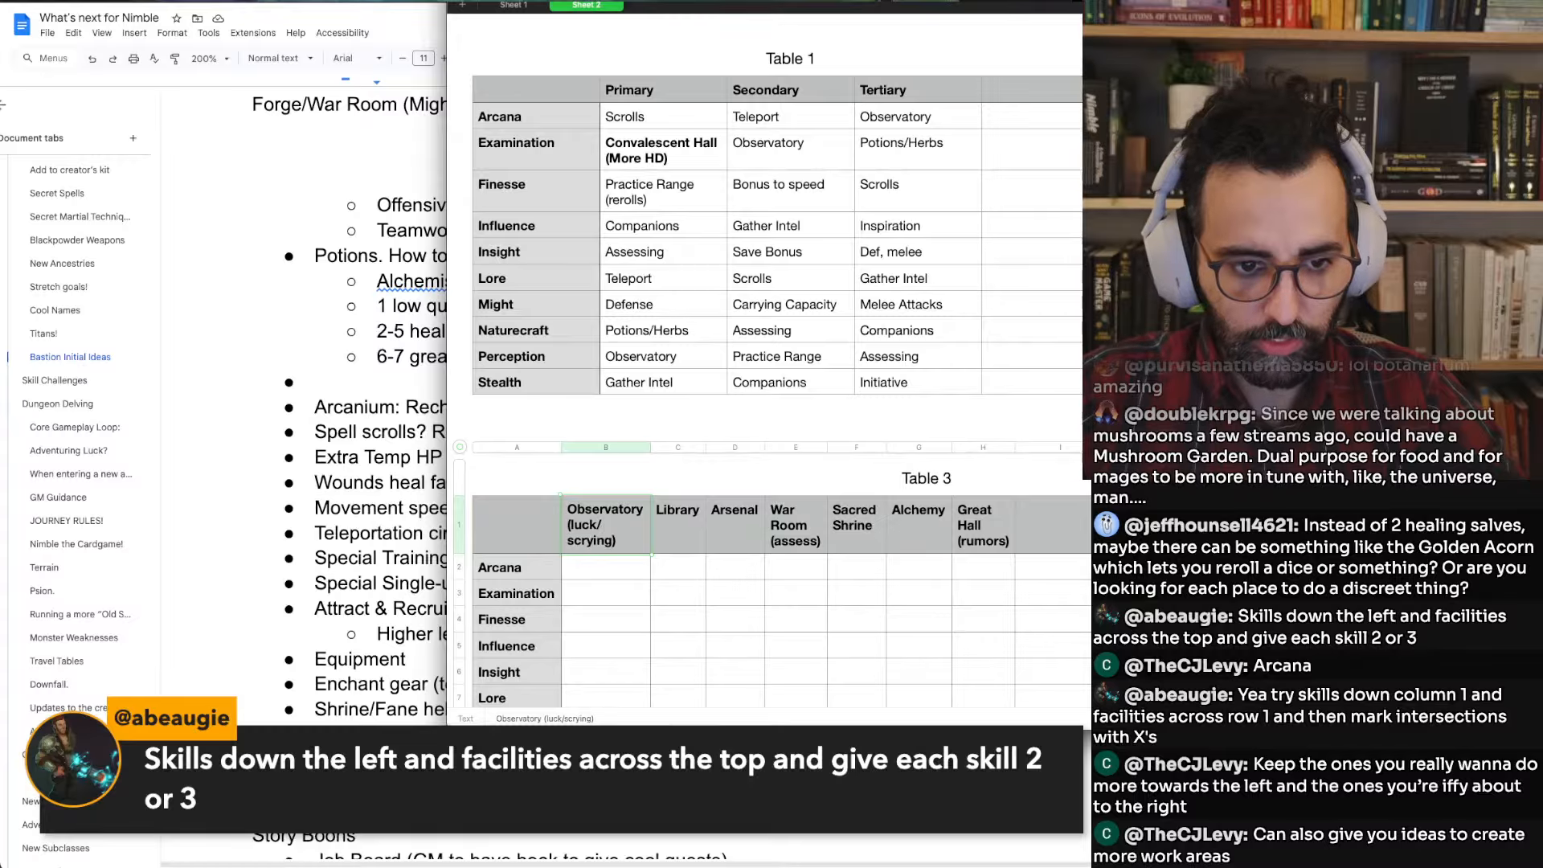
# Extend the Library header in Table 3 to "Library (spell scrolls)"
pyautogui.click(667, 539)
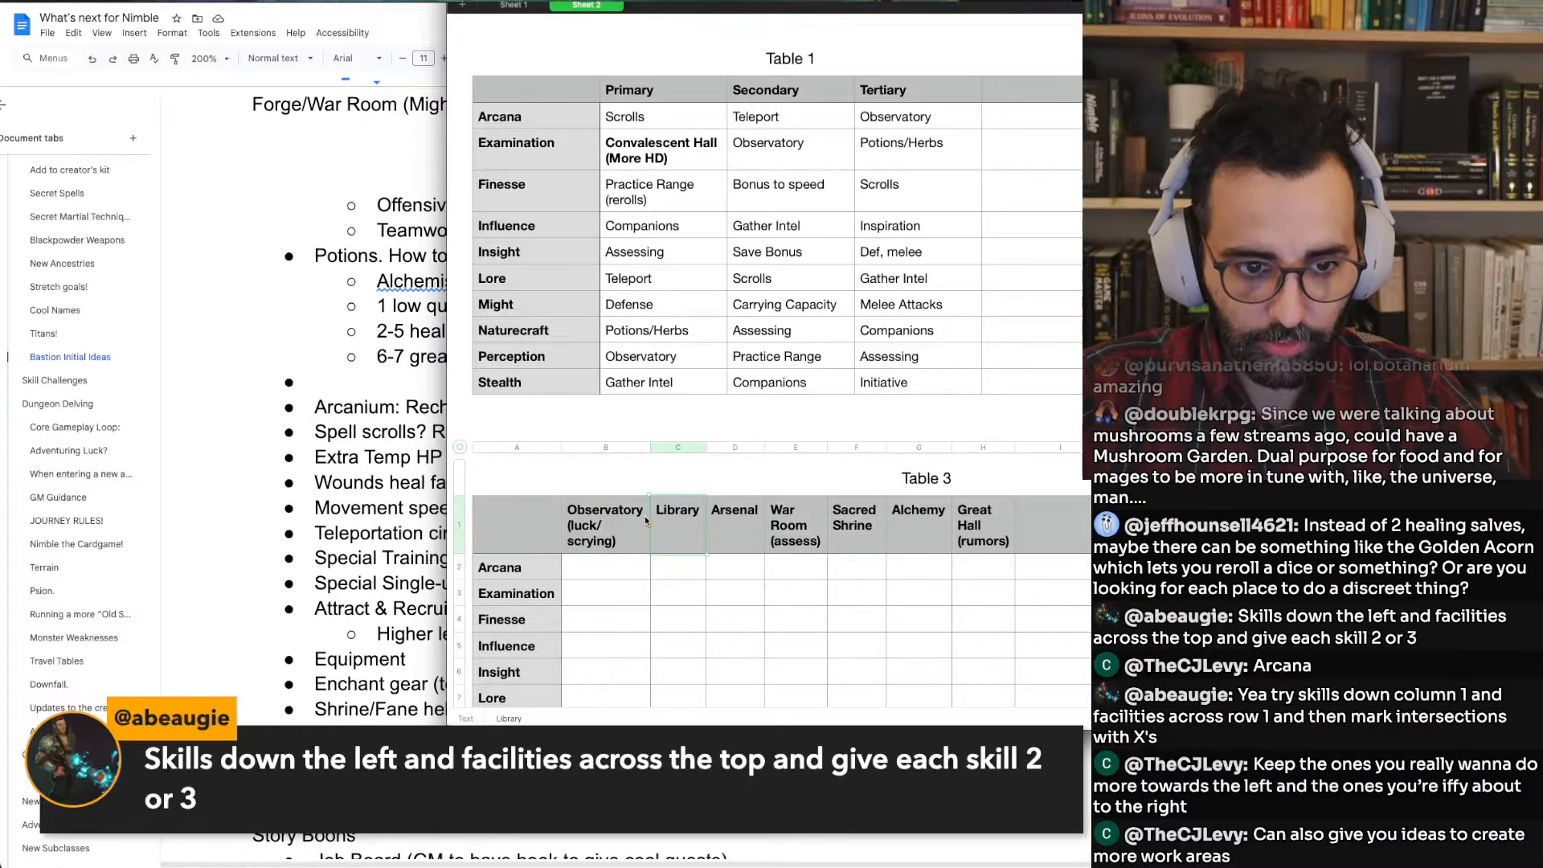
pyautogui.press('Right')
pyautogui.write('(')
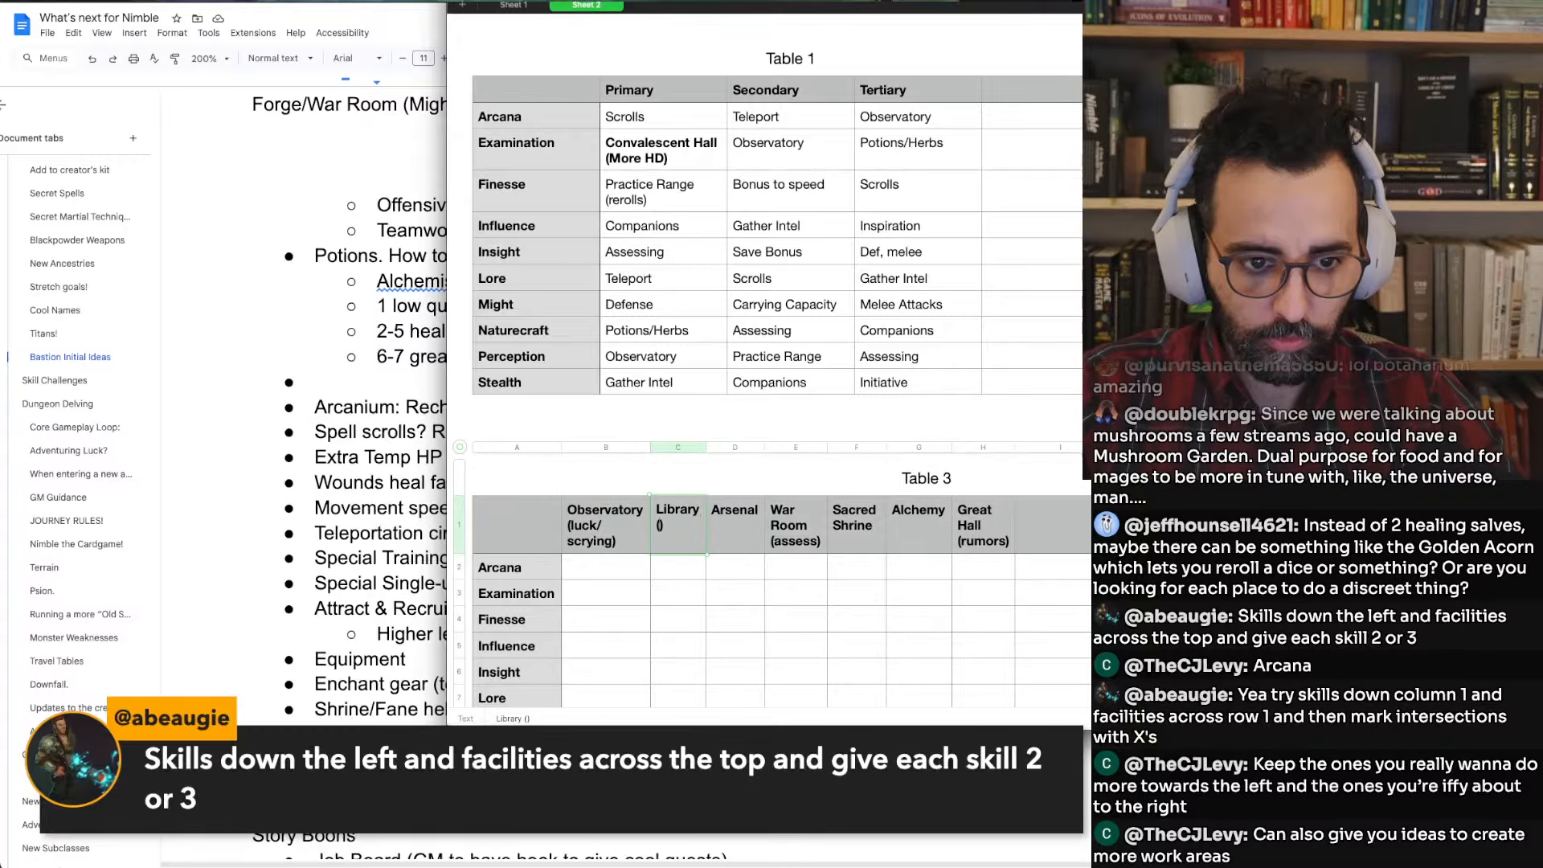
pyautogui.write('spell scri')
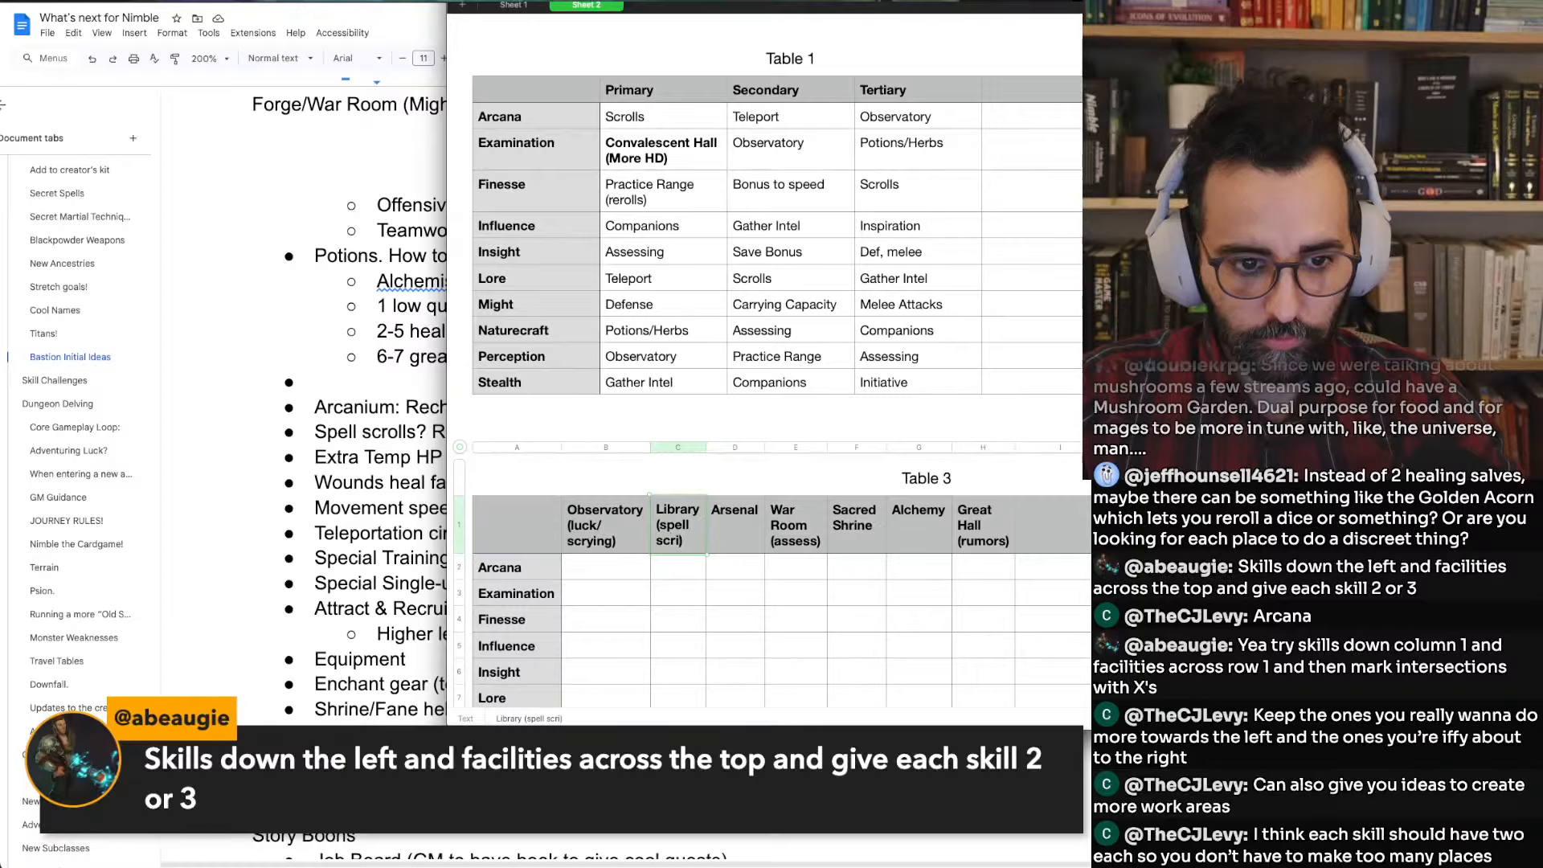
pyautogui.write('lls')
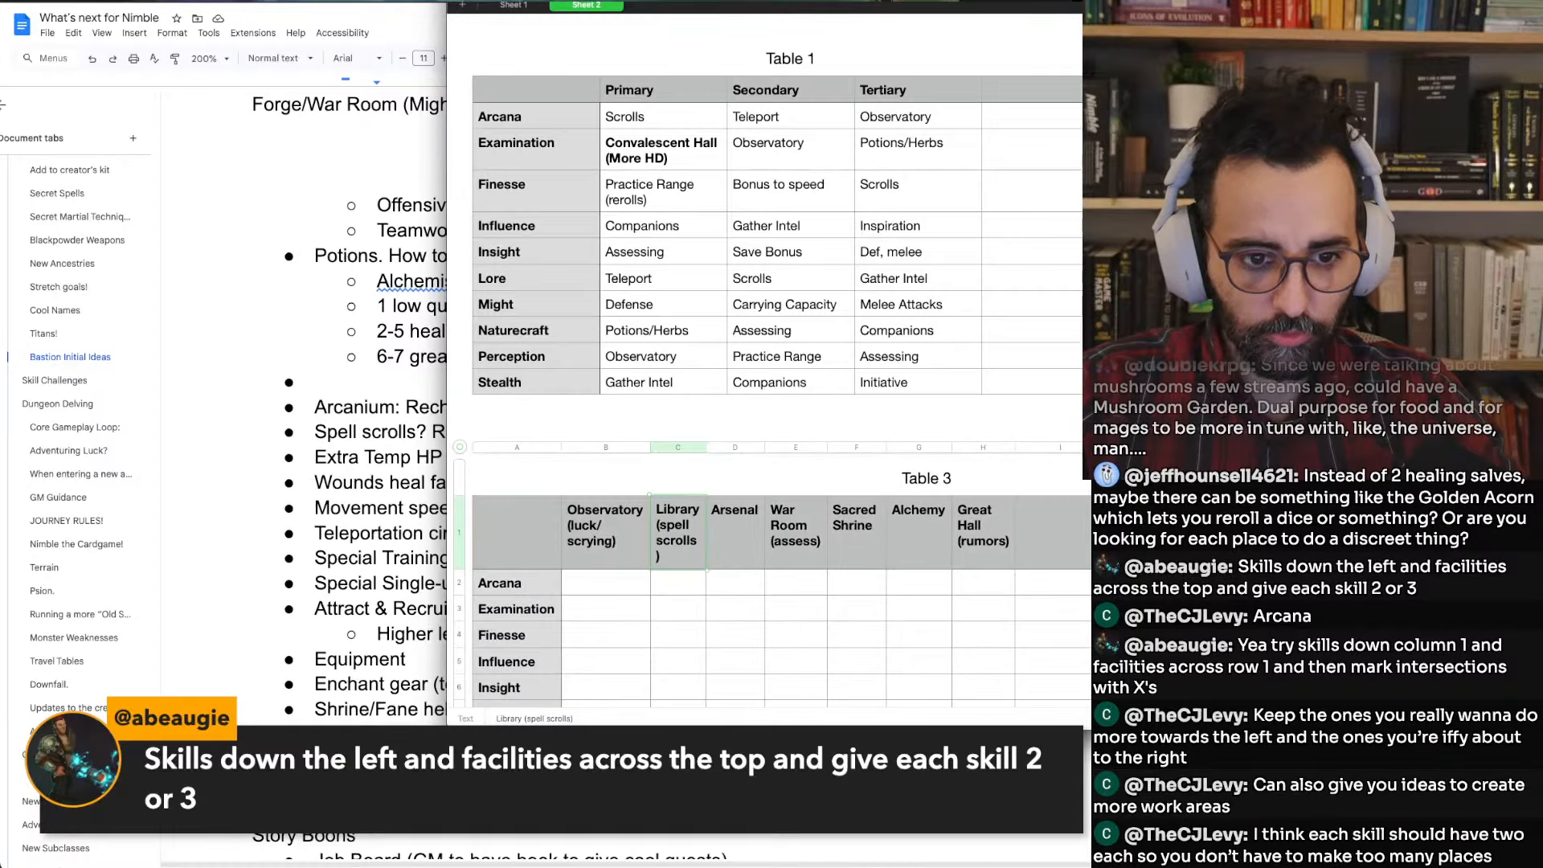
pyautogui.press('Return')
# Extend the Arsenal header in Table 3 to "Arsenal (Def. melee atk.)"
pyautogui.press('Right')
pyautogui.press('Up')
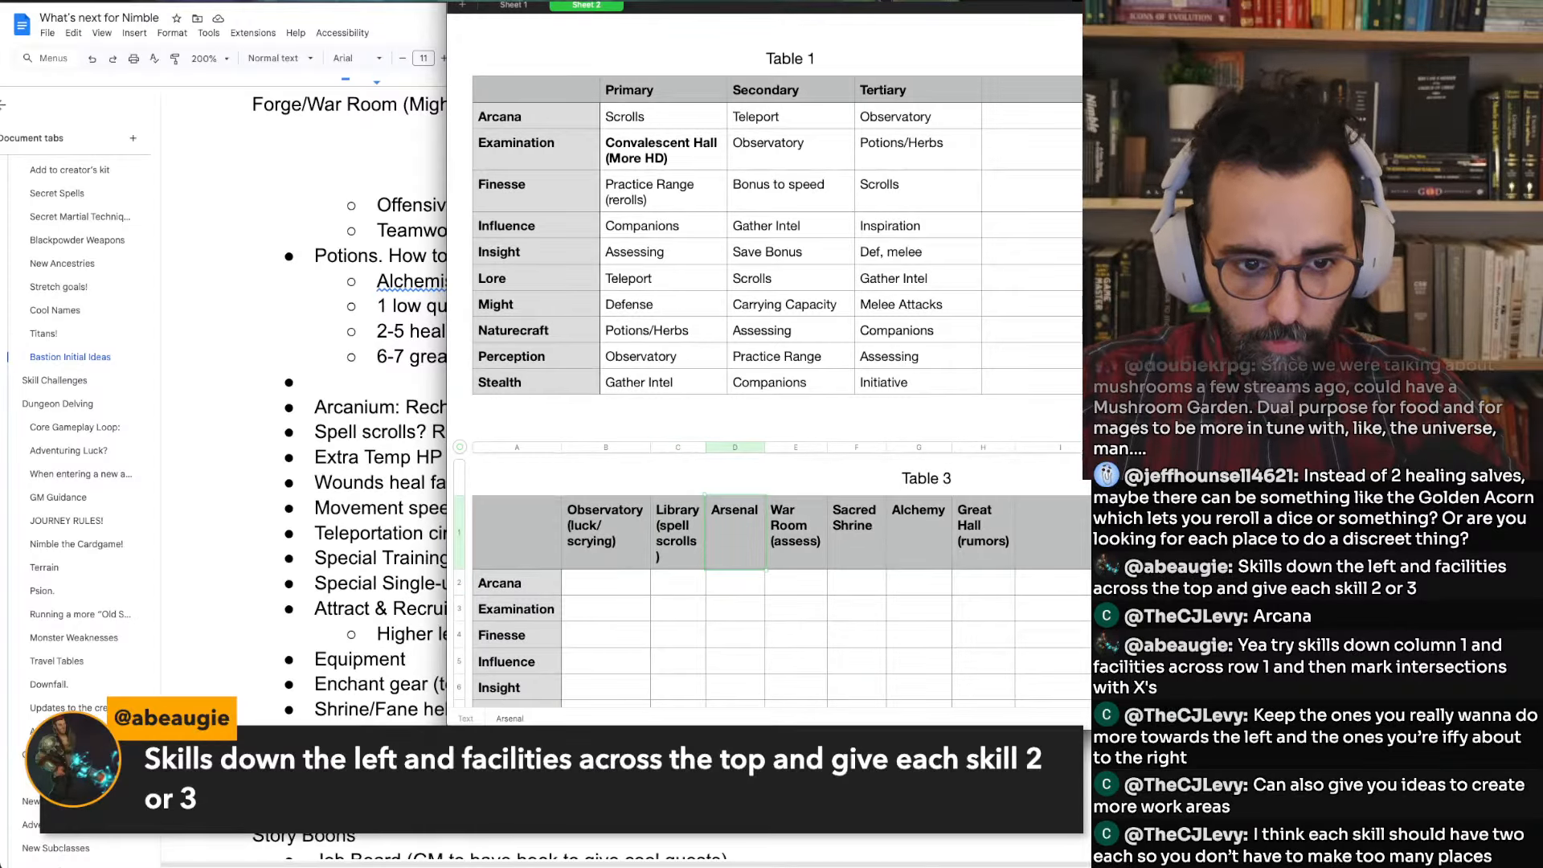
pyautogui.press('Right')
pyautogui.write('(')
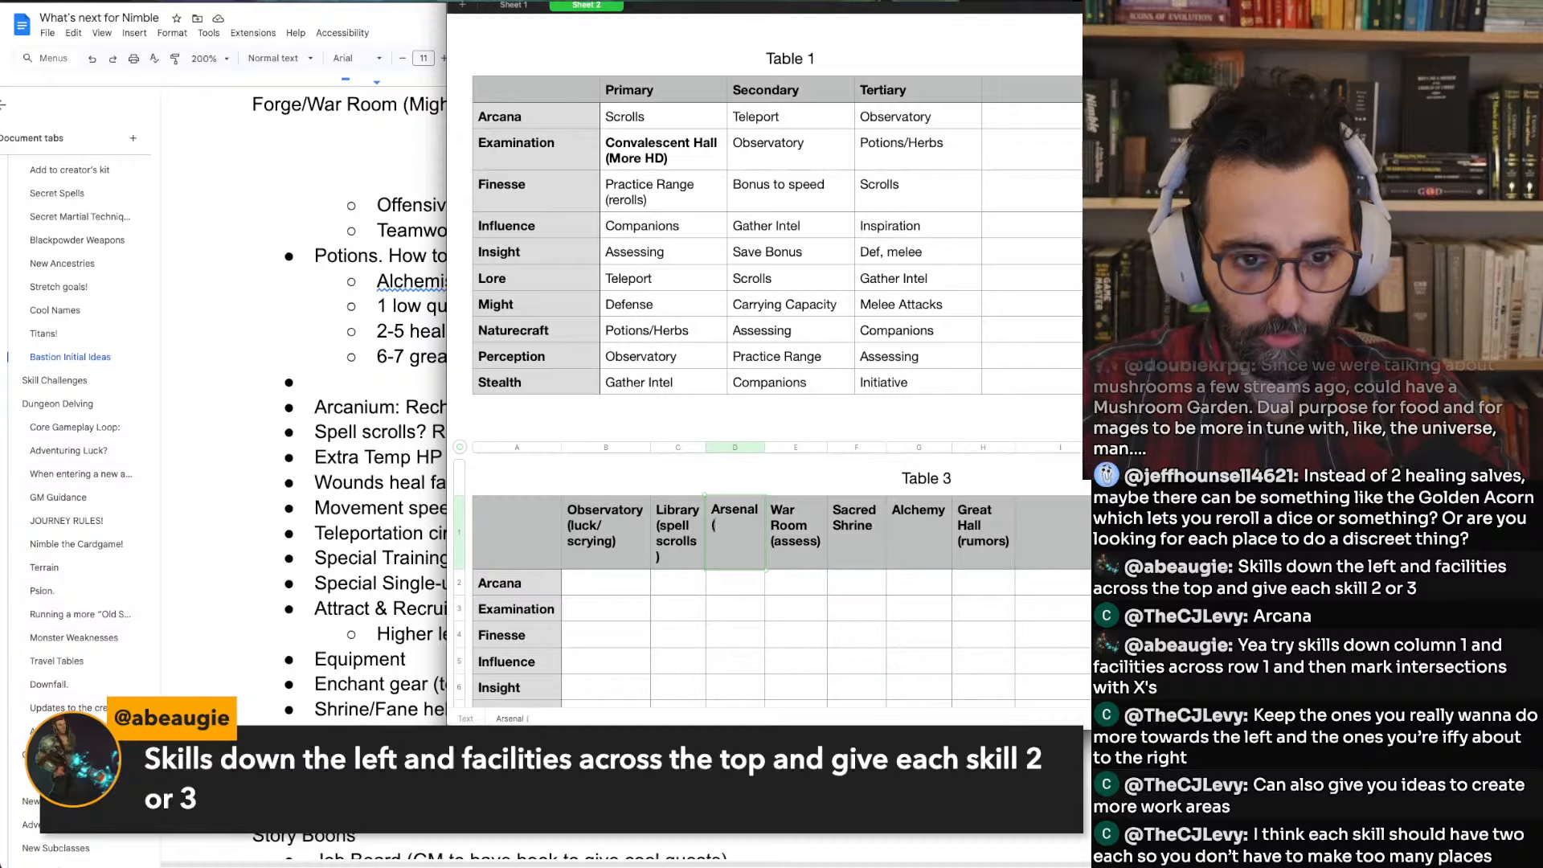
pyautogui.write('Def.')
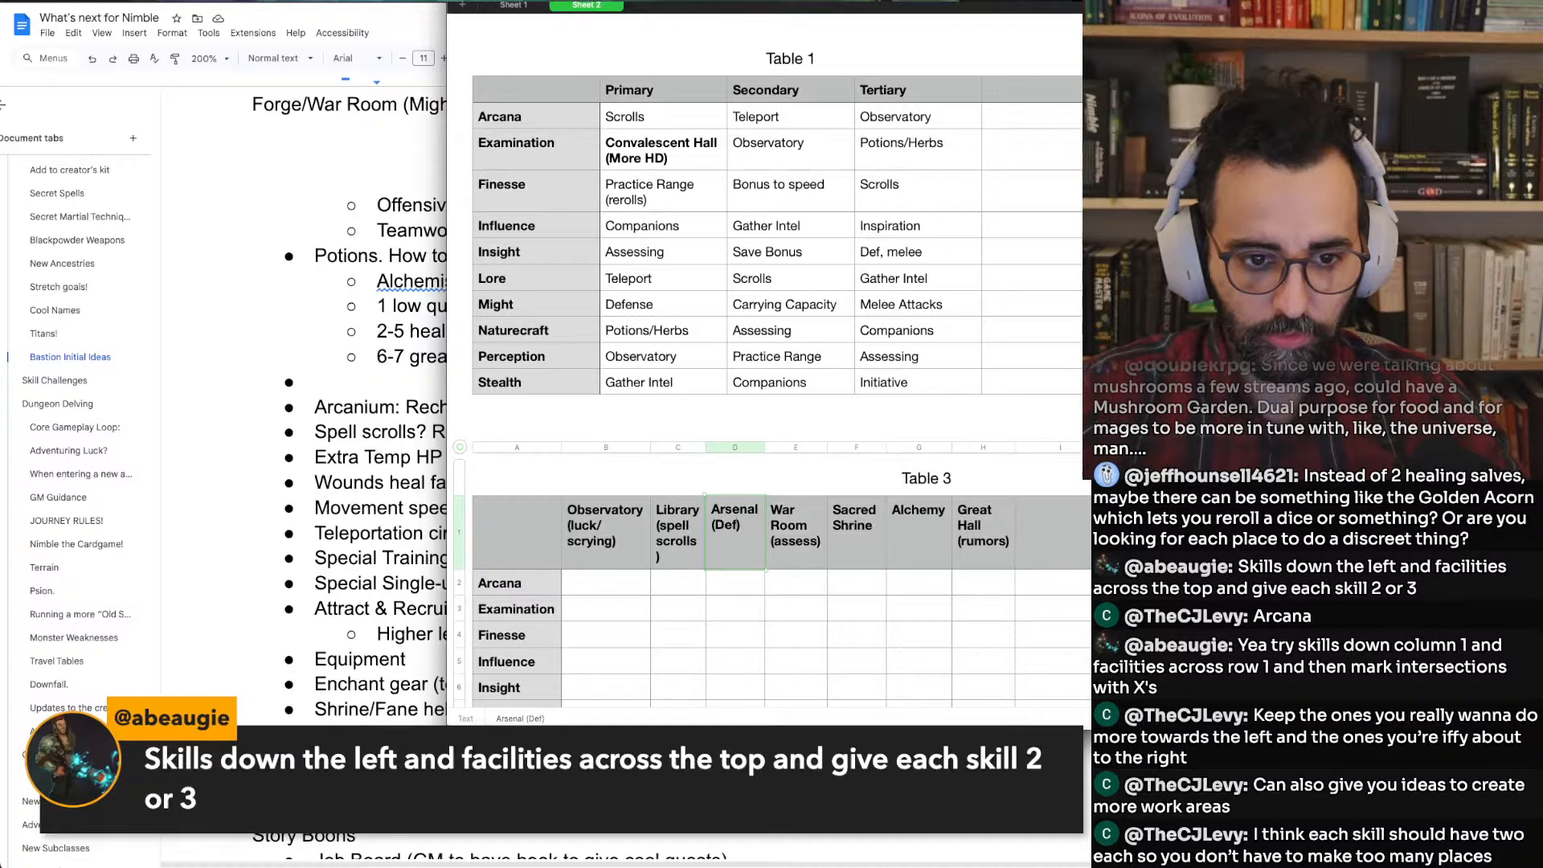
pyautogui.write(' me')
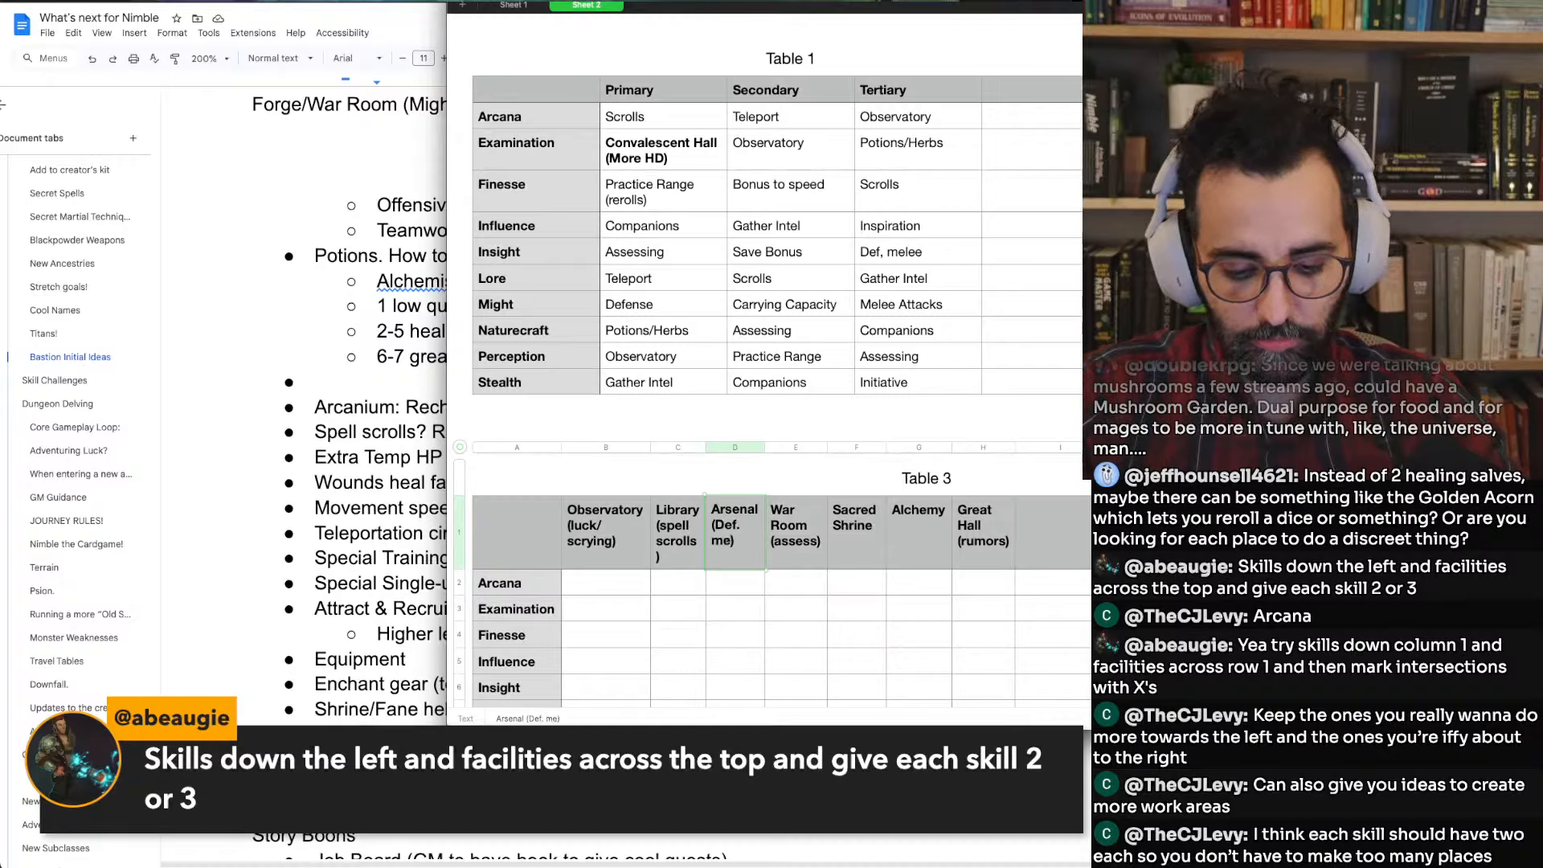
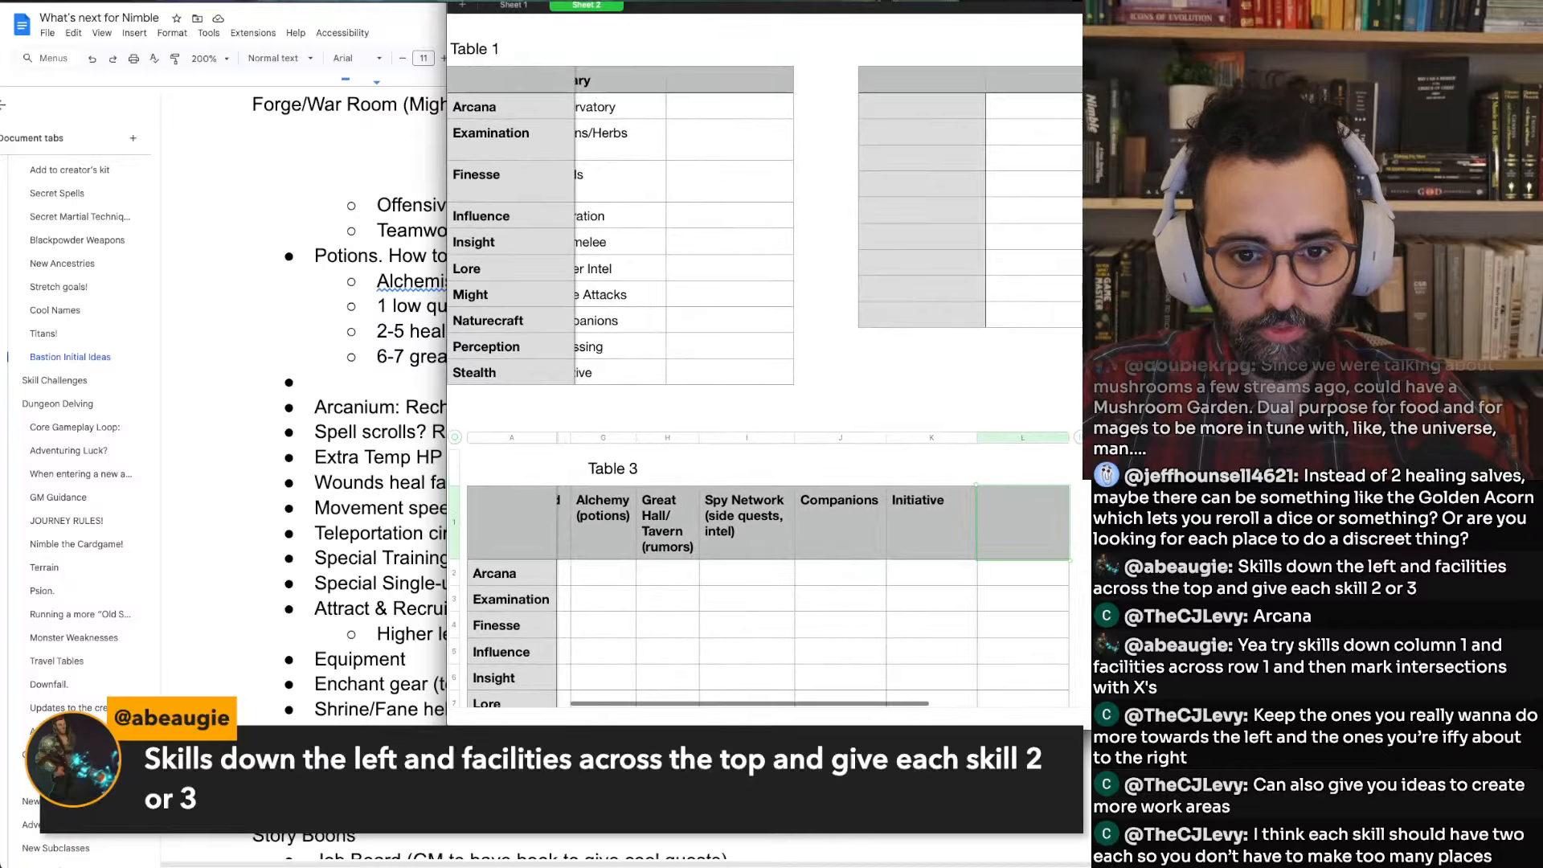
# Enter "Ranged attacks" as the header of the empty column after Initiative in Table 3
pyautogui.click(966, 512)
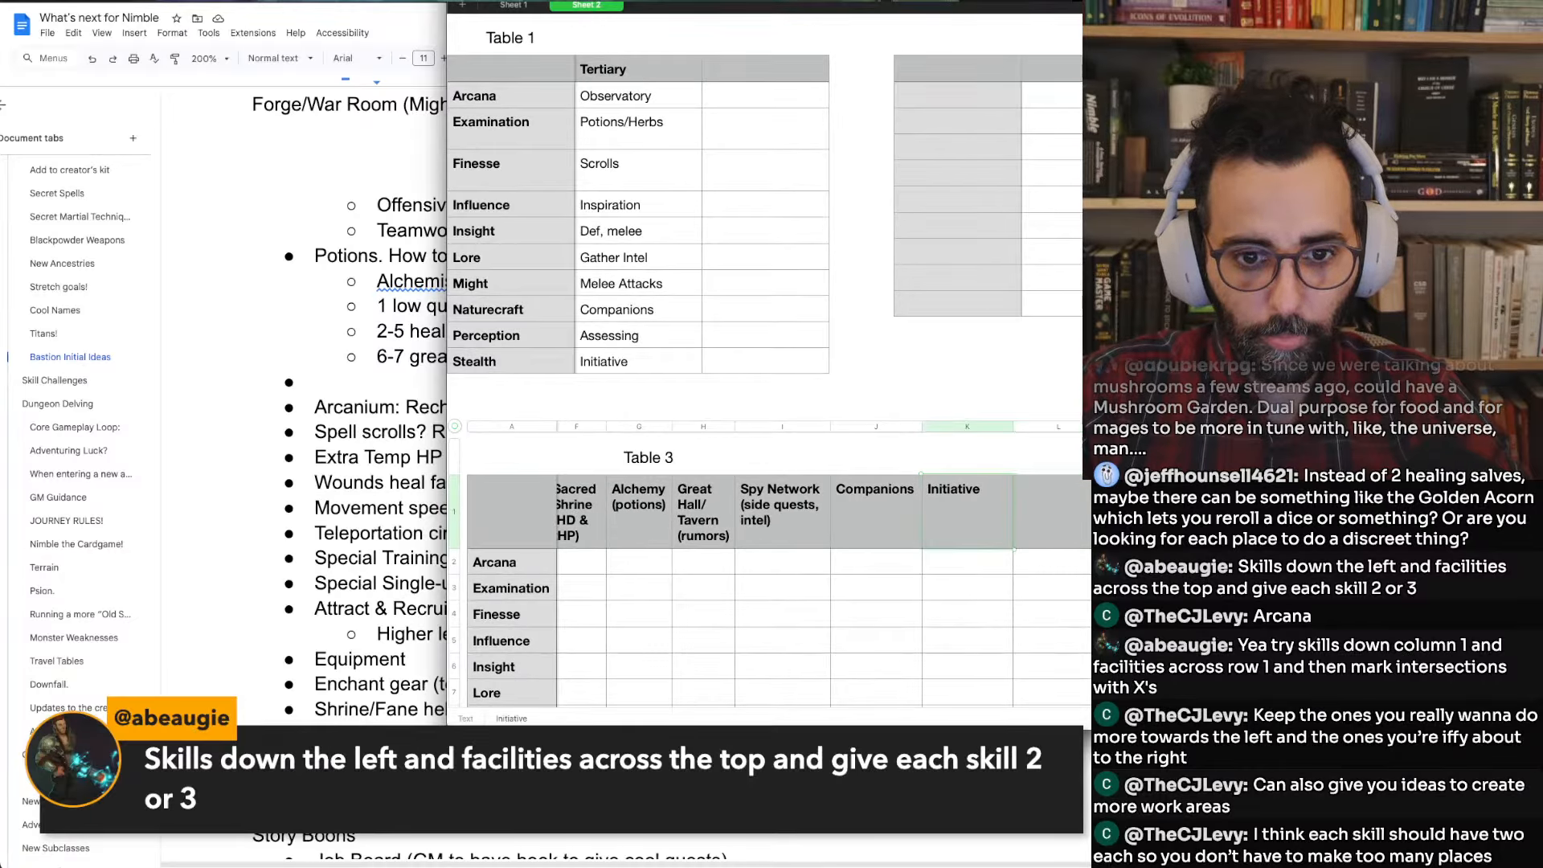
pyautogui.click(1022, 512)
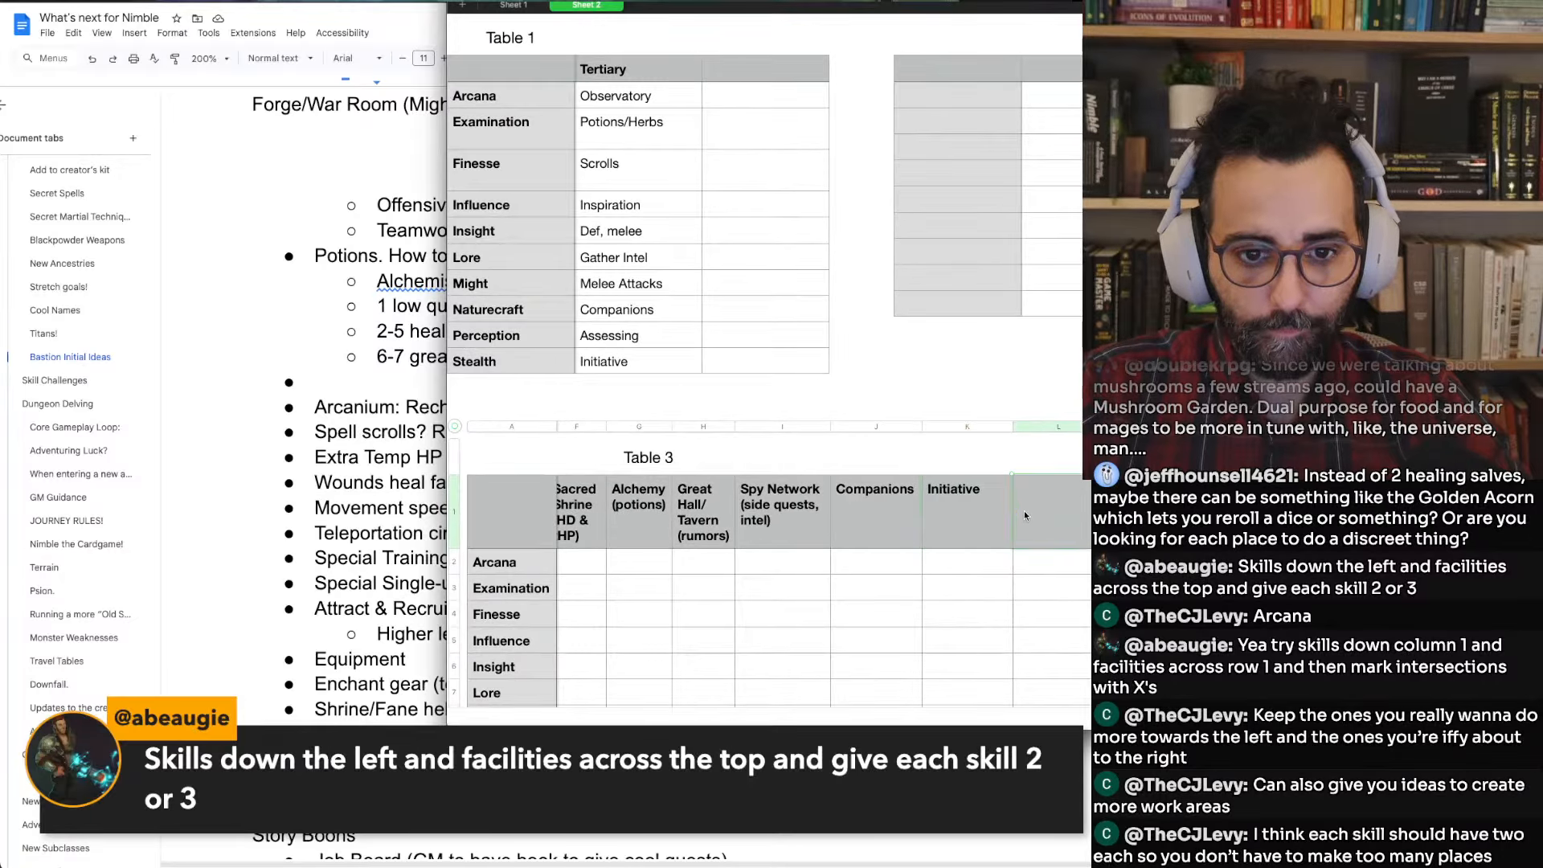
pyautogui.write('Ranged attacks')
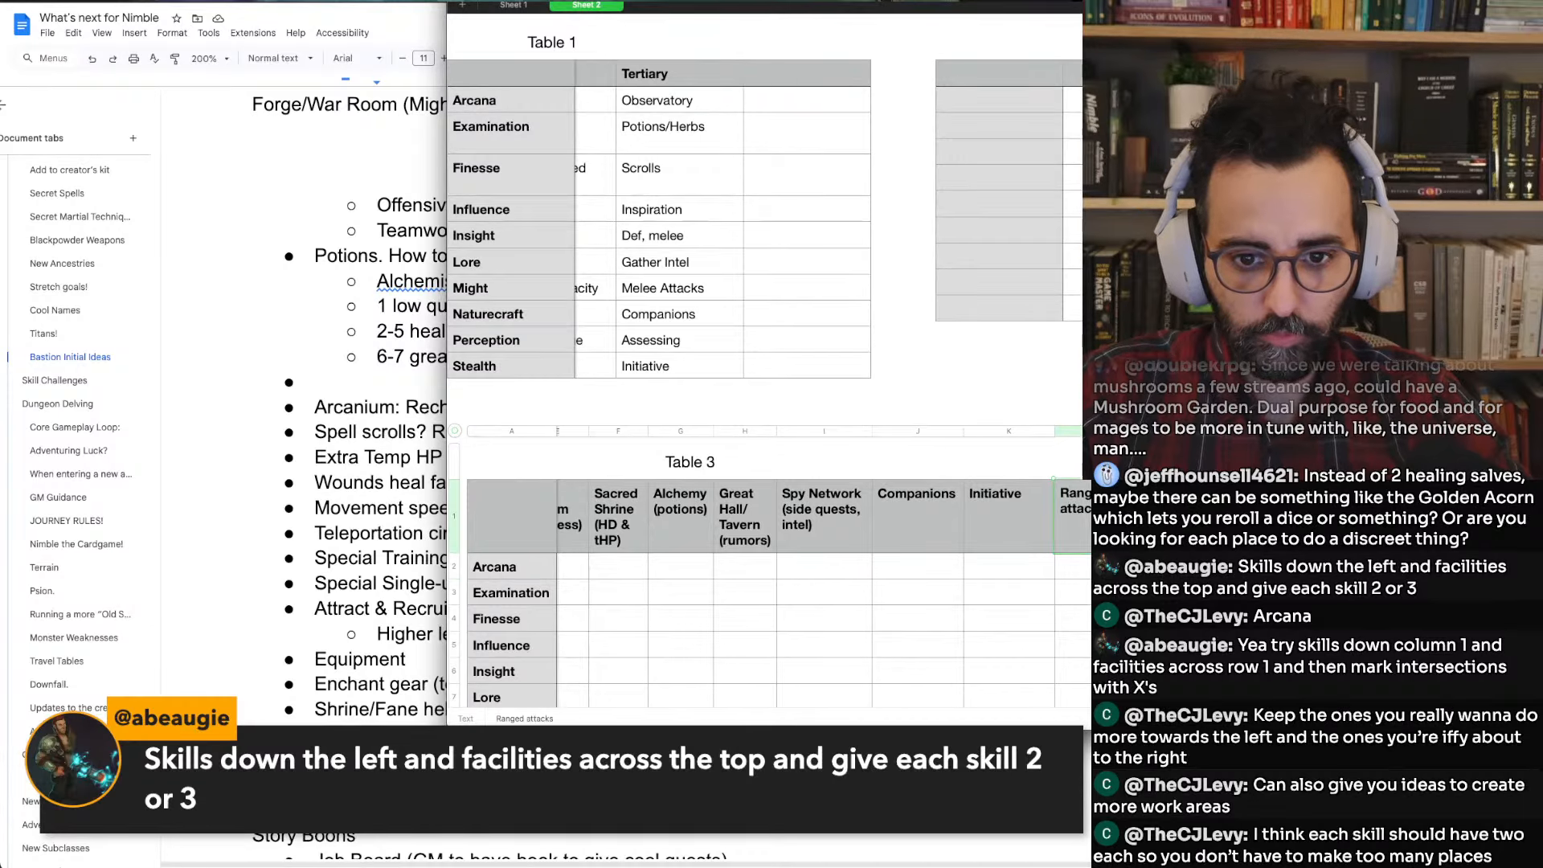
pyautogui.press('Return')
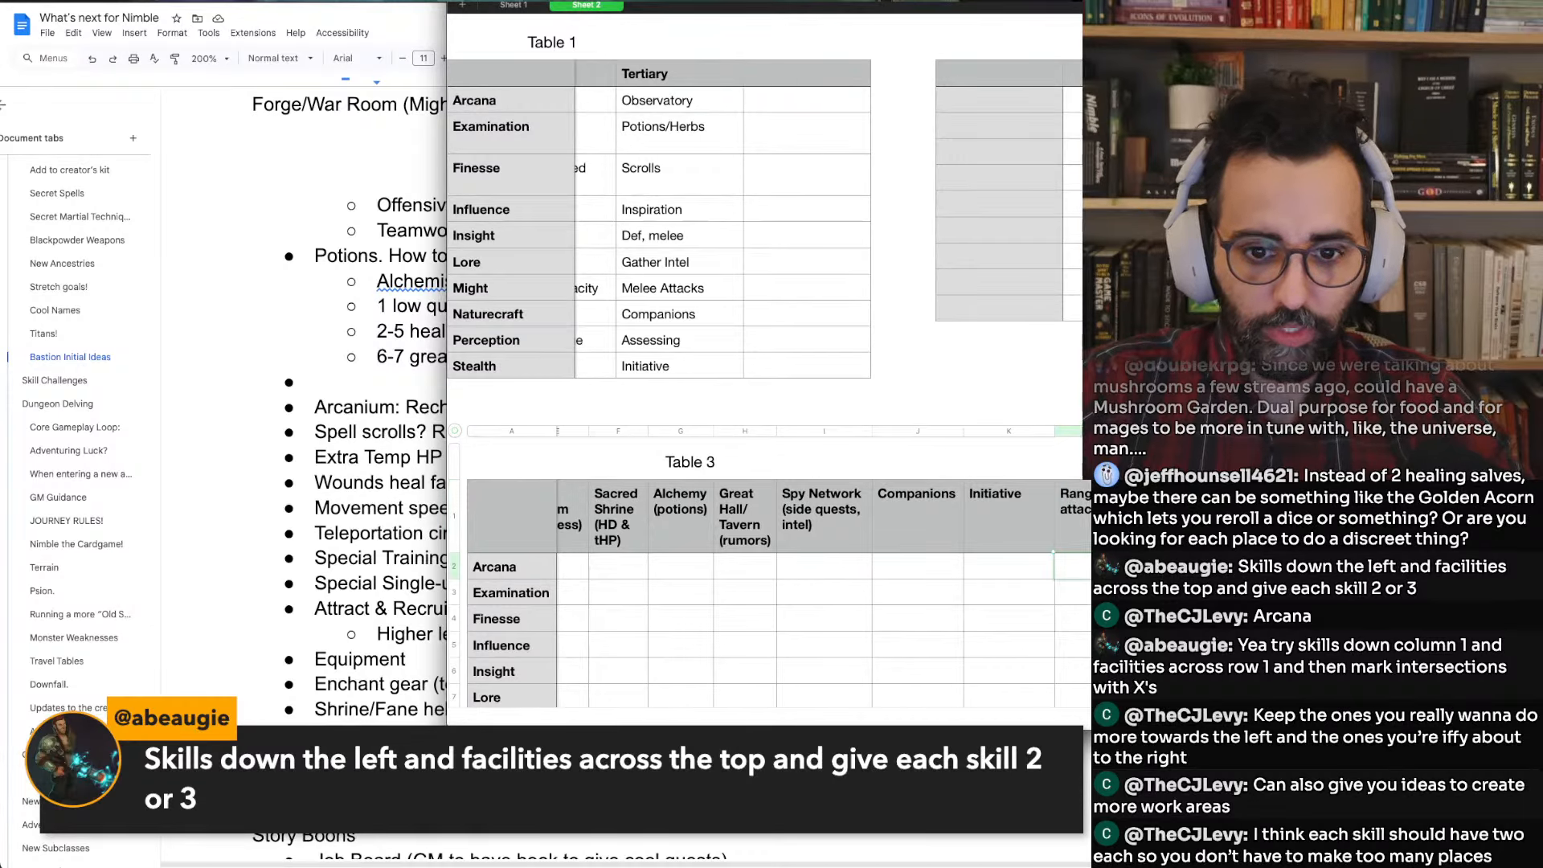
# Check Table 1 for missing benefits and enter "Teleport" as the Table 3 header after Ranged attacks
pyautogui.hscroll(-5, 985, 380)
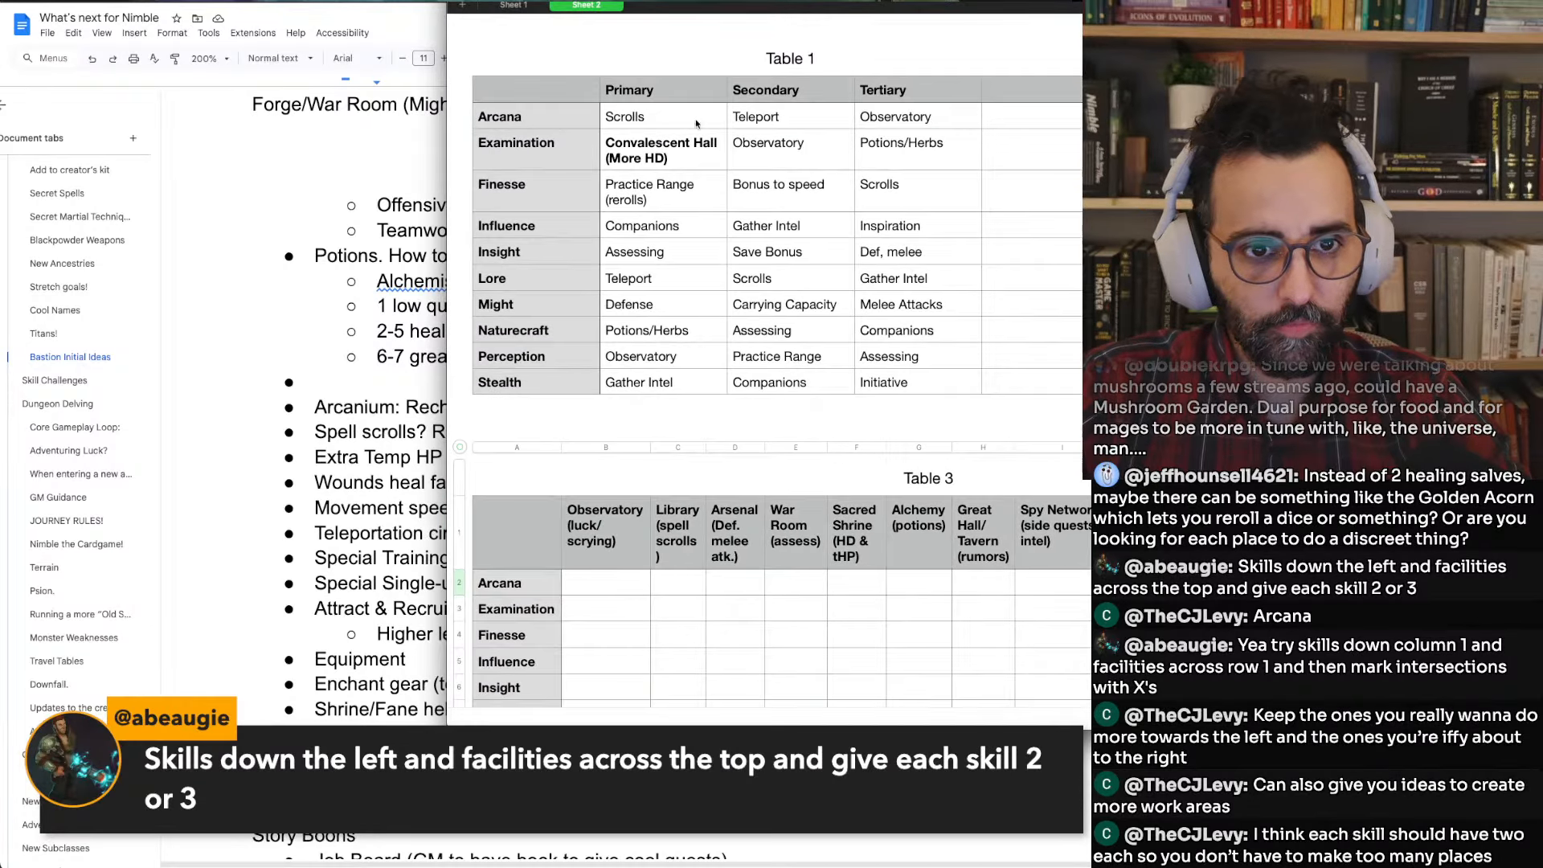
pyautogui.hscroll(5, 924, 508)
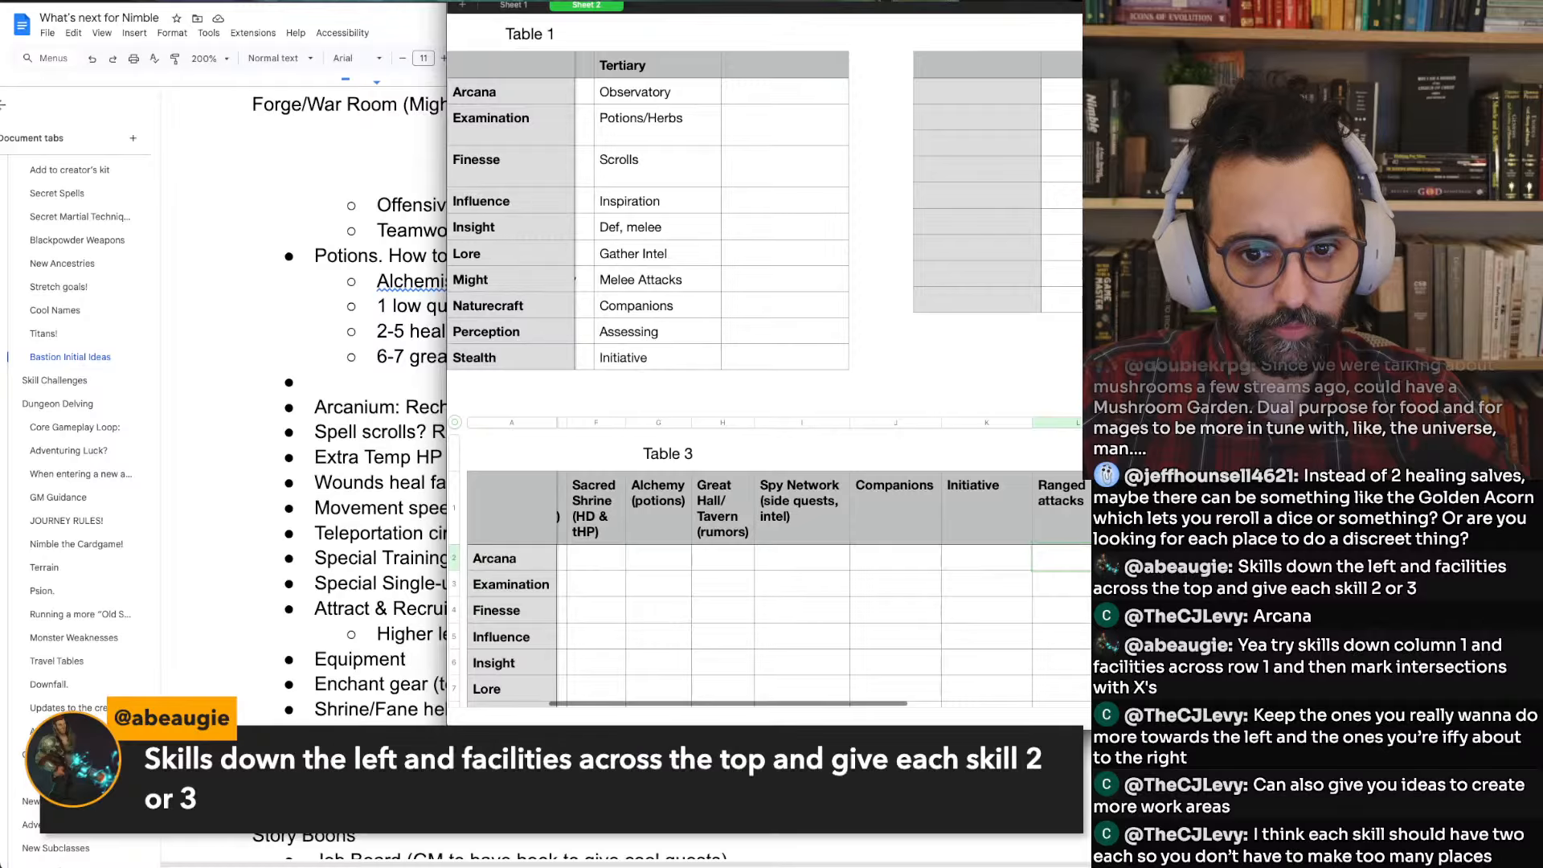
pyautogui.hscroll(2, 768, 361)
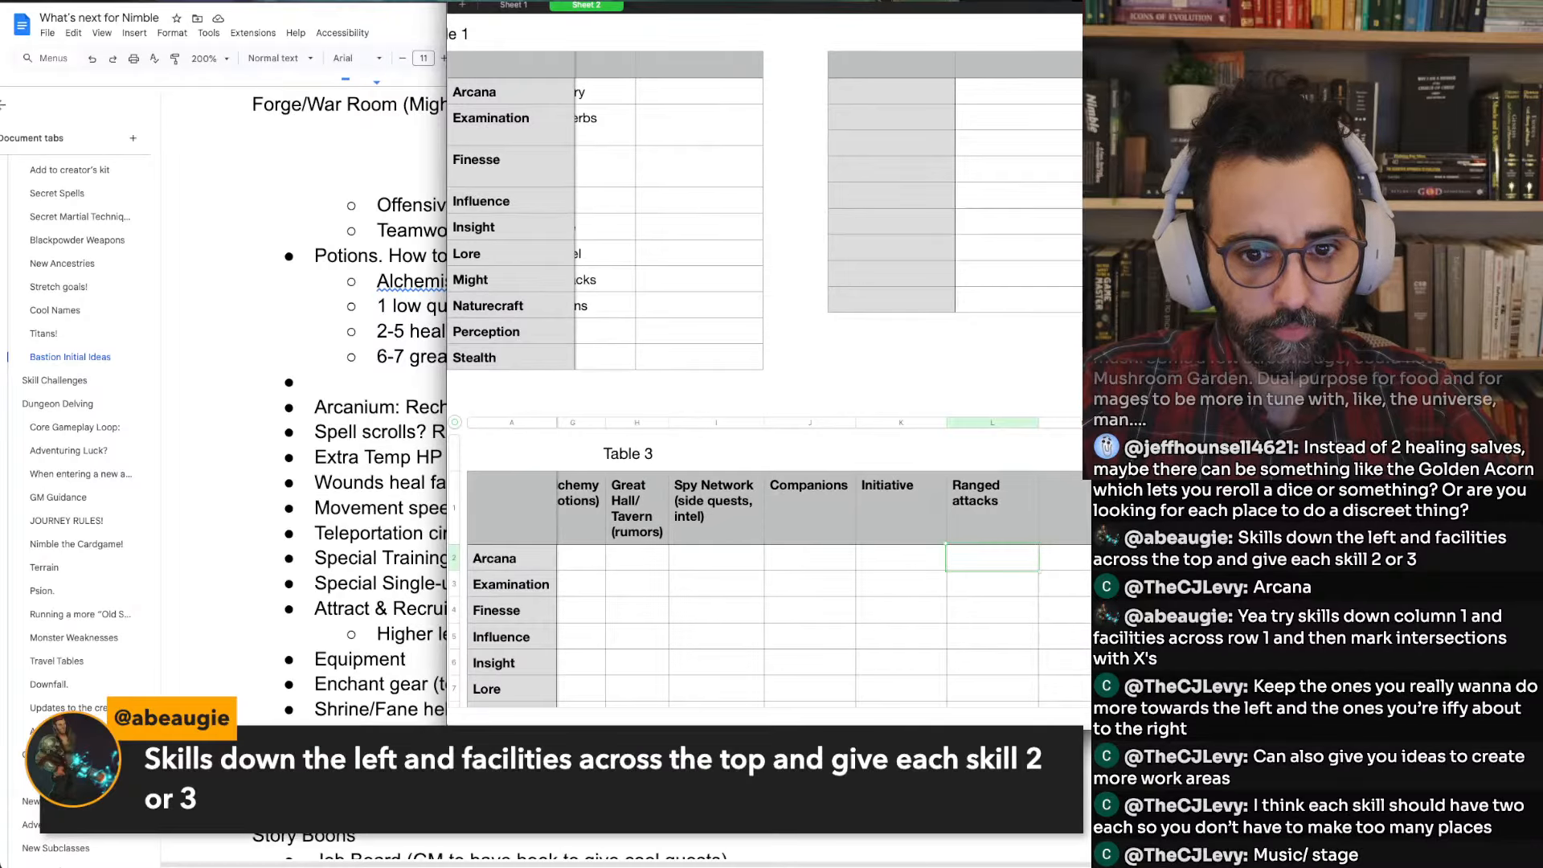
pyautogui.click(1068, 508)
pyautogui.write('Teleport')
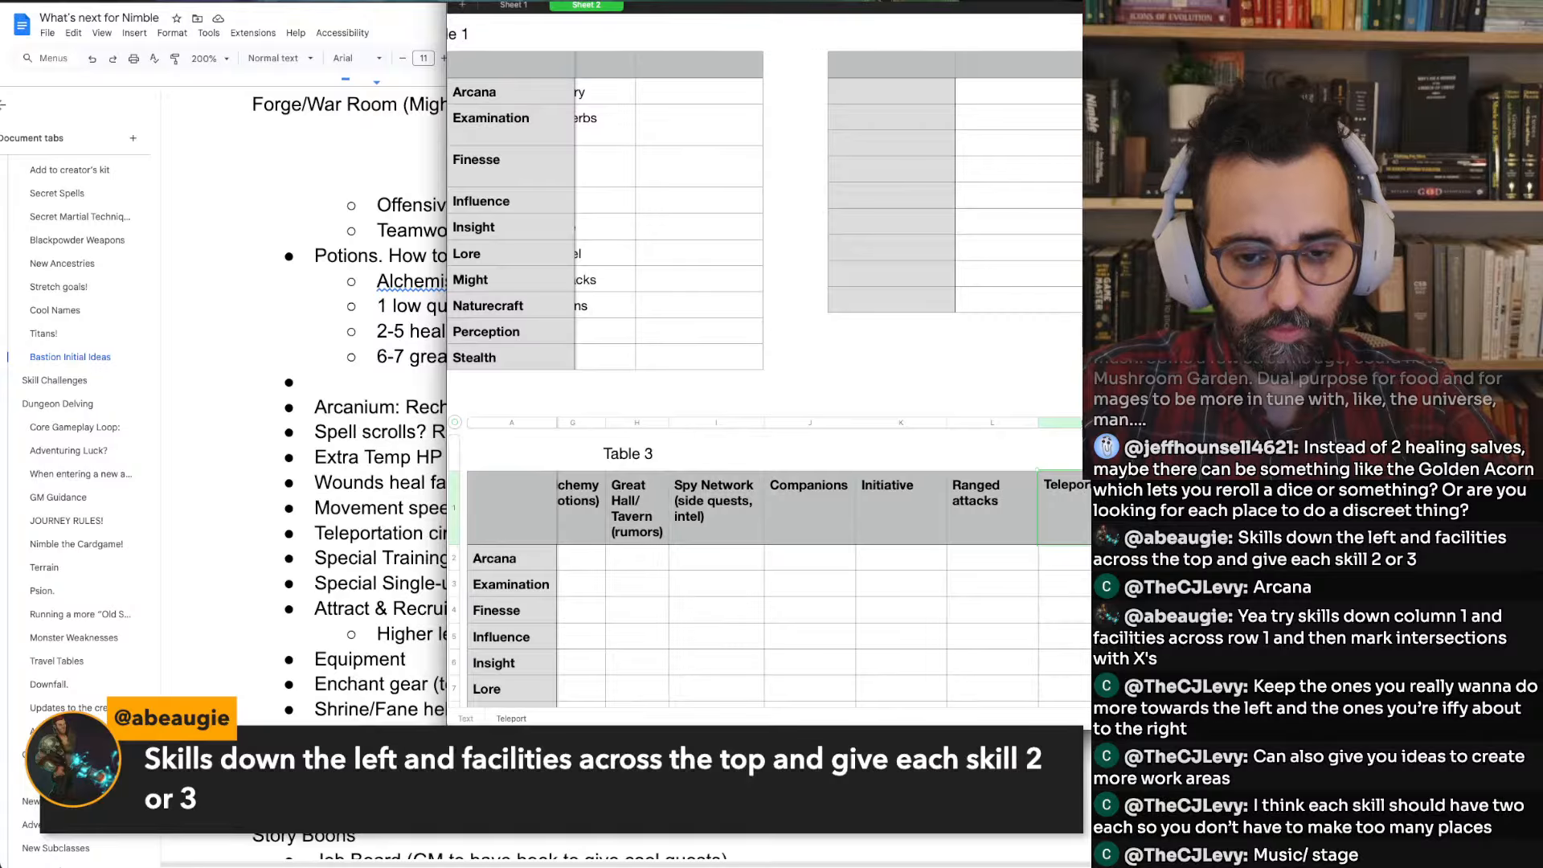
pyautogui.press('Return')
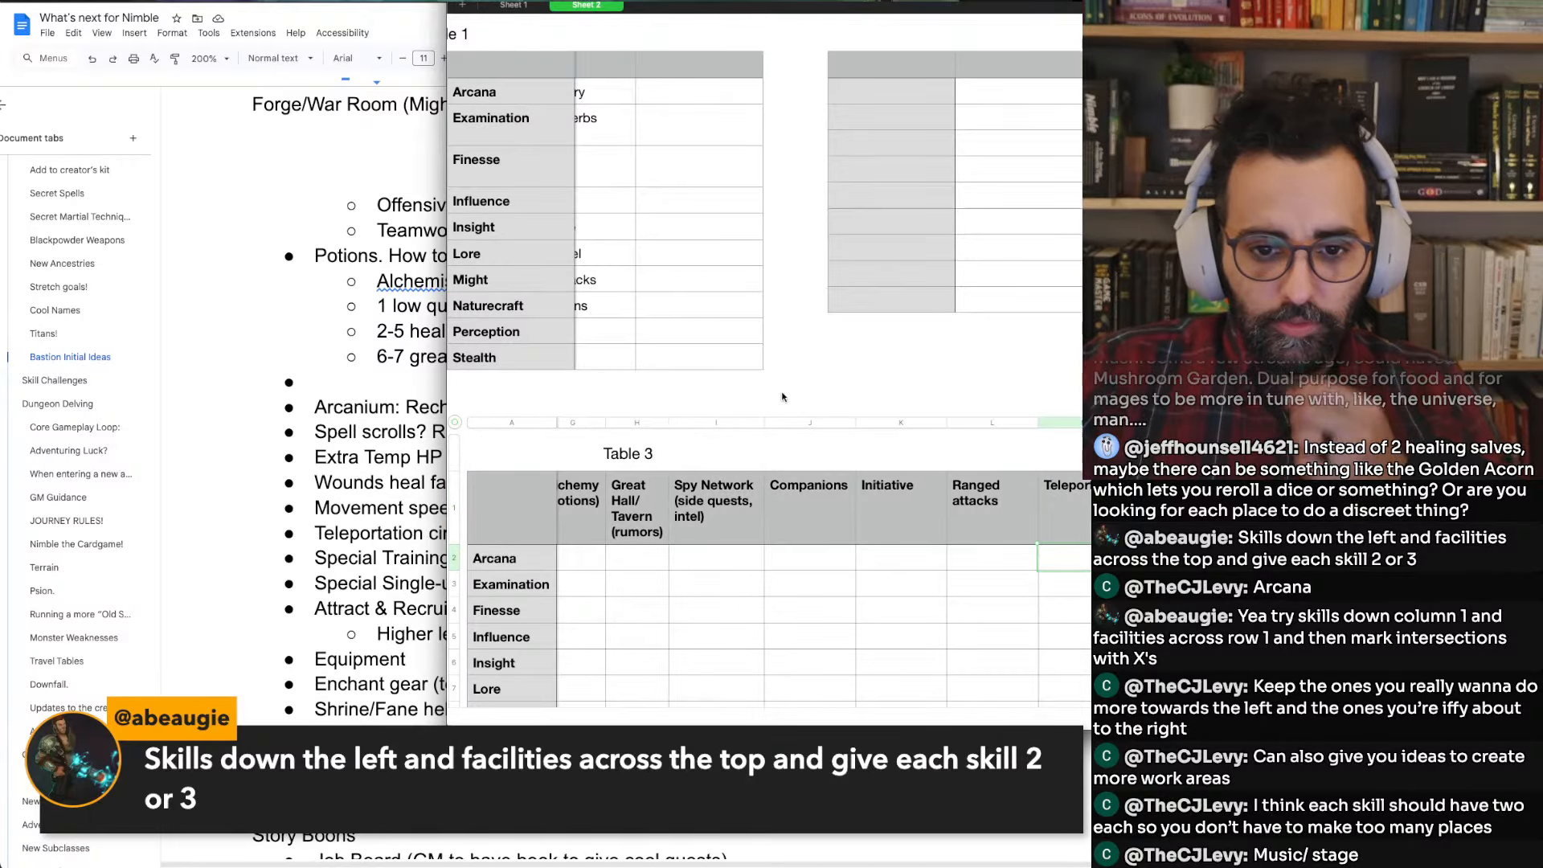
# Check the Finesse row's speed bonus in Table 1 and extend the Initiative header in Table 3 to "Initiative/speed"
pyautogui.hscroll(-10, 782, 398)
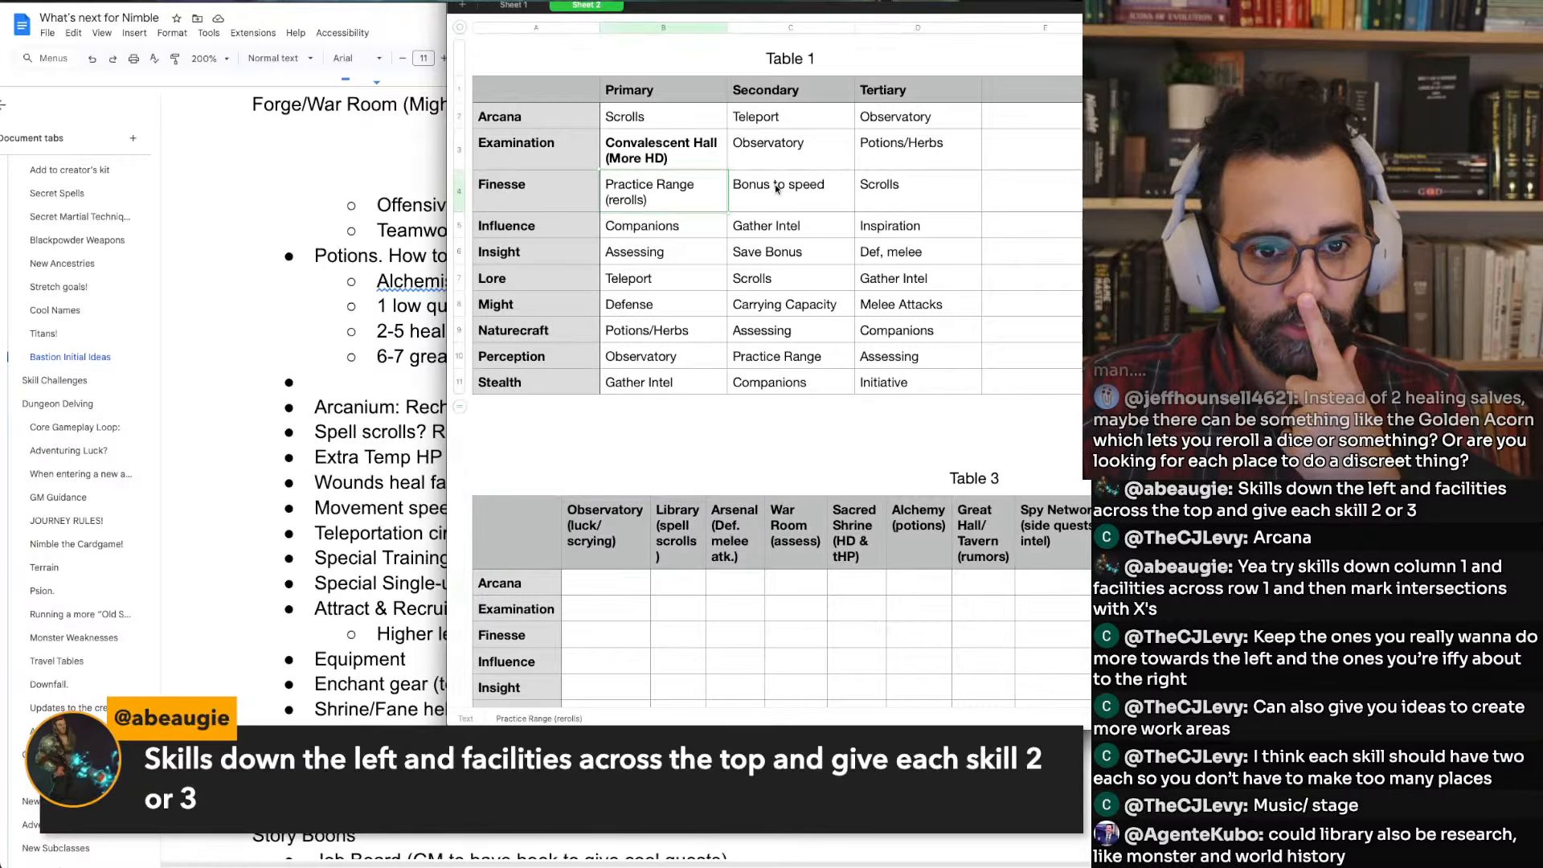
pyautogui.click(801, 188)
pyautogui.hscroll(5, 818, 381)
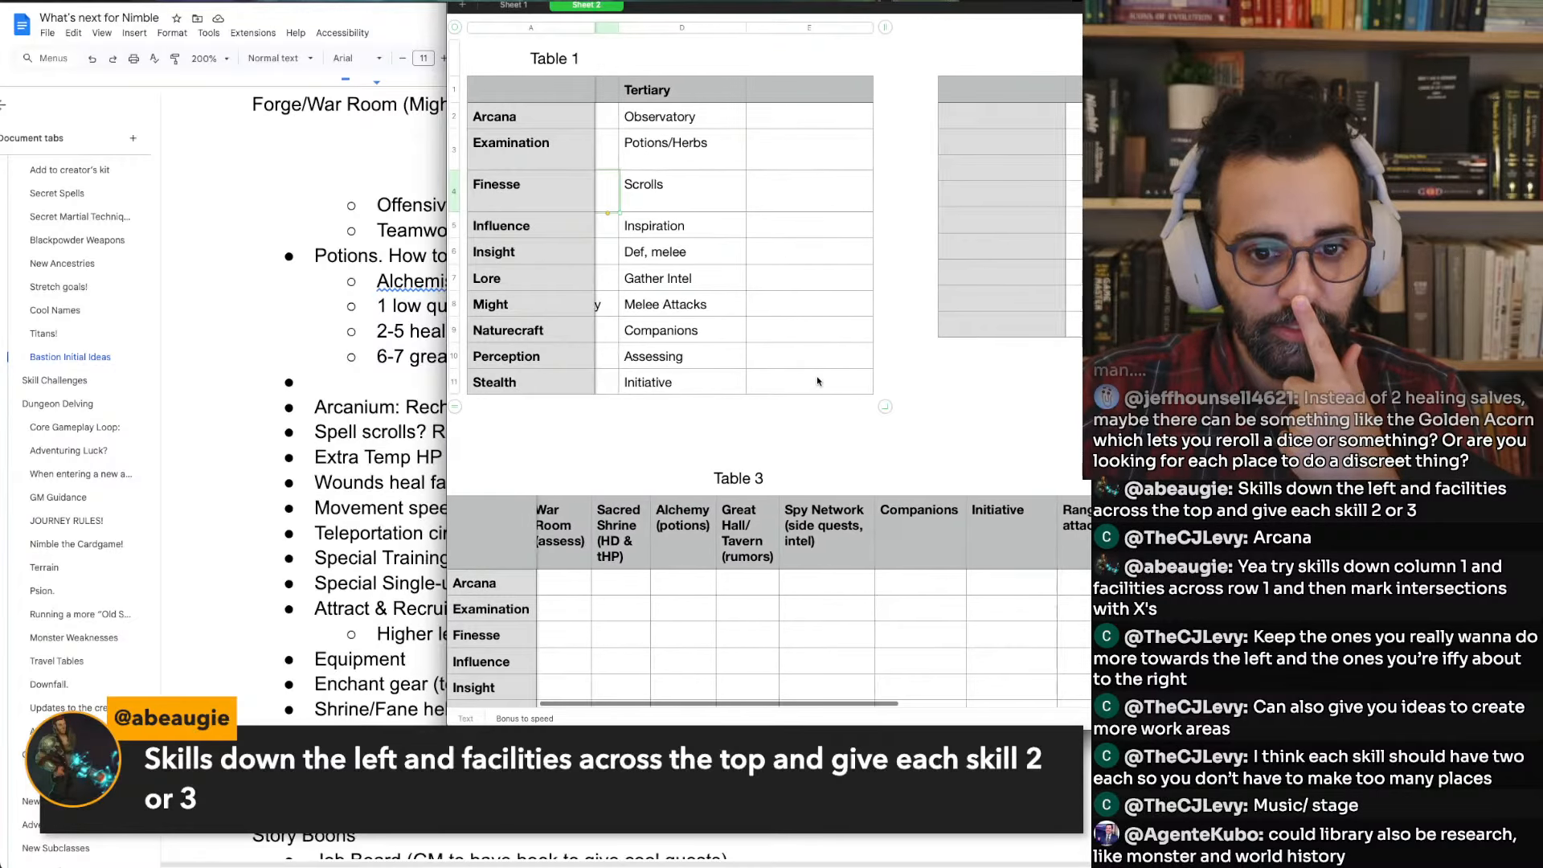
pyautogui.doubleClick(1025, 547)
pyautogui.write('/speed')
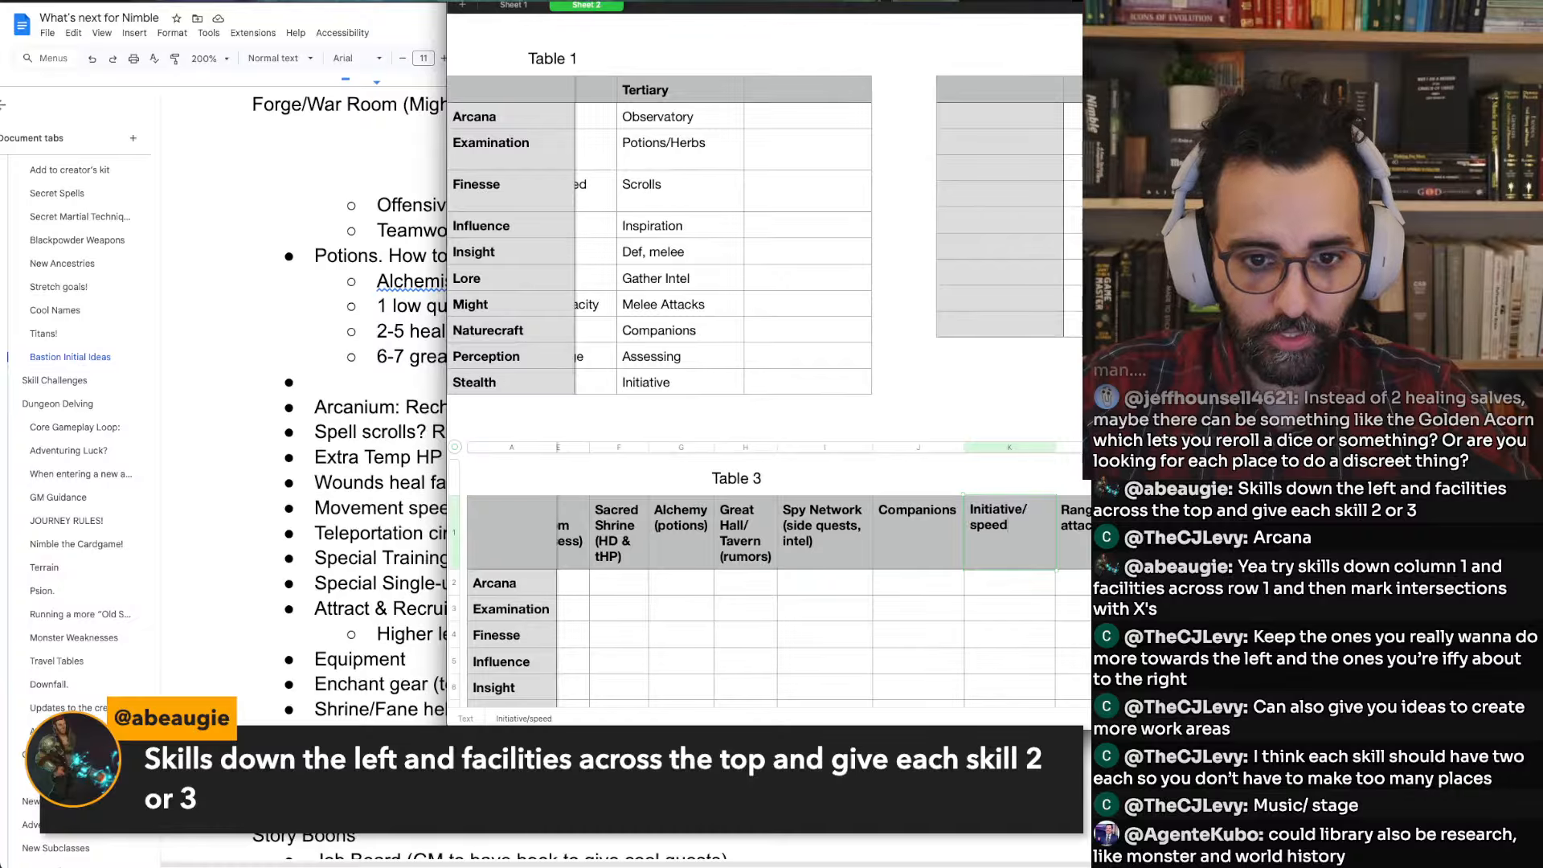
pyautogui.press('Return')
# Narrow the Initiative/speed, Ranged attacks and Teleport columns of Table 3 to fit their header text
pyautogui.hscroll(-5, 779, 326)
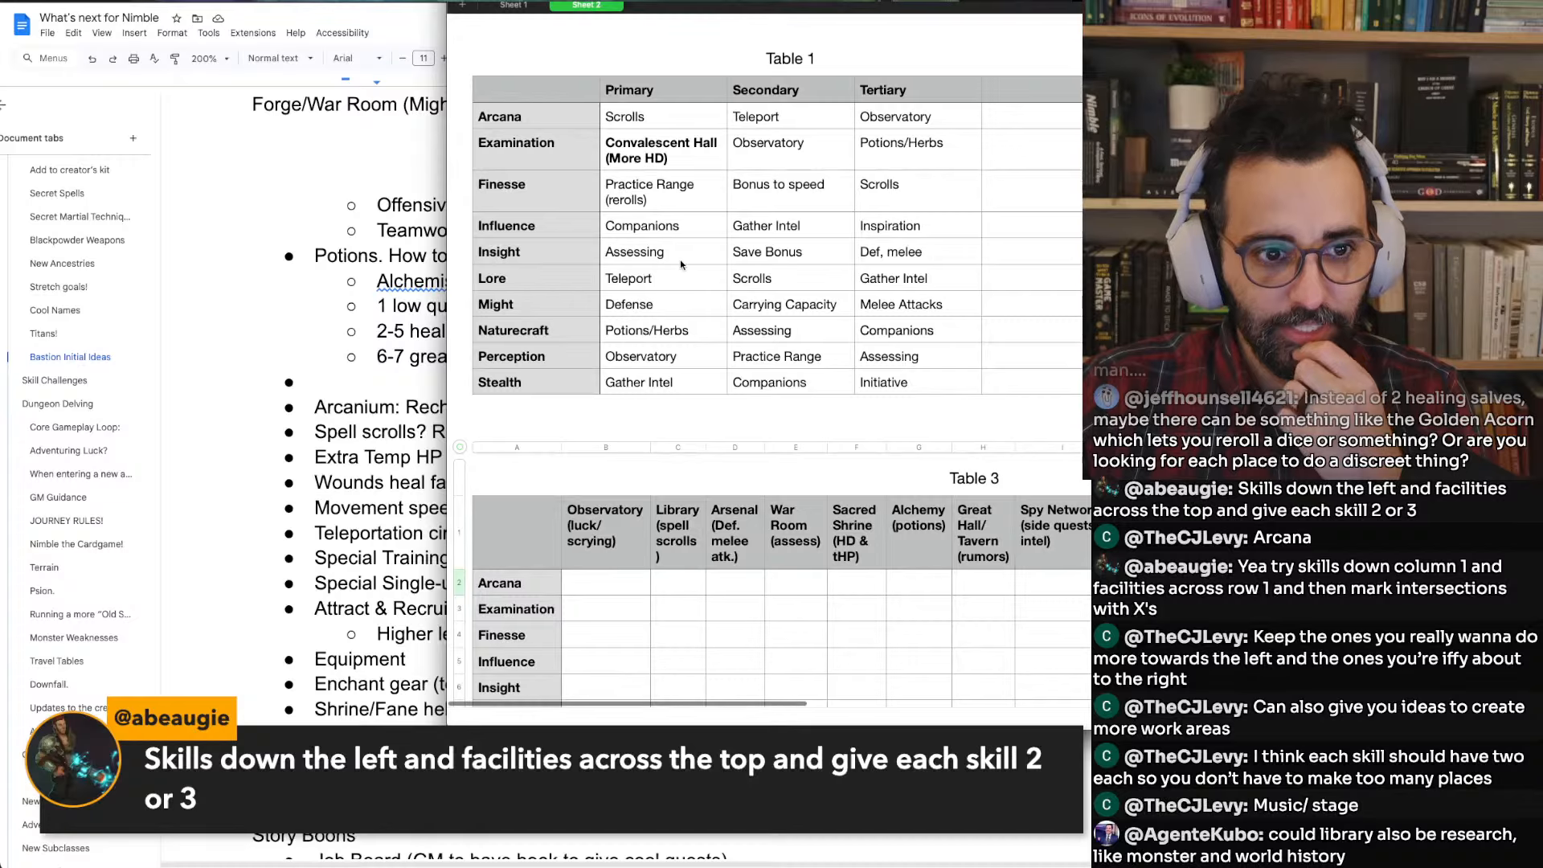
pyautogui.hscroll(5, 680, 264)
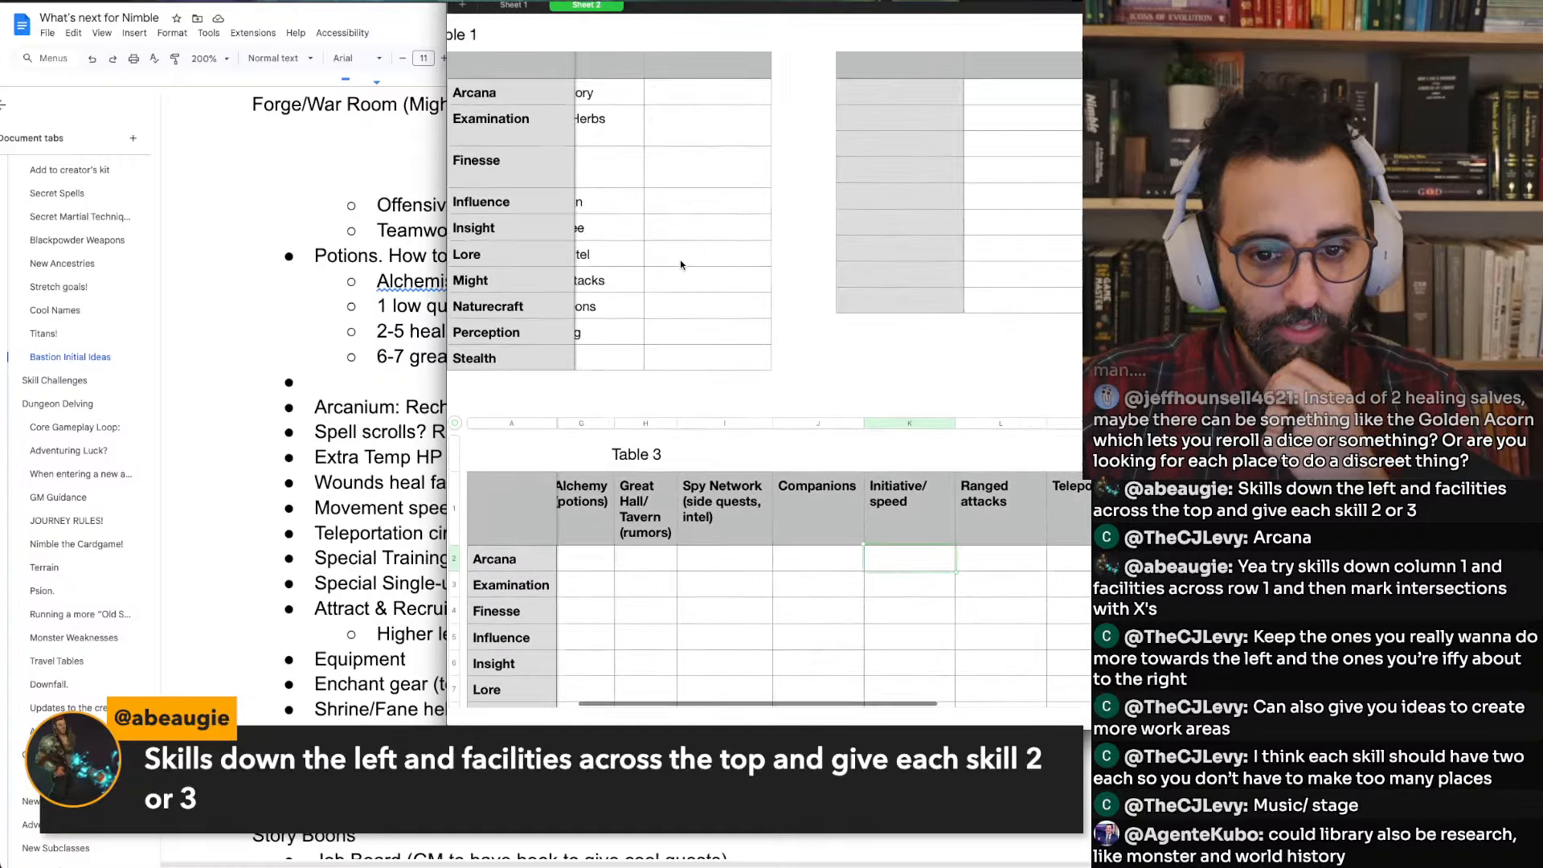
pyautogui.hscroll(5, 806, 442)
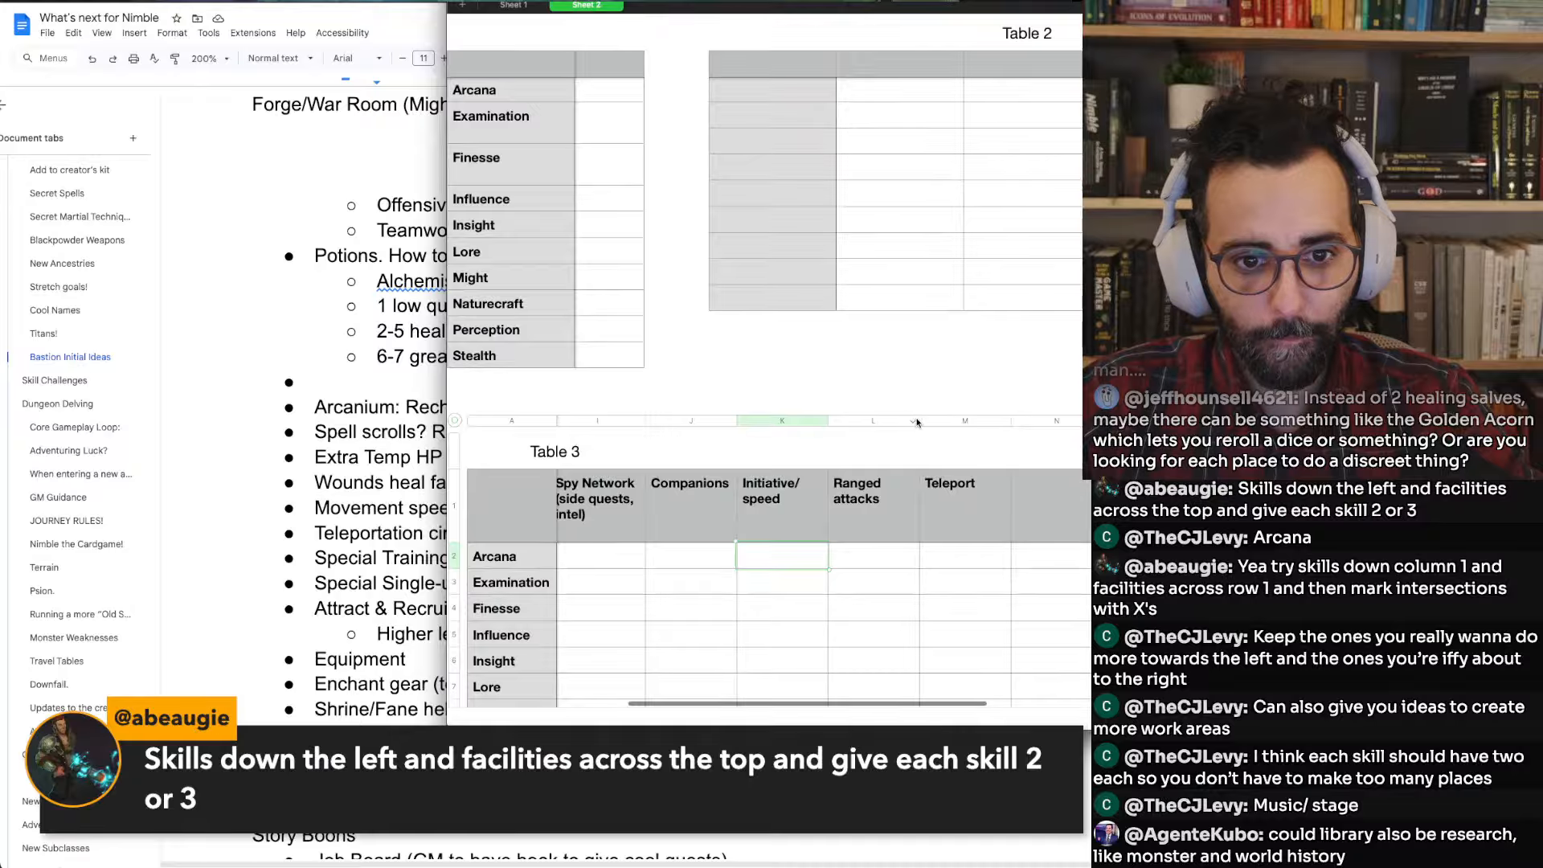
pyautogui.moveTo(920, 421); pyautogui.dragTo(806, 420)
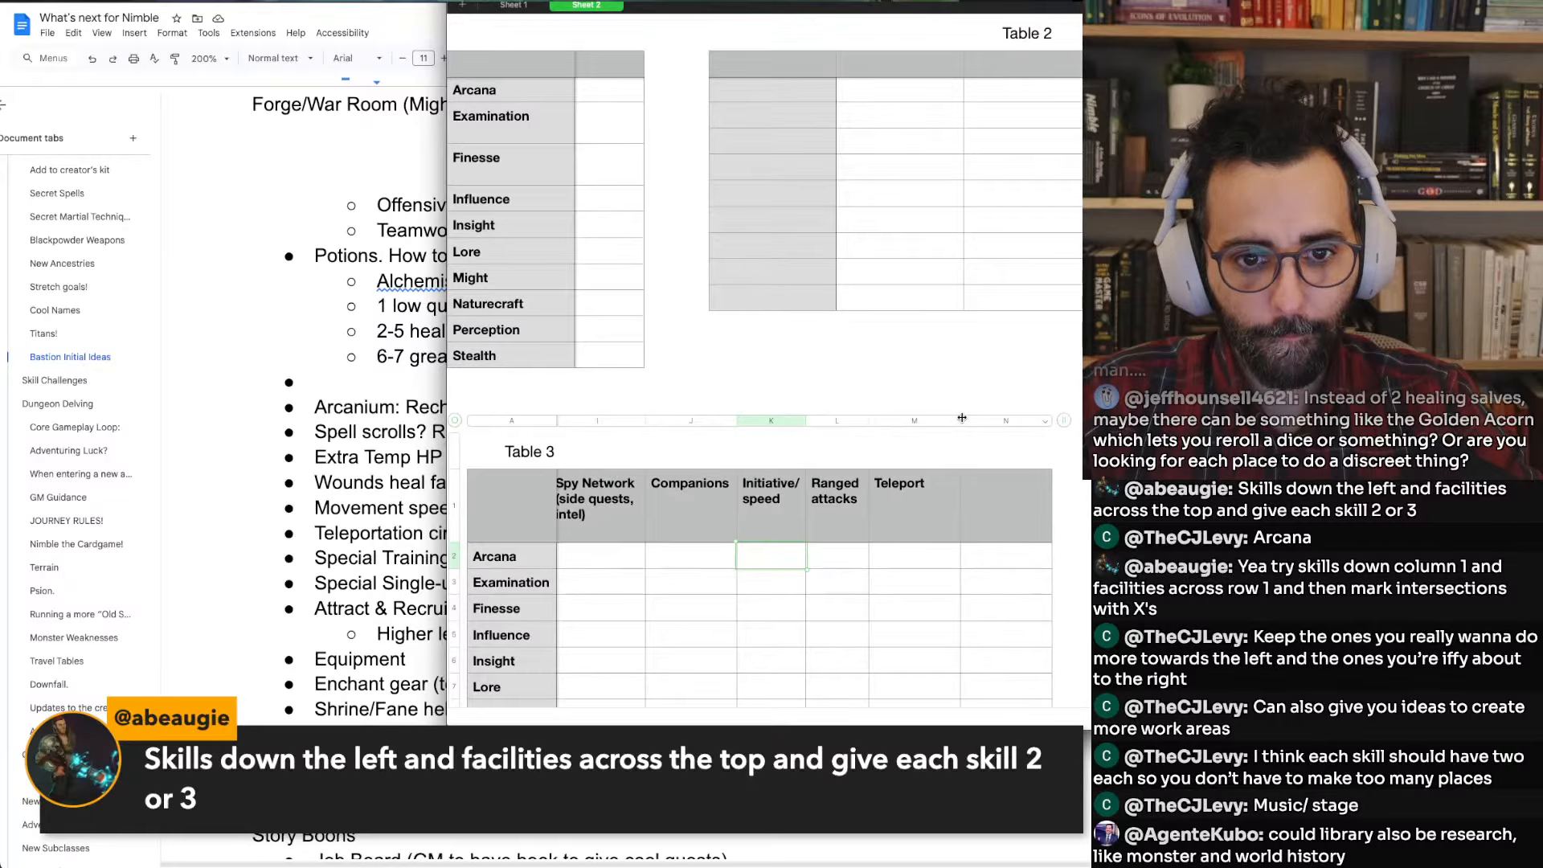
pyautogui.moveTo(961, 419); pyautogui.dragTo(933, 419)
# Enter "Saves" as the header of the last empty column in Table 3, after Teleport
pyautogui.click(965, 513)
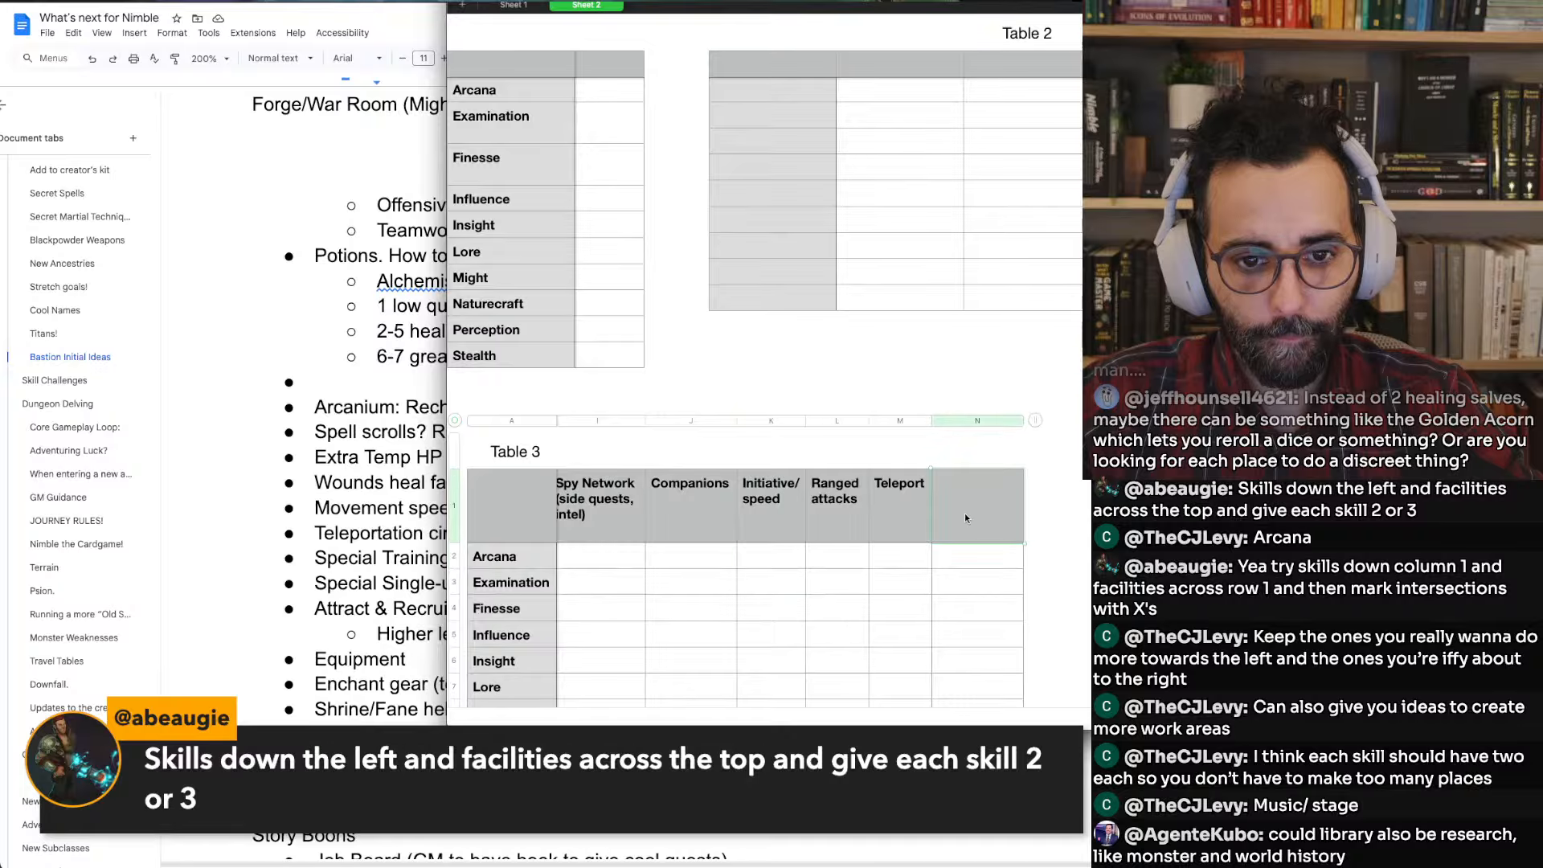
pyautogui.write('Saves')
pyautogui.press('Return')
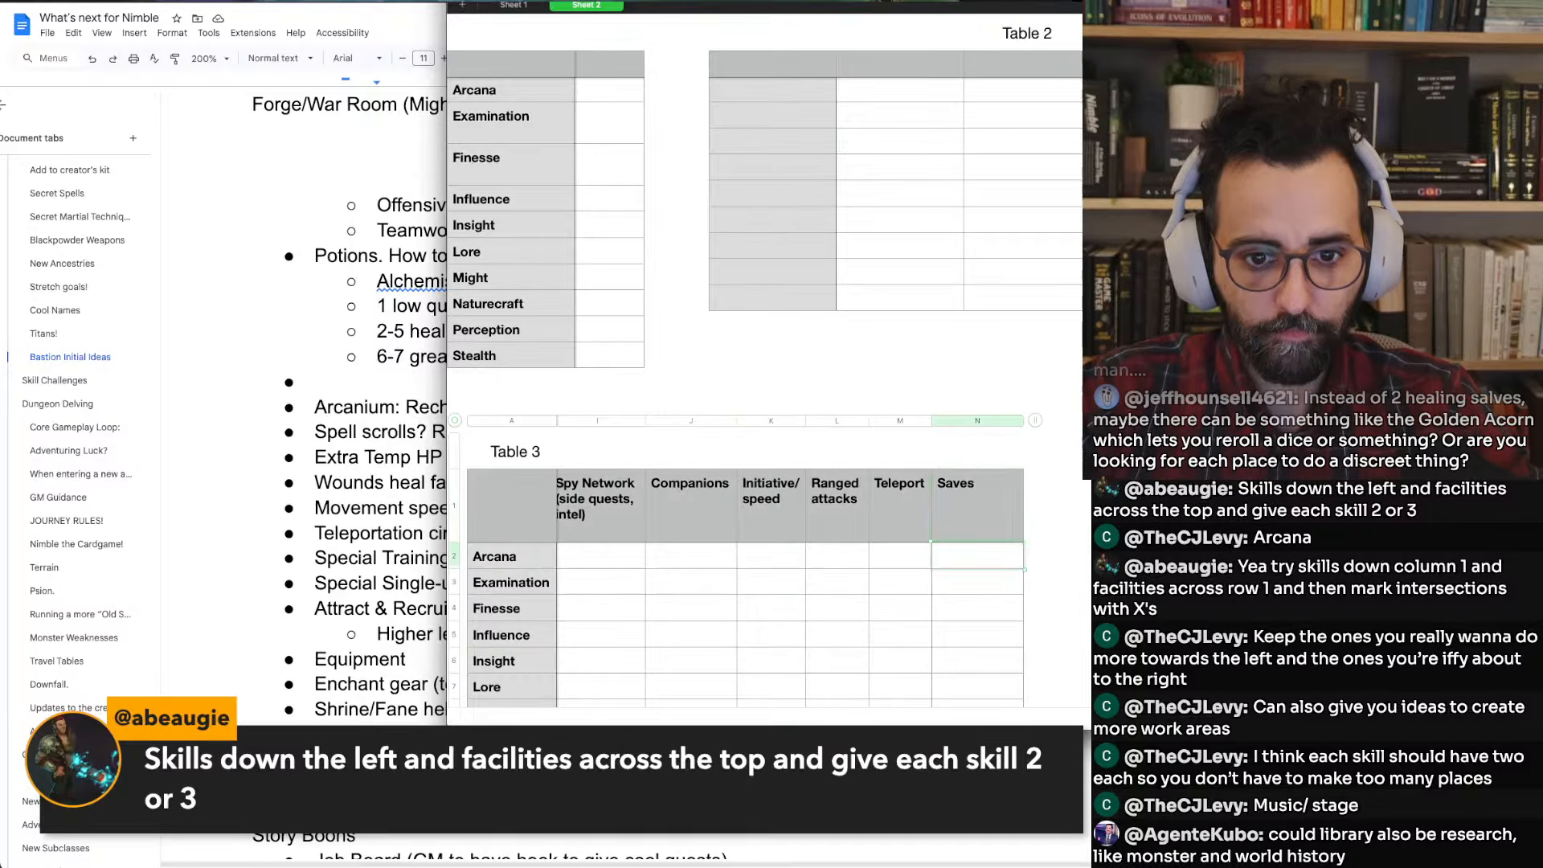
# Review the skill rewards in Table 1 and the document's reward list against the Table 3 headers for missing benefits
pyautogui.hscroll(-10, 856, 432)
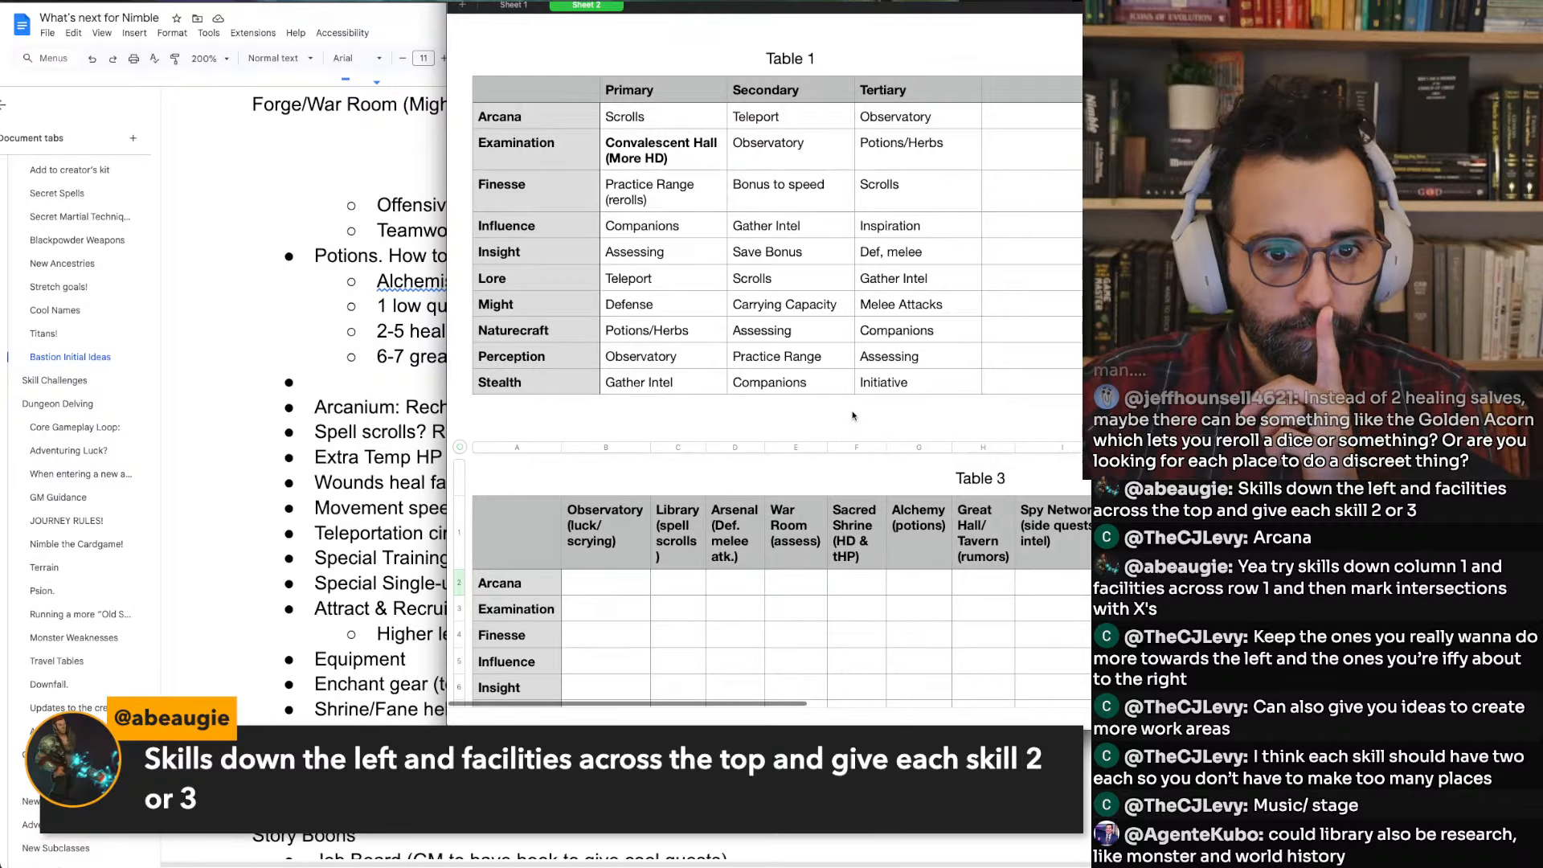
pyautogui.click(711, 279)
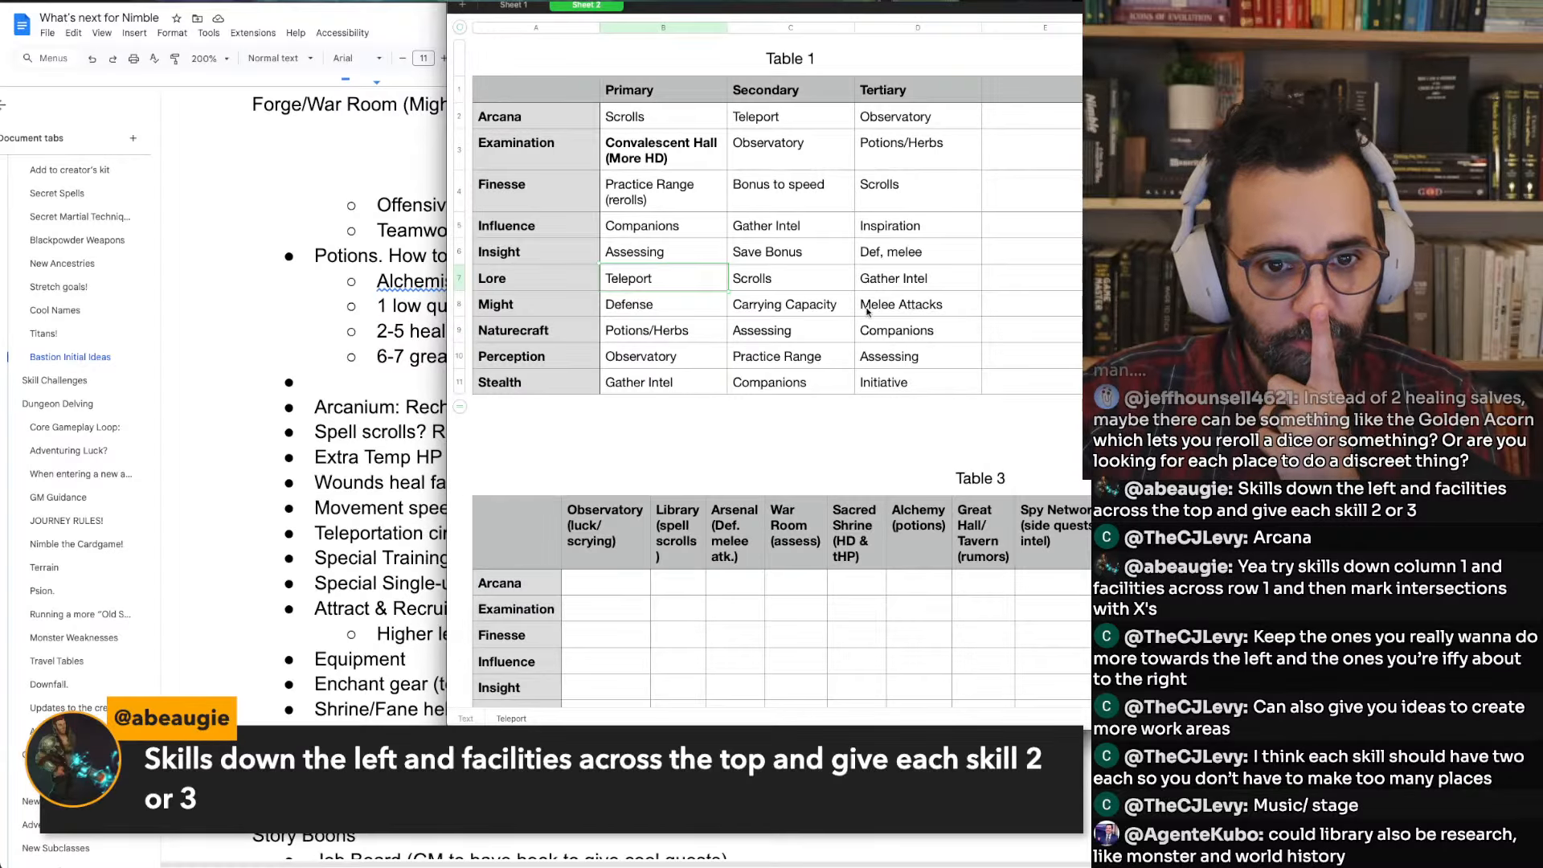
pyautogui.click(672, 313)
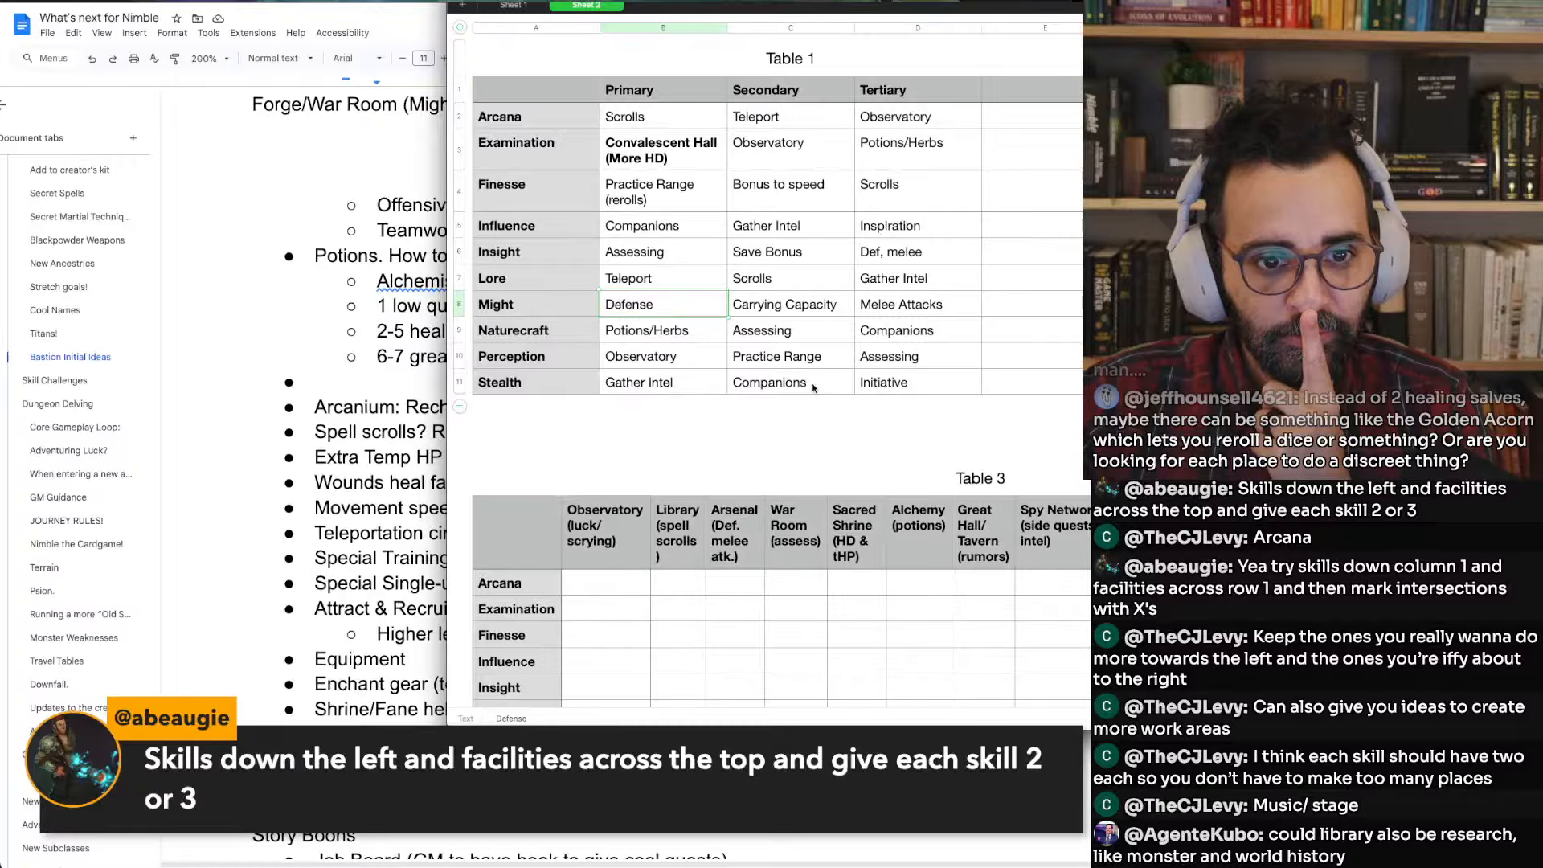
pyautogui.click(721, 395)
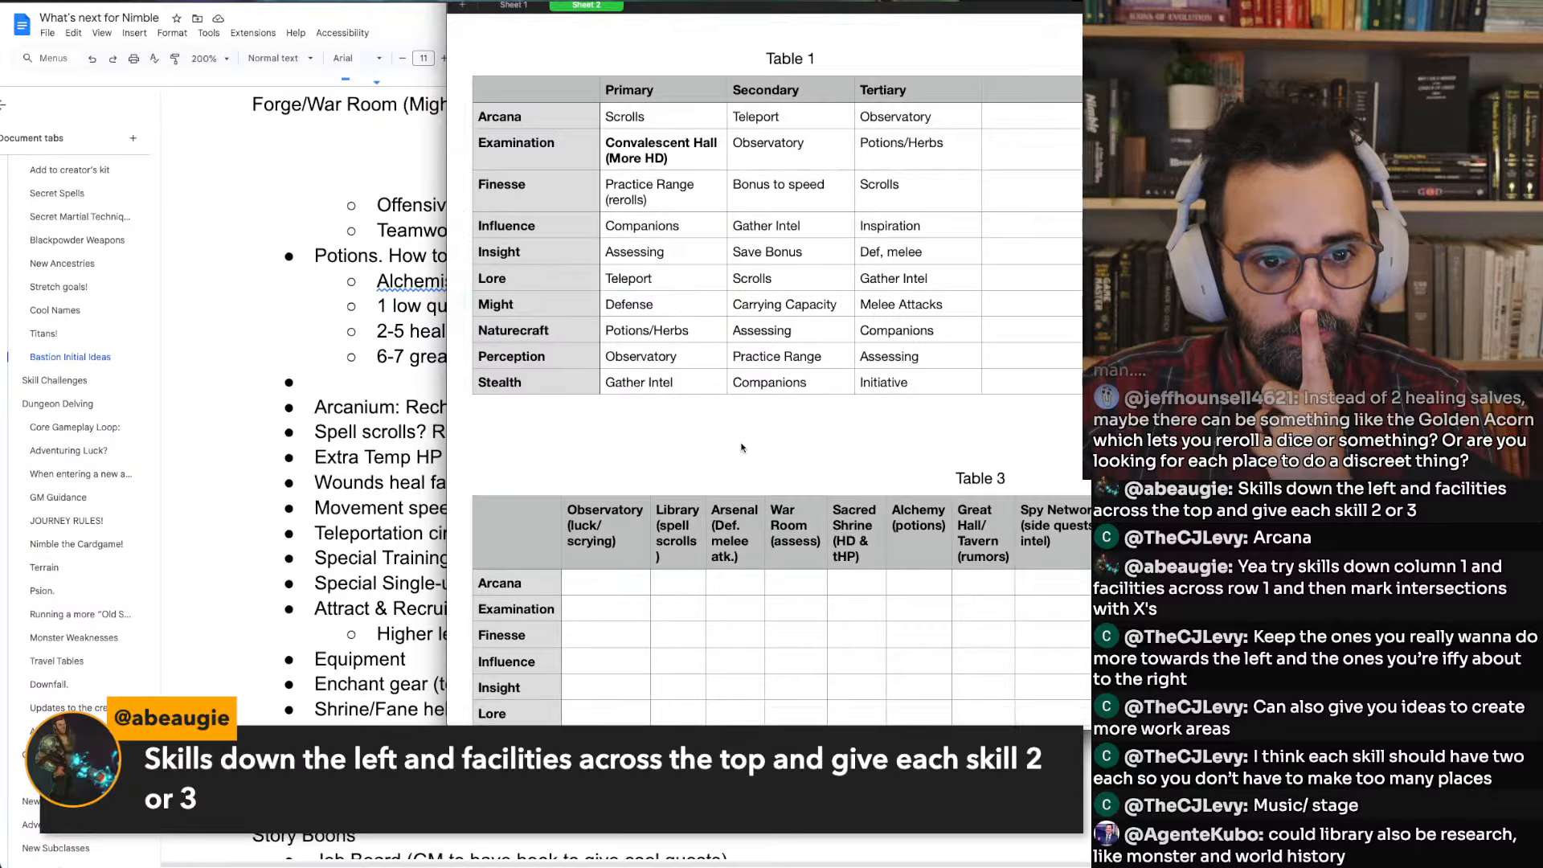
pyautogui.scroll(-3, 727, 418)
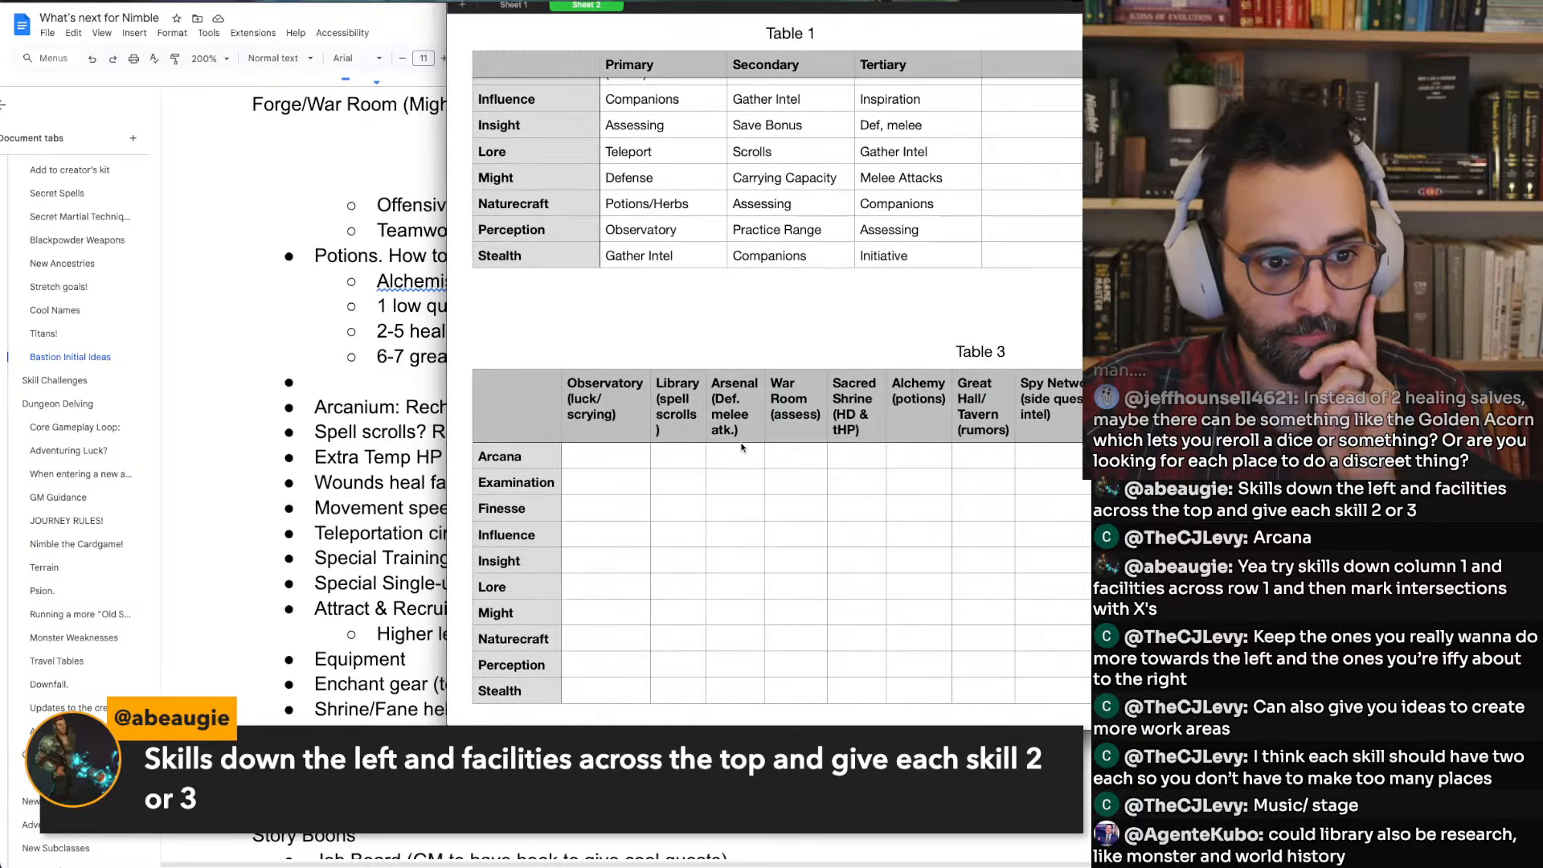
pyautogui.click(596, 459)
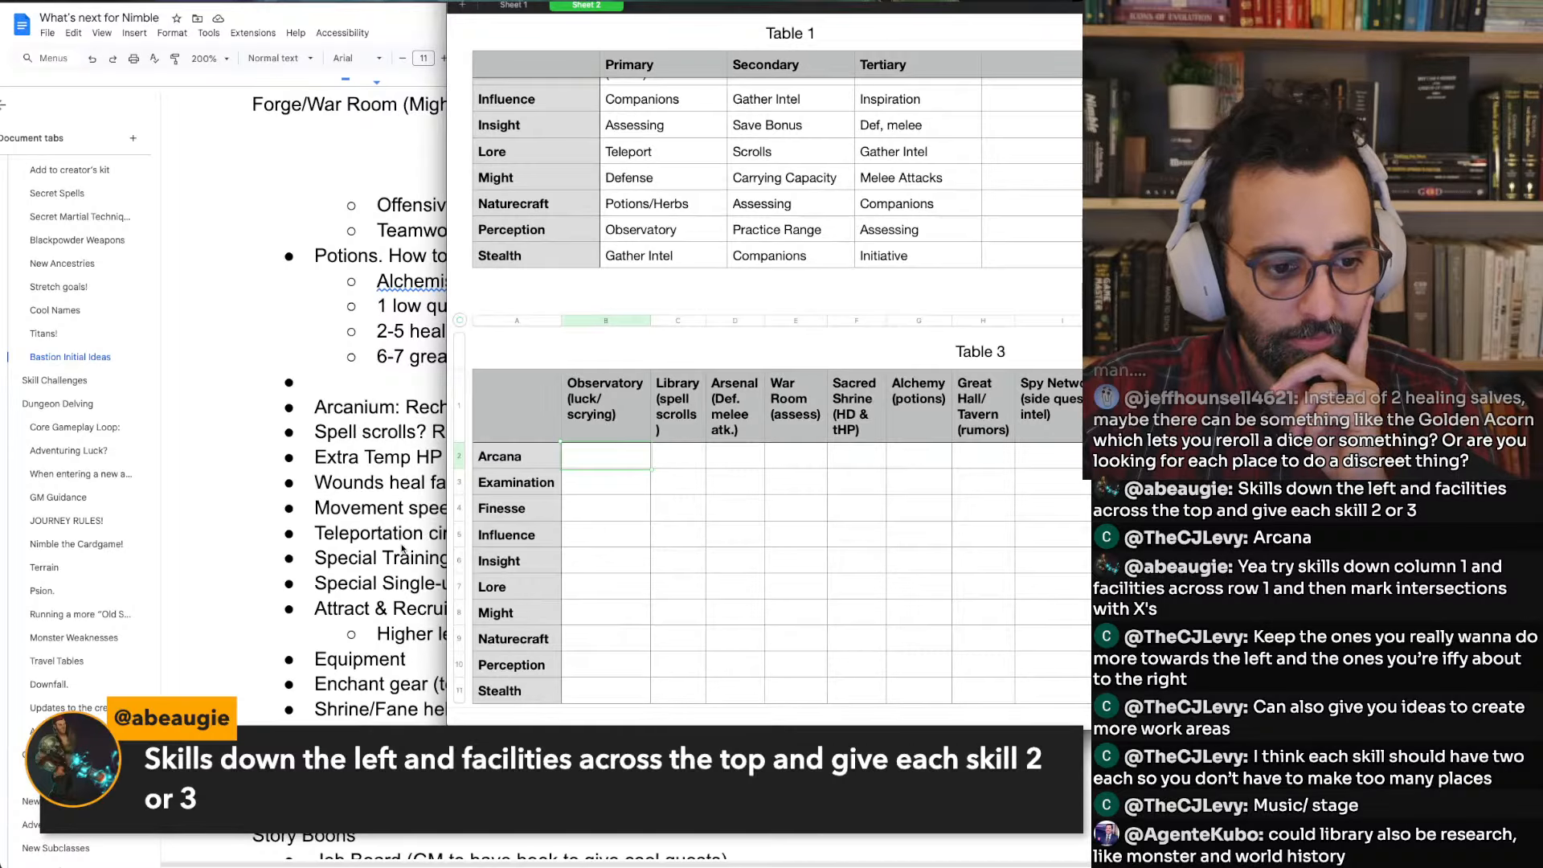
pyautogui.scroll(-4, 401, 549)
pyautogui.scroll(2, 401, 549)
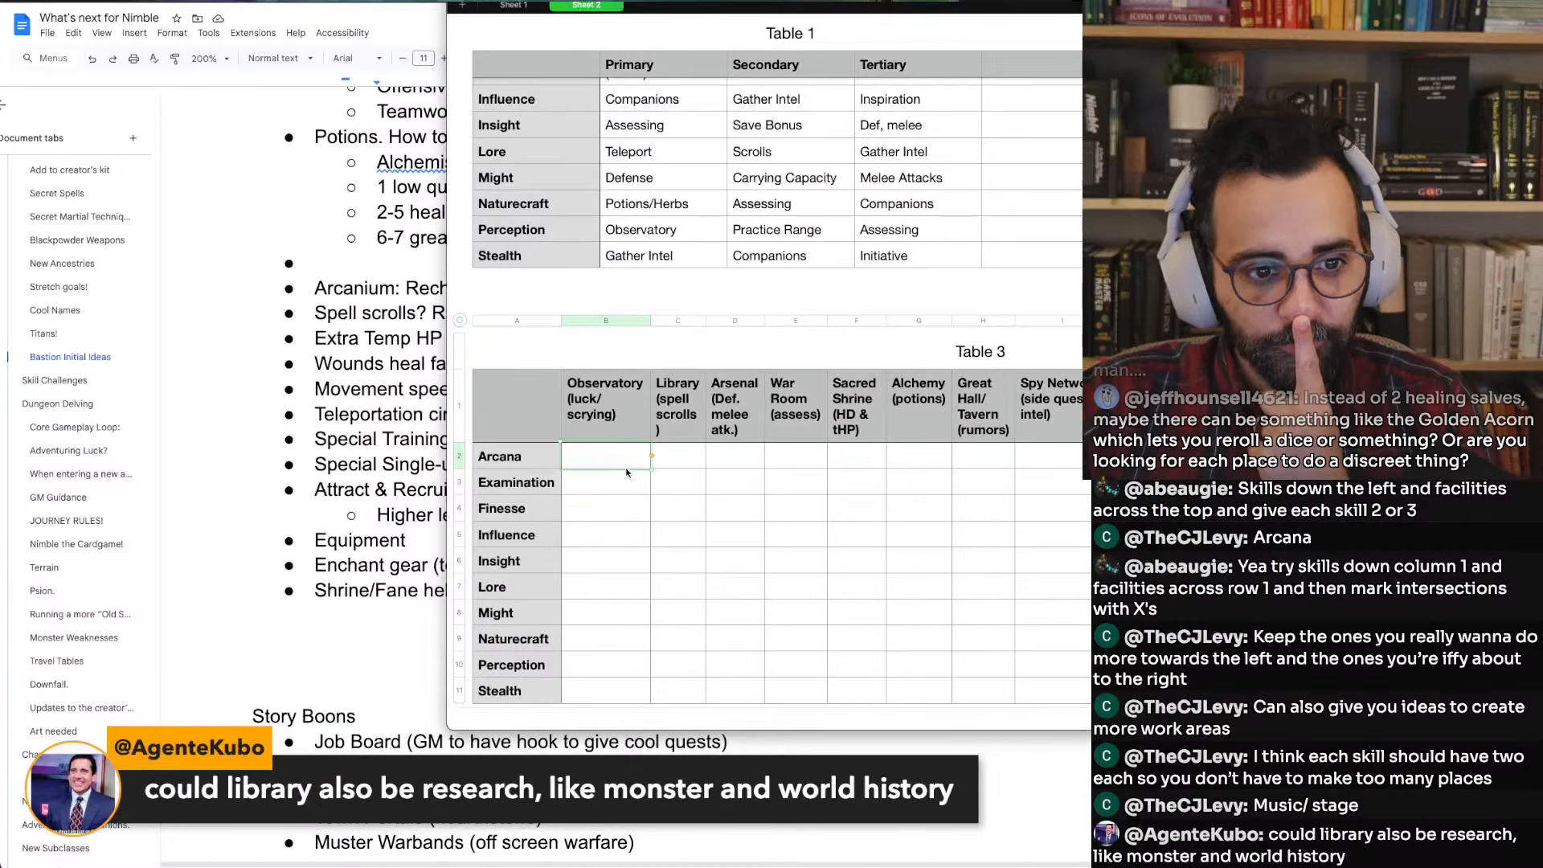
pyautogui.scroll(5, 342, 481)
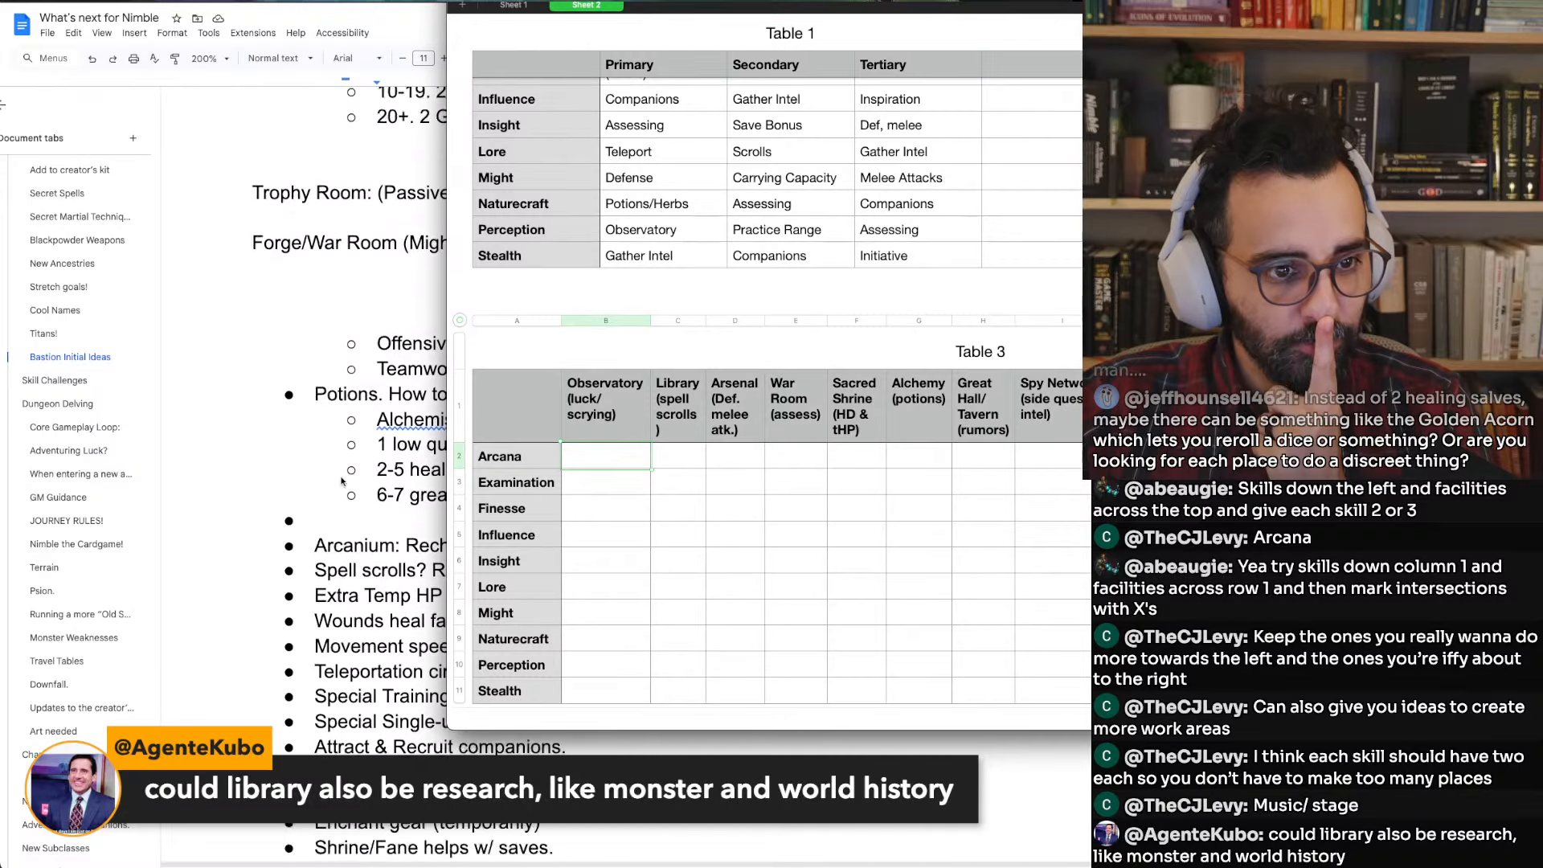
# Move the spreadsheet window clear of the document text and bring up the Observatory's skill tiers in the document
pyautogui.scroll(-3, 342, 480)
pyautogui.moveTo(635, 2); pyautogui.dragTo(861, 2)
pyautogui.scroll(20, 422, 503)
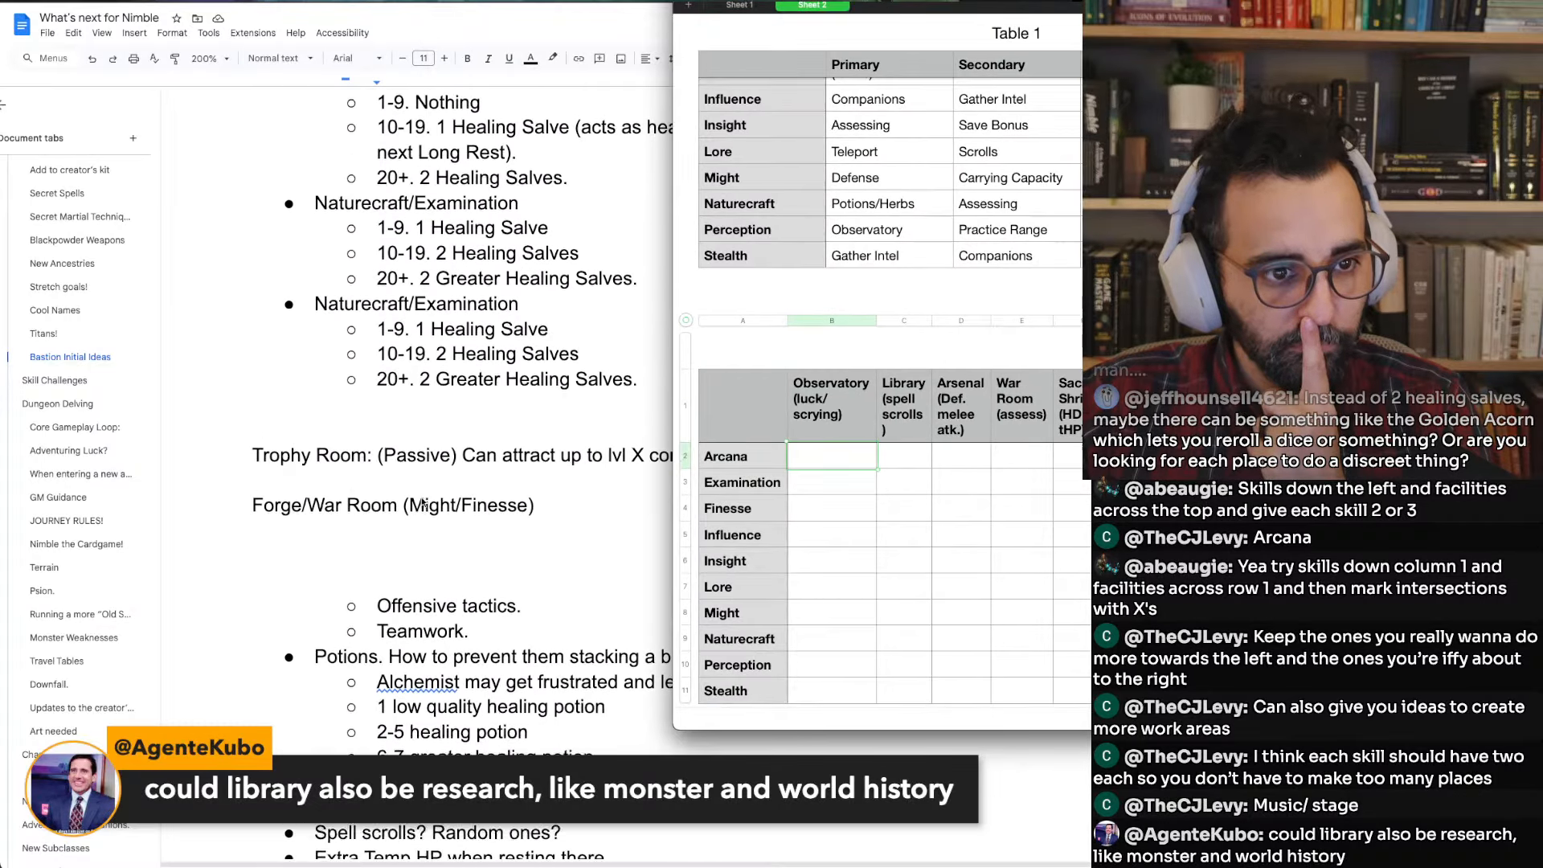
pyautogui.scroll(13, 422, 502)
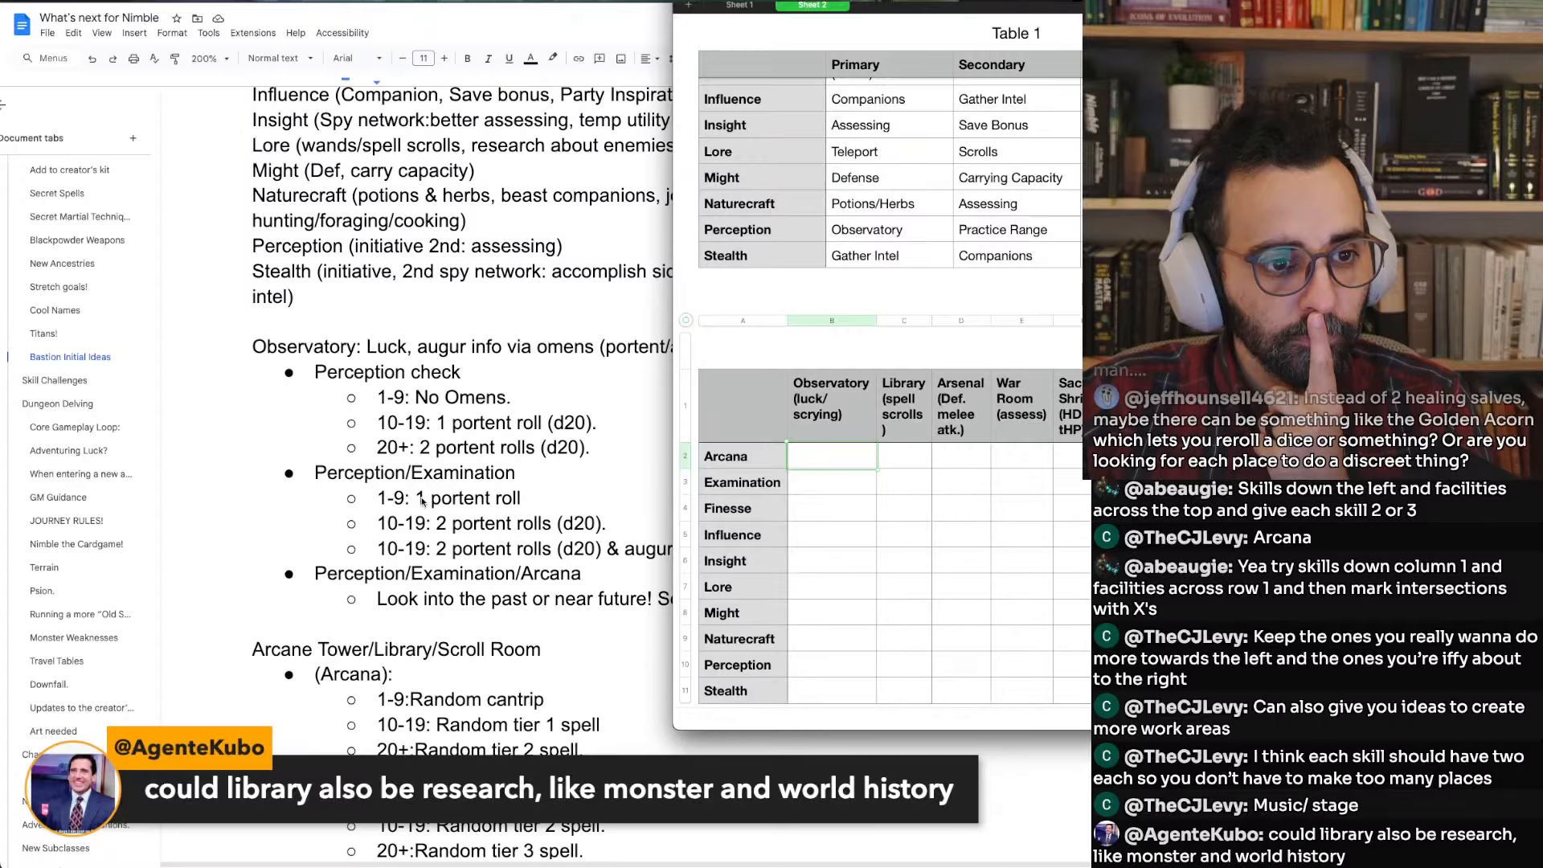
pyautogui.scroll(-2, 422, 502)
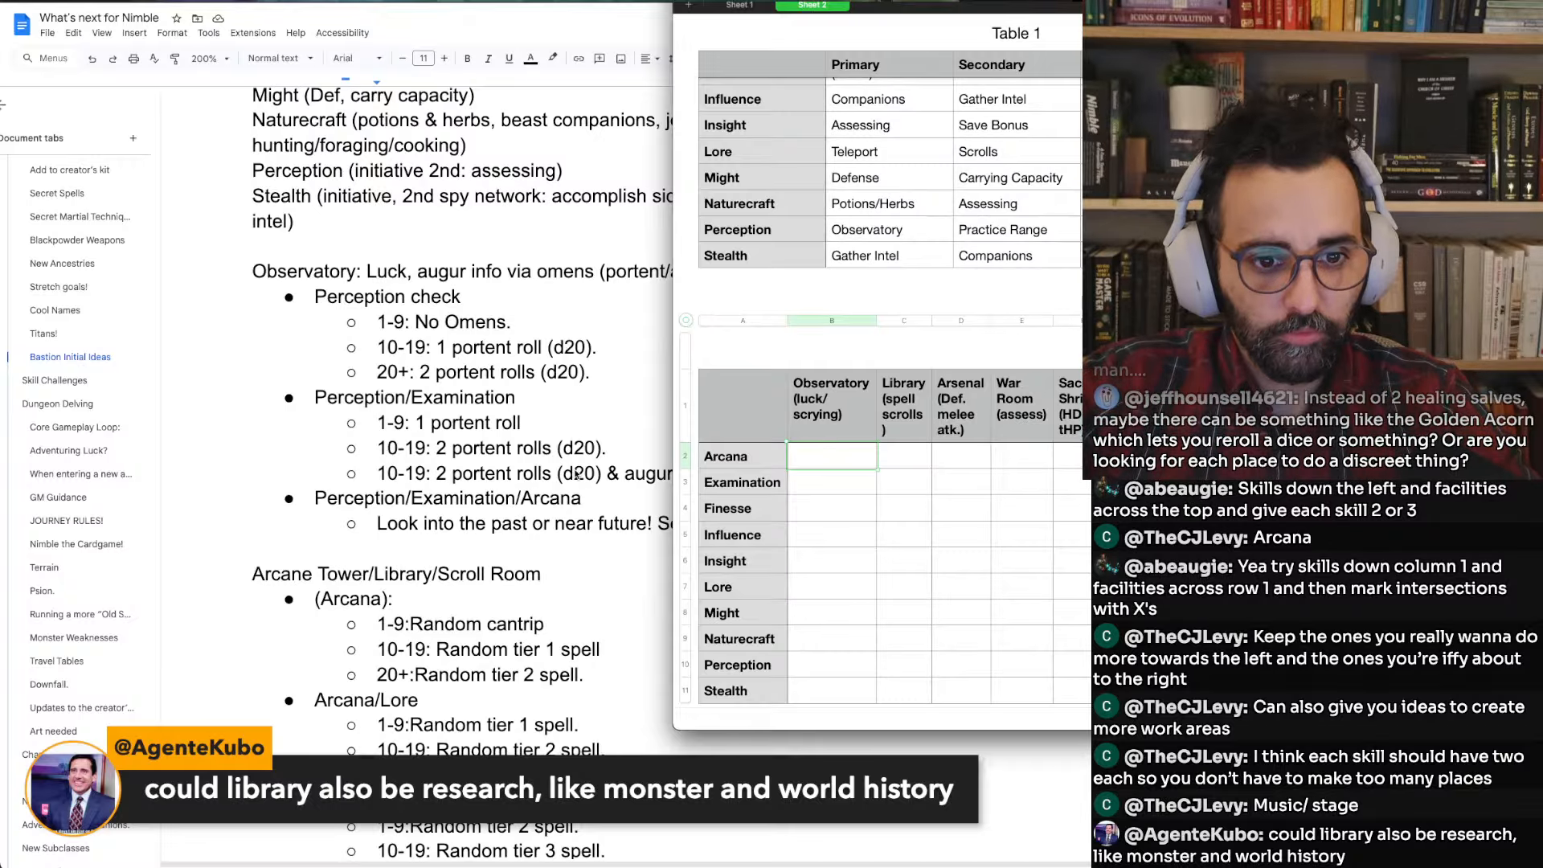
pyautogui.scroll(-1, 827, 591)
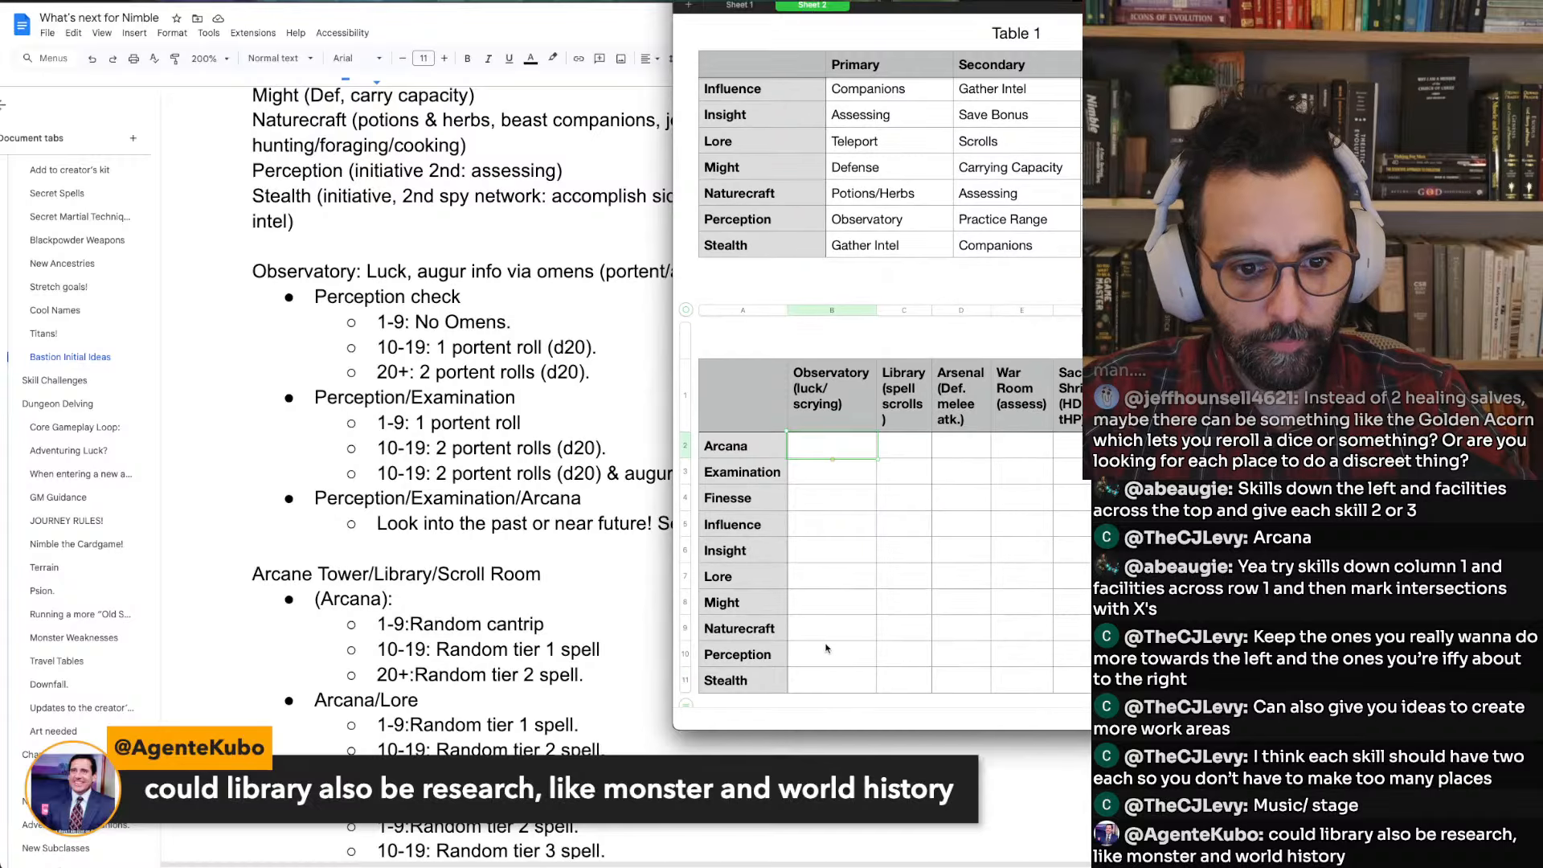
# In Table 3's Observatory column, mark Perception with XX and Arcana with X
pyautogui.click(824, 653)
pyautogui.write('XX')
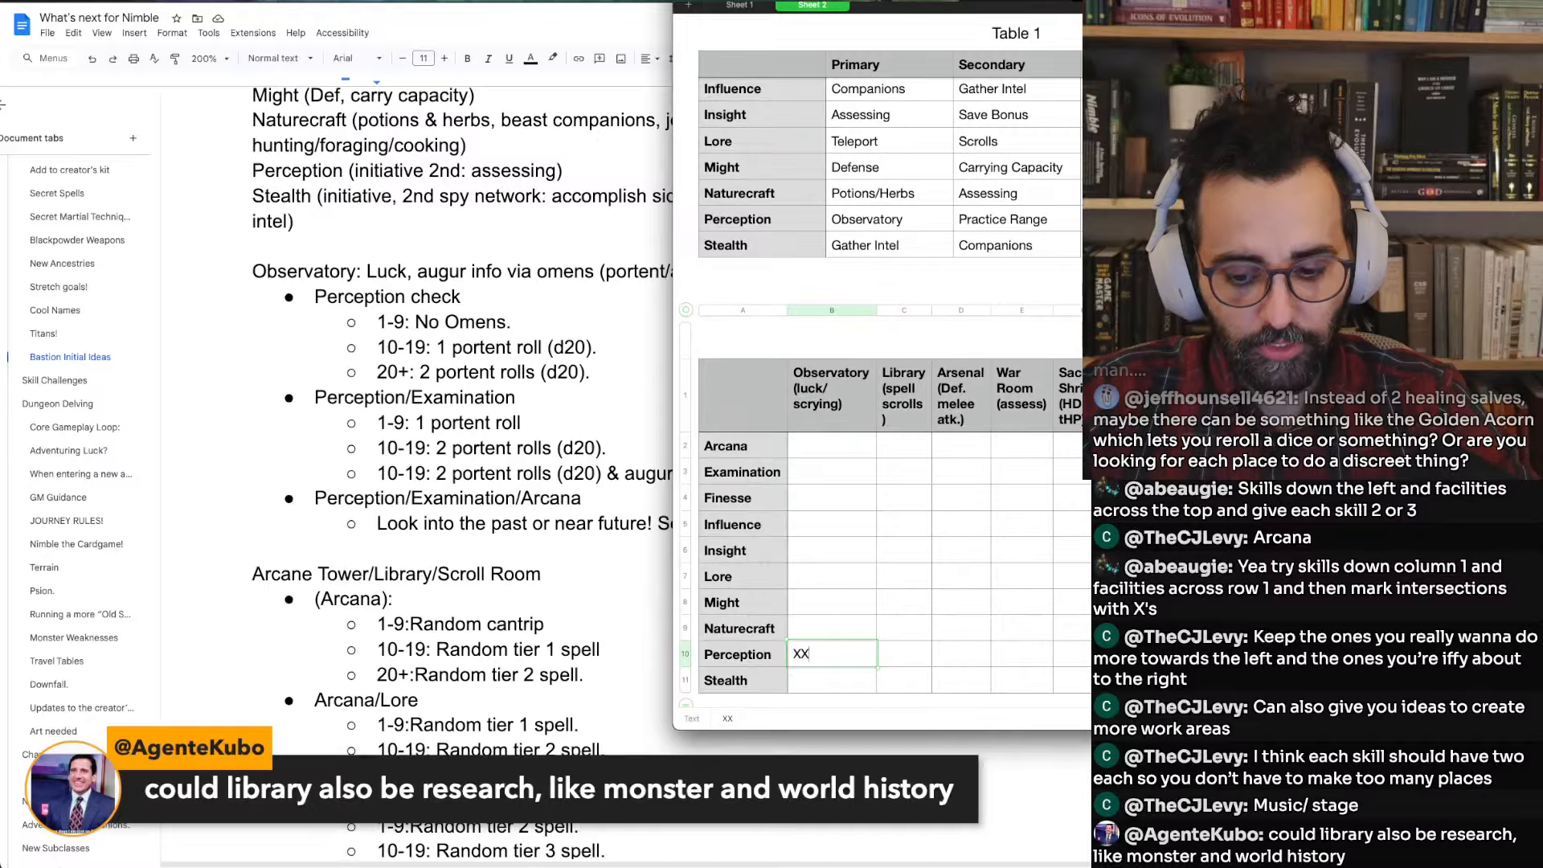
pyautogui.press('Up')
pyautogui.press('Up')
pyautogui.press('Up')
pyautogui.press('Up')
pyautogui.press('Up')
pyautogui.press('Up')
pyautogui.press('Up')
pyautogui.press('Up')
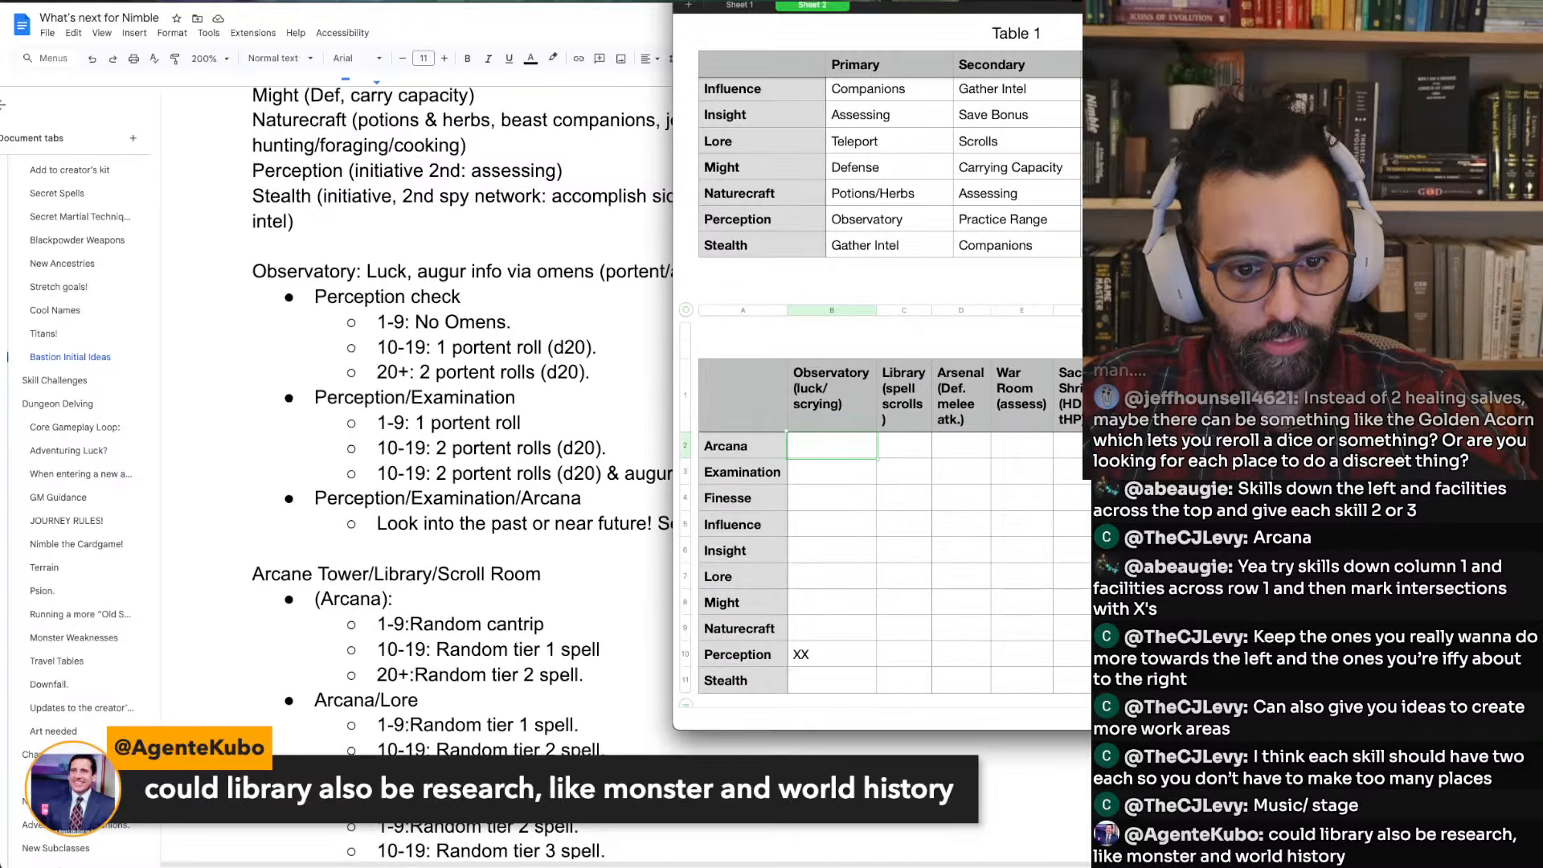
pyautogui.write('X')
pyautogui.press('Return')
# Mark Arcana with XX in Table 3's Library column
pyautogui.press('Down')
pyautogui.press('Right')
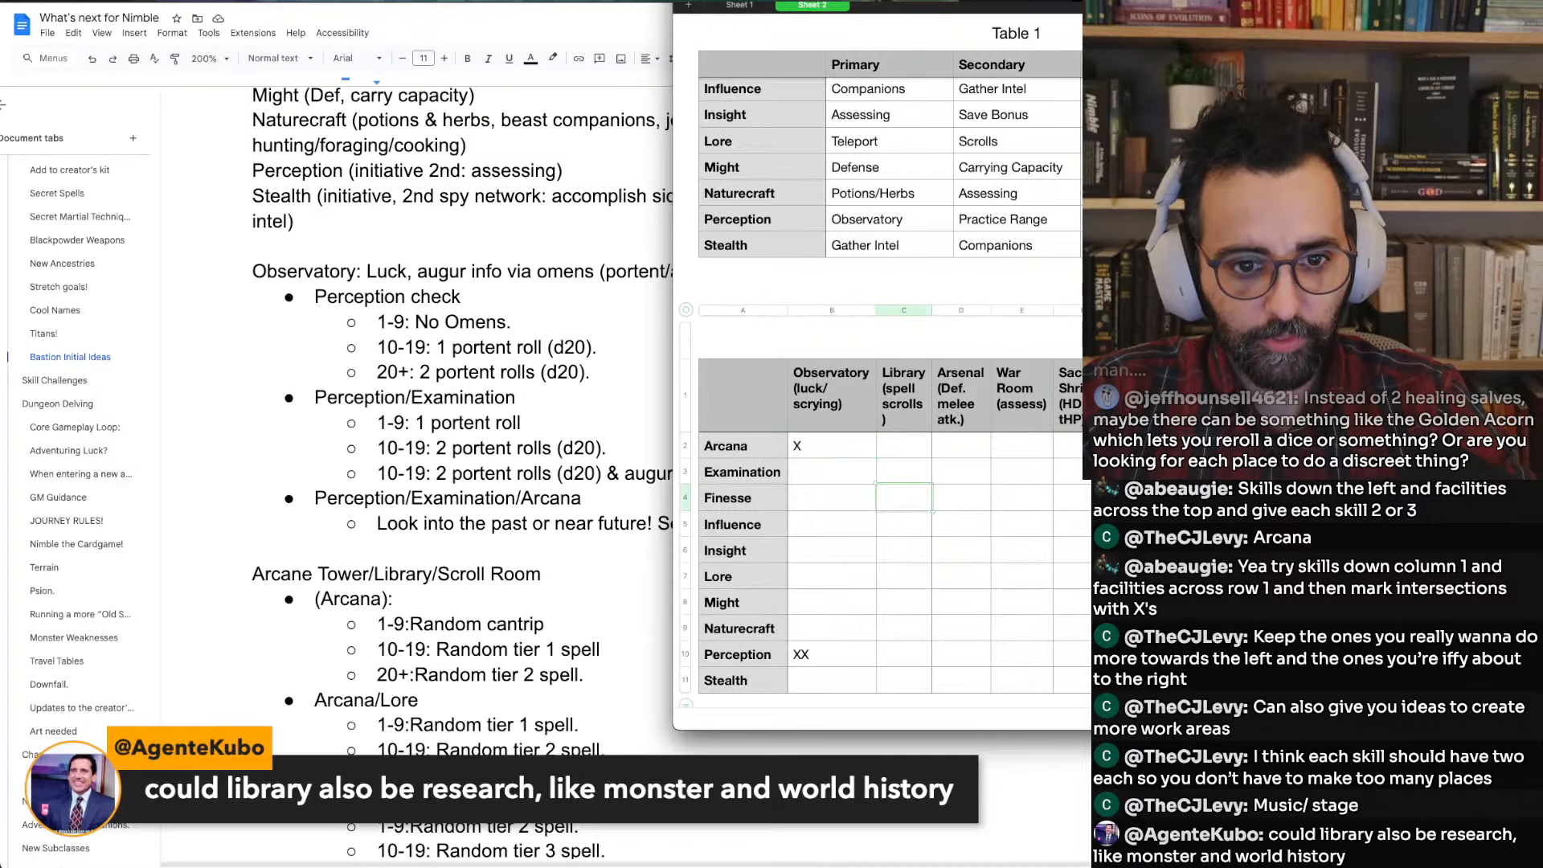
pyautogui.press('Up')
pyautogui.press('Up')
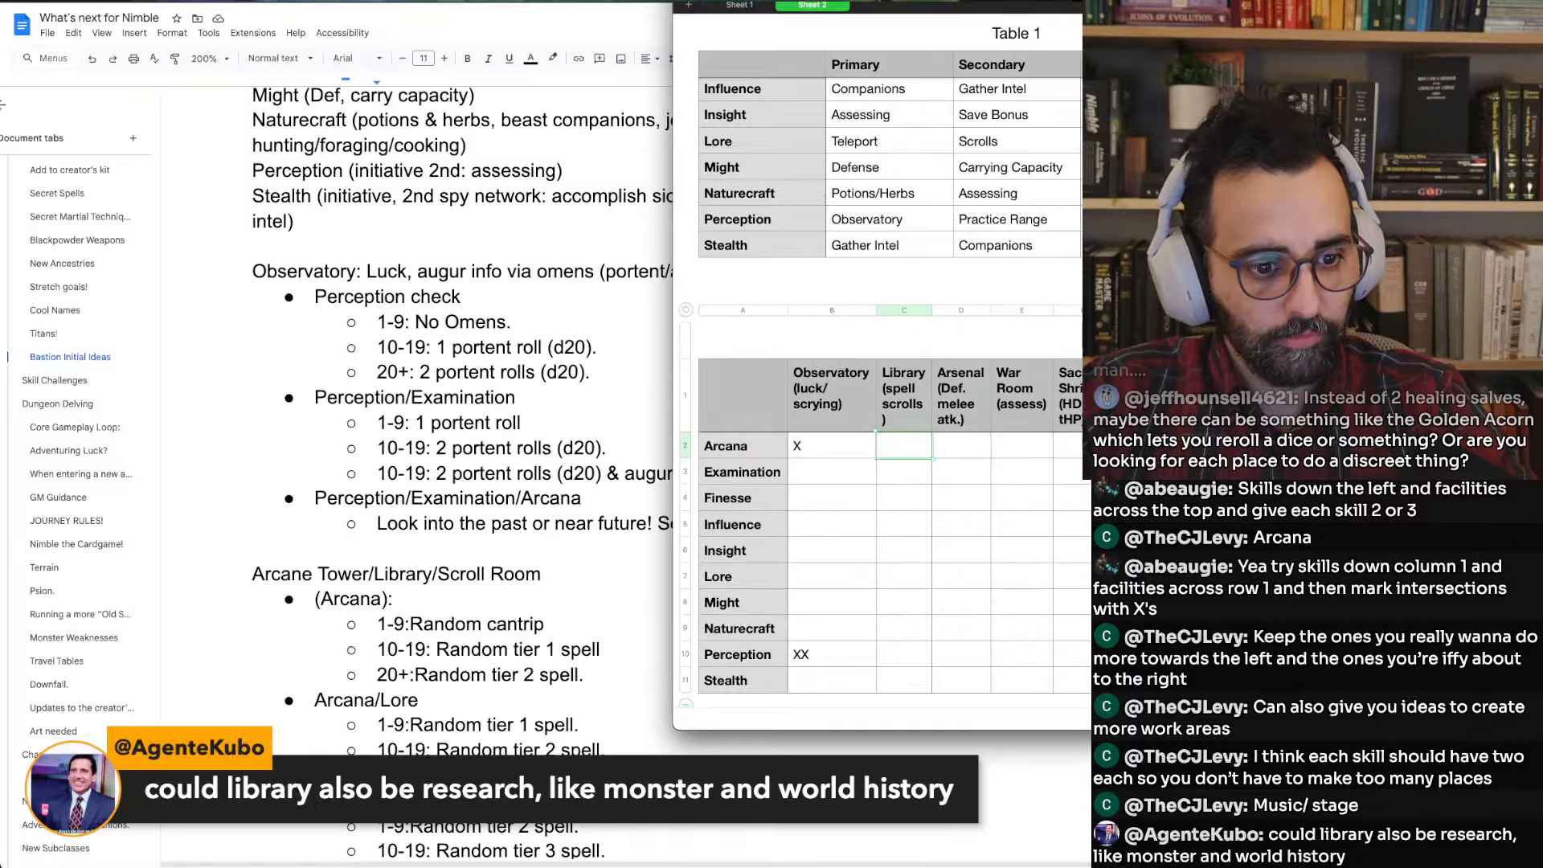
pyautogui.press('Down')
pyautogui.press('Down')
pyautogui.press('Down')
pyautogui.press('Down')
pyautogui.press('Down')
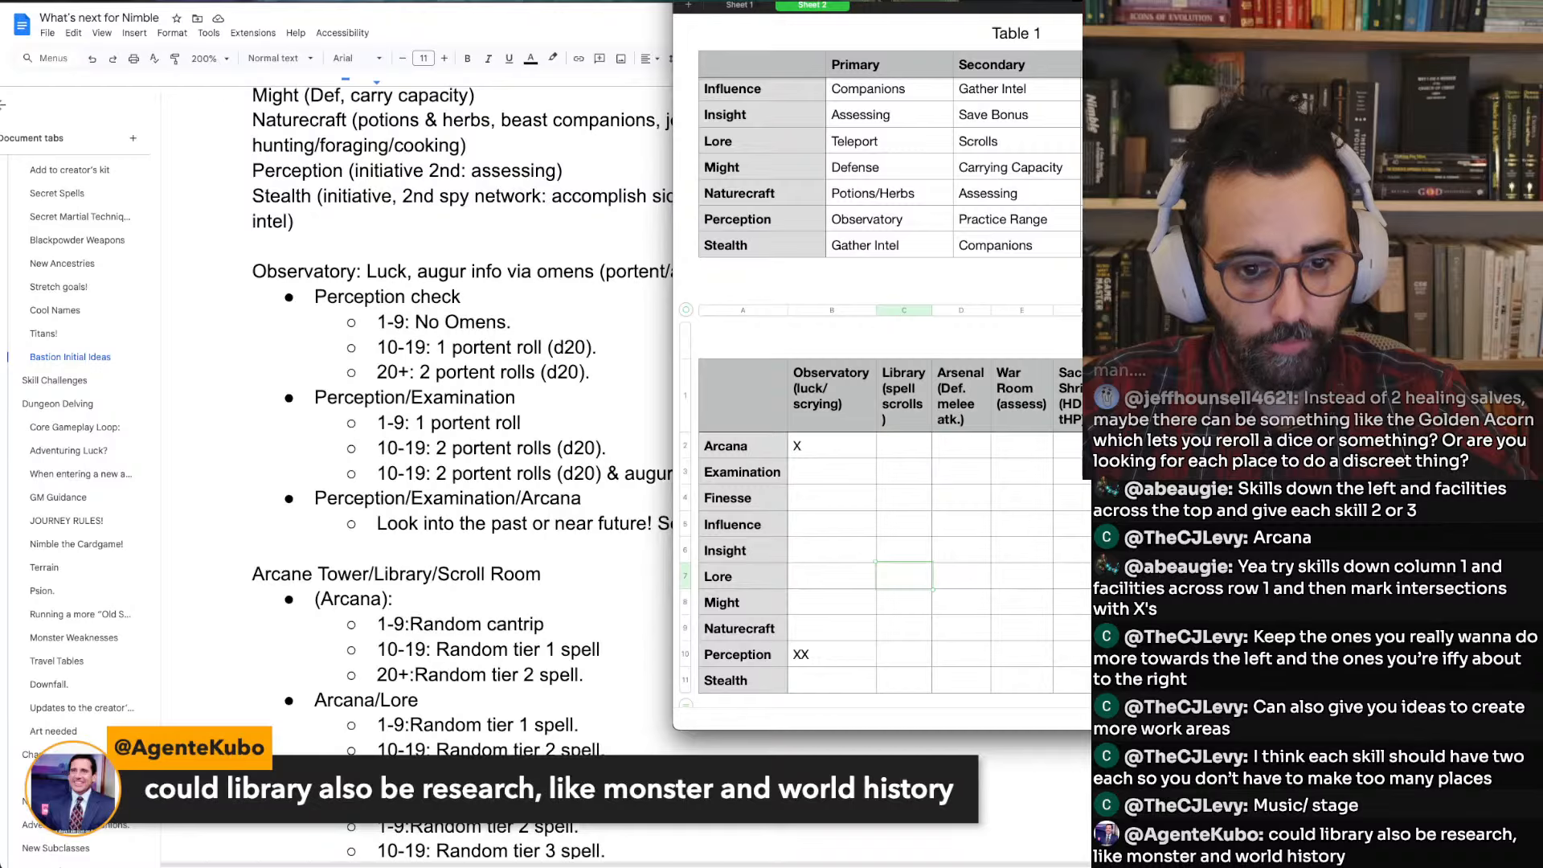
pyautogui.press('Up')
pyautogui.press('Up')
pyautogui.press('Up')
pyautogui.press('Up')
pyautogui.press('Up')
pyautogui.write('XX')
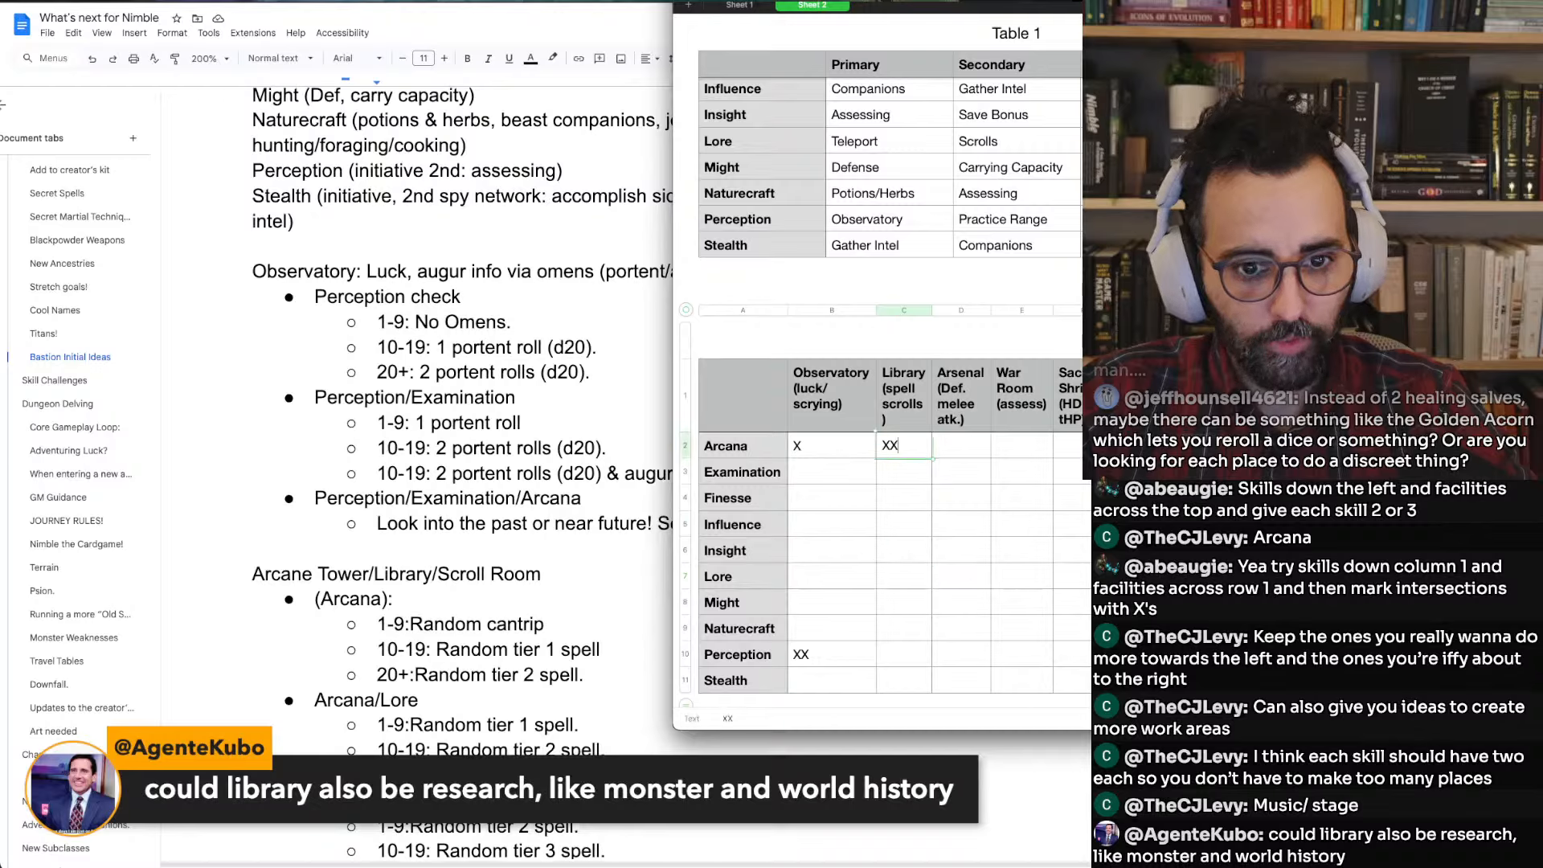
# Mark Lore with X in Table 3's Library column
pyautogui.press('Return')
pyautogui.press('Down')
pyautogui.press('Down')
pyautogui.press('Down')
pyautogui.press('Down')
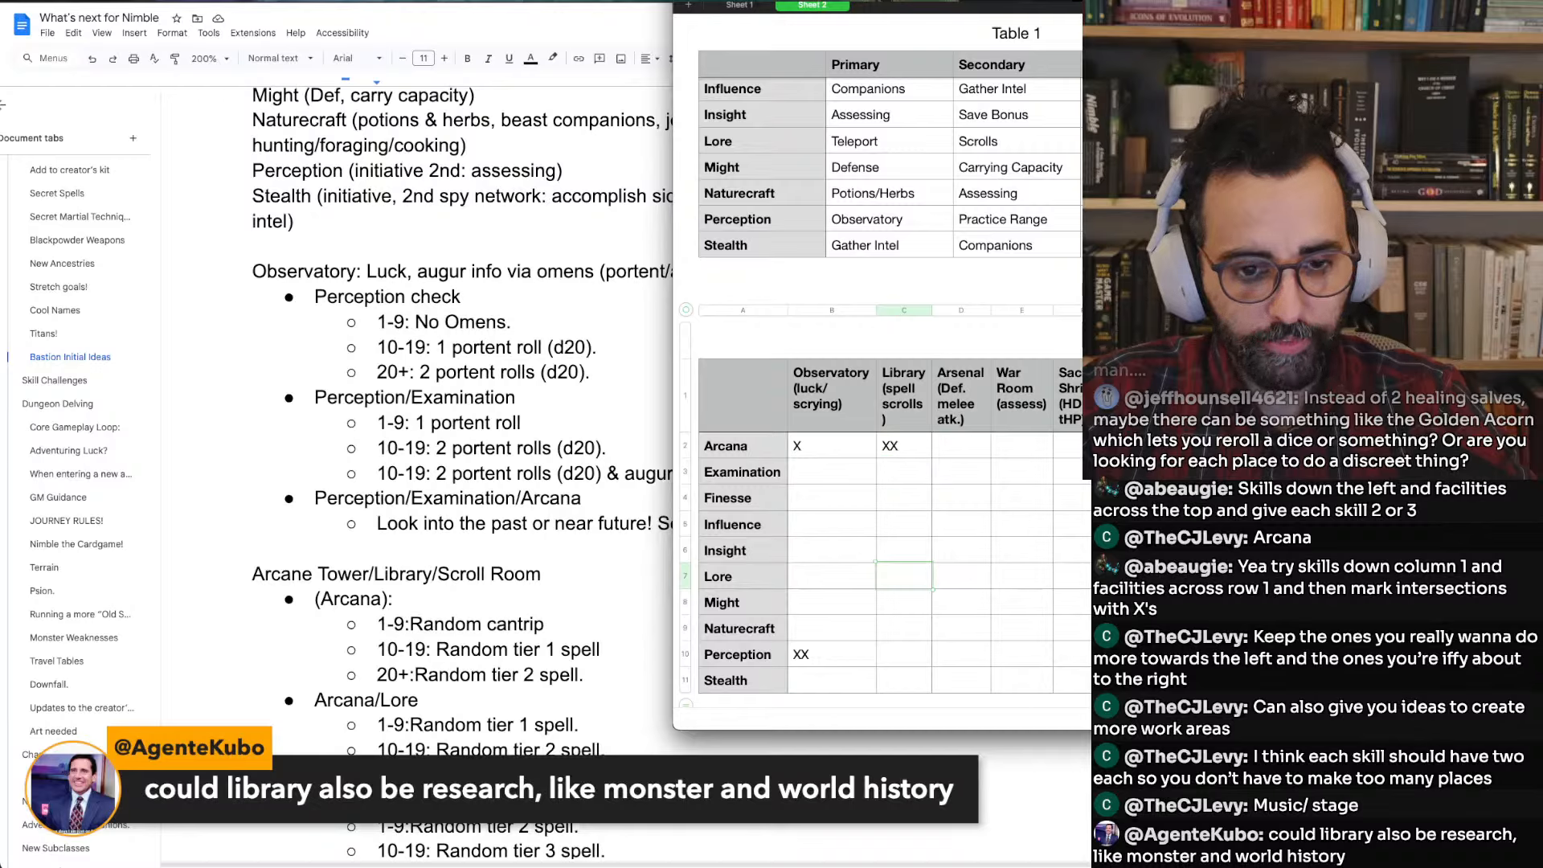
pyautogui.write('X')
pyautogui.press('Return')
# Re-enter Arcana's mark in the Library column as XX
pyautogui.press('Up')
pyautogui.press('Up')
pyautogui.press('Up')
pyautogui.press('Up')
pyautogui.press('Up')
pyautogui.press('Up')
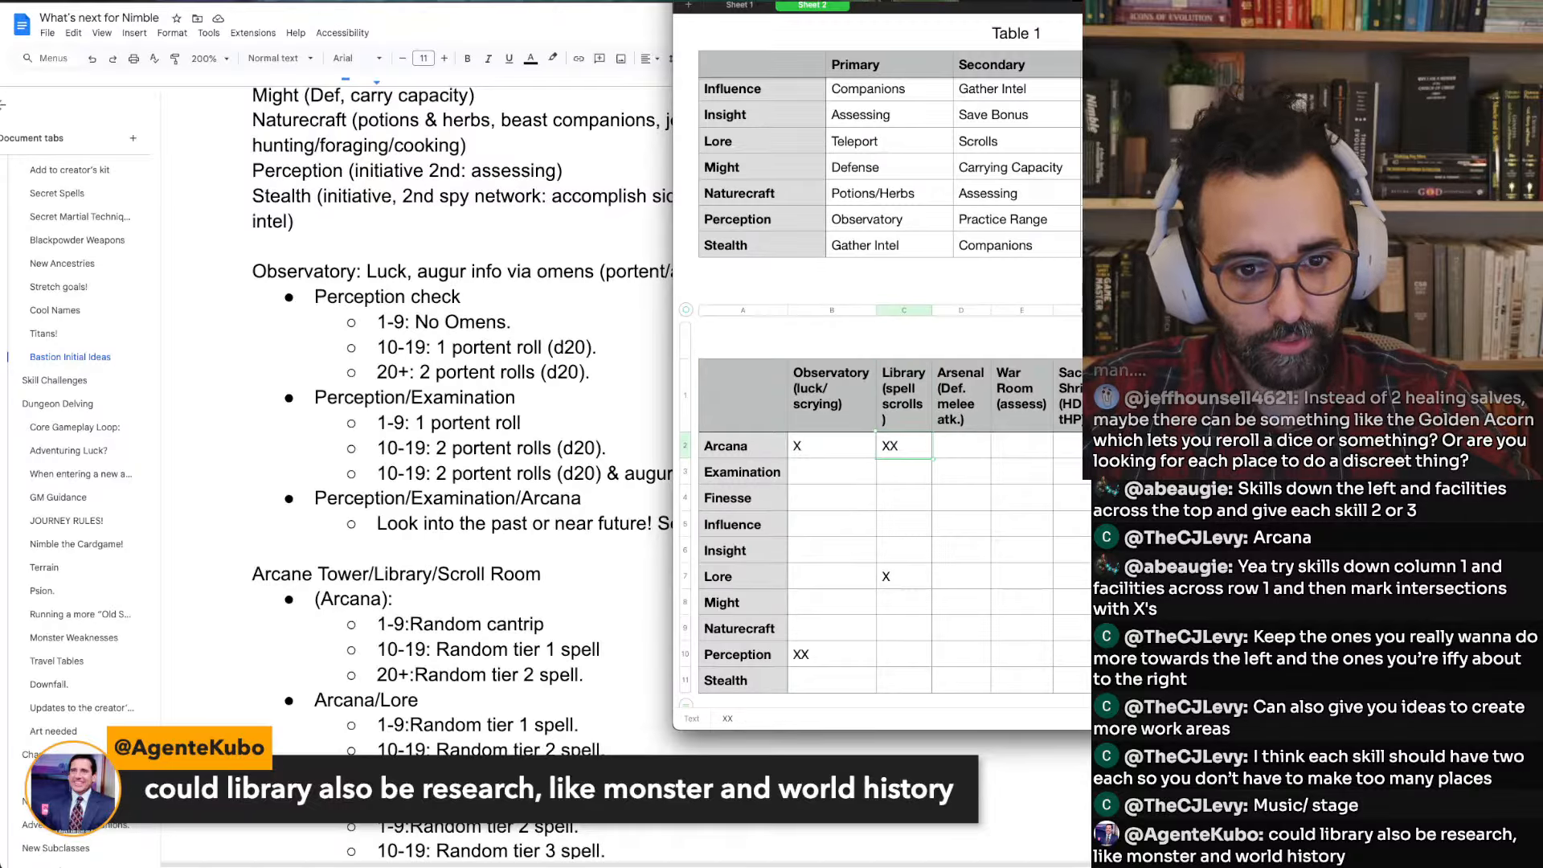
pyautogui.write('x')
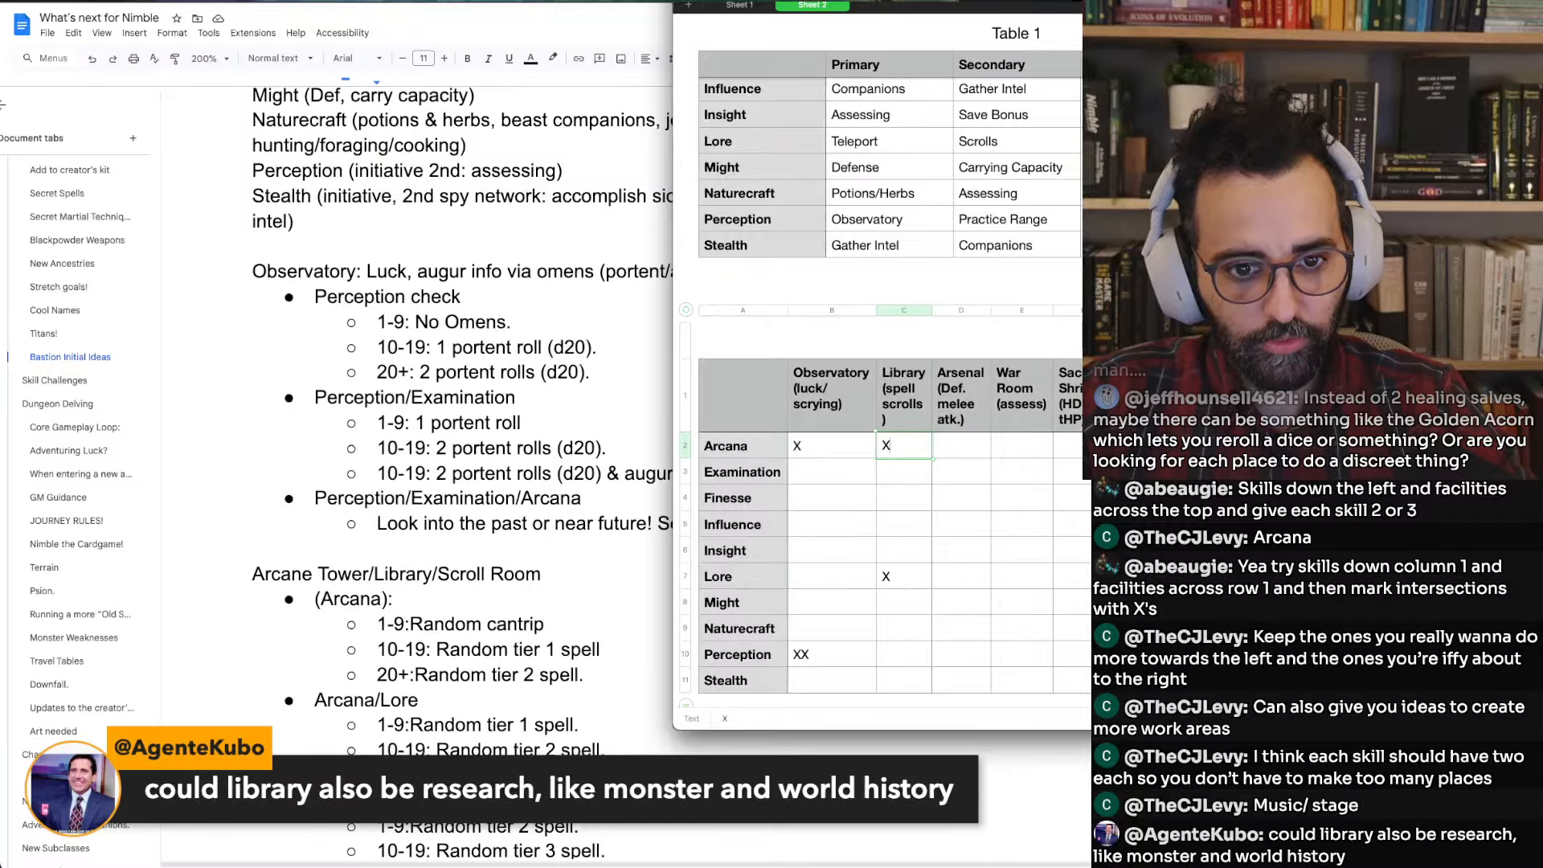
pyautogui.write('X')
# Raise Perception's mark in the Observatory column to XXX
pyautogui.press('Left')
pyautogui.press('Down')
pyautogui.press('Down')
pyautogui.press('Down')
pyautogui.press('Down')
pyautogui.press('Down')
pyautogui.press('Down')
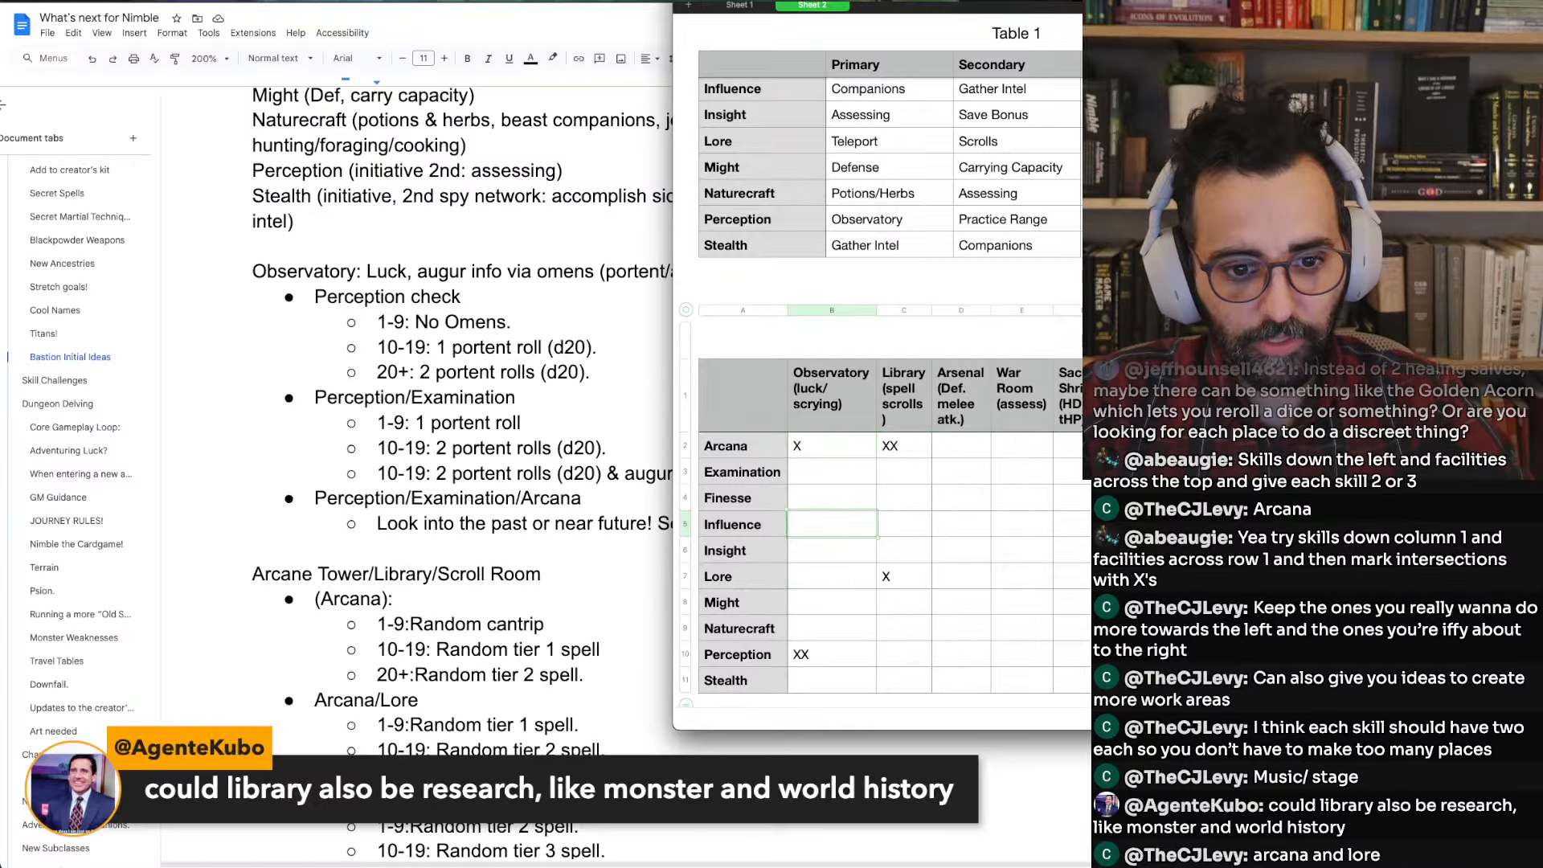
pyautogui.press('Down')
pyautogui.press('Down')
pyautogui.press('Up')
pyautogui.press('Up')
pyautogui.press('Up')
pyautogui.press('Up')
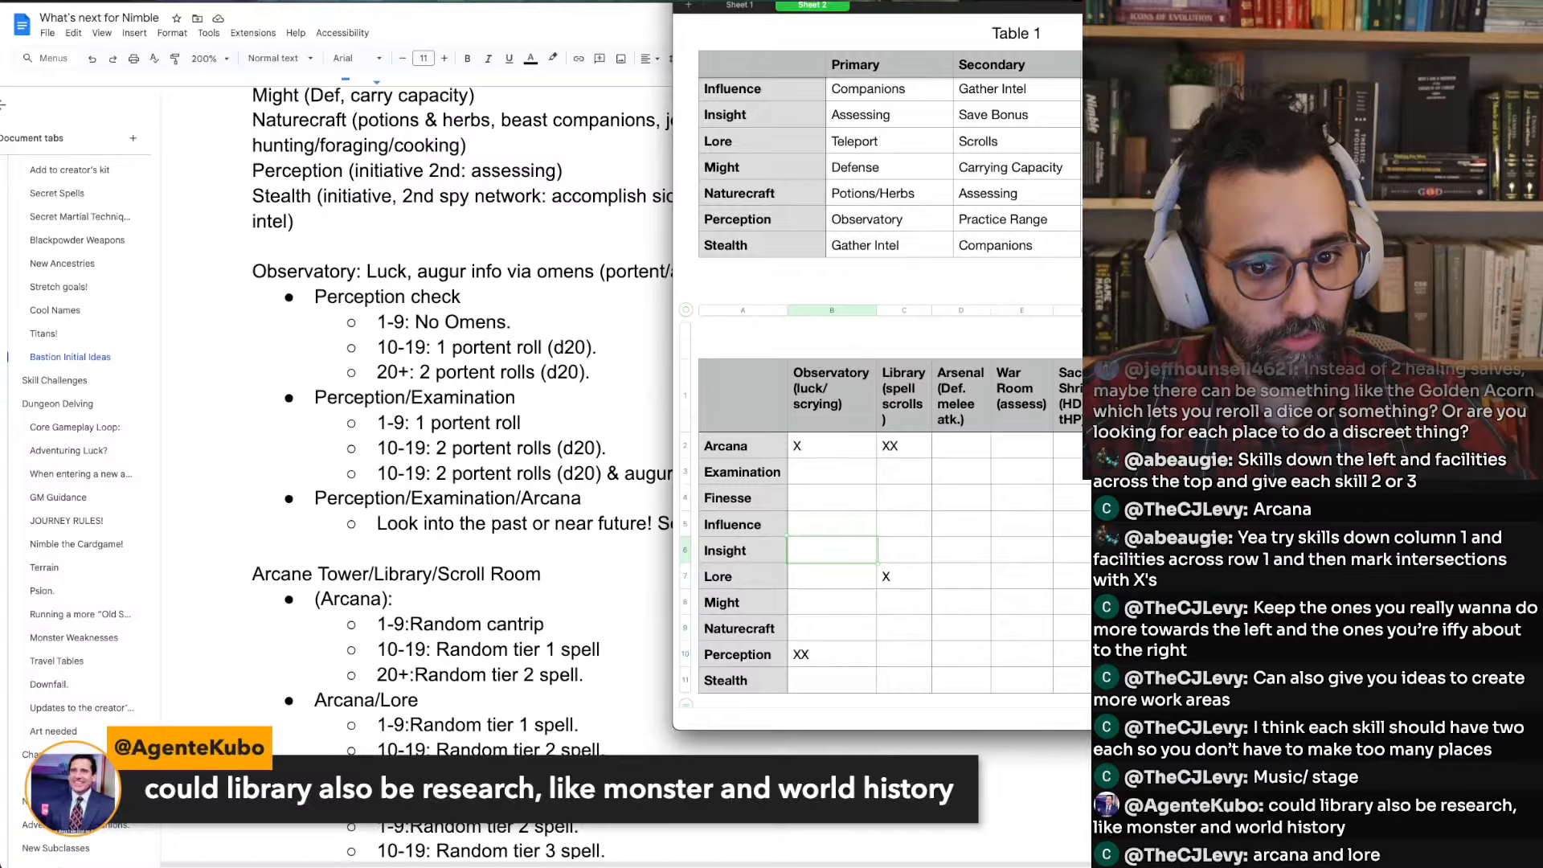
pyautogui.press('Down')
pyautogui.press('Down')
pyautogui.press('Down')
pyautogui.press('Down')
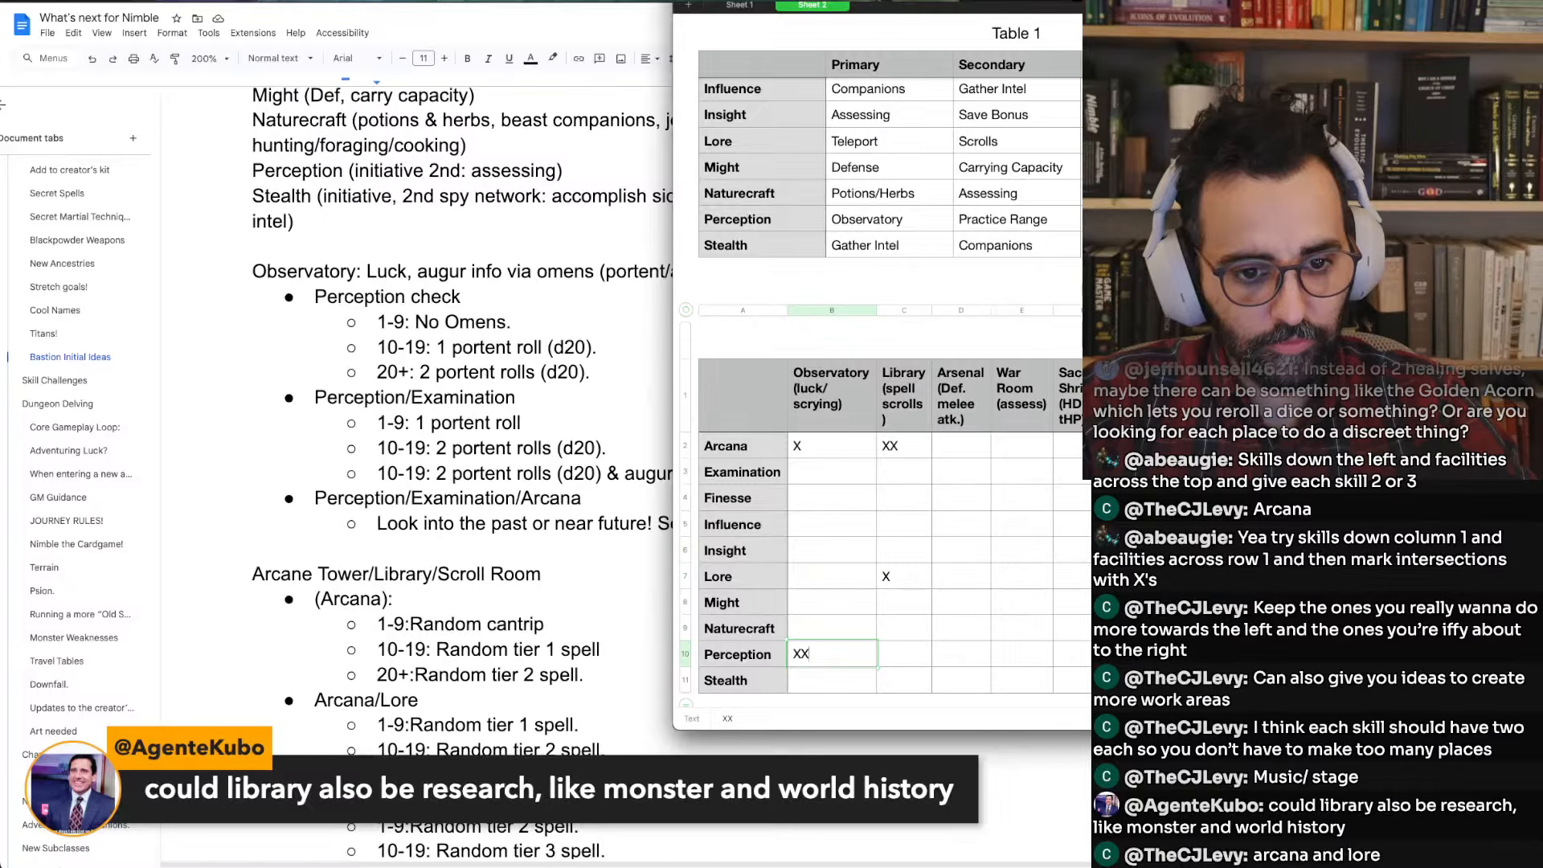
pyautogui.write('X')
pyautogui.press('Return')
# Mark Examination with XX in the Observatory column
pyautogui.press('Up')
pyautogui.press('Up')
pyautogui.press('Up')
pyautogui.press('Up')
pyautogui.press('Up')
pyautogui.press('Up')
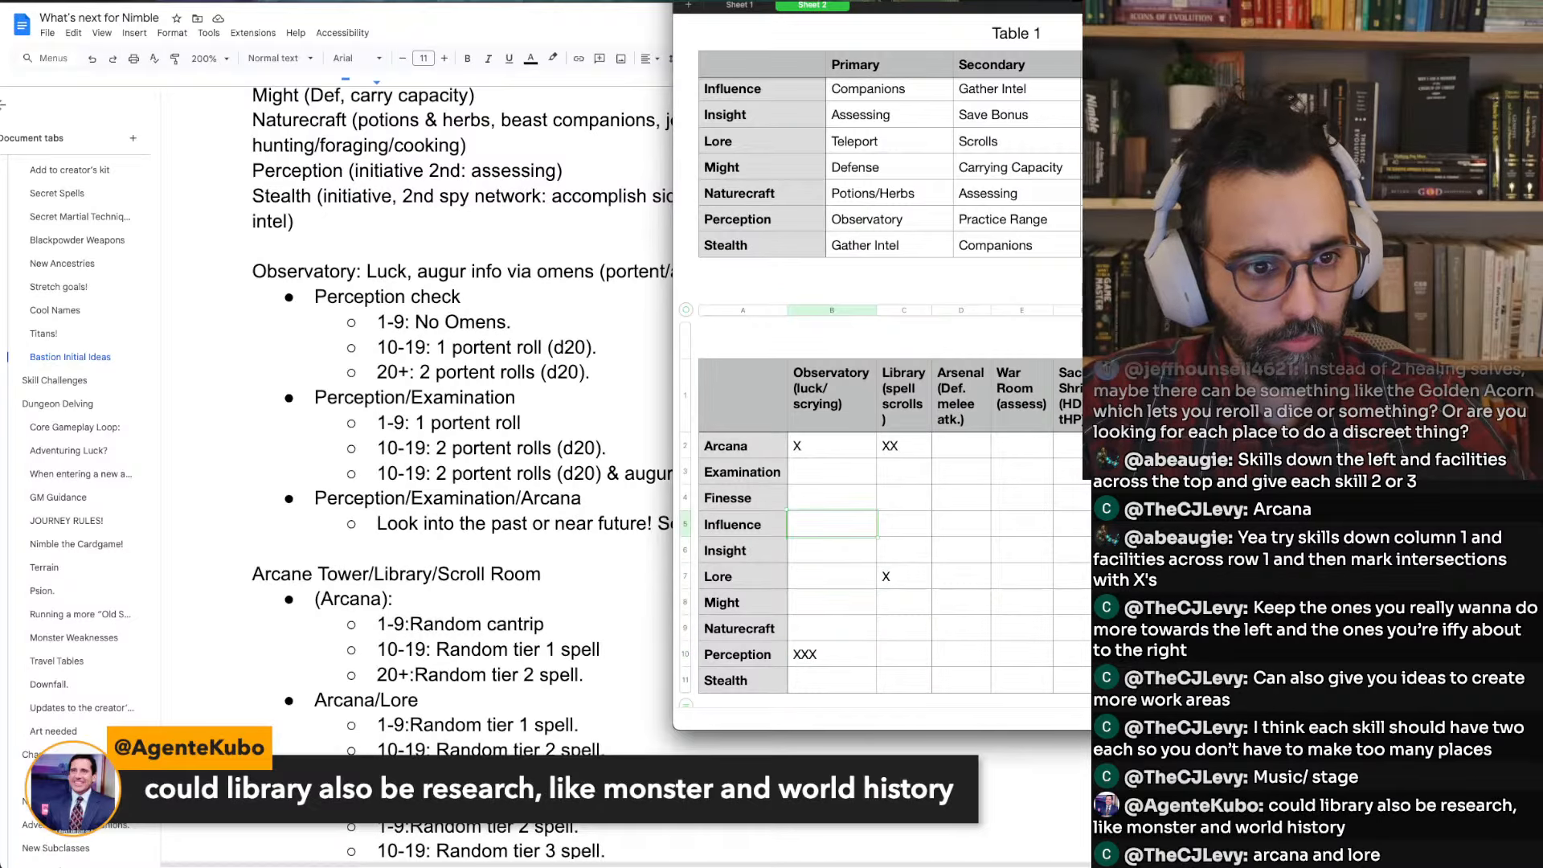
pyautogui.press('Up')
pyautogui.press('Up')
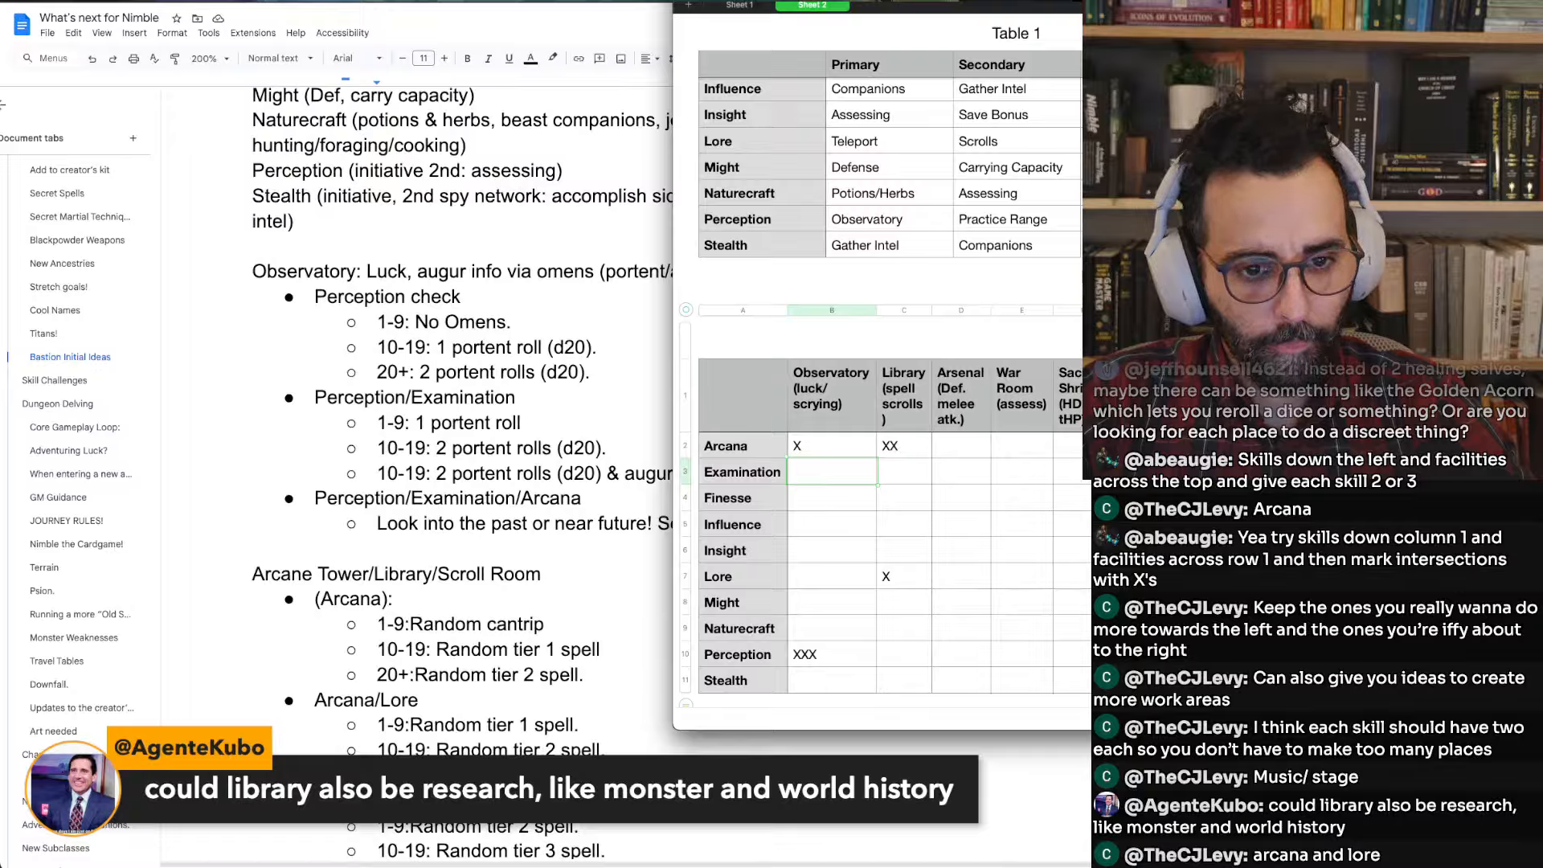
pyautogui.write('XX')
pyautogui.press('Up')
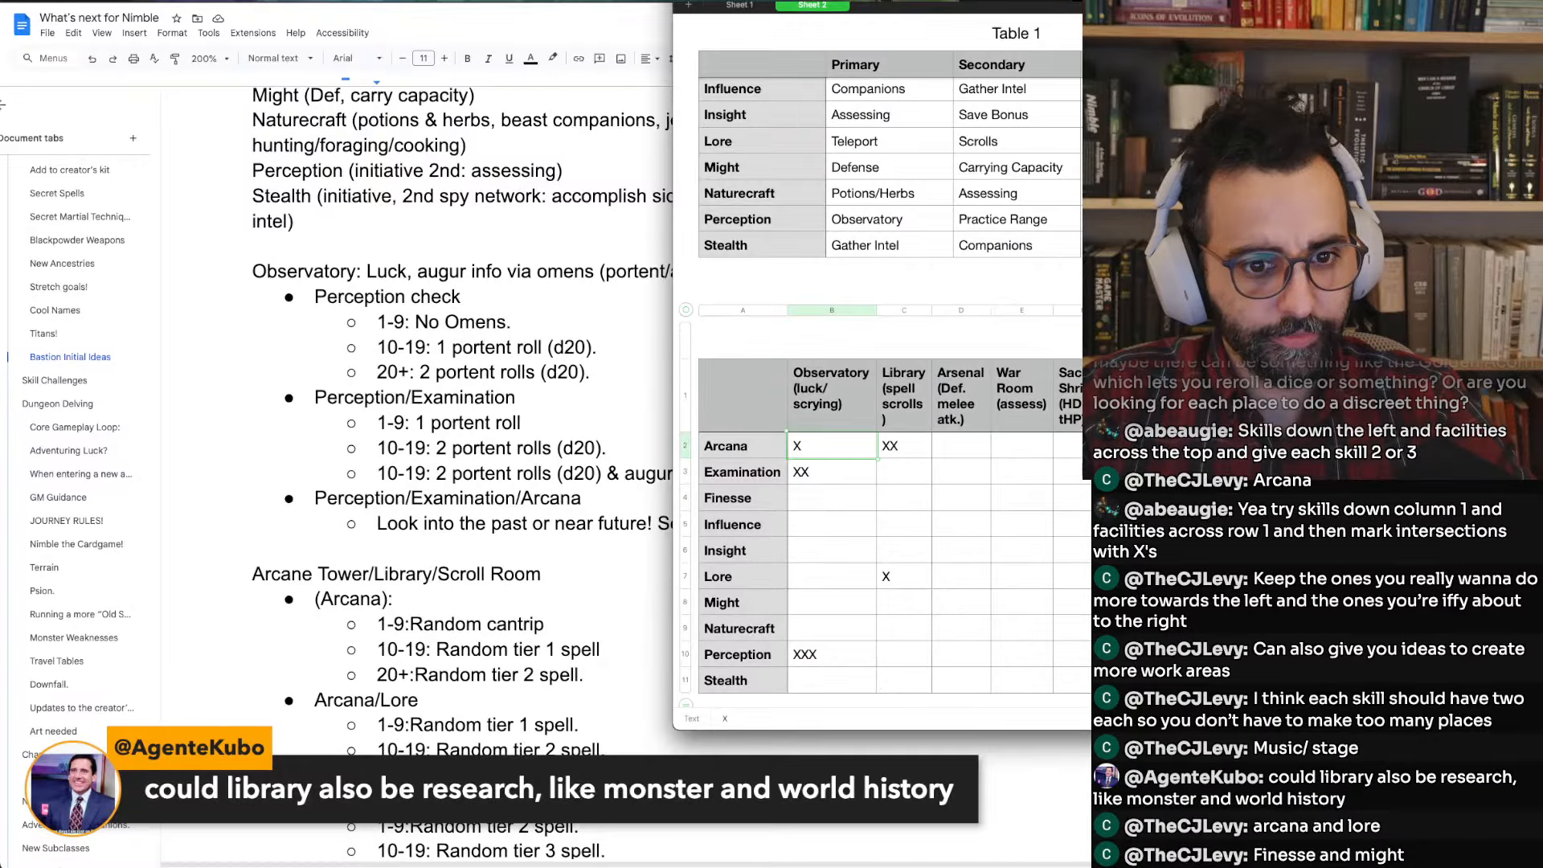
# Raise Arcana's mark in the Library column to XXX
pyautogui.press('Down')
pyautogui.press('Down')
pyautogui.press('Right')
pyautogui.press('Up')
pyautogui.press('Up')
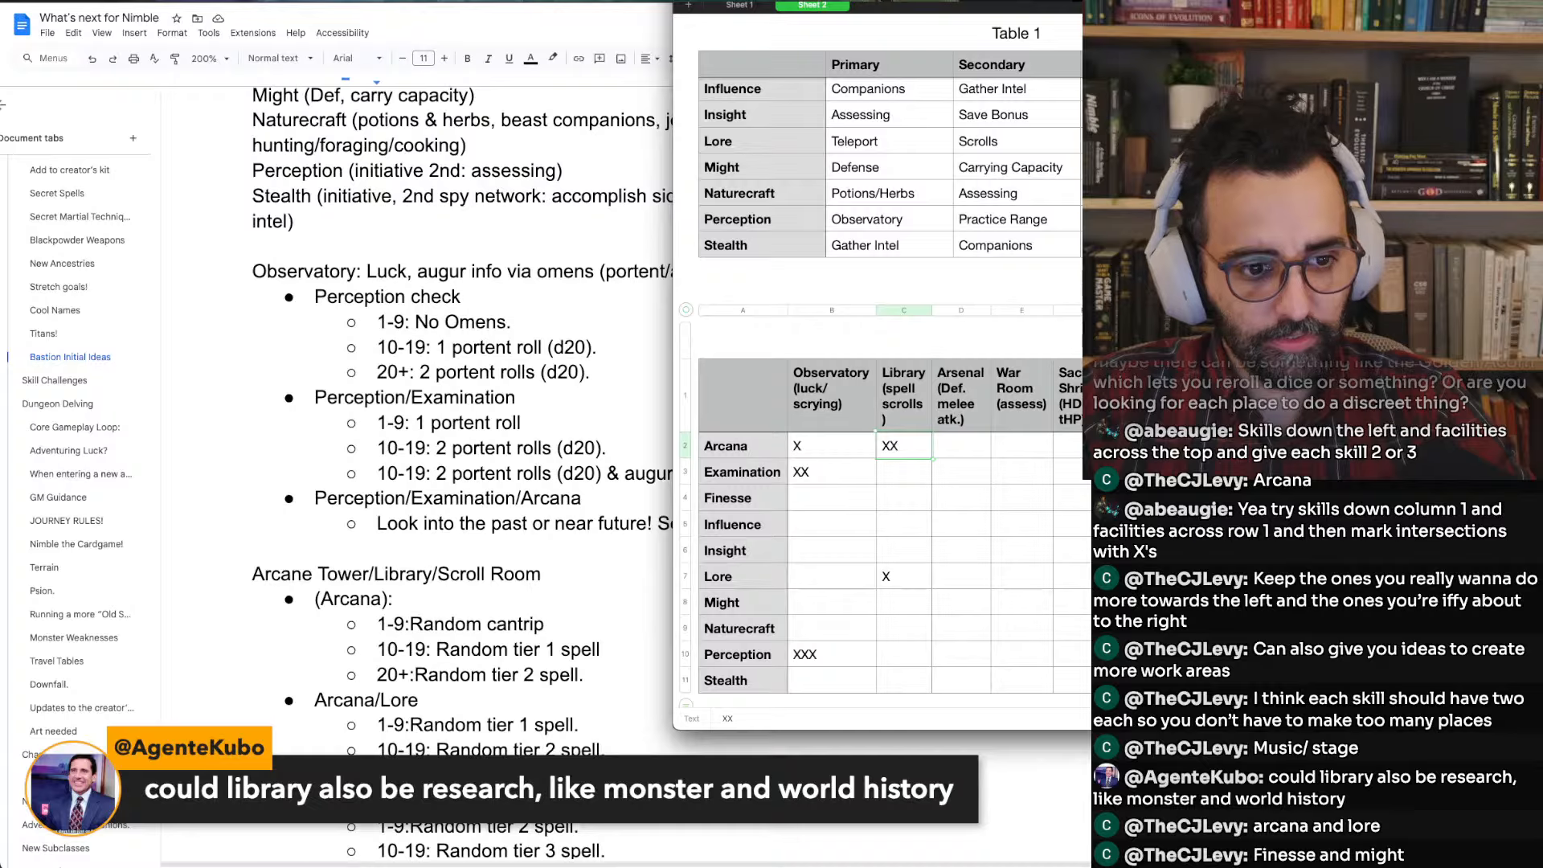
pyautogui.write('XXX')
pyautogui.press('Return')
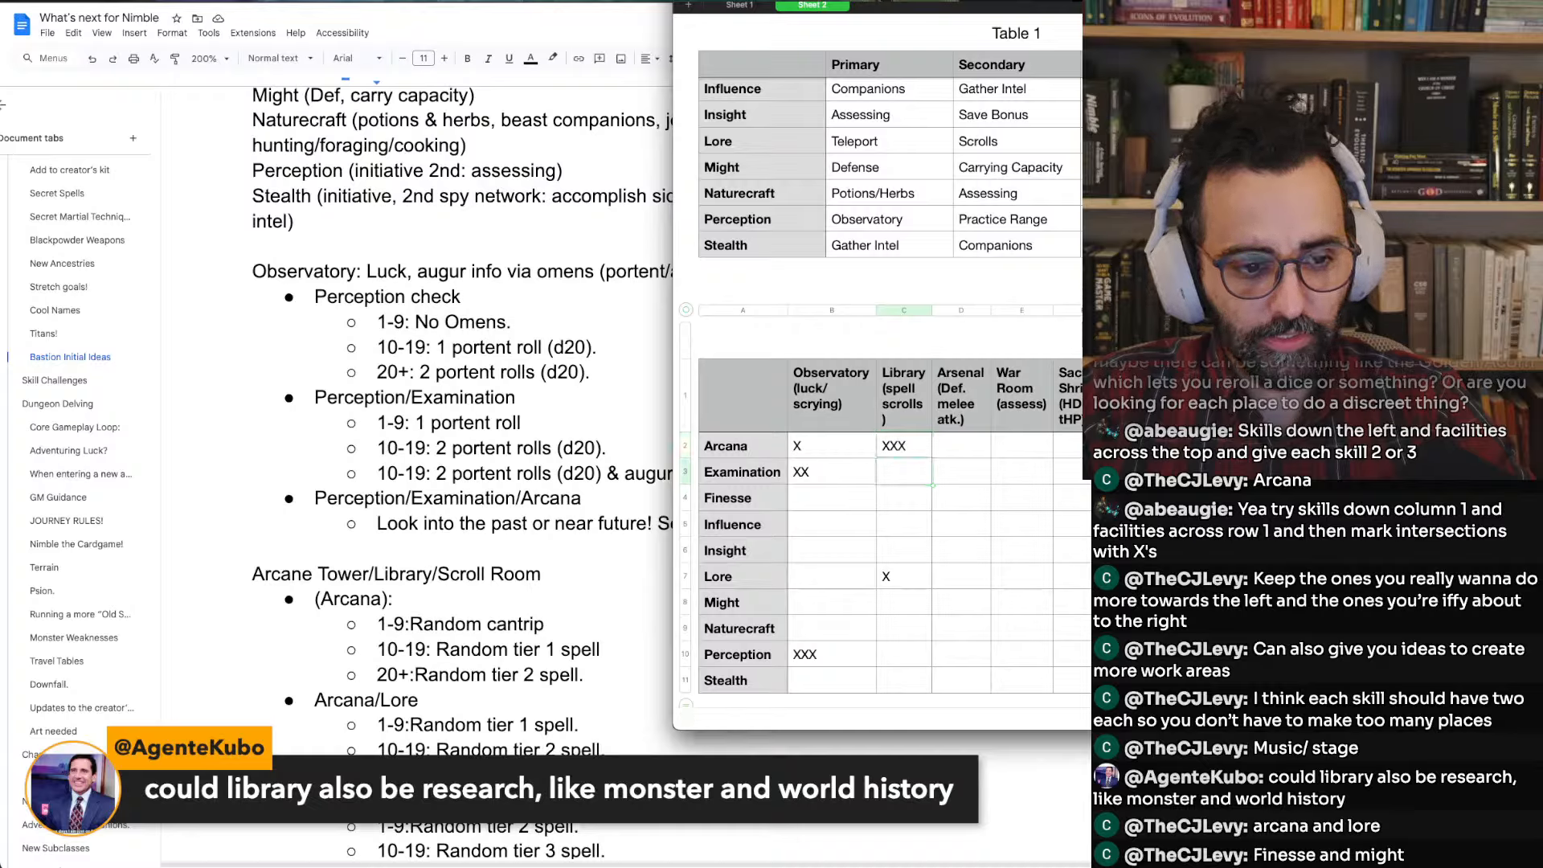
# Raise Lore's mark in the Library column to XX
pyautogui.press('Down')
pyautogui.press('Down')
pyautogui.press('Down')
pyautogui.press('Down')
pyautogui.press('Down')
pyautogui.press('Up')
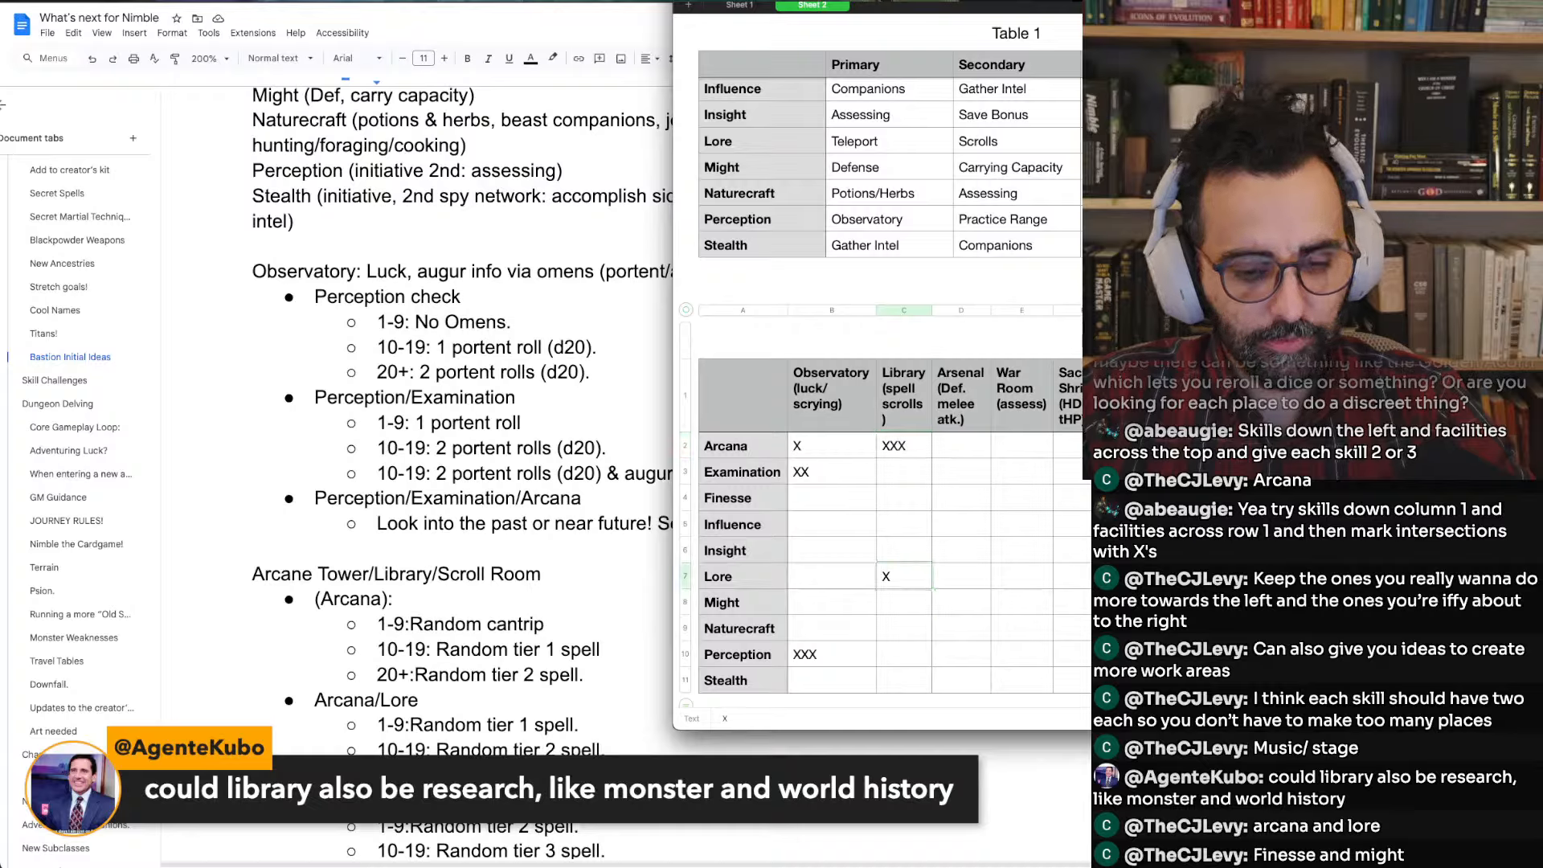
pyautogui.write('XX')
pyautogui.press('Return')
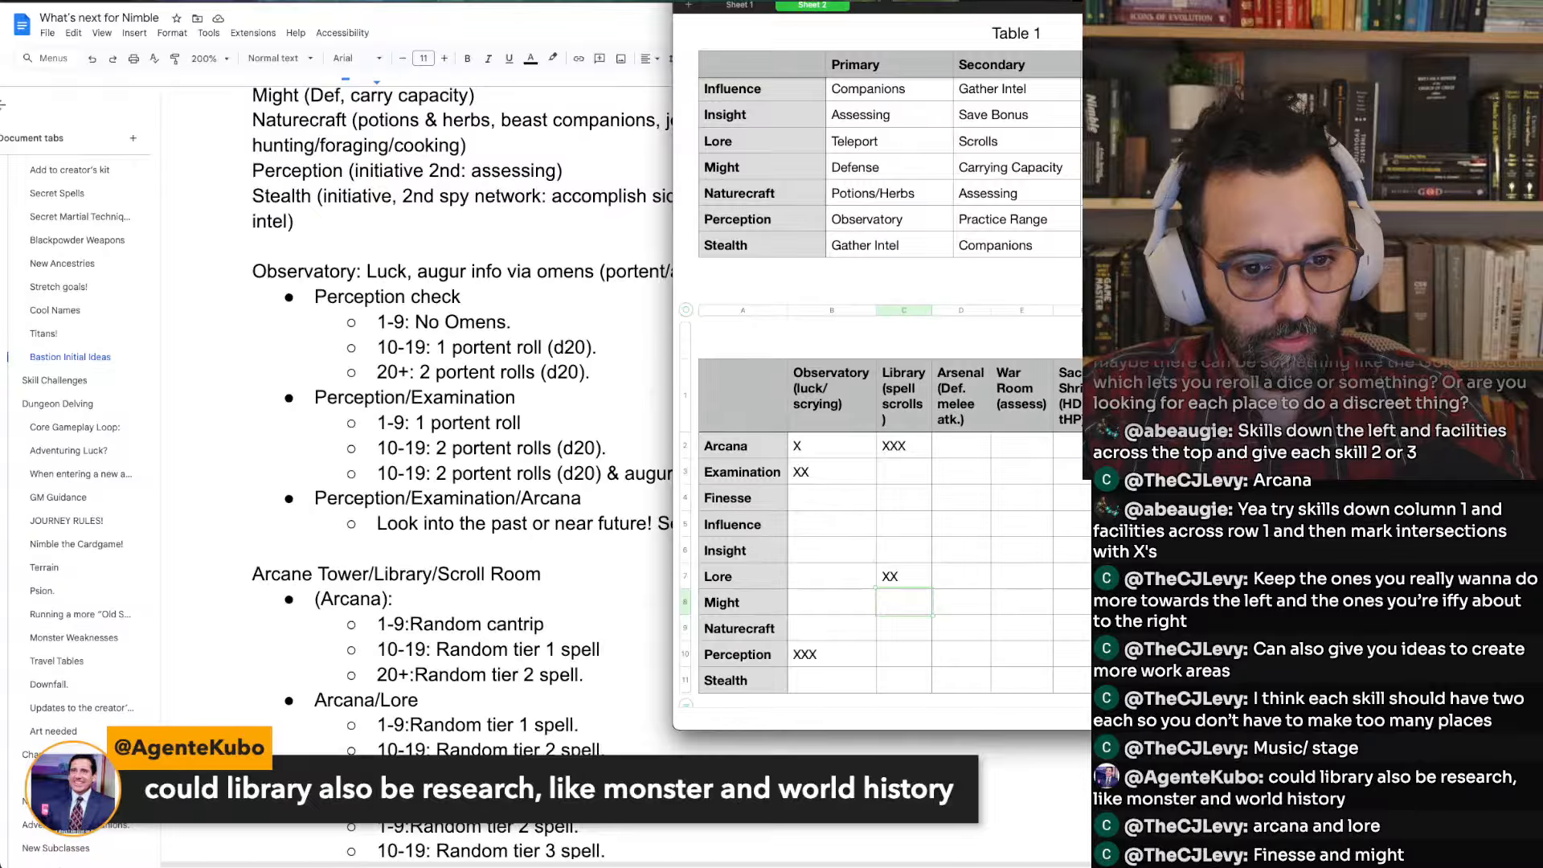
# Mark Finesse with X in the Library column
pyautogui.press('Up')
pyautogui.press('Up')
pyautogui.press('Up')
pyautogui.press('Up')
pyautogui.write('X')
pyautogui.press('Return')
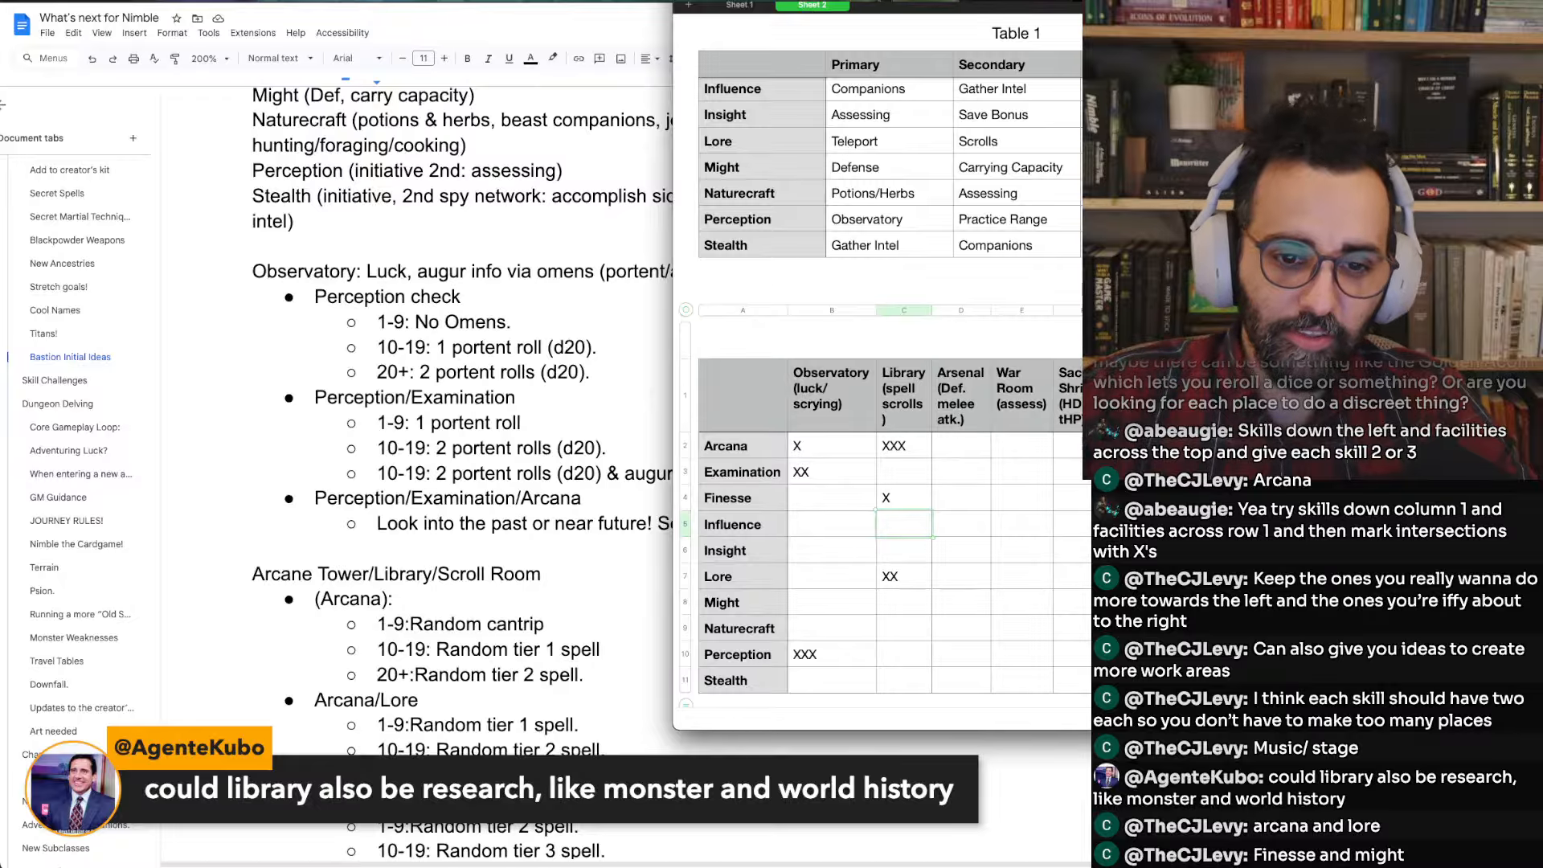
# Check the remaining facility columns of Table 3 and mark Might with XXX in the Arsenal column
pyautogui.click(953, 449)
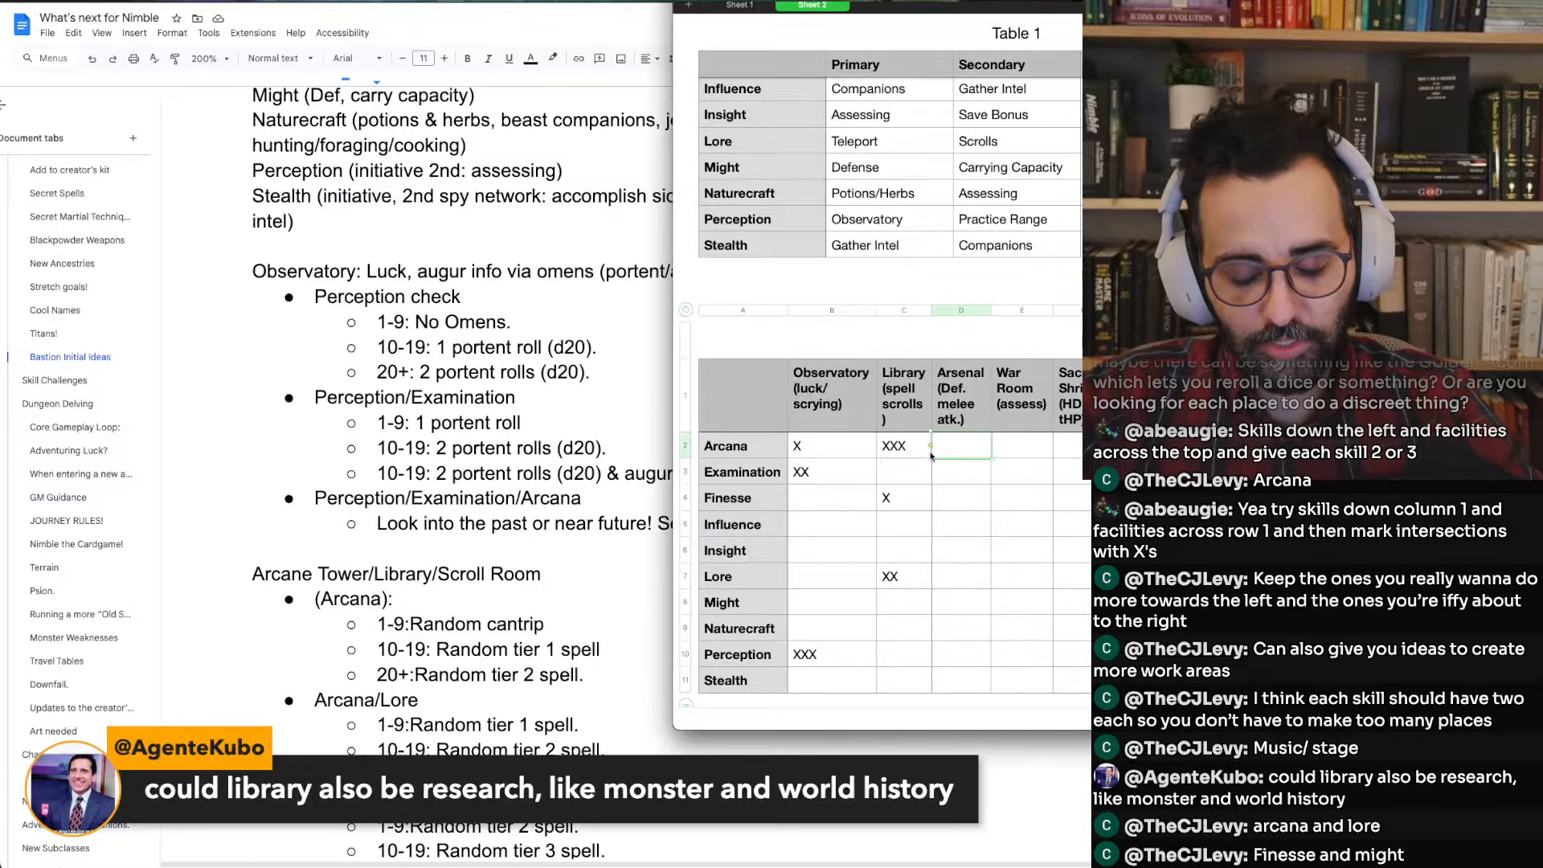
pyautogui.hscroll(1, 940, 453)
pyautogui.hscroll(-1, 931, 456)
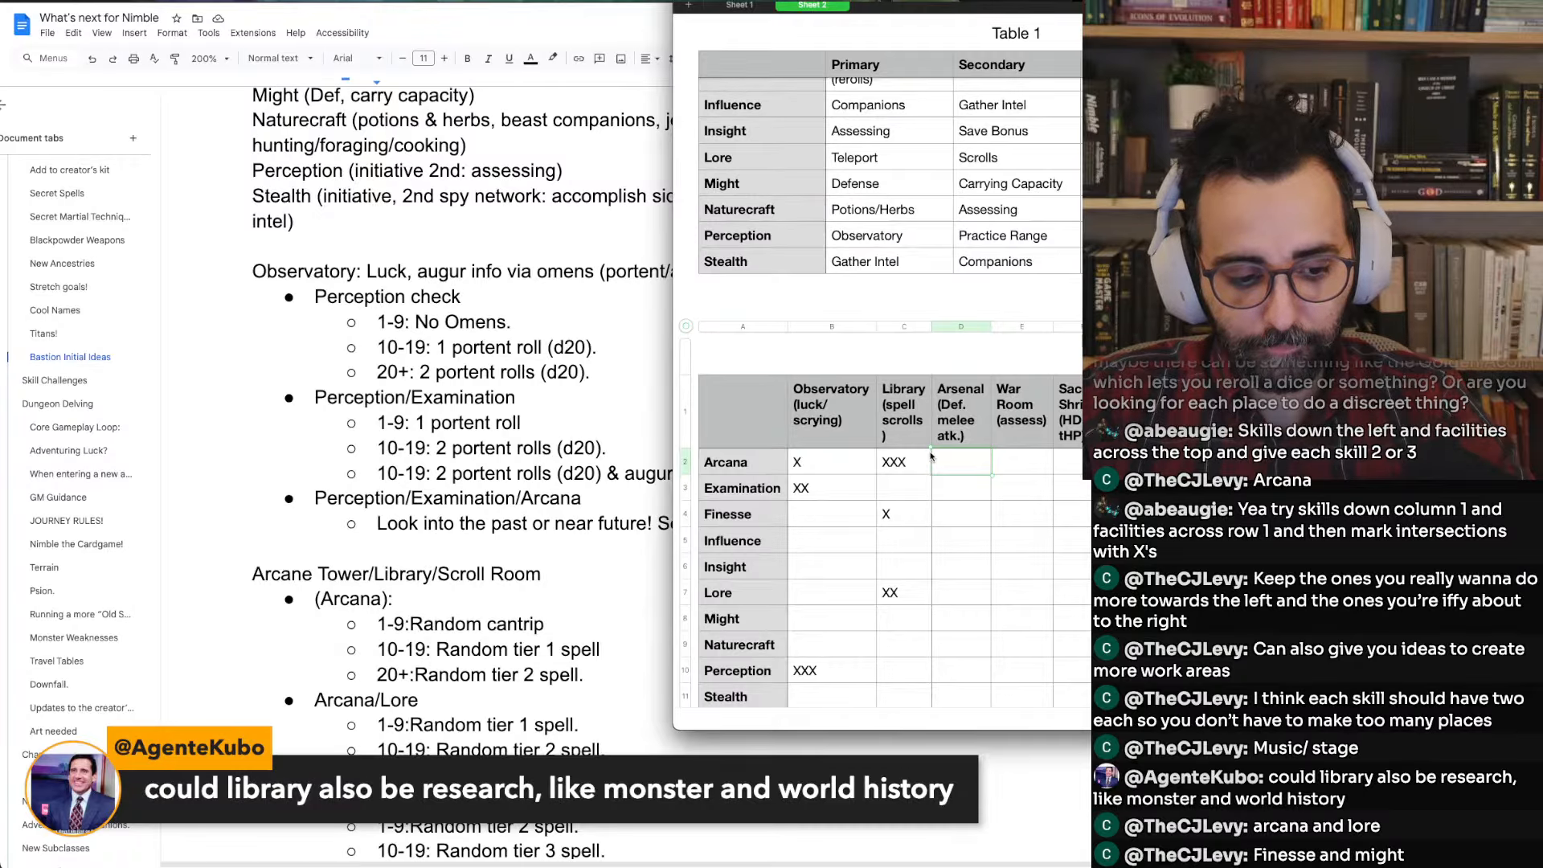
pyautogui.hscroll(5, 930, 456)
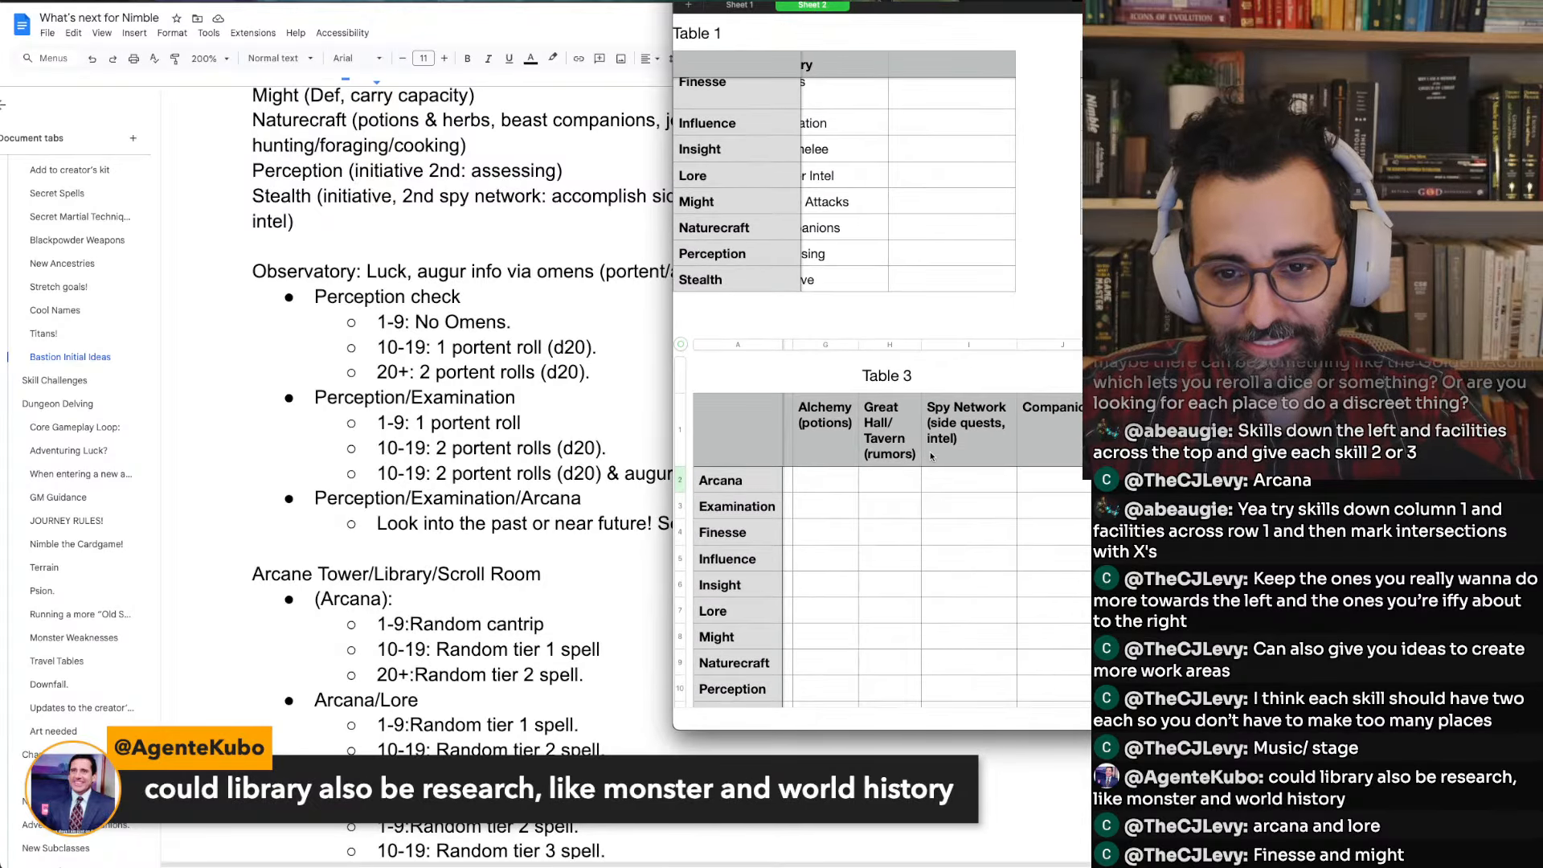
pyautogui.hscroll(-5, 931, 456)
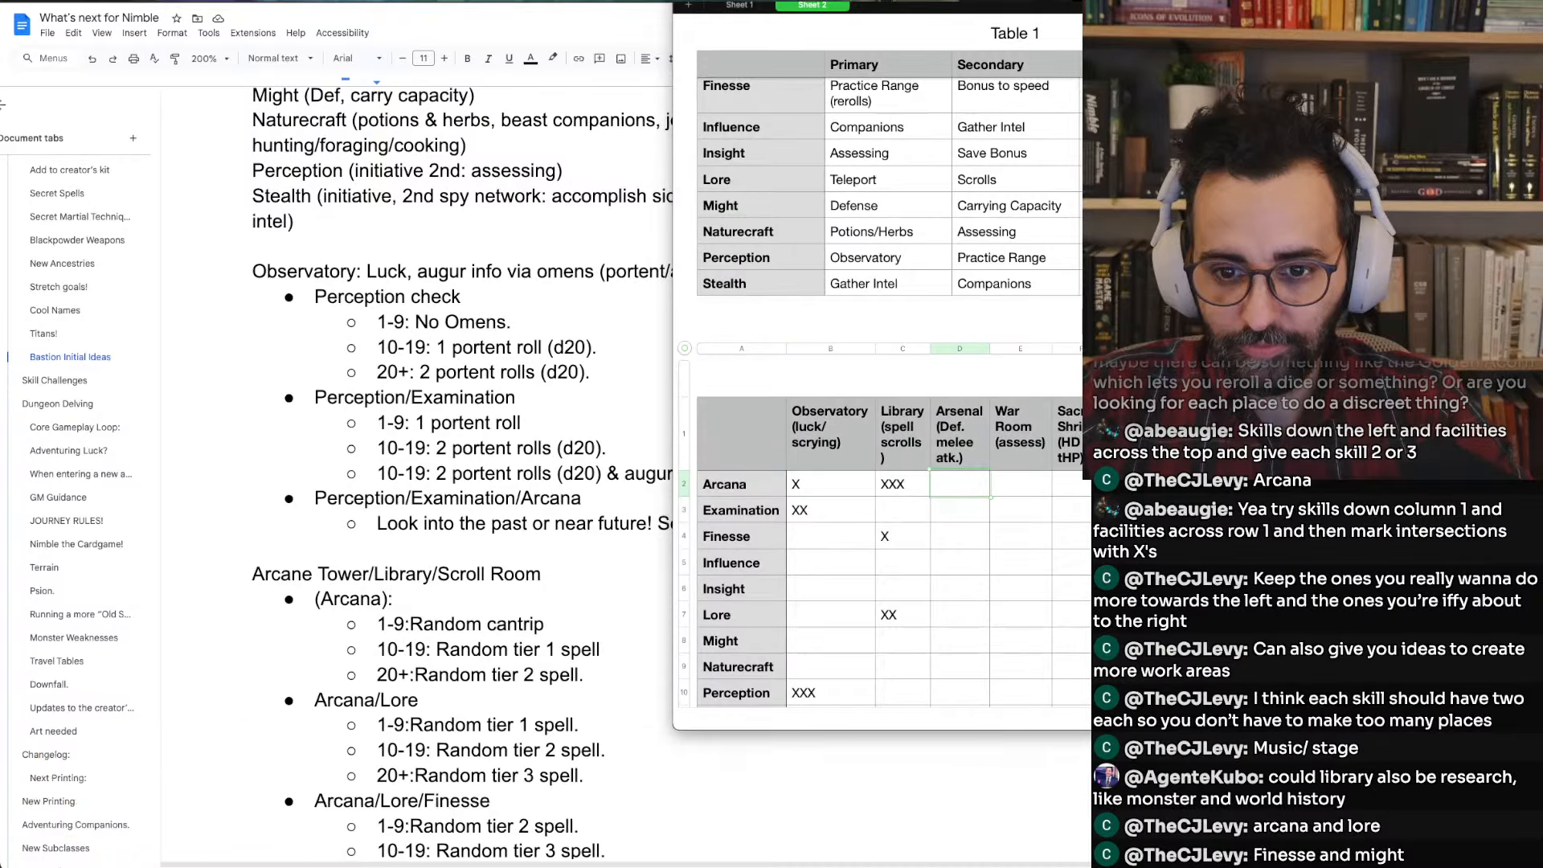
pyautogui.scroll(-3, 1028, 582)
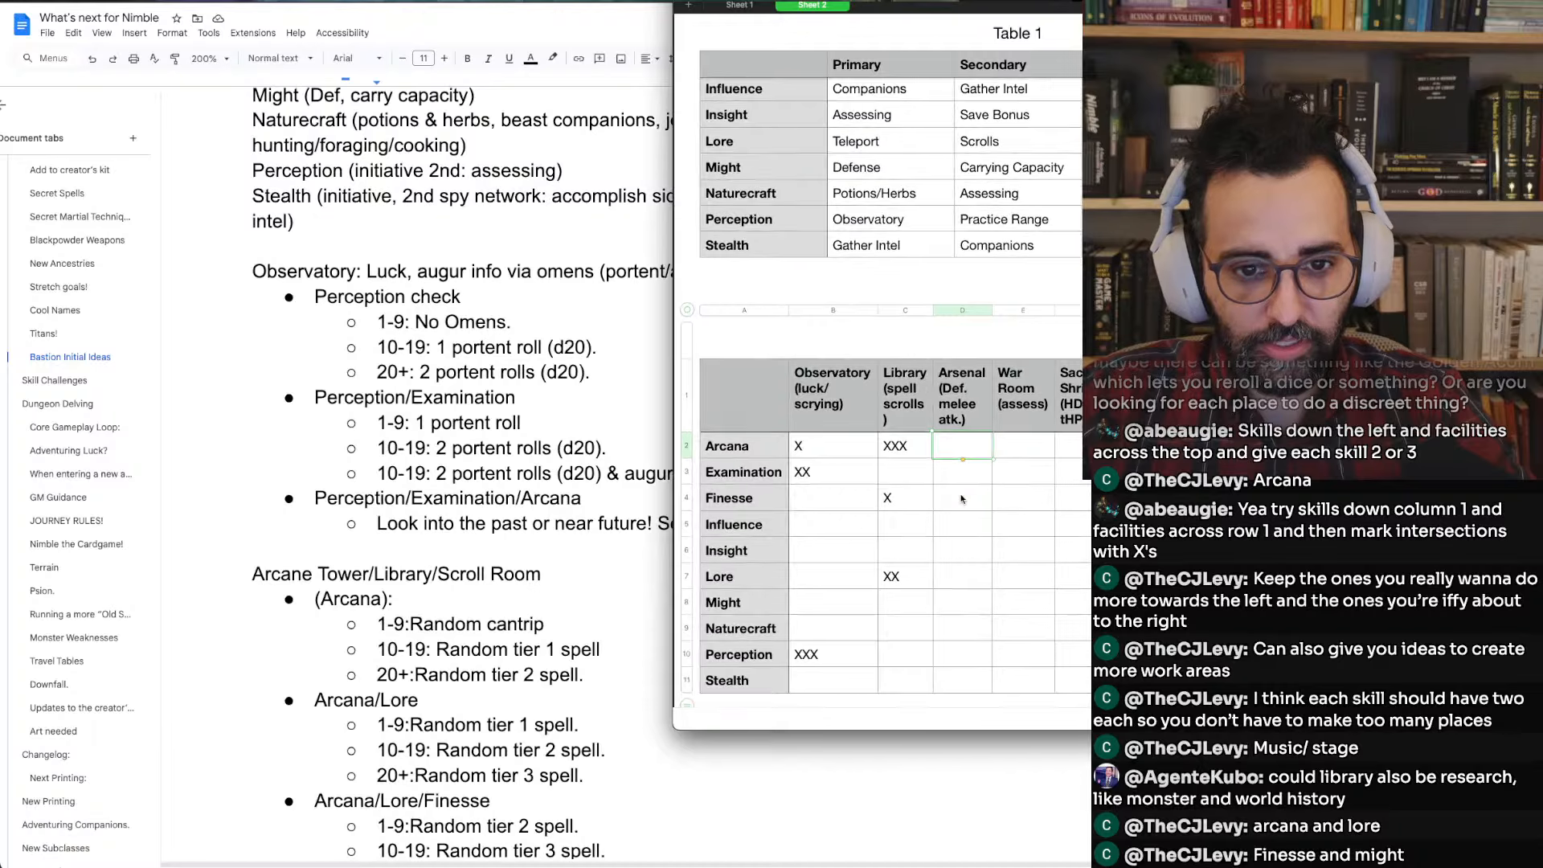
pyautogui.click(934, 572)
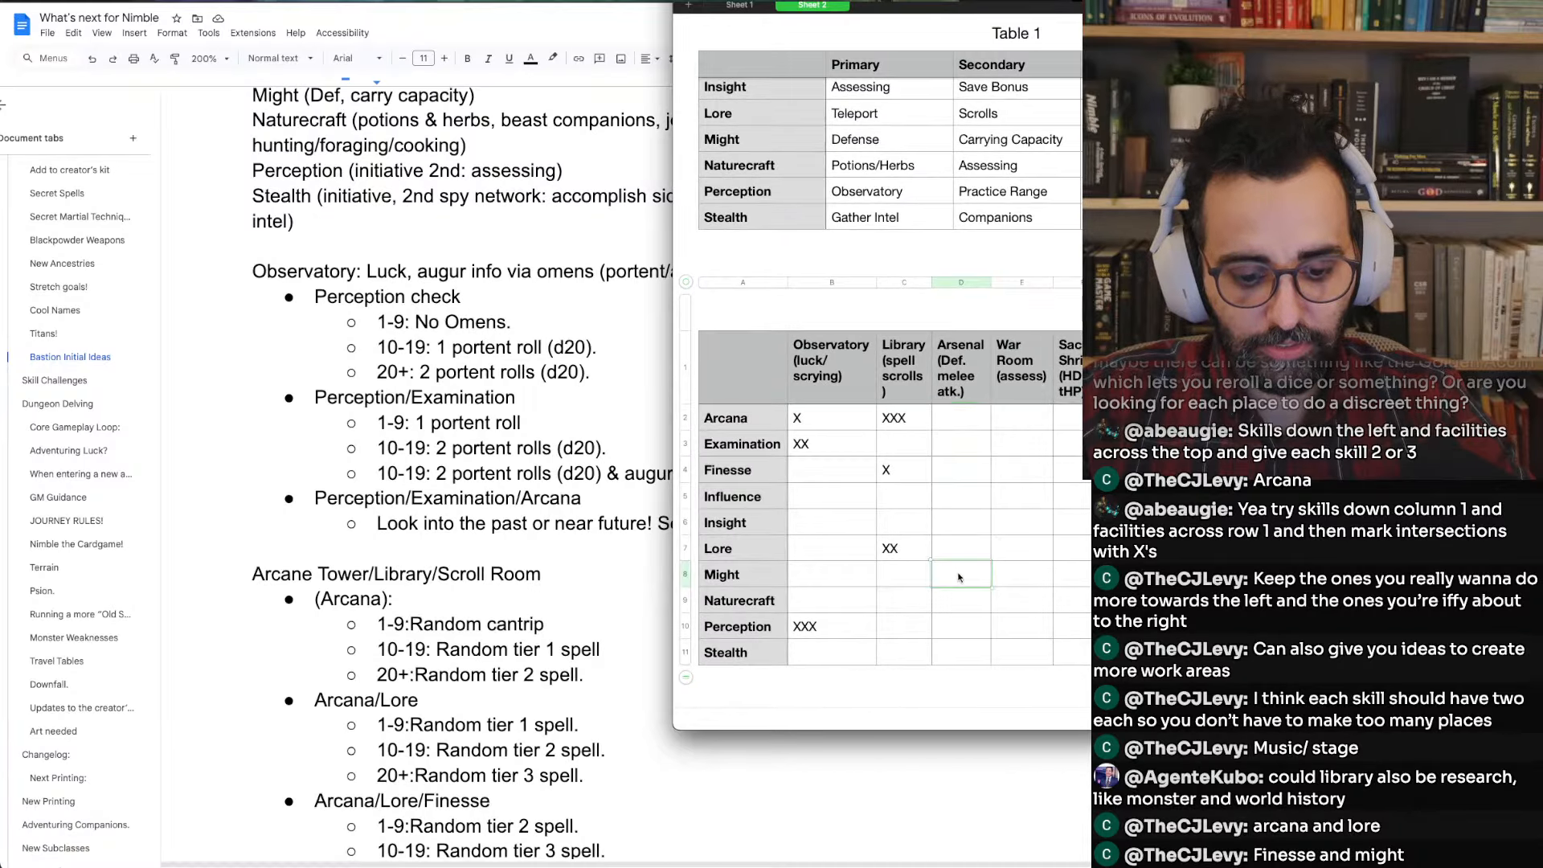
pyautogui.write('XXX')
pyautogui.press('Return')
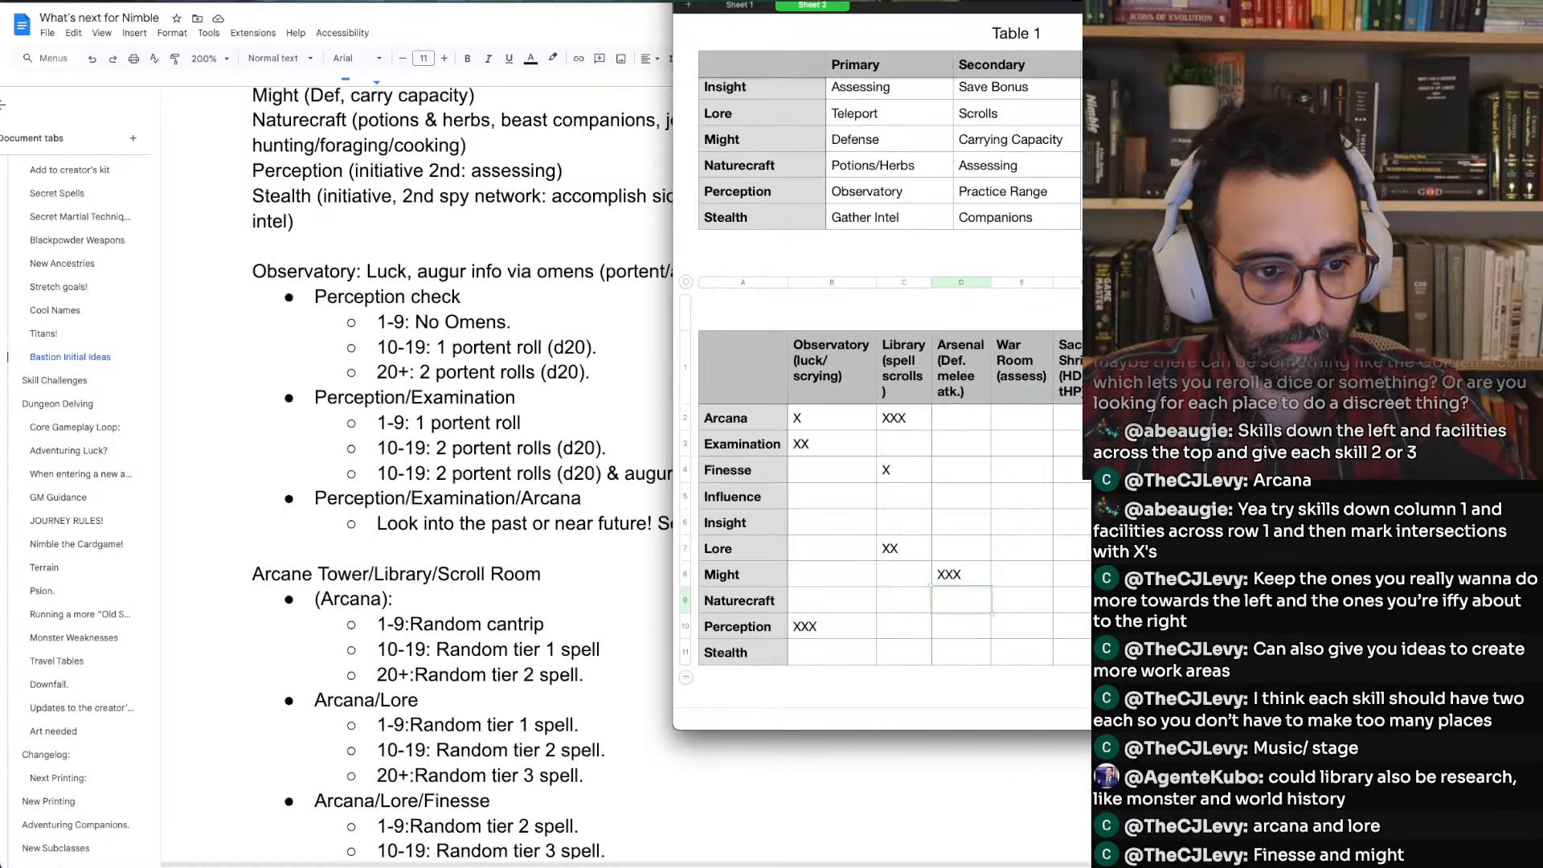
# Check the Training grounds/Arsenal skill tiers in the document and mark Finesse with XX in the Arsenal column
pyautogui.scroll(-6, 512, 579)
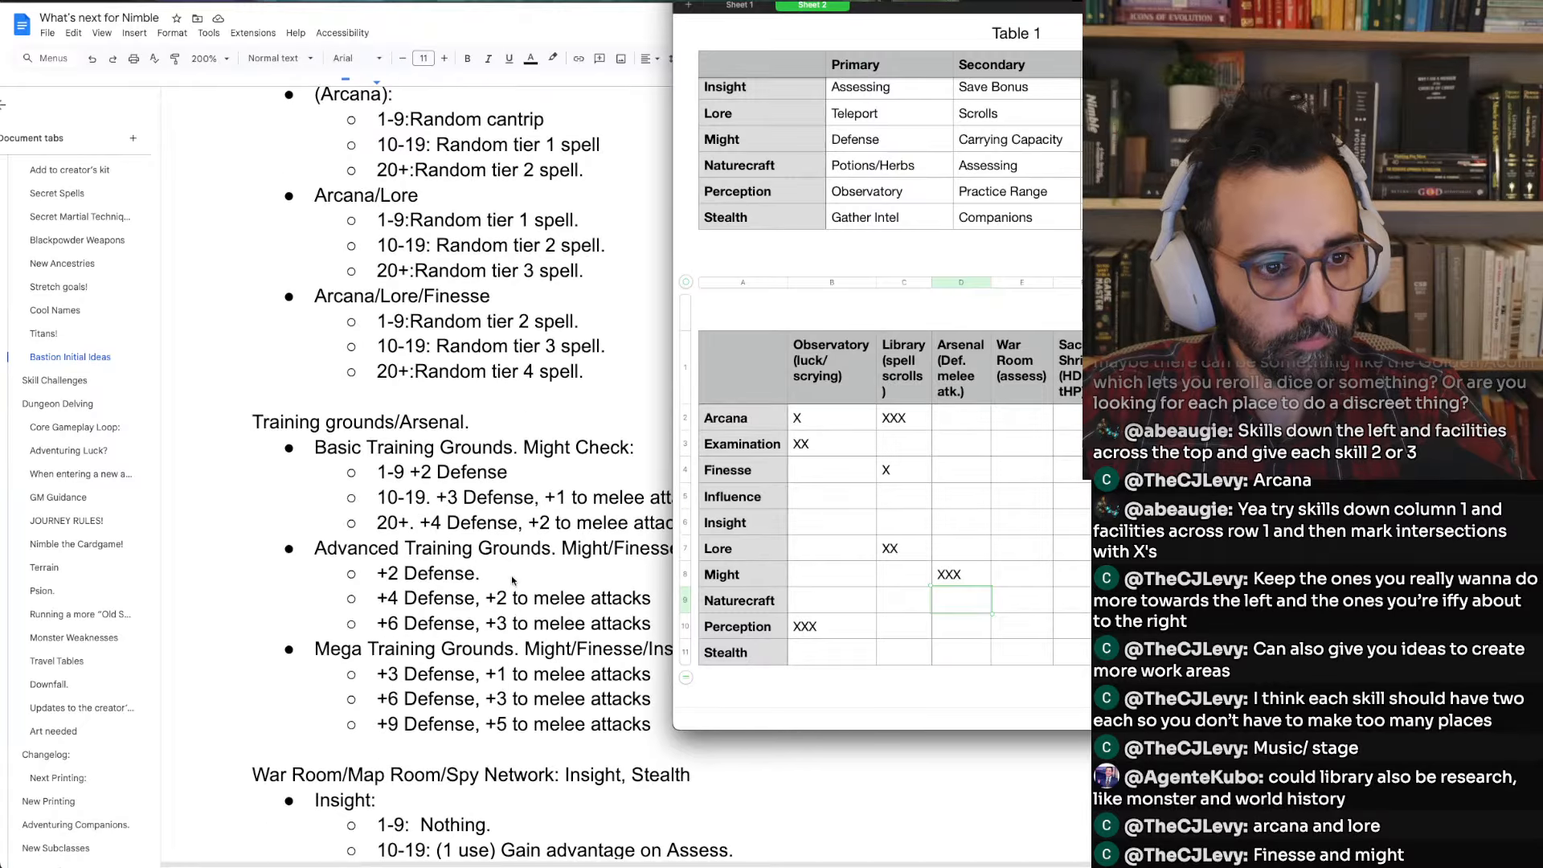
pyautogui.scroll(-1, 512, 579)
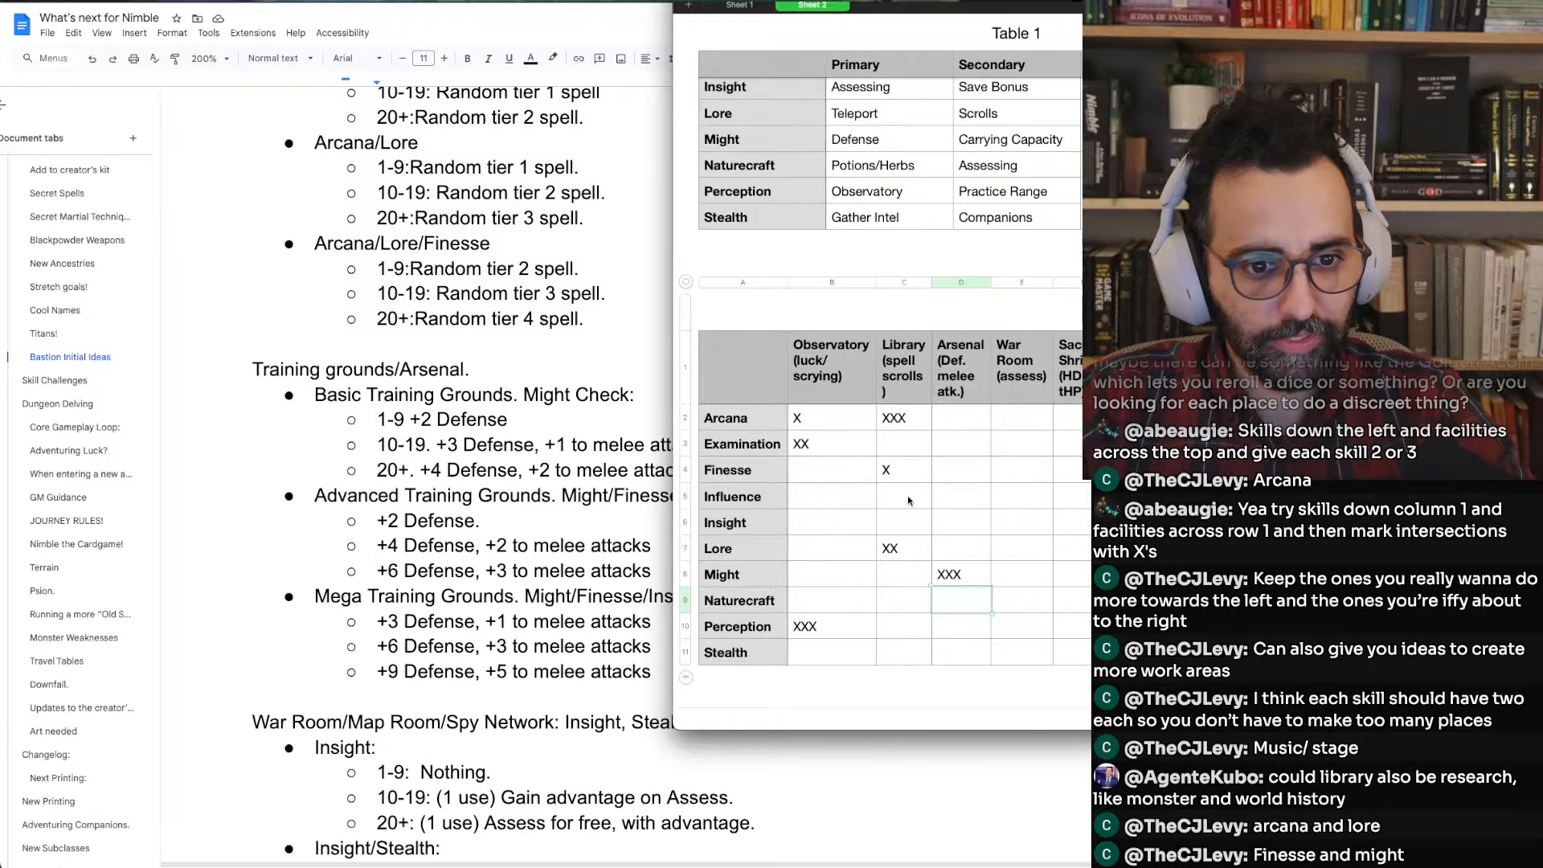
pyautogui.click(950, 474)
pyautogui.write('XX')
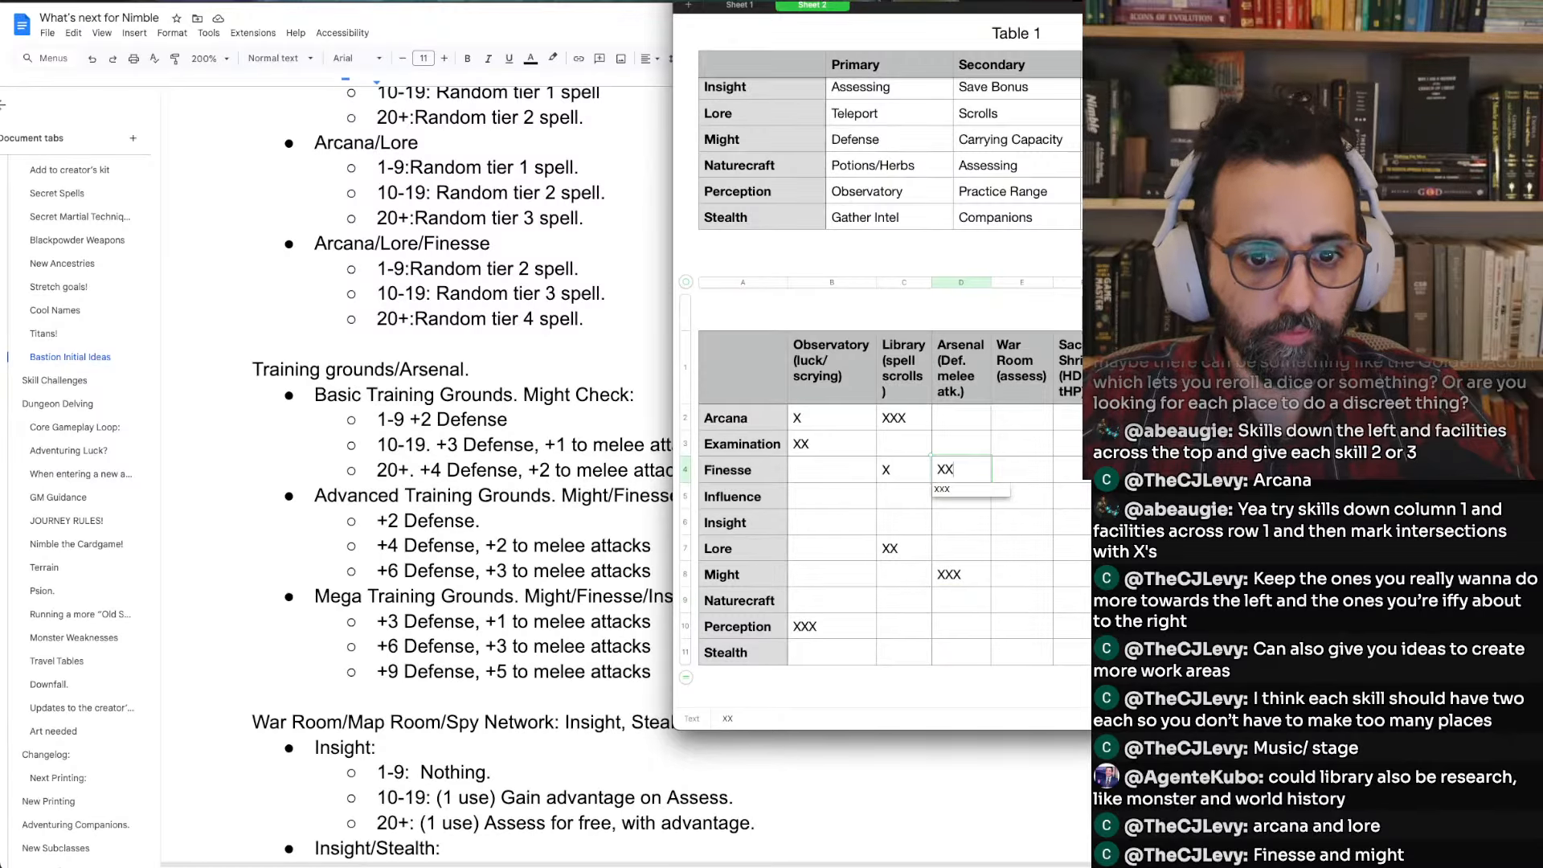
pyautogui.press('Return')
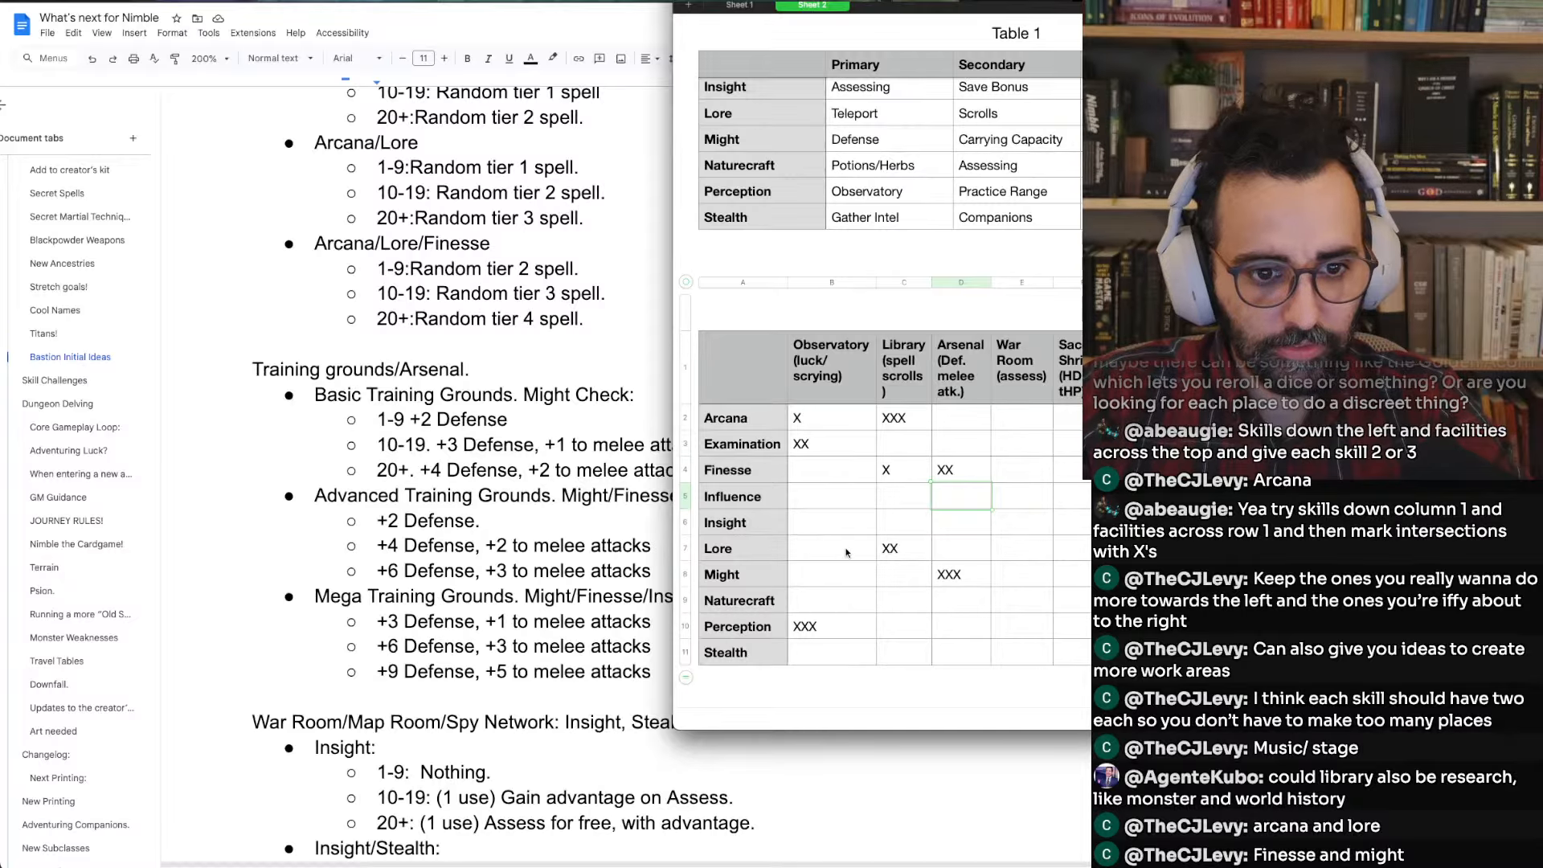
# Mark Insight with X in the Arsenal column
pyautogui.click(966, 524)
pyautogui.write('X')
pyautogui.press('Return')
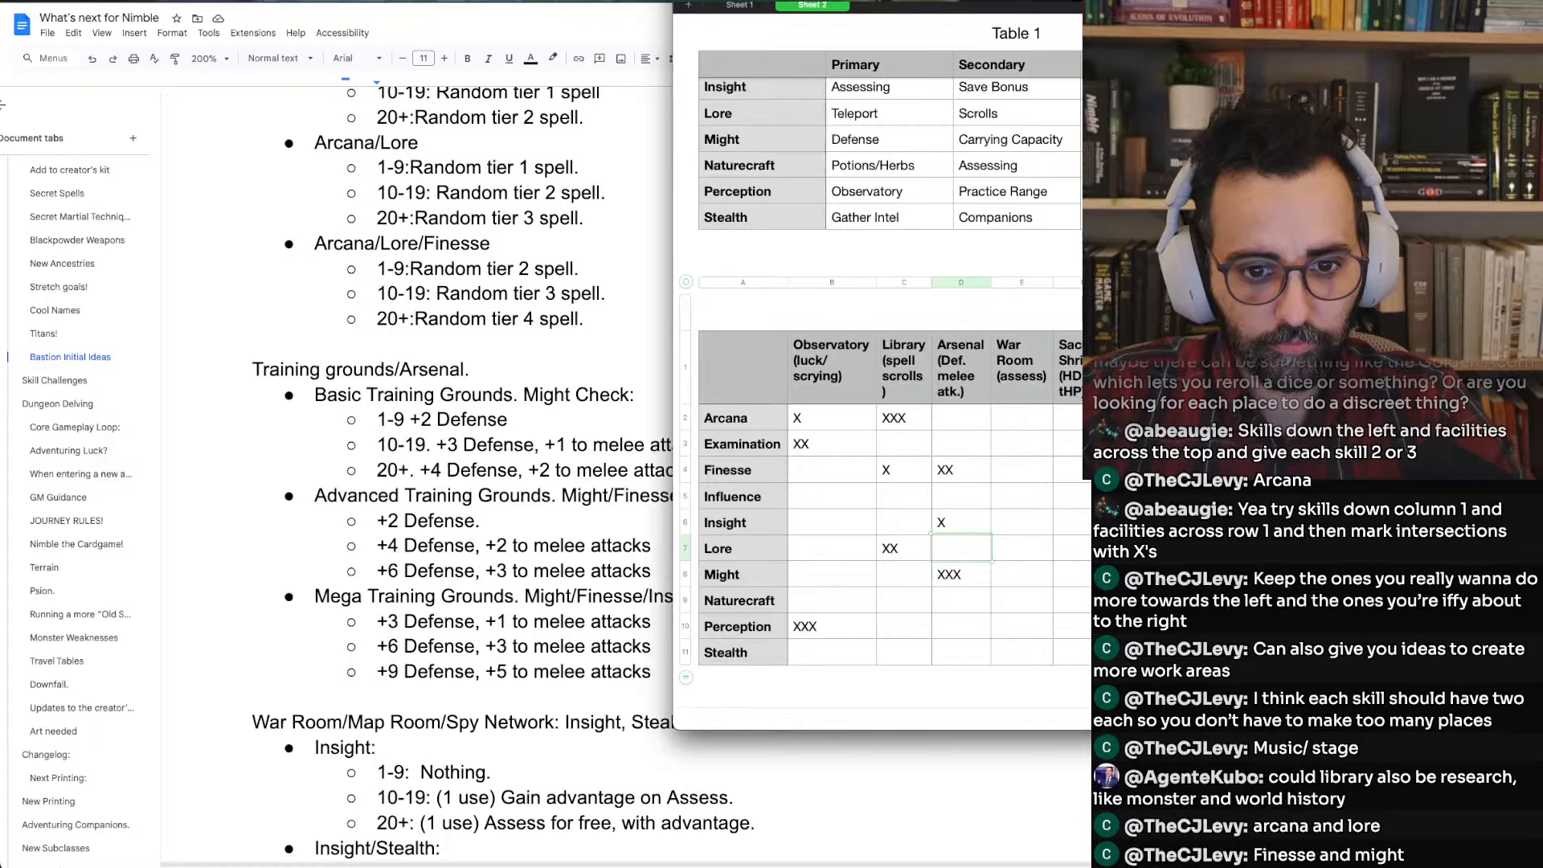
# Shorten the document's War Room/Map Room/Spy Network heading to "War Room/Map Room: Insight"
pyautogui.scroll(-5, 553, 599)
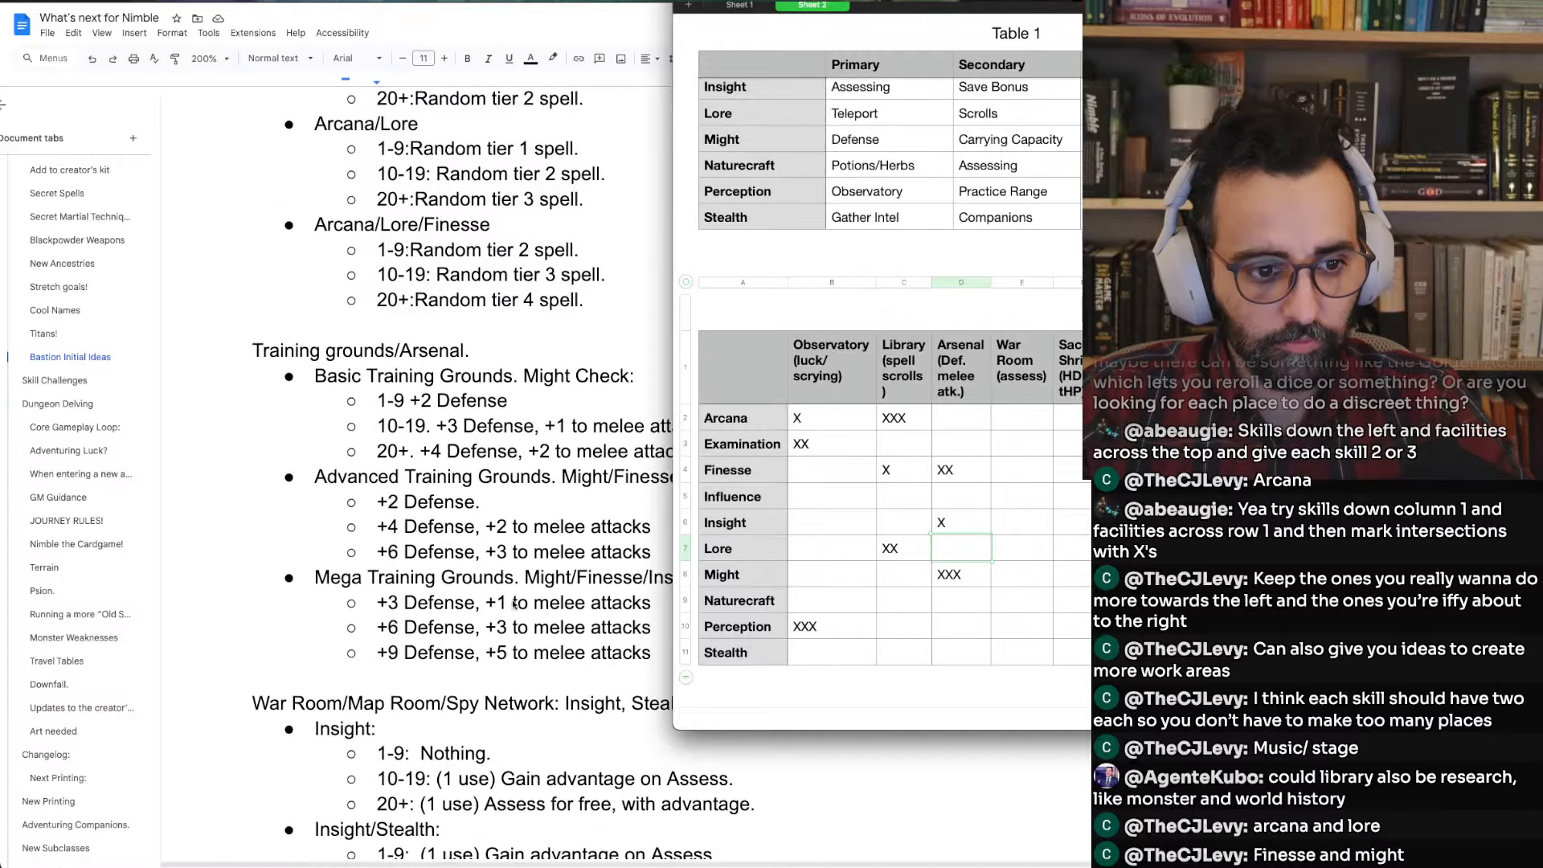
pyautogui.click(1019, 420)
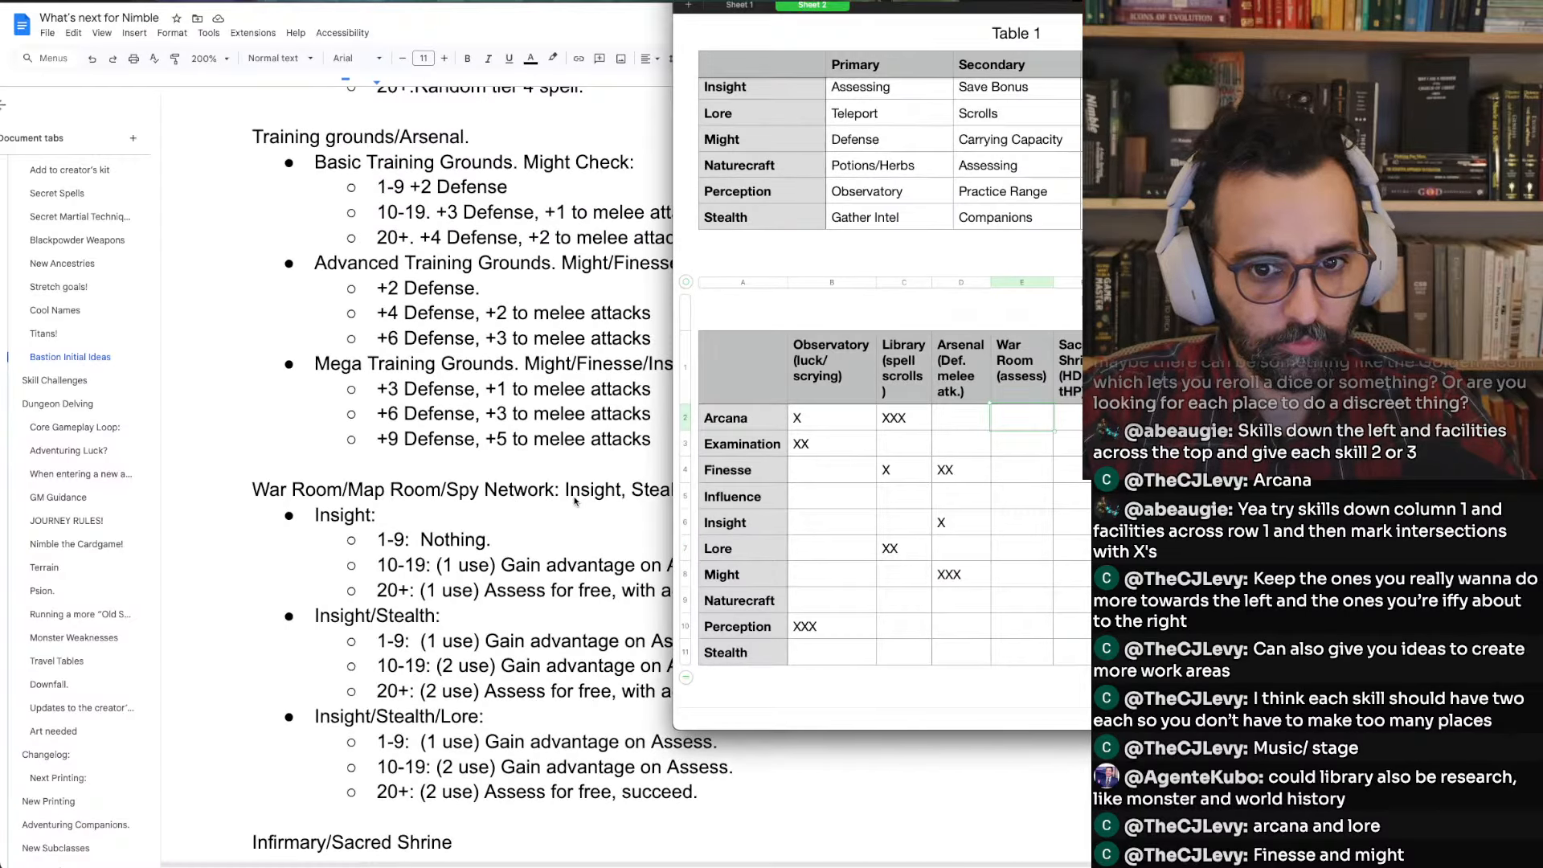
pyautogui.doubleClick(514, 495)
pyautogui.press('BackSpace')
pyautogui.press('BackSpace')
pyautogui.press('BackSpace')
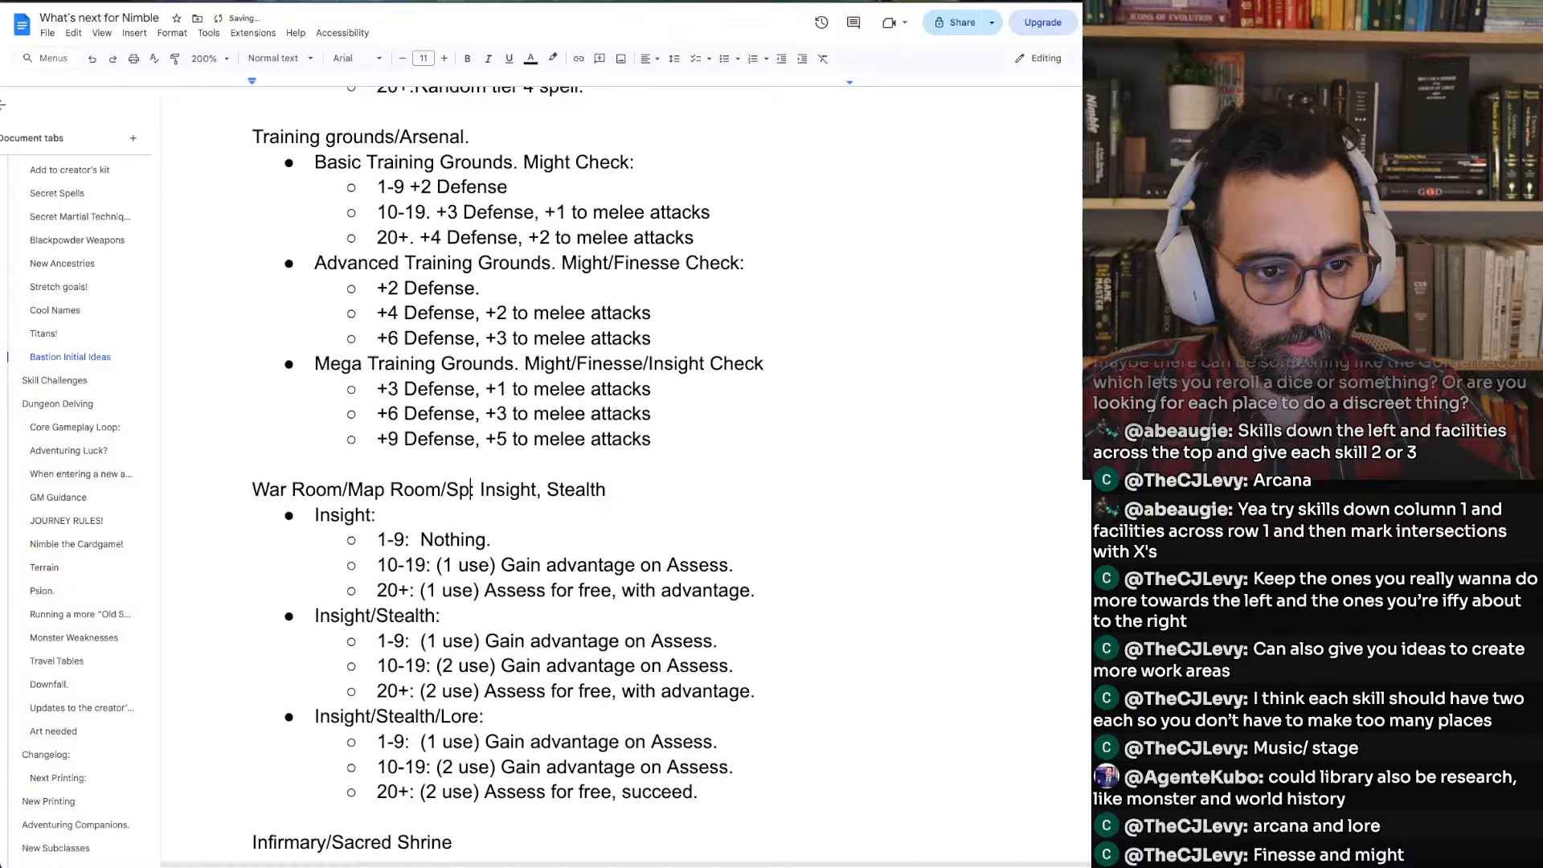
pyautogui.press('BackSpace')
pyautogui.press('BackSpace')
pyautogui.press('BackSpace')
pyautogui.write(':')
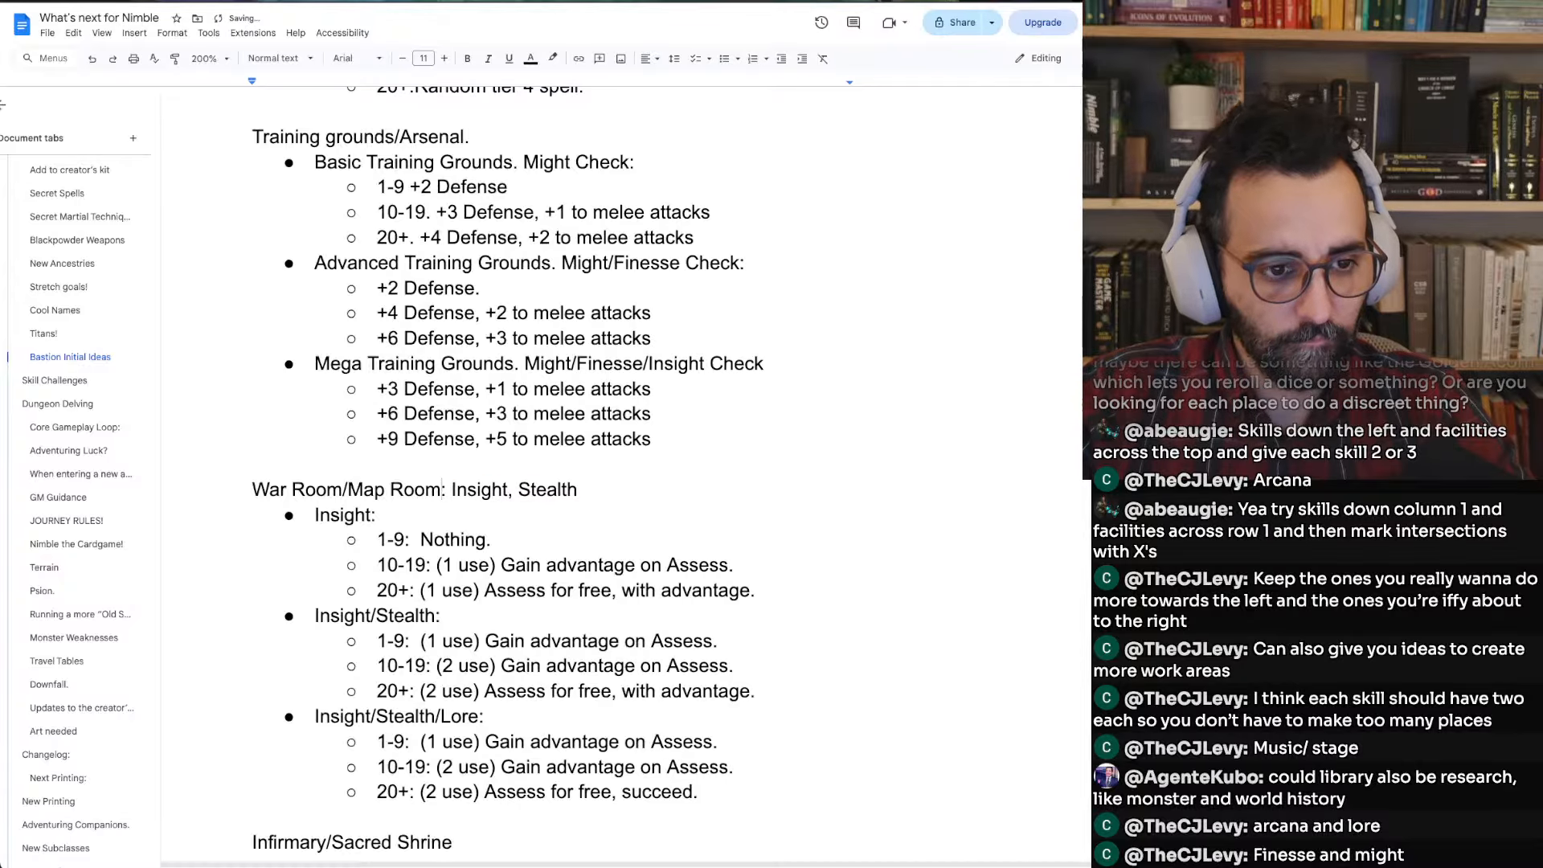
pyautogui.moveTo(577, 490); pyautogui.dragTo(508, 491)
pyautogui.press('BackSpace')
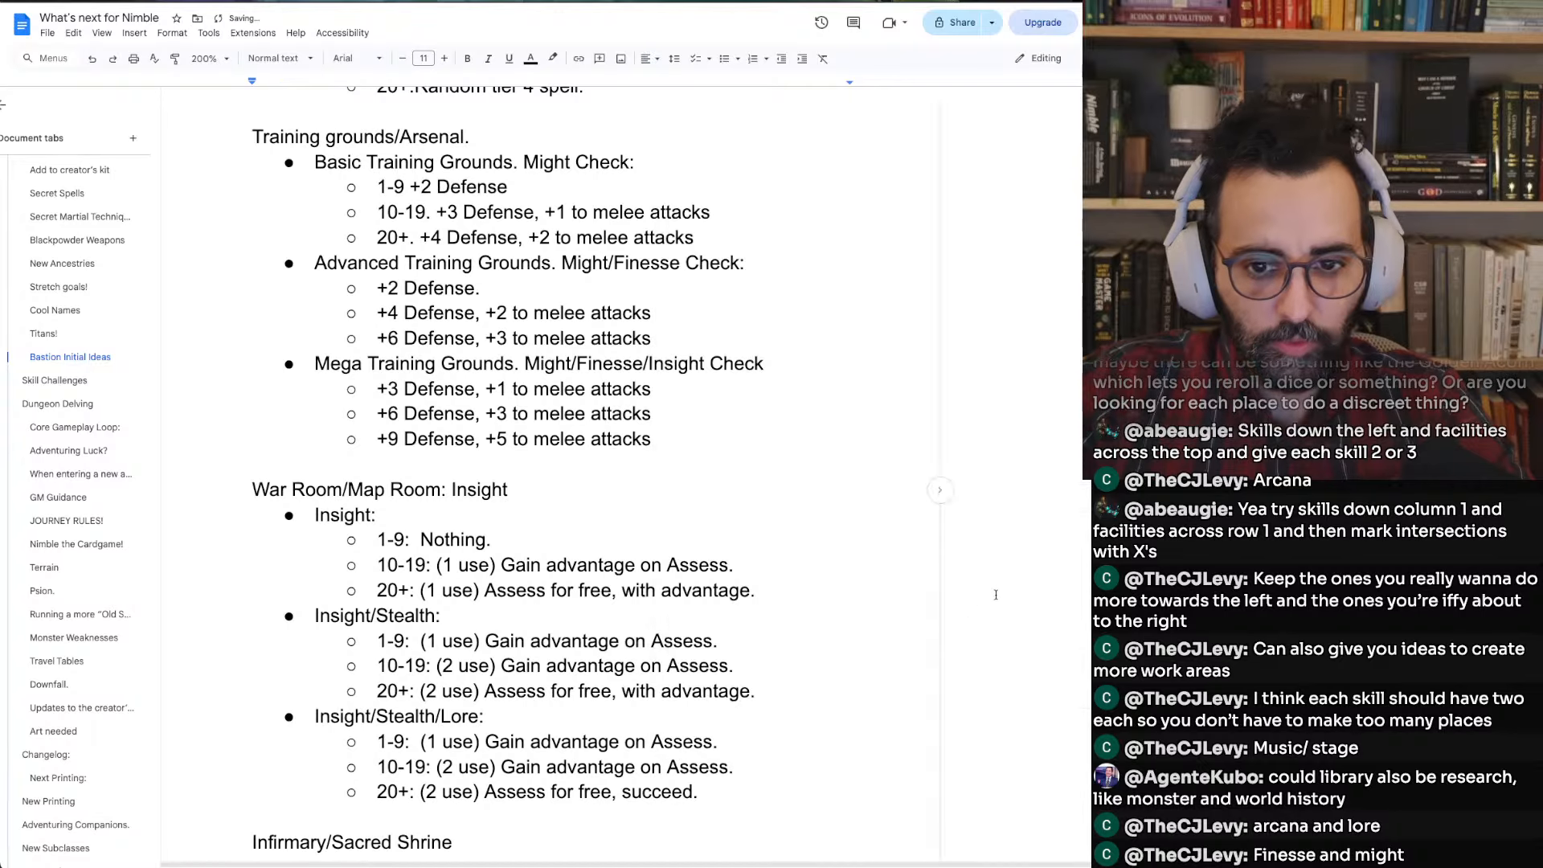
# Return to the skills matrix and mark Insight with XXX and Examination with X in the War Room column
pyautogui.press('super+Tab')
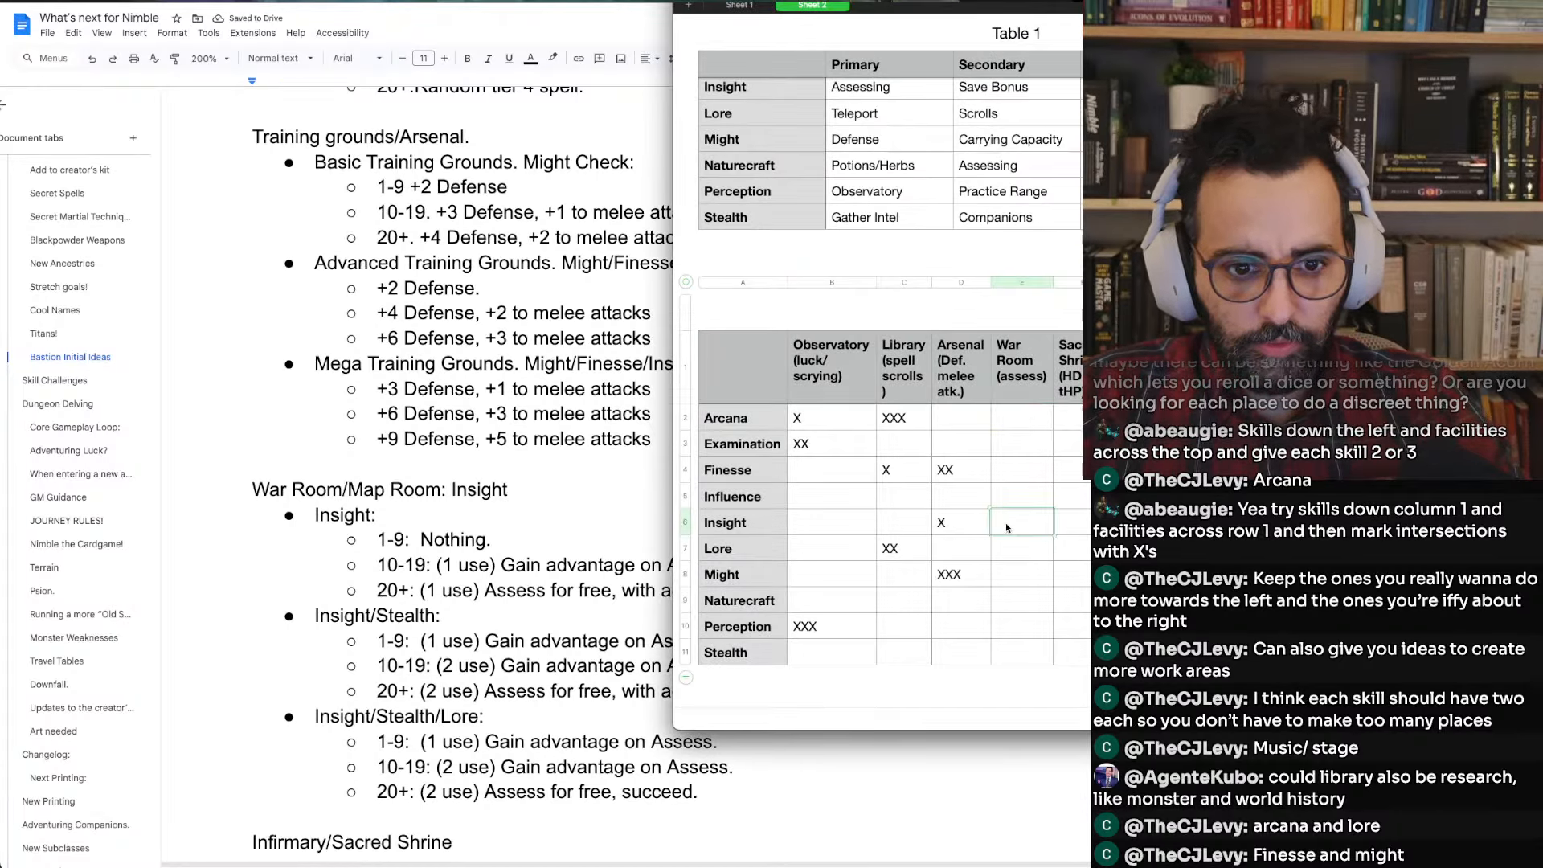
pyautogui.click(1006, 523)
pyautogui.write('XXX')
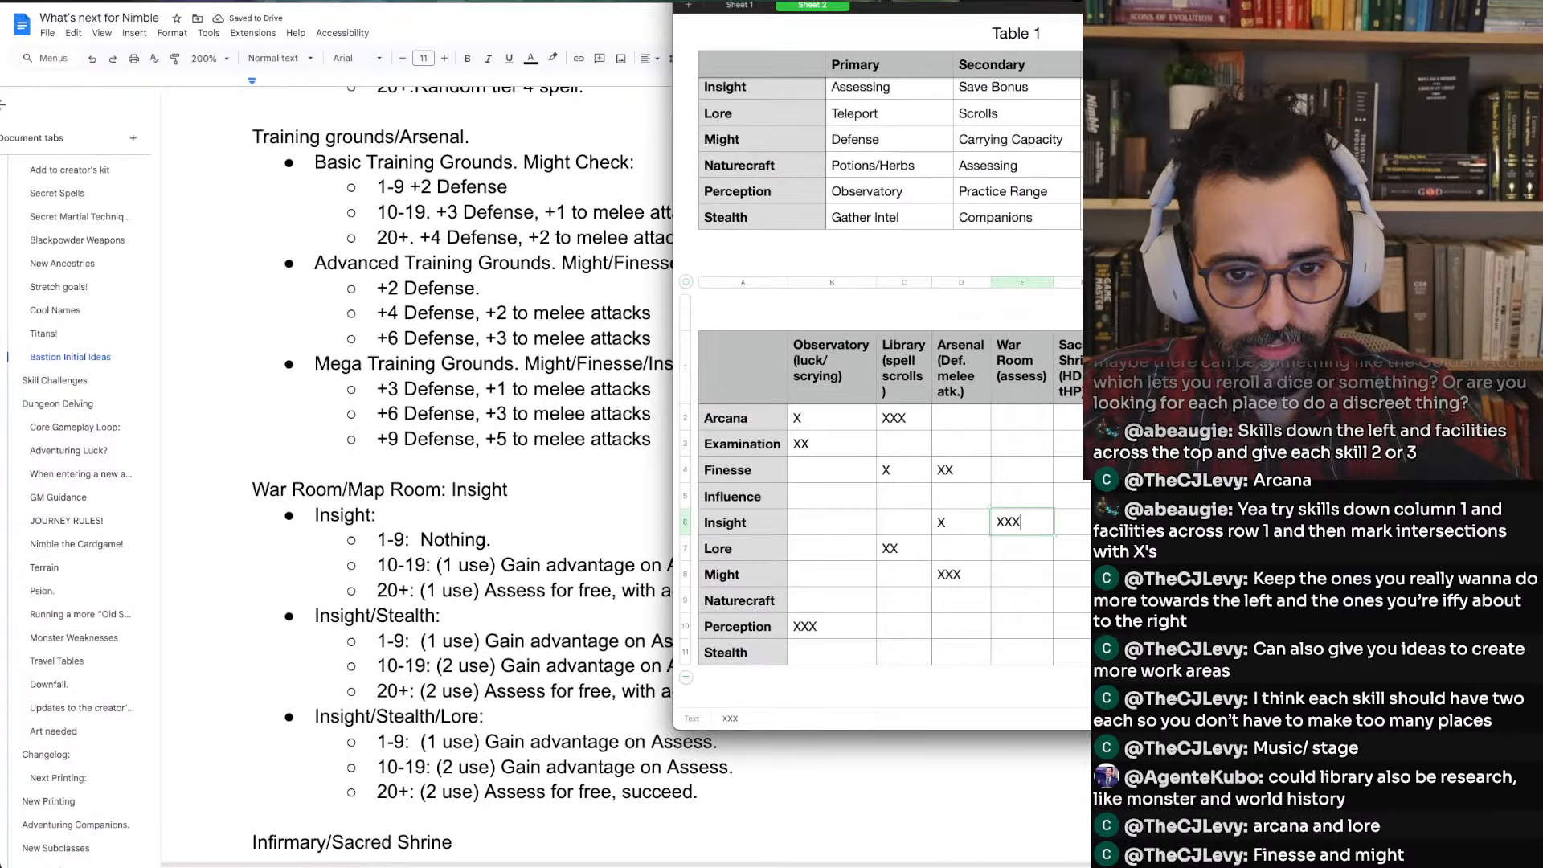
pyautogui.press('Up')
pyautogui.press('Up')
pyautogui.press('Up')
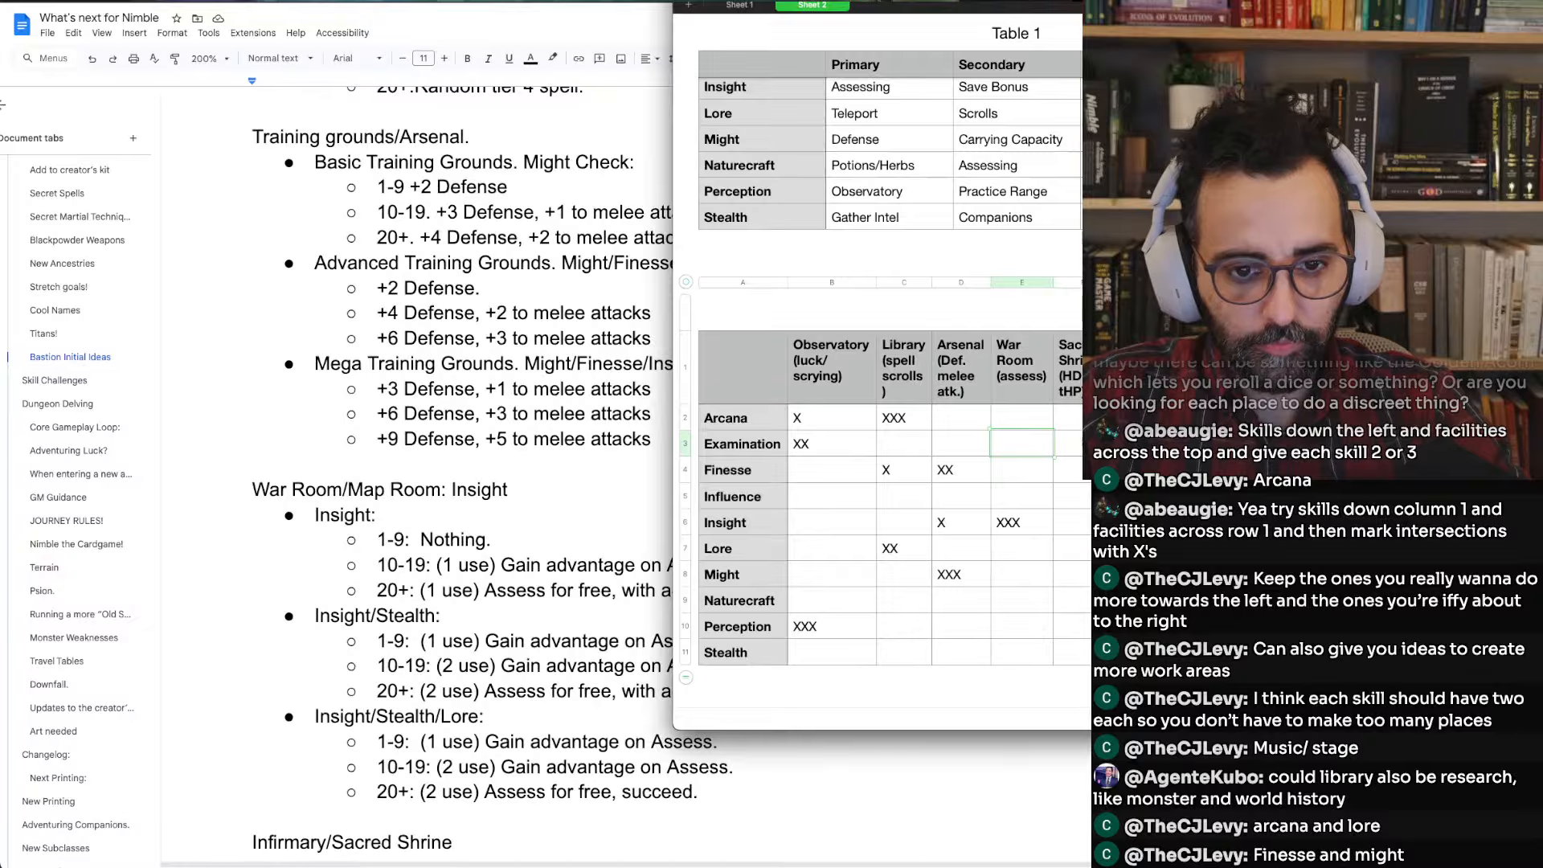
pyautogui.write('X')
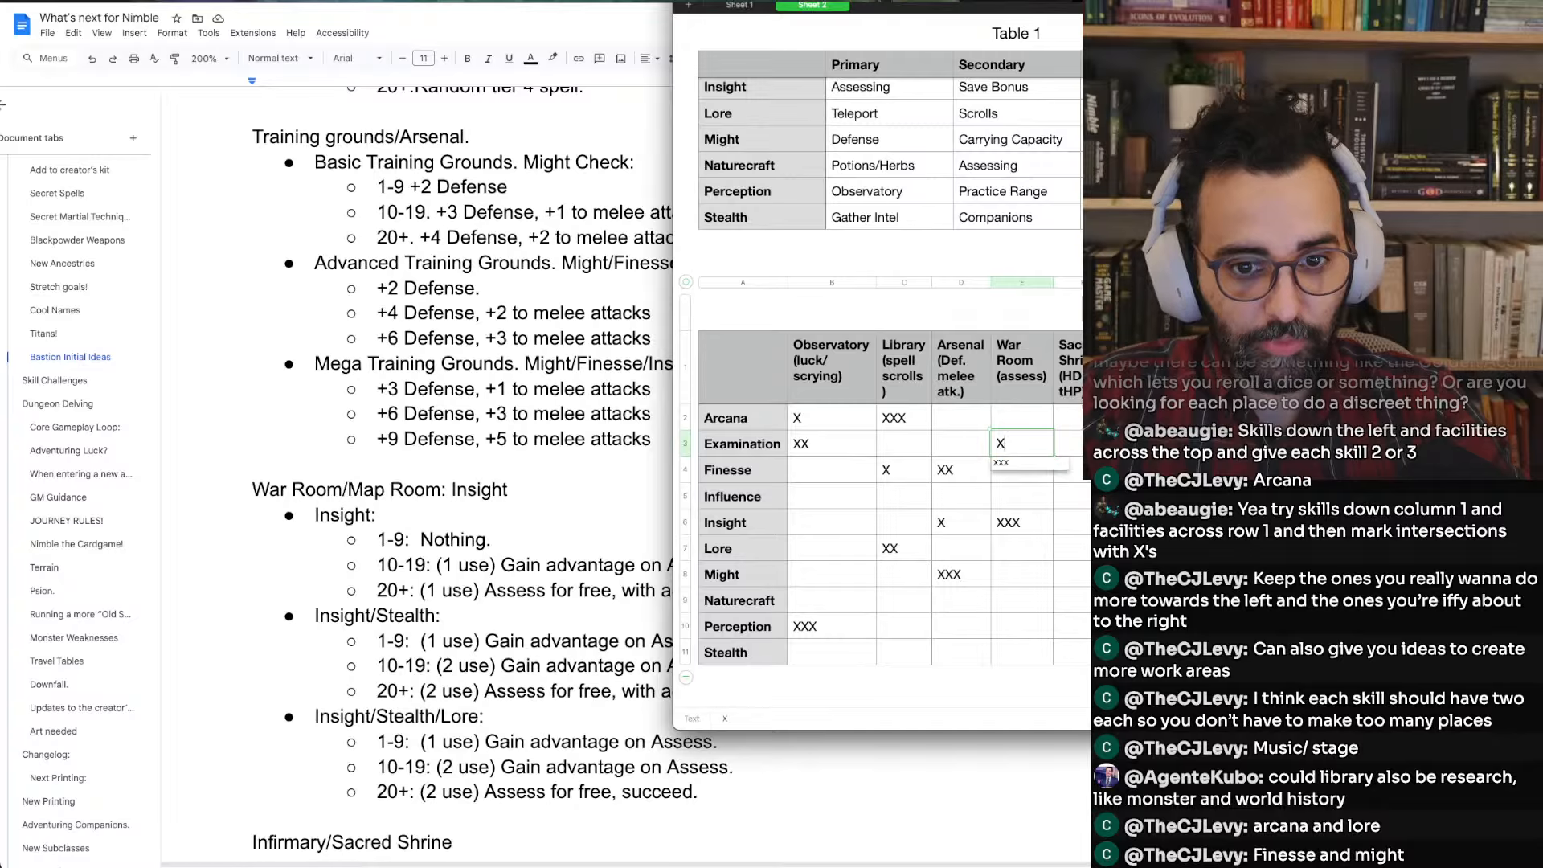
pyautogui.press('Return')
# Mark Lore with XX in the War Room column
pyautogui.press('Down')
pyautogui.press('Down')
pyautogui.press('Down')
pyautogui.press('Down')
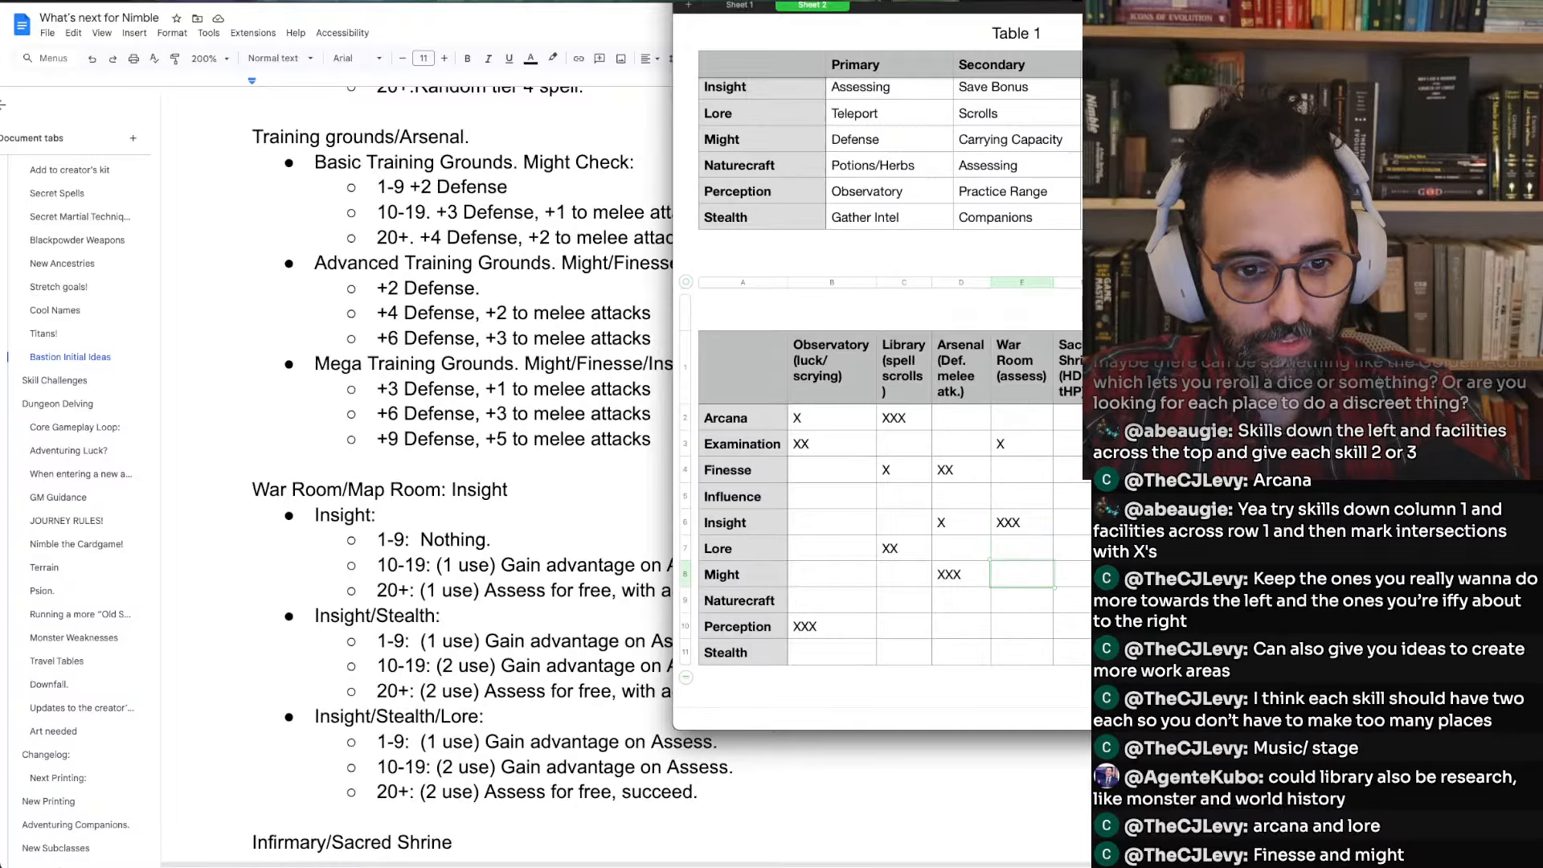
pyautogui.press('Down')
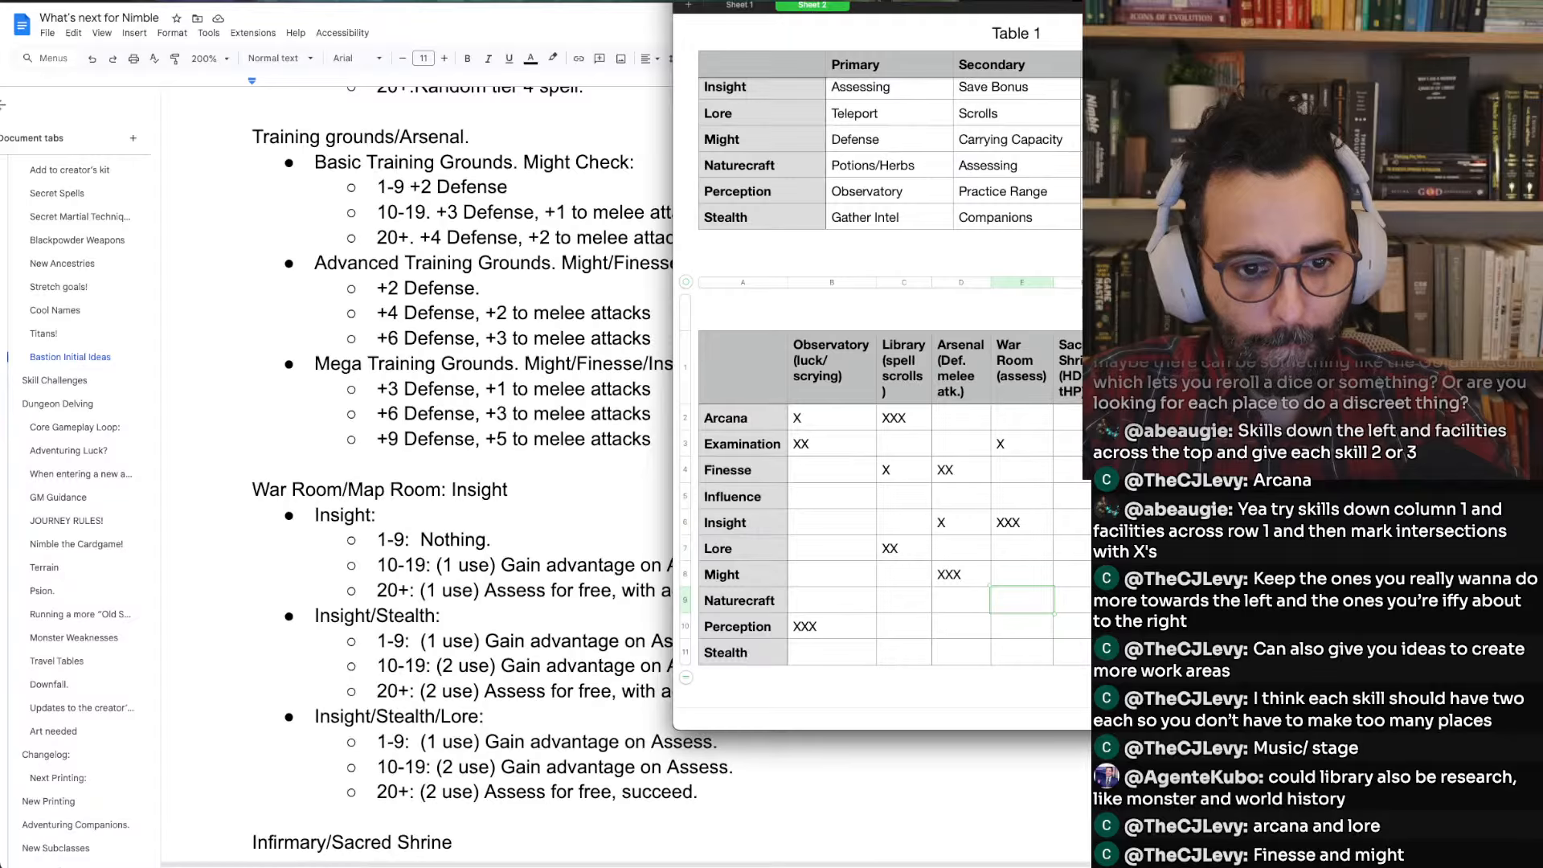
pyautogui.press('Up')
pyautogui.press('Up')
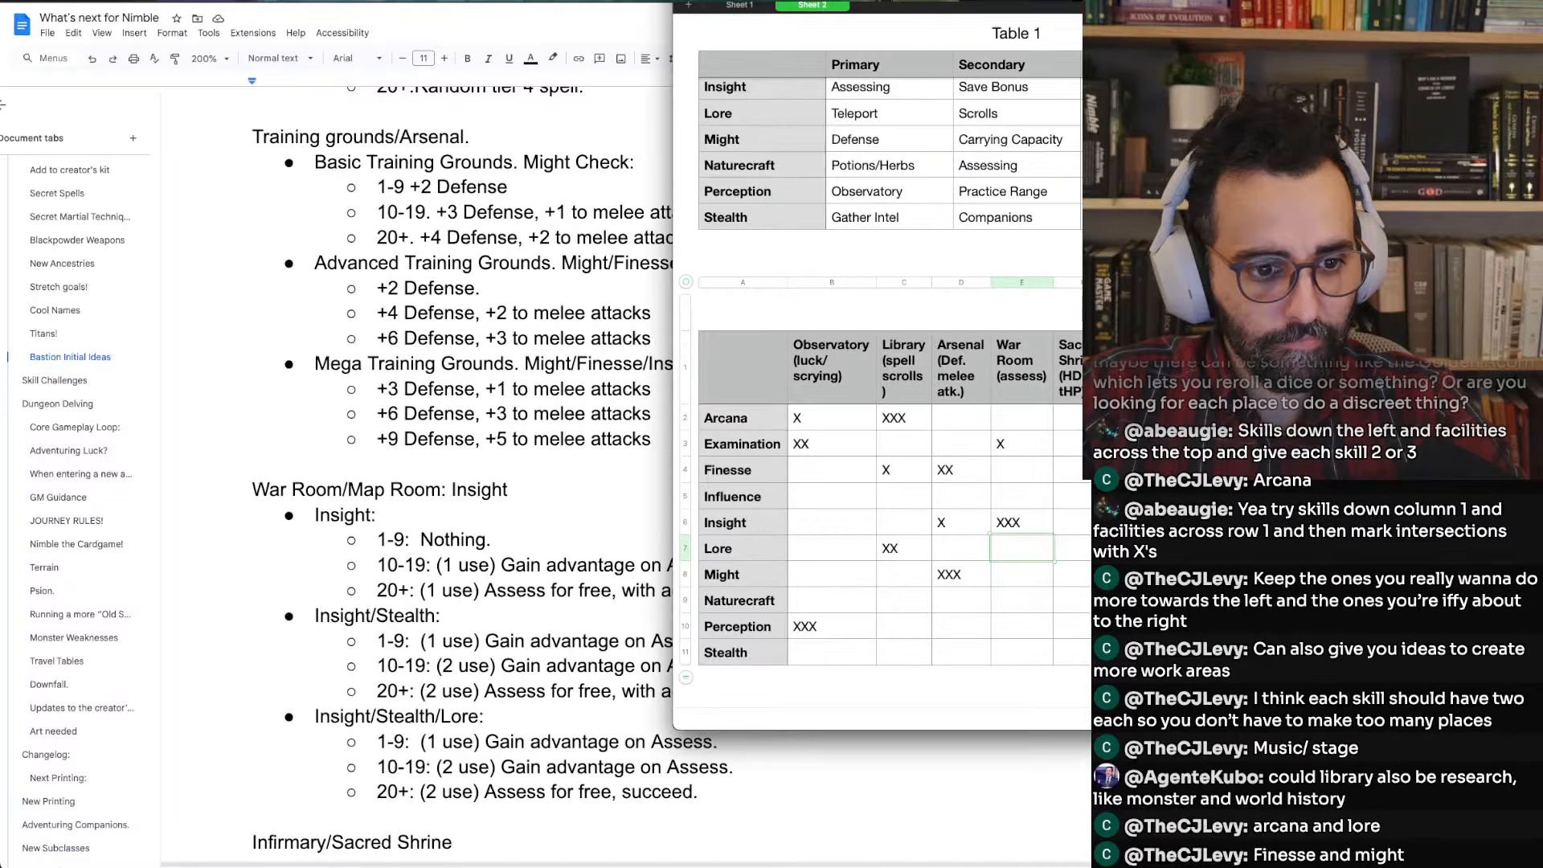
pyautogui.write('XX')
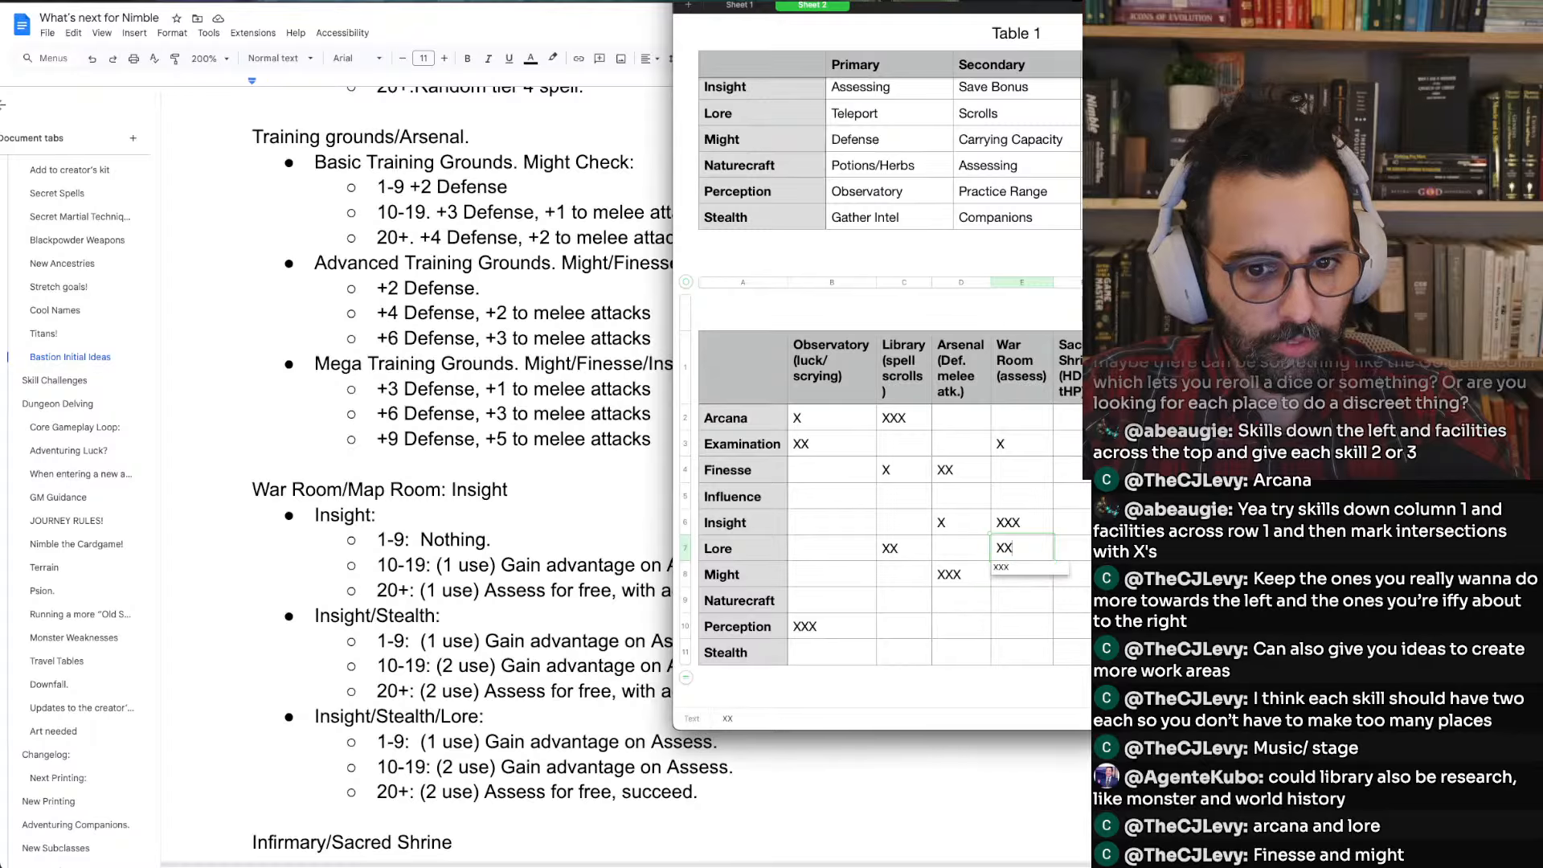
pyautogui.press('Return')
pyautogui.press('Down')
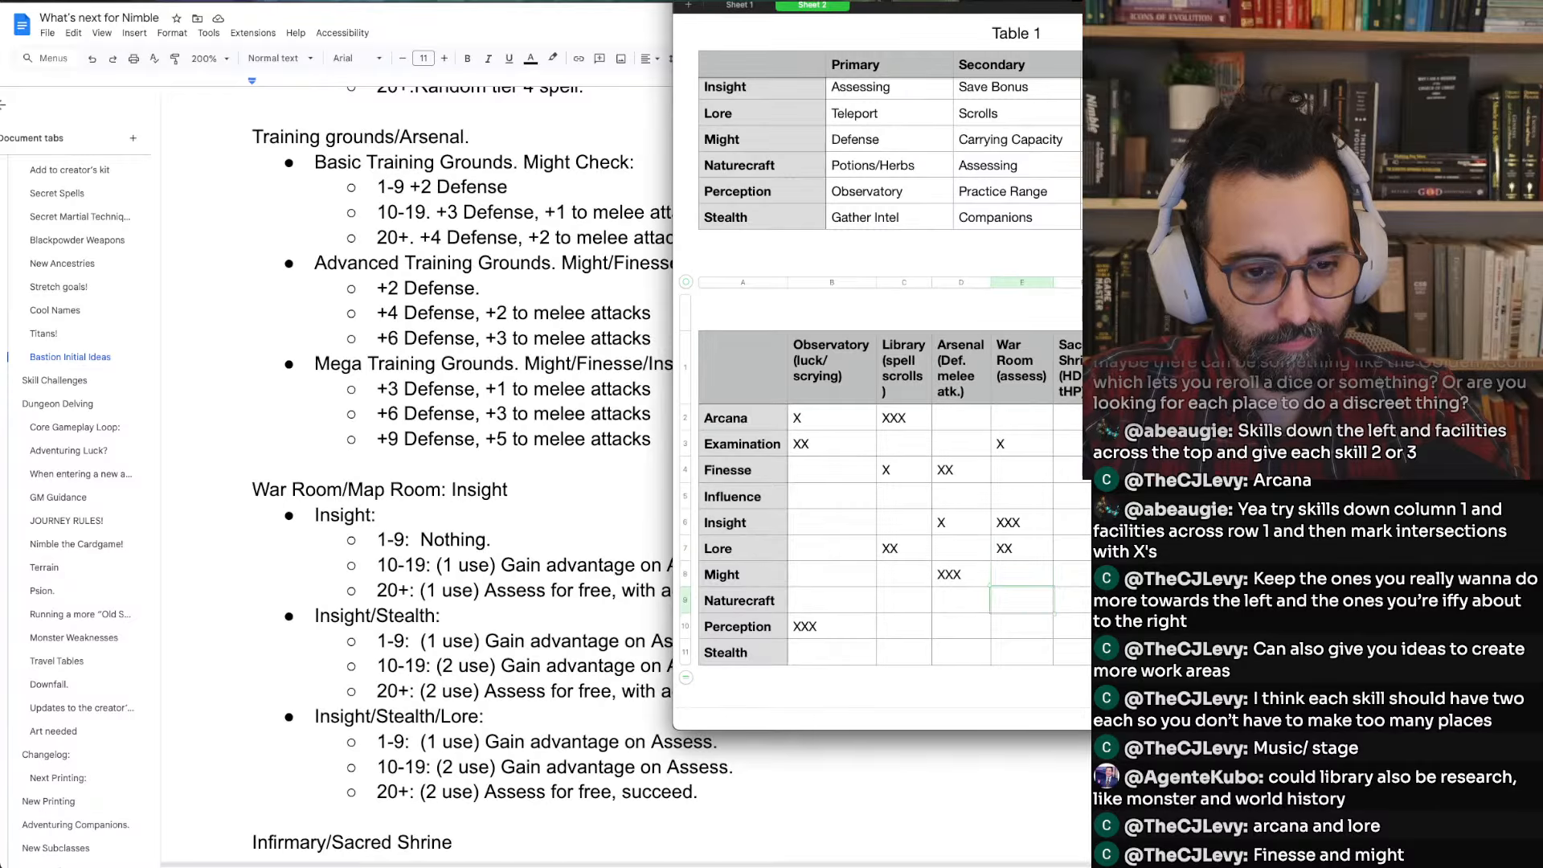
# Check the matrix's remaining facility columns and mark Examination with XXX in the Sacred Shrine column
pyautogui.press('Up')
pyautogui.press('Right')
pyautogui.press('Up')
pyautogui.press('Up')
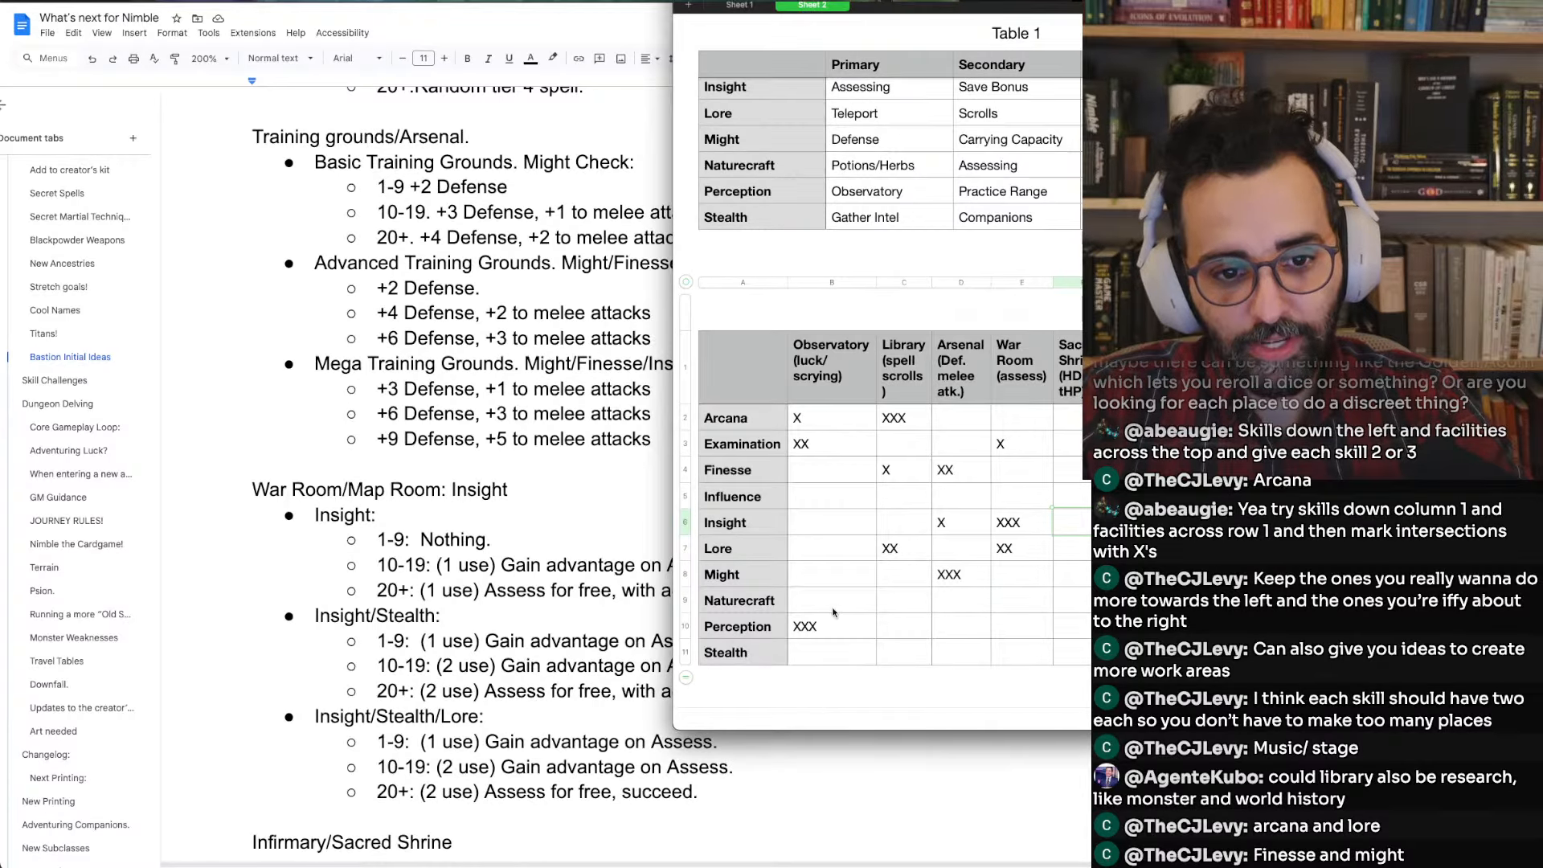
pyautogui.hscroll(2, 840, 536)
pyautogui.hscroll(-1, 840, 537)
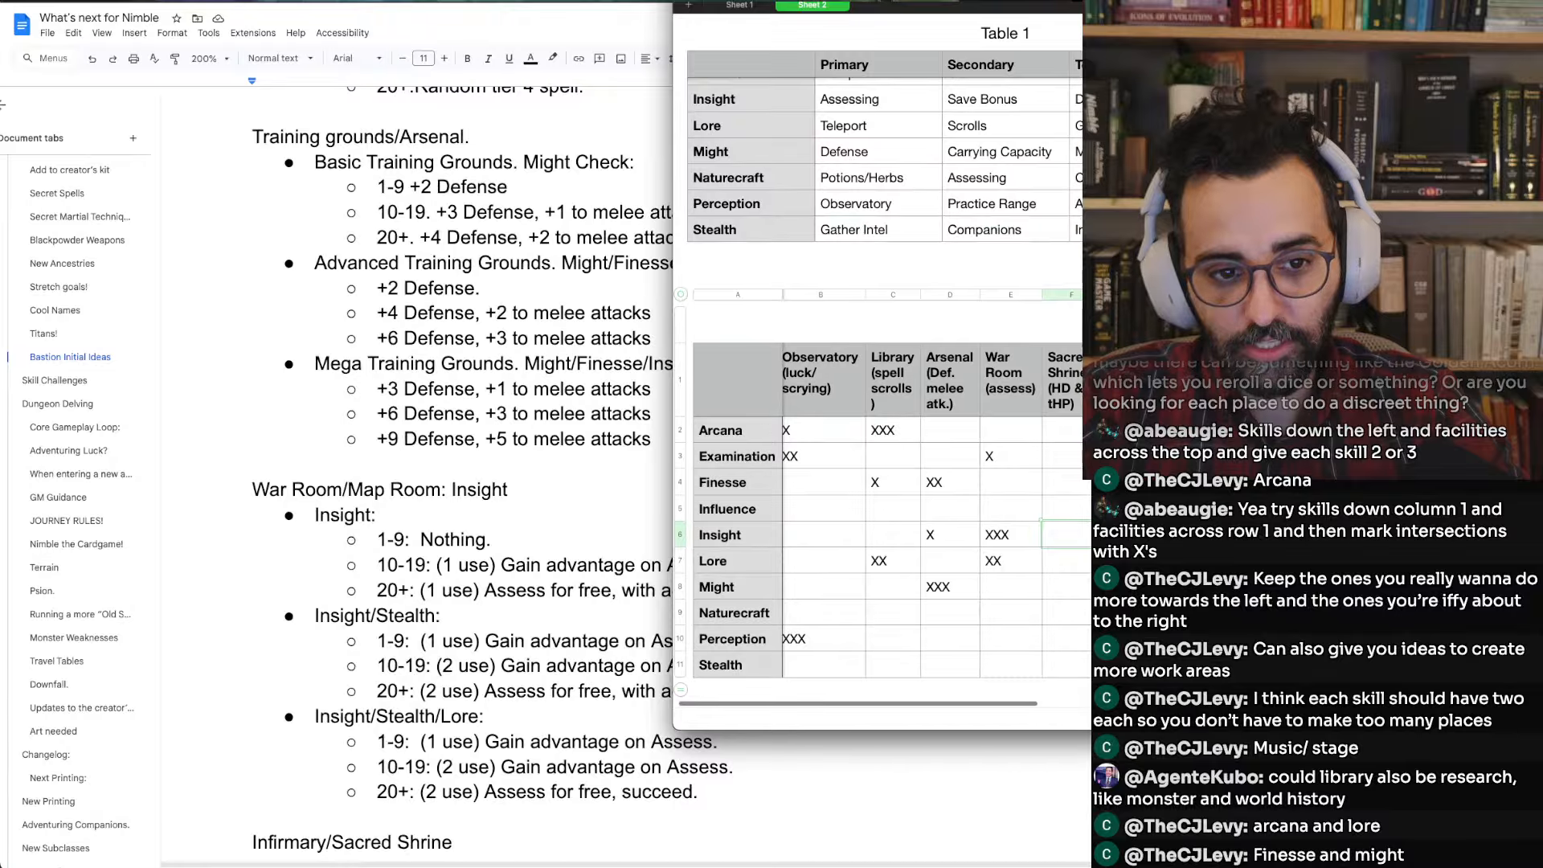
pyautogui.hscroll(5, 934, 441)
pyautogui.hscroll(-5, 934, 441)
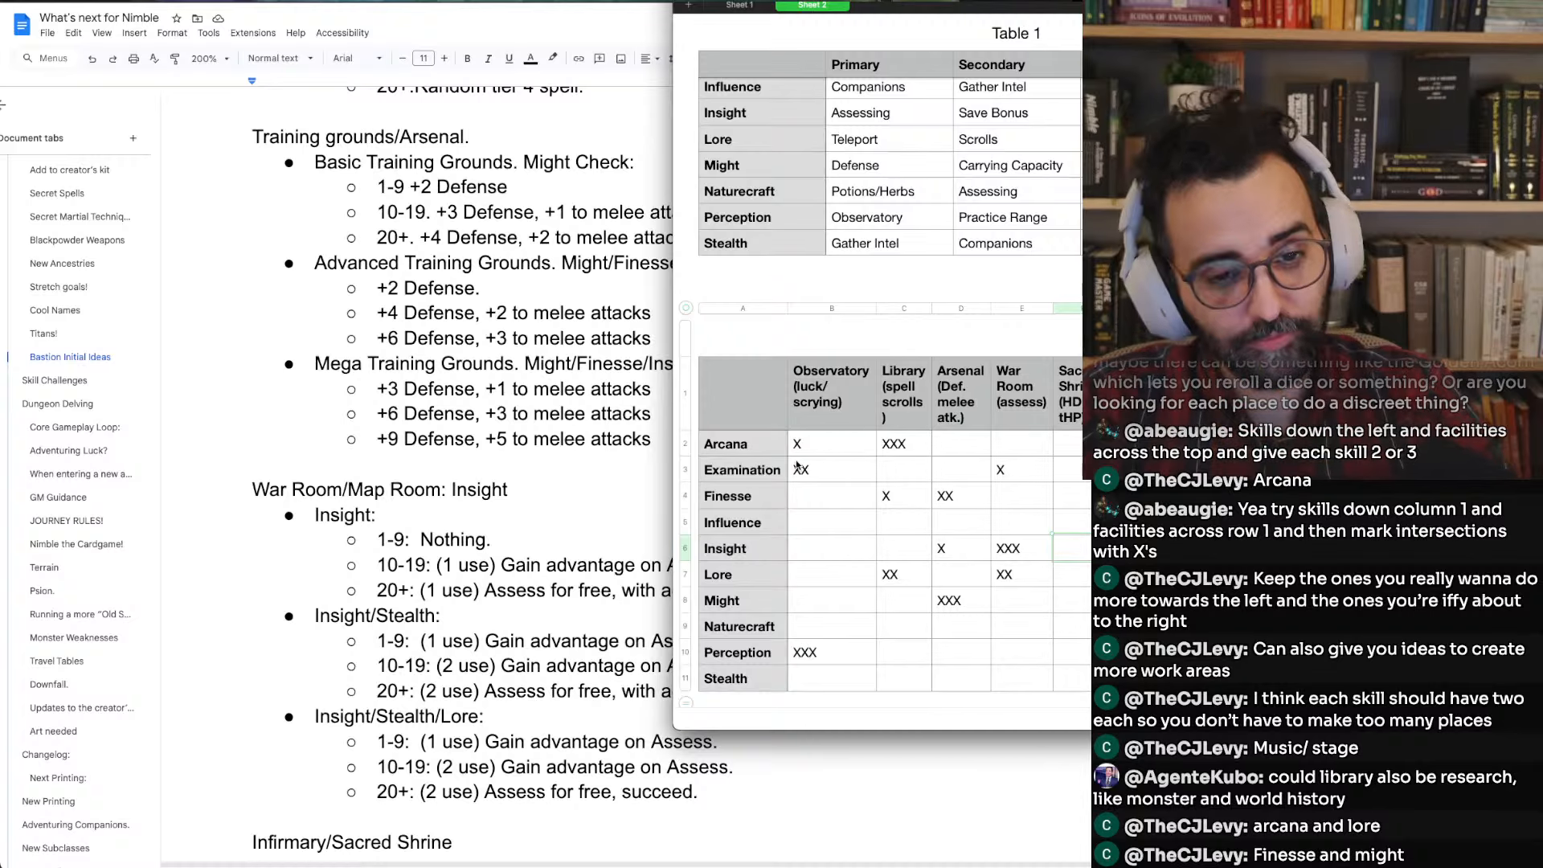
pyautogui.hscroll(1, 878, 435)
pyautogui.click(1068, 447)
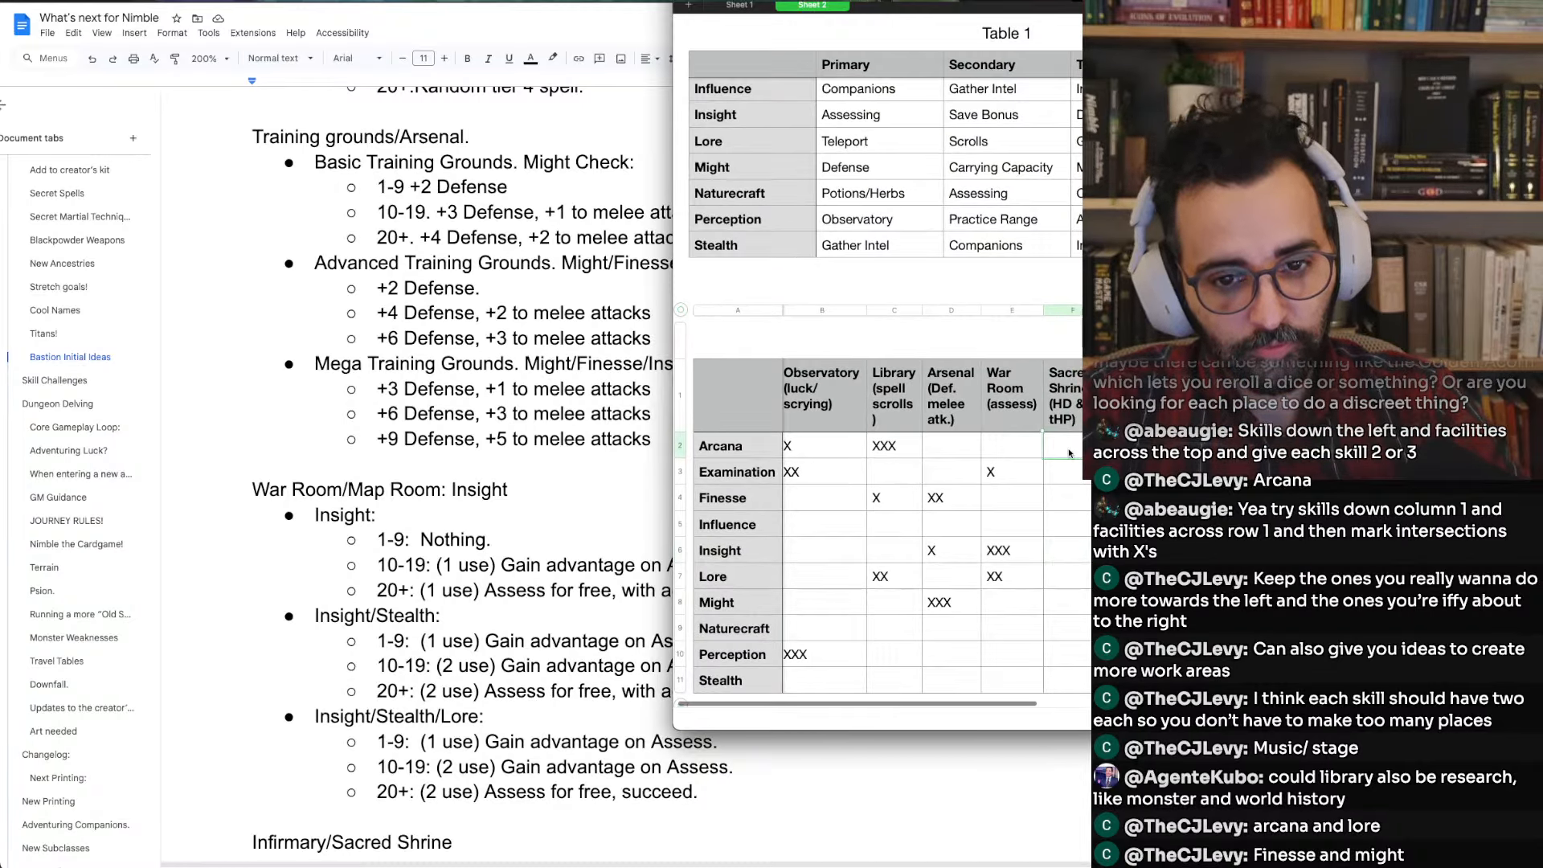
pyautogui.scroll(1, 1018, 609)
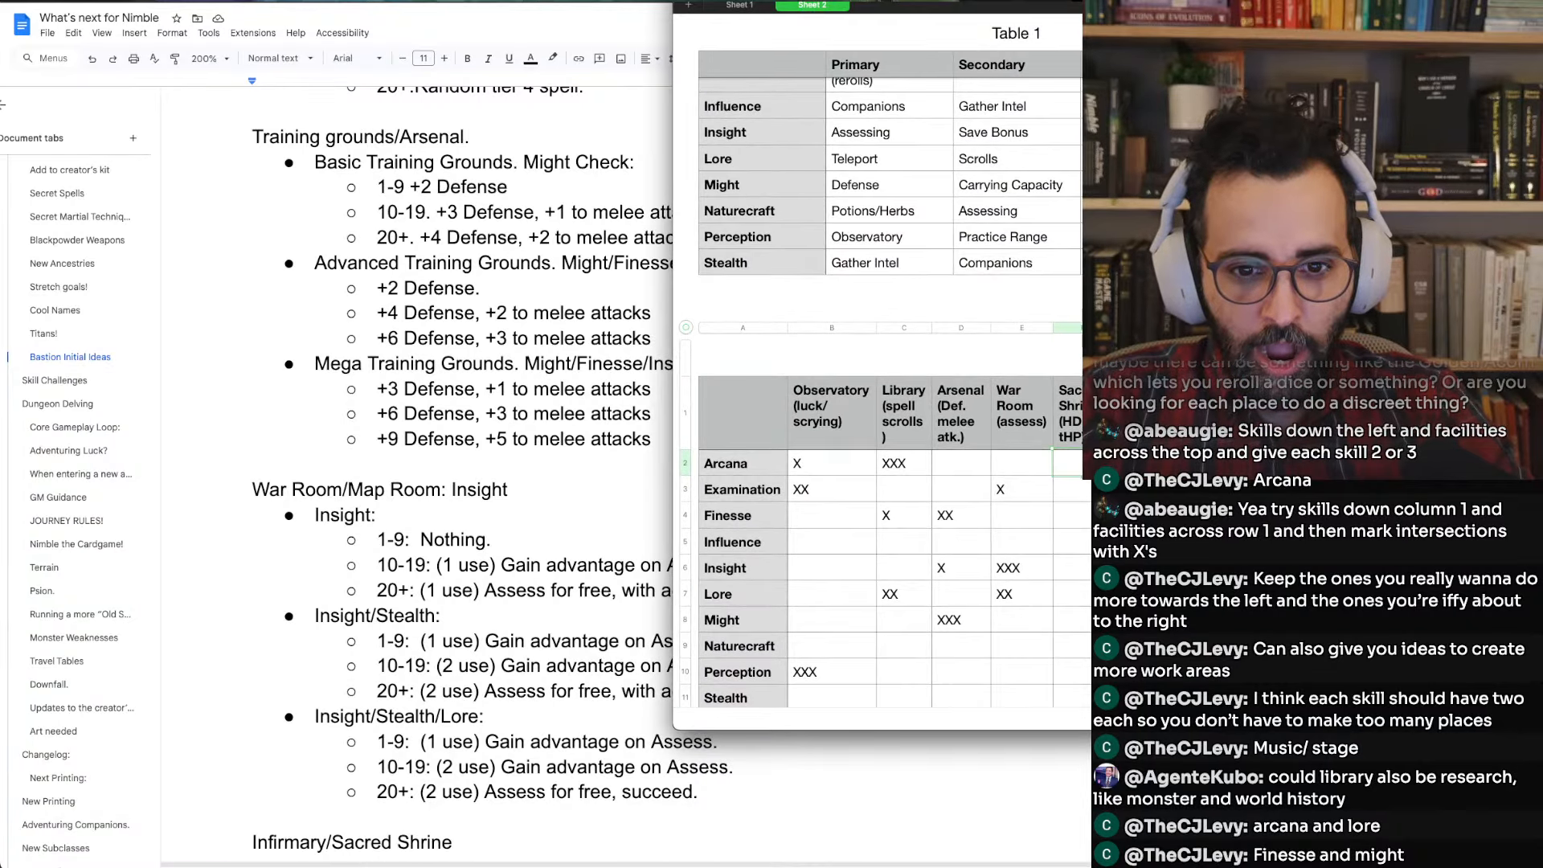
pyautogui.click(1069, 489)
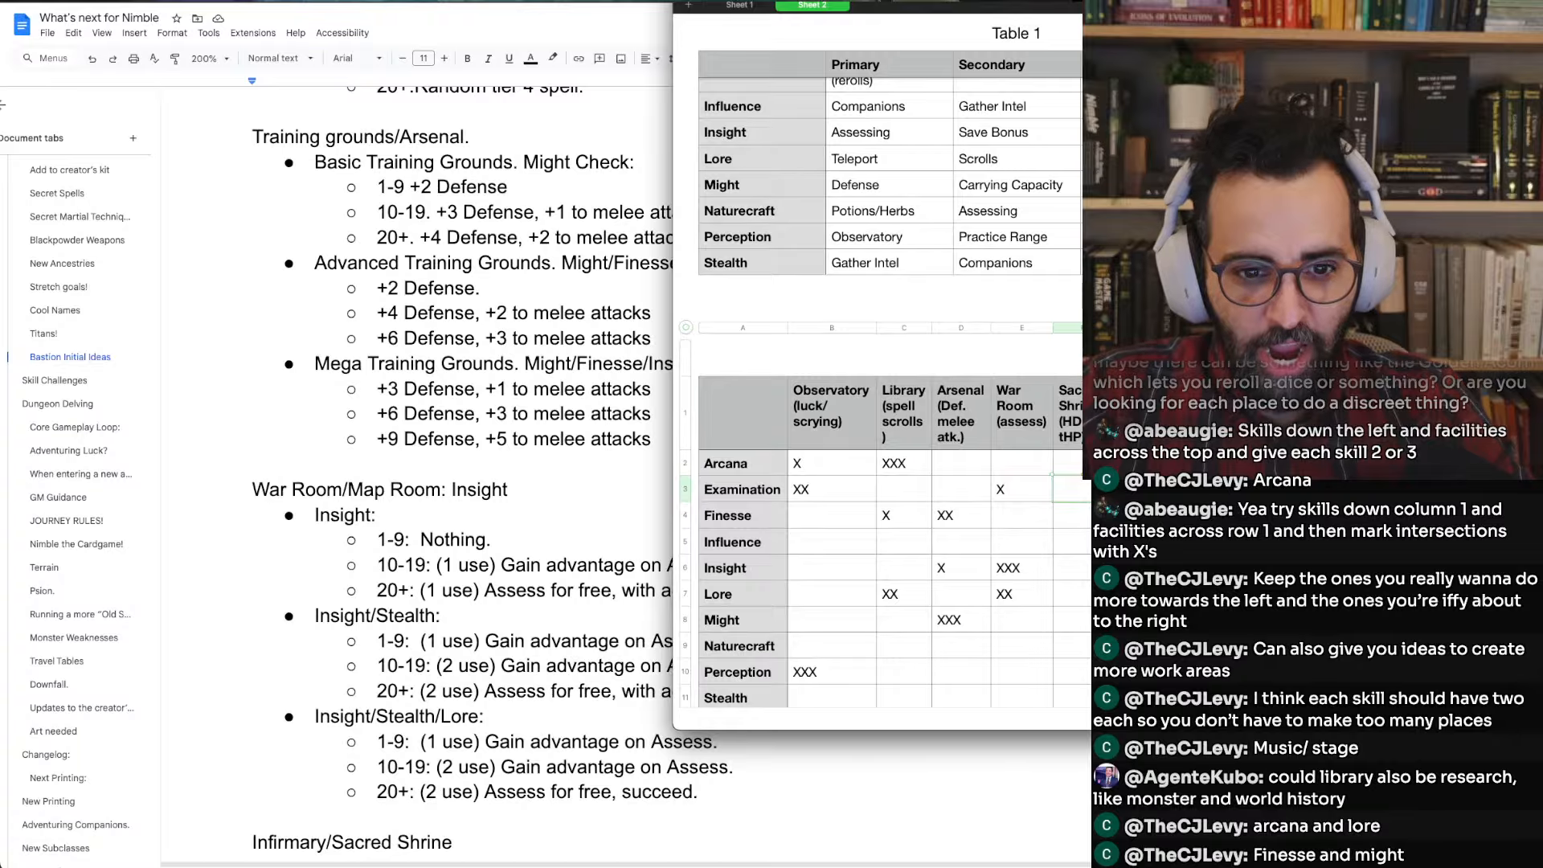
pyautogui.write('XXX')
pyautogui.press('Return')
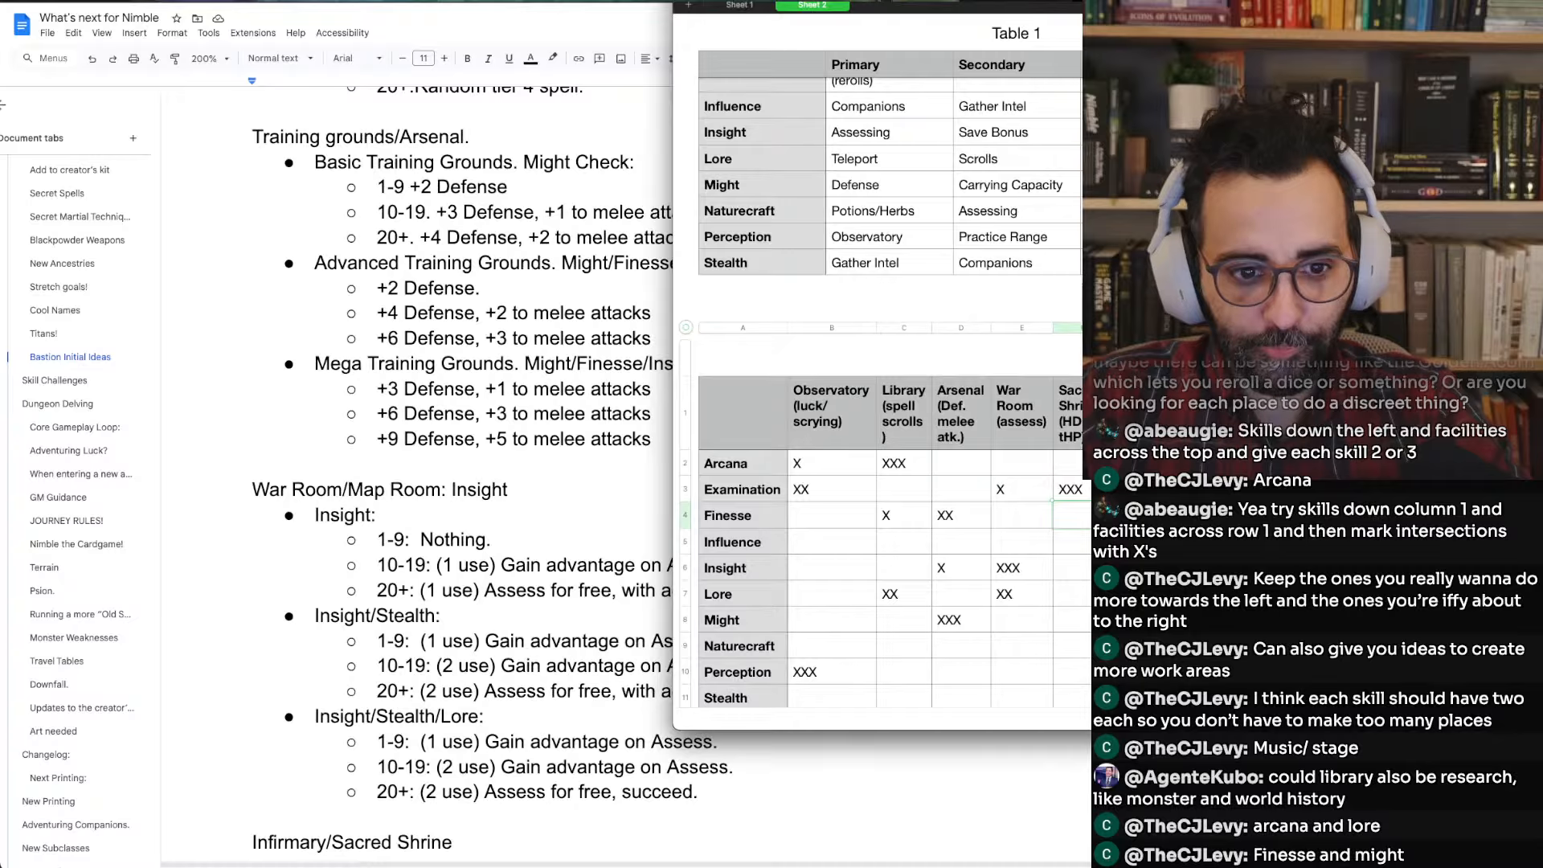
# Mark Influence with XX and Lore with X in the Sacred Shrine column, consulting the document's Infirmary/Sacred Shrine tiers
pyautogui.press('Down')
pyautogui.write('XX')
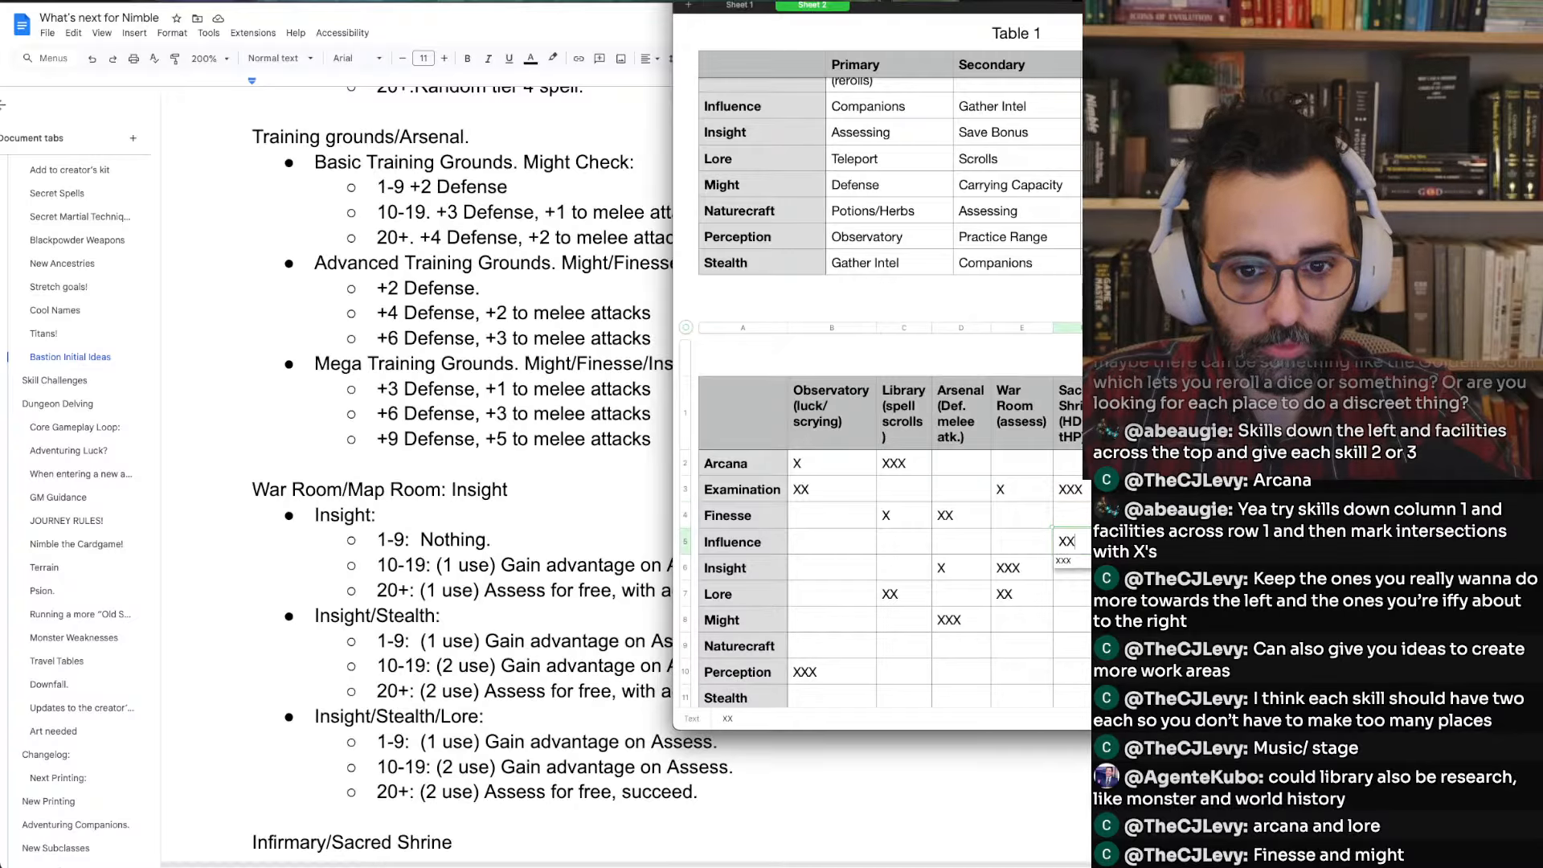
pyautogui.press('Return')
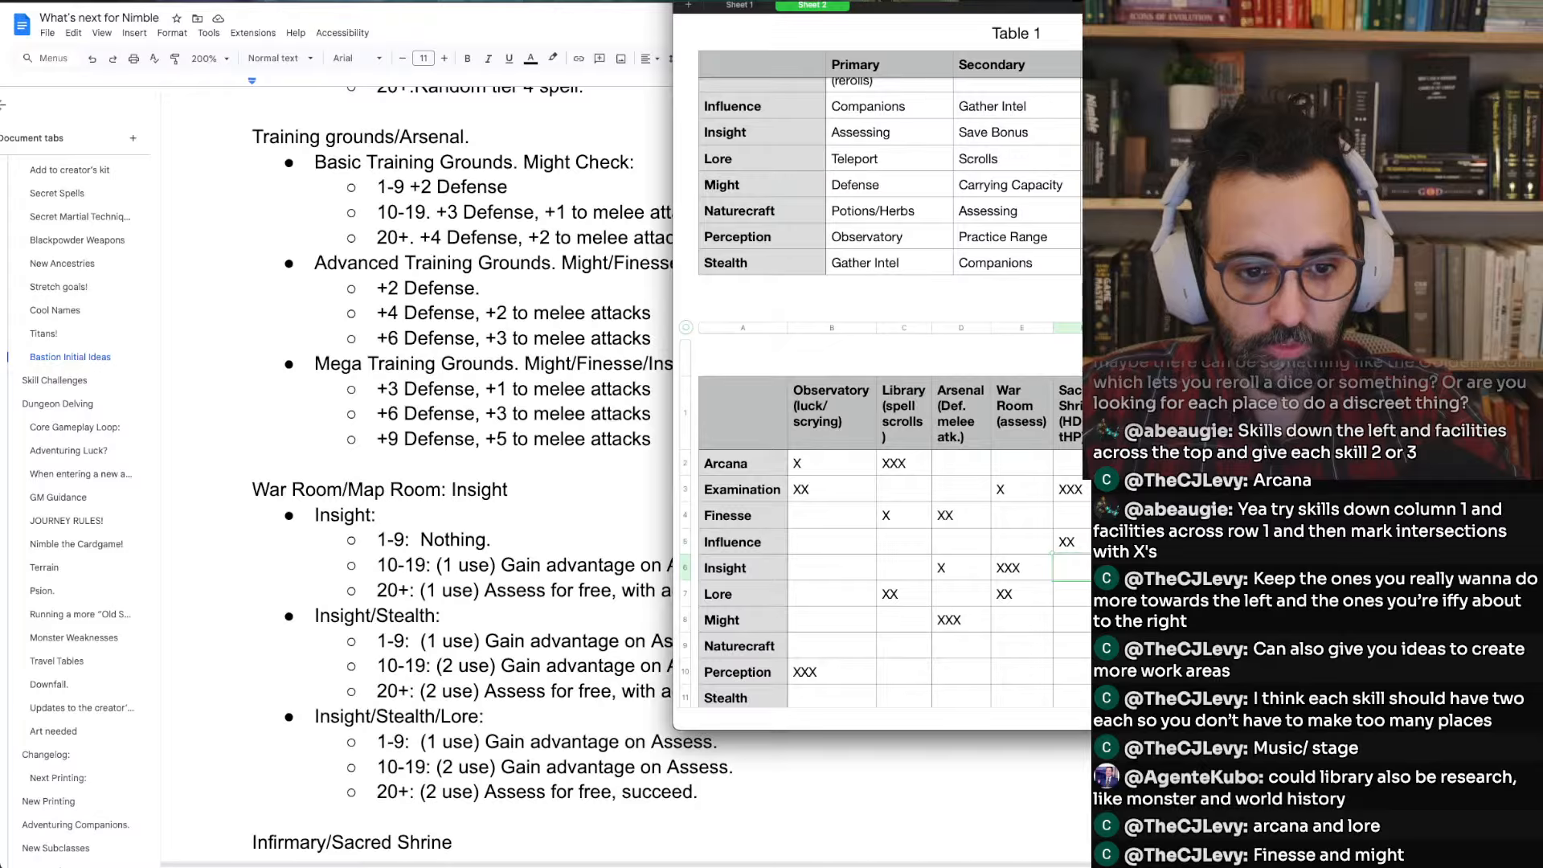
pyautogui.scroll(-4, 581, 392)
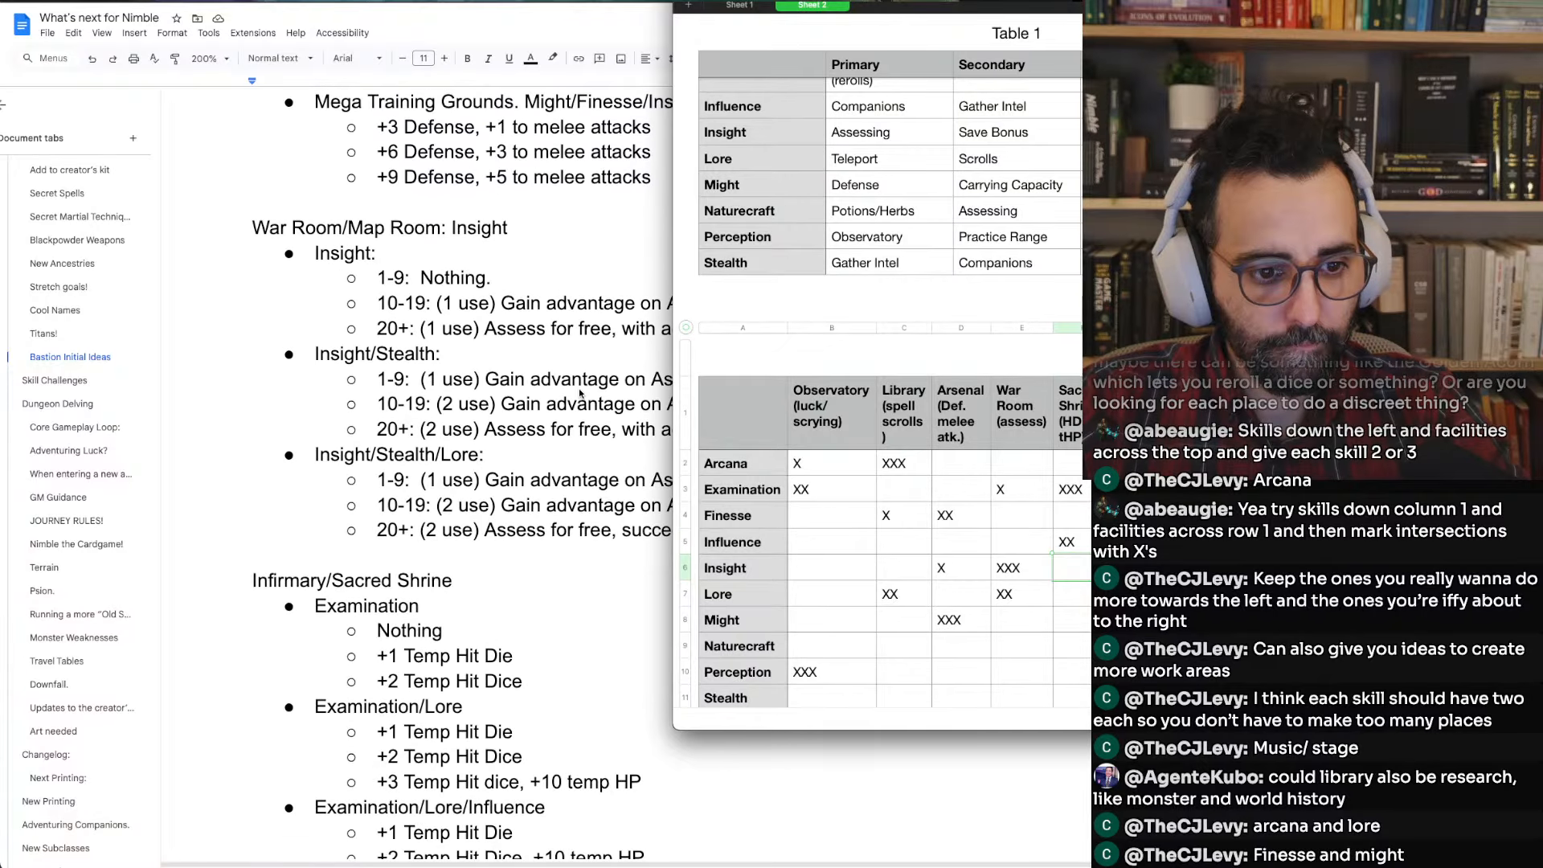
pyautogui.press('Down')
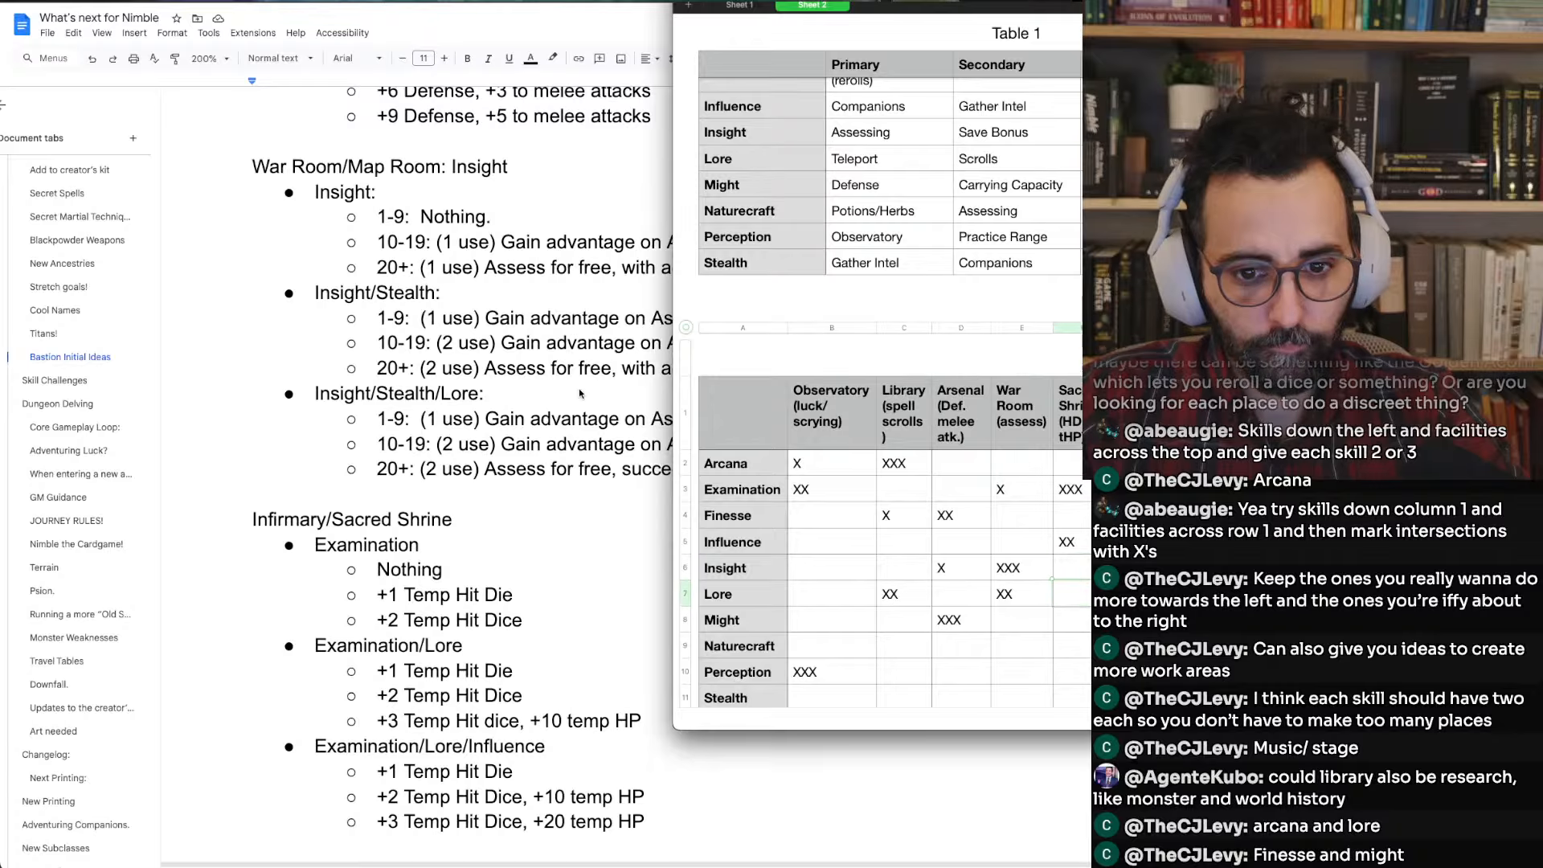
pyautogui.write('X')
pyautogui.press('Return')
pyautogui.press('Down')
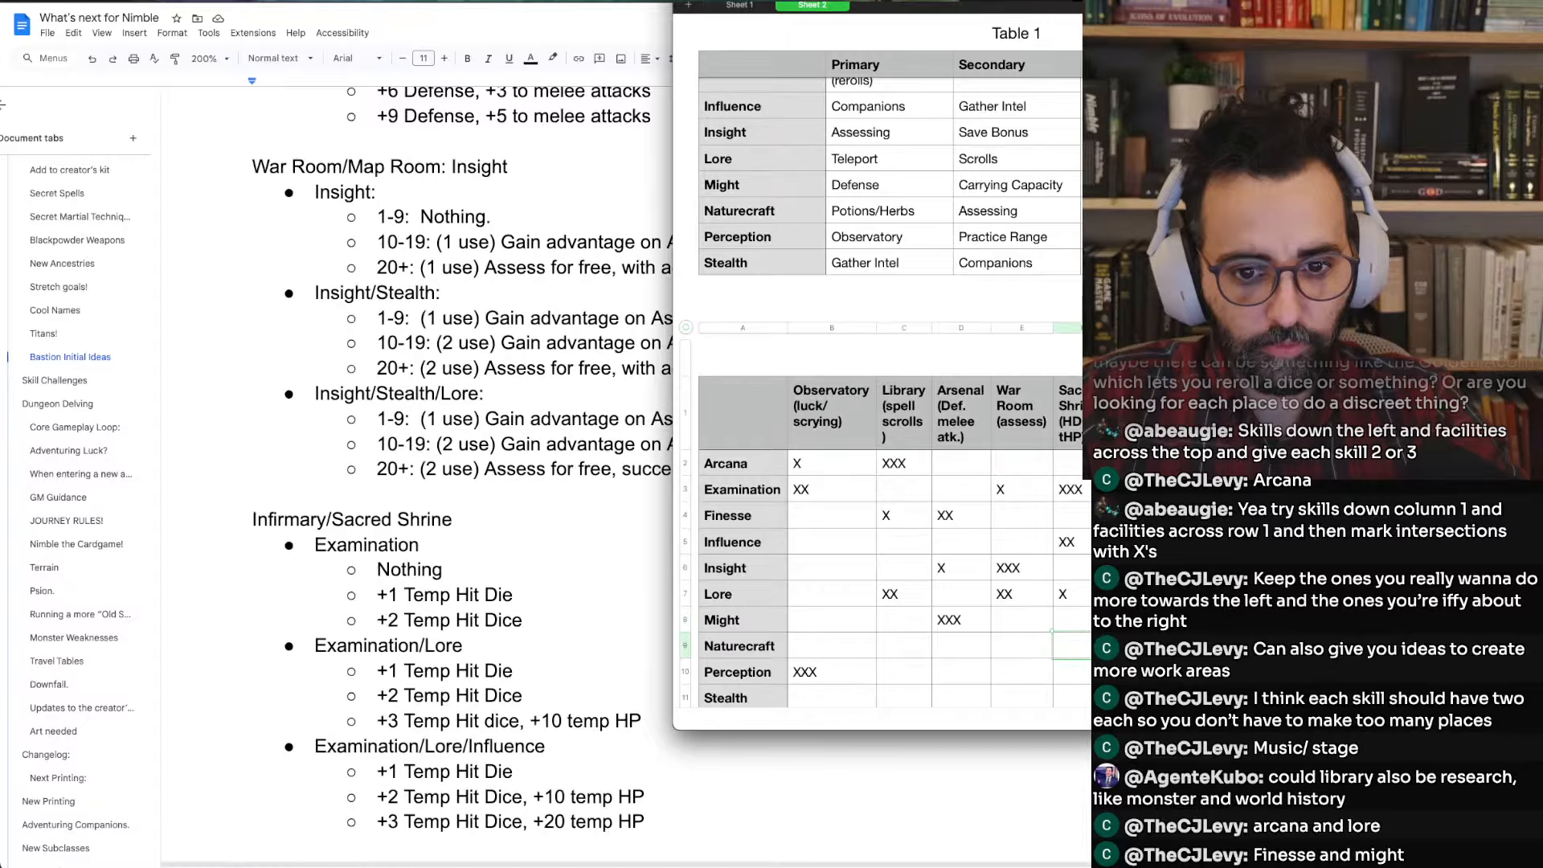
# Mark Naturecraft with XXX in the facility column right after Sacred Shrine
pyautogui.press('Up')
pyautogui.press('Right')
pyautogui.press('Up')
pyautogui.press('Up')
pyautogui.press('Up')
pyautogui.press('Up')
pyautogui.press('Up')
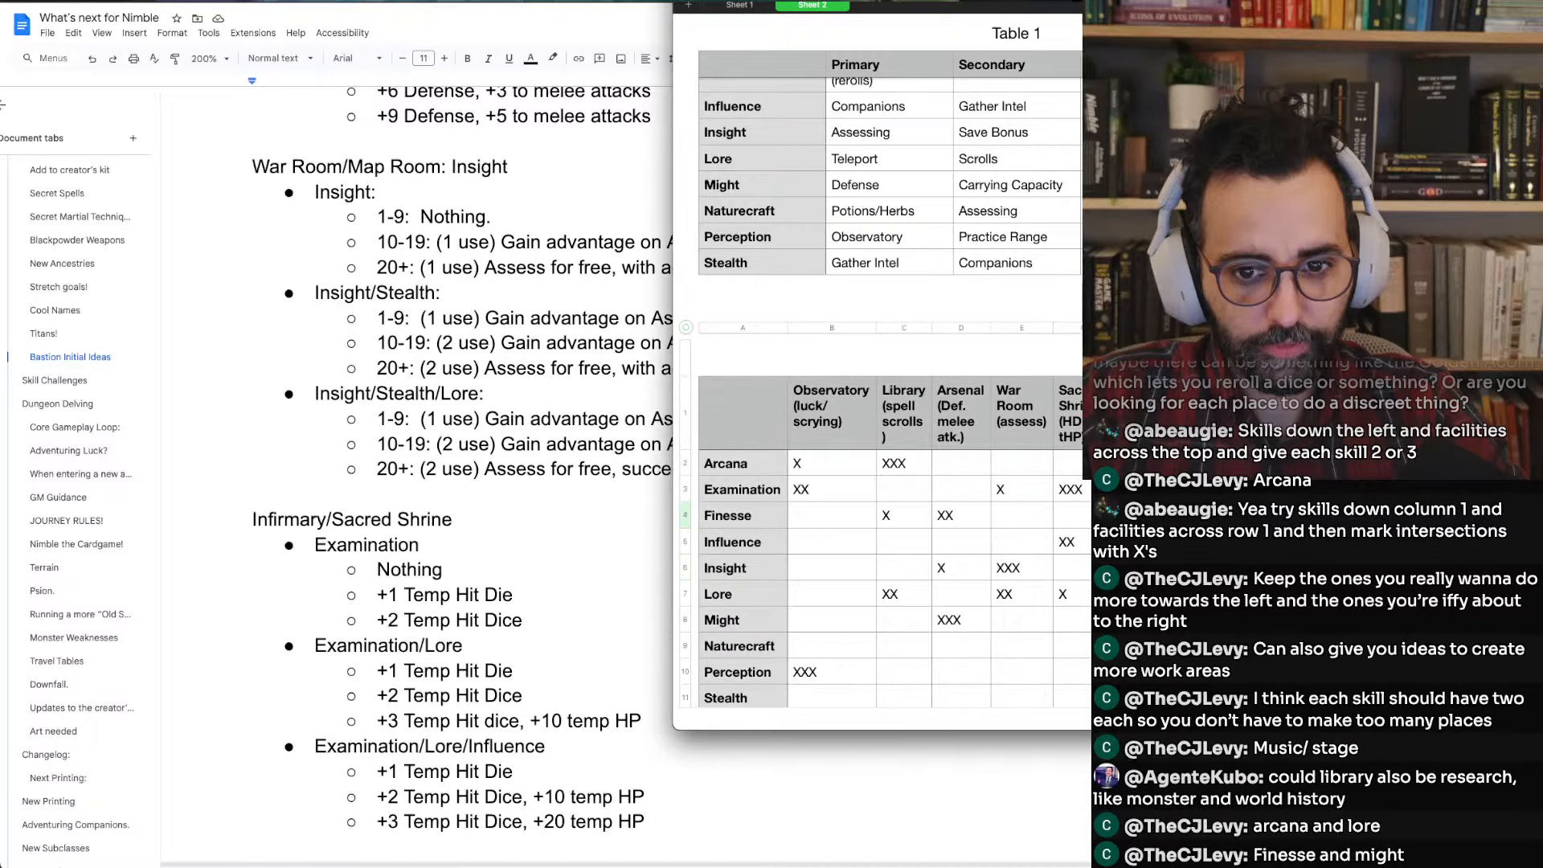
pyautogui.press('Down')
pyautogui.press('Down')
pyautogui.press('Down')
pyautogui.press('Down')
pyautogui.press('Down')
pyautogui.press('Down')
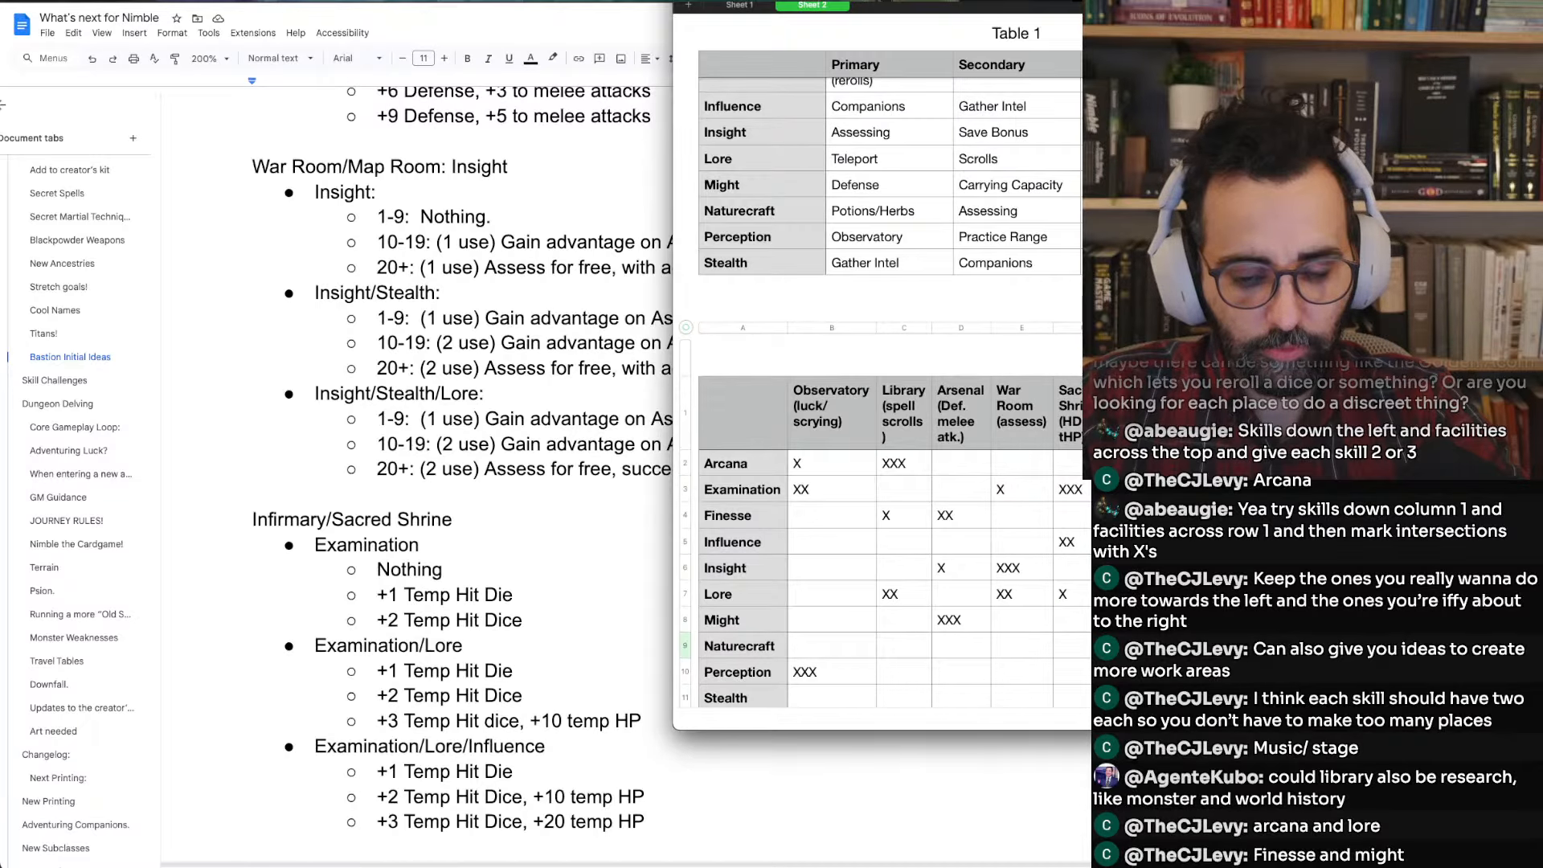
pyautogui.write('XXX')
pyautogui.press('Up')
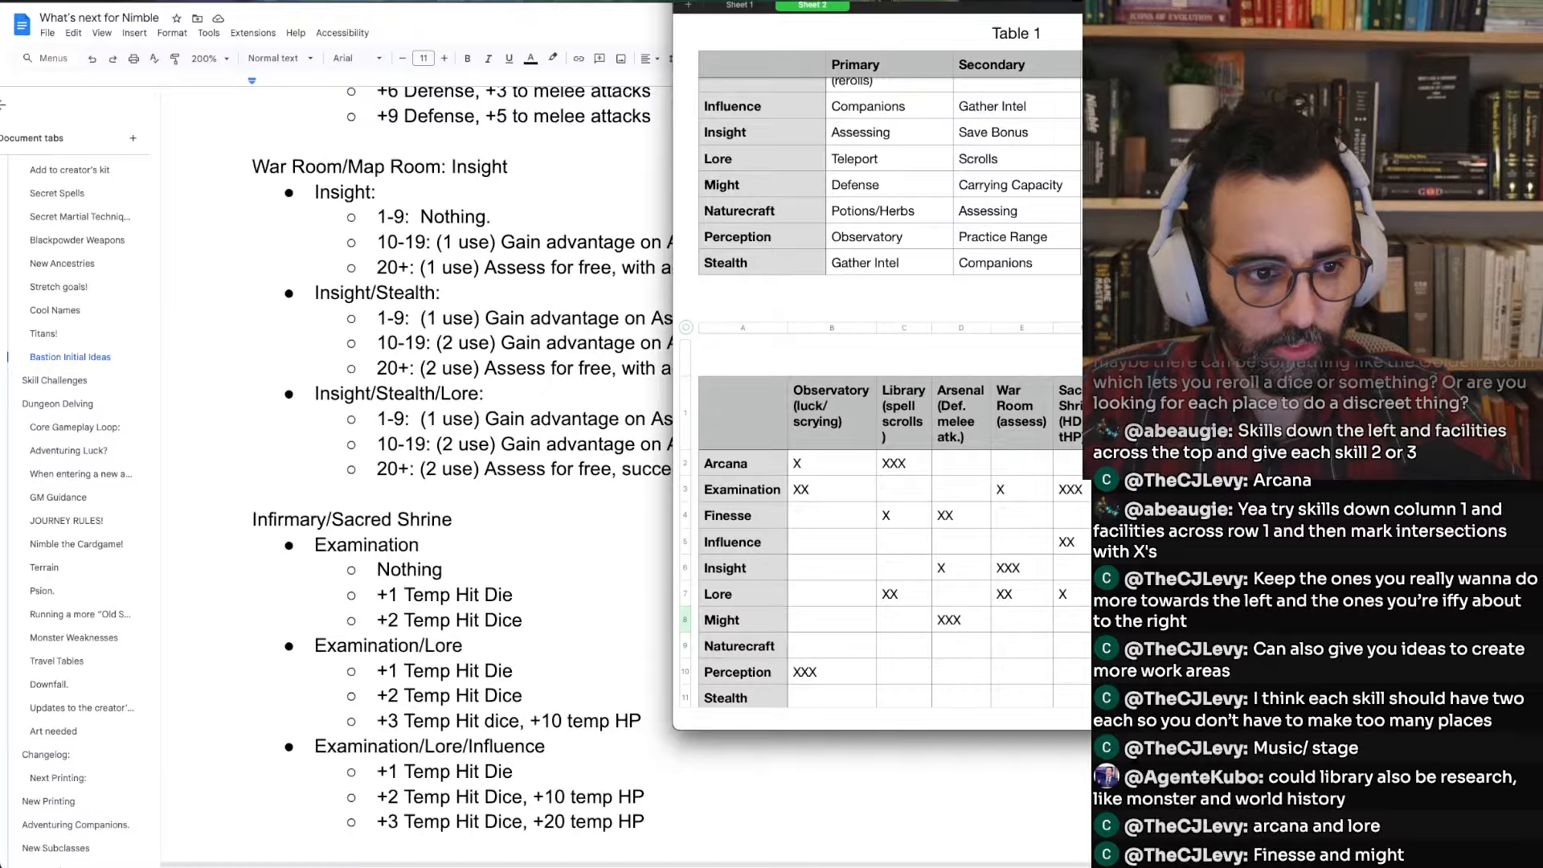
# Check the Herbalist/Alchemy Lab skill tiers in the document and mark Arcana with X in the column after Sacred Shrine
pyautogui.scroll(-4, 361, 455)
pyautogui.scroll(-2, 361, 455)
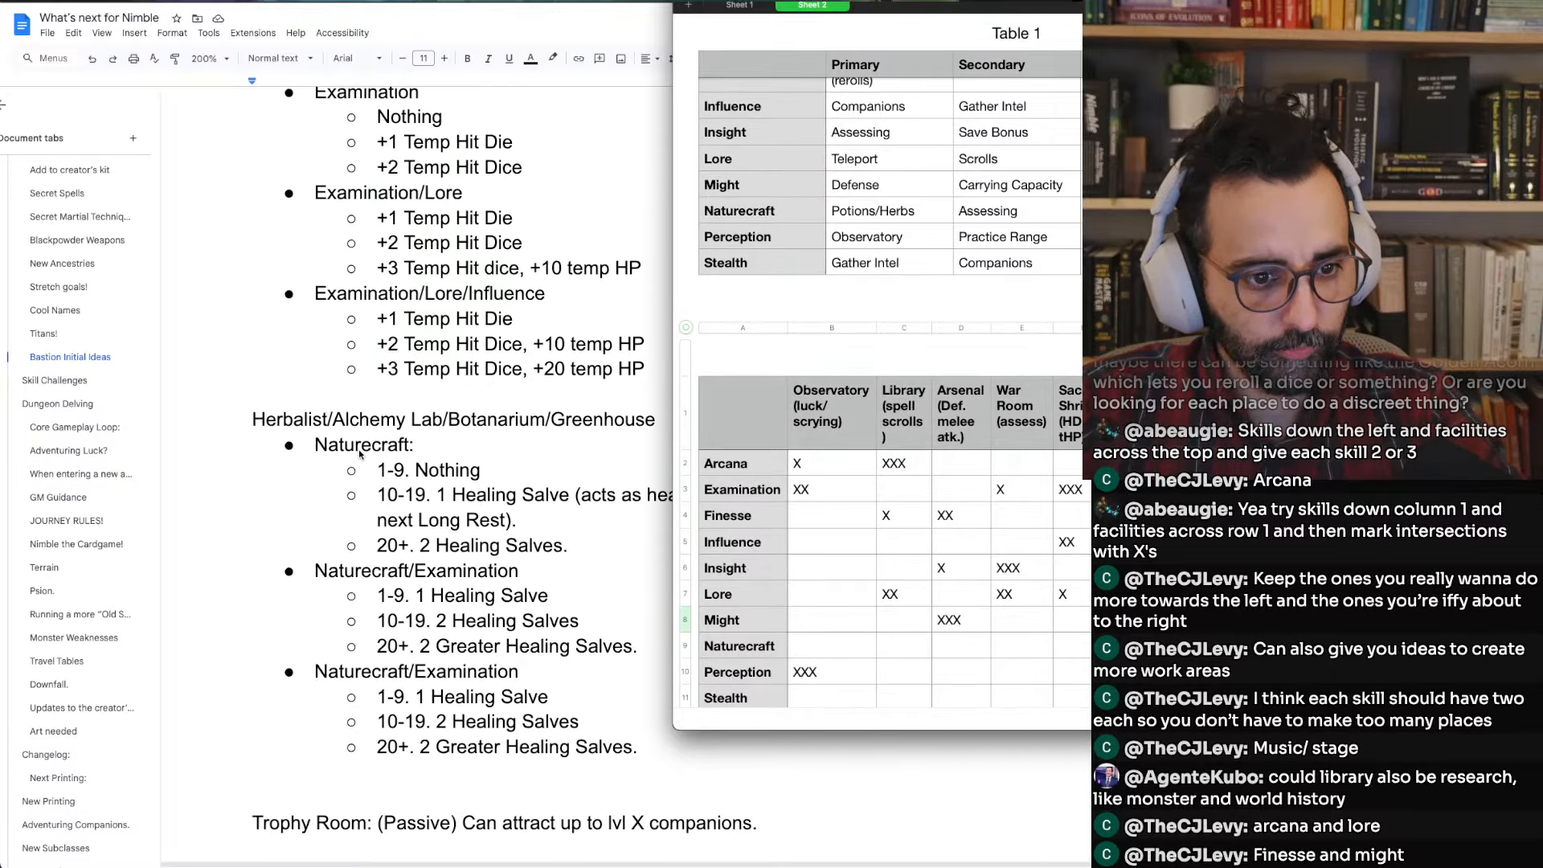
pyautogui.click(1141, 490)
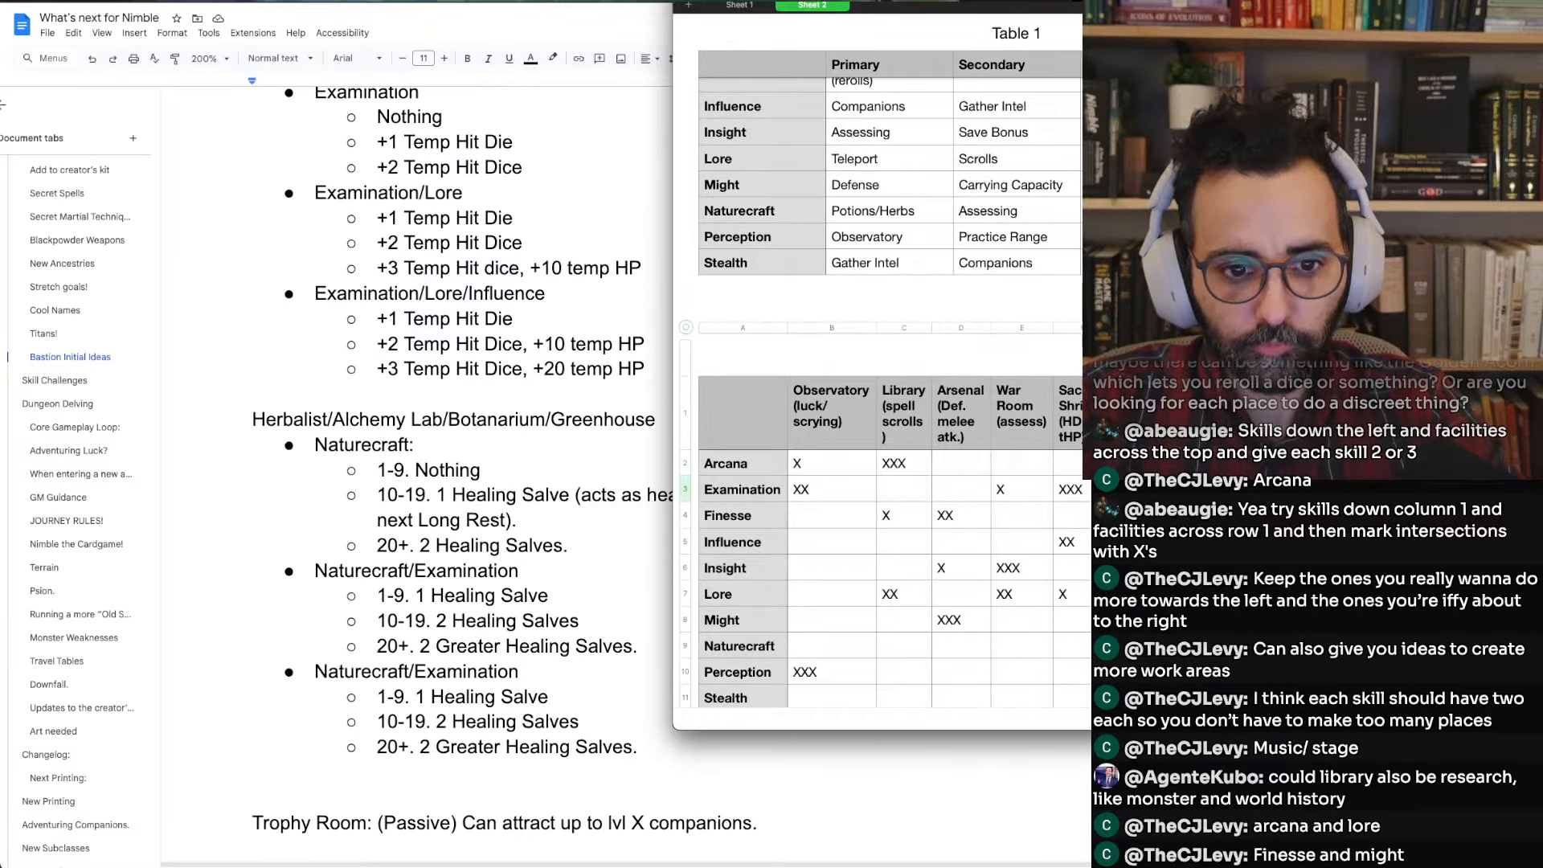
pyautogui.press('Up')
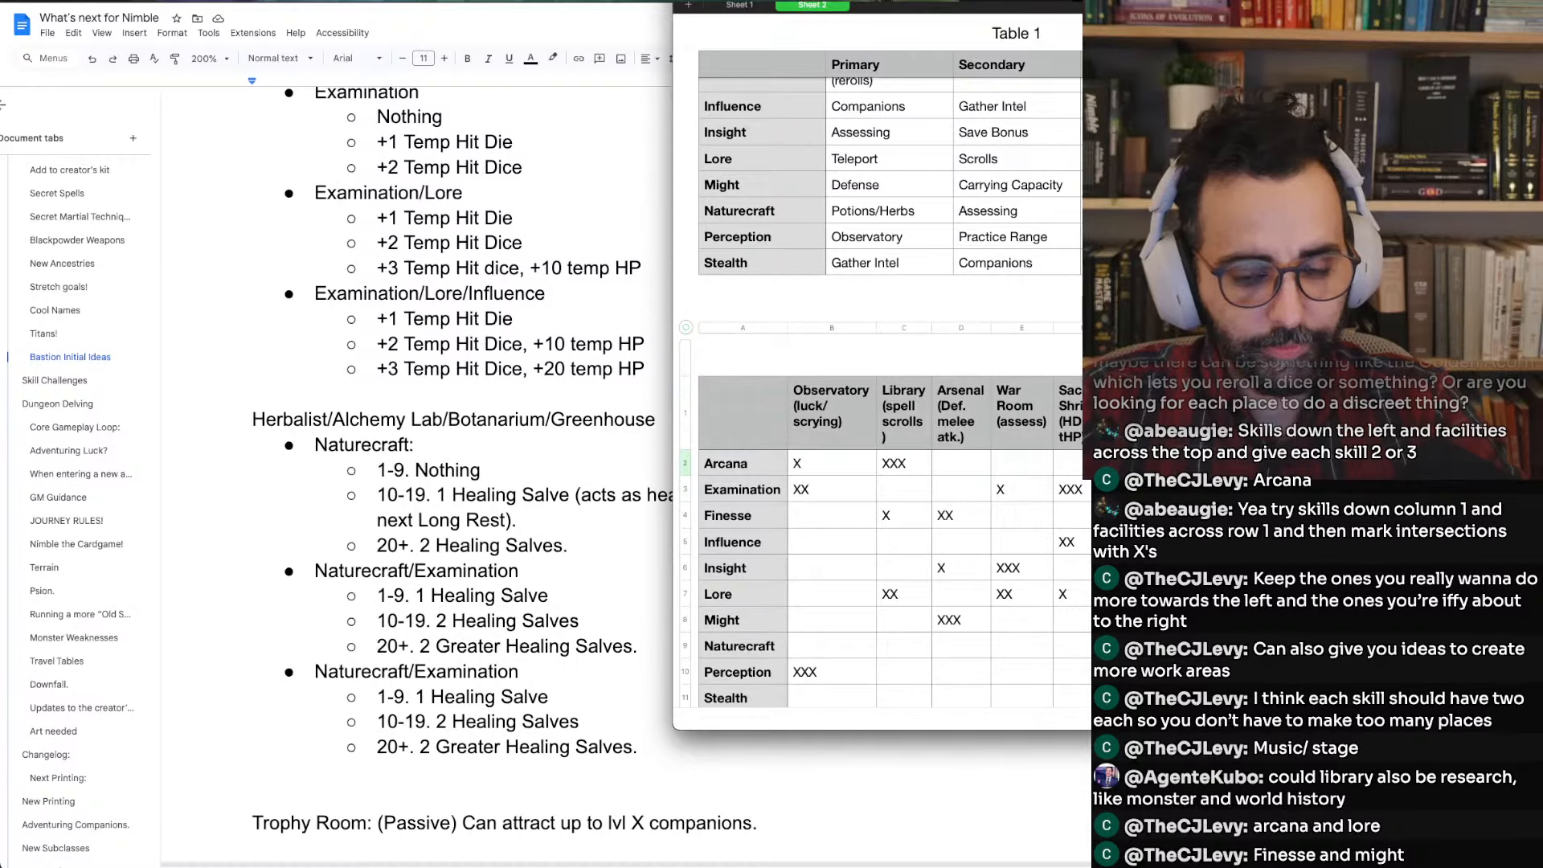
pyautogui.scroll(1, 1141, 489)
pyautogui.write('X')
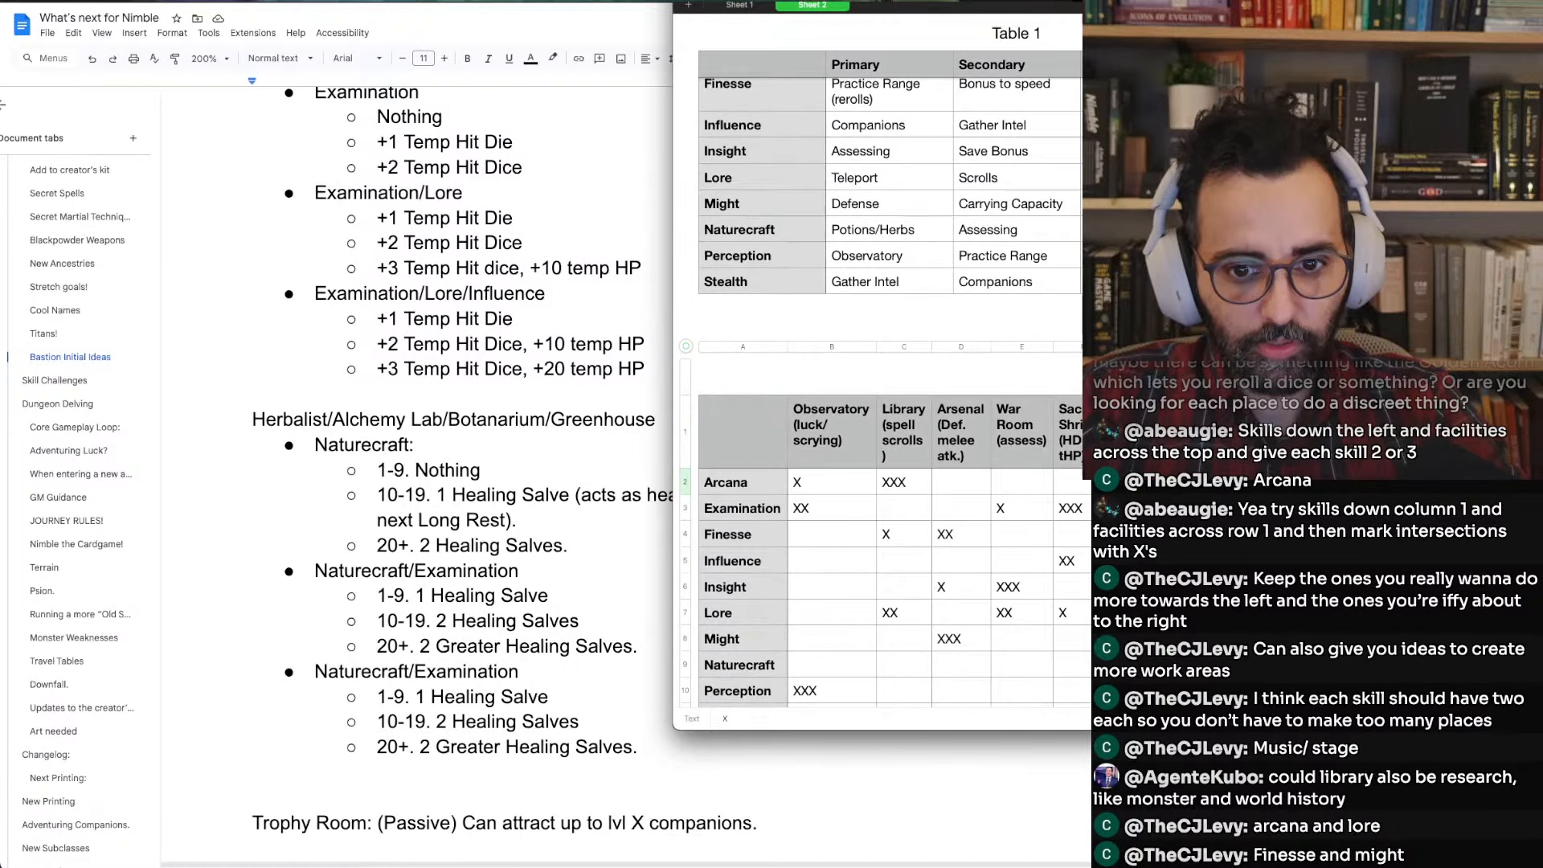
pyautogui.press('Return')
pyautogui.press('Up')
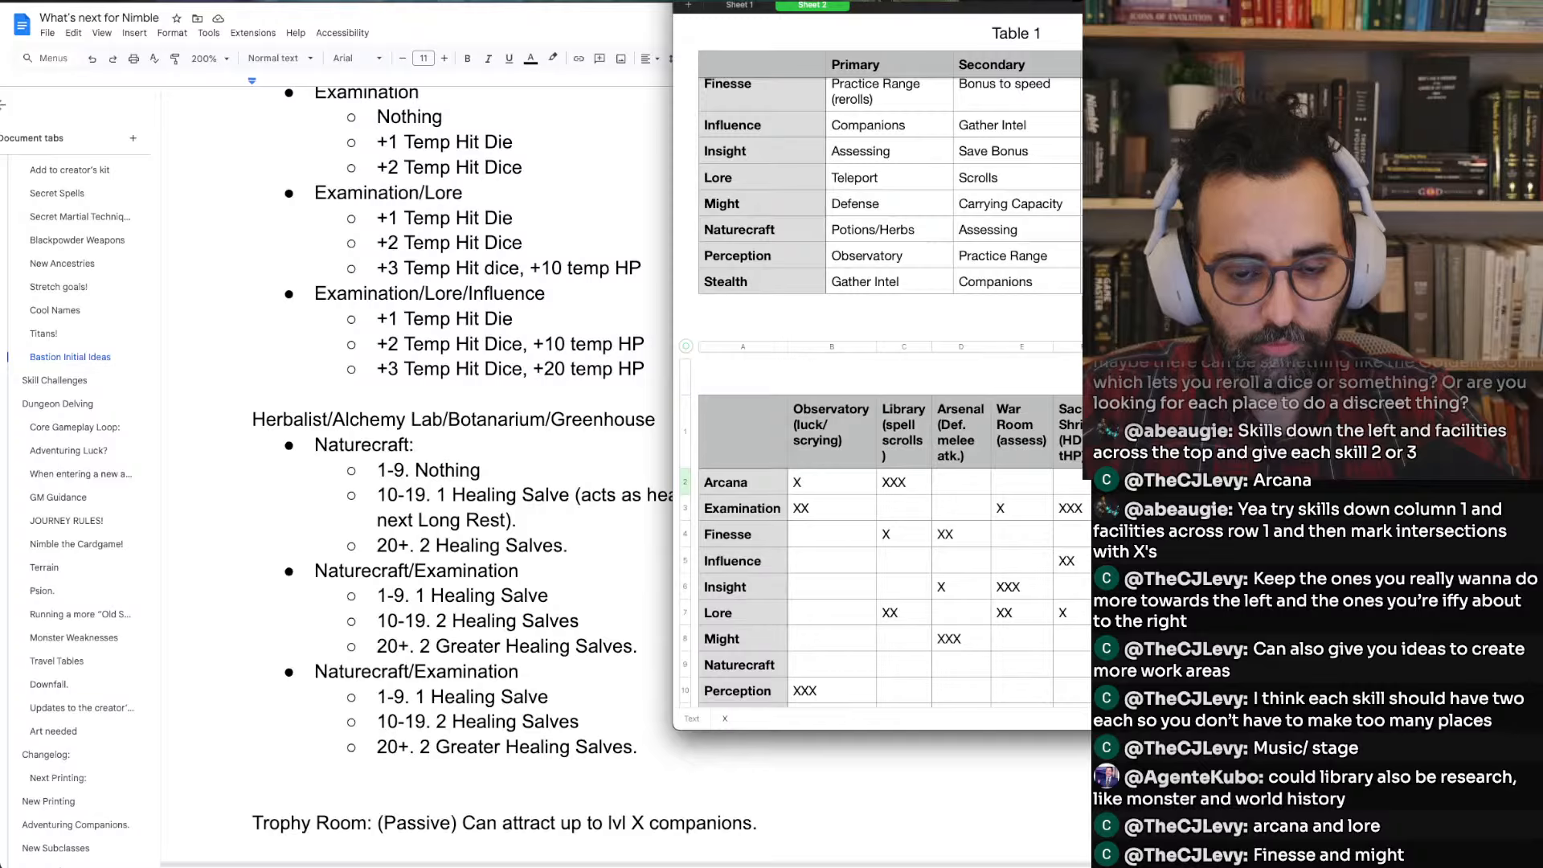
# Clear Arcana's X in the Alchemy (potions) column and mark Finesse with X in that column
pyautogui.scroll(-2, 884, 385)
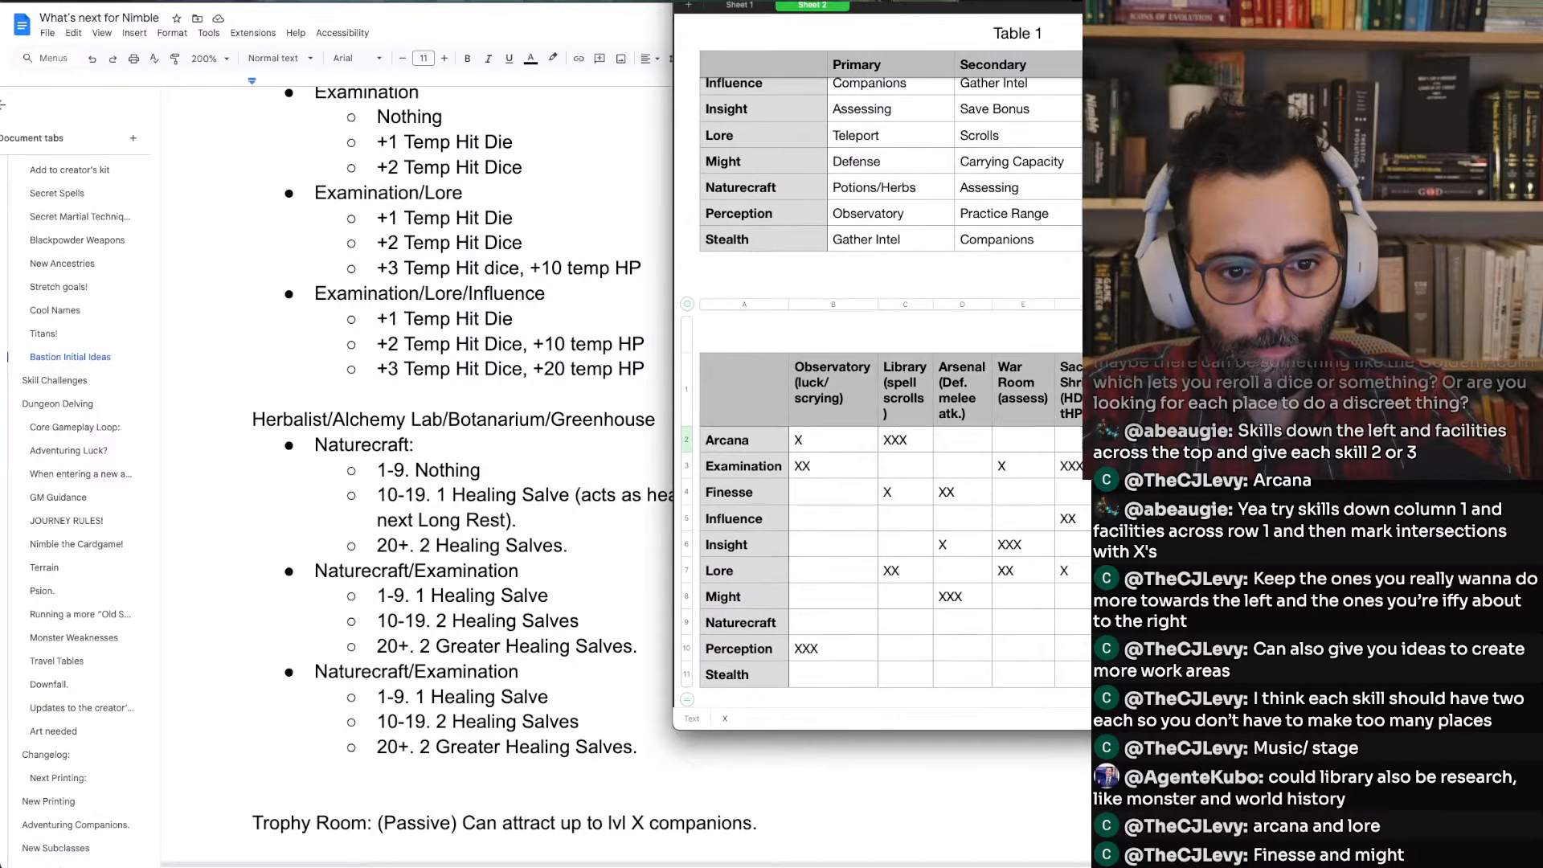
pyautogui.hscroll(1, 885, 386)
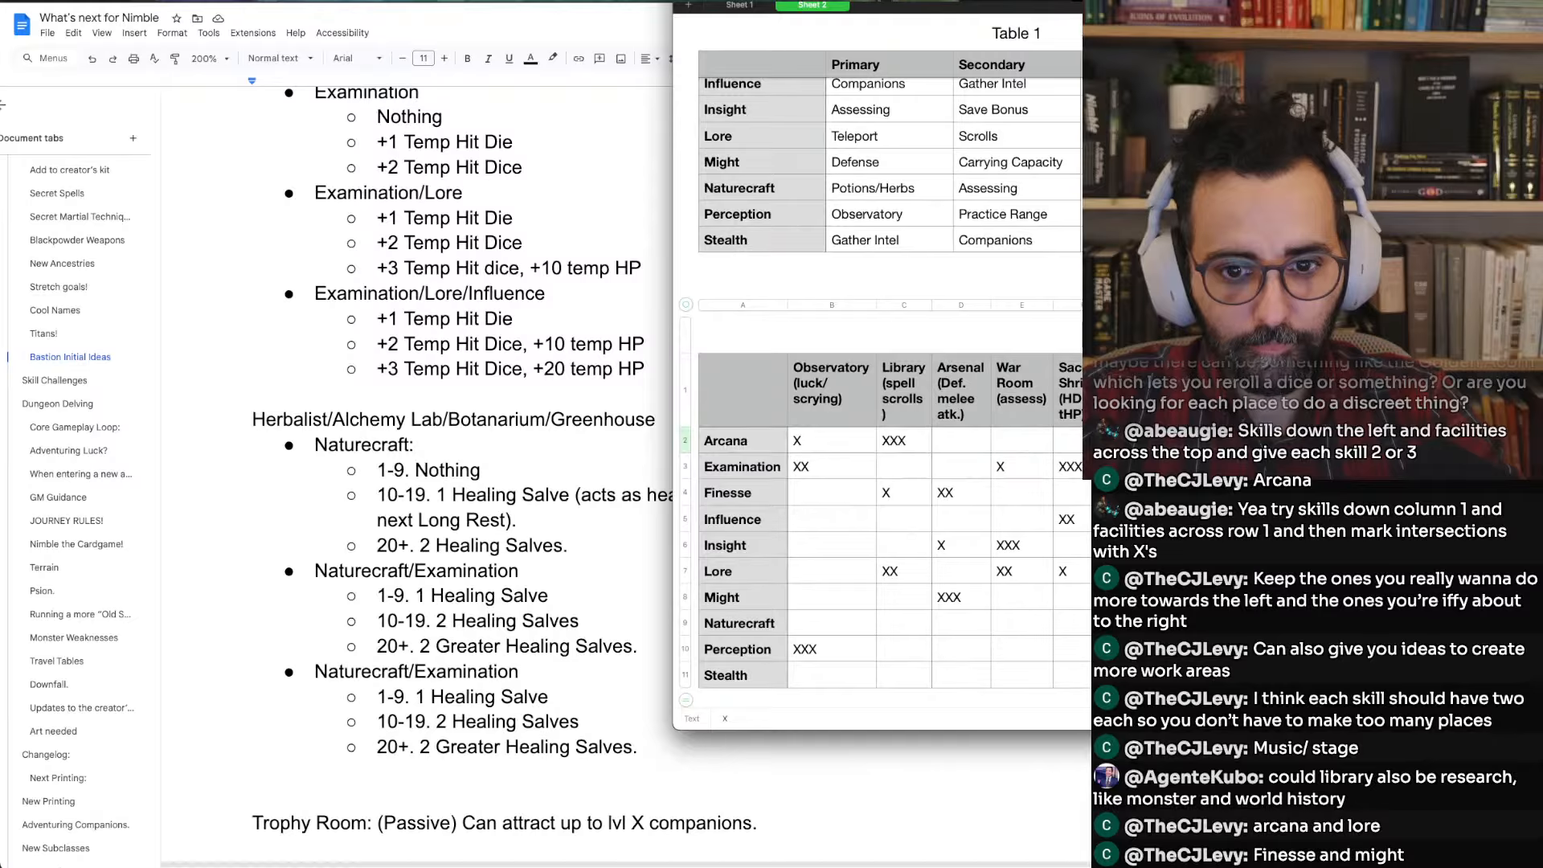
pyautogui.press('Down')
pyautogui.press('Down')
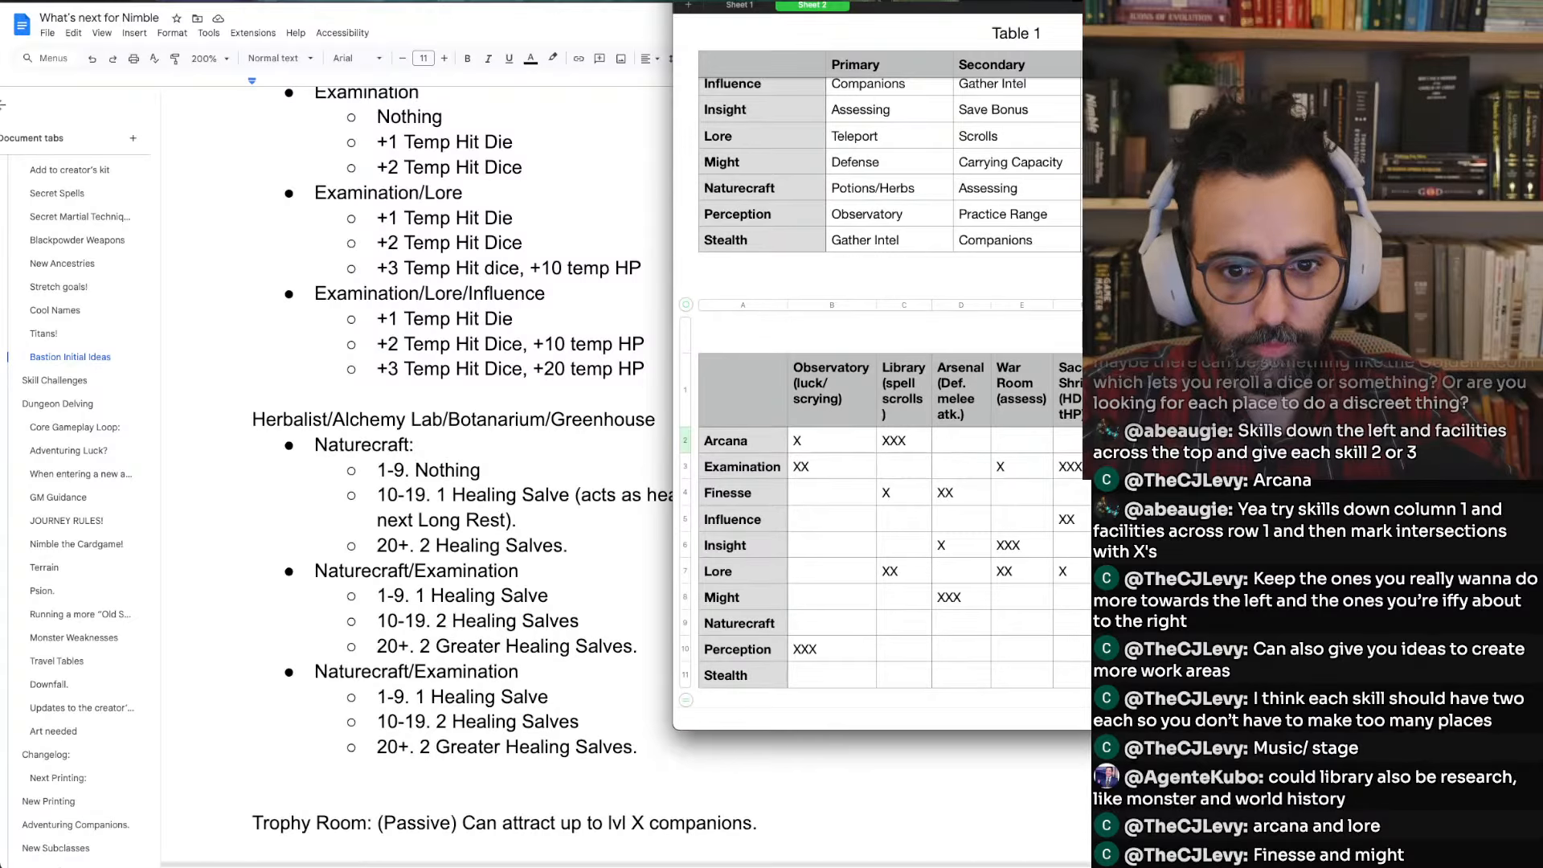
pyautogui.press('Down')
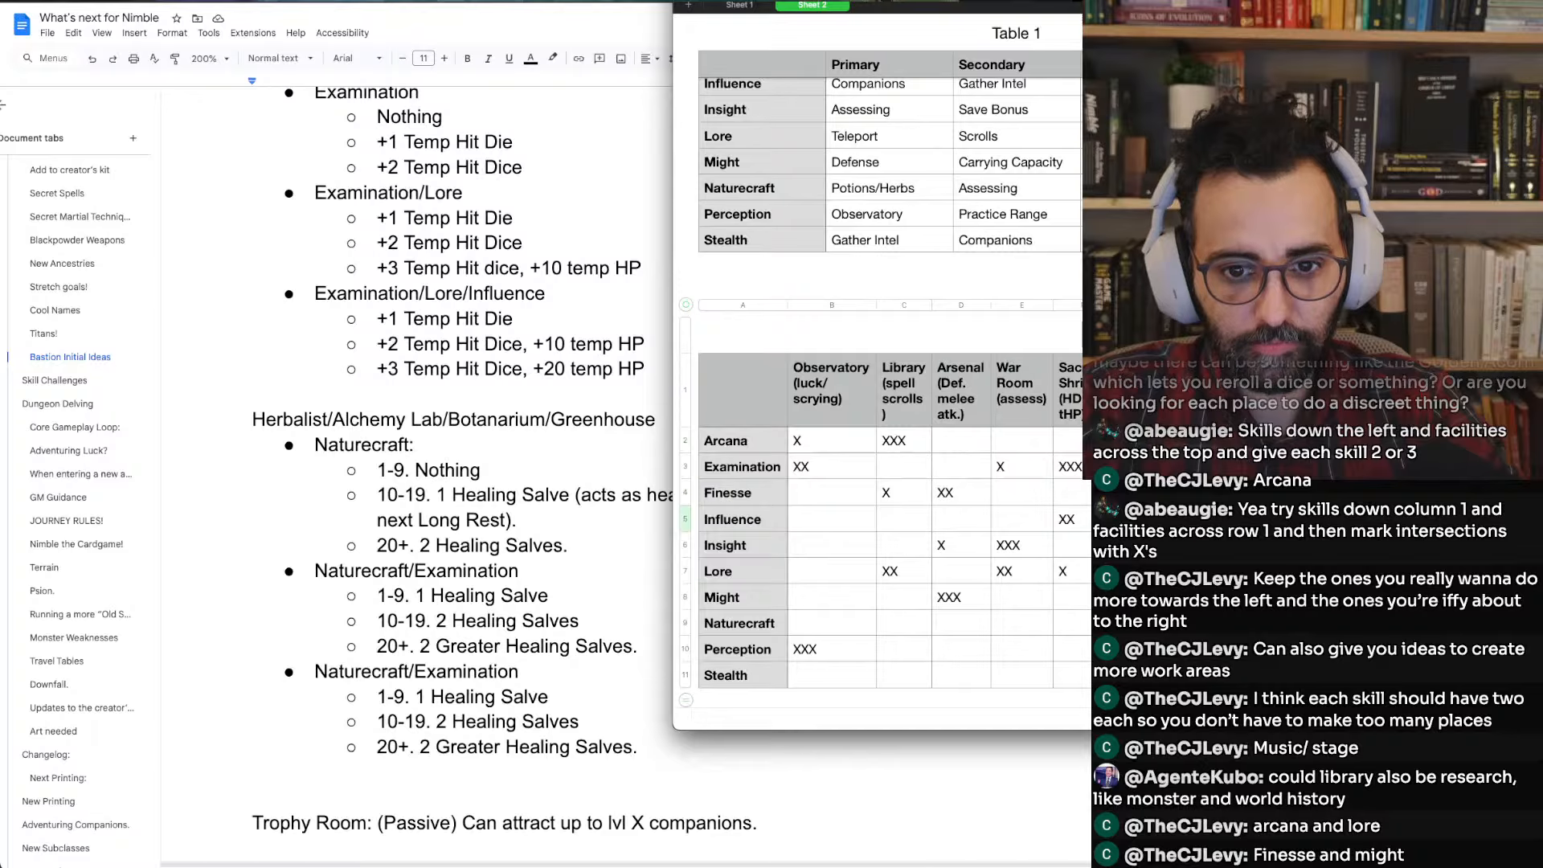
# Mark Influence with XXX in the Great Hall/Tavern (rumors) column
pyautogui.press('Up')
pyautogui.press('Up')
pyautogui.press('Up')
pyautogui.press('Down')
pyautogui.press('Down')
pyautogui.press('Down')
pyautogui.press('Down')
pyautogui.press('Down')
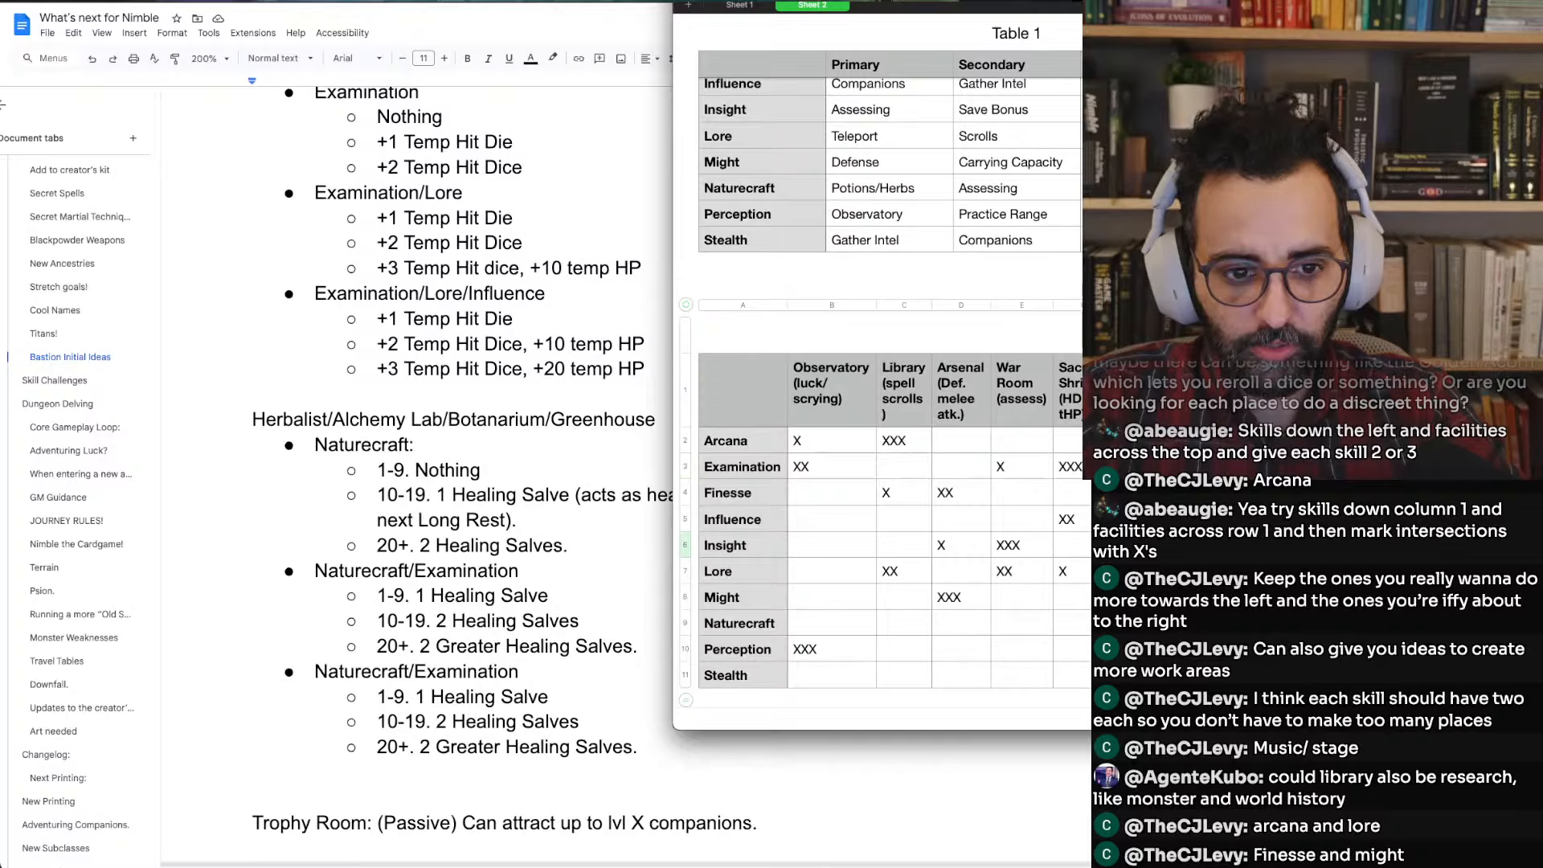
pyautogui.press('Up')
pyautogui.press('Up')
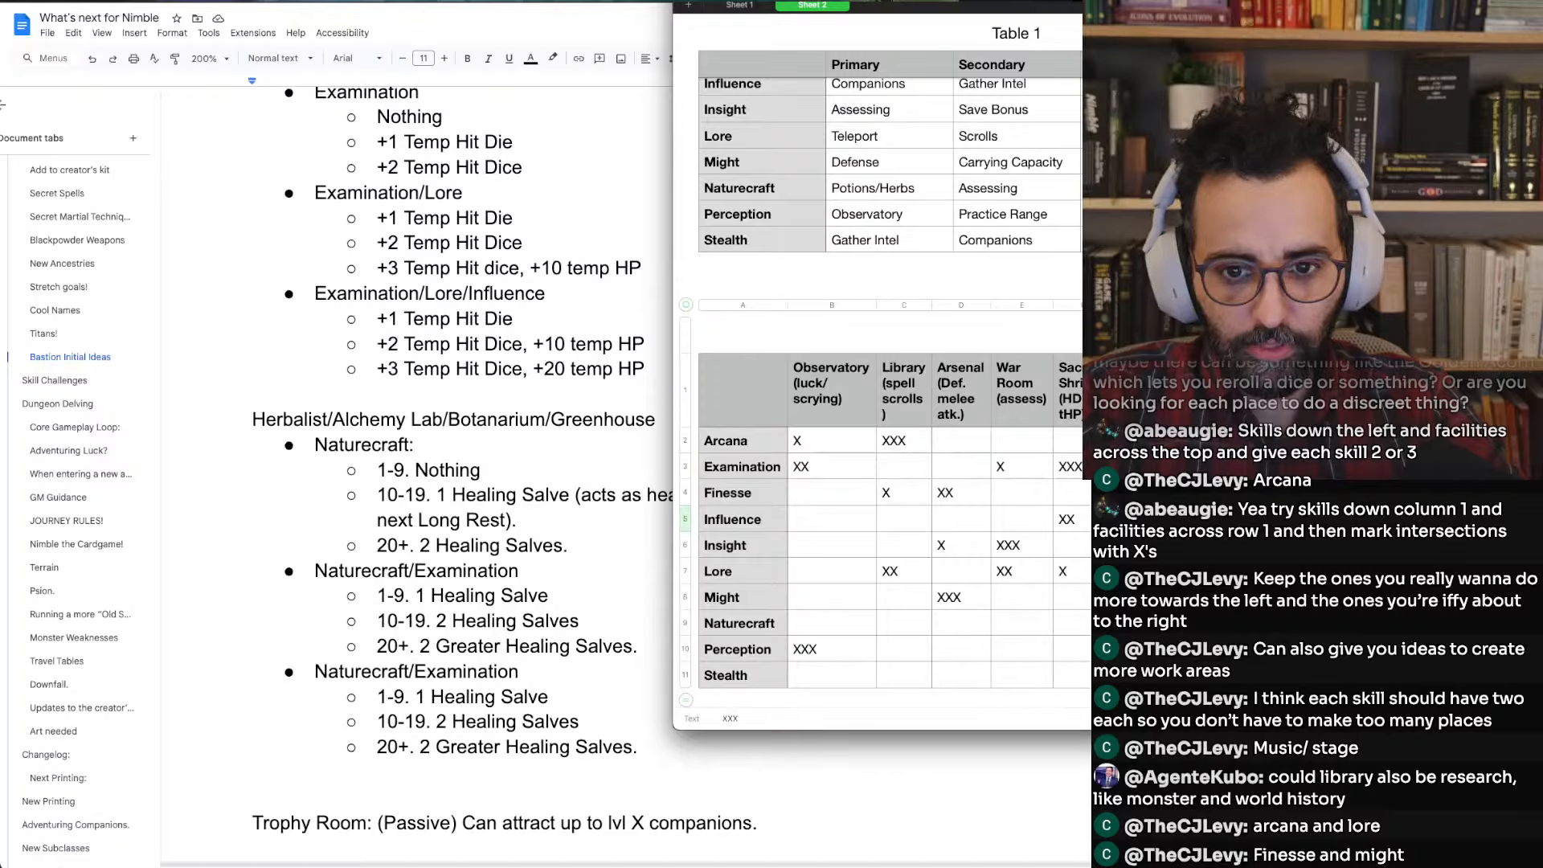
pyautogui.press('Down')
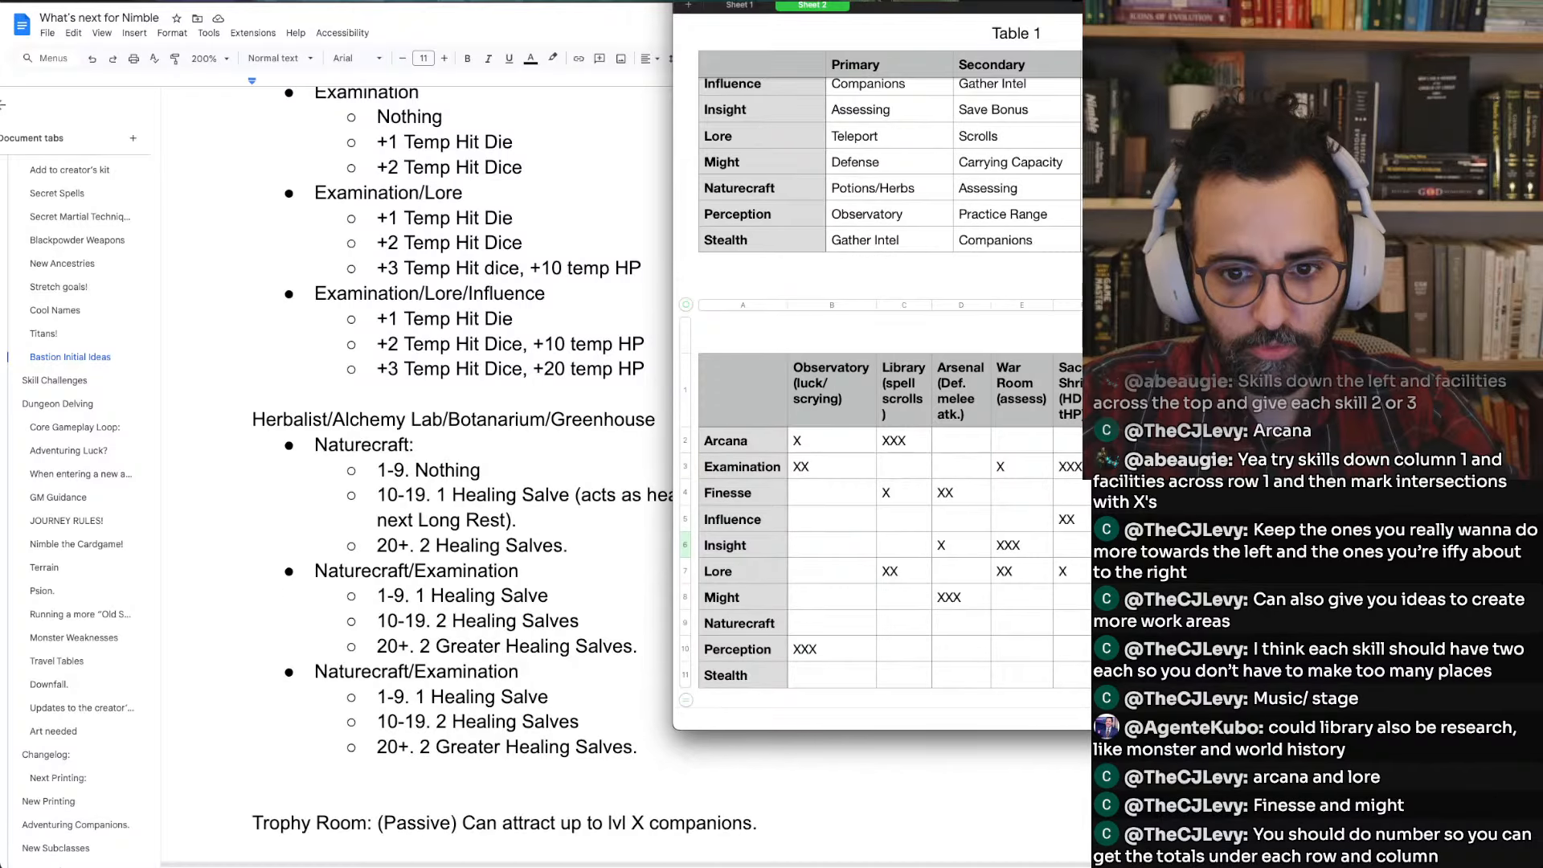
# Mark Insight with XX and Stealth with X in the Great Hall/Tavern (rumors) column
pyautogui.press('Down')
pyautogui.press('Down')
pyautogui.press('Down')
pyautogui.press('Down')
pyautogui.press('Down')
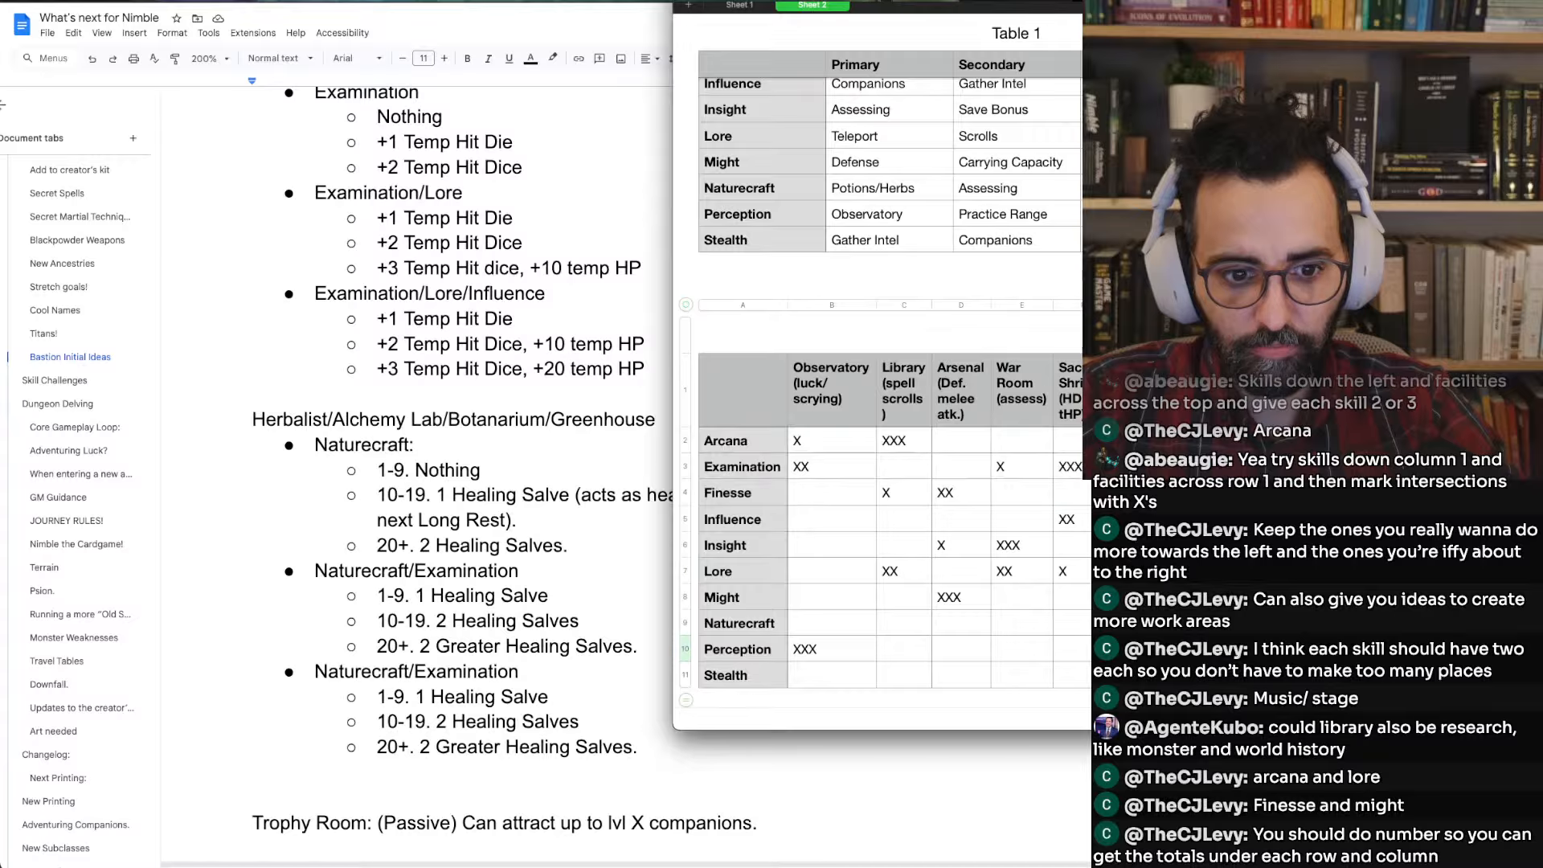
pyautogui.write('x')
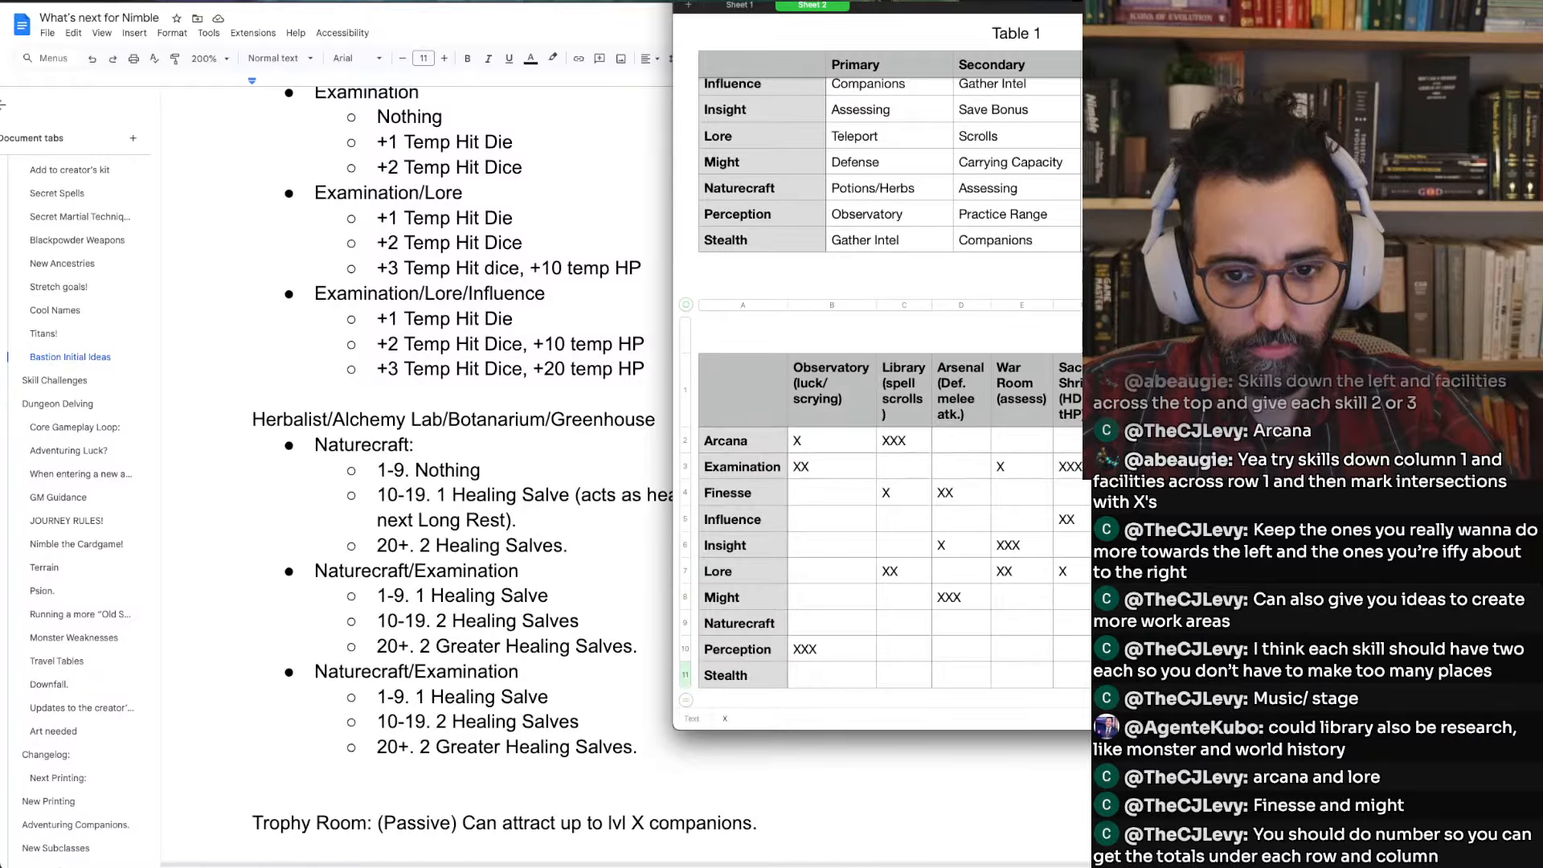
pyautogui.press('Escape')
# Mark Stealth with XXX in the Spy Net column of the skills matrix
pyautogui.press('Up')
pyautogui.press('Up')
pyautogui.press('Up')
pyautogui.press('Up')
pyautogui.press('Up')
pyautogui.press('Up')
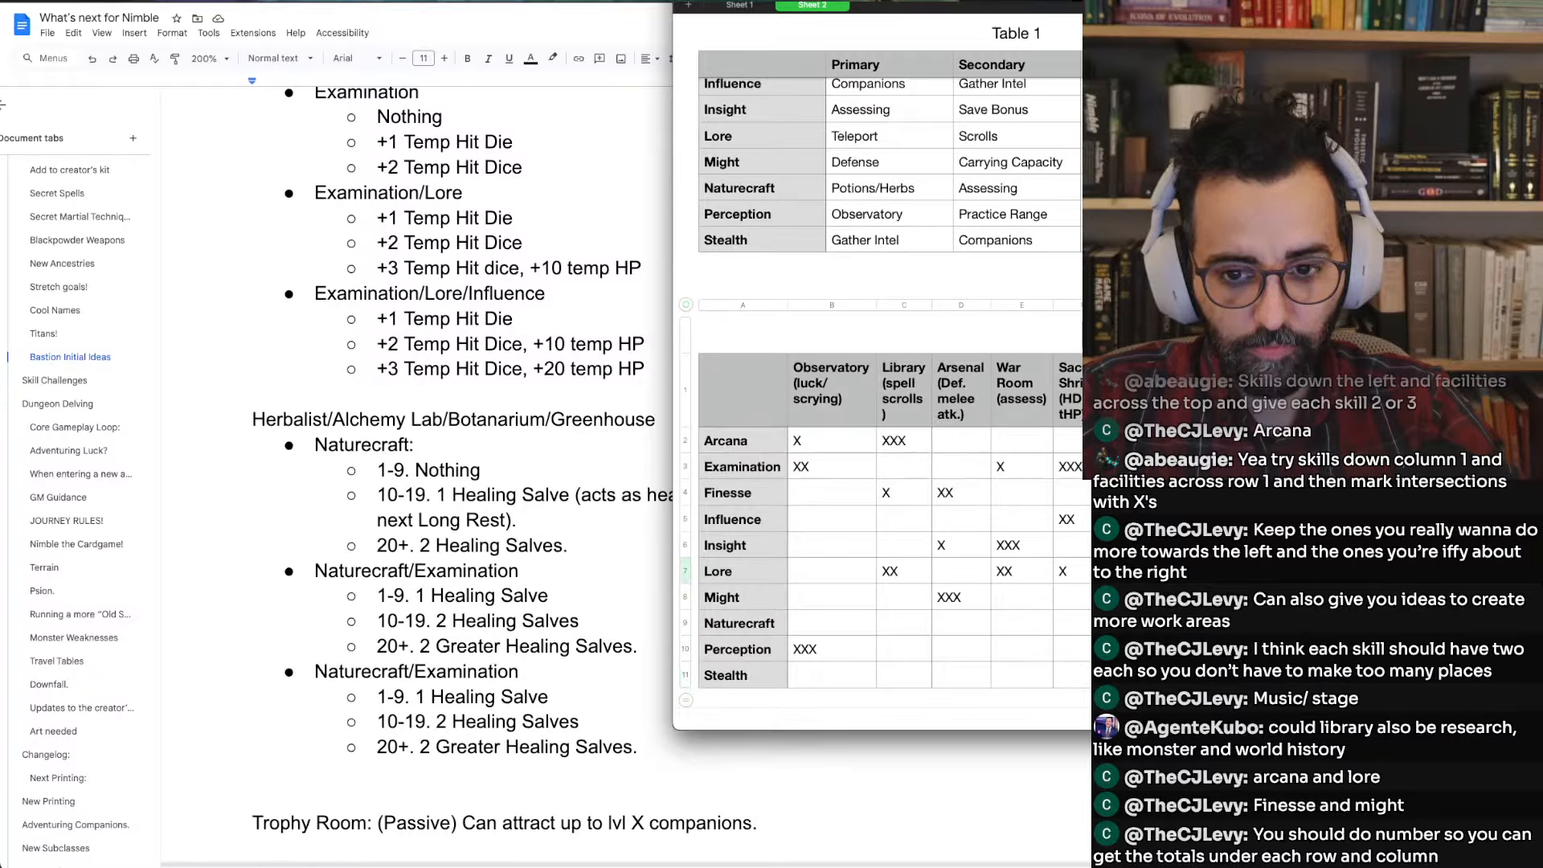
pyautogui.press('Up')
pyautogui.press('Up')
pyautogui.press('Down')
pyautogui.press('Down')
pyautogui.press('Down')
pyautogui.press('Down')
pyautogui.press('Down')
pyautogui.press('Down')
pyautogui.press('Down')
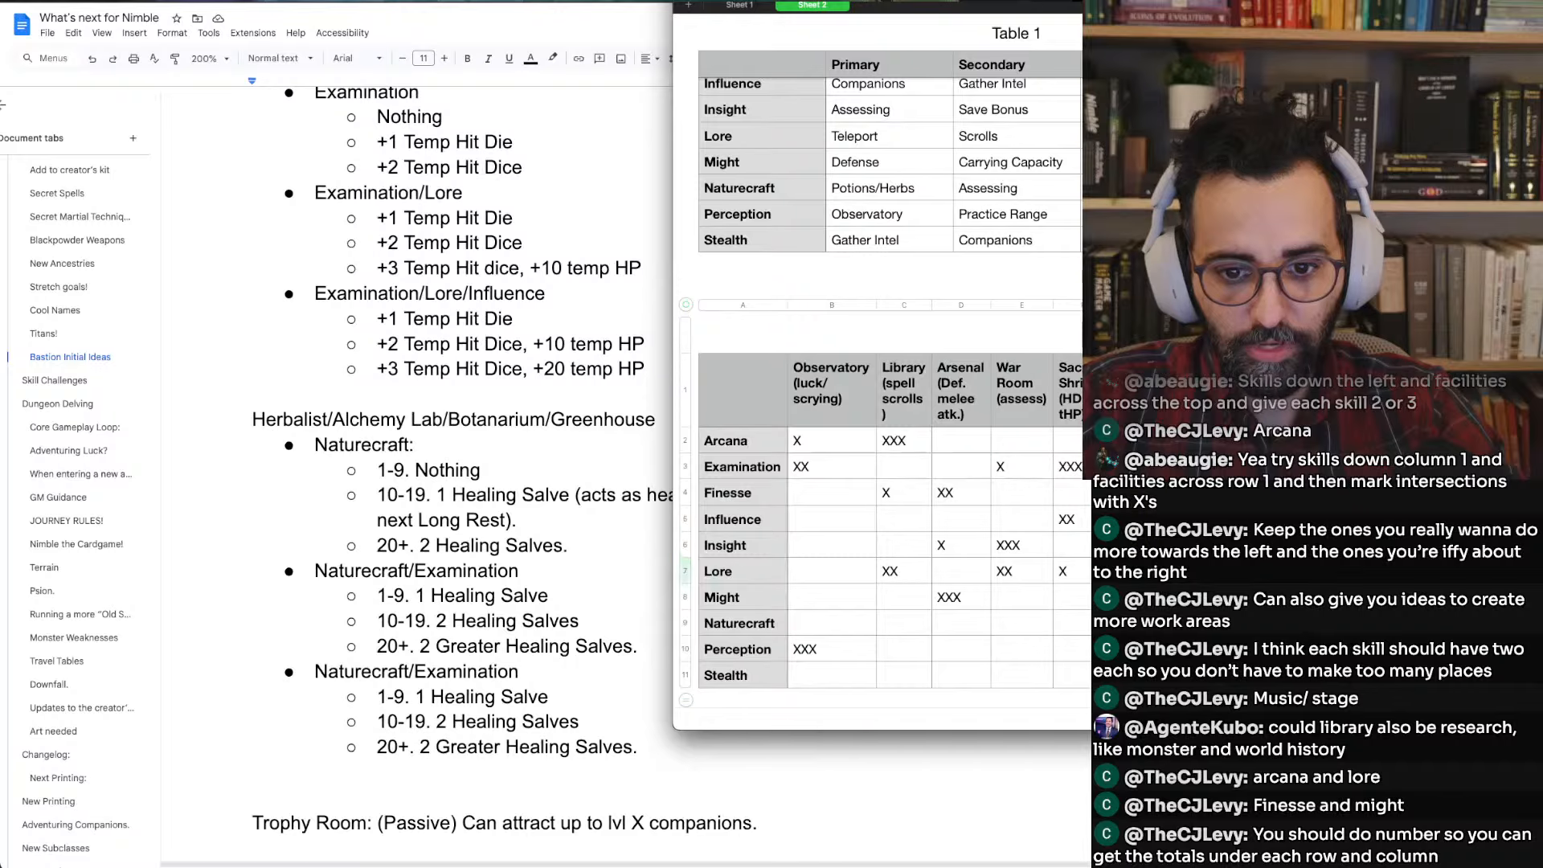
pyautogui.press('Down')
pyautogui.write('XXX')
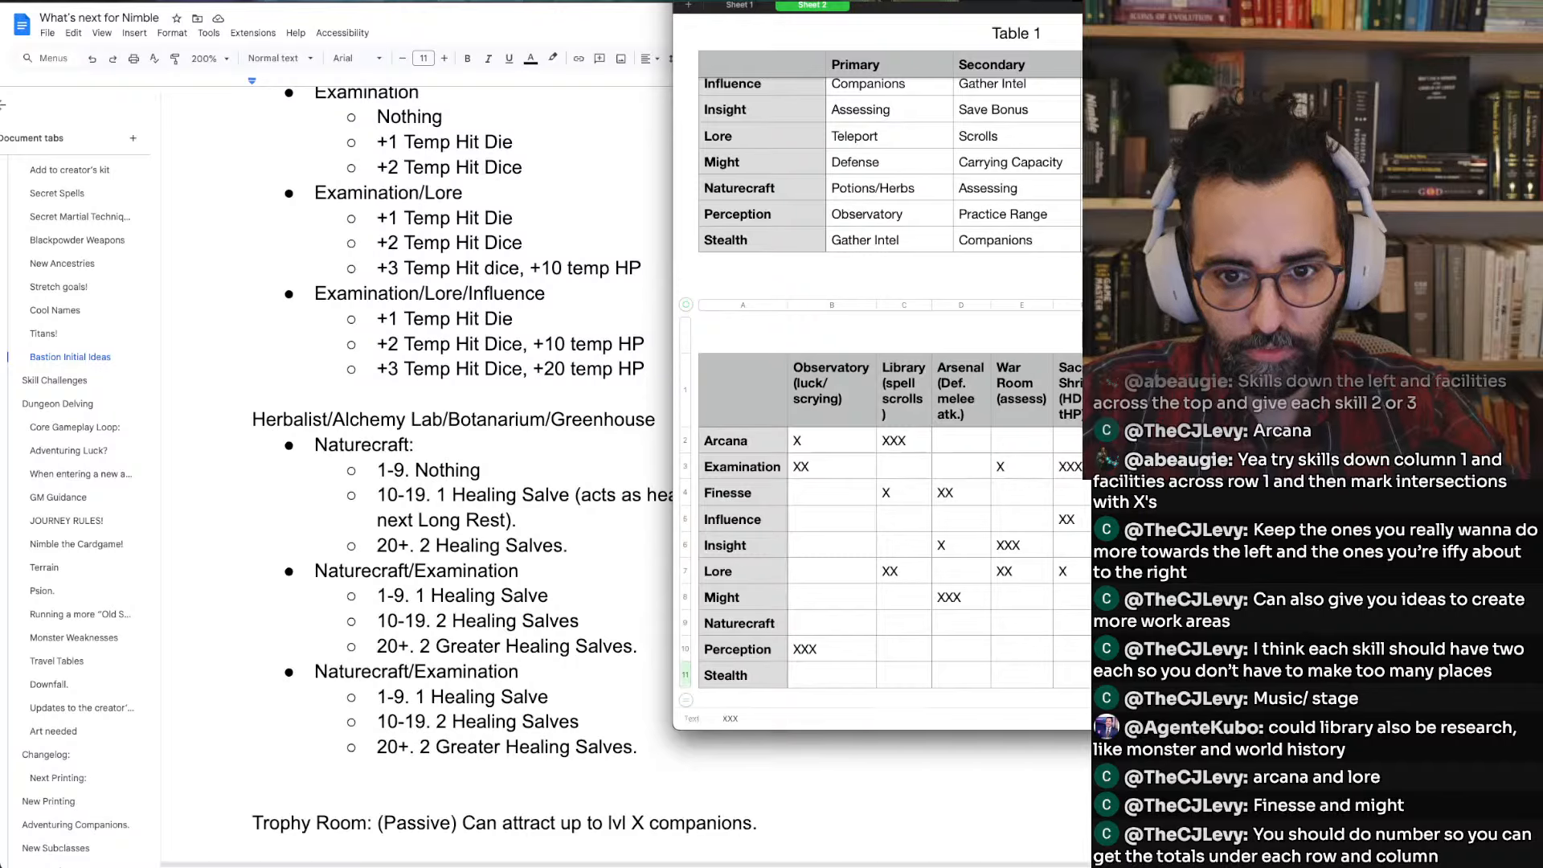
pyautogui.press('Escape')
# Mark Finesse with XX and Influence with X in the Spy Net column
pyautogui.press('Up')
pyautogui.press('Up')
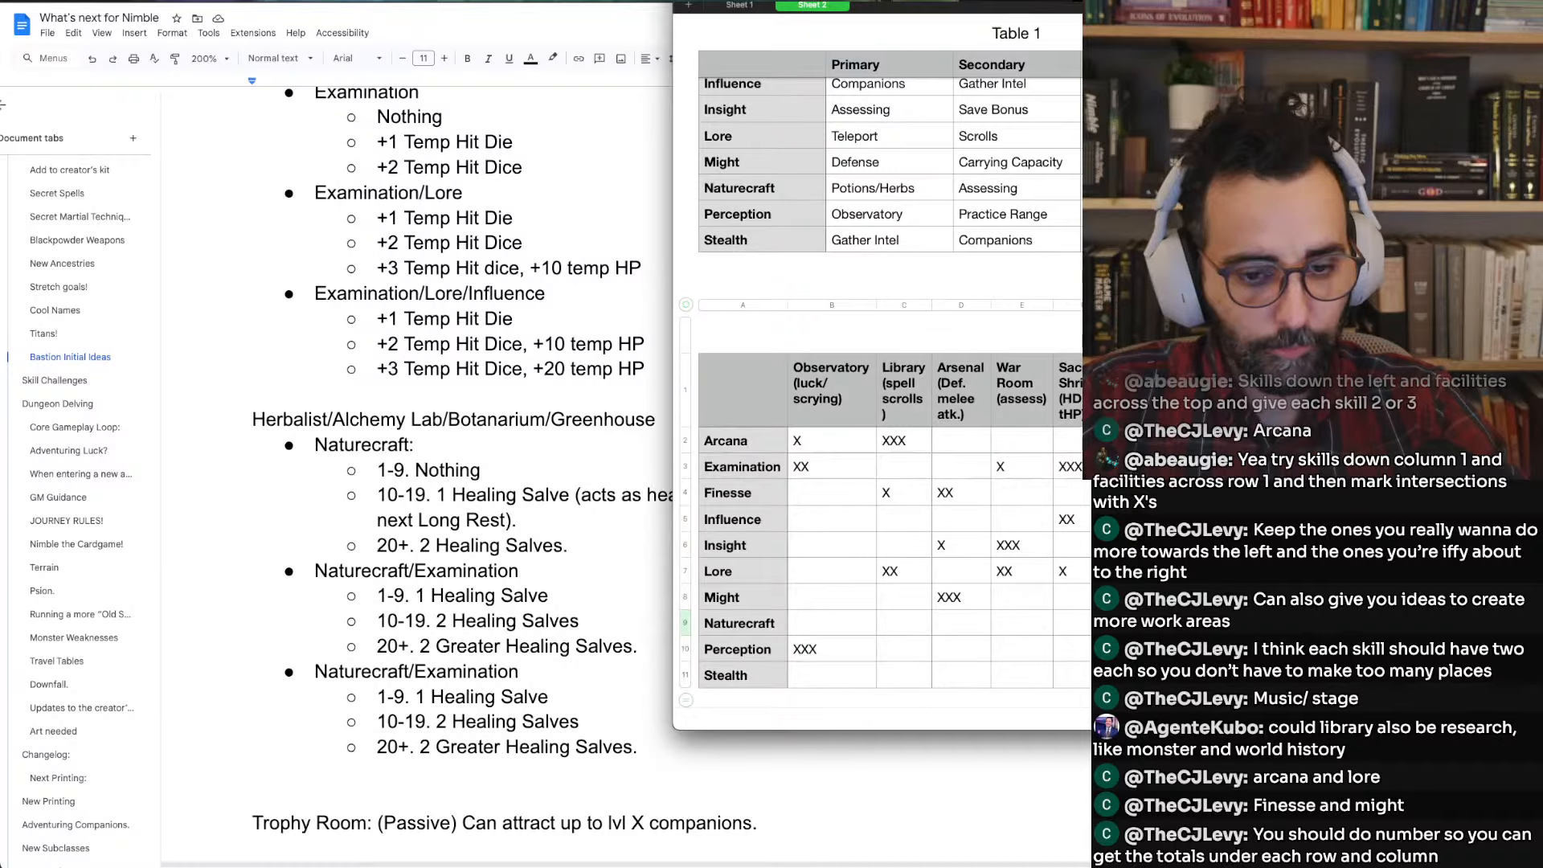
pyautogui.press('Up')
pyautogui.press('Down')
pyautogui.press('Down')
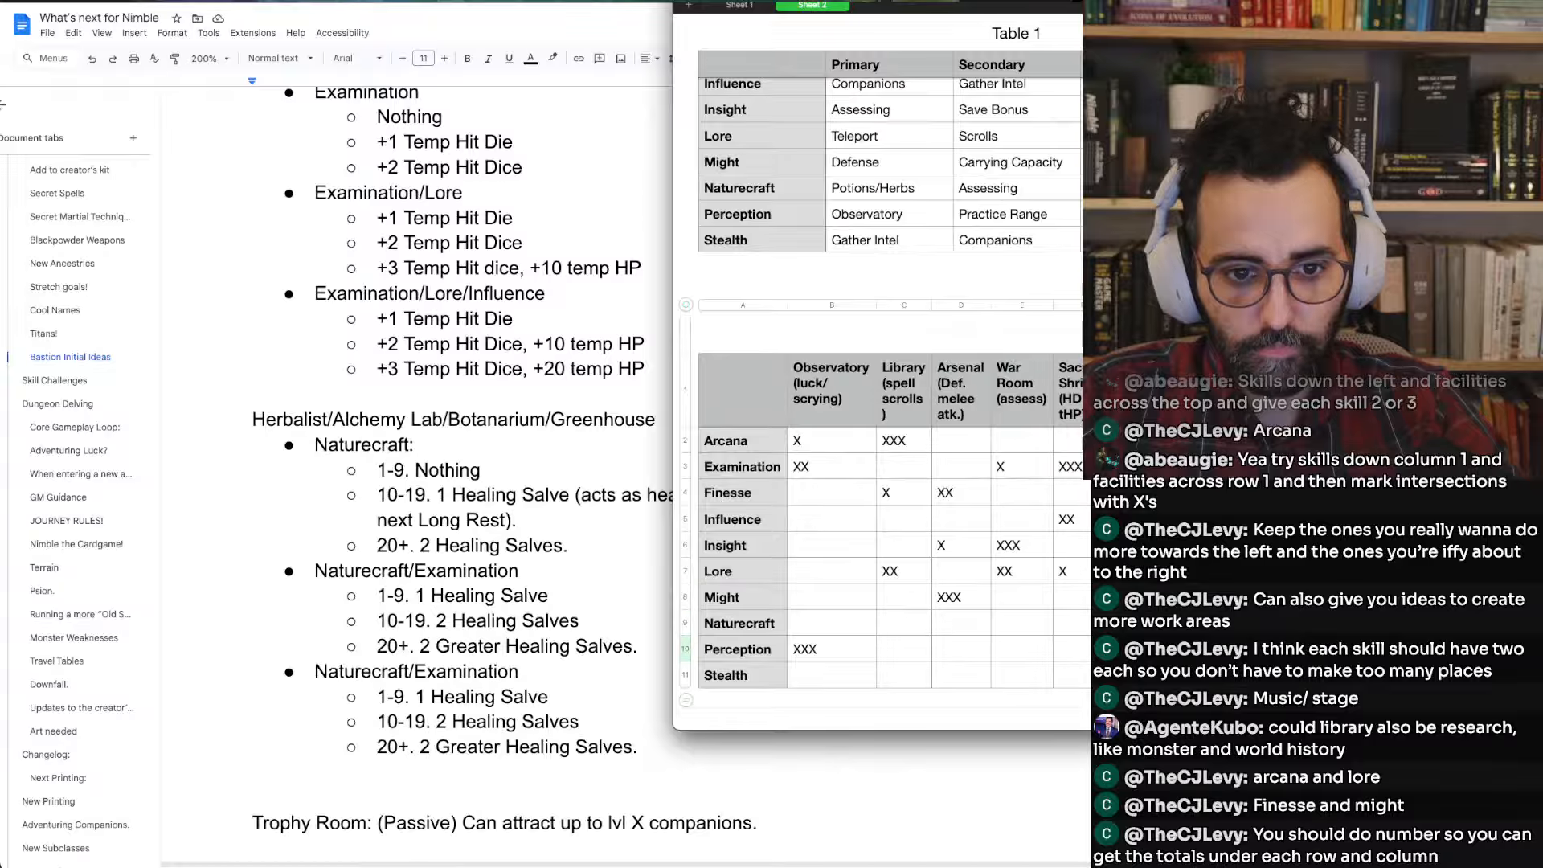
pyautogui.press('Up')
pyautogui.press('Up')
pyautogui.press('Up')
pyautogui.press('Up')
pyautogui.press('Up')
pyautogui.press('Up')
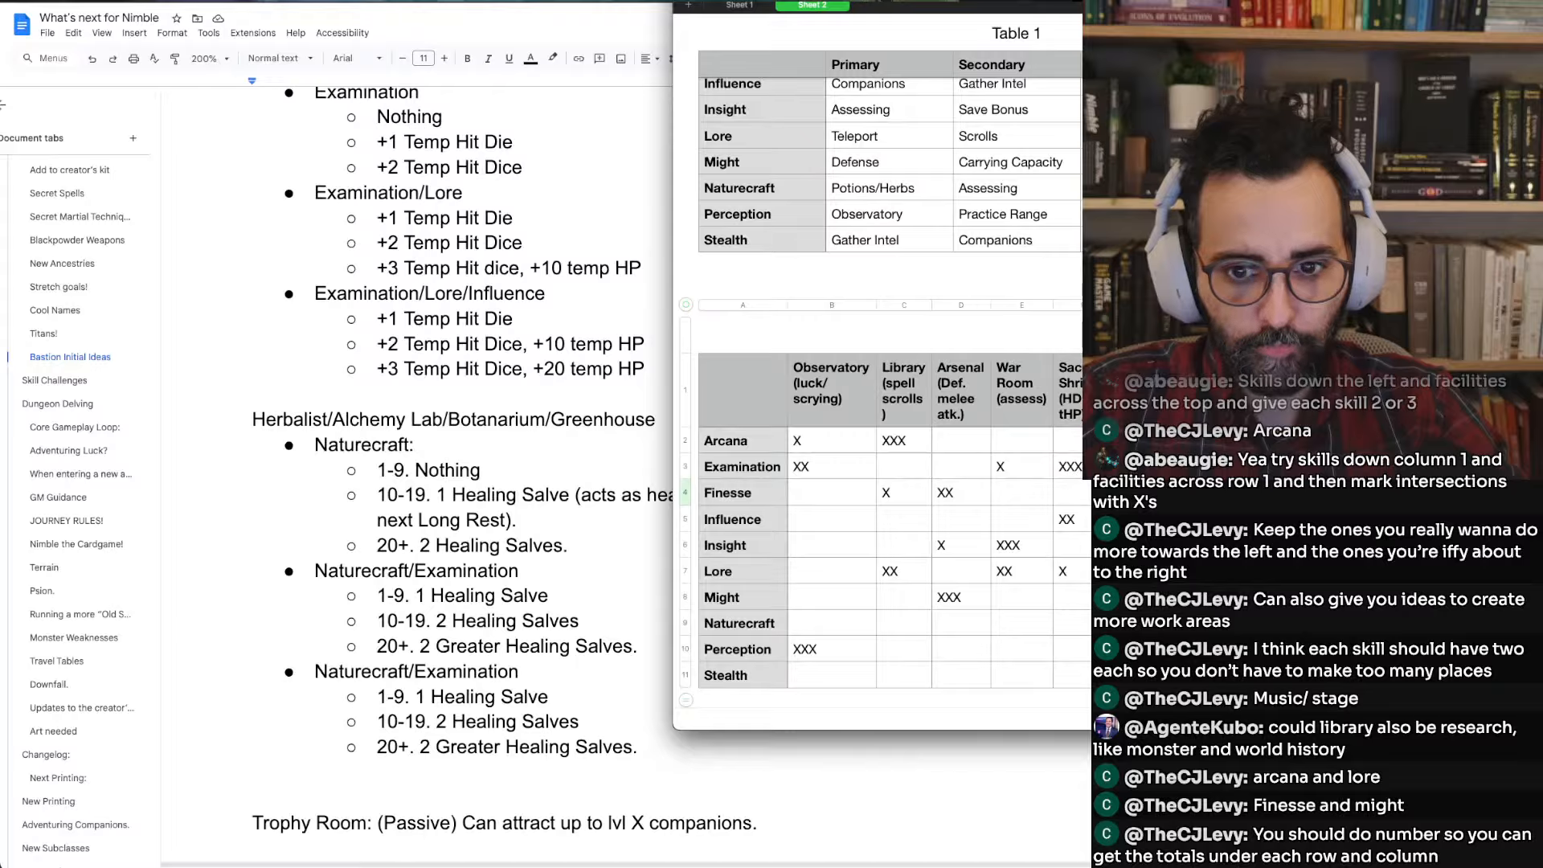
pyautogui.press('Down')
pyautogui.press('Down')
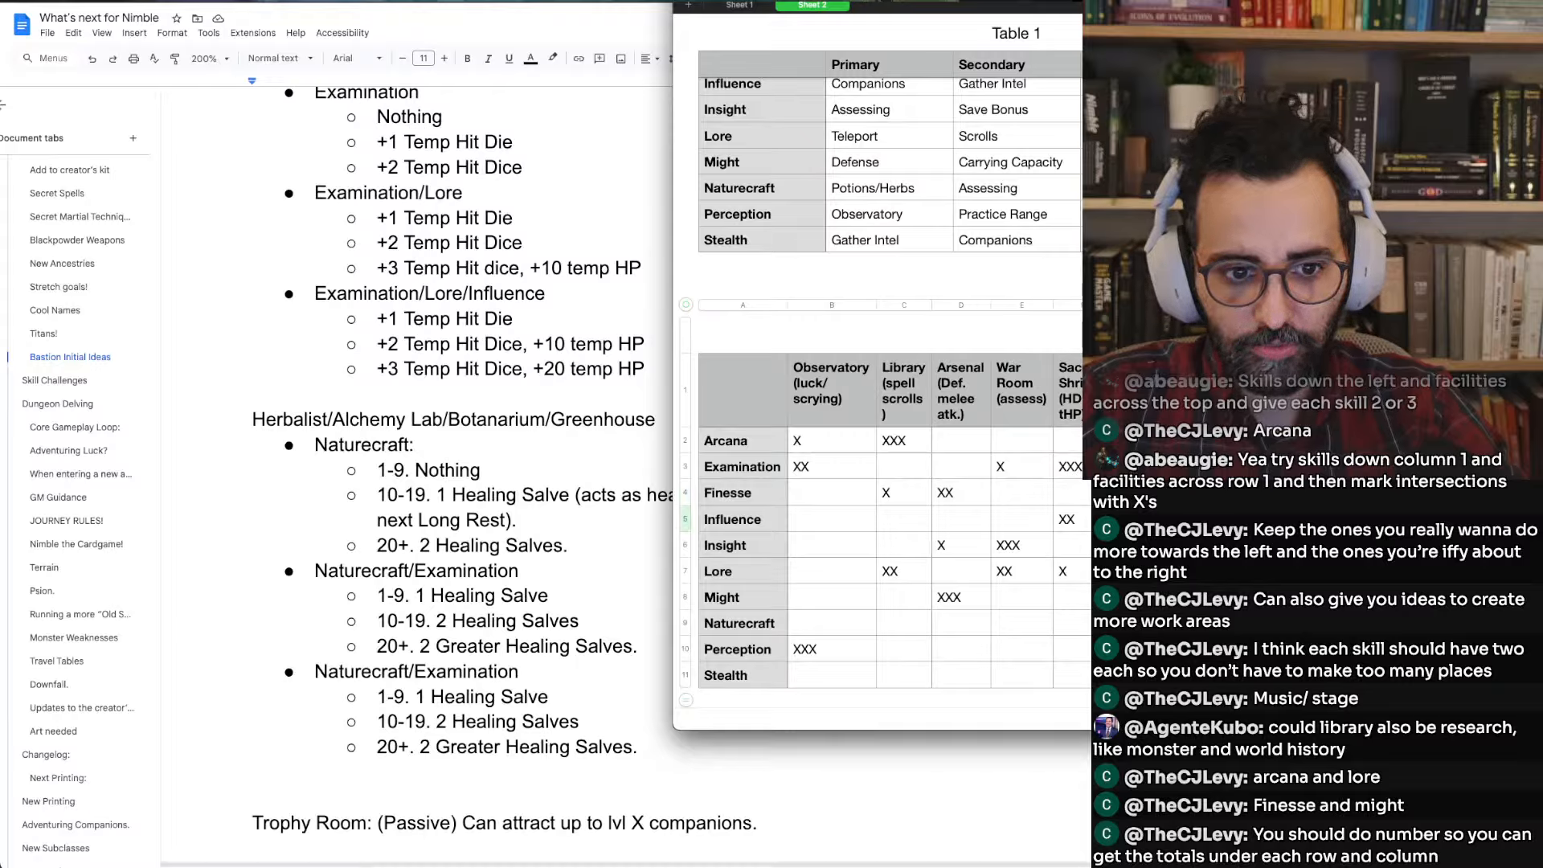
pyautogui.press('Up')
pyautogui.press('Down')
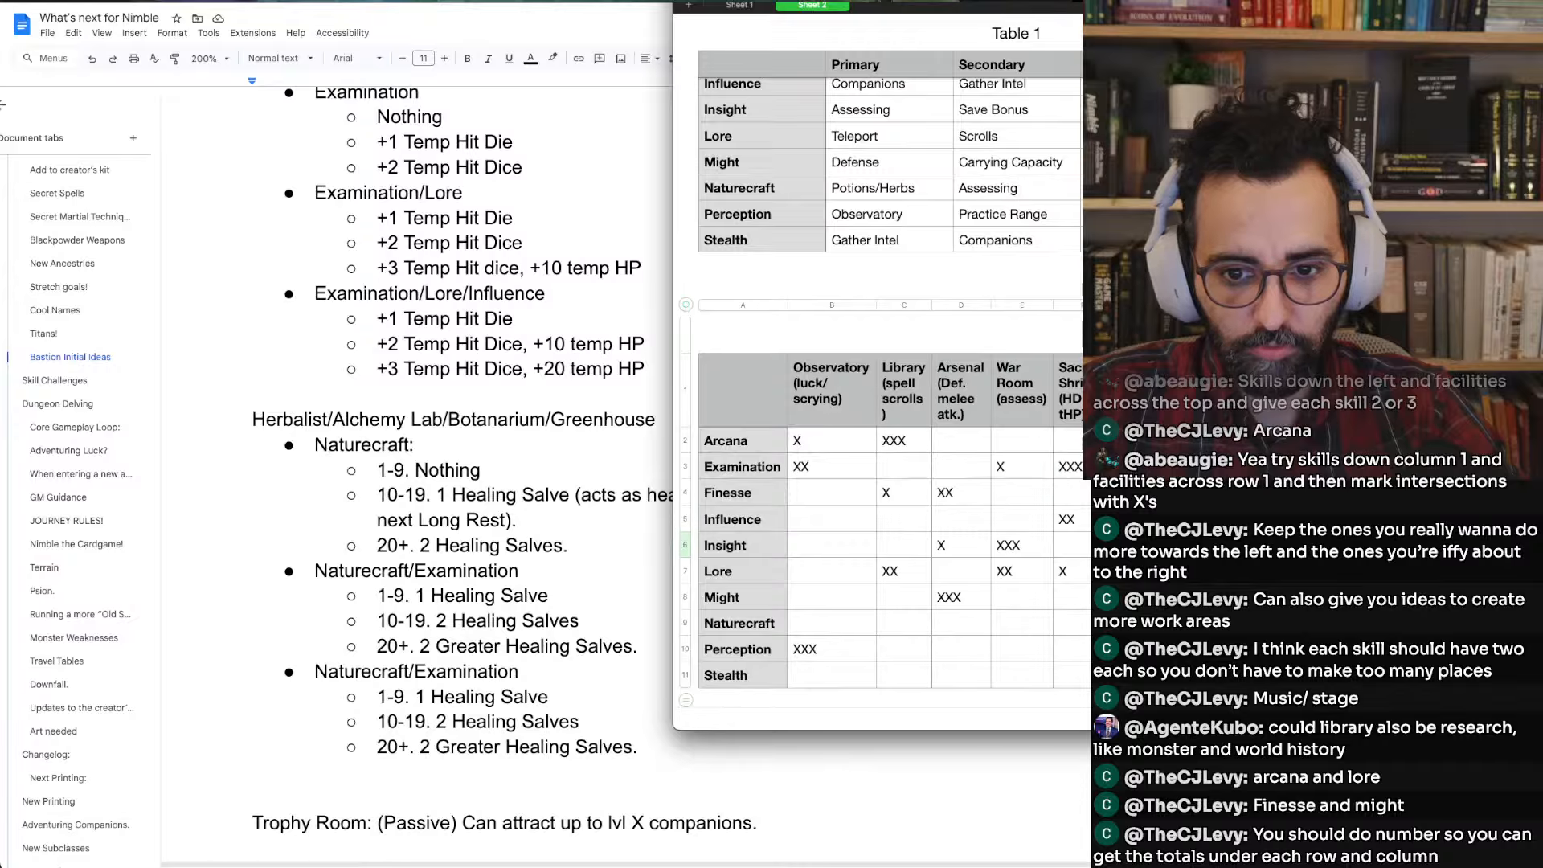
# Go through the skill rows from Finesse to Stealth, comparing the marks already placed in the Library through Alchemy columns
pyautogui.hscroll(2, 884, 515)
pyautogui.press('Up')
pyautogui.press('Up')
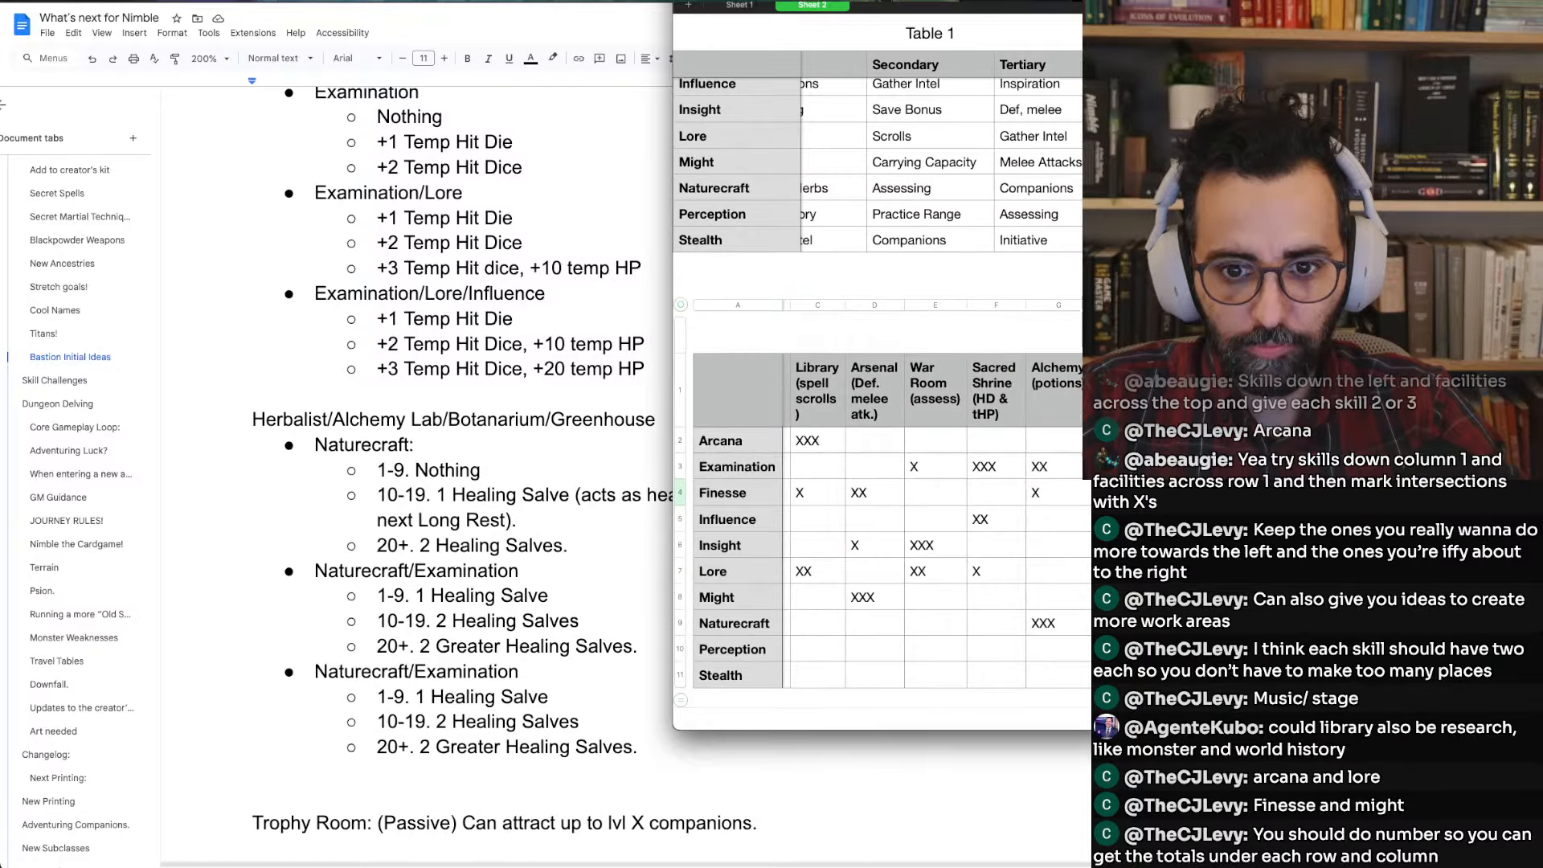
pyautogui.press('Down')
pyautogui.press('Down')
pyautogui.press('Up')
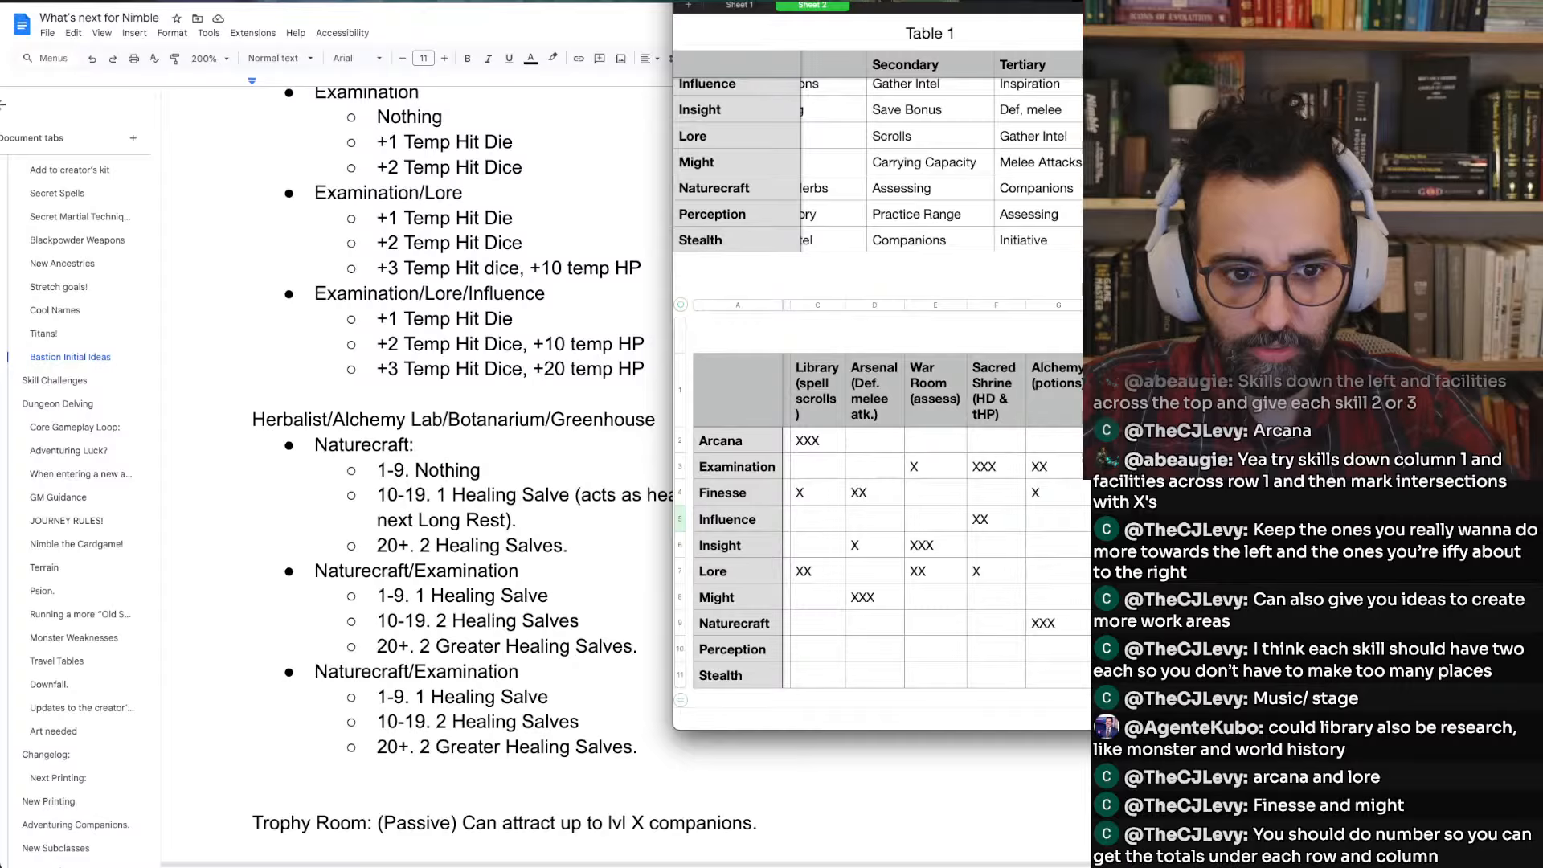
pyautogui.press('Down')
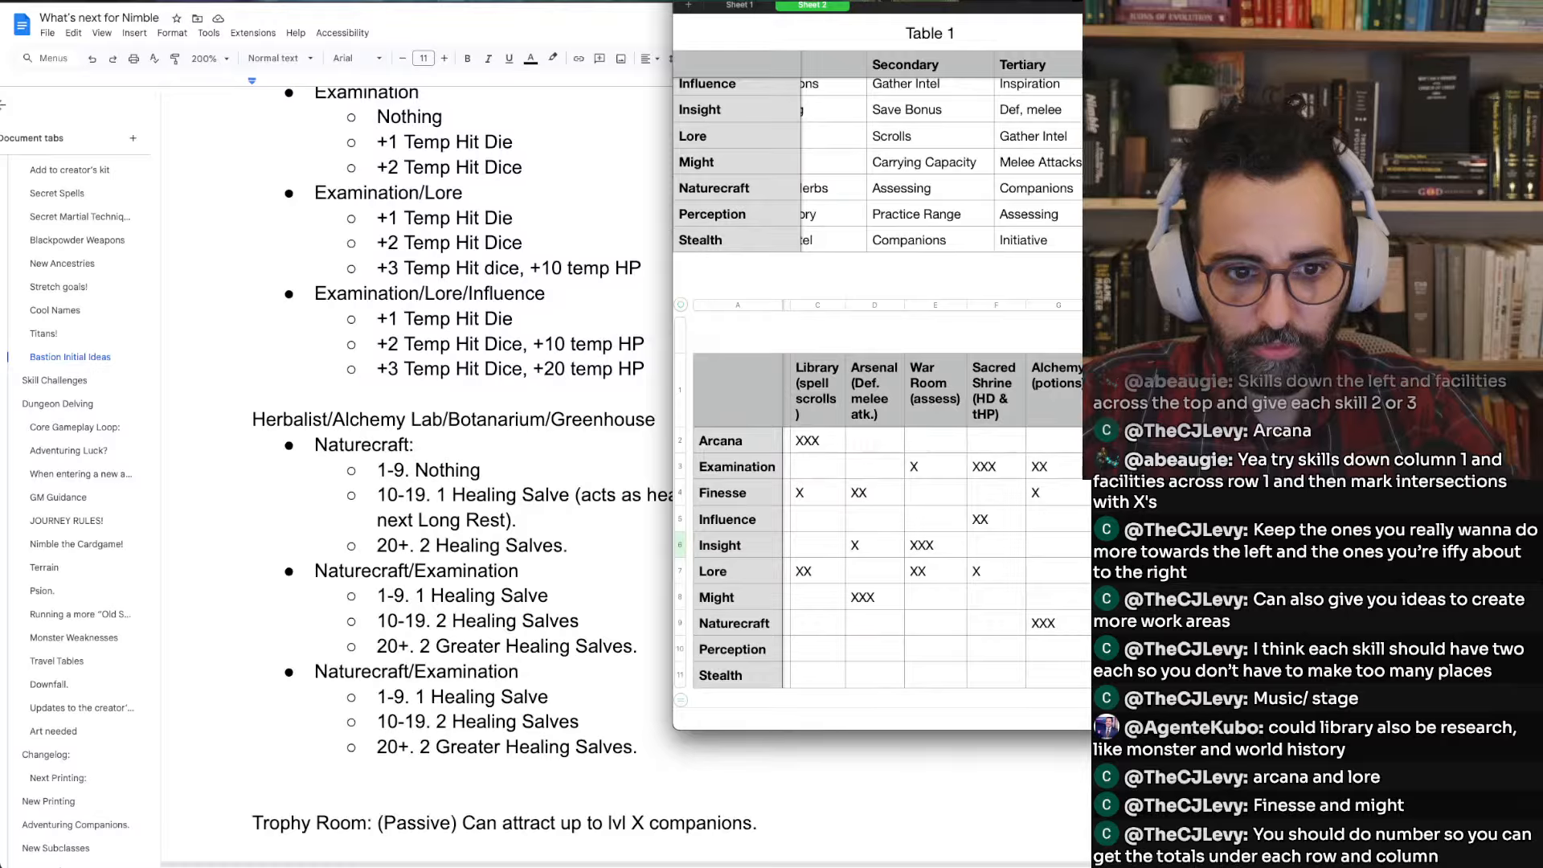
pyautogui.press('Down')
pyautogui.press('Down')
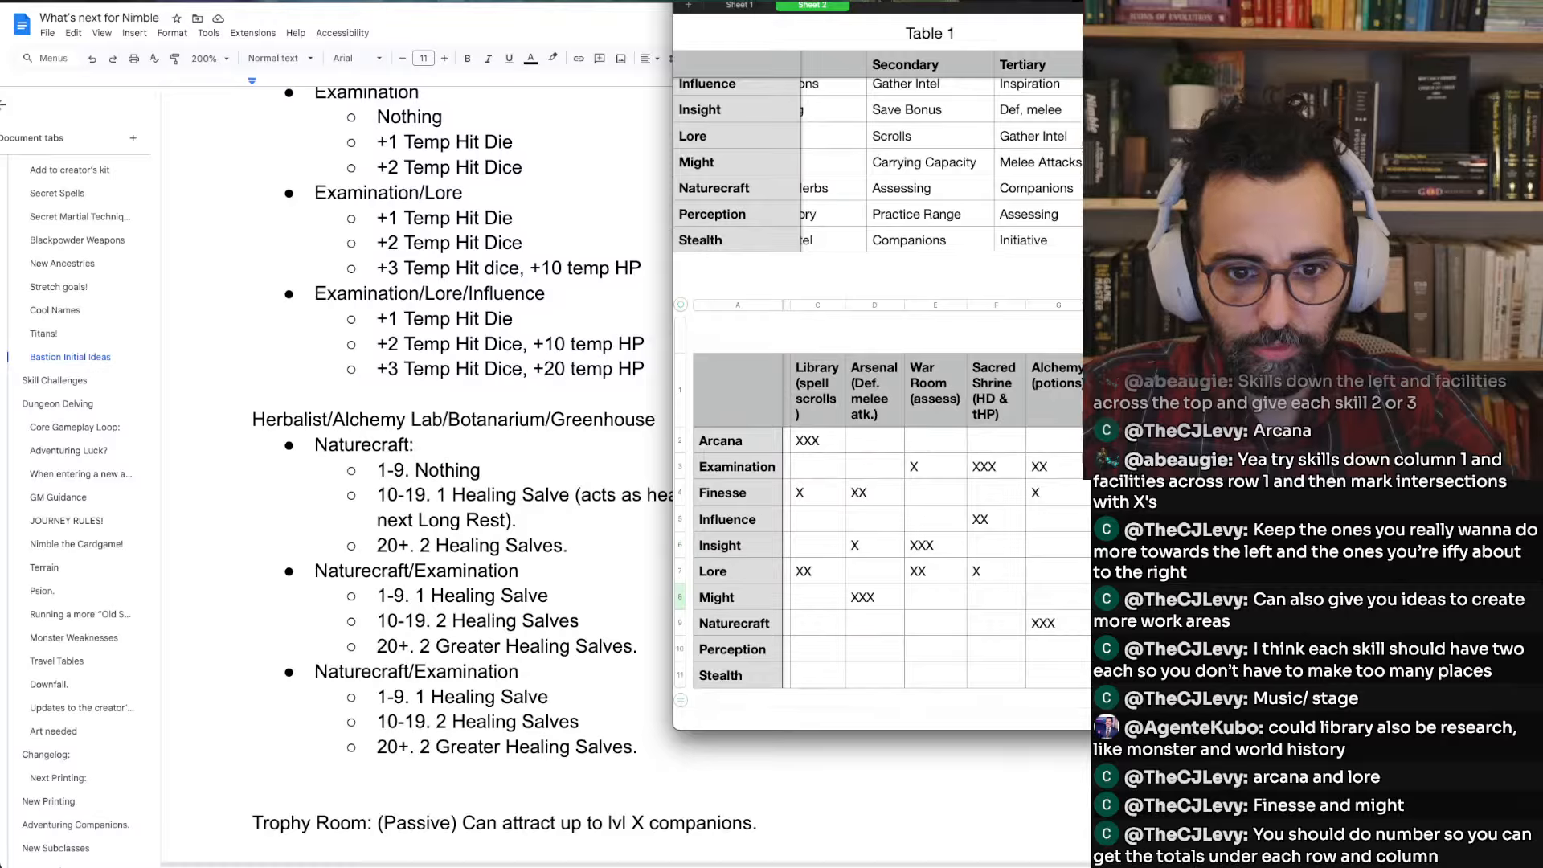
pyautogui.press('Down')
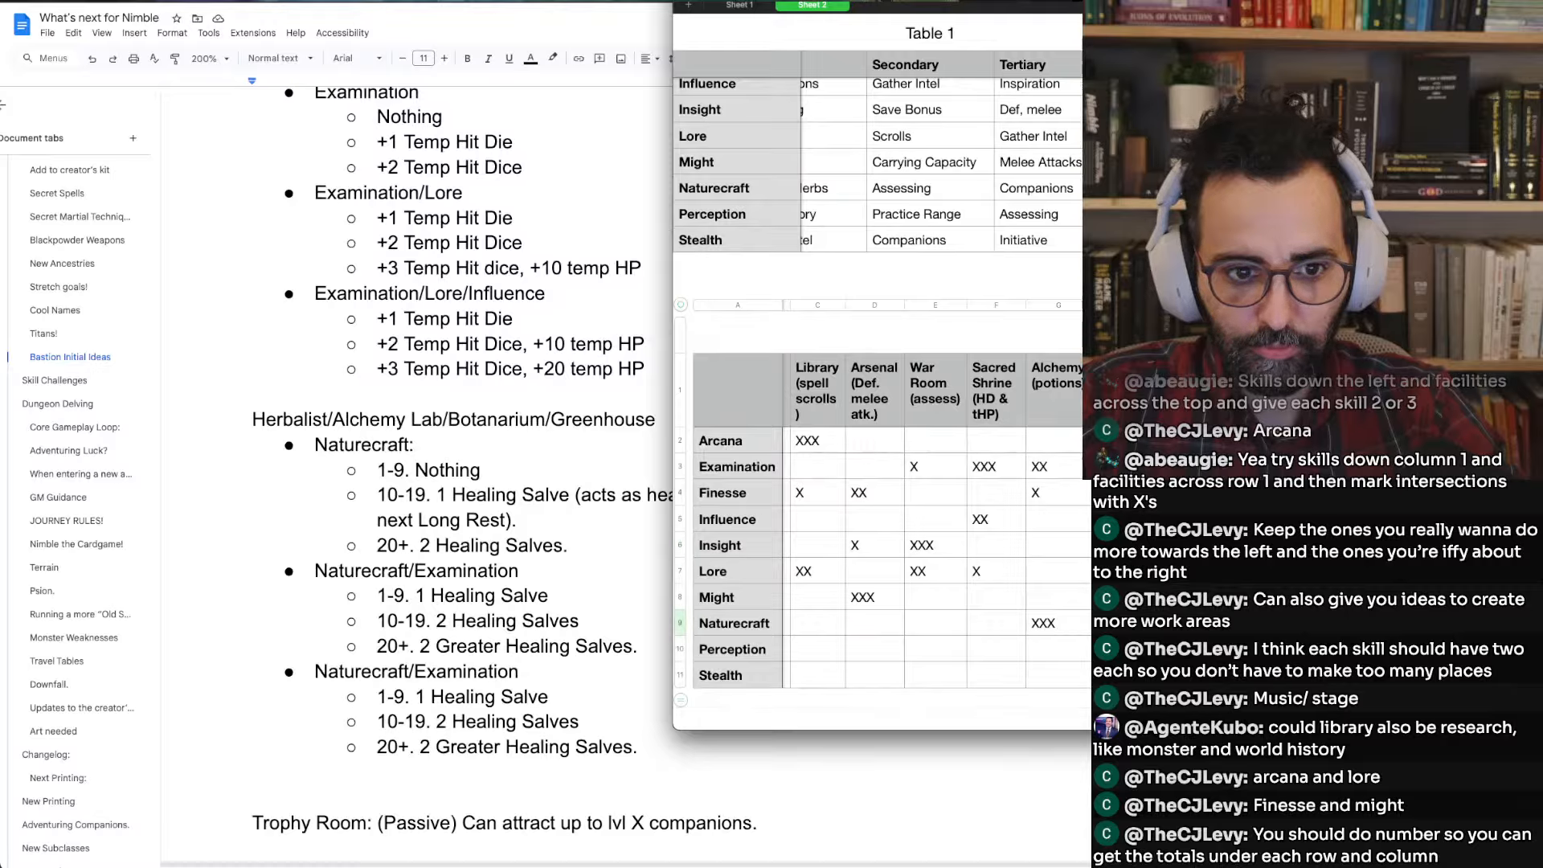
pyautogui.press('Down')
pyautogui.press('Down')
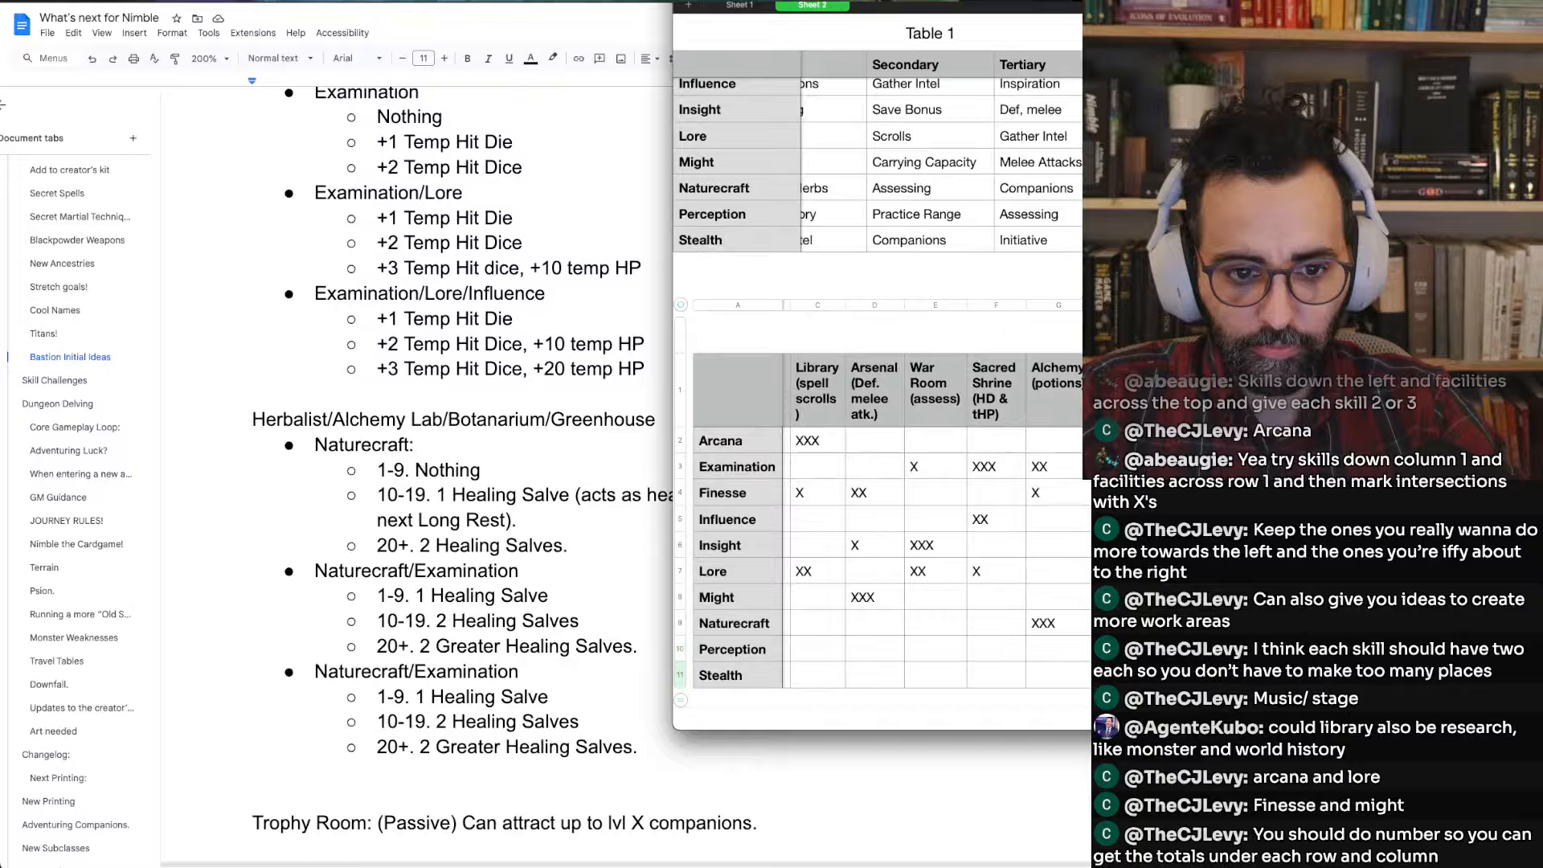
pyautogui.press('Up')
pyautogui.press('Up')
pyautogui.press('Up')
pyautogui.press('Up')
pyautogui.press('Up')
pyautogui.press('Up')
pyautogui.press('Up')
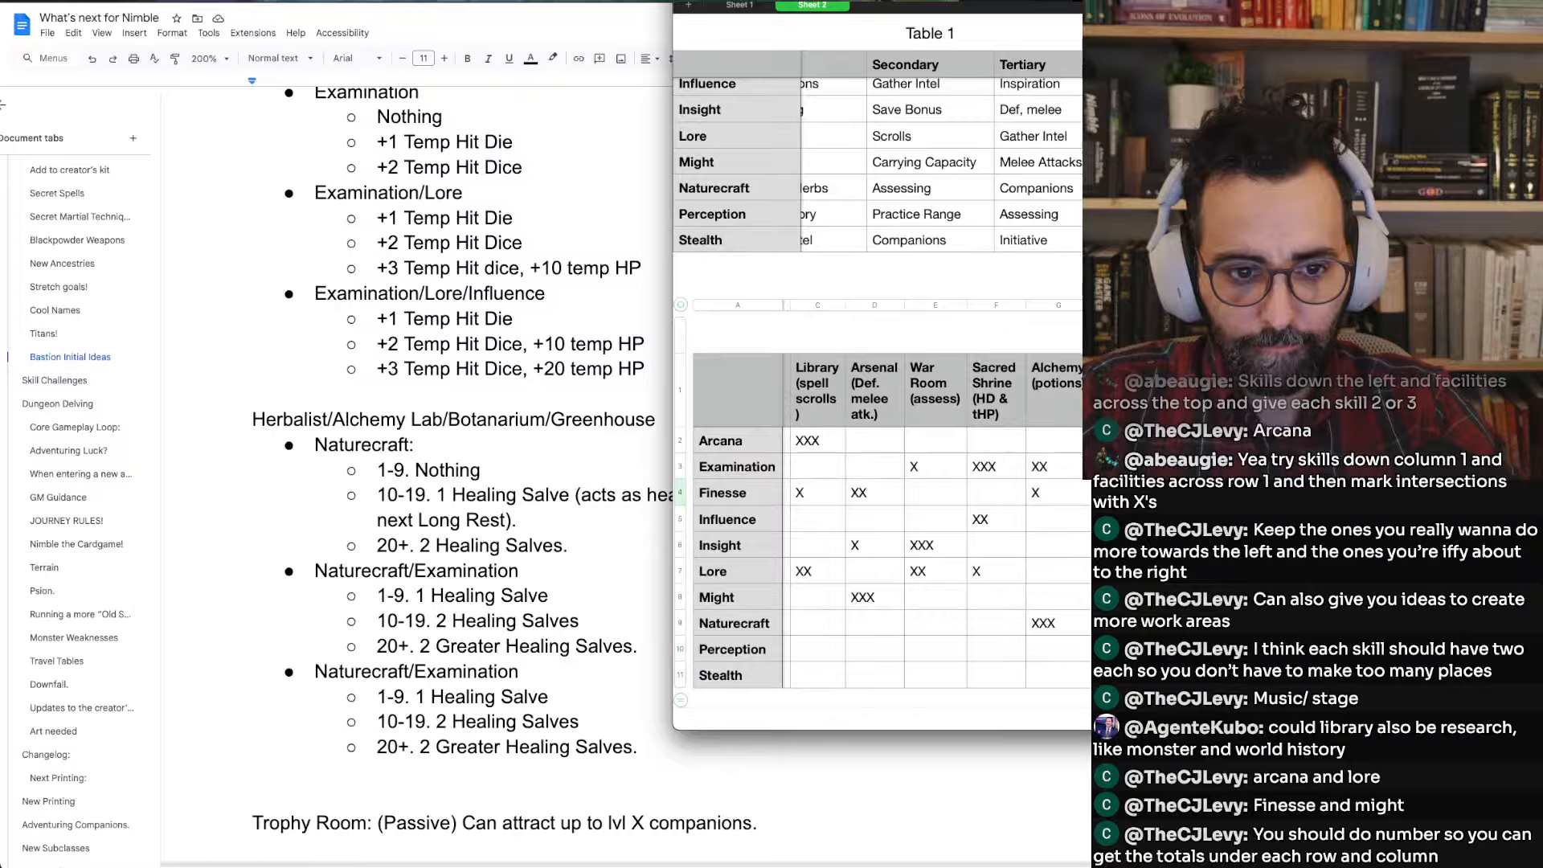
pyautogui.press('Down')
pyautogui.press('Down')
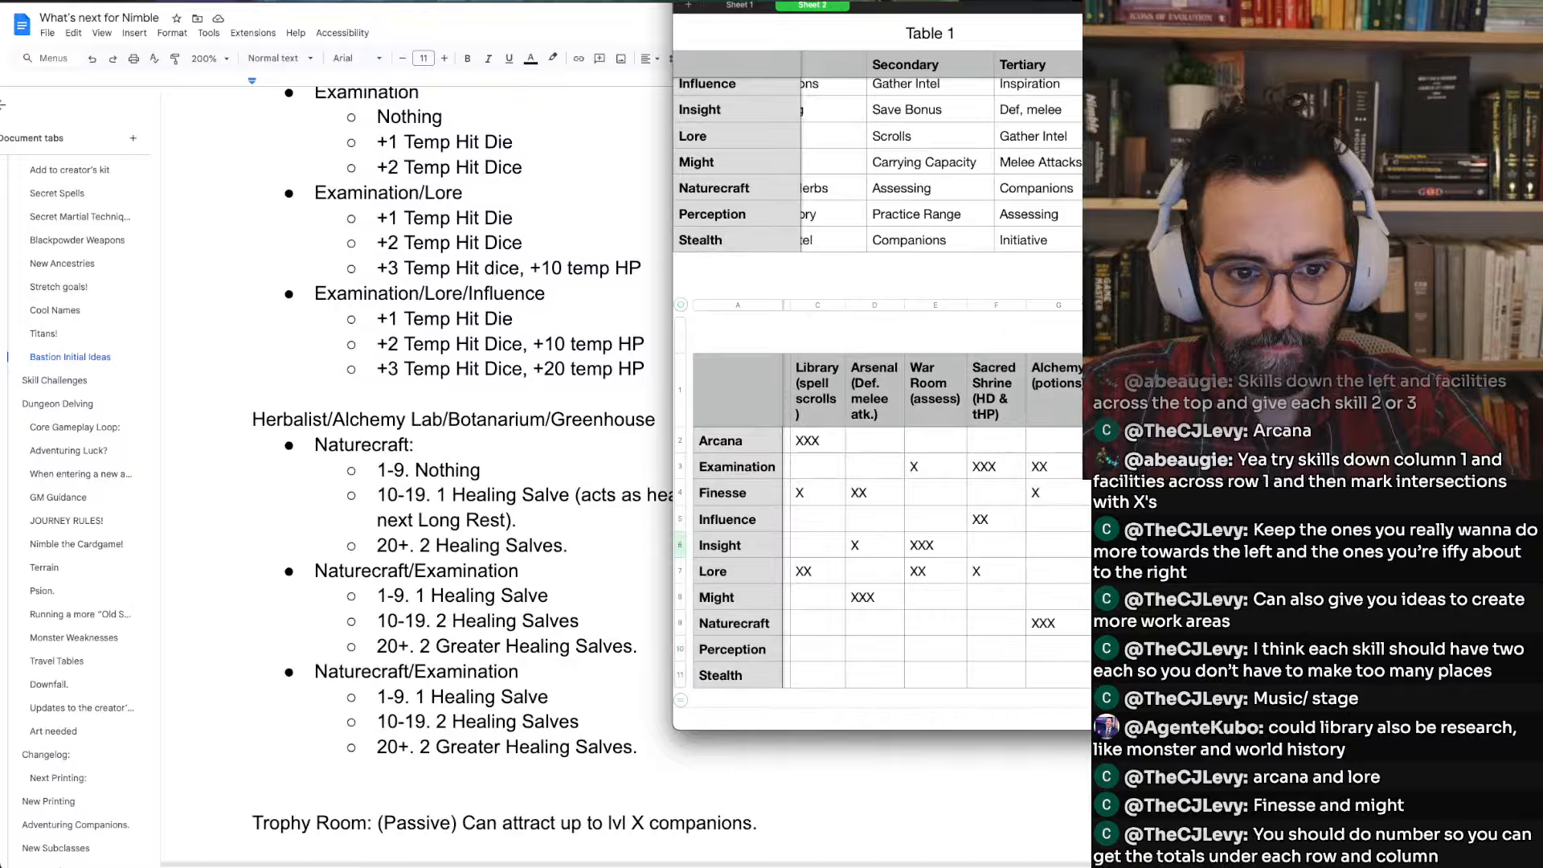
pyautogui.press('Down')
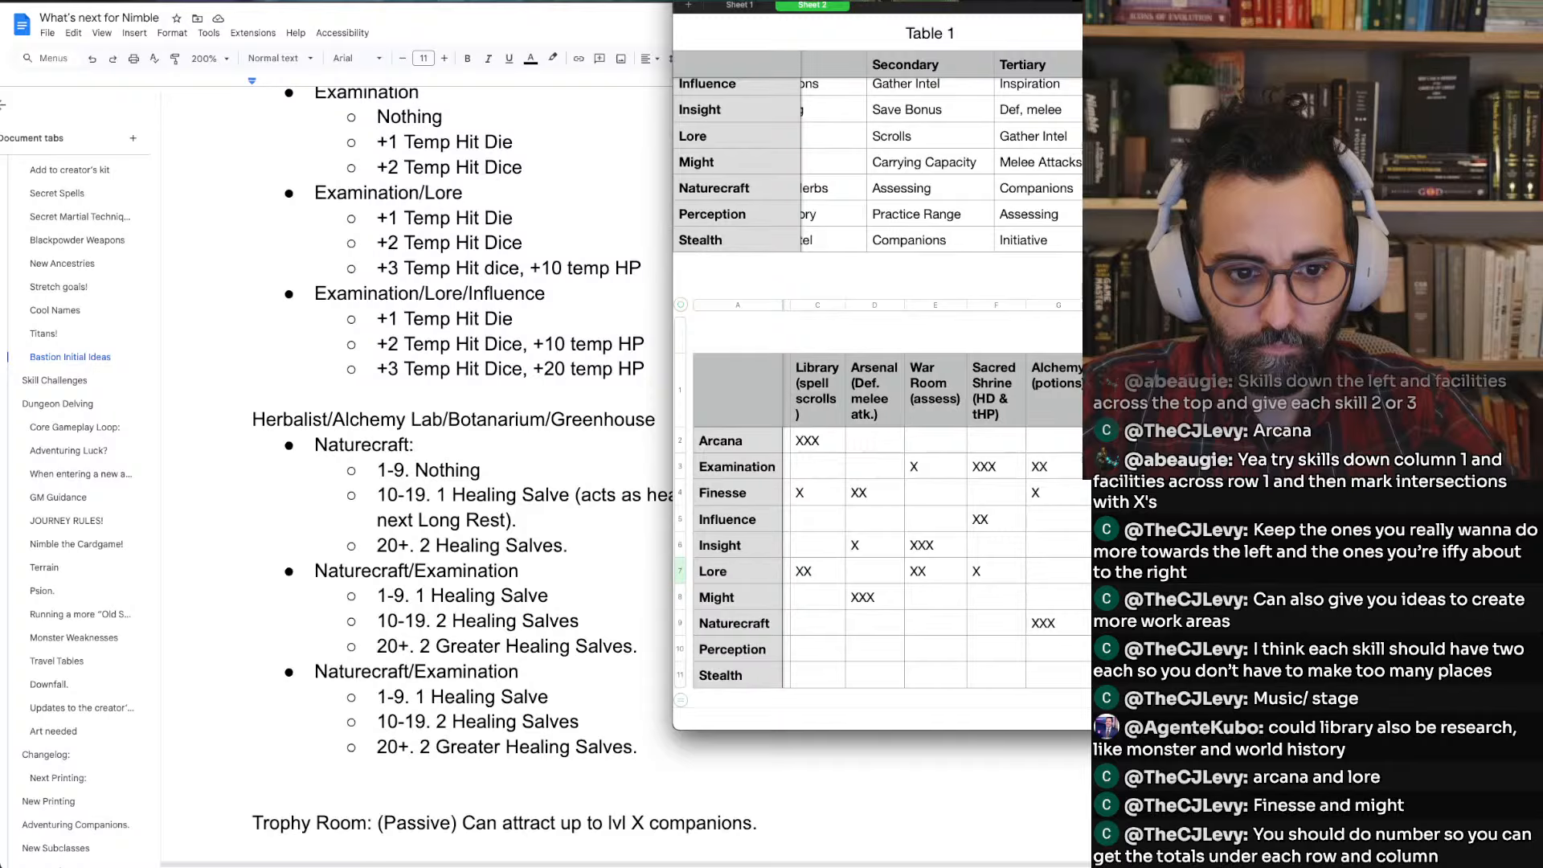
pyautogui.press('Down')
pyautogui.press('Down')
pyautogui.press('Down')
pyautogui.press('Down')
pyautogui.press('Up')
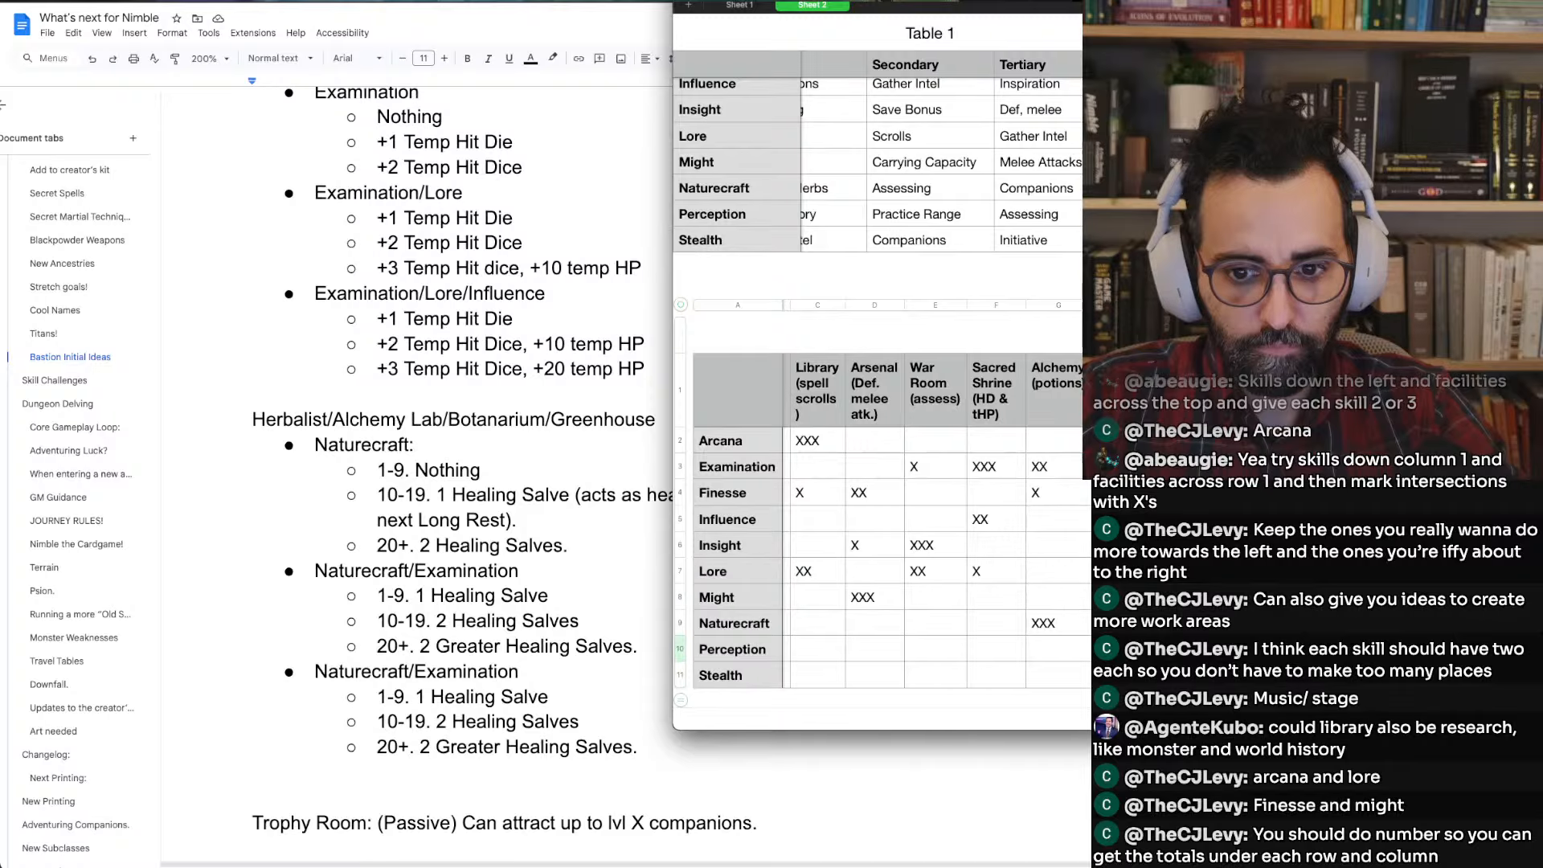
pyautogui.hscroll(-2, 884, 482)
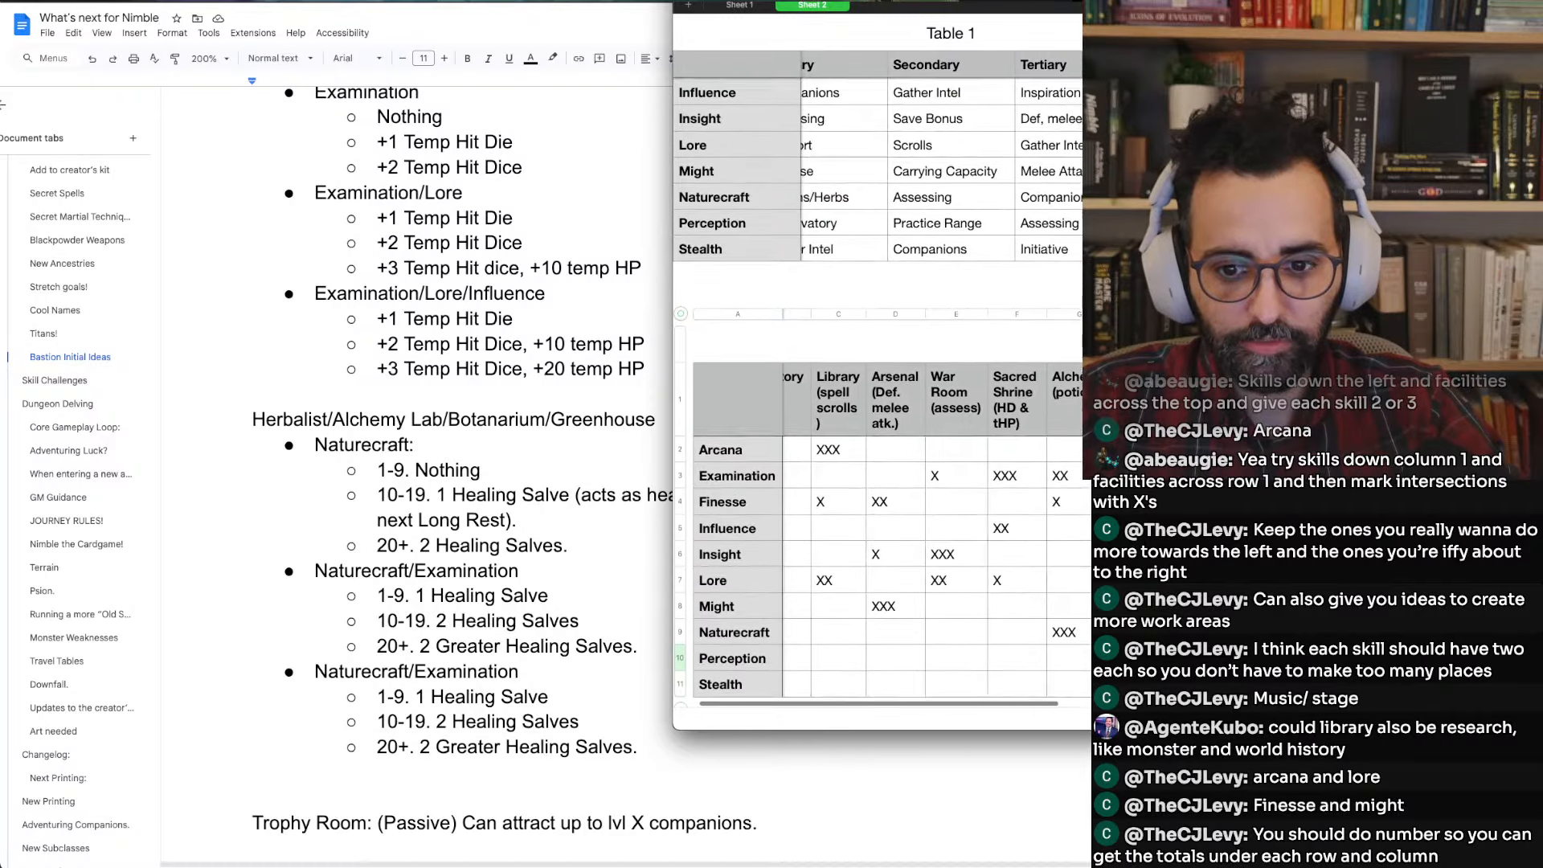
pyautogui.hscroll(1, 884, 482)
pyautogui.scroll(-1, 884, 482)
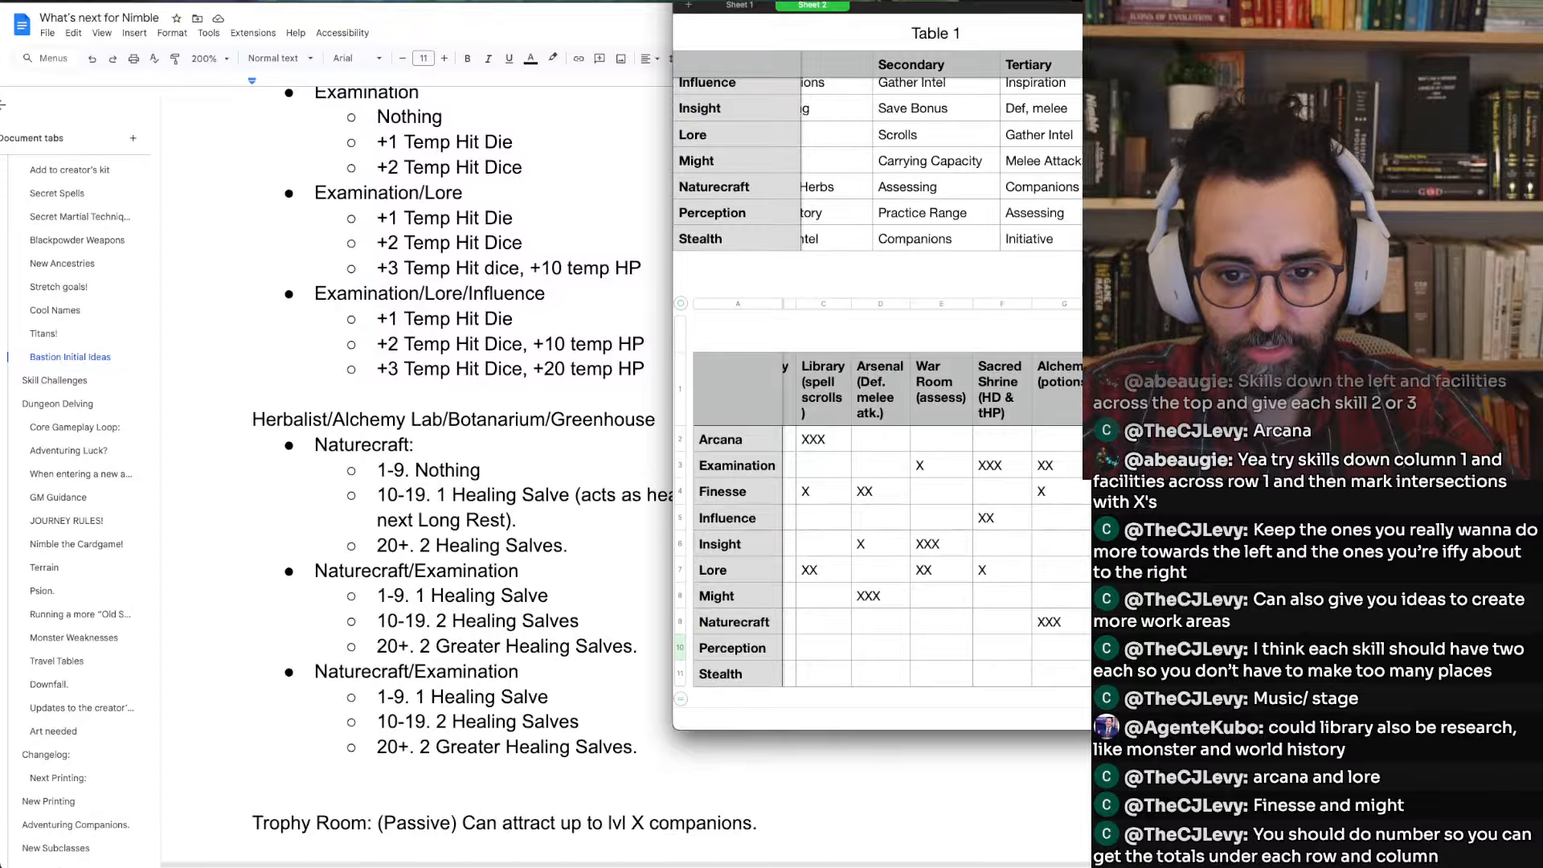
# Mark Finesse with XXX in the next facility column beyond Spy Net
pyautogui.hscroll(2, 884, 483)
pyautogui.press('Up')
pyautogui.press('Up')
pyautogui.press('Up')
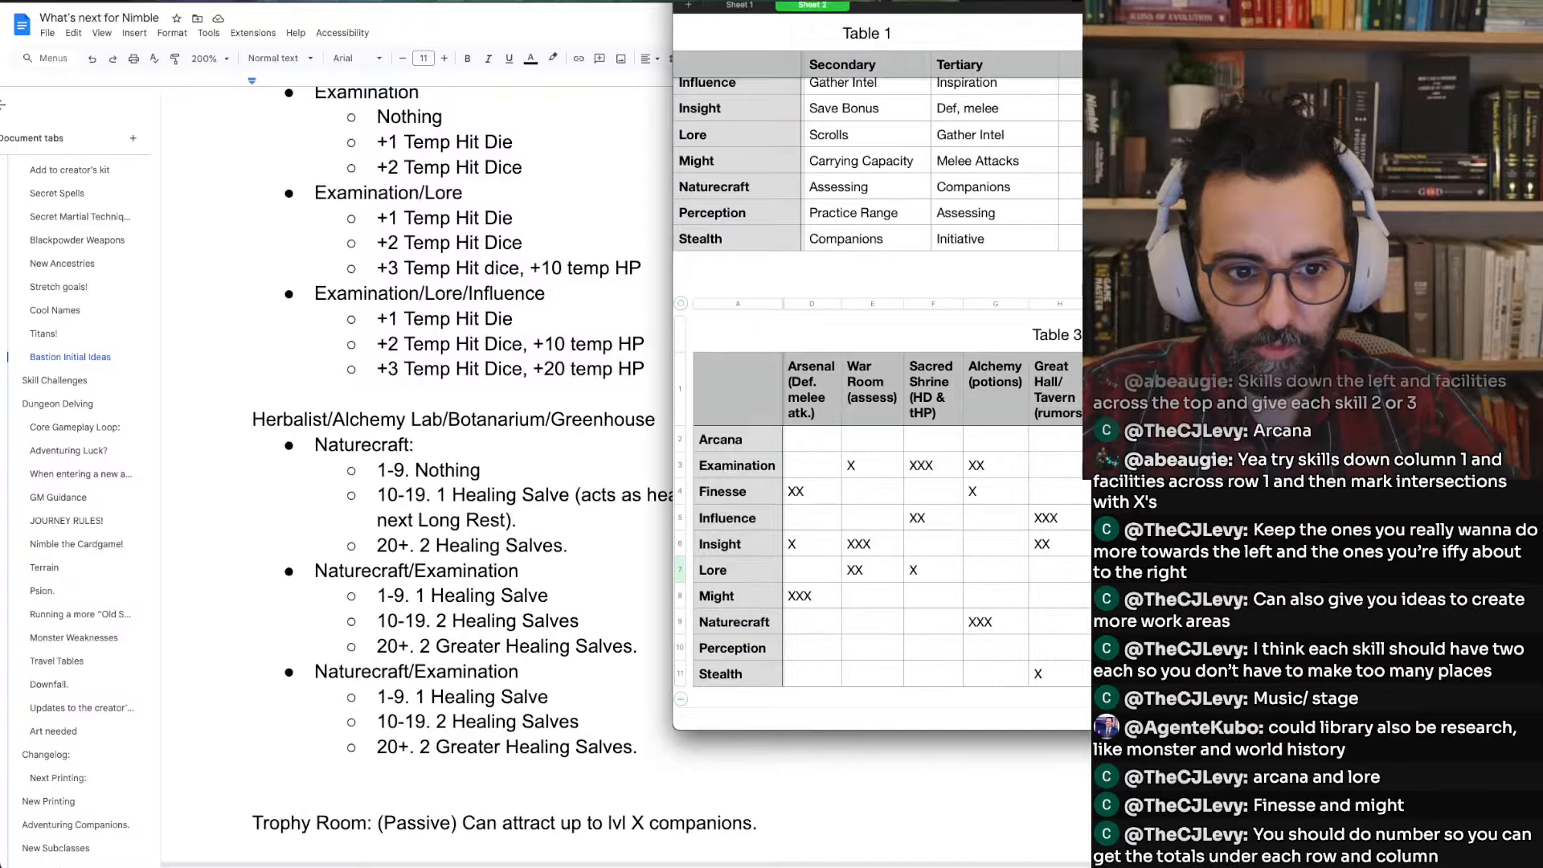
pyautogui.press('Up')
pyautogui.press('Up')
pyautogui.press('Up')
pyautogui.write('XXX')
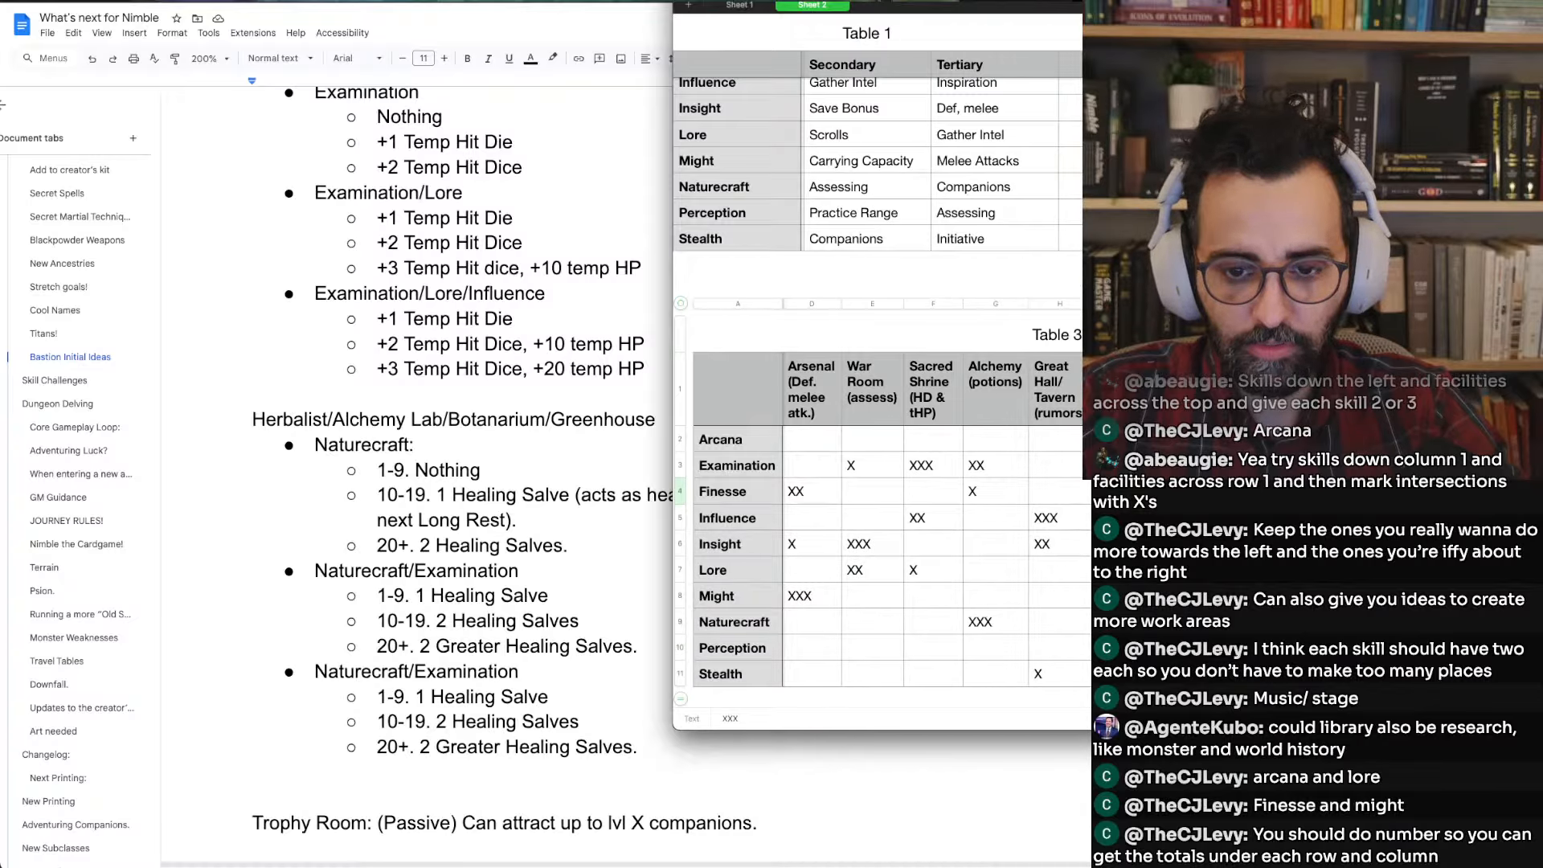
# Mark Perception with XX and Stealth with X in the Initiative/speed column of the skills matrix
pyautogui.press('Down')
pyautogui.press('Down')
pyautogui.press('Down')
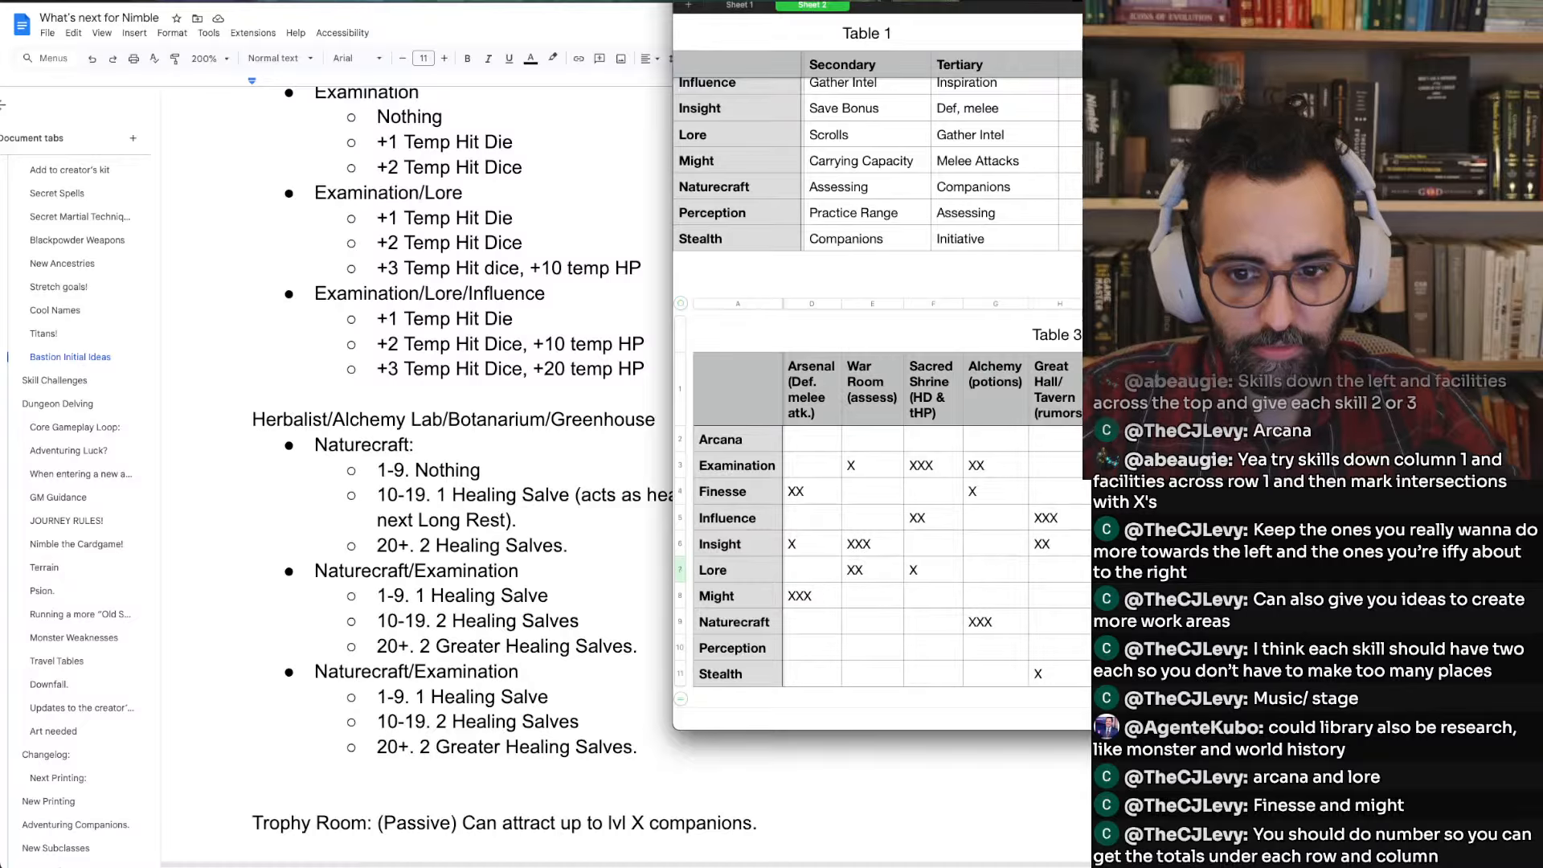
pyautogui.press('Down')
pyautogui.press('Down')
pyautogui.press('Down')
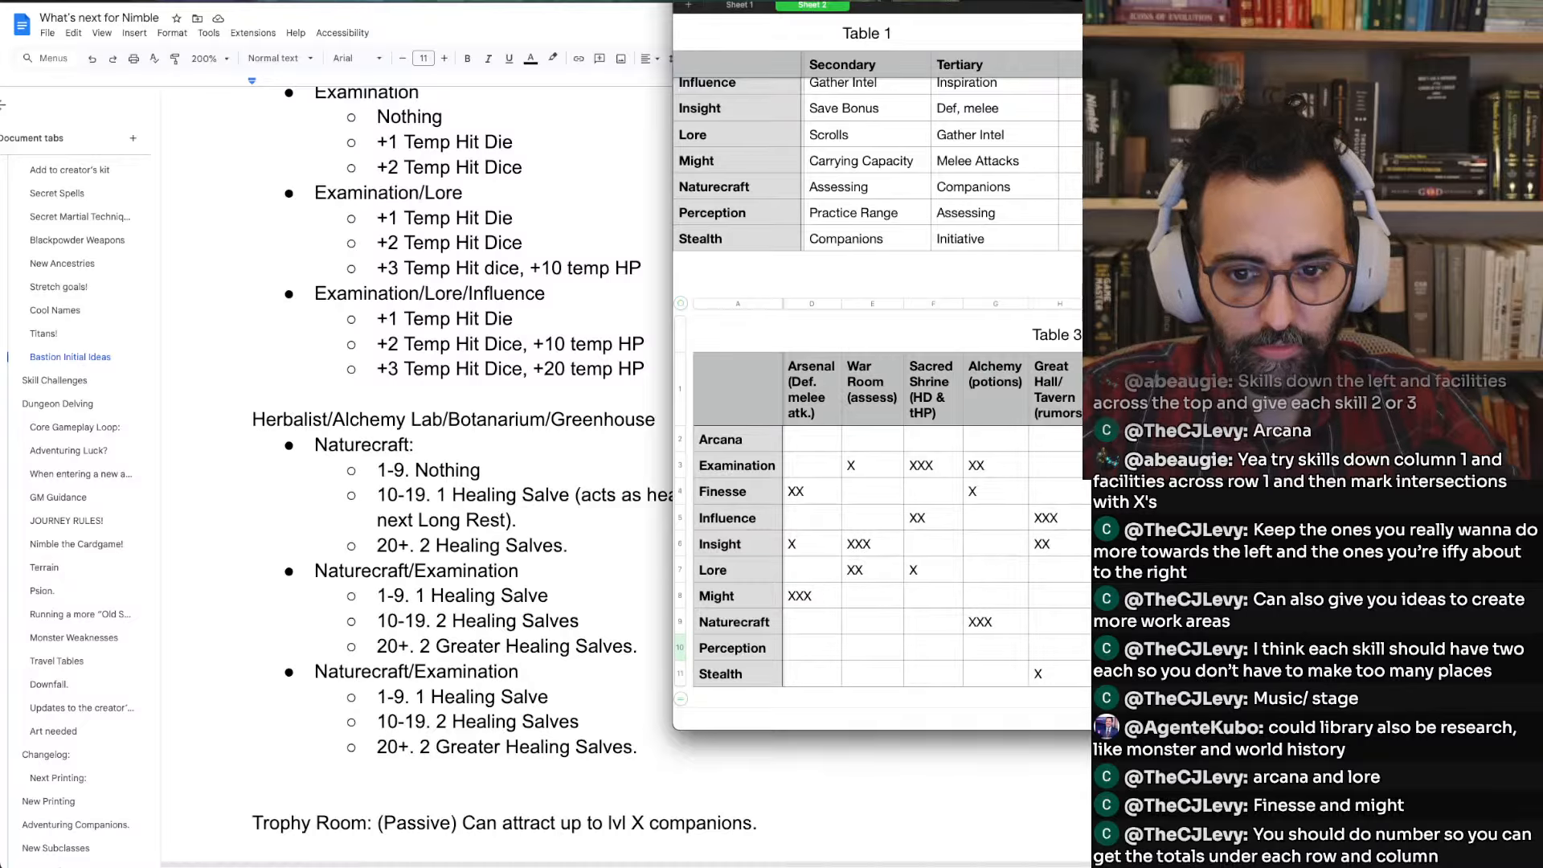
pyautogui.press('Down')
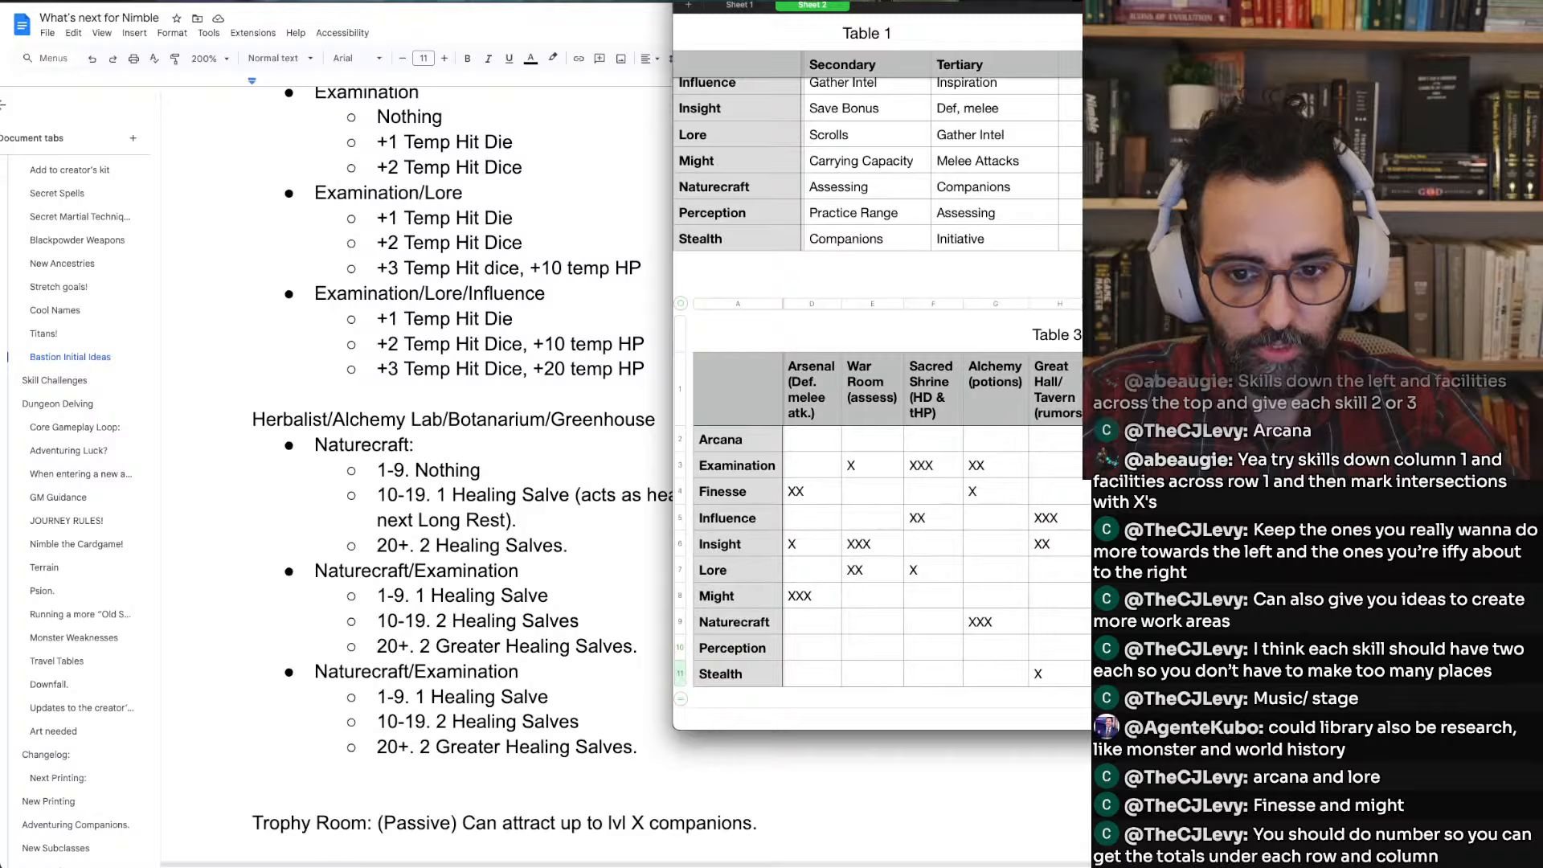
# Go through the skill rows of the ranged attack column to consider which skills should contribute to it
pyautogui.press('Right')
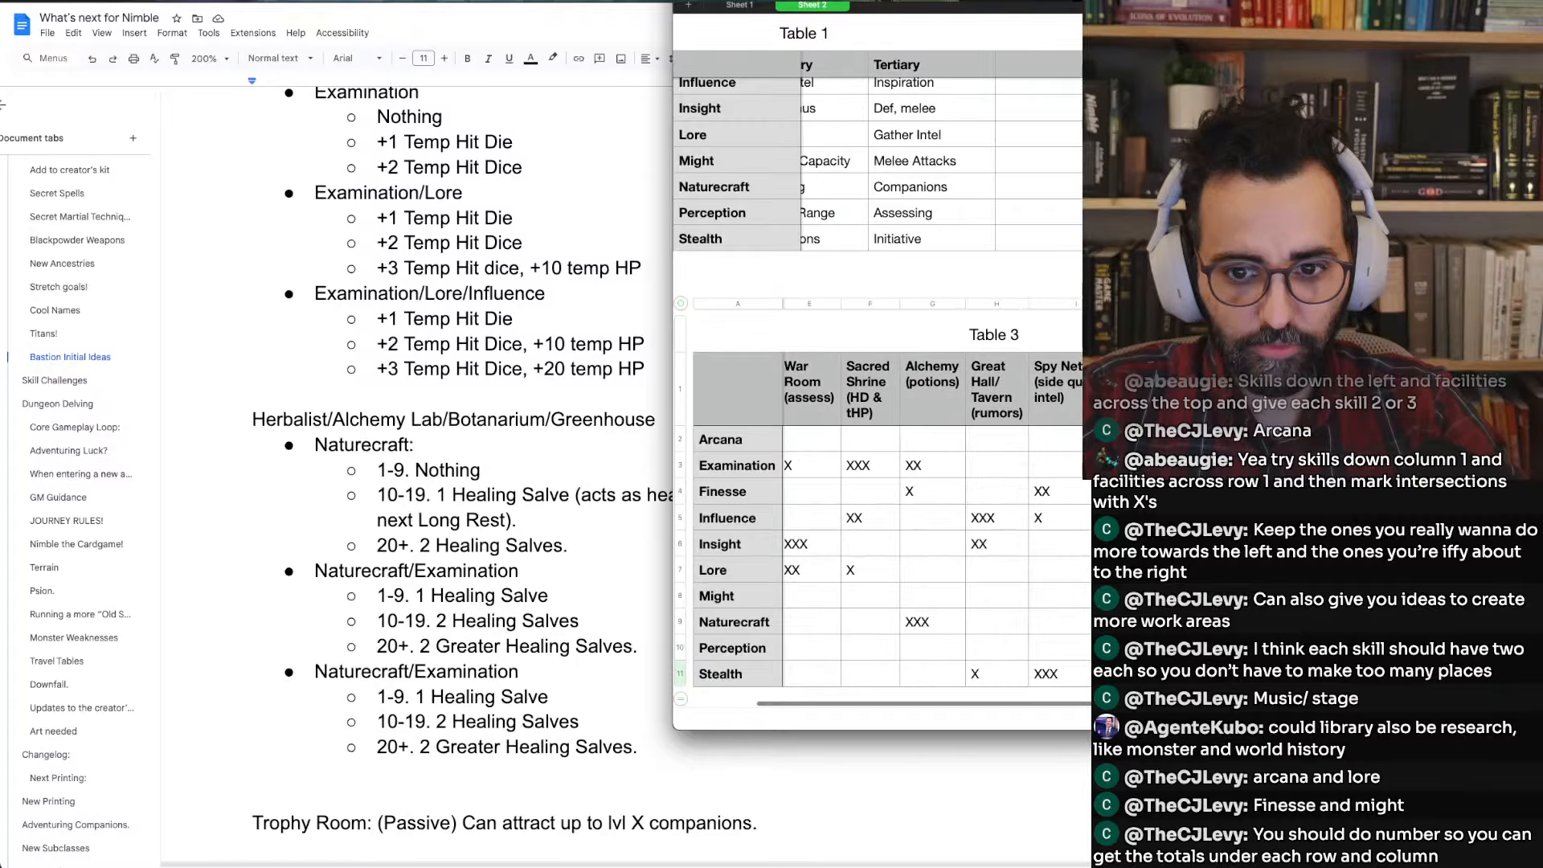
pyautogui.press('Up')
pyautogui.press('Up')
pyautogui.press('Up')
pyautogui.press('Up')
pyautogui.press('Up')
pyautogui.press('Up')
pyautogui.press('Up')
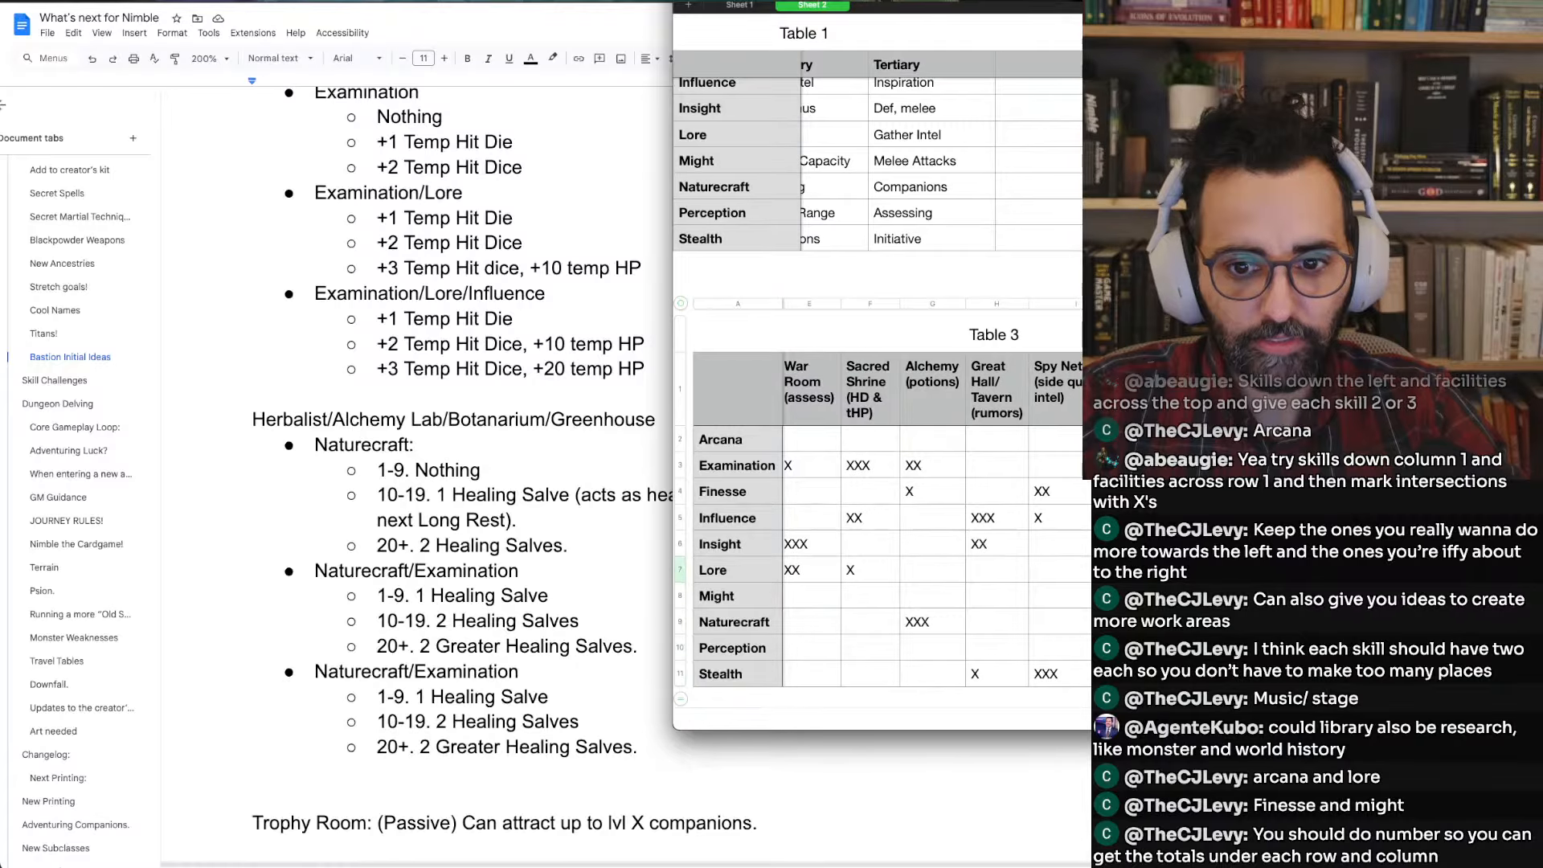
pyautogui.press('Down')
pyautogui.press('Down')
pyautogui.press('Down')
pyautogui.press('Down')
pyautogui.press('Down')
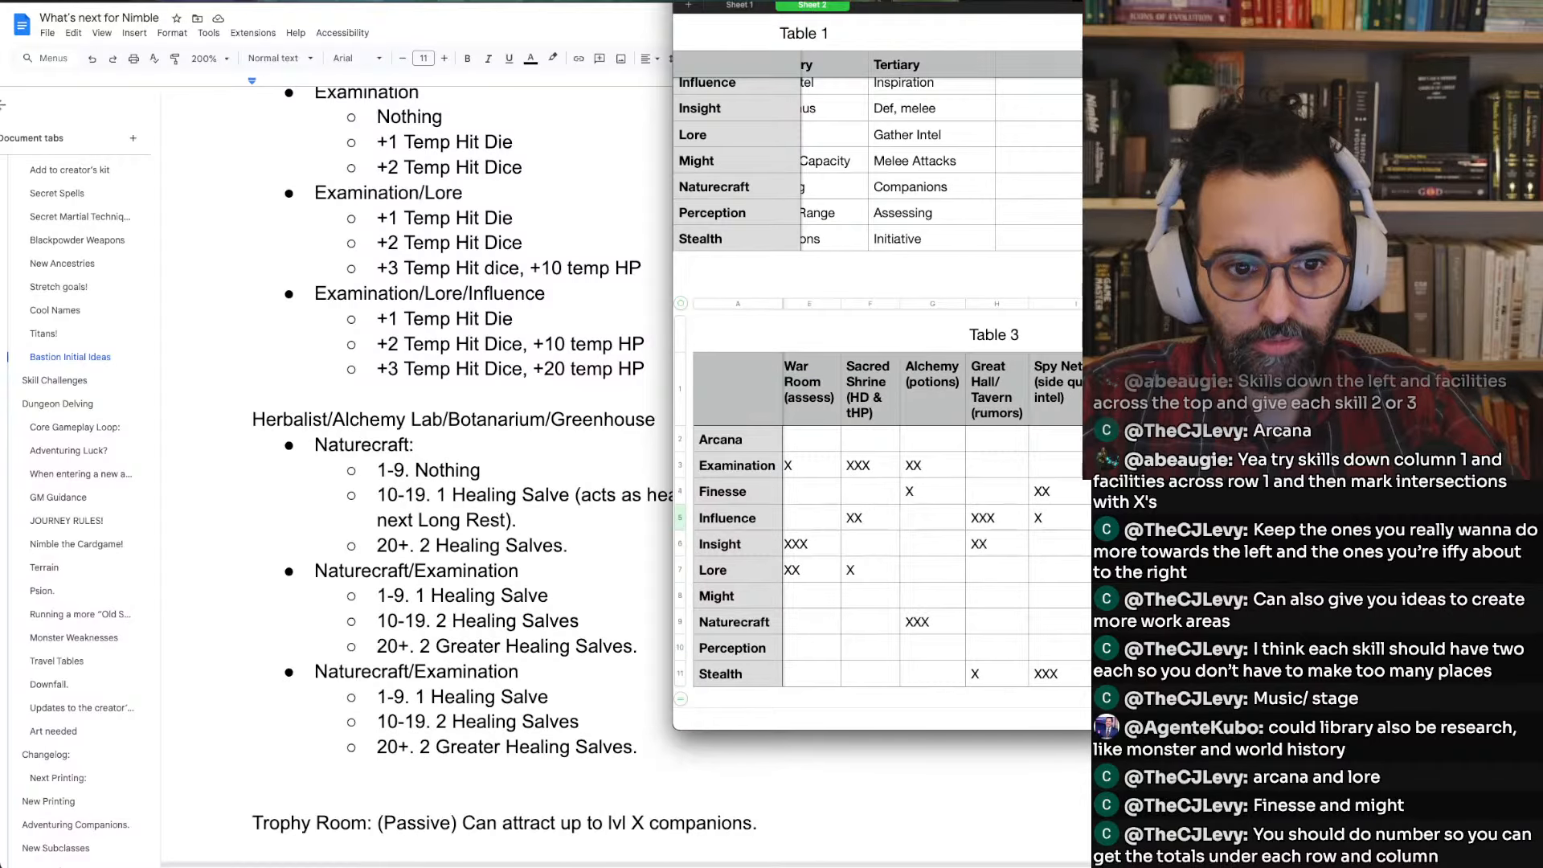
pyautogui.press('Down')
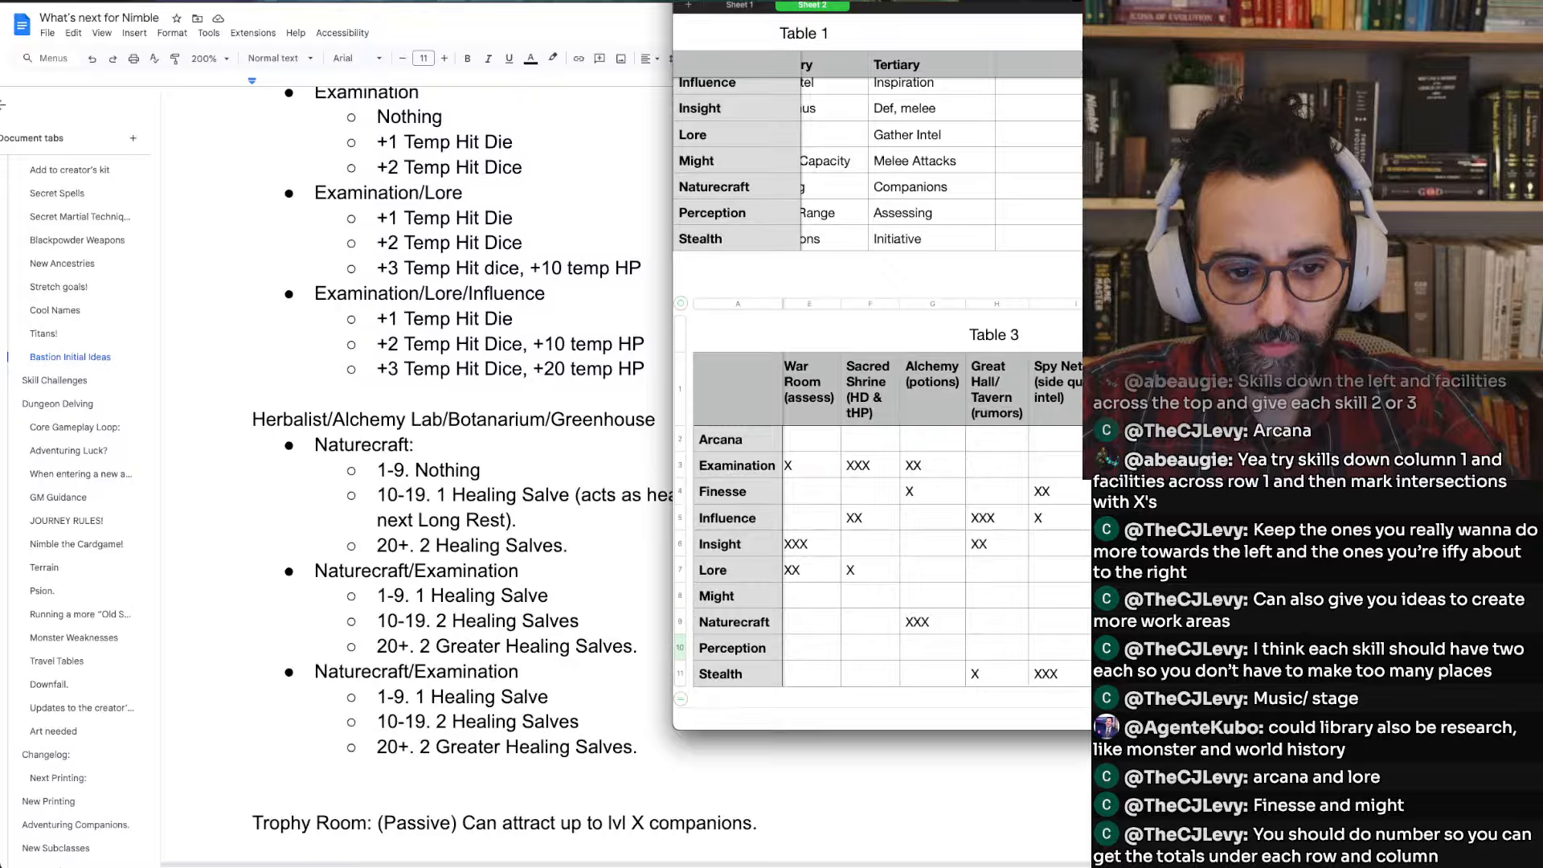
pyautogui.press('Up')
pyautogui.press('Up')
pyautogui.press('Up')
pyautogui.press('Up')
pyautogui.press('Up')
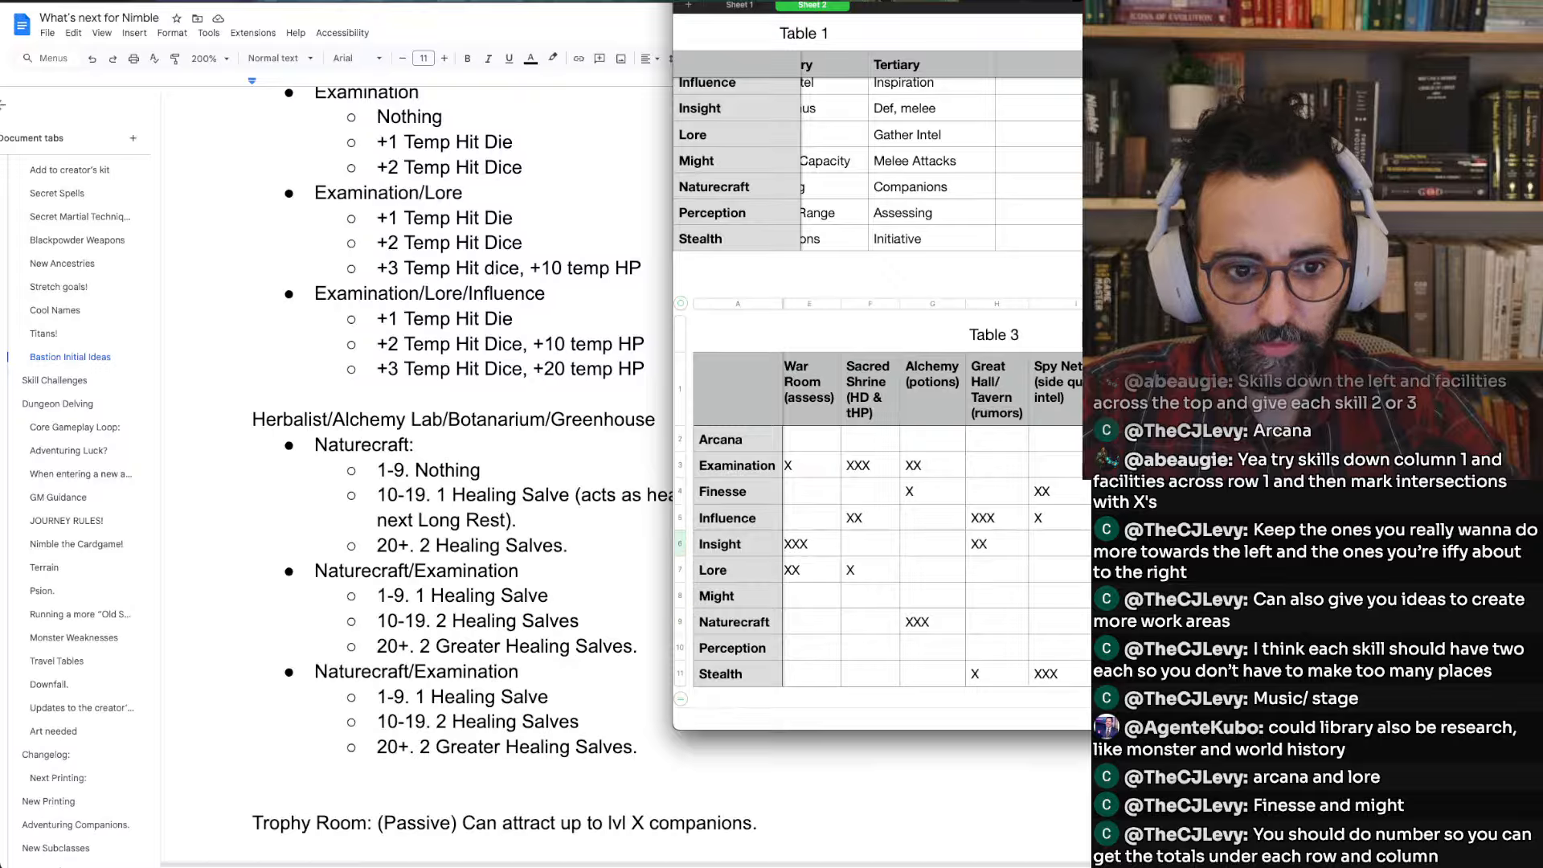
pyautogui.press('Up')
pyautogui.press('Up')
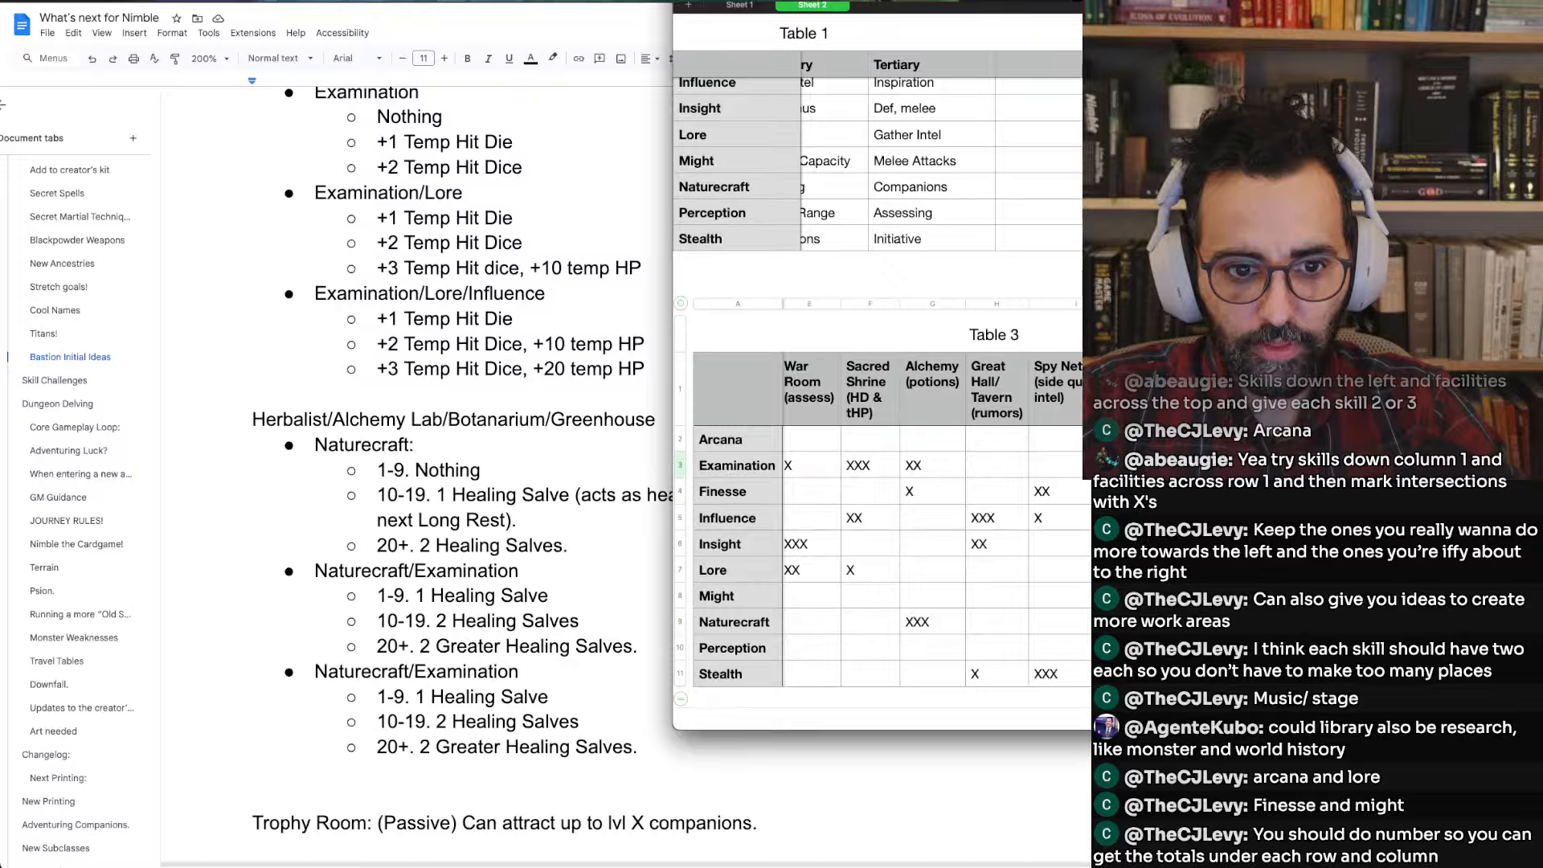
# Mark Finesse with XXX and Perception with XX in the ranged attack column
pyautogui.press('Down')
pyautogui.press('Down')
pyautogui.press('Down')
pyautogui.press('Down')
pyautogui.press('Down')
pyautogui.press('Down')
pyautogui.press('Down')
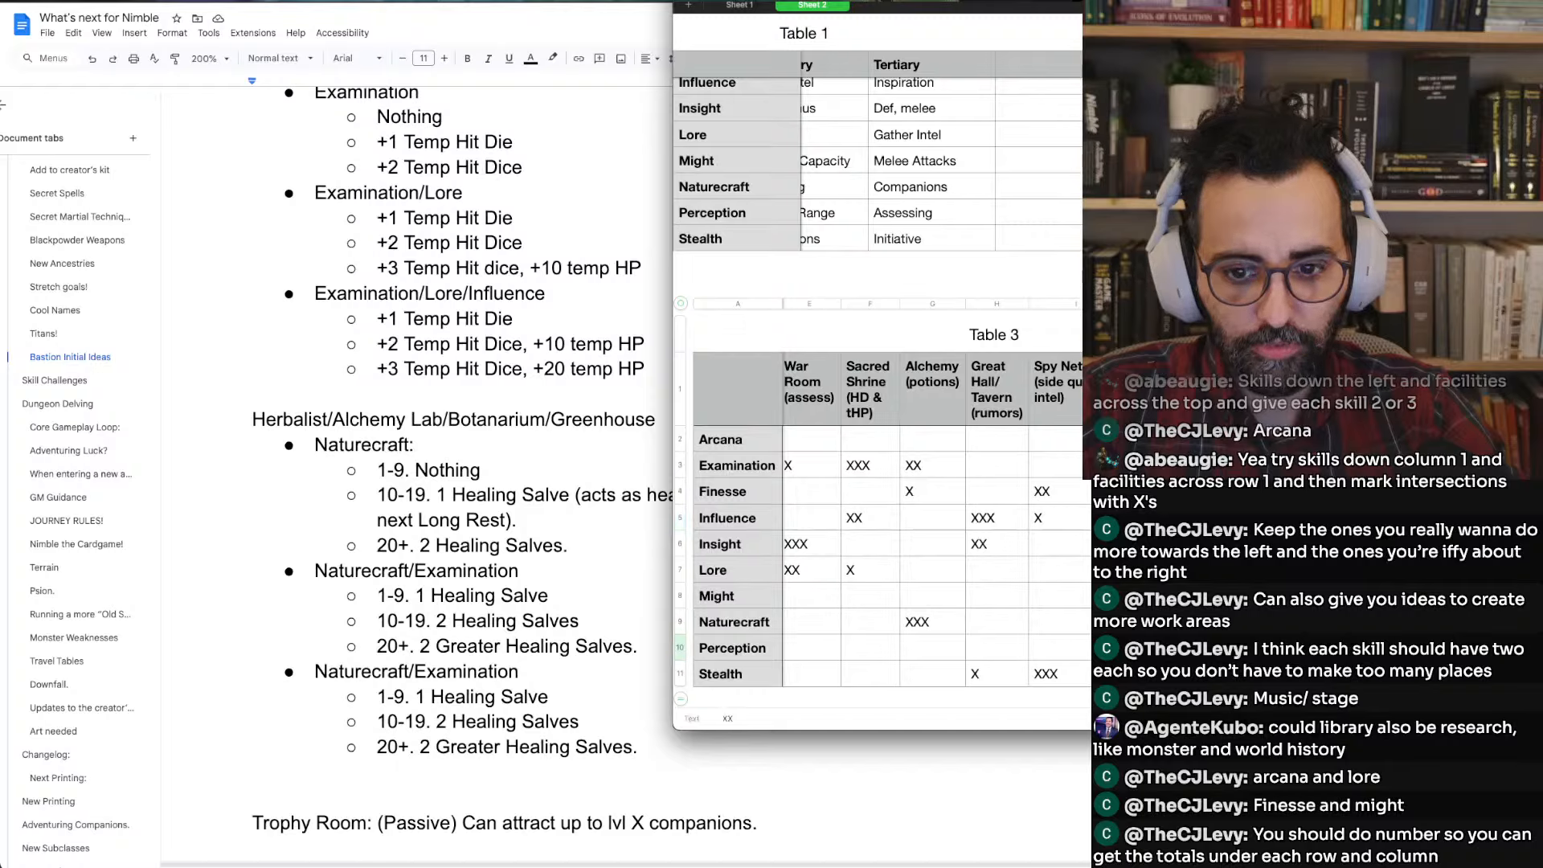
# Try marking Stealth with X in the ranged attack column
pyautogui.press('Down')
pyautogui.write('X')
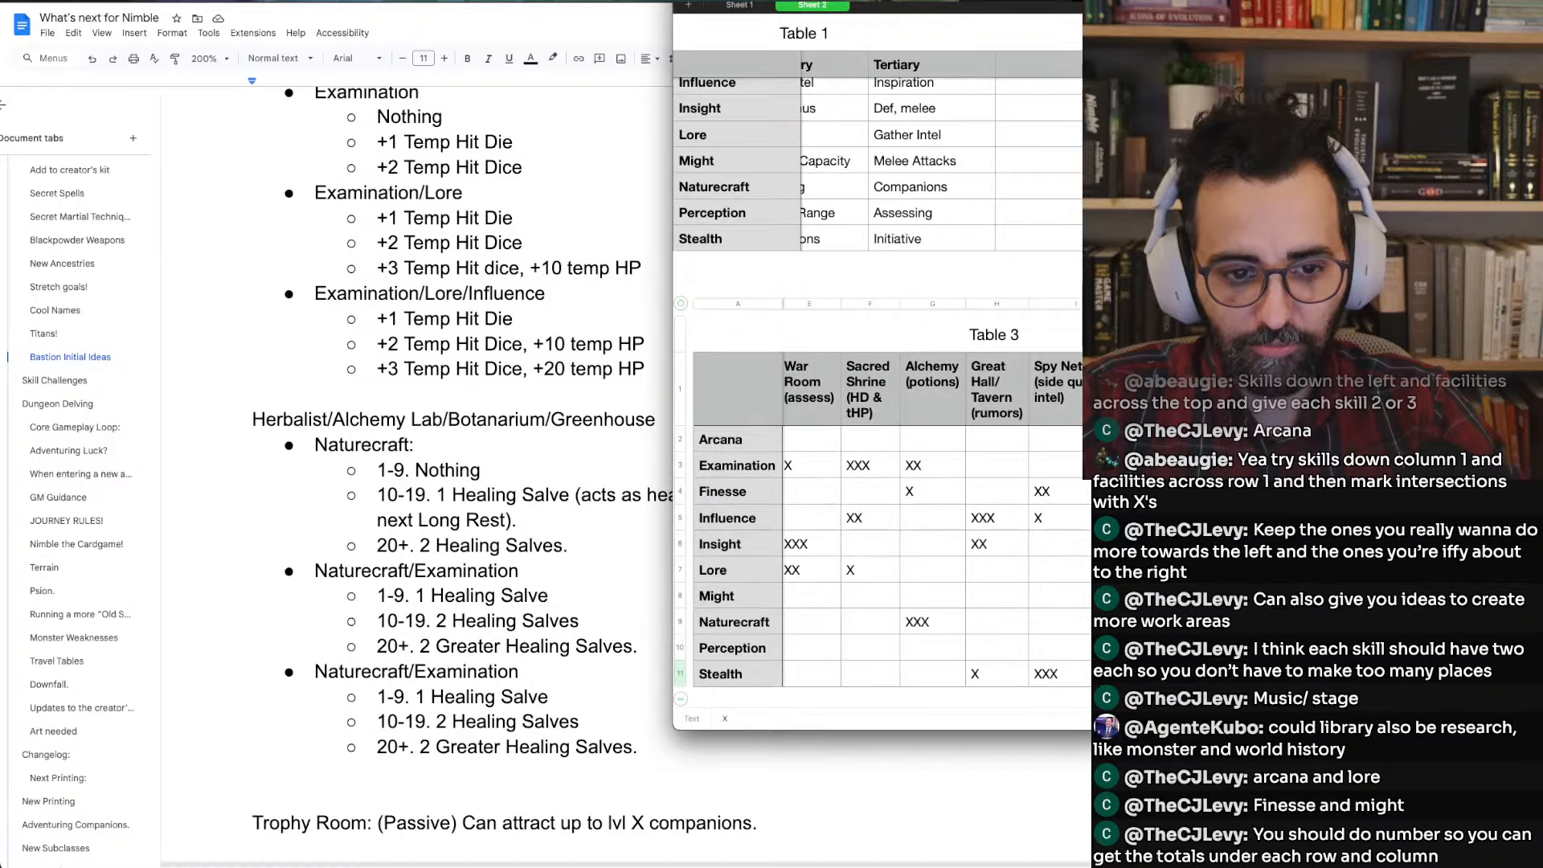
pyautogui.press('Up')
pyautogui.press('Down')
pyautogui.press('Right')
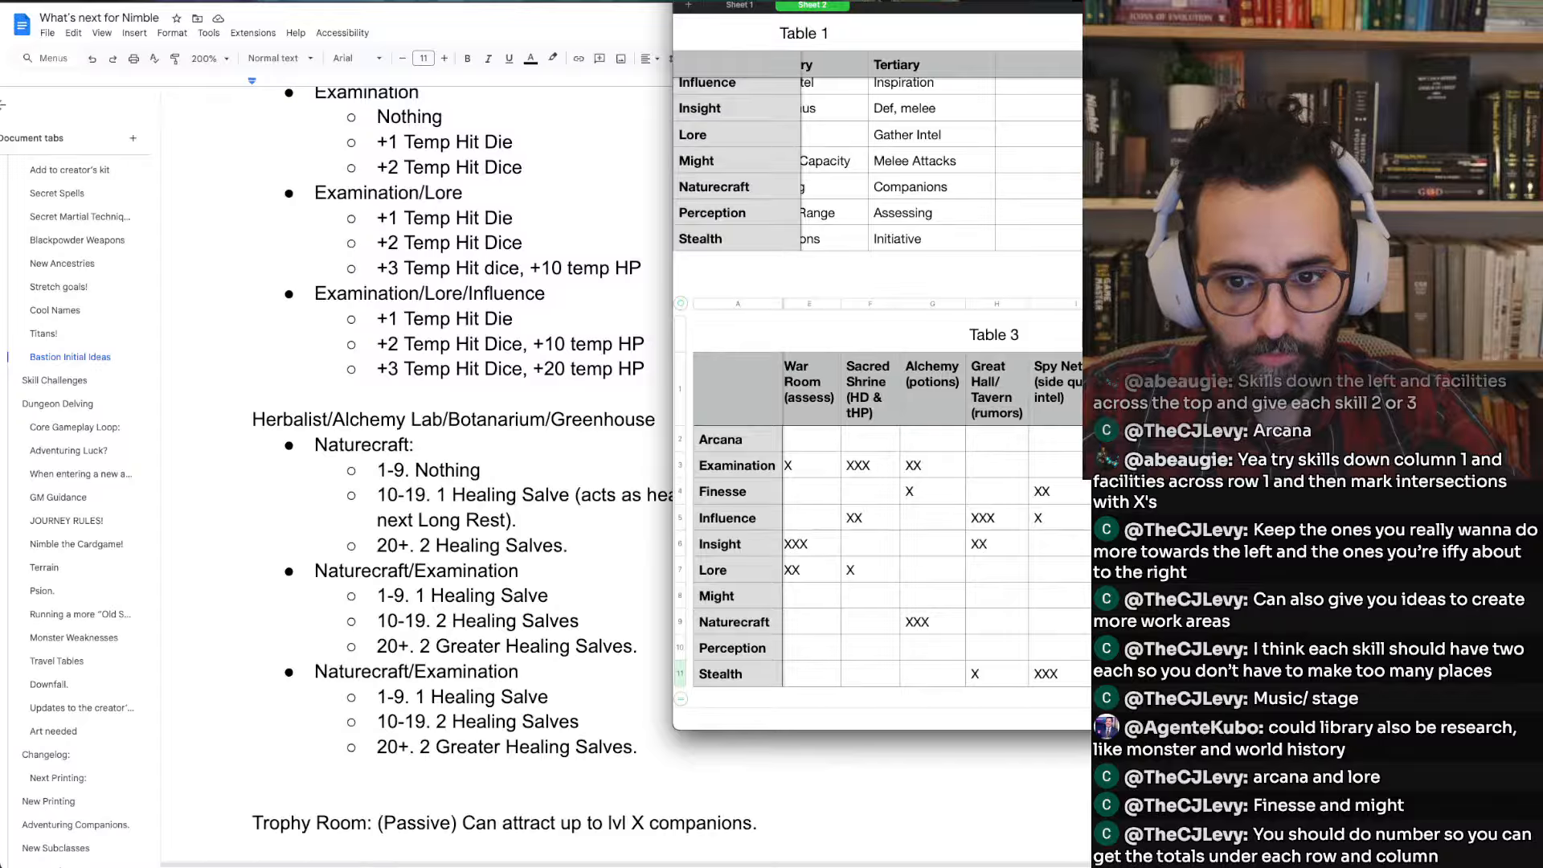
# Mark Insight with X in the ranged attack column
pyautogui.press('Up')
pyautogui.press('Up')
pyautogui.press('Up')
pyautogui.press('Up')
pyautogui.press('Up')
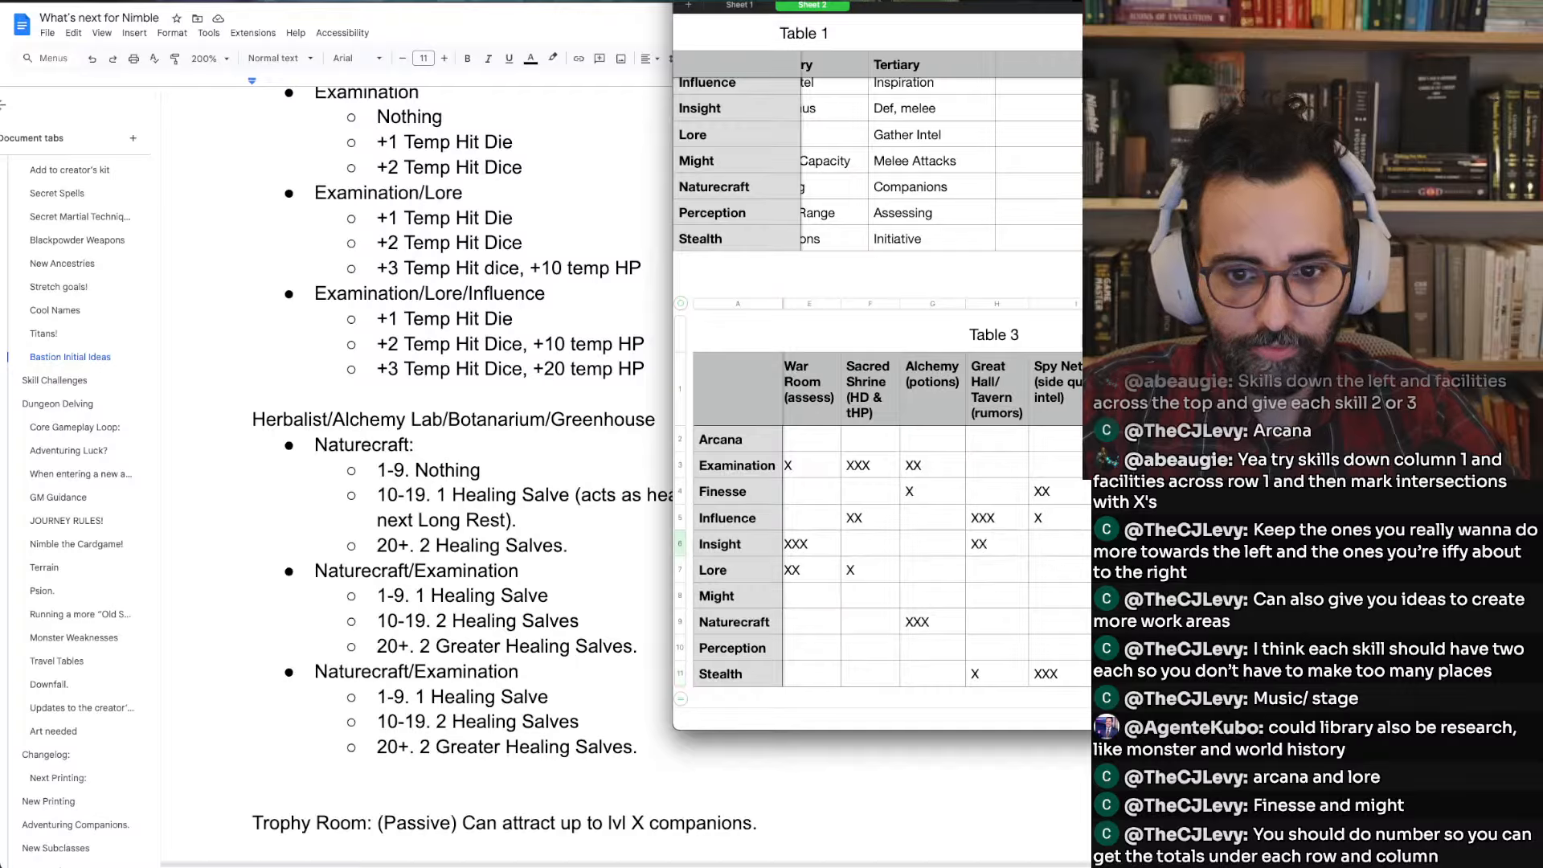
pyautogui.press('Down')
# Mark Arcana with XX and Lore with XXX in a facility column beyond the ranged attack one
pyautogui.press('Right')
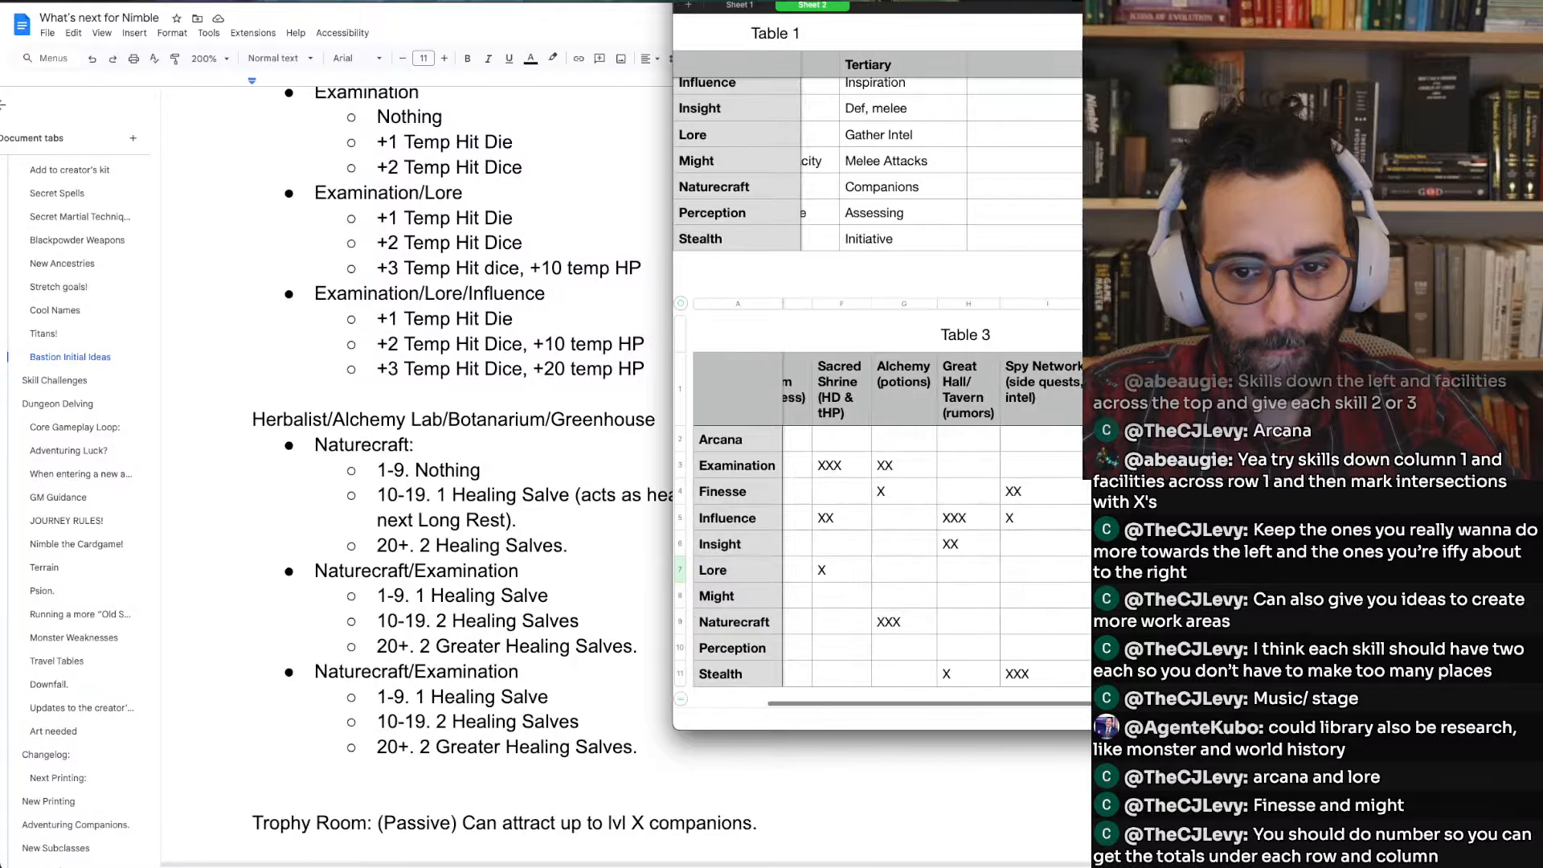
pyautogui.press('Up')
pyautogui.press('Up')
pyautogui.press('Up')
pyautogui.press('Up')
pyautogui.press('Up')
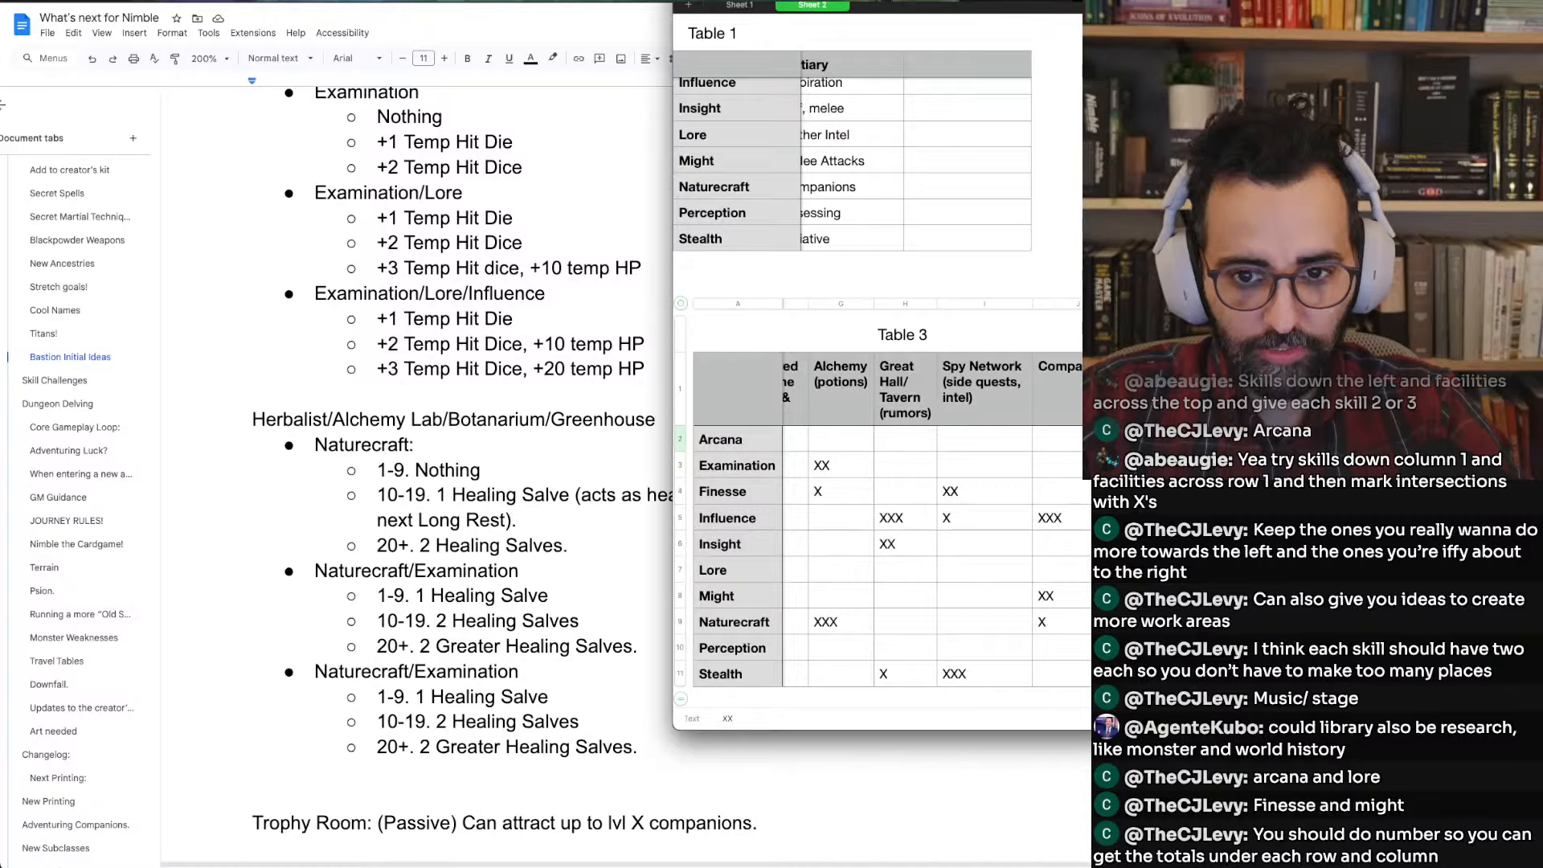
pyautogui.press('Down')
pyautogui.press('Down')
pyautogui.press('Down')
pyautogui.press('Down')
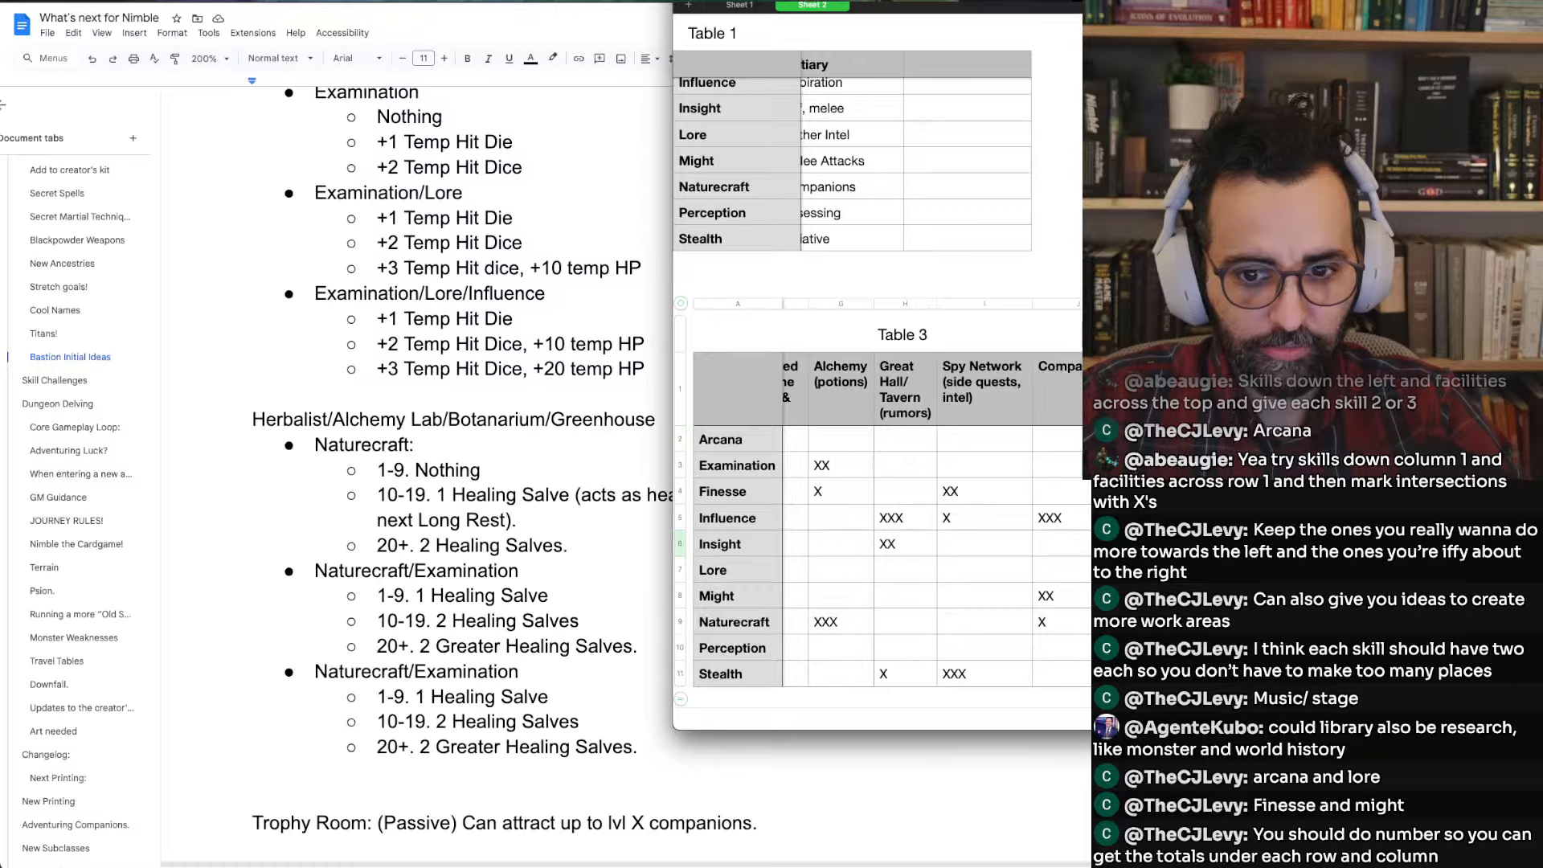
pyautogui.press('Down')
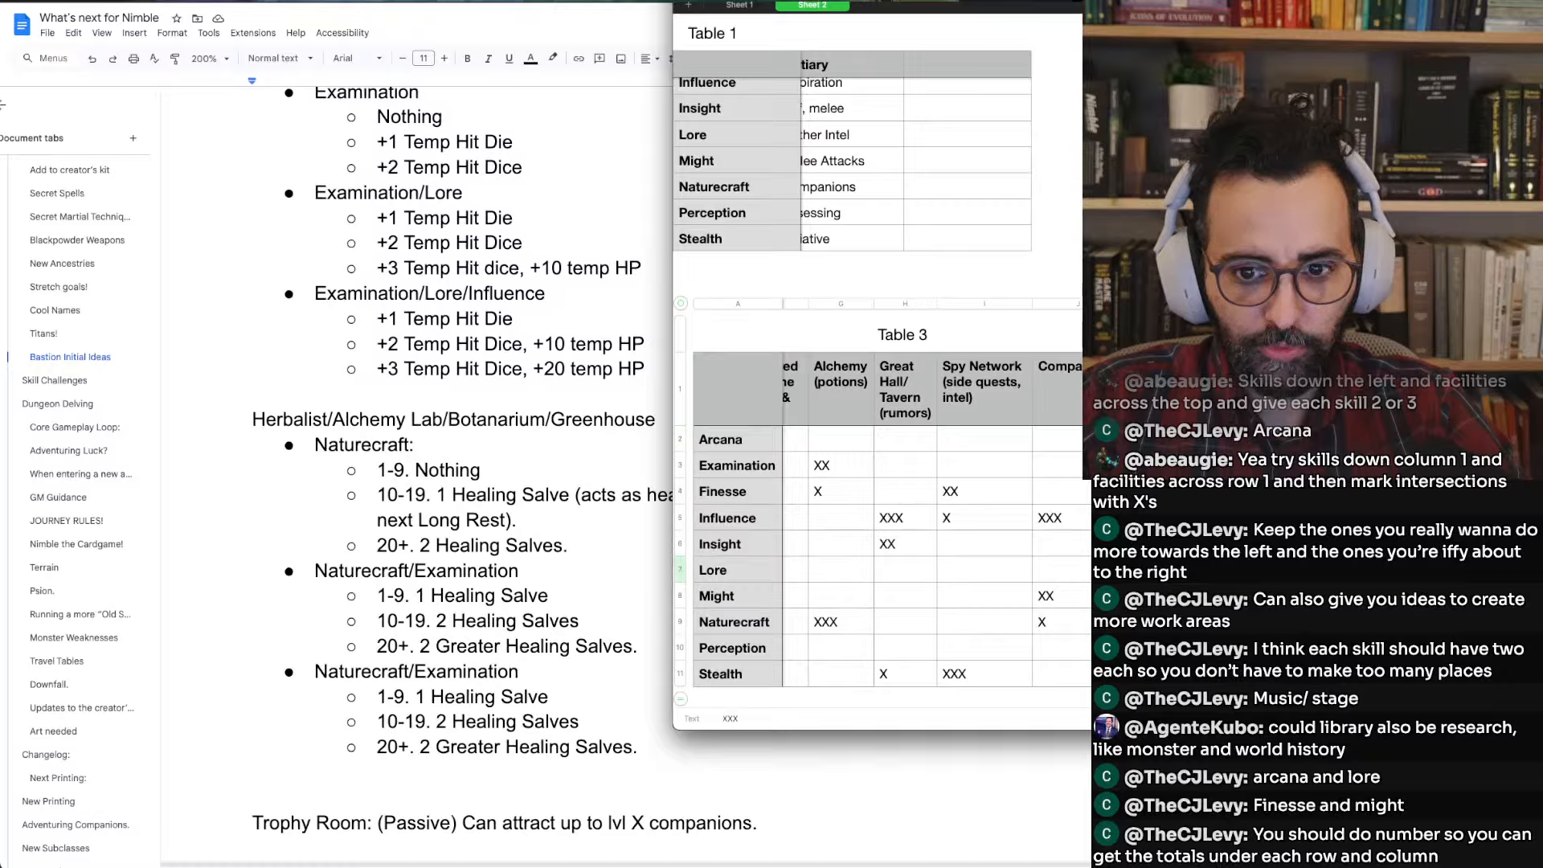
# Go through the skill rows from Arcana to Stealth, checking which skills still need marks in the last facility columns
pyautogui.press('Down')
pyautogui.press('Down')
pyautogui.press('Down')
pyautogui.press('Up')
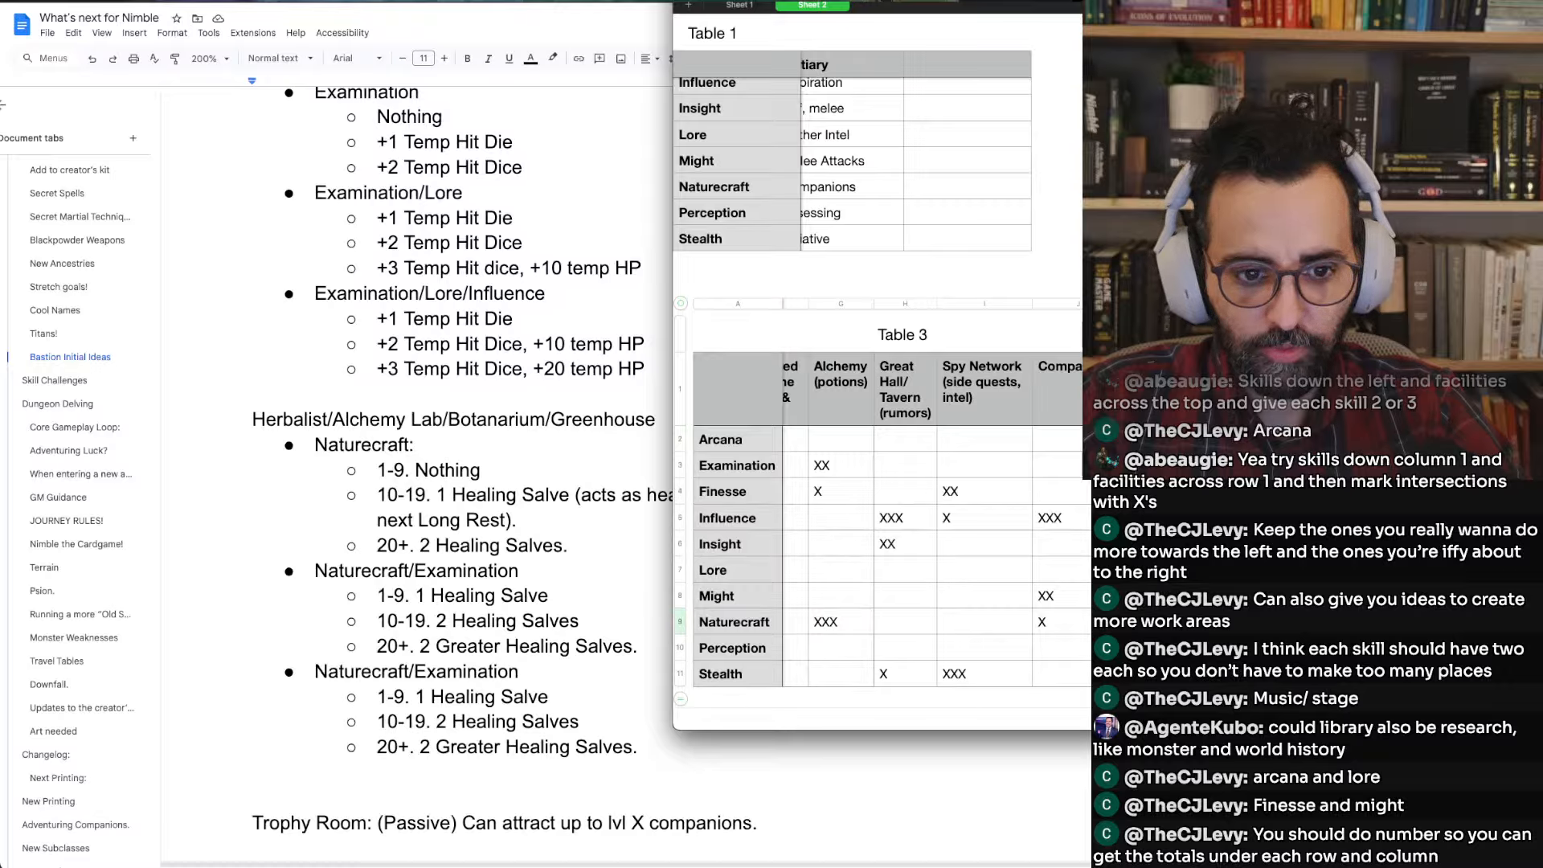
pyautogui.press('Down')
pyautogui.press('Down')
pyautogui.press('Up')
pyautogui.press('Up')
pyautogui.press('Up')
pyautogui.press('Up')
pyautogui.press('Up')
pyautogui.press('Up')
pyautogui.press('Up')
pyautogui.press('Up')
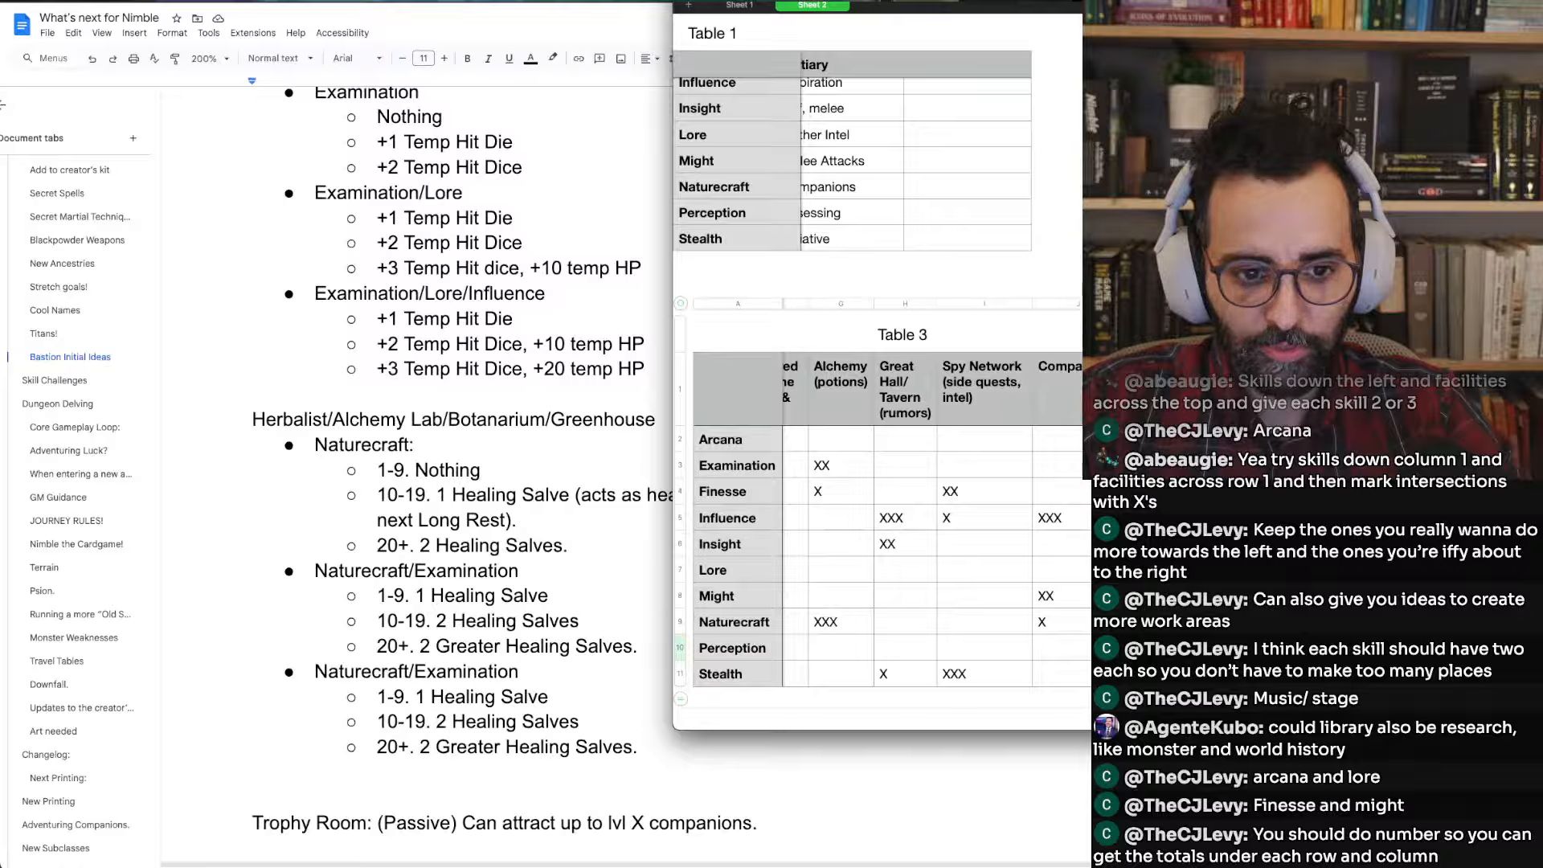
pyautogui.press('Down')
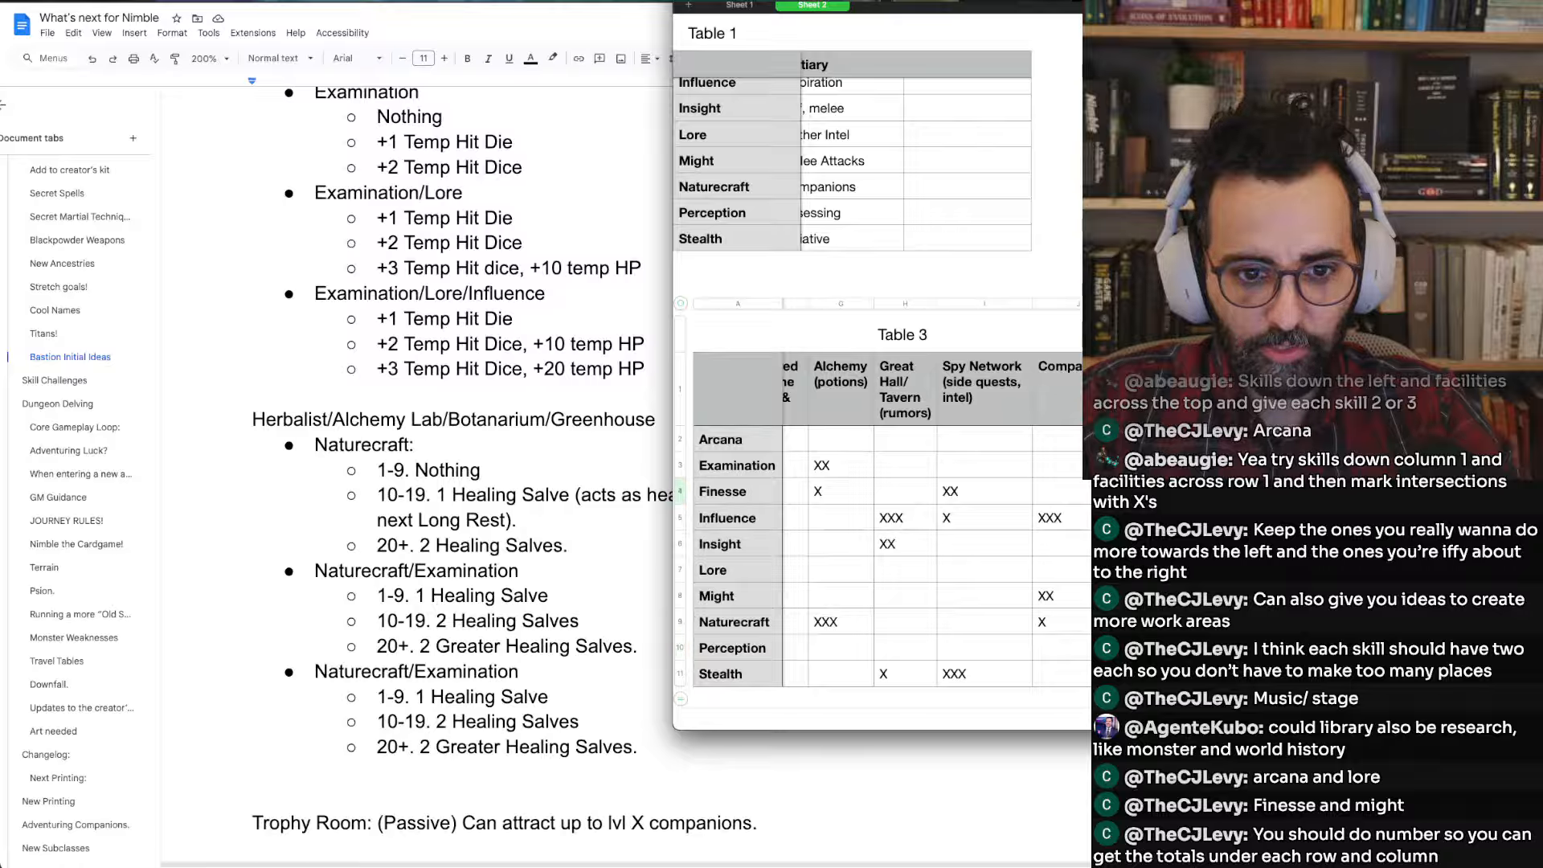
pyautogui.press('Down')
pyautogui.press('Down')
pyautogui.press('Down')
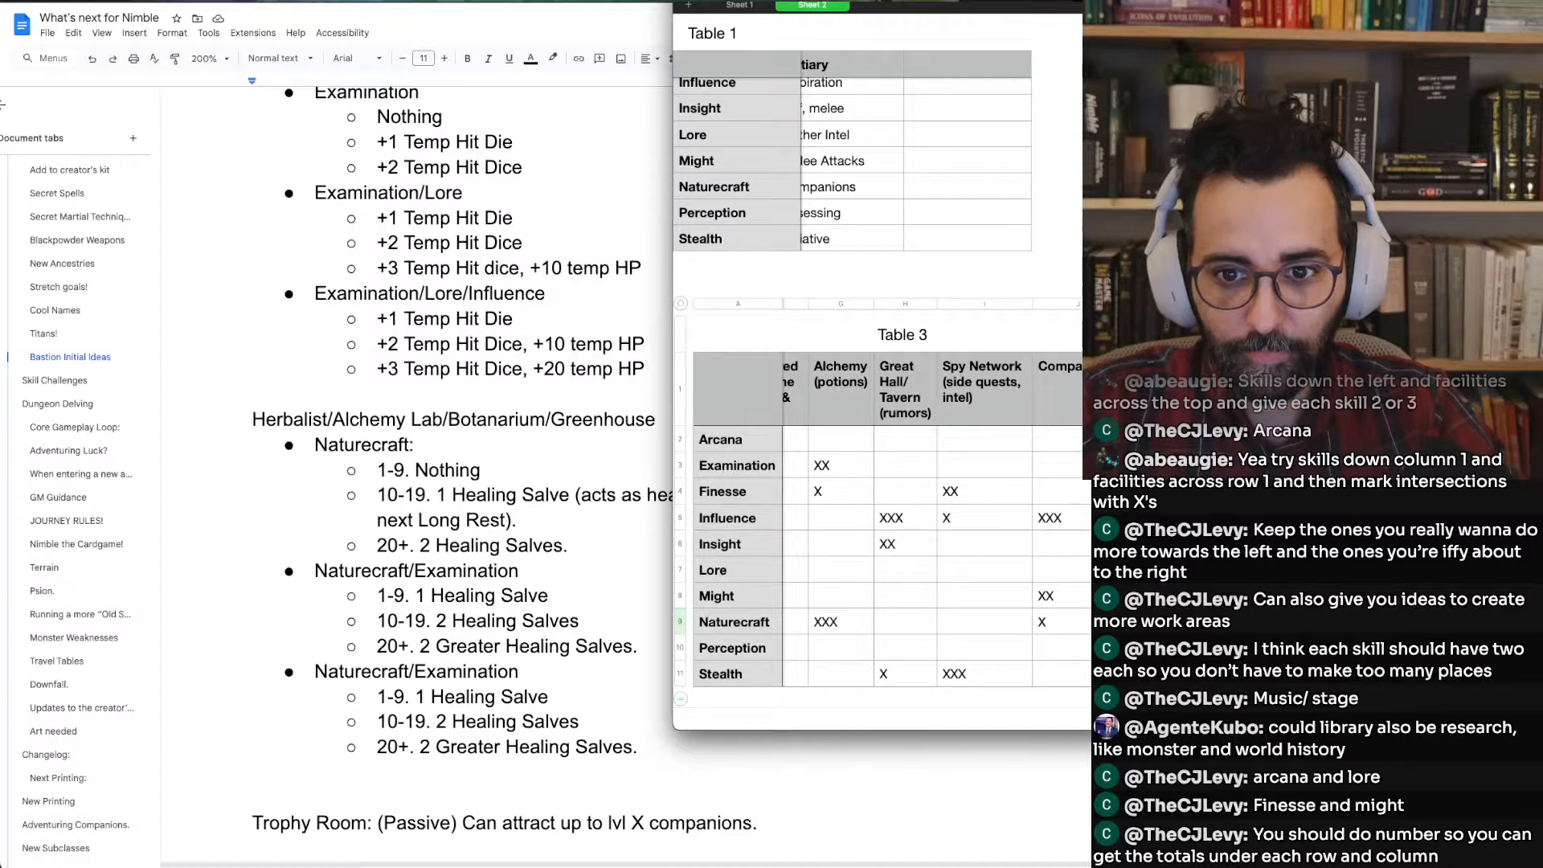
# Widen the spreadsheet window over the document and bring the matrix from Observatory to Initiative/speed into view
pyautogui.hscroll(5, 884, 522)
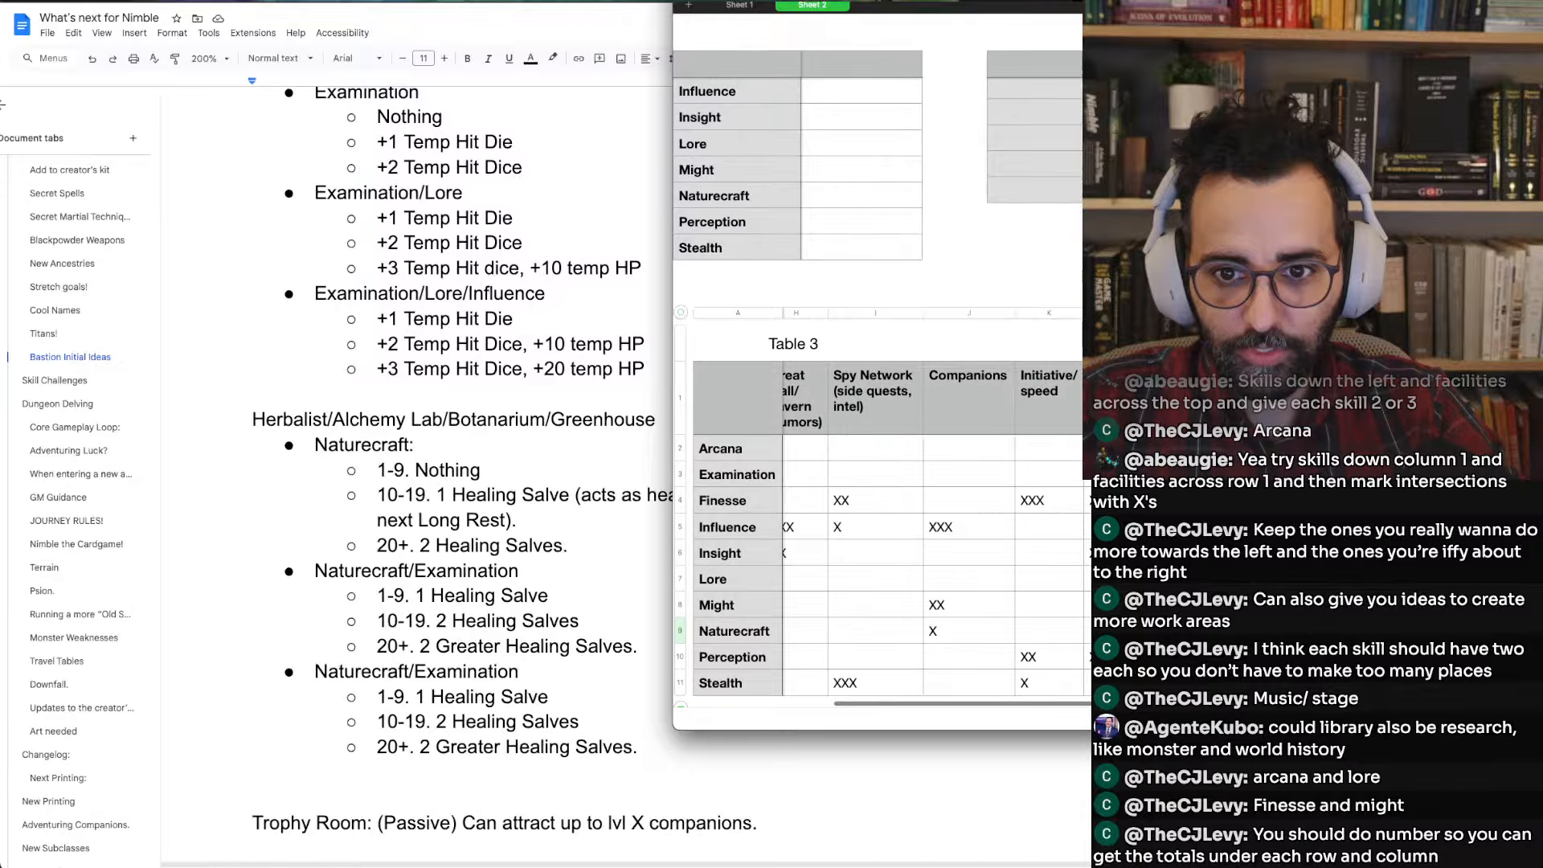
pyautogui.hscroll(1, 884, 522)
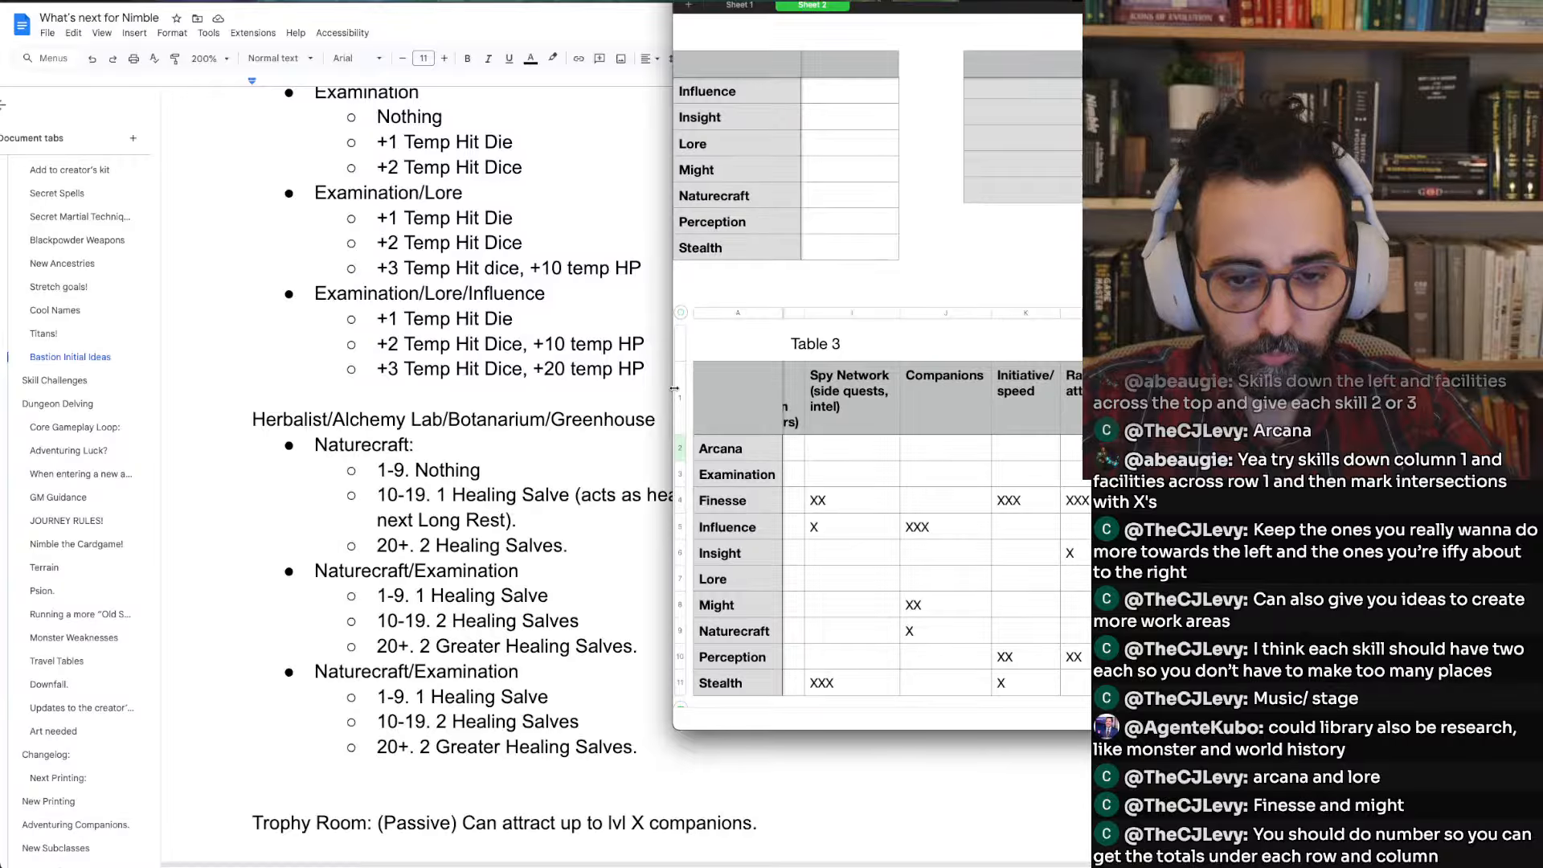
pyautogui.moveTo(674, 393); pyautogui.dragTo(223, 375)
pyautogui.hscroll(-10, 678, 463)
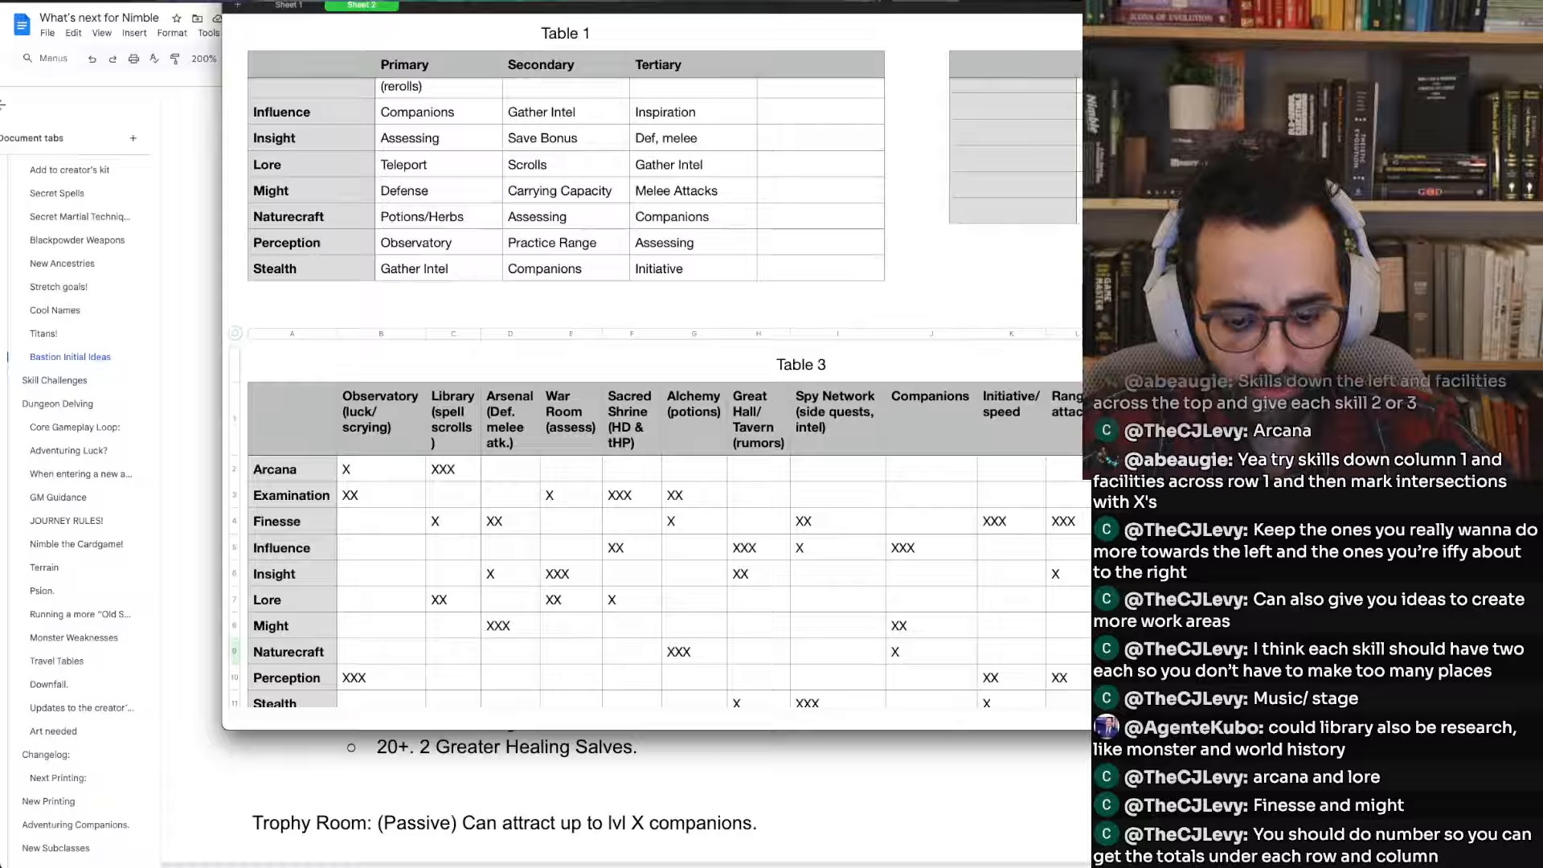
# Enter 6 as the total for the Stealth row of the matrix
pyautogui.scroll(-2, 659, 482)
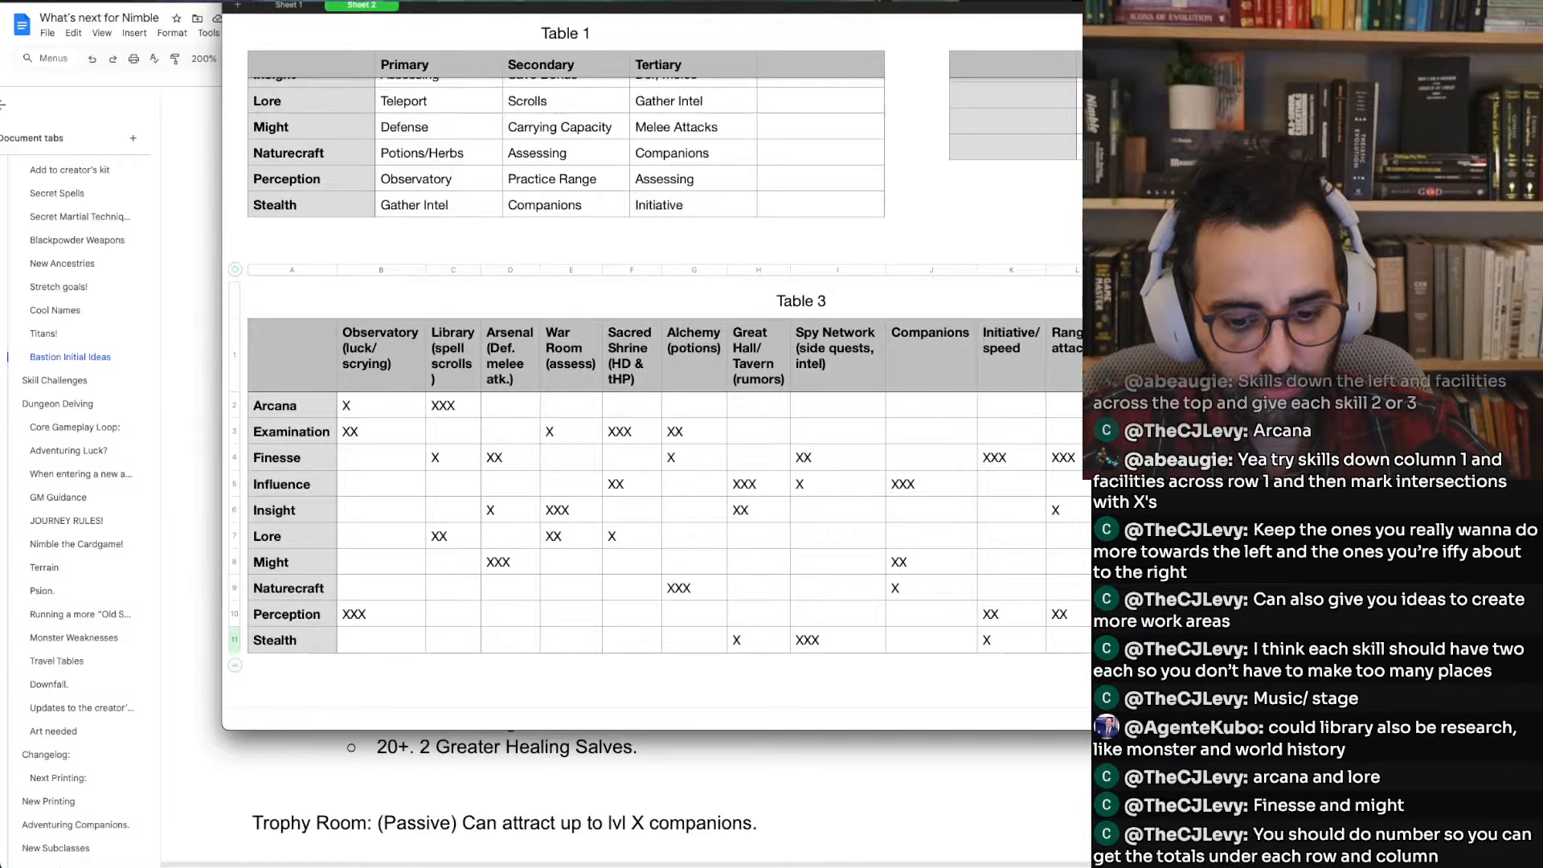
pyautogui.write('6')
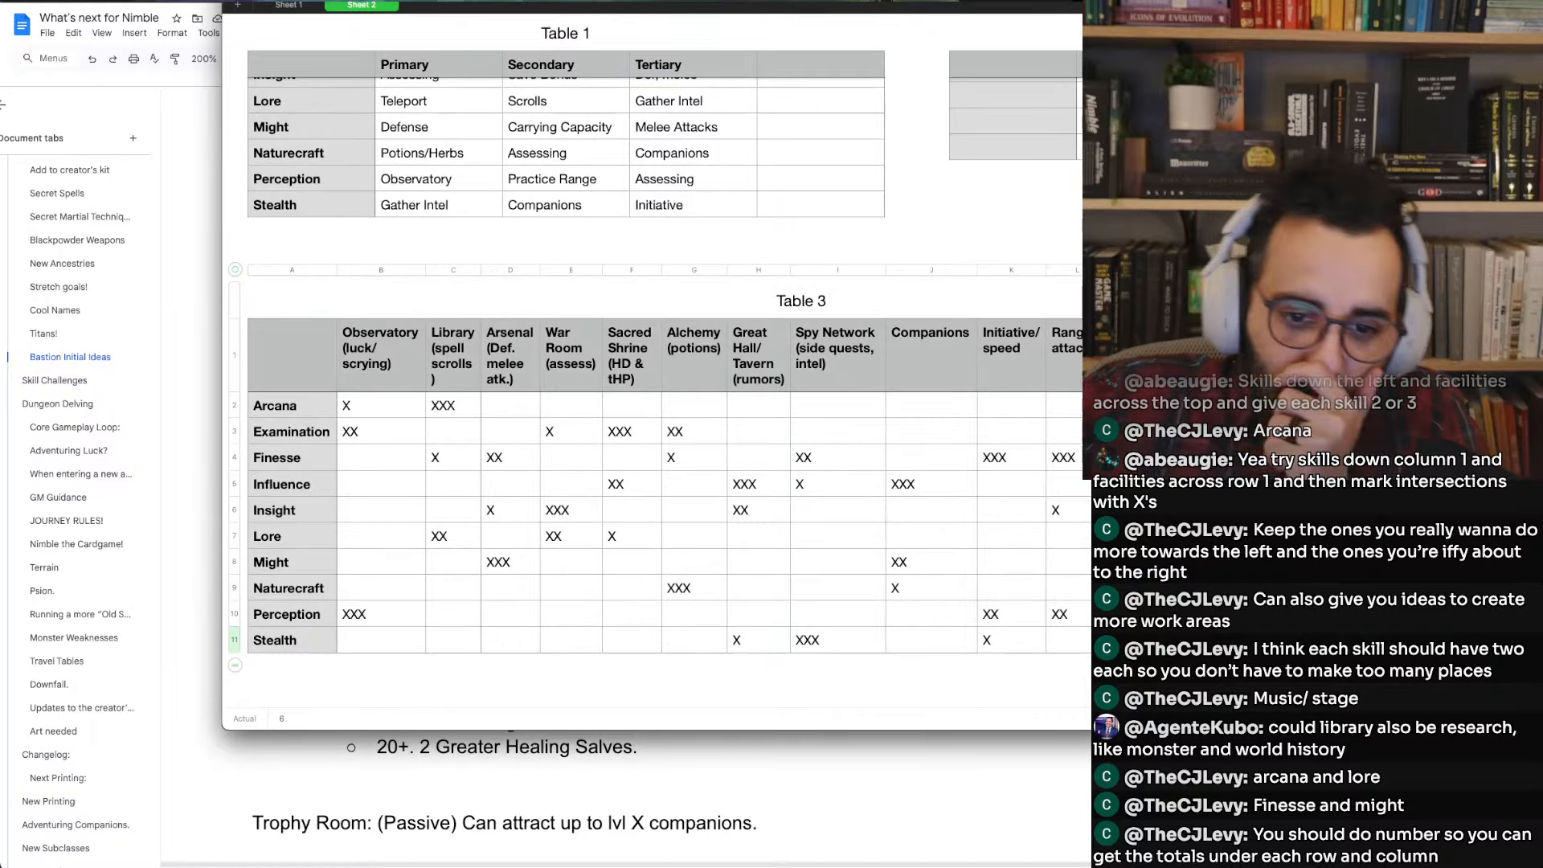
pyautogui.scroll(-1, 978, 443)
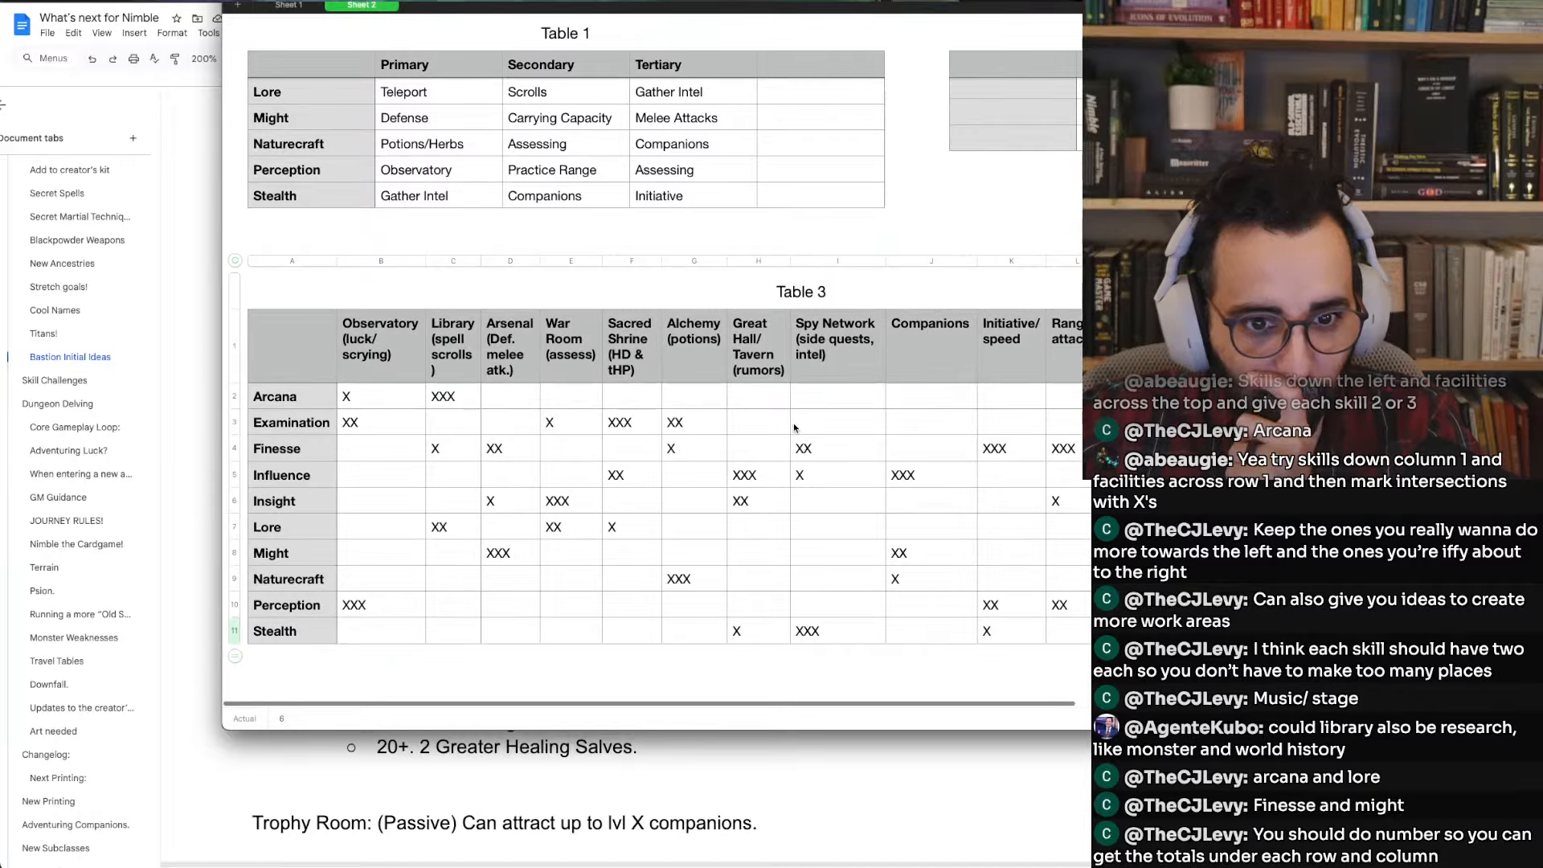
# Change the Finesse mark in the Initiative/speed column to xx
pyautogui.click(1008, 459)
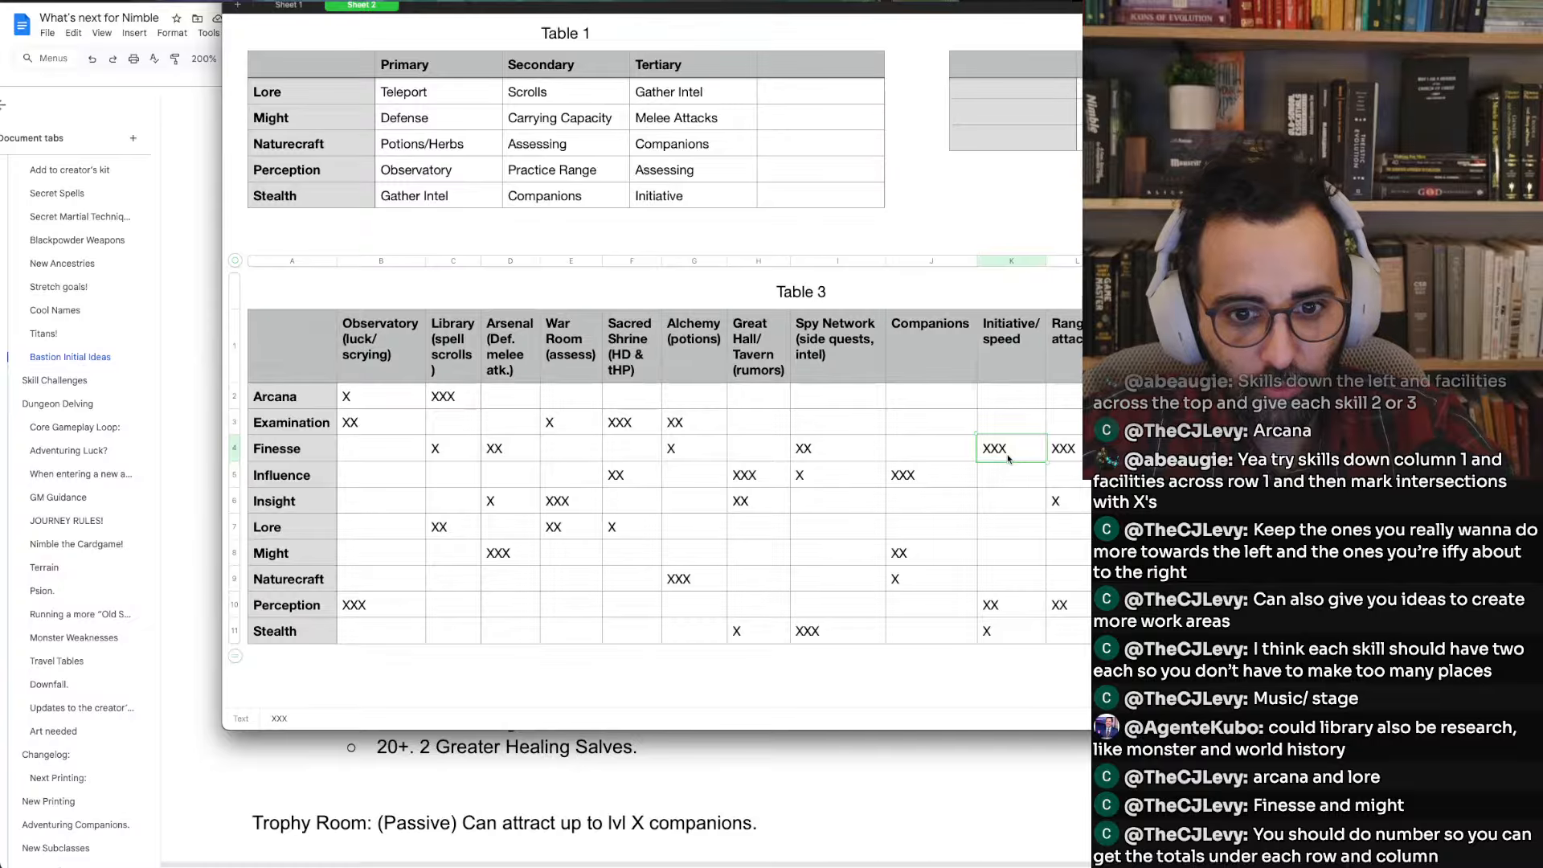
pyautogui.write('22')
pyautogui.press('BackSpace')
pyautogui.press('BackSpace')
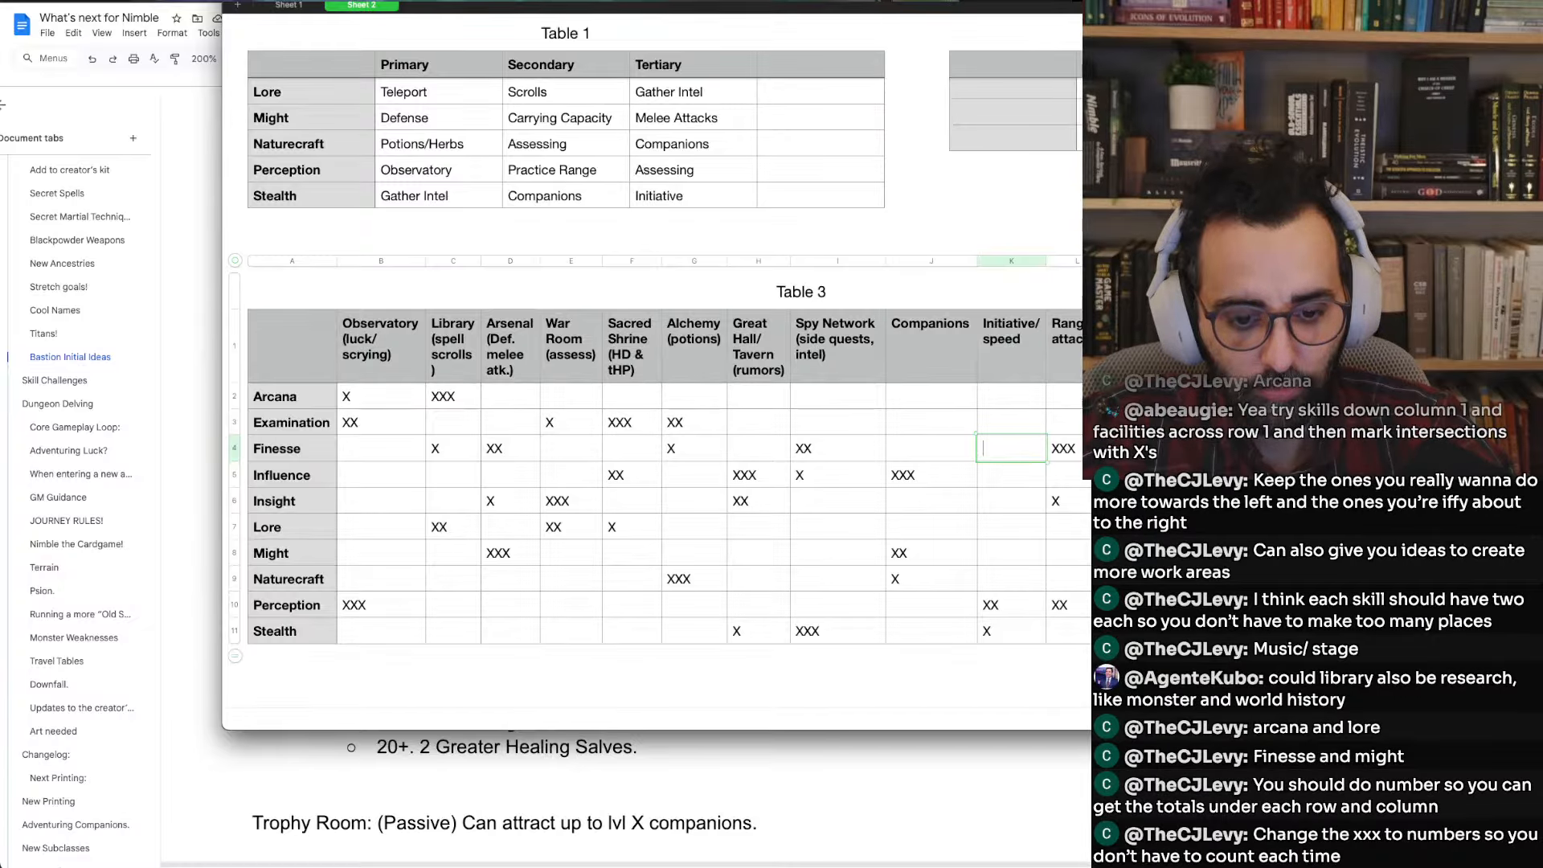
pyautogui.press('Escape')
pyautogui.write('xx')
pyautogui.press('Return')
# Change the Perception mark in the Initiative/speed column to lowercase xxx
pyautogui.press('Down')
pyautogui.press('Down')
pyautogui.press('Down')
pyautogui.press('Down')
pyautogui.press('Down')
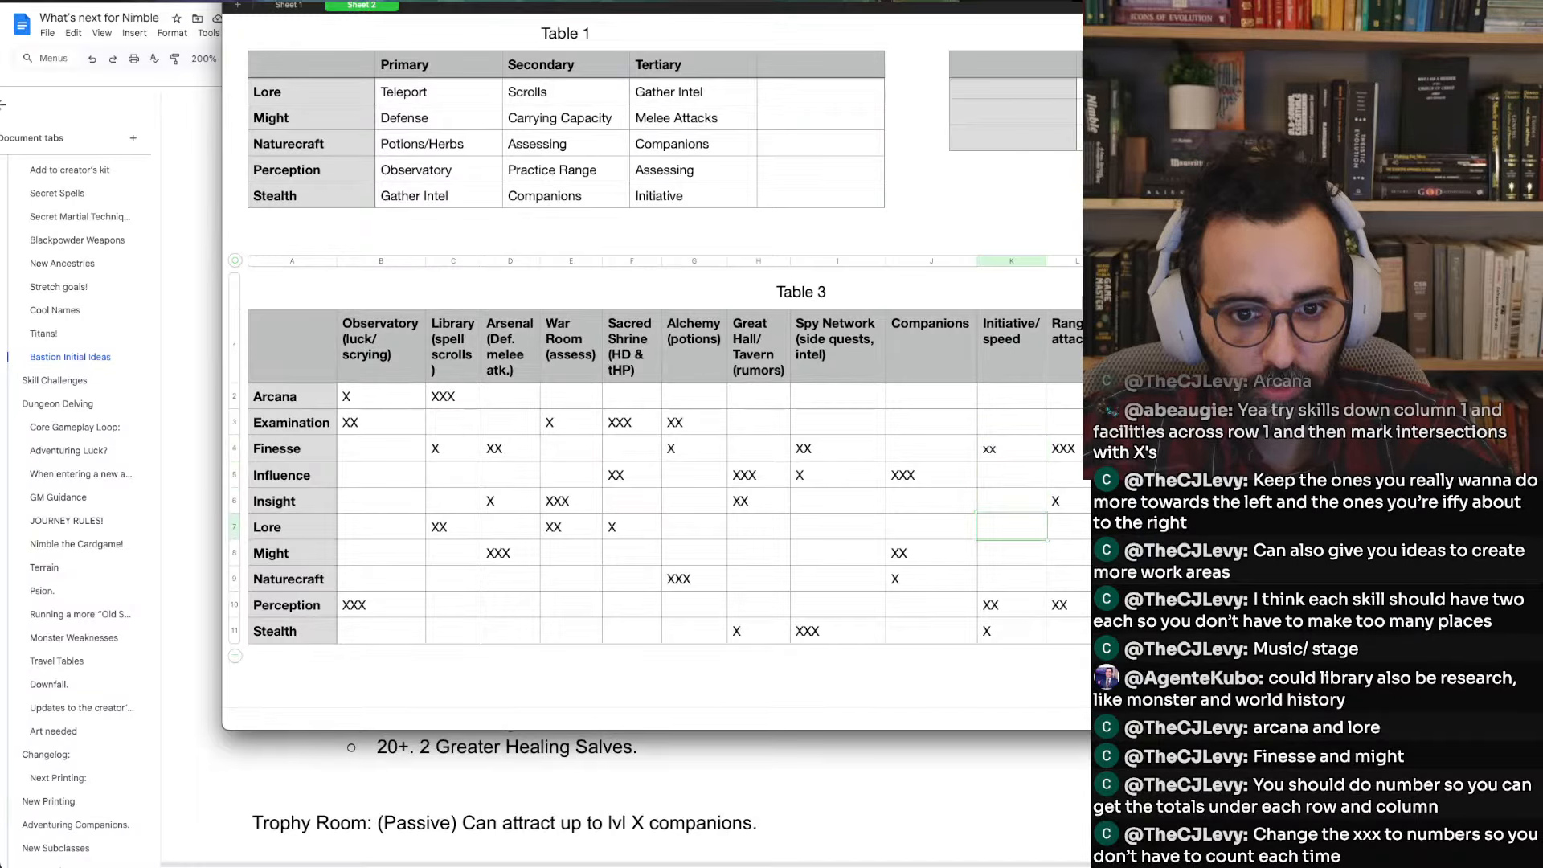
pyautogui.write('xxx')
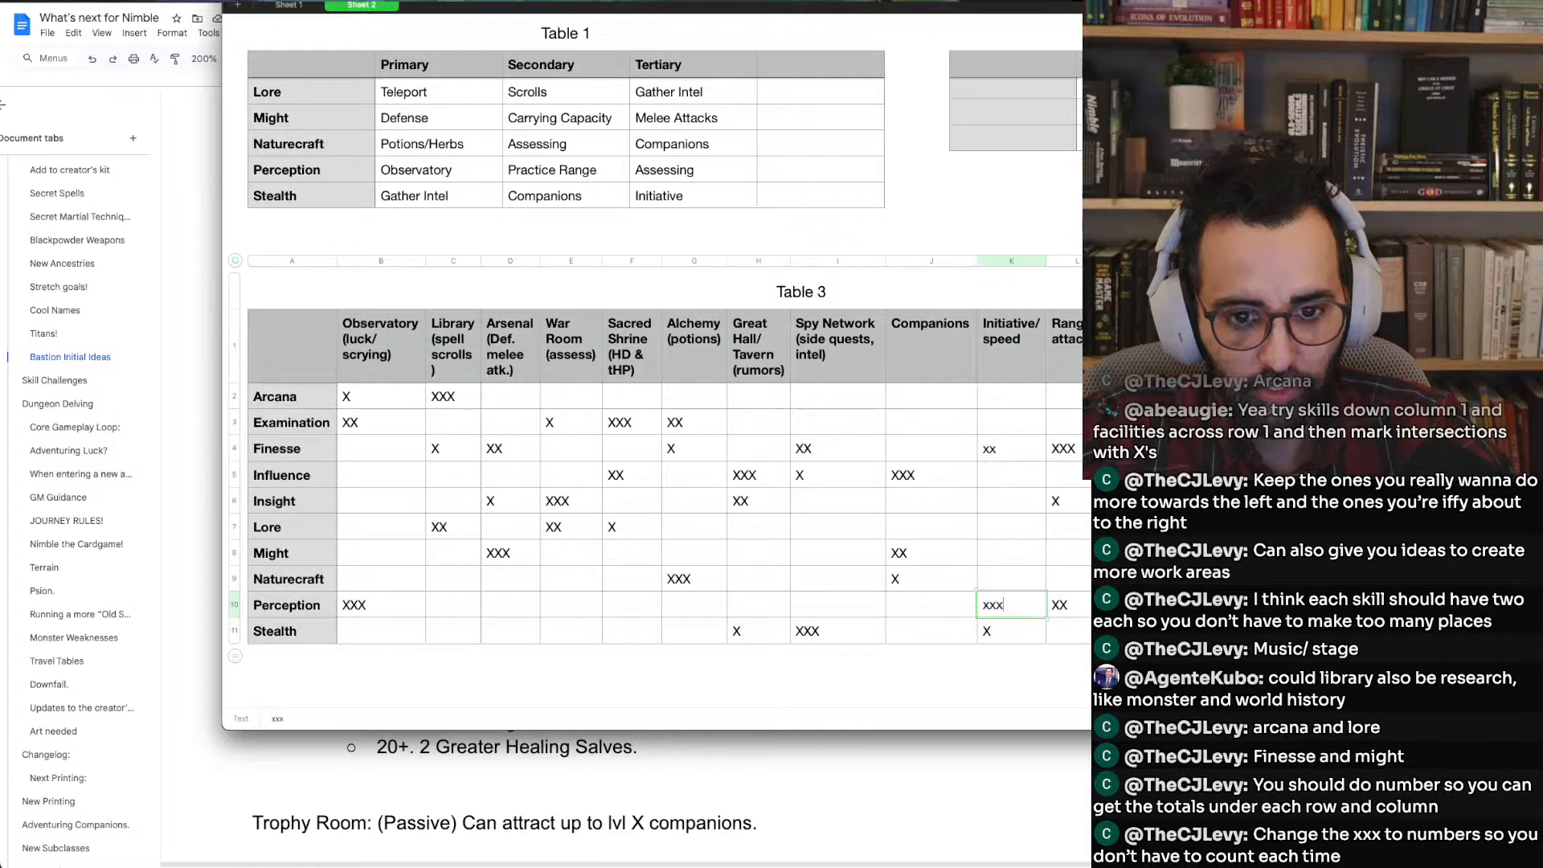
pyautogui.press('Tab')
# Set the Perception mark in the Initiative/speed column to XXX in capitals, matching the other marks
pyautogui.press('Right')
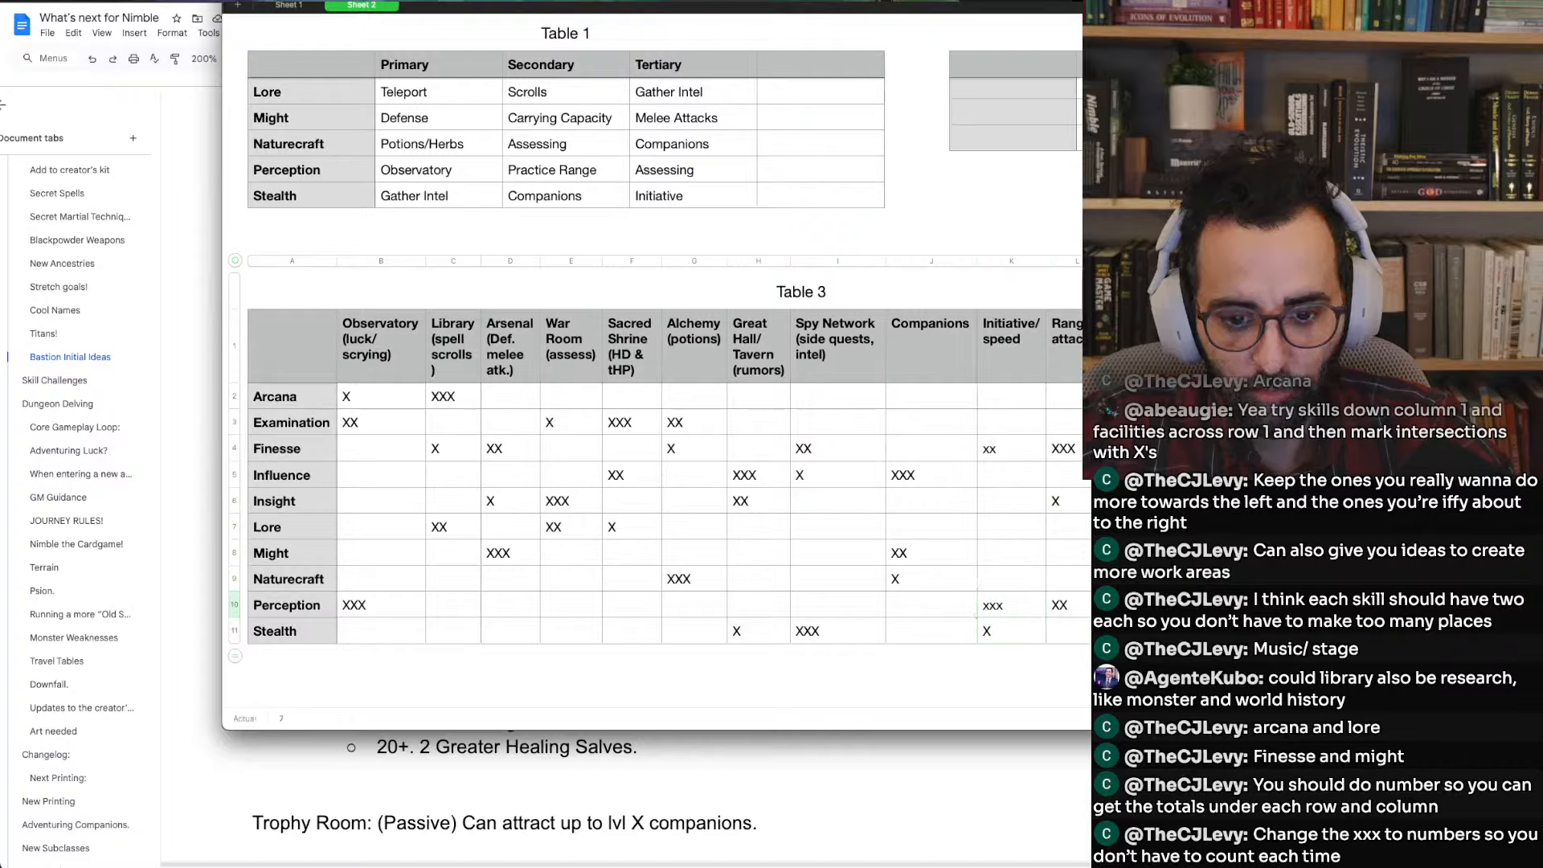
pyautogui.write('7')
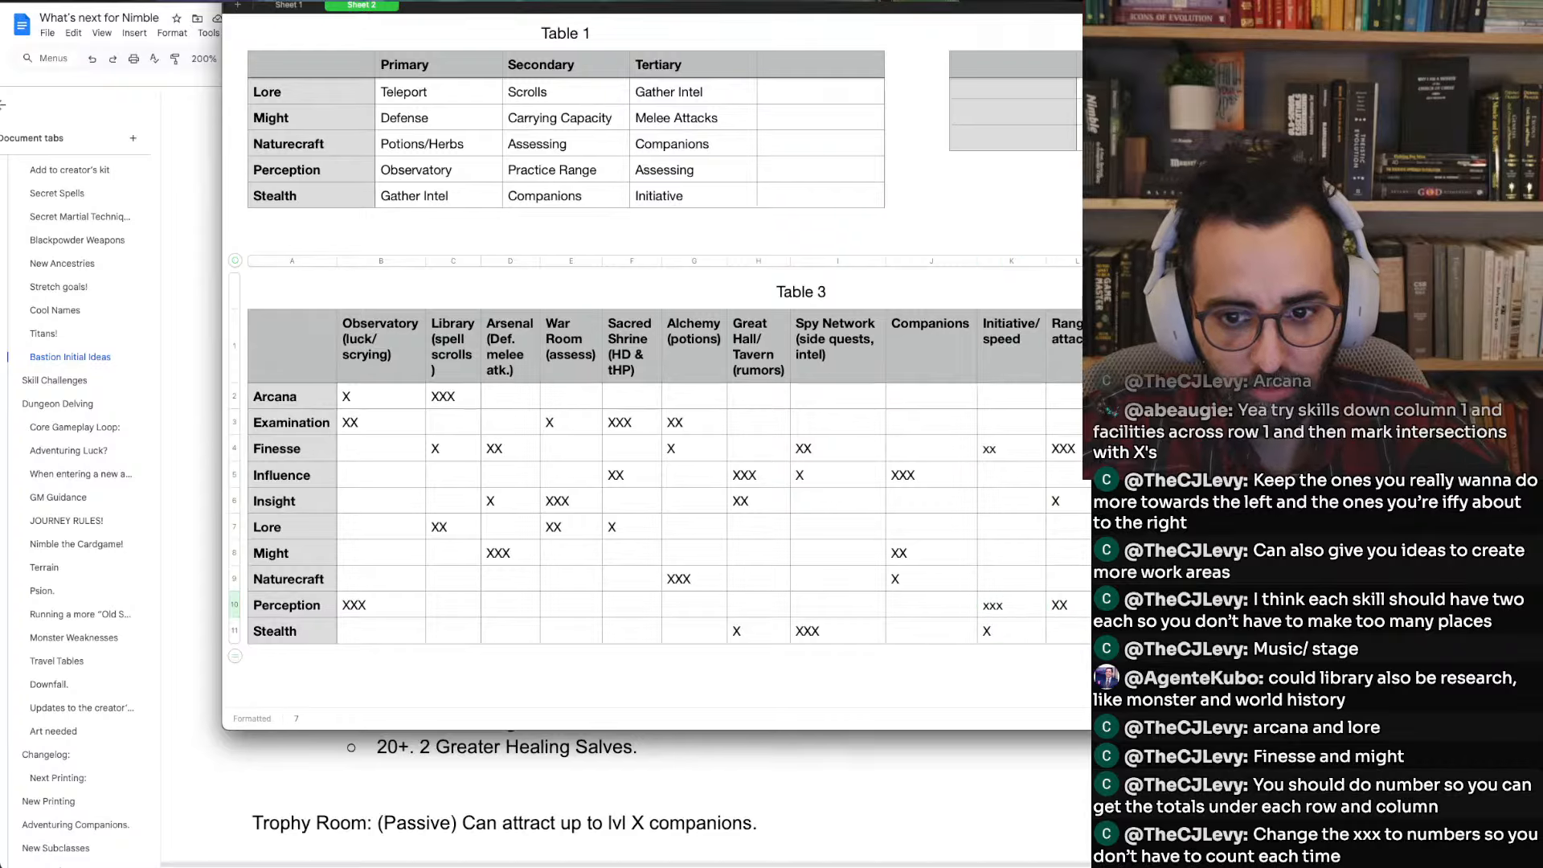
pyautogui.press('Left')
pyautogui.press('Left')
pyautogui.press('Left')
pyautogui.write('XXX')
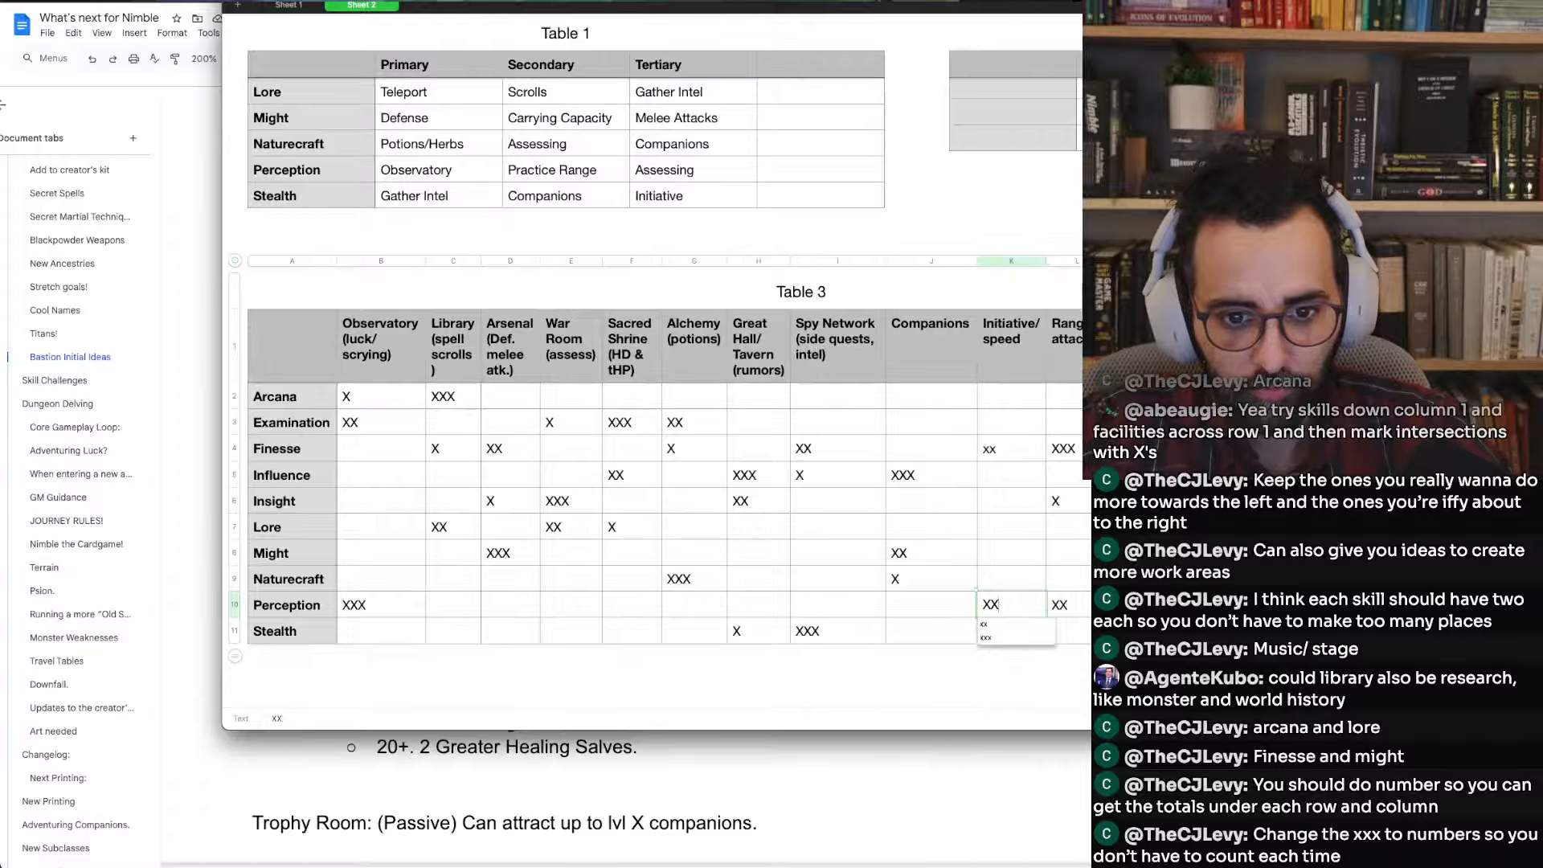
pyautogui.press('Return')
pyautogui.press('Right')
pyautogui.press('Up')
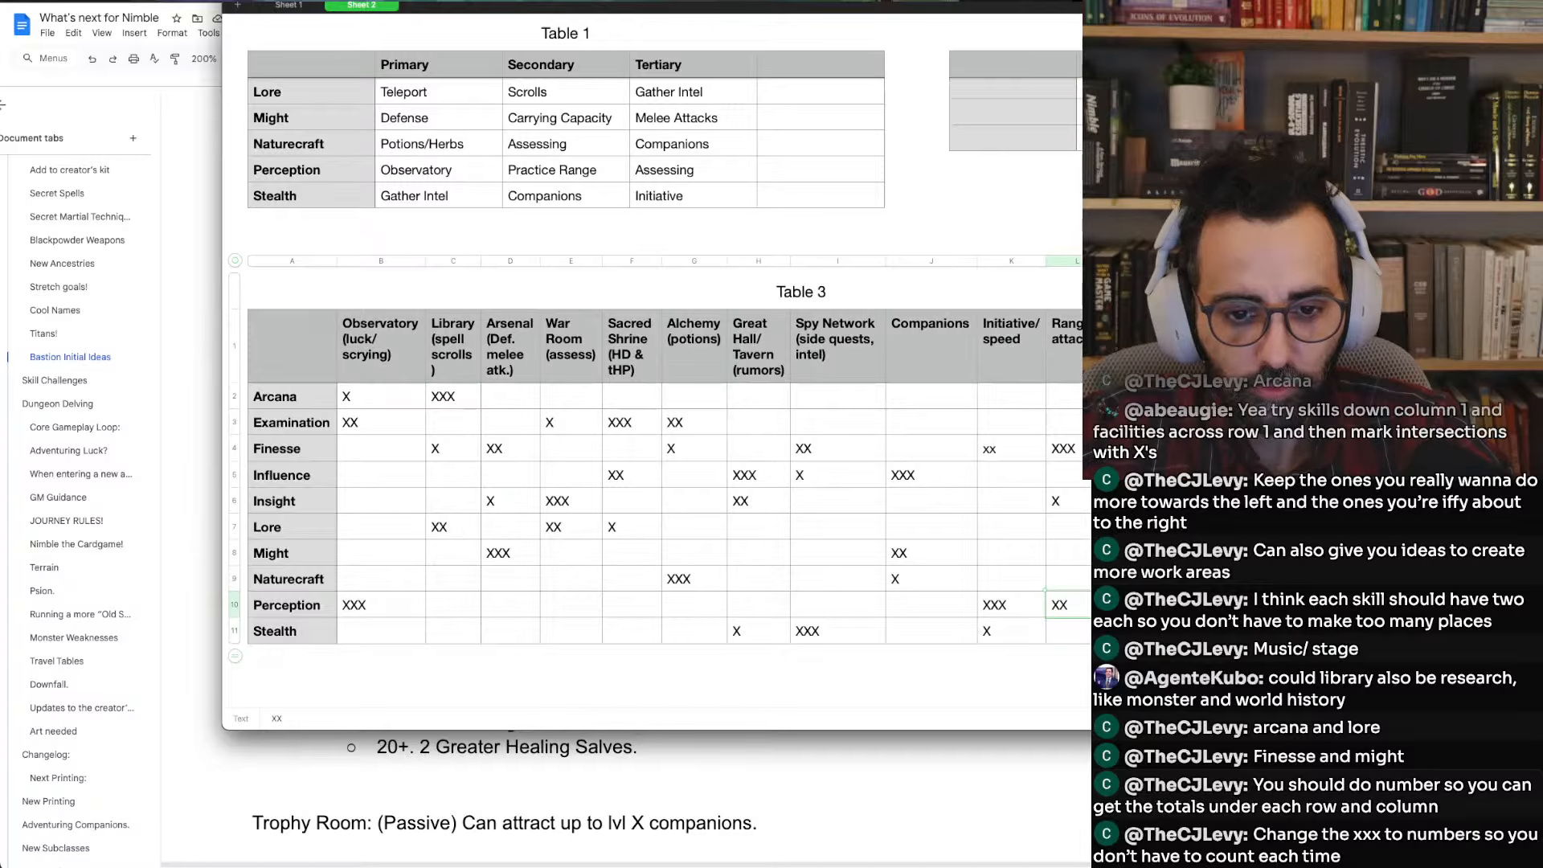
# Set the Finesse mark in the Initiative/speed column to XX in capitals
pyautogui.press('Right')
pyautogui.press('Up')
pyautogui.press('Up')
pyautogui.press('Up')
pyautogui.press('Up')
pyautogui.press('Up')
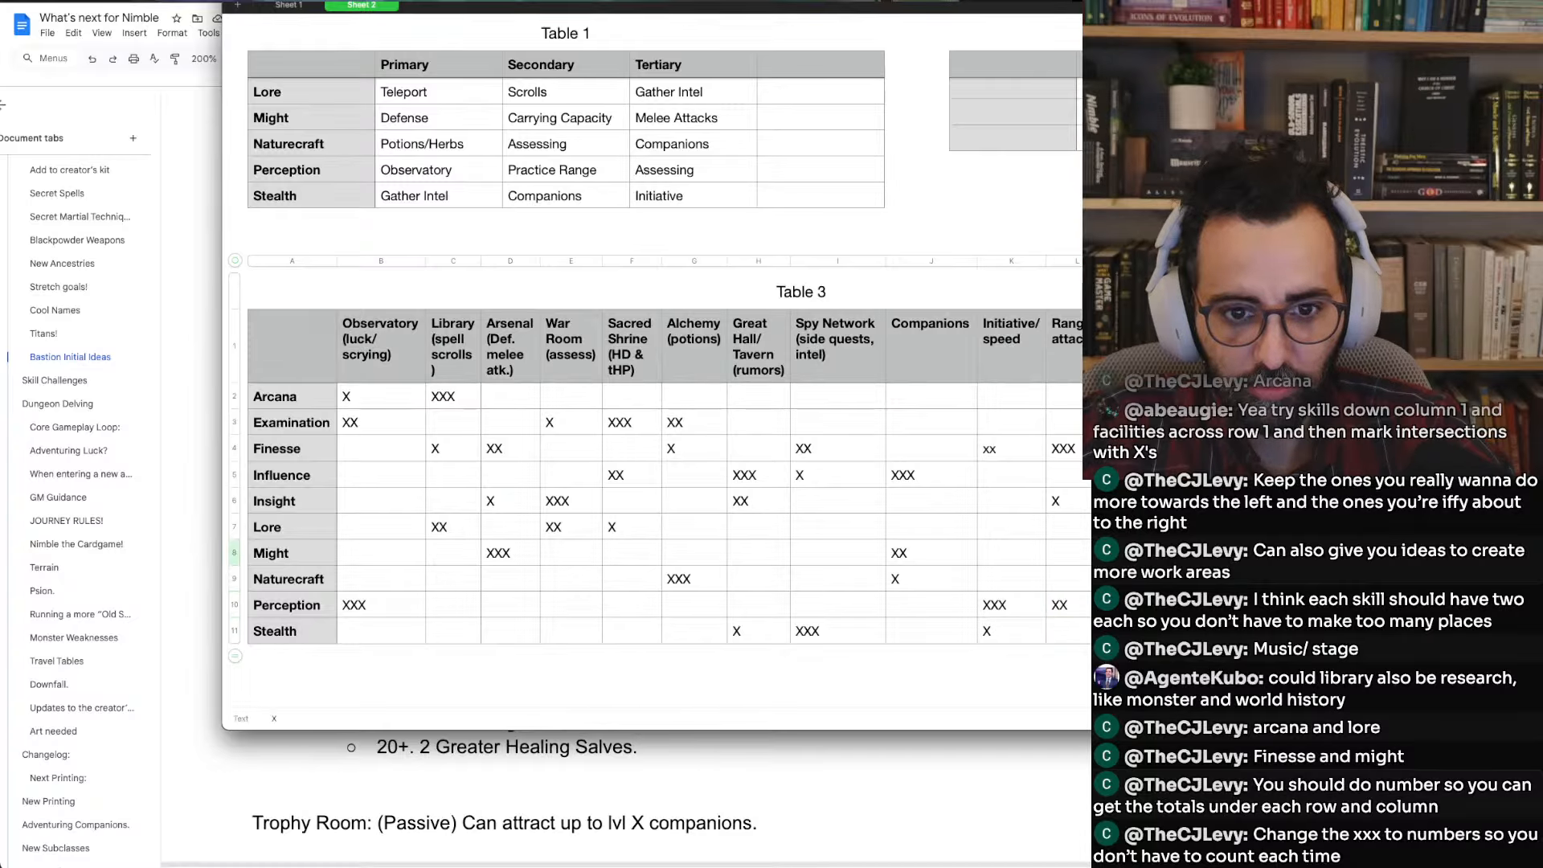
pyautogui.press('Up')
pyautogui.press('Left')
pyautogui.press('Left')
pyautogui.press('Left')
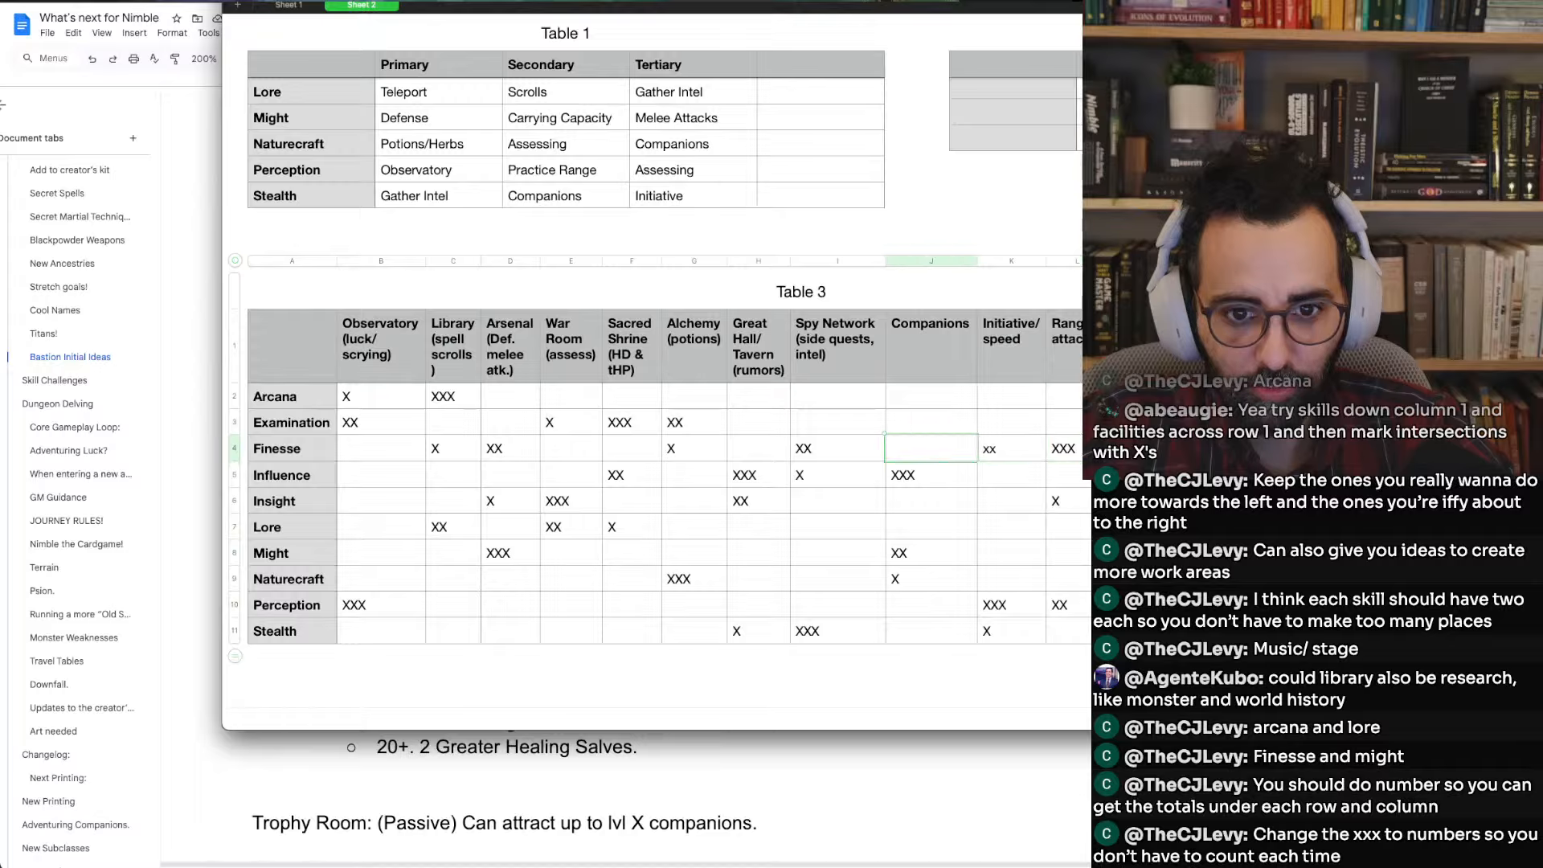
pyautogui.press('Right')
pyautogui.write('XX')
pyautogui.press('Return')
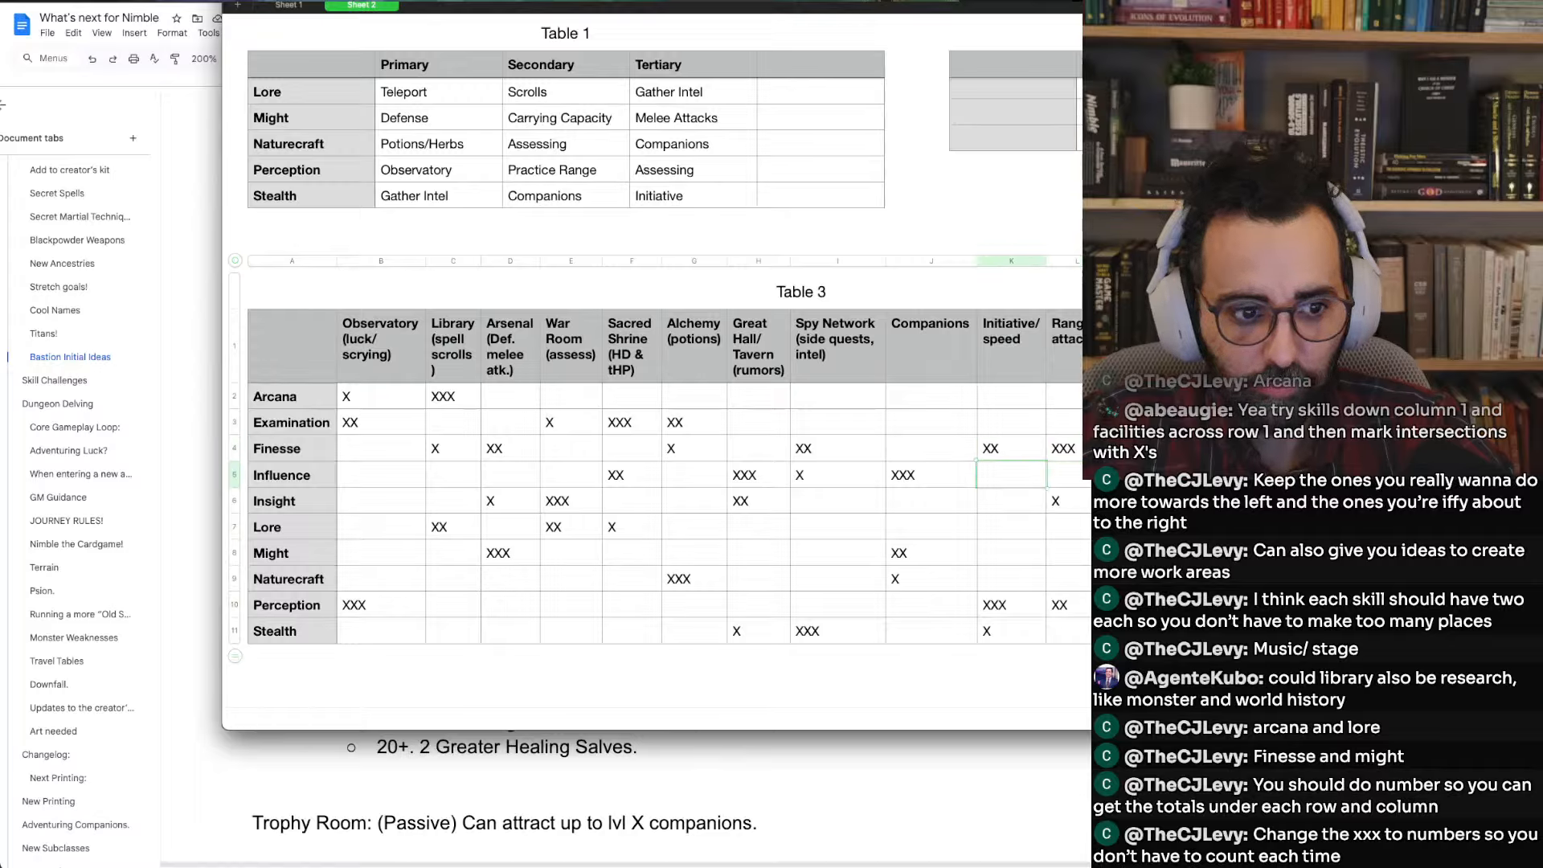
# Reduce the Finesse mark in the Initiative/speed column to a single X
pyautogui.press('Up')
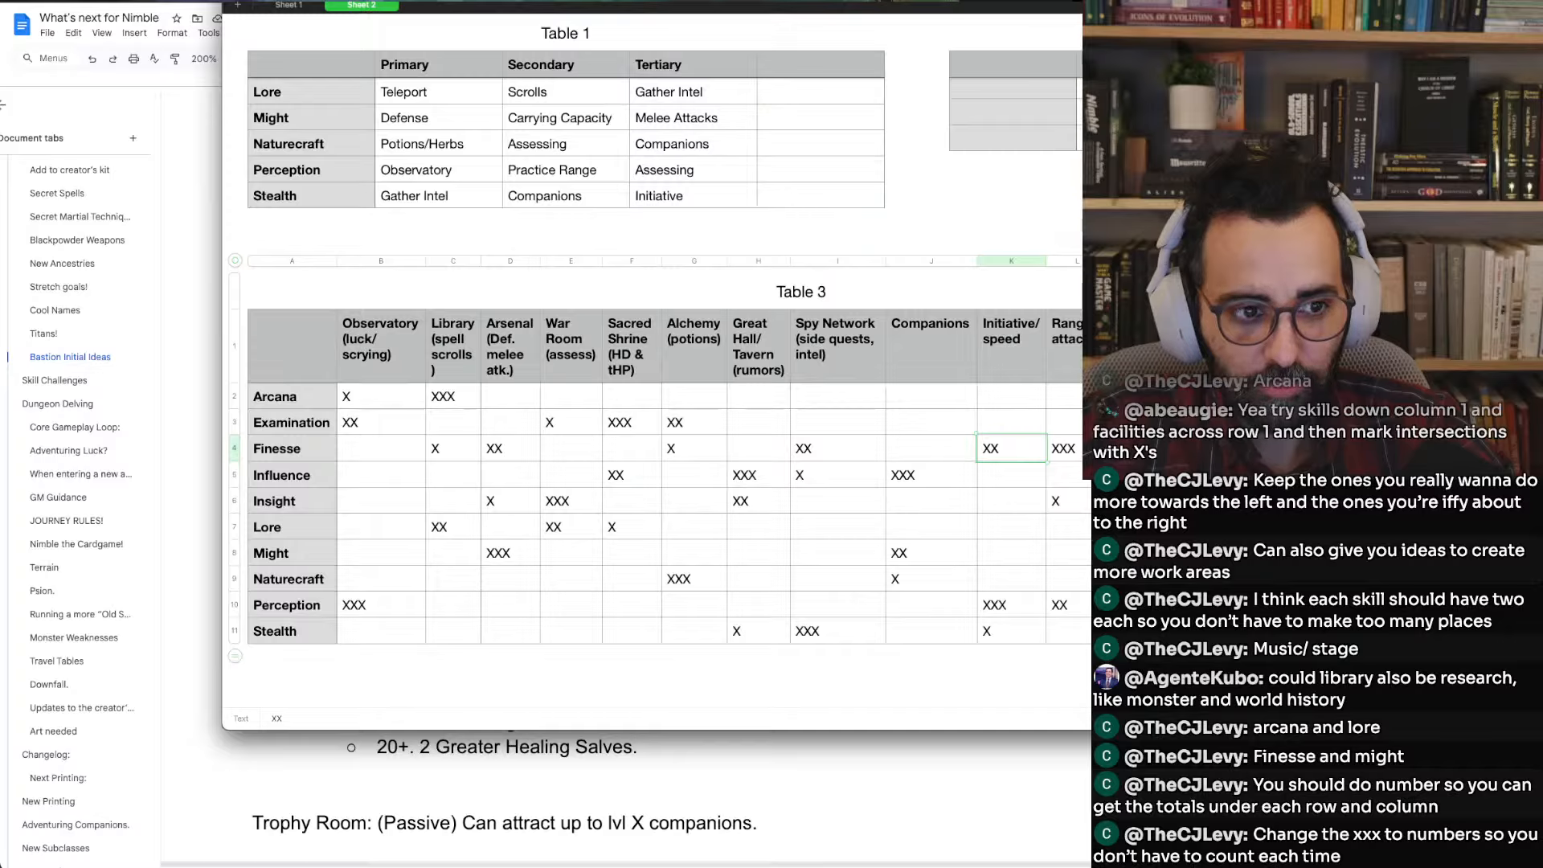
pyautogui.write('X')
pyautogui.press('Return')
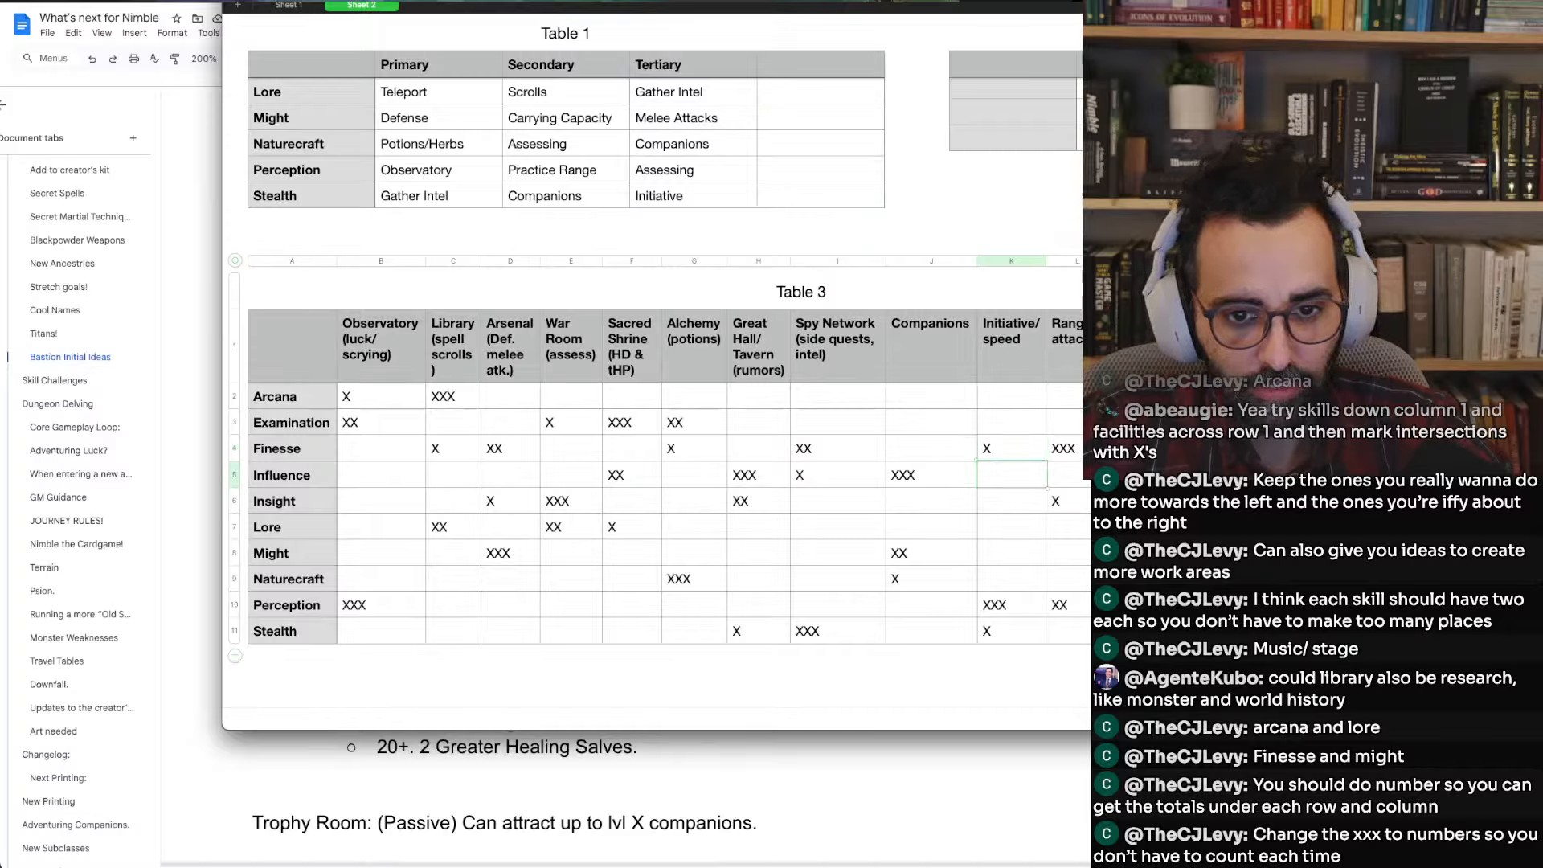
# Raise the Stealth mark in the Initiative/speed column to XX
pyautogui.press('Down')
pyautogui.press('Down')
pyautogui.press('Down')
pyautogui.press('Down')
pyautogui.press('Down')
pyautogui.press('Down')
pyautogui.write('XX')
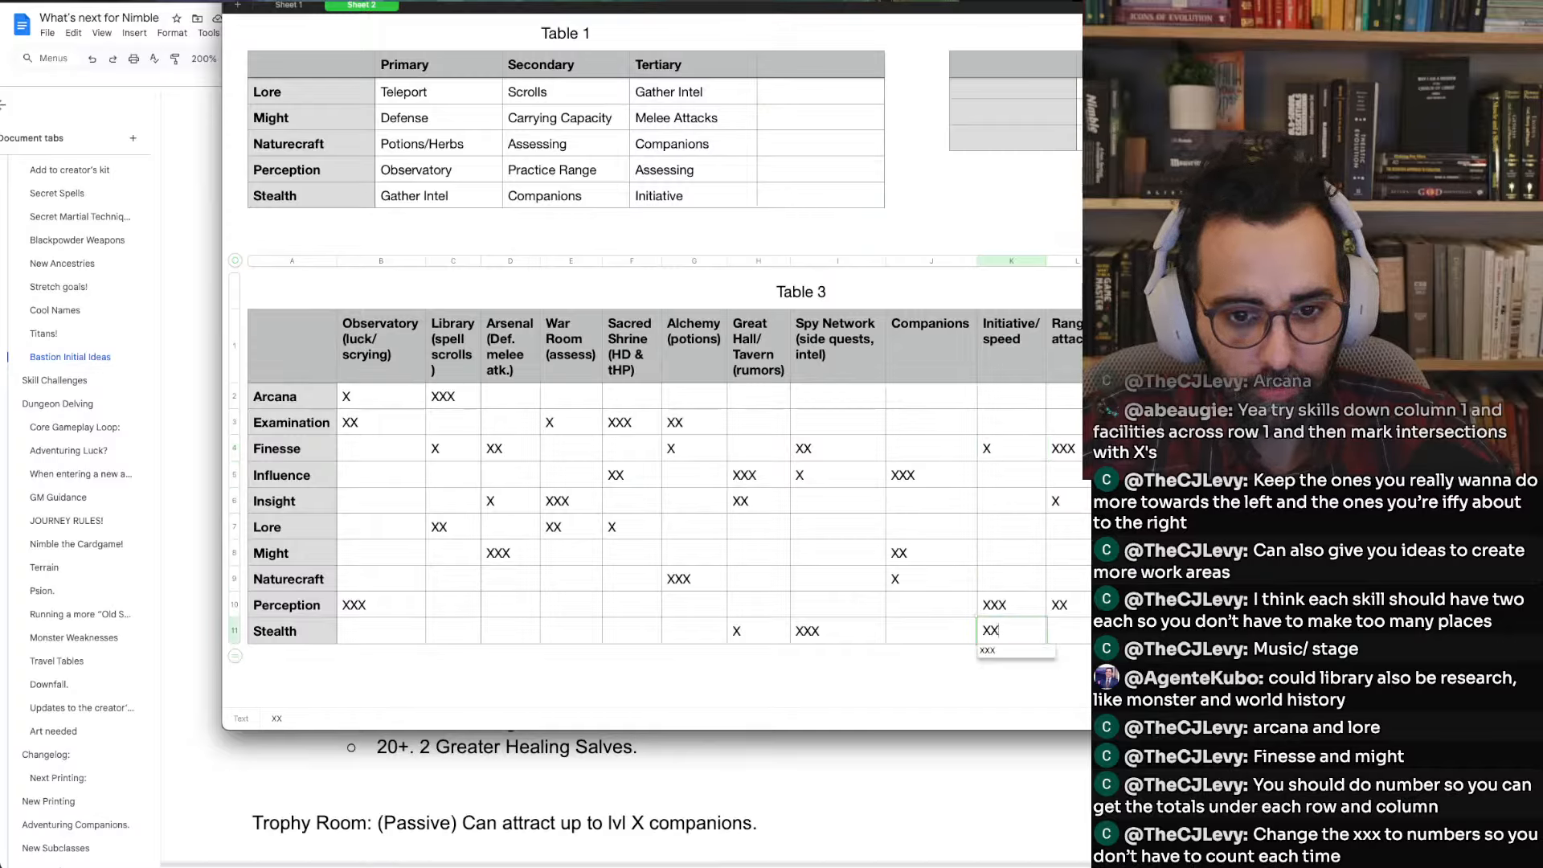
pyautogui.press('Return')
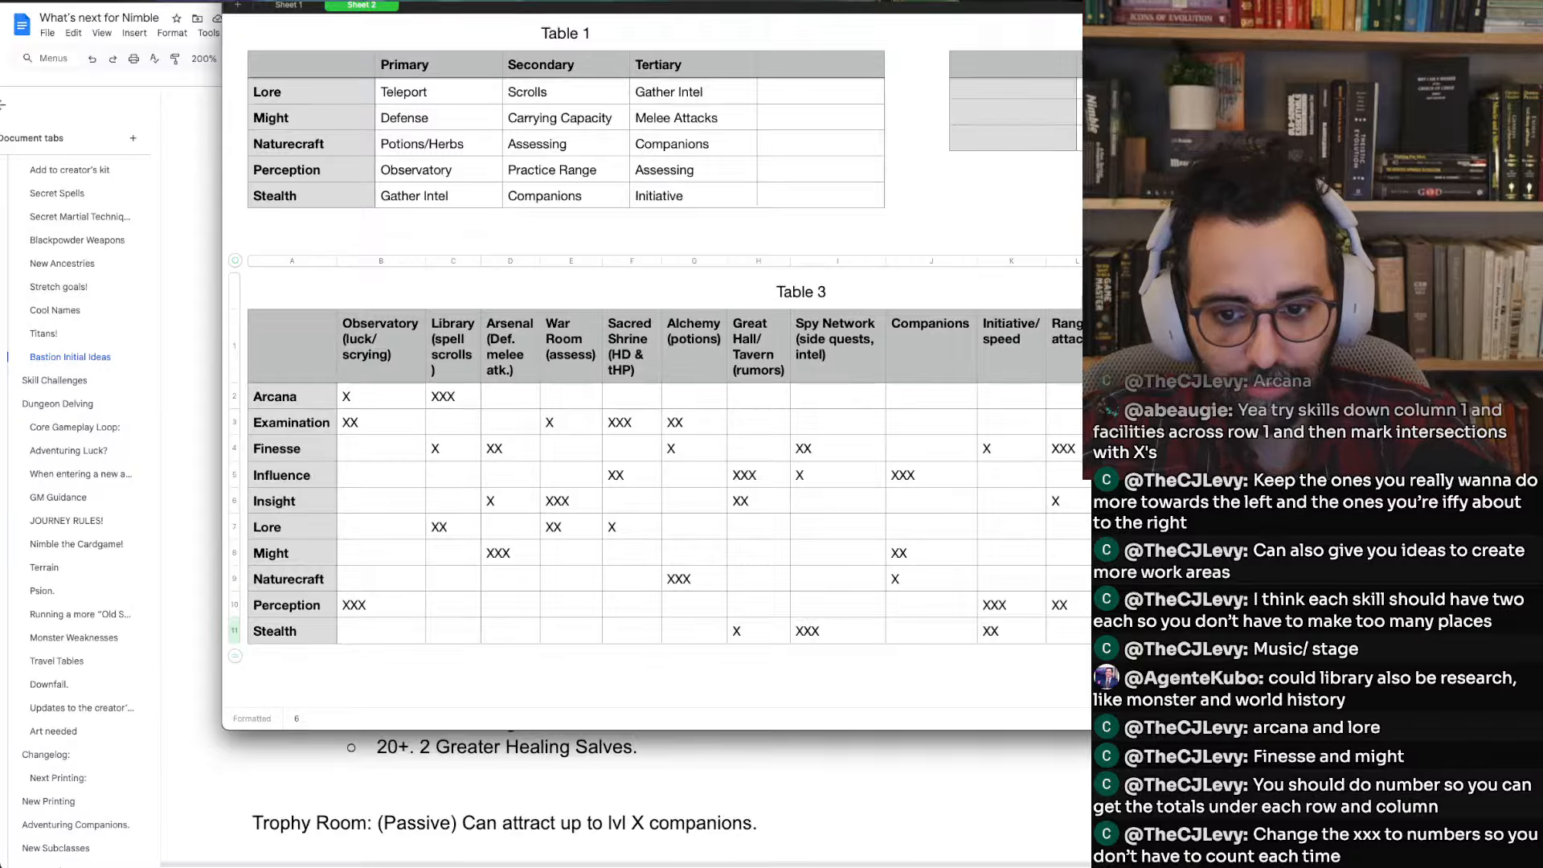
# Update the matrix's per-skill sums to 7 for Stealth and 12 for Finesse
pyautogui.press('Up')
pyautogui.press('Up')
pyautogui.press('Up')
pyautogui.press('Up')
pyautogui.press('Up')
pyautogui.press('Up')
pyautogui.press('Up')
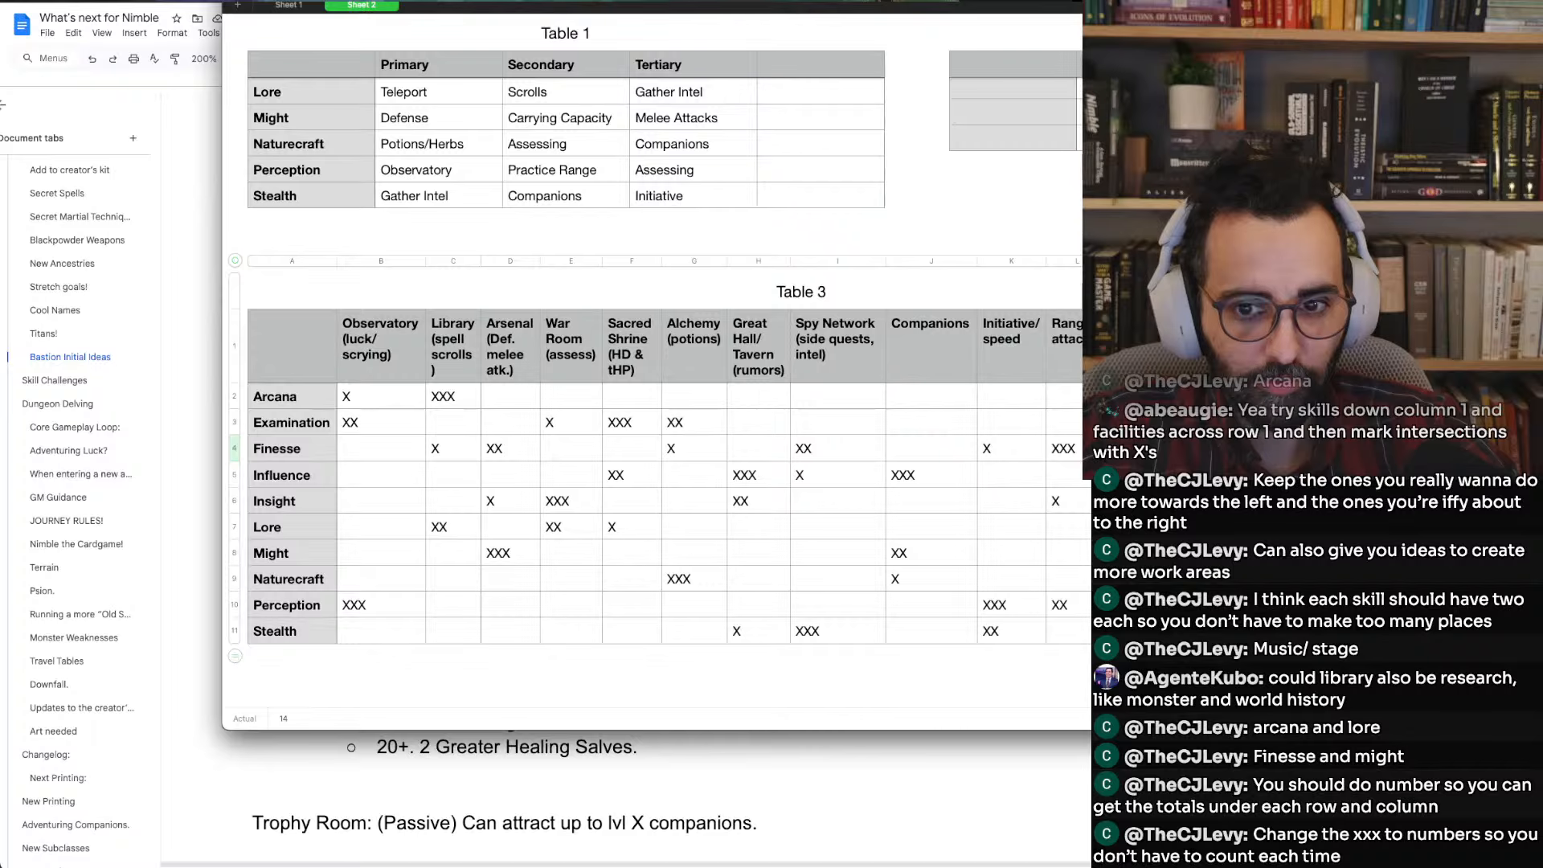
pyautogui.press('Down')
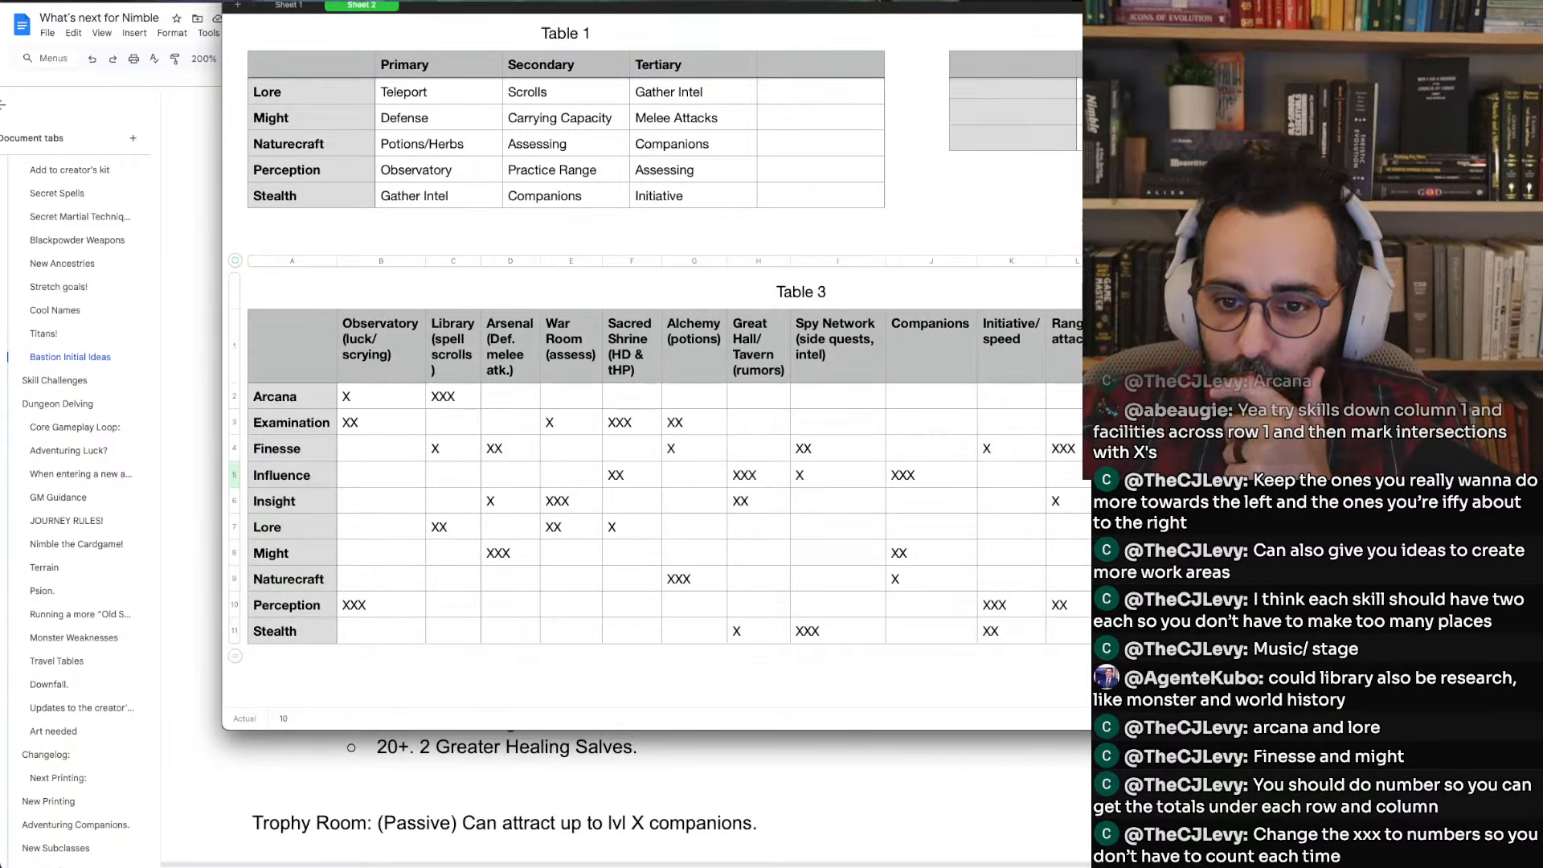
# Resize and move the spreadsheet window so the matrix is in view through its SUM column
pyautogui.moveTo(1286, 729); pyautogui.dragTo(1156, 733)
pyautogui.press('super+Tab')
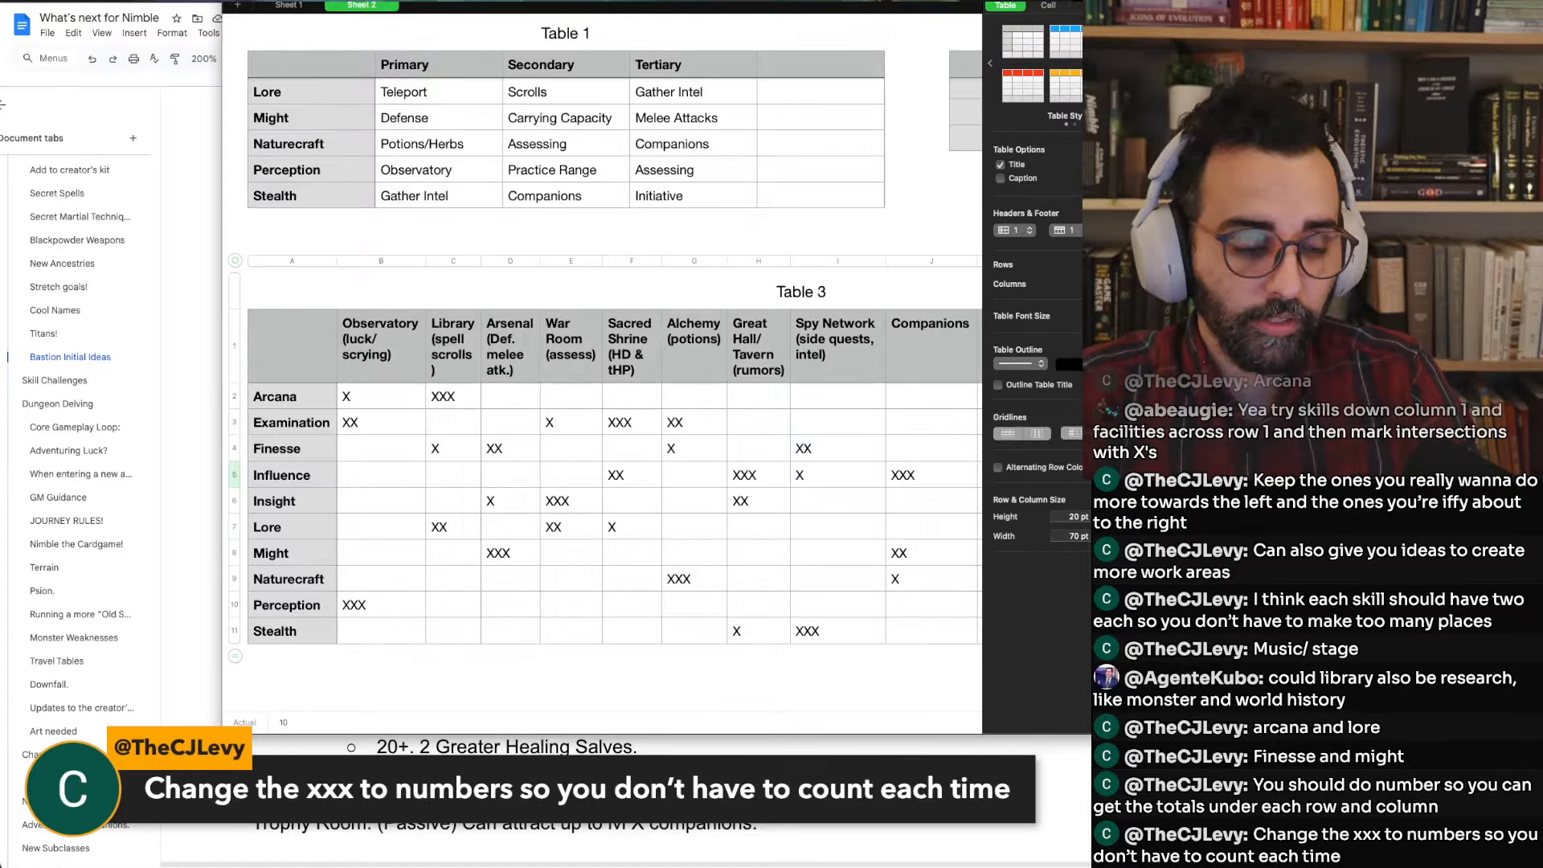
pyautogui.click(763, 675)
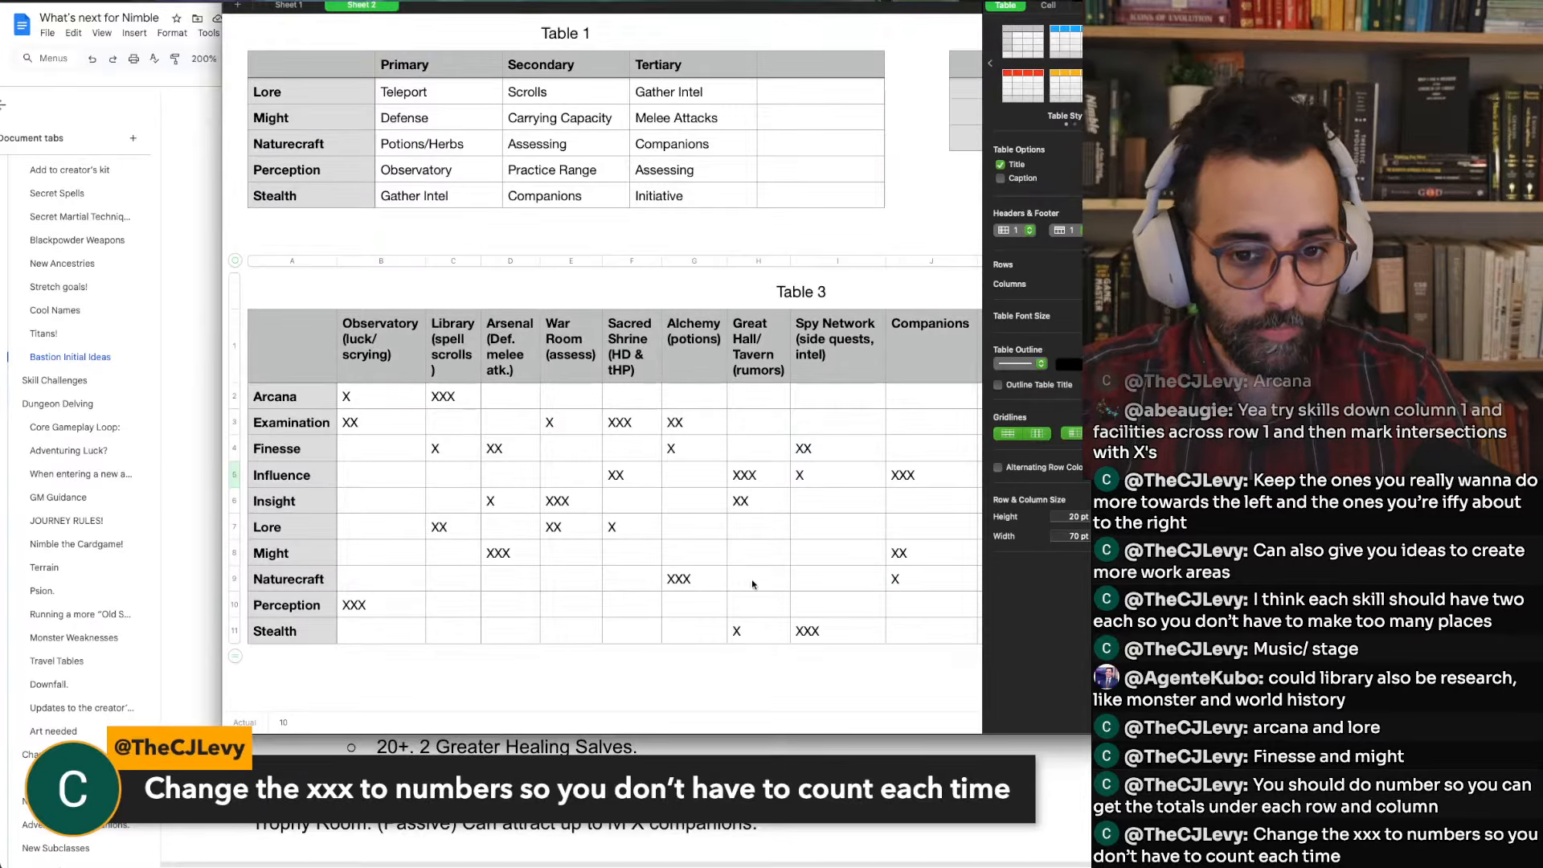
pyautogui.hscroll(5, 804, 596)
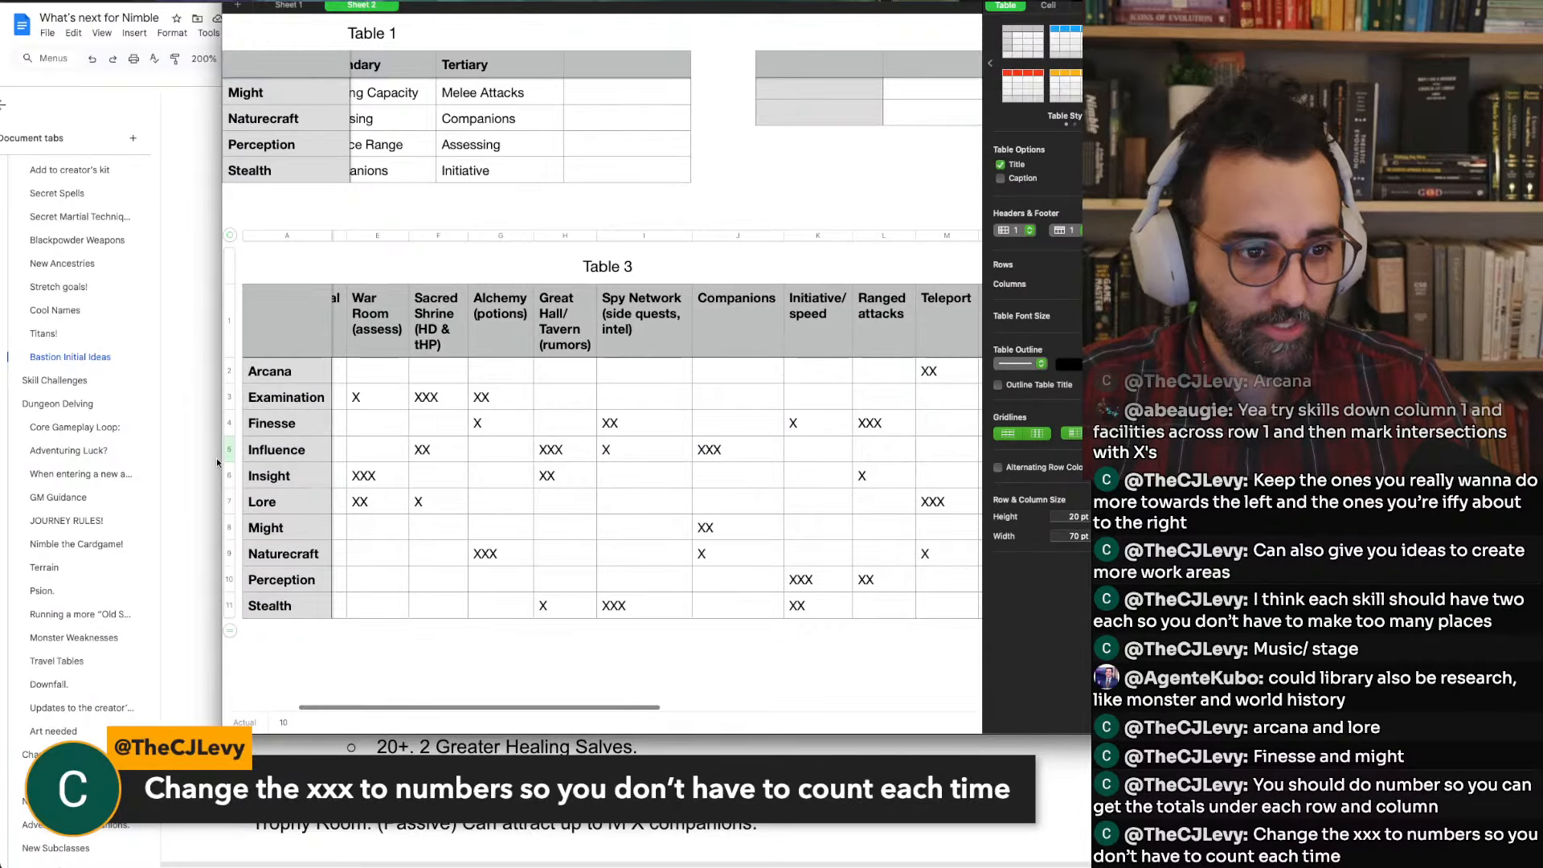
pyautogui.moveTo(220, 460); pyautogui.dragTo(1, 459)
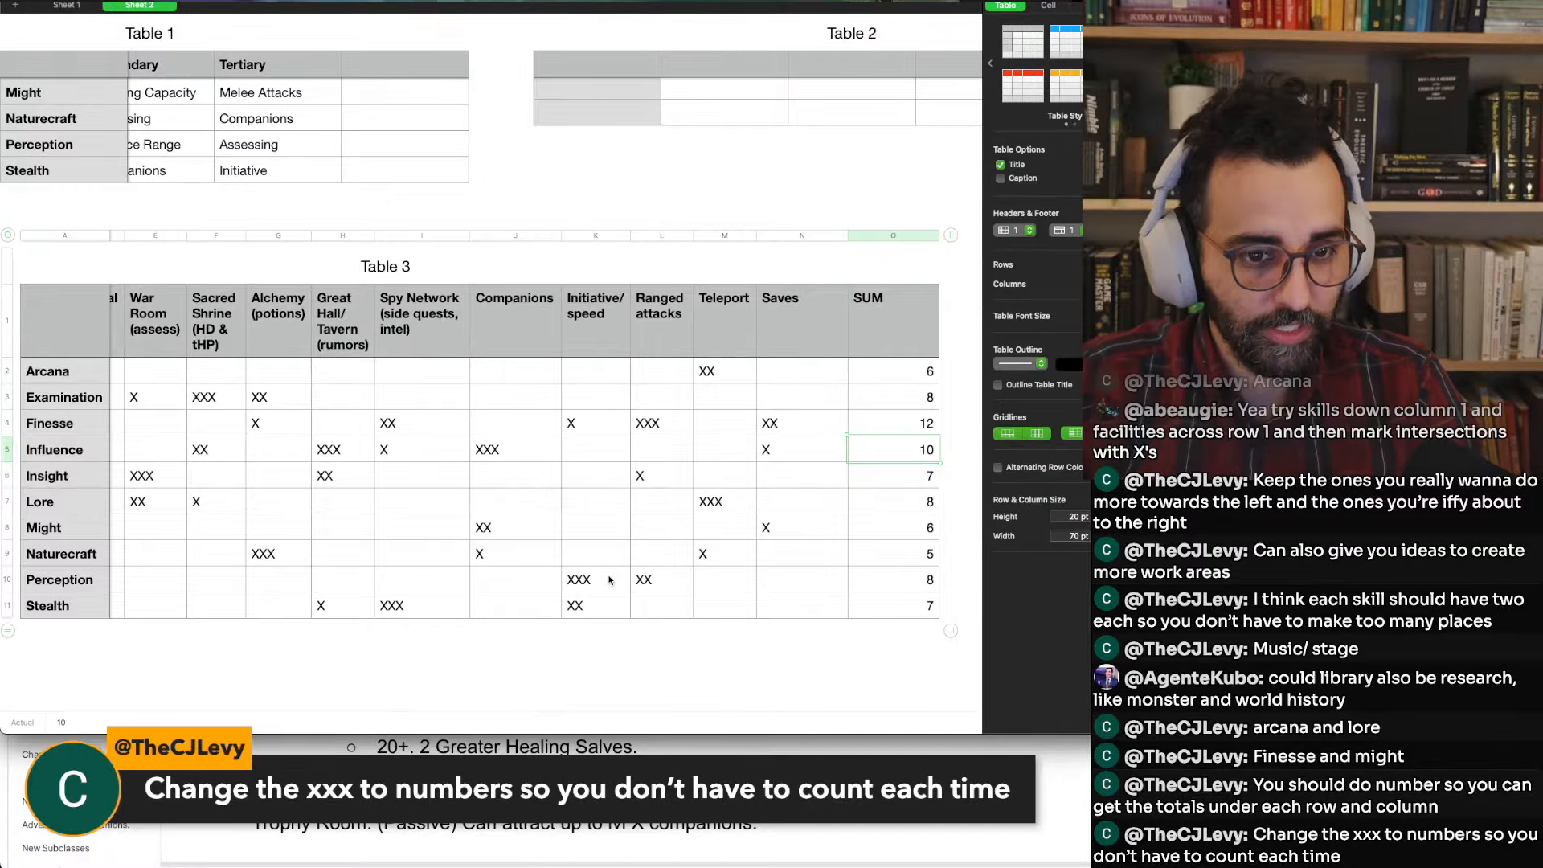
pyautogui.hscroll(2, 609, 581)
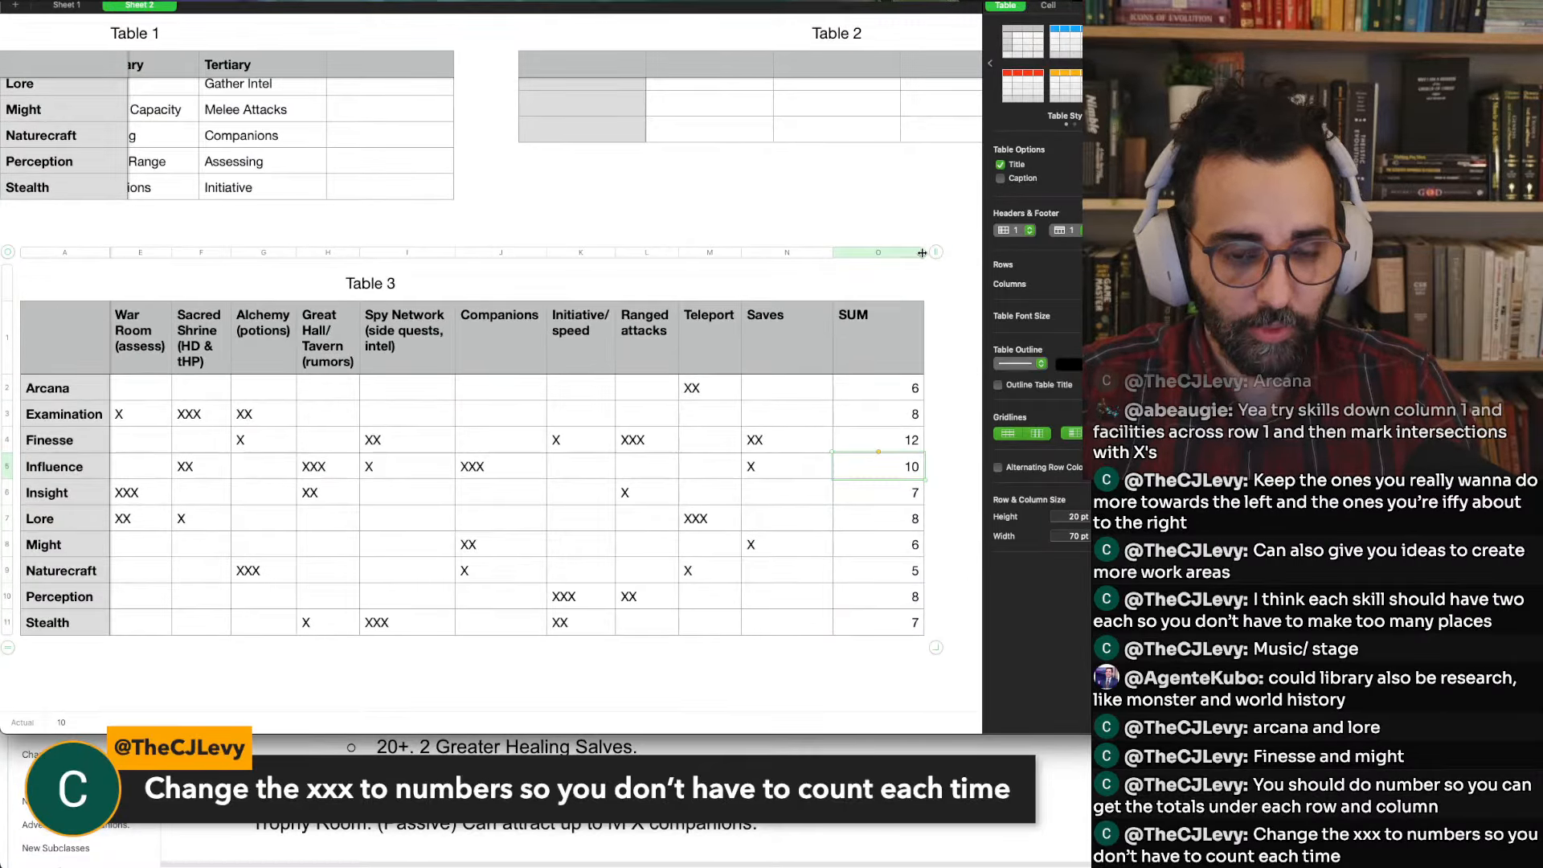
# Narrow the Saves and SUM columns and add a column headed TOTAL, 41 pt wide, after SUM
pyautogui.moveTo(922, 252); pyautogui.dragTo(880, 256)
pyautogui.click(850, 329)
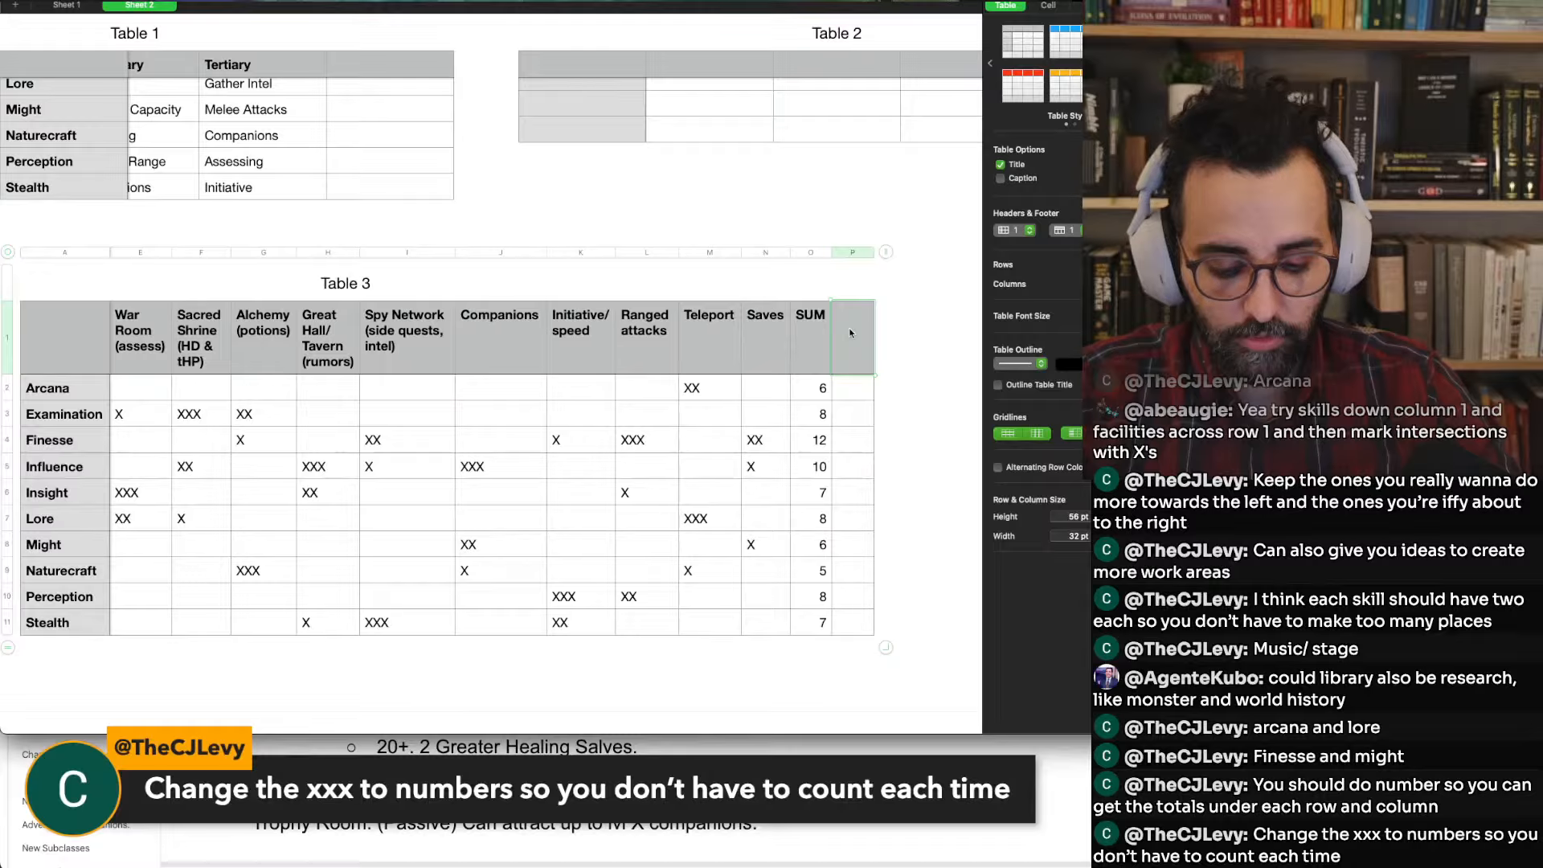
pyautogui.write('TOTAL')
pyautogui.press('Return')
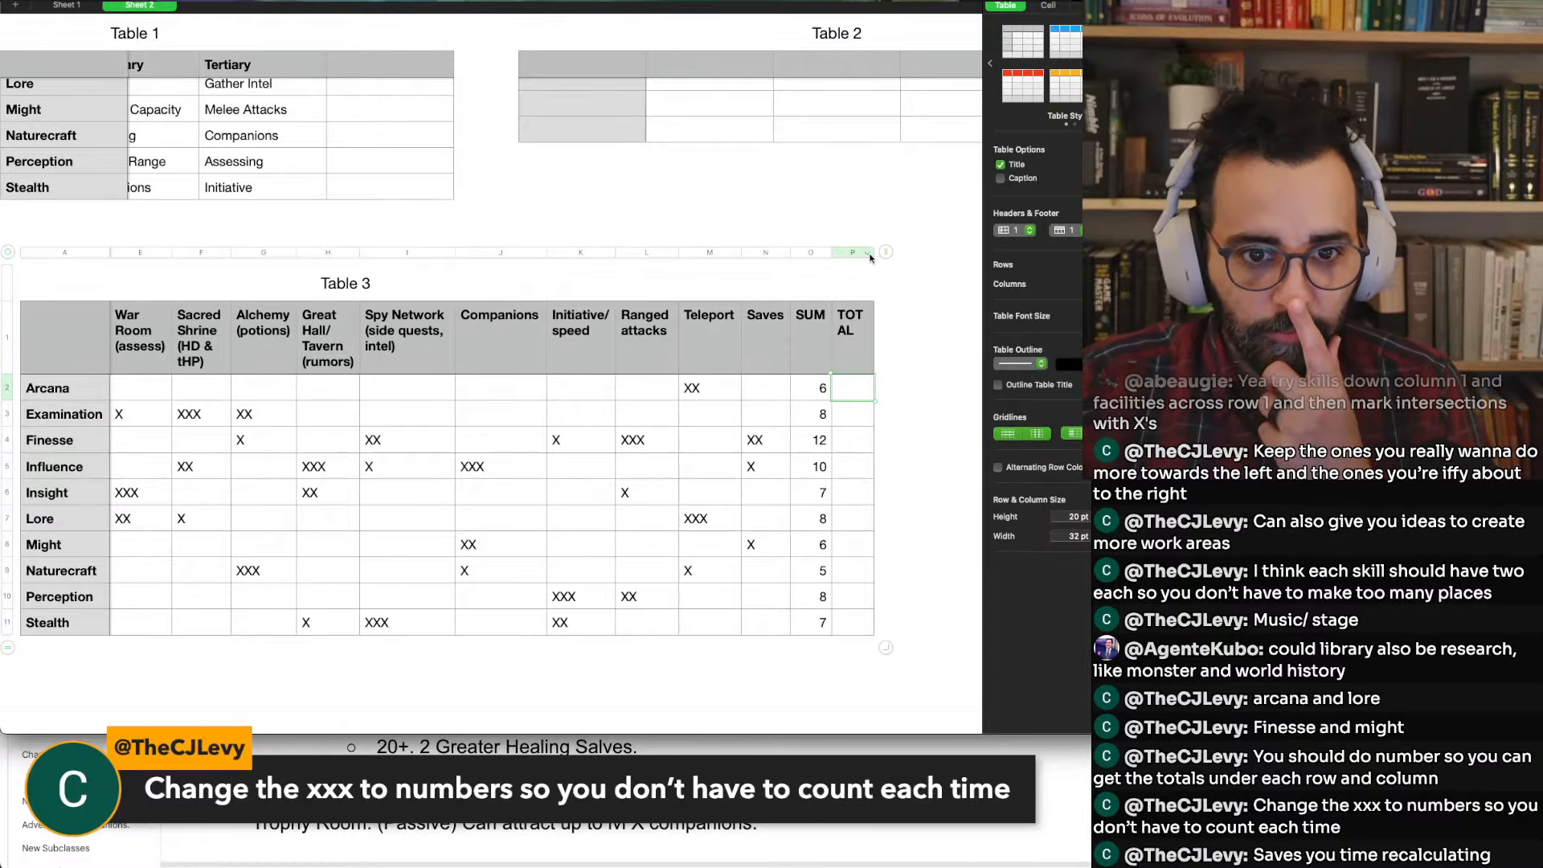
pyautogui.moveTo(874, 252); pyautogui.dragTo(885, 252)
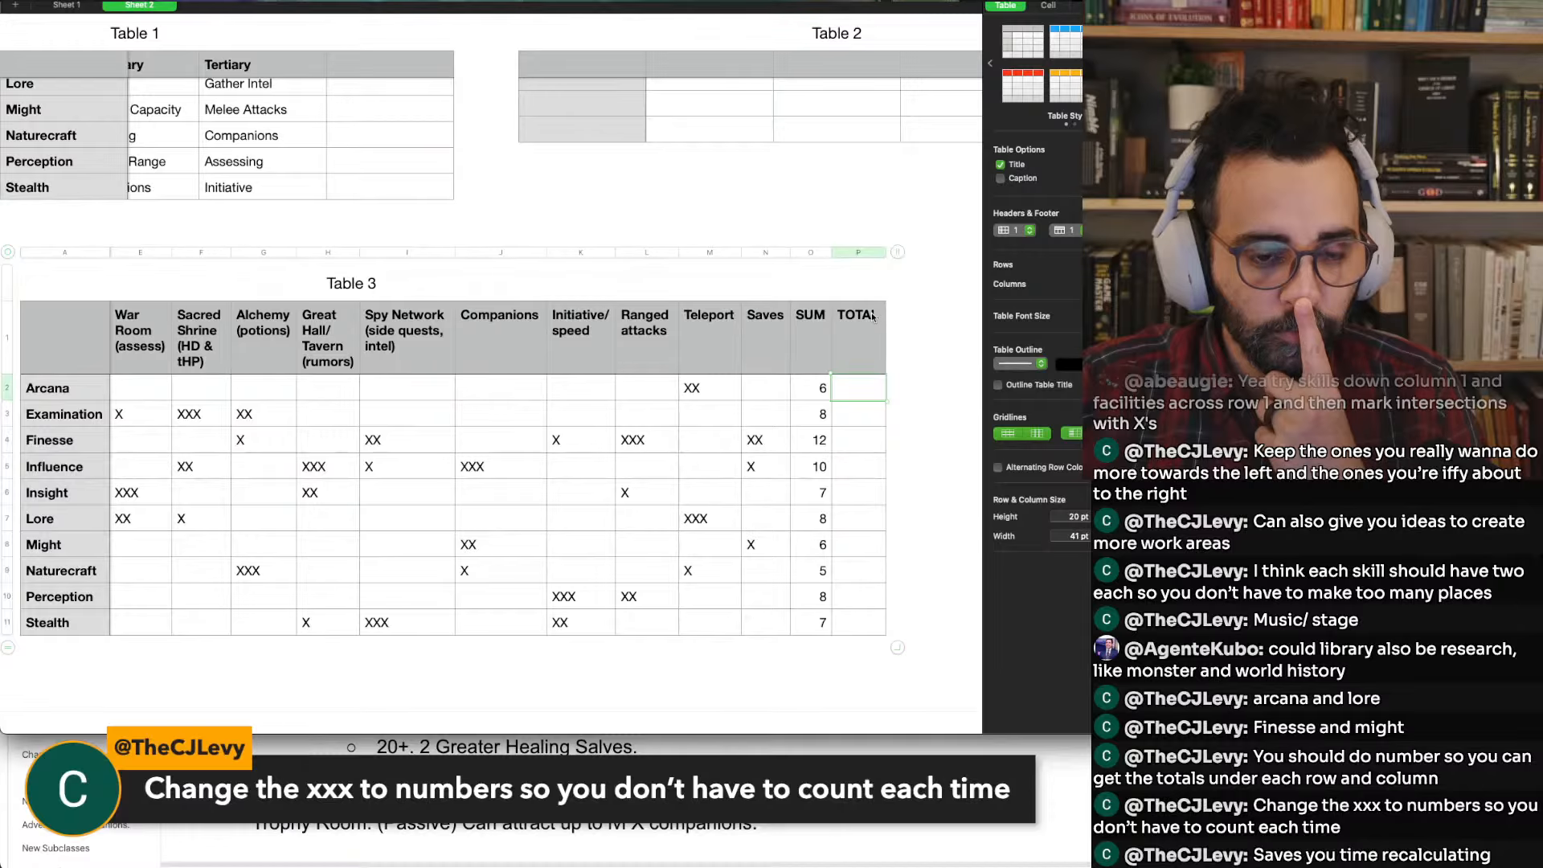
# Fill the TOTAL column with 3 for Arcana, 4 for Examination and 7 for Finesse
pyautogui.hscroll(-5, 849, 389)
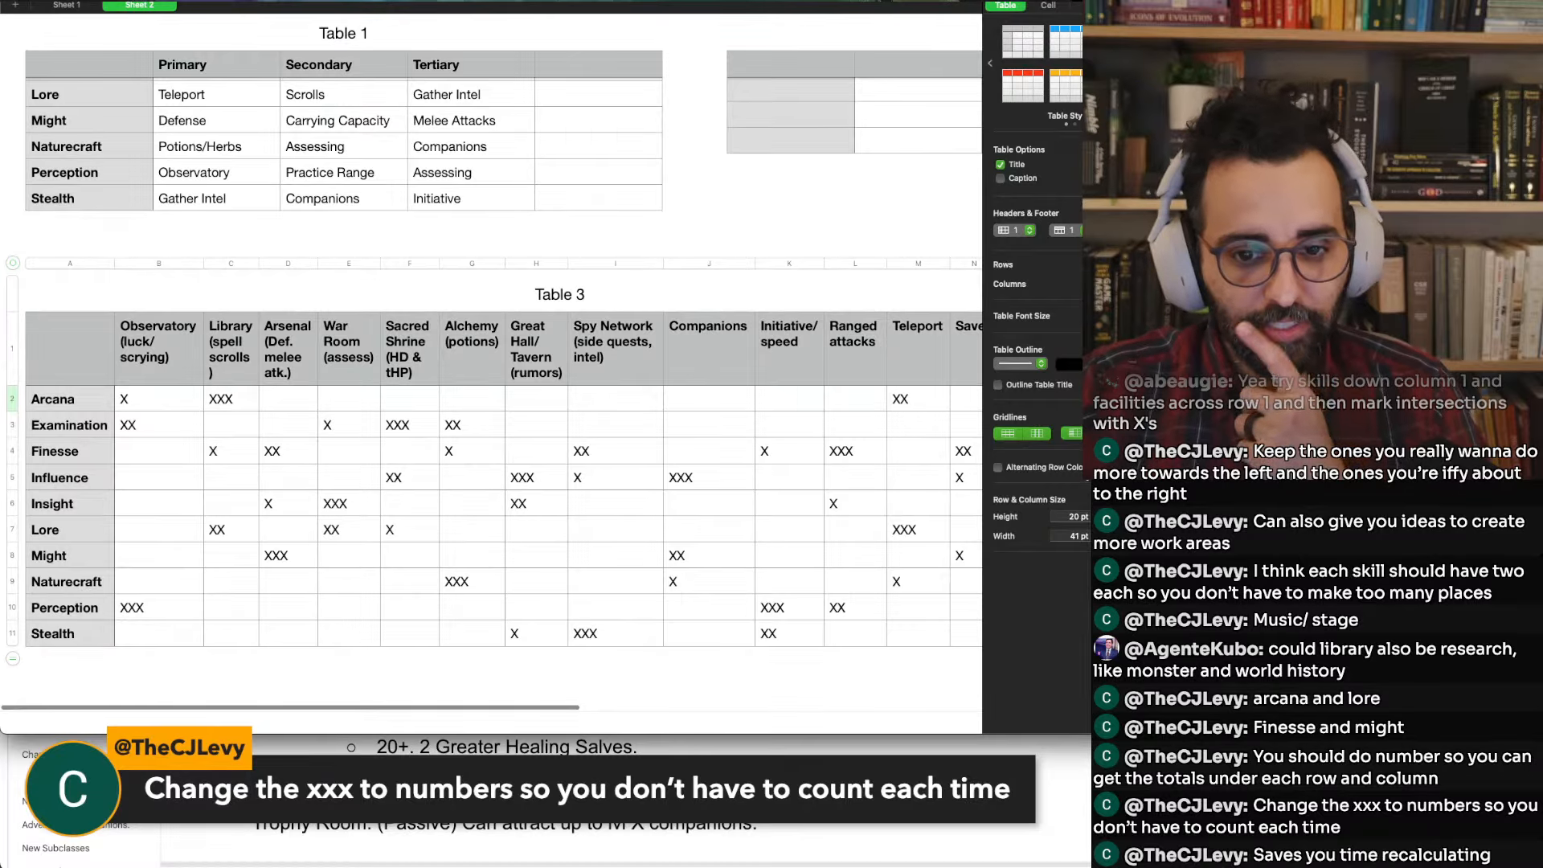
pyautogui.click(54, 1)
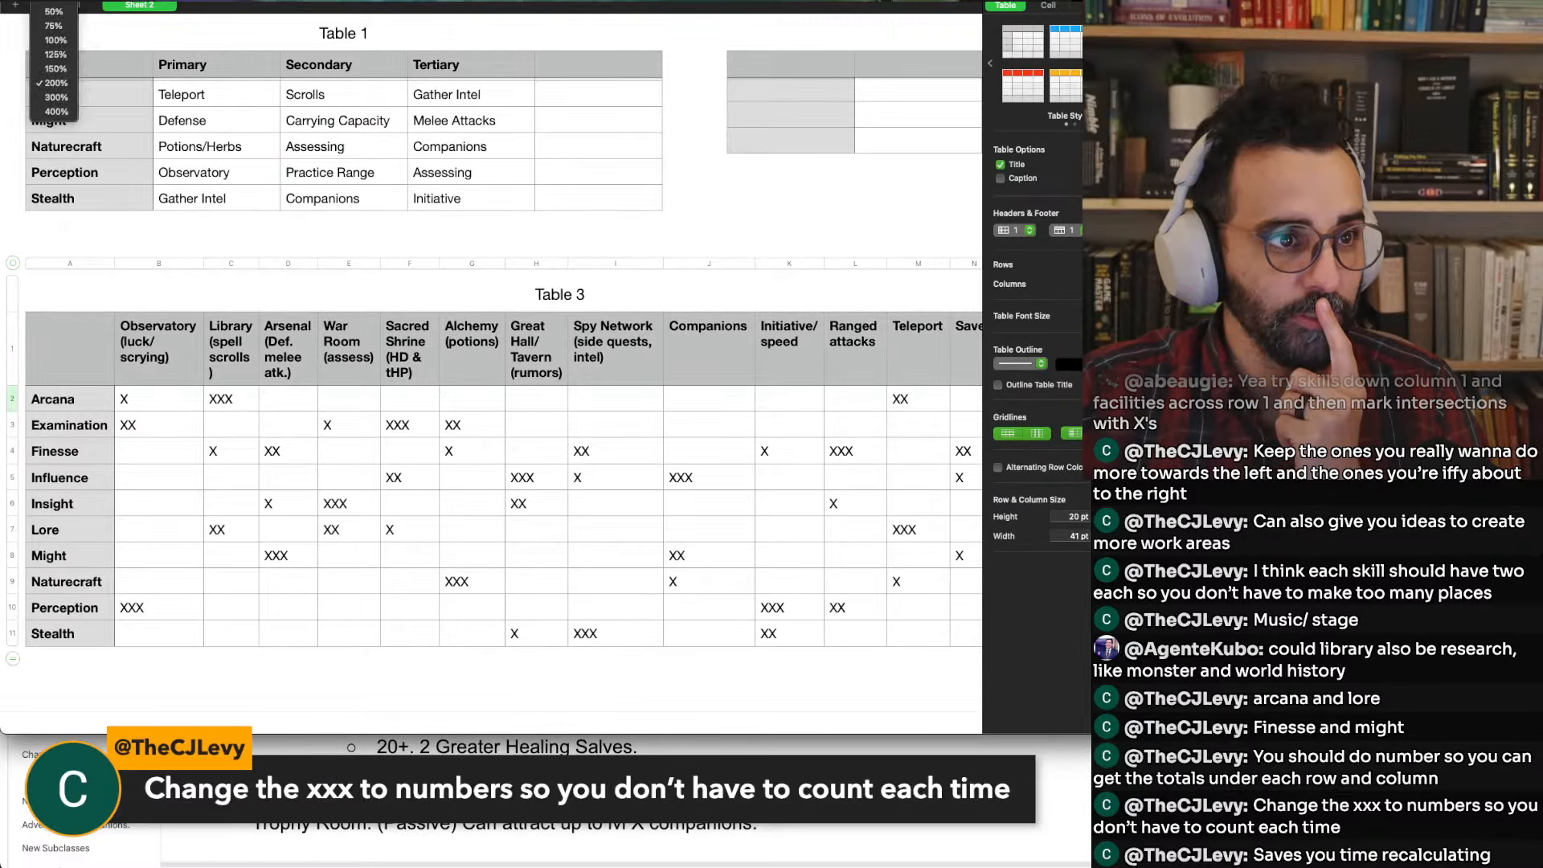
pyautogui.click(56, 70)
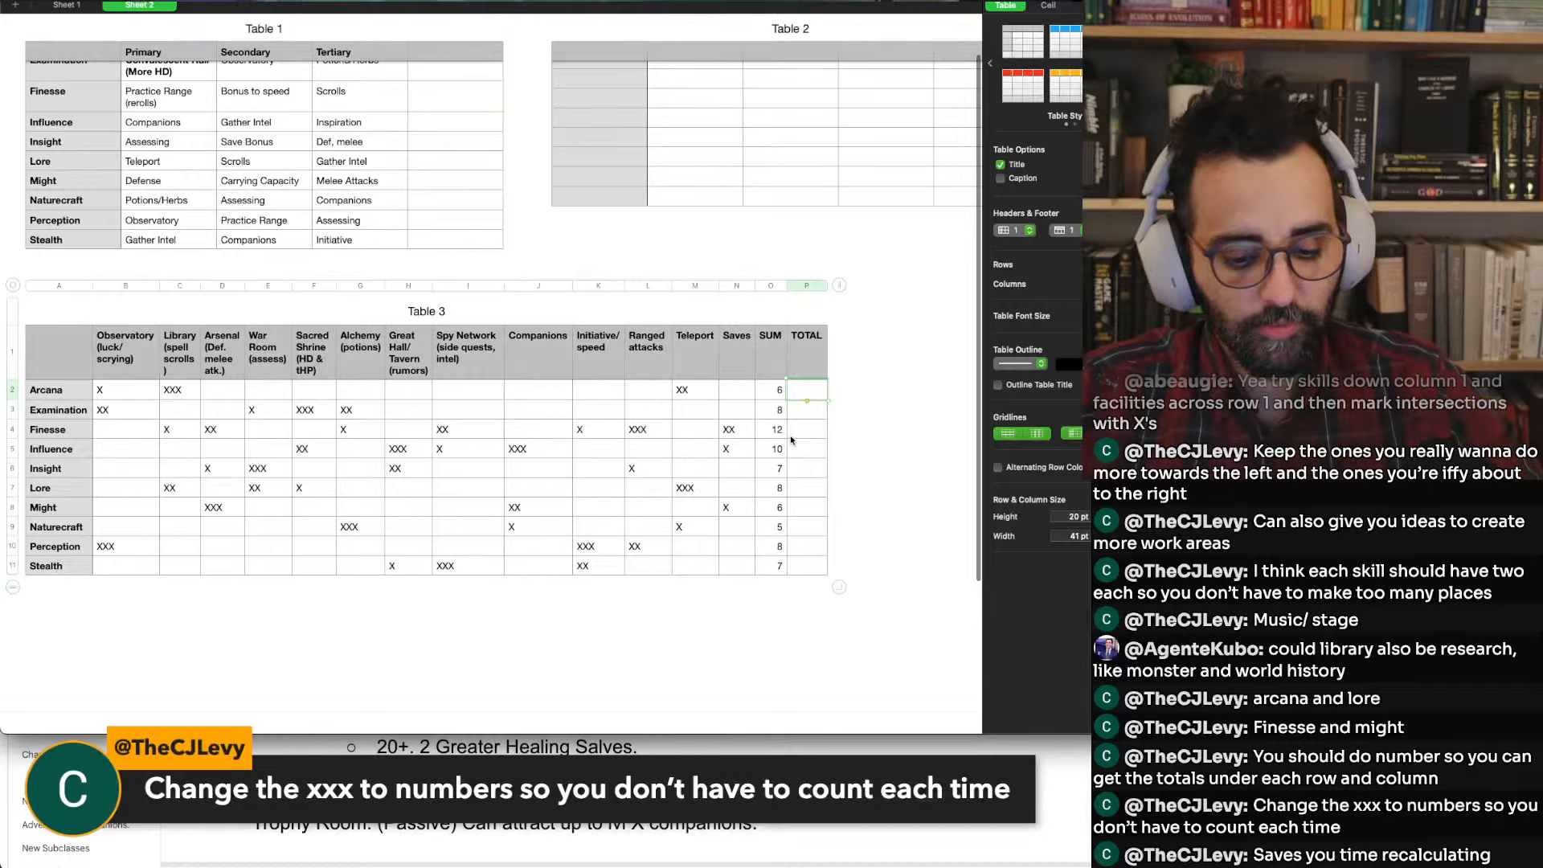
pyautogui.write('3')
pyautogui.press('Return')
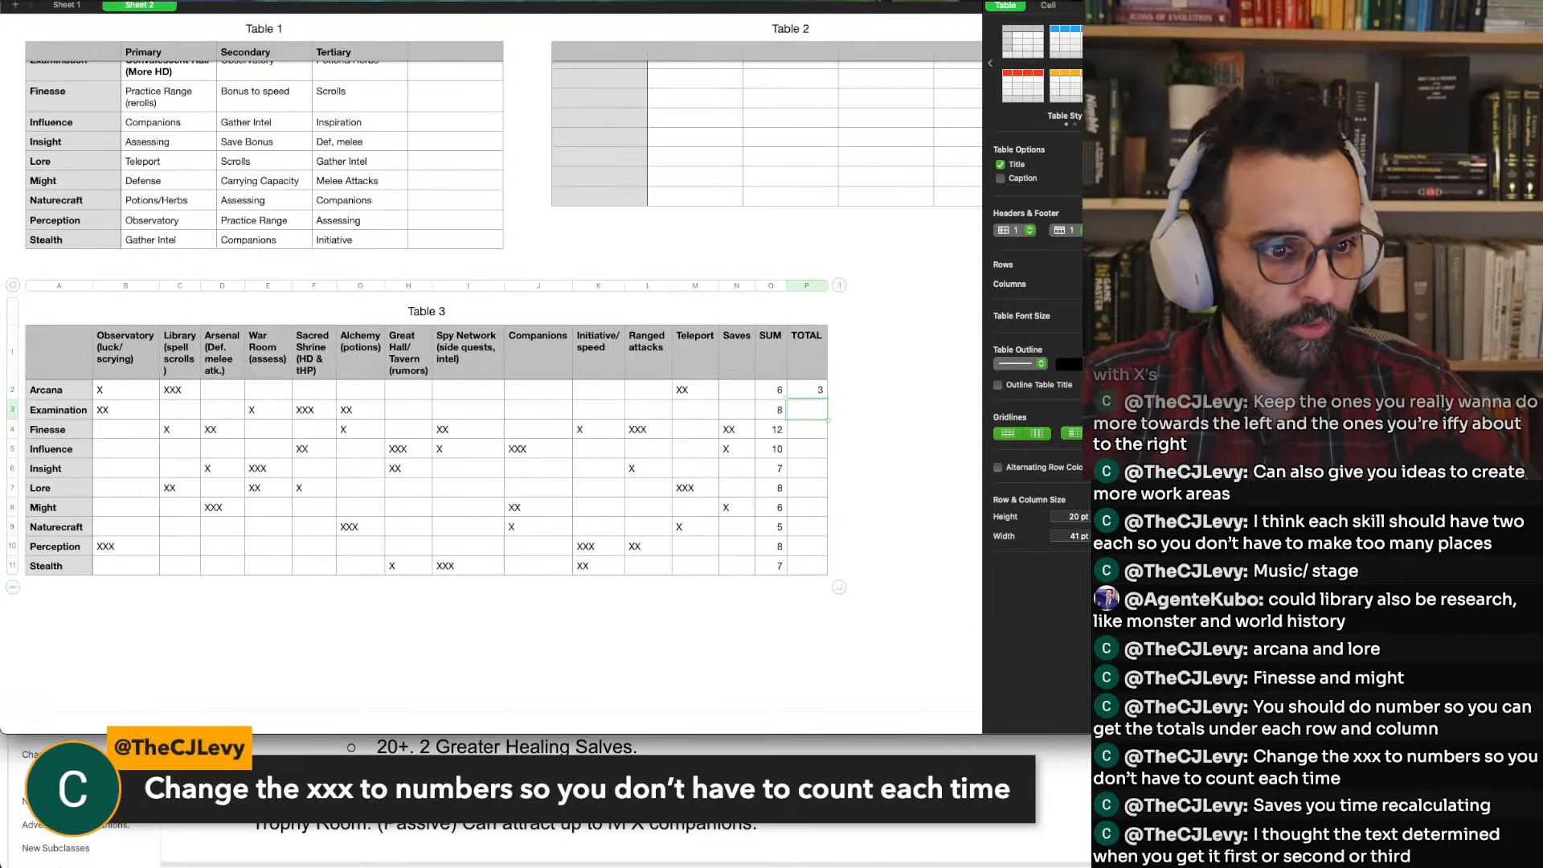
pyautogui.press('Return')
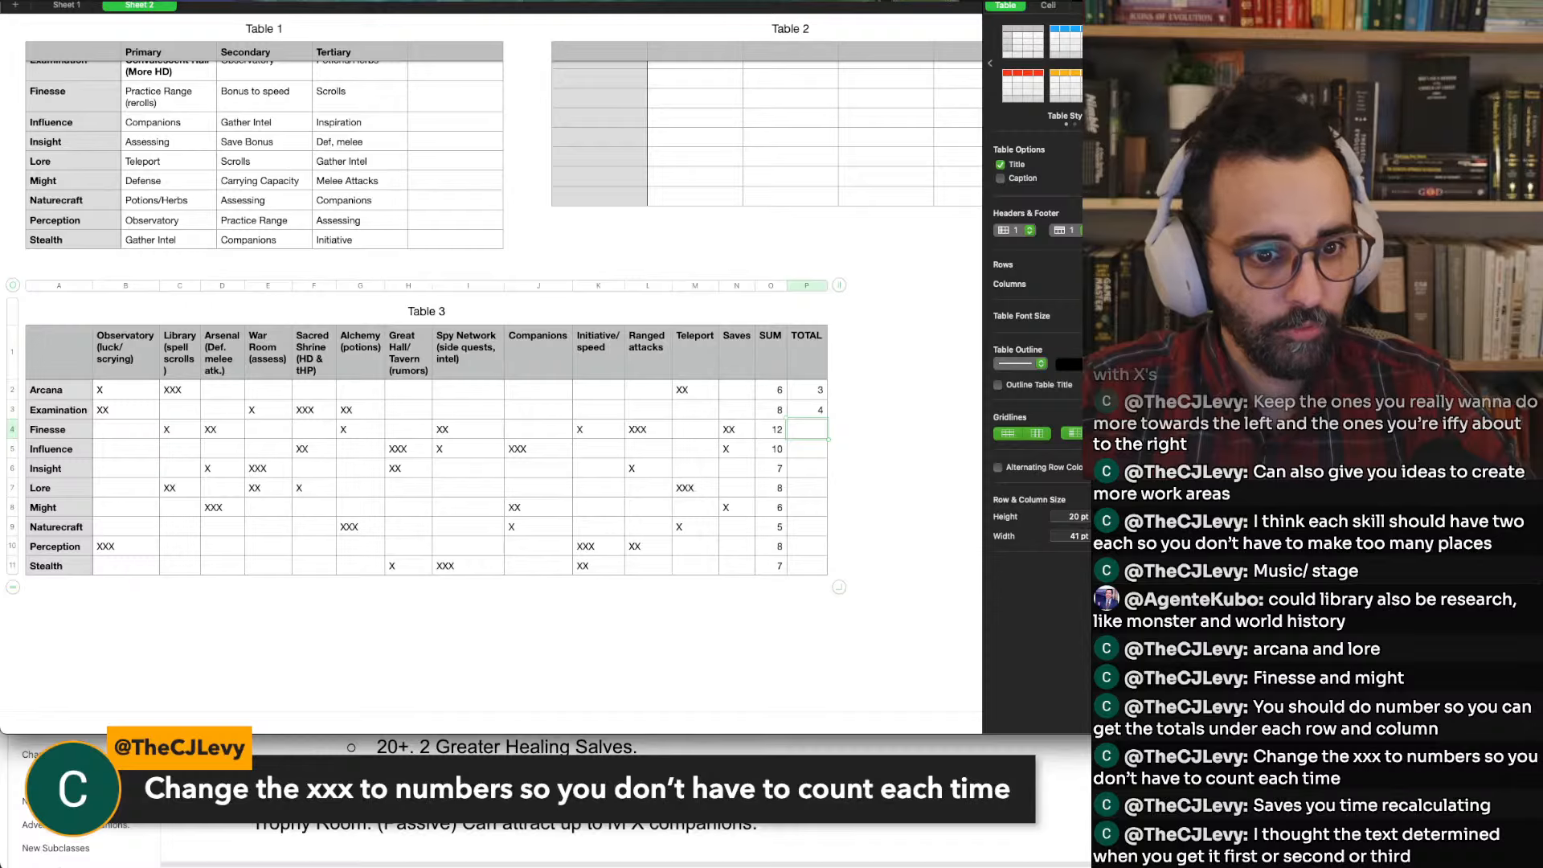
pyautogui.write('7')
pyautogui.press('Return')
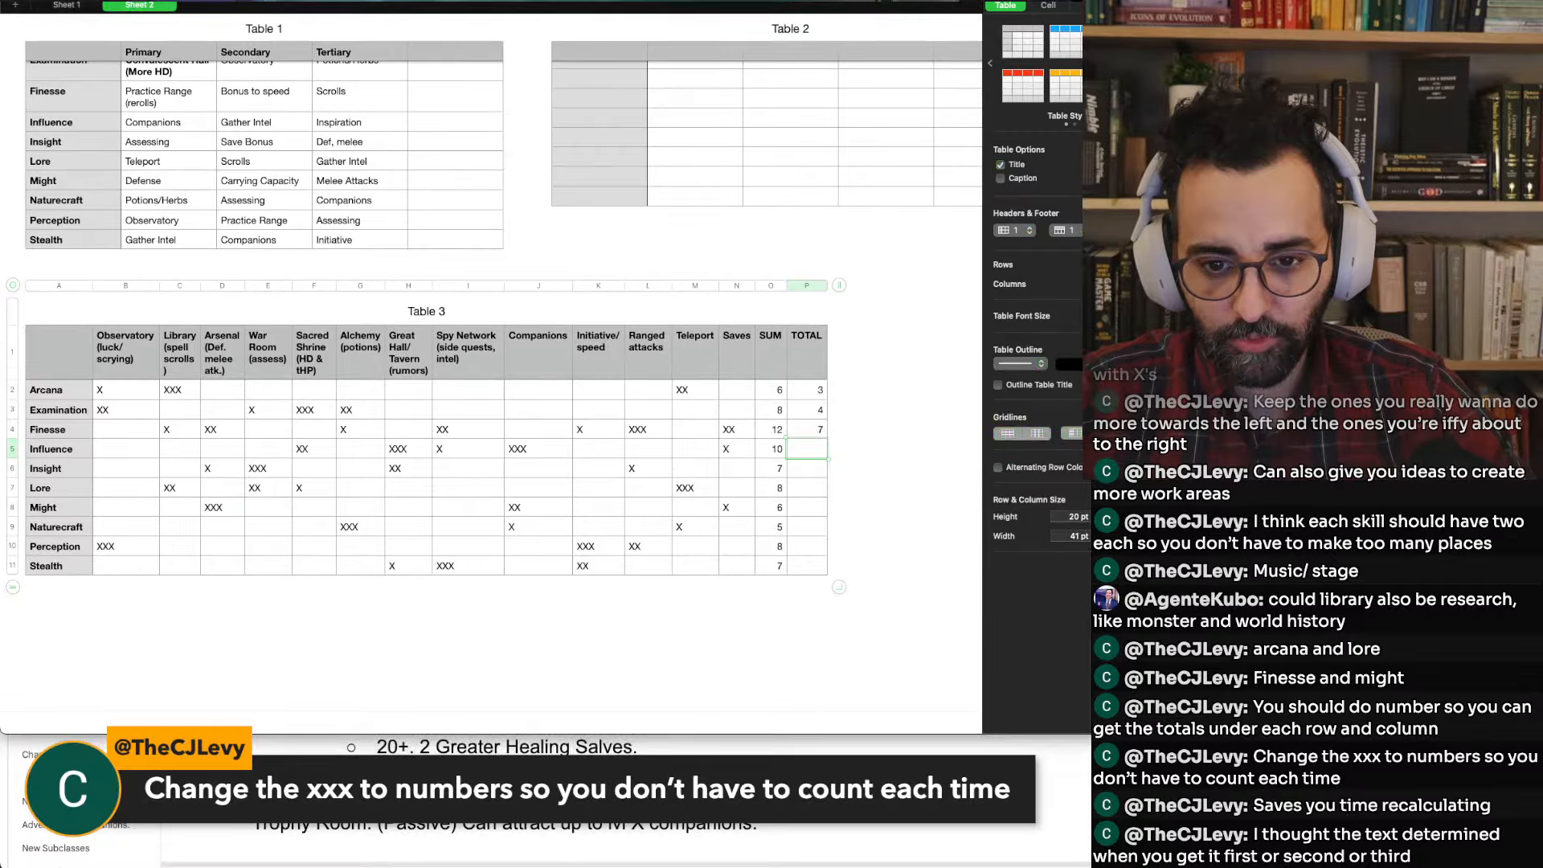
# Fill the TOTAL column with 5 for Influence, 4 for Insight and 4 for Lore
pyautogui.click(798, 469)
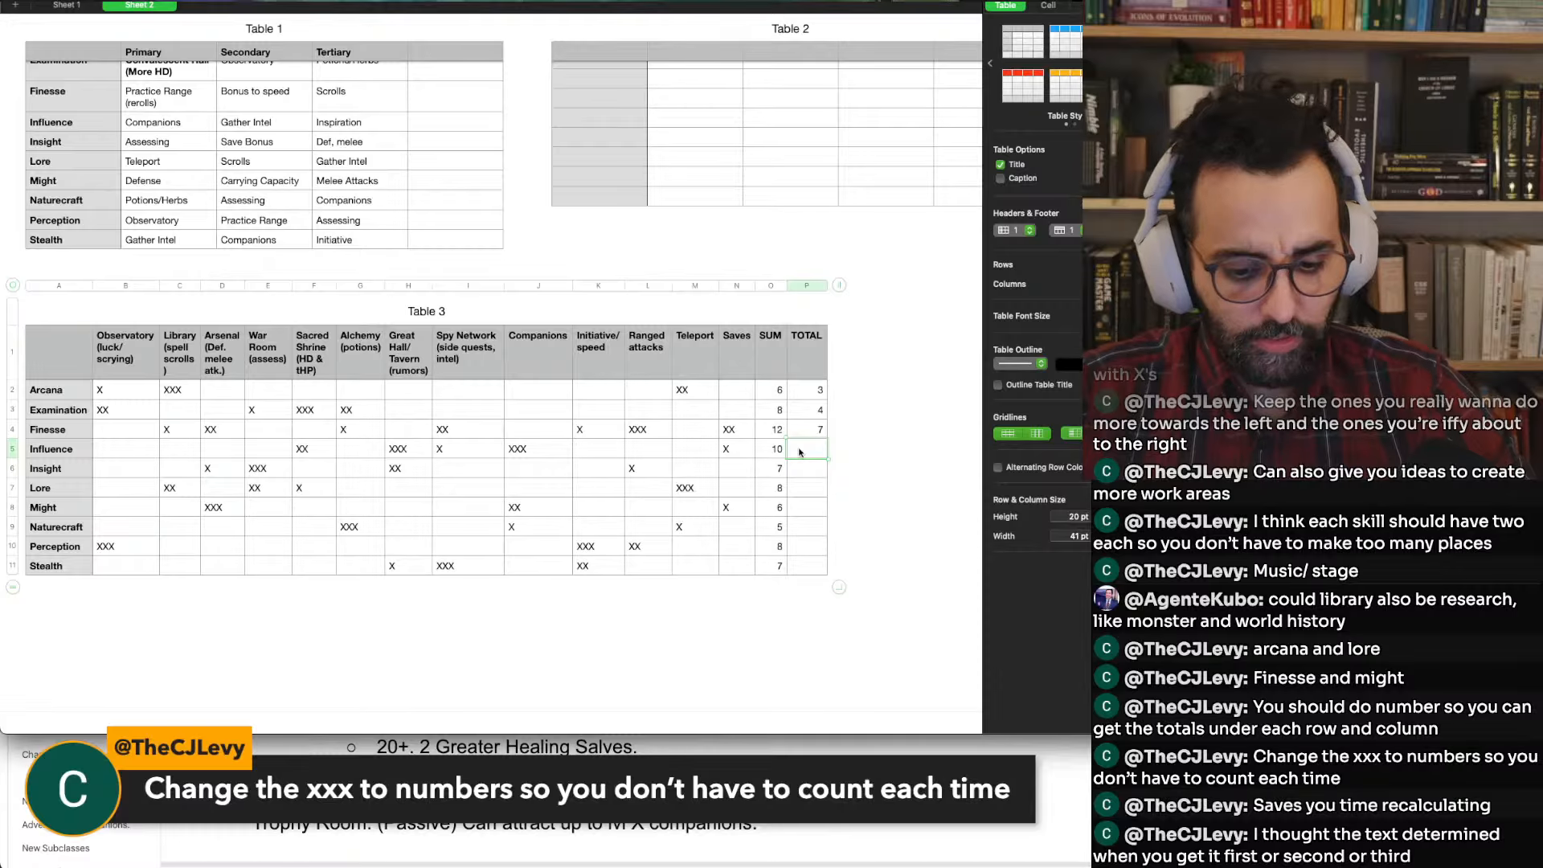
pyautogui.write('5')
pyautogui.press('Return')
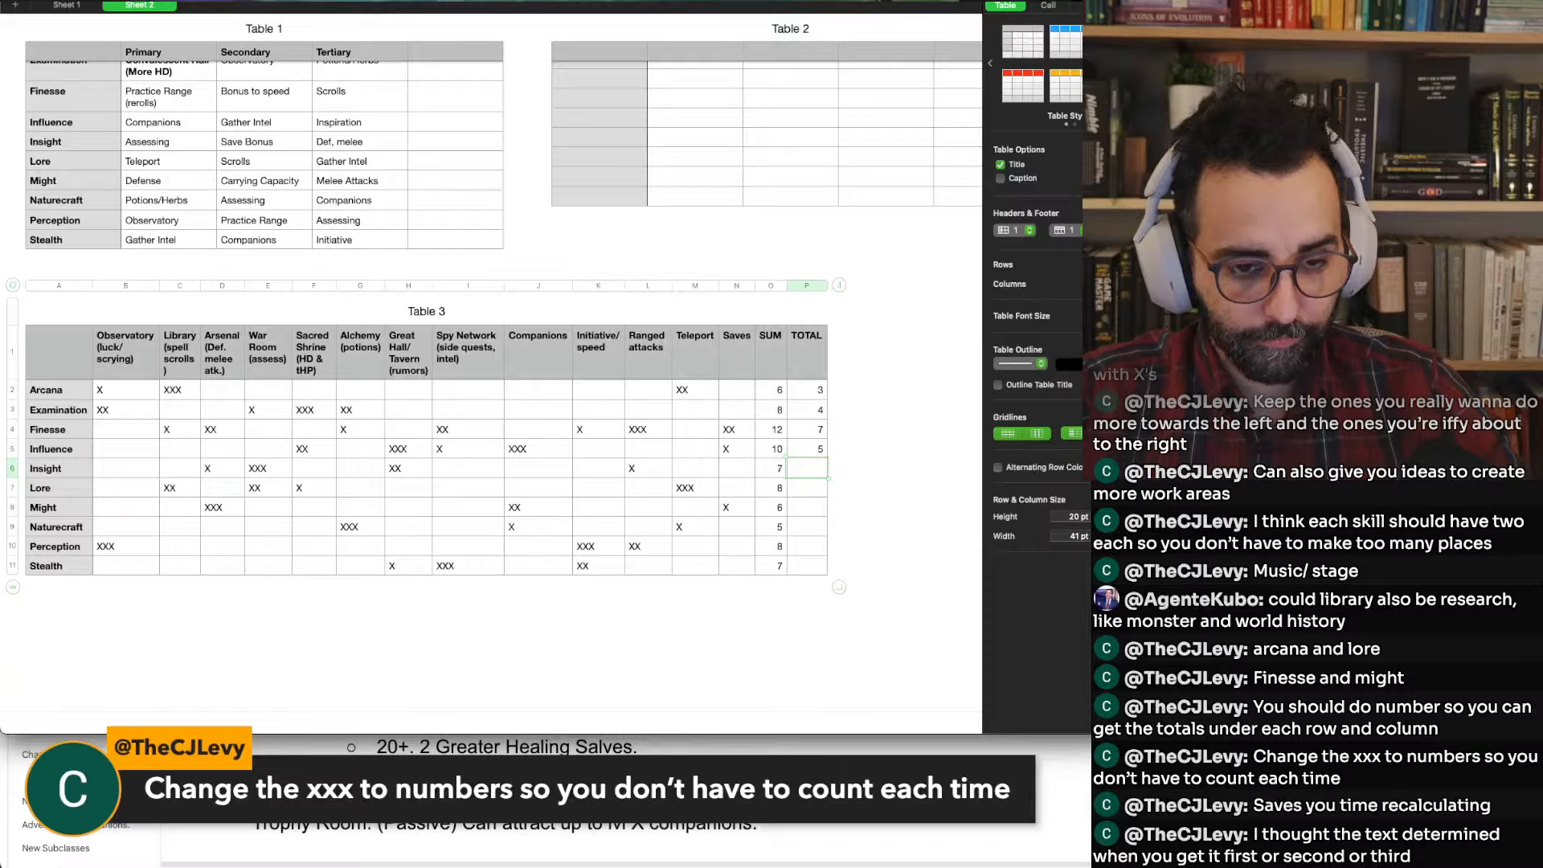
pyautogui.press('Up')
pyautogui.press('Left')
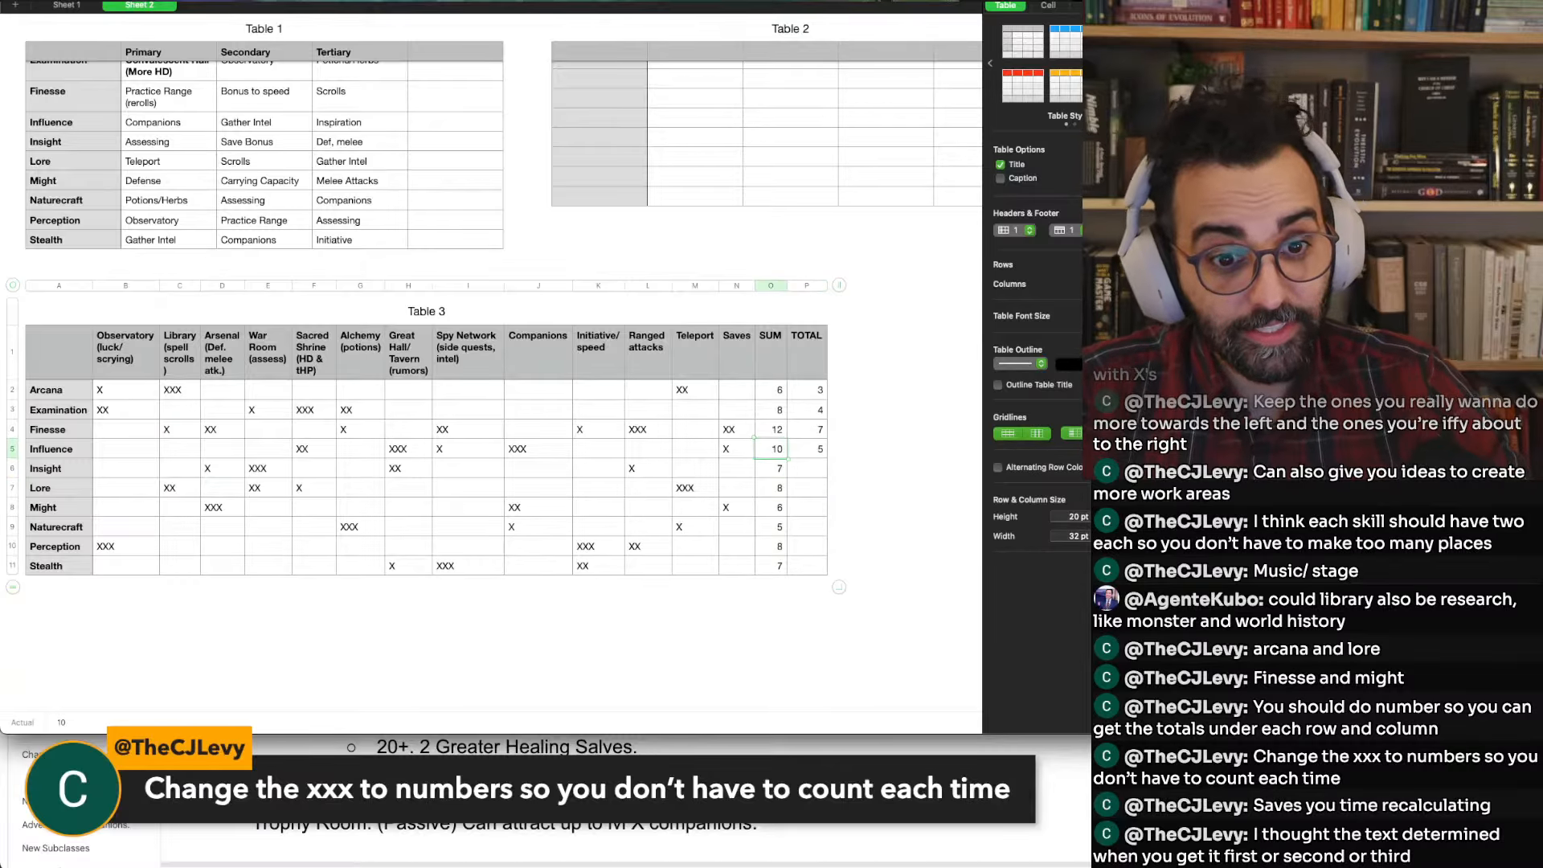
pyautogui.press('Right')
pyautogui.press('Left')
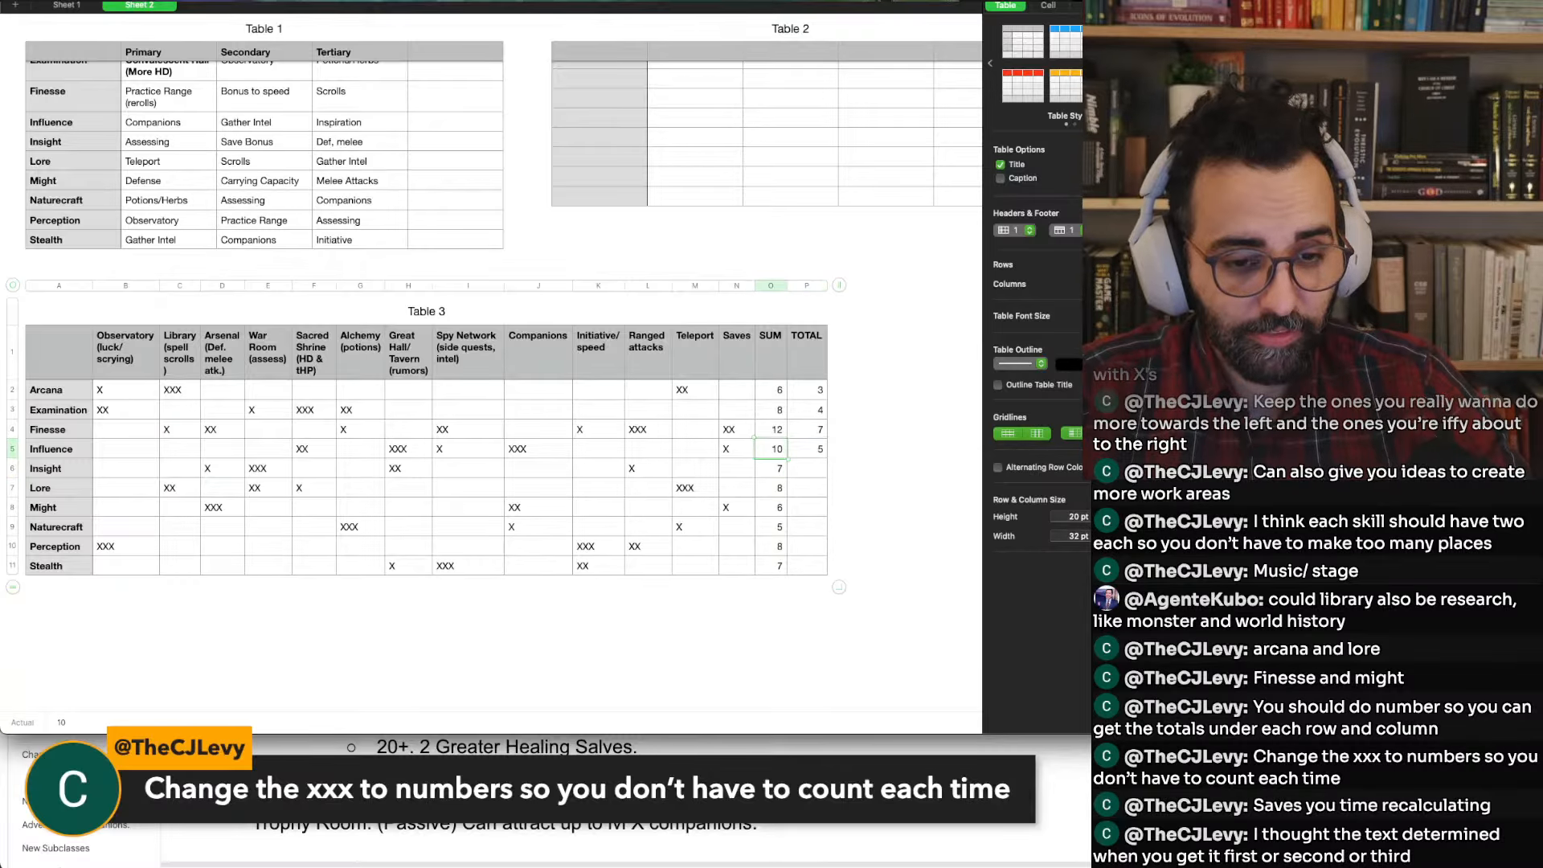
pyautogui.press('Right')
pyautogui.press('Return')
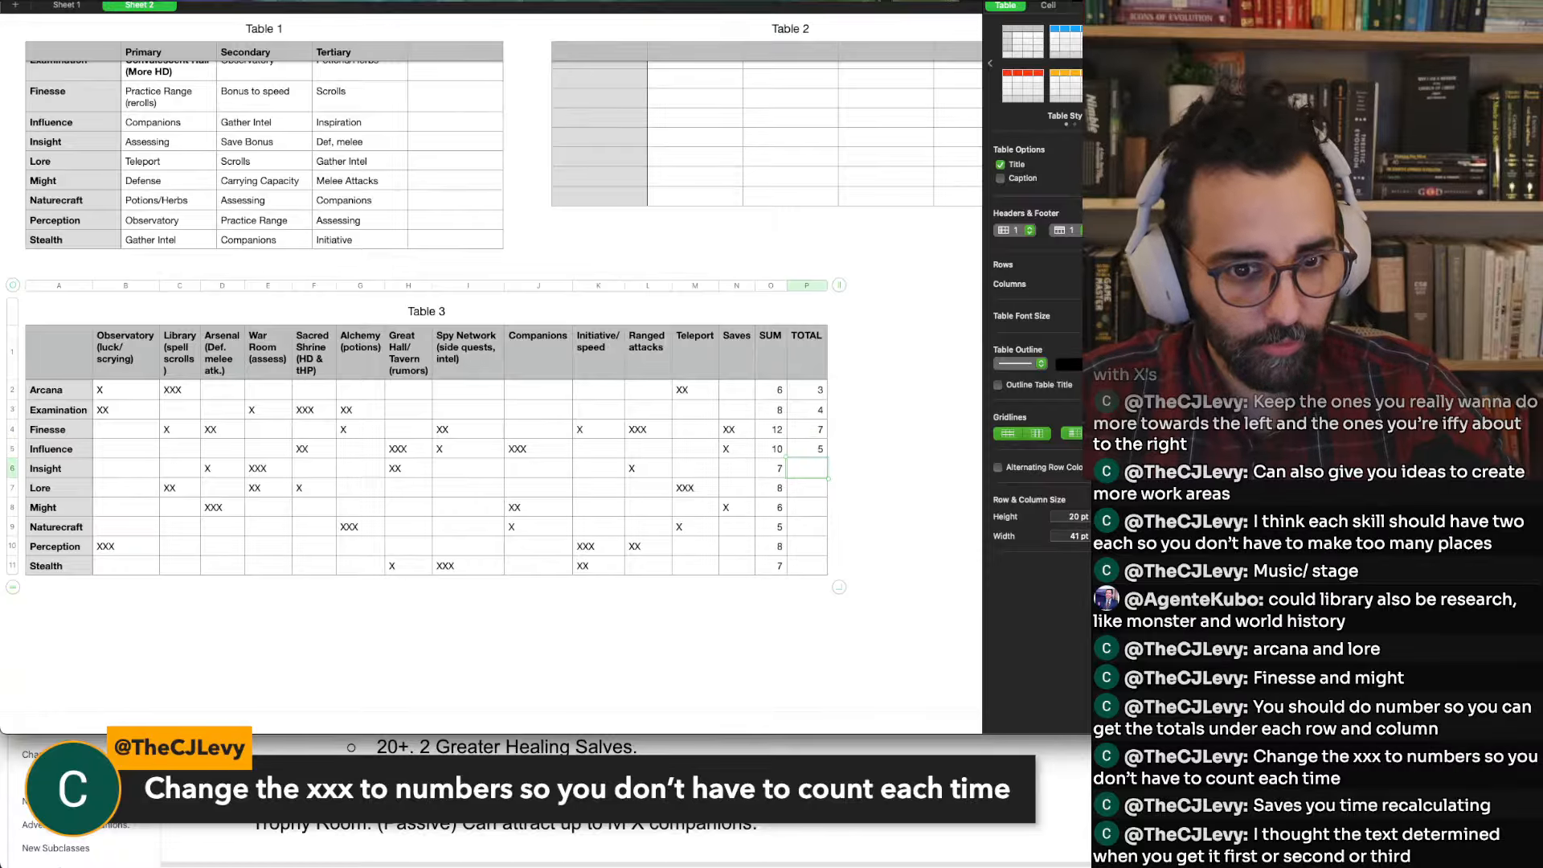
pyautogui.write('4')
pyautogui.press('Return')
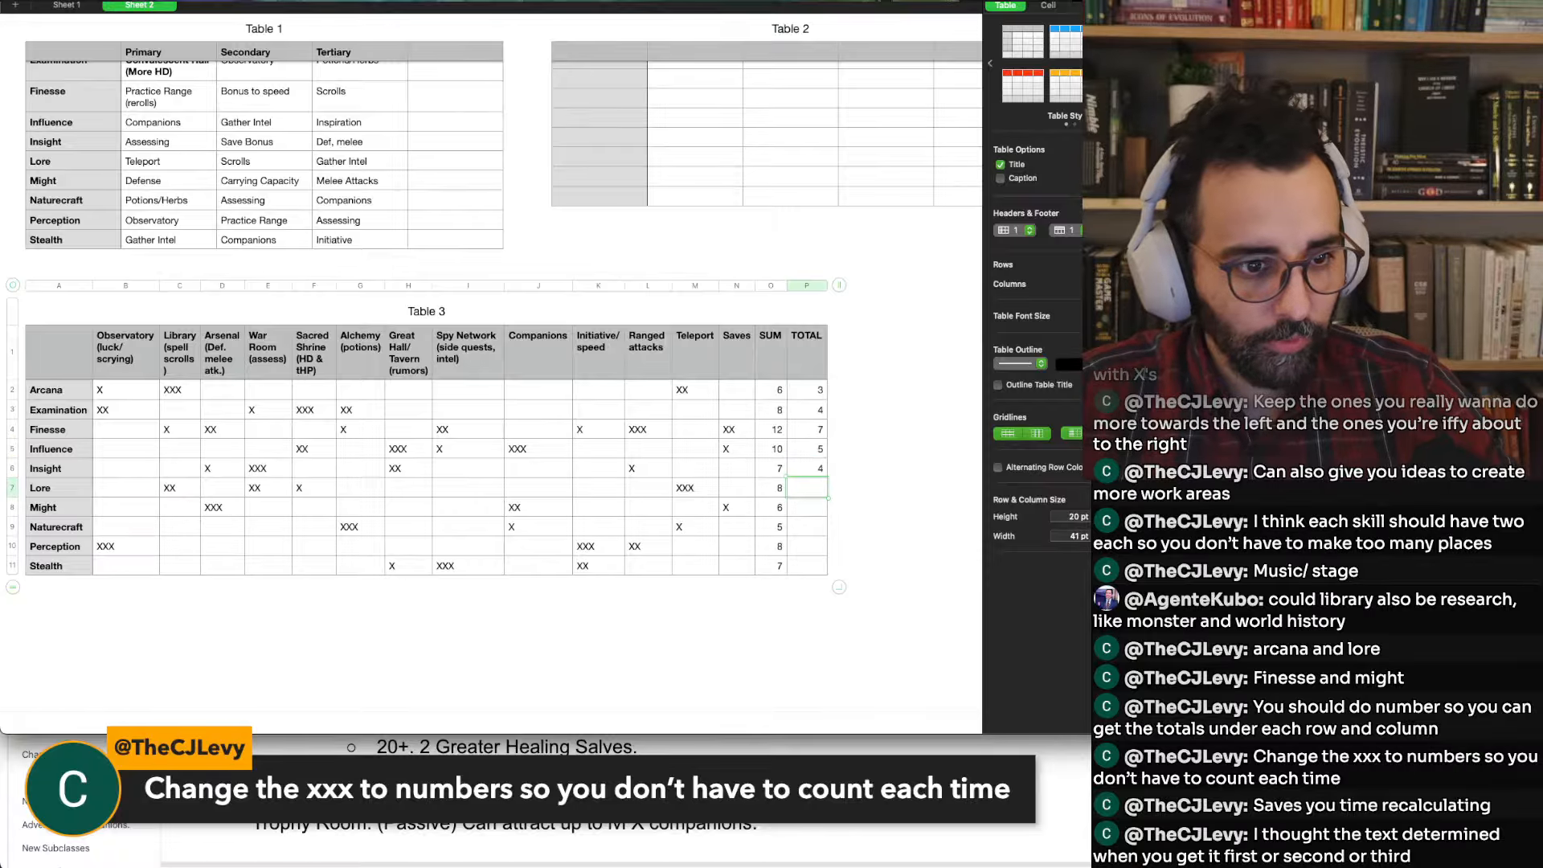
pyautogui.write('4')
pyautogui.press('Return')
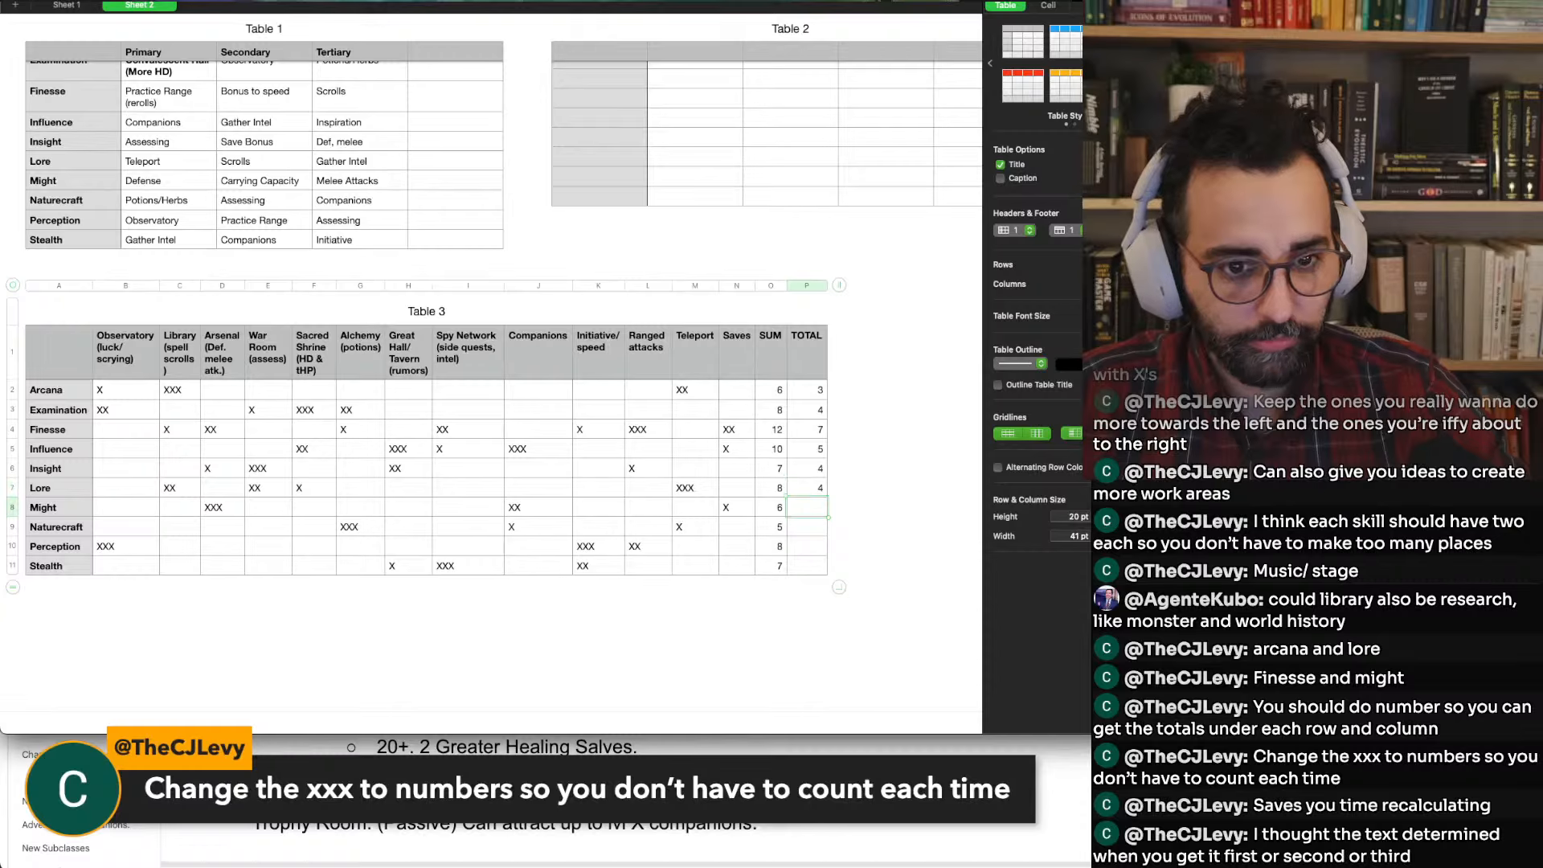
# Enter 3 in the TOTAL column for each of Might, Naturecraft, Perception and Stealth
pyautogui.write('3')
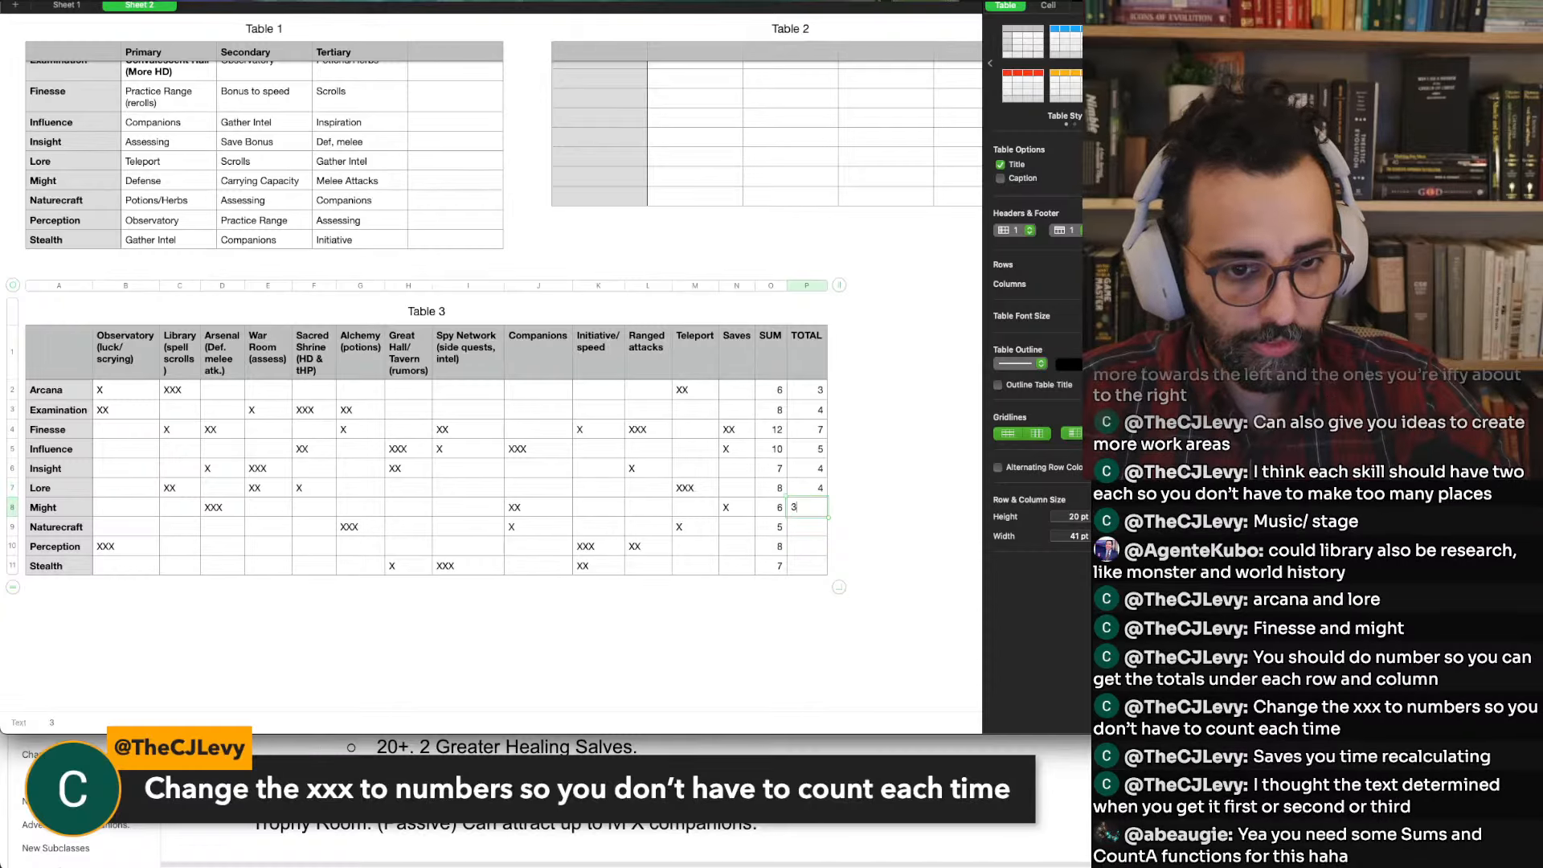
pyautogui.press('Return')
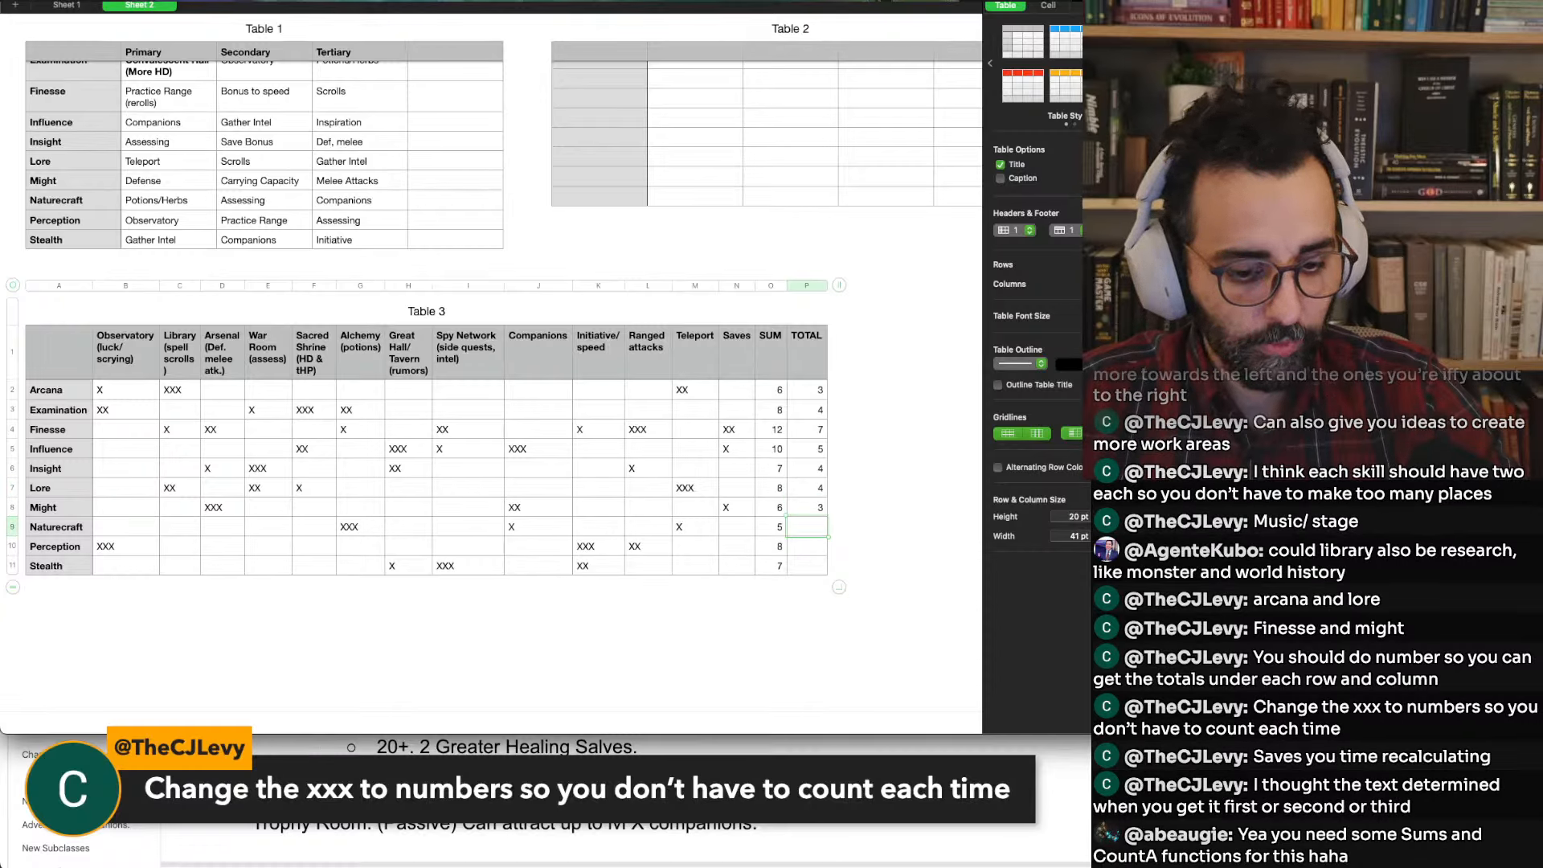
pyautogui.write('3')
pyautogui.press('Return')
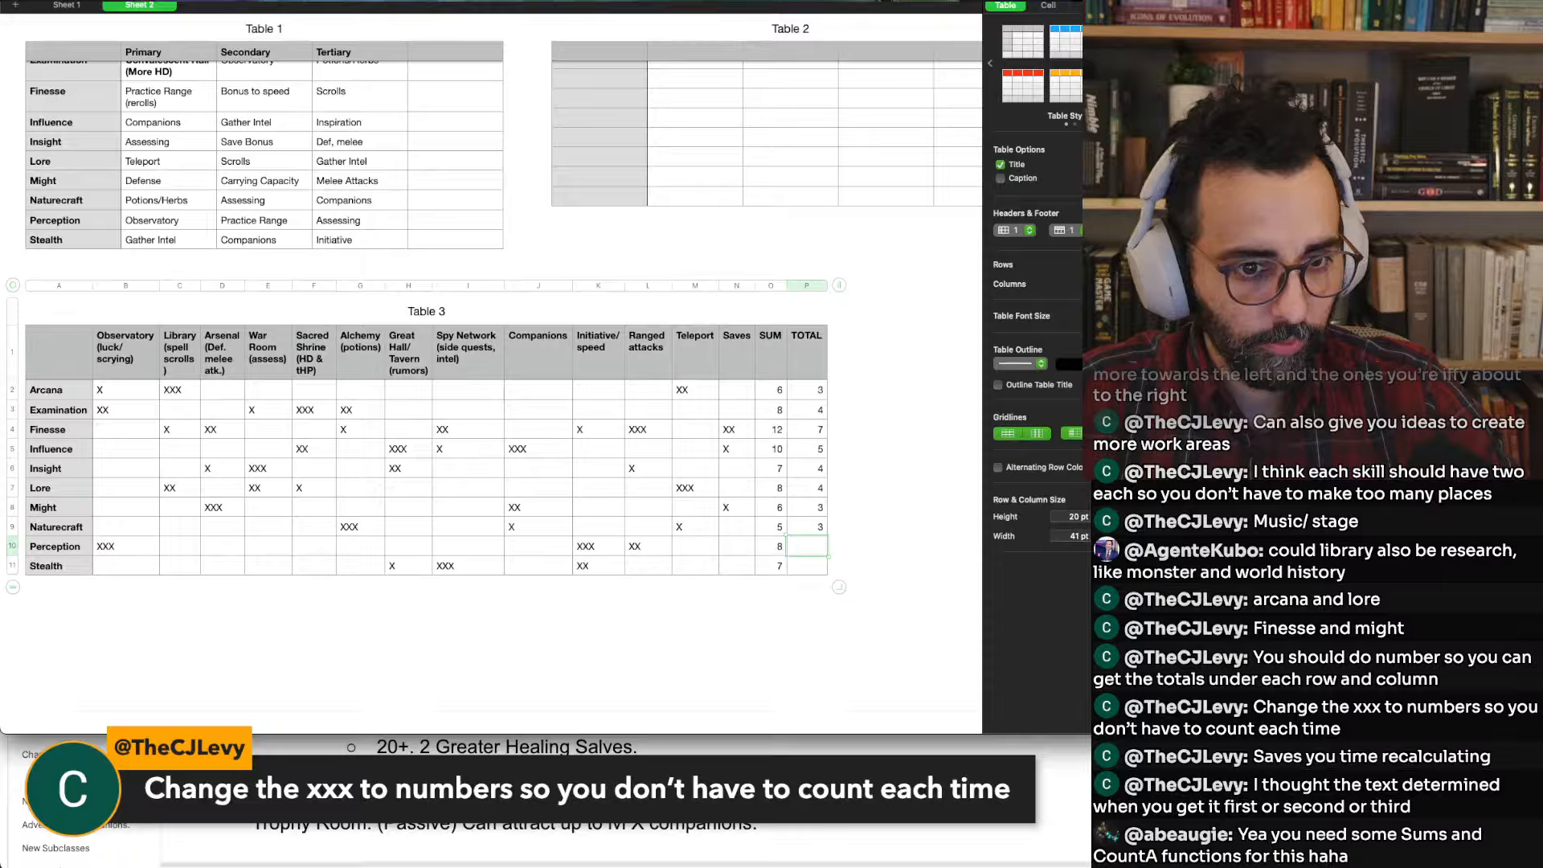
pyautogui.press('Return')
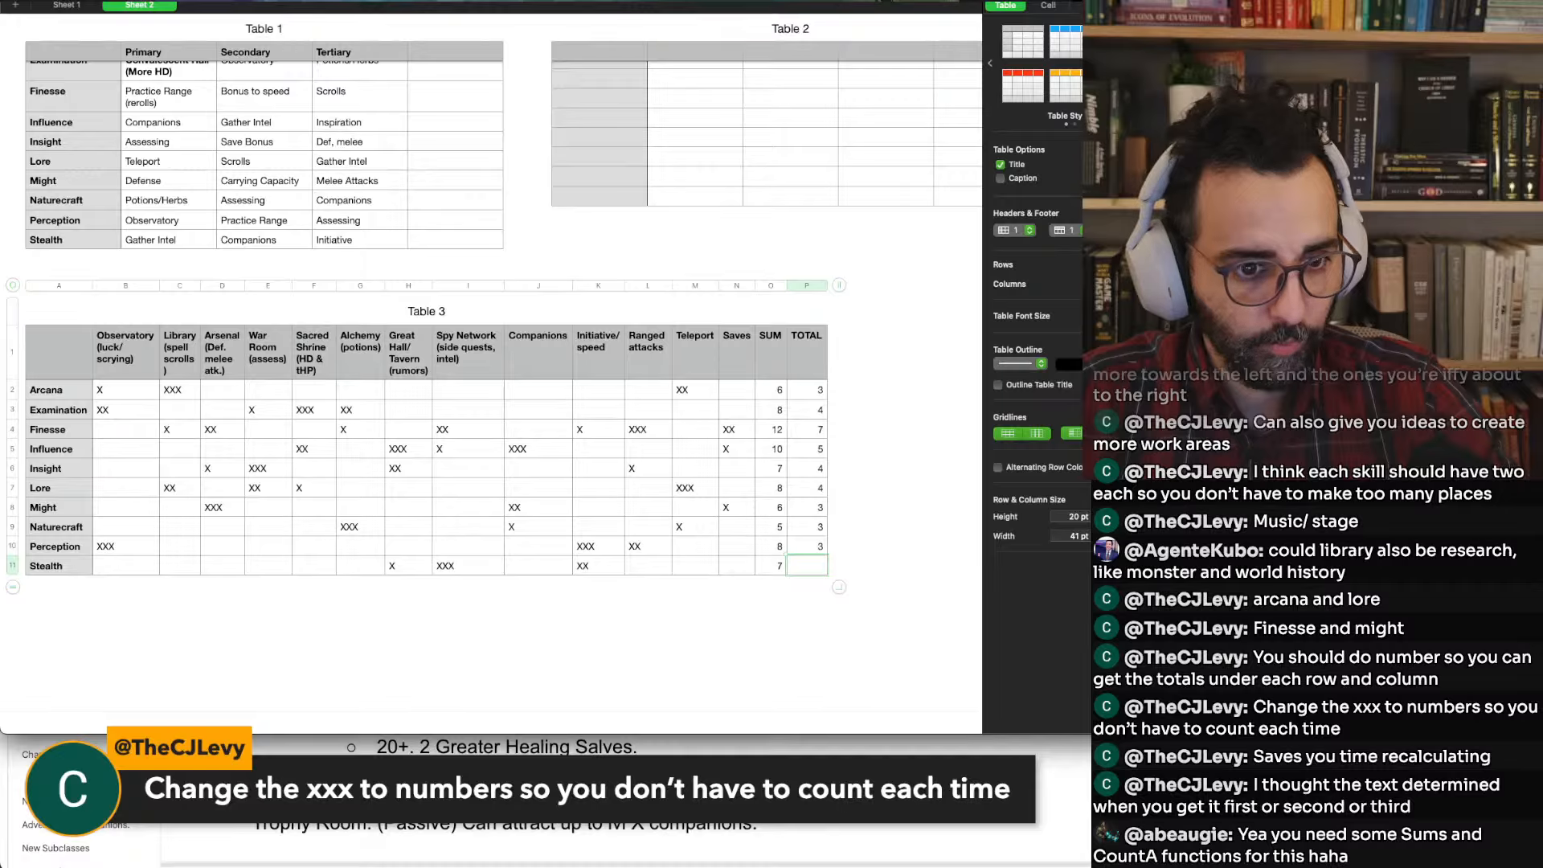
pyautogui.write('3')
pyautogui.press('Up')
pyautogui.press('Up')
pyautogui.press('Up')
pyautogui.press('Up')
pyautogui.press('Up')
pyautogui.press('Up')
pyautogui.press('Up')
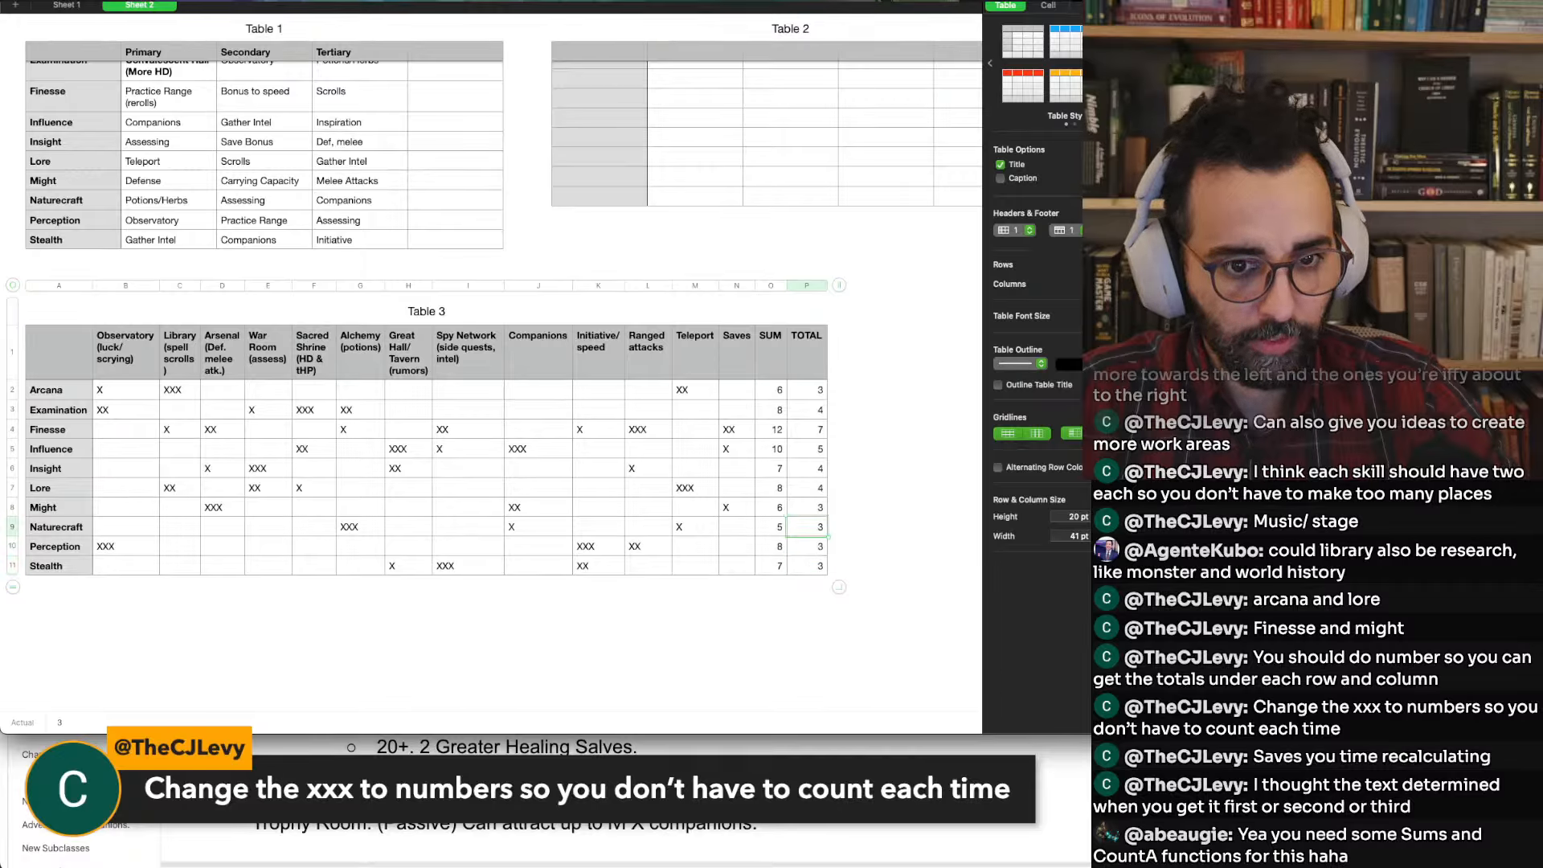
# Move the Alchemy column's X mark from the Finesse row up to the Arcana row
pyautogui.press('Up')
pyautogui.press('Down')
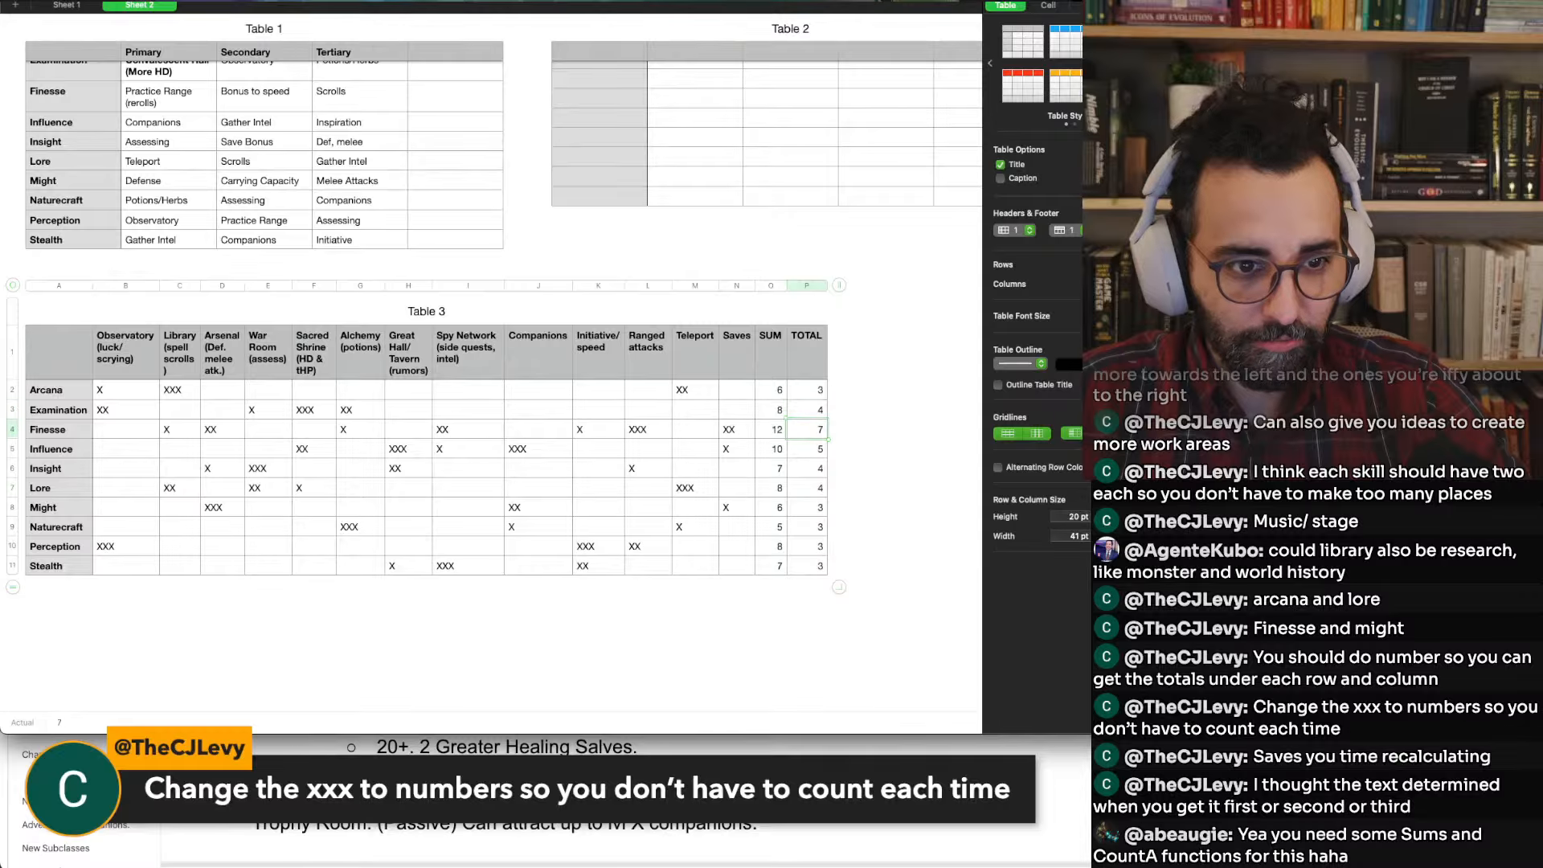
pyautogui.press('super+shift+Left')
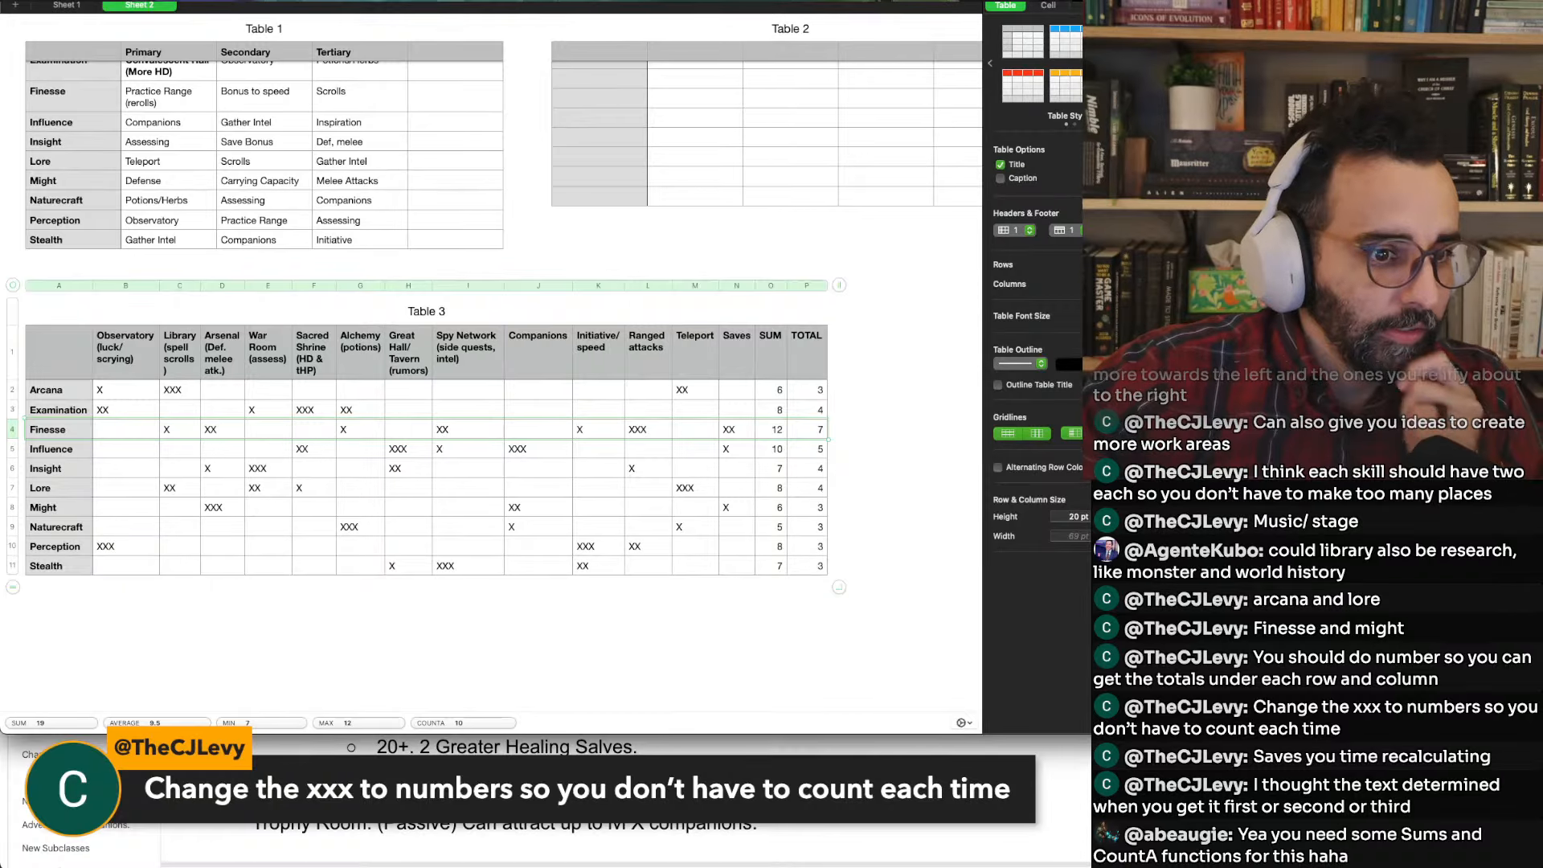
pyautogui.click(197, 366)
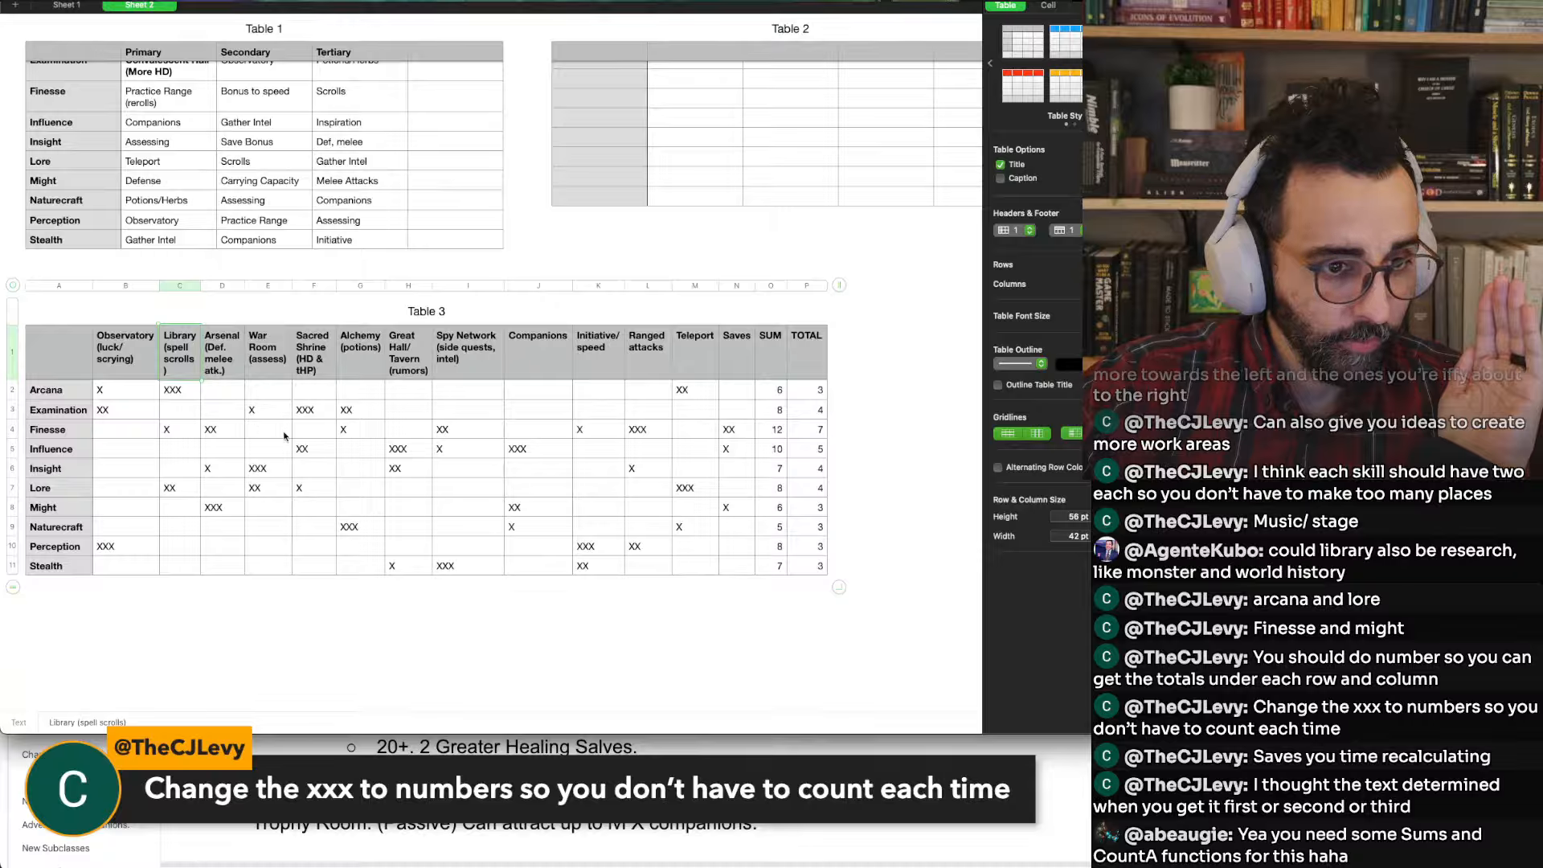
pyautogui.click(358, 433)
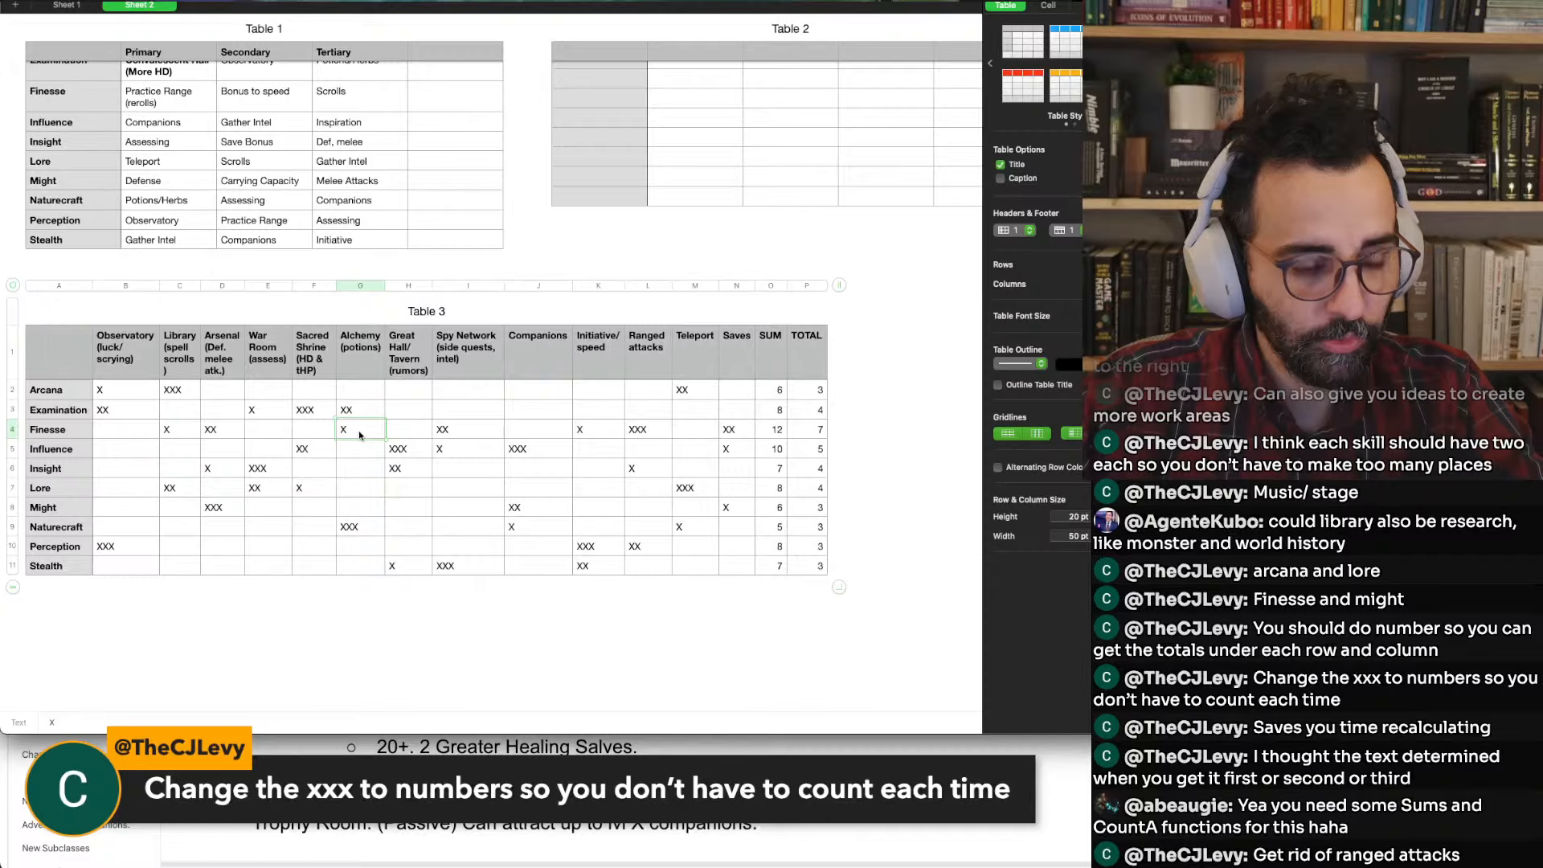
pyautogui.moveTo(358, 435); pyautogui.dragTo(359, 397)
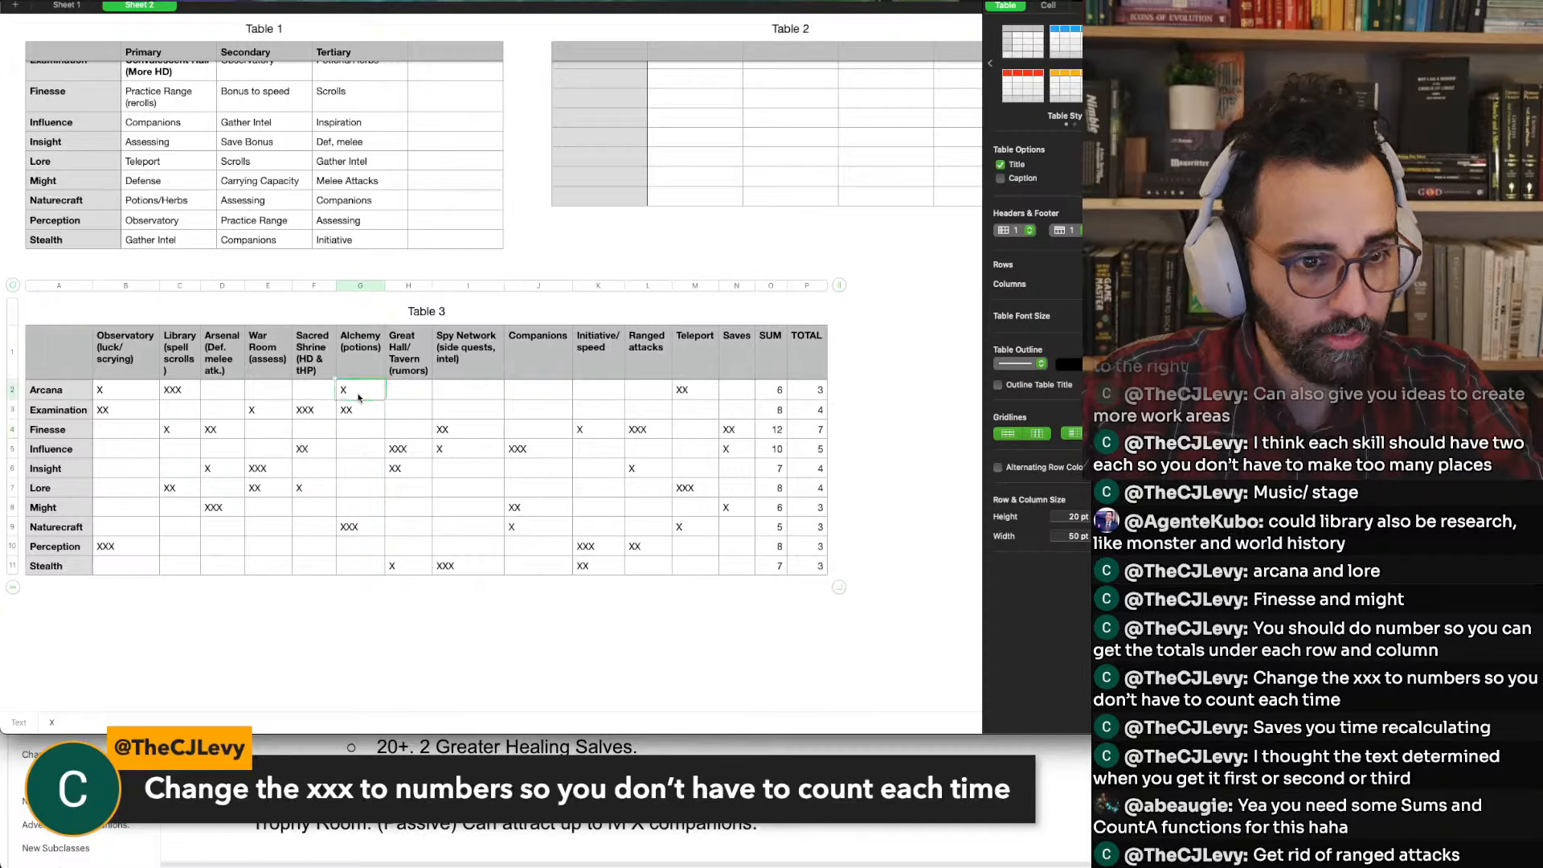
# Clear Finesse's mark in the Spy Network column and give Perception XX in that column instead
pyautogui.click(348, 444)
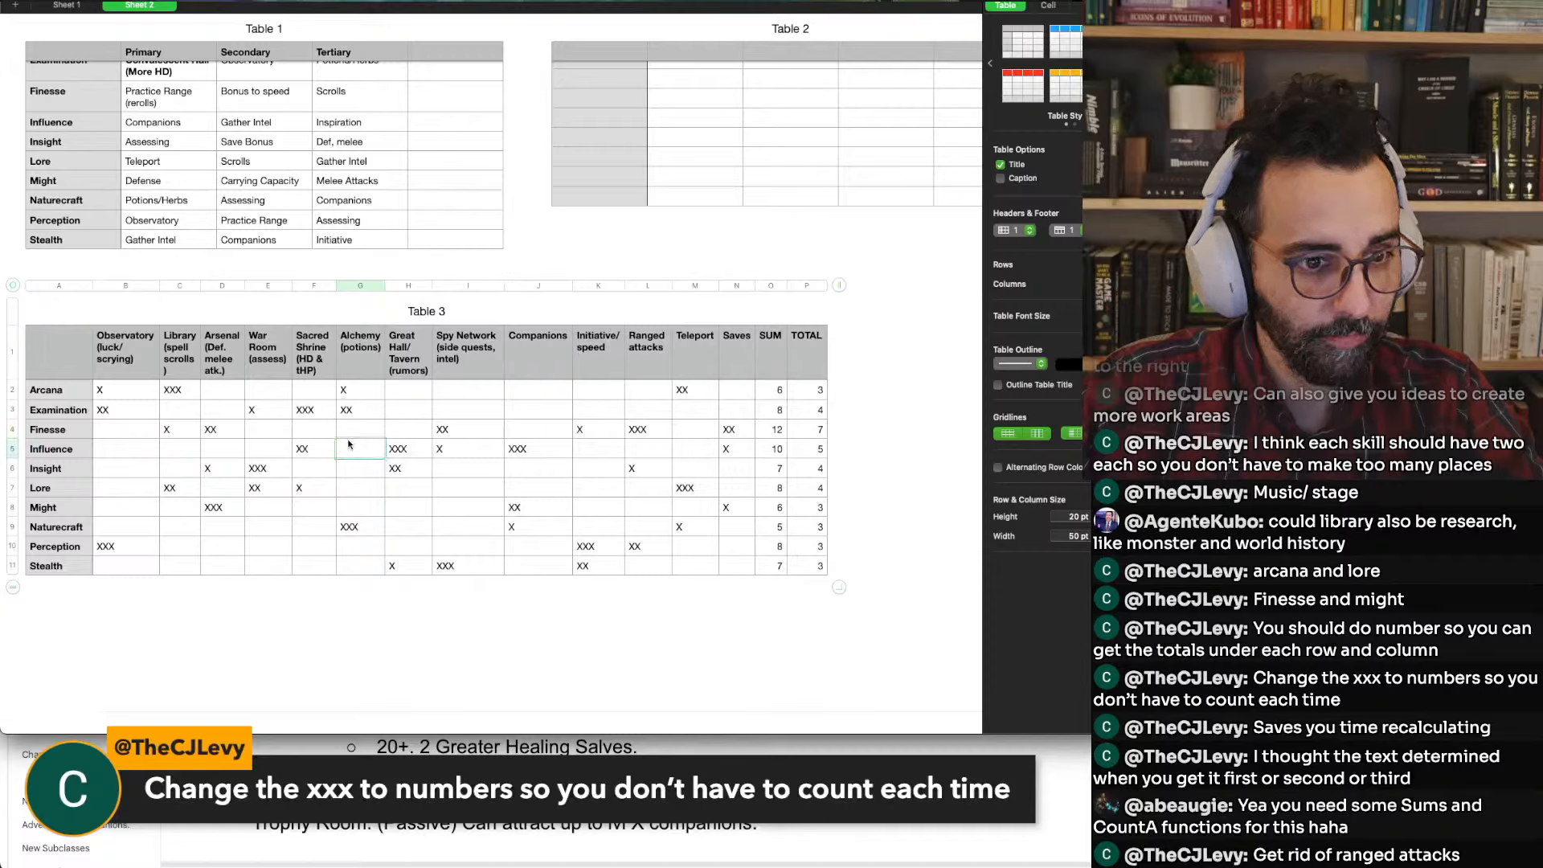
pyautogui.click(393, 435)
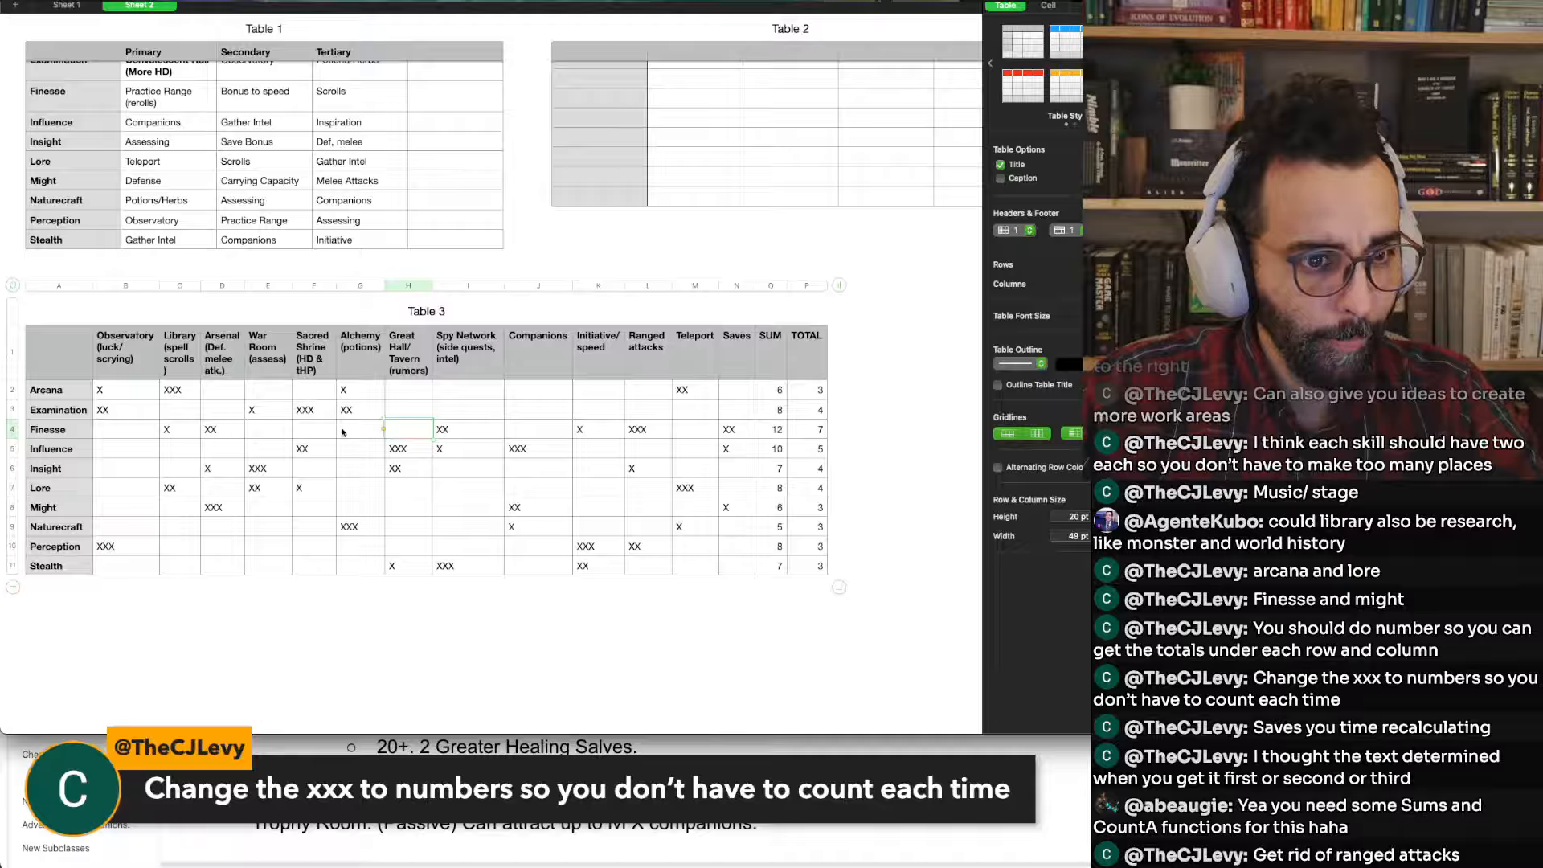
pyautogui.click(475, 435)
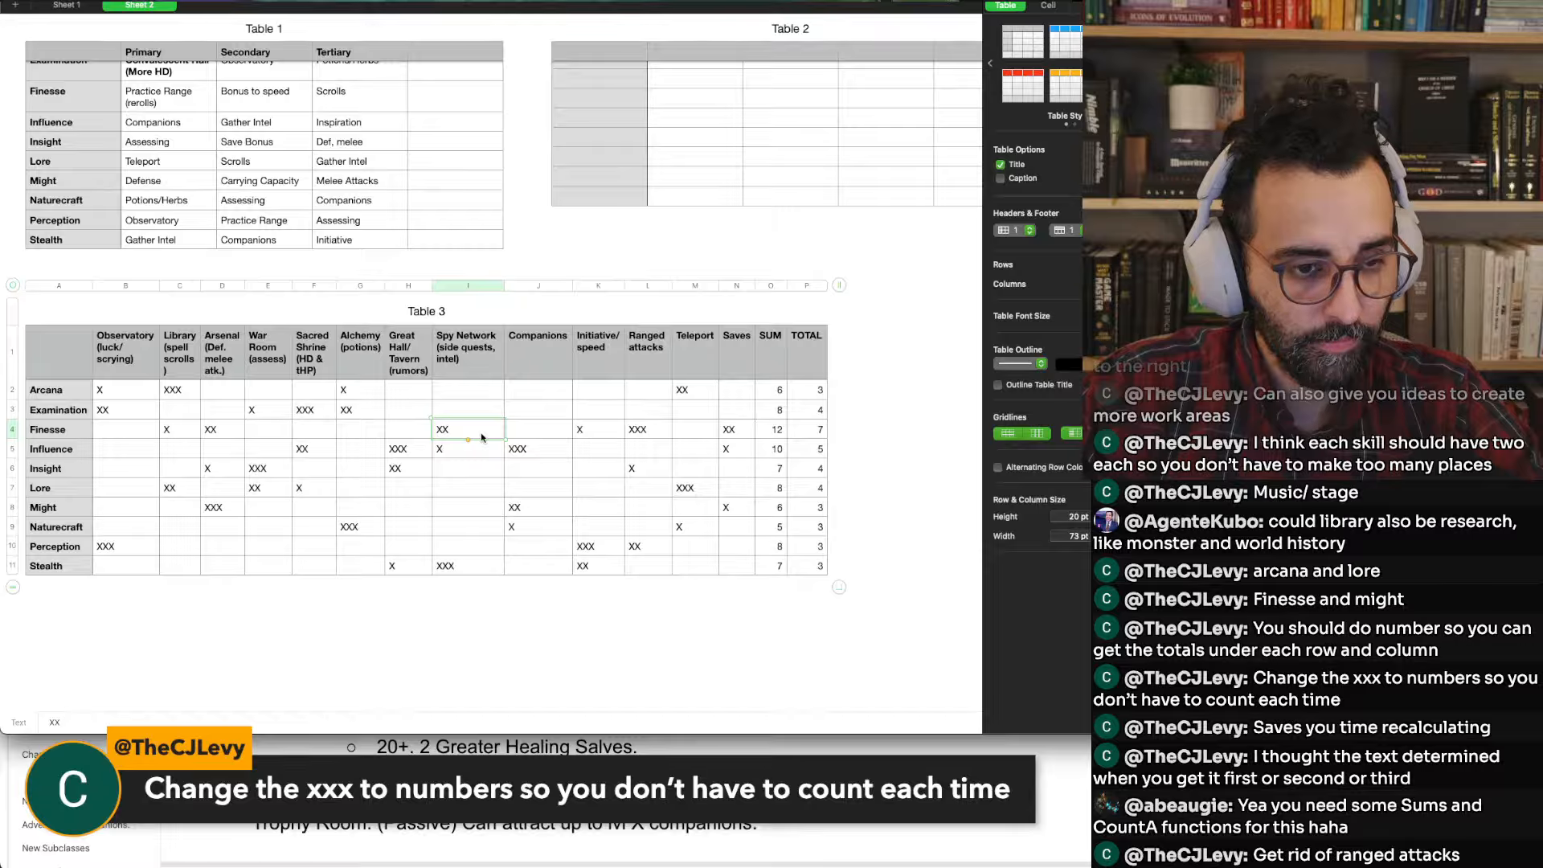
pyautogui.press('BackSpace')
pyautogui.press('Down')
pyautogui.press('Down')
pyautogui.press('Down')
pyautogui.press('Down')
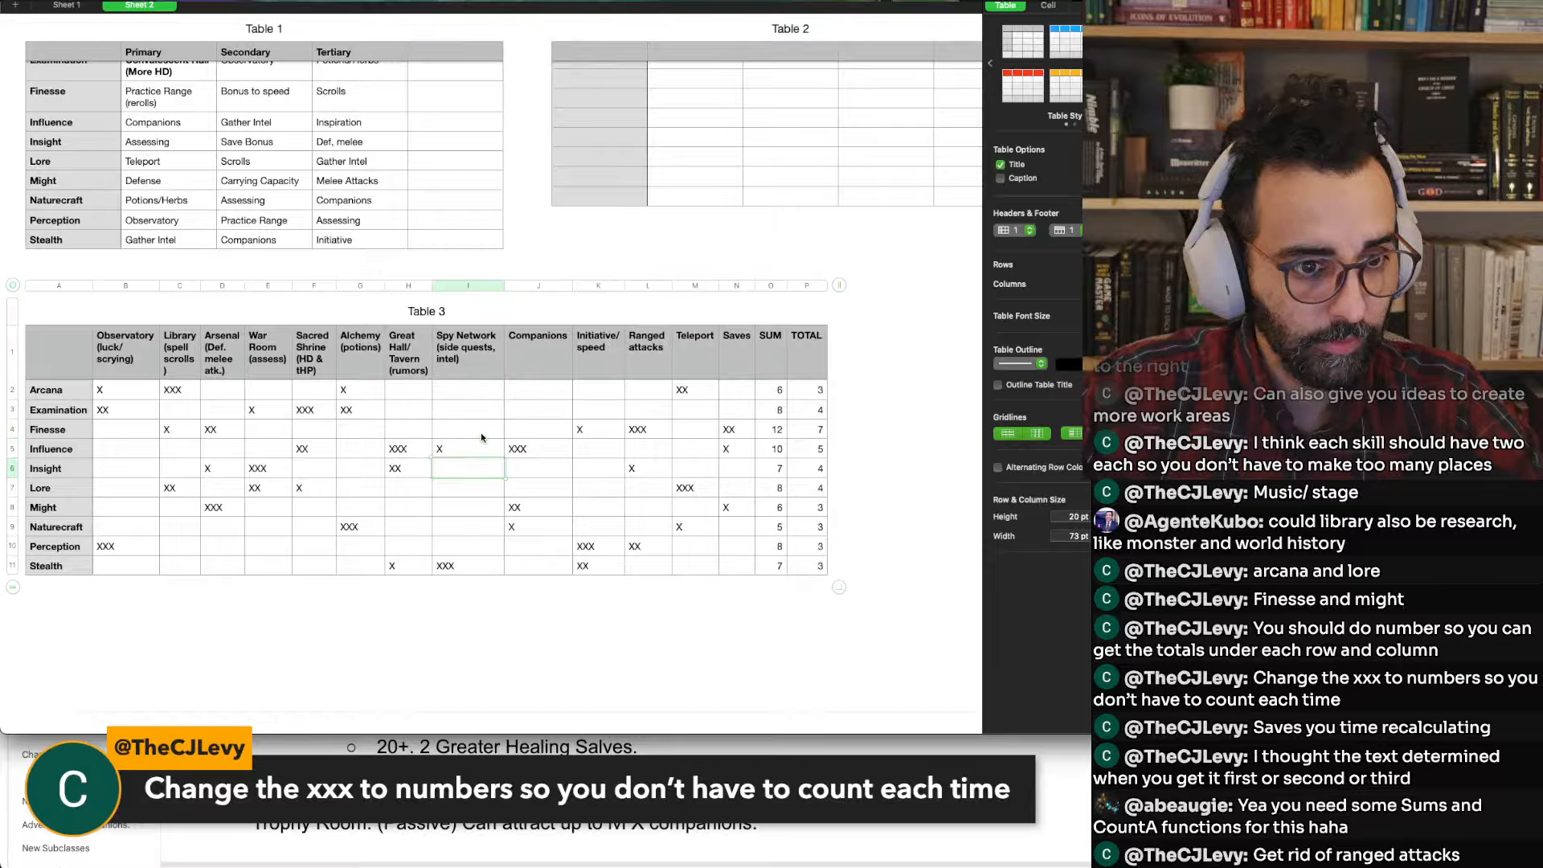
pyautogui.press('Up')
pyautogui.press('Up')
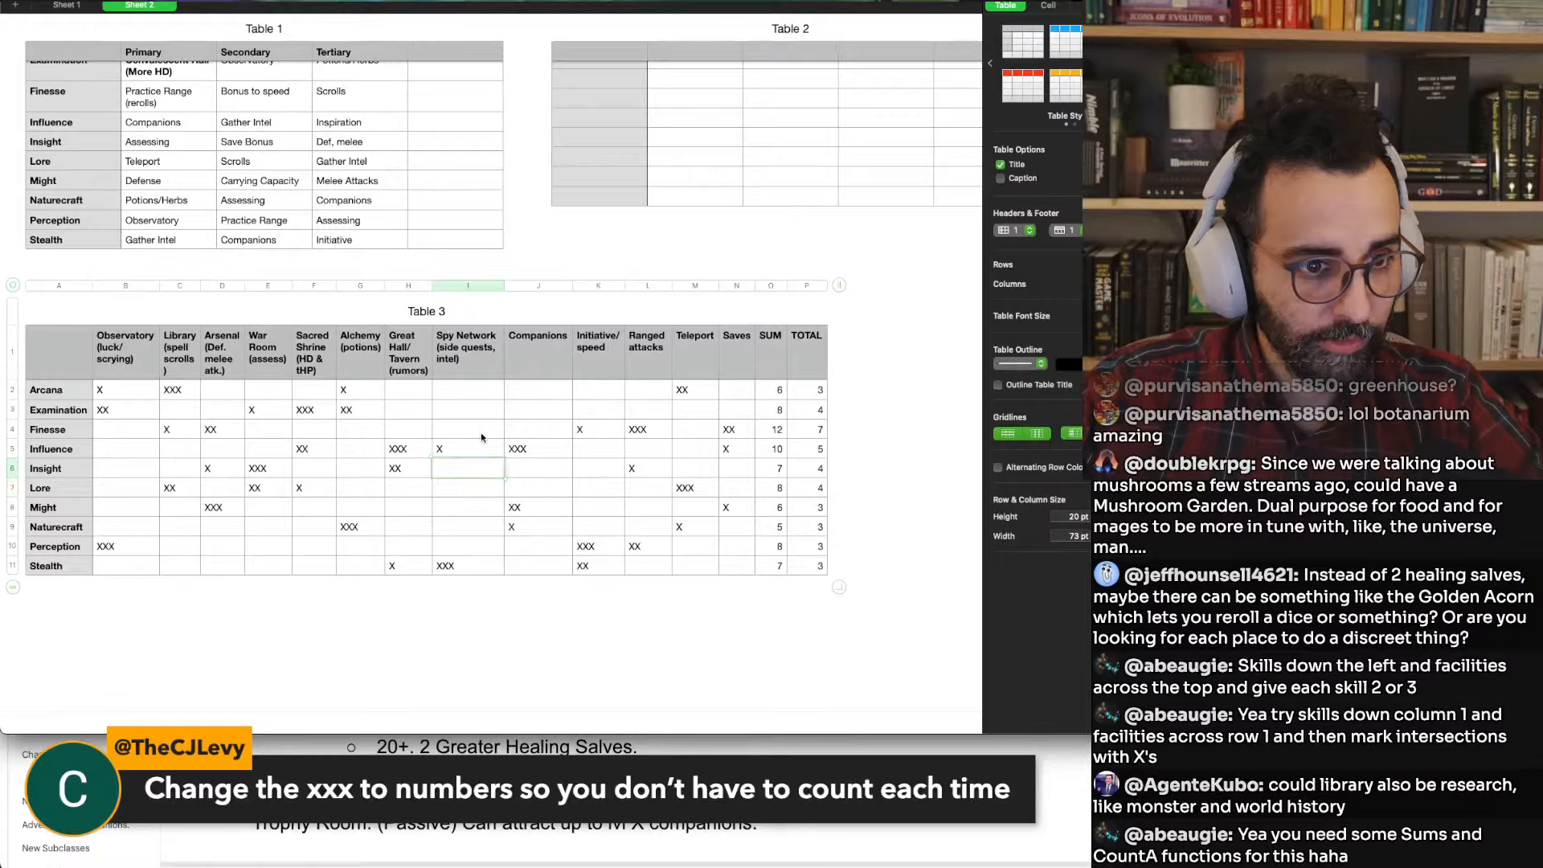
pyautogui.press('Down')
pyautogui.press('Down')
pyautogui.press('Down')
pyautogui.press('Down')
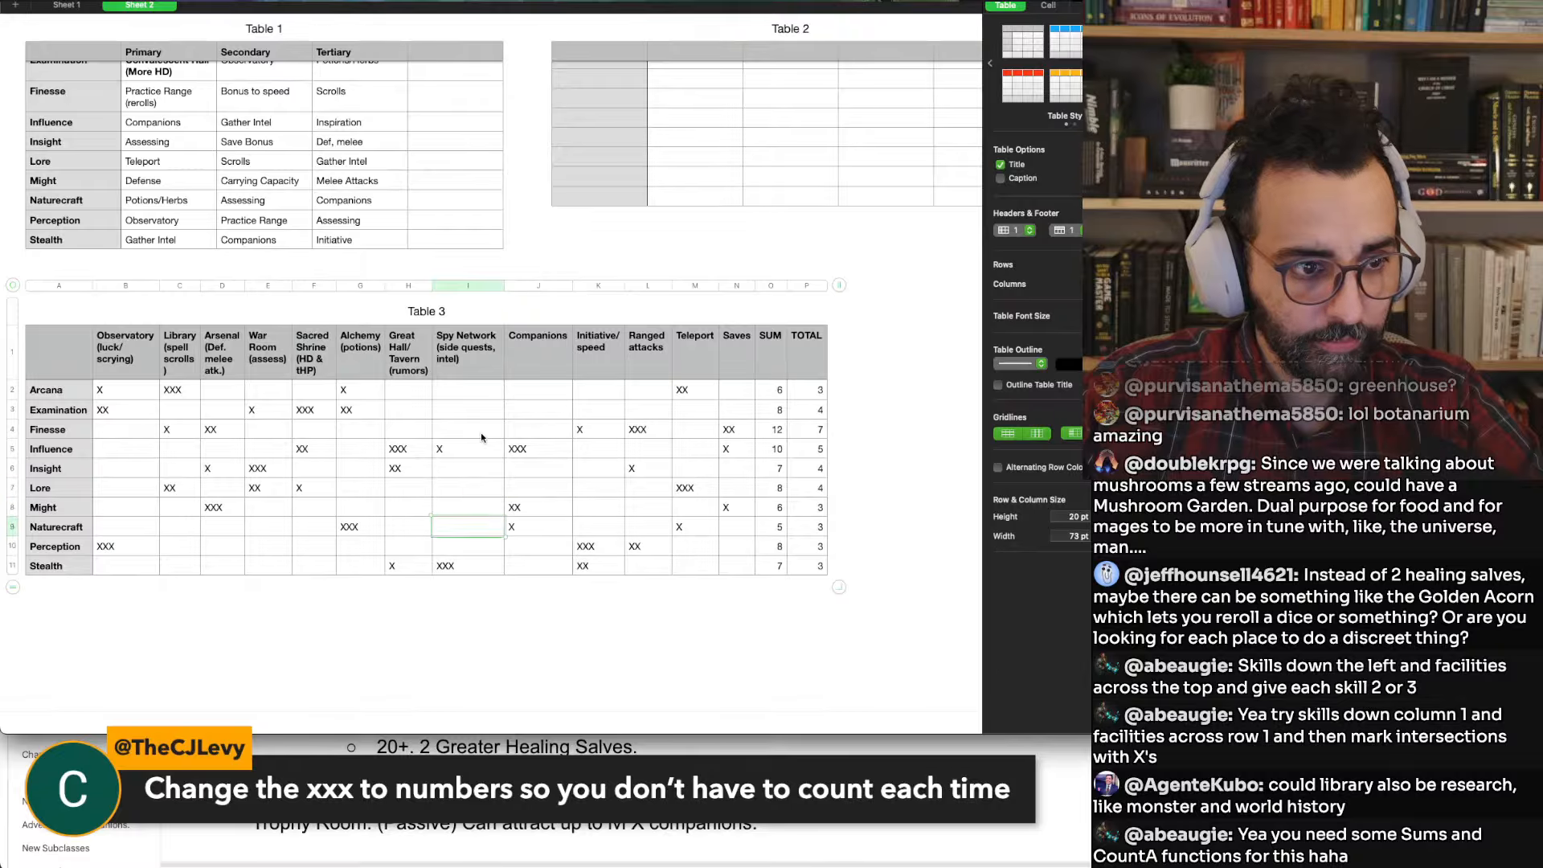
pyautogui.write('XX')
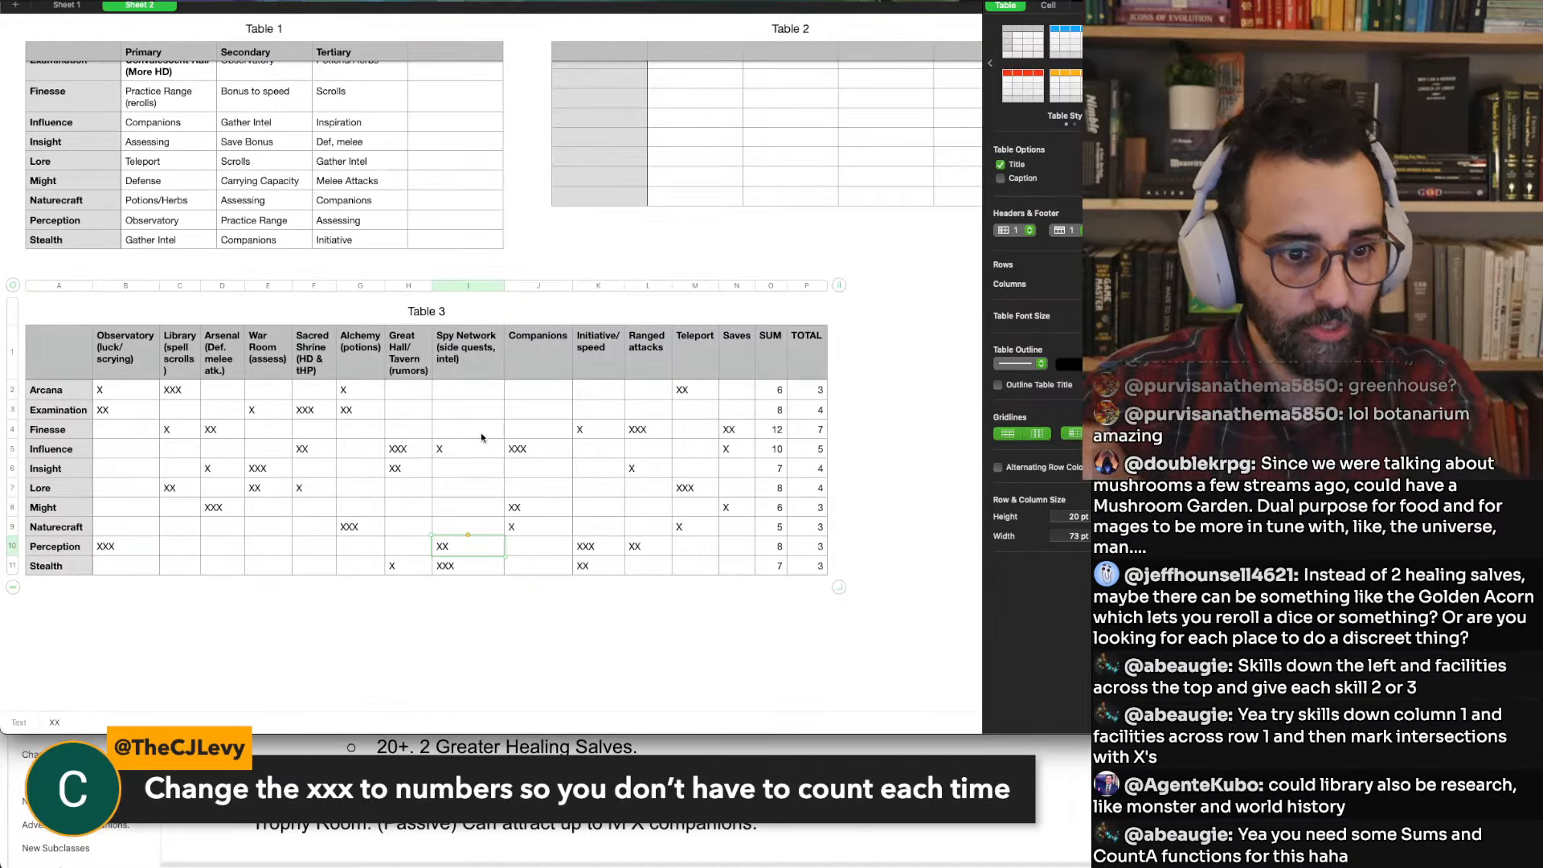
pyautogui.press('Return')
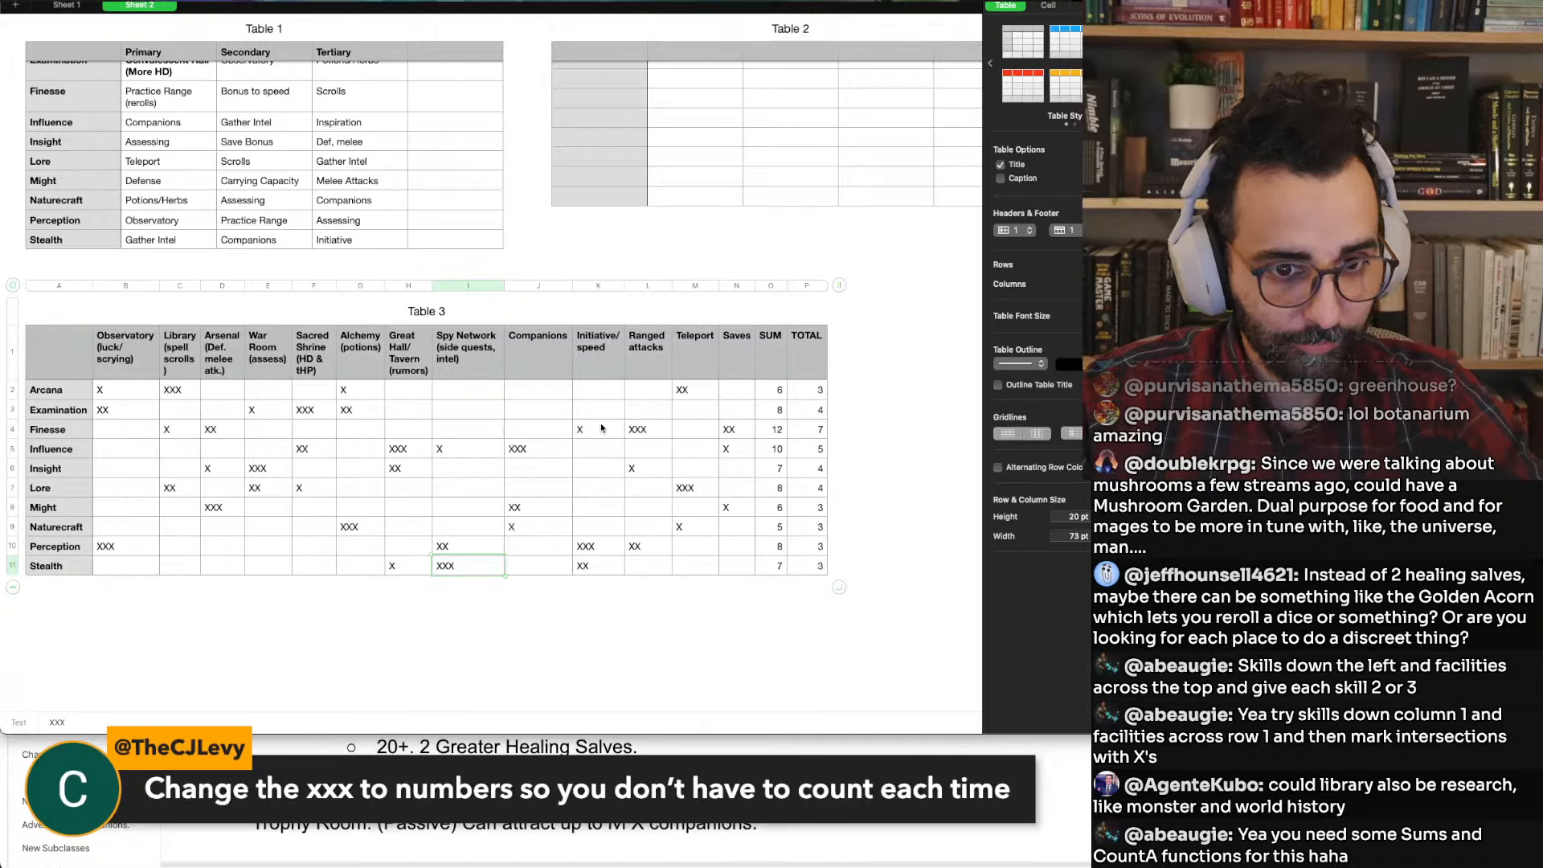
# Set the TOTAL values to 4 for Arcana and 5 for Finesse
pyautogui.click(811, 396)
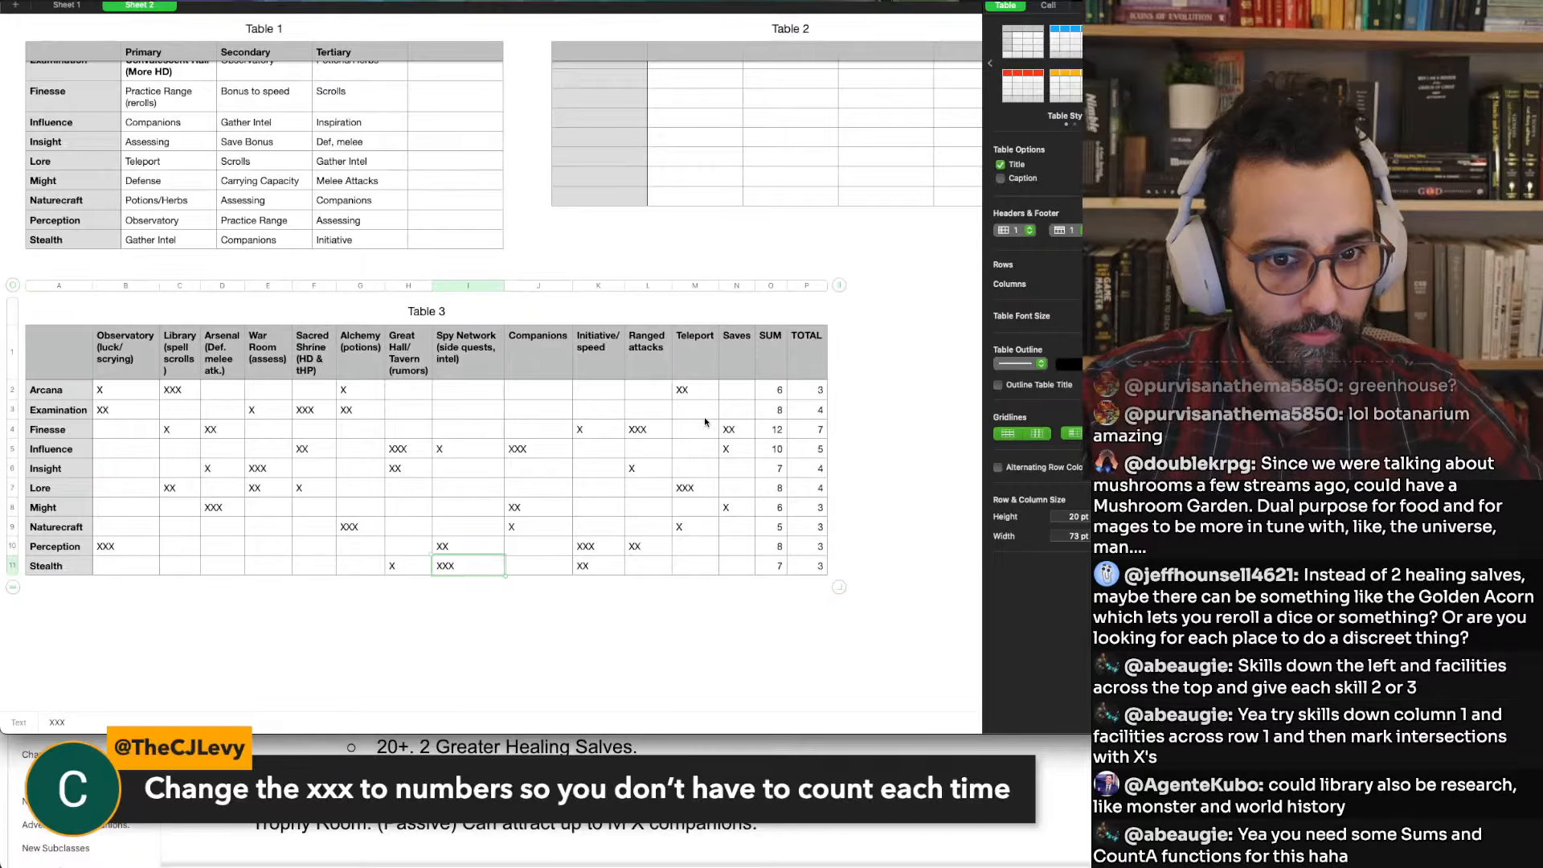
pyautogui.click(810, 393)
pyautogui.write('4')
pyautogui.press('Return')
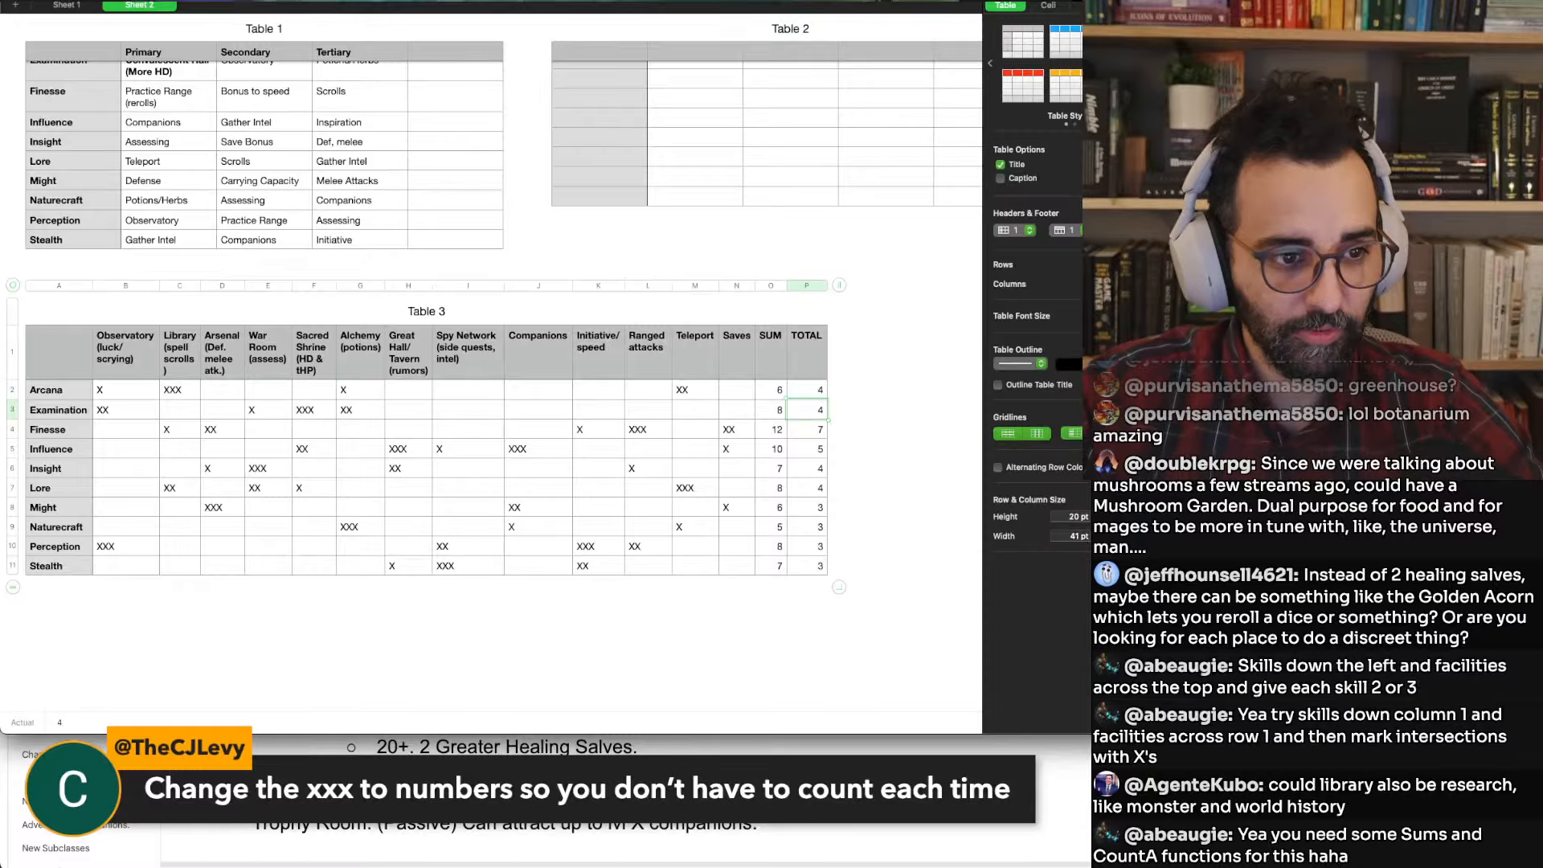
pyautogui.press('Down')
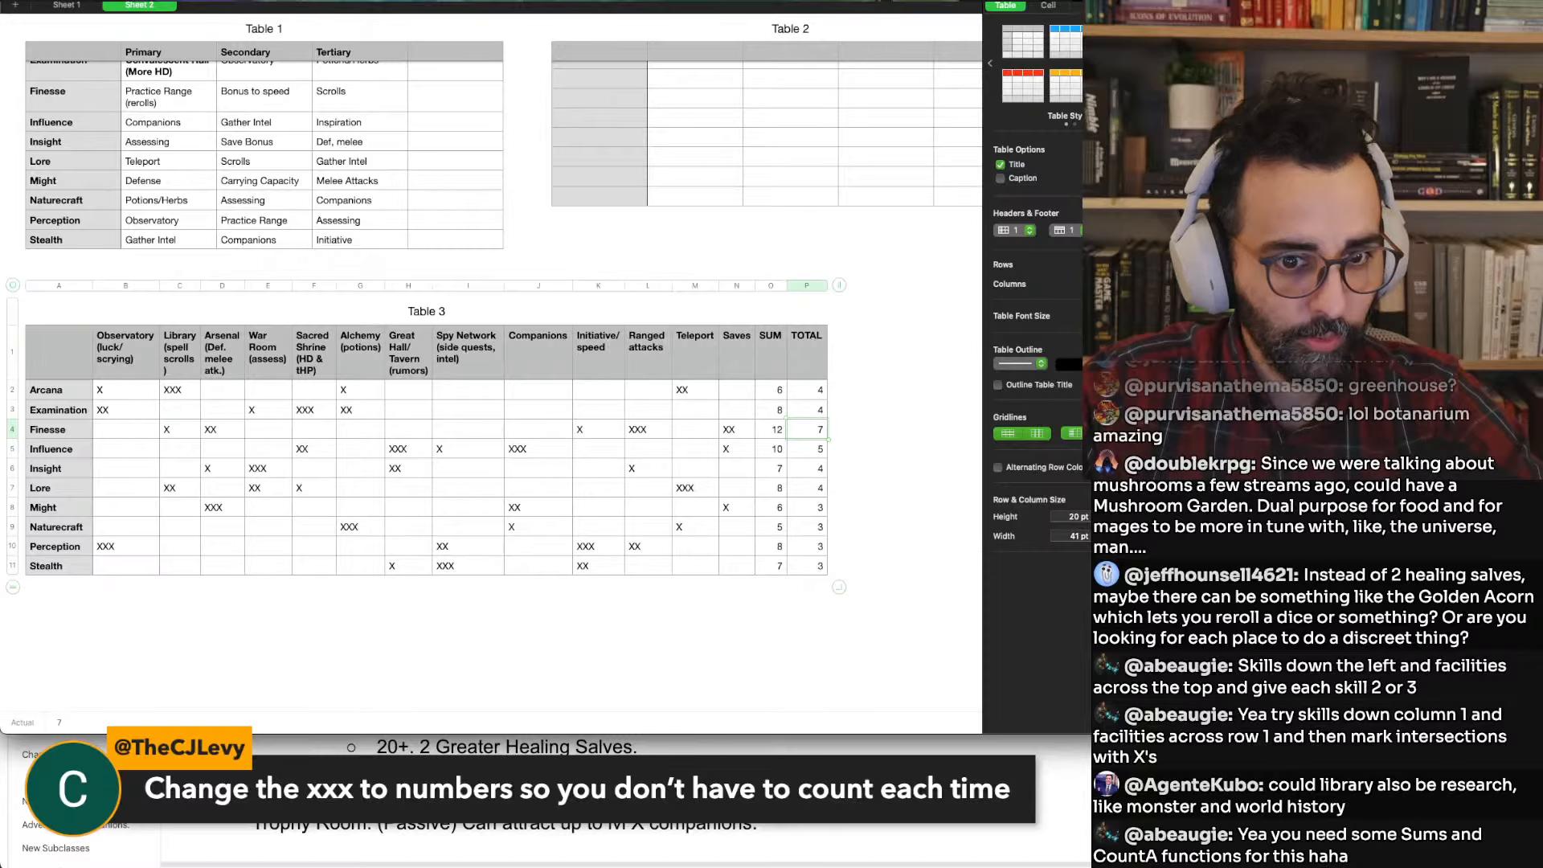
pyautogui.write('5')
pyautogui.press('Return')
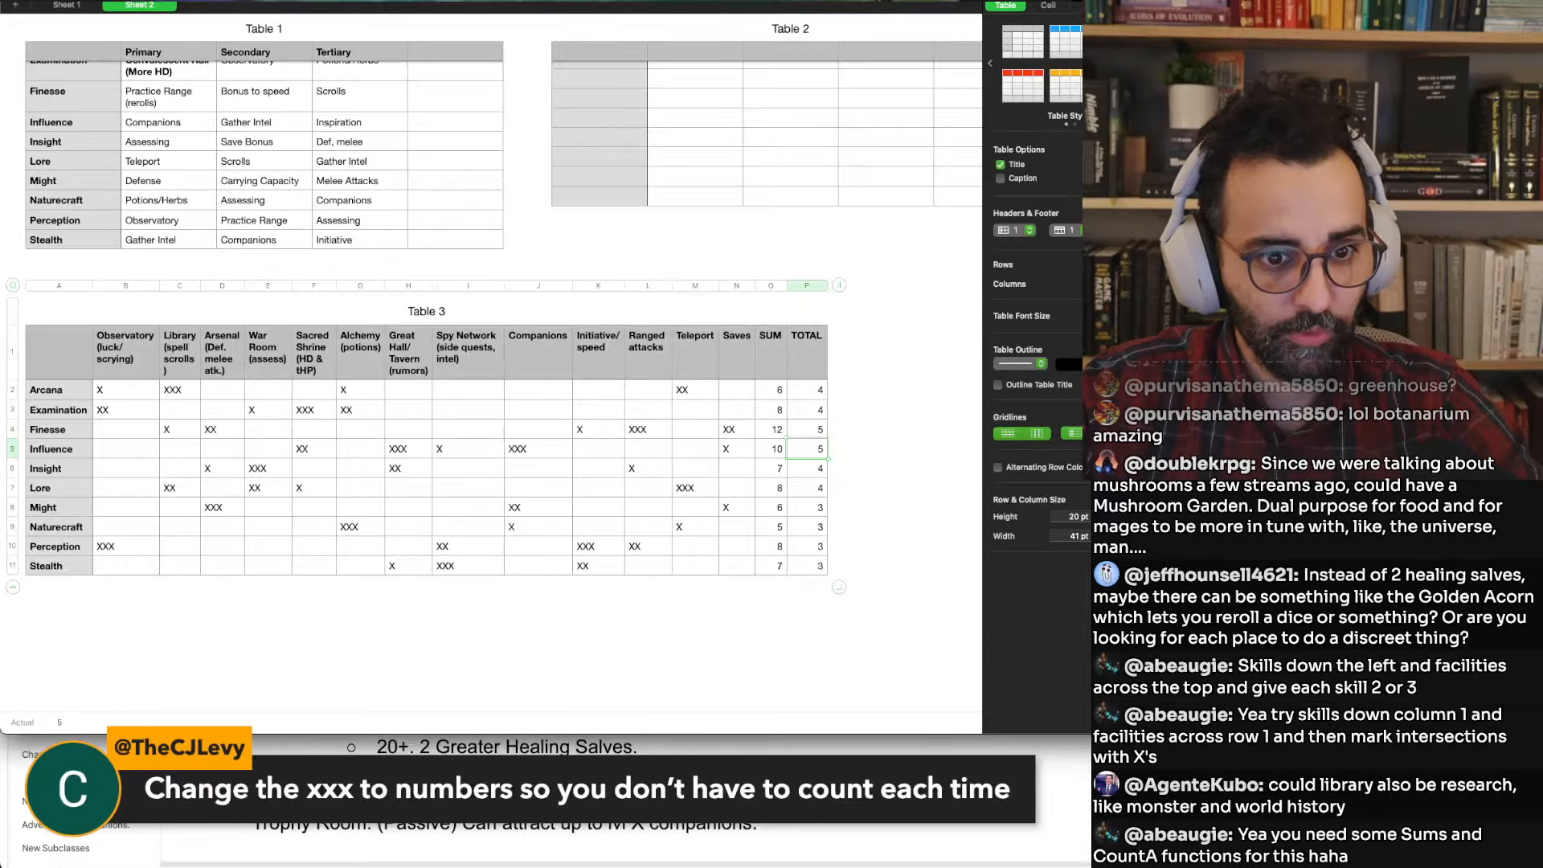
# Set Perception's TOTAL value to 4
pyautogui.press('Down')
pyautogui.press('Down')
pyautogui.press('Down')
pyautogui.press('Down')
pyautogui.press('Down')
pyautogui.press('Down')
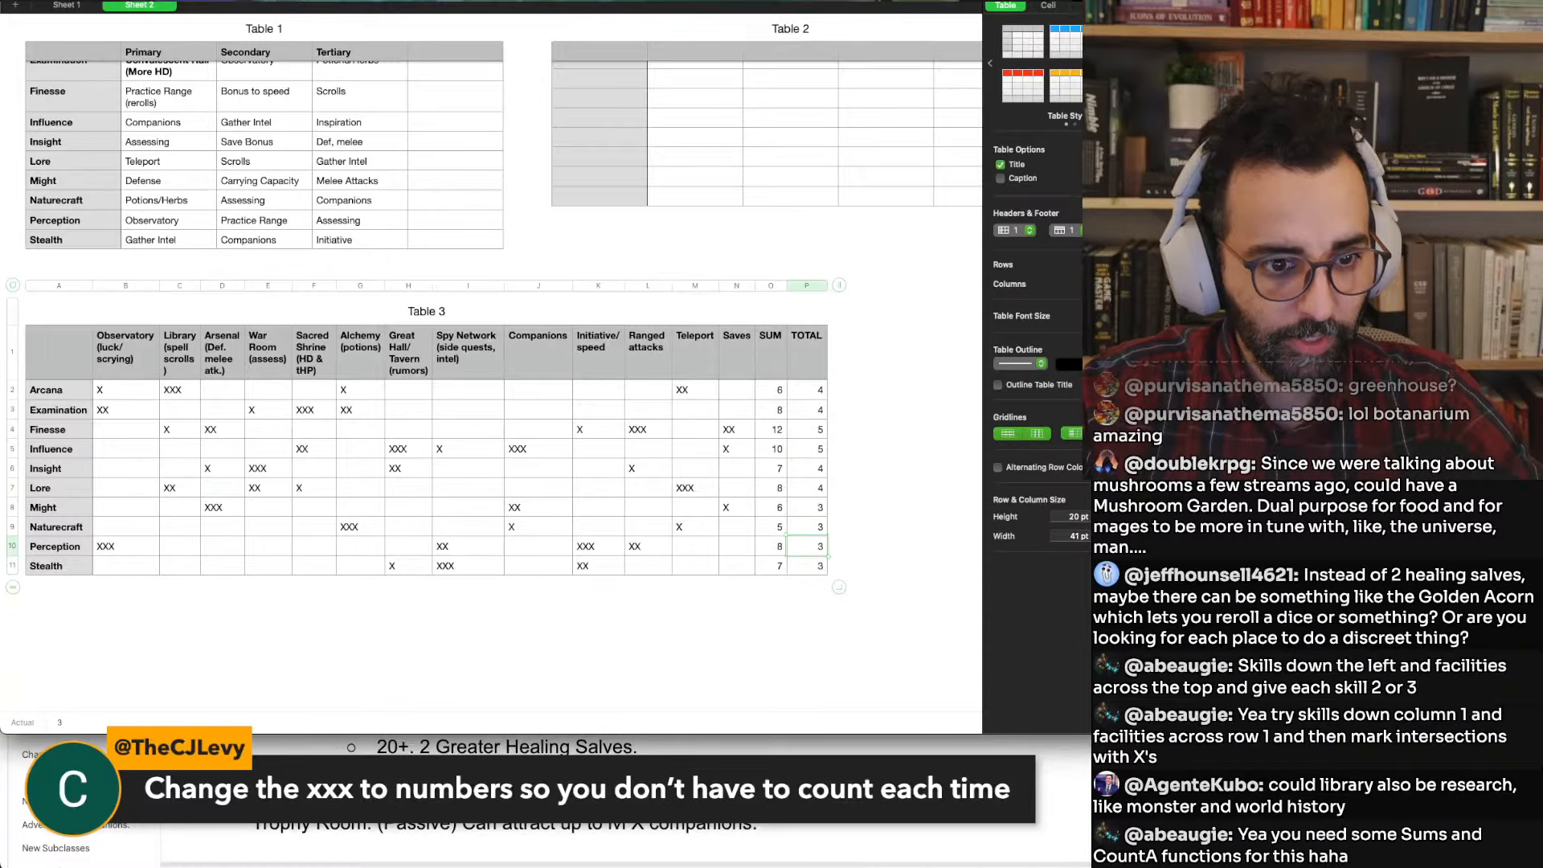
pyautogui.press('Up')
pyautogui.write('4')
pyautogui.press('Return')
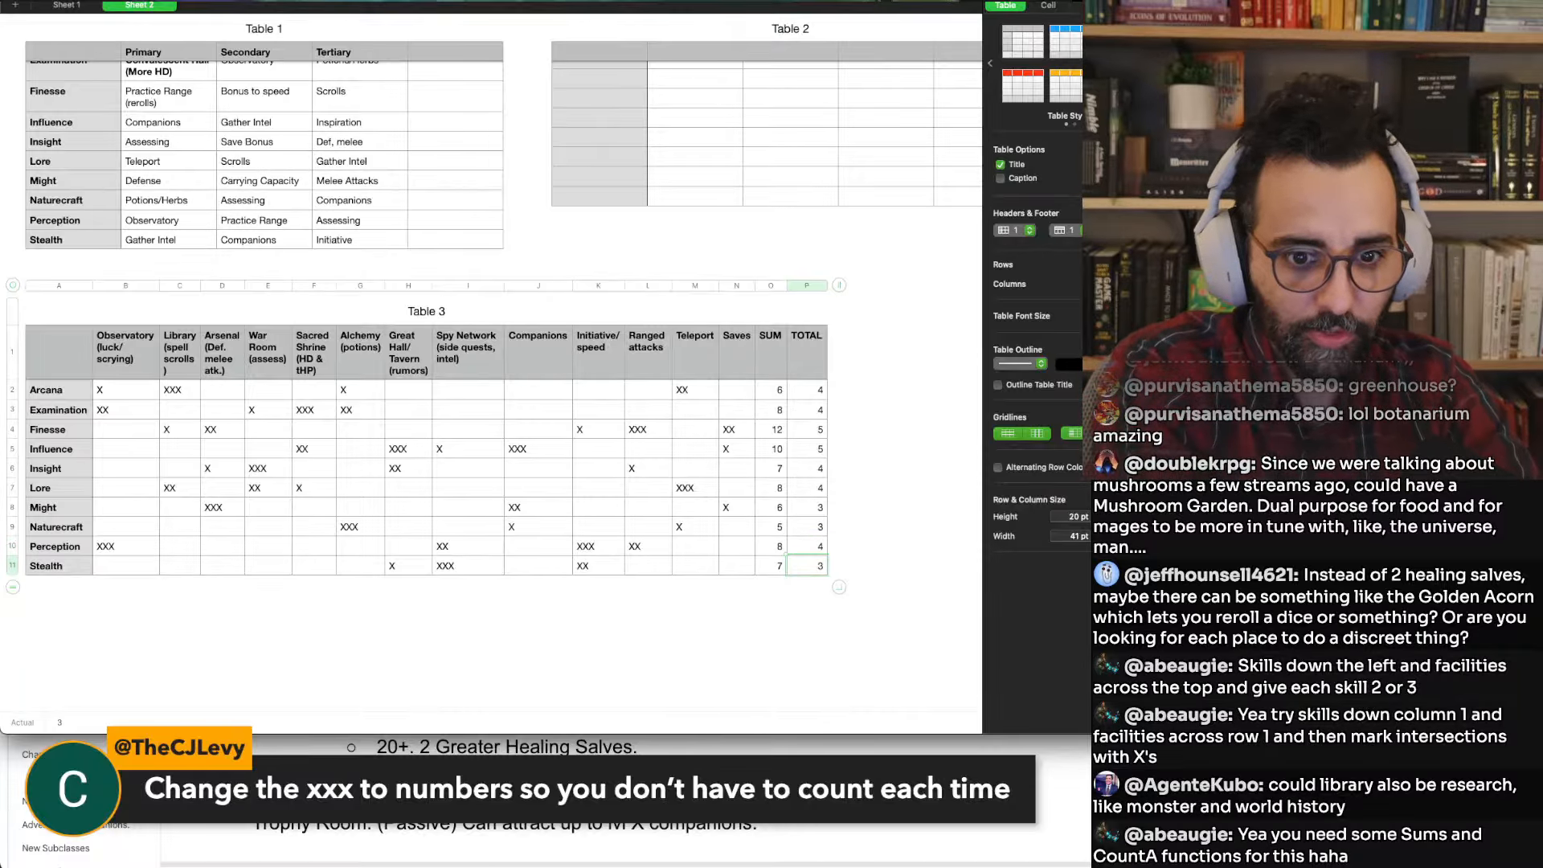
# Move the XX mark in the Saves column from the Finesse row to the Naturecraft row
pyautogui.press('Up')
pyautogui.press('Up')
pyautogui.press('Up')
pyautogui.press('Up')
pyautogui.press('Up')
pyautogui.press('Up')
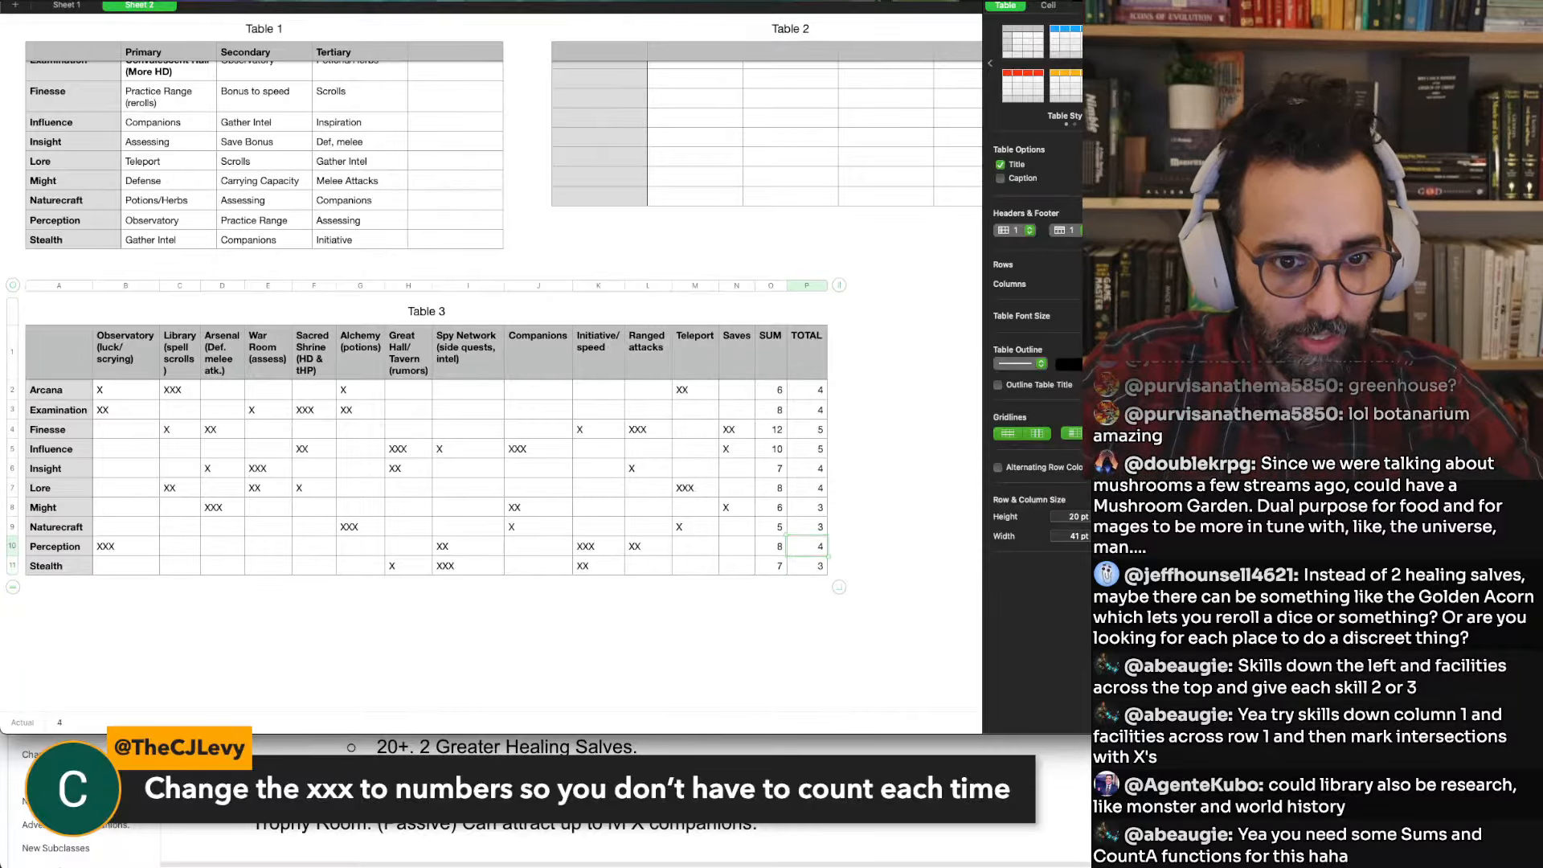
pyautogui.press('Up')
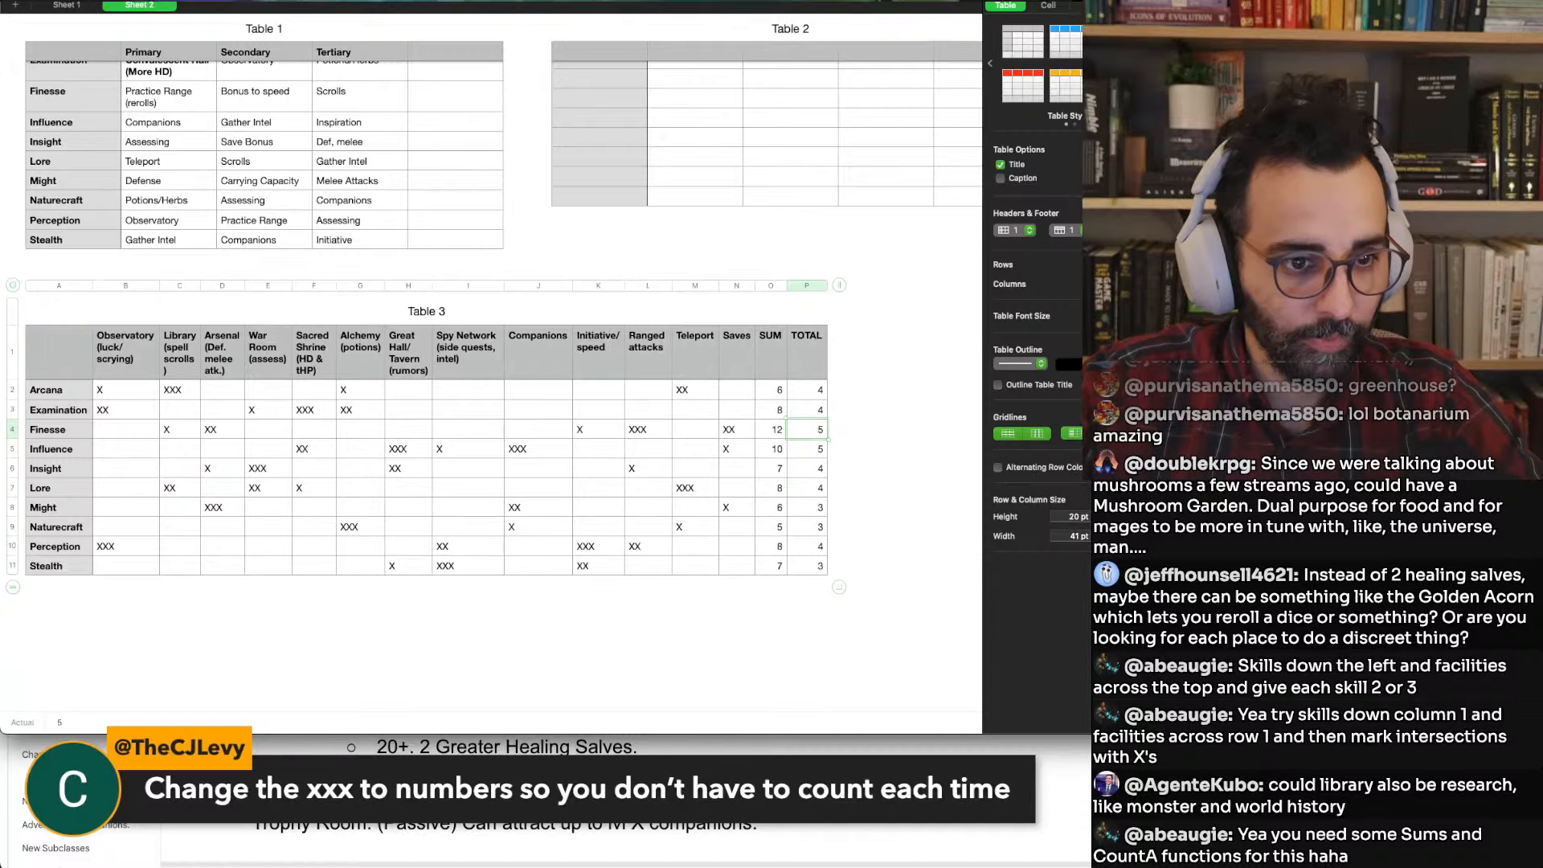
pyautogui.click(12, 429)
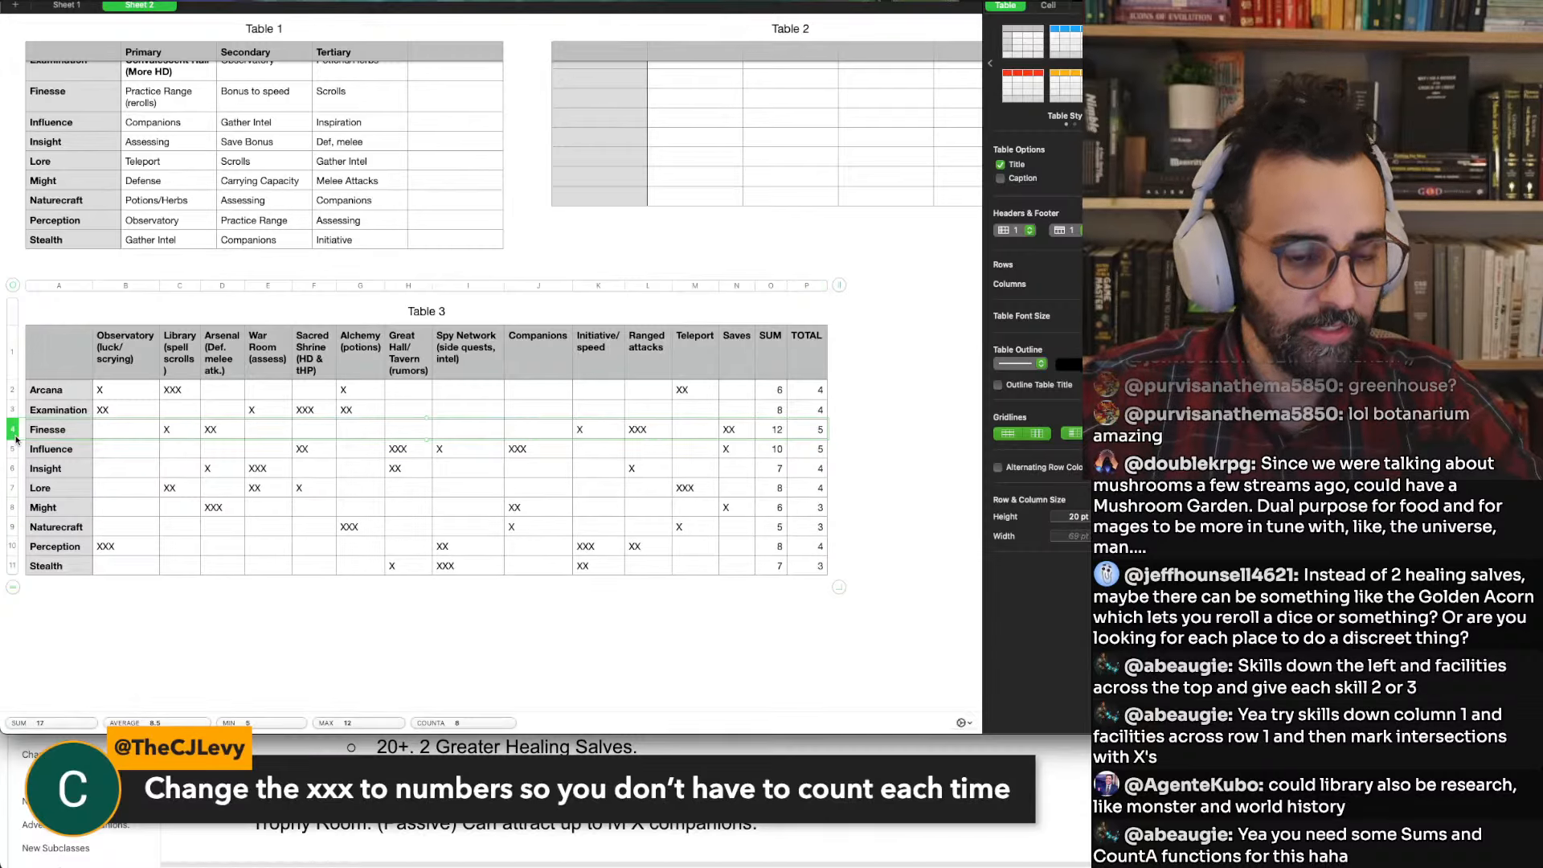
pyautogui.click(737, 433)
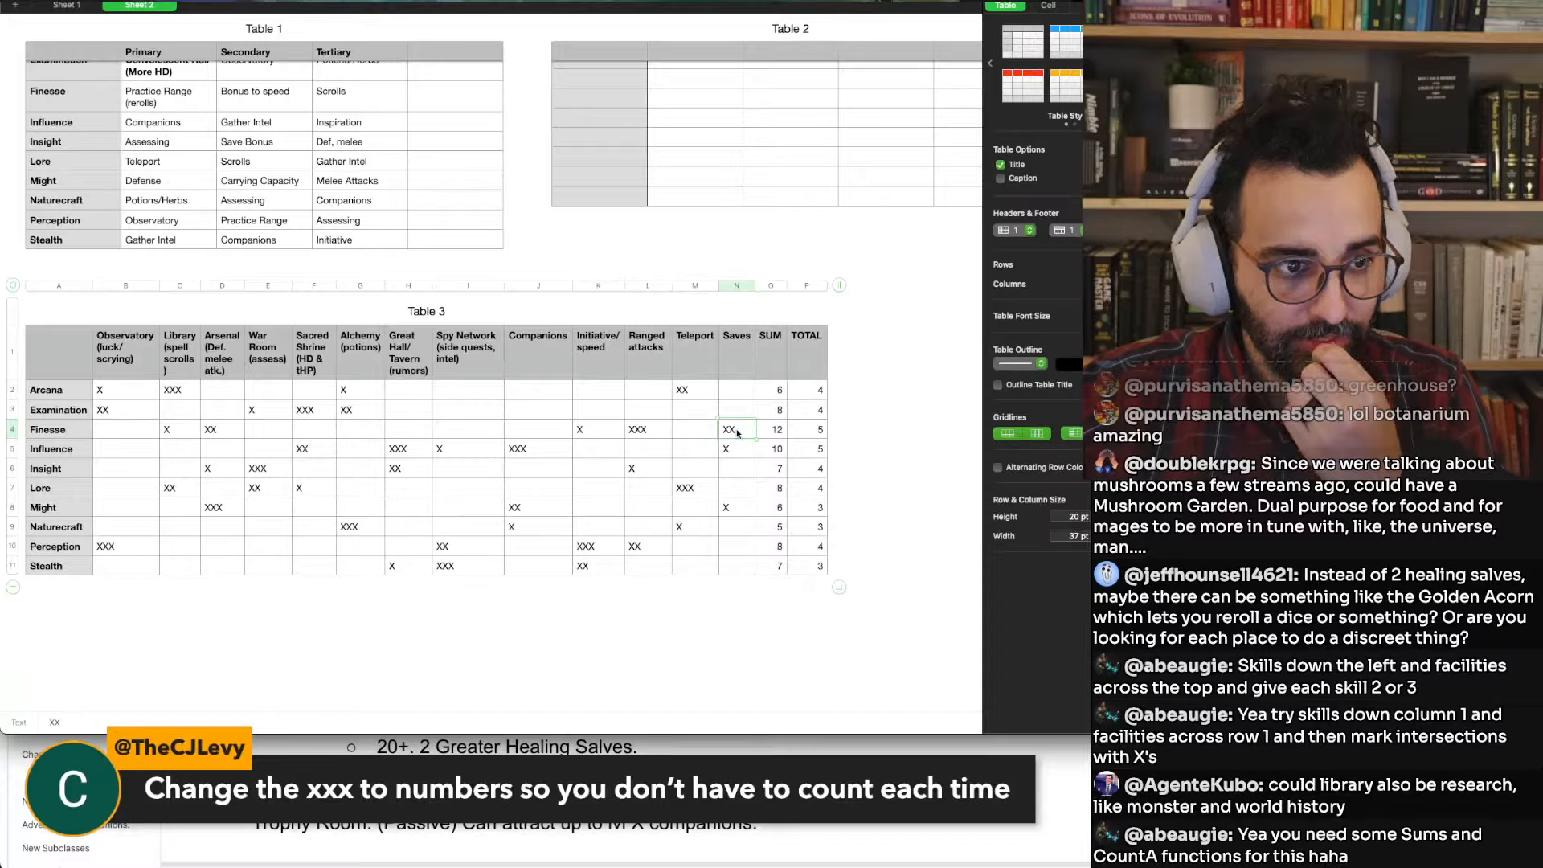
pyautogui.moveTo(738, 433); pyautogui.dragTo(737, 532)
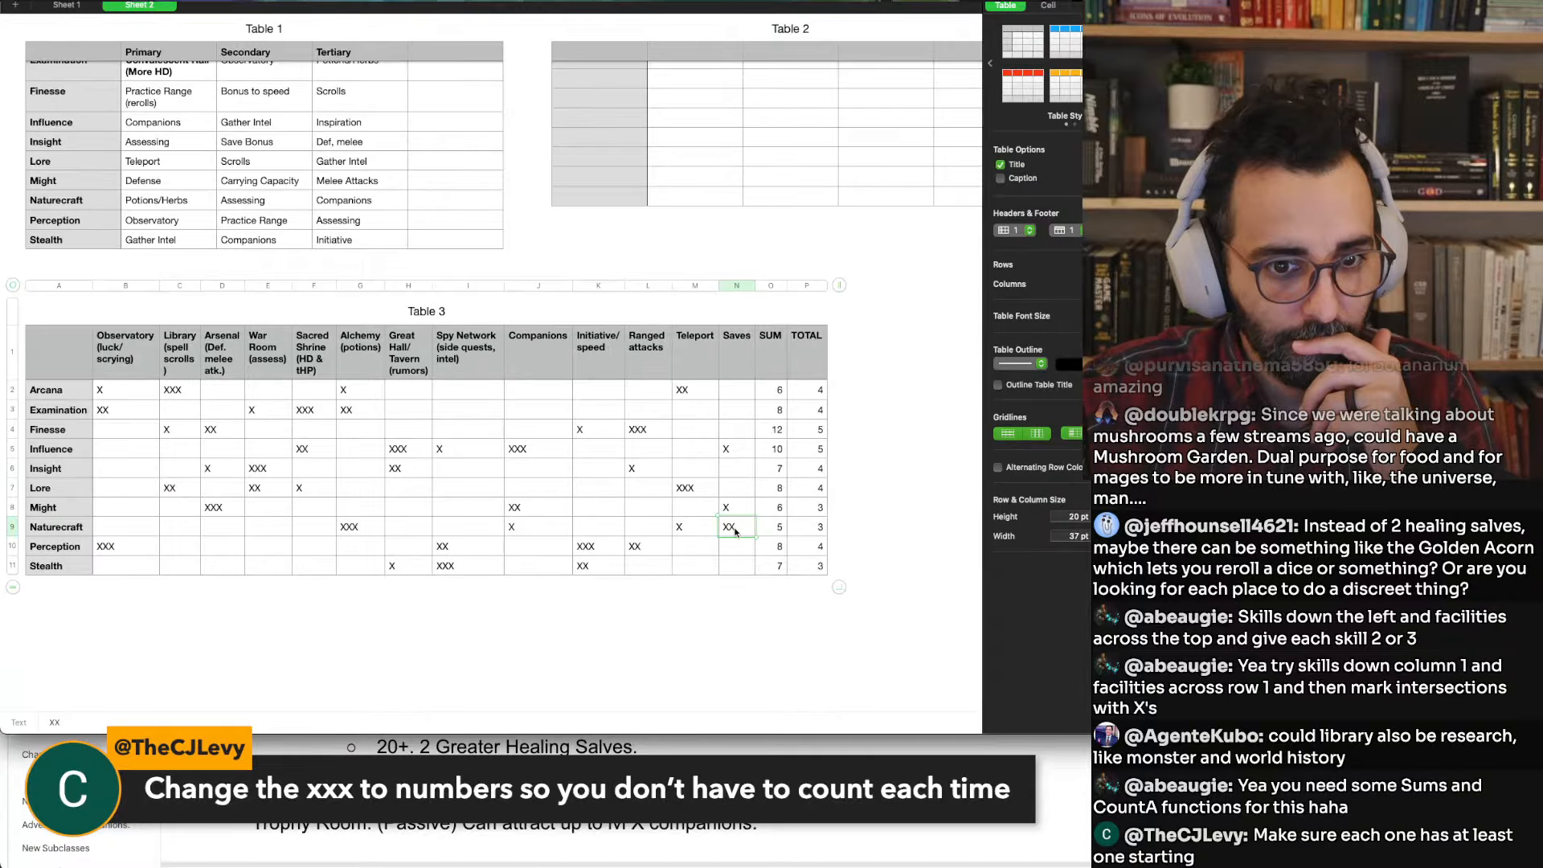
# Set the TOTAL values for both Naturecraft and Finesse to 4
pyautogui.click(819, 528)
pyautogui.press('Up')
pyautogui.press('Up')
pyautogui.press('Up')
pyautogui.press('Up')
pyautogui.press('Up')
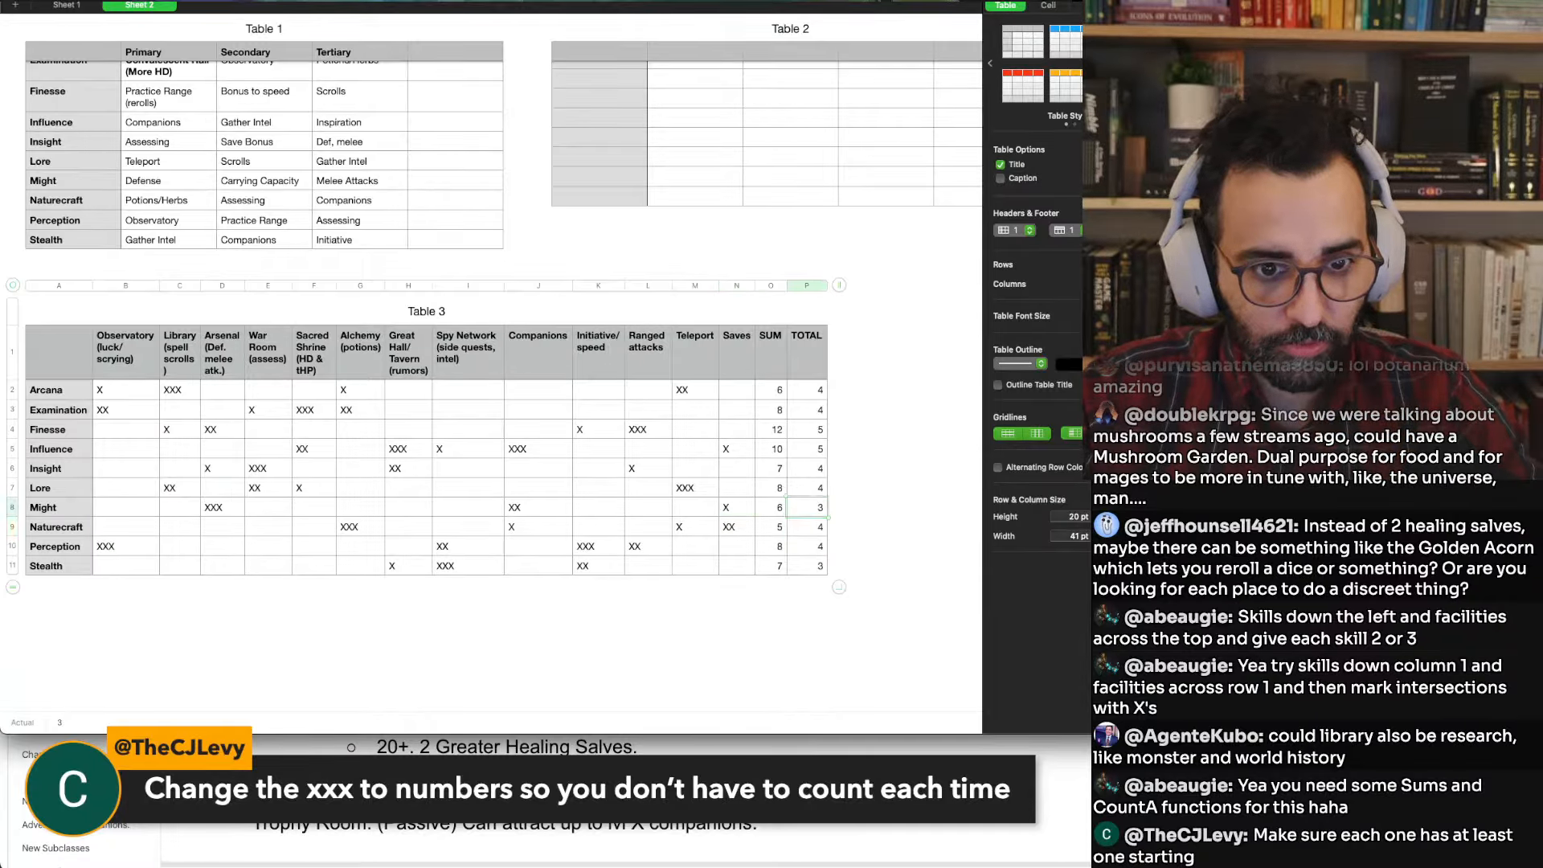
pyautogui.write('4')
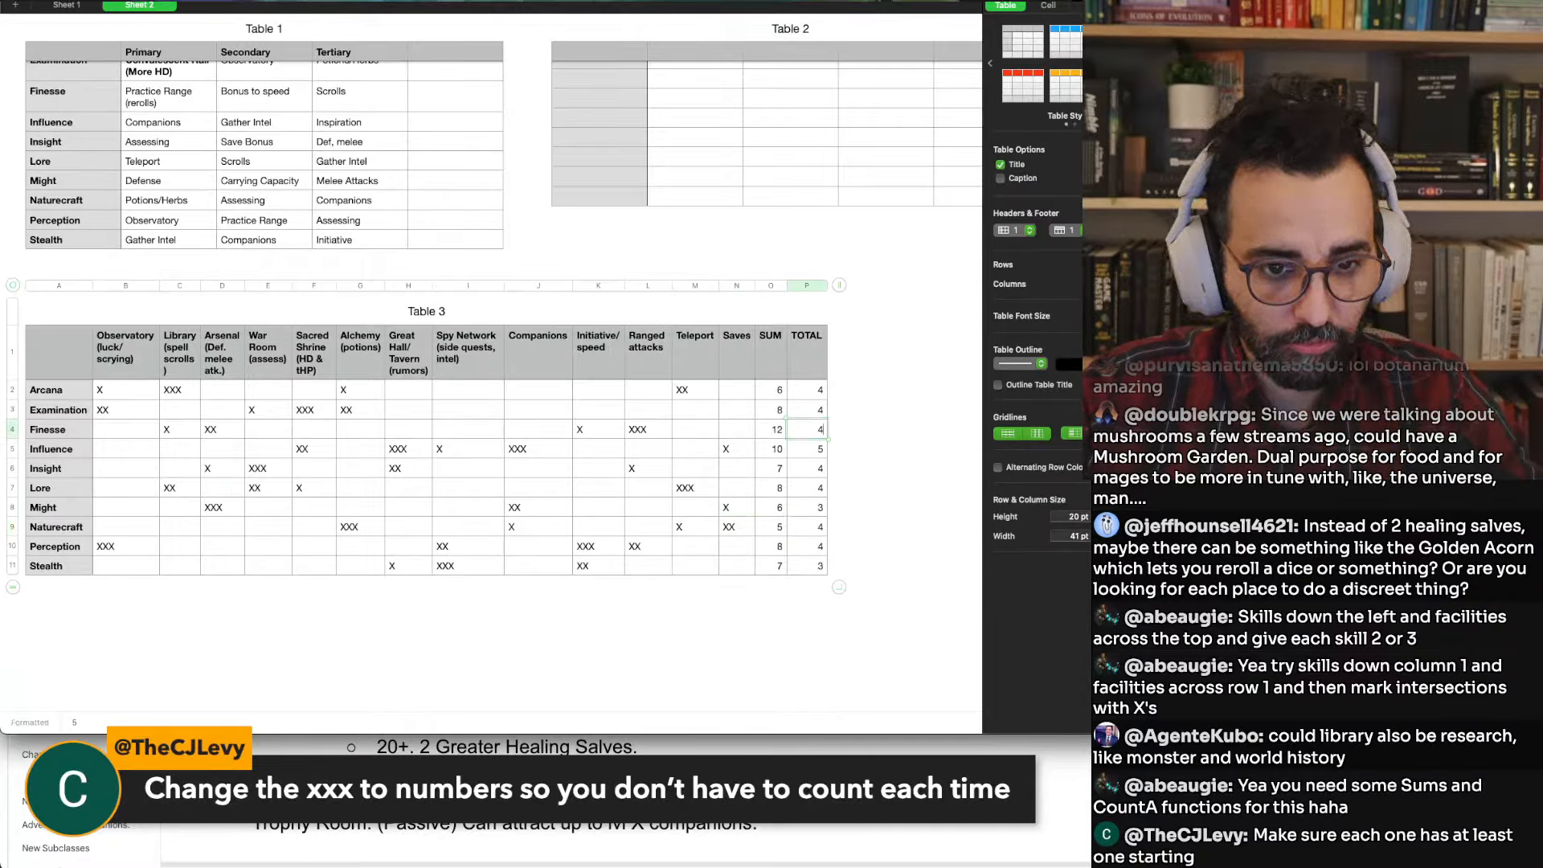
pyautogui.press('Return')
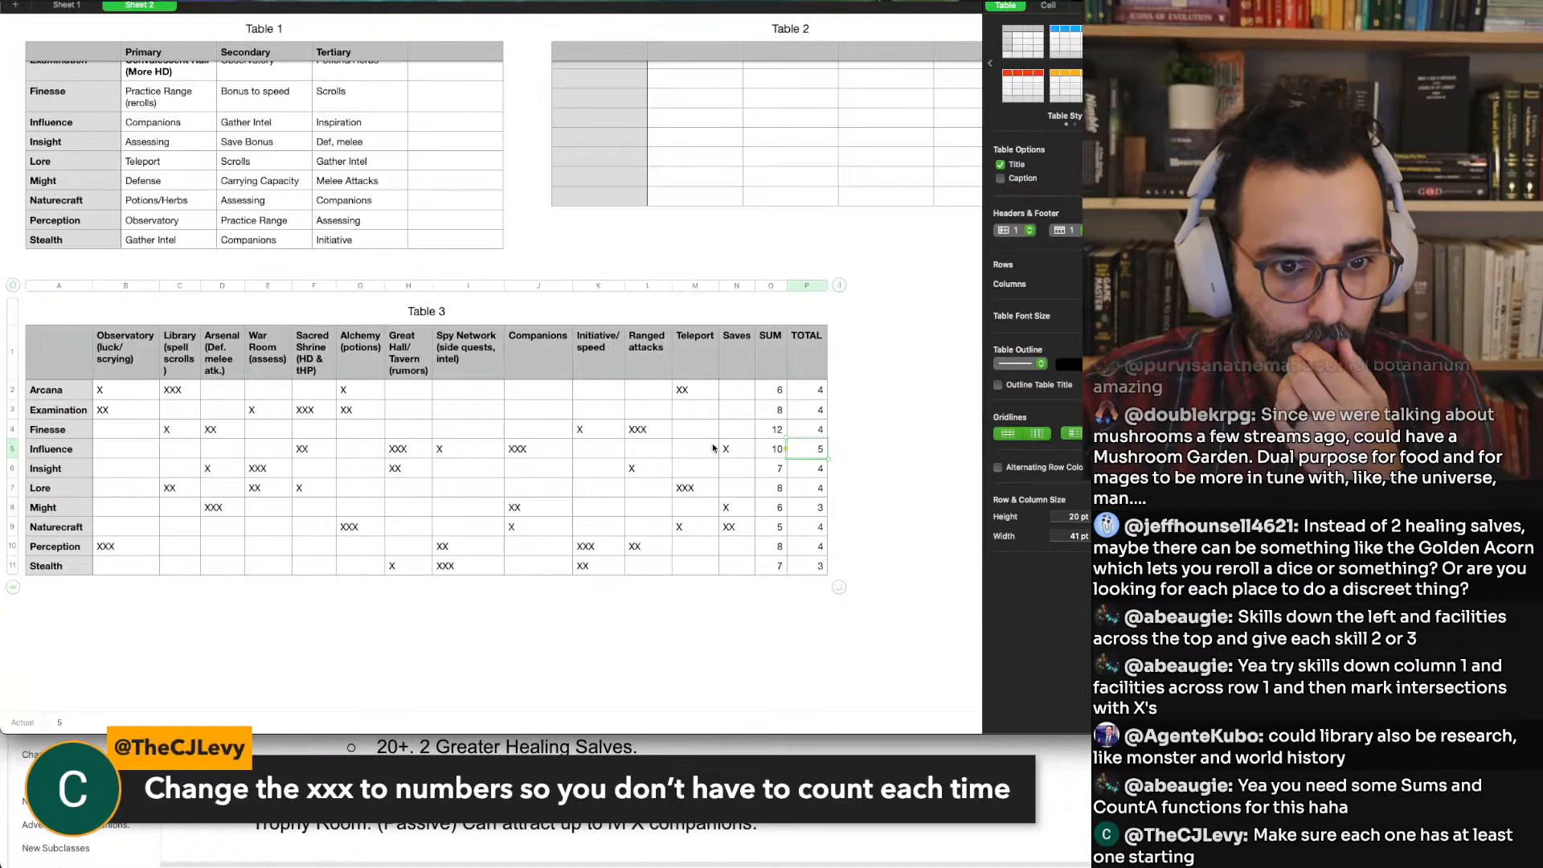
# Mark Stealth with an X under Saves and set its TOTAL value to 4
pyautogui.click(14, 450)
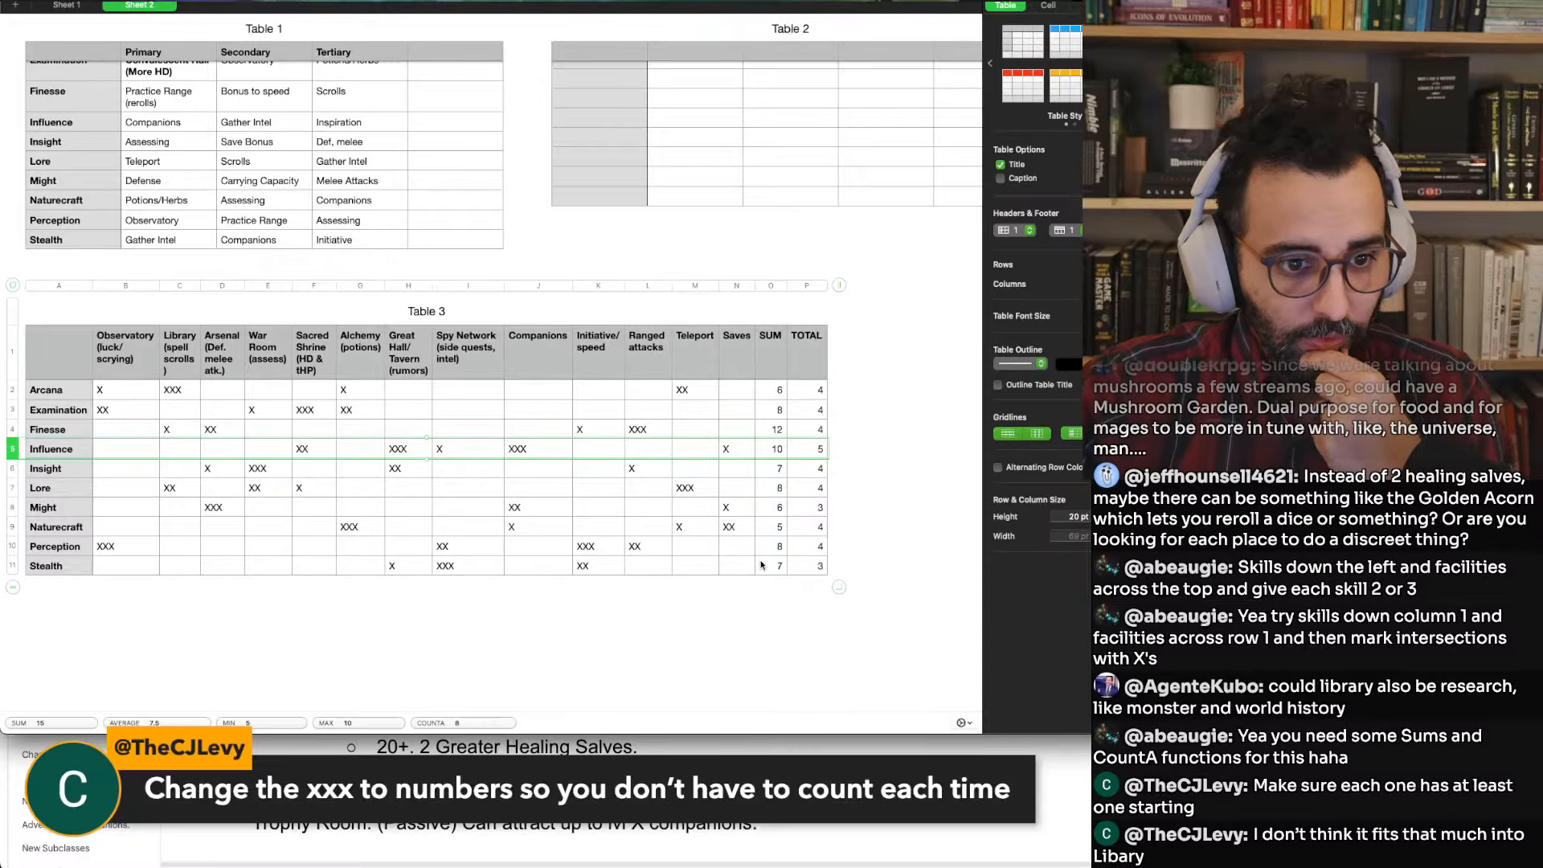
pyautogui.click(548, 565)
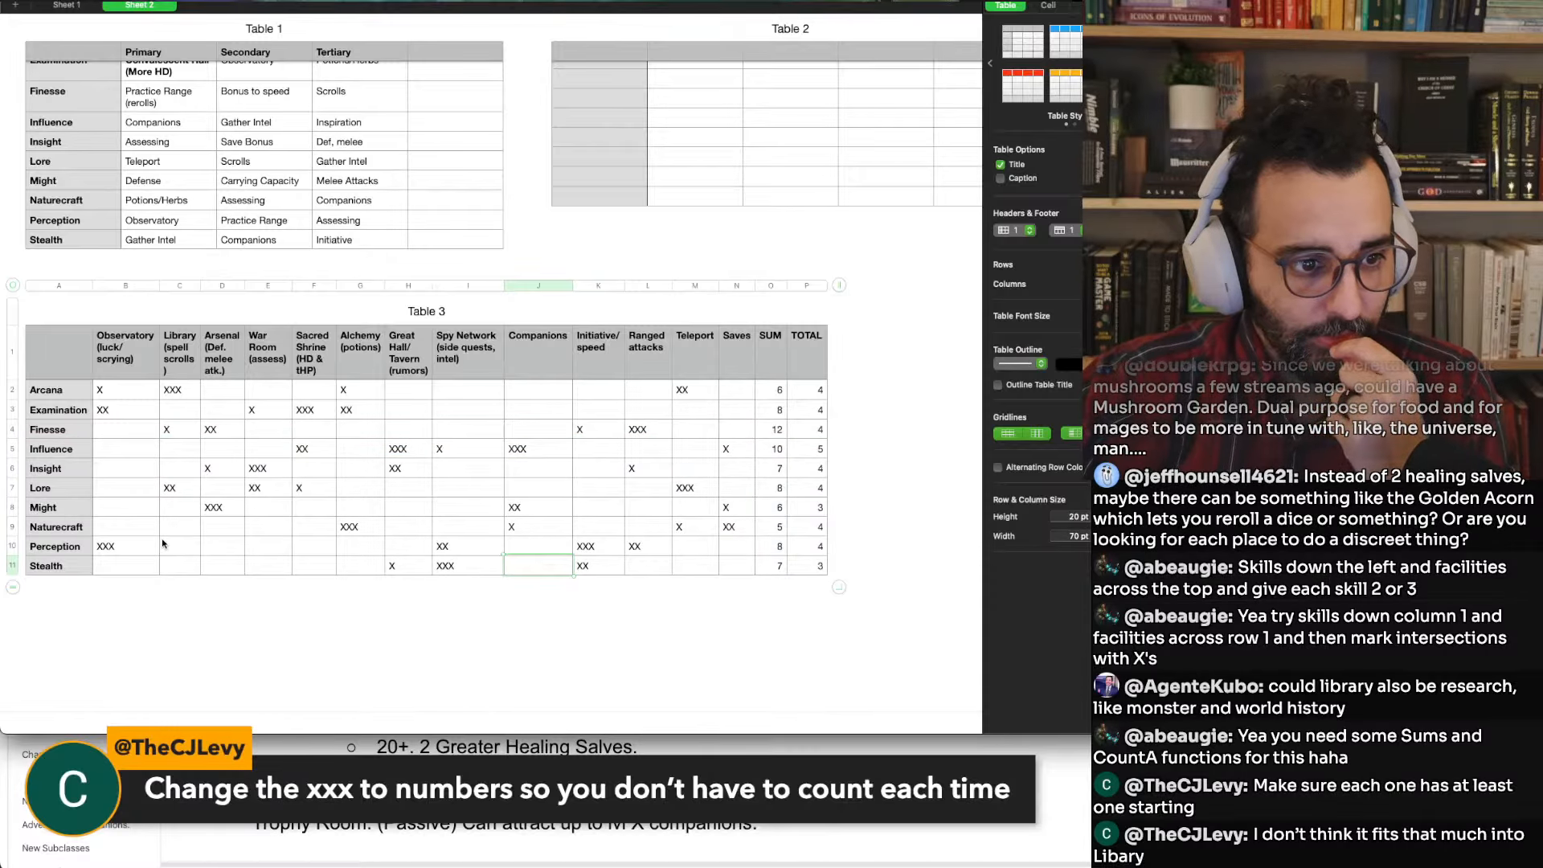
pyautogui.click(12, 566)
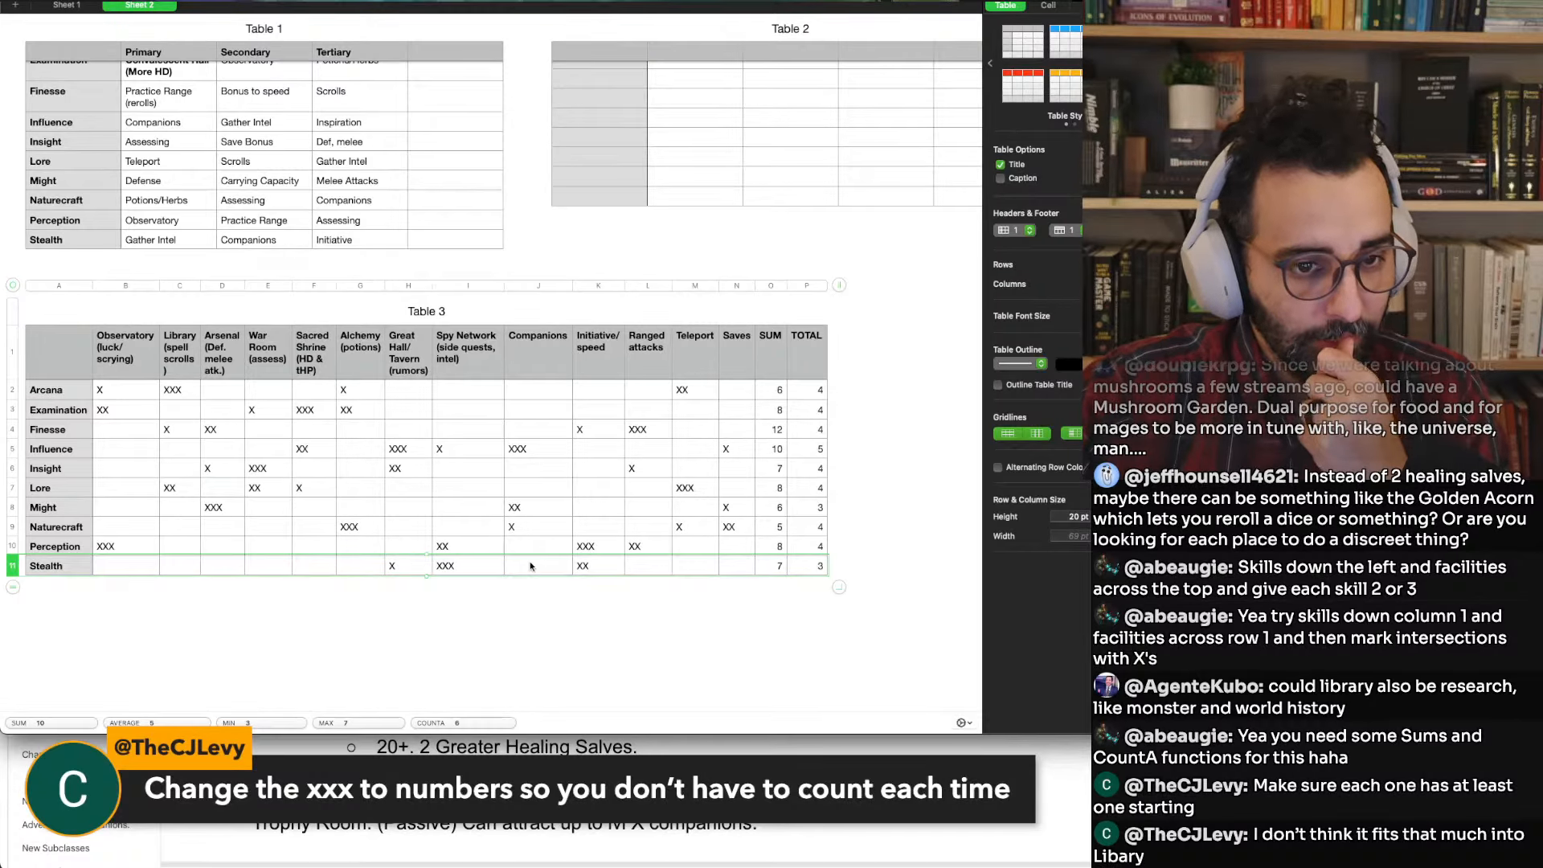
pyautogui.click(689, 567)
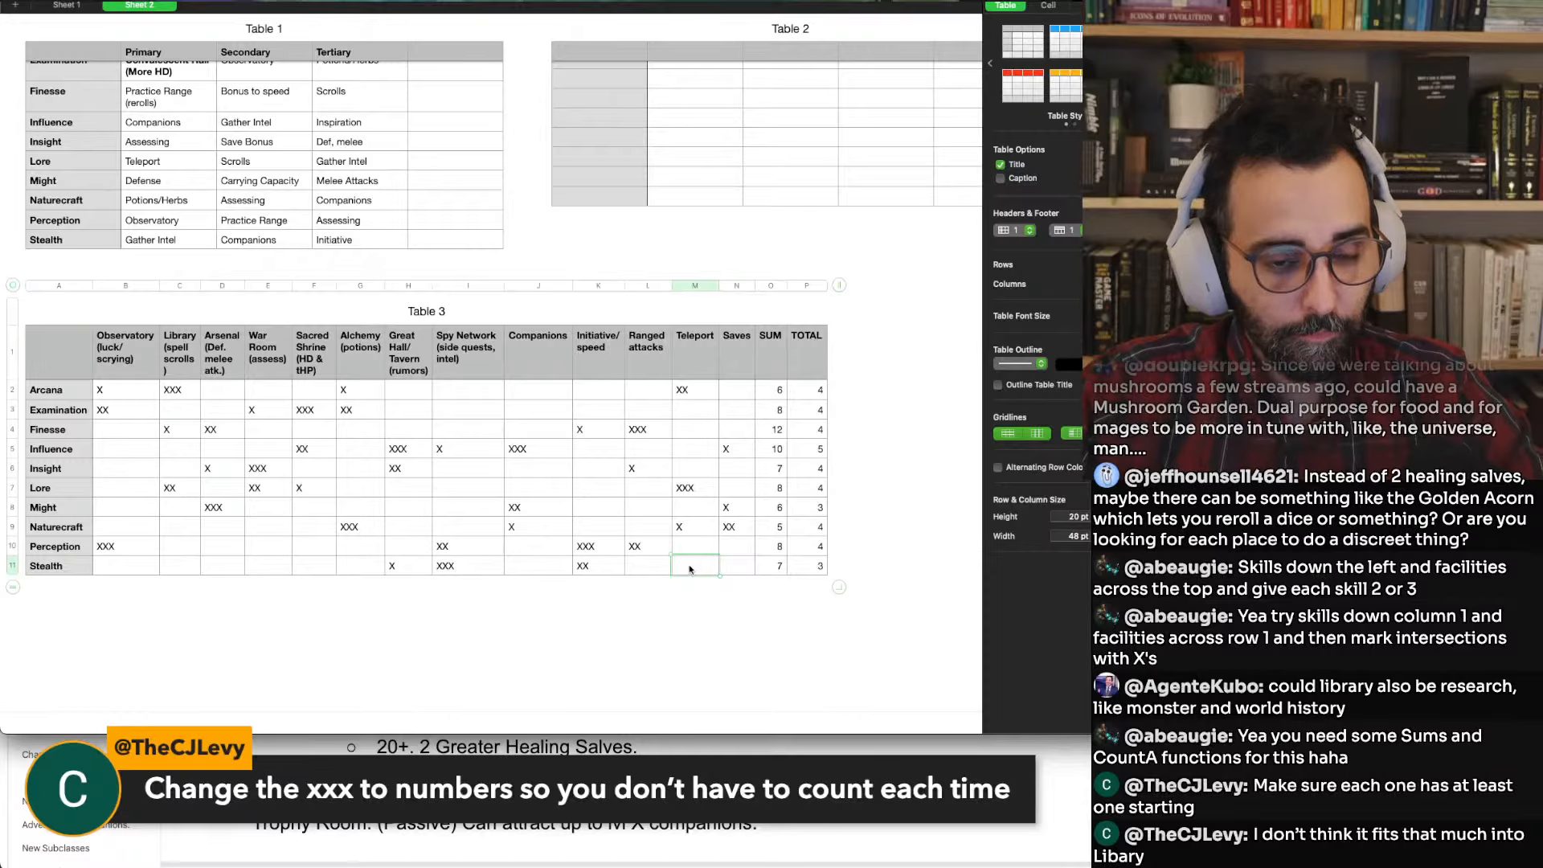
pyautogui.press('Tab')
pyautogui.write('X')
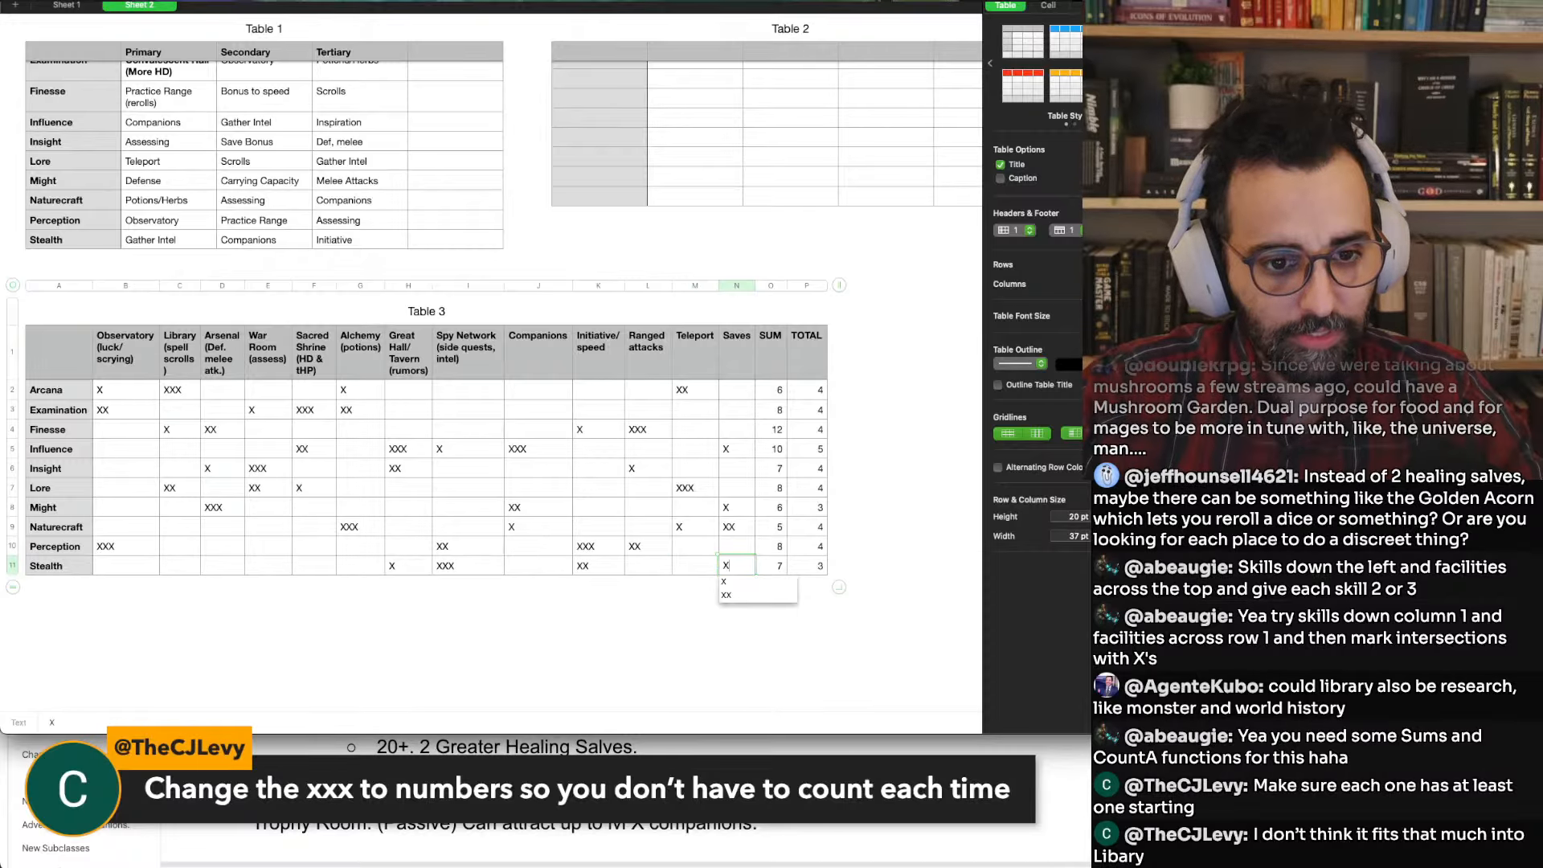
pyautogui.press('Tab')
pyautogui.press('Tab')
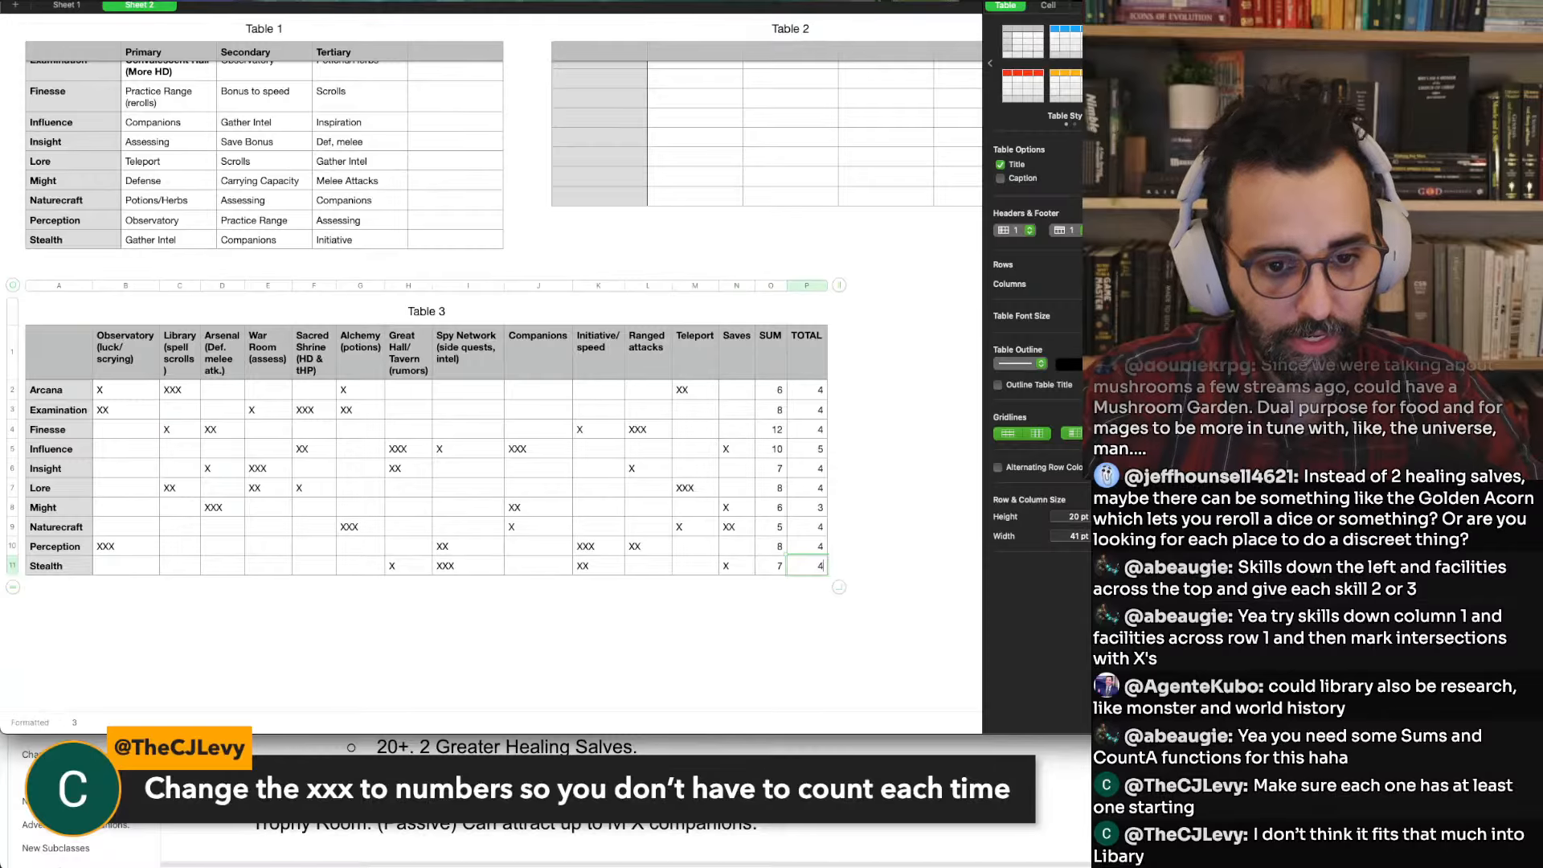
# Mark Might with an X under War Room and set its TOTAL value to 4
pyautogui.press('Up')
pyautogui.press('Up')
pyautogui.press('Up')
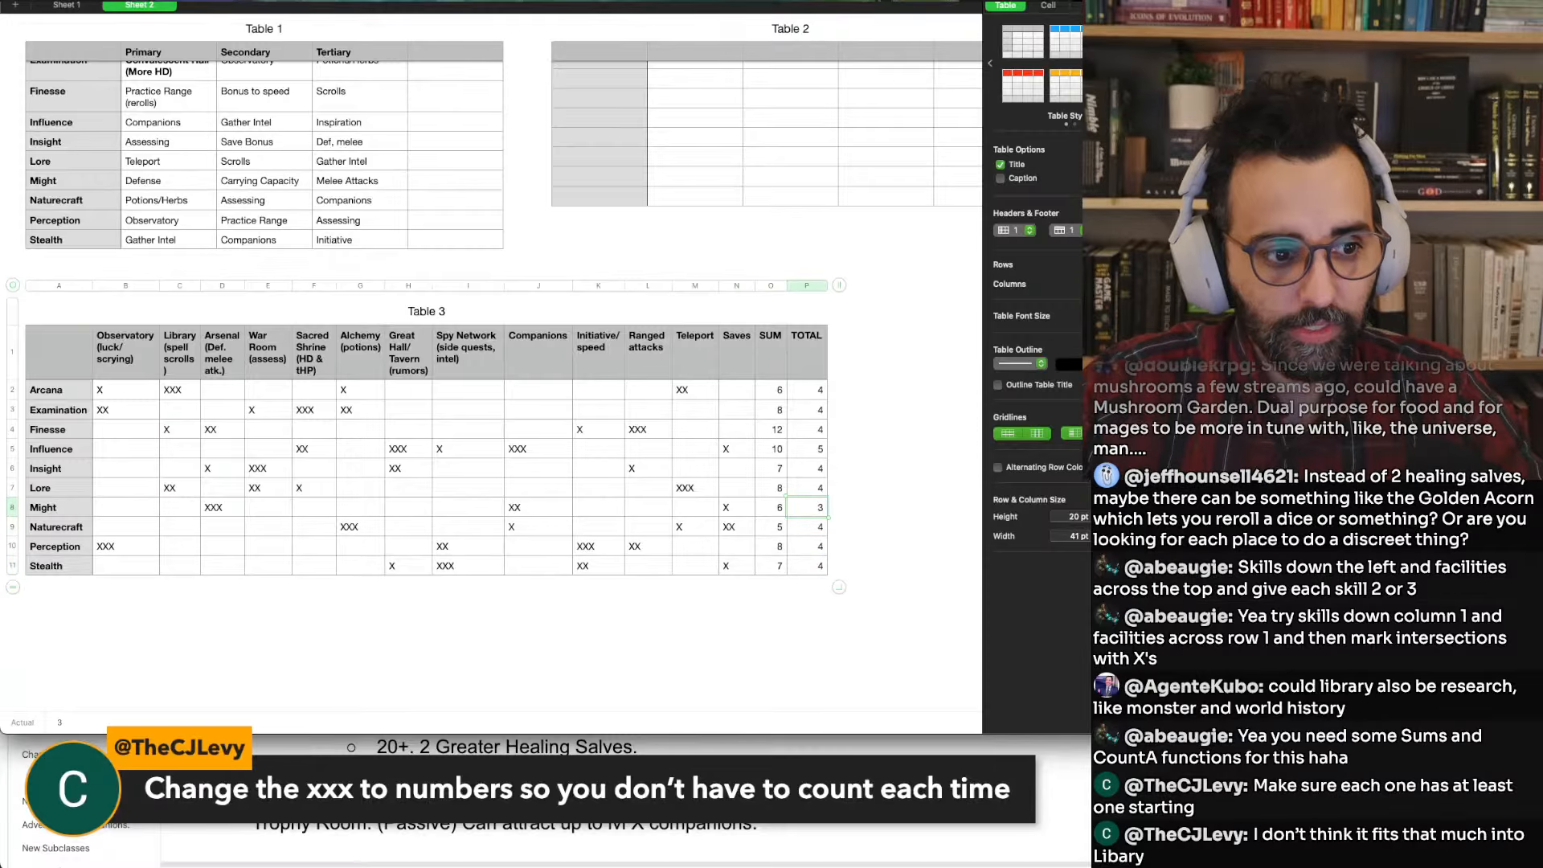
pyautogui.press('shift+super+Left')
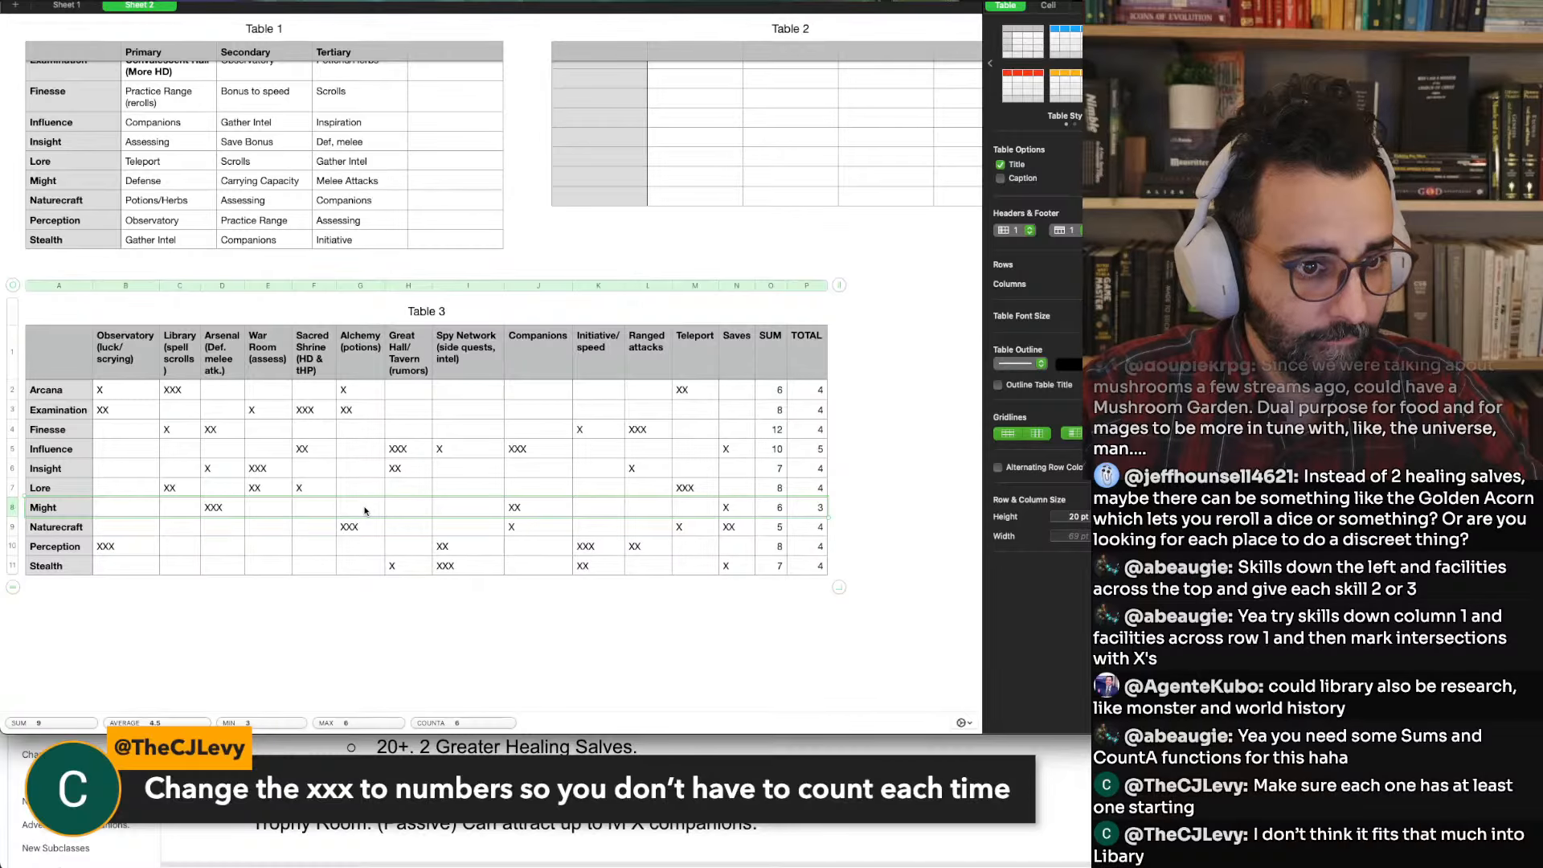
pyautogui.click(262, 508)
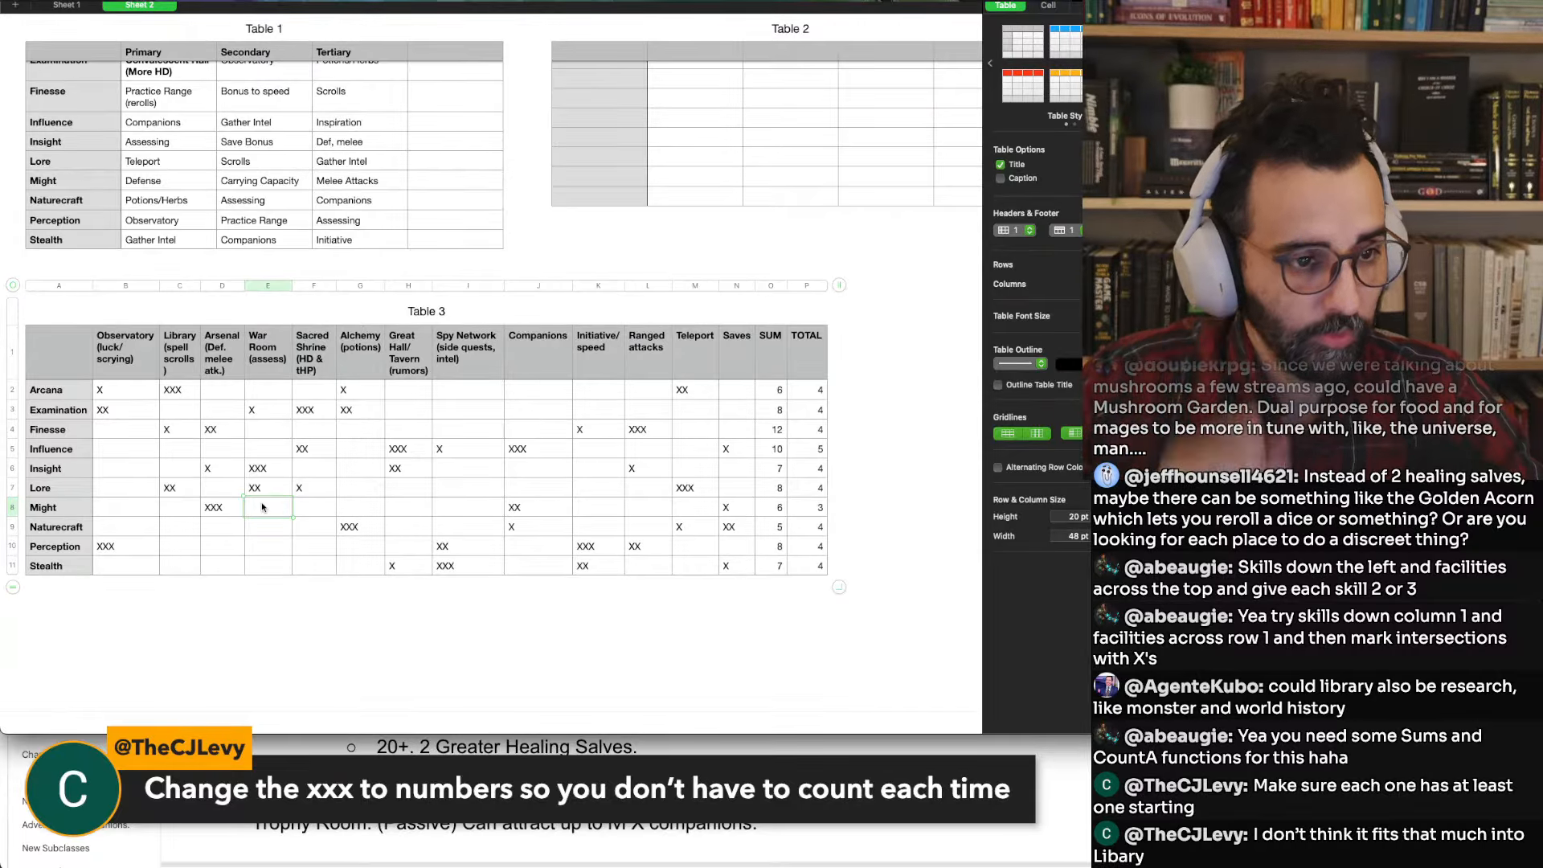
pyautogui.click(12, 507)
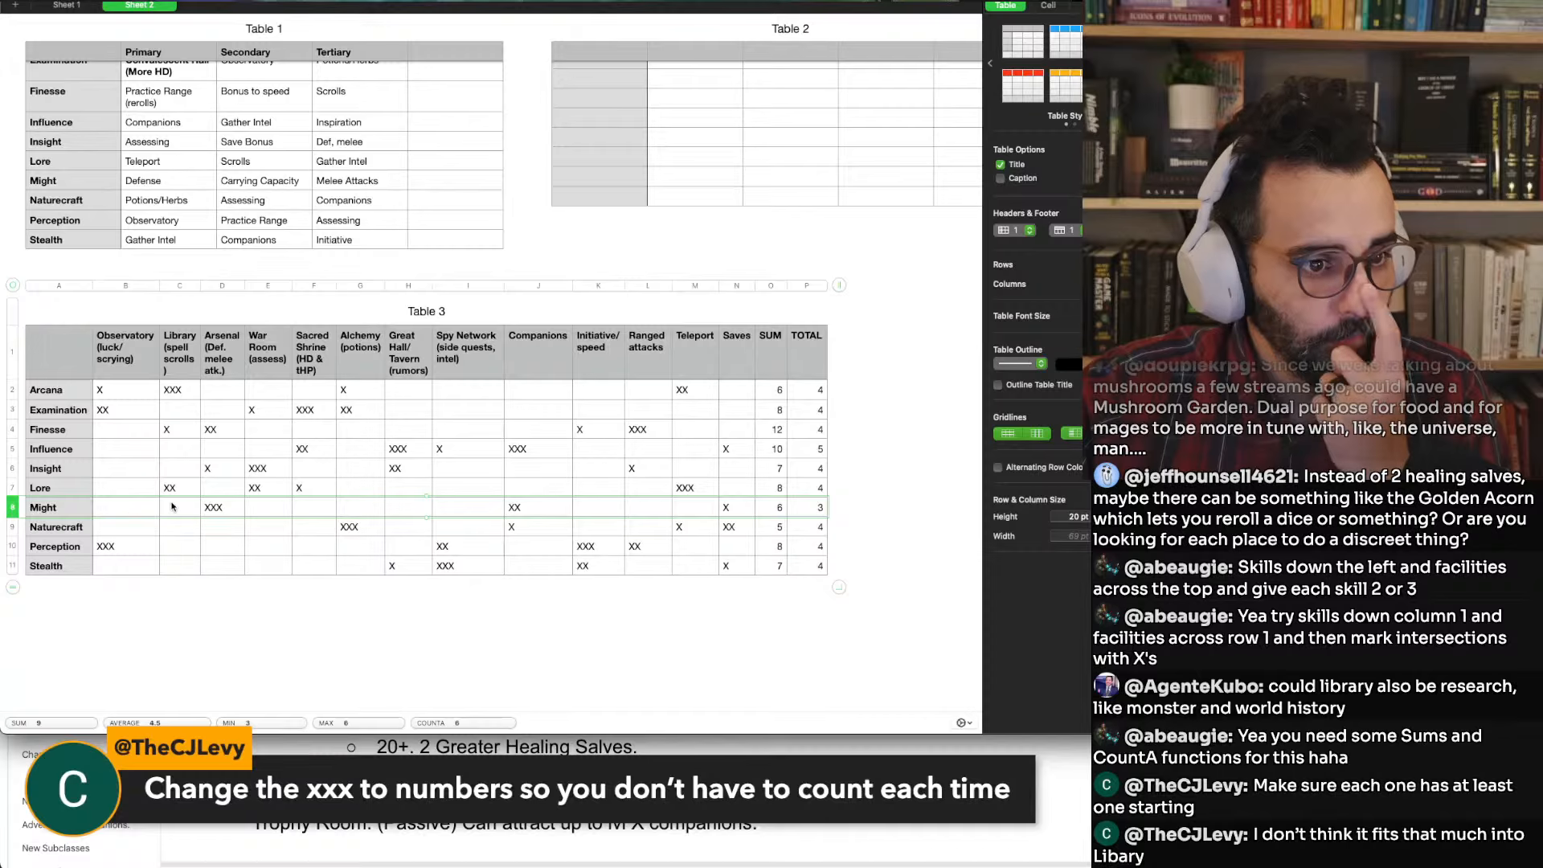
pyautogui.click(264, 506)
pyautogui.write('X')
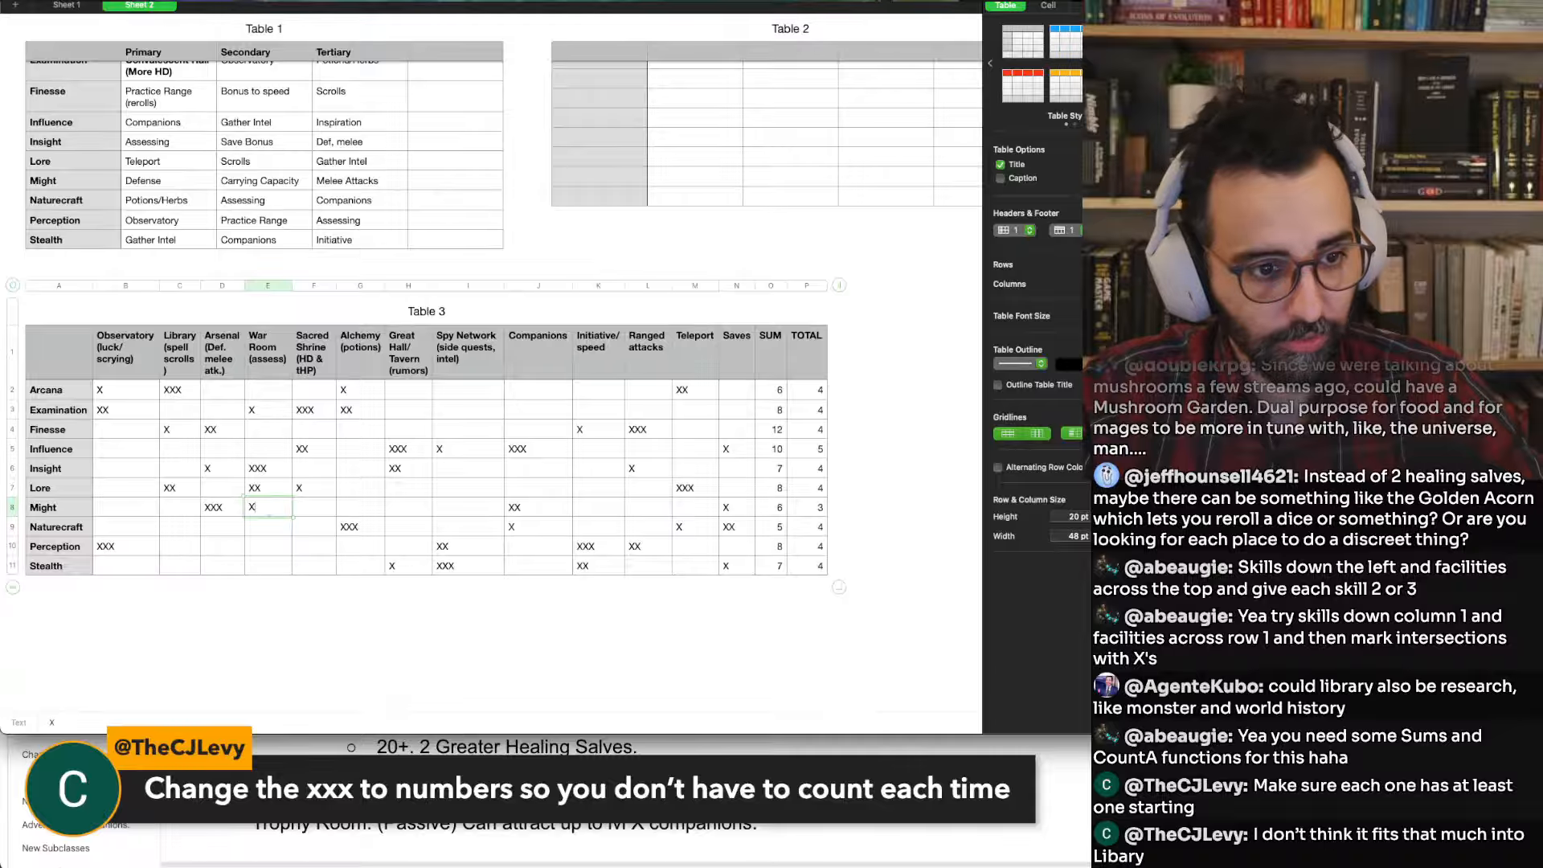
pyautogui.press('Tab')
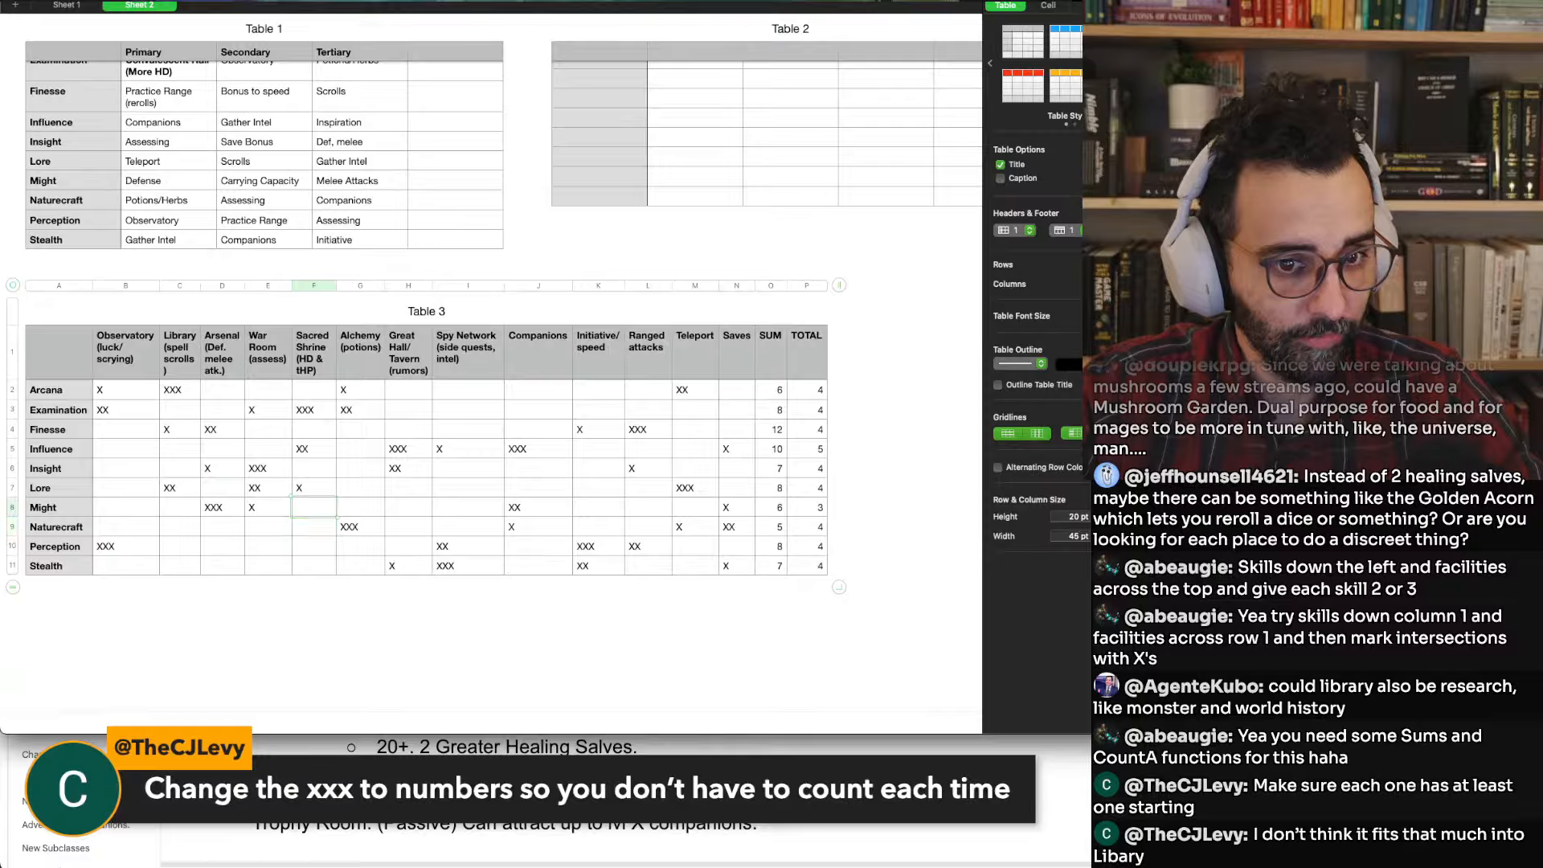
pyautogui.click(807, 507)
pyautogui.write('4')
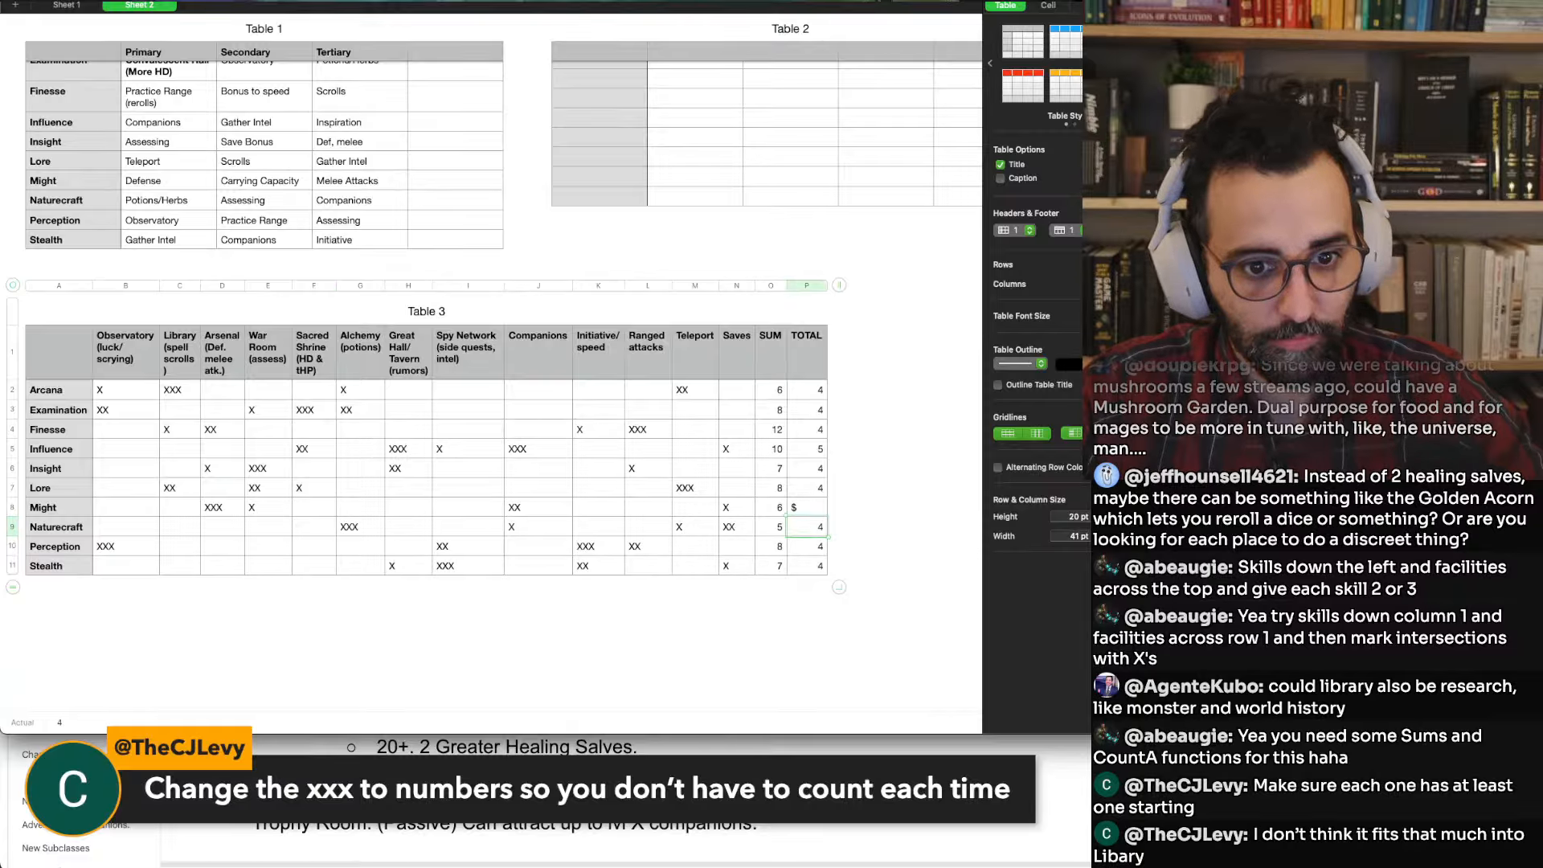
# Remove the X mark from the Influence row in the Saves column
pyautogui.press('Up')
pyautogui.press('Up')
pyautogui.press('Up')
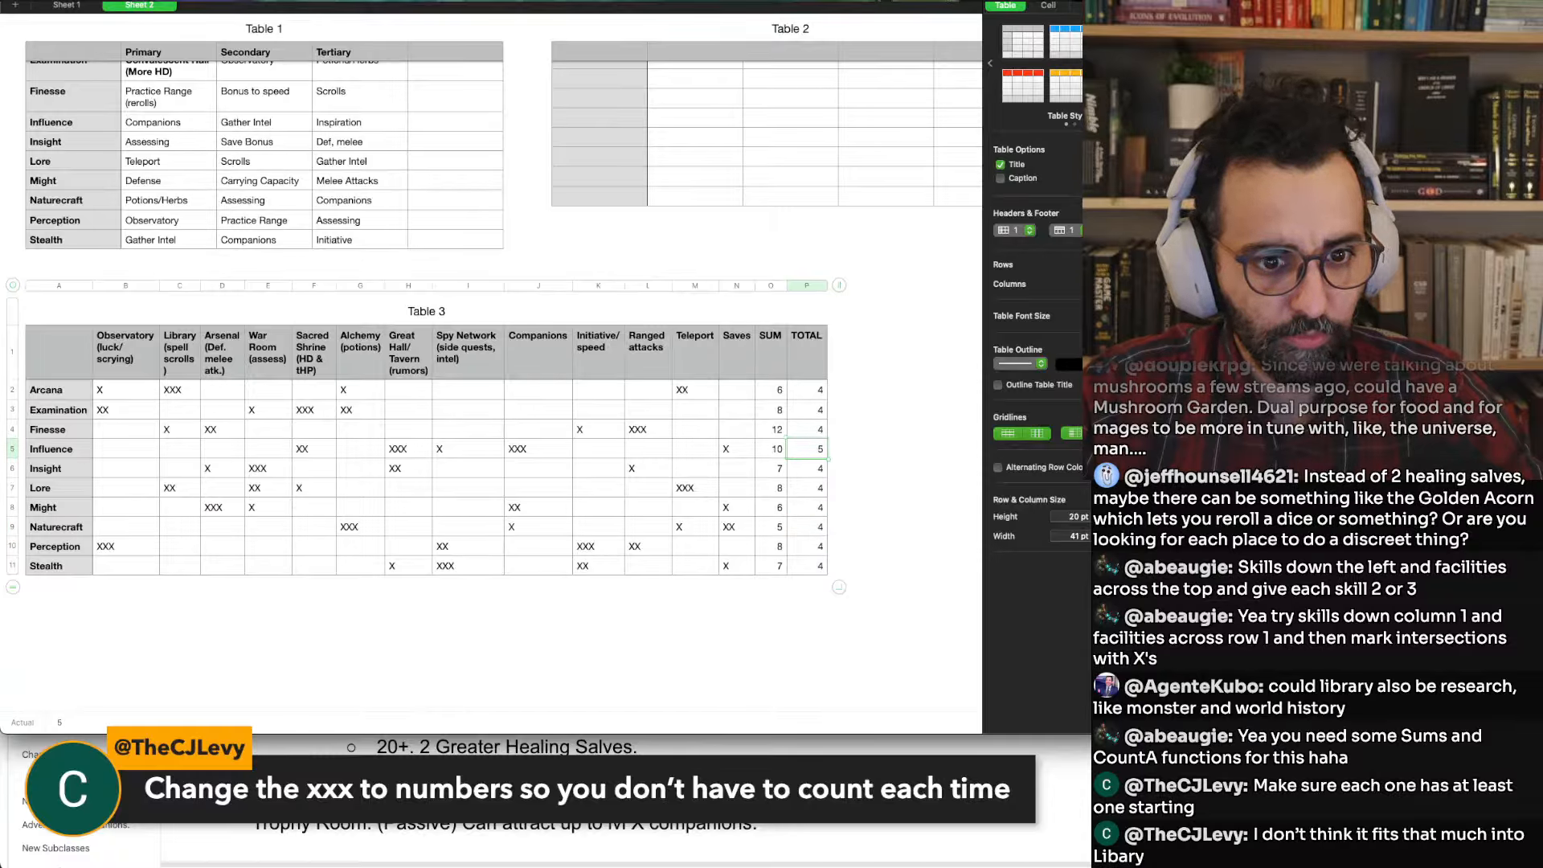
pyautogui.press('Left')
pyautogui.press('Left')
pyautogui.press('Left')
pyautogui.press('Right')
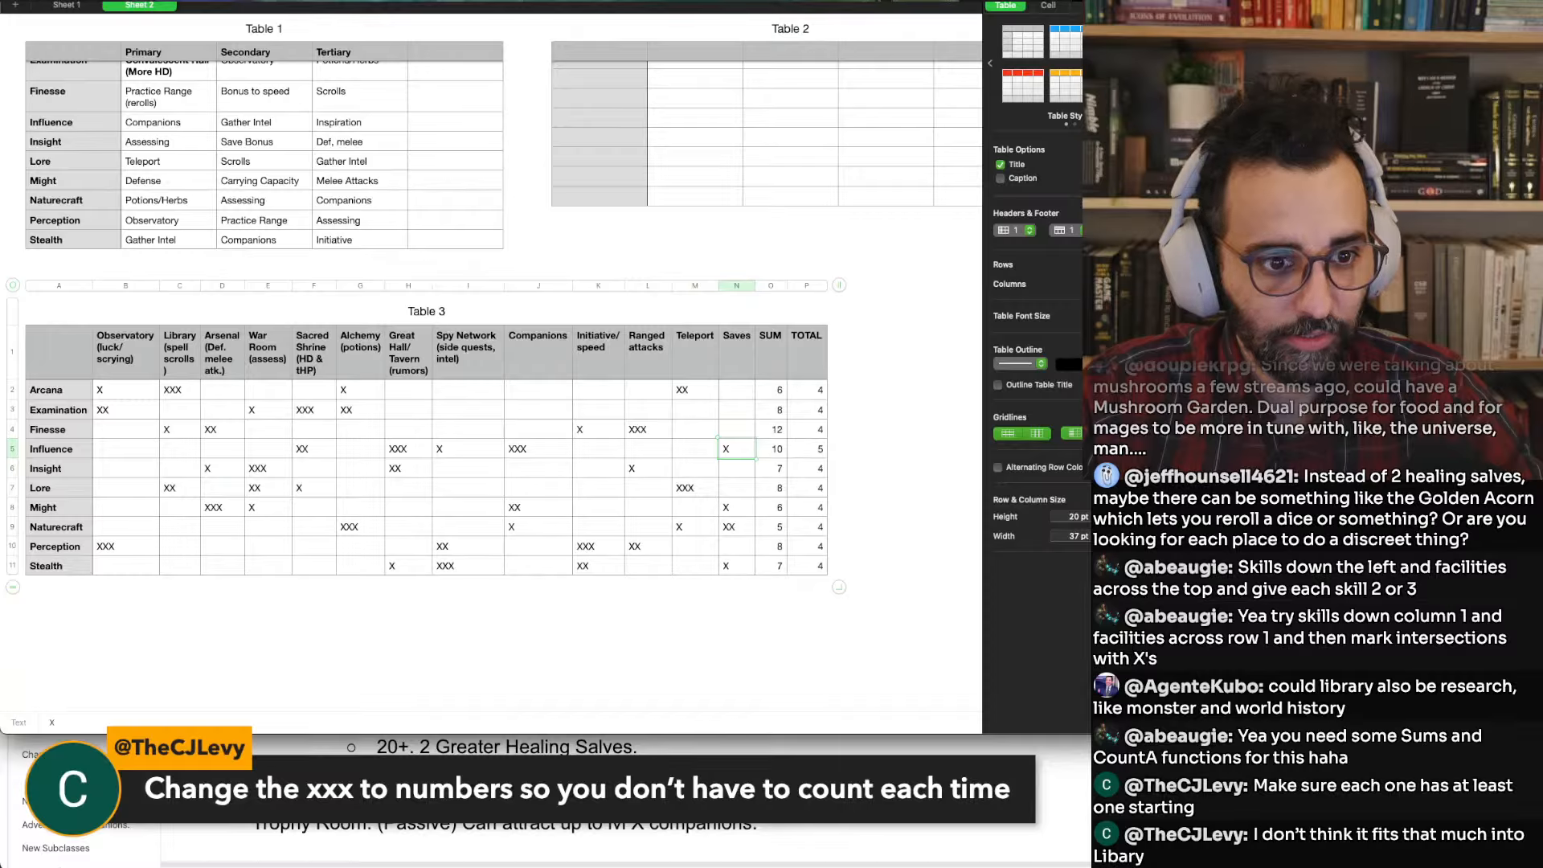
pyautogui.click(12, 449)
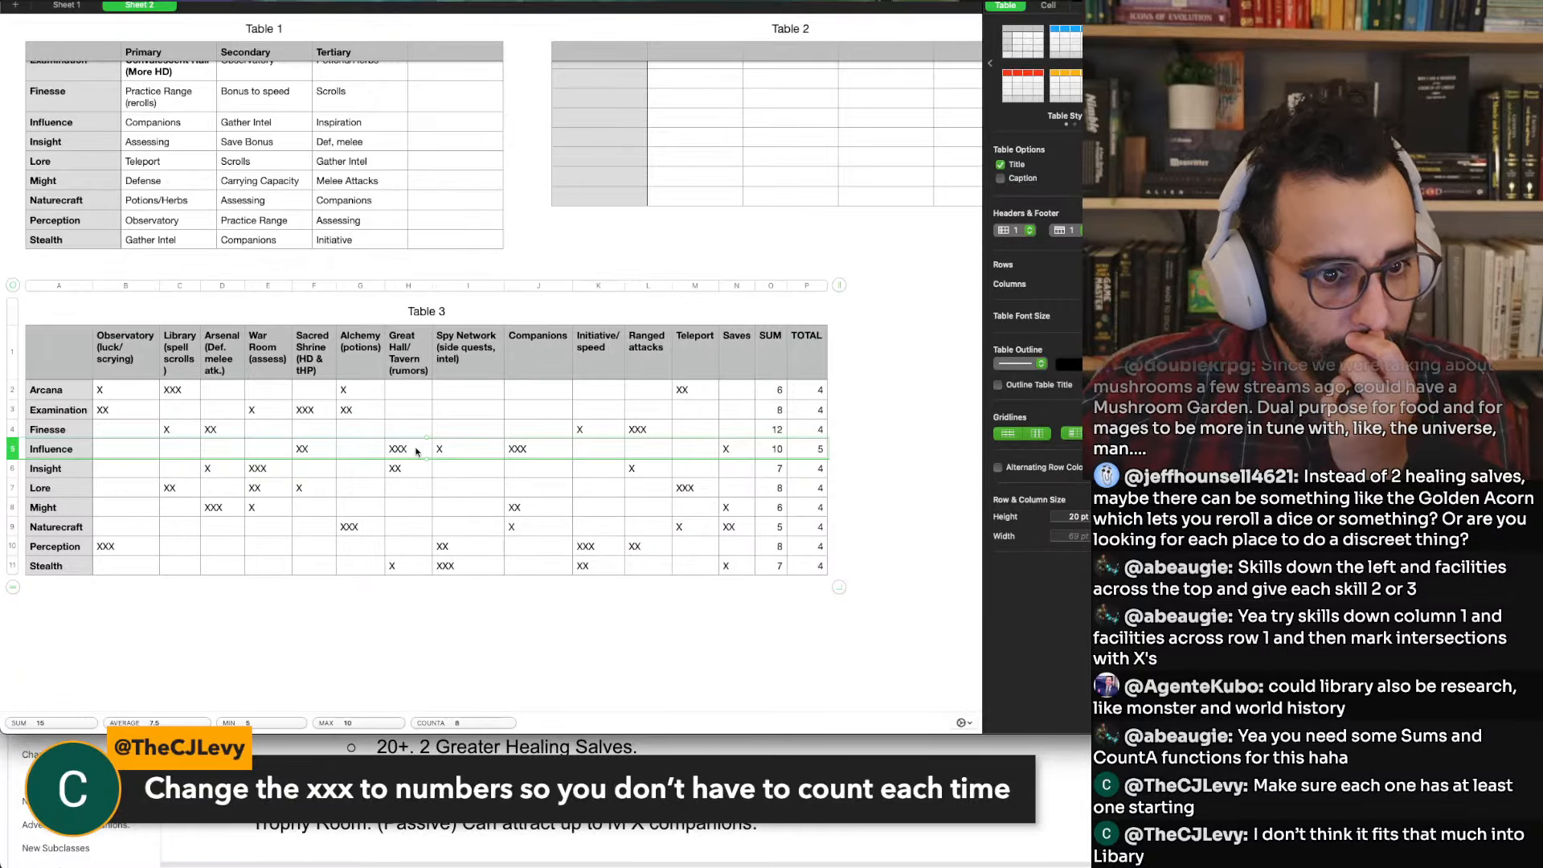
pyautogui.click(735, 448)
pyautogui.press('Delete')
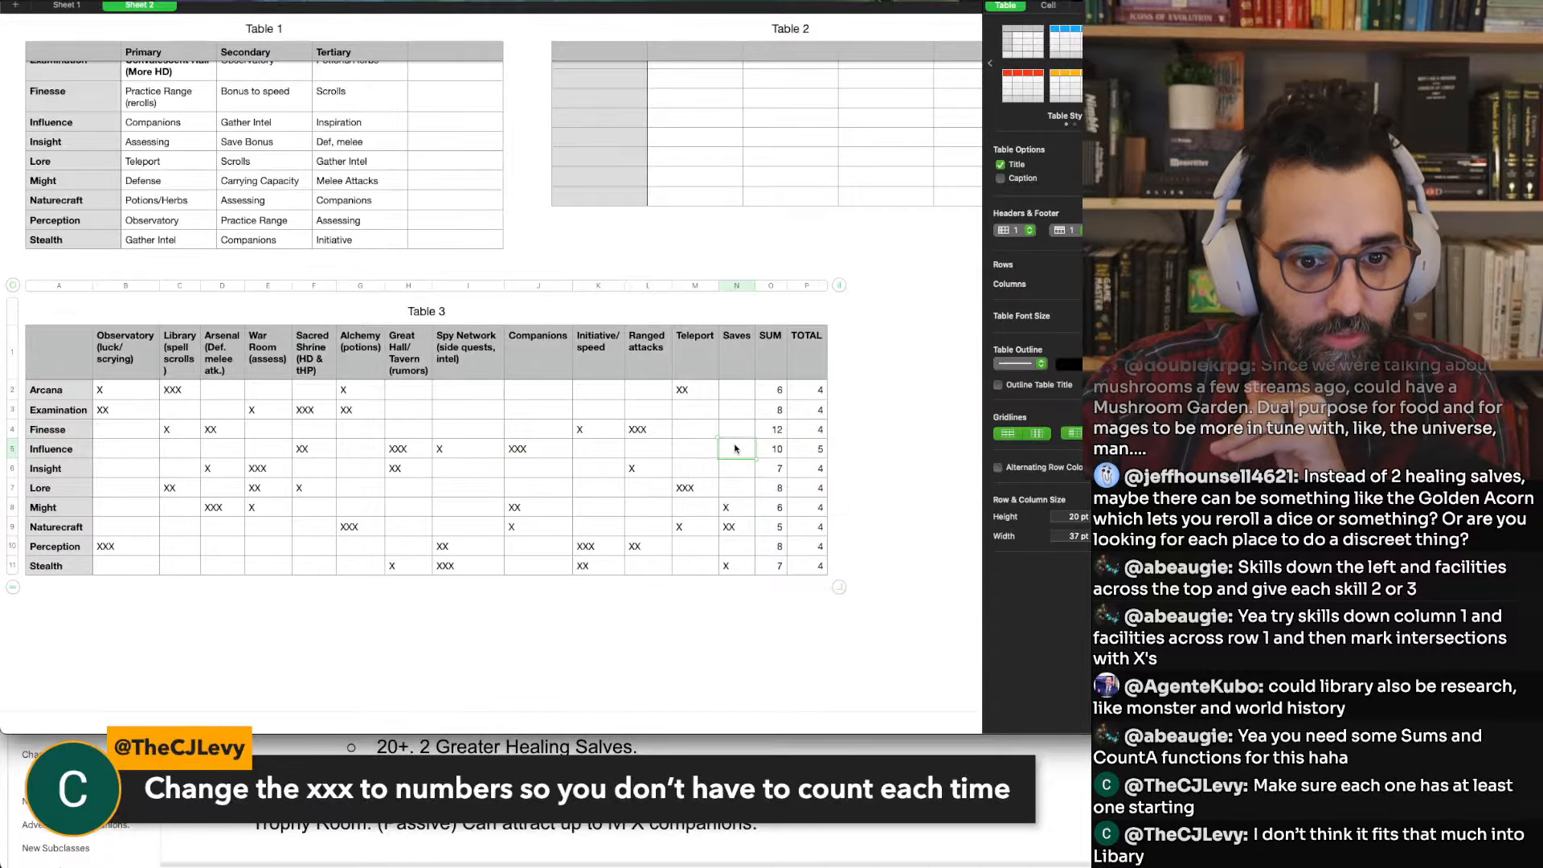
# Set Influence's TOTAL value to 4
pyautogui.click(798, 453)
pyautogui.write('4')
pyautogui.press('Return')
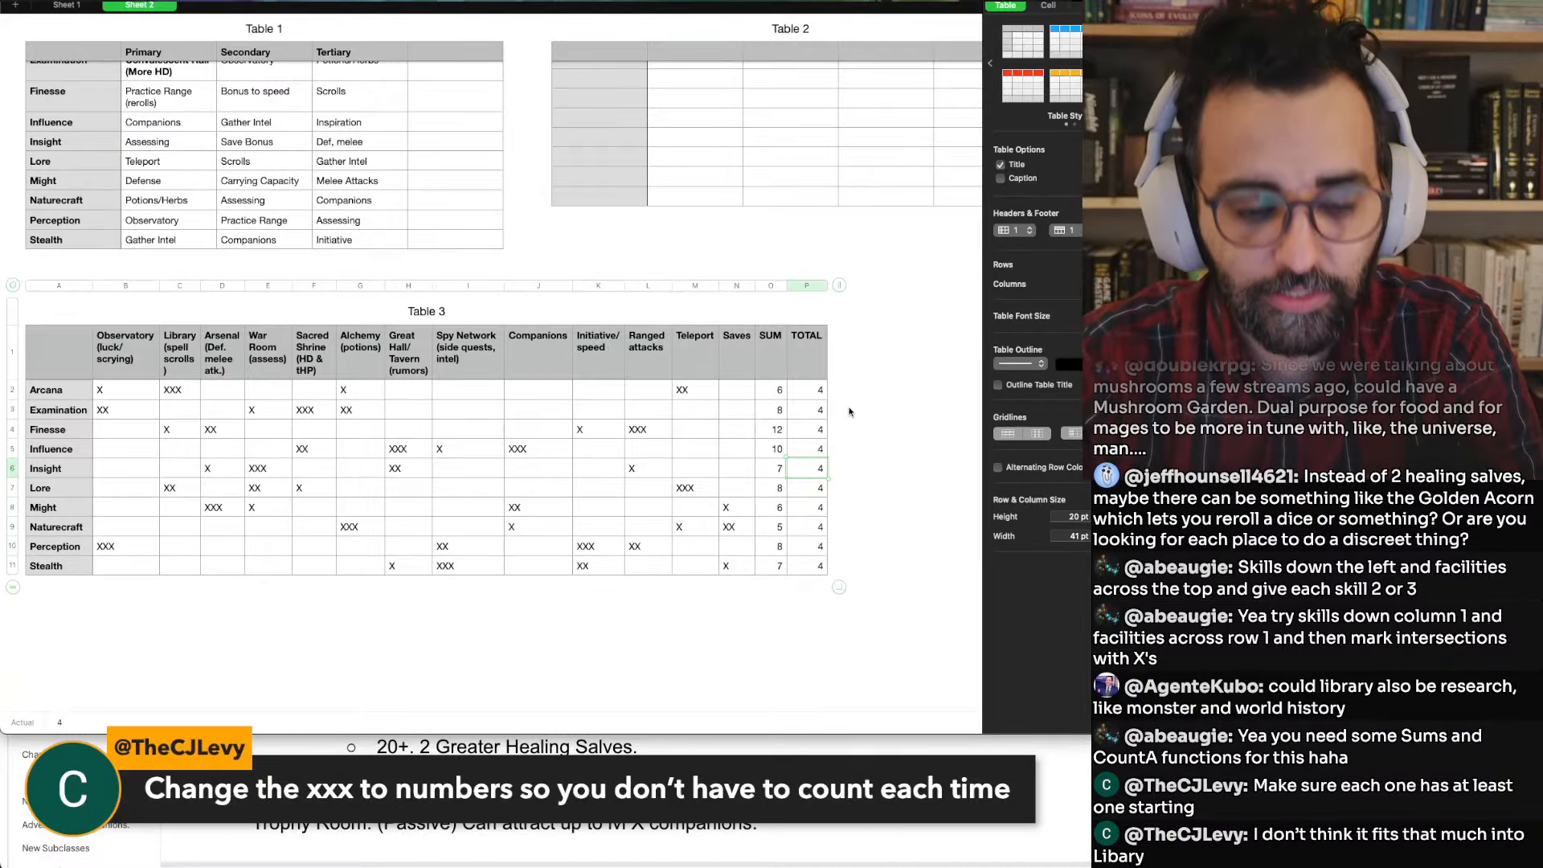
# Make the TOTAL values bold for all skills from Arcana to Stealth
pyautogui.click(809, 573)
pyautogui.moveTo(803, 391); pyautogui.dragTo(802, 562)
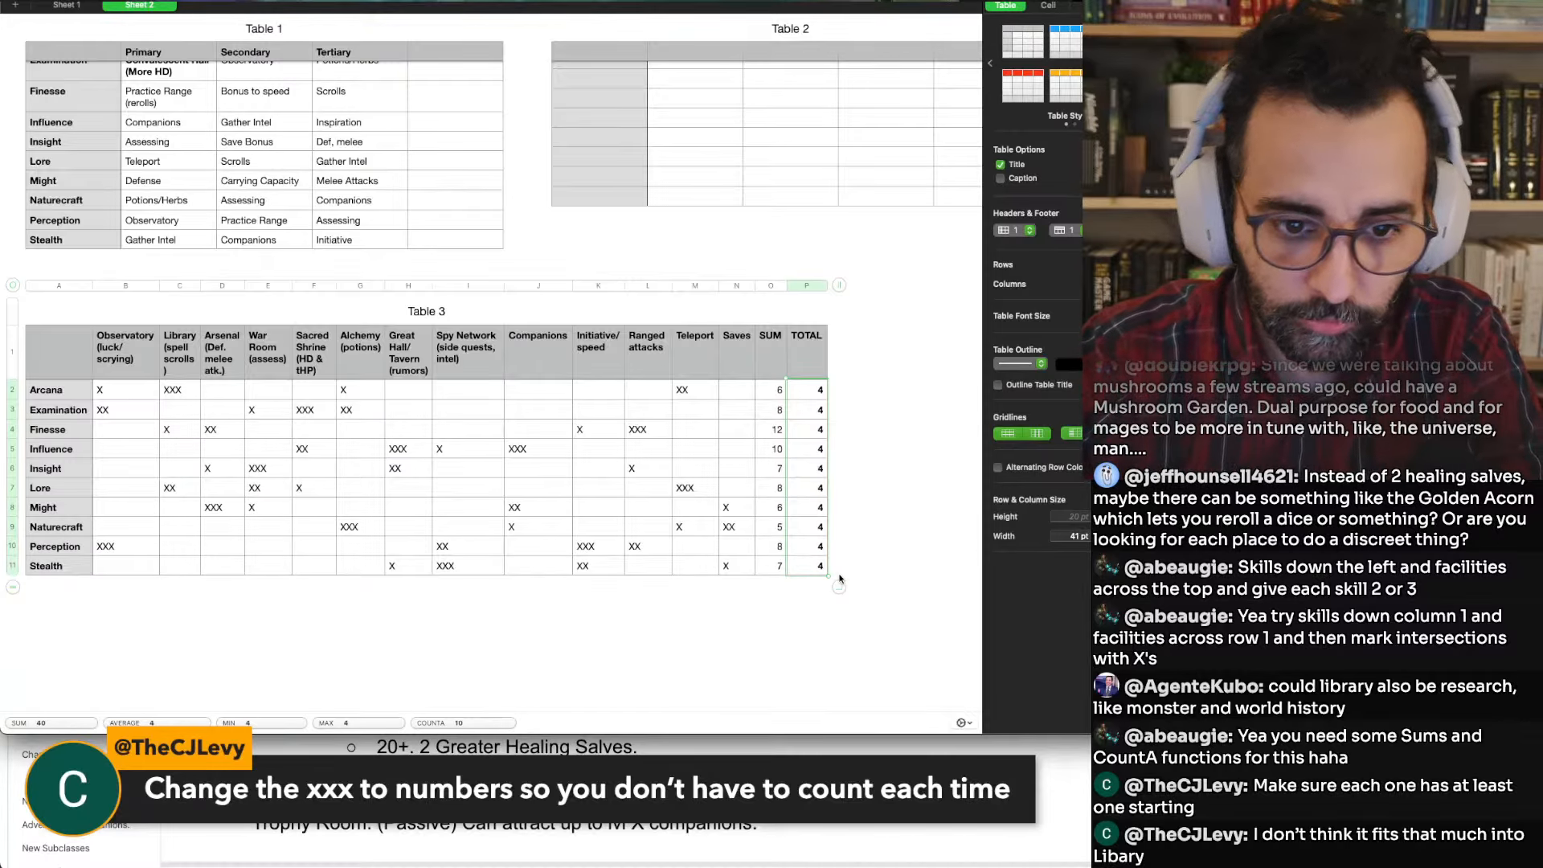
pyautogui.click(877, 588)
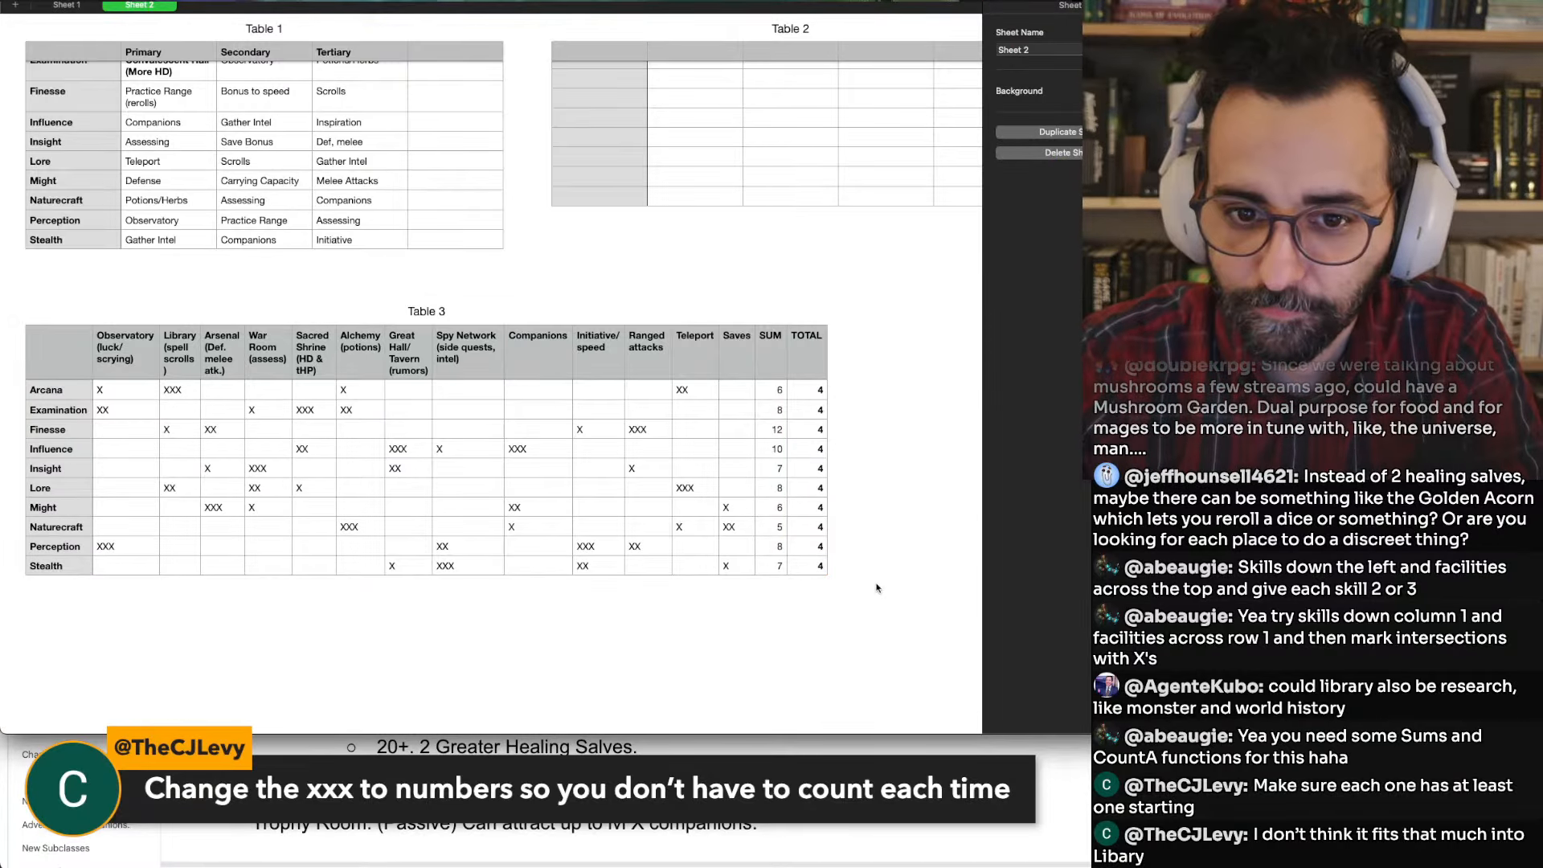
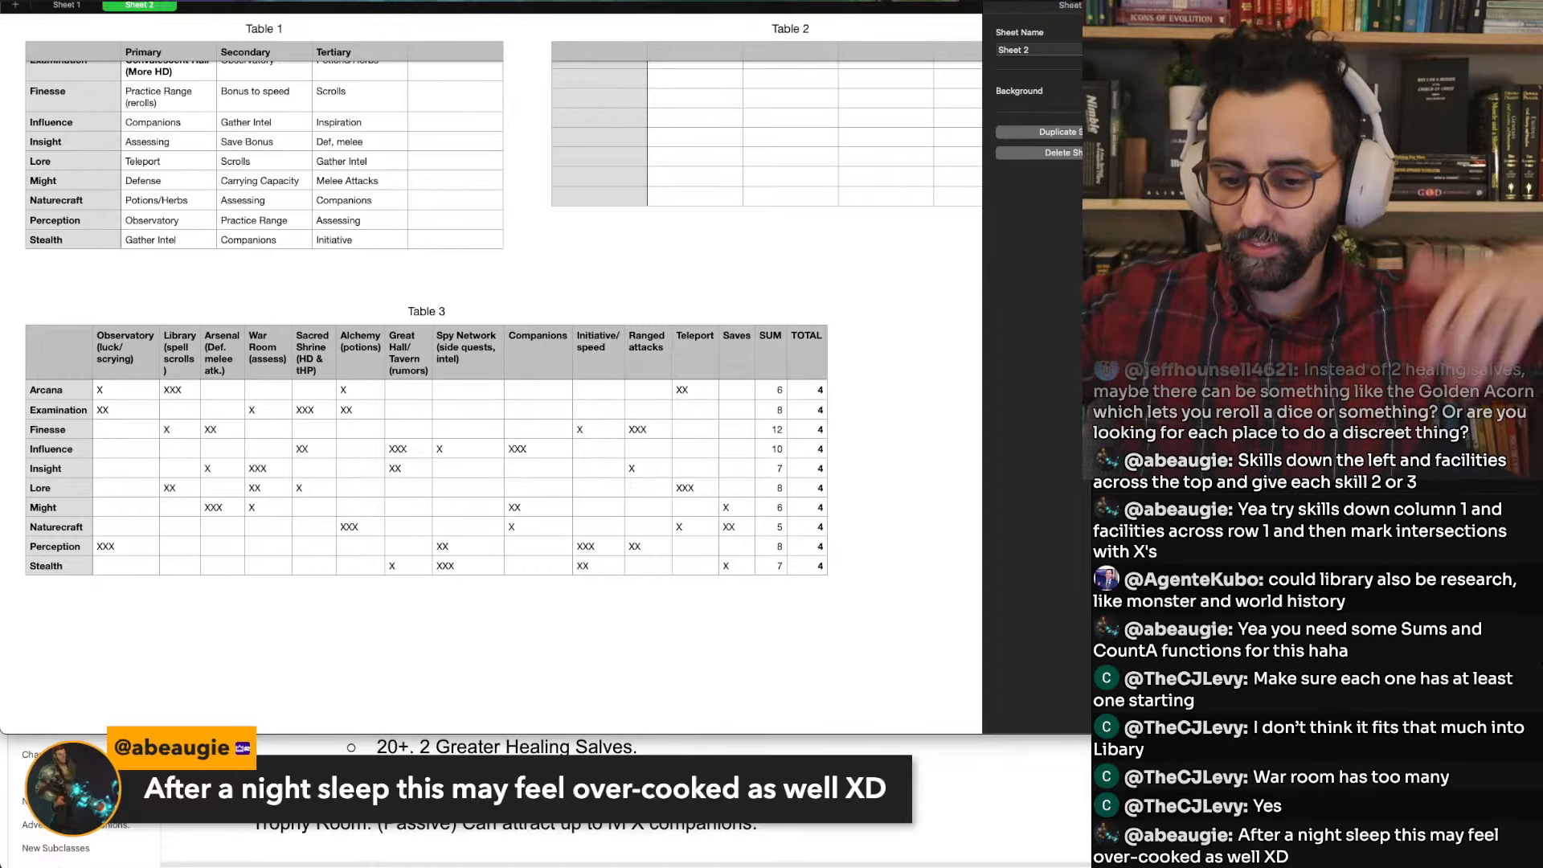
# Bring up the minimized damage-calculation spreadsheet and look through its dice, HP and per-level damage tables
pyautogui.moveTo(651, 866)
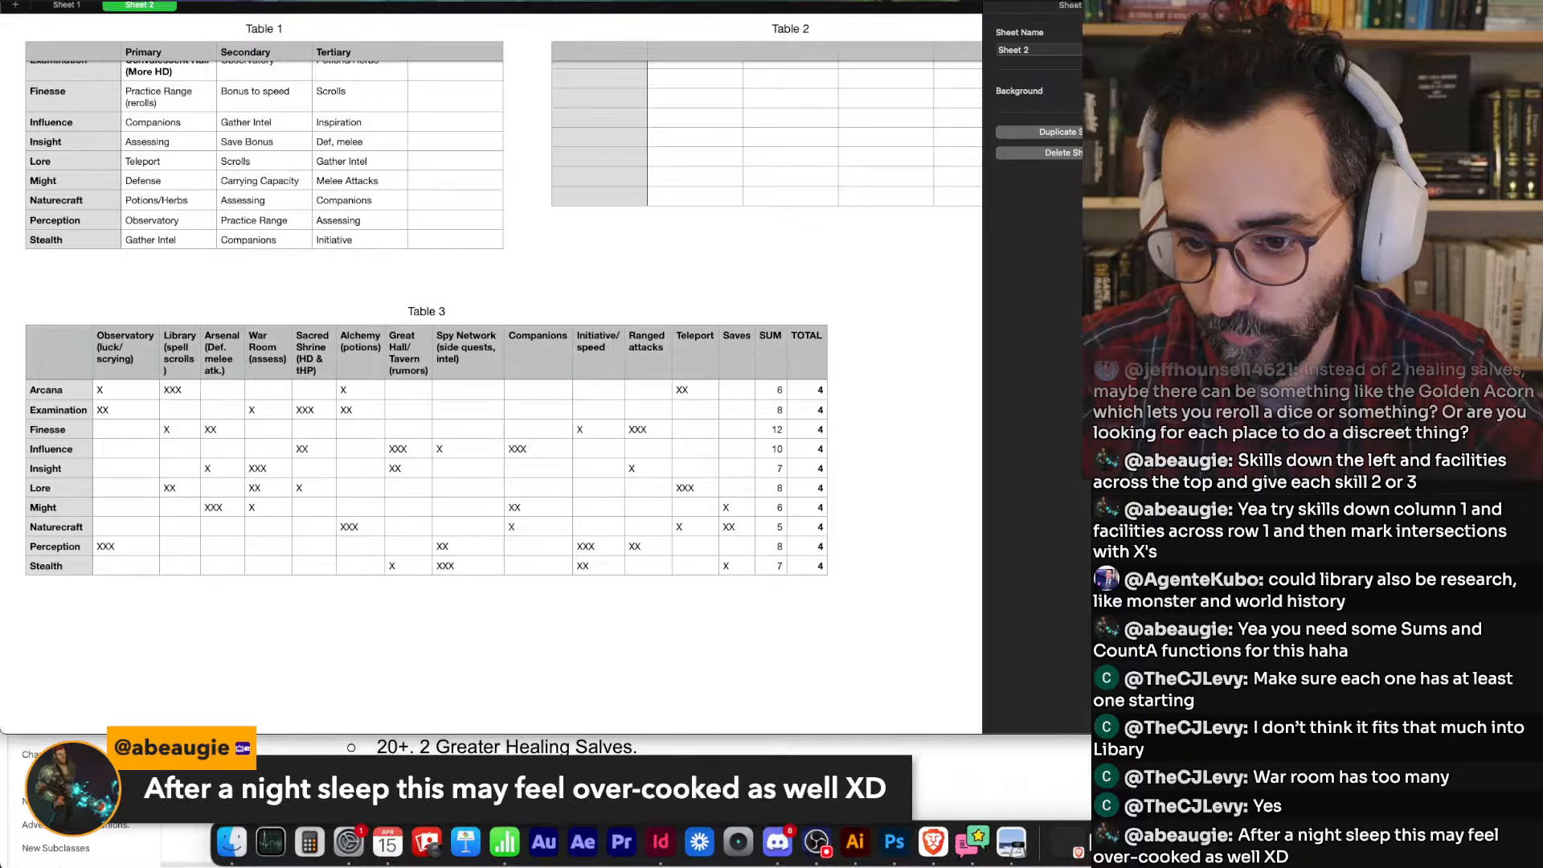
pyautogui.click(1165, 843)
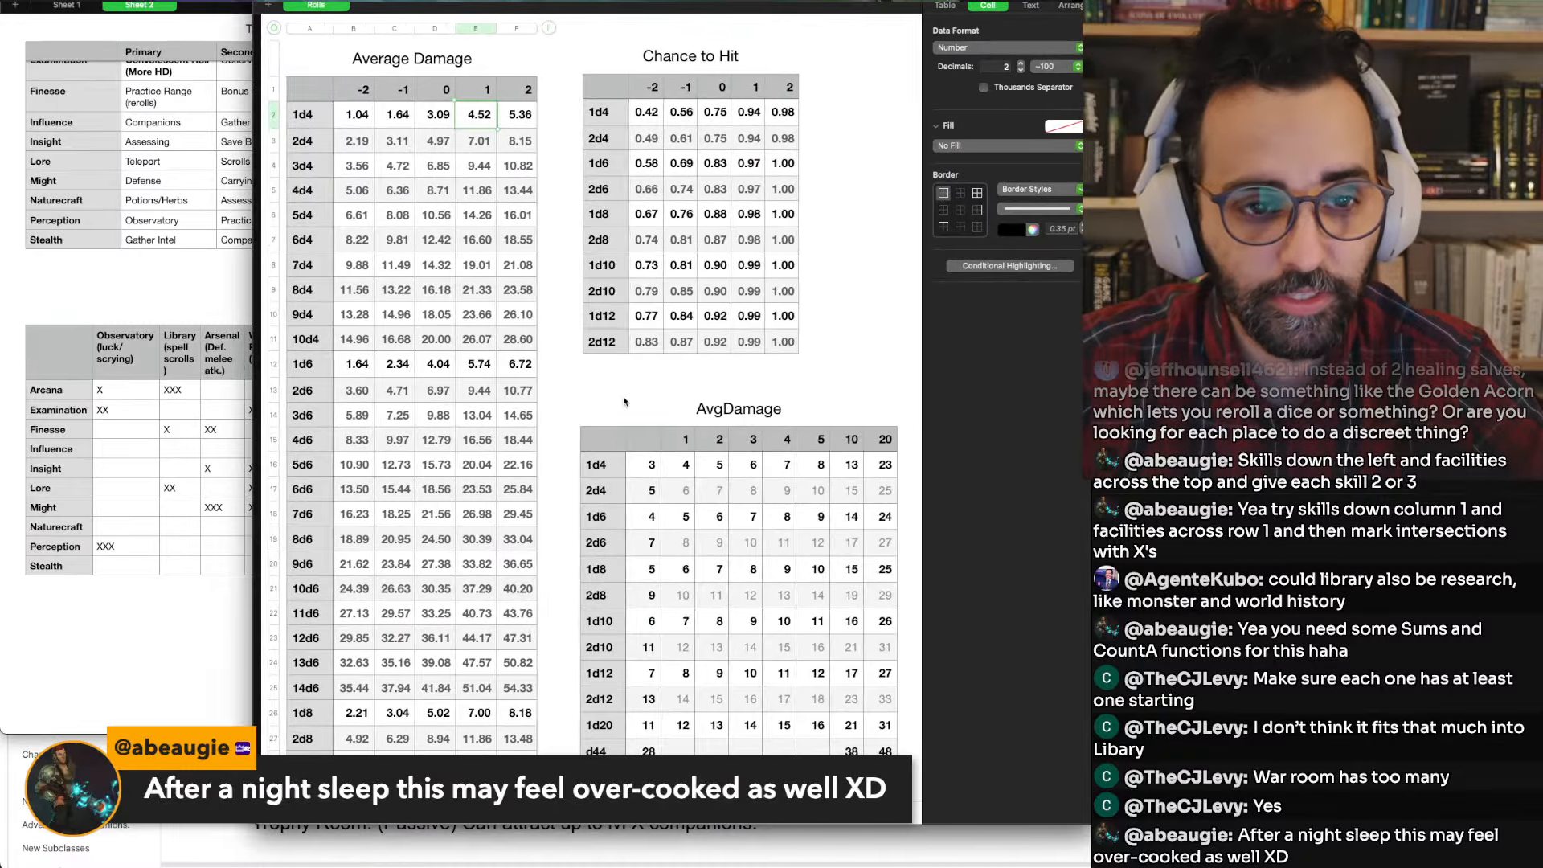
pyautogui.scroll(-10, 624, 401)
pyautogui.scroll(-20, 624, 401)
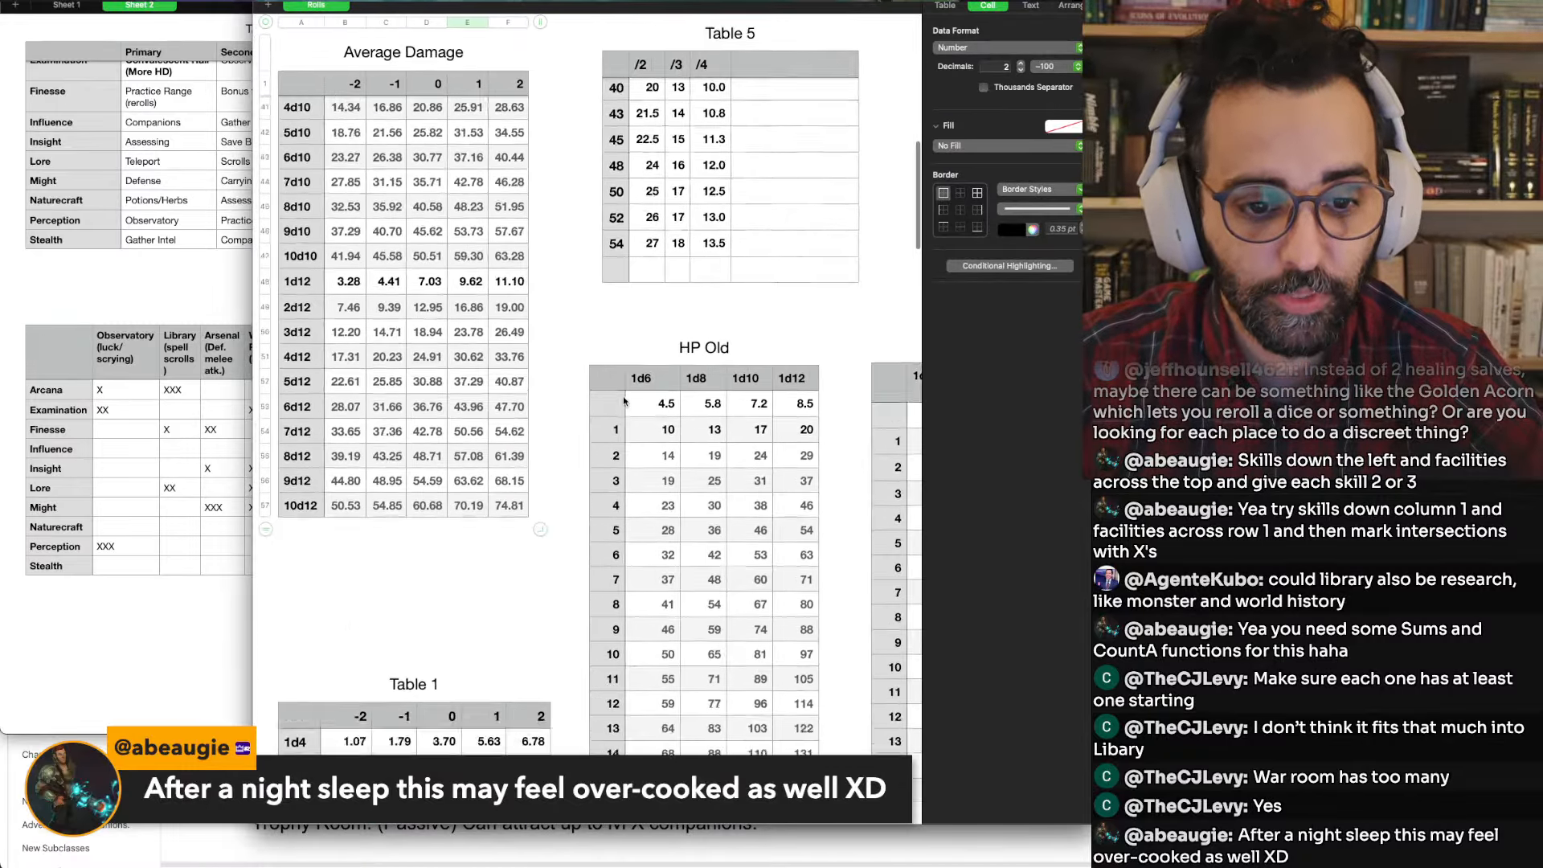
pyautogui.scroll(-3, 624, 402)
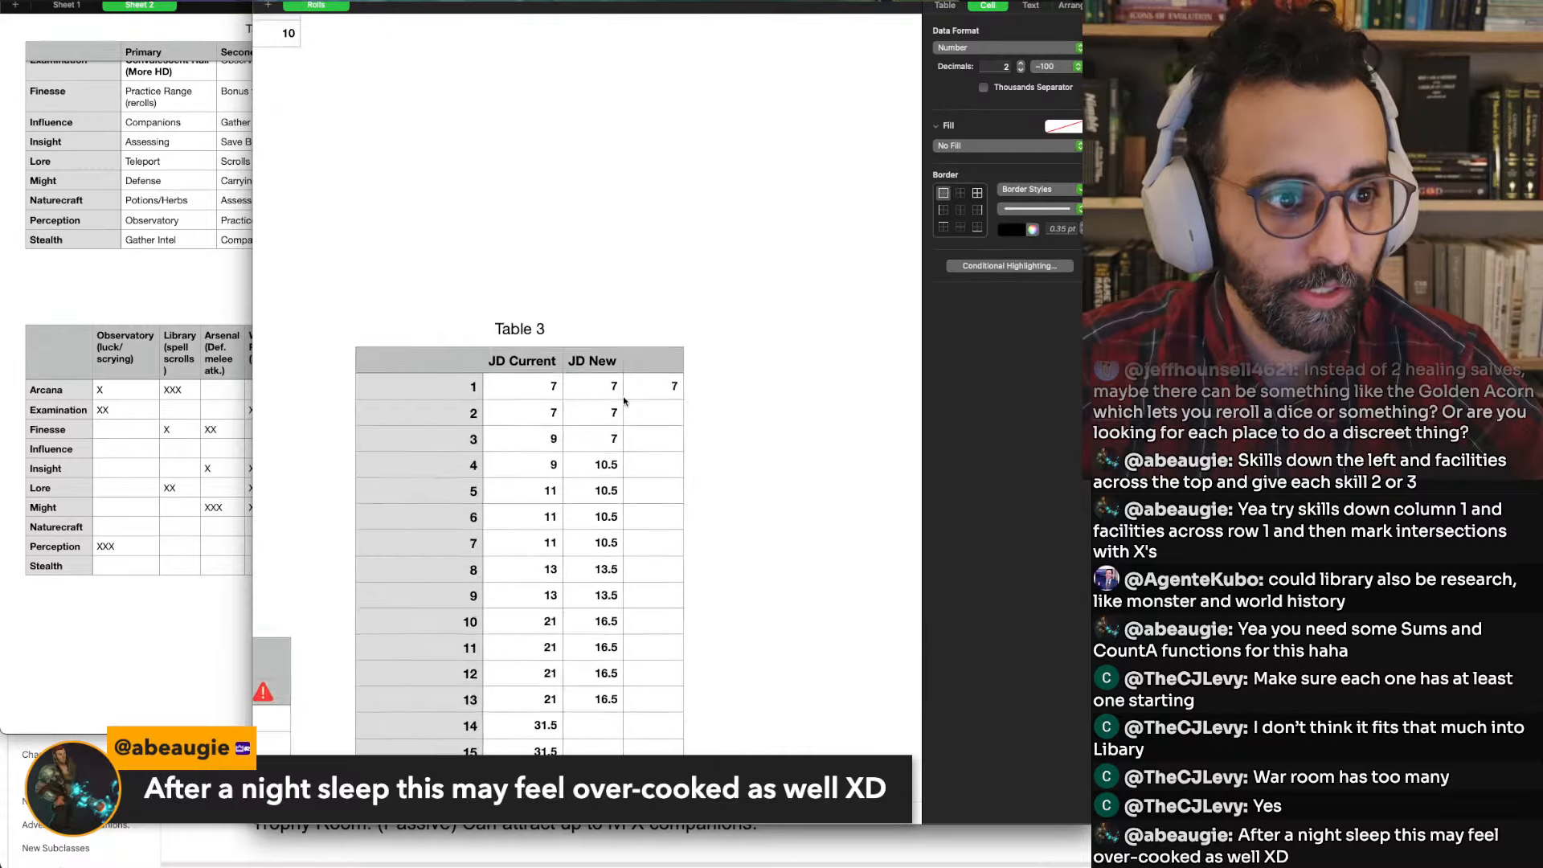
pyautogui.scroll(15, 624, 401)
pyautogui.hscroll(15, 624, 401)
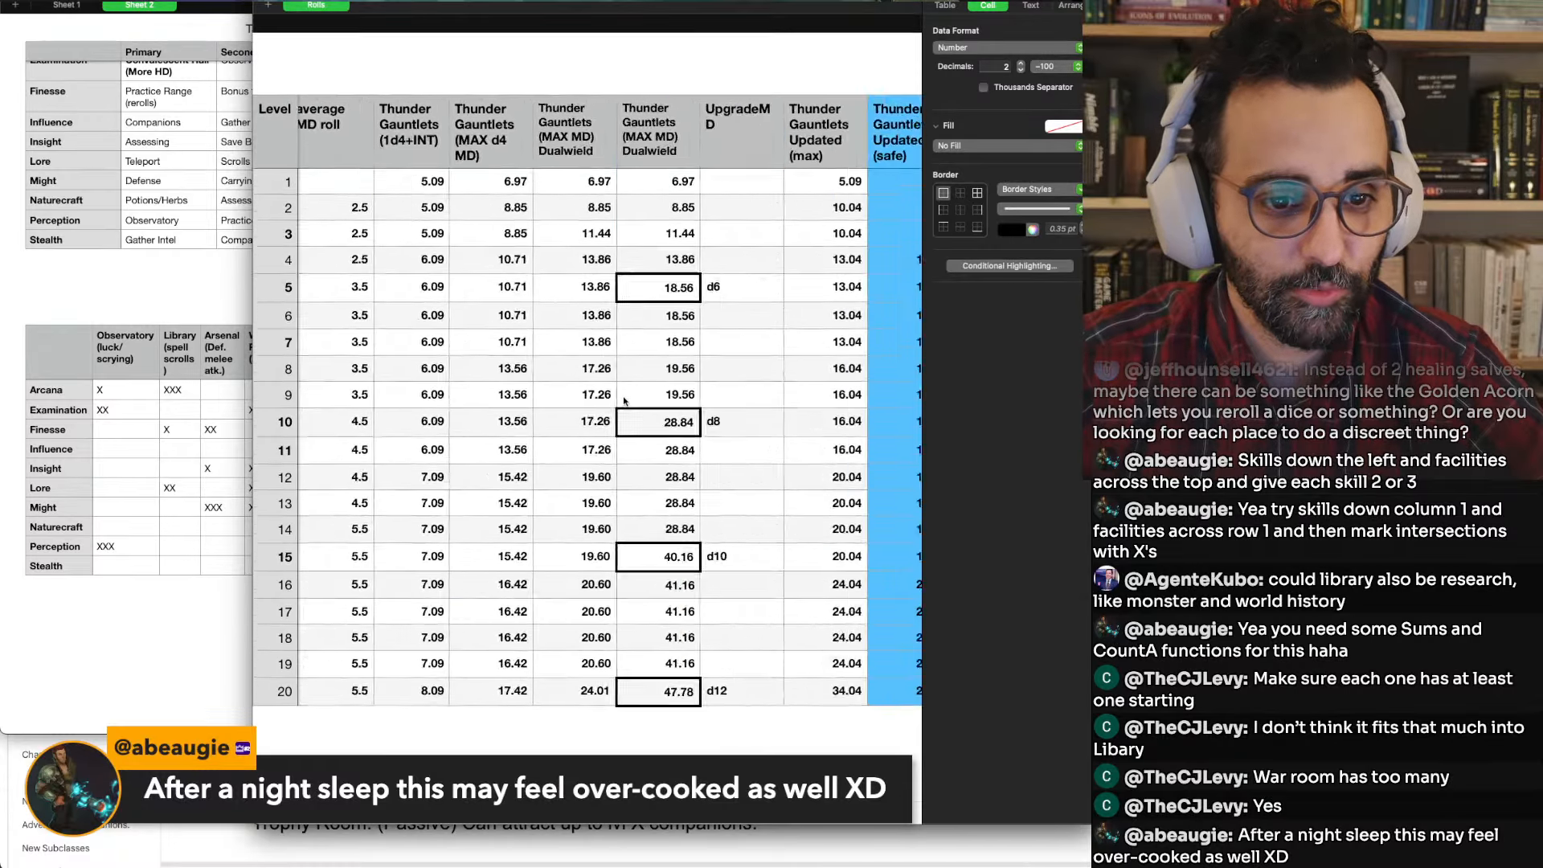
pyautogui.hscroll(5, 624, 401)
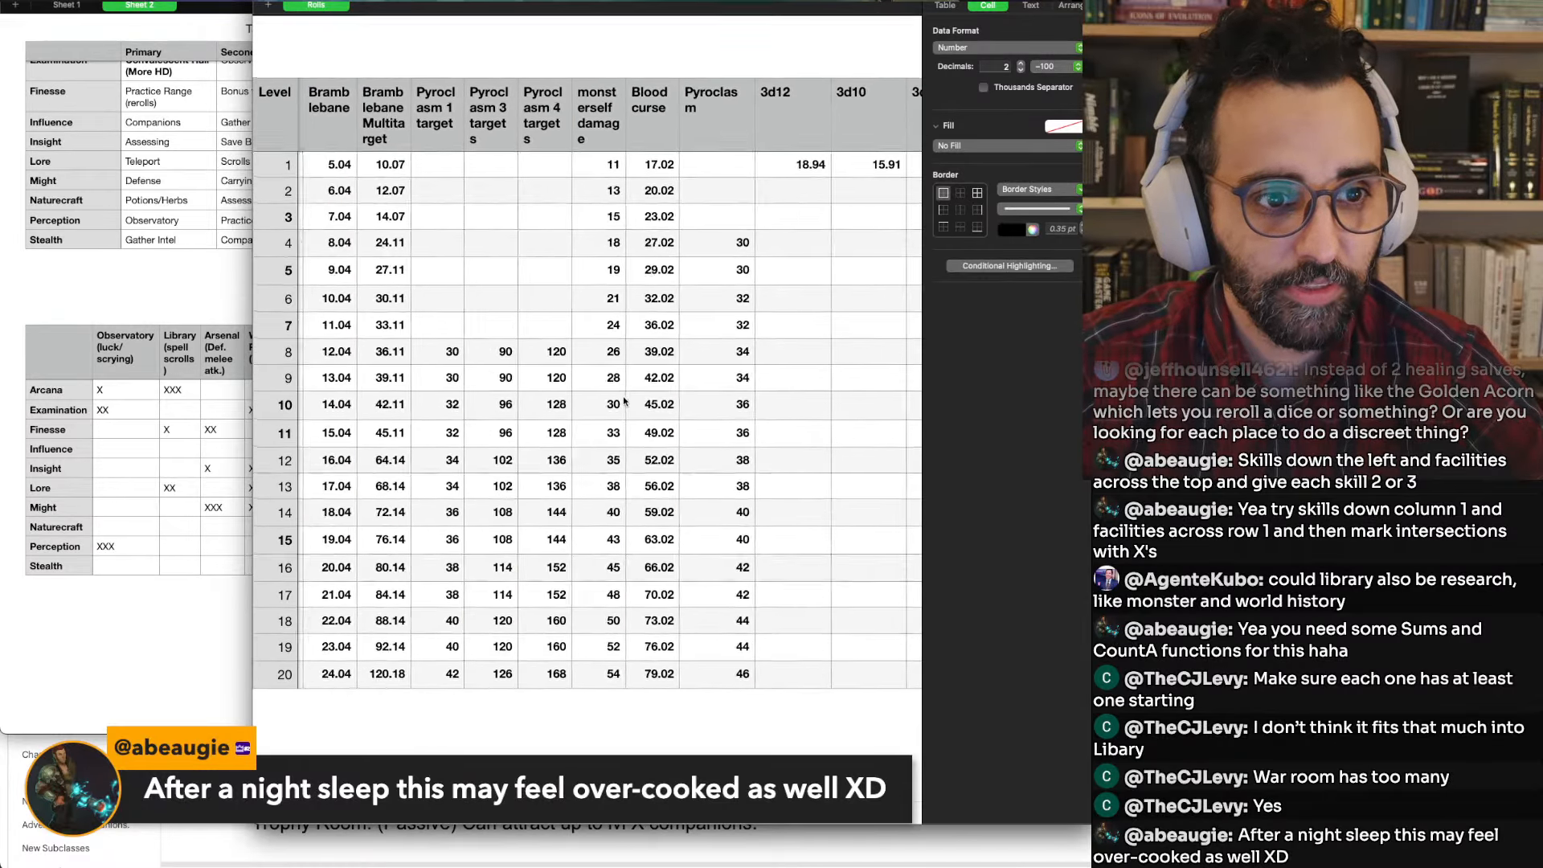
# Unhide all columns in the per-level Players damage table
pyautogui.click(549, 111)
pyautogui.rightClick(544, 32)
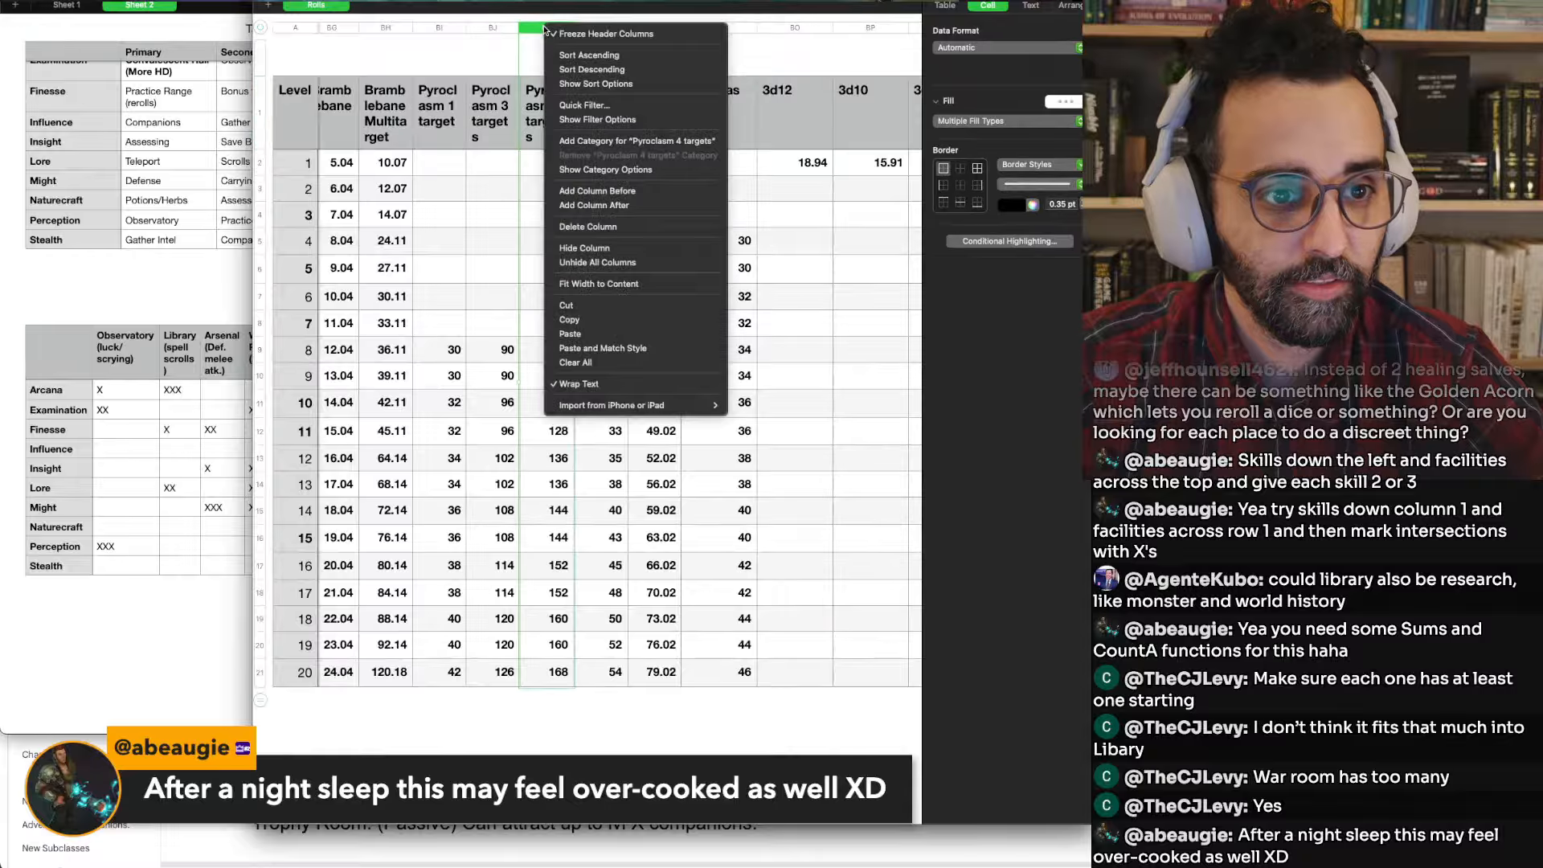
pyautogui.click(599, 261)
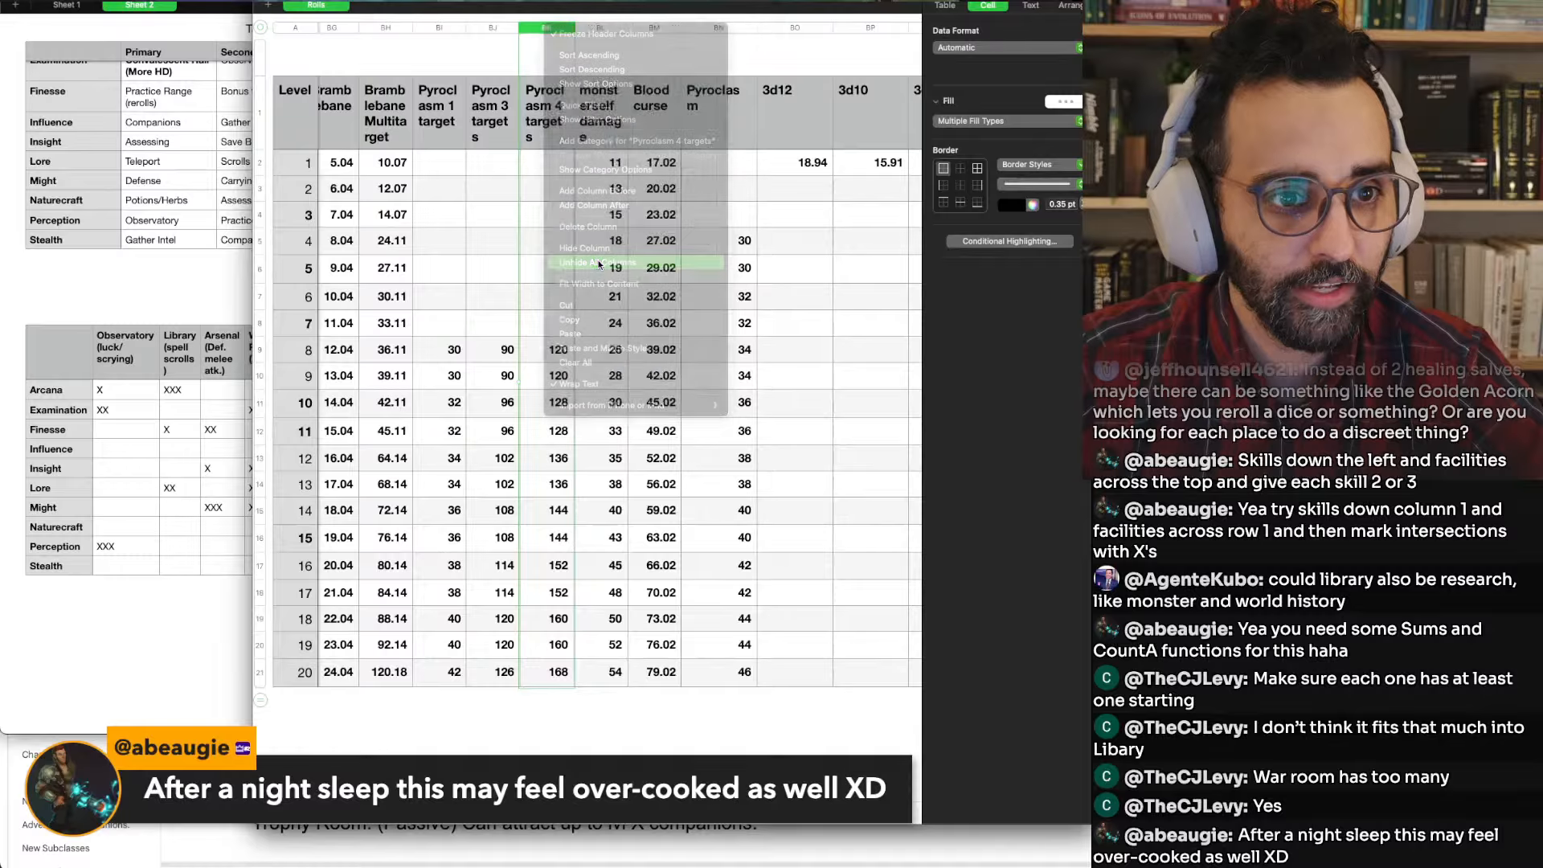
# Examine the Players damage columns, the chart and the Spell Progression table, then return to the skills-versus-facilities spreadsheet
pyautogui.hscroll(15, 572, 231)
pyautogui.hscroll(15, 573, 234)
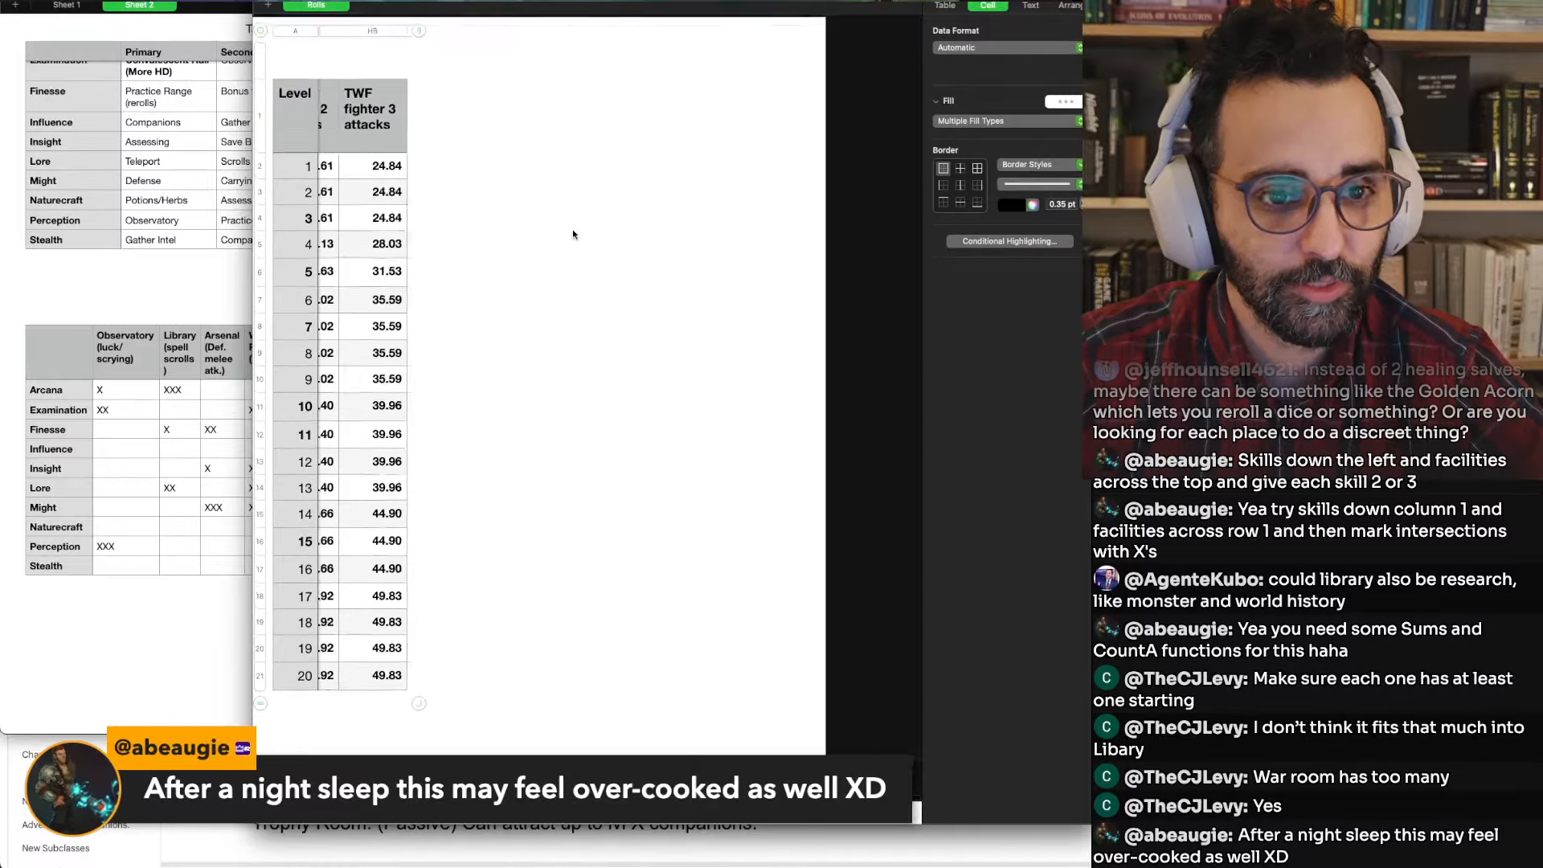
pyautogui.hscroll(-5, 574, 234)
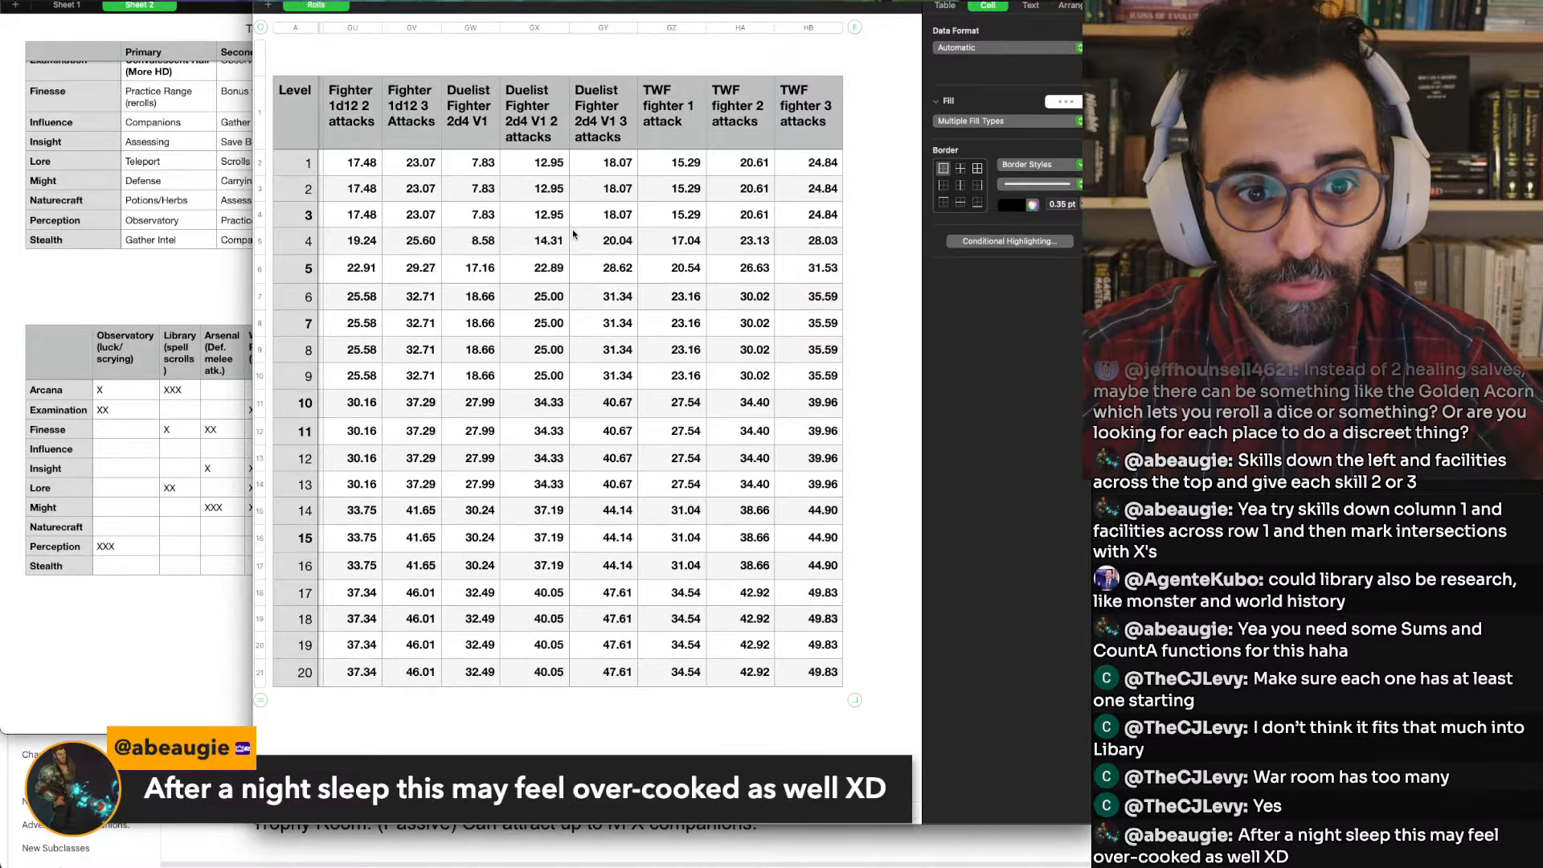
pyautogui.hscroll(-15, 573, 234)
pyautogui.hscroll(-20, 573, 233)
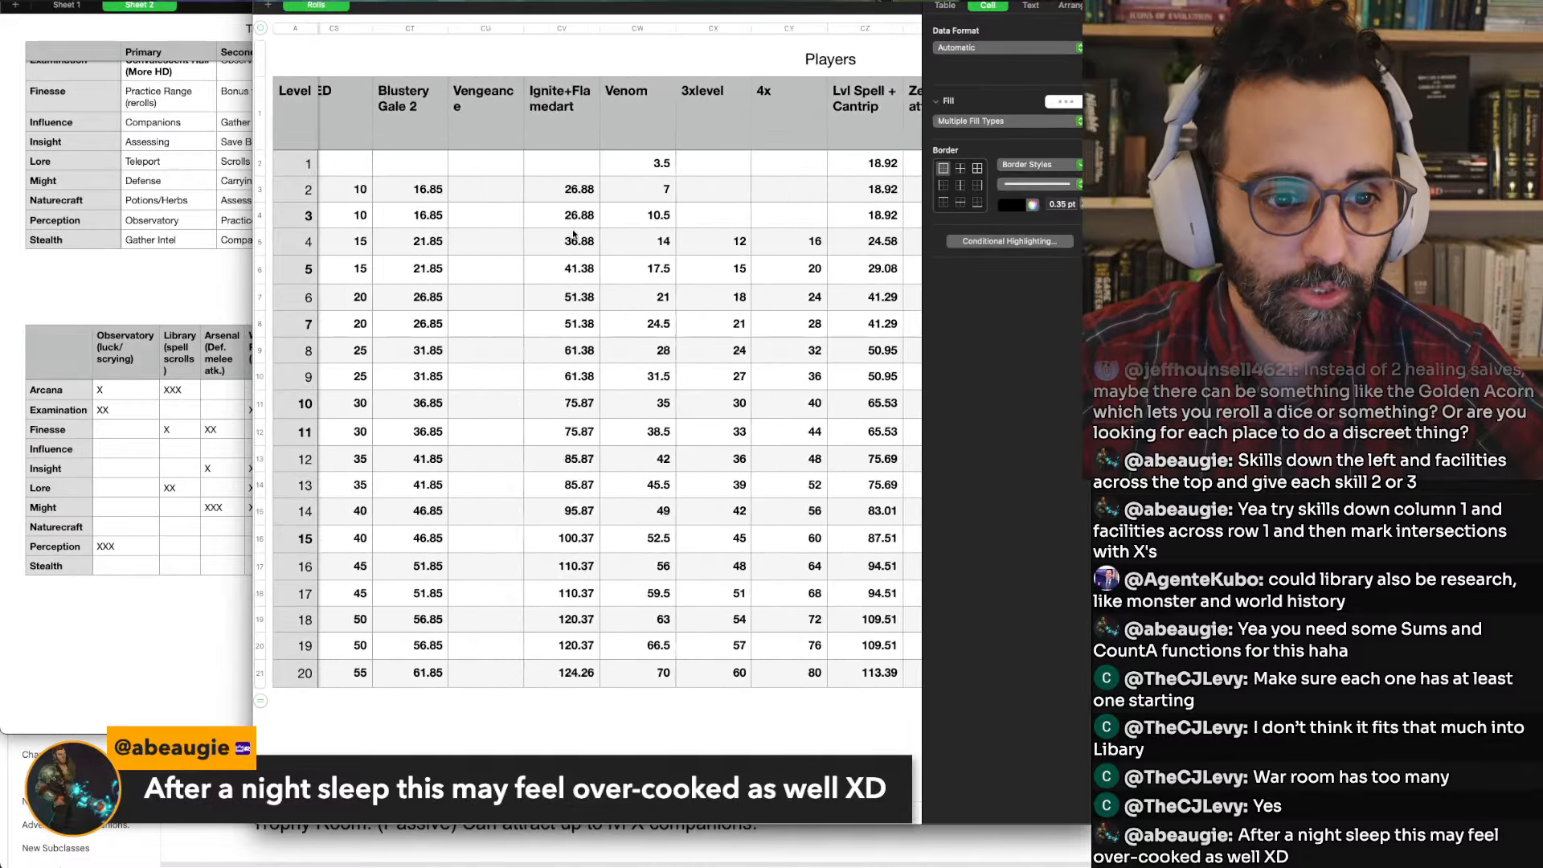
pyautogui.hscroll(-20, 573, 233)
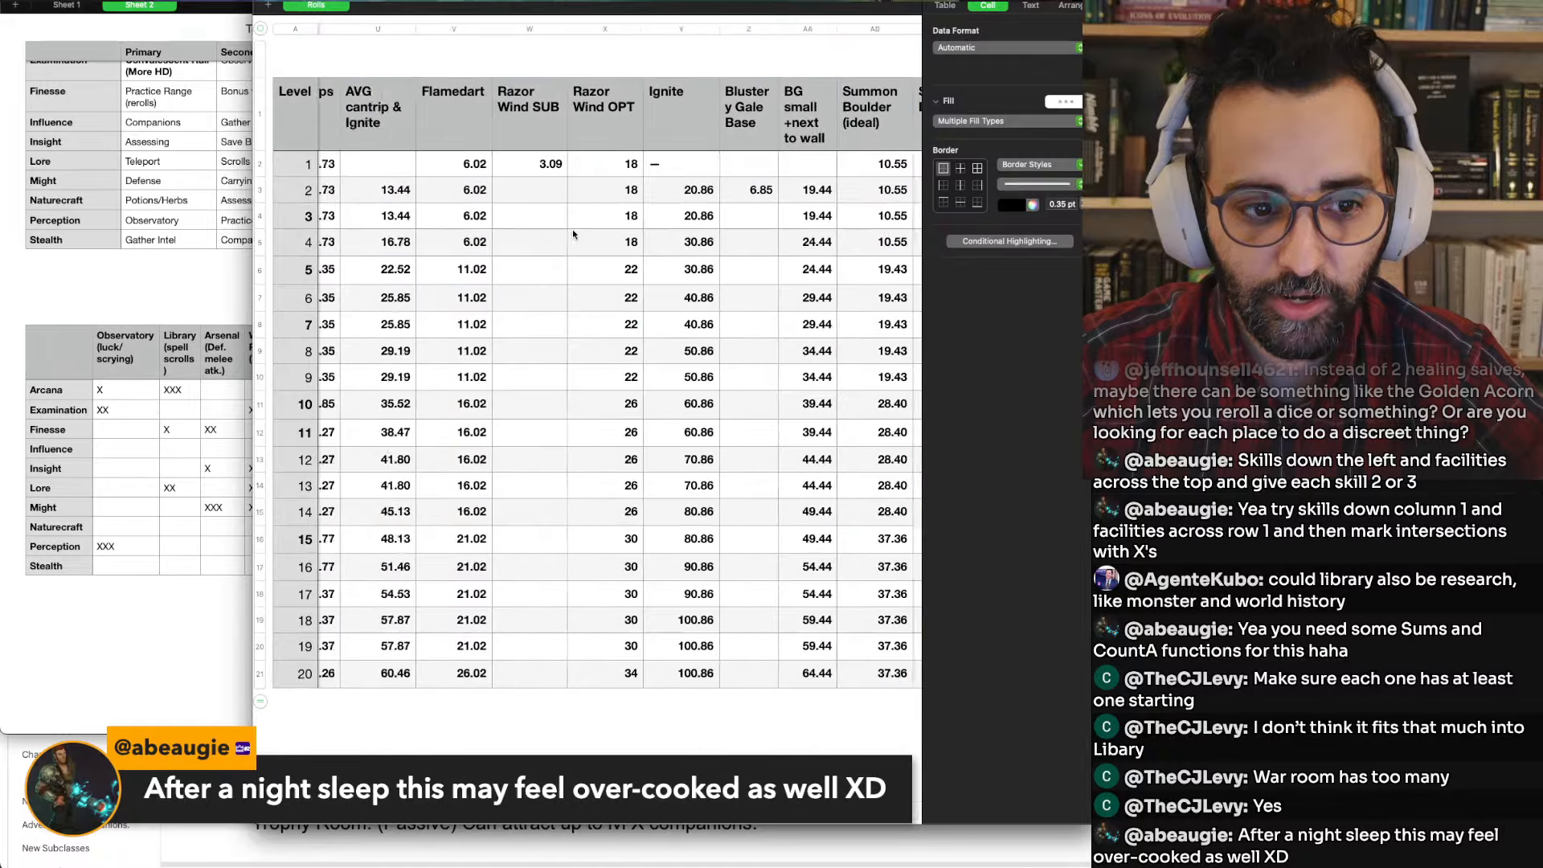
pyautogui.scroll(-15, 572, 230)
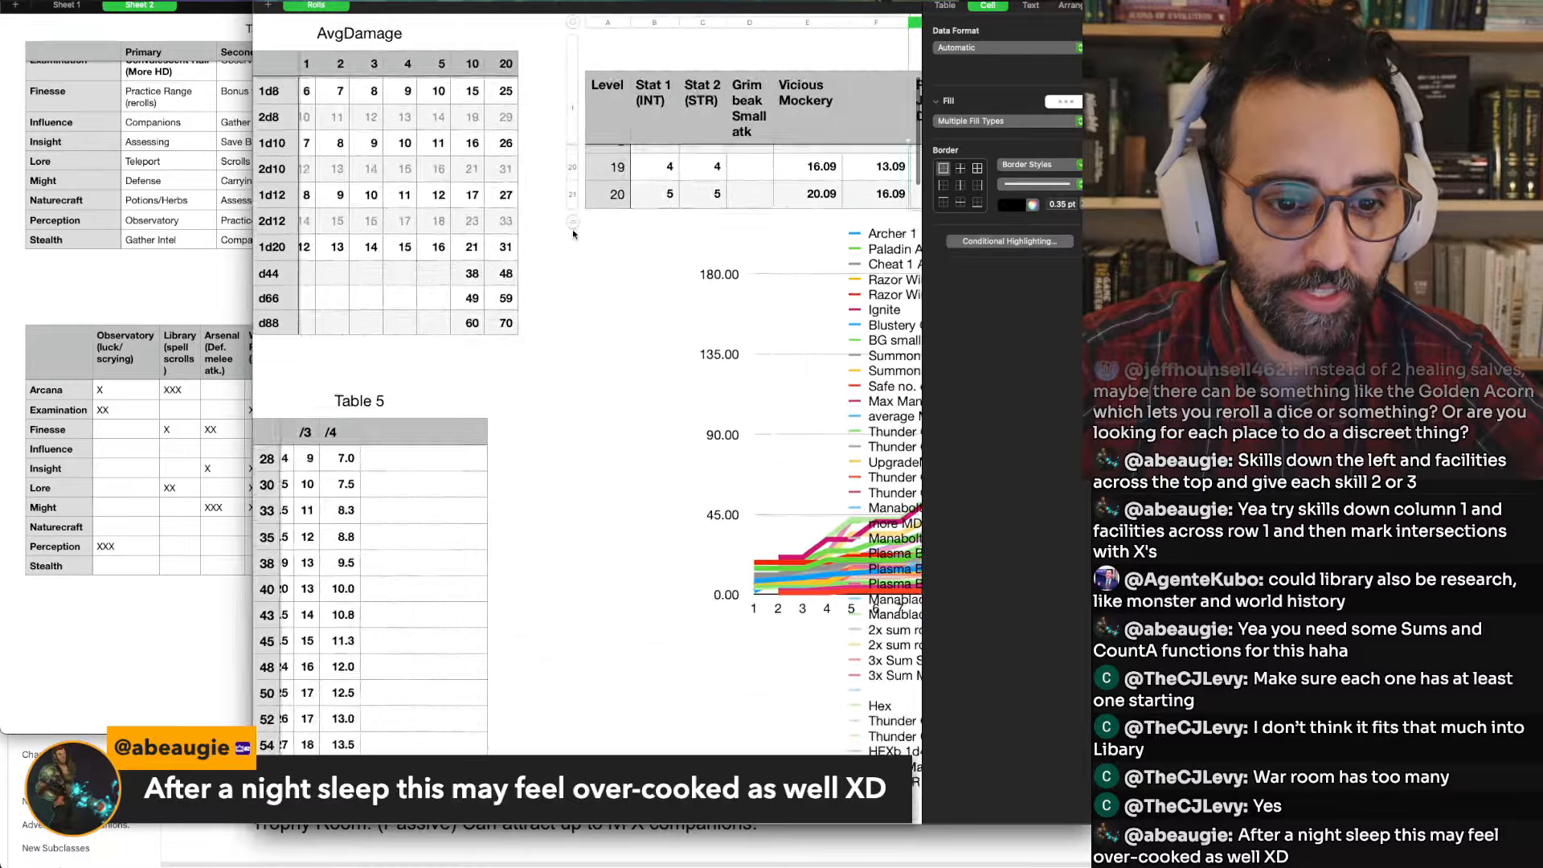
pyautogui.scroll(-5, 572, 229)
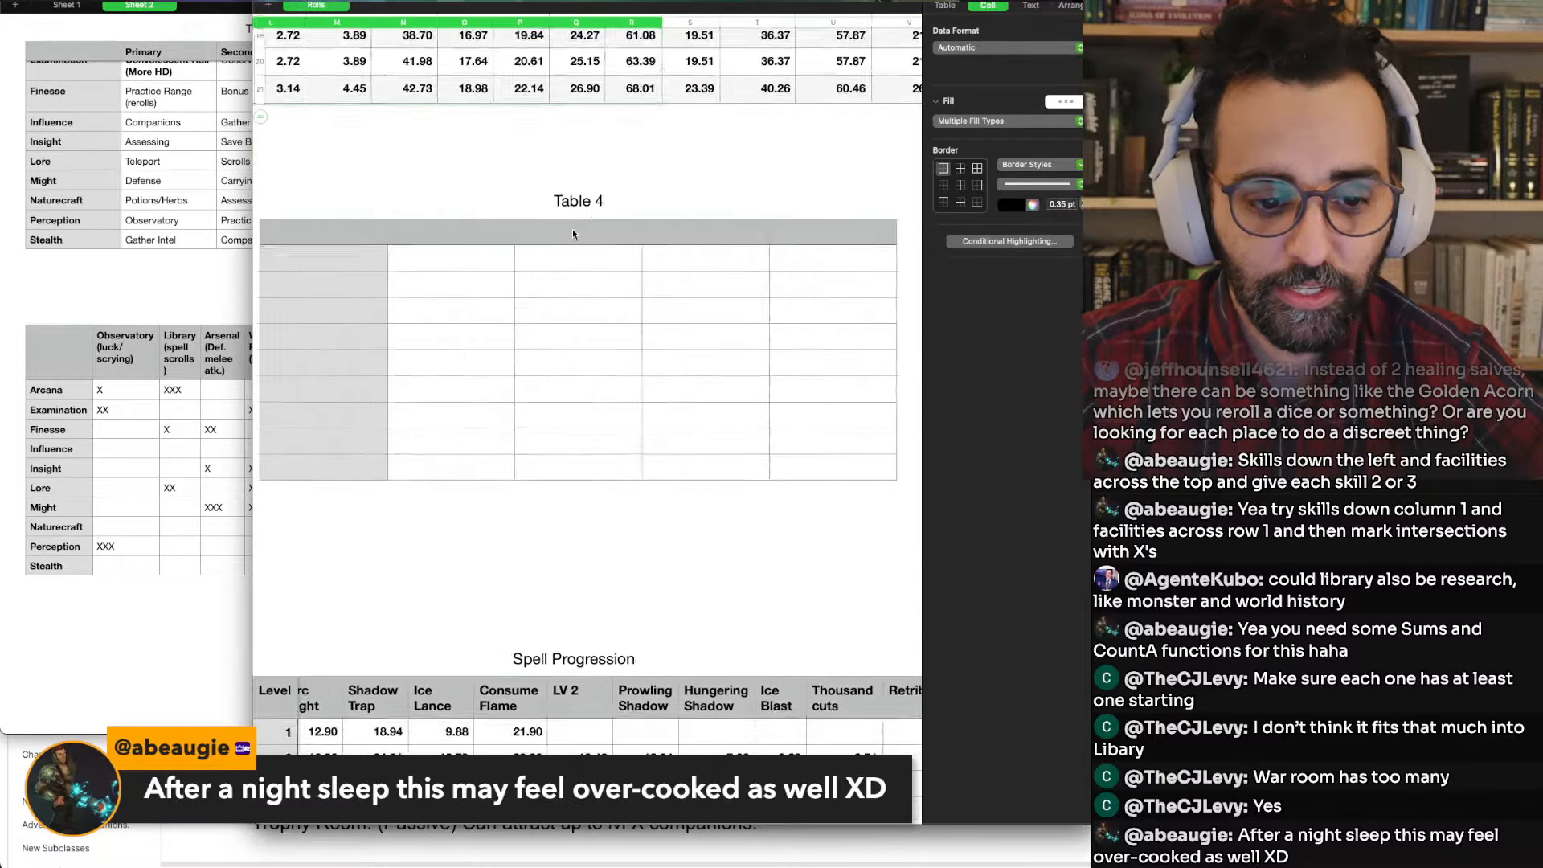
pyautogui.scroll(20, 572, 229)
pyautogui.scroll(-1, 572, 233)
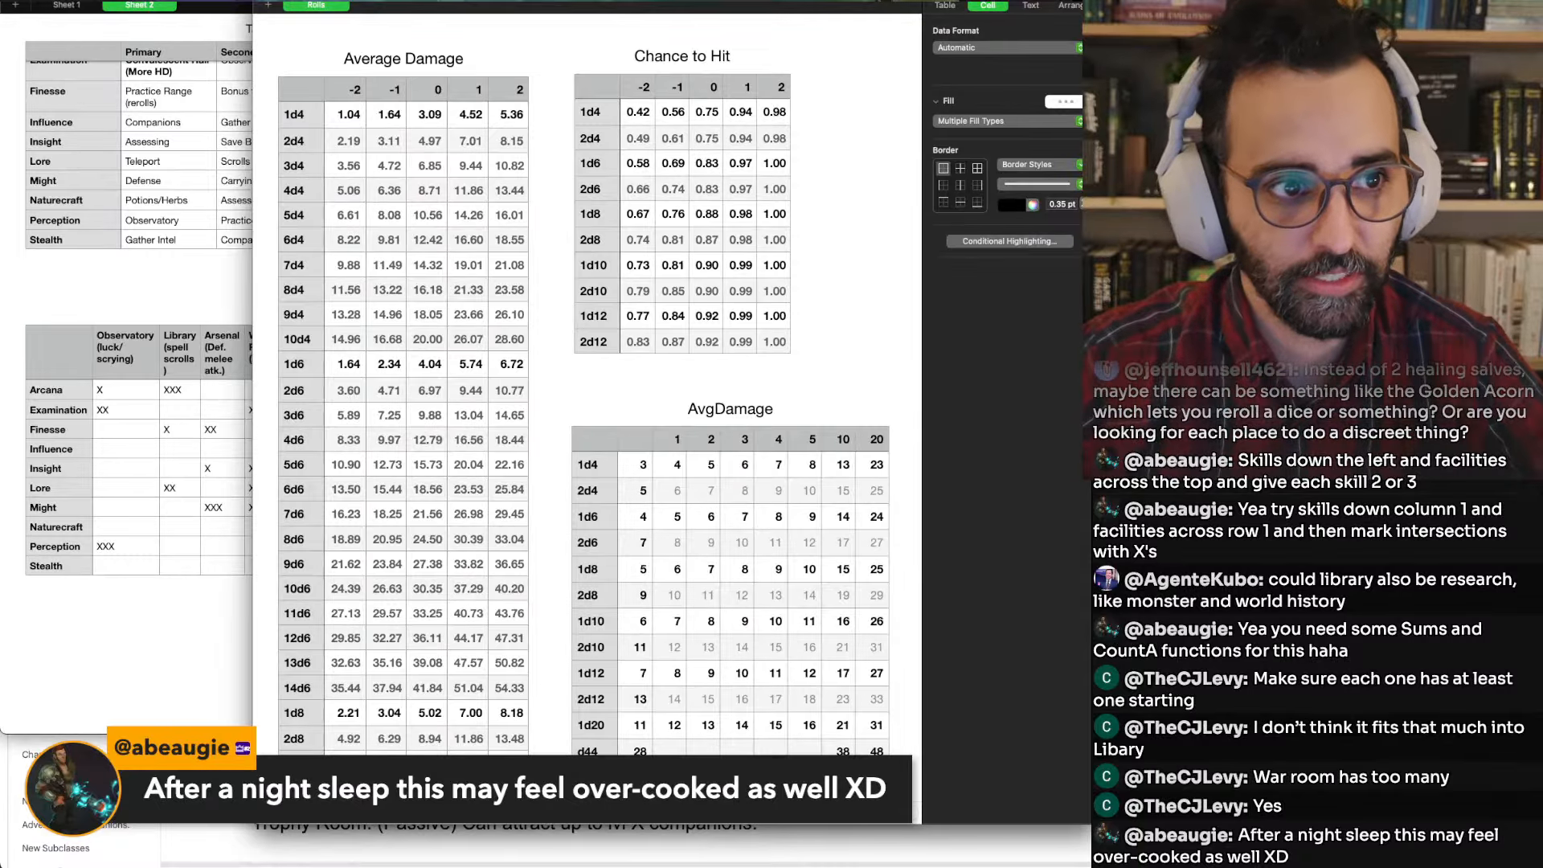
pyautogui.click(285, 0)
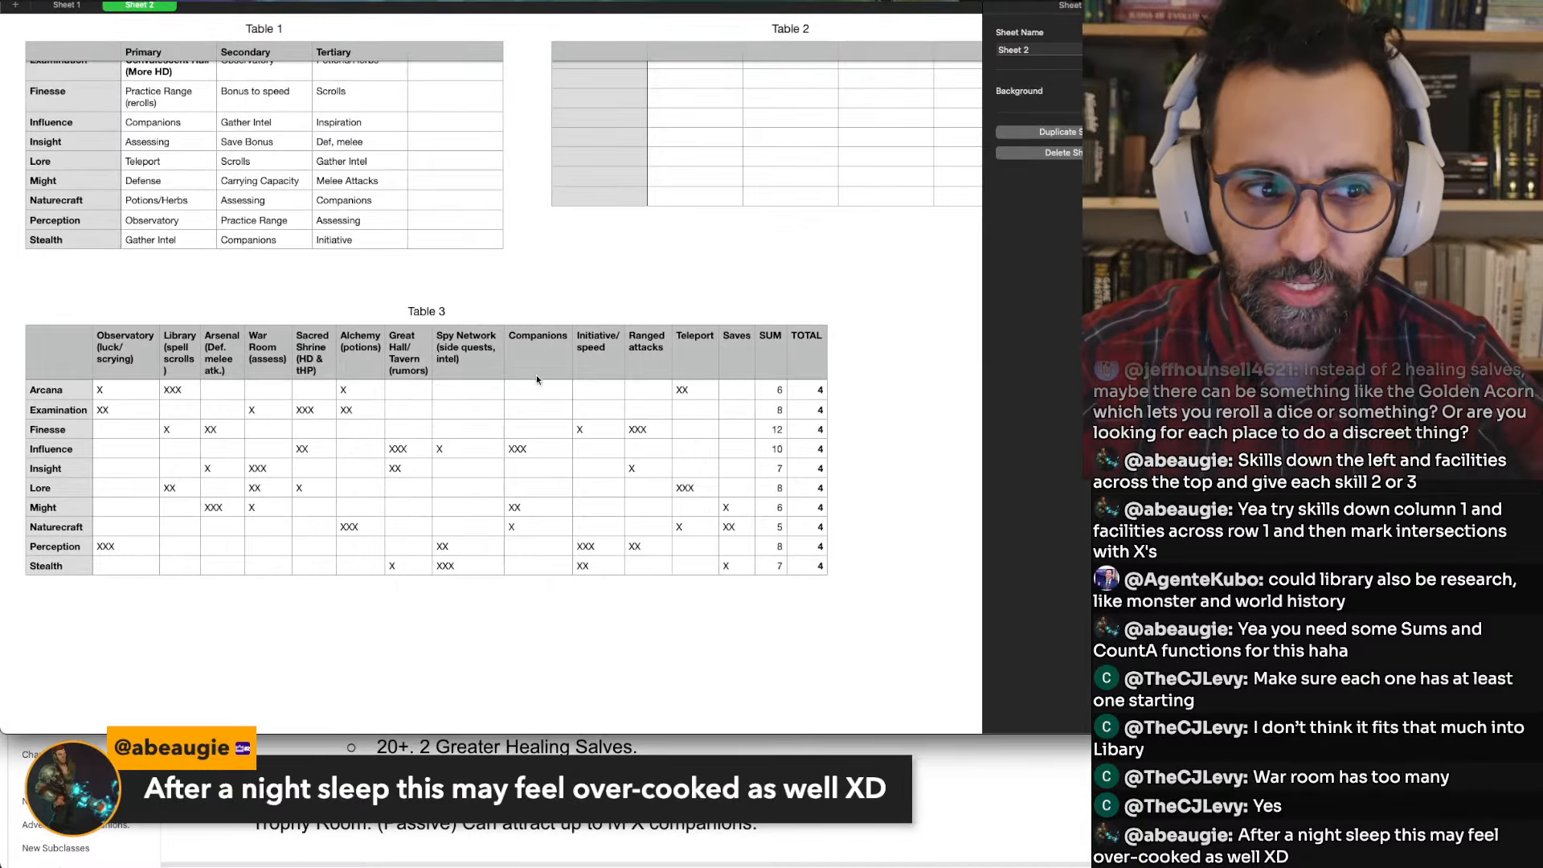
pyautogui.scroll(2, 534, 375)
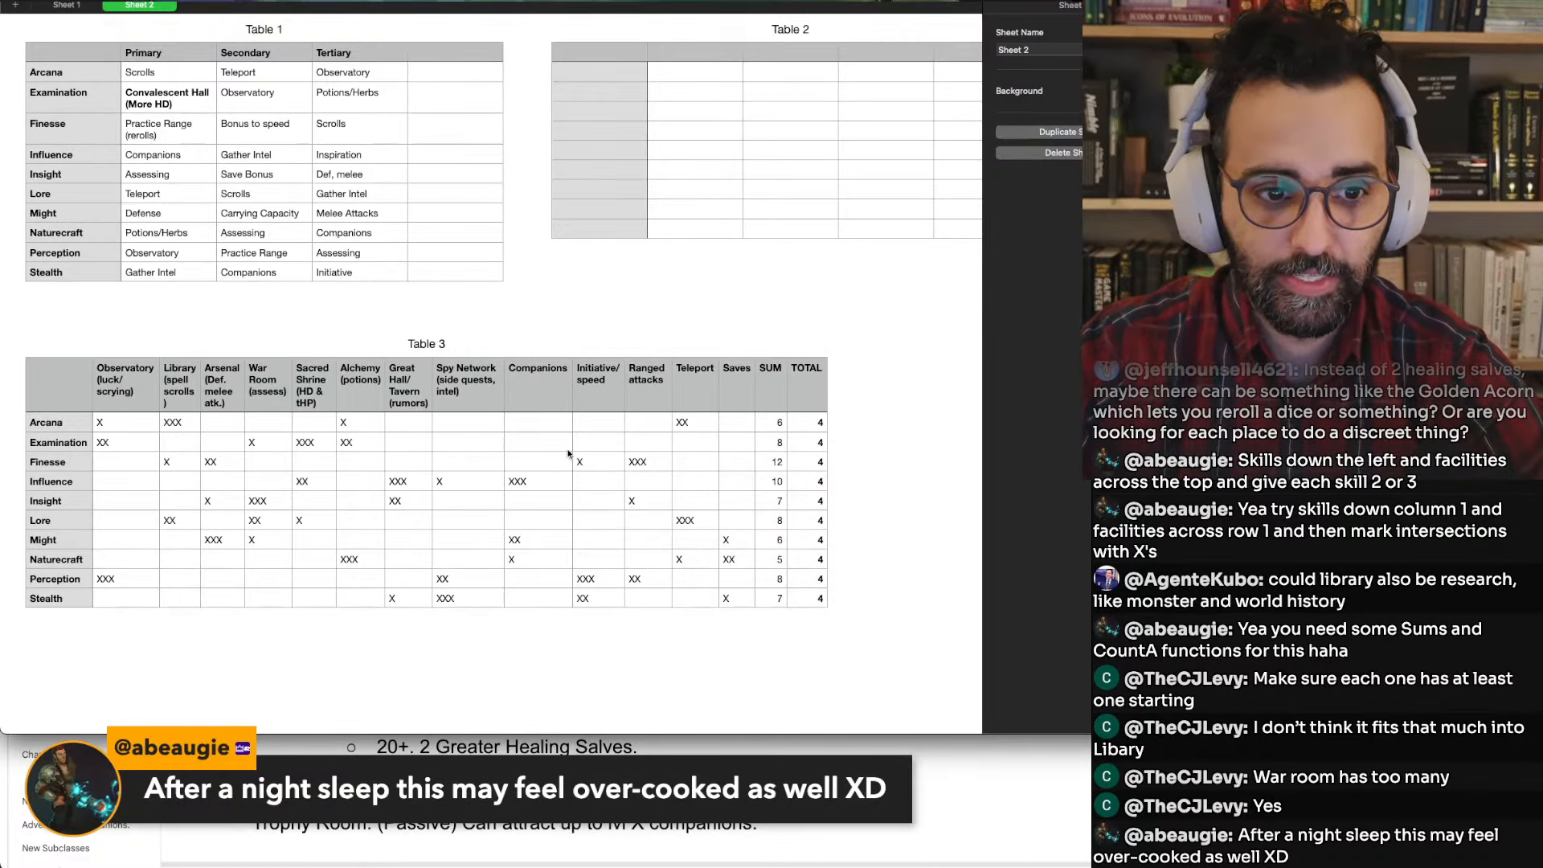
pyautogui.scroll(1, 660, 299)
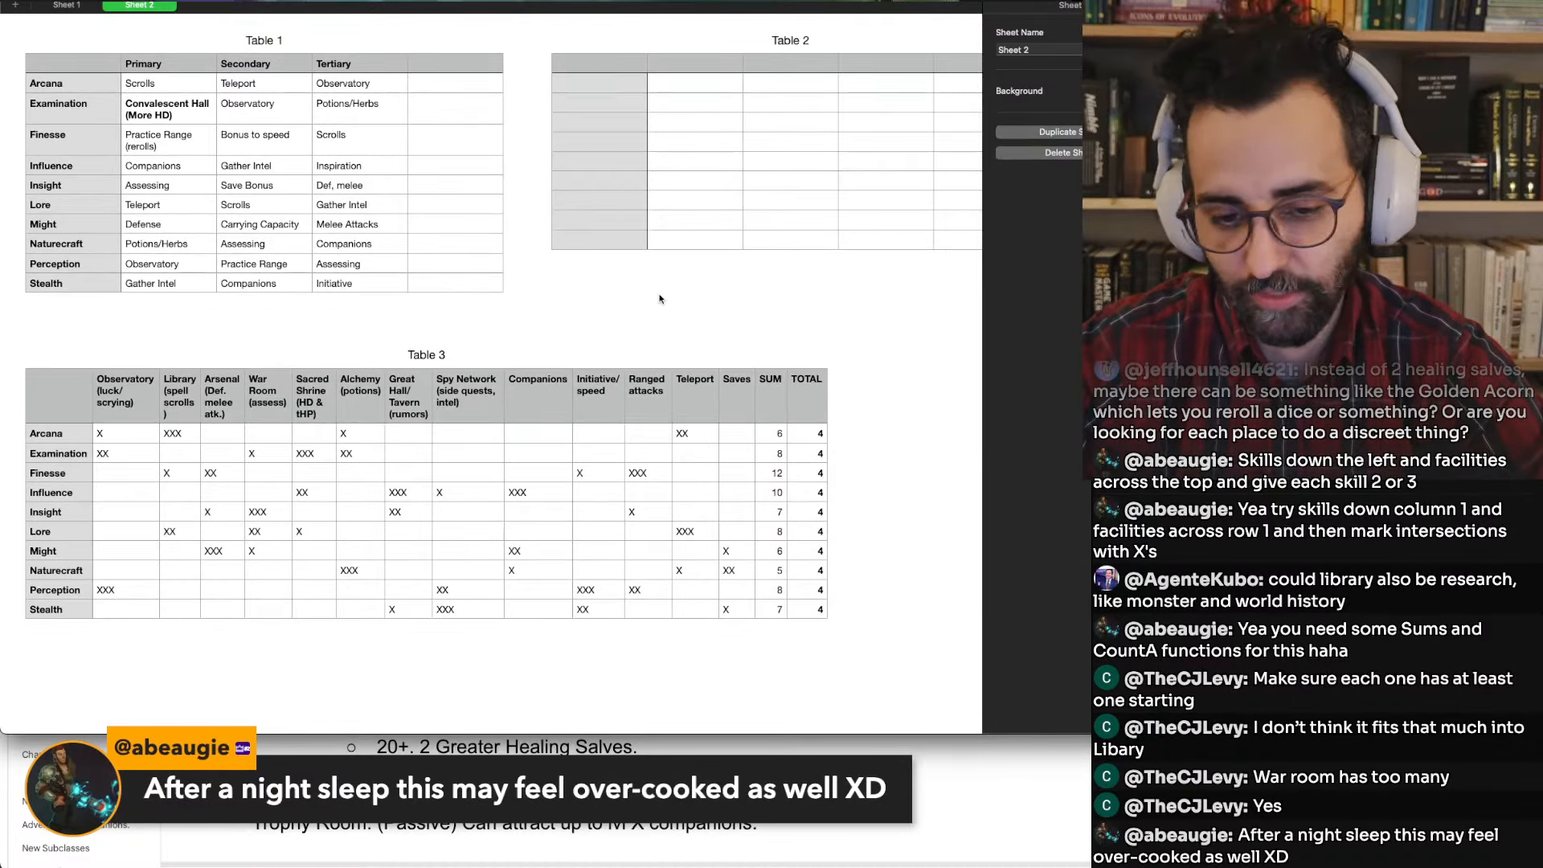
pyautogui.scroll(1, 659, 299)
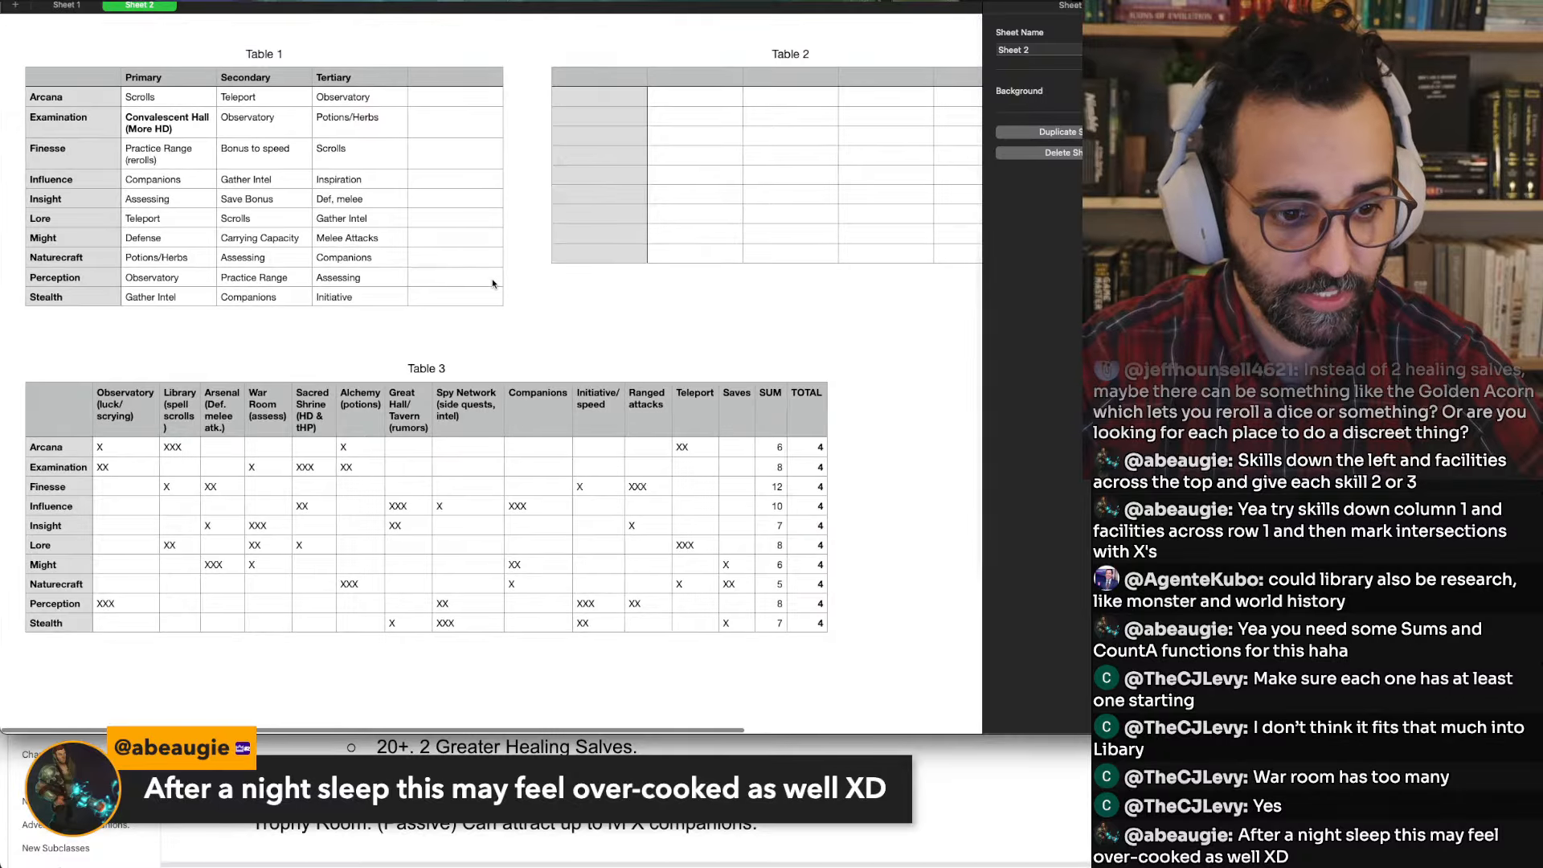
# Switch to the Google Docs document and remove the extra blank line above the Trophy Room entry
pyautogui.click(462, 771)
pyautogui.click(474, 721)
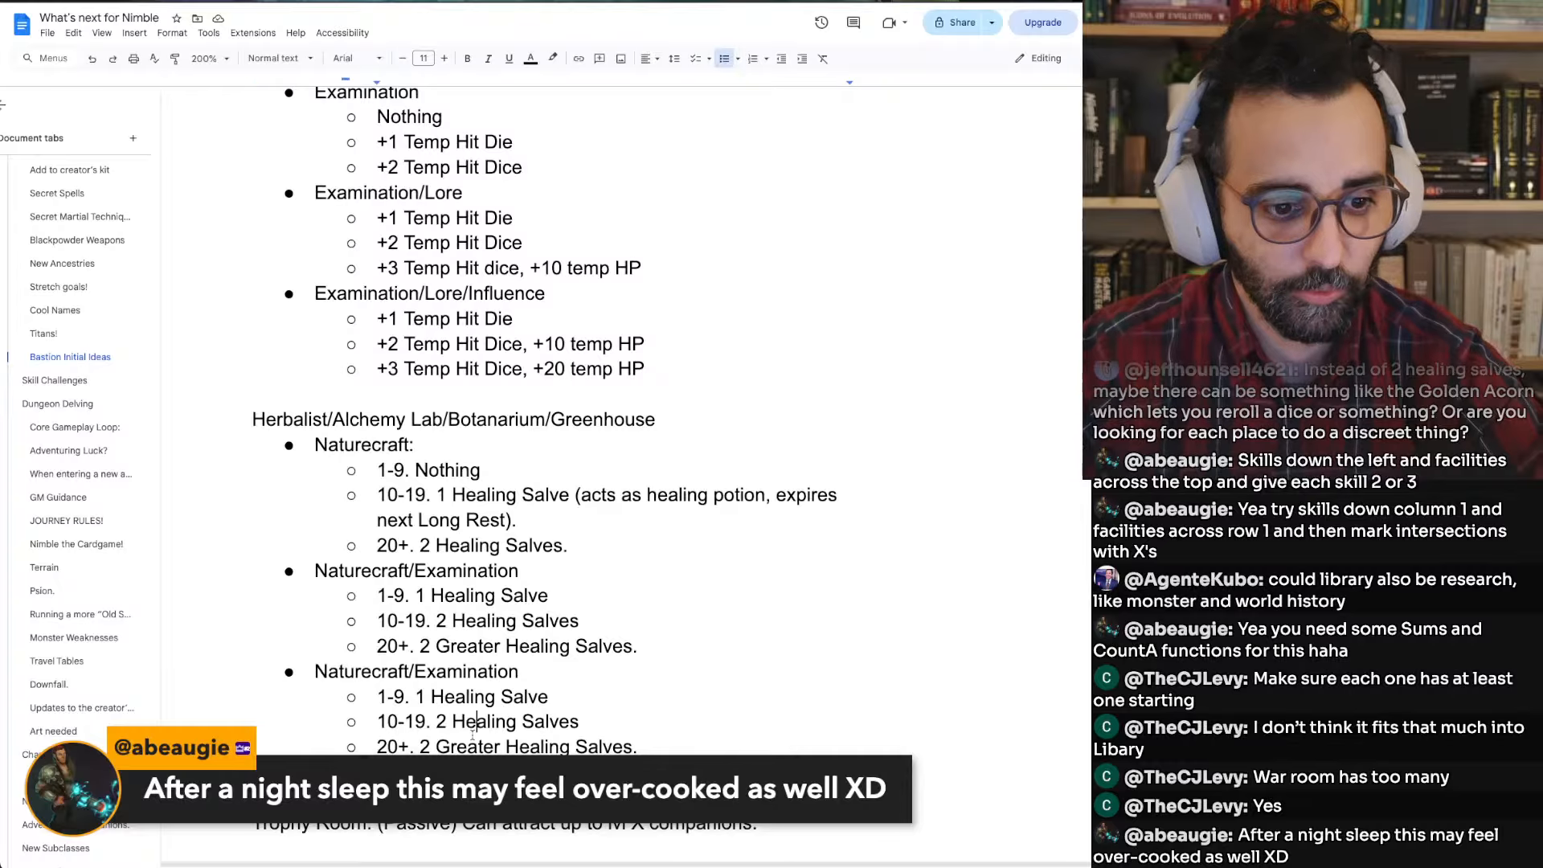
pyautogui.click(517, 744)
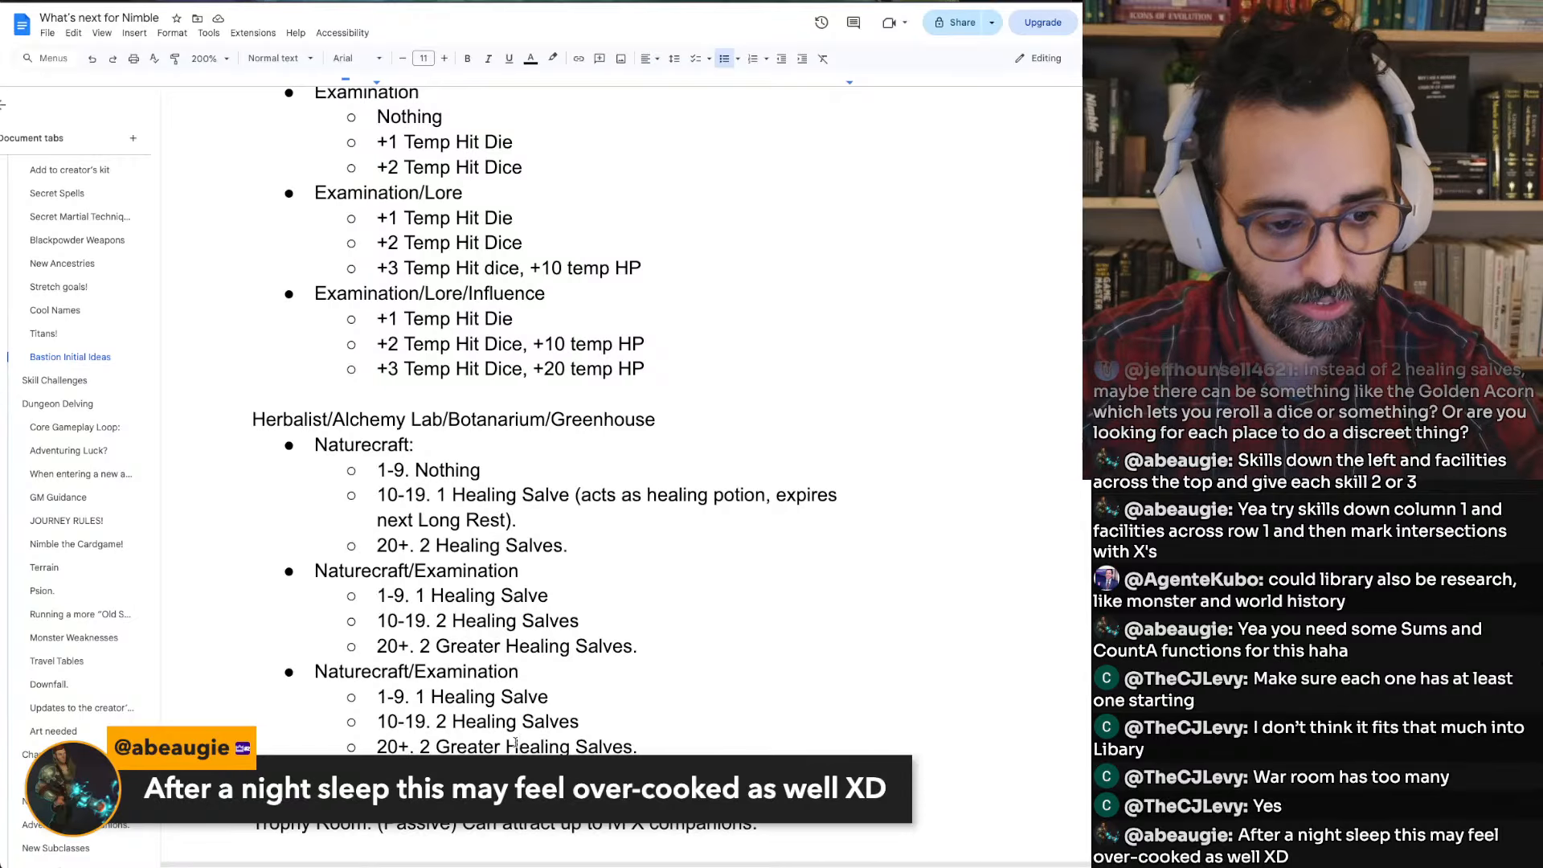
pyautogui.scroll(-1, 516, 742)
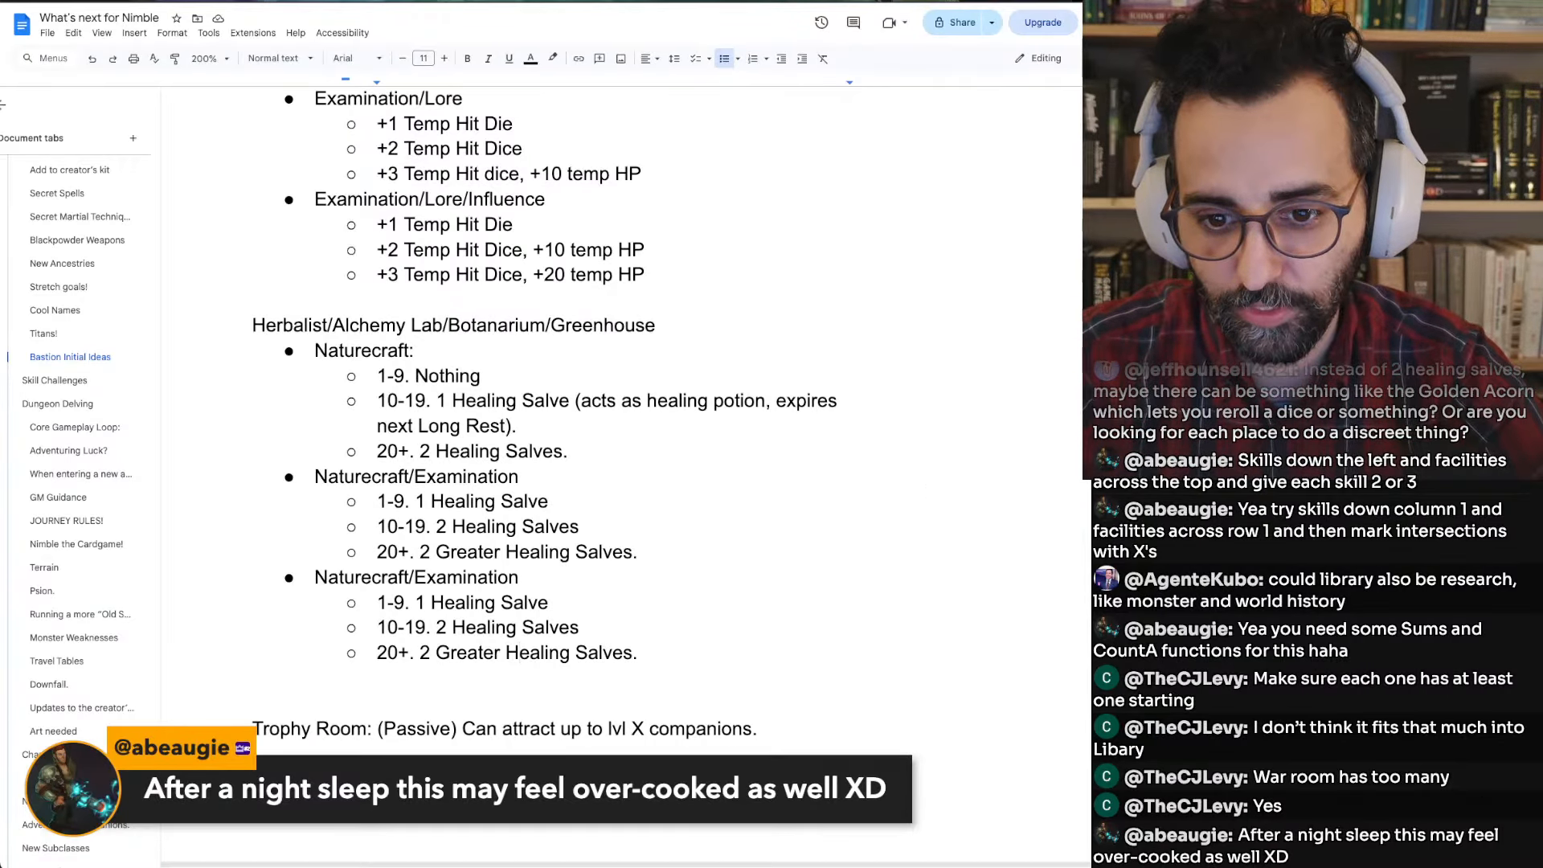
pyautogui.moveTo(639, 653)
pyautogui.mouseDown()
pyautogui.moveTo(430, 653)
pyautogui.moveTo(395, 602)
pyautogui.mouseUp()
pyautogui.click(395, 601)
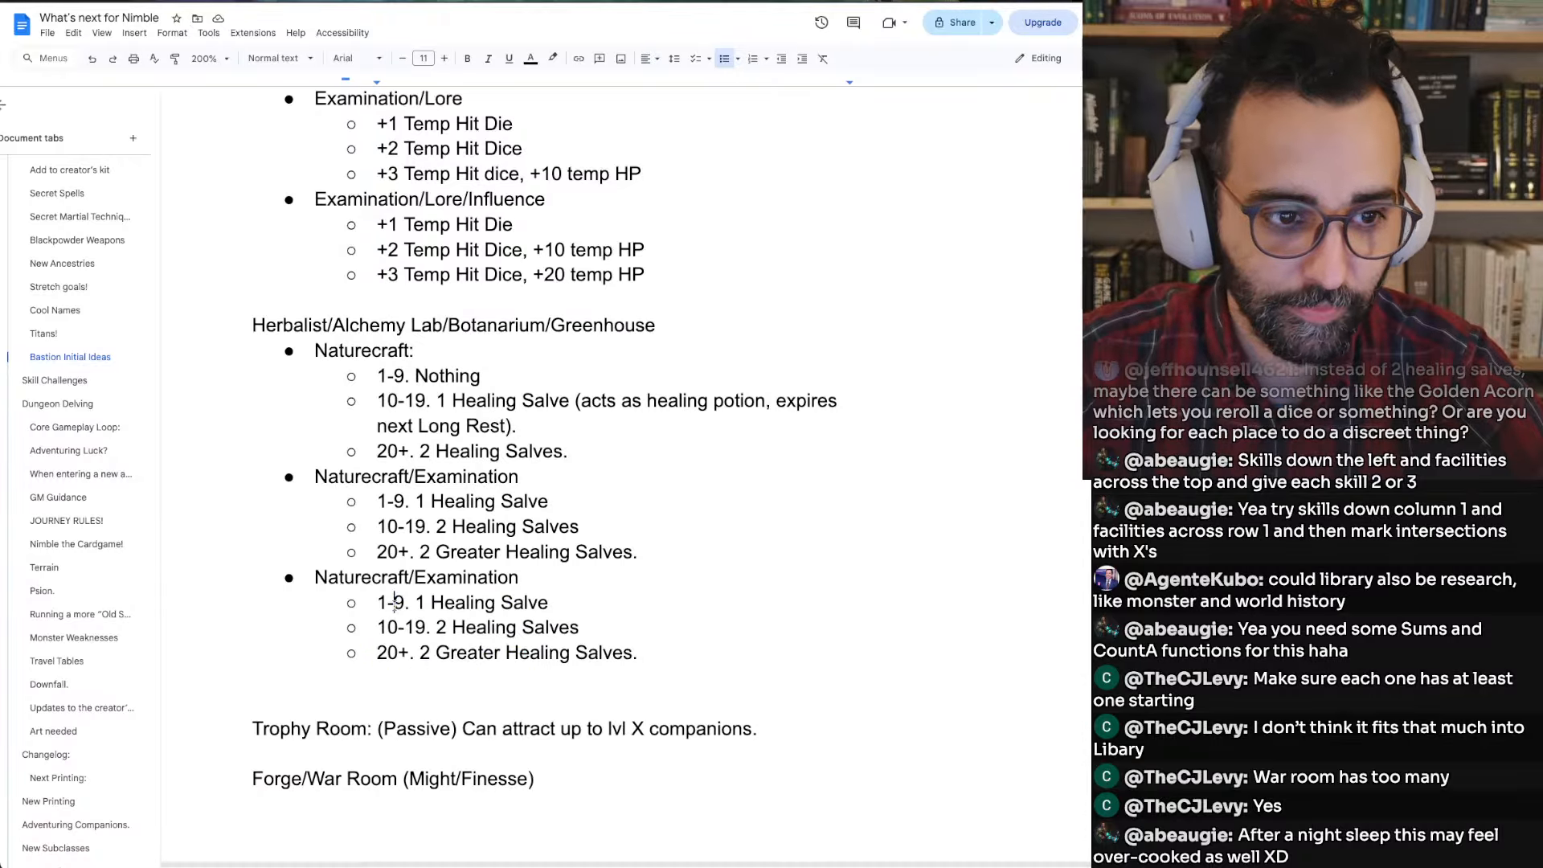
pyautogui.scroll(-1, 437, 620)
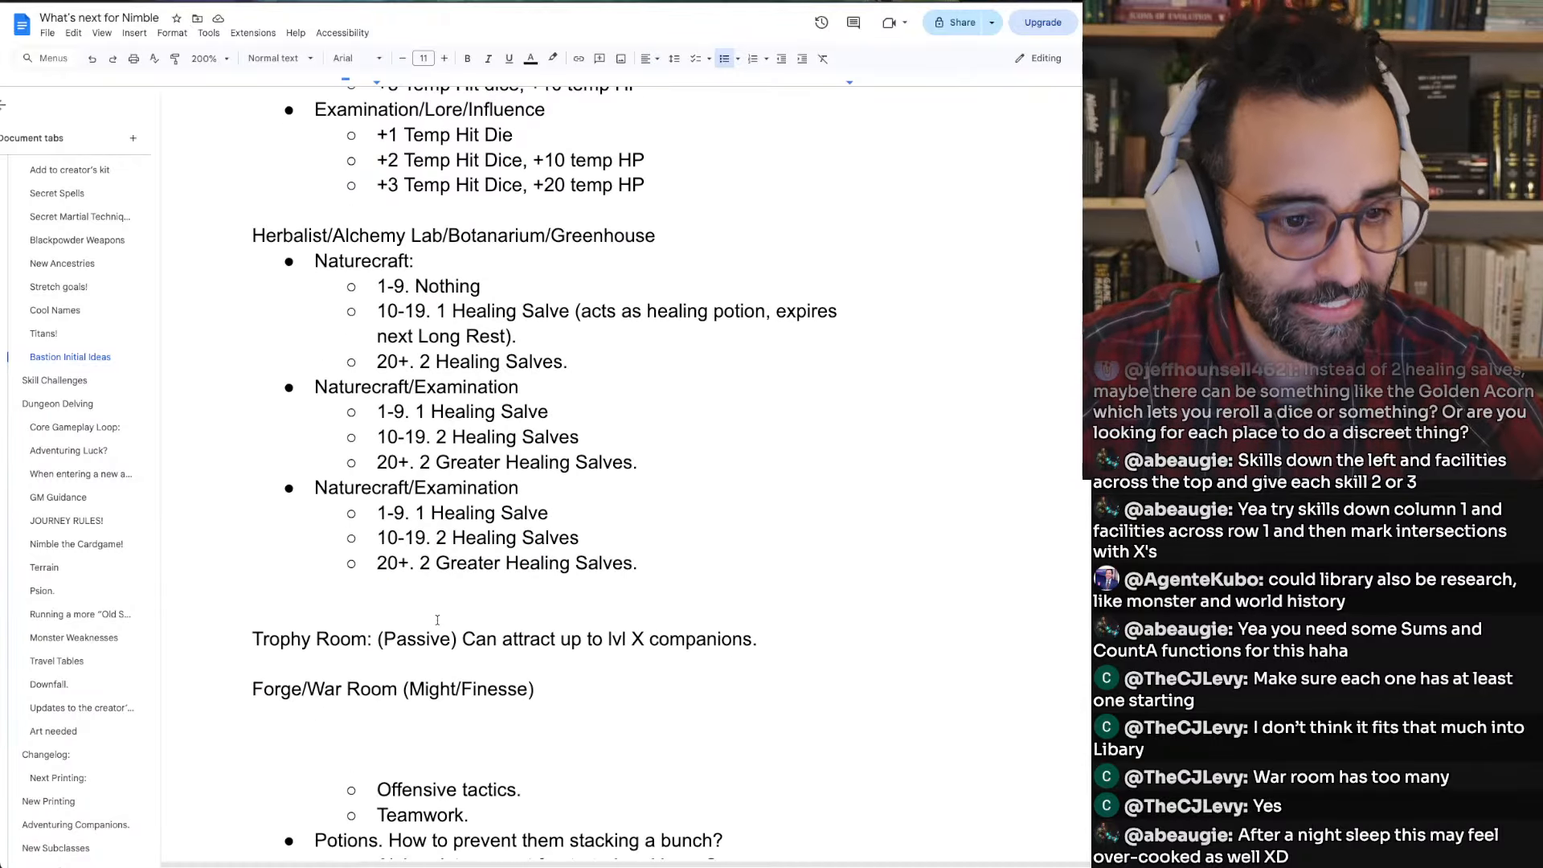
pyautogui.click(400, 583)
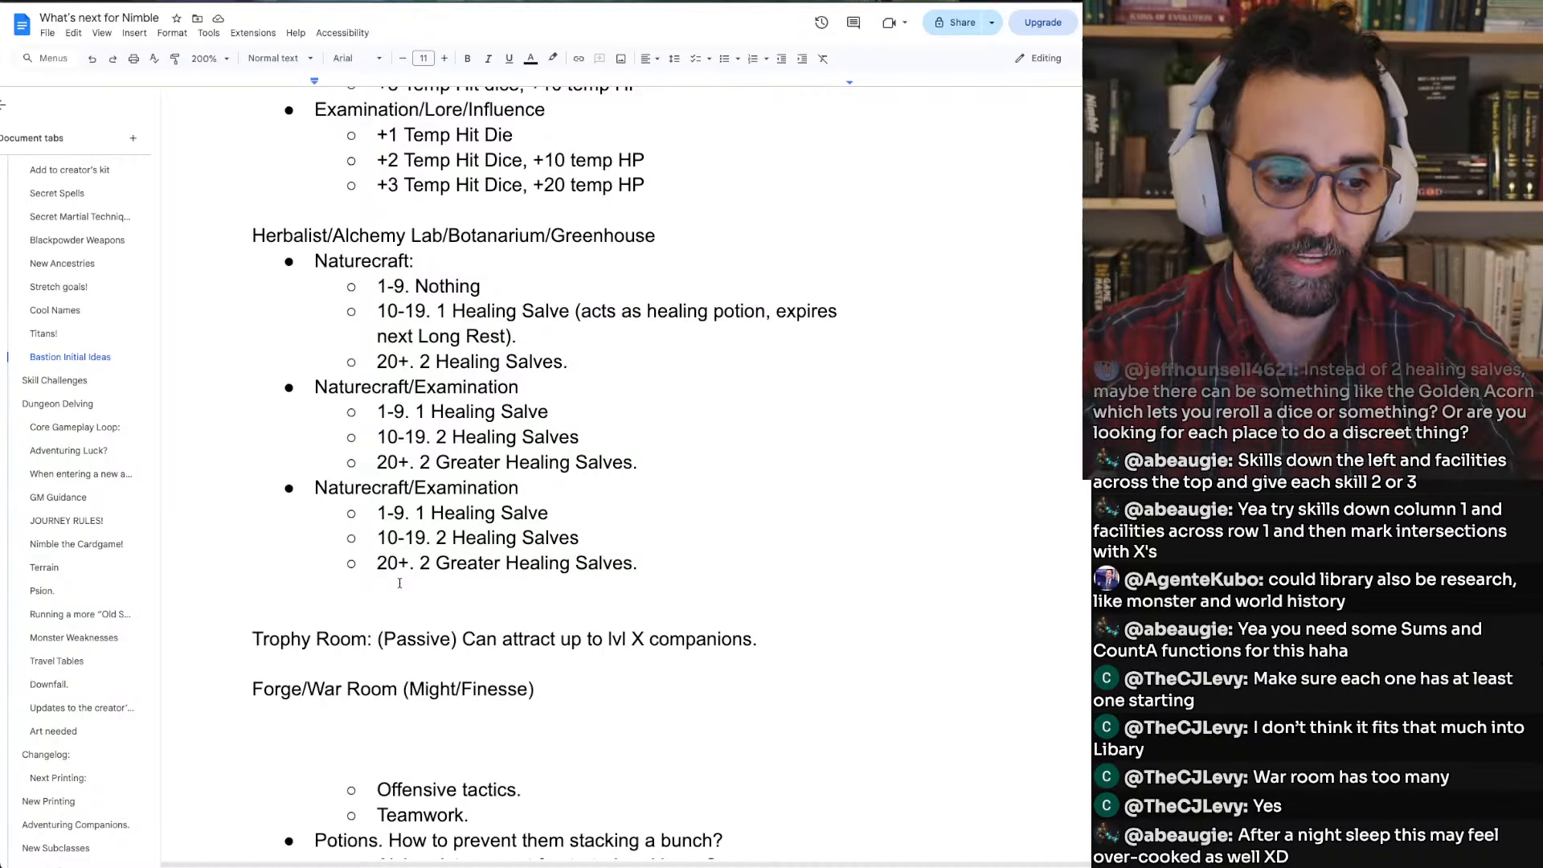
pyautogui.press('BackSpace')
pyautogui.press('BackSpace')
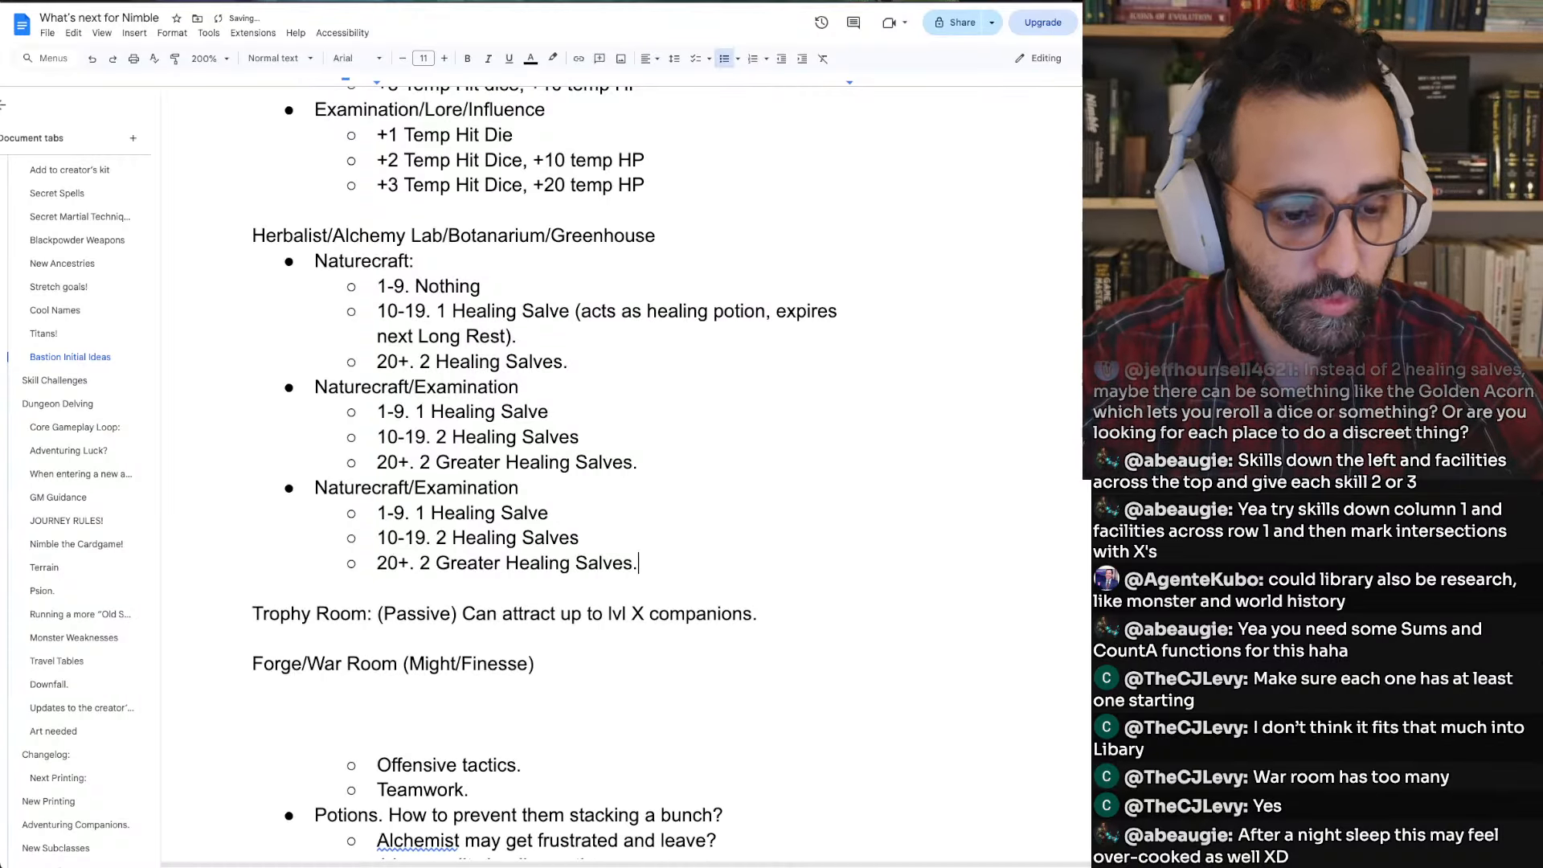
# Bring the skills spreadsheet to the front and move its window so it sits beside the document text
pyautogui.press('super+Tab')
pyautogui.press('super+Tab')
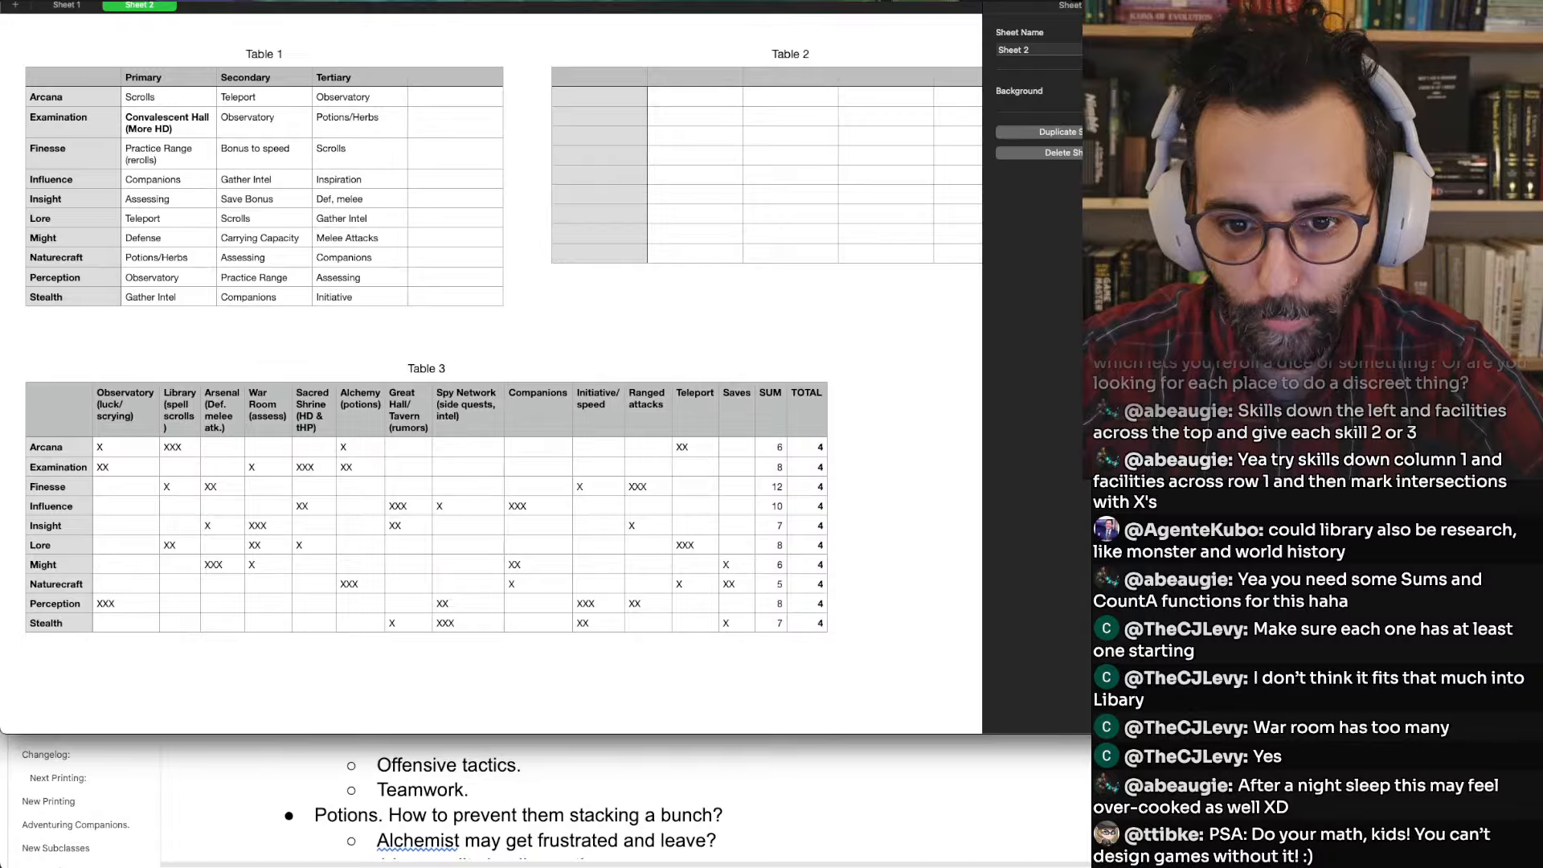
pyautogui.moveTo(563, 1); pyautogui.dragTo(462, 1)
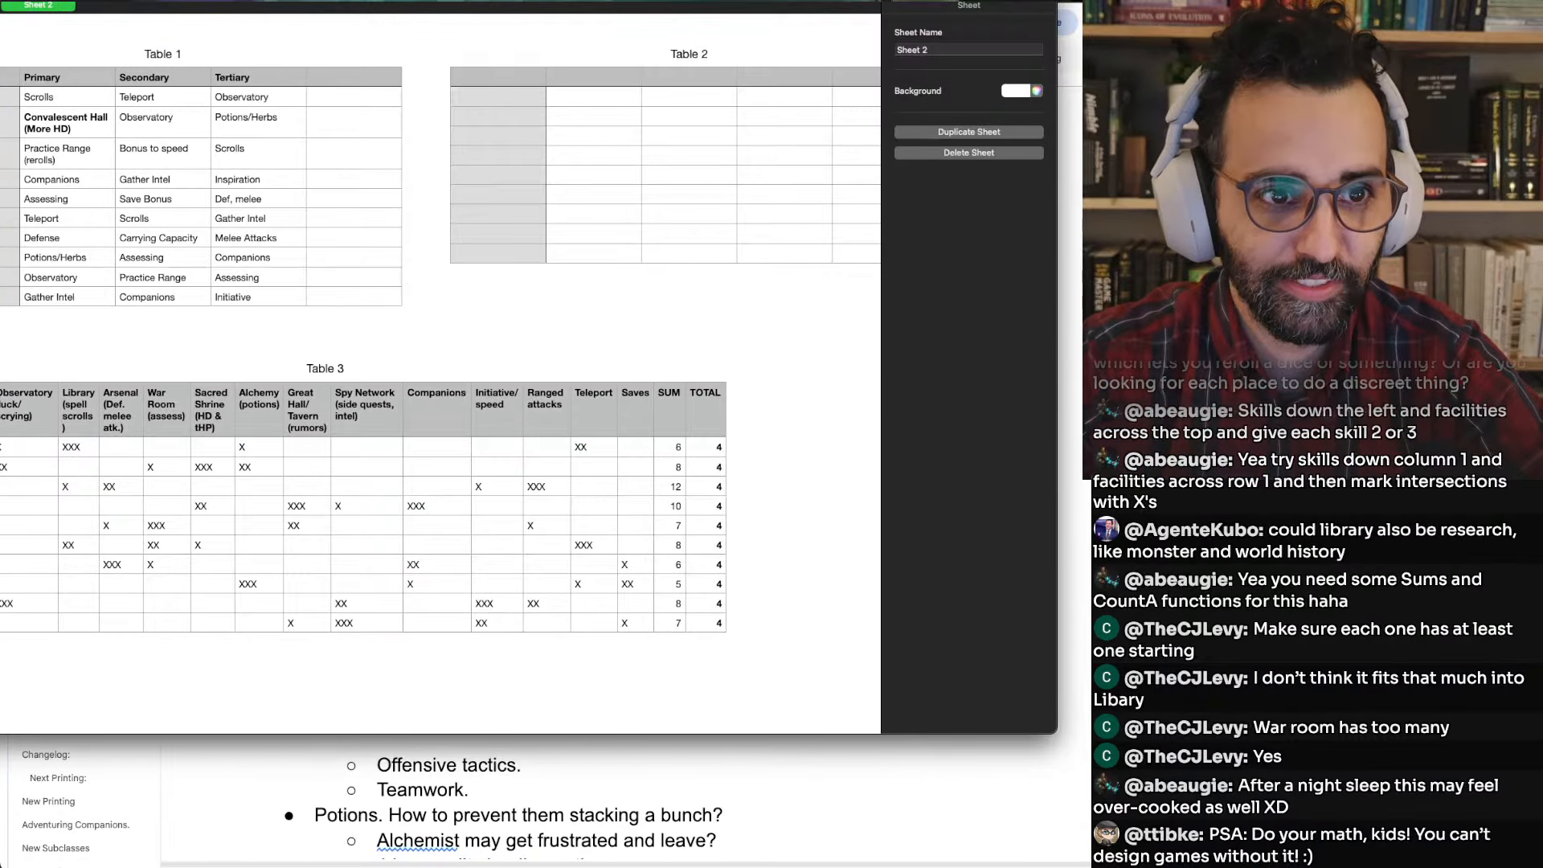
pyautogui.moveTo(338, 1); pyautogui.dragTo(1281, 1)
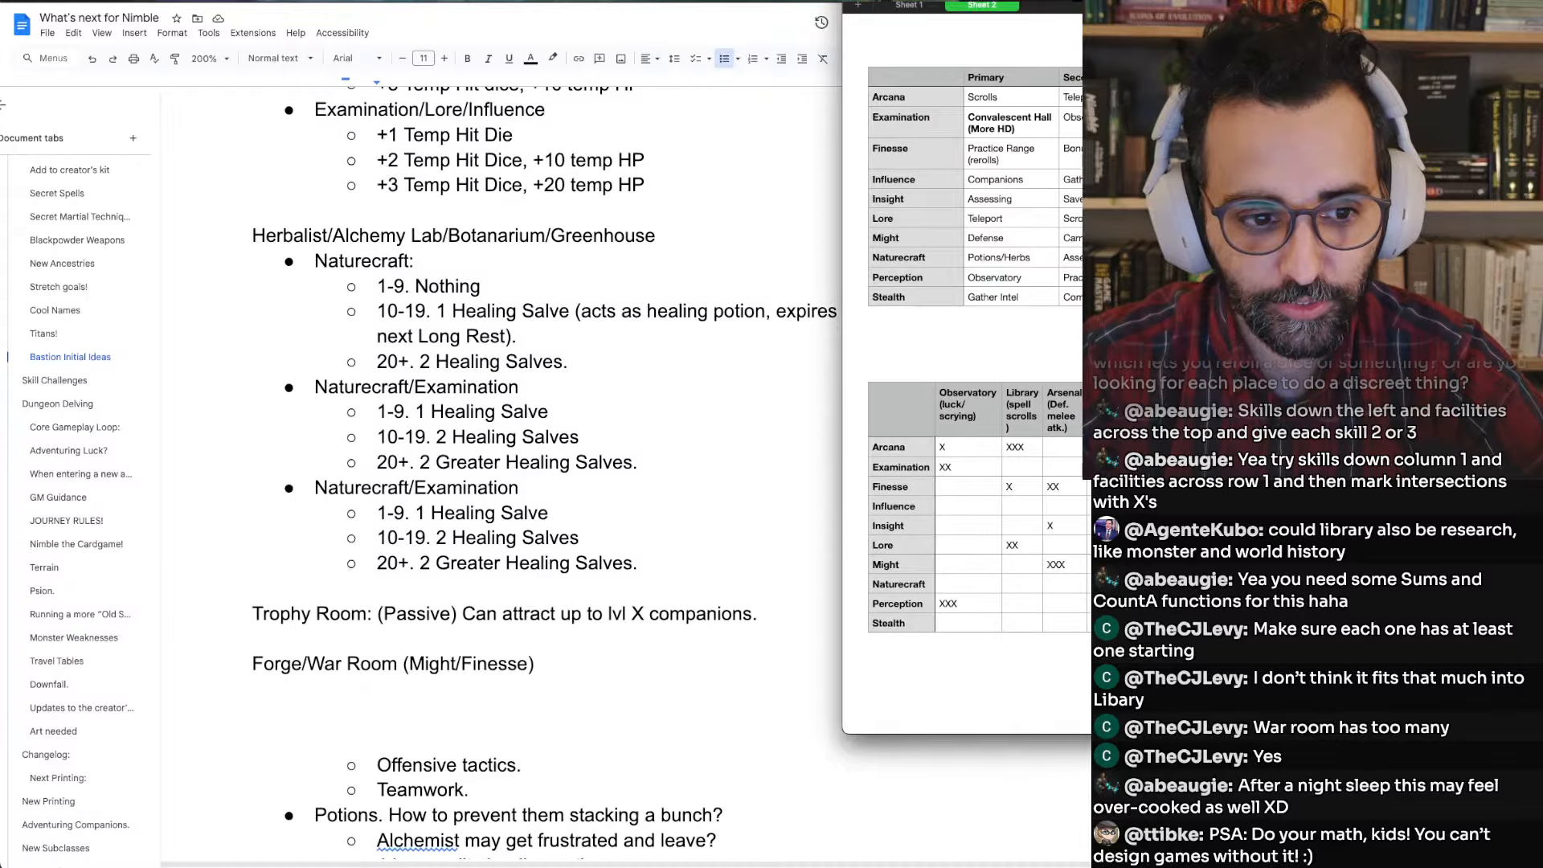
pyautogui.click(591, 438)
pyautogui.click(970, 390)
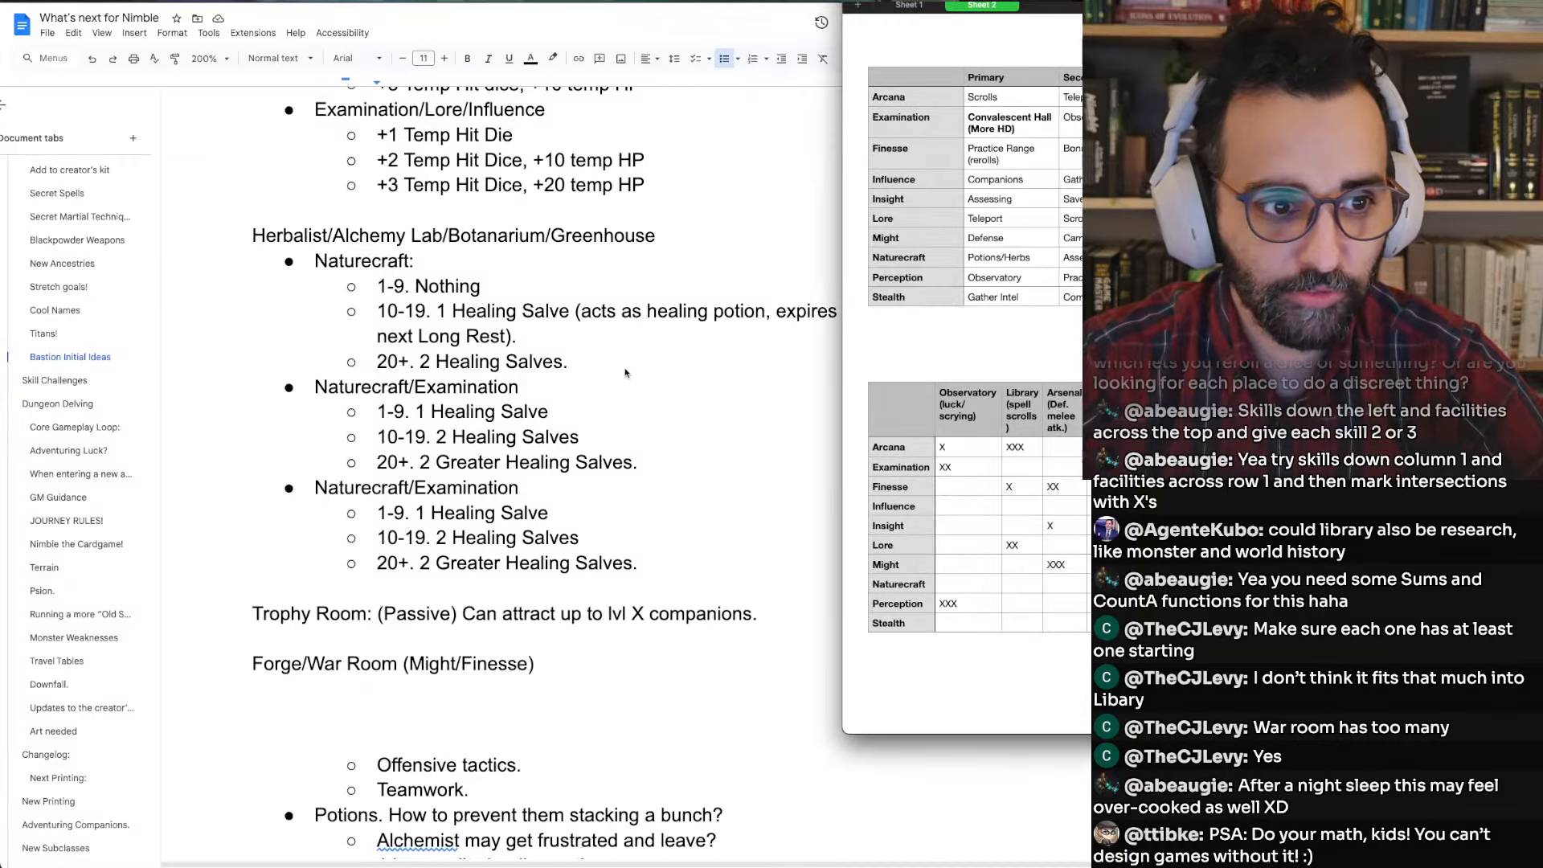
# Check the skill tiers of the Observatory, Arcane Tower, Training grounds and War Room sections against the spreadsheet
pyautogui.scroll(10, 542, 448)
pyautogui.scroll(12, 541, 448)
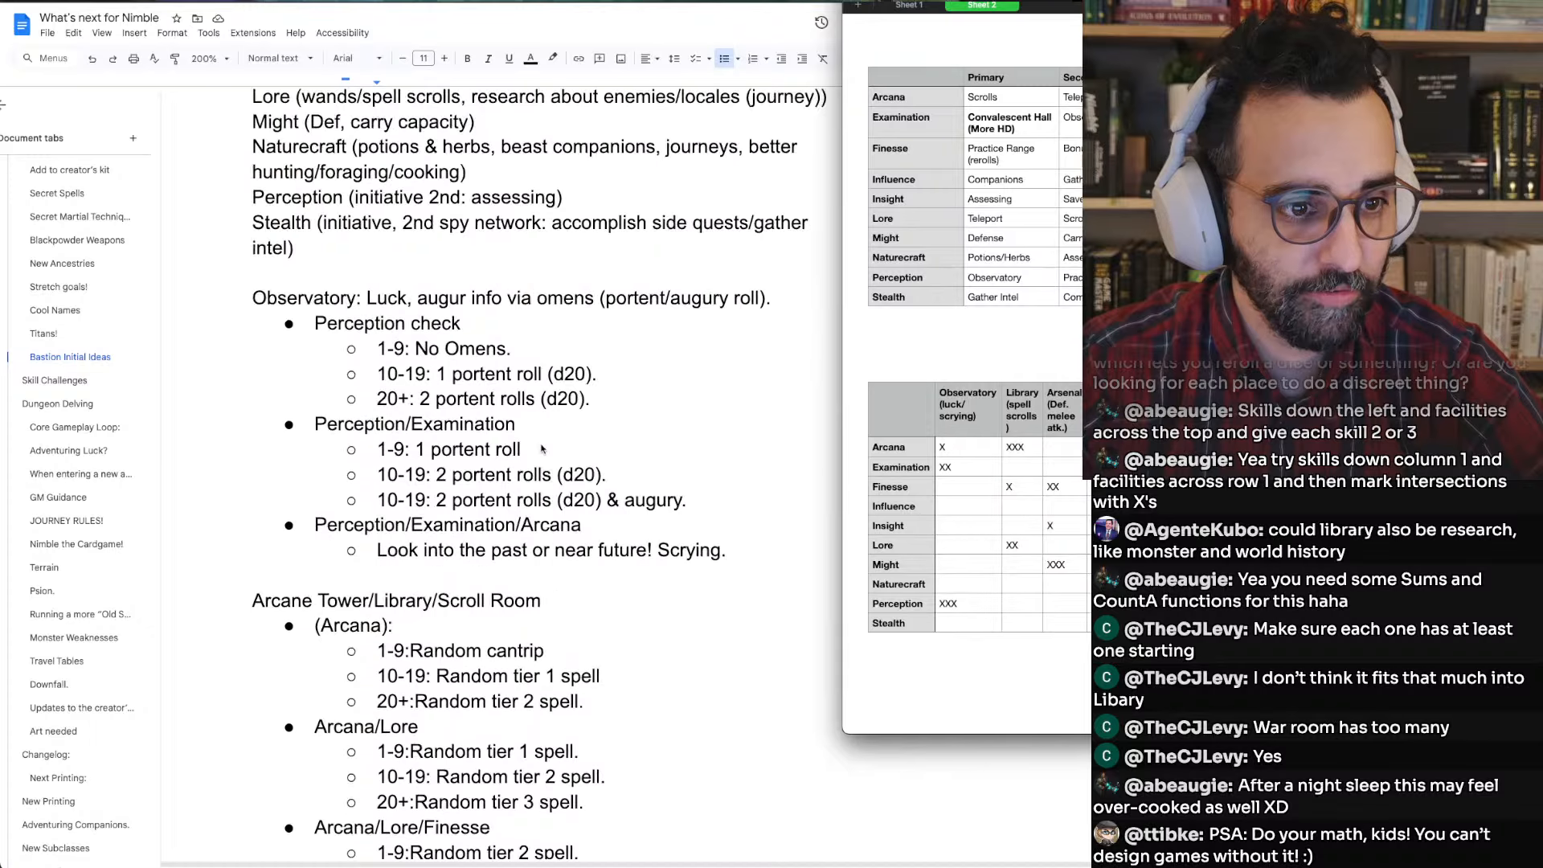
pyautogui.scroll(-1, 542, 448)
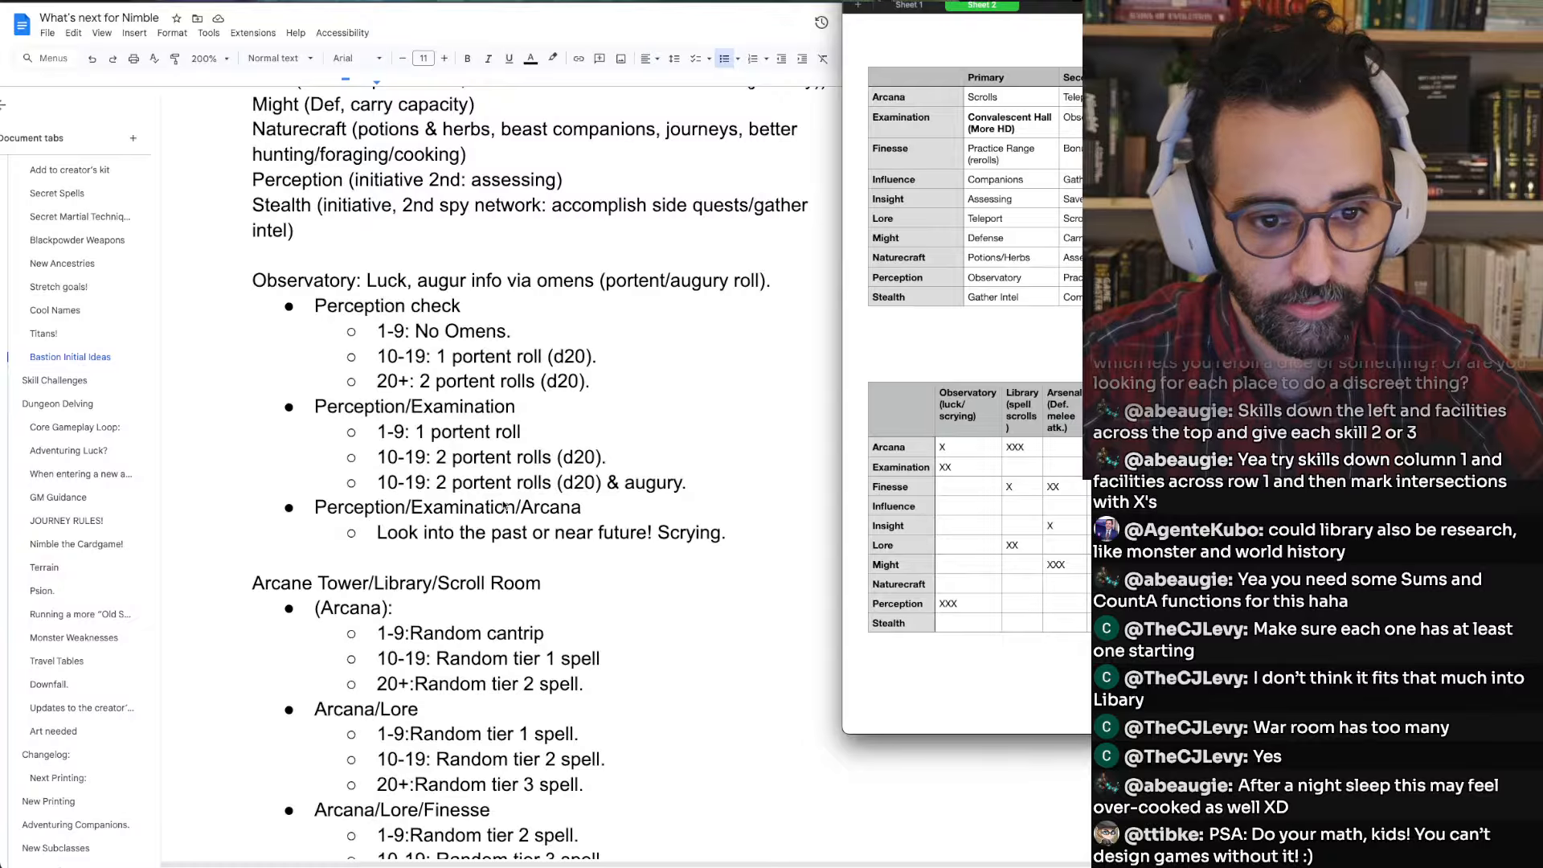
pyautogui.scroll(-1, 504, 507)
pyautogui.scroll(-3, 504, 506)
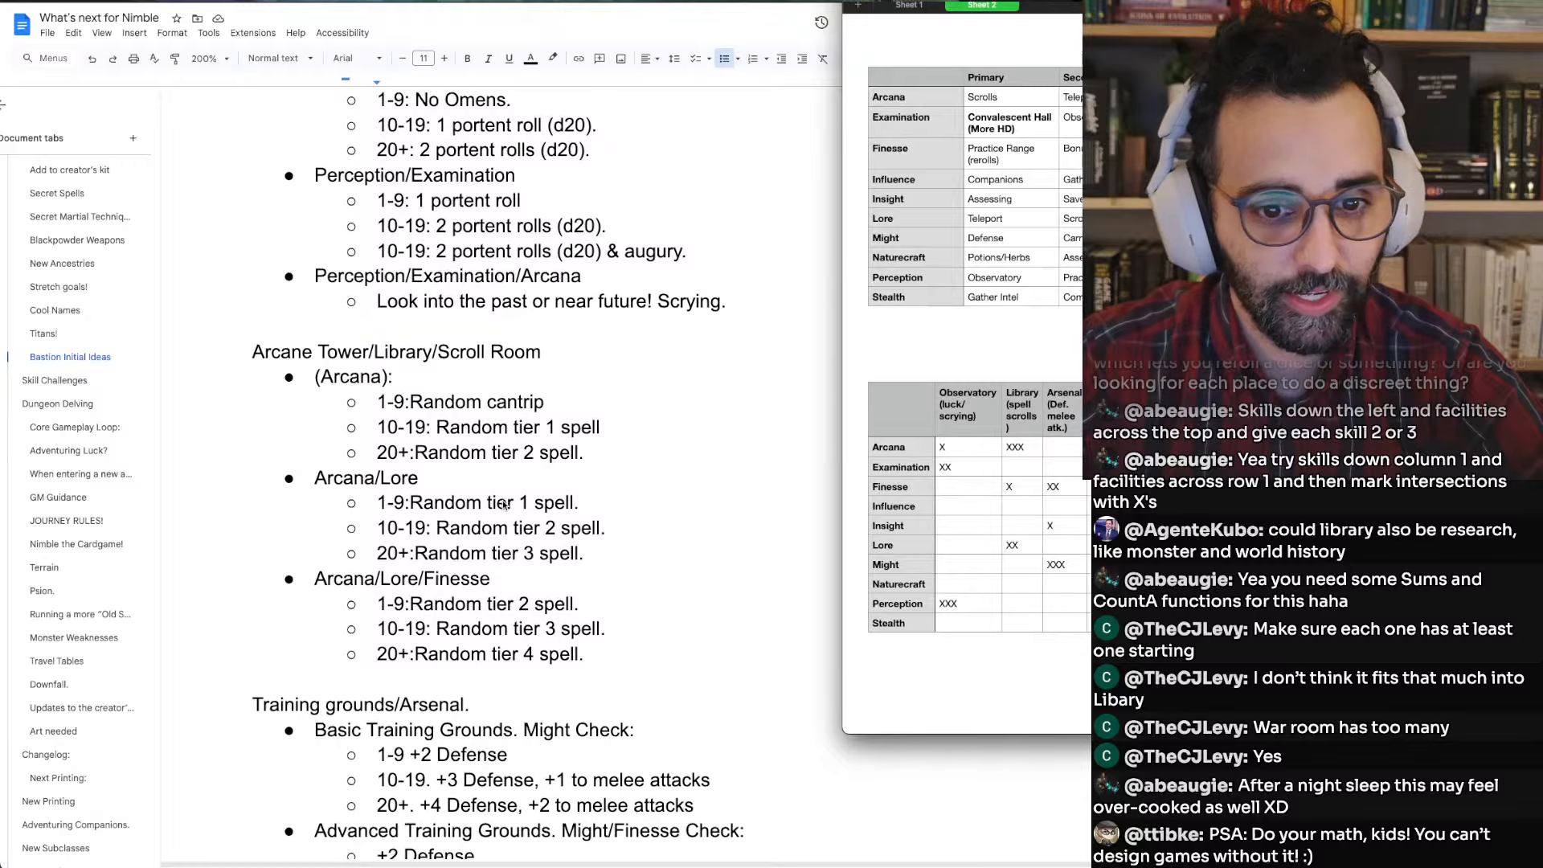
pyautogui.scroll(1, 518, 500)
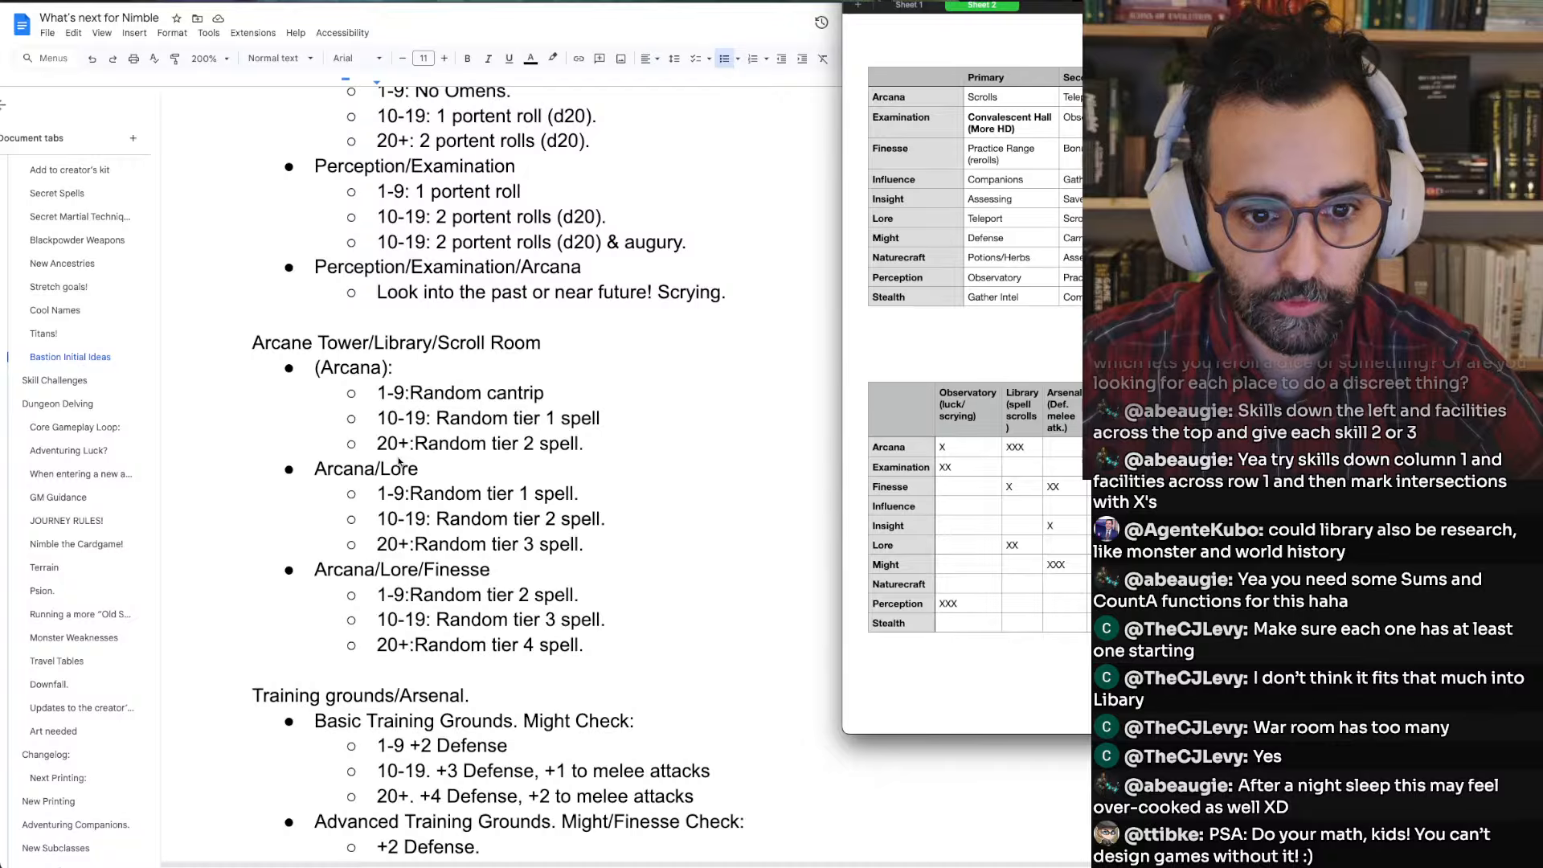
pyautogui.scroll(-3, 434, 578)
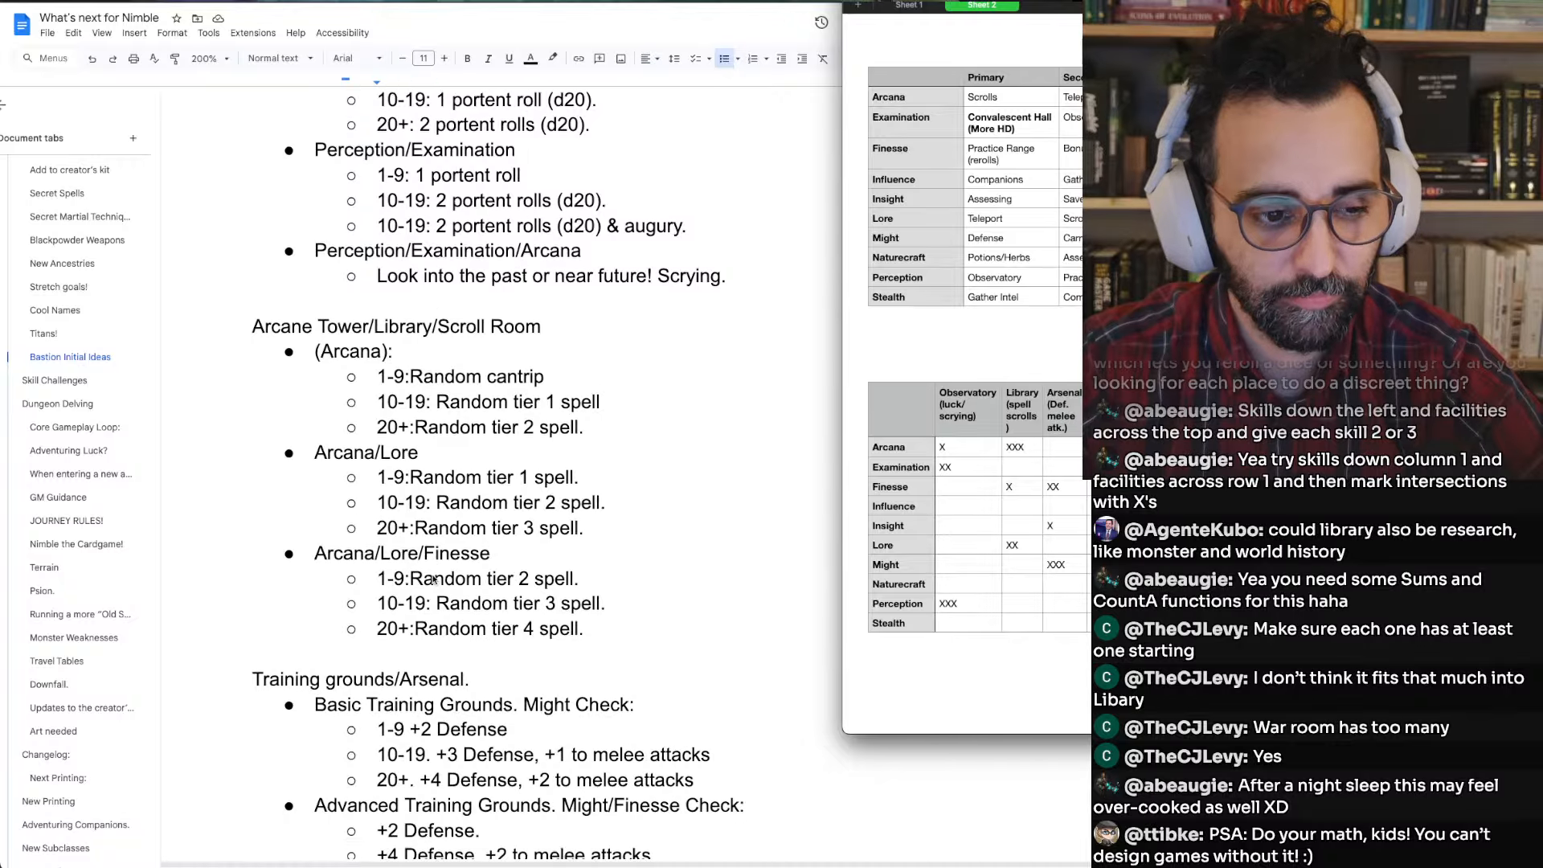
pyautogui.scroll(-1, 434, 579)
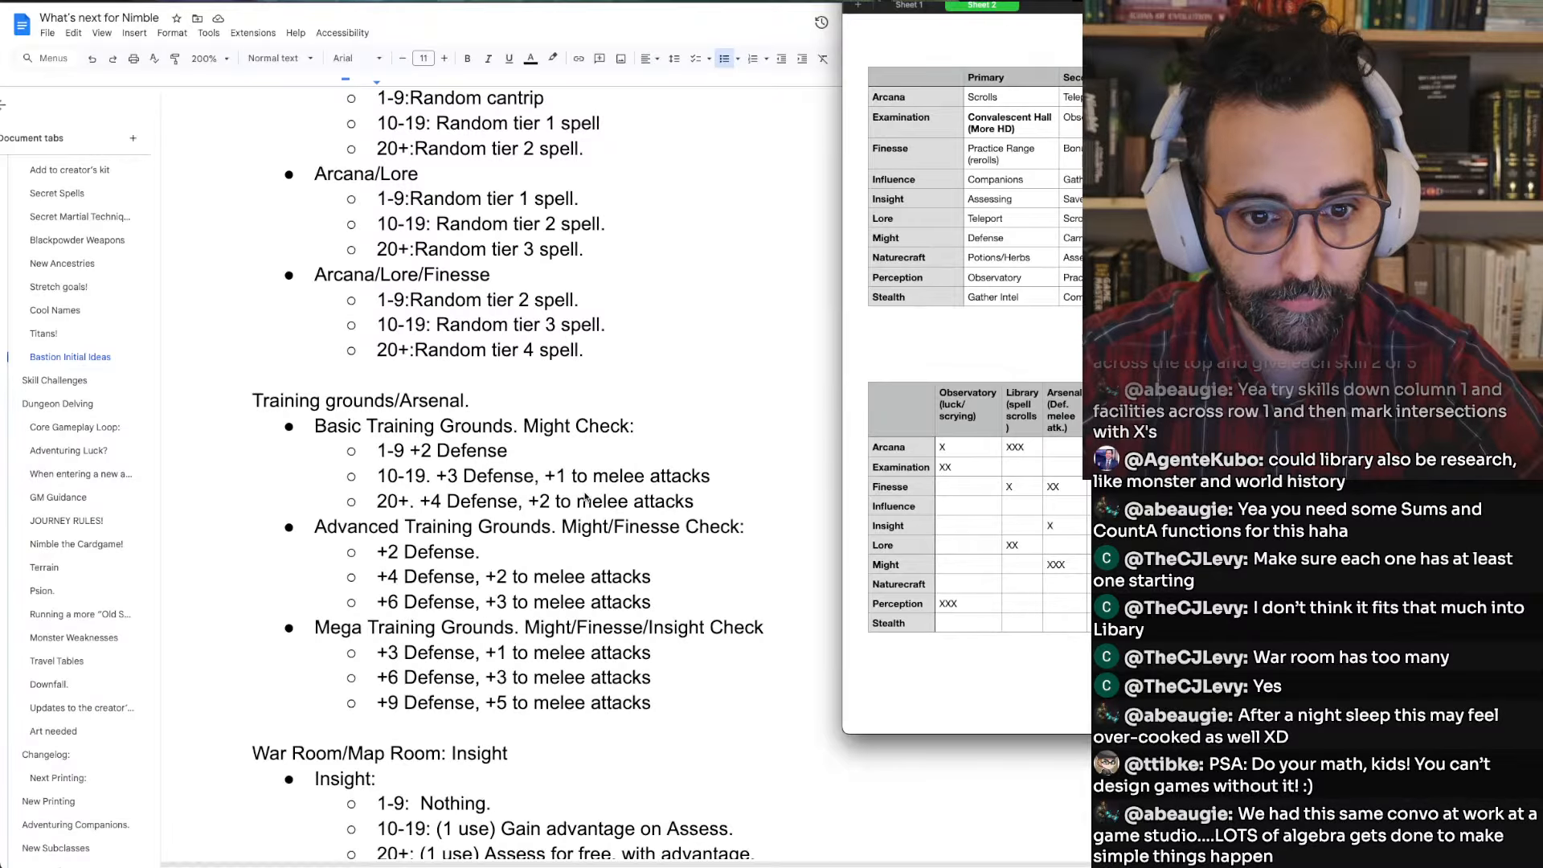
pyautogui.scroll(-1, 585, 497)
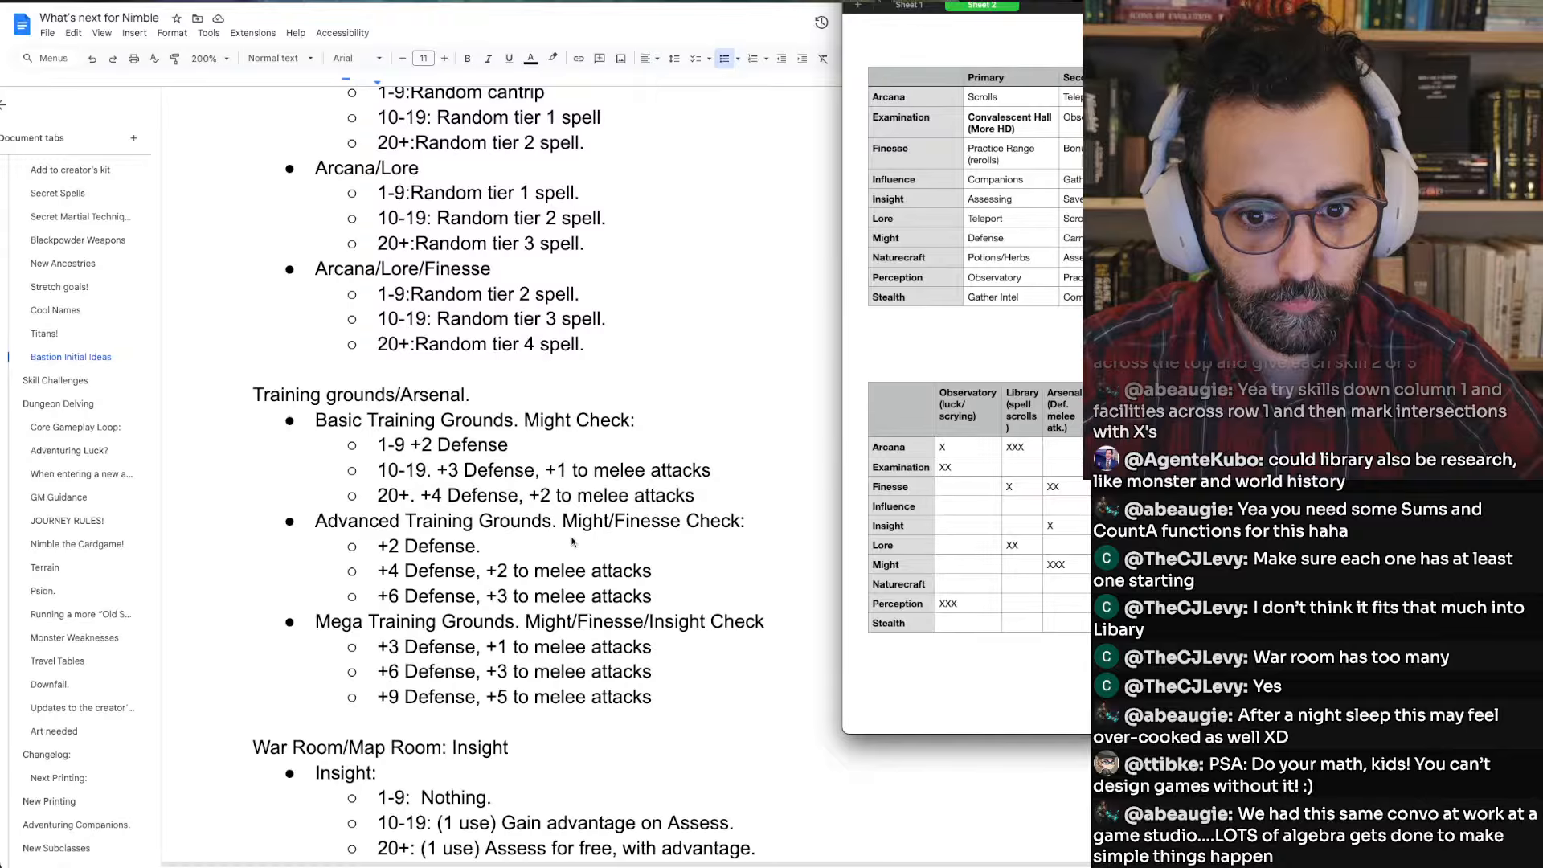
pyautogui.scroll(-3, 566, 598)
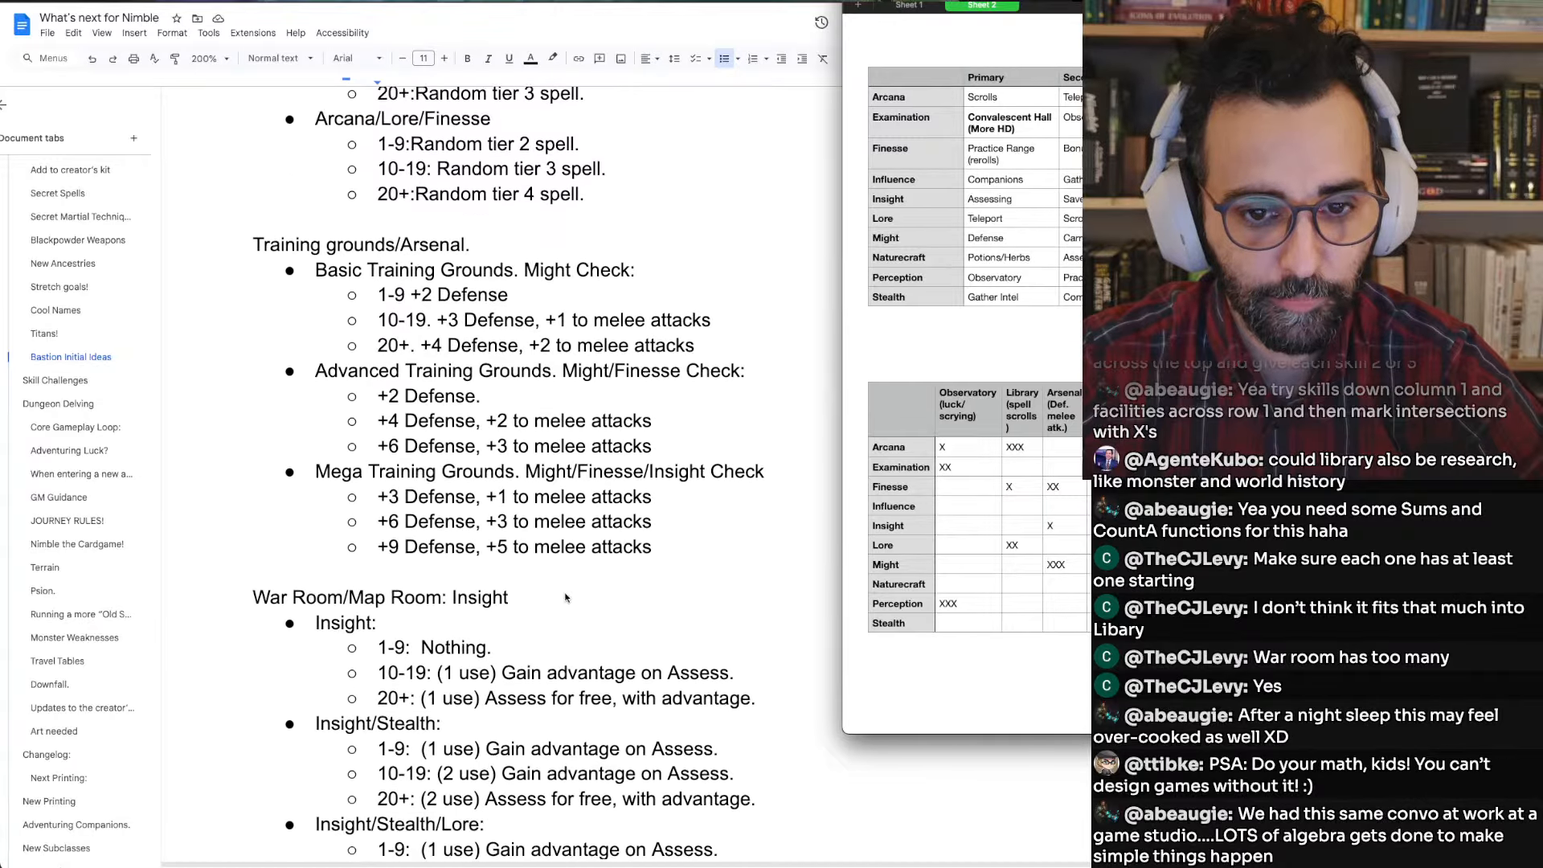
pyautogui.scroll(-1, 566, 598)
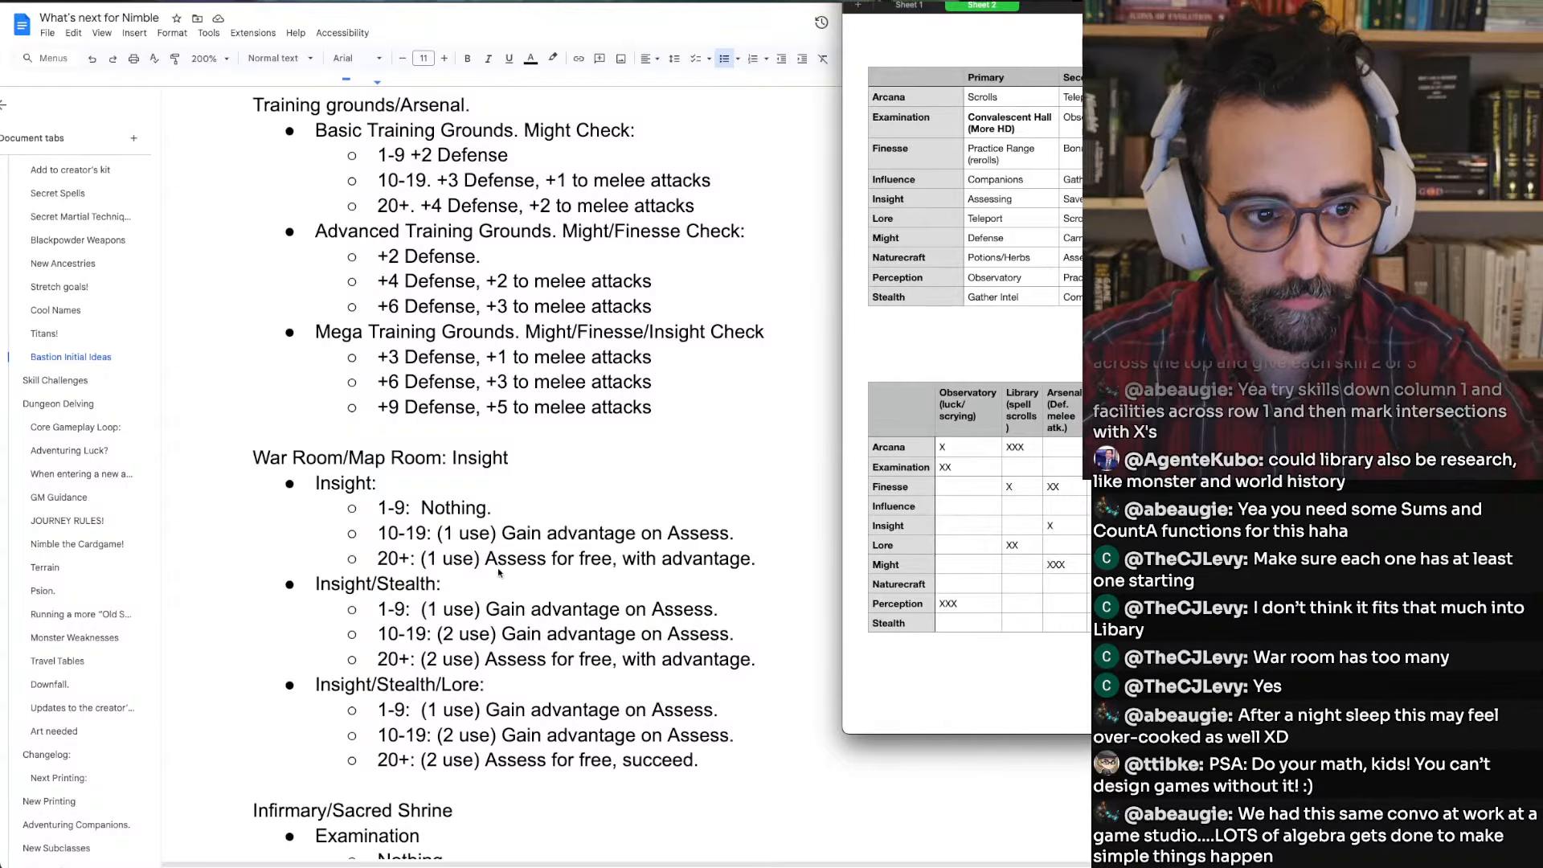
# Replace Stealth with Lore in the War Room's second tier heading so it reads Insight/Lore
pyautogui.doubleClick(384, 584)
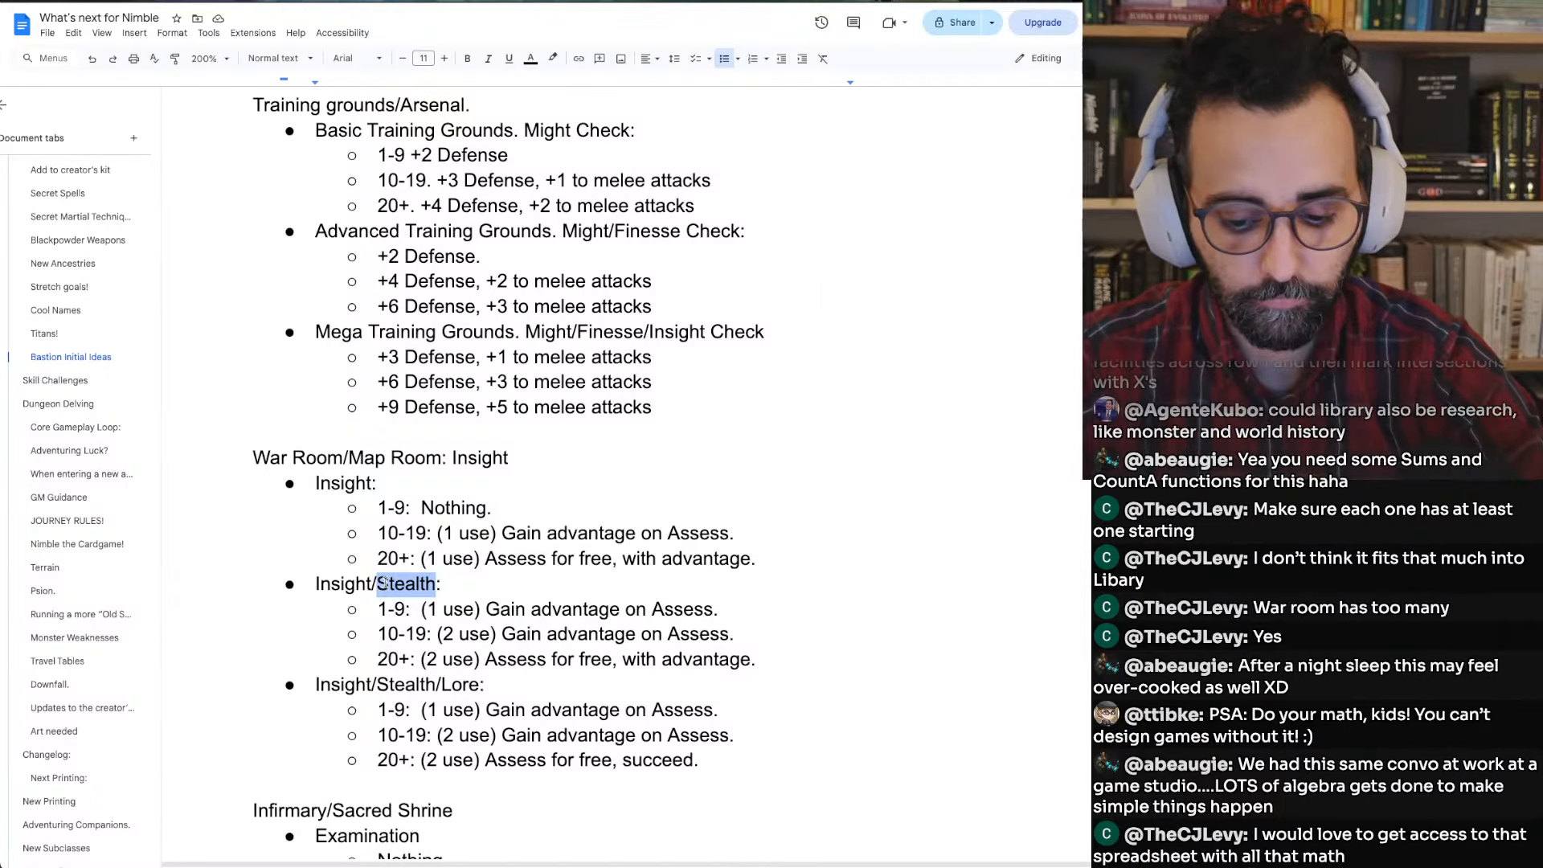
pyautogui.write('Lore')
pyautogui.press('Down')
pyautogui.press('Down')
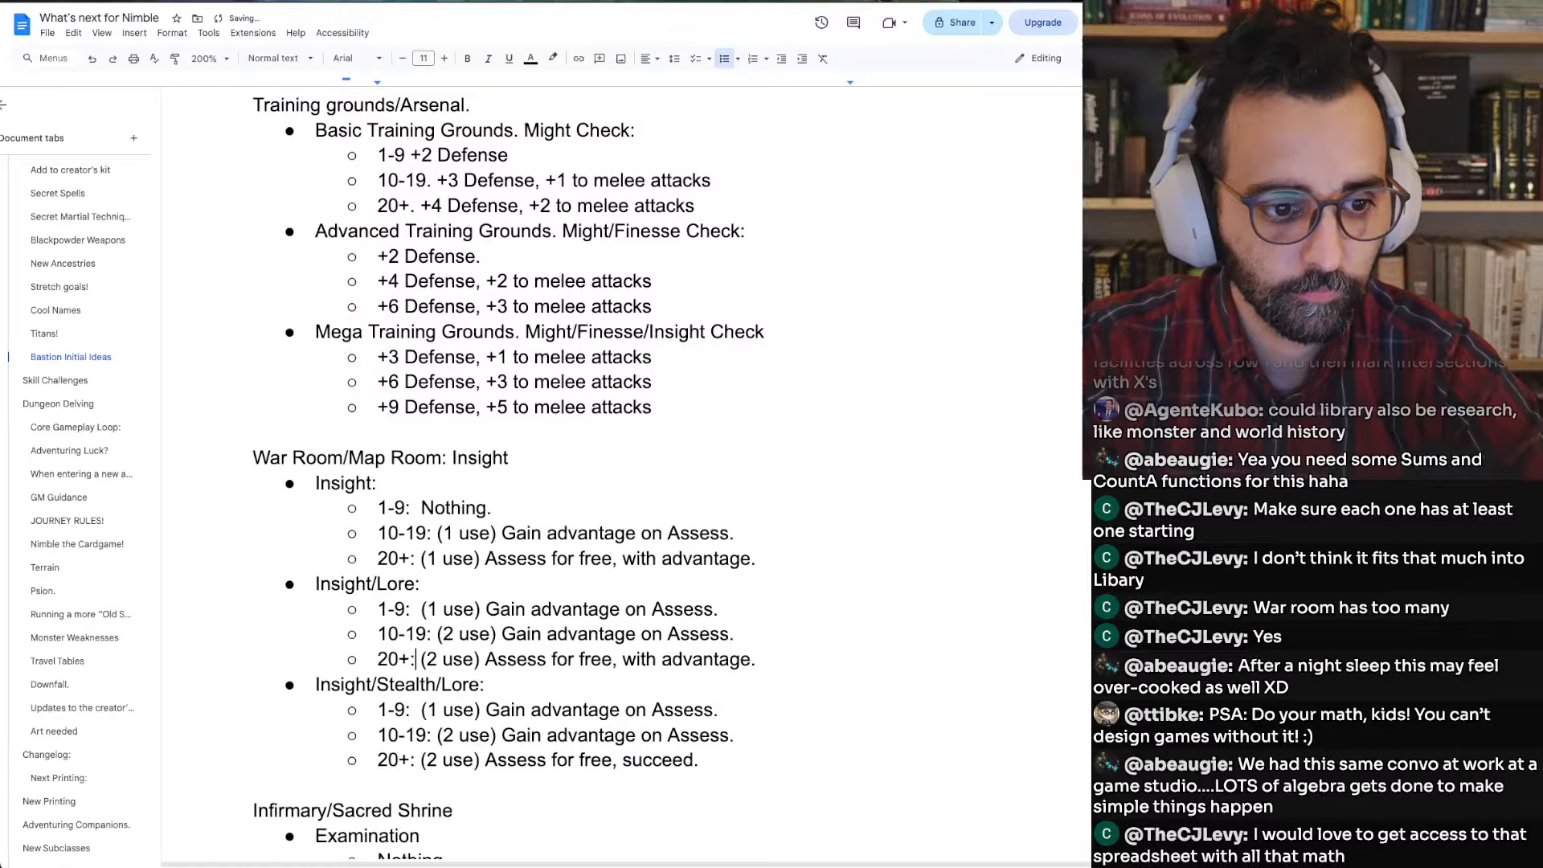
# Change the War Room's third tier heading to Insight/Lore/Might/Examination, consulting the skills spreadsheet
pyautogui.doubleClick(406, 684)
pyautogui.press('BackSpace')
pyautogui.press('Delete')
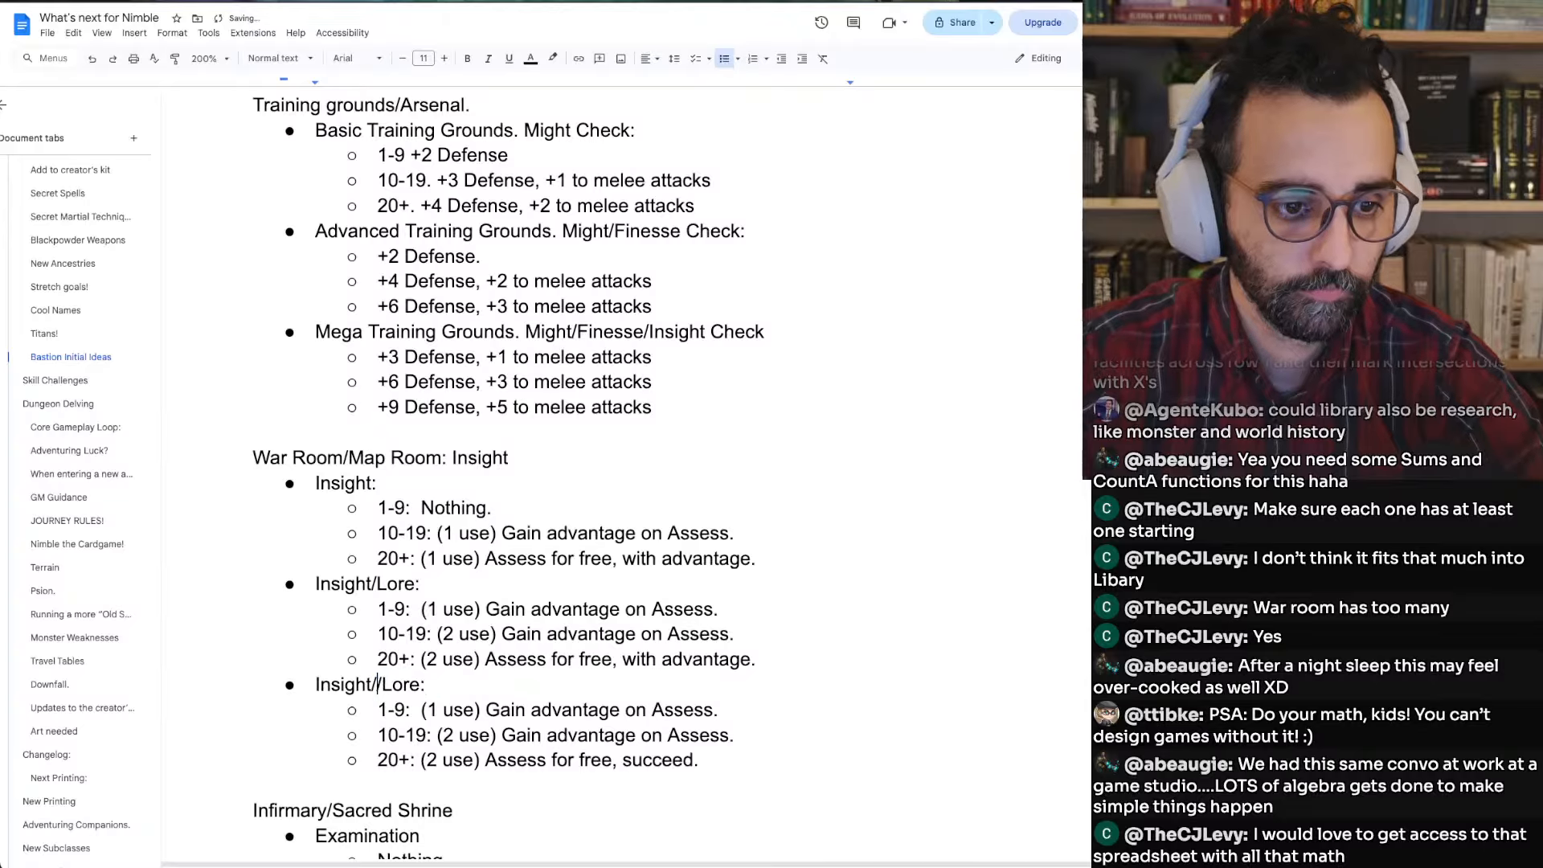
pyautogui.write('/Might/')
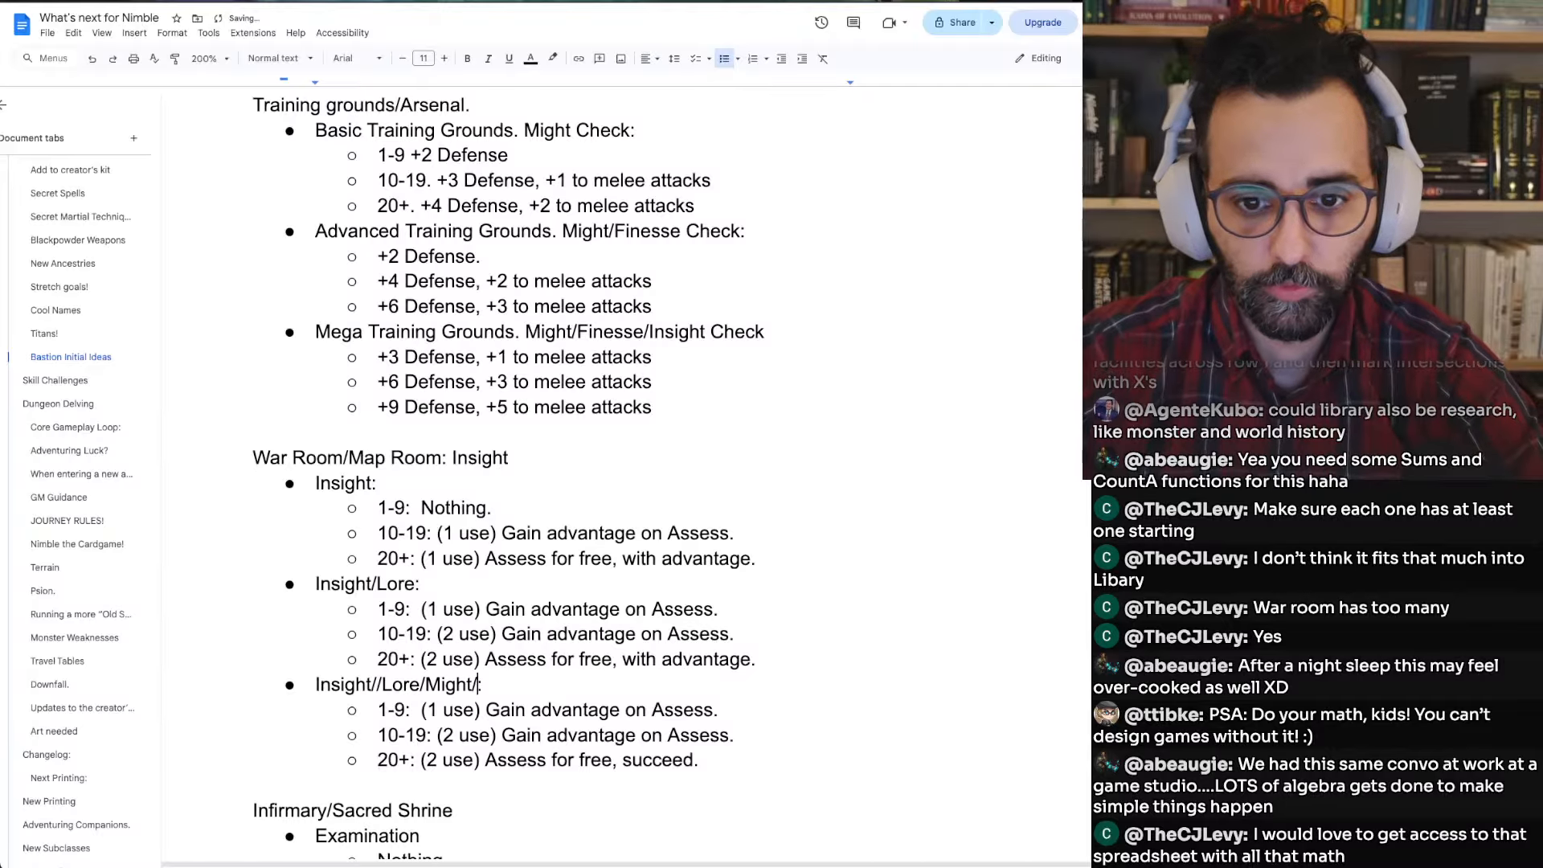
pyautogui.press('super+Tab')
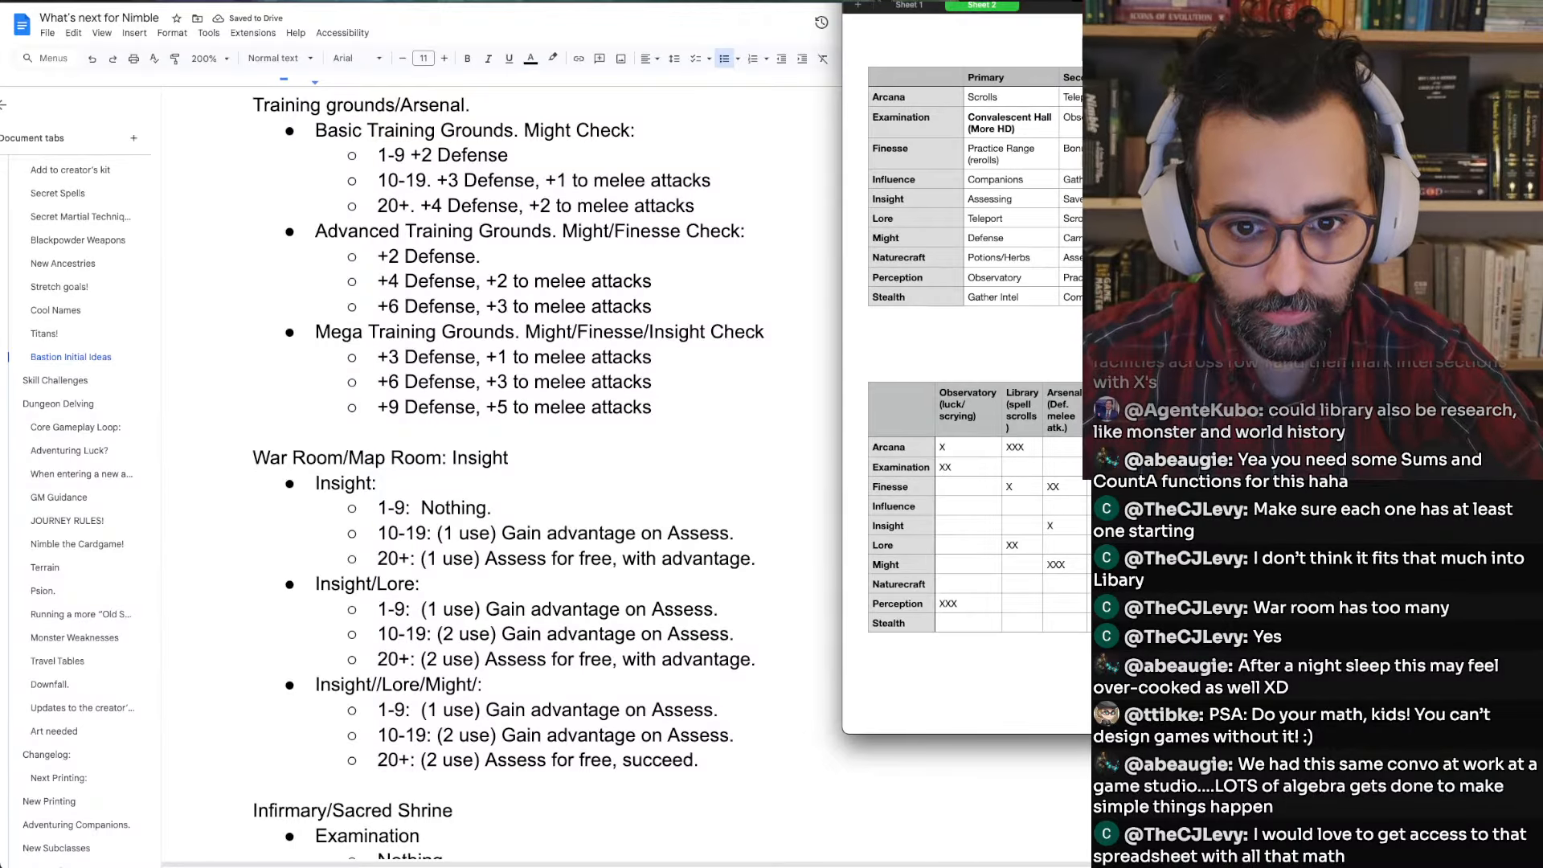
pyautogui.press('super+Tab')
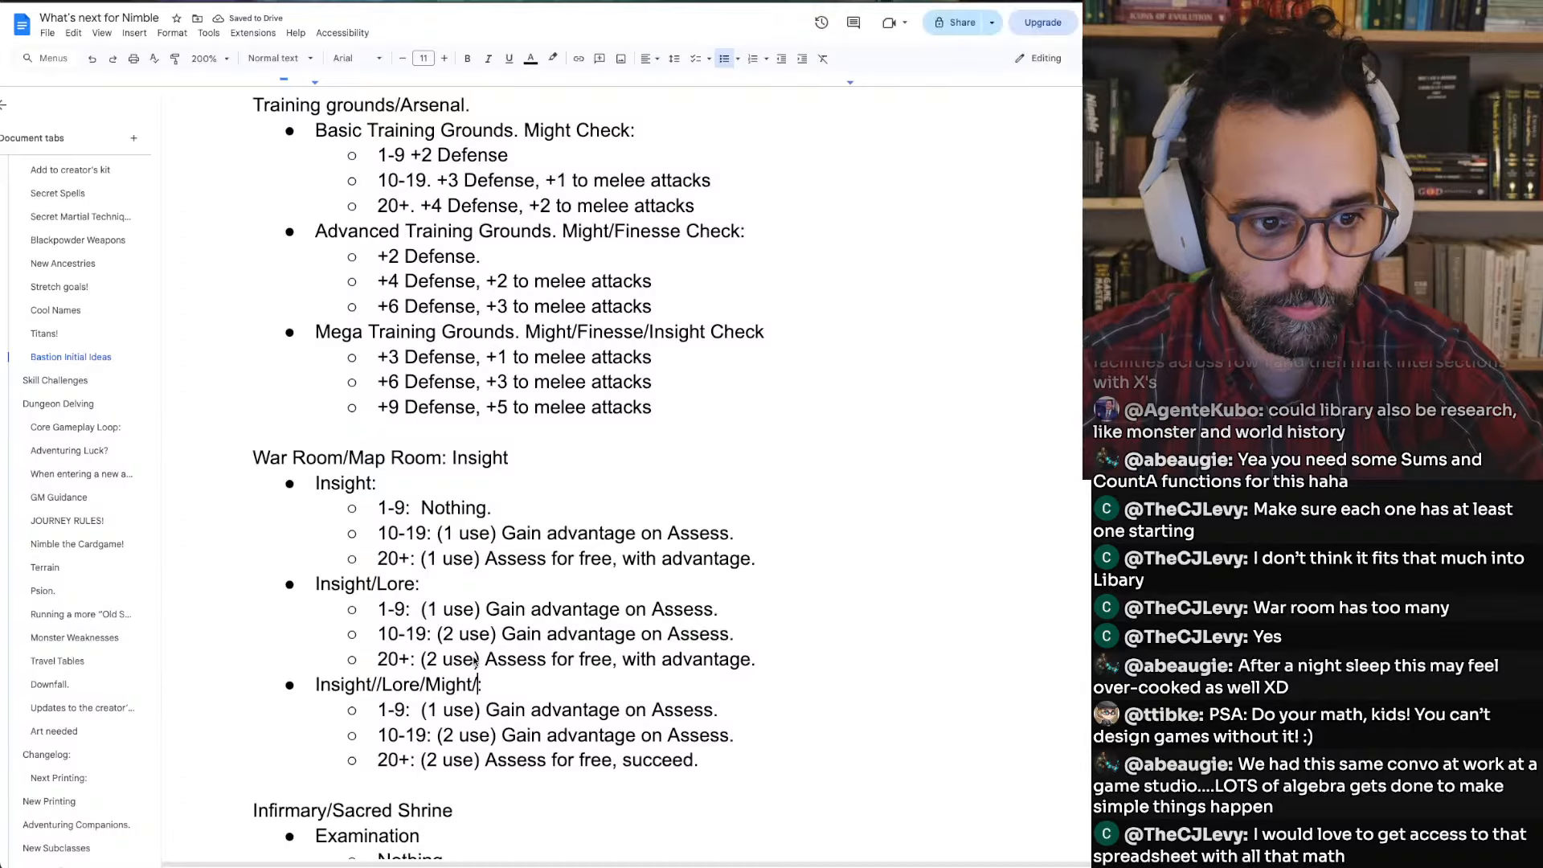
pyautogui.write('Examination')
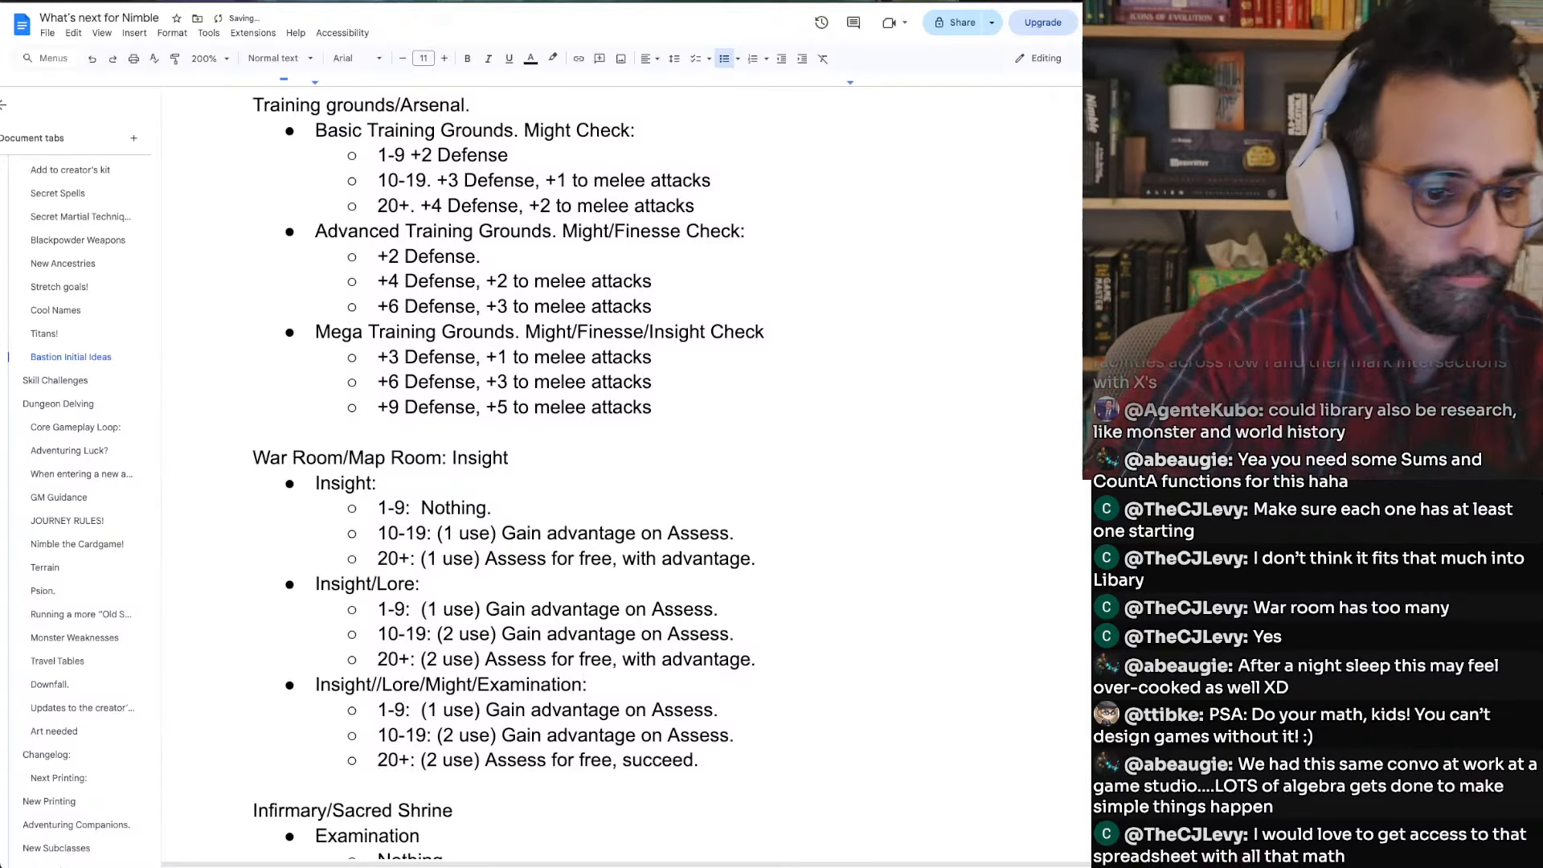
pyautogui.press('super+Left')
pyautogui.hotkey('alt', 'Right')
pyautogui.press('Right')
pyautogui.press('Right')
pyautogui.press('BackSpace')
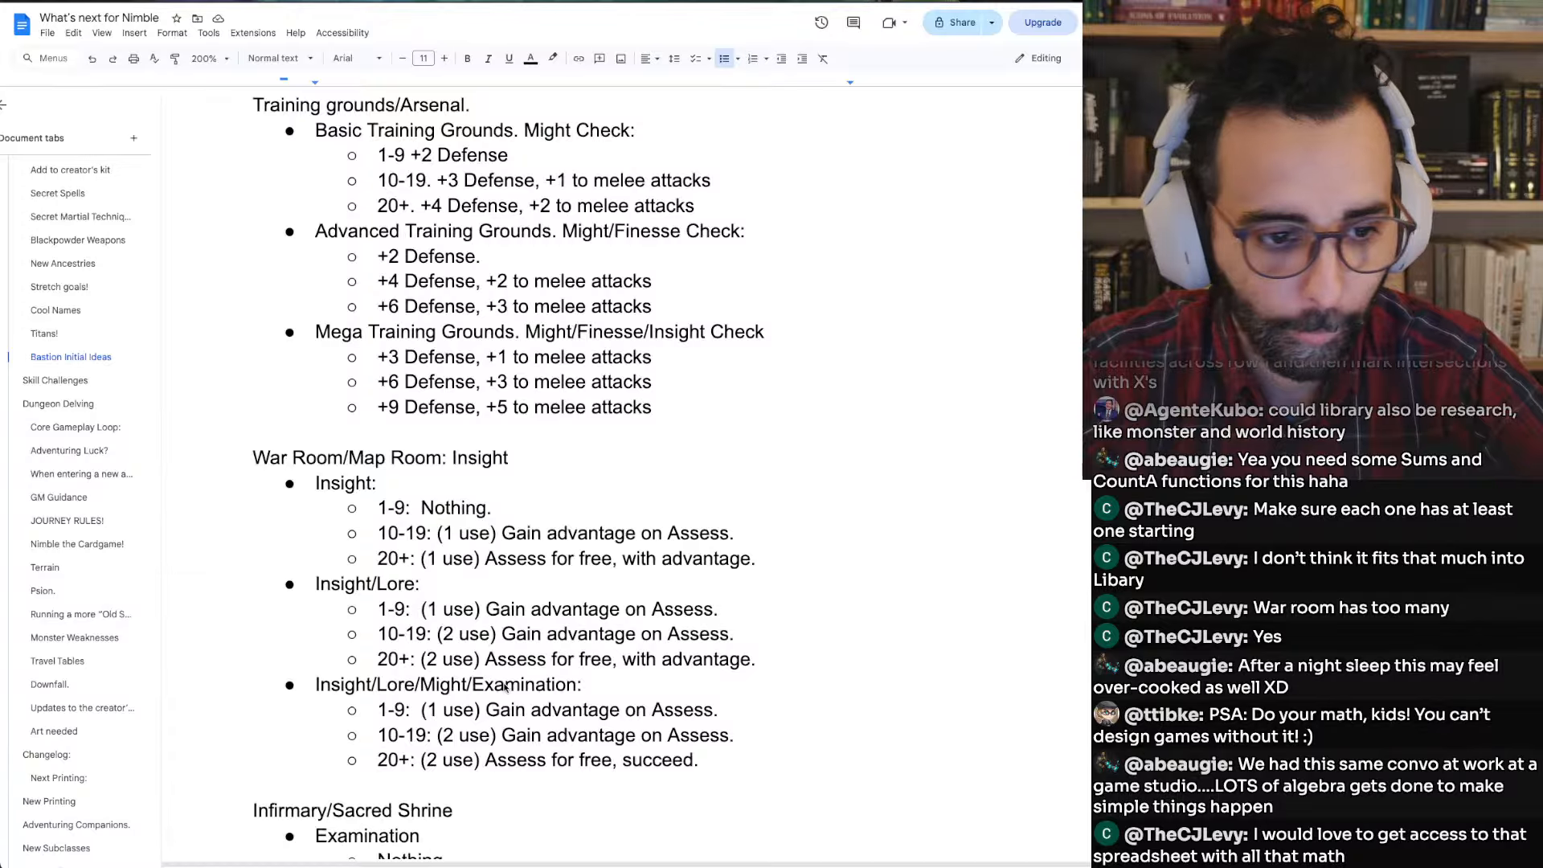
# Replace Lore with Influence in the Infirmary/Sacred Shrine's second tier heading so it reads Examination/Influence, consulting the skills spreadsheet
pyautogui.scroll(-3, 504, 686)
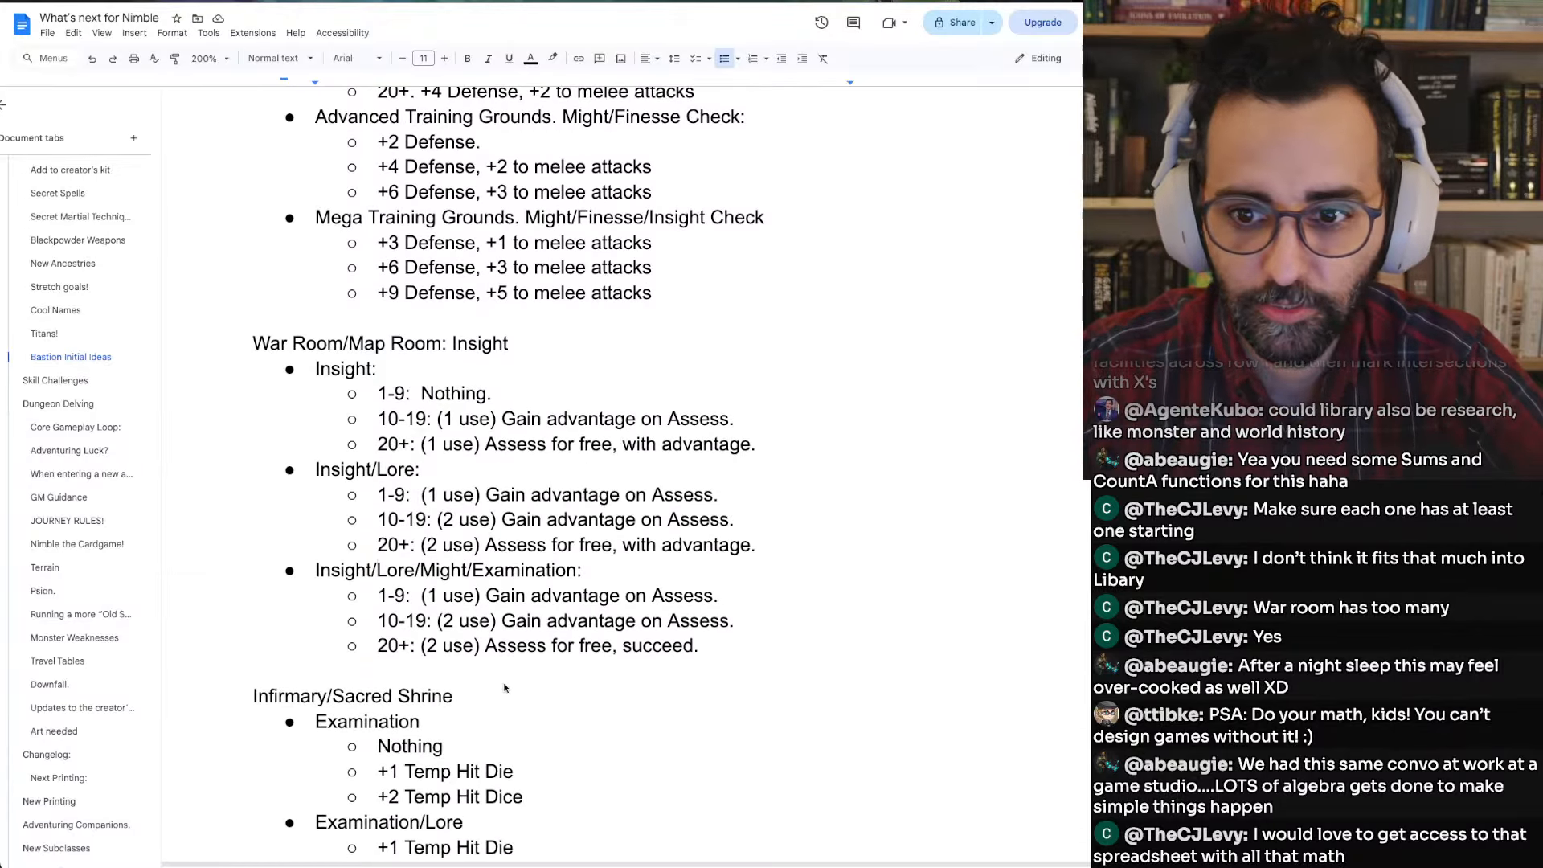
pyautogui.press('super+Tab')
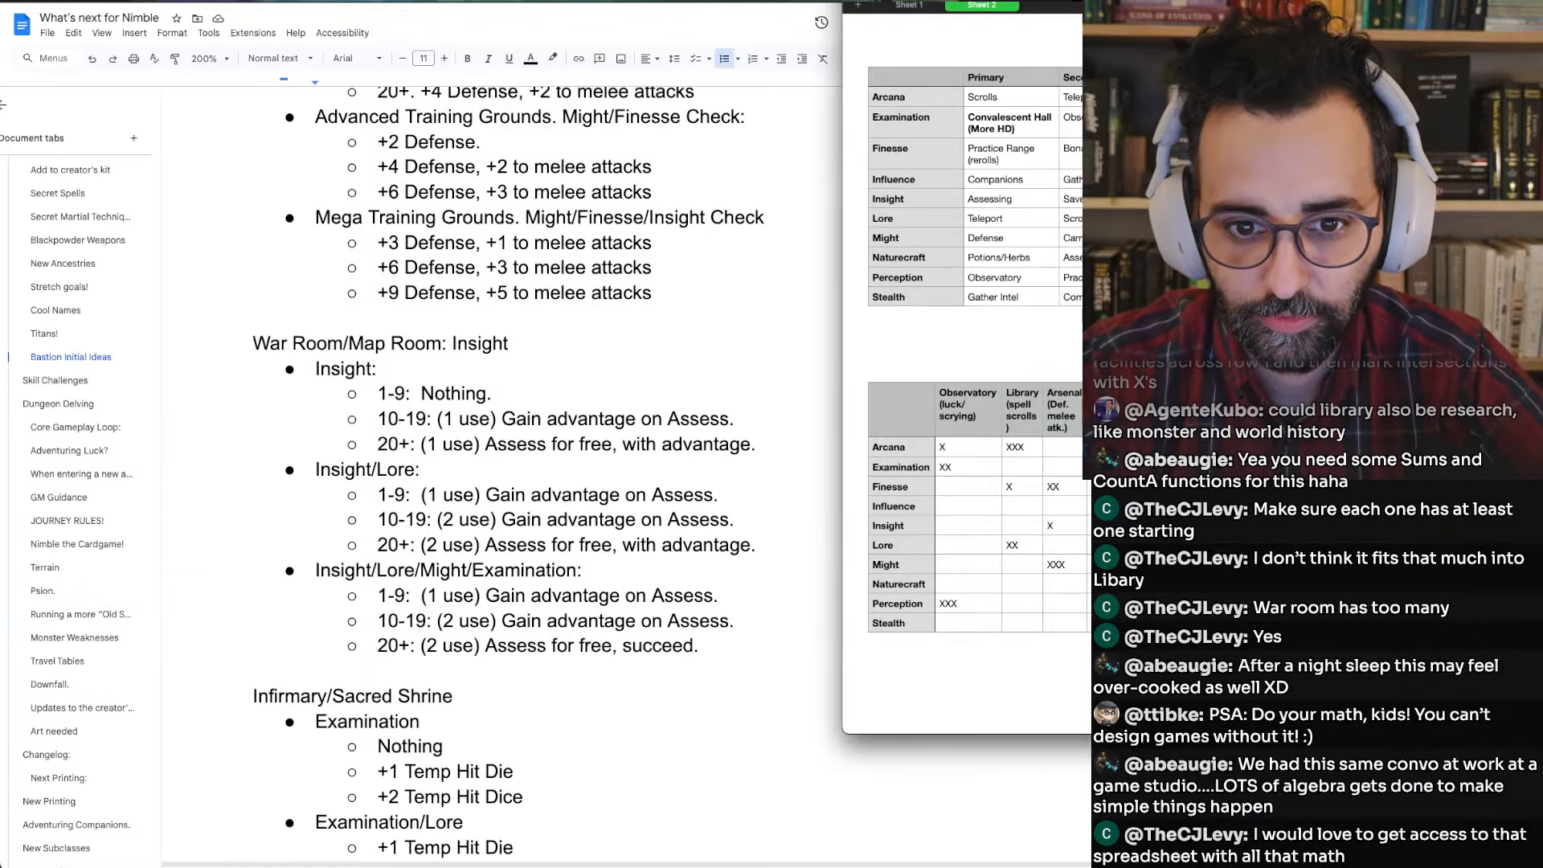
pyautogui.click(1150, 409)
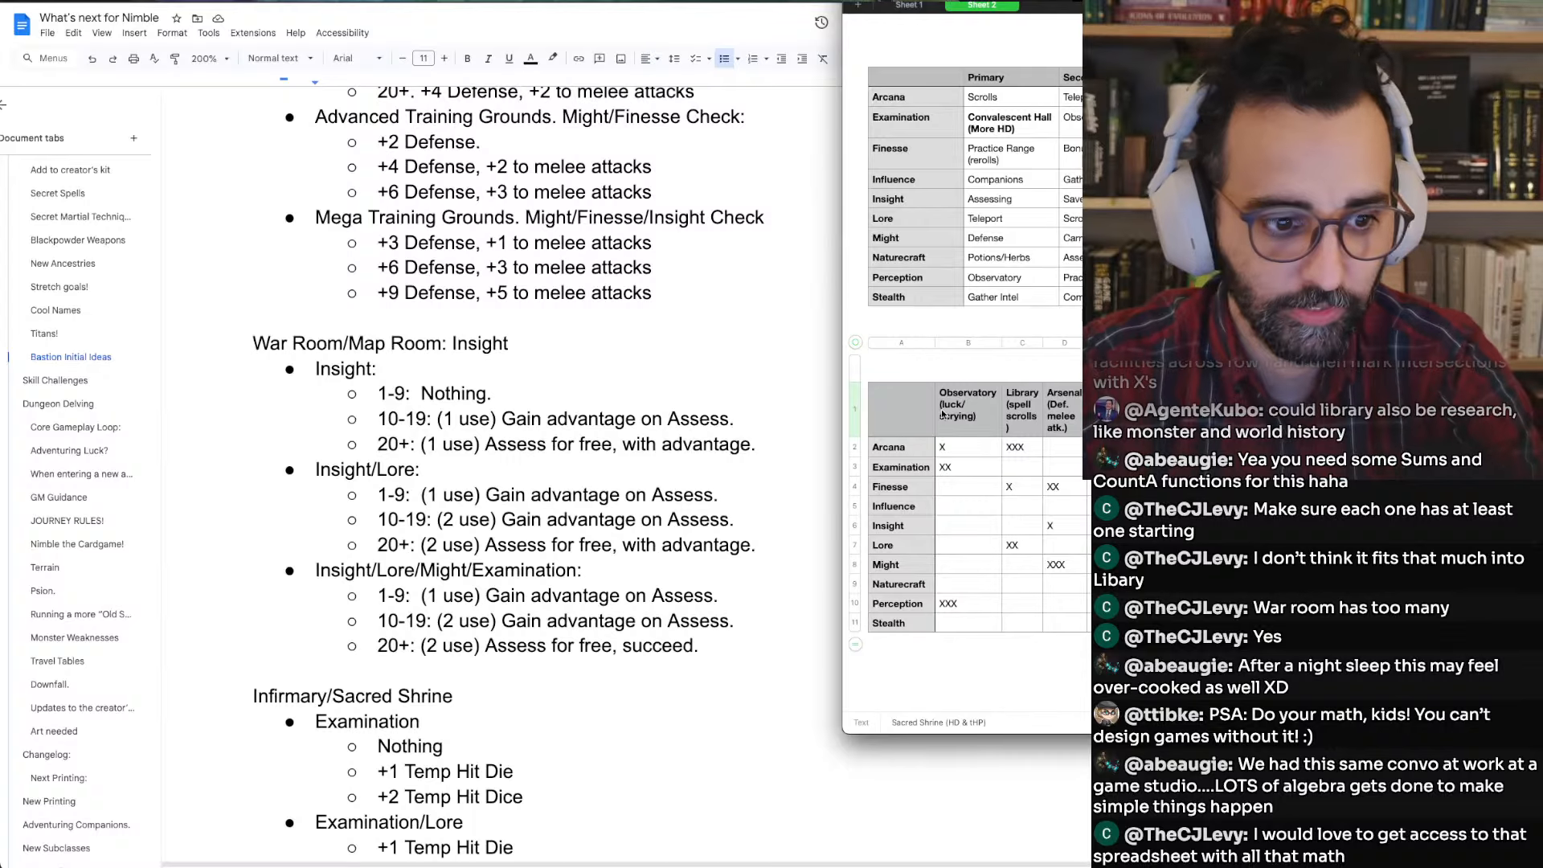
pyautogui.scroll(-6, 620, 505)
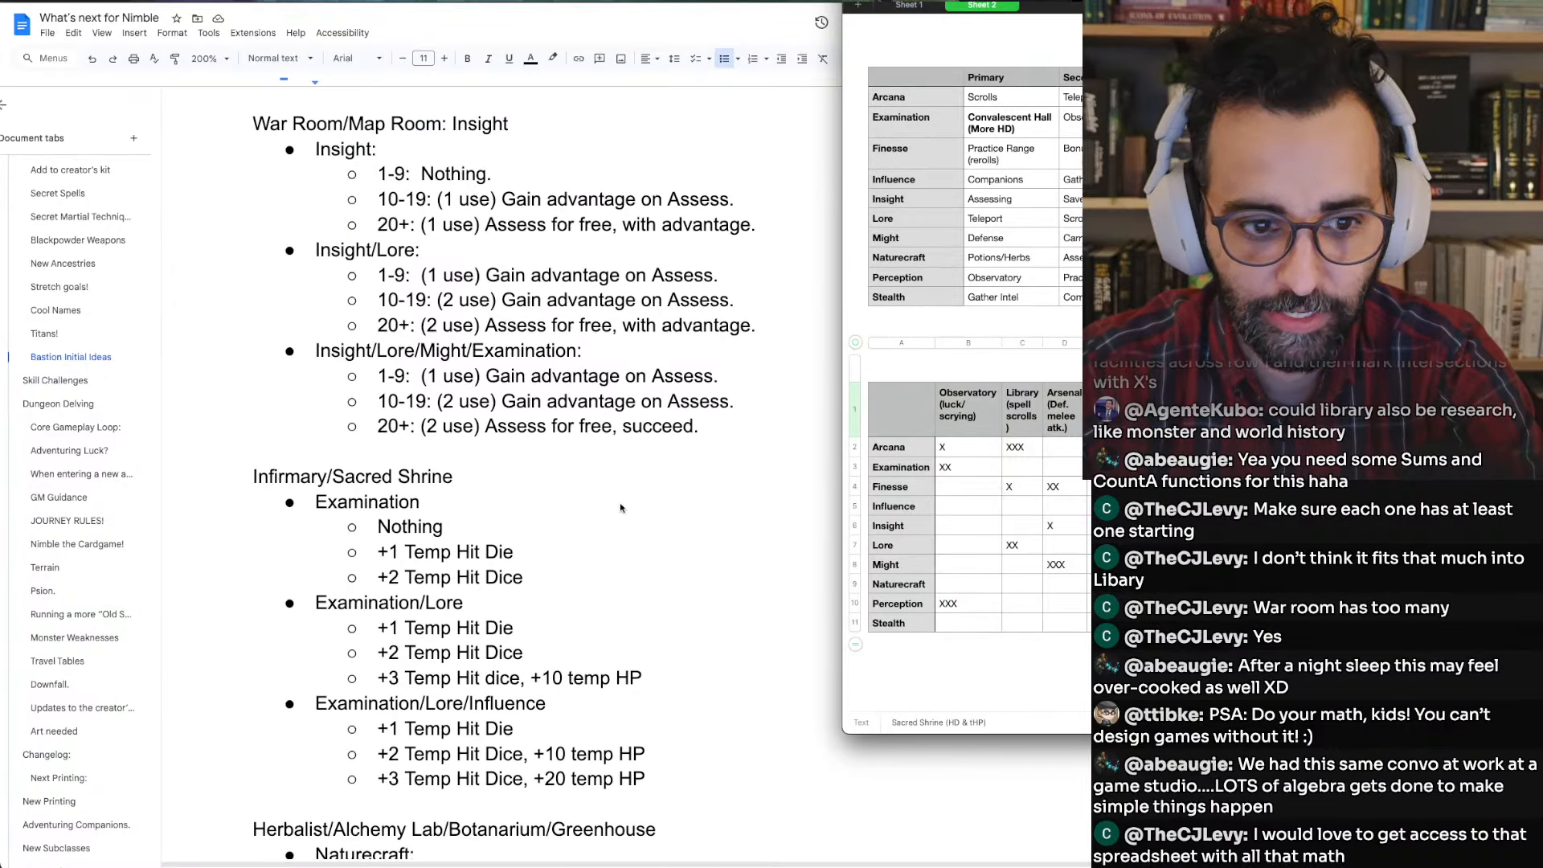
pyautogui.scroll(-2, 619, 504)
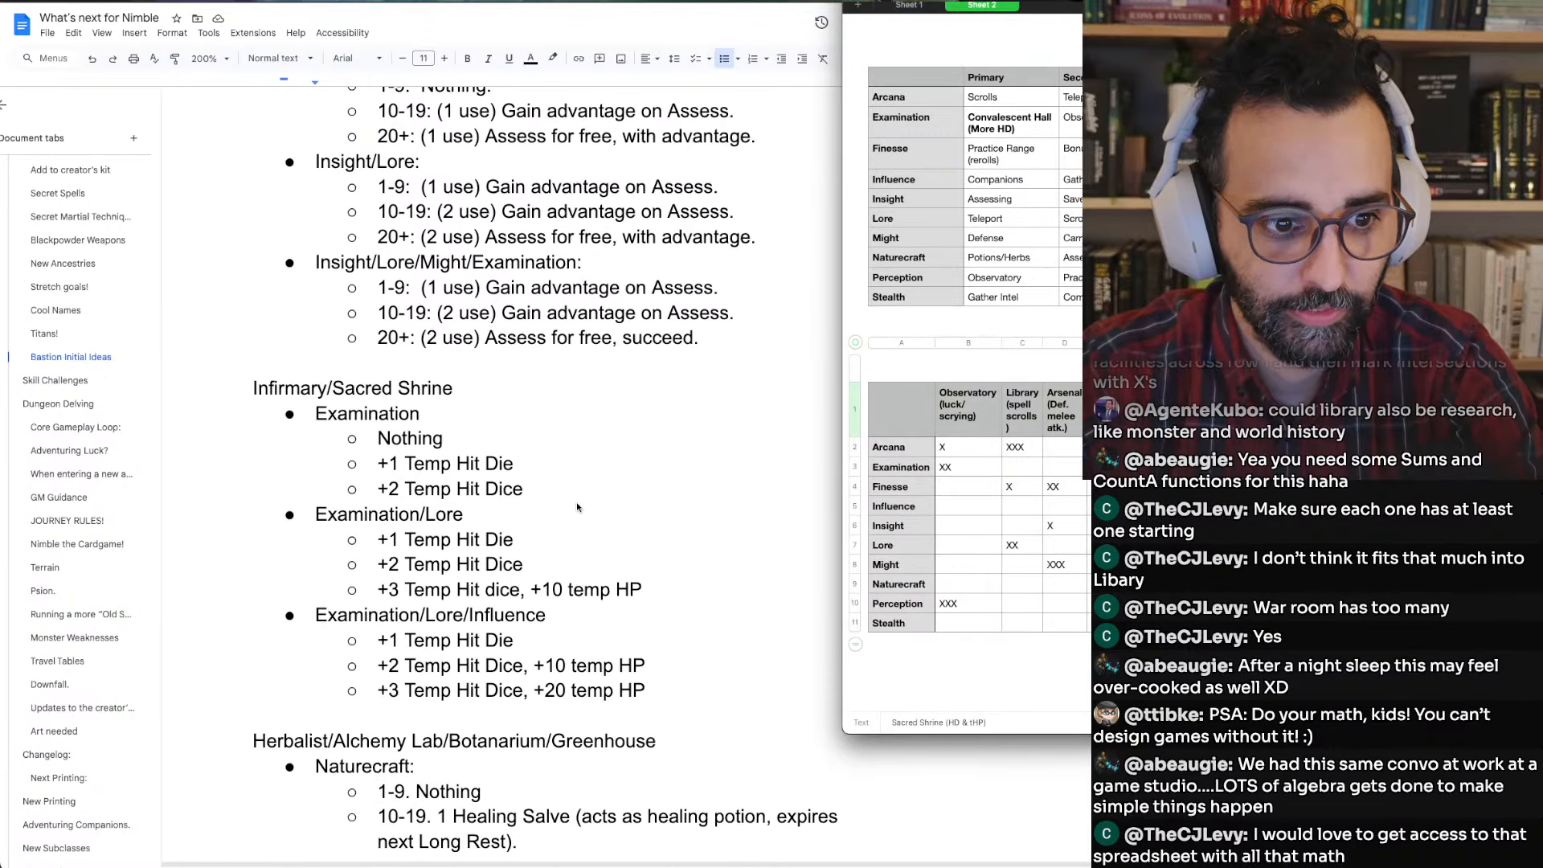
pyautogui.click(439, 526)
pyautogui.doubleClick(441, 519)
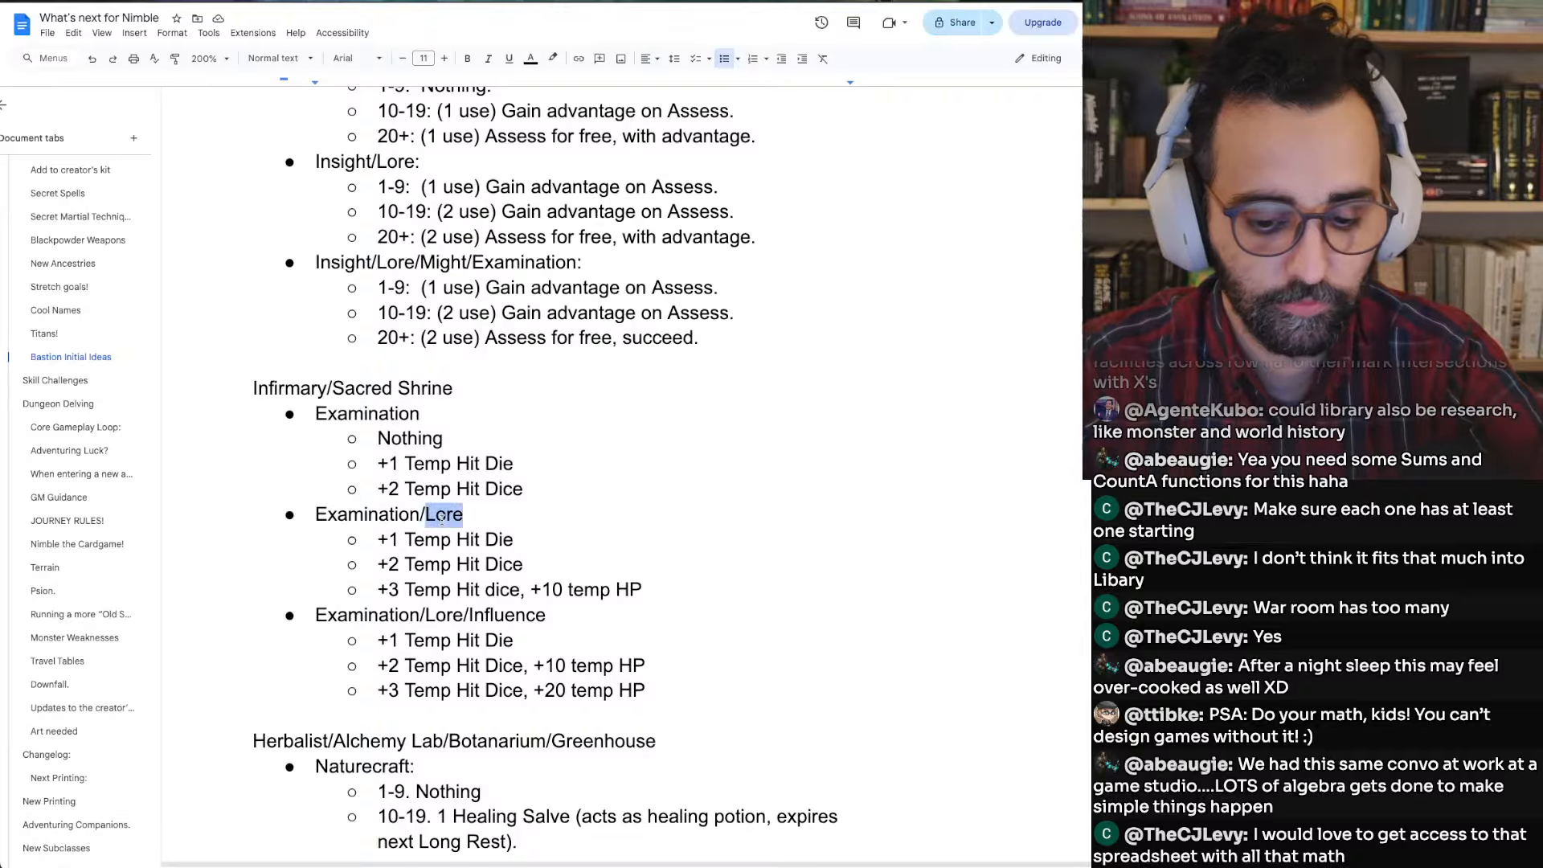
pyautogui.write('Influence')
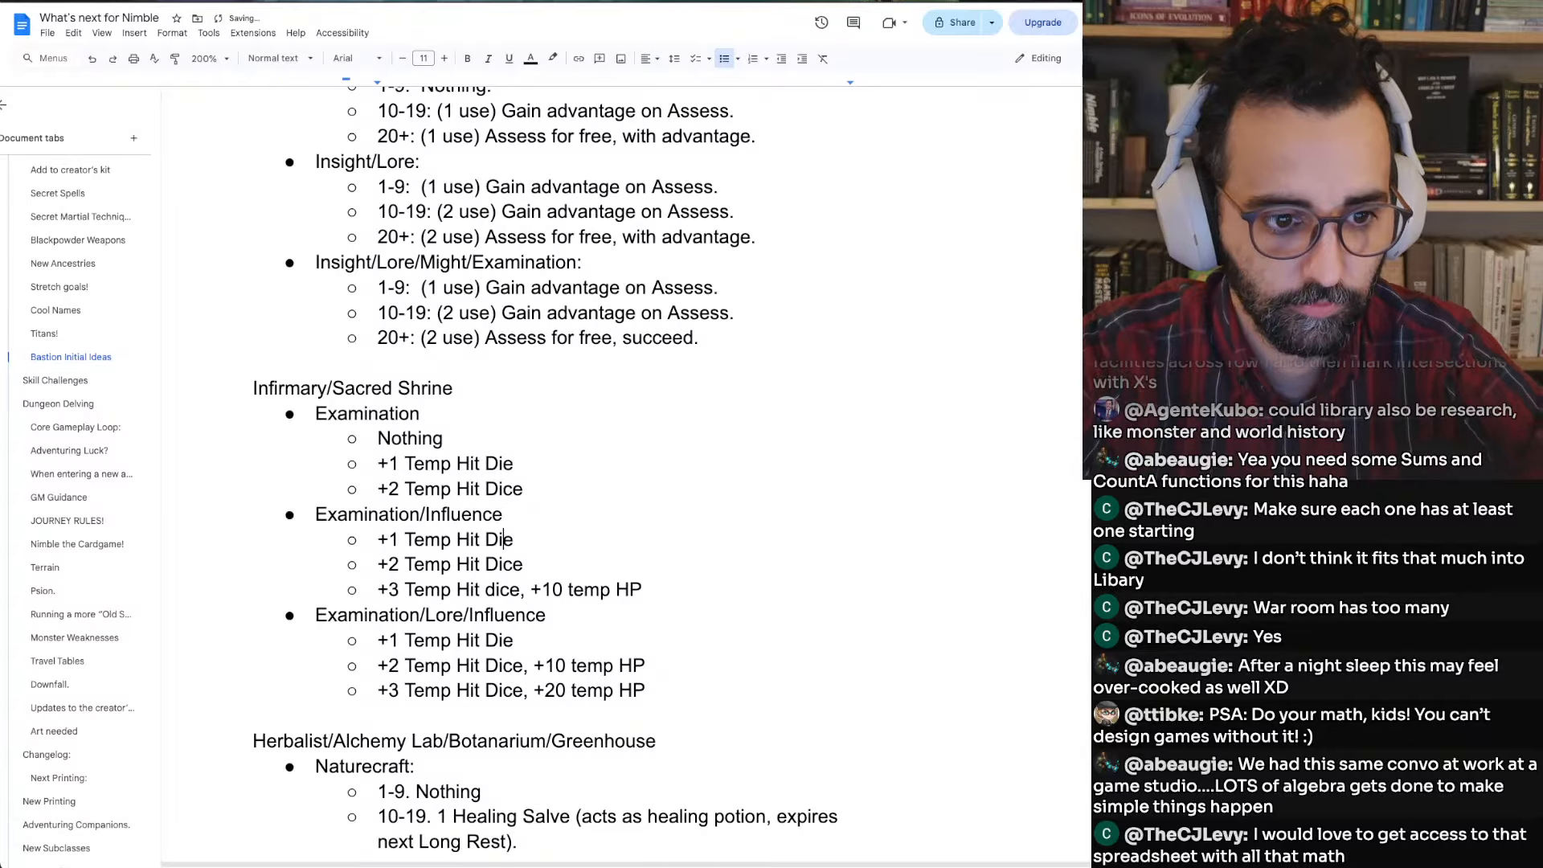
# Reorder the Infirmary/Sacred Shrine's third tier heading to read Examination/Influence/Lore
pyautogui.click(505, 615)
pyautogui.doubleClick(444, 615)
pyautogui.press('BackSpace')
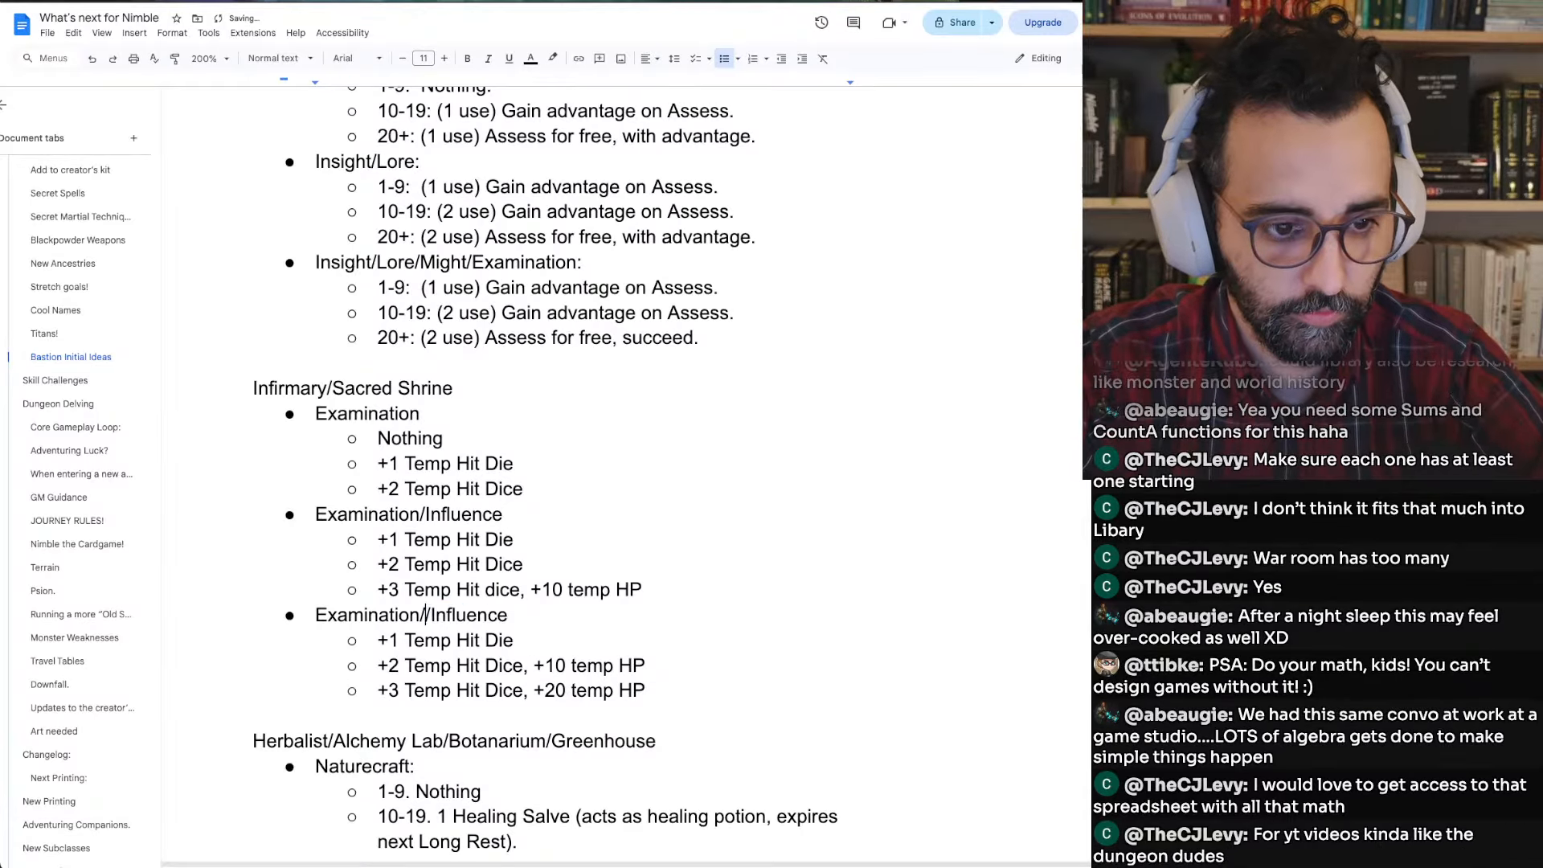
pyautogui.press('BackSpace')
pyautogui.click(504, 615)
pyautogui.write('/Lore')
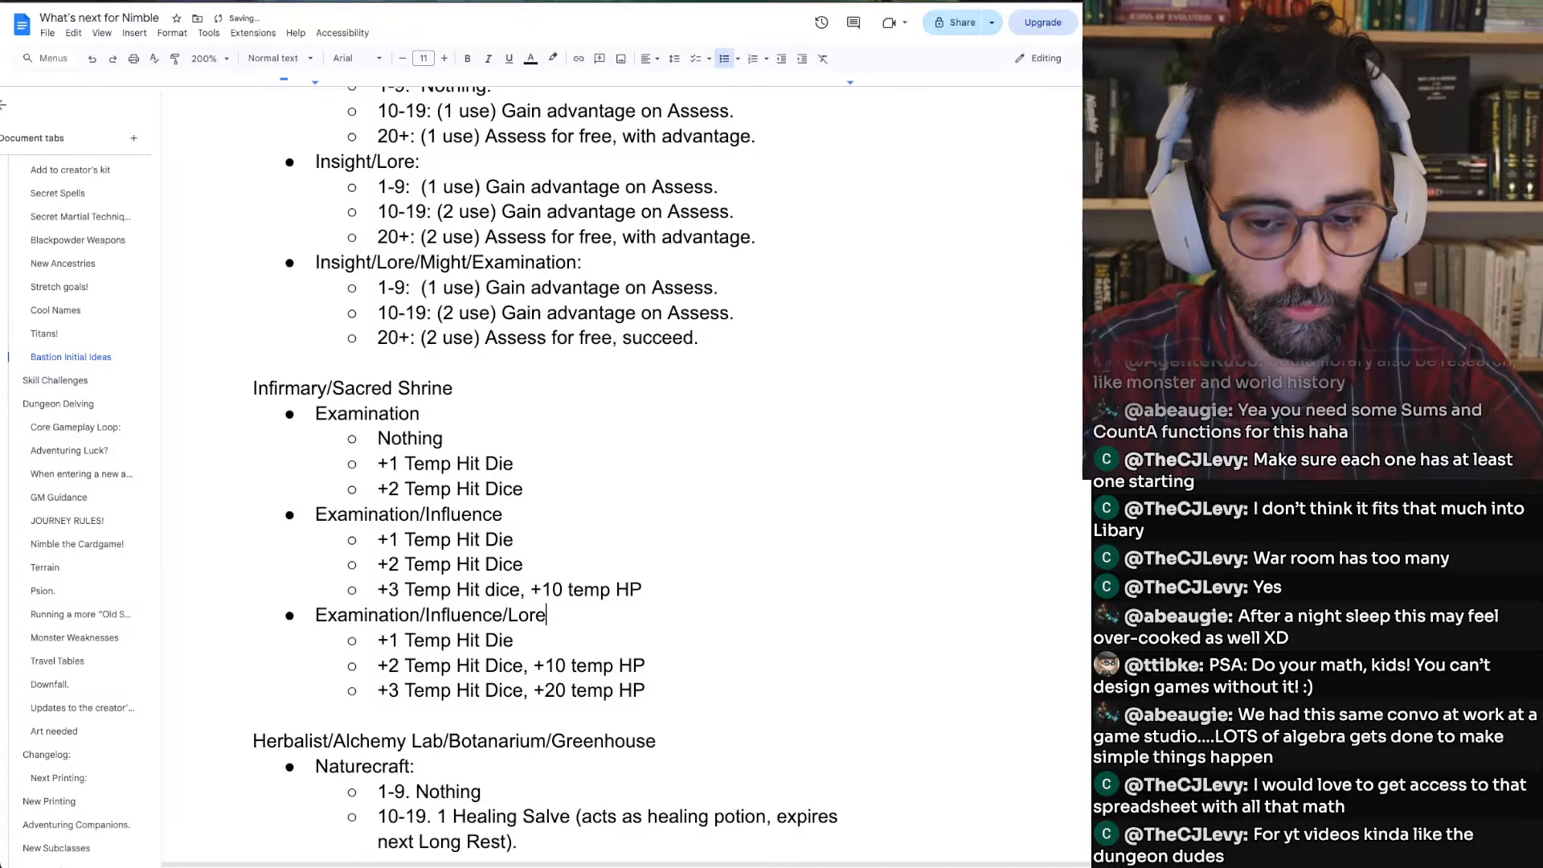
# Check the Herbalist/Alchemy Lab skills against the spreadsheet and extend its third tier heading to Naturecraft/Examination/Arcana
pyautogui.press('super+Tab')
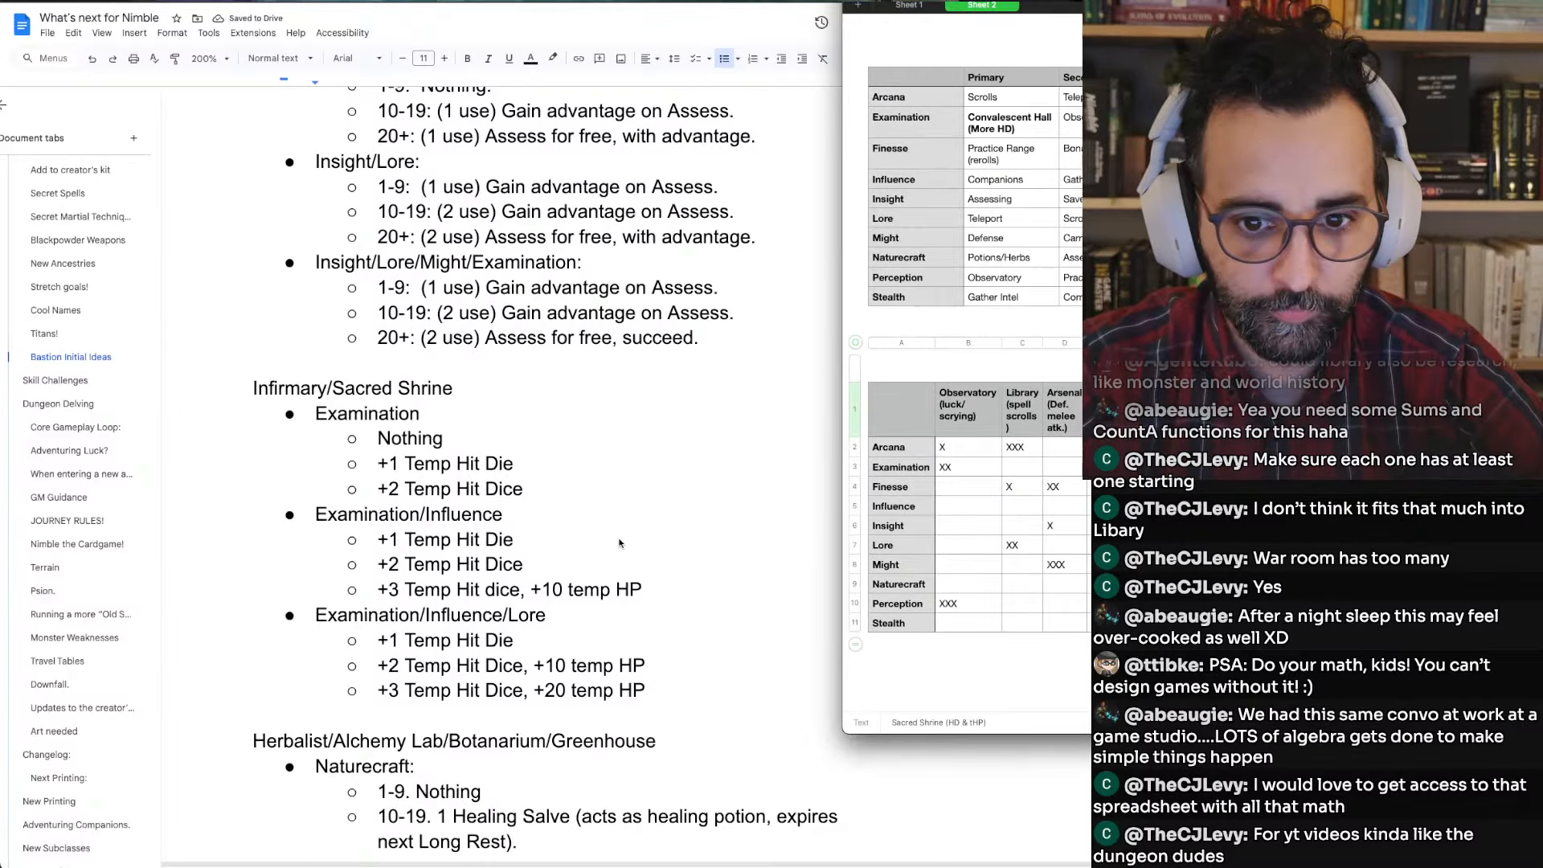
pyautogui.scroll(-5, 619, 543)
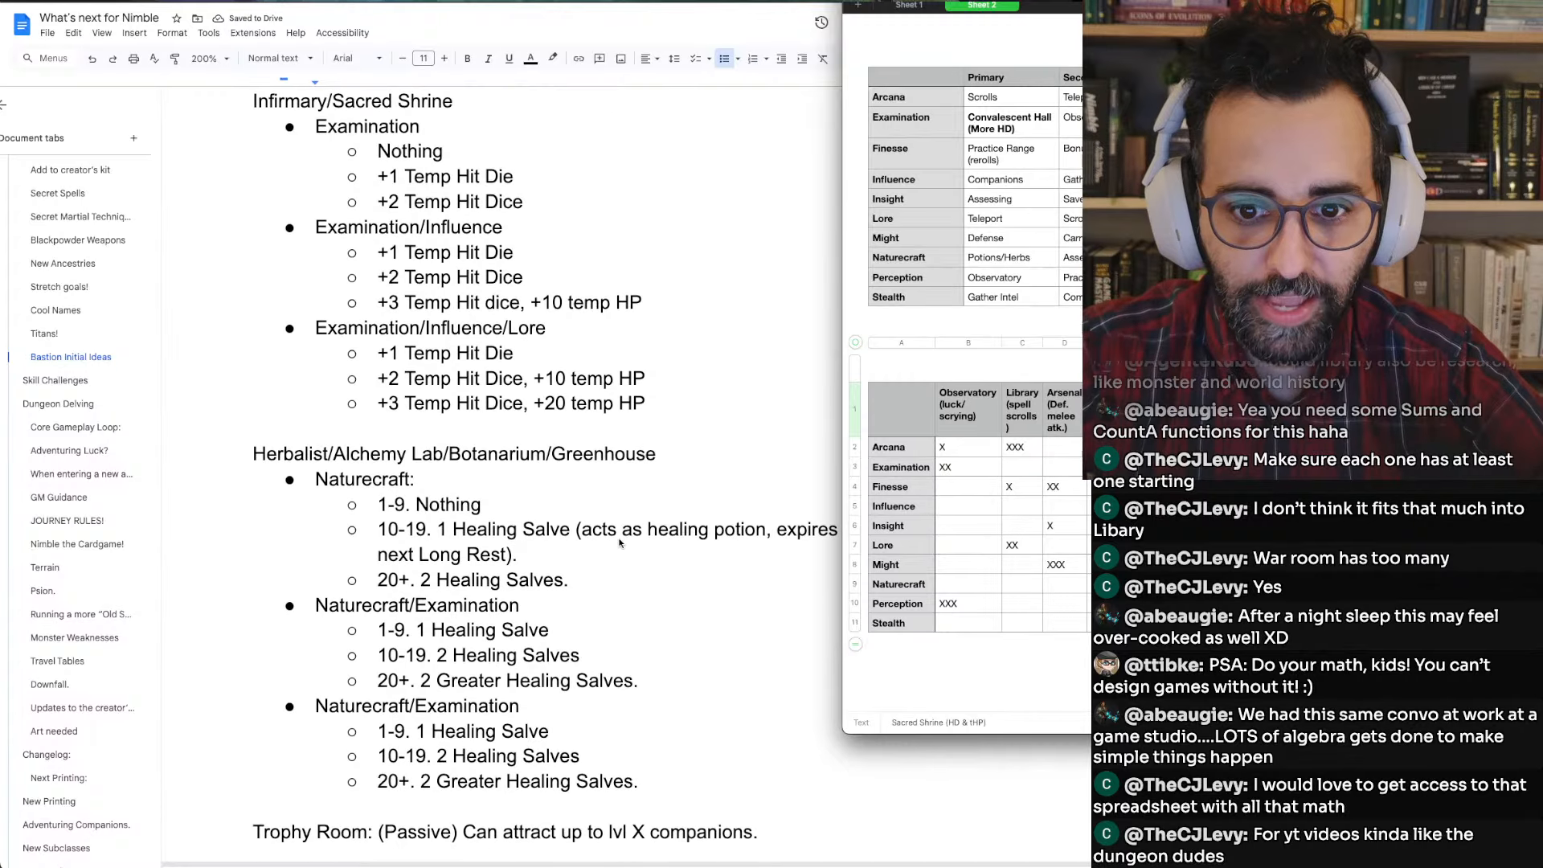
pyautogui.scroll(-1, 470, 507)
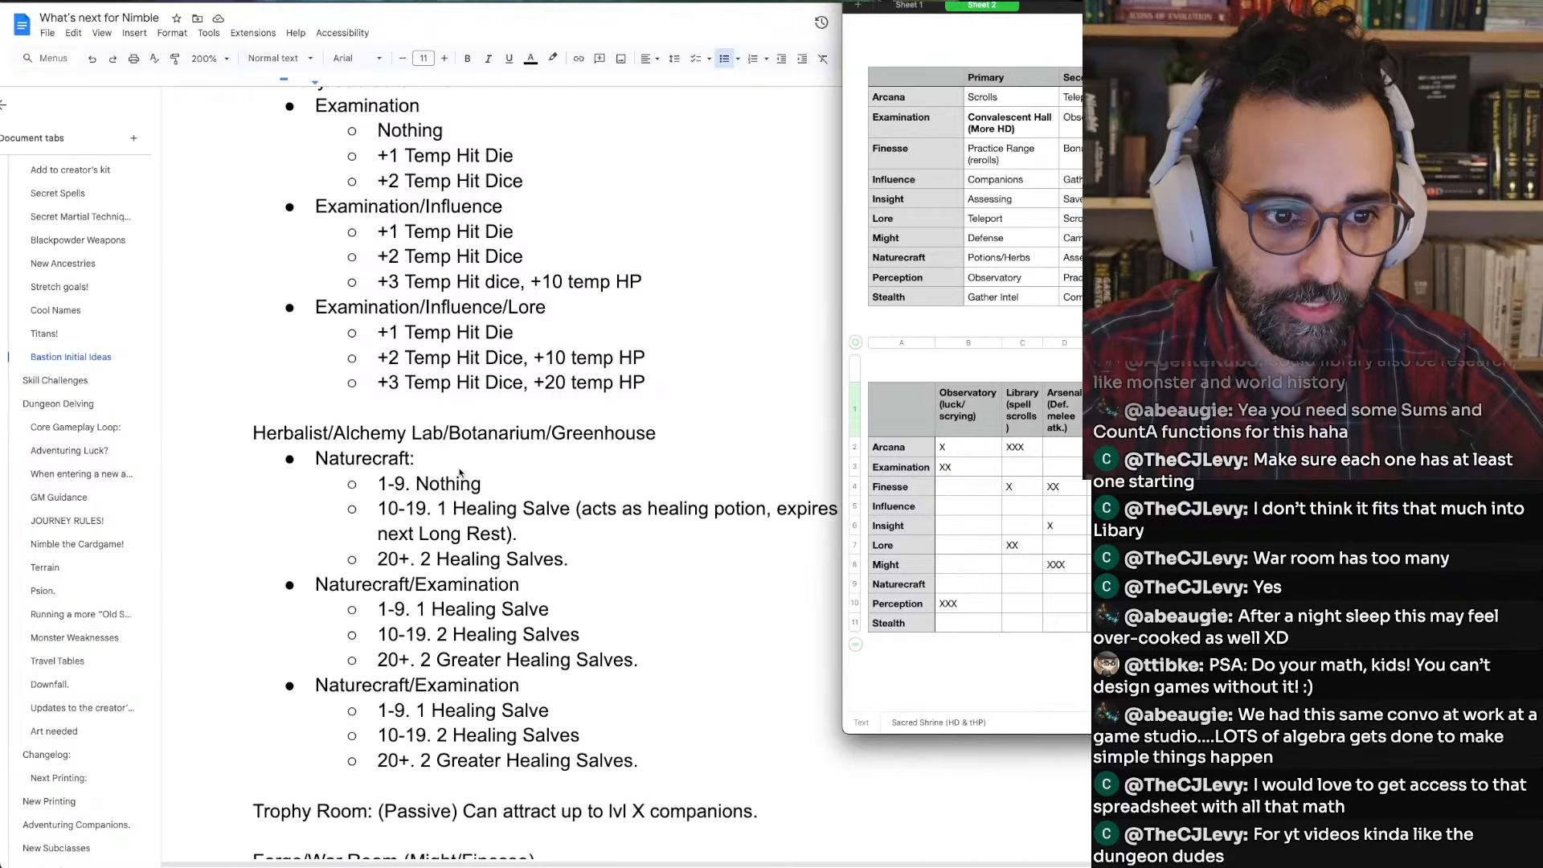
pyautogui.scroll(1, 460, 474)
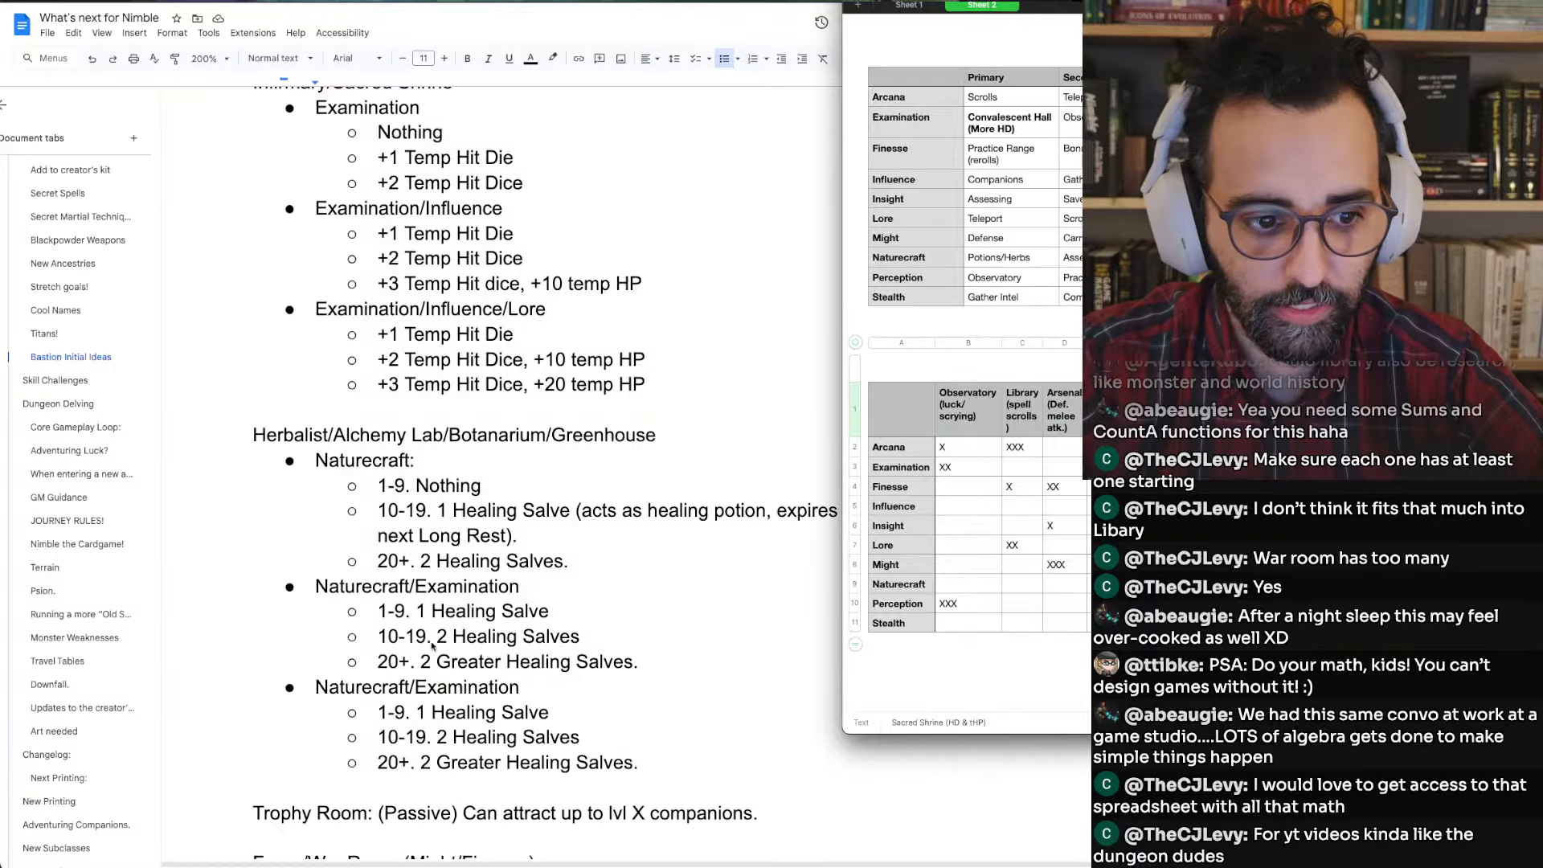
pyautogui.click(441, 689)
pyautogui.doubleClick(441, 690)
pyautogui.press('Right')
pyautogui.write('/')
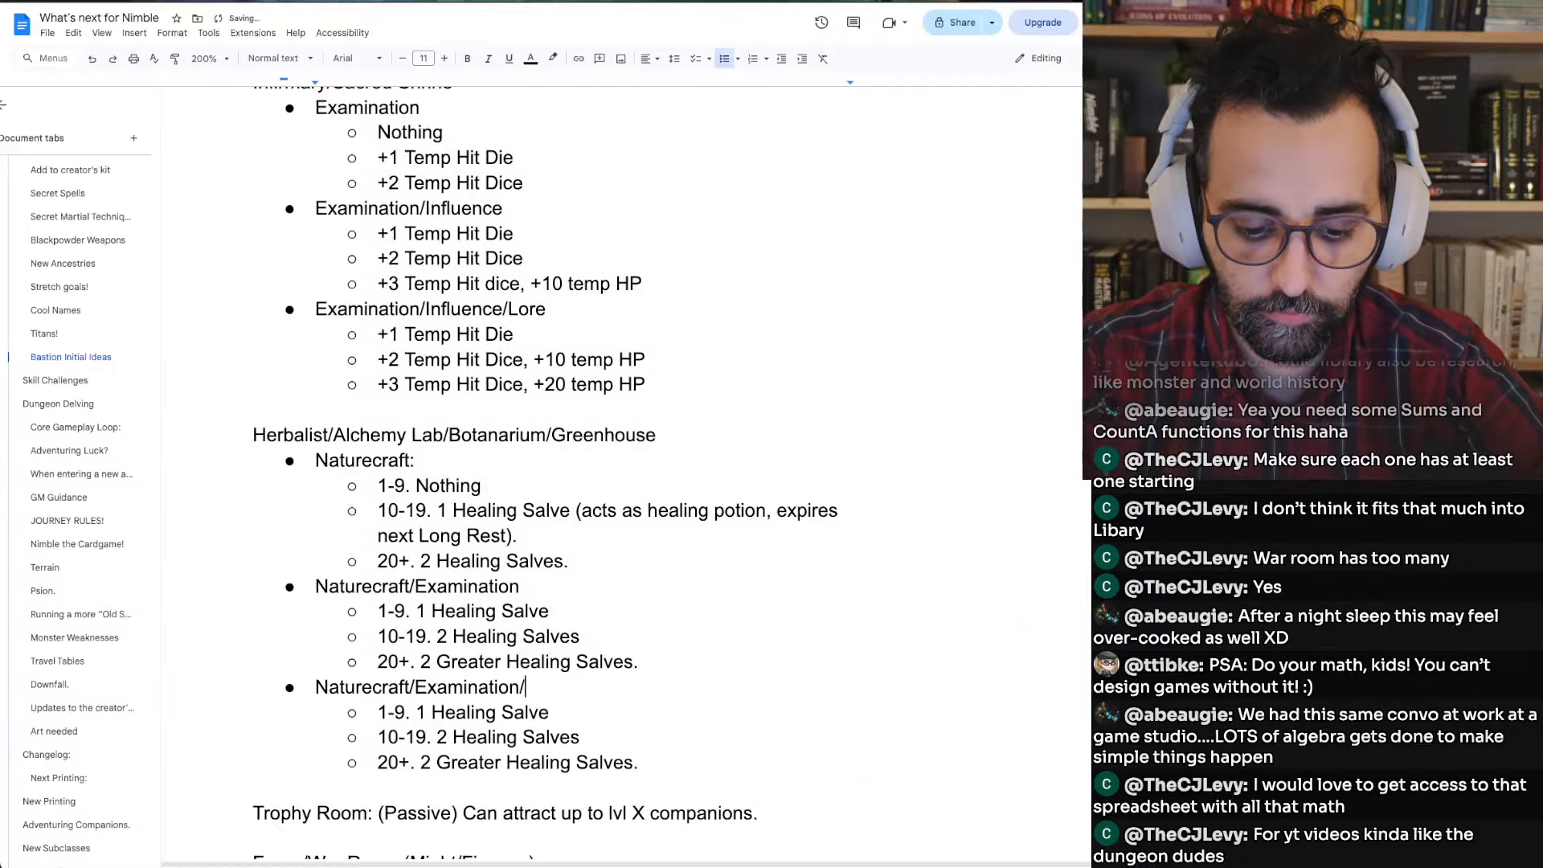
pyautogui.write('Arcana')
# Consult the skills spreadsheet and replace the Trophy Room label below the Herbalist section with Great Hall/Ballroom/Tavern
pyautogui.scroll(-3, 563, 474)
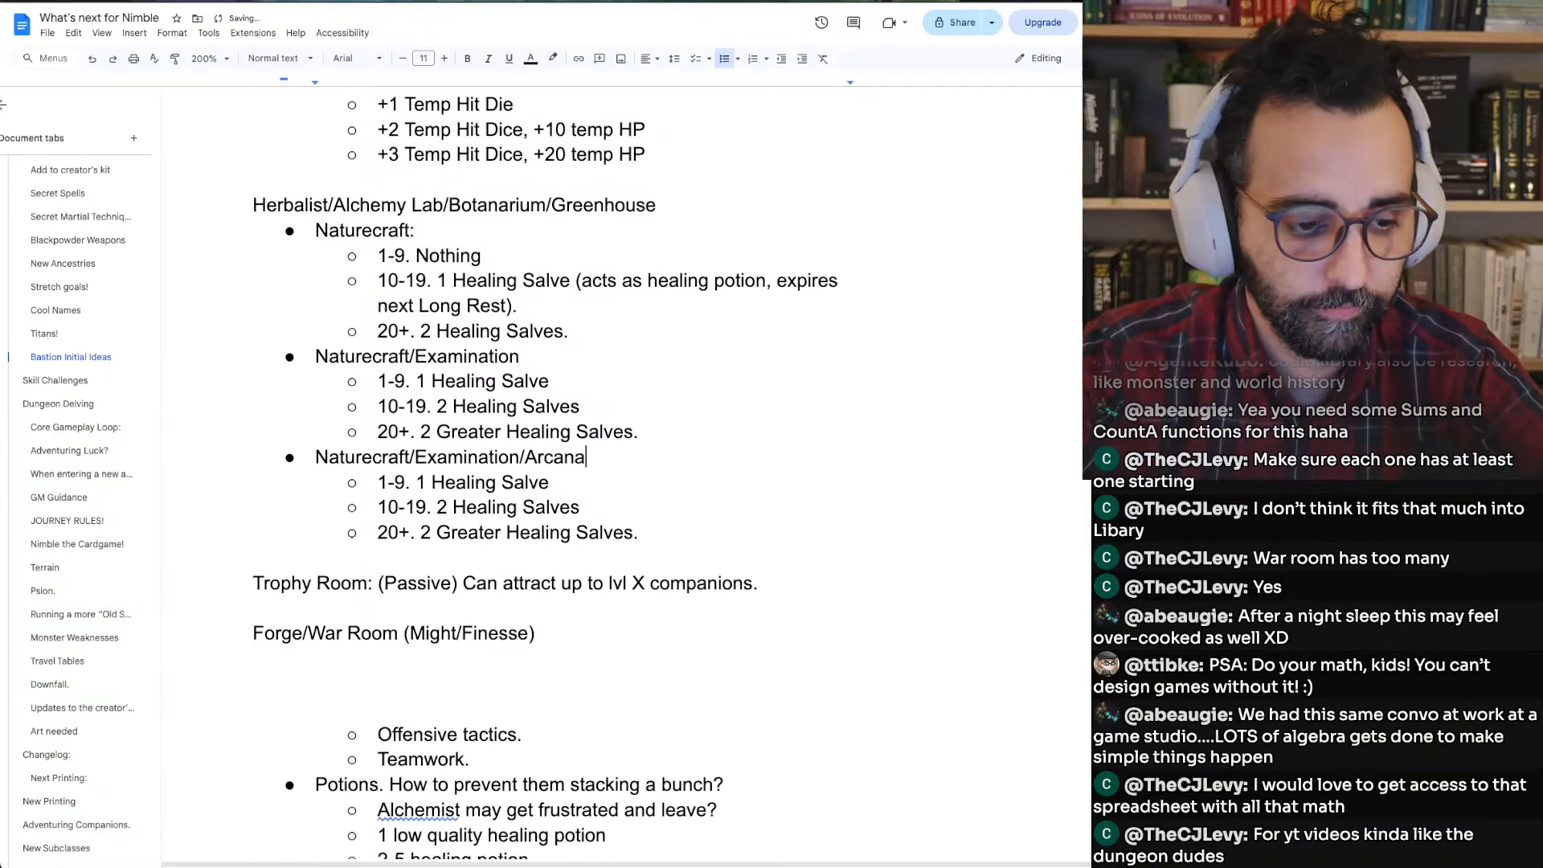
pyautogui.scroll(-1, 563, 474)
pyautogui.press('super+Tab')
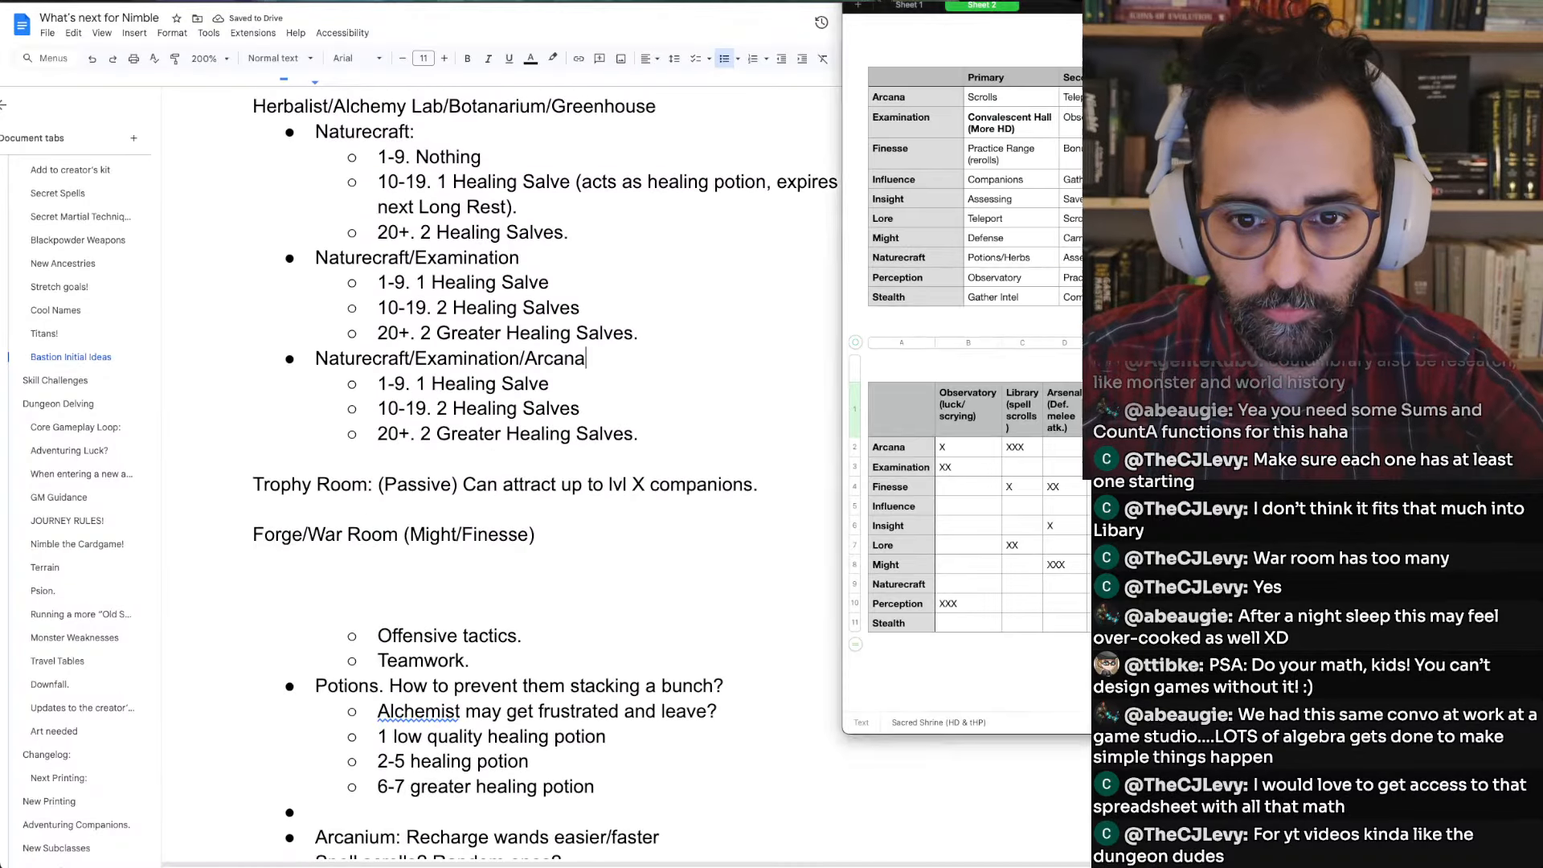
pyautogui.press('super+Tab')
pyautogui.click(371, 487)
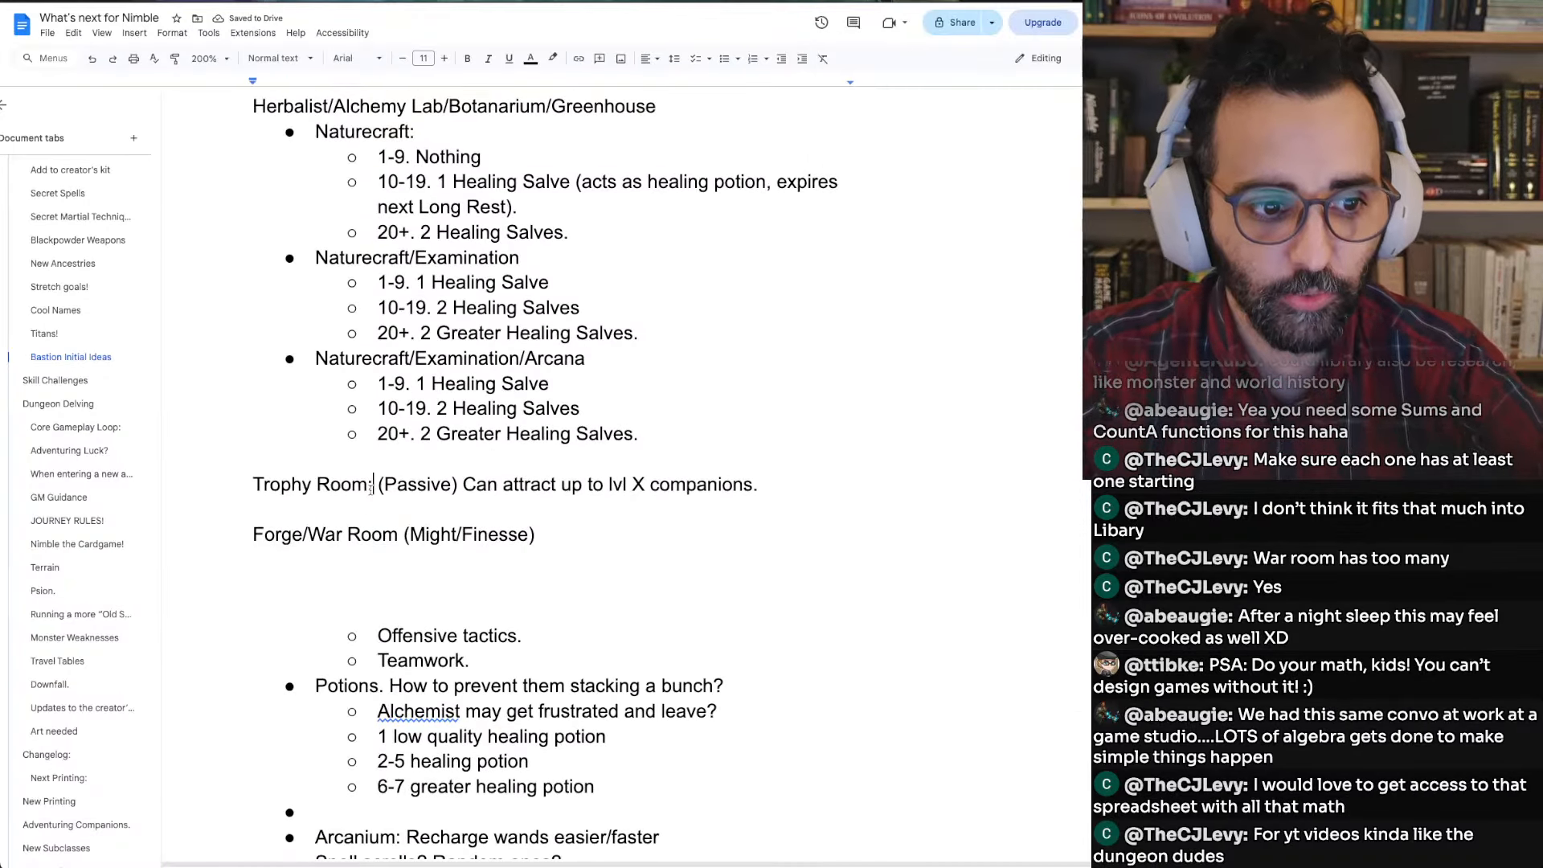
pyautogui.press('Home')
pyautogui.write('Gr')
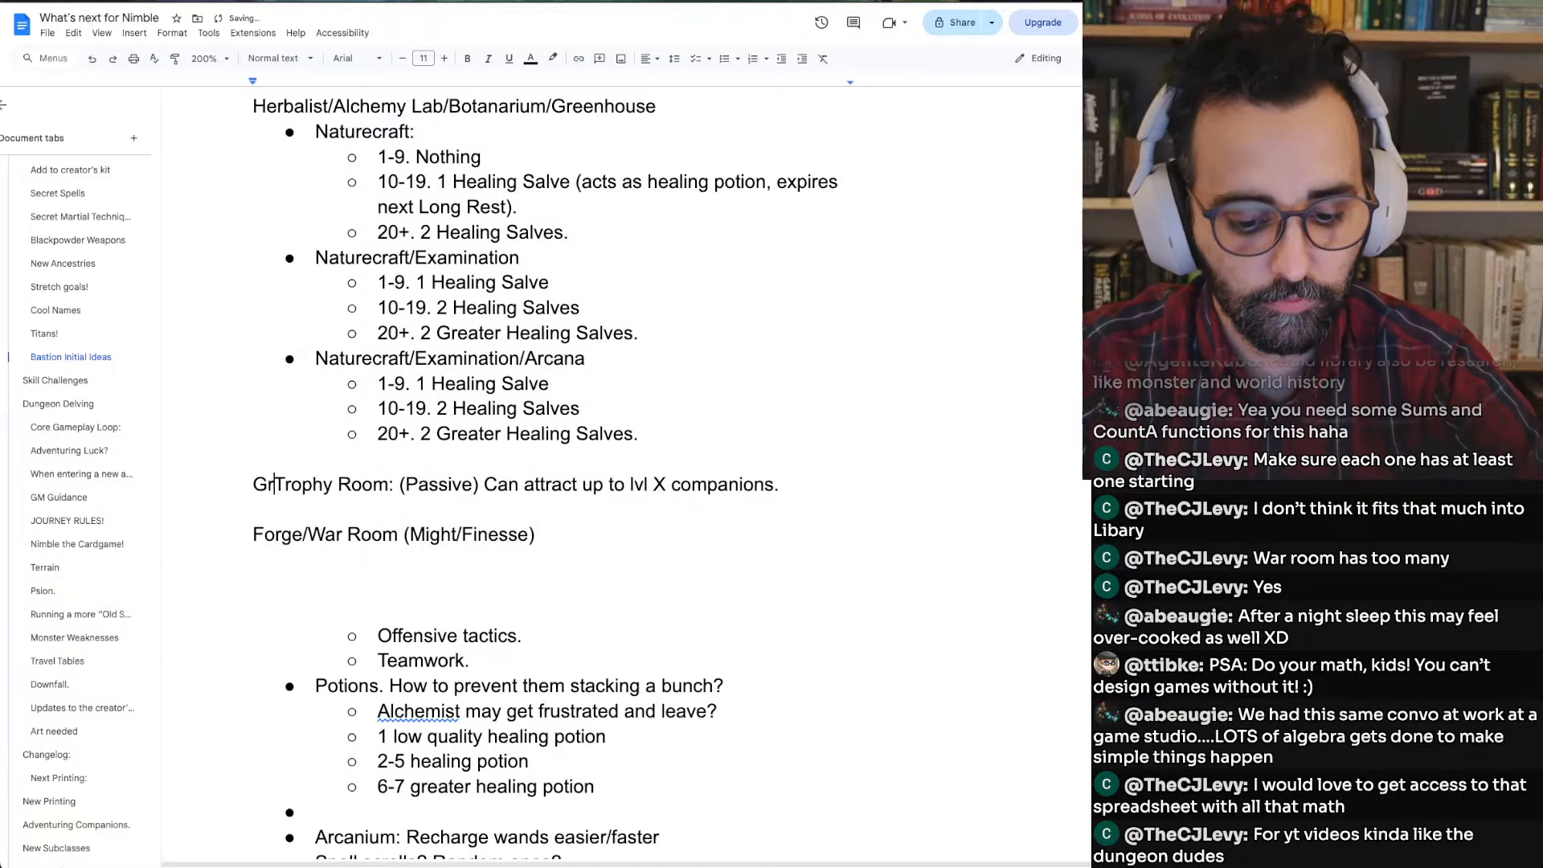
pyautogui.write('eat Hall/B')
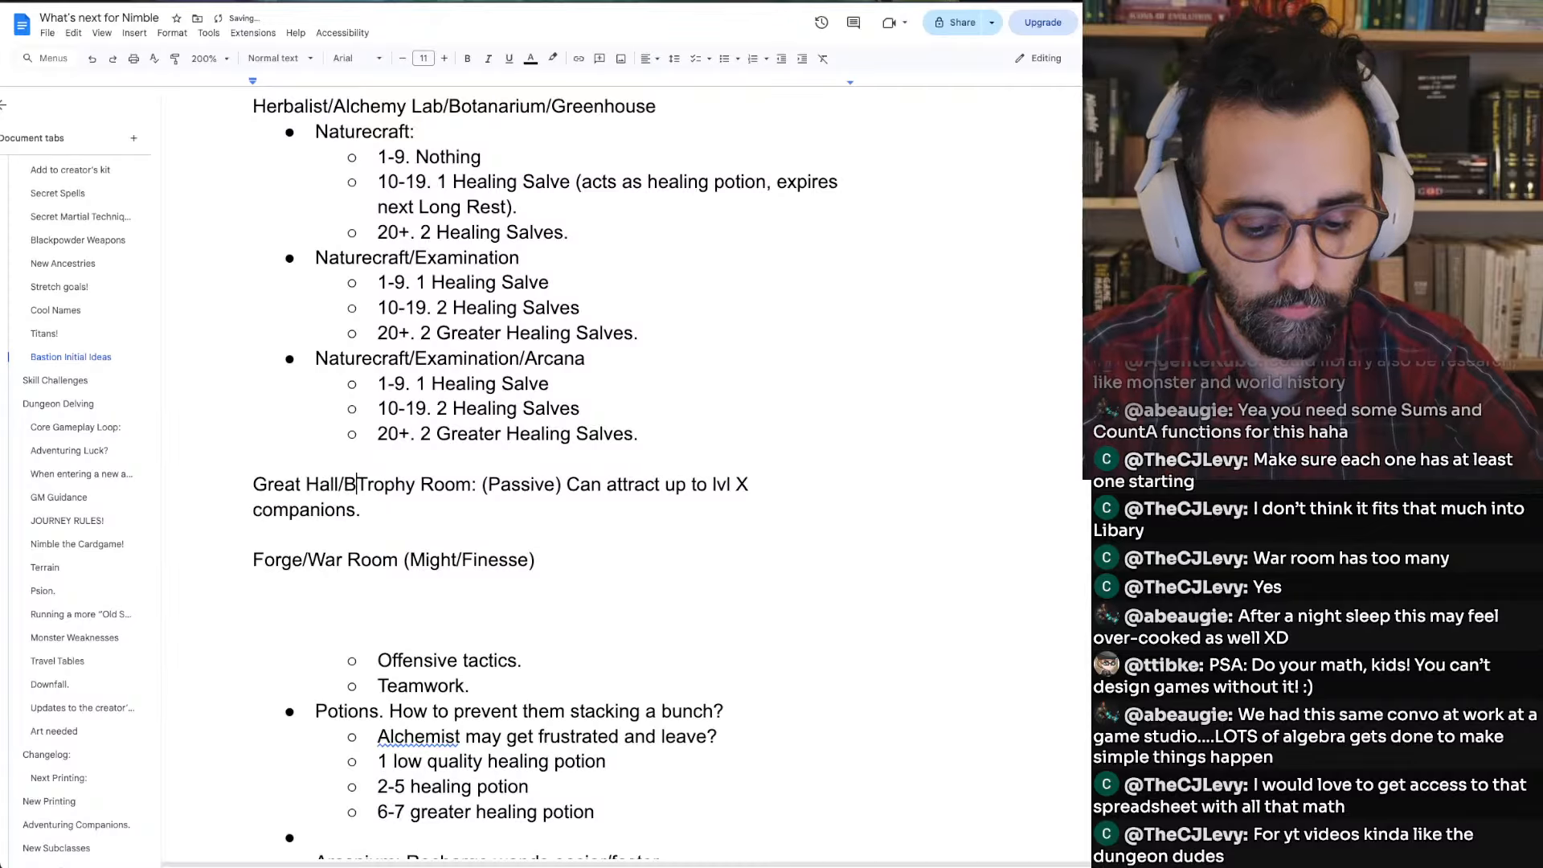
pyautogui.write('allroom')
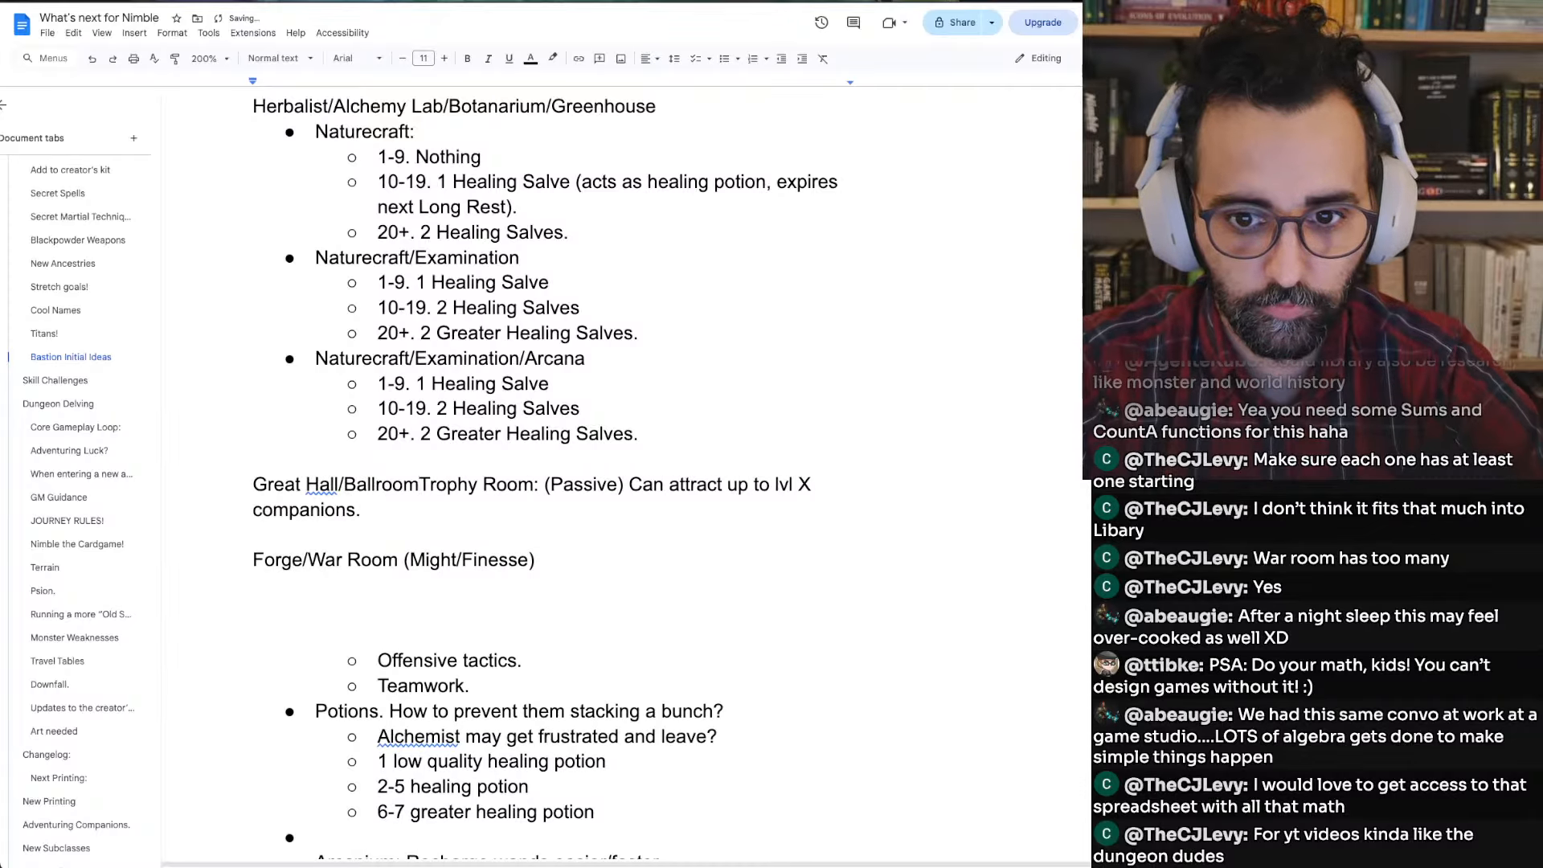
pyautogui.write('/Tavern')
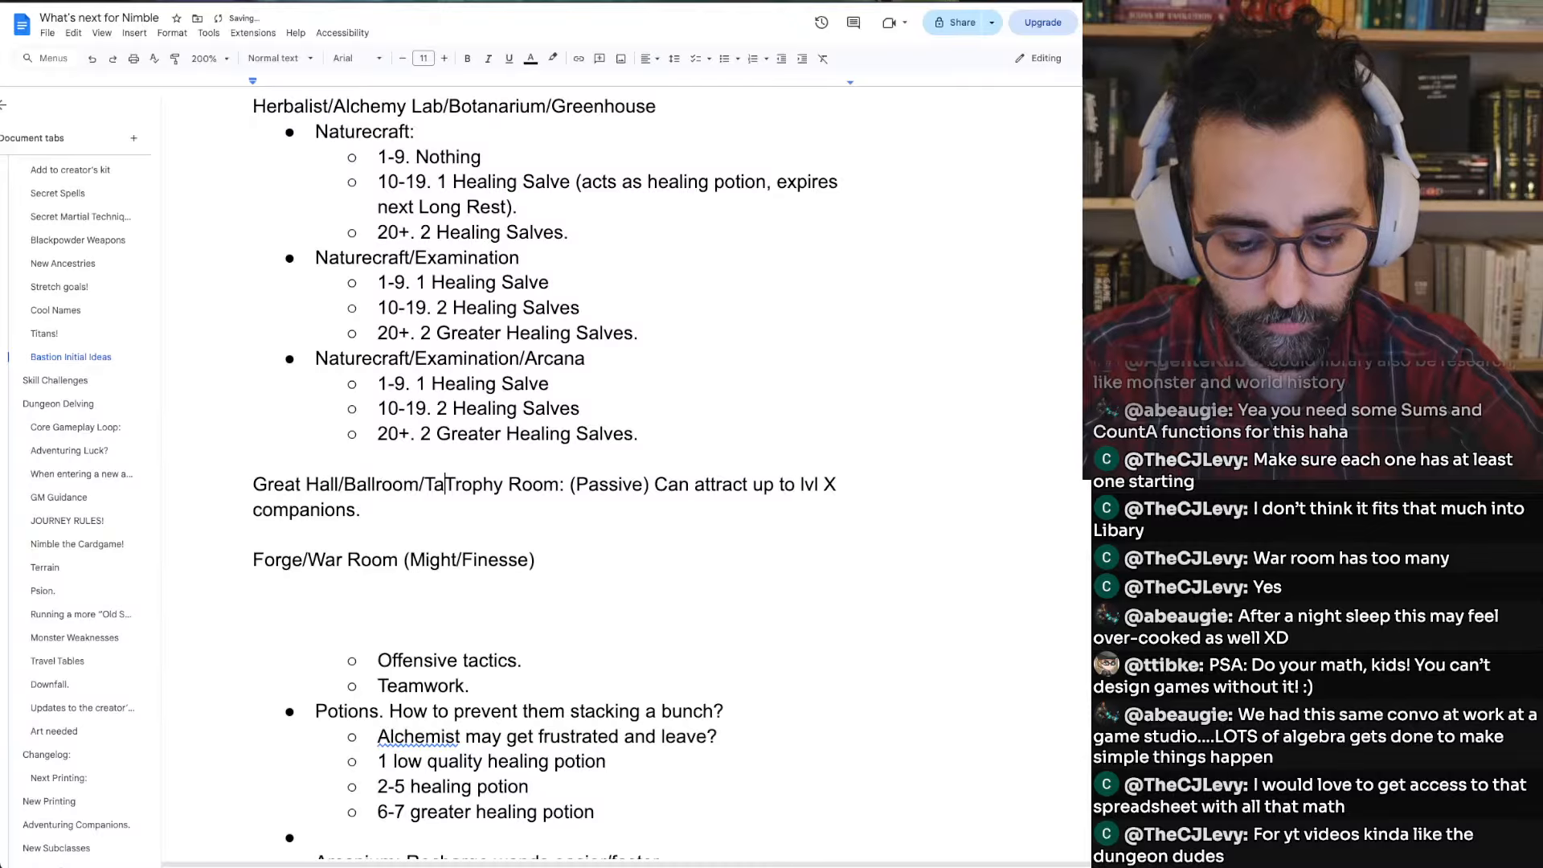
pyautogui.hotkey('ctrl', 'shift', 'Right')
pyautogui.hotkey('ctrl', 'shift', 'Right')
pyautogui.press('BackSpace')
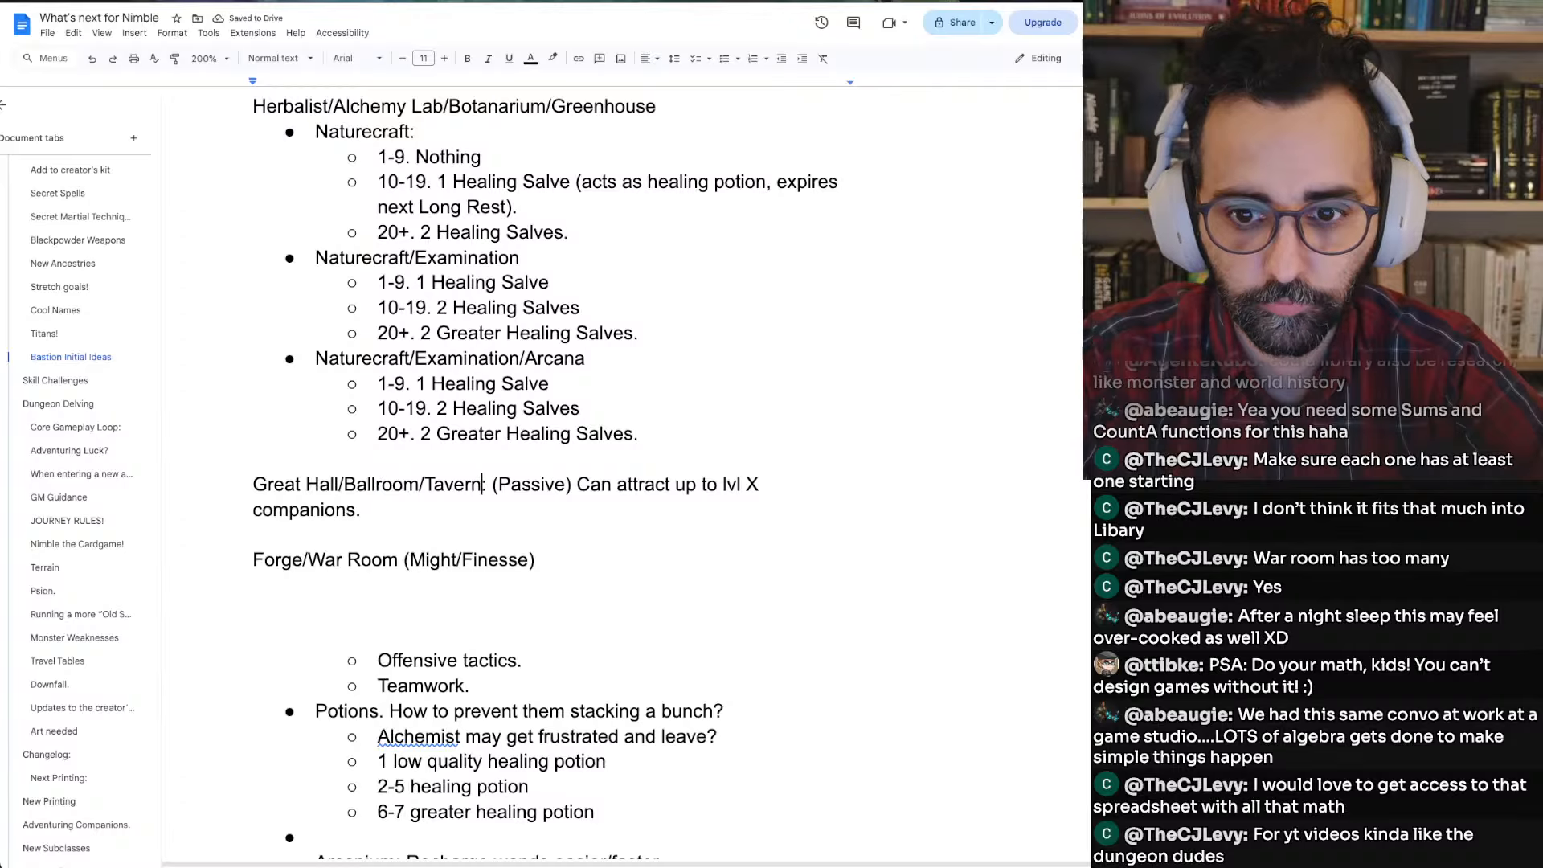
# Split the passive companions text onto its own line below Great Hall/Ballroom/Tavern and label it Trophy Room, leaving a blank line between
pyautogui.press('Return')
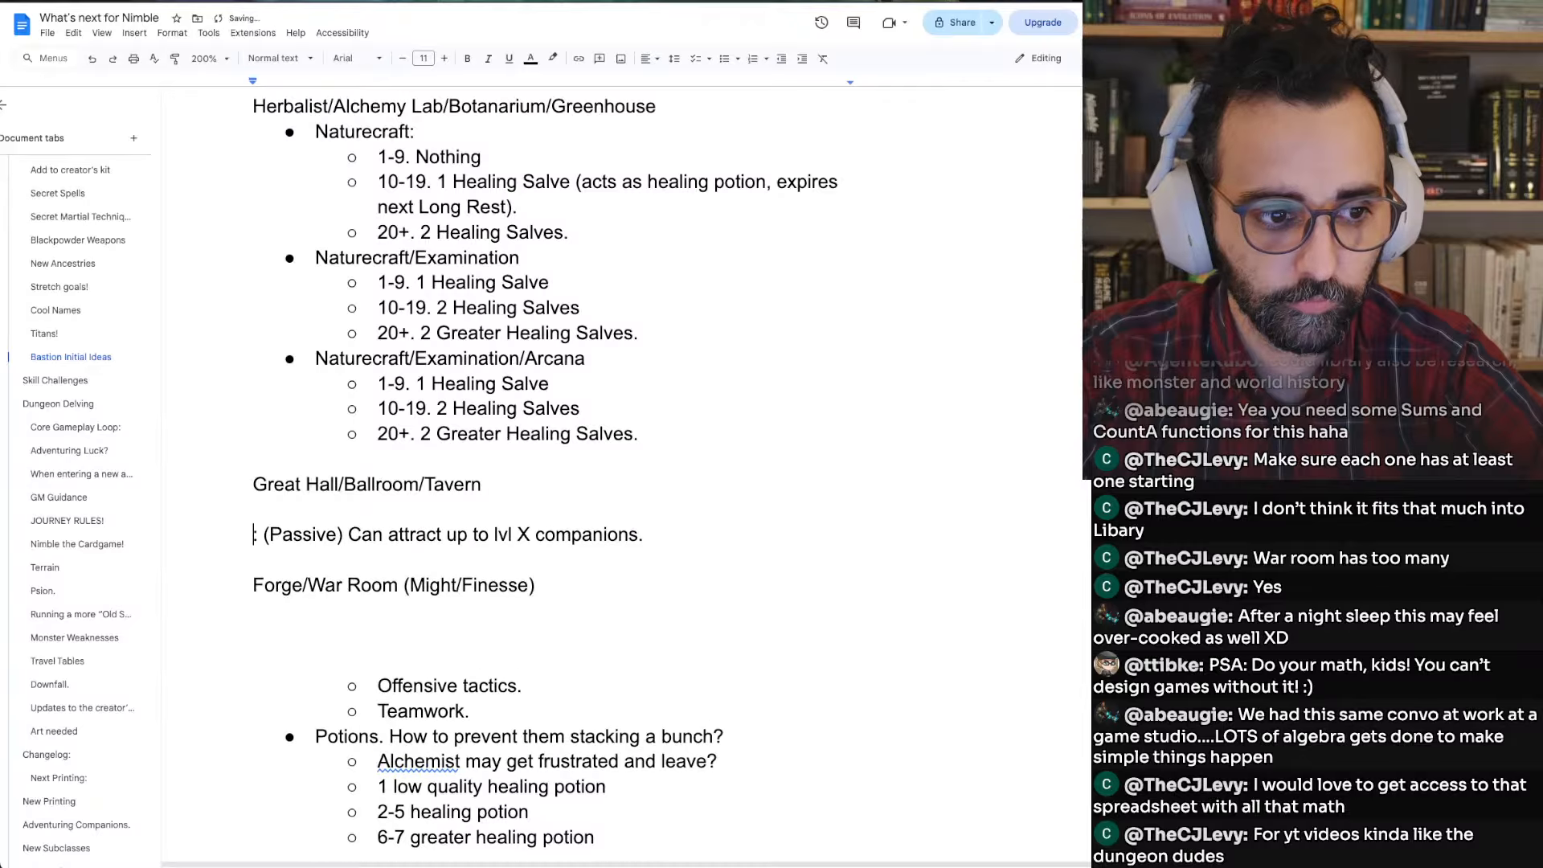
pyautogui.press('Return')
pyautogui.write('Trophy Room')
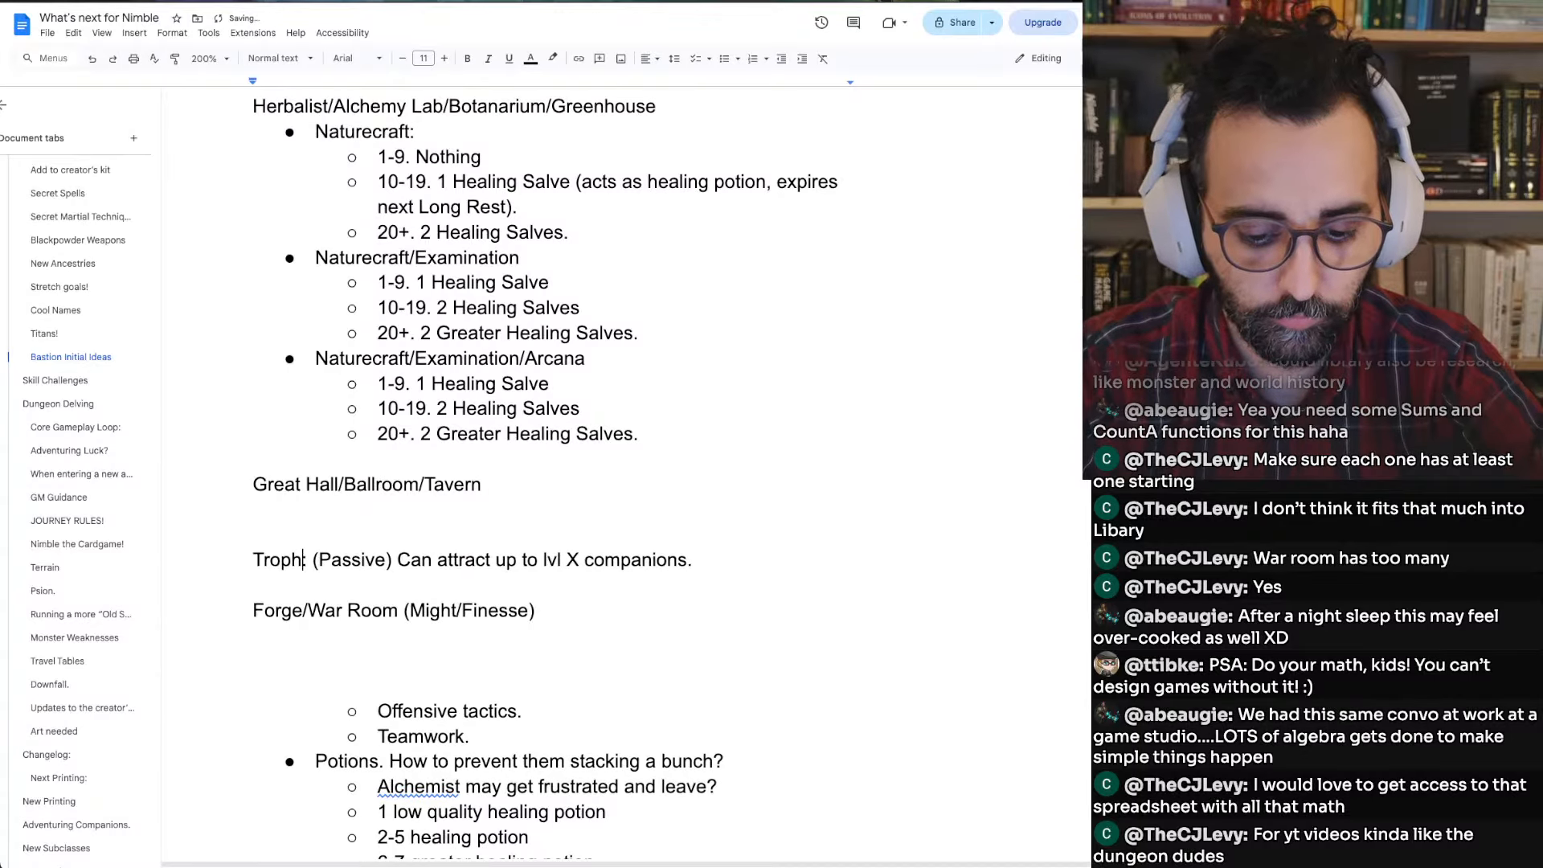
pyautogui.press('Up')
pyautogui.press('Up')
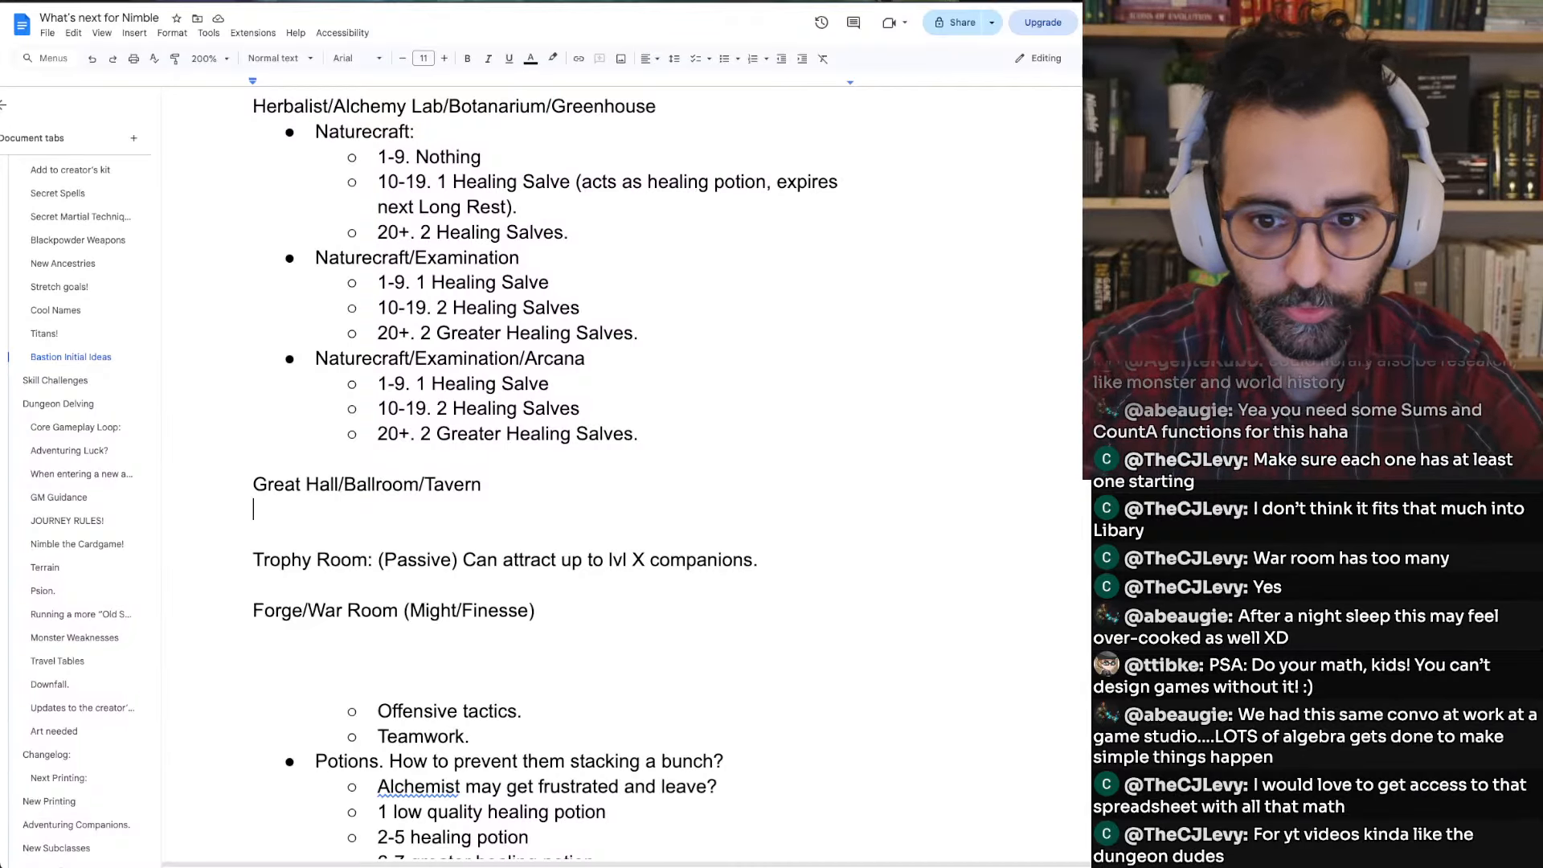
# Add a first-tier bullet reading "Influence:" under Great Hall/Ballroom/Tavern, consulting the skills spreadsheet
pyautogui.press('super+Tab')
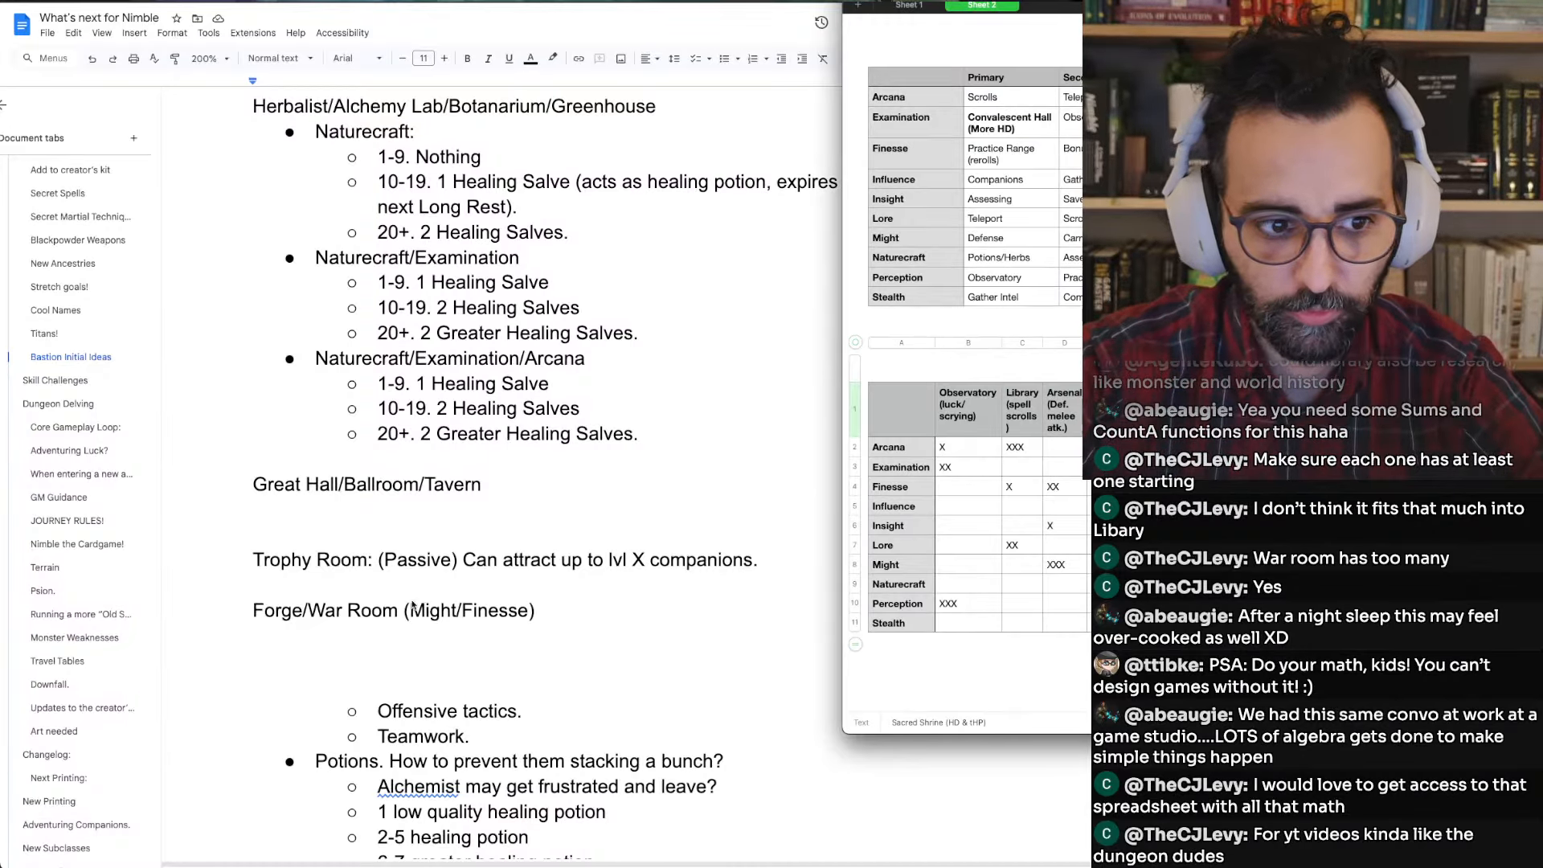
pyautogui.press('super+Tab')
pyautogui.hotkey('ctrl', 'shift', '8')
pyautogui.write('In')
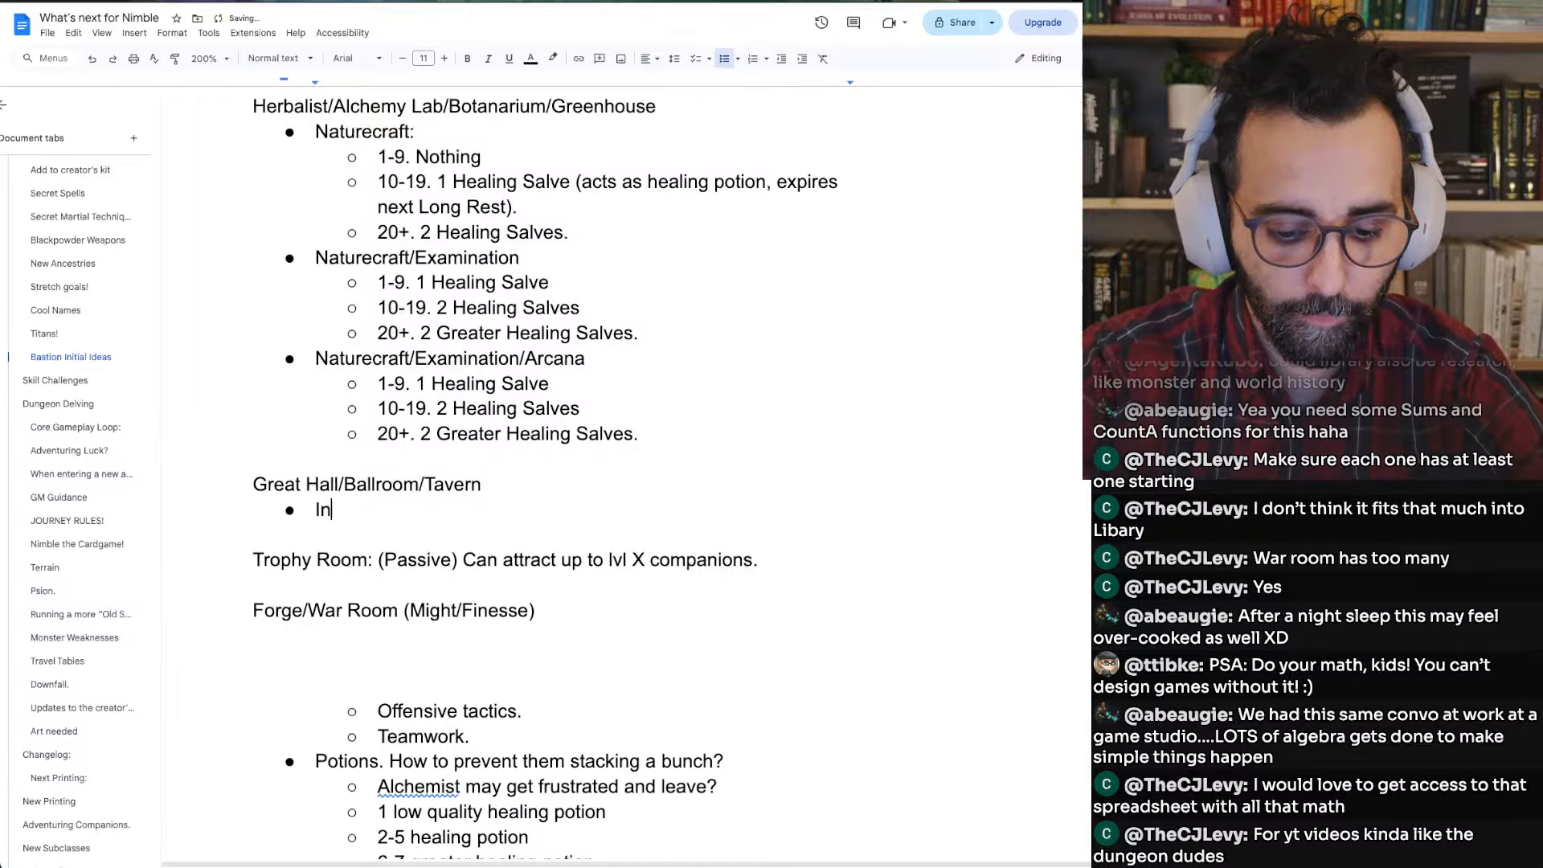
pyautogui.write('fluence')
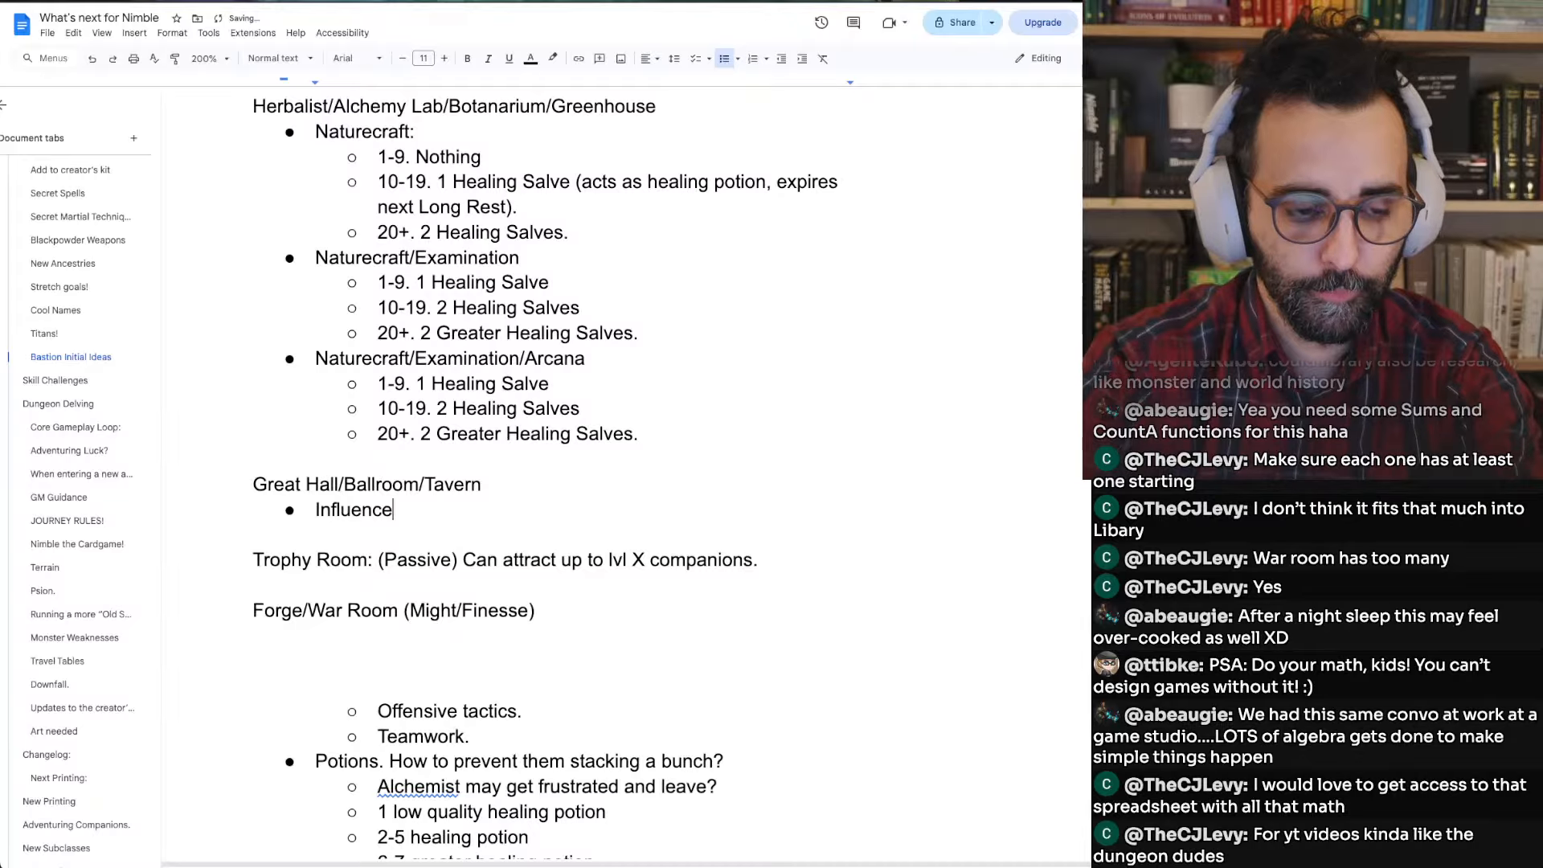
pyautogui.write(':')
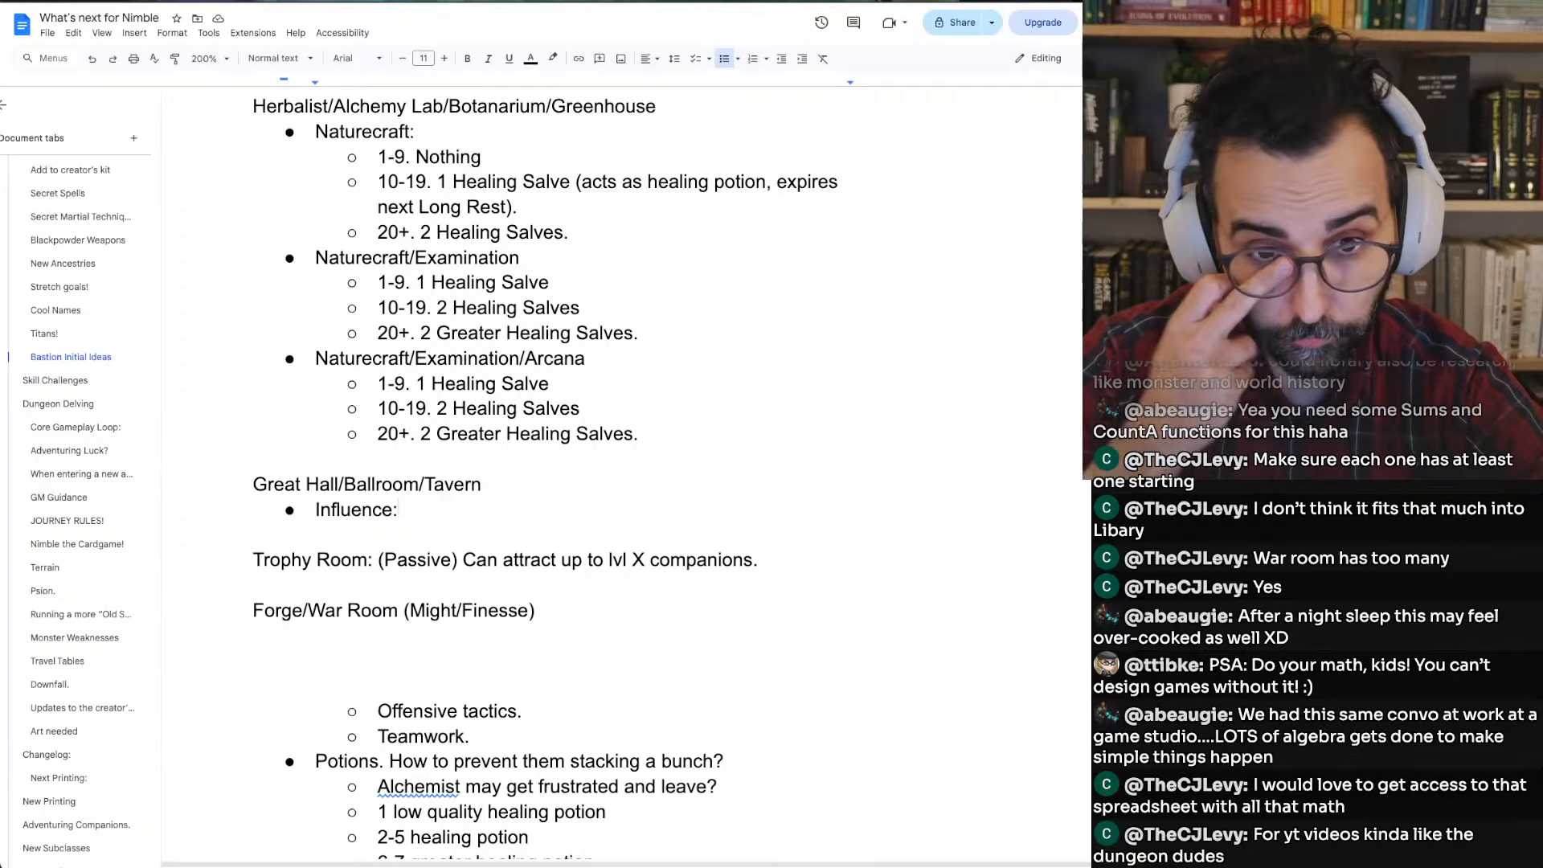
# Add sub-bullets under the Great Hall's Influence tier reading "1-9. Nothing." and "10-19. Useful Rumor."
pyautogui.press('Return')
pyautogui.press('Tab')
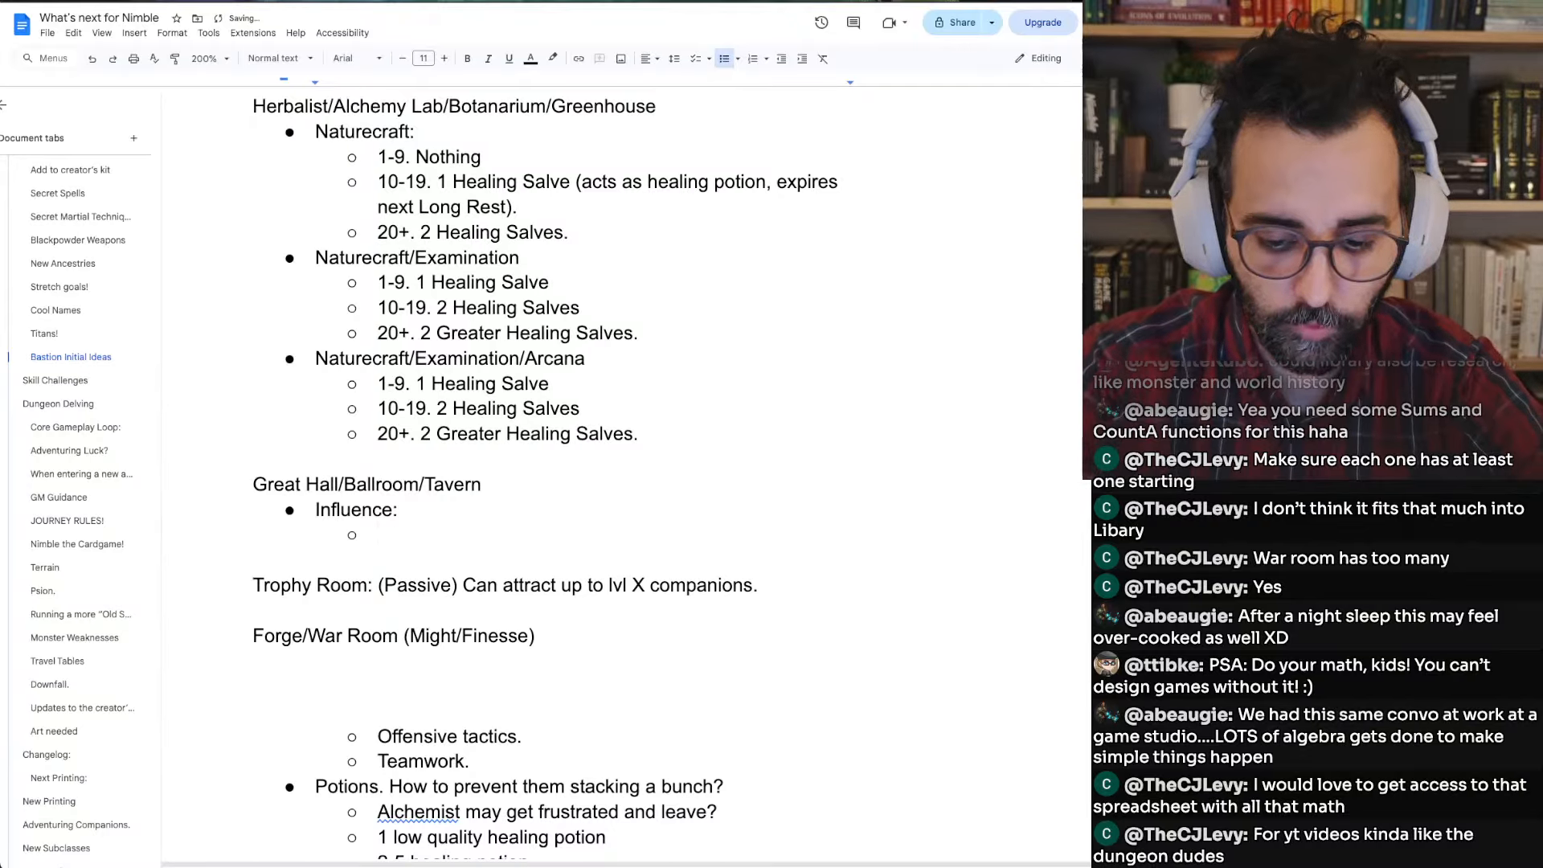
pyautogui.write('1-9. Nothin')
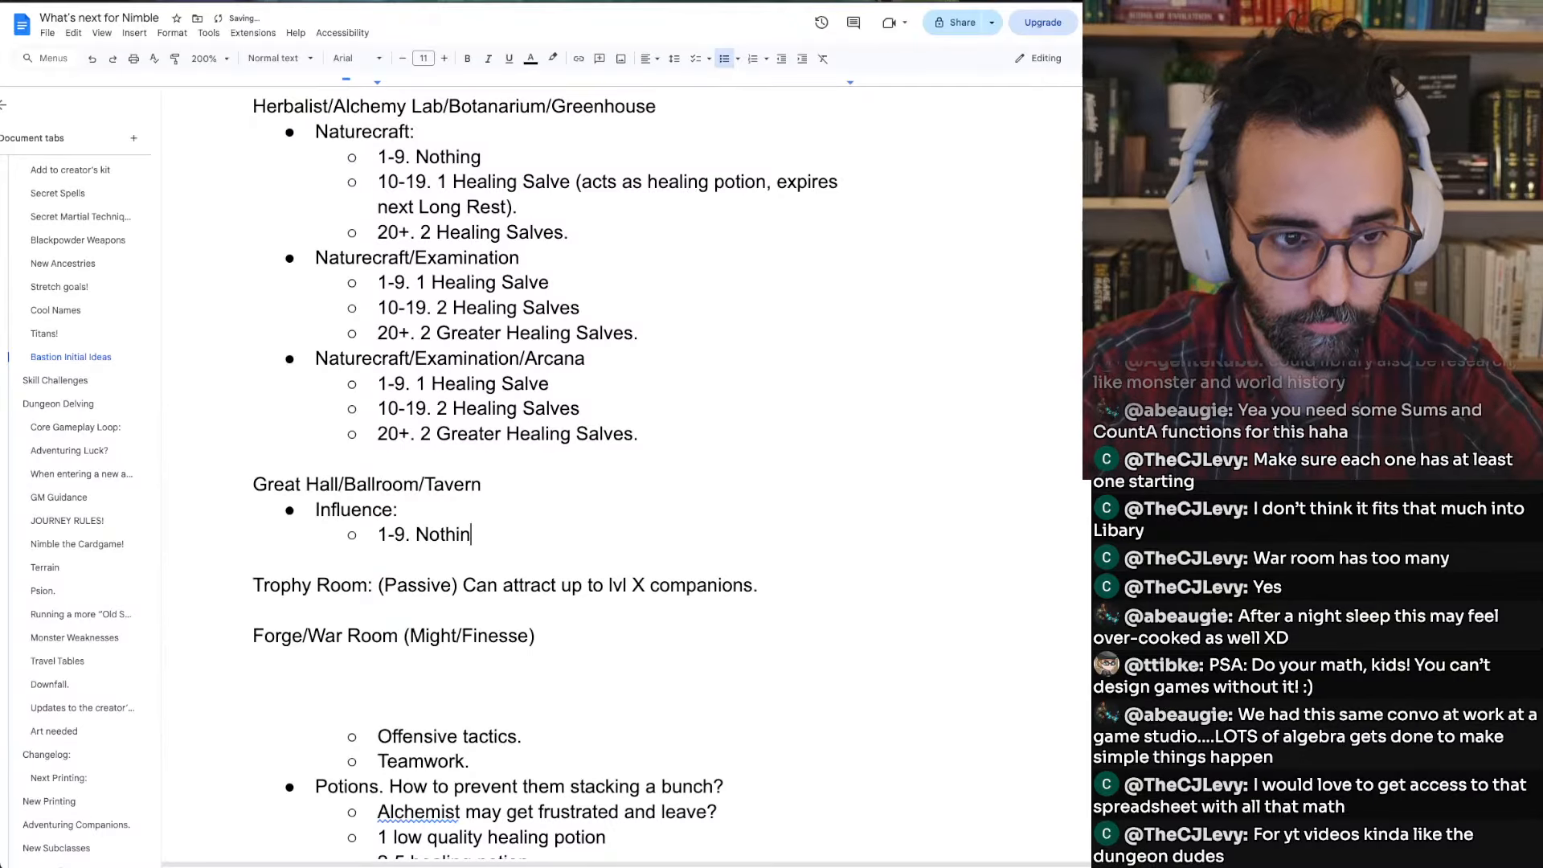
pyautogui.write('g.')
pyautogui.press('Return')
pyautogui.write('10-19')
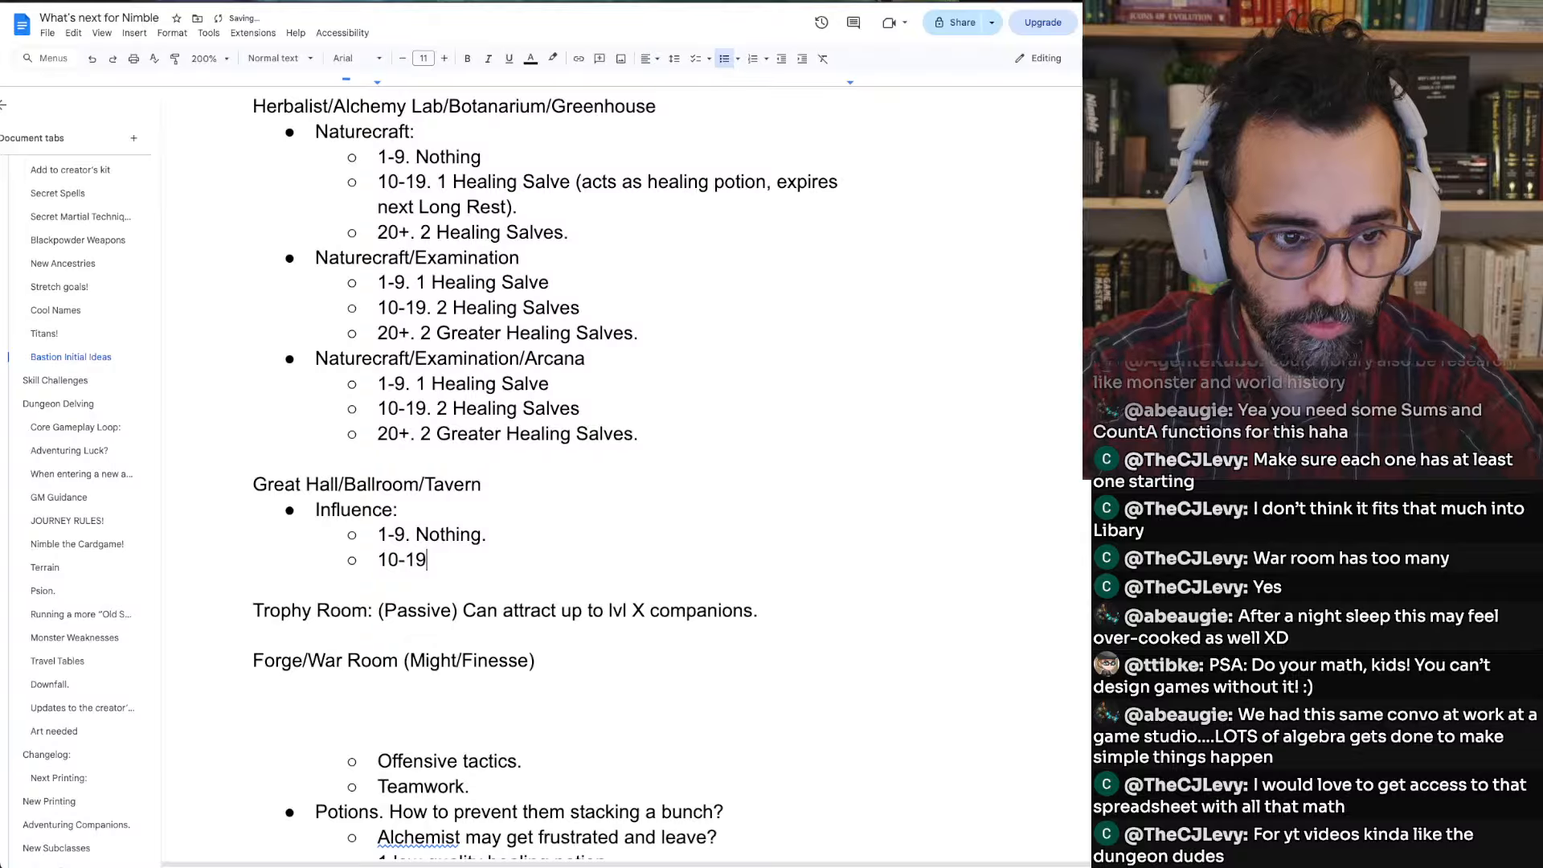
pyautogui.write('. Useful Rum')
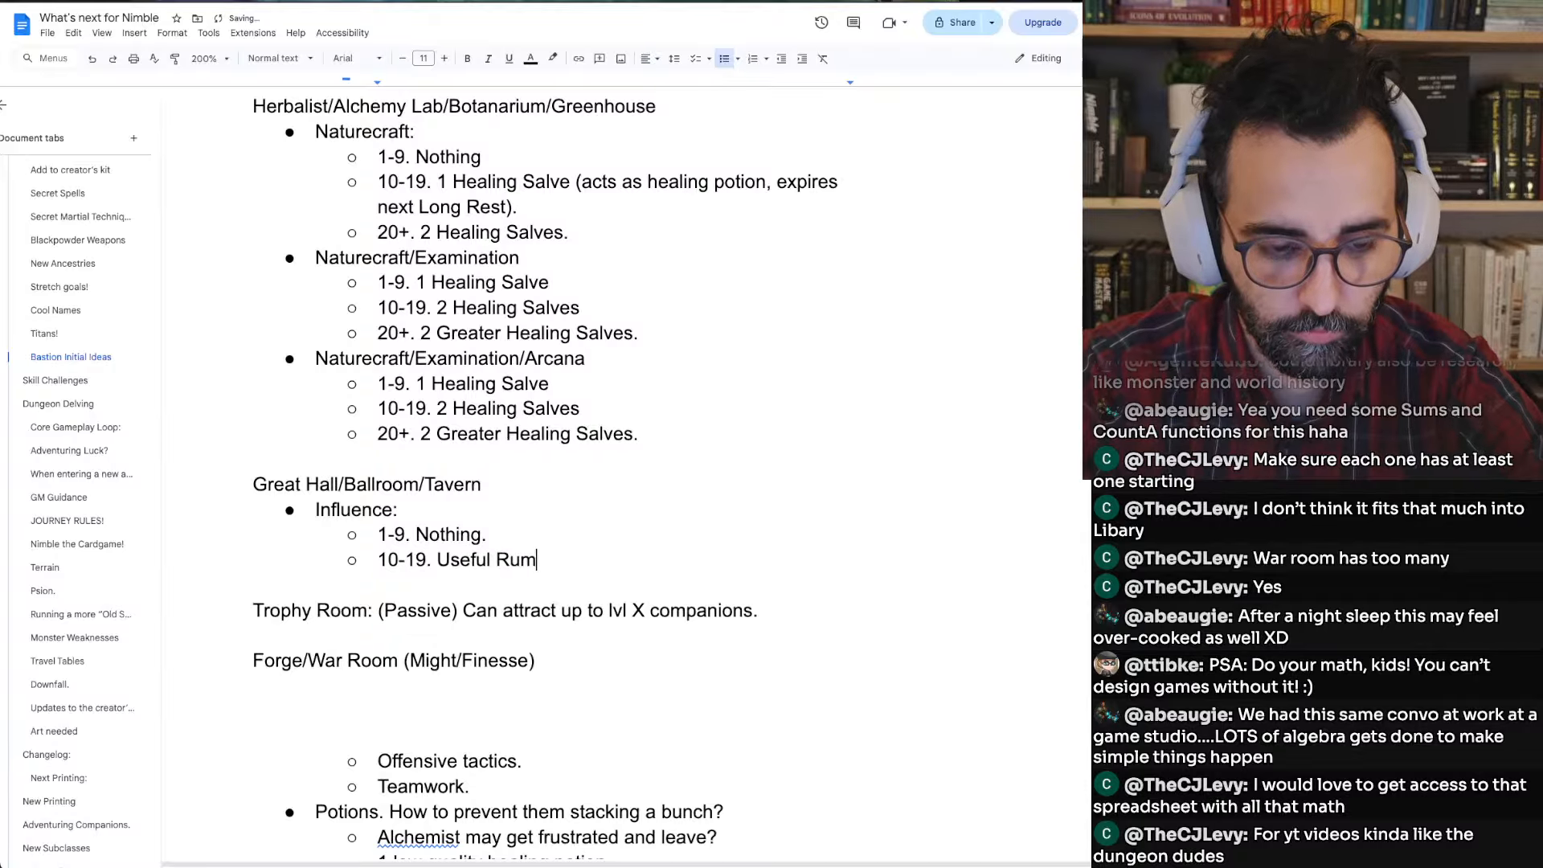
pyautogui.write('or.')
# Add a third sub-bullet under the Great Hall's Influence tier reading "20+ Useful Rumor & Inspiration."
pyautogui.press('Return')
pyautogui.write('2')
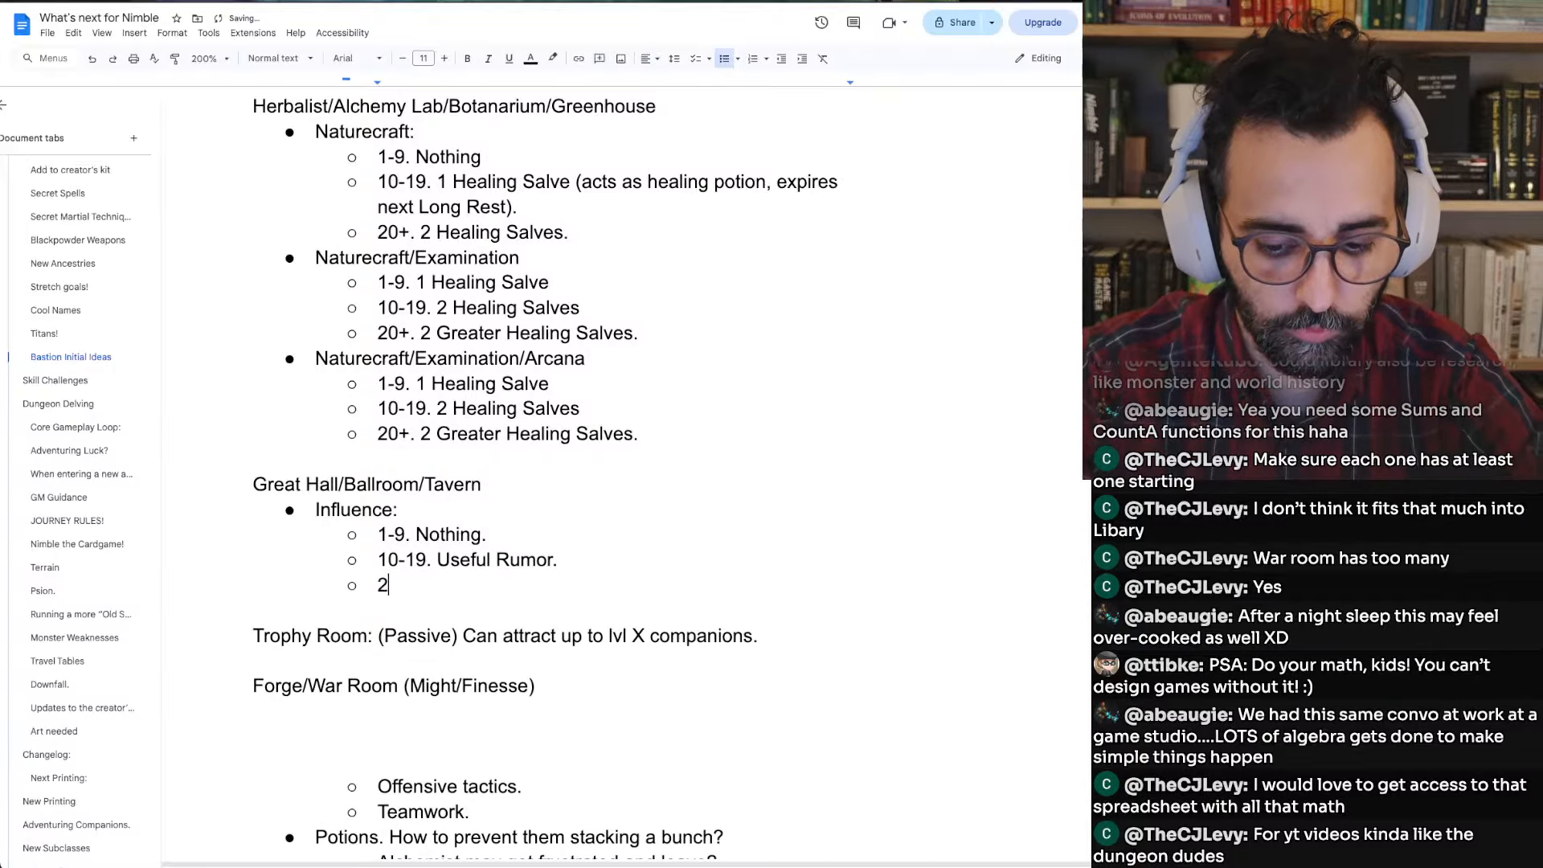
pyautogui.write('0+ Very')
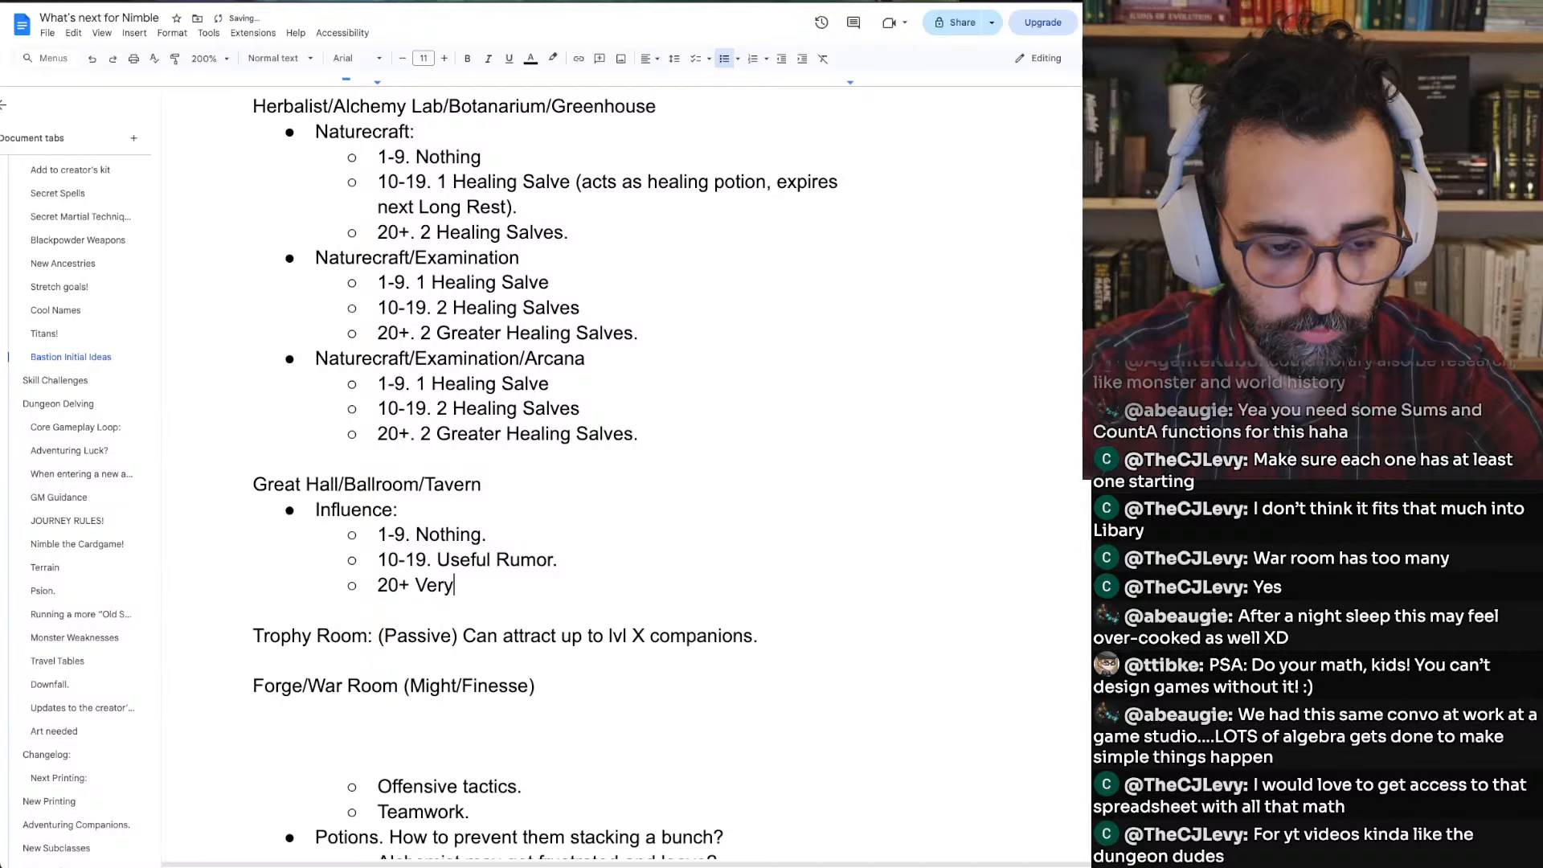
pyautogui.press('BackSpace')
pyautogui.press('BackSpace')
pyautogui.press('BackSpace')
pyautogui.press('BackSpace')
pyautogui.write('Use')
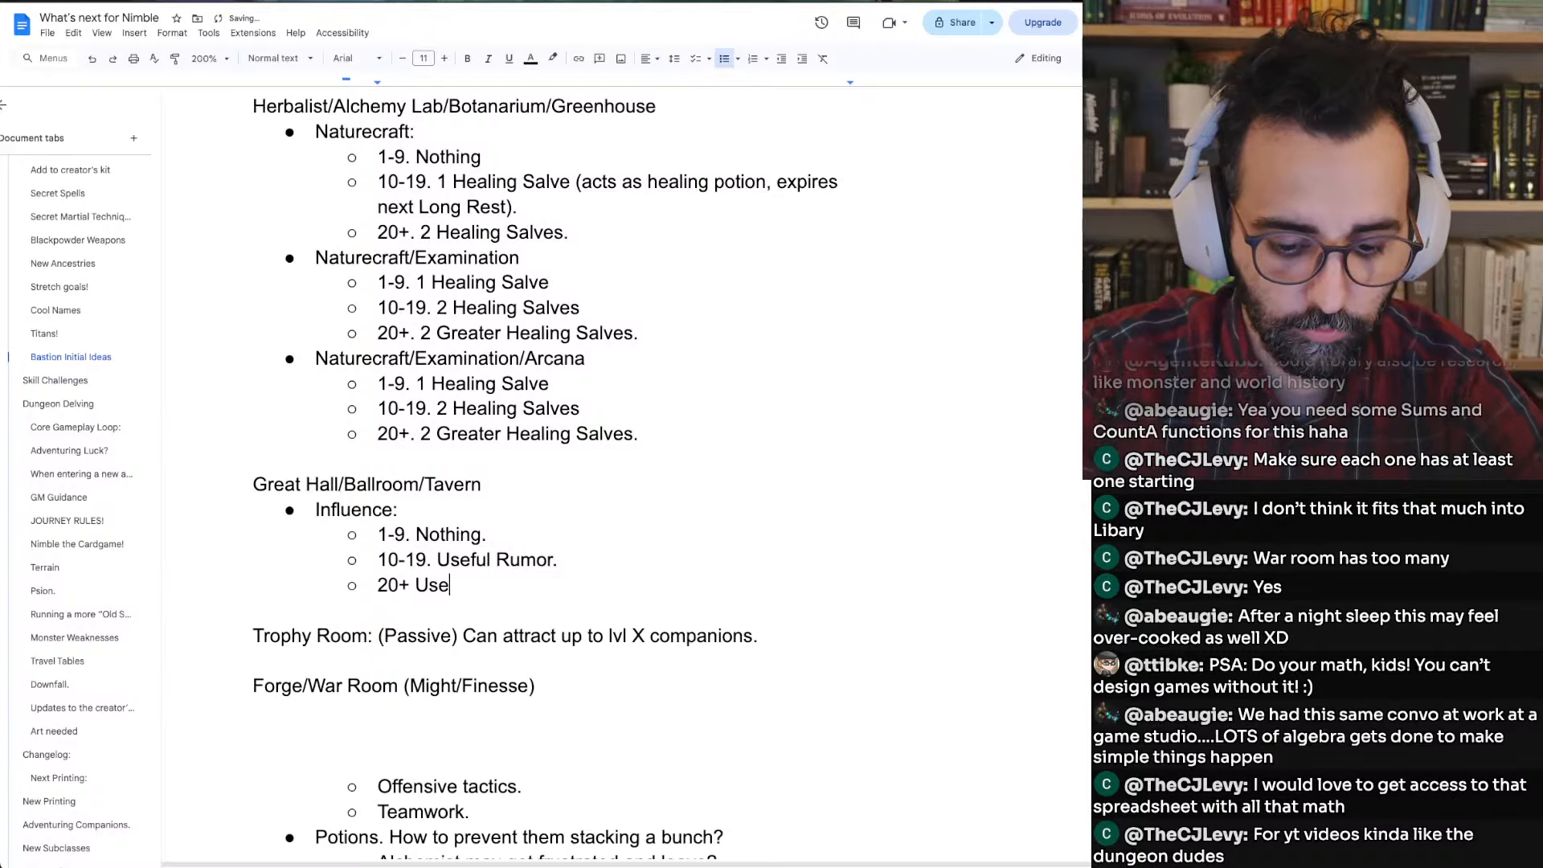
pyautogui.write('ful Rumor')
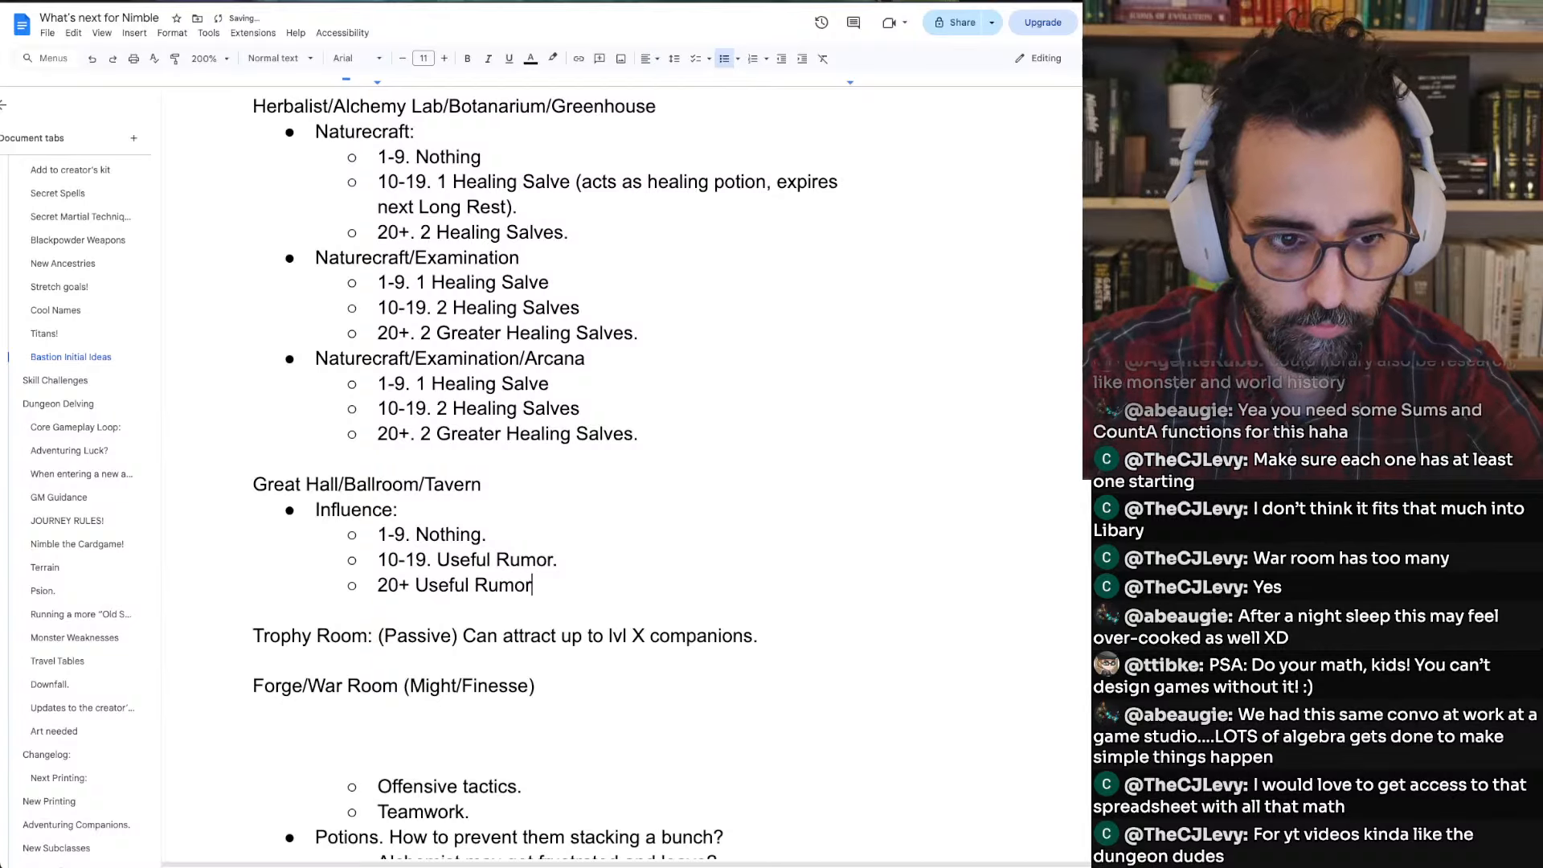
pyautogui.write(' & Inspiration')
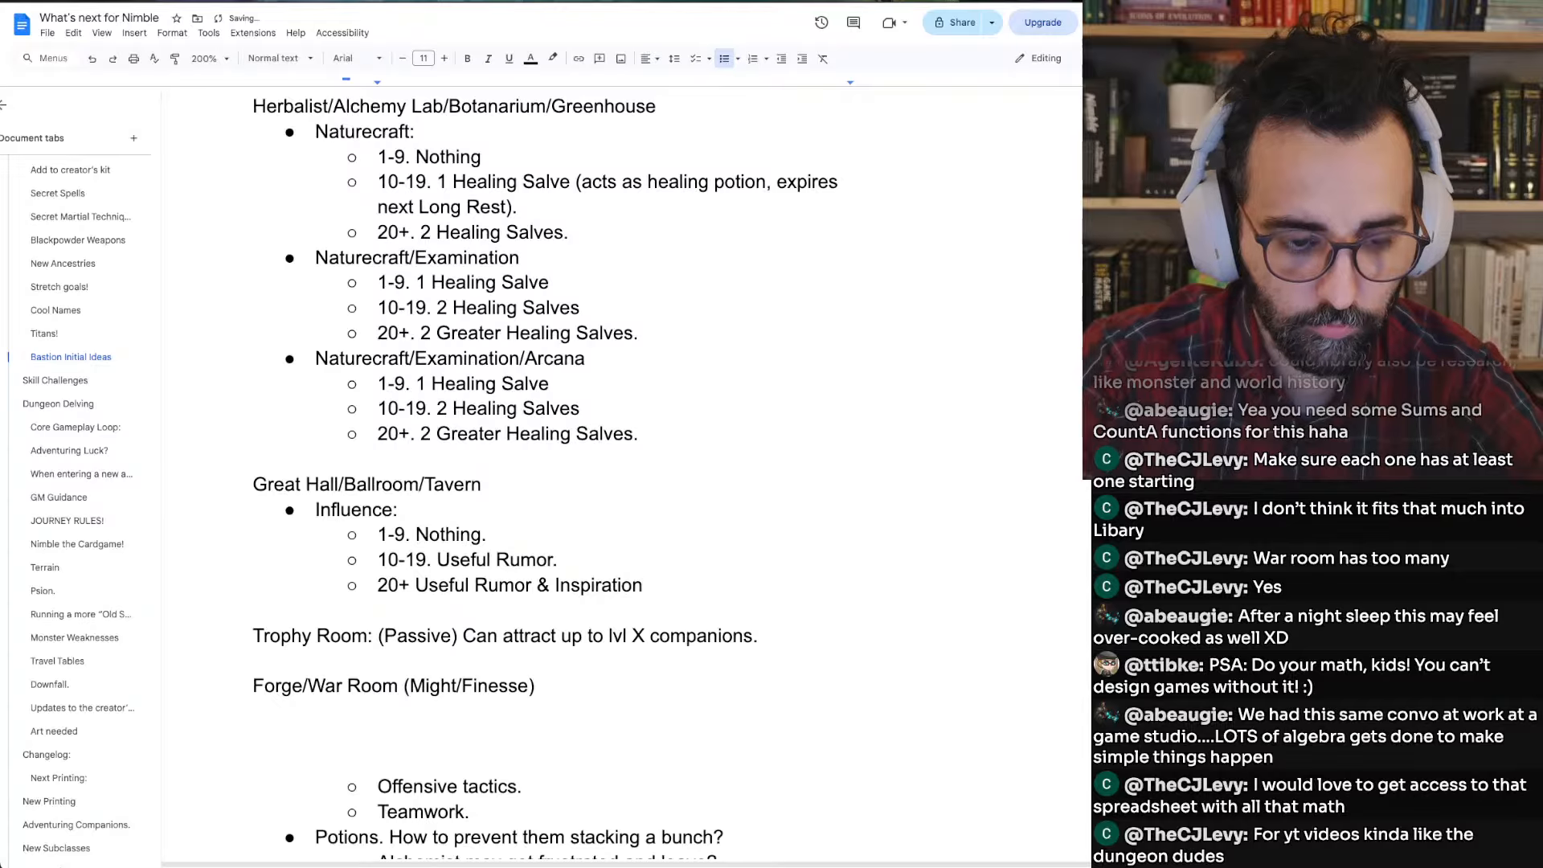
pyautogui.write('.')
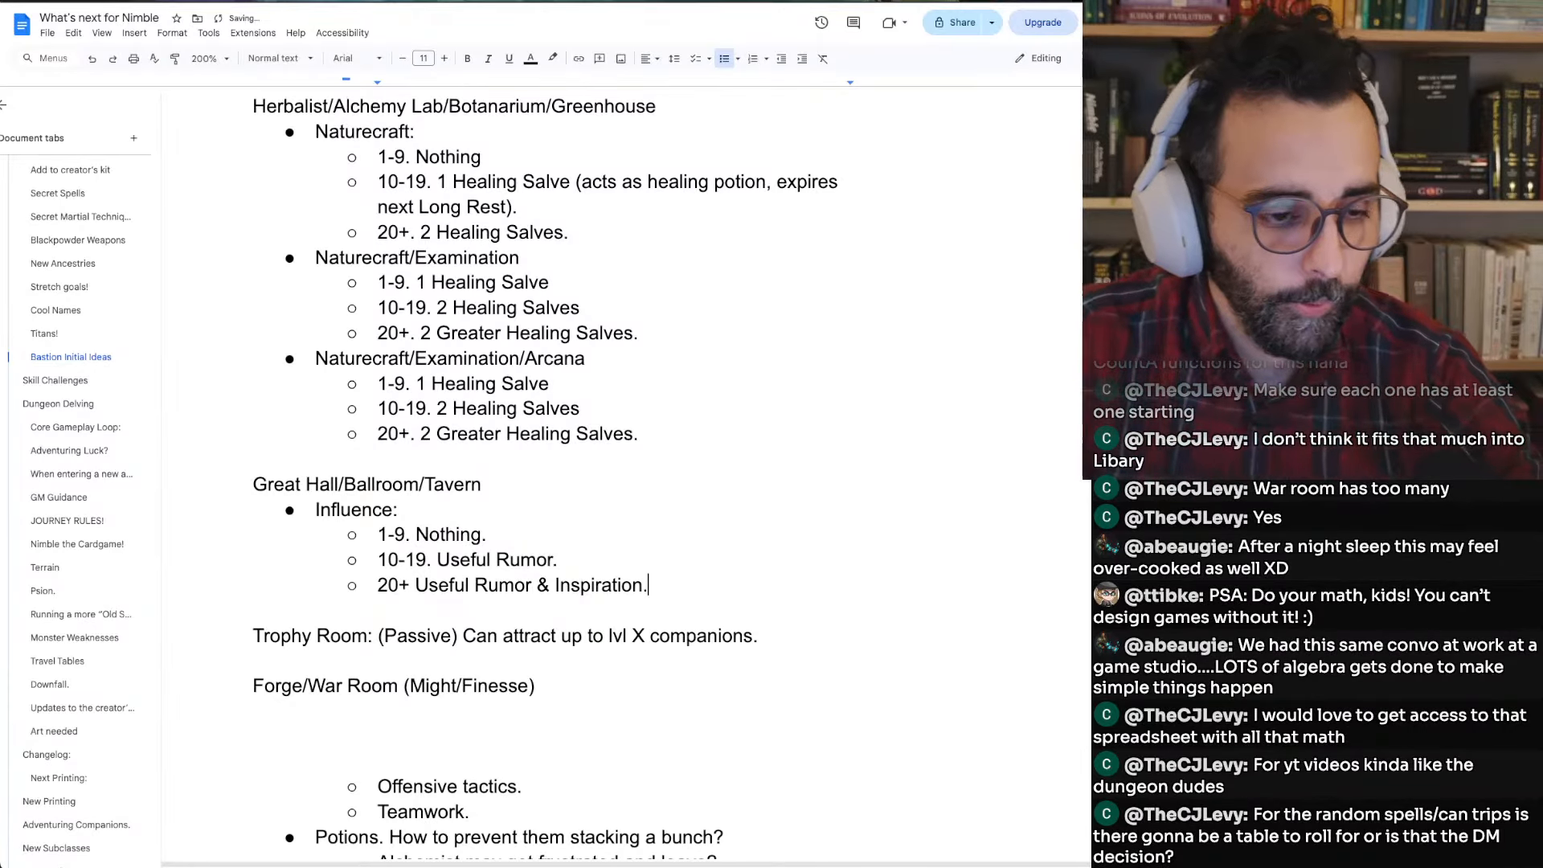
# Duplicate the Great Hall's Influence tier with its three results into a new first-level bullet directly below it
pyautogui.press('Return')
pyautogui.hotkey('shift', 'Tab')
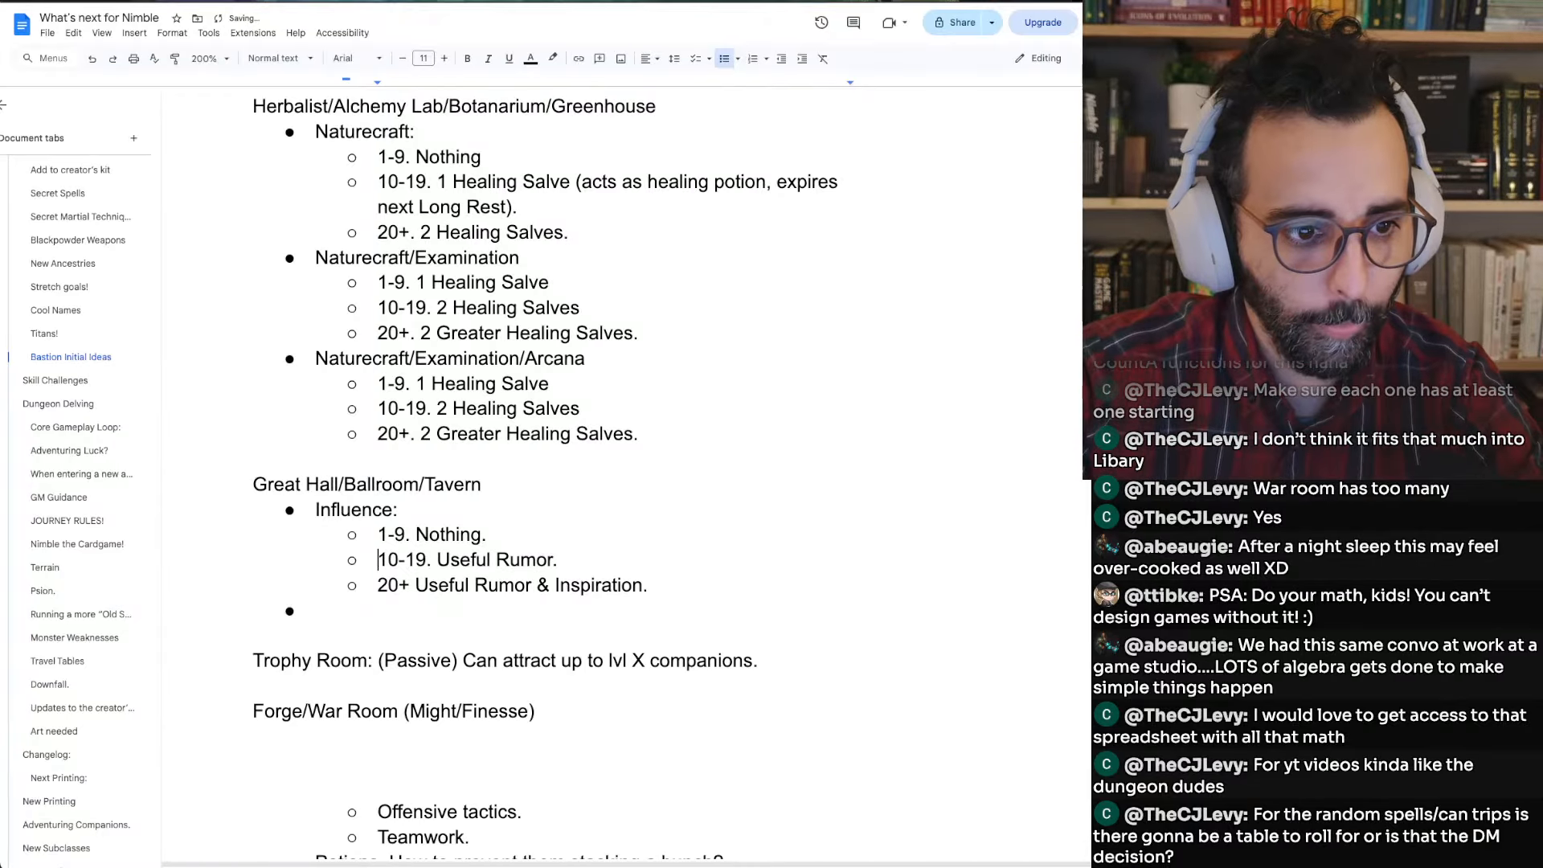
pyautogui.press('Up')
pyautogui.press('Up')
pyautogui.press('Up')
pyautogui.press('Up')
pyautogui.hotkey('shift', 'End')
pyautogui.hotkey('shift', 'Down')
pyautogui.hotkey('shift', 'Down')
pyautogui.hotkey('shift', 'Down')
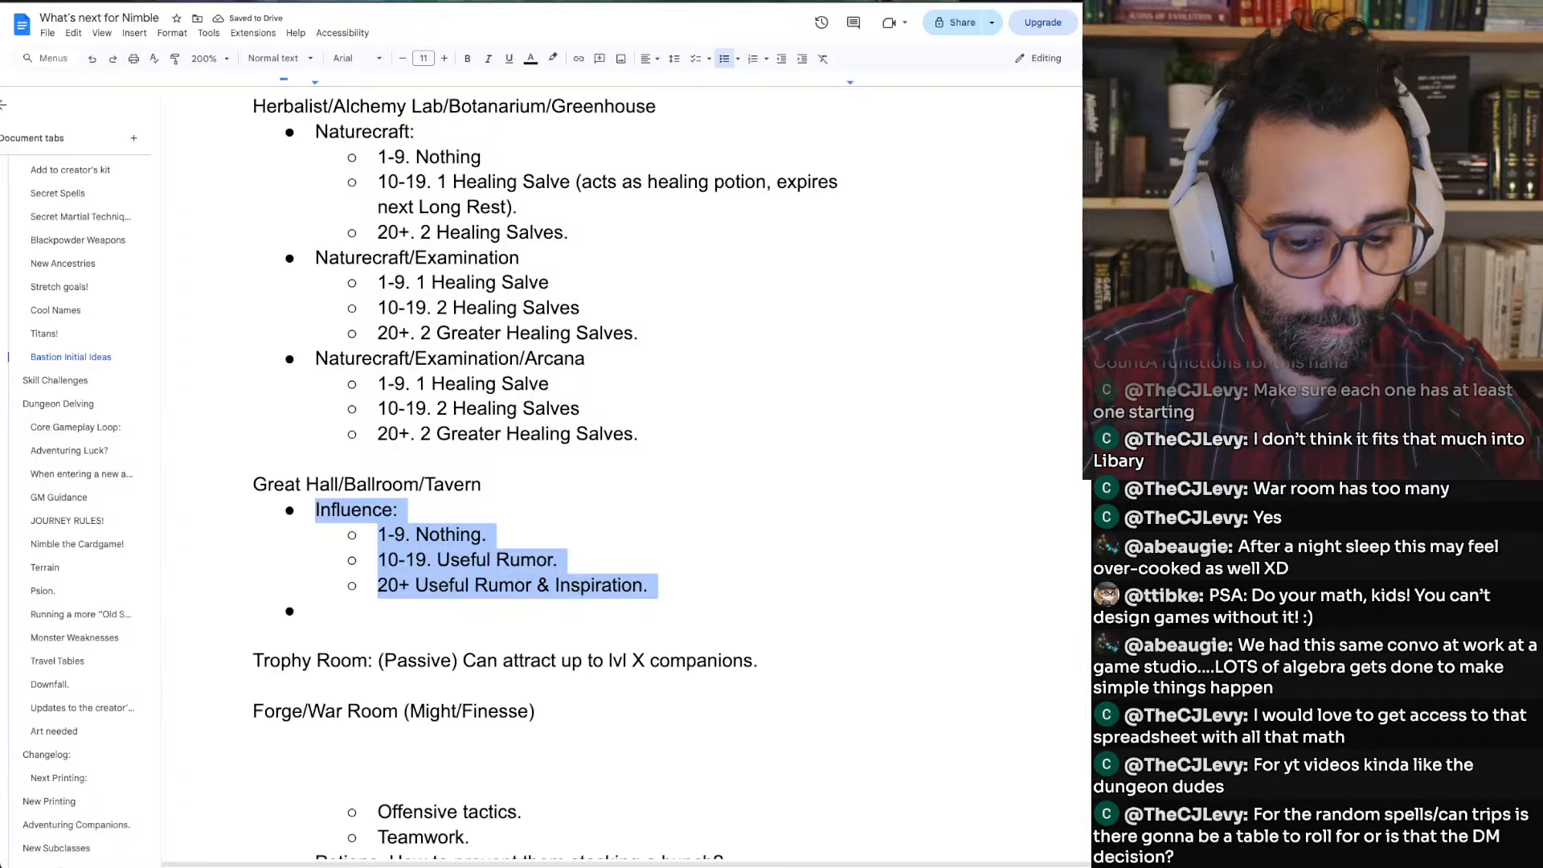
pyautogui.hotkey('ctrl', 'c')
pyautogui.press('Down')
pyautogui.hotkey('ctrl', 'v')
pyautogui.press('Up')
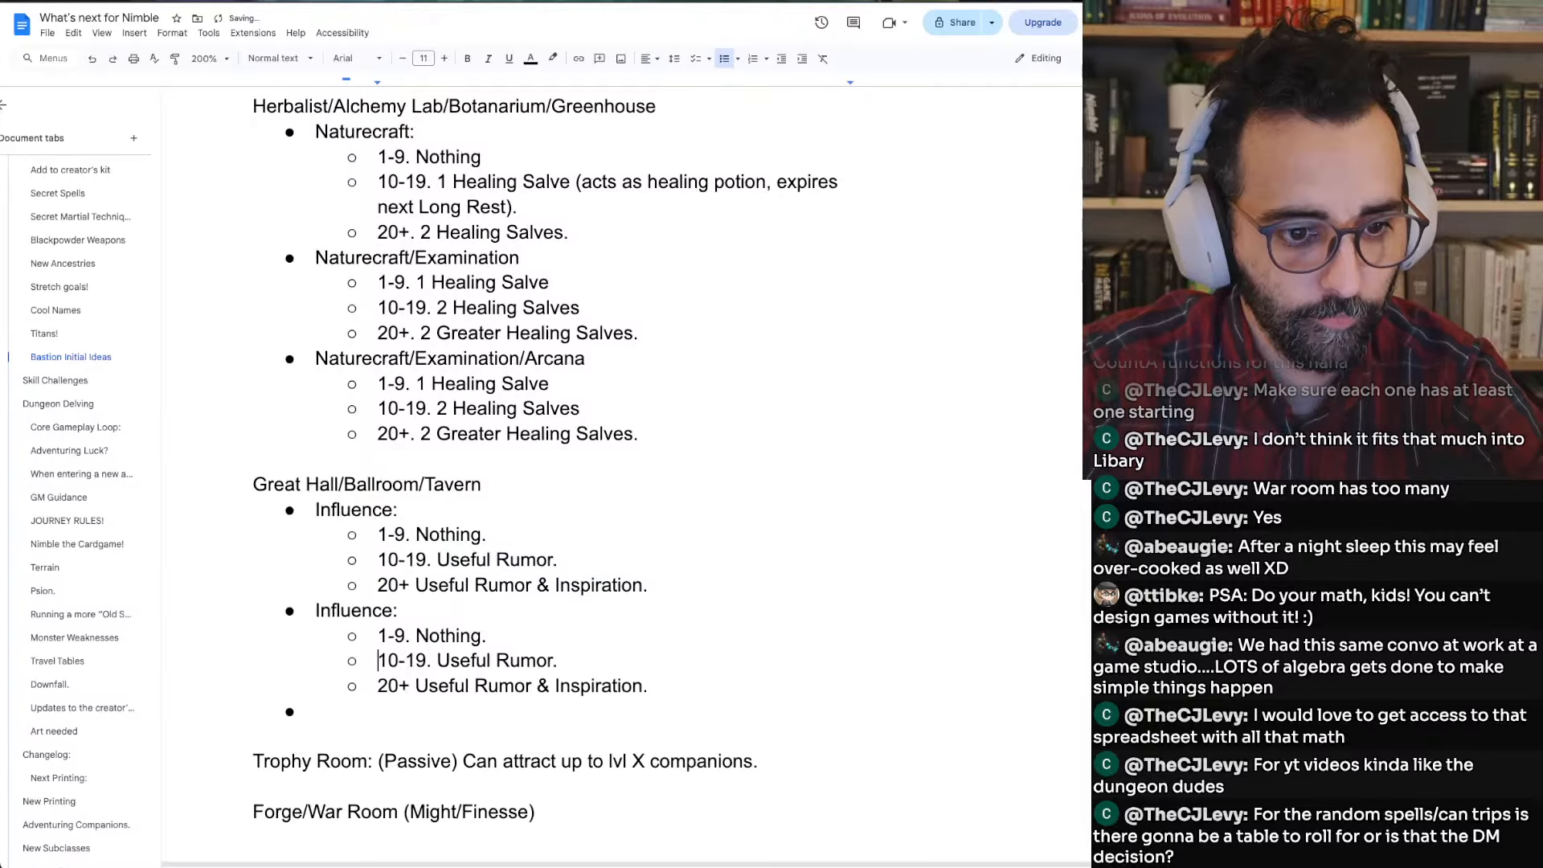
# In the duplicated Influence tier, add "& Inspiration" to the 10-19 result by copying it from the 20+ result, keeping it in both
pyautogui.press('End')
pyautogui.hotkey('ctrl', 'shift', 'Left')
pyautogui.hotkey('ctrl', 'shift', 'Left')
pyautogui.hotkey('ctrl', 'shift', 'Left')
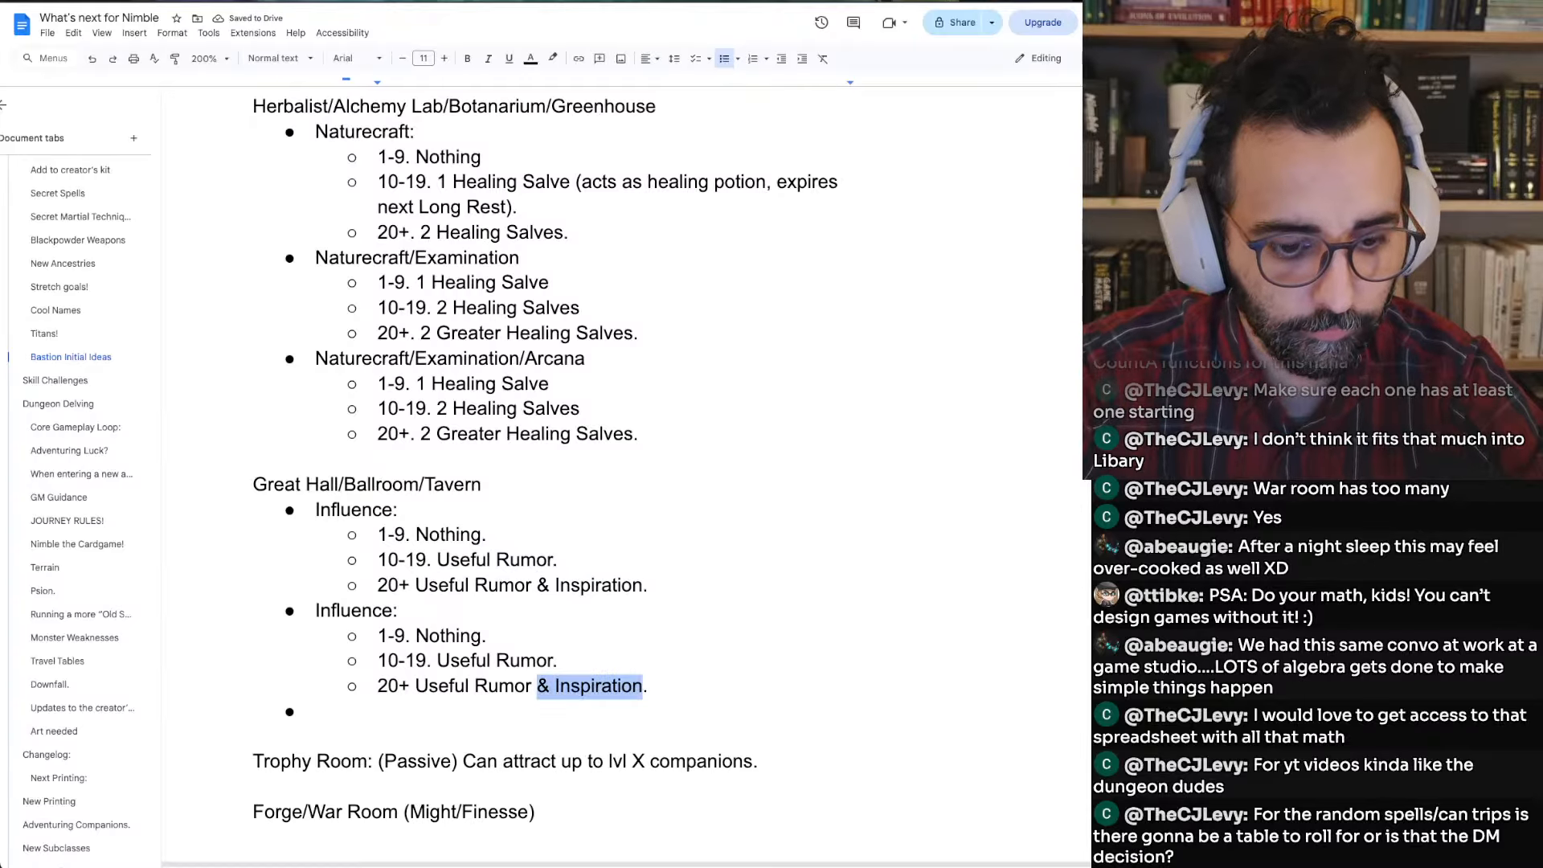
pyautogui.press('BackSpace')
pyautogui.press('Up')
pyautogui.press('End')
pyautogui.press('BackSpace')
pyautogui.hotkey('ctrl', 'v')
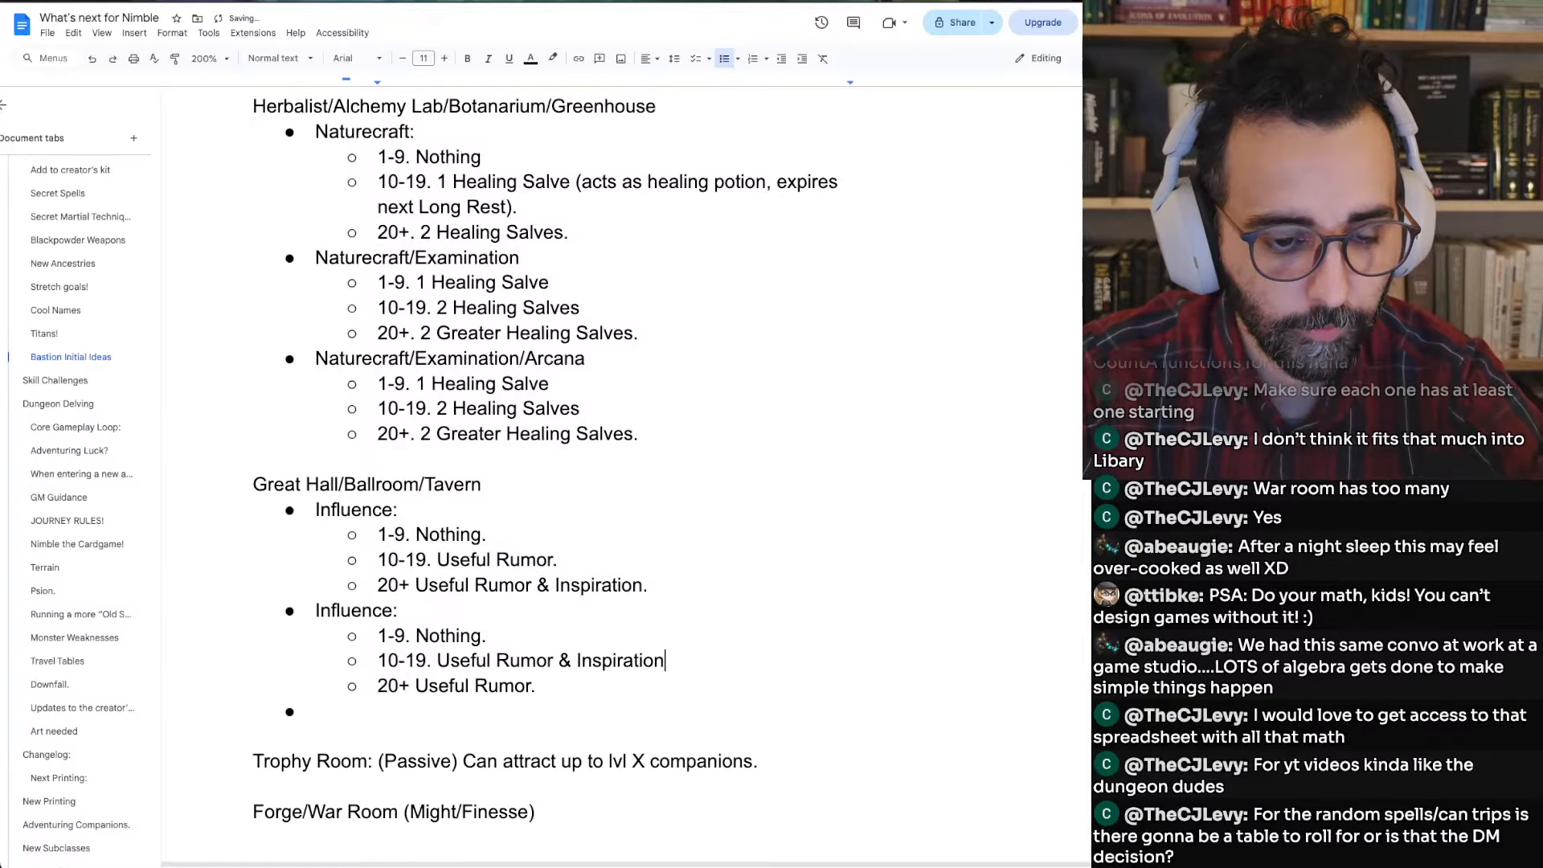
pyautogui.write('.')
pyautogui.press('Down')
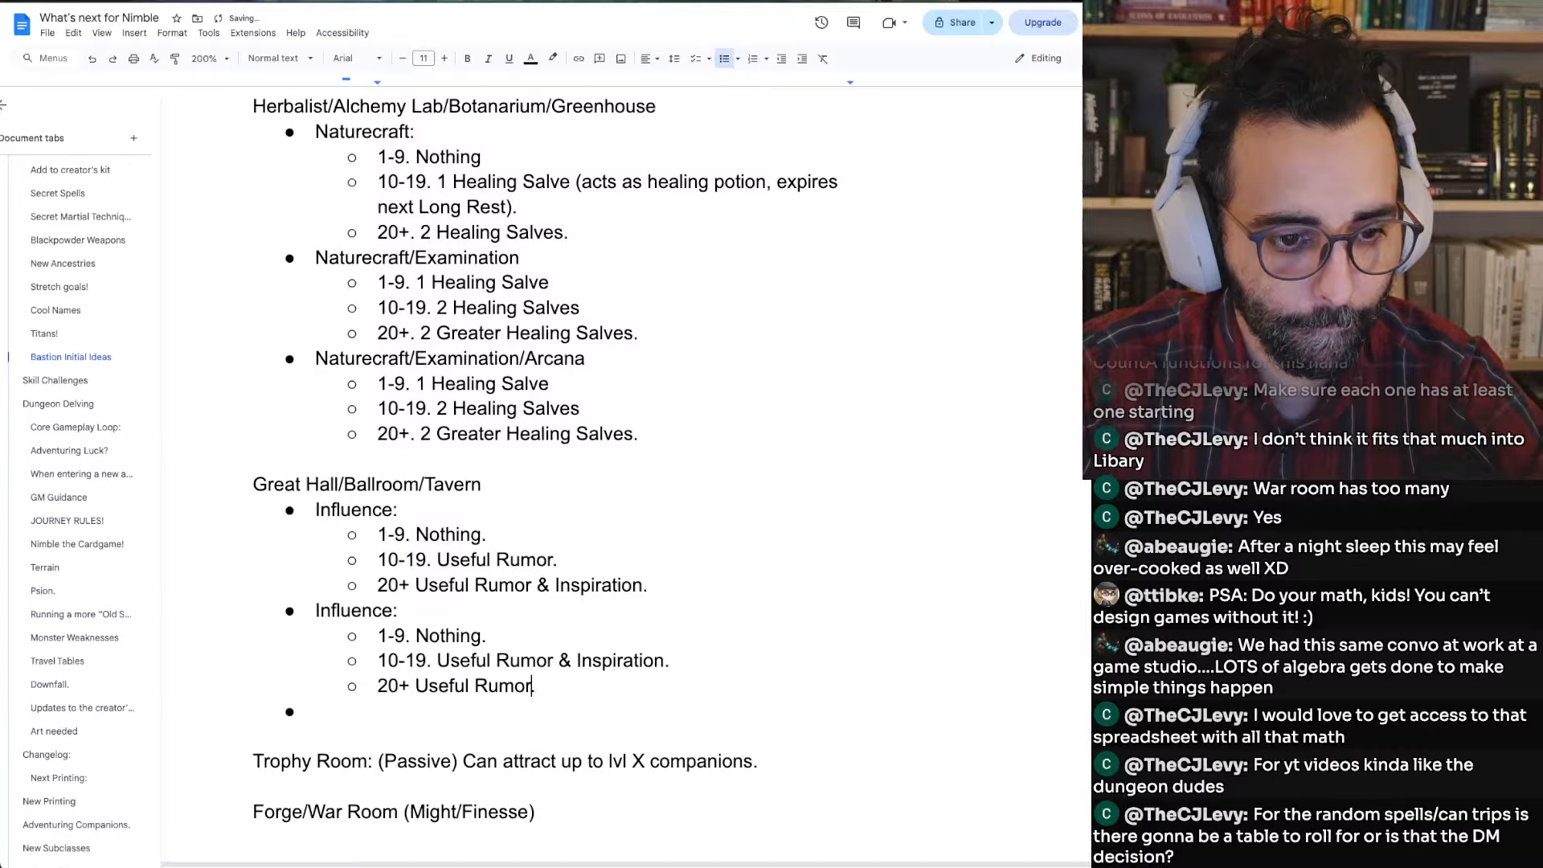
pyautogui.hotkey('ctrl', 'v')
# Replace "Nothing" with "Useful Rumor" in the 1-9 result of the duplicated Influence tier
pyautogui.press('Up')
pyautogui.press('Up')
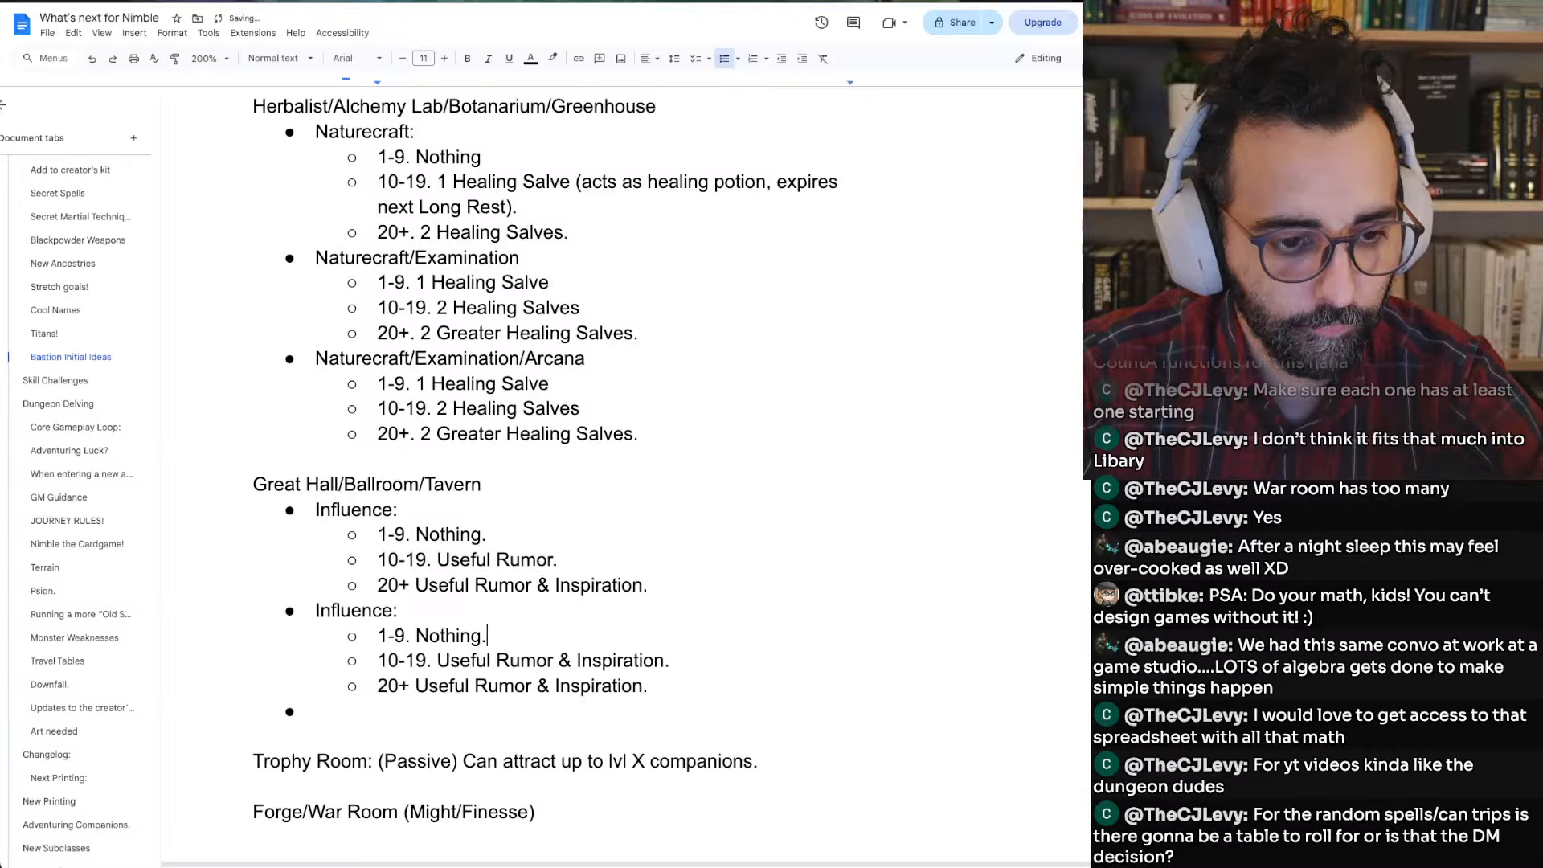
pyautogui.press('Left')
pyautogui.hotkey('alt', 'shift', 'Left')
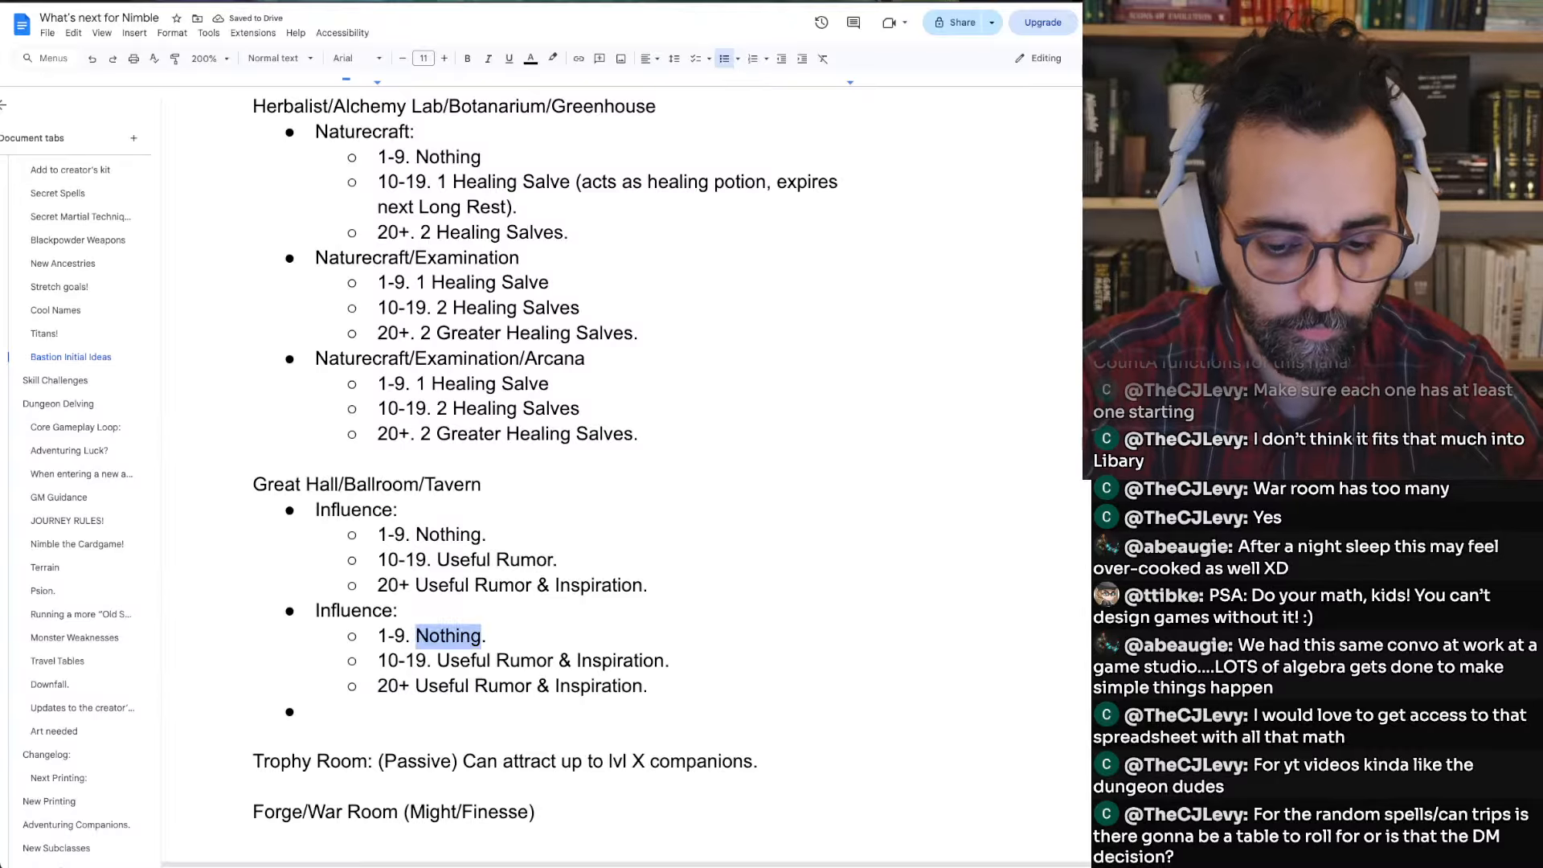
pyautogui.write('Useful Rumor')
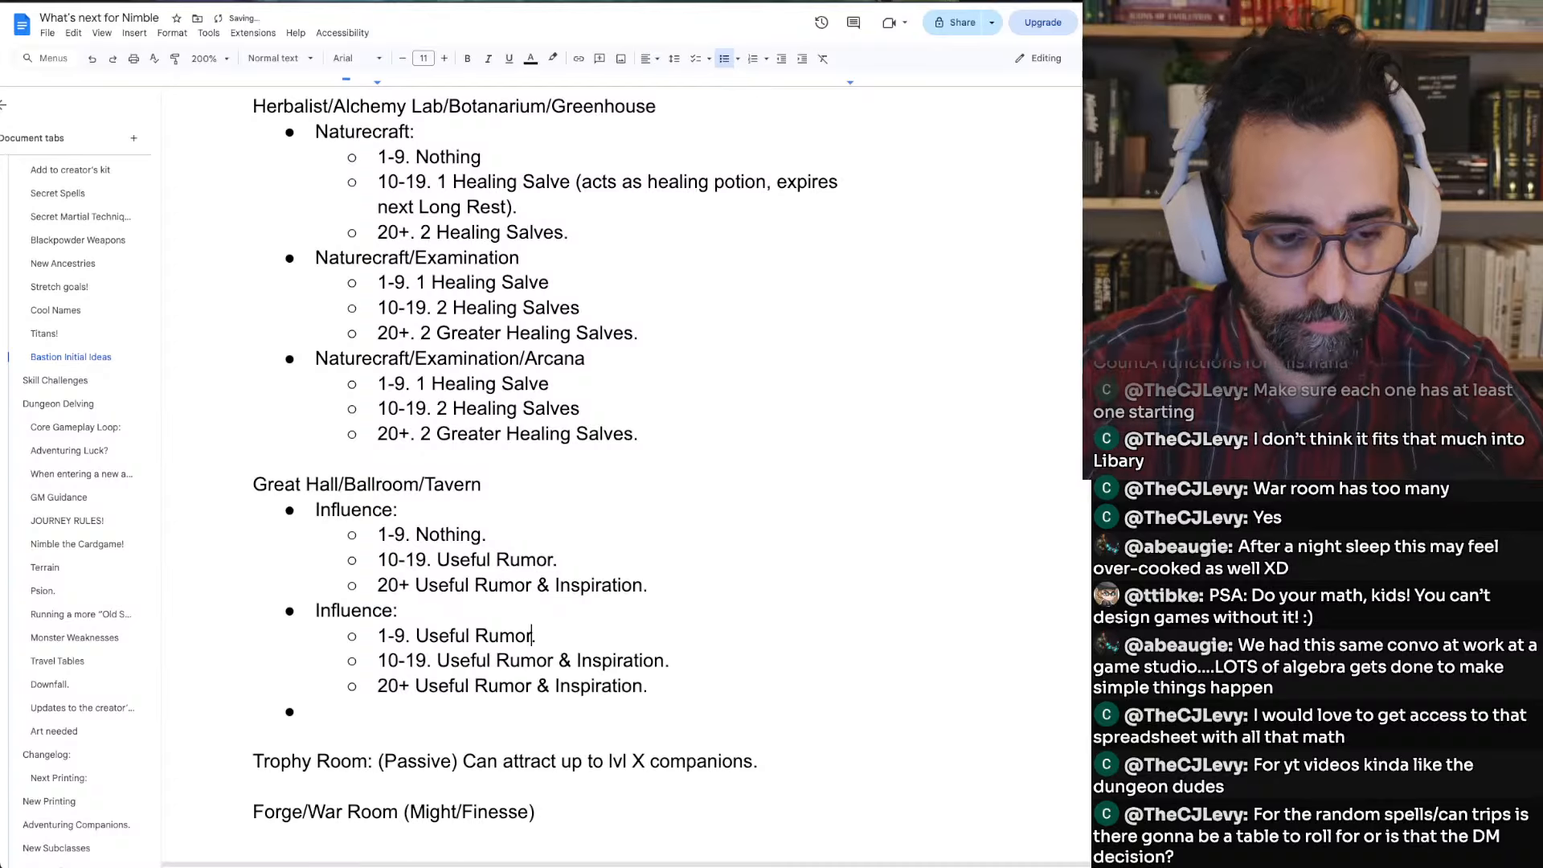
# Insert "Very" before "Useful Rumor" in the 20+ result of the duplicated Influence tier
pyautogui.press('Down')
pyautogui.hotkey('alt', 'Left')
pyautogui.hotkey('alt', 'Left')
pyautogui.hotkey('alt', 'Left')
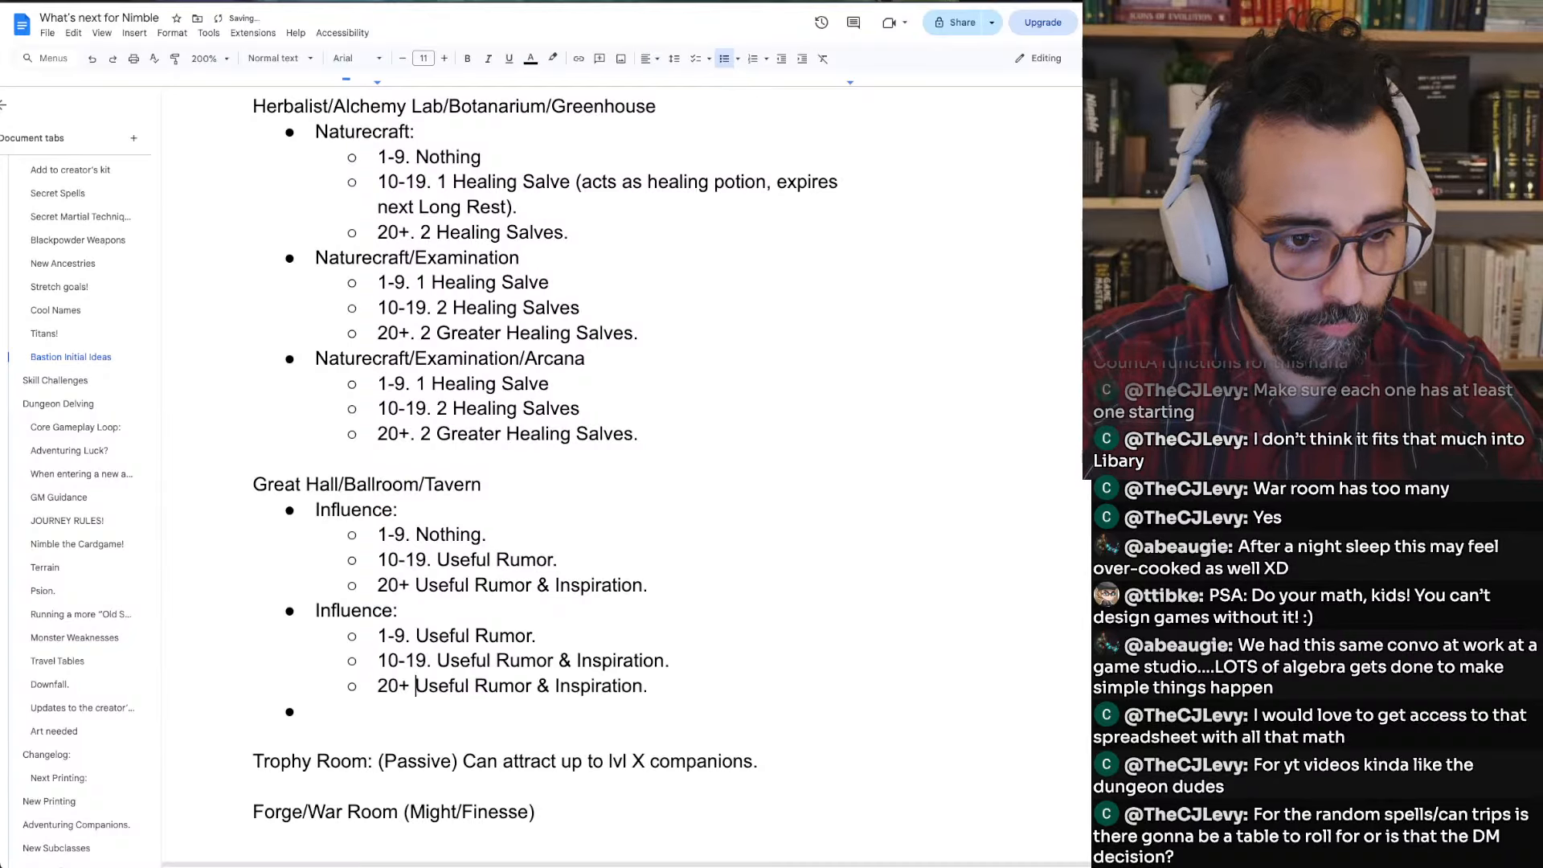
pyautogui.write('Very')
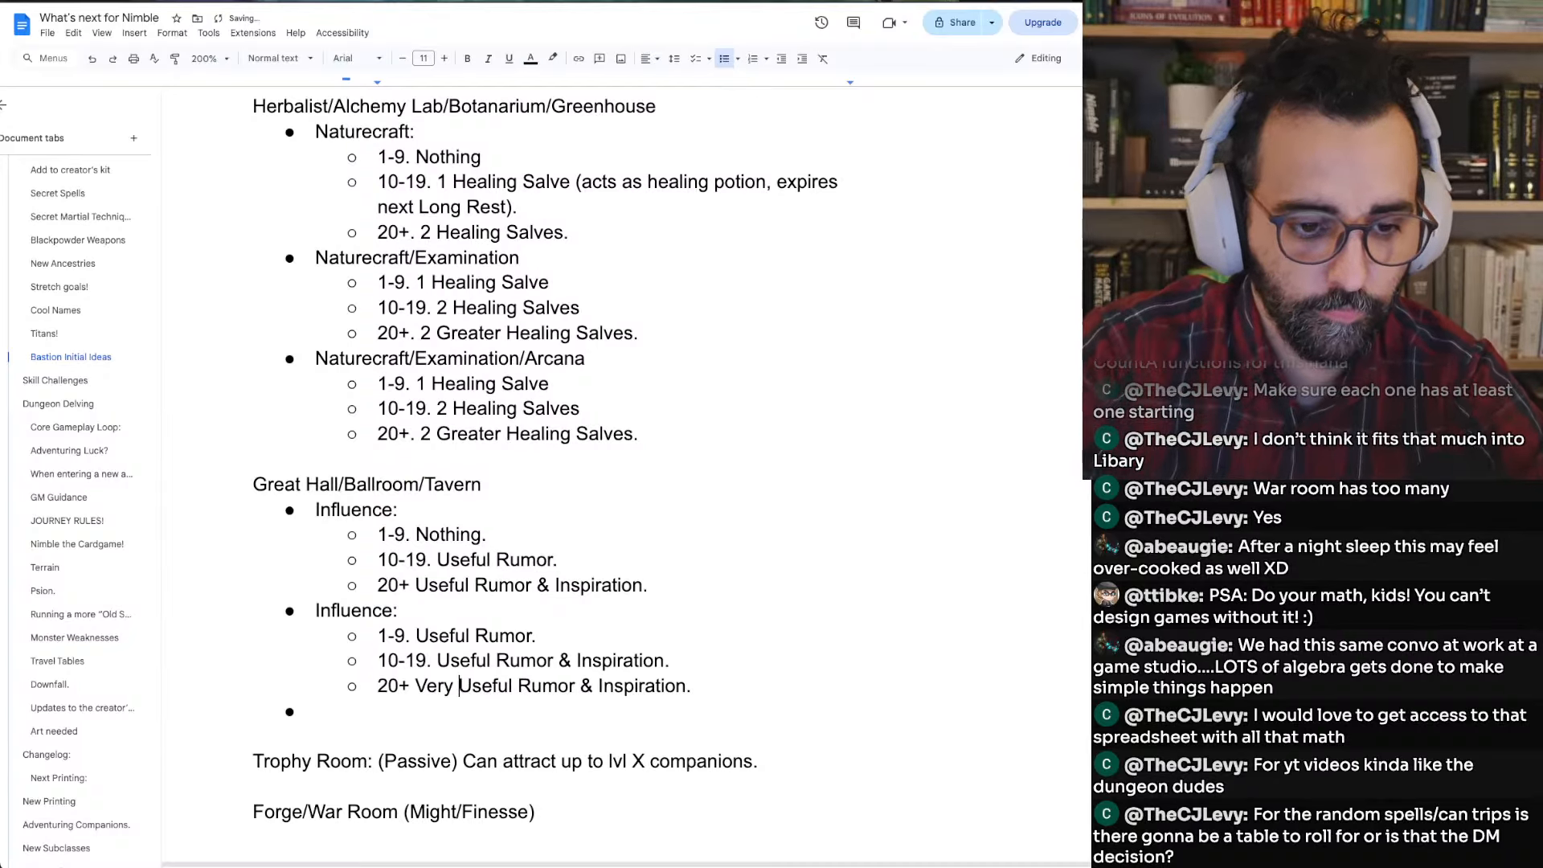
# Consult the skills spreadsheet and change the Great Hall's second tier label to "Influence/Insight:"
pyautogui.press('super+Right')
pyautogui.press('super+Tab')
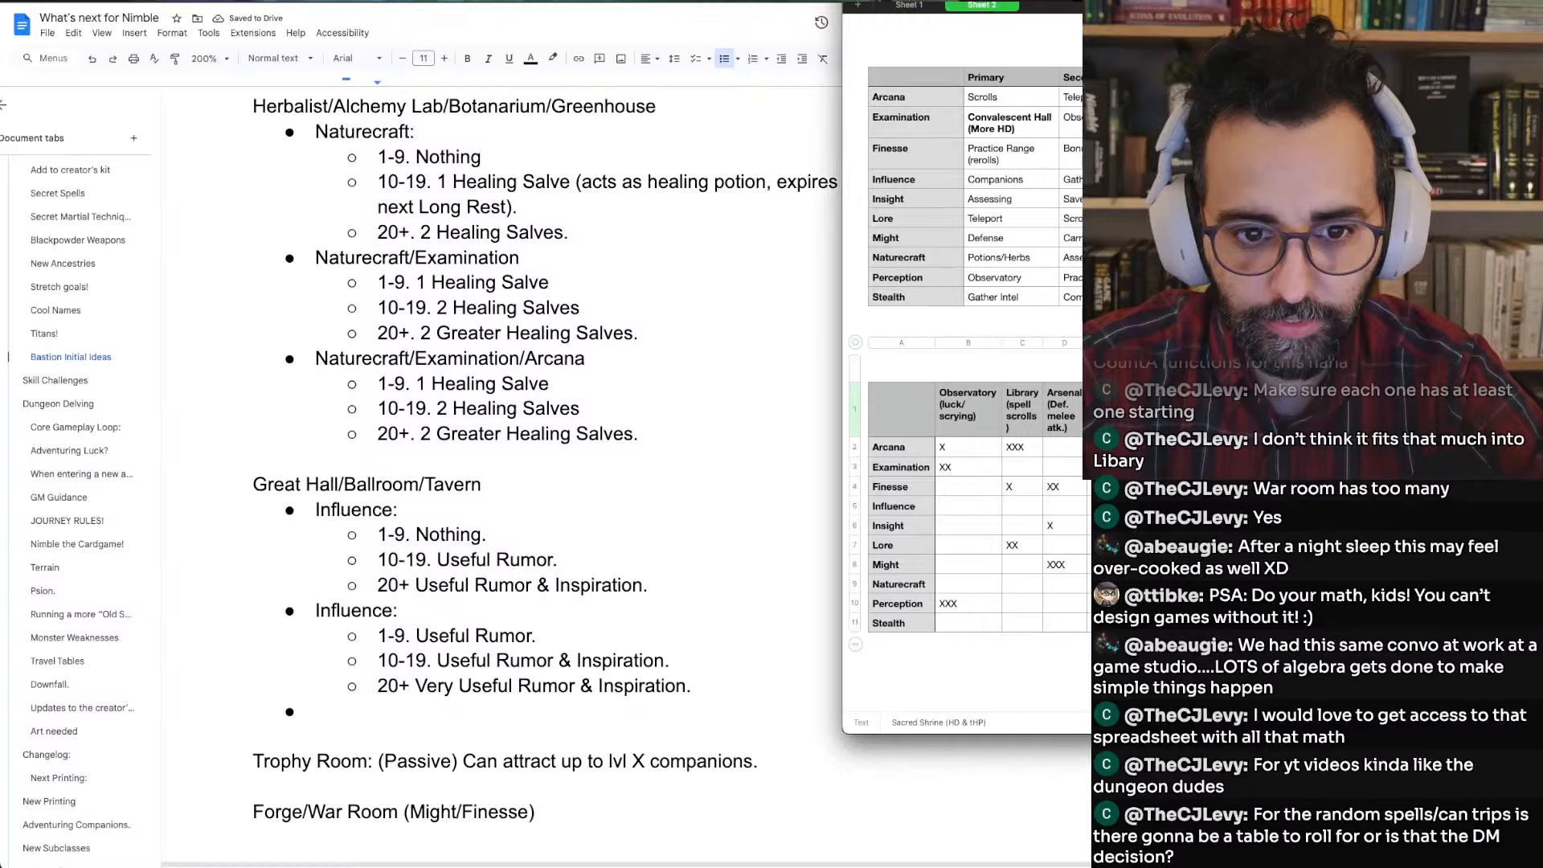
pyautogui.click(1286, 526)
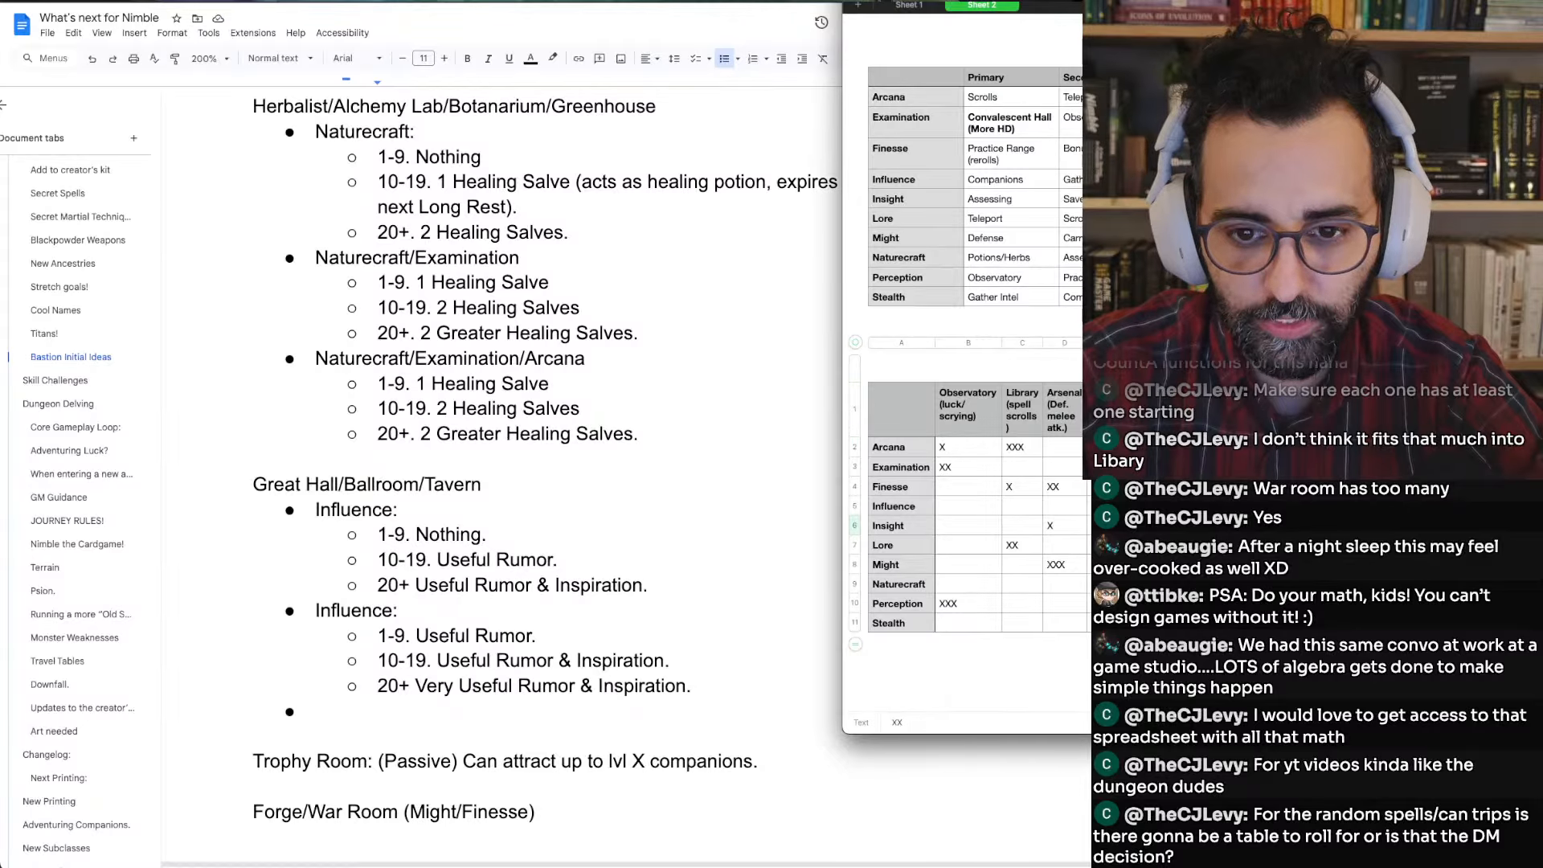
pyautogui.click(394, 609)
pyautogui.click(393, 611)
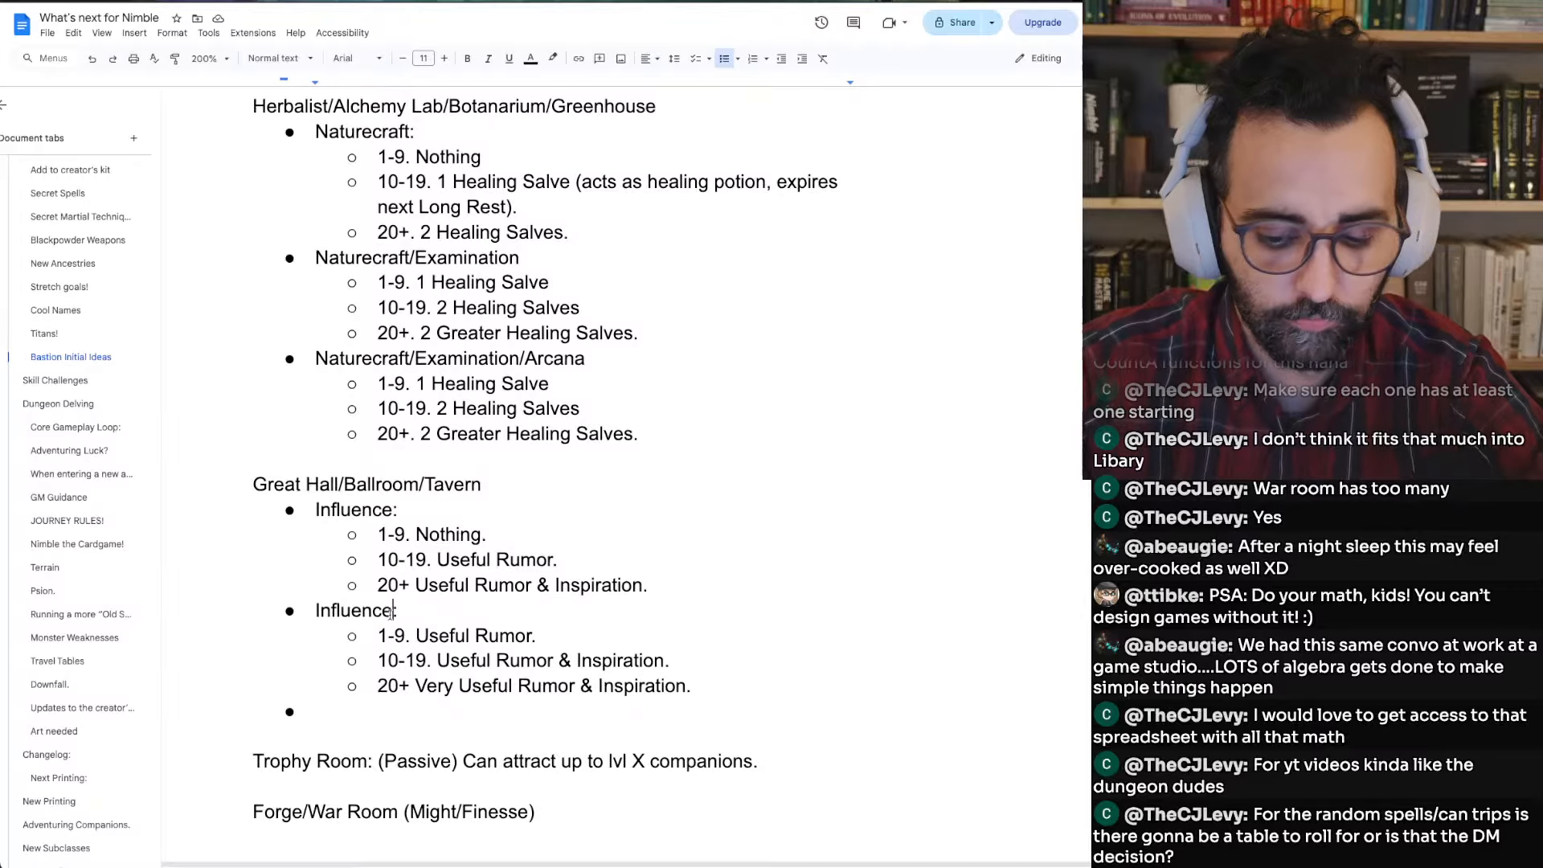
pyautogui.write('/Insight')
pyautogui.press('Down')
pyautogui.press('Down')
pyautogui.press('Down')
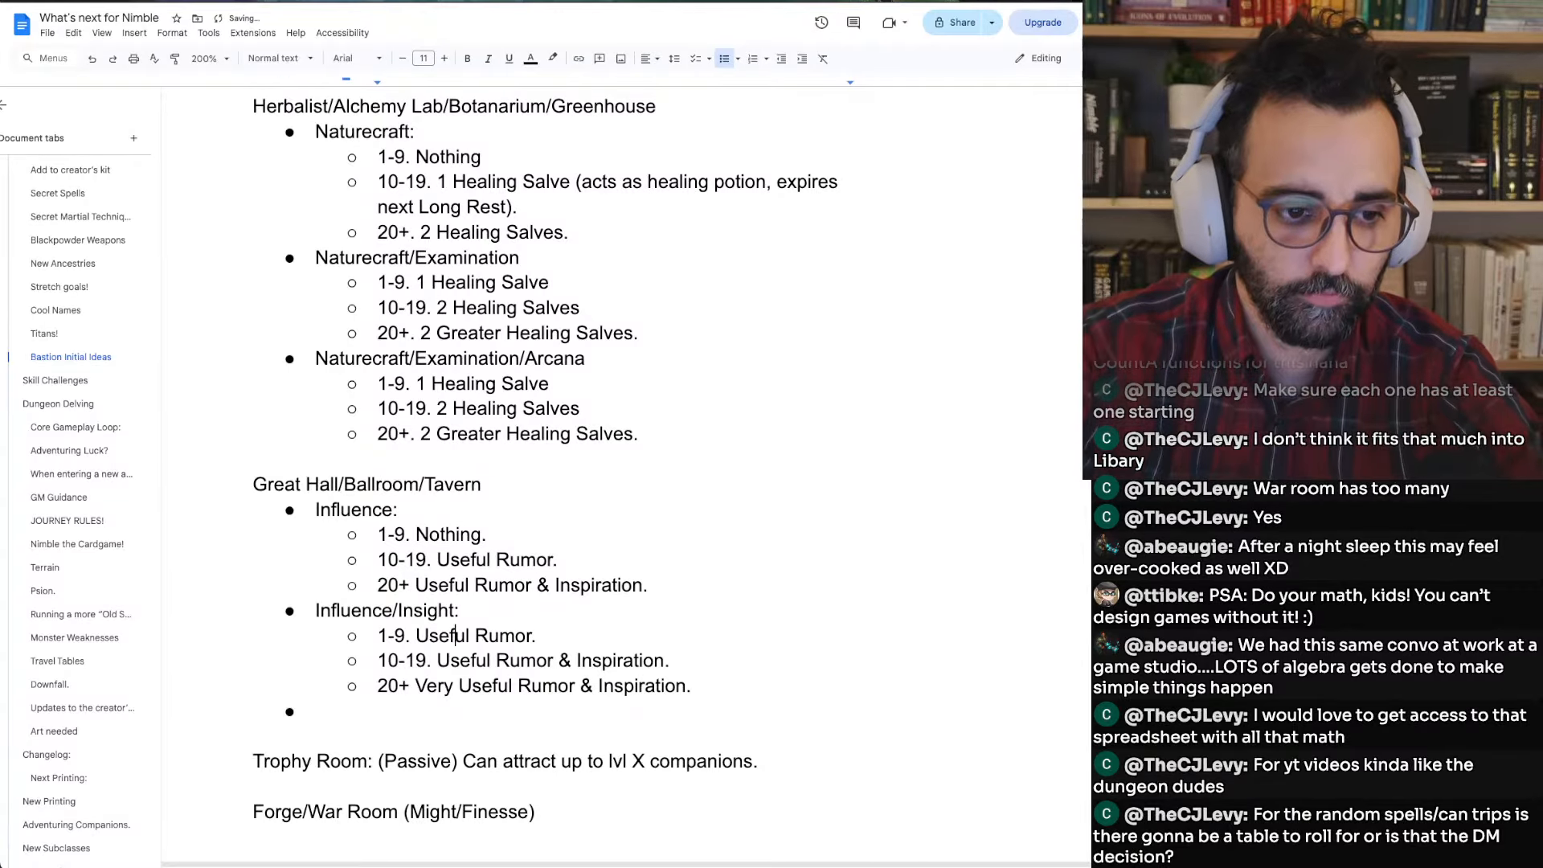
# Check the skills spreadsheet and copy the Influence/Insight tier with its results into the empty bullet below as a third tier
pyautogui.press('Down')
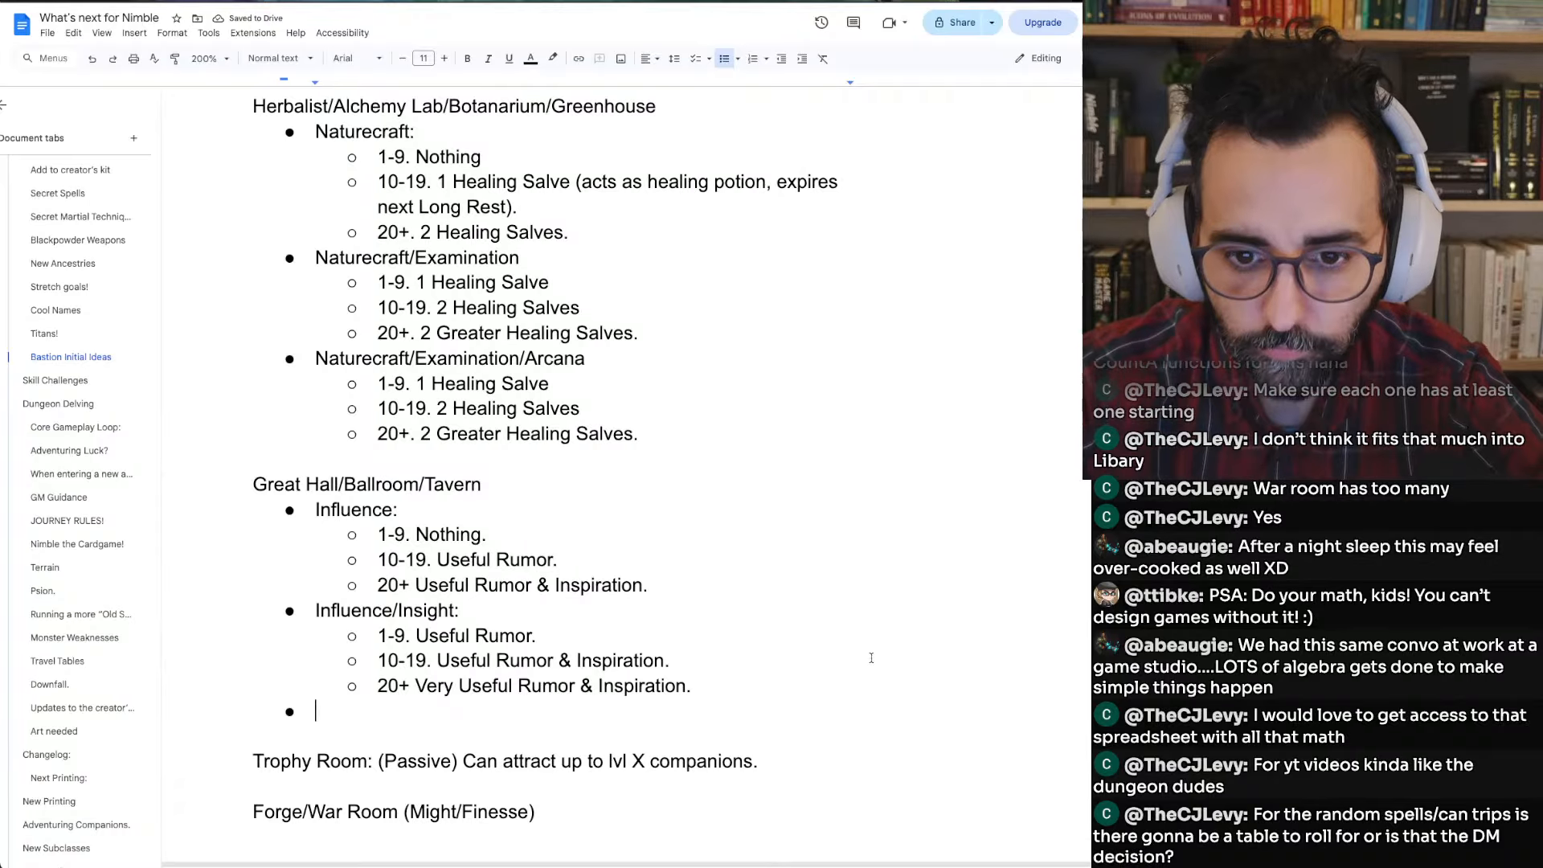
pyautogui.press('super+Tab')
pyautogui.press('super+Tab')
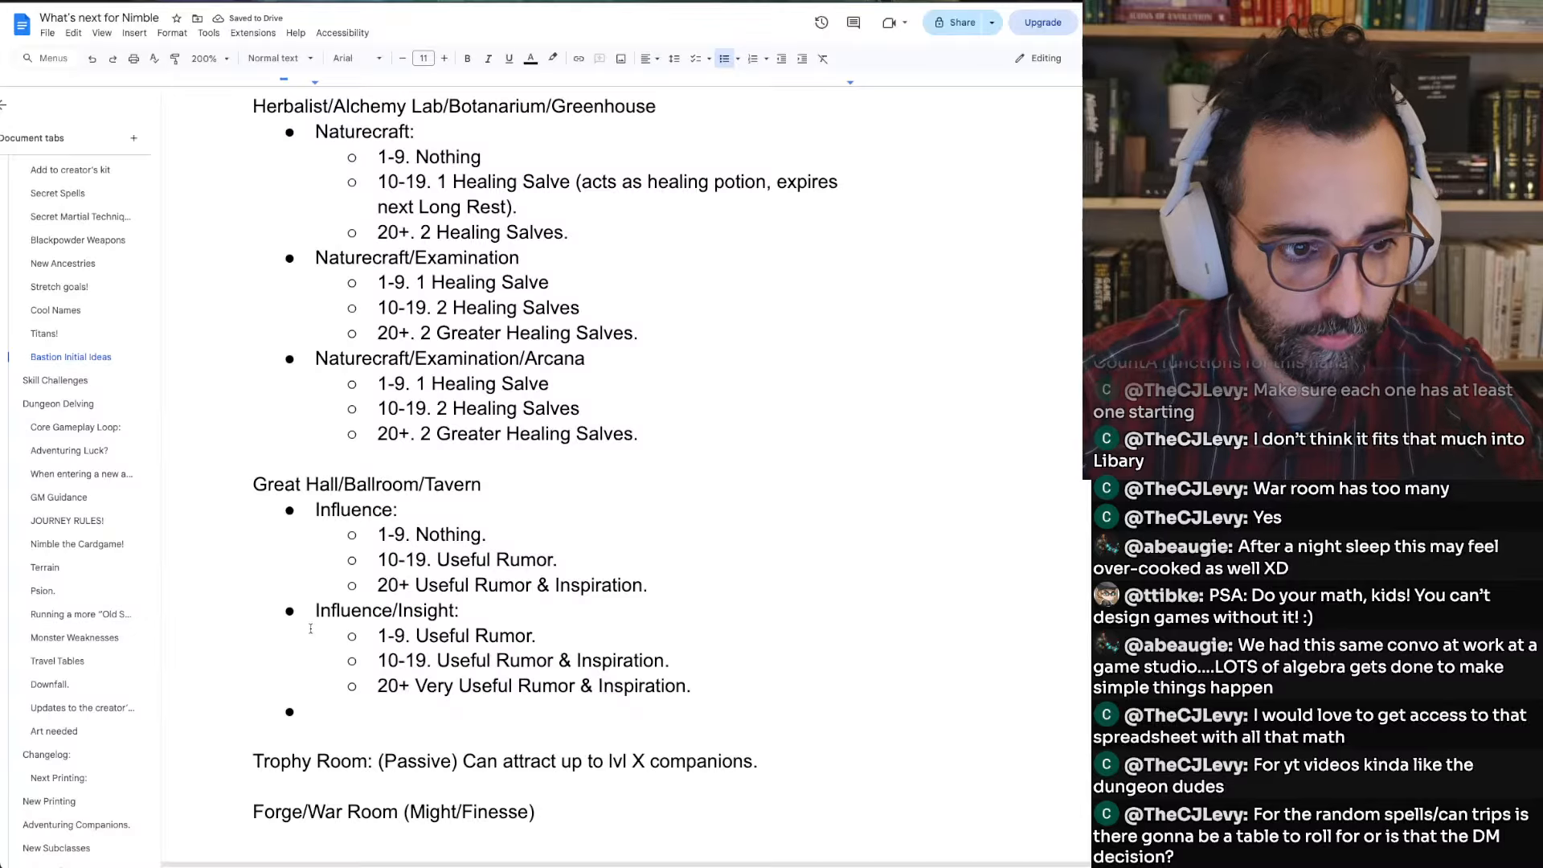
pyautogui.moveTo(314, 611); pyautogui.dragTo(712, 676)
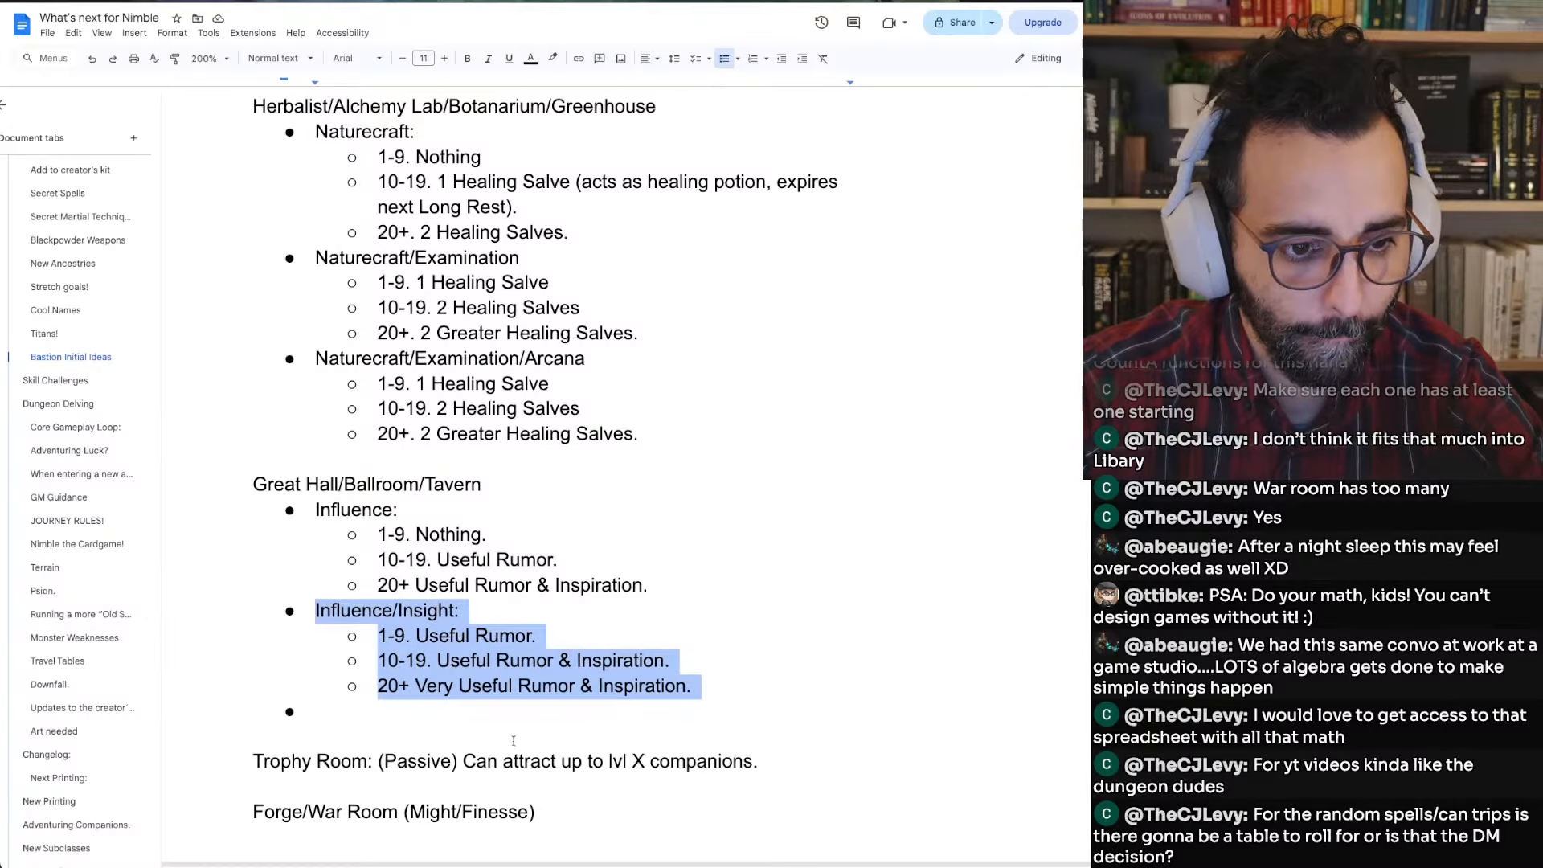
pyautogui.hotkey('ctrl', 'c')
pyautogui.click(507, 710)
pyautogui.hotkey('ctrl', 'v')
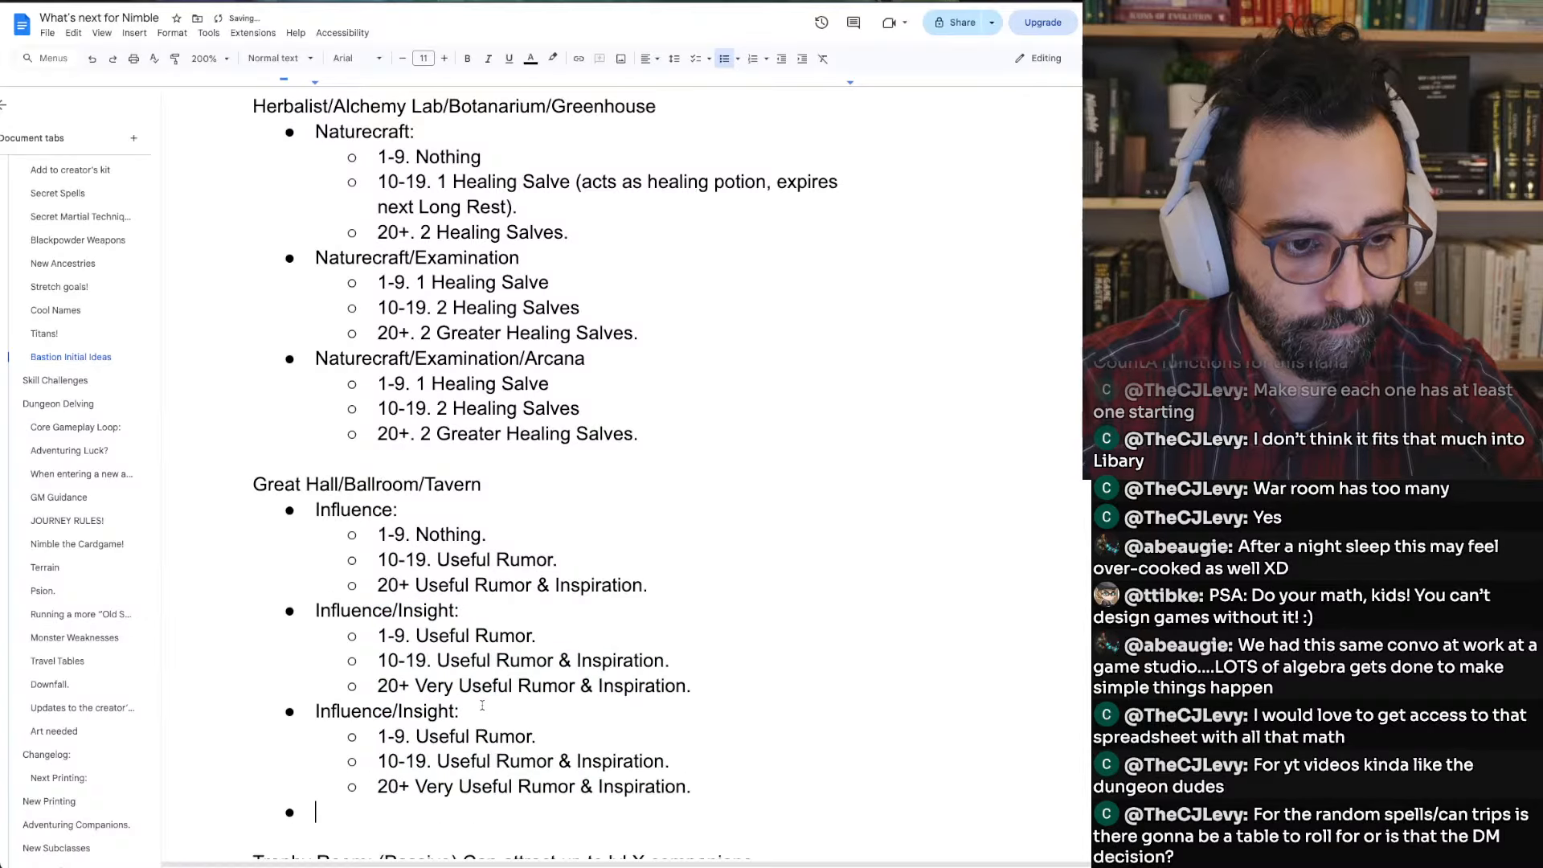
# Change the third tier's 10-19 result to "Useful Rumor, Inspiration, & seed rumor (true or false)."
pyautogui.scroll(-1, 458, 699)
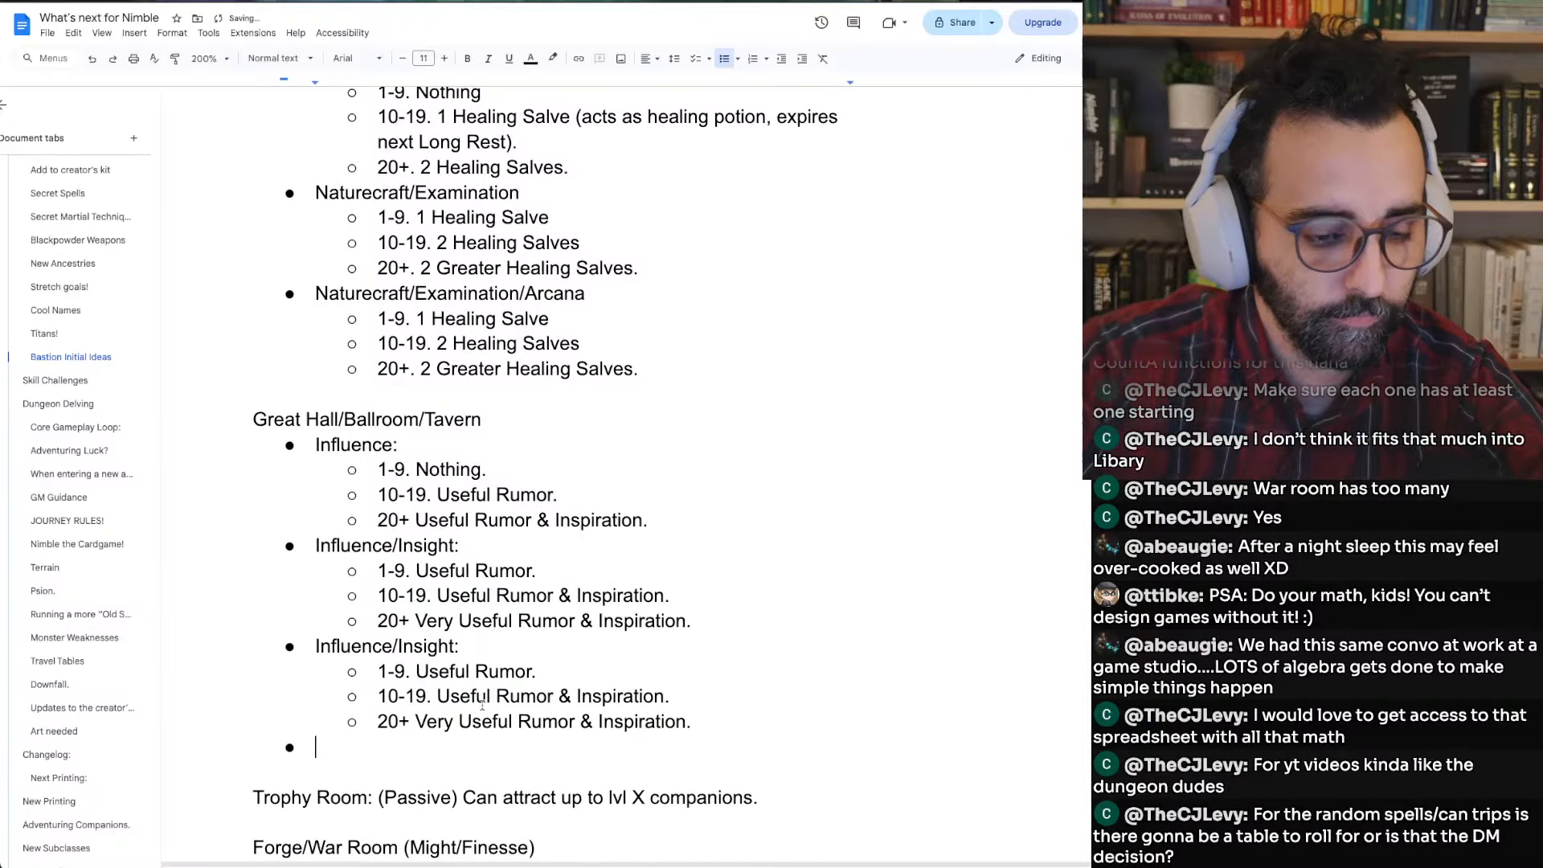
pyautogui.click(437, 696)
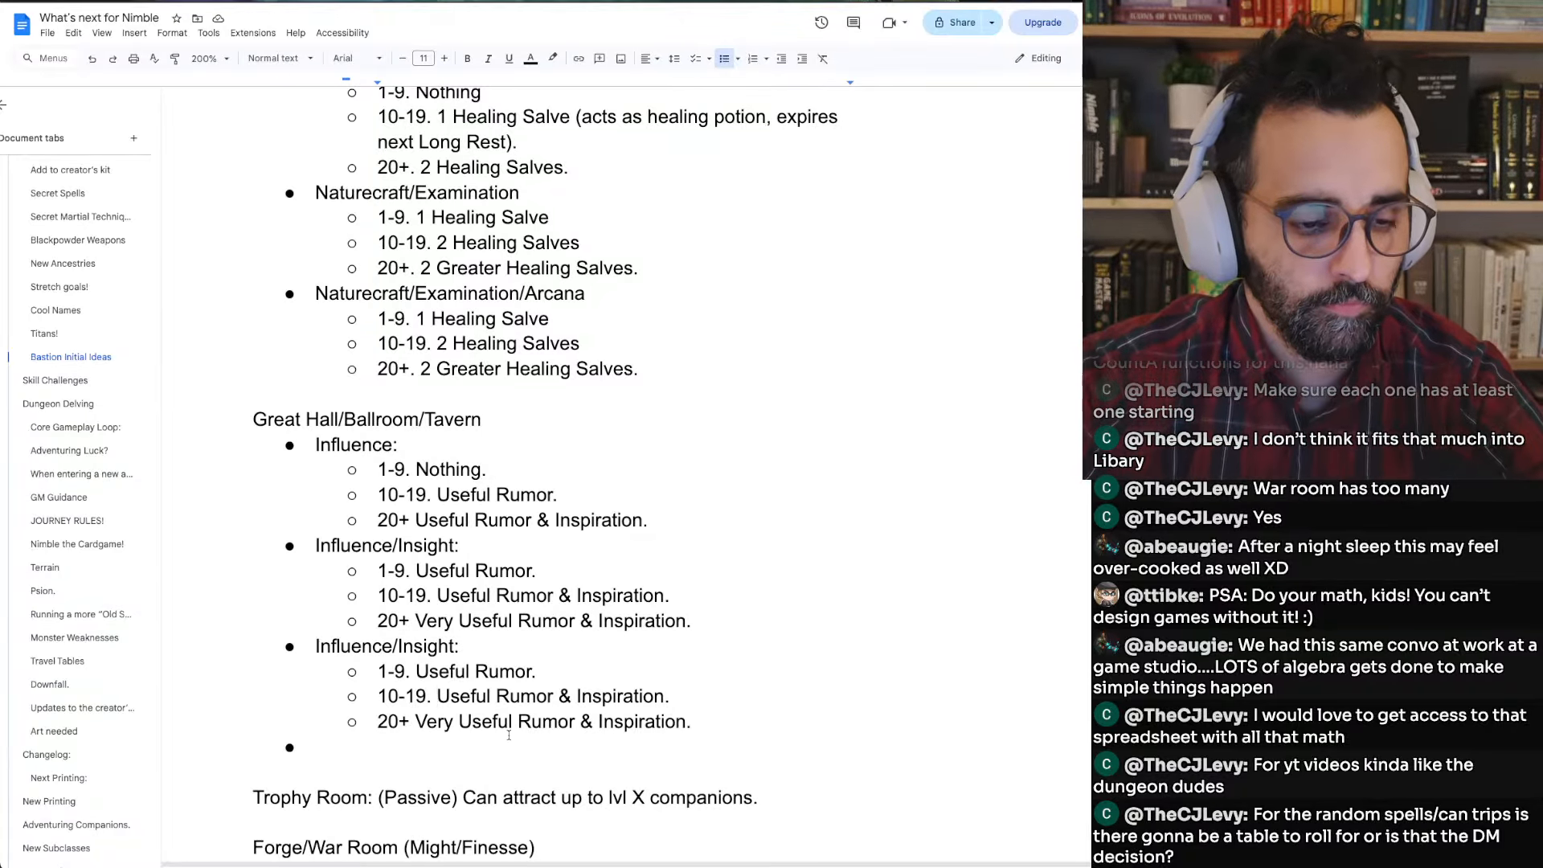
pyautogui.hotkey('alt', 'Right')
pyautogui.hotkey('alt', 'Right')
pyautogui.hotkey('alt', 'Right')
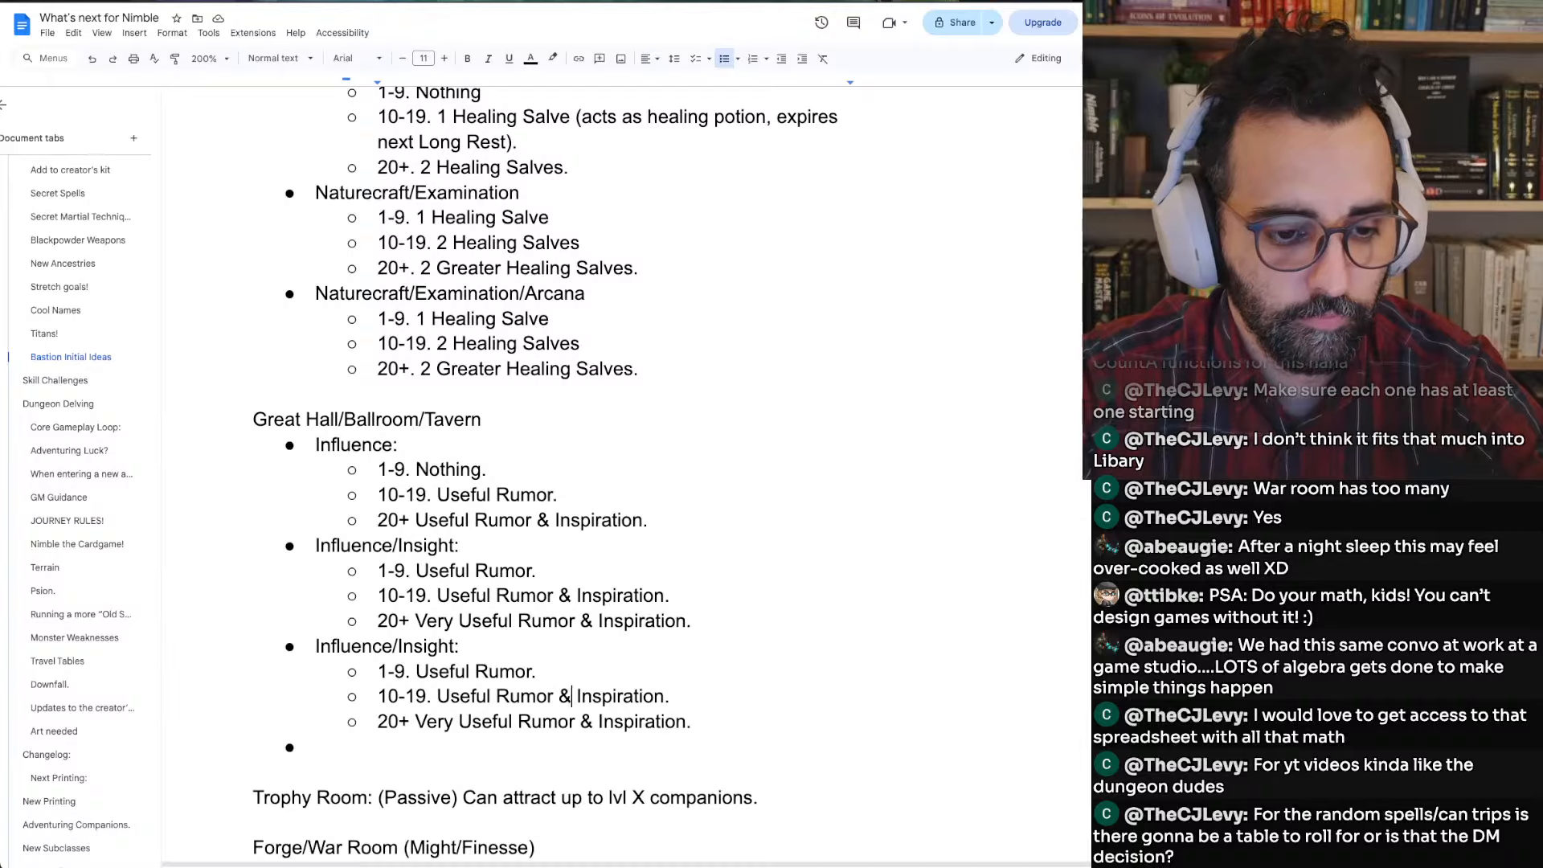
pyautogui.hotkey('alt', 'Left')
pyautogui.press('Delete')
pyautogui.press('BackSpace')
pyautogui.write(',')
pyautogui.hotkey('alt', 'Right')
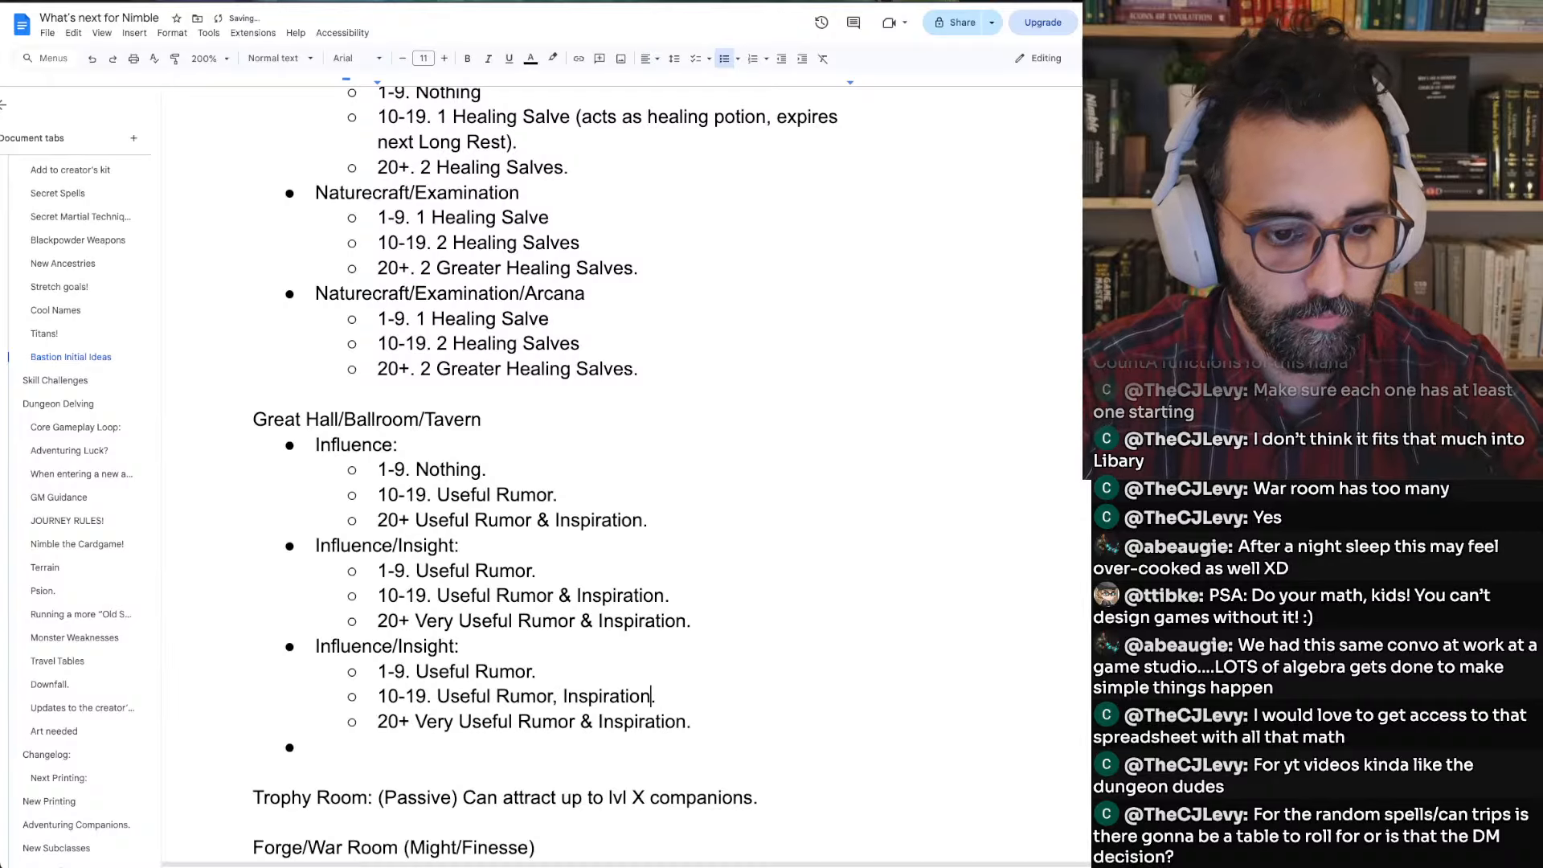
pyautogui.write(', & seed')
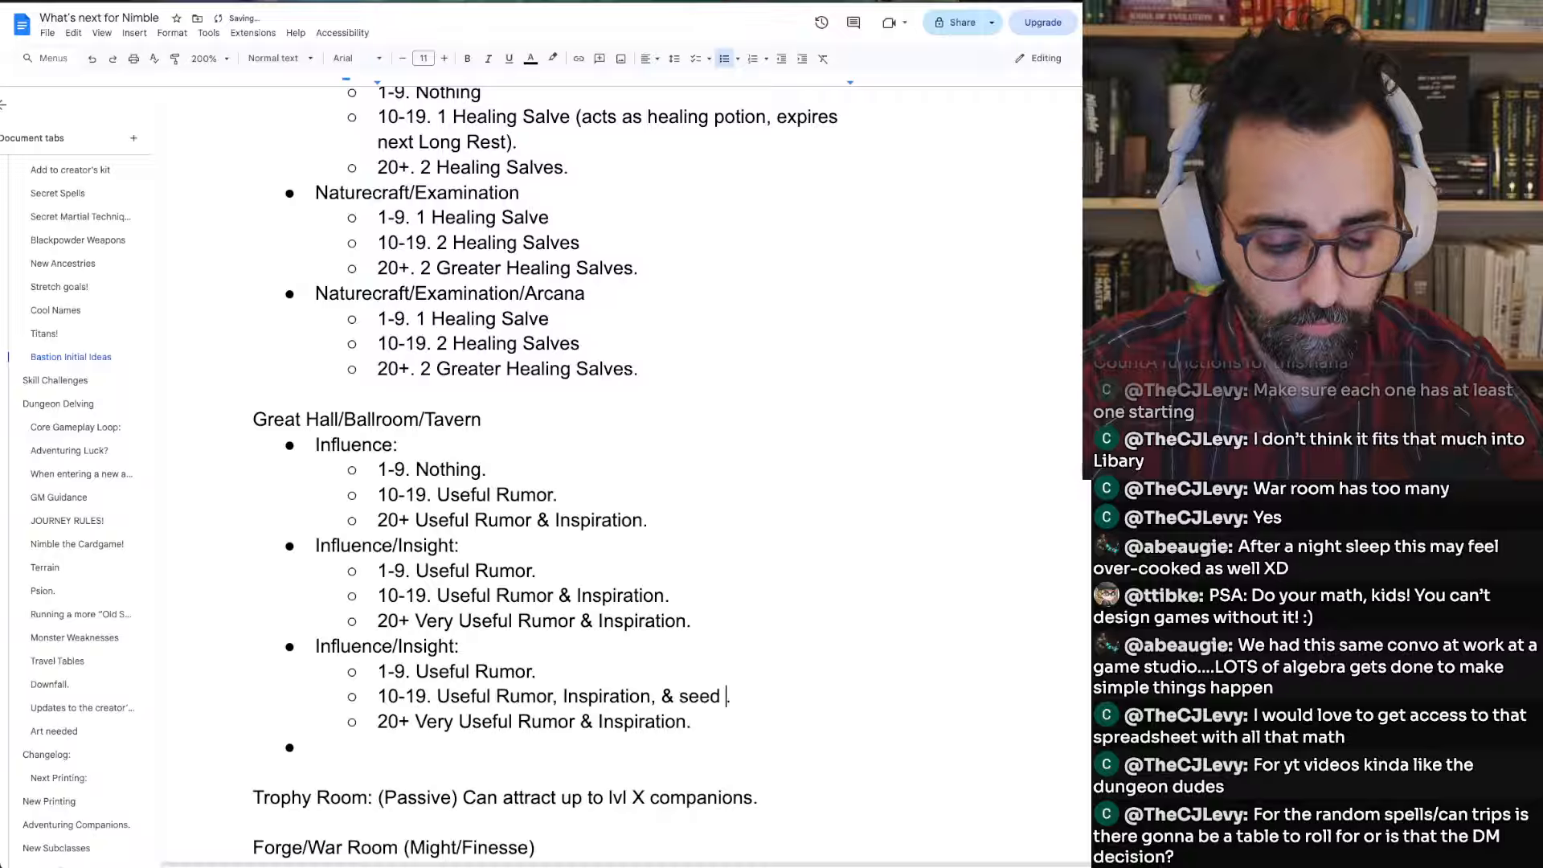
pyautogui.write(' rumor ()')
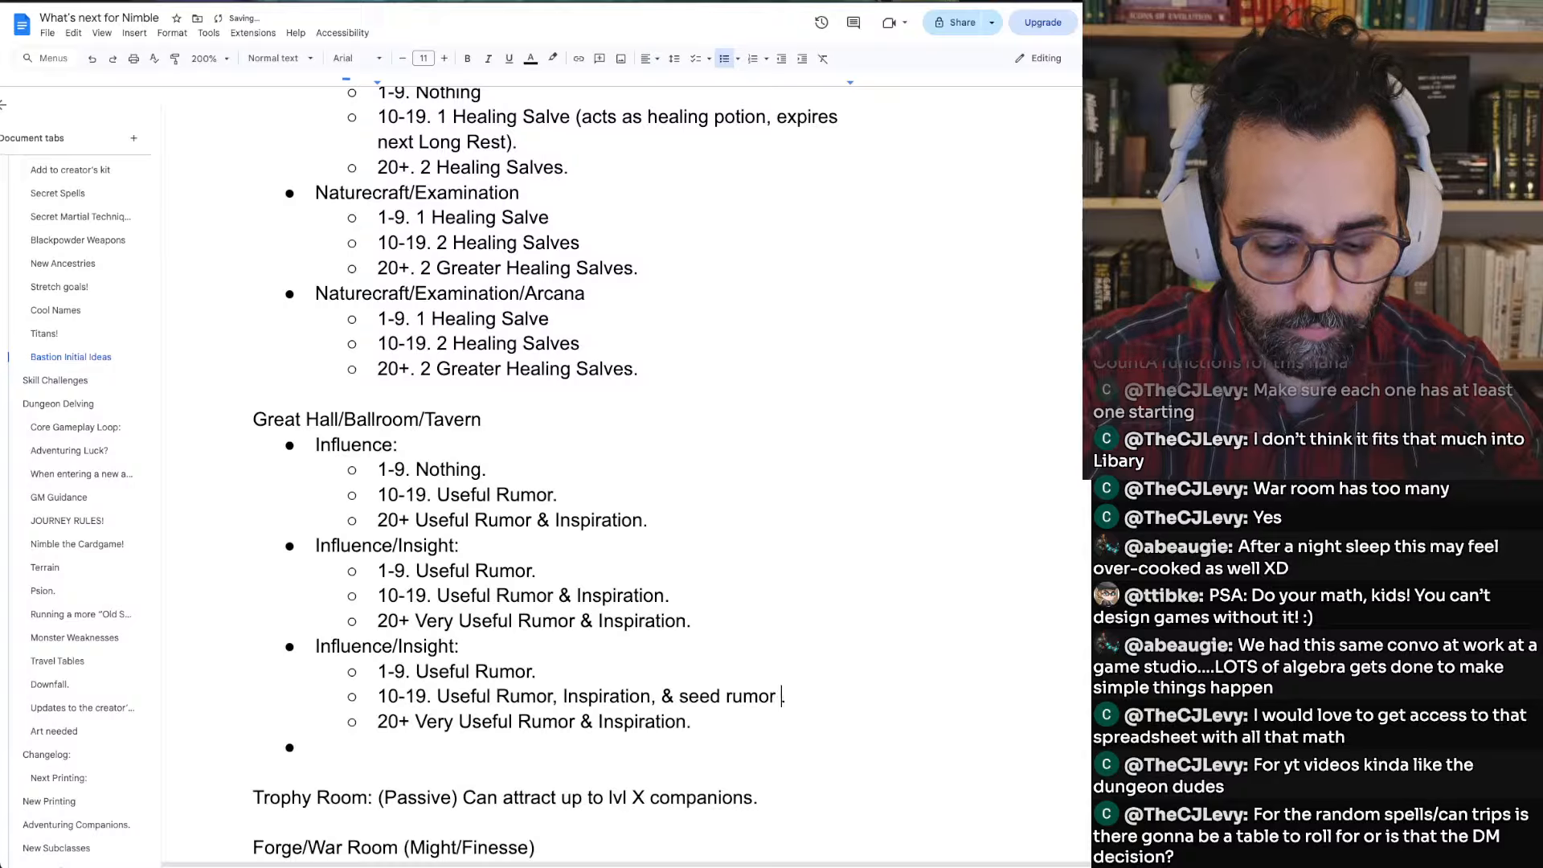
pyautogui.press('Left')
pyautogui.write('true or fals')
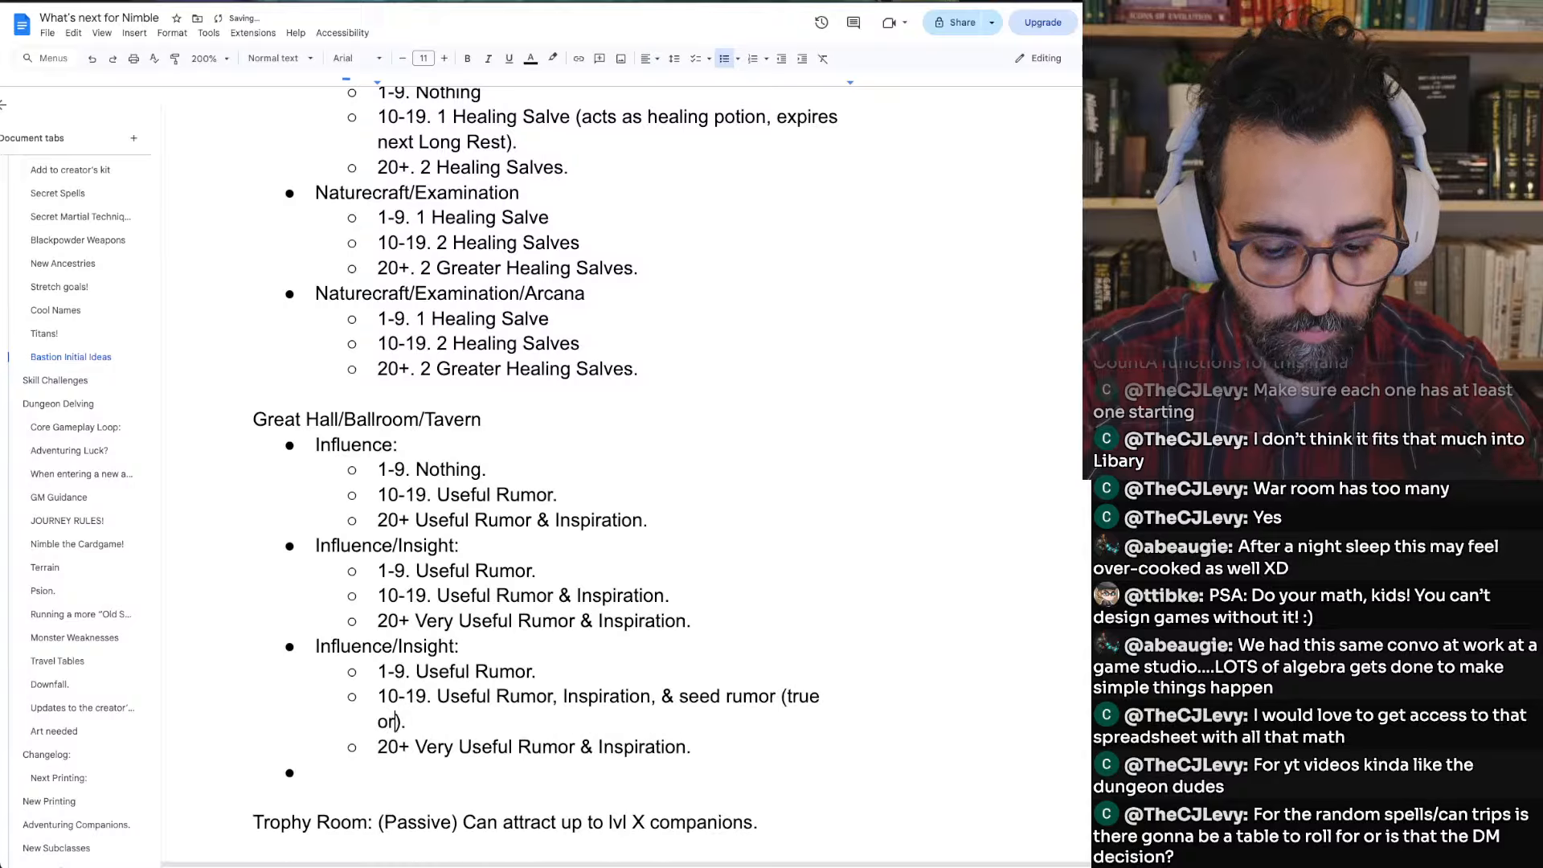
pyautogui.write('e')
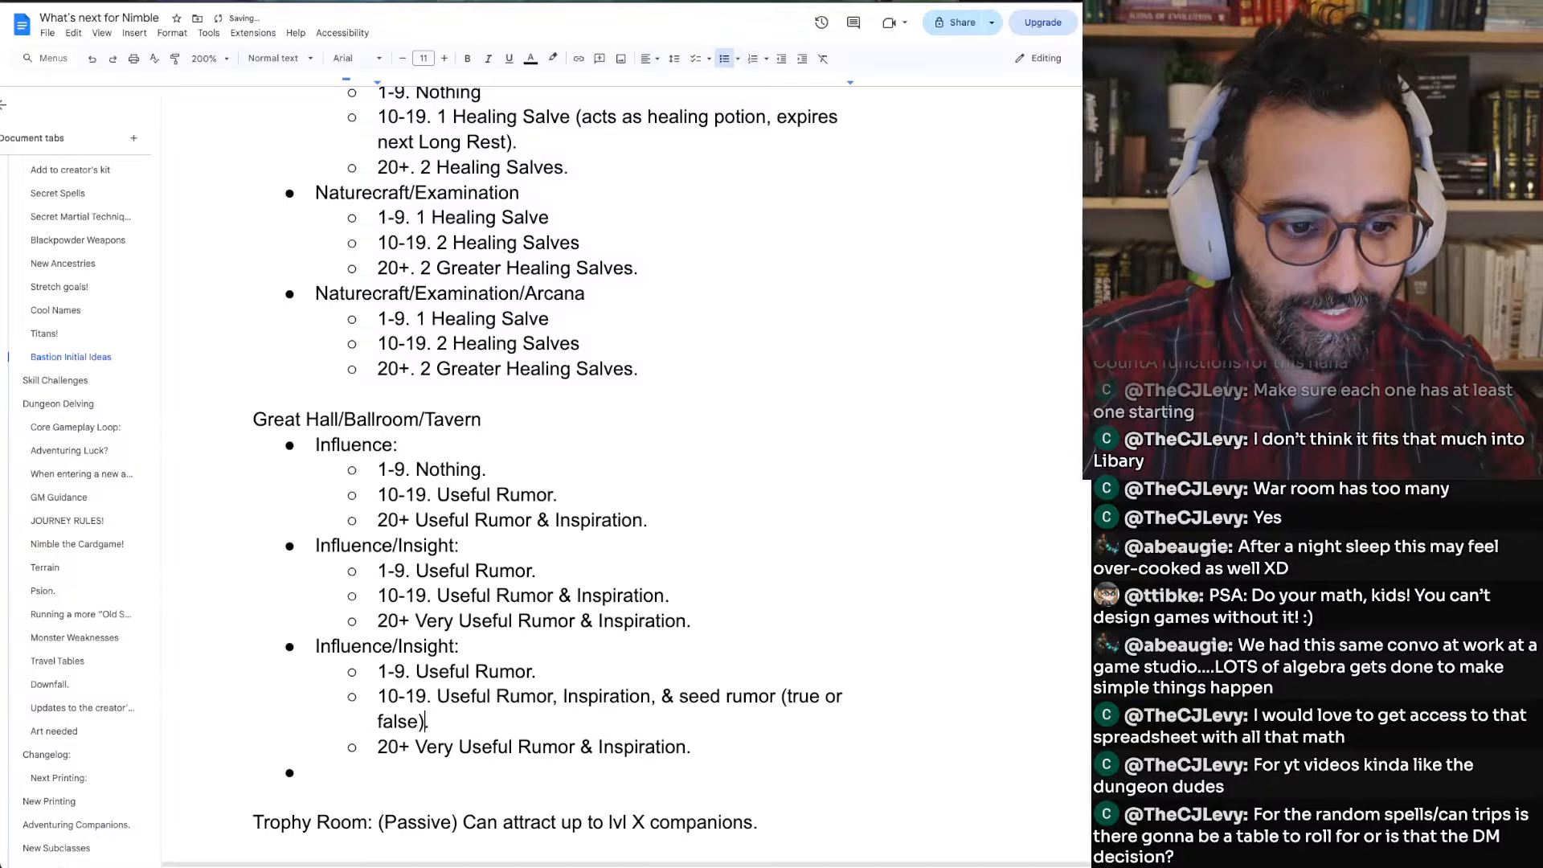
# Delete the parenthetical "(true or false)" from the third tier's 10-19 result, keeping the closing period
pyautogui.press('Right')
pyautogui.hotkey('ctrl', 'shift', 'Left')
pyautogui.hotkey('ctrl', 'shift', 'Left')
pyautogui.hotkey('ctrl', 'shift', 'Left')
pyautogui.hotkey('ctrl', 'shift', 'Left')
pyautogui.hotkey('ctrl', 'shift', 'Left')
pyautogui.hotkey('shift', 'Left')
pyautogui.press('BackSpace')
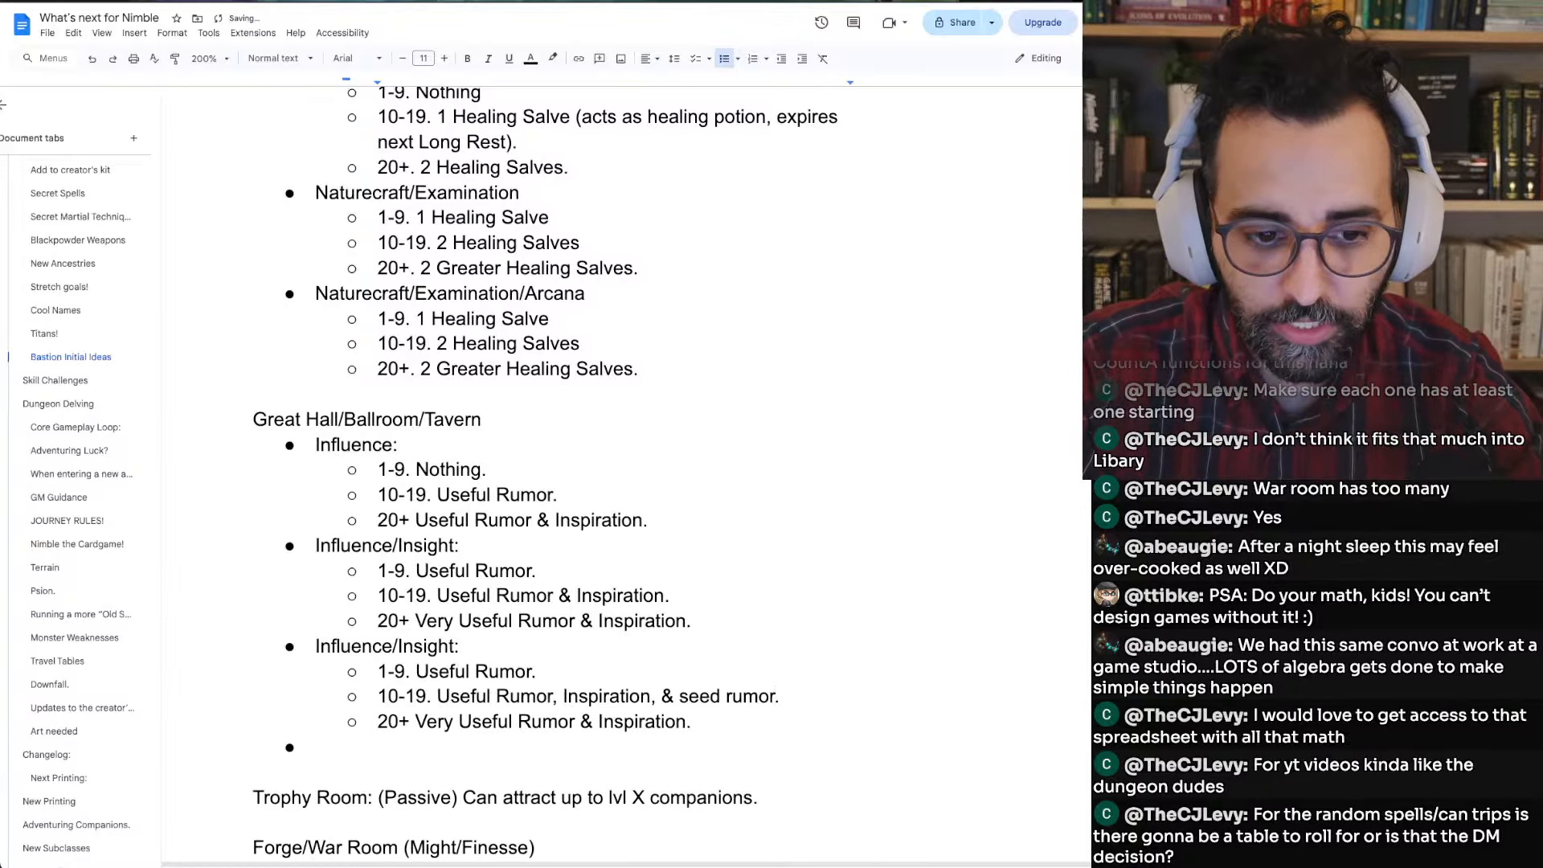
pyautogui.hotkey('ctrl', 'shift', 'Left')
pyautogui.hotkey('ctrl', 'shift', 'Left')
pyautogui.hotkey('ctrl', 'shift', 'Left')
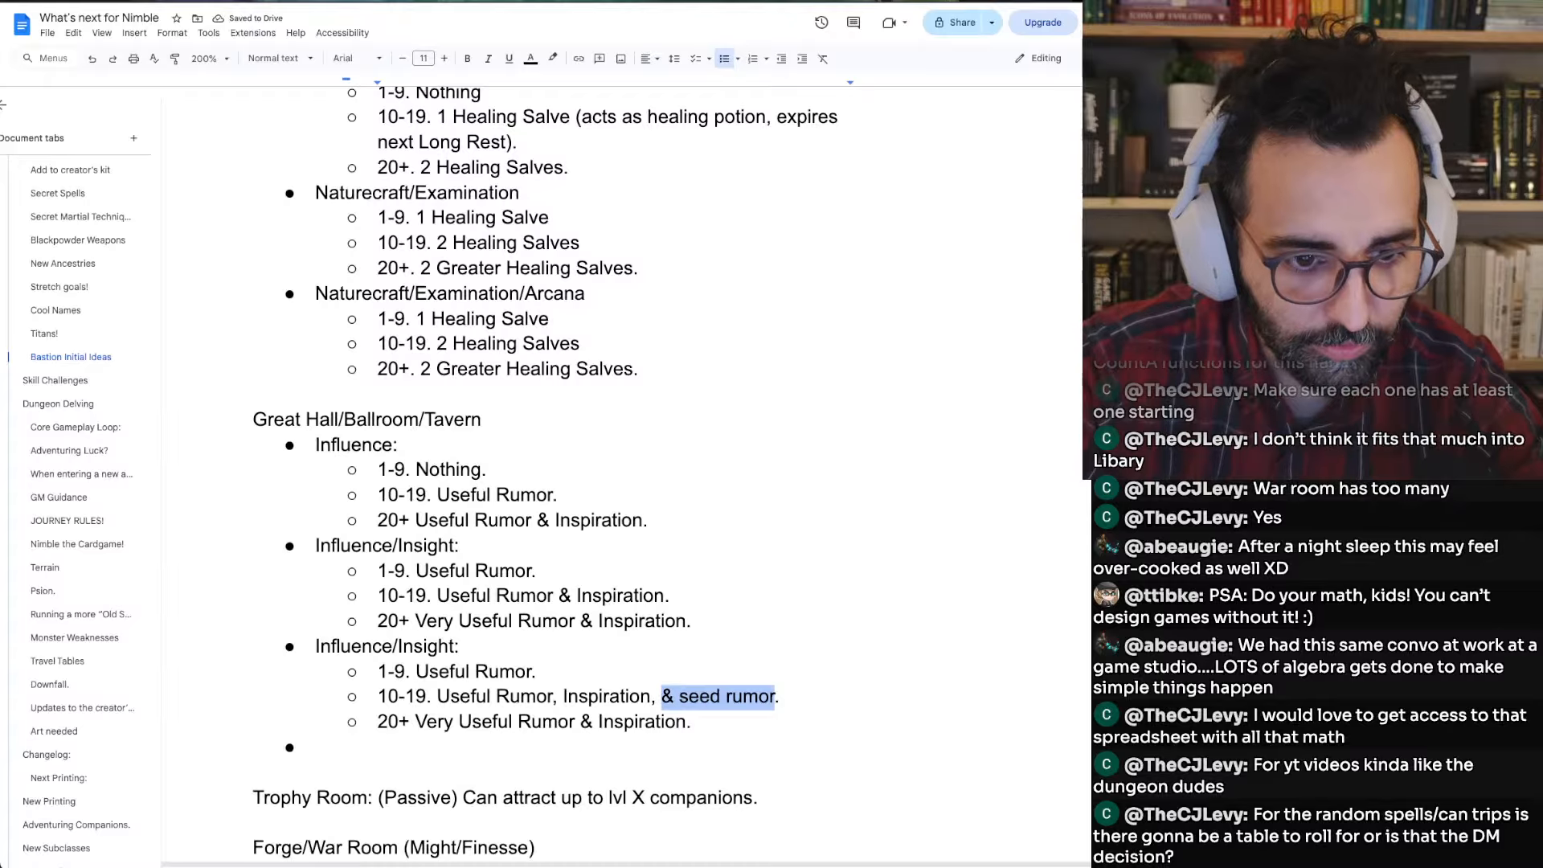
pyautogui.hotkey('shift', 'Left')
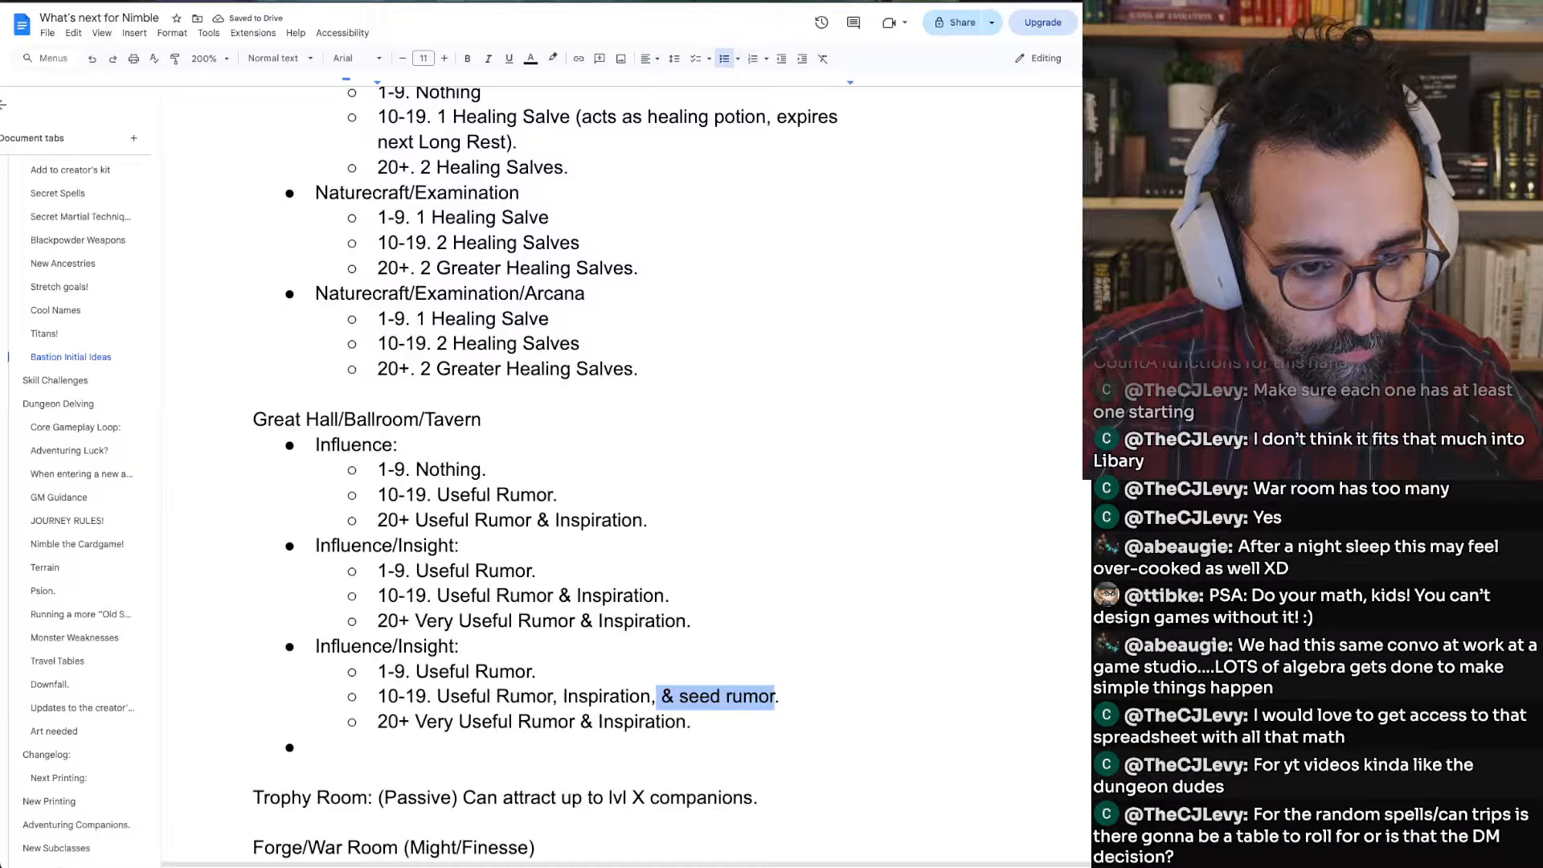
pyautogui.press('BackSpace')
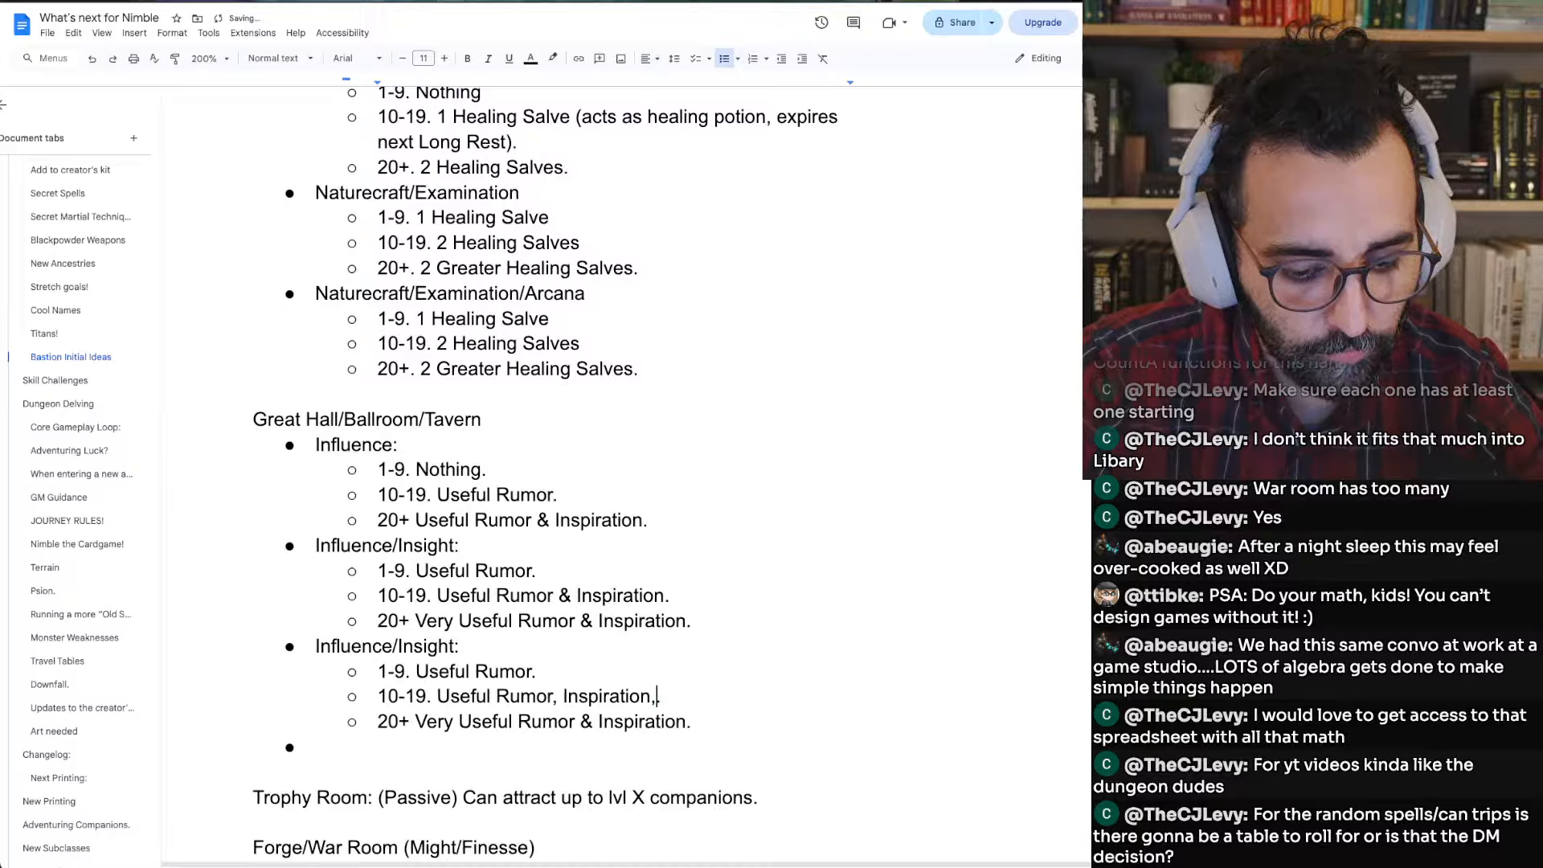
pyautogui.hotkey('ctrl', 'z')
# Insert "a" in the third Great Hall tier's 10-19 result so its ending reads "& seed a rumor."
pyautogui.press('Down')
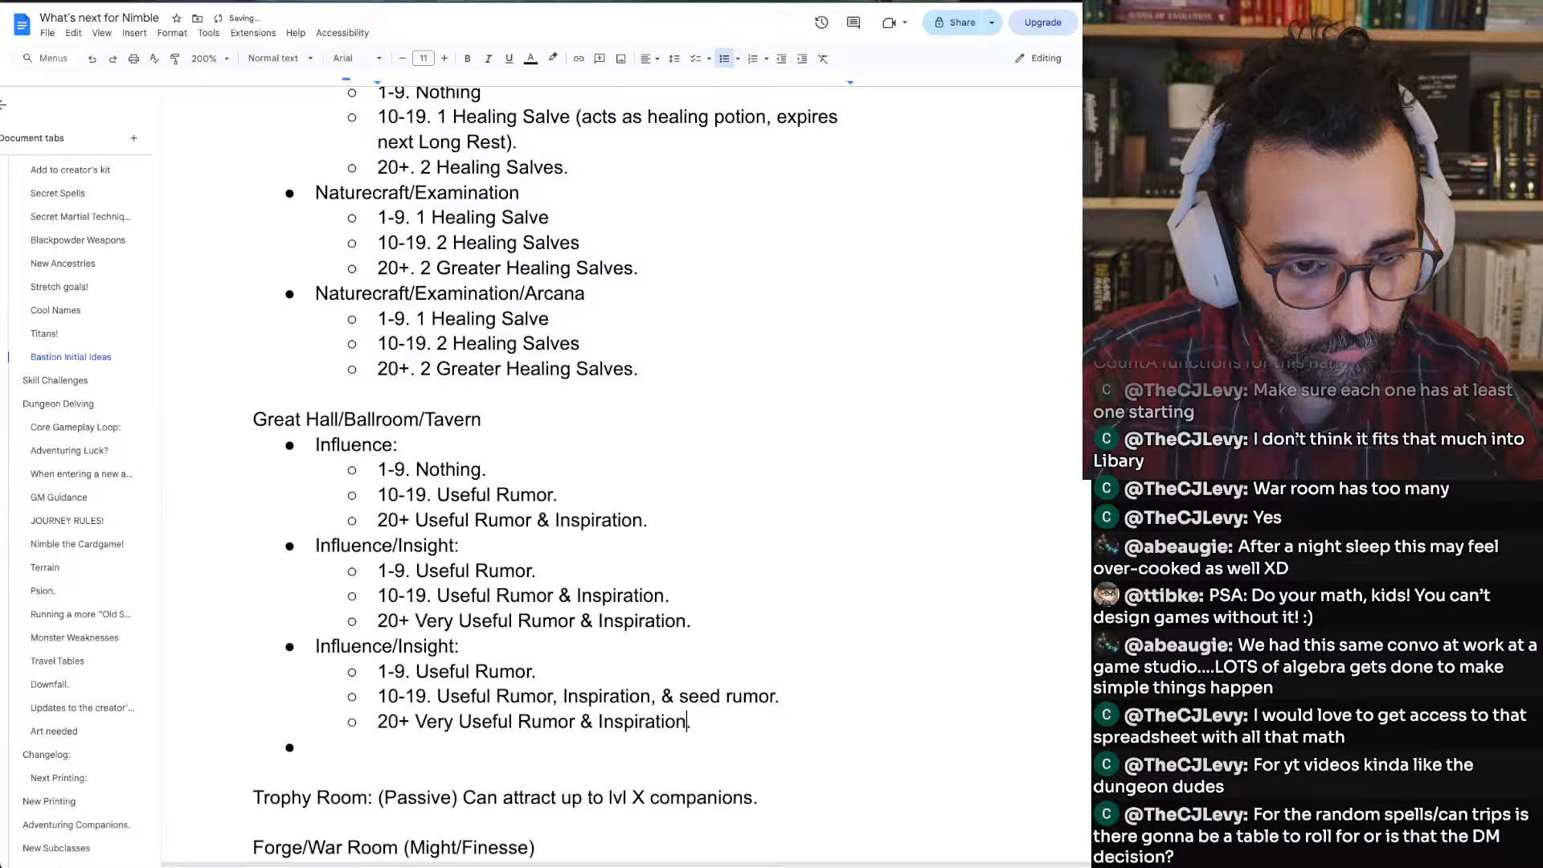
pyautogui.press('Up')
pyautogui.hotkey('alt', 'Right')
pyautogui.hotkey('alt', 'Right')
pyautogui.hotkey('alt', 'Right')
pyautogui.hotkey('alt', 'Right')
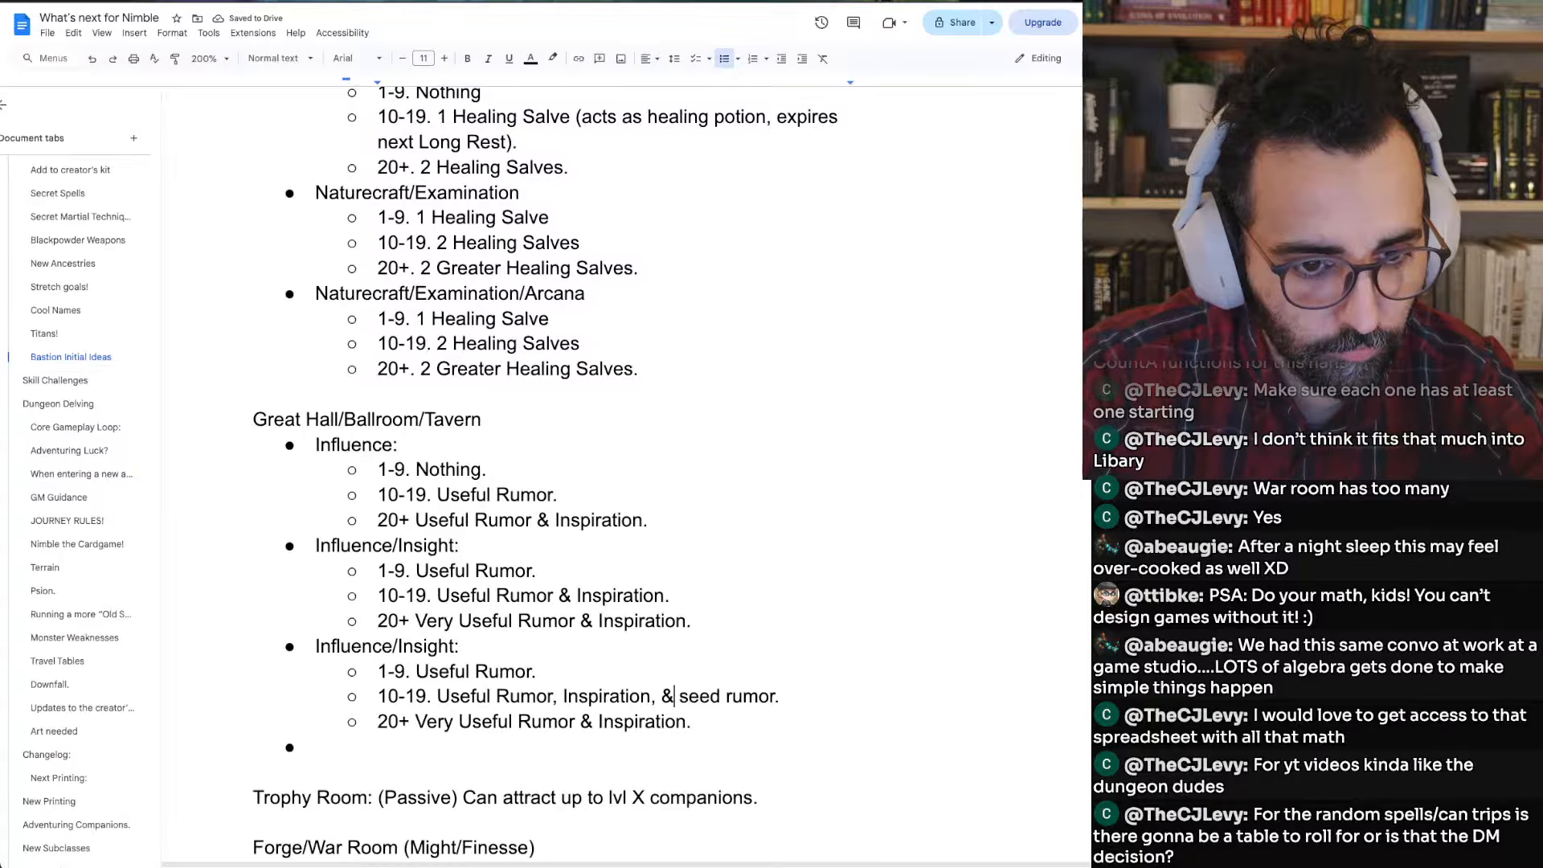
pyautogui.write('a')
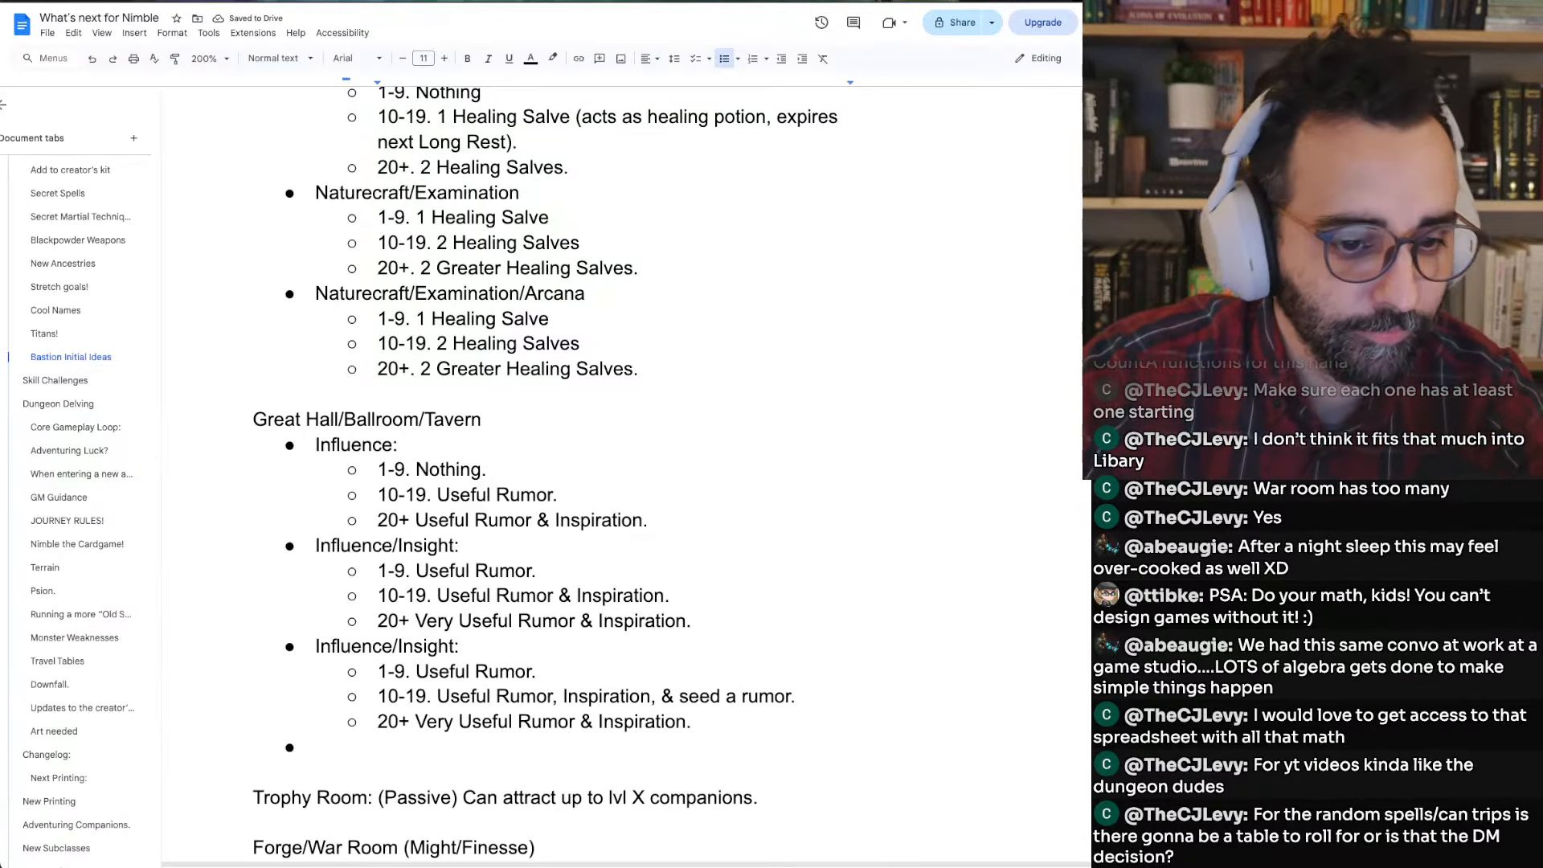
# Change the third Great Hall tier's 20+ result to "Very Useful Rumor, Inspiration, & seed rumor."
pyautogui.press('Down')
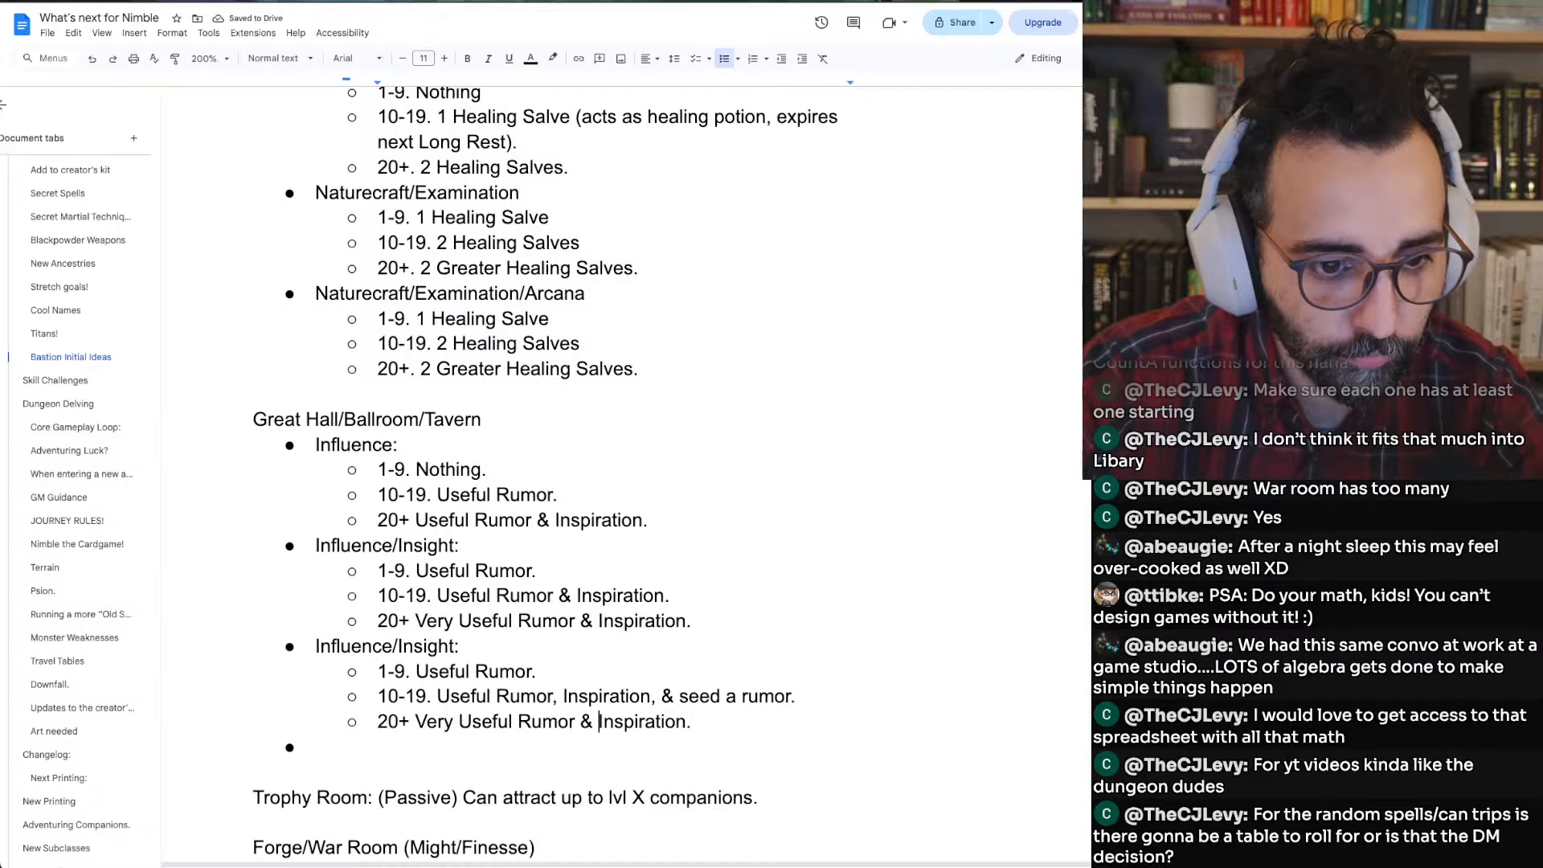
pyautogui.press('BackSpace')
pyautogui.press('BackSpace')
pyautogui.press('BackSpace')
pyautogui.write(',')
pyautogui.hotkey('alt', 'Right')
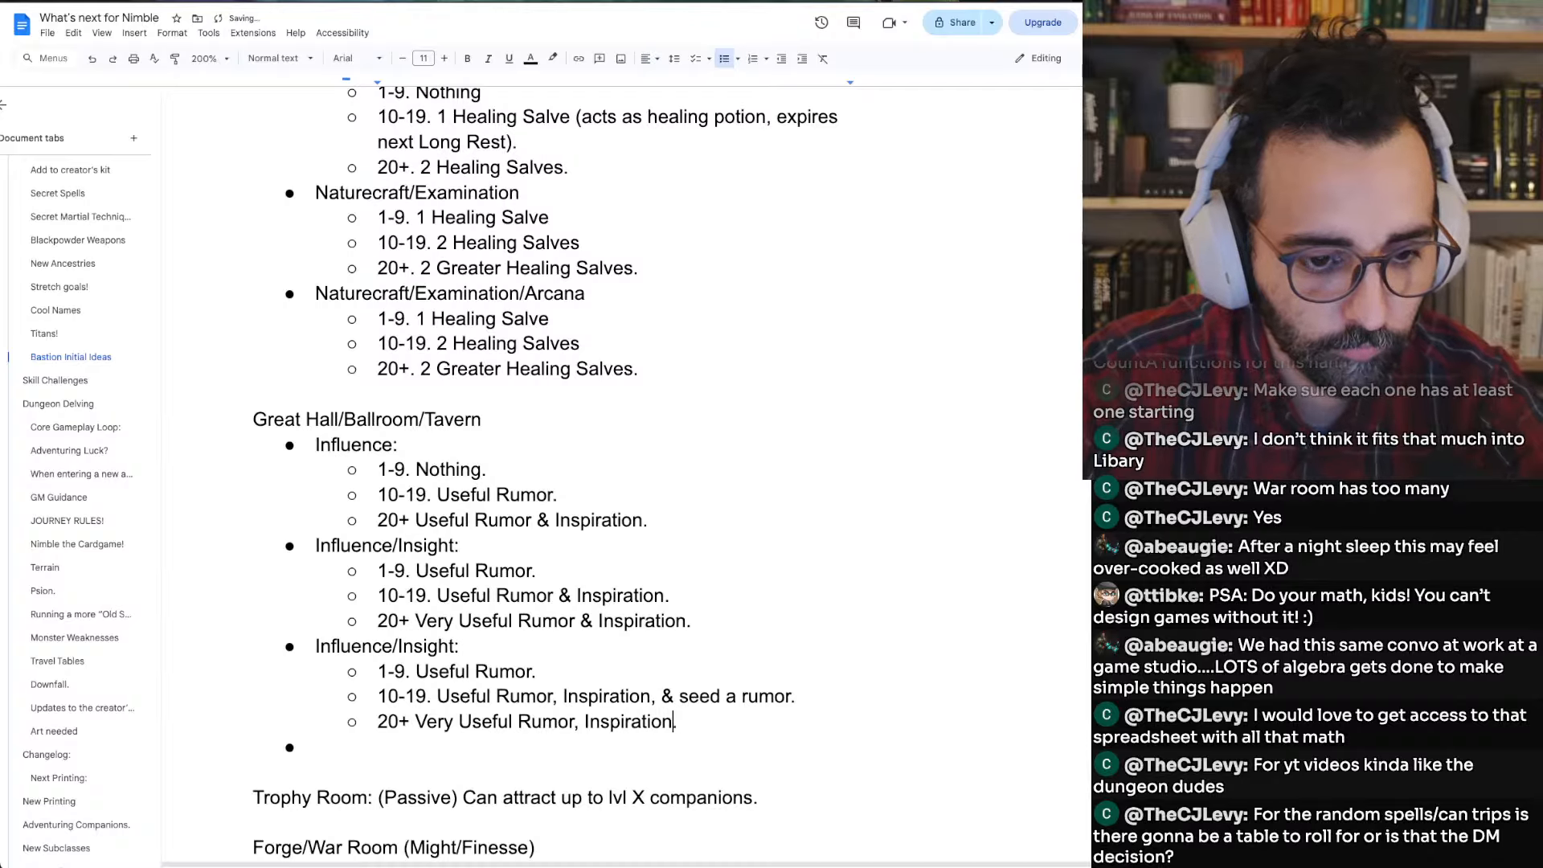
pyautogui.write('& seed rumor')
pyautogui.hotkey('alt', 'Left')
pyautogui.hotkey('alt', 'Left')
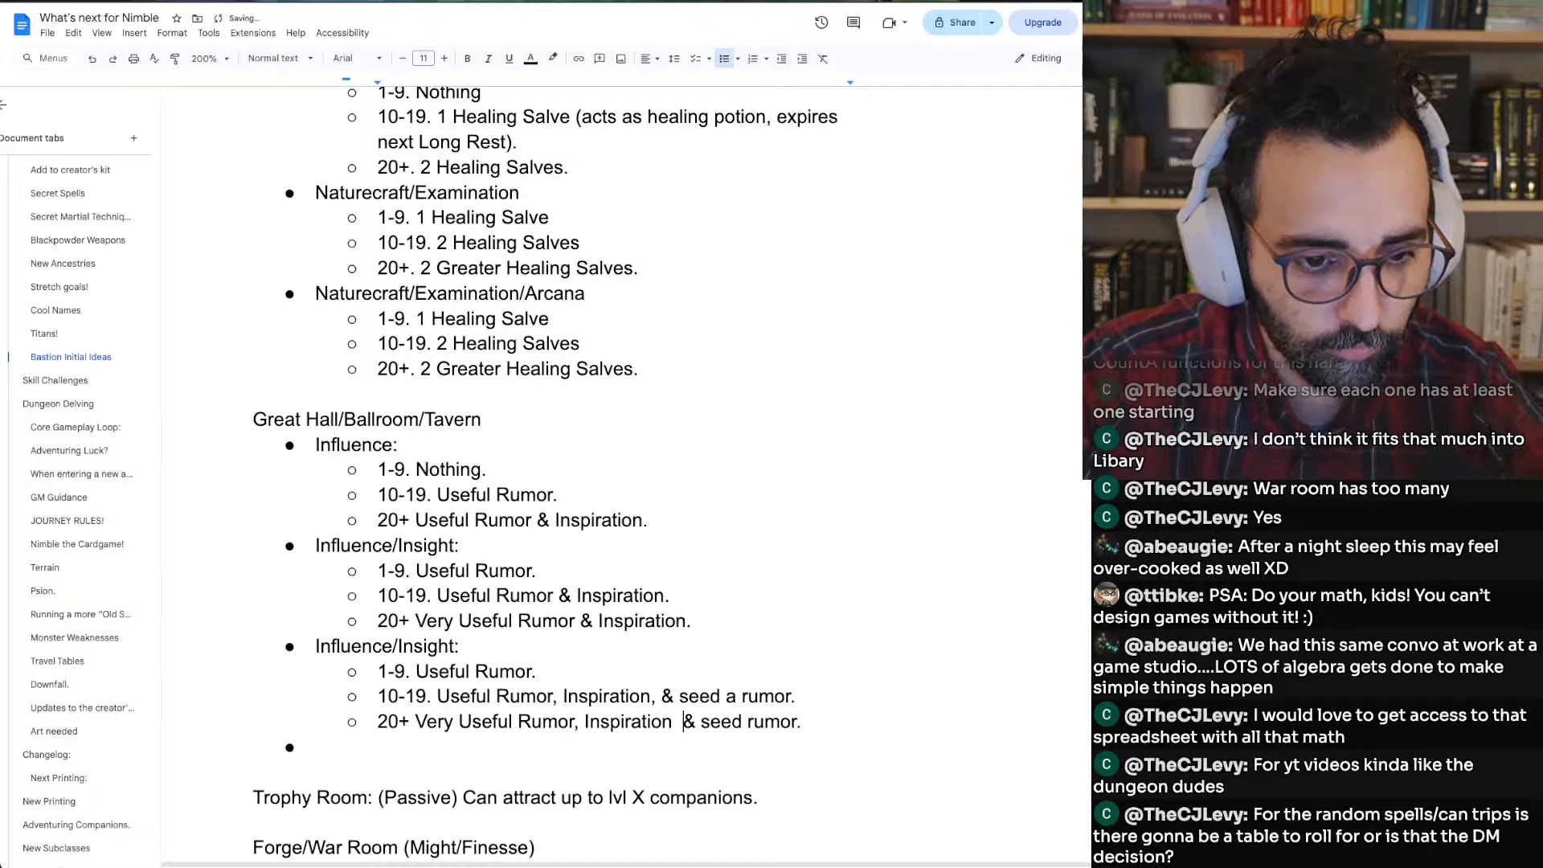
pyautogui.press('BackSpace')
pyautogui.press('BackSpace')
pyautogui.write(',')
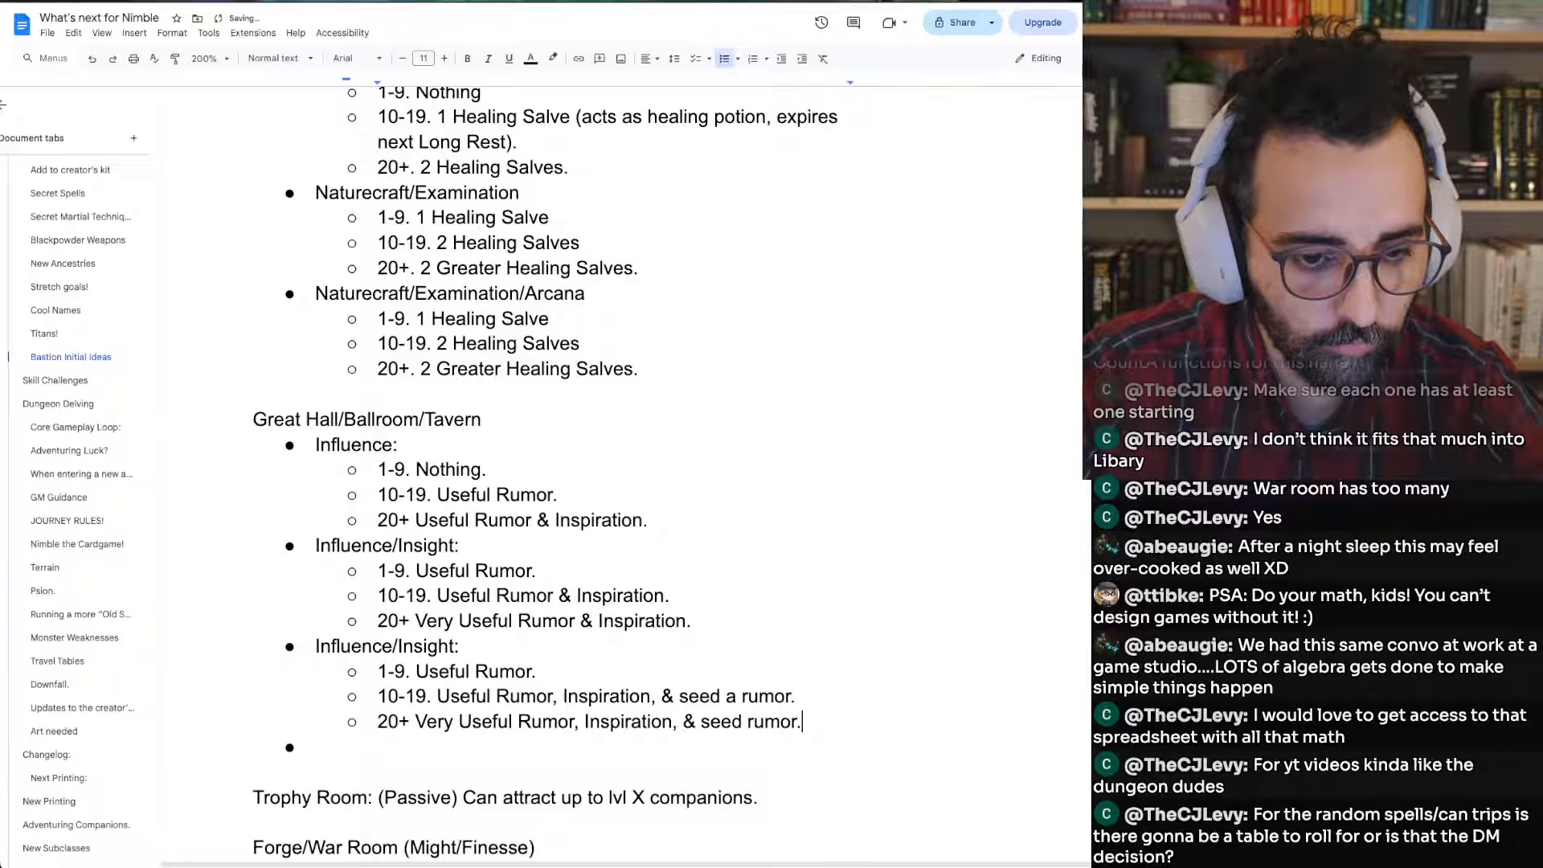
pyautogui.press('Down')
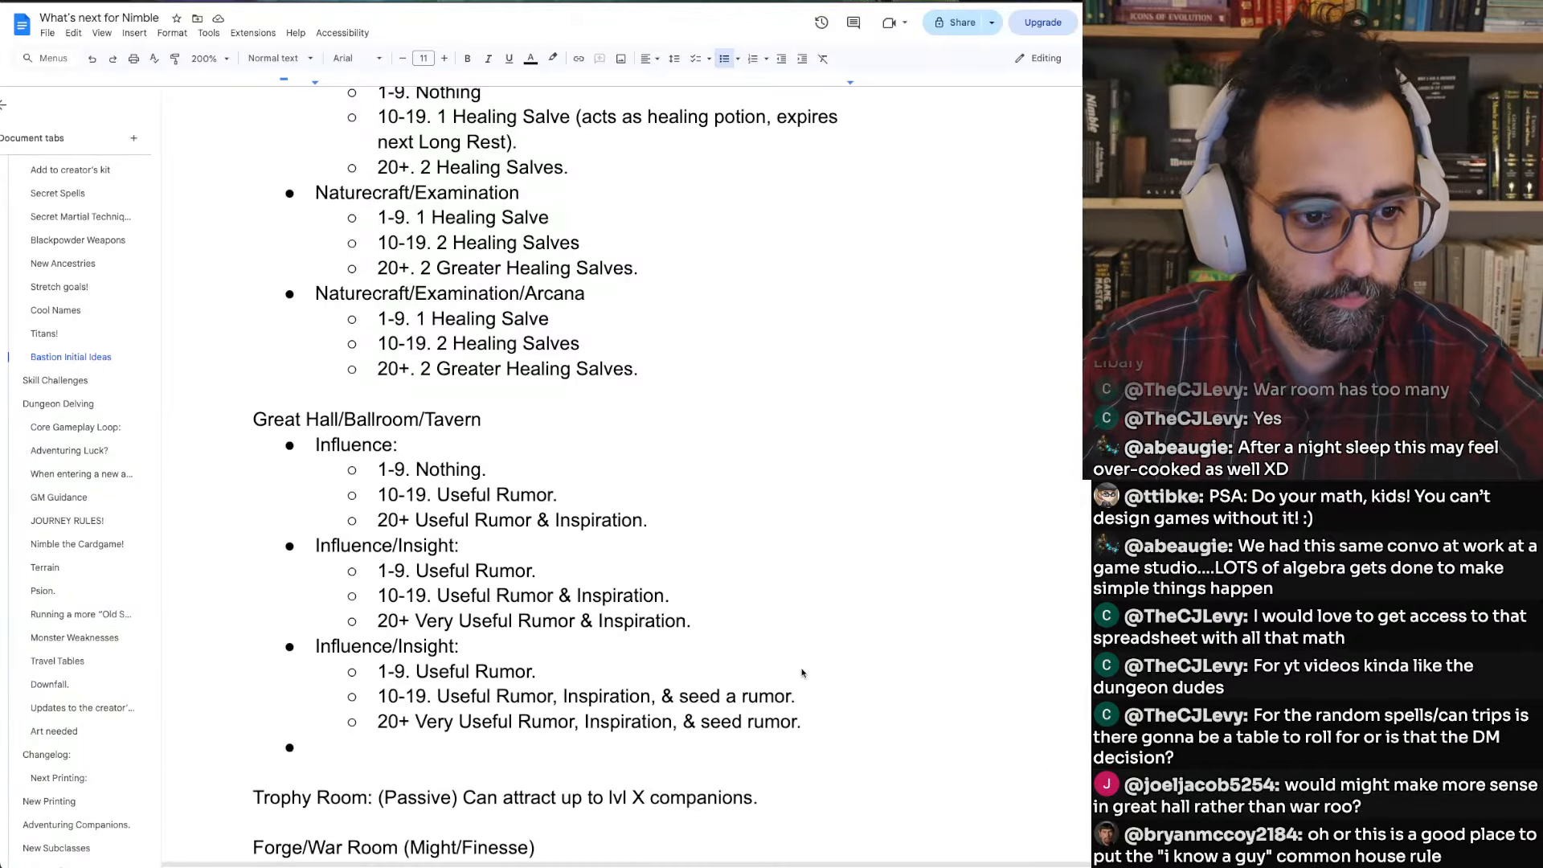
# Consult the skills spreadsheet and extend the third Great Hall tier's label to "Influence/Insight/Stealth:"
pyautogui.scroll(-1, 802, 672)
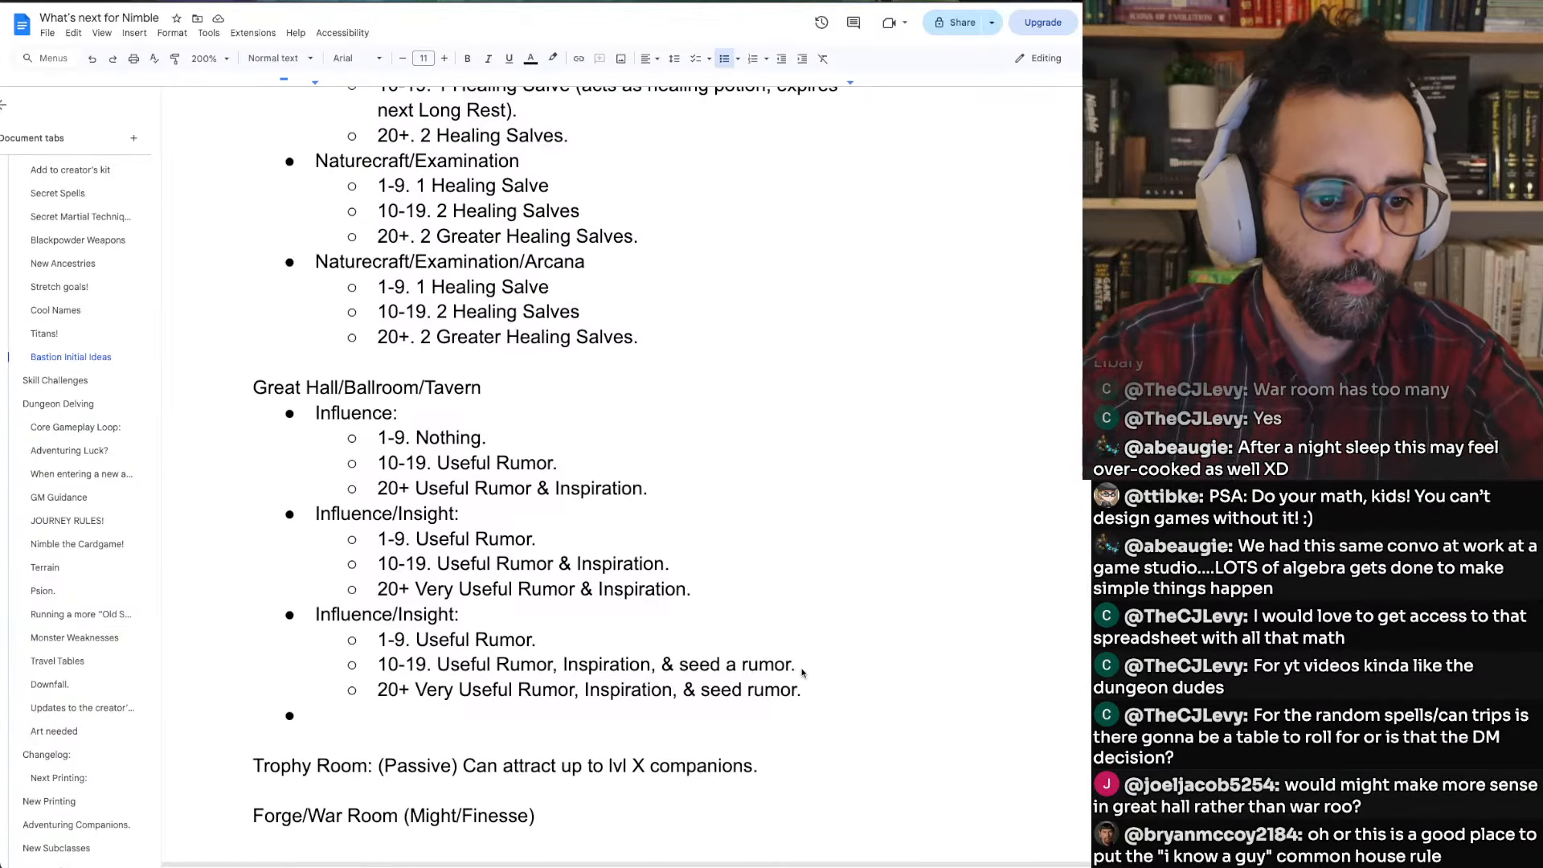
pyautogui.press('super+Tab')
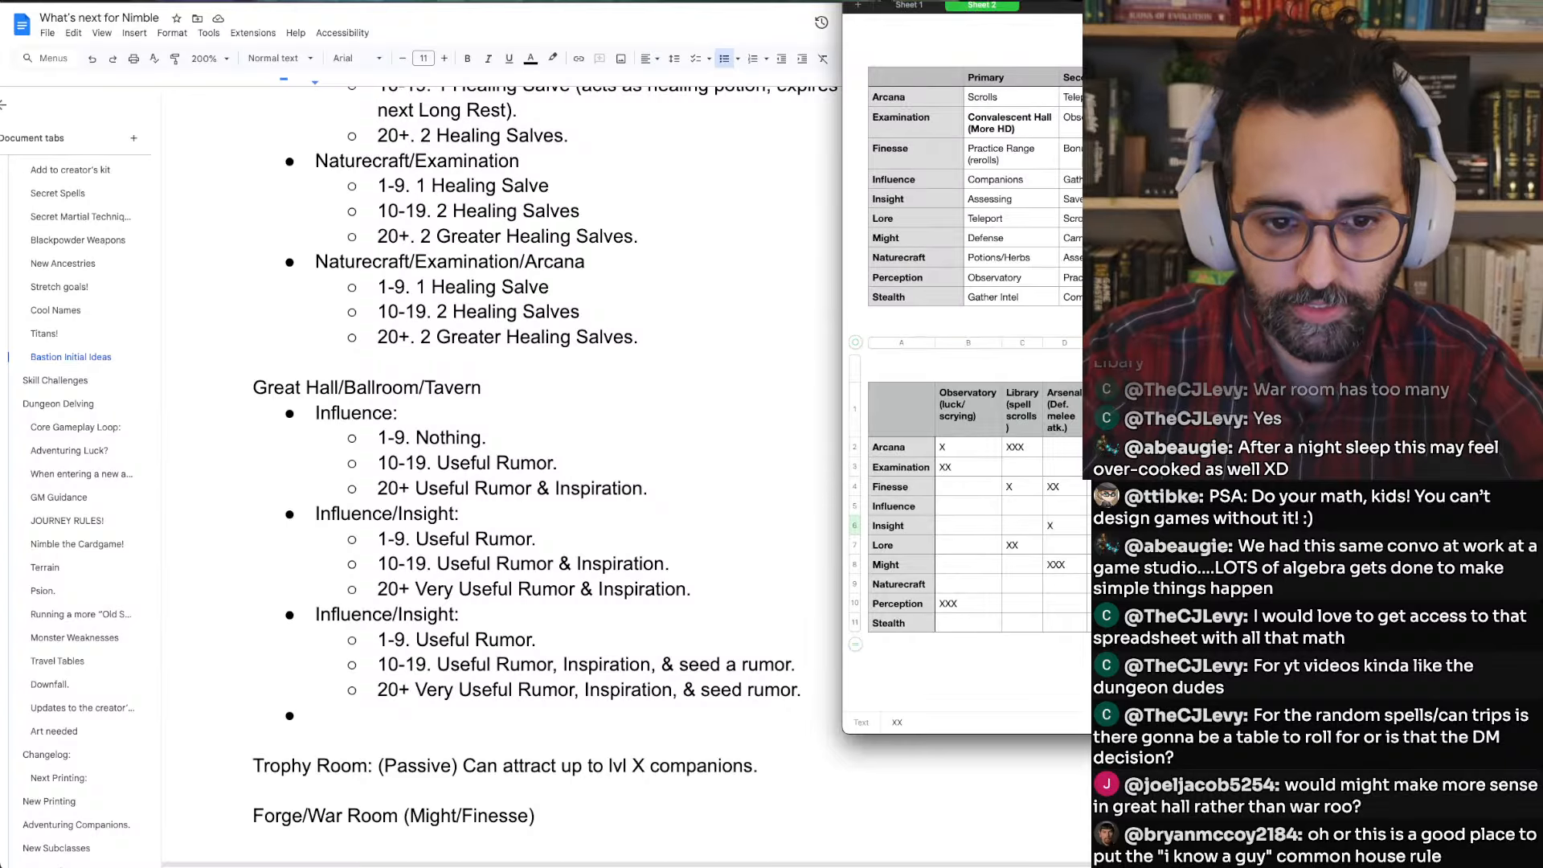
pyautogui.click(457, 616)
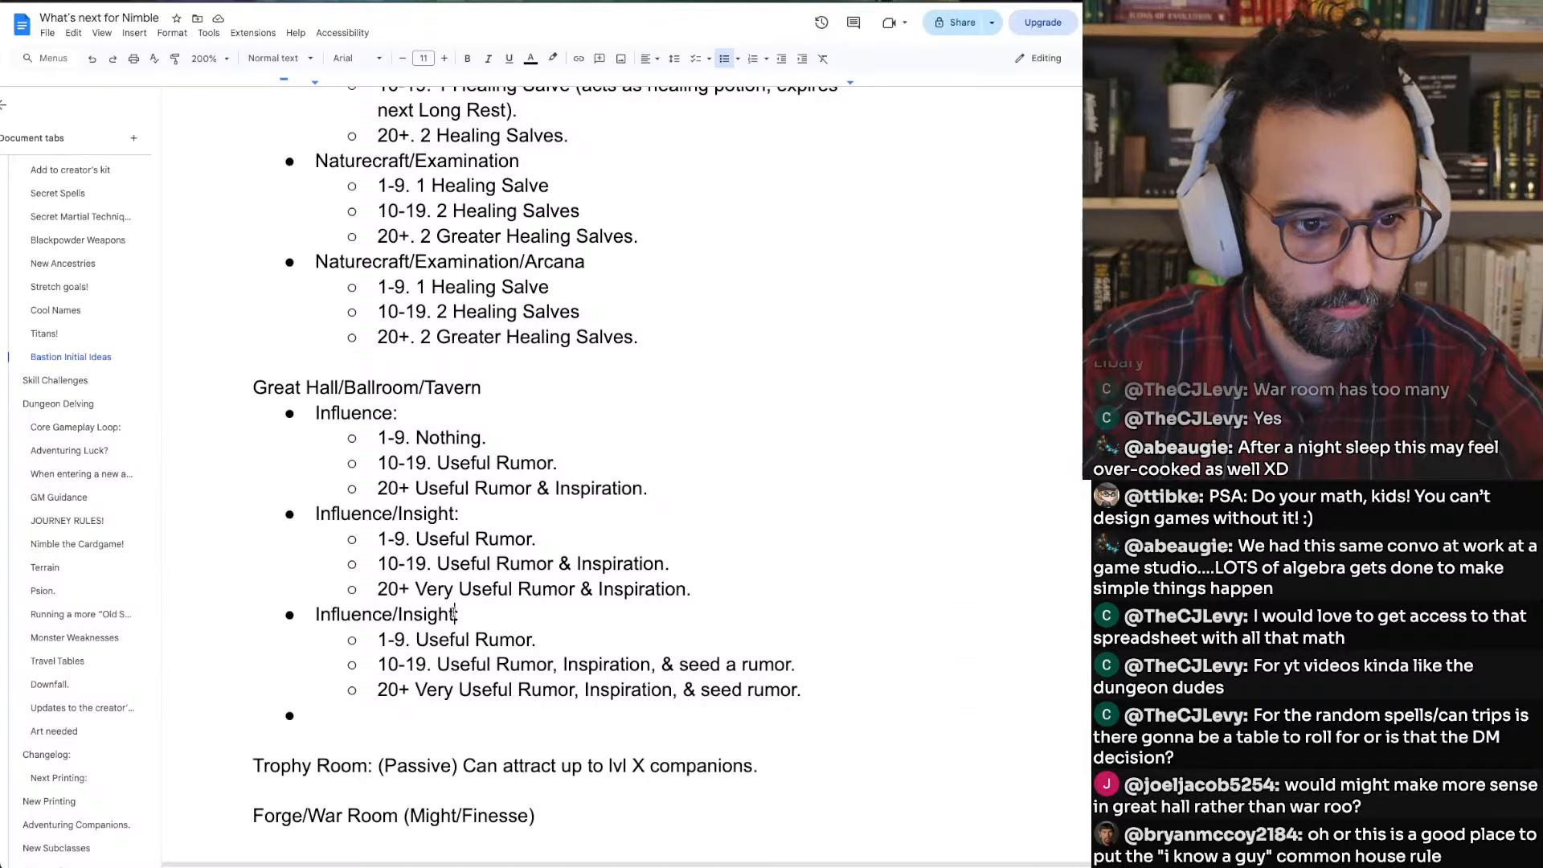
pyautogui.write('/Stealth')
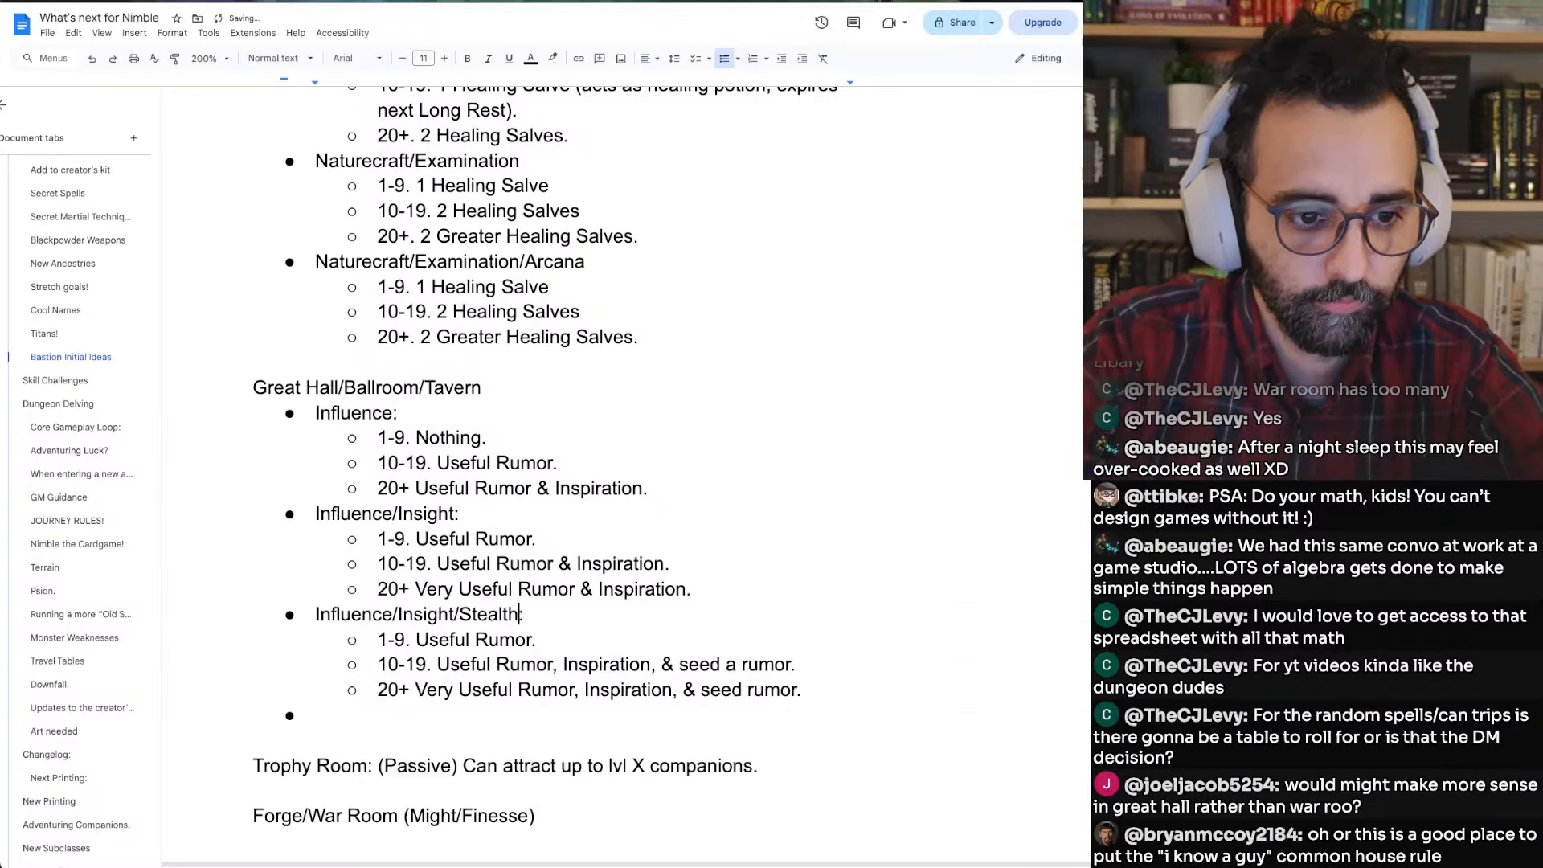
# Remove the empty bullet below the third Great Hall tier, keeping one blank line before Trophy Room
pyautogui.press('Down')
pyautogui.press('Down')
pyautogui.press('Down')
pyautogui.press('Down')
pyautogui.press('BackSpace')
pyautogui.press('BackSpace')
pyautogui.press('BackSpace')
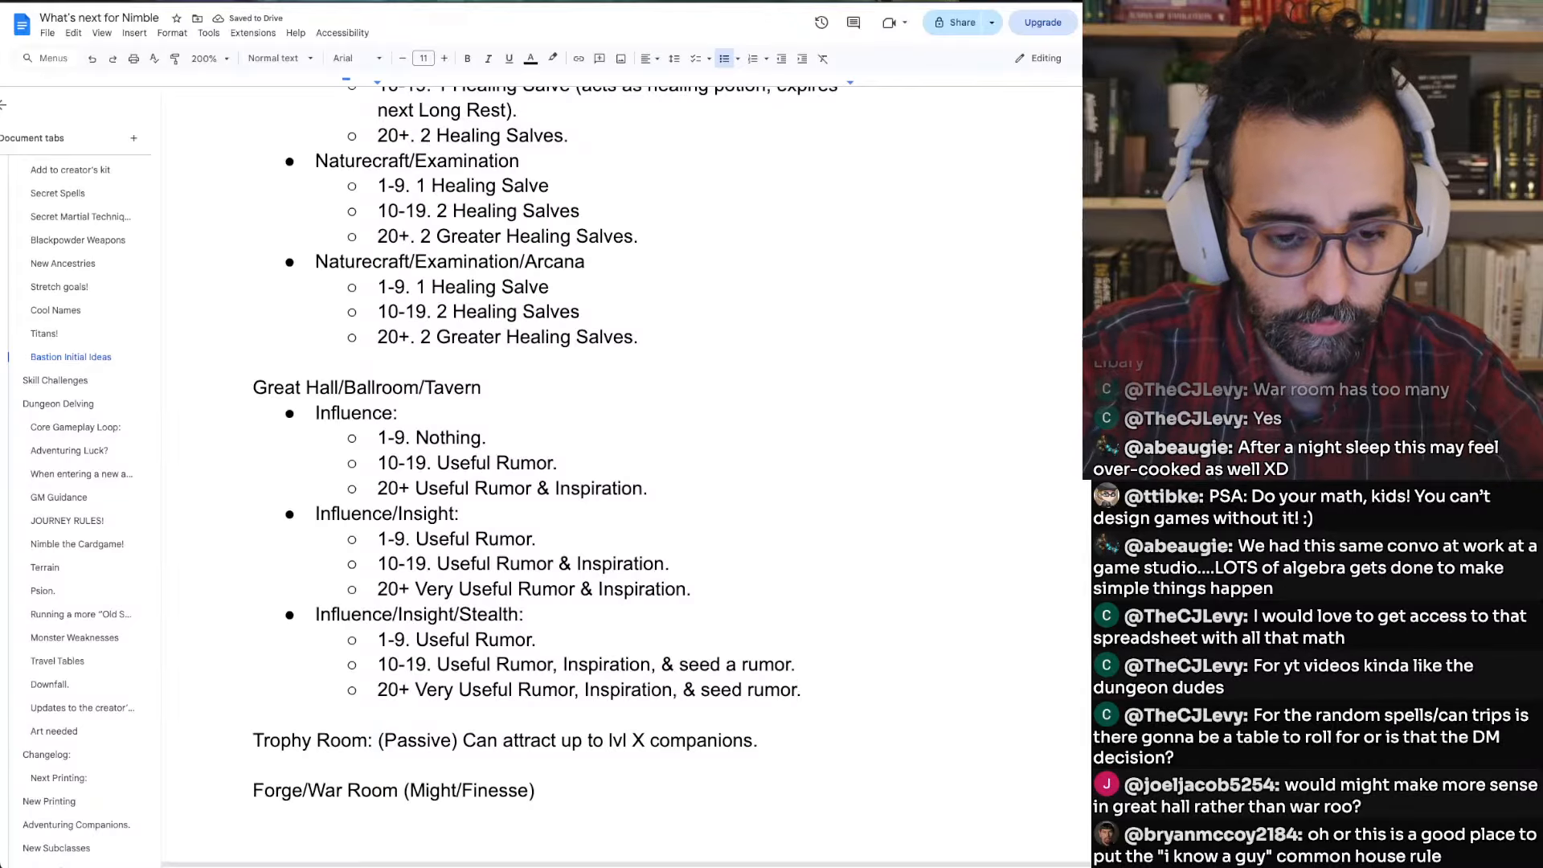
# Add a new facility heading "Spy Network" on its own line between the Great Hall tiers and Trophy Room
pyautogui.press('Down')
pyautogui.press('Down')
pyautogui.press('Down')
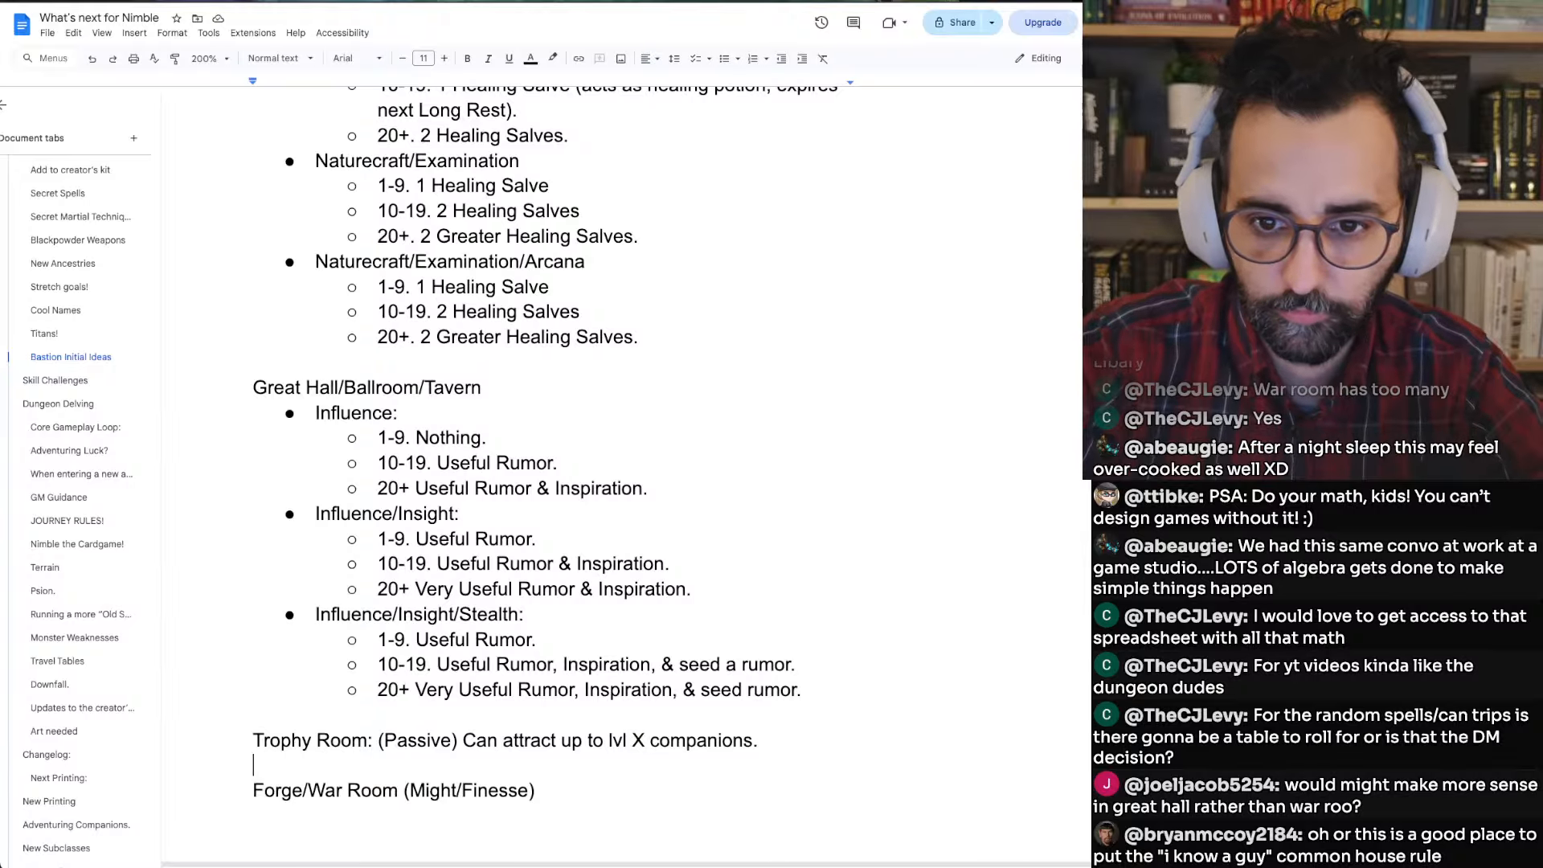
pyautogui.scroll(-1, 621, 522)
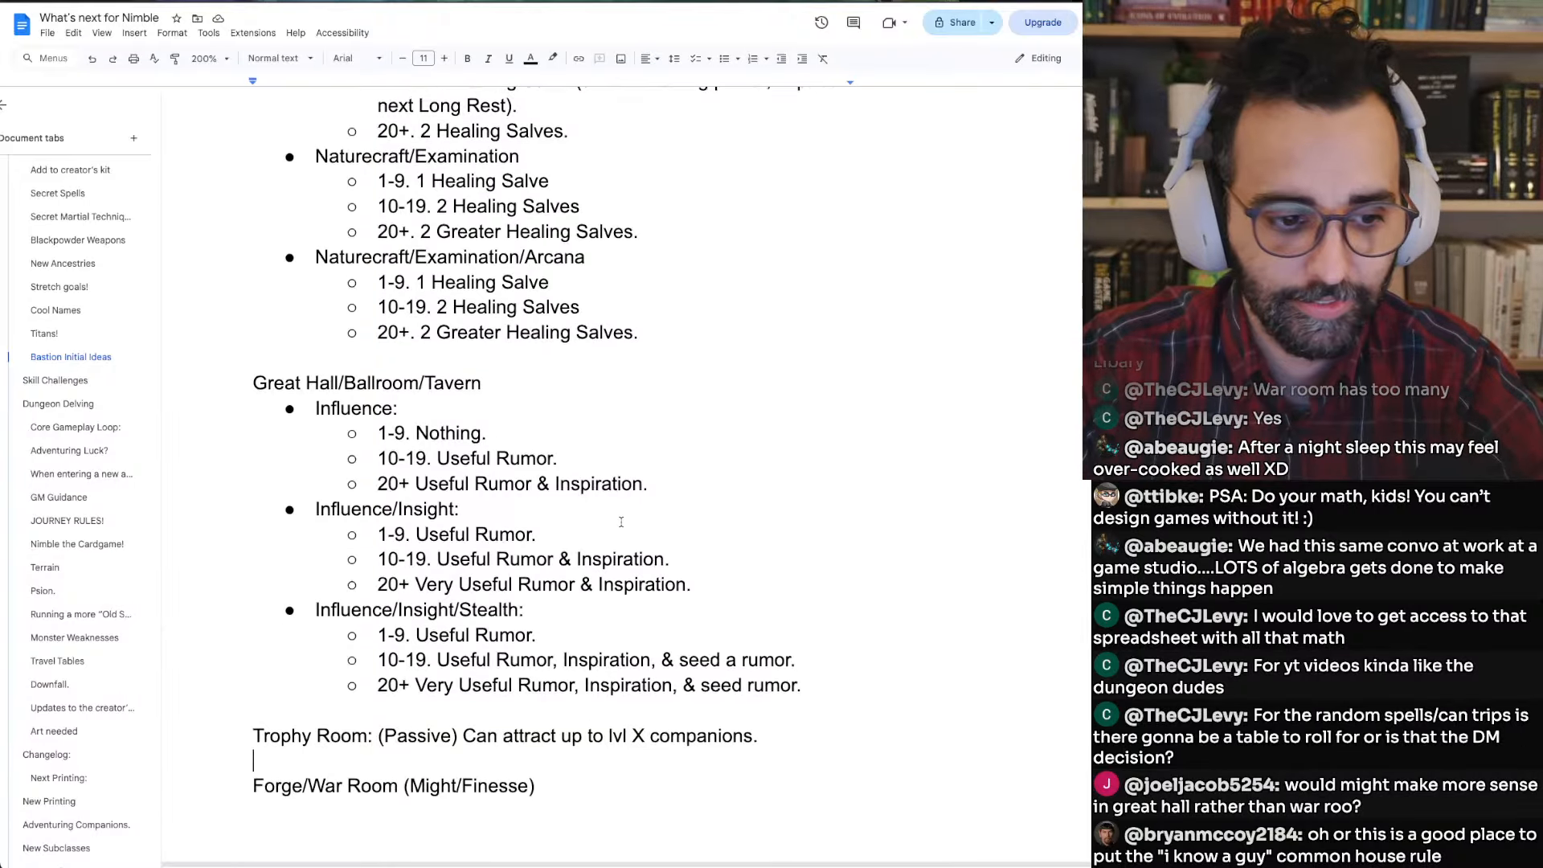
pyautogui.scroll(-1, 621, 521)
pyautogui.press('Up')
pyautogui.press('super+Left')
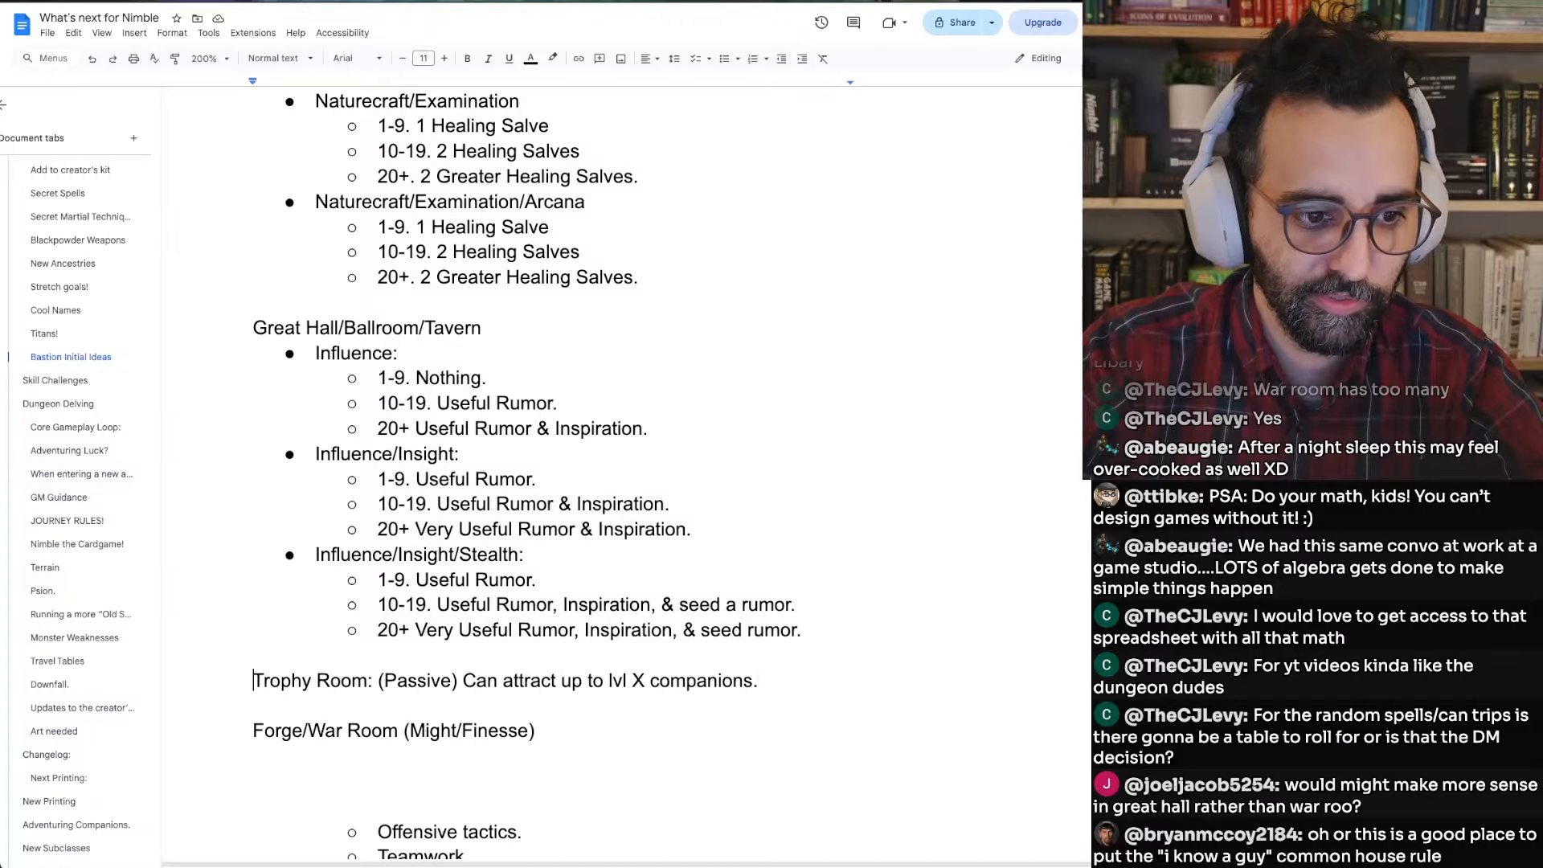
pyautogui.press('Return')
pyautogui.press('Up')
pyautogui.press('Up')
pyautogui.press('Return')
pyautogui.write('Sly')
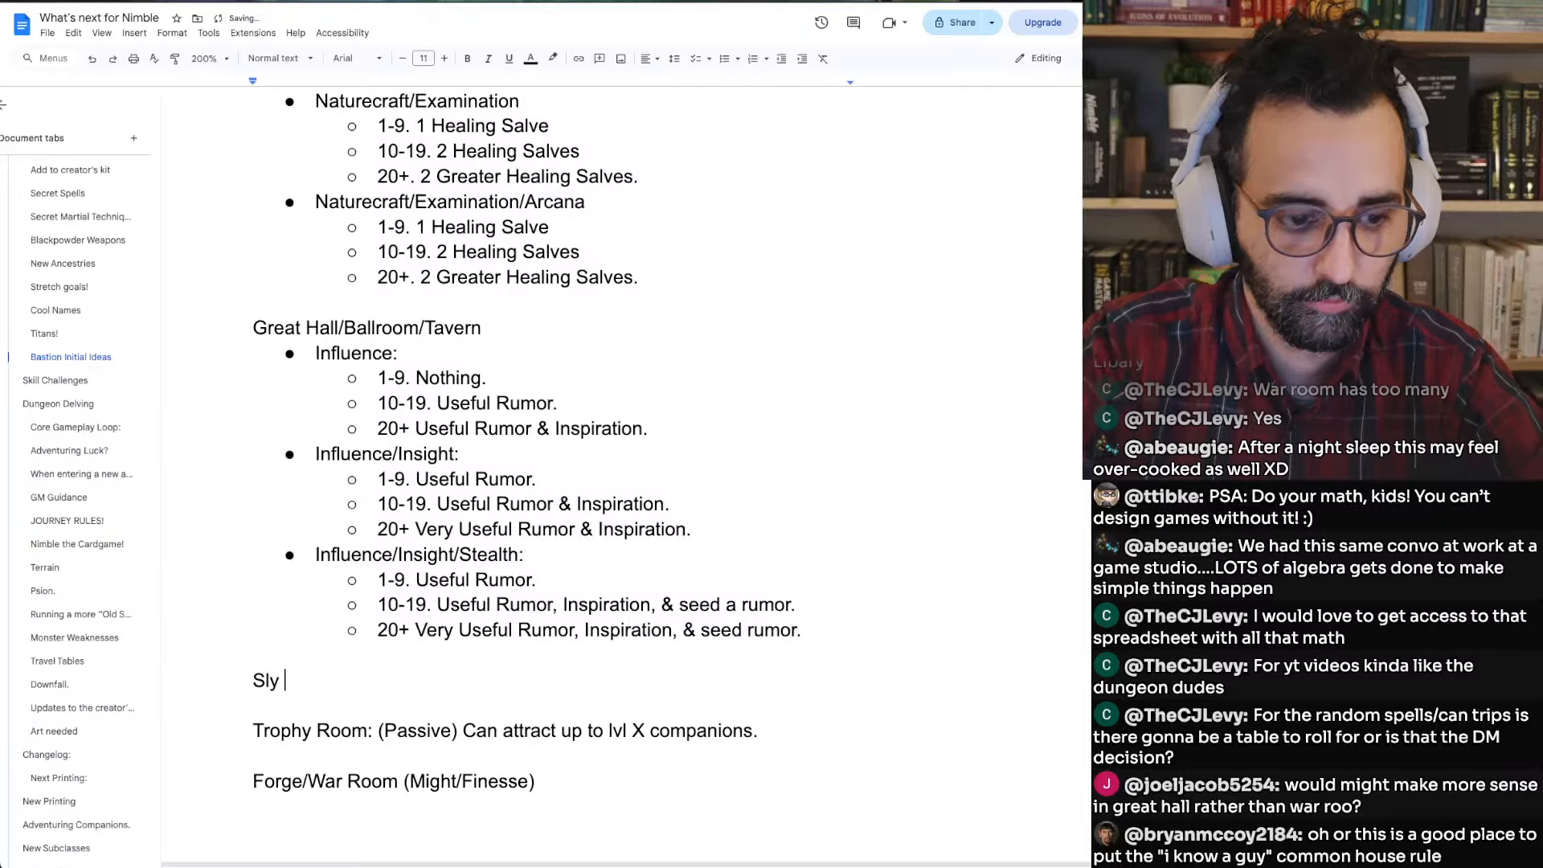
pyautogui.press('BackSpace')
pyautogui.press('BackSpace')
pyautogui.press('BackSpace')
pyautogui.write('py ')
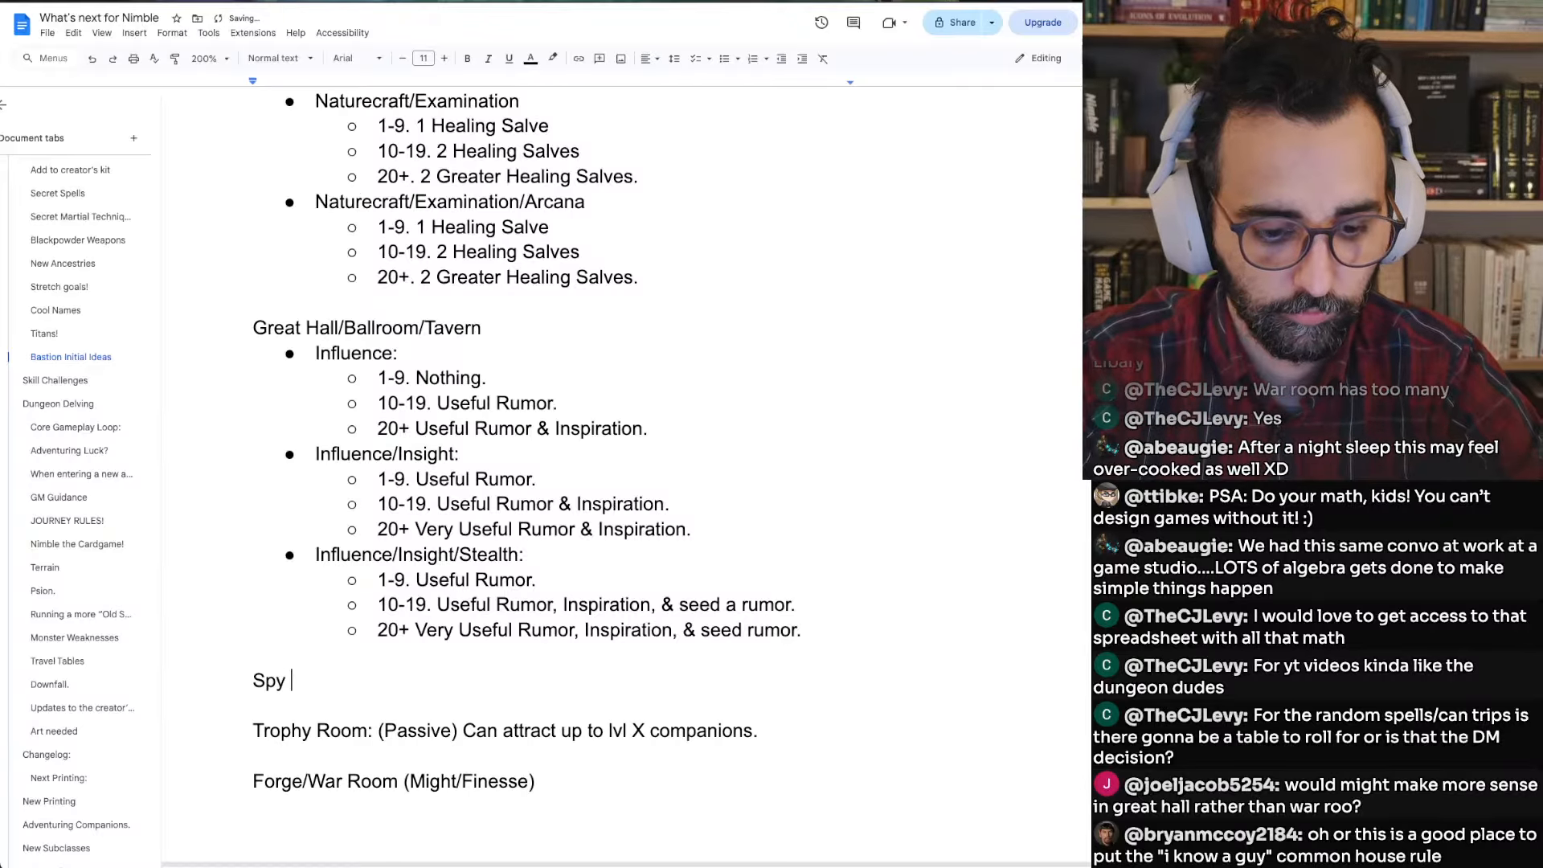
pyautogui.write('Network')
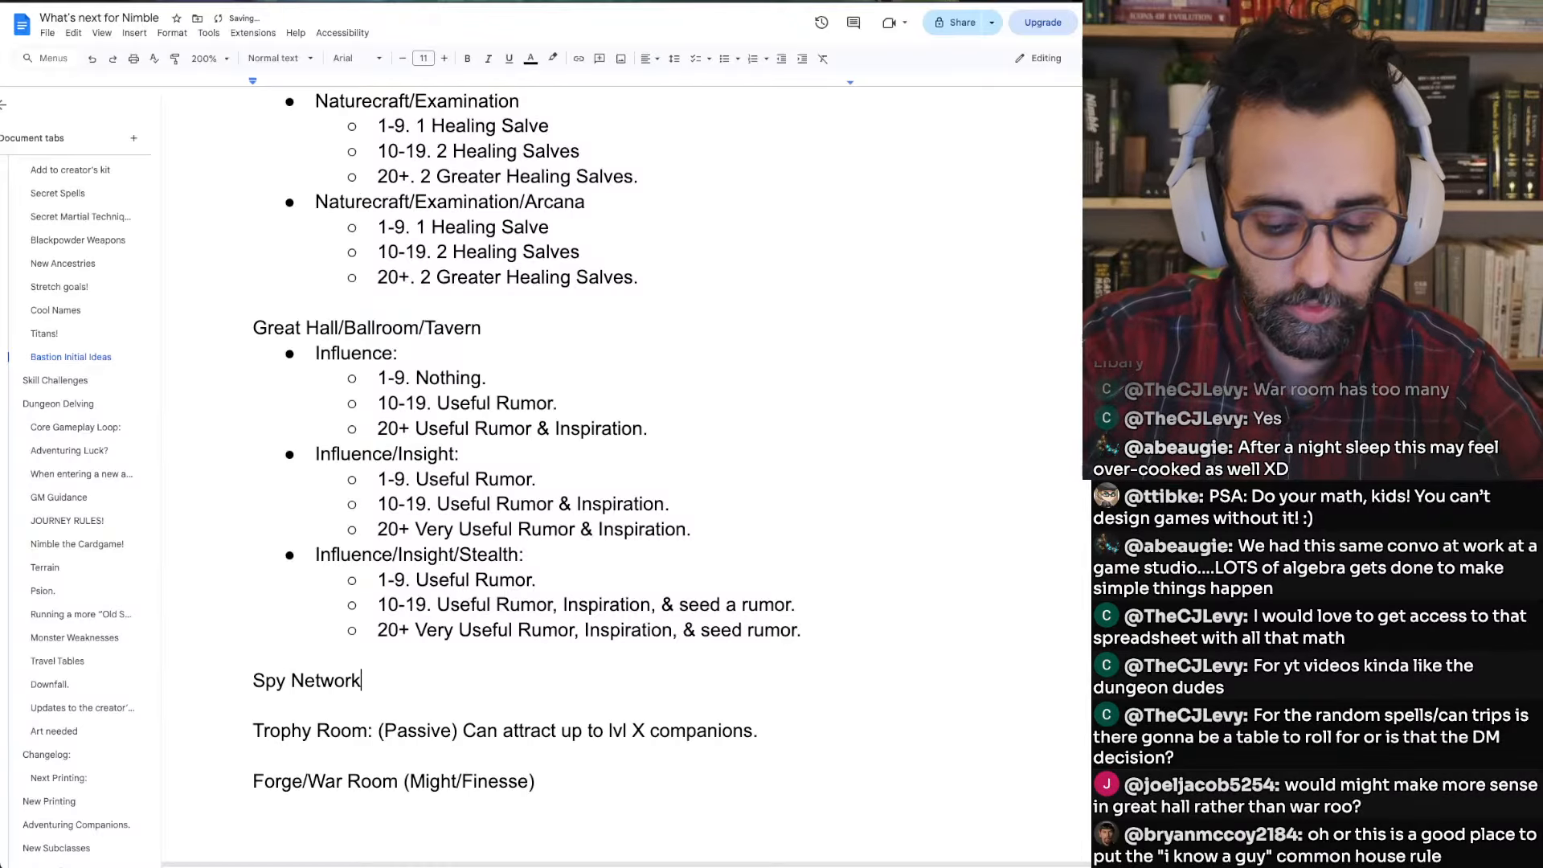
# Append the alternative name "/Rumor Mill" to the Spy Network heading, and replace "Rumor Mill" with "Job Board?"
pyautogui.write('/')
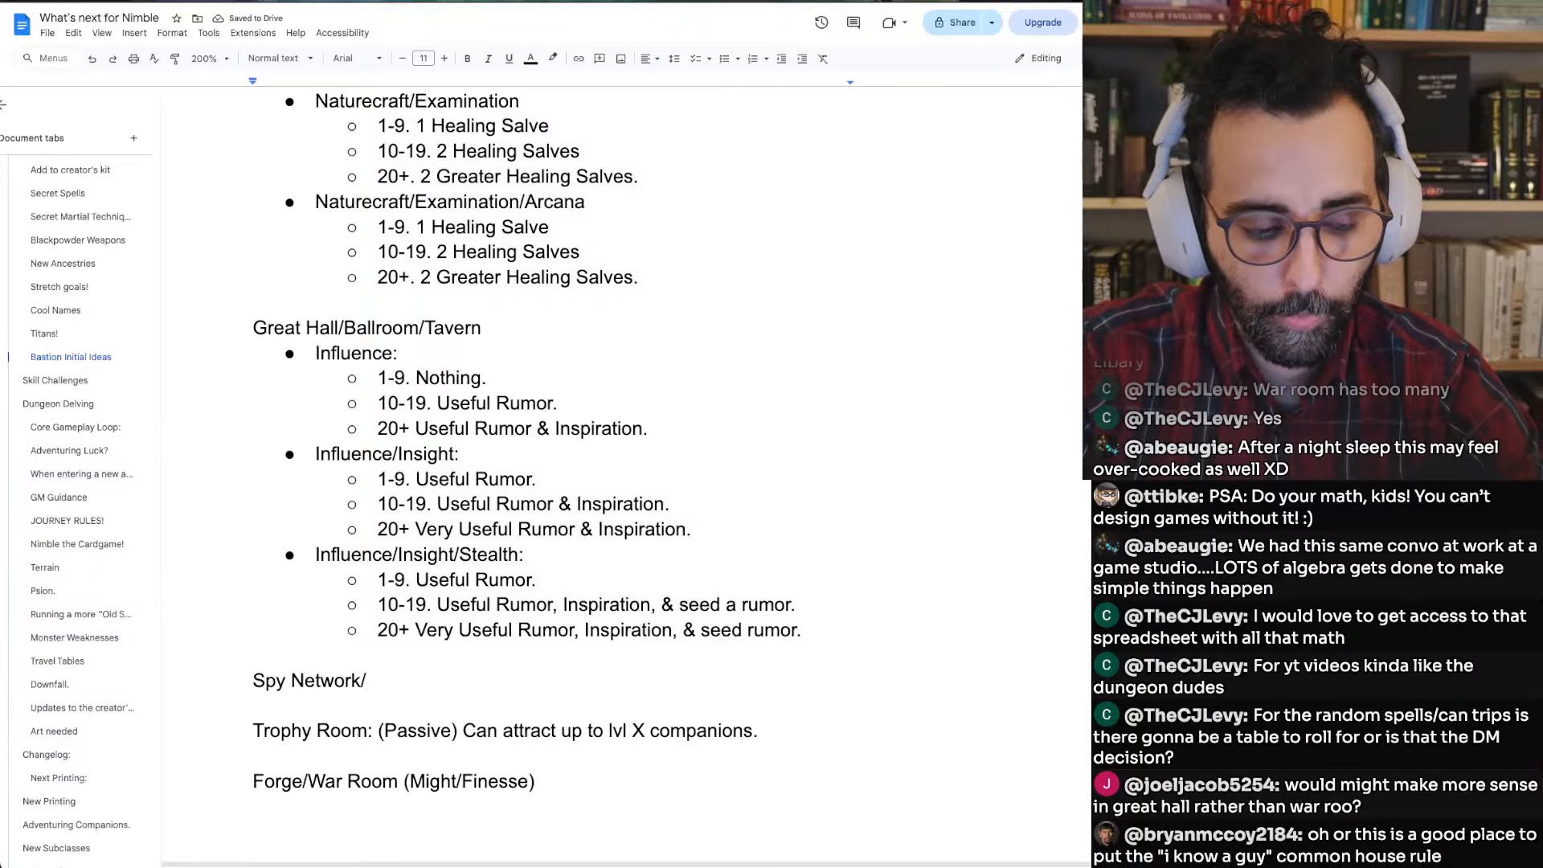
pyautogui.write('Rumor Mill')
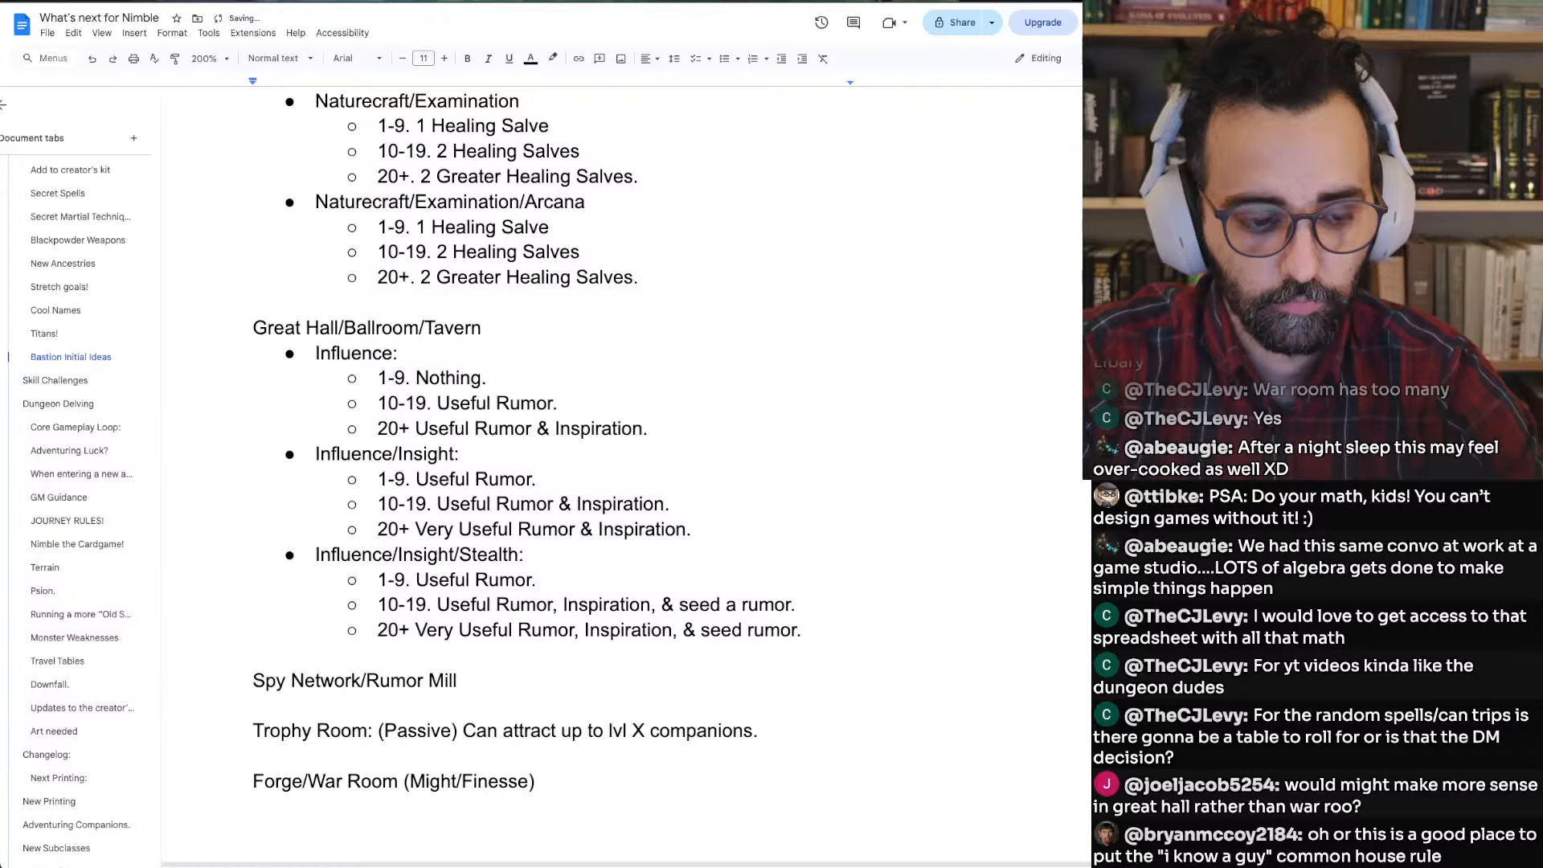
pyautogui.hotkey('ctrl', 'shift', 'Left')
pyautogui.hotkey('ctrl', 'shift', 'Left')
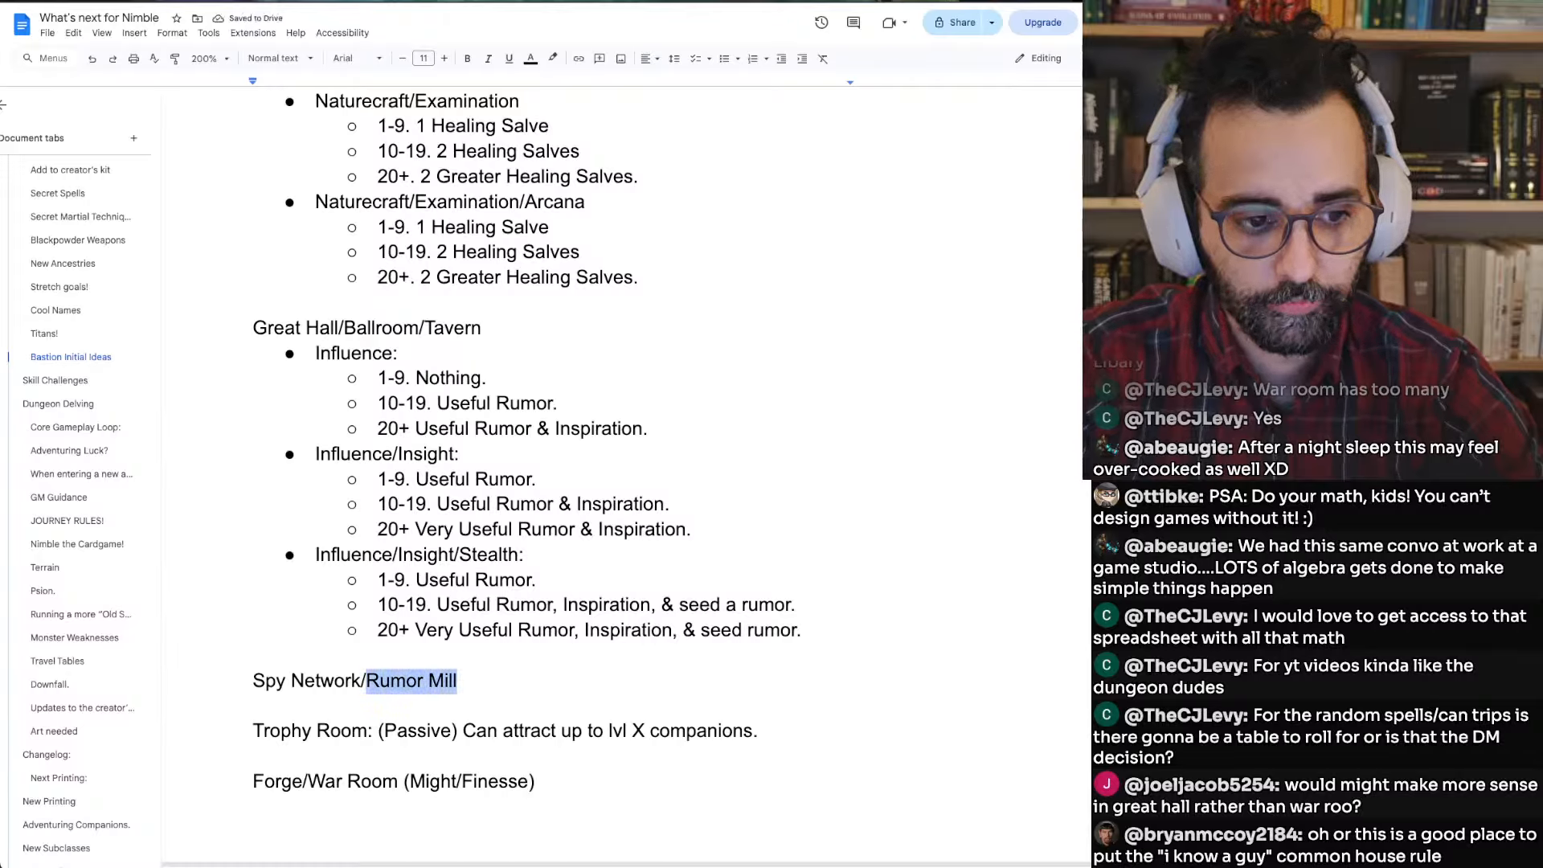
pyautogui.write('Job Board?')
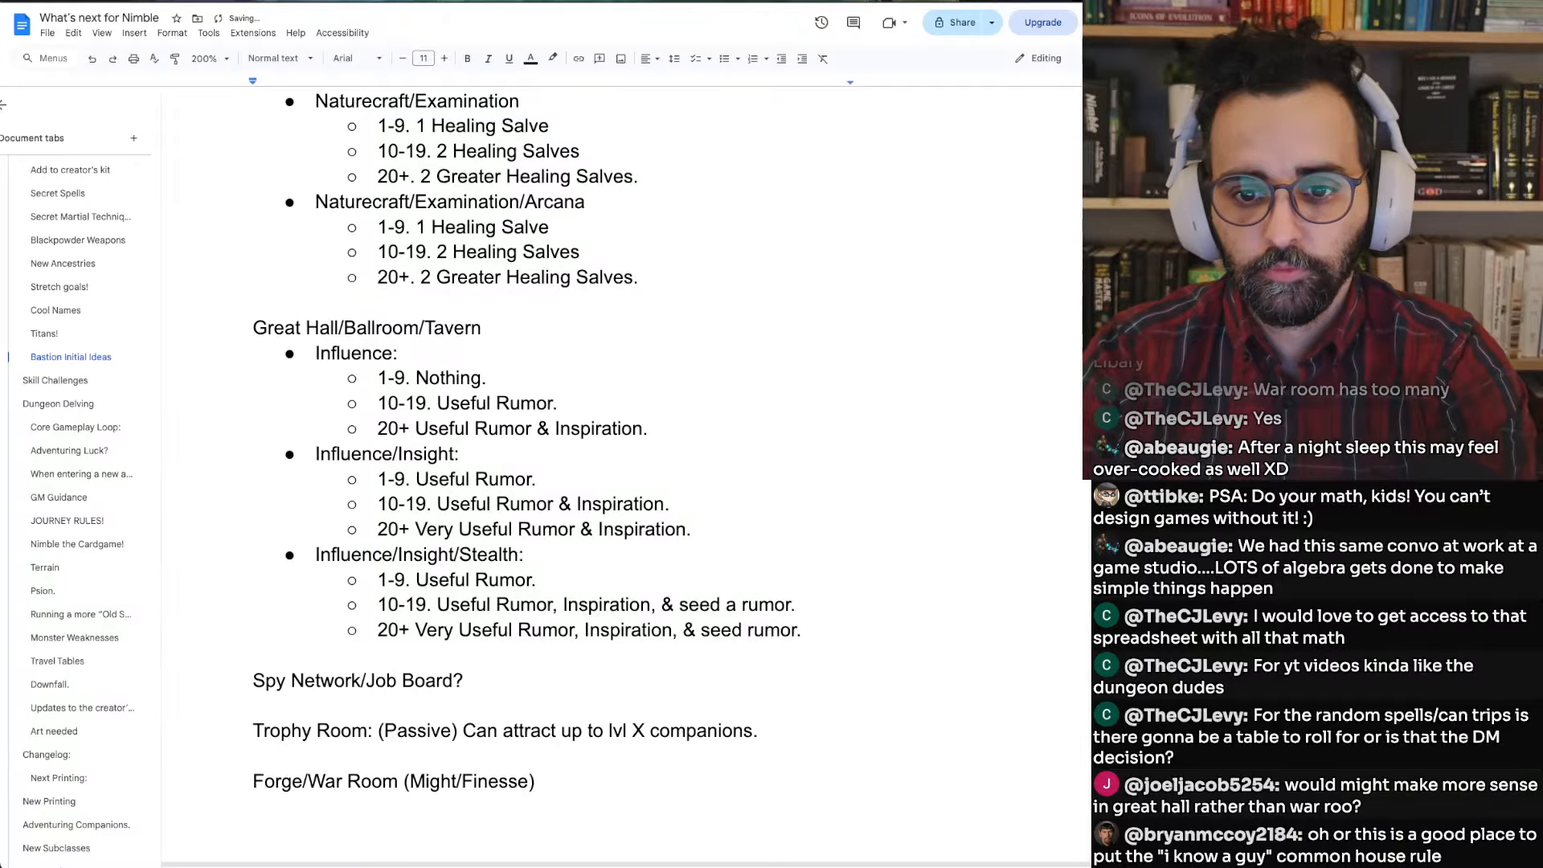
# Add a "Stealth:" bullet under the Spy Network heading, with "Nothing." as its first sub-bullet
pyautogui.press('Return')
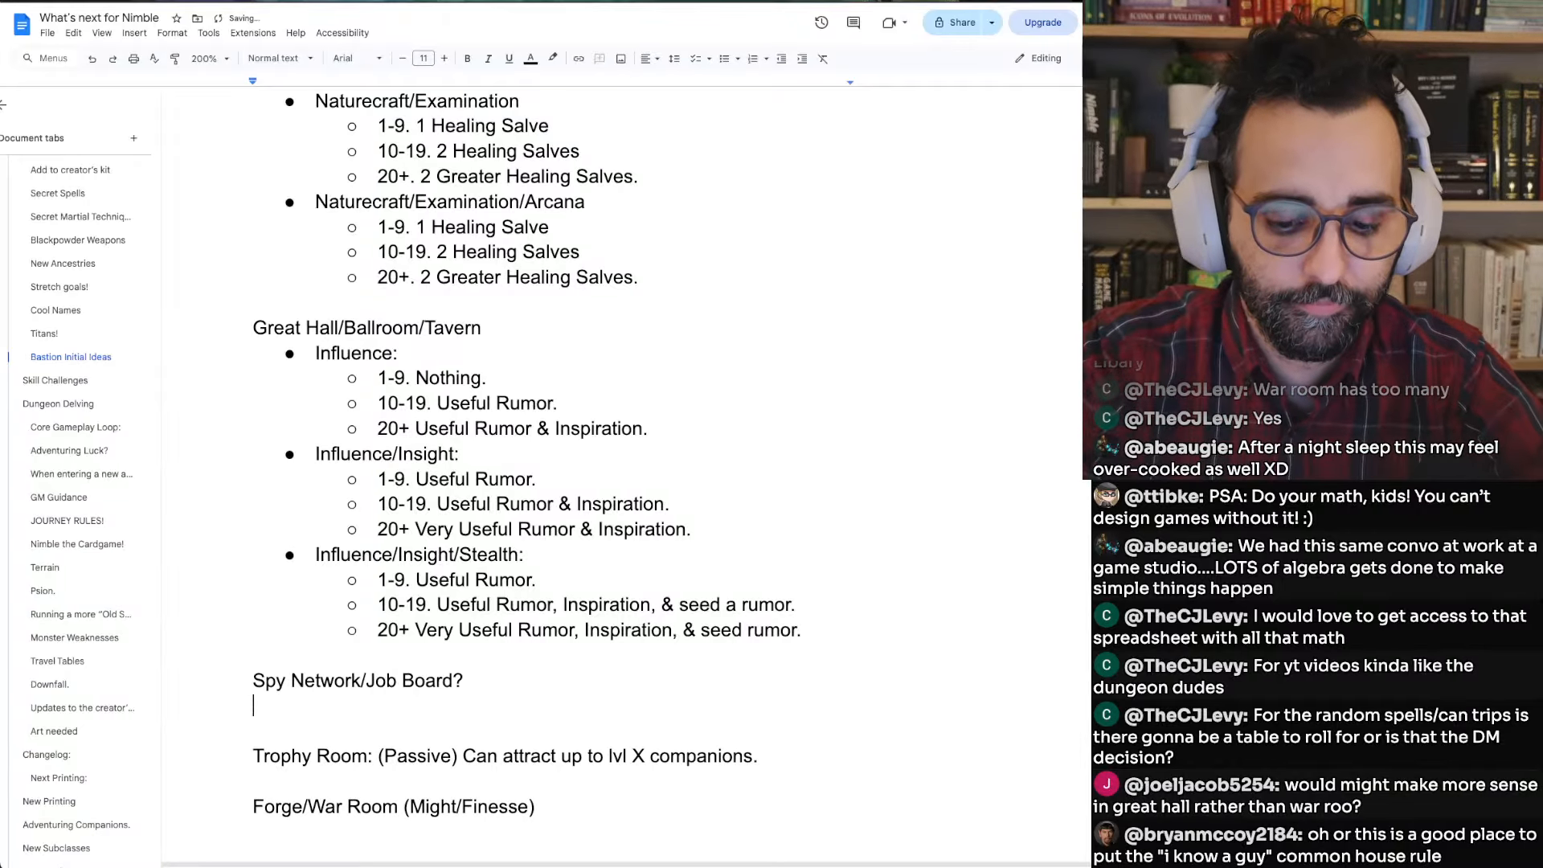
pyautogui.hotkey('ctrl', 'shift', '8')
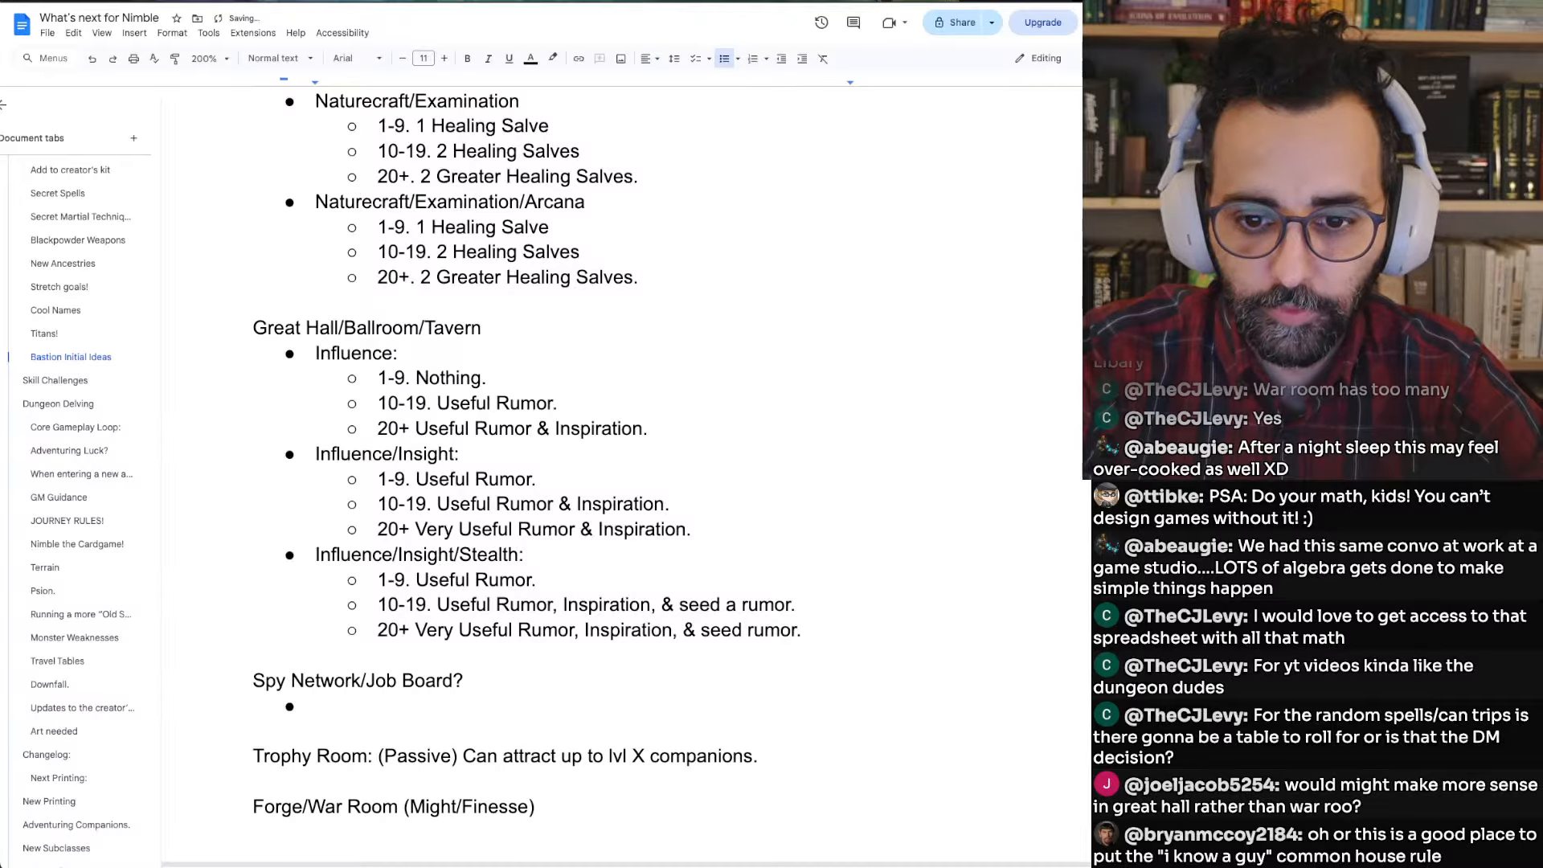
pyautogui.write('Stealth:')
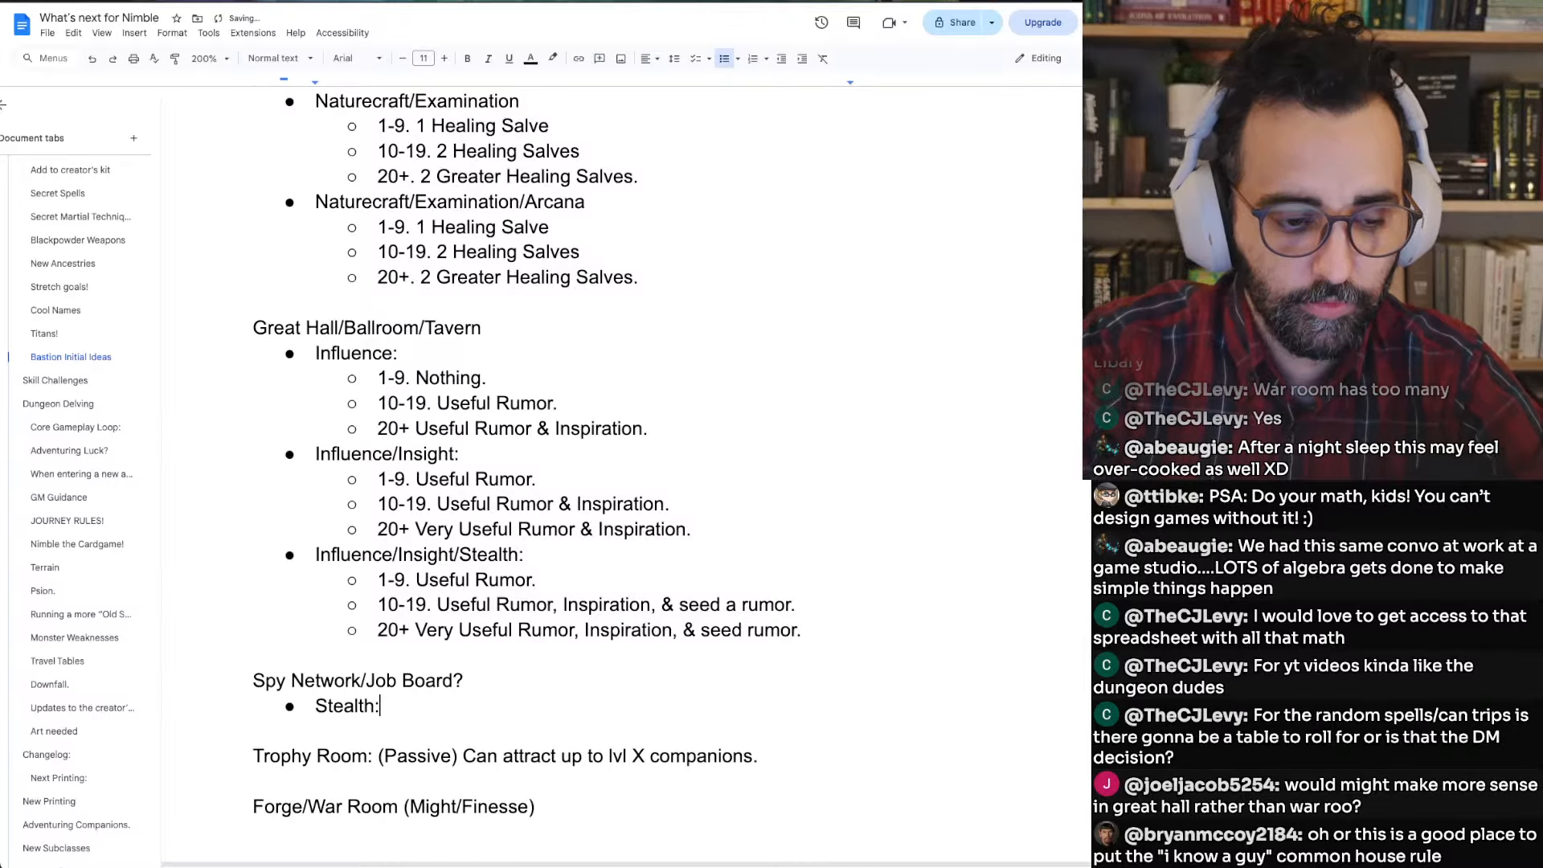
pyautogui.press('Return')
pyautogui.press('Tab')
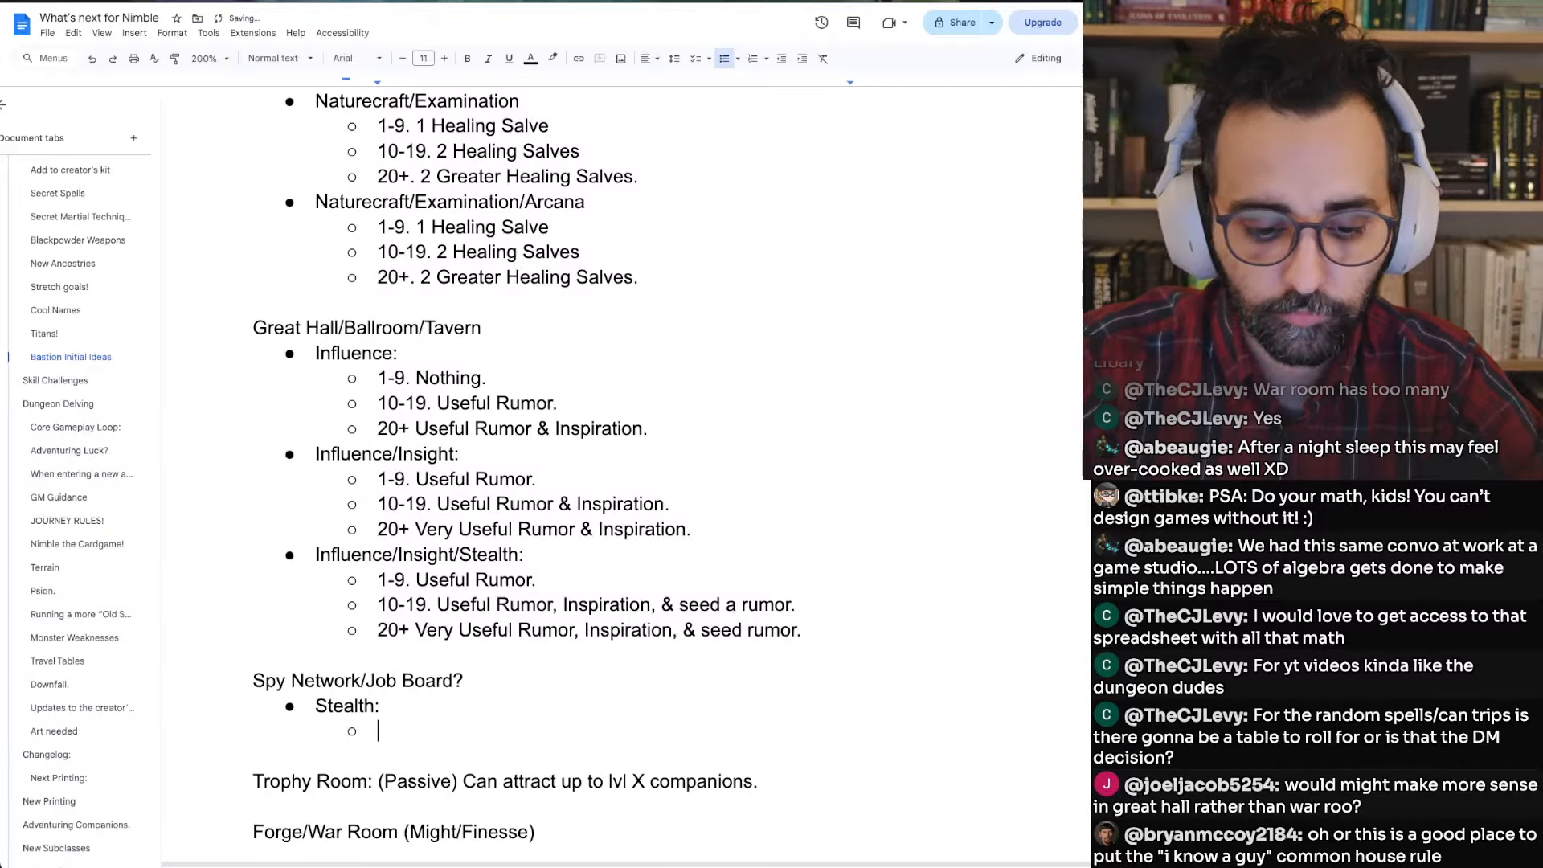
pyautogui.write('Noth')
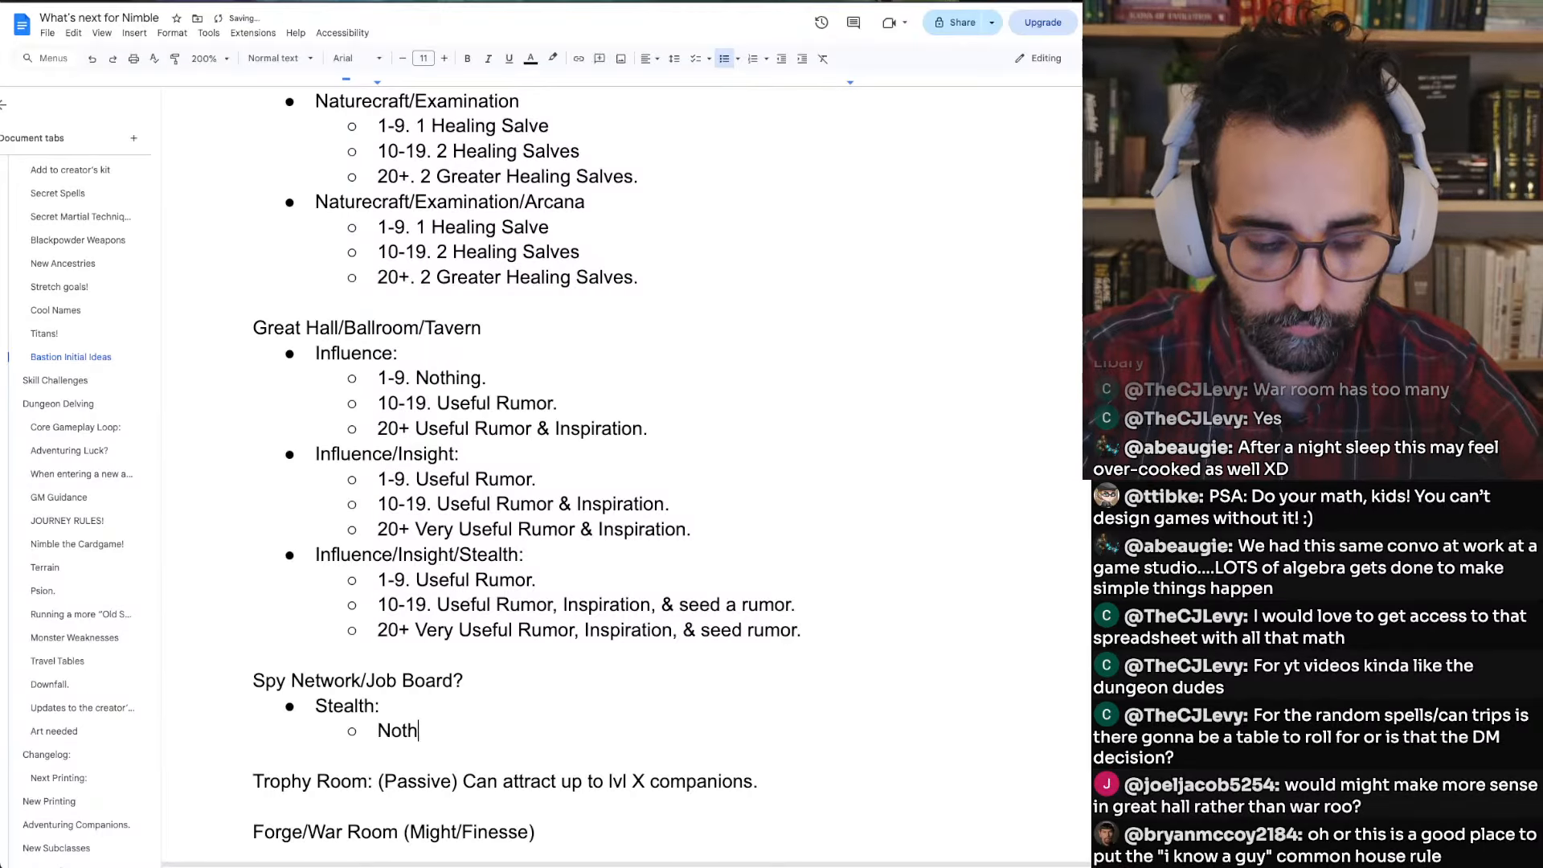
pyautogui.write('ing.')
pyautogui.press('Return')
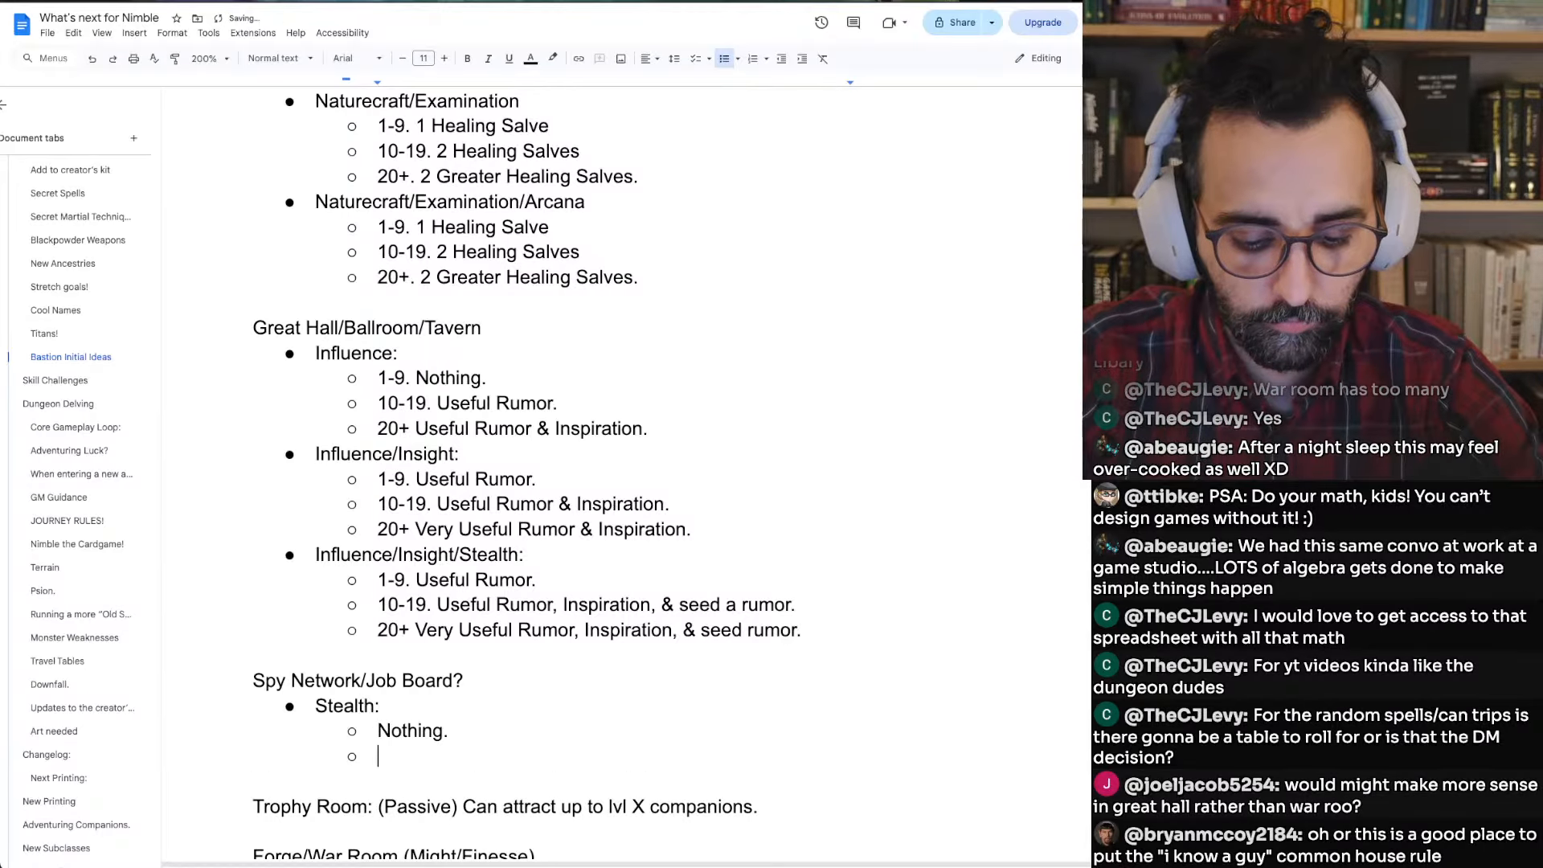
pyautogui.write('Complte')
pyautogui.press('BackSpace')
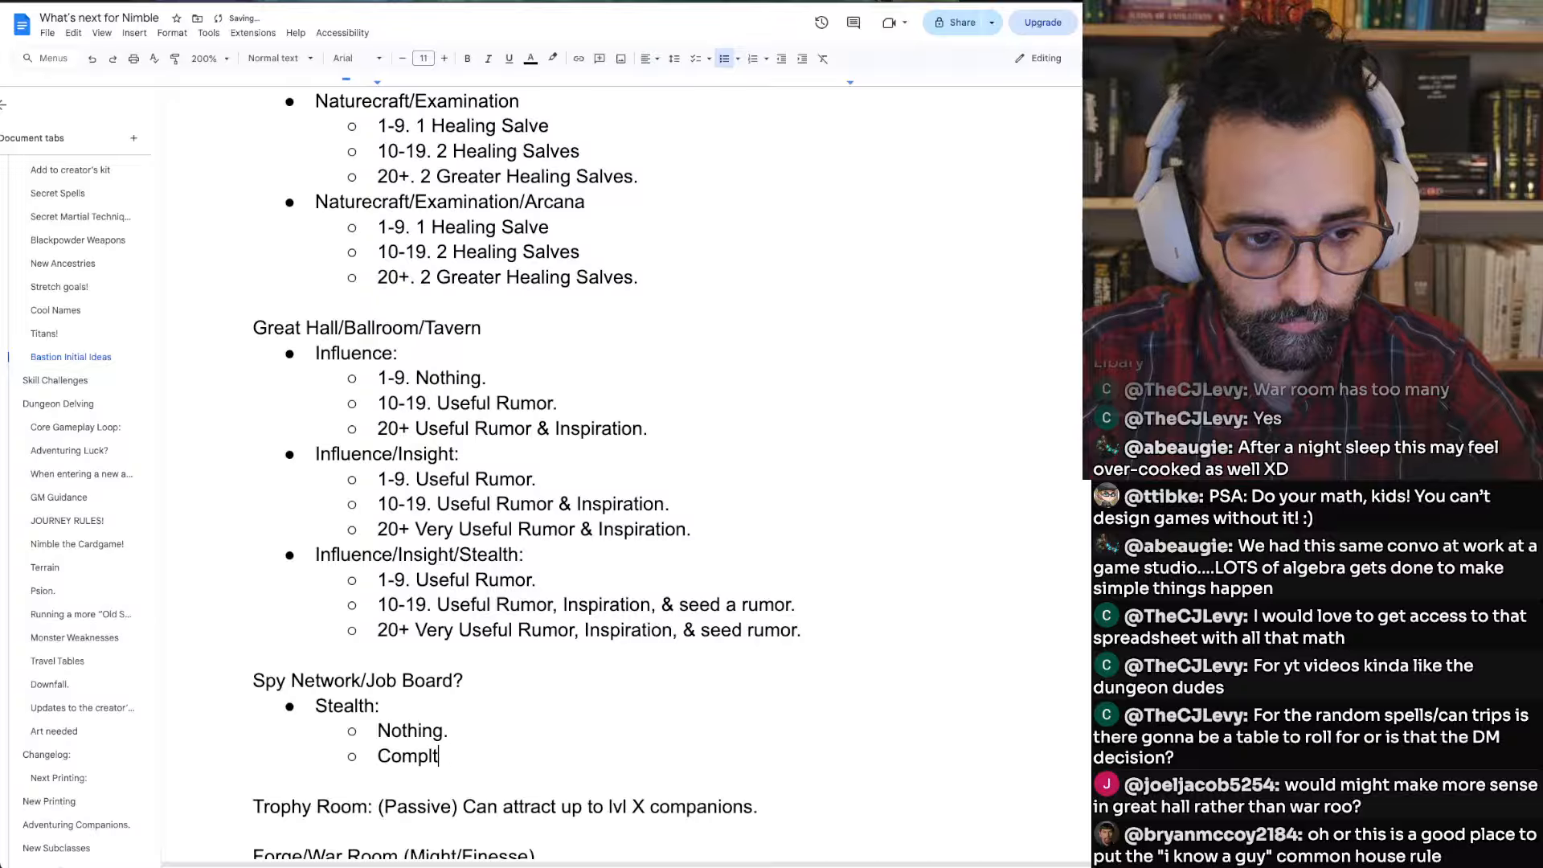
pyautogui.press('BackSpace')
pyautogui.write('e')
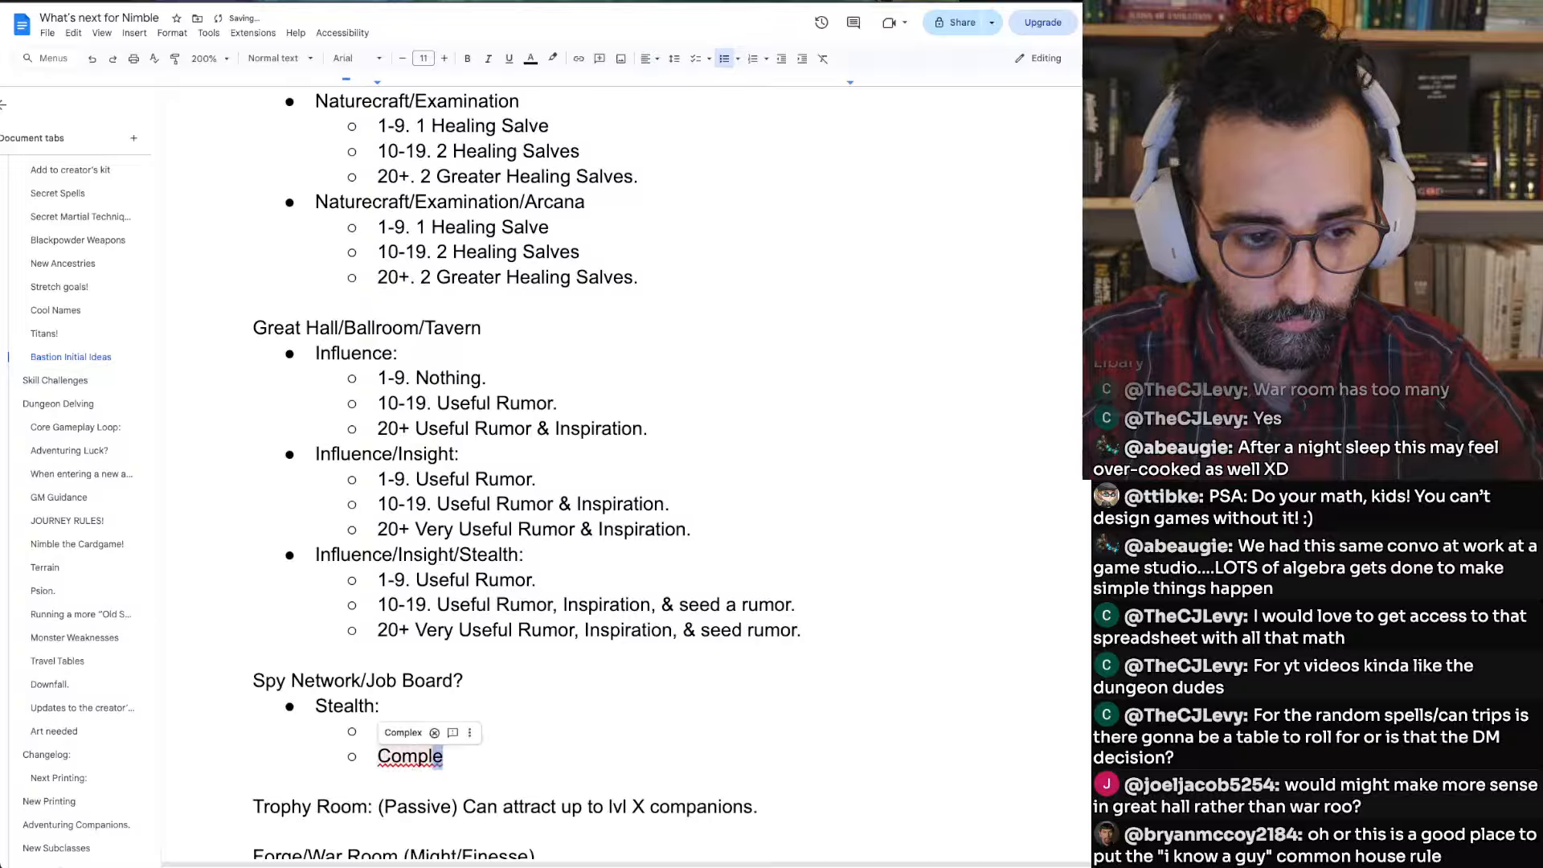
pyautogui.hotkey('shift', 'Home')
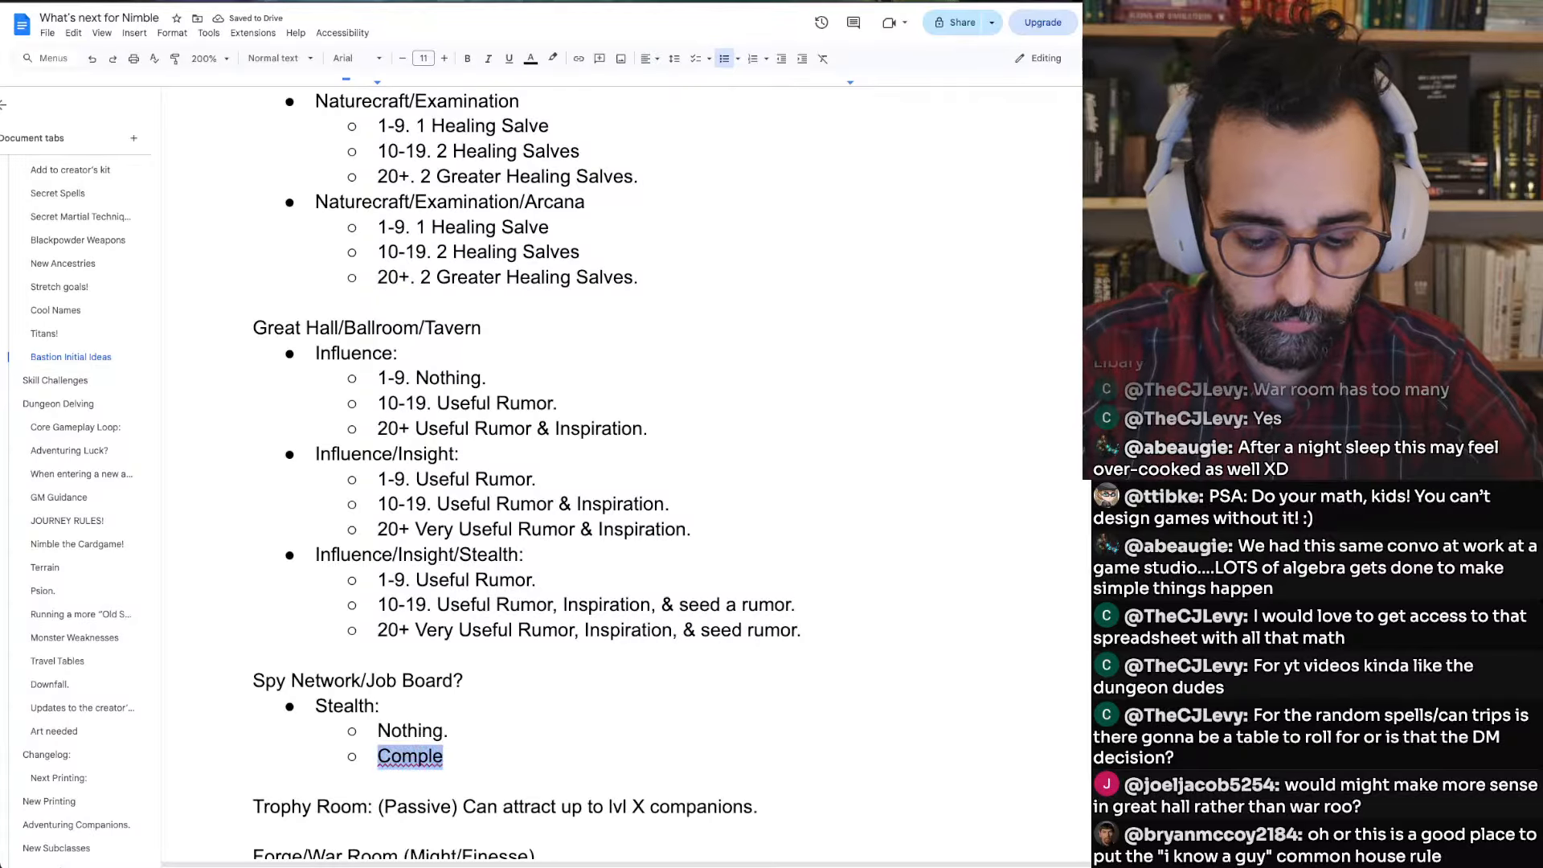
pyautogui.press('BackSpace')
# Write "Make progress on a minor sidequest." as the second Stealth sub-bullet under Spy Network, with an empty sub-bullet below it
pyautogui.write('Ake progress on a minor ')
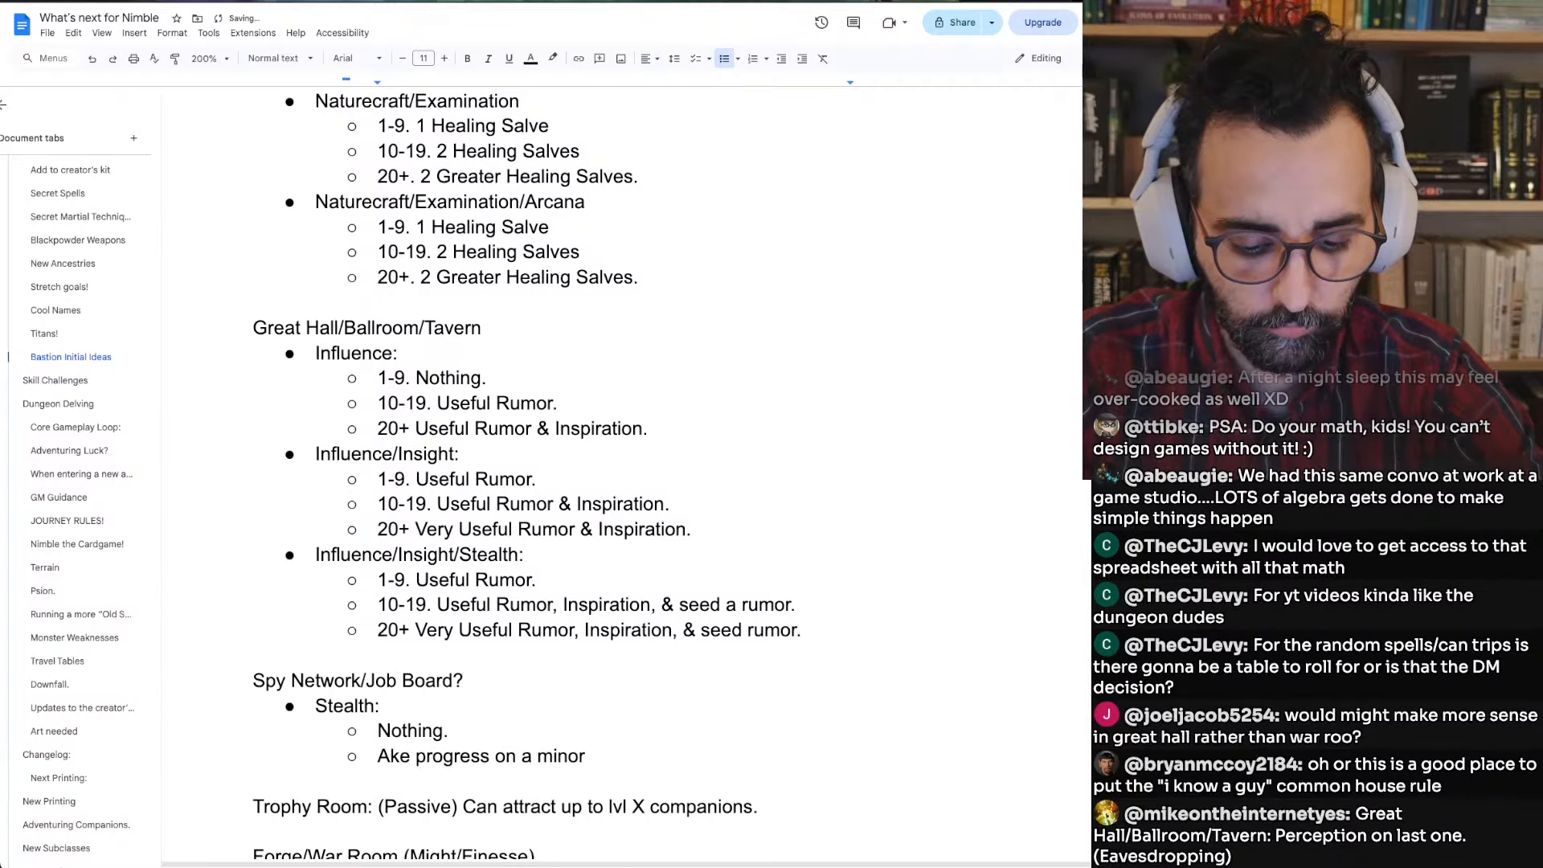
pyautogui.write('sidequest.')
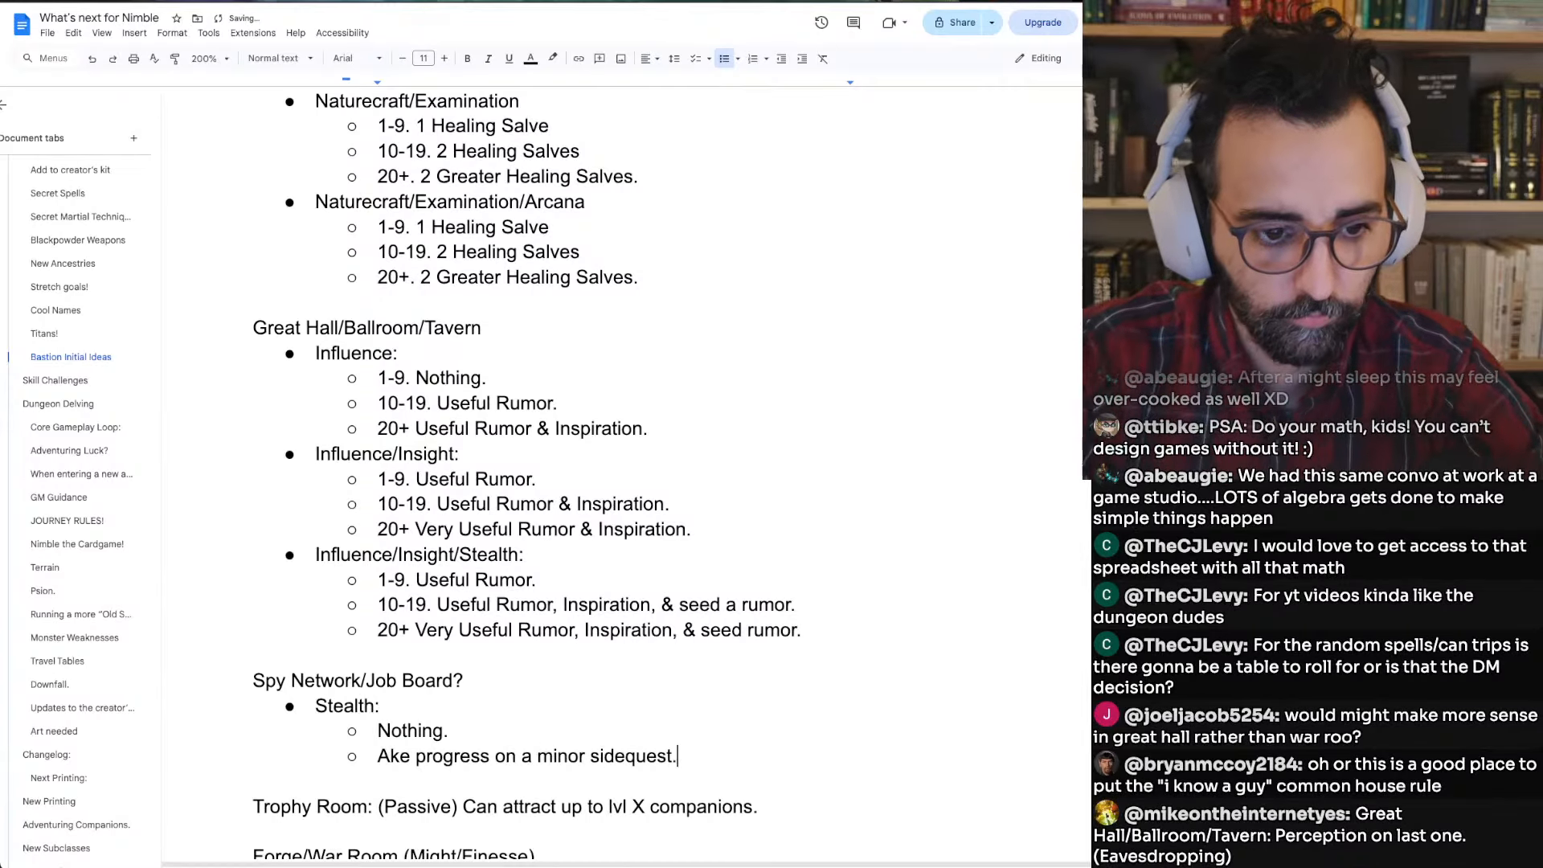
pyautogui.press('Return')
pyautogui.press('Up')
pyautogui.write('M')
pyautogui.press('Delete')
pyautogui.write('a')
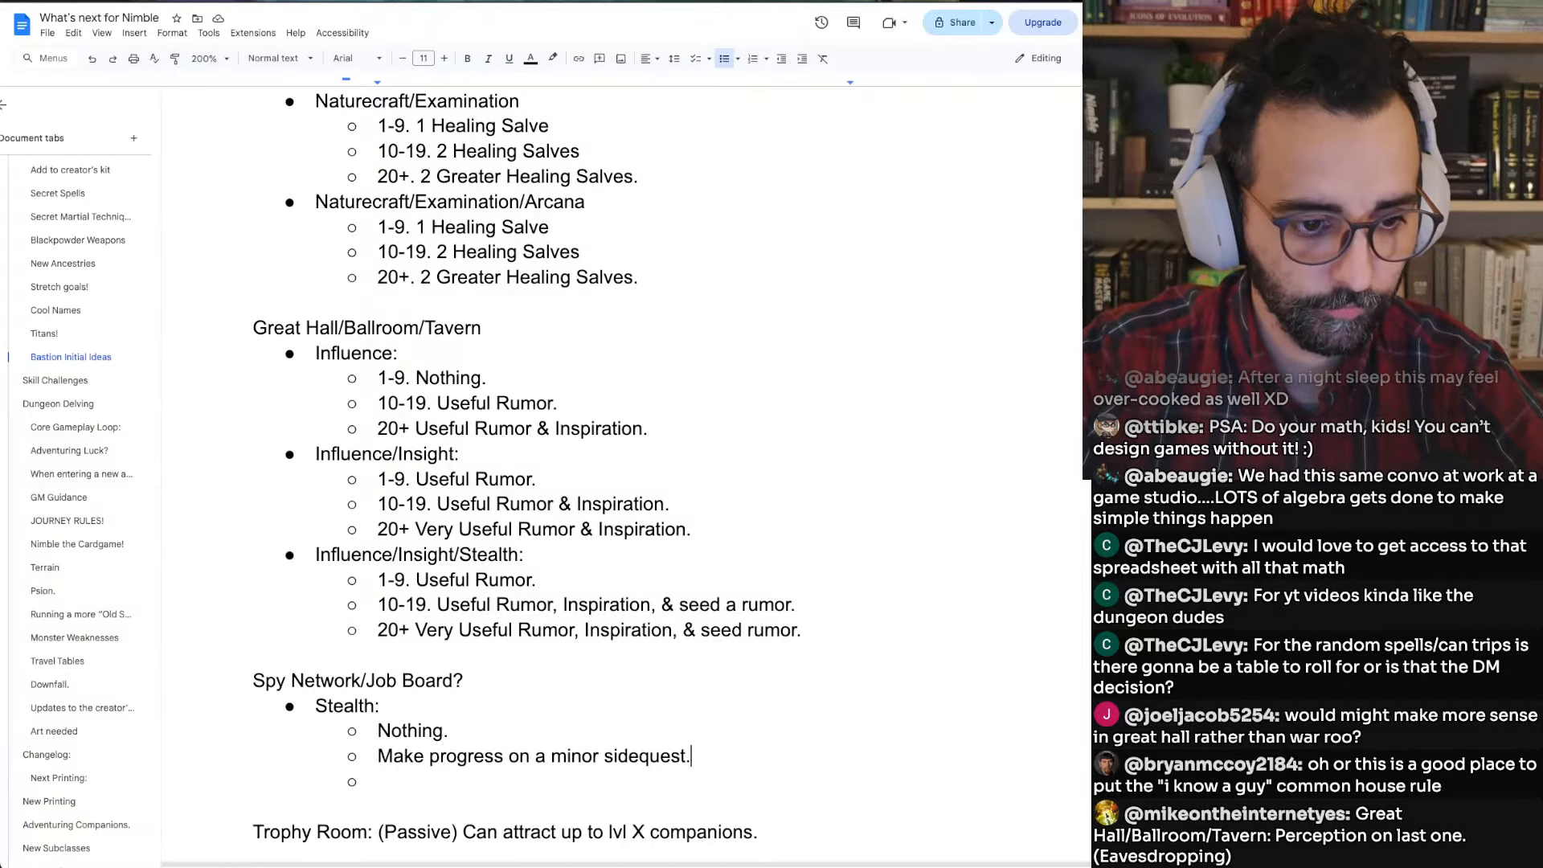
# Write "Complete a minor sidequest." as the third Stealth sub-bullet under Spy Network
pyautogui.press('Return')
pyautogui.press('BackSpace')
pyautogui.press('BackSpace')
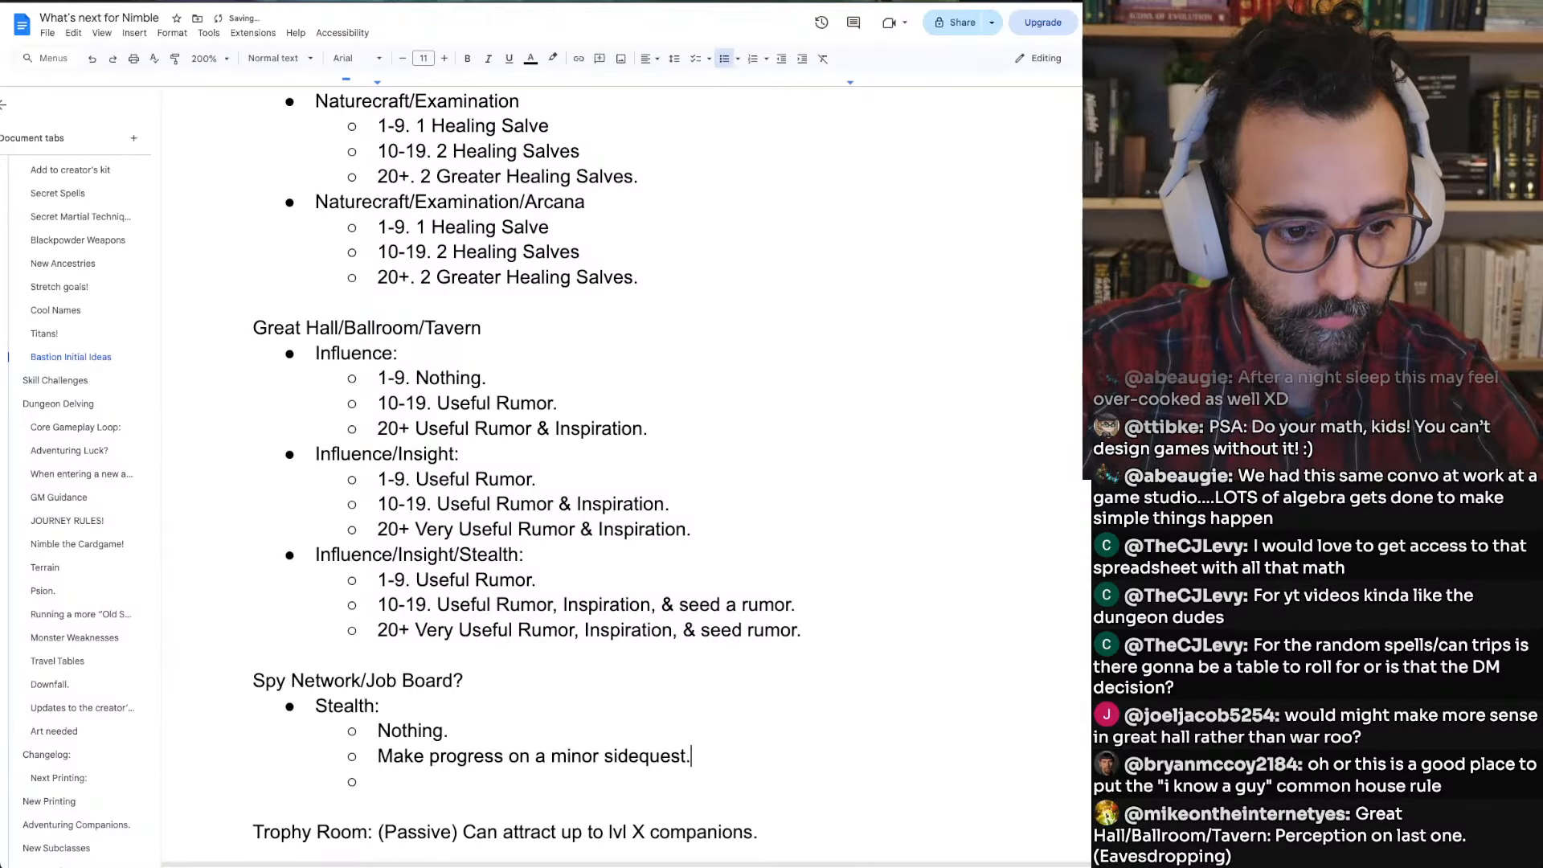
pyautogui.write('COmplete')
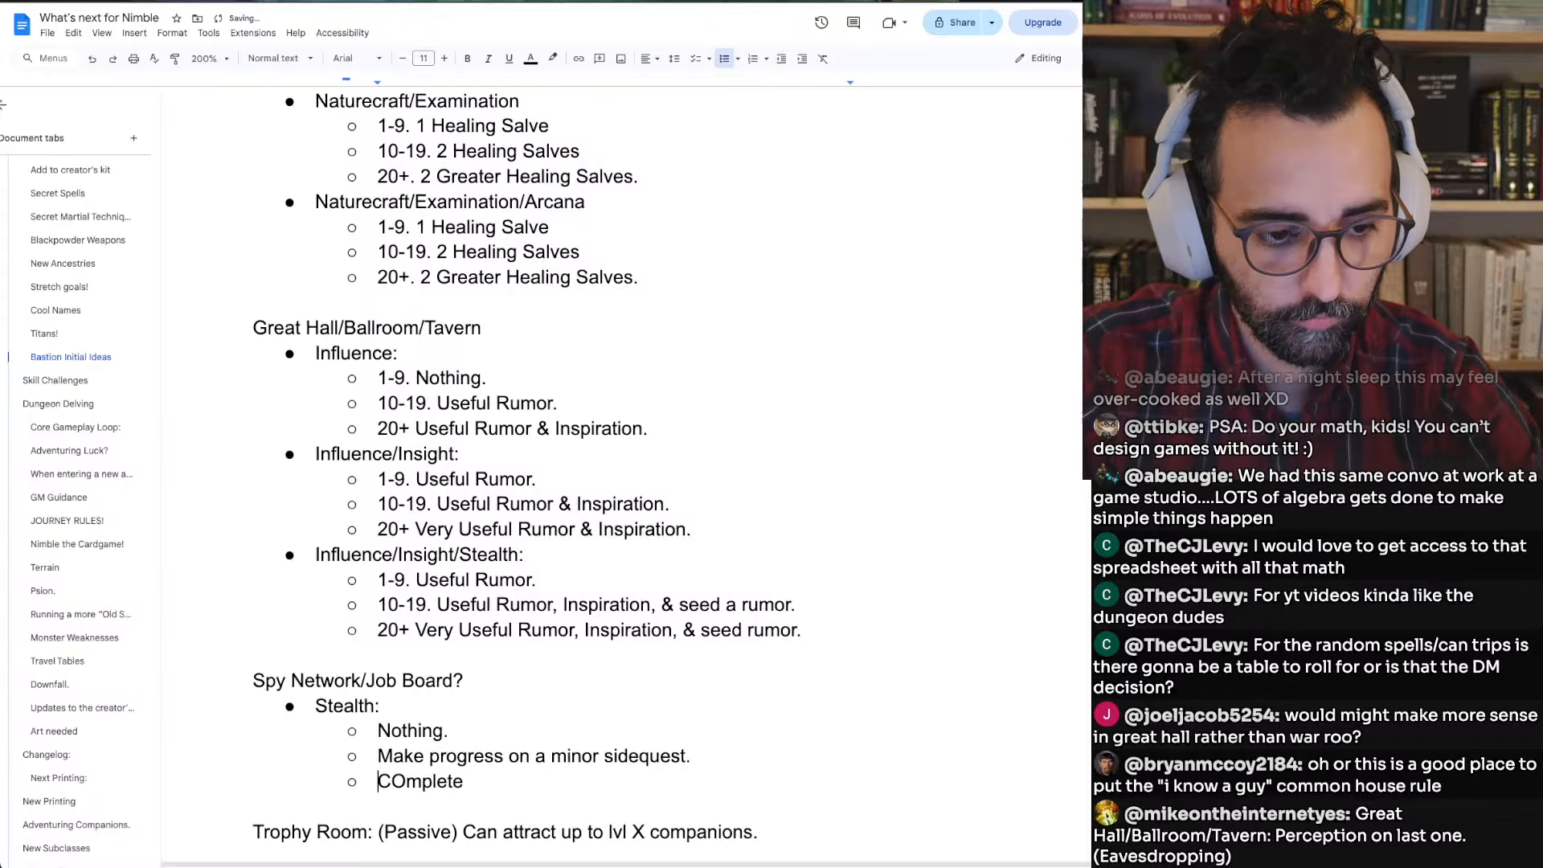
pyautogui.press('BackSpace')
pyautogui.write('o')
pyautogui.press('End')
pyautogui.write('a ')
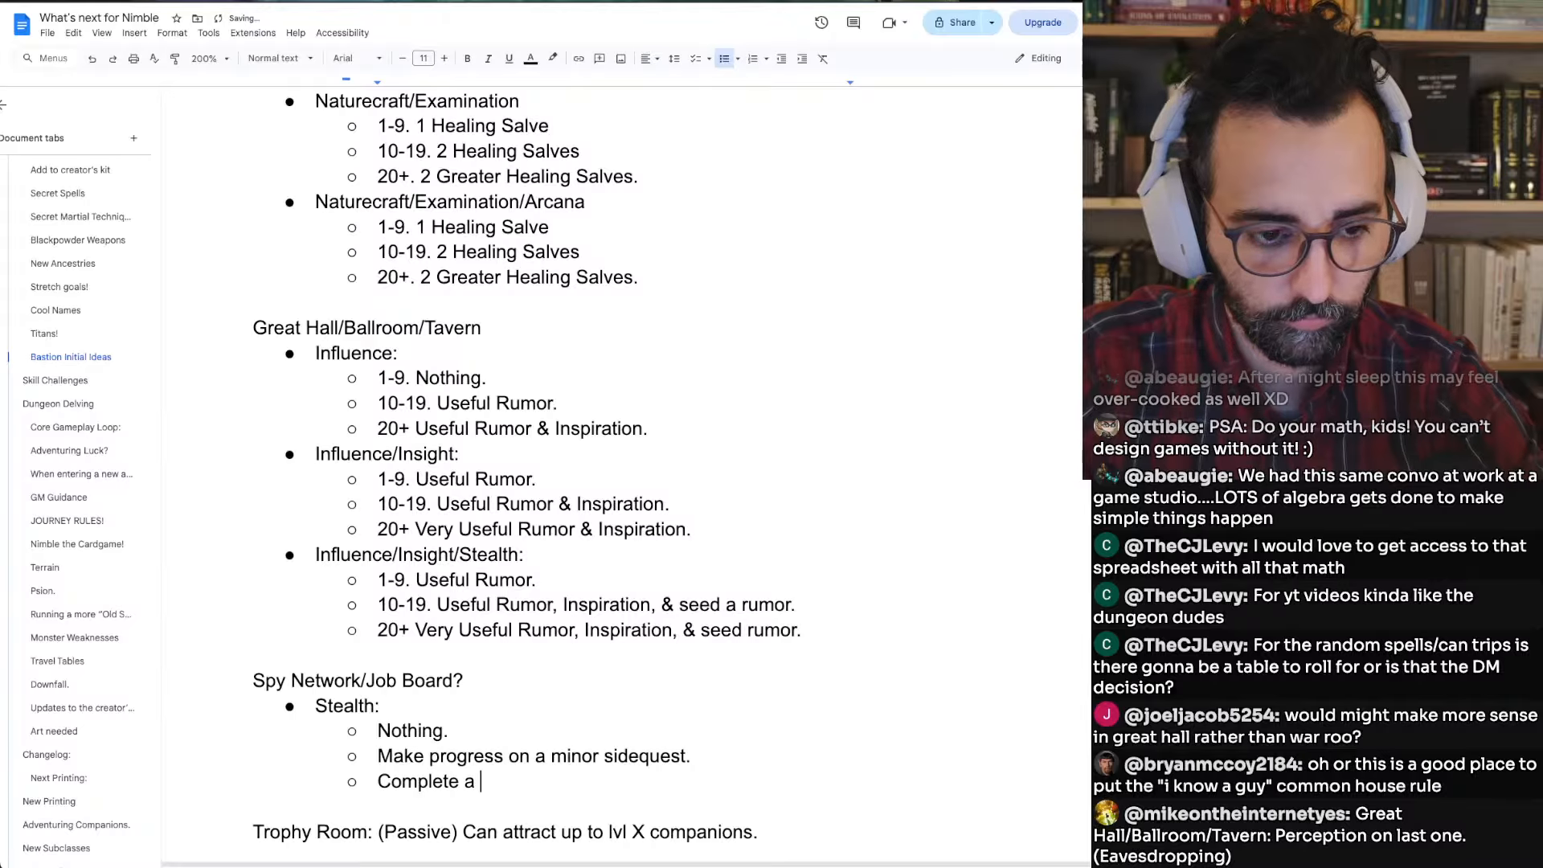
pyautogui.write('minor sidequest.')
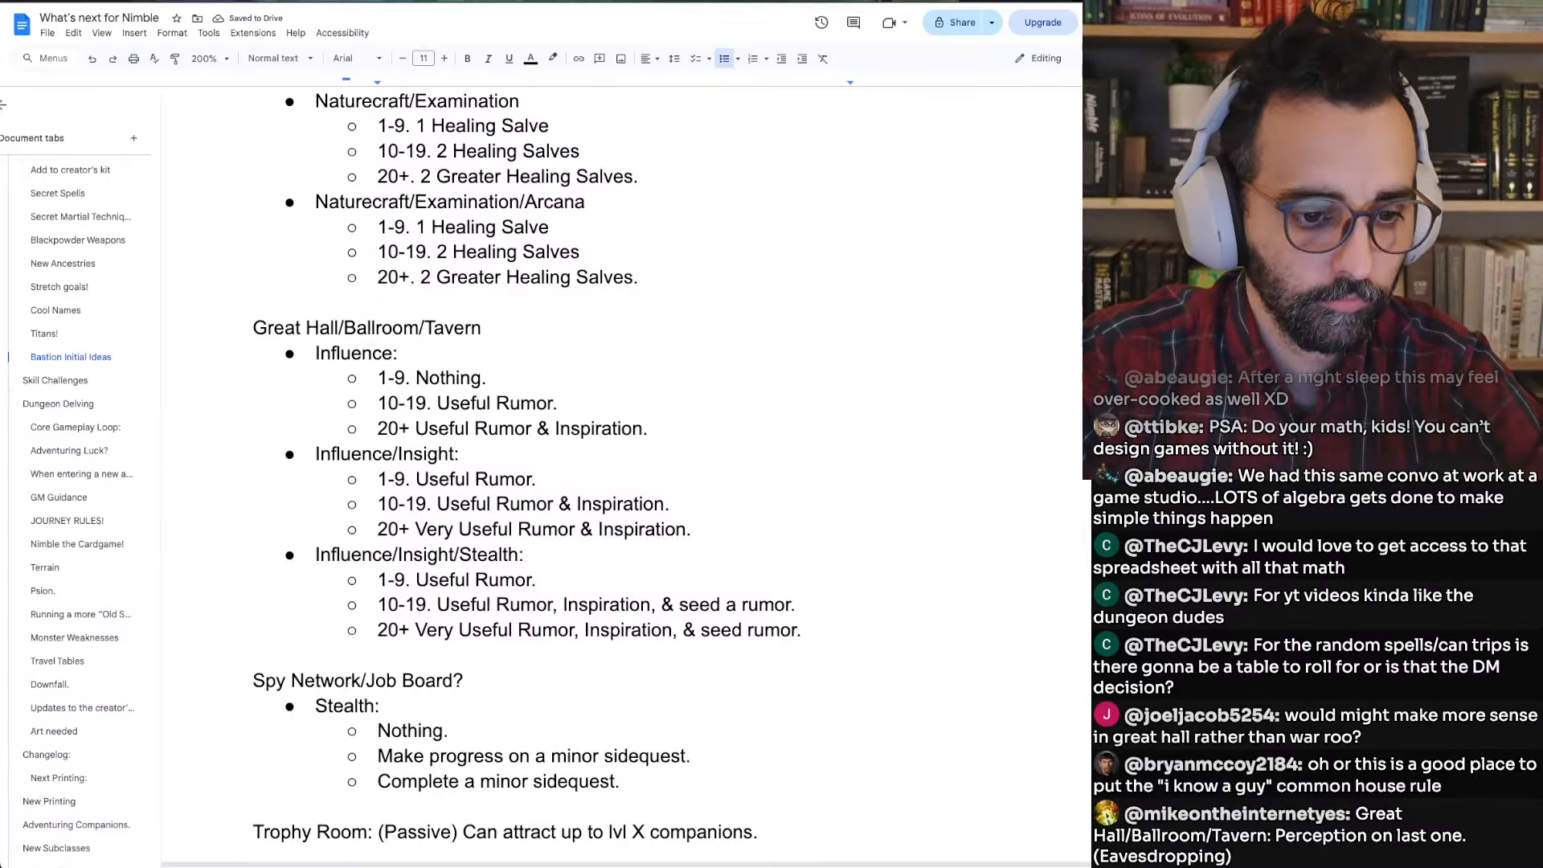
# Add an empty main-level bullet below the three Stealth sub-bullets of Spy Network
pyautogui.scroll(-2, 687, 624)
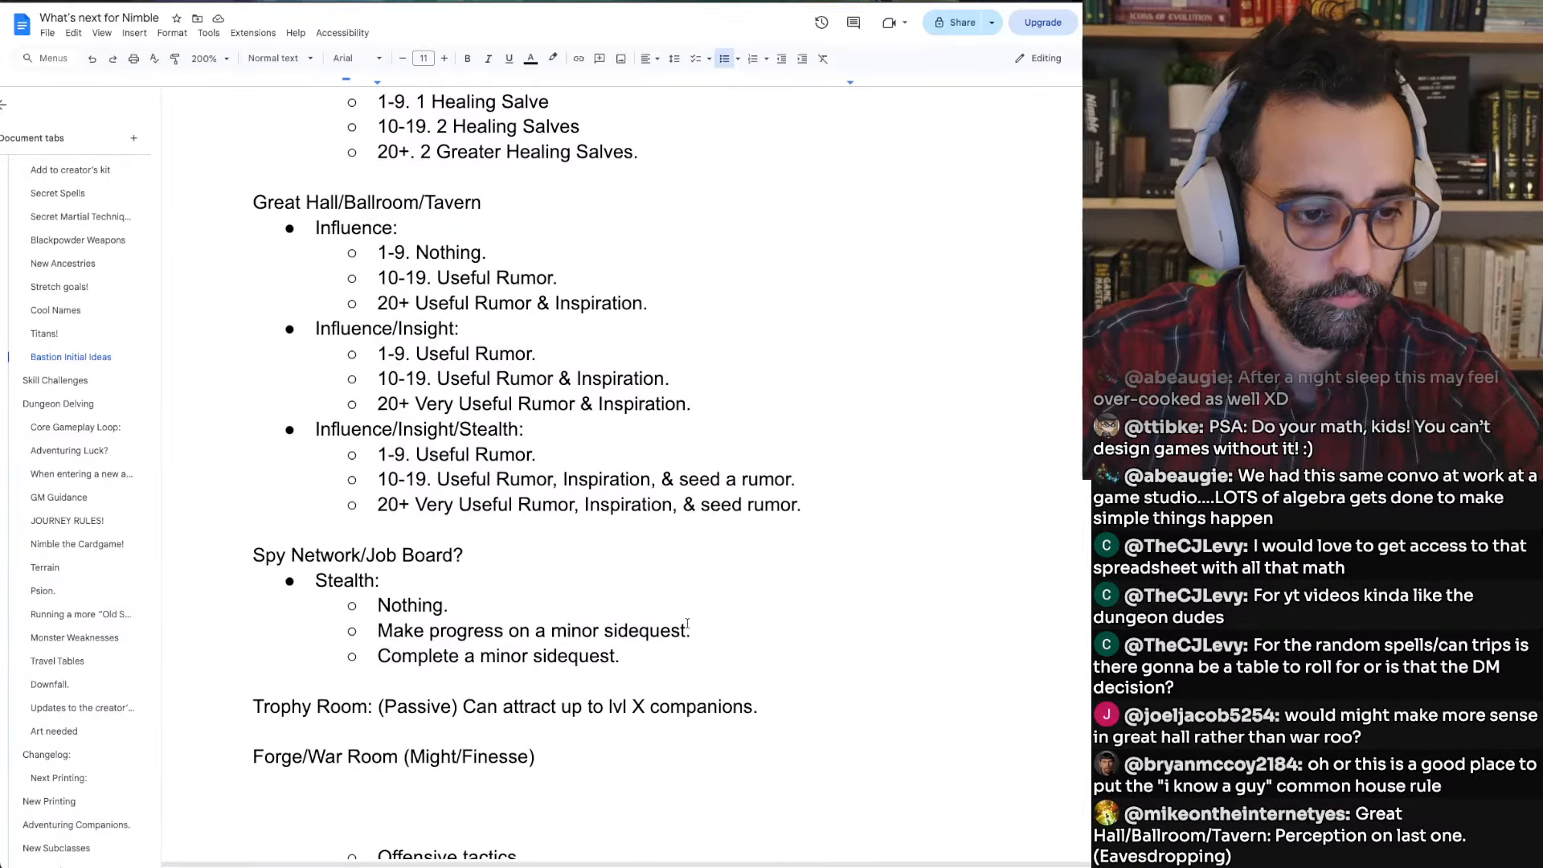
pyautogui.press('Return')
pyautogui.hotkey('shift', 'Tab')
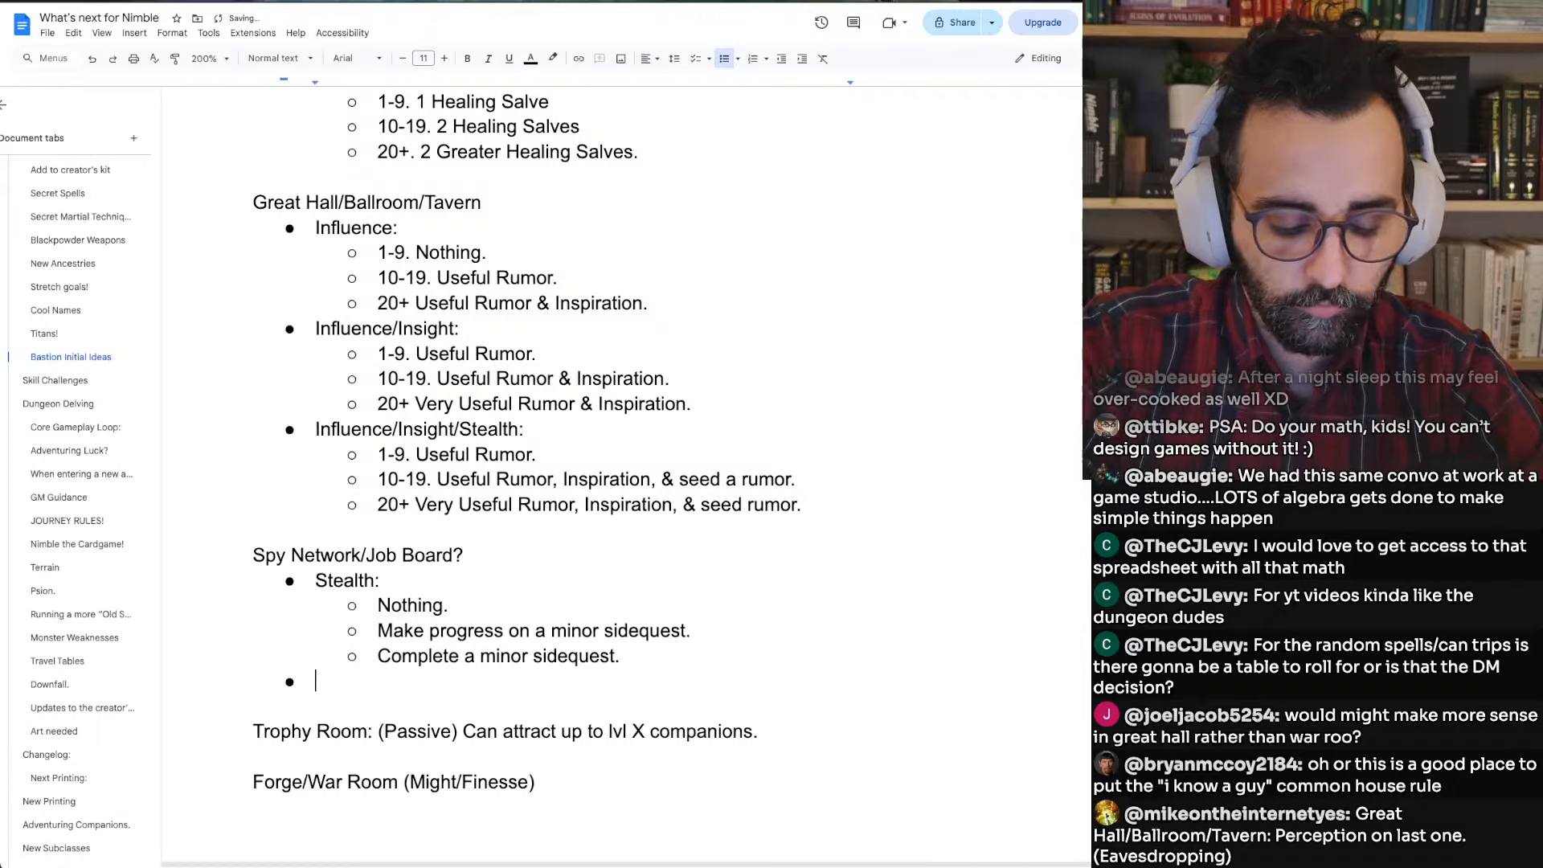
# Prefix the three Stealth sub-bullets under Spy Network with the roll ranges "1-9.", "10-19." and "20+." in order
pyautogui.write('1-9:')
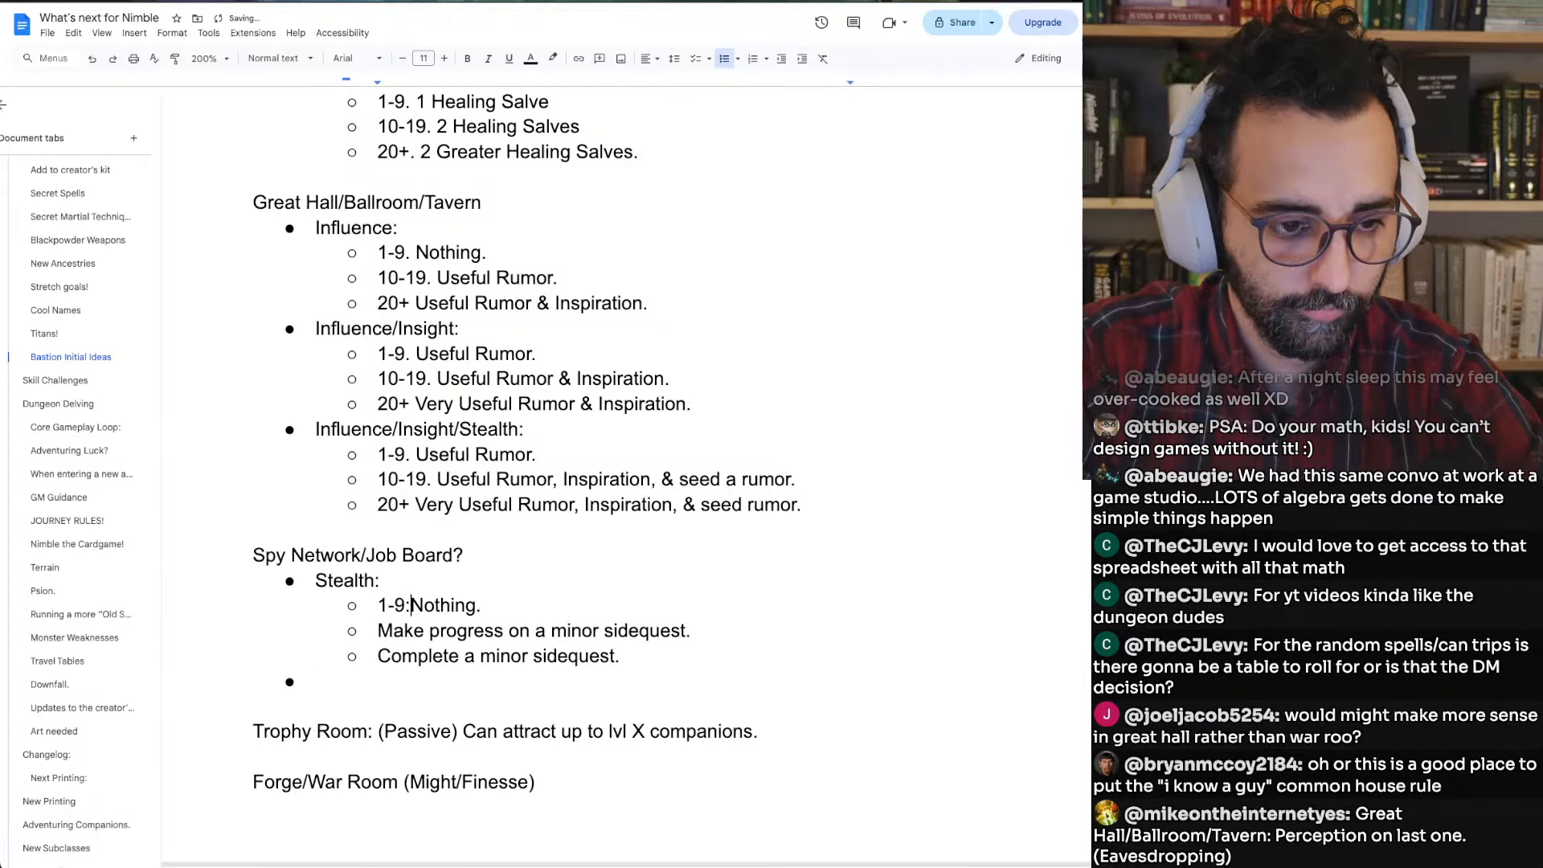
pyautogui.hotkey('shift', 'Home')
pyautogui.press('Down')
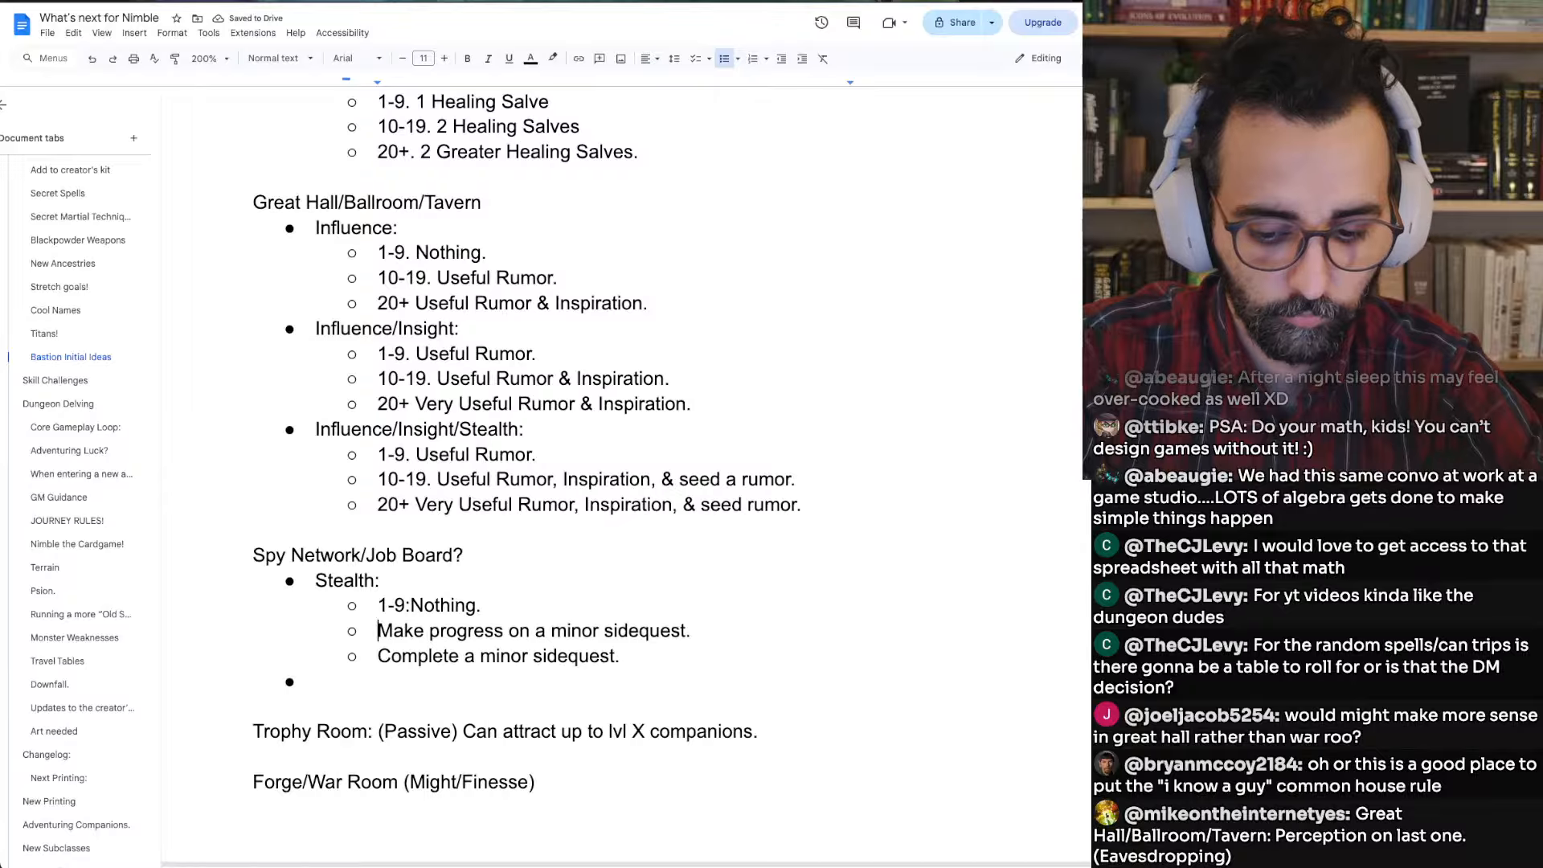
pyautogui.write('10-19')
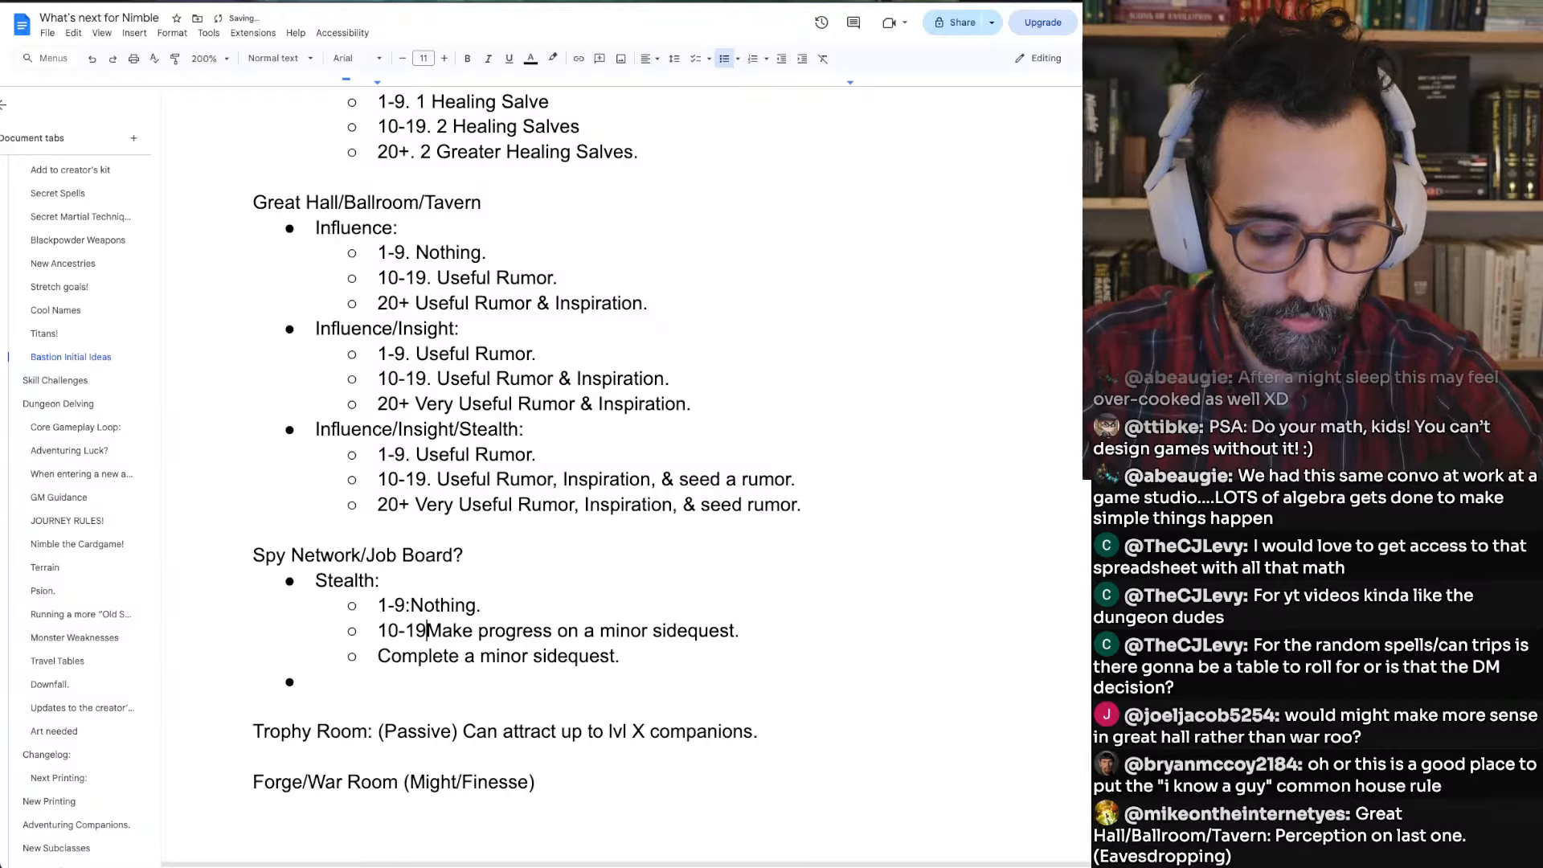
pyautogui.write('. ')
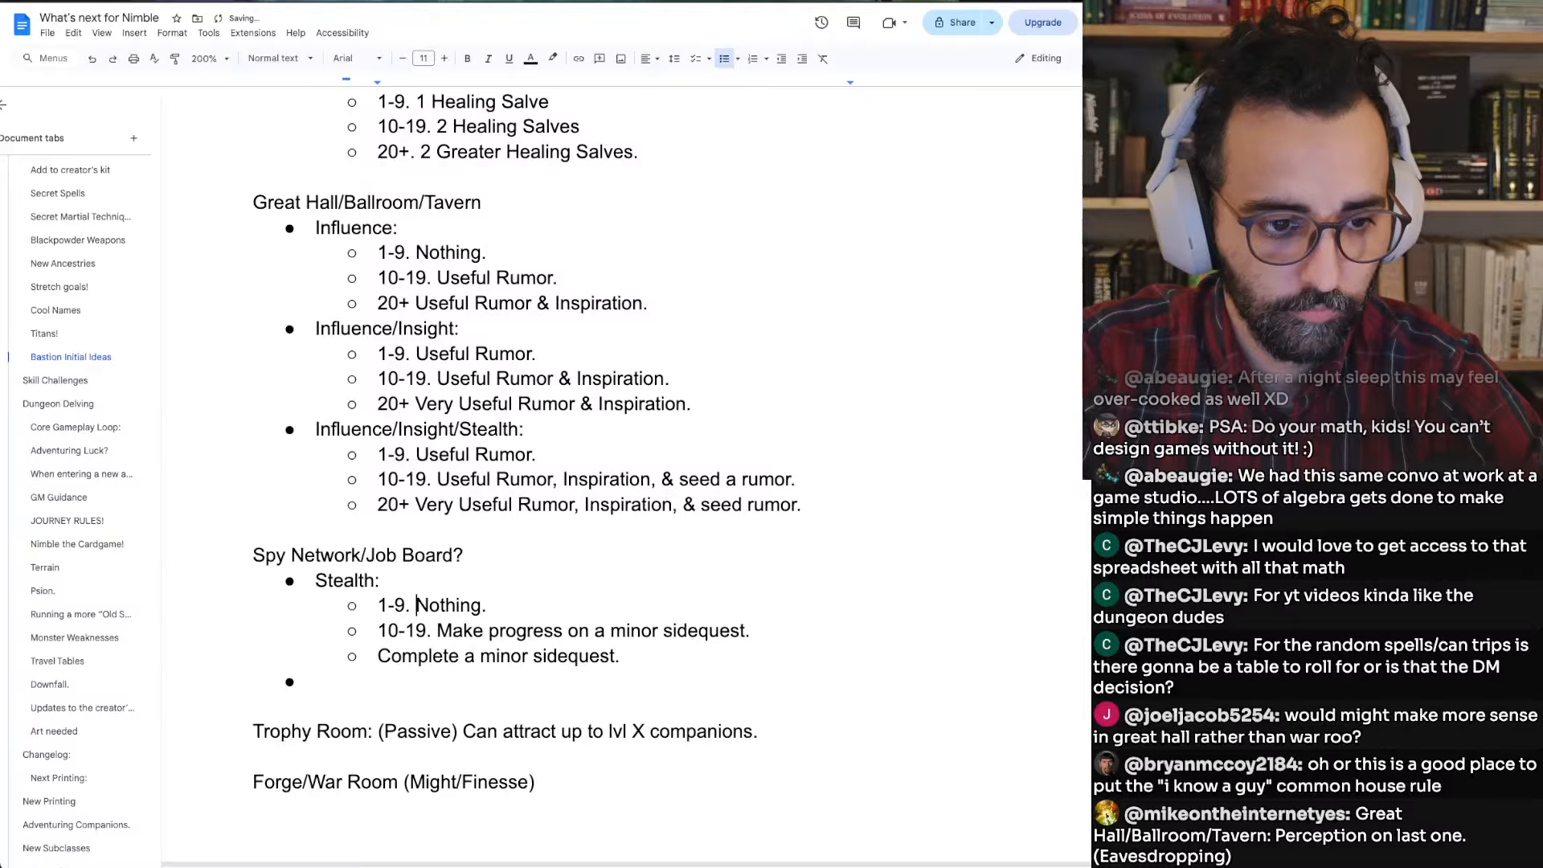
pyautogui.write(' 20+ ')
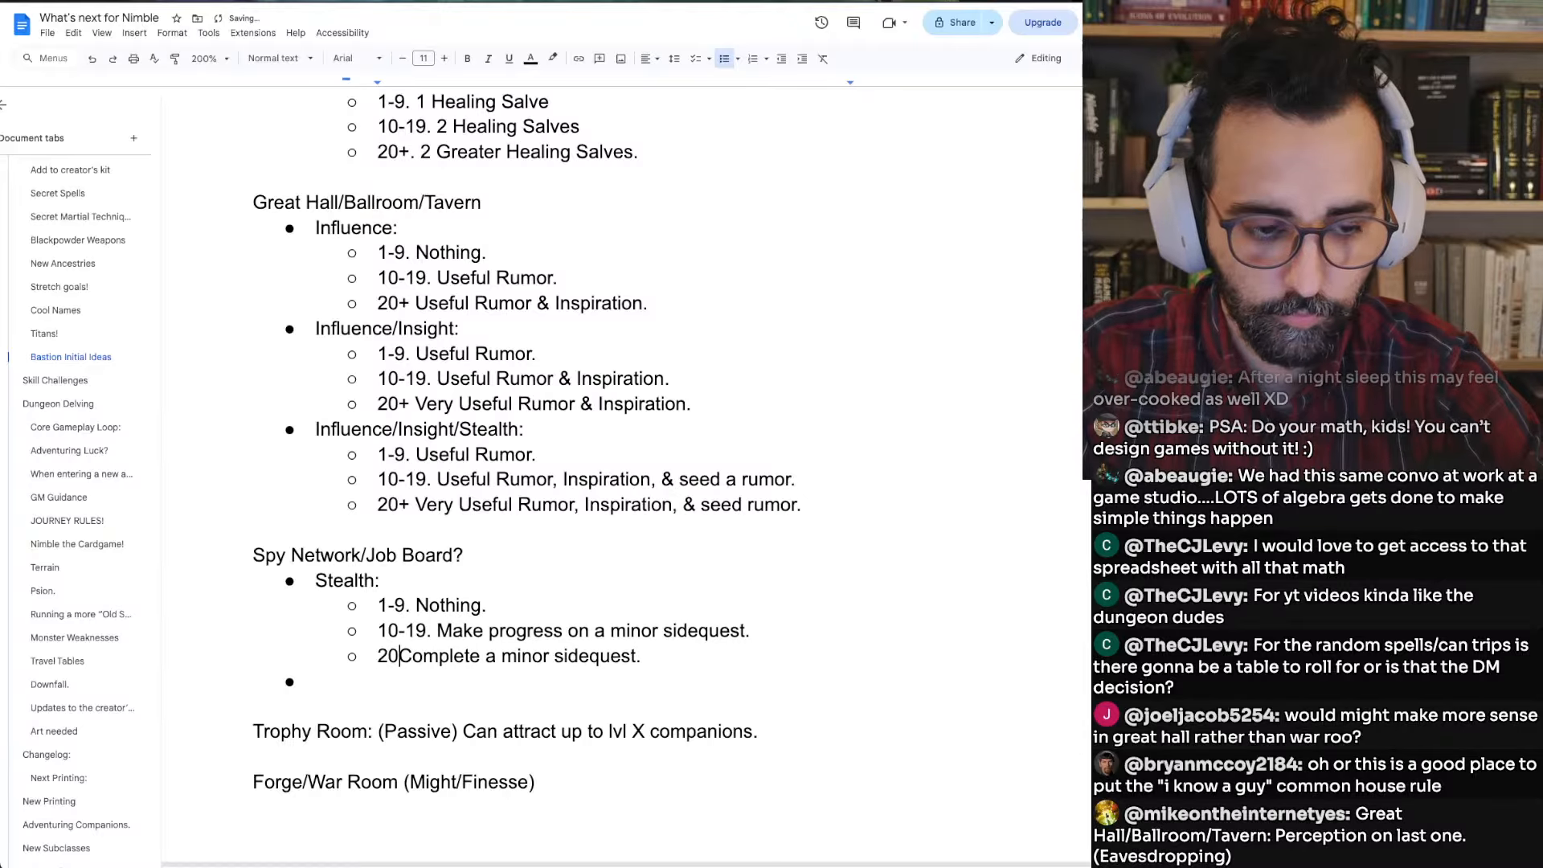
pyautogui.write('.')
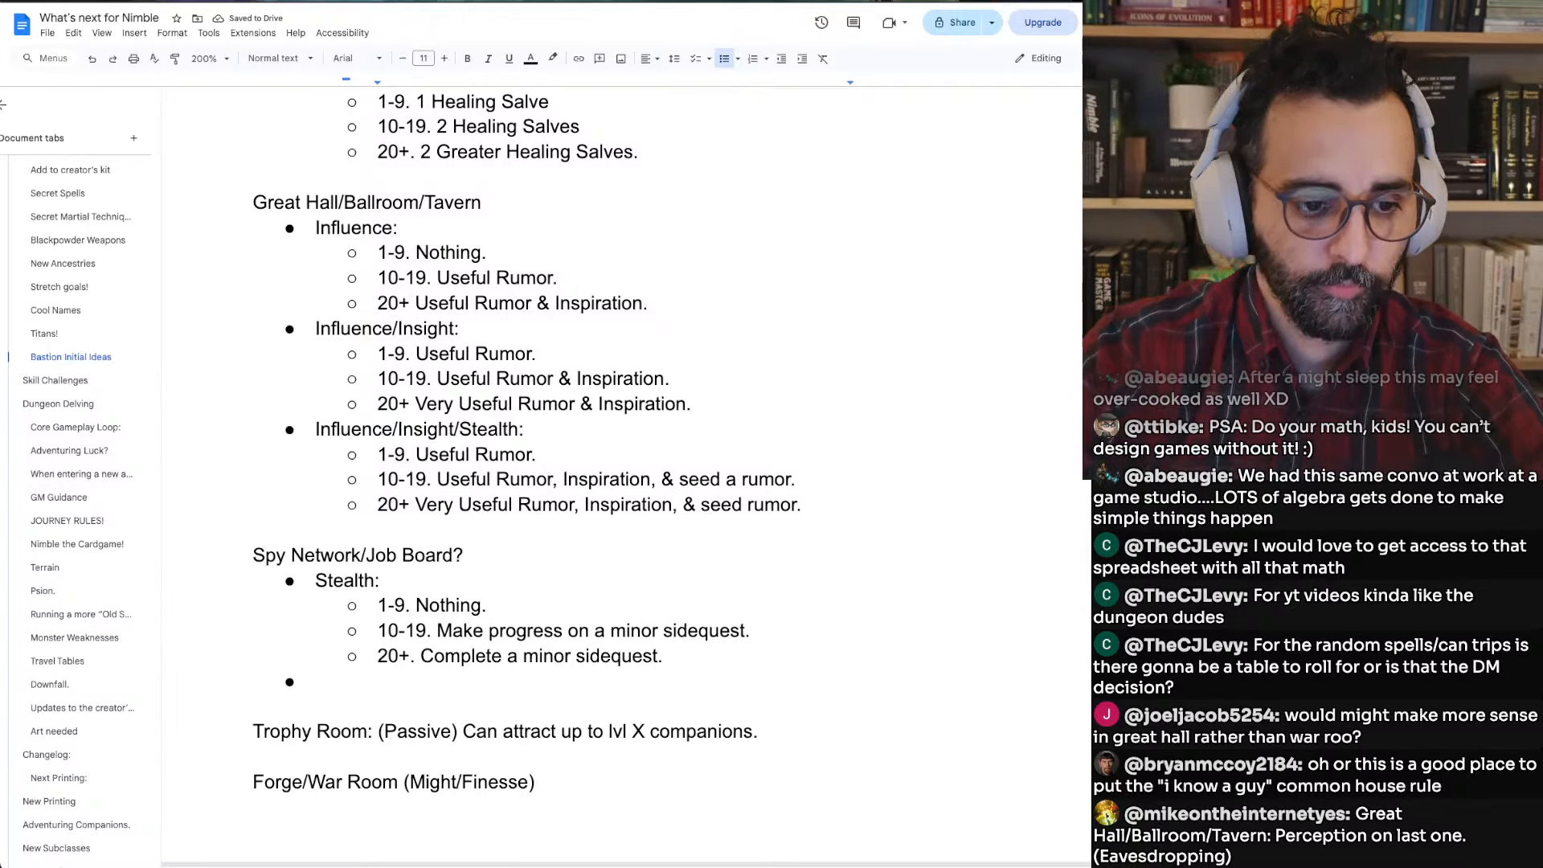
# Duplicate the Stealth bullet with its three tiers twice below itself, leaving no empty bullet after the last copy
pyautogui.press('super+Left')
pyautogui.press('Up')
pyautogui.press('Up')
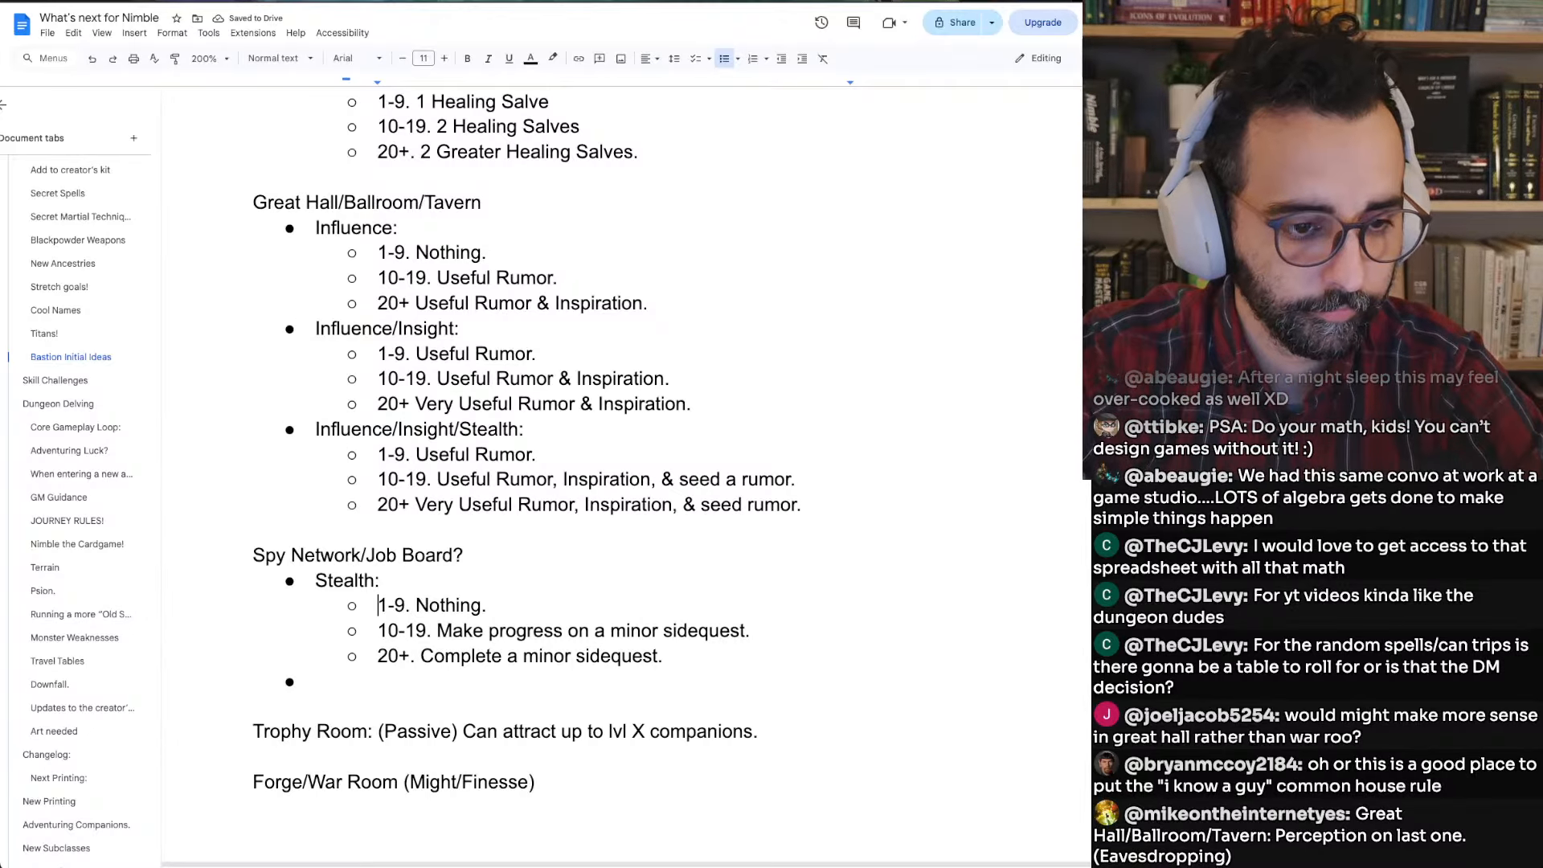
pyautogui.hotkey('shift', 'Down')
pyautogui.hotkey('shift', 'Down')
pyautogui.hotkey('shift', 'Down')
pyautogui.hotkey('shift', 'Down')
pyautogui.hotkey('ctrl', 'c')
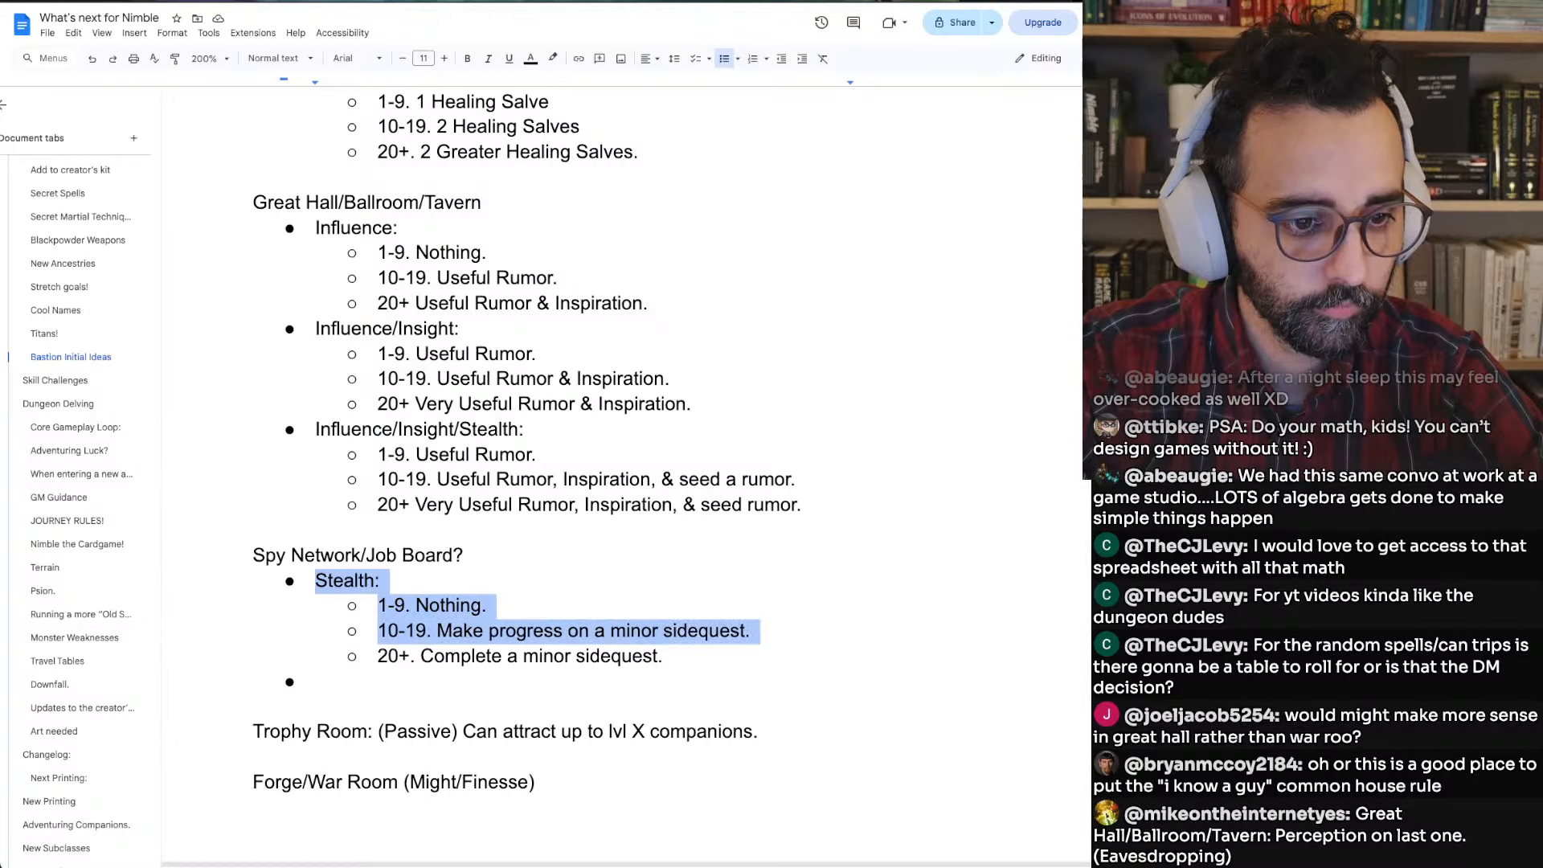
pyautogui.press('Right')
pyautogui.hotkey('ctrl', 'v')
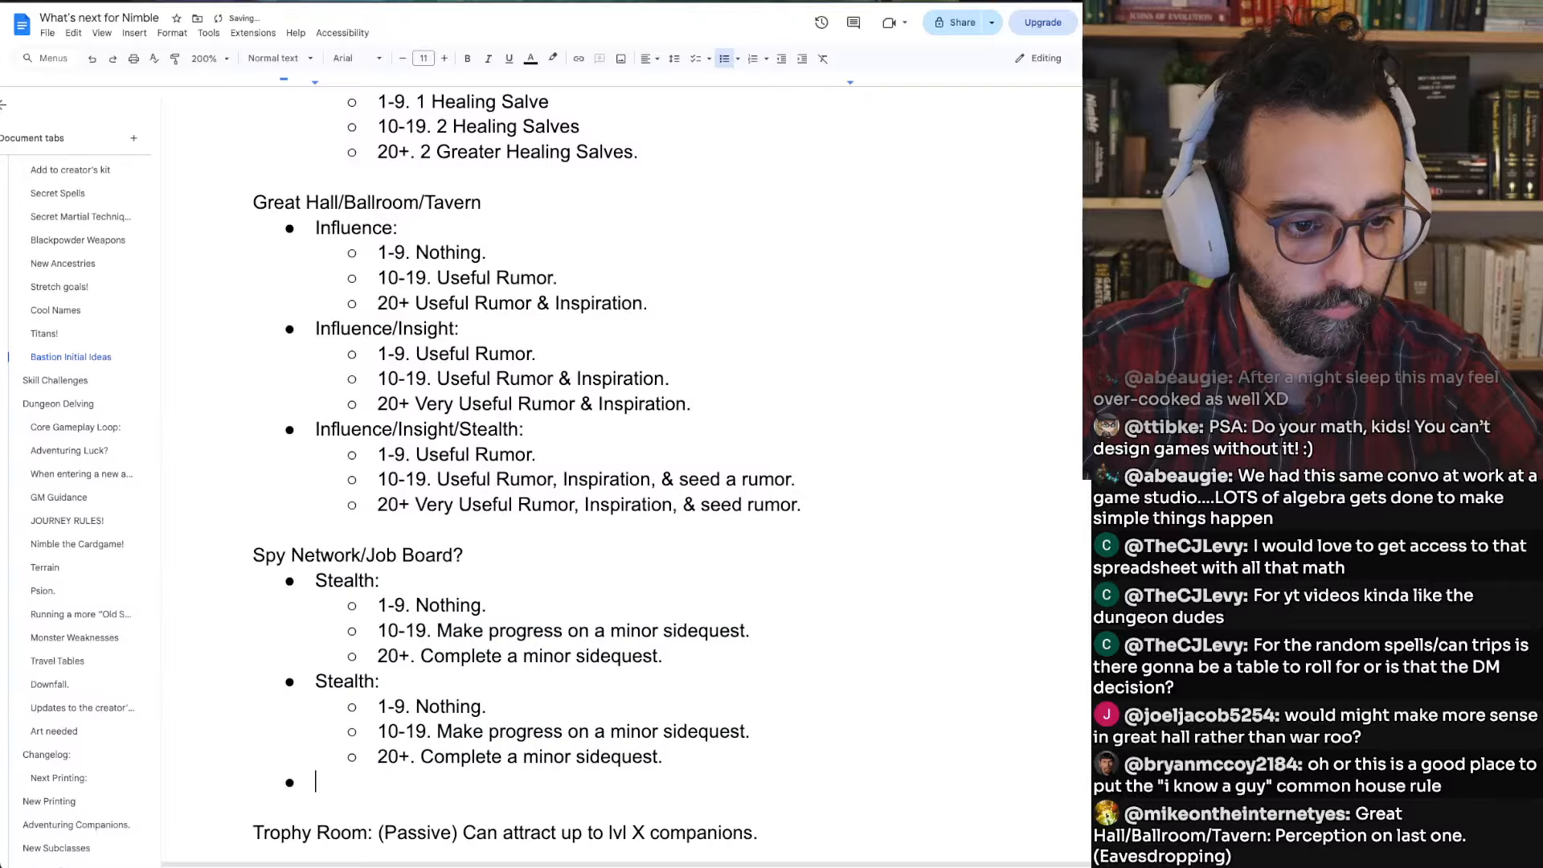
pyautogui.hotkey('ctrl', 'v')
pyautogui.press('Return')
pyautogui.press('BackSpace')
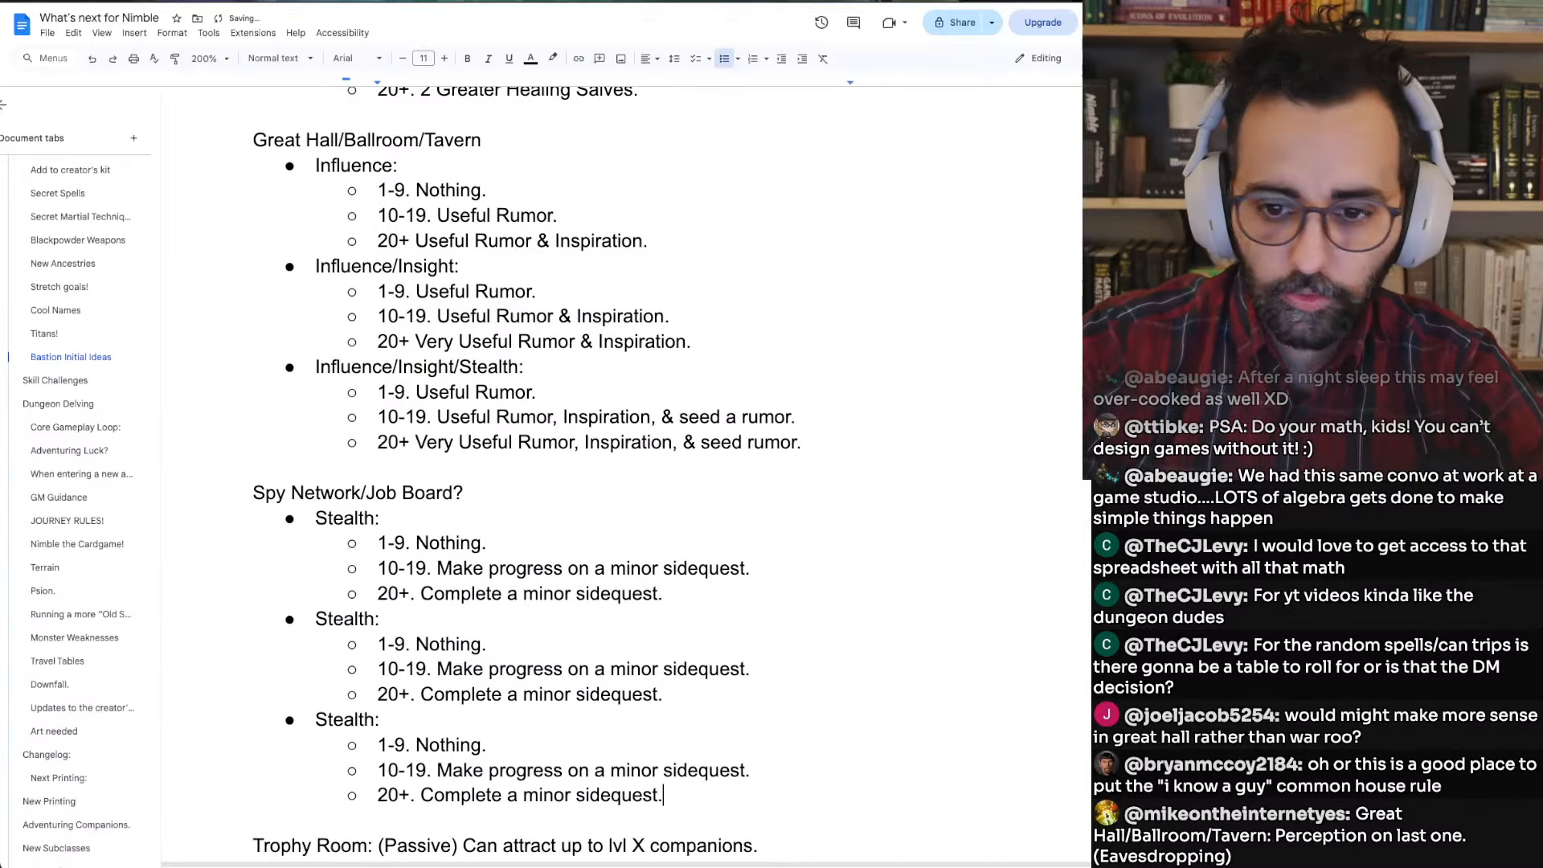
# Consult the facility skill spreadsheet, and append "/Perception" to the second Stealth bullet of Spy Network
pyautogui.press('super+Tab')
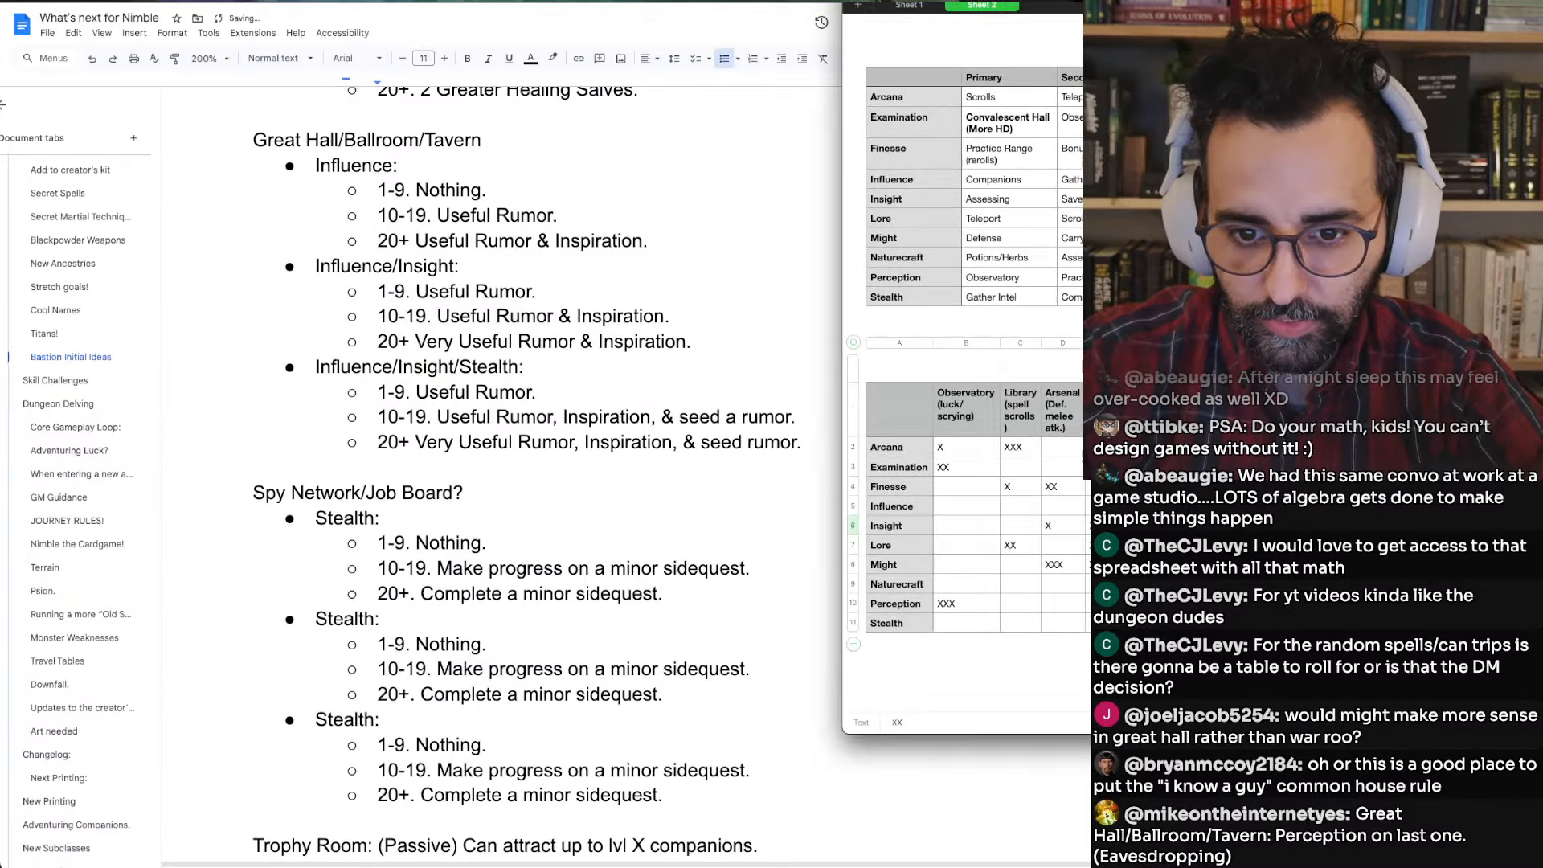
pyautogui.press('super+Tab')
pyautogui.click(376, 620)
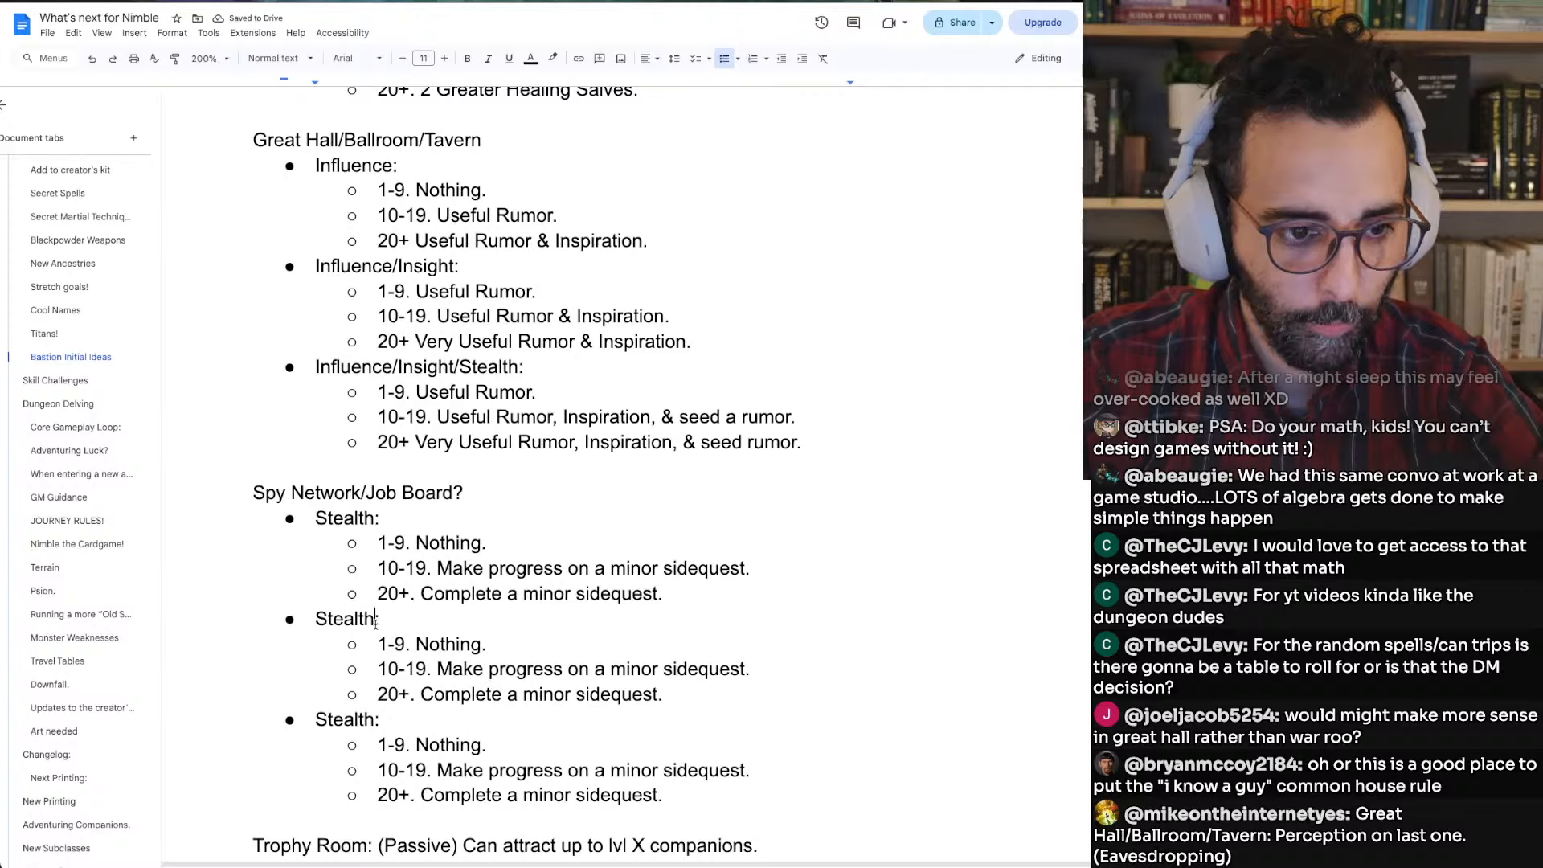
pyautogui.write('/Perception')
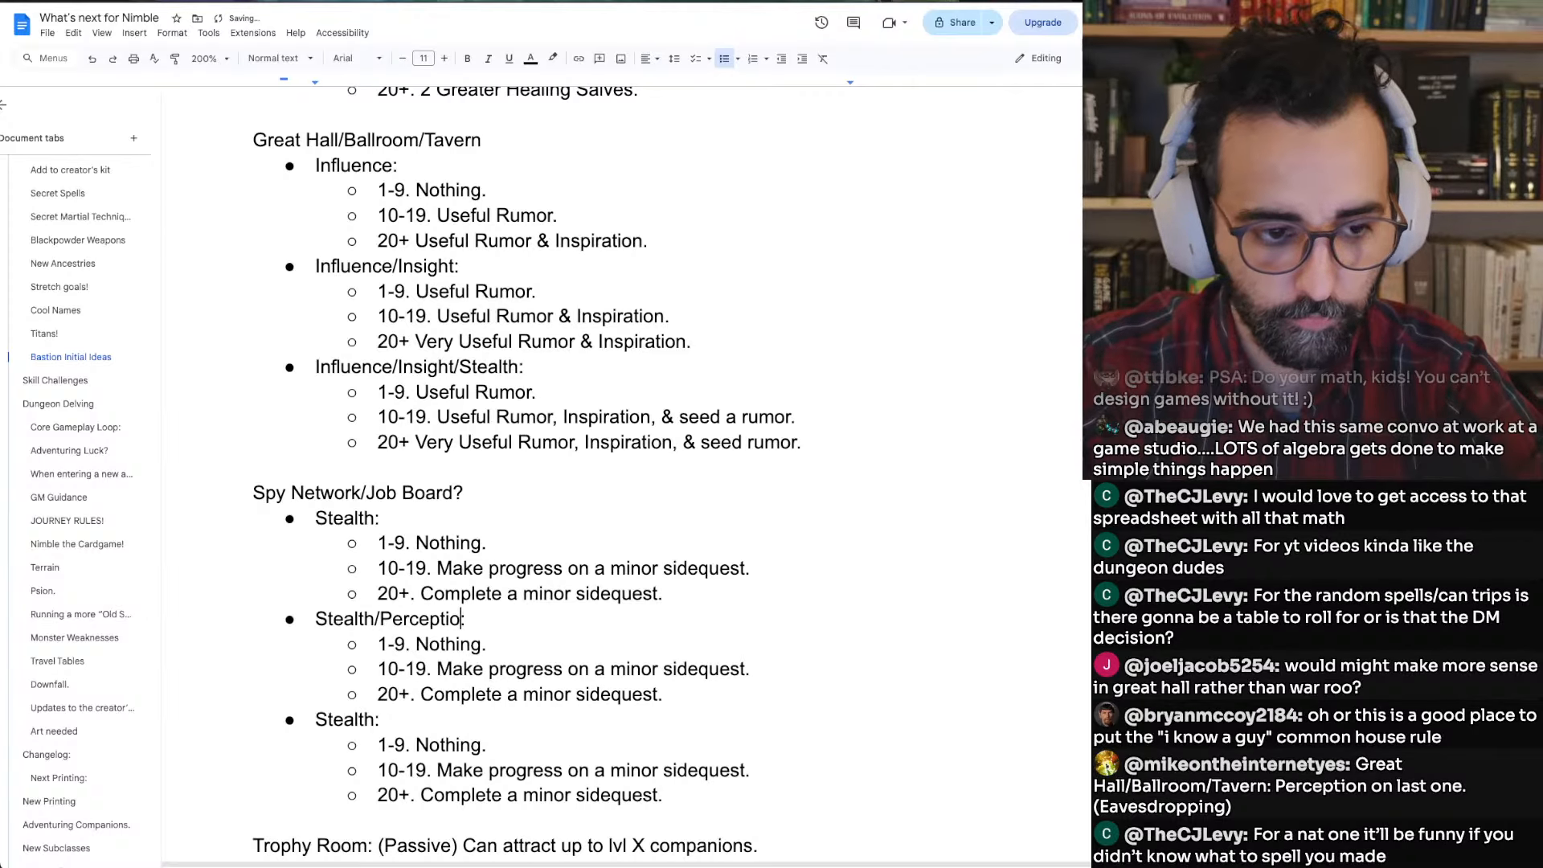
# Check the Influence row in the facility spreadsheet, and replace "Perception" with "Influence" in the second Spy Network bullet
pyautogui.press('super+Tab')
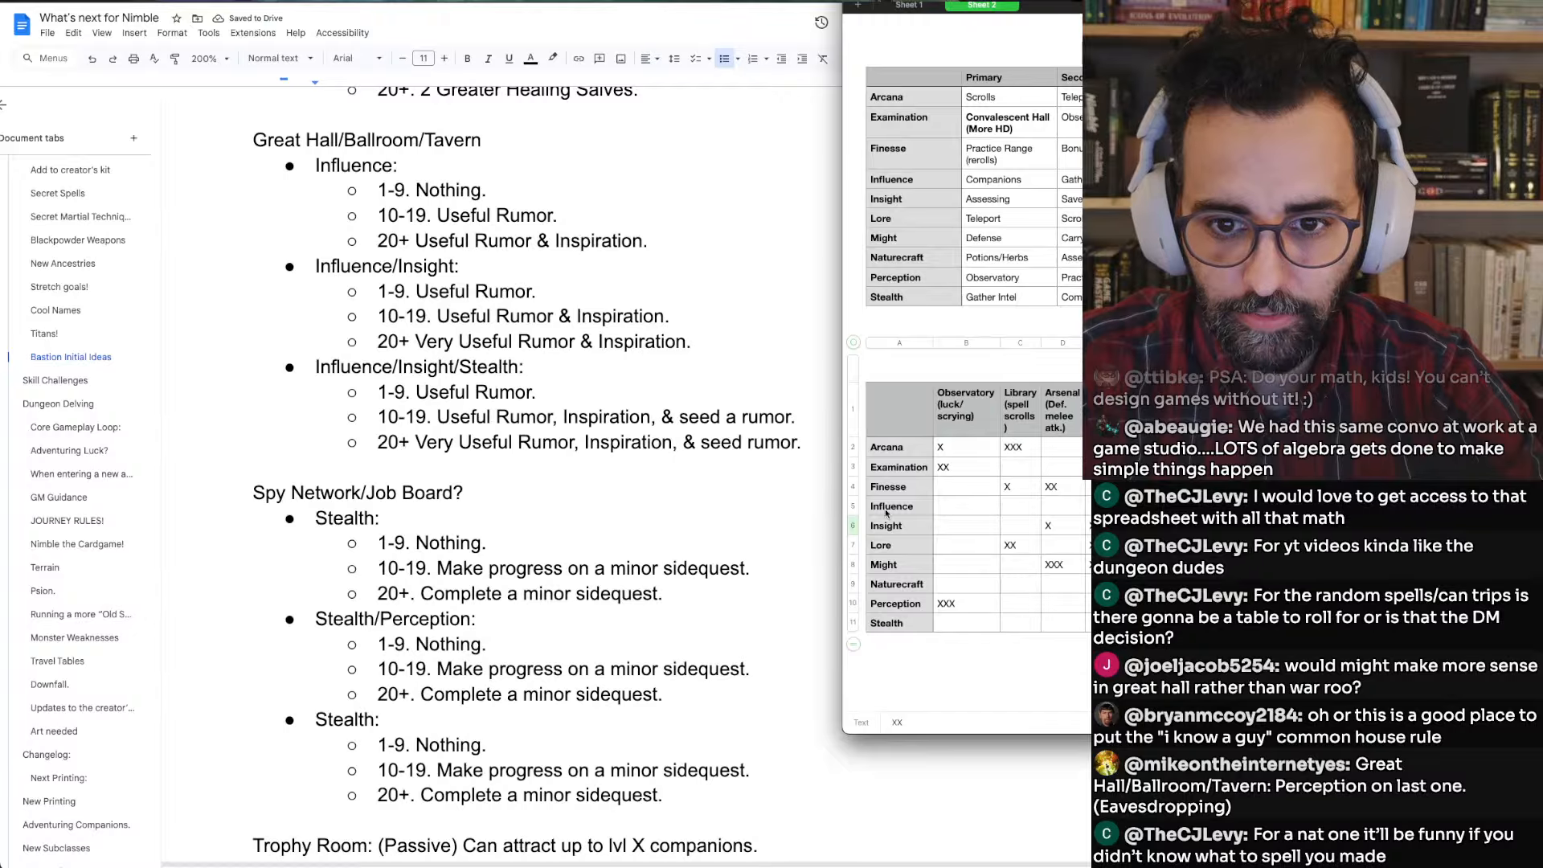
pyautogui.click(1206, 507)
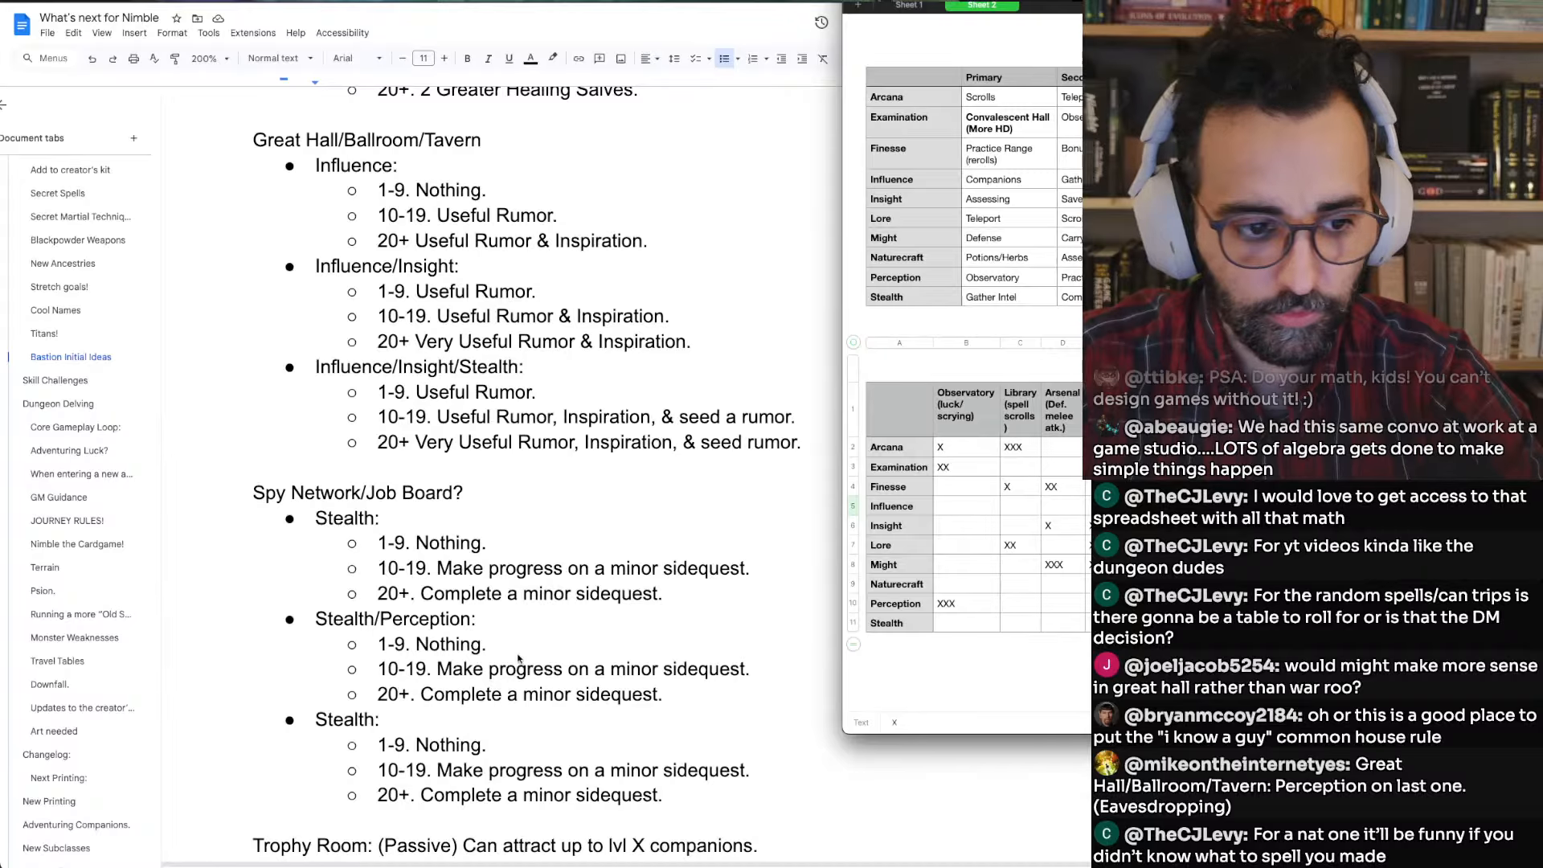
pyautogui.doubleClick(408, 619)
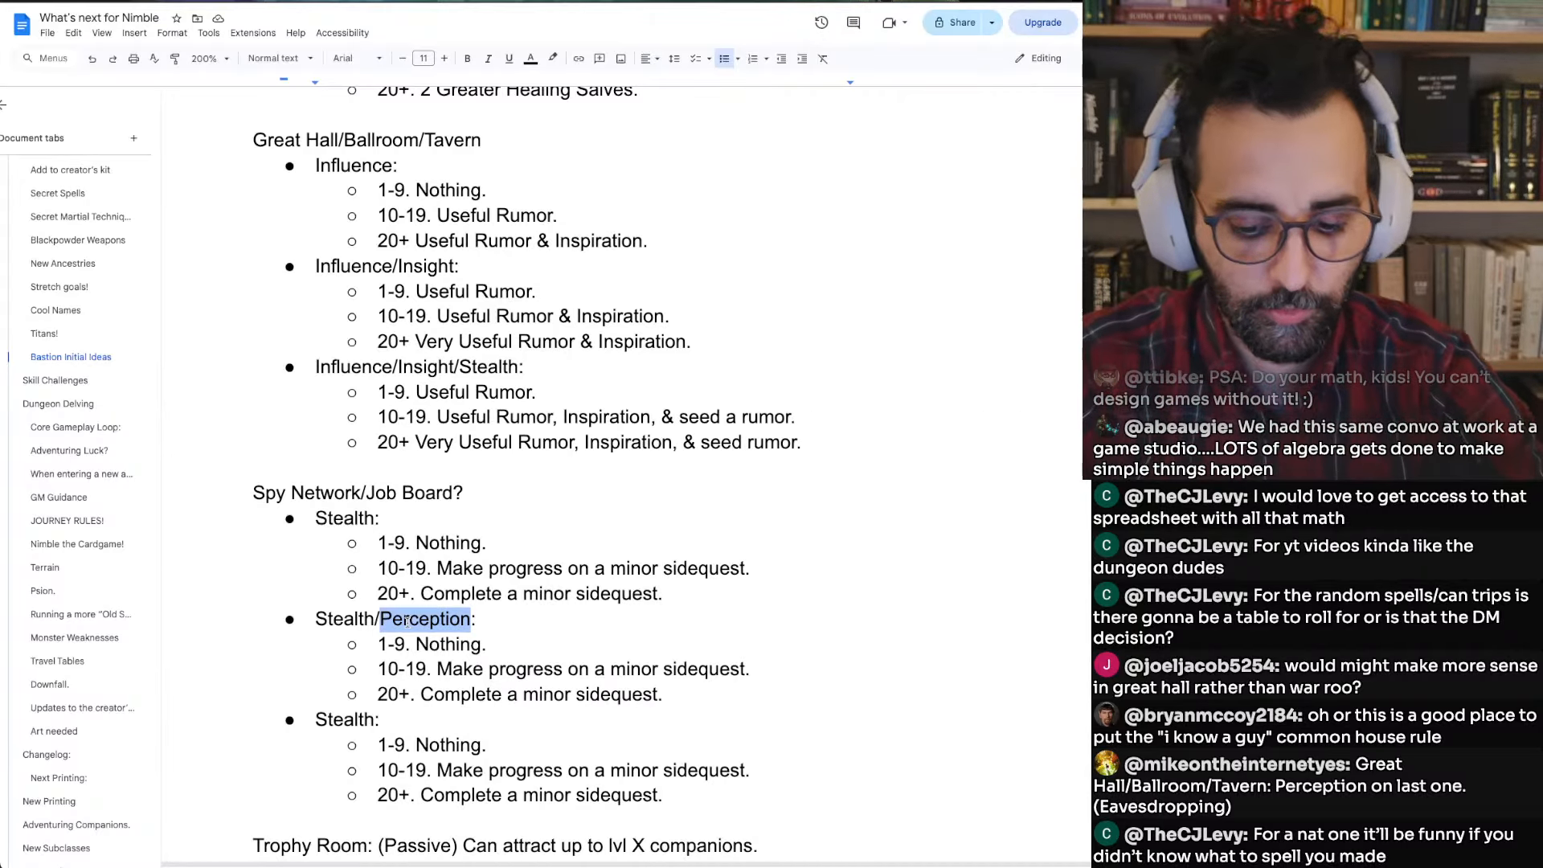
pyautogui.write('Influence')
# Extend the third Stealth bullet of Spy Network to read "Stealth/Influence/Perception:"
pyautogui.press('Down')
pyautogui.press('Down')
pyautogui.press('Down')
pyautogui.press('Down')
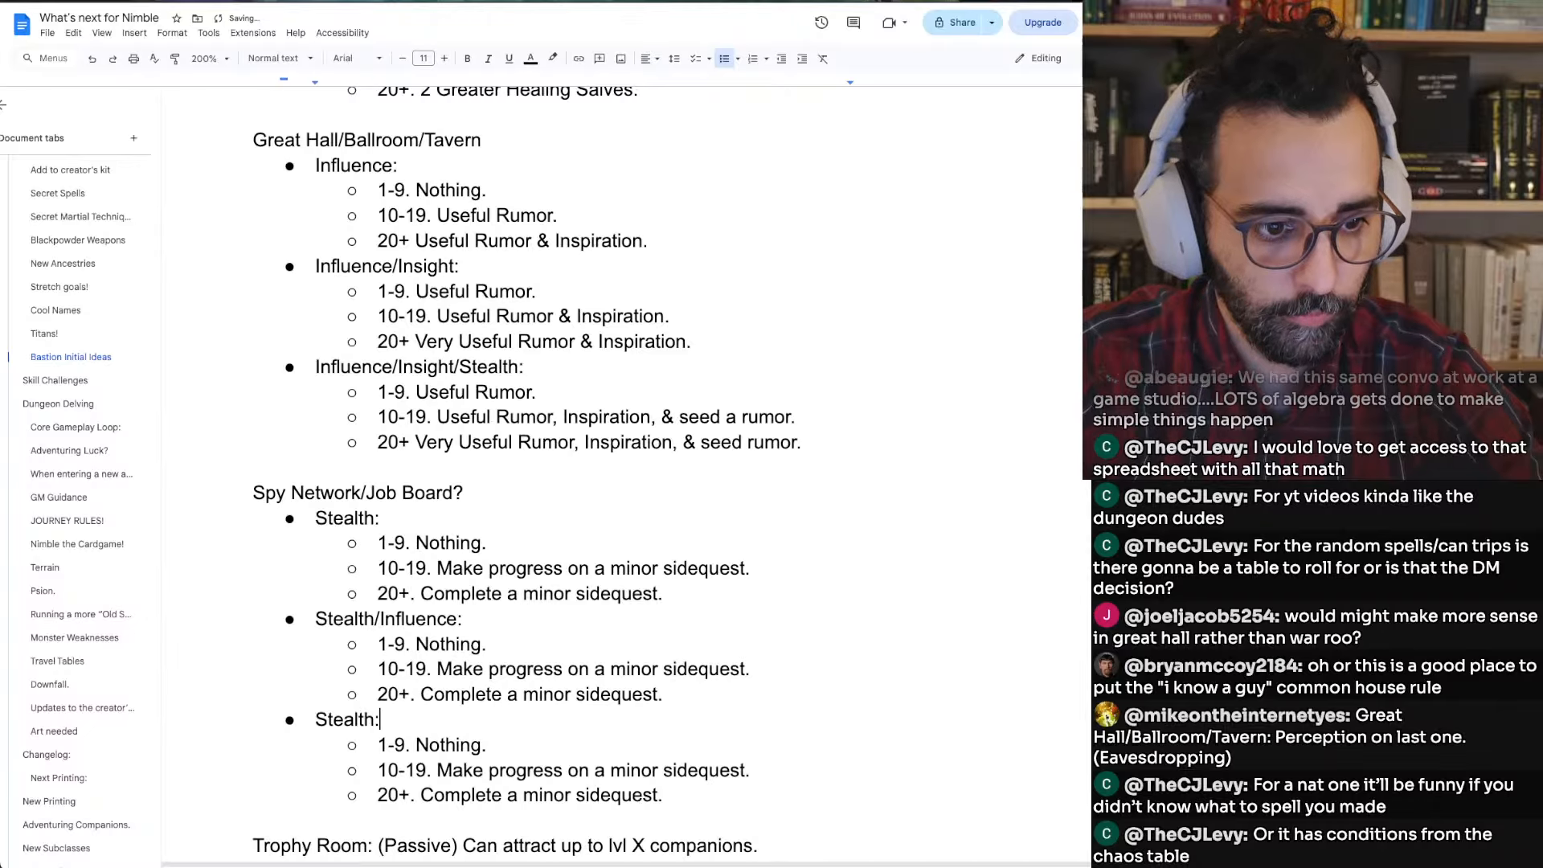
pyautogui.write('/Perceptio')
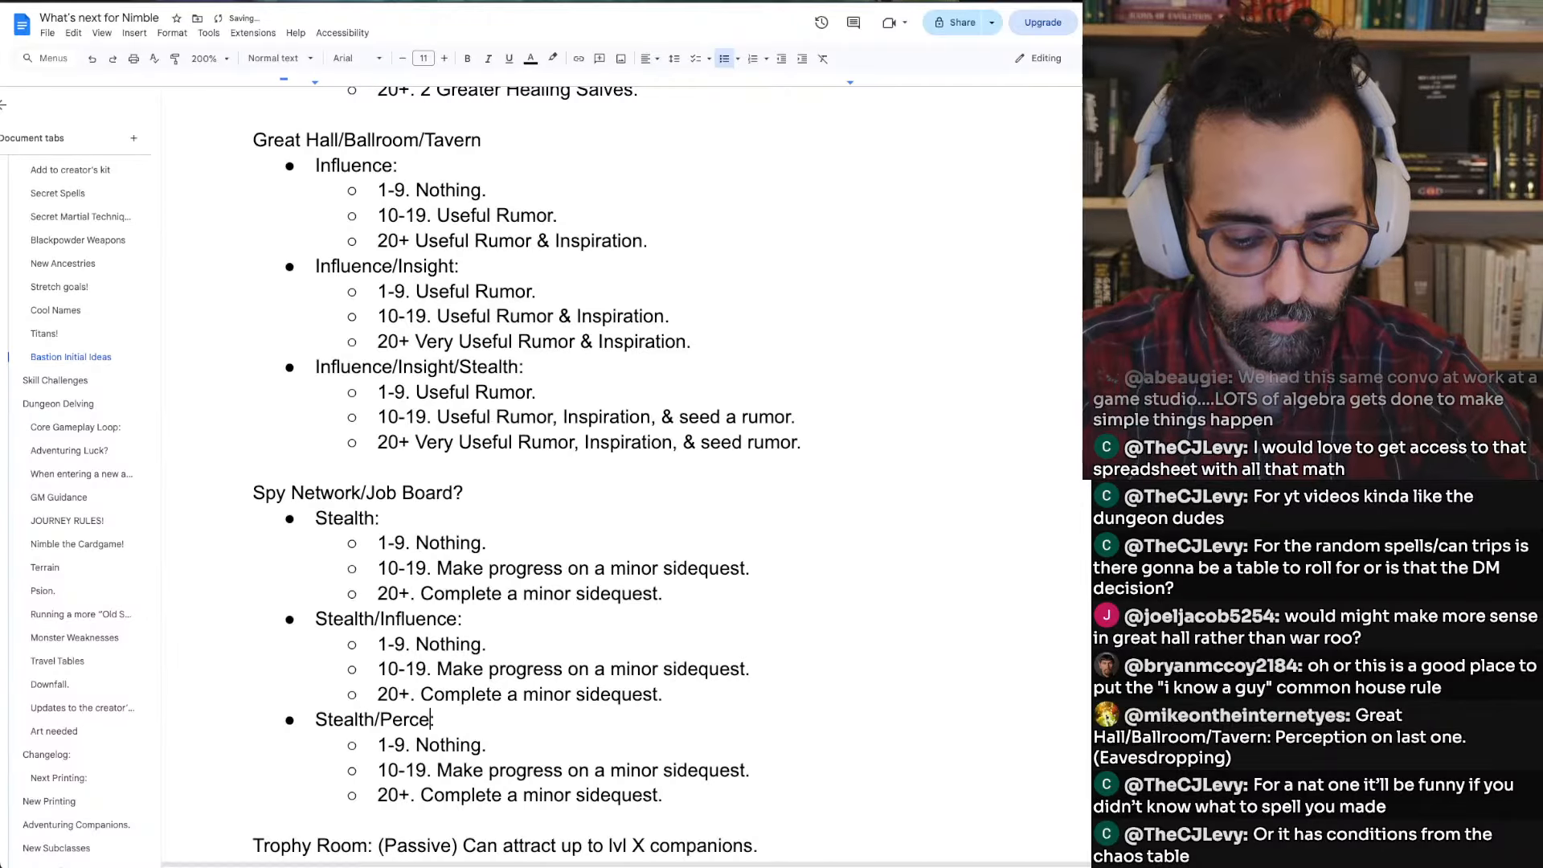
pyautogui.write('n:')
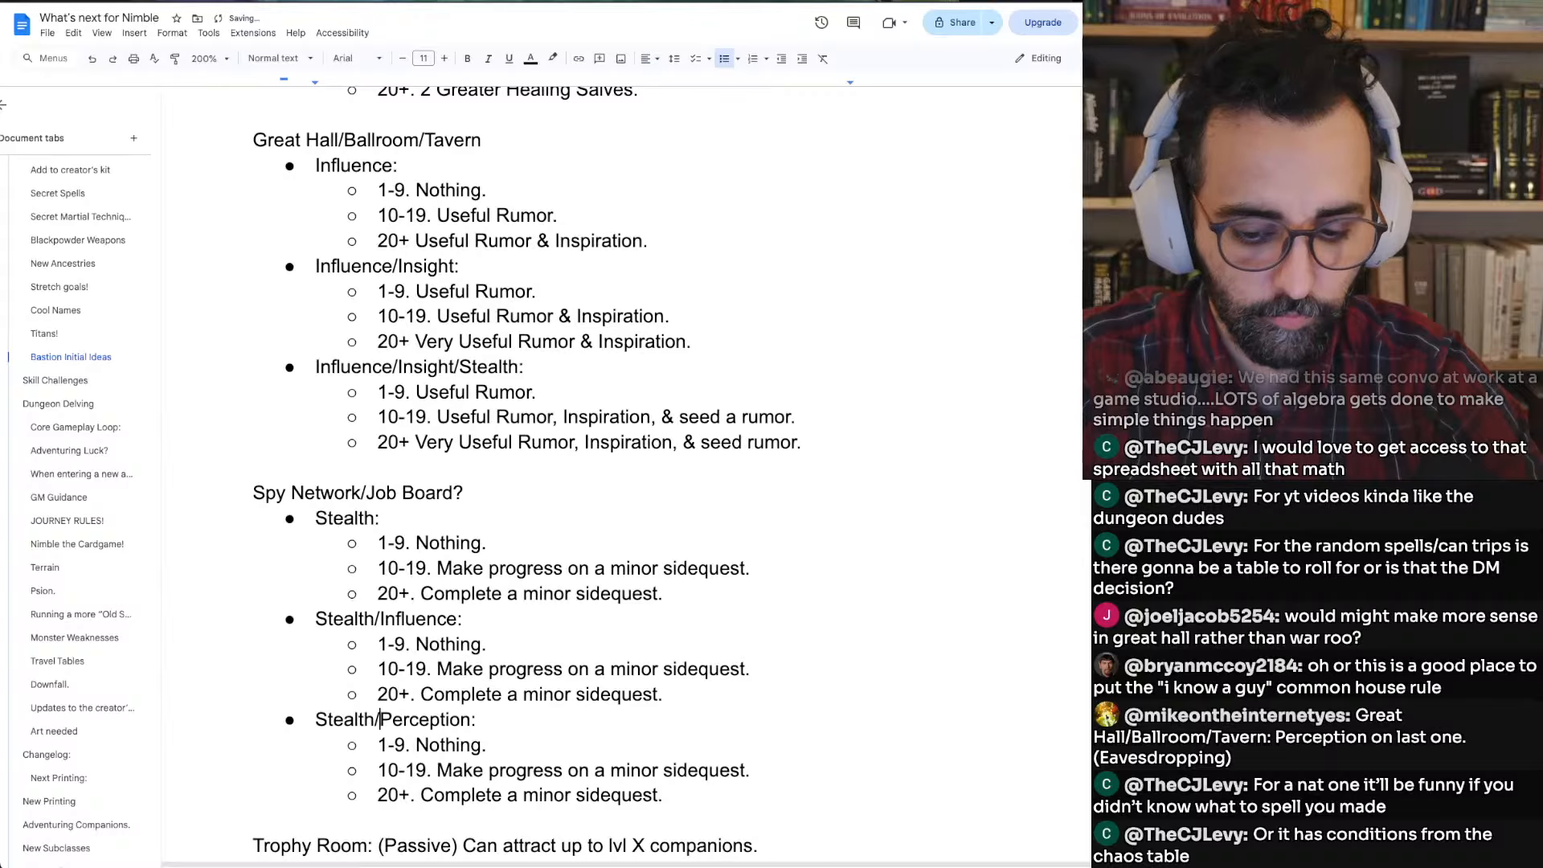
pyautogui.write('Influence/')
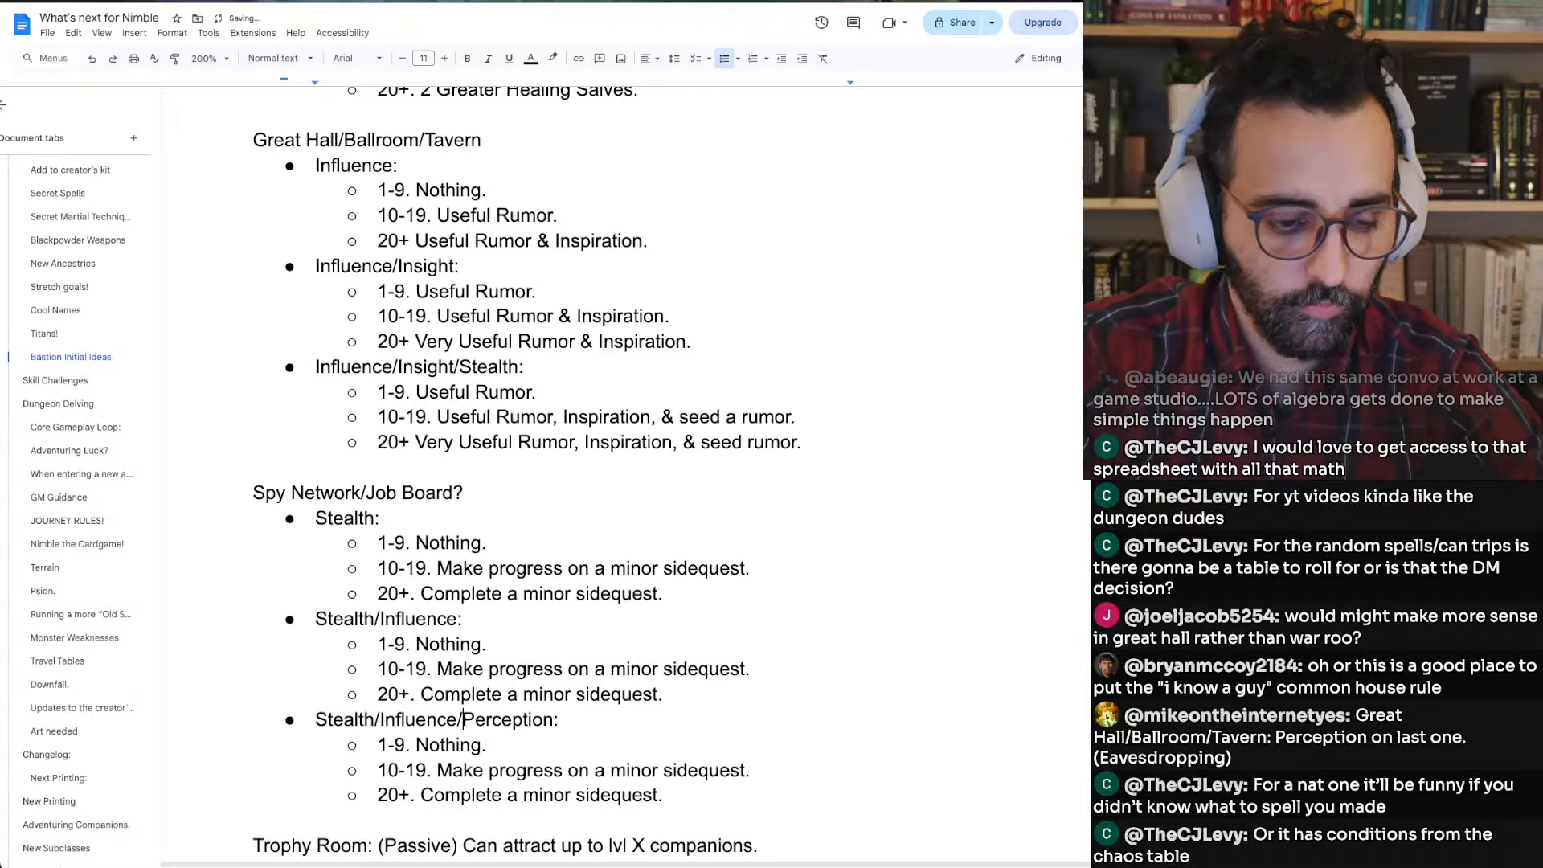
# Delete the word "Nothing" from the 1-9 tier under Stealth/Influence, keeping its range label
pyautogui.press('Up')
pyautogui.press('Up')
pyautogui.press('Up')
pyautogui.hotkey('alt', 'Left')
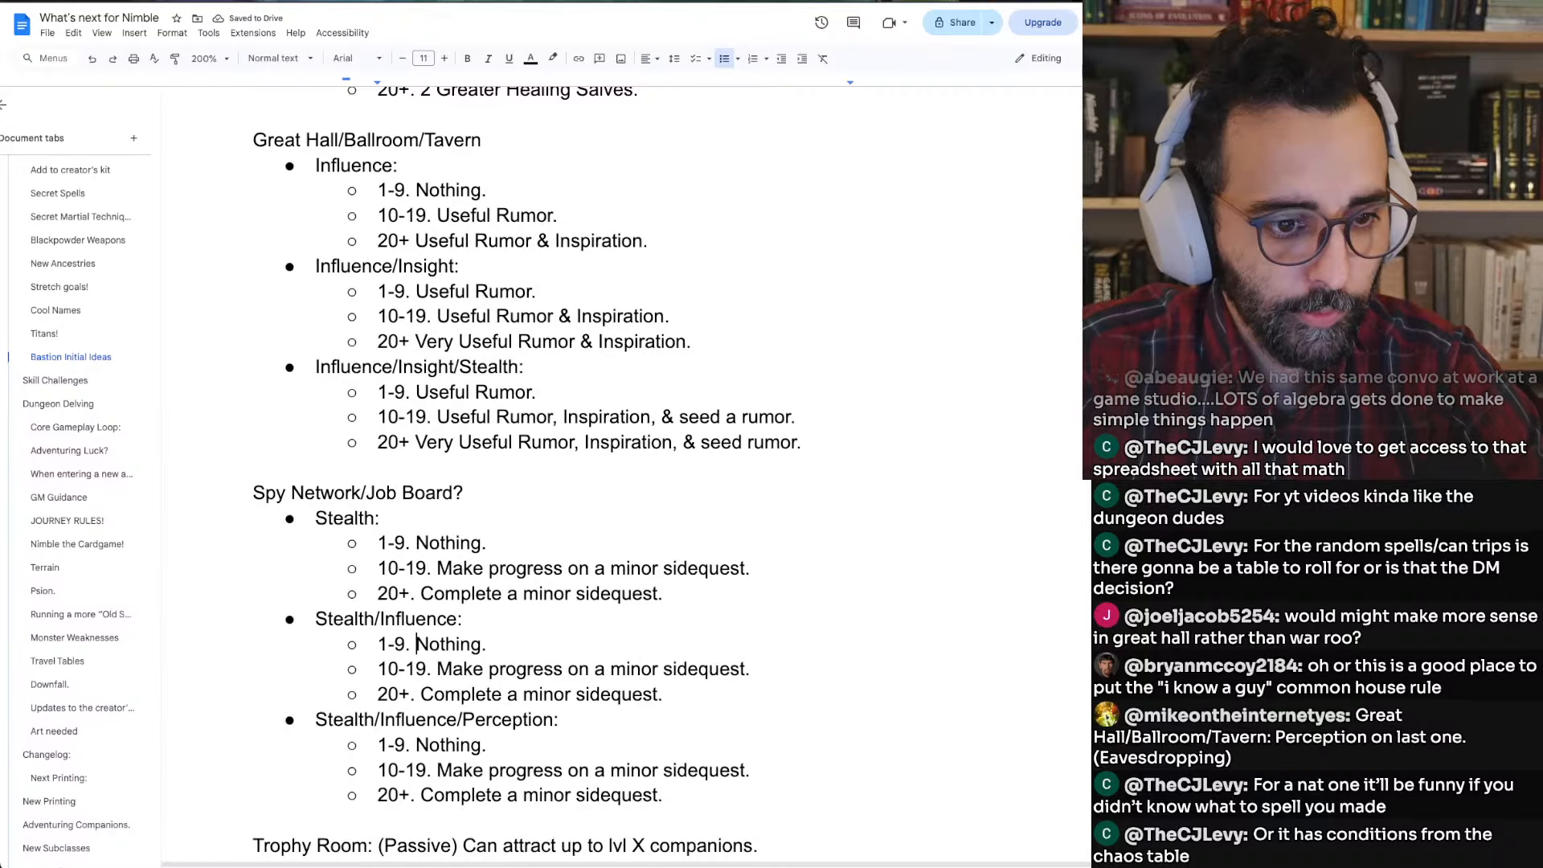
pyautogui.hotkey('alt', 'shift', 'Right')
pyautogui.press('BackSpace')
pyautogui.press('BackSpace')
# Copy "Make progress on a minor sidequest" from the 10-19 tier into the 1-9 tier under Stealth/Influence, spaced after the range label
pyautogui.press('Down')
pyautogui.hotkey('alt', 'Right')
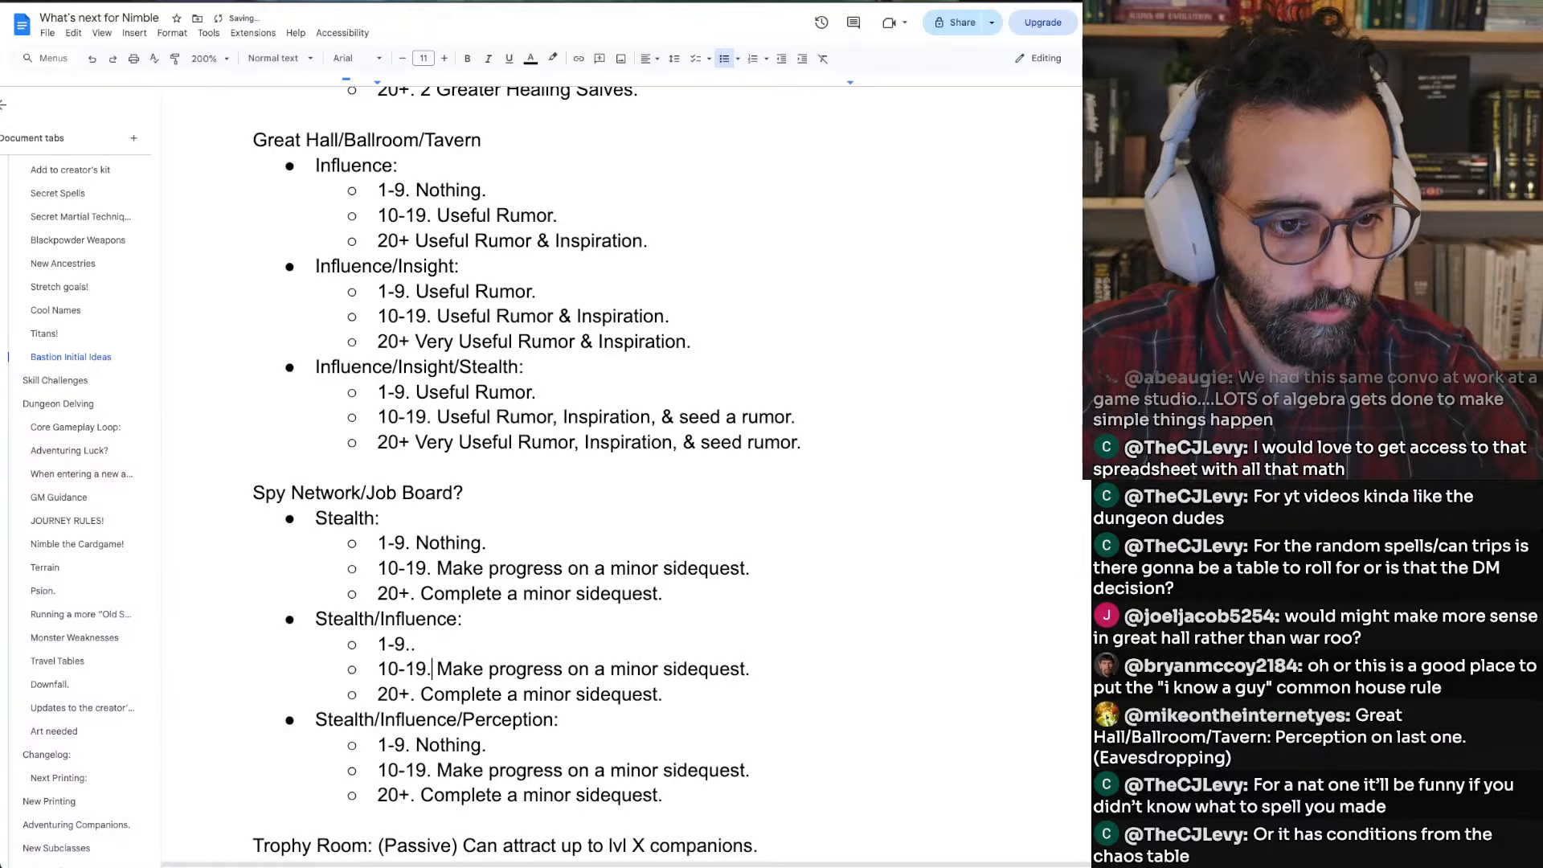
pyautogui.hotkey('shift', 'End')
pyautogui.hotkey('shift', 'Left')
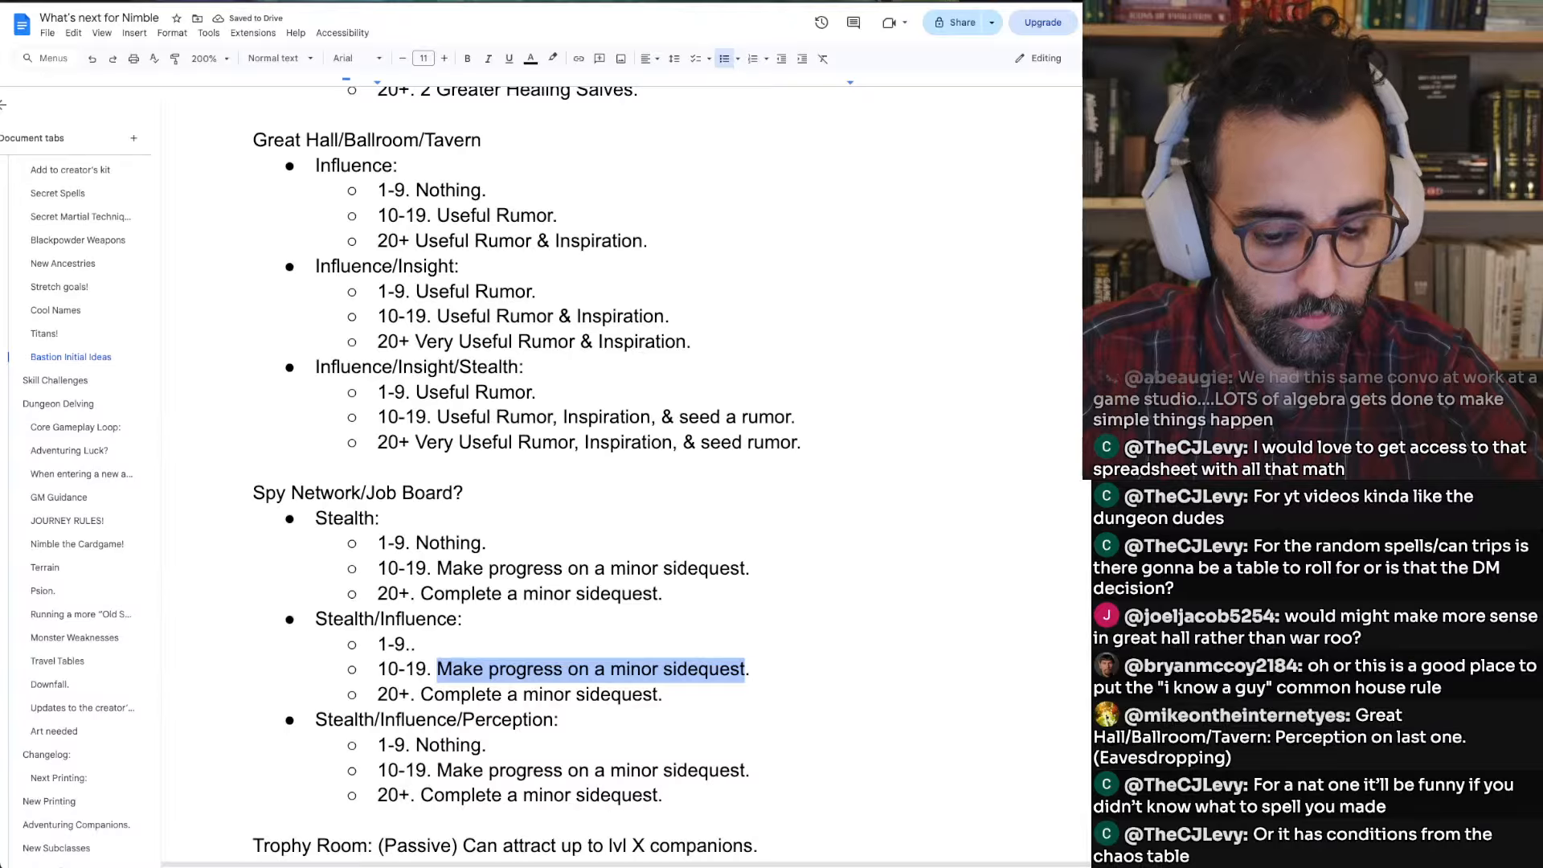
pyautogui.hotkey('ctrl', 'c')
pyautogui.press('Up')
pyautogui.hotkey('ctrl', 'v')
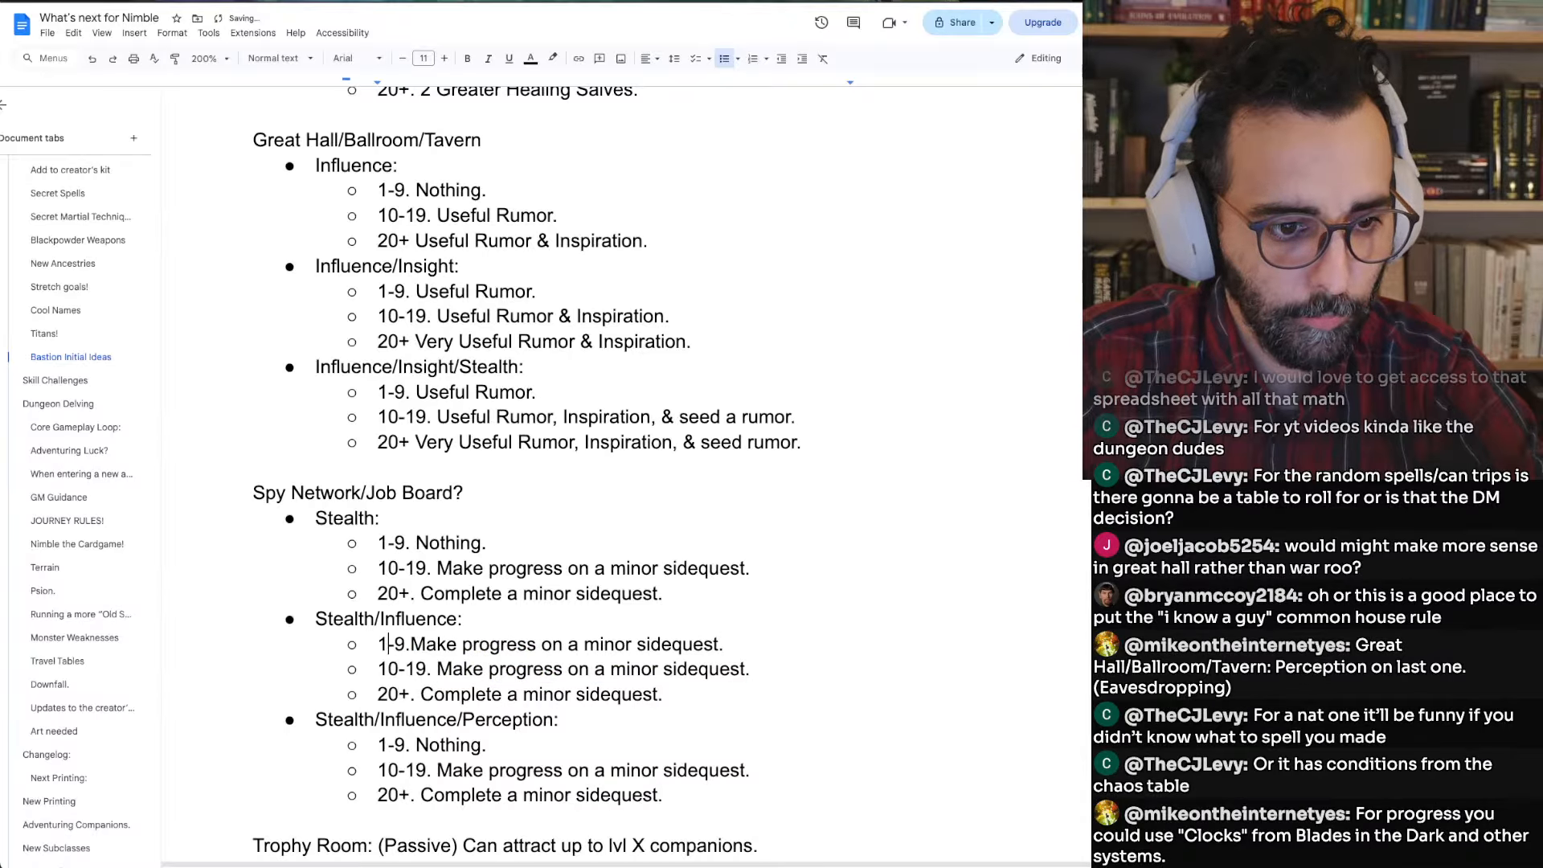
pyautogui.press('Right')
pyautogui.press('Right')
pyautogui.press('Right')
pyautogui.press('Right')
pyautogui.press('Right')
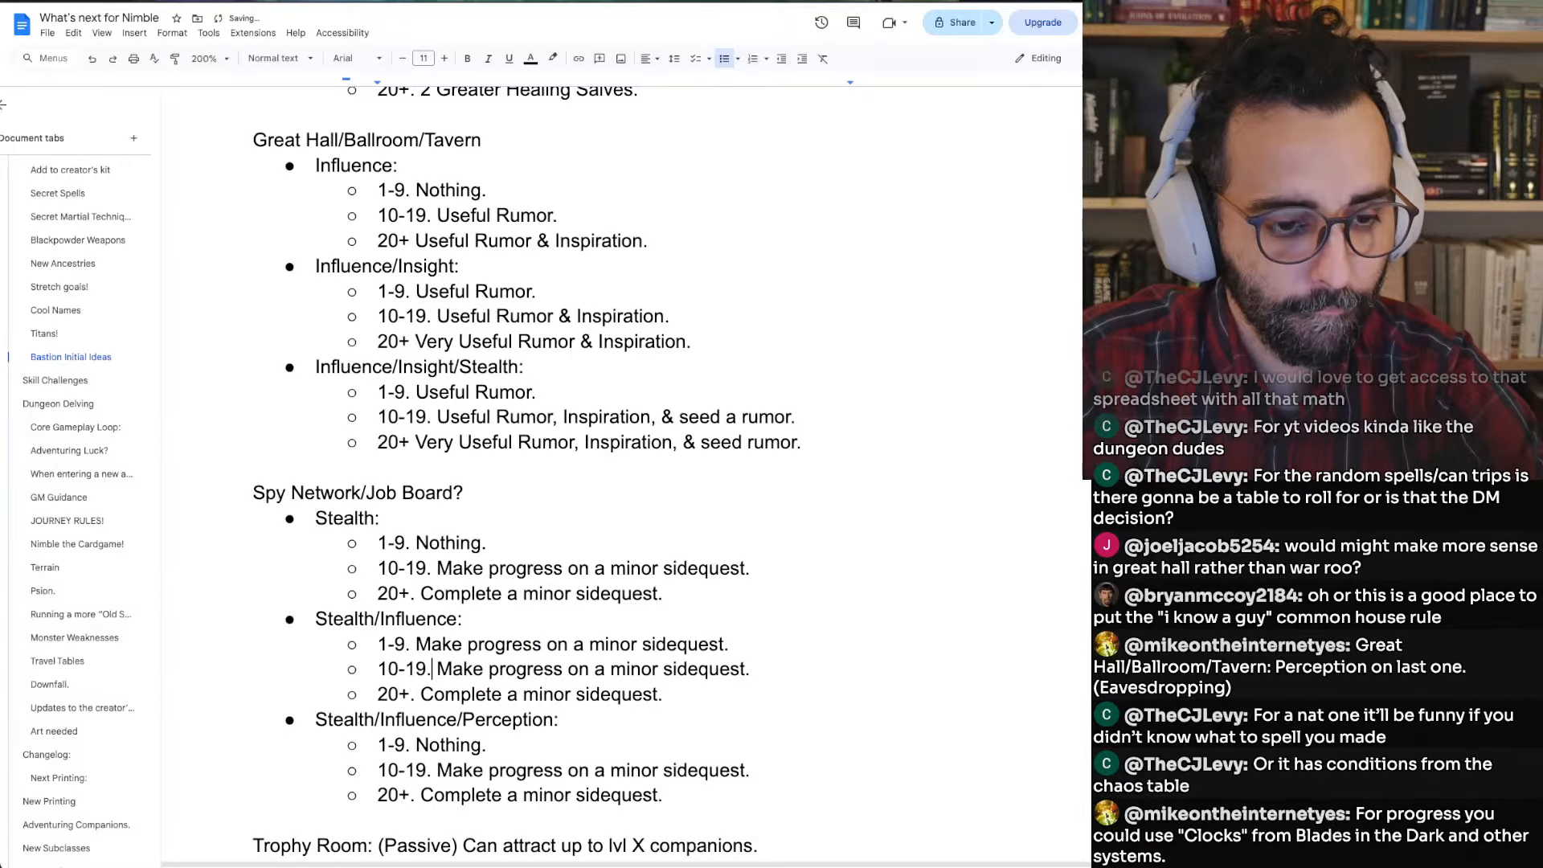
# Reword the 10-19 tier under Stealth/Influence to "Complete a minor sidequest."
pyautogui.hotkey('ctrl', 'shift', 'Right')
pyautogui.hotkey('ctrl', 'shift', 'Right')
pyautogui.hotkey('ctrl', 'shift', 'Right')
pyautogui.hotkey('ctrl', 'shift', 'Right')
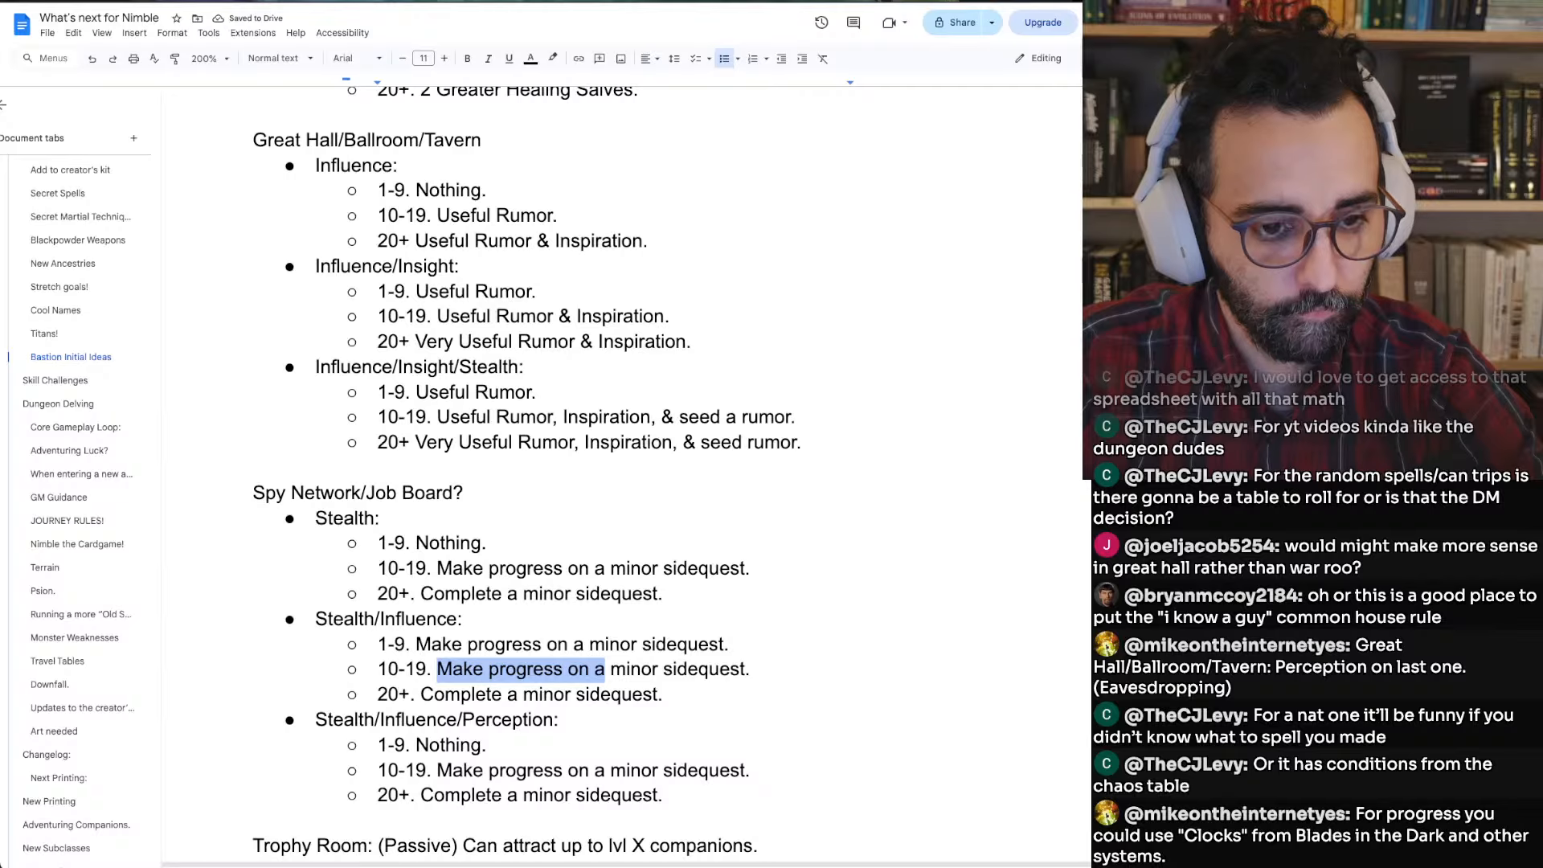
pyautogui.hotkey('ctrl', 'shift', 'Right')
pyautogui.hotkey('ctrl', 'shift', 'Left')
pyautogui.hotkey('ctrl', 'shift', 'Left')
pyautogui.hotkey('ctrl', 'shift', 'Left')
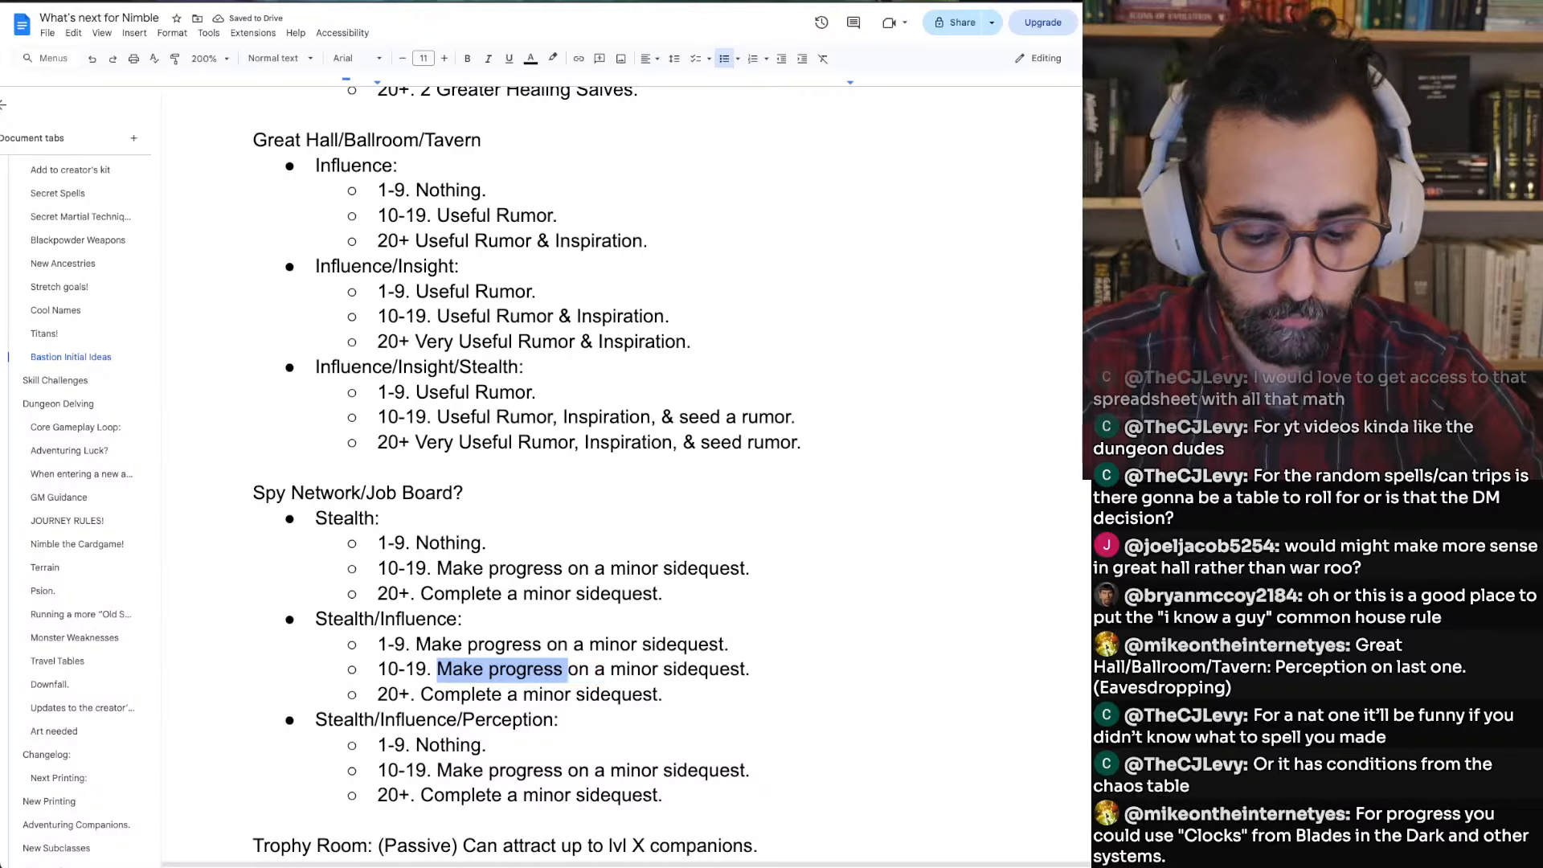
pyautogui.write('Complete')
pyautogui.hotkey('ctrl', 'shift', 'Right')
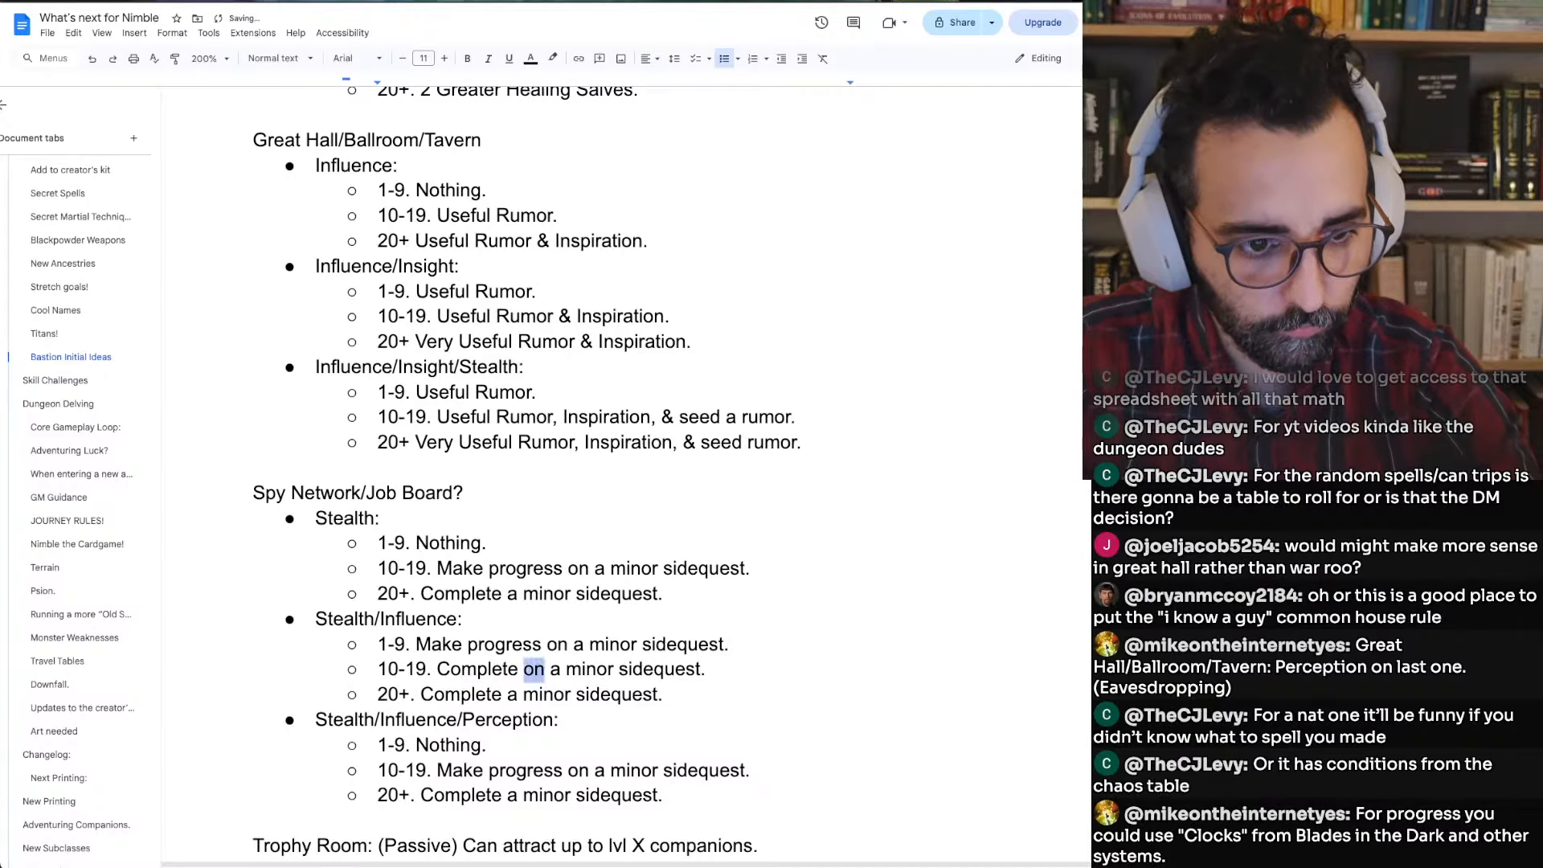
pyautogui.press('BackSpace')
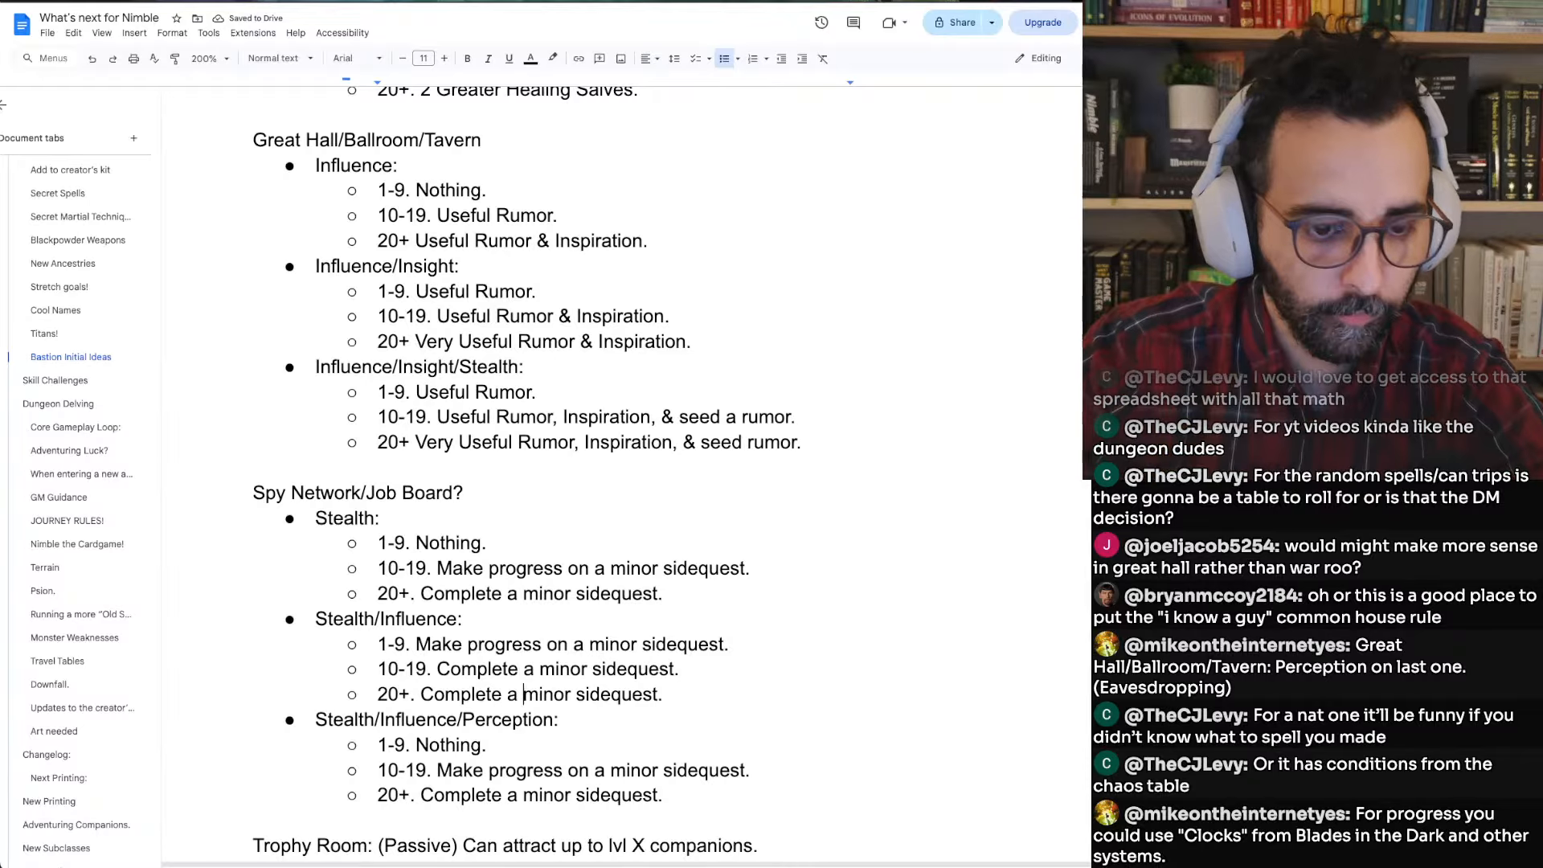
# Try appending "/Gather" in place of the period on the 10-19 tier under Stealth in Spy Network
pyautogui.press('Up')
pyautogui.press('Up')
pyautogui.press('Up')
pyautogui.press('Up')
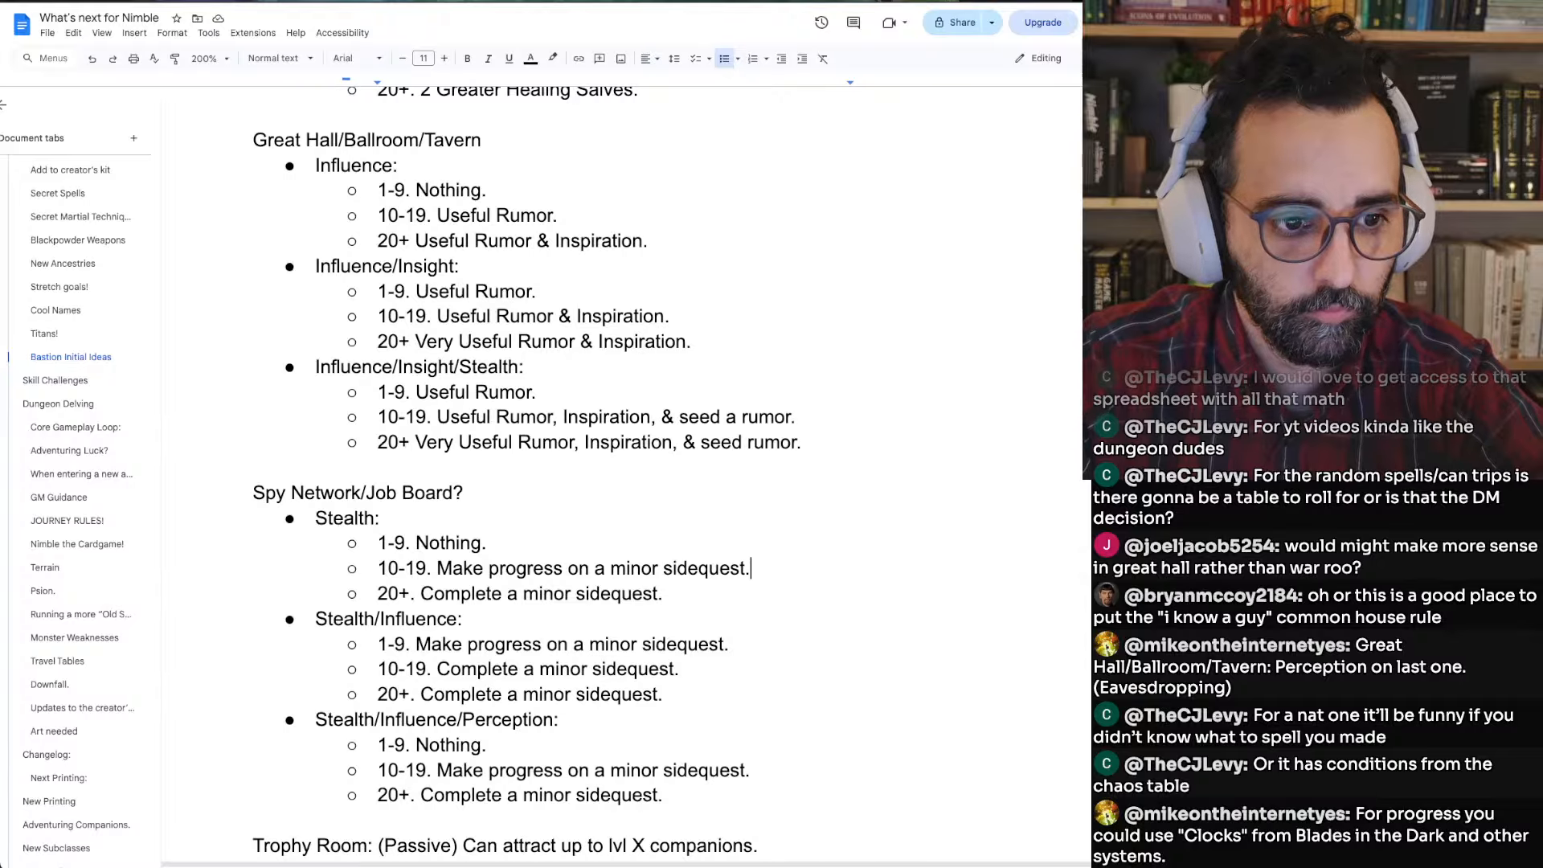
pyautogui.press('BackSpace')
pyautogui.write('/')
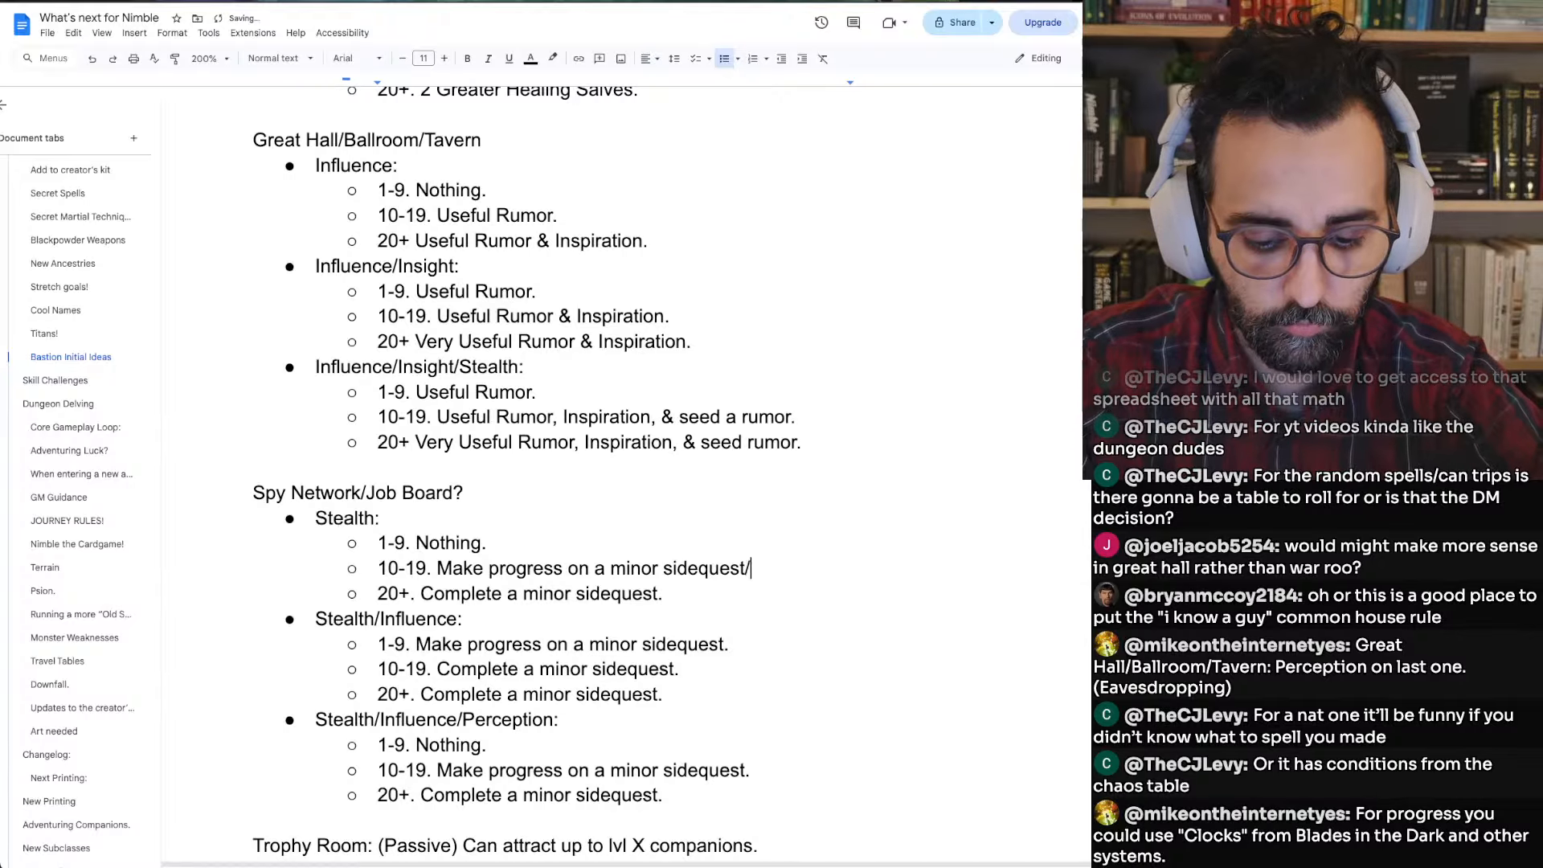
pyautogui.write('Gather')
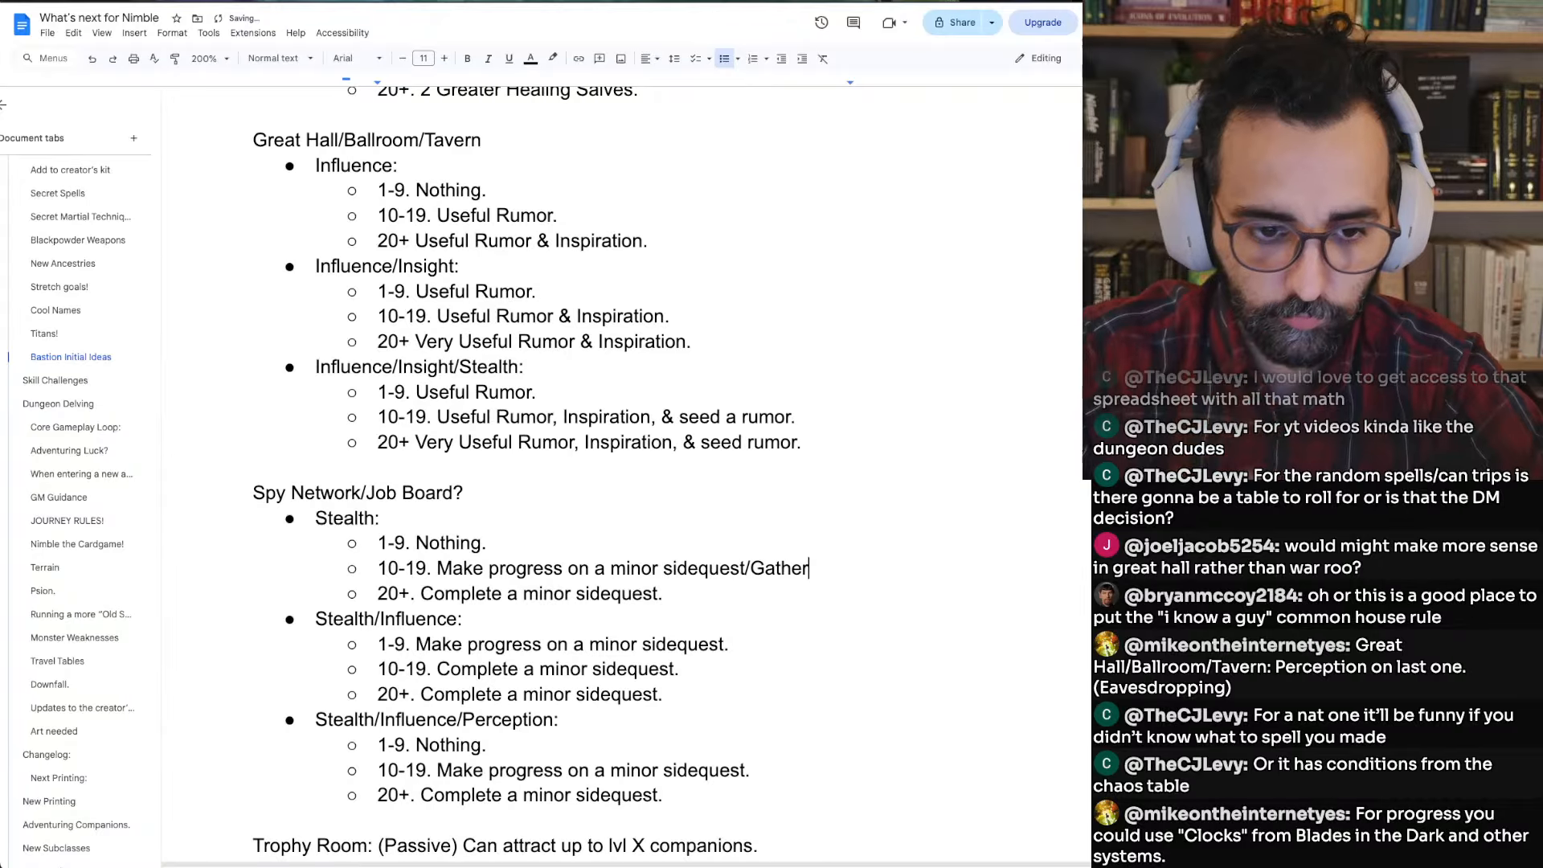
pyautogui.press('BackSpace')
pyautogui.press('BackSpace')
pyautogui.press('BackSpace')
pyautogui.press('BackSpace')
pyautogui.press('BackSpace')
pyautogui.press('BackSpace')
pyautogui.press('BackSpace')
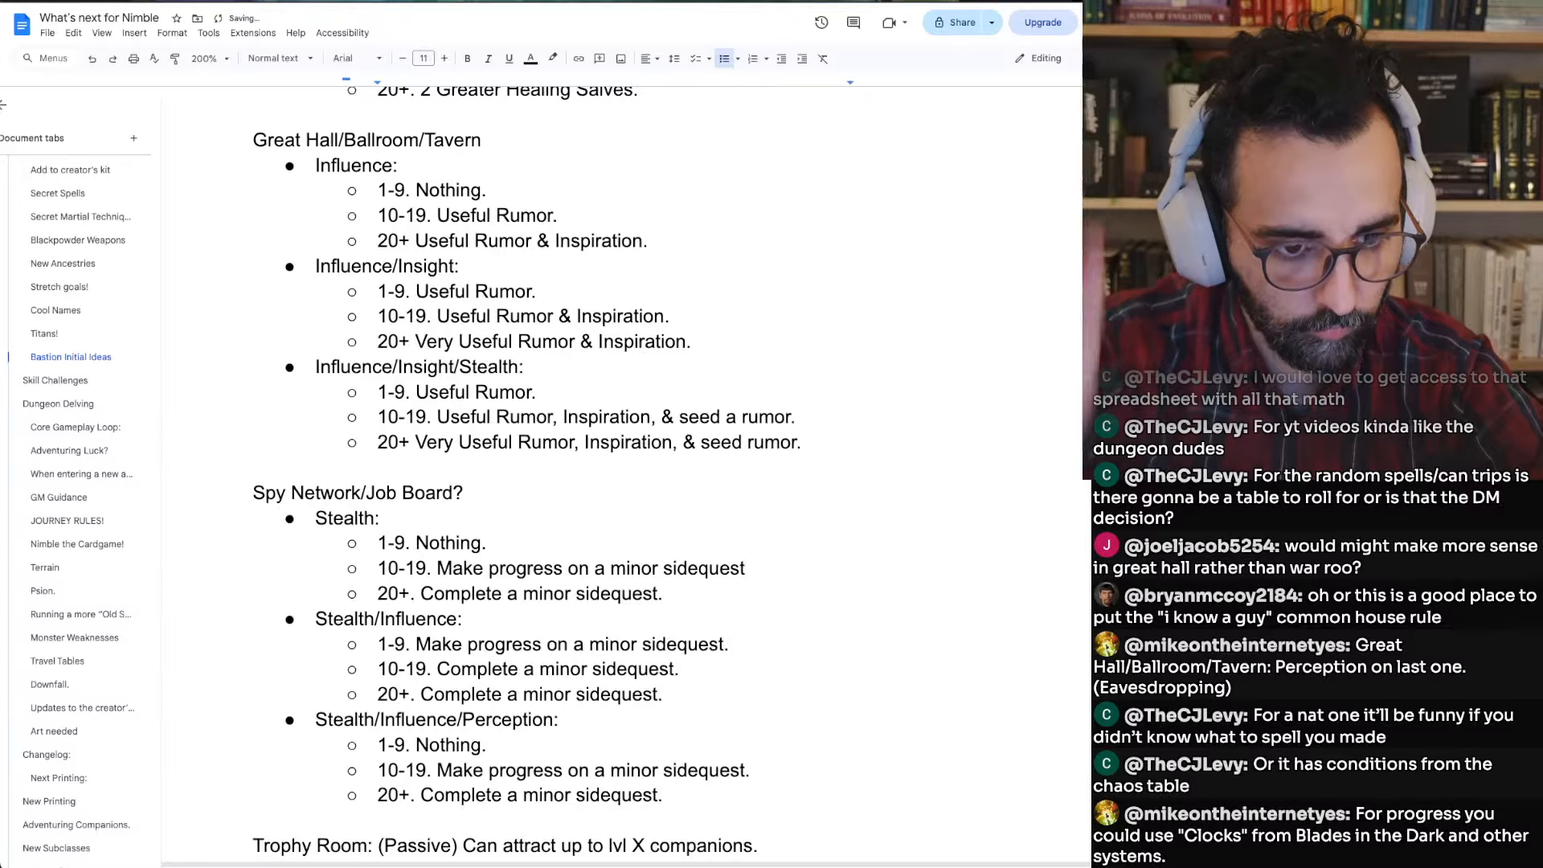
pyautogui.press('Down')
pyautogui.press('Down')
pyautogui.press('Left')
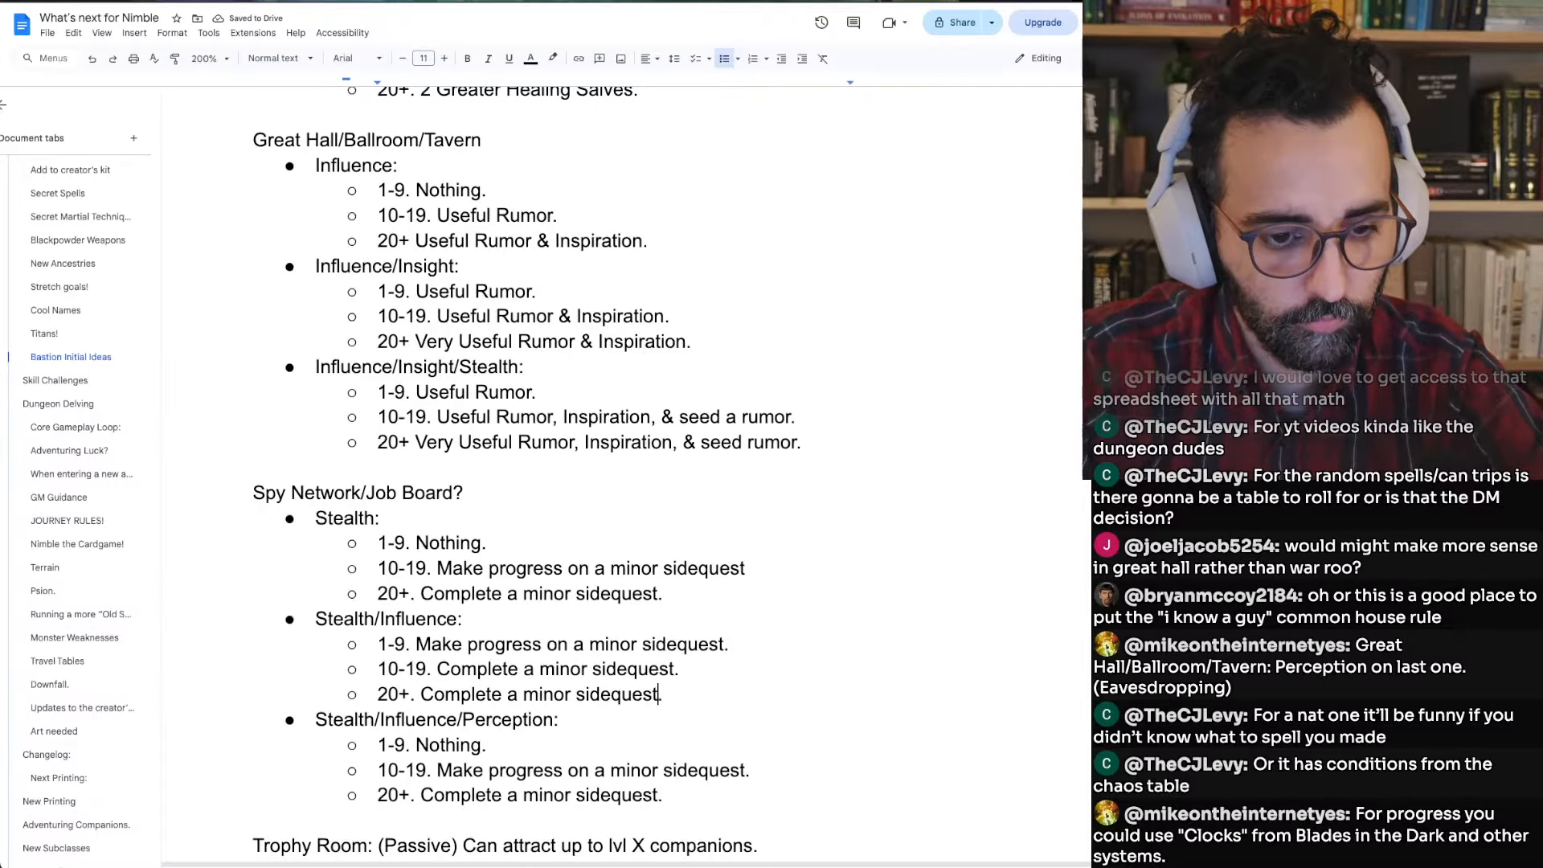
pyautogui.hotkey('ctrl', 'shift', 'Left')
pyautogui.hotkey('ctrl', 'shift', 'Left')
pyautogui.hotkey('ctrl', 'shift', 'Left')
pyautogui.hotkey('ctrl', 'shift', 'Left')
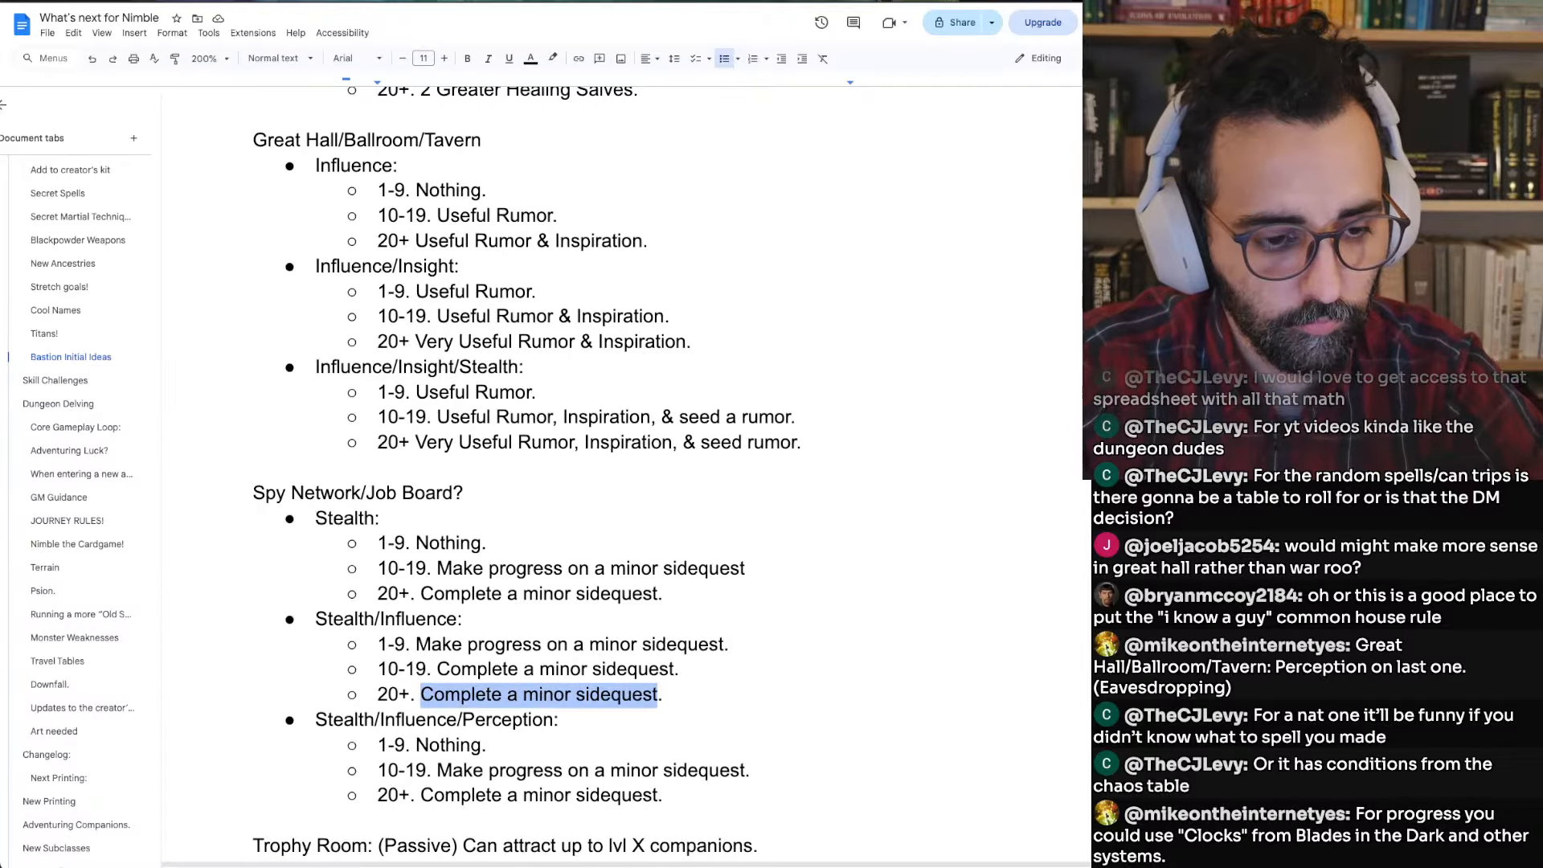
pyautogui.write('S')
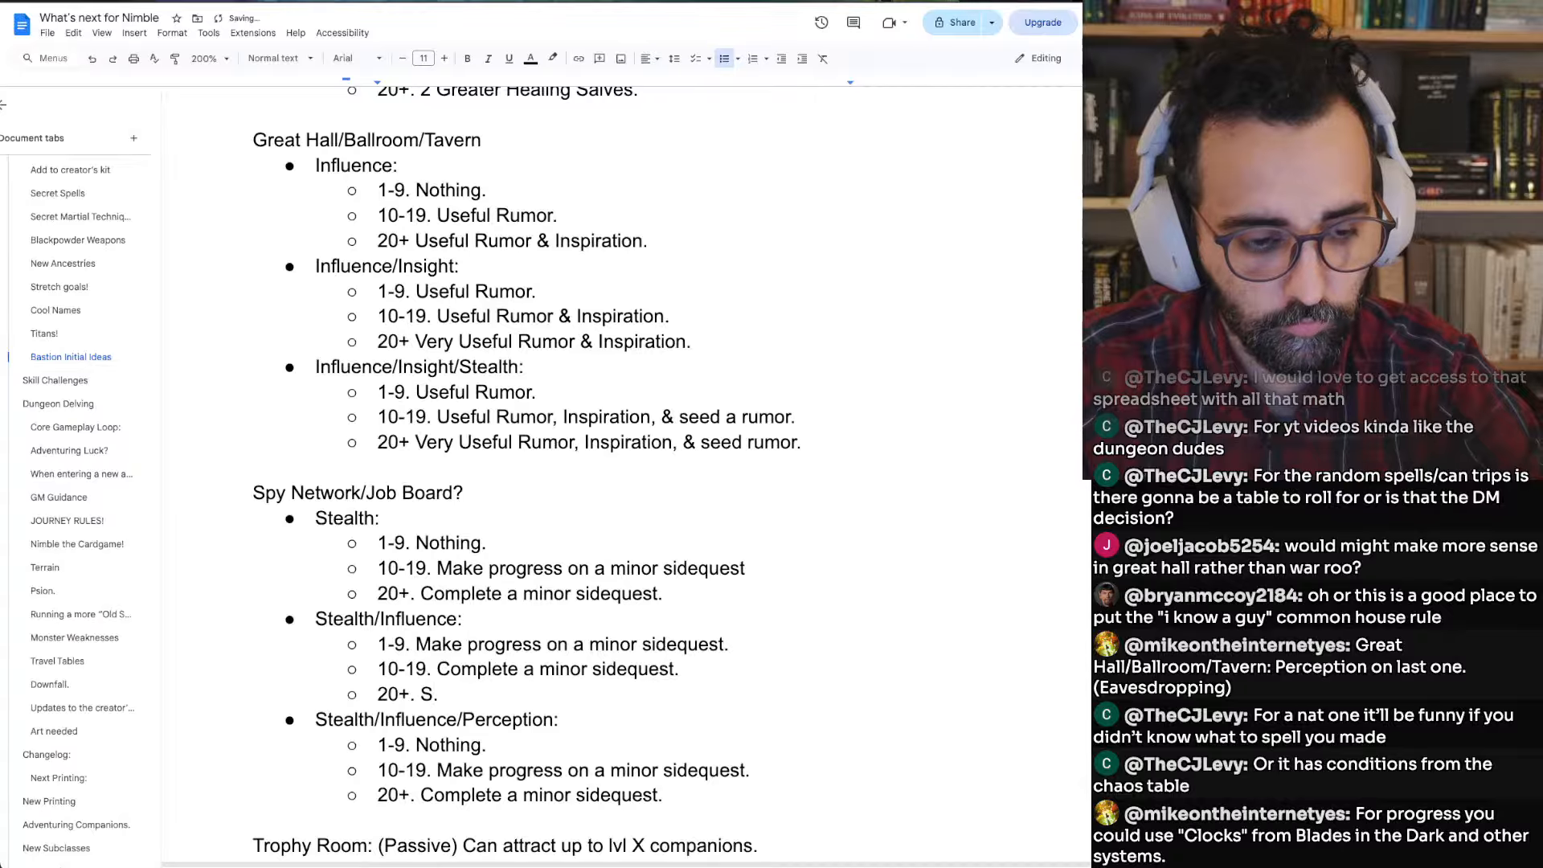
pyautogui.hotkey('ctrl', 'z')
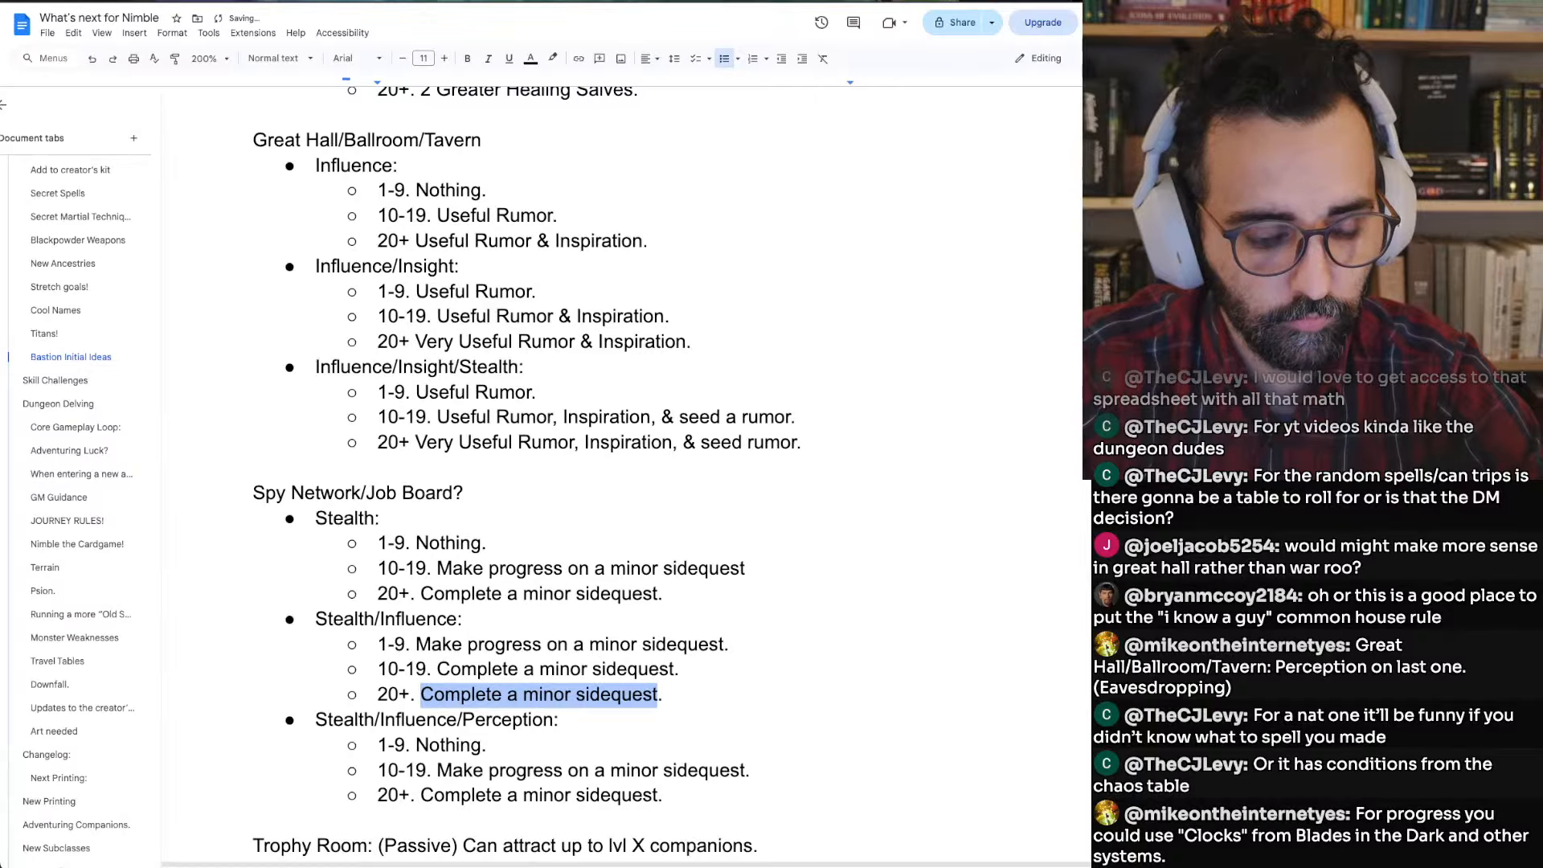
pyautogui.press('Right')
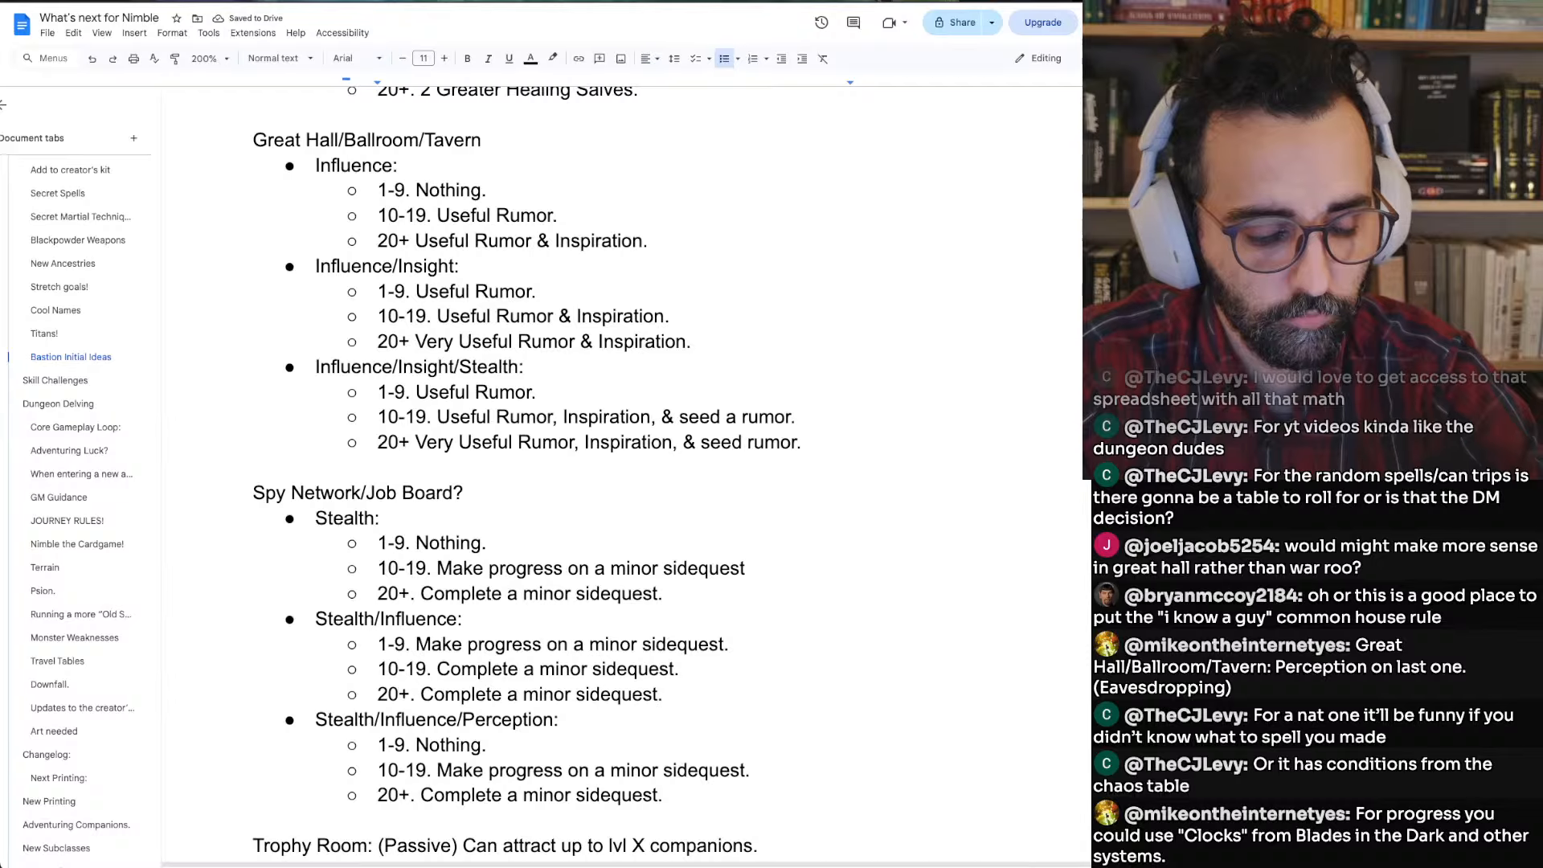
pyautogui.hotkey('alt', 'Left')
pyautogui.hotkey('alt', 'Left')
pyautogui.hotkey('alt', 'Left')
pyautogui.press('super+Right')
# Replace "minor" with "more important" in the 20+ tier under Stealth/Influence
pyautogui.press('Left')
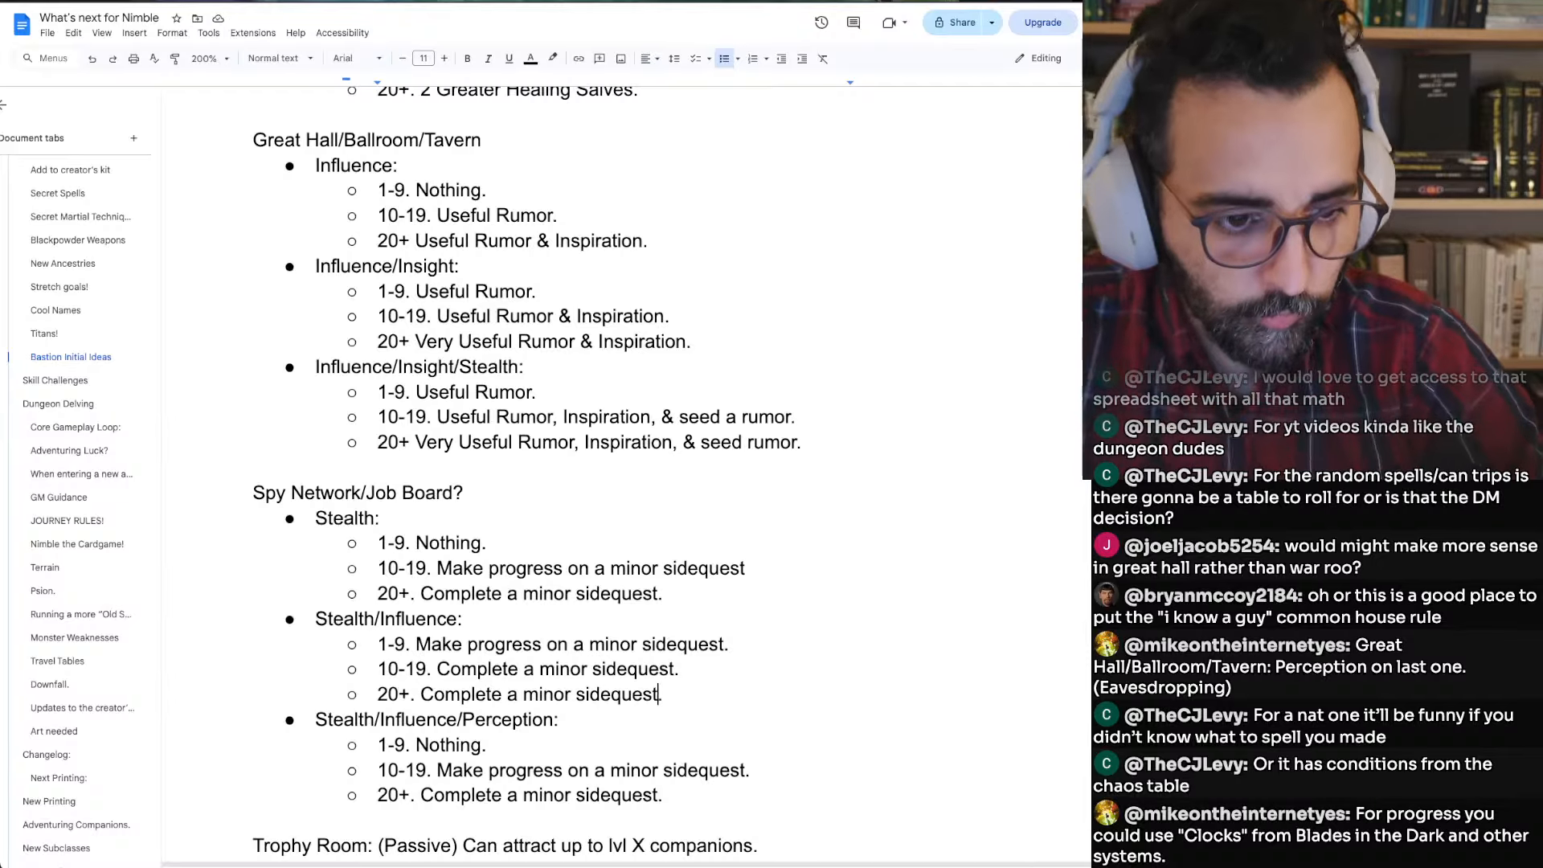
pyautogui.hotkey('alt', 'Left')
pyautogui.hotkey('alt', 'Left')
pyautogui.hotkey('alt', 'Right')
pyautogui.hotkey('shift', 'alt', 'Left')
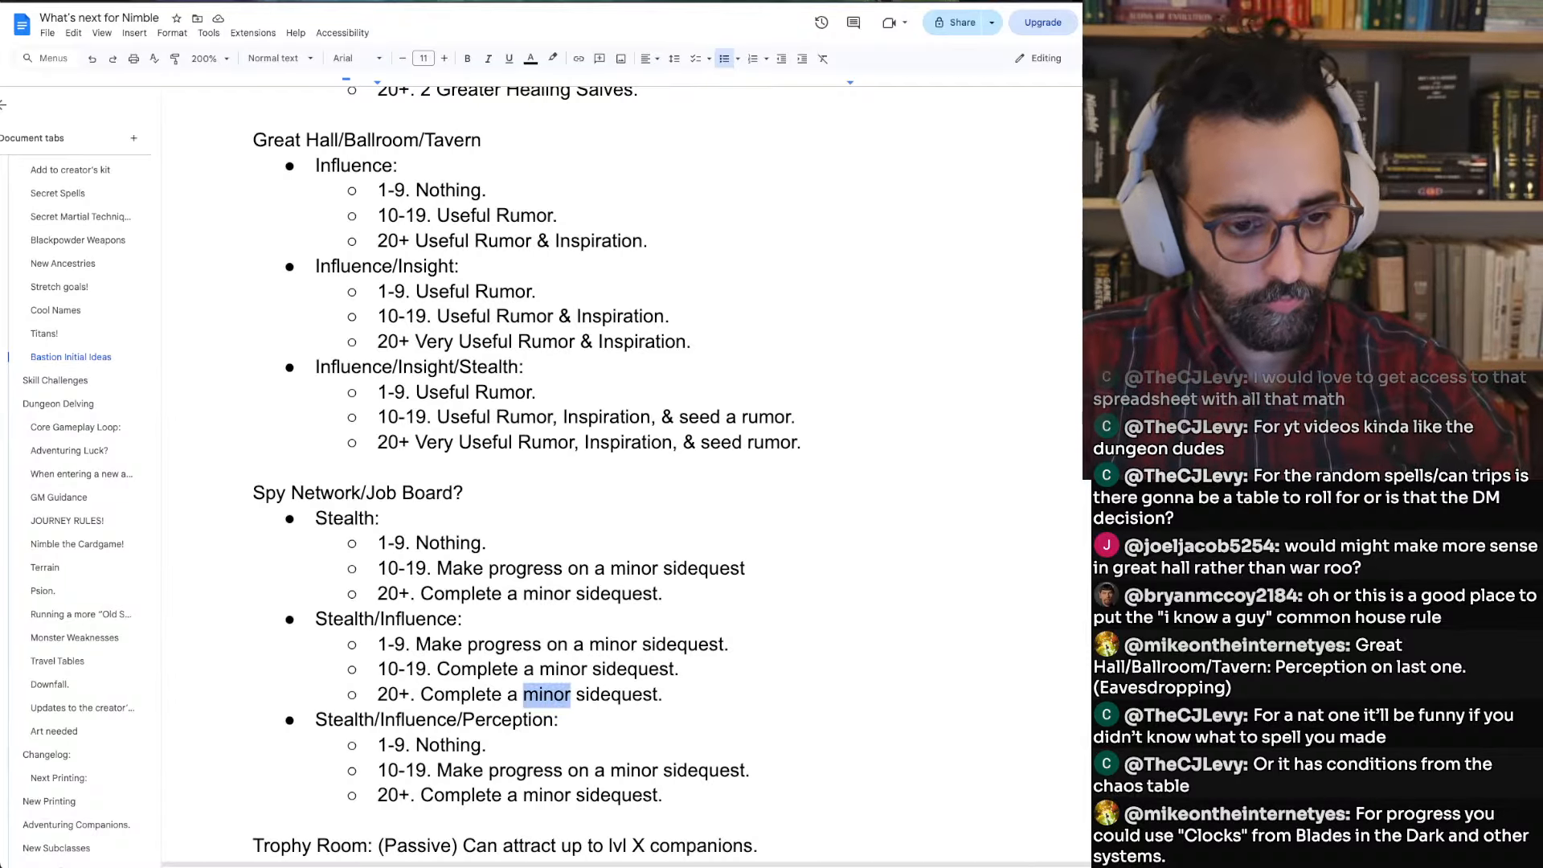
pyautogui.press('BackSpace')
pyautogui.press('BackSpace')
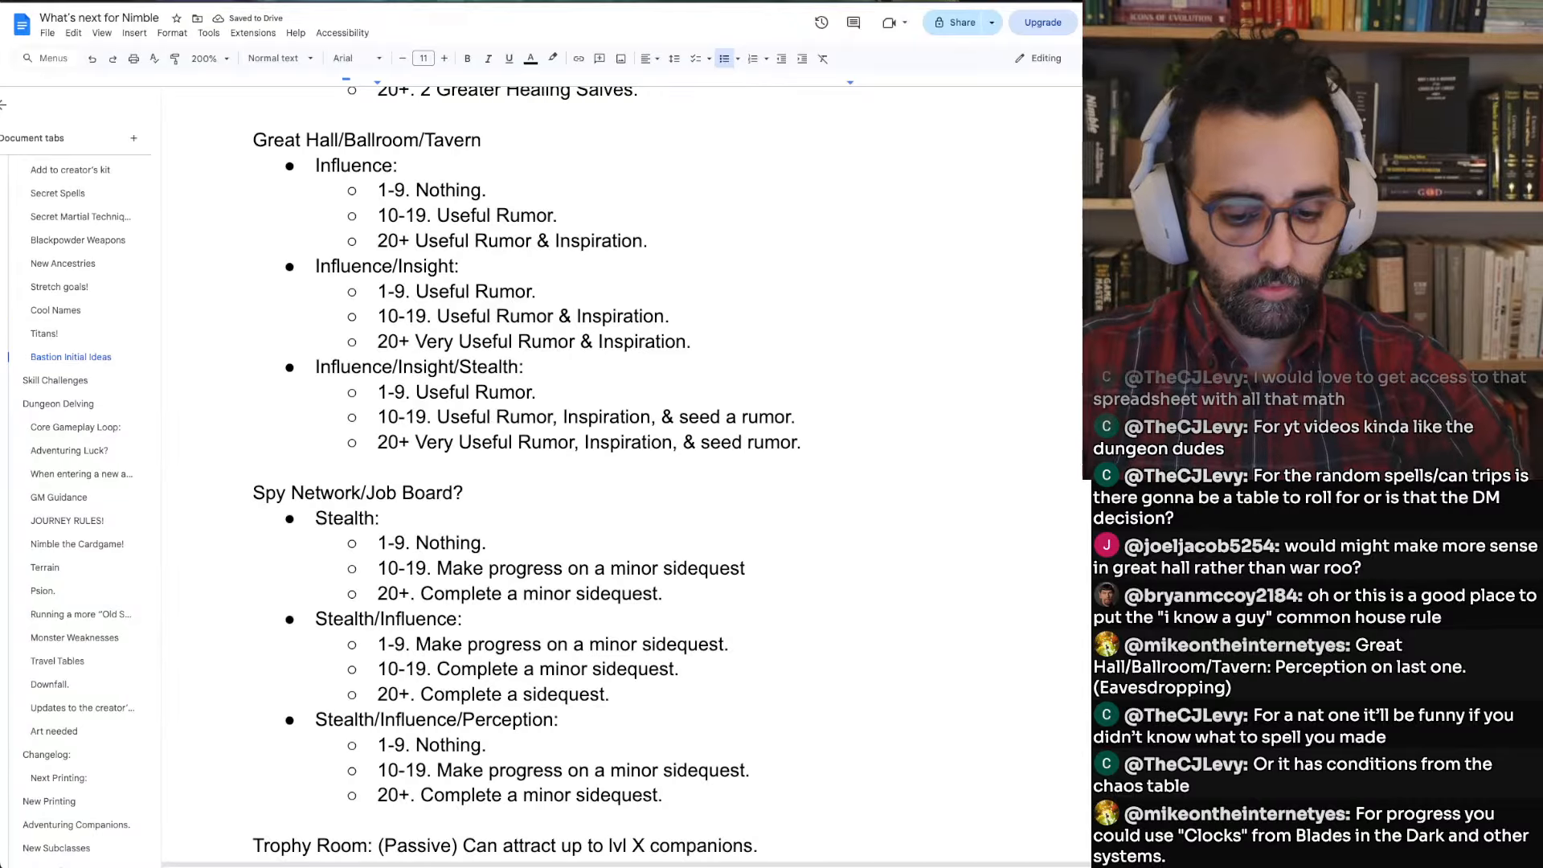
pyautogui.write('more importnat')
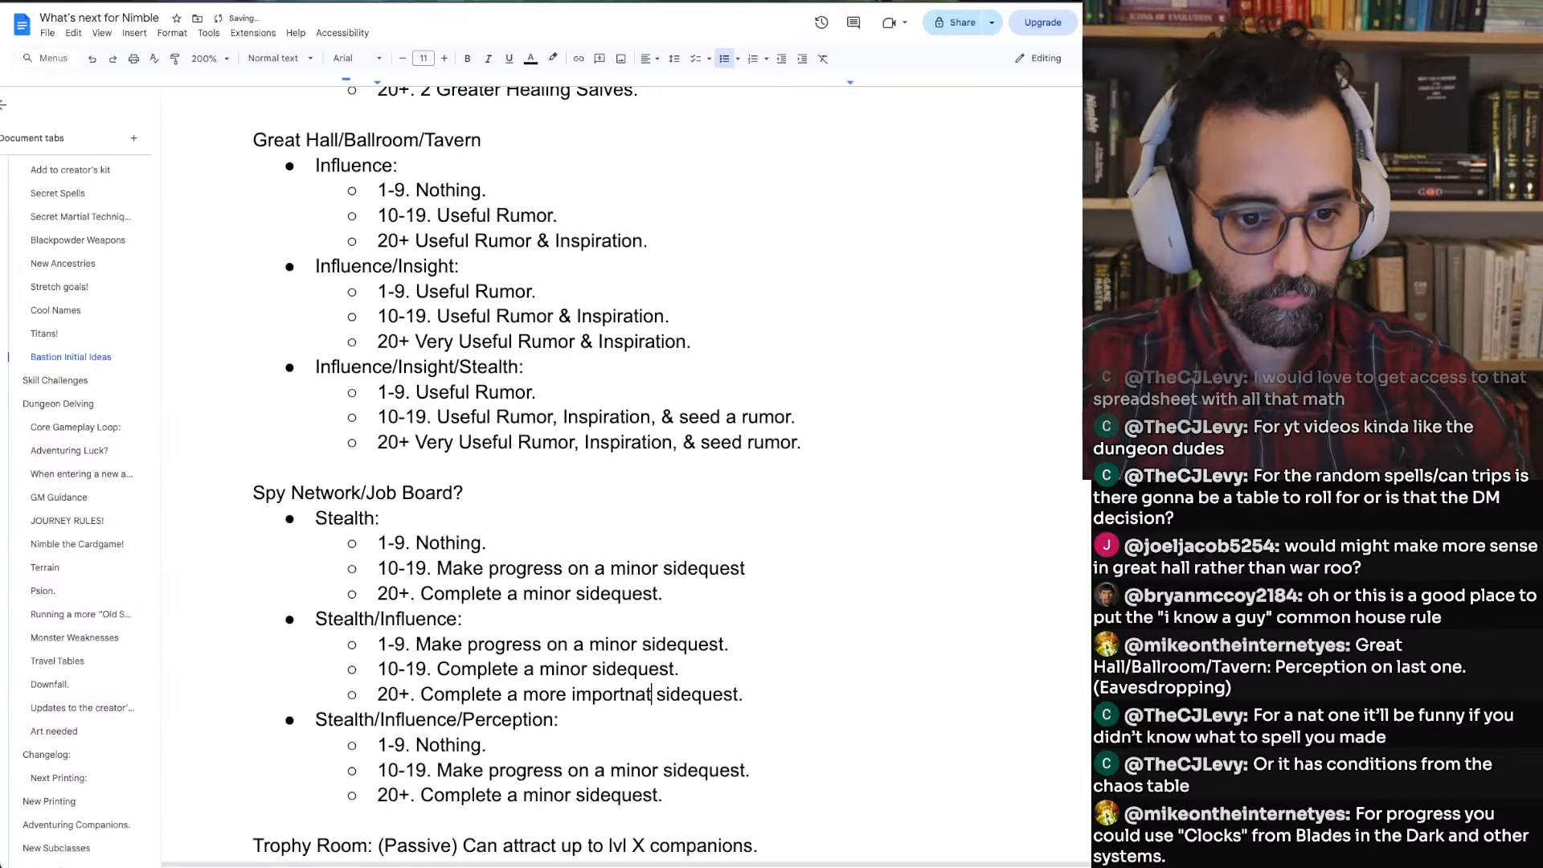
pyautogui.press('Left')
pyautogui.press('Left')
pyautogui.press('BackSpace')
pyautogui.press('Right')
pyautogui.write('n')
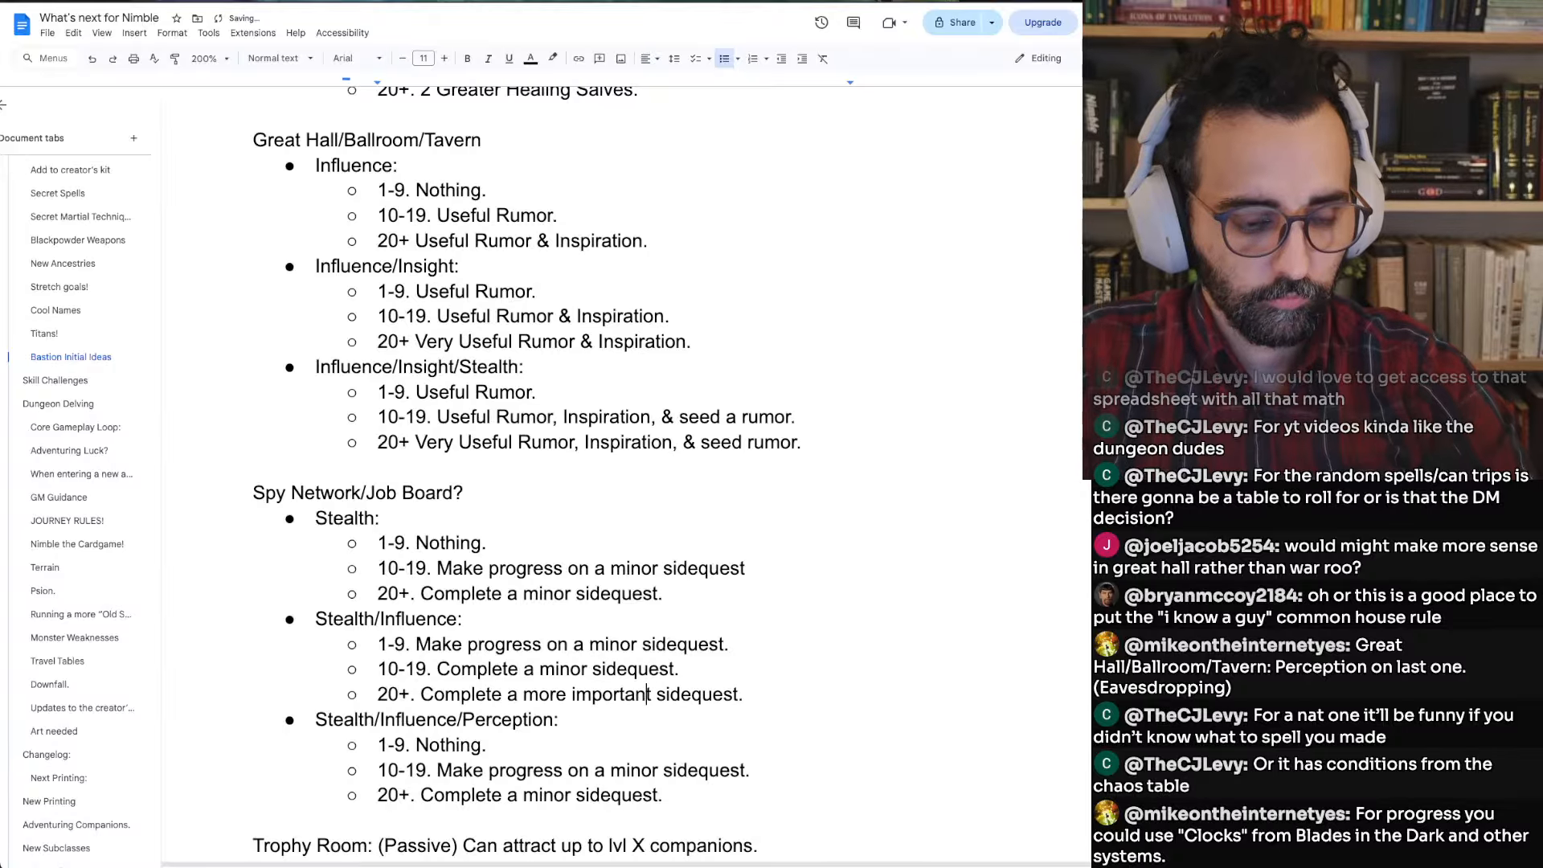
# Replace "Nothing" in the 1-9 tier under Stealth/Influence/Perception with "Make progress on a minor sidequest" copied from its 10-19 tier
pyautogui.press('Down')
pyautogui.press('Down')
pyautogui.press('Down')
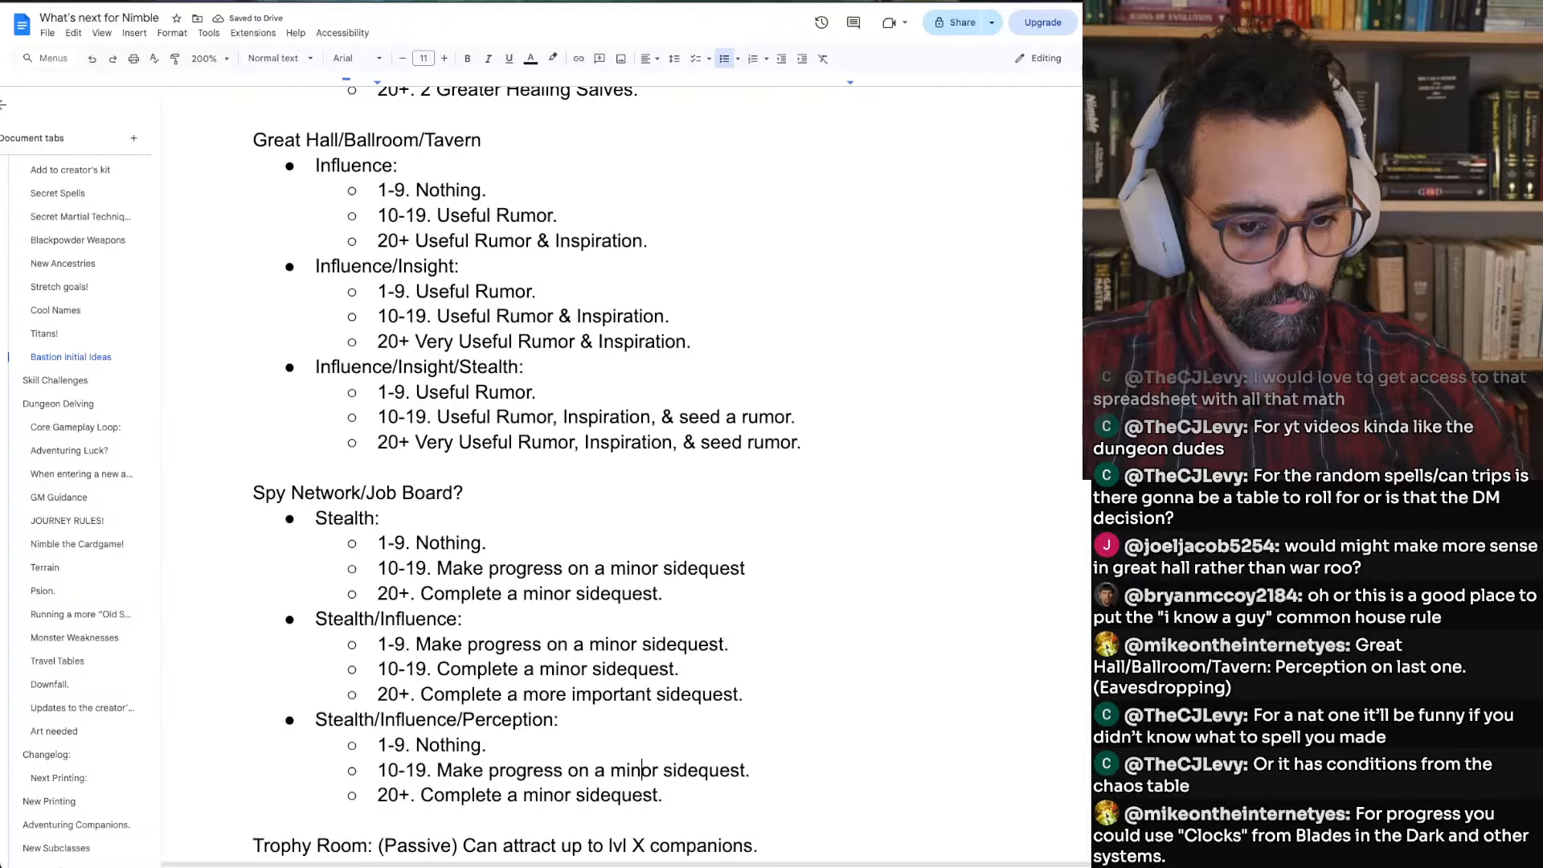
pyautogui.press('Right')
pyautogui.press('Right')
pyautogui.press('Right')
pyautogui.press('Right')
pyautogui.press('Right')
pyautogui.press('Right')
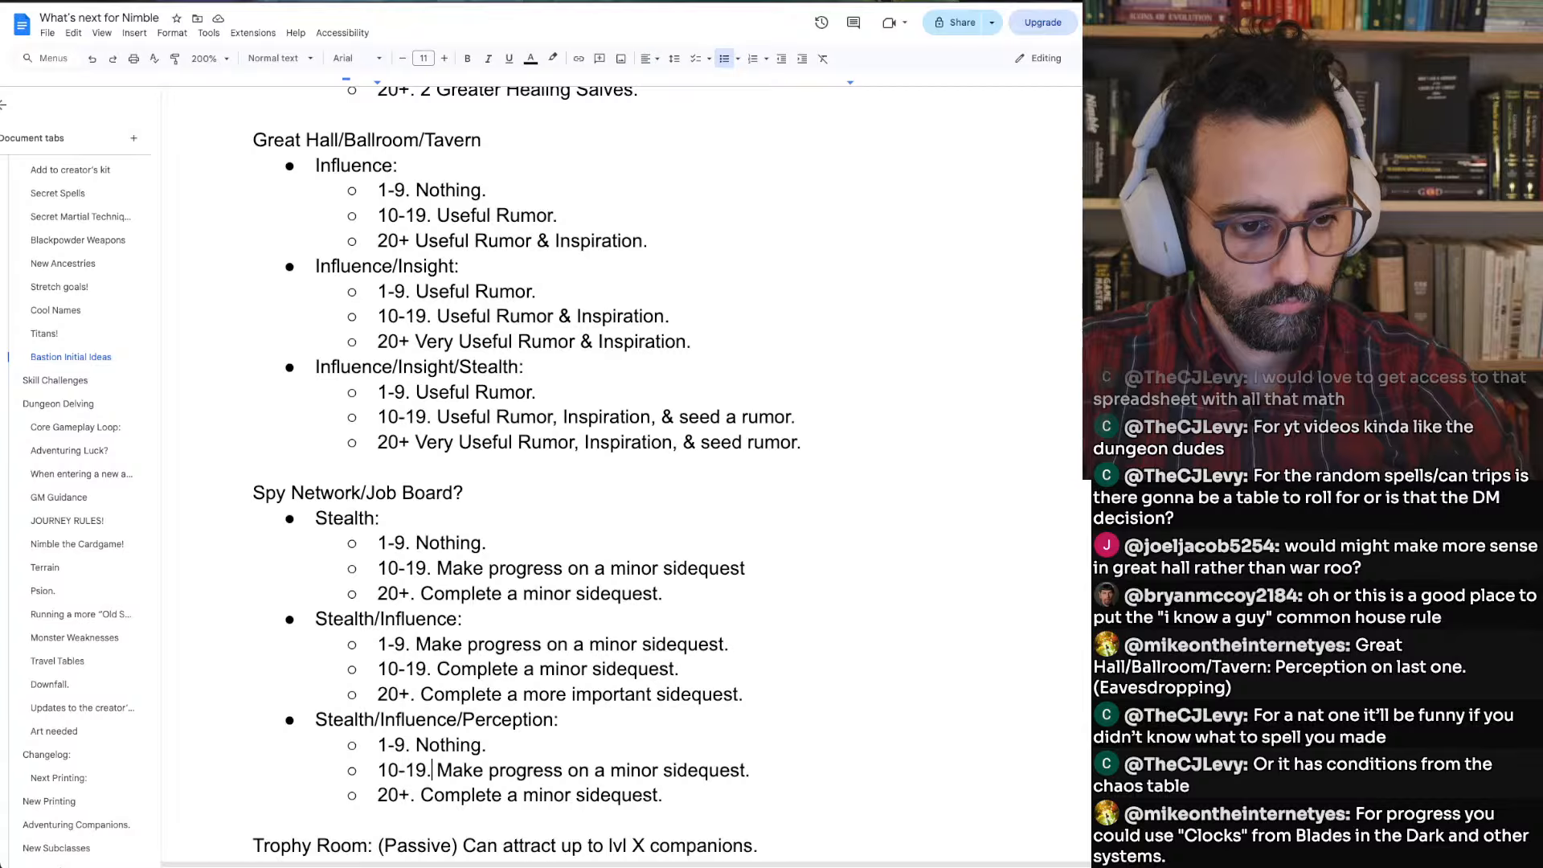
pyautogui.hotkey('shift', 'End')
pyautogui.hotkey('ctrl', 'c')
pyautogui.press('Up')
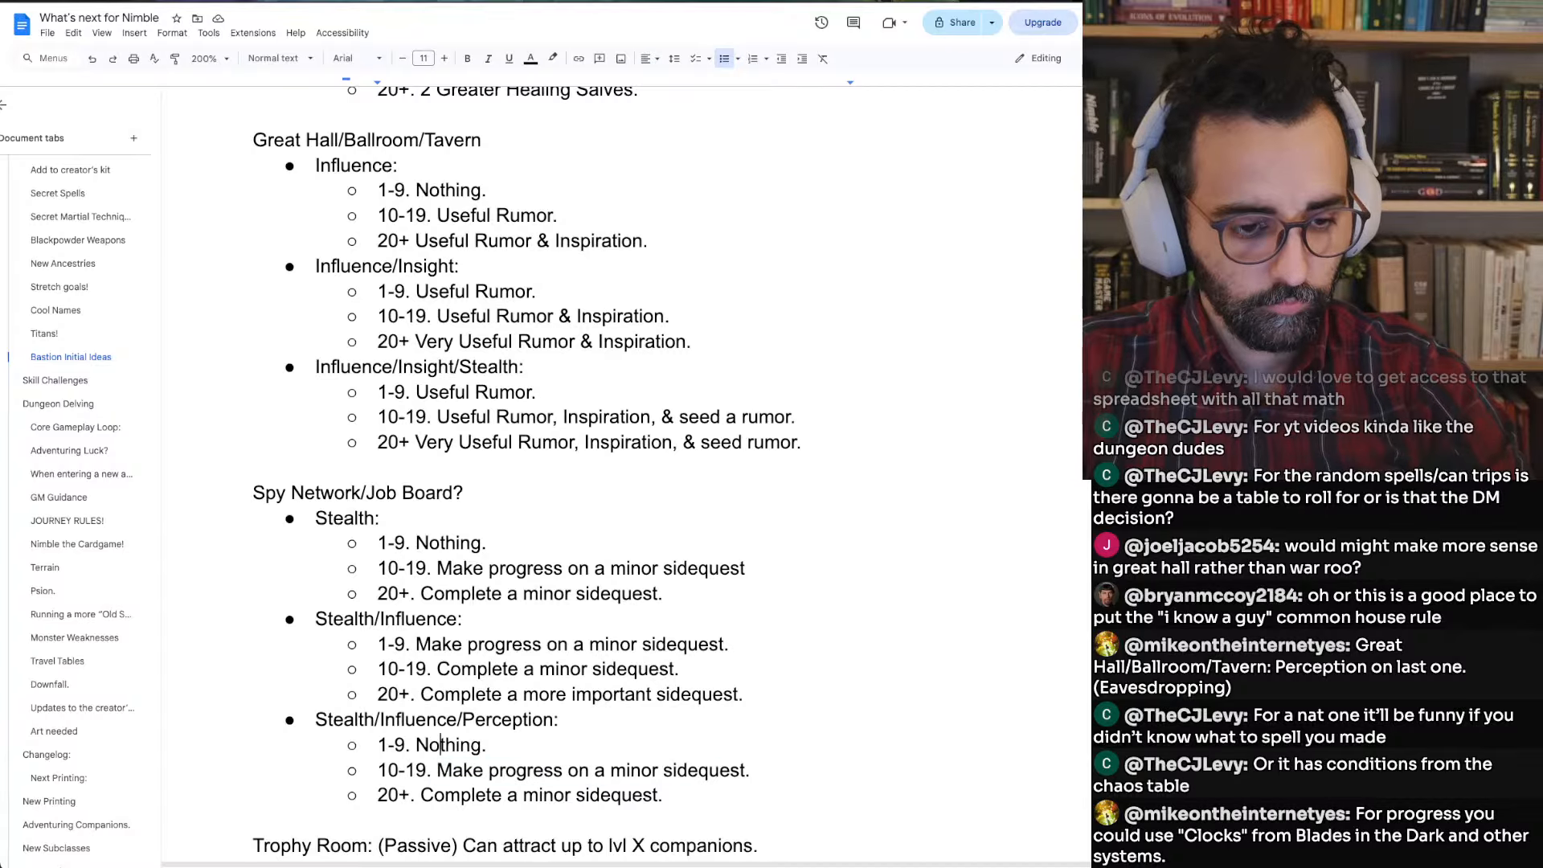
pyautogui.hotkey('alt', 'Left')
pyautogui.hotkey('alt', 'shift', 'Right')
pyautogui.hotkey('ctrl', 'v')
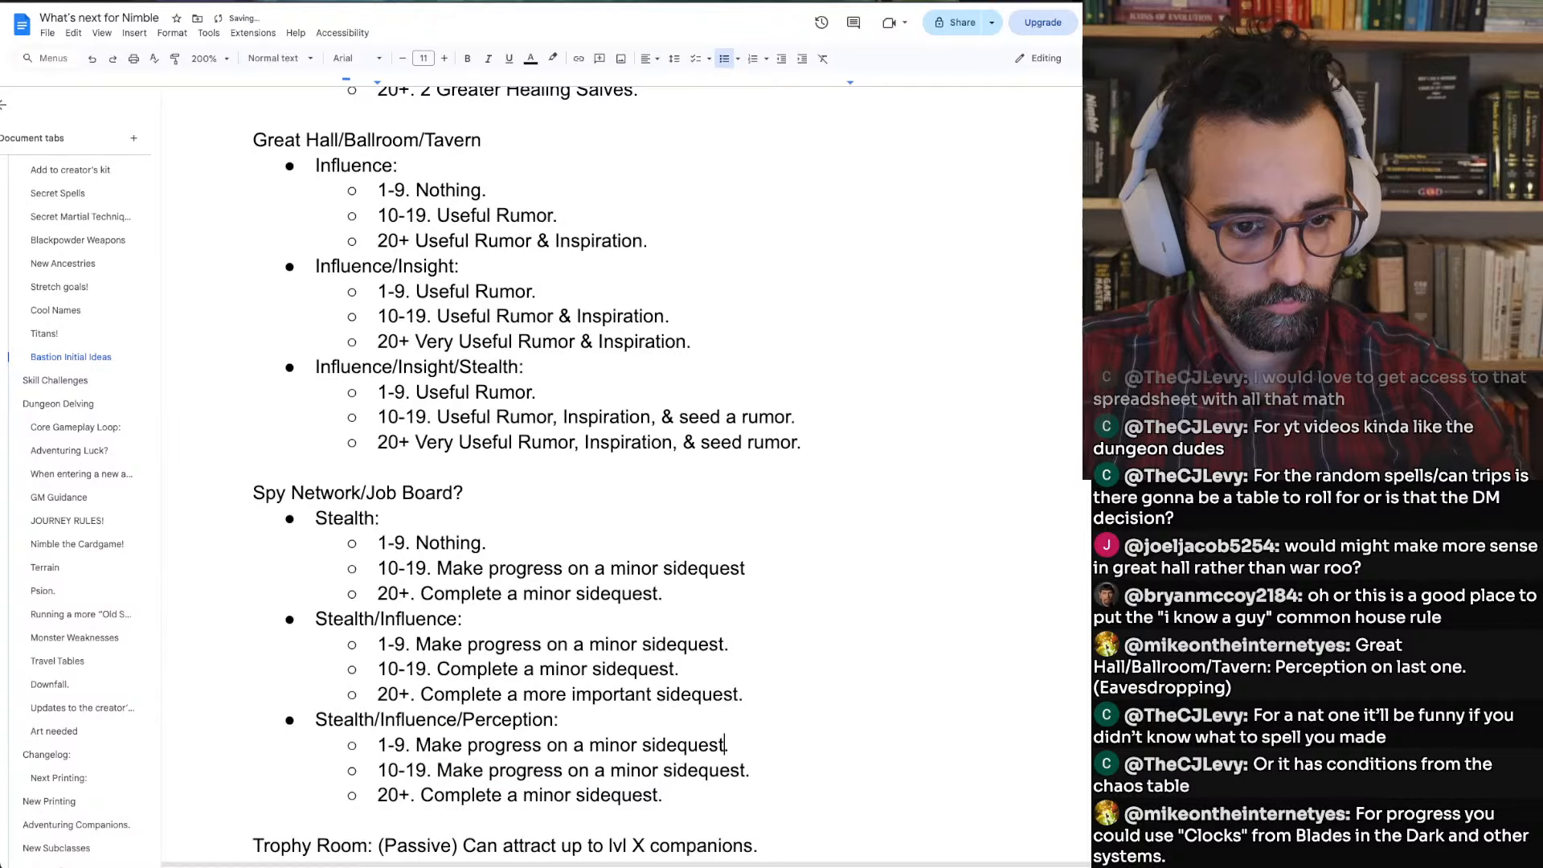
# Replace the 10-19 tier text under Stealth/Influence/Perception with "Complete a more important sidequest." copied from the 20+ tier of Stealth/Influence
pyautogui.press('Right')
pyautogui.press('Right')
pyautogui.press('Right')
pyautogui.press('Right')
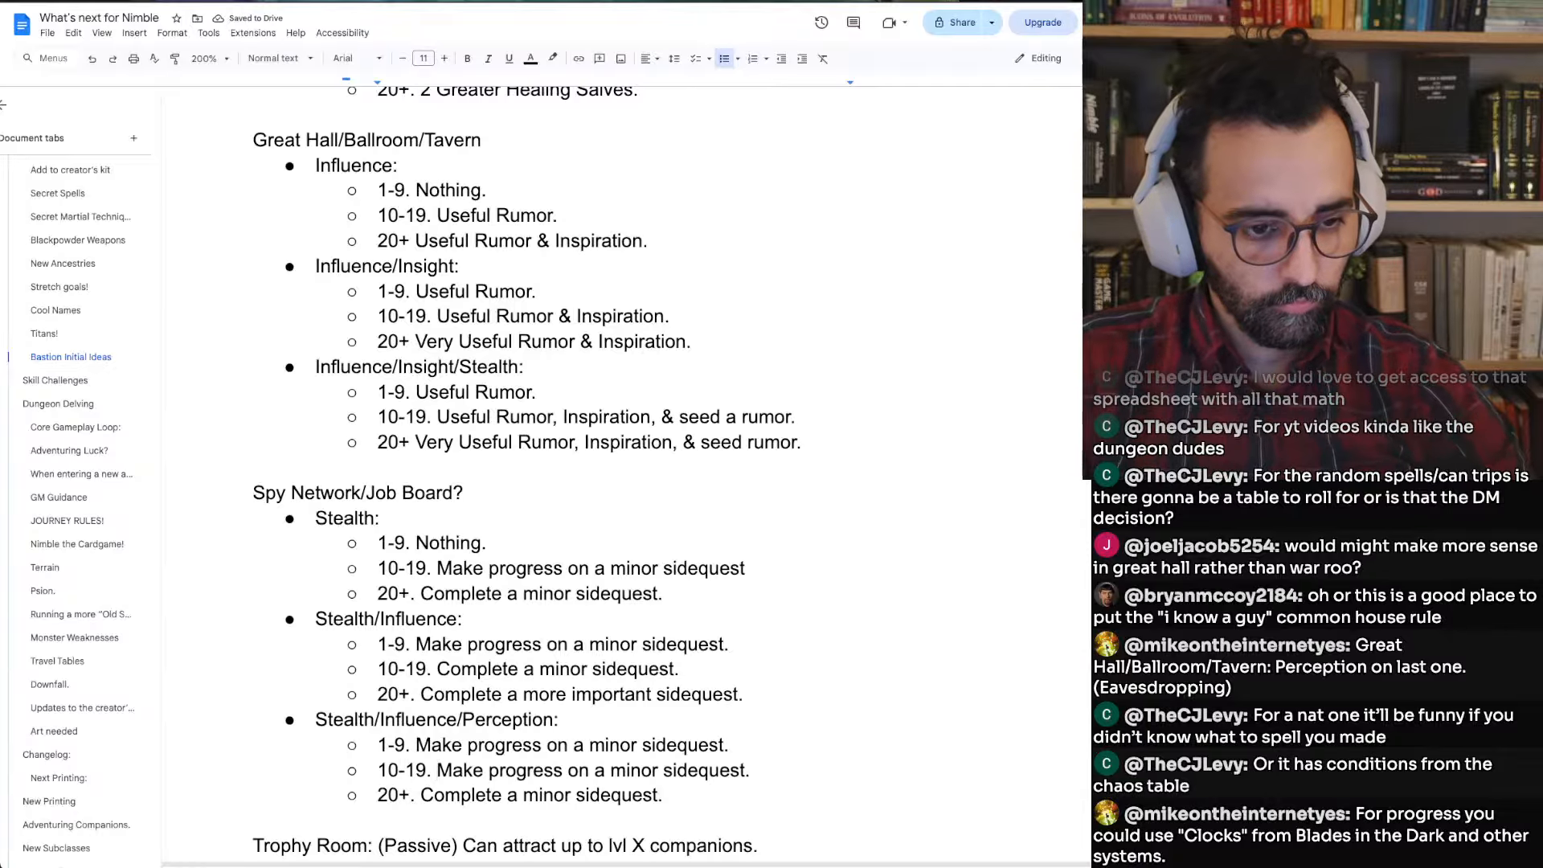
pyautogui.press('Up')
pyautogui.press('Up')
pyautogui.press('Up')
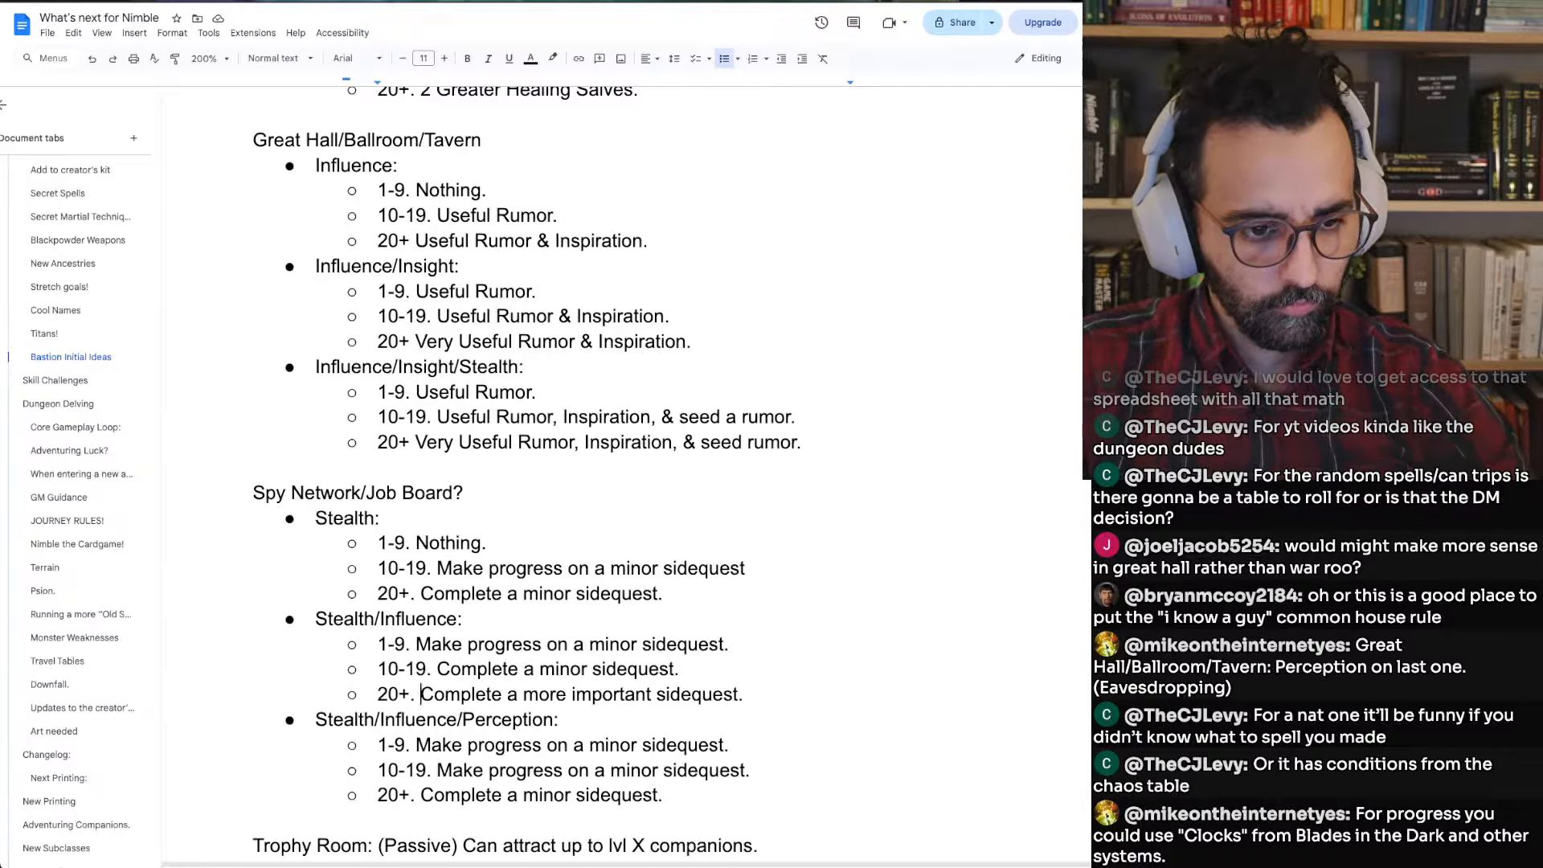
pyautogui.hotkey('shift', 'End')
pyautogui.hotkey('ctrl', 'c')
pyautogui.press('Down')
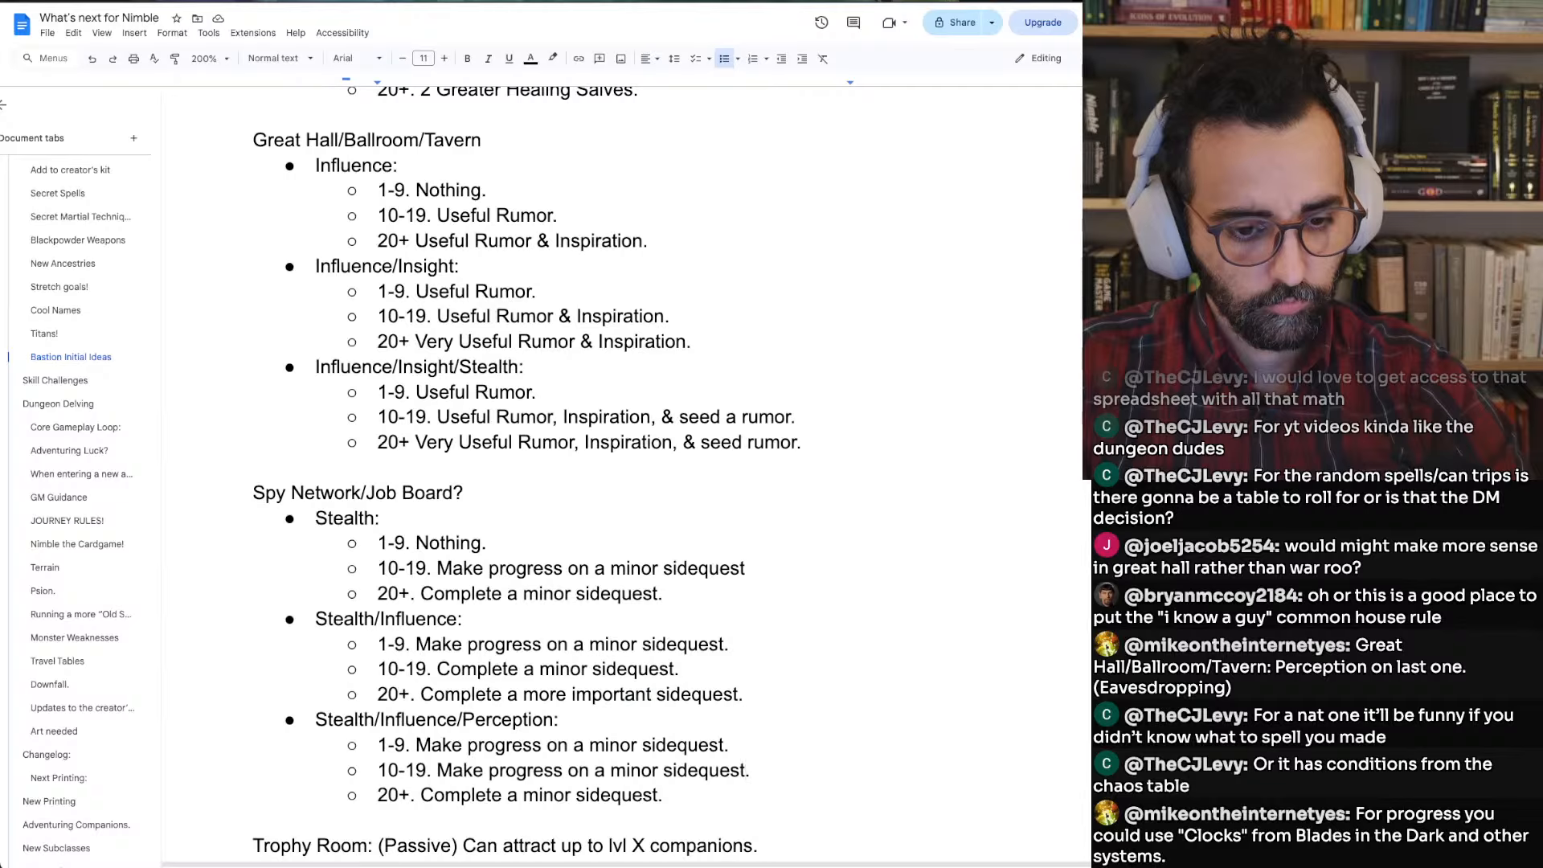
pyautogui.press('Right')
pyautogui.press('Right')
pyautogui.press('Right')
pyautogui.press('Right')
pyautogui.press('Right')
pyautogui.press('Right')
pyautogui.press('Right')
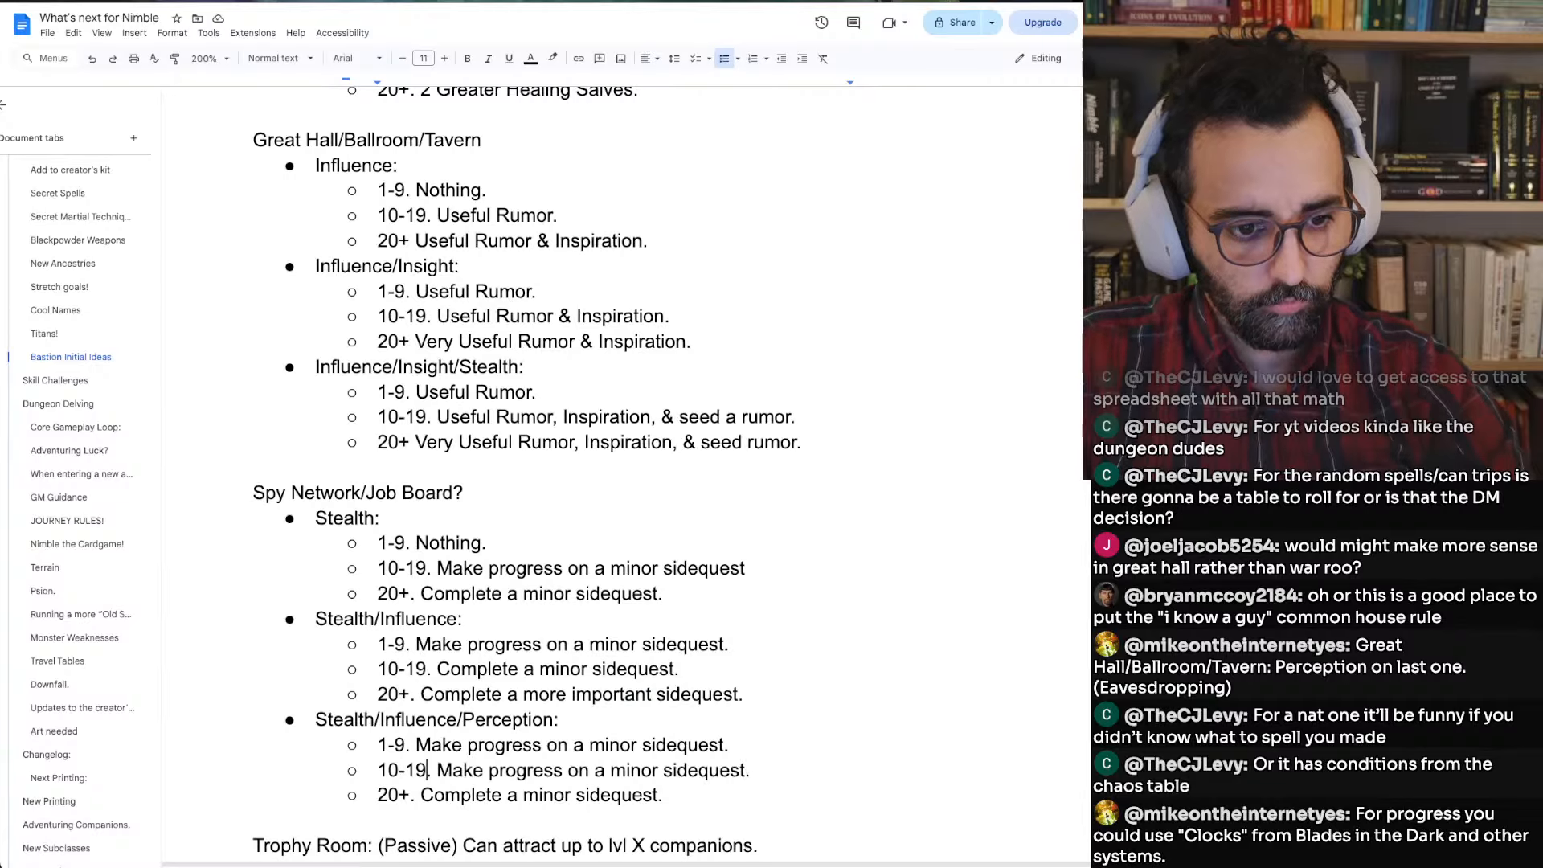
pyautogui.hotkey('shift', 'End')
pyautogui.hotkey('ctrl', 'v')
pyautogui.press('Down')
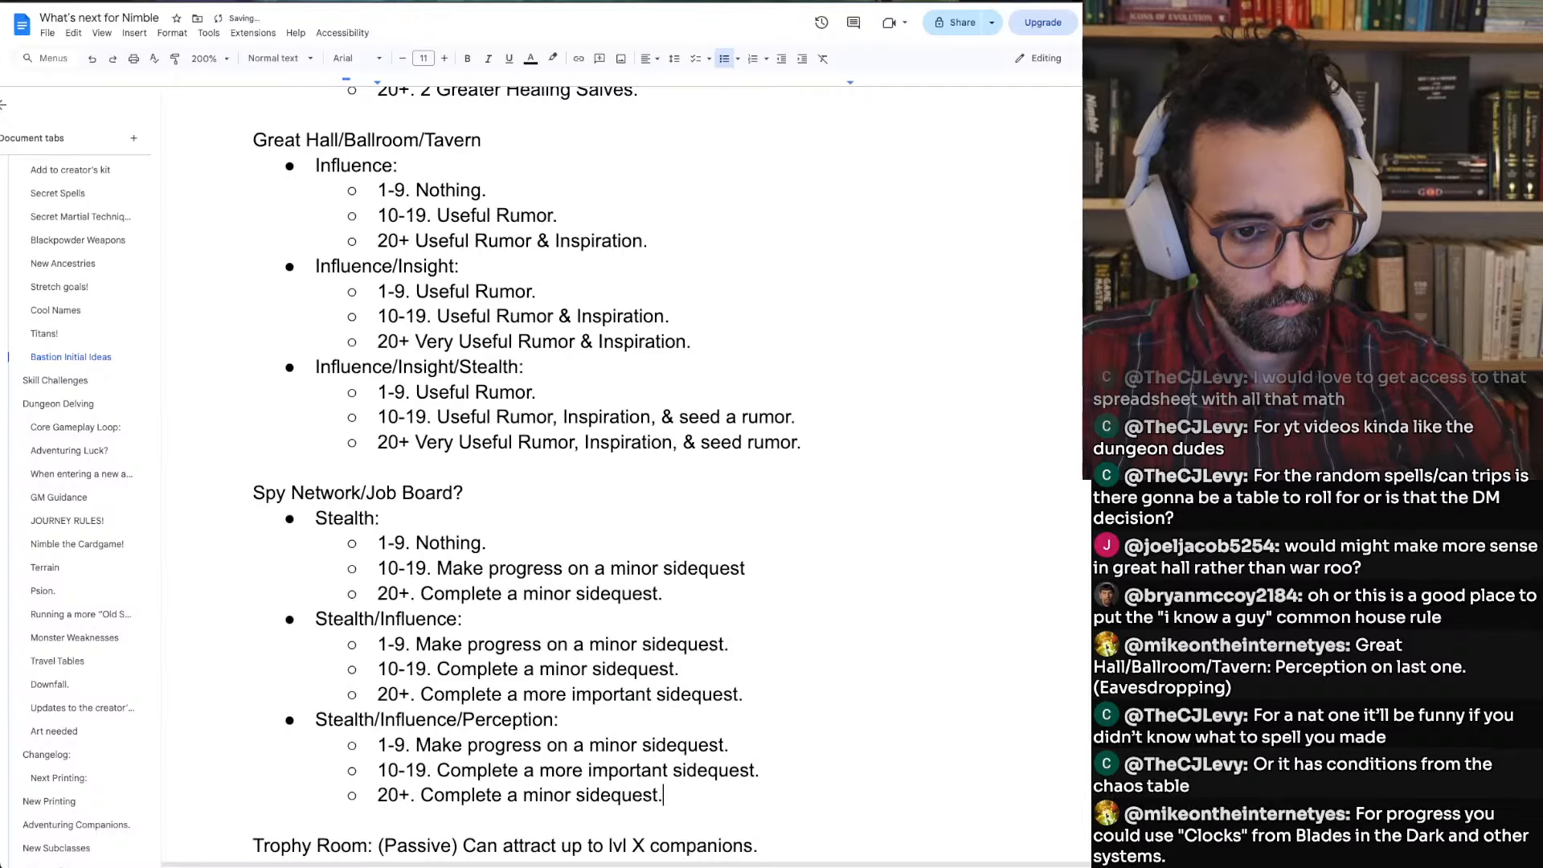
# Clear the 20+ tier text under Stealth/Influence/Perception in Spy Network/Job Board, trying and discarding the wording "Gather tremendous"
pyautogui.hotkey('shift', 'Home')
pyautogui.hotkey('shift', 'Right')
pyautogui.hotkey('shift', 'Right')
pyautogui.hotkey('shift', 'Right')
pyautogui.hotkey('shift', 'Right')
pyautogui.hotkey('shift', 'Right')
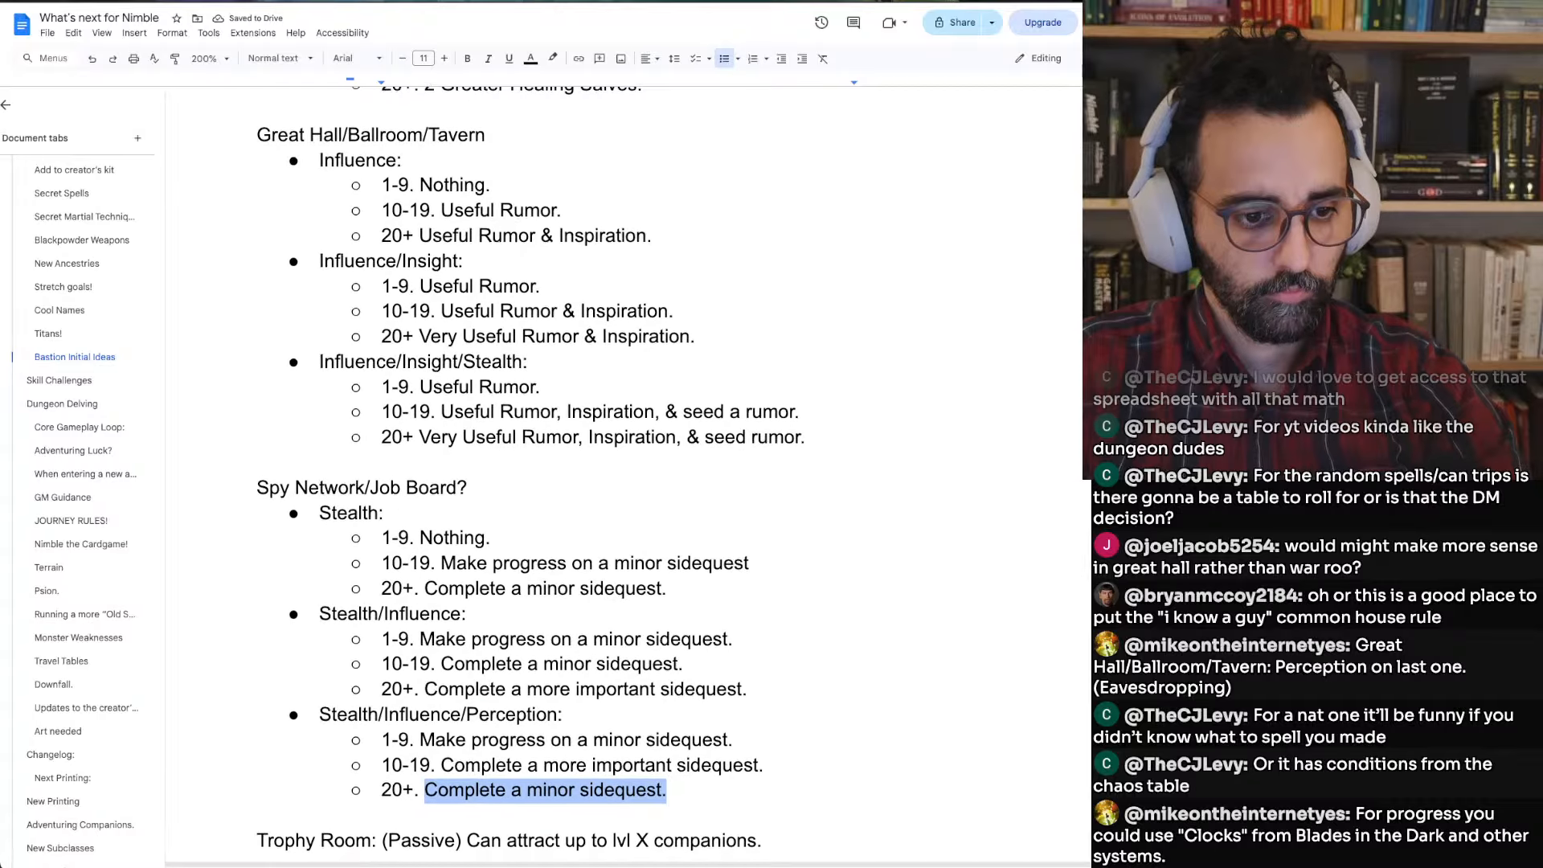
pyautogui.scroll(-2, 530, 474)
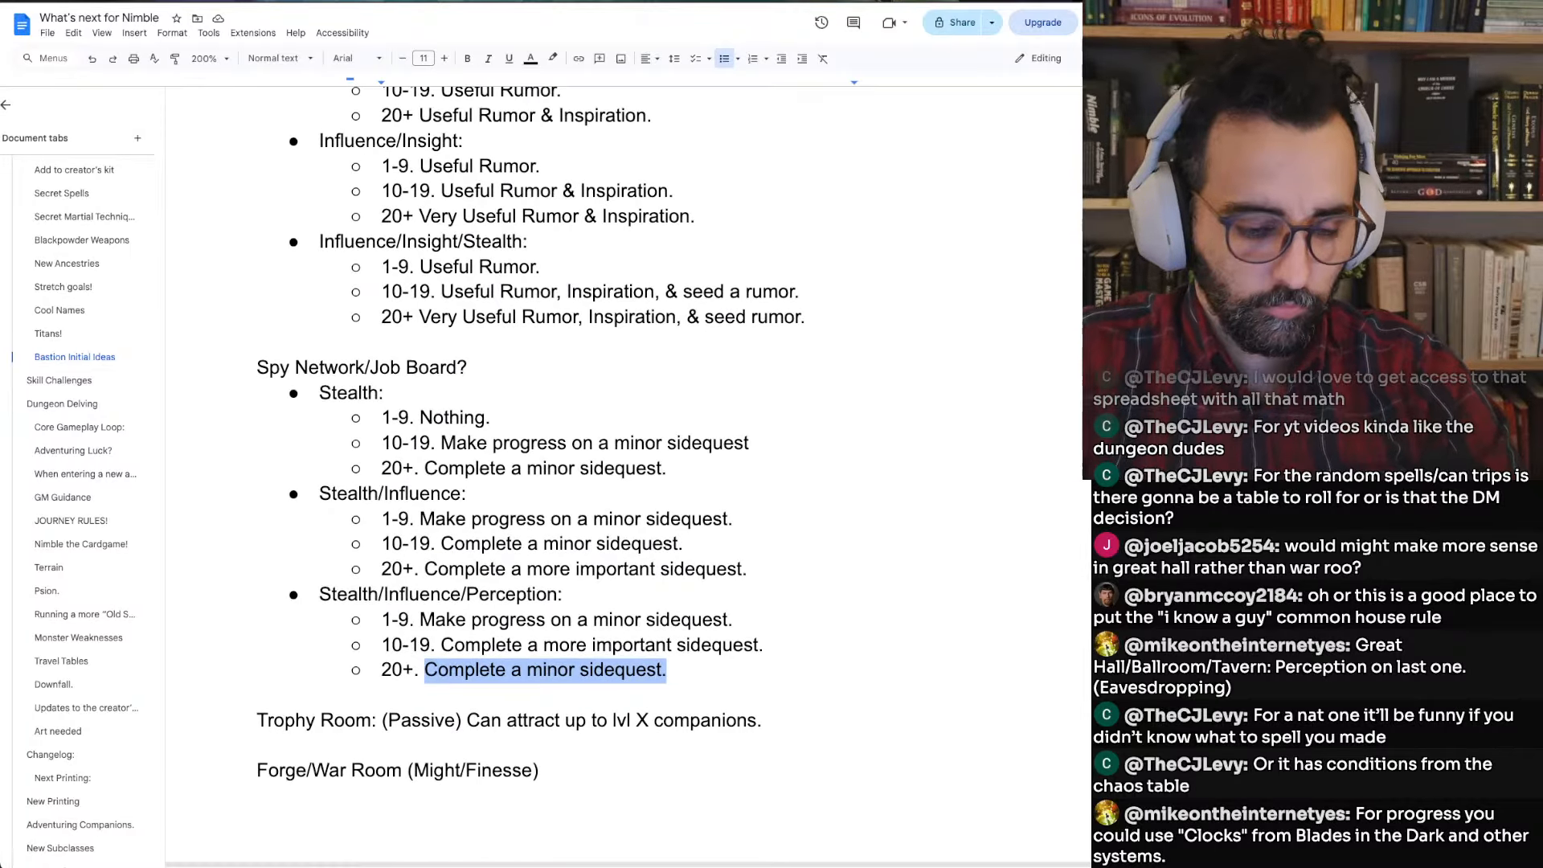
pyautogui.write('Gather ')
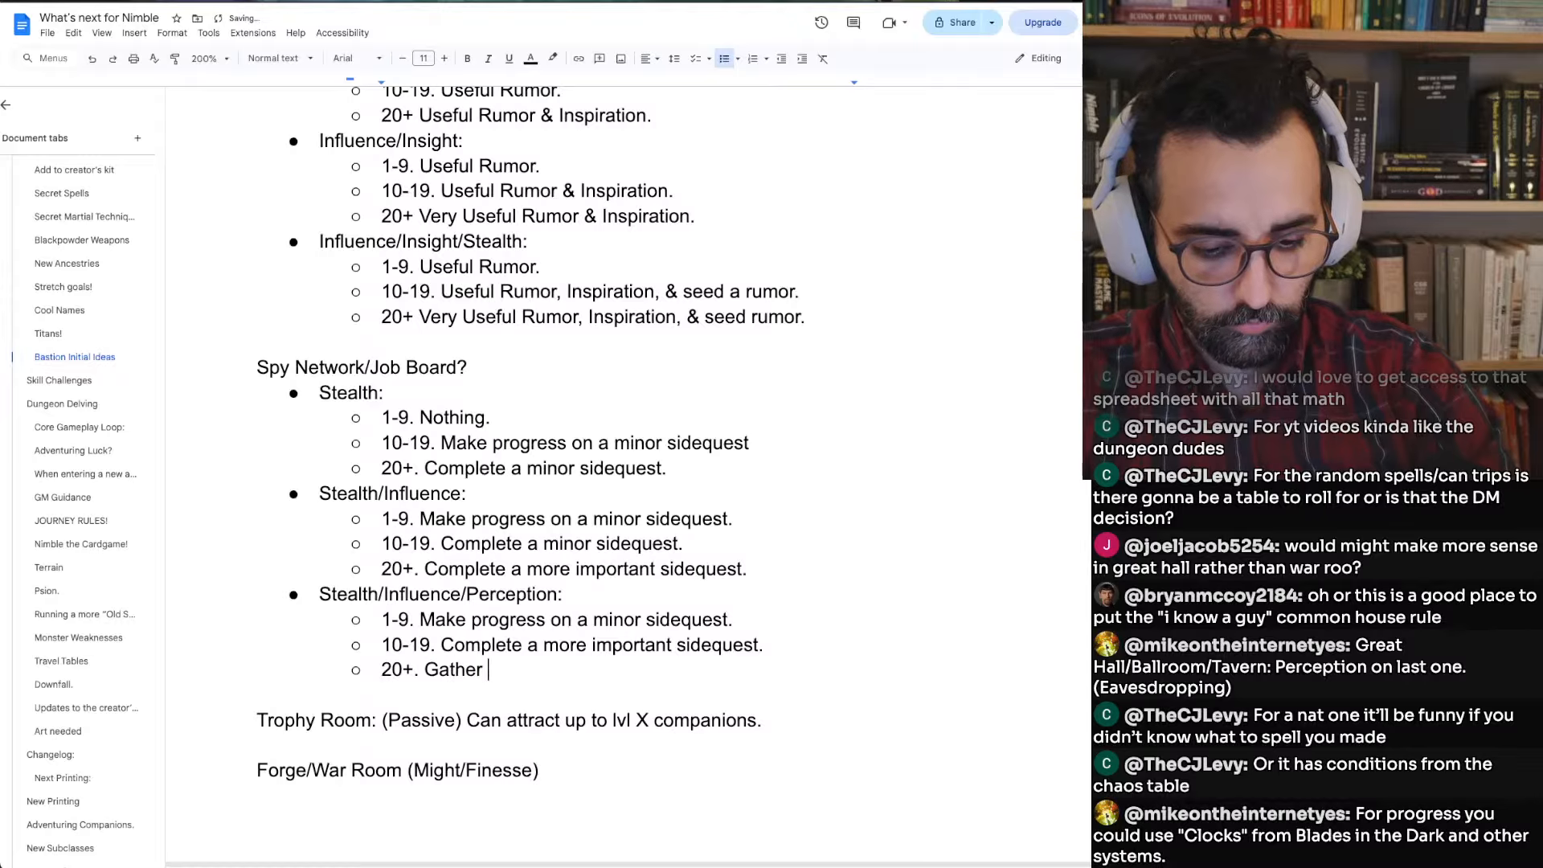
pyautogui.write('tremendous')
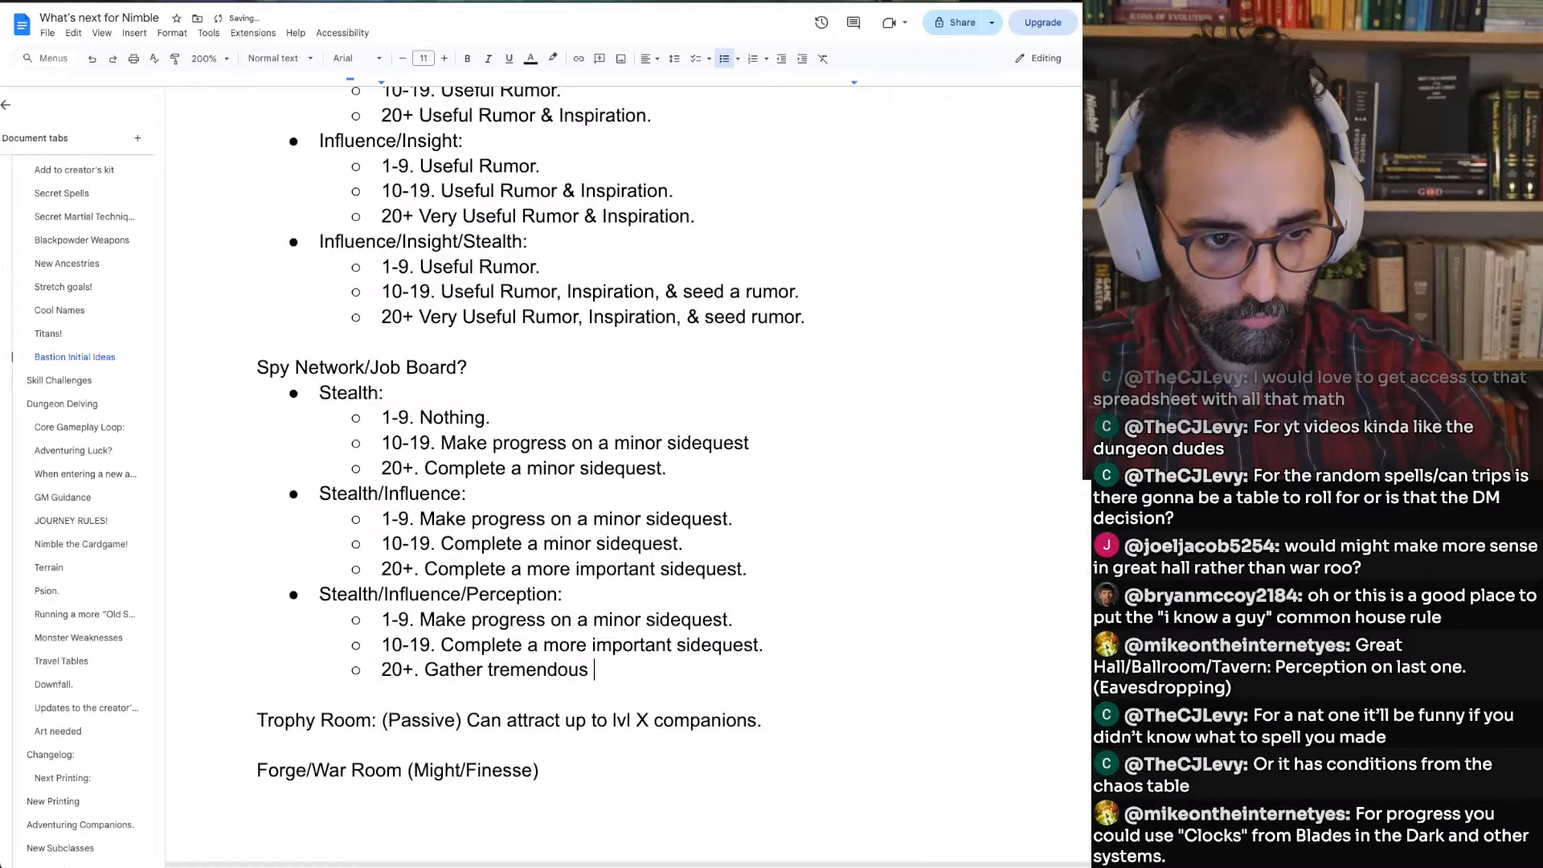
pyautogui.press('BackSpace')
pyautogui.press('BackSpace')
pyautogui.press('BackSpace')
pyautogui.press('BackSpace')
pyautogui.press('BackSpace')
pyautogui.press('BackSpace')
pyautogui.press('BackSpace')
pyautogui.press('BackSpace')
pyautogui.press('BackSpace')
pyautogui.press('BackSpace')
pyautogui.press('BackSpace')
pyautogui.press('BackSpace')
pyautogui.press('BackSpace')
pyautogui.press('BackSpace')
pyautogui.press('BackSpace')
pyautogui.press('BackSpace')
pyautogui.press('BackSpace')
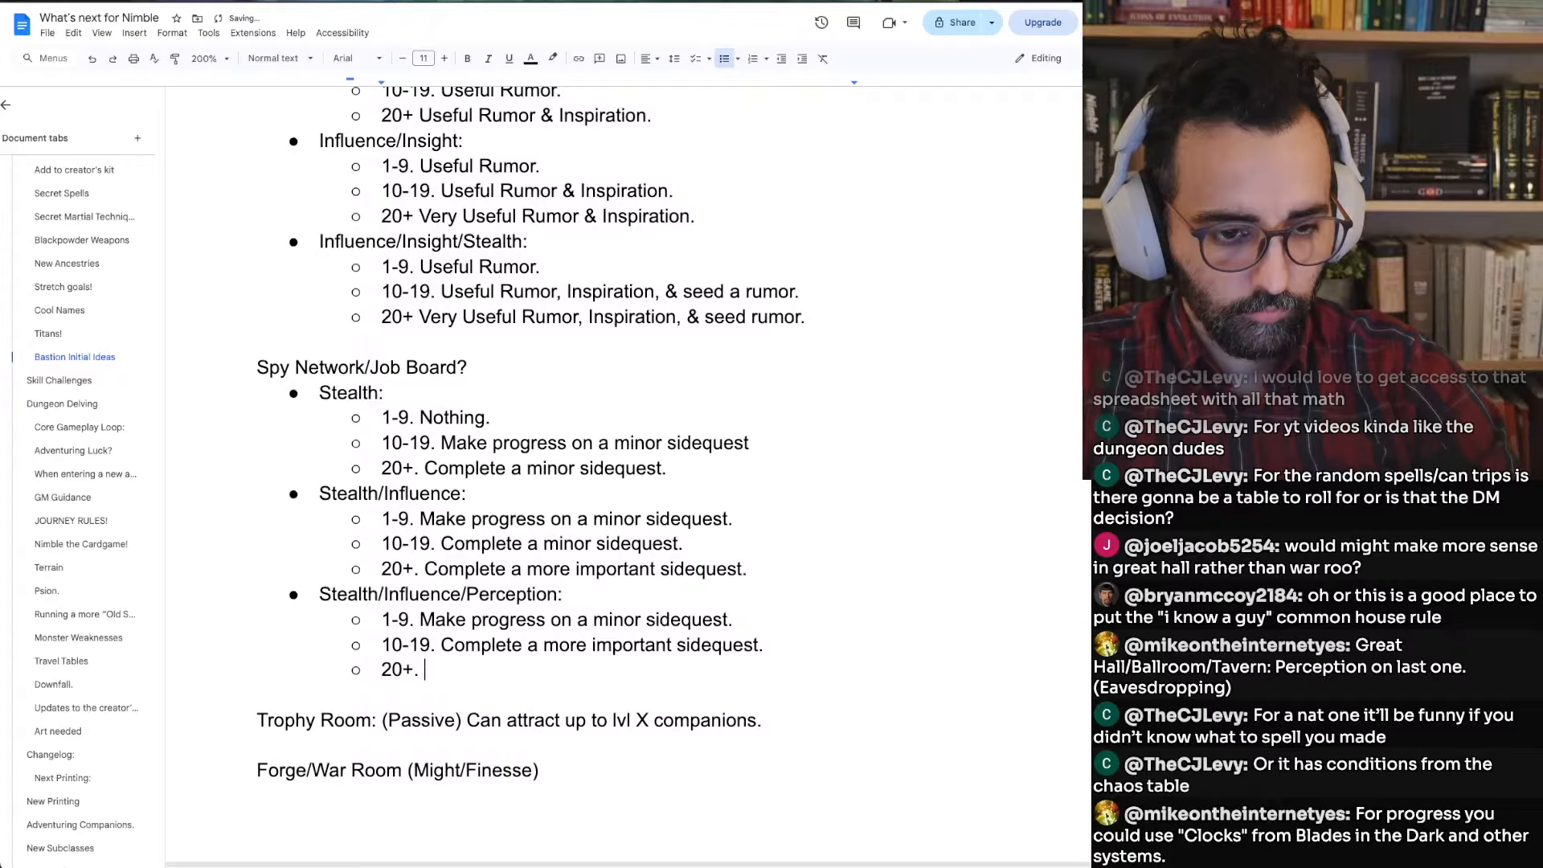
# Write "Complete a very important sidequest." in the 20+ tier under Stealth/Influence/Perception
pyautogui.write('Complete a more important sidequest.')
pyautogui.hotkey('ctrl', 'Left')
pyautogui.hotkey('ctrl', 'Left')
pyautogui.hotkey('ctrl', 'Left')
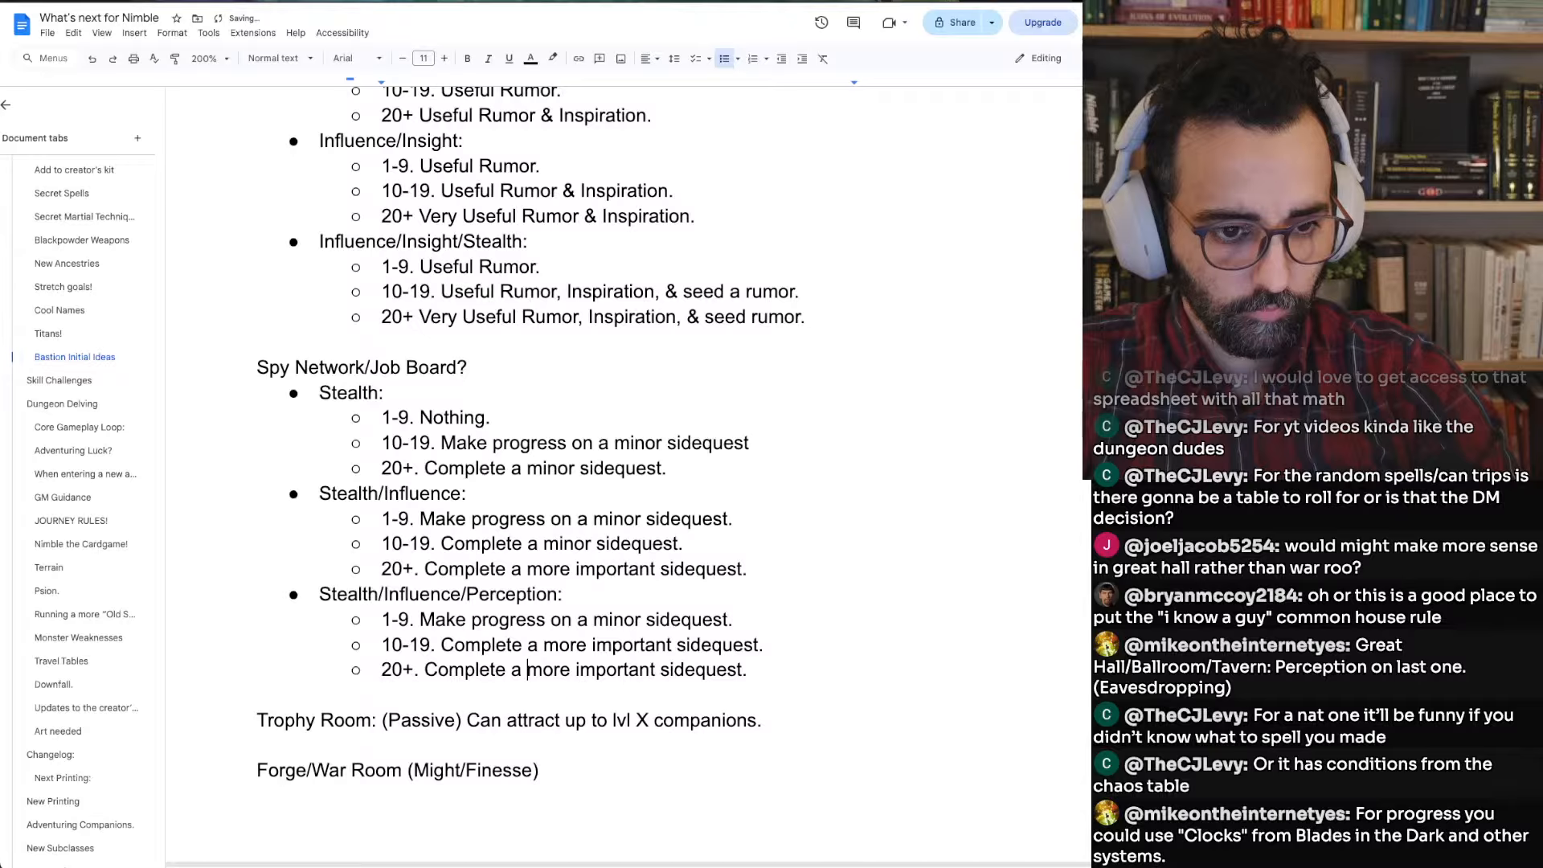
pyautogui.hotkey('ctrl', 'shift', 'Right')
pyautogui.write('very')
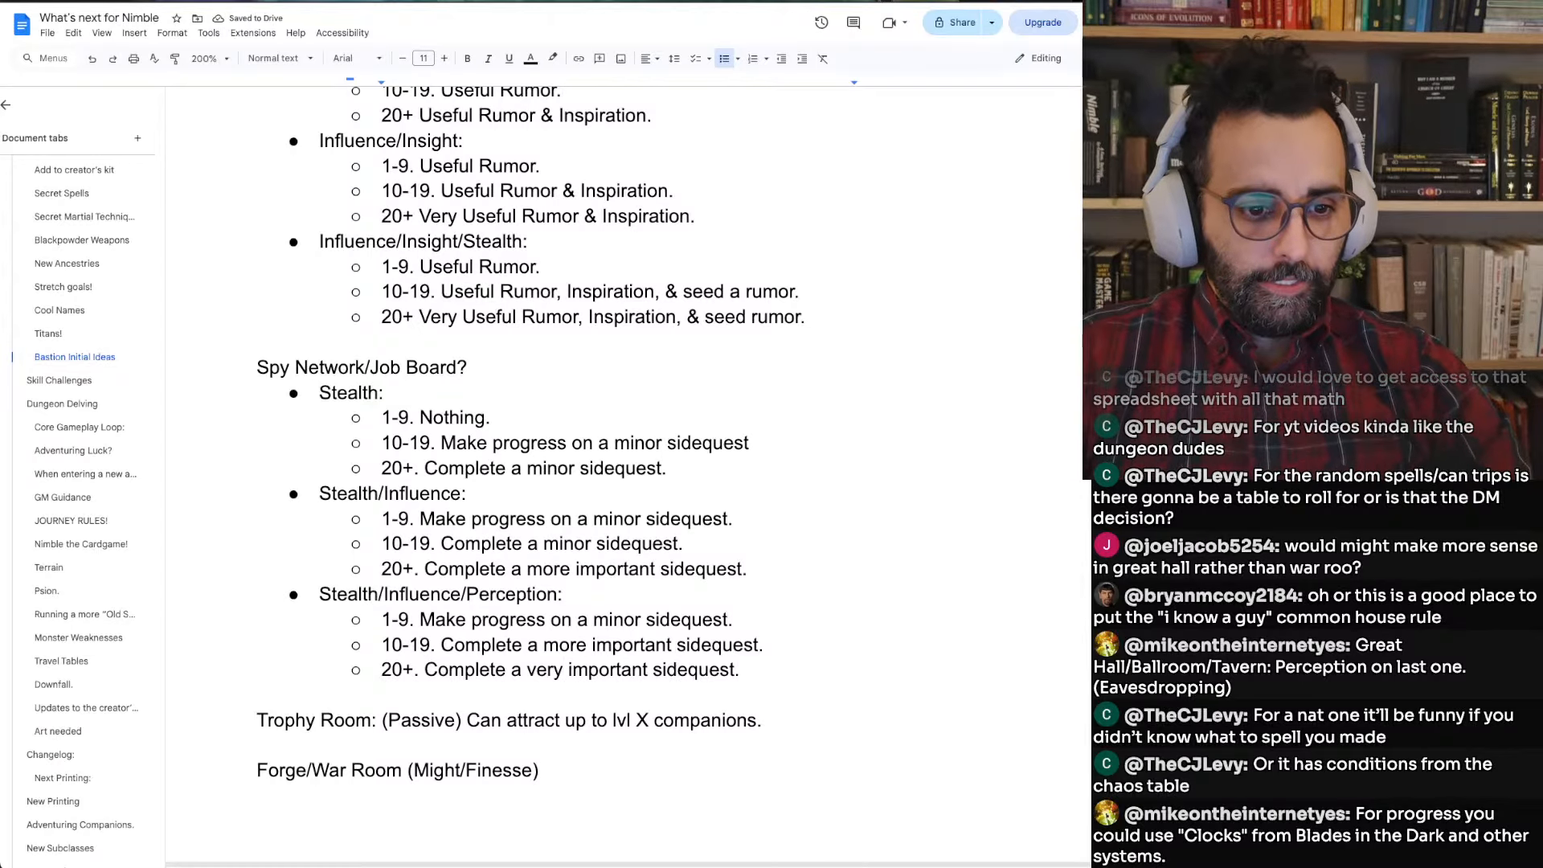
pyautogui.press('Down')
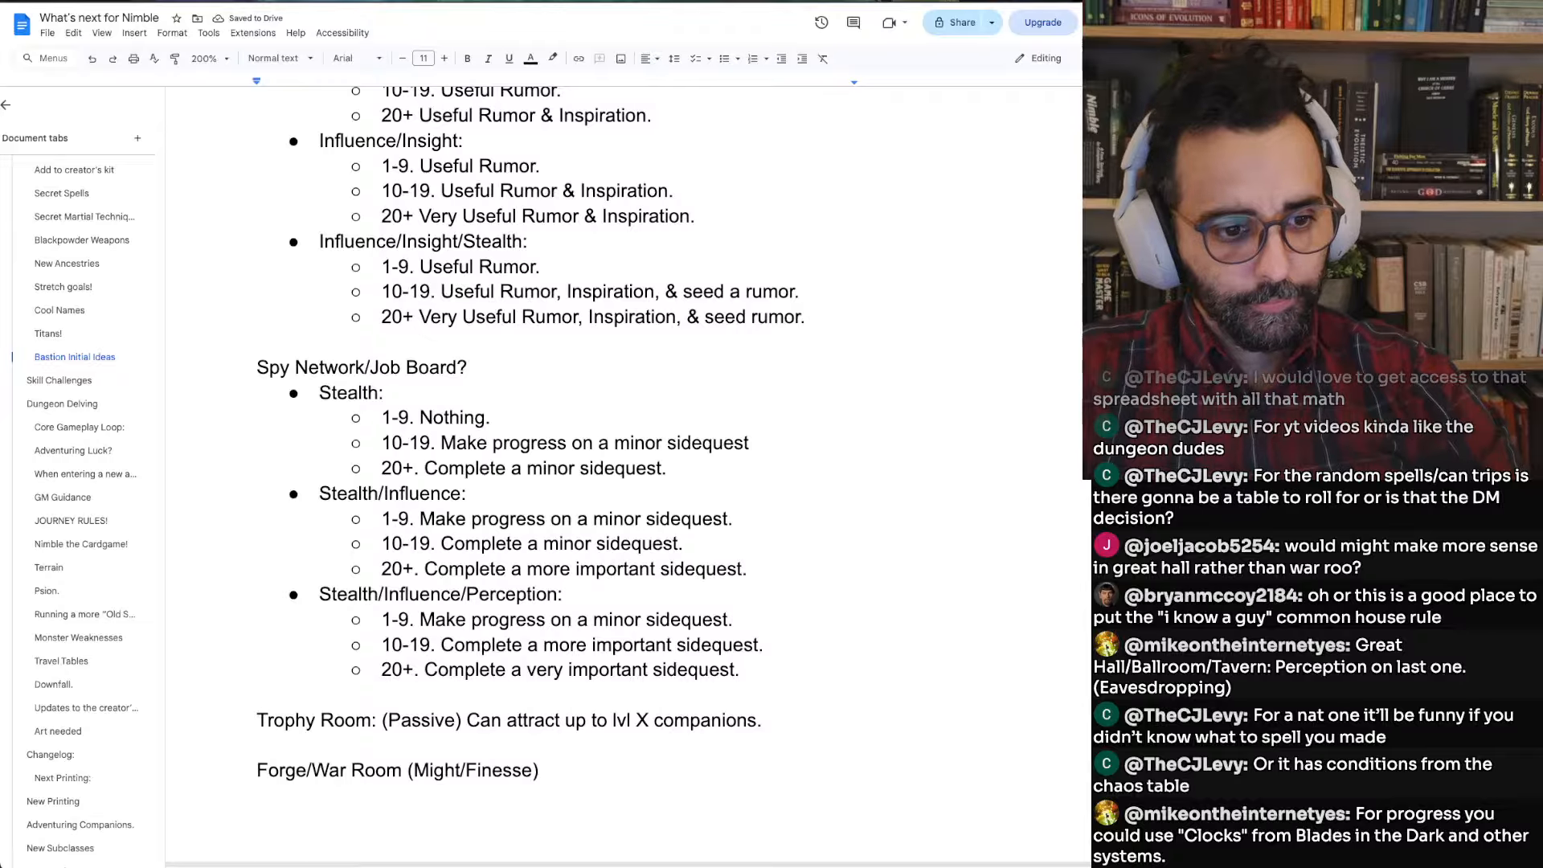
# Insert "(unknown)" before "cantrip" in the 1-9 tier under Arcana in Arcane Tower/Library/Scroll Room
pyautogui.press('super+Tab')
pyautogui.press('Escape')
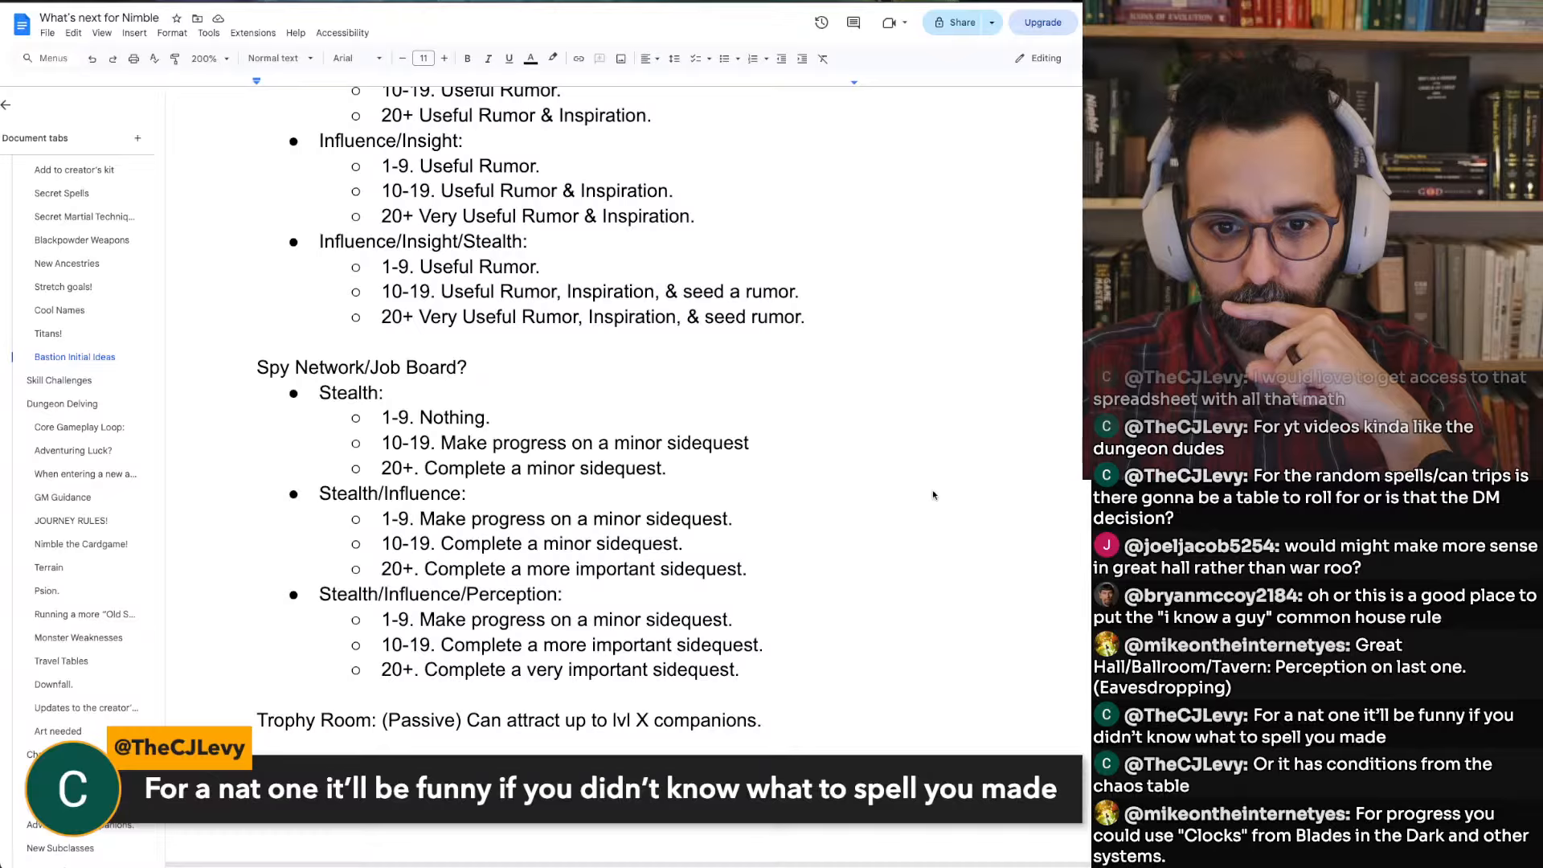
pyautogui.scroll(15, 932, 483)
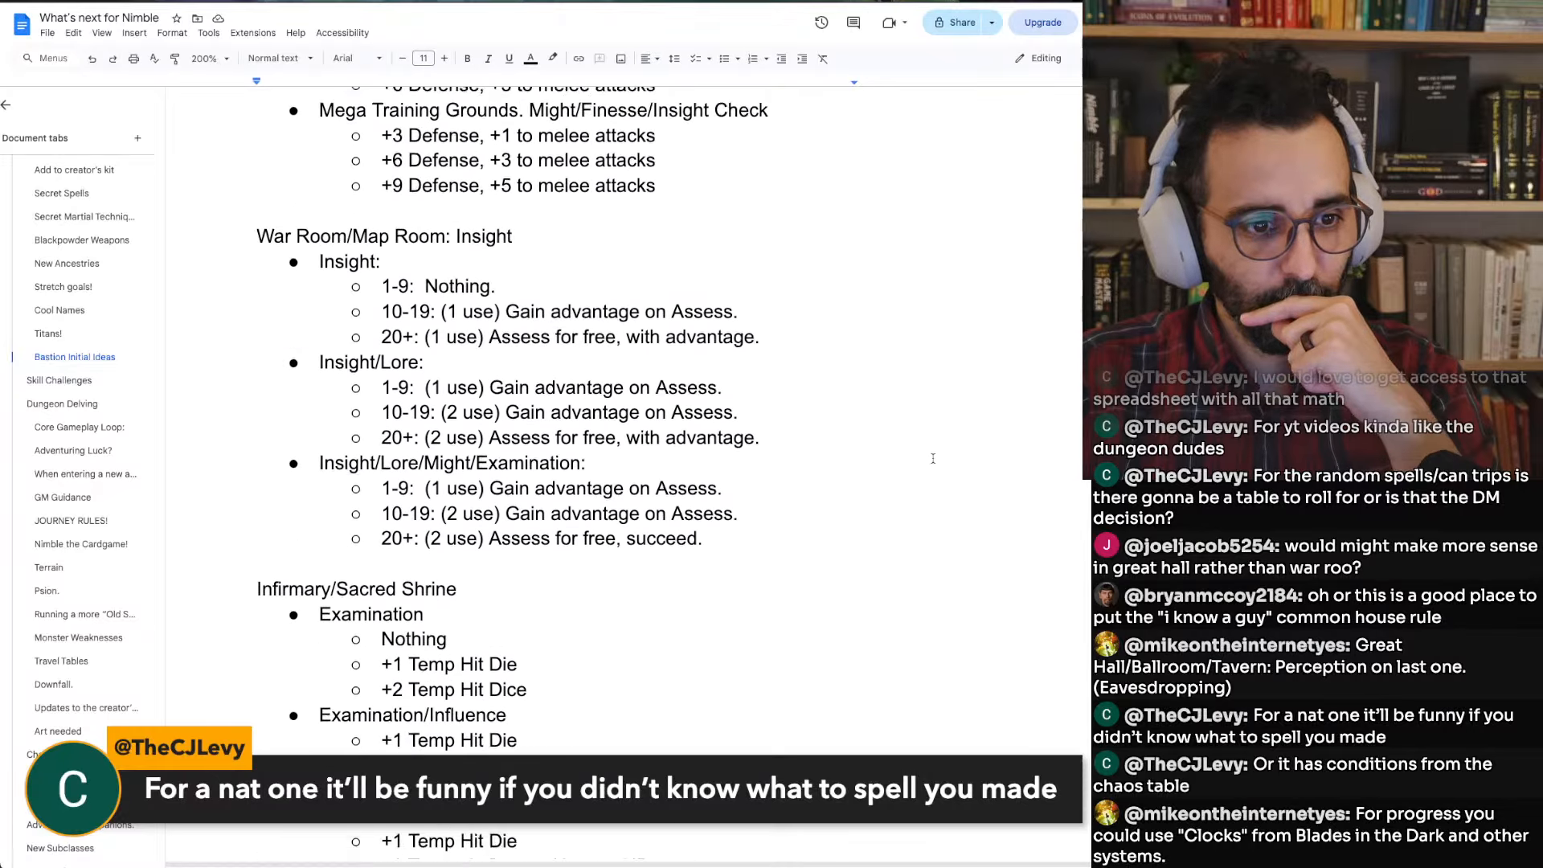
pyautogui.scroll(3, 932, 458)
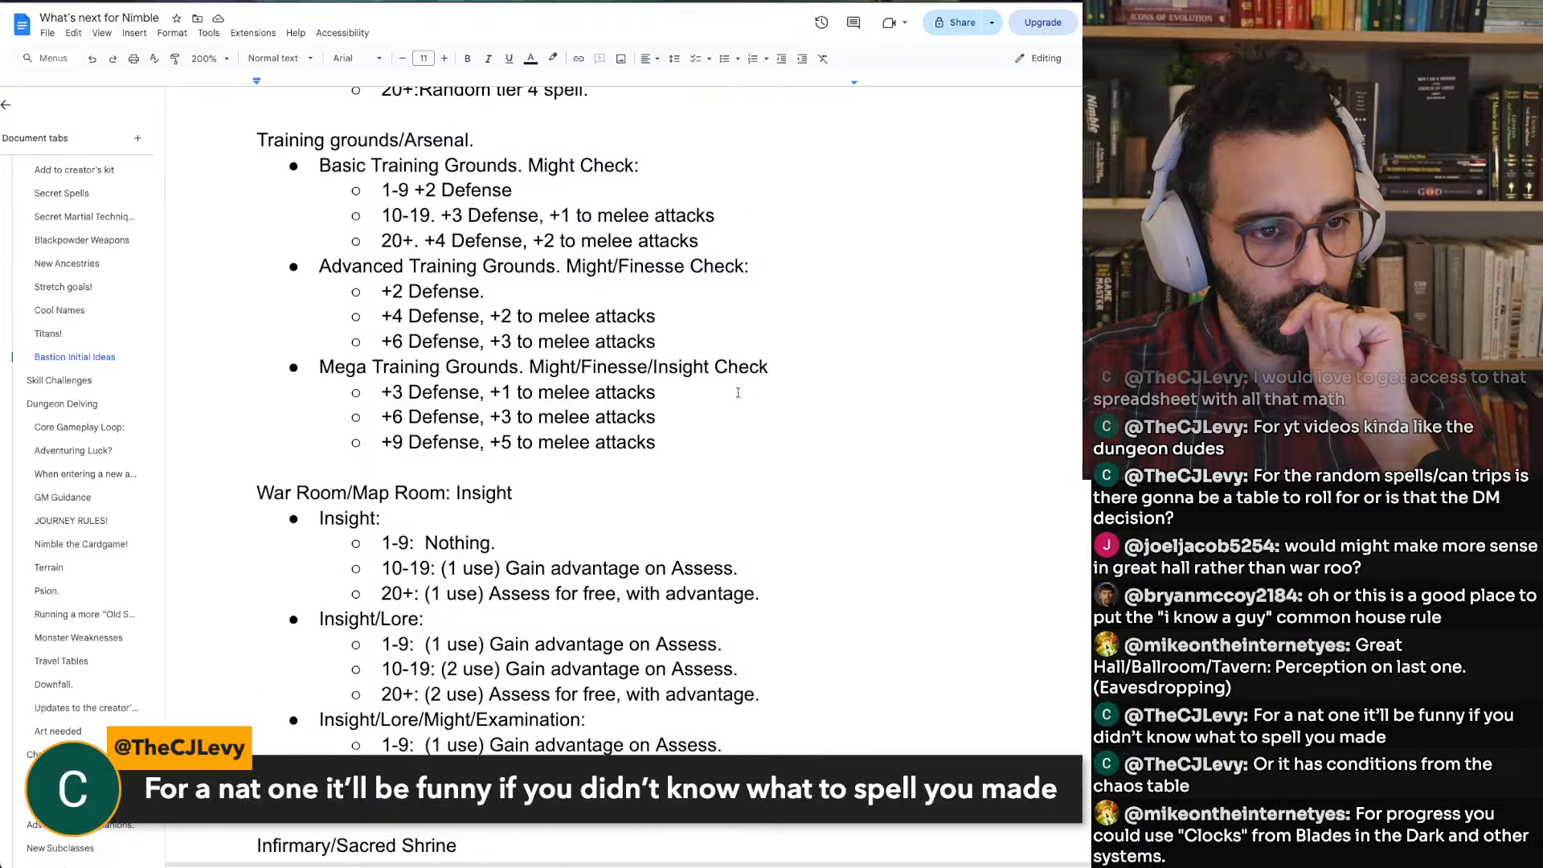
pyautogui.scroll(7, 738, 392)
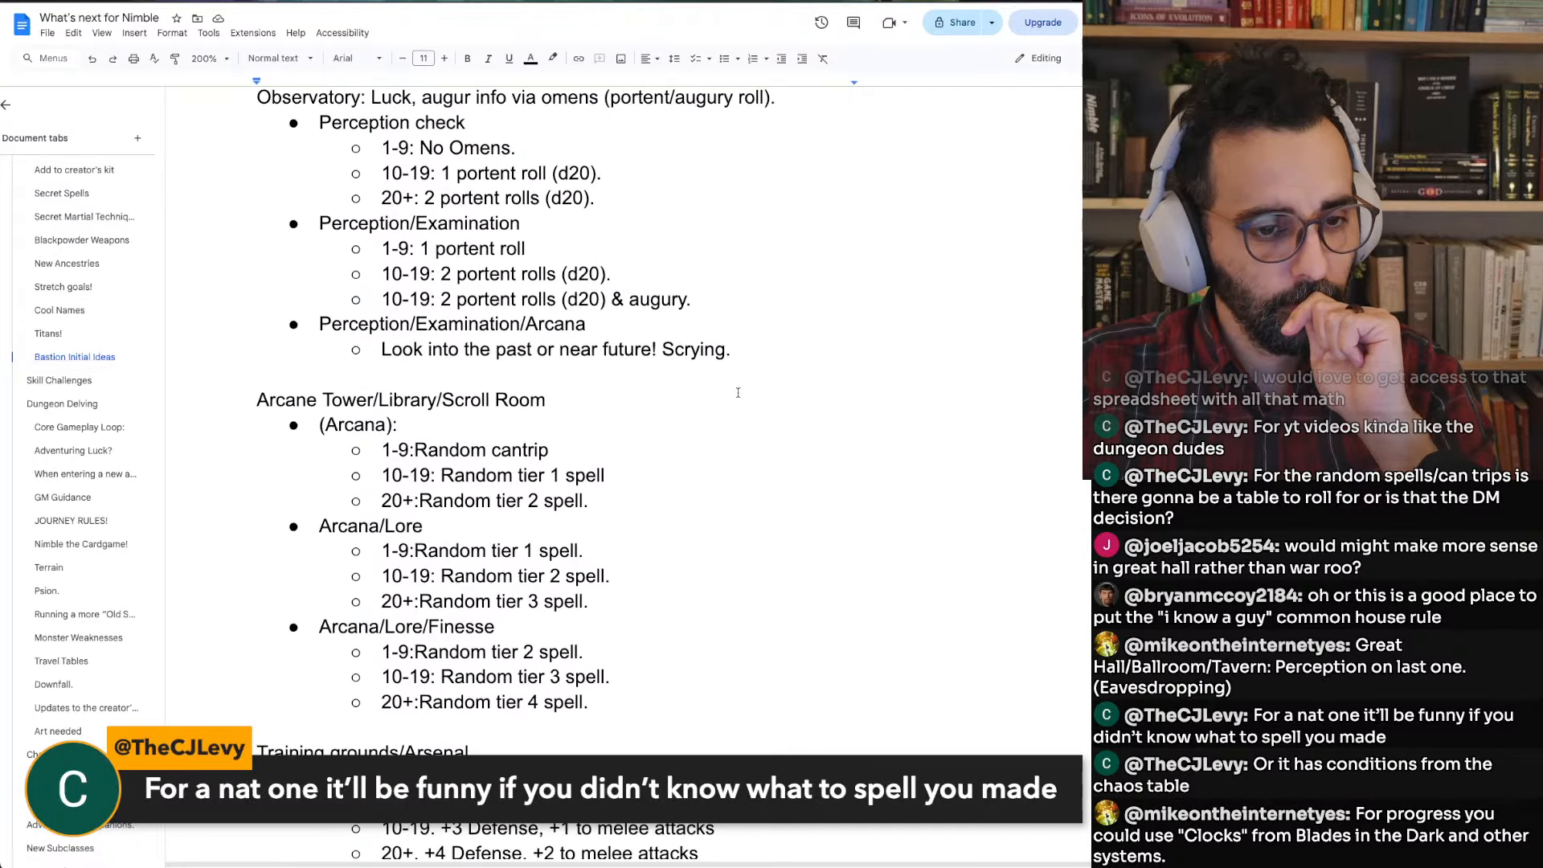
pyautogui.click(491, 450)
pyautogui.write('()')
pyautogui.press('Left')
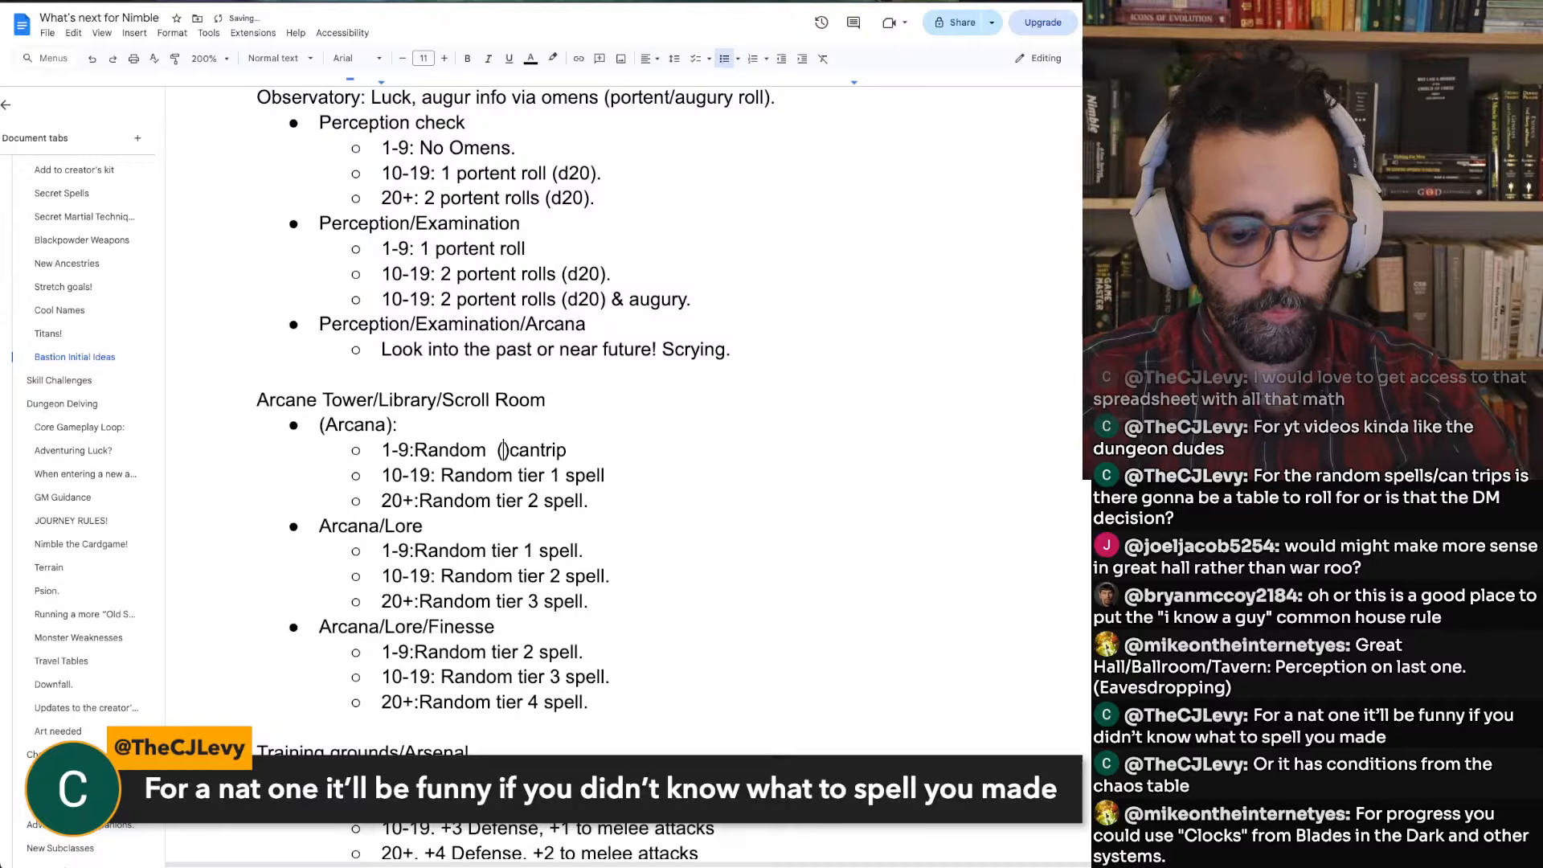
pyautogui.write('unknown)')
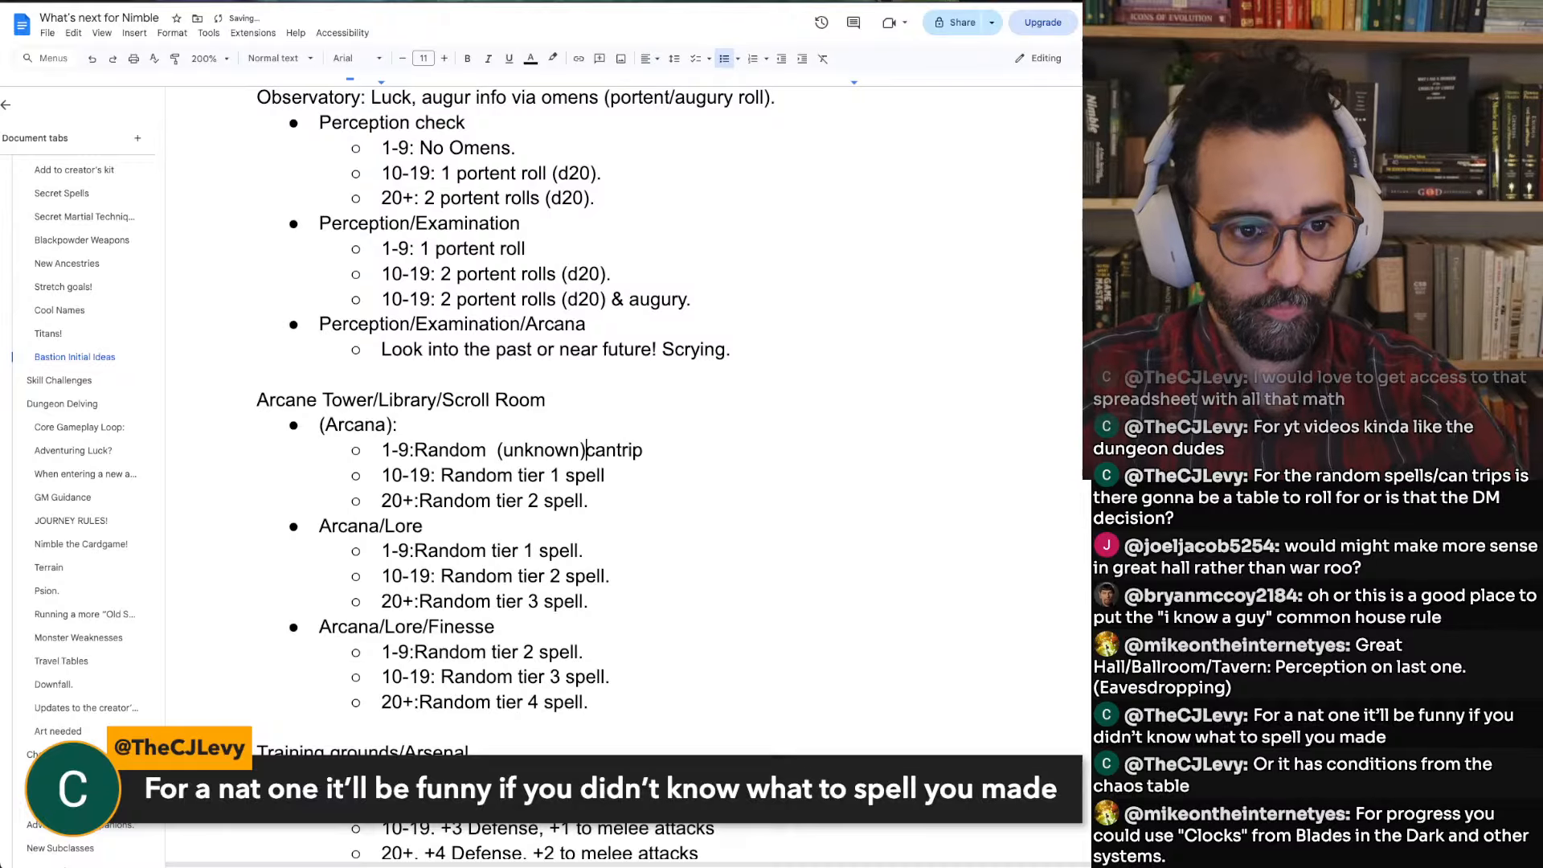
pyautogui.press('Down')
pyautogui.press('Up')
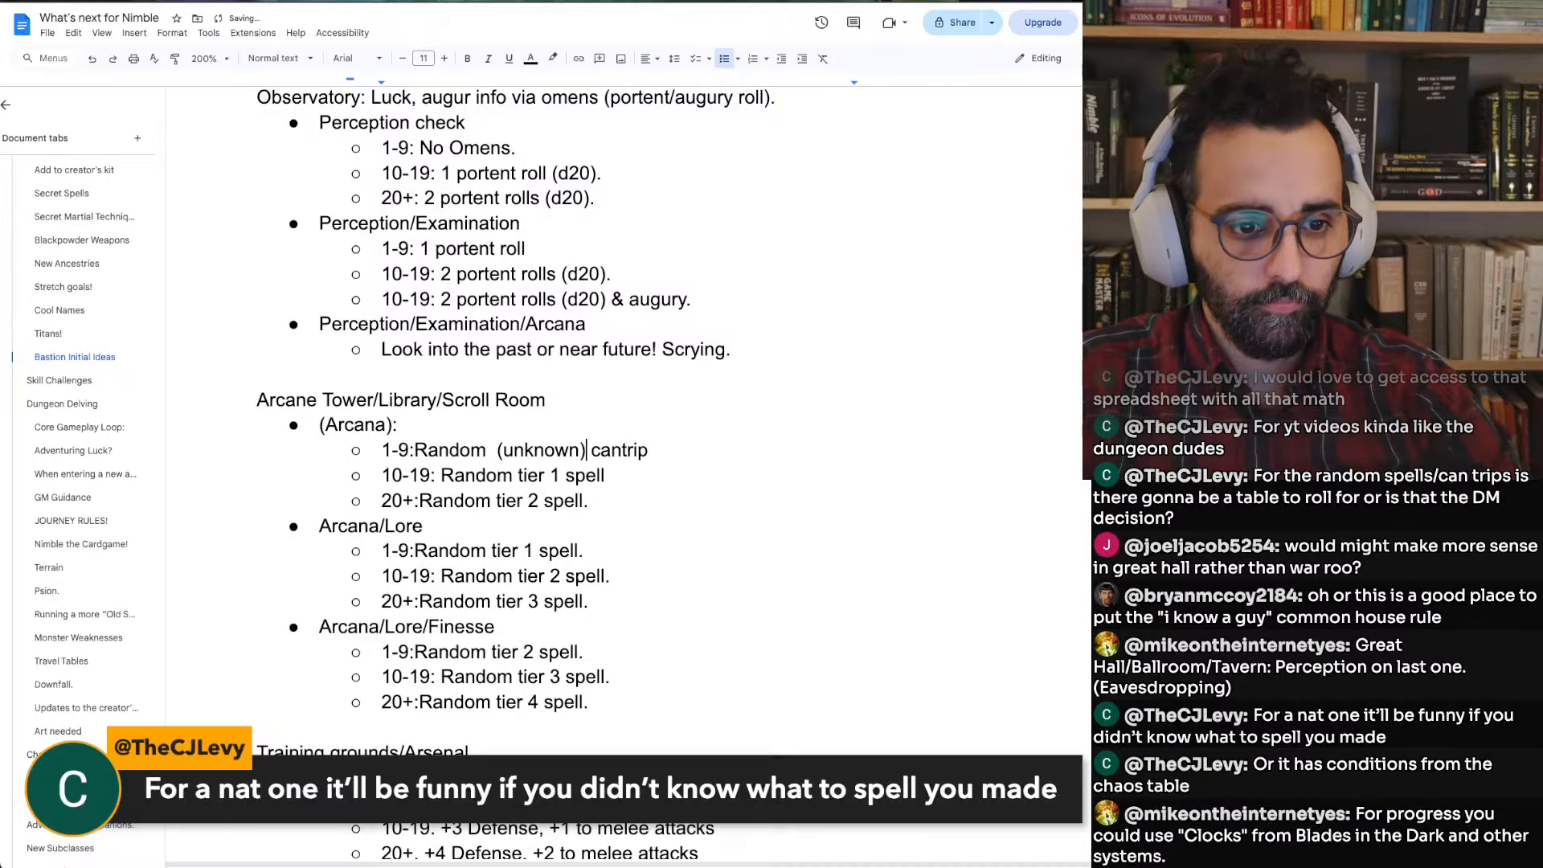
# Remove the extra space before the parenthesis in the Arcana 1-9 tier and replace "unknown" with "mystery"
pyautogui.hotkey('alt', 'Left')
pyautogui.press('Left')
pyautogui.press('BackSpace')
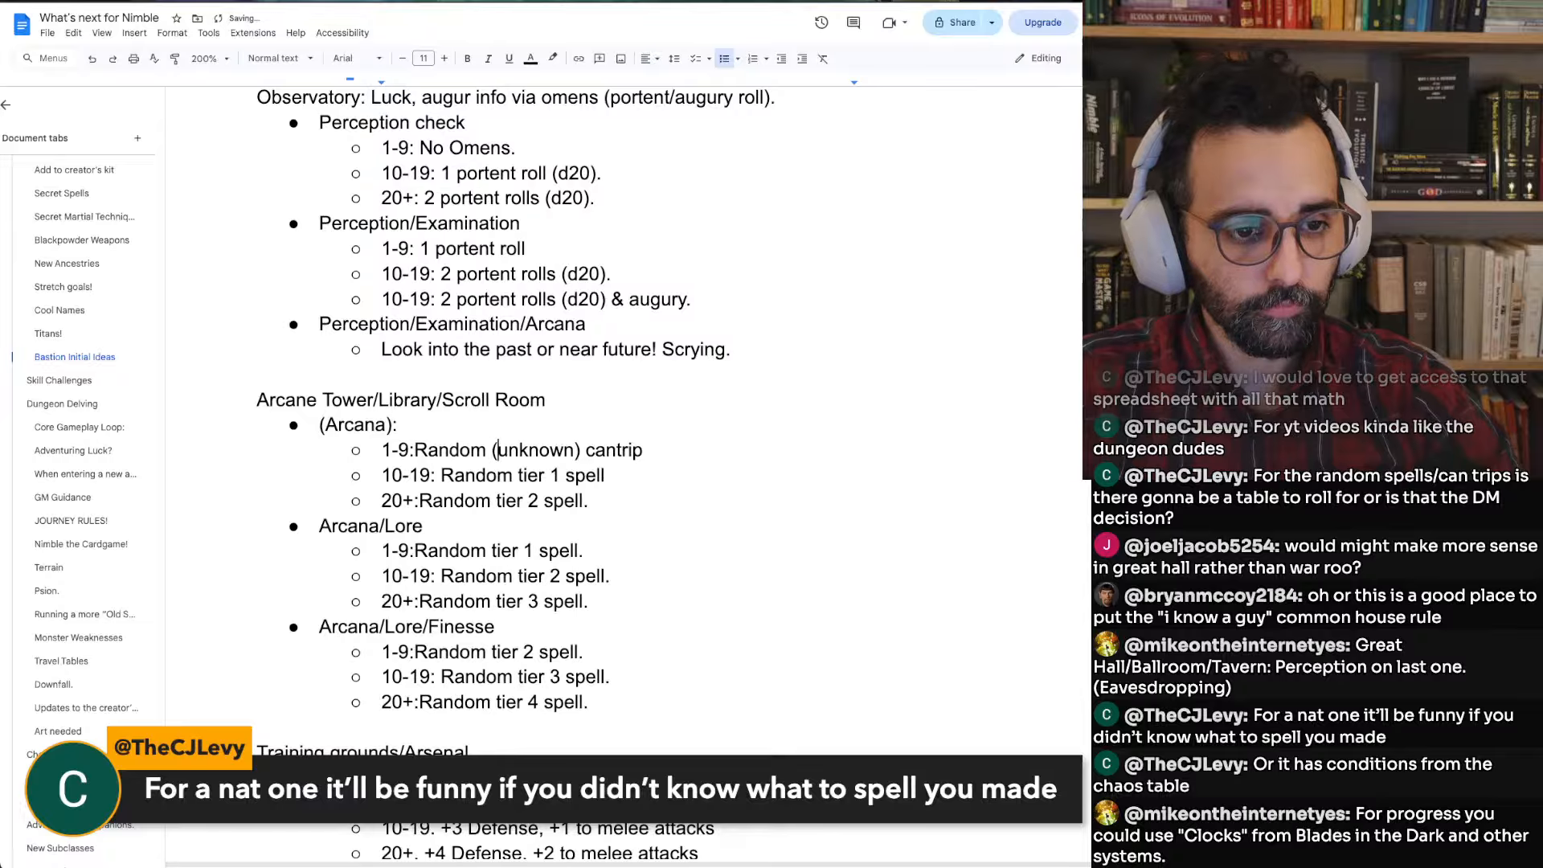
pyautogui.hotkey('ctrl', 'shift', 'Right')
pyautogui.write('mystery')
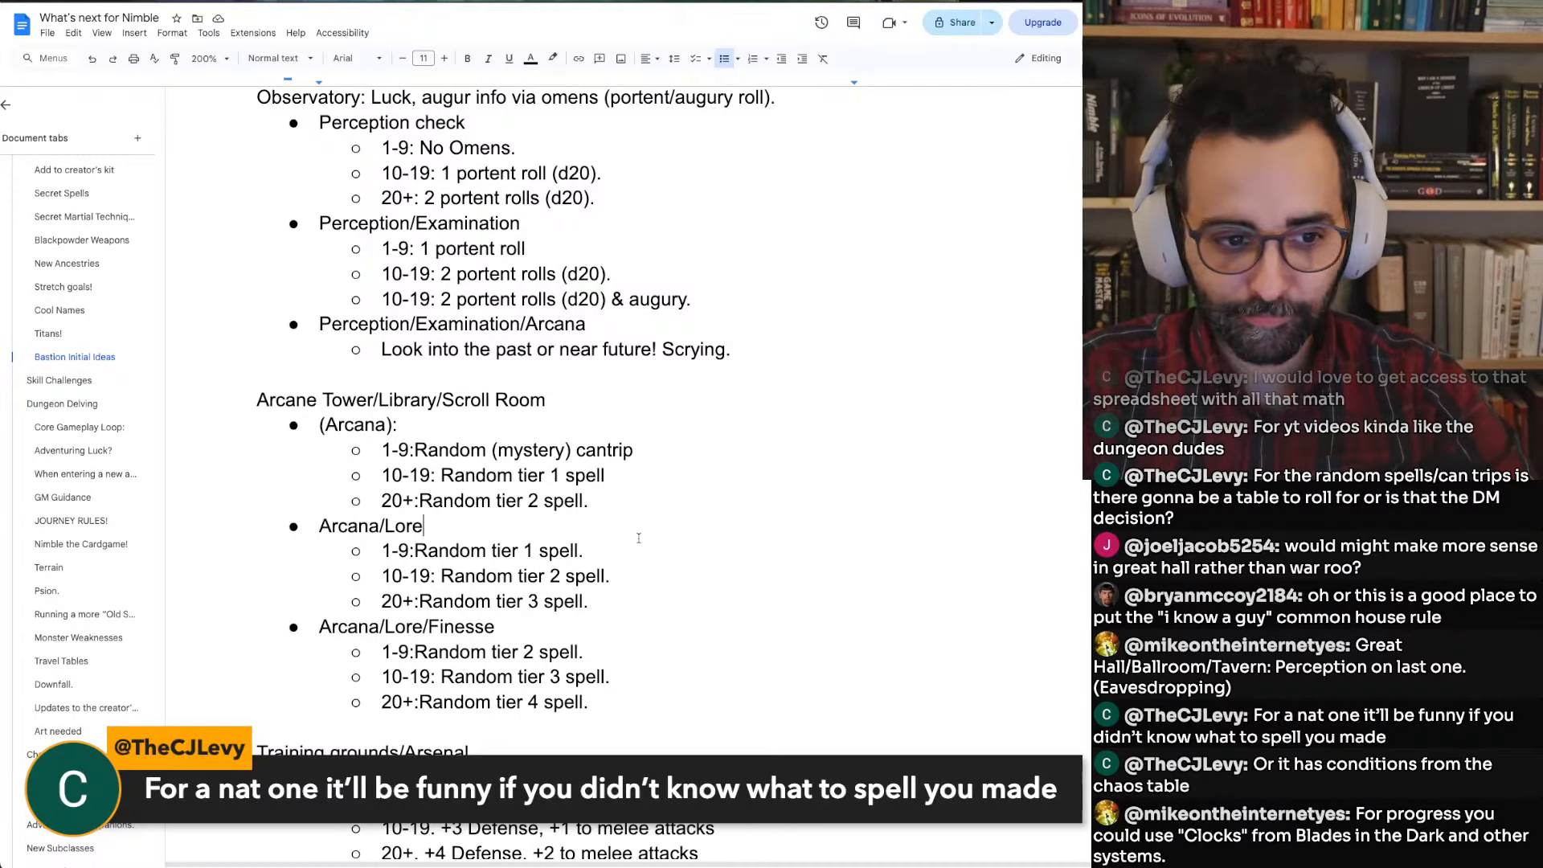
# Review the facility tiers from Training grounds down to Trophy Room, comparing Great Hall with Spy Network, and bring up the skills spreadsheet
pyautogui.scroll(-6, 639, 537)
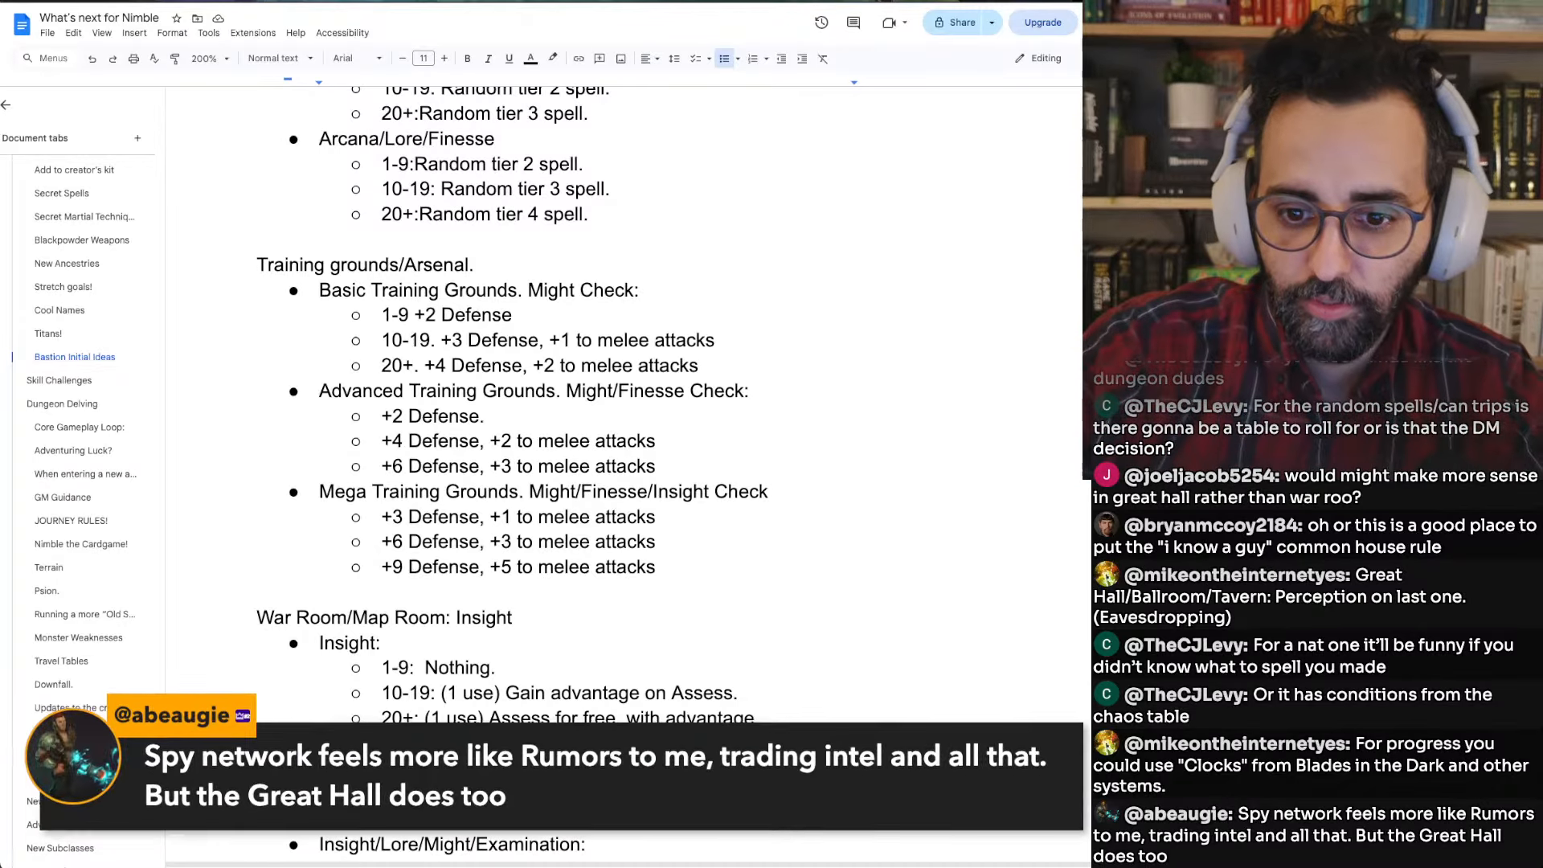
pyautogui.scroll(-10, 831, 540)
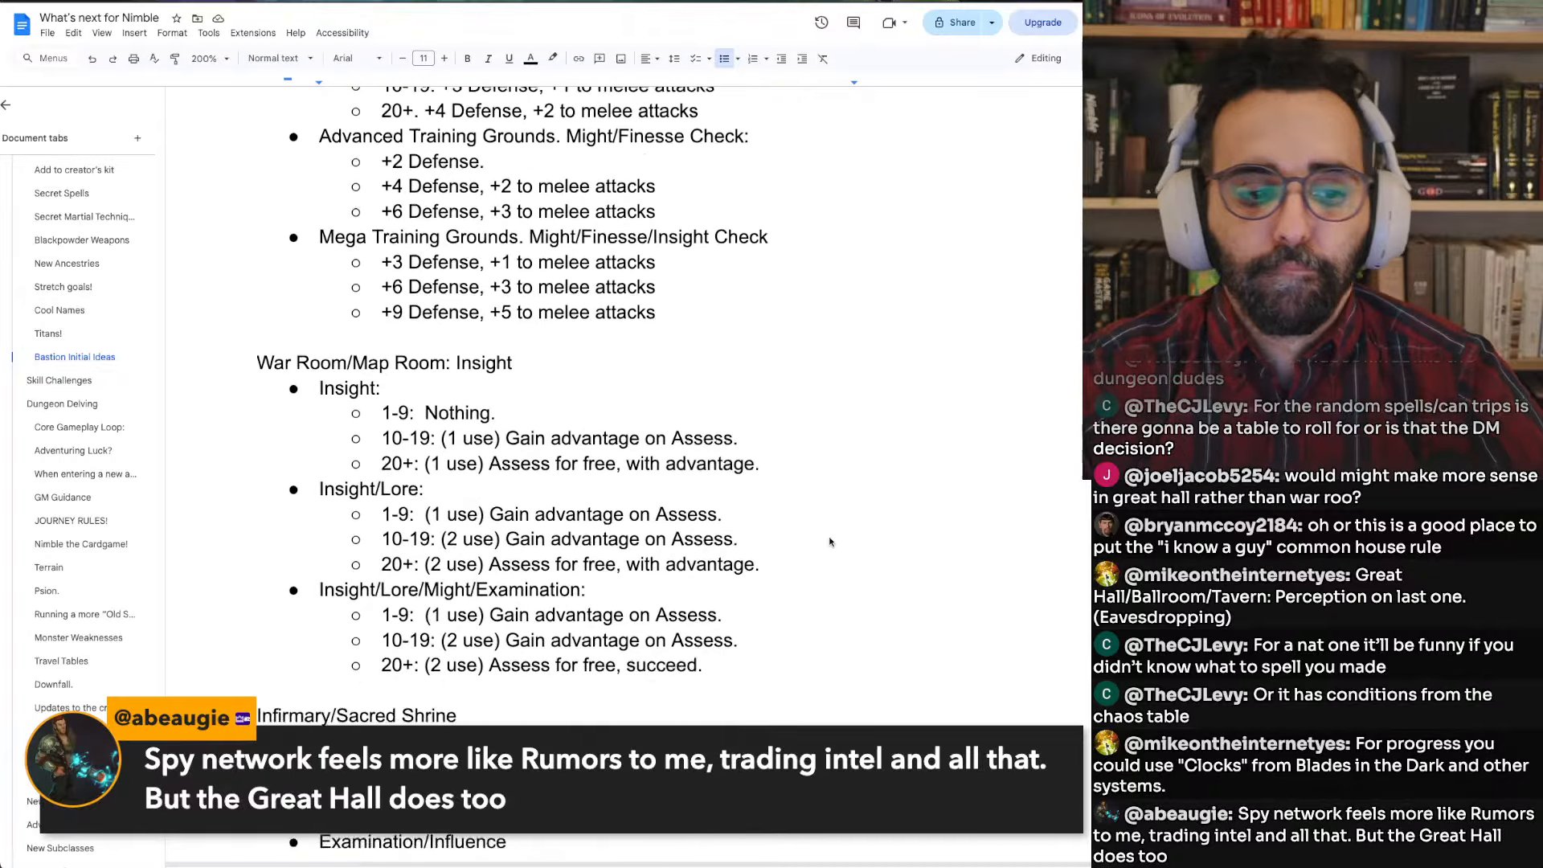
pyautogui.scroll(-6, 830, 542)
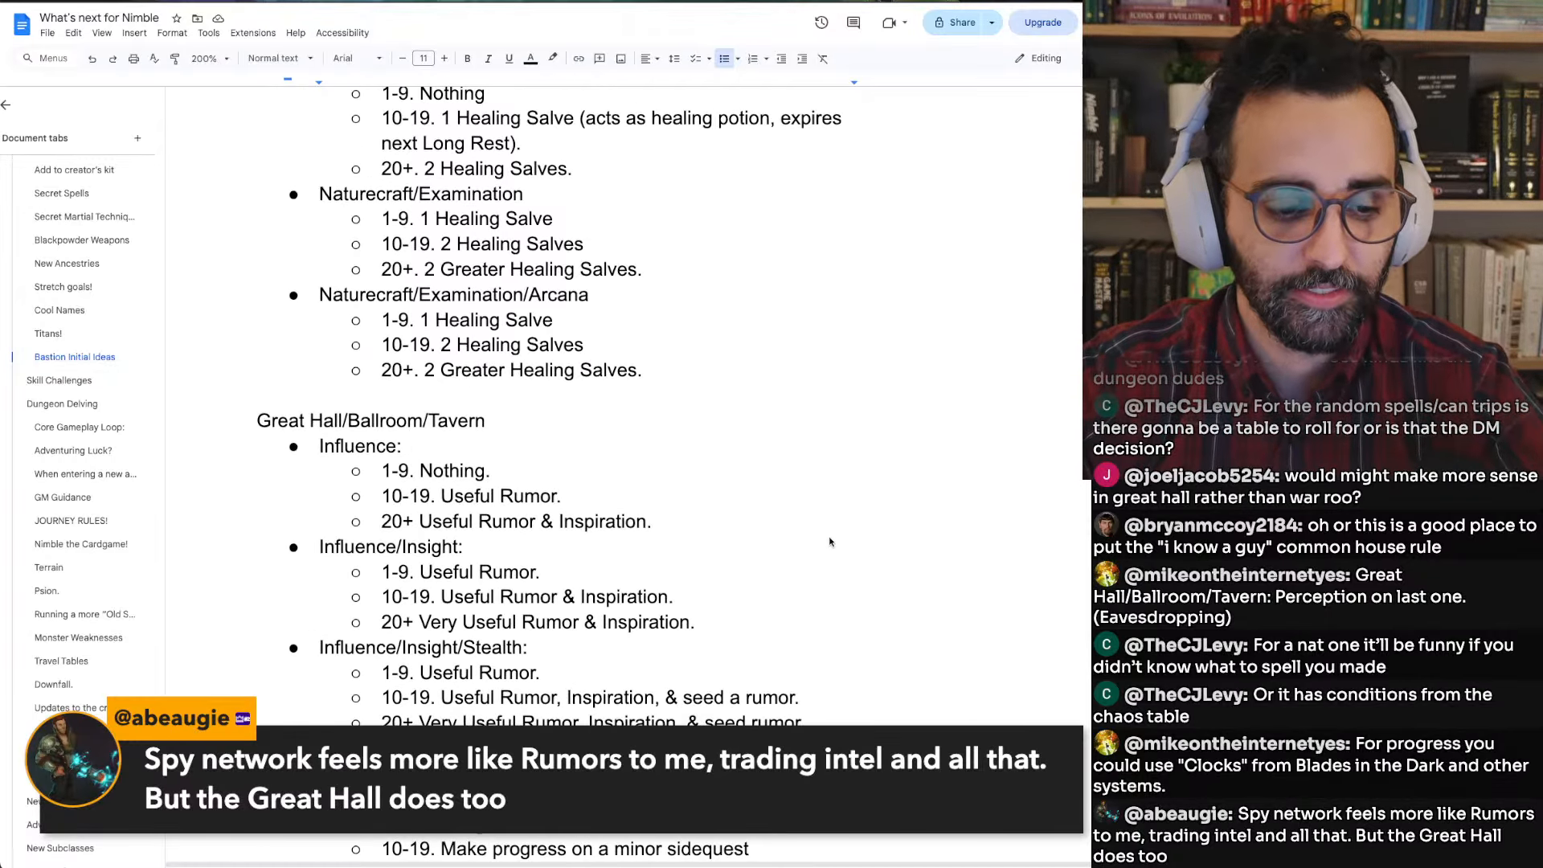
pyautogui.scroll(-5, 830, 542)
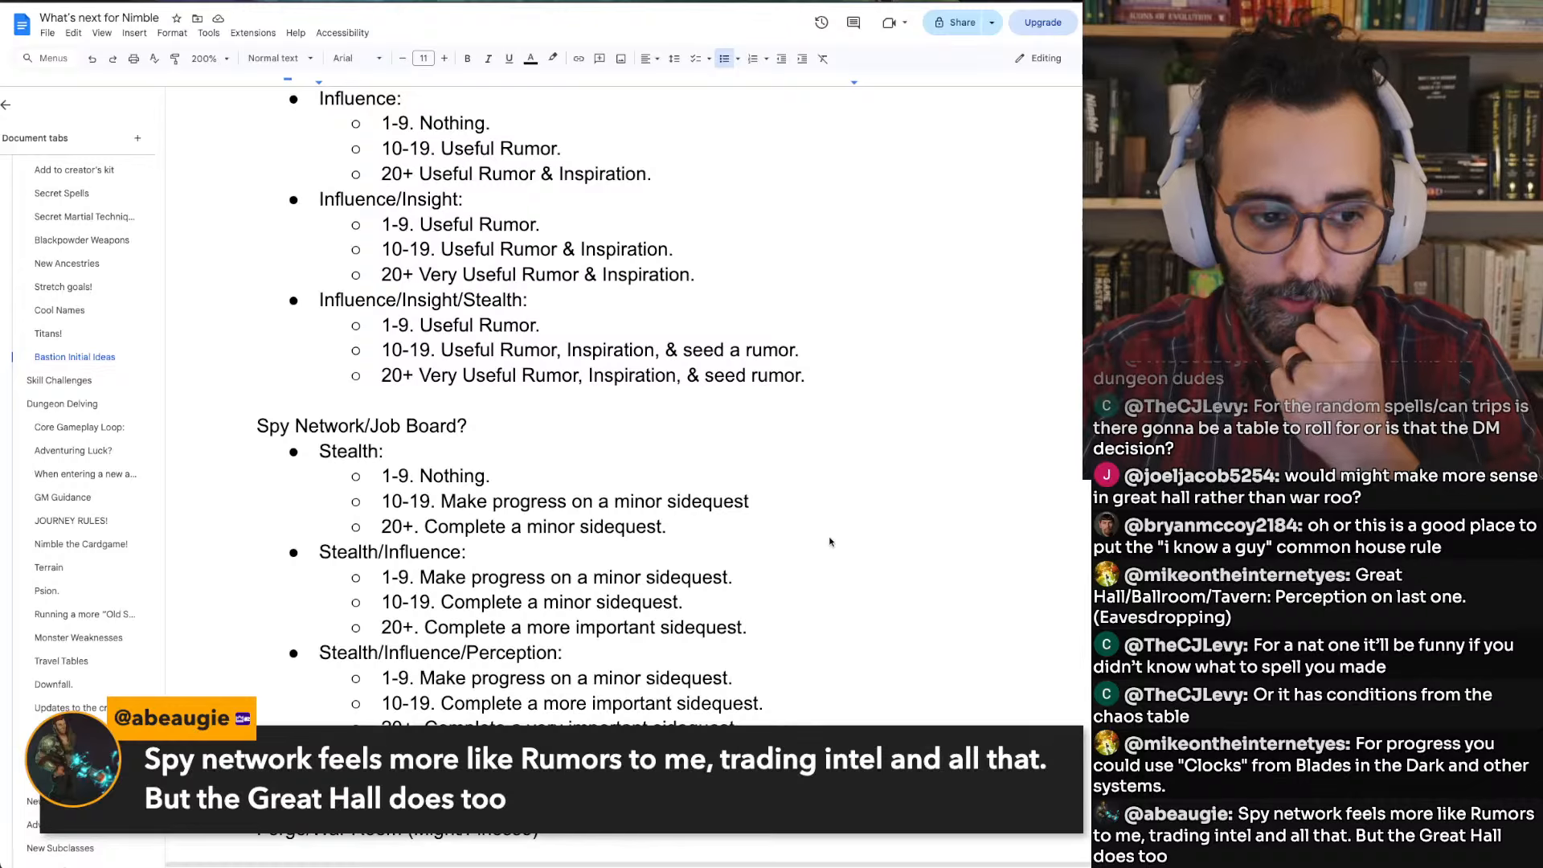
pyautogui.scroll(-1, 830, 541)
pyautogui.scroll(-2, 830, 541)
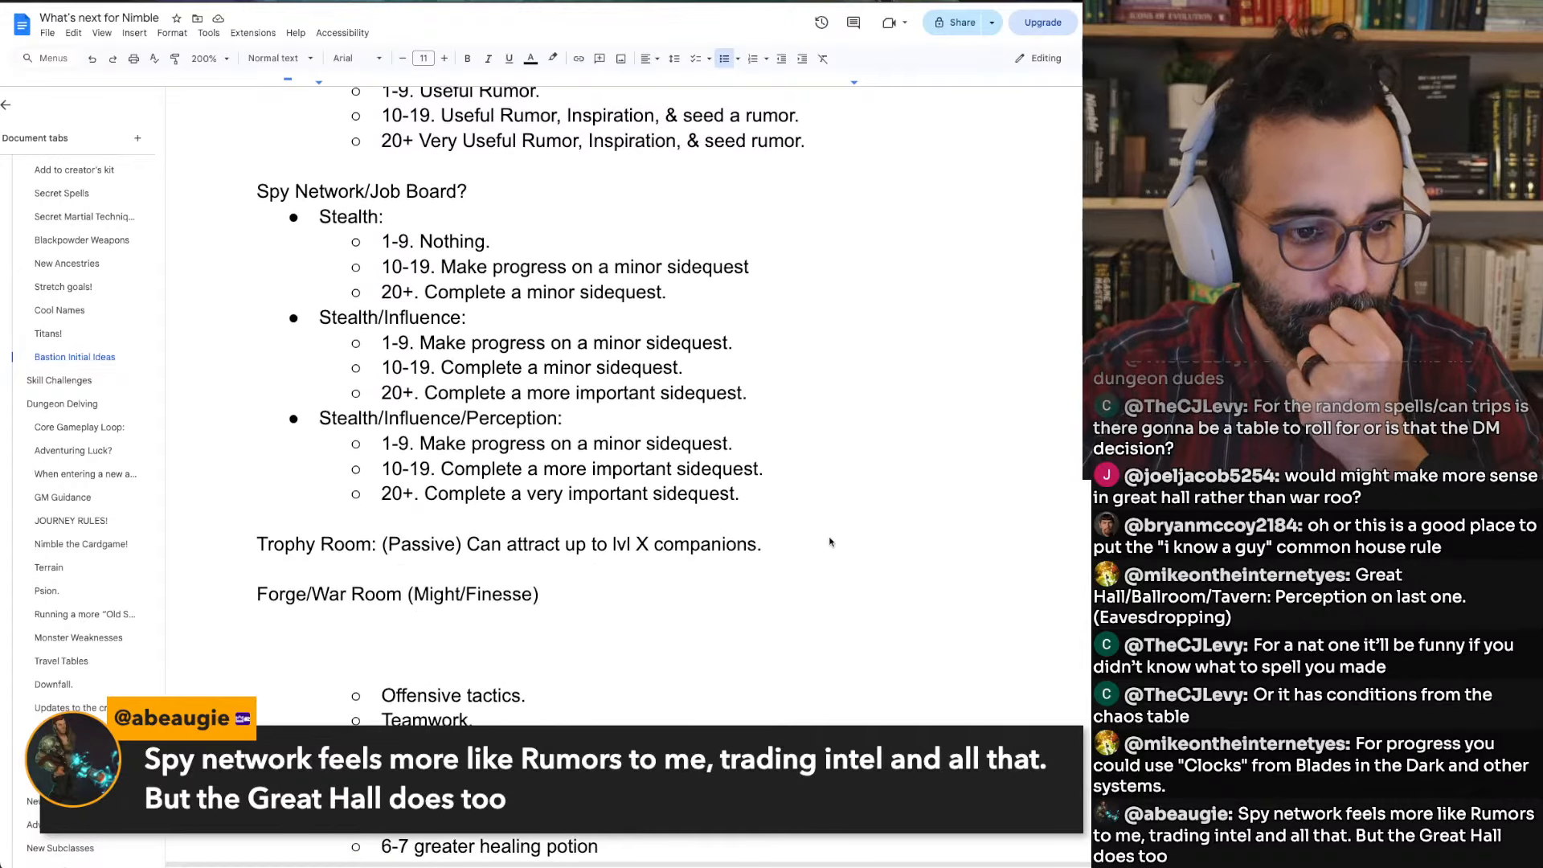
pyautogui.scroll(7, 830, 541)
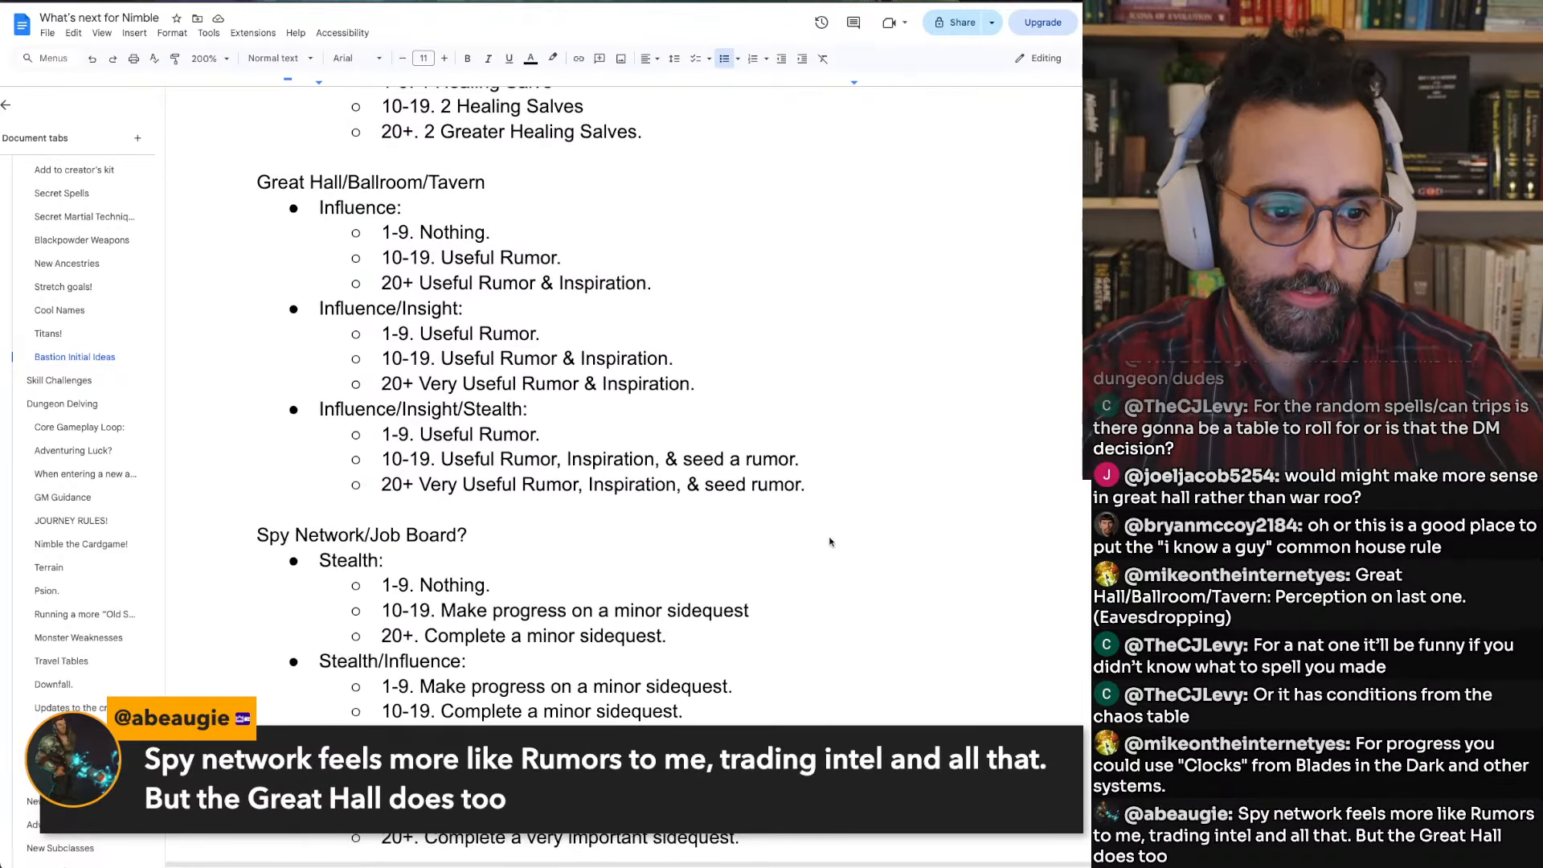
pyautogui.scroll(-2, 830, 541)
pyautogui.scroll(-1, 830, 542)
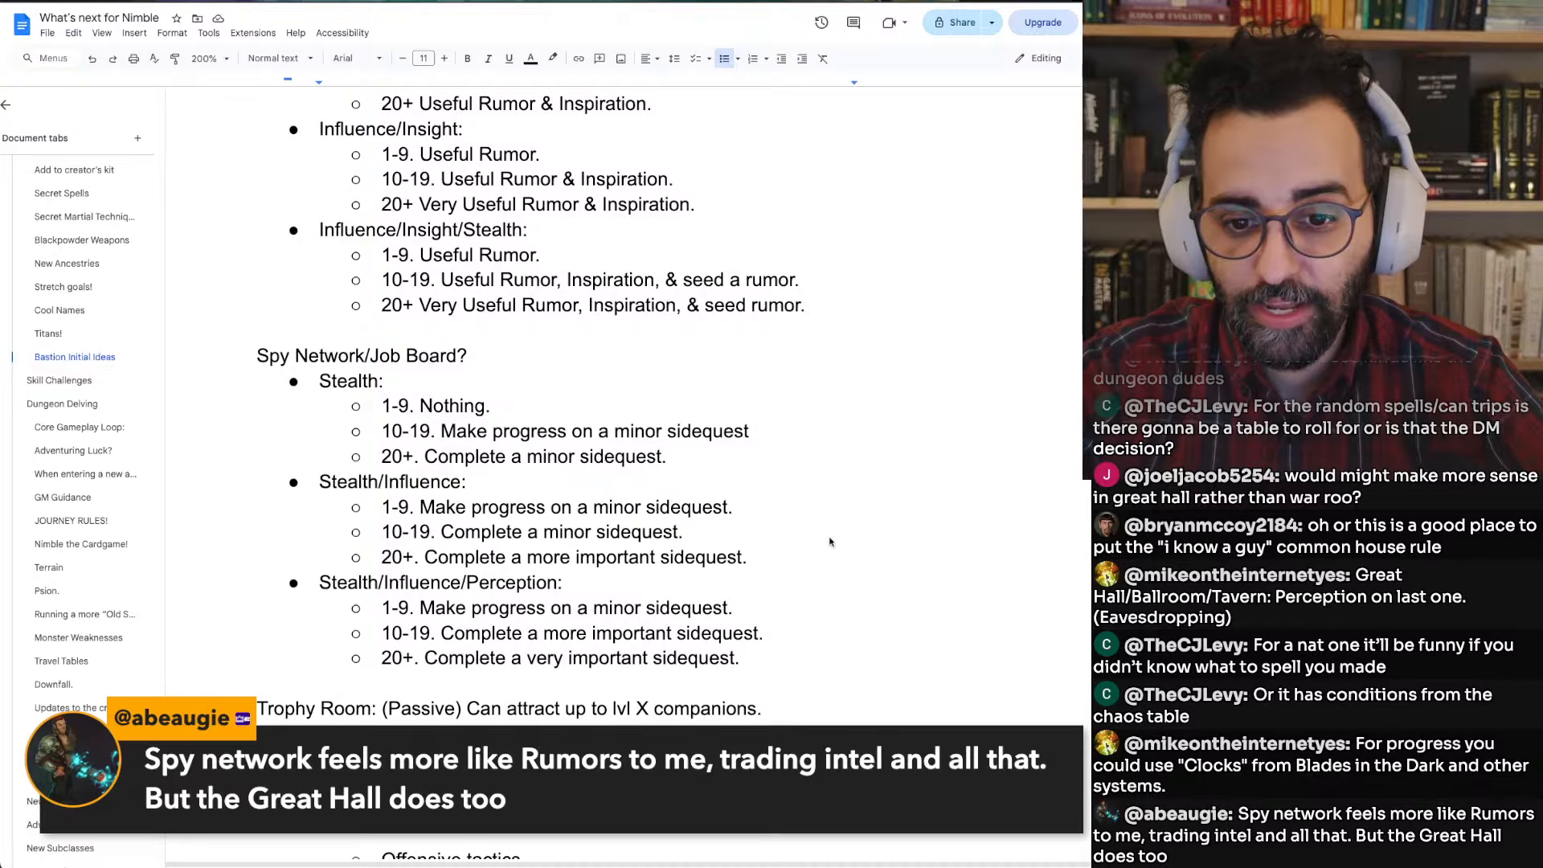
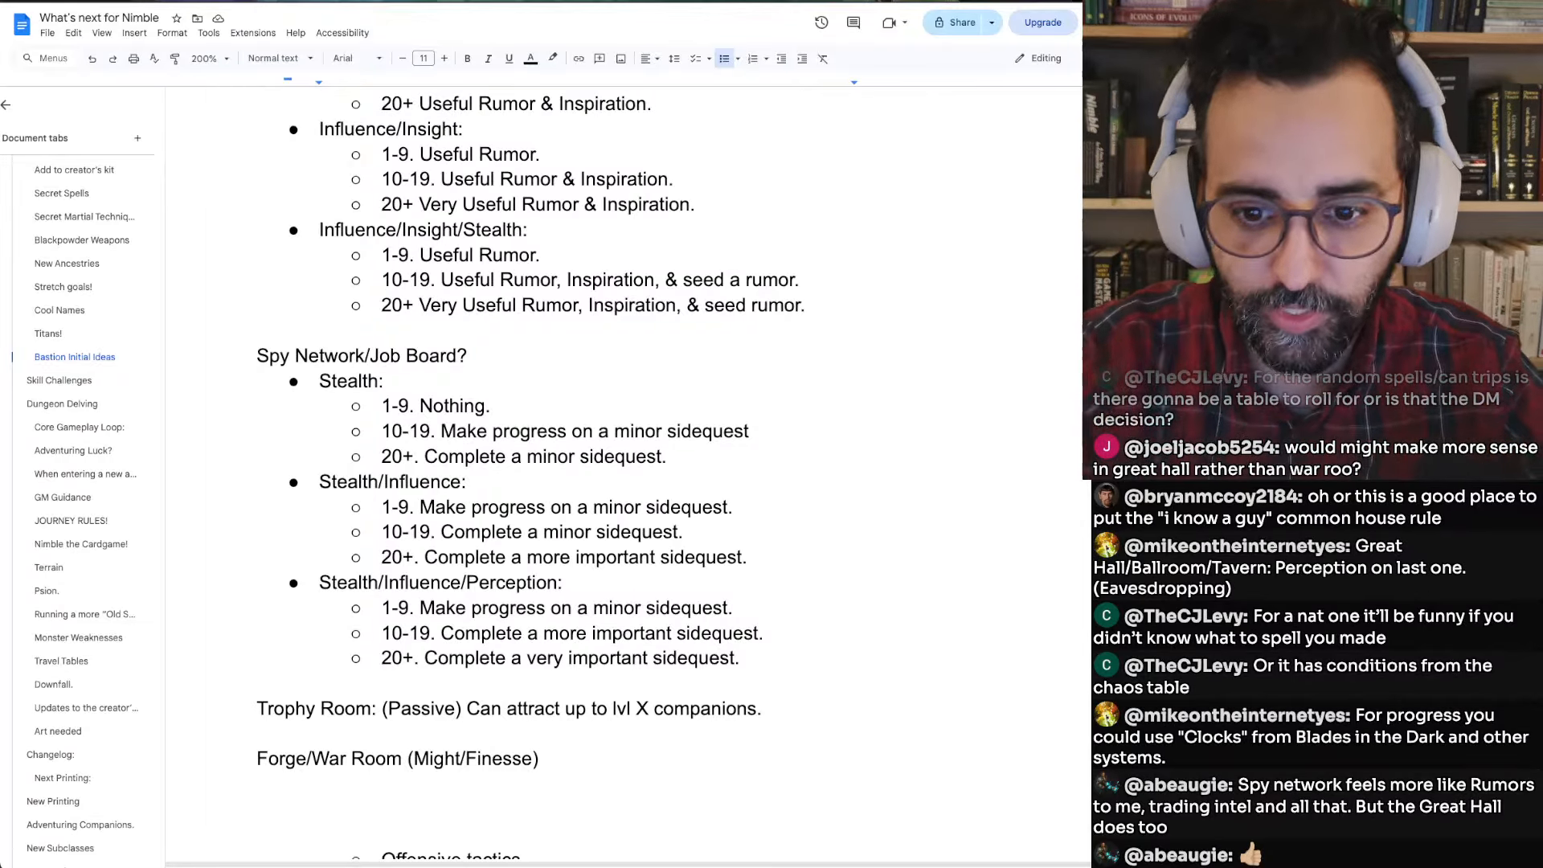
pyautogui.press('super+Tab')
pyautogui.press('super+Tab')
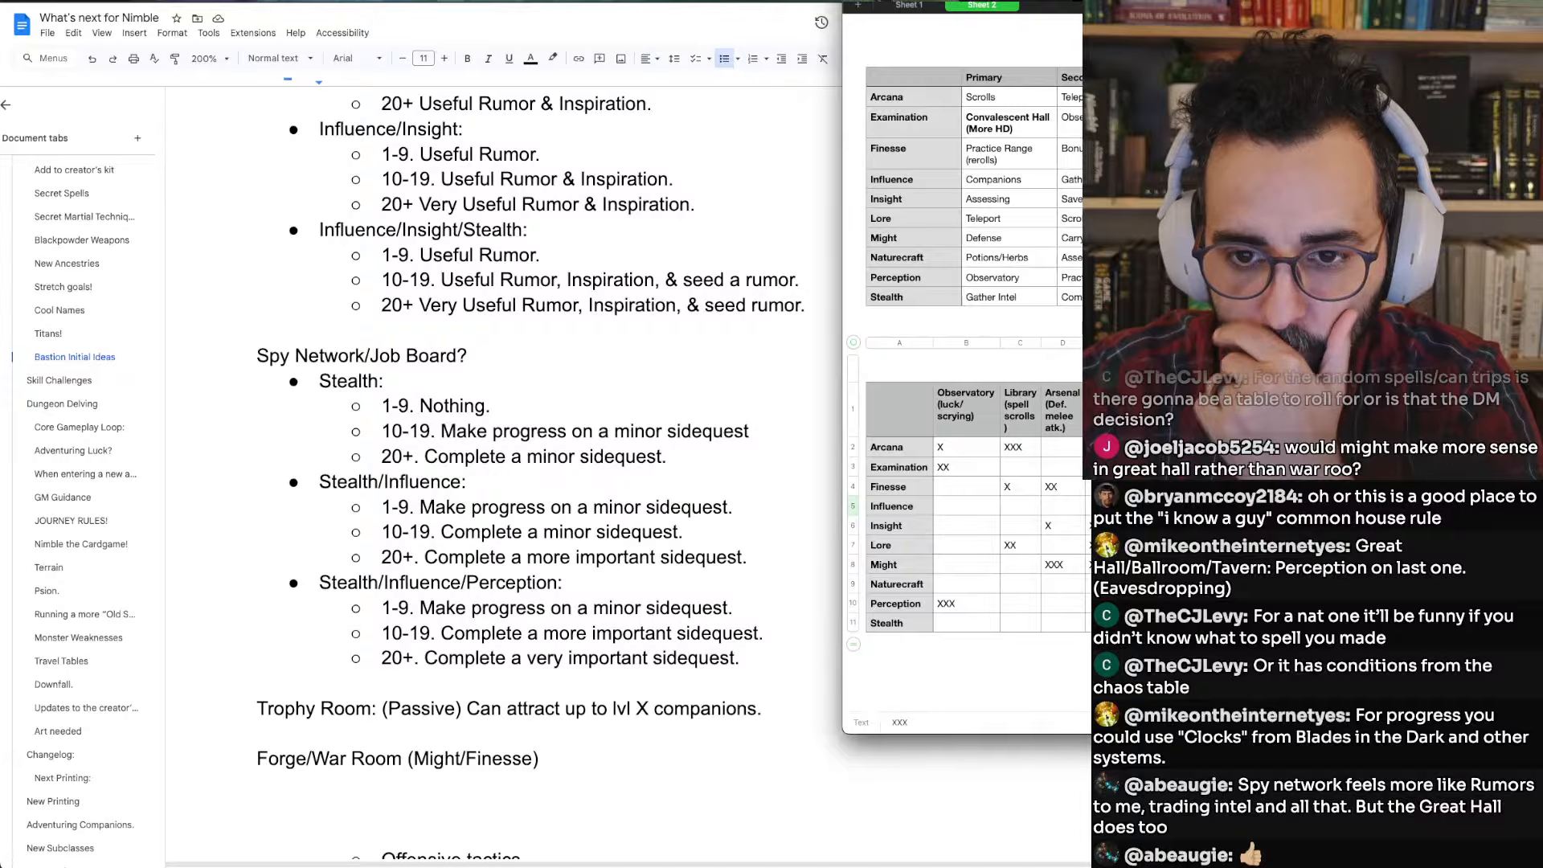
# Rename the Trophy Room heading to "Trophy Room/Tavern" in the document and remove "(Passive)" from its description
pyautogui.click(511, 711)
pyautogui.scroll(-1, 511, 710)
pyautogui.click(373, 618)
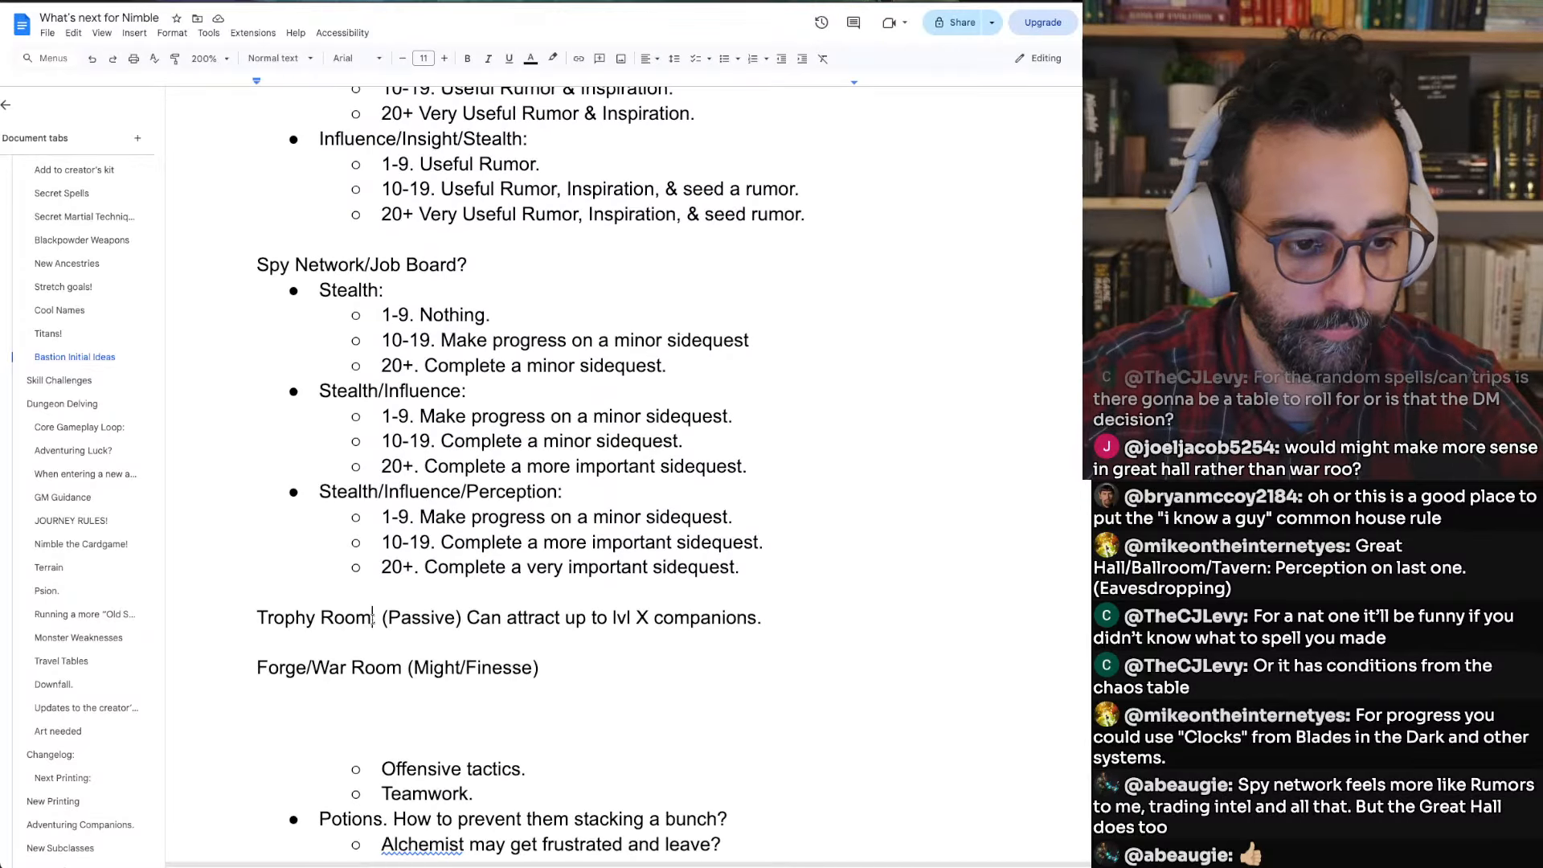
pyautogui.write('/Tavern')
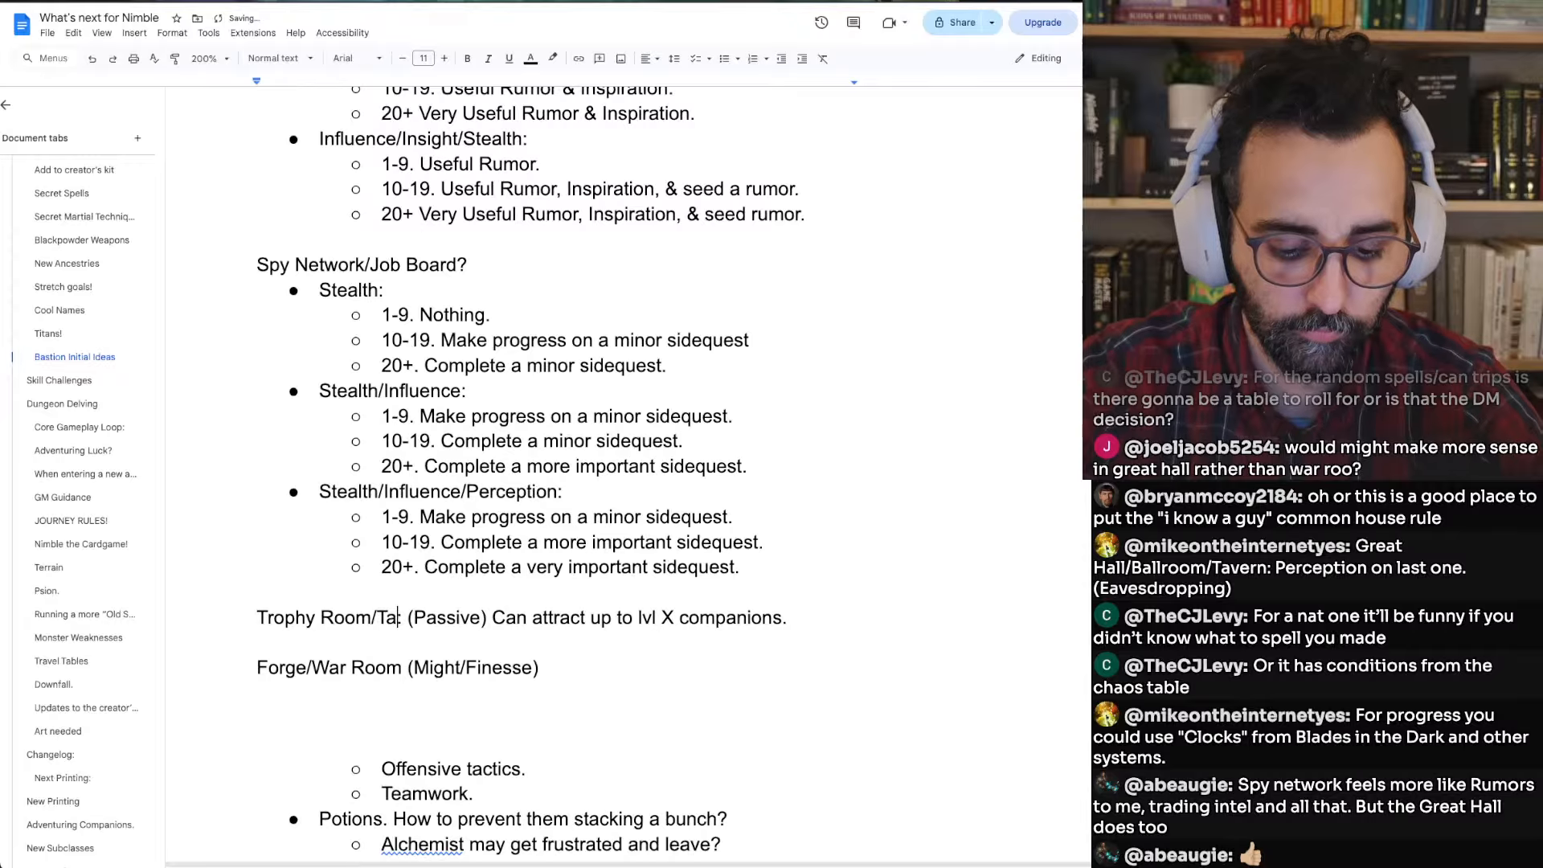
pyautogui.press('Right')
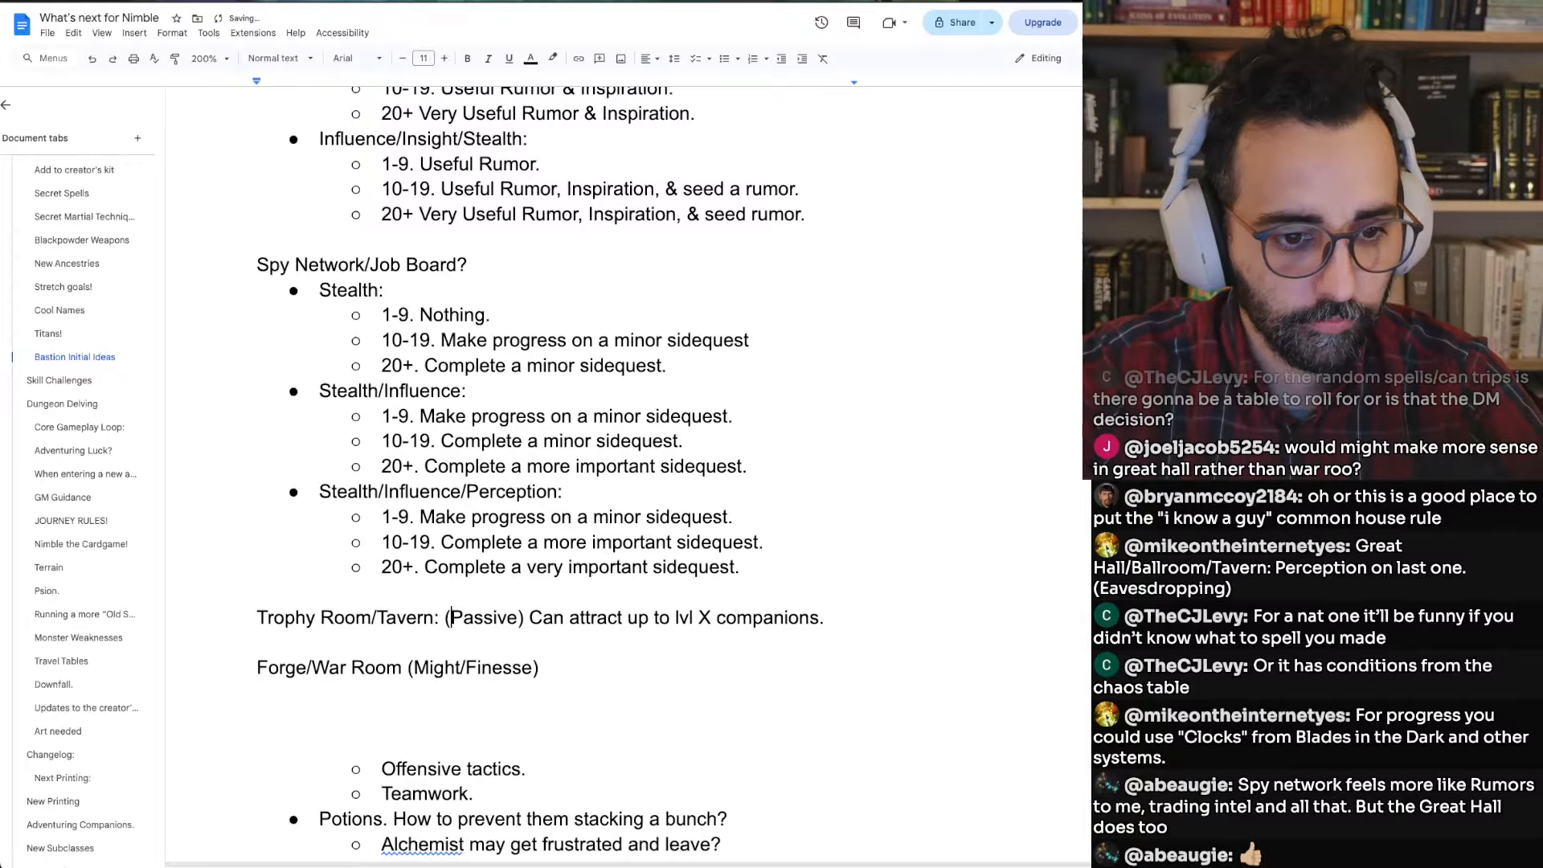
pyautogui.hotkey('alt', 'Right')
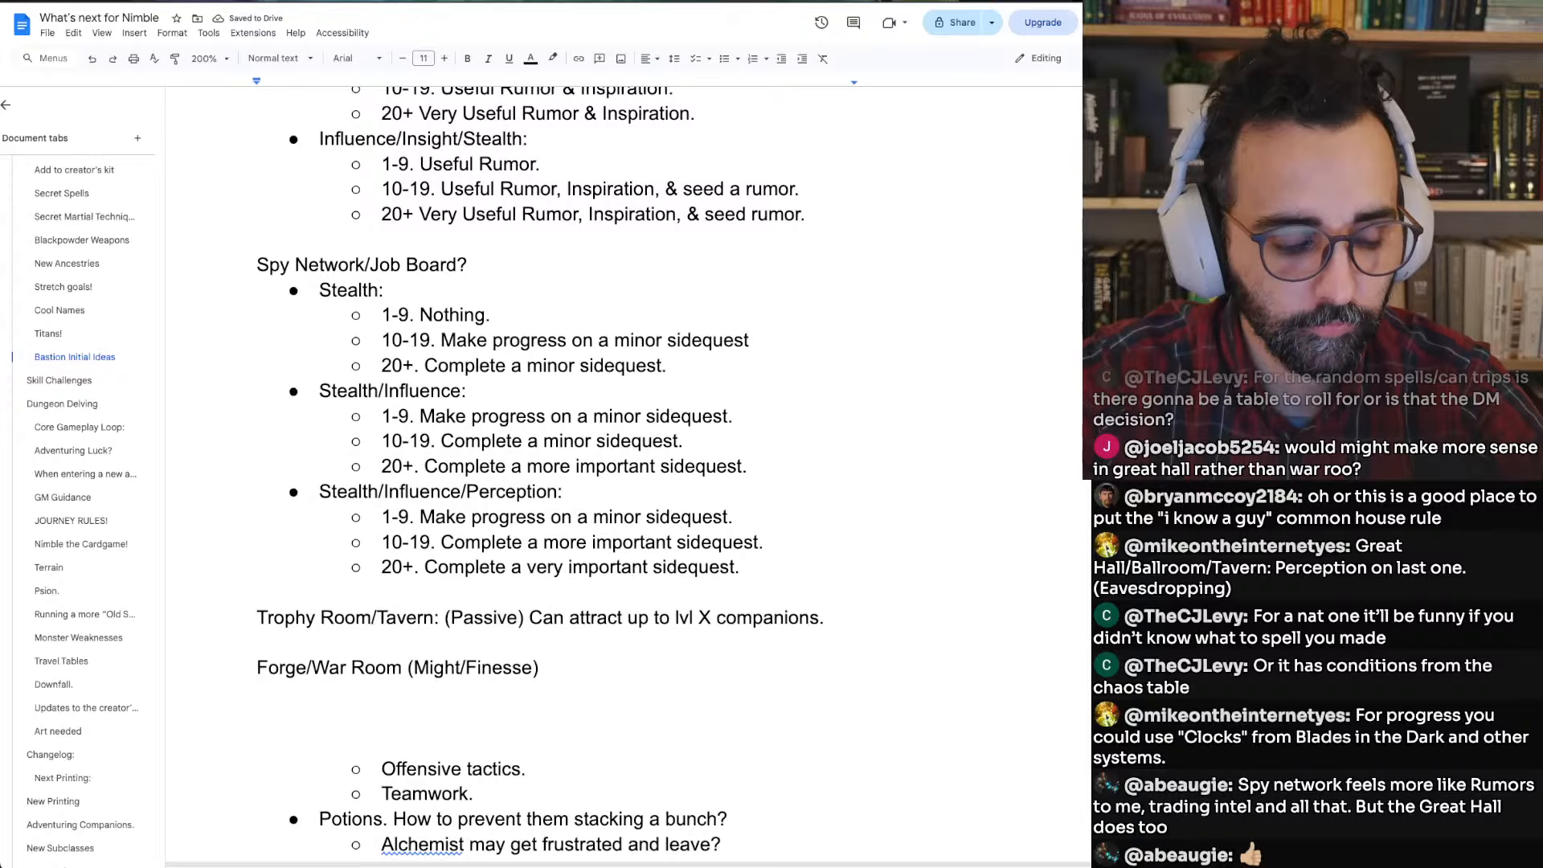
pyautogui.hotkey('ctrl', 'shift', 'Left')
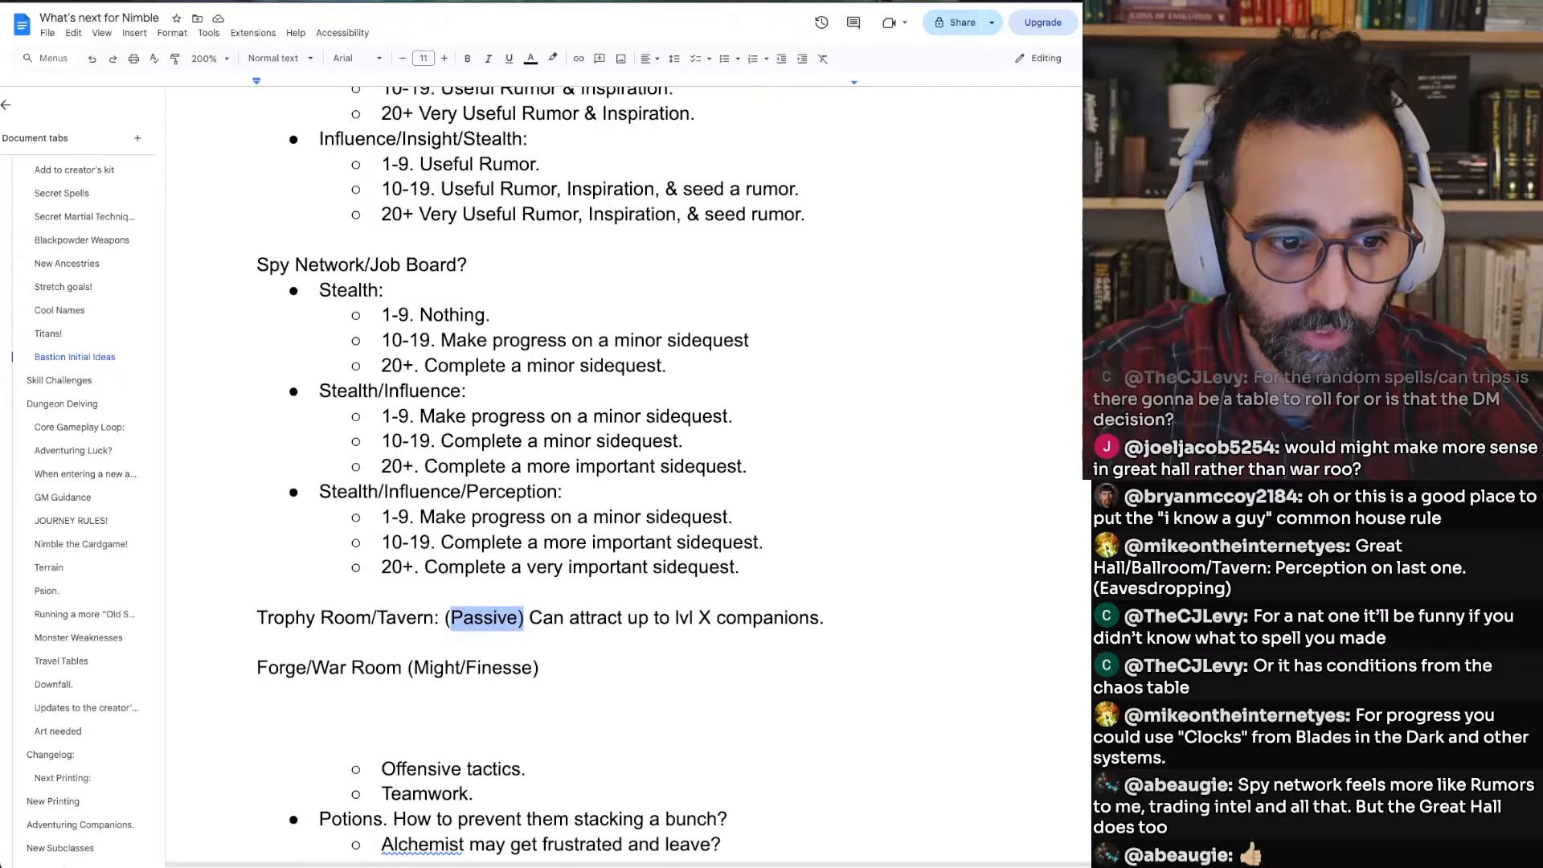
pyautogui.hotkey('shift', 'Left')
pyautogui.press('BackSpace')
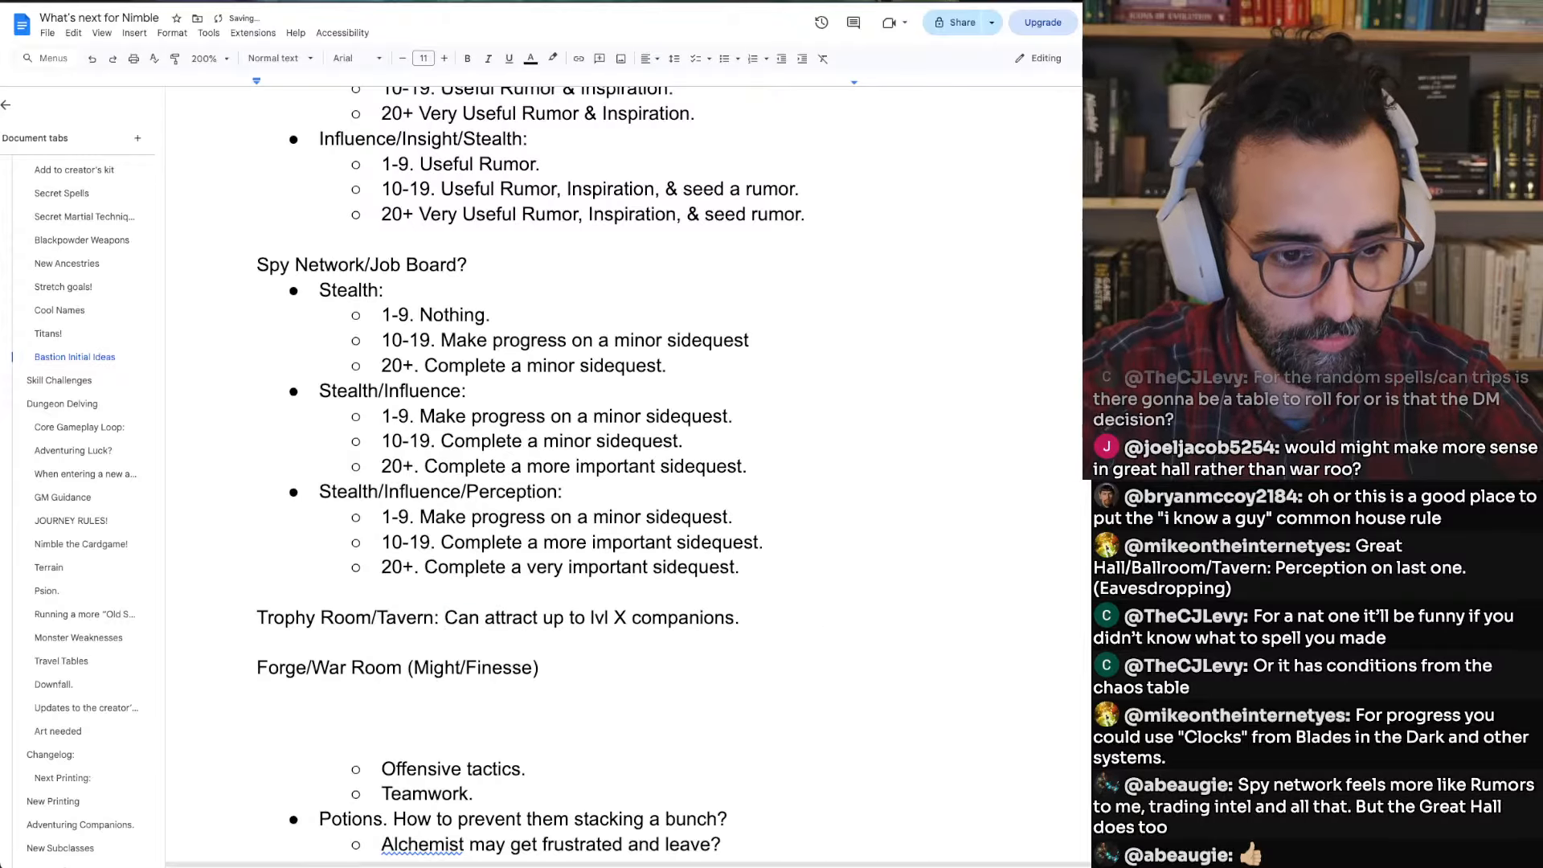
# Add a bulleted "Influence." entry under the Trophy Room/Tavern heading
pyautogui.press('End')
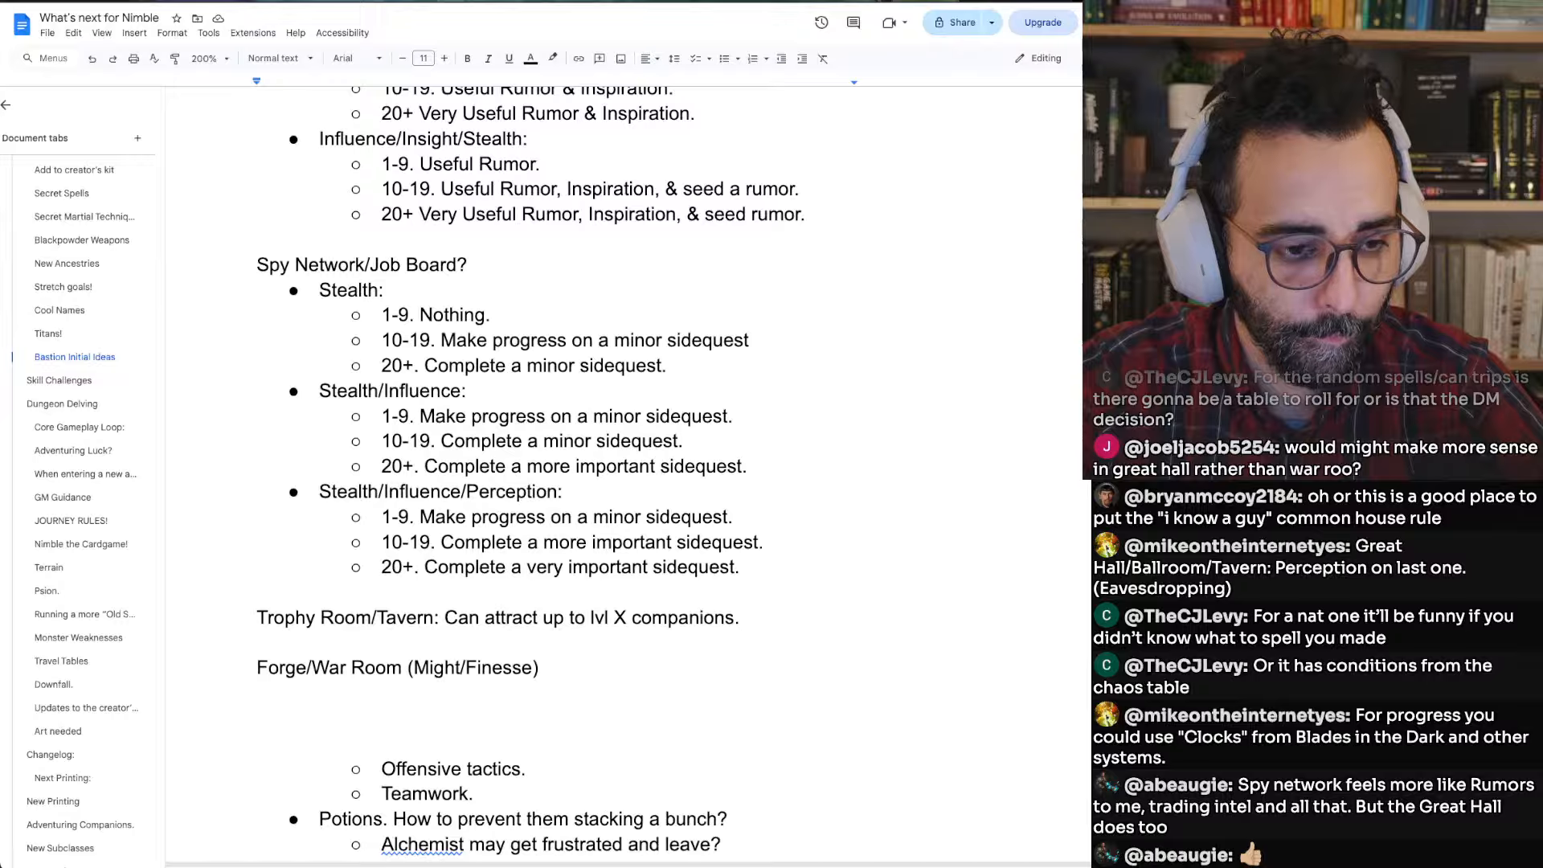
pyautogui.press('Return')
pyautogui.hotkey('ctrl', 'shift', '8')
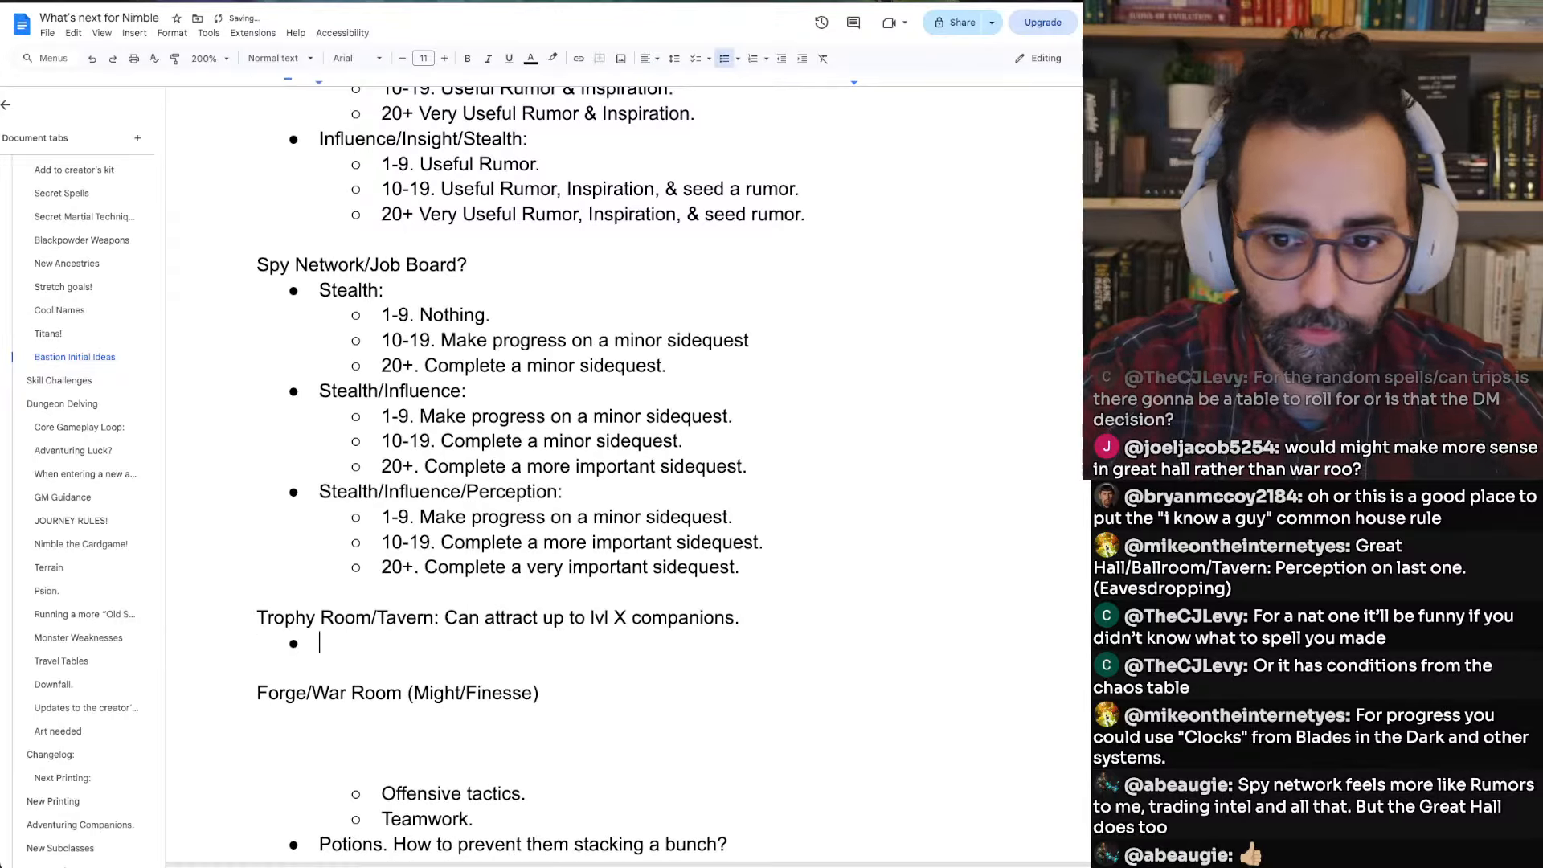
pyautogui.click(334, 674)
pyautogui.press('Up')
pyautogui.write('INfluence')
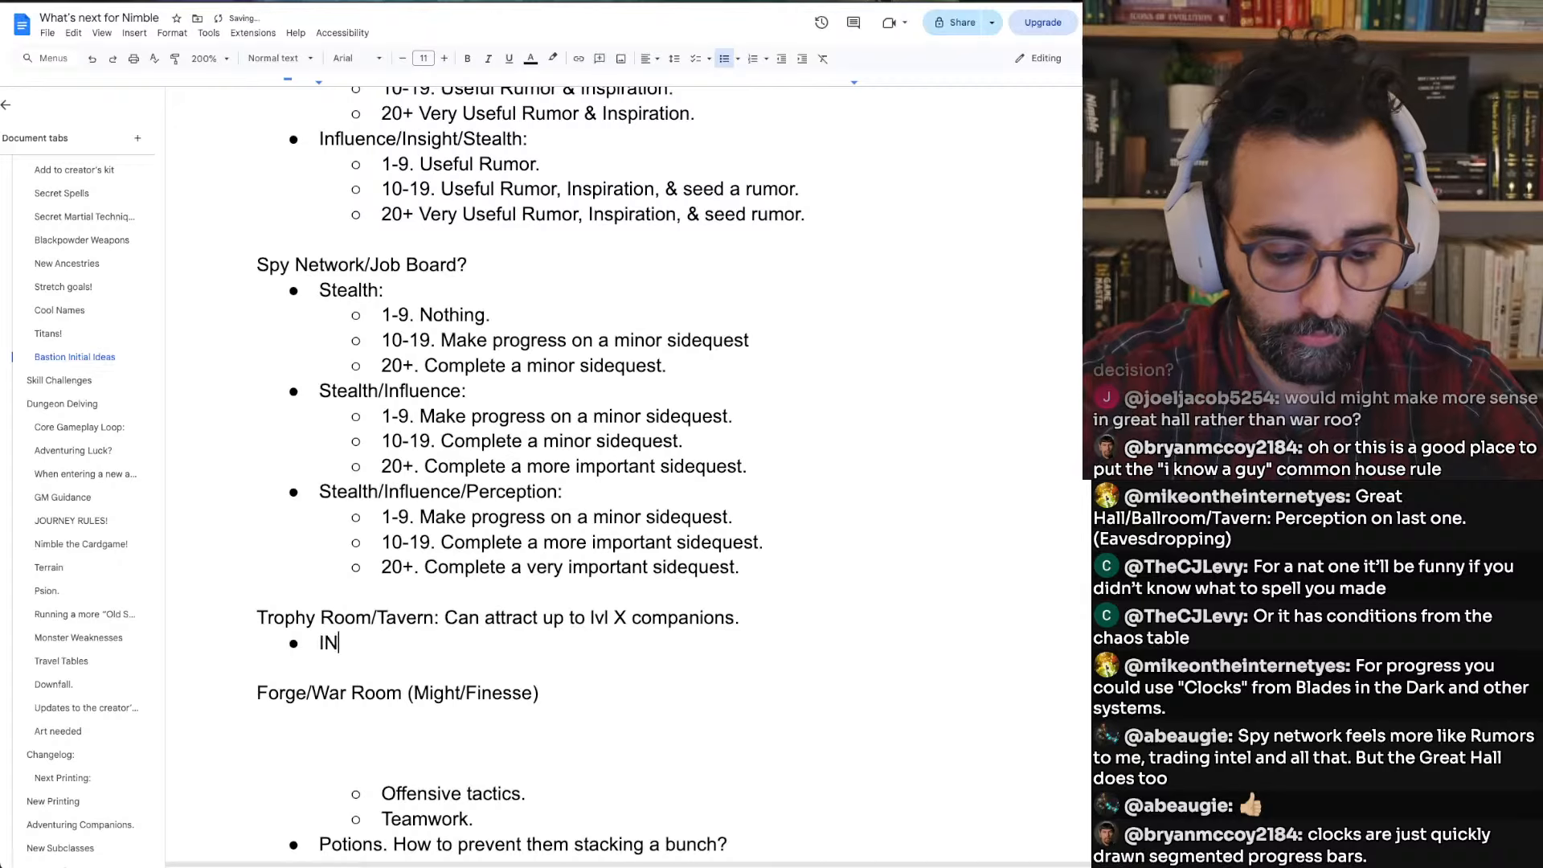
pyautogui.press('Home')
pyautogui.press('Right')
pyautogui.press('Right')
pyautogui.press('BackSpace')
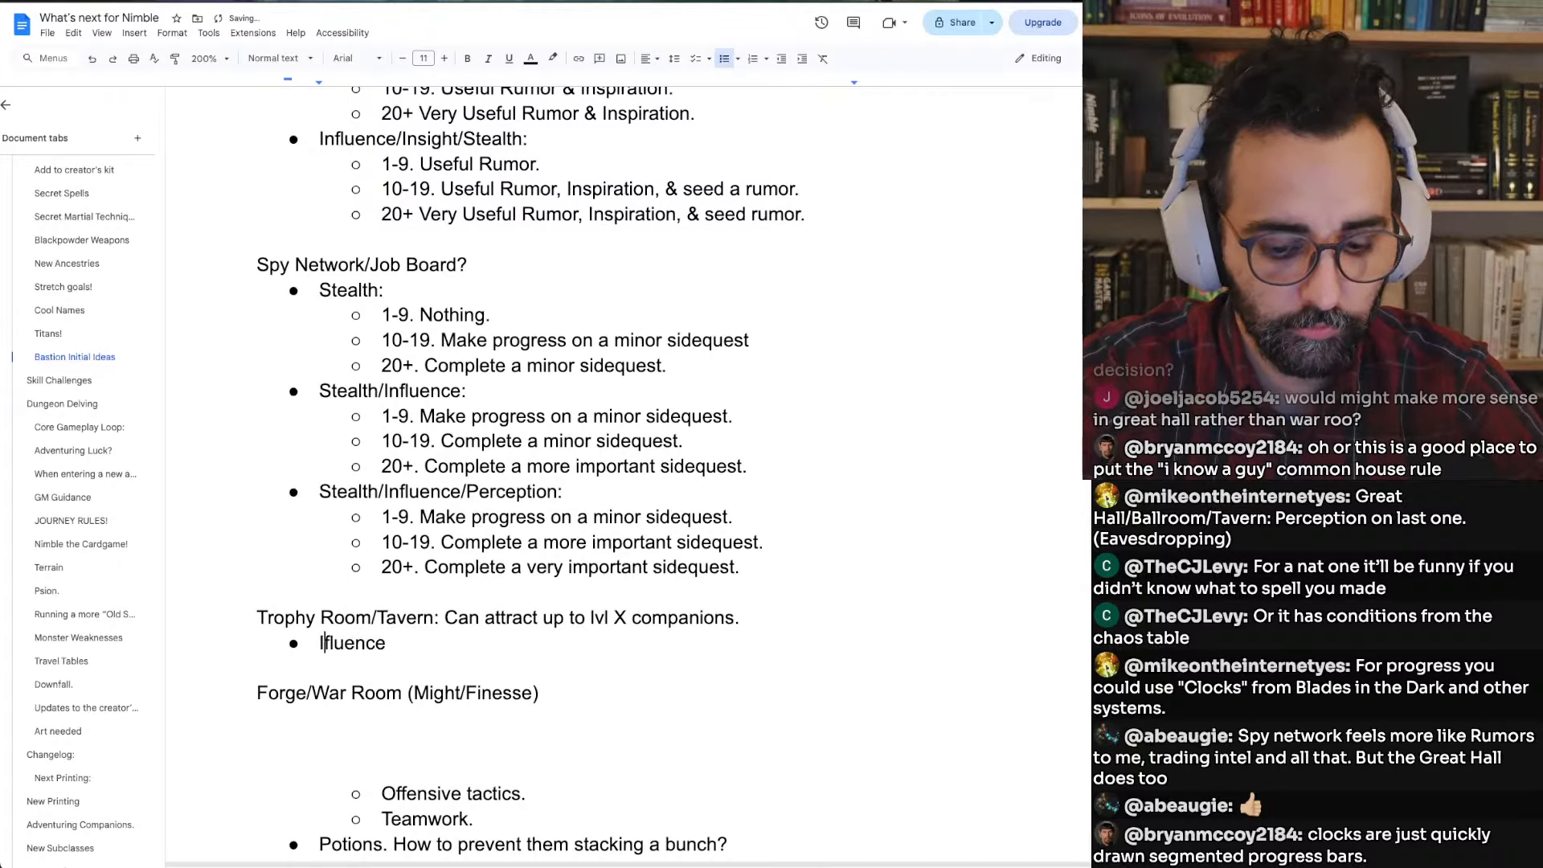
pyautogui.write('n')
pyautogui.press('End')
pyautogui.write('.')
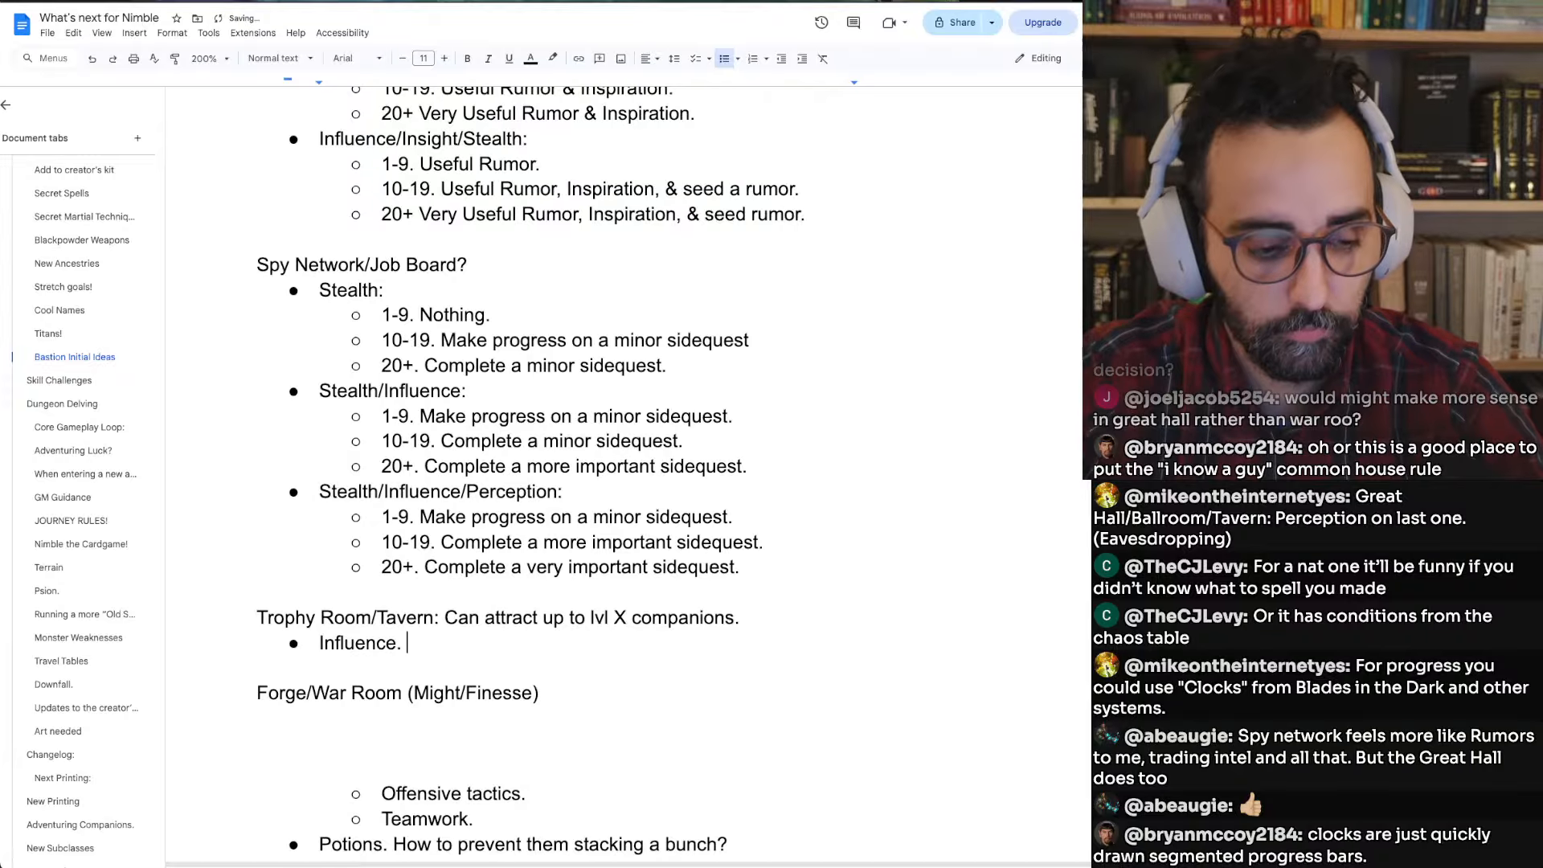
# Add a nested tier "1-9. Nothing." under the Trophy Room/Tavern Influence bullet
pyautogui.press('Return')
pyautogui.press('Tab')
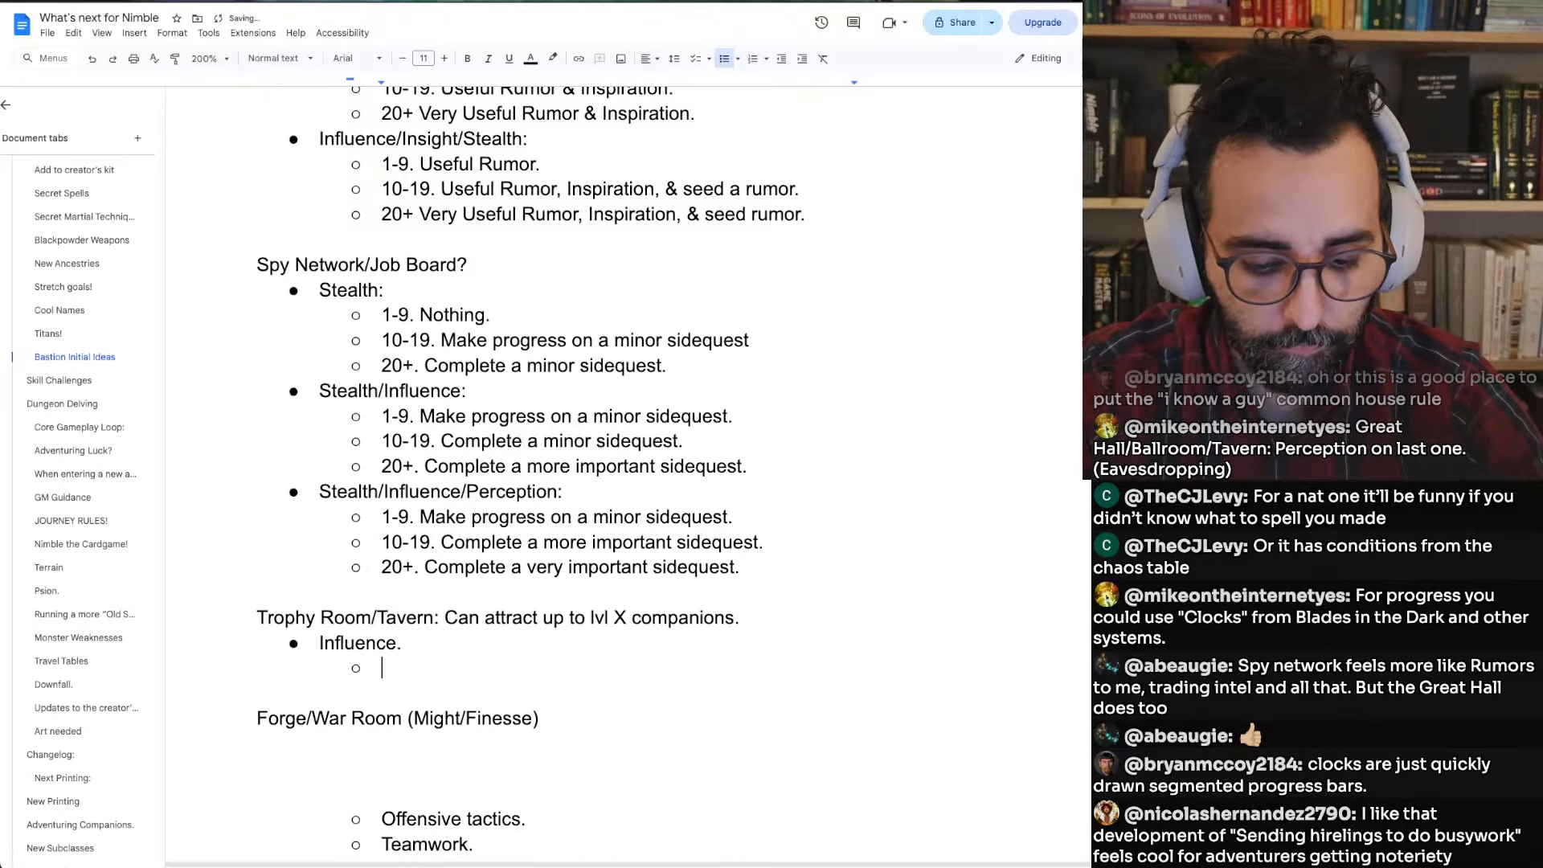
pyautogui.write('1-9. Nothing.')
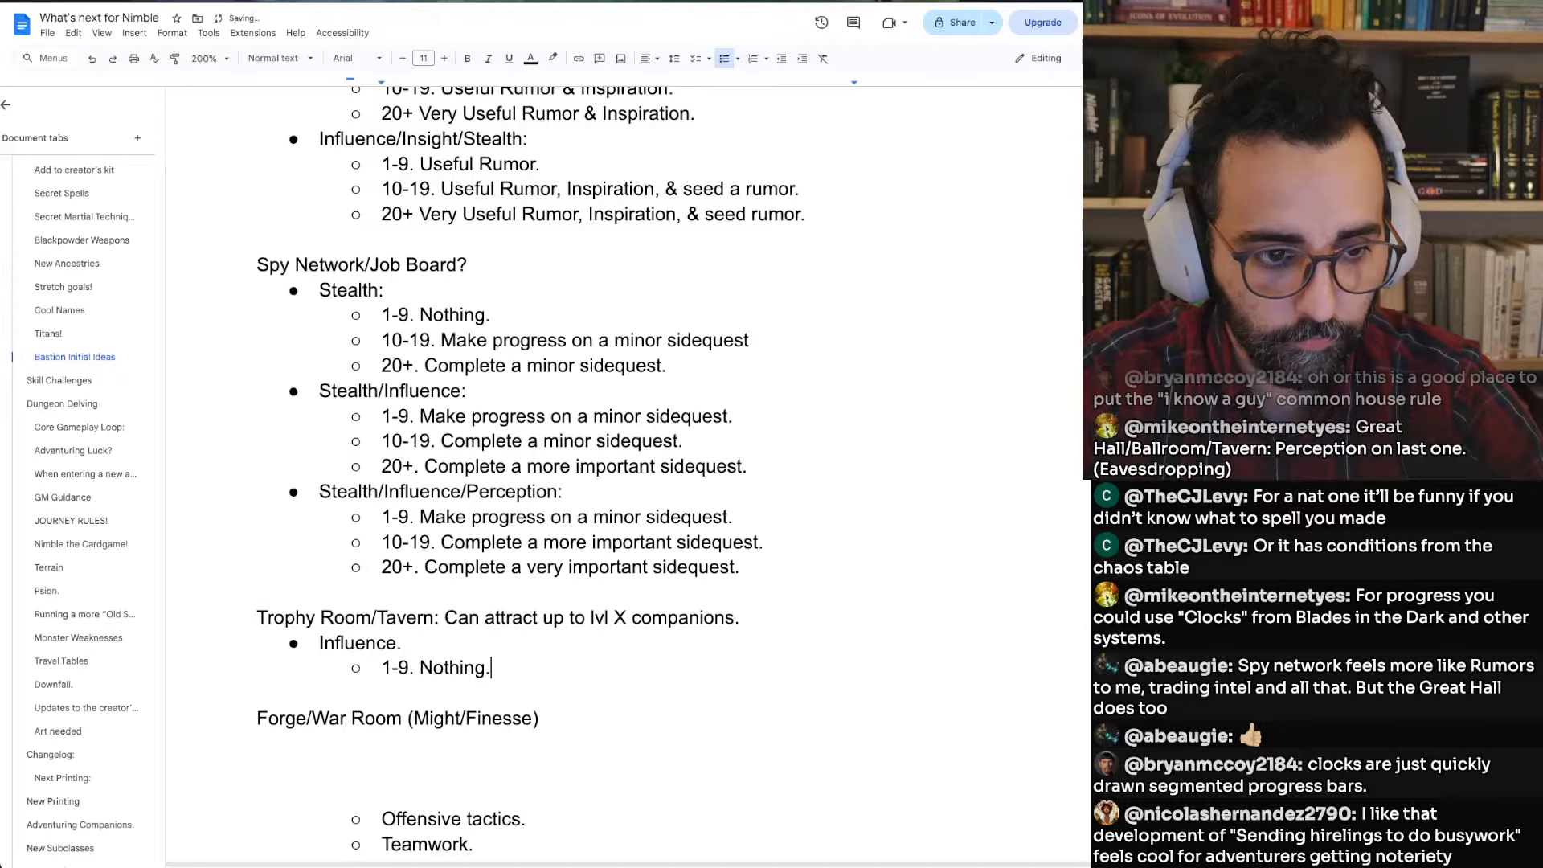
# Add the tier "10-19. Attract a companion up to lvl 2" under the Trophy Room/Tavern Influence bullet
pyautogui.press('Return')
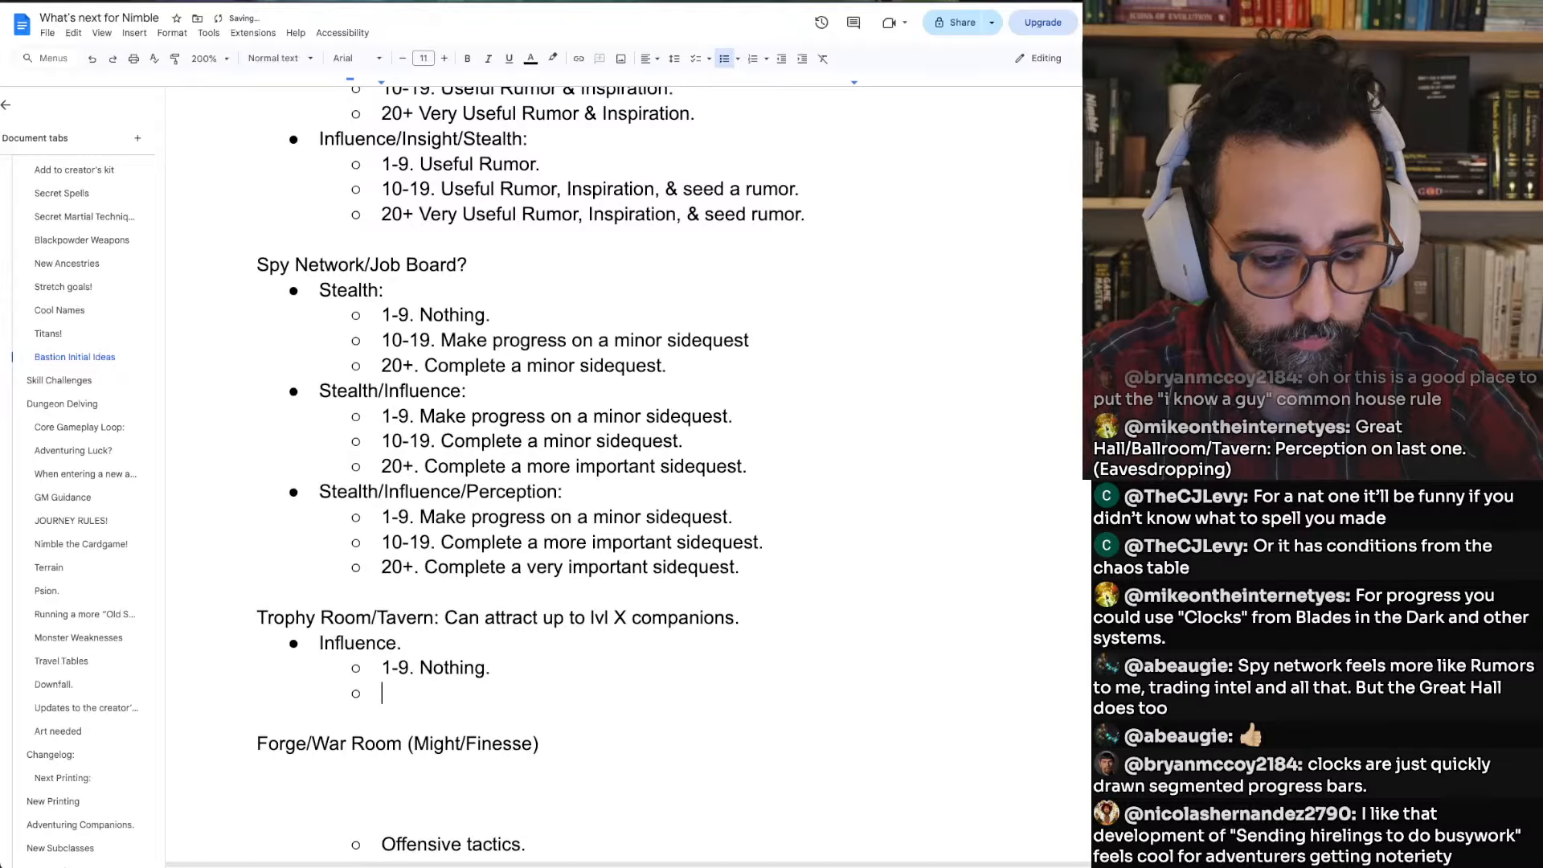
pyautogui.write('10-19. ')
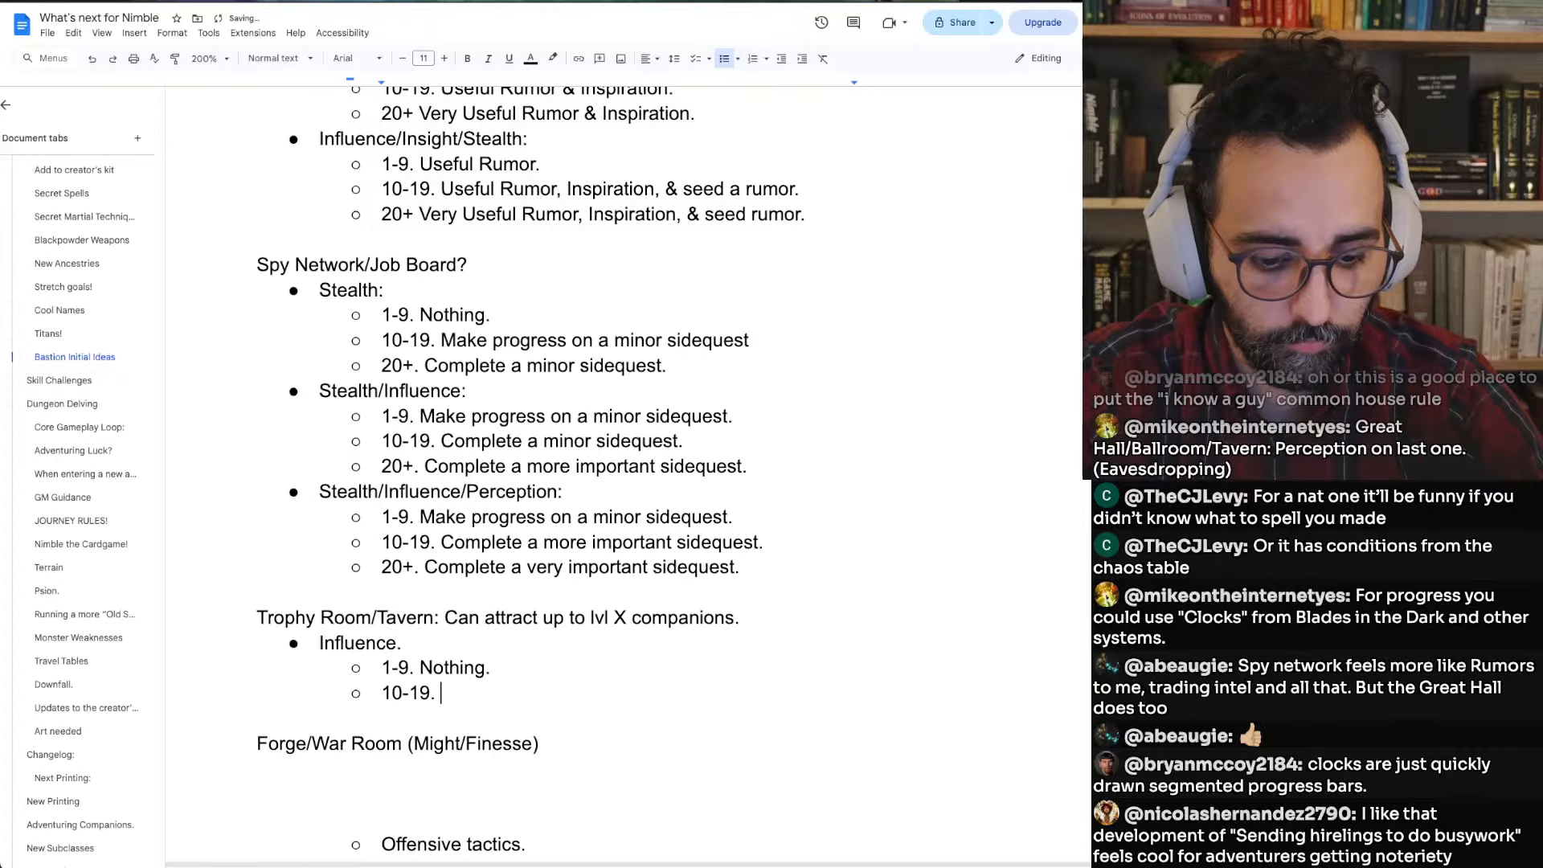
pyautogui.write('Attrac')
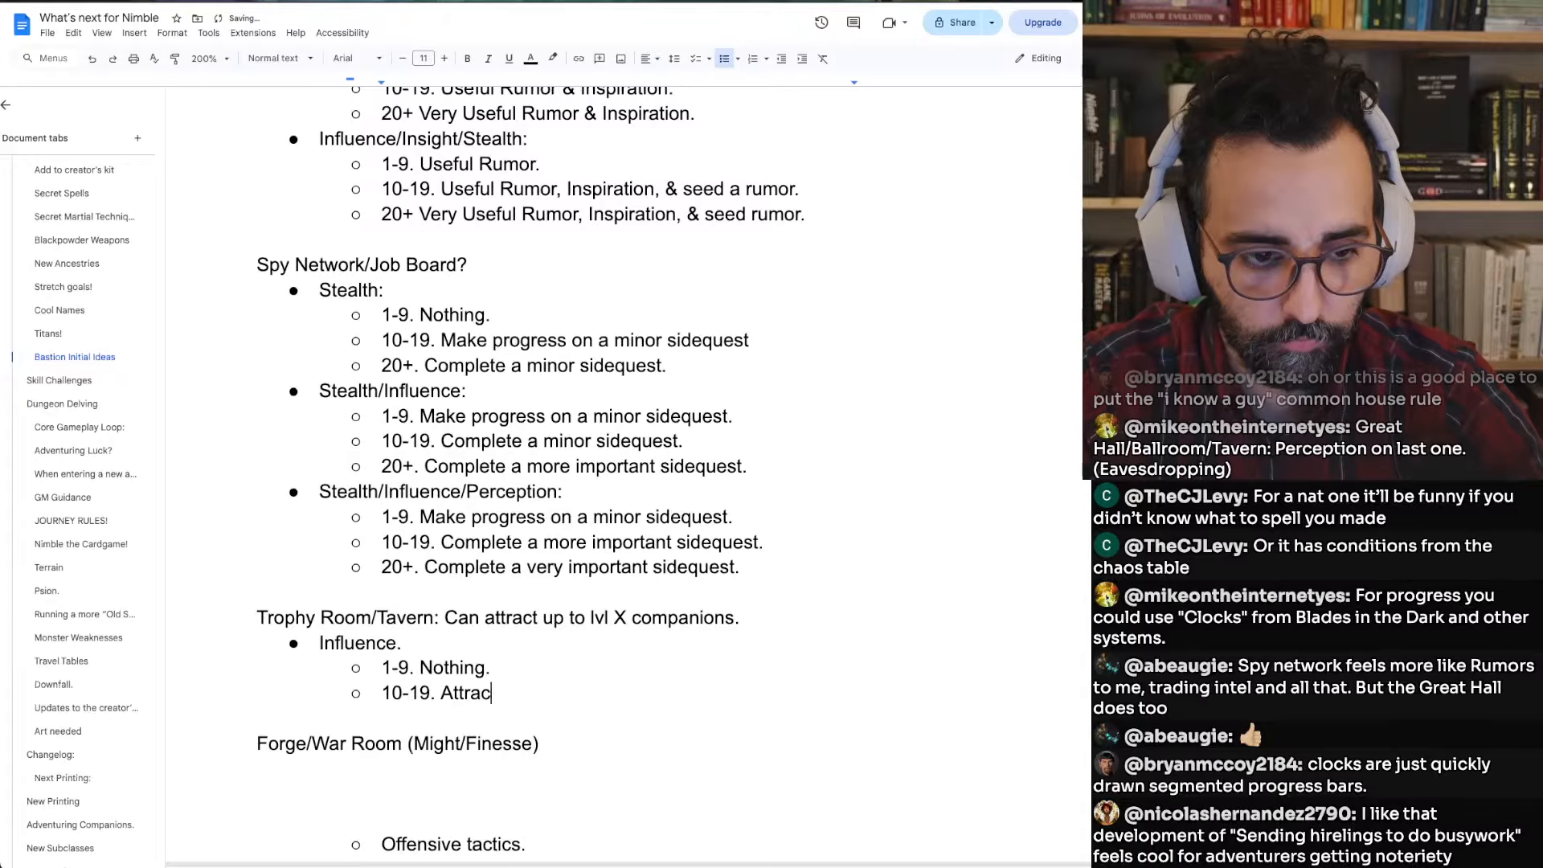
pyautogui.write('t a ')
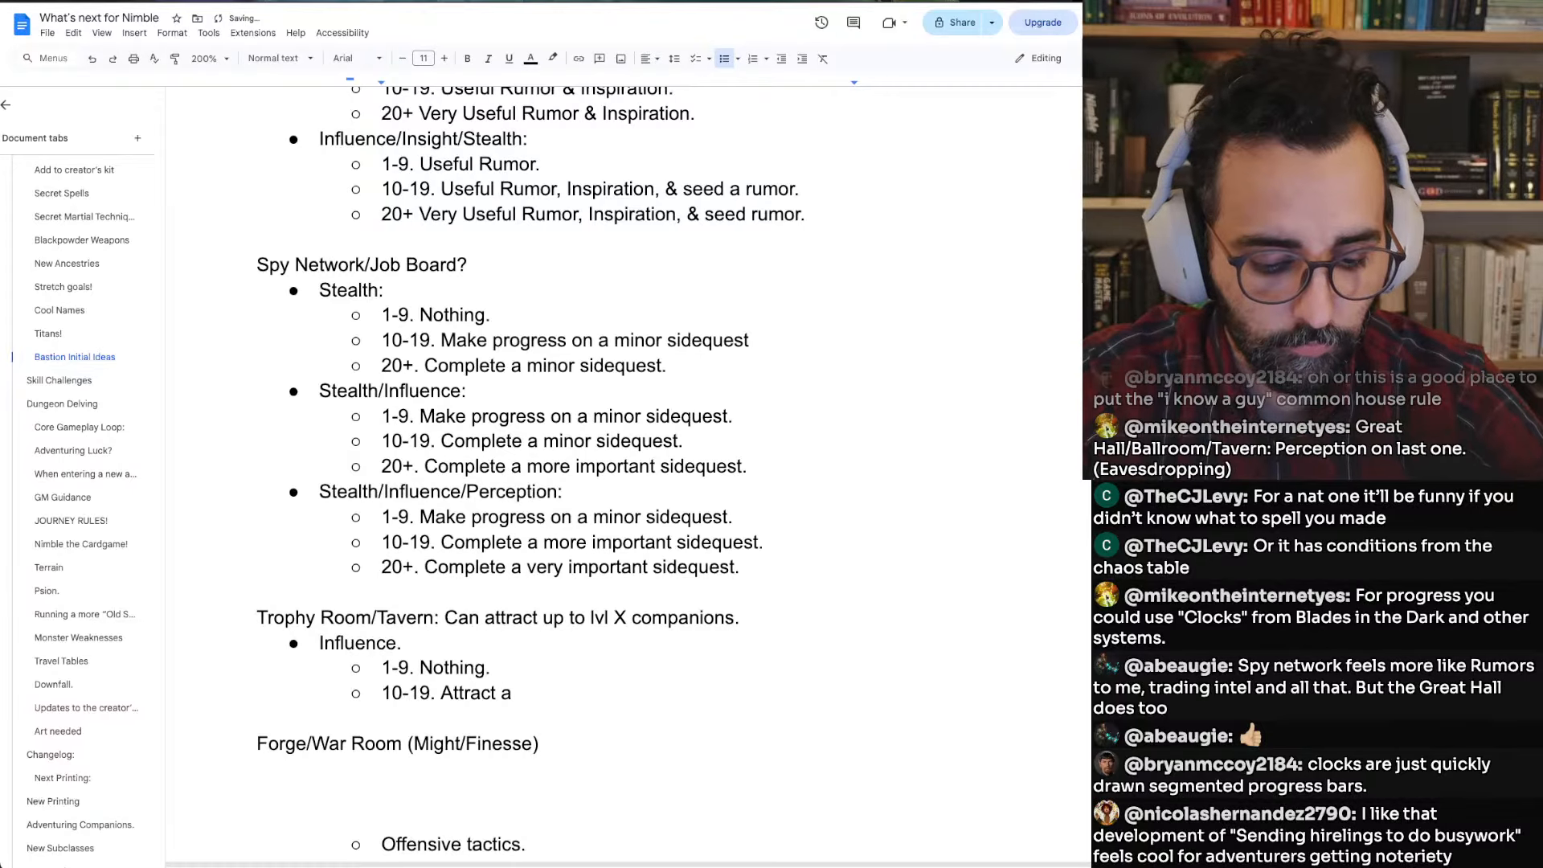
pyautogui.write('low')
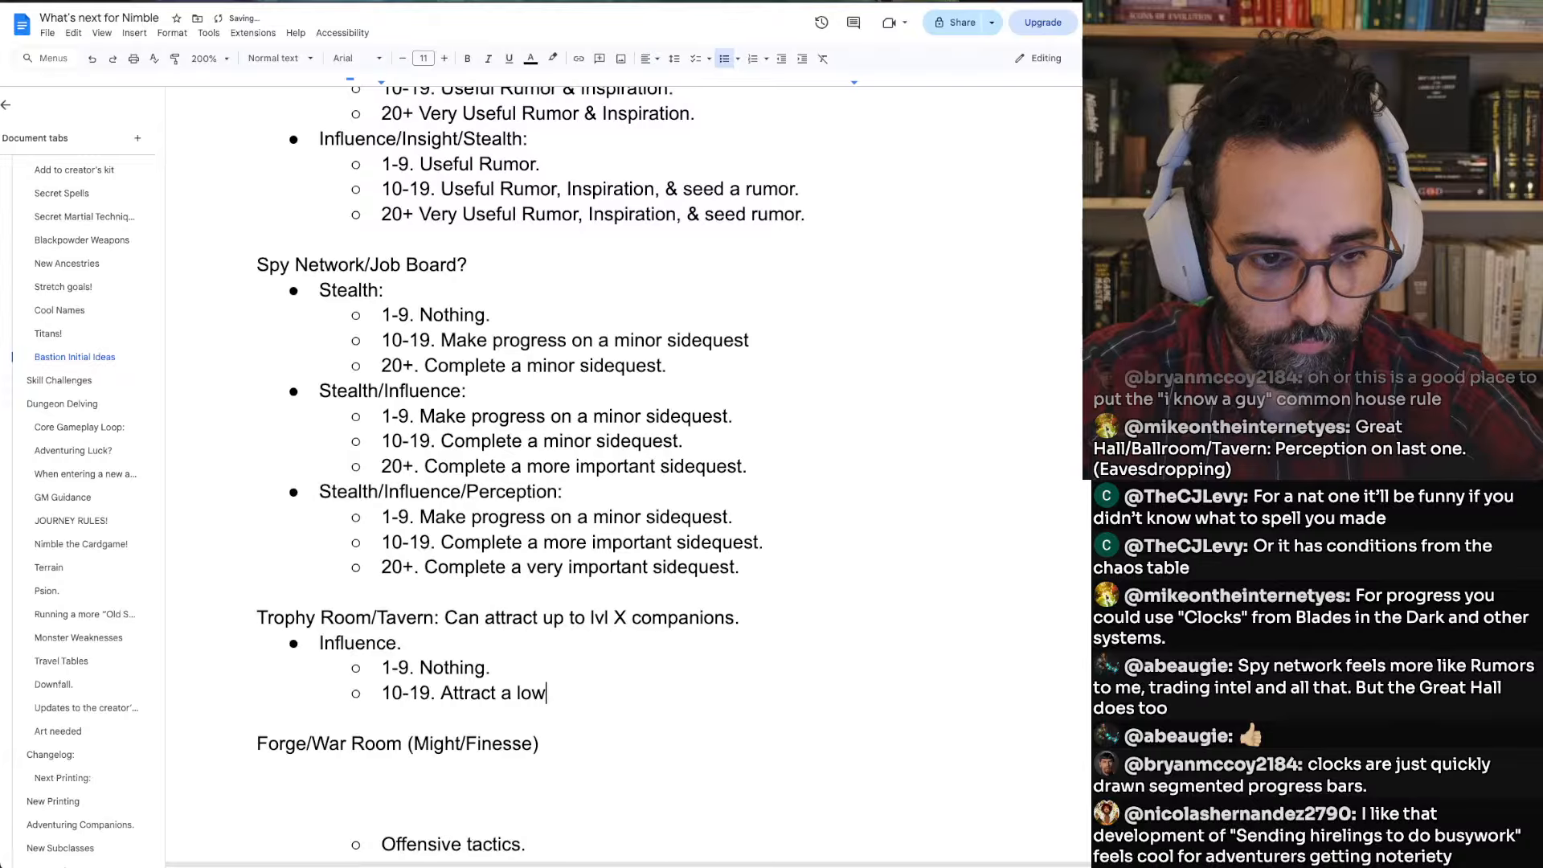
pyautogui.press('BackSpace')
pyautogui.press('BackSpace')
pyautogui.press('BackSpace')
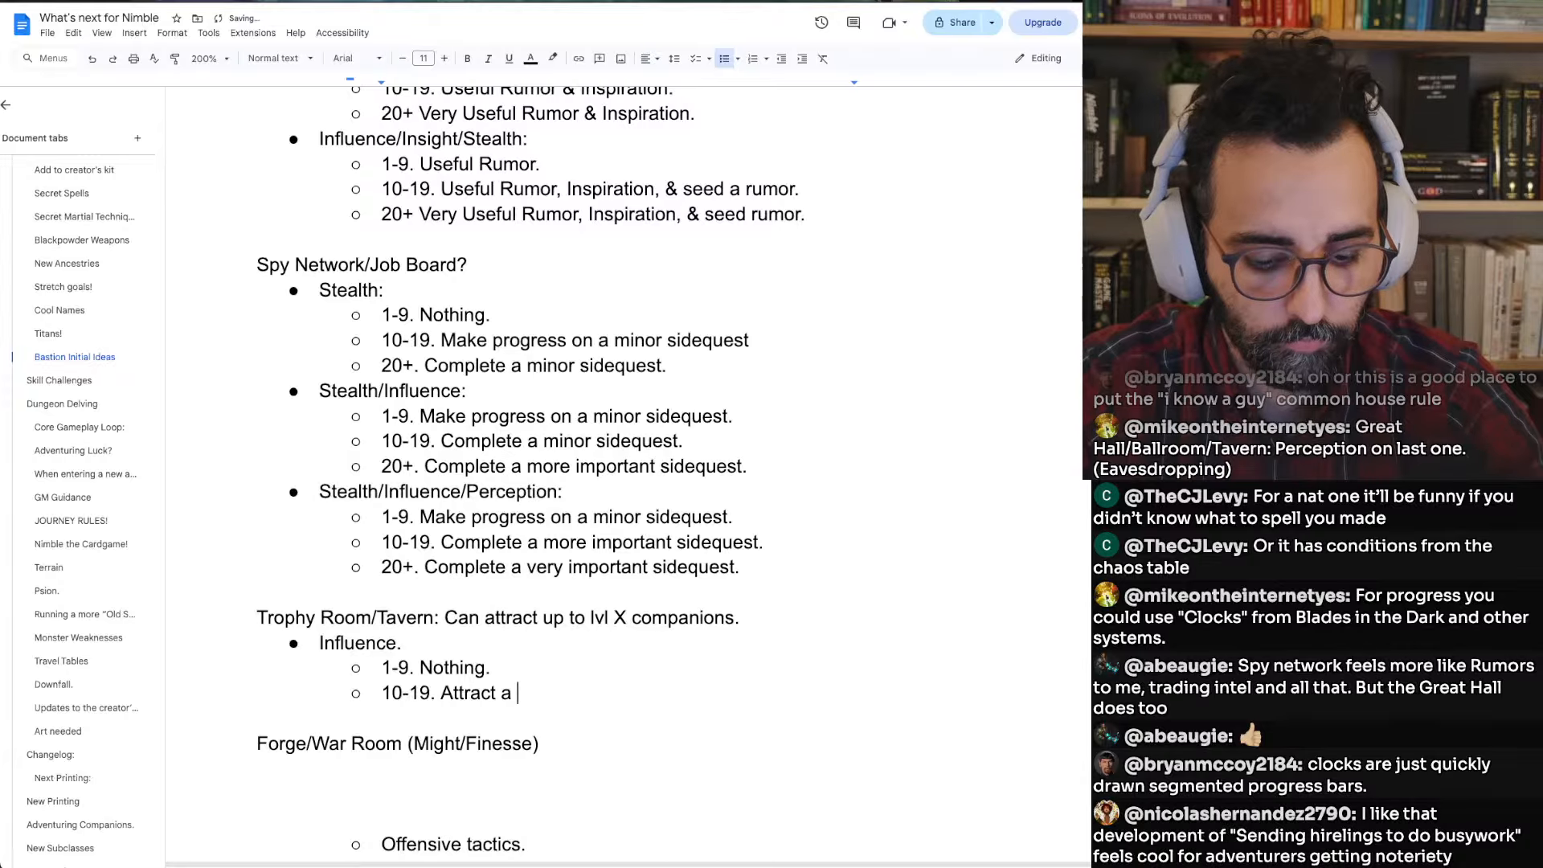
pyautogui.write('companion up')
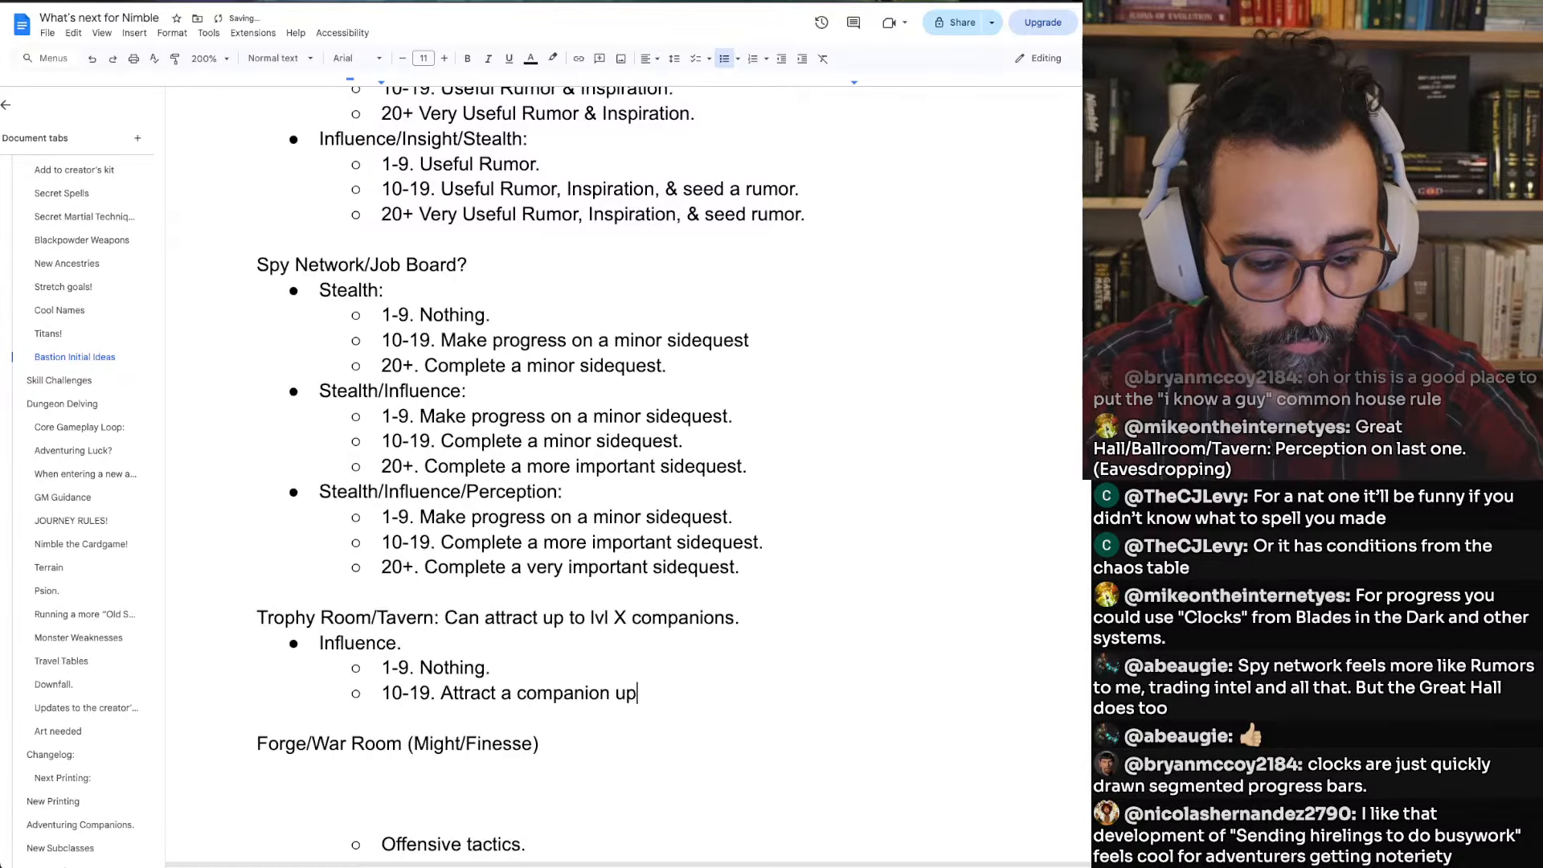
pyautogui.write(' to lvl')
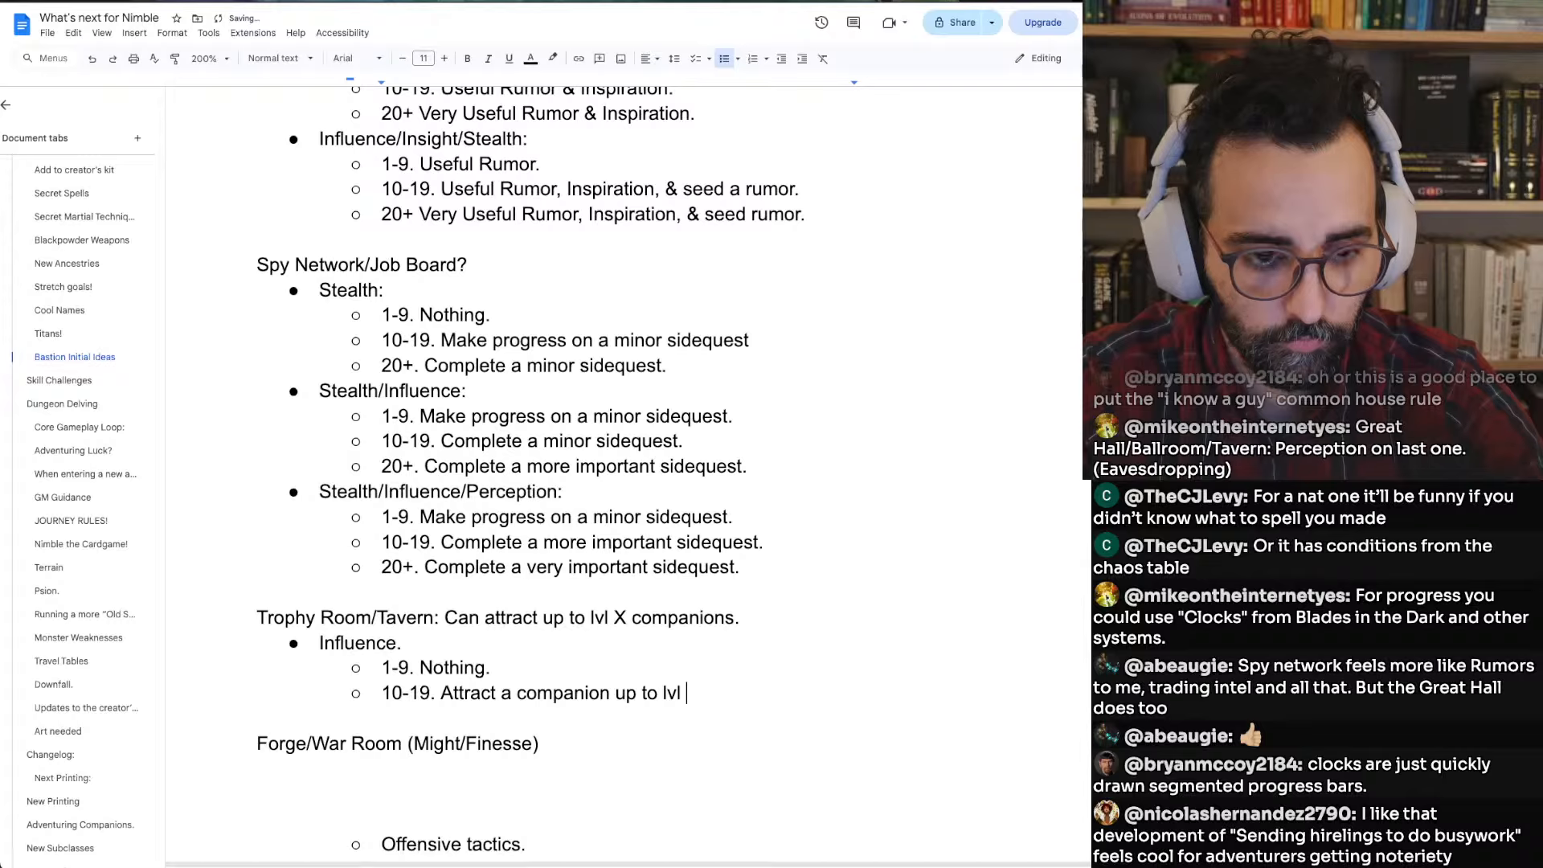
pyautogui.write(' 2')
# Add the tier "20+. Attract a companion up to lvl 3." and end the 10-19 tier with a period
pyautogui.press('Return')
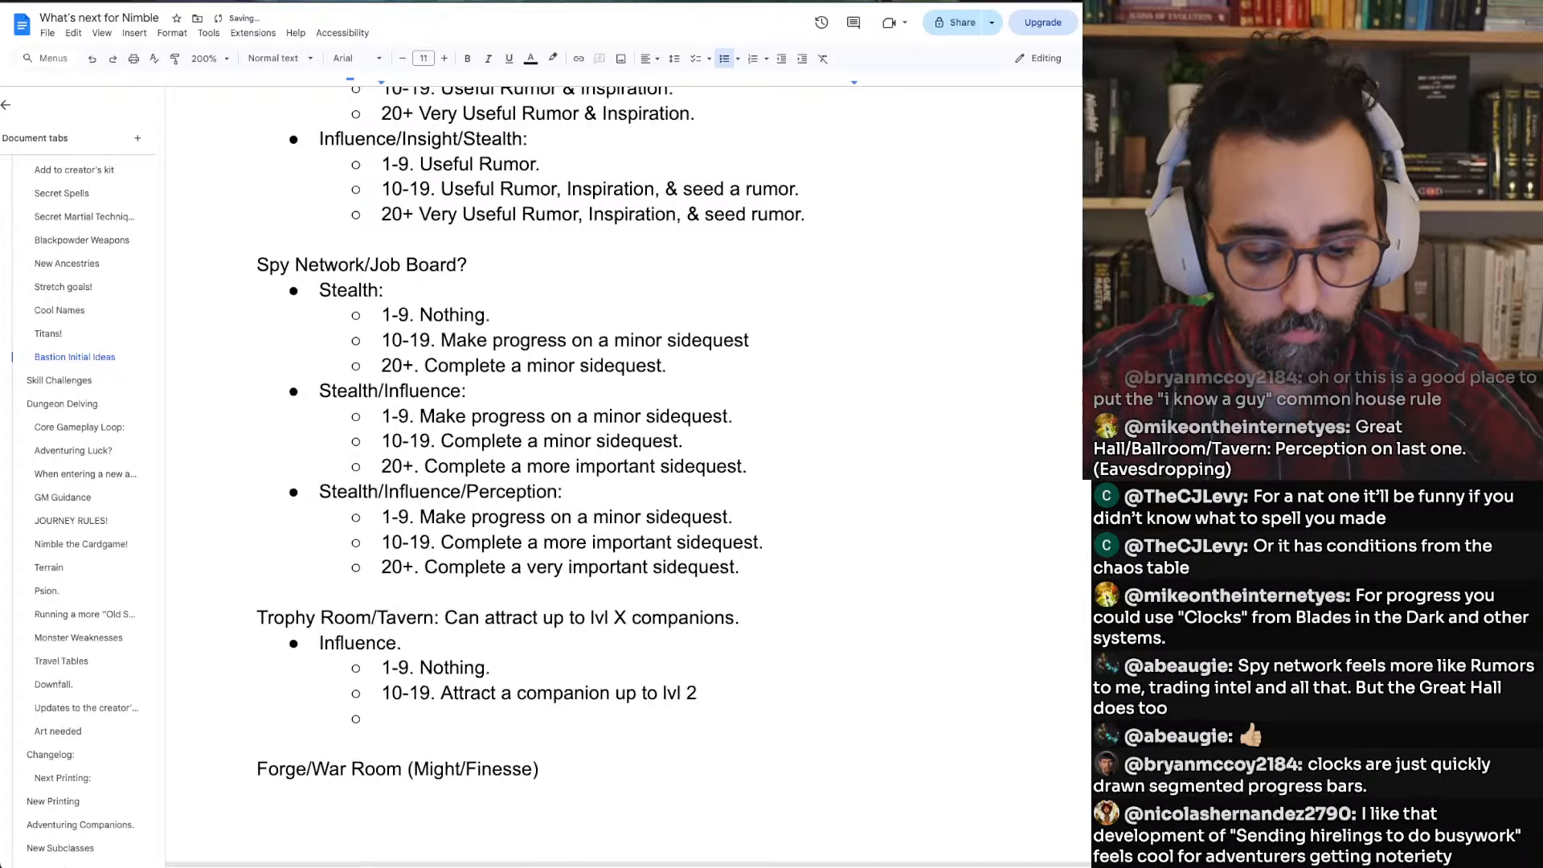
pyautogui.write('20+. ')
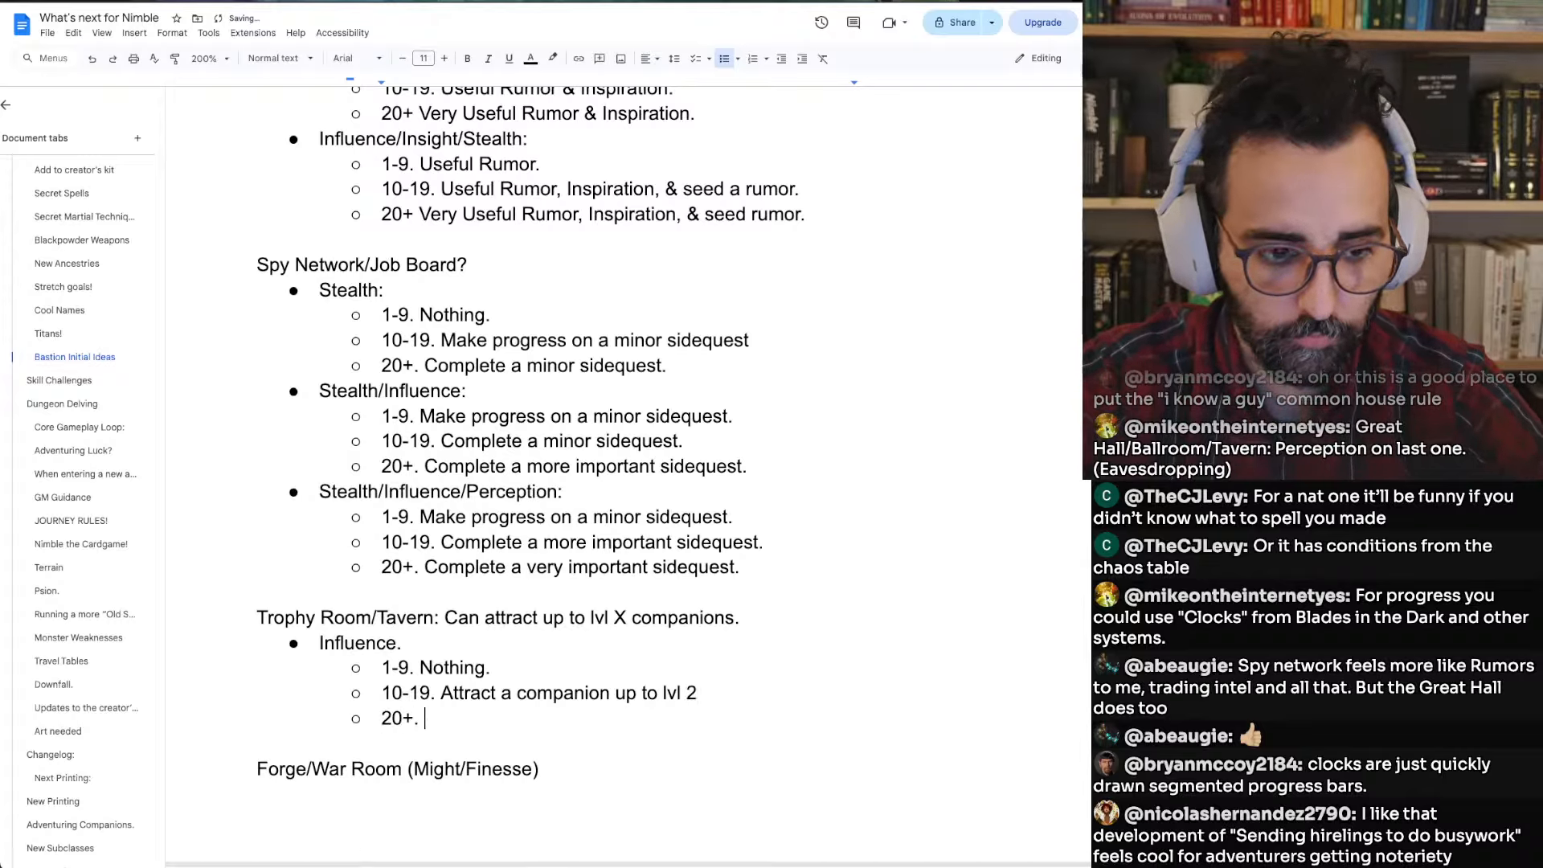
pyautogui.write('Attract a ')
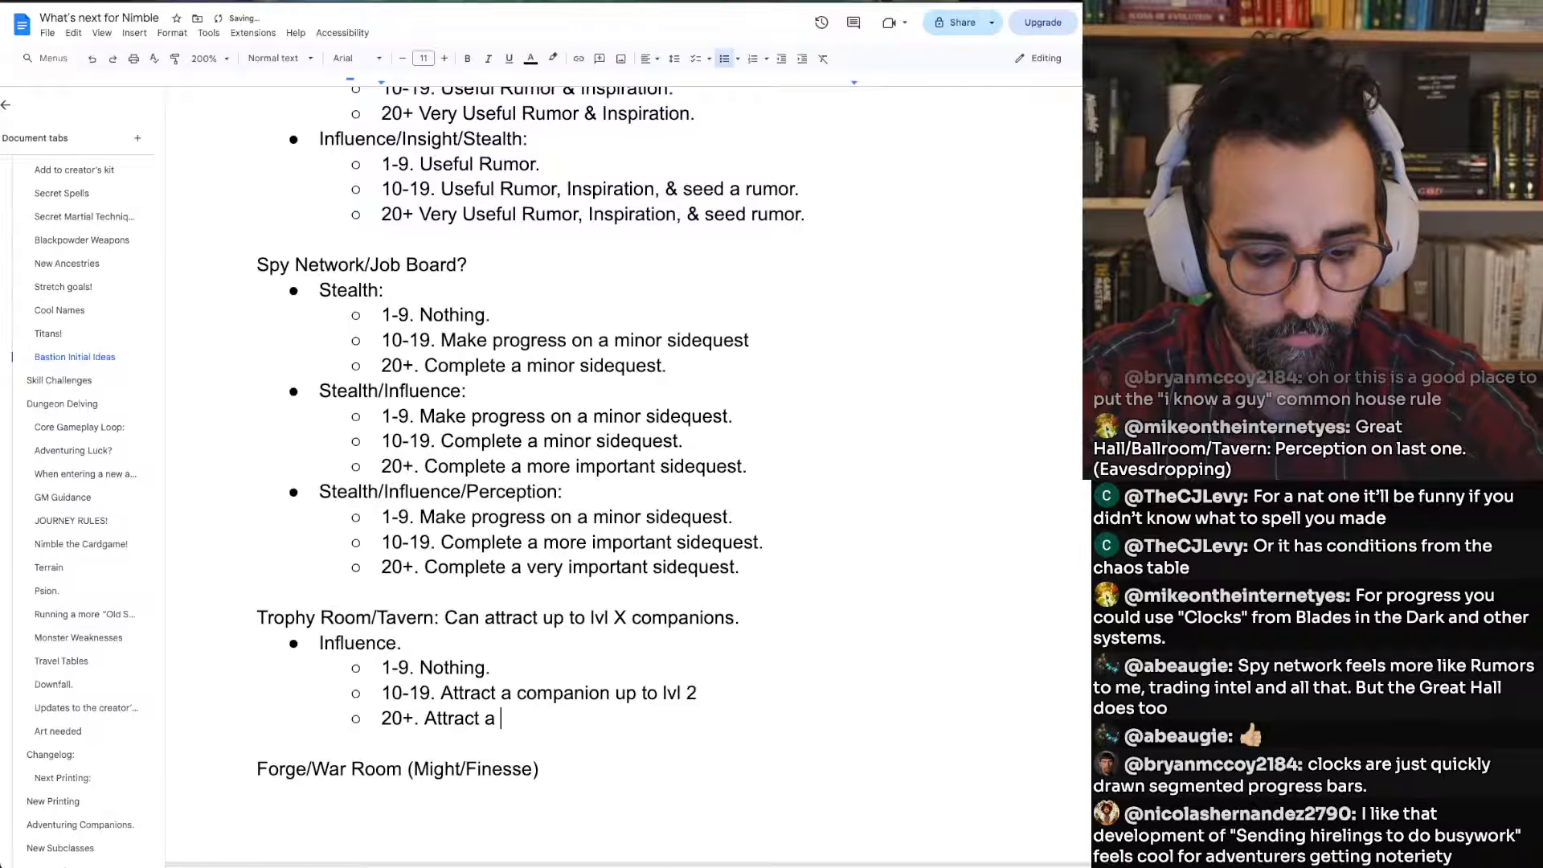
pyautogui.write('companion up to lvl ')
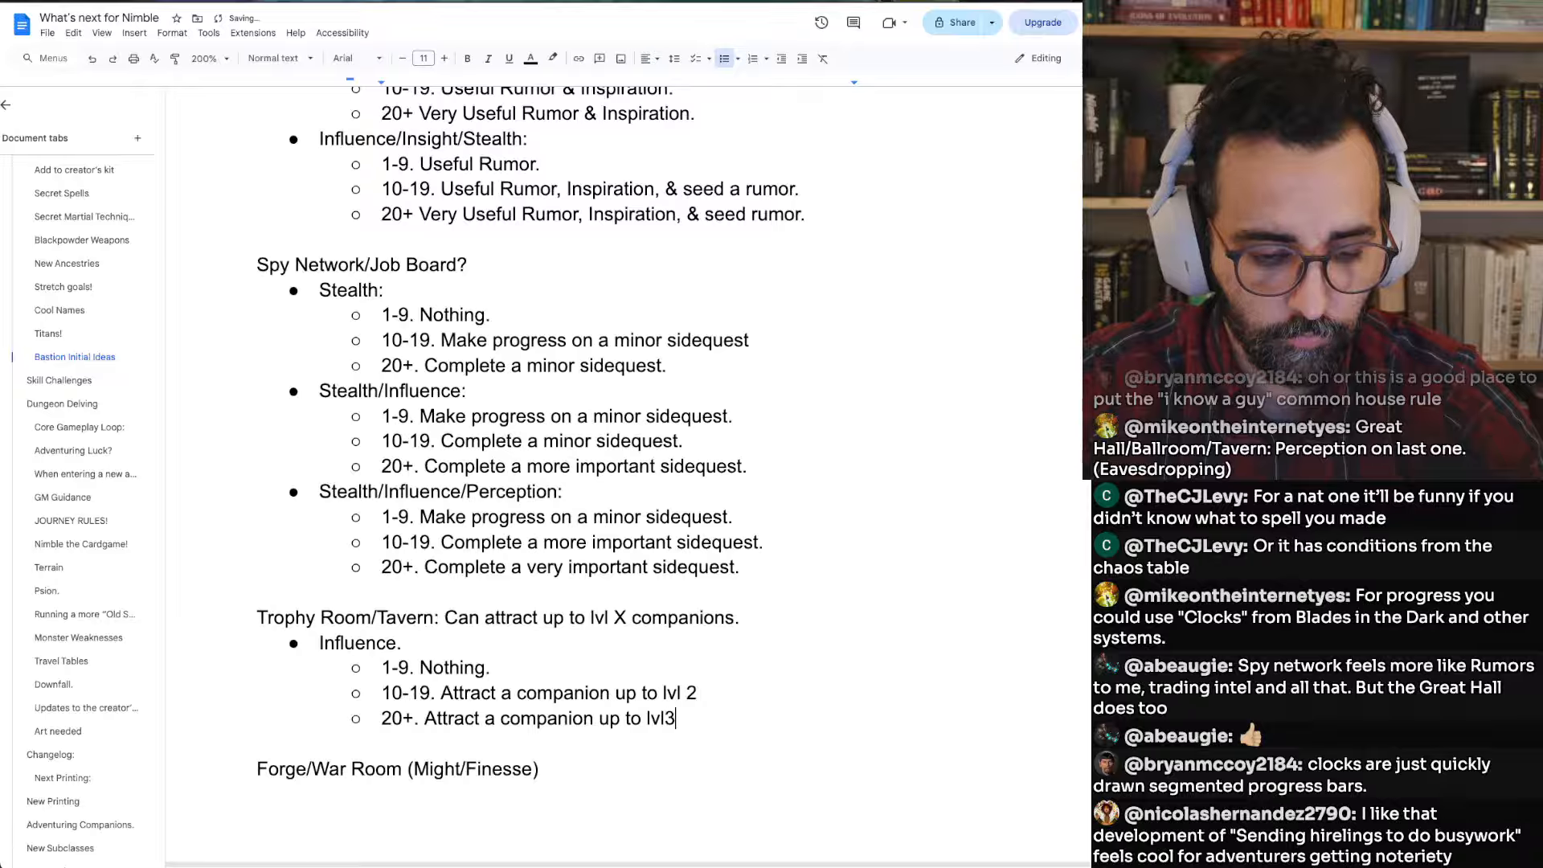
pyautogui.write(' 3.')
pyautogui.press('End')
pyautogui.write('.')
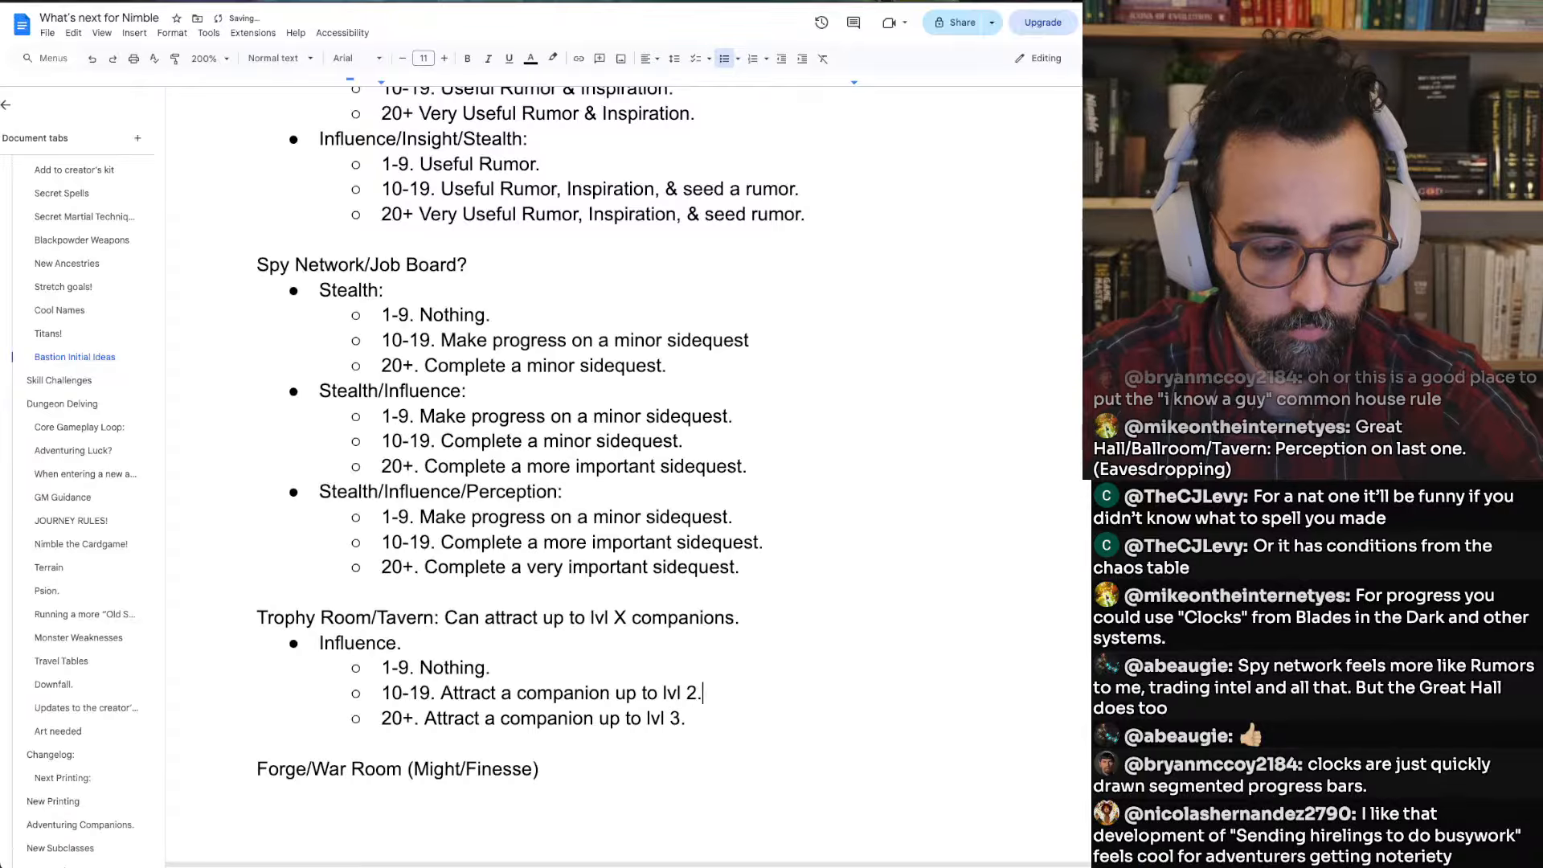
# Copy the Trophy Room/Tavern Influence bullet with its three tiers and paste it twice below the original
pyautogui.press('Down')
pyautogui.press('Up')
pyautogui.press('Up')
pyautogui.press('Up')
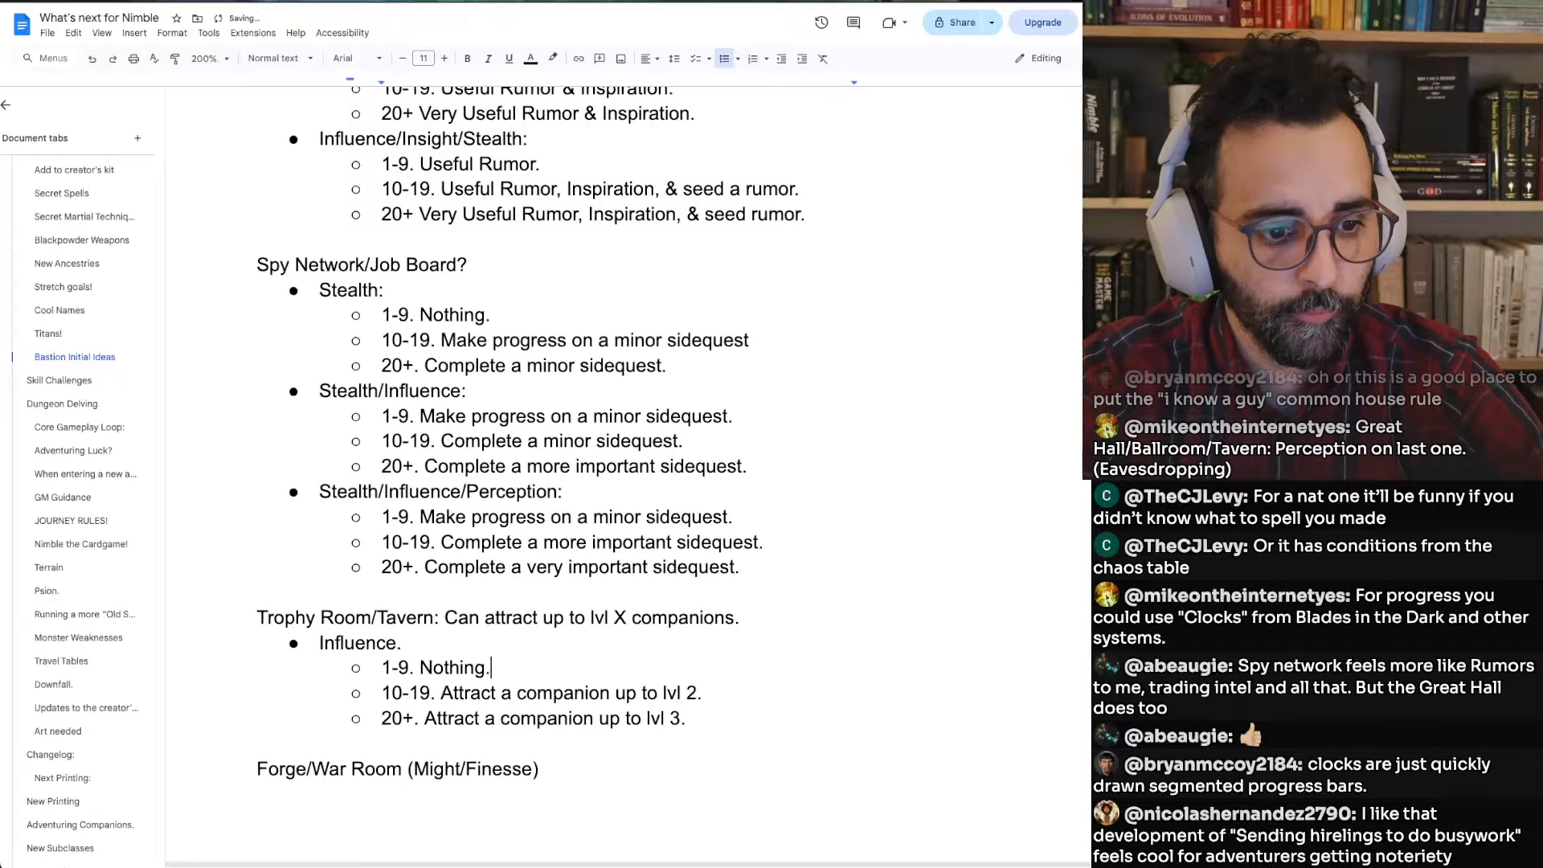
pyautogui.press('Home')
pyautogui.hotkey('shift', 'Down')
pyautogui.hotkey('shift', 'Down')
pyautogui.hotkey('shift', 'Down')
pyautogui.hotkey('shift', 'Down')
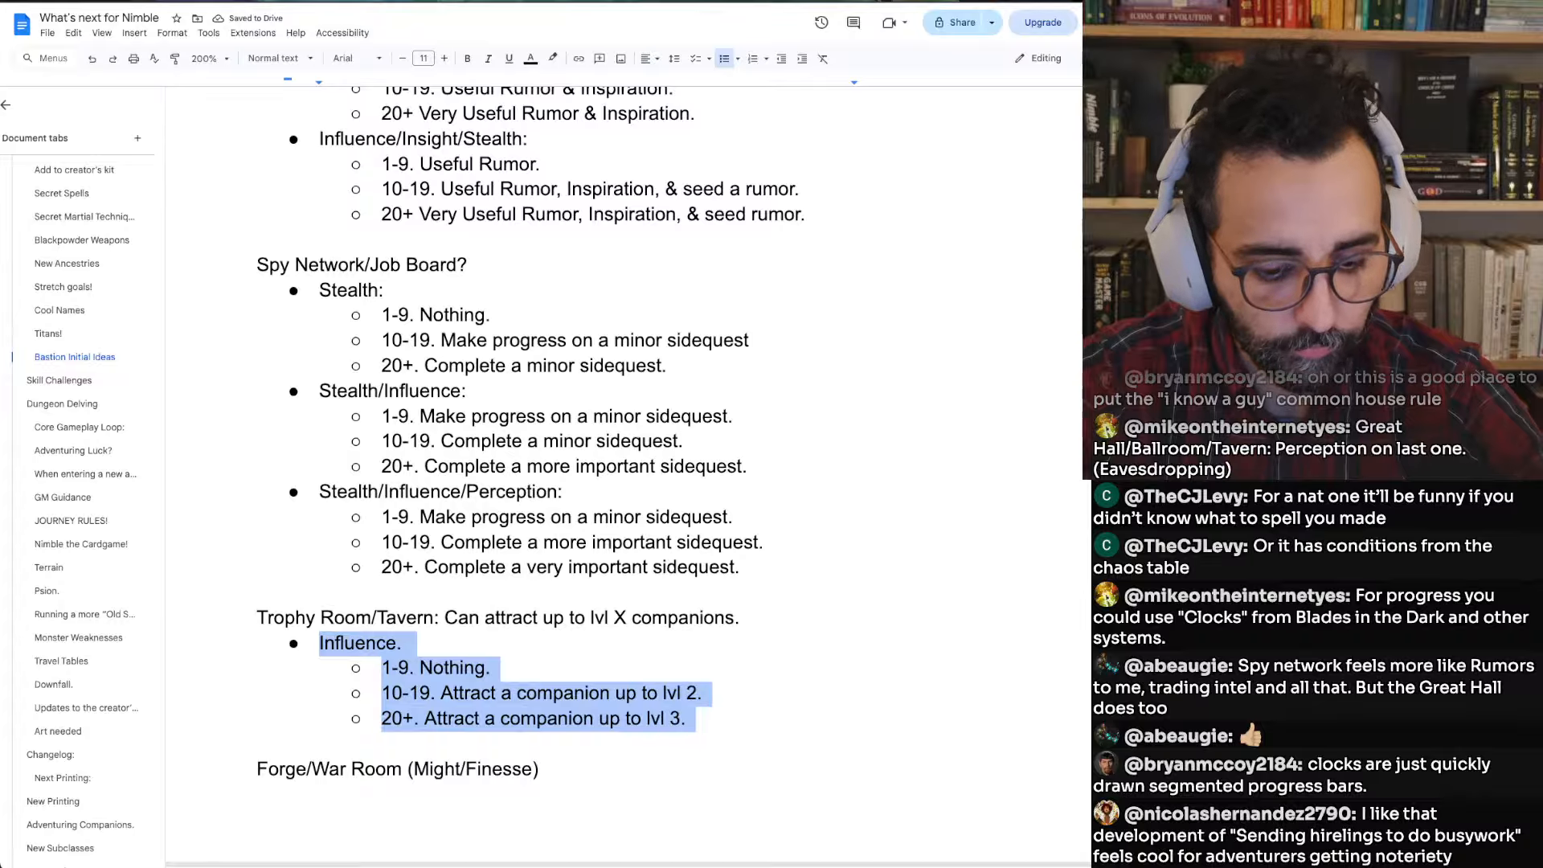
pyautogui.hotkey('ctrl', 'c')
pyautogui.press('Right')
pyautogui.press('Return')
pyautogui.press('Up')
pyautogui.hotkey('ctrl', 'v')
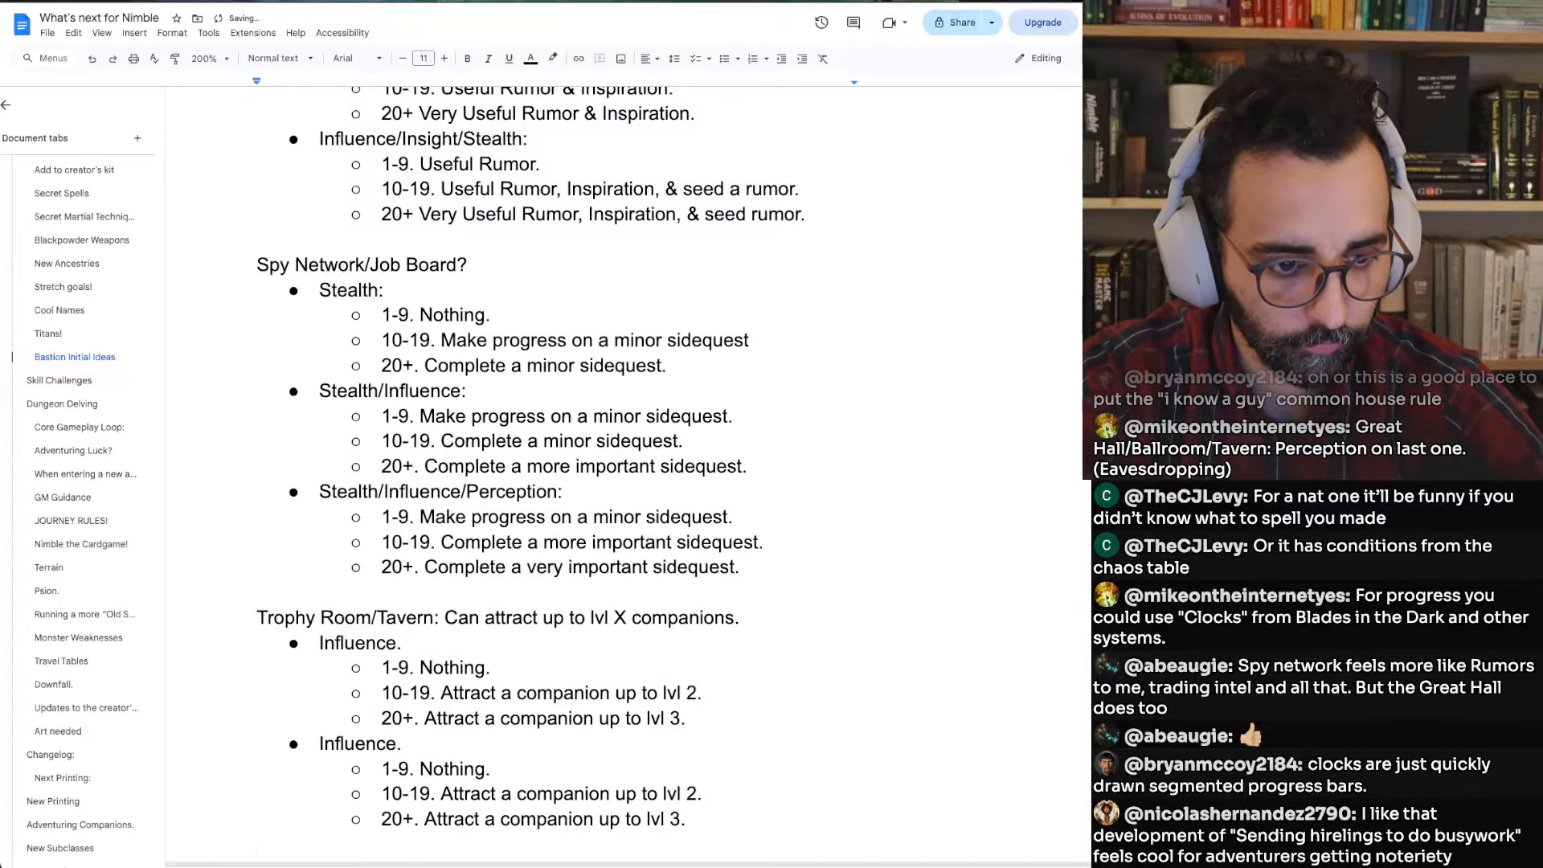
pyautogui.hotkey('ctrl', 'v')
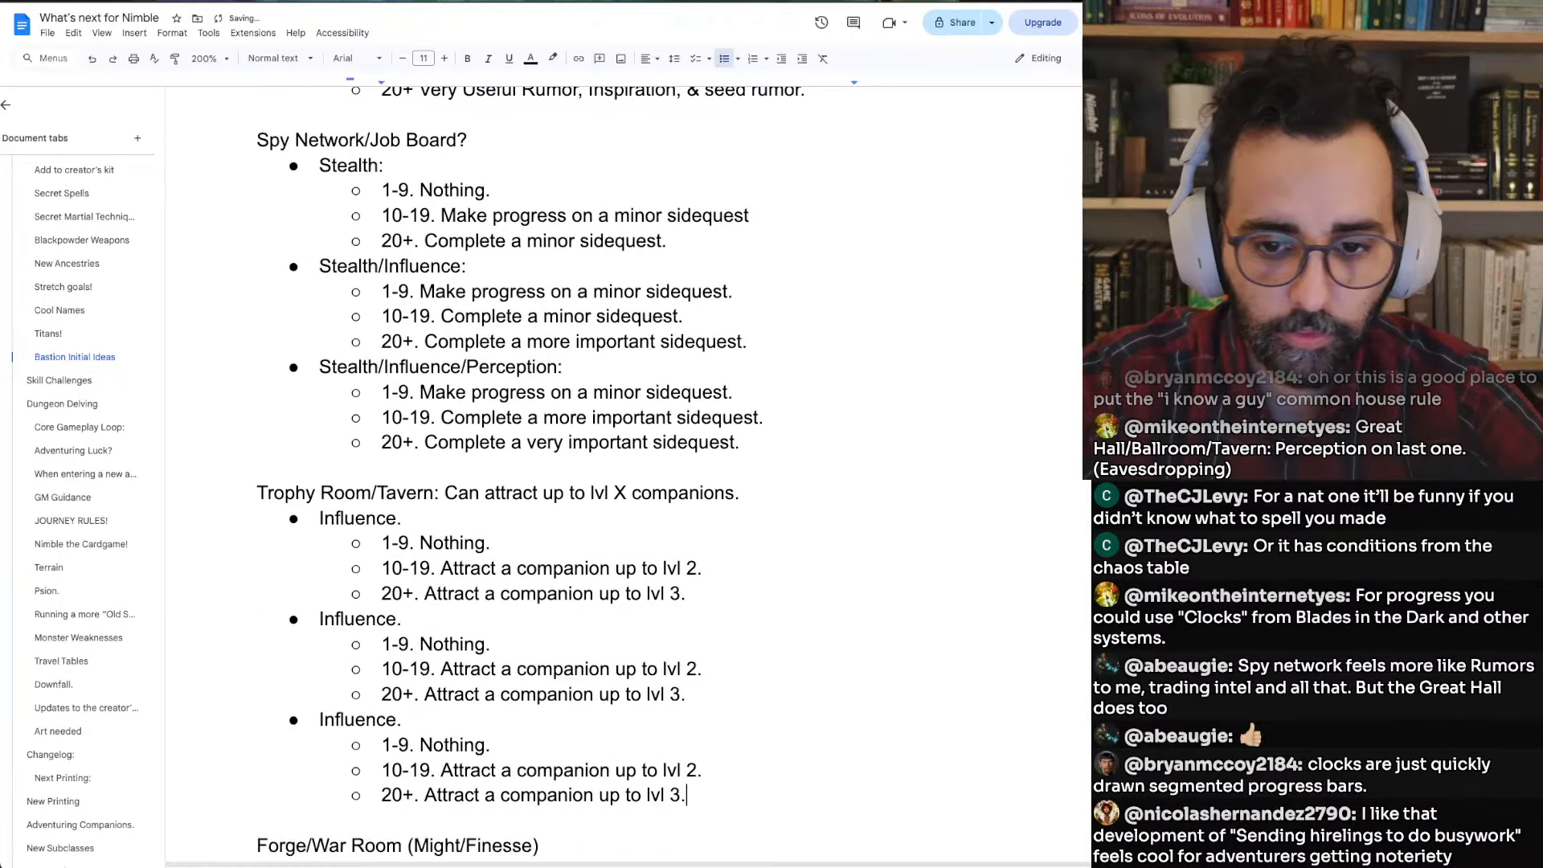
# Check the secondary companion skill in the skills spreadsheet and rename the second Influence bullet to "Influence/Might."
pyautogui.press('super+Tab')
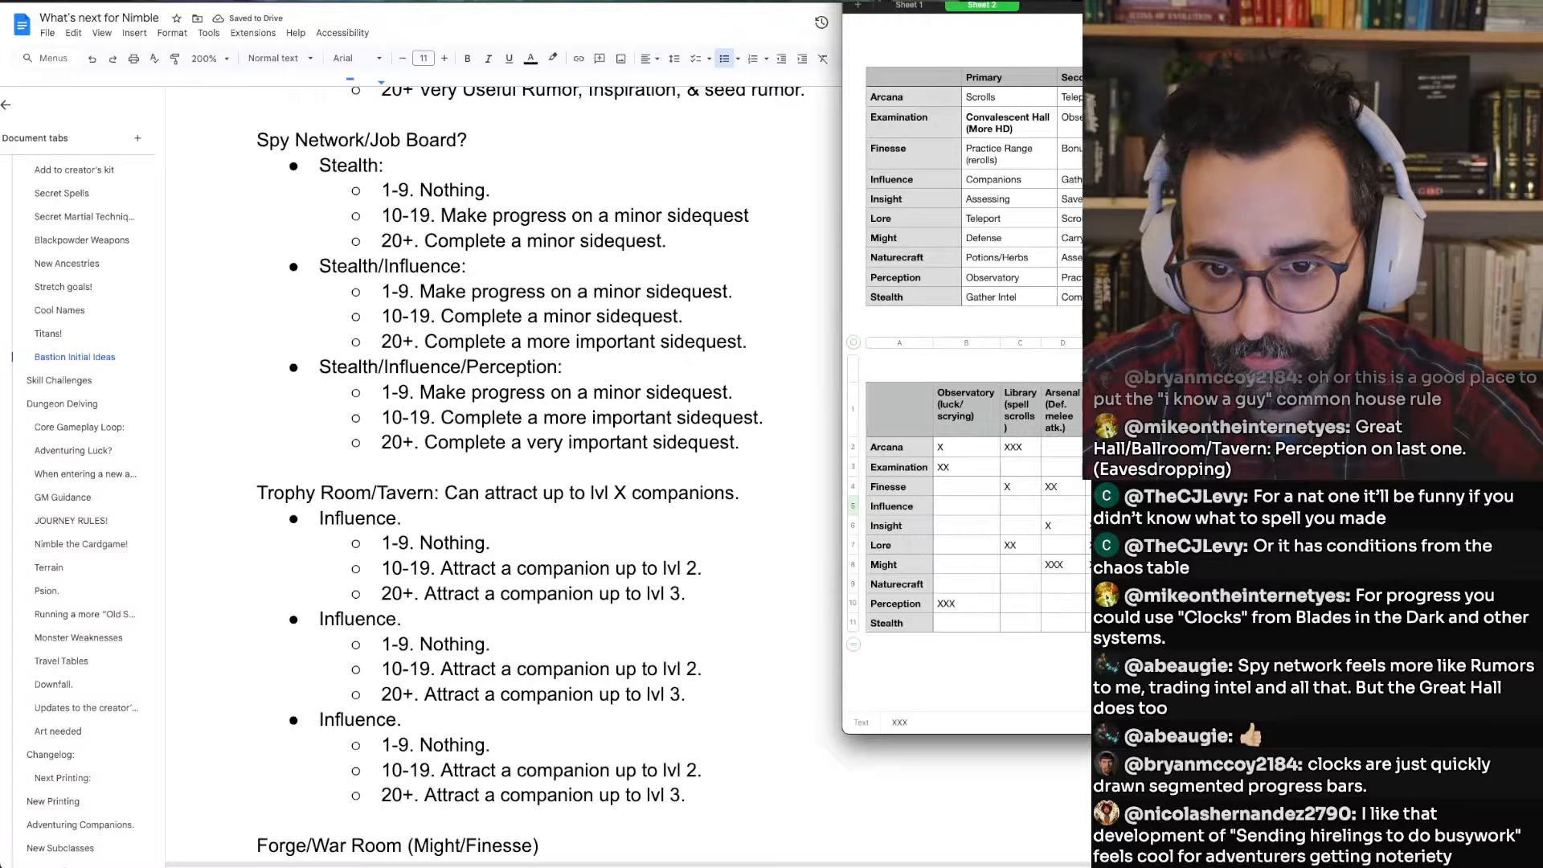
pyautogui.click(1190, 564)
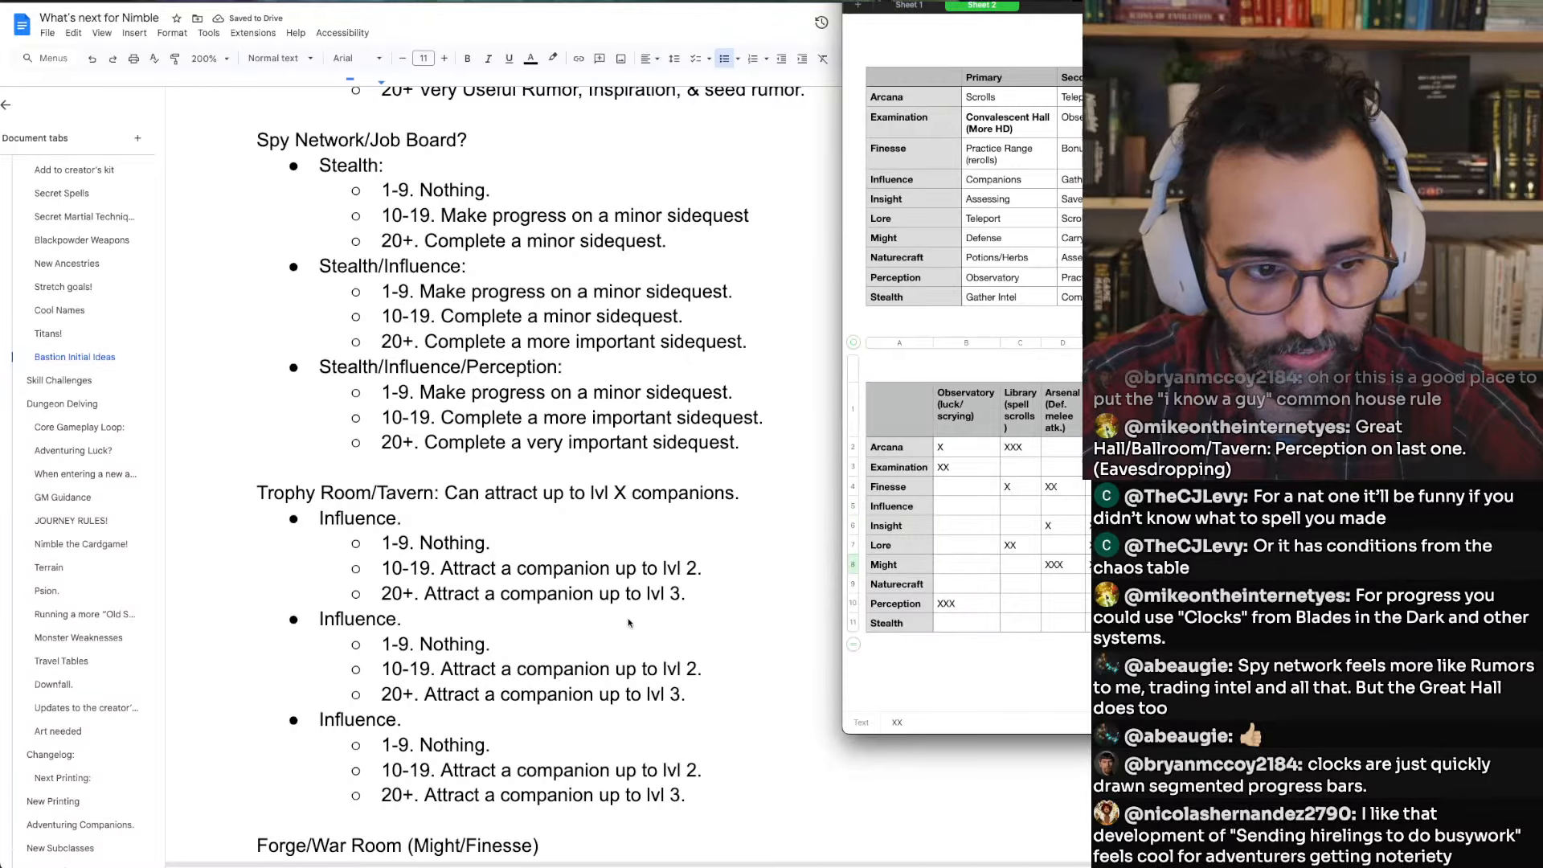
pyautogui.click(589, 626)
pyautogui.scroll(-1, 552, 629)
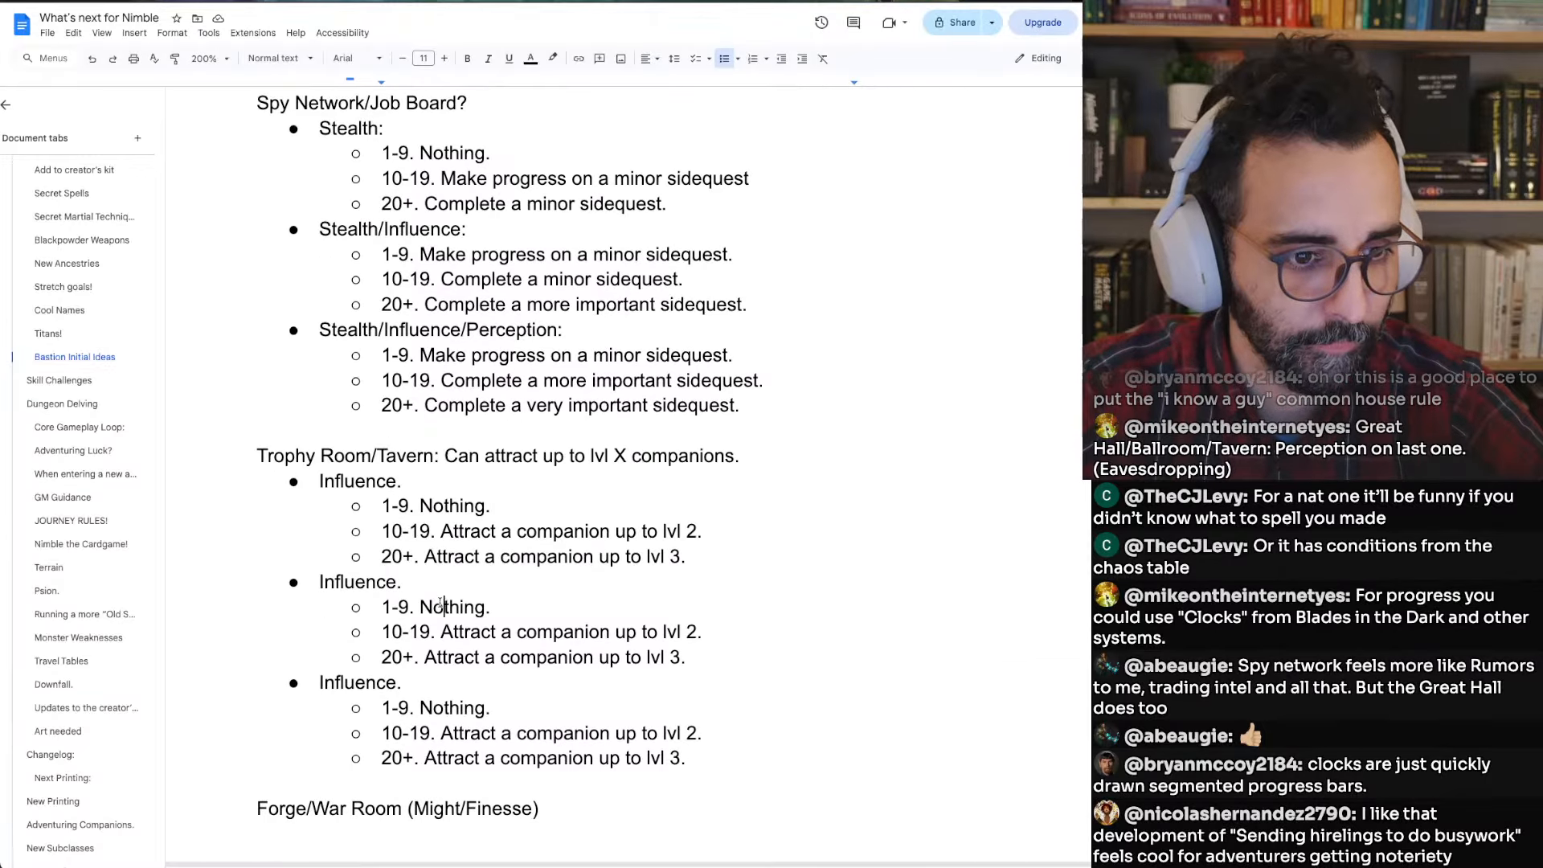
pyautogui.click(397, 581)
pyautogui.write('/Might')
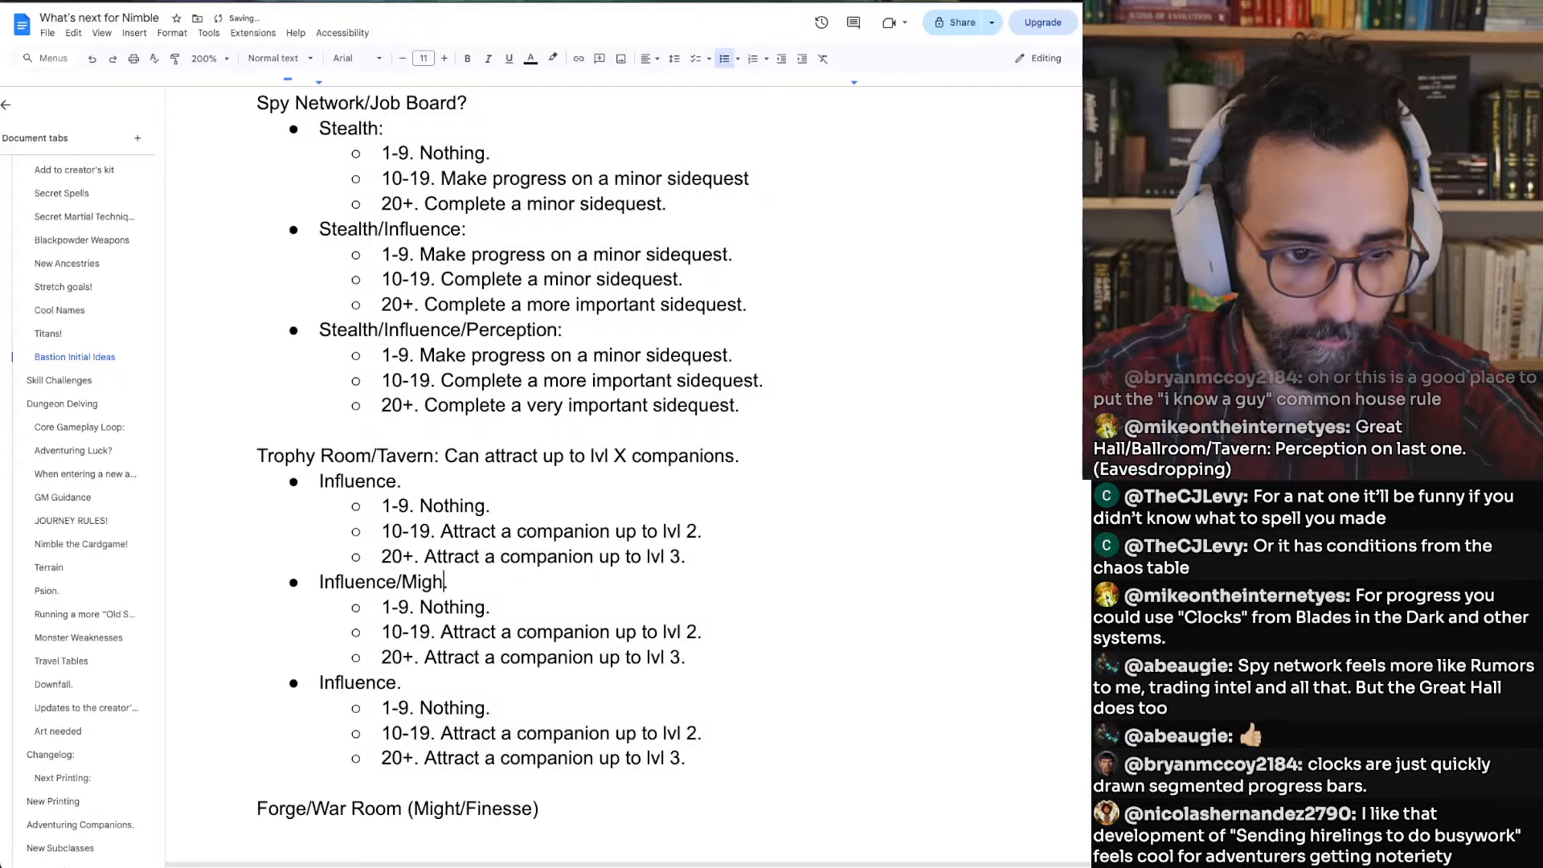
# Rename the third Influence bullet to "Influence/Might/Naturecraft.", checking the third skill against the spreadsheet
pyautogui.press('Down')
pyautogui.press('Down')
pyautogui.press('Down')
pyautogui.press('Left')
pyautogui.press('Left')
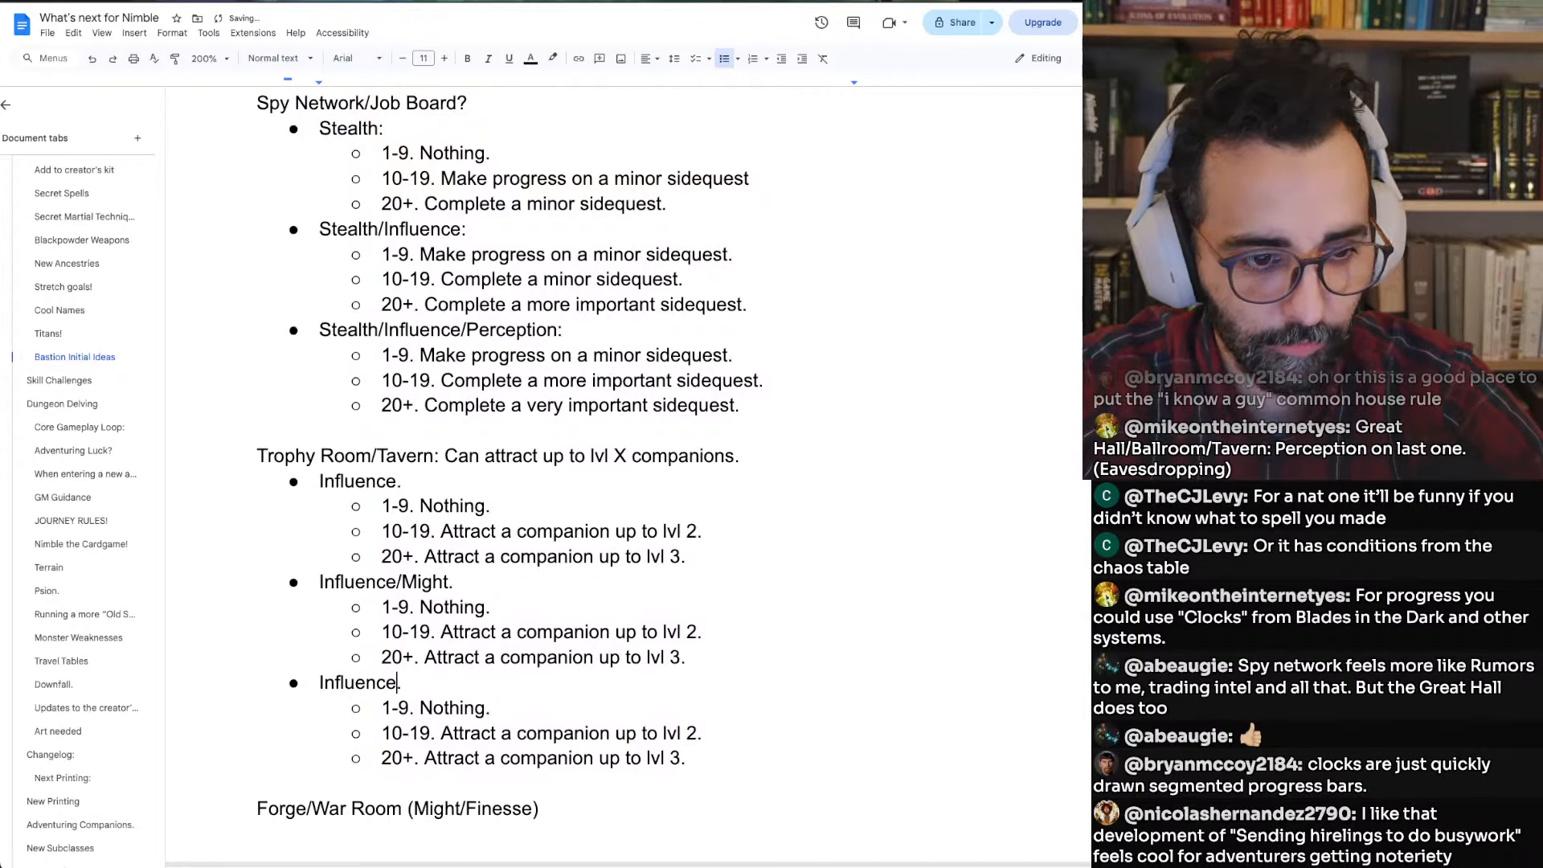
pyautogui.write('/Might')
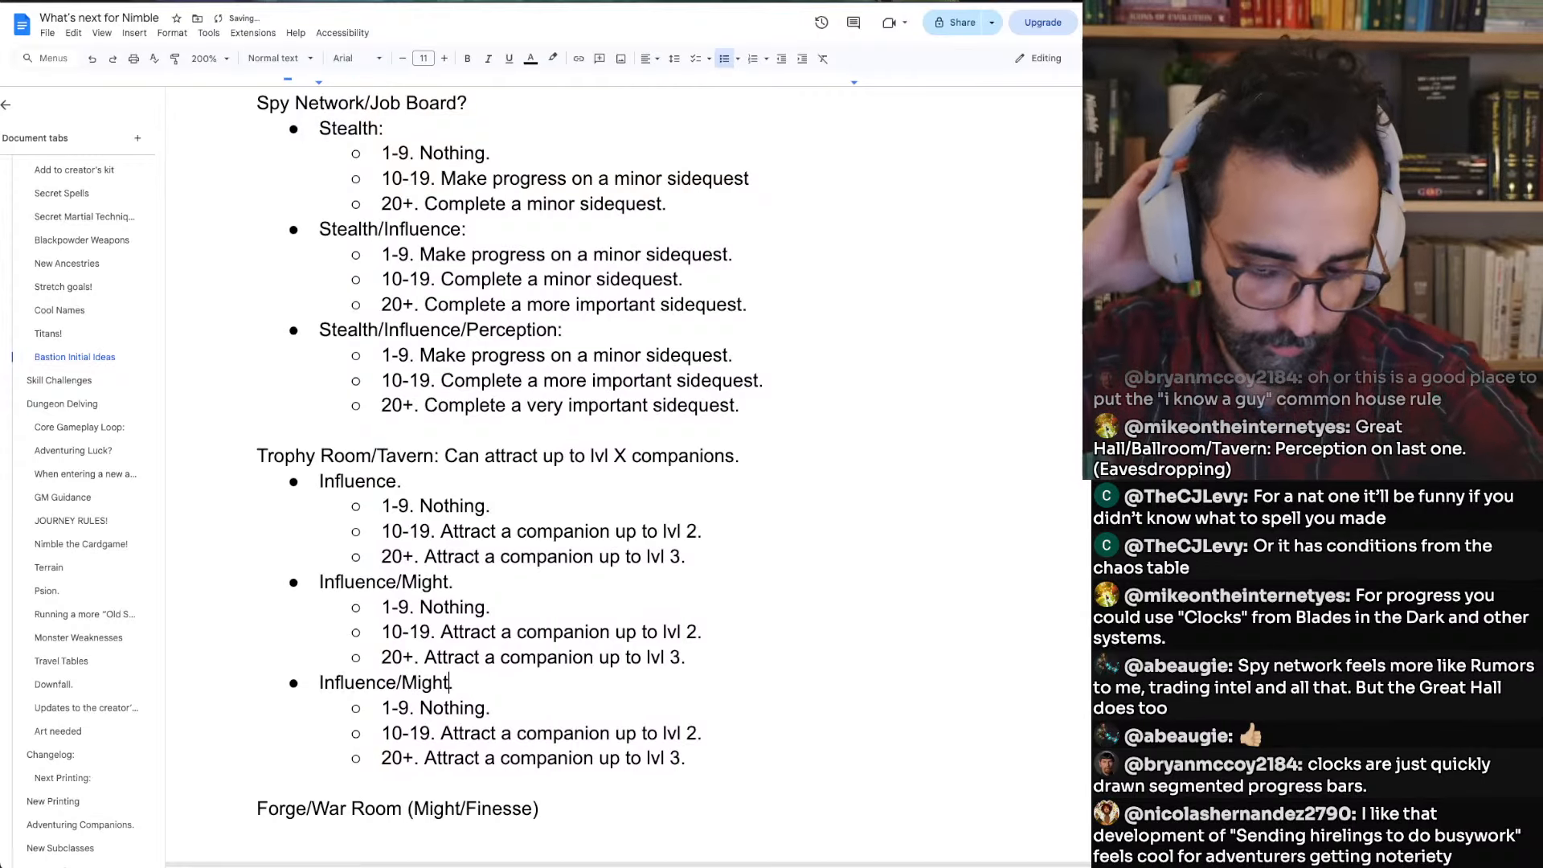
pyautogui.write('/')
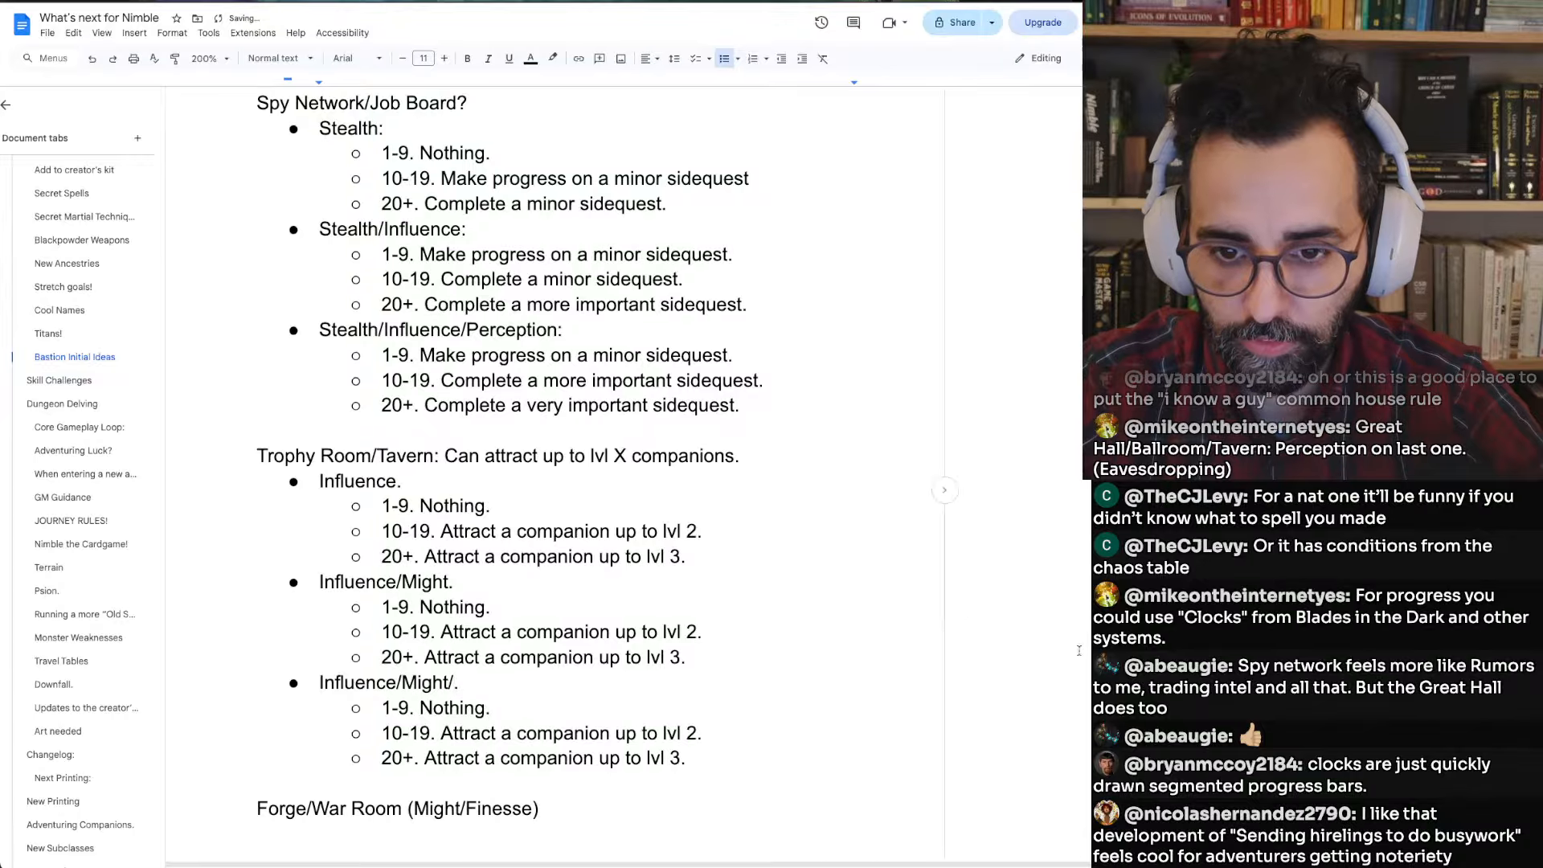
pyautogui.press('super+Tab')
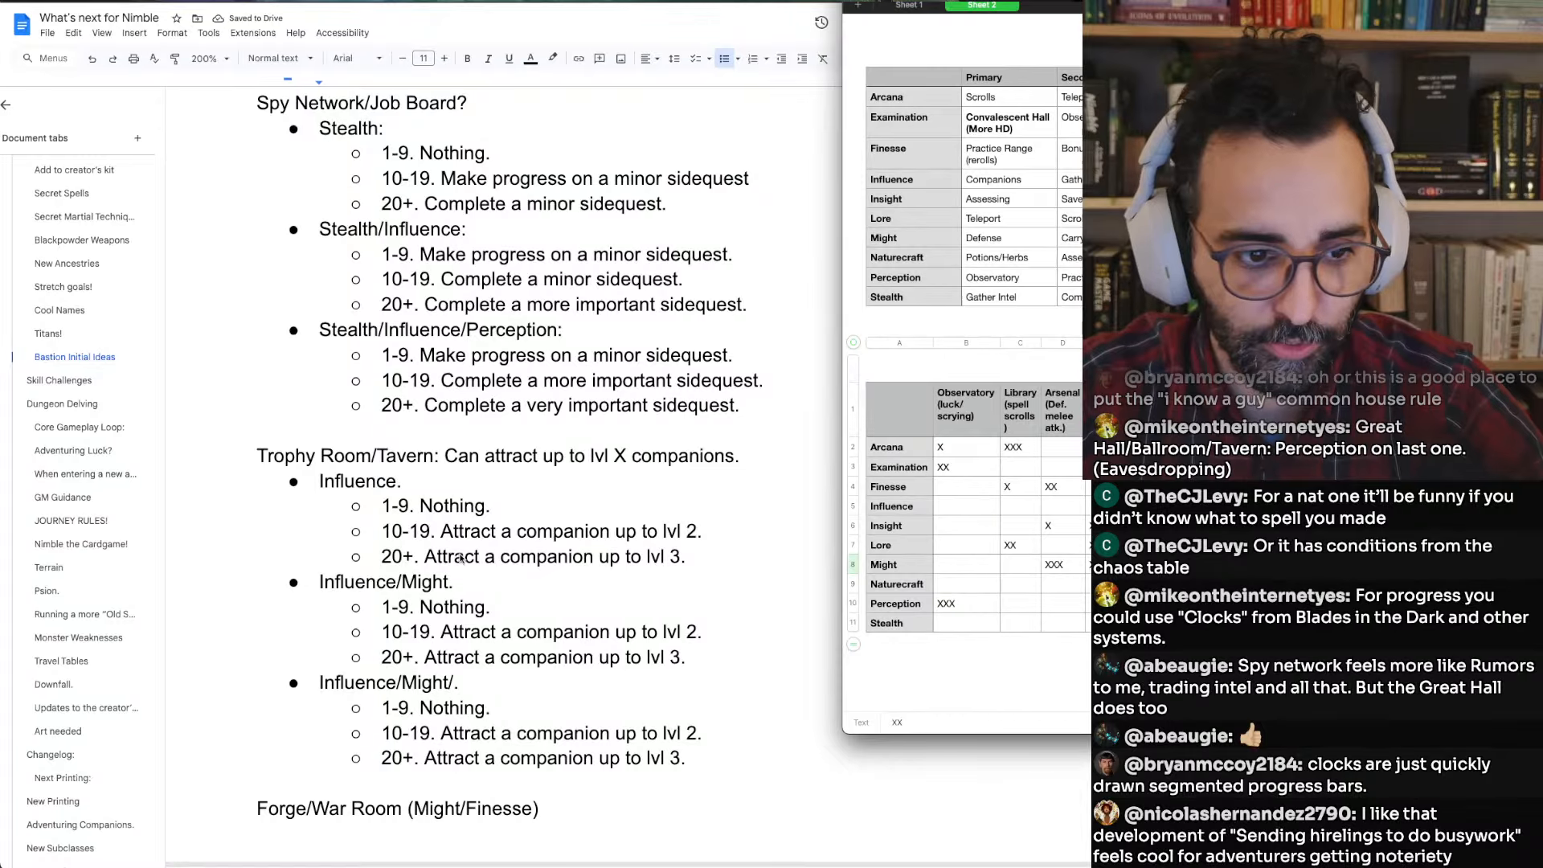
pyautogui.press('super+Tab')
pyautogui.write('Naturecraft')
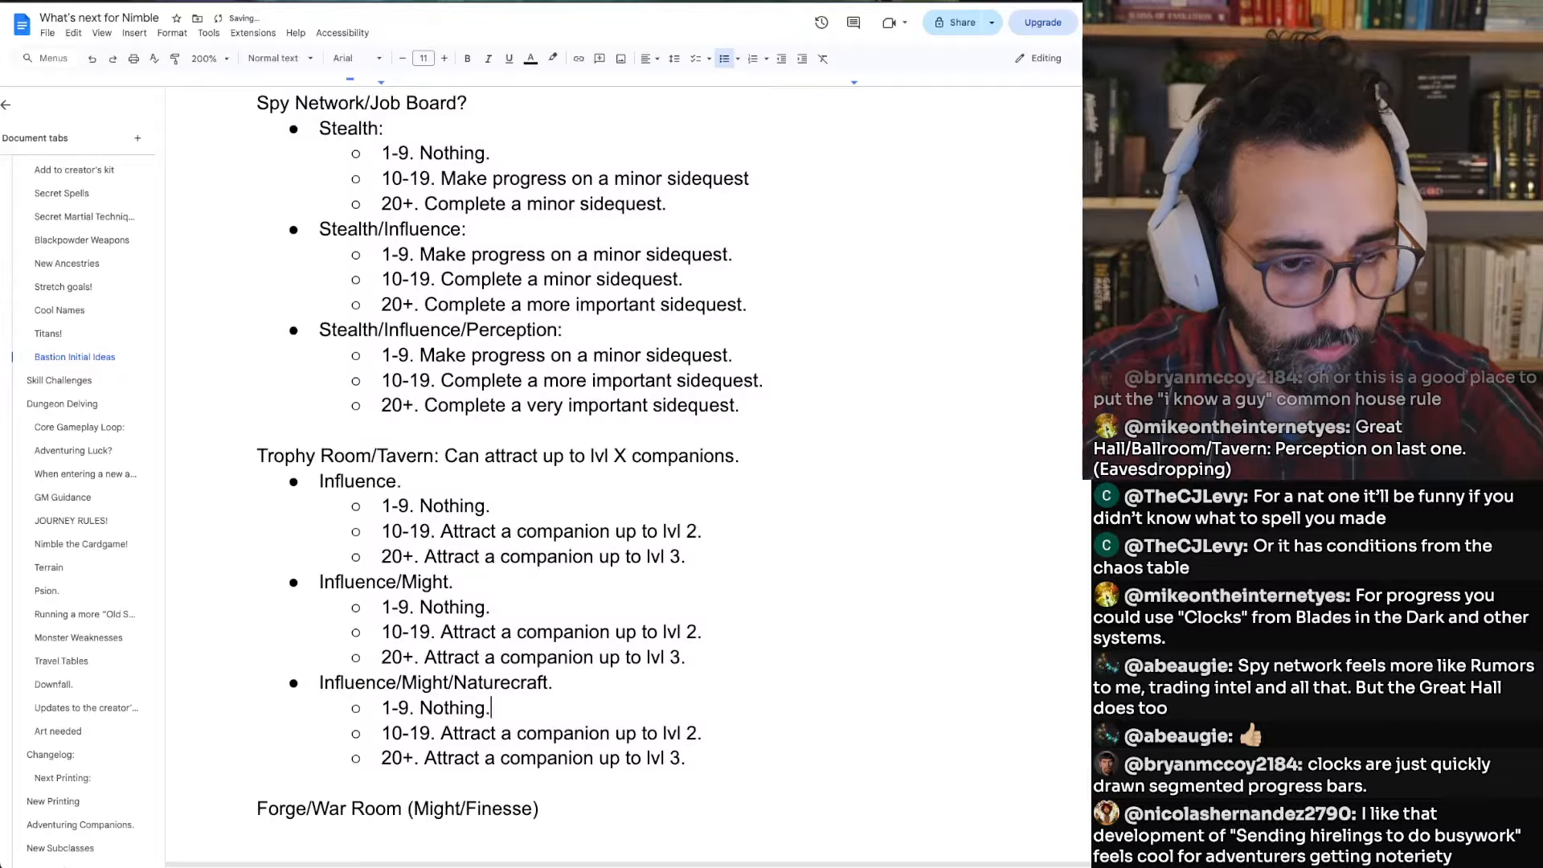
# Replace "Nothing." in the Influence/Might 1-9 tier with a copy of "Attract a companion up to lvl 2." from the tier below
pyautogui.press('Up')
pyautogui.press('Up')
pyautogui.hotkey('ctrl', 'shift', 'Left')
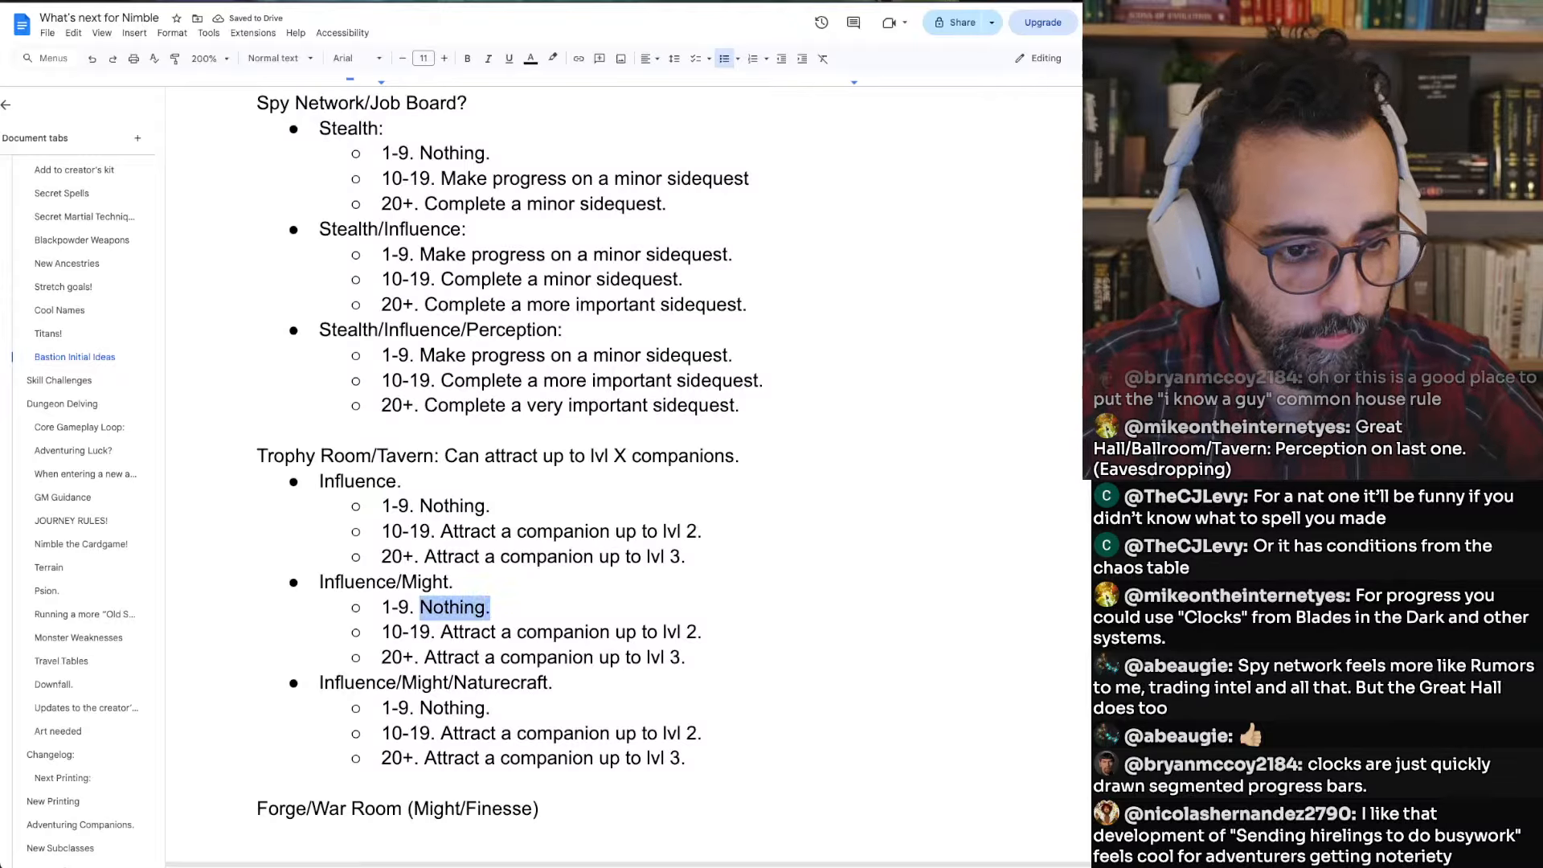
pyautogui.press('BackSpace')
pyautogui.hotkey('ctrl', 'Right')
pyautogui.hotkey('shift', 'End')
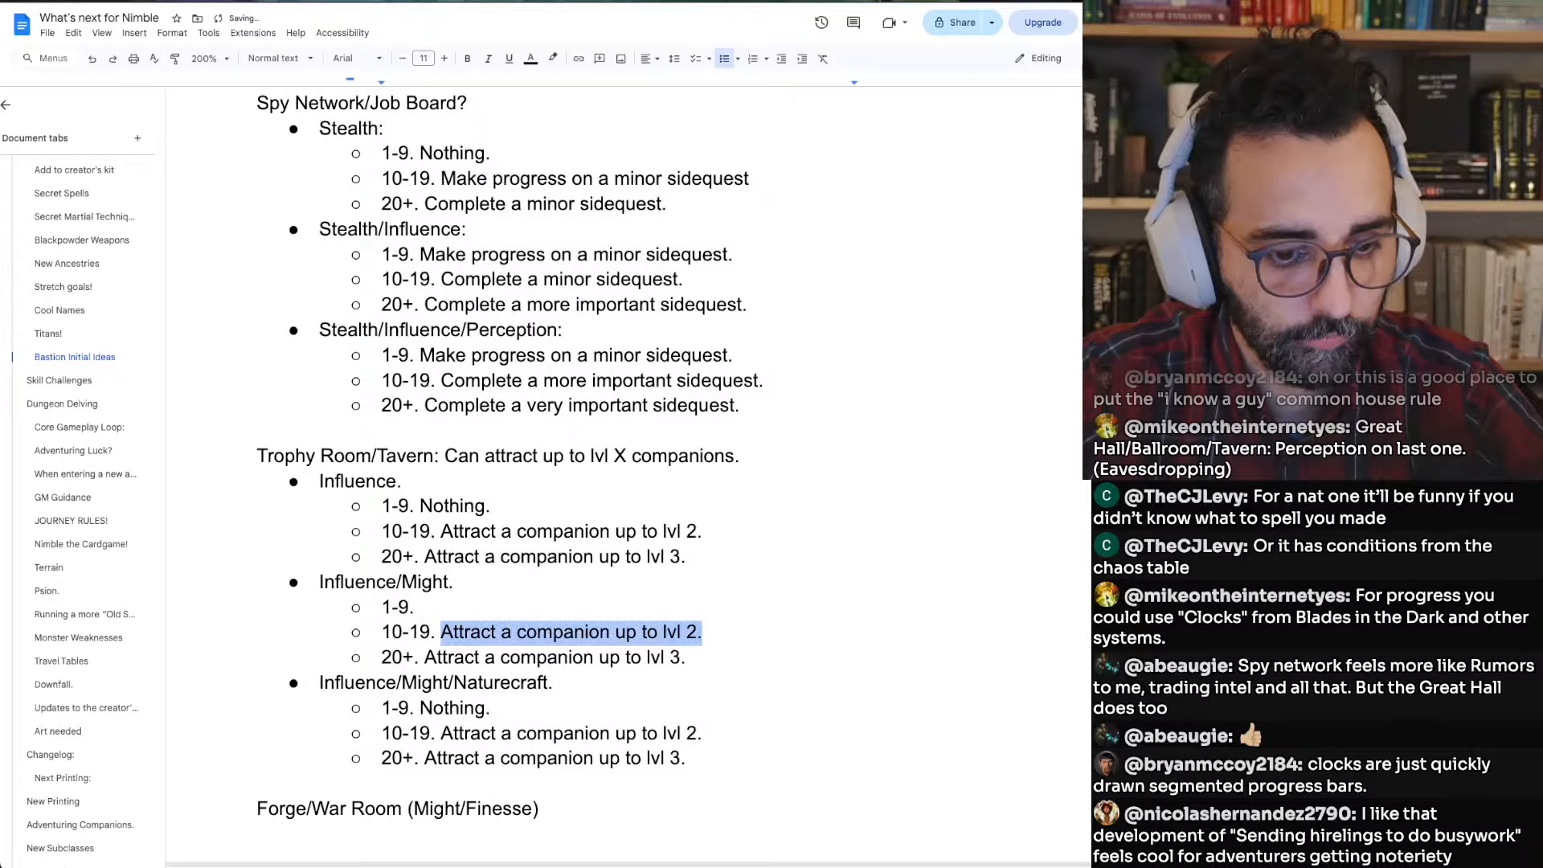
pyautogui.hotkey('ctrl', 'c')
pyautogui.press('Up')
pyautogui.hotkey('ctrl', 'v')
# Set the Influence/Might companion levels to lvl 3 for the 10-19 tier and lvl 4 for the 20+ tier
pyautogui.press('Down')
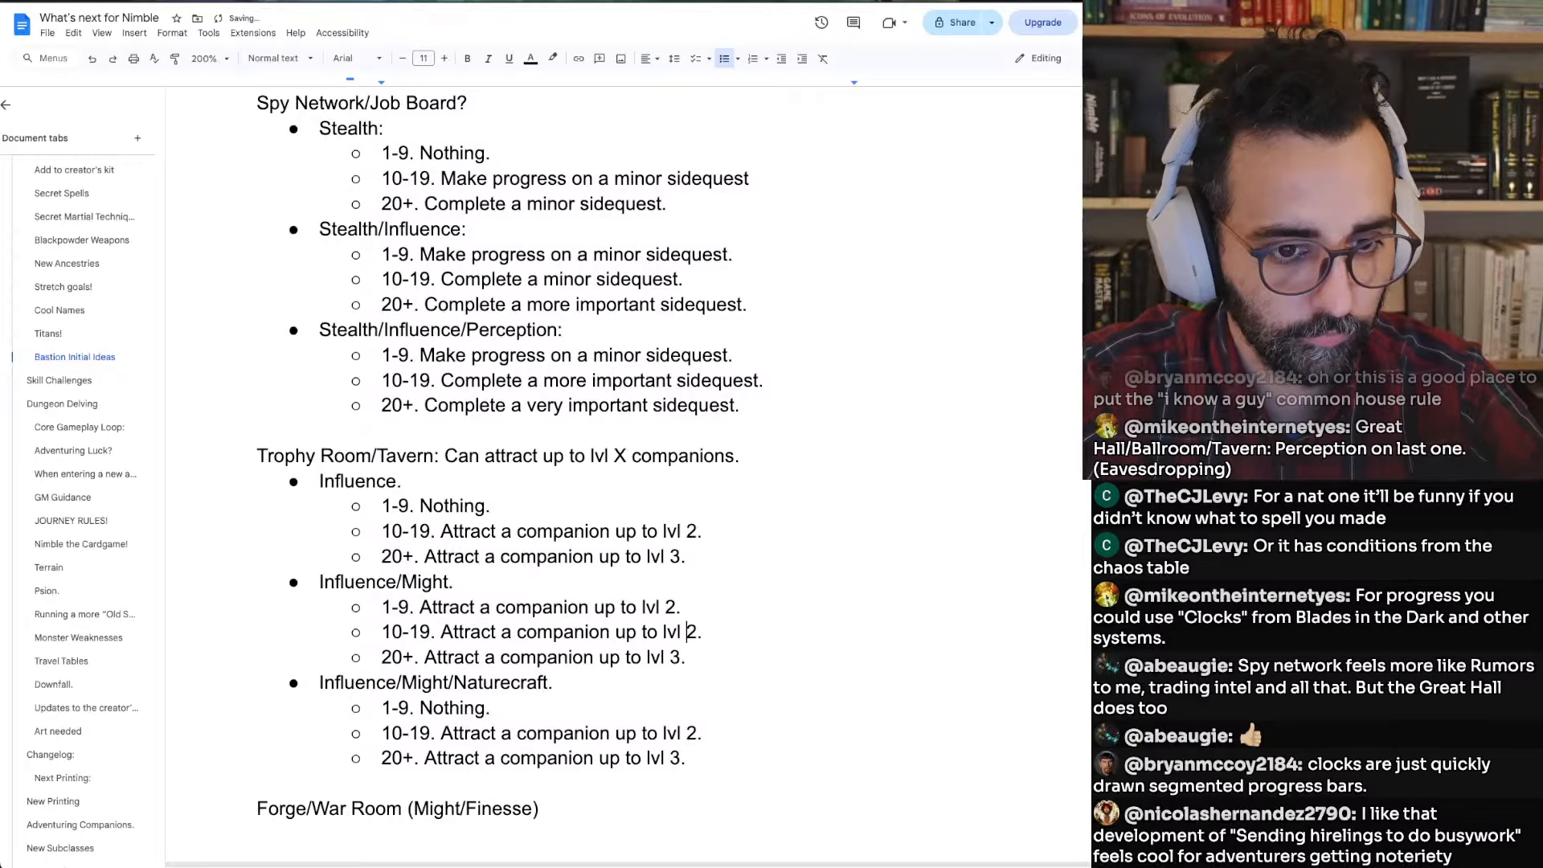
pyautogui.press('BackSpace')
pyautogui.write('3')
pyautogui.press('Down')
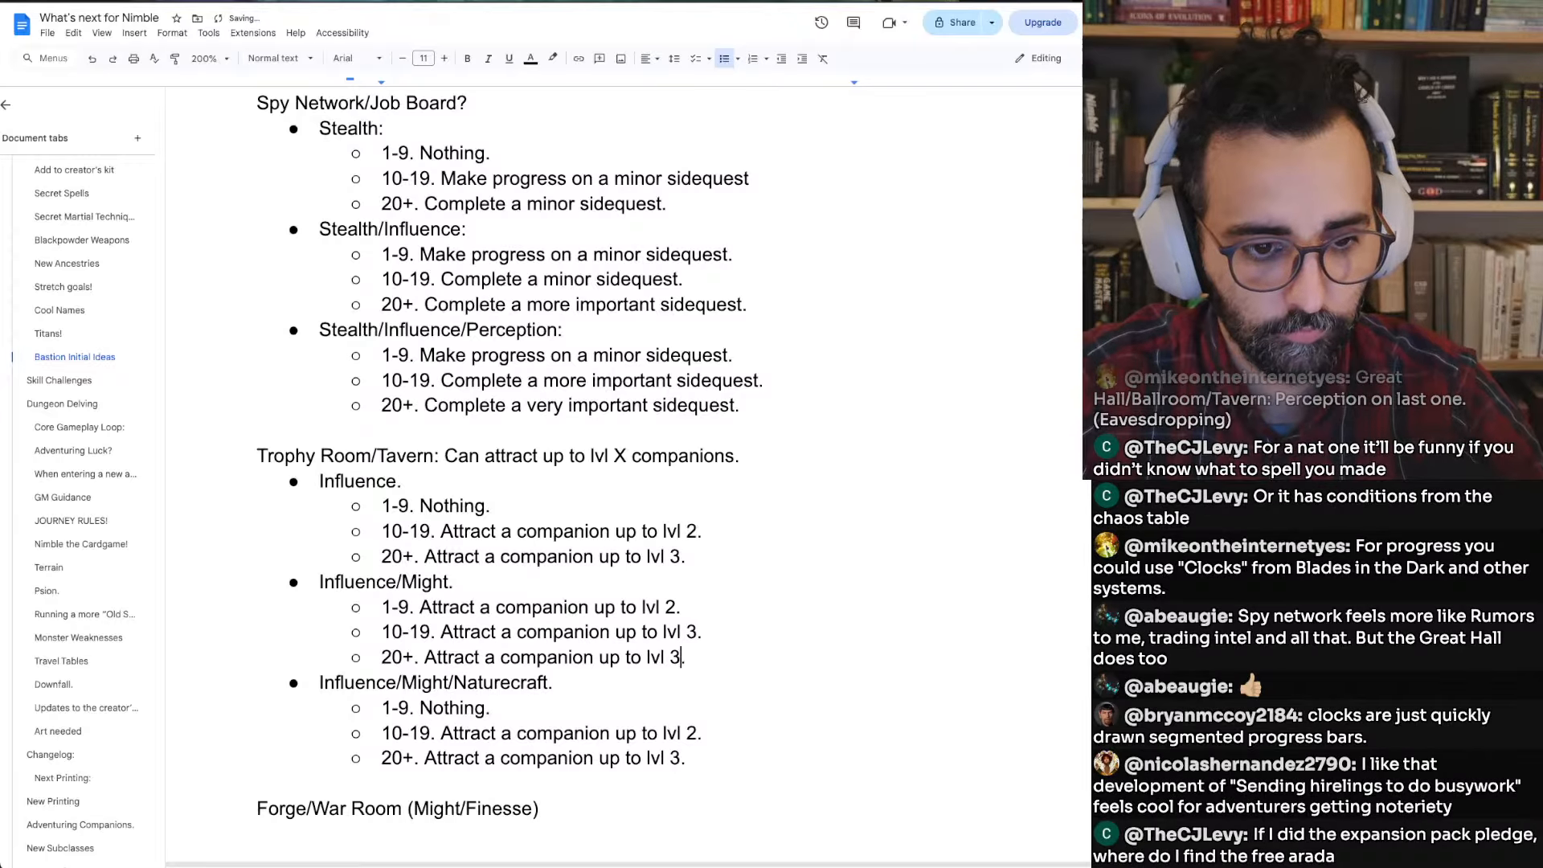
pyautogui.press('Delete')
pyautogui.write('4')
pyautogui.press('Down')
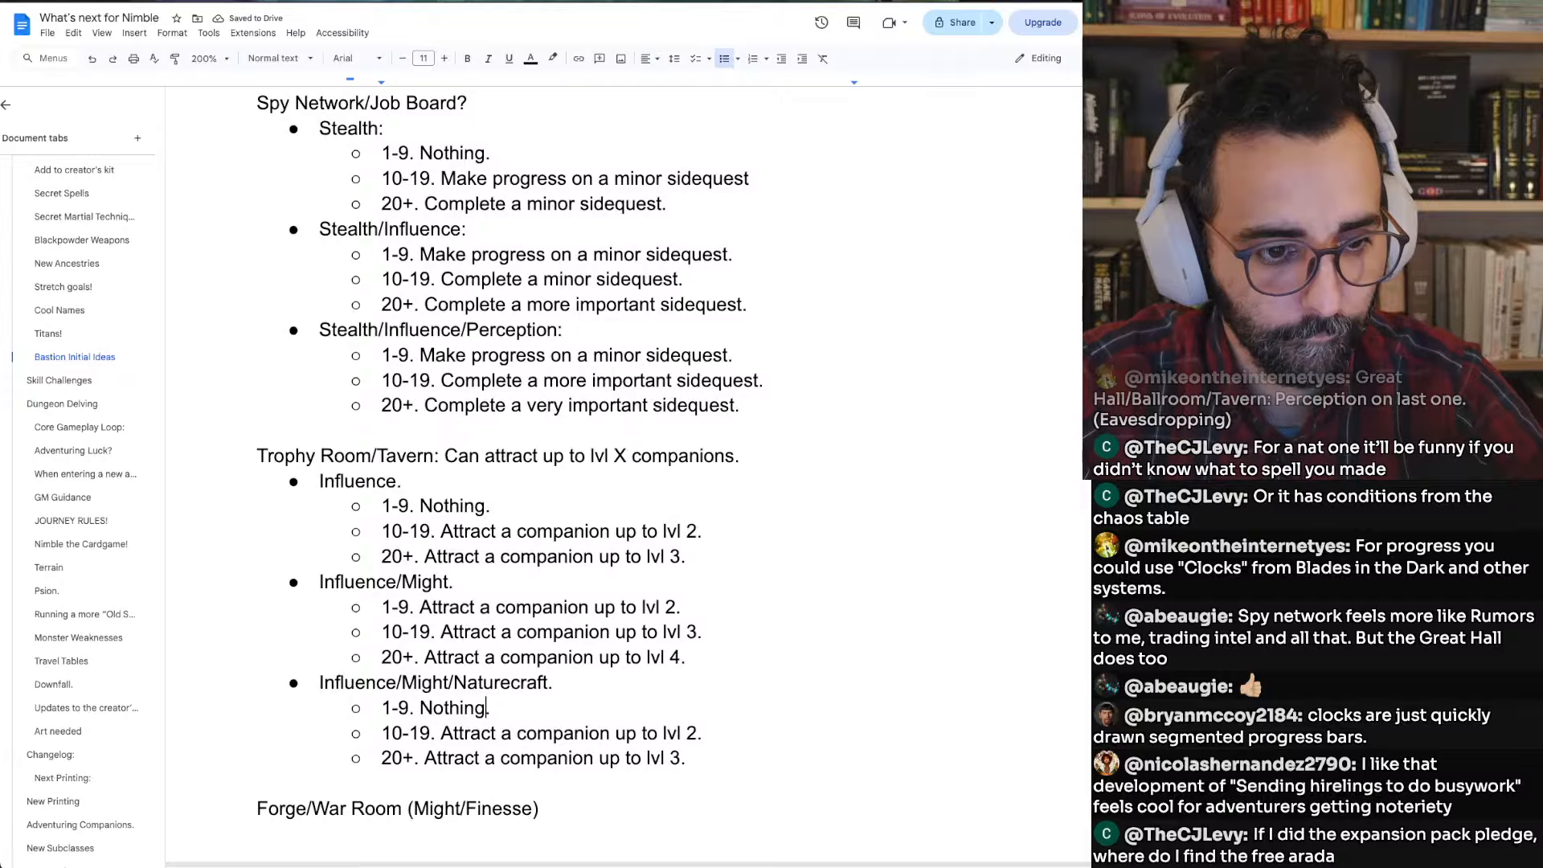
# Replace "Nothing." in the Influence/Might/Naturecraft 1-9 tier with a copied "Attract a companion up to lvl 3."
pyautogui.press('Up')
pyautogui.press('Up')
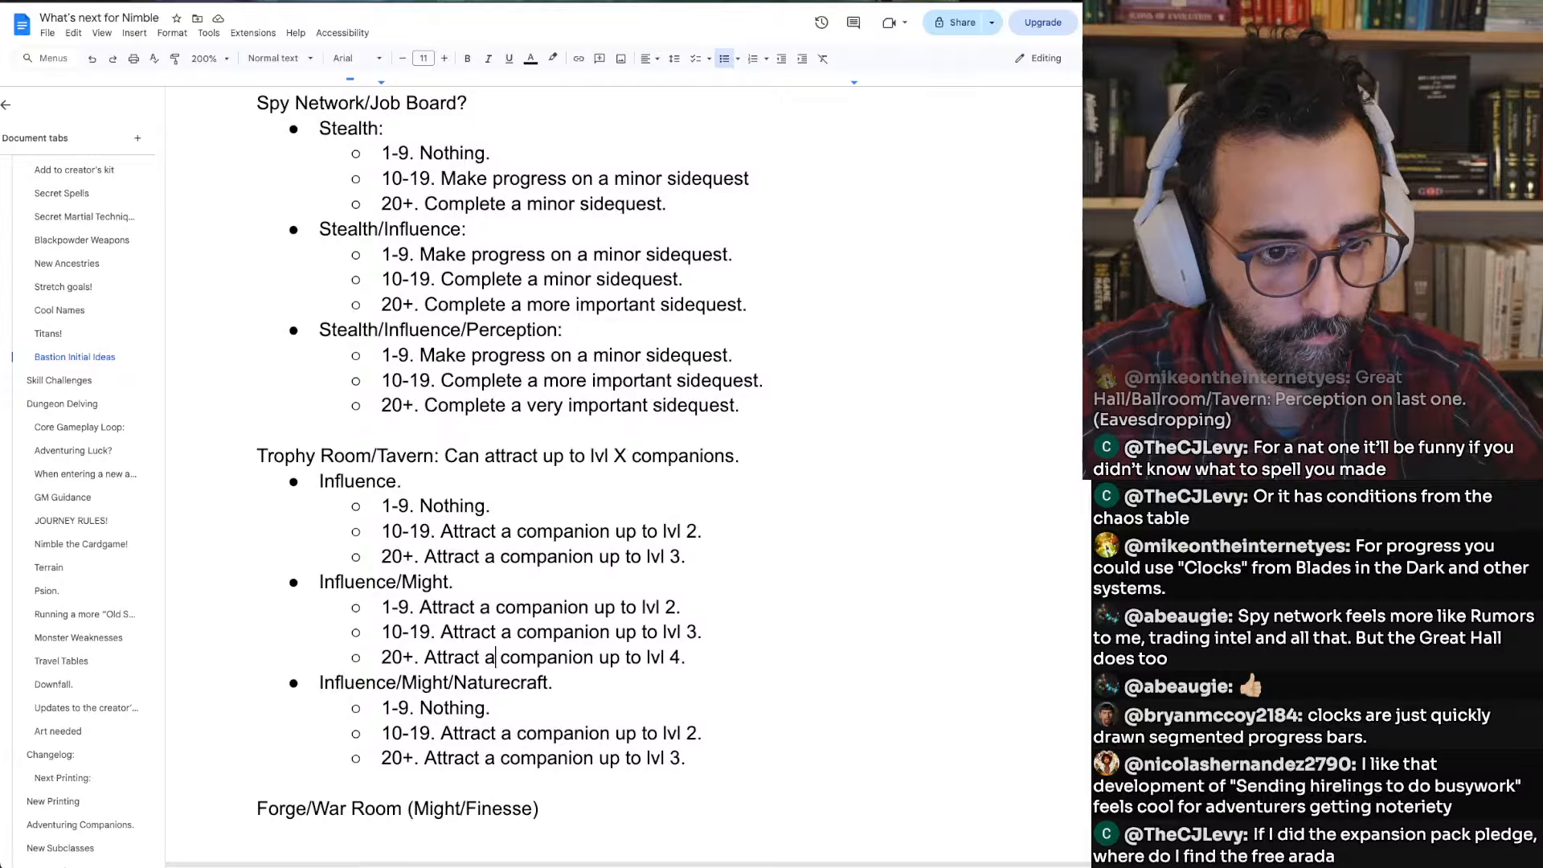
pyautogui.hotkey('alt', 'Left')
pyautogui.press('shift+super+Right')
pyautogui.press('Down')
pyautogui.press('Down')
pyautogui.press('Down')
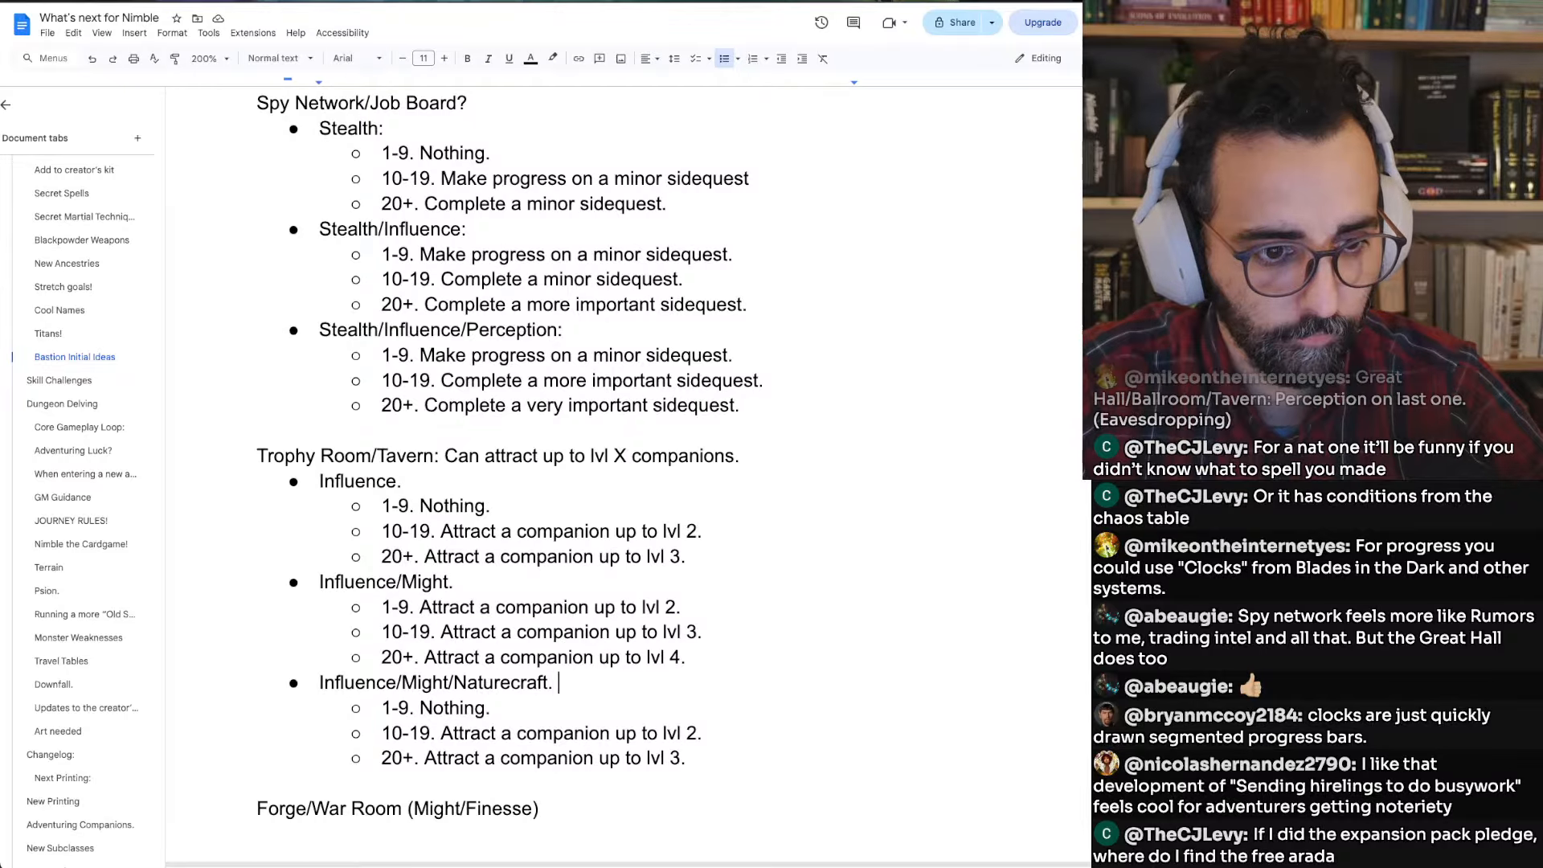
pyautogui.hotkey('alt', 'shift', 'Left')
pyautogui.hotkey('alt', 'shift', 'Left')
pyautogui.press('super+v')
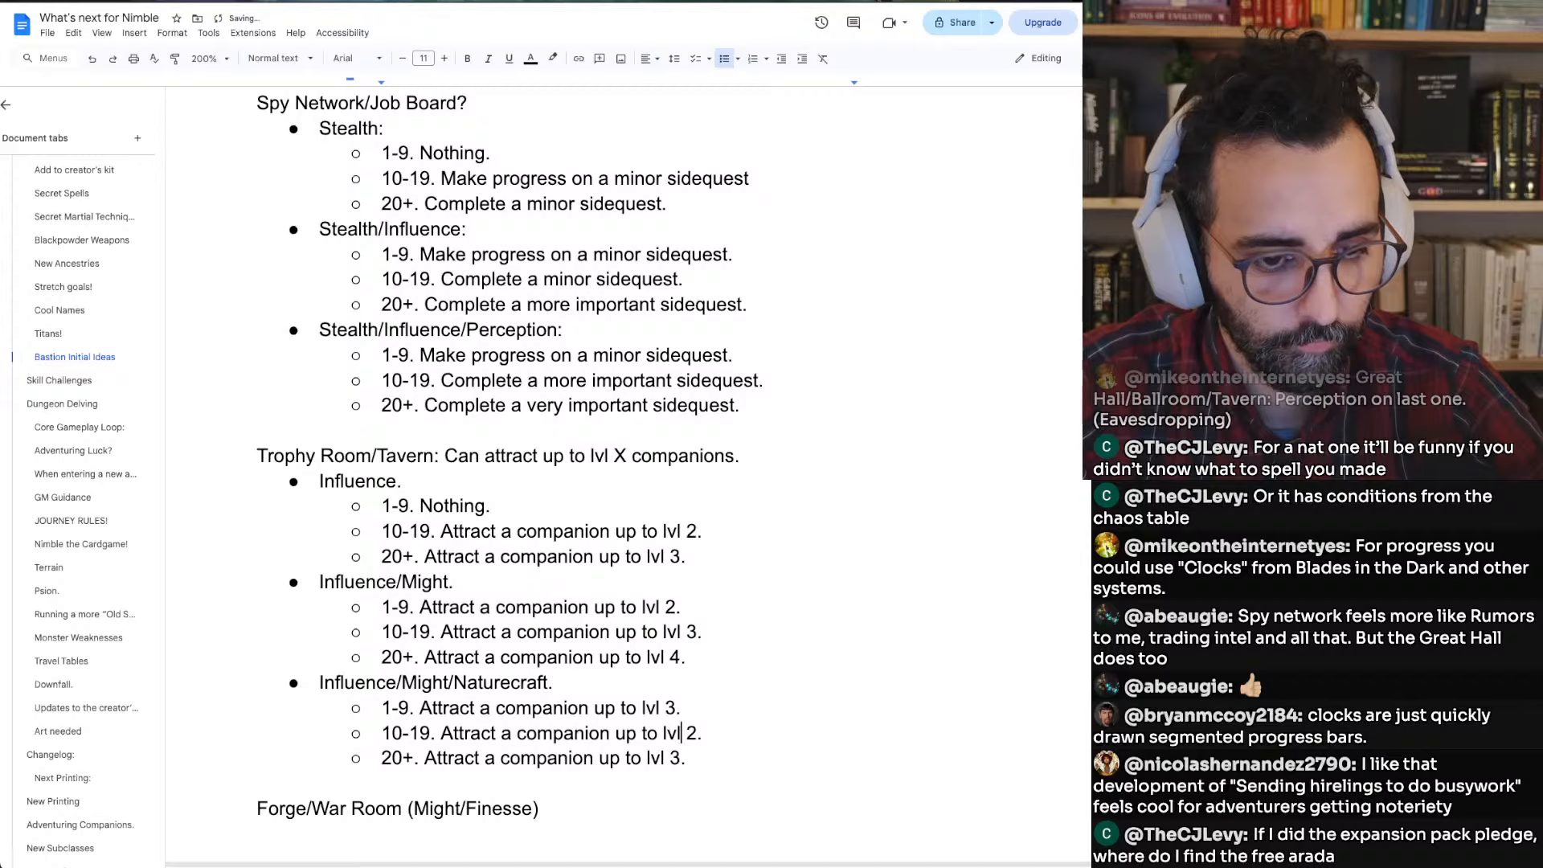
# Set the Influence/Might/Naturecraft companion levels to lvl 5 for the 10-19 tier and lvl 7 for the 20+ tier
pyautogui.press('BackSpace')
pyautogui.write('5')
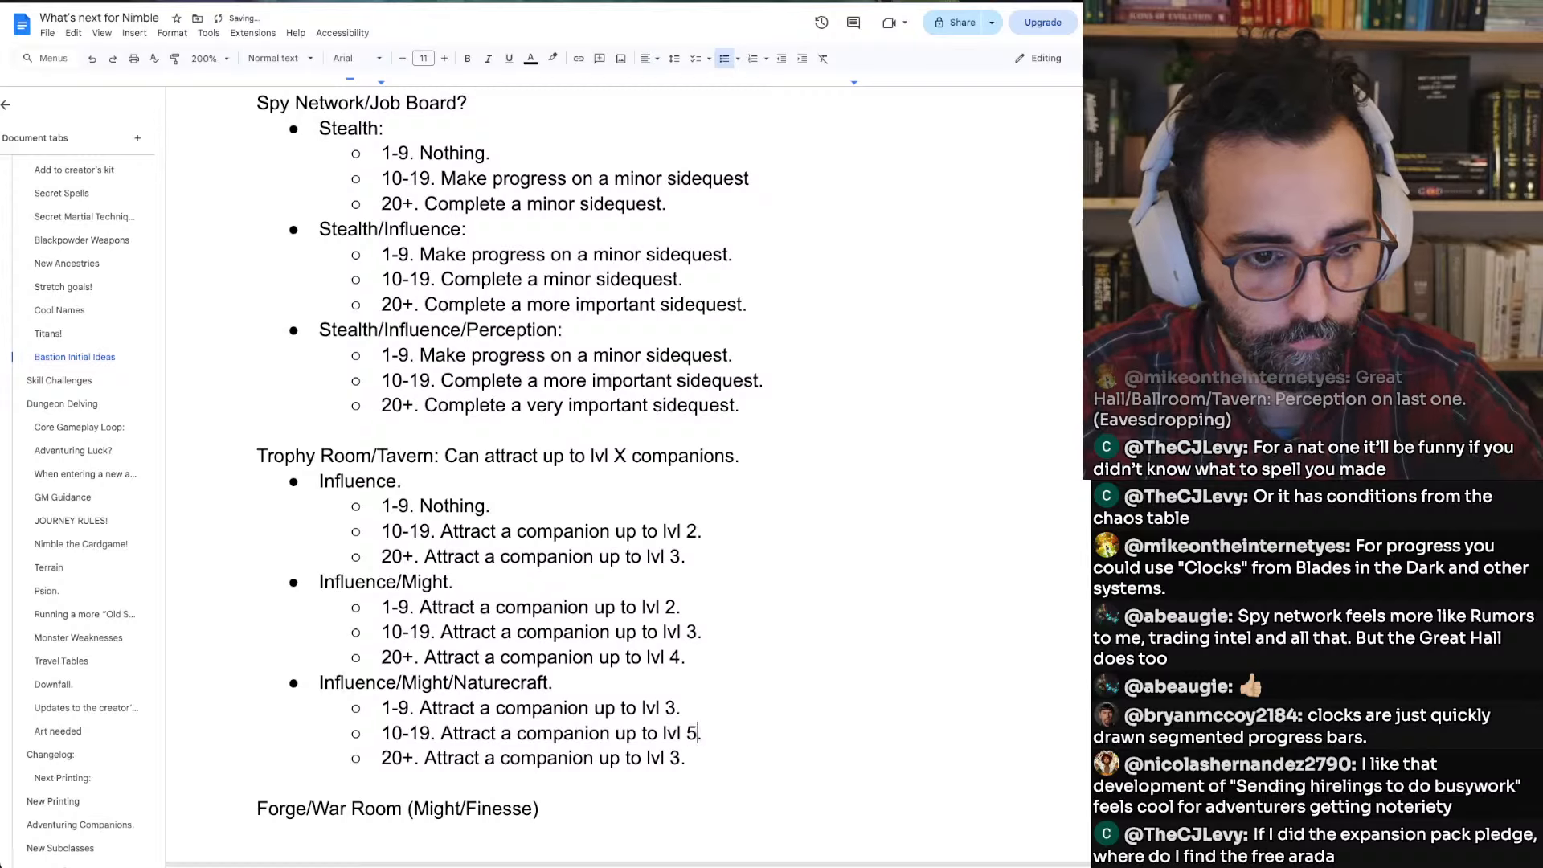
pyautogui.press('BackSpace')
pyautogui.write('7')
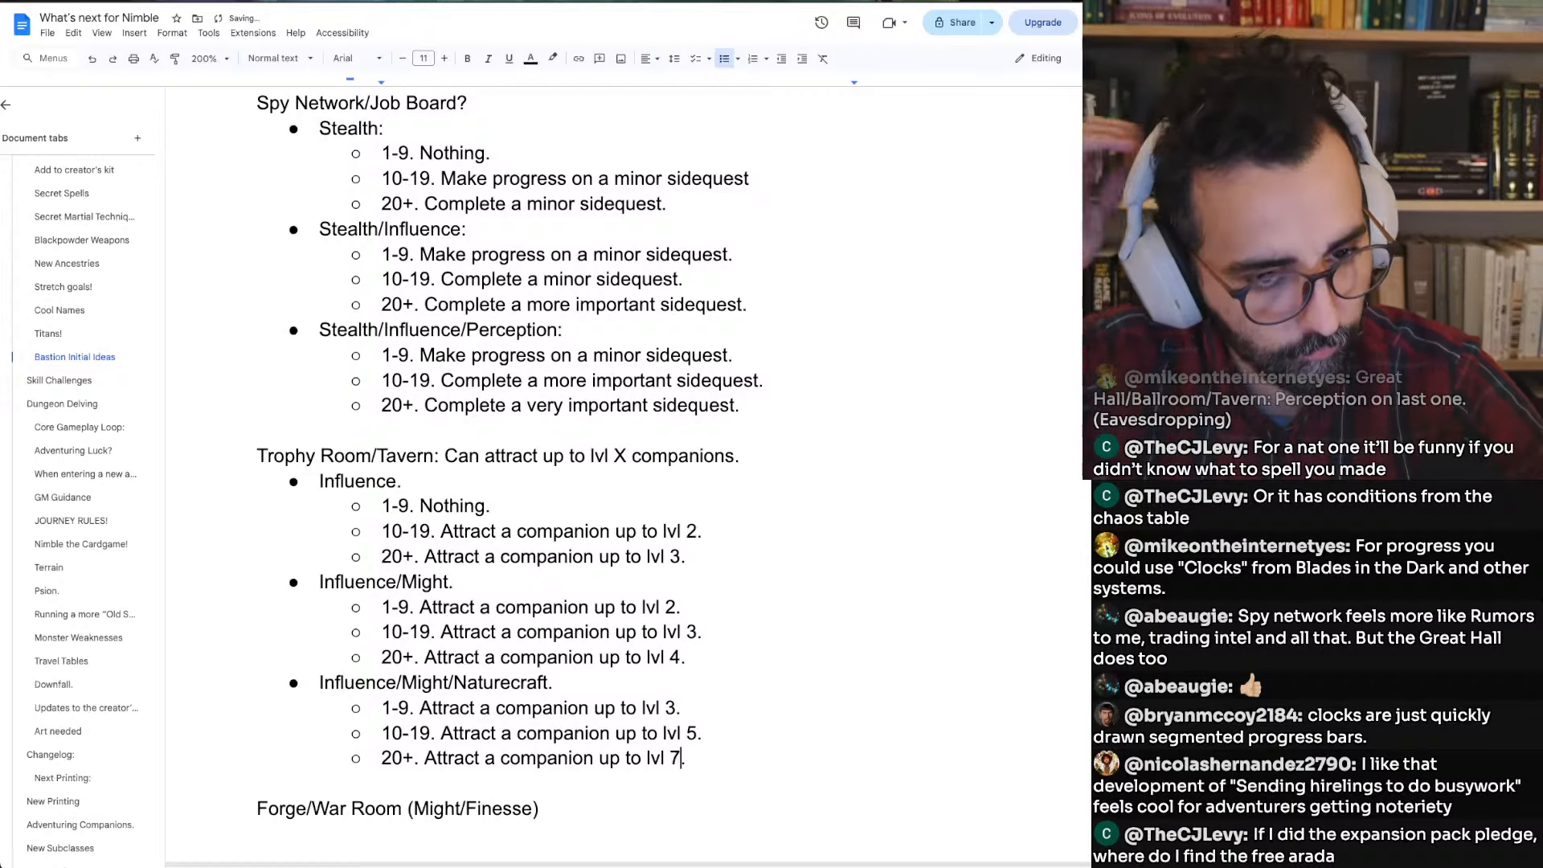
# Set the Influence/Might companion levels to lvl 4 for the 10-19 tier and lvl 6 for the 20+ tier
pyautogui.press('Up')
pyautogui.press('Up')
pyautogui.press('Up')
pyautogui.press('Up')
pyautogui.press('Up')
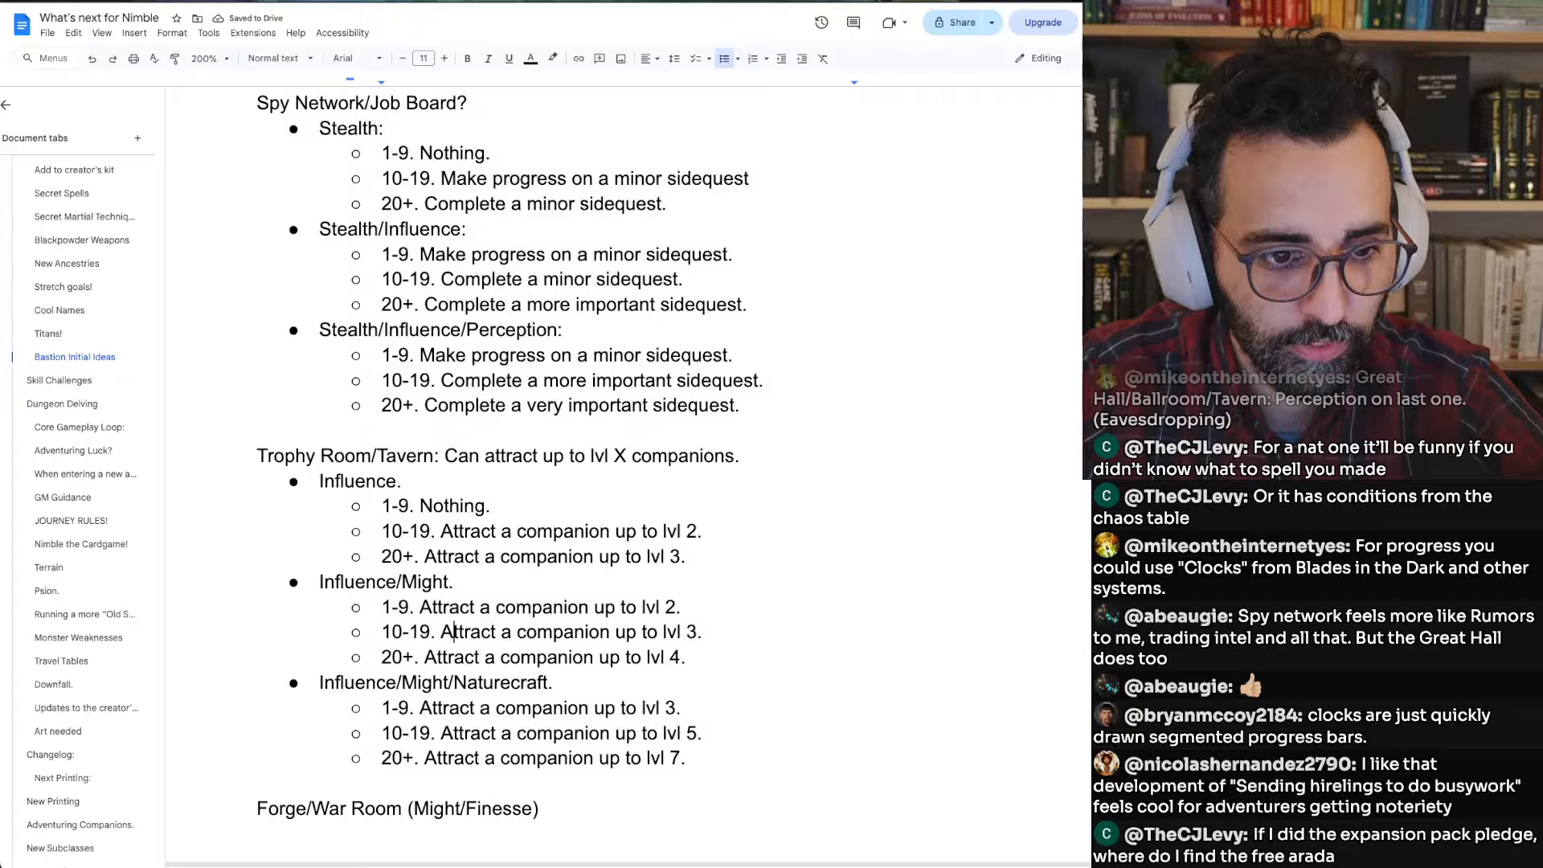
pyautogui.press('Down')
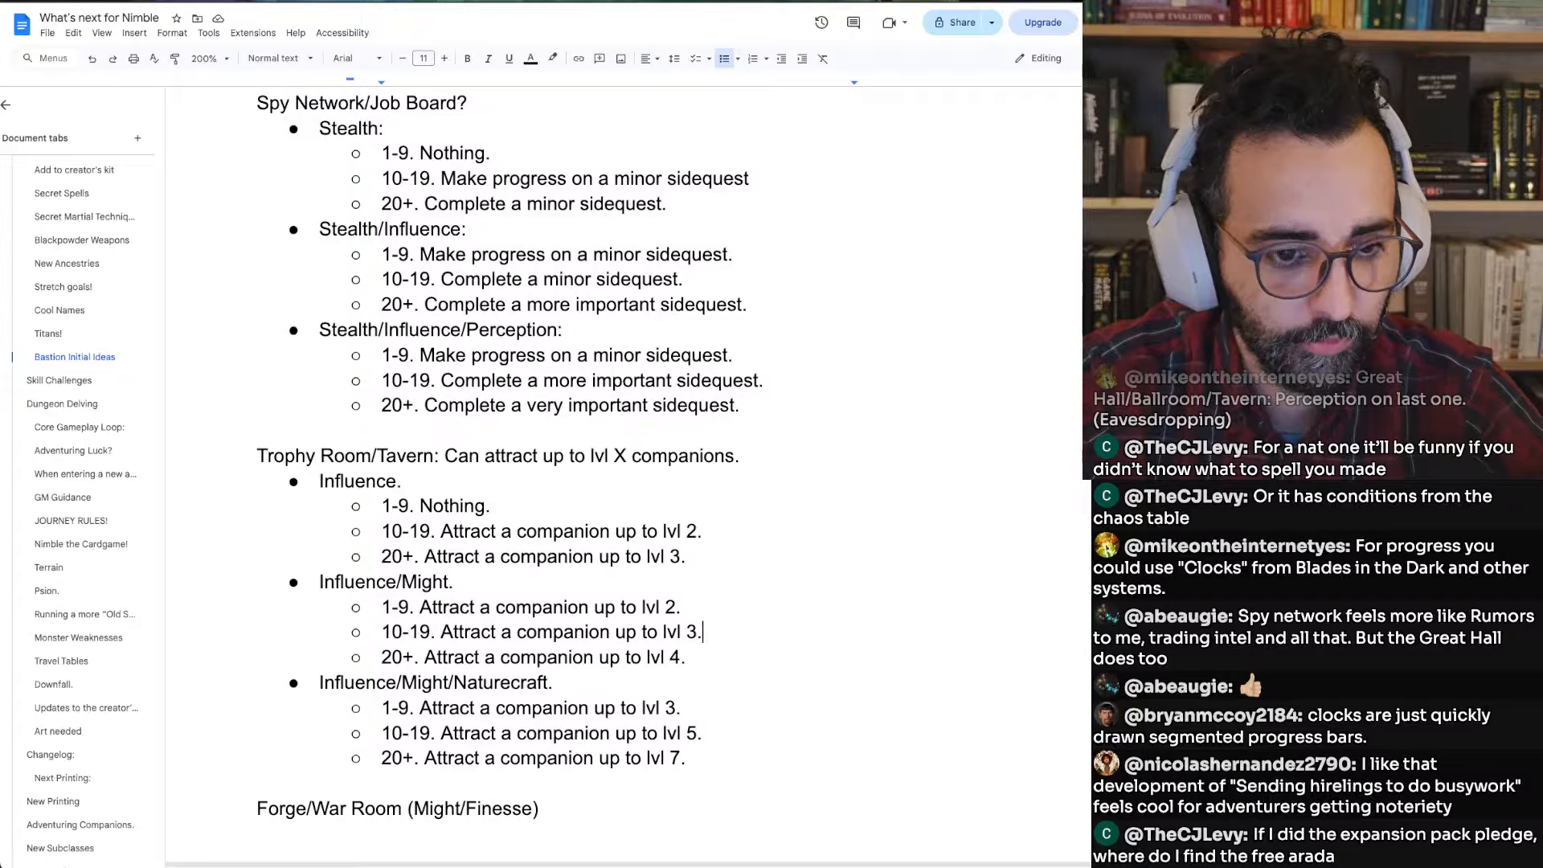
pyautogui.press('BackSpace')
pyautogui.write('4')
pyautogui.press('BackSpace')
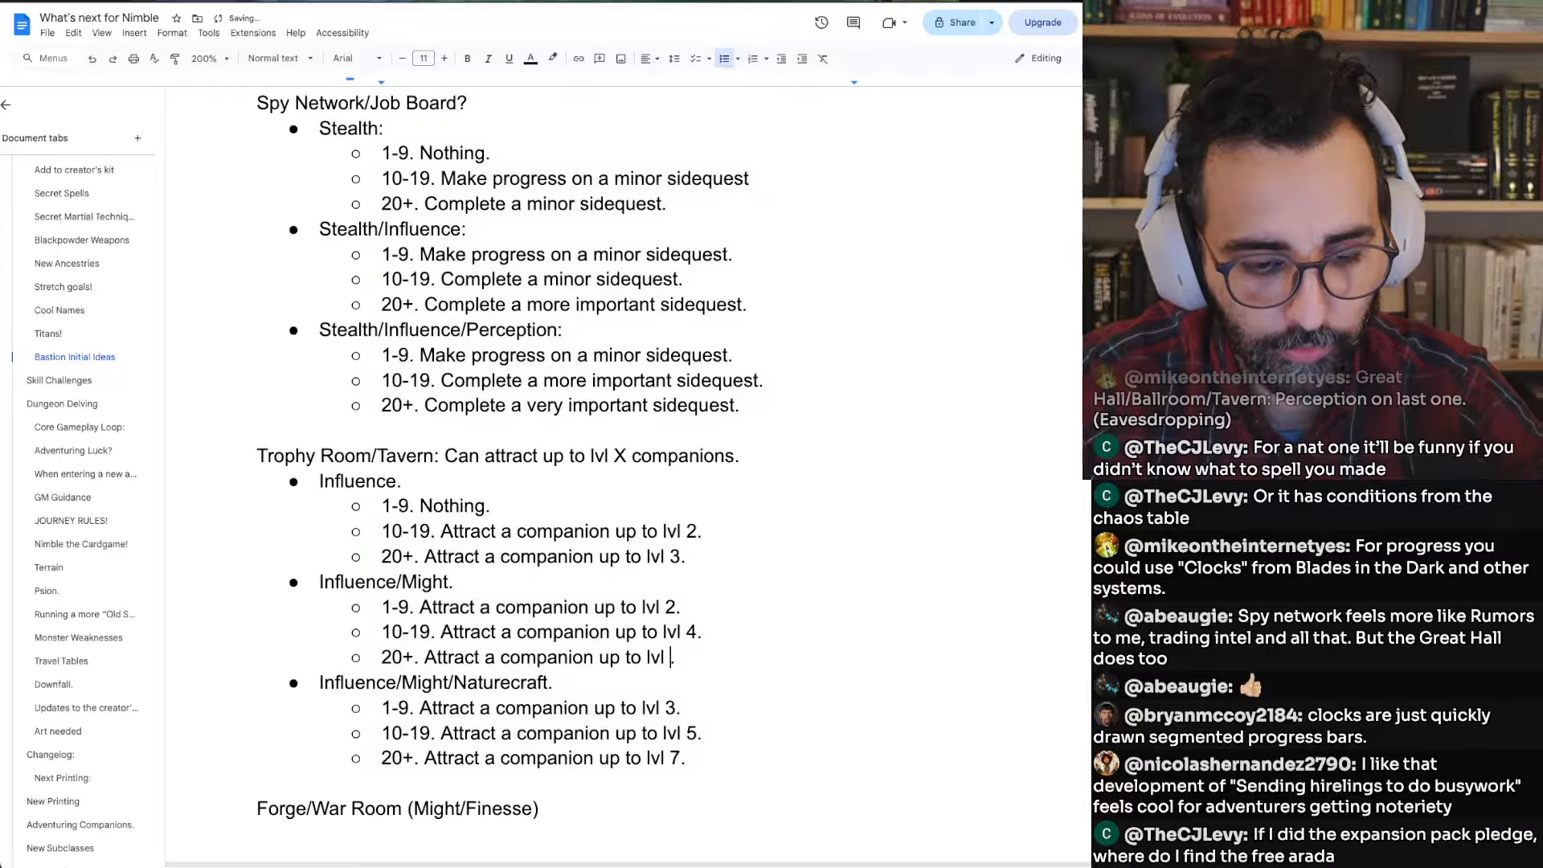
pyautogui.write('6')
pyautogui.press('Down')
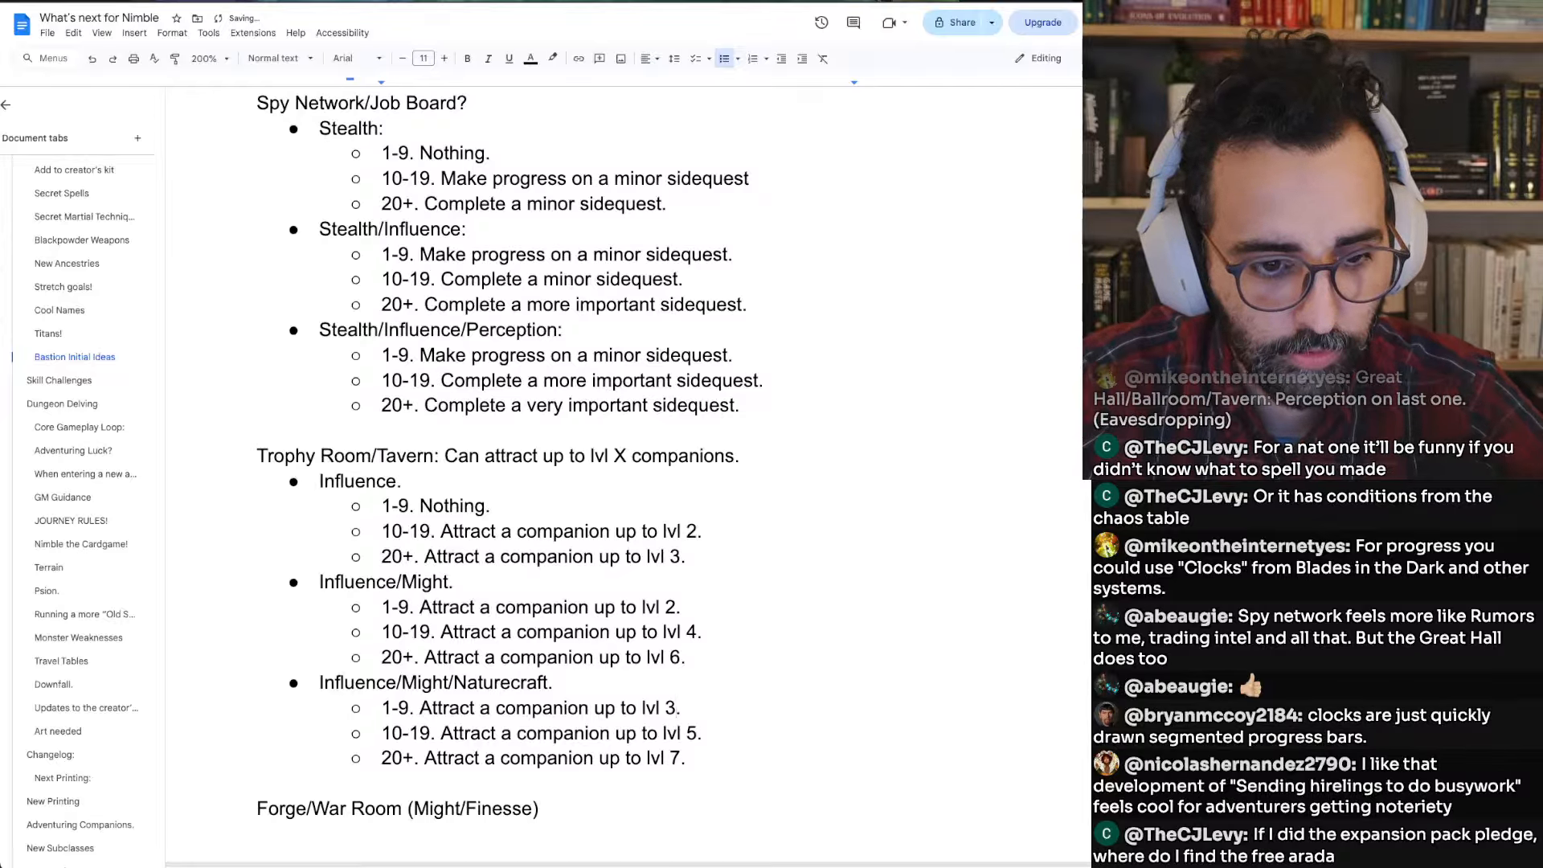
# Set the Influence/Might/Naturecraft companion levels to lvl 6 for the 10-19 tier and lvl 9 for the 20+ tier
pyautogui.press('Down')
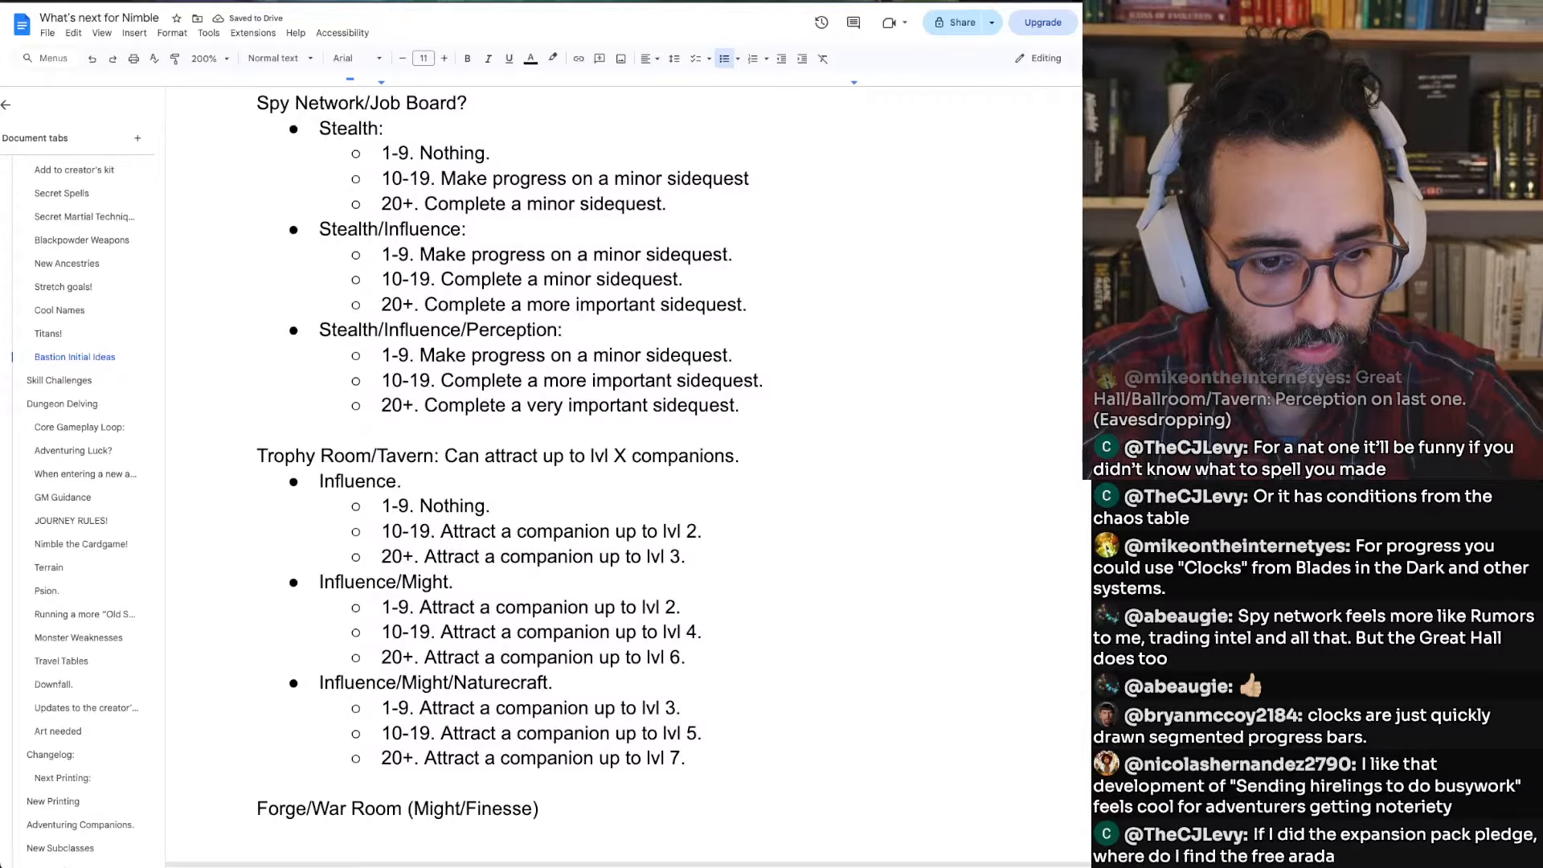
pyautogui.press('BackSpace')
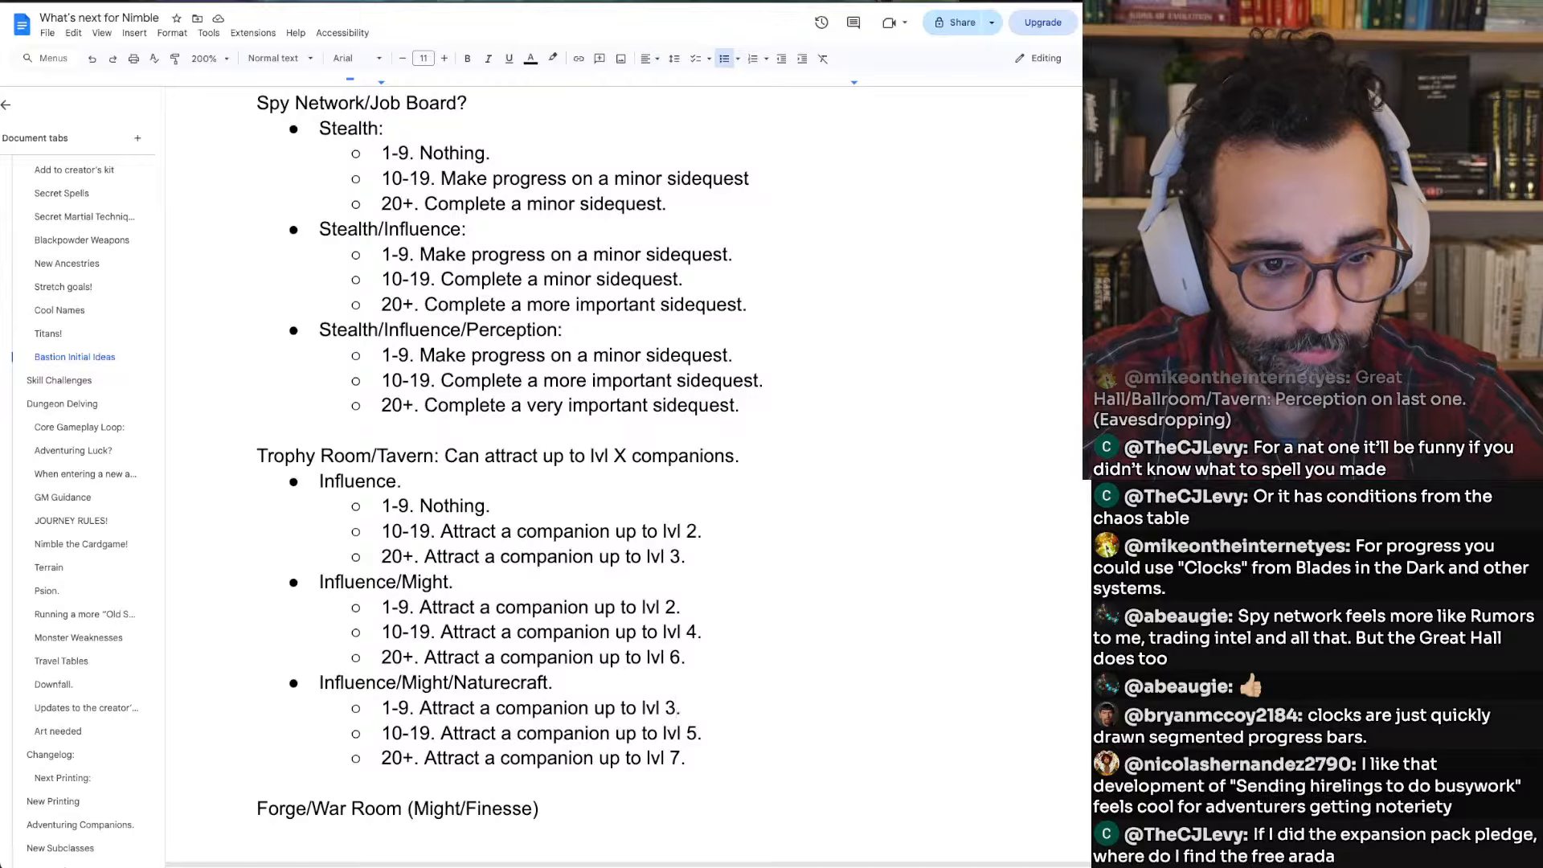
pyautogui.write('.')
pyautogui.press('Down')
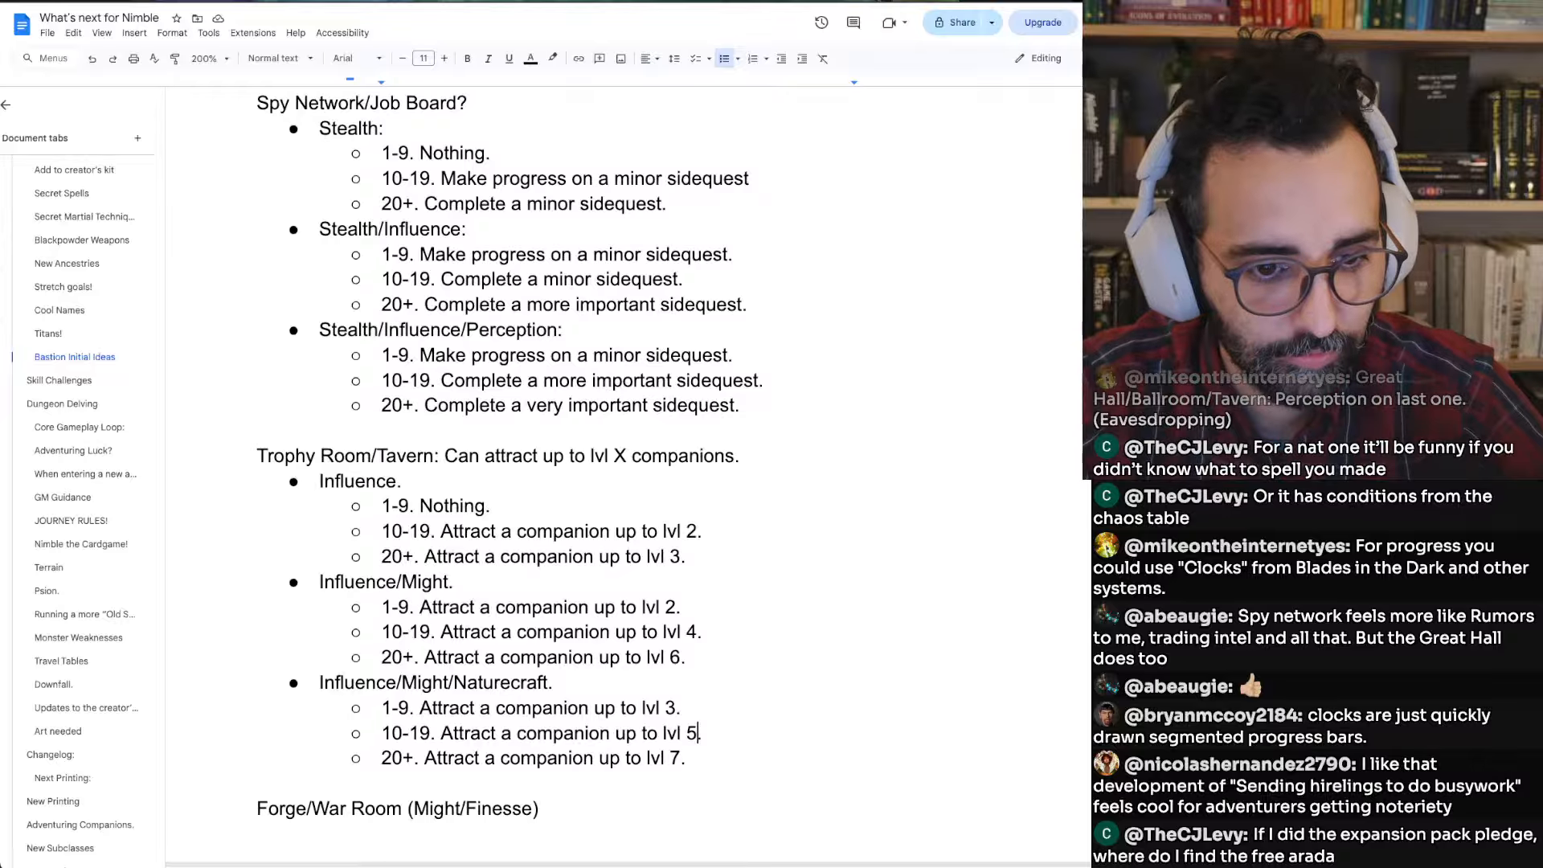
pyautogui.press('Delete')
pyautogui.write('6')
pyautogui.press('BackSpace')
pyautogui.write('9')
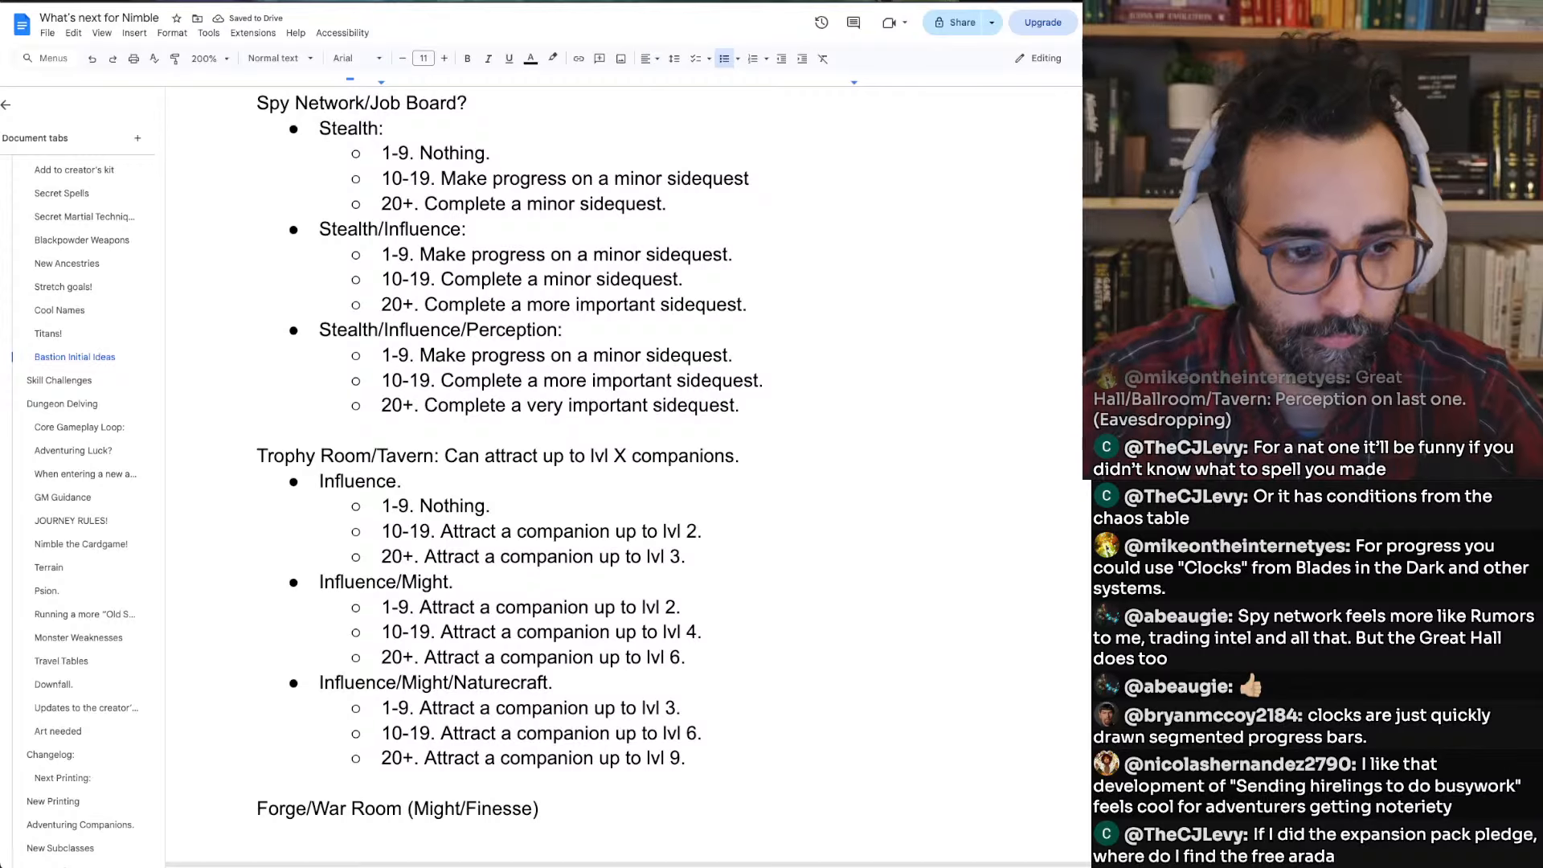
pyautogui.click(736, 680)
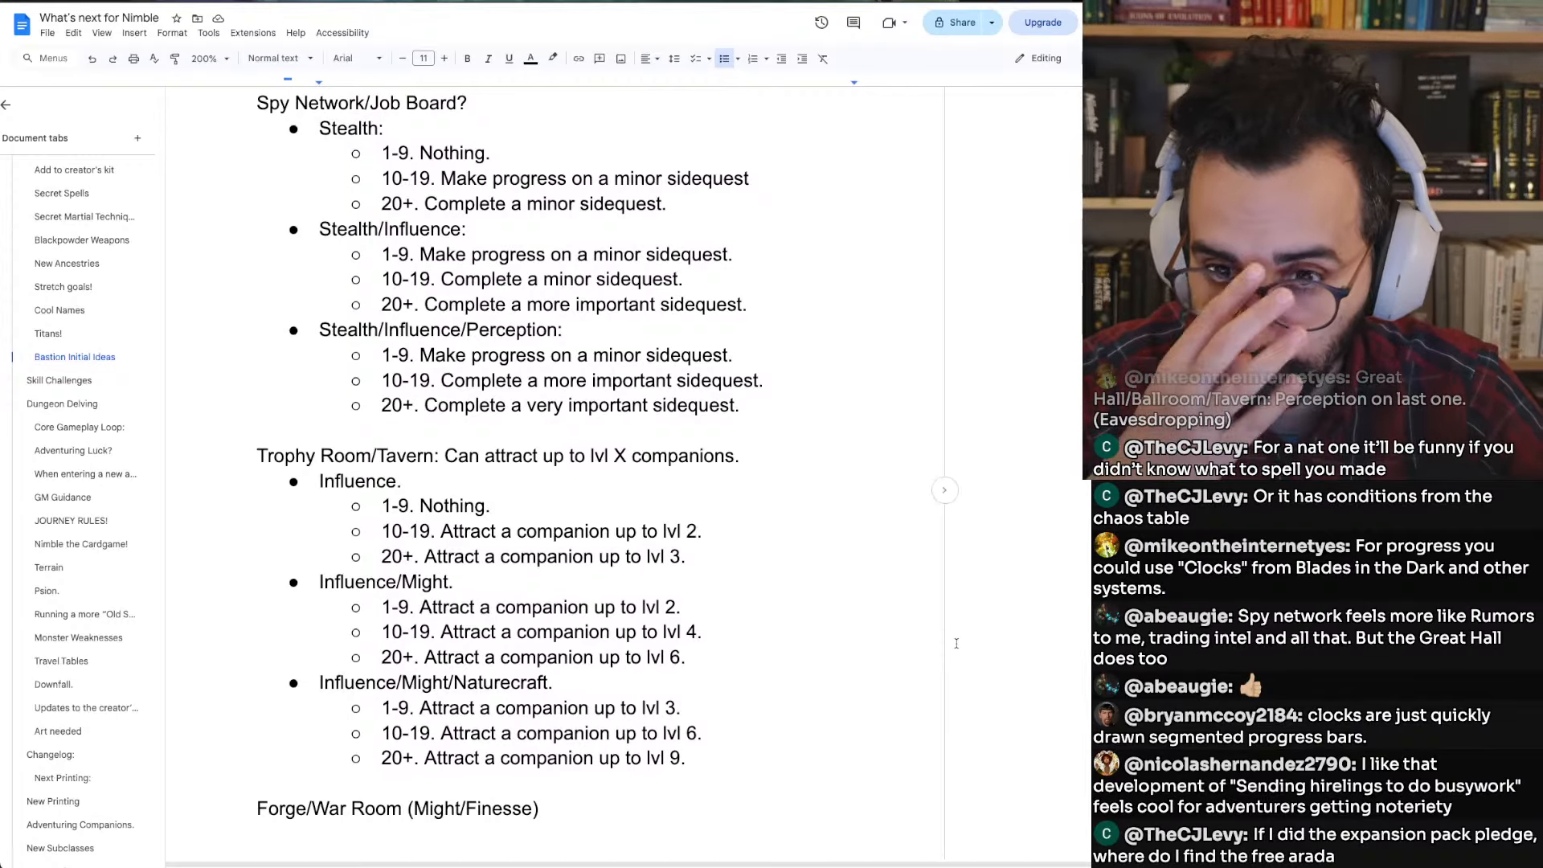
# Check the initiative/speed facility column in the skills spreadsheet and return to the design document
pyautogui.press('super+Tab')
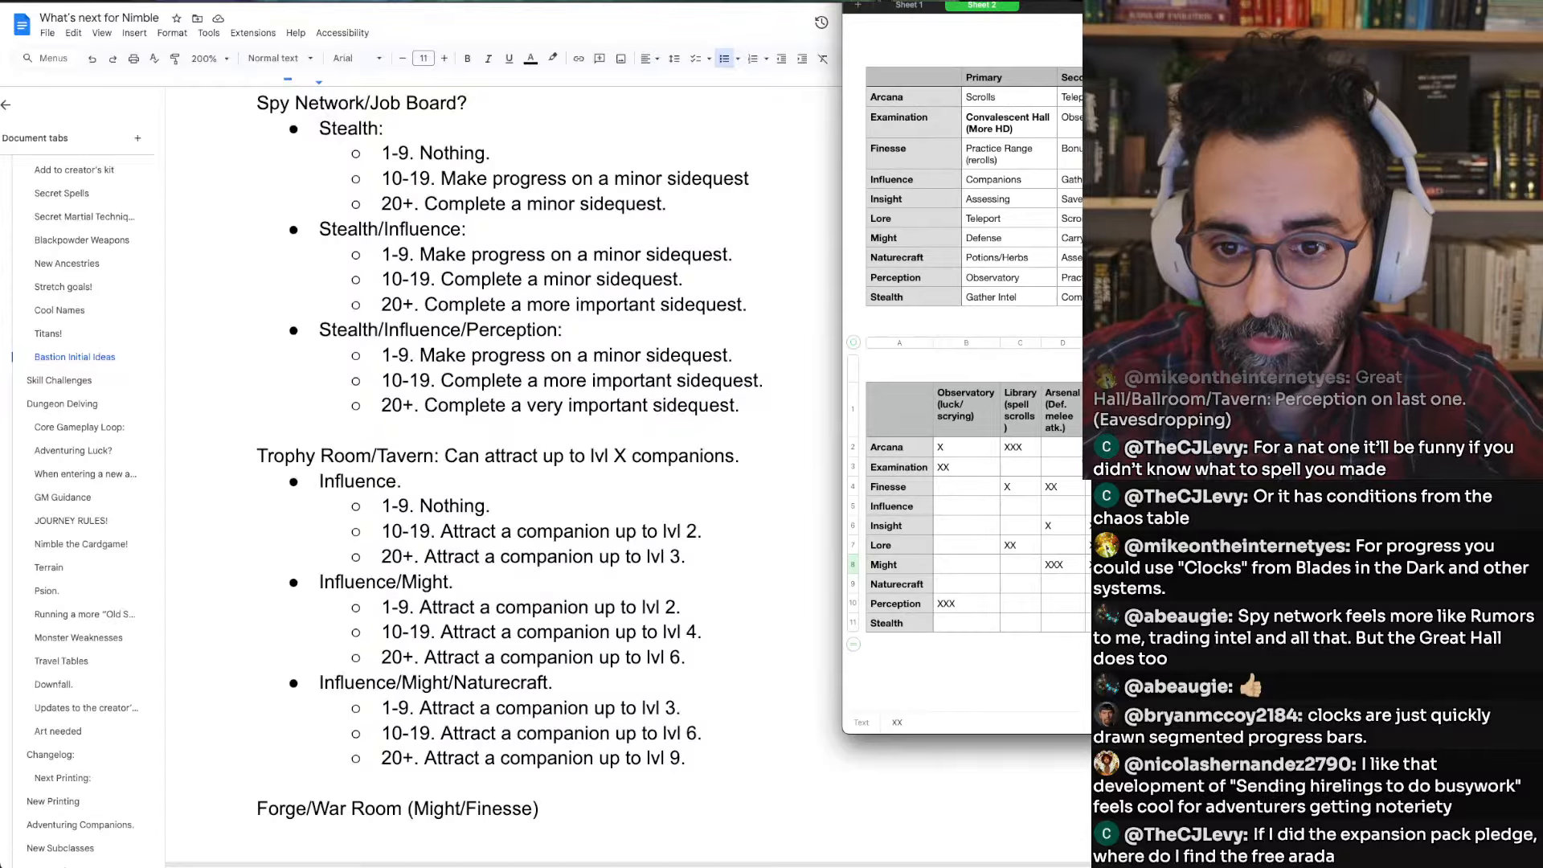
pyautogui.click(1206, 409)
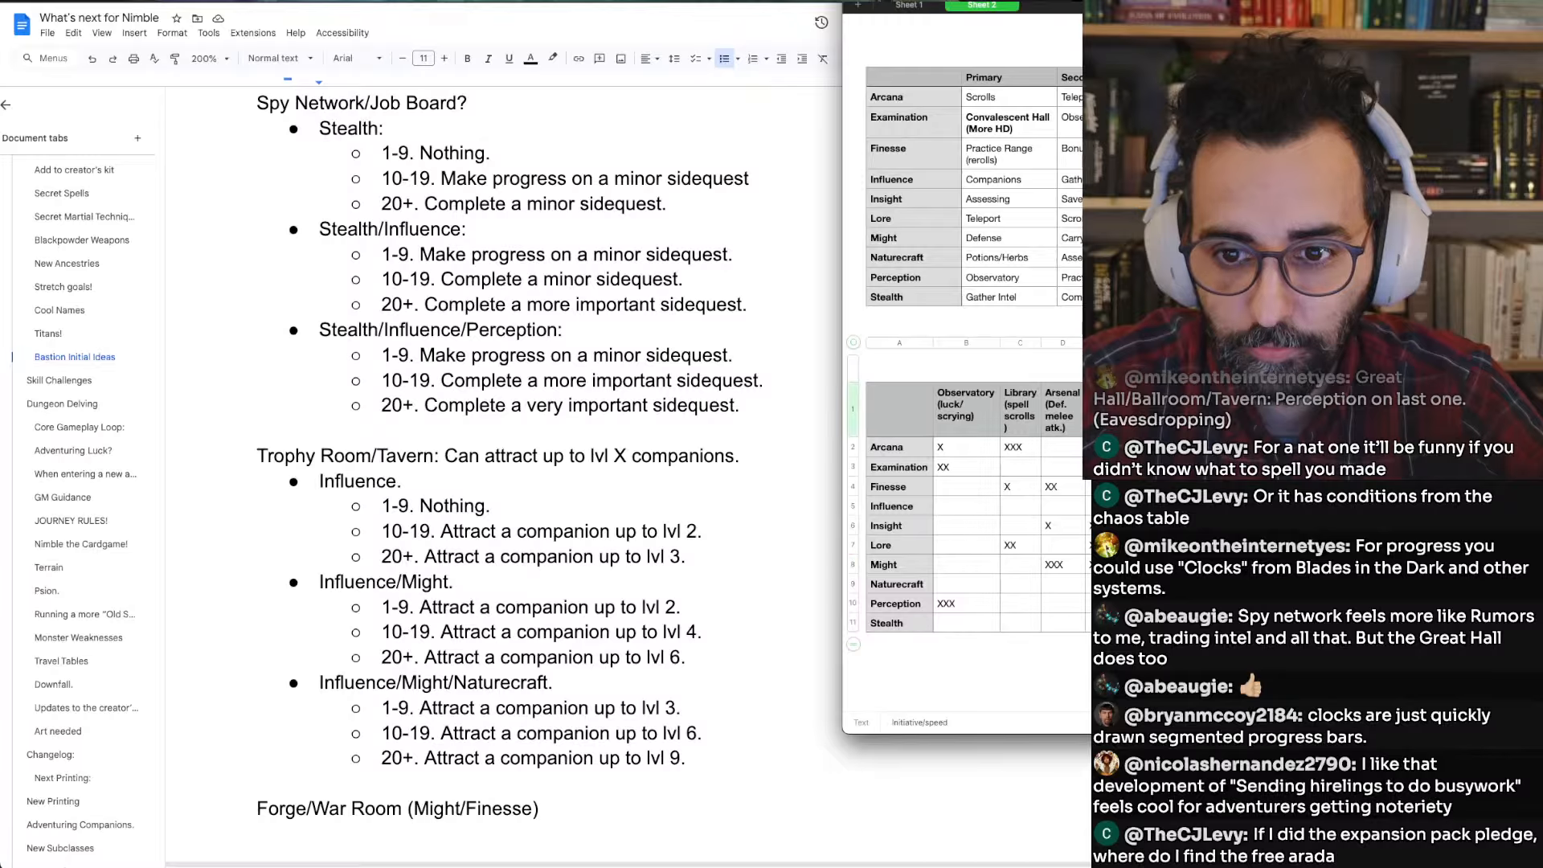
pyautogui.click(416, 737)
pyautogui.scroll(-3, 415, 737)
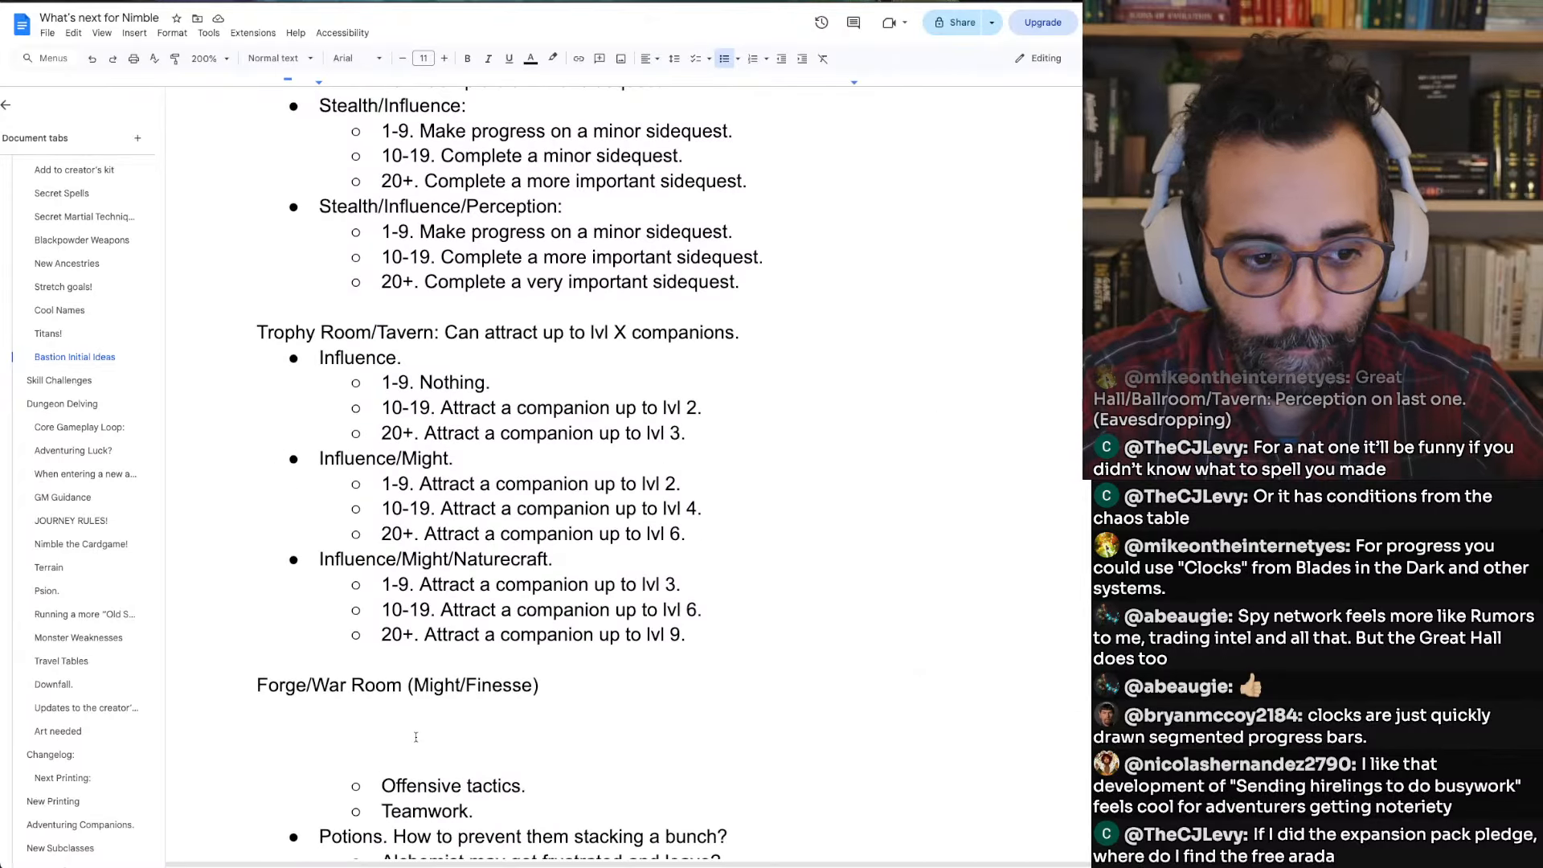
# Insert blank lines between the Trophy Room/Tavern tiers and the Forge/War Room heading to make room for another facility
pyautogui.click(436, 667)
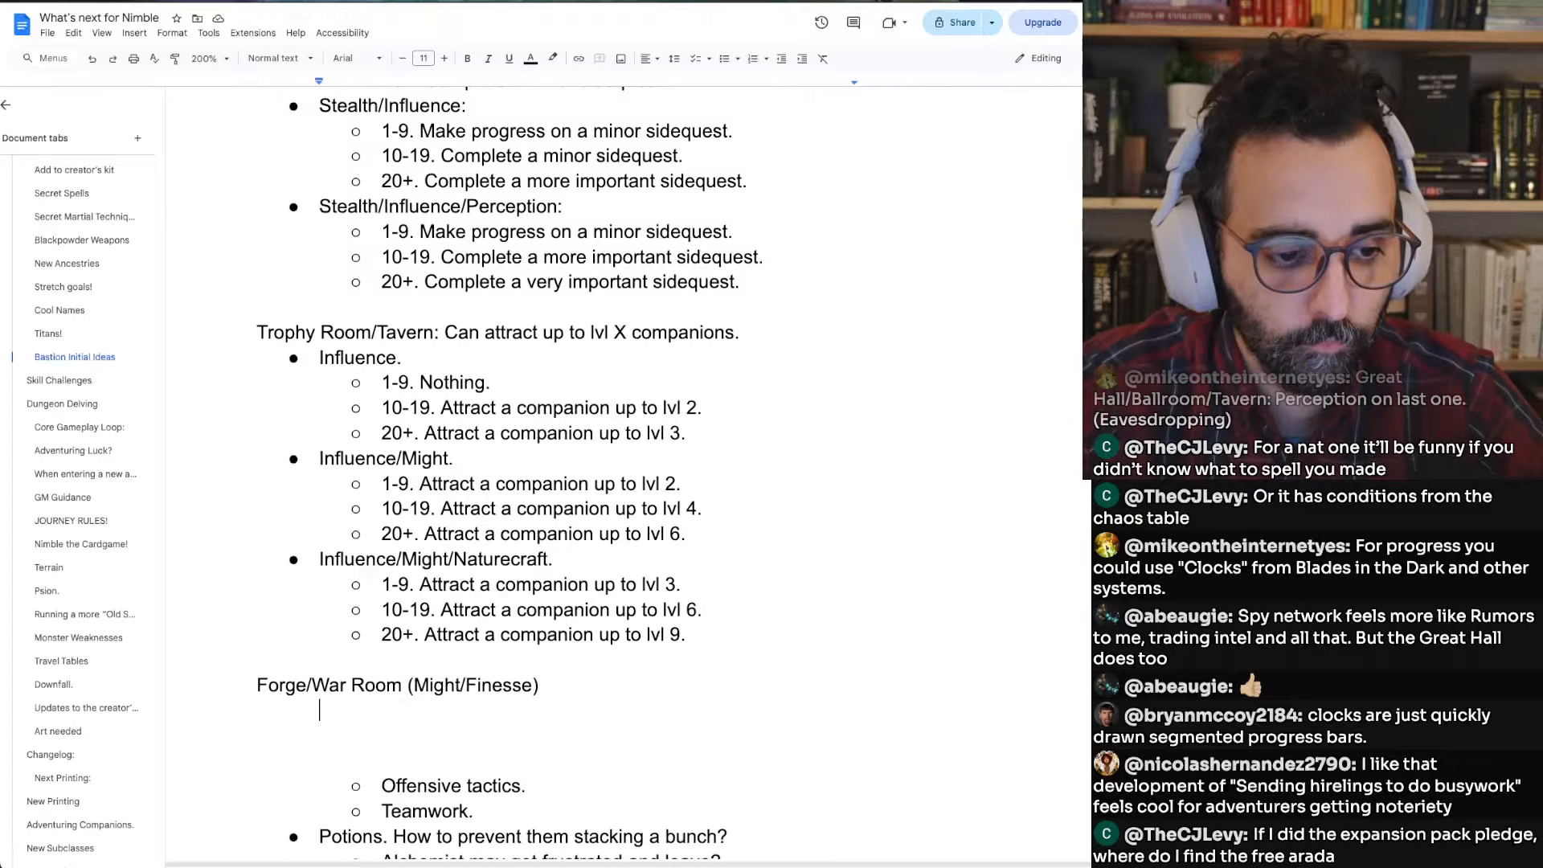
pyautogui.press('BackSpace')
pyautogui.press('Up')
pyautogui.press('Return')
pyautogui.press('Return')
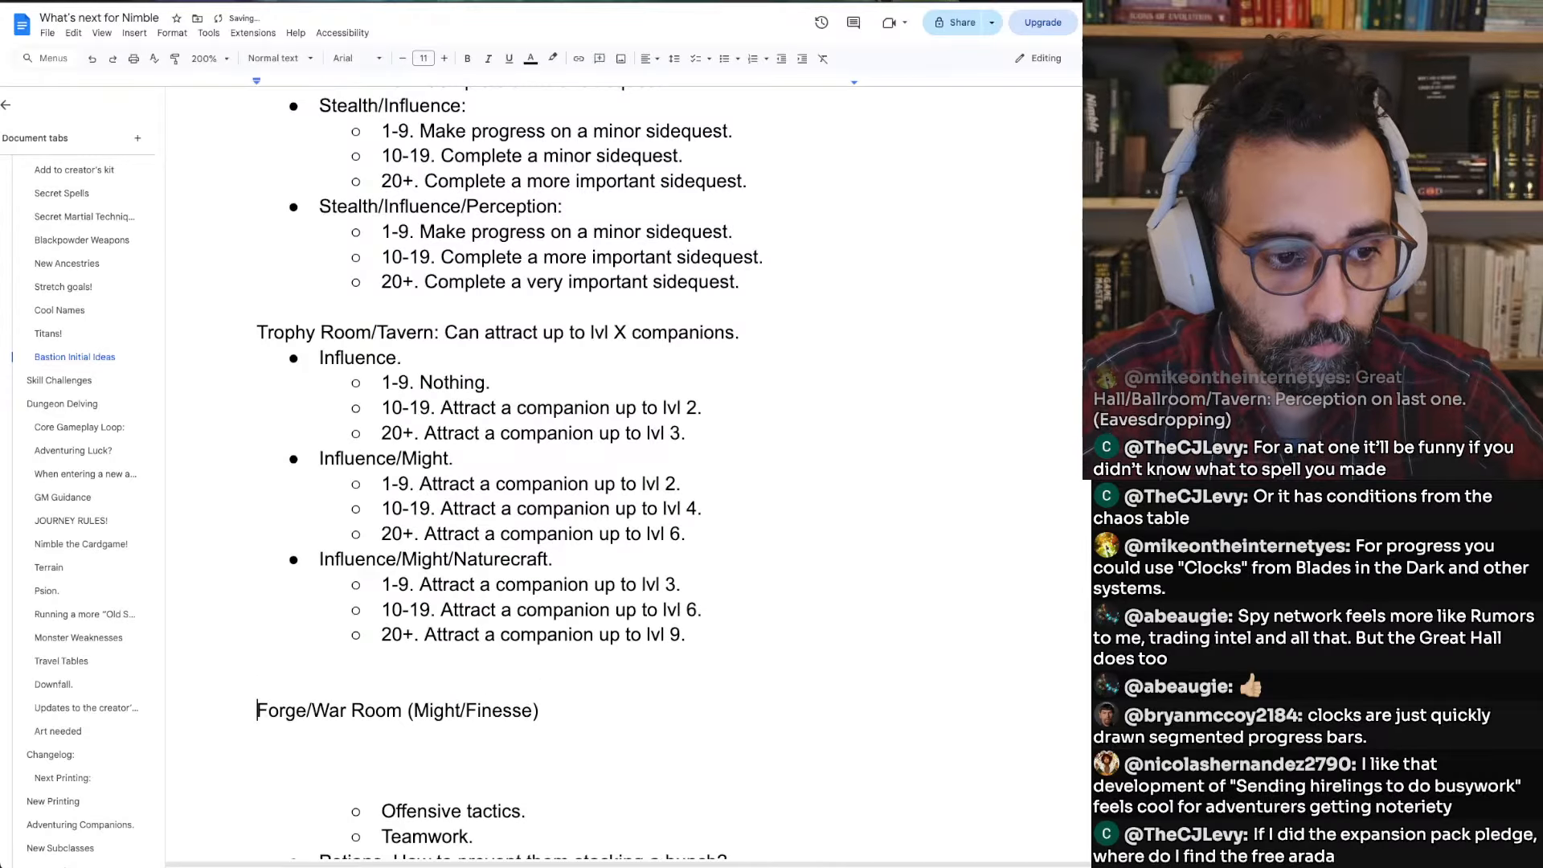
pyautogui.press('Up')
pyautogui.press('Up')
pyautogui.press('Return')
pyautogui.press('Return')
pyautogui.press('Up')
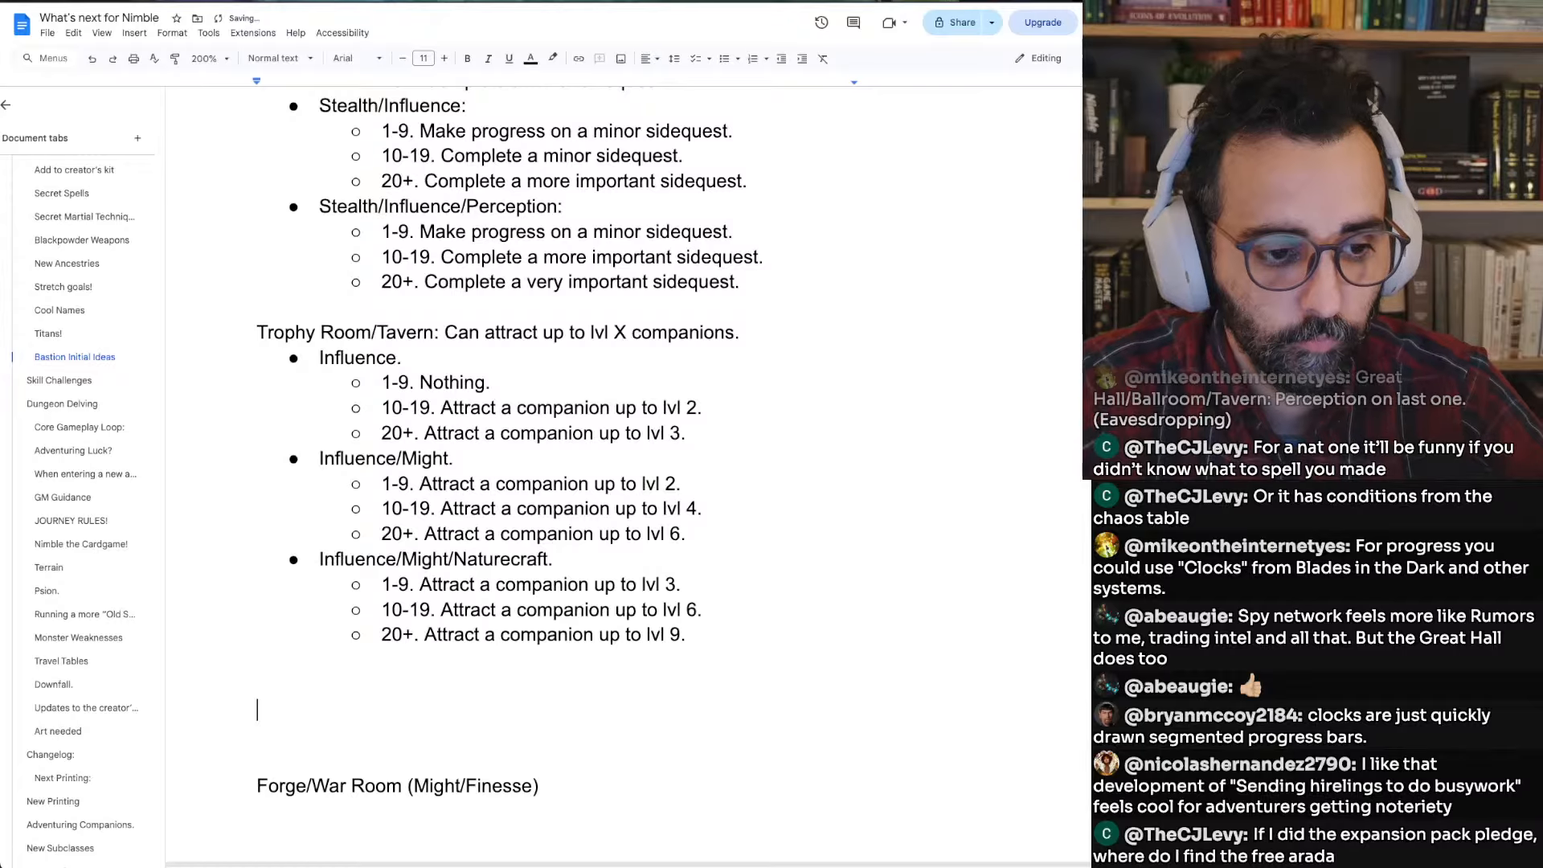
# Add the facility heading "Obstacle Course?" below the Trophy Room/Tavern tiers and start a new line under it
pyautogui.write('S')
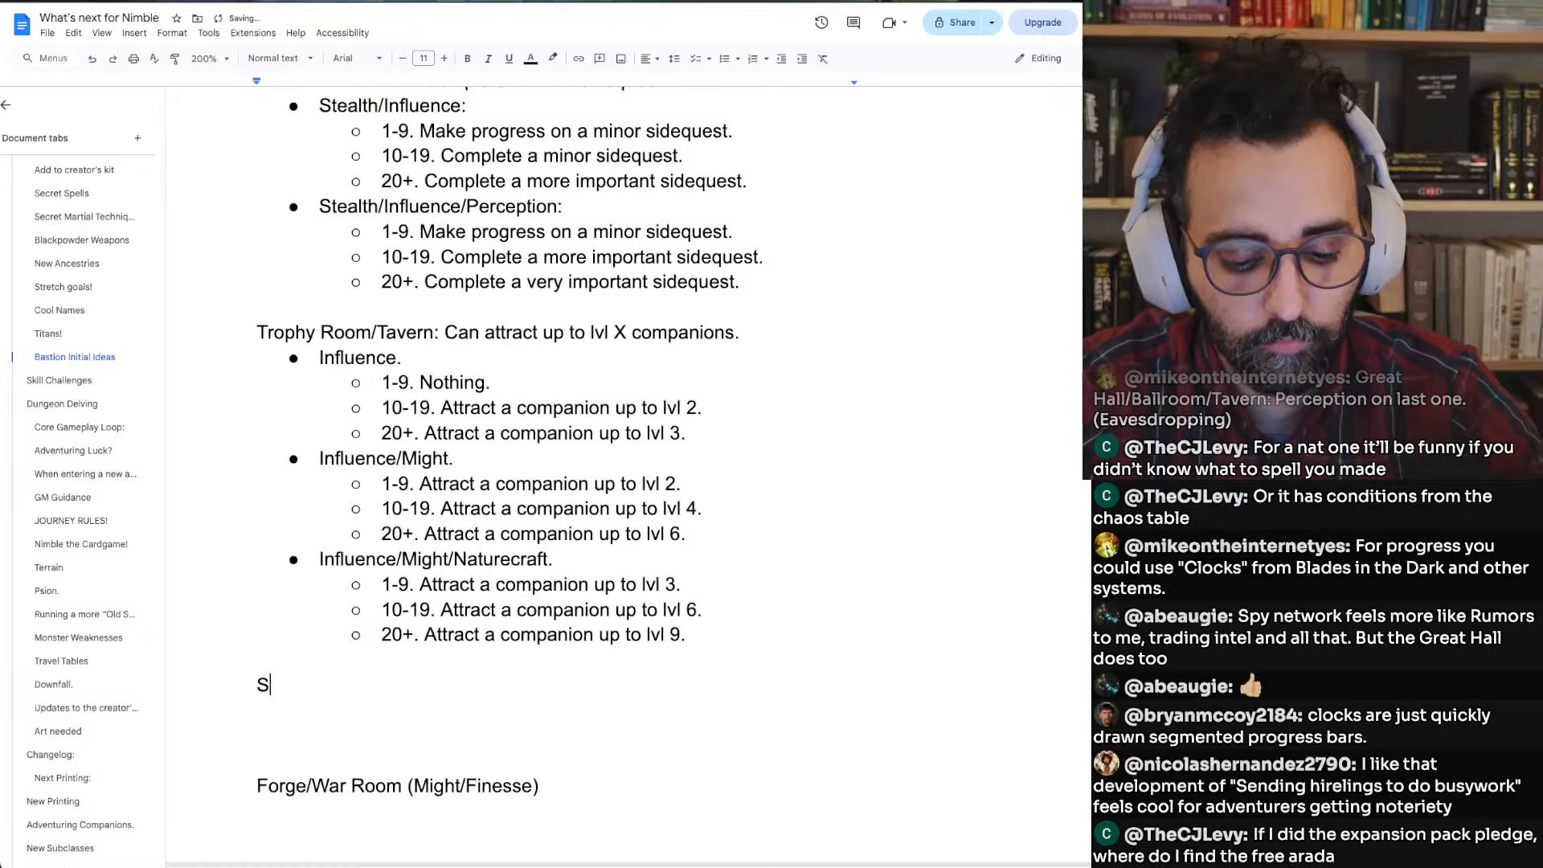
pyautogui.press('BackSpace')
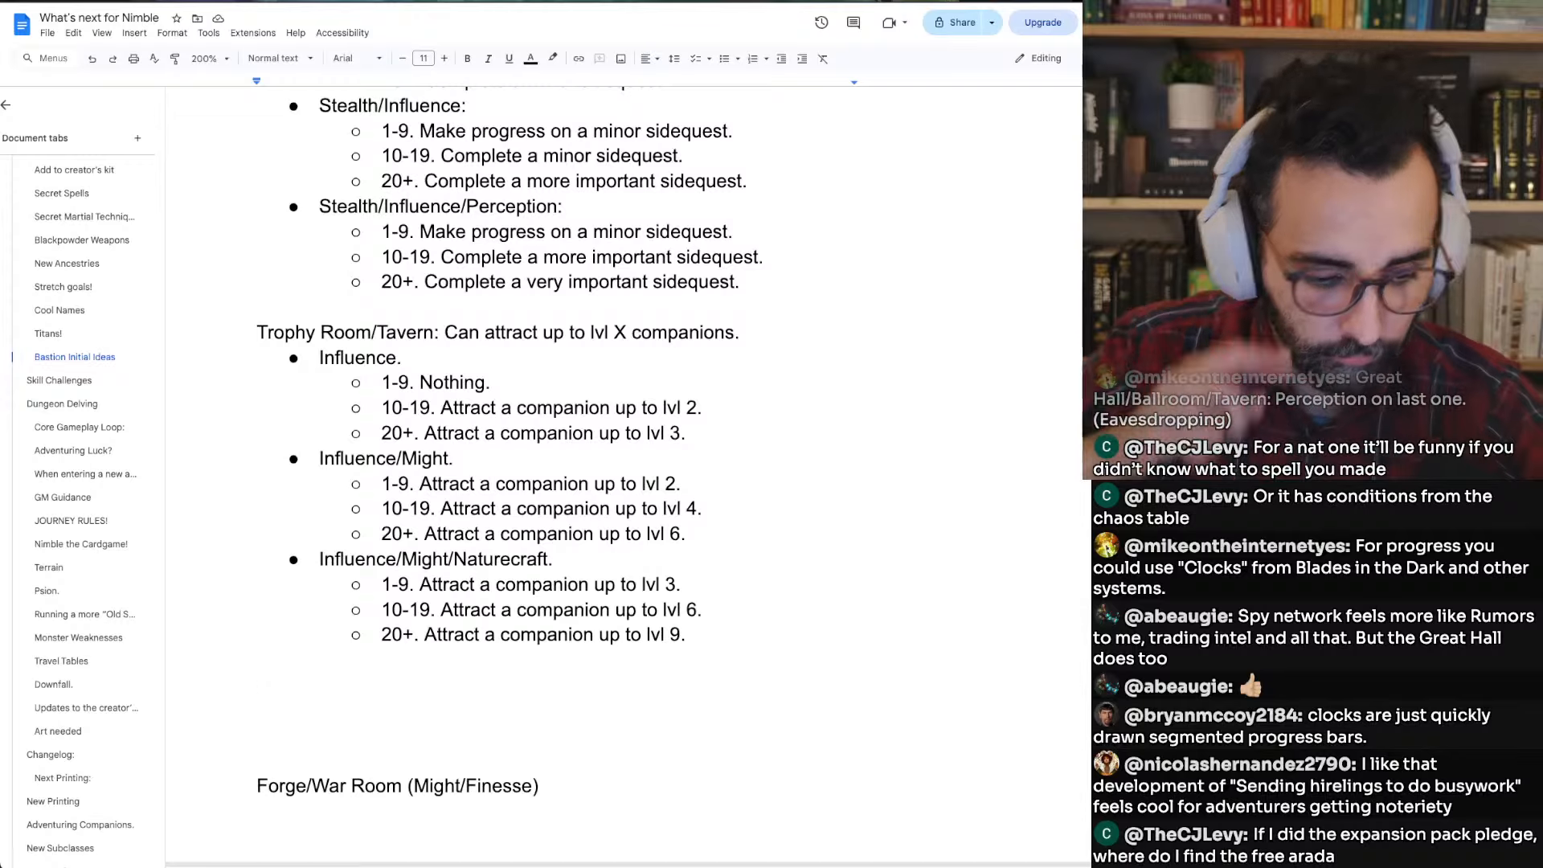
pyautogui.write('Obs')
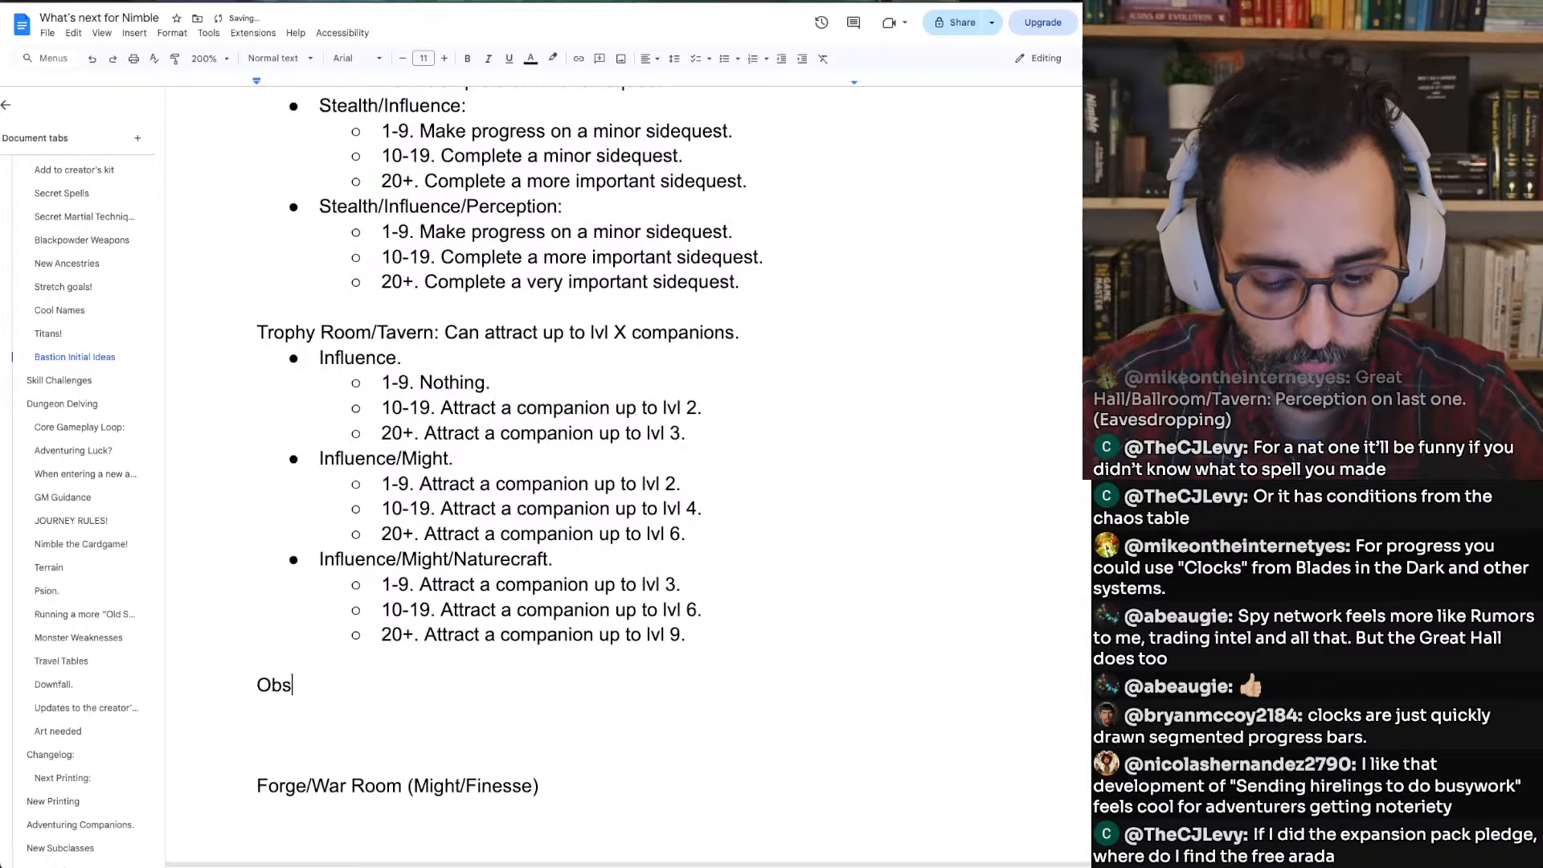
pyautogui.write('tacle Course.')
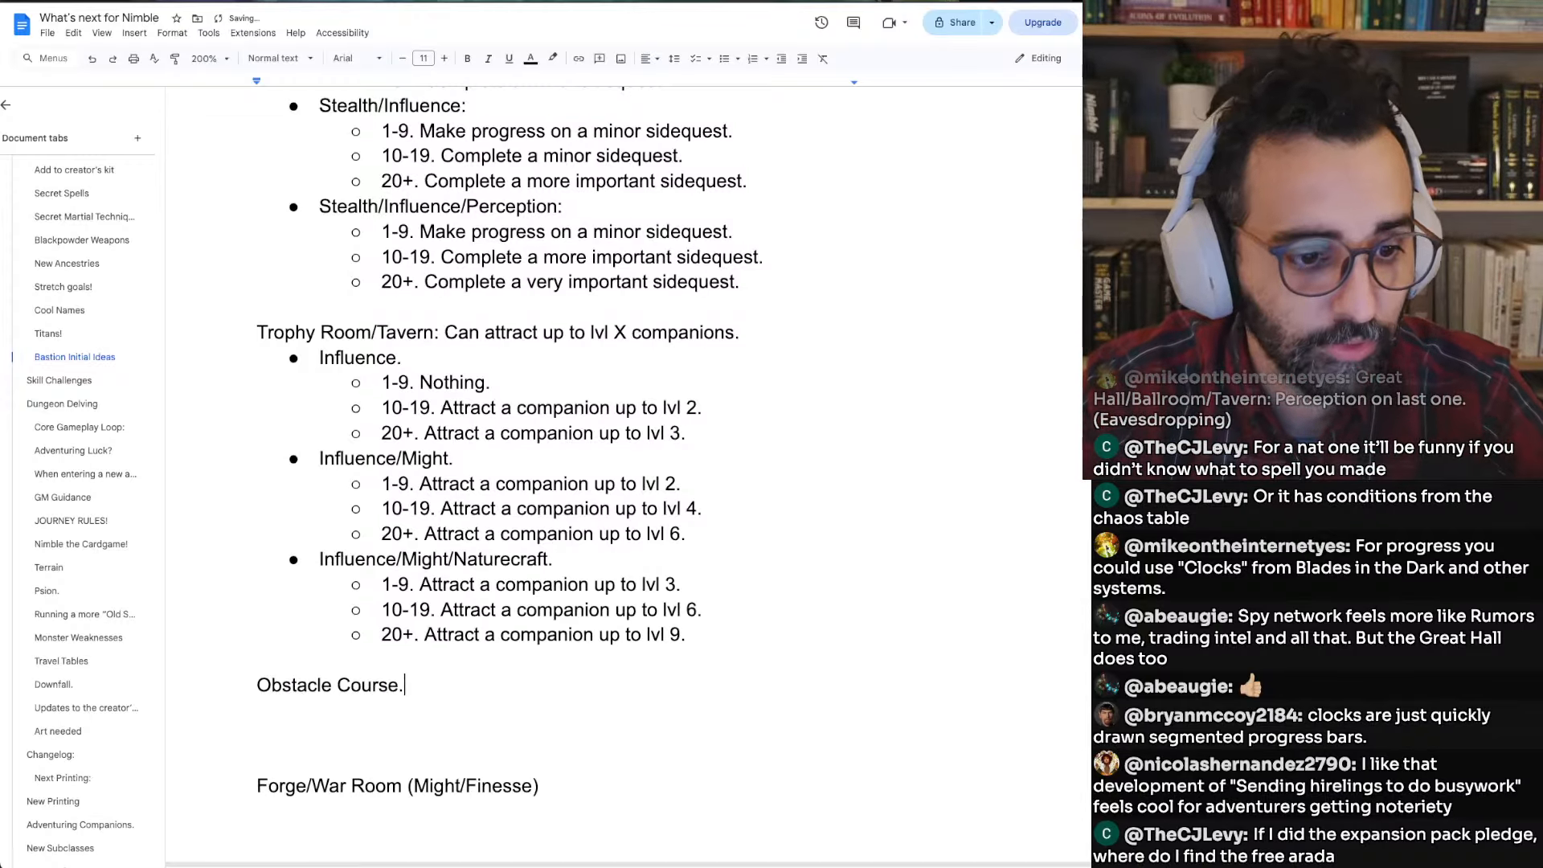
pyautogui.press('BackSpace')
pyautogui.write('?')
pyautogui.press('Return')
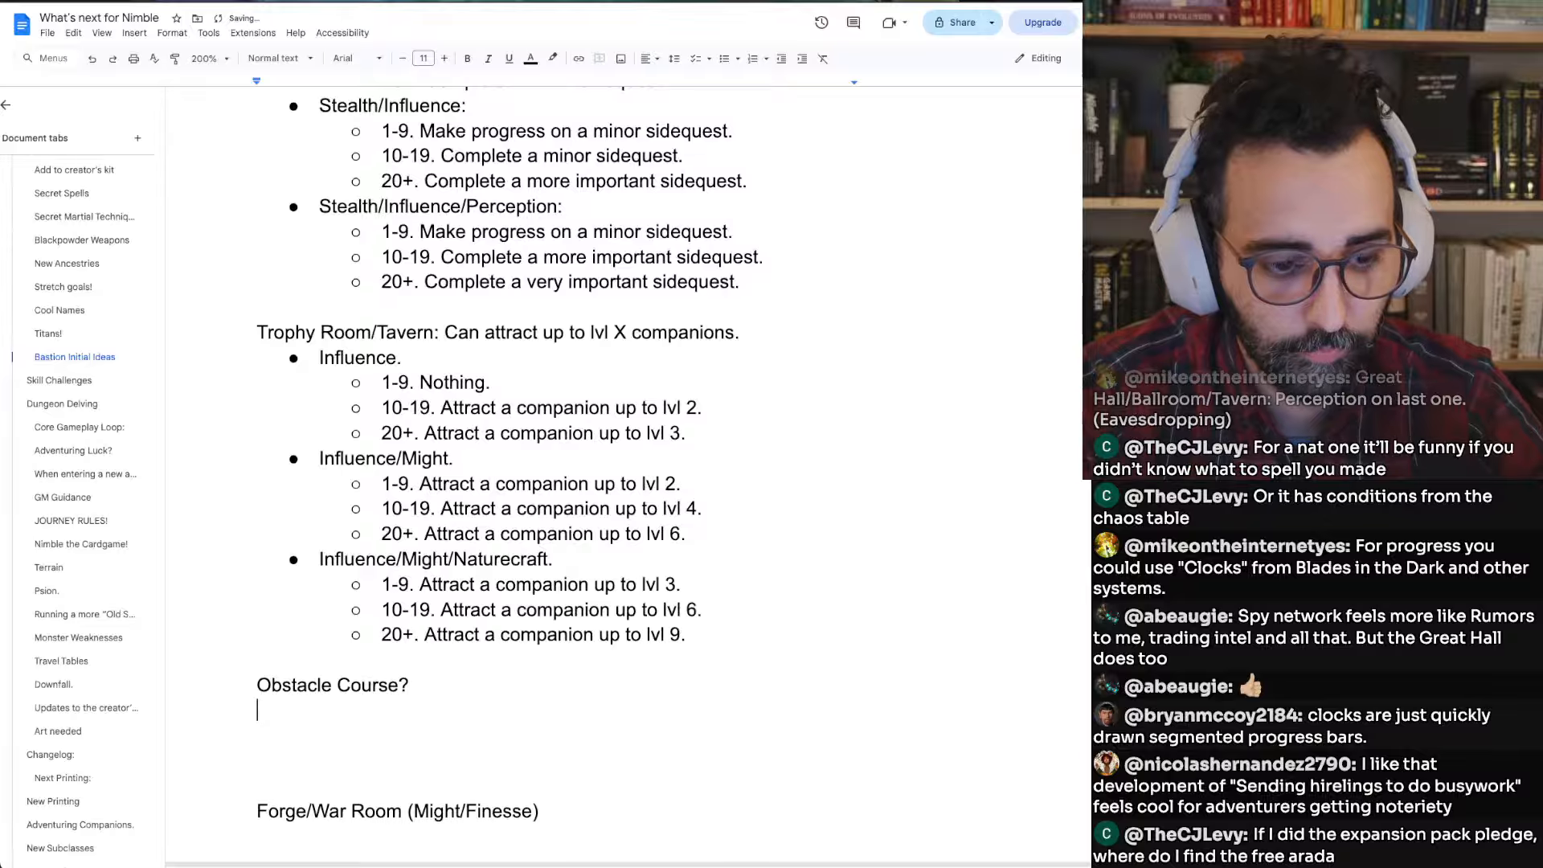
# Copy the Influence/Might/Naturecraft bullet with its three tiers and paste it under the "Obstacle Course?" heading
pyautogui.write('Attract a companion up to lvl 3.')
pyautogui.hotkey('ctrl', 'z')
pyautogui.press('Up')
pyautogui.press('Up')
pyautogui.press('Up')
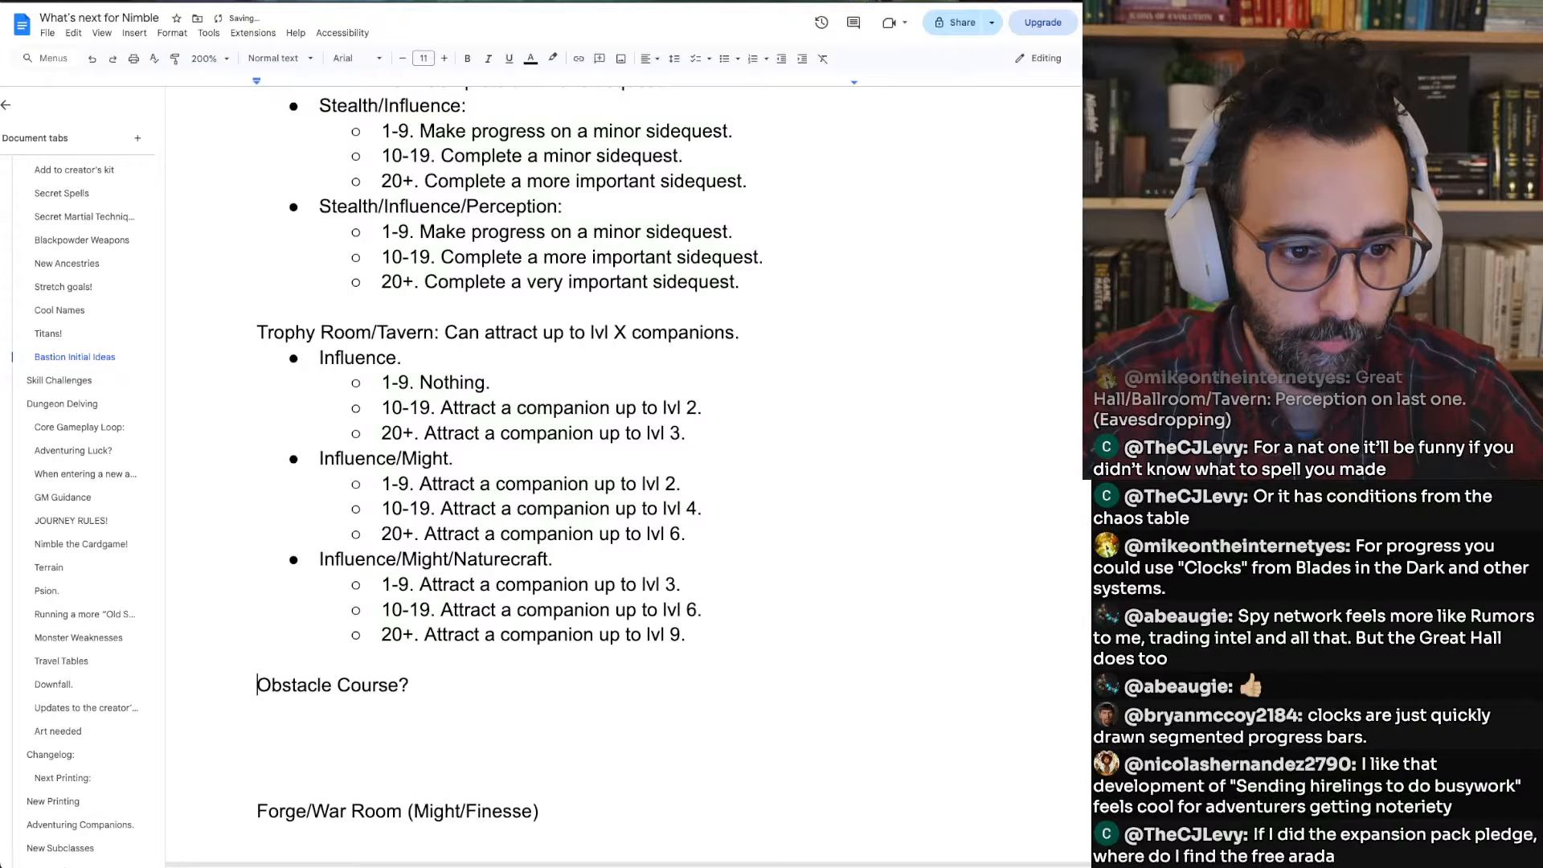
pyautogui.hotkey('shift', 'Down')
pyautogui.hotkey('shift', 'Down')
pyautogui.hotkey('shift', 'Down')
pyautogui.hotkey('shift', 'Down')
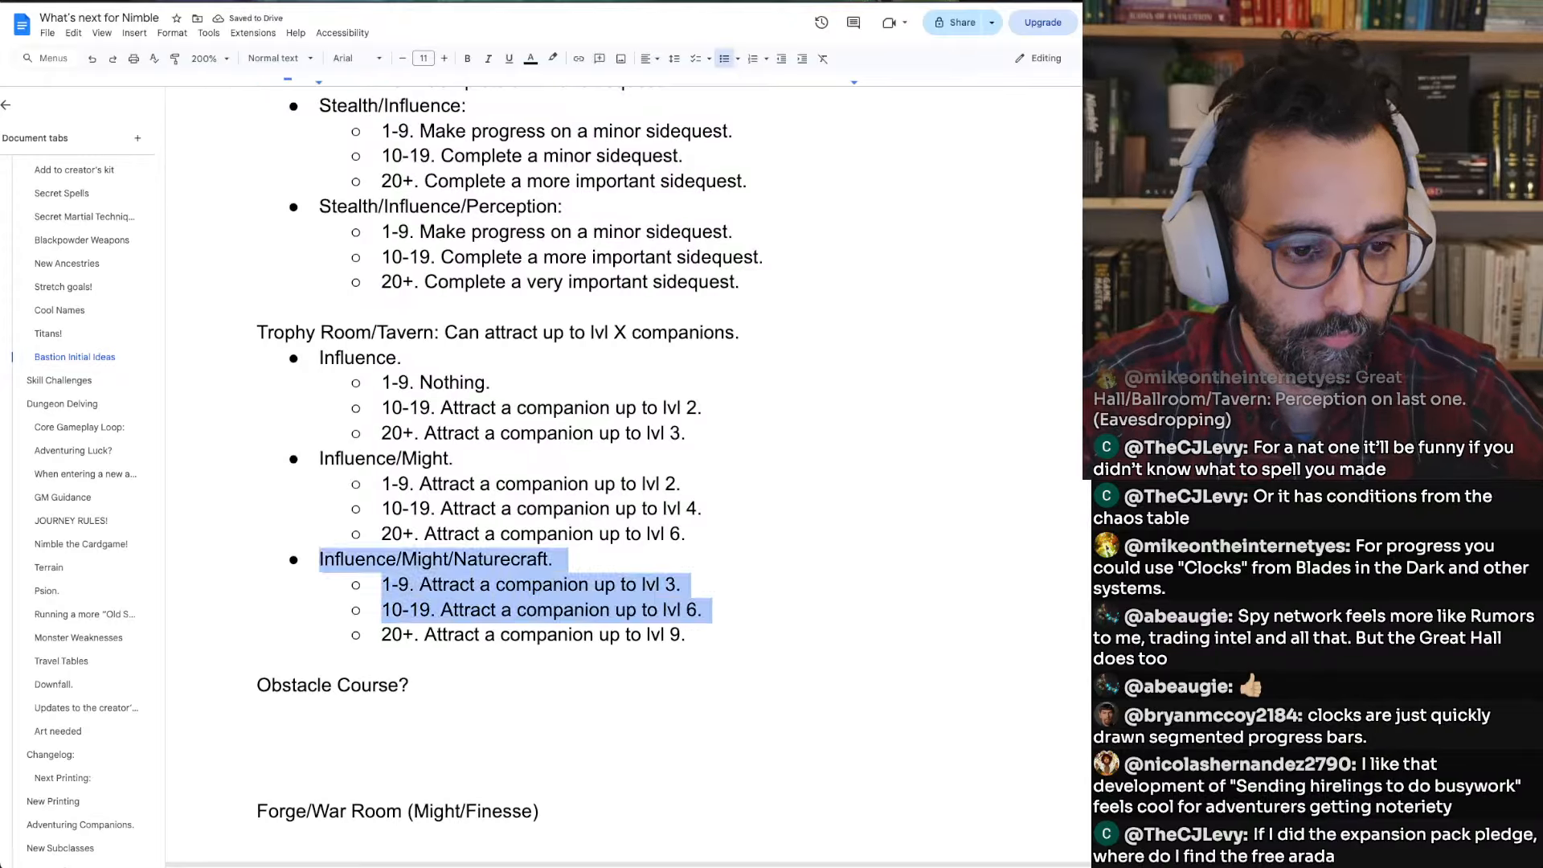
pyautogui.hotkey('ctrl', 'c')
pyautogui.press('Right')
pyautogui.press('Down')
pyautogui.press('End')
pyautogui.press('Return')
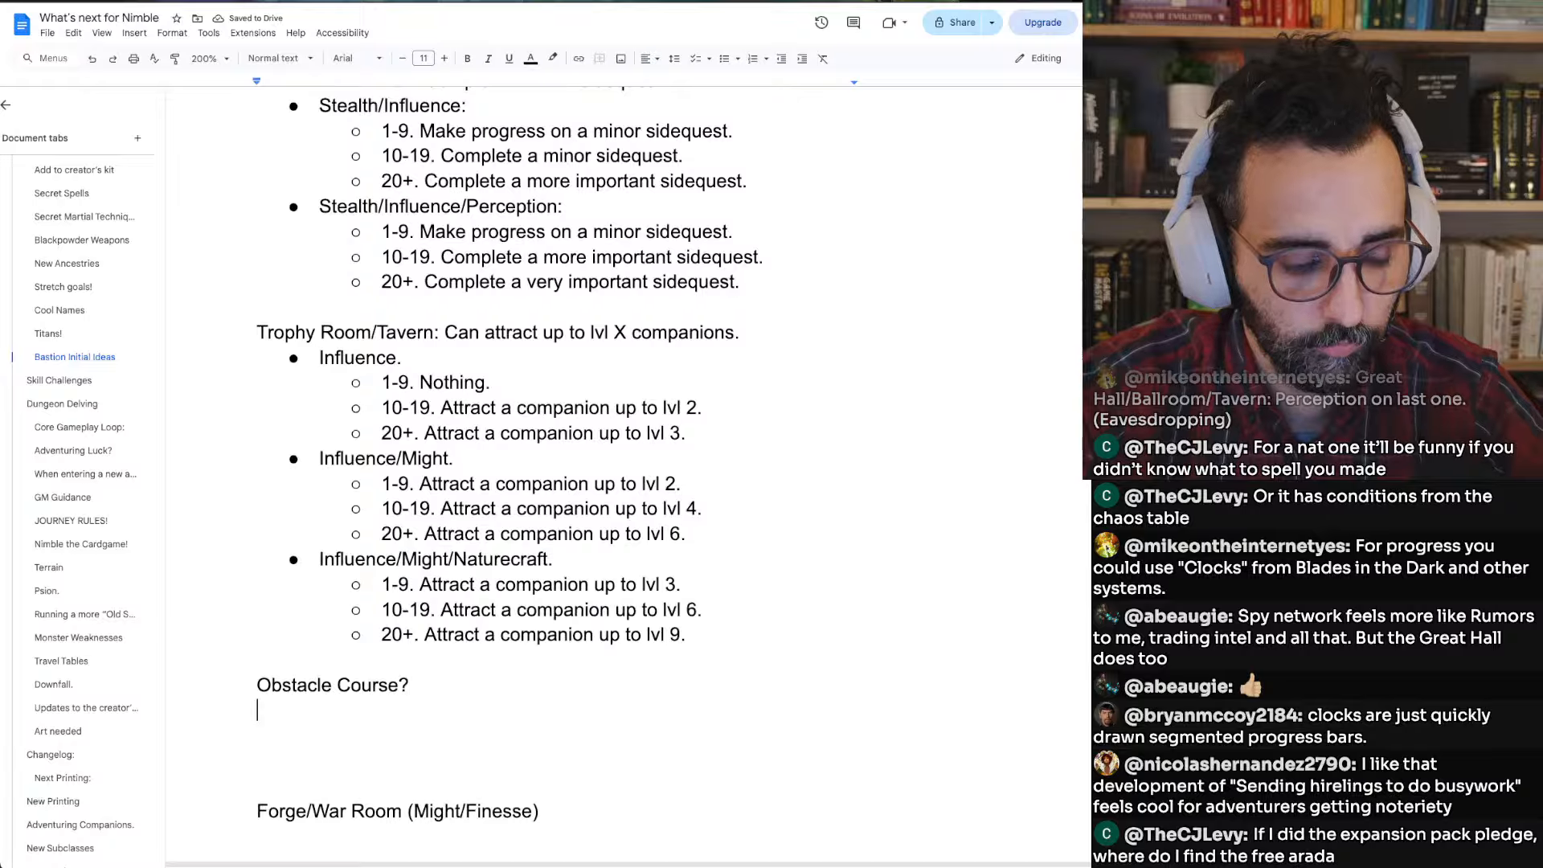
pyautogui.hotkey('ctrl', 'v')
pyautogui.press('Up')
pyautogui.press('Up')
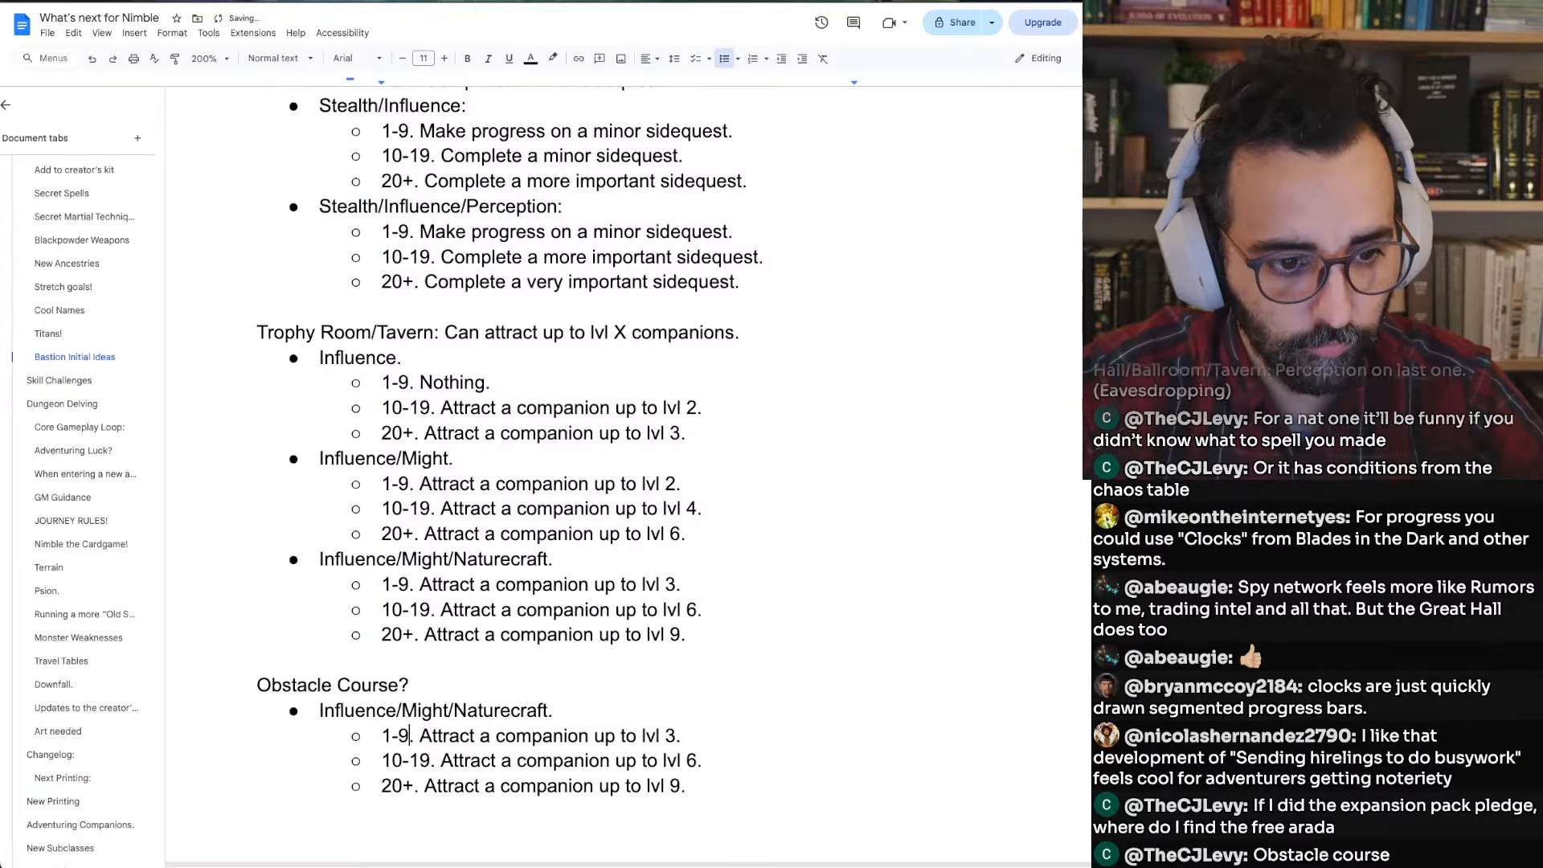
pyautogui.press('Right')
pyautogui.press('Right')
pyautogui.press('Right')
pyautogui.press('Right')
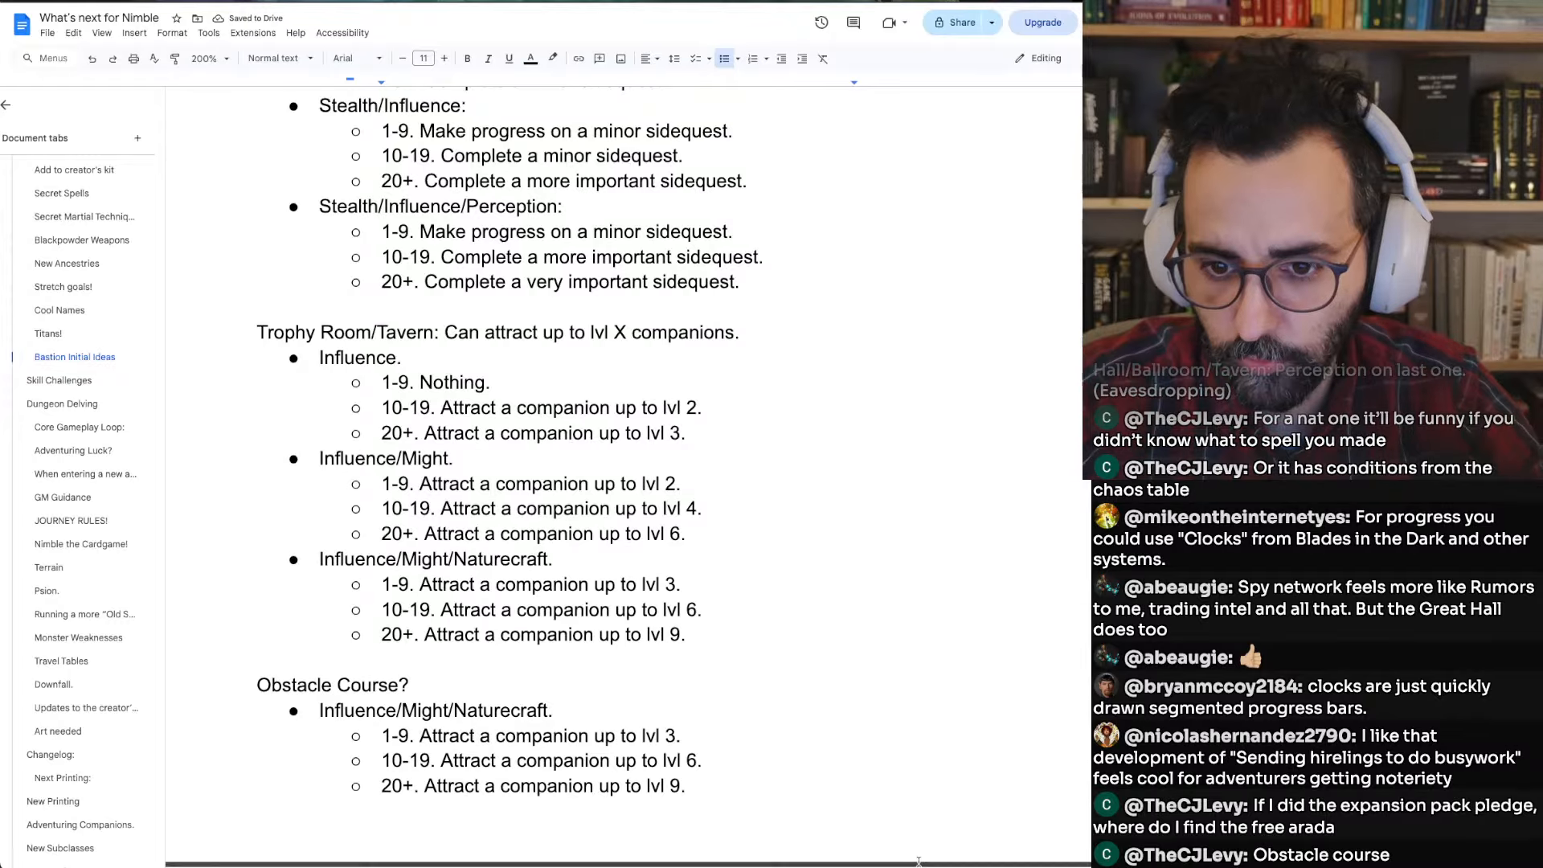
# Check the skills spreadsheet, then replace the skill bullet under "Obstacle Course?" with "Perception."
pyautogui.press('super+Tab')
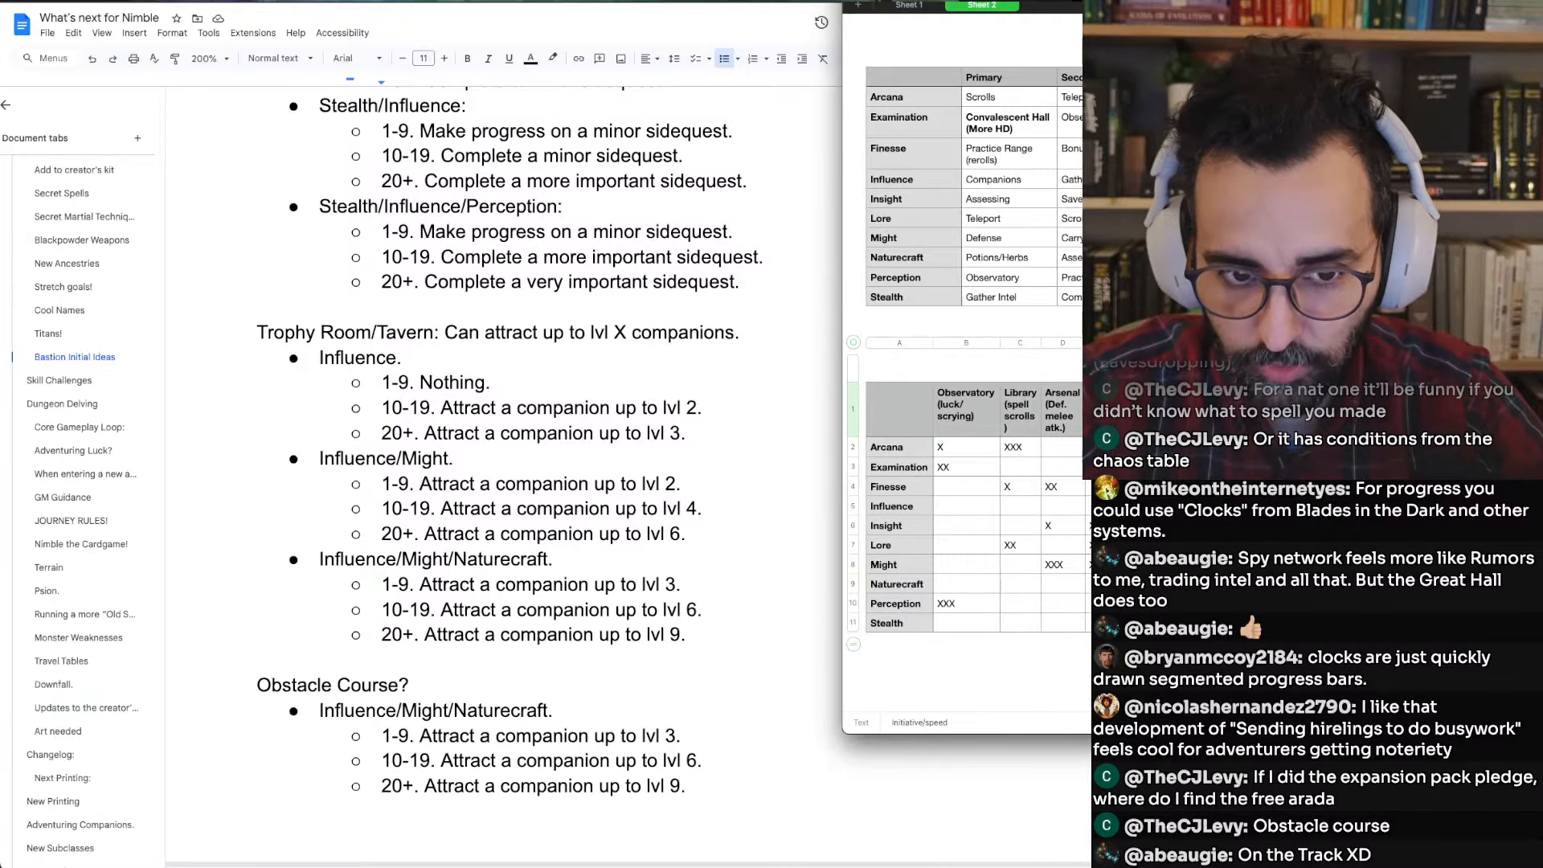
pyautogui.press('super+Tab')
pyautogui.moveTo(319, 711); pyautogui.dragTo(547, 712)
pyautogui.write('Perception.')
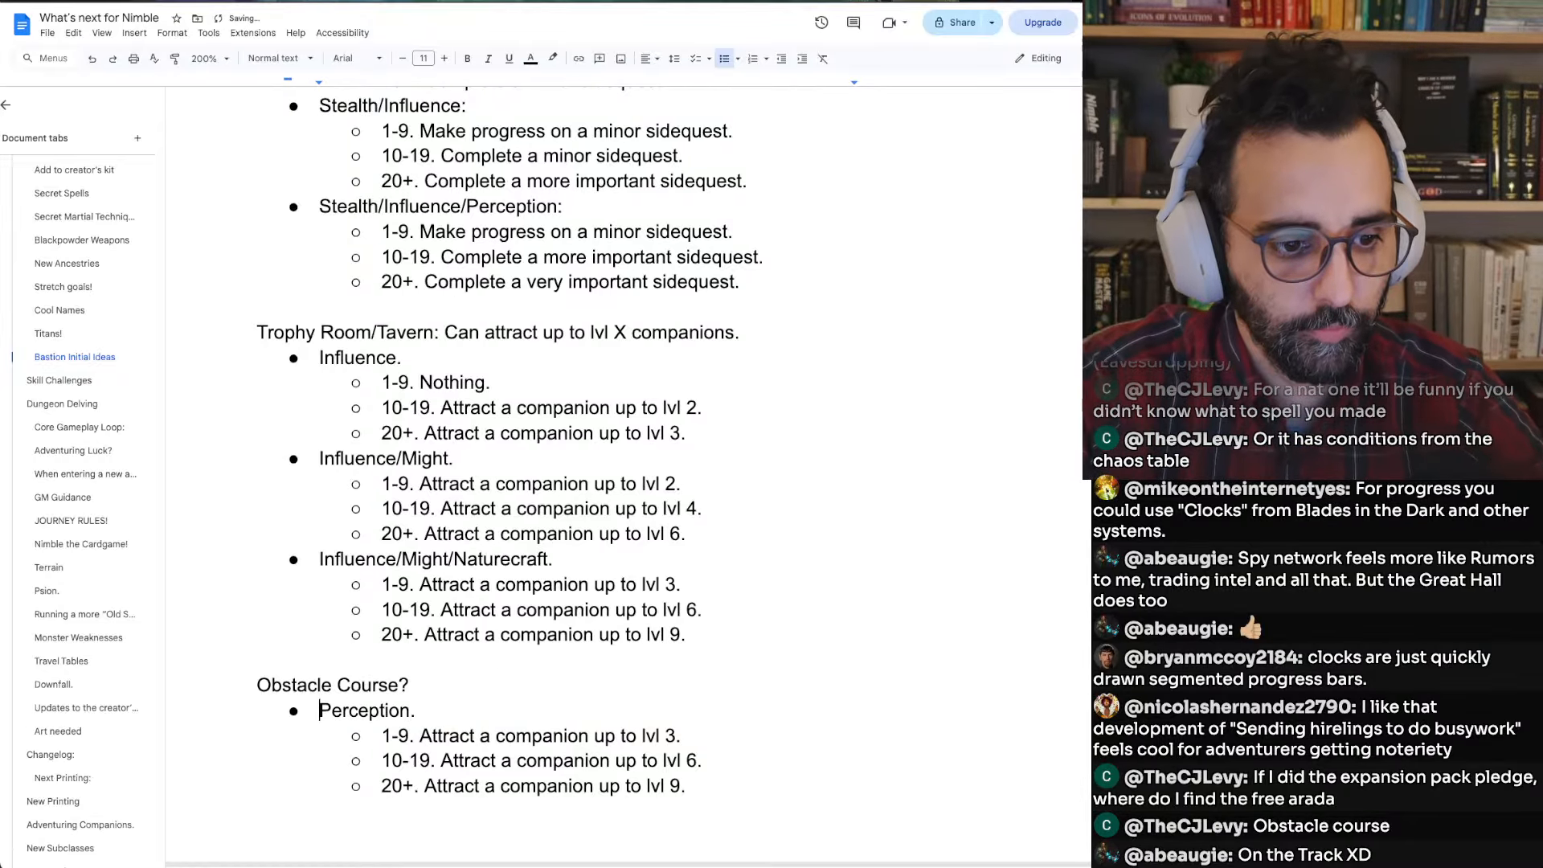
# Replace the text of the Obstacle Course Perception 1-9 tier with "Nothing."
pyautogui.hotkey('shift', 'Down')
pyautogui.hotkey('shift', 'Down')
pyautogui.hotkey('shift', 'Down')
pyautogui.press('Up')
pyautogui.press('Down')
pyautogui.press('Down')
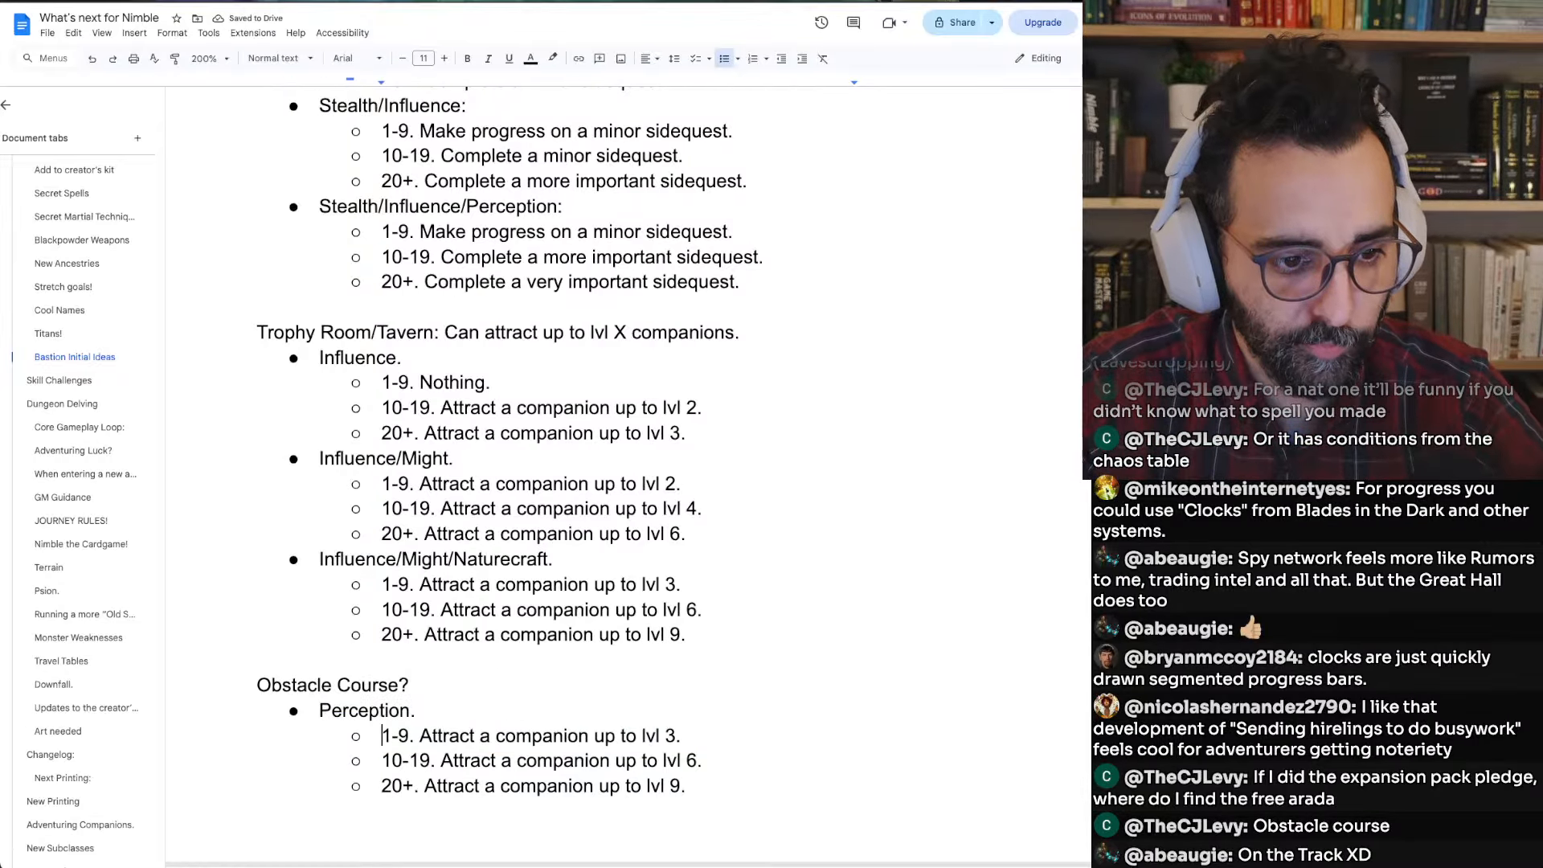
pyautogui.press('Right')
pyautogui.press('Right')
pyautogui.press('Right')
pyautogui.press('Right')
pyautogui.hotkey('shift', 'End')
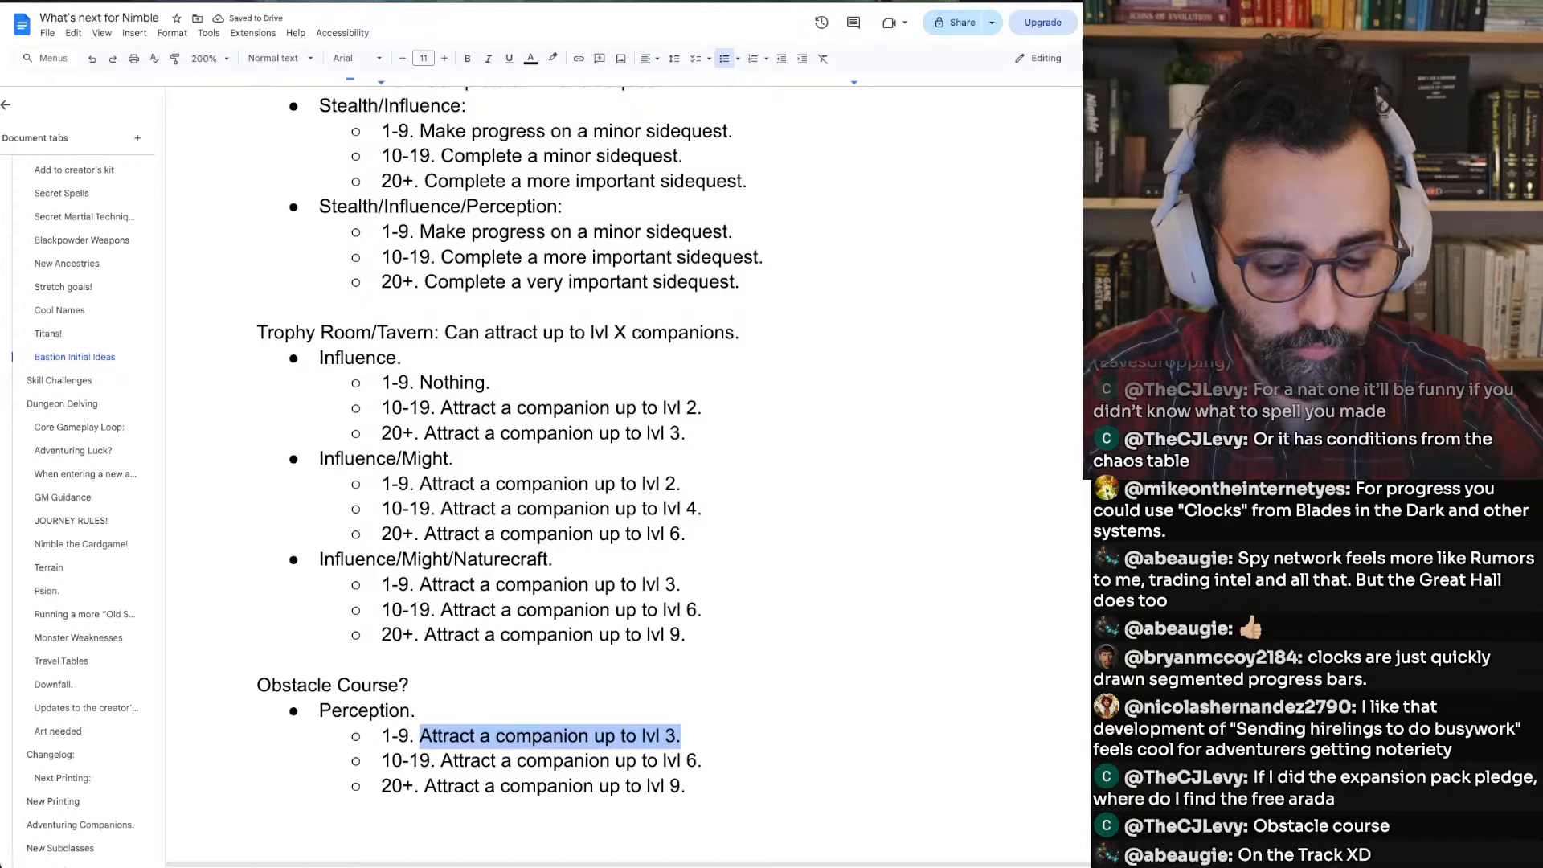
pyautogui.write('Nothing')
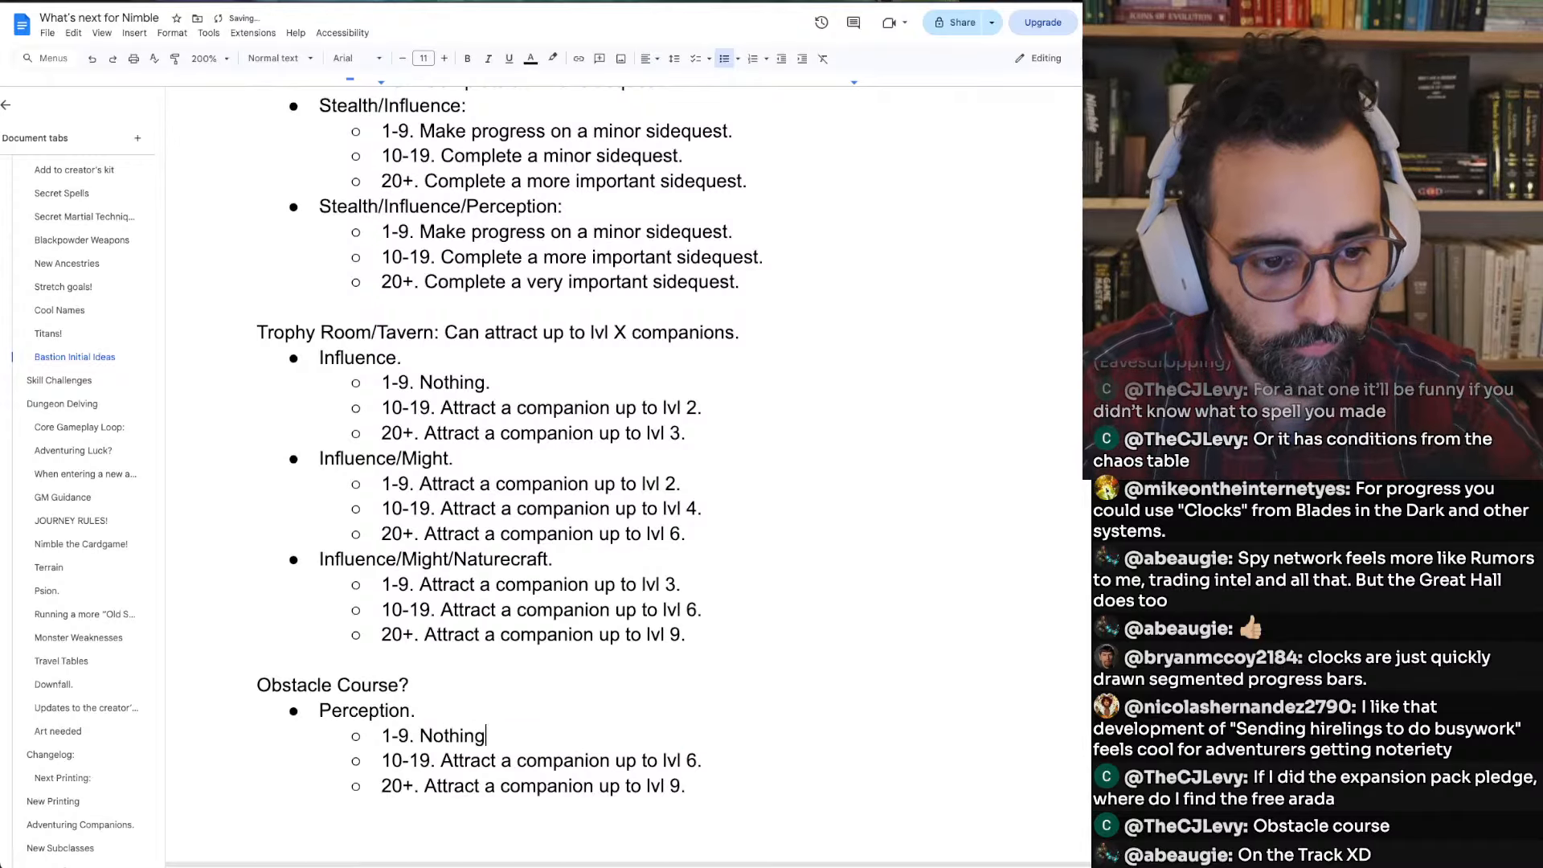
pyautogui.write('.')
# Replace the text of the Perception 10-19 tier with "+1 initiative, +1 speed."
pyautogui.press('Down')
pyautogui.hotkey('ctrl', 'Left')
pyautogui.hotkey('shift', 'End')
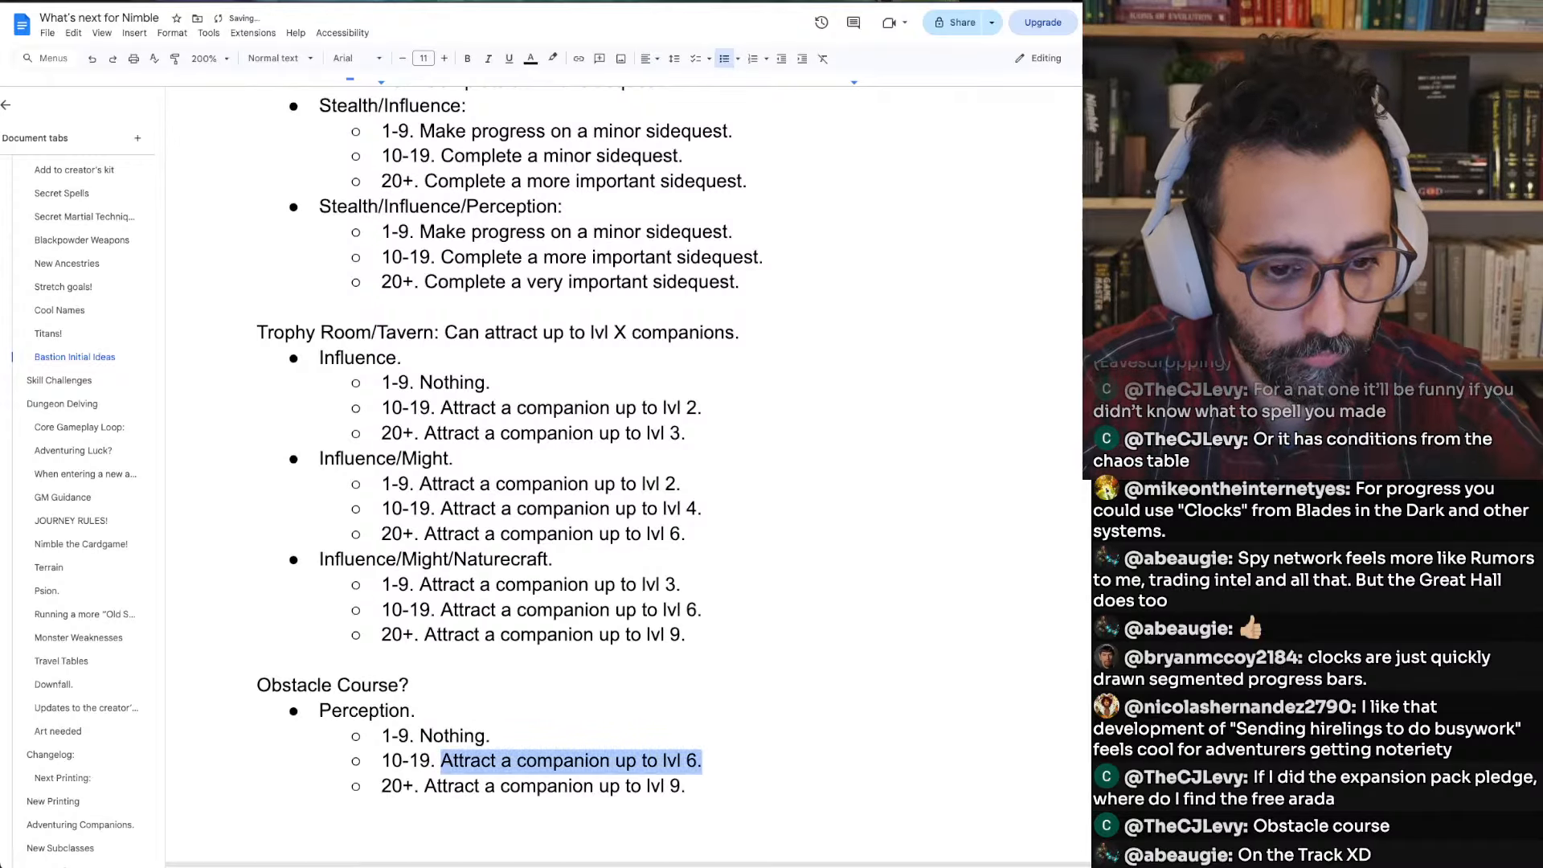
pyautogui.write('+1 initi')
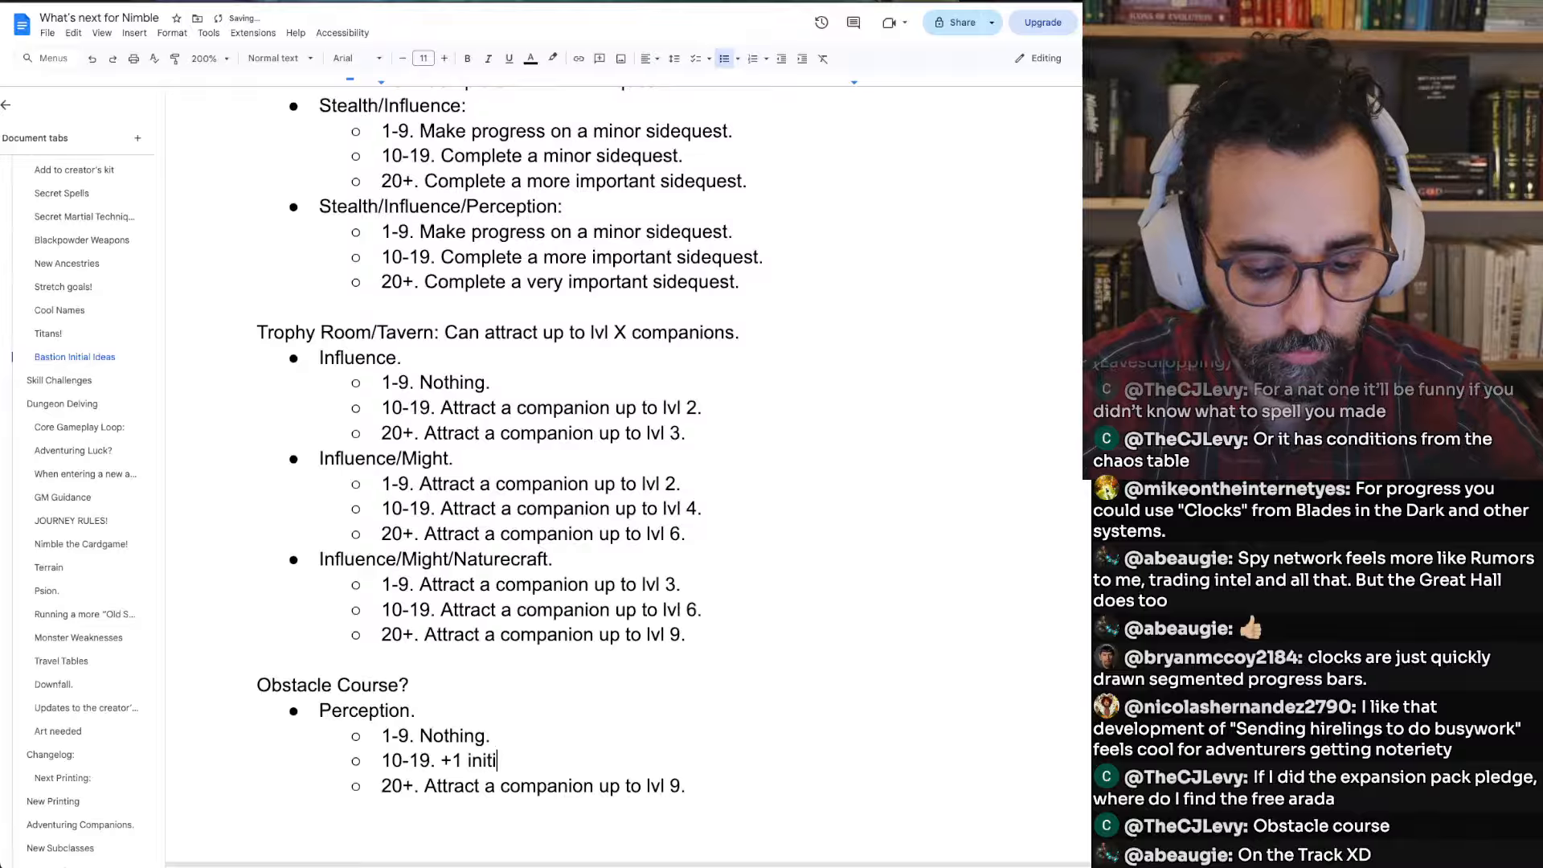
pyautogui.write('ative')
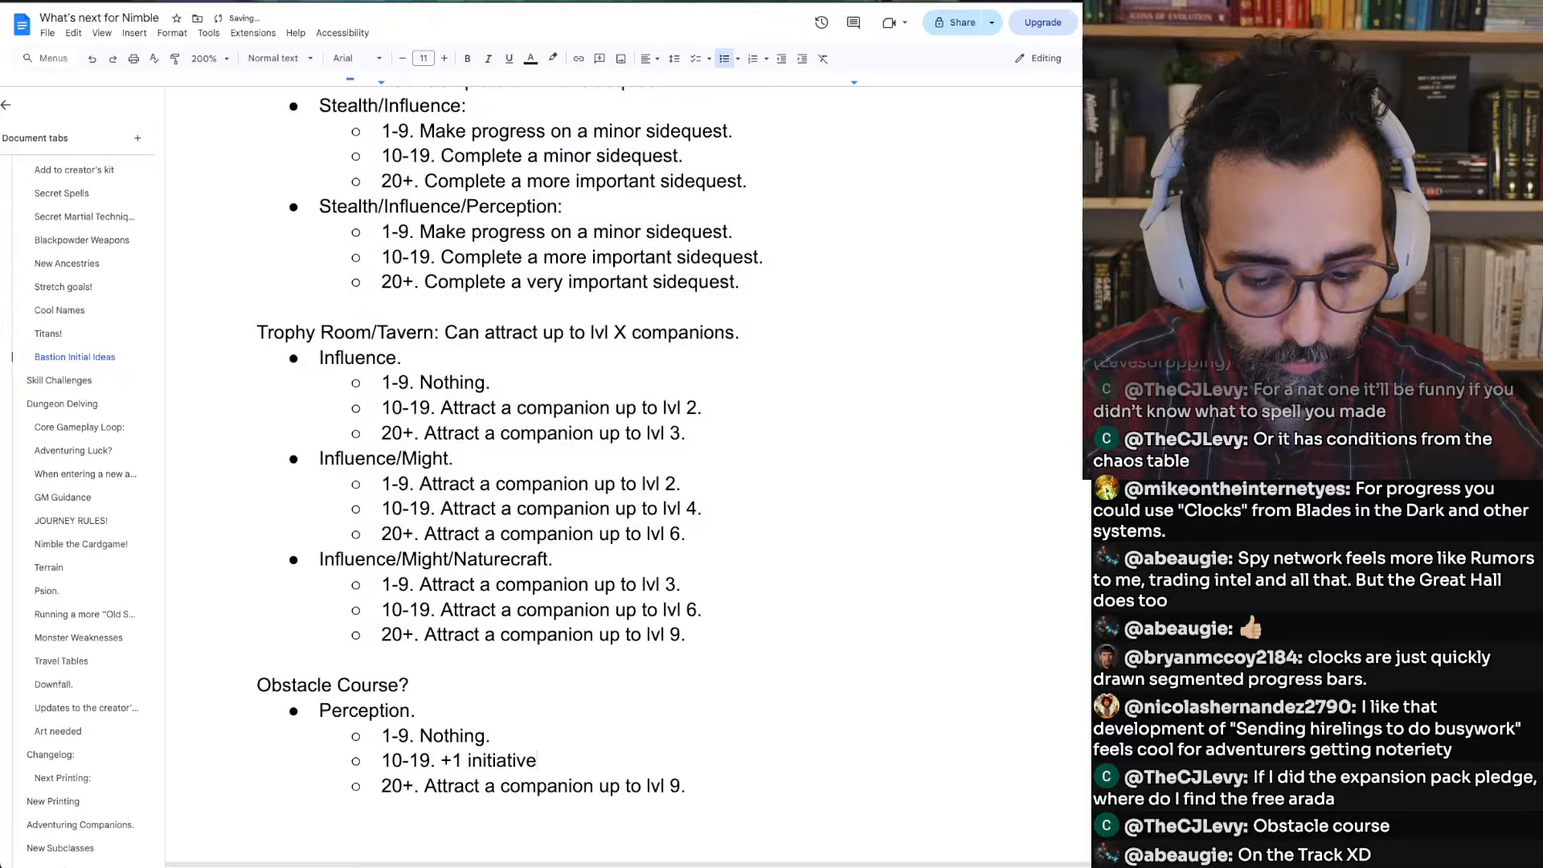
pyautogui.write(', +1 speed.')
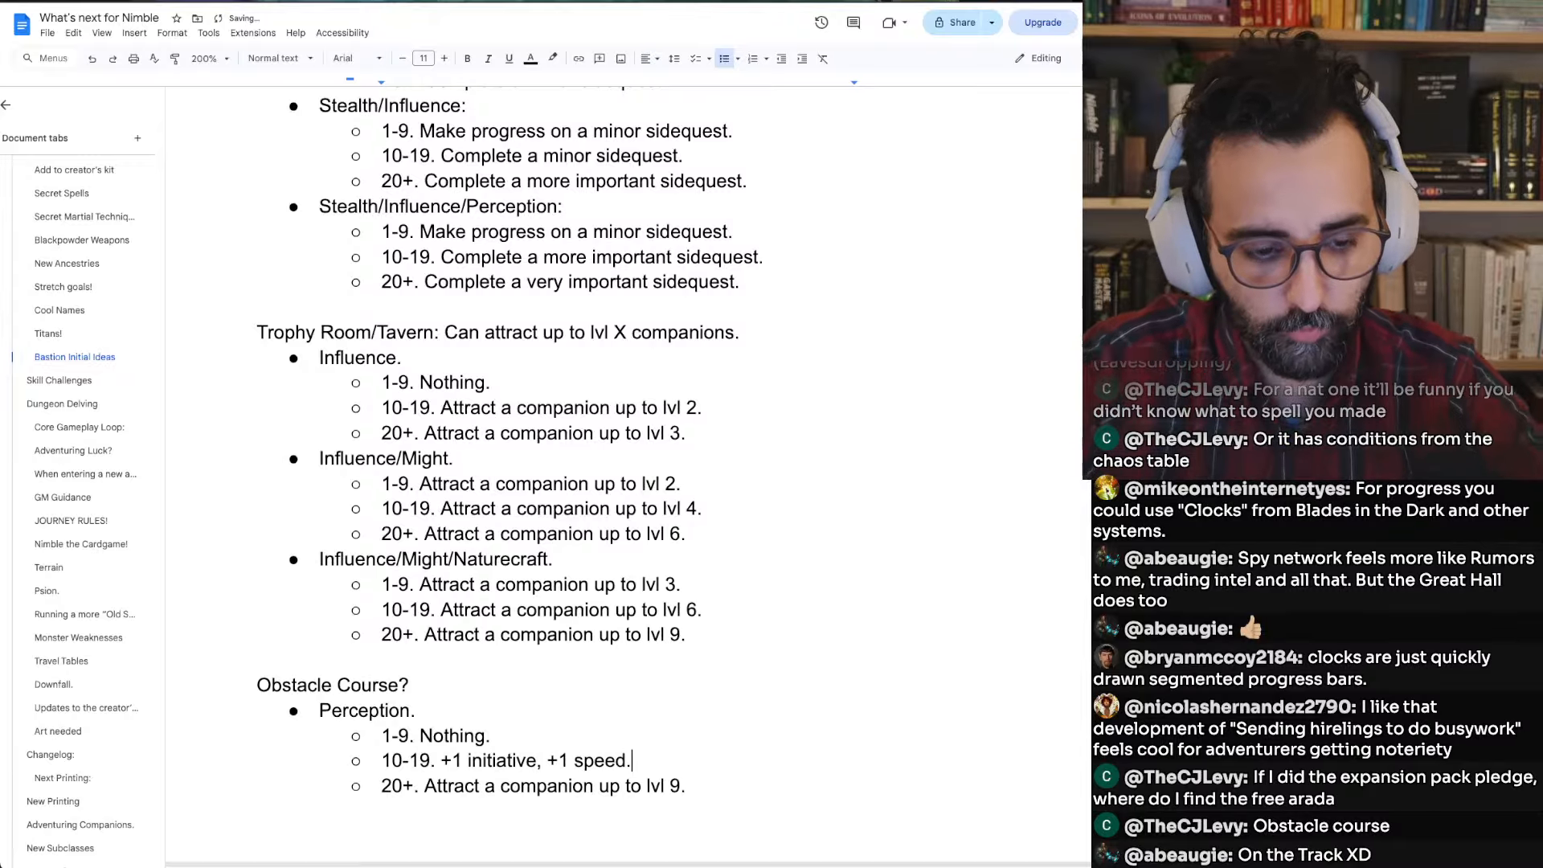
# Capitalize "Initiative" and "Speed" in the Perception 10-19 tier
pyautogui.hotkey('alt', 'Left')
pyautogui.hotkey('alt', 'Left')
pyautogui.hotkey('alt', 'Left')
pyautogui.hotkey('alt', 'Left')
pyautogui.hotkey('alt', 'Left')
pyautogui.hotkey('alt', 'Left')
pyautogui.hotkey('alt', 'Left')
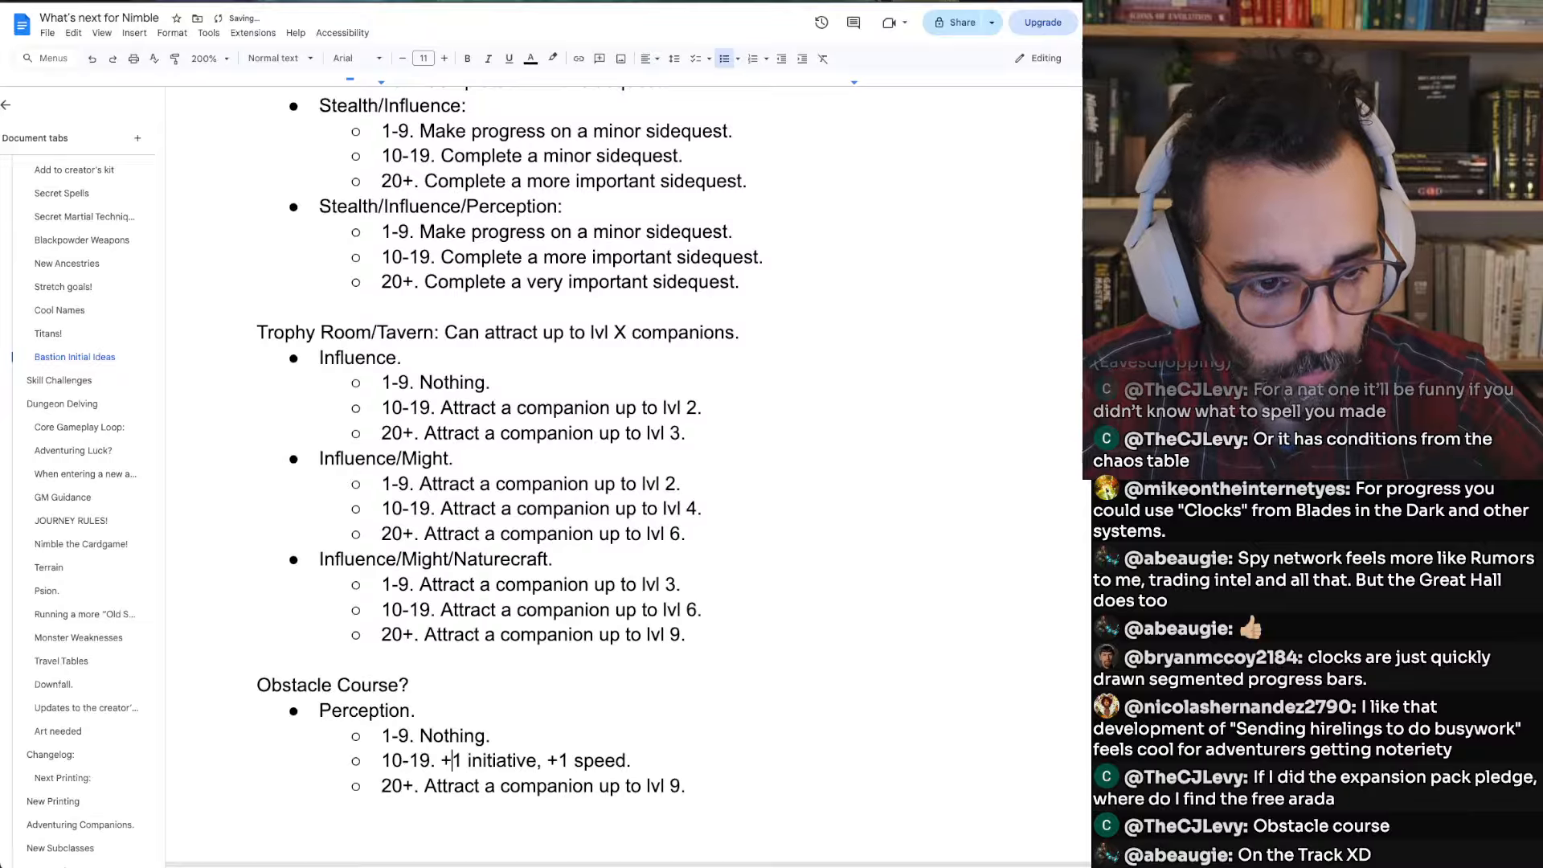
pyautogui.press('Right')
pyautogui.press('Right')
pyautogui.press('Right')
pyautogui.press('BackSpace')
pyautogui.write('I')
pyautogui.hotkey('alt', 'Right')
pyautogui.hotkey('alt', 'Right')
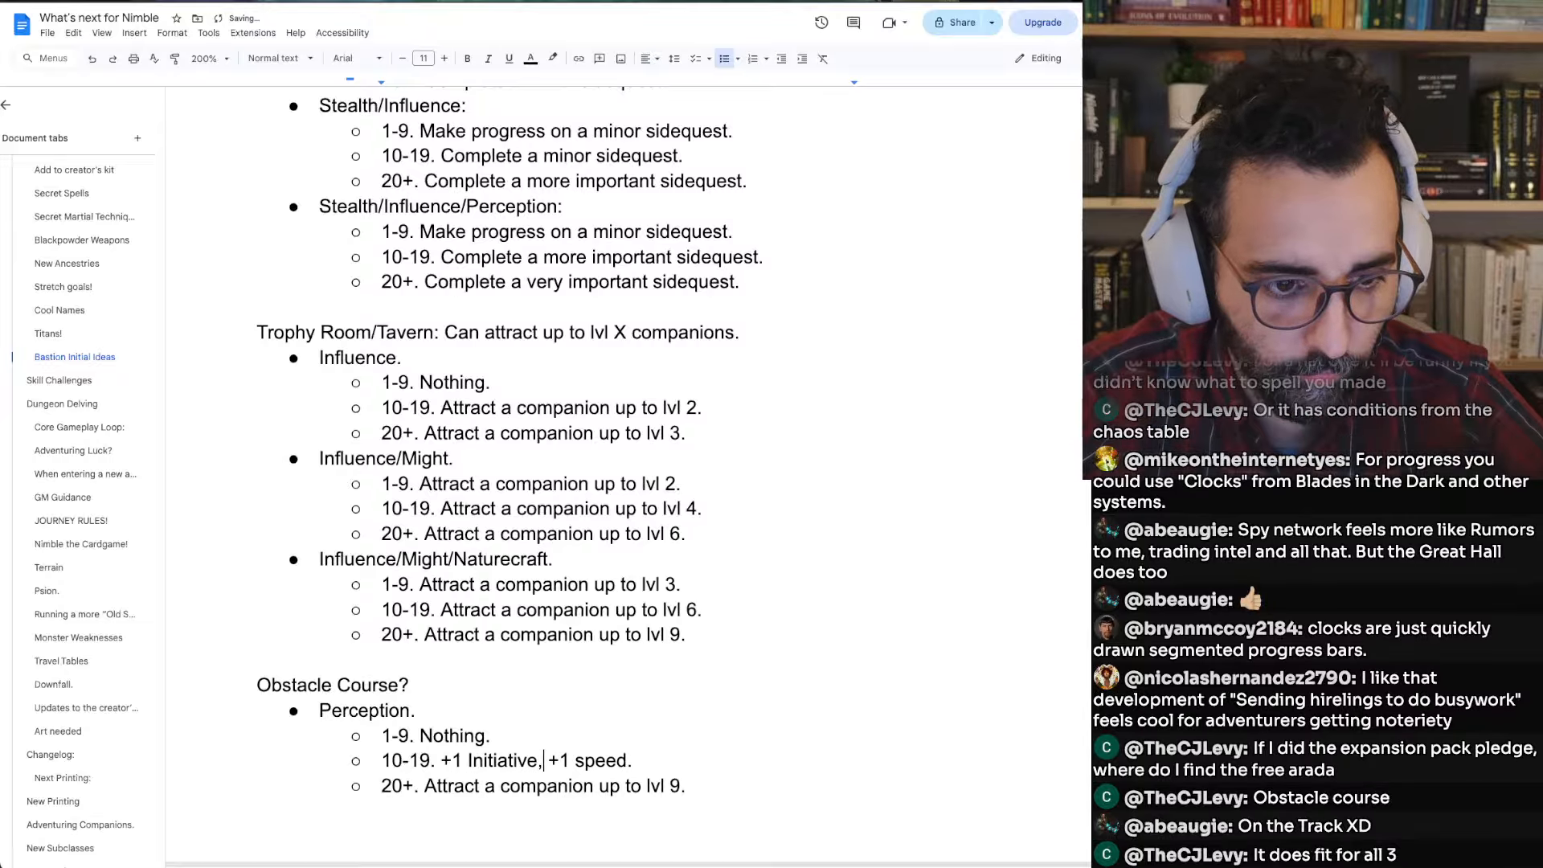
pyautogui.hotkey('shift', 'Right')
pyautogui.write('S')
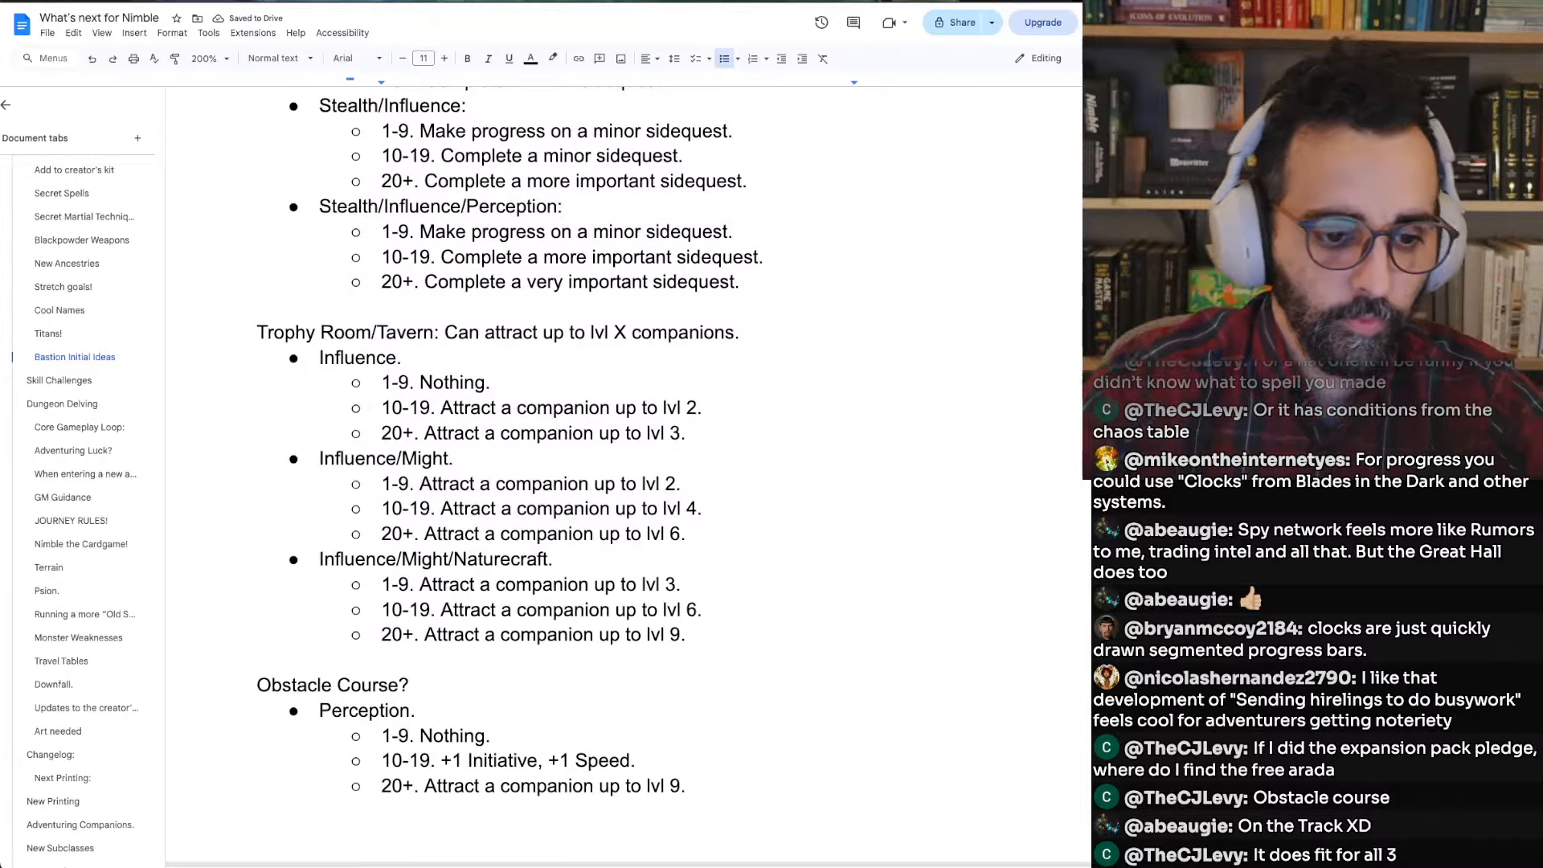
# Replace the text of the Perception 20+ tier with "+2 Initiative, +1 Speed."
pyautogui.press('Right')
pyautogui.press('Right')
pyautogui.press('Right')
pyautogui.press('Right')
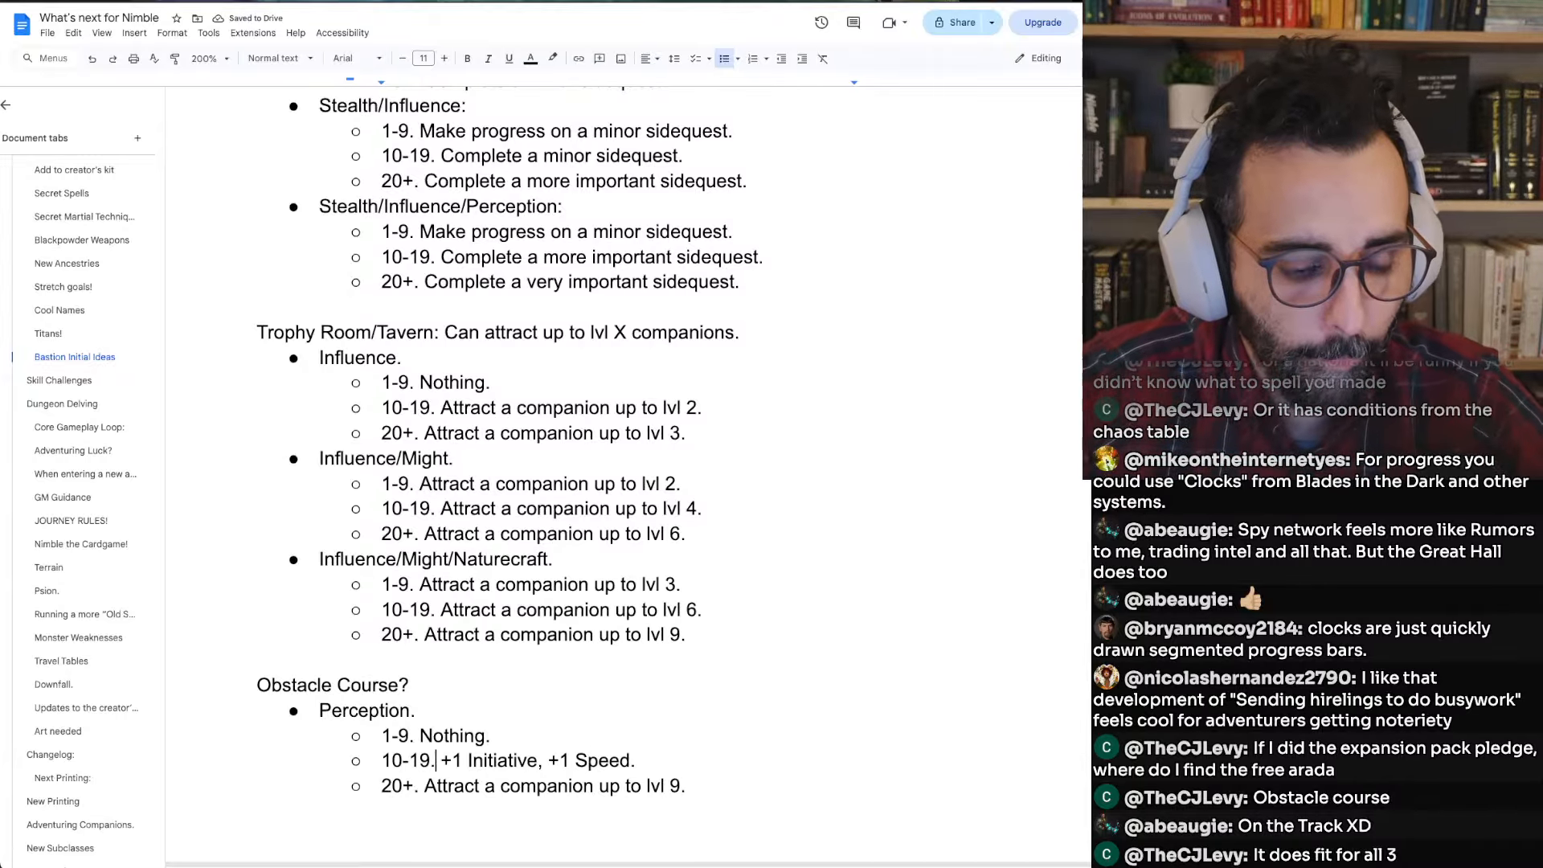
pyautogui.press('Left')
pyautogui.hotkey('shift', 'End')
pyautogui.press('BackSpace')
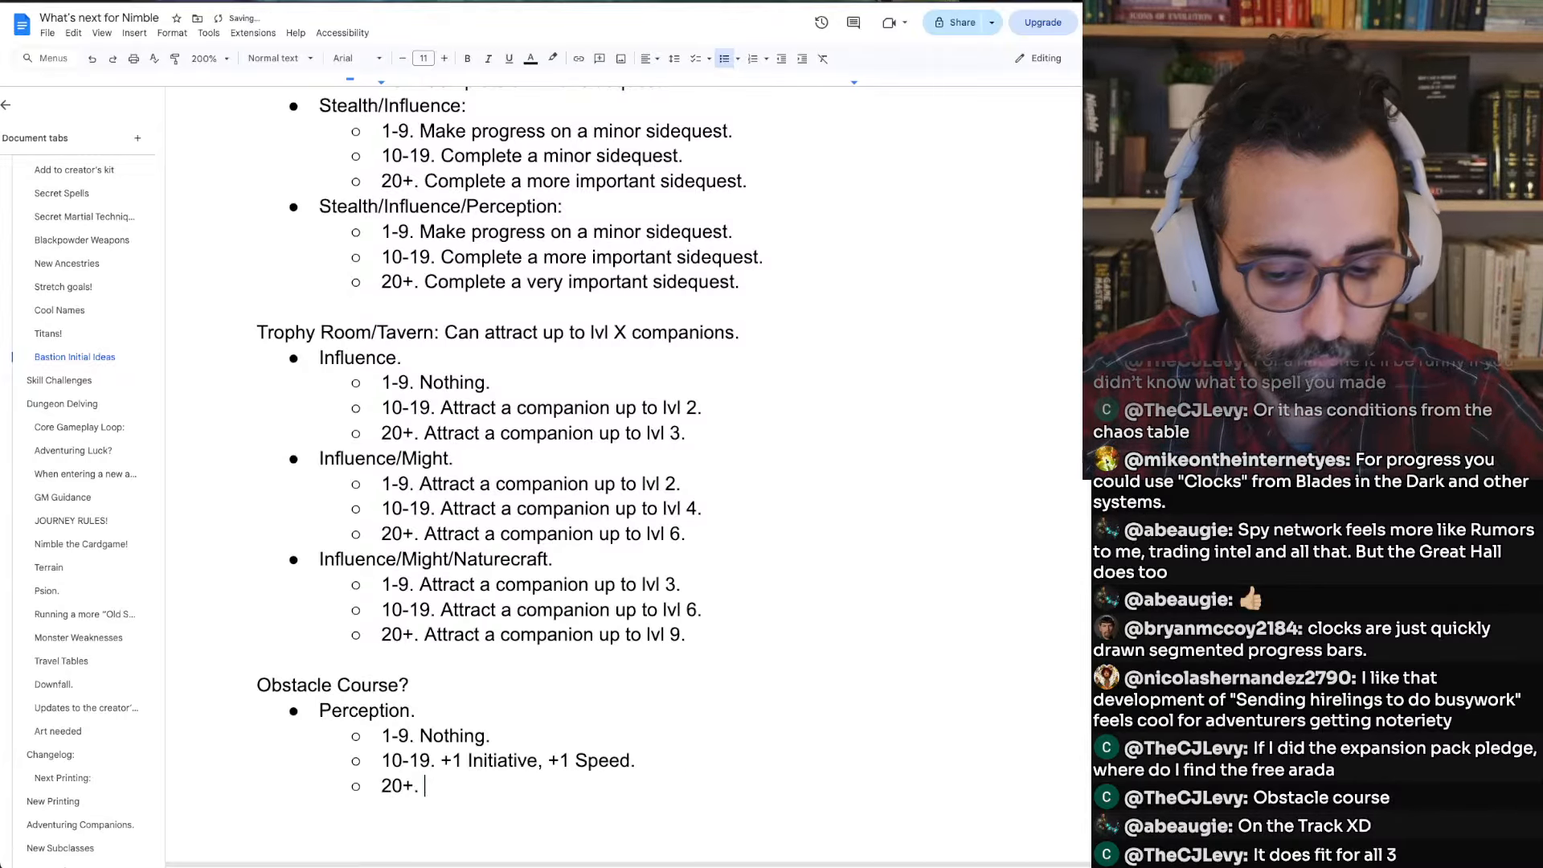
pyautogui.write('+2 Initiat')
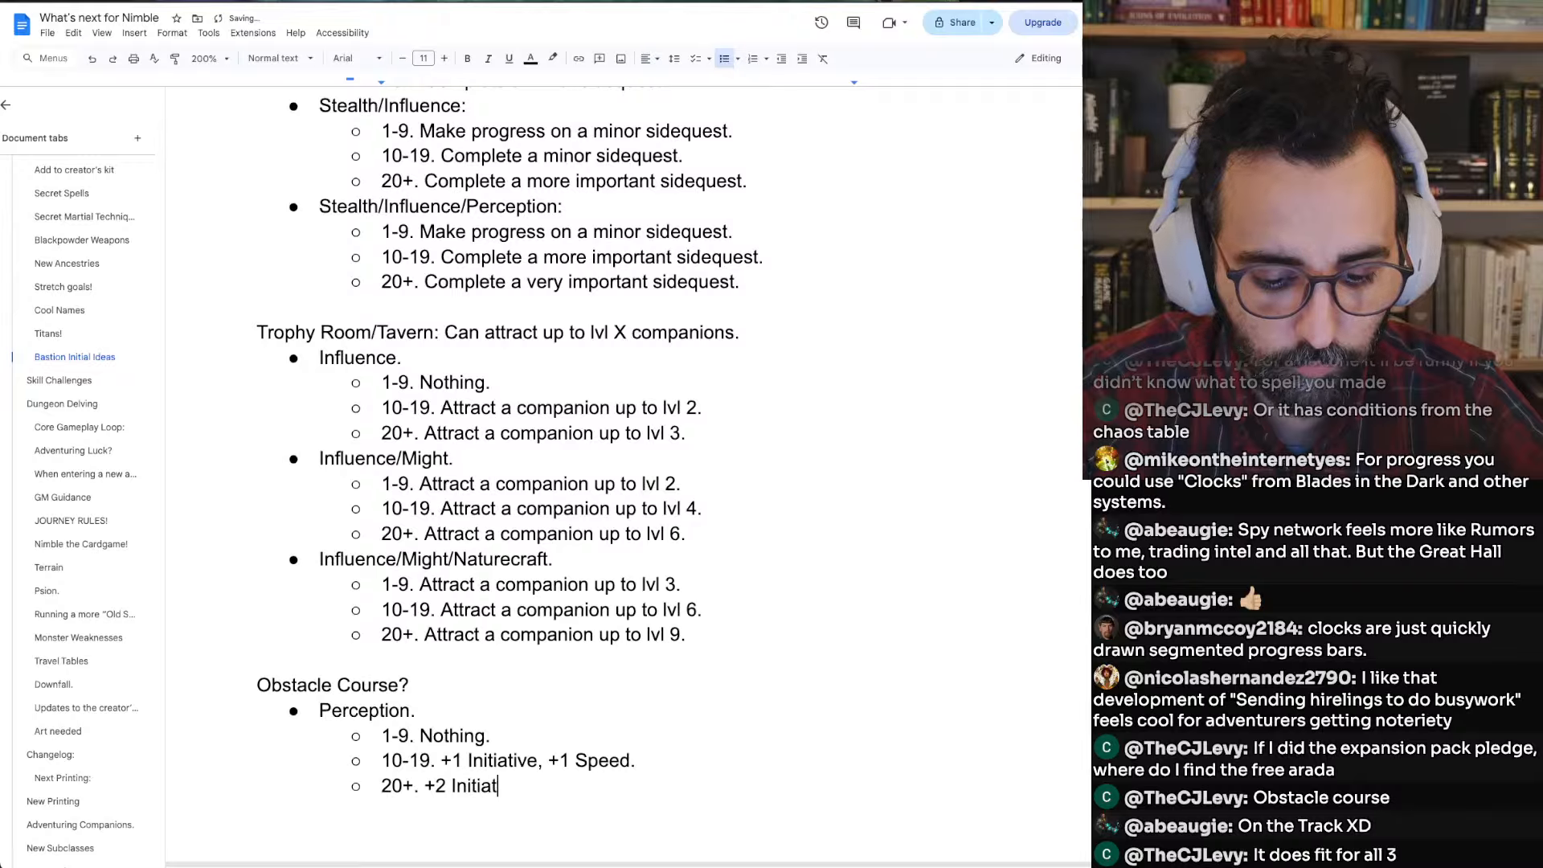
pyautogui.write('ive, +1')
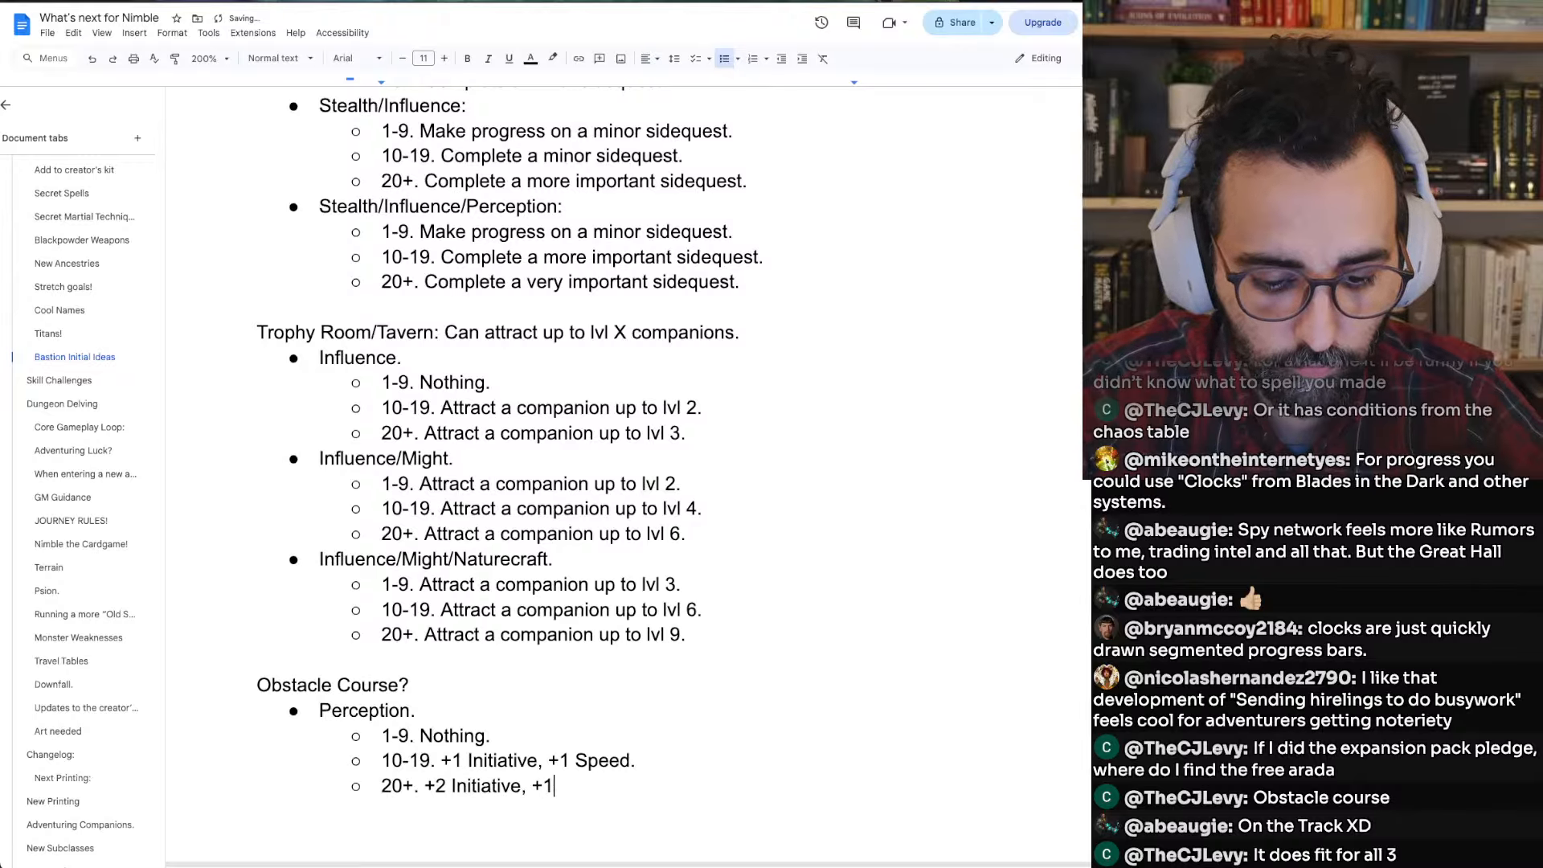
pyautogui.write(' speed.')
pyautogui.hotkey('ctrl', 'Left')
pyautogui.hotkey('shift', 'Right')
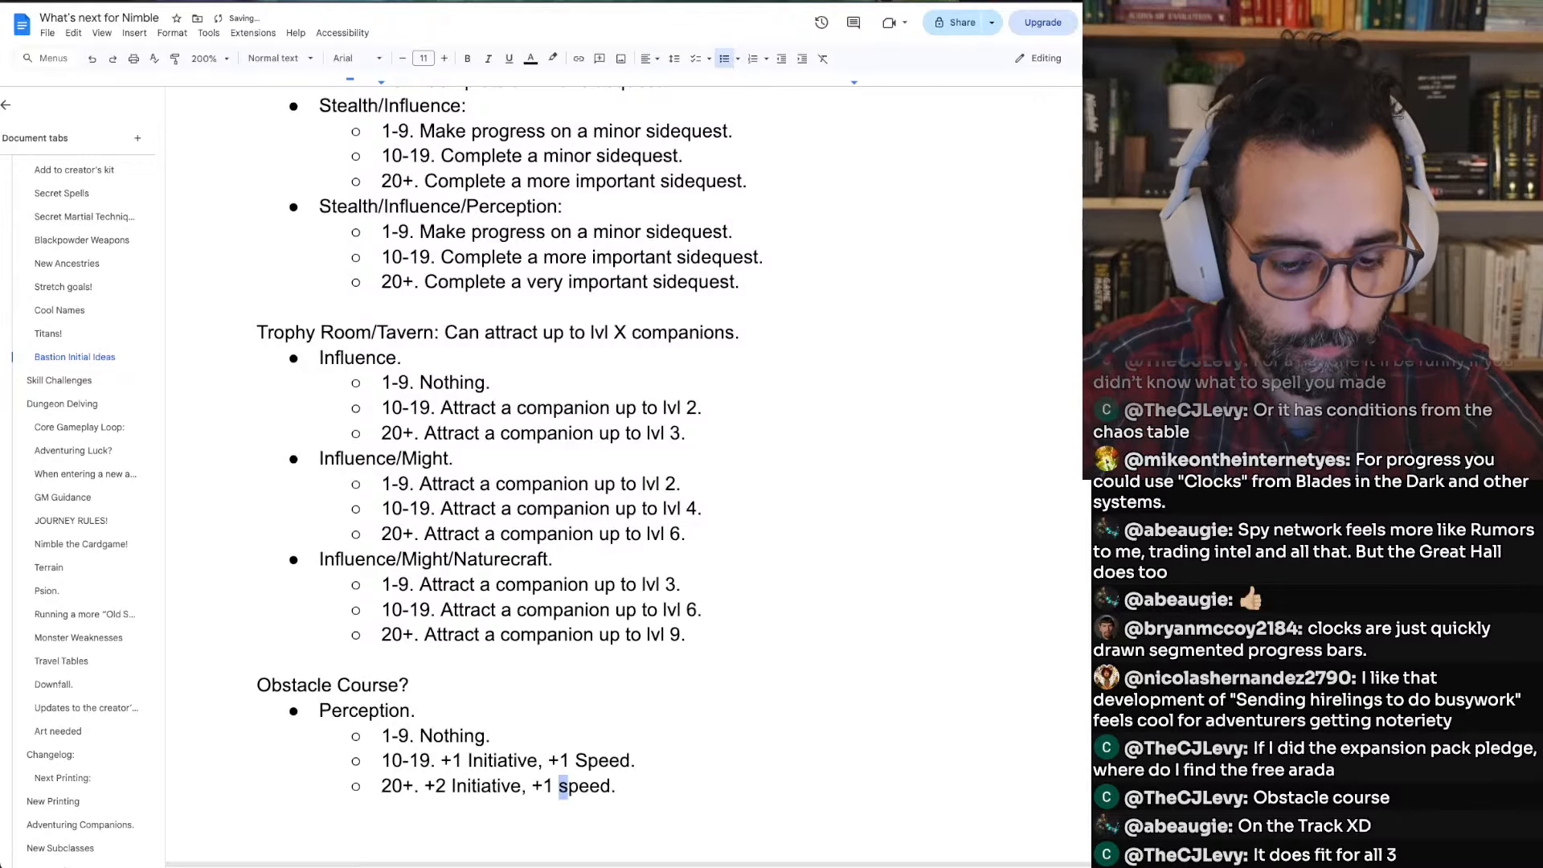
pyautogui.write('S')
pyautogui.press('Right')
pyautogui.press('Right')
pyautogui.press('Right')
pyautogui.press('Right')
pyautogui.press('Right')
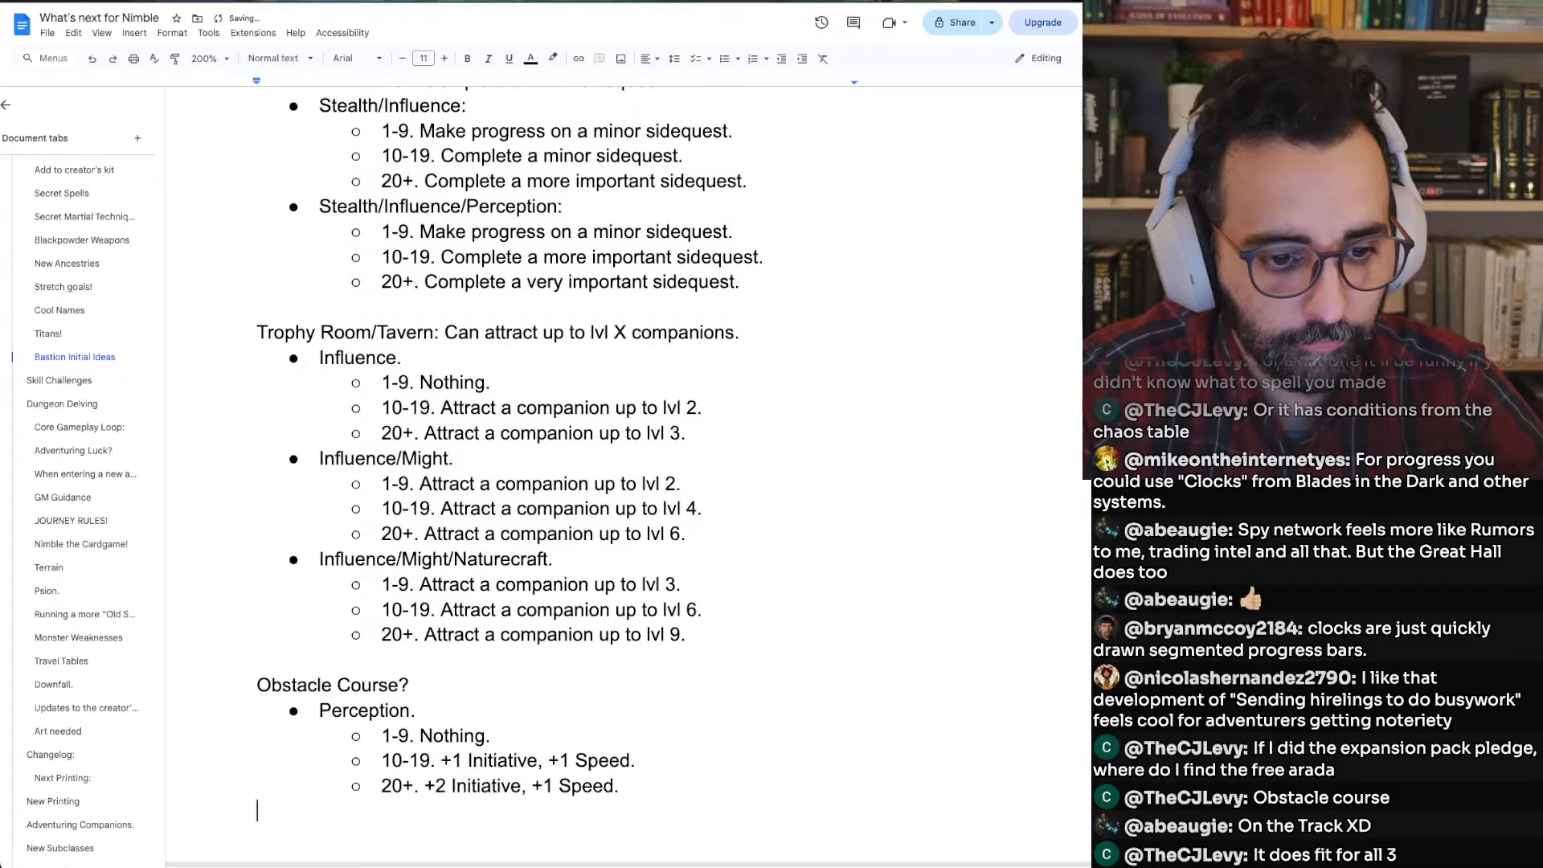
# Copy the Perception bullet with its three tiers and paste it as a second bullet directly below
pyautogui.hotkey('shift', 'Up')
pyautogui.hotkey('shift', 'Up')
pyautogui.hotkey('shift', 'Up')
pyautogui.hotkey('shift', 'Home')
pyautogui.hotkey('ctrl', 'c')
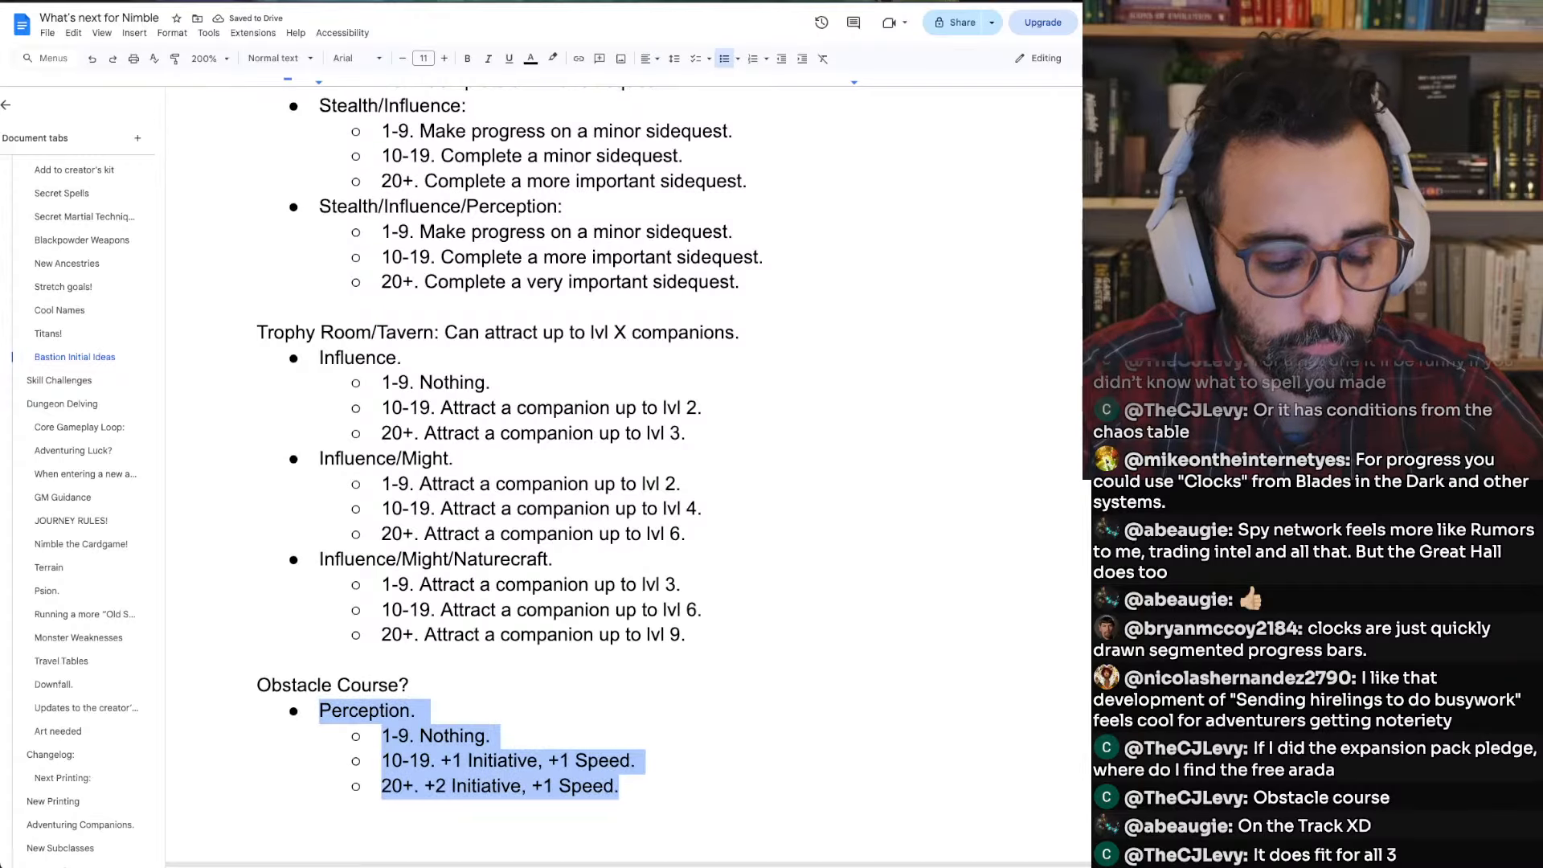
pyautogui.press('Down')
pyautogui.press('Down')
pyautogui.press('Up')
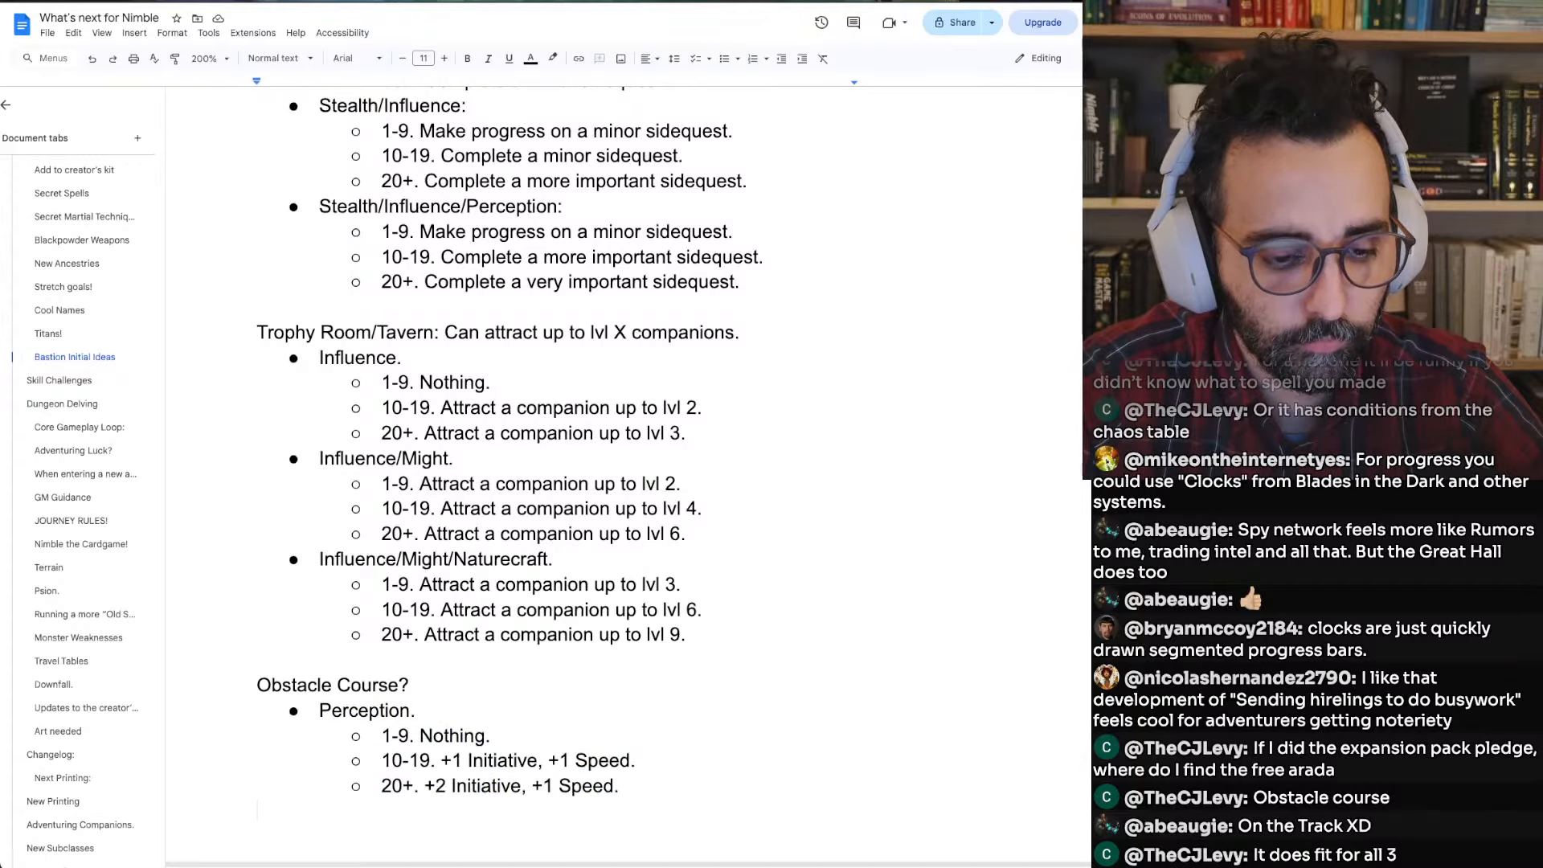
pyautogui.press('Left')
pyautogui.press('Return')
pyautogui.hotkey('shift', 'Tab')
pyautogui.hotkey('ctrl', 'v')
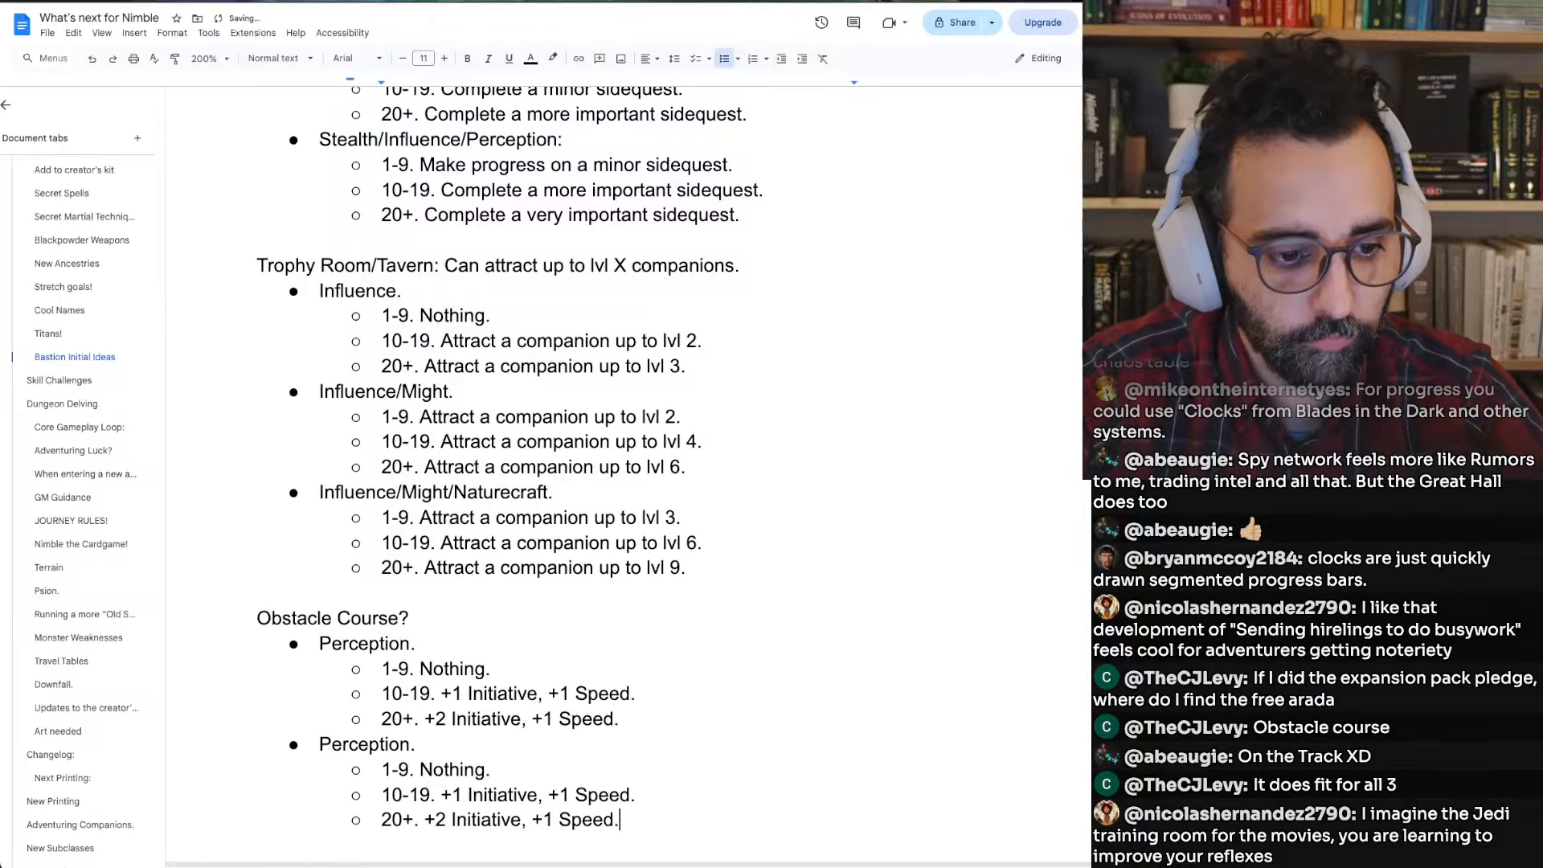
# Check the facility's second skill in the spreadsheet and extend the second Perception bullet to "Perception/Stealth."
pyautogui.press('Up')
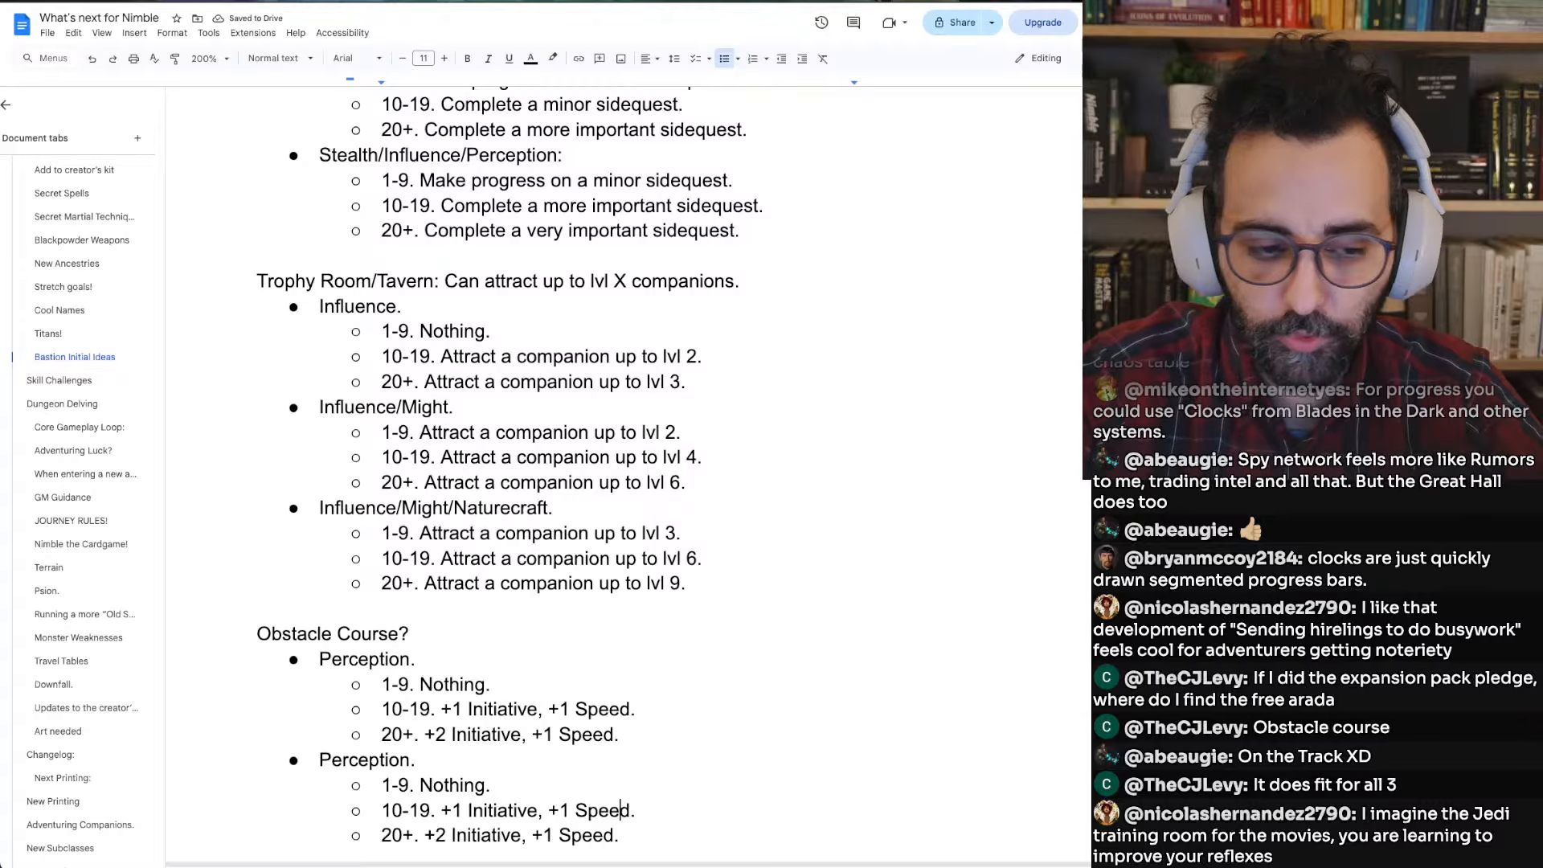
pyautogui.press('Up')
pyautogui.press('Up')
pyautogui.press('super+Tab')
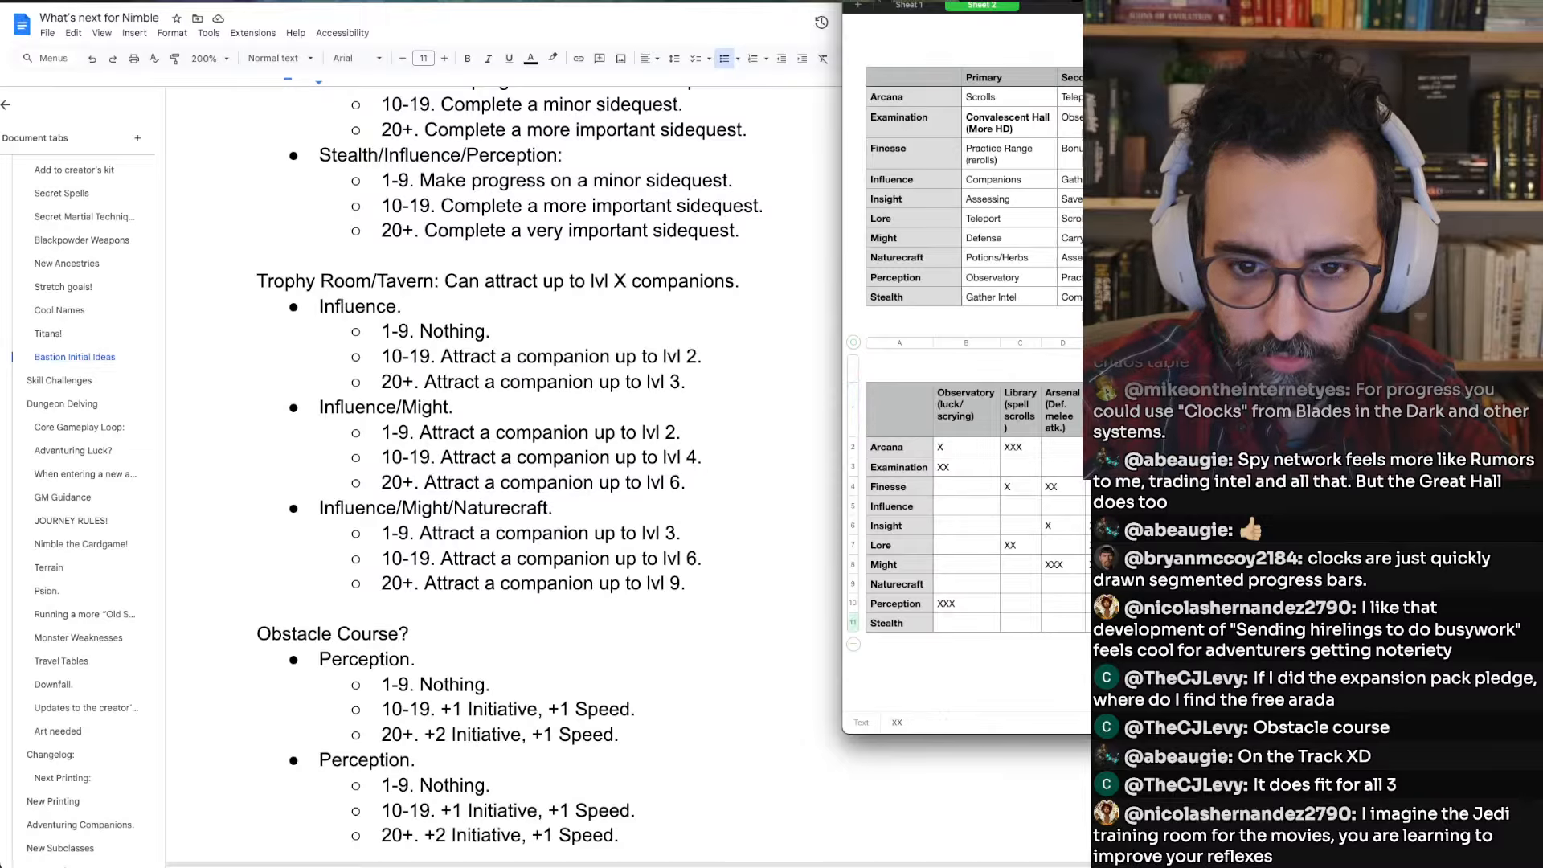
pyautogui.click(635, 765)
pyautogui.press('Left')
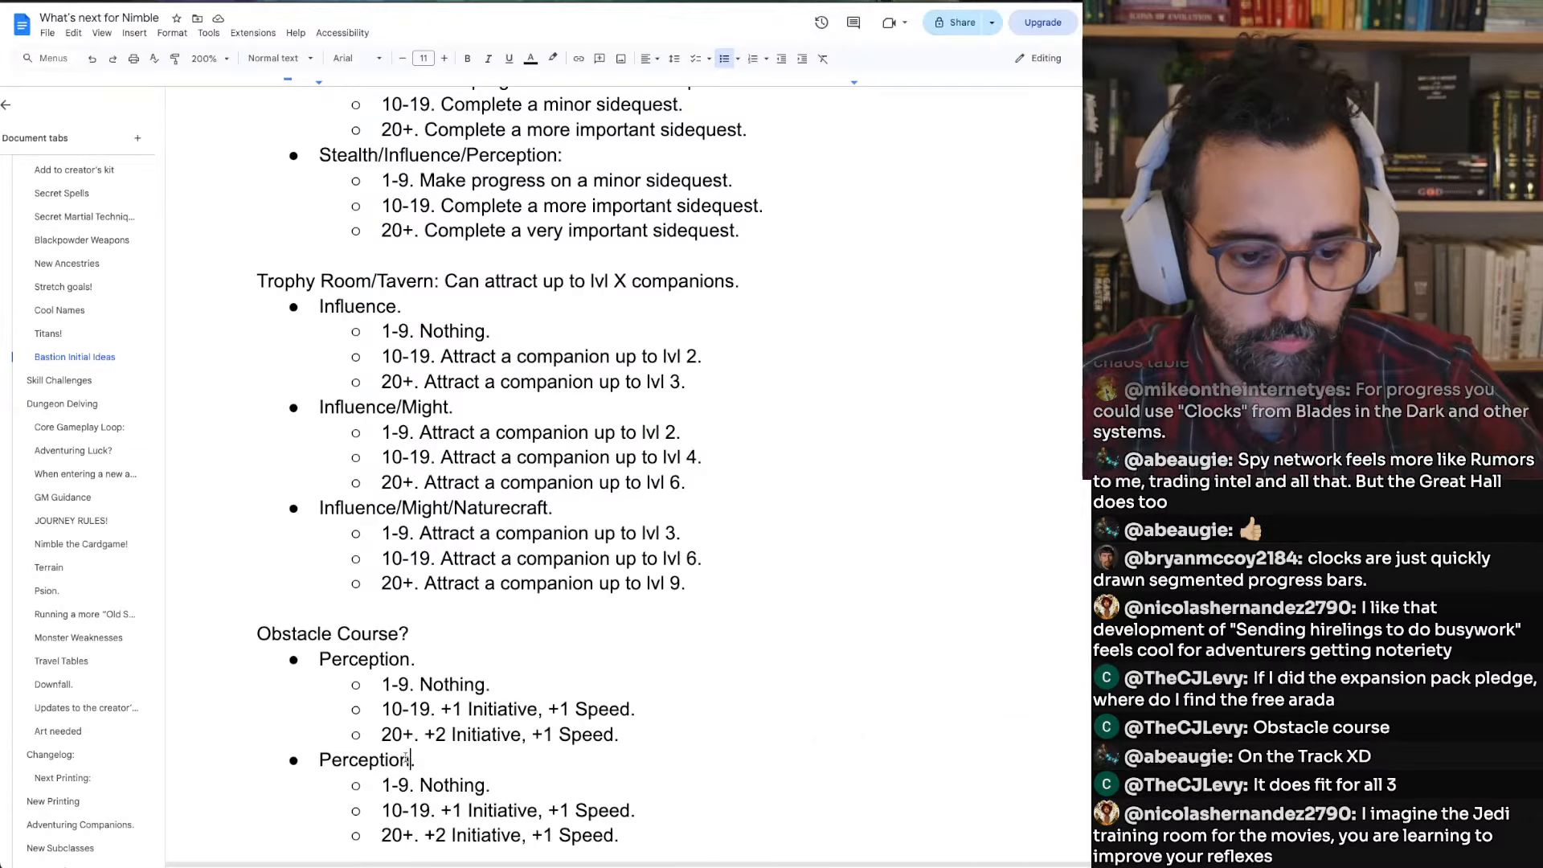
pyautogui.write('/Stealth')
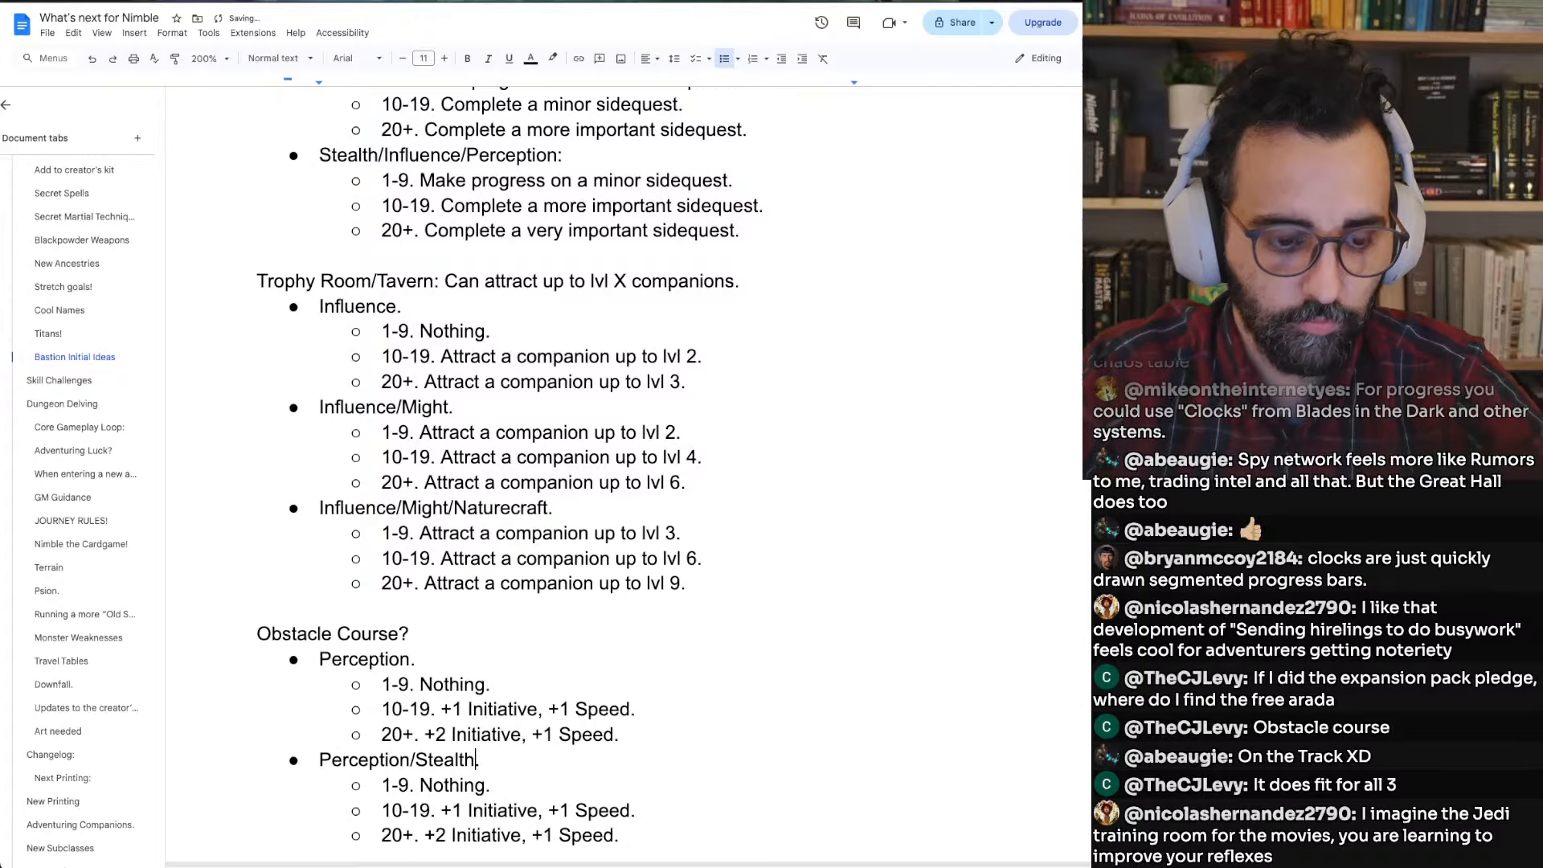
# Clear the text after "1-9." in the Perception/Stealth tiers
pyautogui.press('Down')
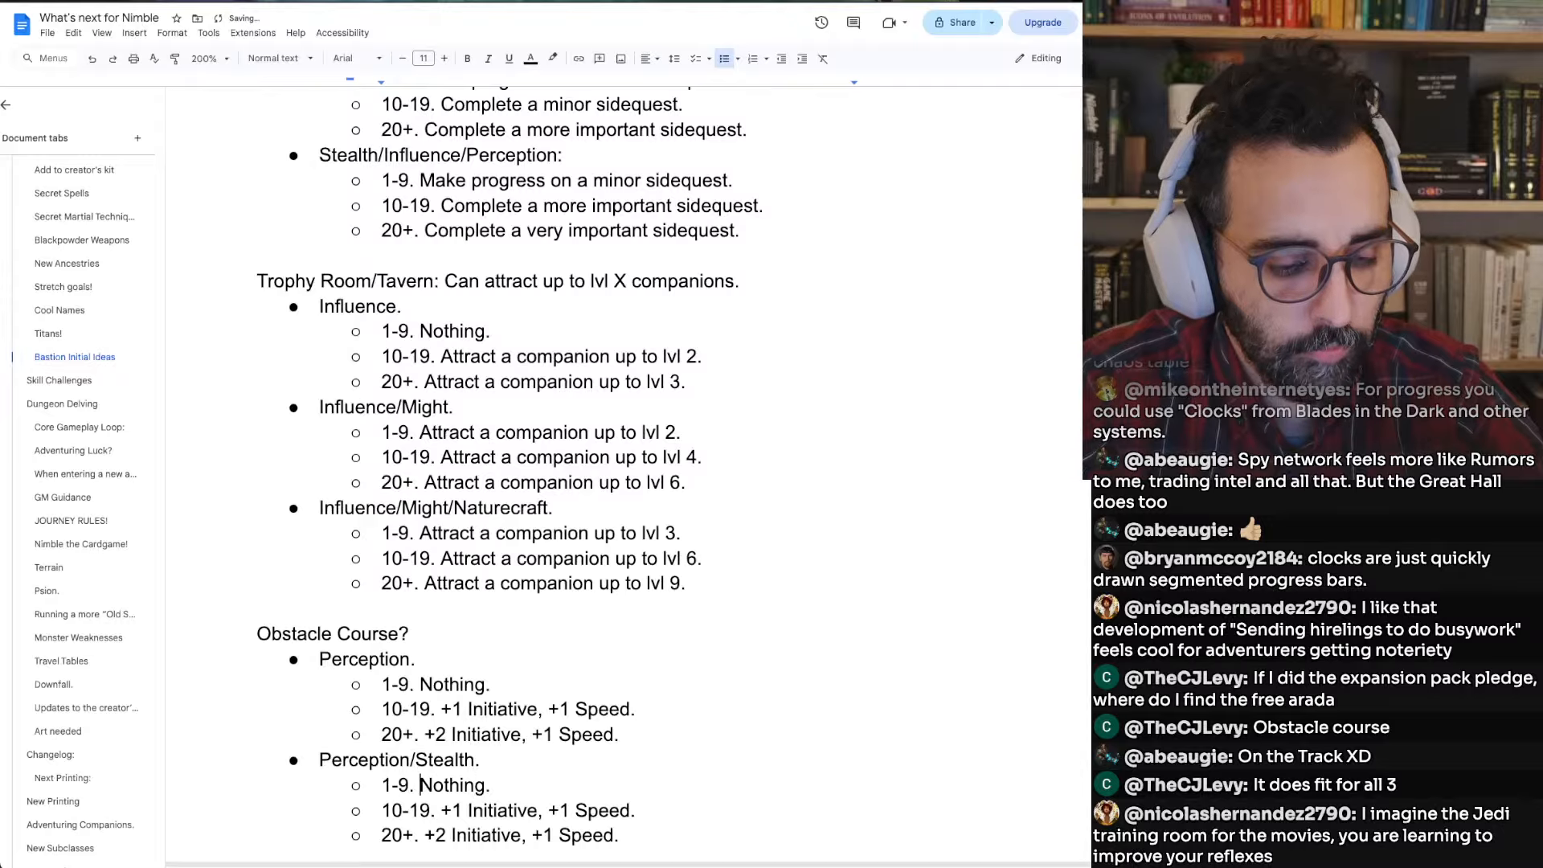
pyautogui.hotkey('ctrl', 'Left')
pyautogui.hotkey('shift', 'End')
pyautogui.press('BackSpace')
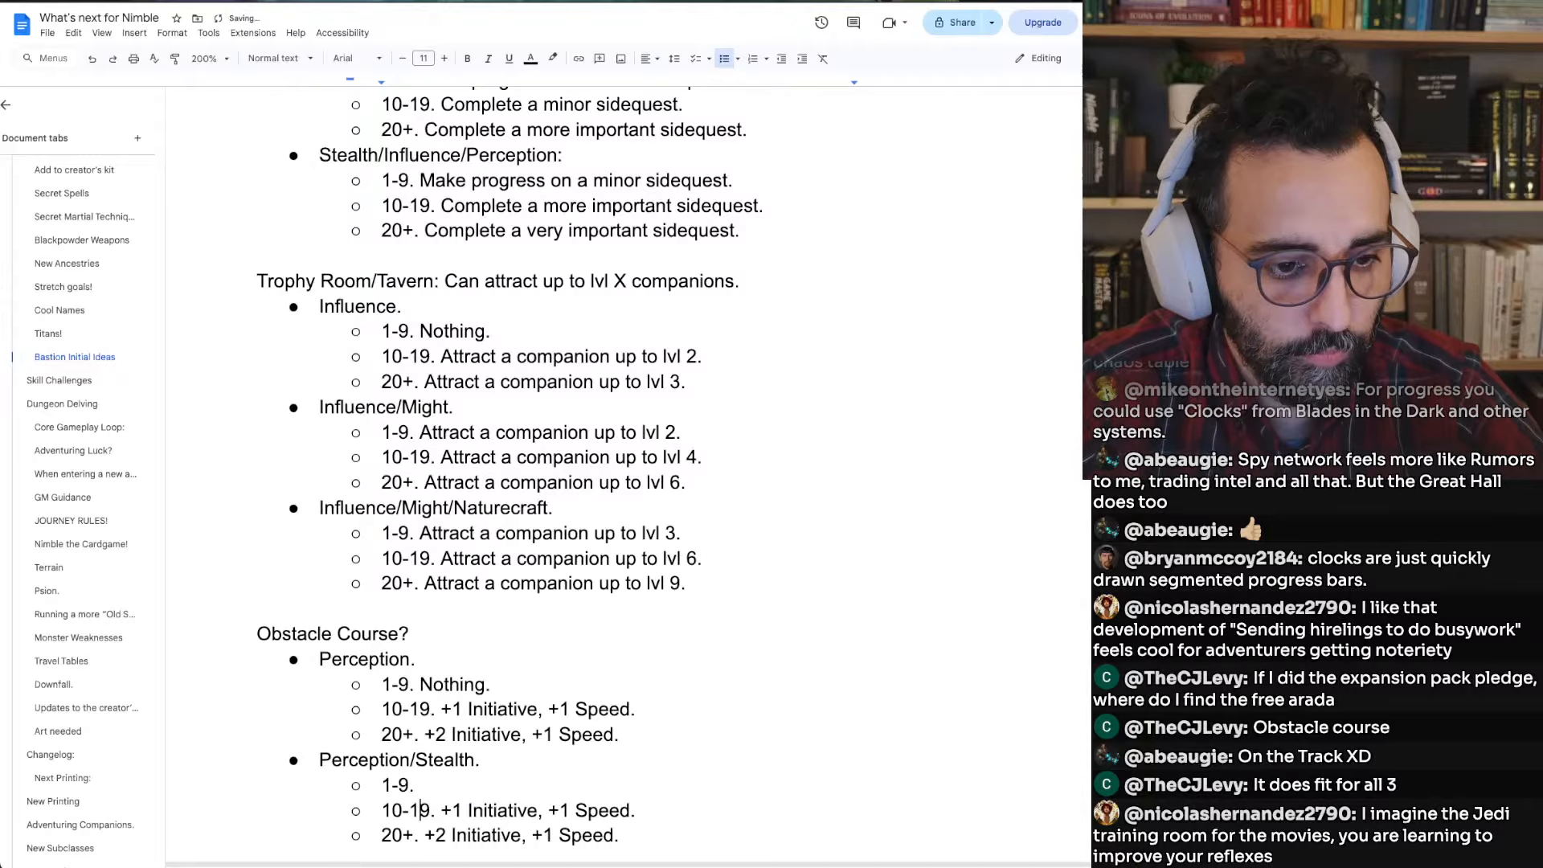
# Paste another copy of the Perception block below the Perception/Stealth tiers and extend its heading to "Perception/Stealth/Finesse."
pyautogui.press('Down')
pyautogui.press('End')
pyautogui.press('Return')
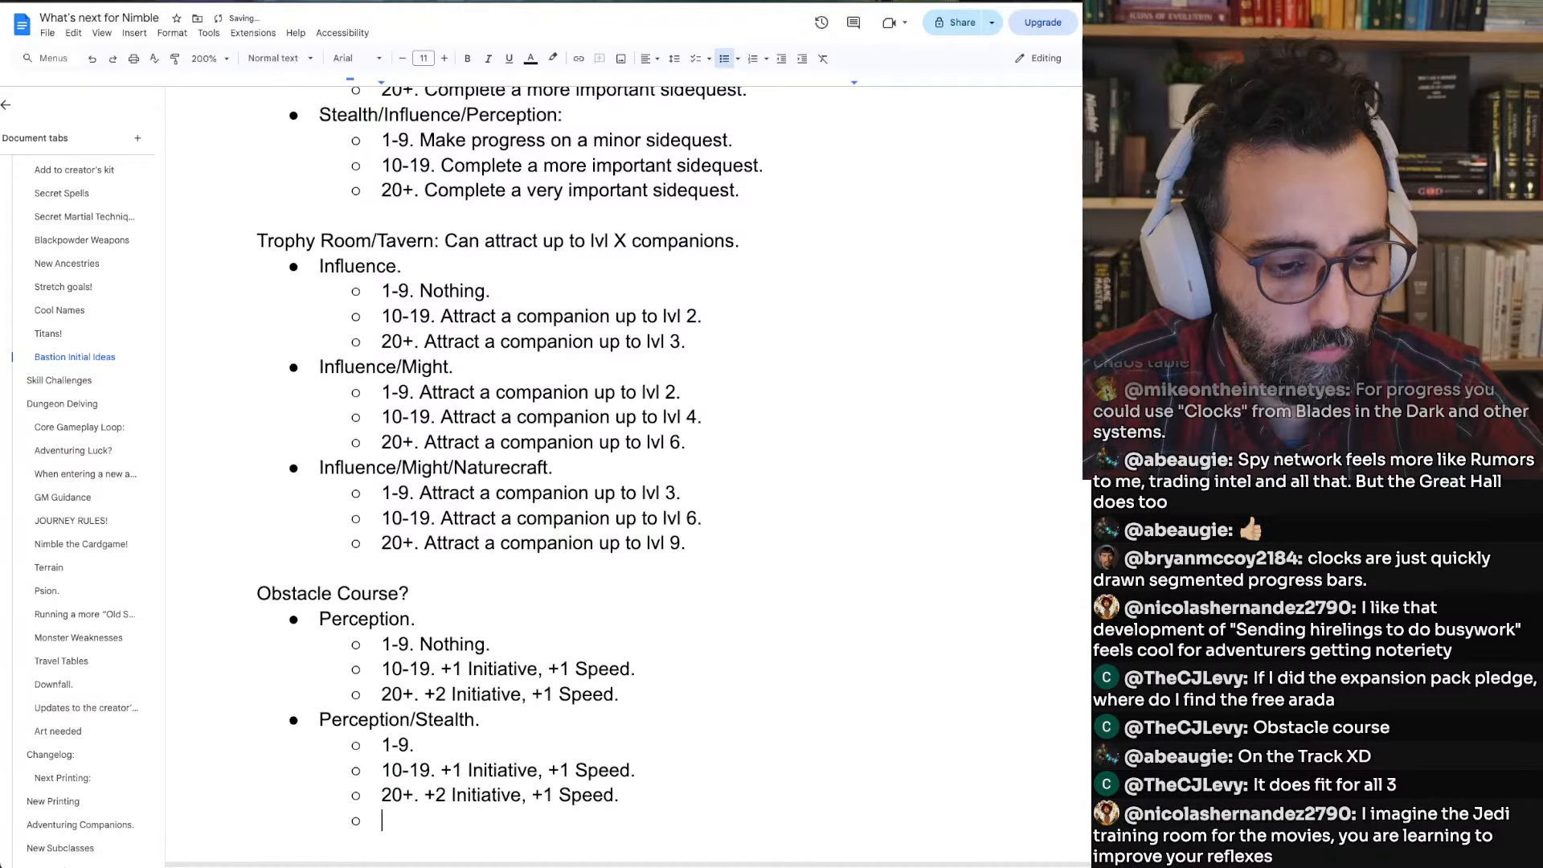
pyautogui.hotkey('shift', 'Tab')
pyautogui.write('Perception. 1-9. Nothing. 10-19. +1 Initiative, +1 Speed. 20+. +2 Initiative, +1 Speed.')
pyautogui.press('Up')
pyautogui.press('Up')
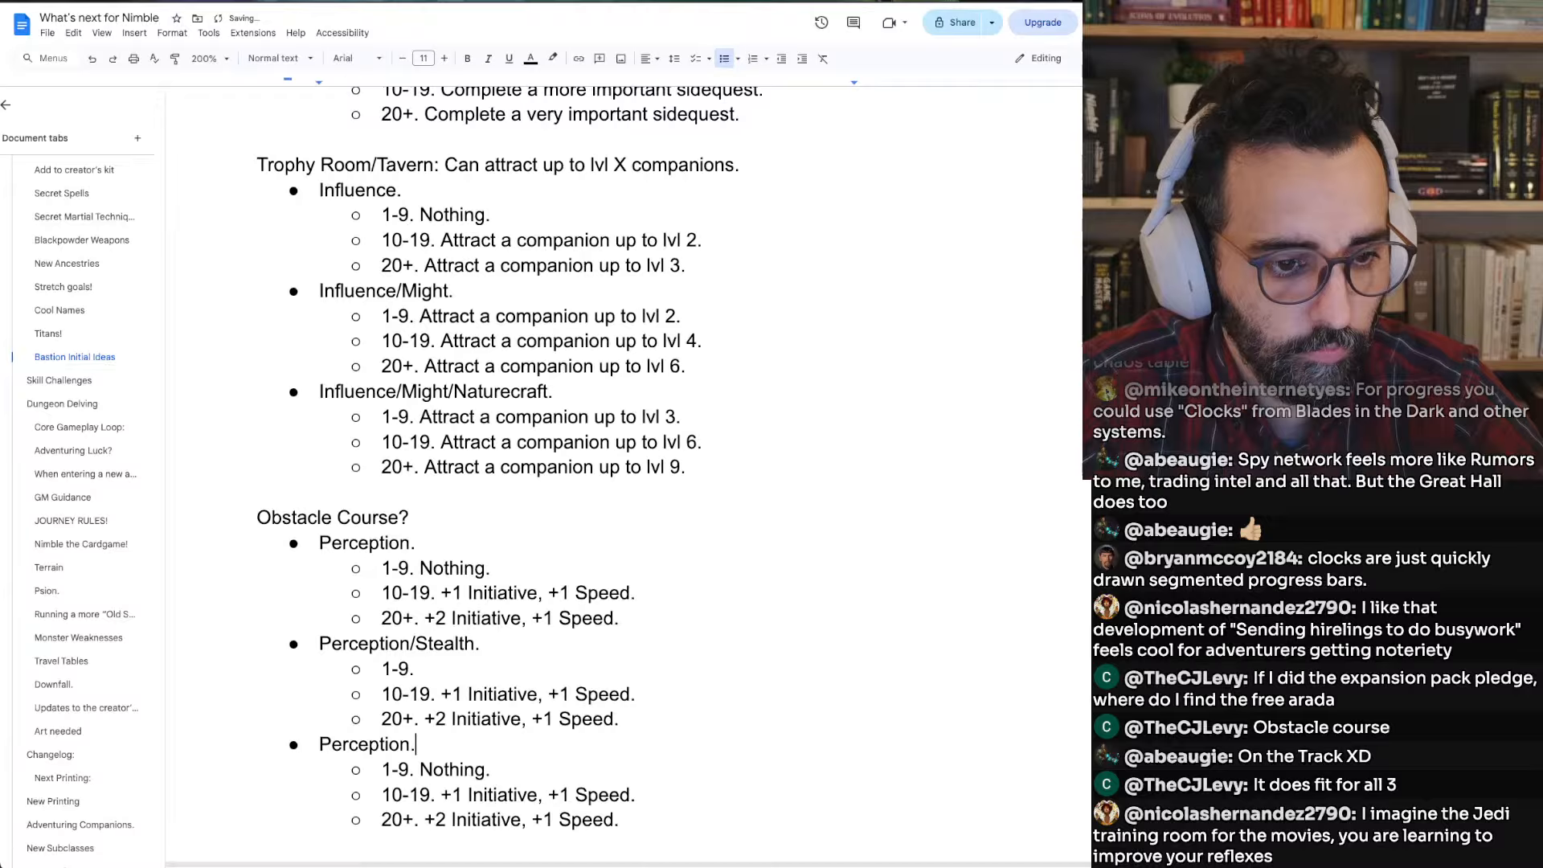
pyautogui.write('/Stealth/')
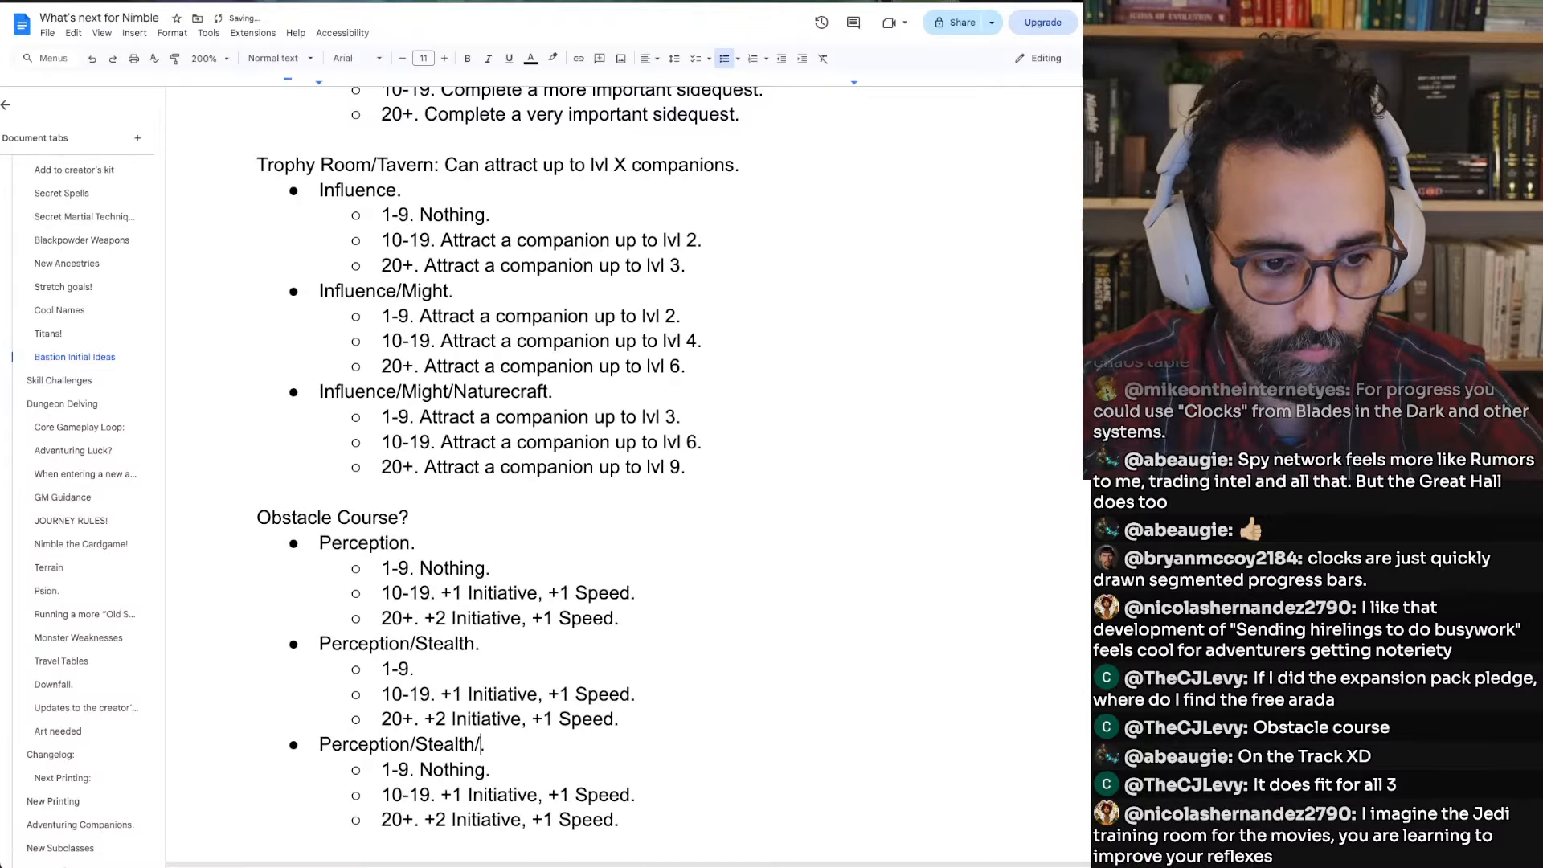
pyautogui.write('Finesse')
# Copy "+1 Initiative, +1 Speed." from the Perception/Stealth 10-19 tier into its empty 1-9 tier
pyautogui.press('Up')
pyautogui.press('Up')
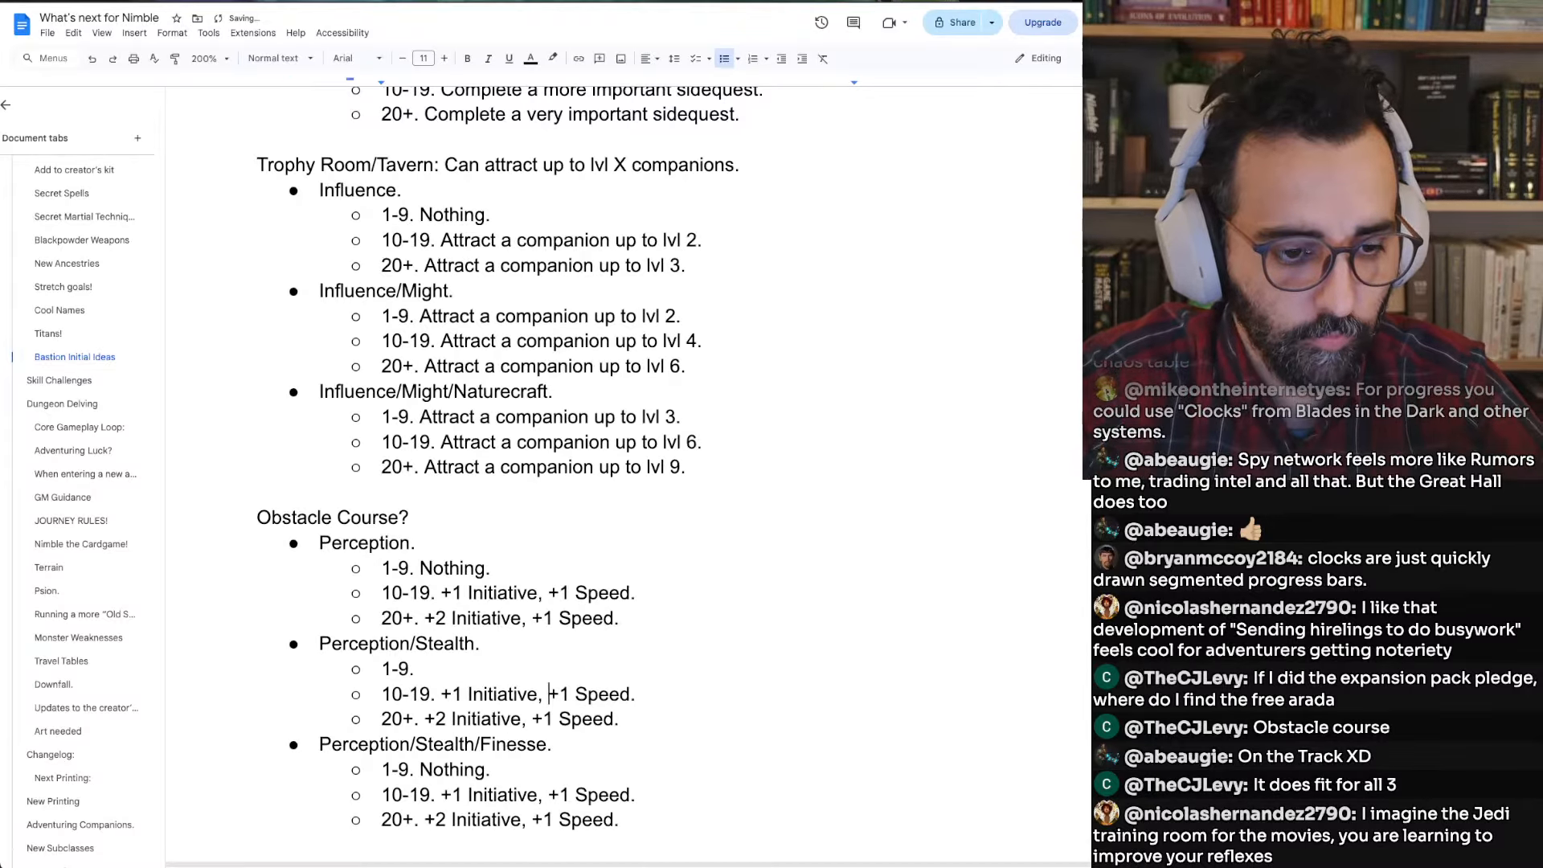
pyautogui.press('Up')
pyautogui.press('Down')
pyautogui.press('Right')
pyautogui.press('Right')
pyautogui.press('Right')
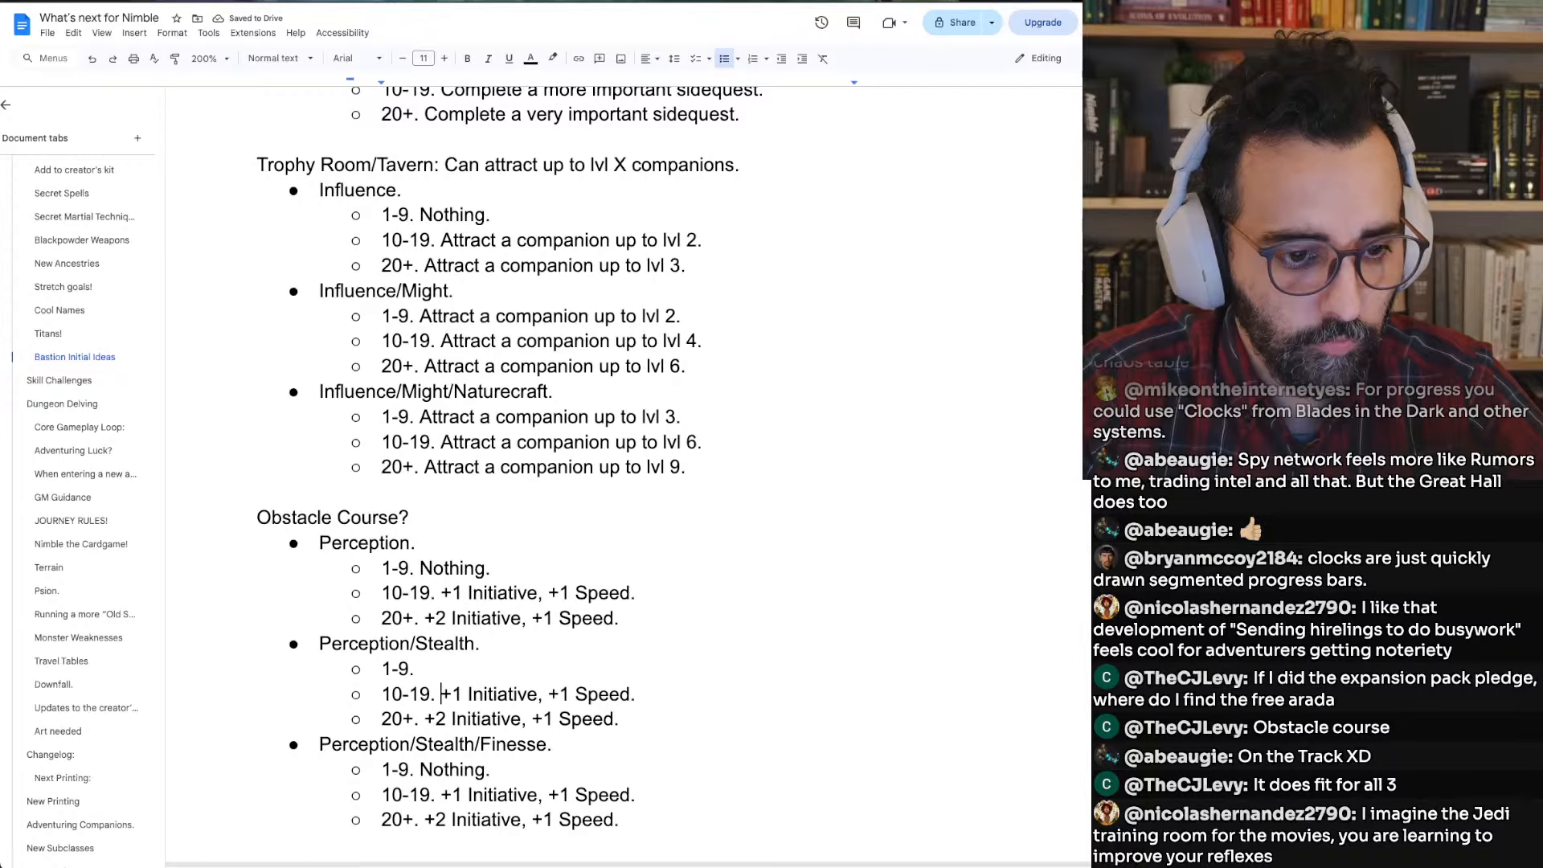
pyautogui.hotkey('shift', 'End')
pyautogui.hotkey('ctrl', 'c')
pyautogui.press('Up')
pyautogui.hotkey('ctrl', 'v')
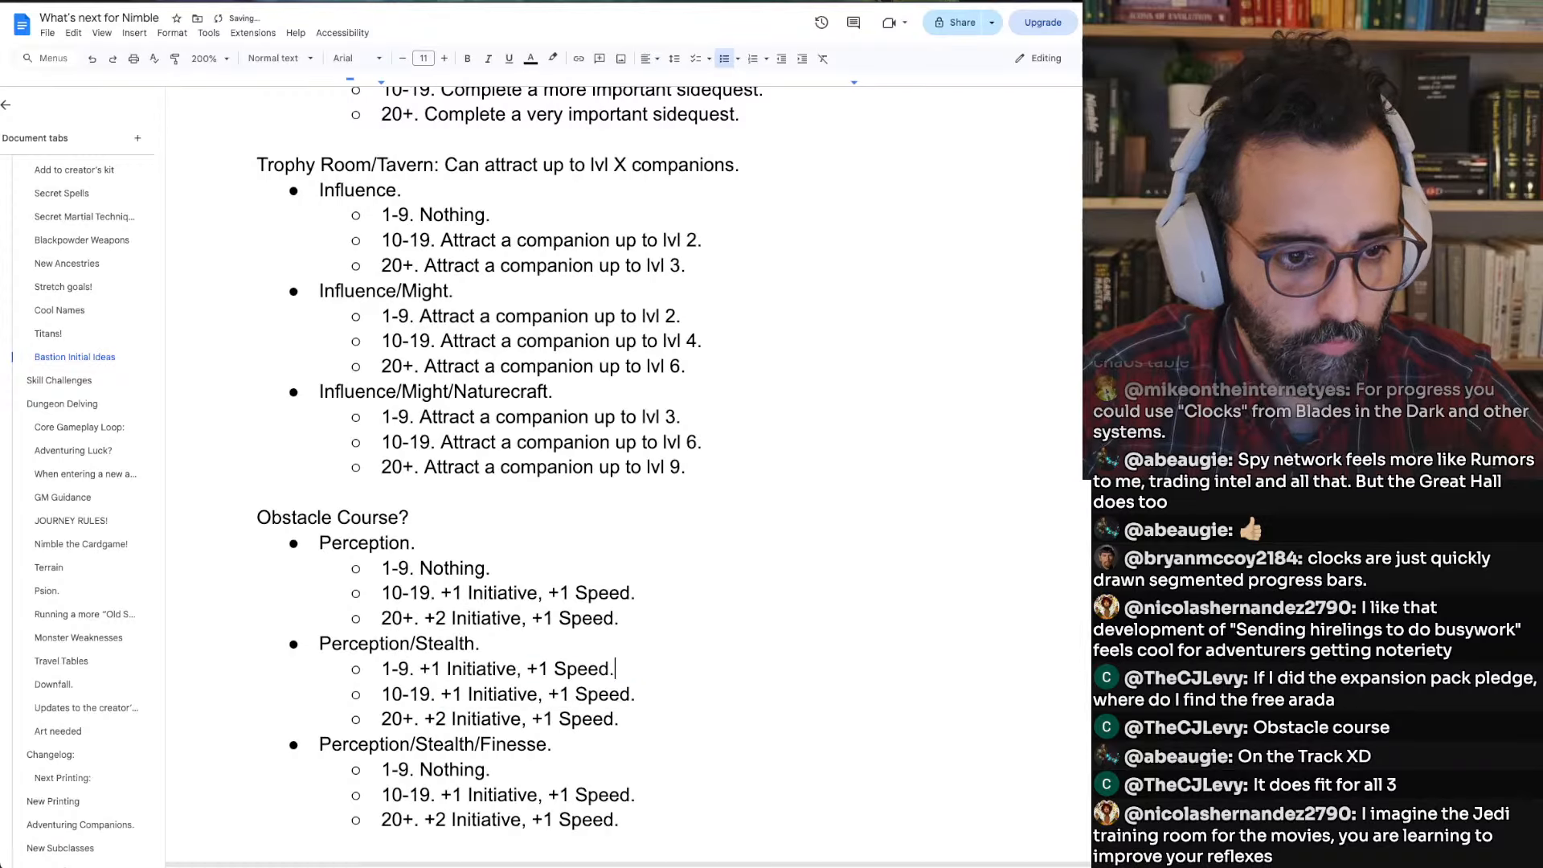
# Set the Initiative bonus in the Perception/Stealth 10-19 tier to +2
pyautogui.hotkey('alt', 'Left')
pyautogui.hotkey('alt', 'Left')
pyautogui.hotkey('alt', 'Left')
pyautogui.press('Right')
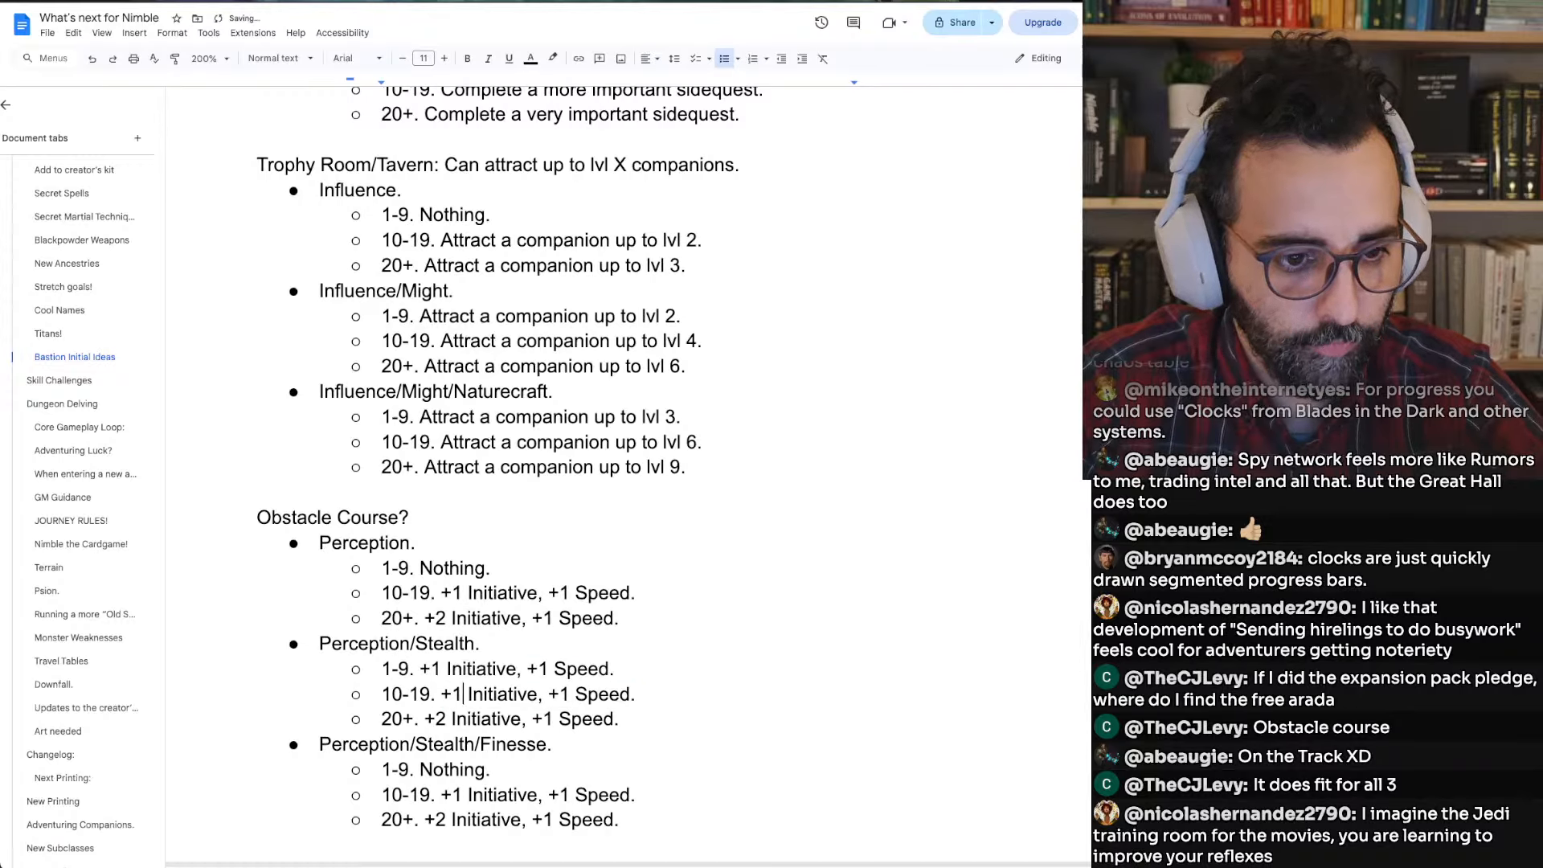
pyautogui.press('BackSpace')
pyautogui.write('2')
# Set the Speed bonus in the Perception/Stealth 20+ tier to +2
pyautogui.press('Down')
pyautogui.hotkey('alt', 'Left')
pyautogui.hotkey('alt', 'Right')
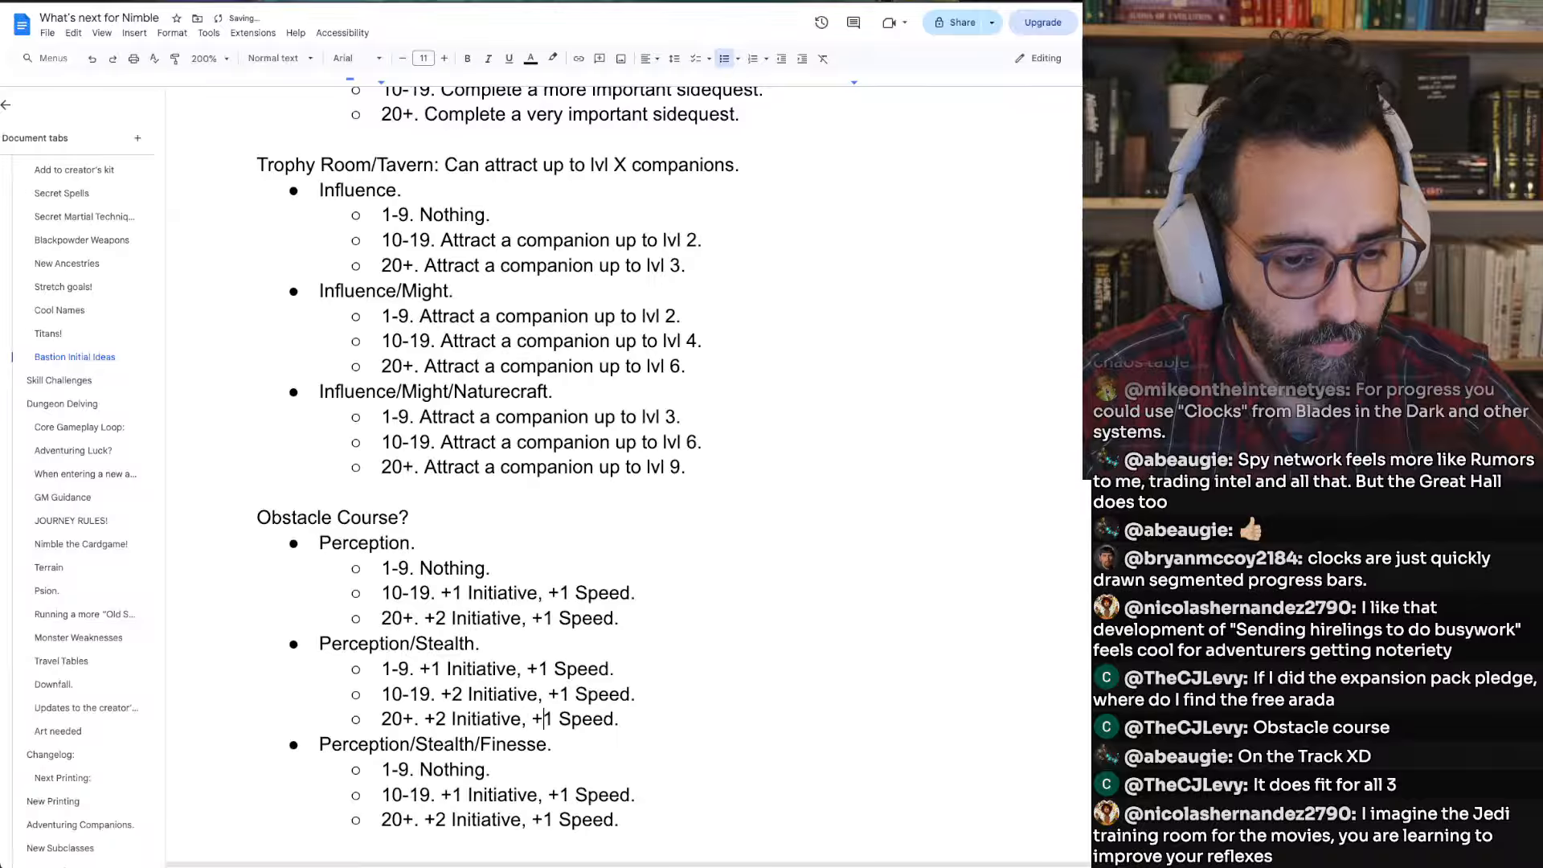
pyautogui.press('Delete')
pyautogui.write('2')
pyautogui.press('Down')
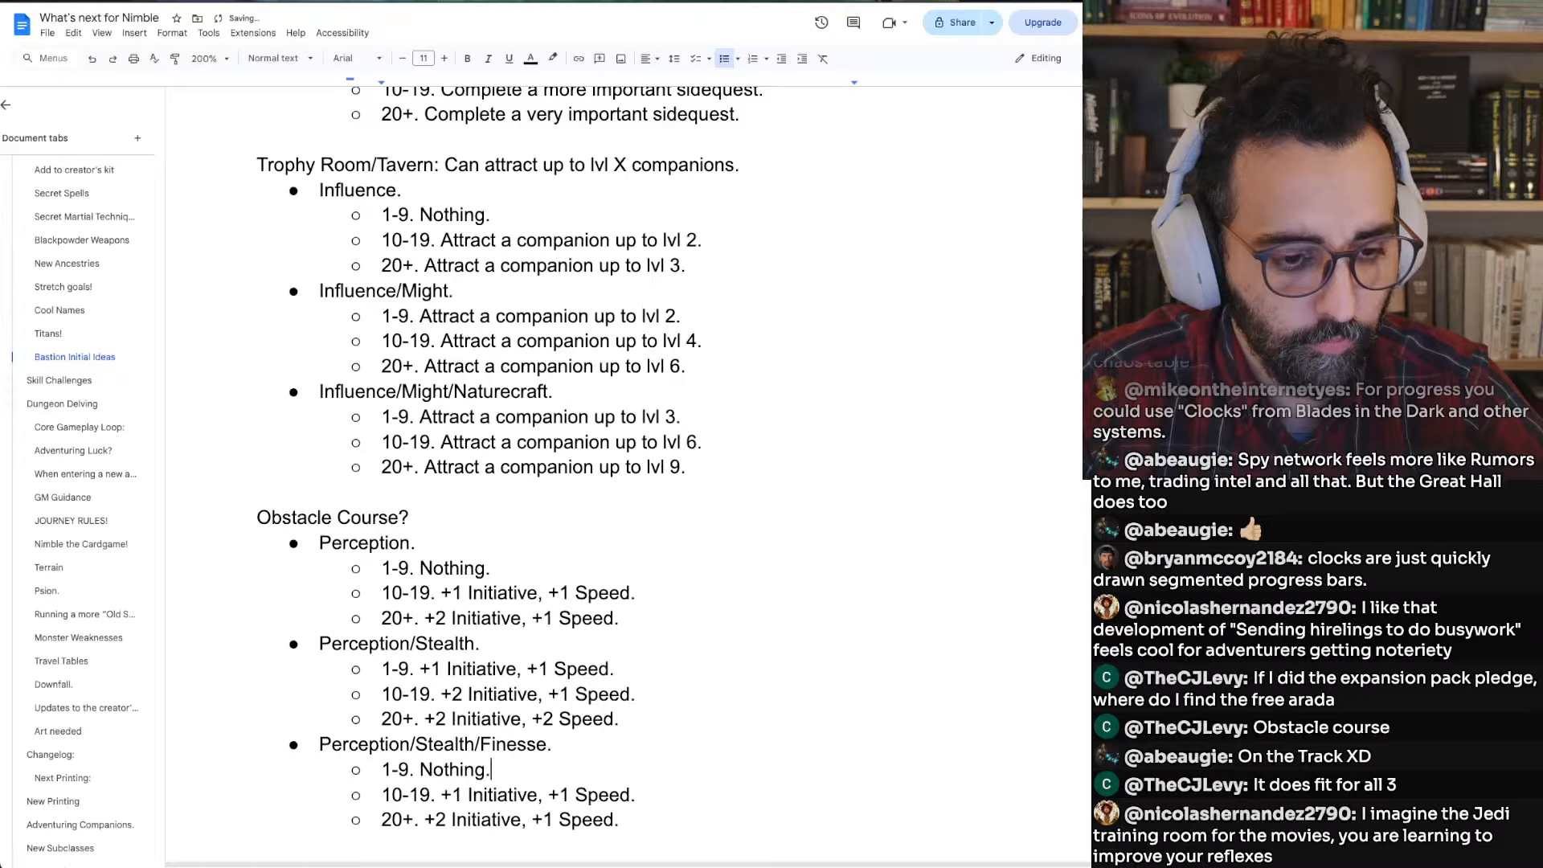
# Replace the Perception/Stealth/Finesse 1-9 tier with the "+1 Initiative, +1 Speed." line from the Perception/Stealth 1-9 tier
pyautogui.press('Up')
pyautogui.press('Up')
pyautogui.press('Up')
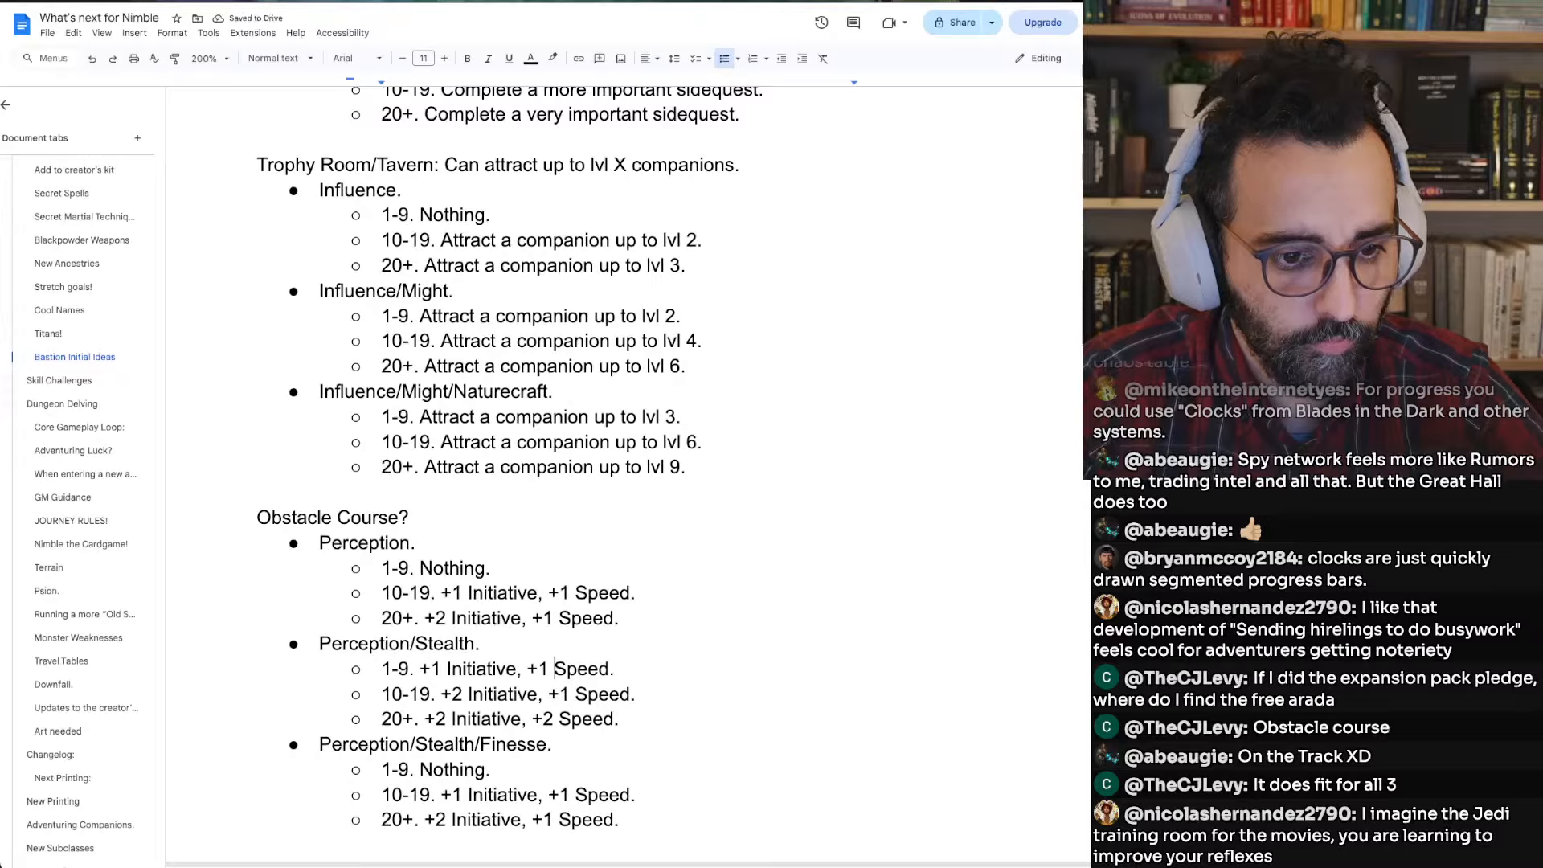
pyautogui.press('Home')
pyautogui.hotkey('shift', 'End')
pyautogui.press('Down')
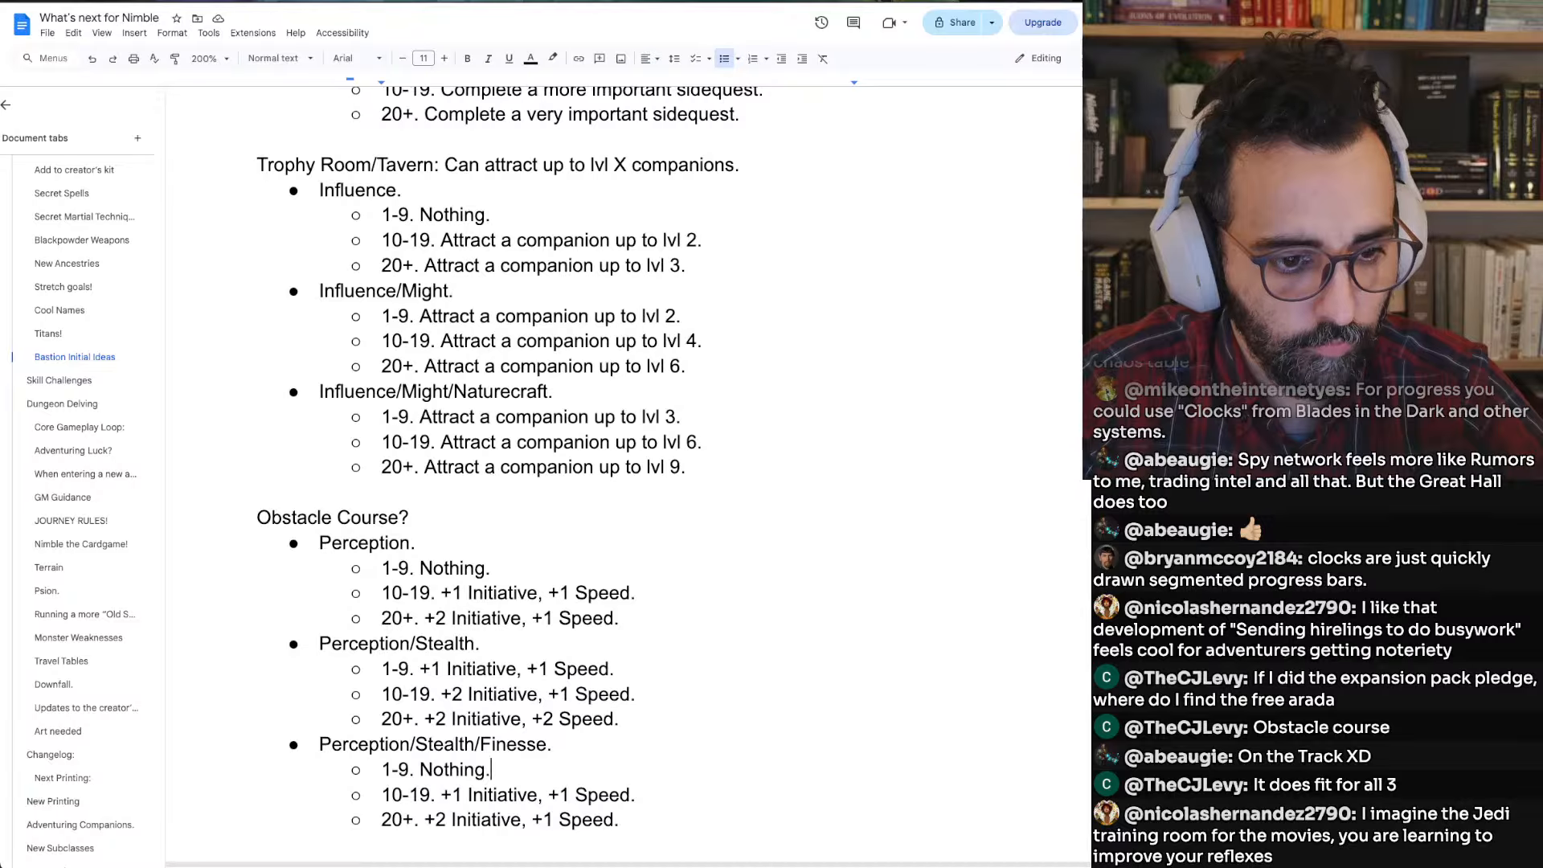
pyautogui.press('Down')
pyautogui.press('Down')
pyautogui.press('Down')
pyautogui.press('Home')
pyautogui.hotkey('shift', 'End')
pyautogui.hotkey('ctrl', 'v')
# Set the Perception/Stealth/Finesse 10-19 tier to +2 Initiative and +2 Speed
pyautogui.press('Down')
pyautogui.hotkey('ctrl', 'Left')
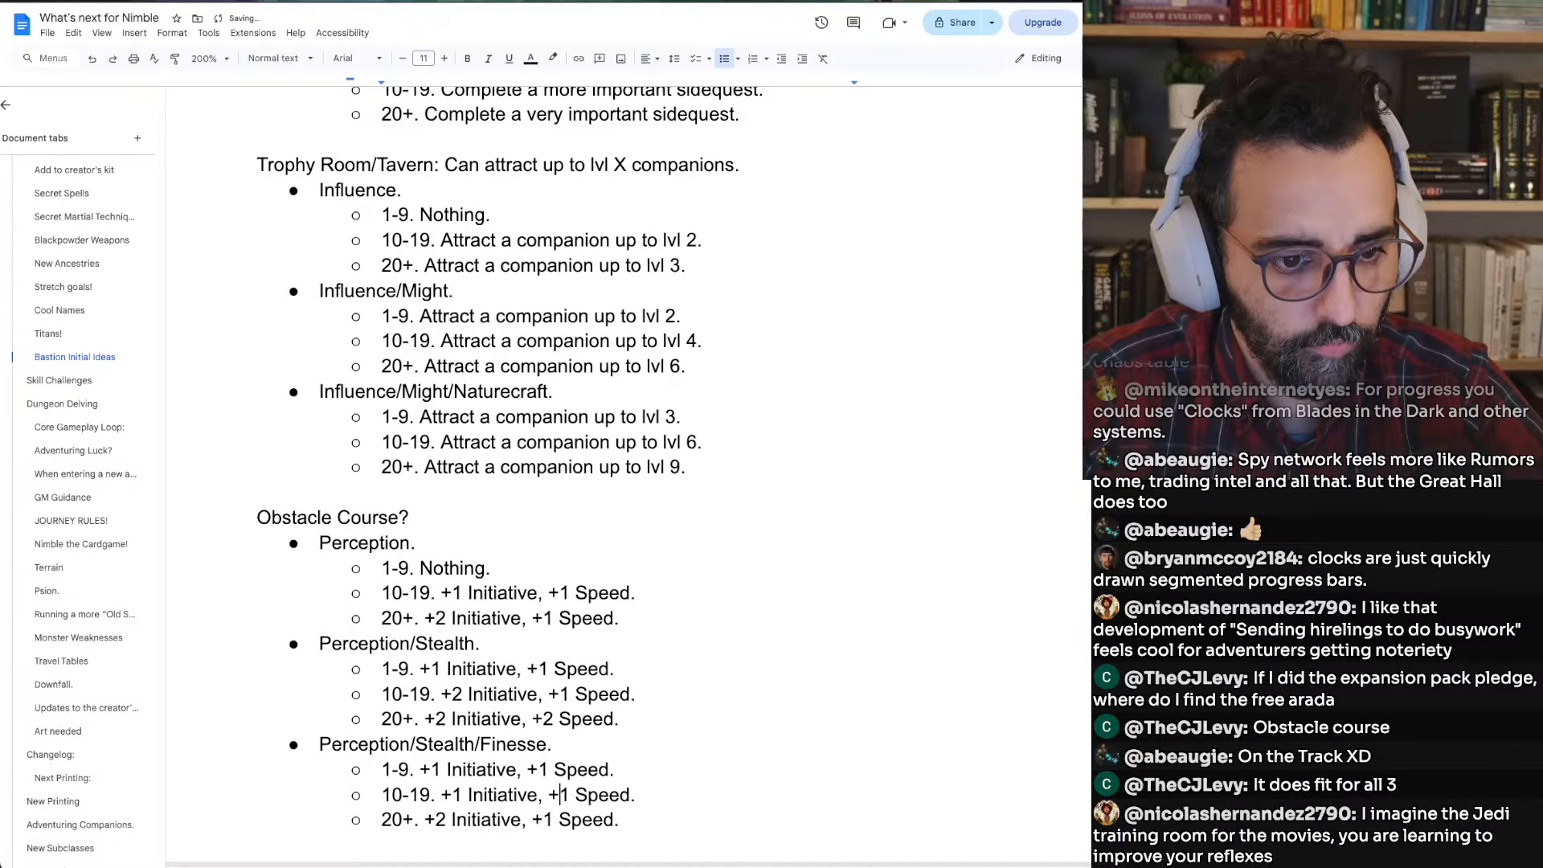
pyautogui.hotkey('alt', 'Left')
pyautogui.hotkey('alt', 'Left')
pyautogui.hotkey('alt', 'Left')
pyautogui.hotkey('alt', 'Left')
pyautogui.press('Right')
pyautogui.press('BackSpace')
pyautogui.write('2')
pyautogui.hotkey('alt', 'Right')
pyautogui.hotkey('alt', 'Right')
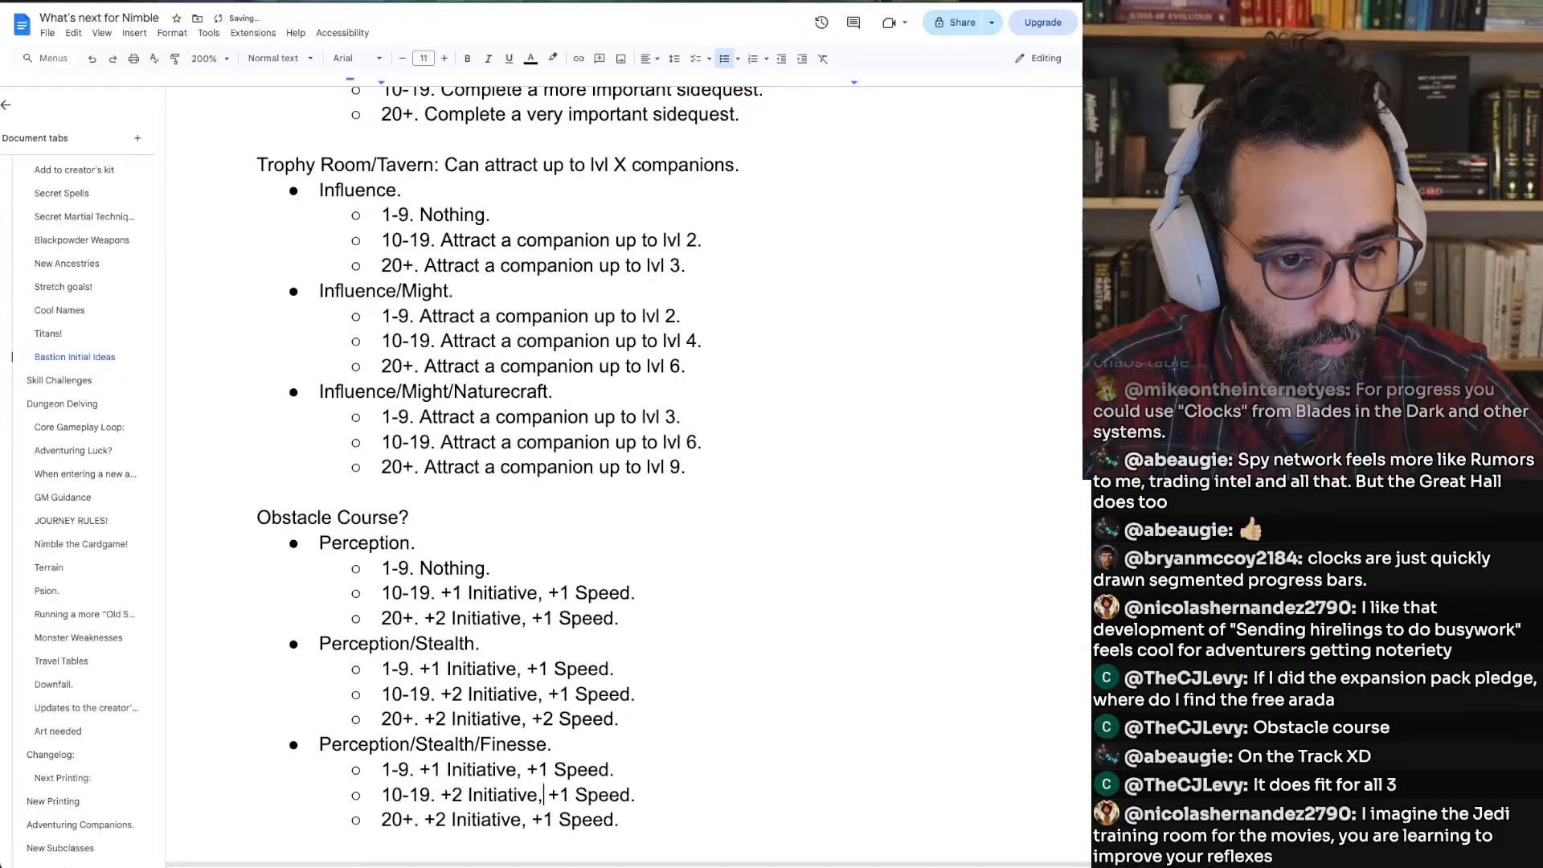
pyautogui.press('Delete')
pyautogui.write('2')
# Set the Perception/Stealth/Finesse 20+ tier to +4 Initiative and +2 Speed
pyautogui.press('Down')
pyautogui.hotkey('alt', 'Left')
pyautogui.hotkey('alt', 'Left')
pyautogui.hotkey('alt', 'Left')
pyautogui.hotkey('alt', 'Left')
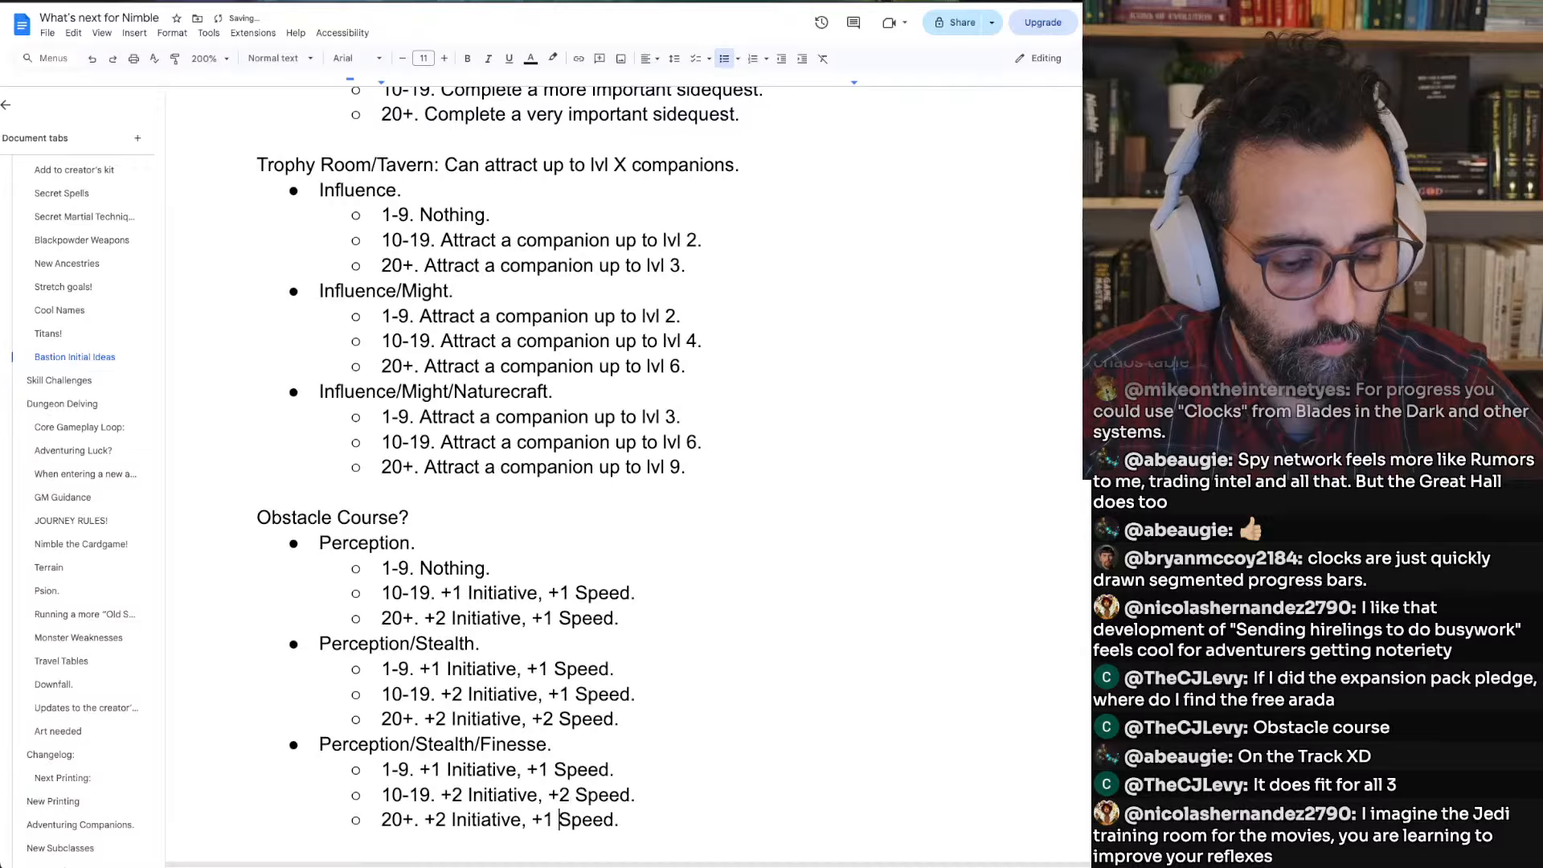
pyautogui.press('Right')
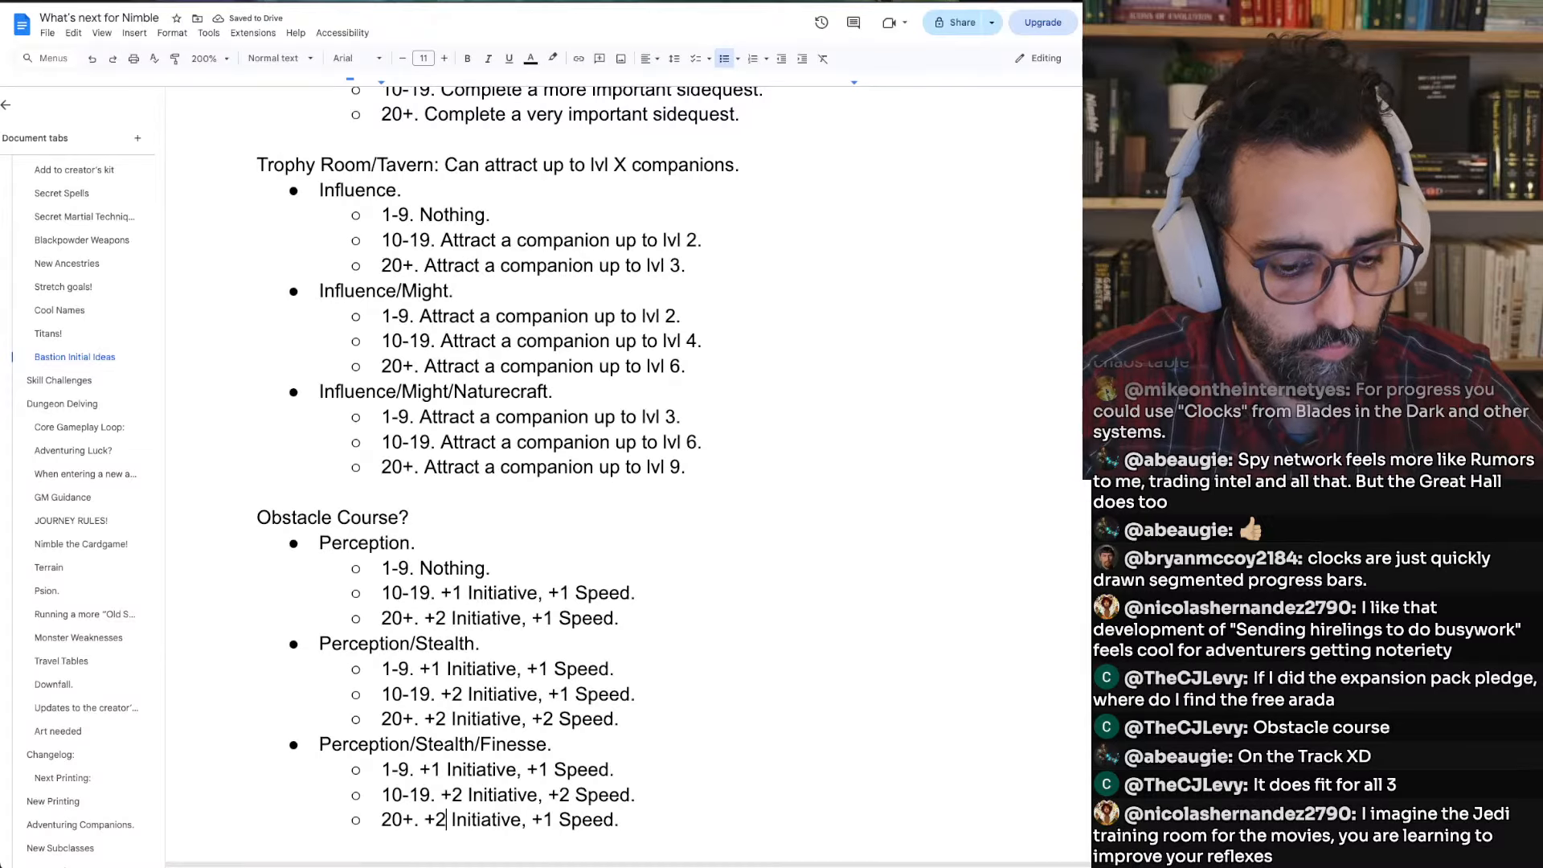
pyautogui.press('BackSpace')
pyautogui.write('4')
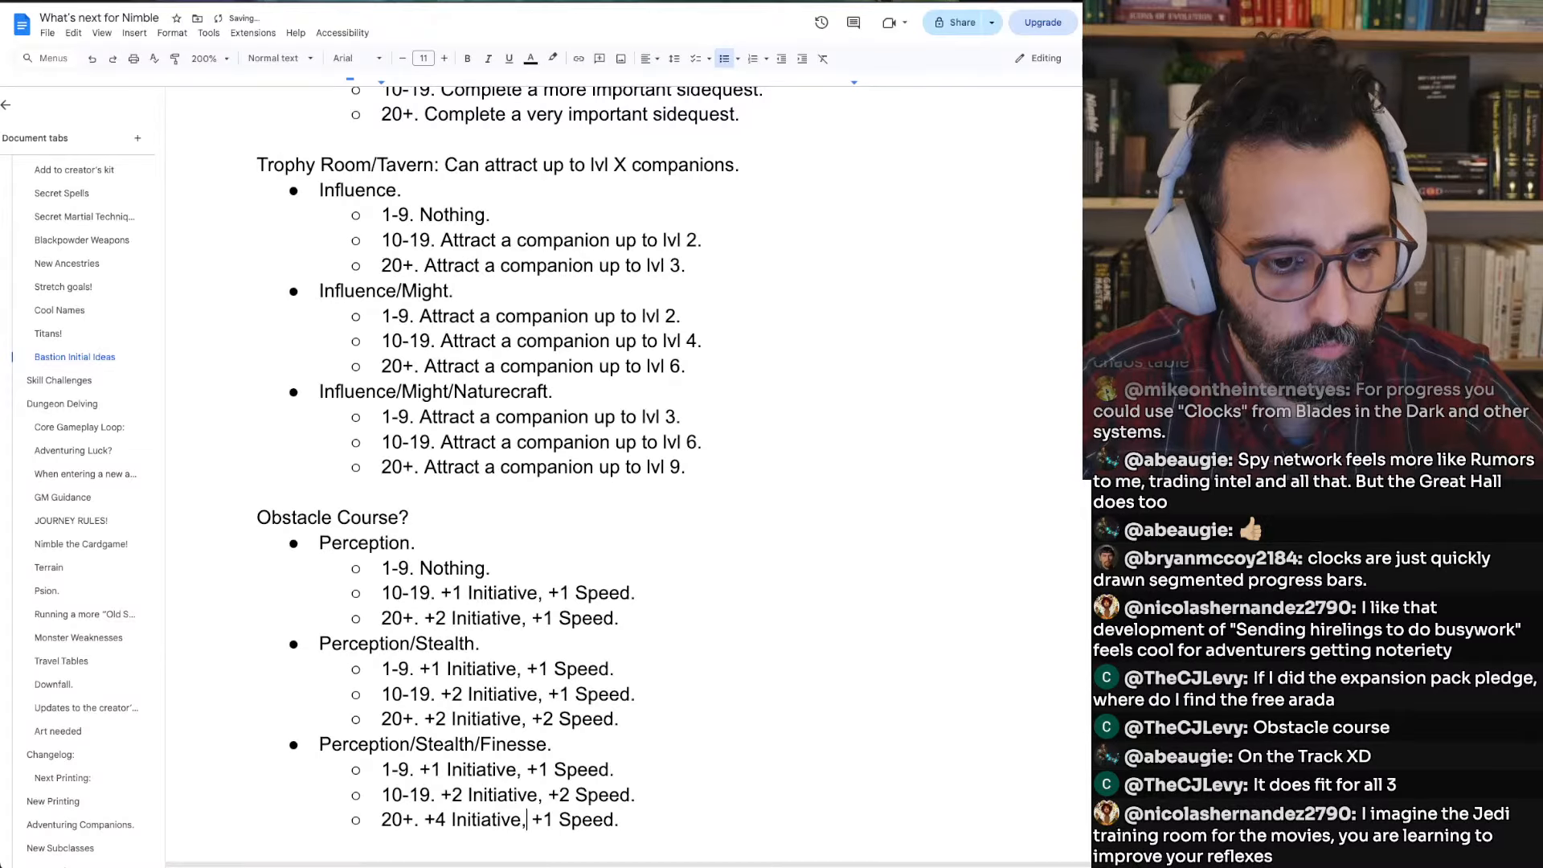
pyautogui.hotkey('alt', 'Right')
pyautogui.hotkey('alt', 'Right')
pyautogui.press('BackSpace')
pyautogui.write('2')
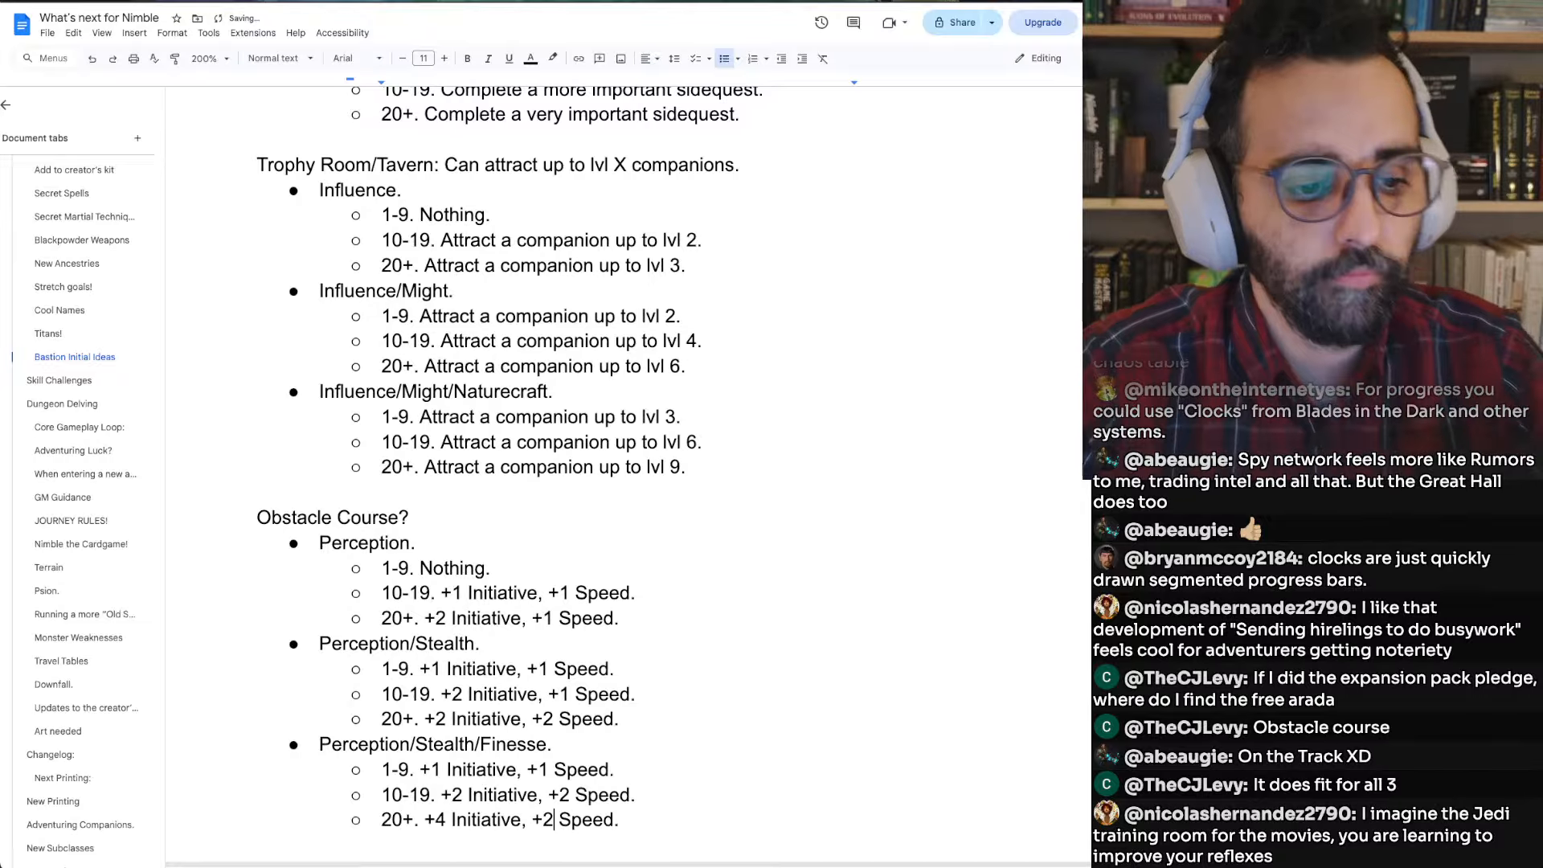
# Consult the ranged attacks facility in the spreadsheet and add the heading "Target Range" below the Obstacle Course tiers in the document
pyautogui.scroll(-4, 562, 482)
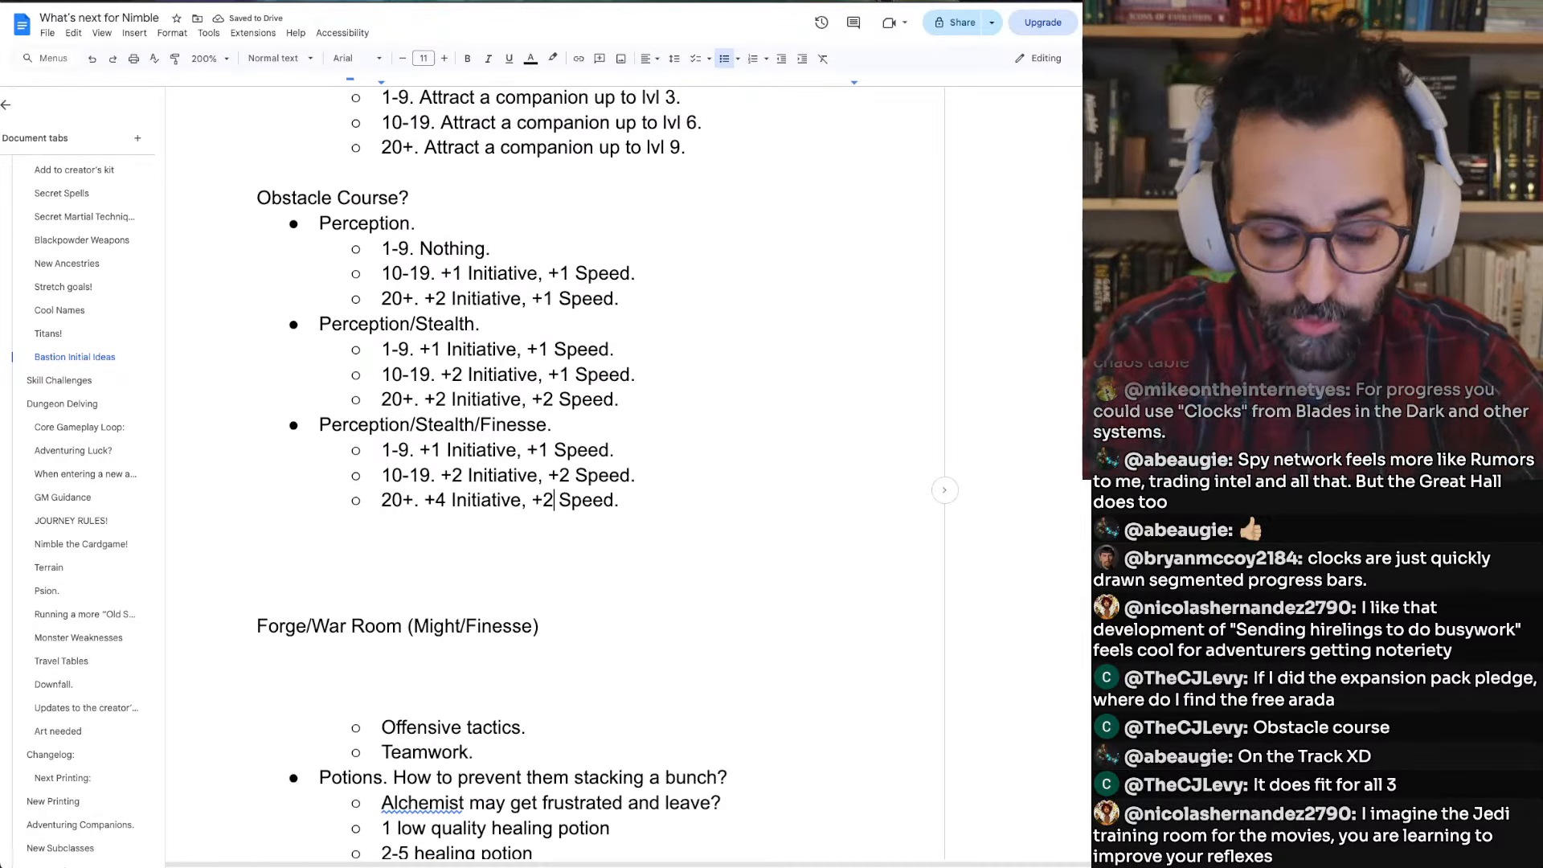
pyautogui.press('super+Tab')
pyautogui.press('super+Tab')
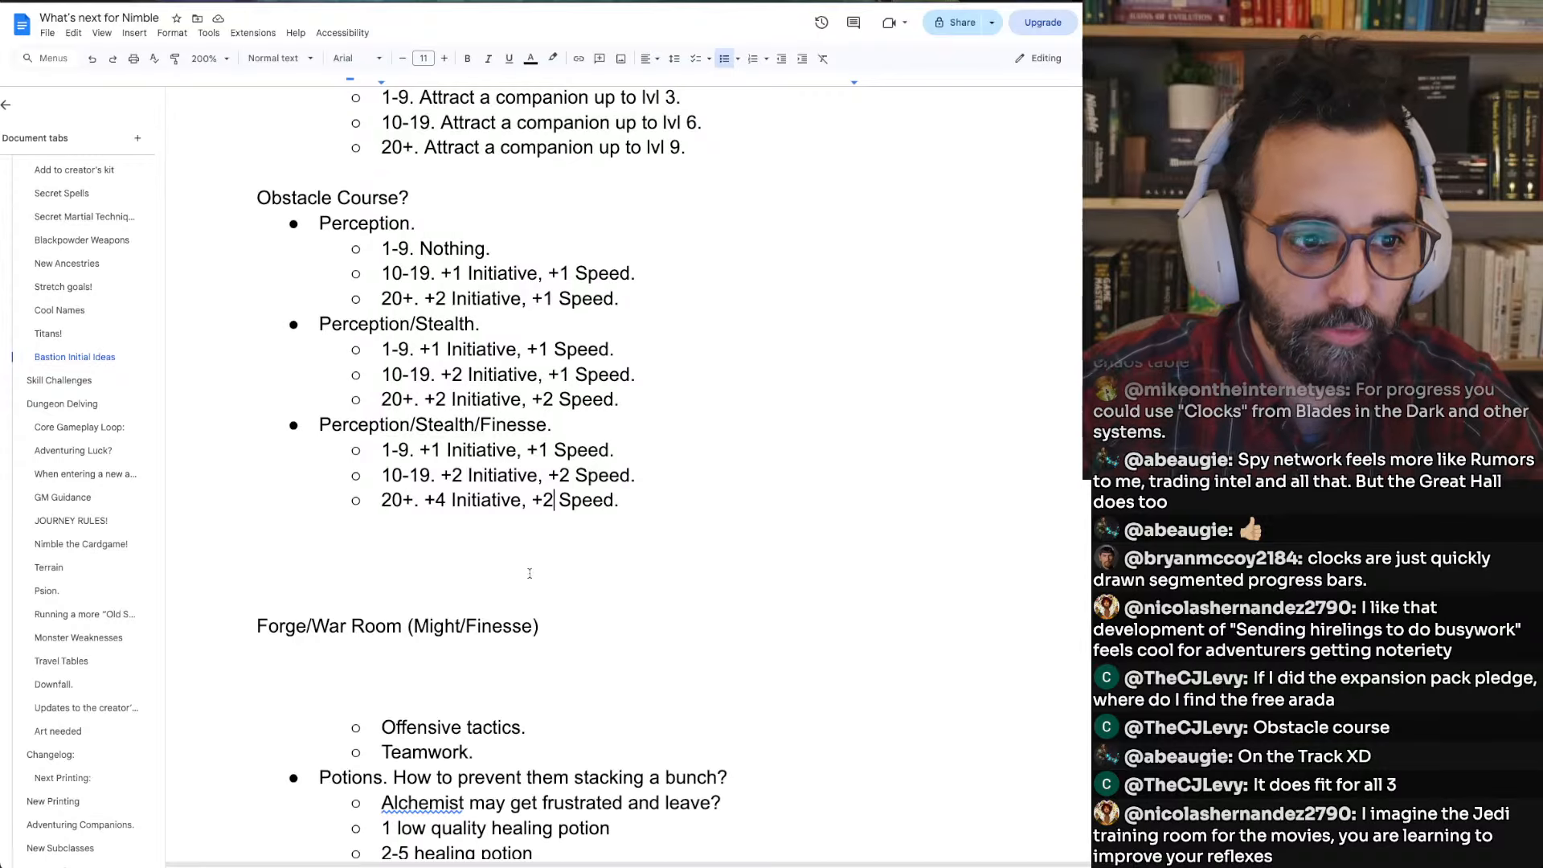
pyautogui.click(517, 548)
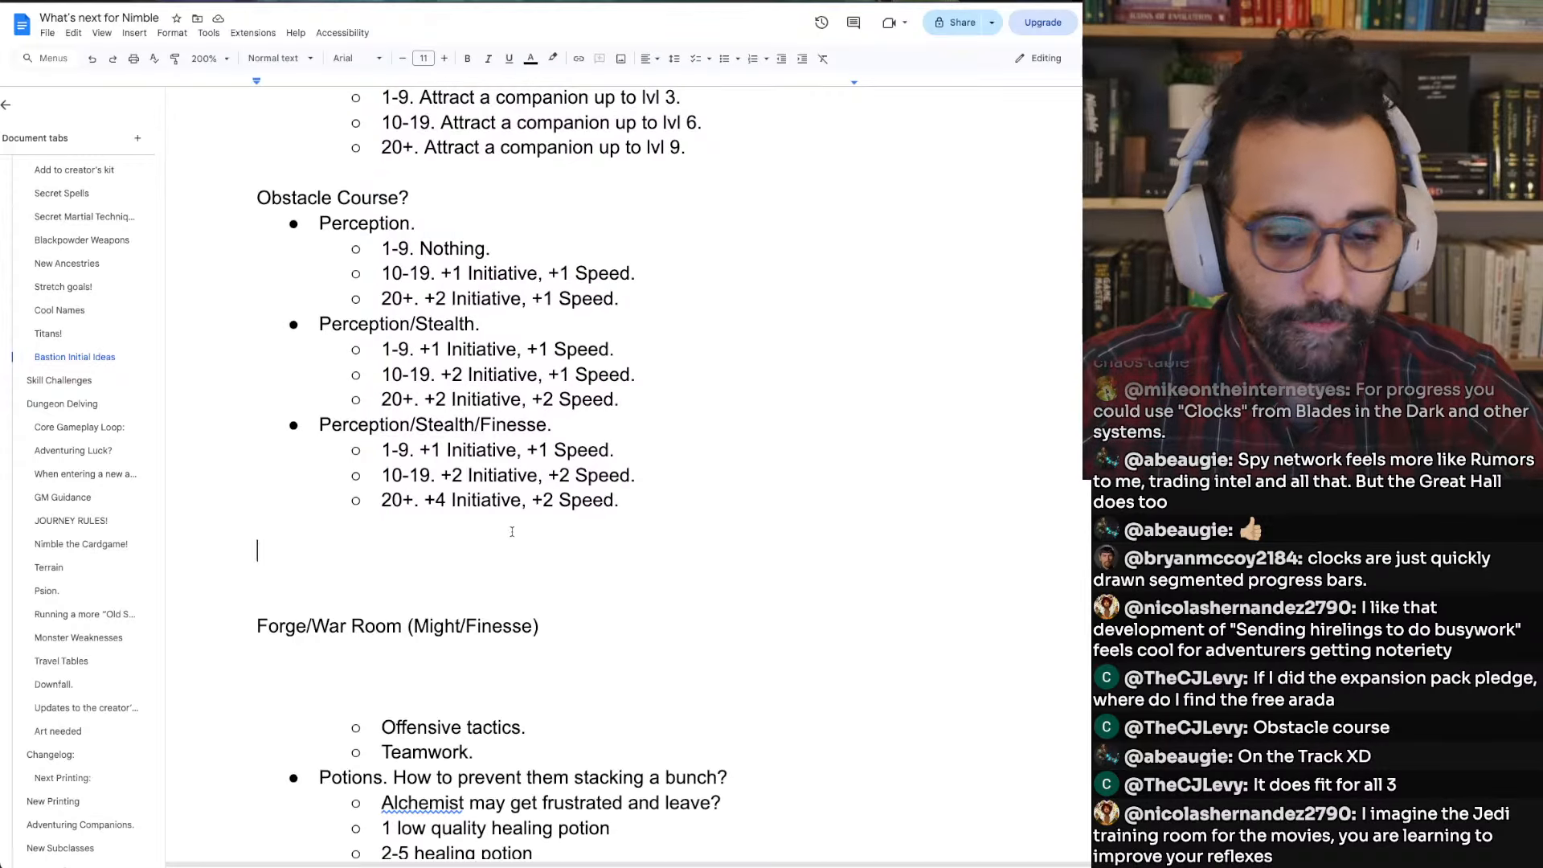
pyautogui.press('super+Tab')
pyautogui.press('super+Tab')
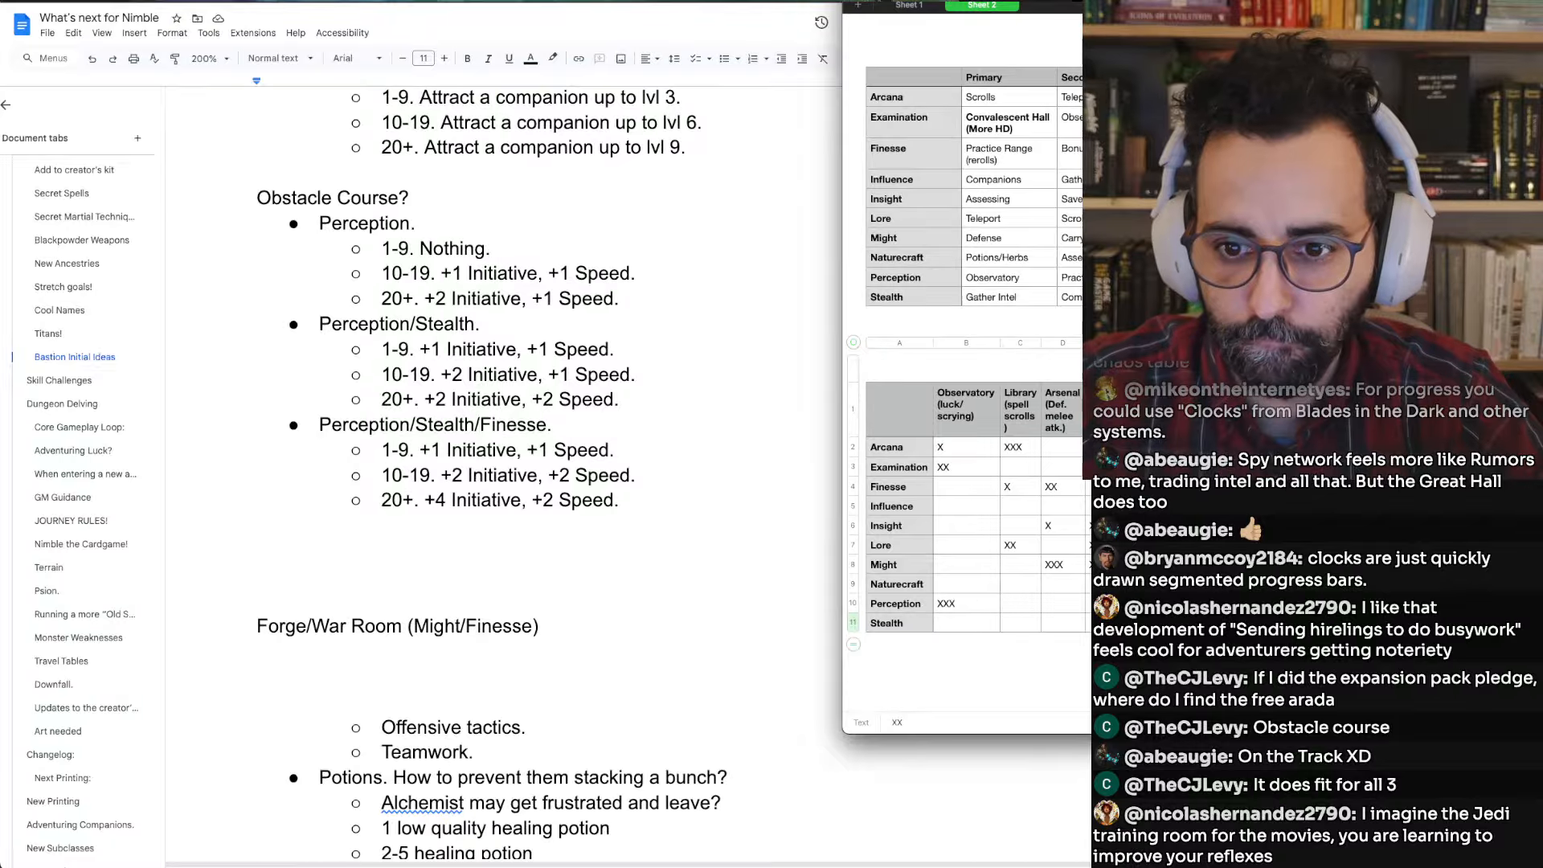
pyautogui.click(1205, 409)
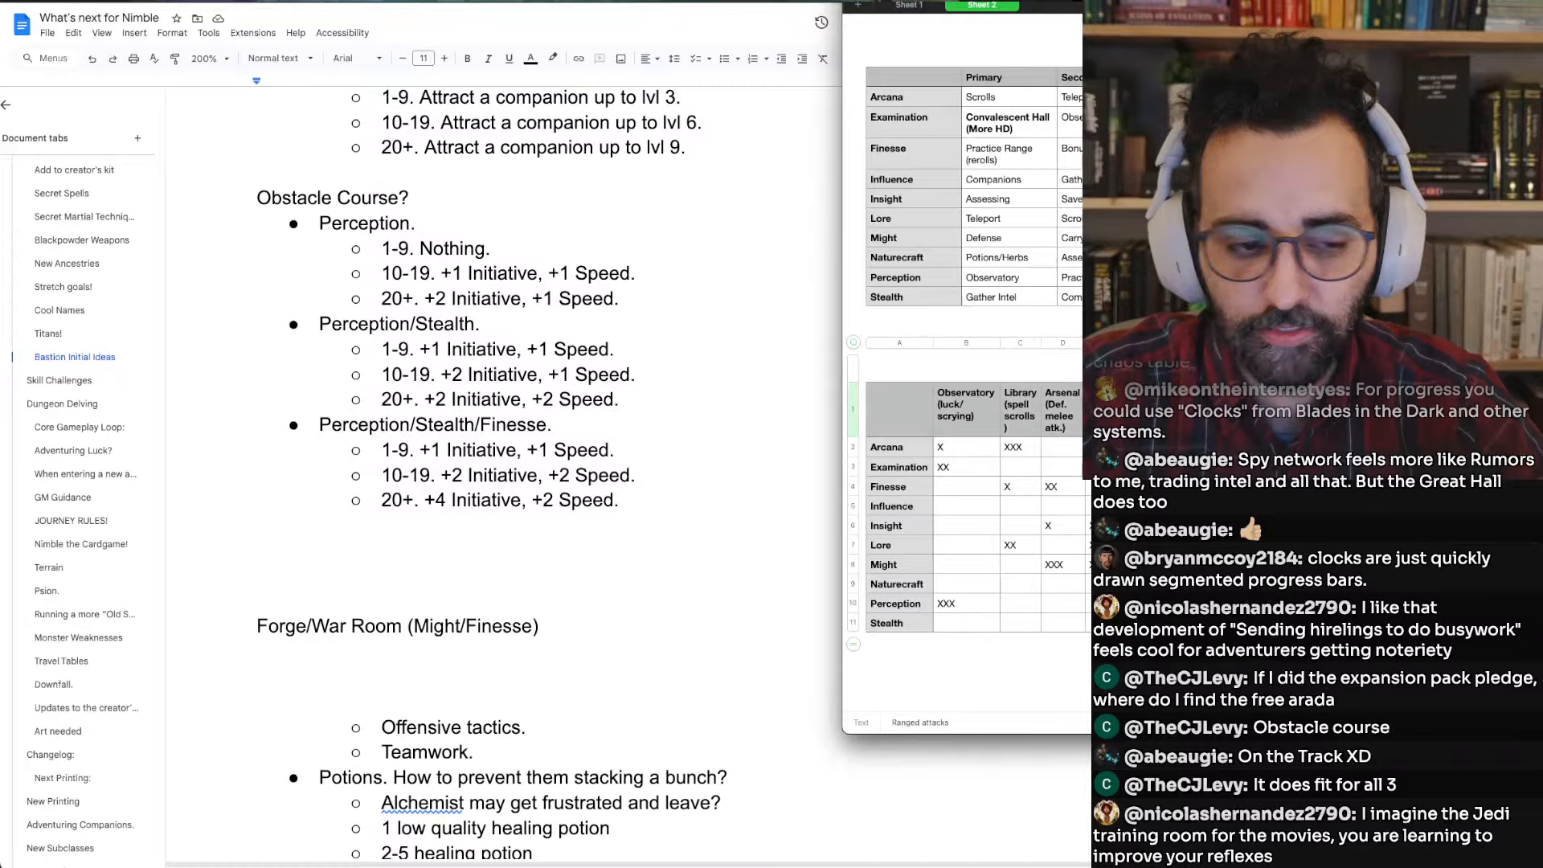
pyautogui.click(356, 533)
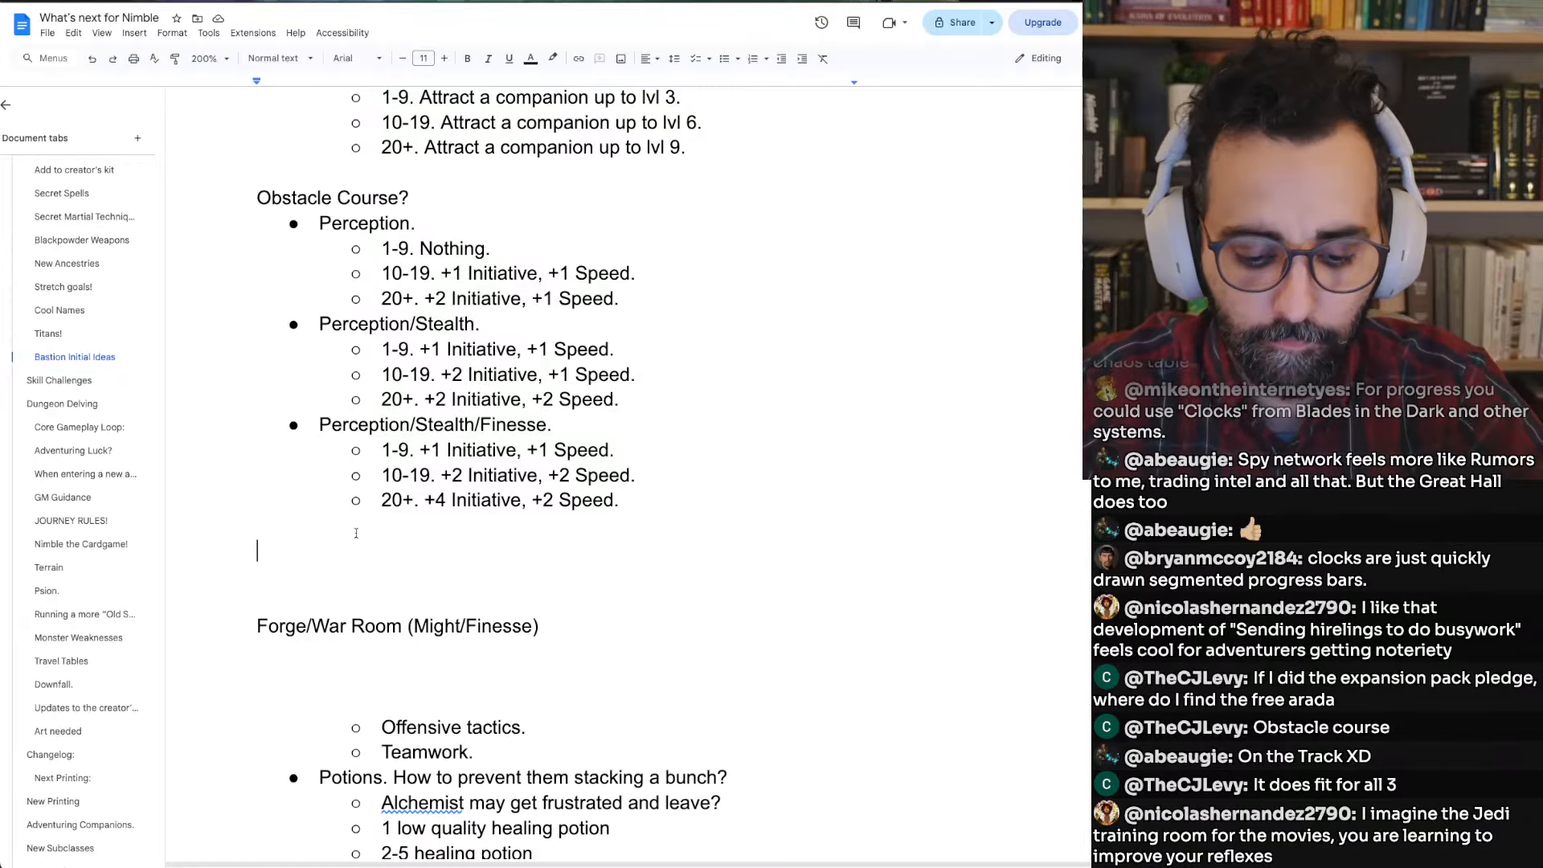
pyautogui.write('Target Range')
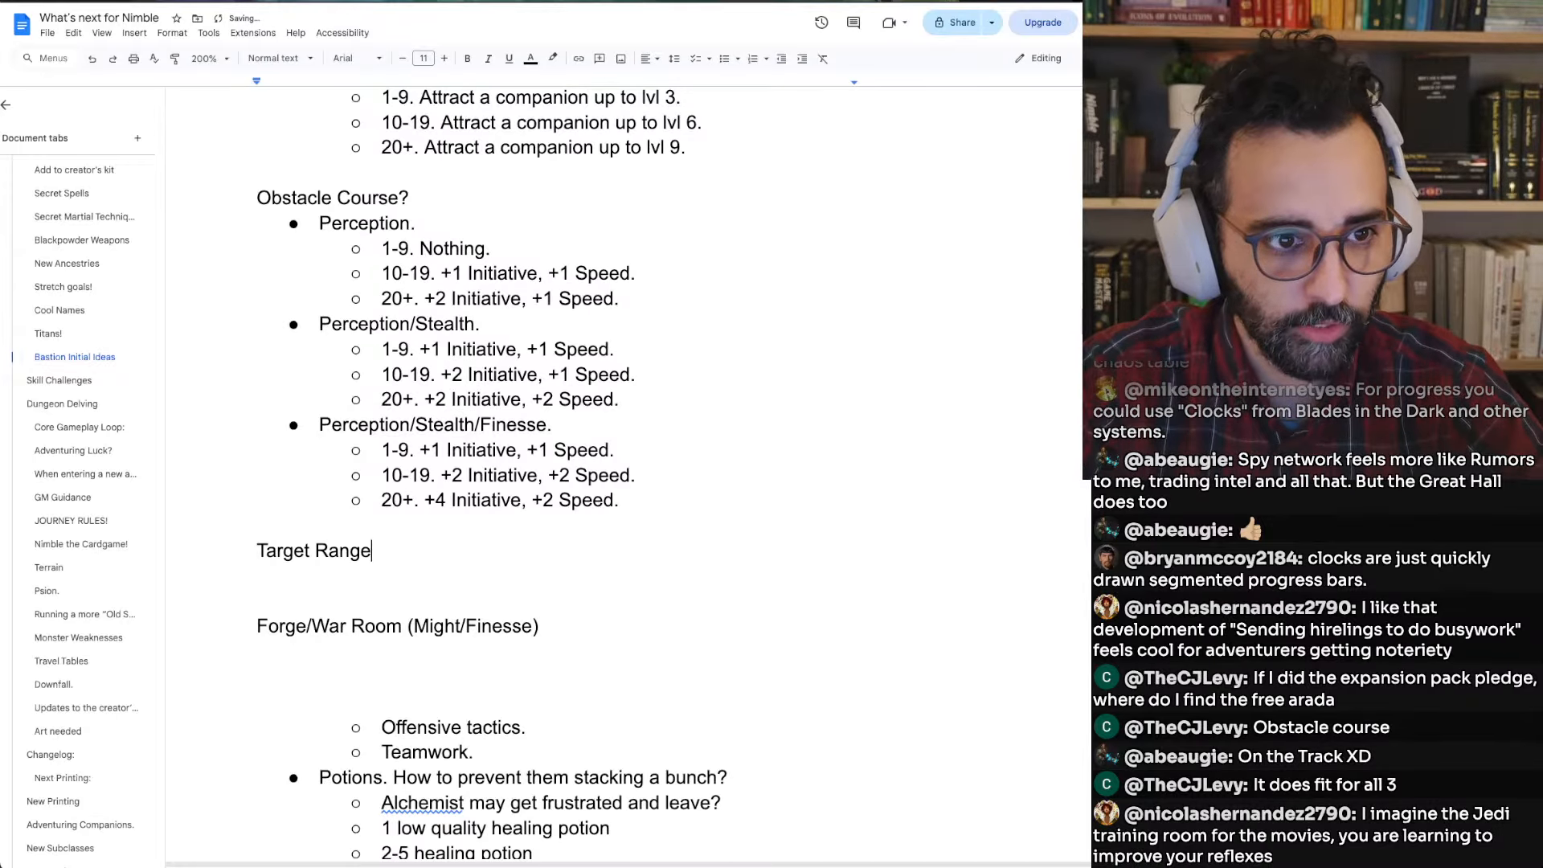
# Start a bulleted list under Target Range with "Finesse." as its first item, after consulting the spreadsheet
pyautogui.press('Return')
pyautogui.hotkey('ctrl', 'shift', '8')
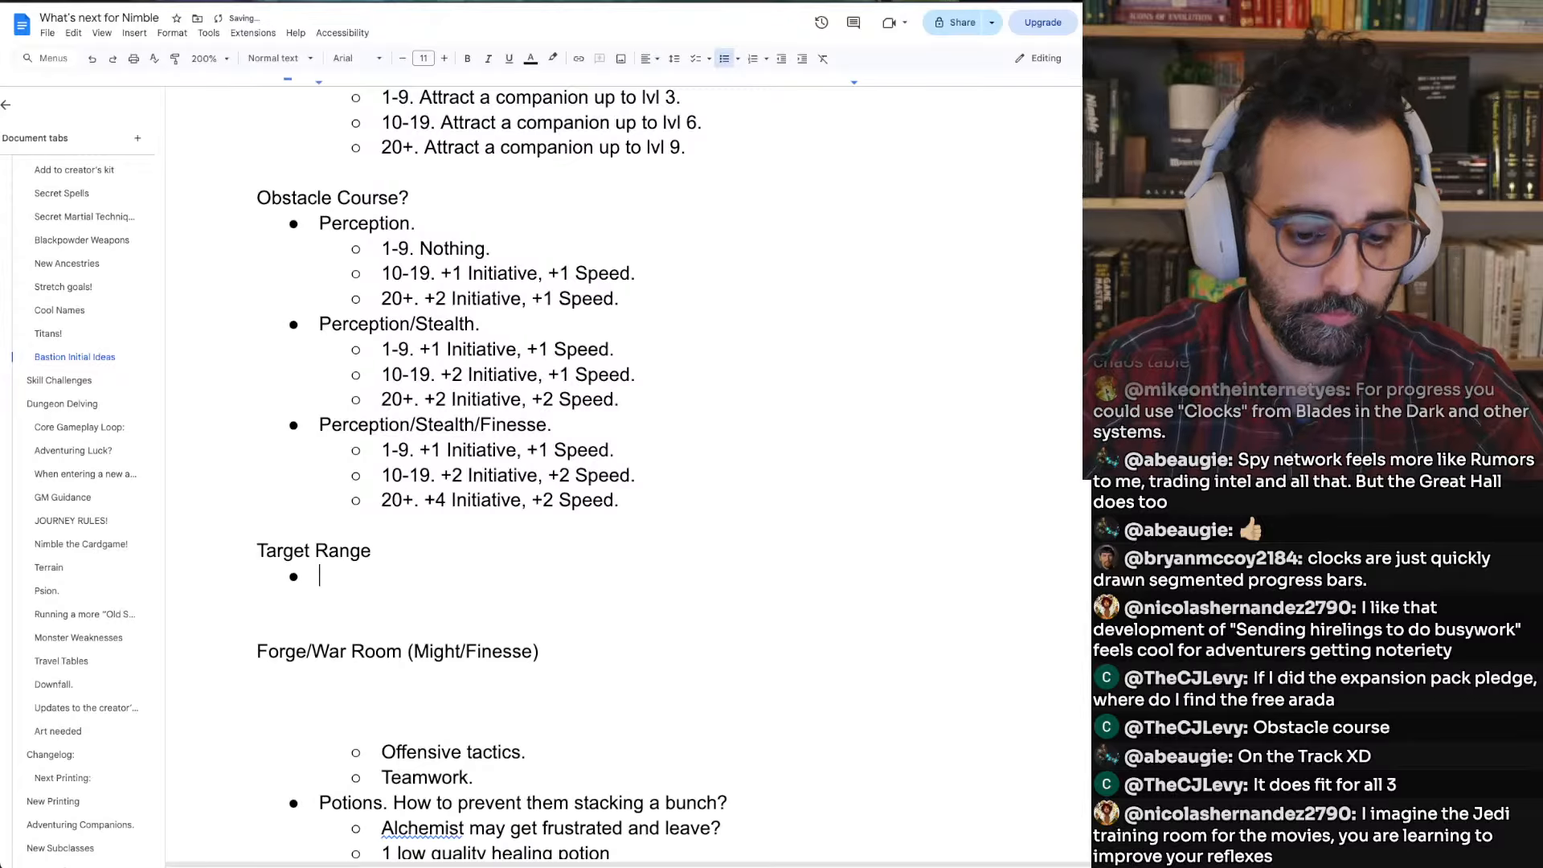
pyautogui.write('1-9. +1 Initiative, +1 Speed.')
pyautogui.hotkey('ctrl', 'z')
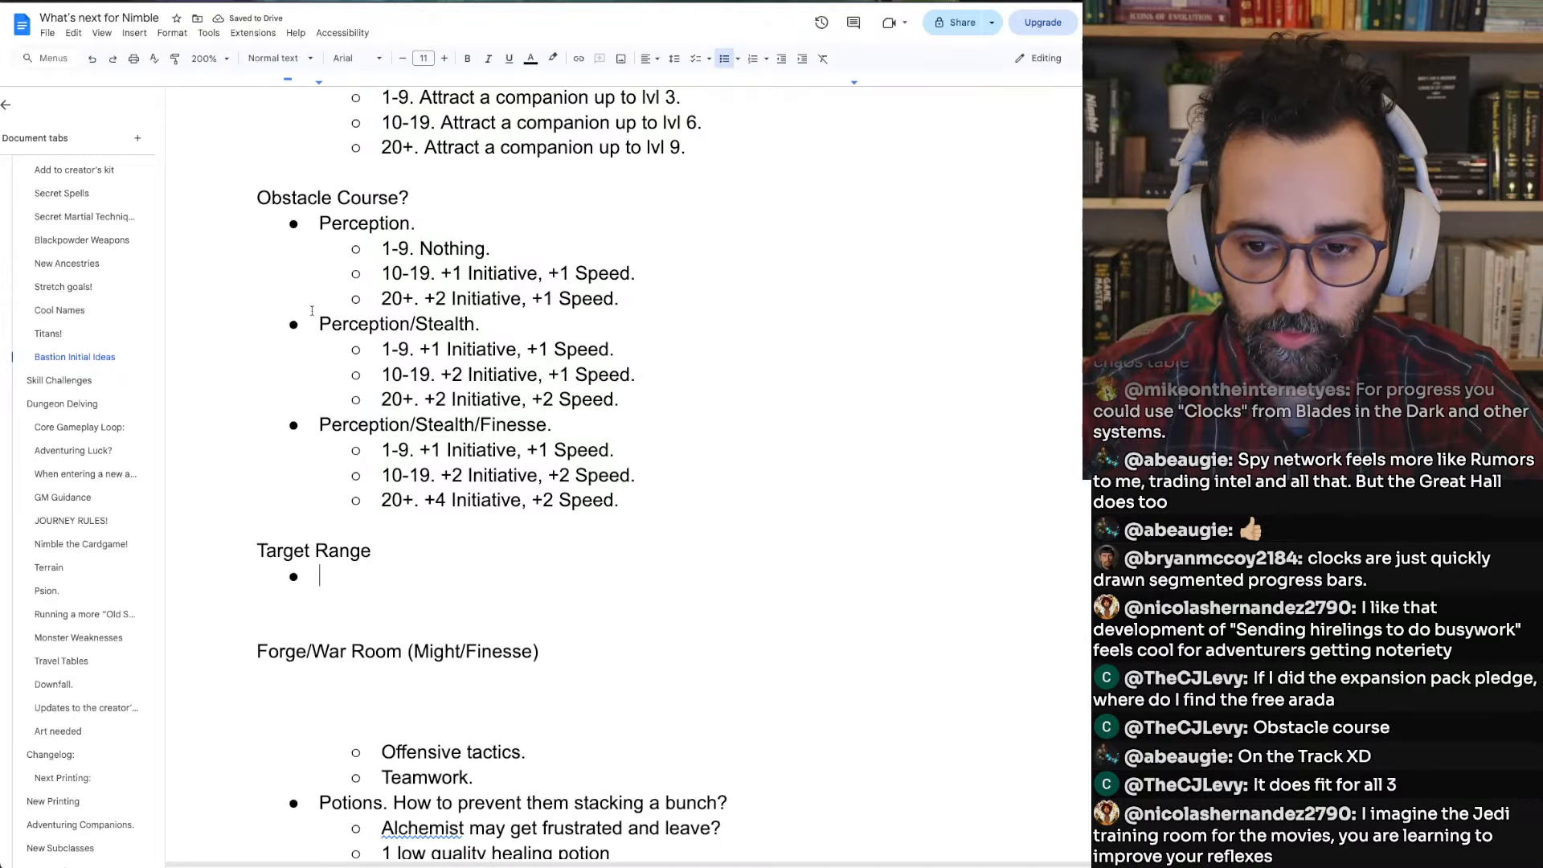
pyautogui.press('super+Tab')
pyautogui.press('super+Tab')
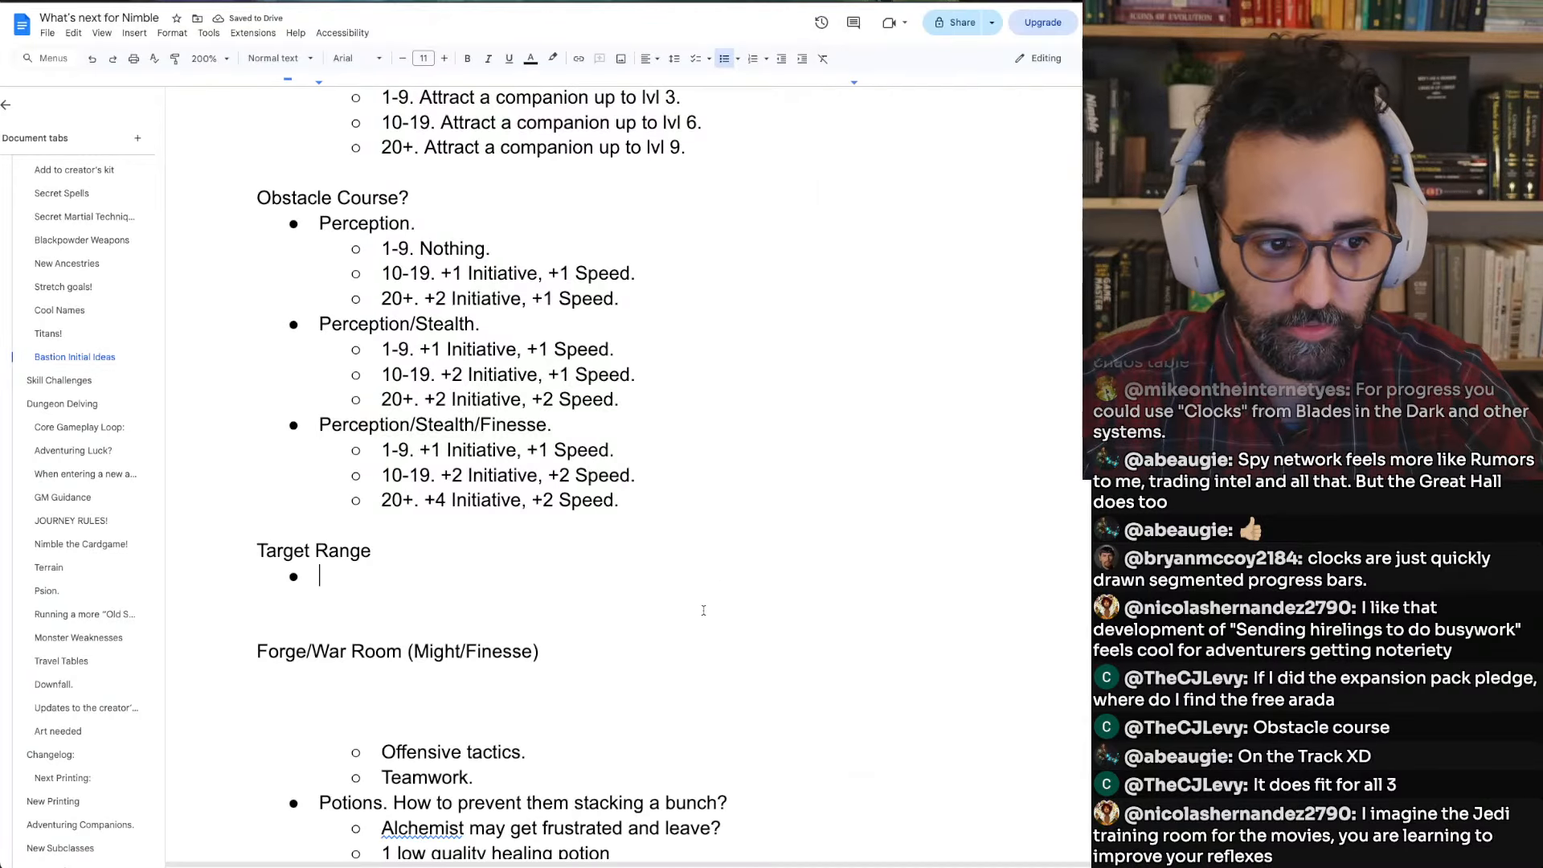
pyautogui.write('Finesse.')
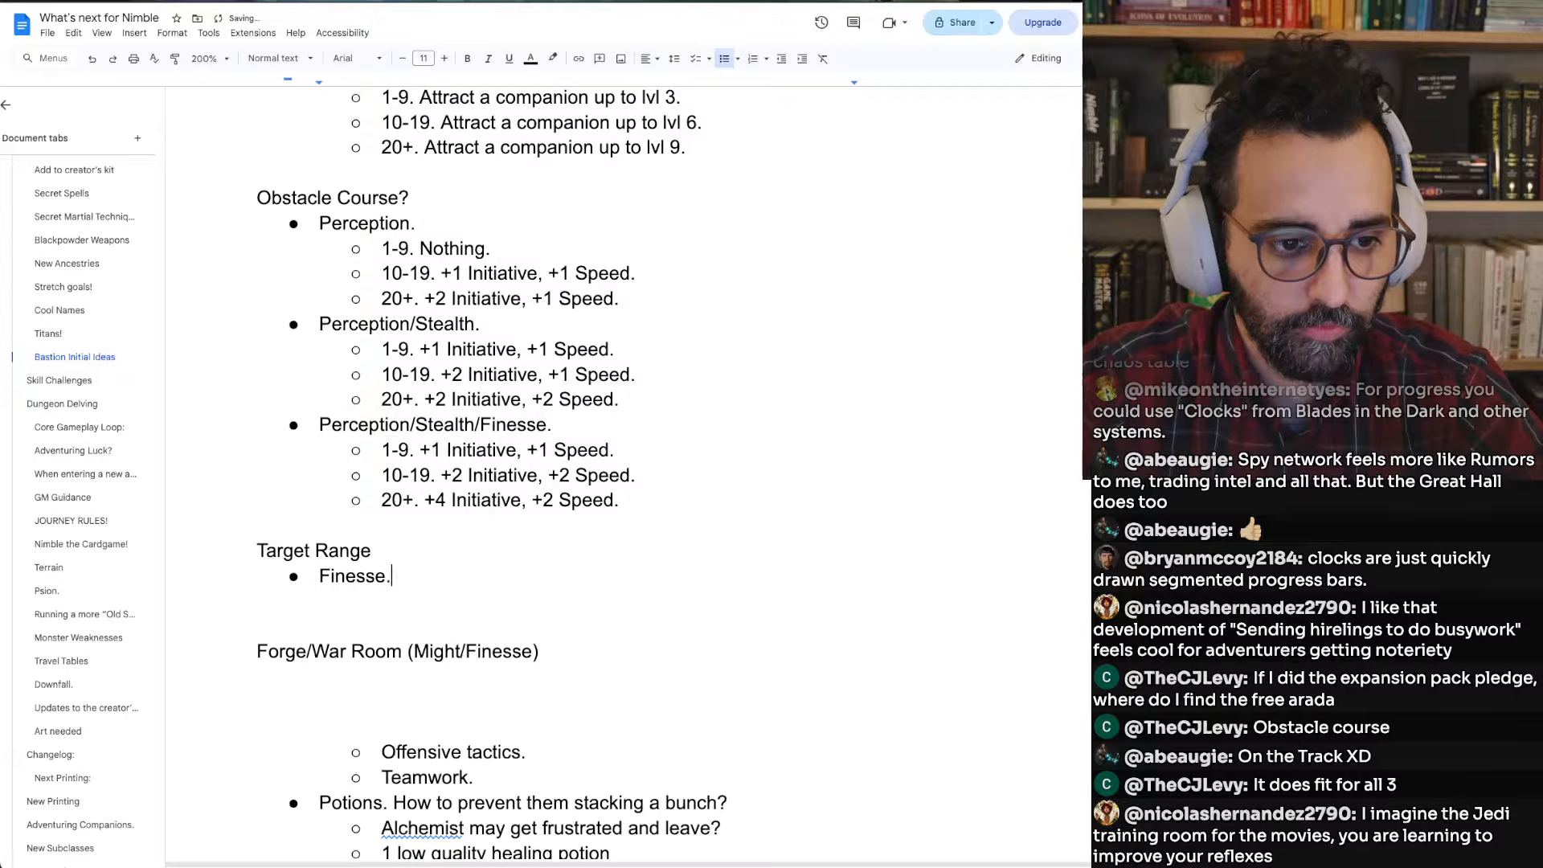
pyautogui.write(' +1')
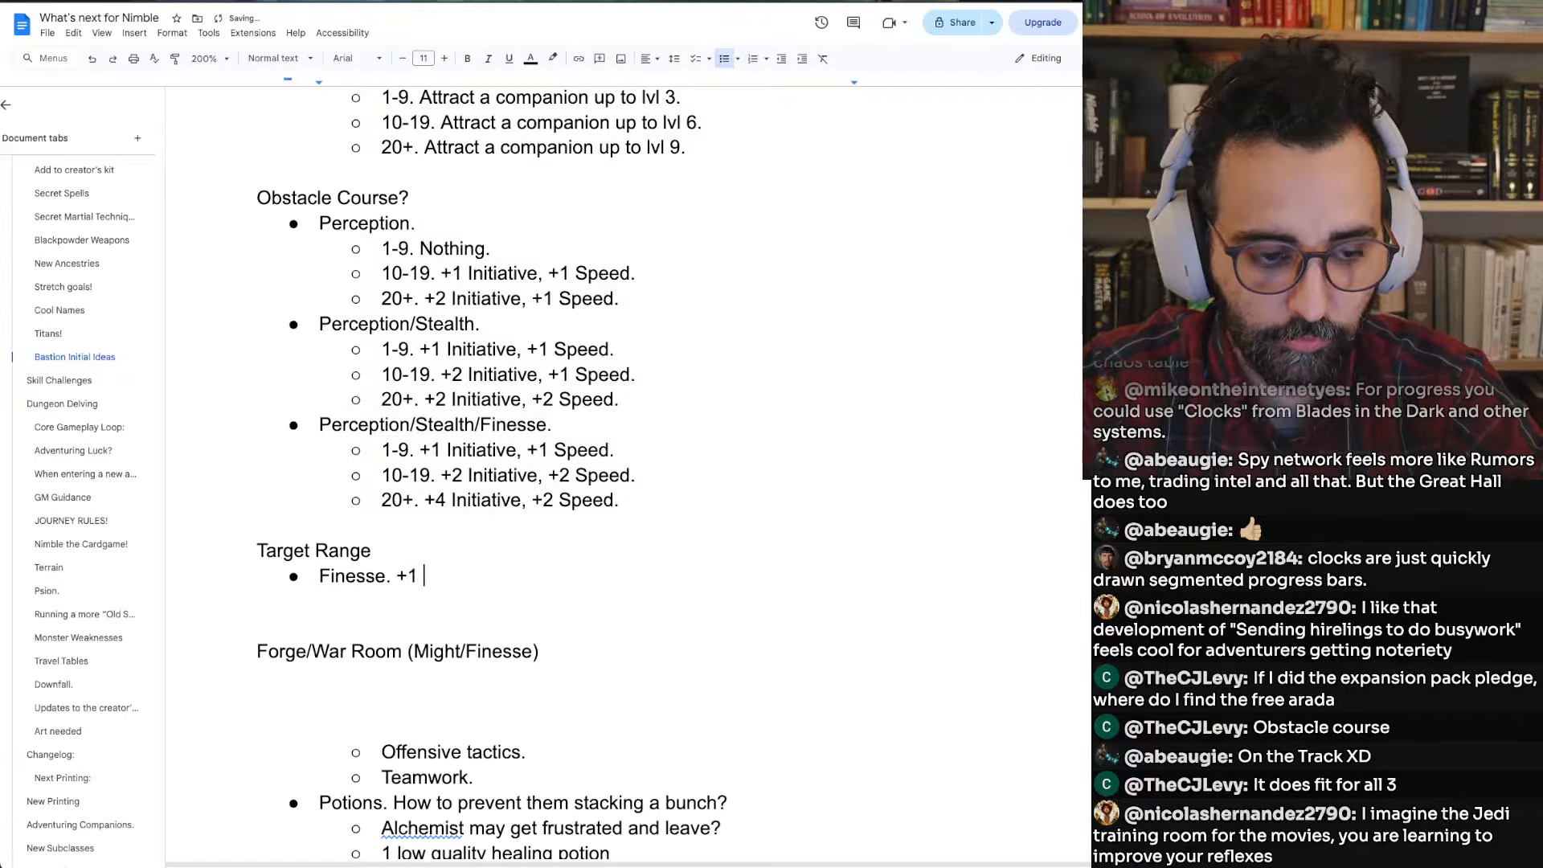
pyautogui.press('BackSpace')
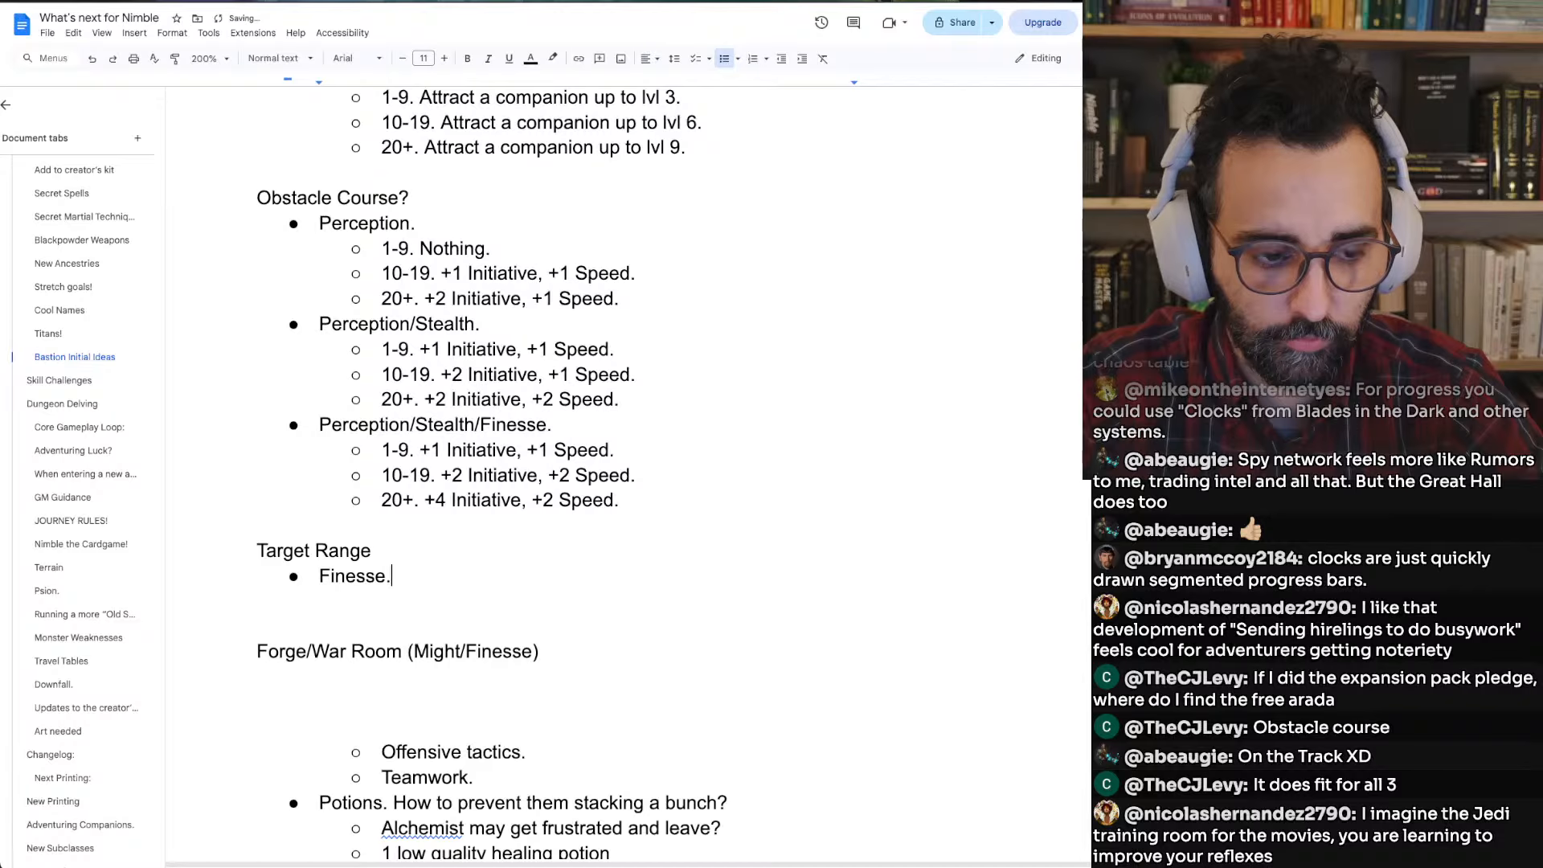
# Add the sub-items "1-9. Nothing.", "10-19." and "20+." under the Target Range Finesse bullet
pyautogui.press('Return')
pyautogui.press('Tab')
pyautogui.write('1')
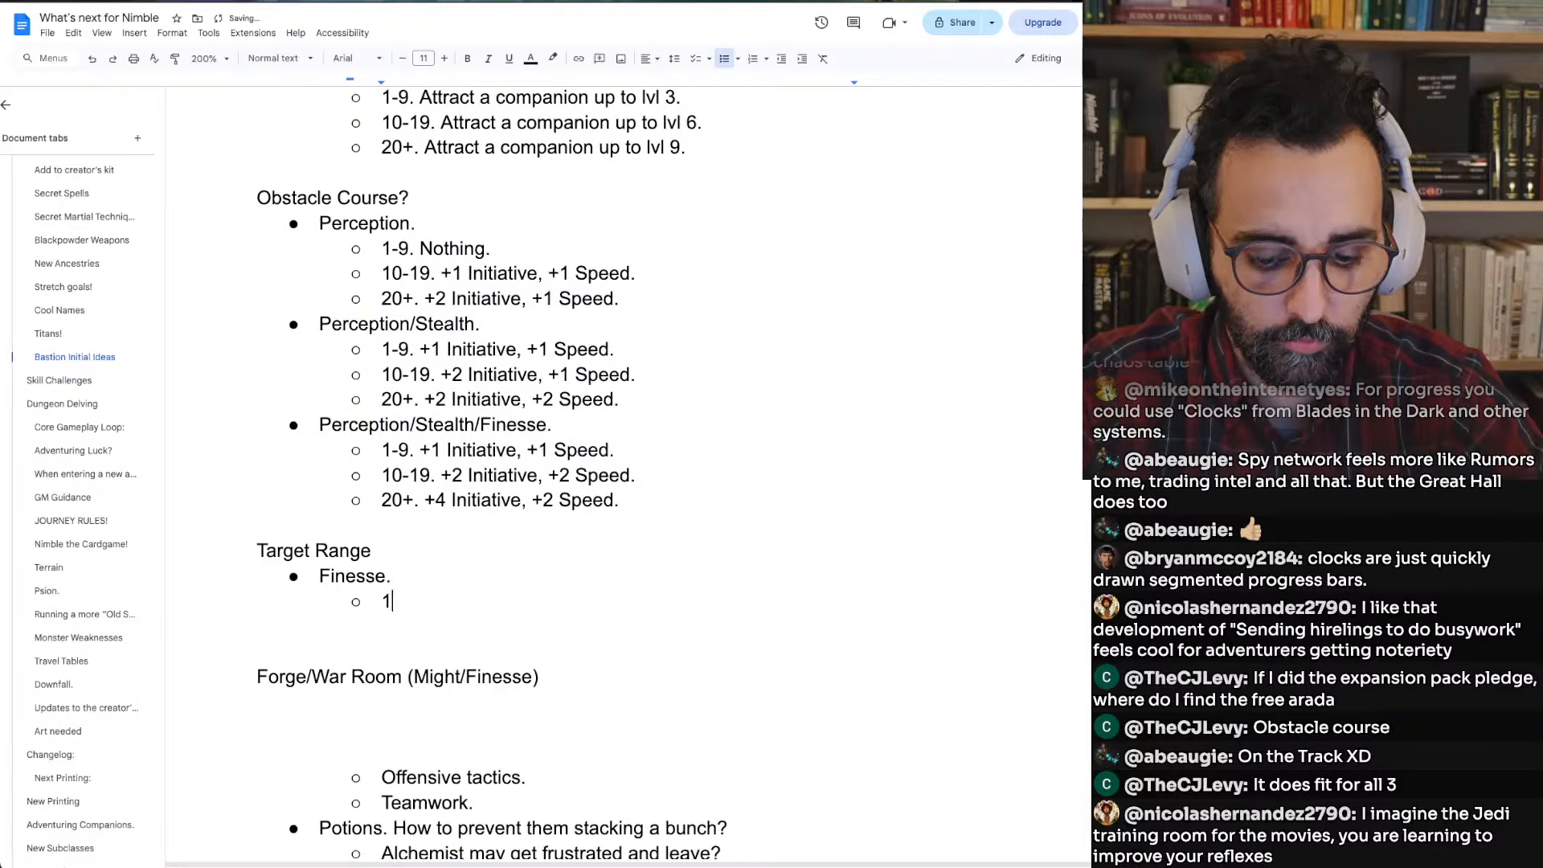
pyautogui.write('-9. Nothing.')
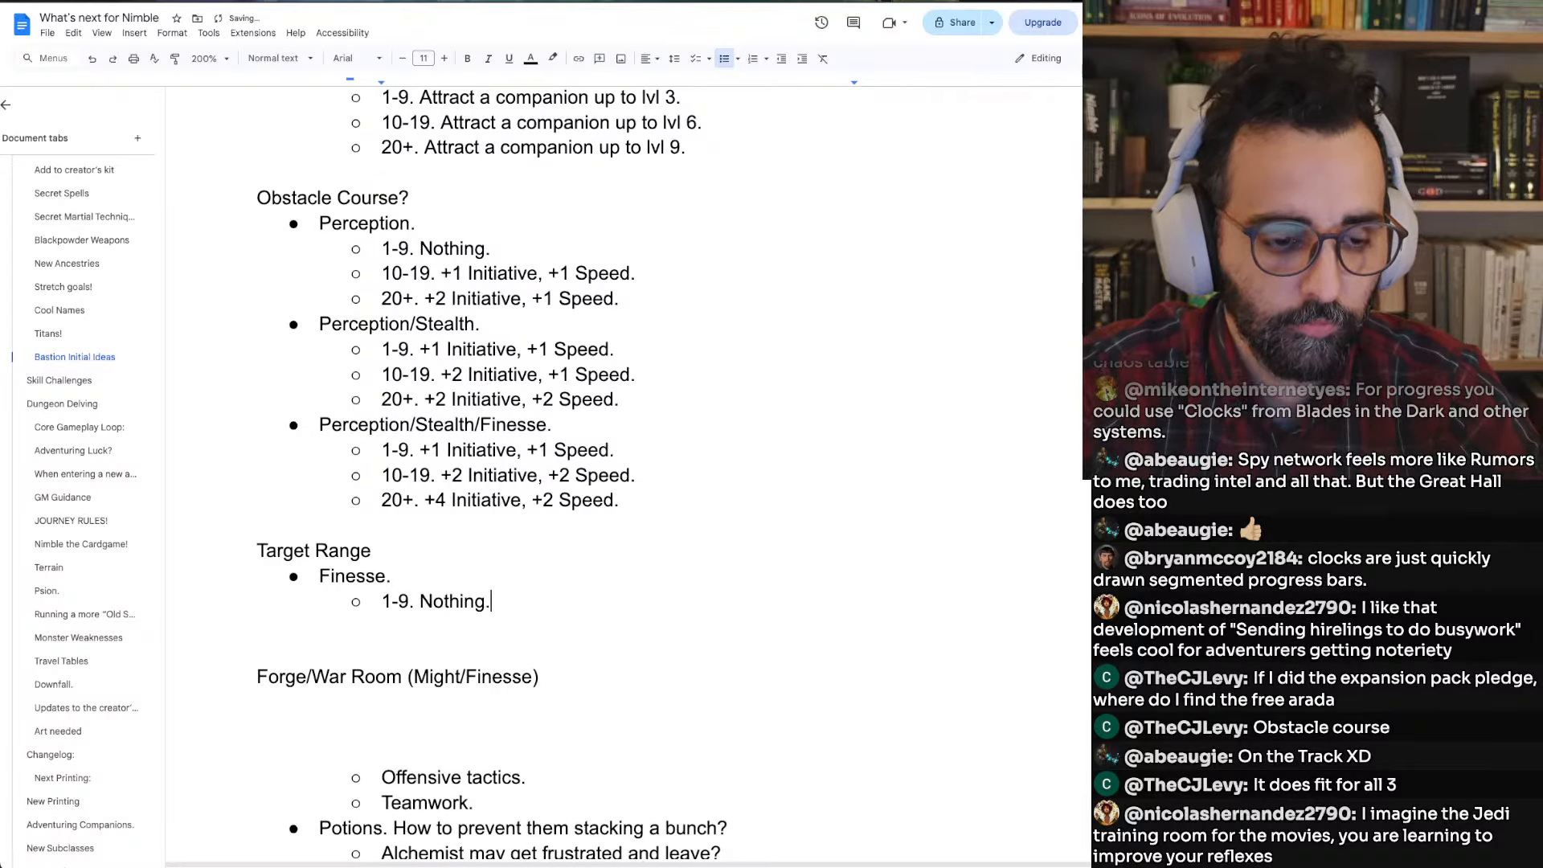
pyautogui.press('Return')
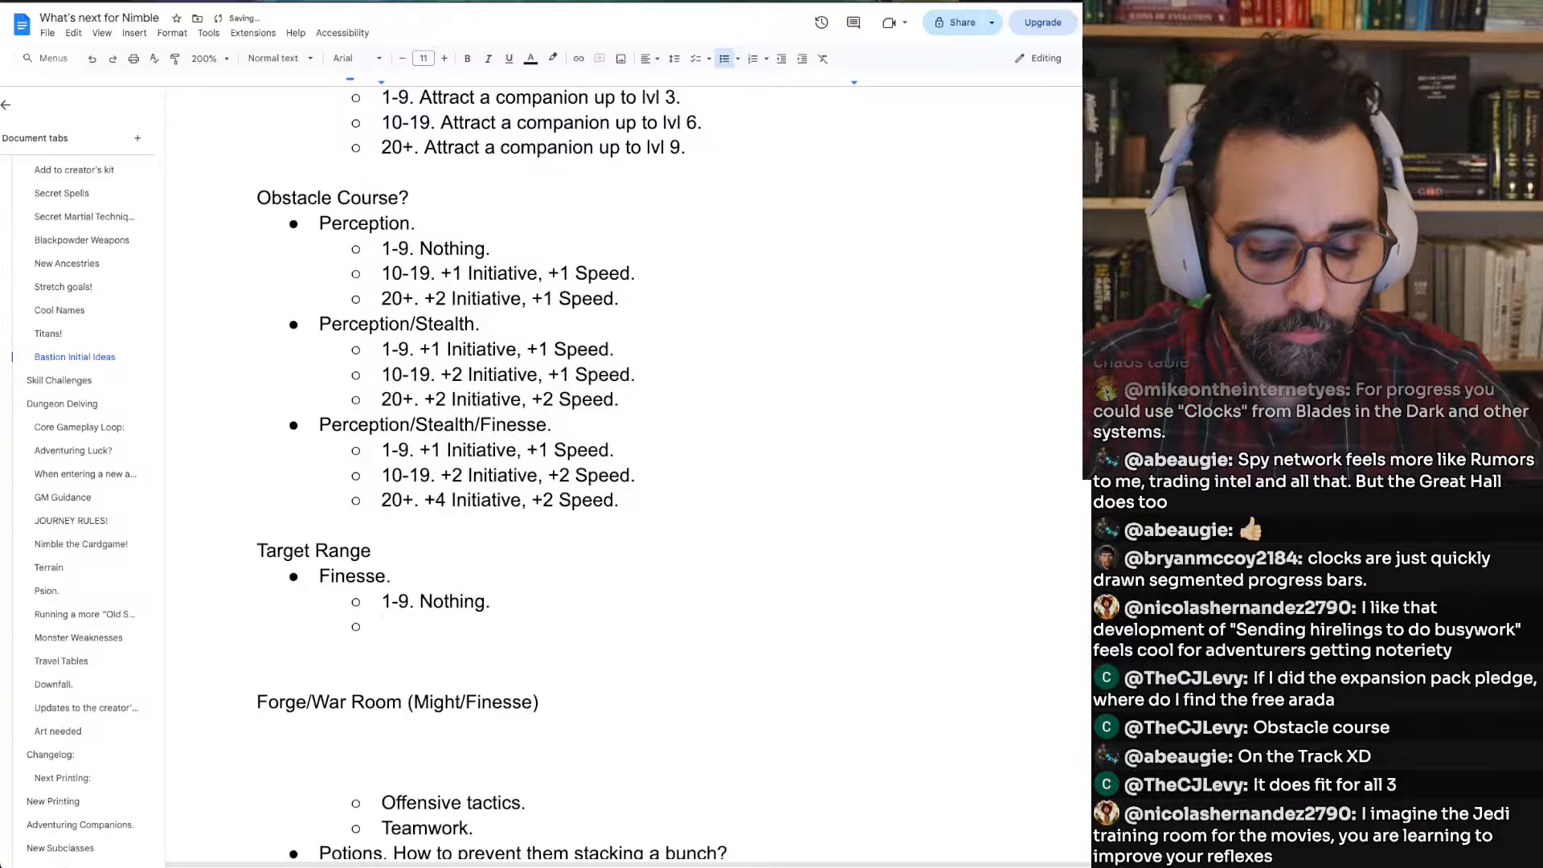
pyautogui.write('10-19')
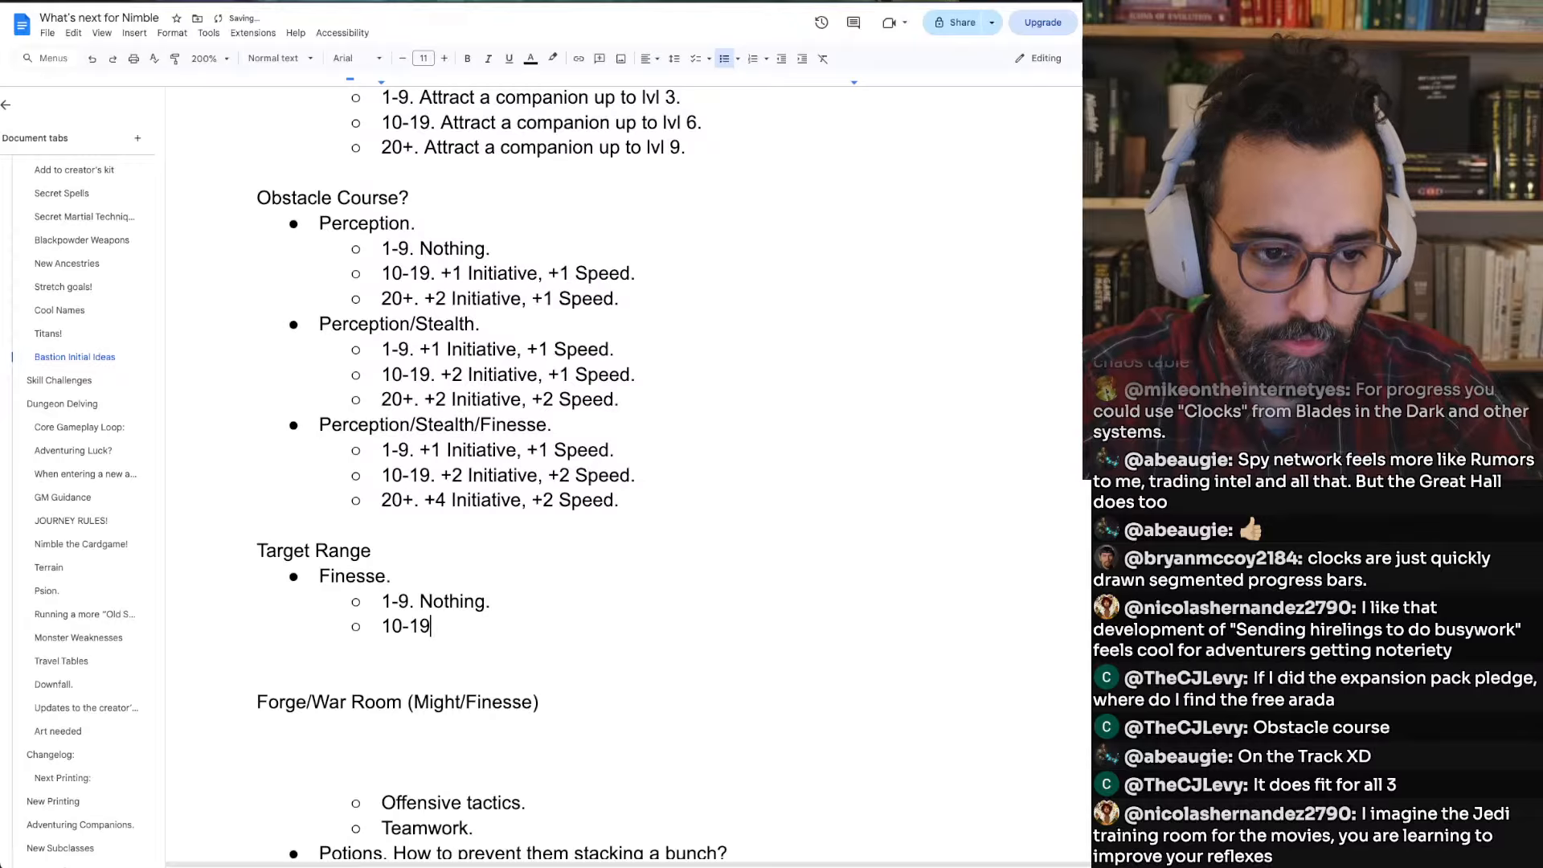
pyautogui.press('Return')
pyautogui.write('.')
pyautogui.press('Down')
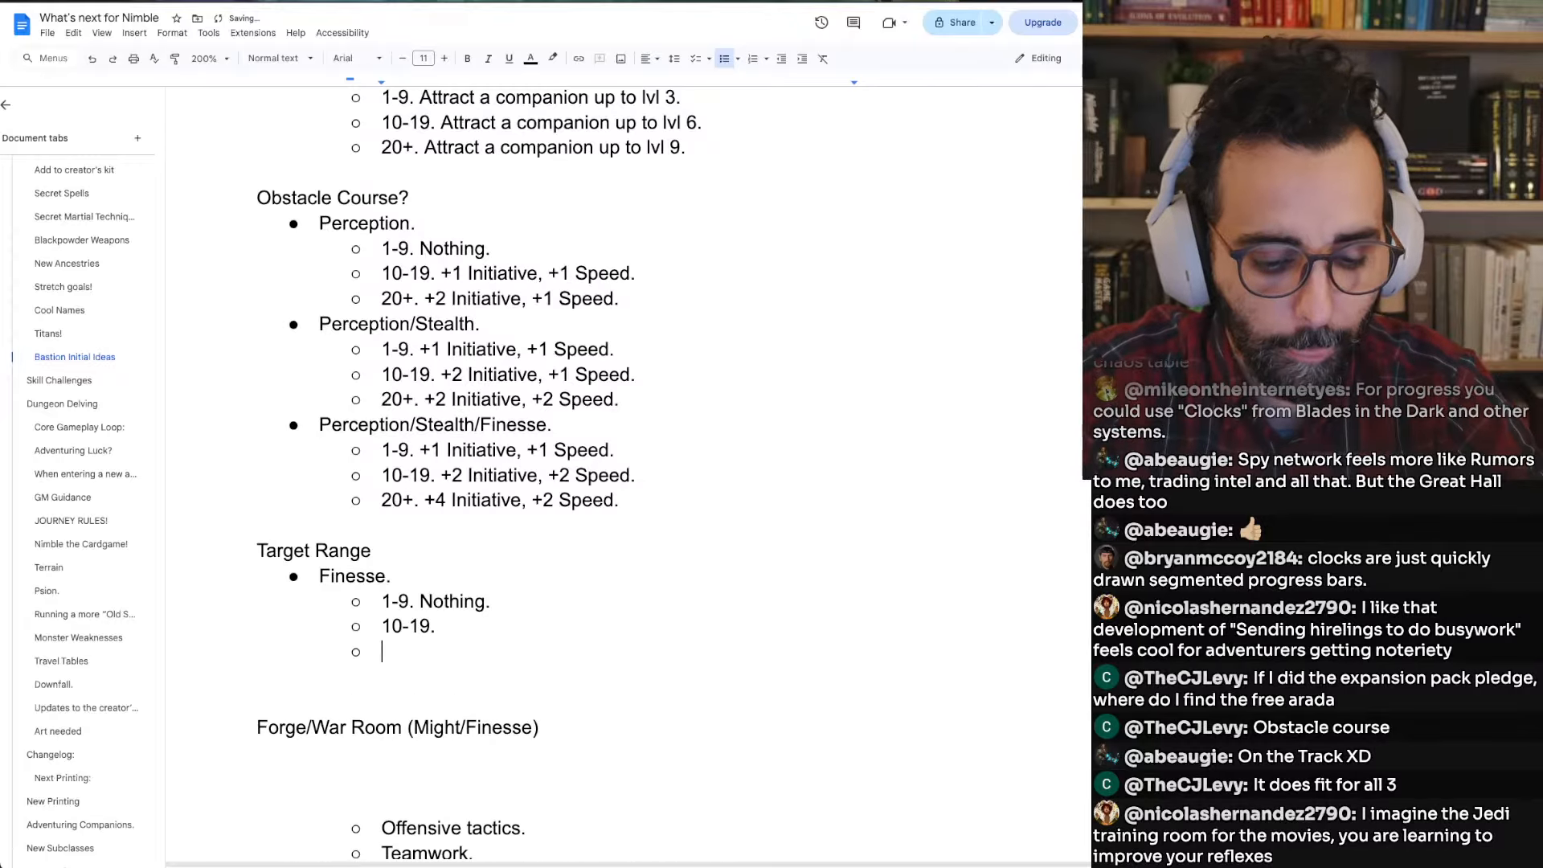
pyautogui.write('20+.')
pyautogui.press('Up')
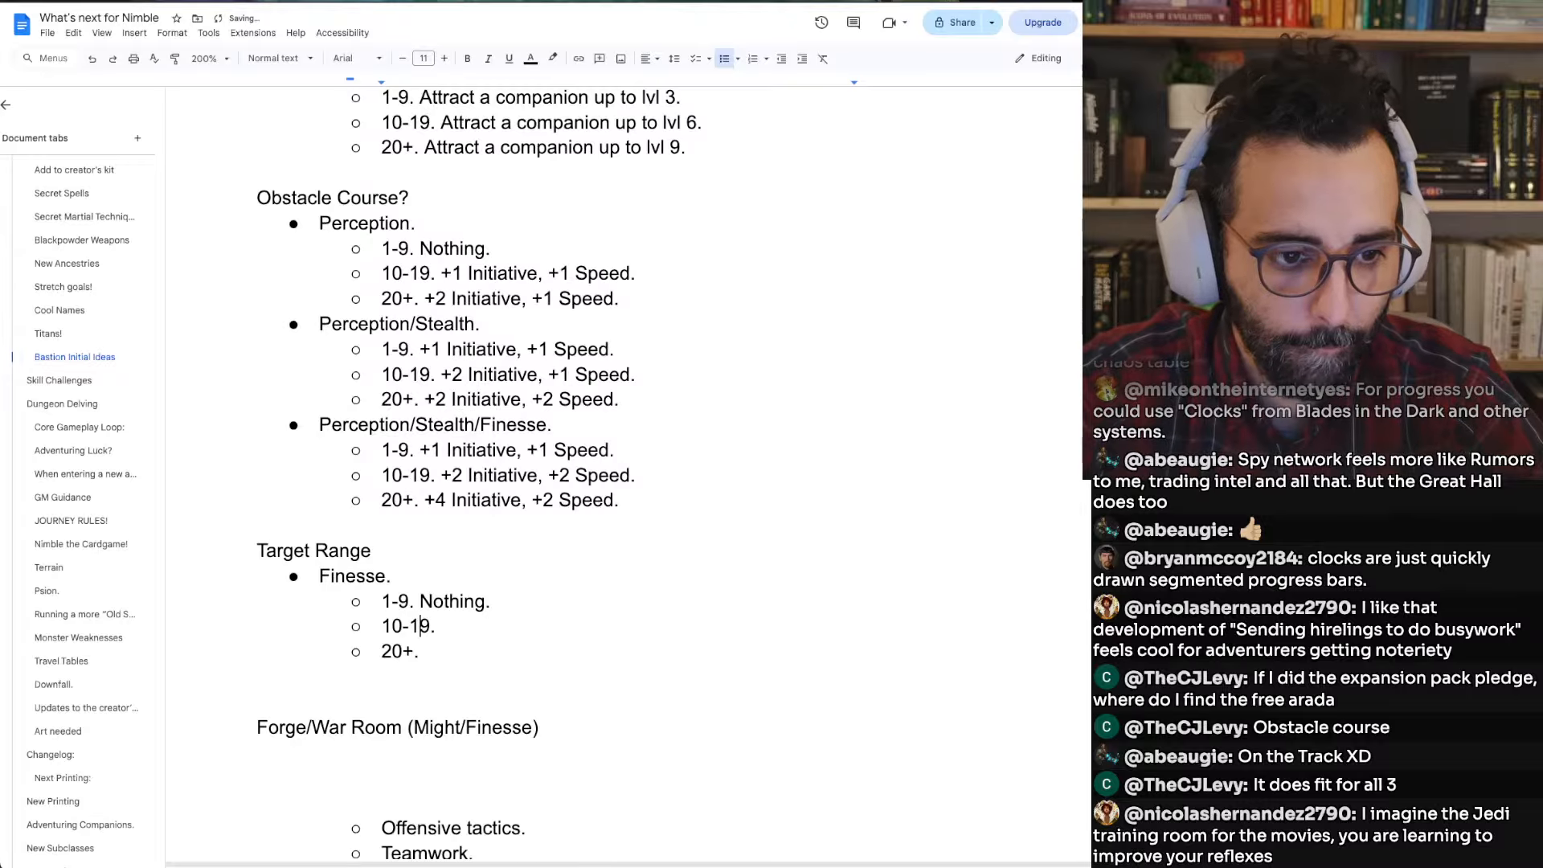
pyautogui.press('Up')
pyautogui.press('Home')
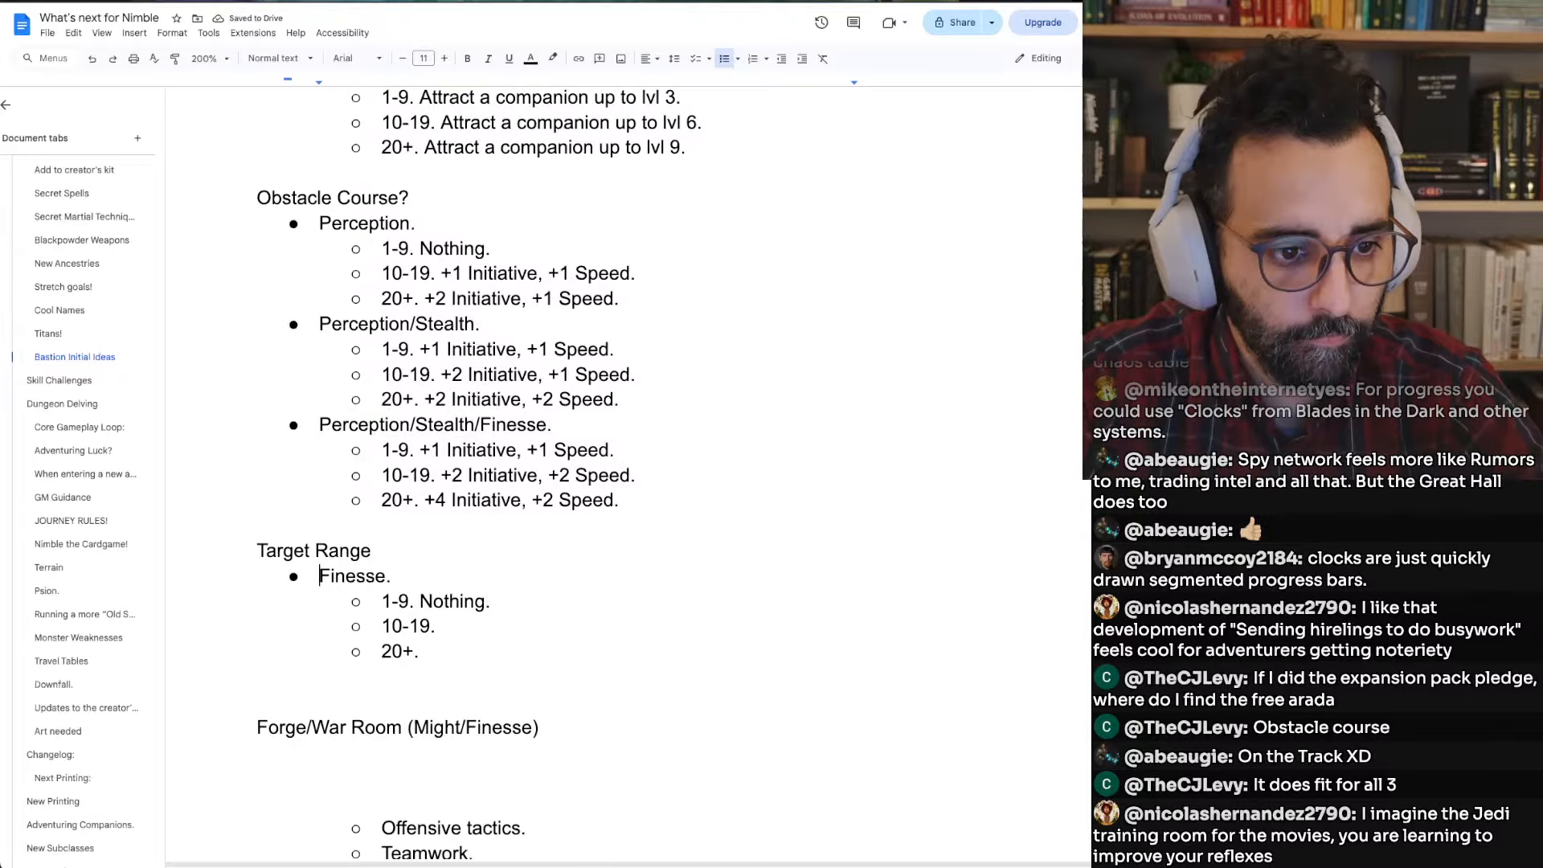
pyautogui.hotkey('shift', 'Down')
pyautogui.hotkey('shift', 'Down')
pyautogui.hotkey('shift', 'Down')
pyautogui.press('Right')
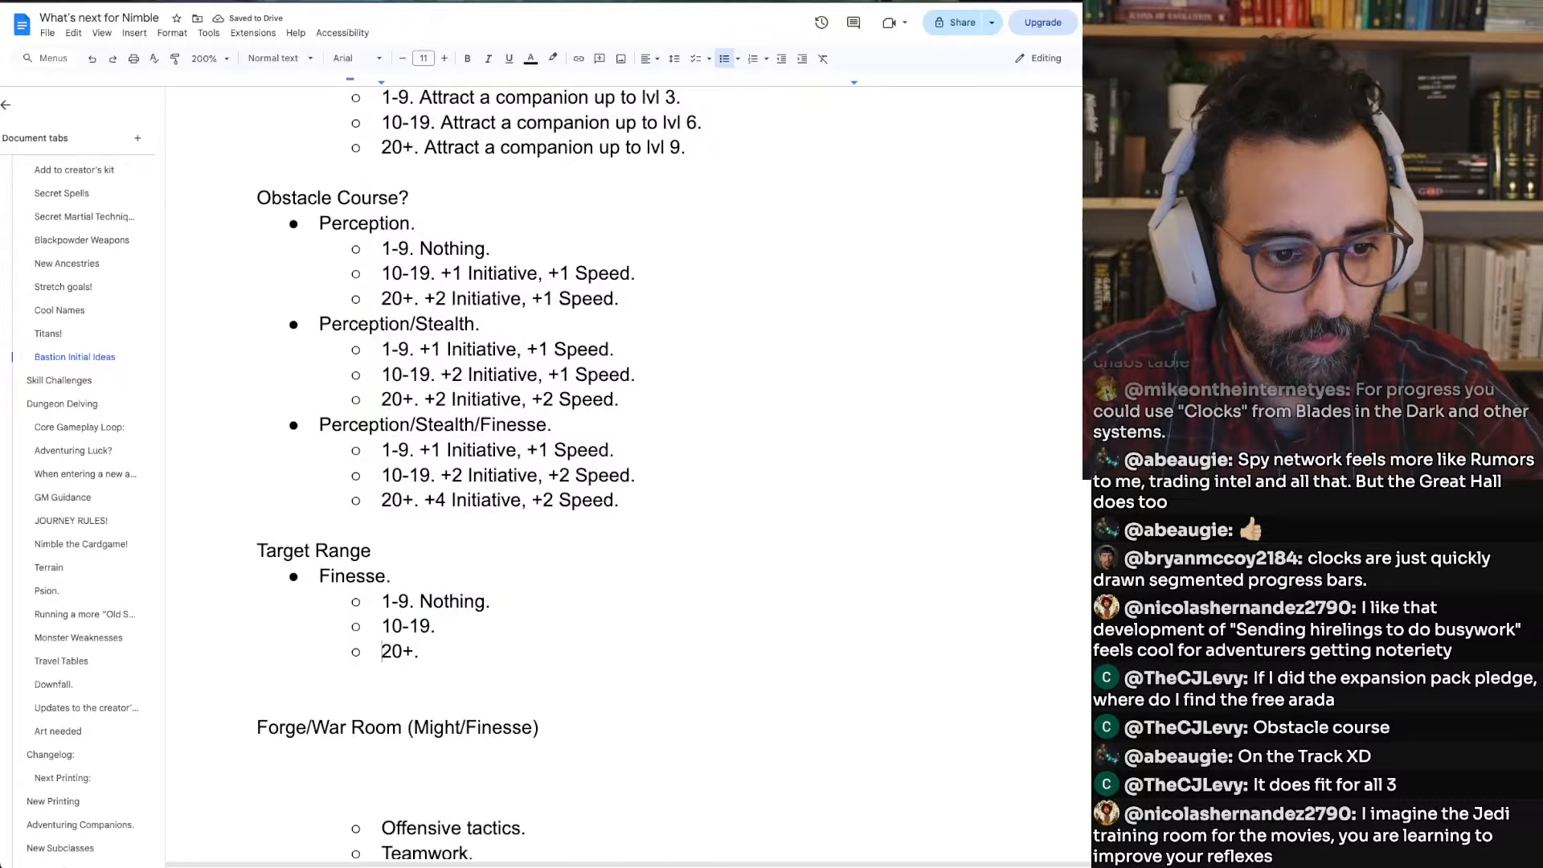
# Glance at the spreadsheet and enter "+1Range" in the Target Range Finesse 10-19 tier
pyautogui.press('super+Tab')
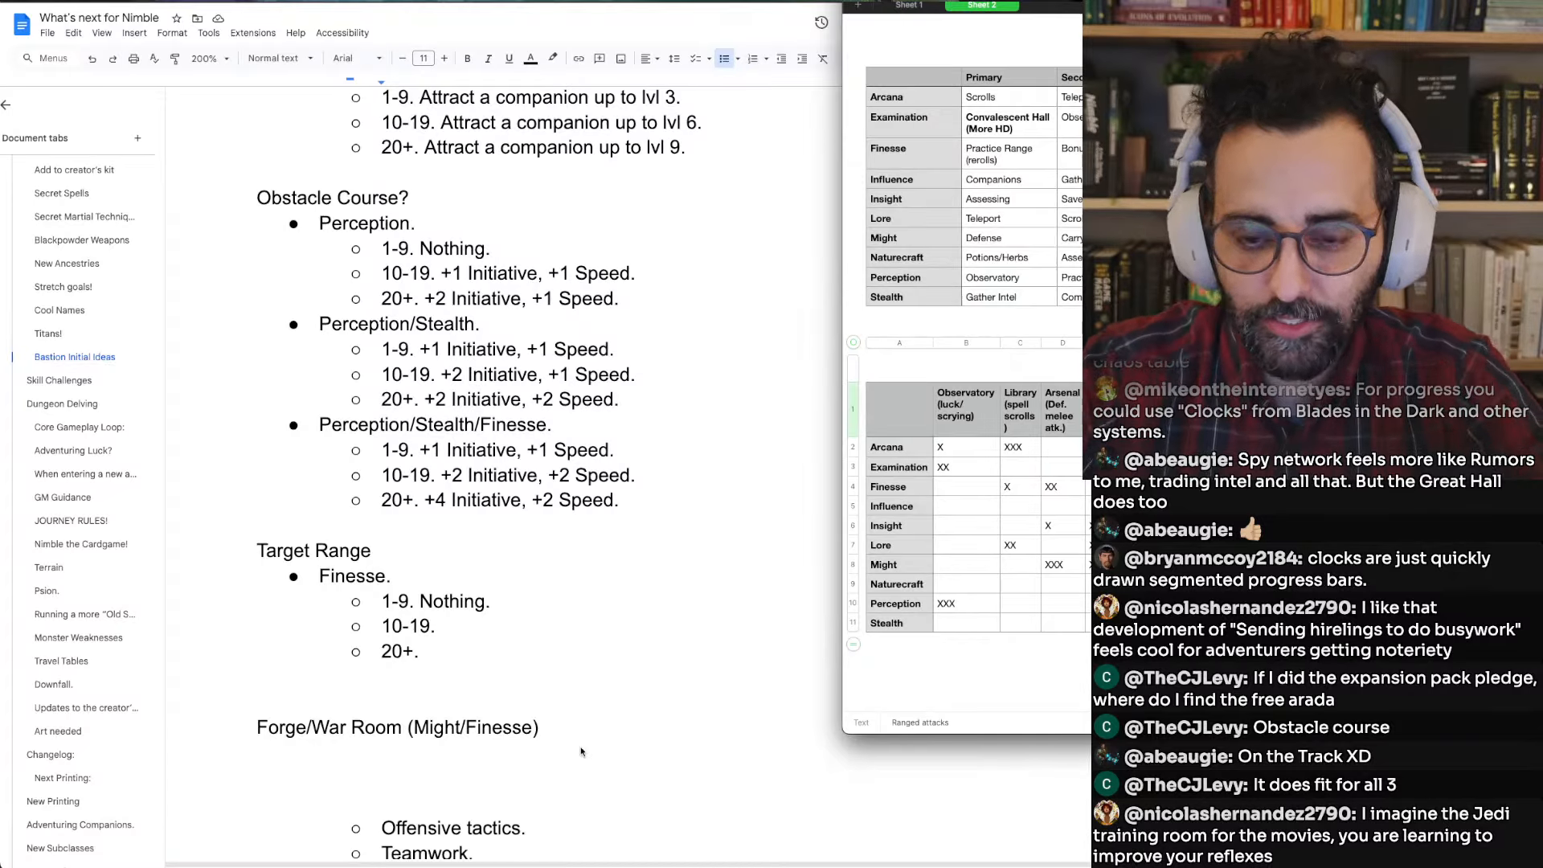
pyautogui.press('super+Tab')
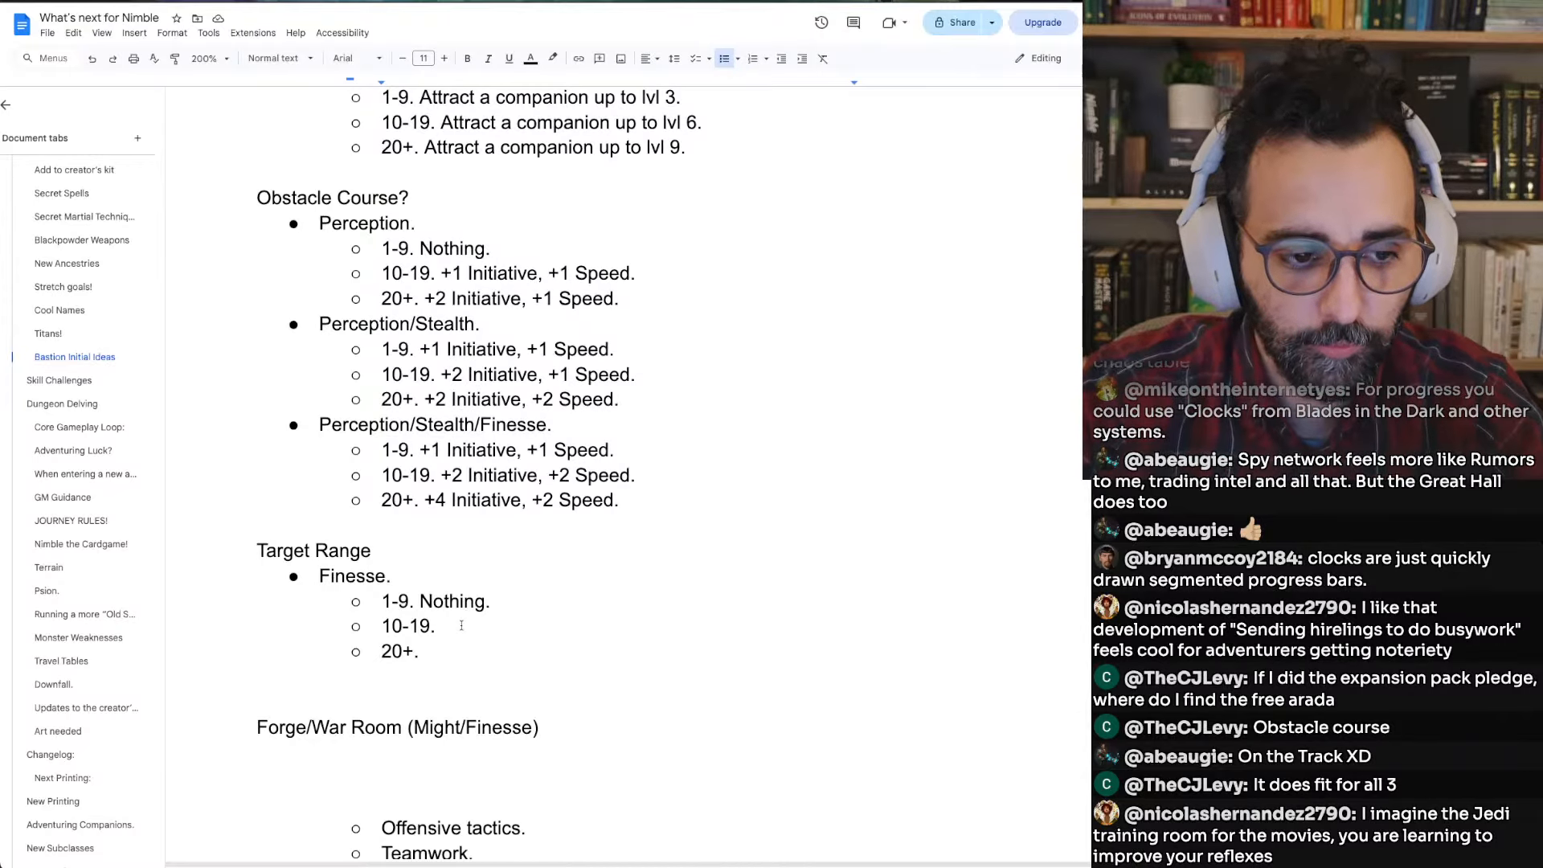
pyautogui.click(462, 625)
pyautogui.write('+1')
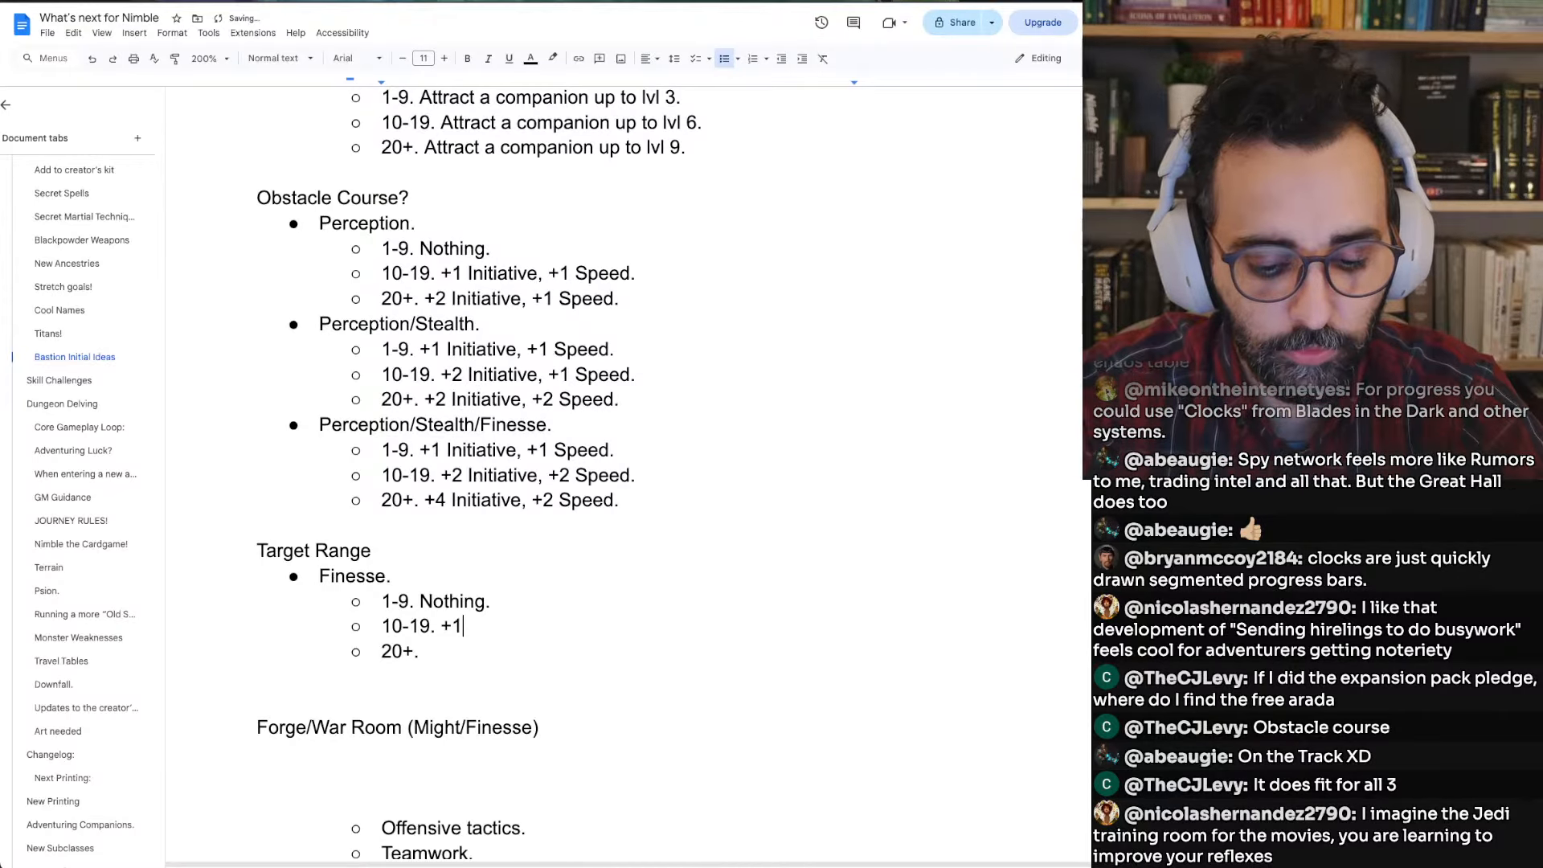
pyautogui.write('Range')
pyautogui.press('Down')
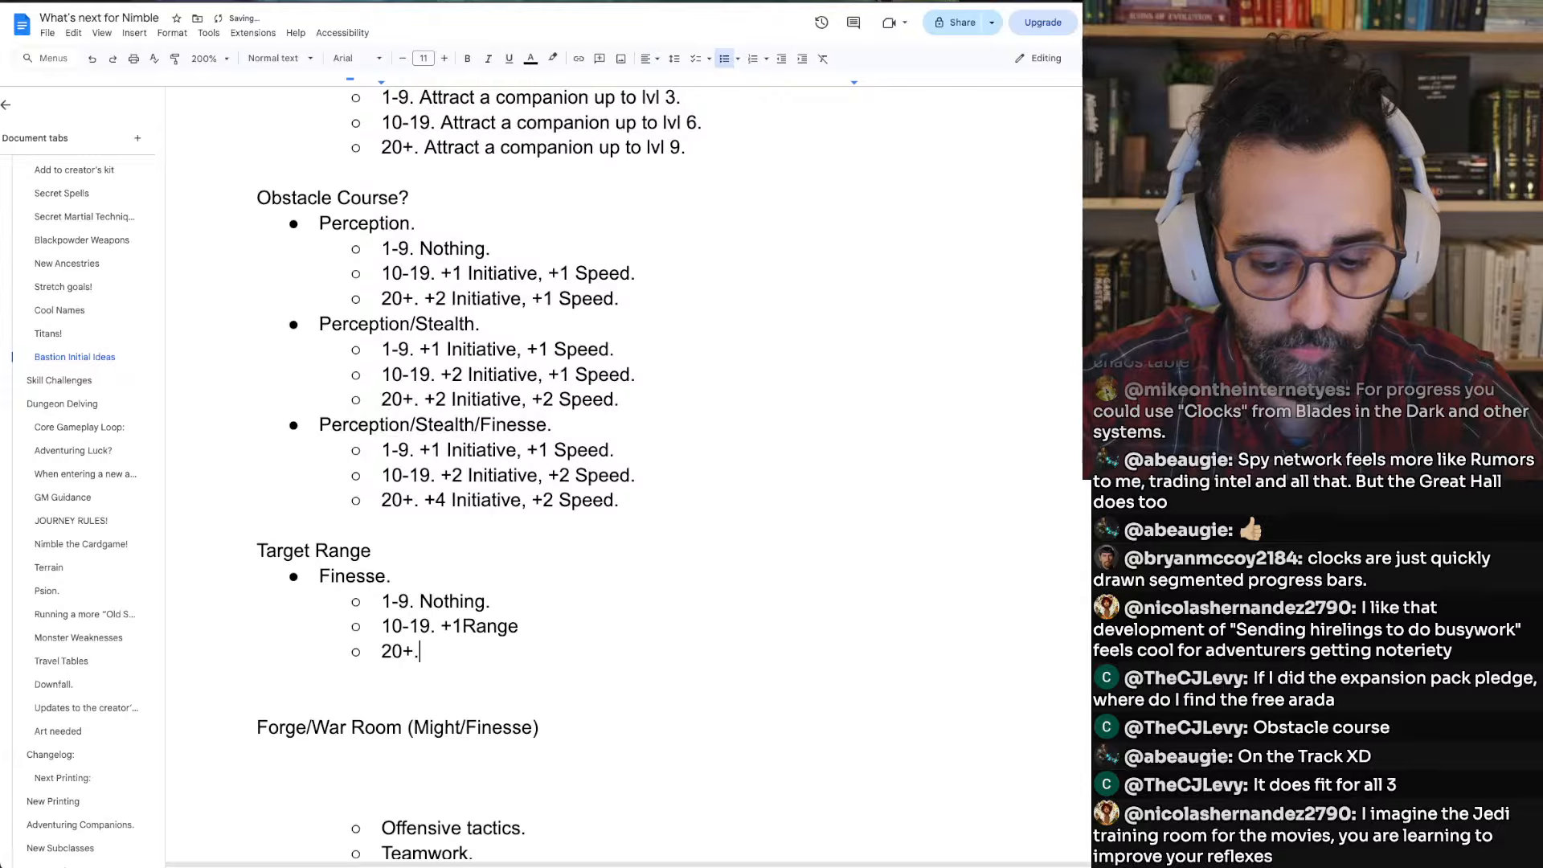
# Enter "+1 Range, +1 Damage" in the Target Range Finesse 20+ tier and add the missing space in the 10-19 tier's "+1 Range"
pyautogui.write('+1 Range')
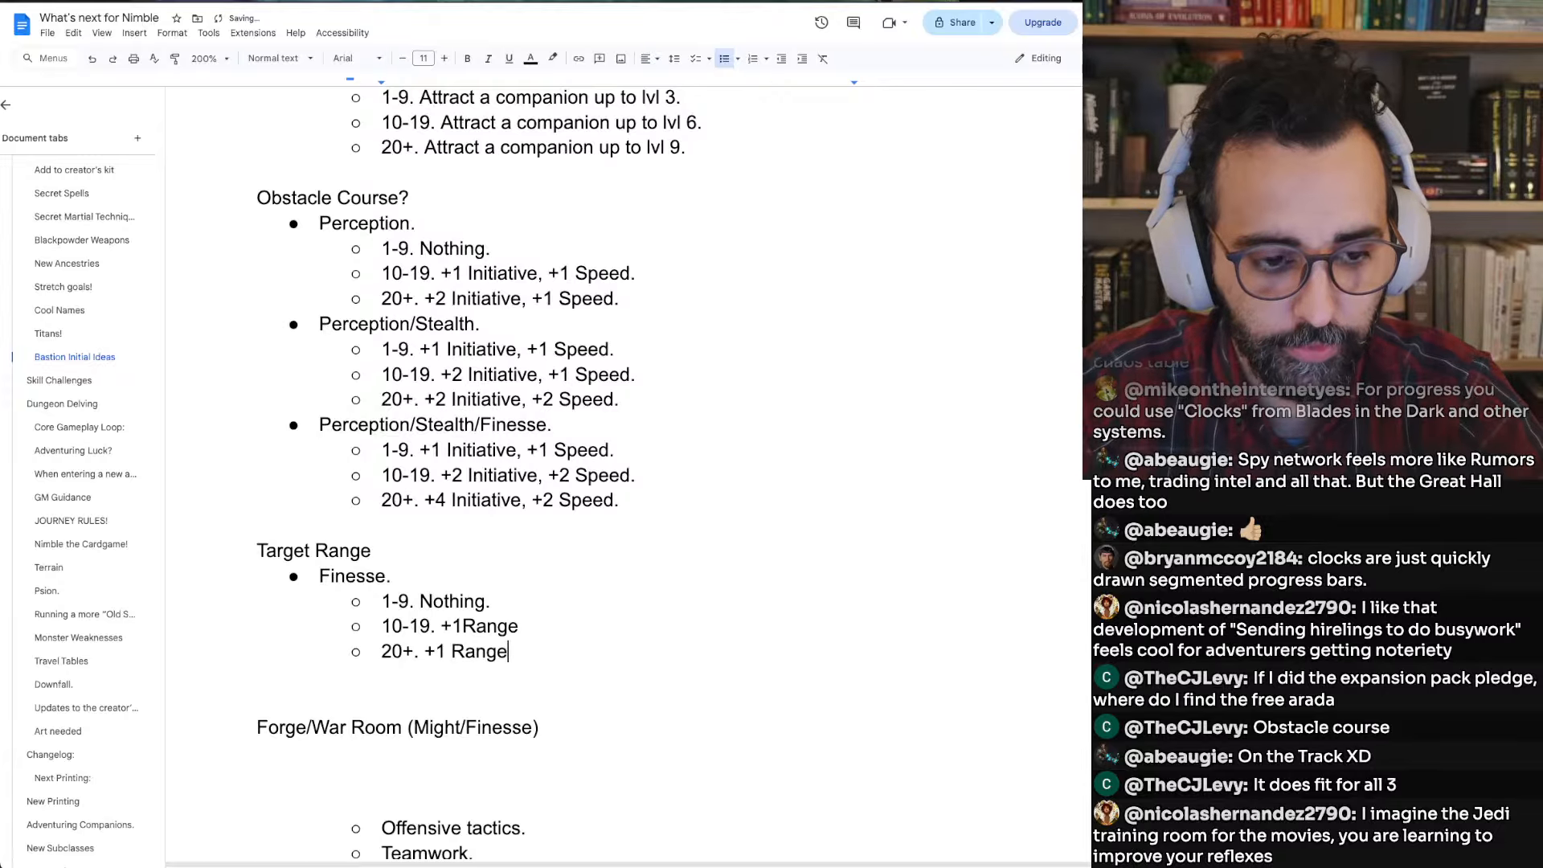
pyautogui.write(', +1 Damage')
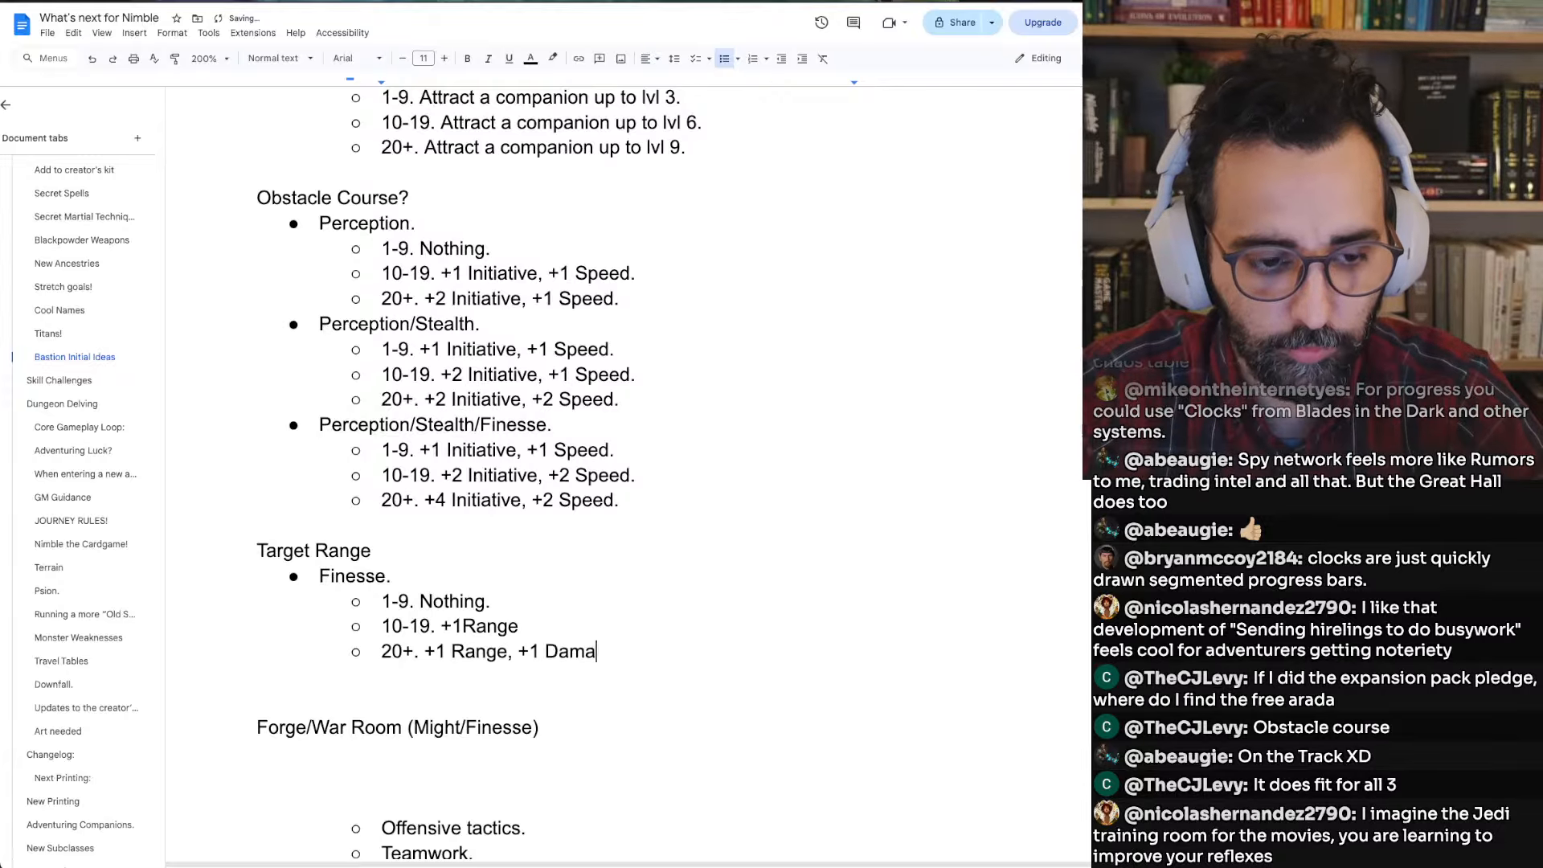
pyautogui.press('Up')
pyautogui.press('Left')
pyautogui.press('Left')
pyautogui.press('Left')
pyautogui.press('Left')
pyautogui.press('Left')
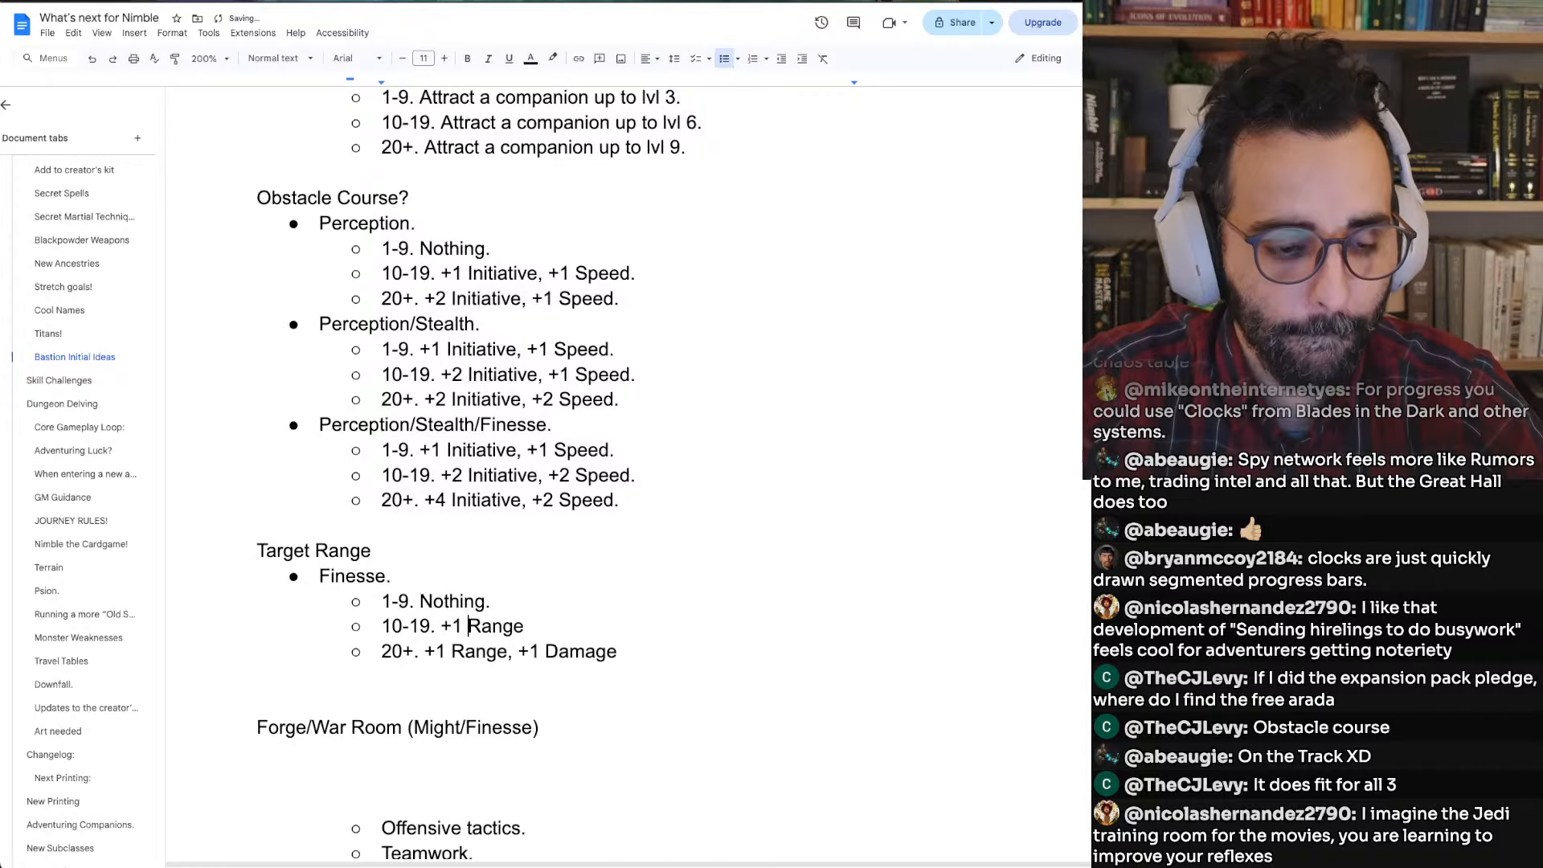
# Copy the Target Range Finesse bullet together with its three tier sub-items
pyautogui.press('Home')
pyautogui.hotkey('shift', 'Down')
pyautogui.hotkey('shift', 'Down')
pyautogui.hotkey('shift', 'Down')
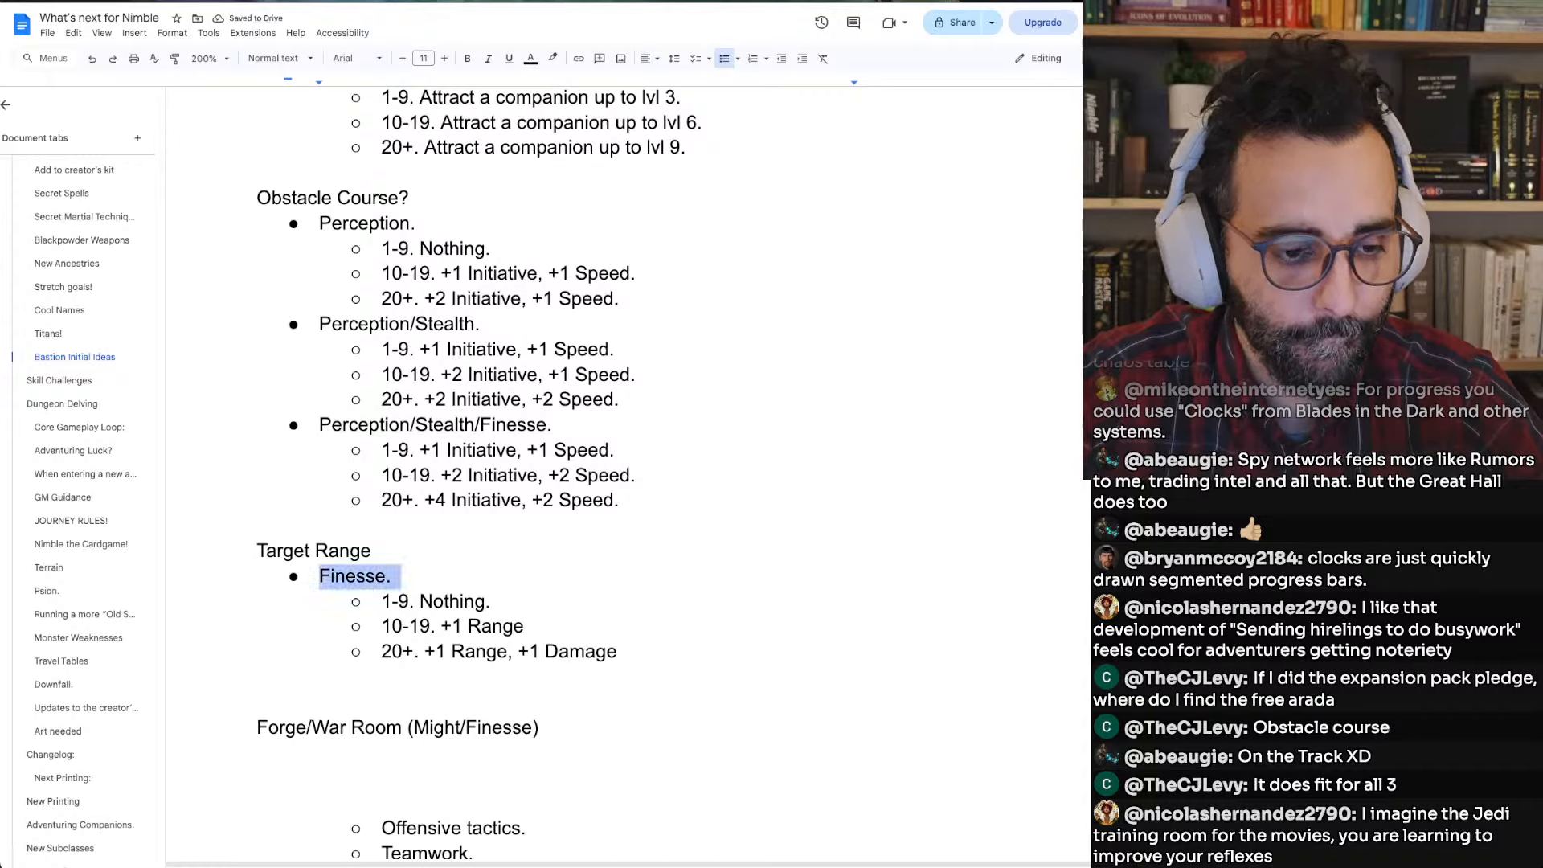
pyautogui.hotkey('shift', 'Right')
pyautogui.hotkey('shift', 'End')
pyautogui.hotkey('ctrl', 'c')
pyautogui.press('Down')
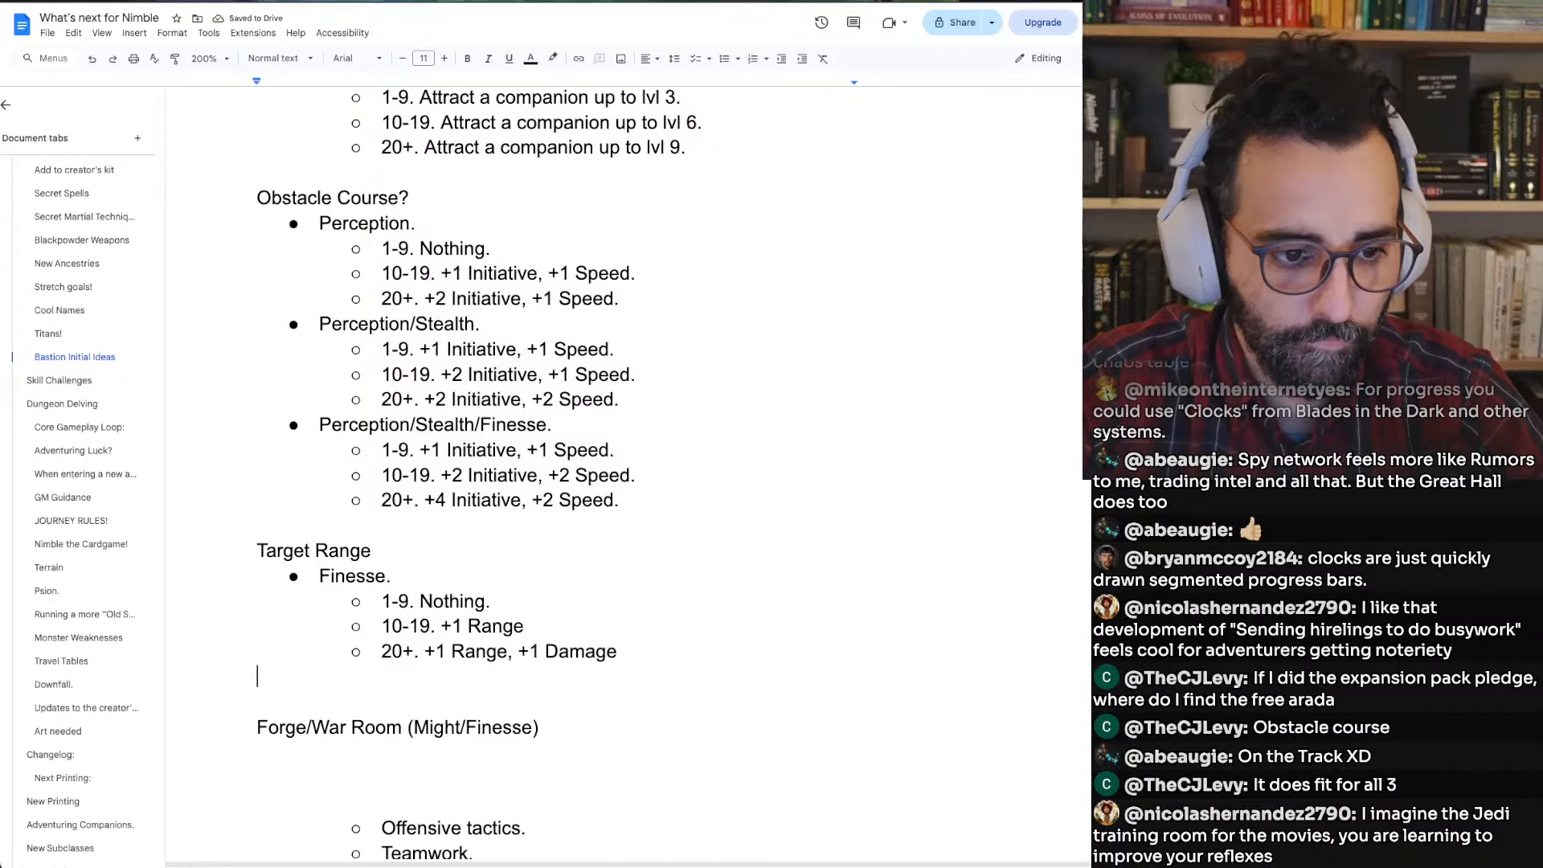
# Paste the copied Finesse block as a second first-level bullet under Target Range, directly below the original block
pyautogui.press('Up')
pyautogui.press('Return')
pyautogui.hotkey('ctrl', 'v')
pyautogui.hotkey('ctrl', 'z')
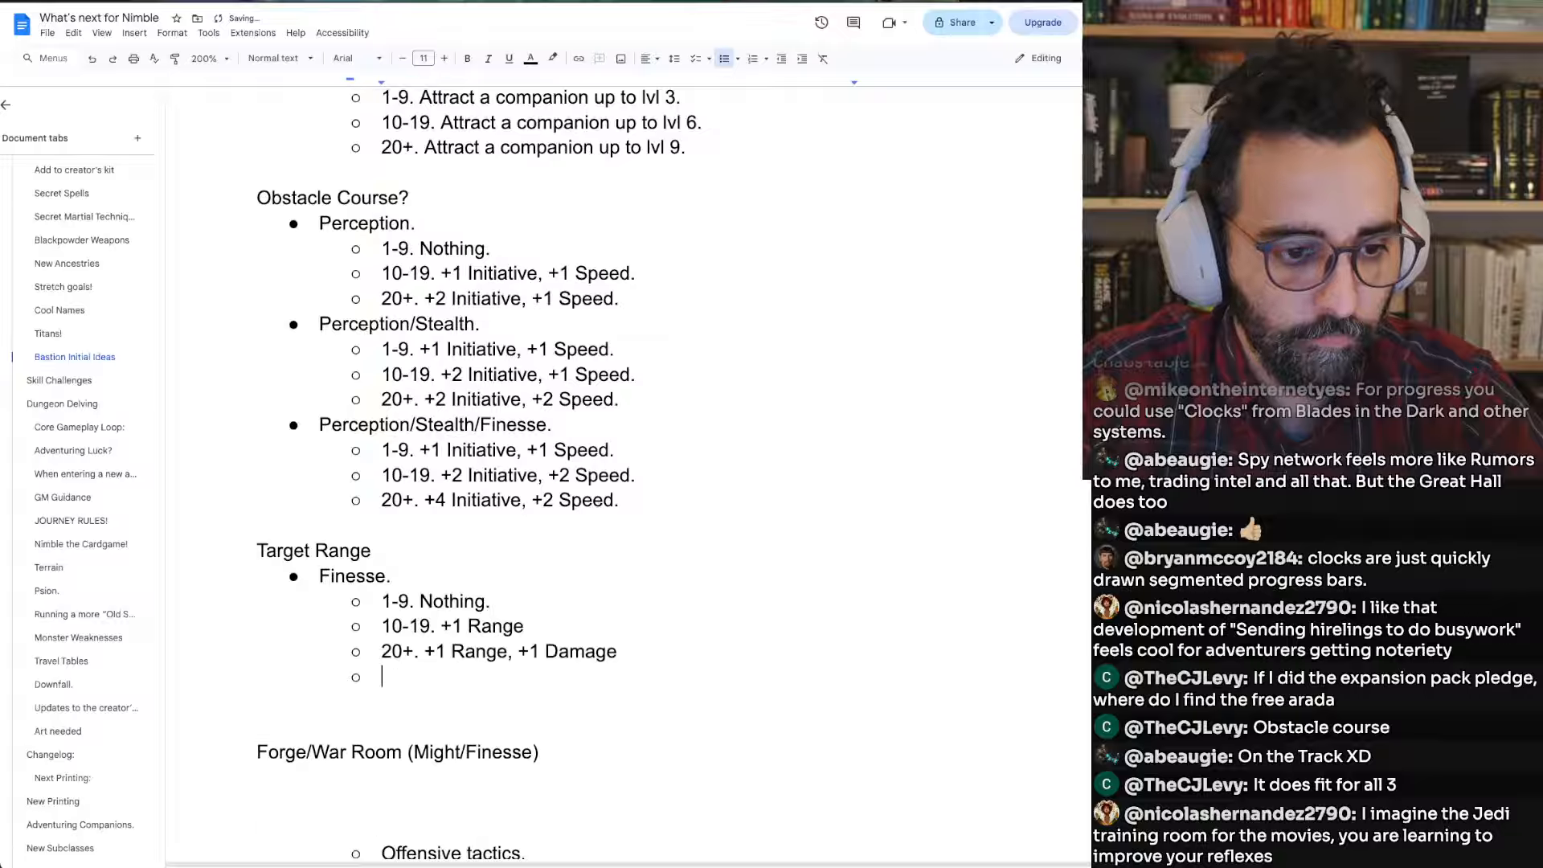
pyautogui.hotkey('shift', 'Tab')
pyautogui.hotkey('ctrl', 'v')
pyautogui.press('Up')
pyautogui.press('Up')
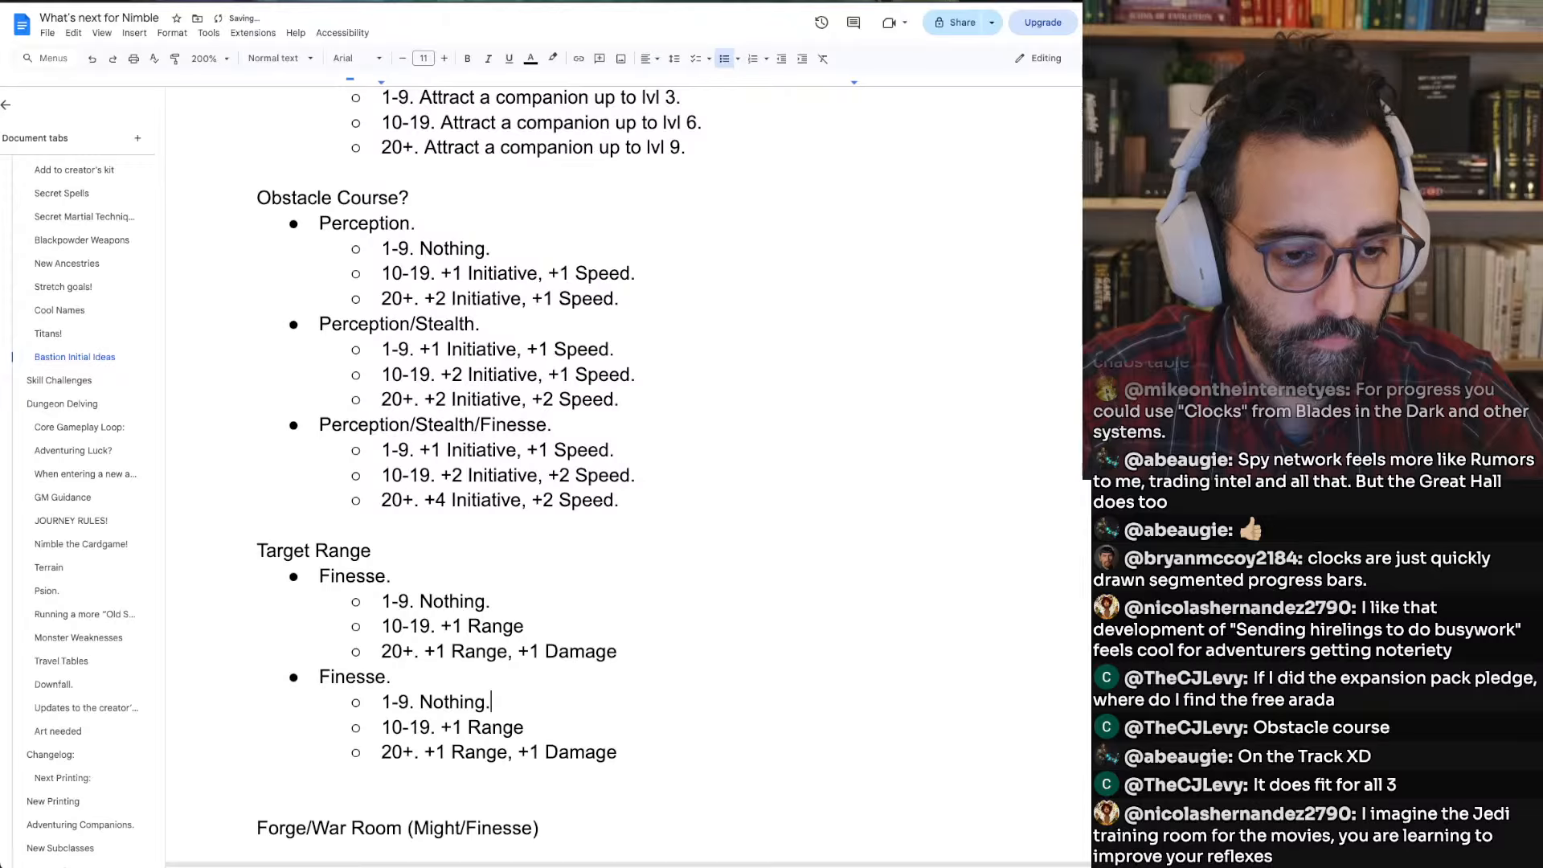
# Replace "Nothing." in the 1-9 tier of Target Range's second Finesse entry with "+1 Range"
pyautogui.hotkey('ctrl', 'shift', 'Left')
pyautogui.hotkey('ctrl', 'shift', 'Left')
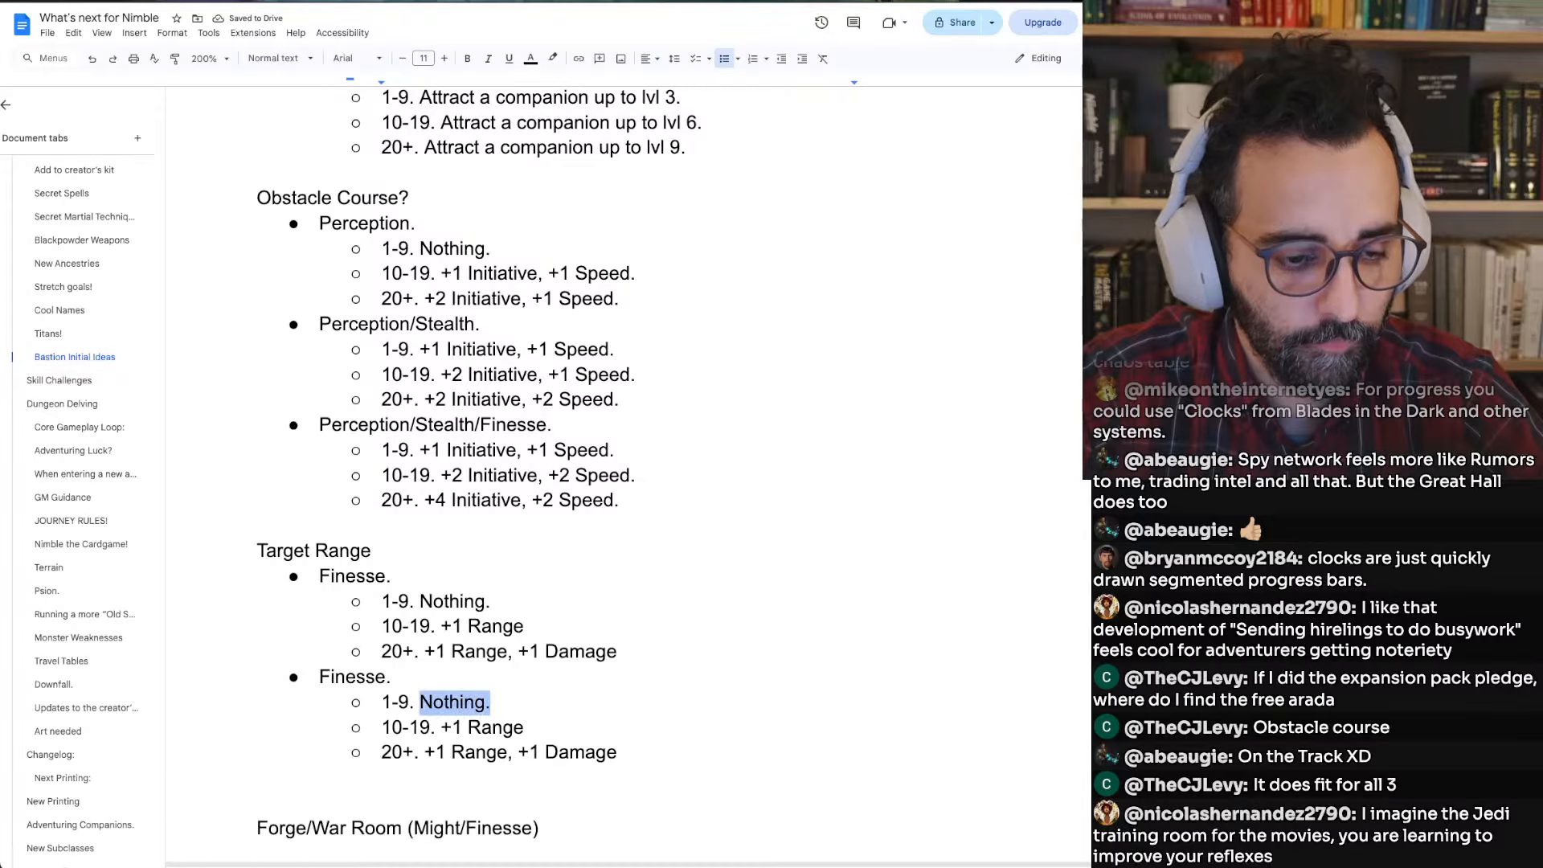
pyautogui.press('BackSpace')
pyautogui.press('Down')
pyautogui.hotkey('shift', 'End')
pyautogui.hotkey('ctrl', 'c')
pyautogui.press('Up')
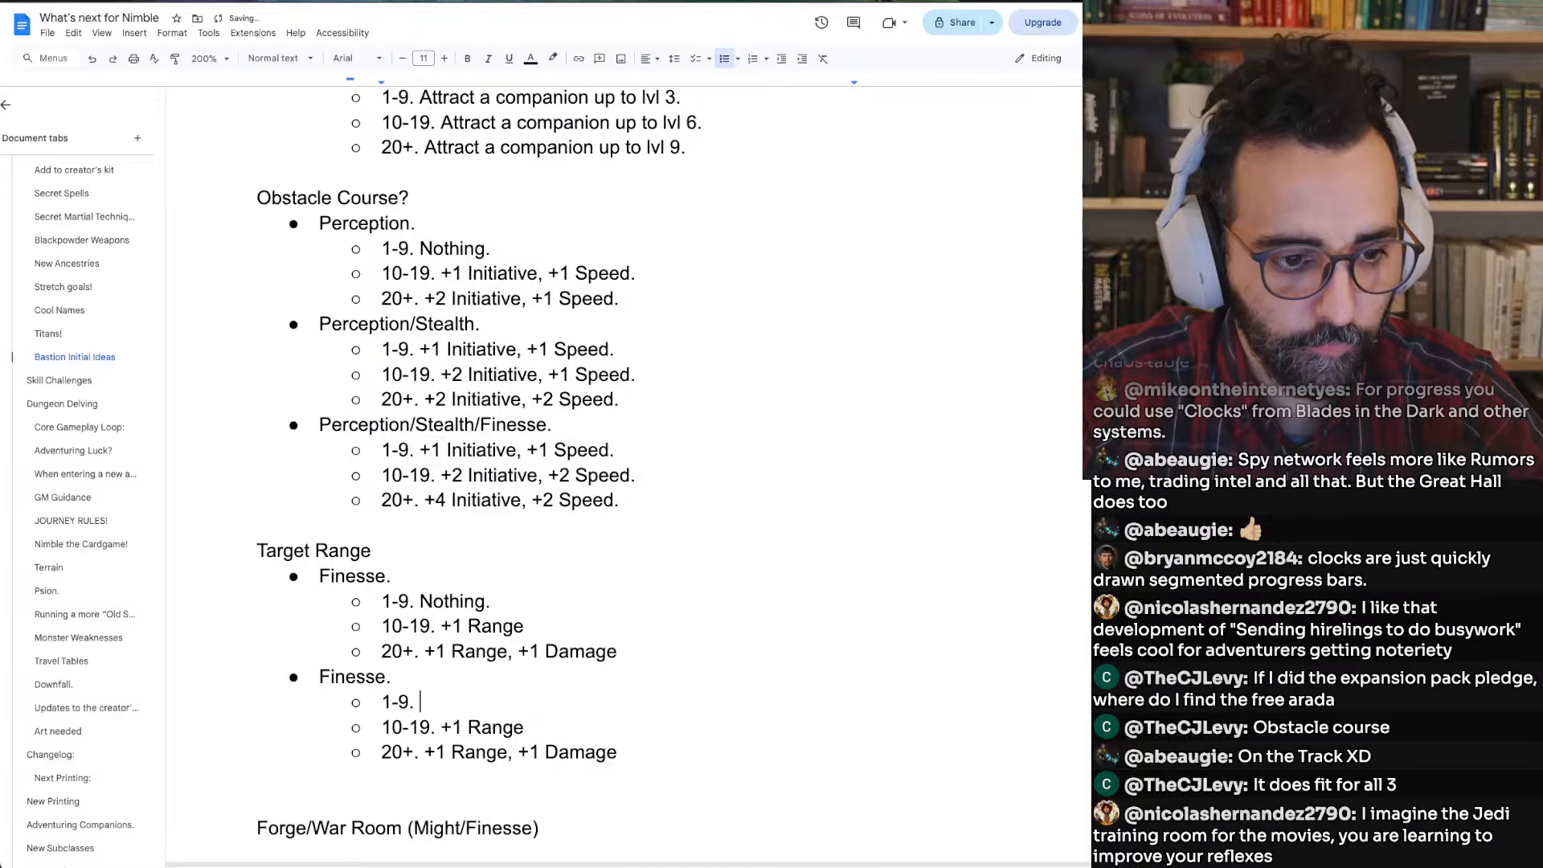
pyautogui.hotkey('ctrl', 'v')
# Change the 10-19 tier of the second Finesse entry under Target Range to "+1 Range, +1 Damage"
pyautogui.press('Down')
pyautogui.press('Down')
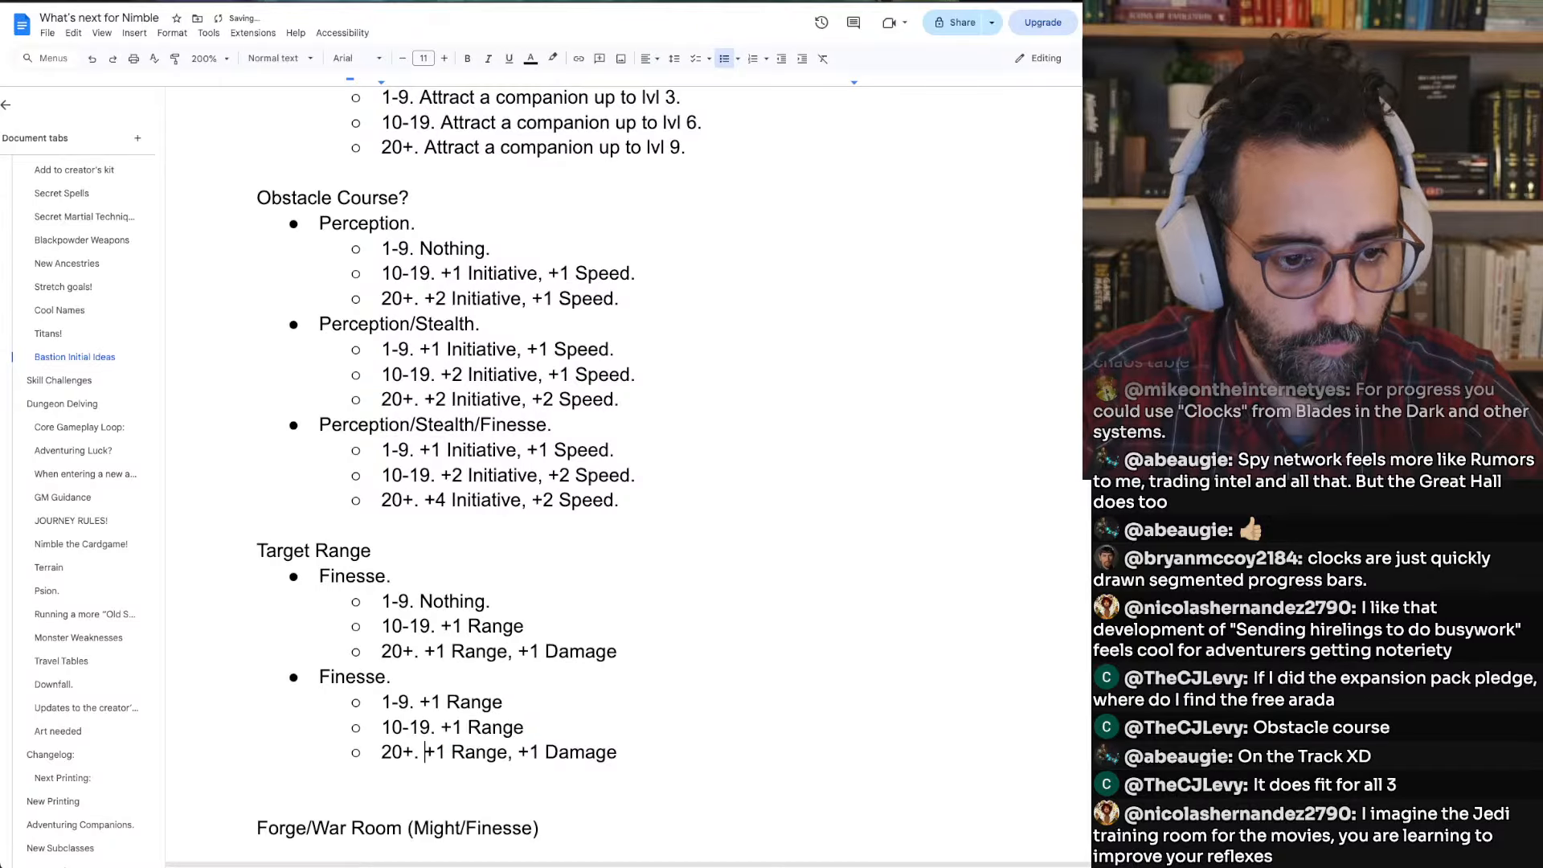
pyautogui.hotkey('shift', 'End')
pyautogui.press('Up')
pyautogui.press('Right')
pyautogui.press('Right')
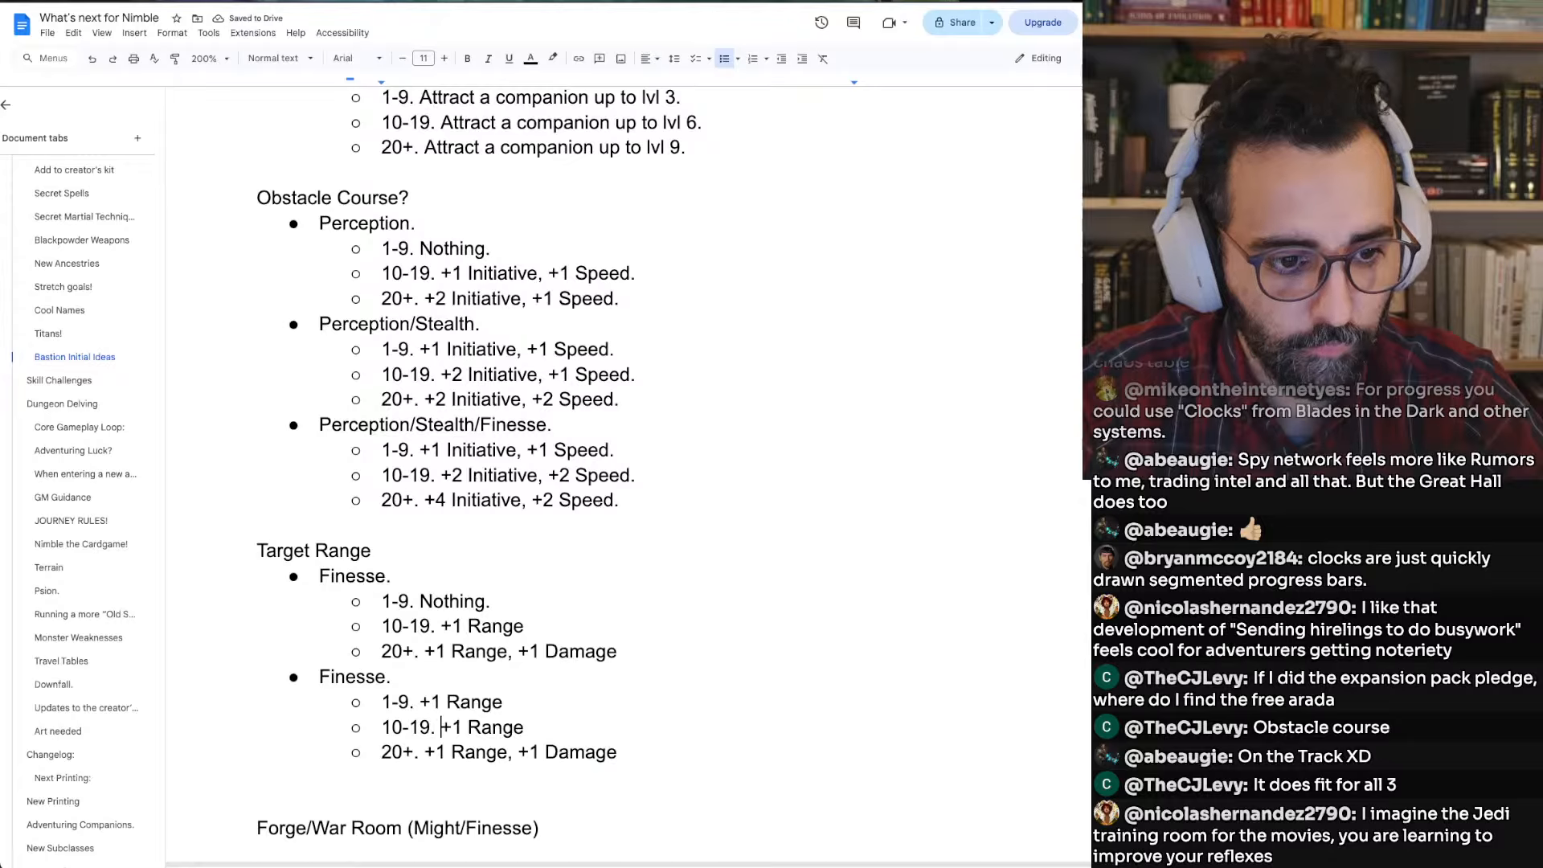
pyautogui.hotkey('shift', 'End')
pyautogui.hotkey('ctrl', 'v')
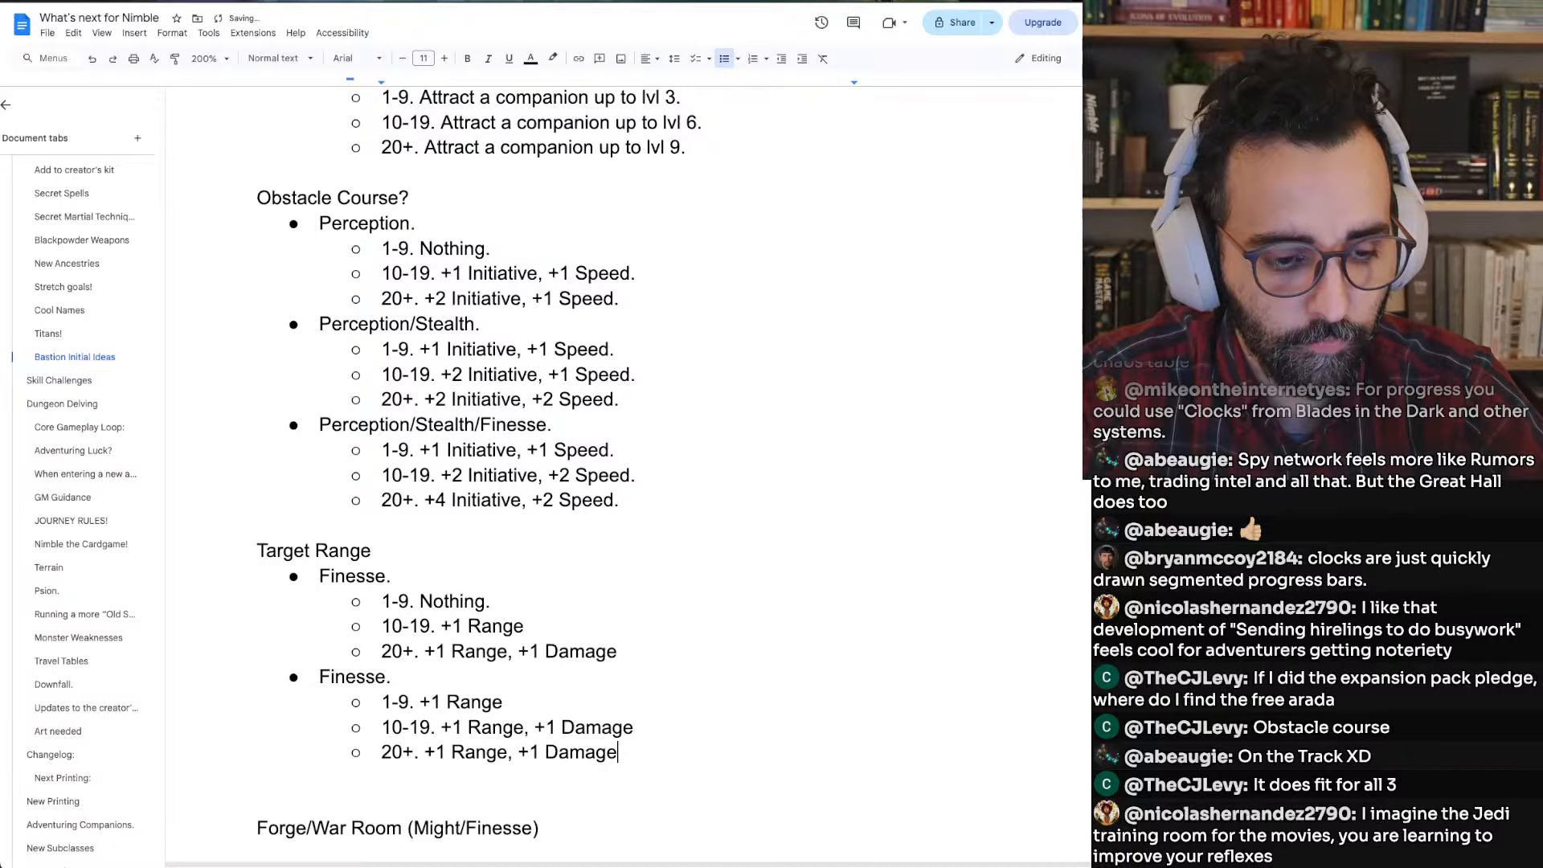
# Raise the 20+ tier of the second Finesse entry under Target Range to "+2 Range, +2 Damage"
pyautogui.press('Down')
pyautogui.hotkey('ctrl', 'shift', 'Left')
pyautogui.hotkey('ctrl', 'Left')
pyautogui.hotkey('ctrl', 'Left')
pyautogui.hotkey('ctrl', 'Left')
pyautogui.hotkey('ctrl', 'Left')
pyautogui.hotkey('ctrl', 'Left')
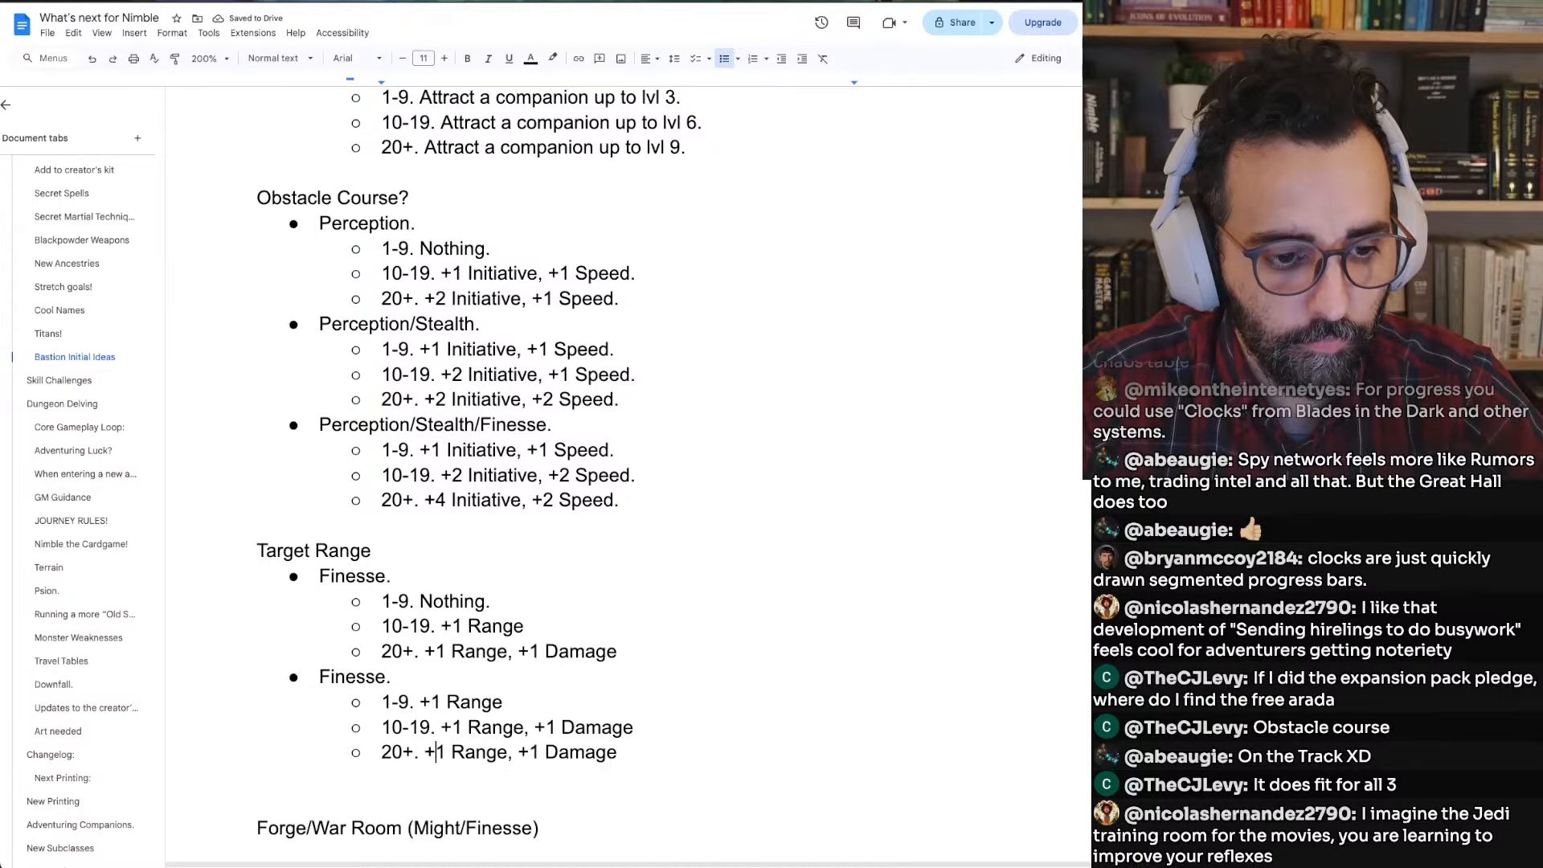
pyautogui.press('BackSpace')
pyautogui.write('2')
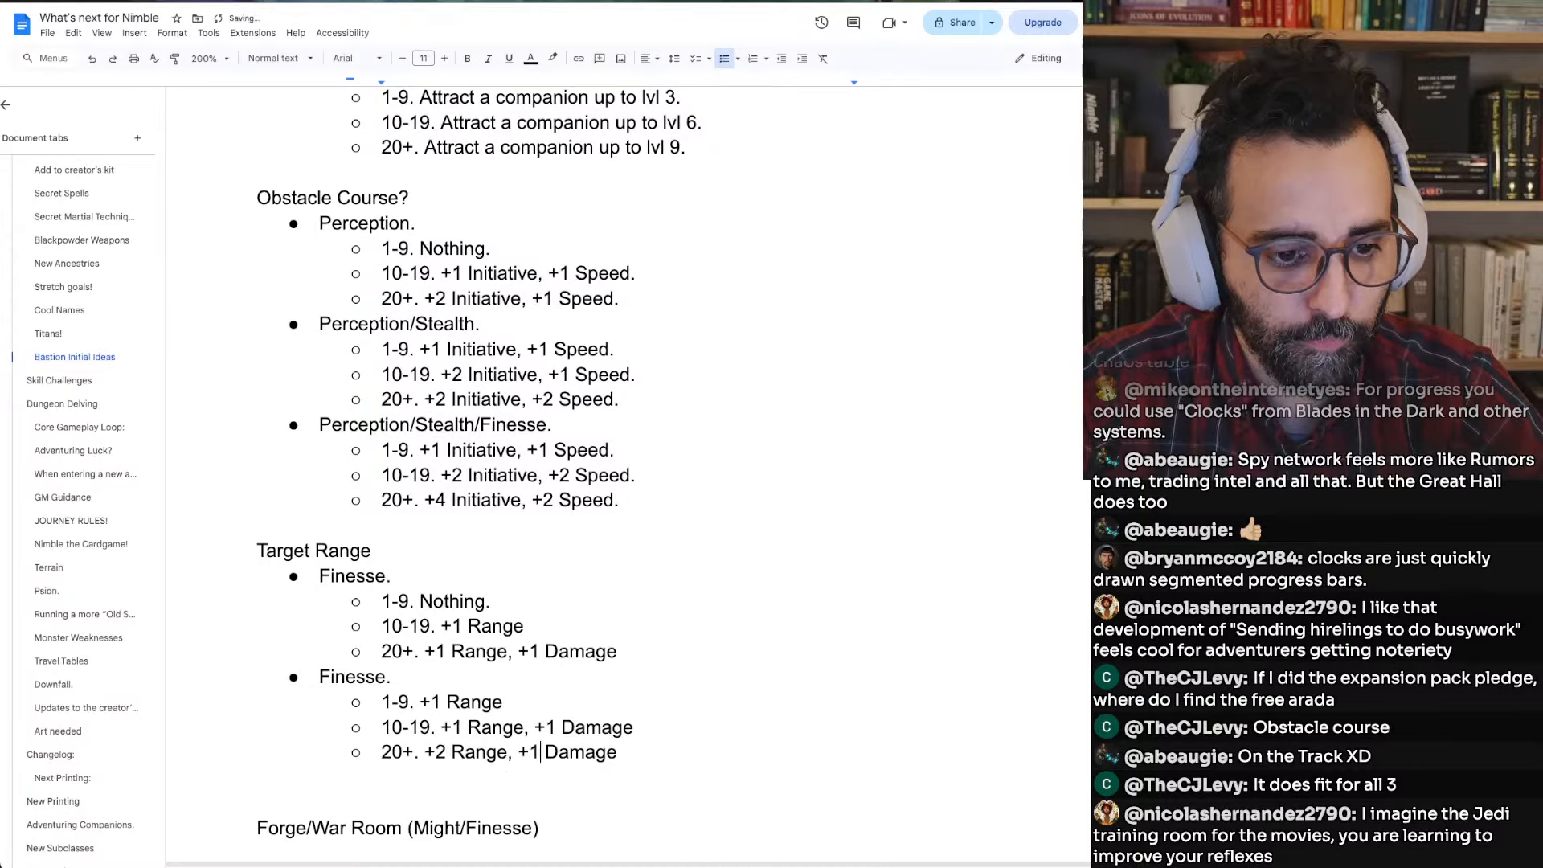
pyautogui.press('BackSpace')
pyautogui.write('2')
# Extend the second Finesse heading under Target Range to "Finesse/Perception.", consulting the skills spreadsheet for the secondary skill
pyautogui.press('Up')
pyautogui.press('Up')
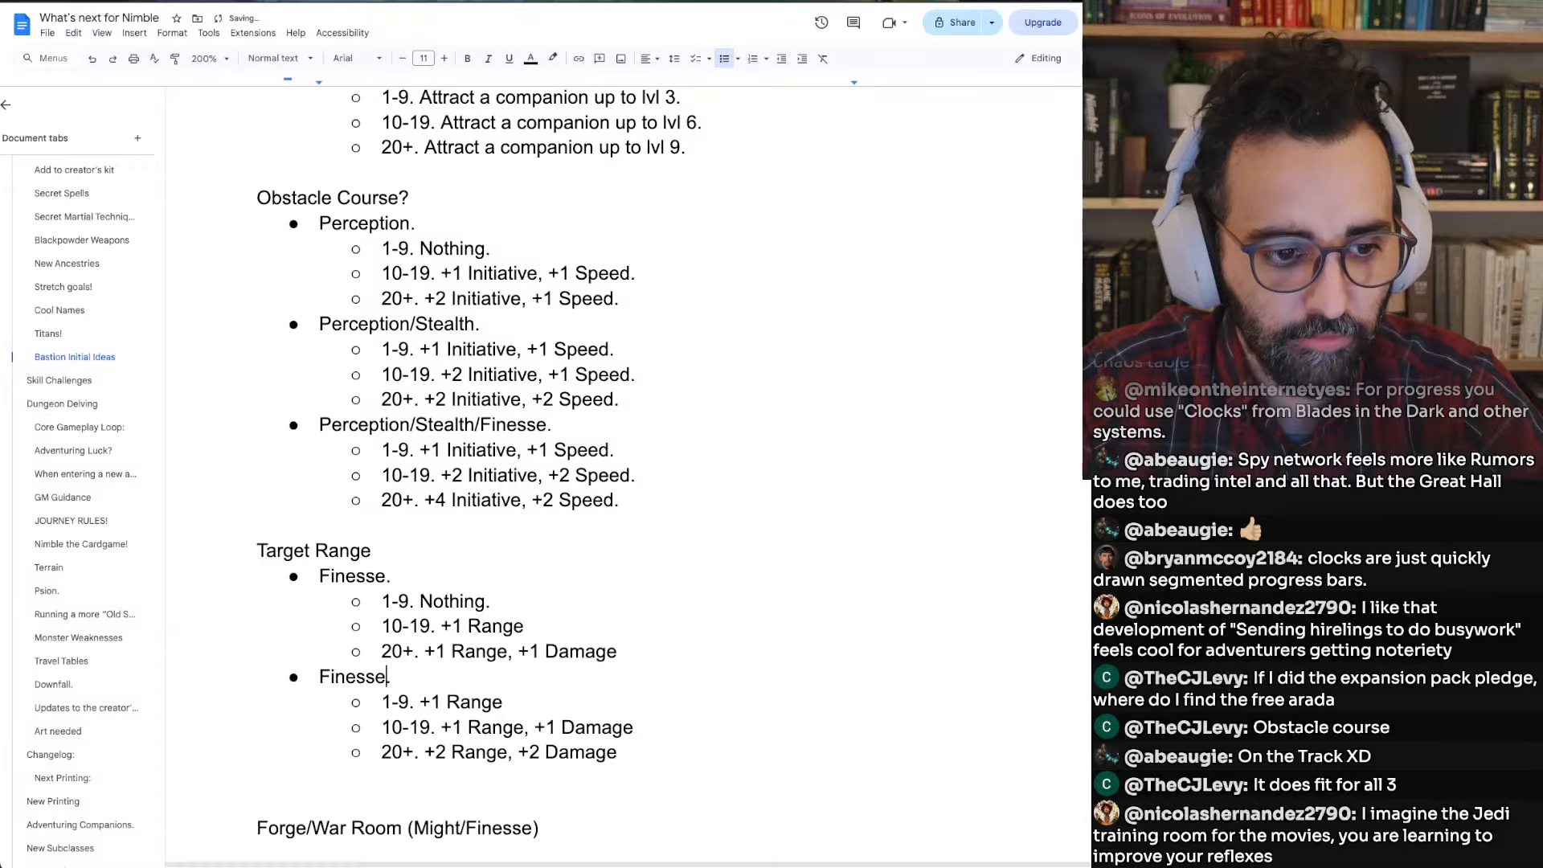
pyautogui.write('/')
pyautogui.press('super+Tab')
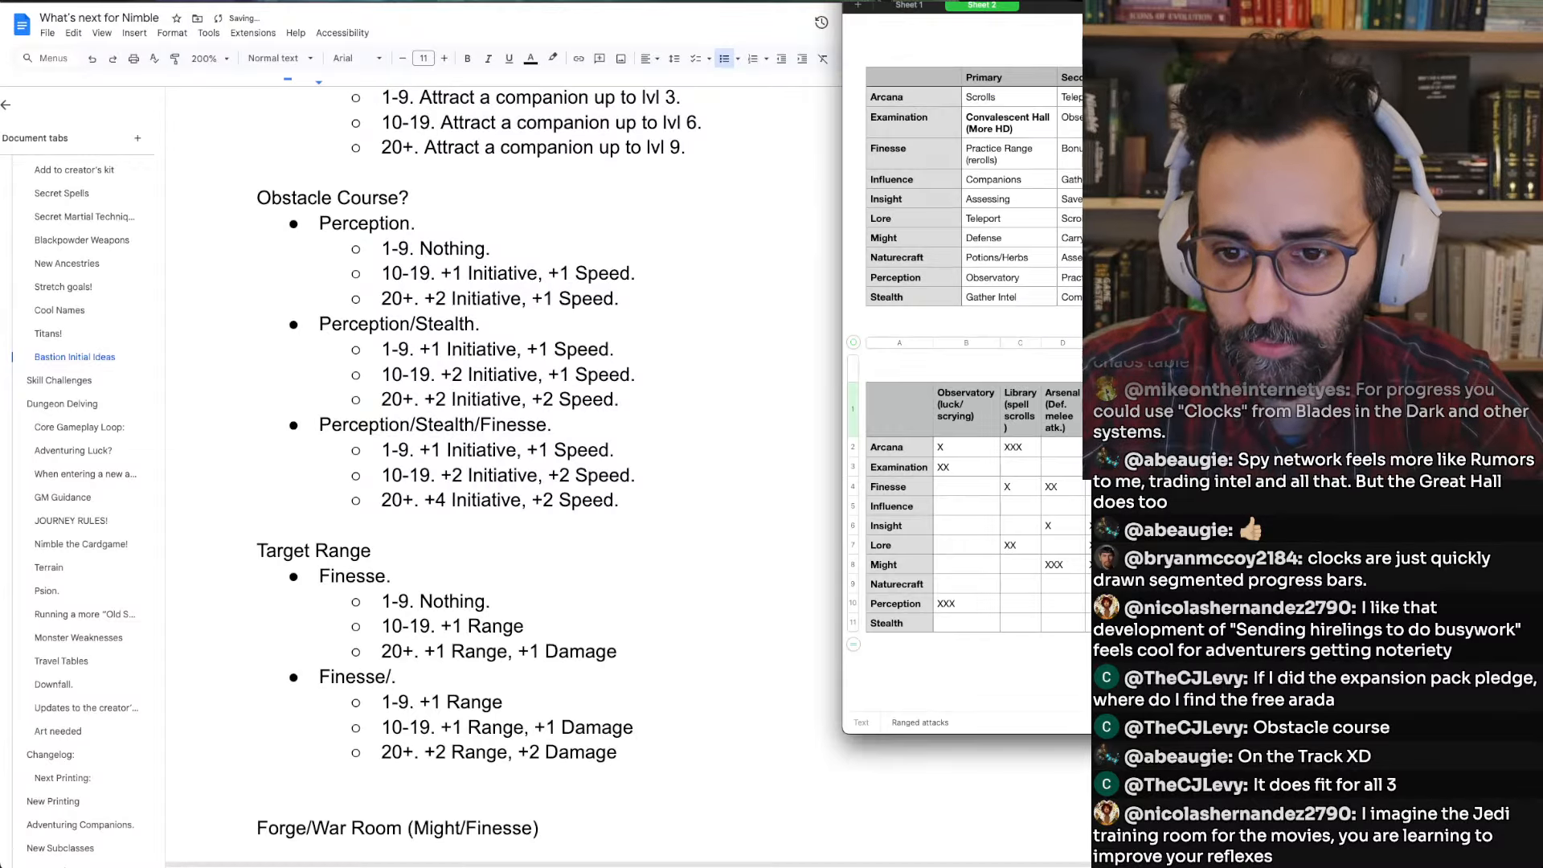
pyautogui.press('super+Tab')
pyautogui.write('P')
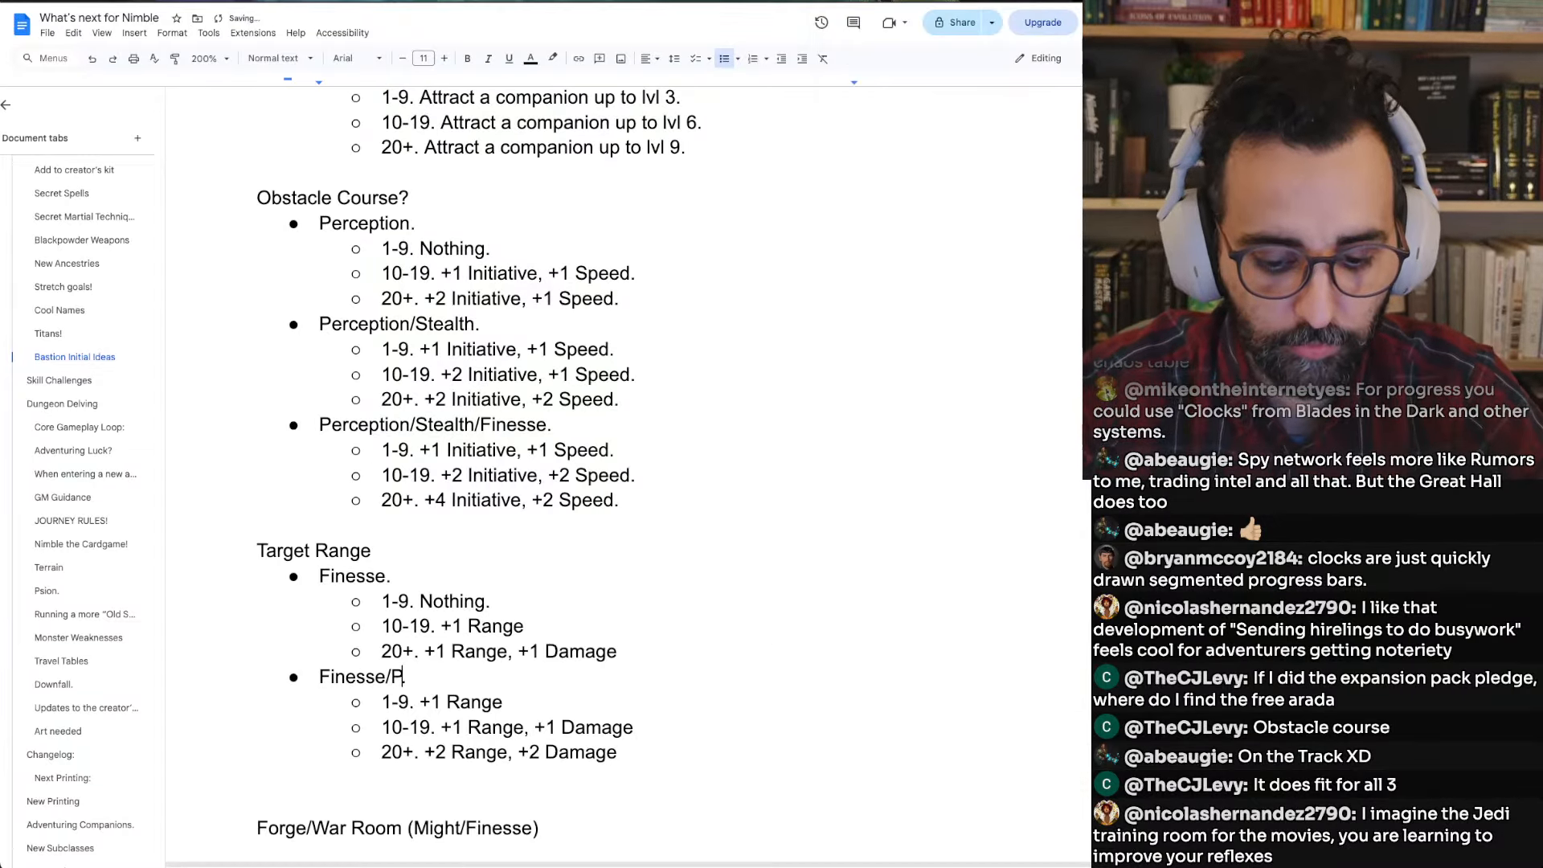
pyautogui.write('erception')
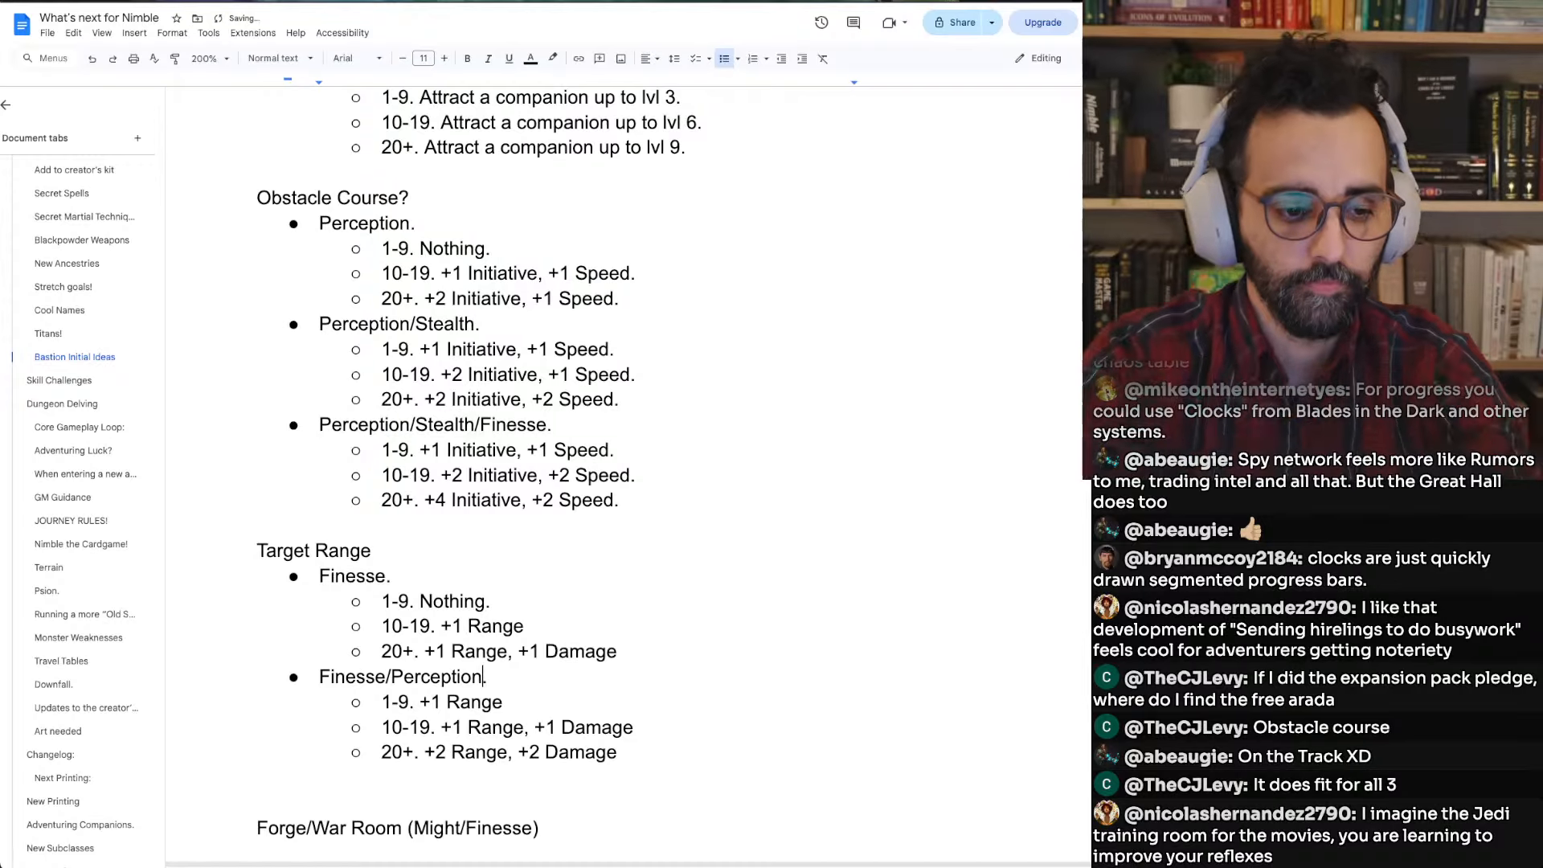
# Duplicate the Finesse/Perception entry with its three tiers directly below itself in the Target Range list
pyautogui.press('super+Left')
pyautogui.hotkey('shift', 'Down')
pyautogui.hotkey('shift', 'Down')
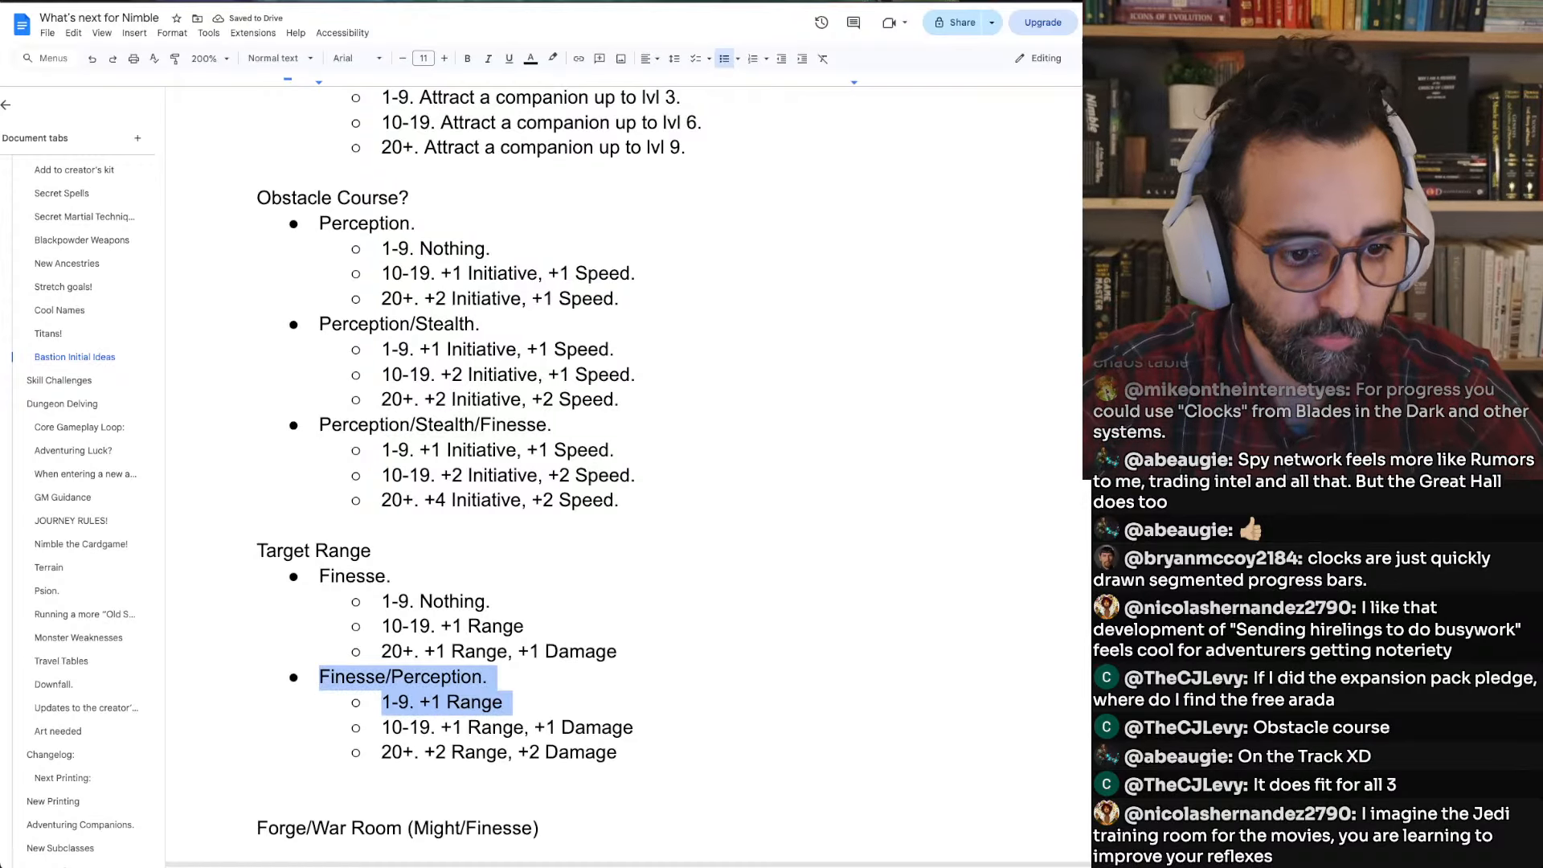
pyautogui.hotkey('shift', 'Down')
pyautogui.hotkey('shift', 'Down')
pyautogui.press('super+c')
pyautogui.press('Right')
pyautogui.press('Return')
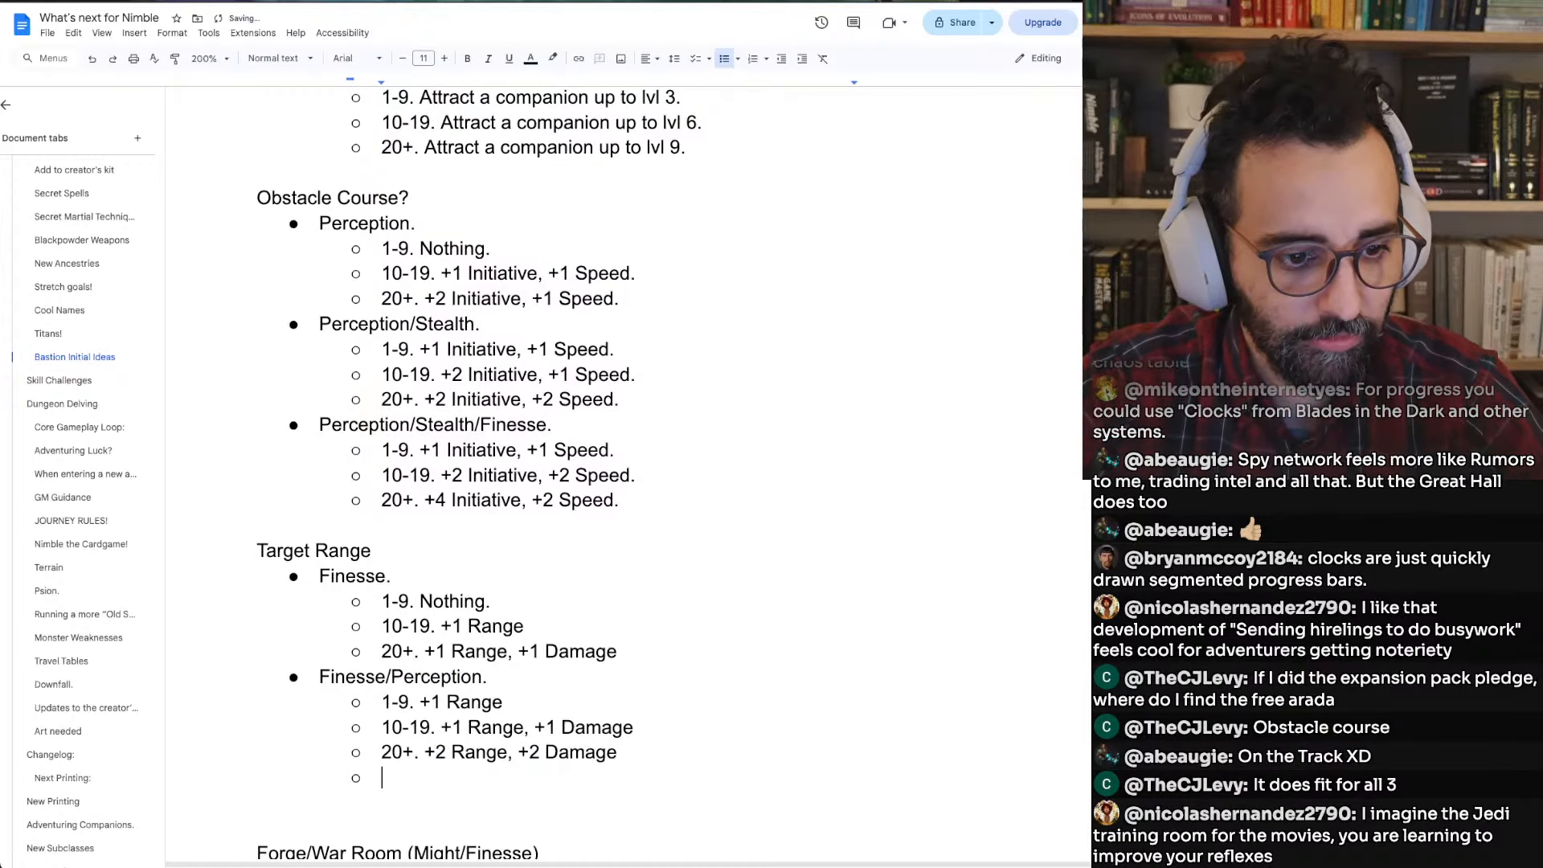
pyautogui.press('super+v')
# Consult the skills spreadsheet and extend the duplicated Target Range heading to "Finesse/Perception/Insight."
pyautogui.press('super+Tab')
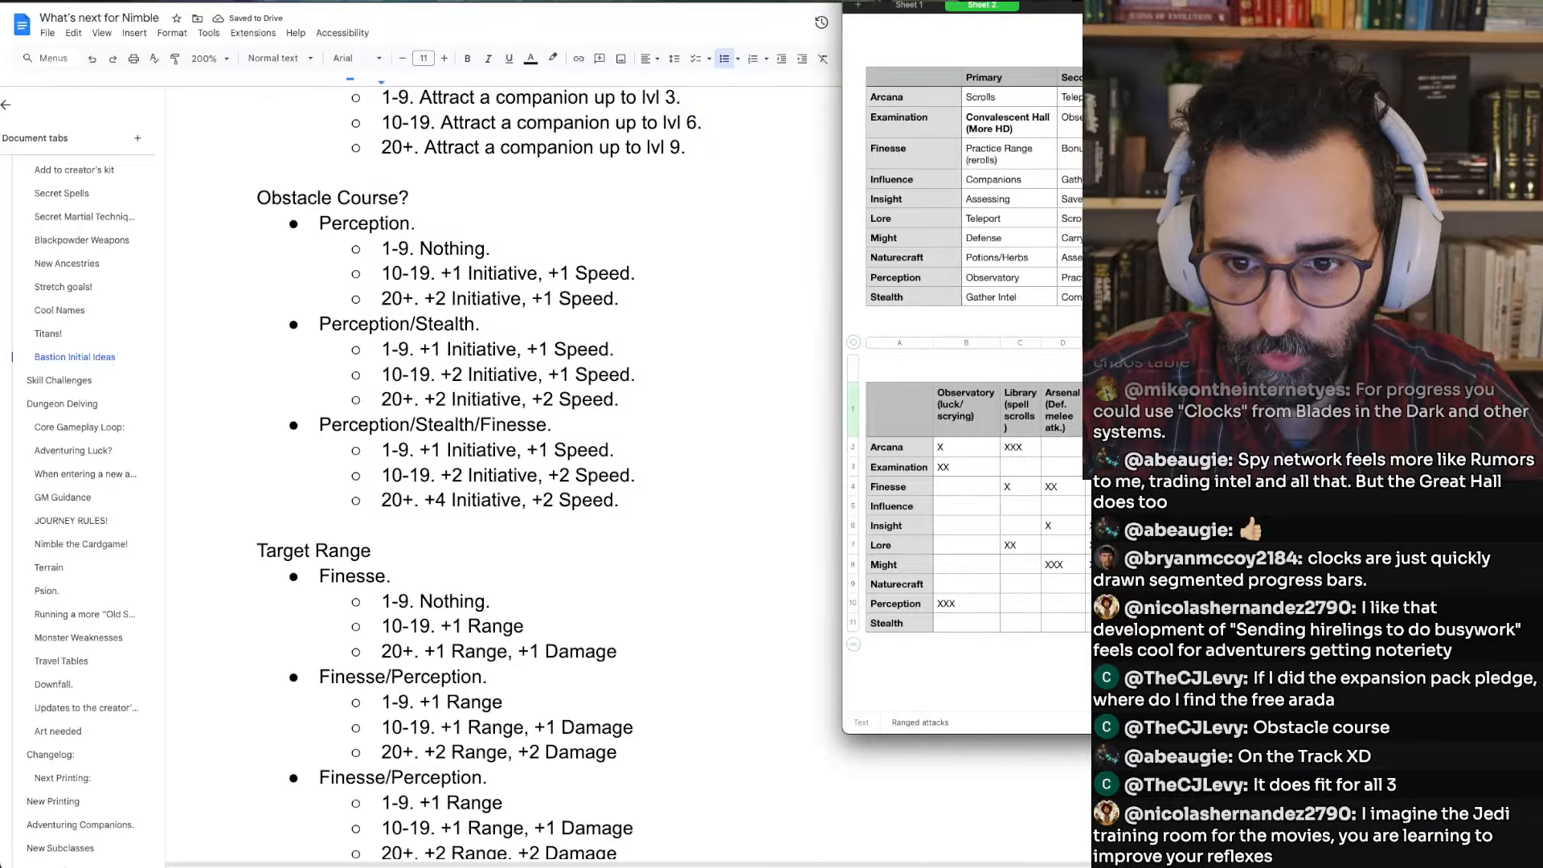
pyautogui.press('super+Tab')
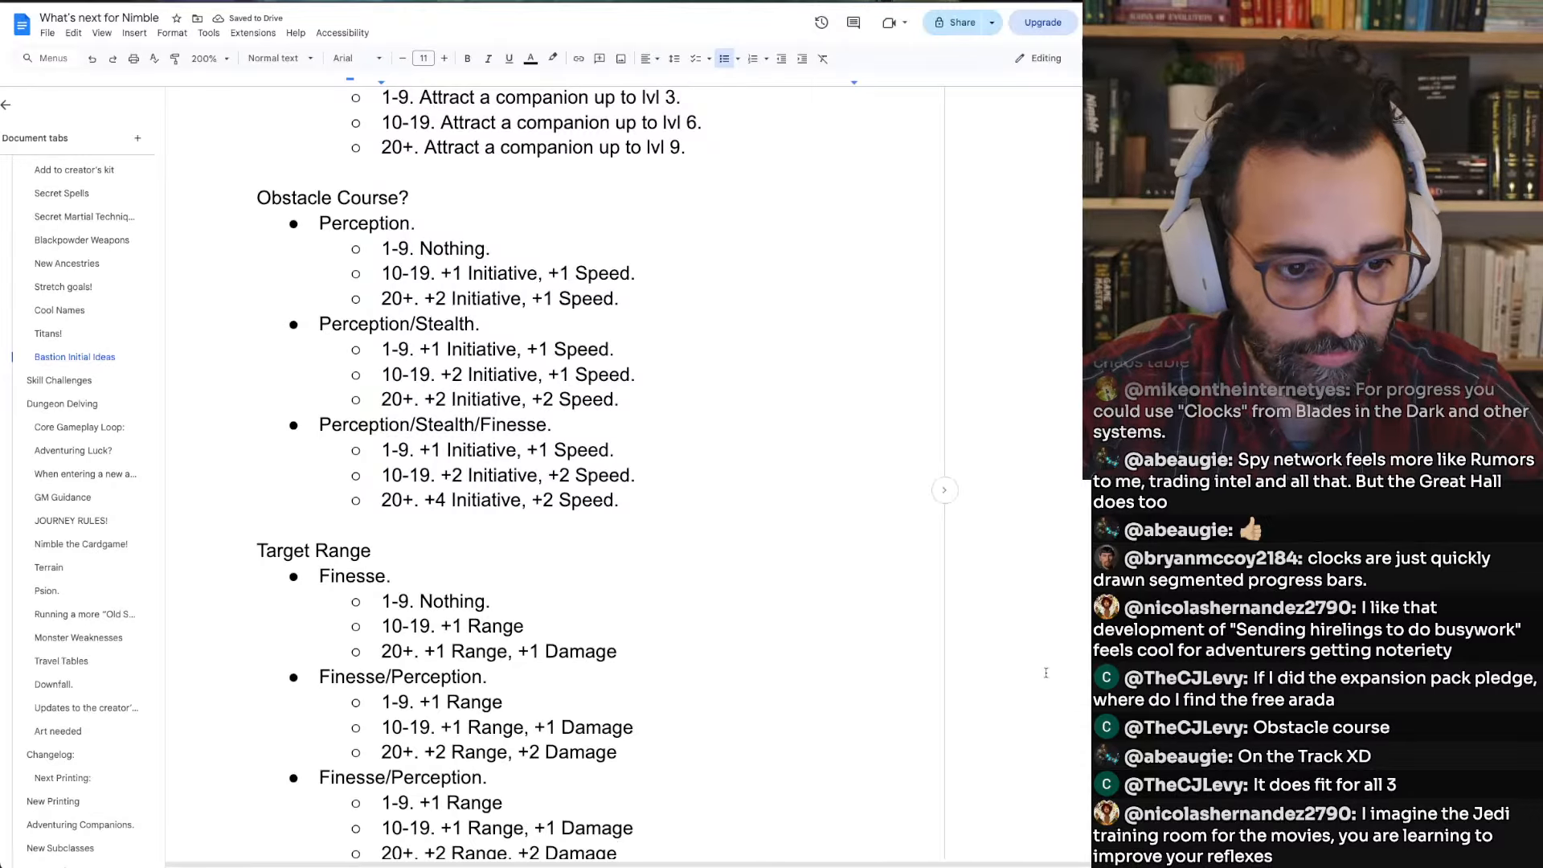
pyautogui.click(488, 777)
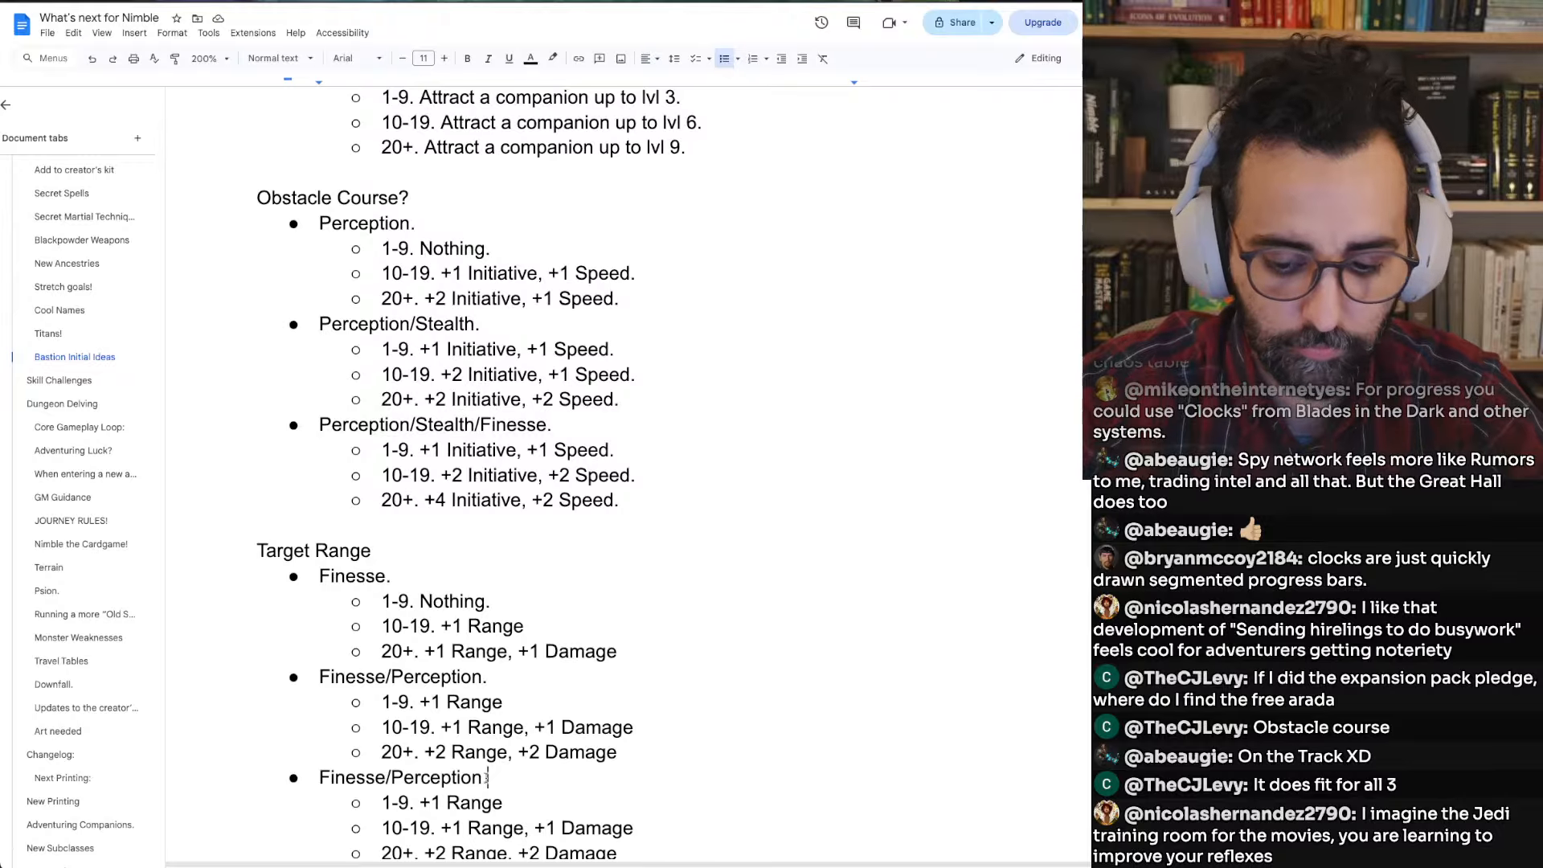
pyautogui.press('BackSpace')
pyautogui.write('/Insight.')
# Raise the 10-19 tier of the Finesse/Perception/Insight entry to "+2 Range, +2 Damage"
pyautogui.scroll(-3, 514, 482)
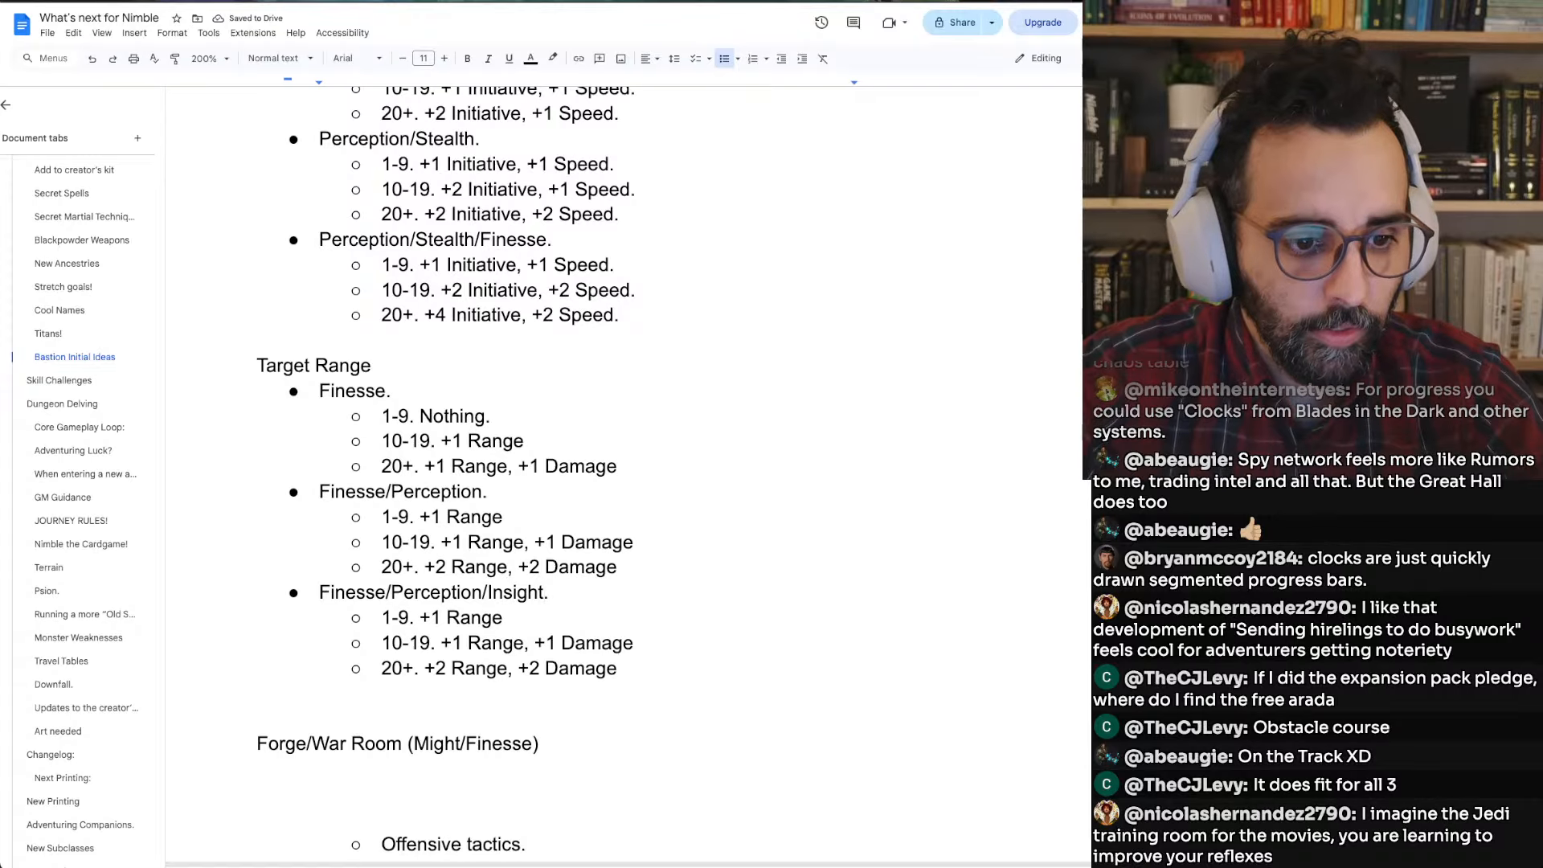
pyautogui.hotkey('alt', 'Left')
pyautogui.hotkey('alt', 'Left')
pyautogui.press('Right')
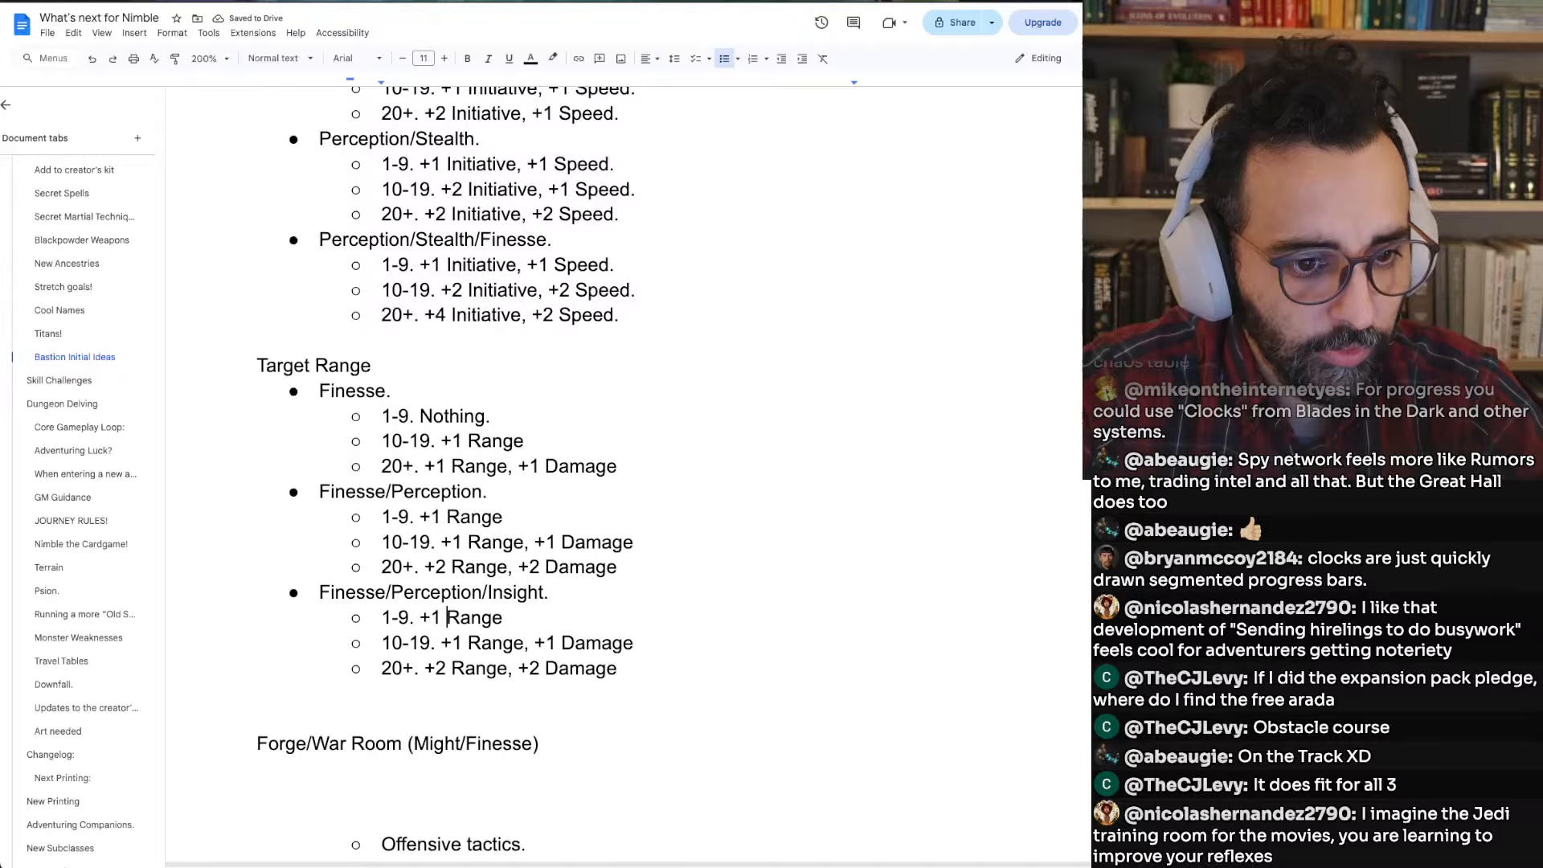
pyautogui.press('BackSpace')
pyautogui.write('2')
pyautogui.press('Delete')
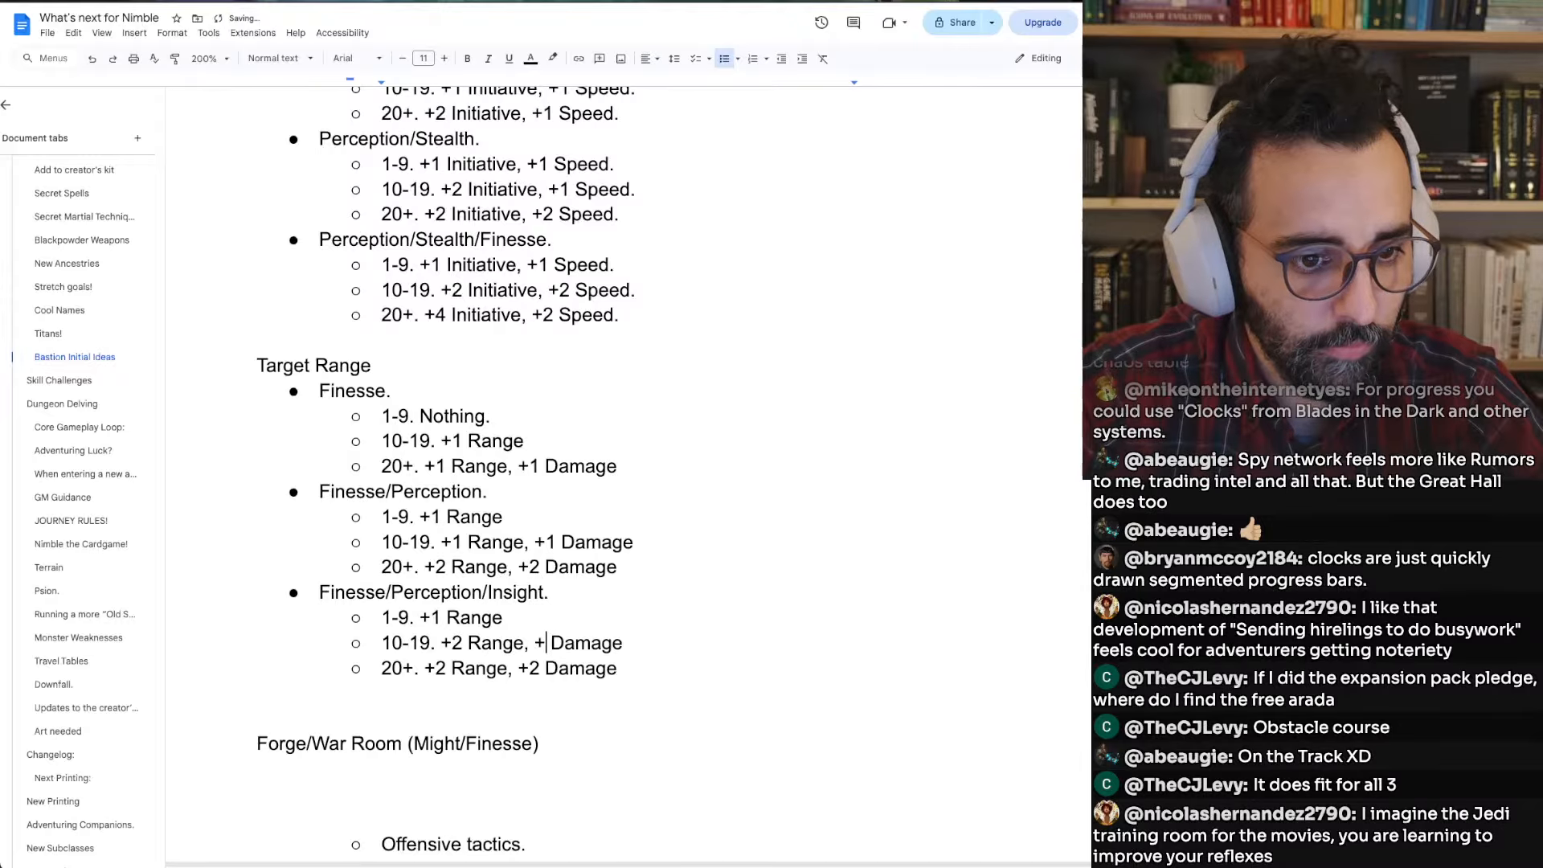
pyautogui.write('2')
# Raise the 20+ tier of the Finesse/Perception/Insight entry to "+3 Range, +3 Damage"
pyautogui.press('Down')
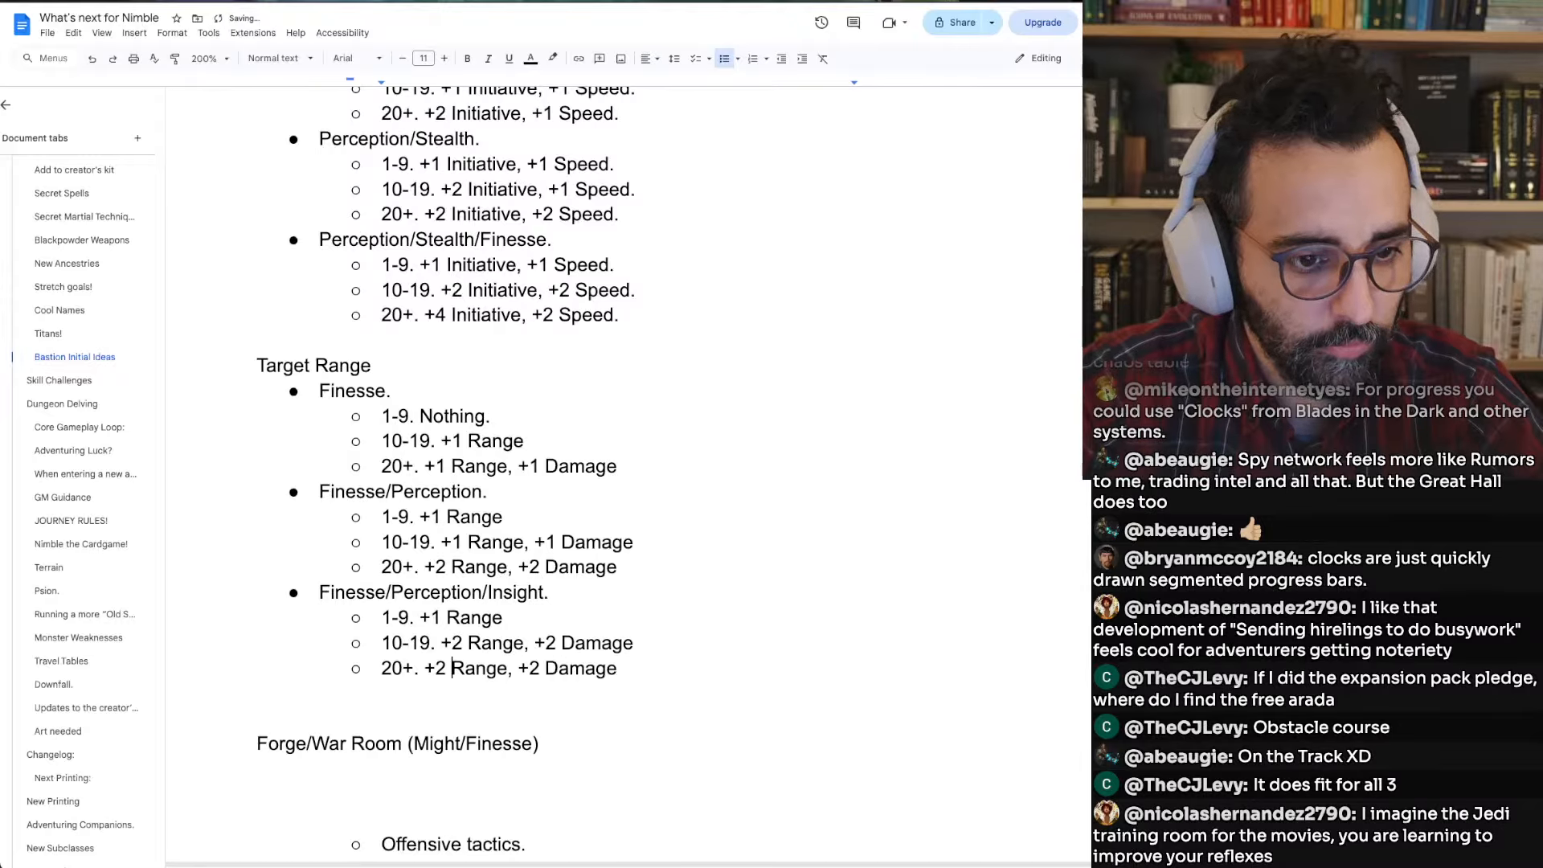
pyautogui.hotkey('alt', 'Left')
pyautogui.hotkey('alt', 'Left')
pyautogui.press('Right')
pyautogui.press('BackSpace')
pyautogui.write('3')
pyautogui.hotkey('alt', 'Right')
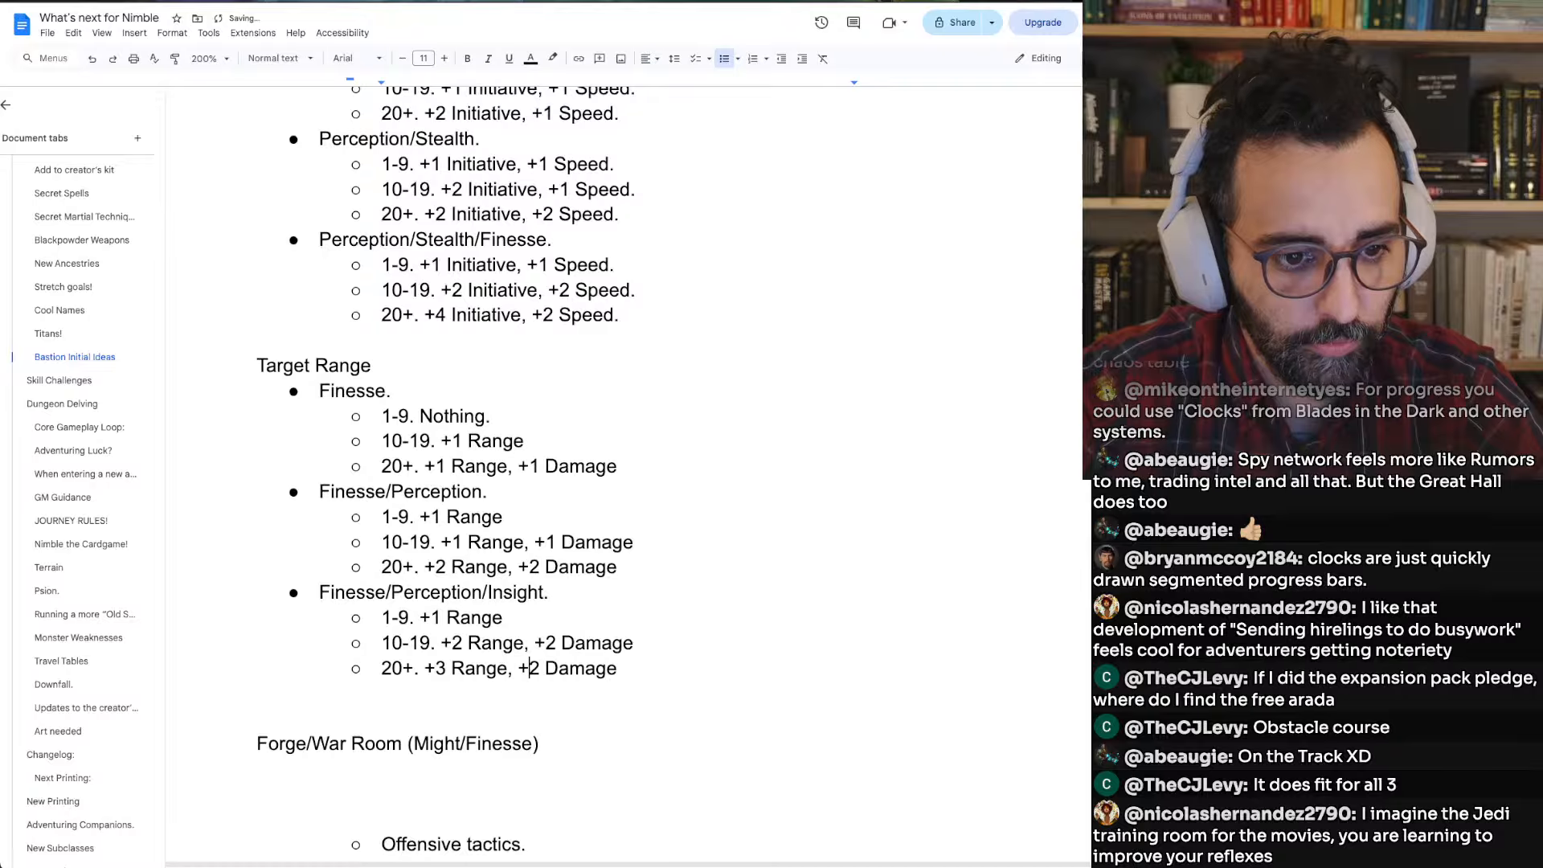
pyautogui.press('Delete')
pyautogui.write('3')
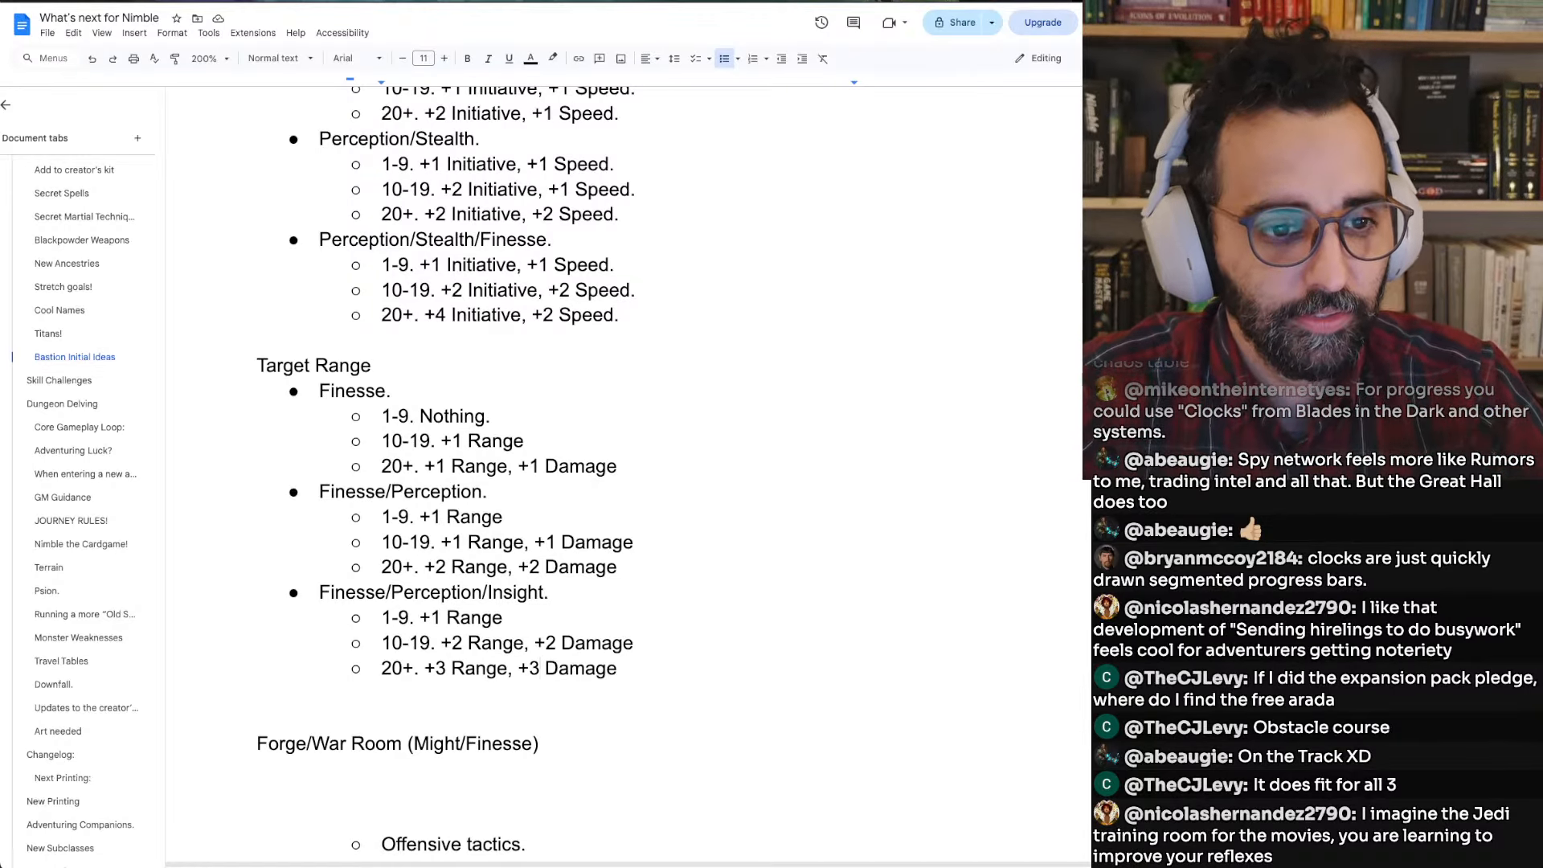
# Review the tiered rewards of the Trophy Room/Tavern, Spy Network/Job Board and Great Hall/Ballroom/Tavern sections
pyautogui.scroll(5, 524, 746)
pyautogui.scroll(2, 524, 746)
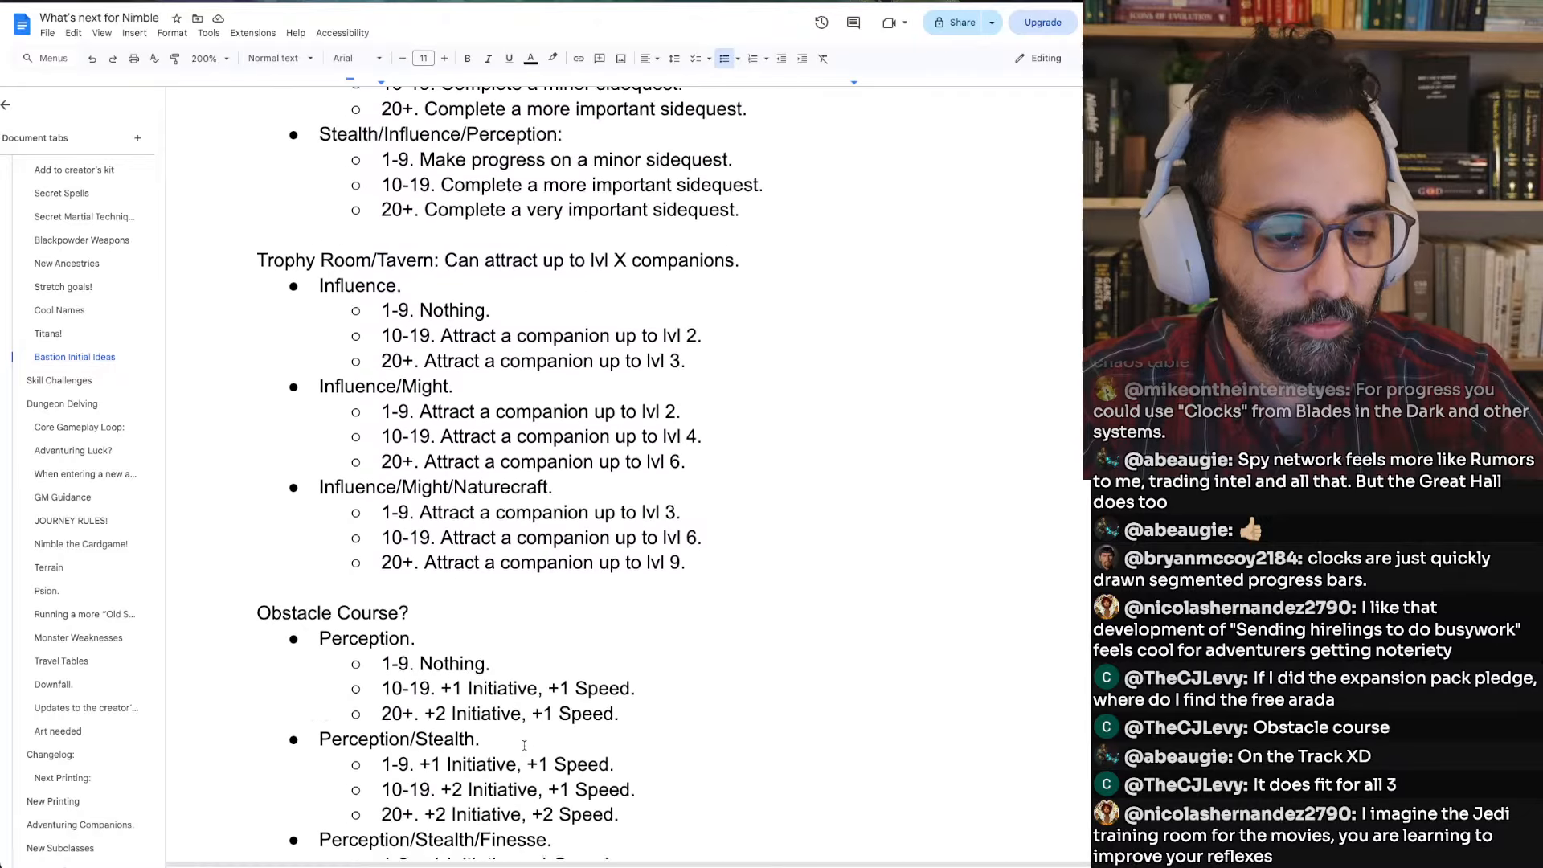
pyautogui.moveTo(638, 577); pyautogui.dragTo(347, 341)
pyautogui.click(349, 340)
pyautogui.scroll(1, 356, 352)
pyautogui.scroll(3, 356, 353)
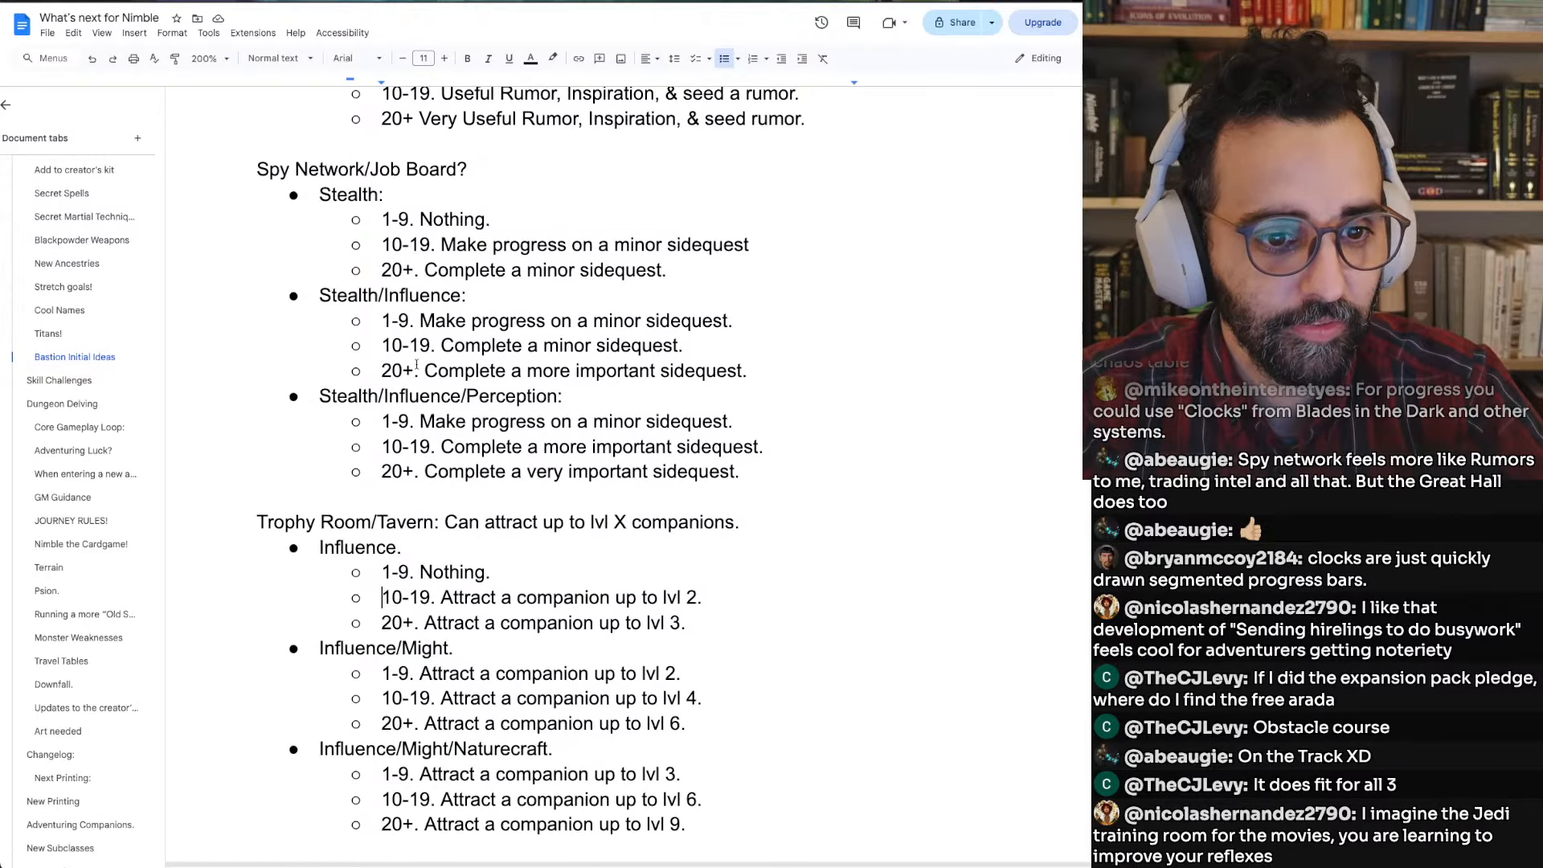
pyautogui.moveTo(591, 471); pyautogui.dragTo(322, 201)
pyautogui.click(323, 201)
pyautogui.scroll(3, 323, 206)
pyautogui.scroll(1, 323, 206)
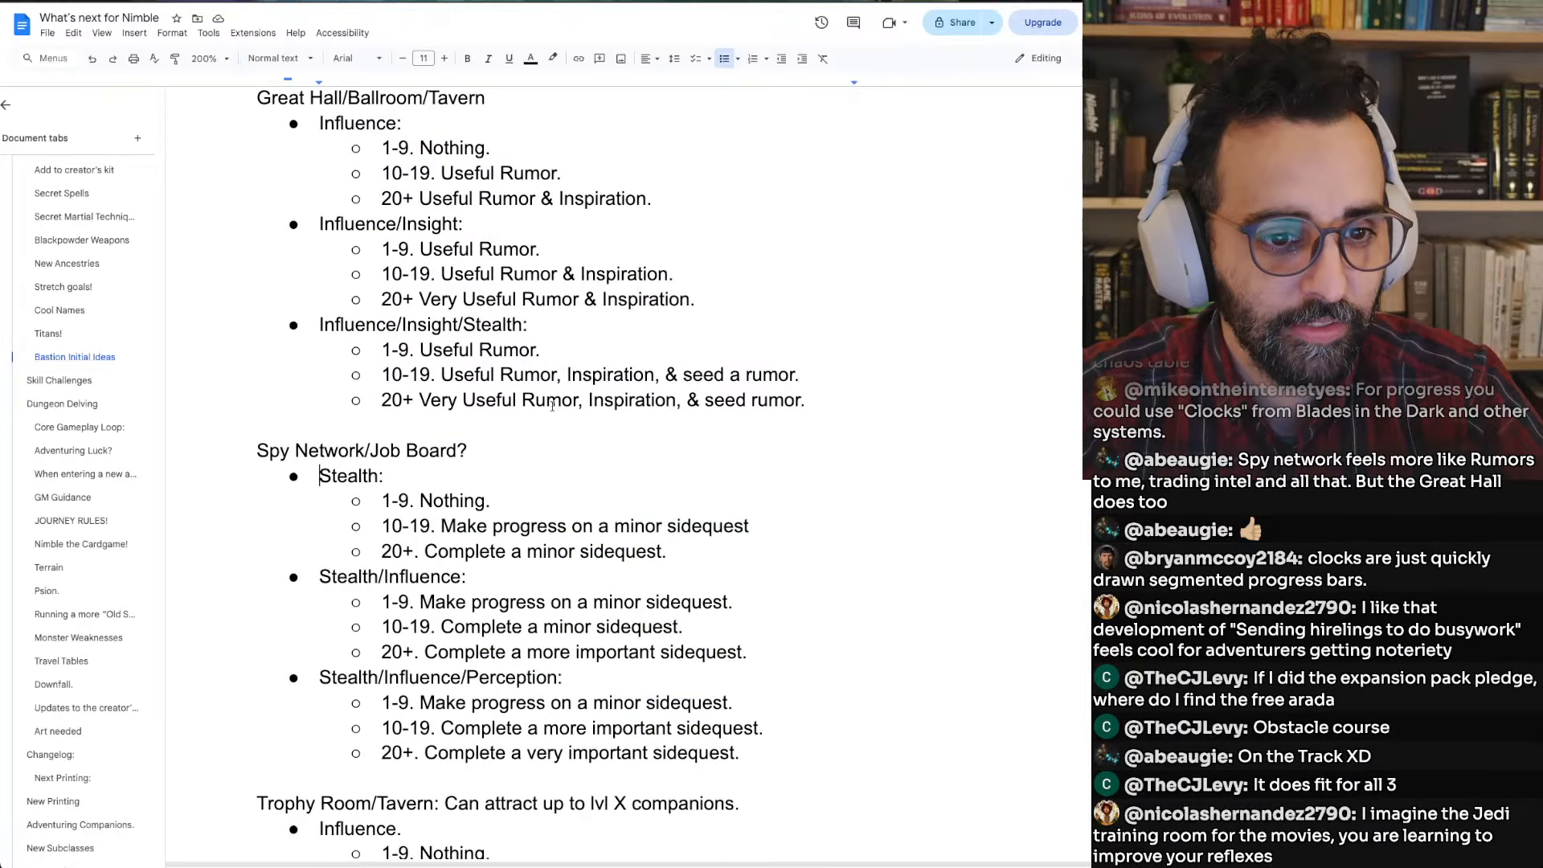
pyautogui.moveTo(544, 400); pyautogui.dragTo(308, 159)
pyautogui.scroll(2, 307, 150)
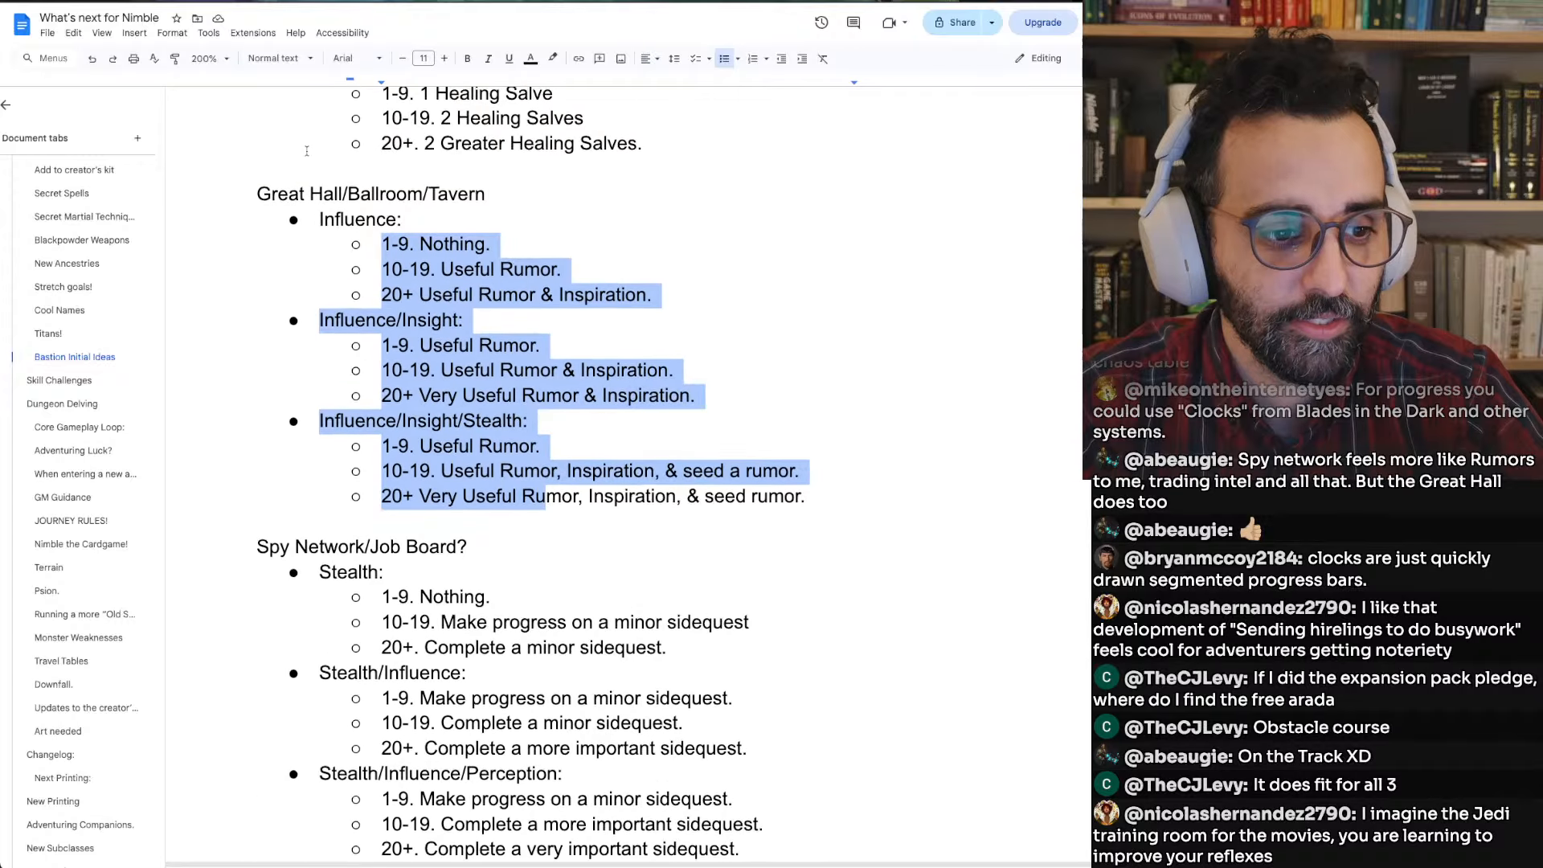
pyautogui.scroll(-3, 306, 150)
pyautogui.click(293, 197)
pyautogui.scroll(3, 293, 197)
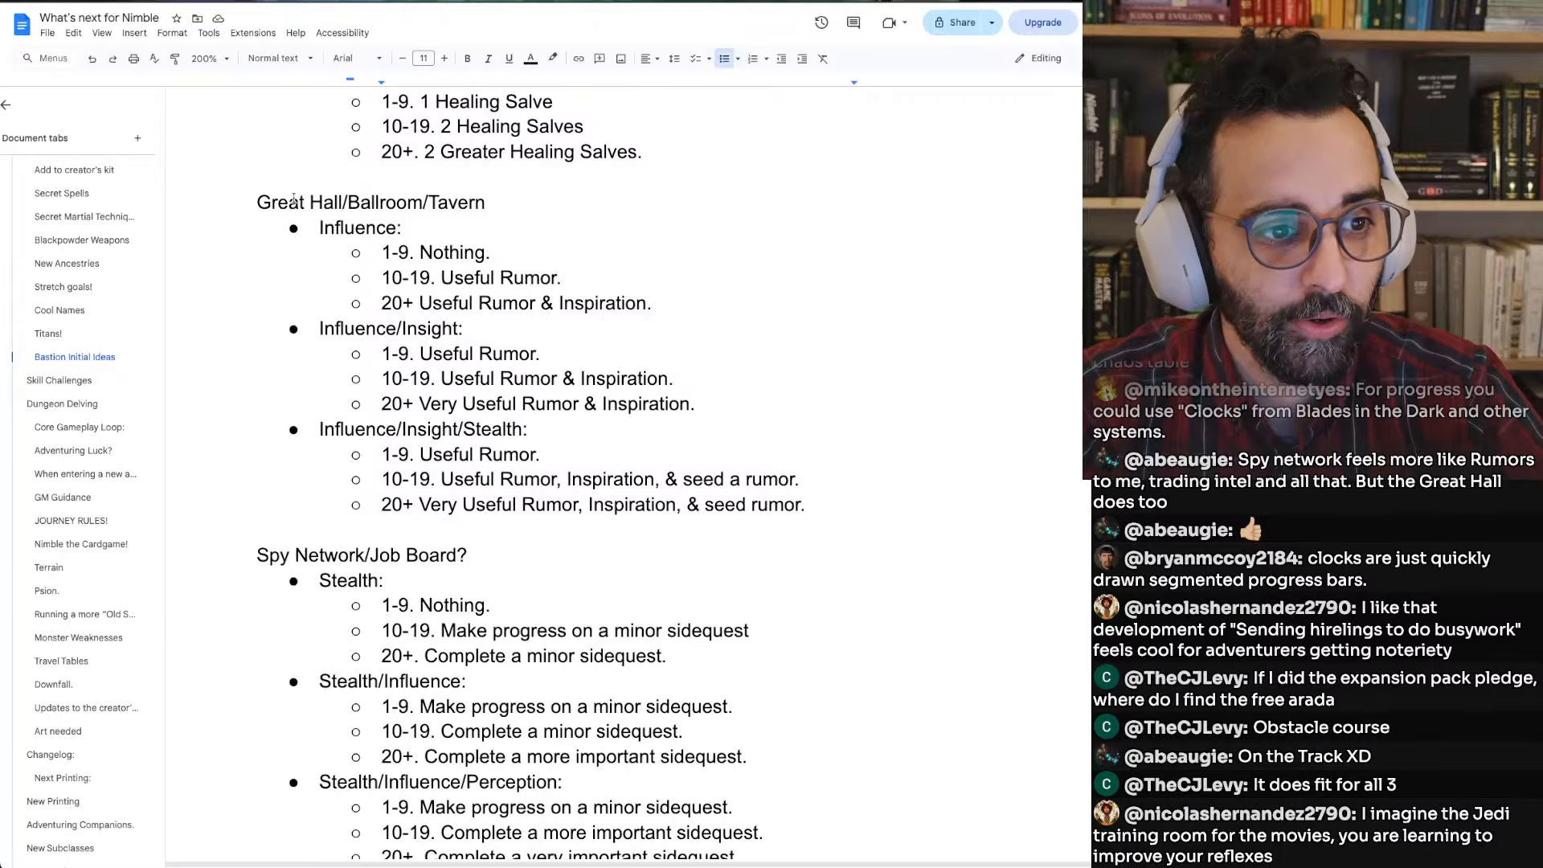
pyautogui.moveTo(324, 228); pyautogui.dragTo(559, 693)
pyautogui.click(572, 570)
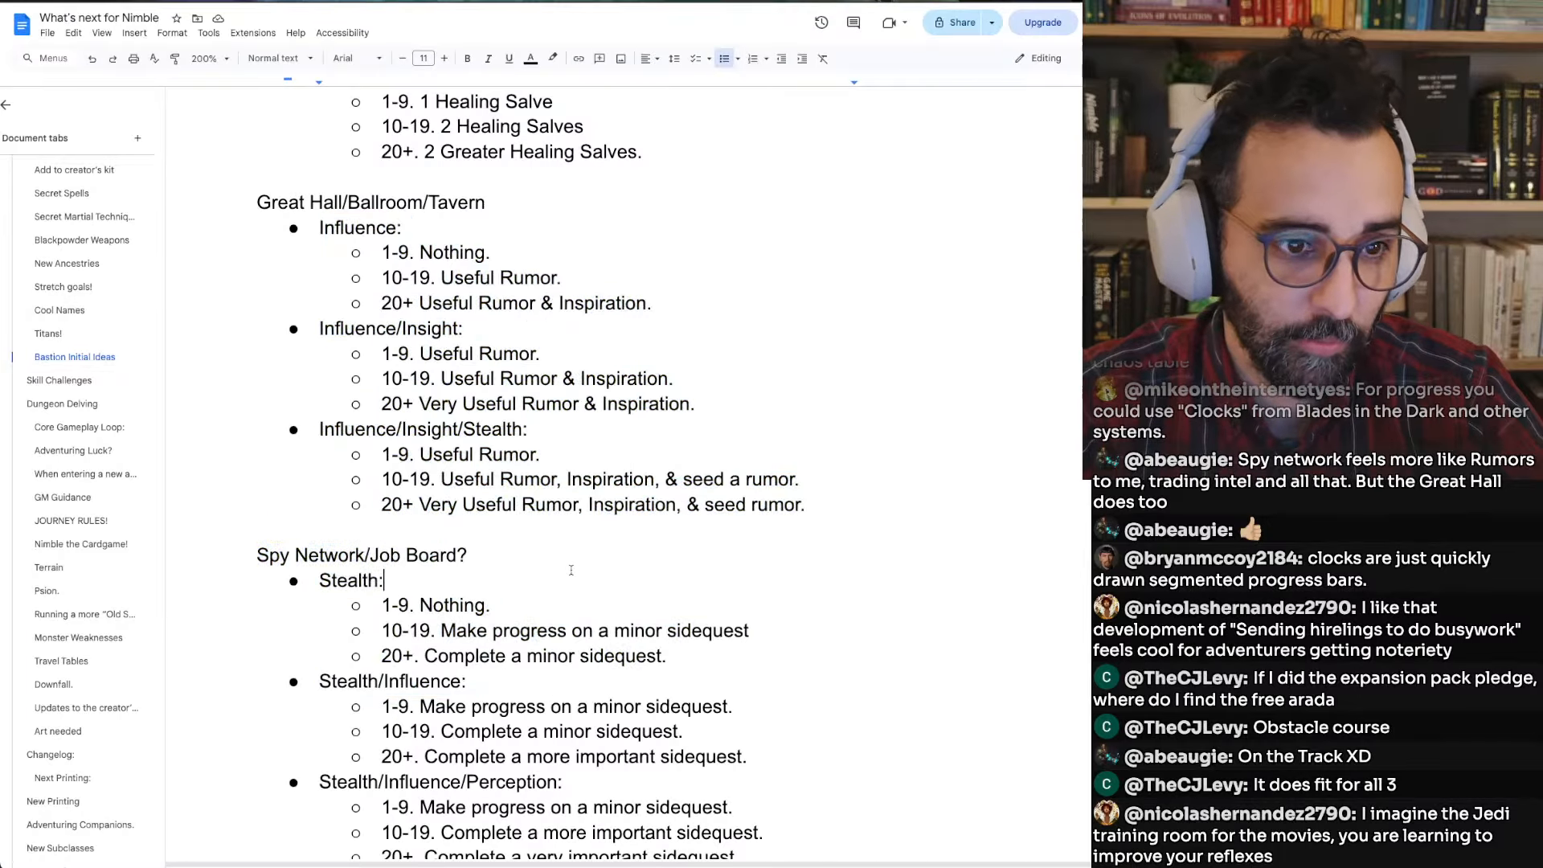
# Review the tiered rewards listed under Infirmary/Sacred Shrine and Herbalist/Alchemy Lab/Botanarium/Greenhouse
pyautogui.scroll(6, 571, 570)
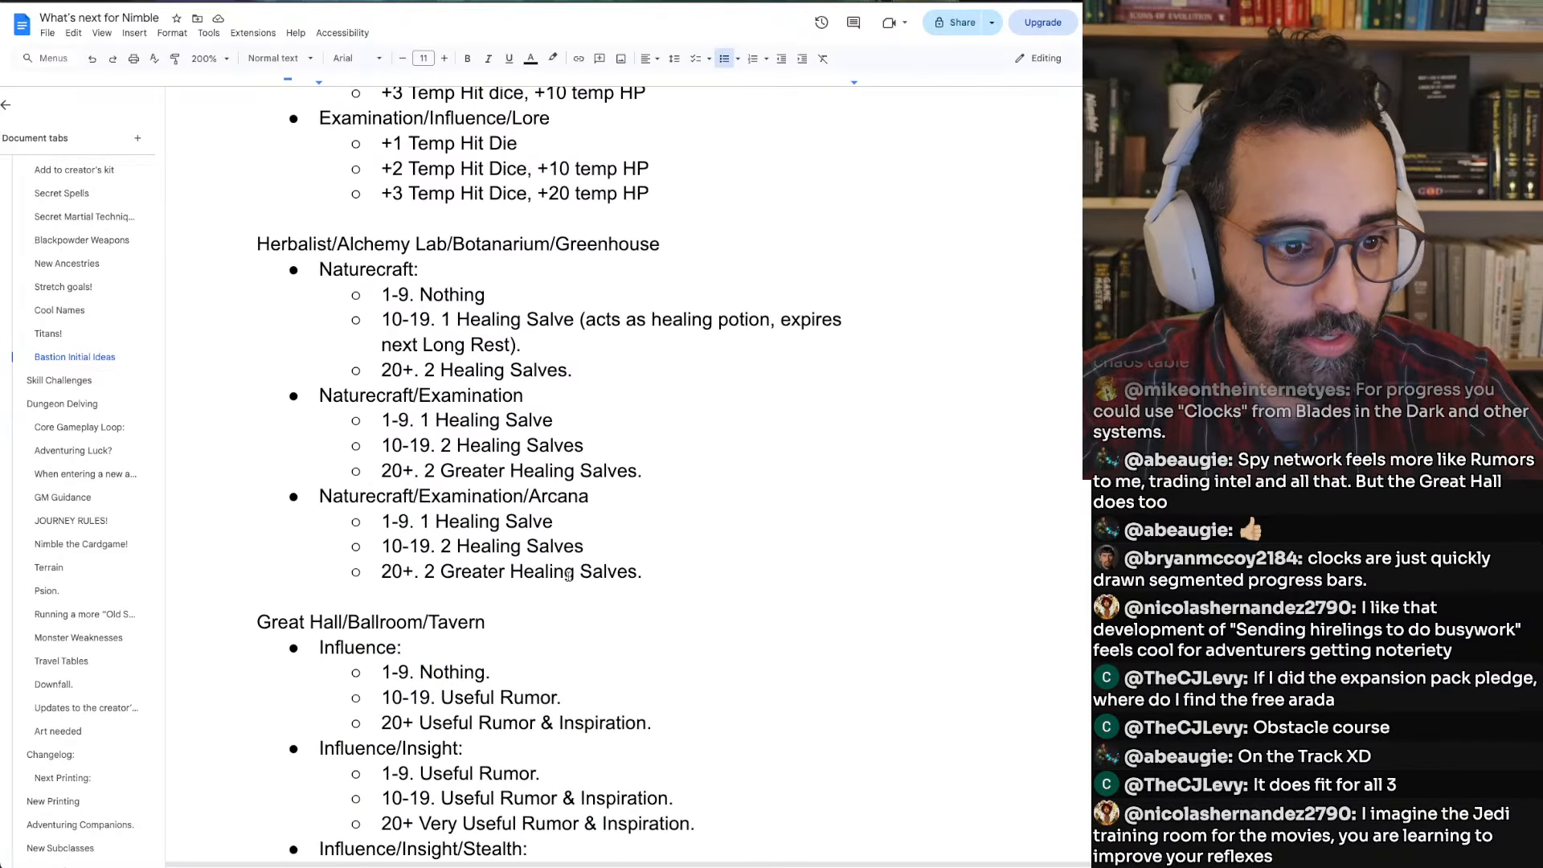
pyautogui.moveTo(569, 576)
pyautogui.mouseDown()
pyautogui.moveTo(315, 393)
pyautogui.moveTo(369, 321)
pyautogui.moveTo(351, 283)
pyautogui.mouseUp()
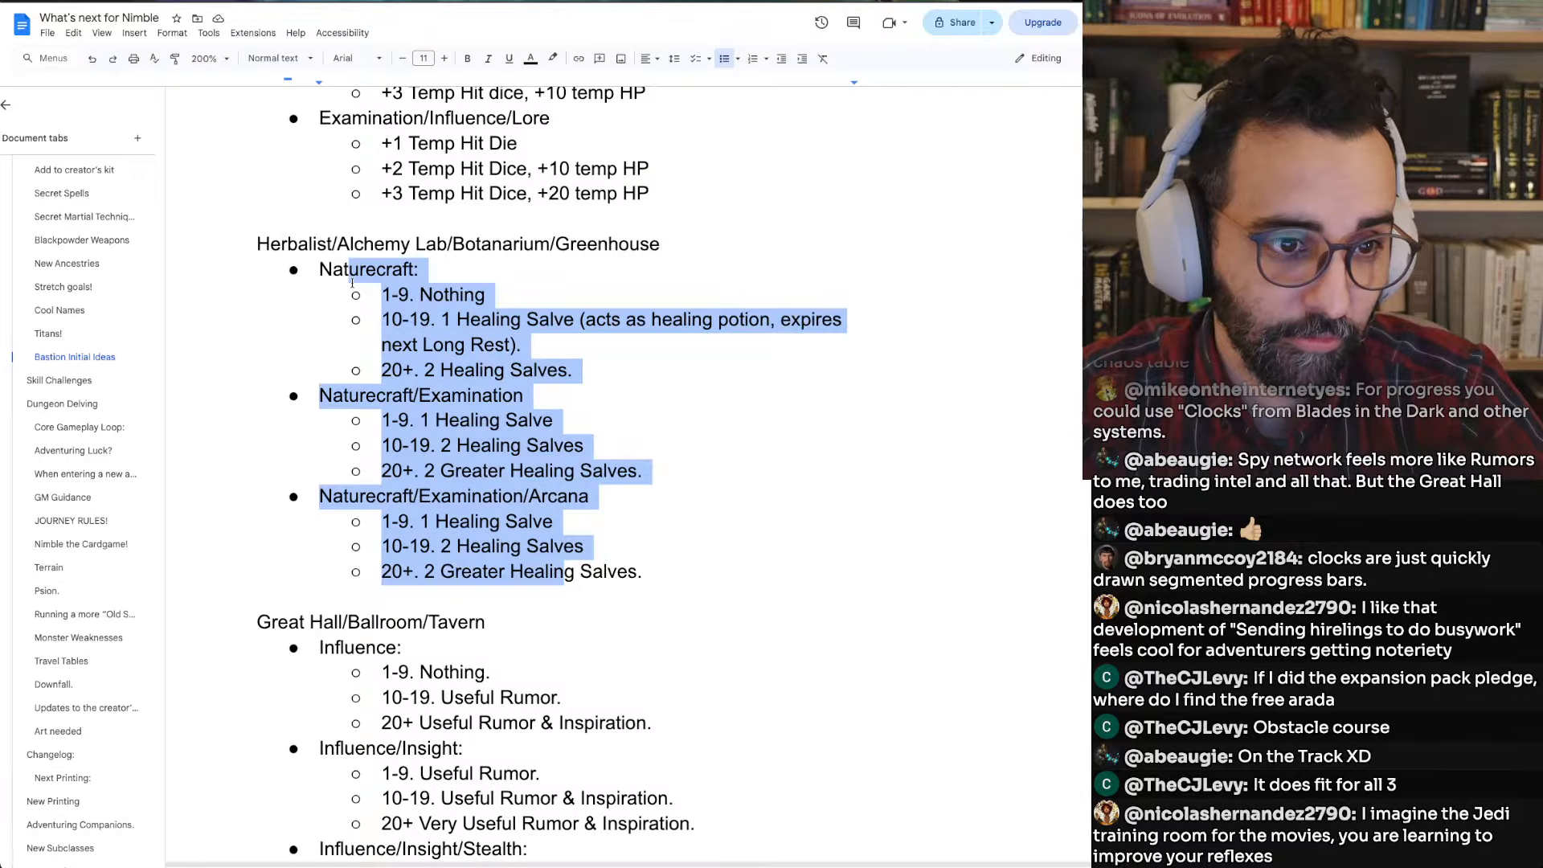
pyautogui.click(351, 283)
pyautogui.scroll(4, 352, 283)
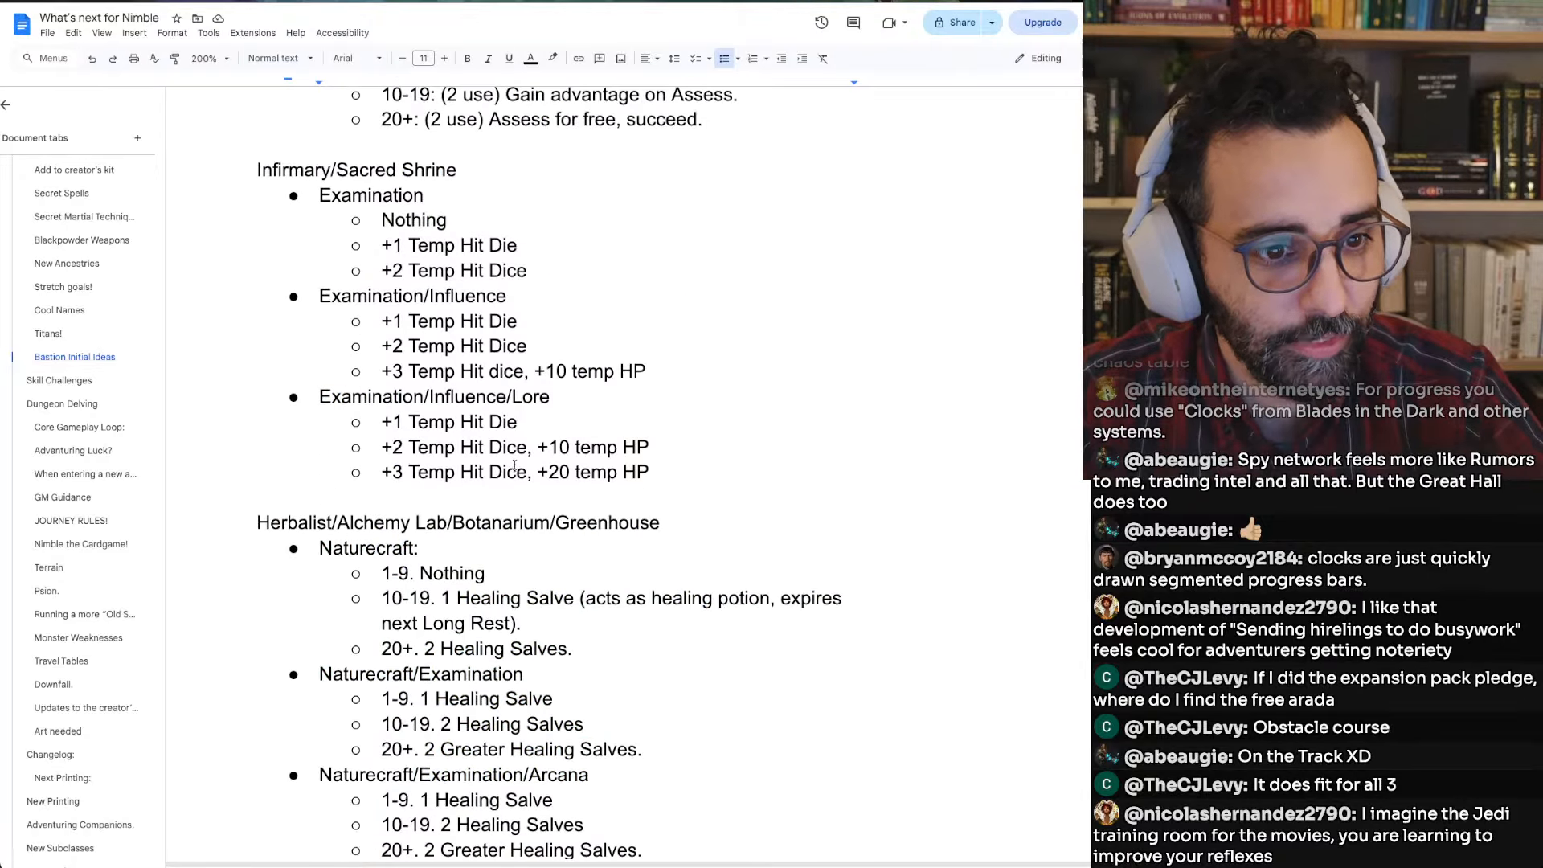
pyautogui.moveTo(515, 473); pyautogui.dragTo(317, 225)
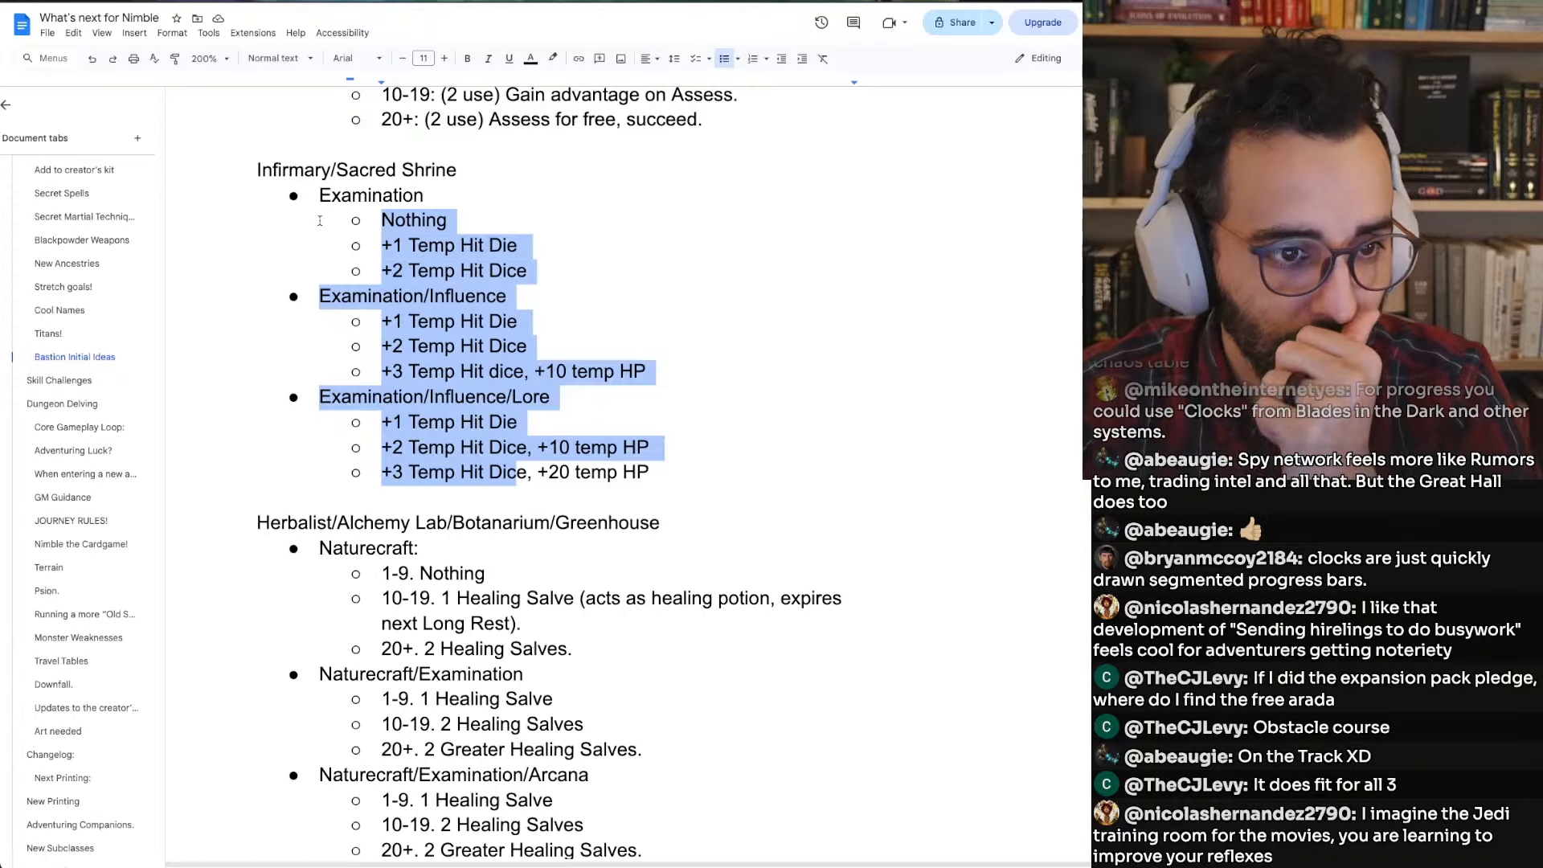
pyautogui.scroll(4, 320, 220)
pyautogui.scroll(-5, 319, 220)
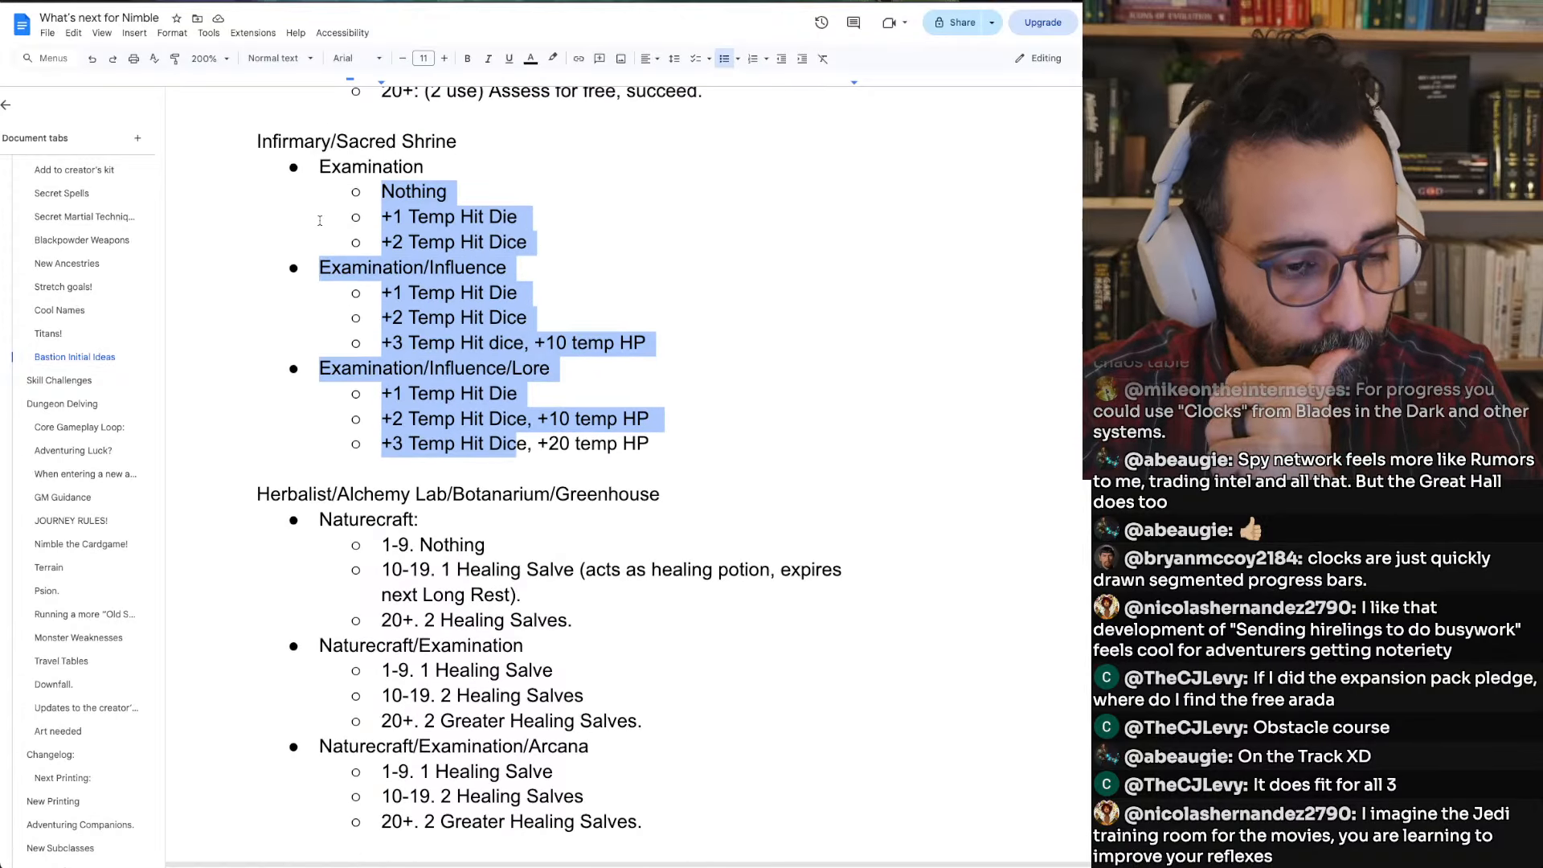
pyautogui.scroll(-1, 324, 322)
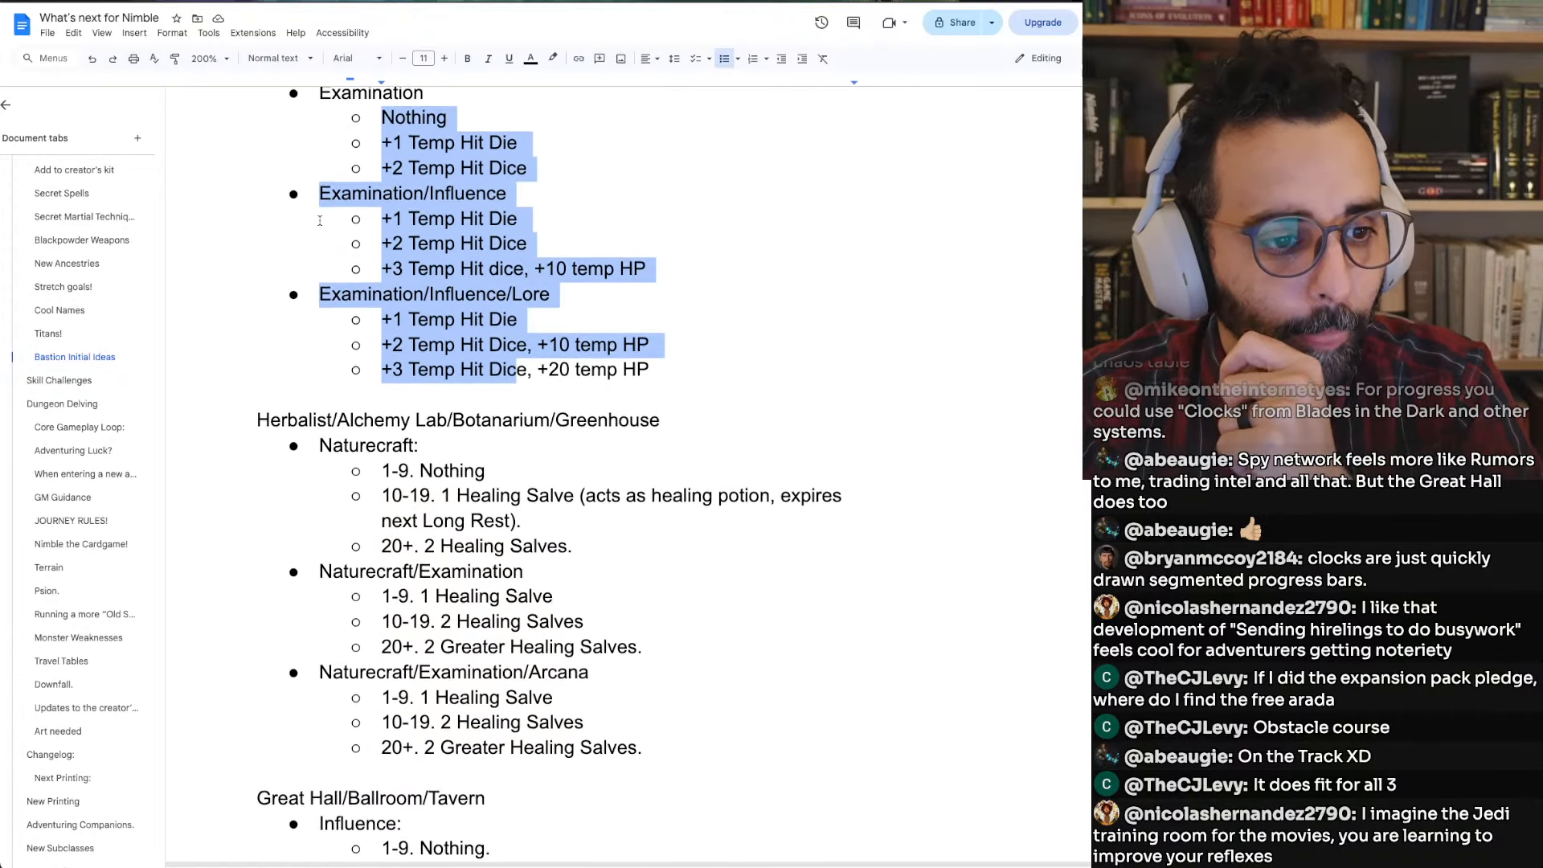
pyautogui.moveTo(330, 444); pyautogui.dragTo(612, 751)
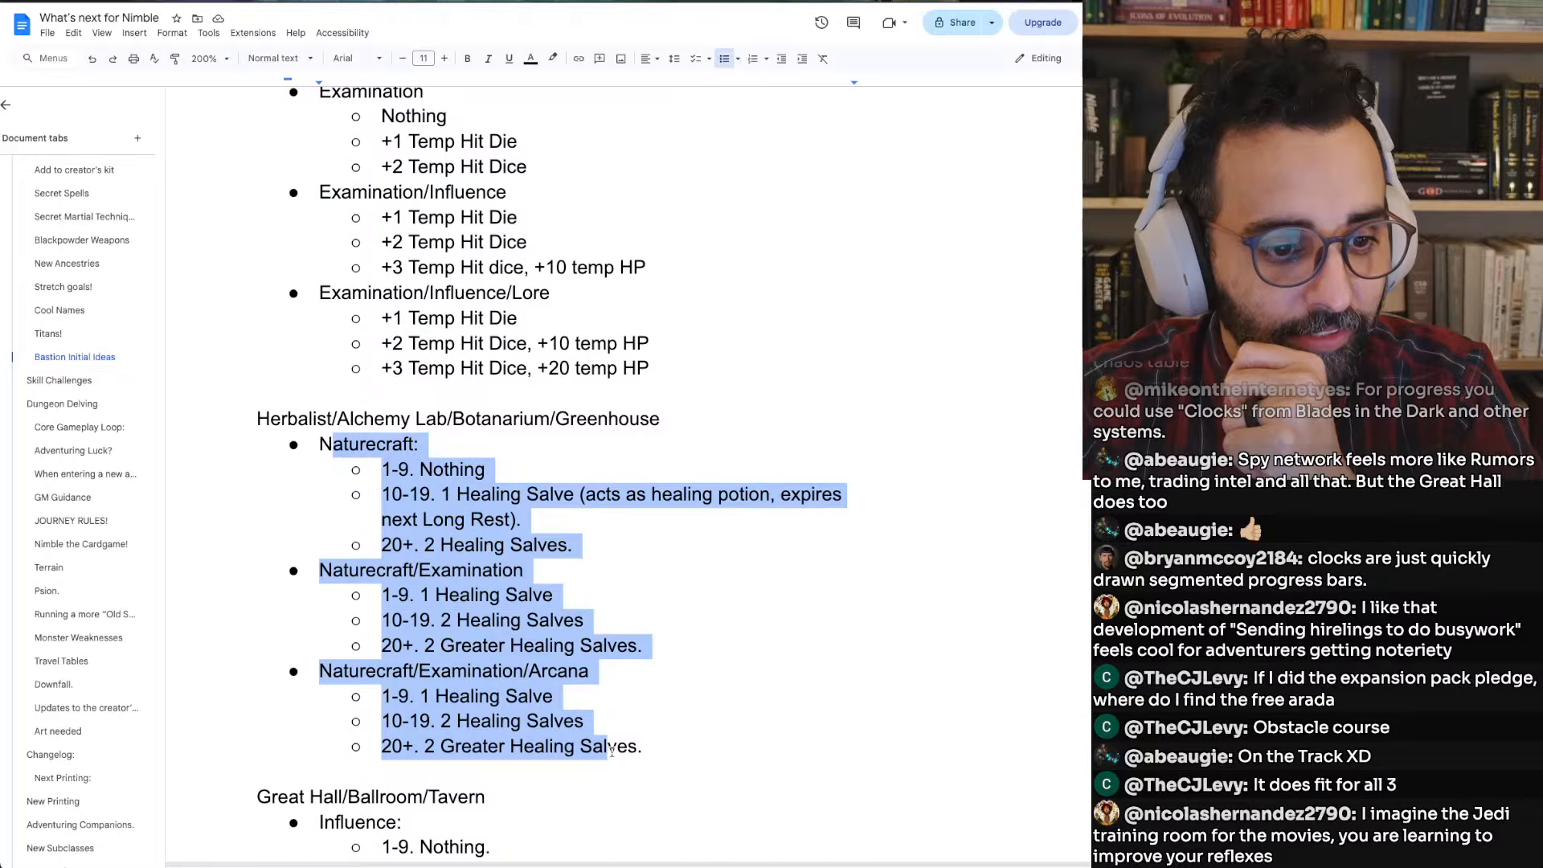
# Compare the tiered rewards of the Infirmary/Sacred Shrine section with those of Herbalist/Alchemy Lab/Botanarium/Greenhouse
pyautogui.moveTo(658, 384); pyautogui.dragTo(305, 123)
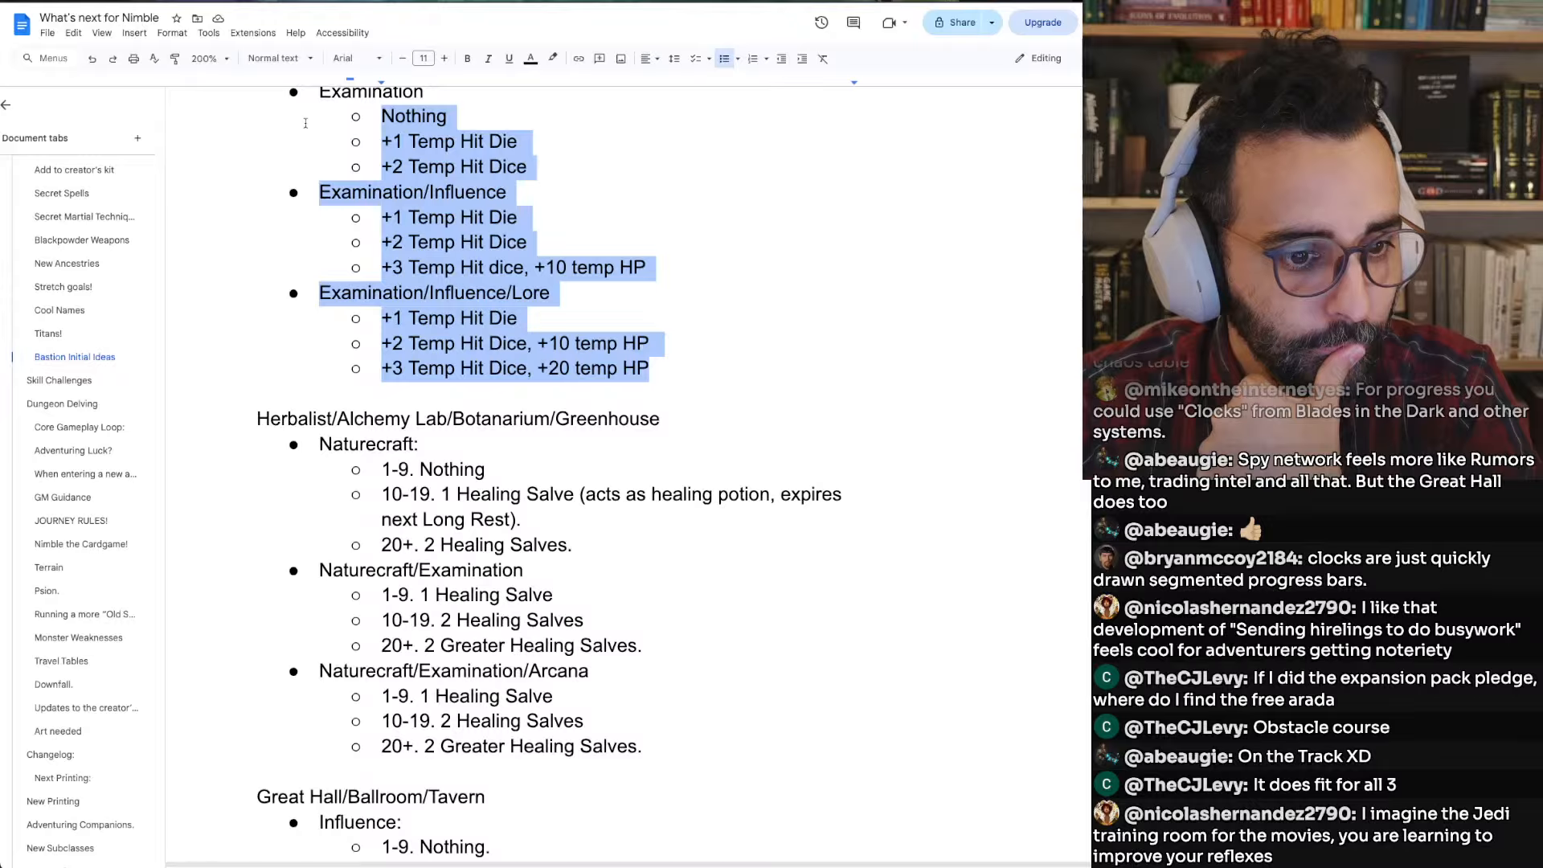
pyautogui.click(401, 416)
pyautogui.moveTo(351, 107); pyautogui.dragTo(656, 363)
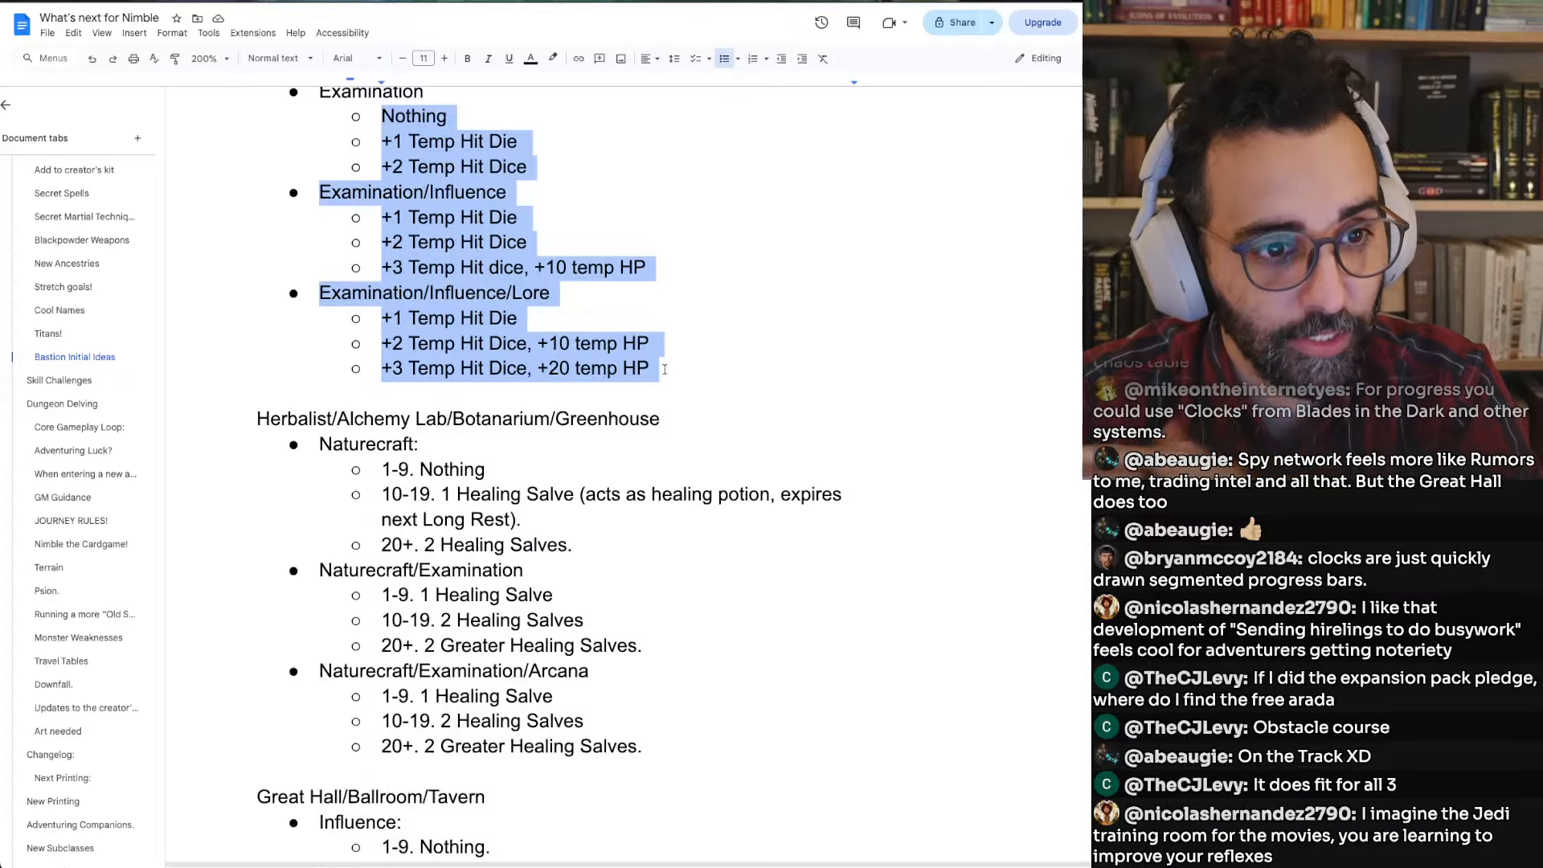
pyautogui.click(665, 368)
pyautogui.moveTo(366, 444)
pyautogui.mouseDown()
pyautogui.moveTo(595, 623)
pyautogui.moveTo(632, 738)
pyautogui.mouseUp()
pyautogui.click(631, 738)
pyautogui.scroll(5, 632, 738)
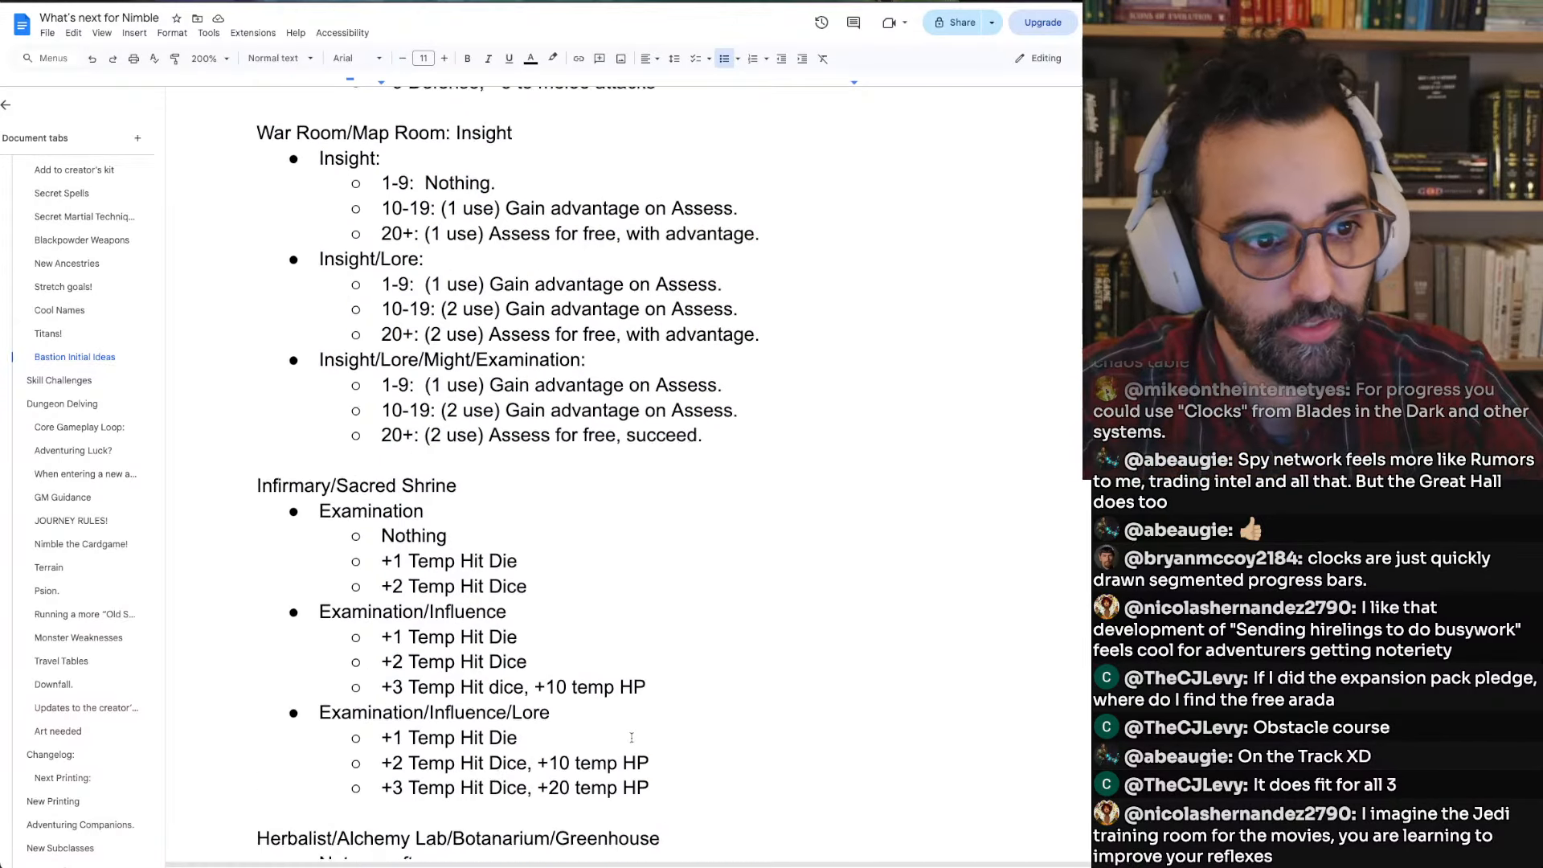
pyautogui.scroll(-2, 632, 737)
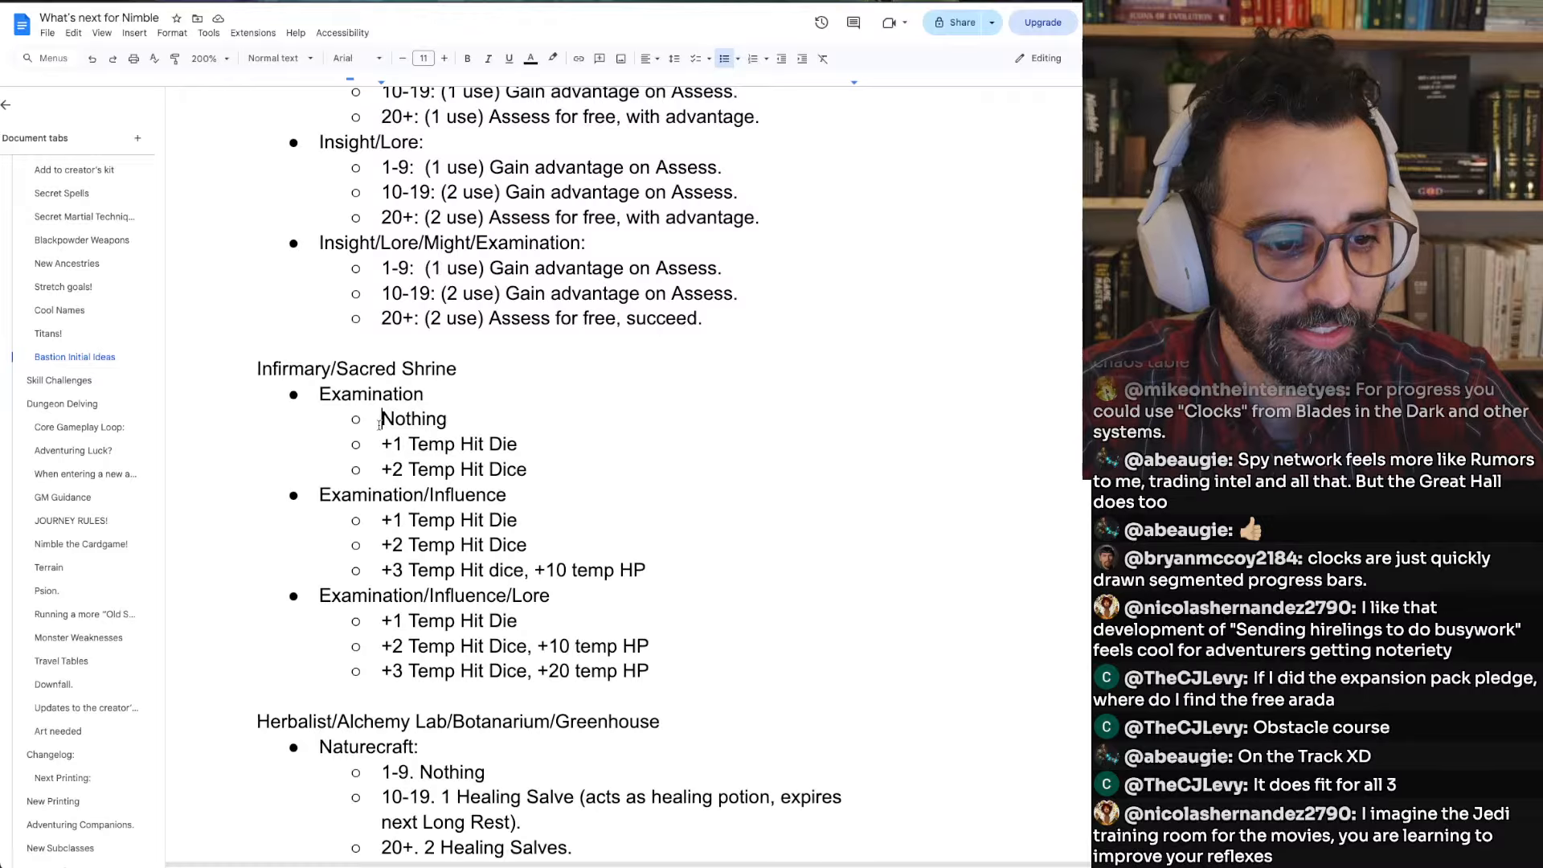
pyautogui.moveTo(379, 424); pyautogui.dragTo(560, 674)
pyautogui.scroll(-3, 560, 674)
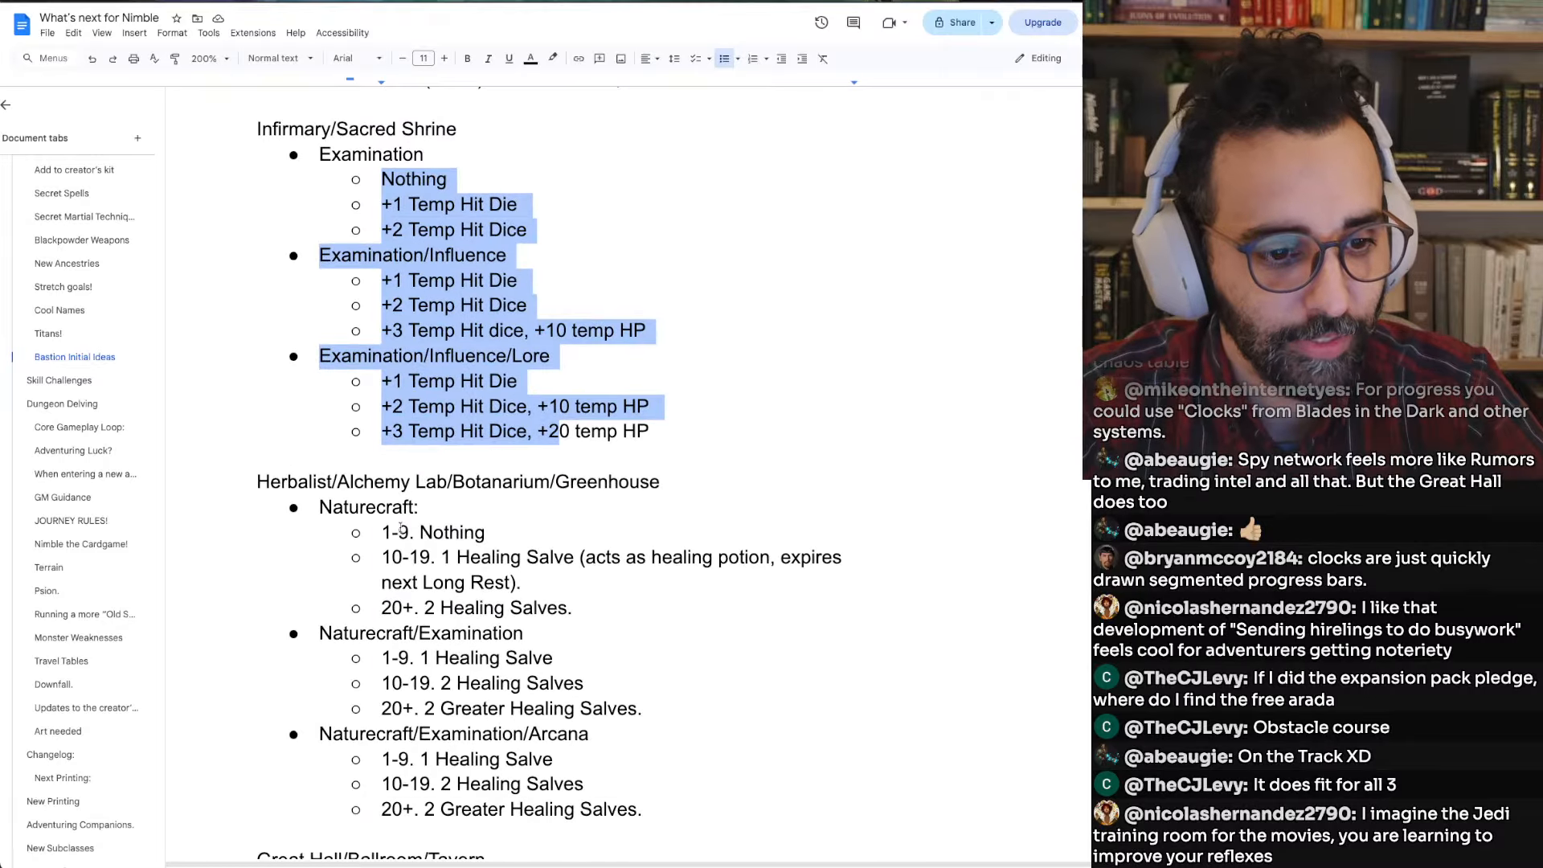
pyautogui.moveTo(393, 508)
pyautogui.mouseDown()
pyautogui.moveTo(591, 734)
pyautogui.moveTo(577, 808)
pyautogui.mouseUp()
pyautogui.scroll(1, 577, 802)
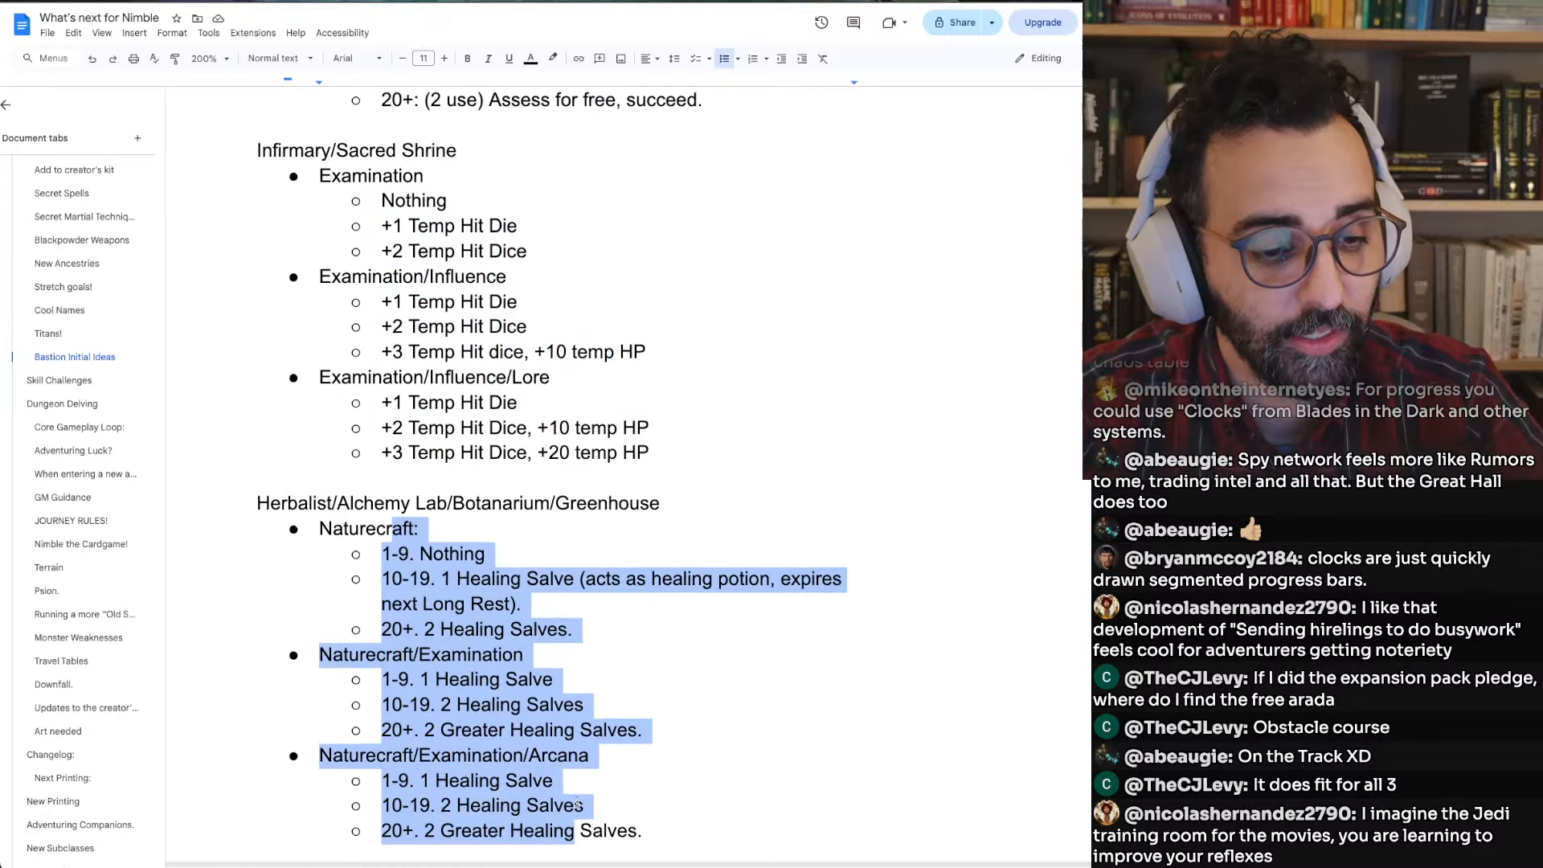
pyautogui.click(613, 692)
# Review the tiered rewards listed under War Room/Map Room and Training grounds/Arsenal
pyautogui.scroll(6, 613, 705)
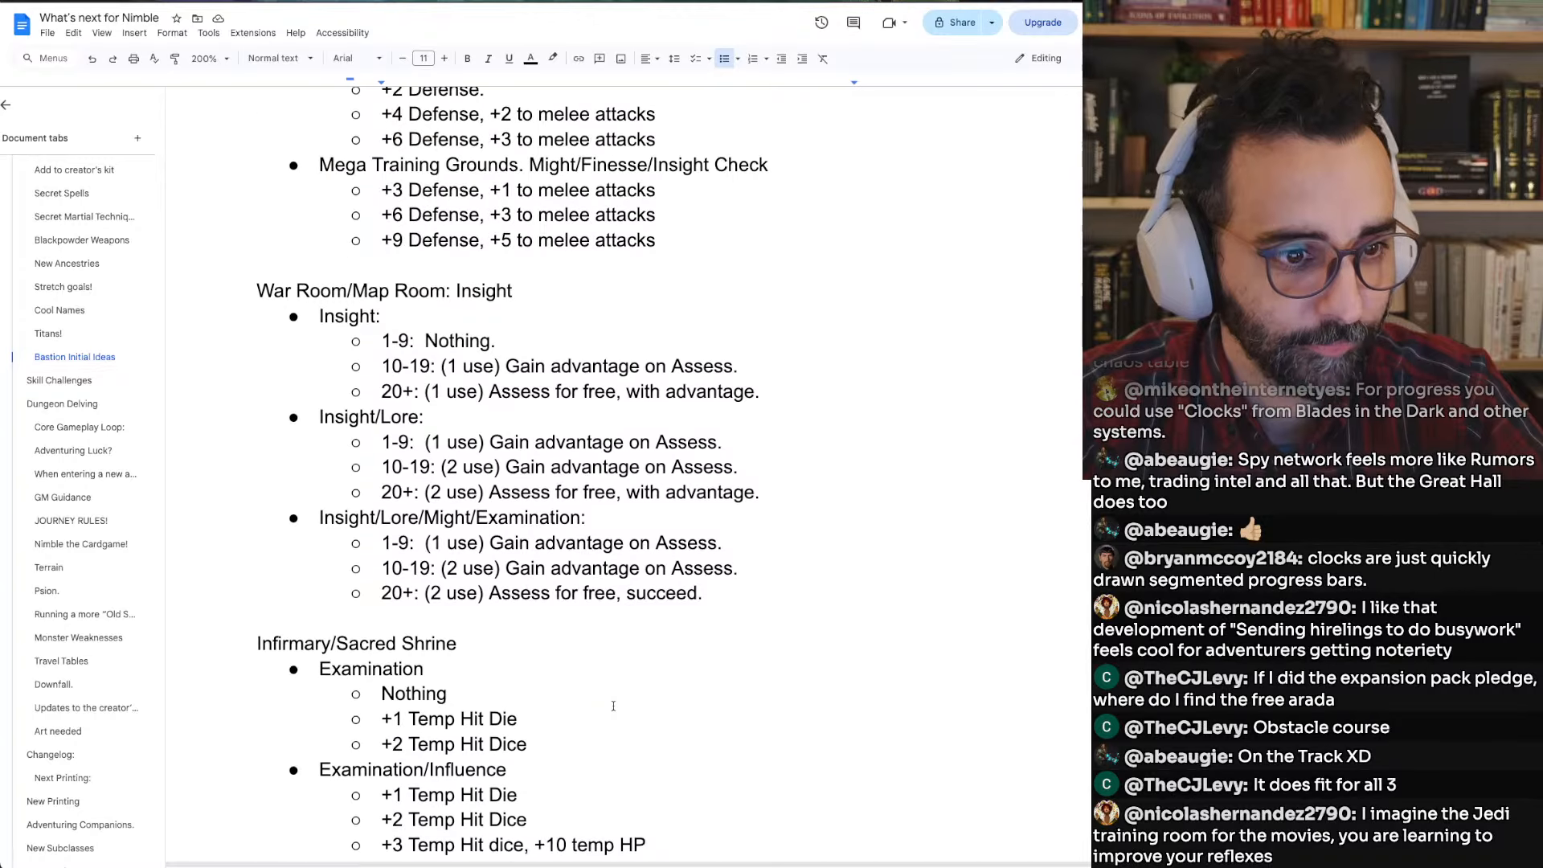
pyautogui.moveTo(637, 595); pyautogui.dragTo(269, 330)
pyautogui.moveTo(604, 480); pyautogui.dragTo(314, 252)
pyautogui.click(343, 328)
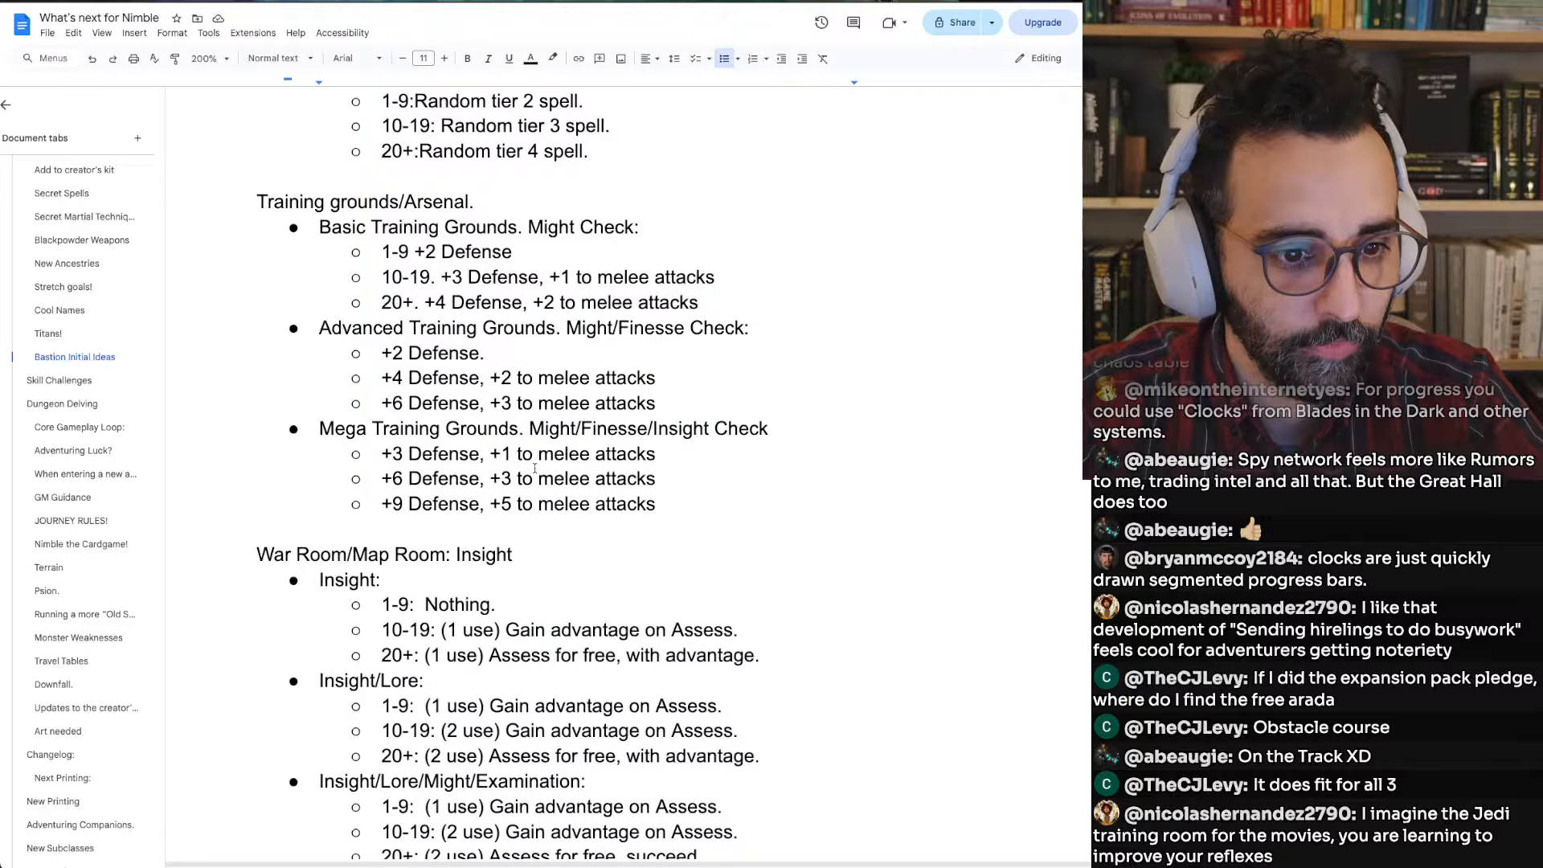
pyautogui.moveTo(523, 504); pyautogui.dragTo(469, 413)
pyautogui.click(512, 378)
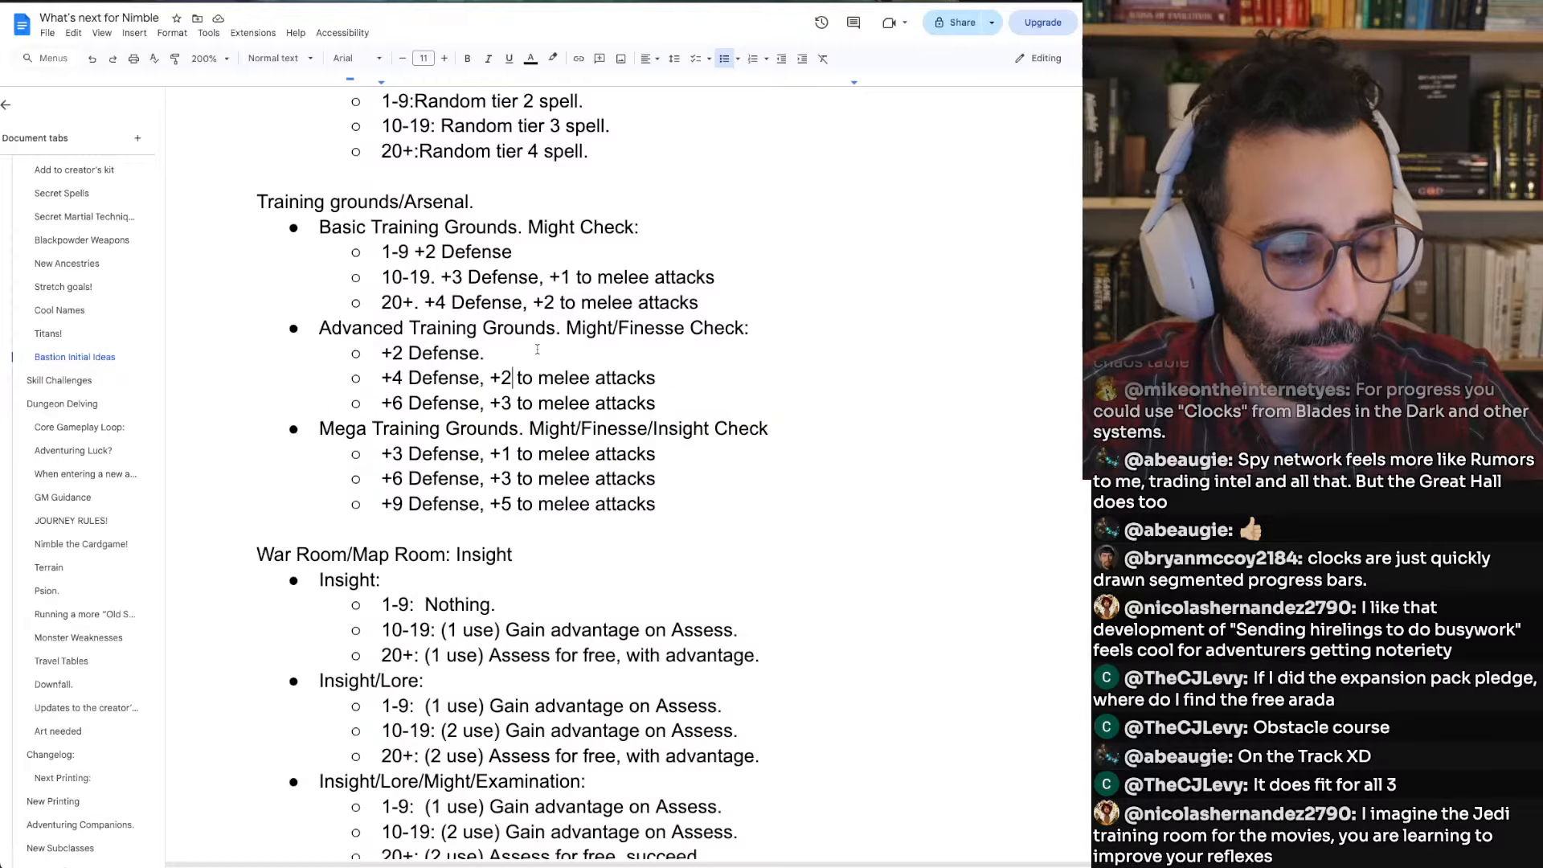
# Review the spell rewards of Arcane Tower/Library/Scroll Room and the omen rewards of the Observatory
pyautogui.scroll(5, 554, 300)
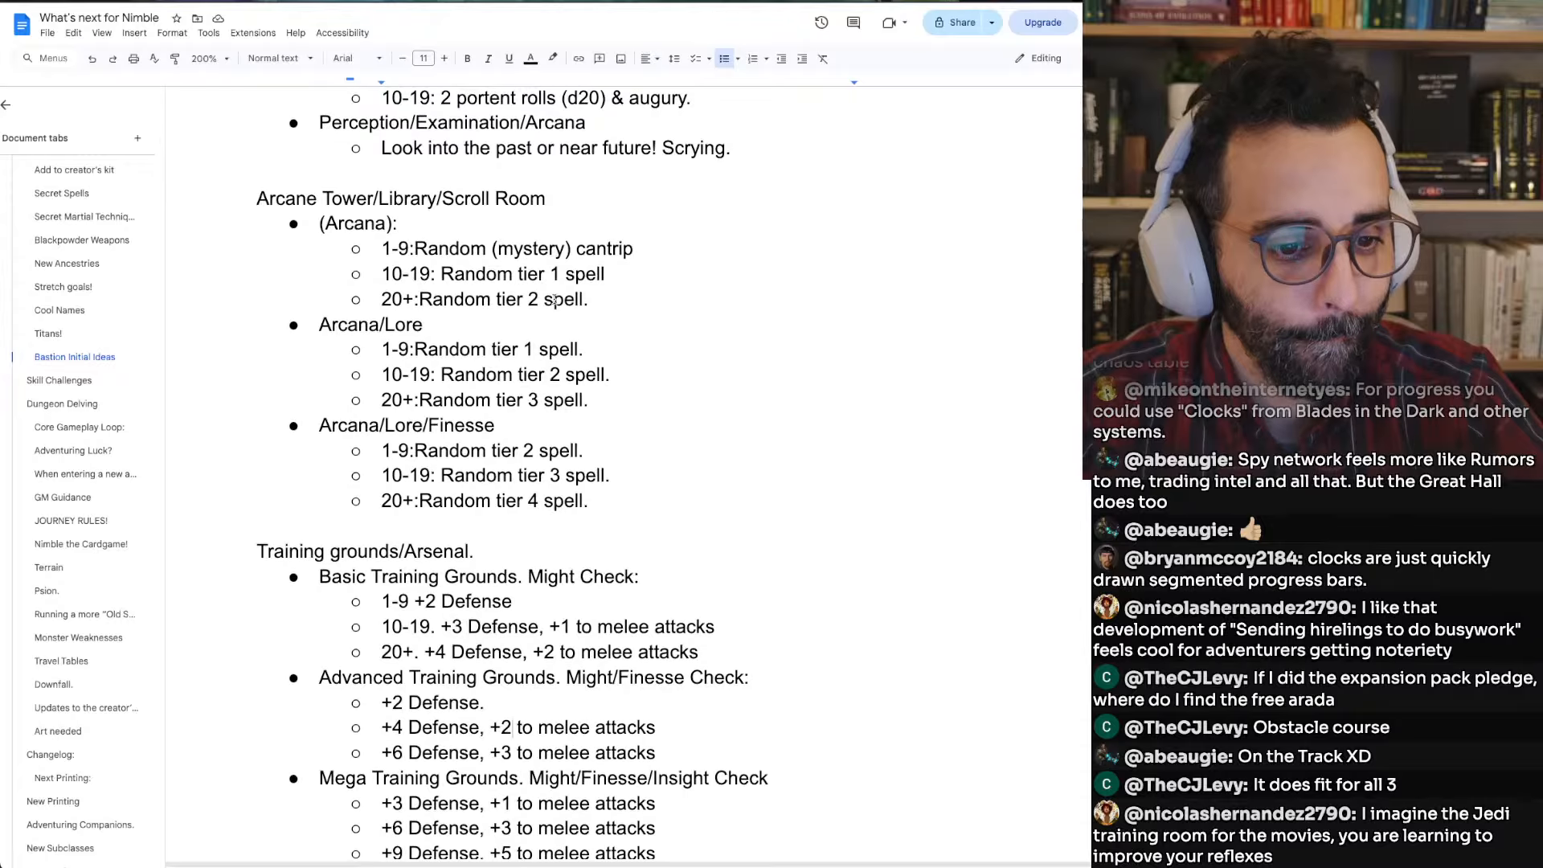
pyautogui.scroll(-4, 555, 300)
pyautogui.scroll(5, 555, 300)
pyautogui.scroll(-1, 555, 300)
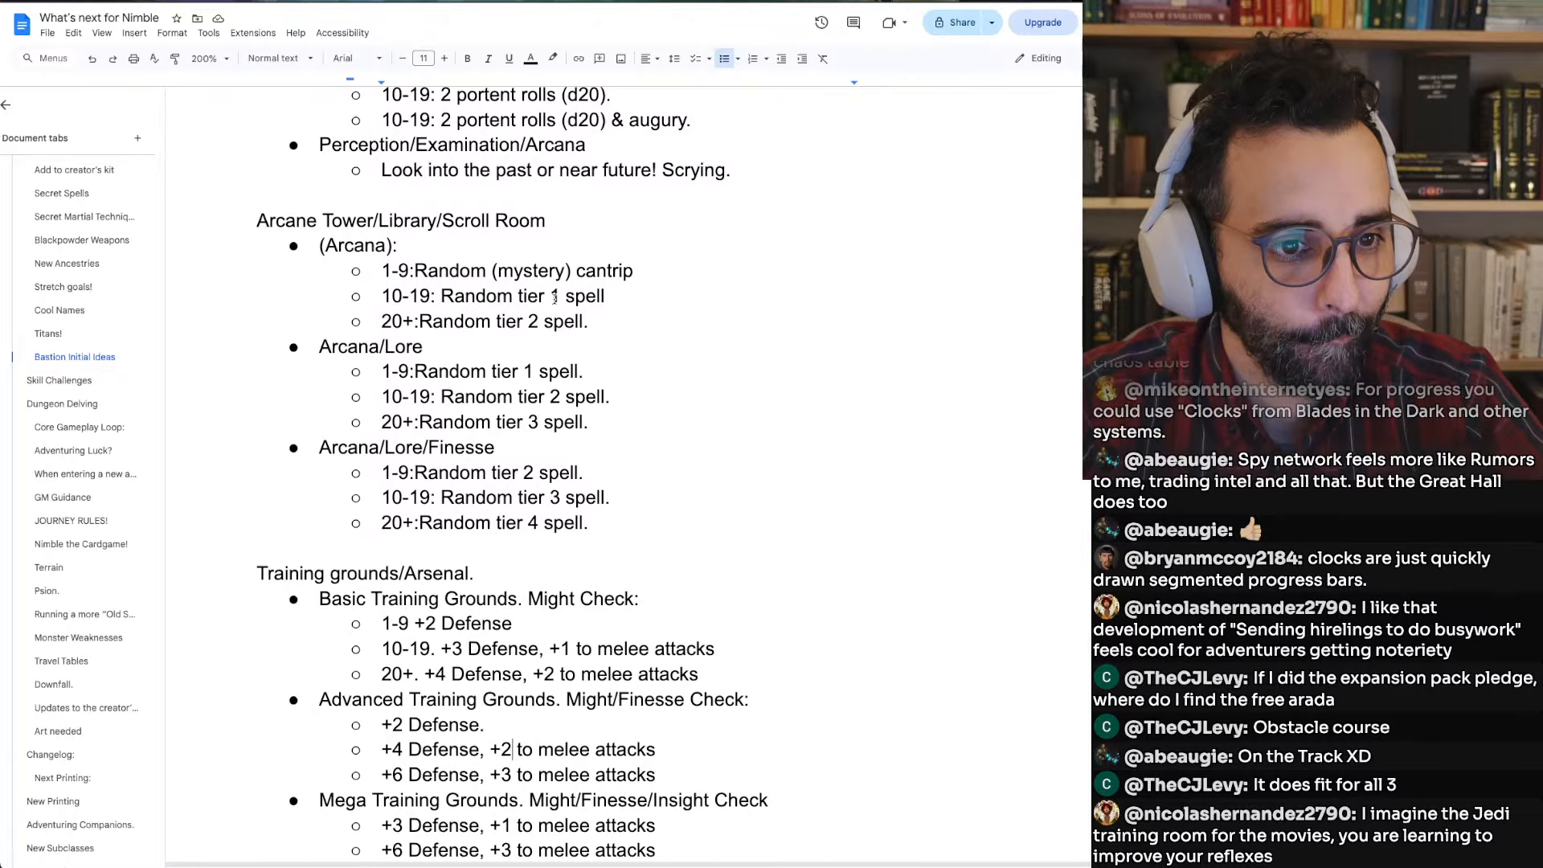
pyautogui.moveTo(569, 520); pyautogui.dragTo(420, 272)
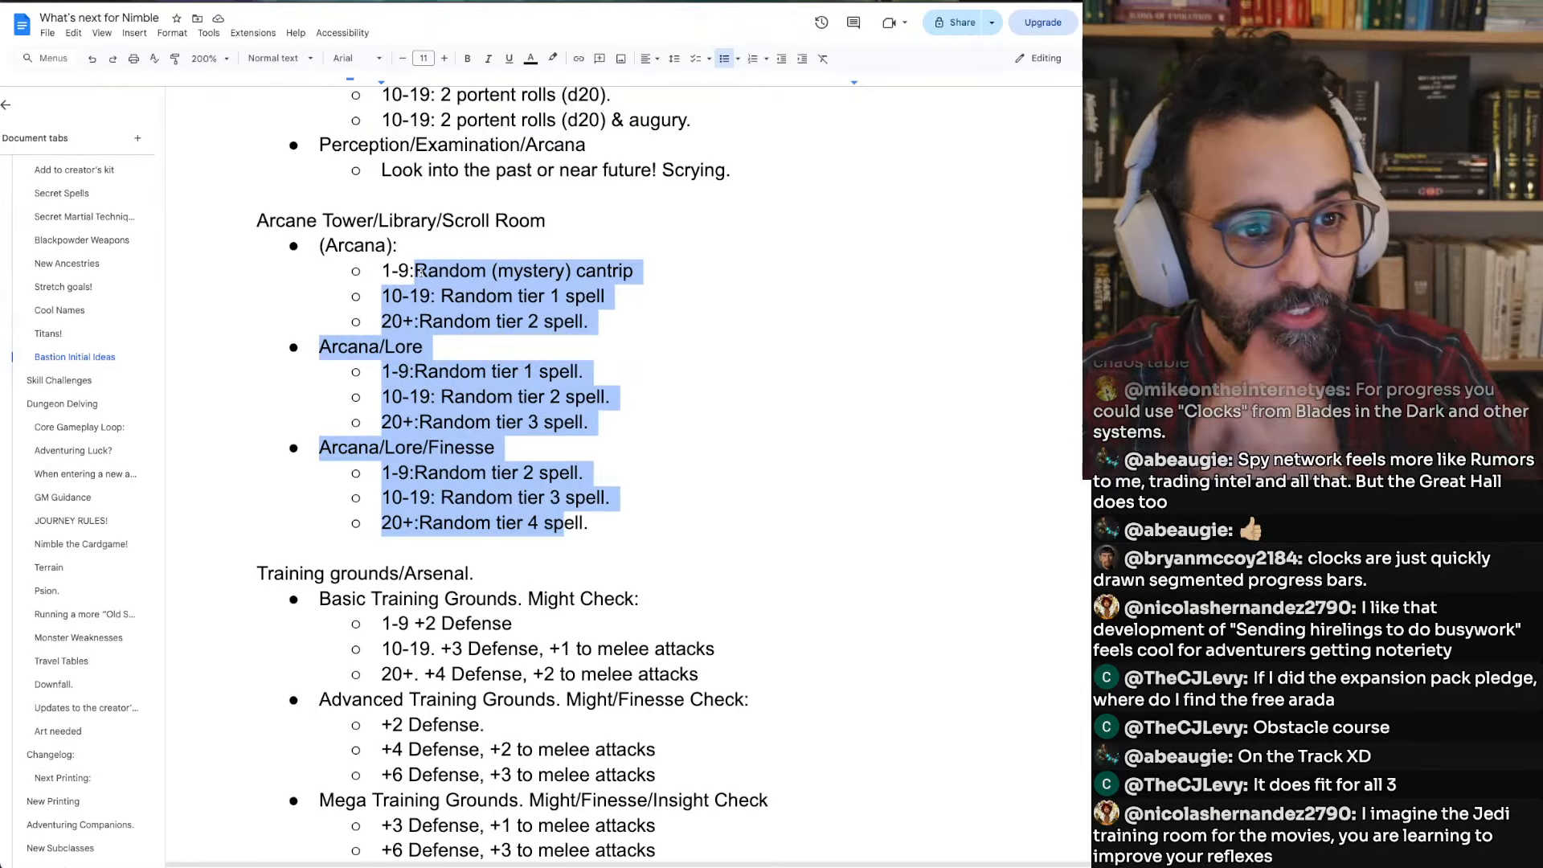
pyautogui.scroll(3, 420, 271)
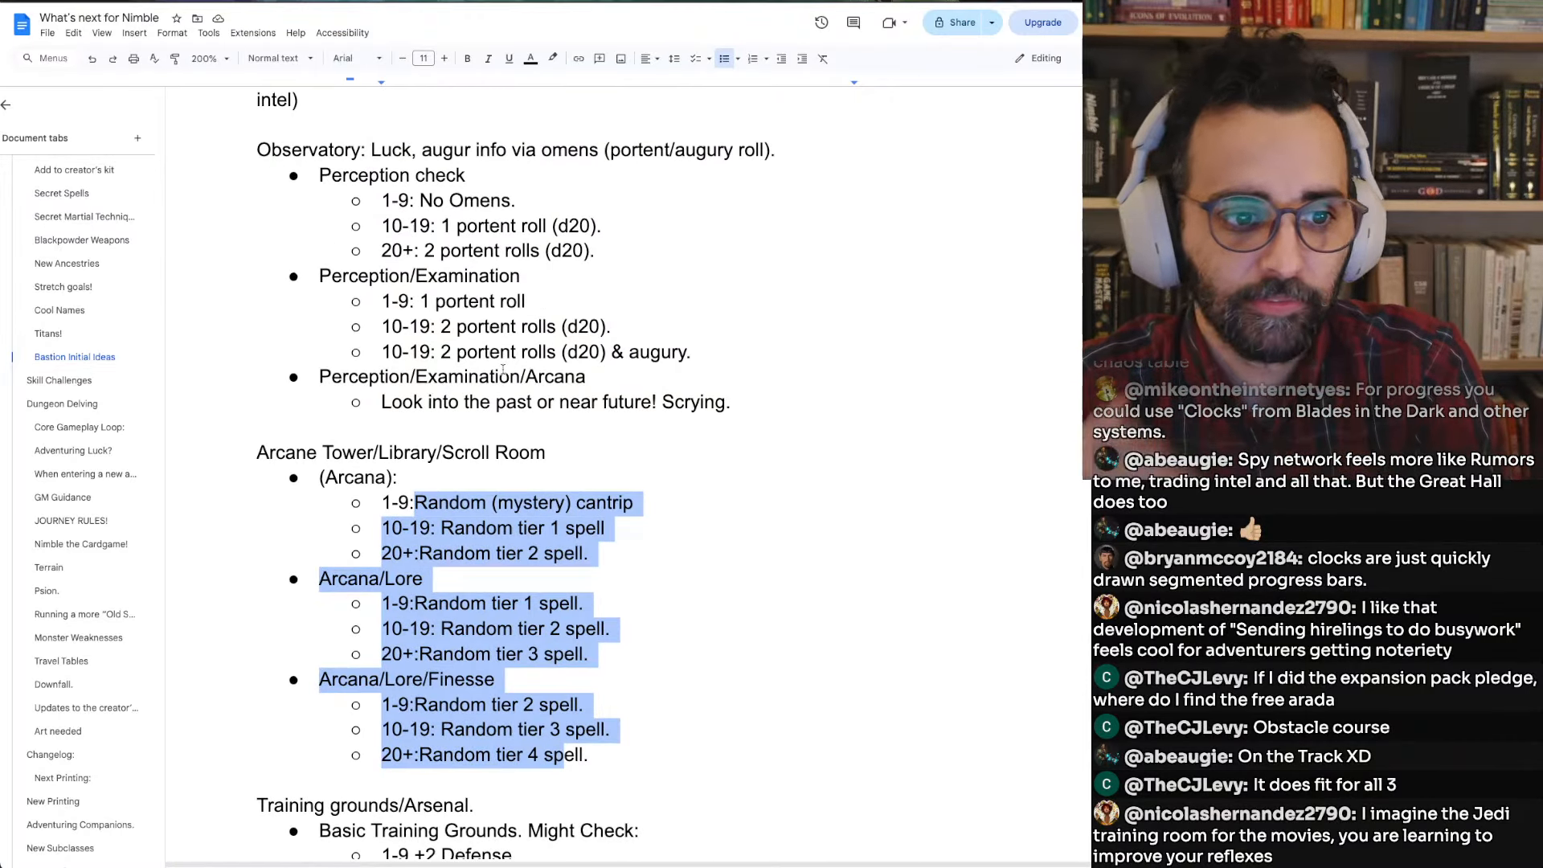
pyautogui.click(504, 406)
pyautogui.moveTo(504, 405); pyautogui.dragTo(306, 265)
pyautogui.click(306, 233)
# Look over the Great Hall/Ballroom/Tavern and Spy Network/Job Board rewards again
pyautogui.scroll(-12, 306, 233)
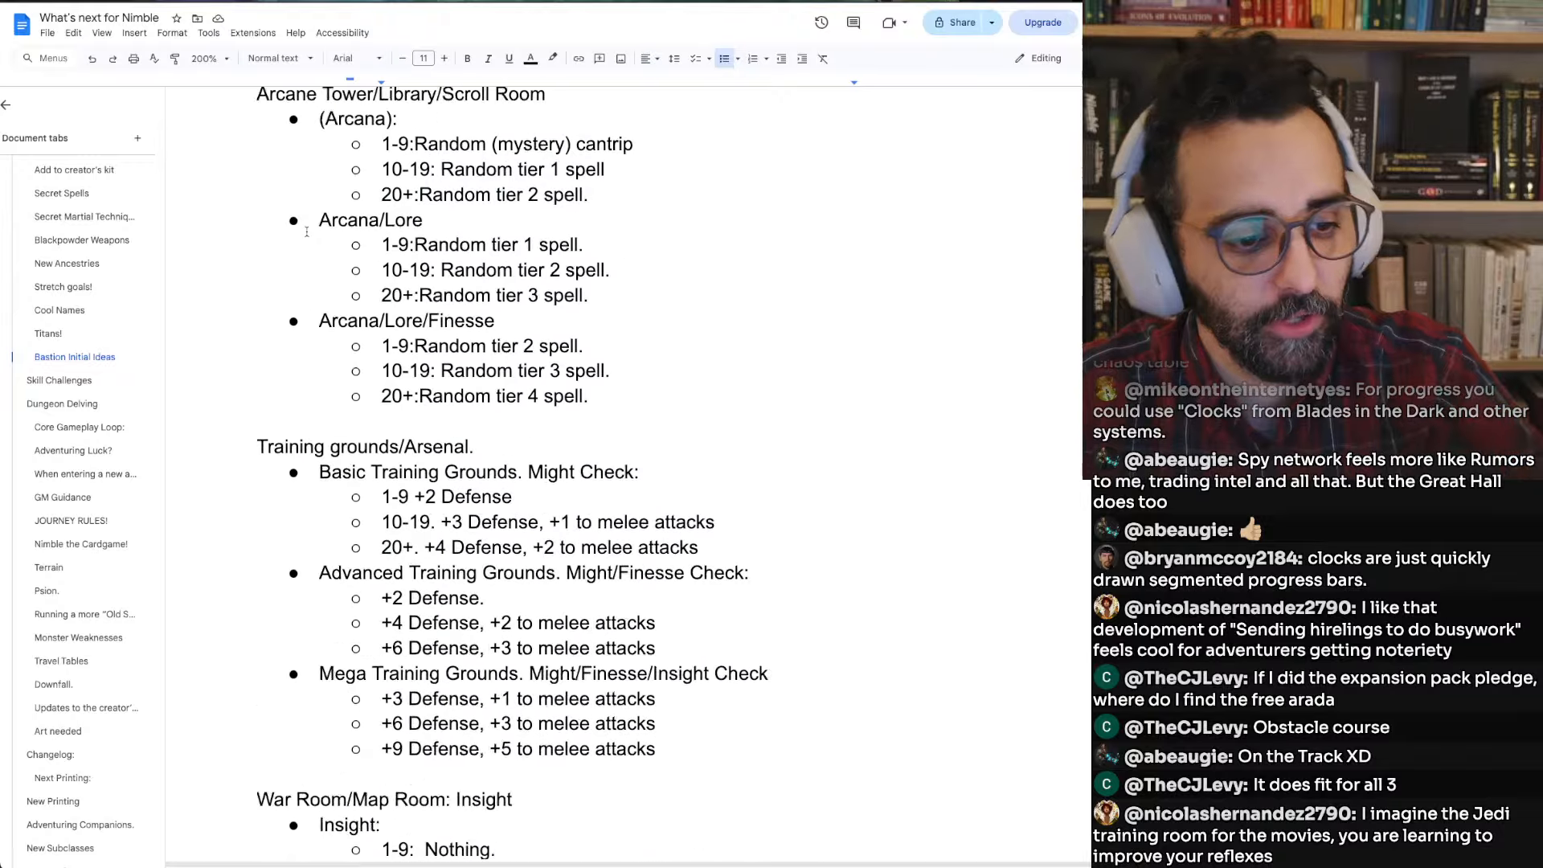
pyautogui.scroll(-8, 306, 232)
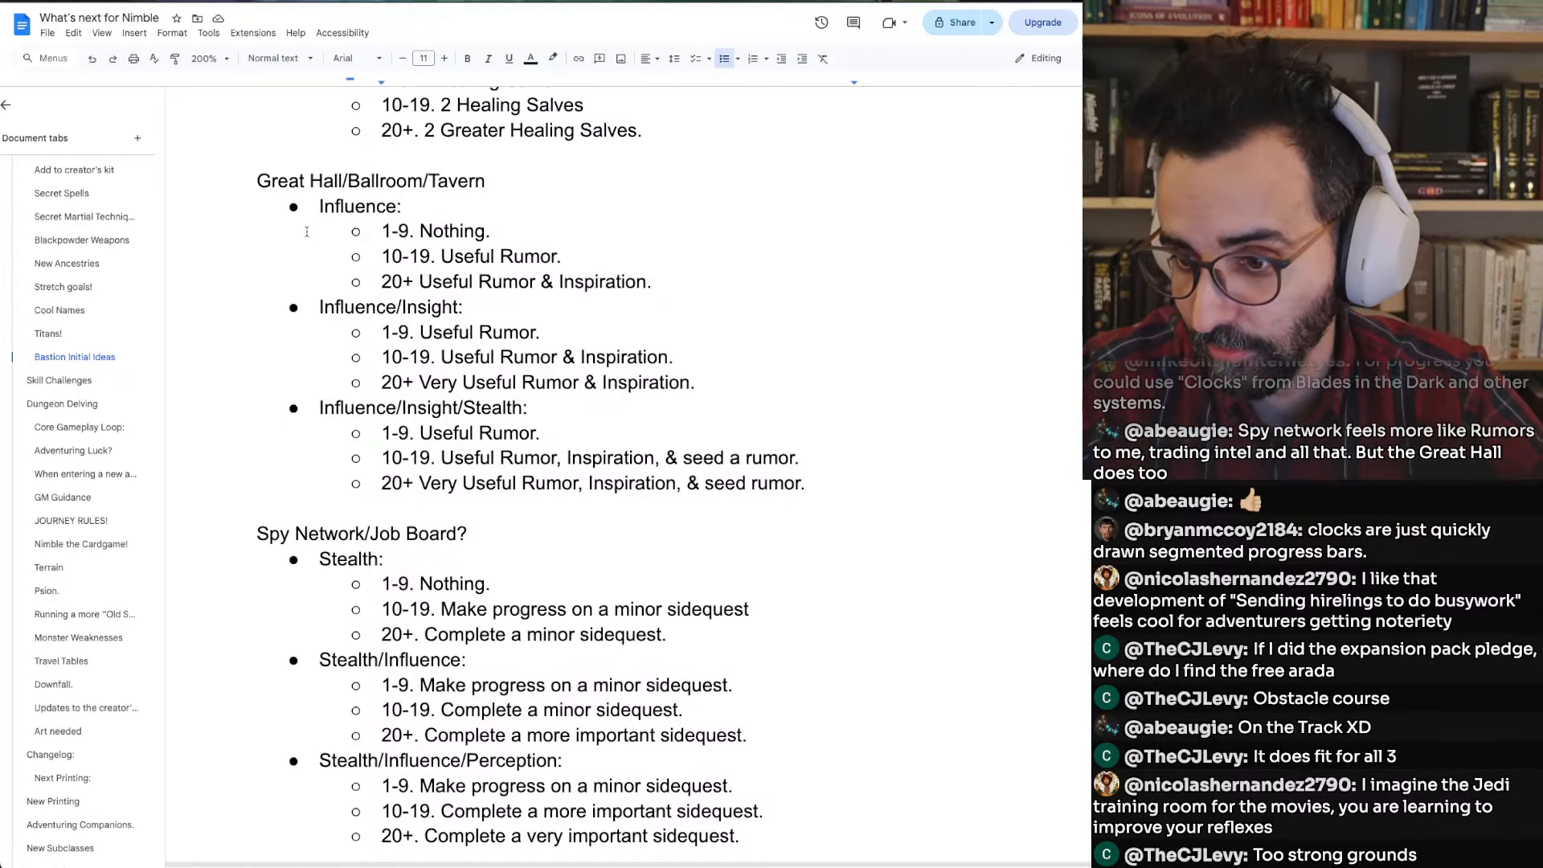
pyautogui.press('super+Tab')
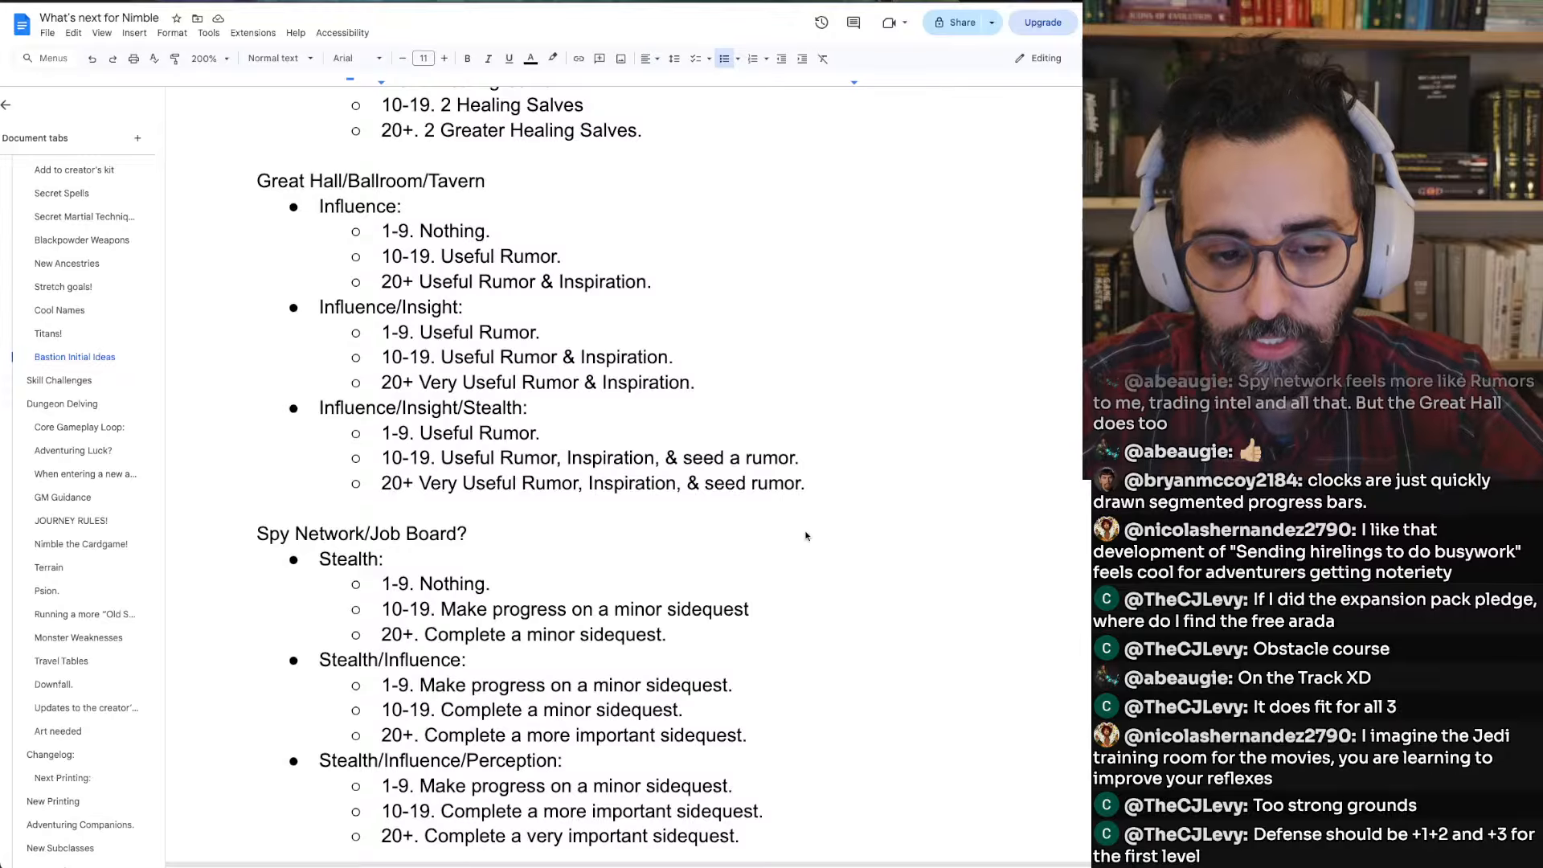
# Set the 1-9 tier of Basic Training Grounds to +1 Defense
pyautogui.scroll(20, 806, 532)
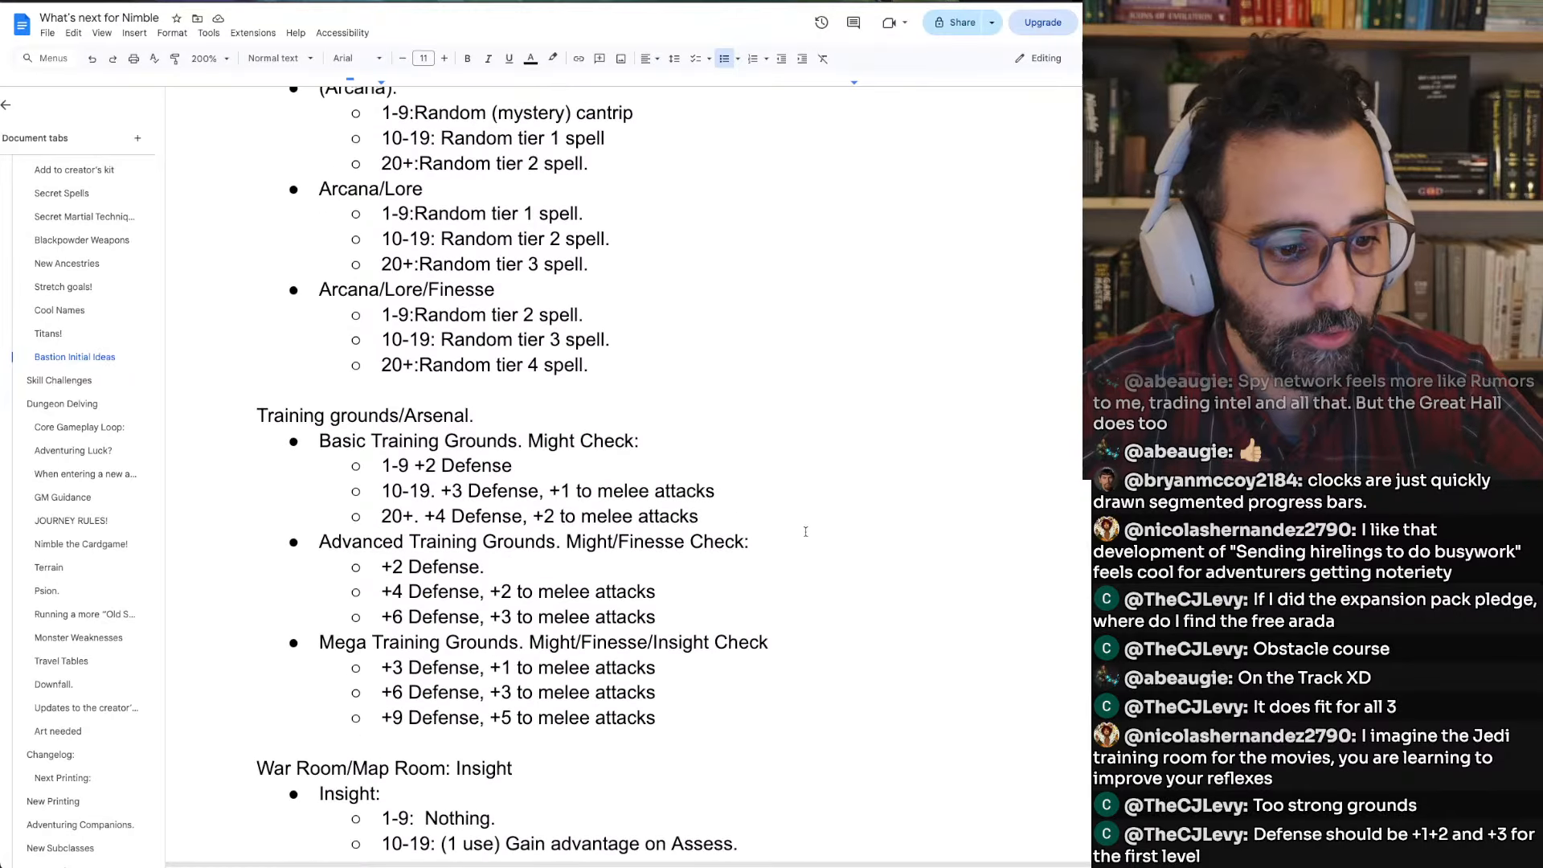
pyautogui.scroll(7, 805, 532)
pyautogui.scroll(-8, 805, 531)
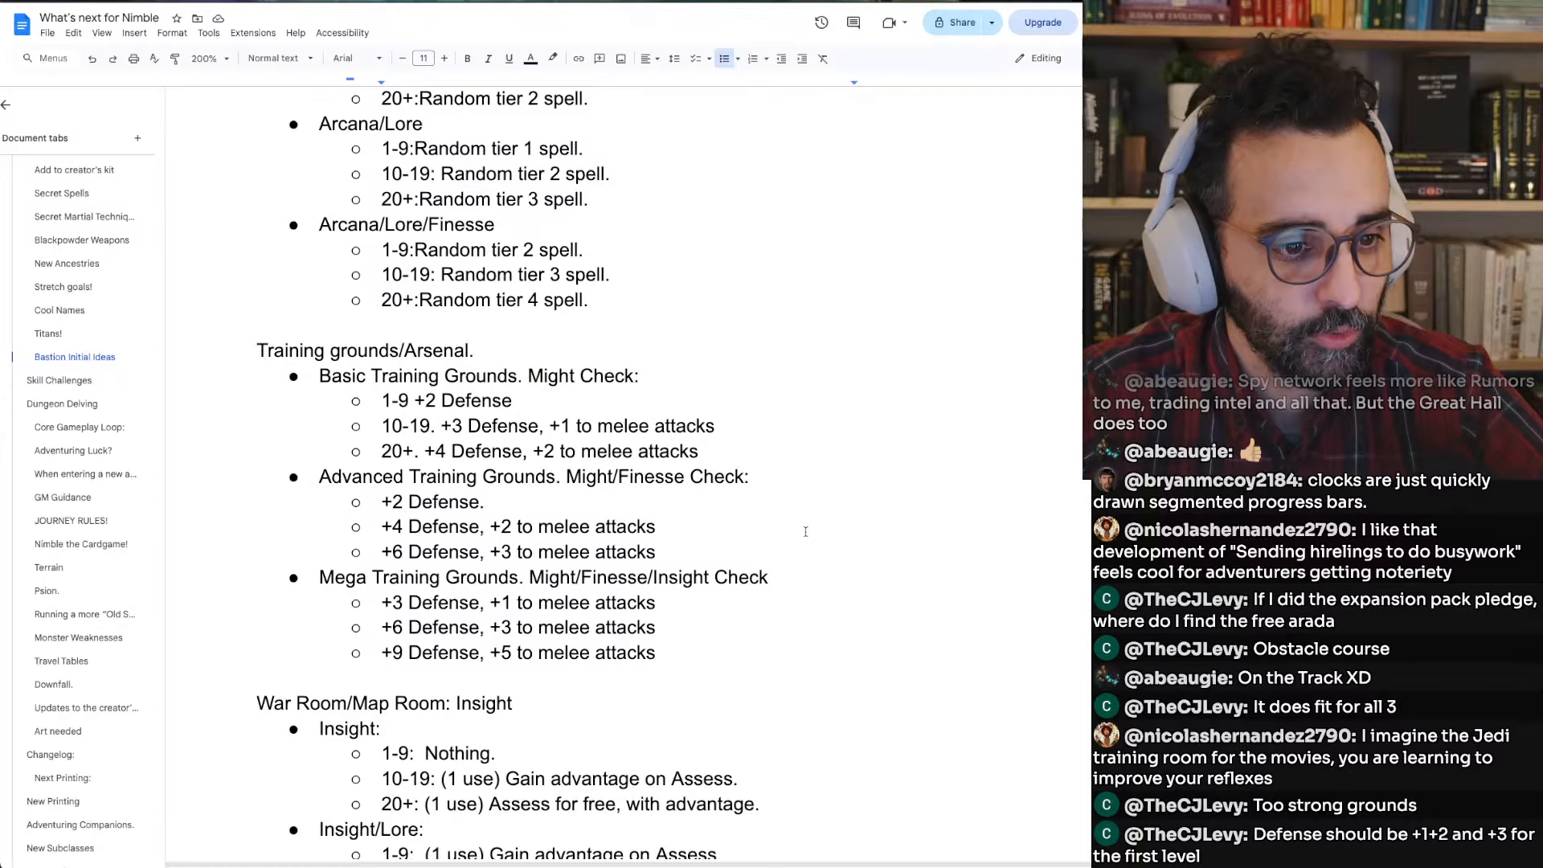
pyautogui.scroll(-1, 805, 531)
pyautogui.click(436, 387)
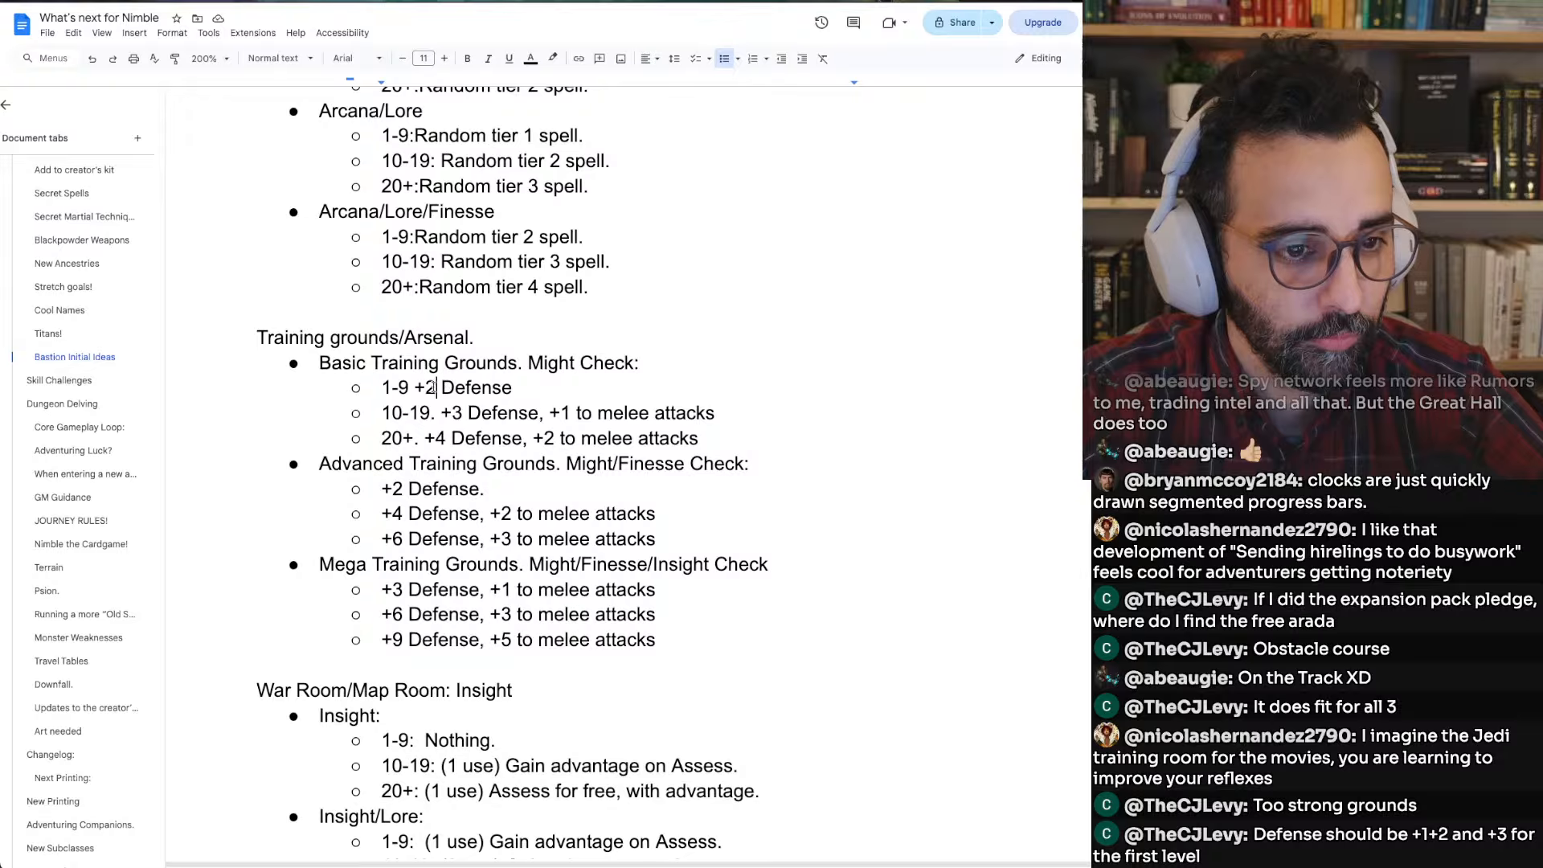
pyautogui.press('Down')
pyautogui.press('Down')
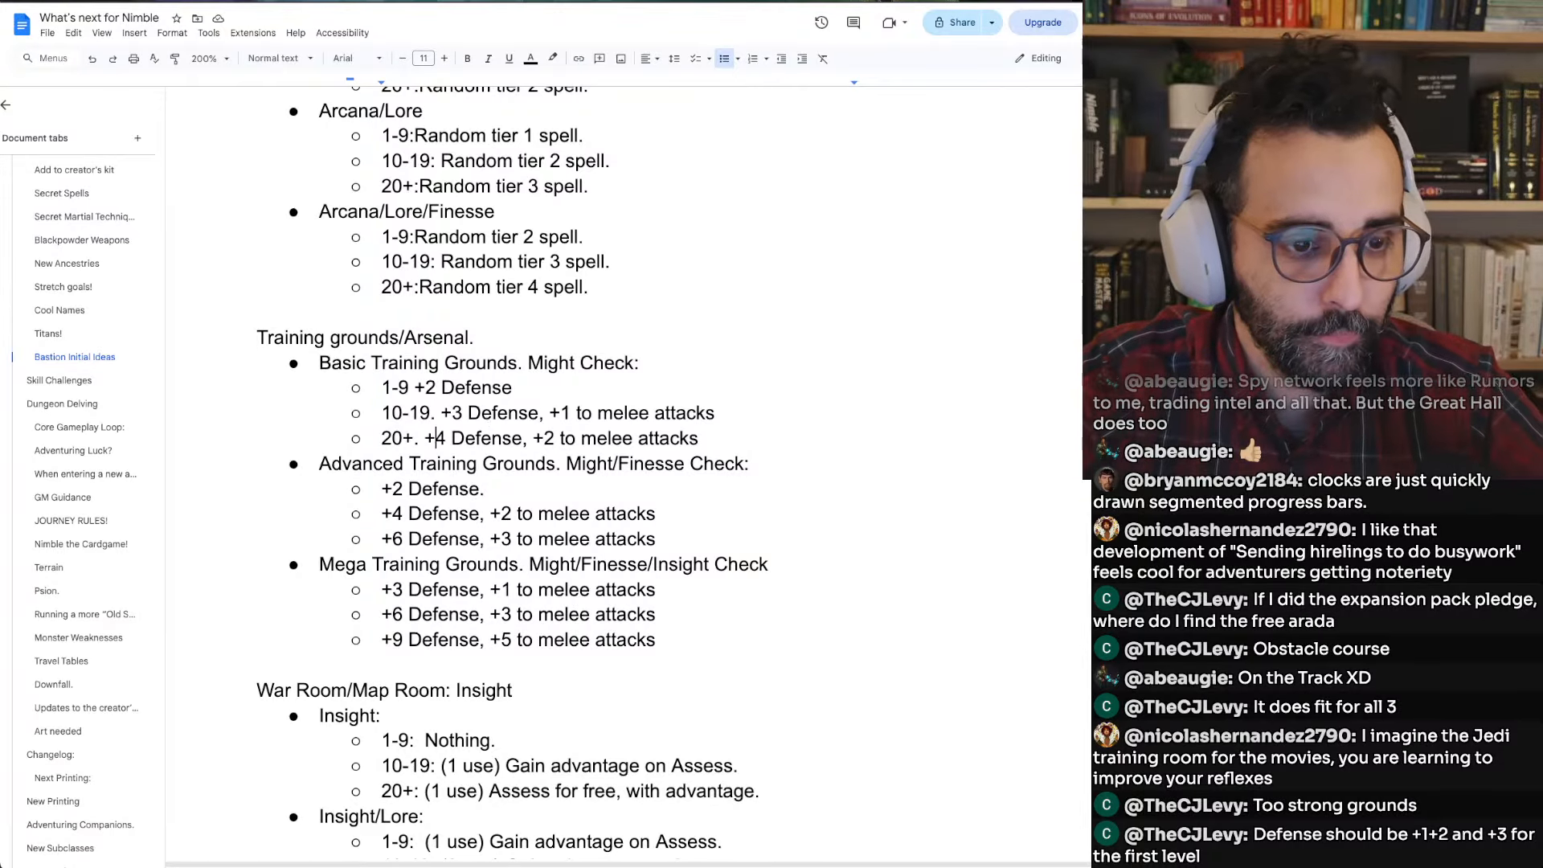
pyautogui.press('Right')
pyautogui.press('Up')
pyautogui.press('Up')
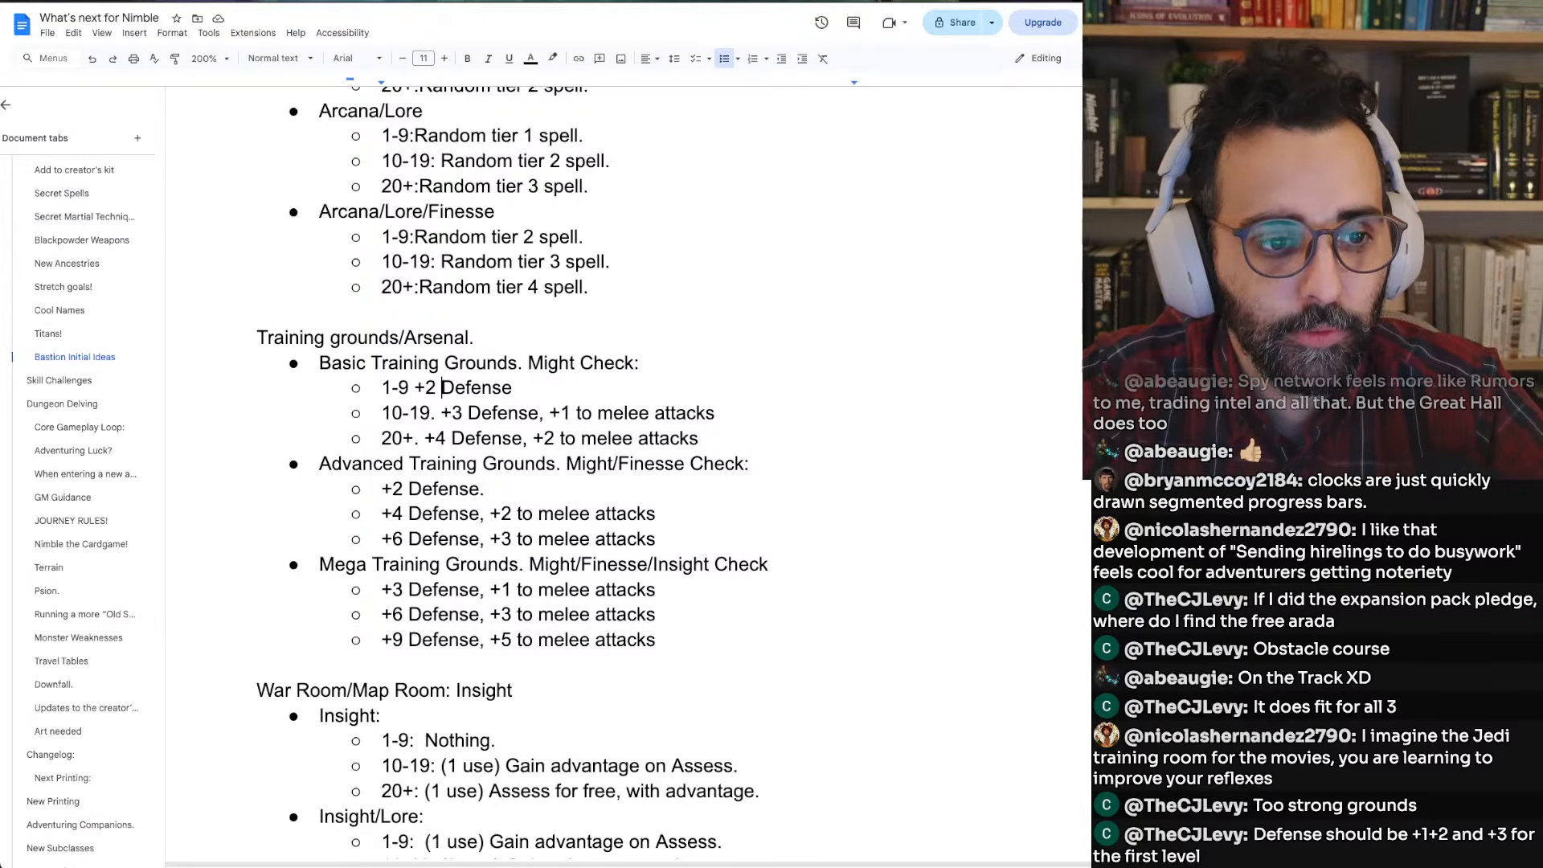
pyautogui.press('Left')
pyautogui.press('BackSpace')
pyautogui.write('1')
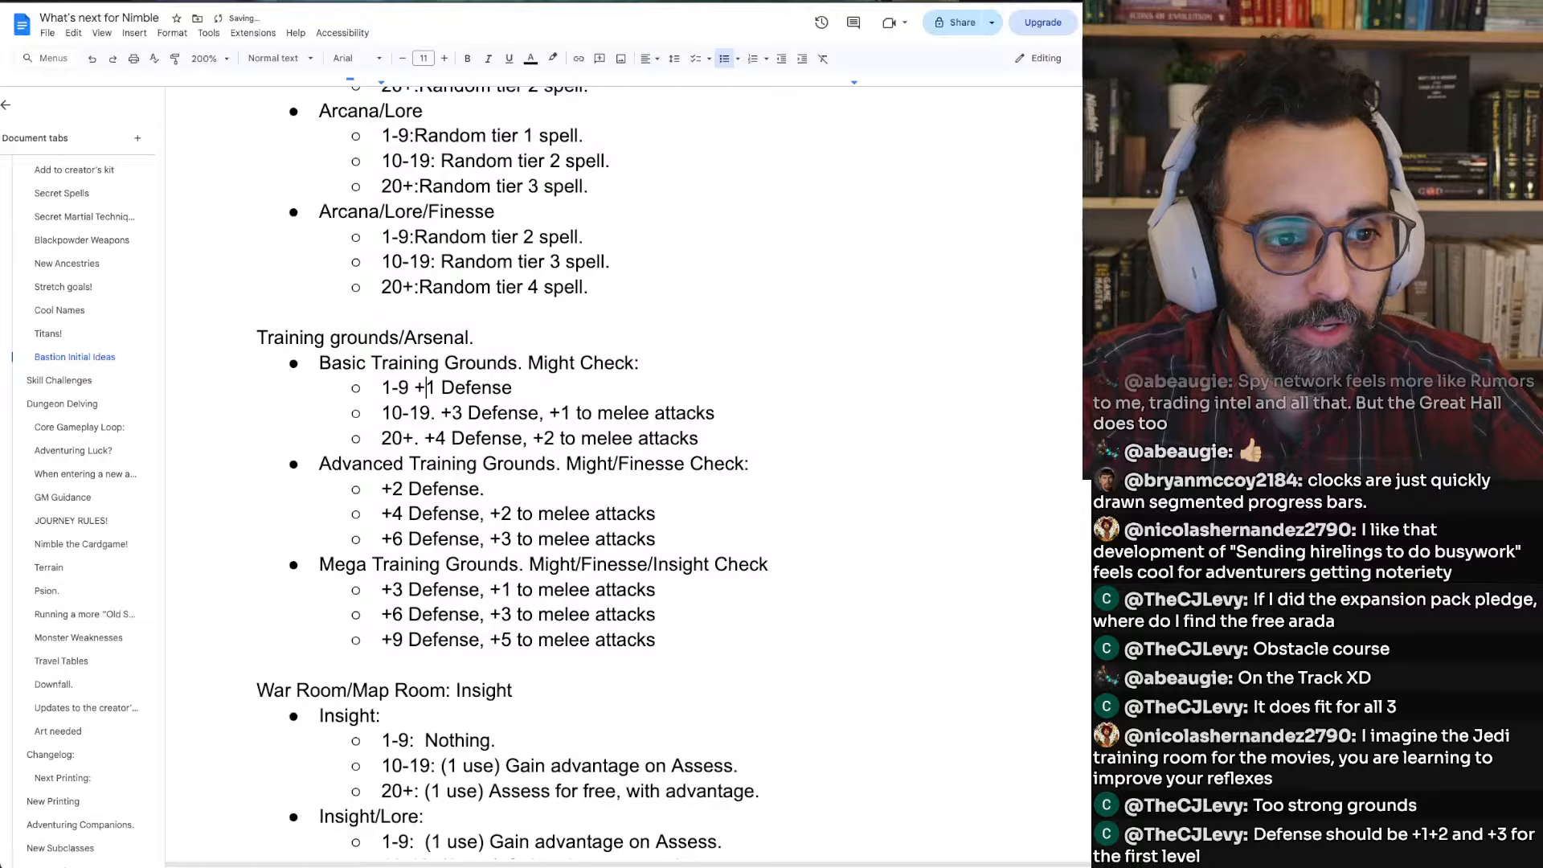
# Replace the 1-9 reward of Basic Training Grounds with "Nothing."
pyautogui.press('Left')
pyautogui.press('Left')
pyautogui.hotkey('shift', 'End')
pyautogui.write('Nothin.')
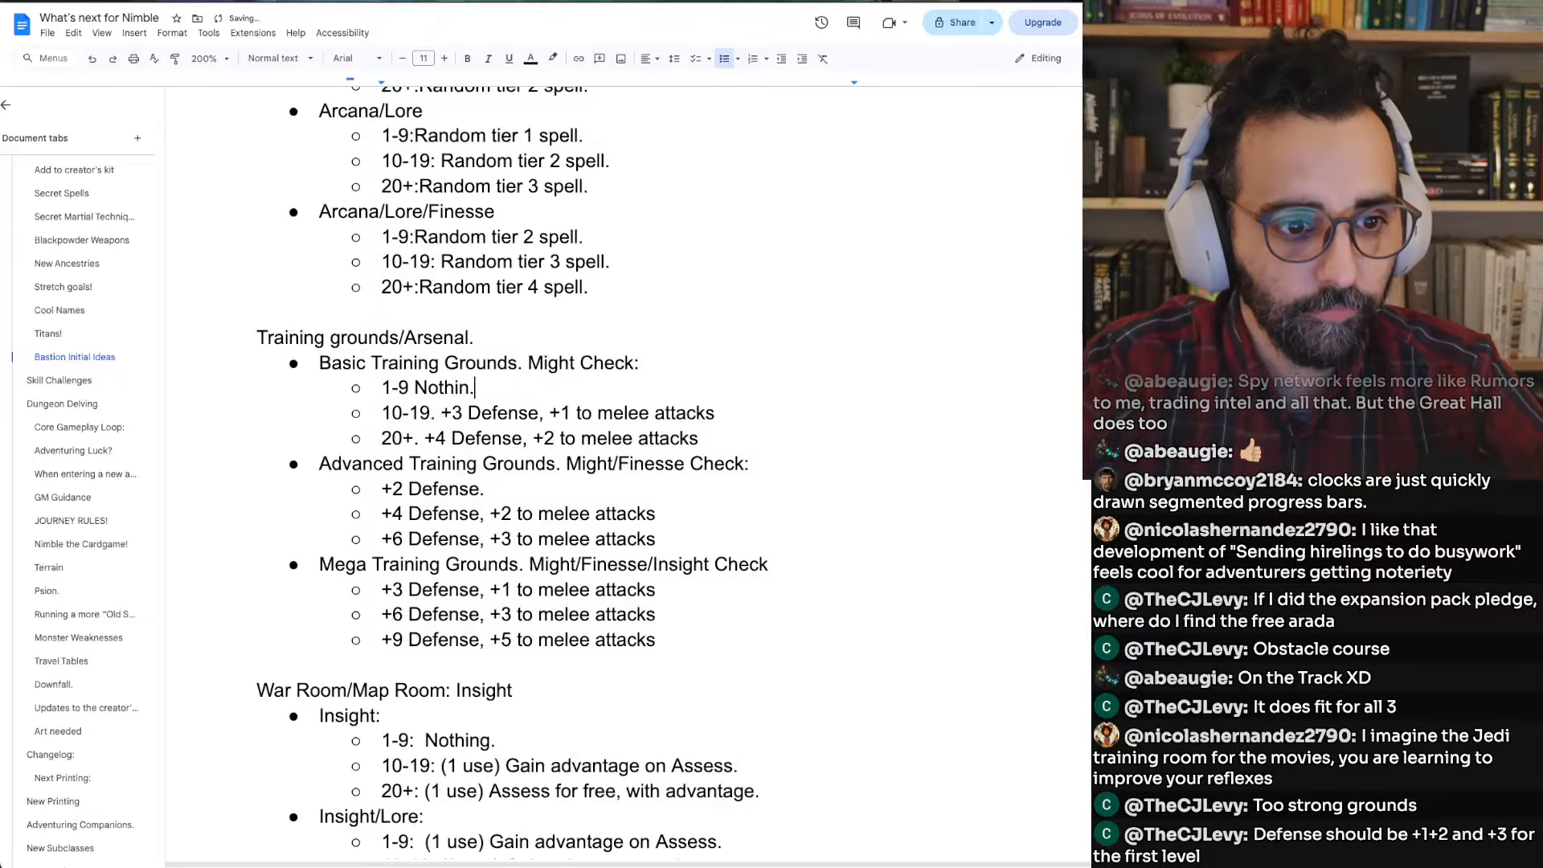
pyautogui.press('Down')
pyautogui.press('Up')
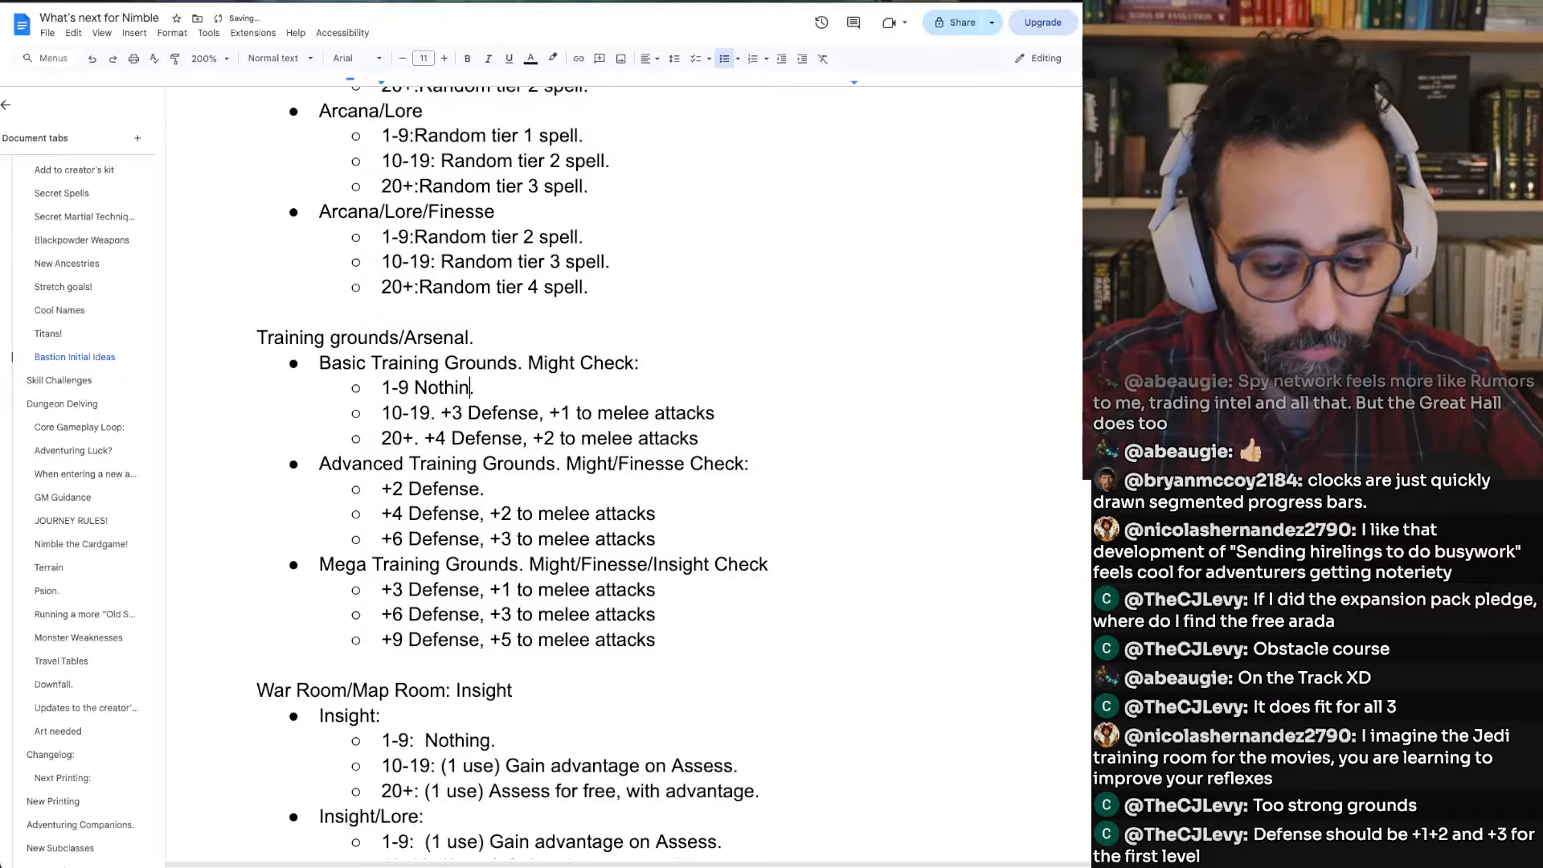
pyautogui.write('g')
# Set the Basic Training Grounds Defense bonus to +2 in the 10-19 tier and +3 in the 20+ tier
pyautogui.press('Down')
pyautogui.press('Left')
pyautogui.press('Left')
pyautogui.press('BackSpace')
pyautogui.write('2')
pyautogui.press('Down')
pyautogui.press('Left')
pyautogui.press('Left')
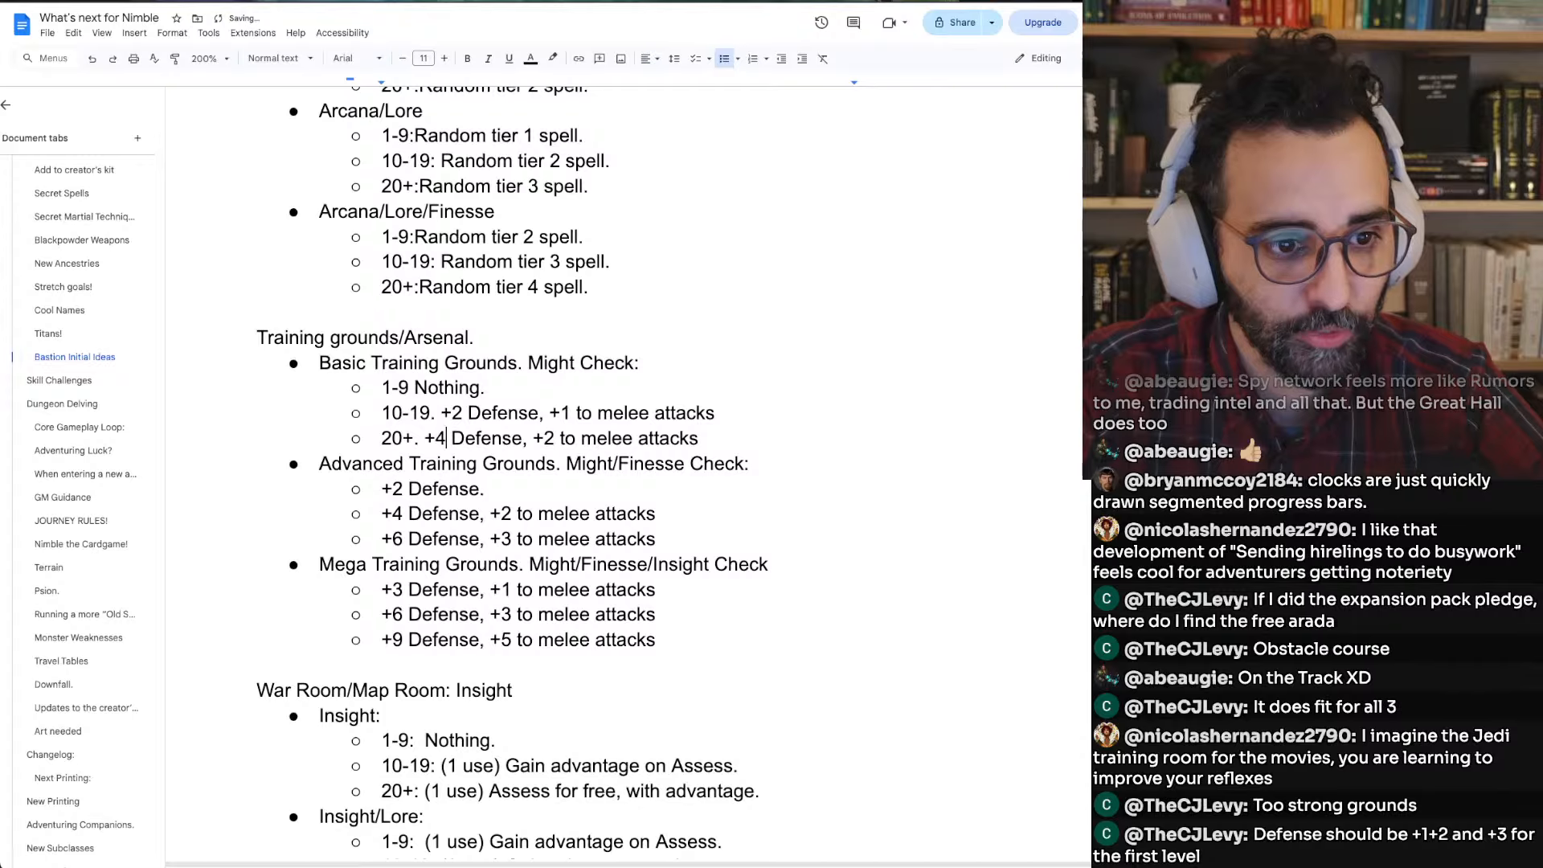
pyautogui.press('BackSpace')
pyautogui.write('3')
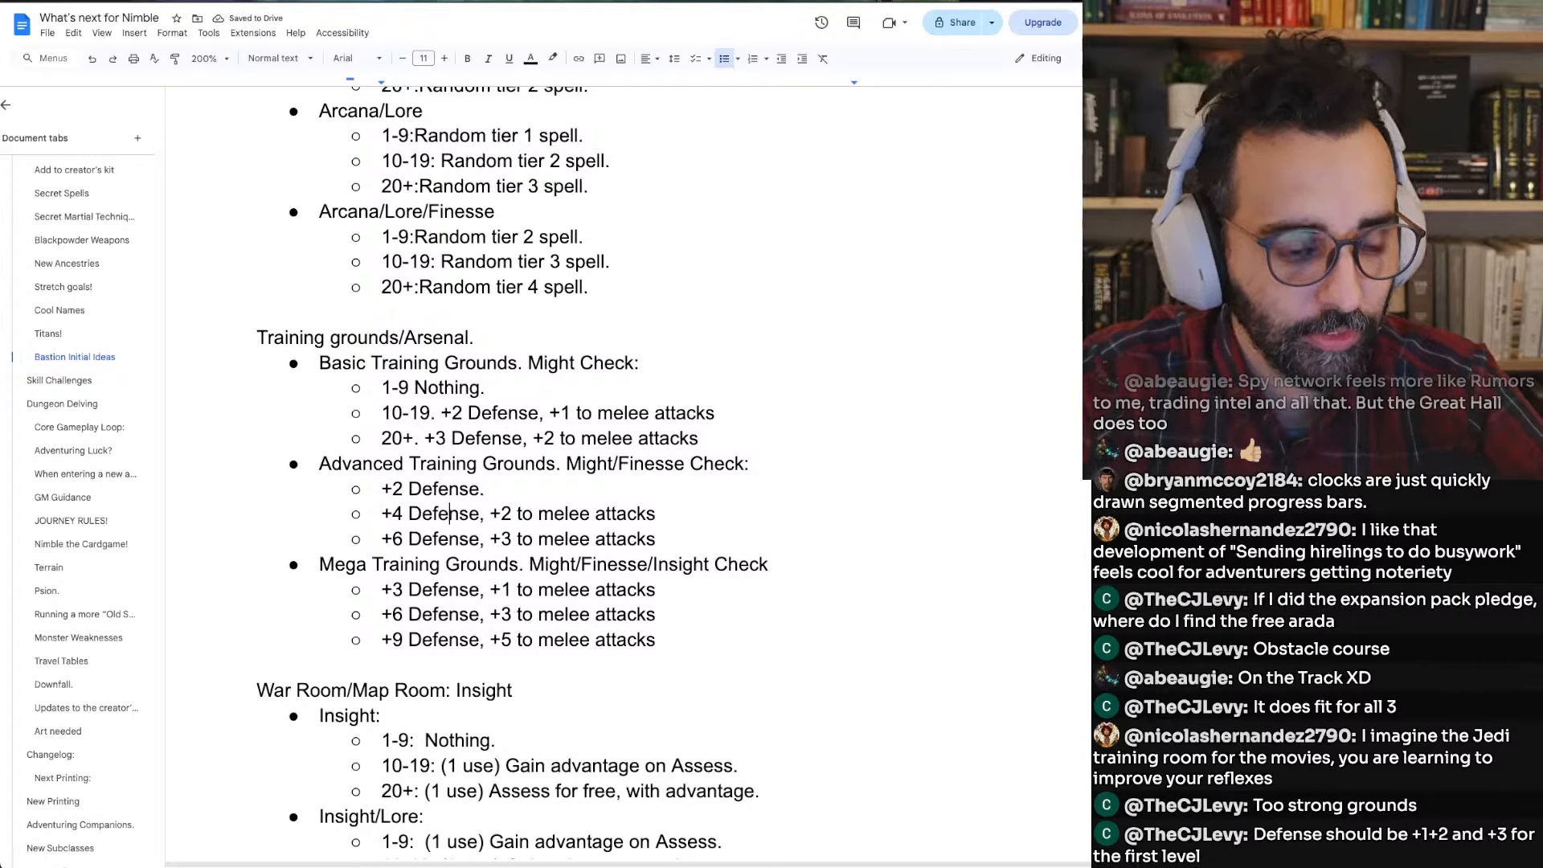
pyautogui.press('Right')
pyautogui.press('Right')
pyautogui.press('Down')
pyautogui.press('Down')
pyautogui.press('Down')
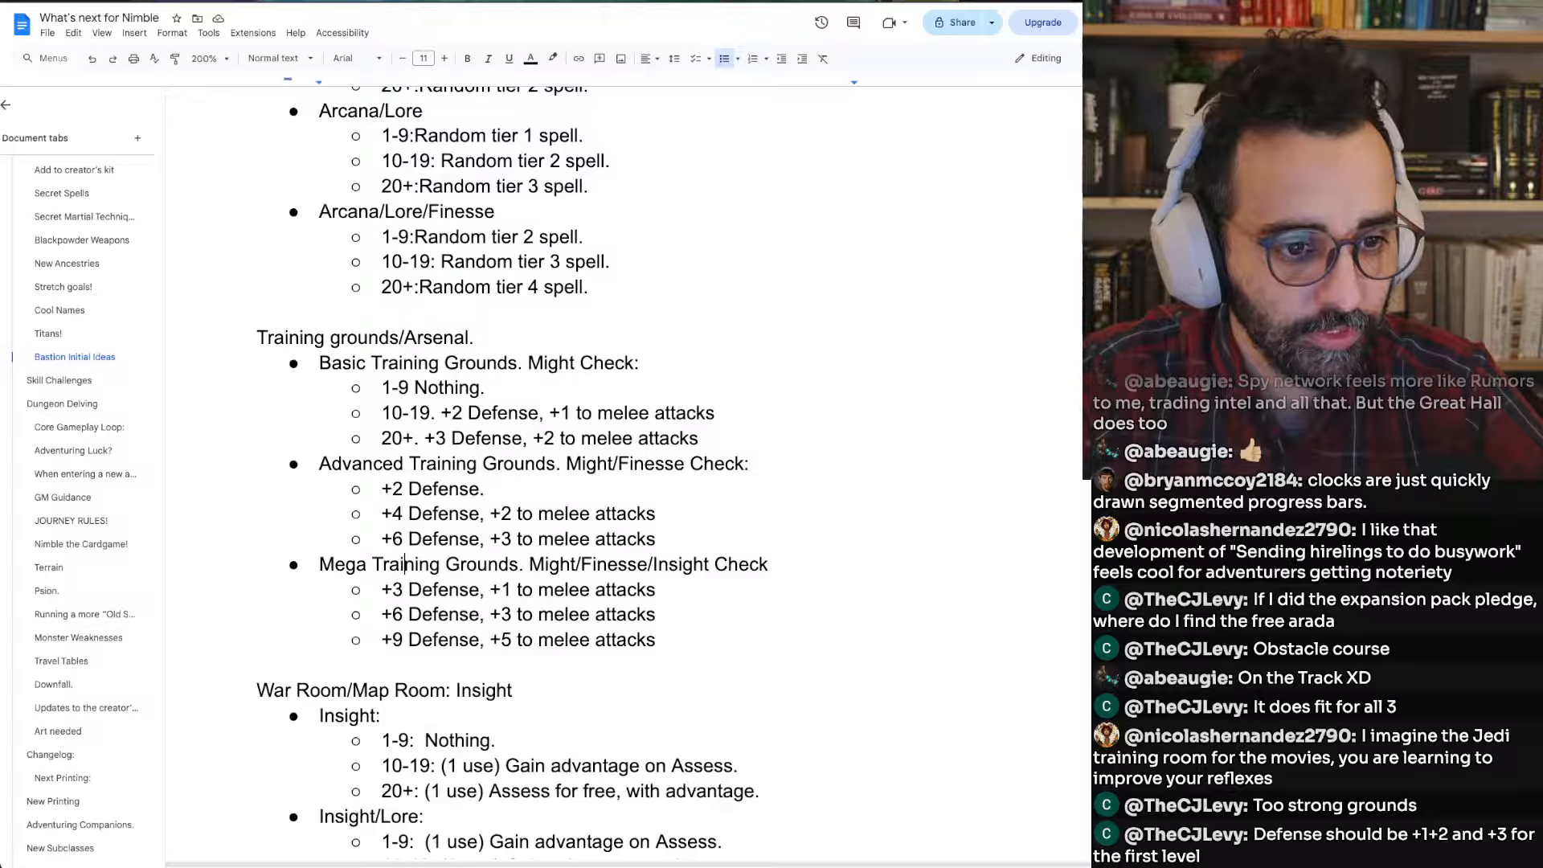
pyautogui.press('Up')
pyautogui.press('Up')
pyautogui.press('Up')
pyautogui.press('Up')
pyautogui.press('Up')
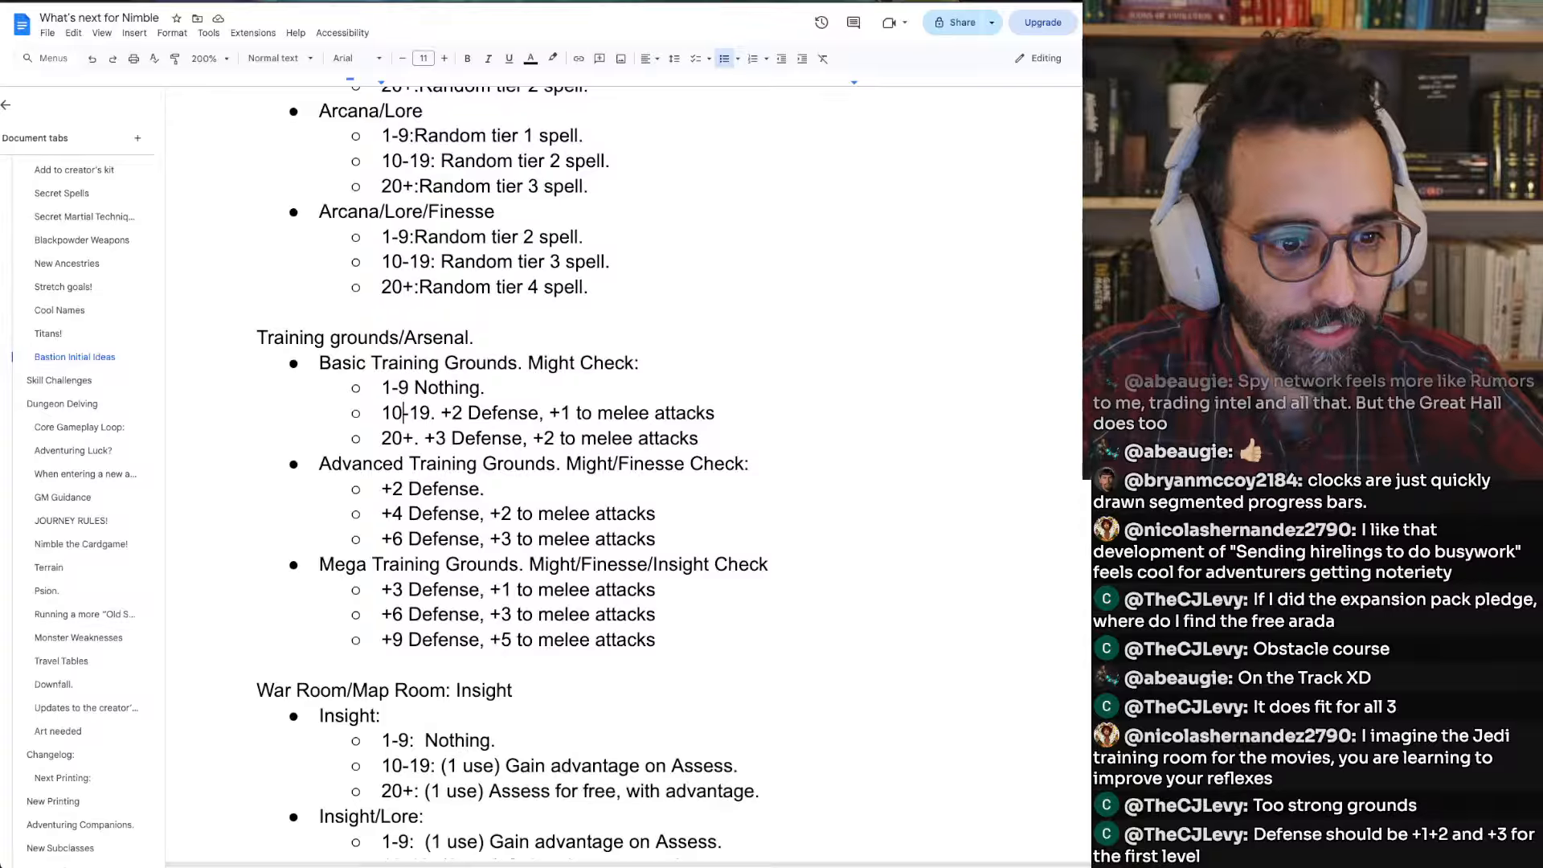
pyautogui.hotkey('shift', 'End')
pyautogui.press('Left')
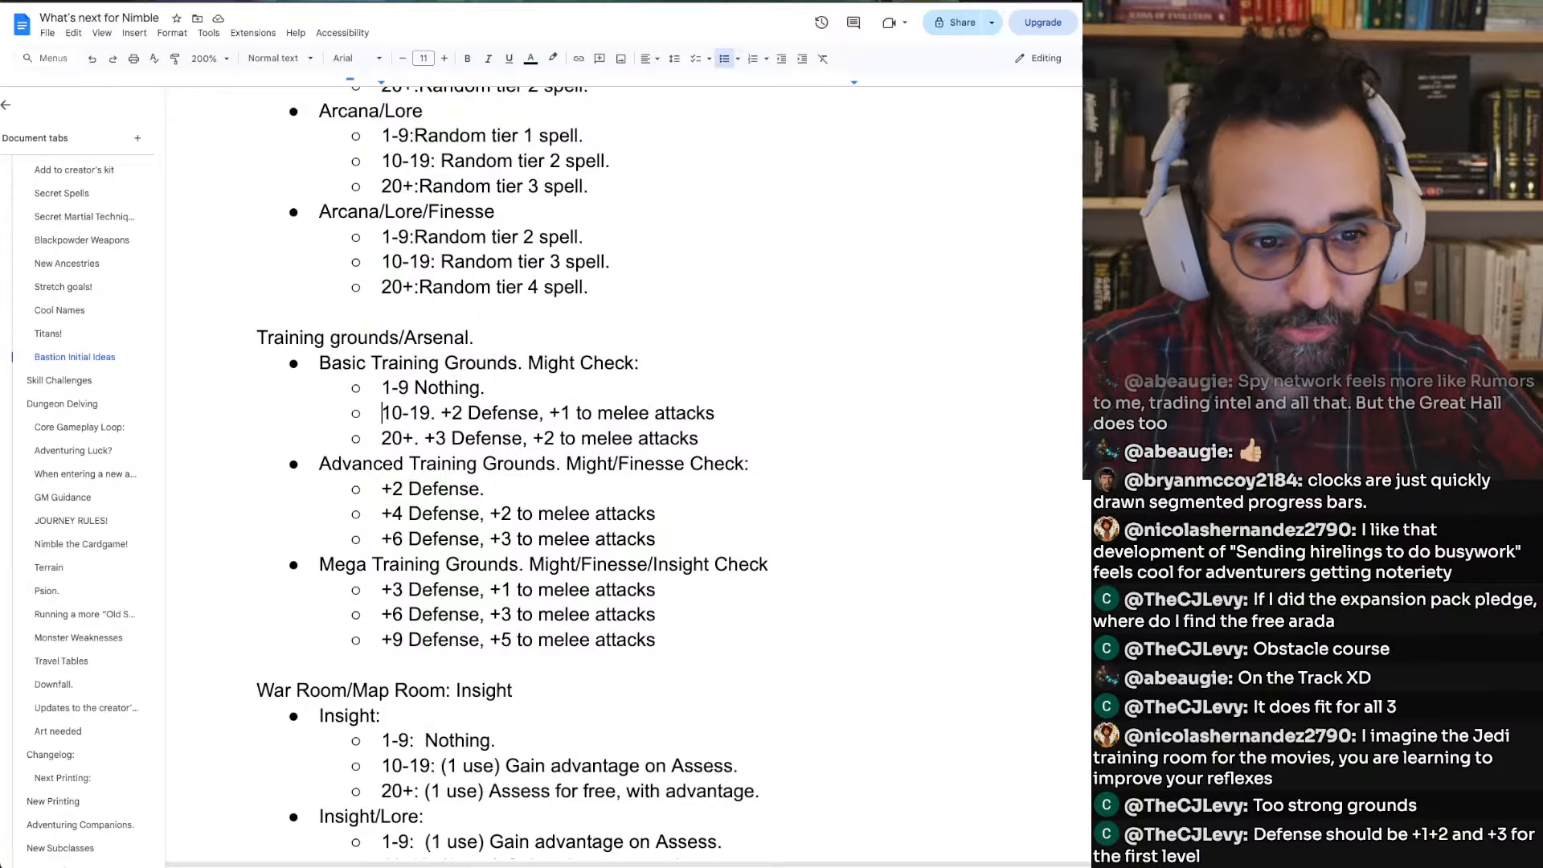
pyautogui.press('Down')
pyautogui.press('Down')
pyautogui.press('Down')
pyautogui.press('Down')
pyautogui.press('Down')
pyautogui.press('Down')
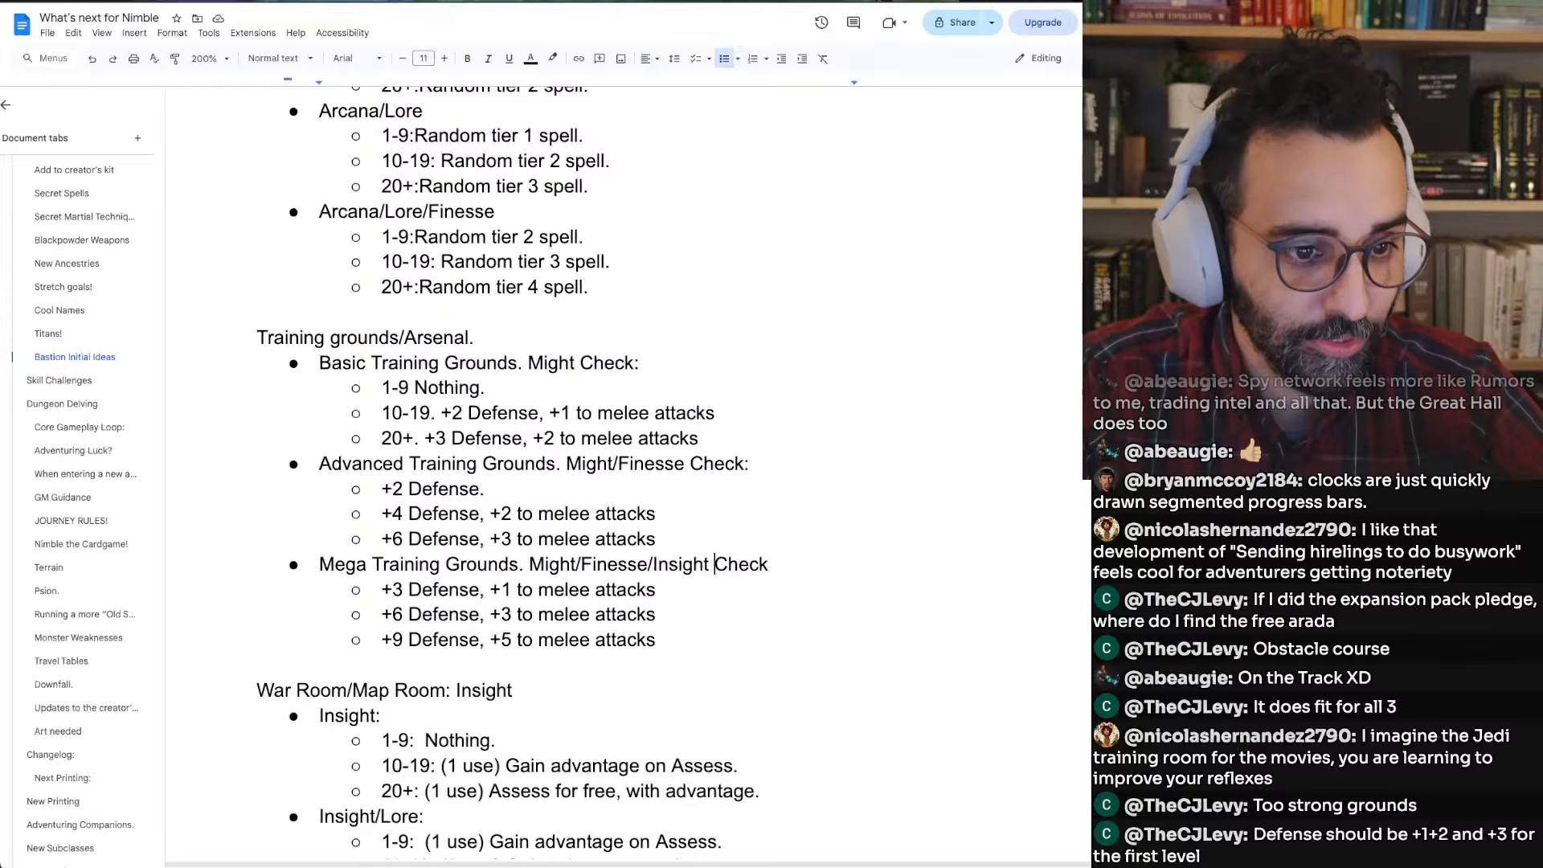
pyautogui.press('Down')
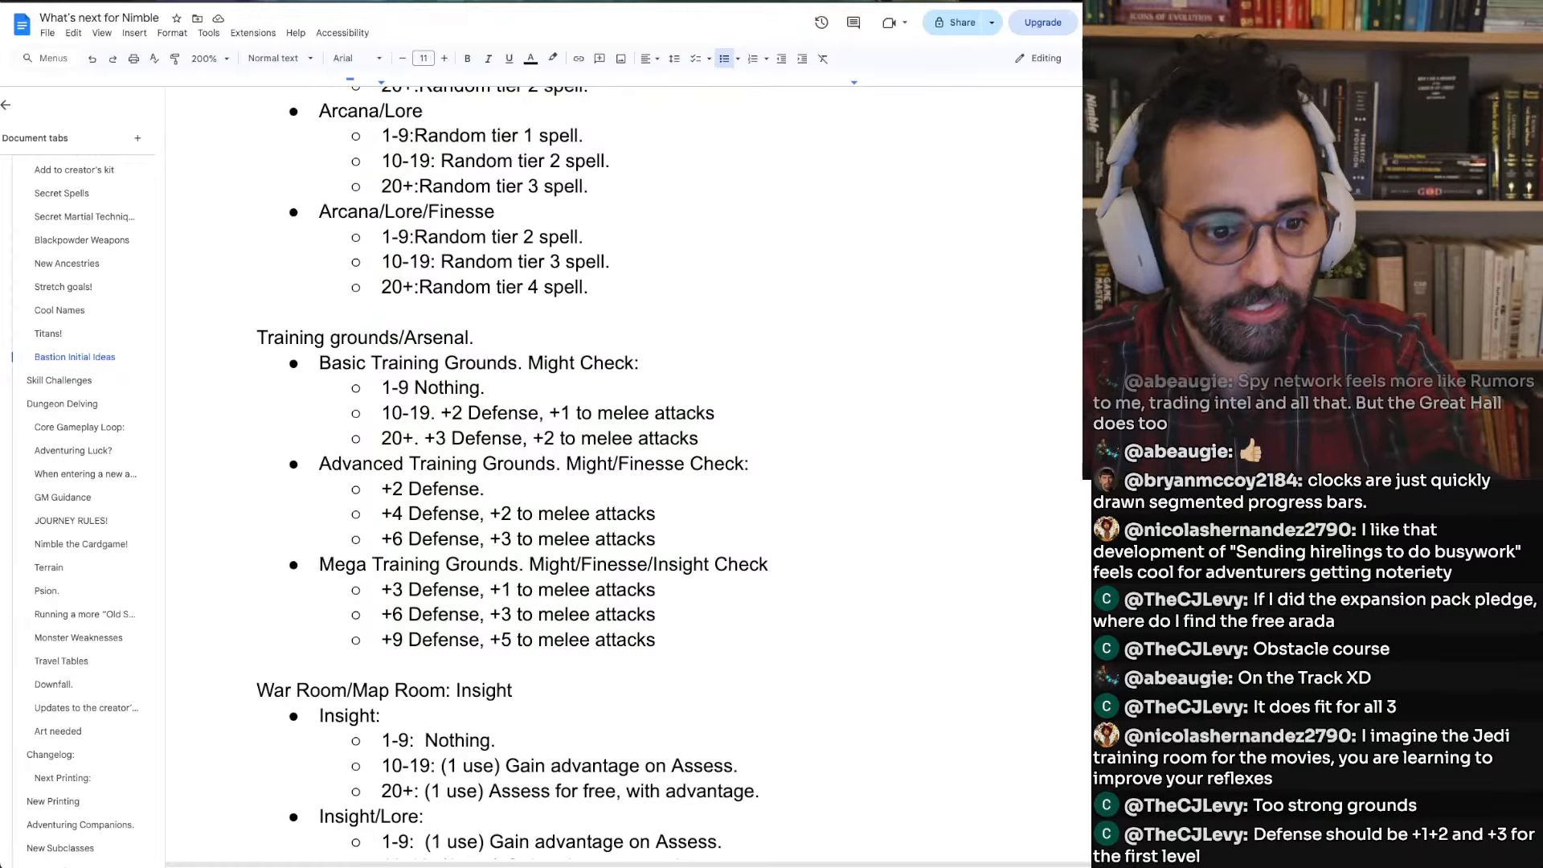
# Set the Advanced Training Grounds melee attack bonus to +1 in the middle tier and +2 in the highest tier
pyautogui.press('Up')
pyautogui.press('Up')
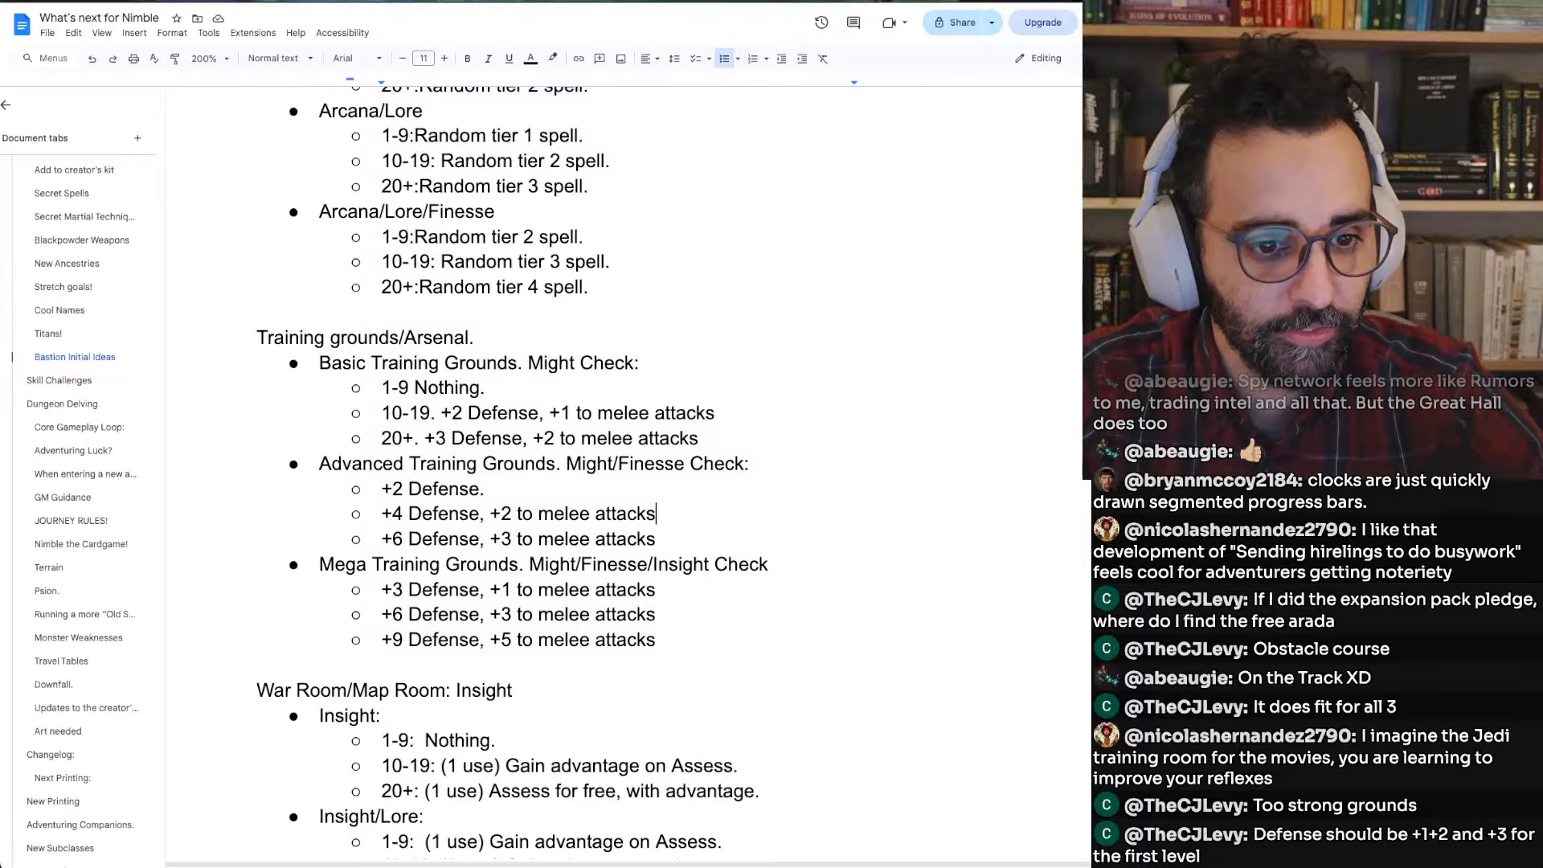
pyautogui.hotkey('ctrl', 'Left')
pyautogui.hotkey('ctrl', 'Left')
pyautogui.hotkey('ctrl', 'Left')
pyautogui.press('Left')
pyautogui.press('BackSpace')
pyautogui.write('1')
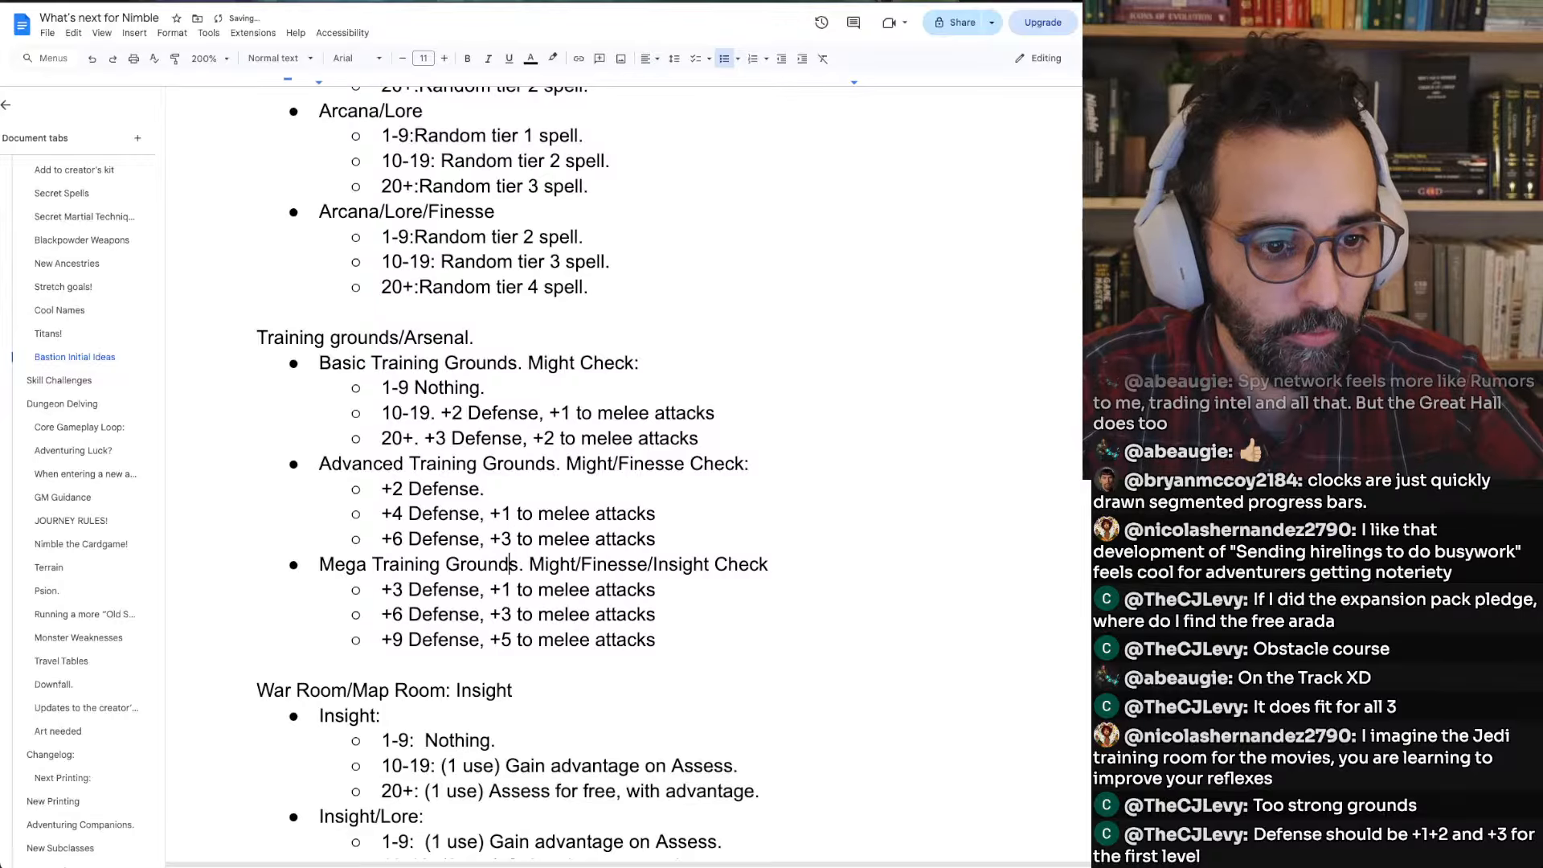
pyautogui.press('Down')
pyautogui.press('BackSpace')
pyautogui.write('2')
# Set the melee attack bonus in the middle tier of Mega Training Grounds to +2
pyautogui.press('Down')
pyautogui.press('Down')
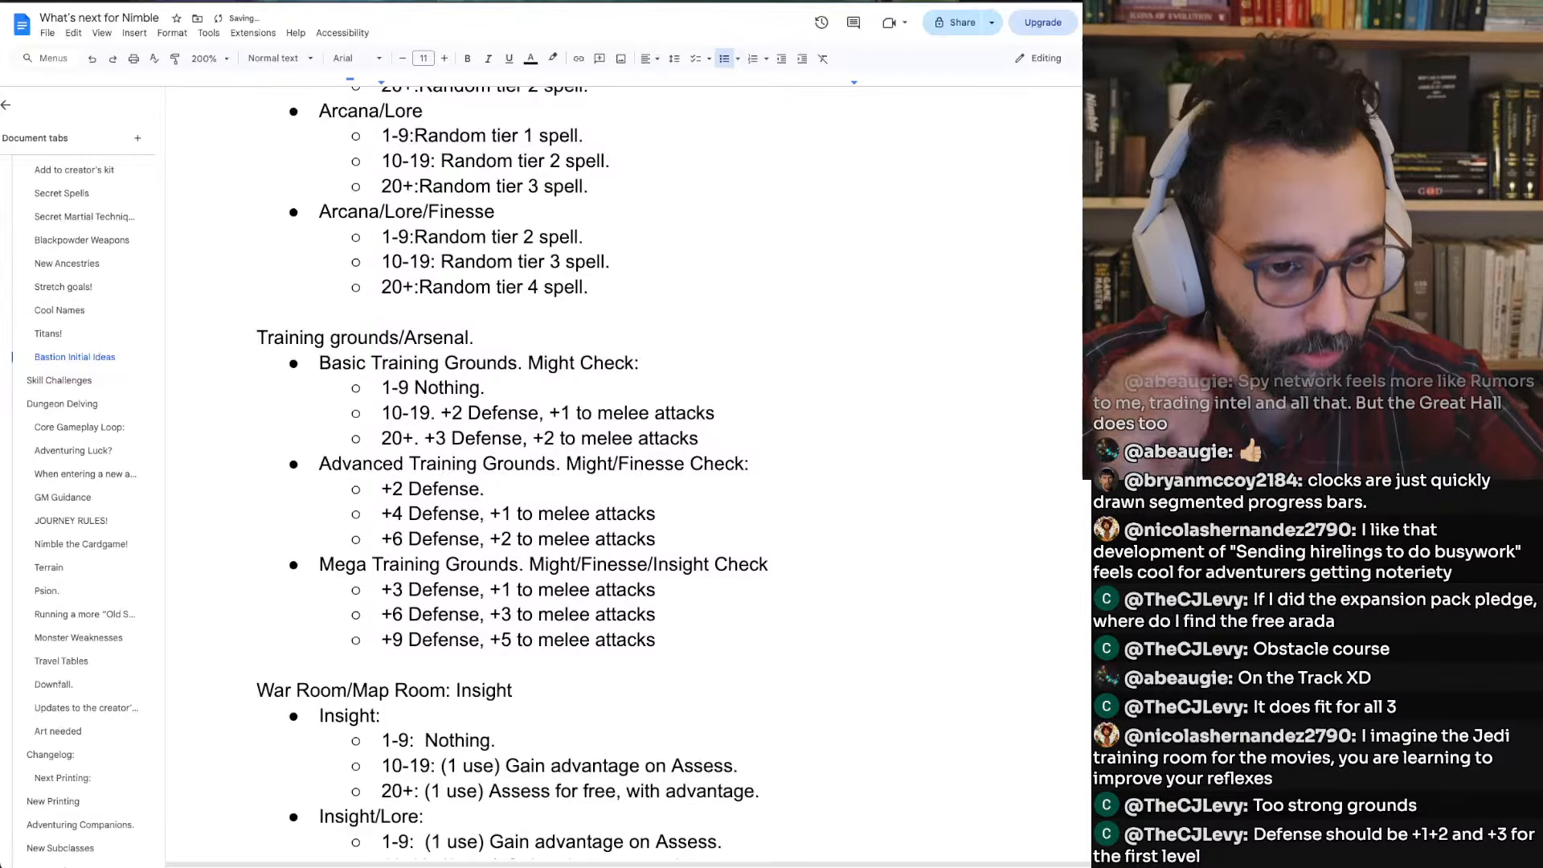
pyautogui.press('BackSpace')
pyautogui.write('2')
pyautogui.press('Down')
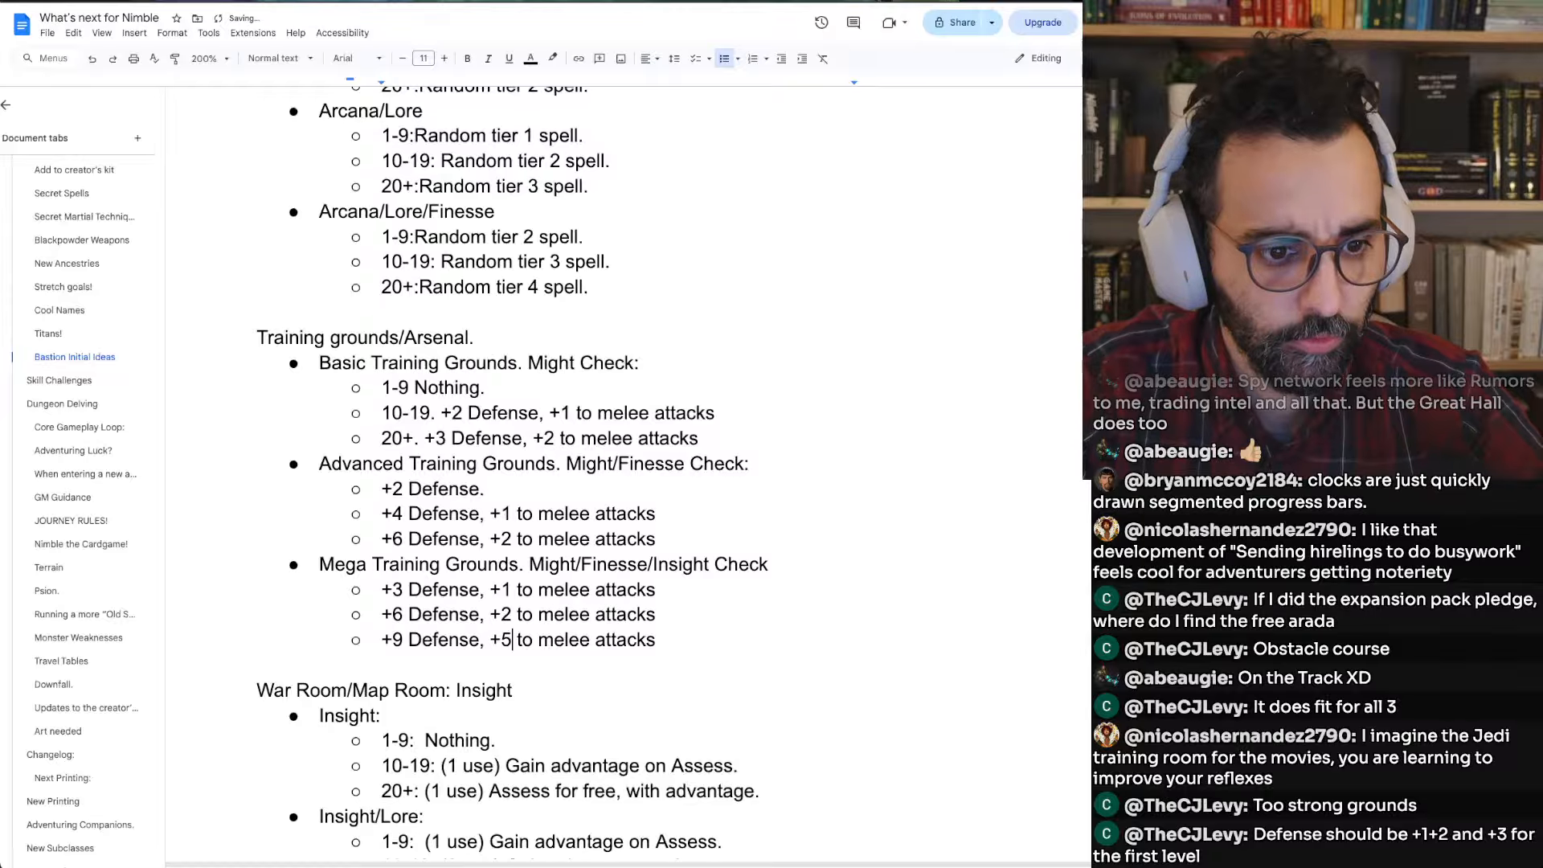
# Set the melee attack bonus in the highest tier of Mega Training Grounds to +3
pyautogui.press('BackSpace')
pyautogui.write('3')
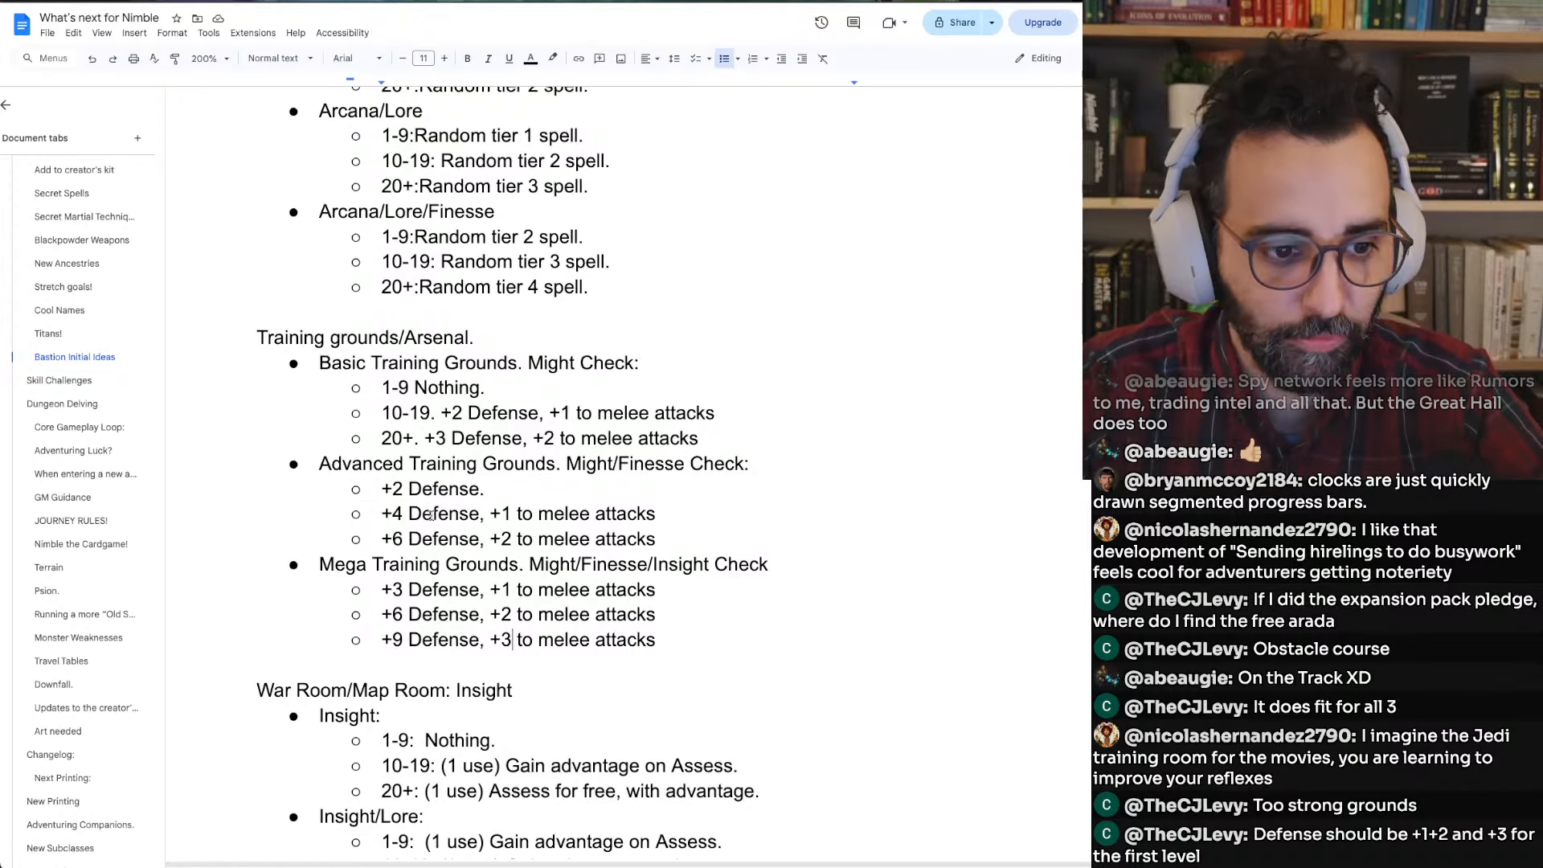
pyautogui.scroll(-1, 417, 620)
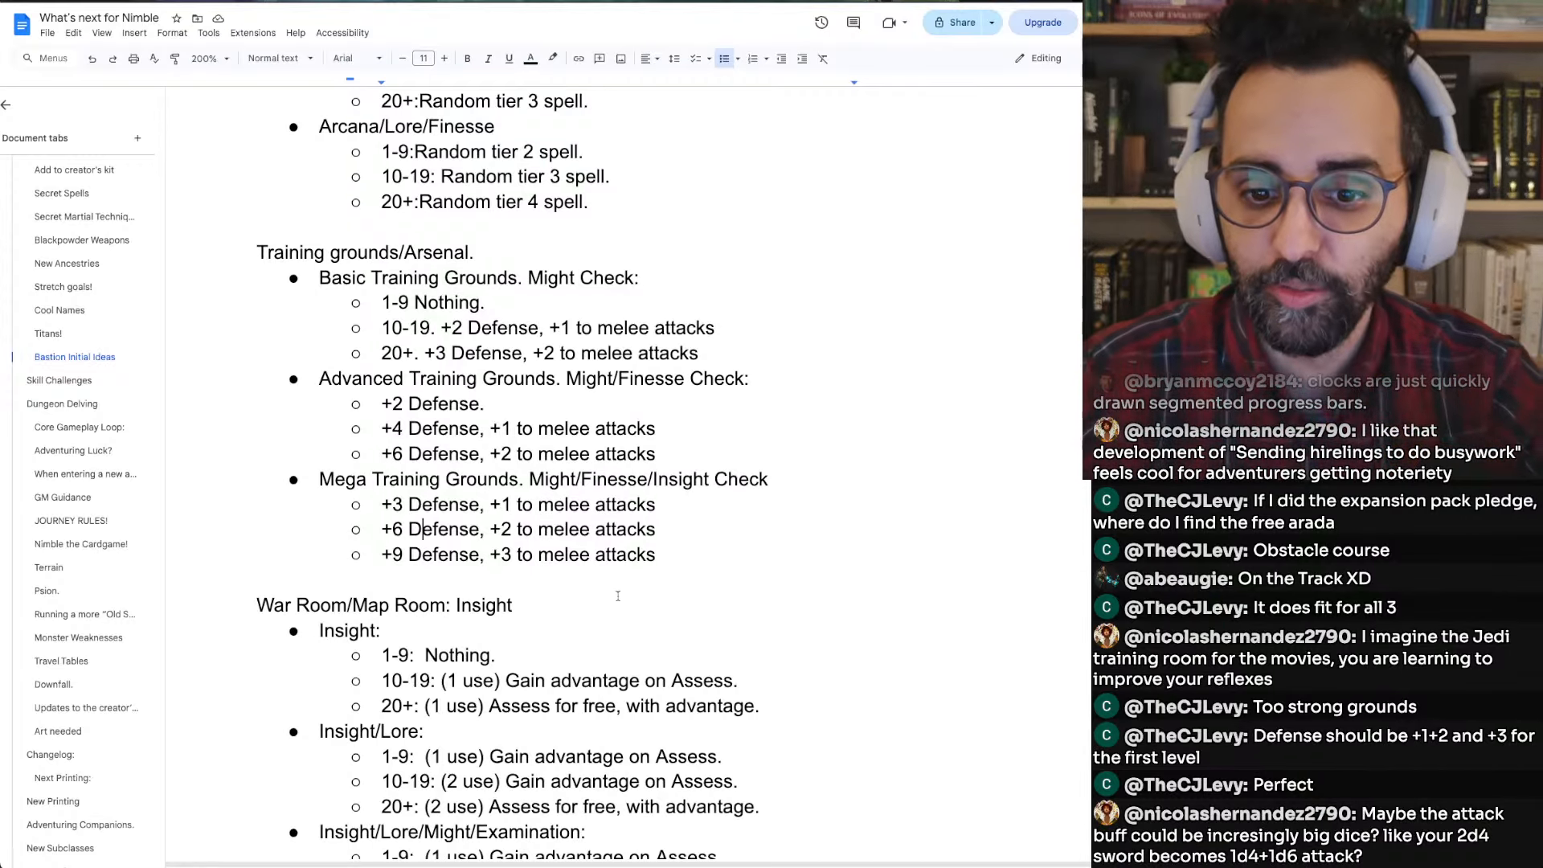
pyautogui.click(664, 556)
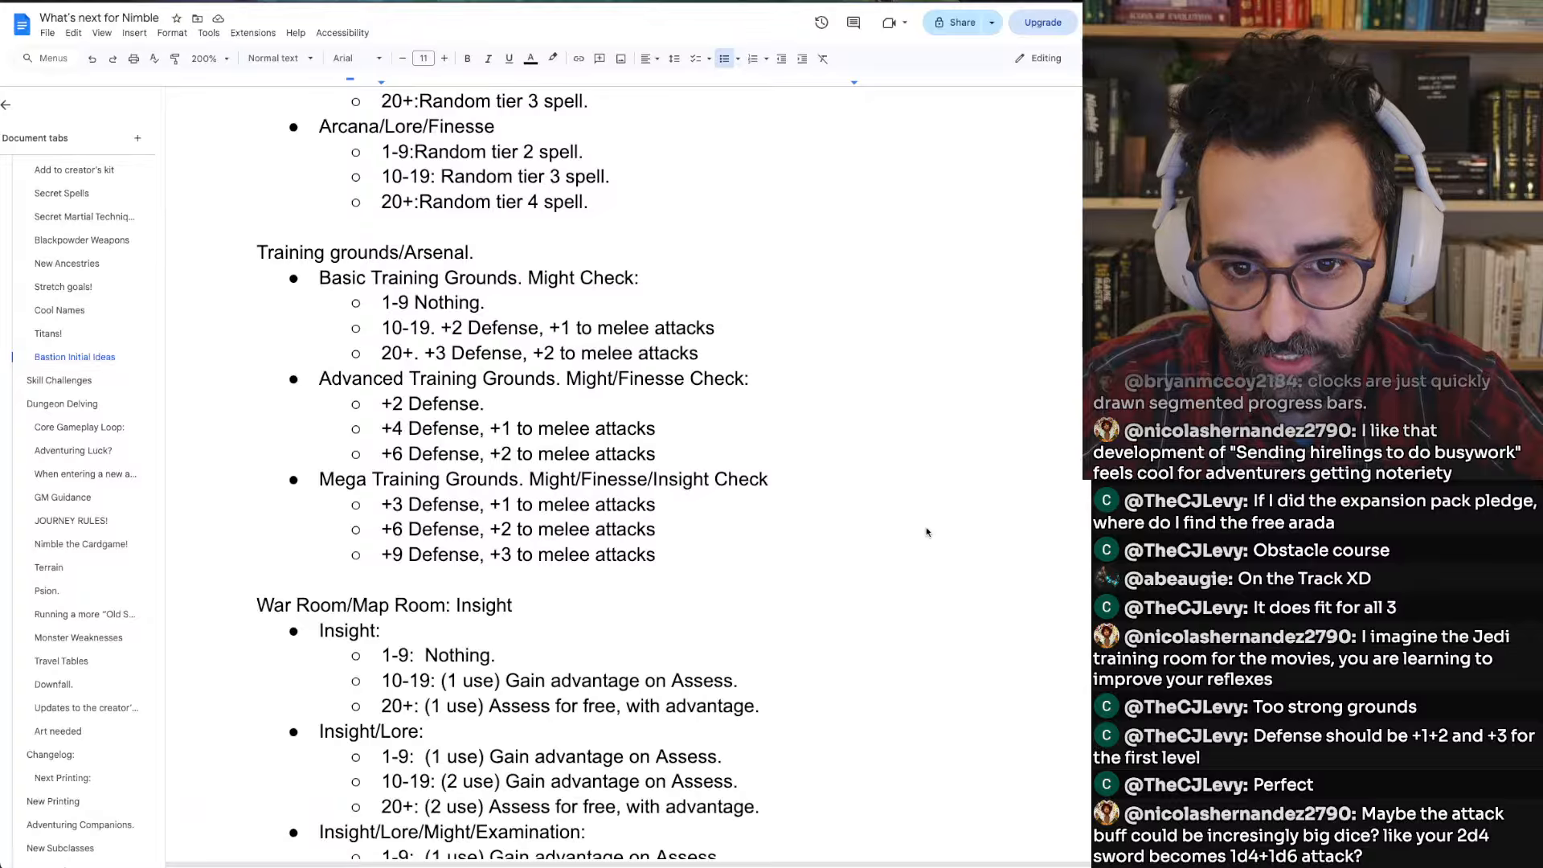
# Review the tiered rewards of the other facilities, from Infirmary down to Target Range, against the Training grounds/Arsenal bonuses
pyautogui.scroll(-10, 927, 532)
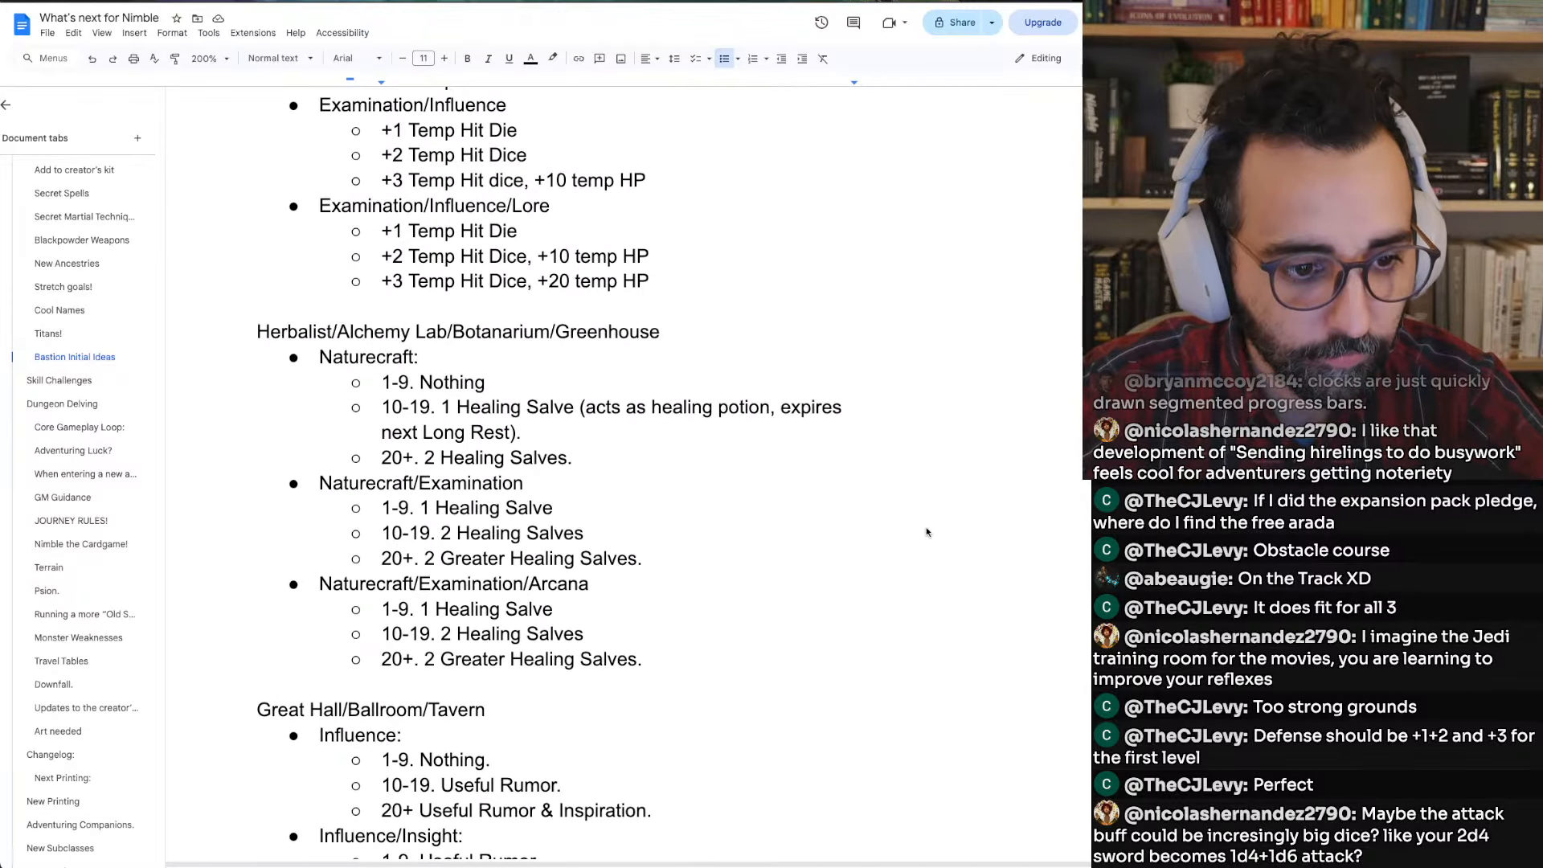
pyautogui.scroll(-15, 926, 532)
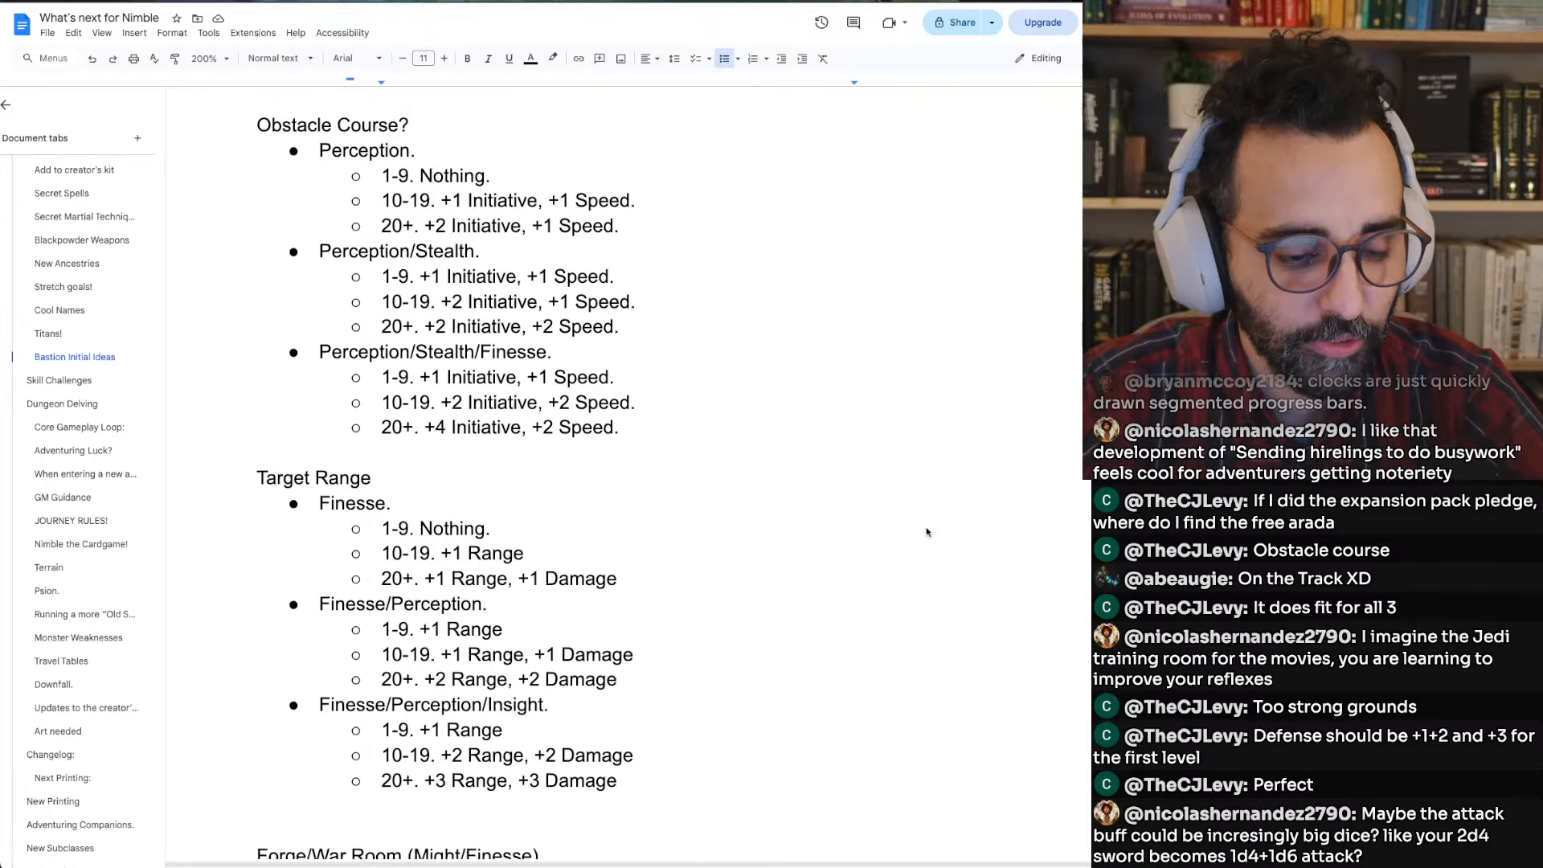
pyautogui.scroll(-1, 927, 532)
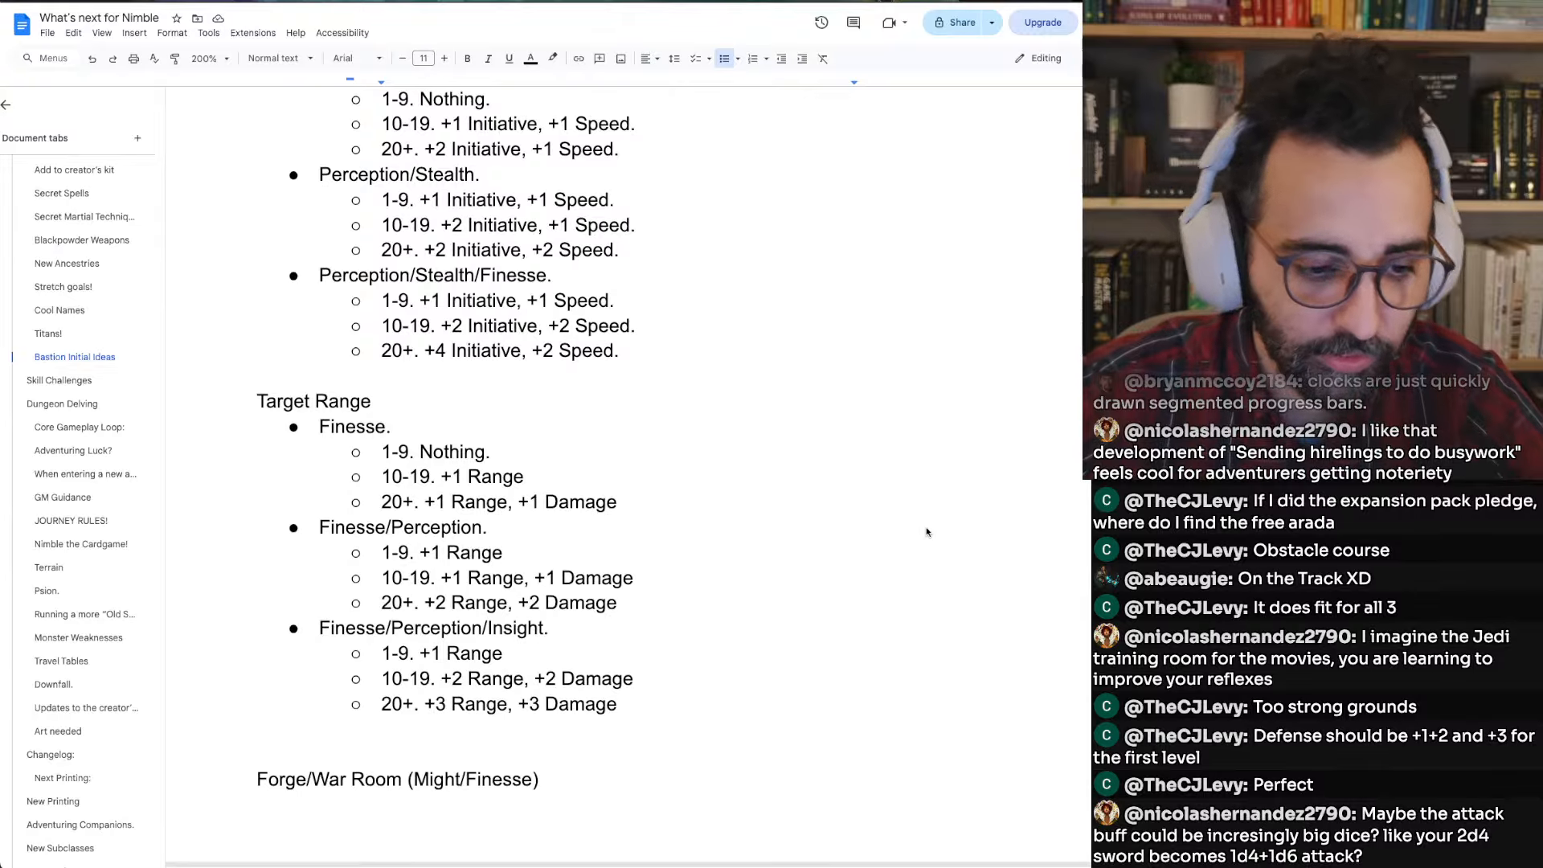
pyautogui.scroll(-3, 927, 532)
pyautogui.scroll(2, 927, 532)
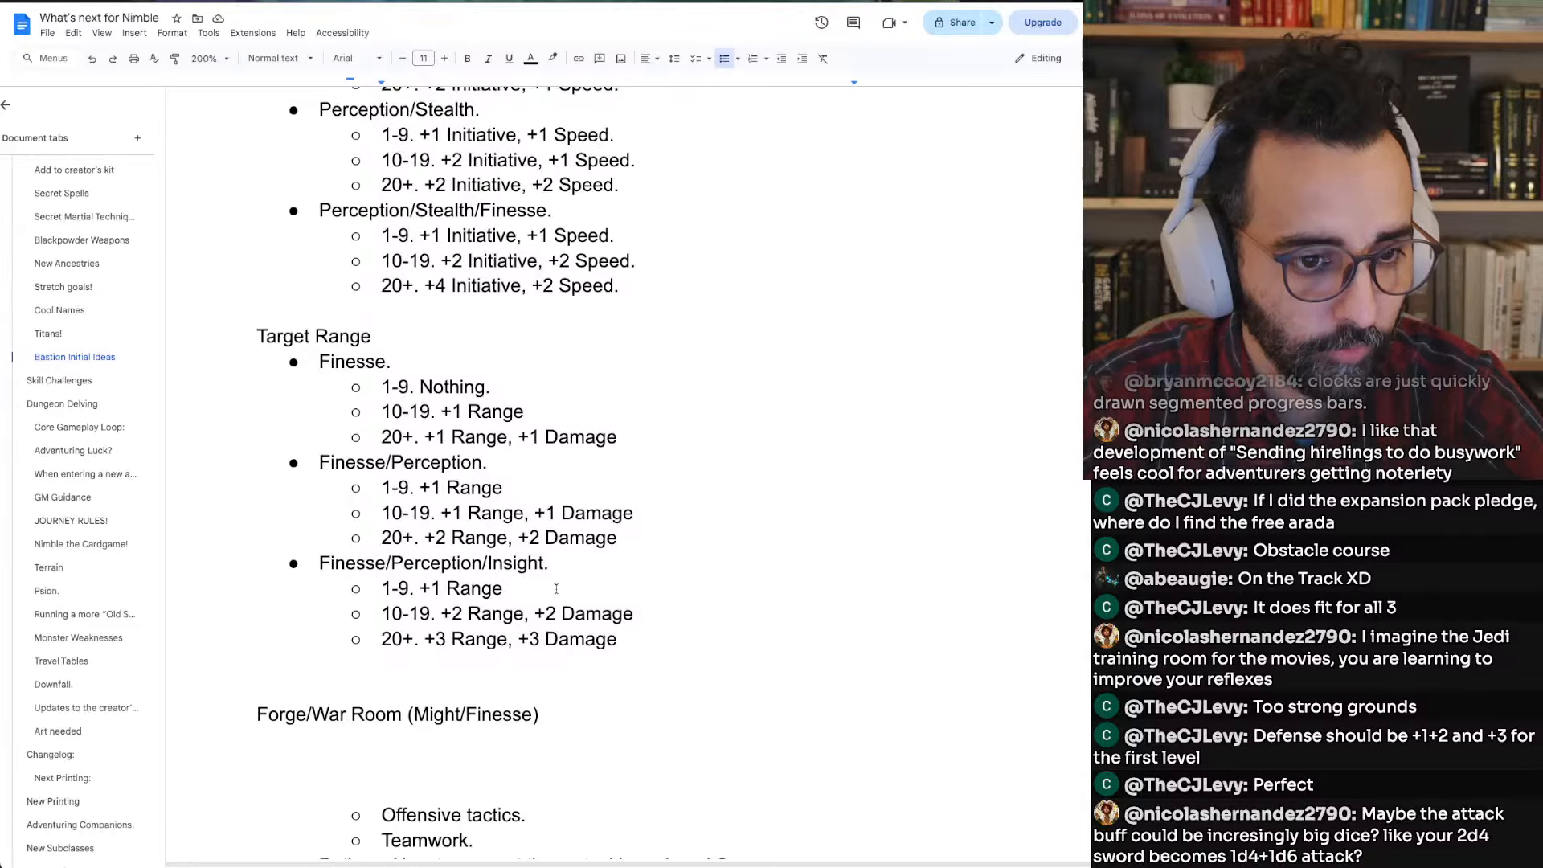
pyautogui.scroll(20, 556, 588)
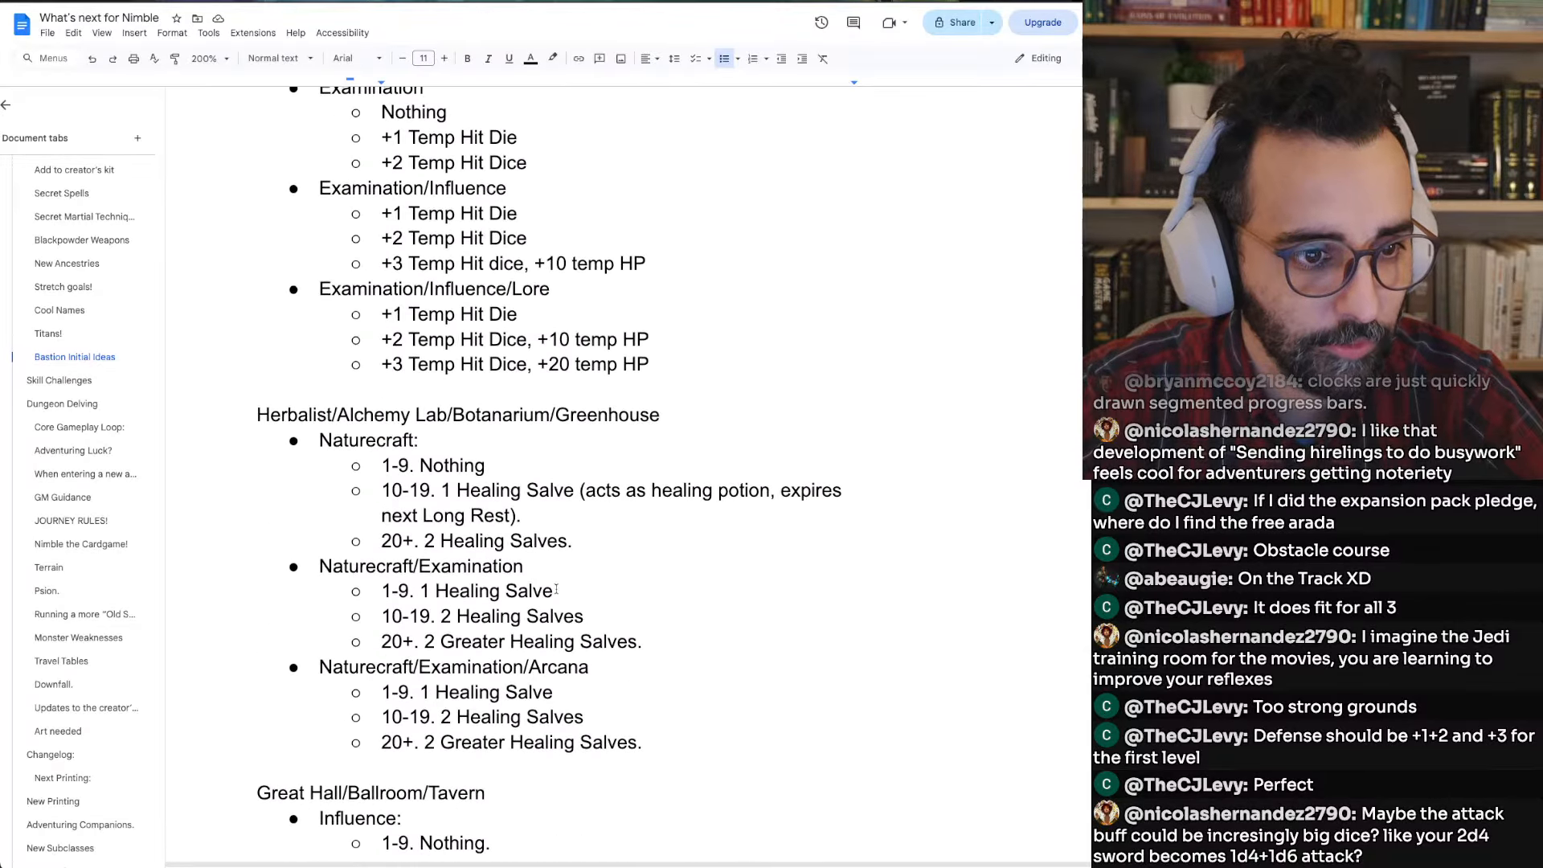
pyautogui.scroll(20, 556, 590)
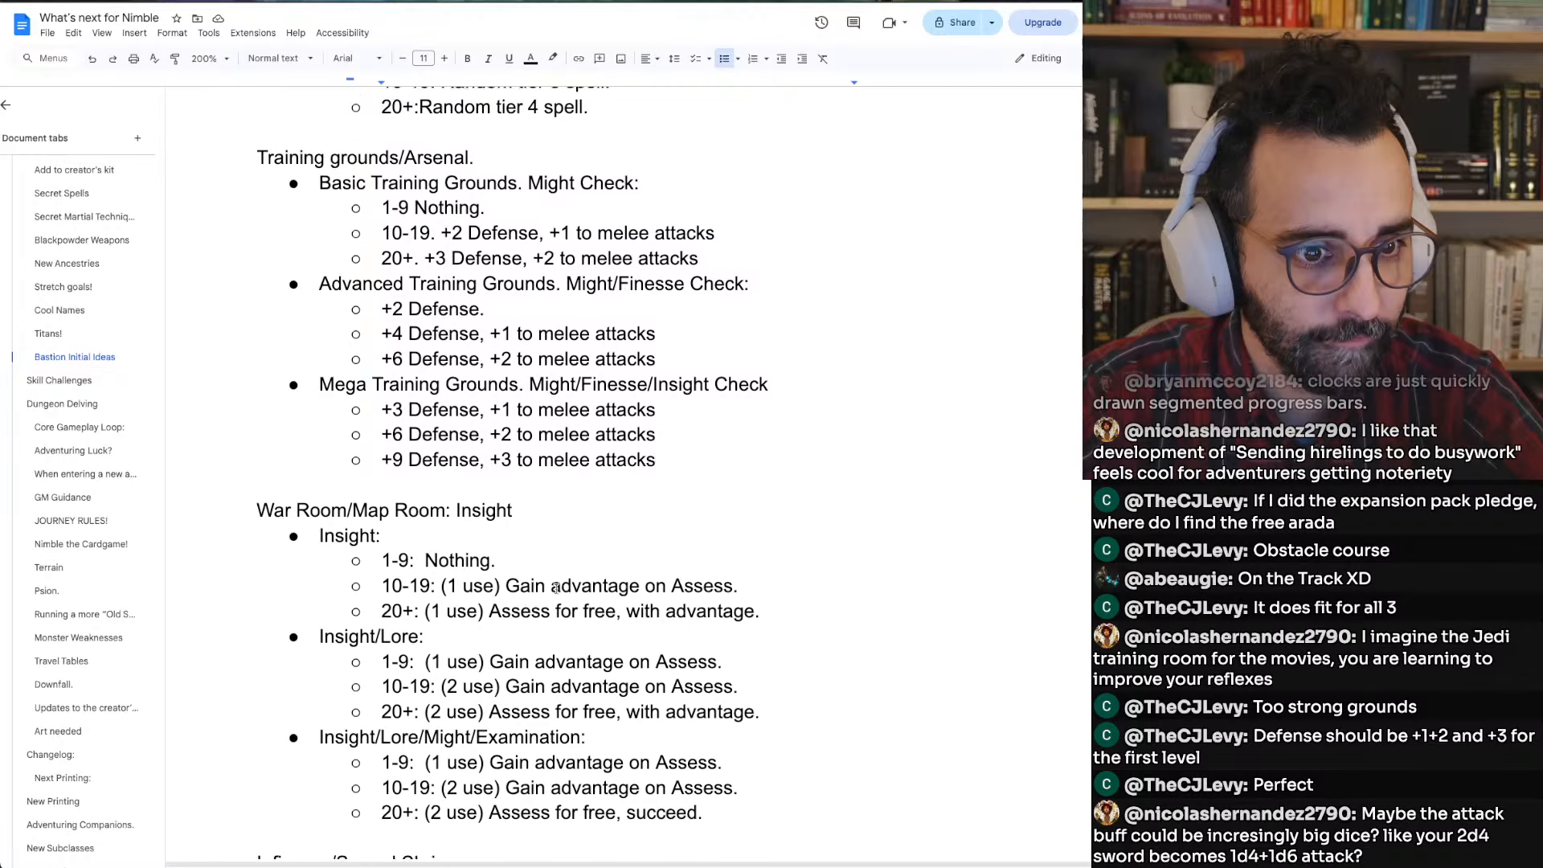
# Remove the melee attack bonus from the lowest tier of Mega Training Grounds so the line reads "+3 Defense."
pyautogui.scroll(1, 556, 589)
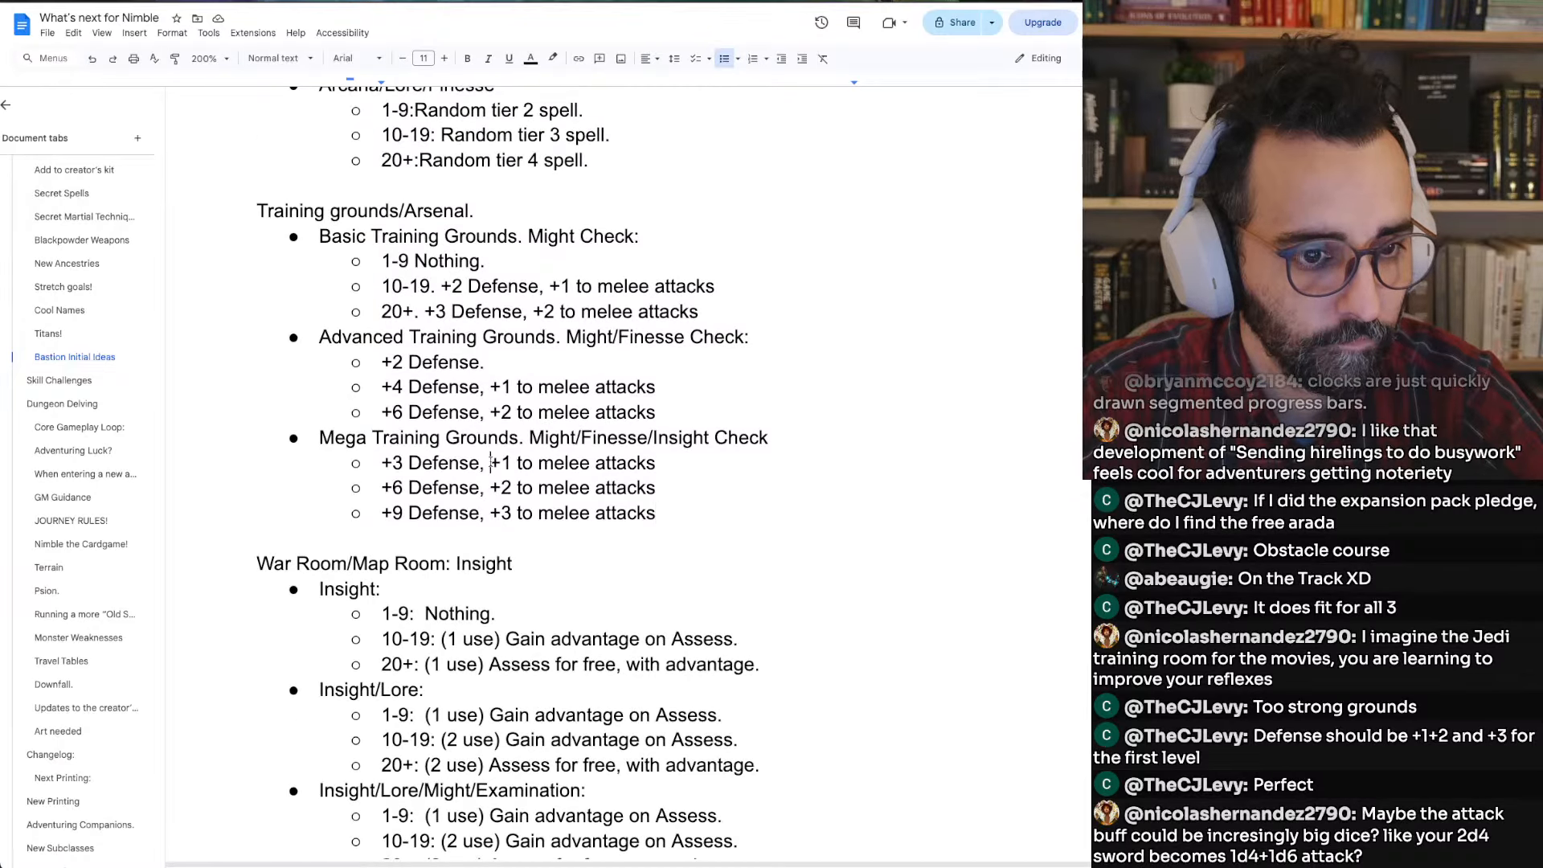
pyautogui.moveTo(490, 463); pyautogui.dragTo(657, 463)
pyautogui.press('BackSpace')
pyautogui.press('BackSpace')
pyautogui.press('BackSpace')
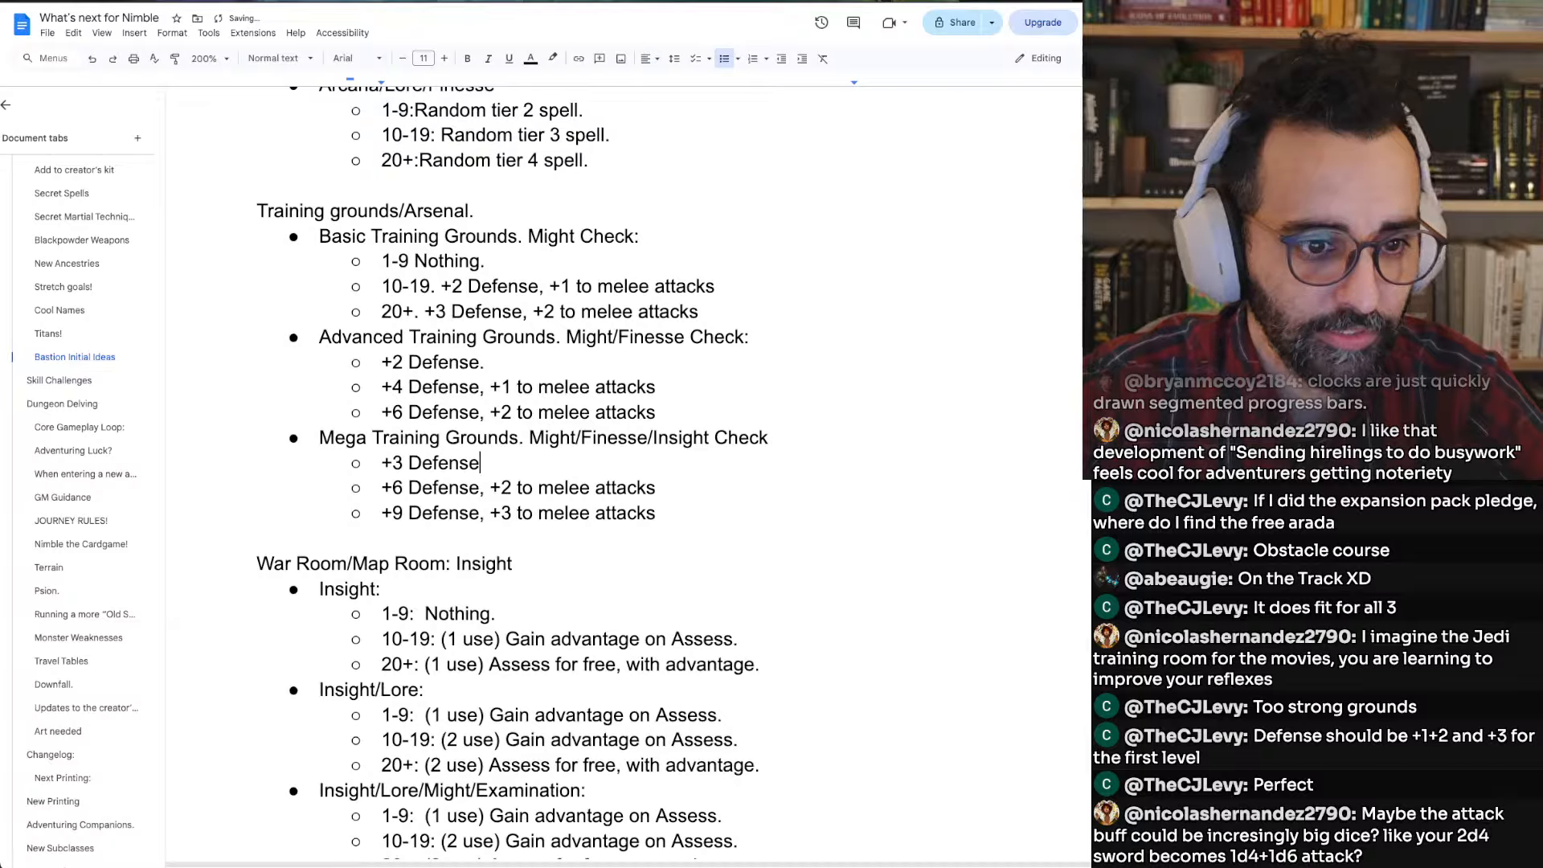
pyautogui.press('BackSpace')
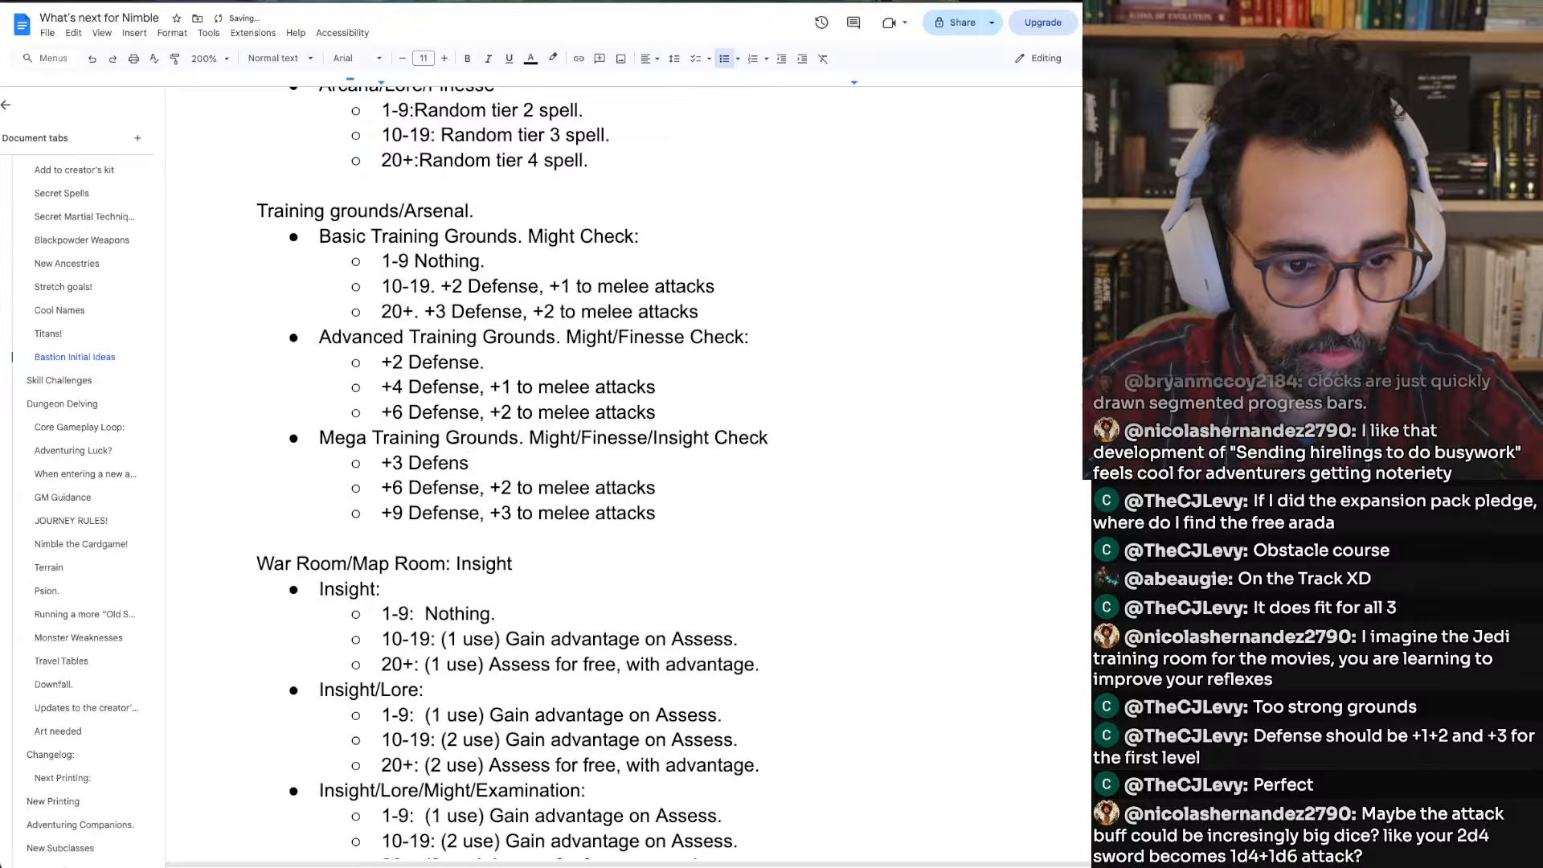
pyautogui.write('e.')
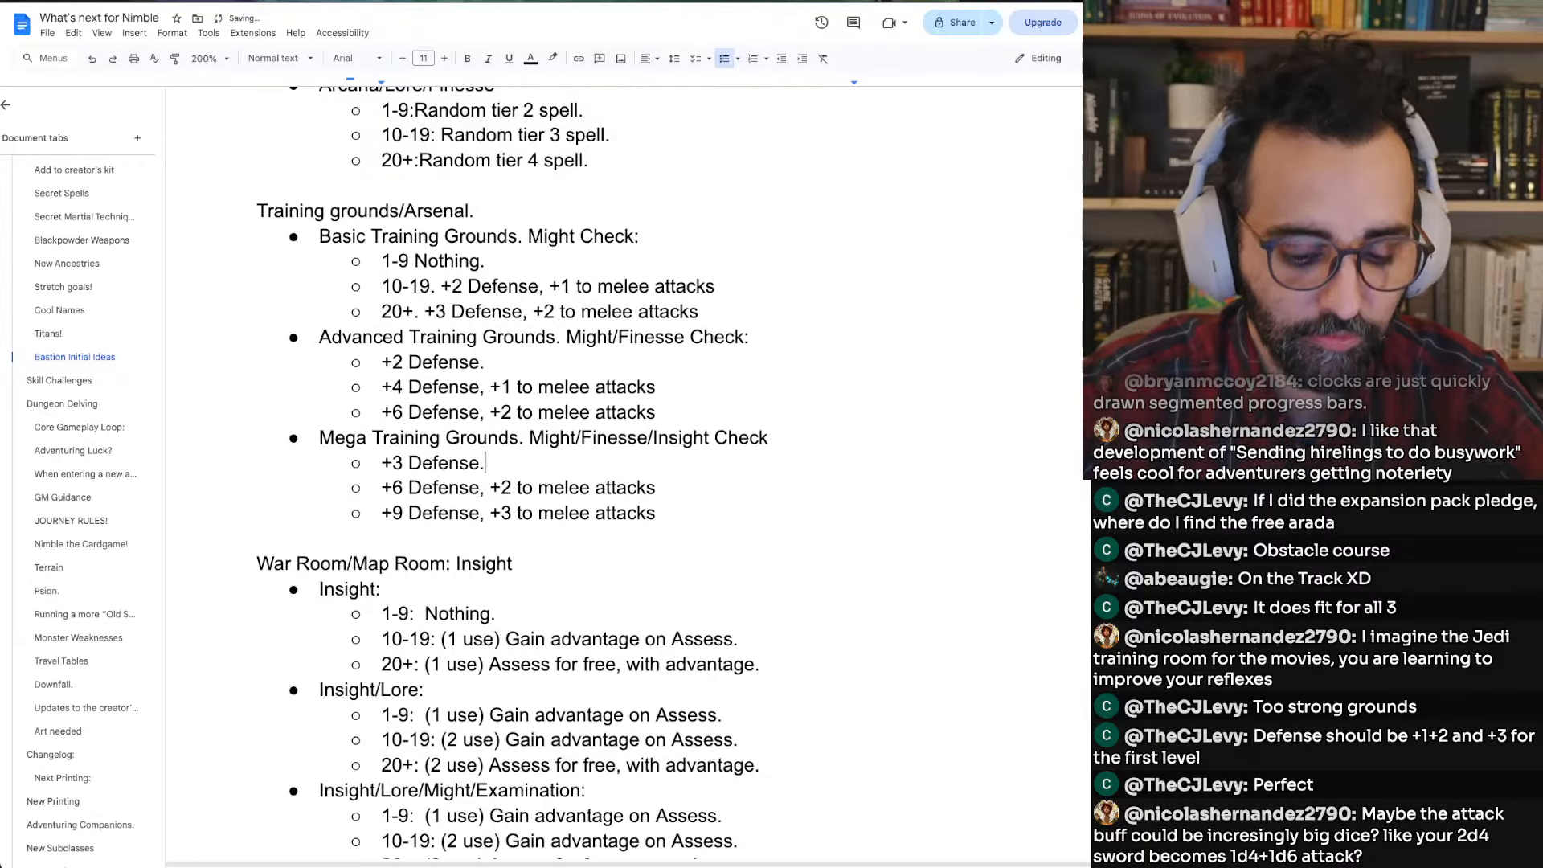
# Look through all facility rewards for damage bonuses, checking Training grounds melee attacks and Target Range in particular
pyautogui.scroll(-1, 515, 470)
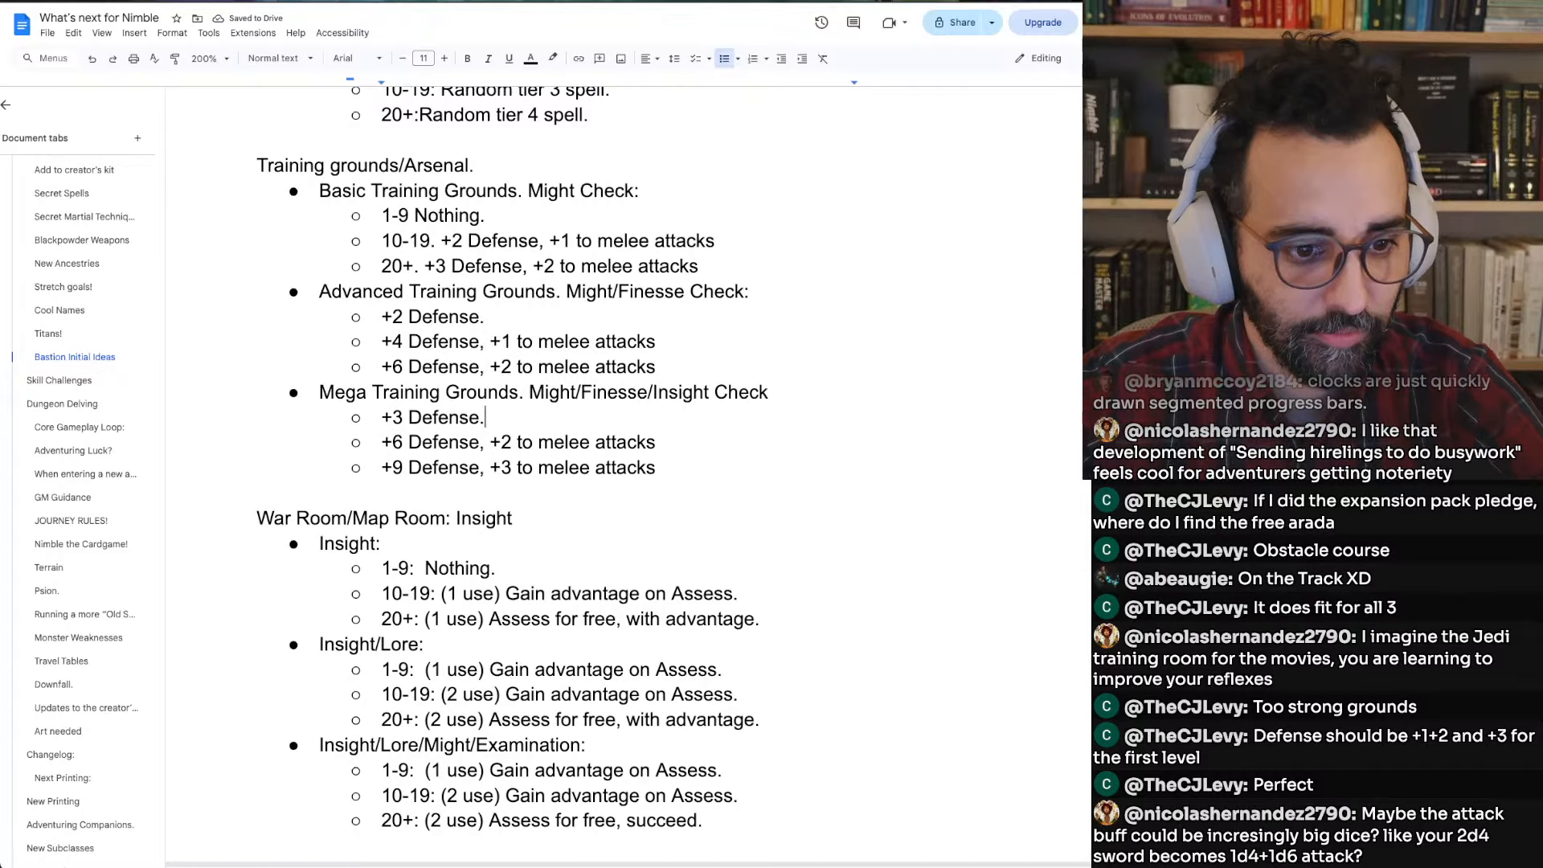
pyautogui.scroll(-3, 514, 470)
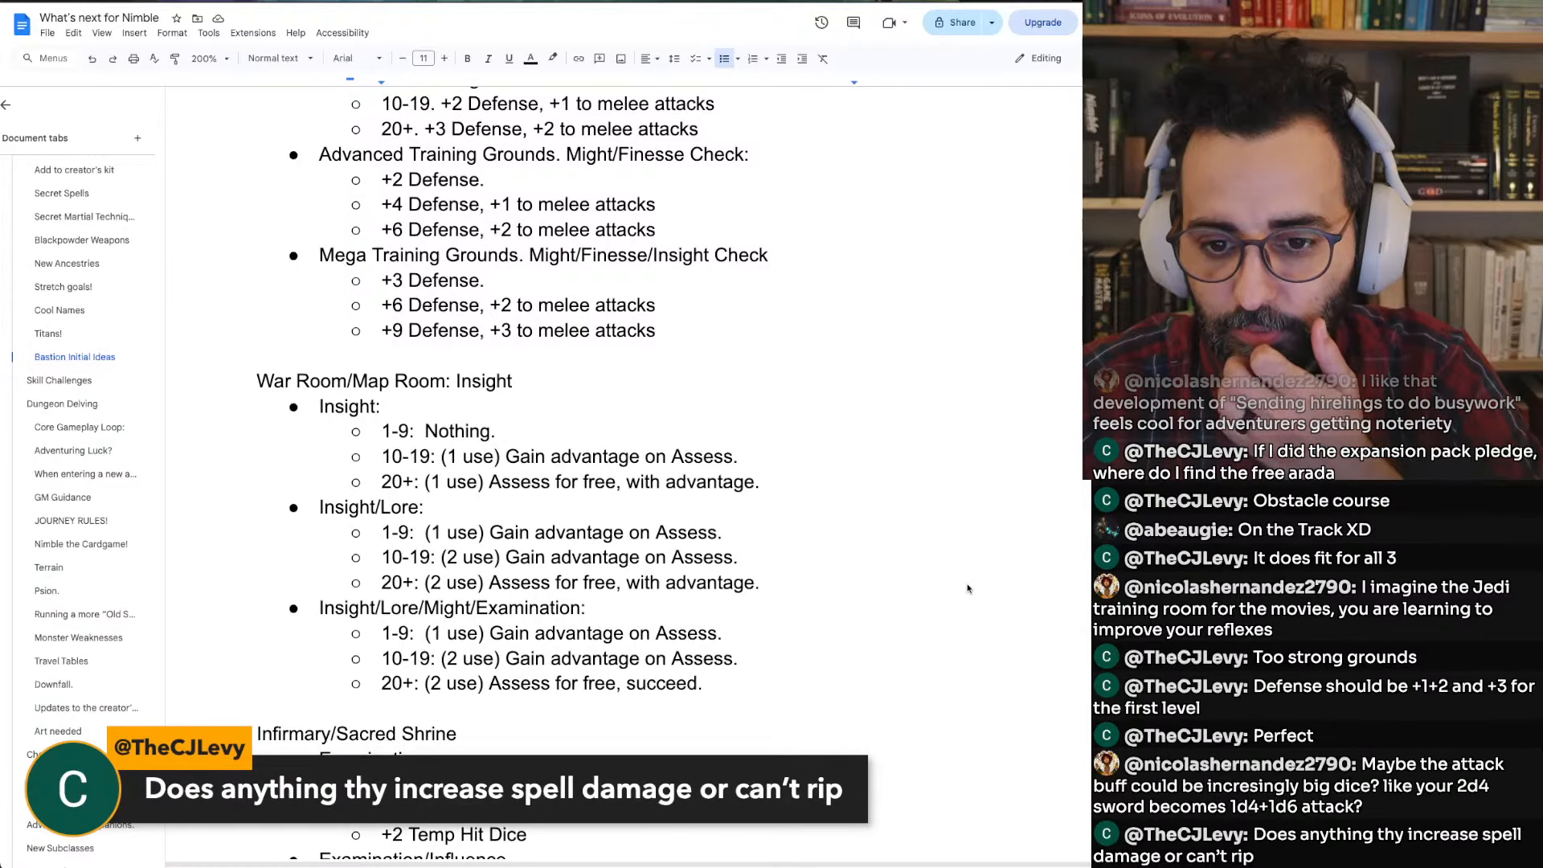
pyautogui.scroll(-5, 967, 589)
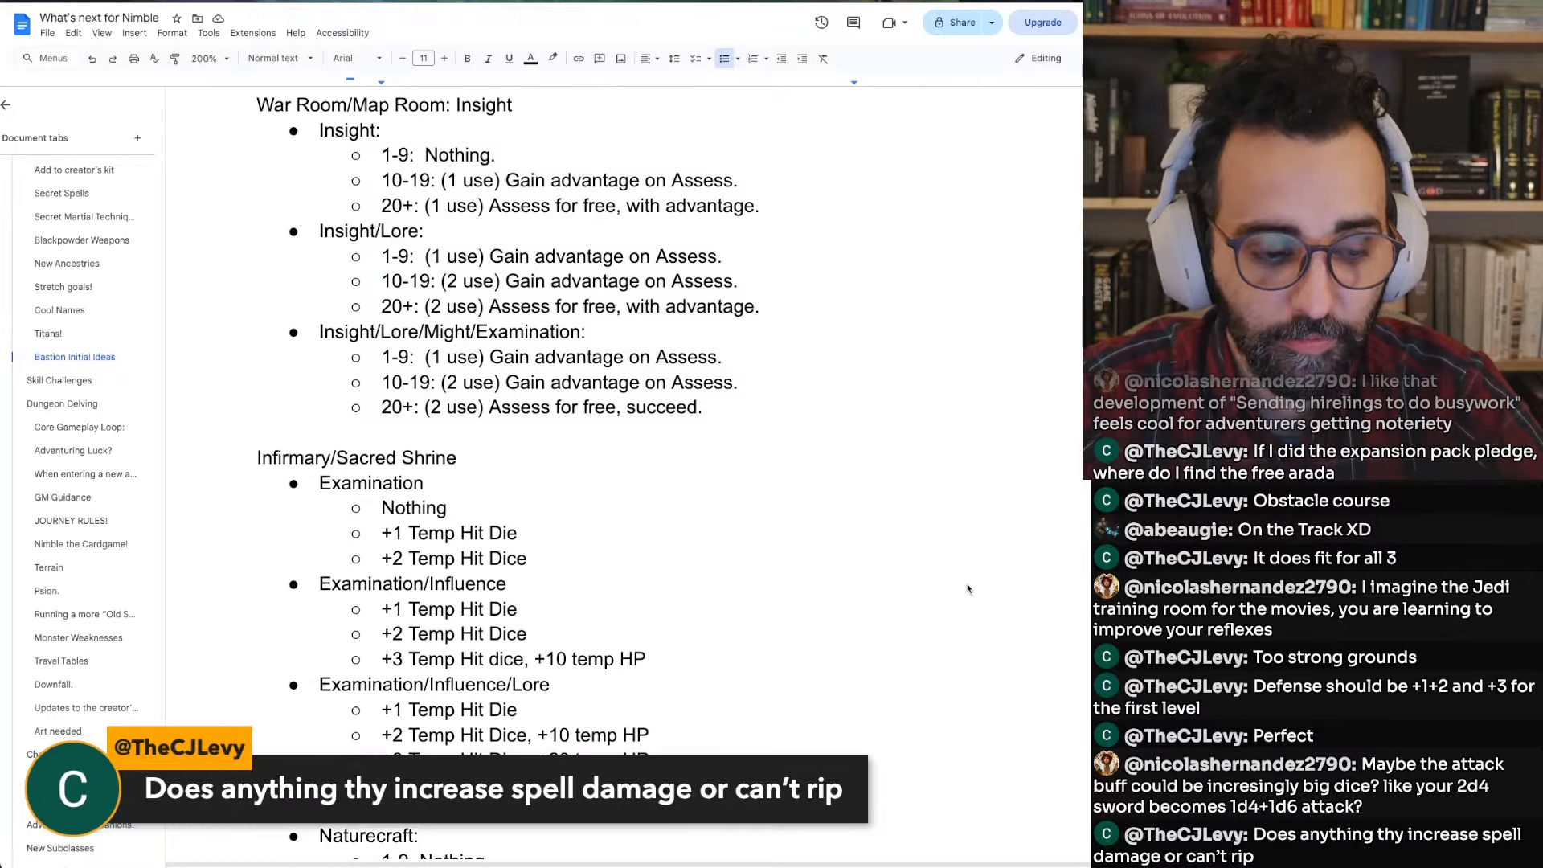
pyautogui.scroll(3, 968, 589)
pyautogui.scroll(4, 967, 590)
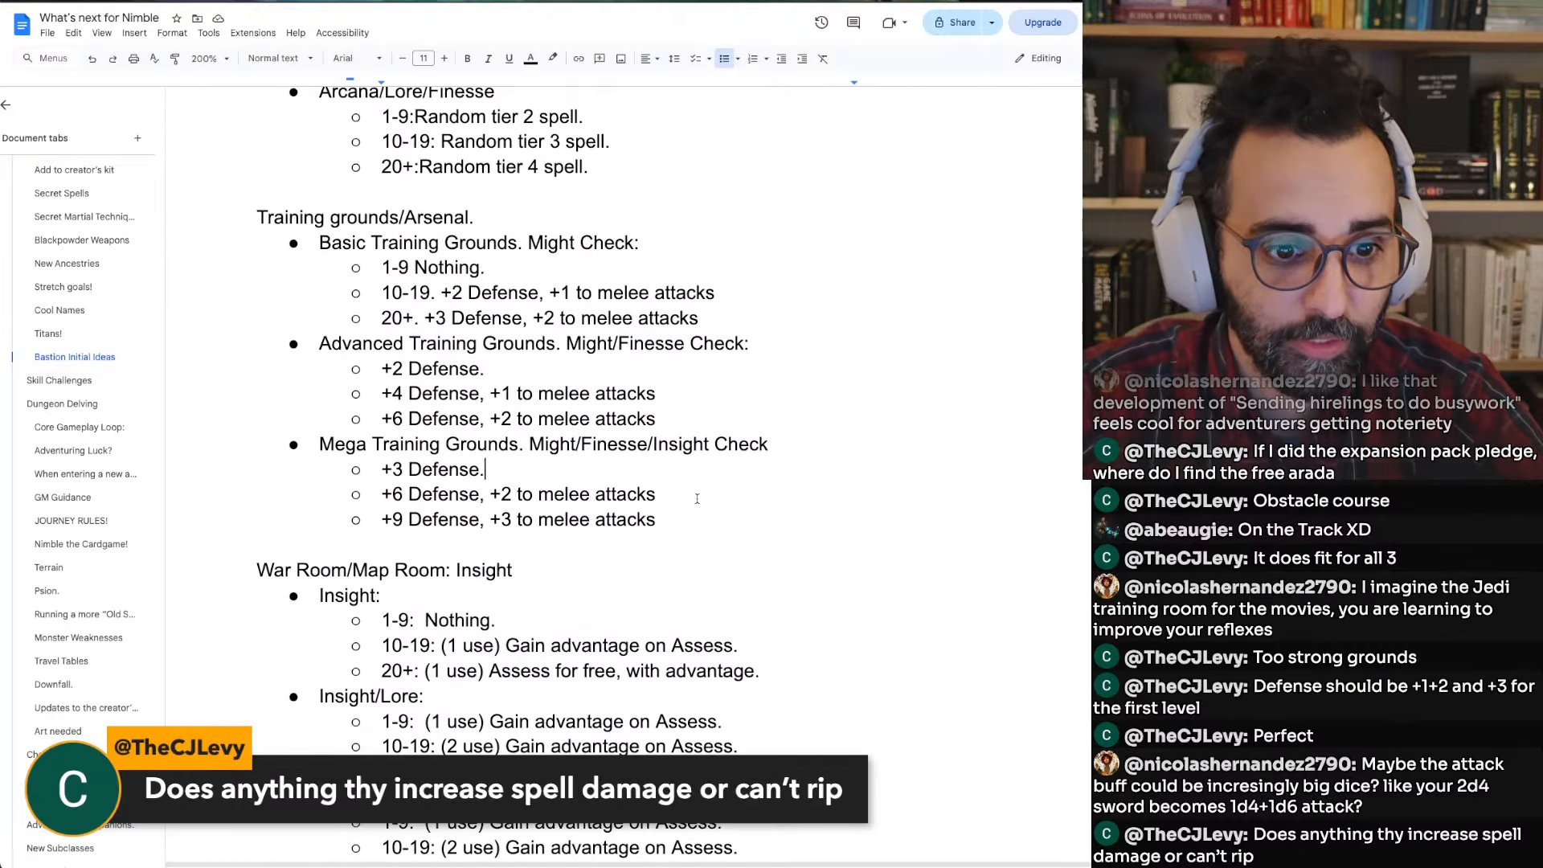
pyautogui.moveTo(697, 498); pyautogui.dragTo(525, 293)
pyautogui.click(553, 274)
pyautogui.scroll(-15, 553, 273)
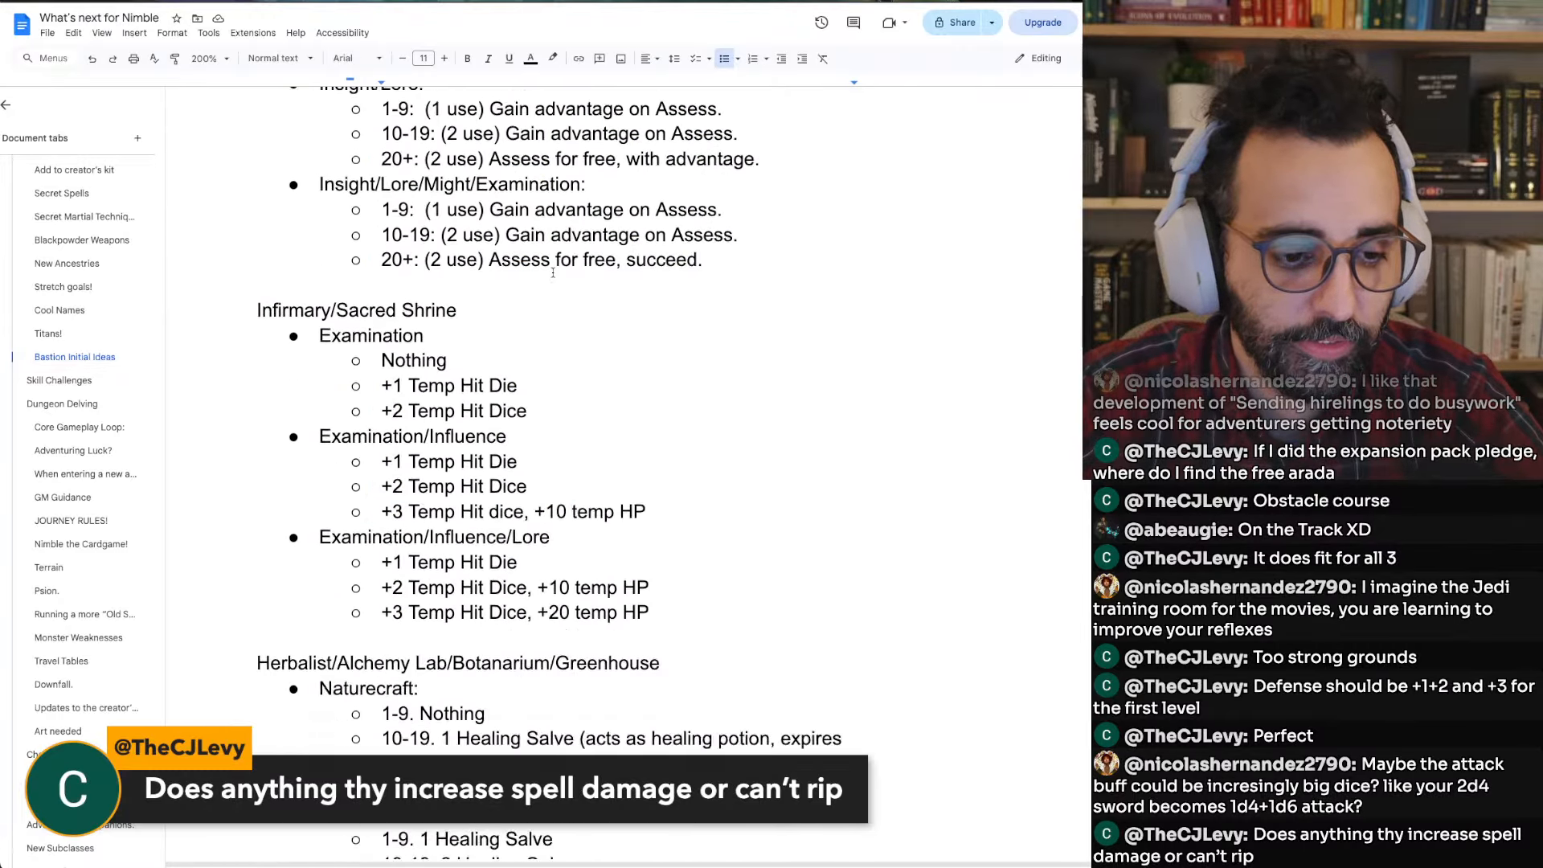
pyautogui.scroll(-10, 553, 274)
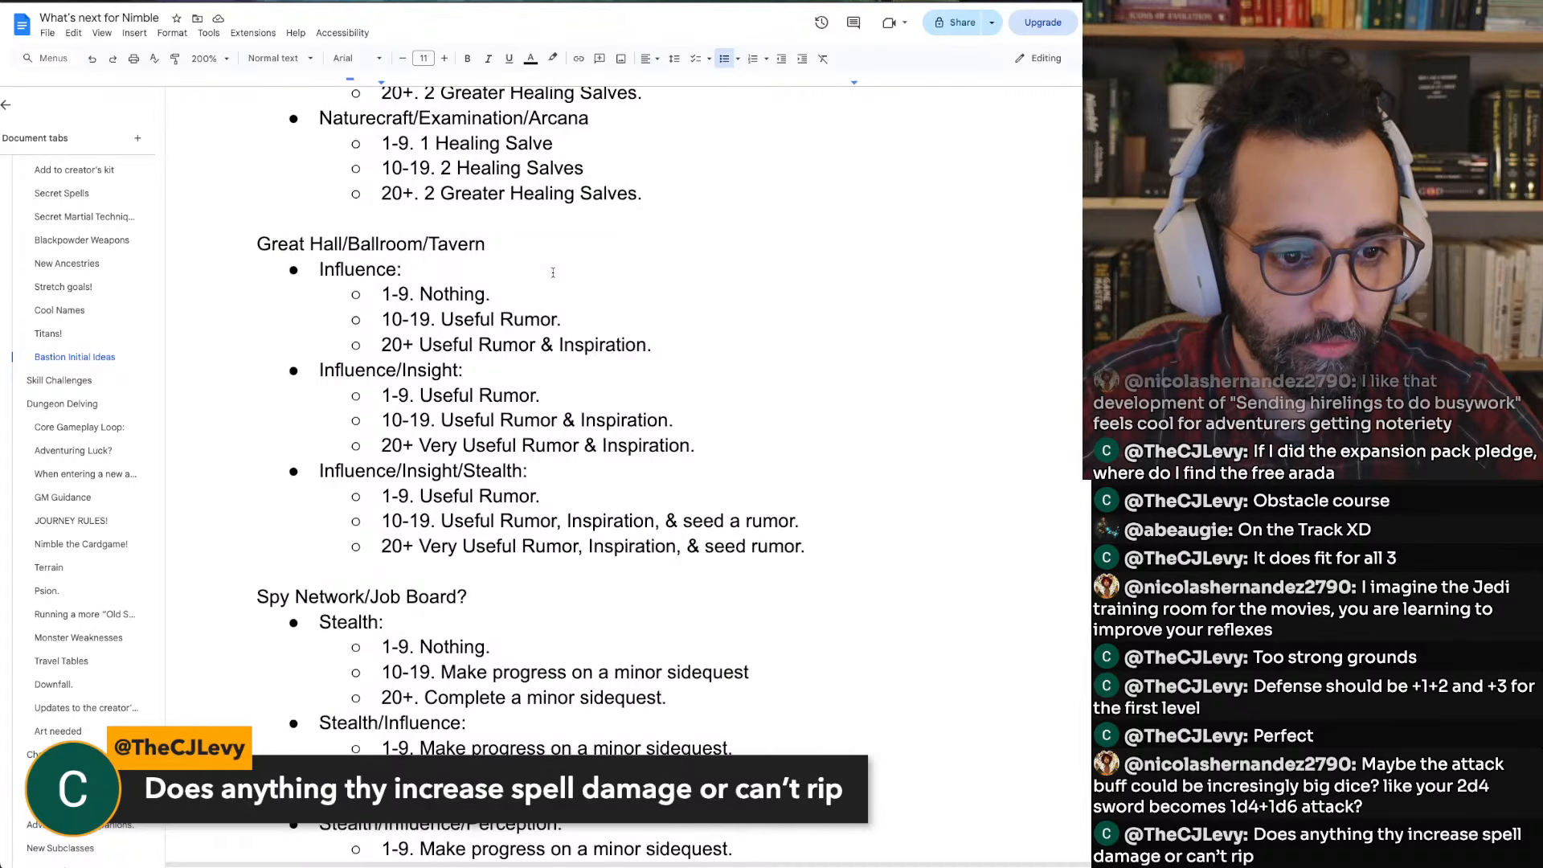
pyautogui.scroll(-8, 553, 274)
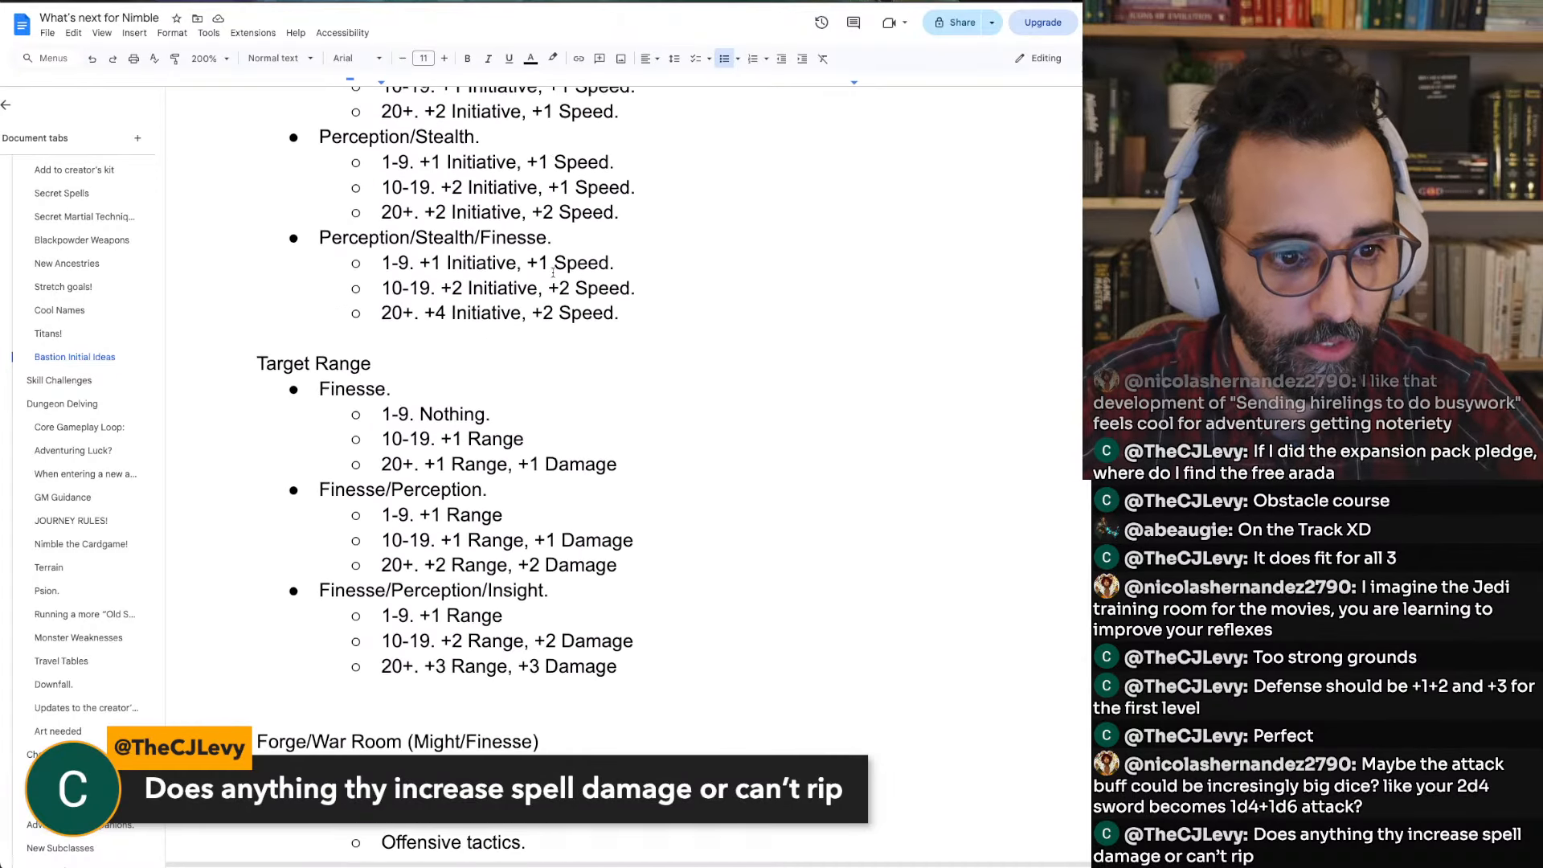
pyautogui.moveTo(455, 439); pyautogui.dragTo(597, 616)
pyautogui.click(598, 616)
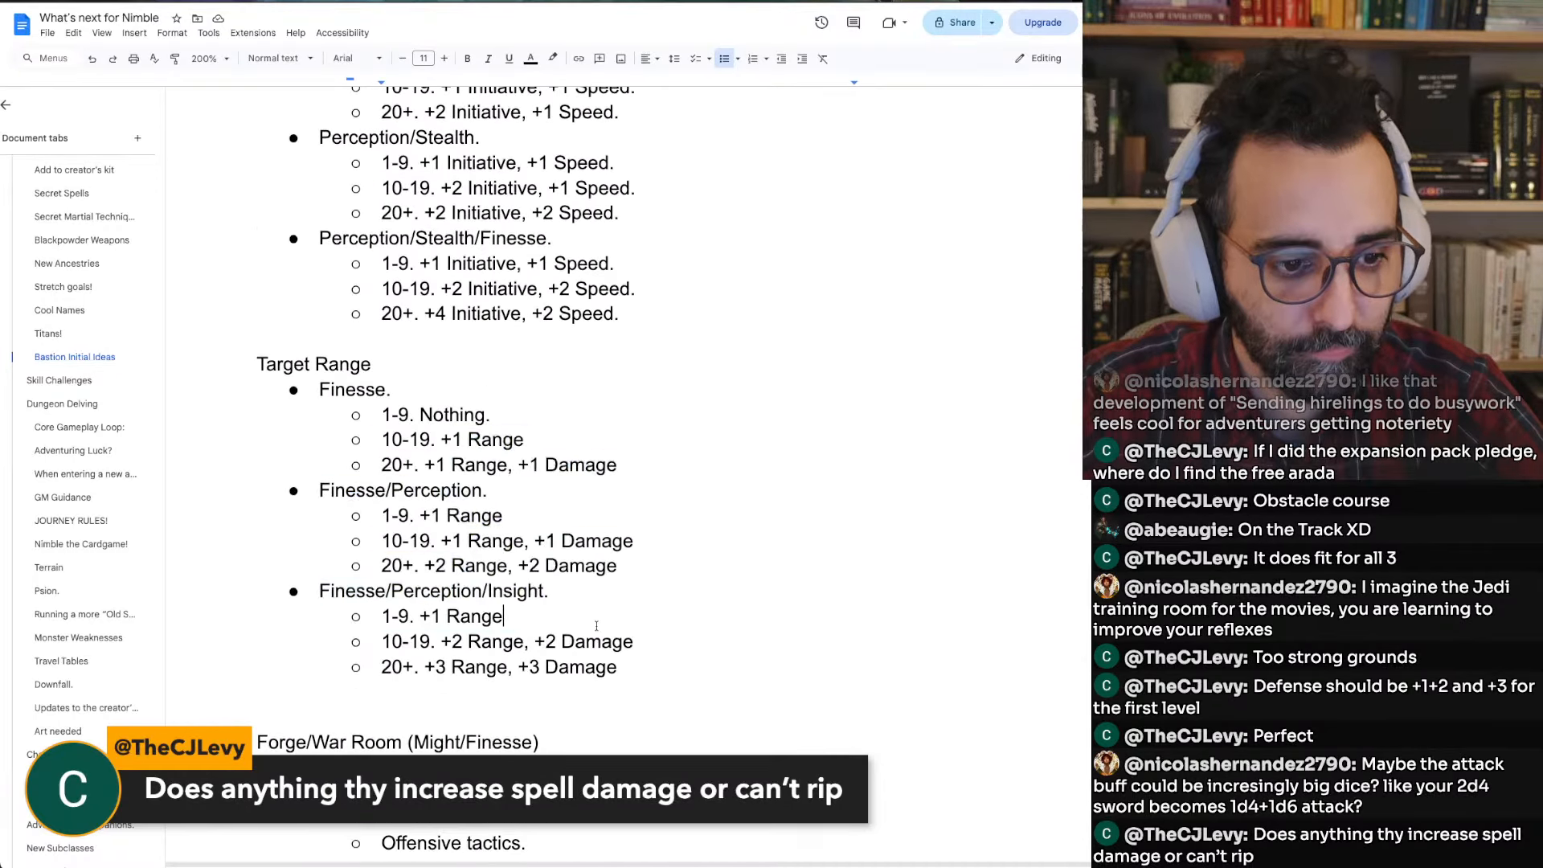
pyautogui.scroll(-3, 596, 623)
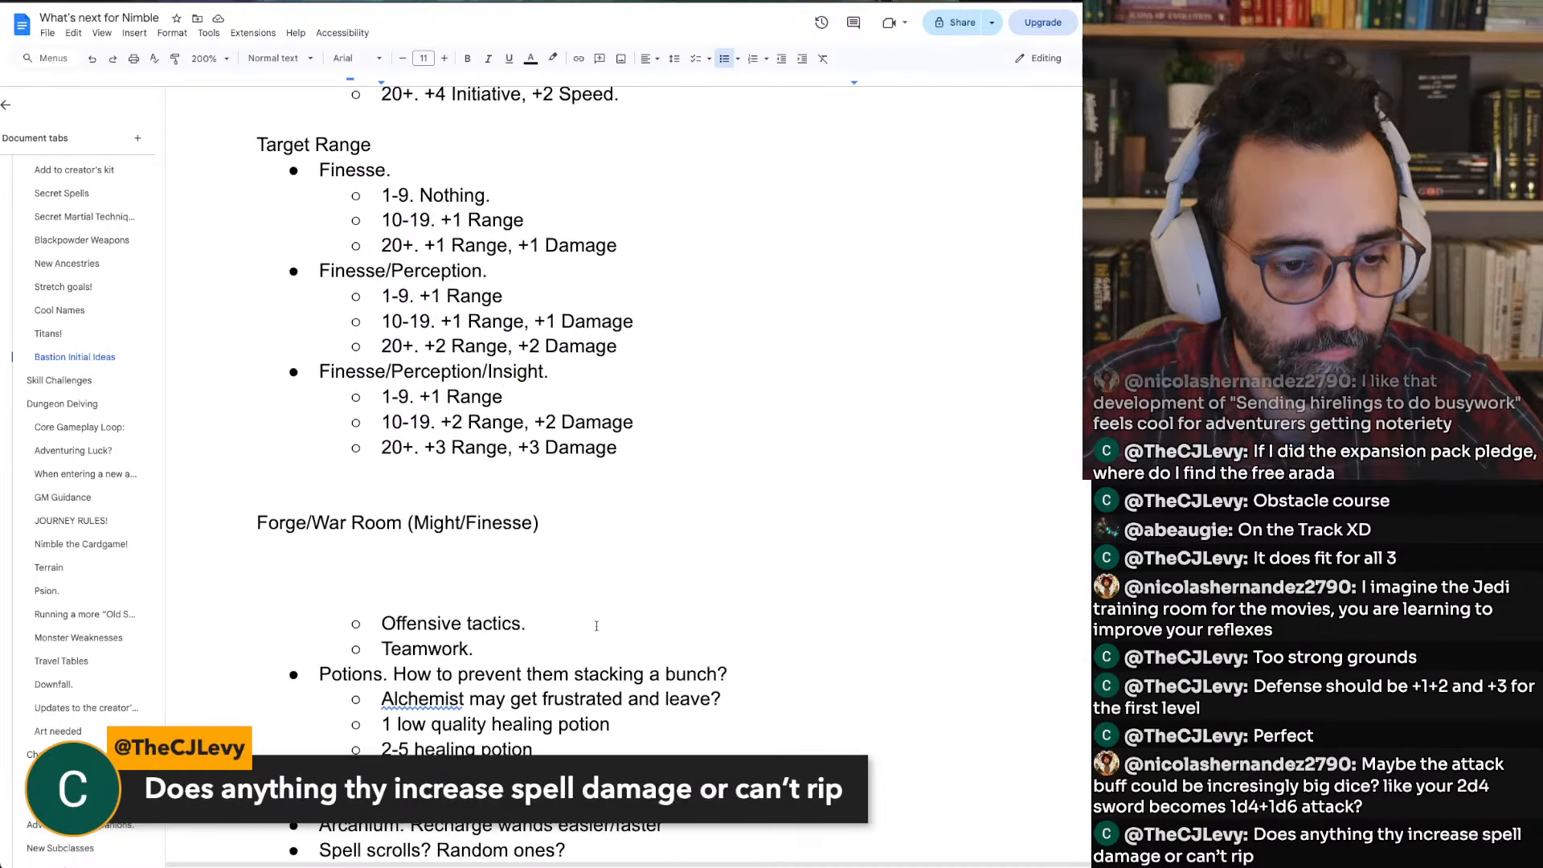
# Check the facility skill tables in the spreadsheet and add the heading "Teleportation Circle" between Target Range and Forge/War Room
pyautogui.doubleClick(521, 542)
pyautogui.click(519, 539)
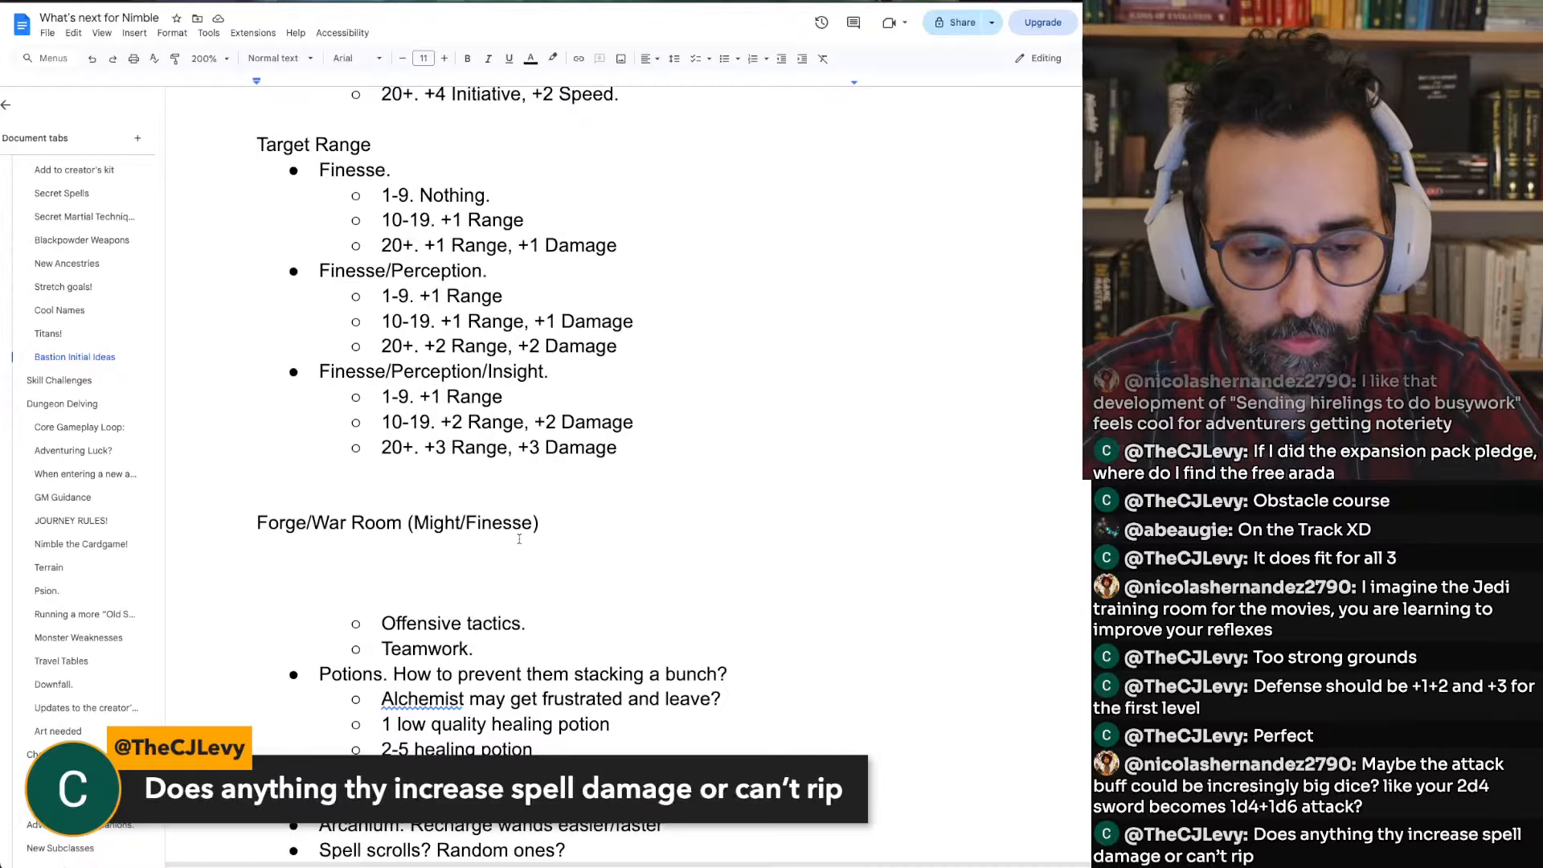
pyautogui.press('super+Tab')
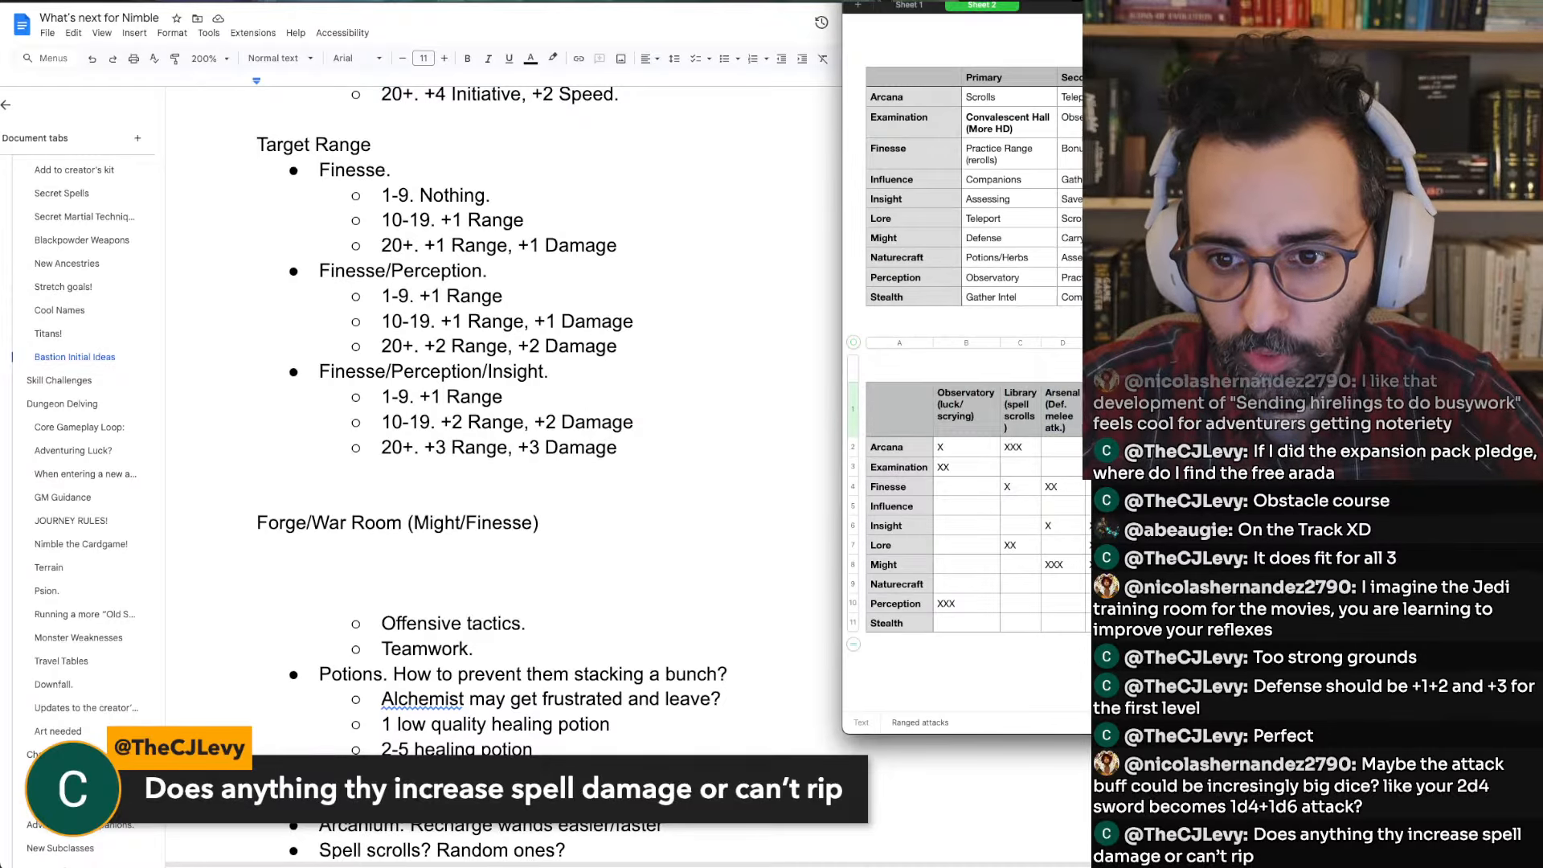
pyautogui.click(419, 538)
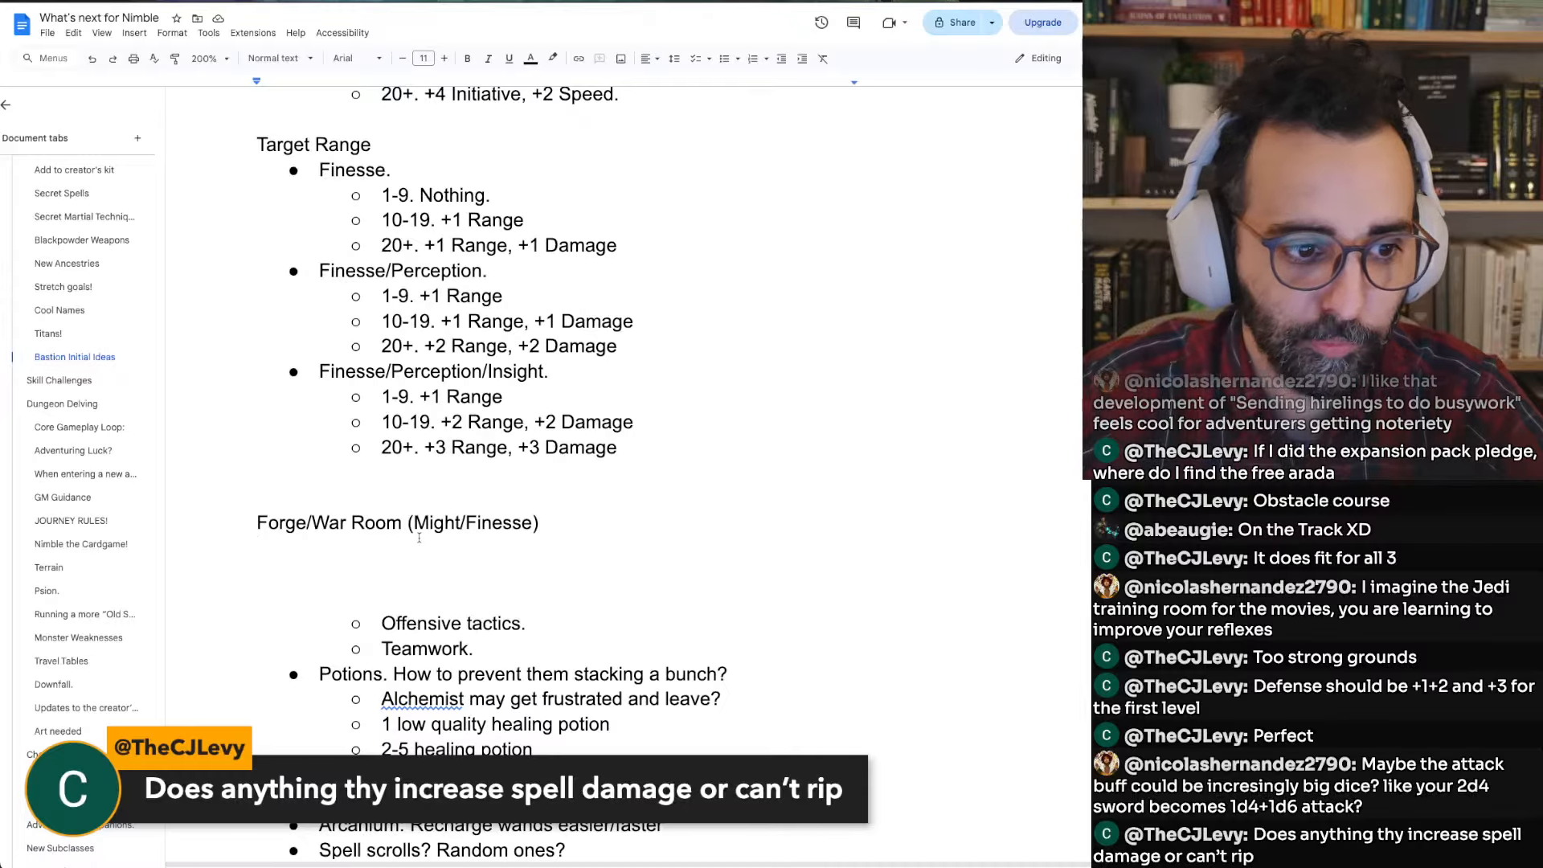
pyautogui.press('Return')
pyautogui.press('Return')
pyautogui.press('Up')
pyautogui.press('Up')
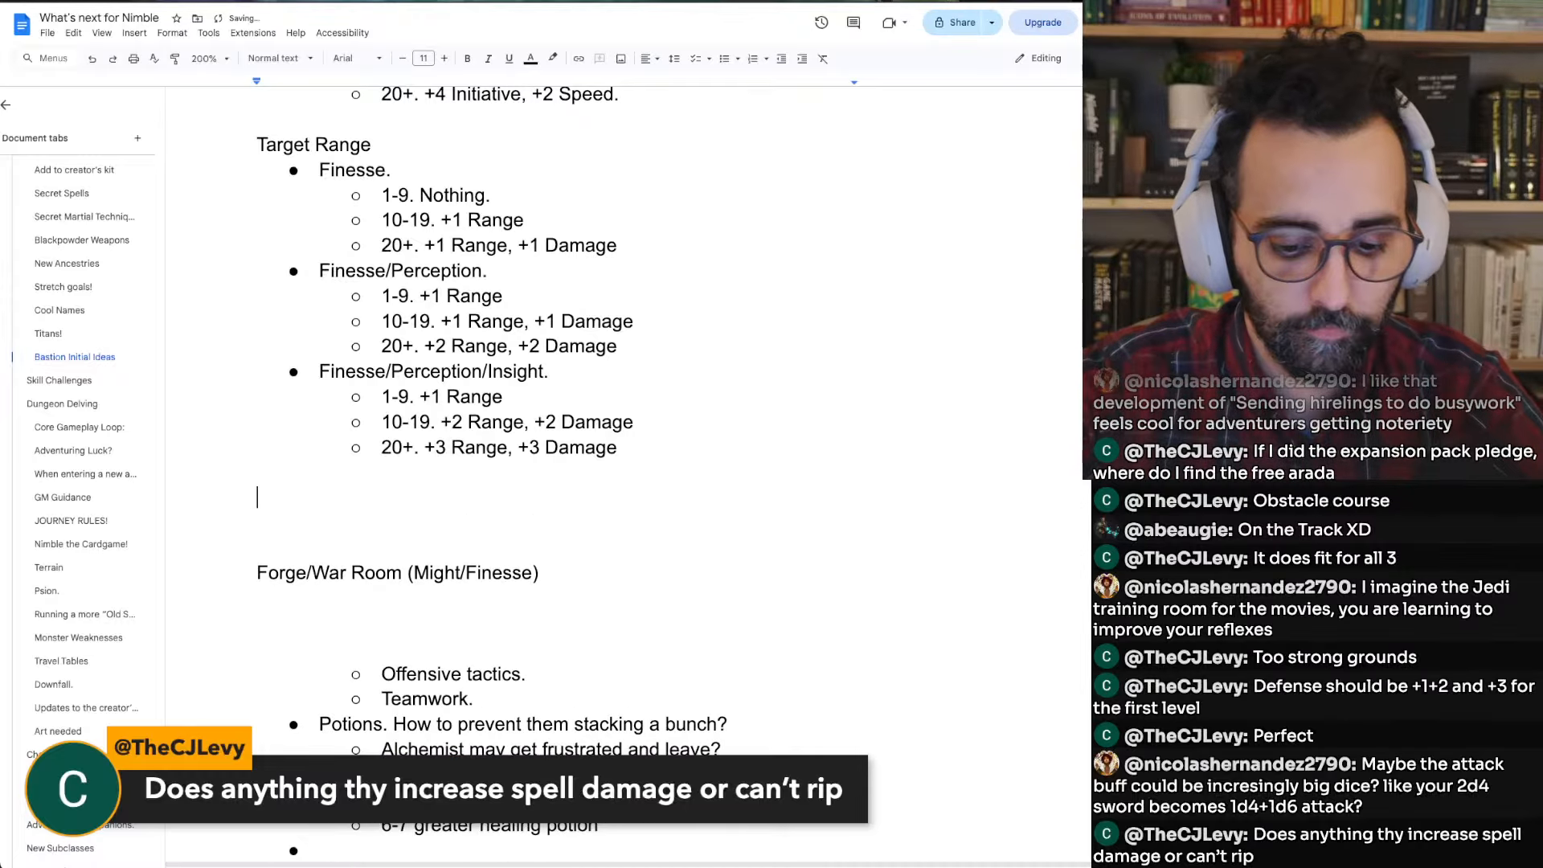
pyautogui.write('Teleportation ')
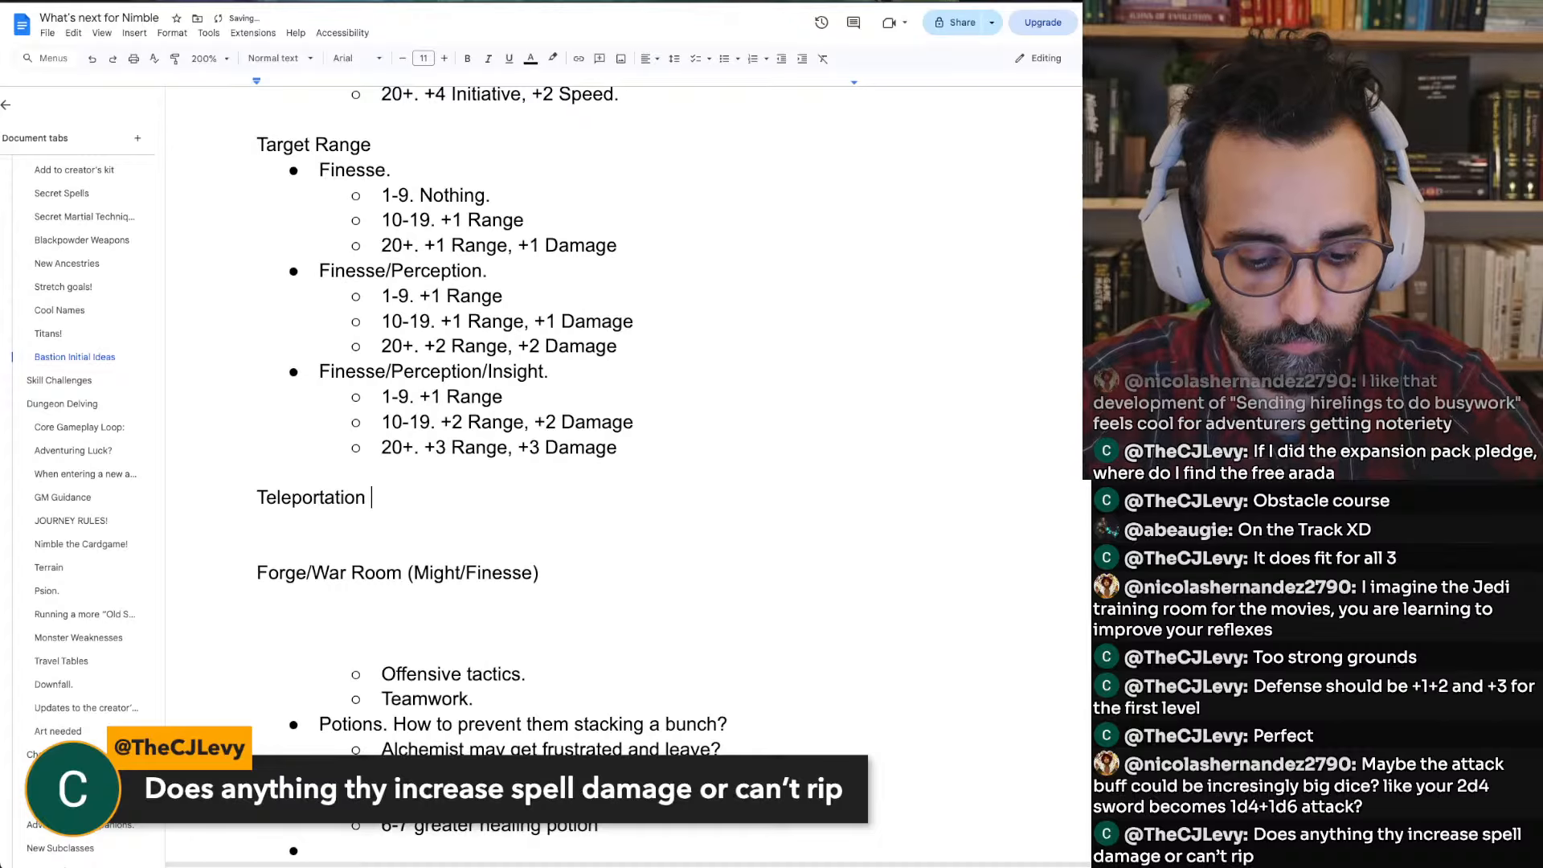
pyautogui.write('circle')
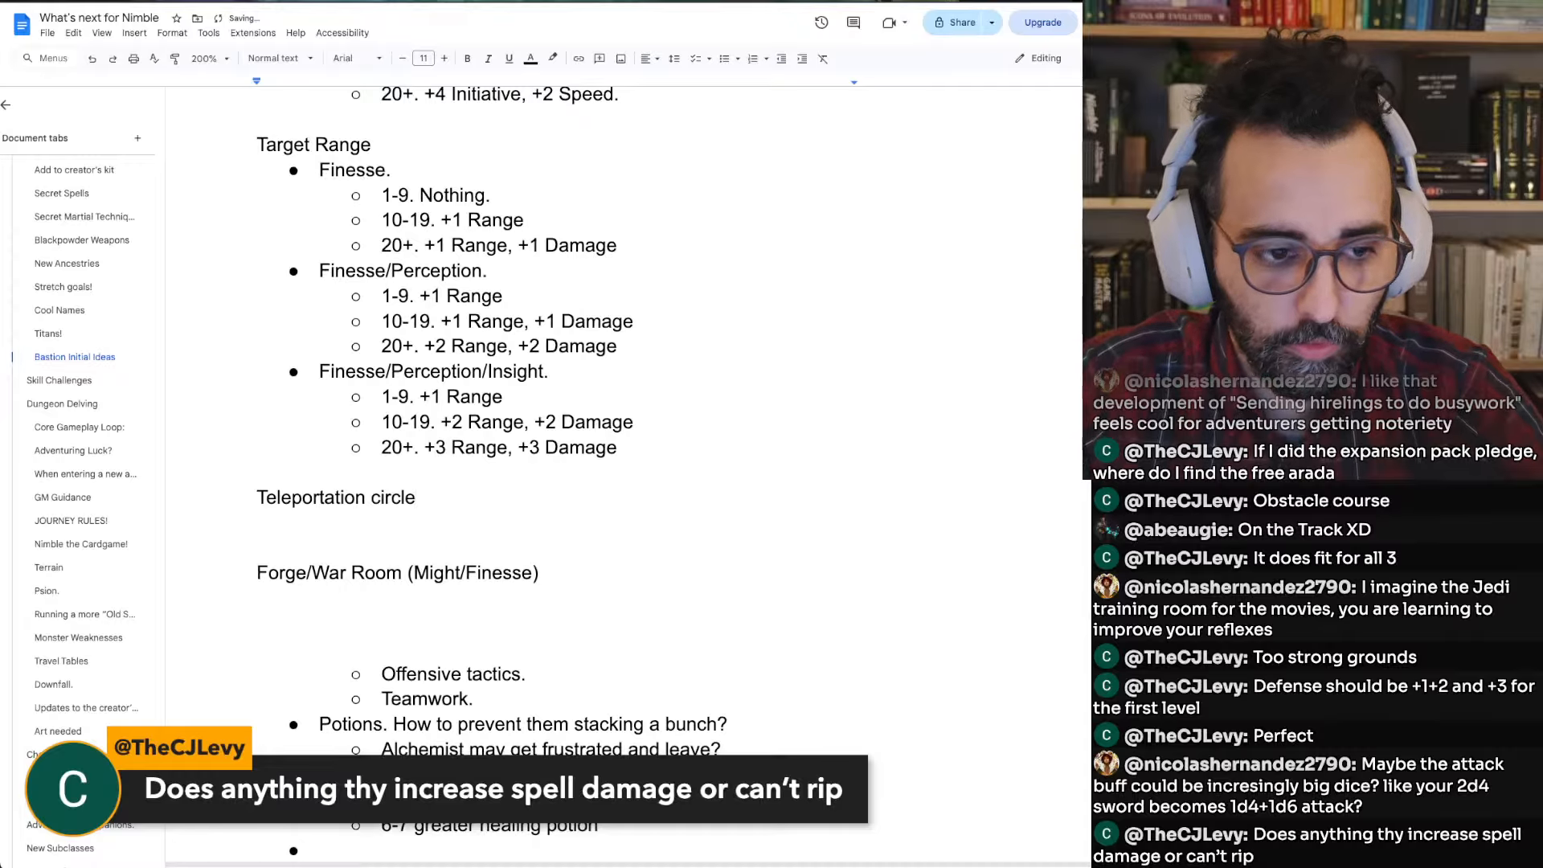
pyautogui.hotkey('alt', 'Left')
pyautogui.hotkey('shift', 'Right')
pyautogui.write('C')
pyautogui.hotkey('alt', 'Right')
pyautogui.press('Return')
# Check the facility skills in the spreadsheet and add the indented lines "Arcana" and "Arcana/Lore" under the Teleportation Circle heading
pyautogui.press('Tab')
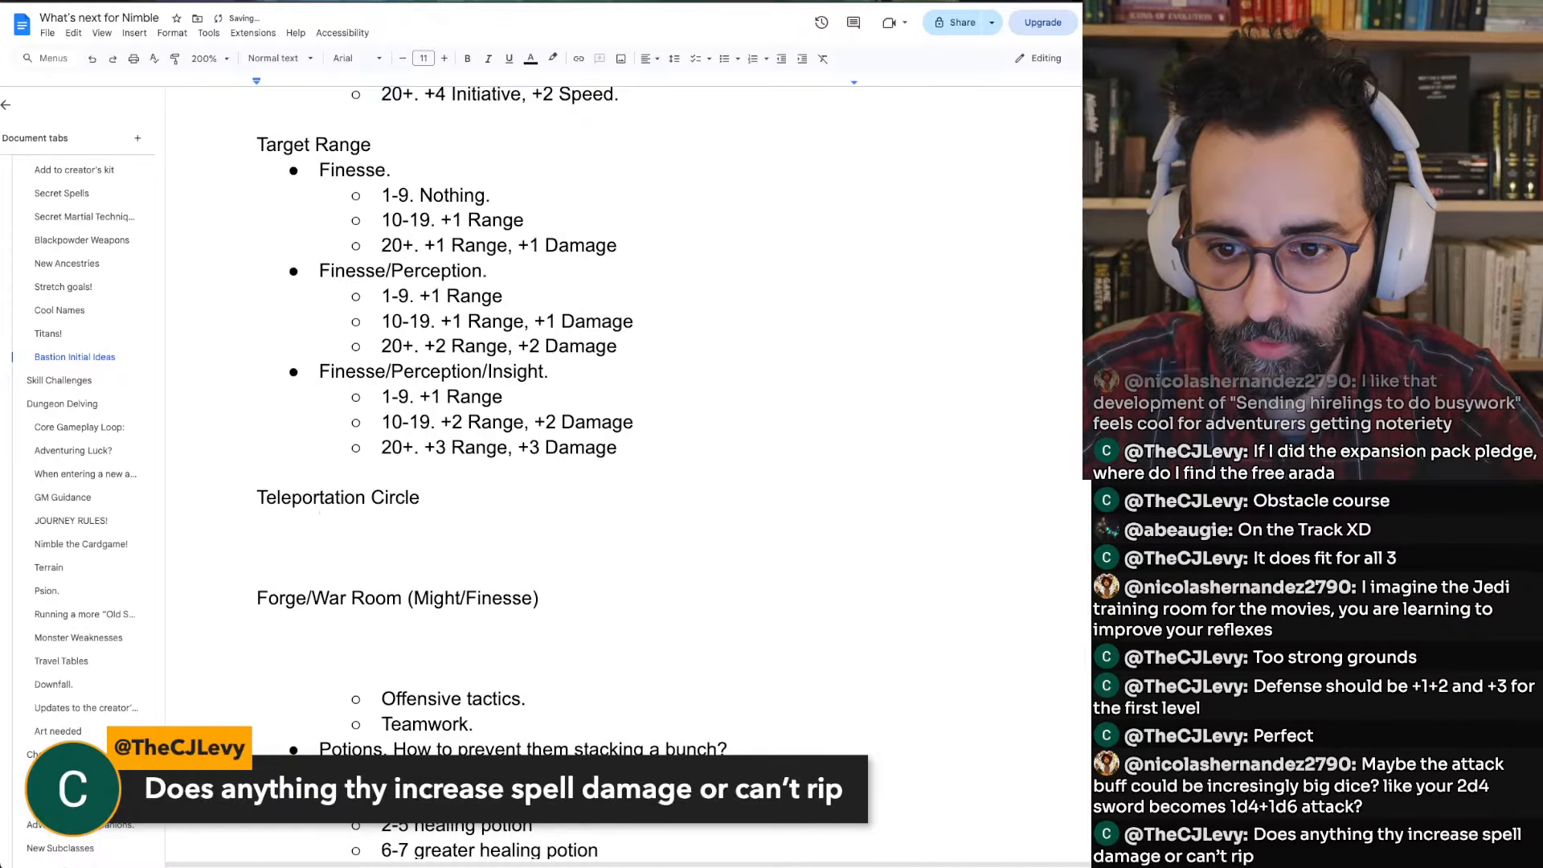
pyautogui.press('super+Tab')
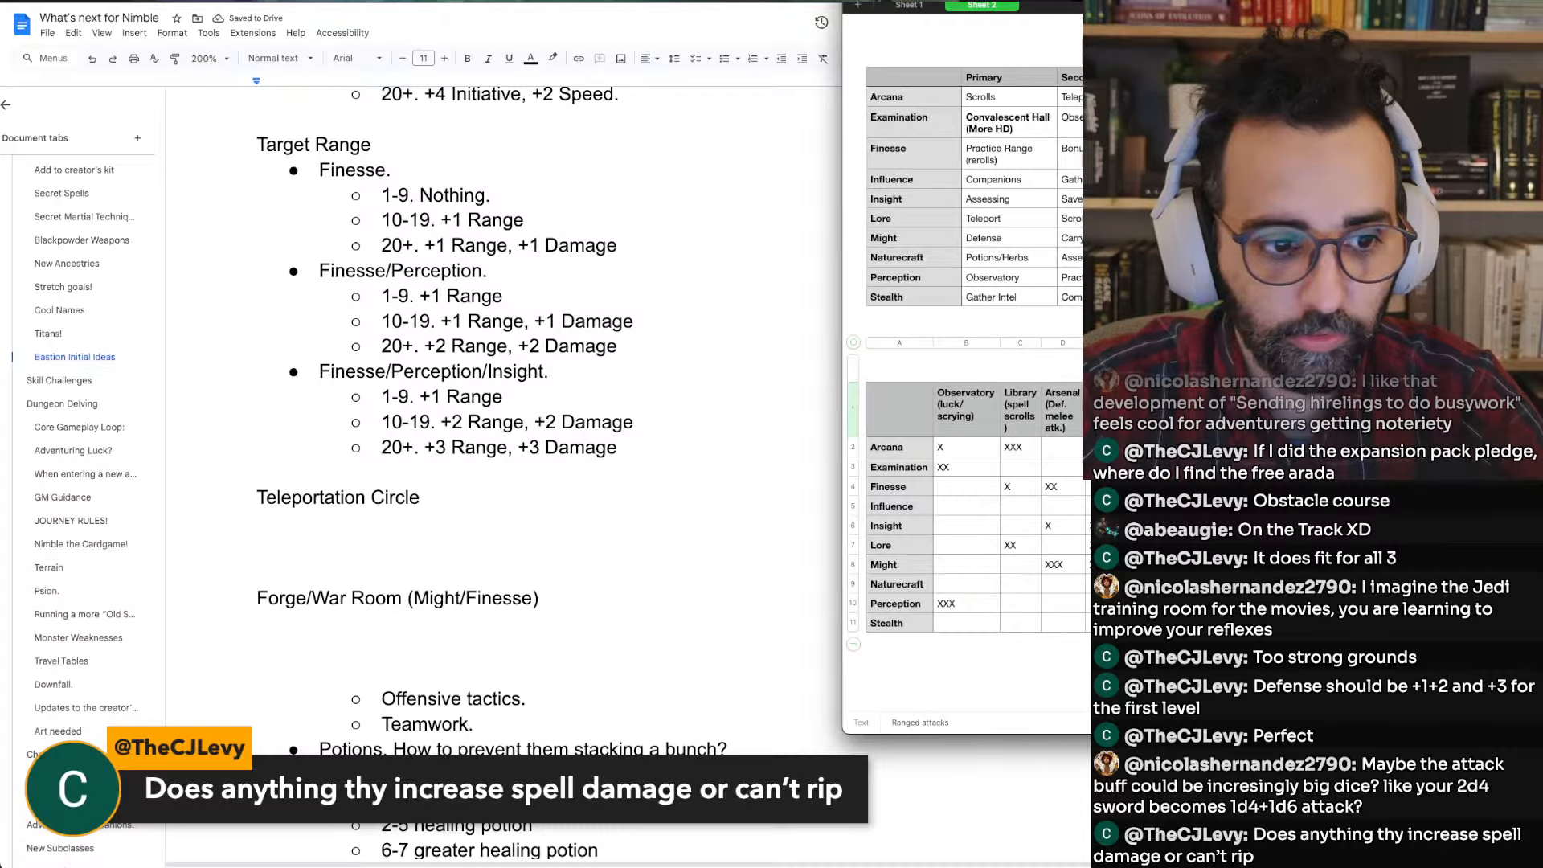
pyautogui.click(498, 520)
pyautogui.press('Tab')
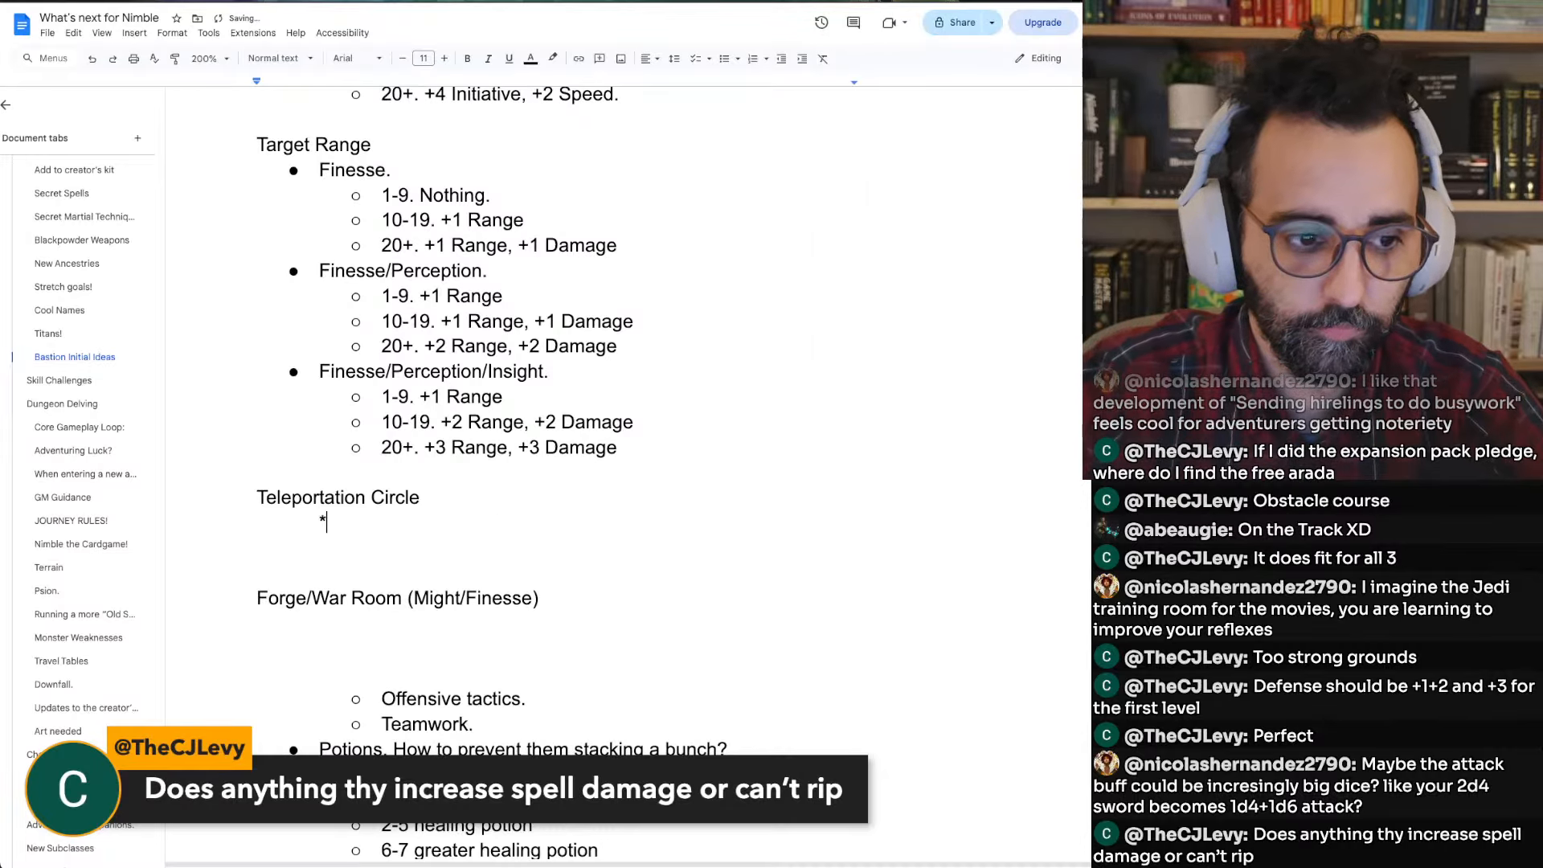
pyautogui.write('Arcana')
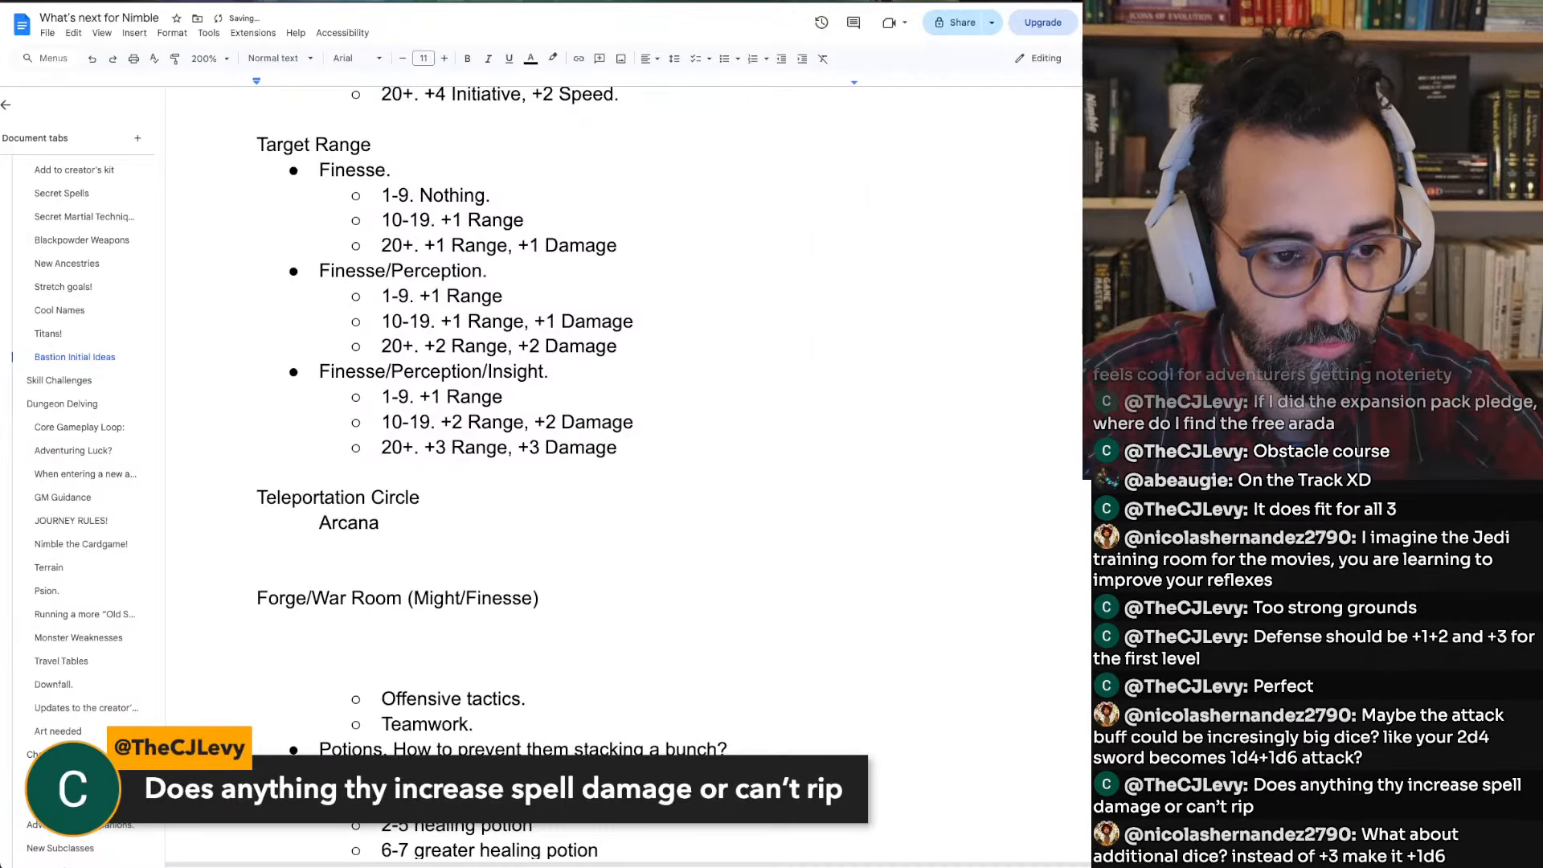
pyautogui.press('Return')
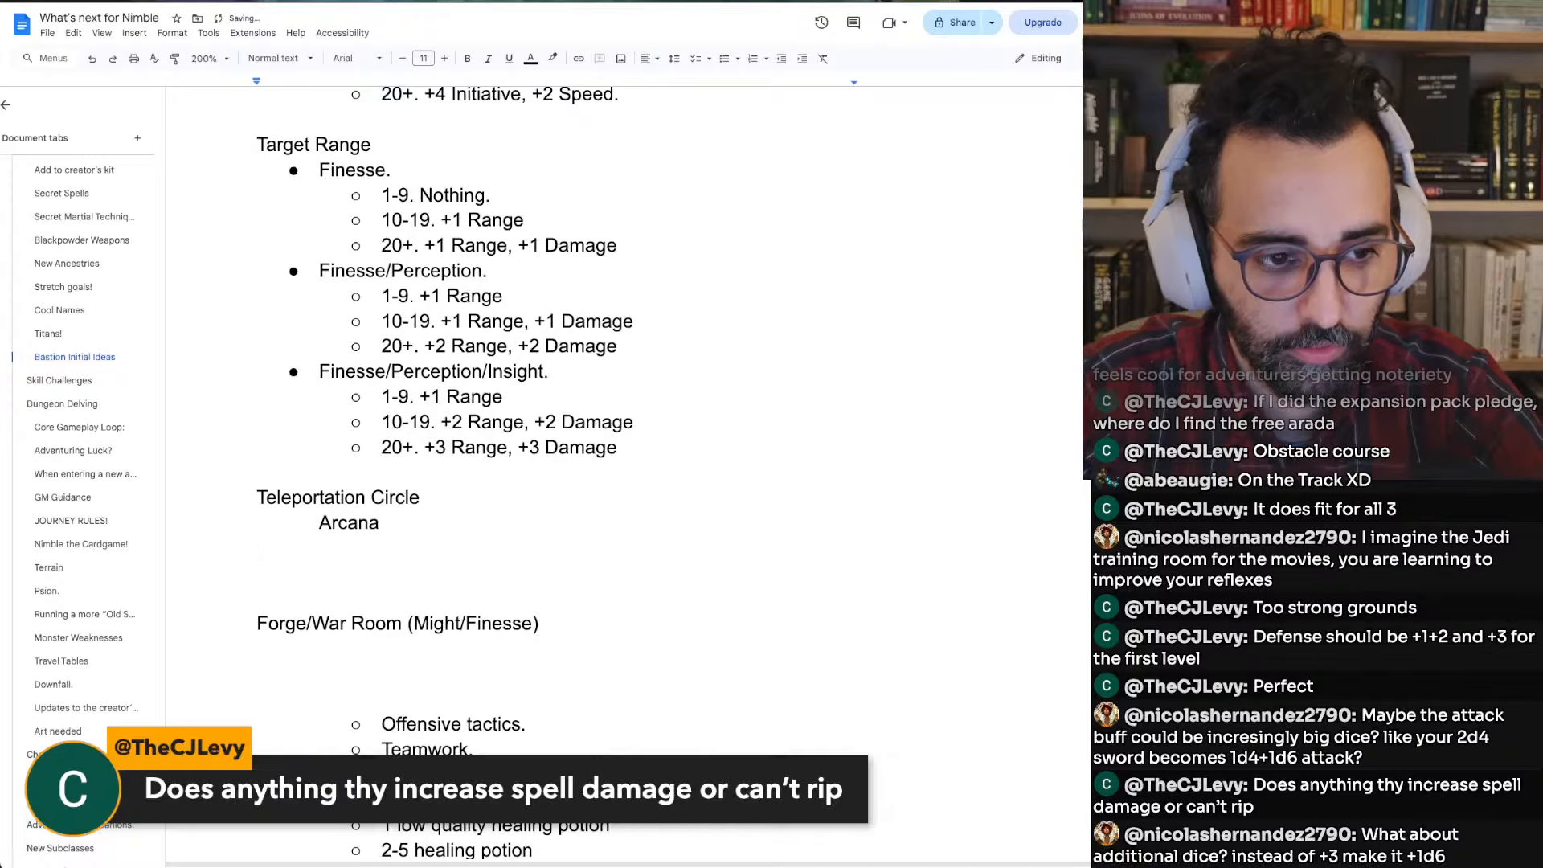
pyautogui.write('Arcana')
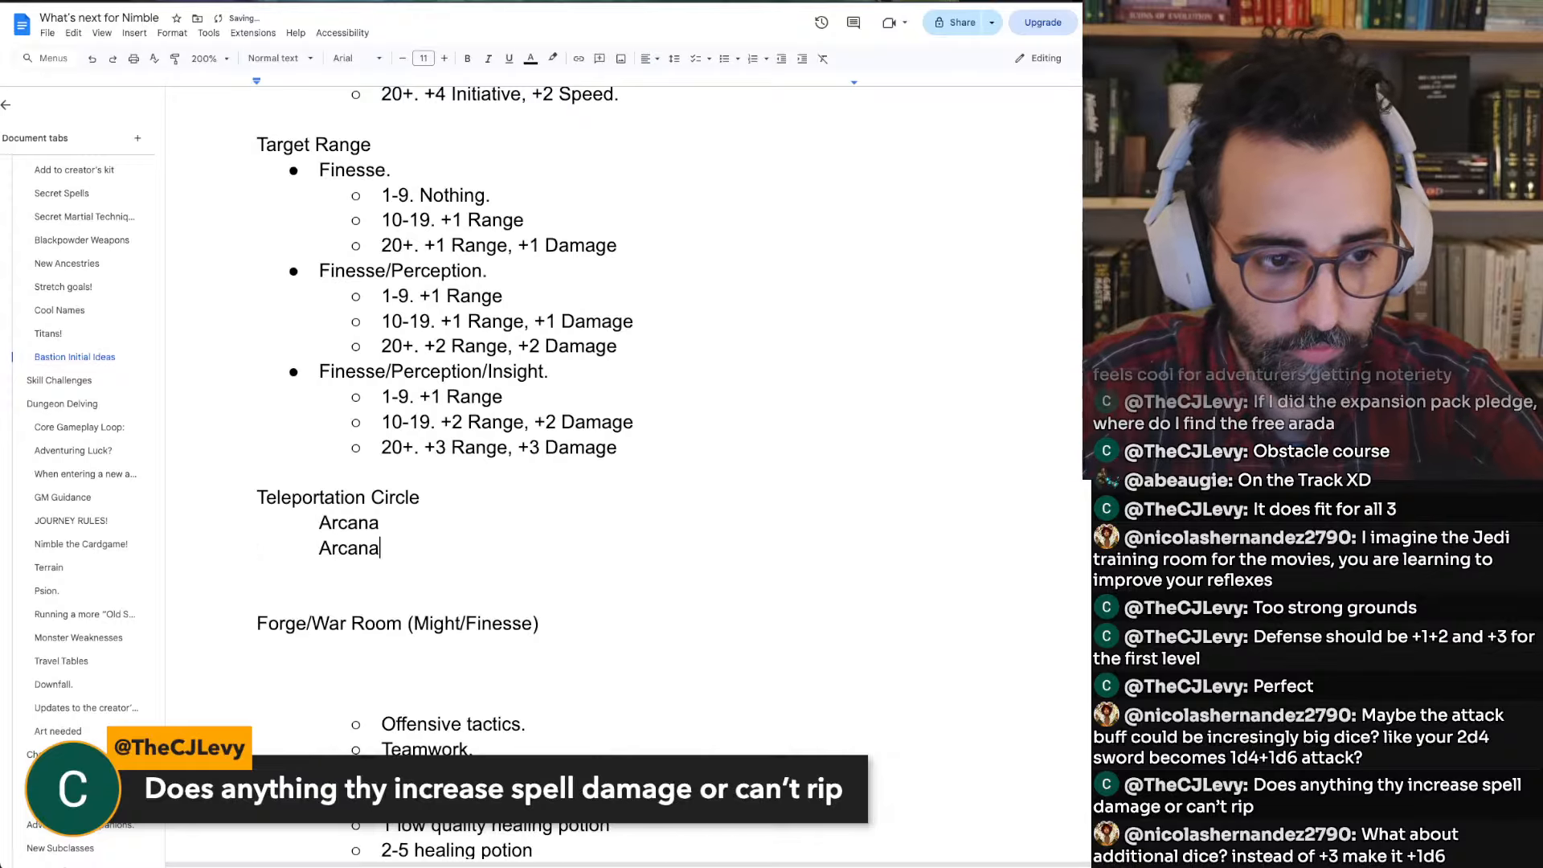
pyautogui.write('/Lore.')
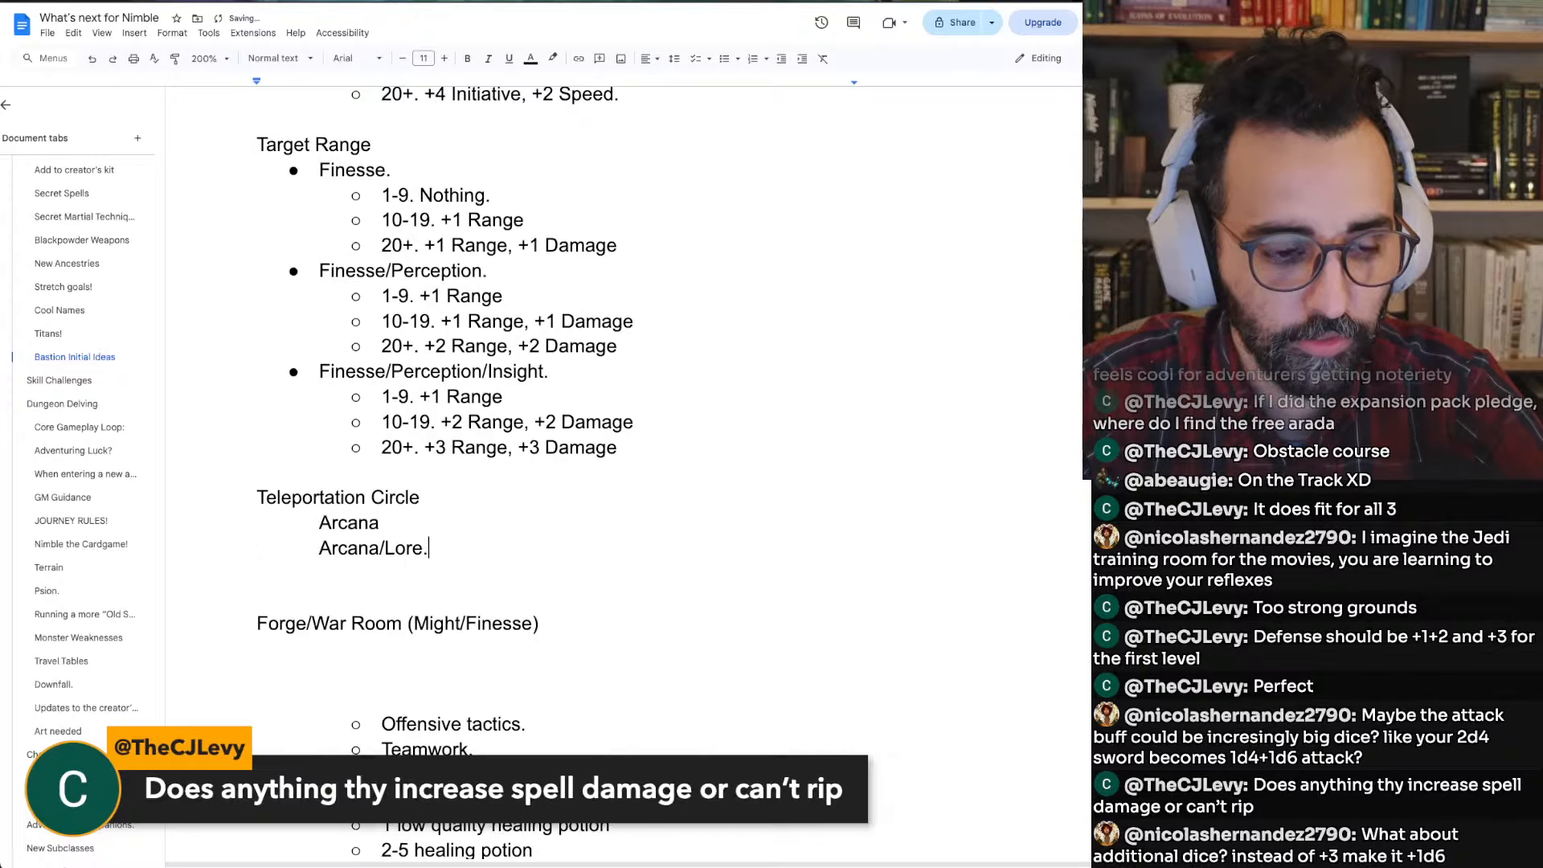
# End both Teleportation Circle skill lines with a colon so they read "Arcana:" and "Arcana/Lore:"
pyautogui.press('Up')
pyautogui.write(':')
pyautogui.press('Down')
pyautogui.press('End')
pyautogui.press('BackSpace')
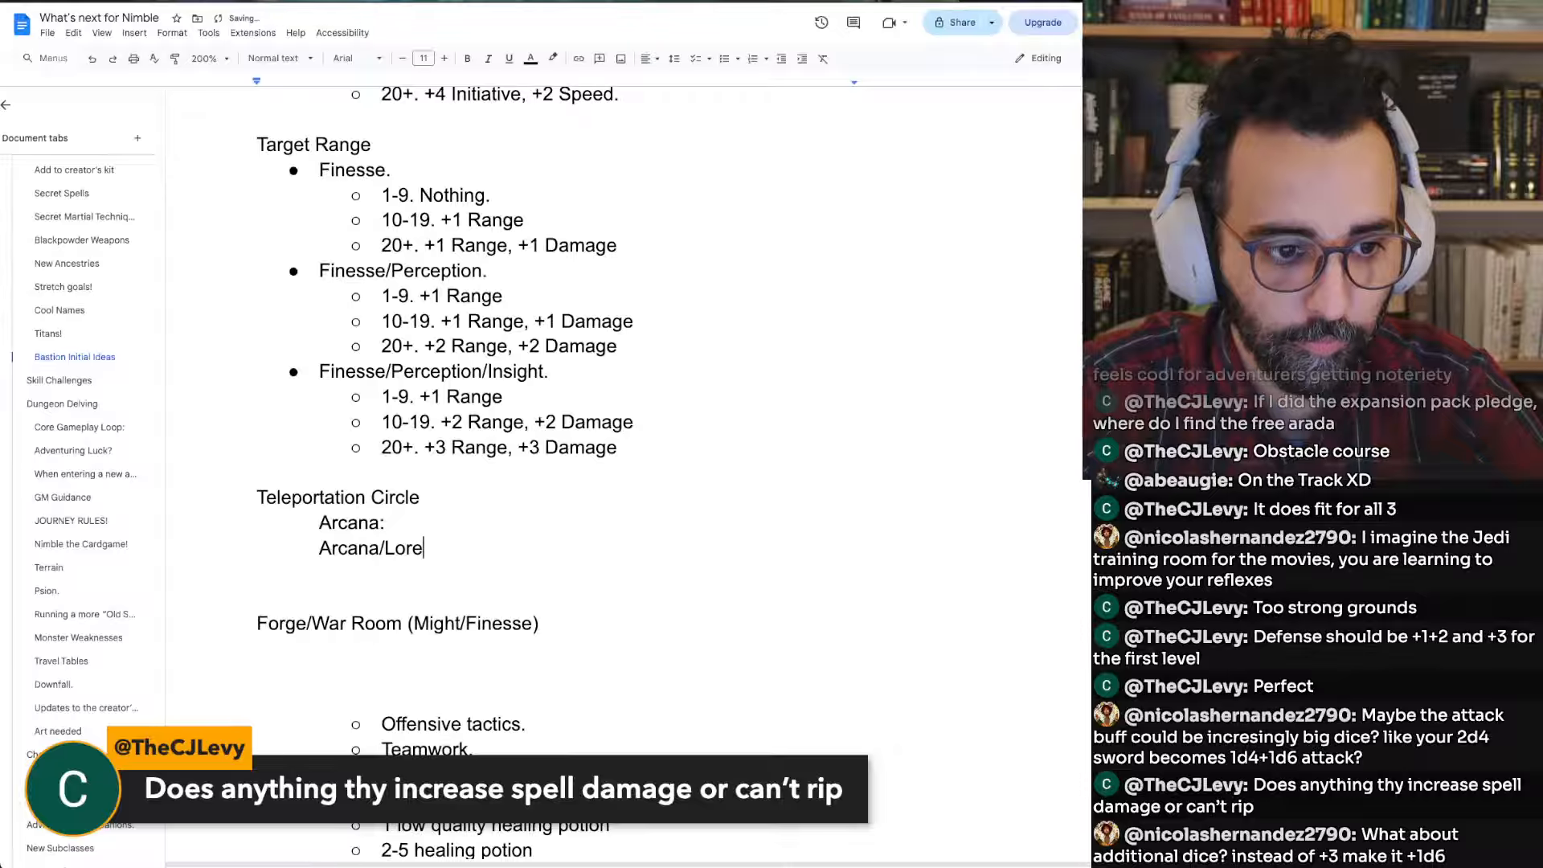
pyautogui.write(':')
# Look up the third Teleportation Circle skill in the spreadsheet and add the line "Arcana/Lore/Naturecraft:" below "Arcana/Lore:"
pyautogui.press('Down')
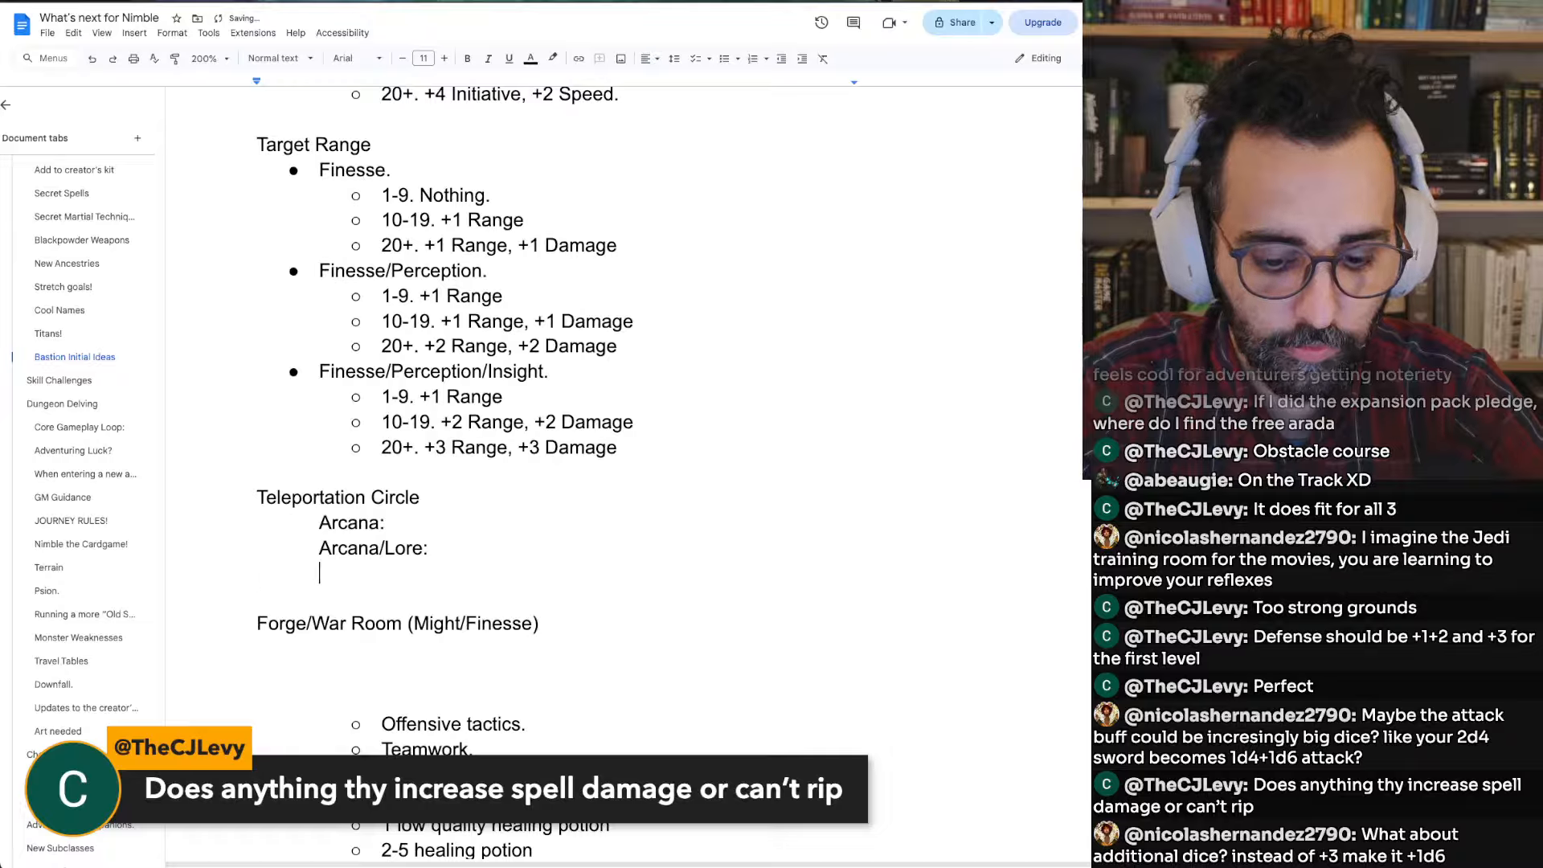
pyautogui.write('Arcana/L')
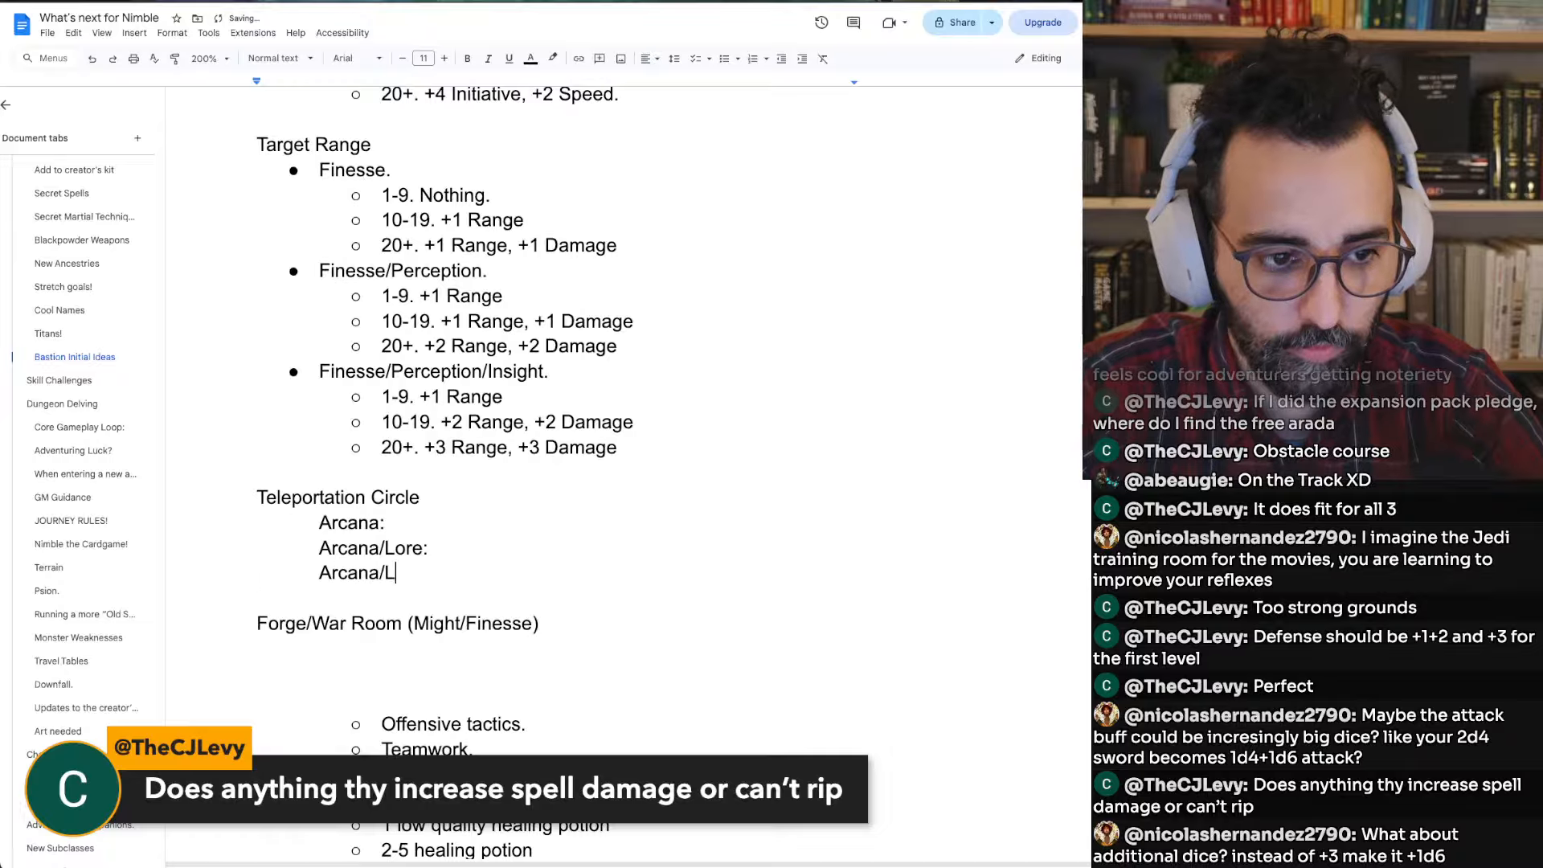
pyautogui.write('ore/')
pyautogui.press('super+Tab')
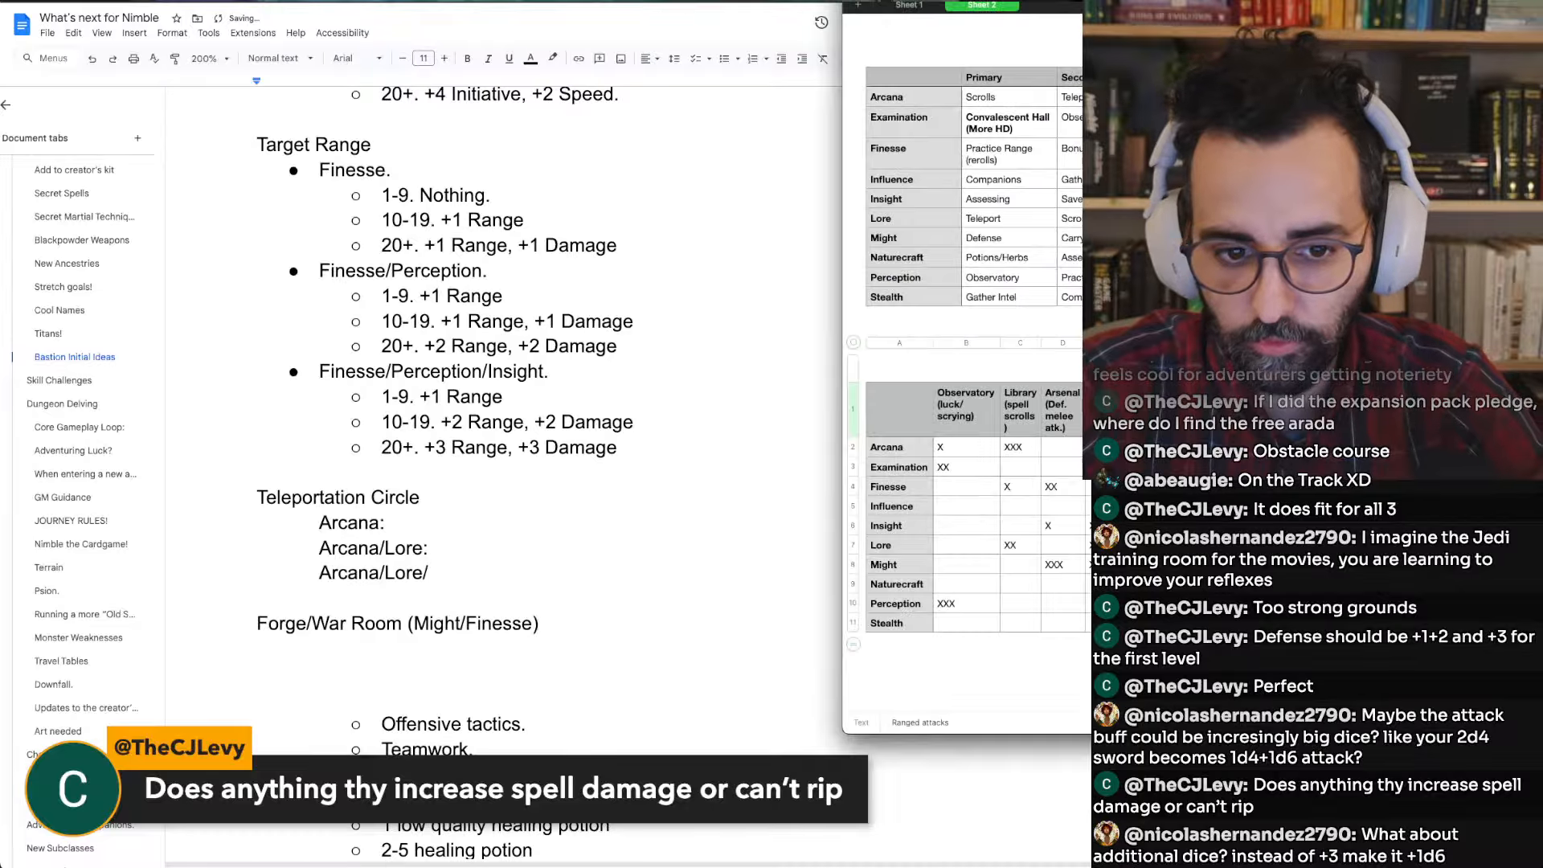
pyautogui.press('super+Tab')
pyautogui.write('Natu')
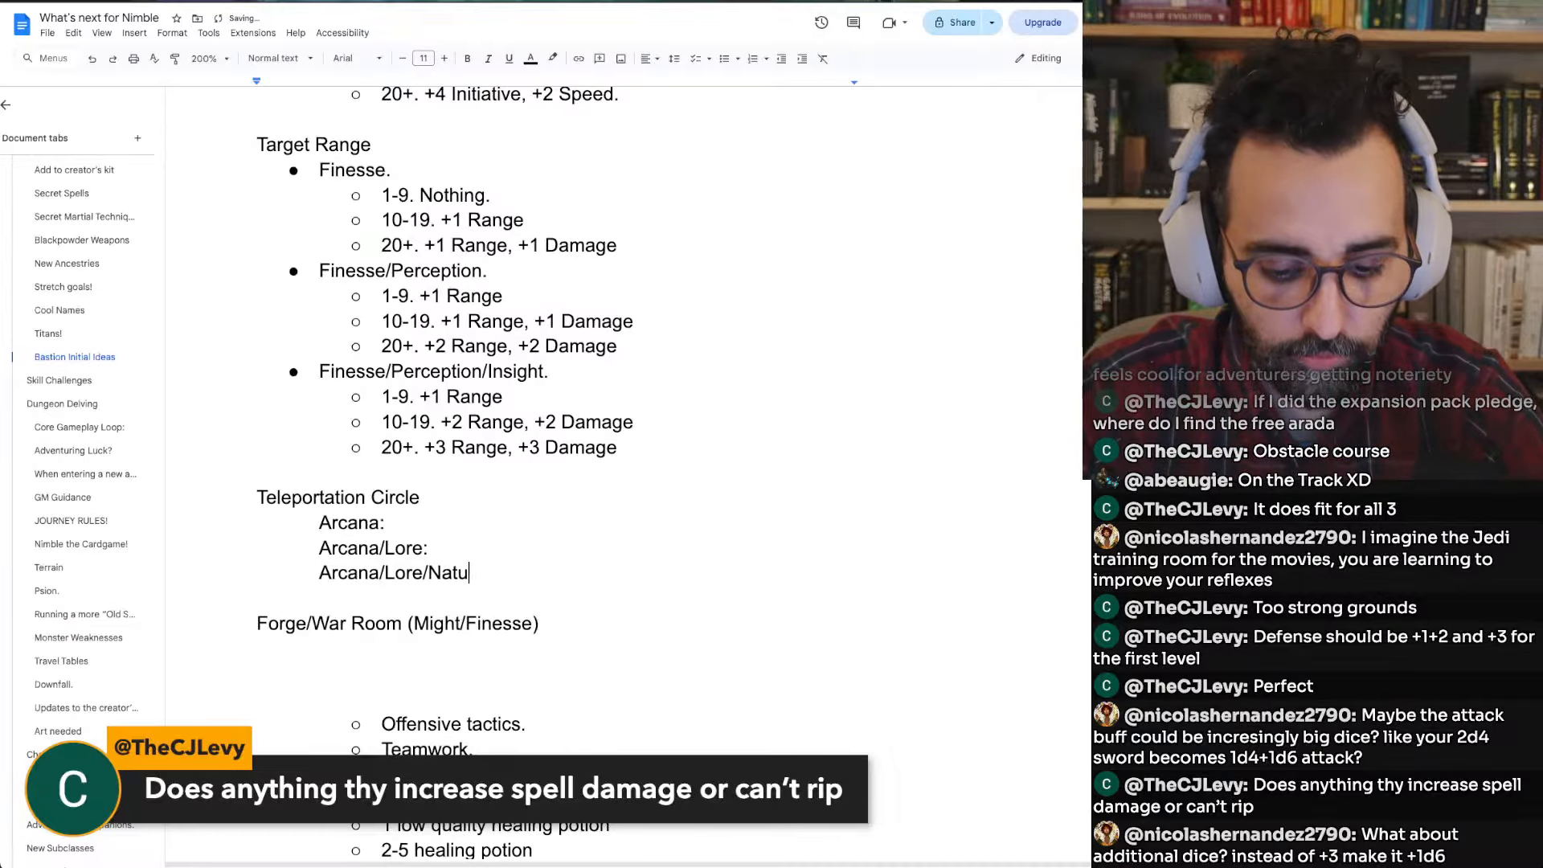
pyautogui.write('recraft:')
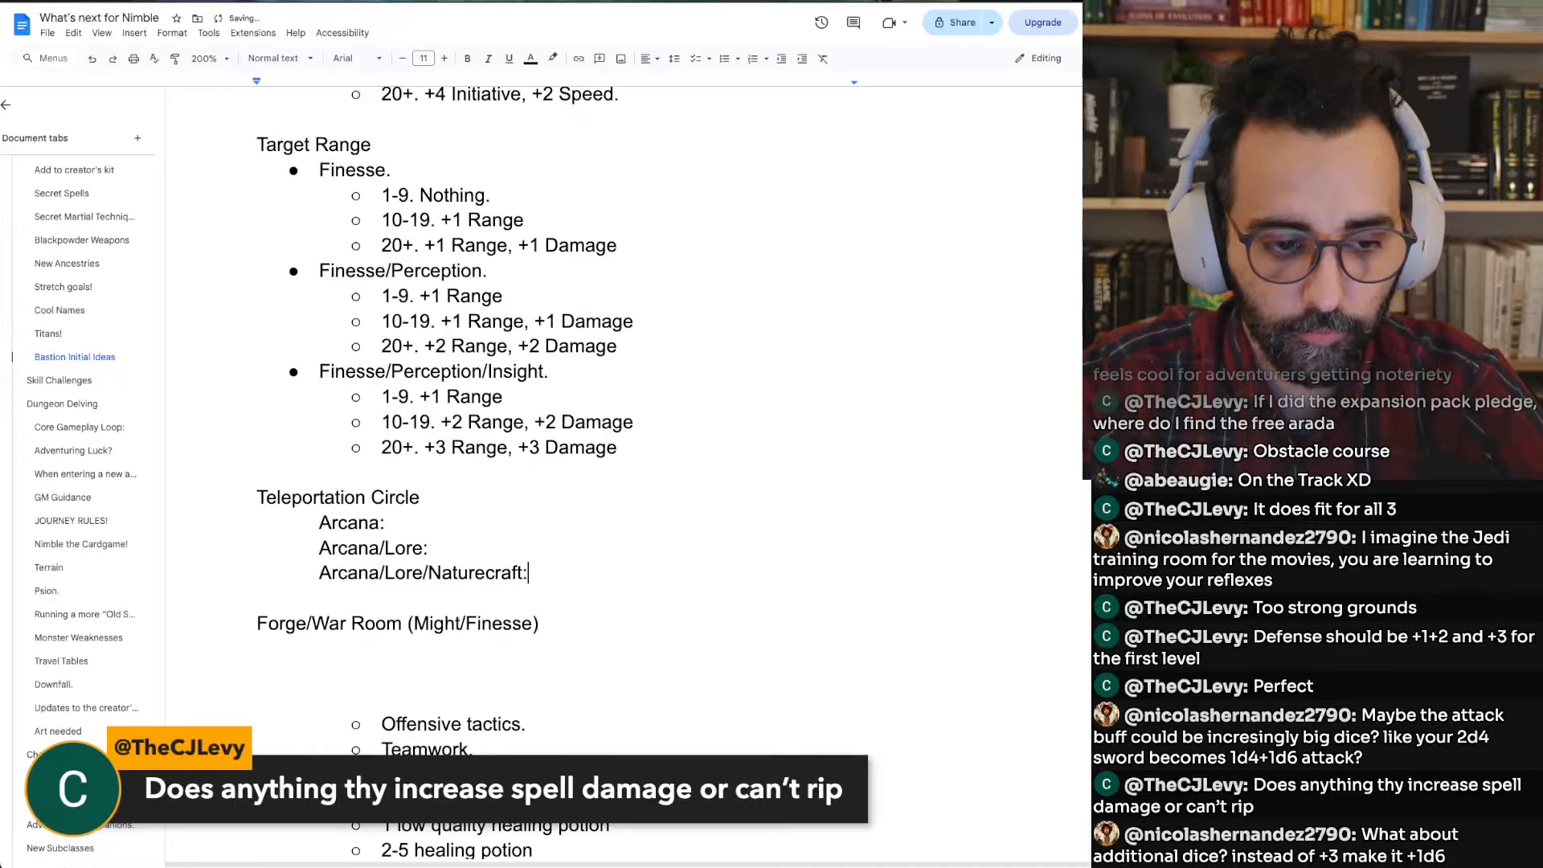
# Copy the three result tiers of Target Range's Finesse entry and paste them below "Arcana:" in Teleportation Circle
pyautogui.press('super+Tab')
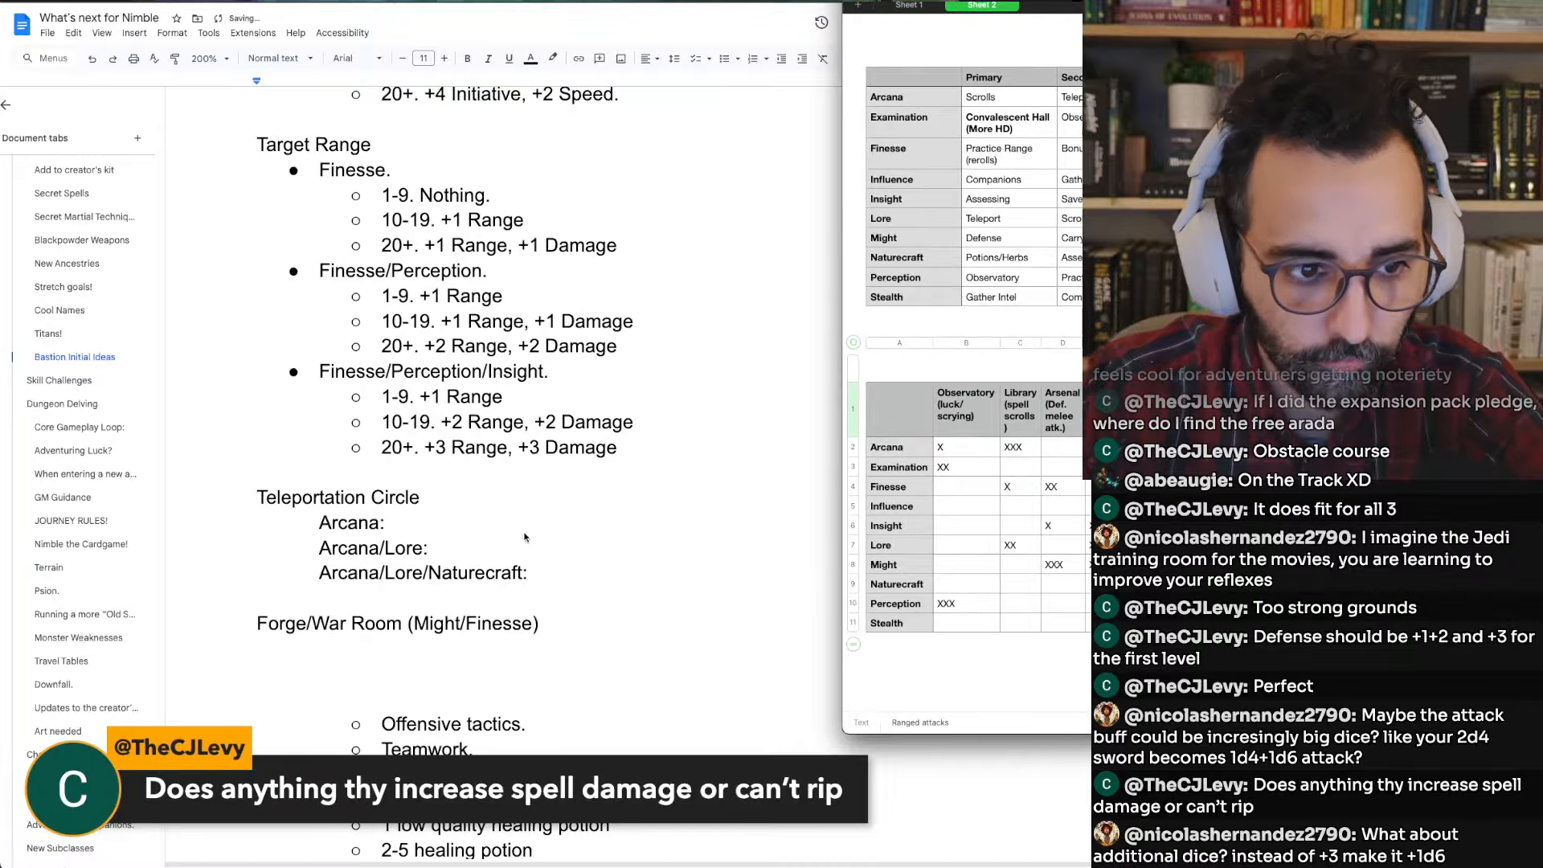
pyautogui.press('super+Tab')
pyautogui.moveTo(381, 196); pyautogui.dragTo(627, 246)
pyautogui.hotkey('ctrl', 'c')
pyautogui.click(410, 531)
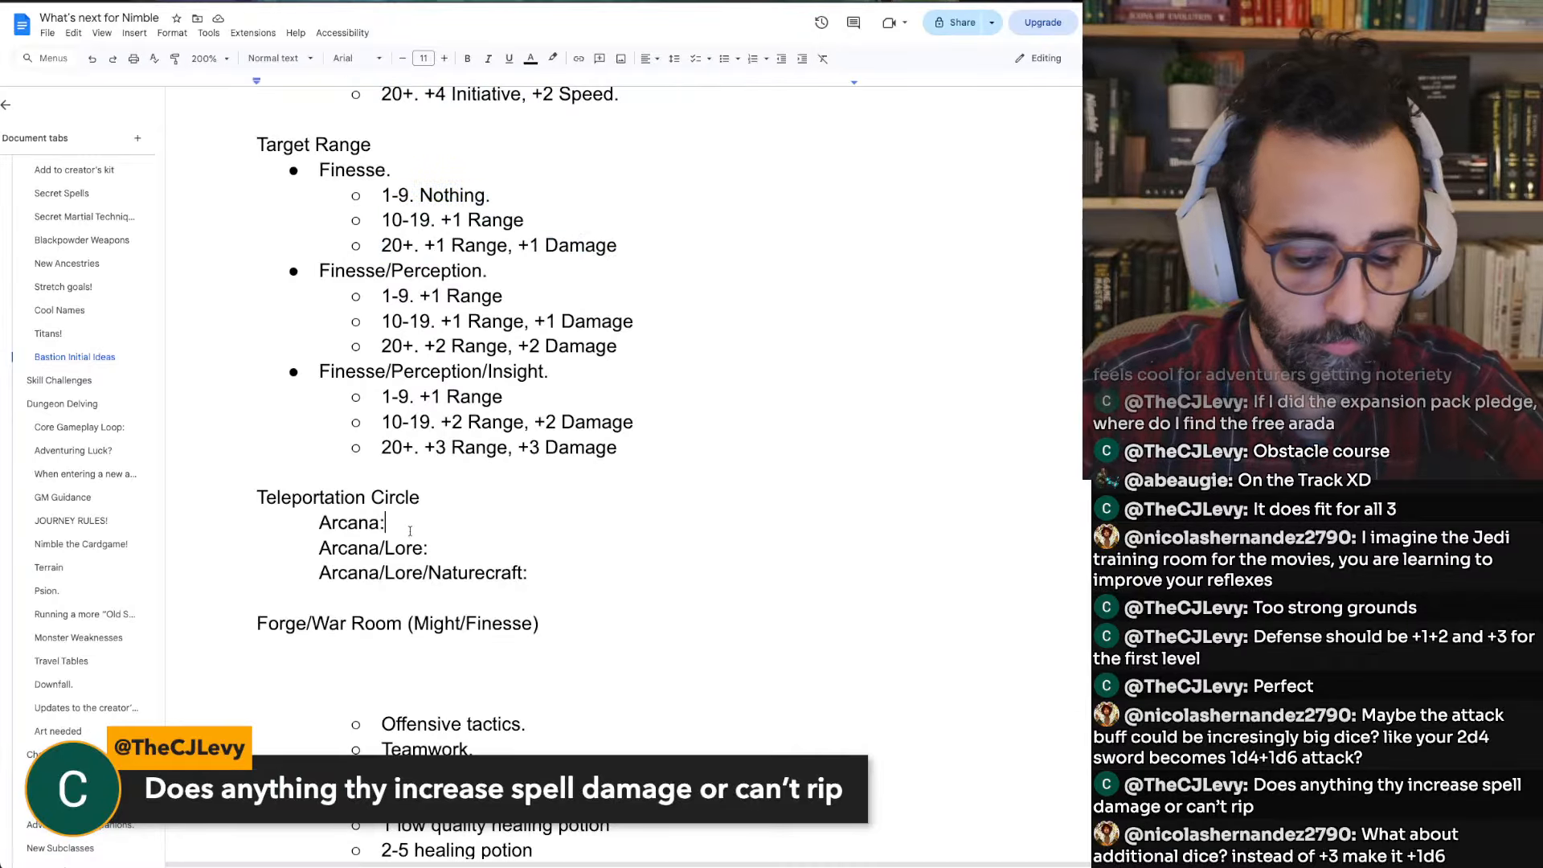
pyautogui.press('Return')
pyautogui.hotkey('ctrl', 'v')
# Replace the 10-19 reward under Arcana with "Can teleport to safety"
pyautogui.press('BackSpace')
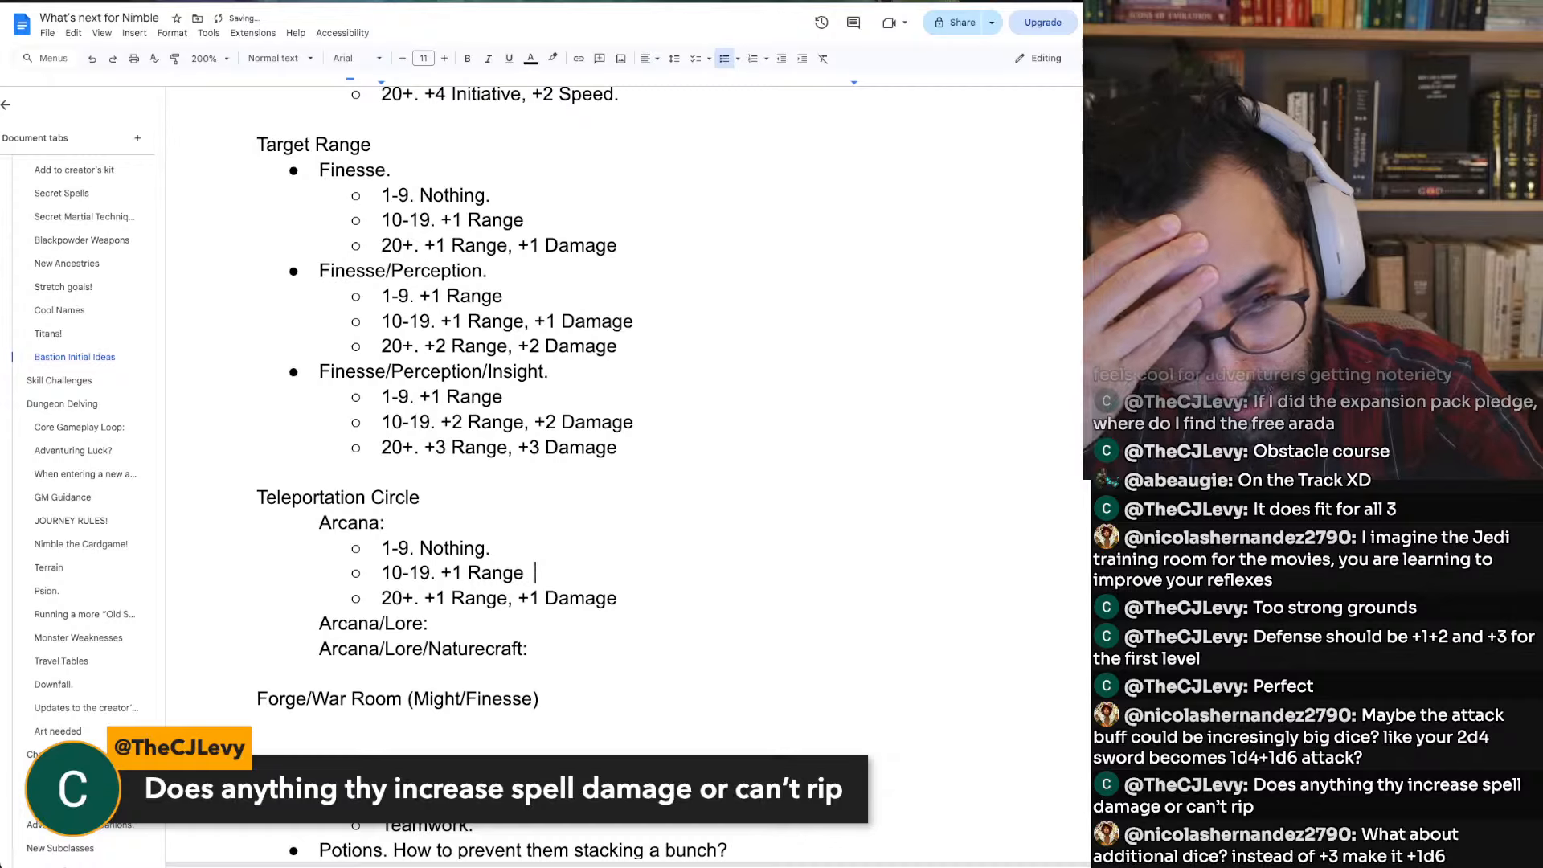
pyautogui.press('BackSpace')
pyautogui.press('BackSpace')
pyautogui.press('BackSpace')
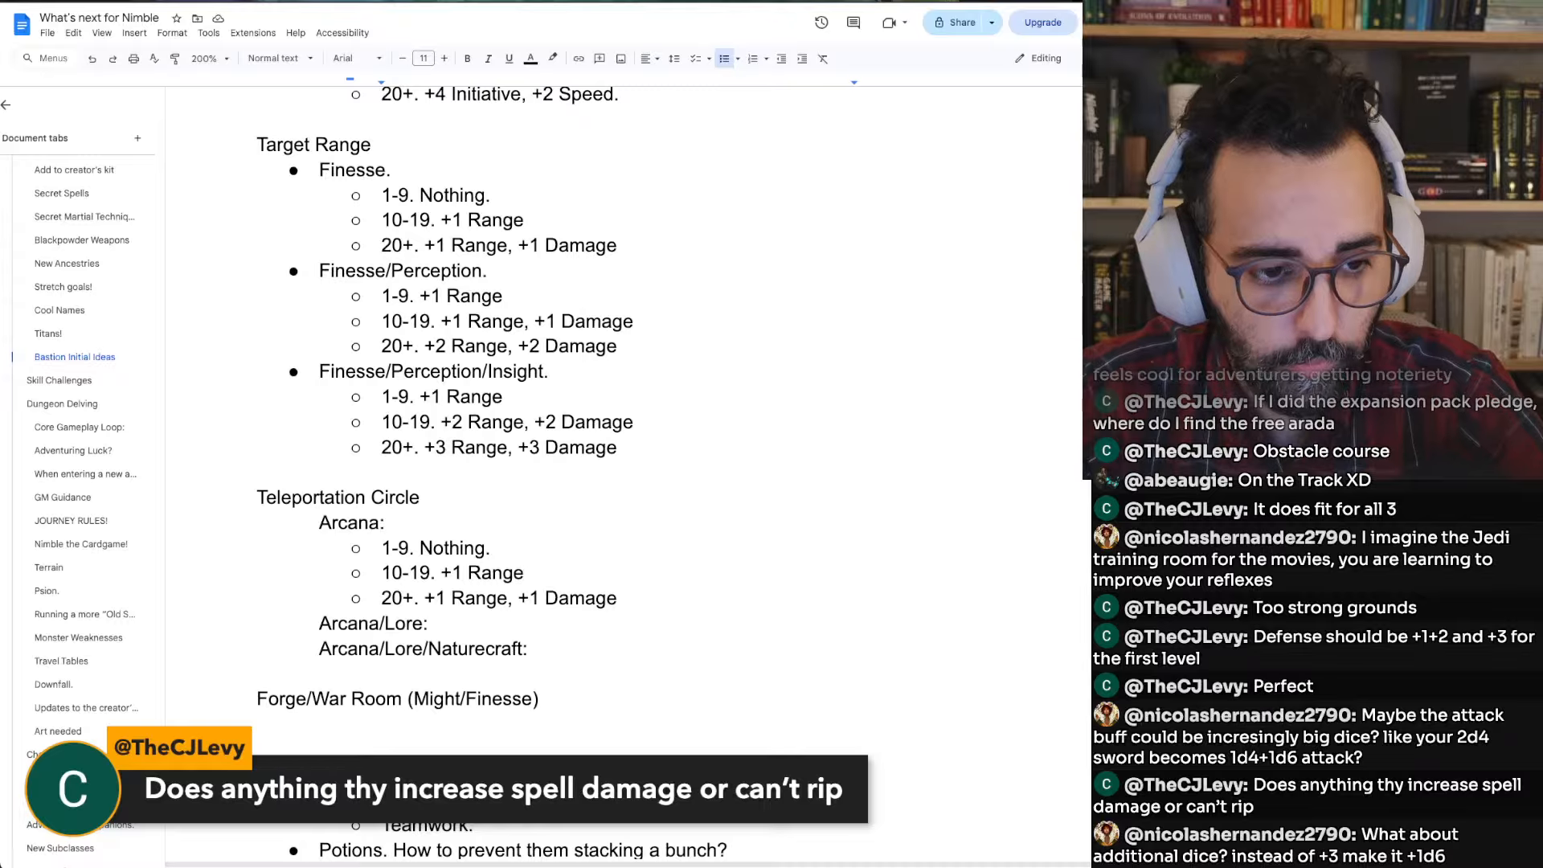
pyautogui.hotkey('alt', 'Left')
pyautogui.hotkey('alt', 'Left')
pyautogui.hotkey('shift', 'End')
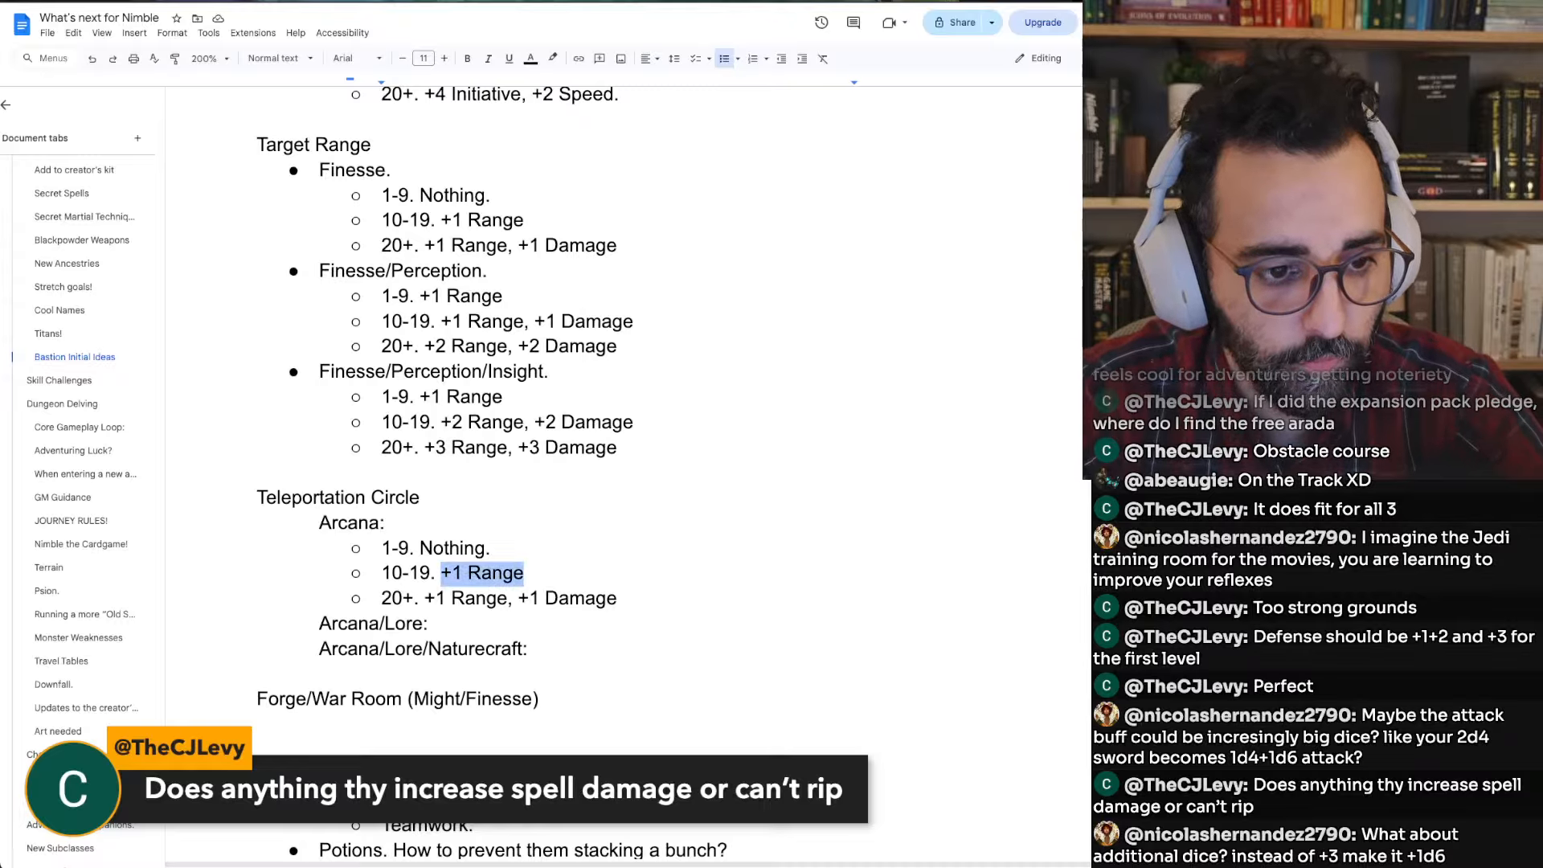
pyautogui.write('Can te')
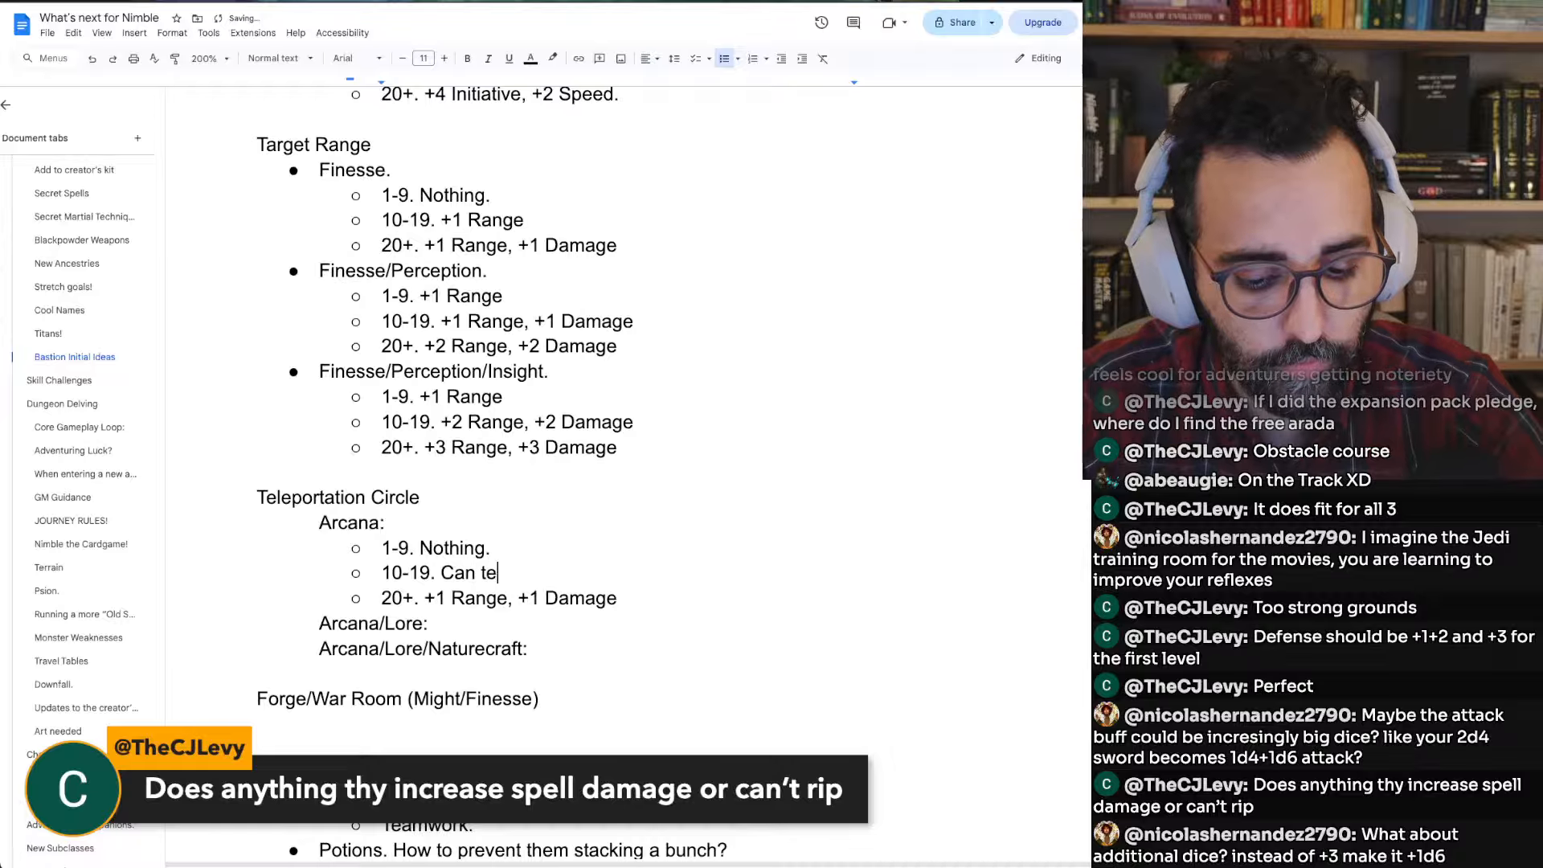
pyautogui.write('leport to safety')
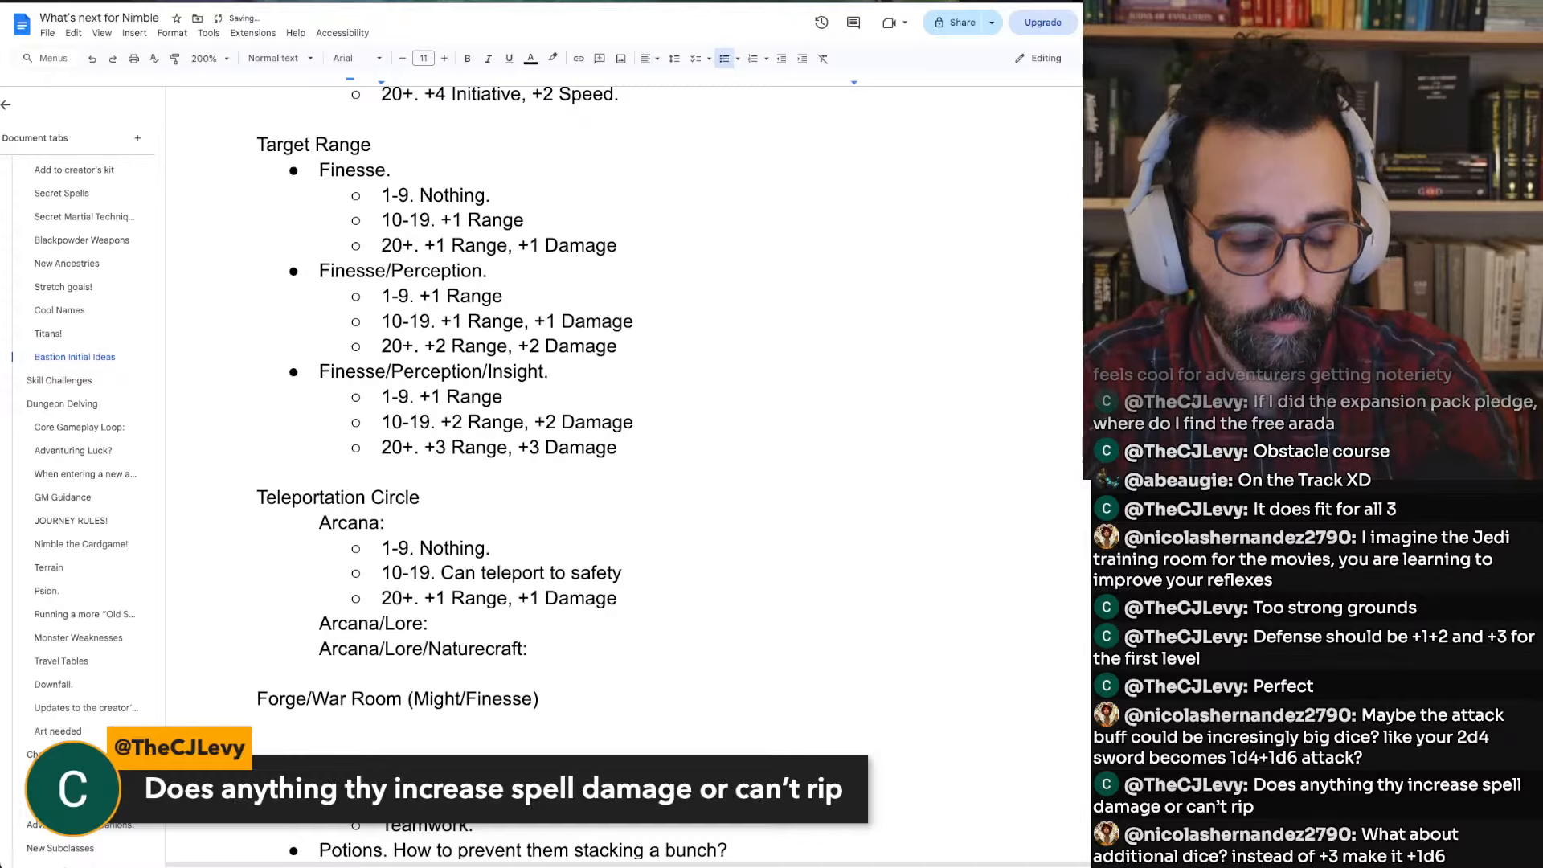
# Reword the ending of Arcana's 10-19 reward so it reads "Can teleport back to Bastion."
pyautogui.hotkey('ctrl', 'shift', 'Left')
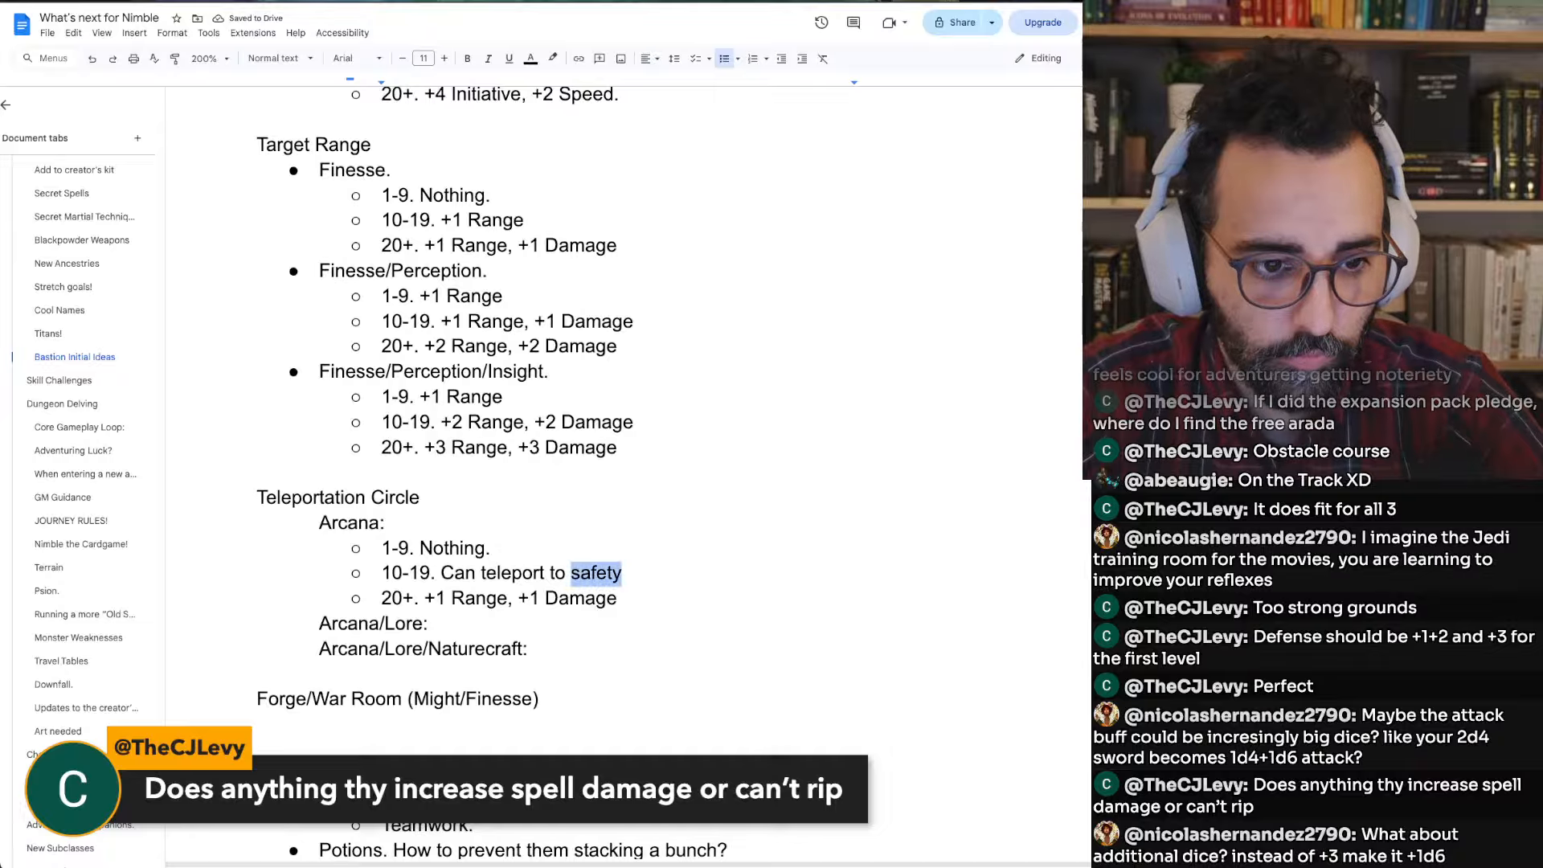
pyautogui.hotkey('ctrl', 'shift', 'Left')
pyautogui.write('back to ')
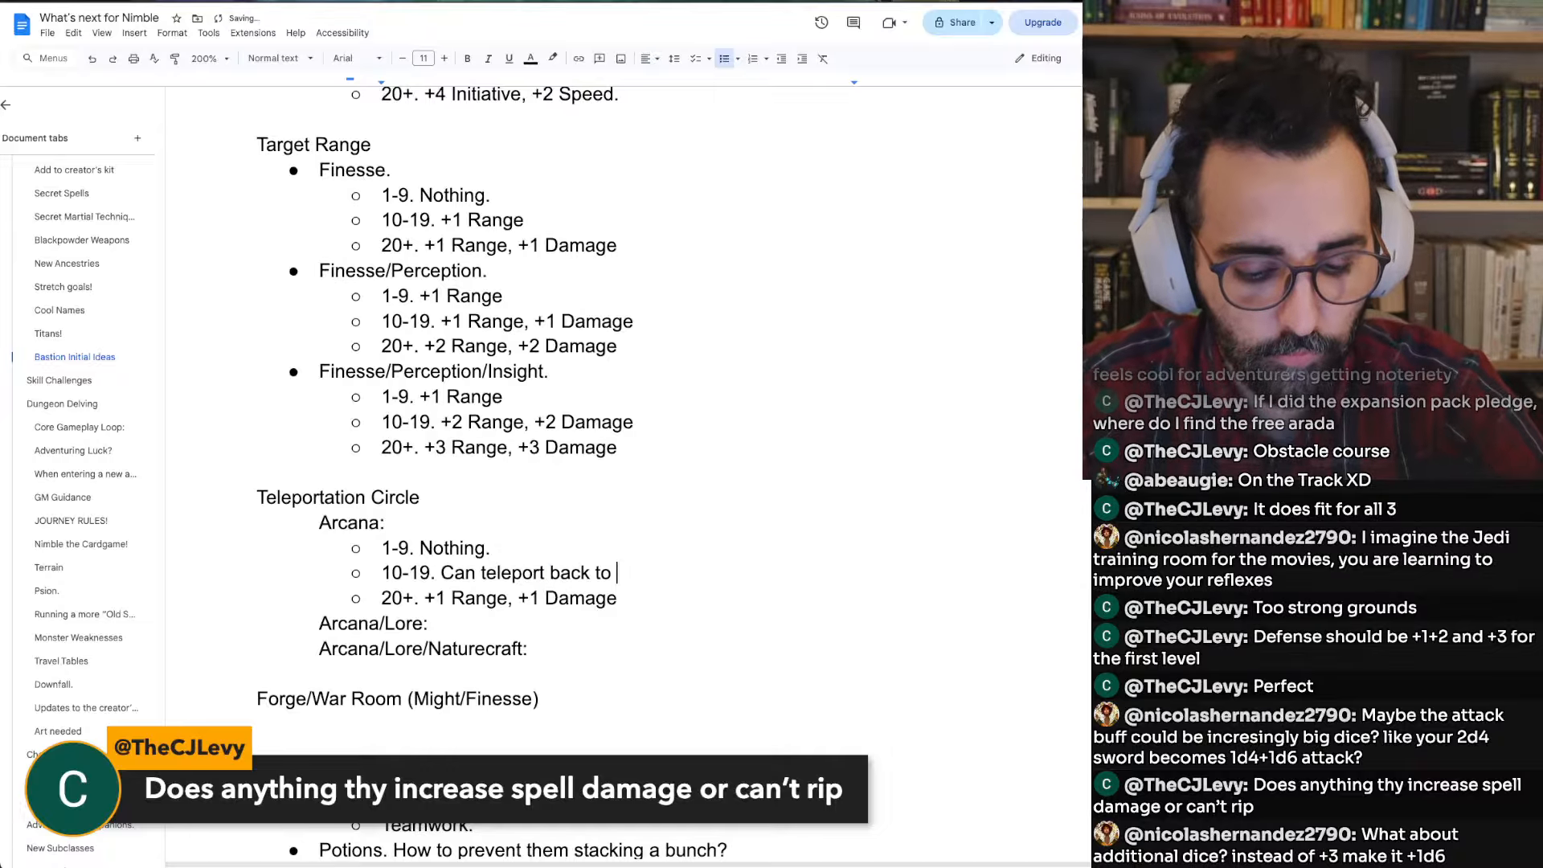
pyautogui.write('Bastion.')
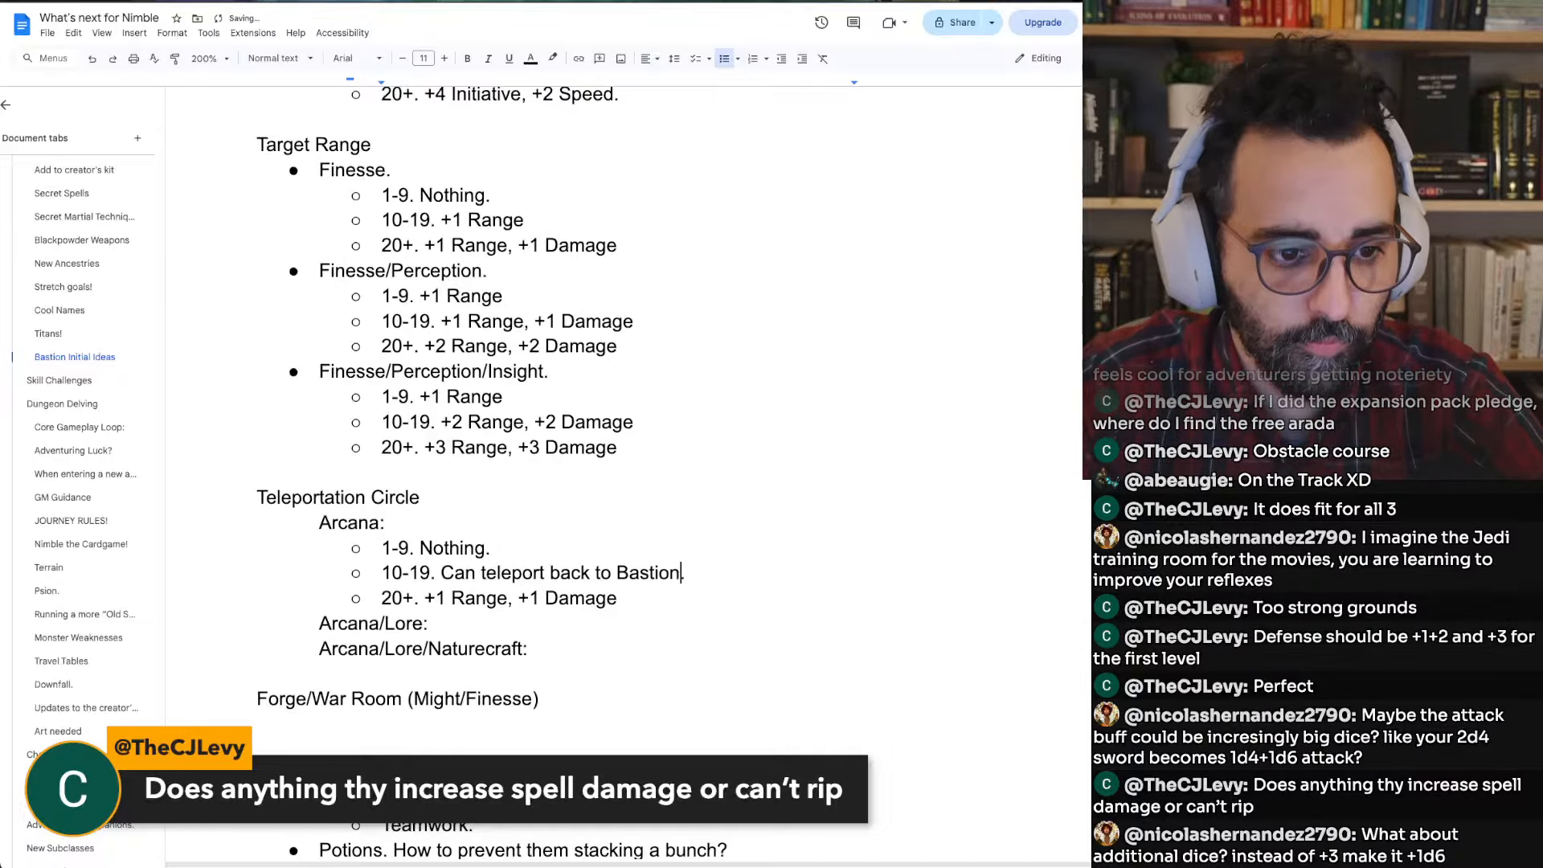
# Insert a parenthesis before Arcana's 10-19 reward text stating 1 use and a 10 minute casting time
pyautogui.hotkey('ctrl', 'Left')
pyautogui.hotkey('ctrl', 'Left')
pyautogui.hotkey('ctrl', 'Left')
pyautogui.hotkey('ctrl', 'Left')
pyautogui.hotkey('ctrl', 'Left')
pyautogui.write('(')
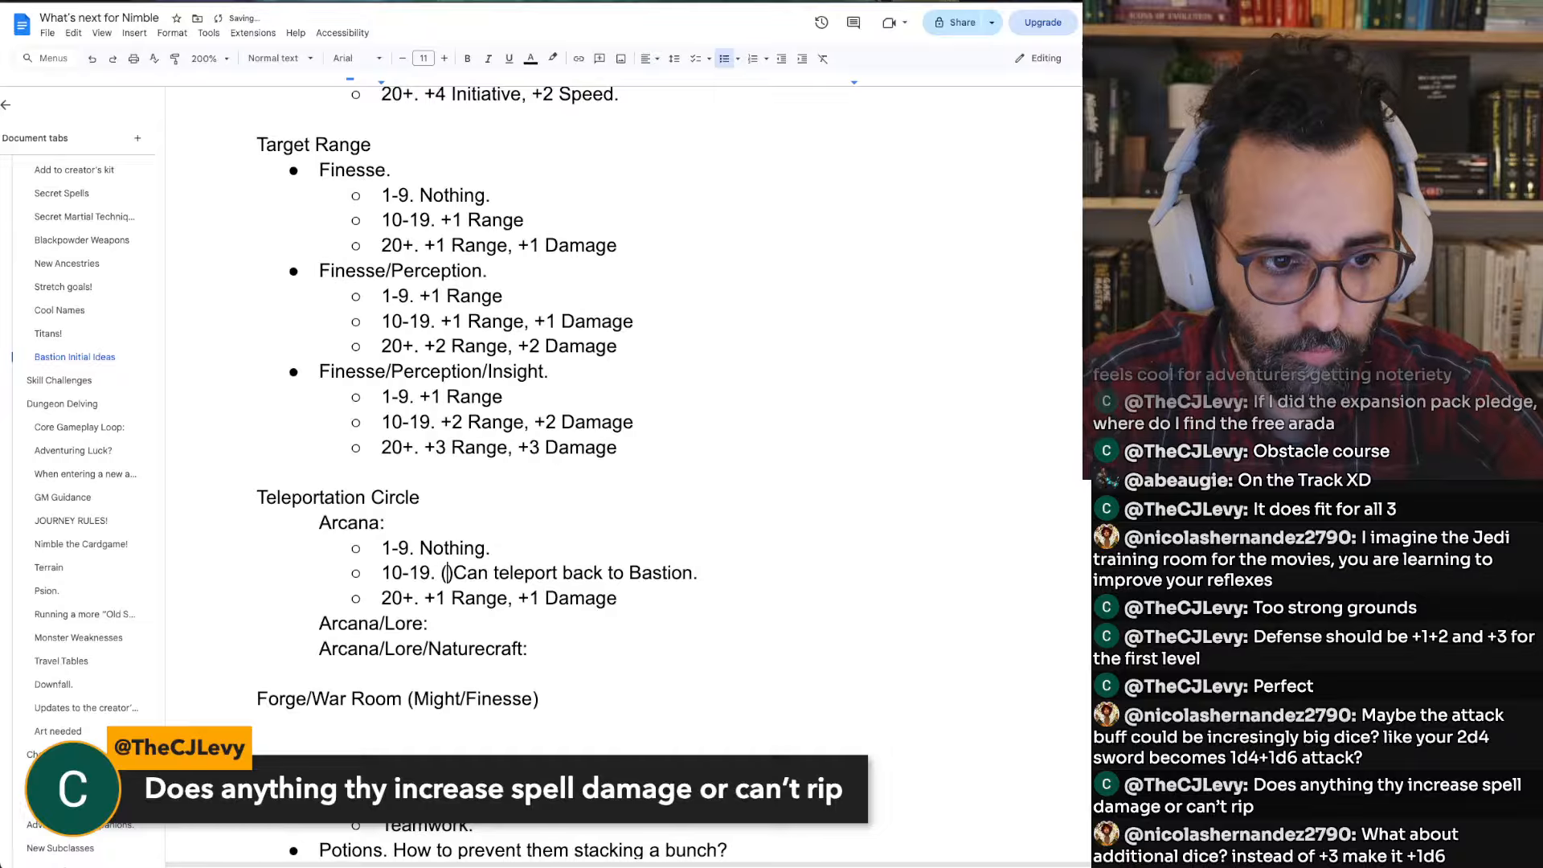
pyautogui.write(' 1 use, 10 minutes')
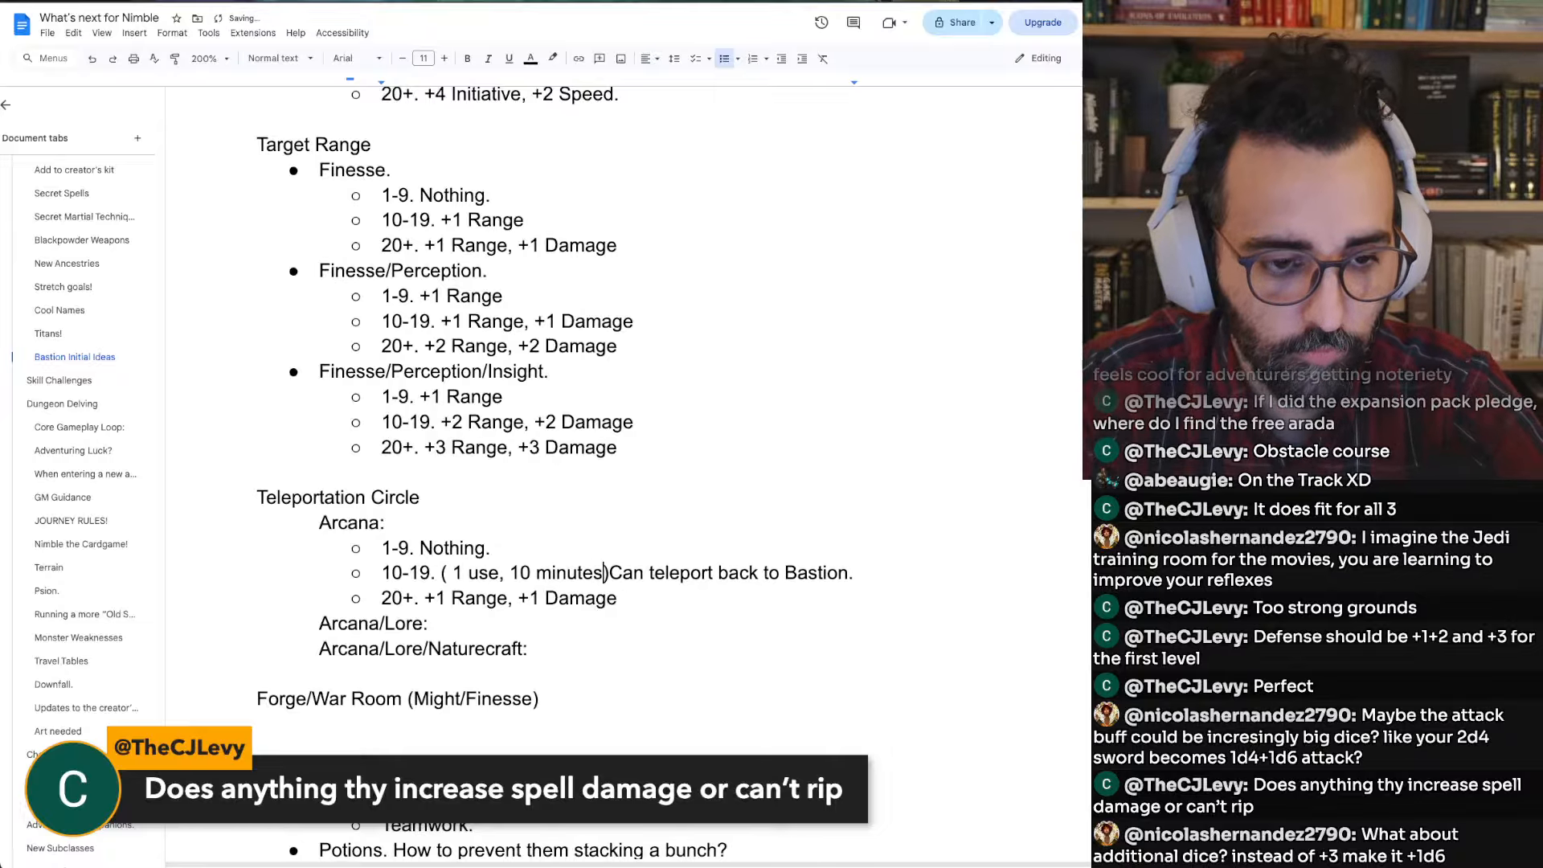
pyautogui.press('BackSpace')
pyautogui.write('casting')
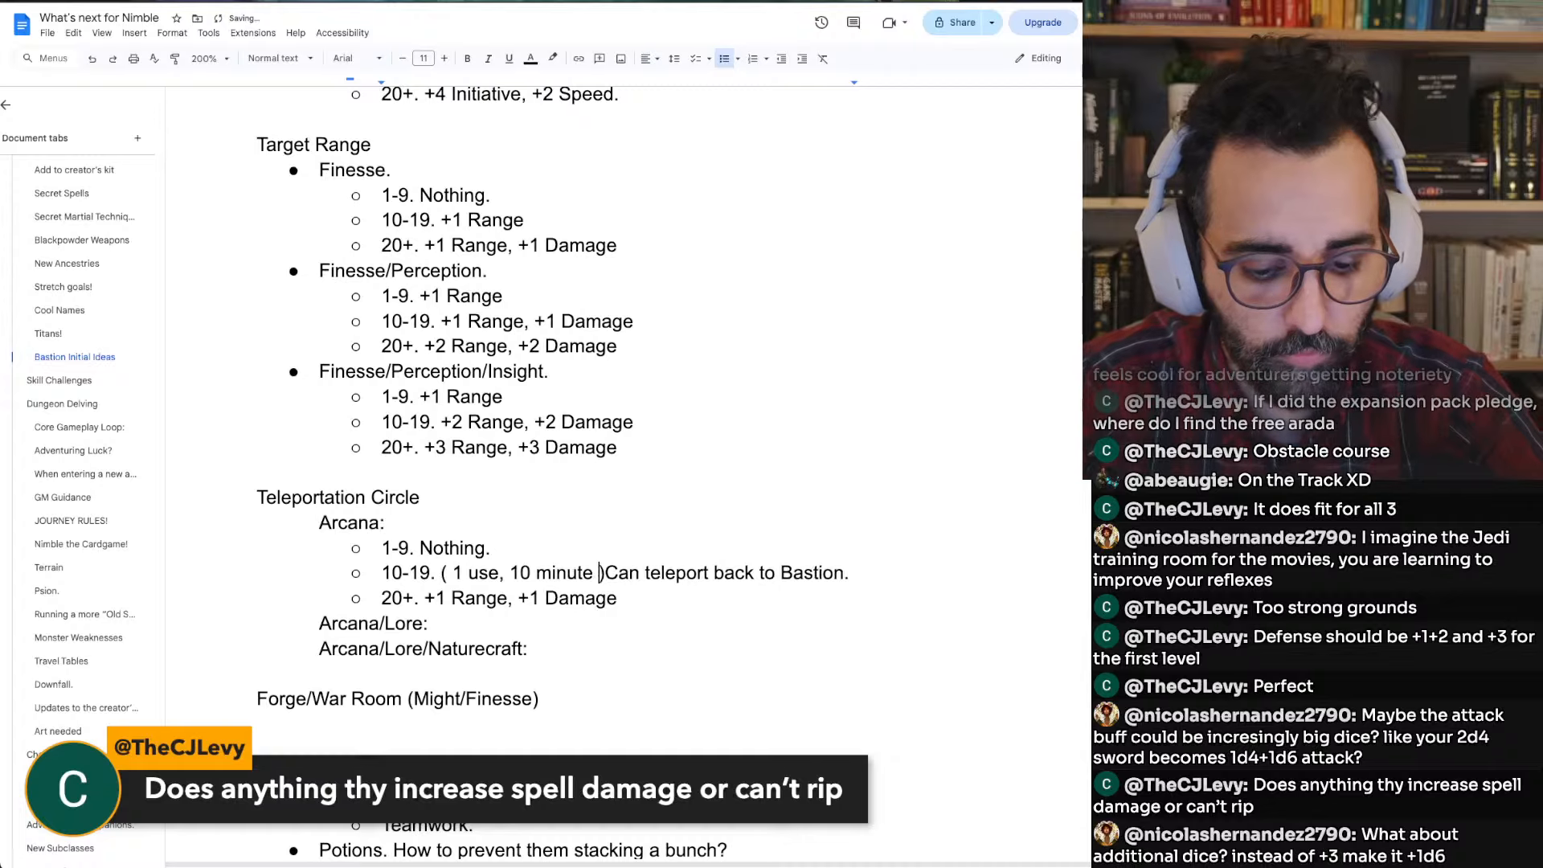
pyautogui.write(' time')
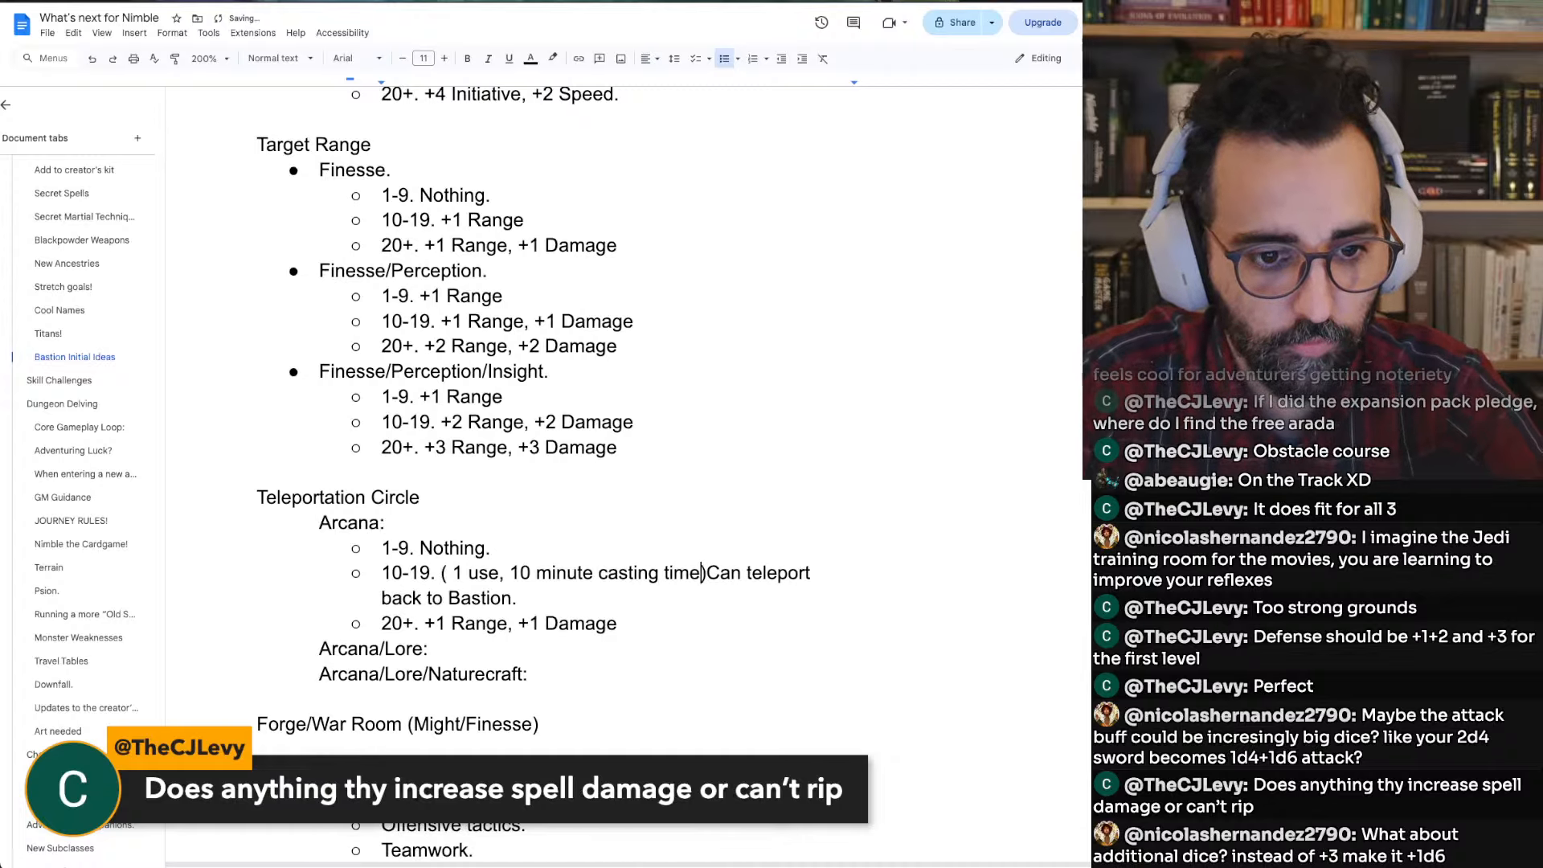
# Shorten Arcana's 10-19 reward to "Teleport back to Bastion." and remove the extra space inside the opening parenthesis
pyautogui.press('Right')
pyautogui.hotkey('ctrl', 'shift', 'Right')
pyautogui.hotkey('ctrl', 'shift', 'Right')
pyautogui.hotkey('shift', 'Left')
pyautogui.hotkey('shift', 'Left')
pyautogui.hotkey('shift', 'Left')
pyautogui.hotkey('shift', 'Left')
pyautogui.hotkey('shift', 'Left')
pyautogui.hotkey('shift', 'Left')
pyautogui.hotkey('shift', 'Left')
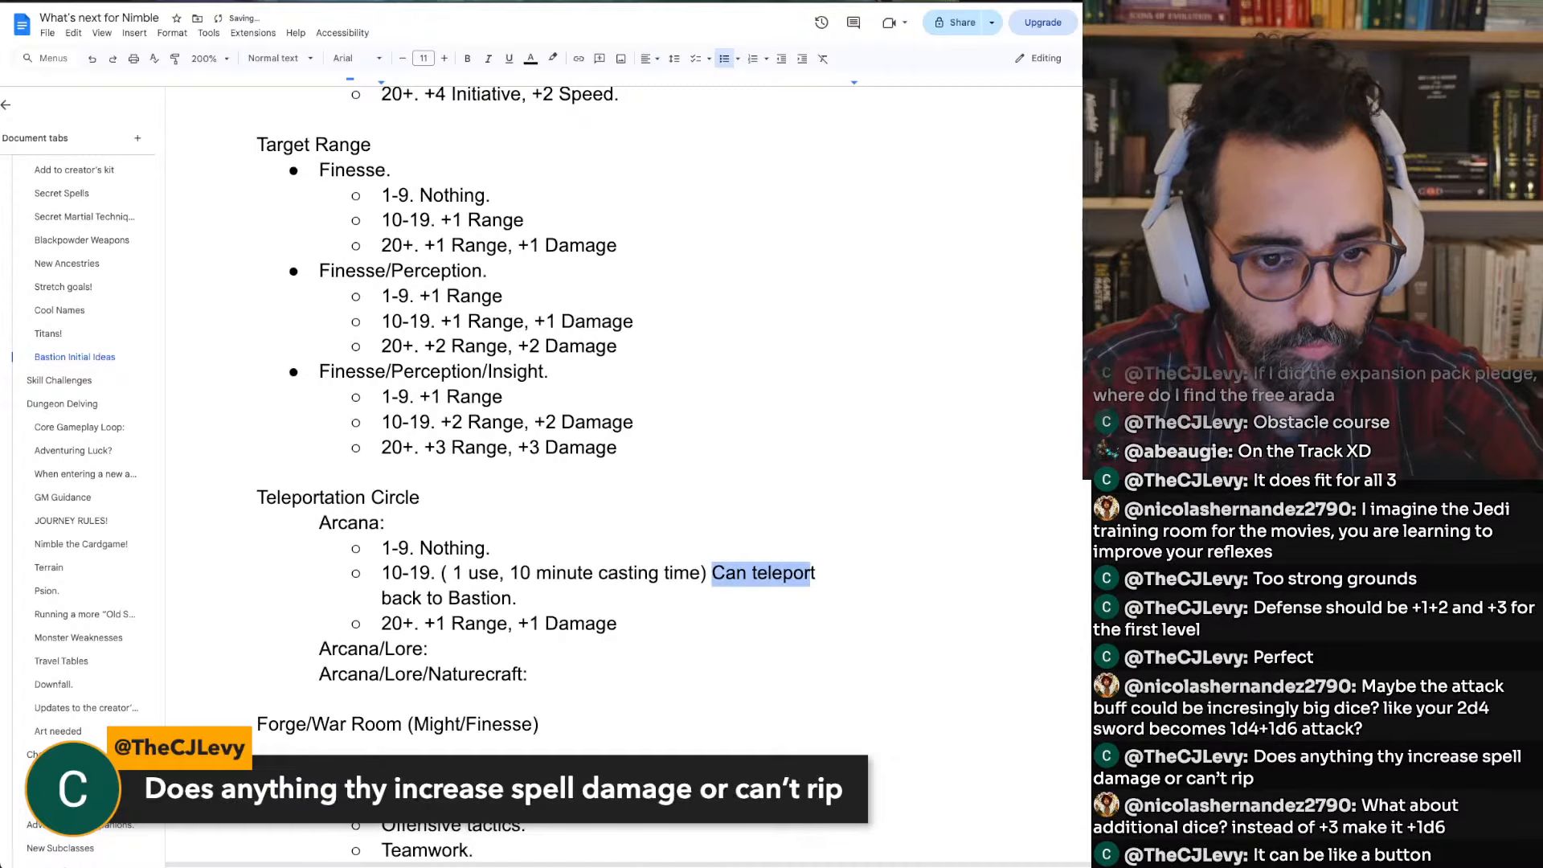
pyautogui.write('T')
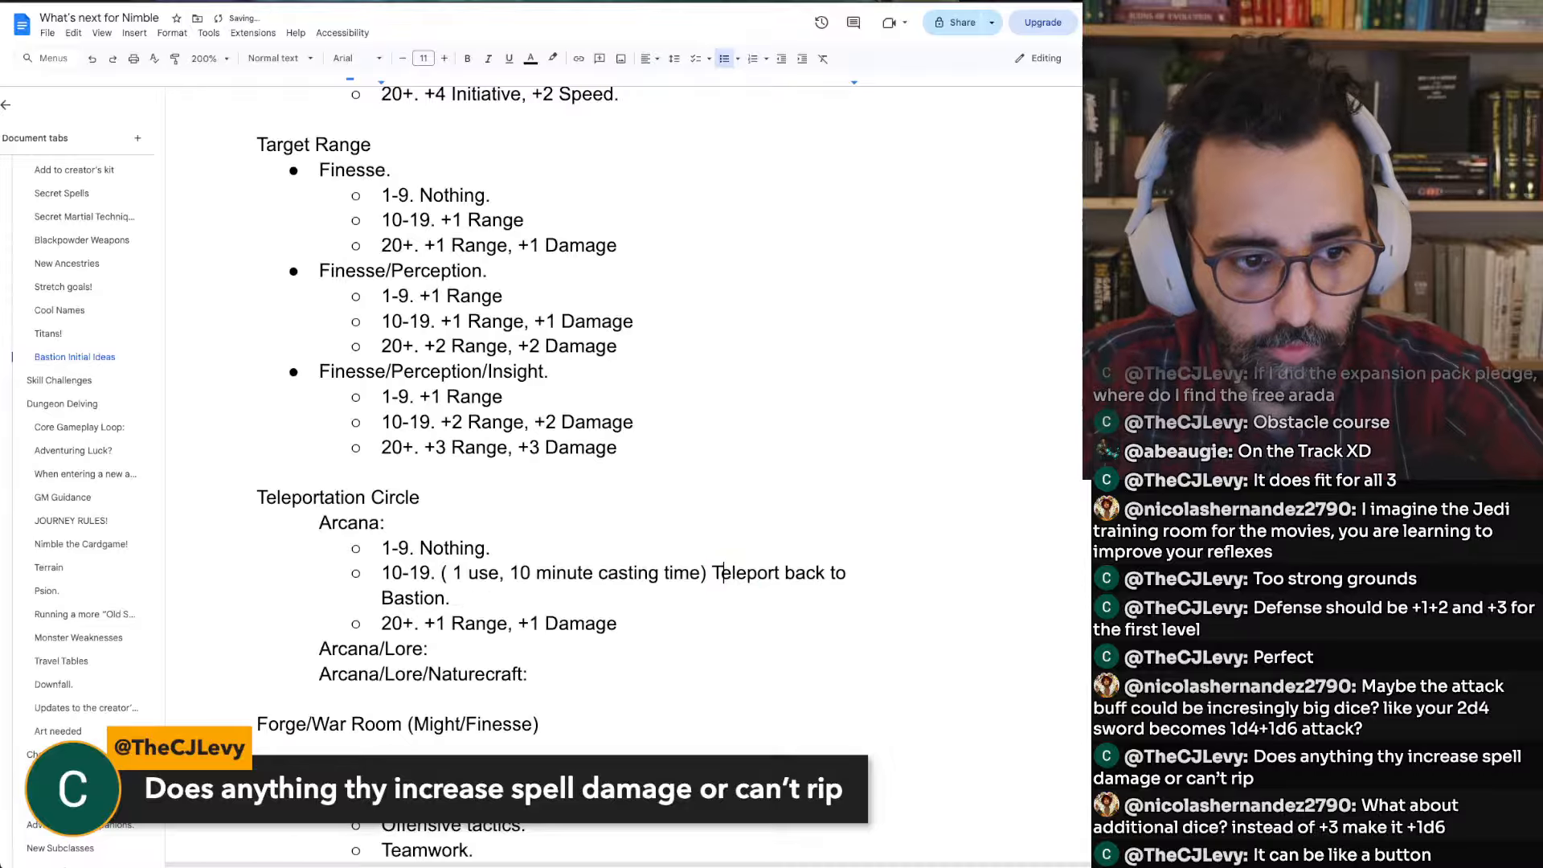
pyautogui.click(404, 573)
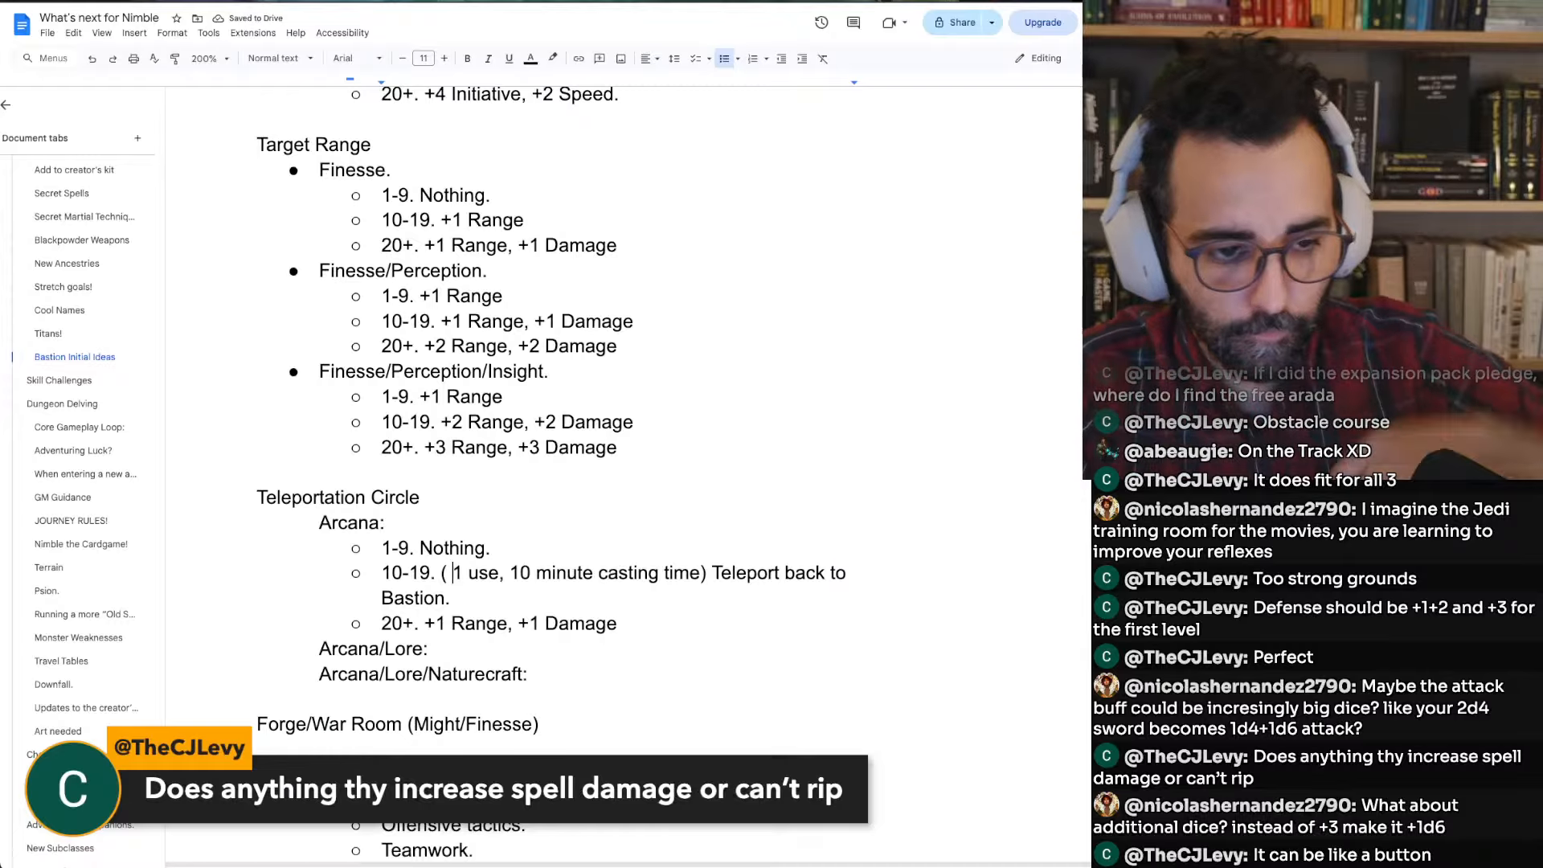
pyautogui.press('Delete')
# Replace Arcana's 20+ reward with the parenthesis "(1 use, instant casting time)"
pyautogui.press('Down')
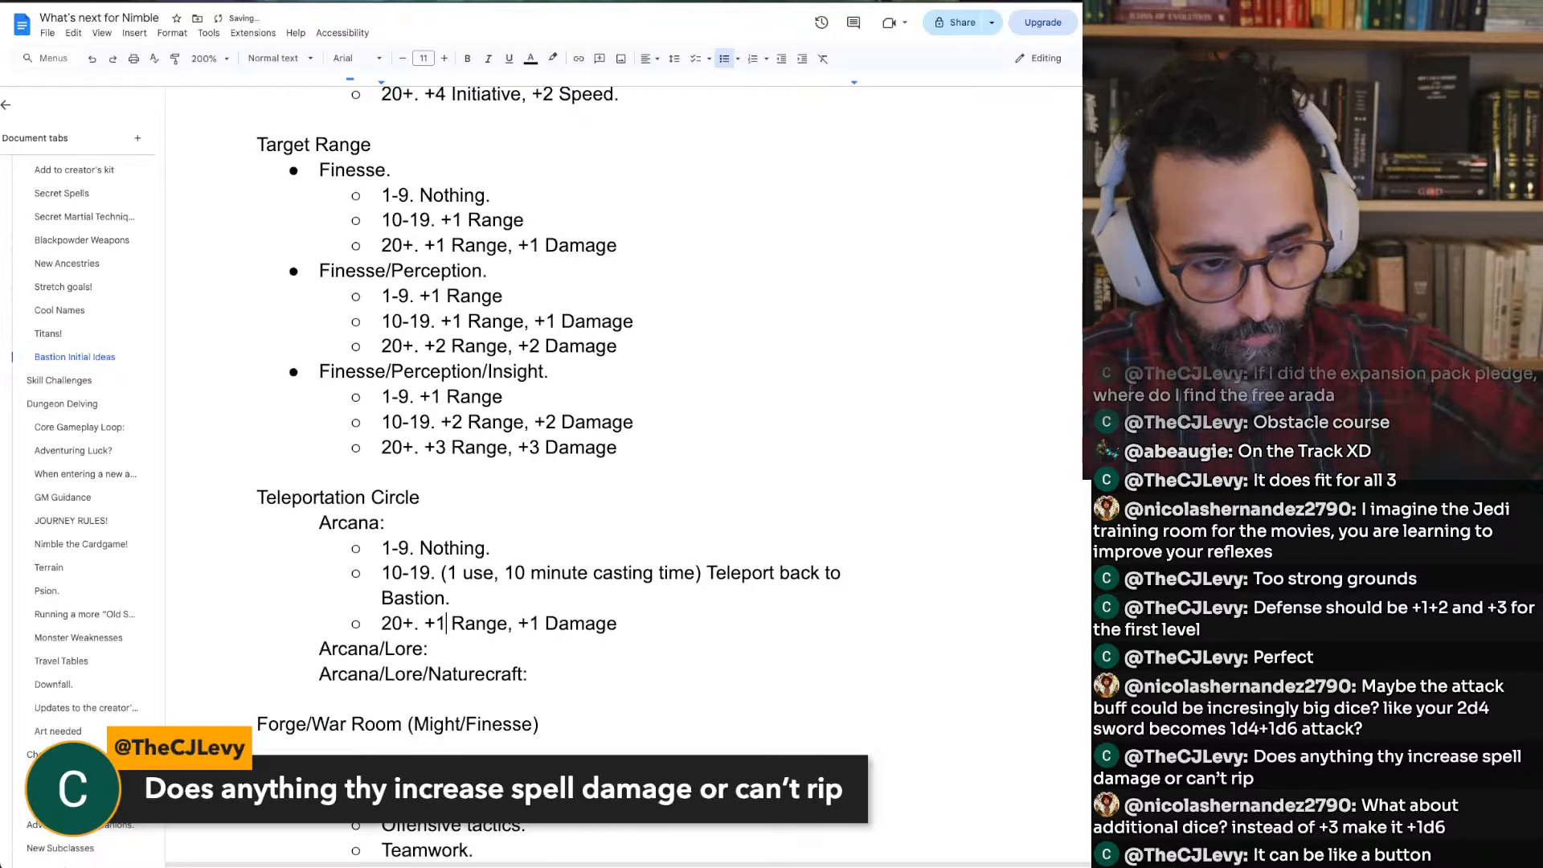
pyautogui.press('Left')
pyautogui.press('Left')
pyautogui.hotkey('shift', 'End')
pyautogui.write('()')
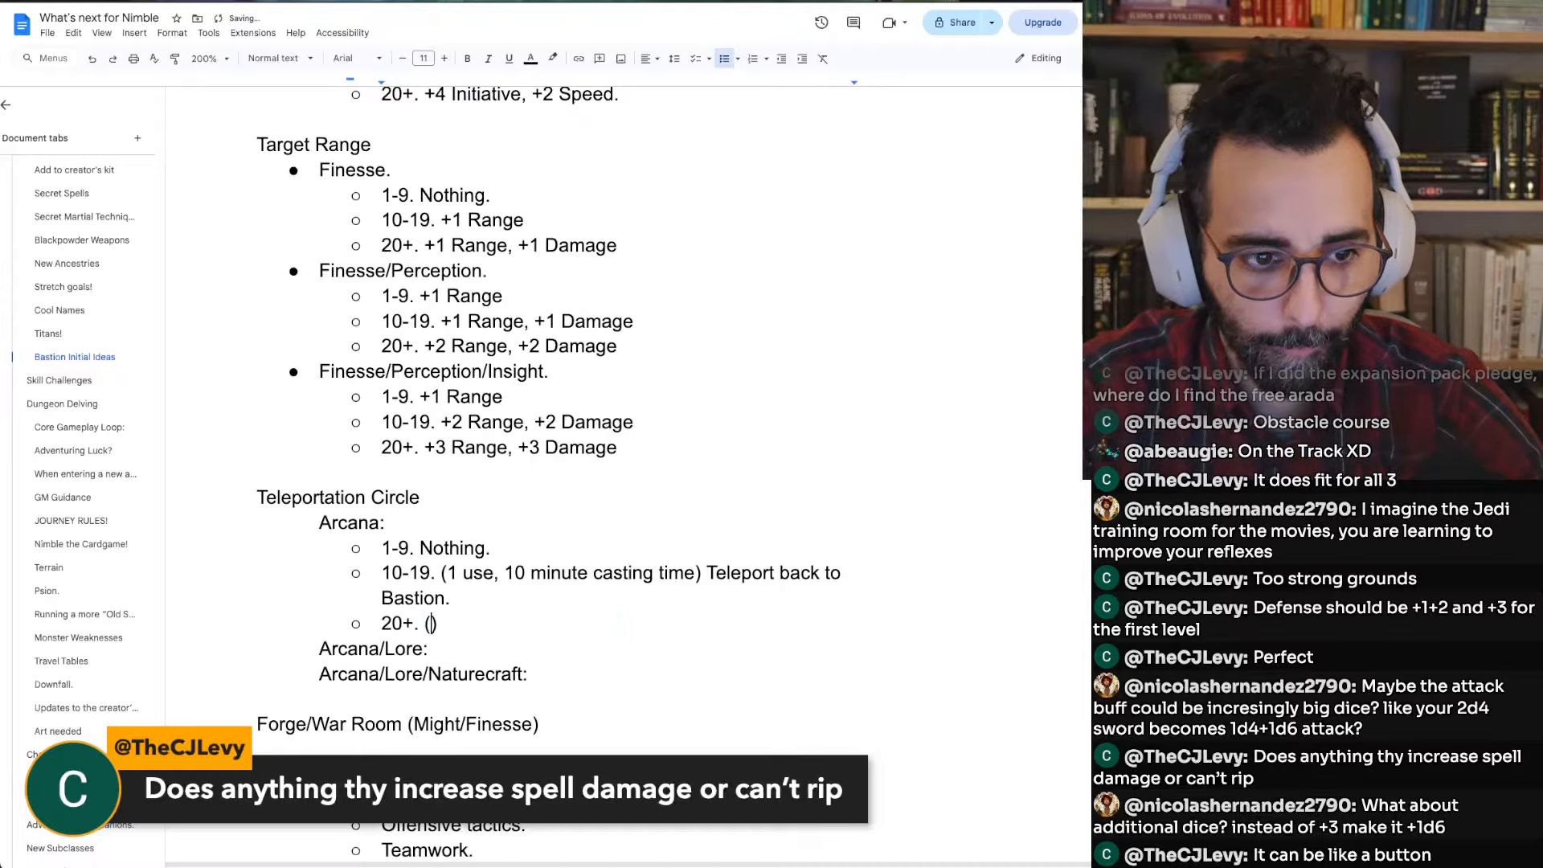
pyautogui.press('Left')
pyautogui.write('1 use')
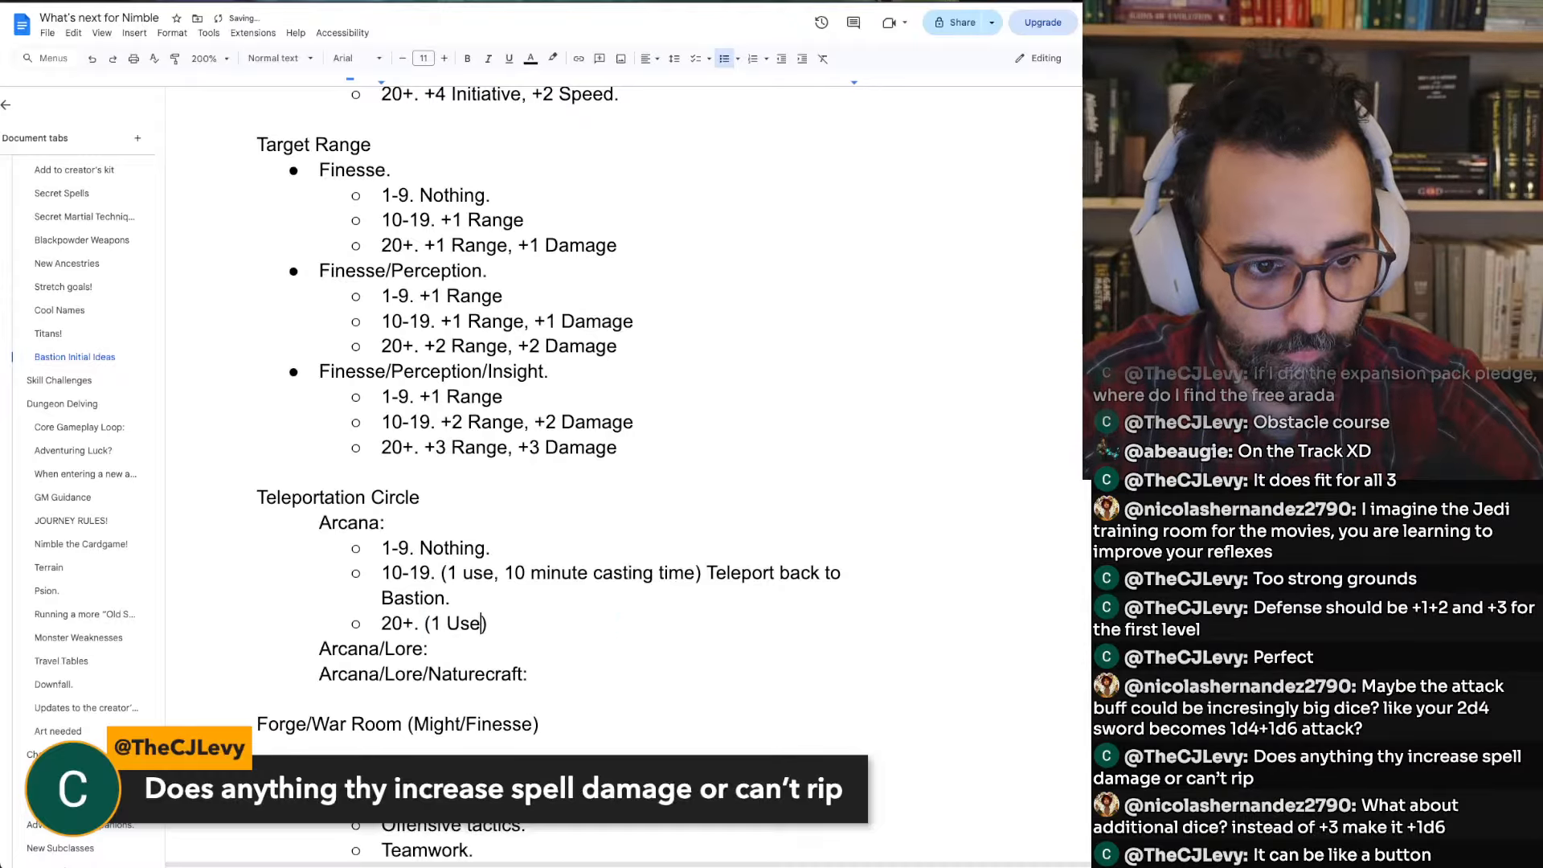
pyautogui.press('BackSpace')
pyautogui.press('BackSpace')
pyautogui.write('se, ')
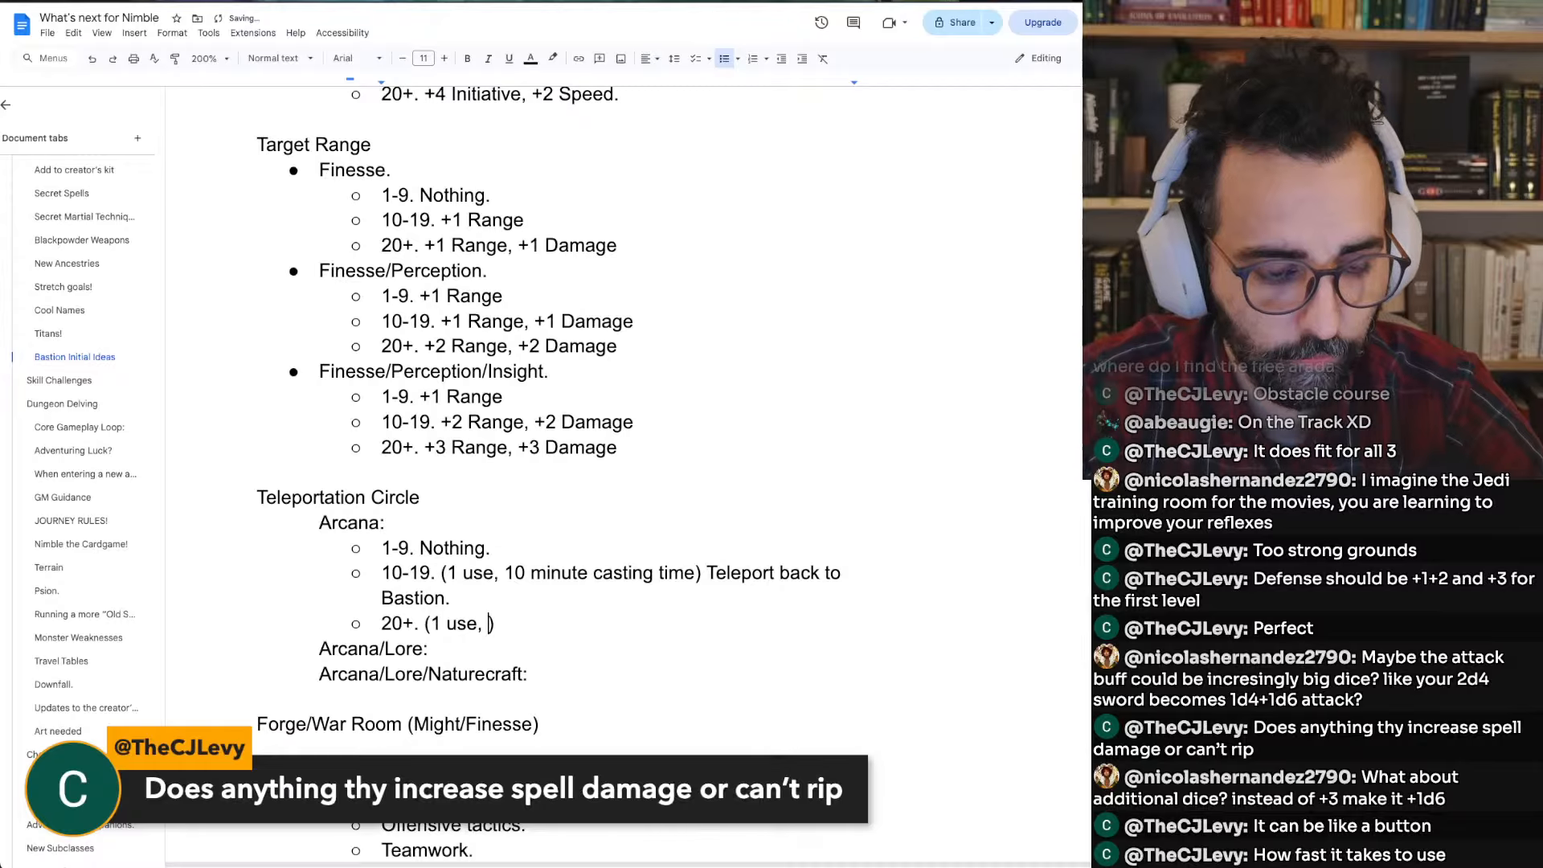
pyautogui.write('instan')
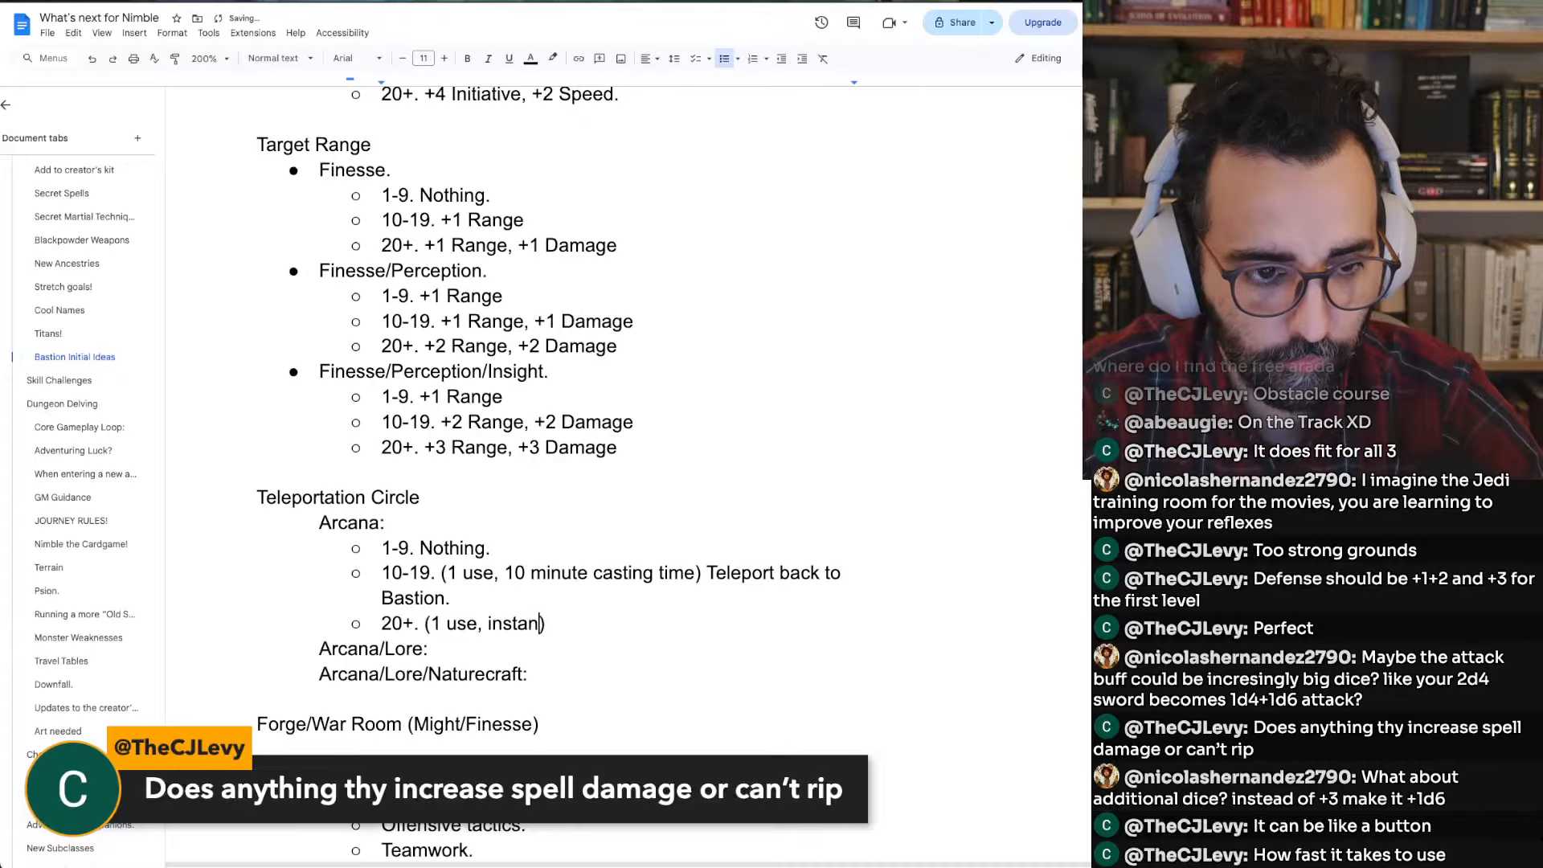
pyautogui.write('t casting time')
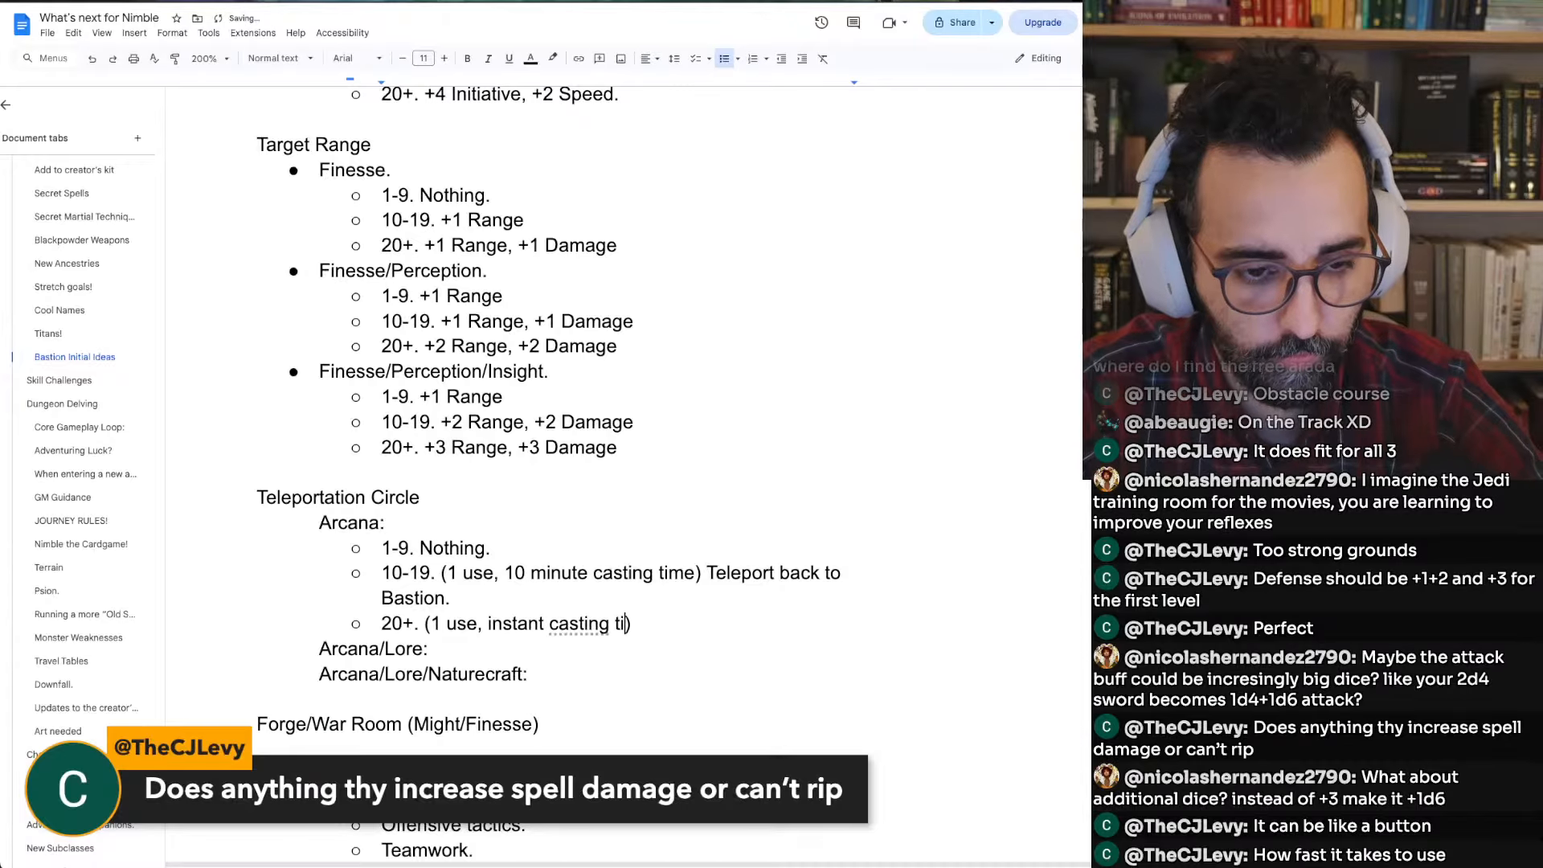
# Copy "Teleport back to Bastion." from Arcana's 10-19 reward to the end of its 20+ reward
pyautogui.press('Right')
pyautogui.press('Up')
pyautogui.press('Up')
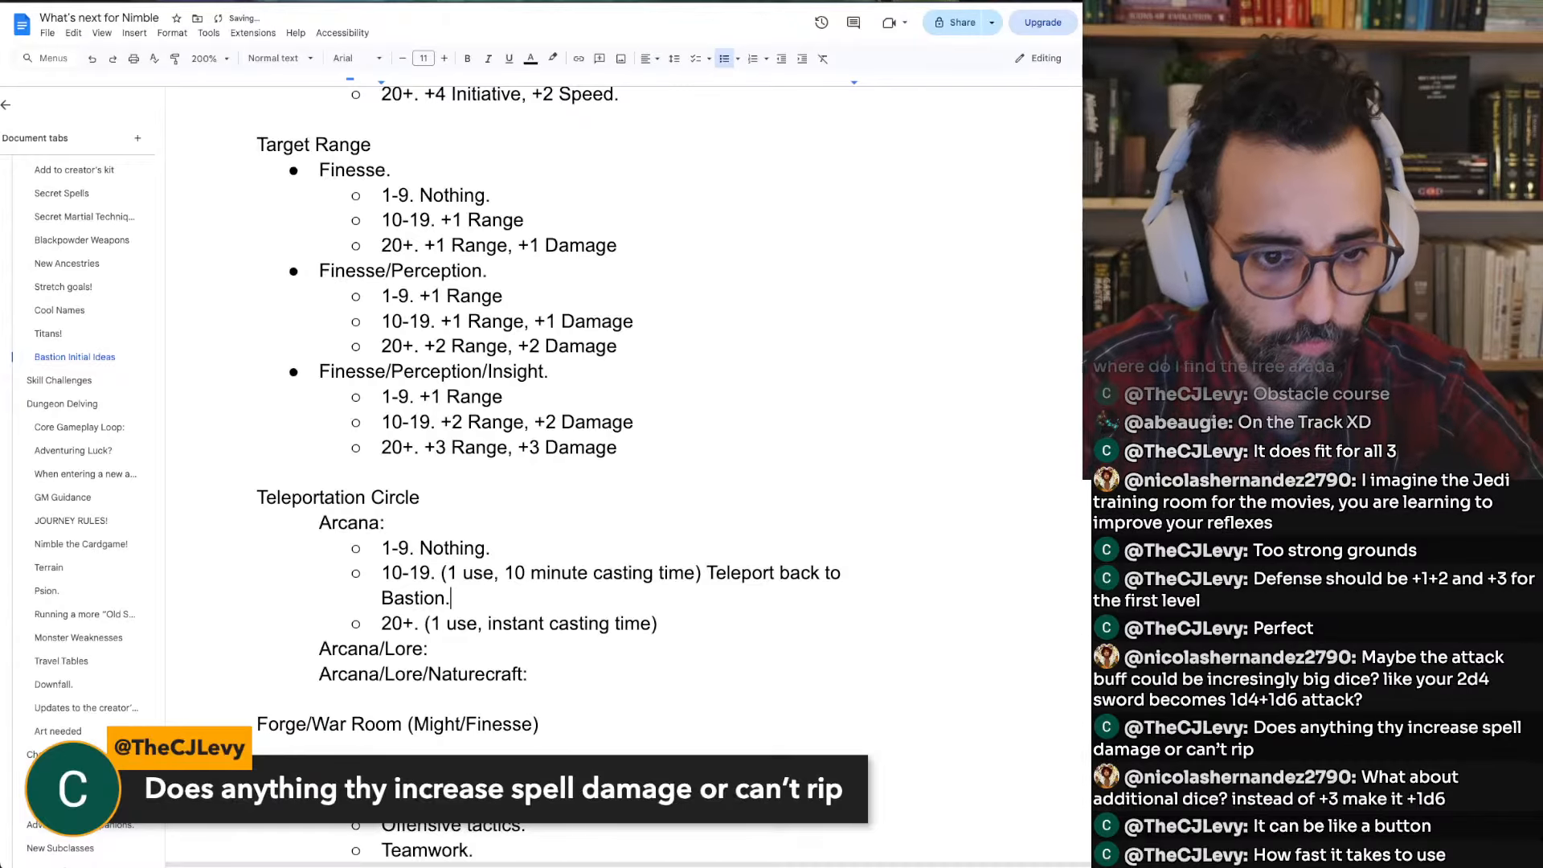
pyautogui.press('Right')
pyautogui.press('Right')
pyautogui.press('Right')
pyautogui.press('Right')
pyautogui.press('Right')
pyautogui.hotkey('ctrl', 'shift', 'Down')
pyautogui.hotkey('ctrl', 'c')
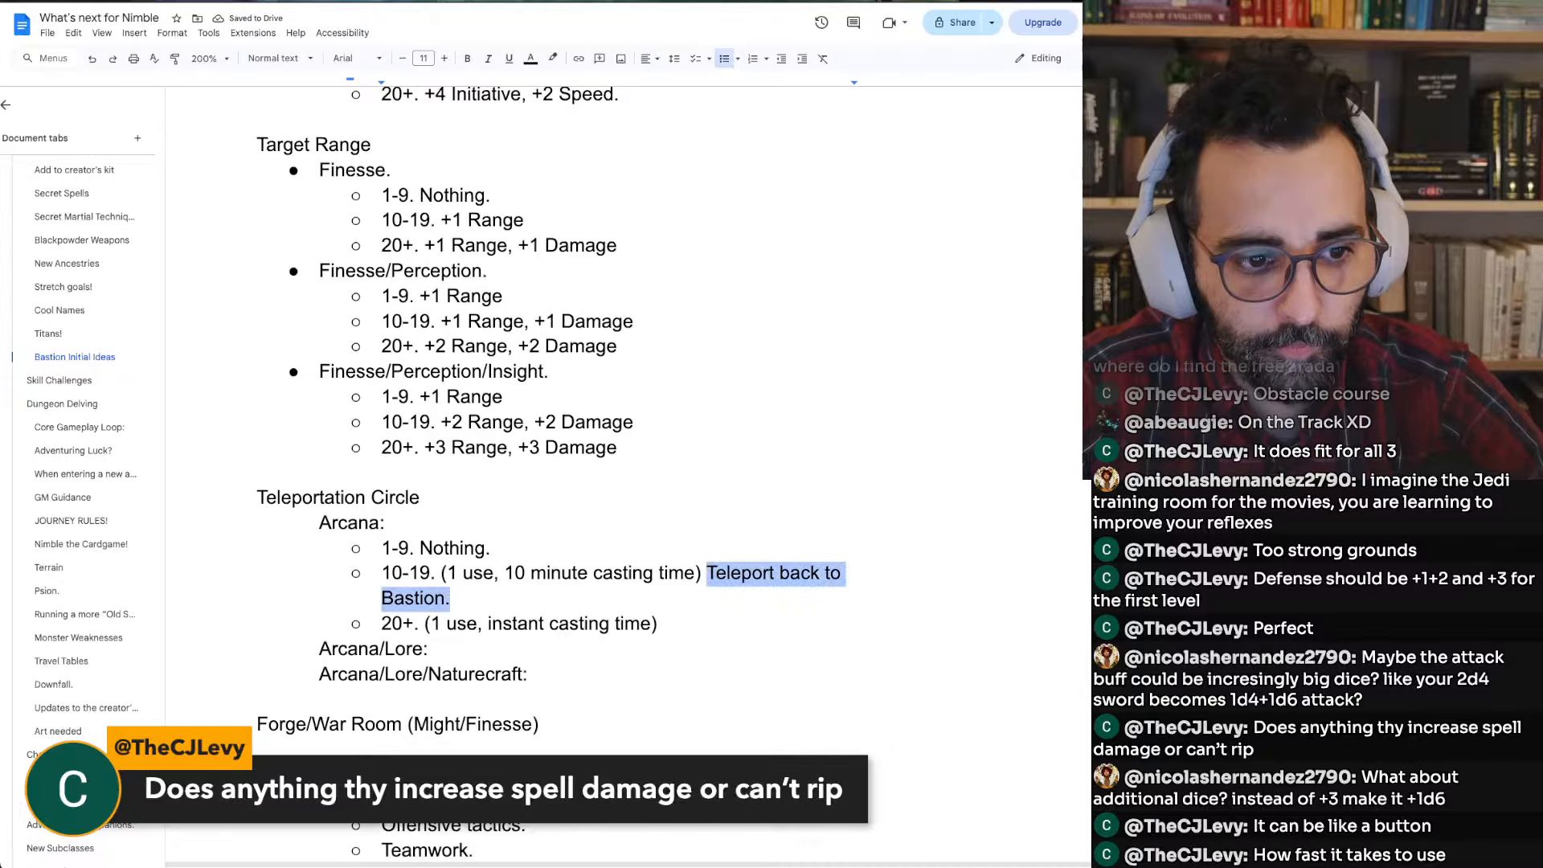
pyautogui.press('Down')
pyautogui.press('Down')
pyautogui.press('Up')
pyautogui.press('End')
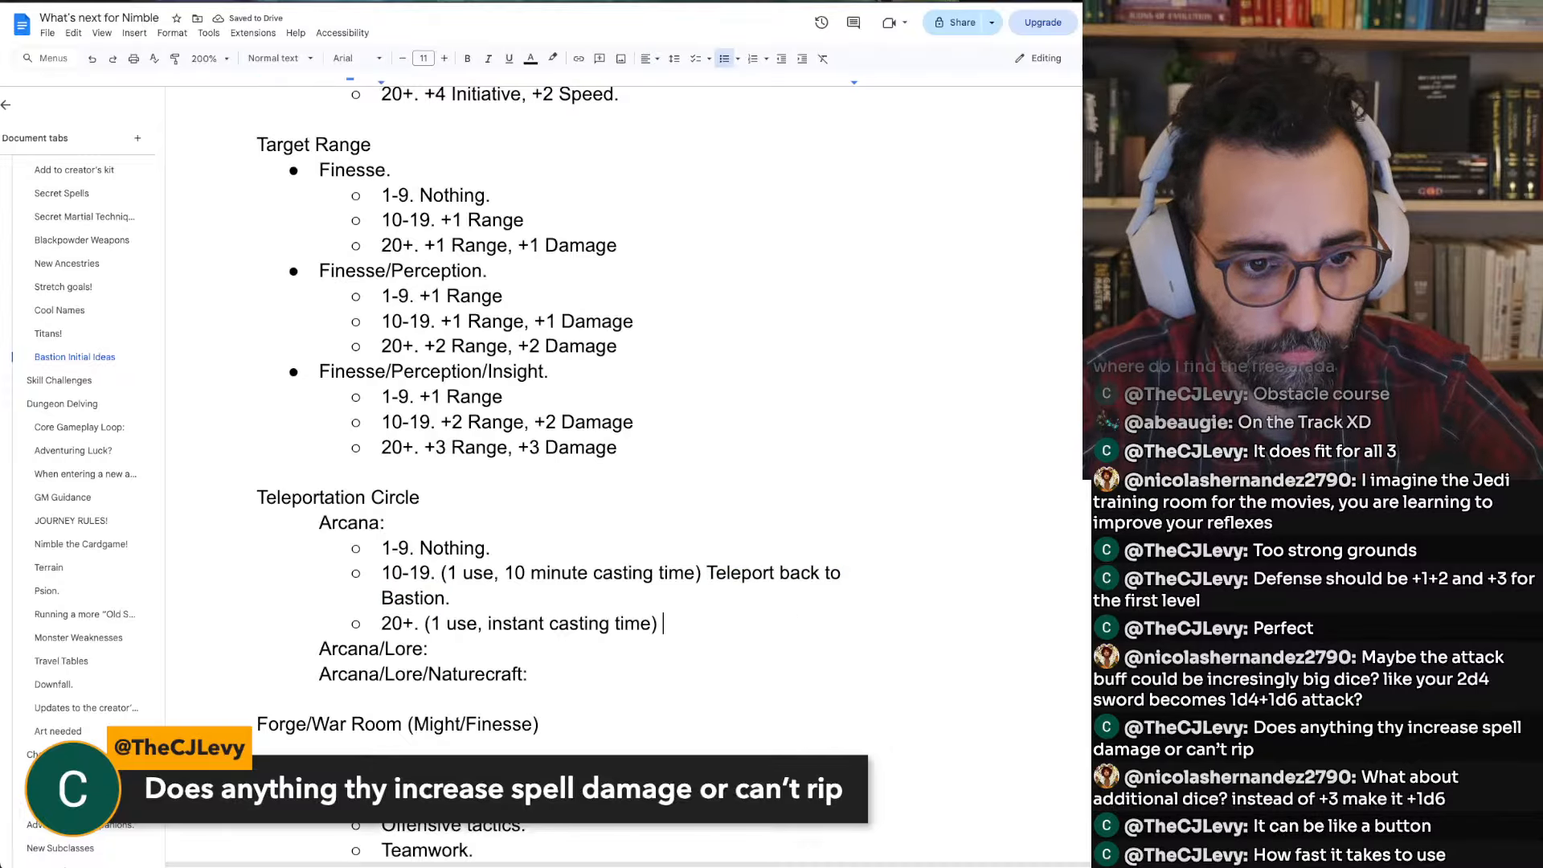
pyautogui.hotkey('ctrl', 'v')
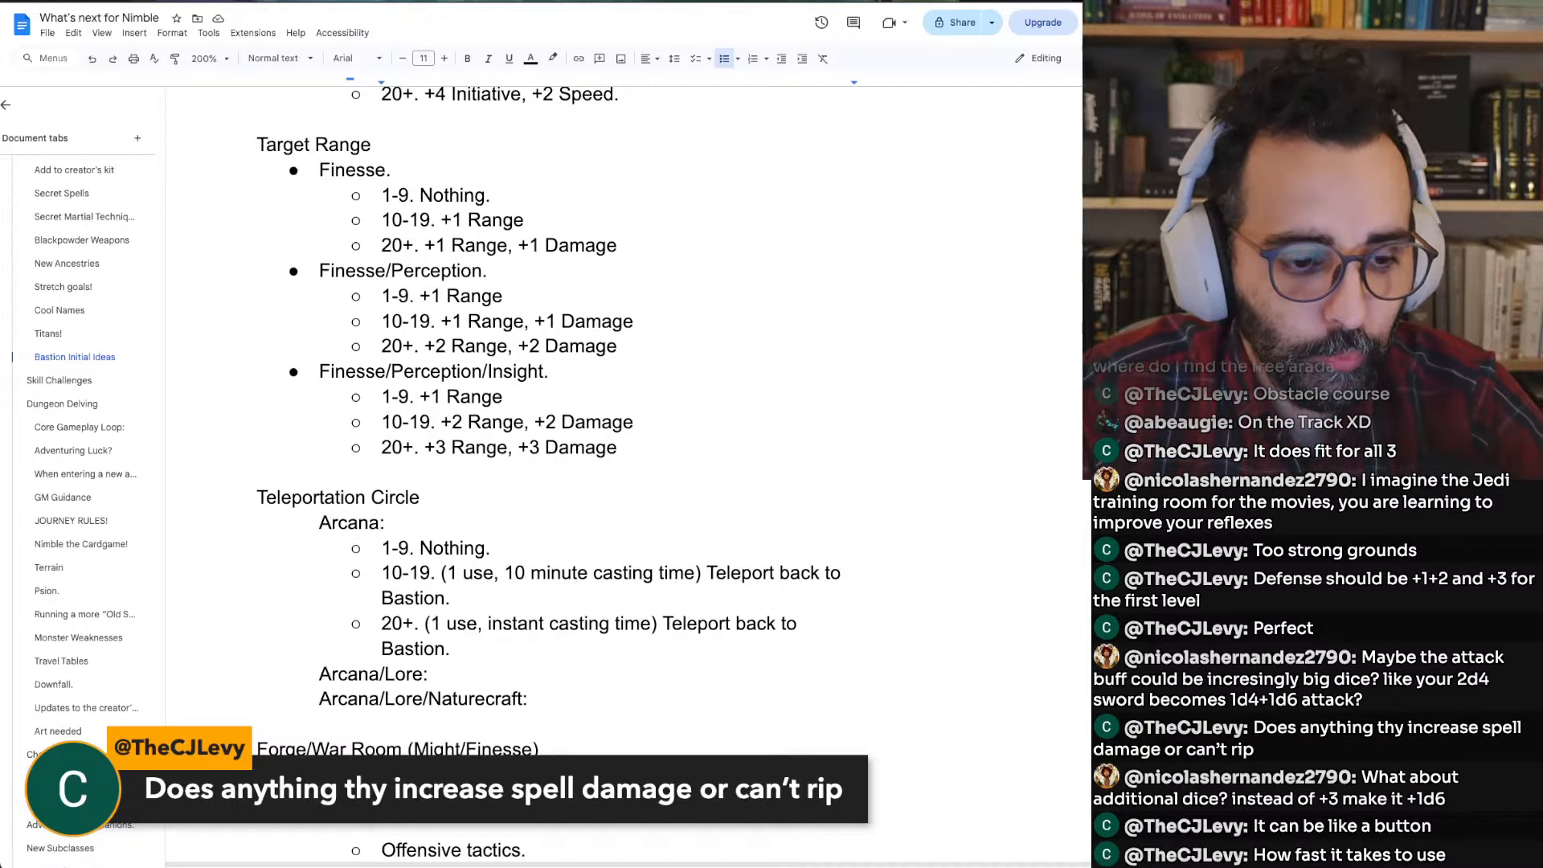
# Switch to the spreadsheet with the skill and facility tables to consult it for the Teleportation Circle
pyautogui.press('Down')
pyautogui.press('super+Tab')
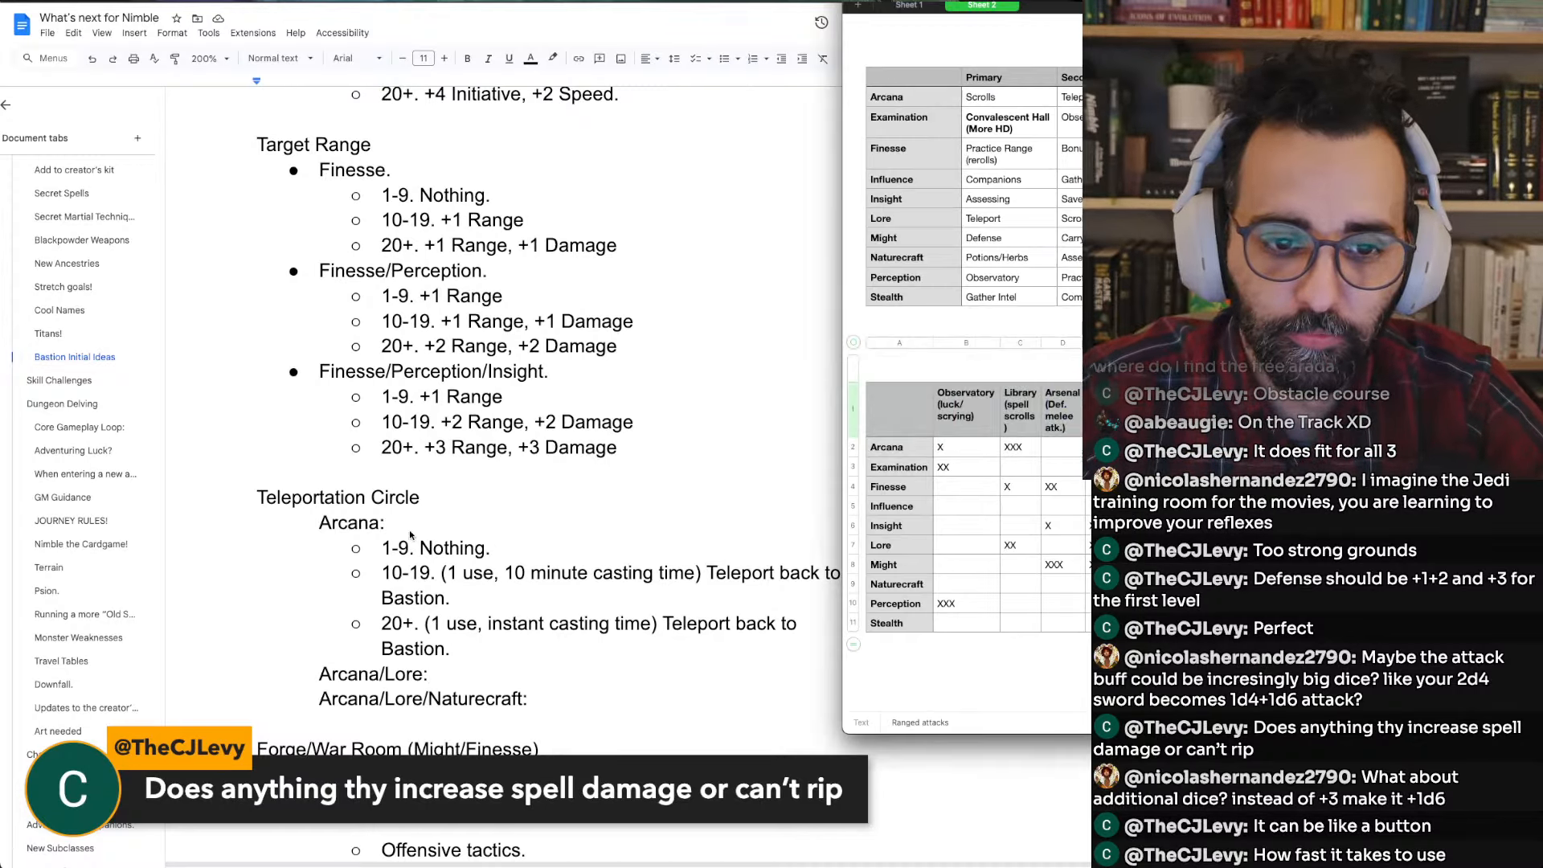
pyautogui.press('super+Tab')
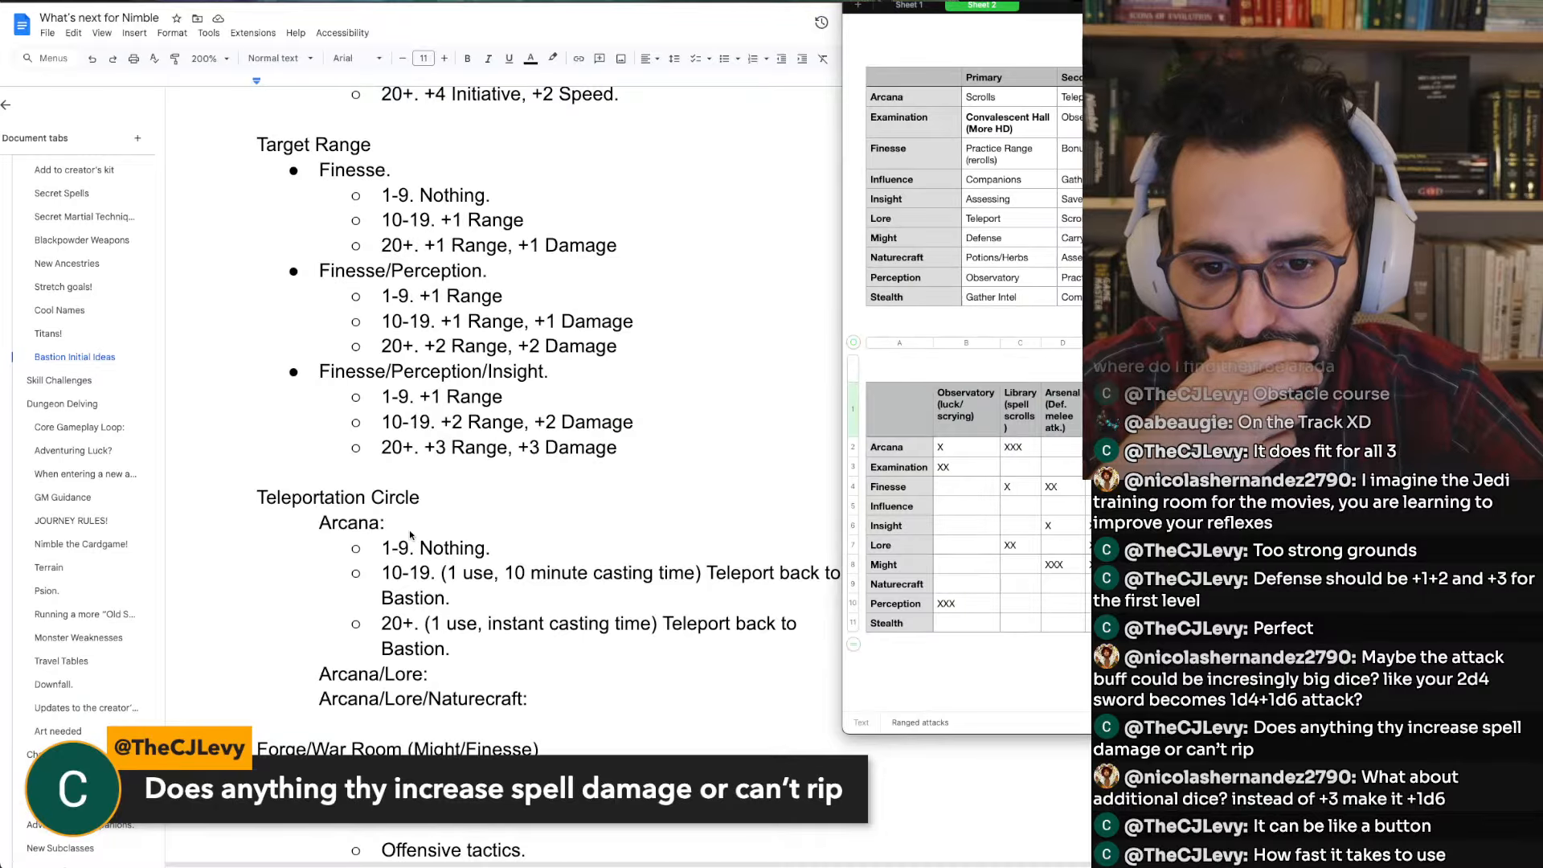
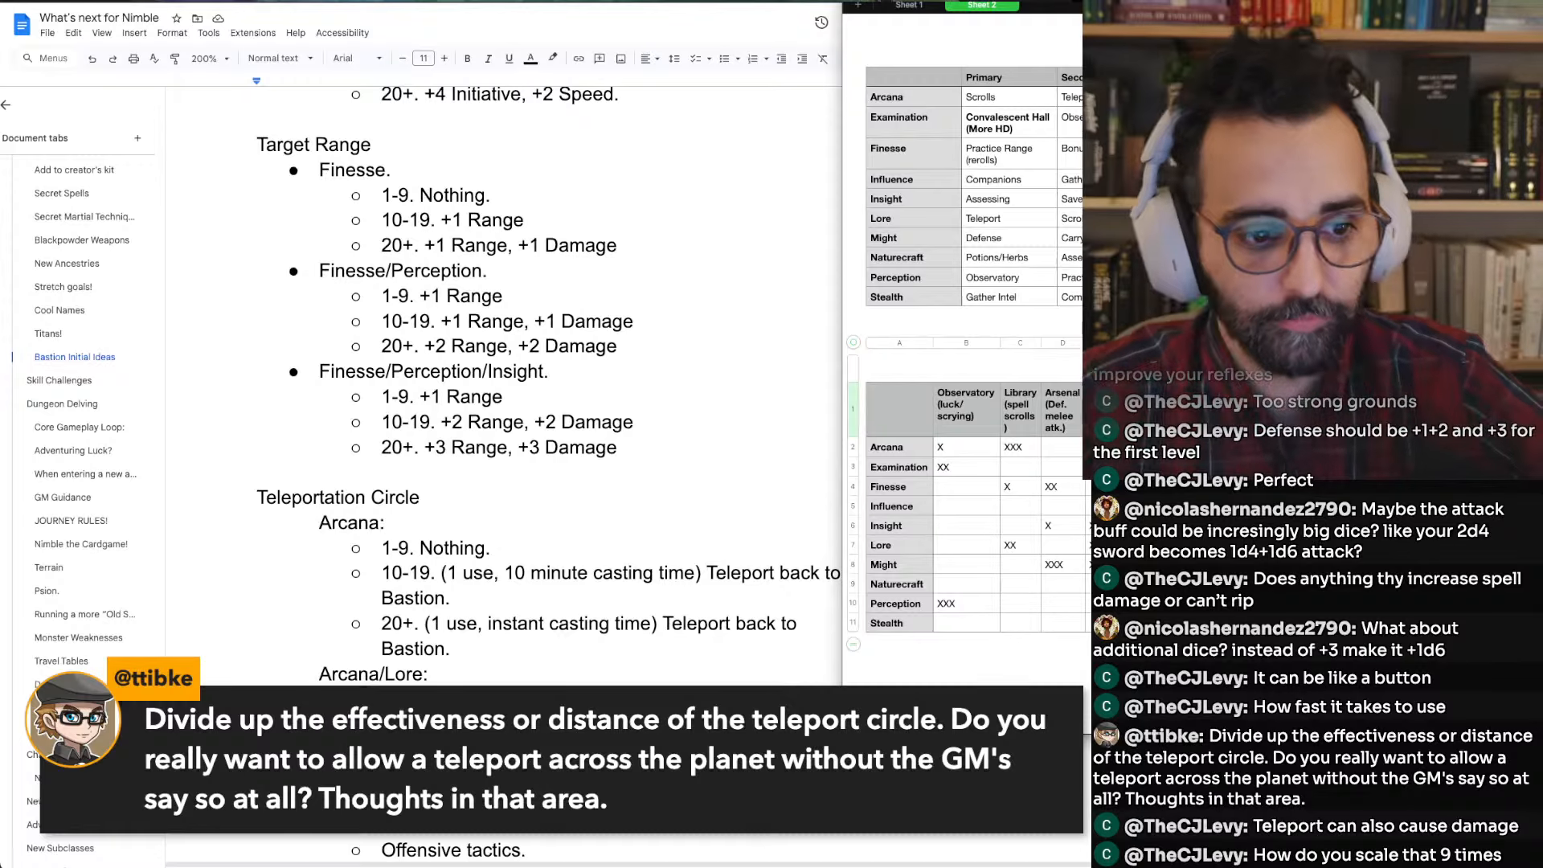
# Copy Arcana's three reward tiers in the document and paste them under both Arcana/Lore and Arcana/Lore/Naturecraft
pyautogui.click(431, 640)
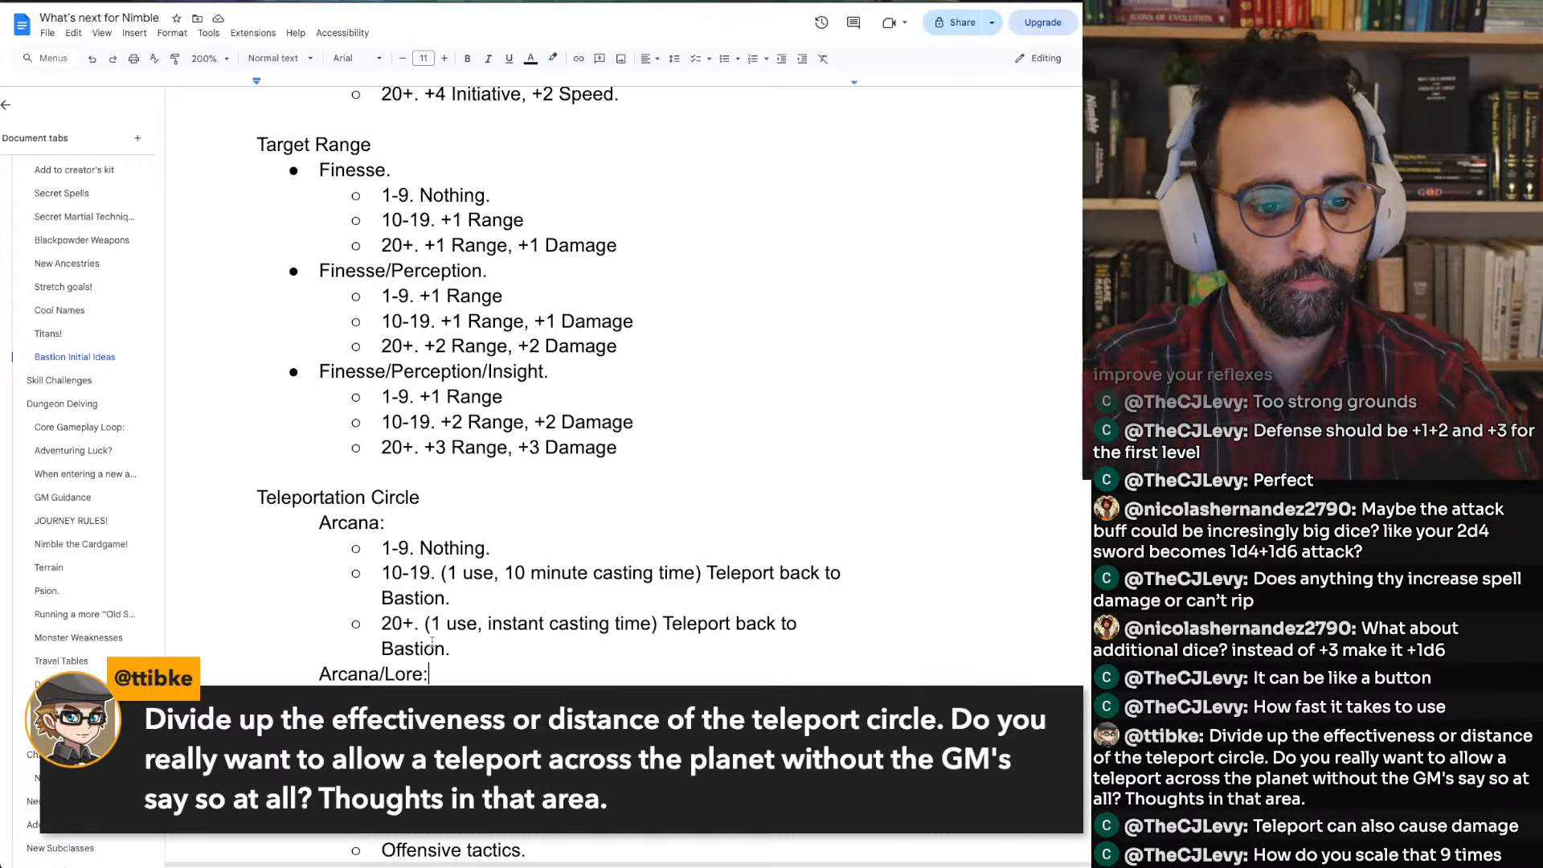
pyautogui.click(450, 648)
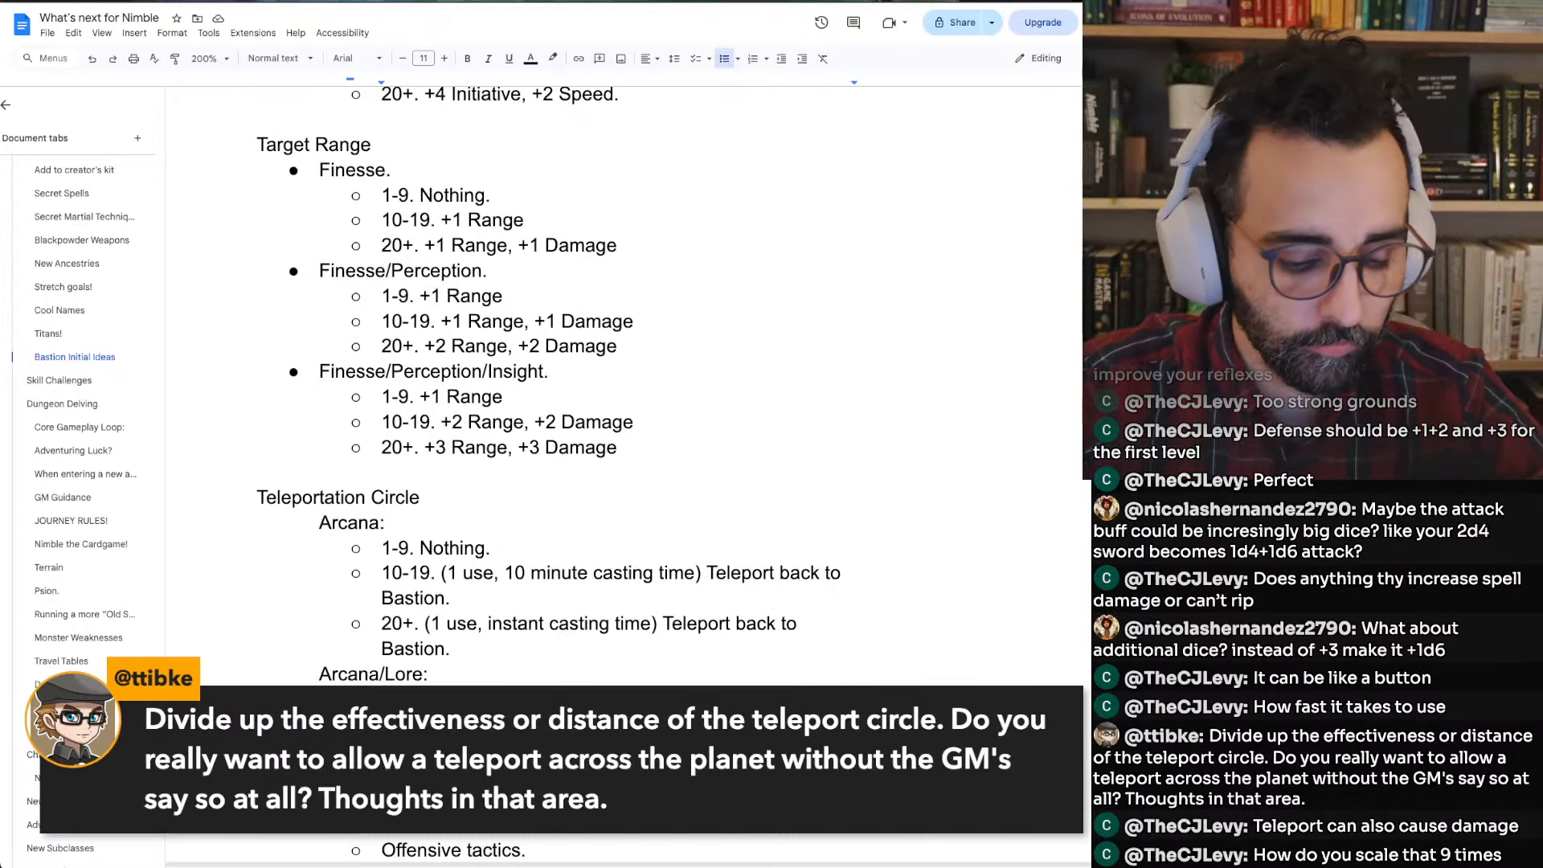
pyautogui.keyDown('shift'); pyautogui.click(383, 549); pyautogui.keyUp('shift')
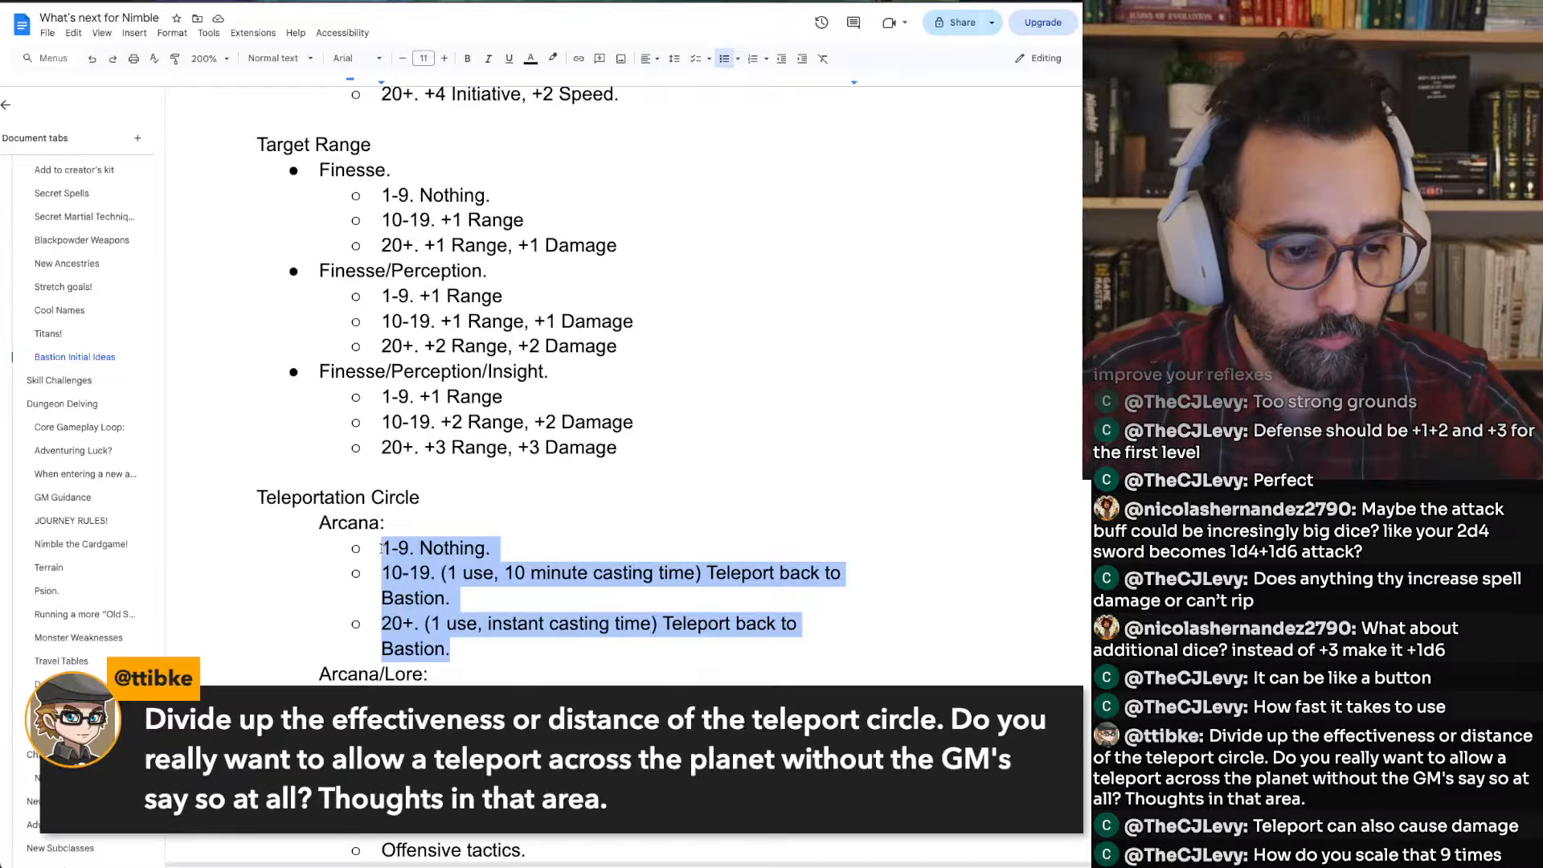
pyautogui.hotkey('shift', 'Up')
pyautogui.hotkey('shift', 'Home')
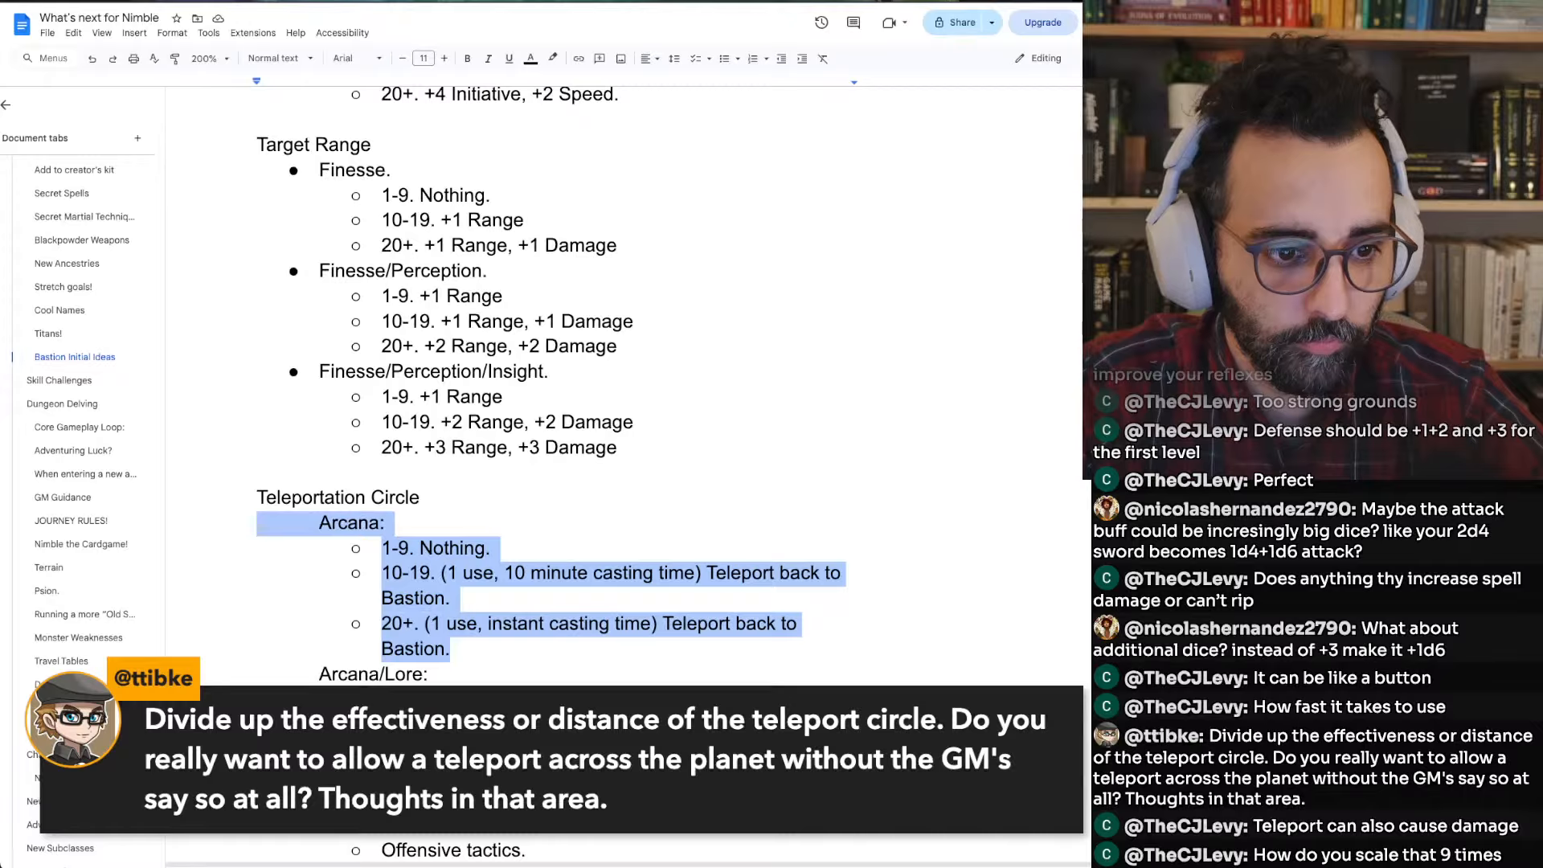
pyautogui.moveTo(277, 524); pyautogui.dragTo(341, 544)
pyautogui.press('super+c')
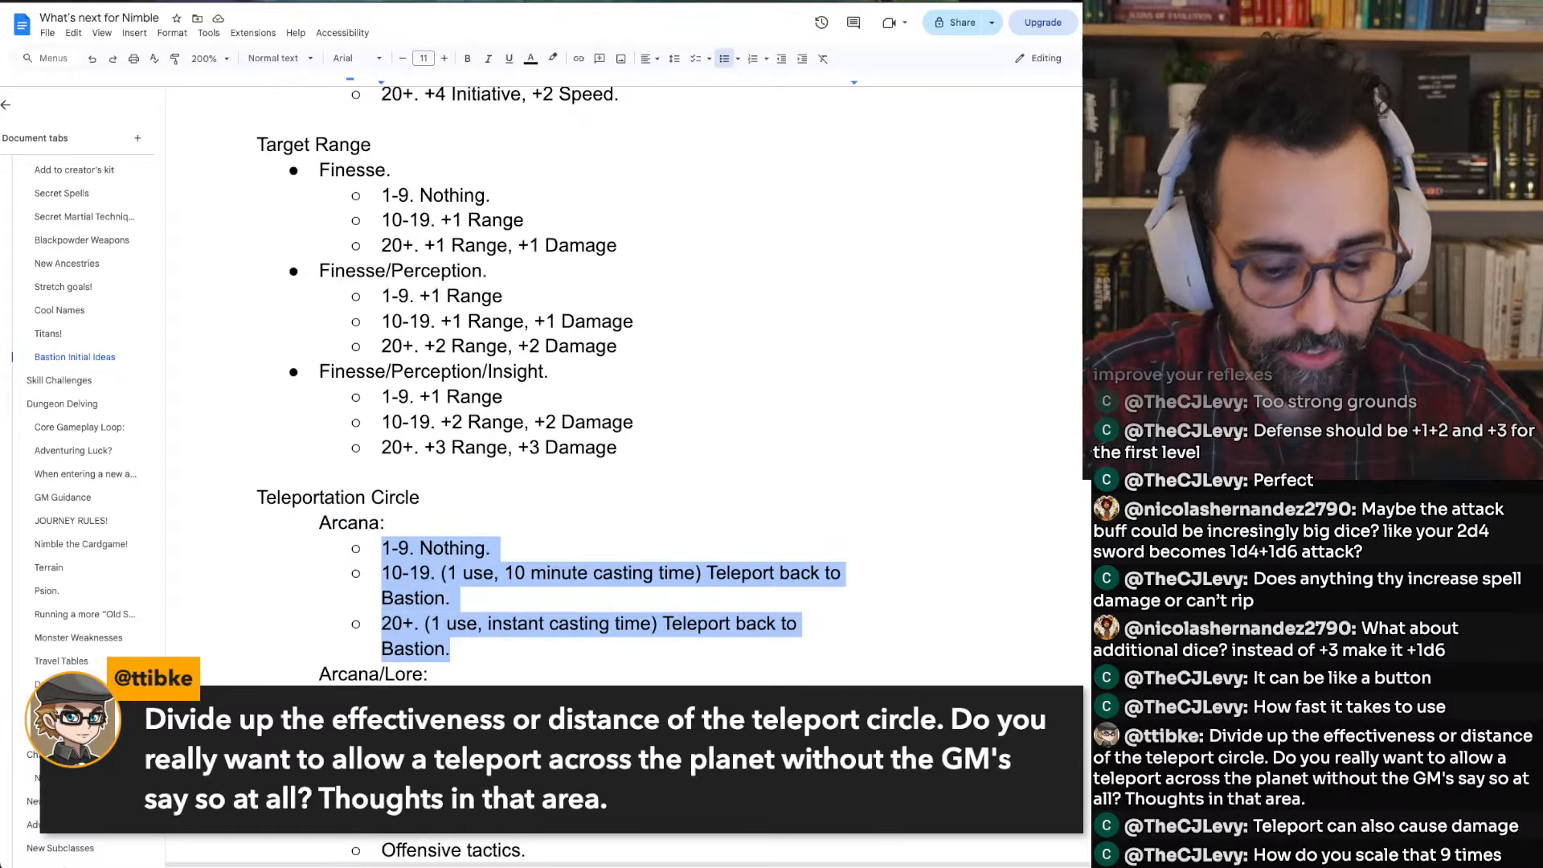
pyautogui.press('Down')
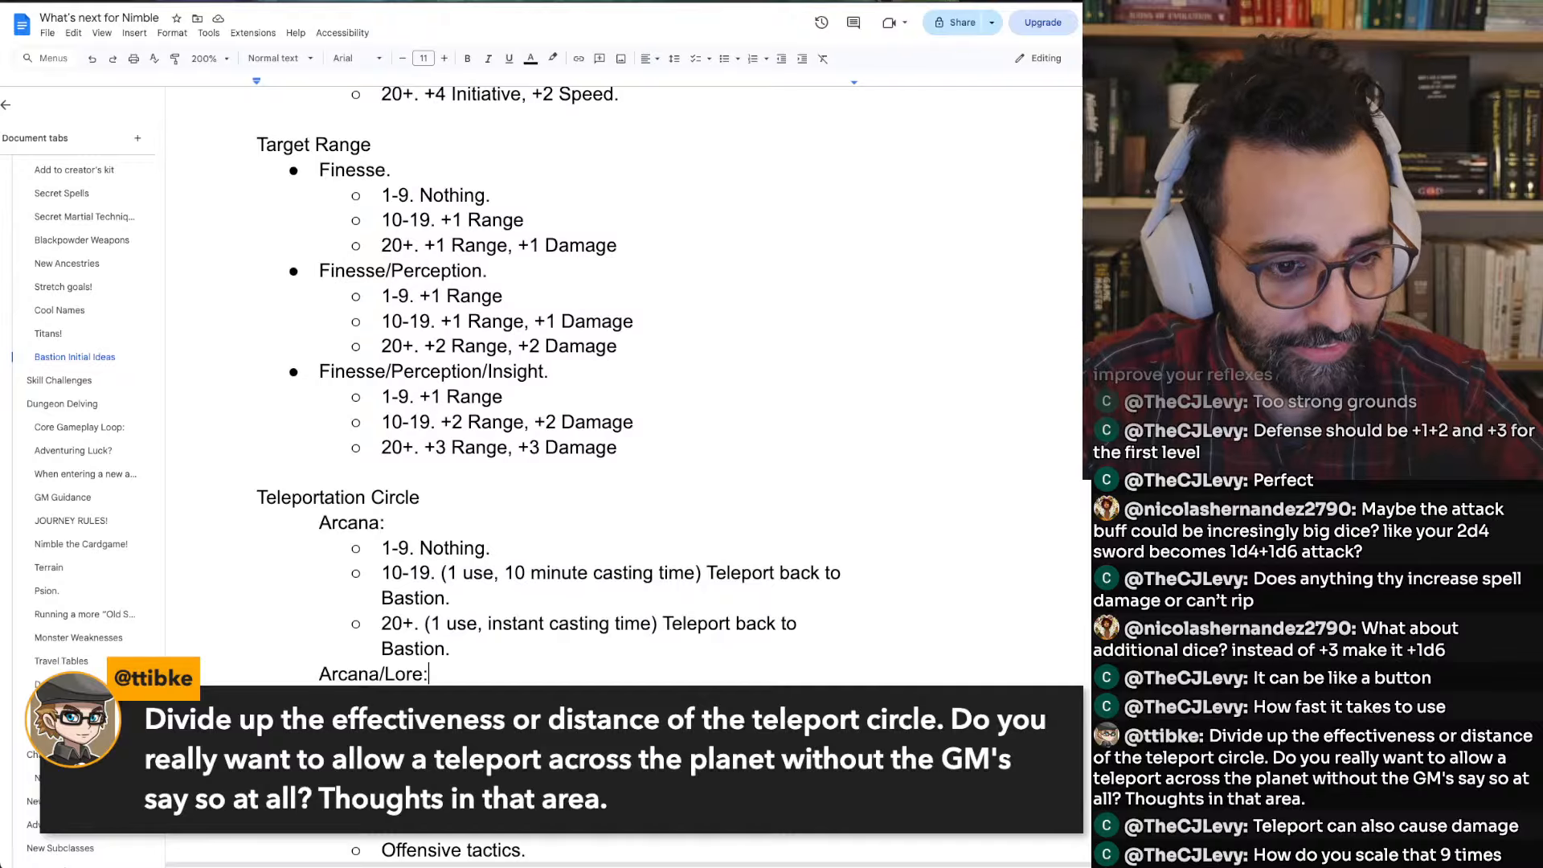
pyautogui.press('Return')
pyautogui.press('super+v')
pyautogui.press('Down')
pyautogui.press('Down')
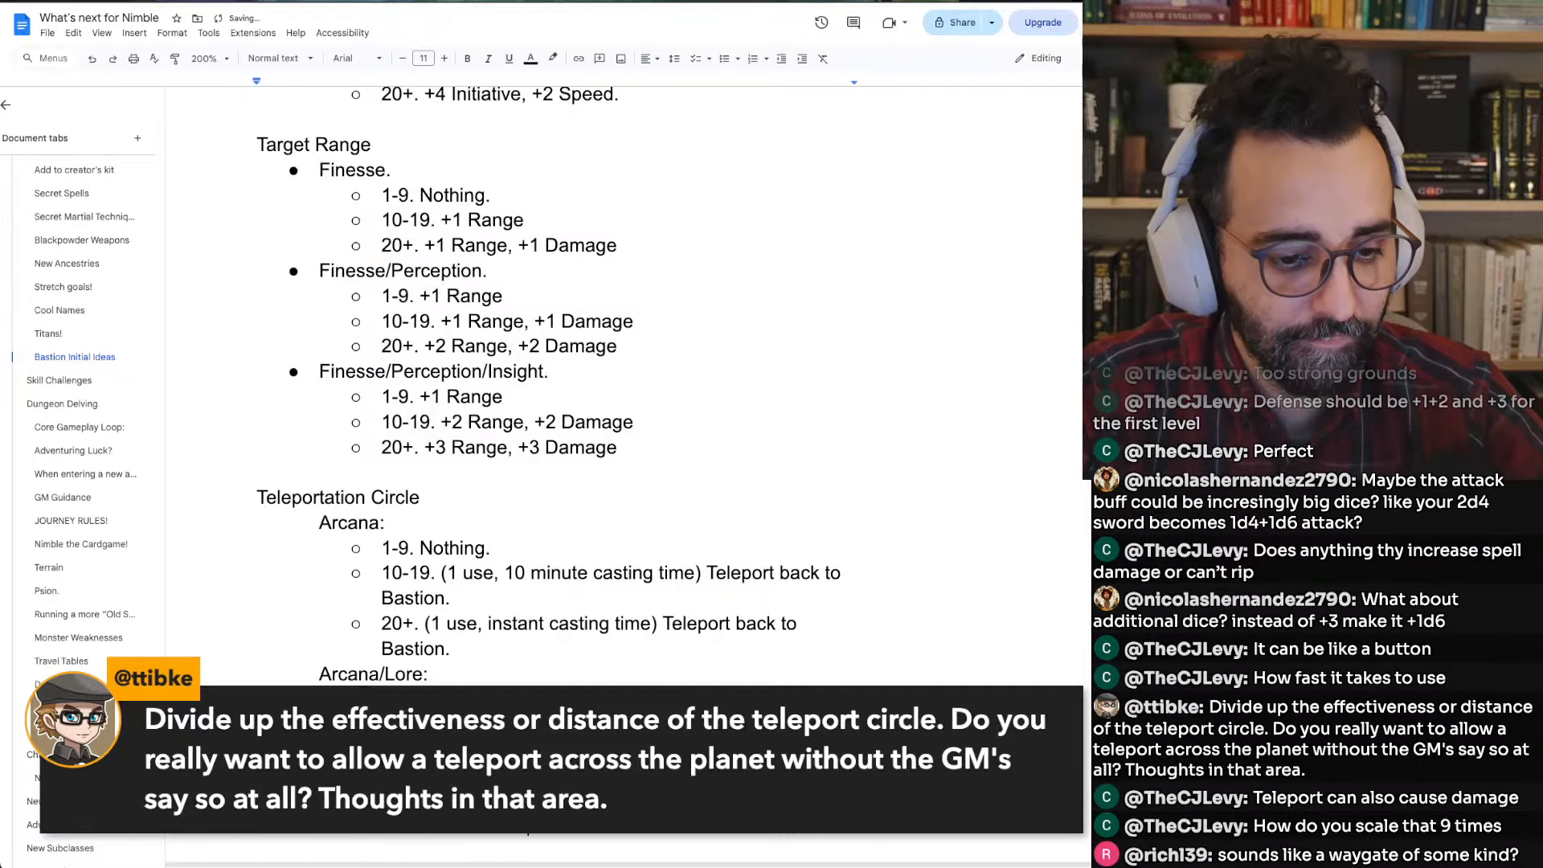
pyautogui.press('super+v')
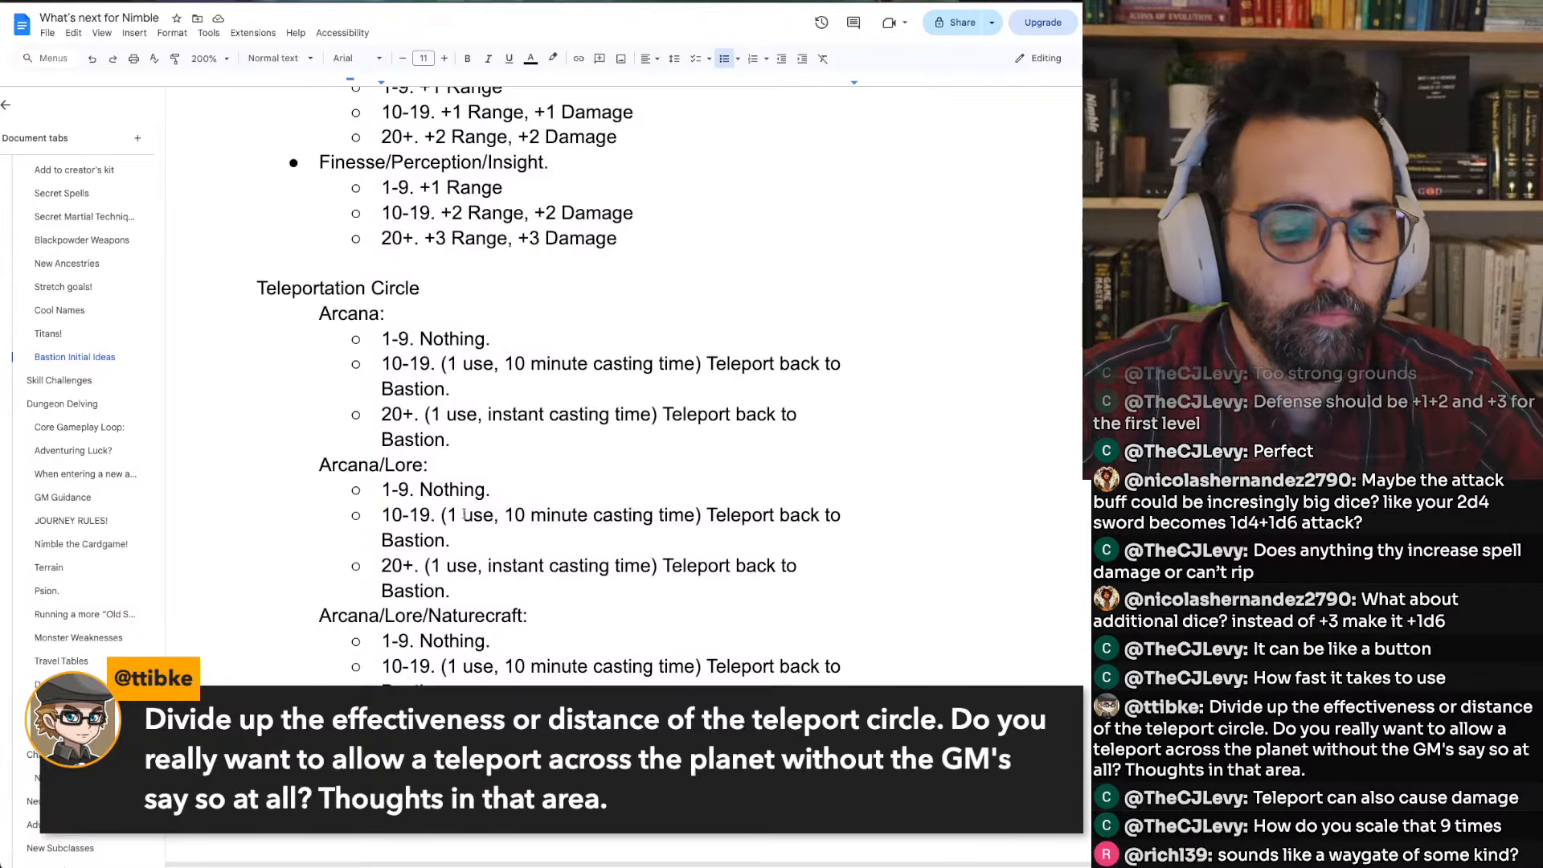
# Replace the 10 in Arcana/Lore's 10-19 casting time with "3 actions"
pyautogui.press('Down')
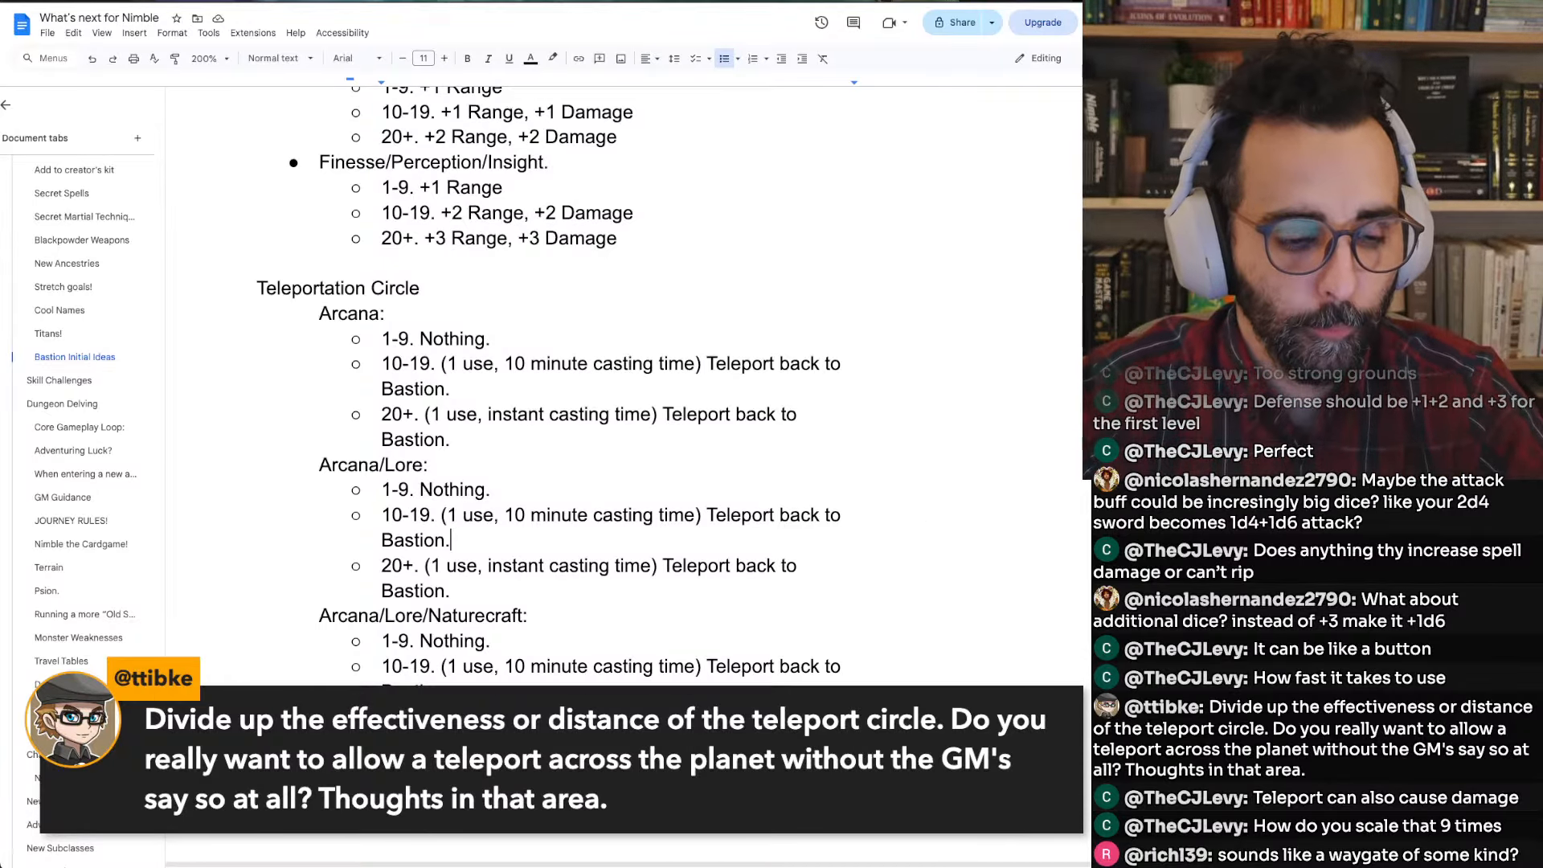
pyautogui.press('Left')
pyautogui.press('Up')
pyautogui.hotkey('alt', 'Right')
pyautogui.hotkey('alt', 'Right')
pyautogui.hotkey('alt', 'Right')
pyautogui.hotkey('alt', 'Right')
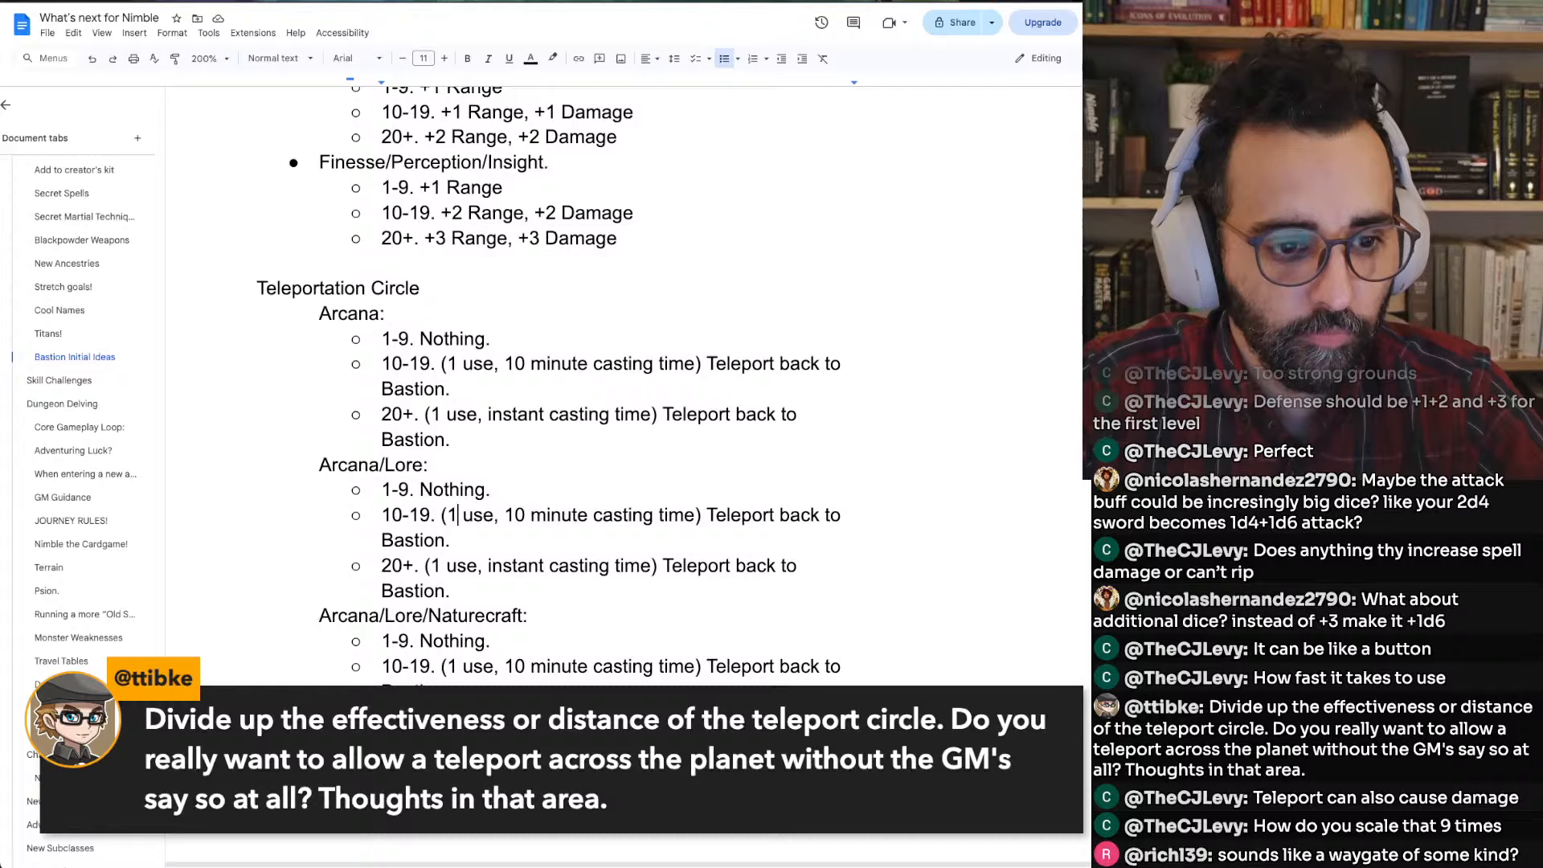
pyautogui.hotkey('alt', 'Left')
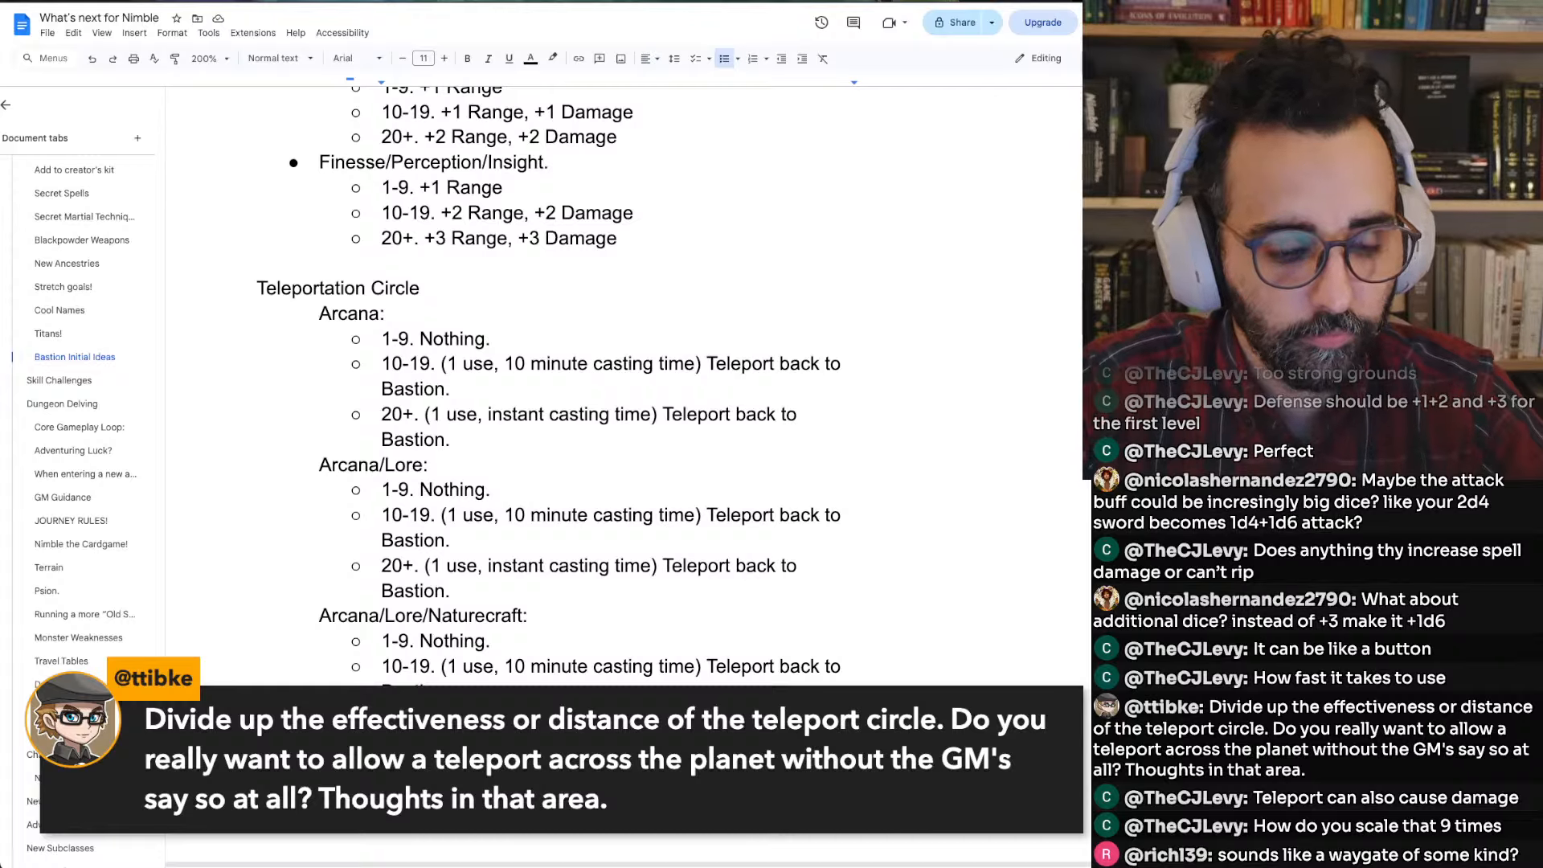
pyautogui.press('BackSpace')
pyautogui.press('BackSpace')
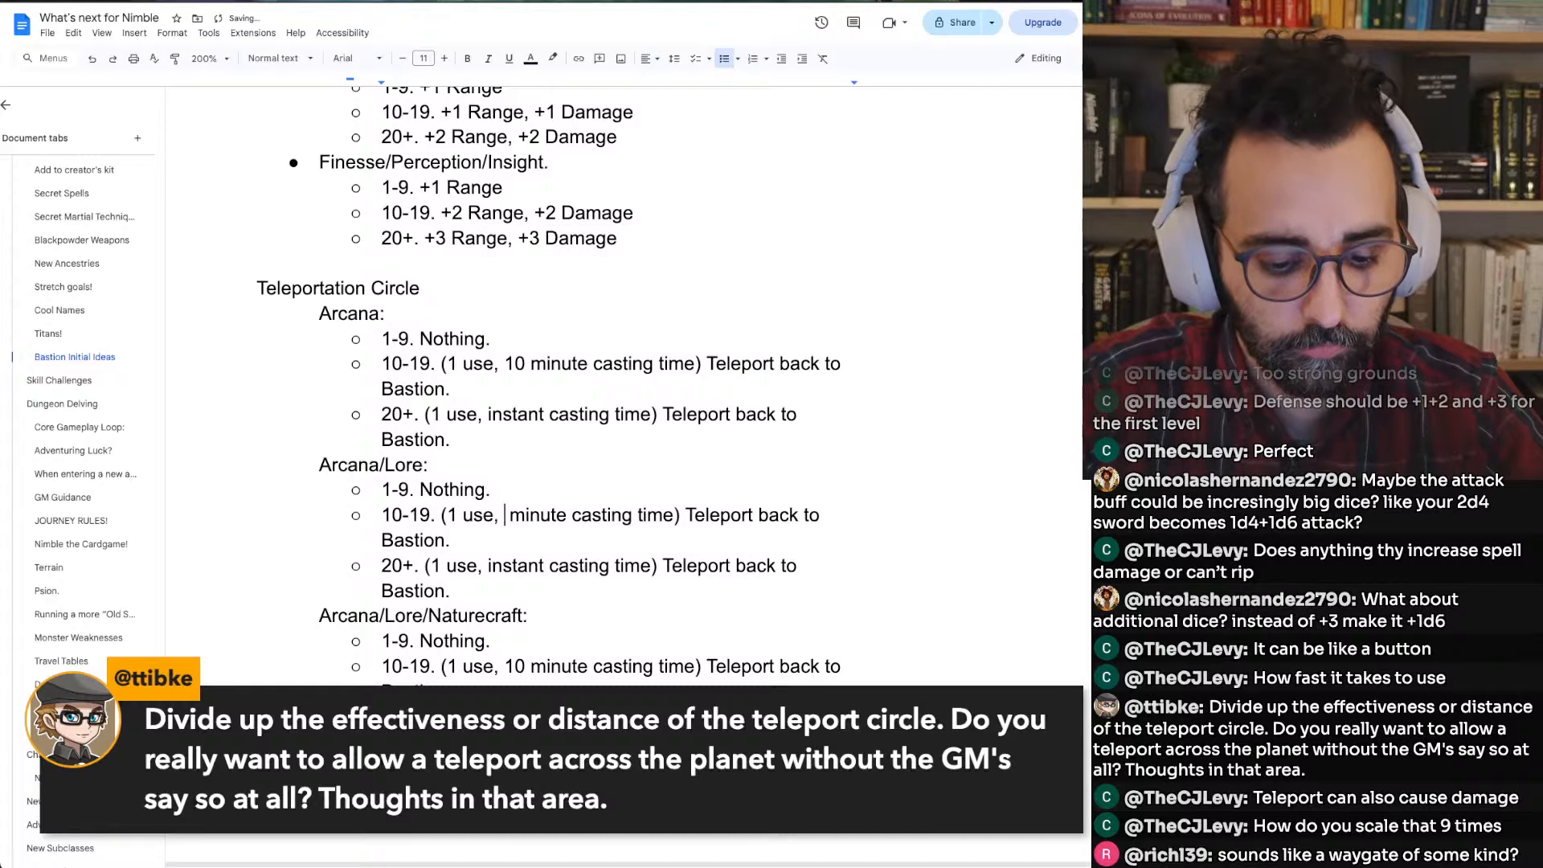
pyautogui.write('3 actions')
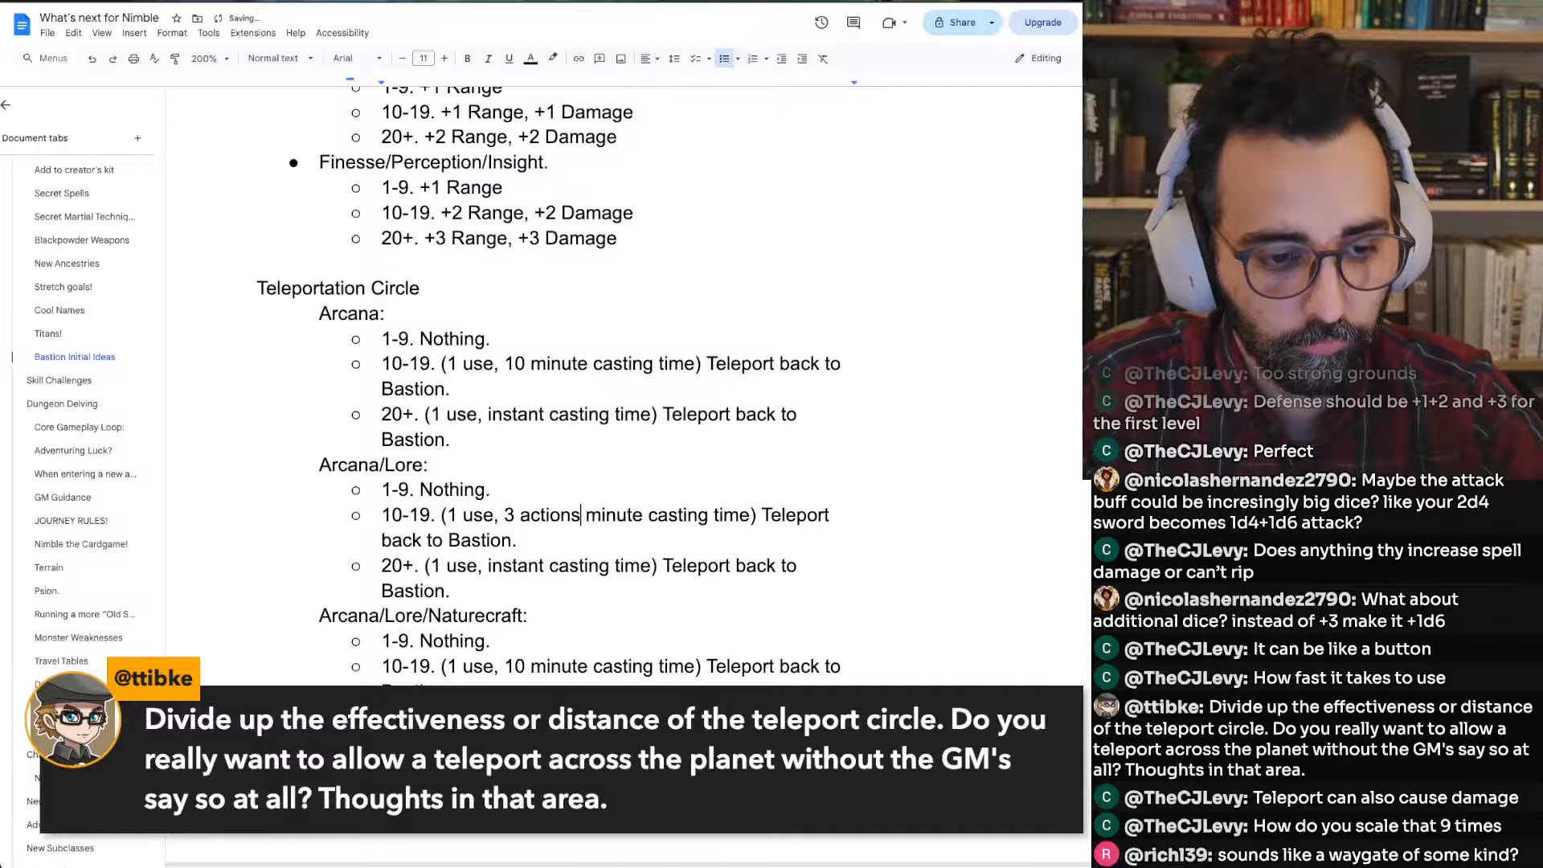
pyautogui.hotkey('alt', 'shift', 'Left')
pyautogui.hotkey('alt', 'shift', 'Left')
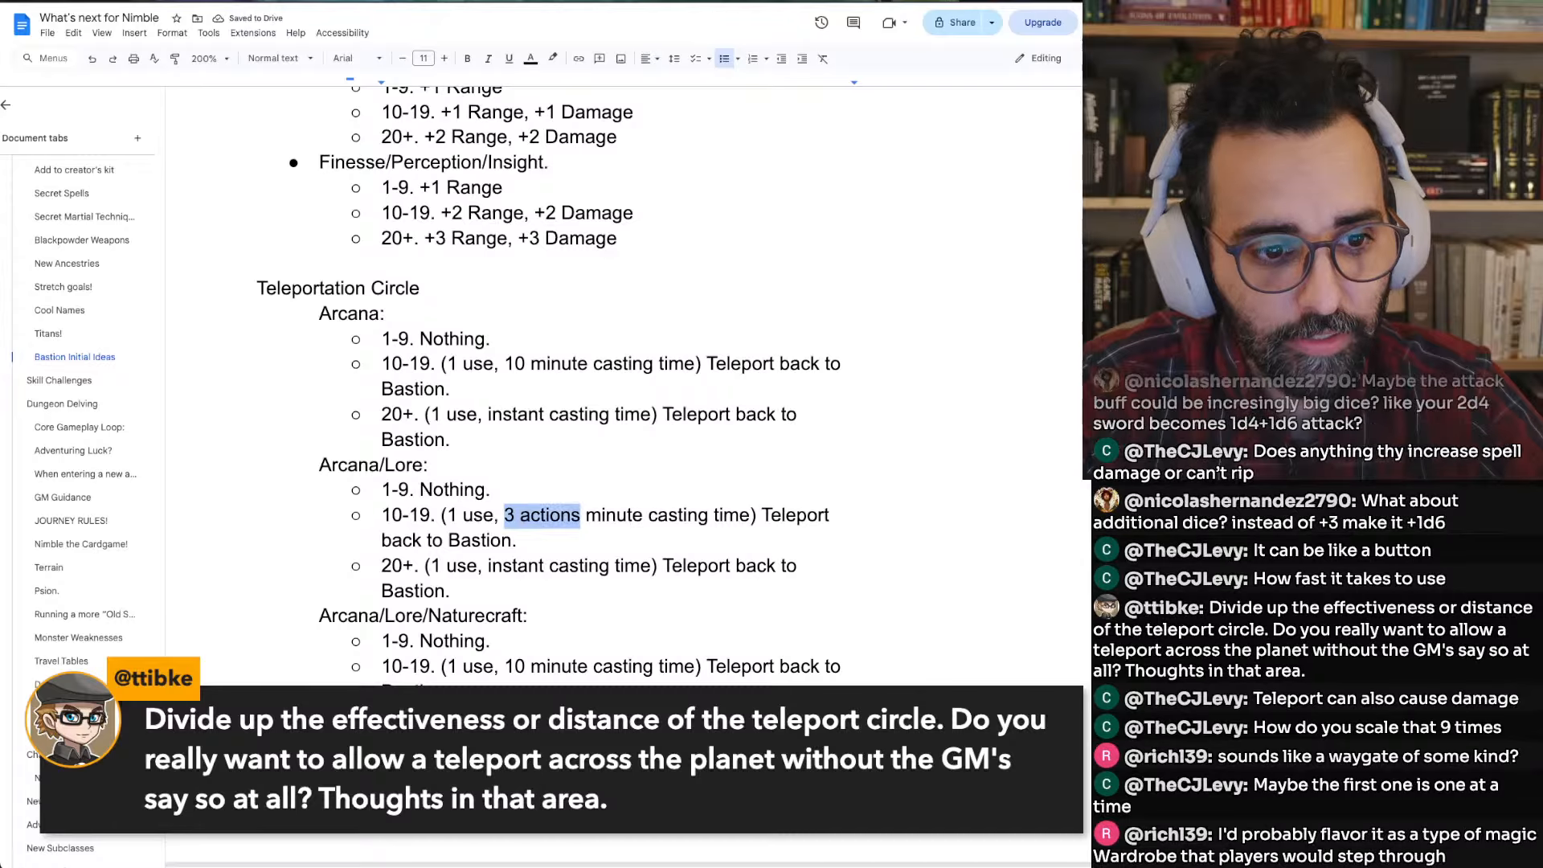
pyautogui.press('Right')
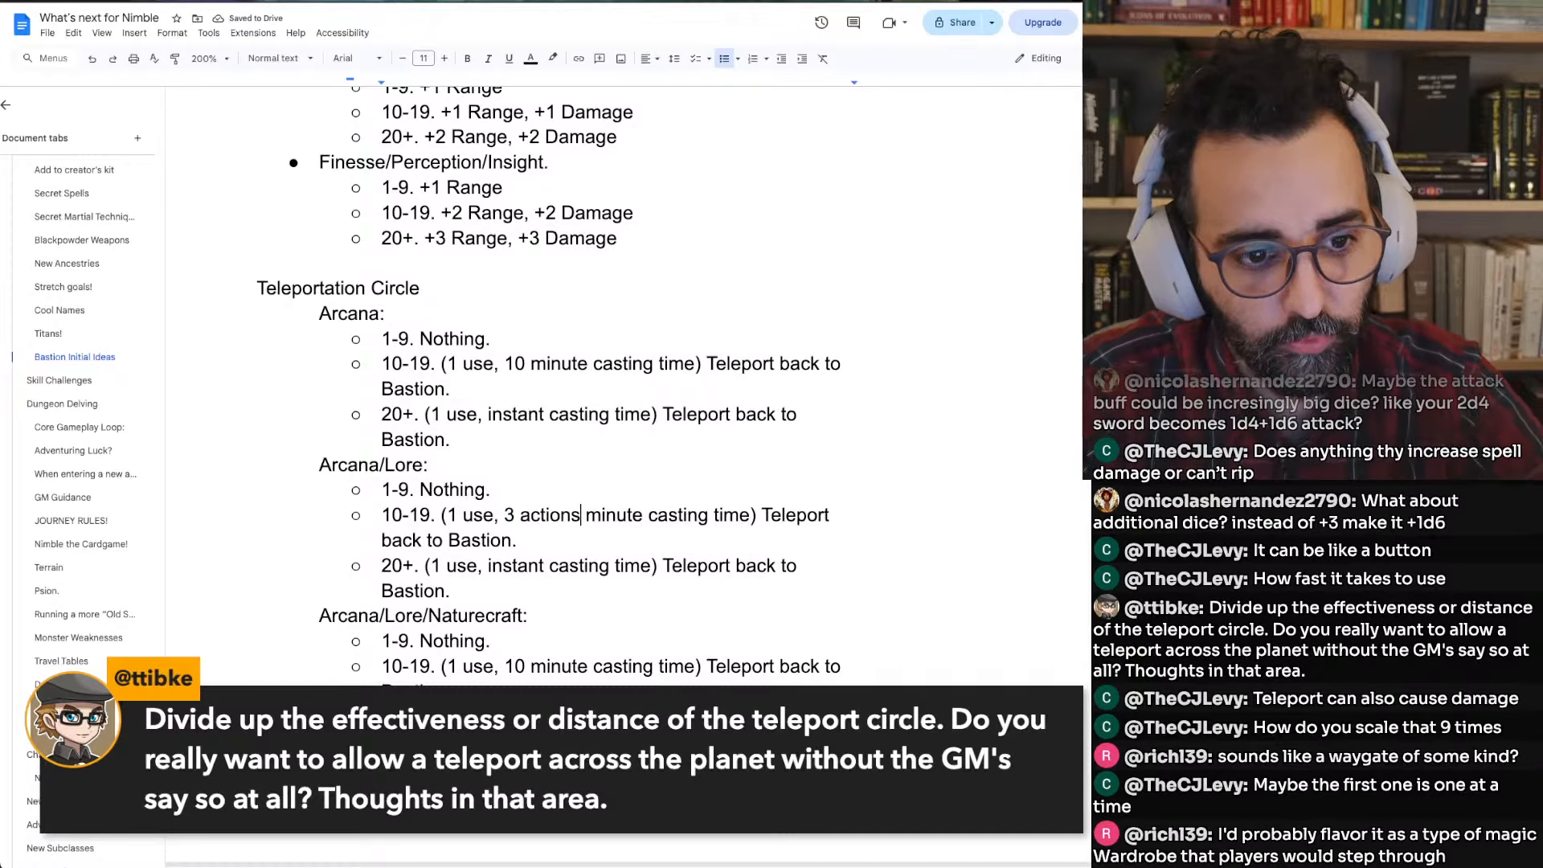
# Reword the ending of Arcana/Lore's 20+ reward so it reads "Teleport to a place you've been."
pyautogui.press('Down')
pyautogui.press('Down')
pyautogui.hotkey('alt', 'Right')
pyautogui.hotkey('alt', 'Right')
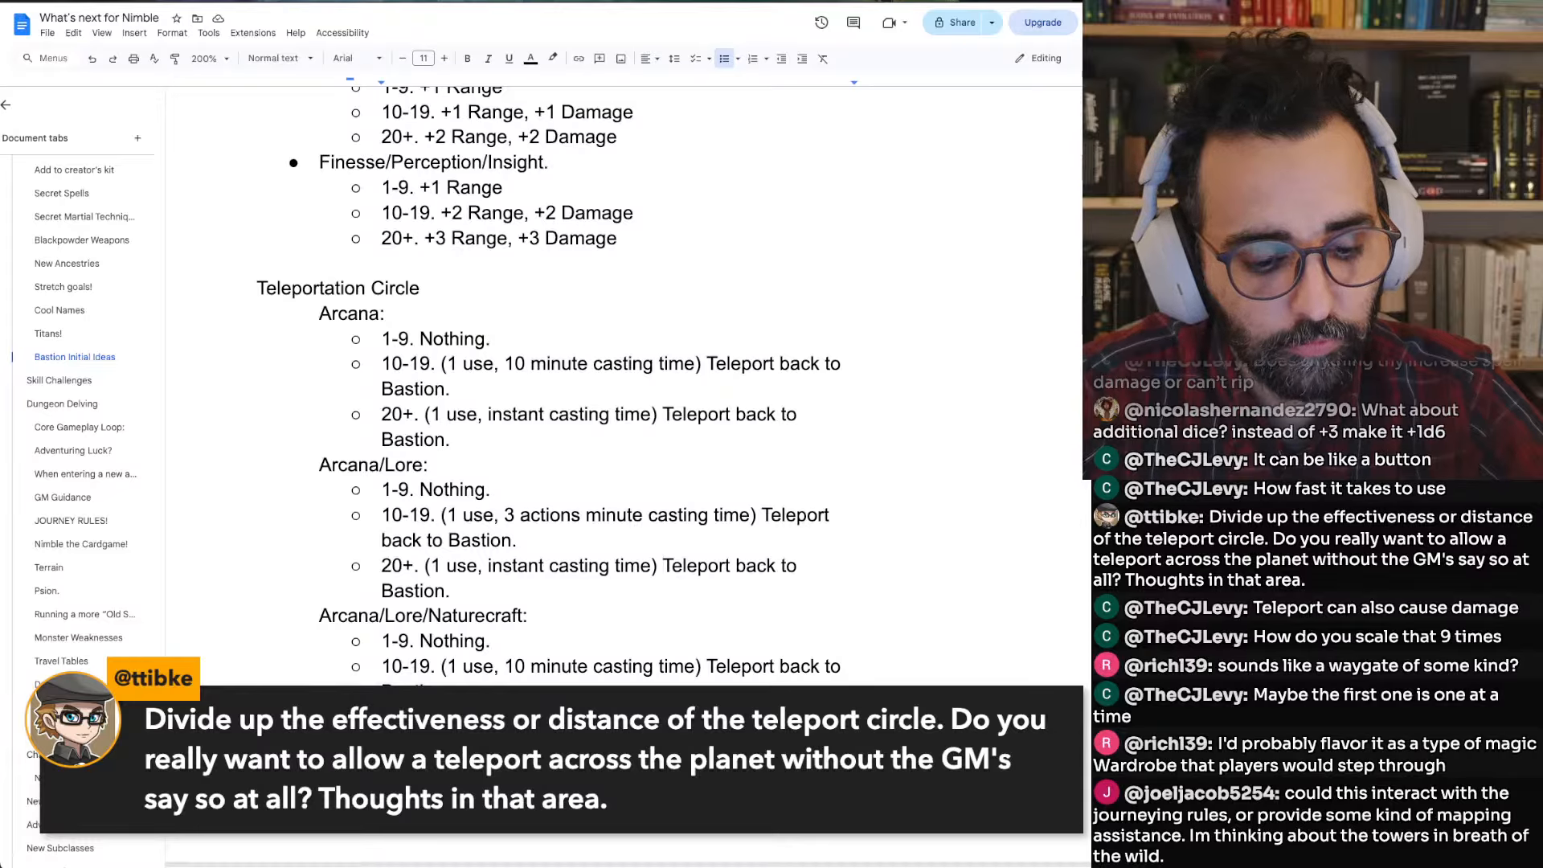
pyautogui.hotkey('alt', 'Right')
pyautogui.hotkey('alt', 'Right')
pyautogui.hotkey('alt', 'Left')
pyautogui.hotkey('alt', 'shift', 'Down')
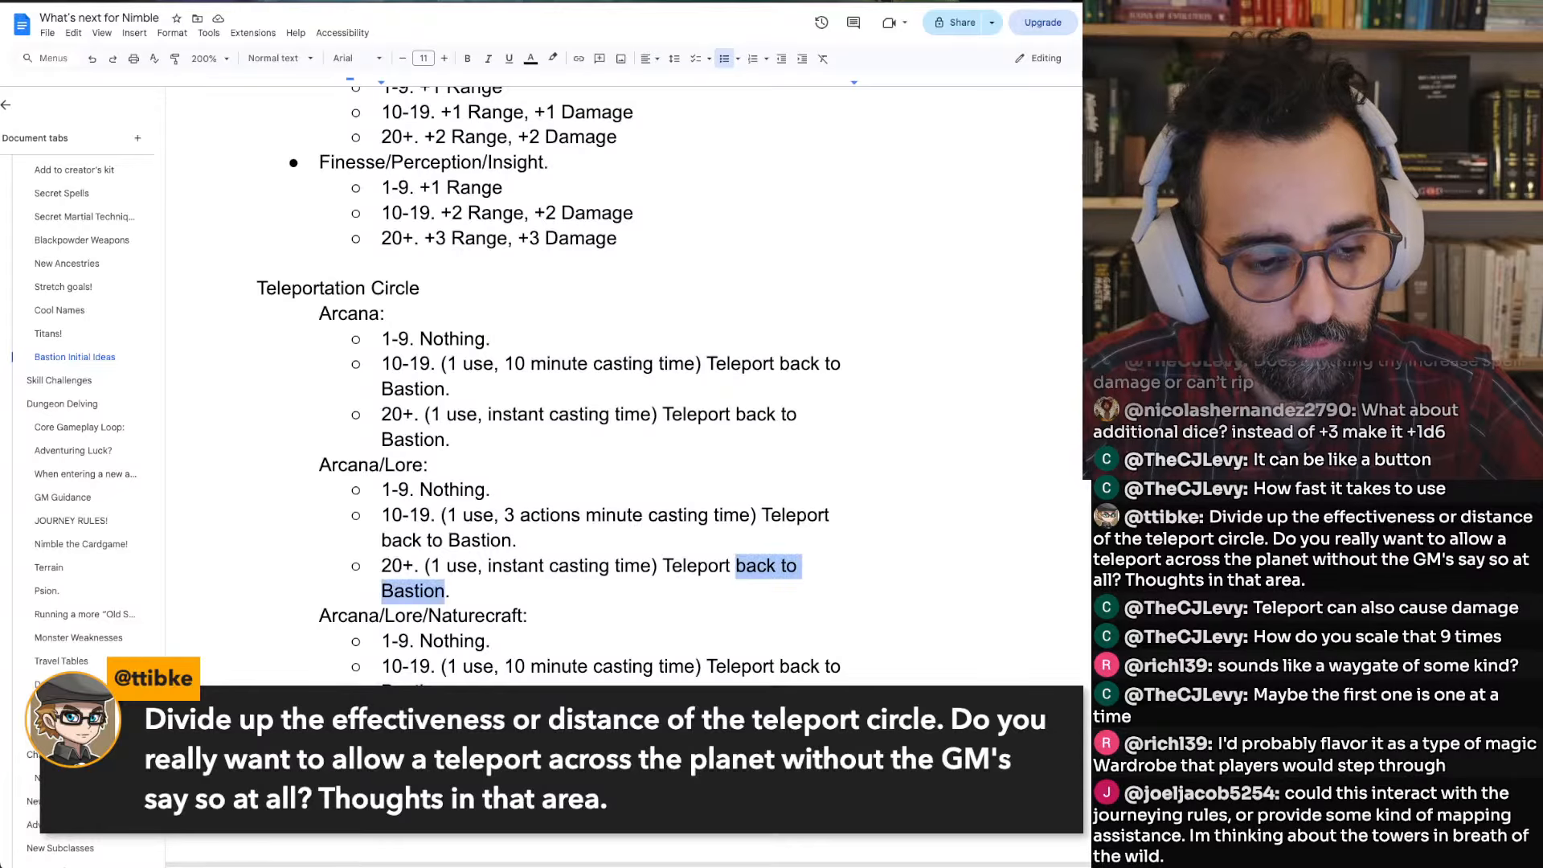
pyautogui.write("to a place you've been")
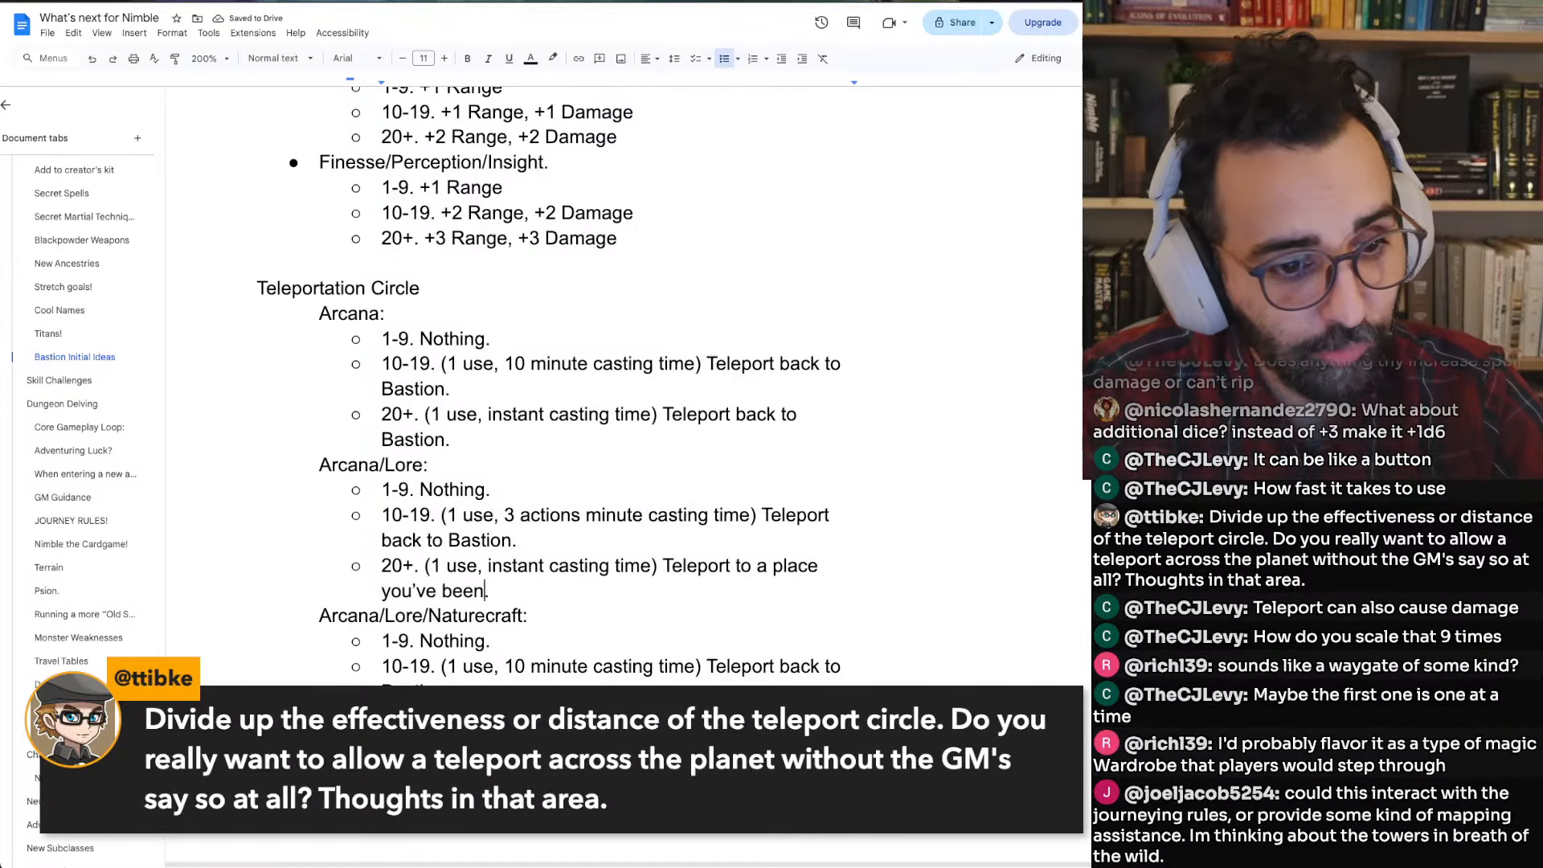
pyautogui.press('Right')
# Change the casting time in Arcana/Lore's 10-19 reward to "instant casting time"
pyautogui.press('Up')
pyautogui.press('Up')
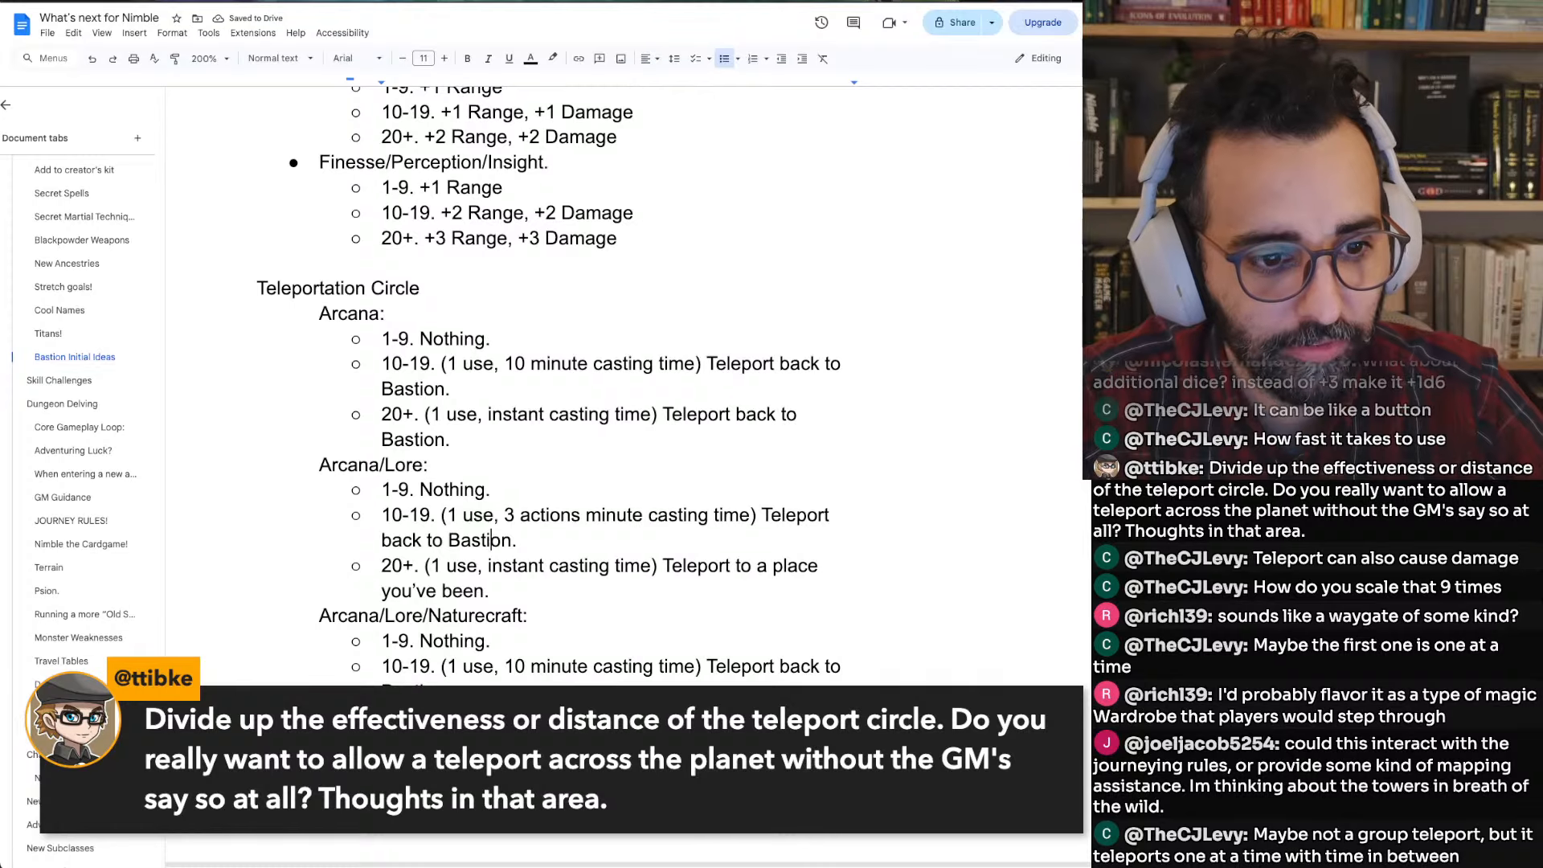
pyautogui.press('Right')
pyautogui.press('Right')
pyautogui.hotkey('alt', 'shift', 'Right')
pyautogui.hotkey('alt', 'shift', 'Right')
pyautogui.hotkey('alt', 'shift', 'Right')
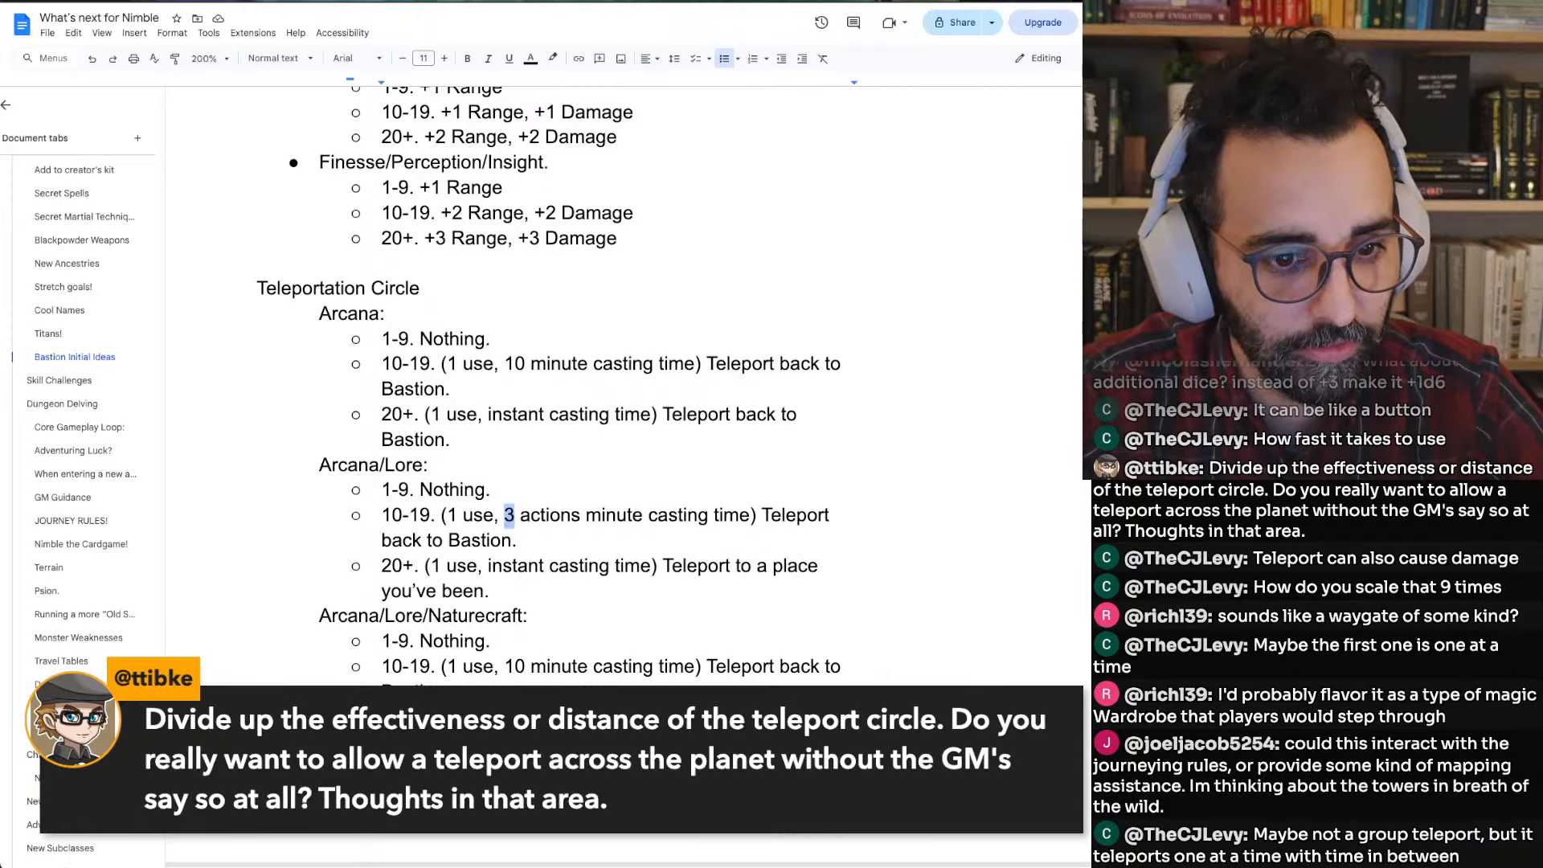
pyautogui.press('BackSpace')
pyautogui.write('instant')
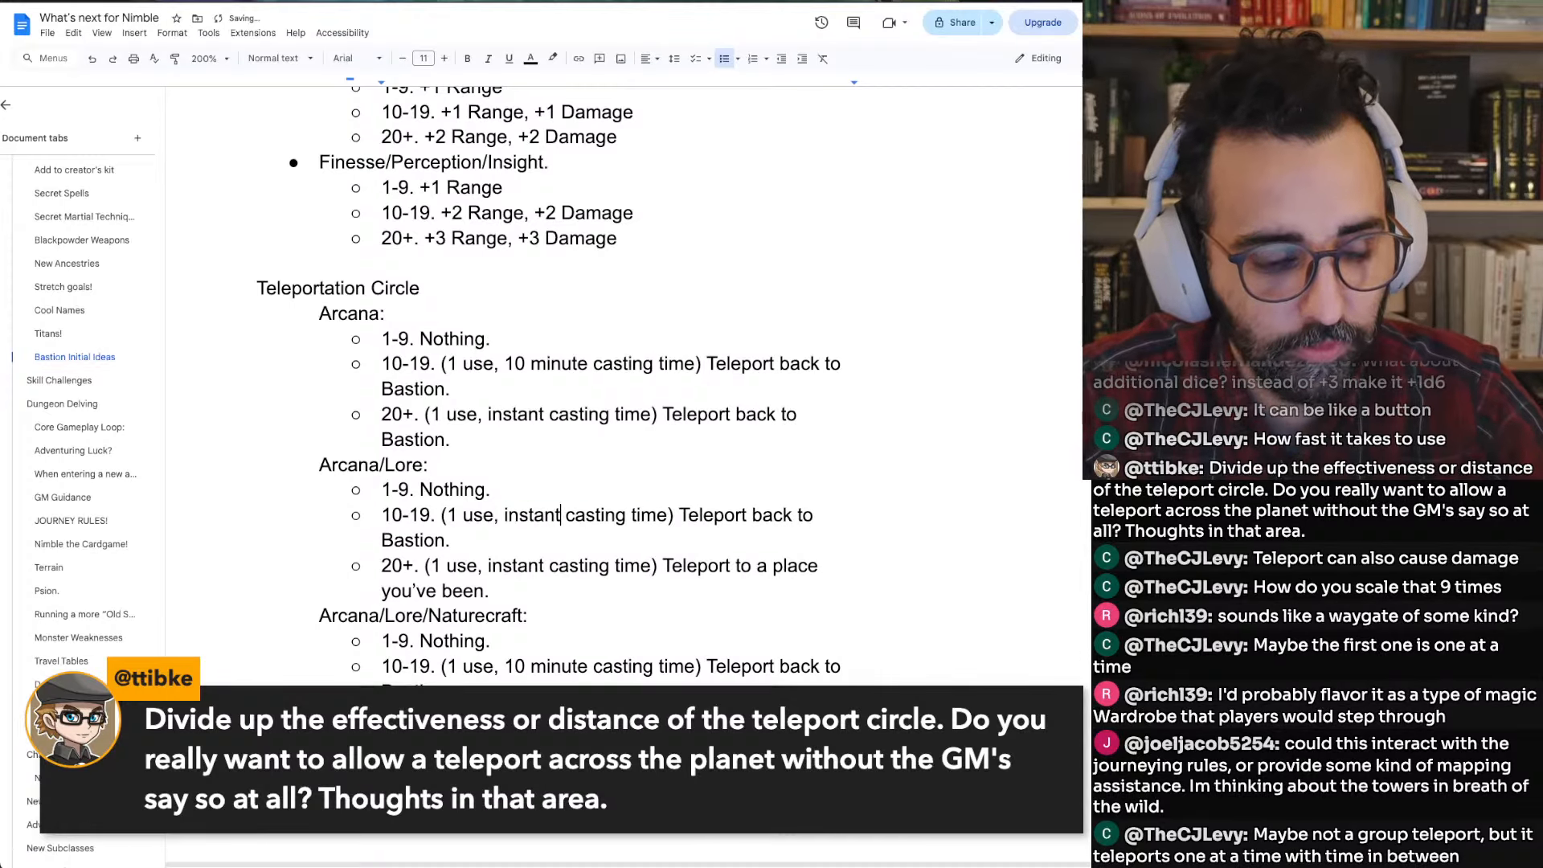
pyautogui.press('Down')
pyautogui.press('Down')
pyautogui.press('super+Left')
pyautogui.press('super+shift+Right')
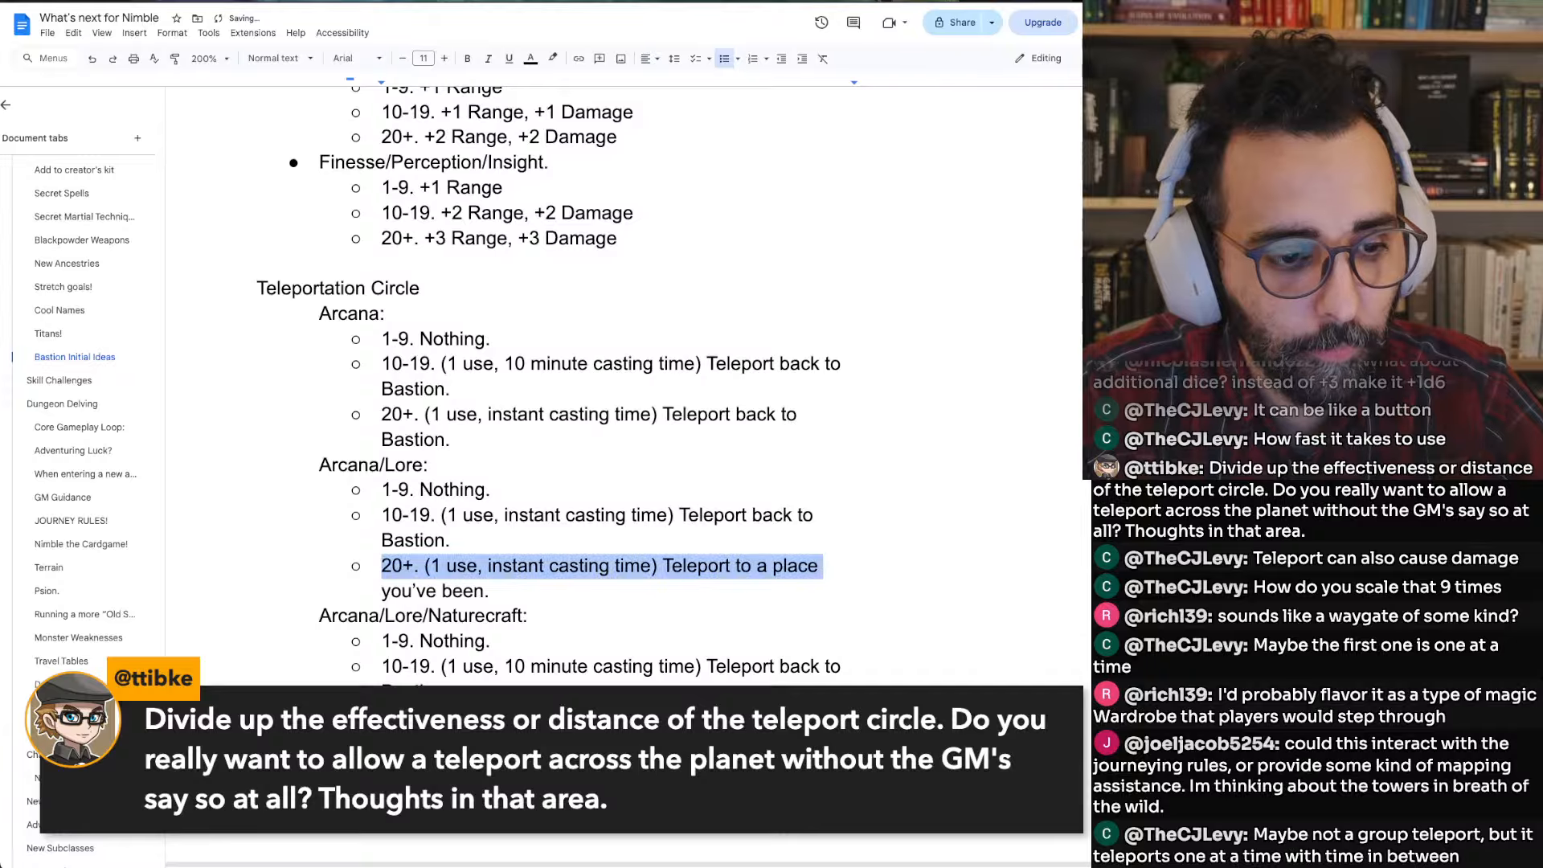
pyautogui.hotkey('shift', 'Right')
pyautogui.press('super+shift+Right')
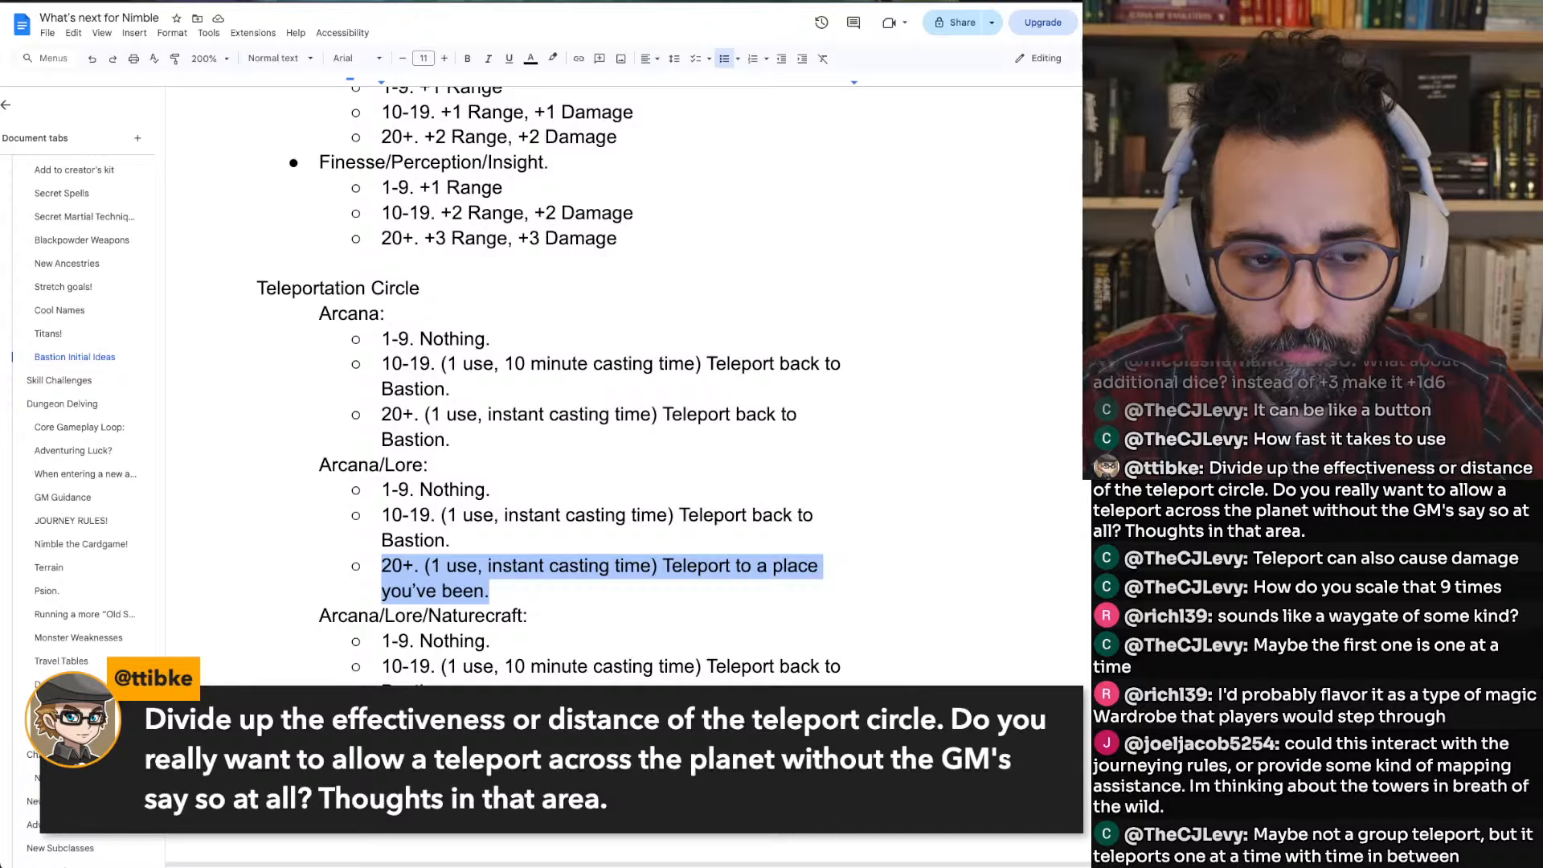
# Set the number of uses in Arcana/Lore's 10-19 reward to 2
pyautogui.click(383, 516)
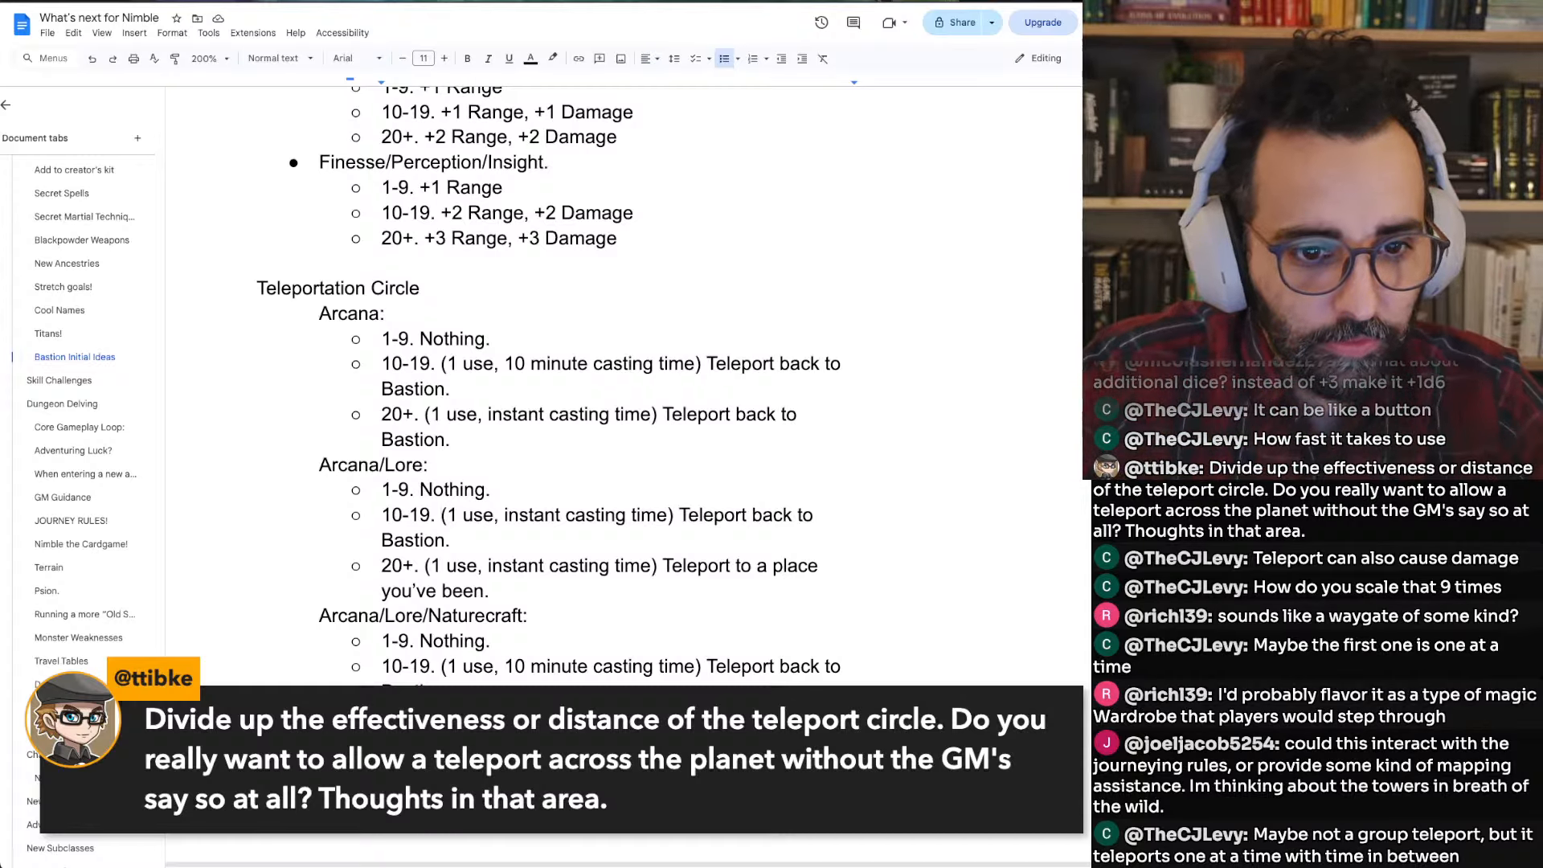
pyautogui.press('Down')
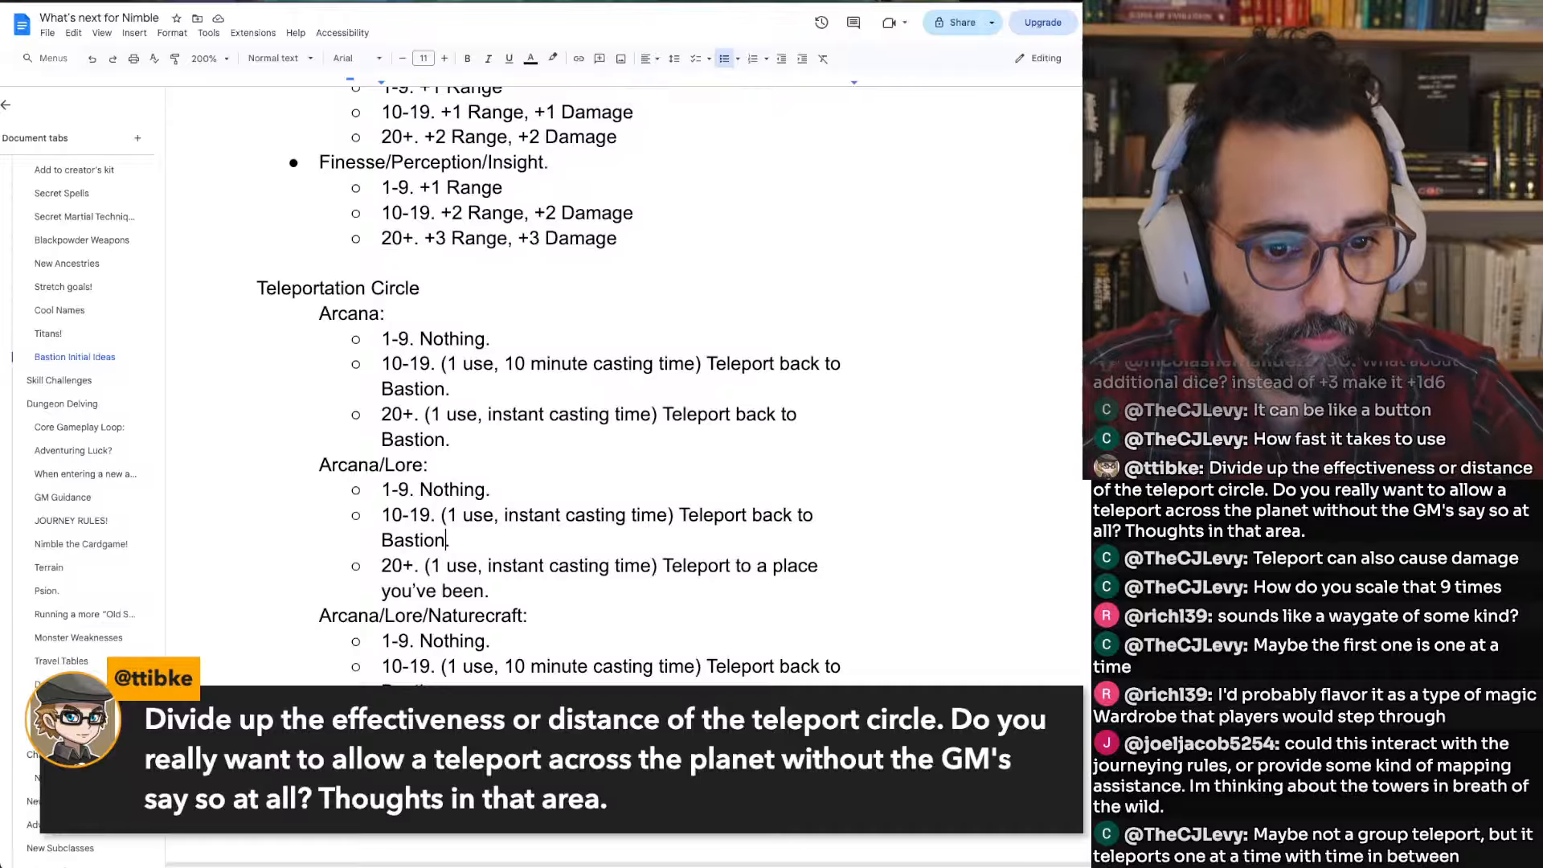
pyautogui.press('Up')
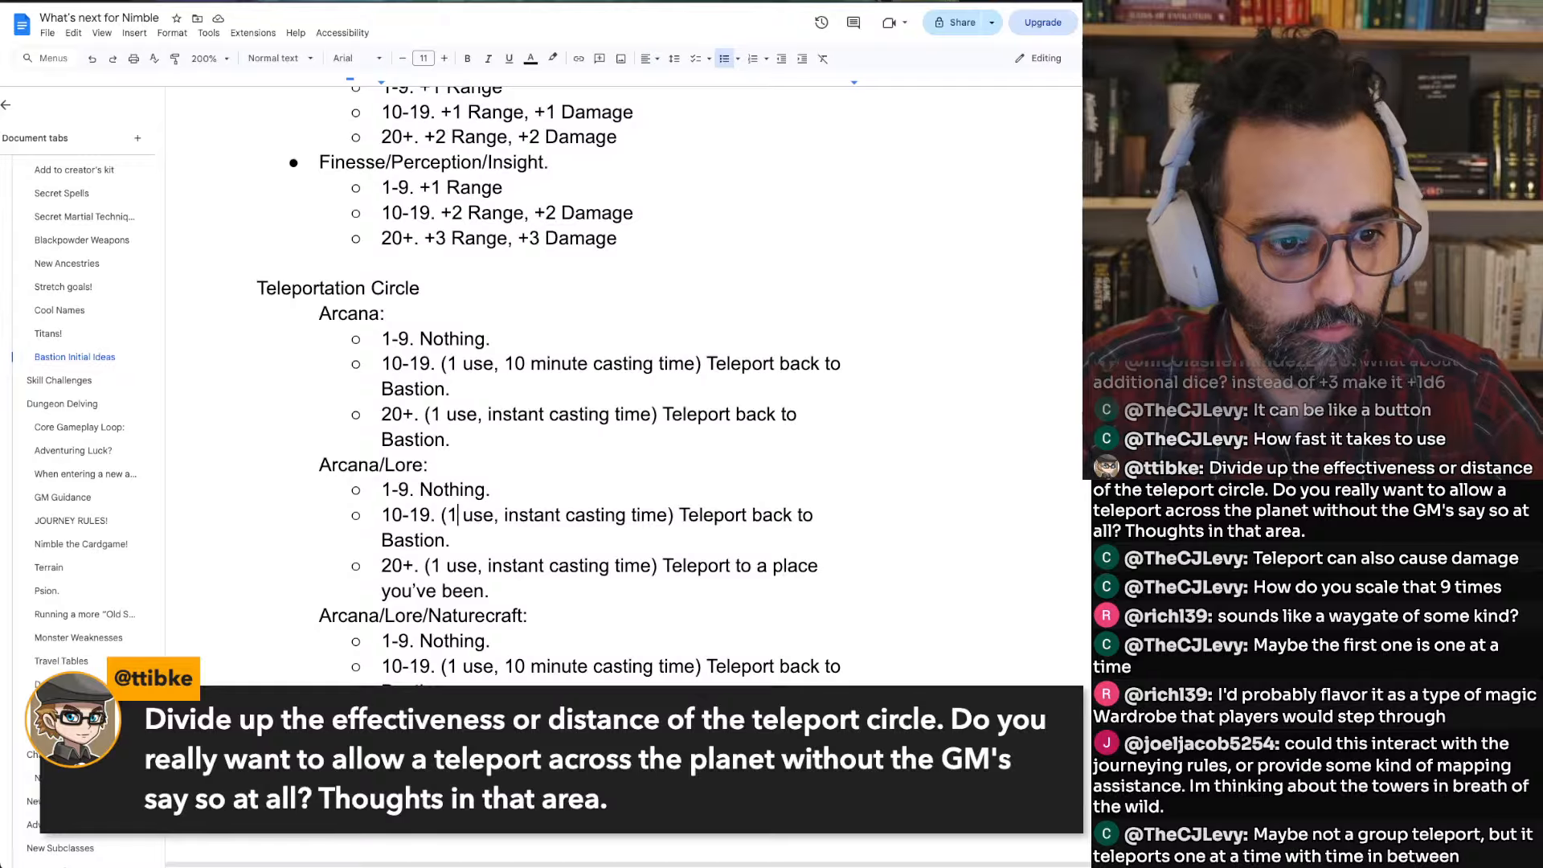
pyautogui.press('BackSpace')
pyautogui.write('2')
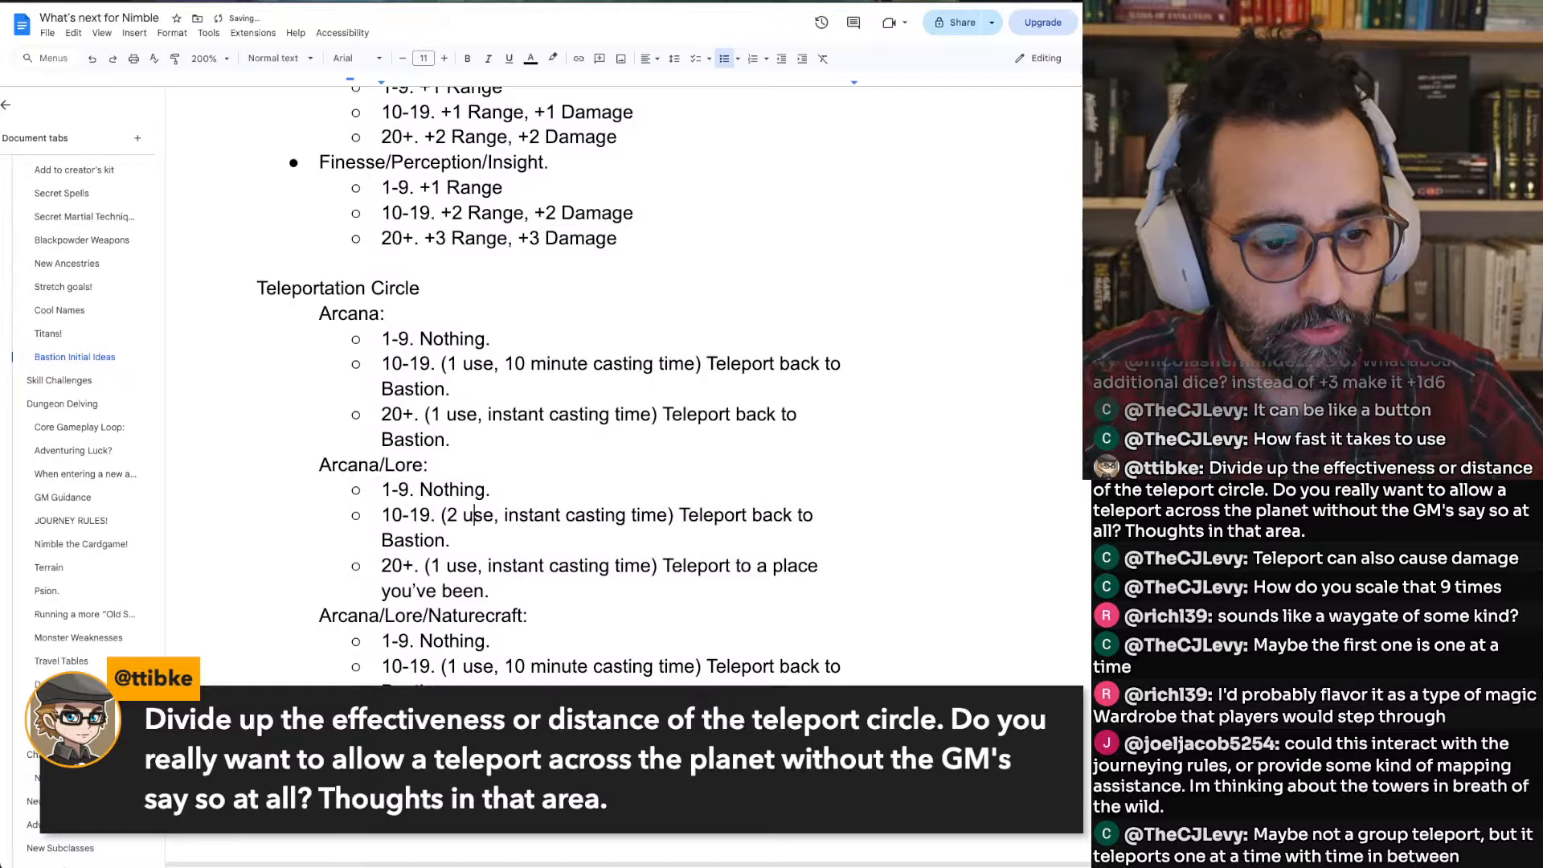
pyautogui.press('BackSpace')
pyautogui.write('1')
pyautogui.press('BackSpace')
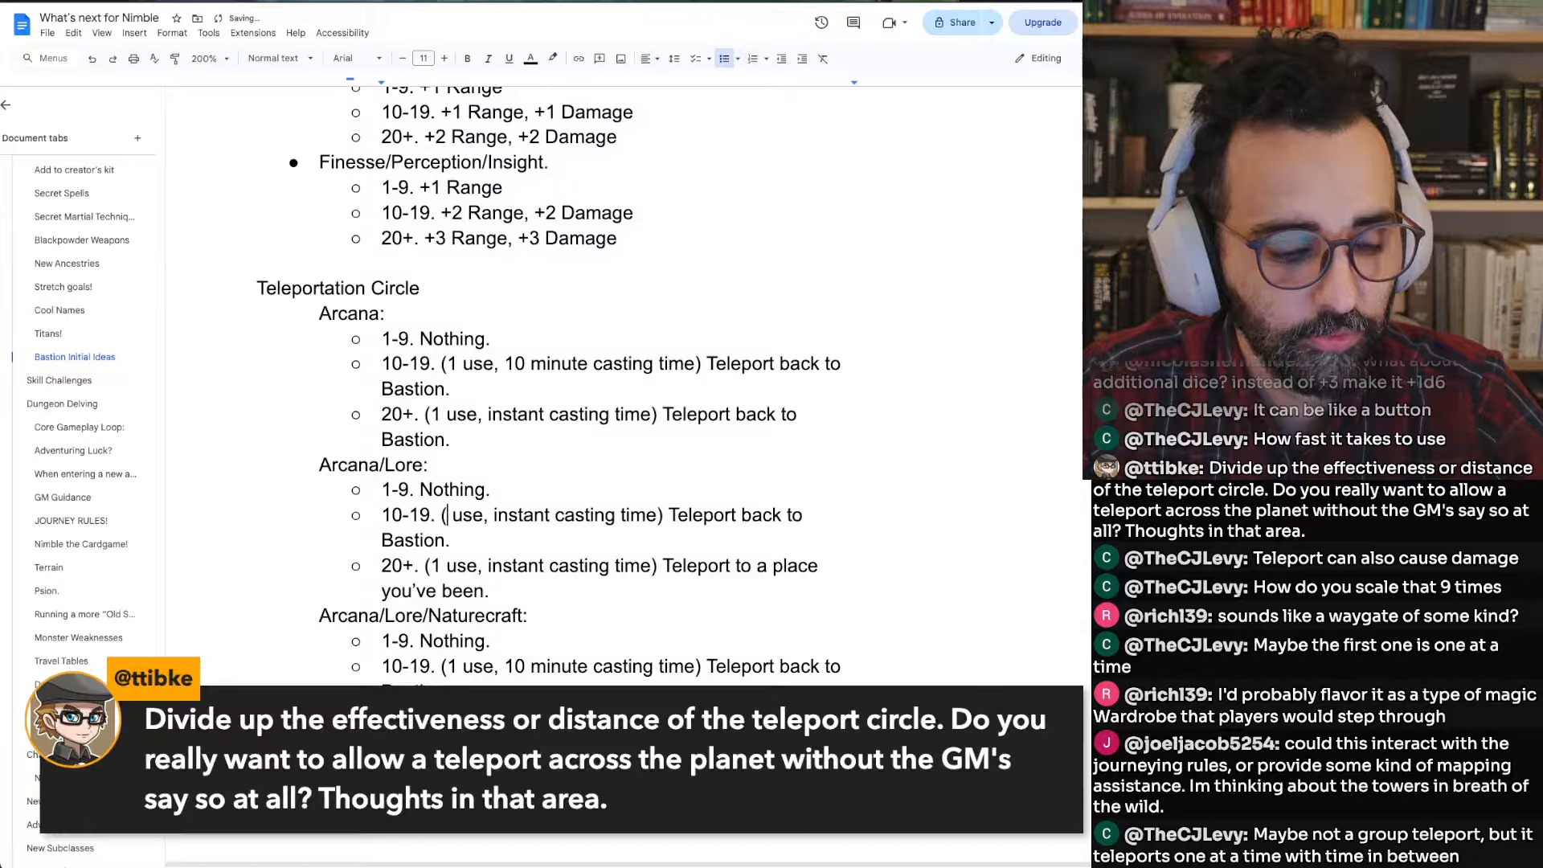
pyautogui.write('2')
# Copy the reward text of Arcana's 10-19 tier, leaving out the tier number
pyautogui.press('Up')
pyautogui.press('Up')
pyautogui.press('Up')
pyautogui.press('Up')
pyautogui.press('Up')
pyautogui.press('Up')
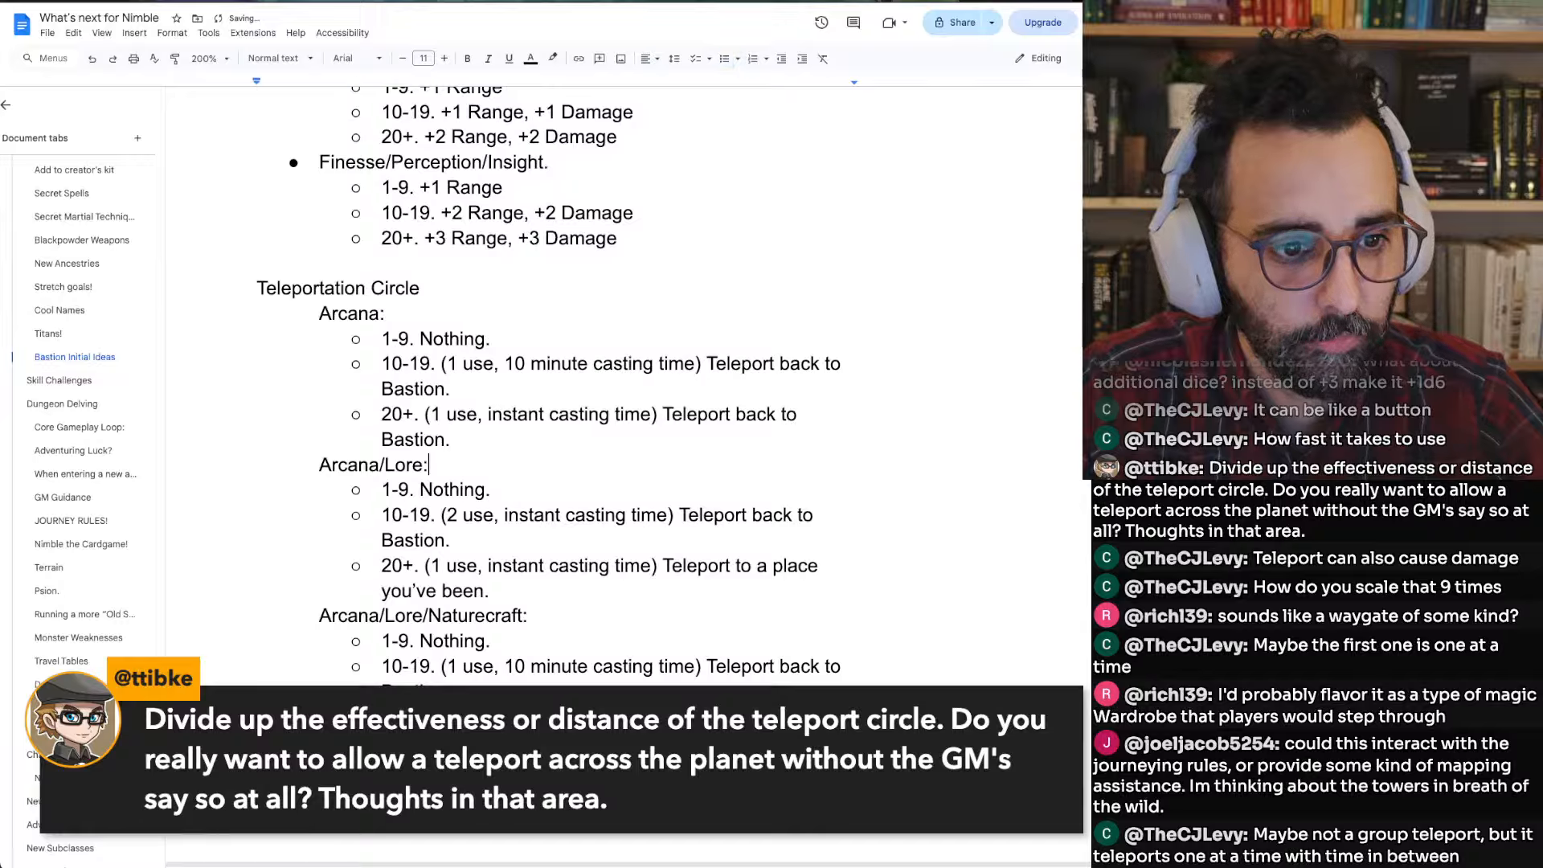
pyautogui.hotkey('shift', 'Down')
pyautogui.hotkey('shift', 'Home')
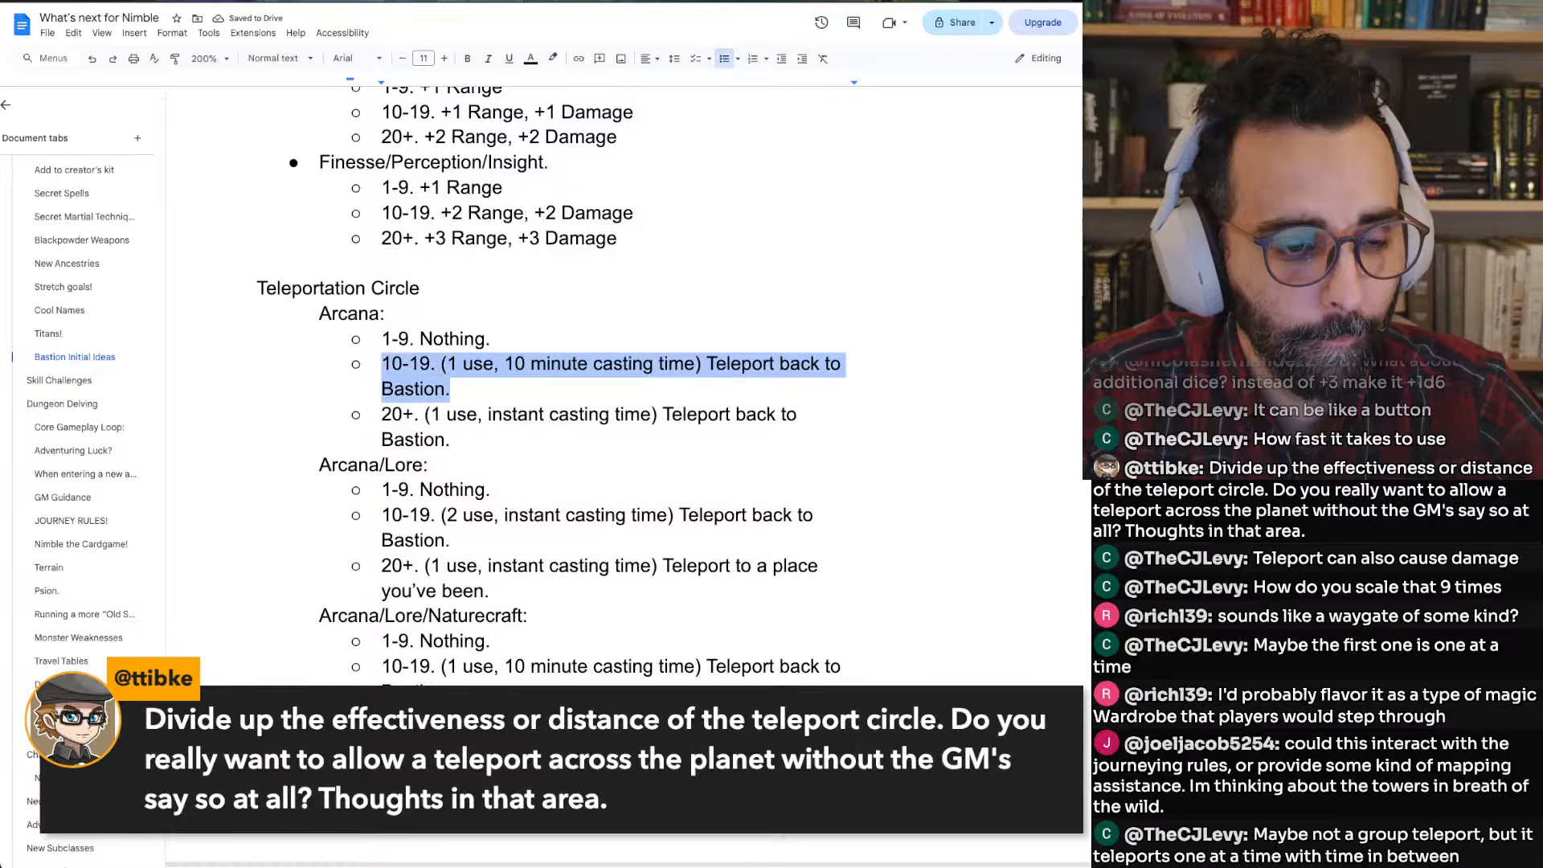
pyautogui.hotkey('shift', 'Right')
pyautogui.hotkey('shift', 'Right')
pyautogui.hotkey('shift', 'Right')
pyautogui.hotkey('shift', 'Right')
pyautogui.hotkey('shift', 'Right')
pyautogui.hotkey('shift', 'Right')
pyautogui.hotkey('shift', 'Right')
pyautogui.hotkey('ctrl', 'c')
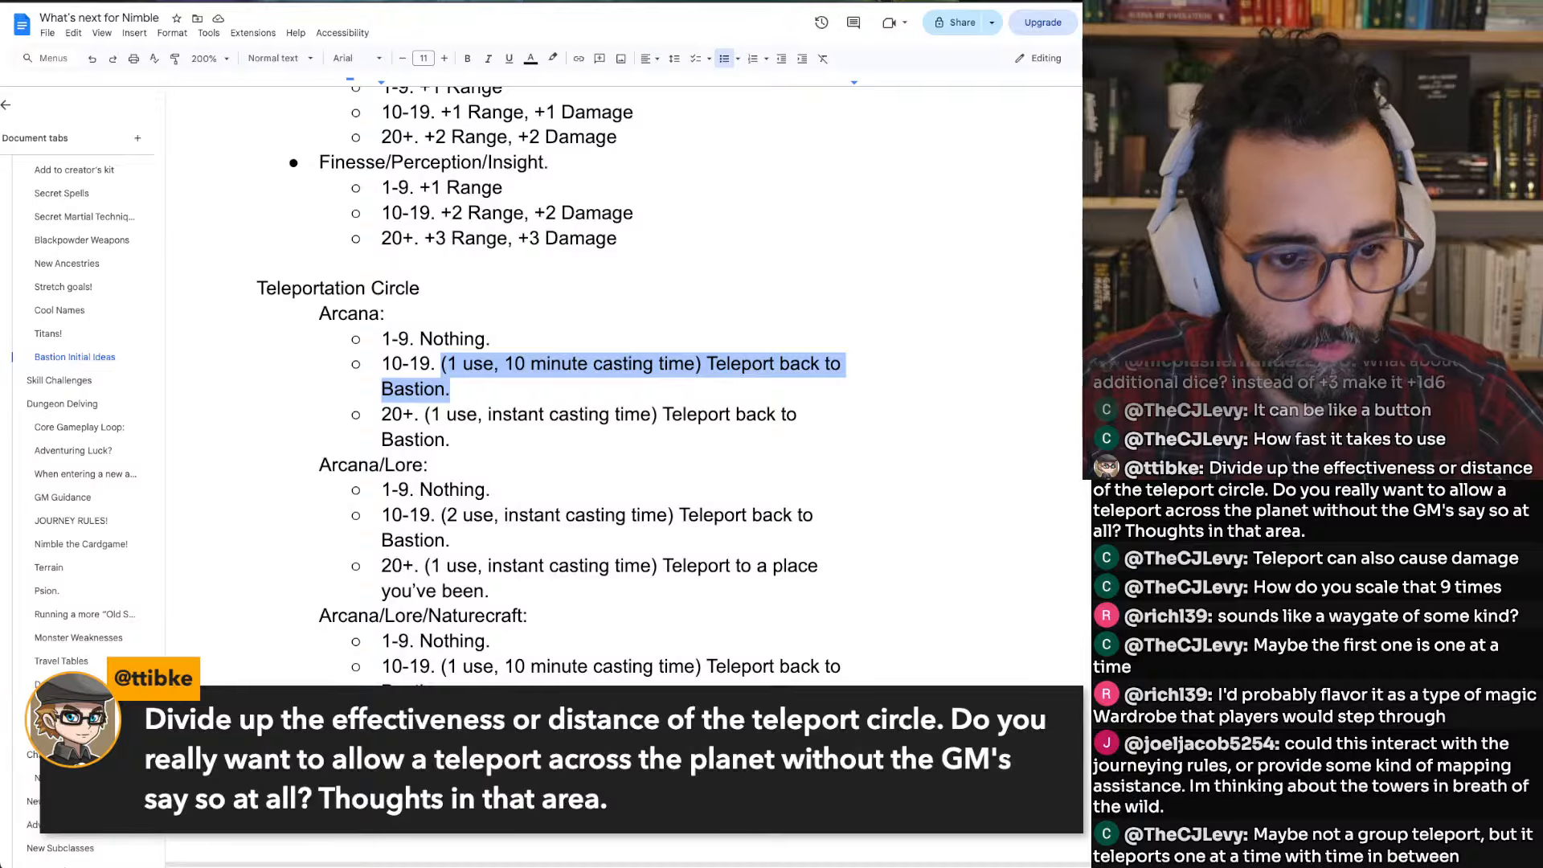
# Replace "Nothing." in Arcana/Lore's 1-9 tier with the copied reward text
pyautogui.press('Down')
pyautogui.press('Down')
pyautogui.press('Down')
pyautogui.press('Down')
pyautogui.press('Home')
pyautogui.hotkey('shift', 'End')
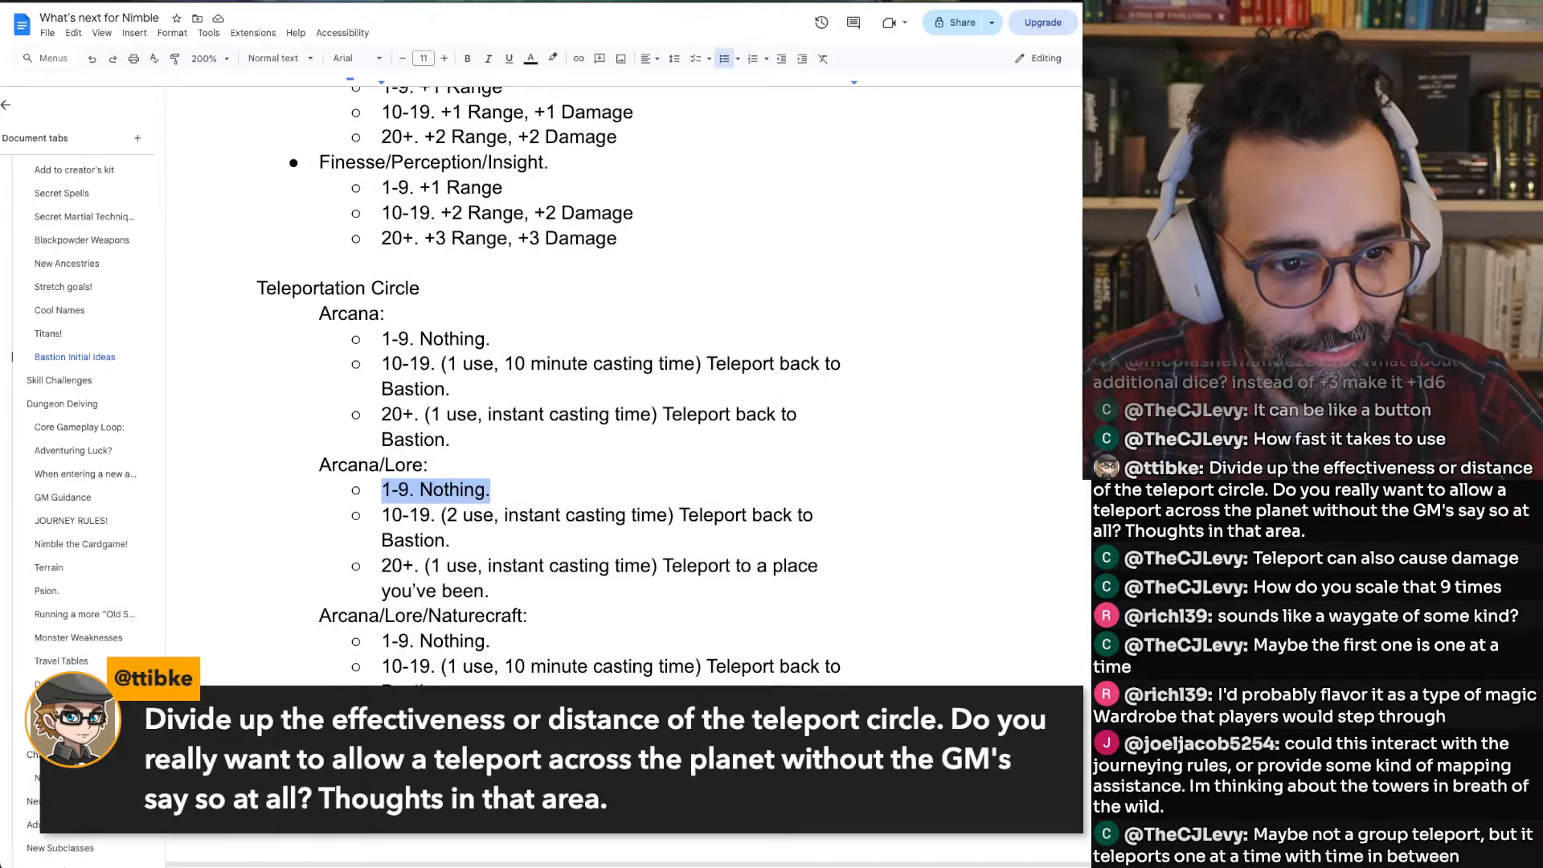
pyautogui.press('Right')
pyautogui.hotkey('ctrl', 'shift', 'Left')
pyautogui.hotkey('ctrl', 'shift', 'Left')
pyautogui.hotkey('ctrl', 'v')
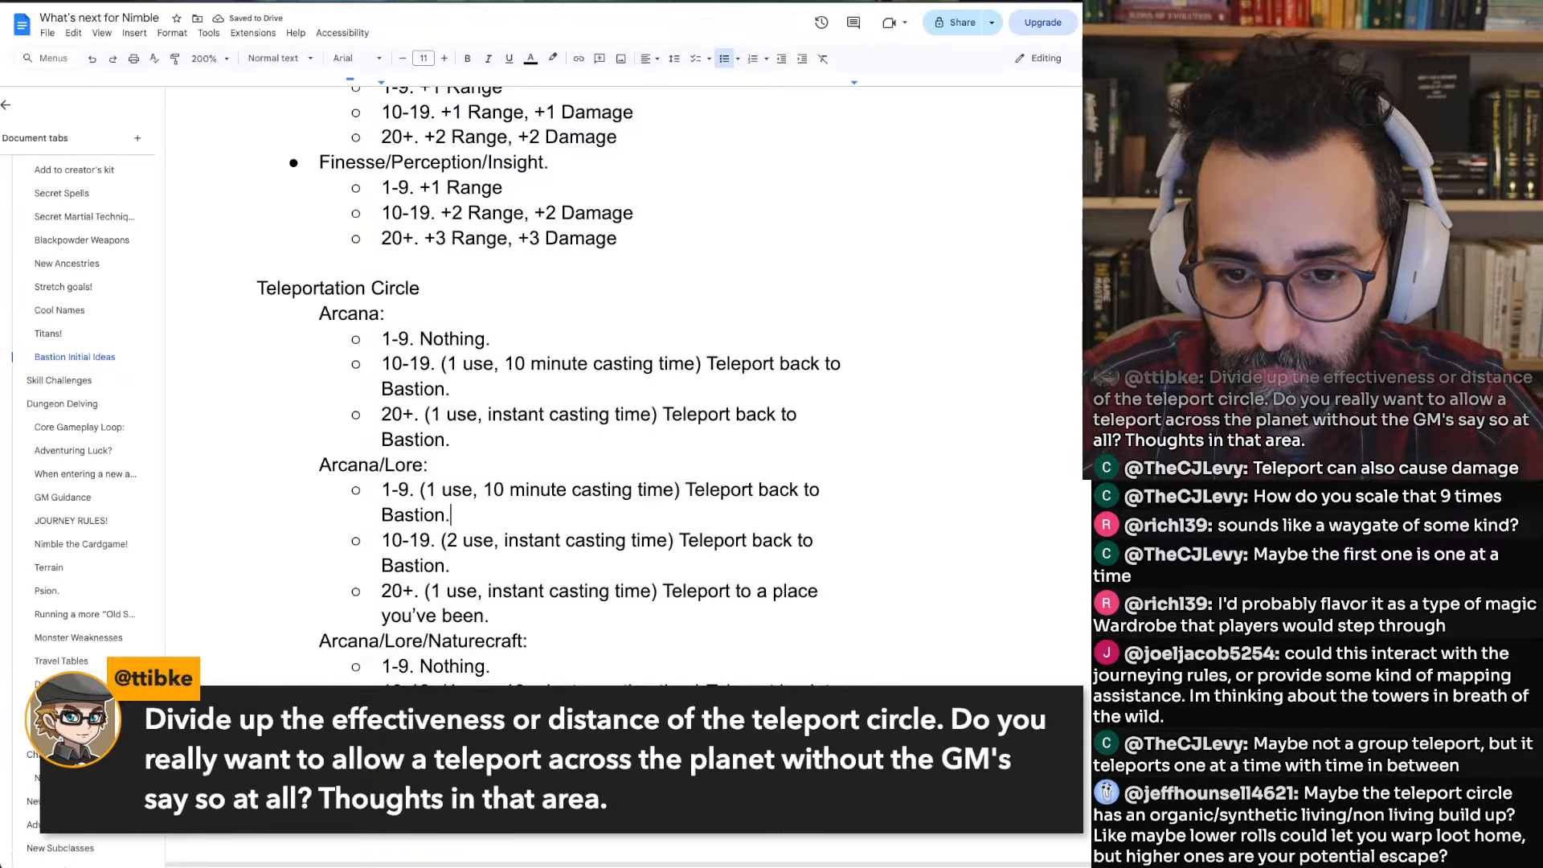
# Change "instant" in Arcana/Lore's 10-19 casting time to "10 min"
pyautogui.press('Right')
pyautogui.press('Right')
pyautogui.press('Right')
pyautogui.press('Right')
pyautogui.press('Right')
pyautogui.press('Right')
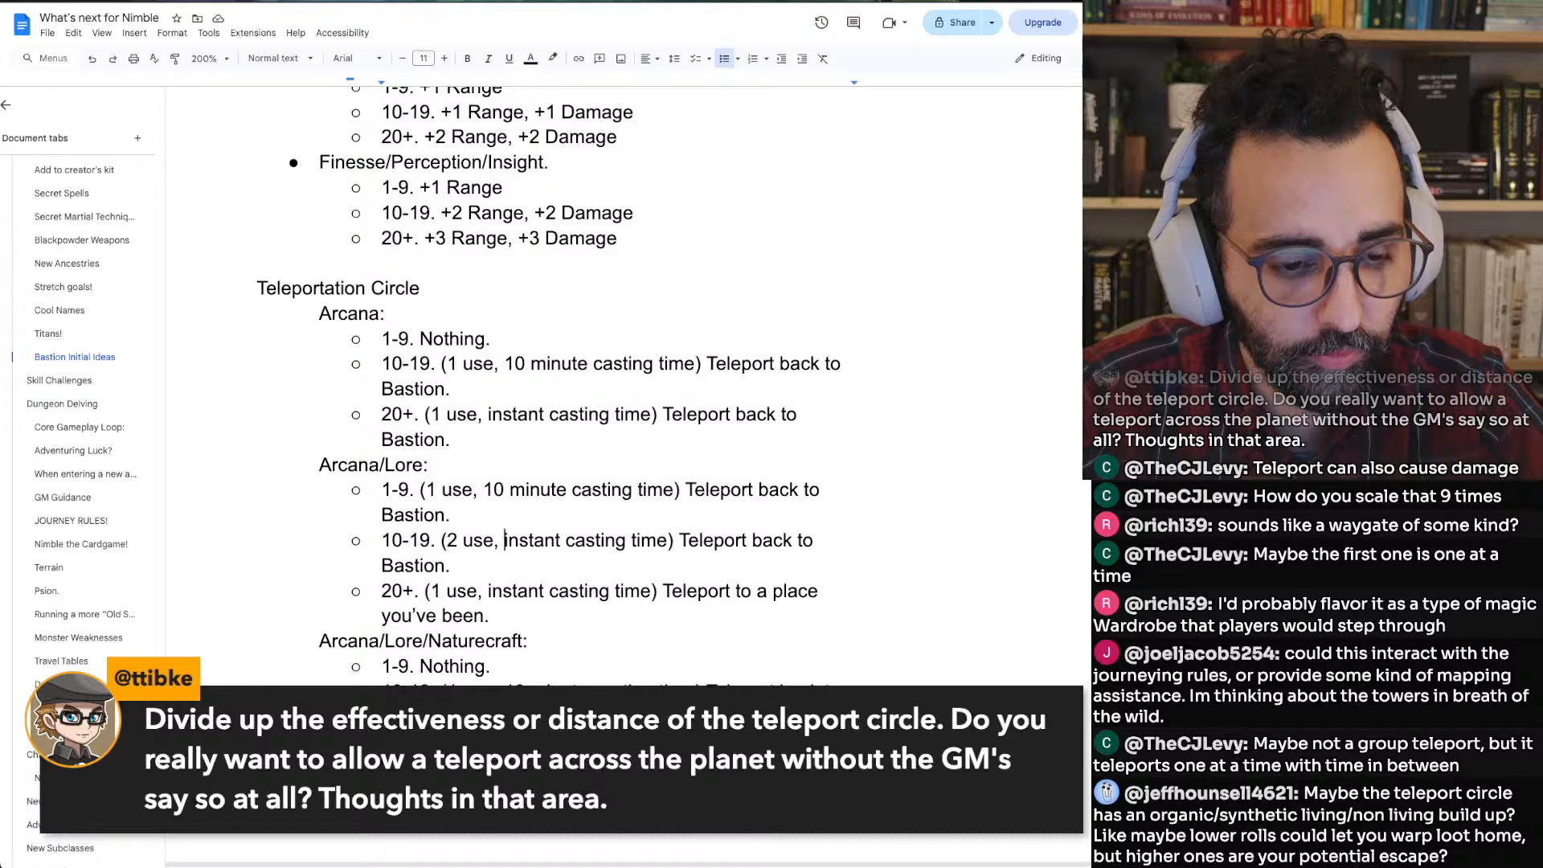
pyautogui.hotkey('ctrl', 'shift', 'Right')
pyautogui.write('10 mi')
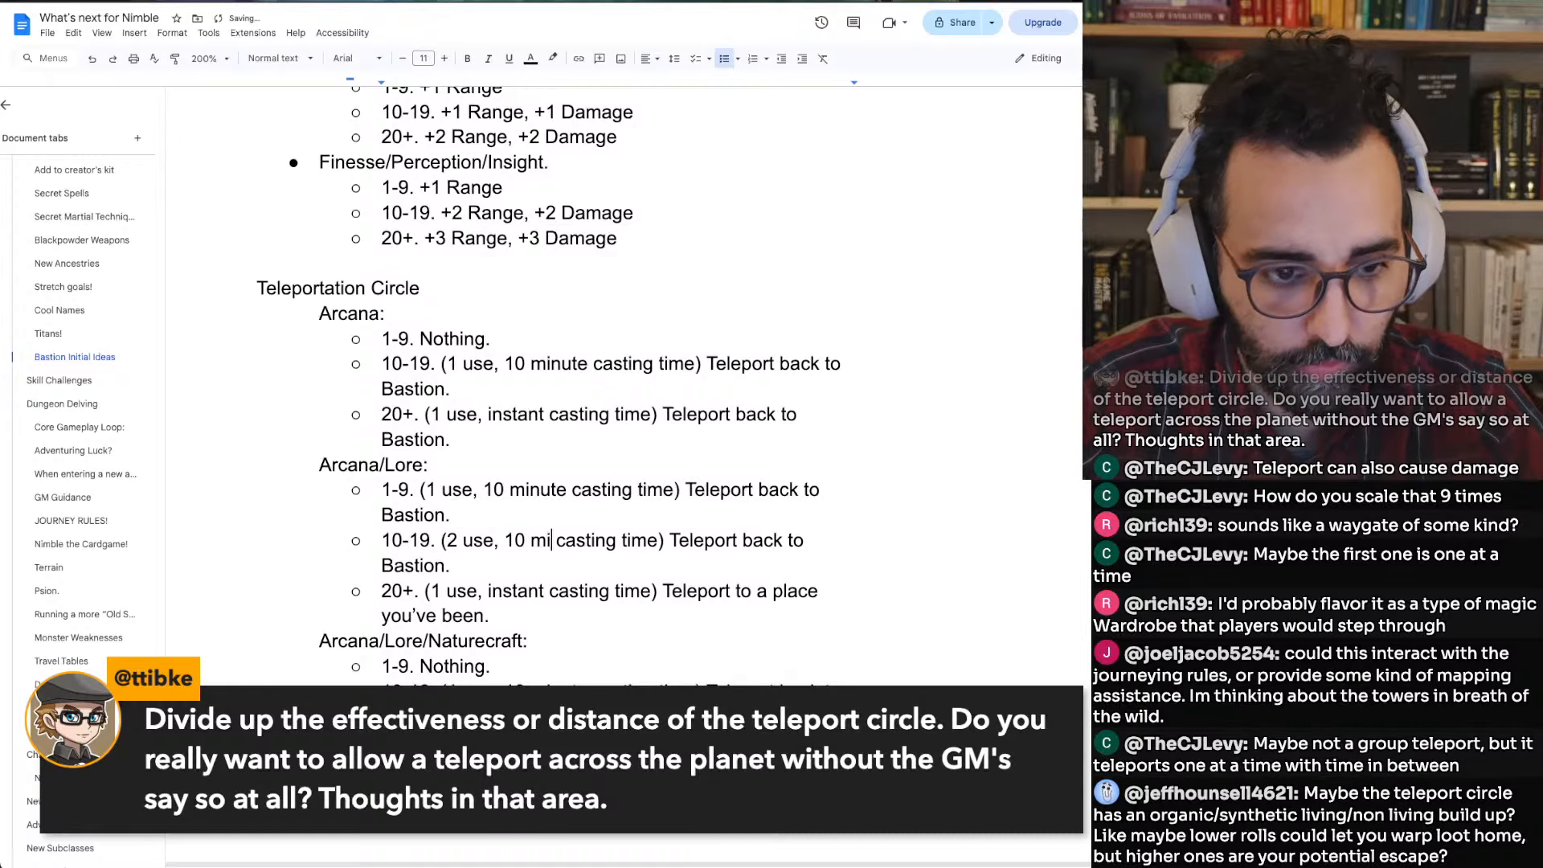
pyautogui.write('n')
# Shorten "minute" to "min" in the casting time of Arcana/Lore's 1-9 reward
pyautogui.press('Up')
pyautogui.press('Up')
pyautogui.press('BackSpace')
pyautogui.press('BackSpace')
pyautogui.press('BackSpace')
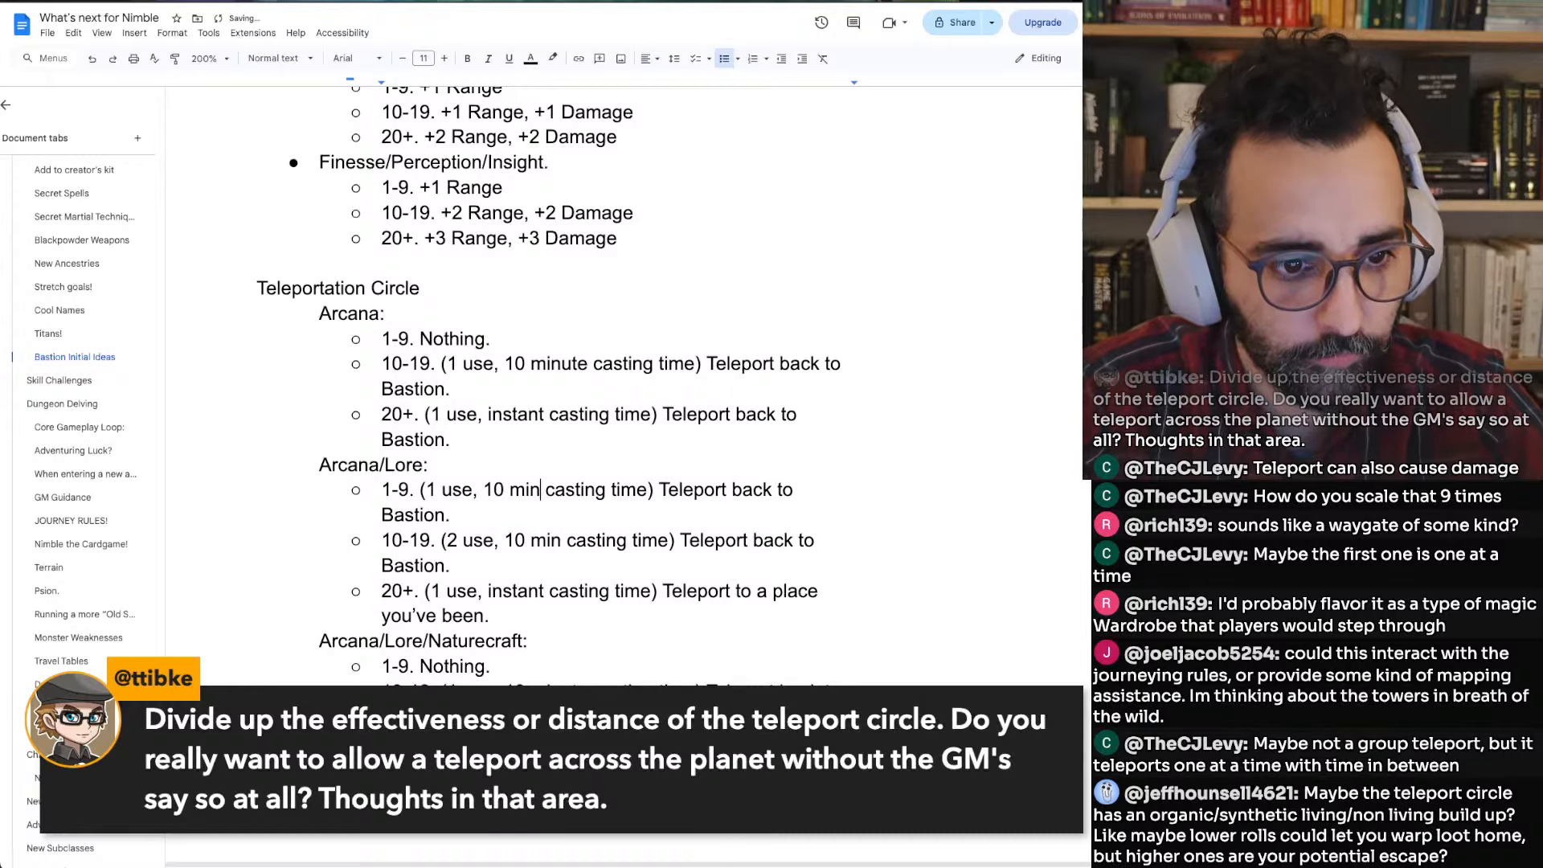
# Remove the word "back" from Arcana/Lore's 10-19 reward so it reads "Teleport to Bastion."
pyautogui.press('Down')
pyautogui.press('Down')
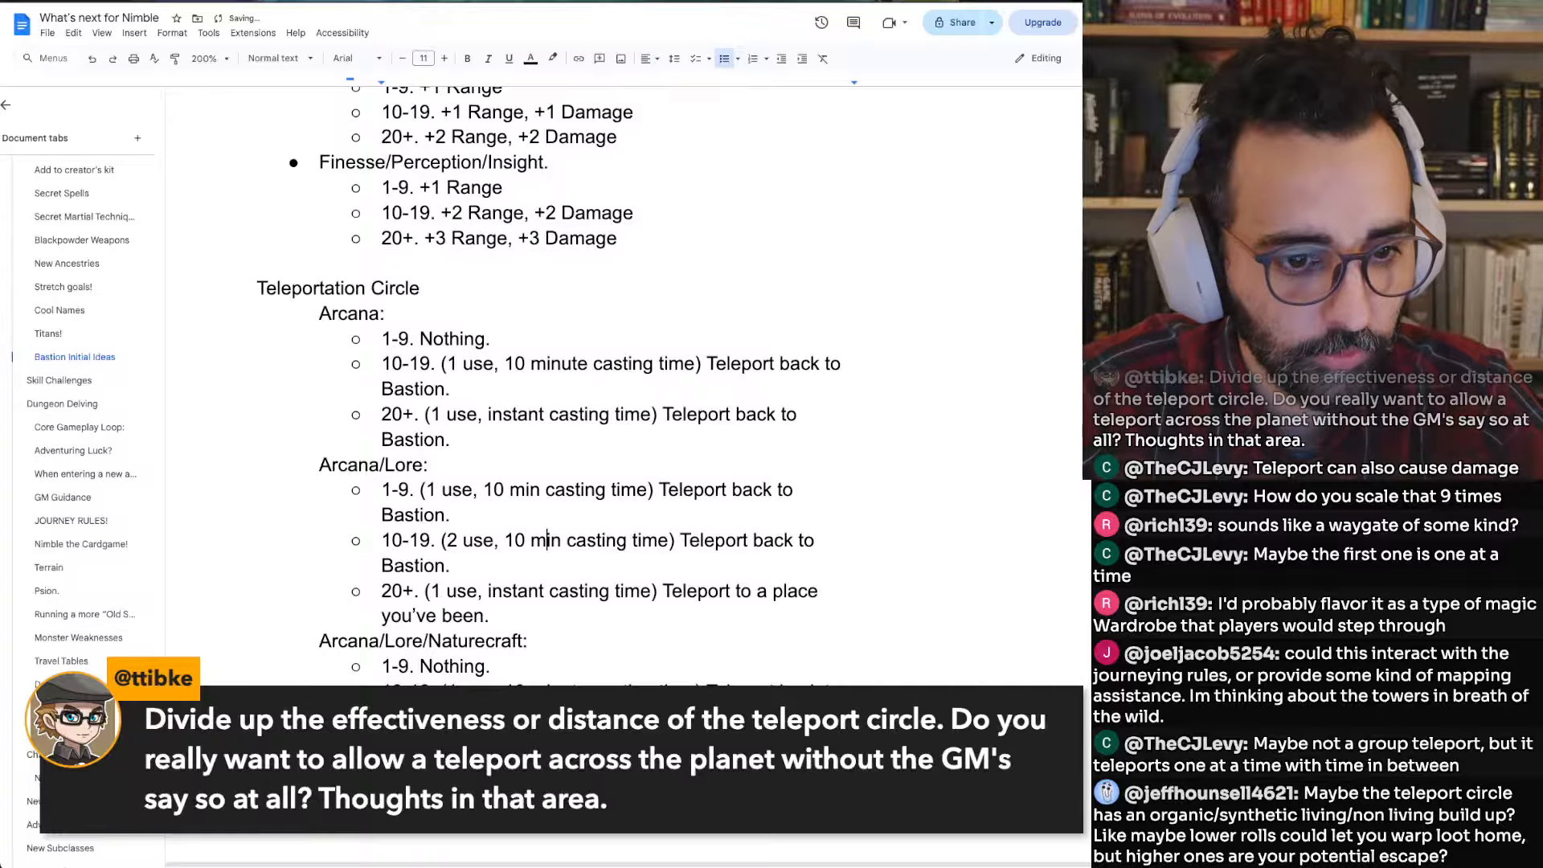
pyautogui.hotkey('alt', 'Right')
pyautogui.hotkey('alt', 'Right')
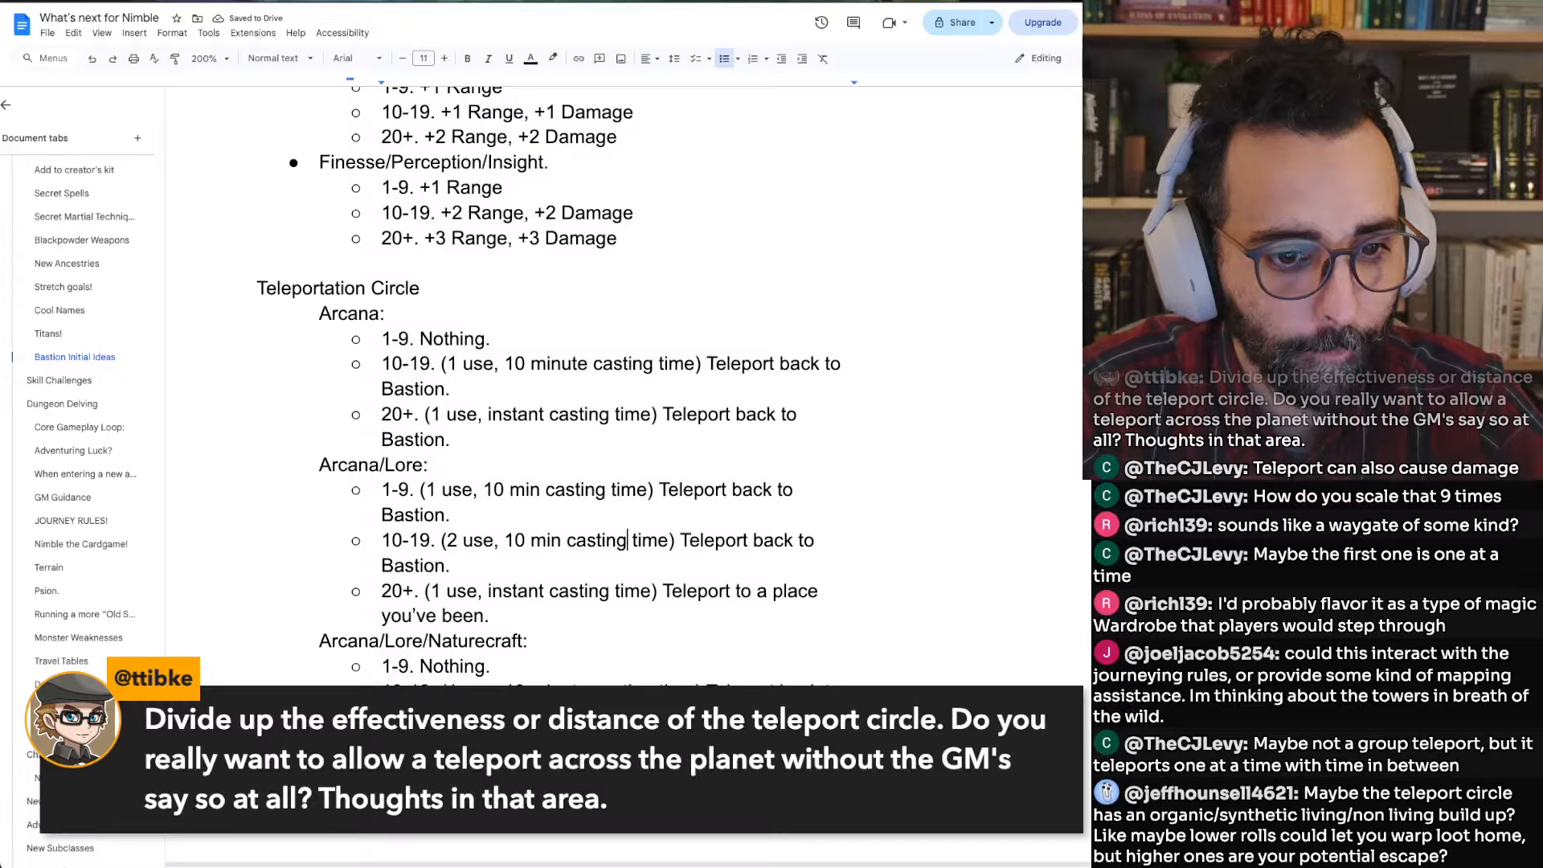
pyautogui.hotkey('alt', 'Right')
pyautogui.hotkey('alt', 'Right')
pyautogui.hotkey('alt', 'Right')
pyautogui.hotkey('alt', 'BackSpace')
pyautogui.press('BackSpace')
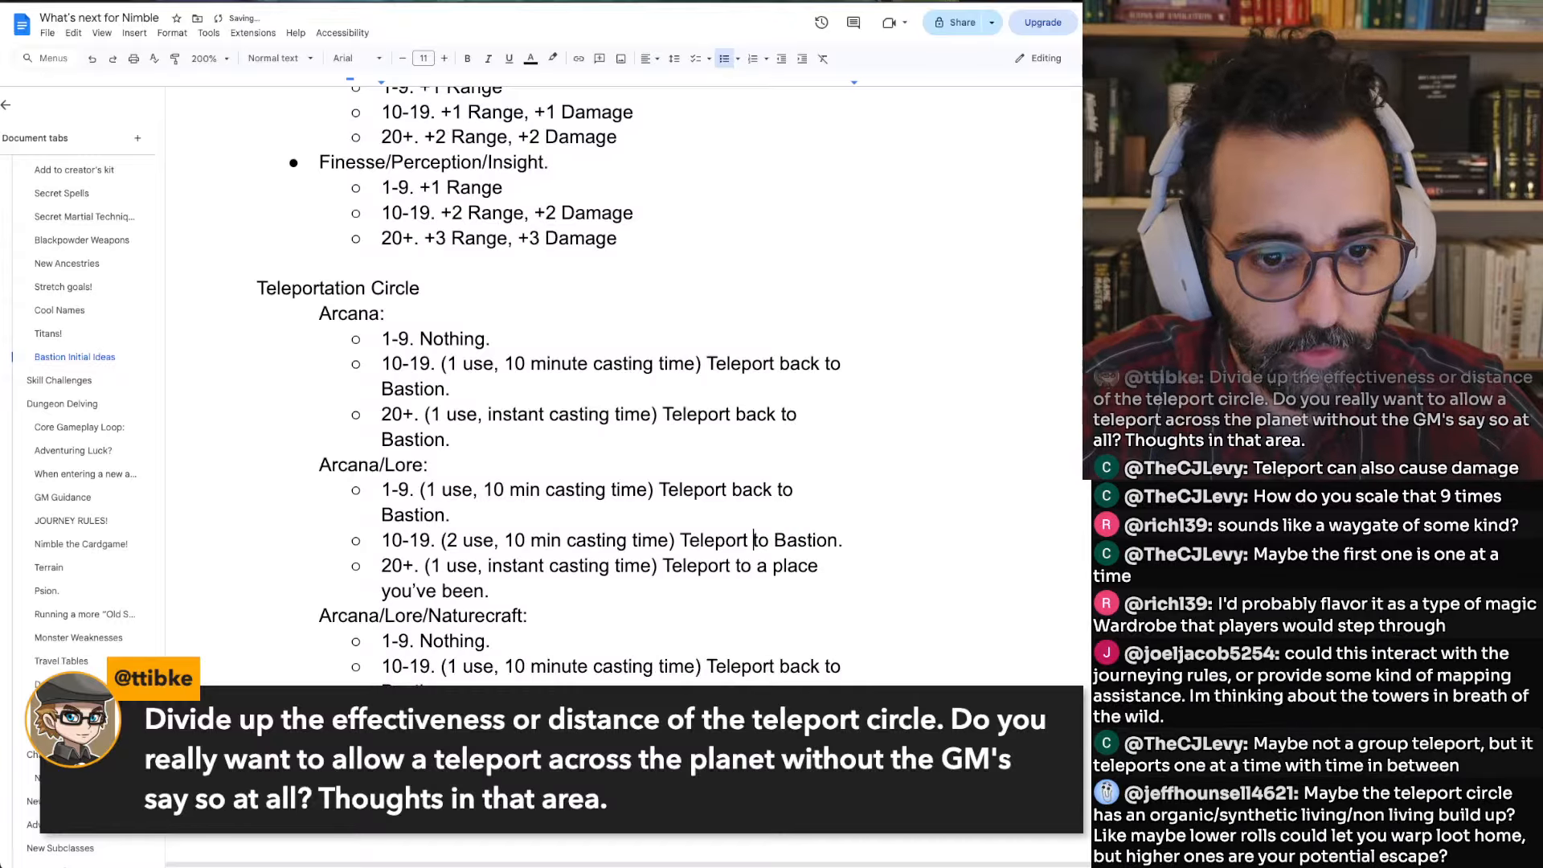
# Extend the end of Arcana/Lore's 10-19 reward with "or another safe location."
pyautogui.press('super+Right')
pyautogui.press('Left')
pyautogui.write('or ')
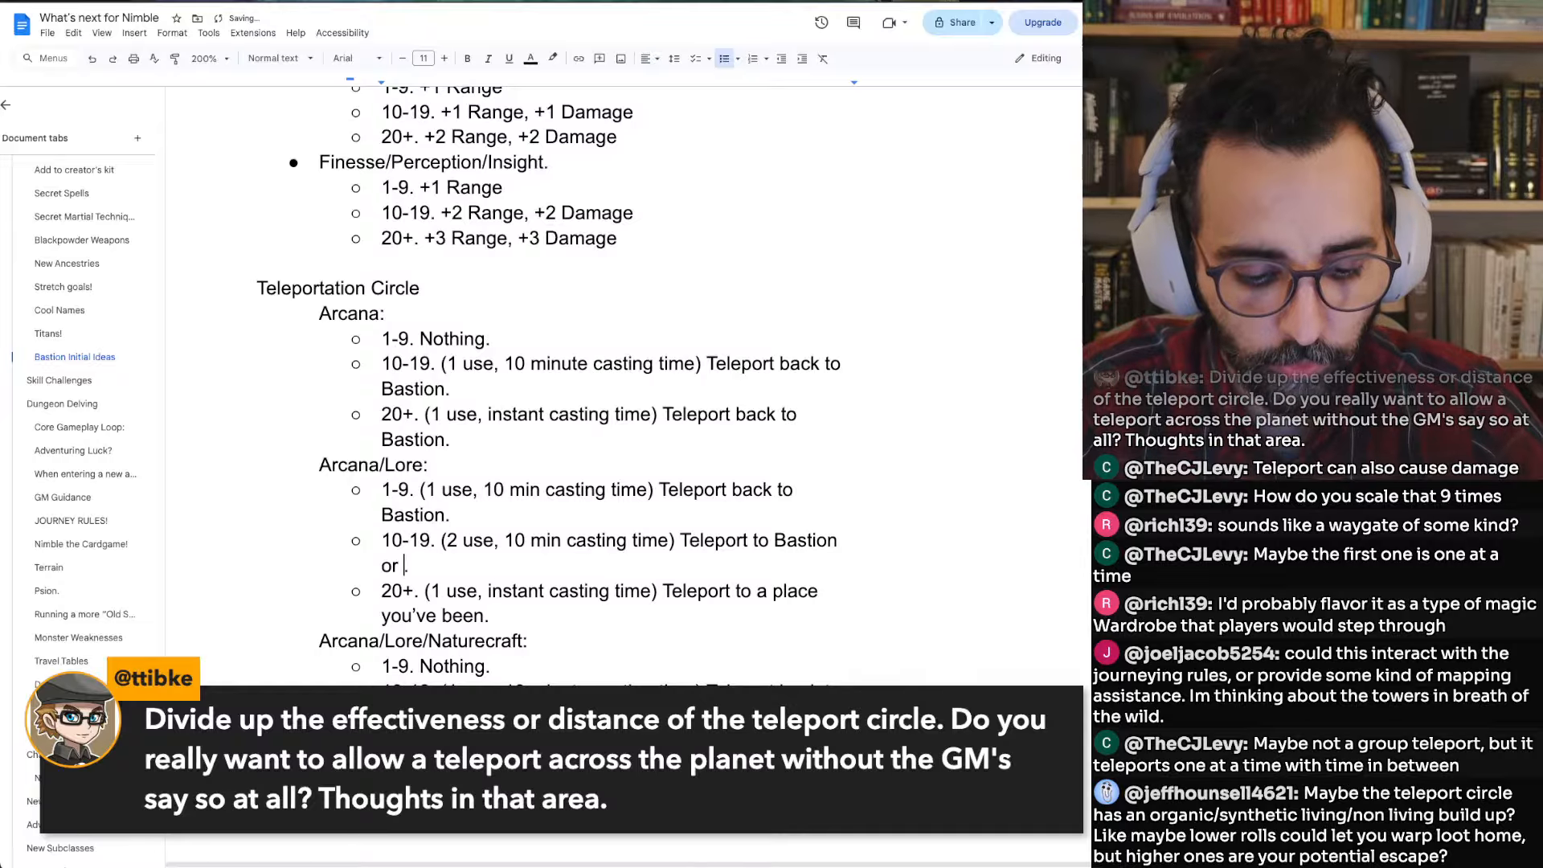
pyautogui.write('1 ')
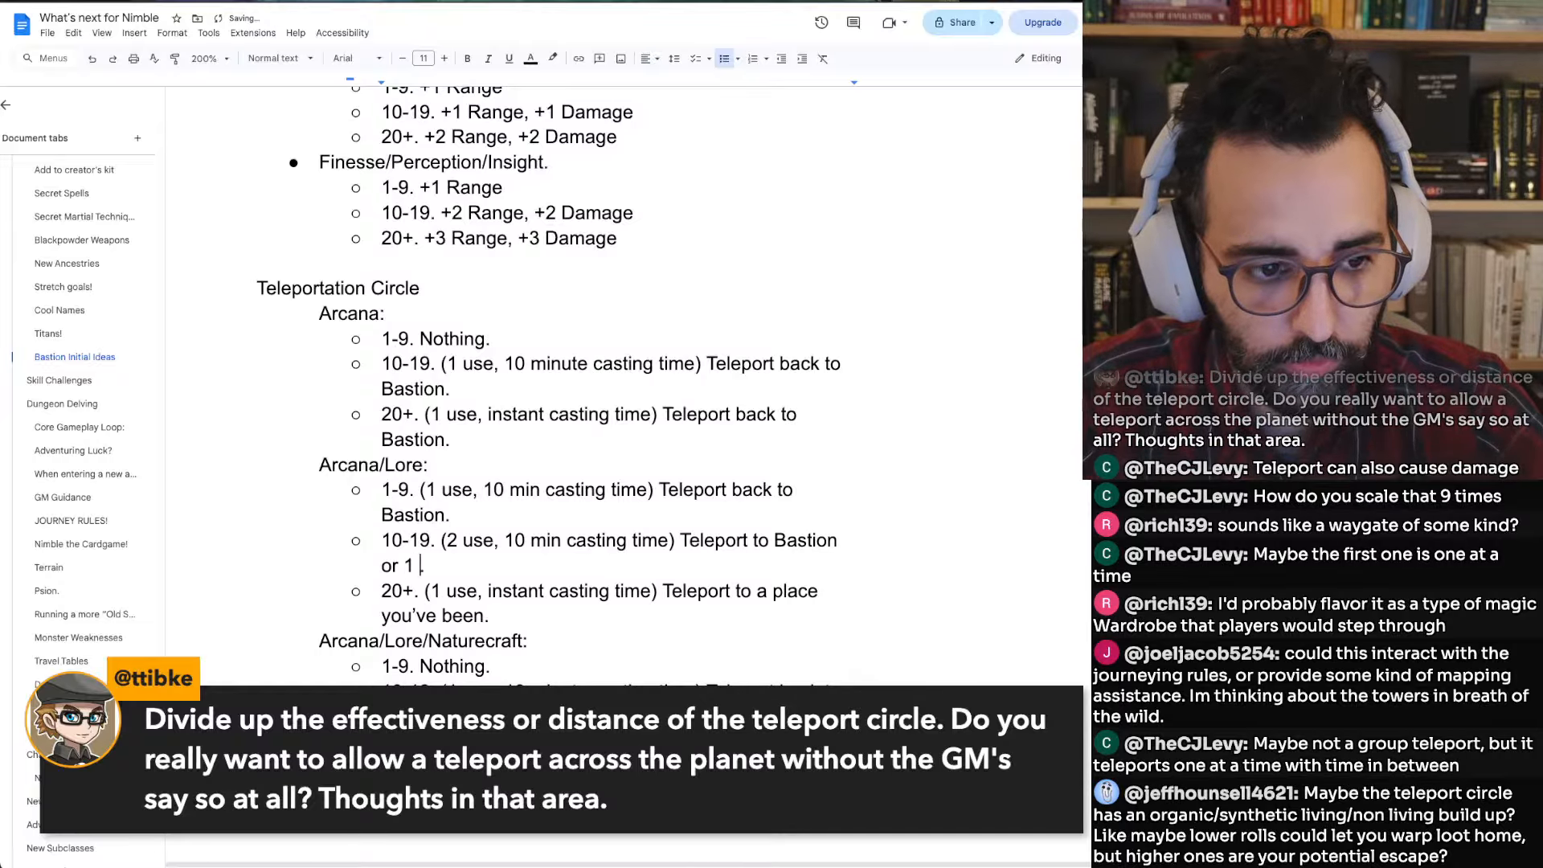
pyautogui.write('ma')
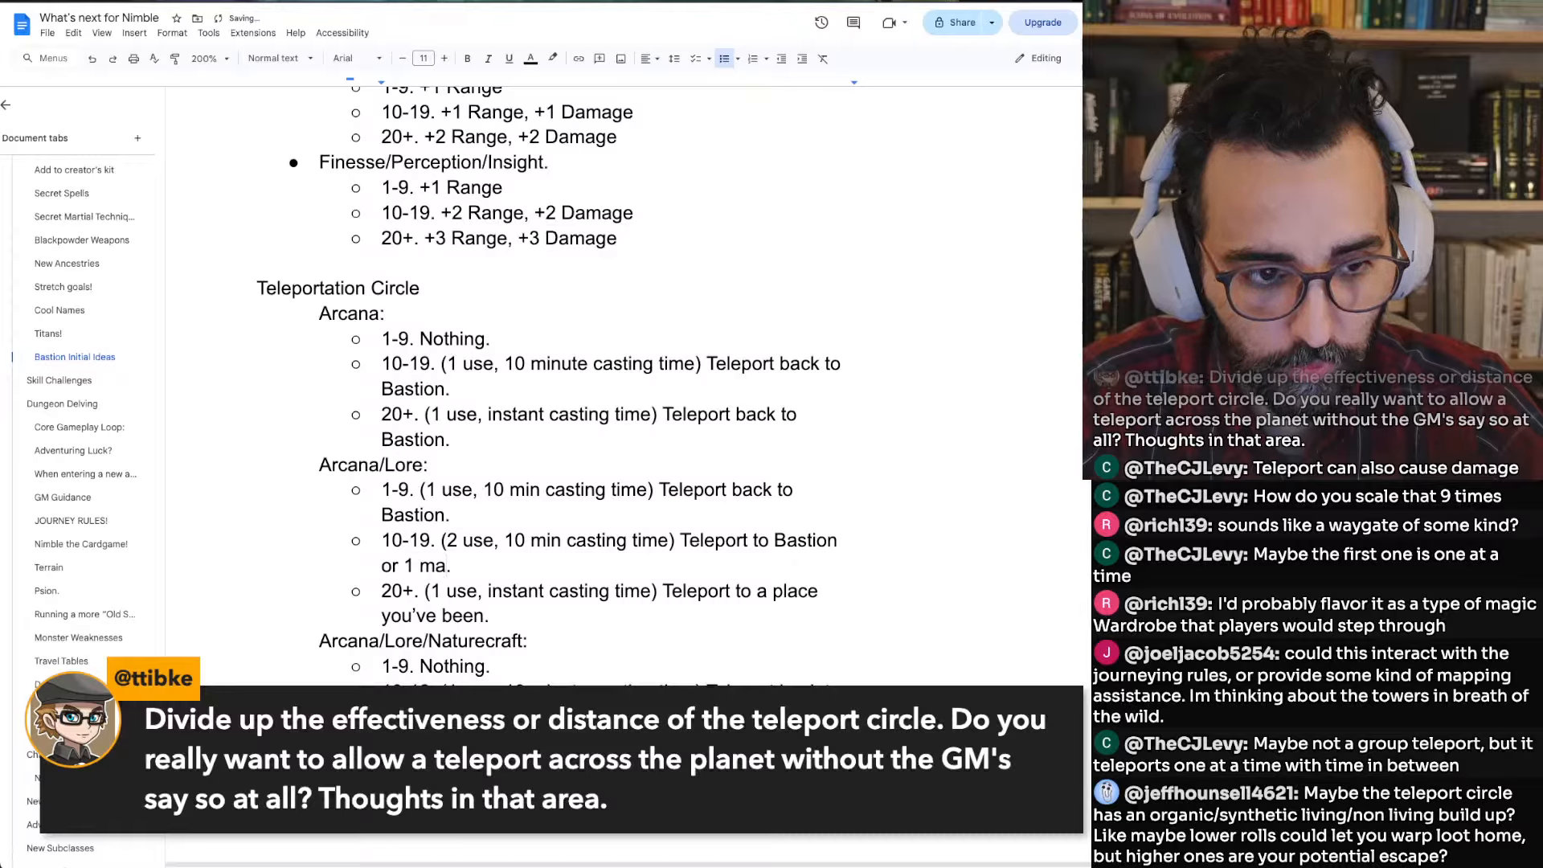
pyautogui.hotkey('ctrl', 'shift', 'Left')
pyautogui.hotkey('ctrl', 'shift', 'Left')
pyautogui.write('another ')
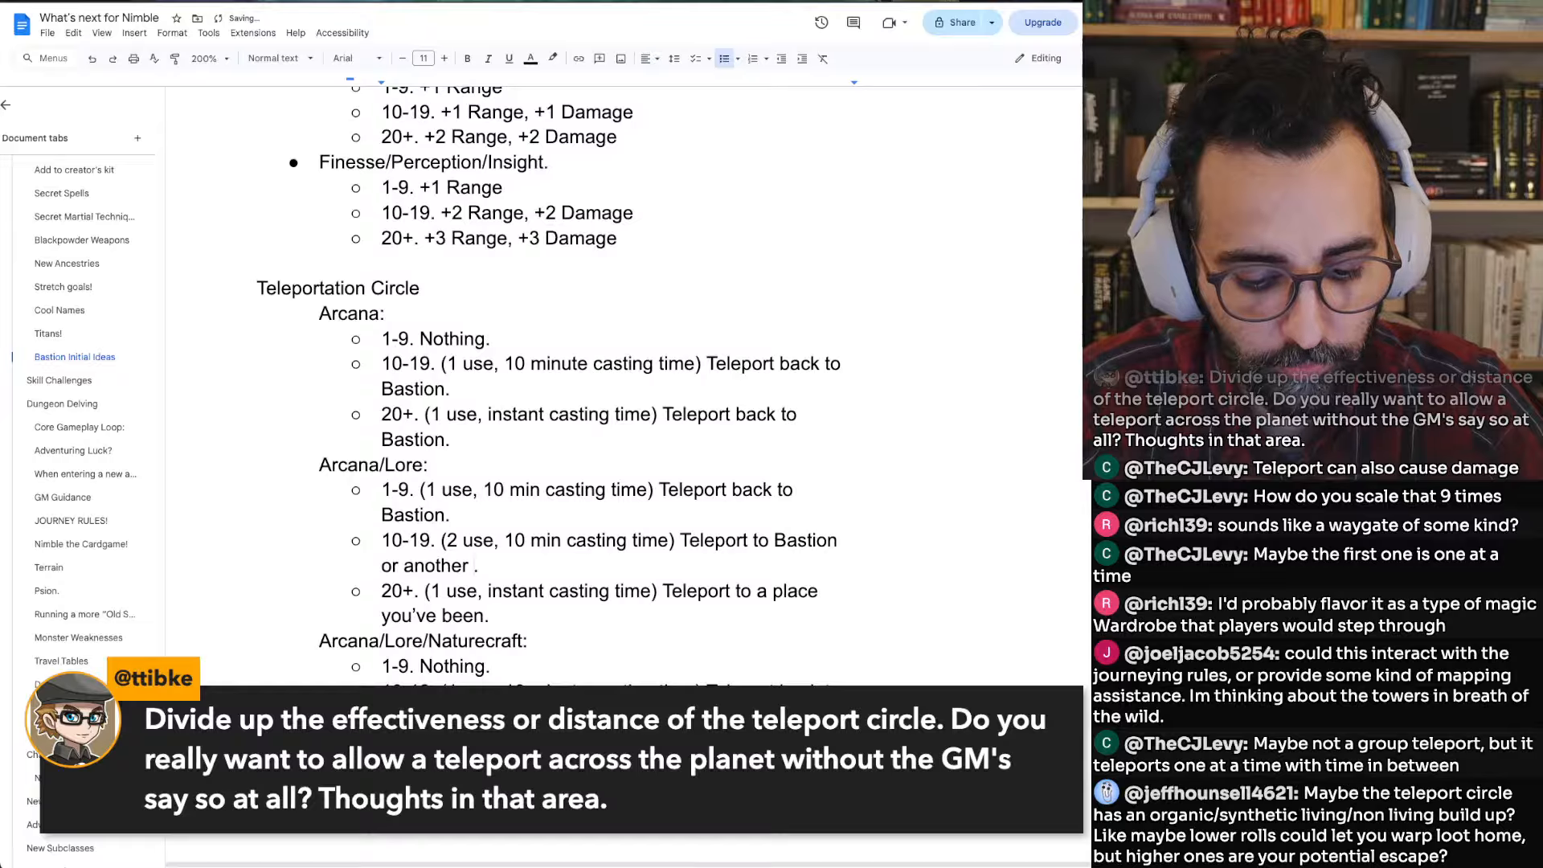
pyautogui.write('sa')
pyautogui.press('BackSpace')
pyautogui.press('BackSpace')
pyautogui.write('sa')
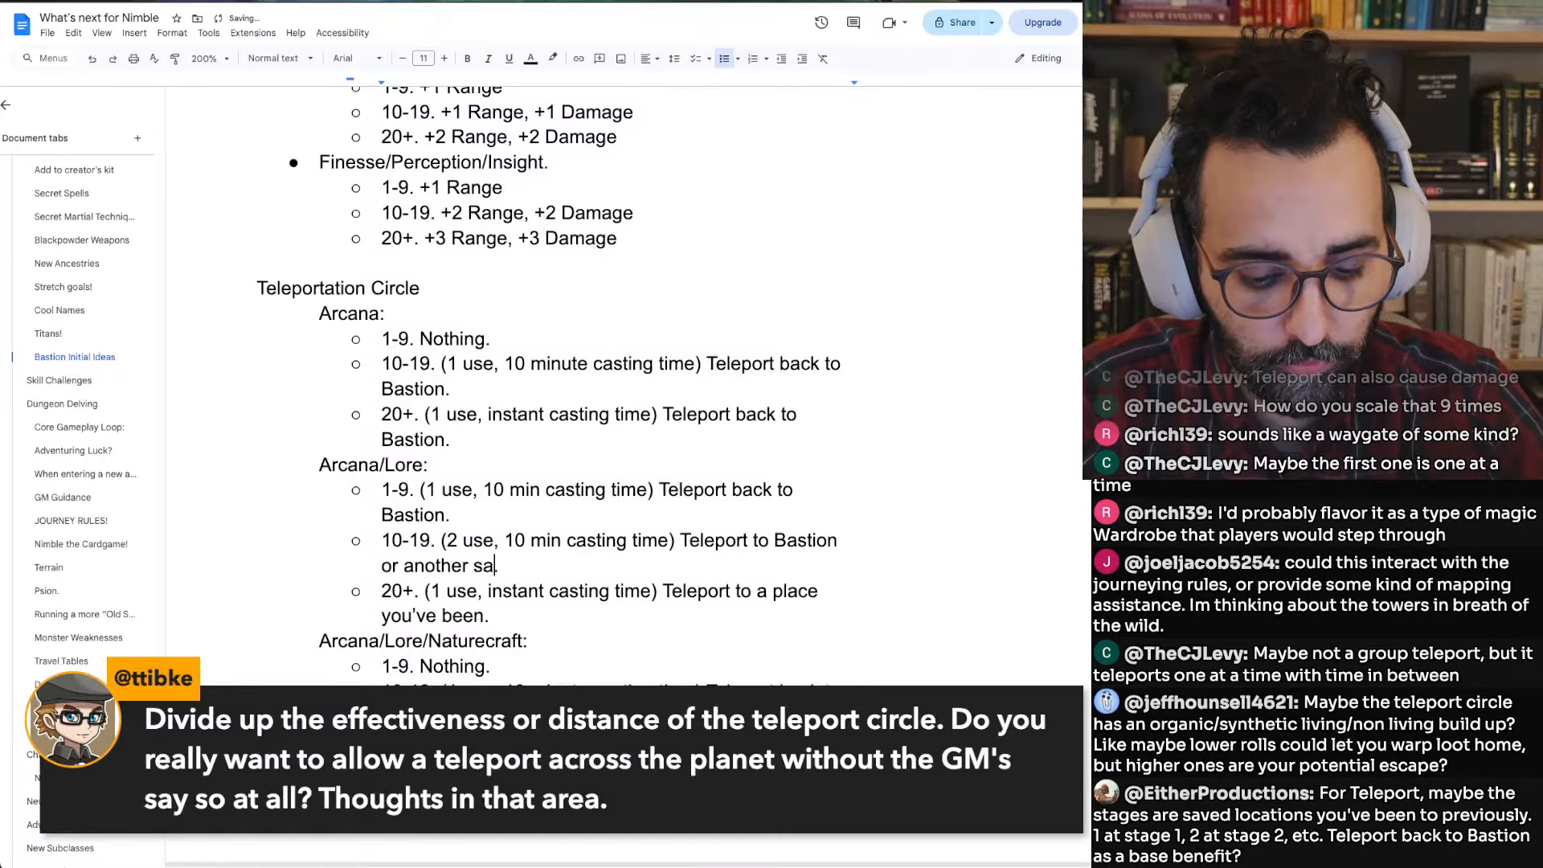
pyautogui.write('fe location.')
# Insert "chosen" before "safe location" in Arcana/Lore's 10-19 reward
pyautogui.hotkey('ctrl', 'Left')
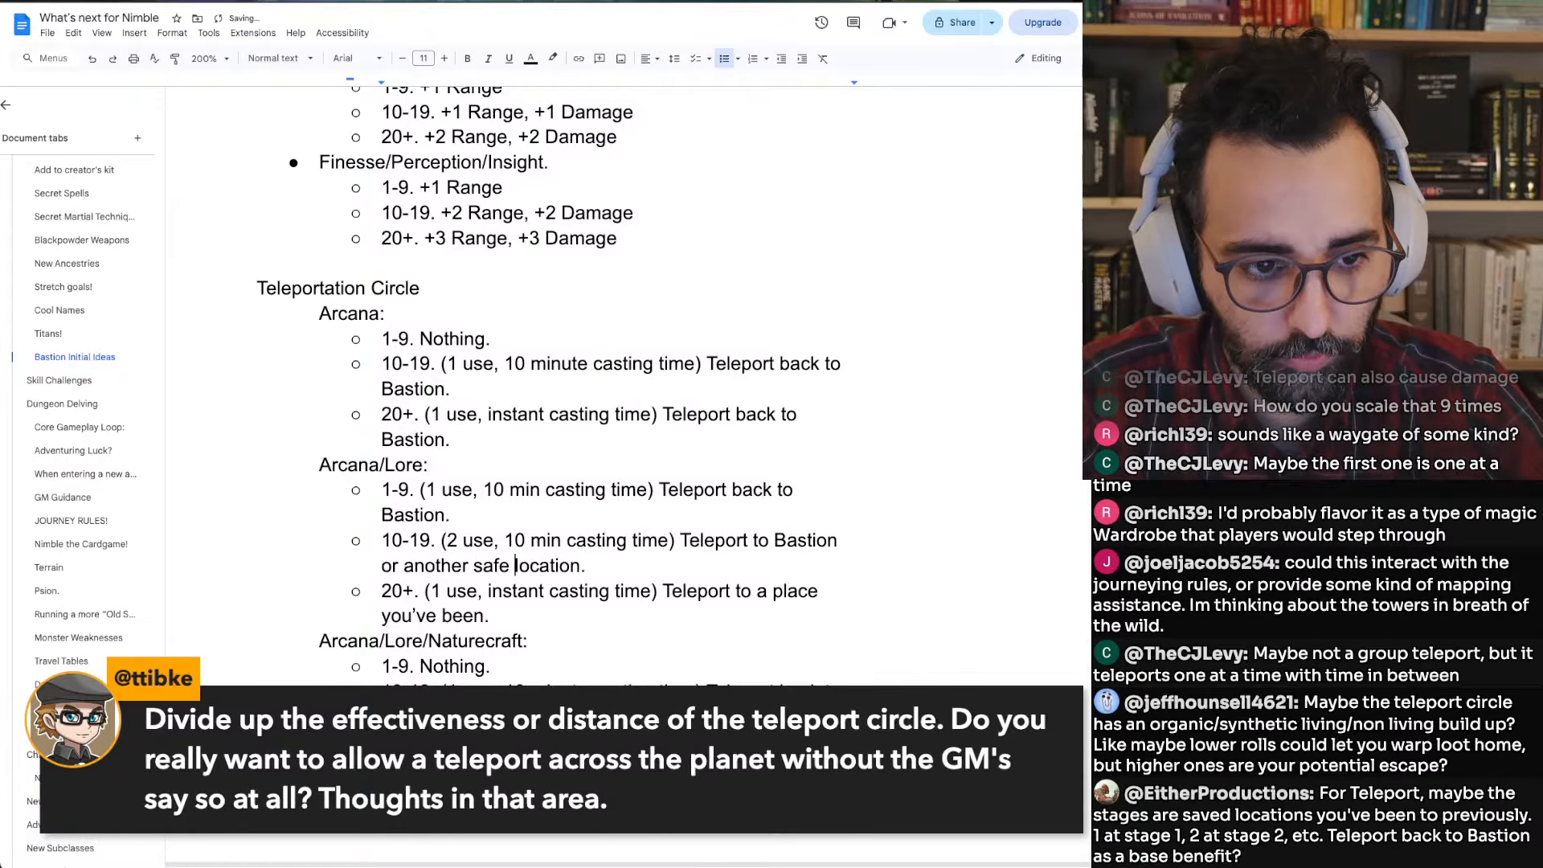
pyautogui.write('shocen')
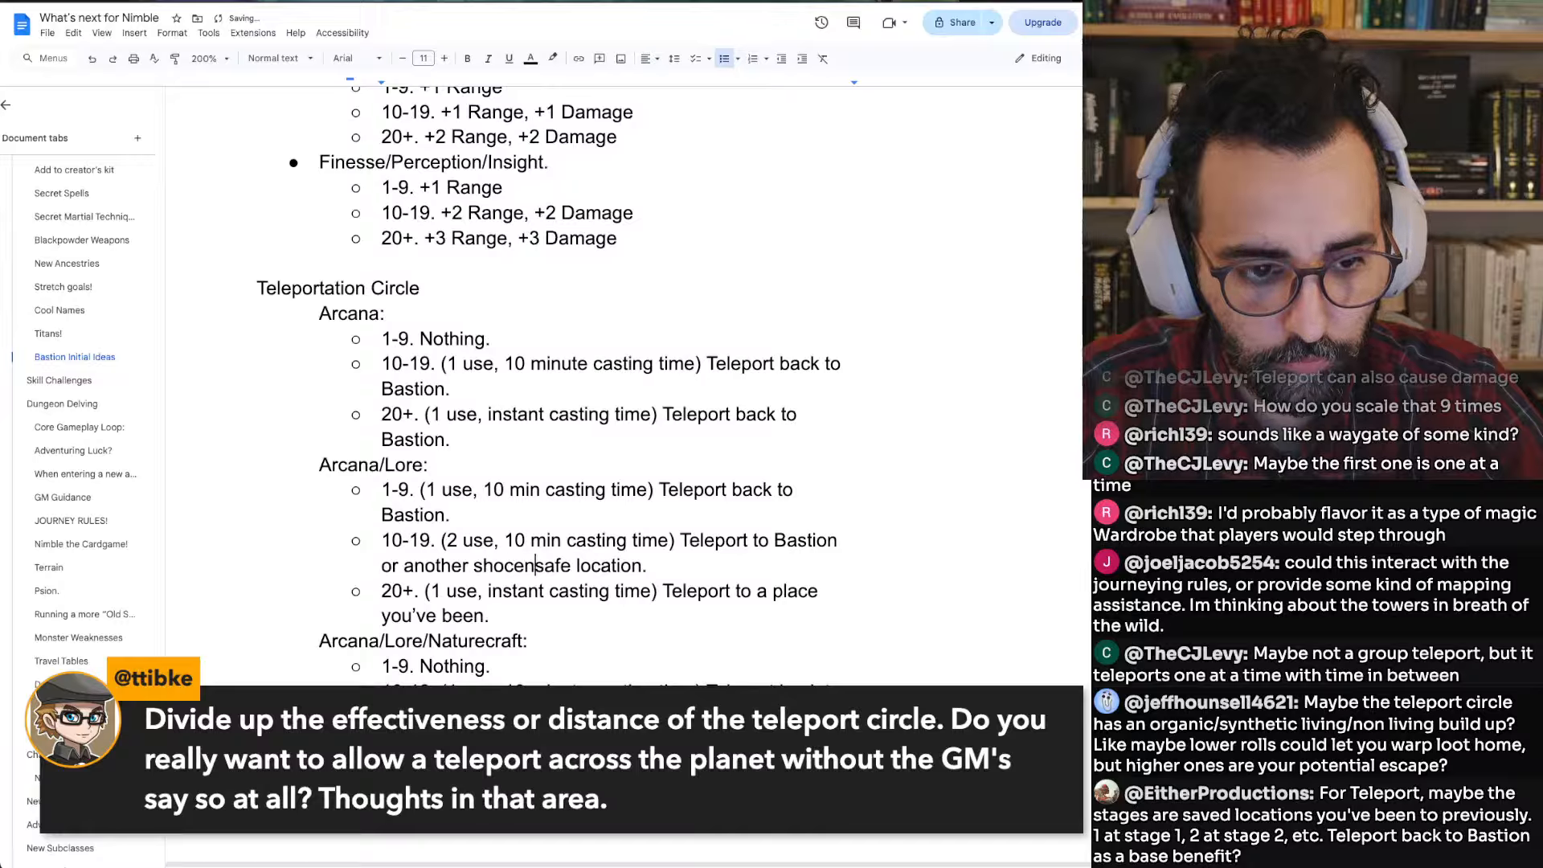
pyautogui.press('End')
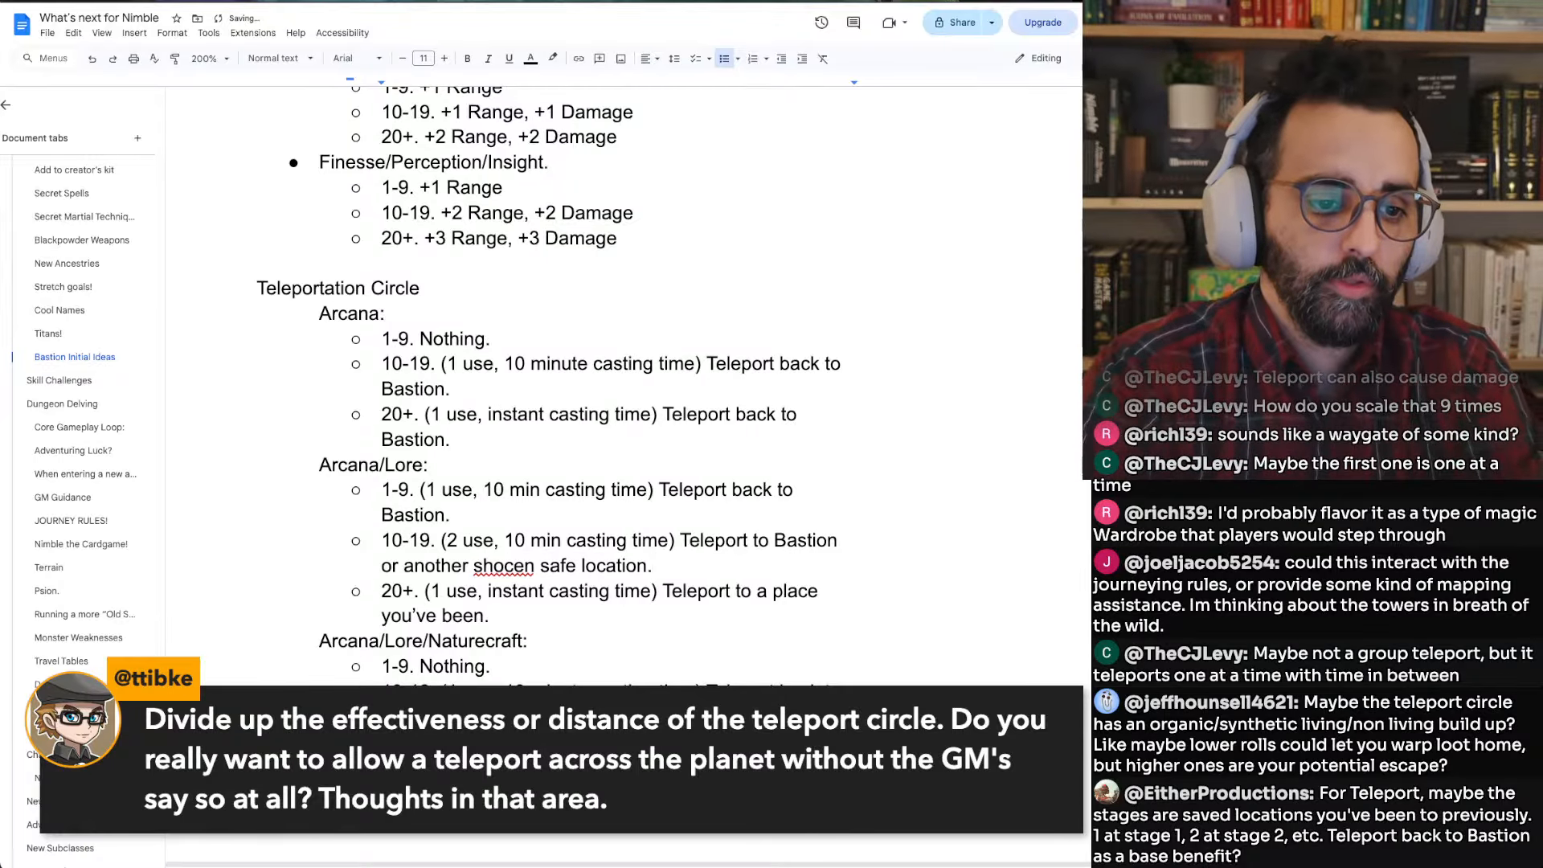
pyautogui.hotkey('ctrl', 'Left')
pyautogui.hotkey('ctrl', 'Left')
pyautogui.hotkey('ctrl', 'Left')
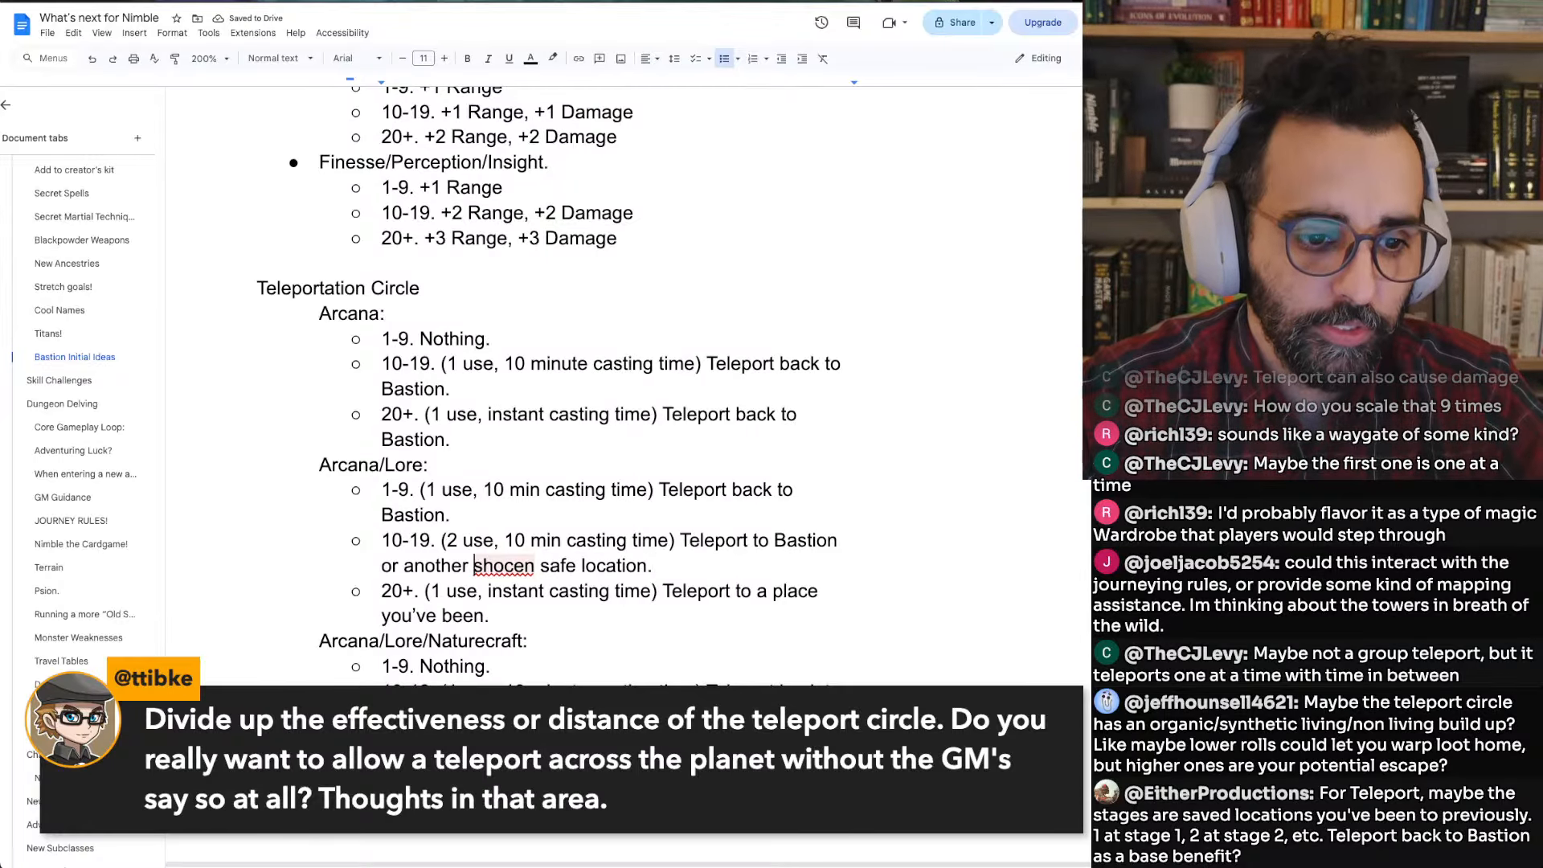
pyautogui.hotkey('ctrl', 'shift', 'Right')
pyautogui.write('chosen')
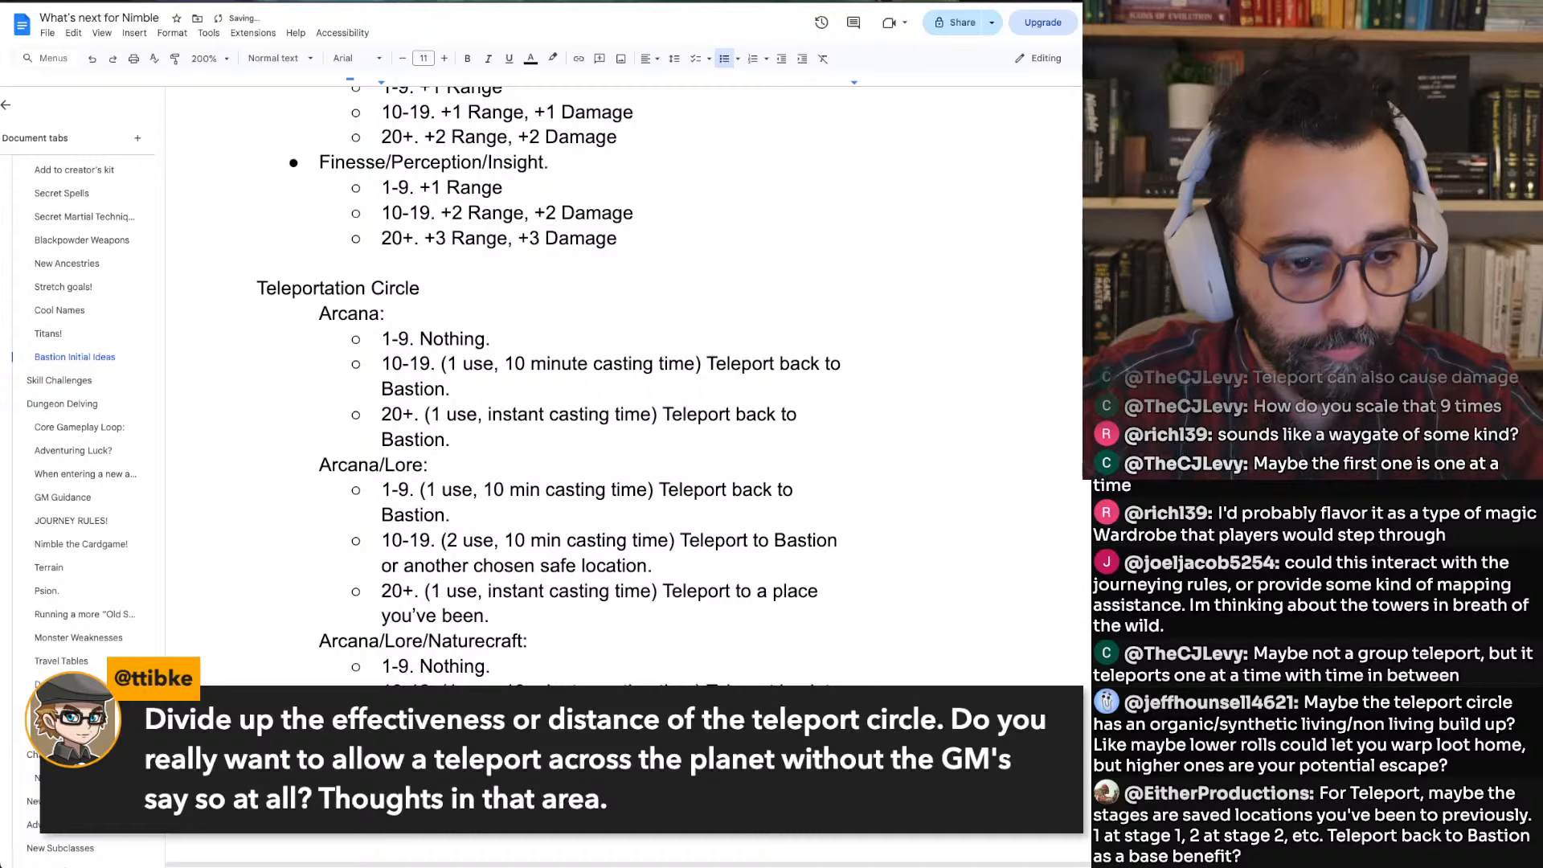
pyautogui.hotkey('ctrl', 'z')
pyautogui.hotkey('ctrl', 'shift', 'z')
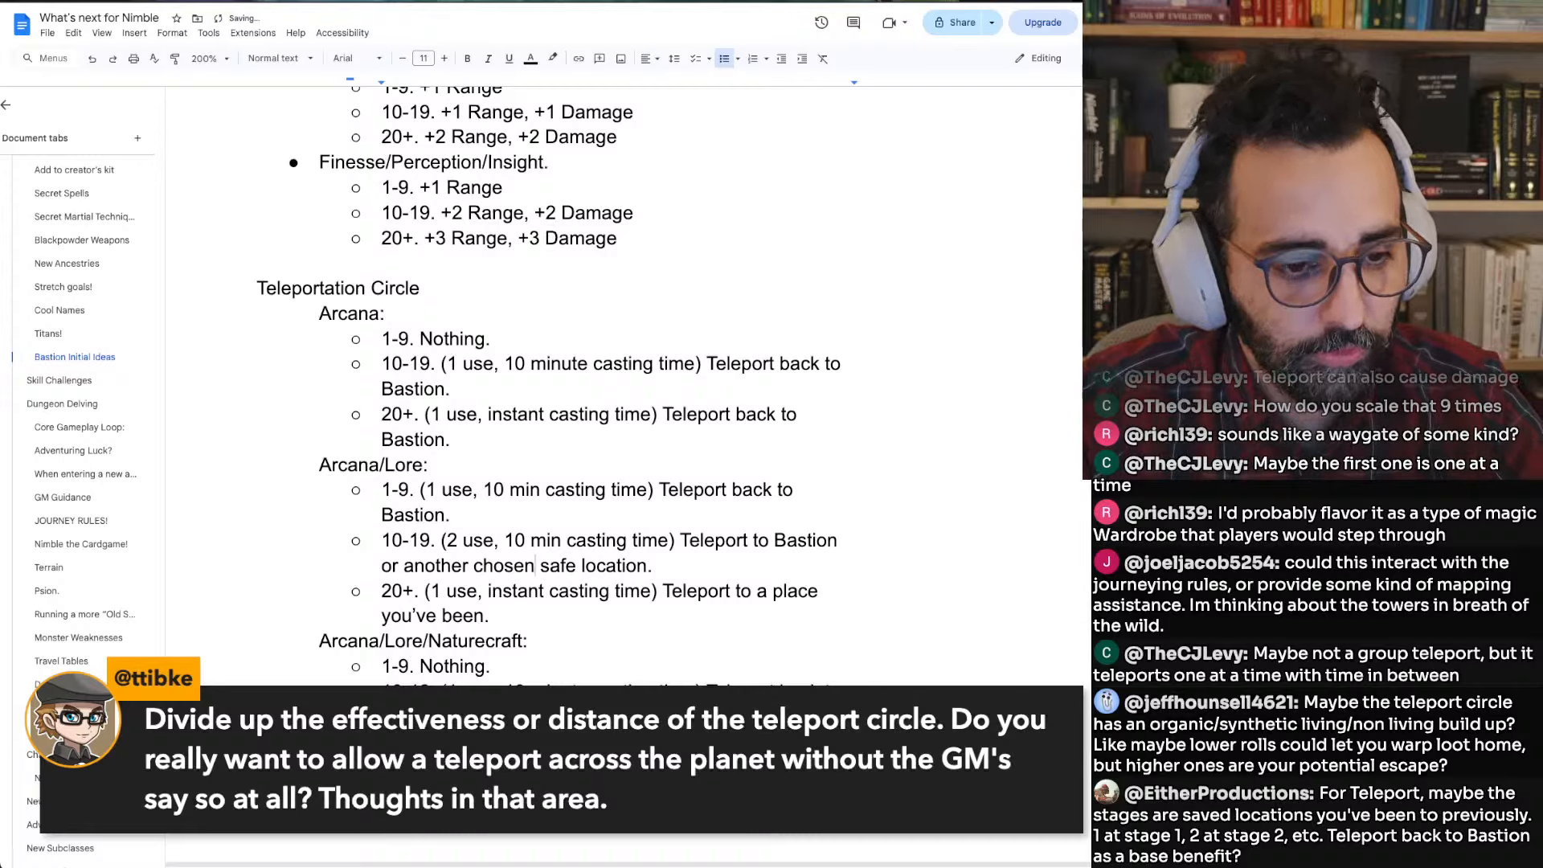
pyautogui.press('End')
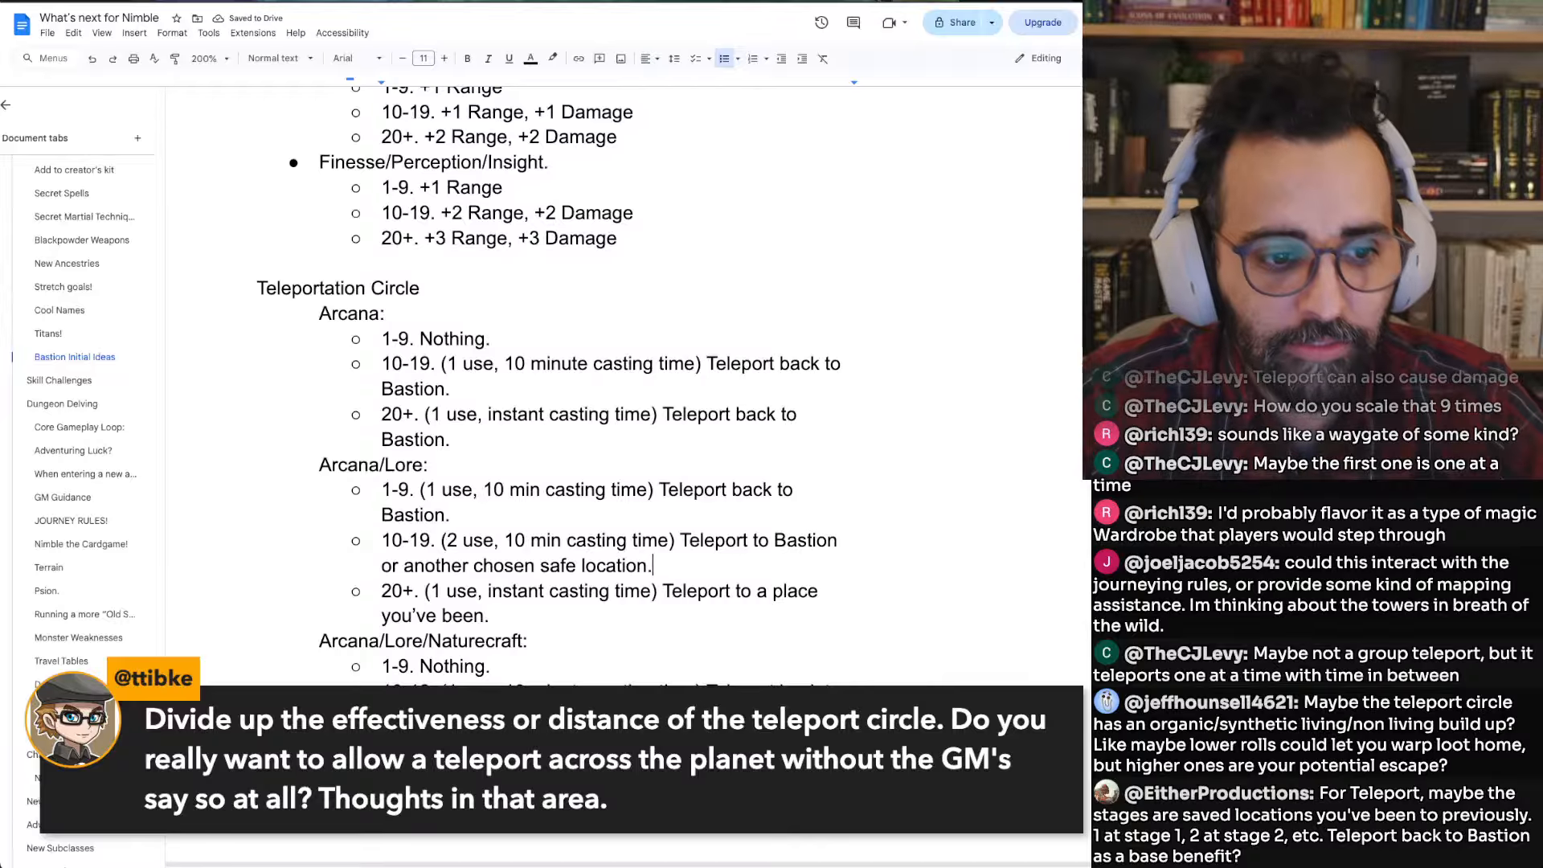
# Set the number of uses in Arcana/Lore's 20+ reward to 2
pyautogui.press('Down')
pyautogui.press('Down')
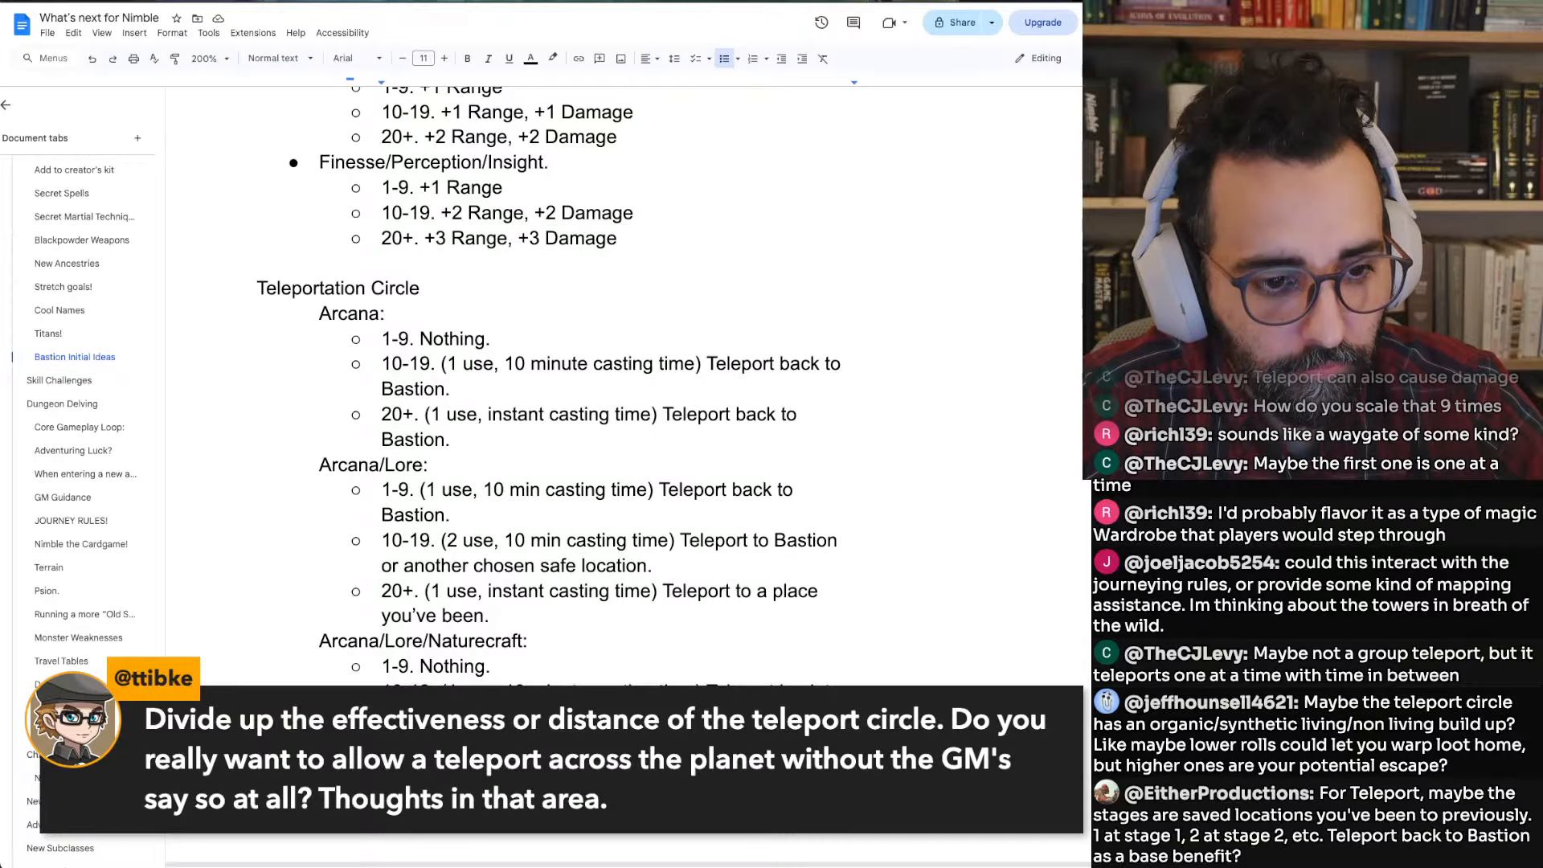
pyautogui.press('Up')
pyautogui.press('Left')
pyautogui.press('Left')
pyautogui.press('Delete')
pyautogui.write('2')
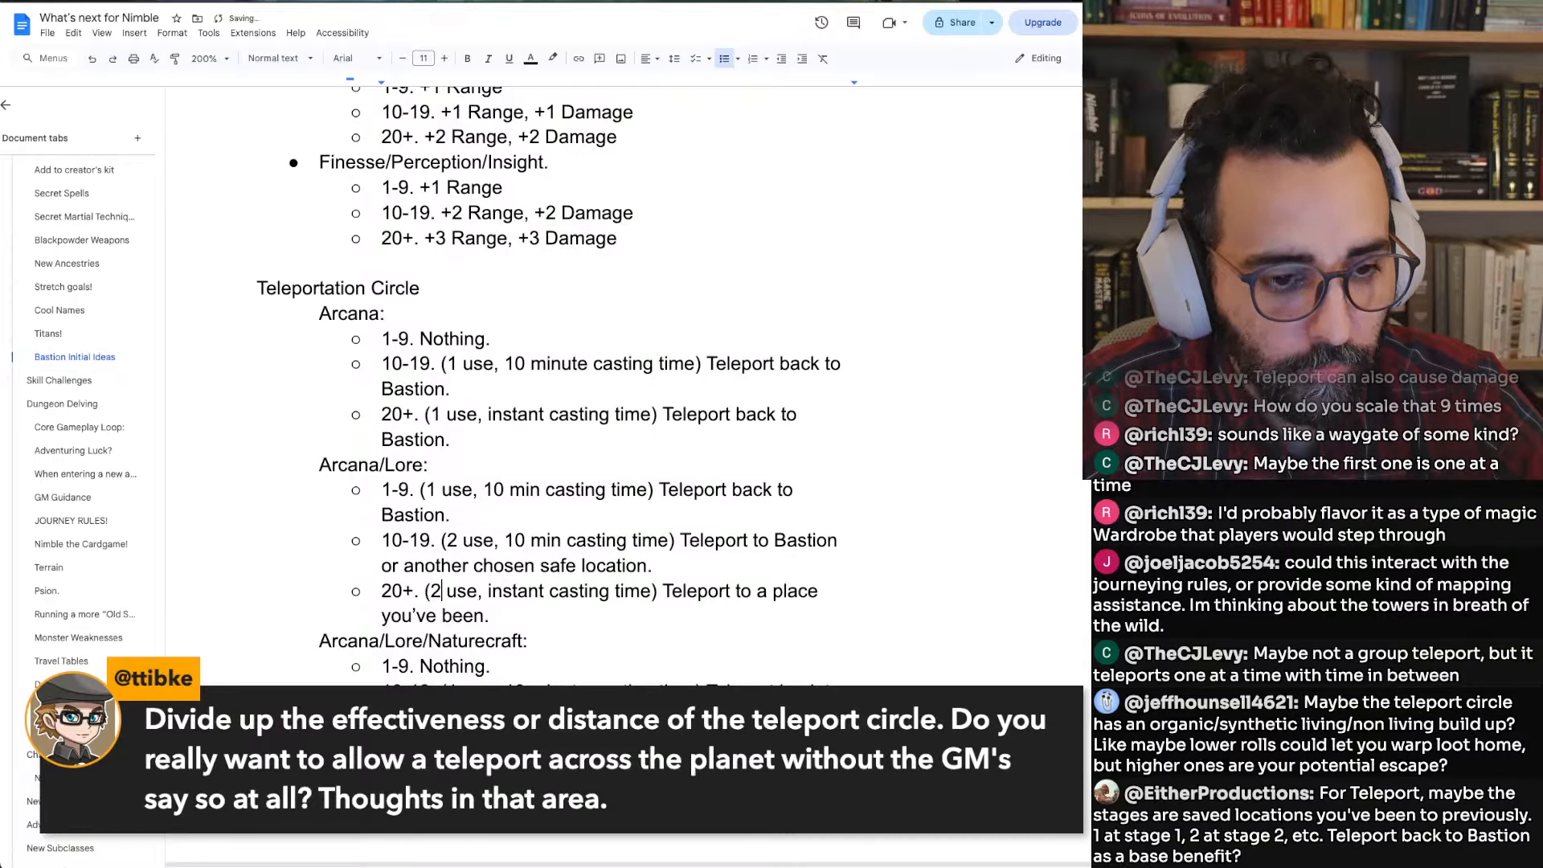
pyautogui.hotkey('alt', 'Right')
pyautogui.hotkey('alt', 'Right')
pyautogui.hotkey('alt', 'Right')
pyautogui.press('Down')
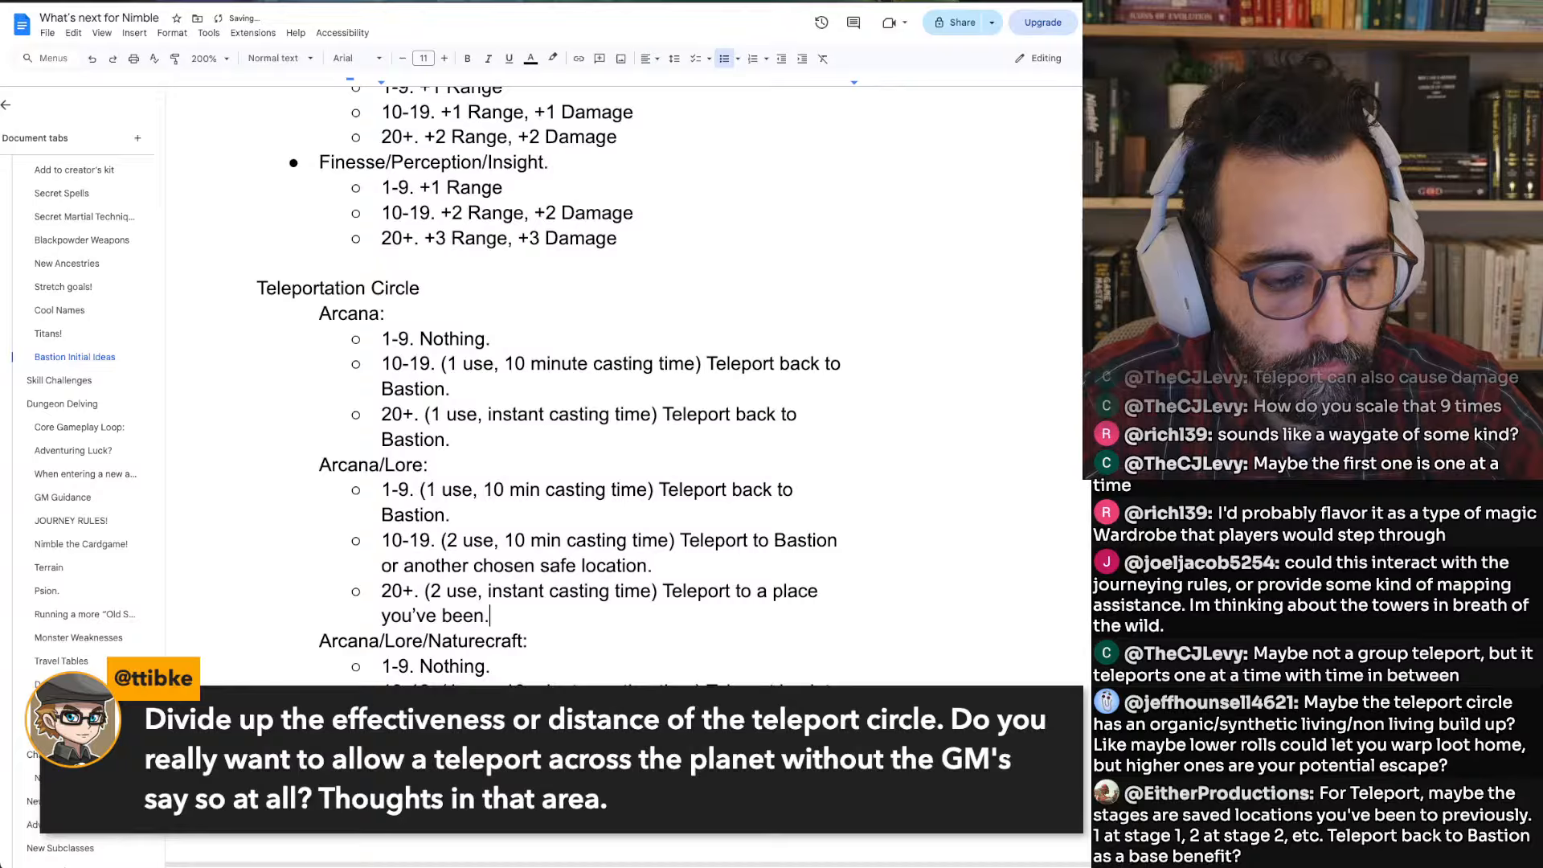
pyautogui.press('Down')
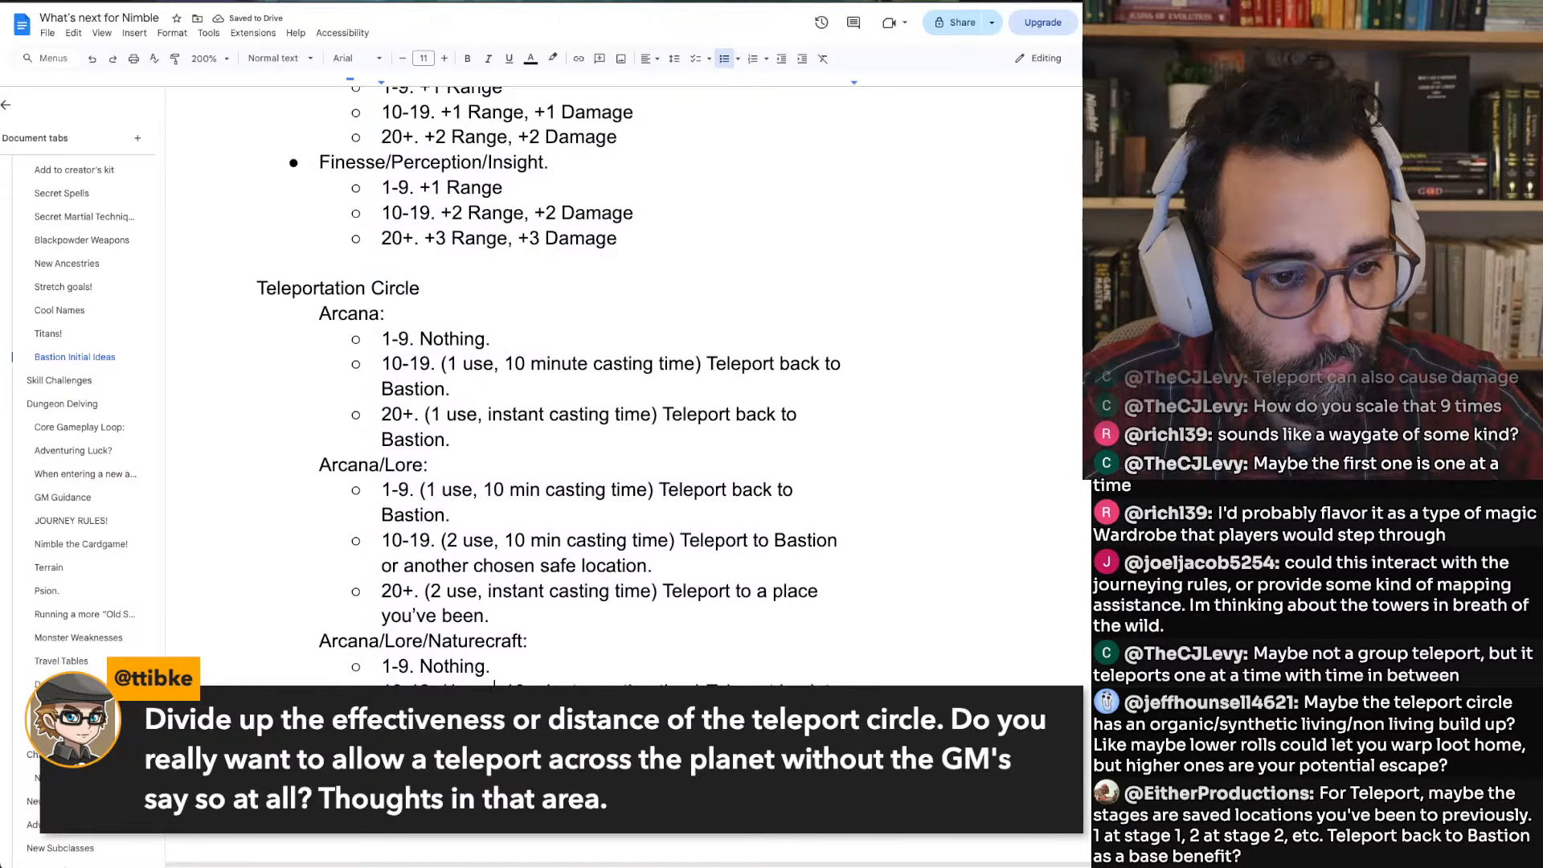
# Replace Arcana/Lore/Naturecraft's 1-9 reward with a copy of Arcana/Lore's "(1 use, 10 min casting time) Teleport back to Bastion."
pyautogui.press('Up')
pyautogui.press('Up')
pyautogui.press('Up')
pyautogui.press('Up')
pyautogui.hotkey('shift', 'Up')
pyautogui.hotkey('shift', 'Up')
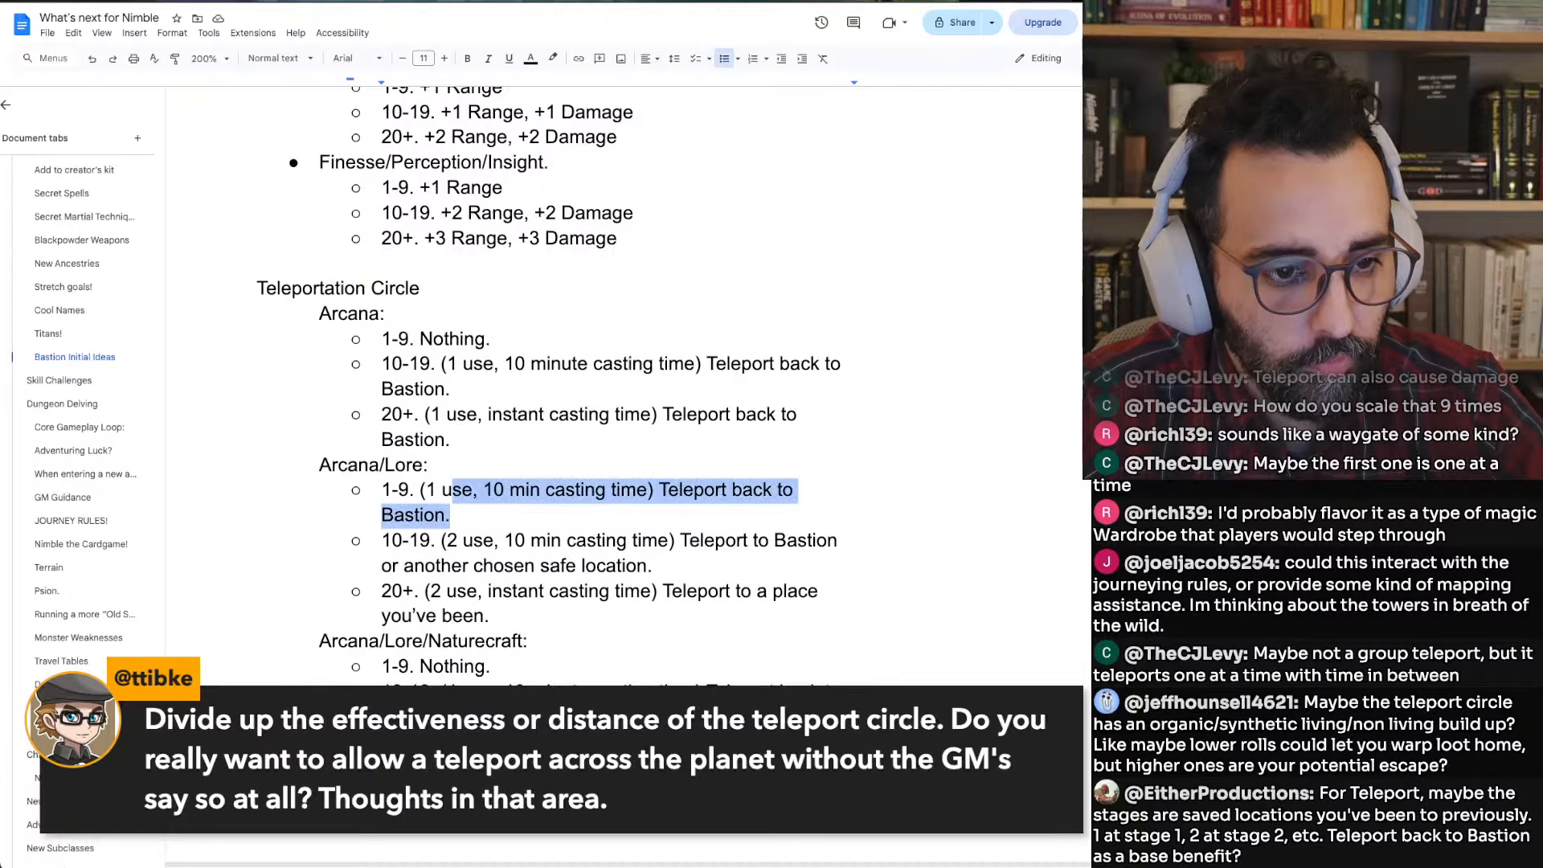
pyautogui.press('Down')
pyautogui.hotkey('shift', 'Up')
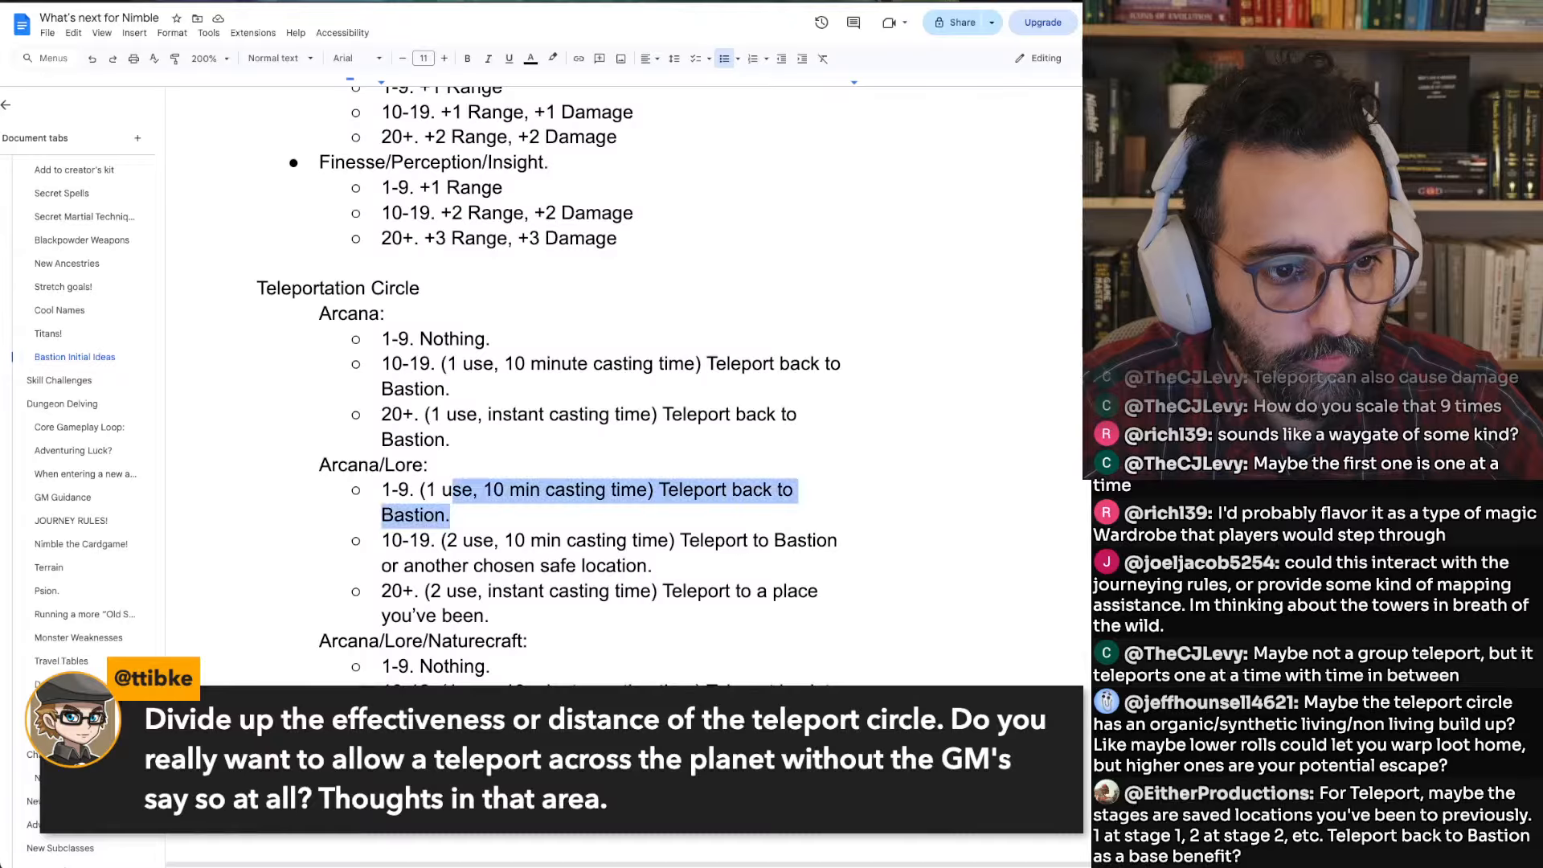
pyautogui.hotkey('shift', 'Home')
pyautogui.hotkey('ctrl', 'c')
pyautogui.press('Down')
pyautogui.press('Down')
pyautogui.press('Down')
pyautogui.press('Down')
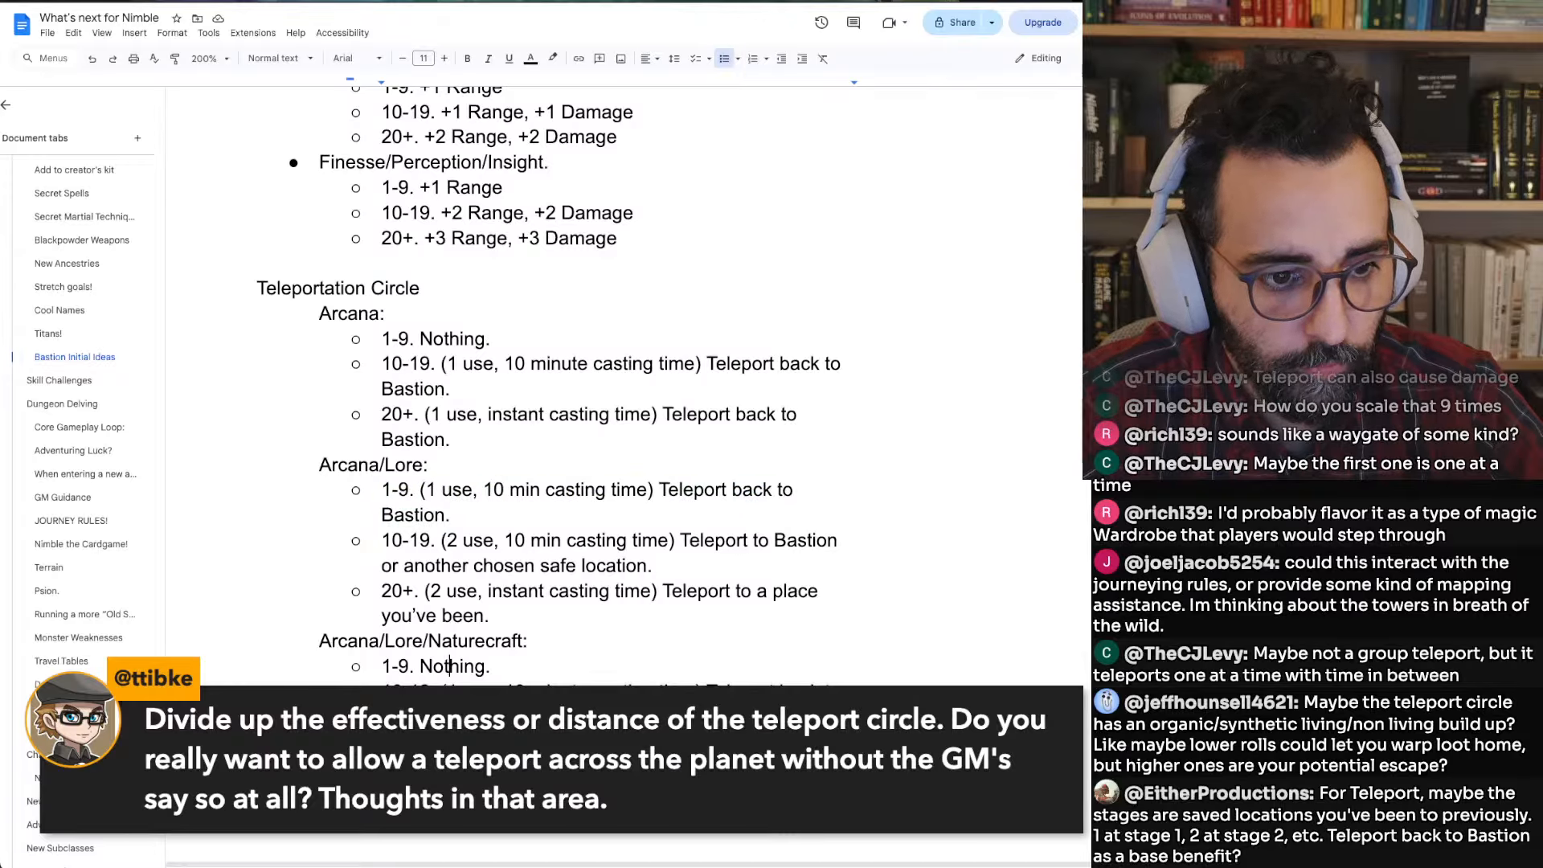
pyautogui.press('End')
pyautogui.hotkey('shift', 'Home')
pyautogui.hotkey('ctrl', 'v')
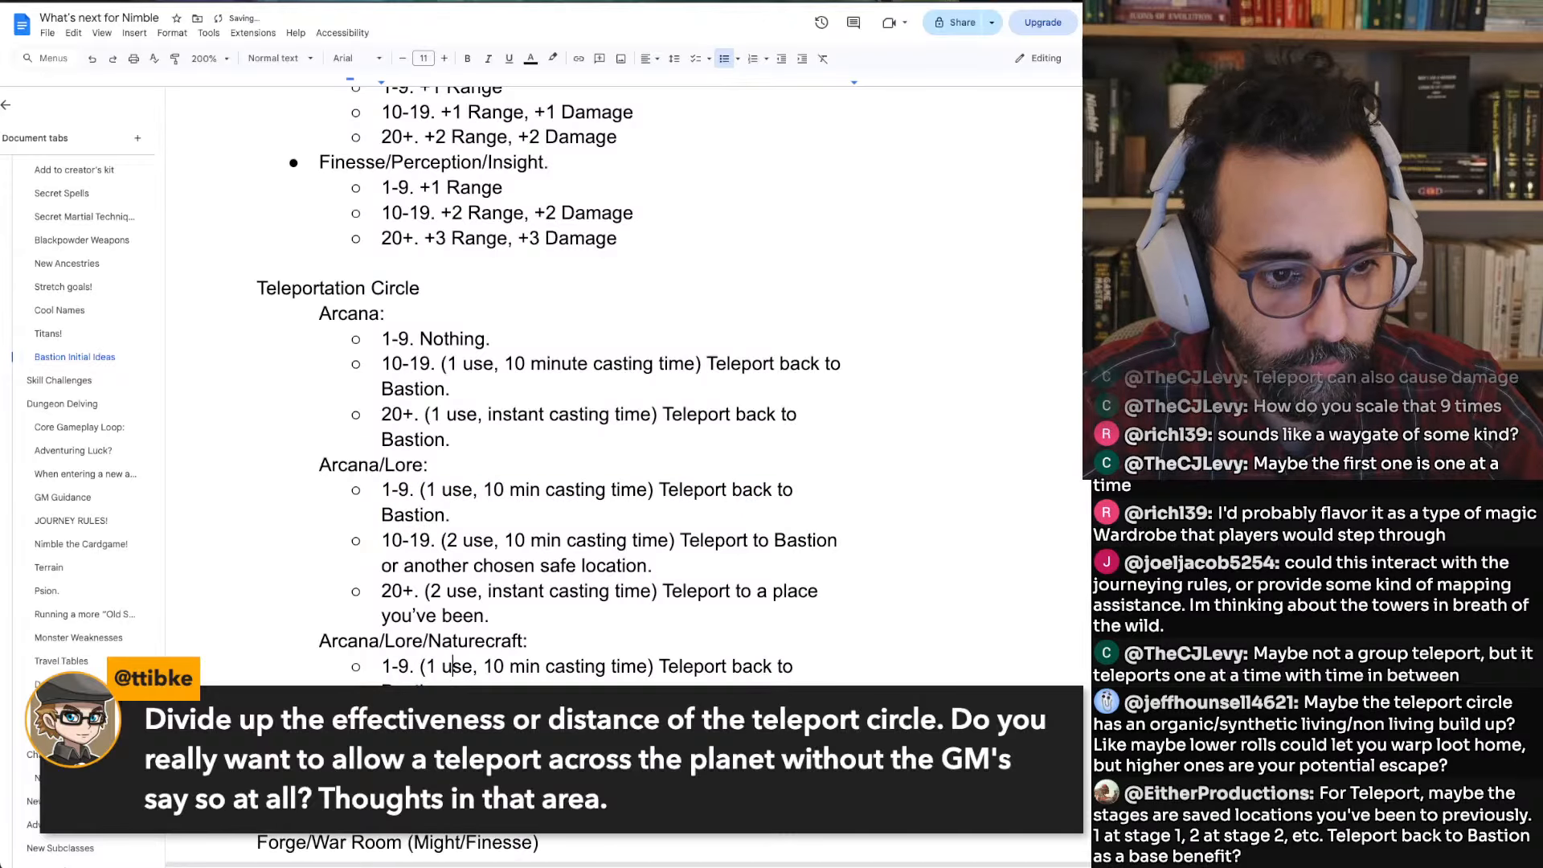
# Reuse Arcana/Lore's 10-19 reward, "Teleport to Bastion or another chosen safe location," for Arcana/Lore/Naturecraft's 10-19 tier
pyautogui.press('Up')
pyautogui.press('Up')
pyautogui.press('Up')
pyautogui.press('Home')
pyautogui.hotkey('shift', 'End')
pyautogui.hotkey('shift', 'Right')
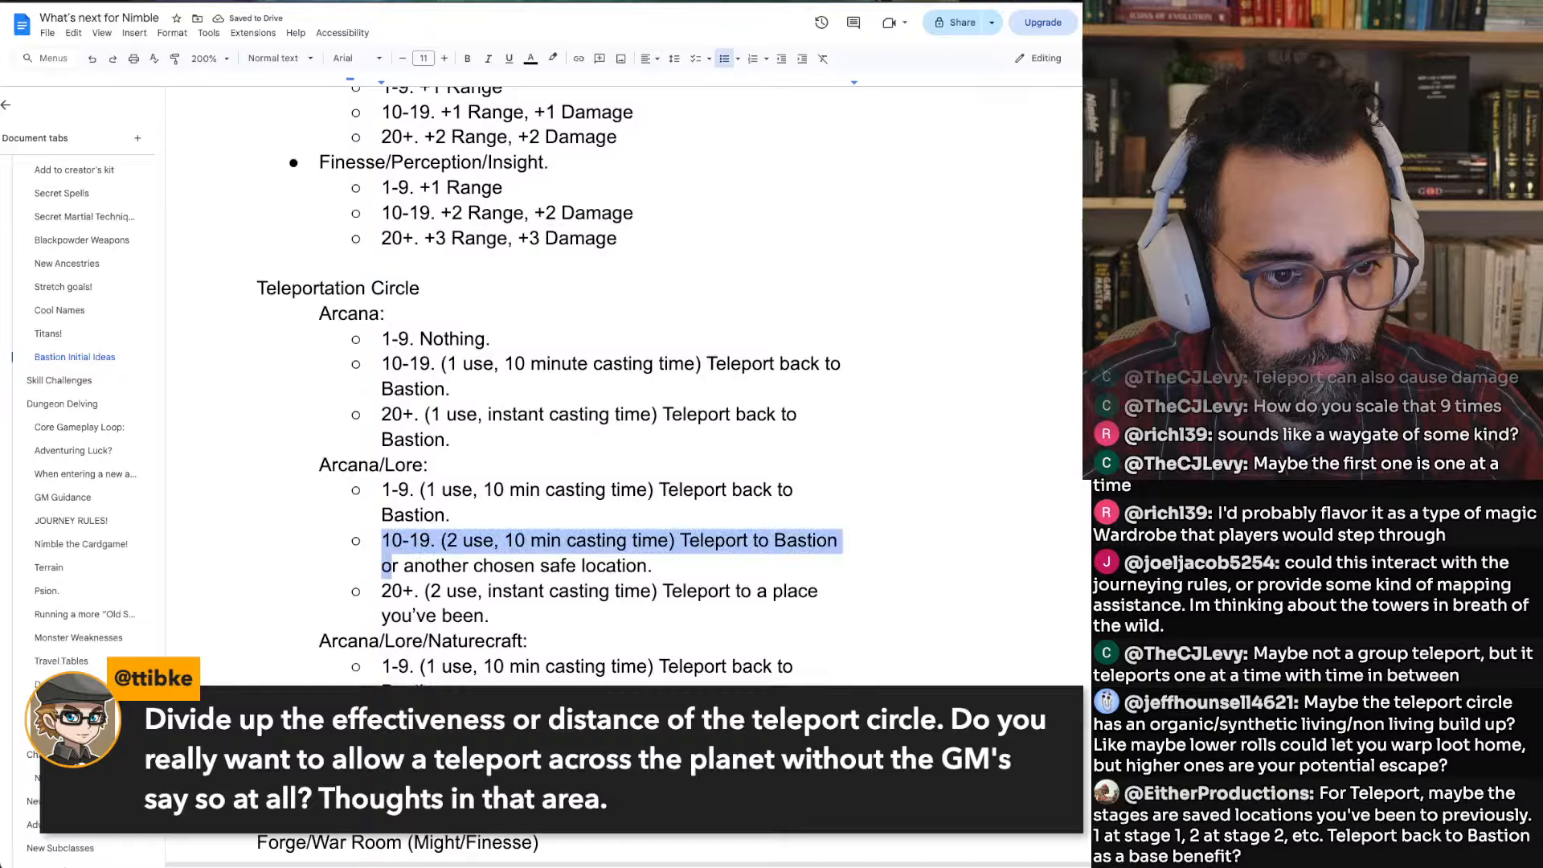
pyautogui.hotkey('shift', 'End')
pyautogui.press('Down')
pyautogui.press('Down')
pyautogui.press('Down')
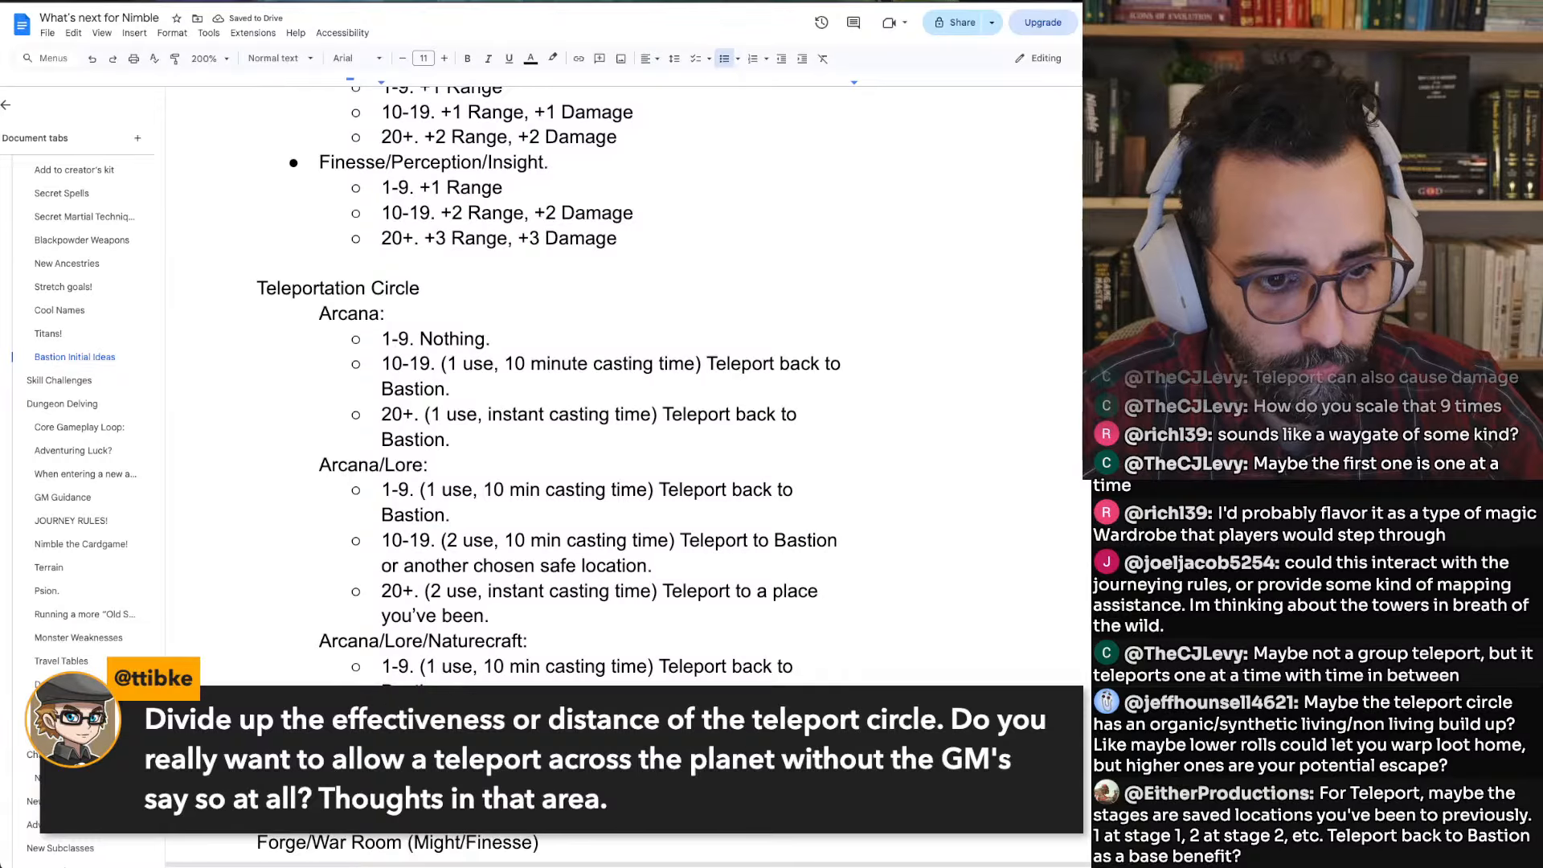
pyautogui.press('super+v')
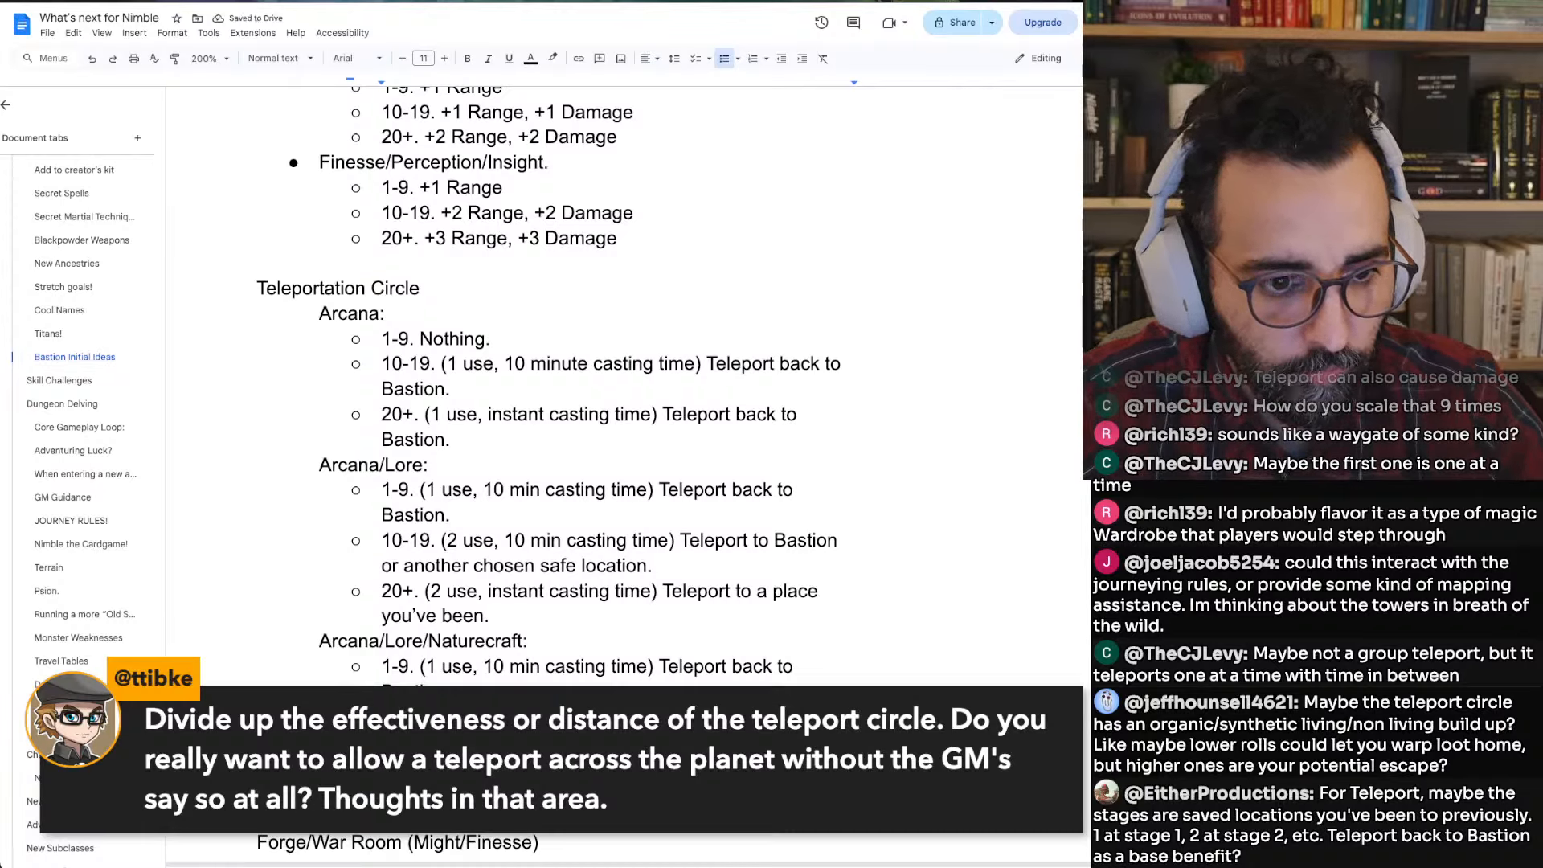
# Copy Arcana/Lore's 20+ reward into Arcana/Lore/Naturecraft's 20+ tier and extend it with "or can see."
pyautogui.press('Up')
pyautogui.press('Up')
pyautogui.press('Up')
pyautogui.hotkey('shift', 'Up')
pyautogui.press('shift+super+Left')
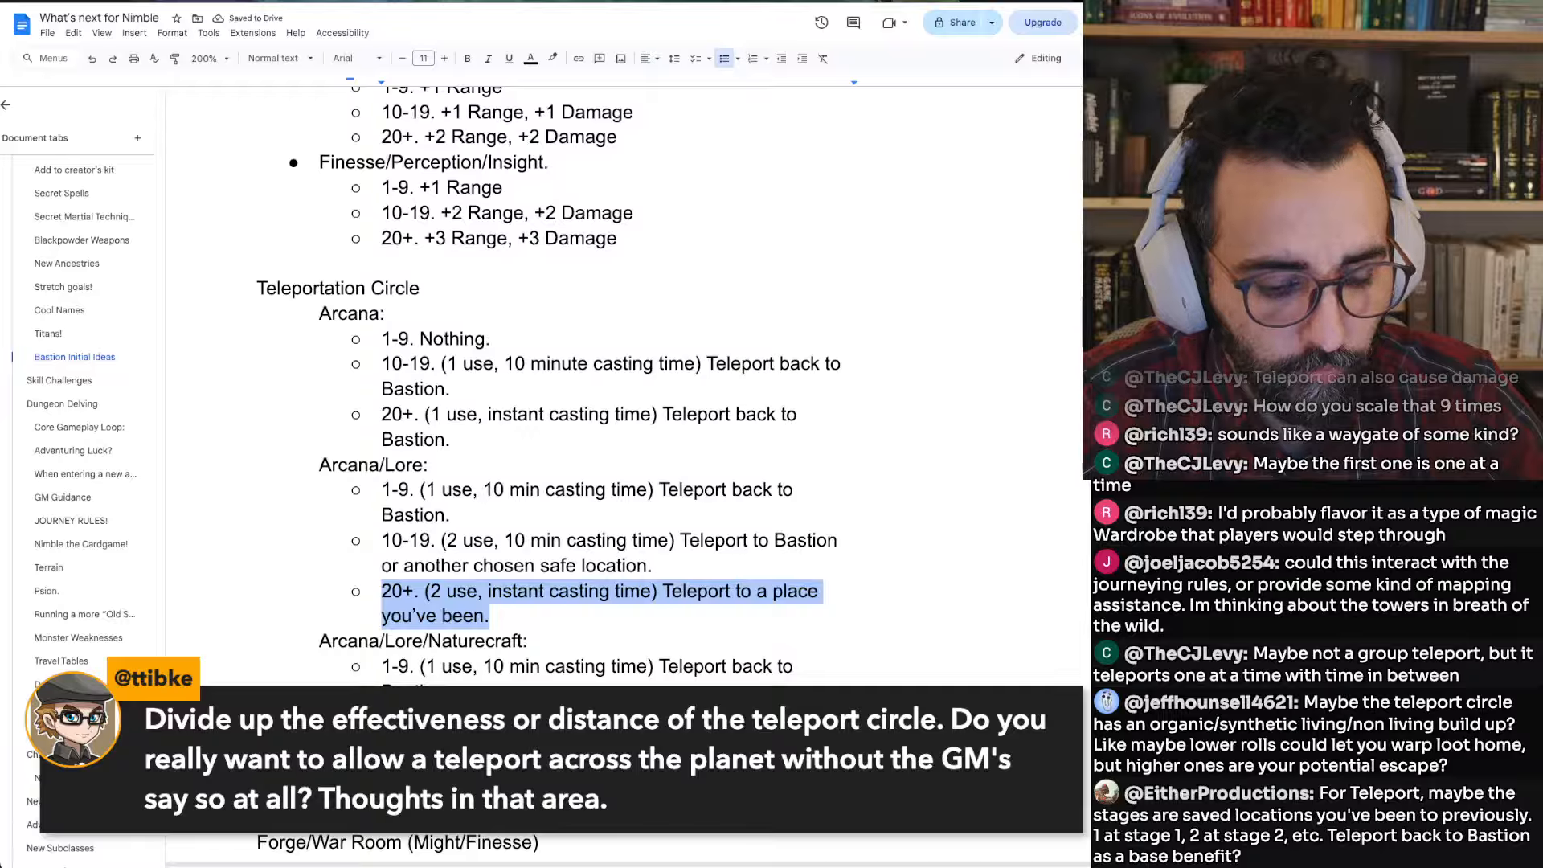
pyautogui.press('Down')
pyautogui.press('Down')
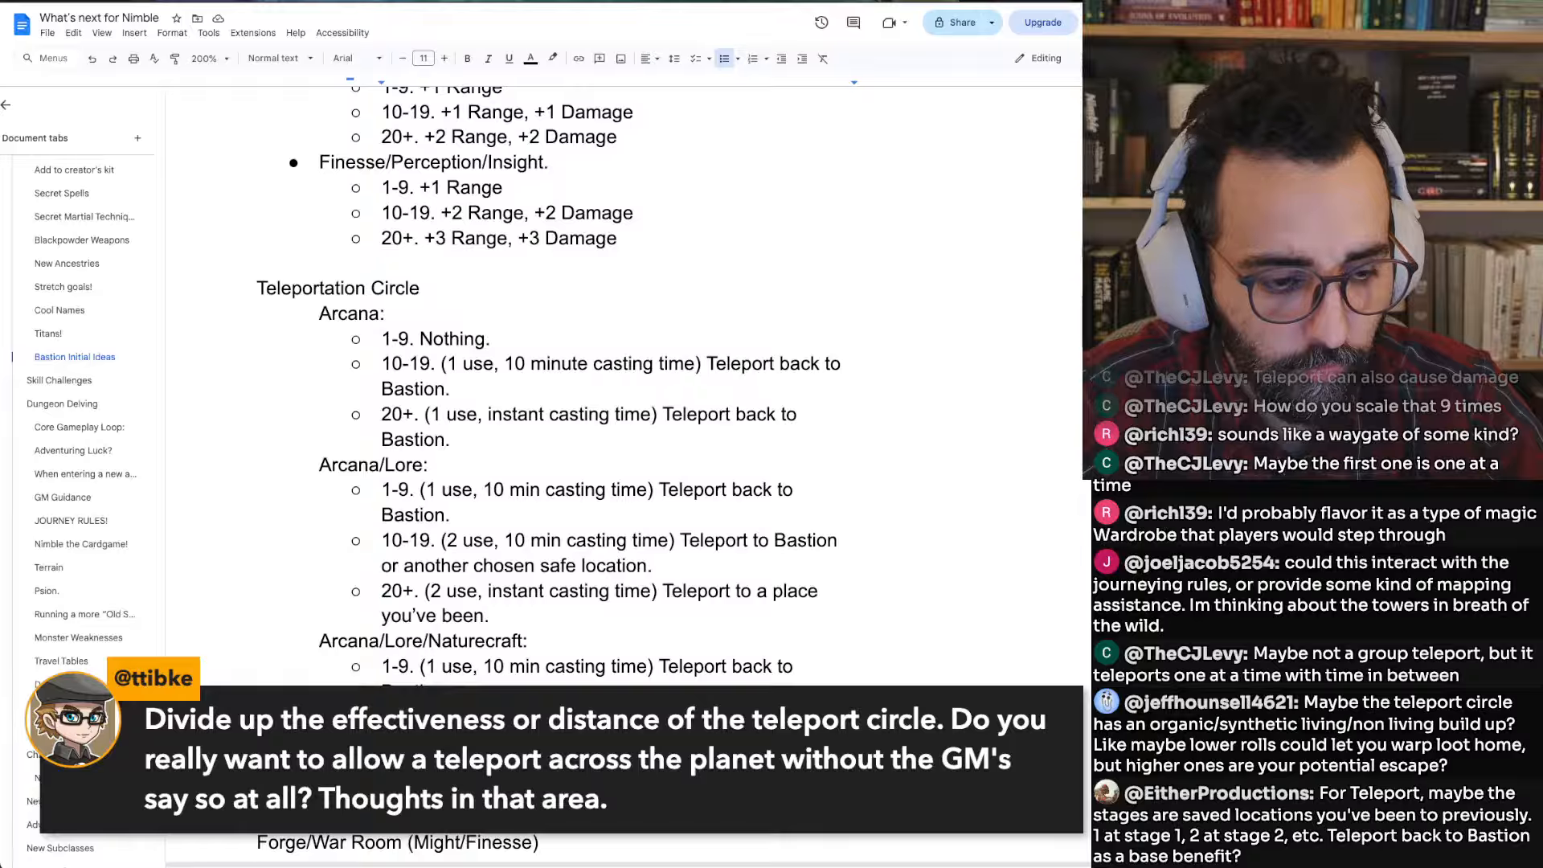
pyautogui.press('BackSpace')
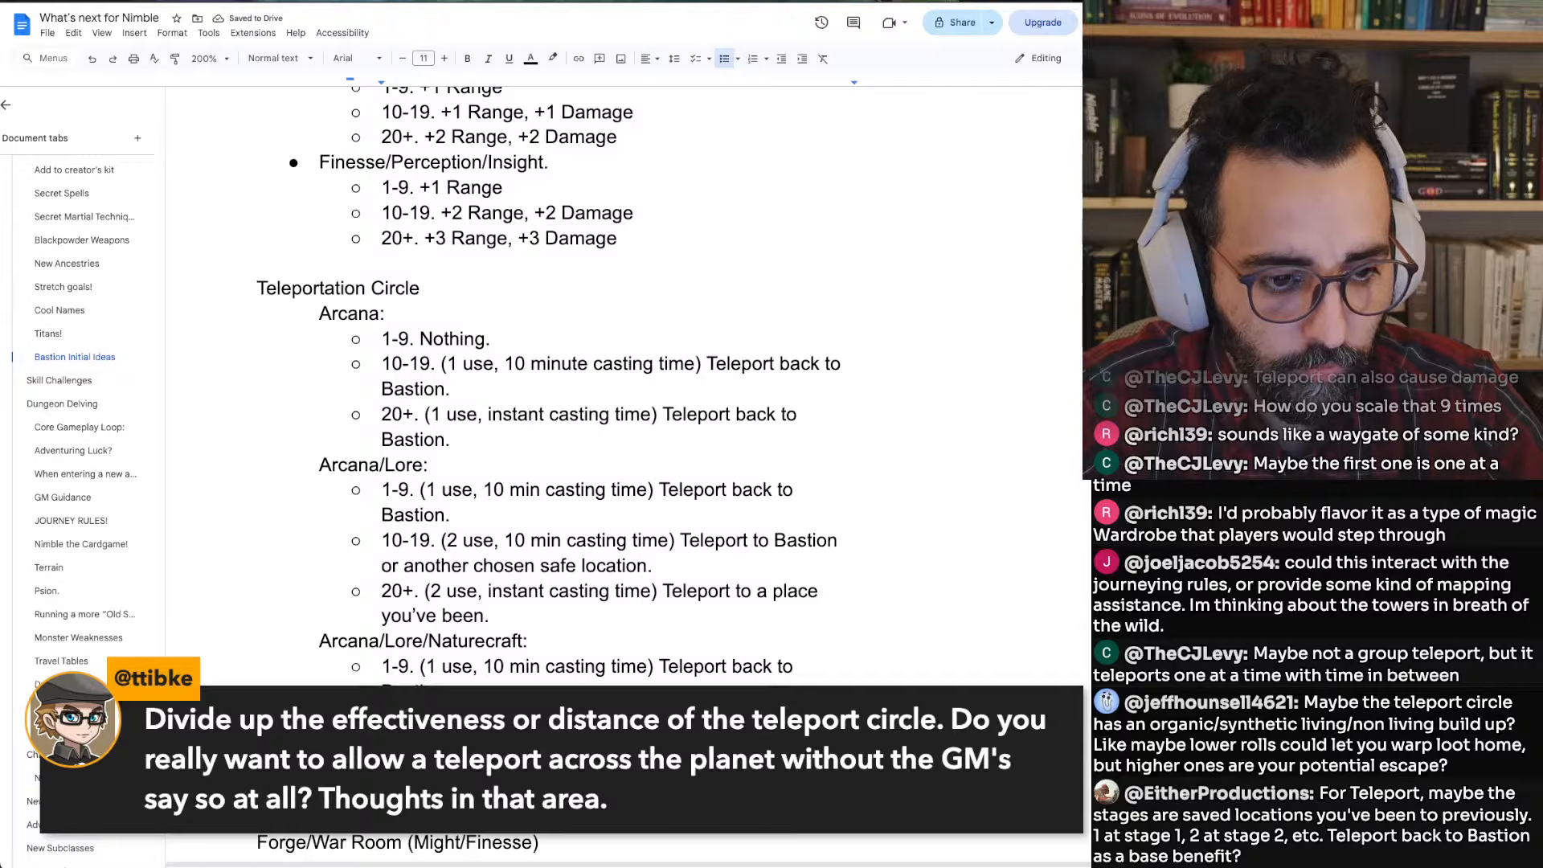
pyautogui.press('BackSpace')
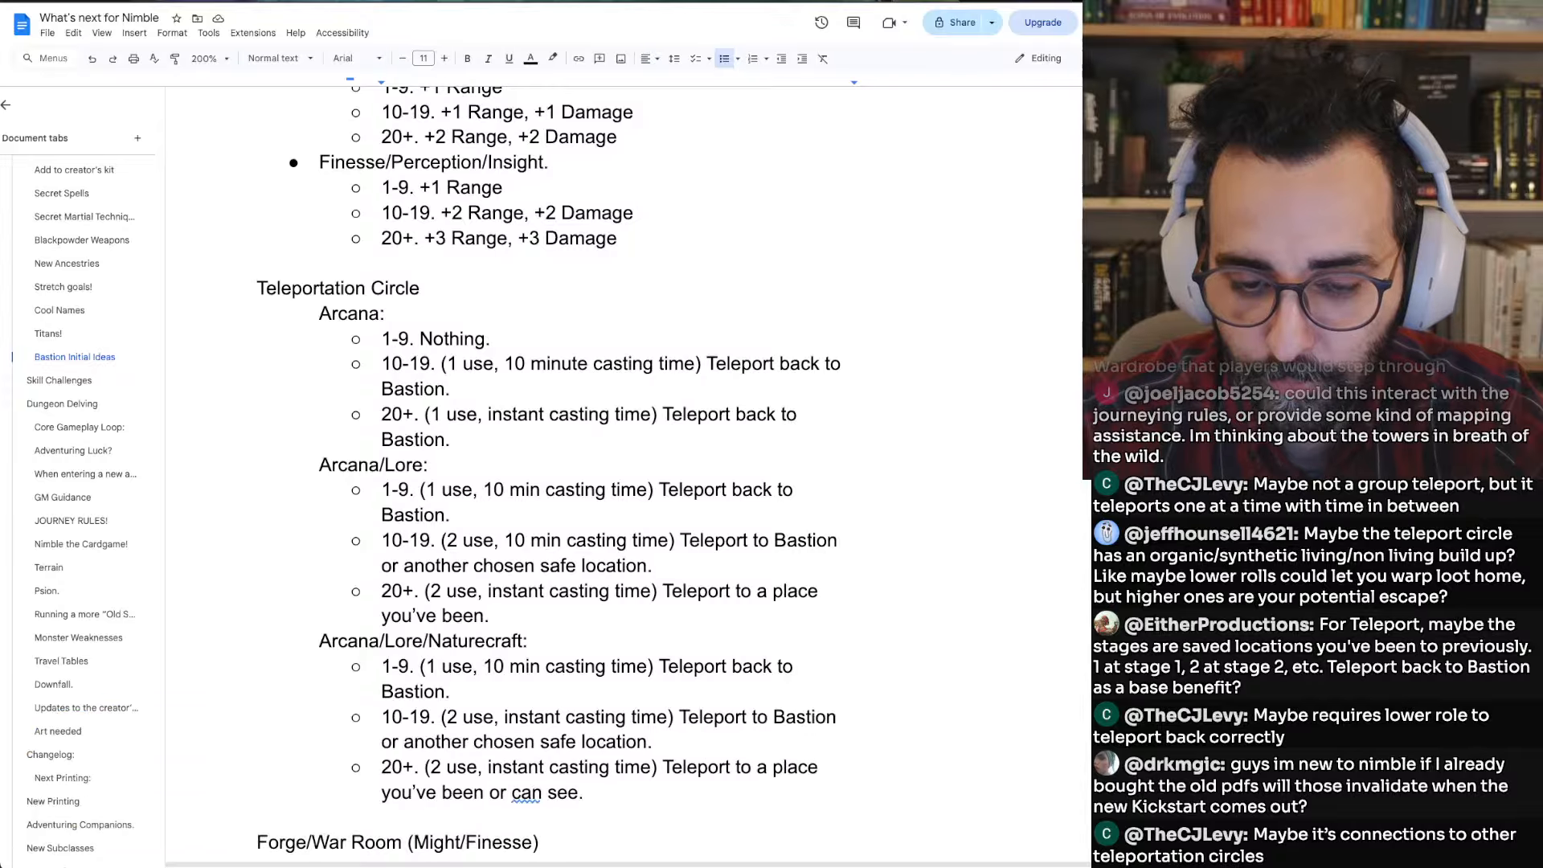
pyautogui.write('or can see')
# Replace "safe location" with "teleportation circle" in Arcana/Lore's 10-19 reward
pyautogui.scroll(-2, 952, 597)
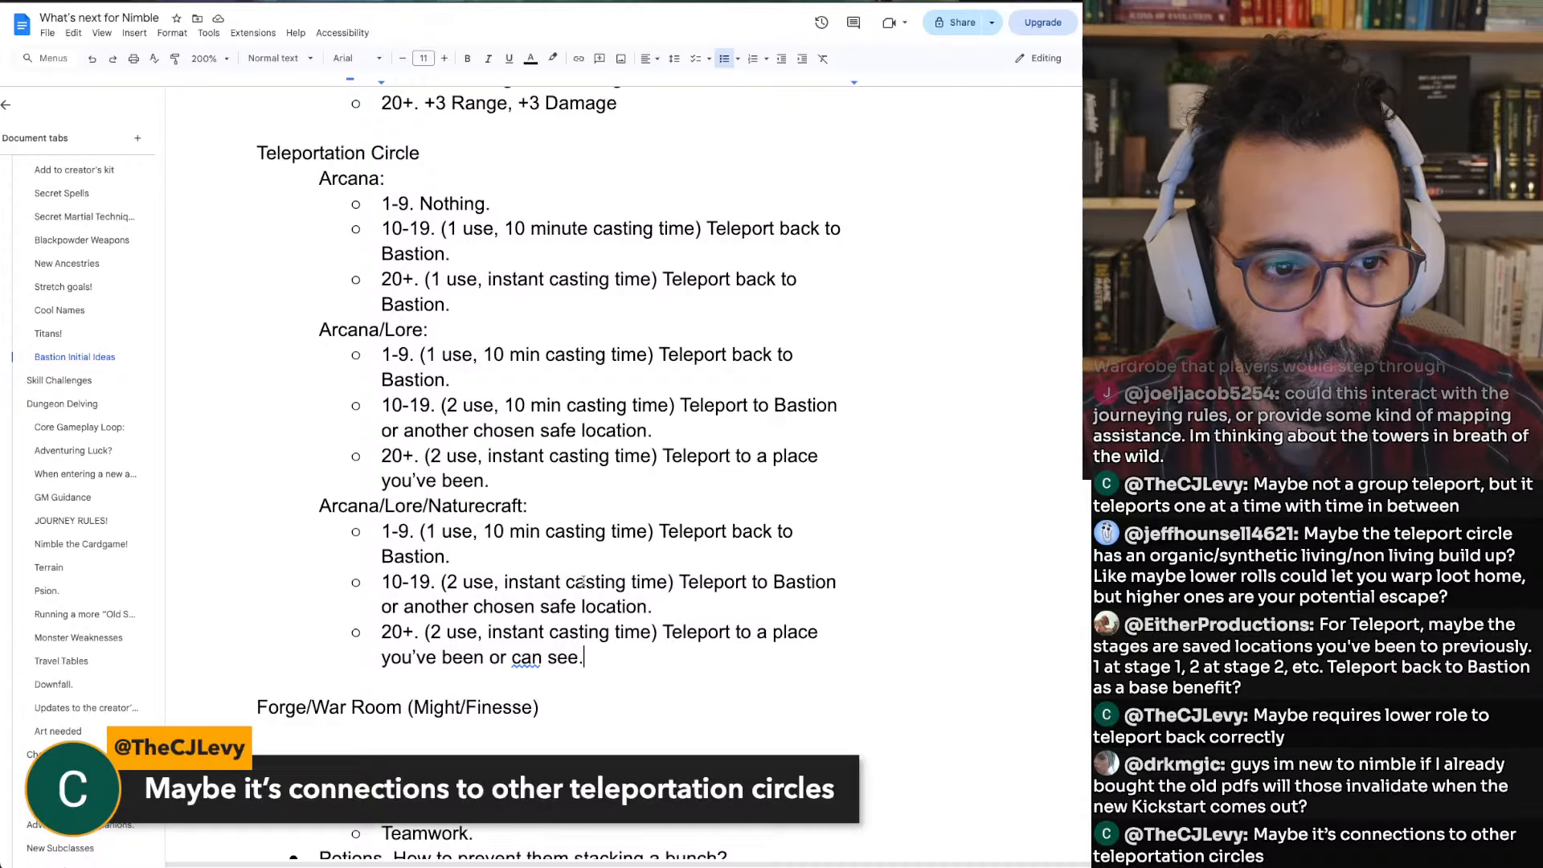
pyautogui.scroll(1, 583, 581)
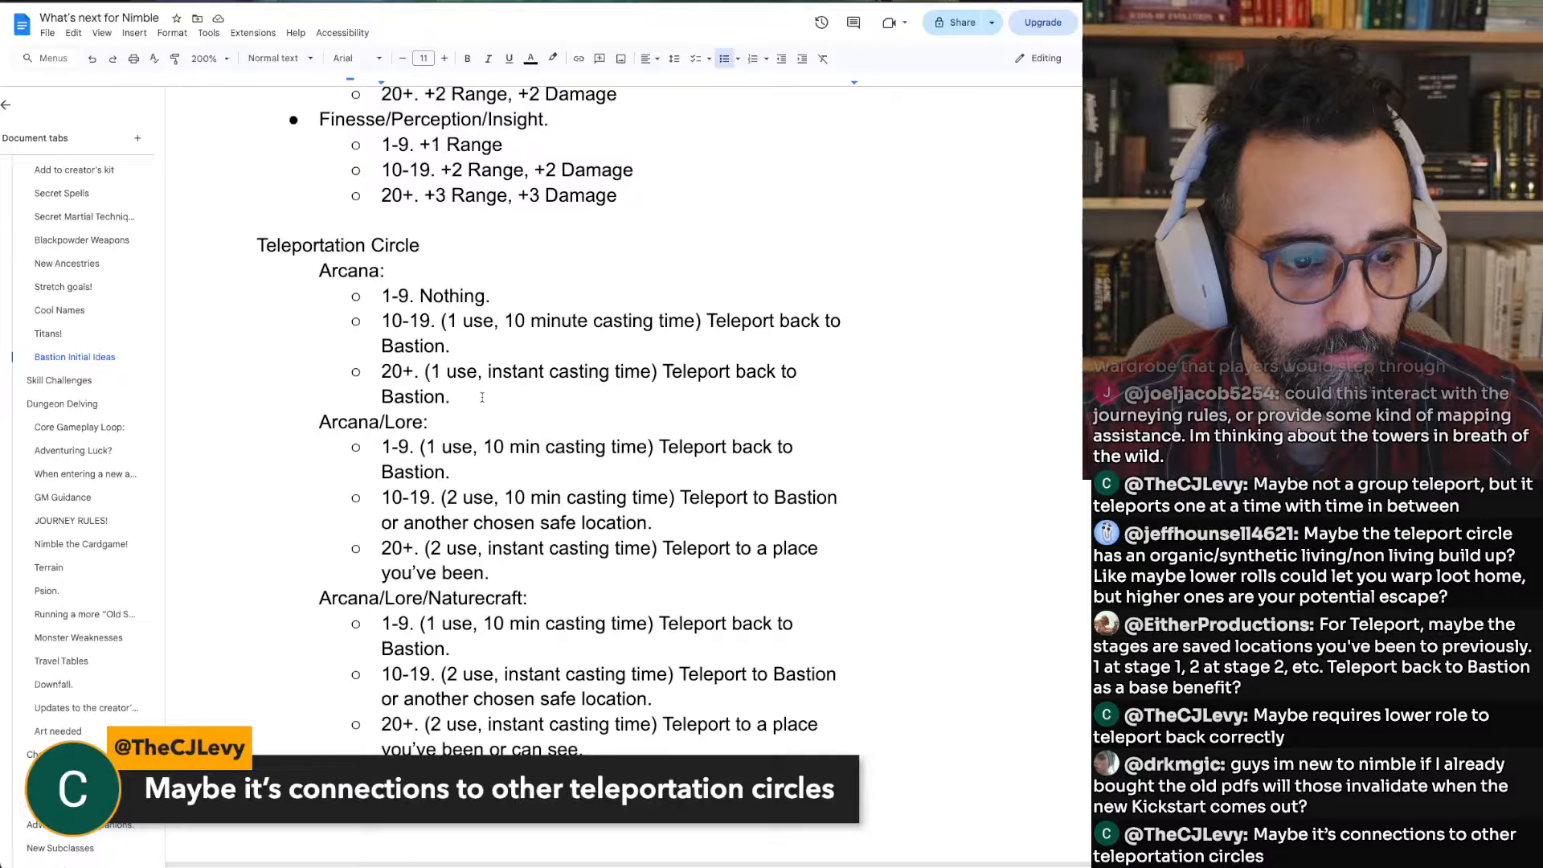
pyautogui.doubleClick(749, 372)
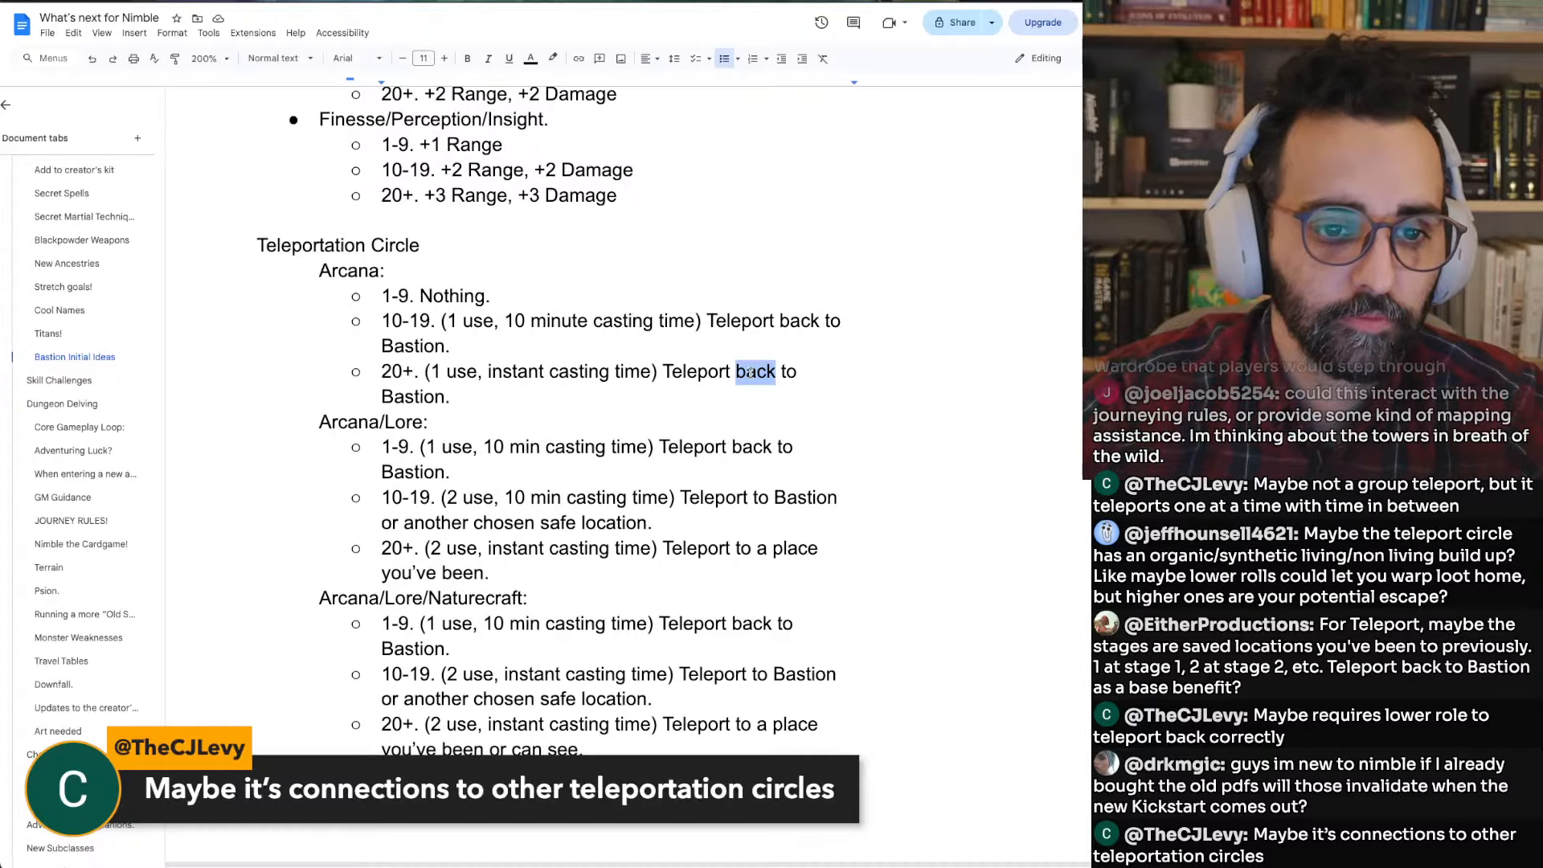
pyautogui.press('Down')
pyautogui.press('Down')
pyautogui.press('Down')
pyautogui.press('Down')
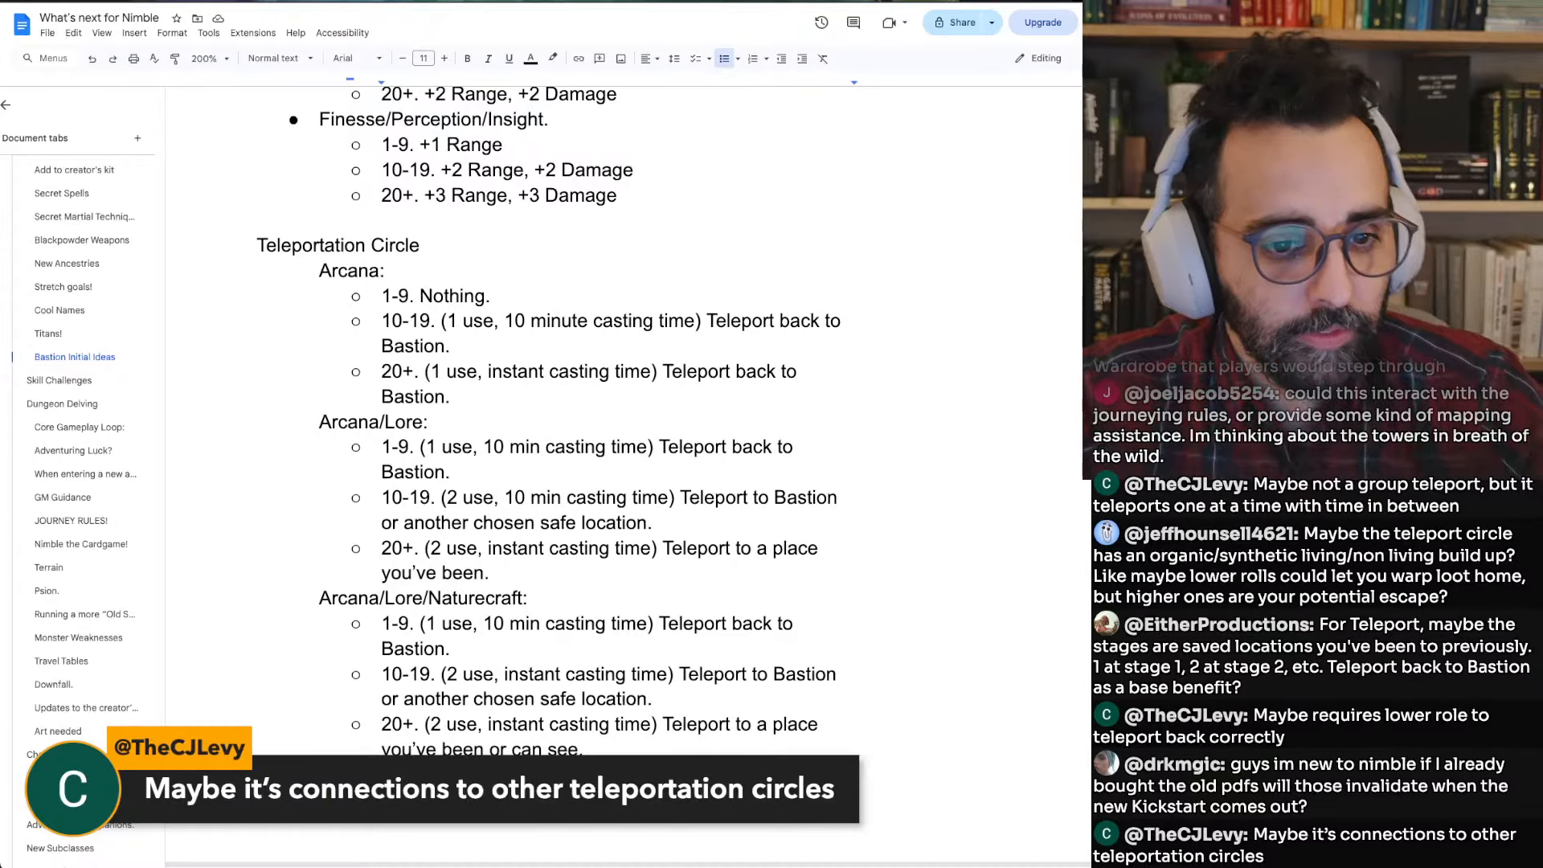
pyautogui.press('Down')
pyautogui.press('Down')
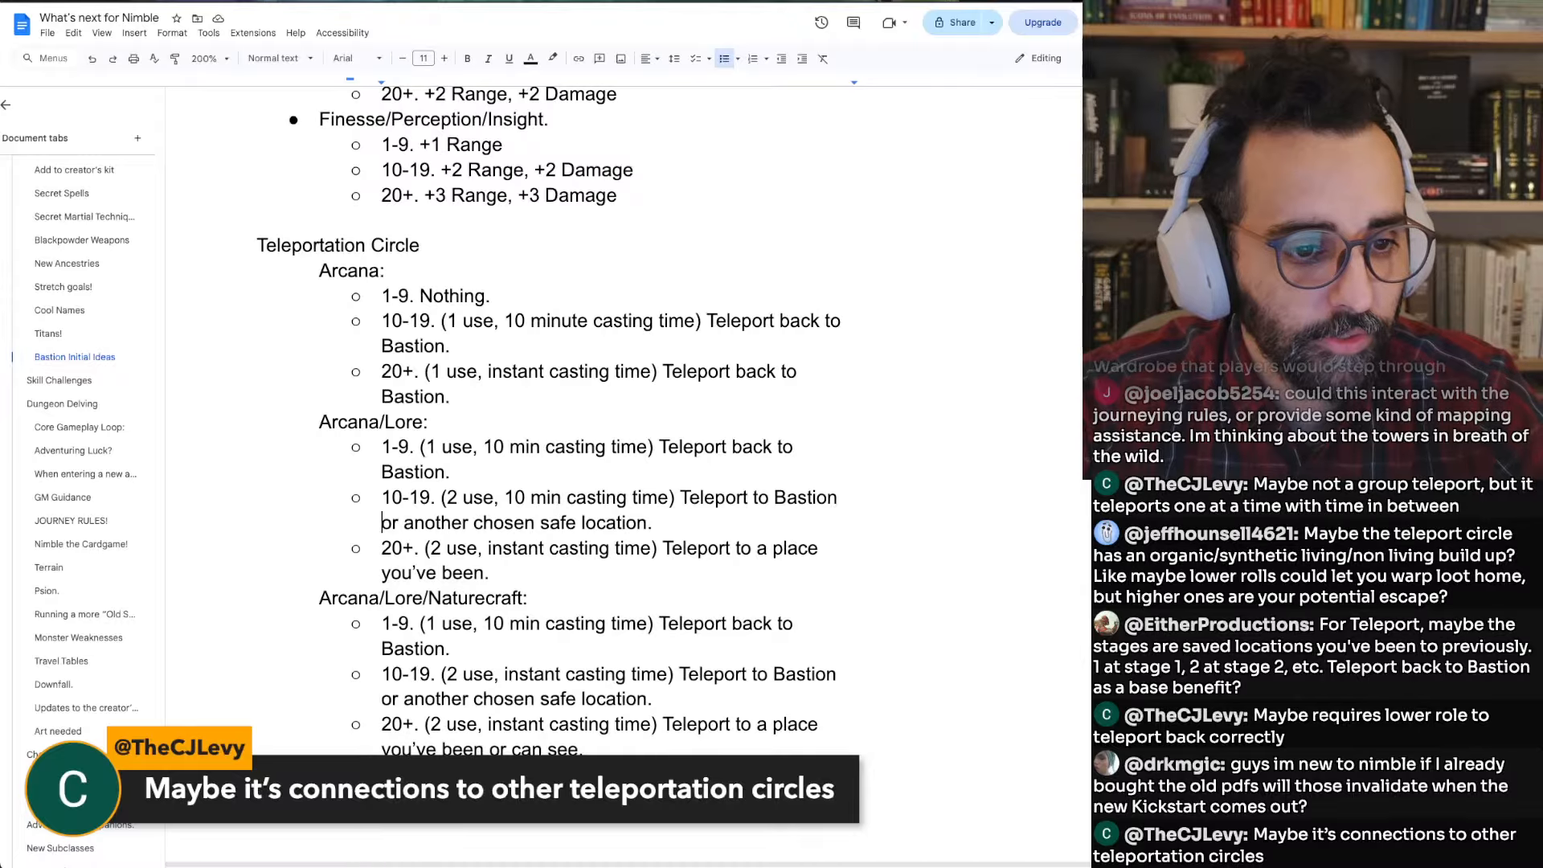
pyautogui.hotkey('alt', 'Right')
pyautogui.hotkey('alt', 'Right')
pyautogui.hotkey('alt', 'Right')
pyautogui.hotkey('alt', 'Right')
pyautogui.hotkey('alt', 'shift', 'Left')
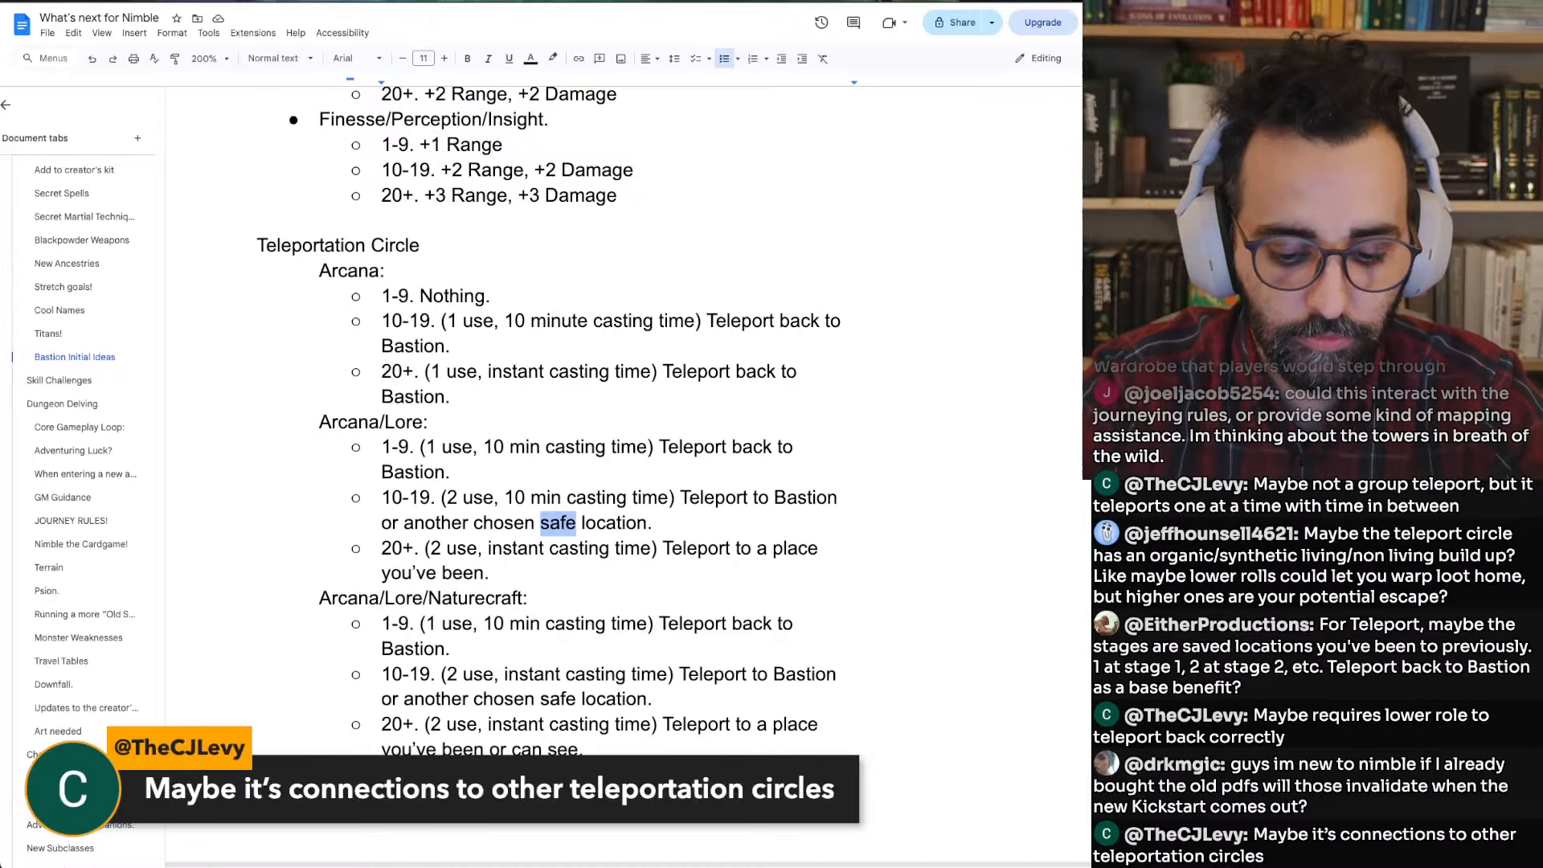
pyautogui.write('teleportation cir')
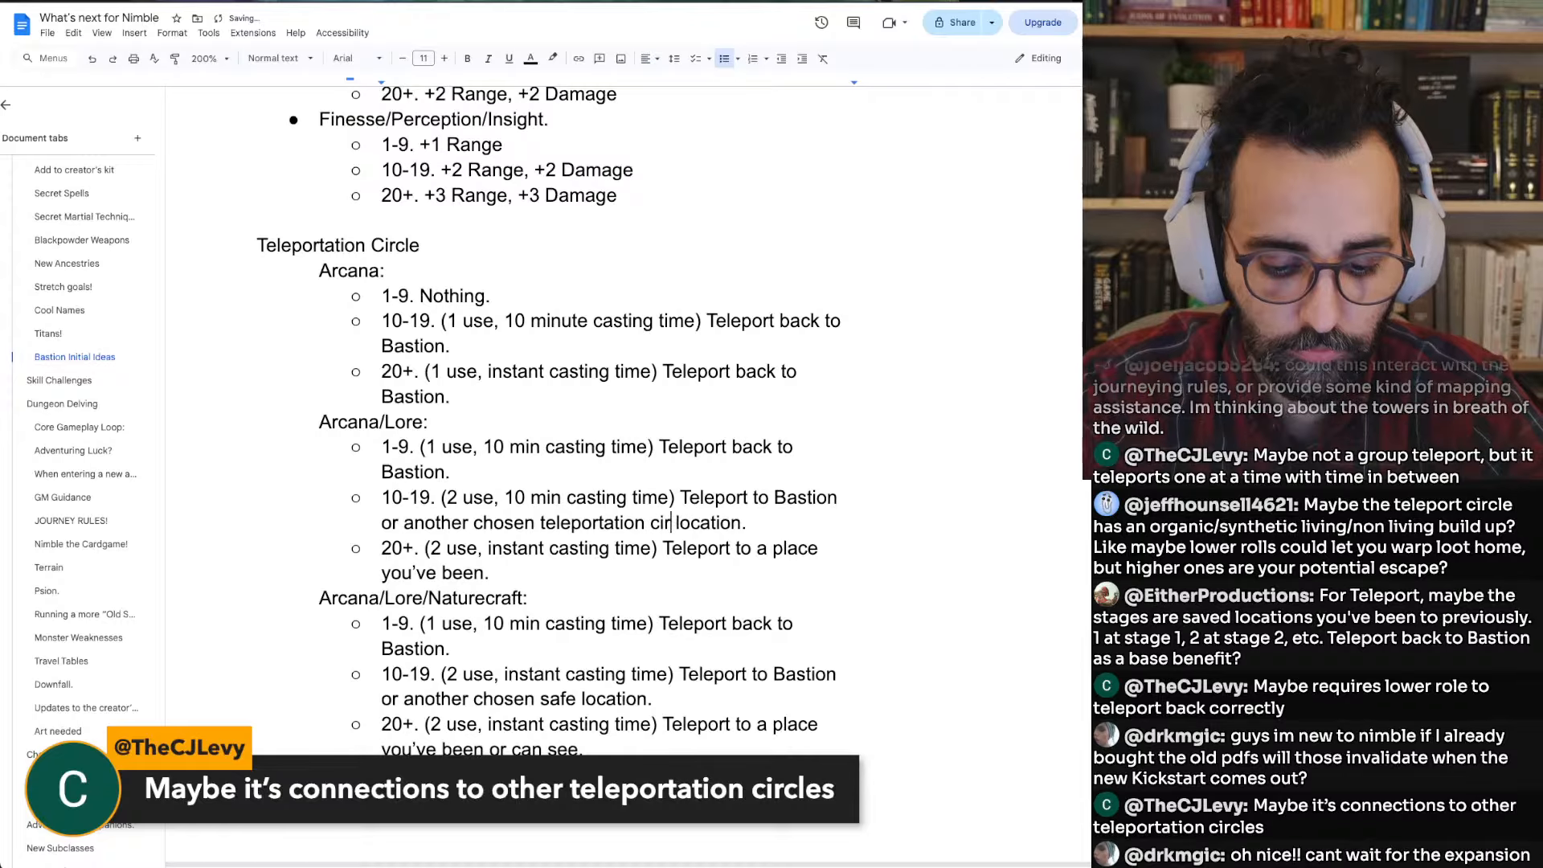
pyautogui.write('cle')
pyautogui.hotkey('alt', 'shift', 'Right')
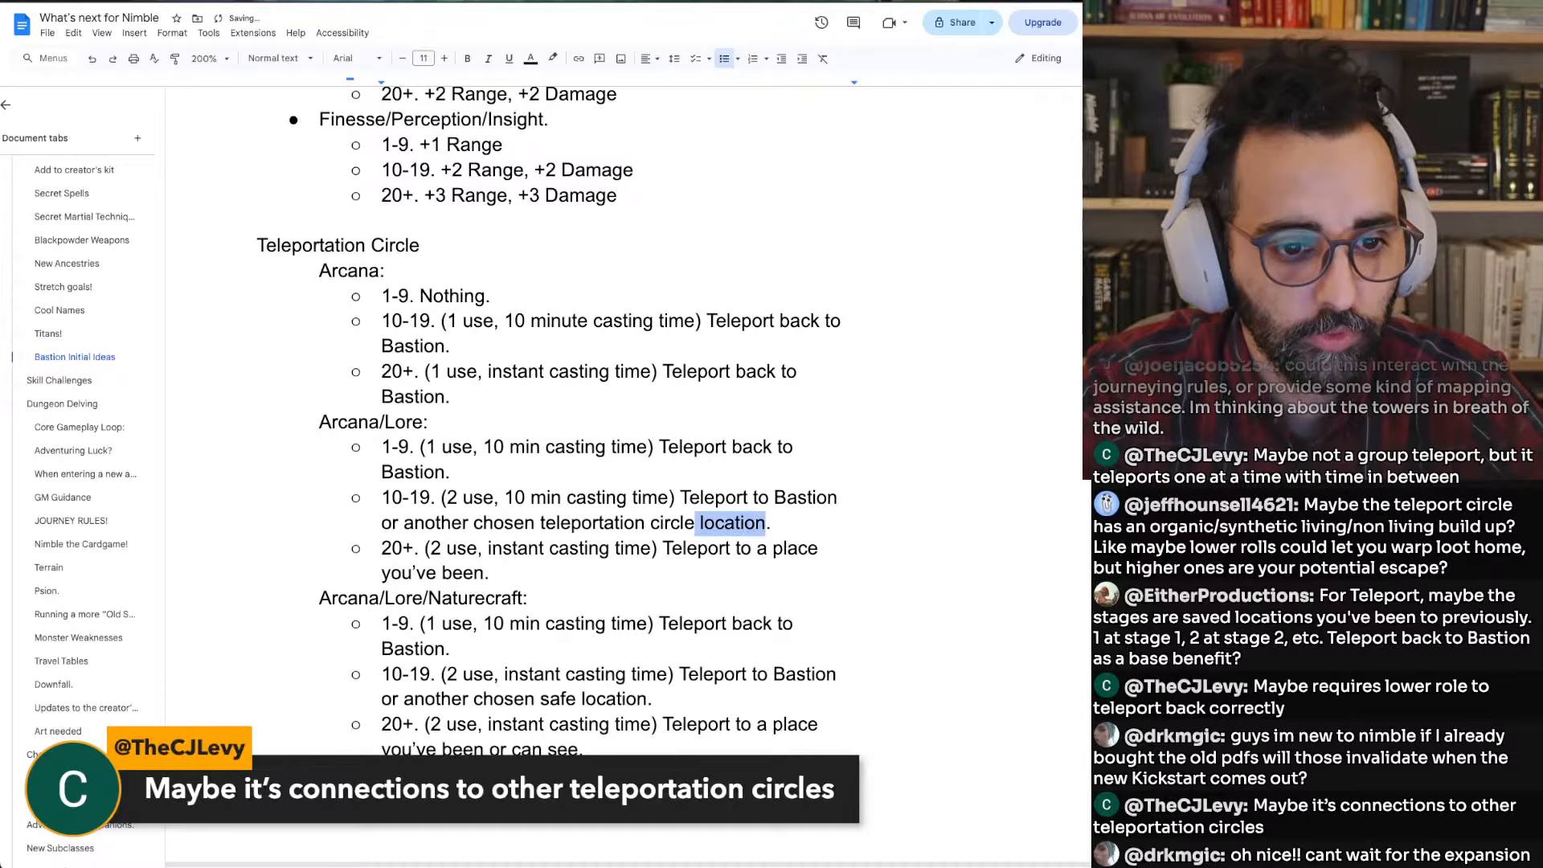
pyautogui.press('BackSpace')
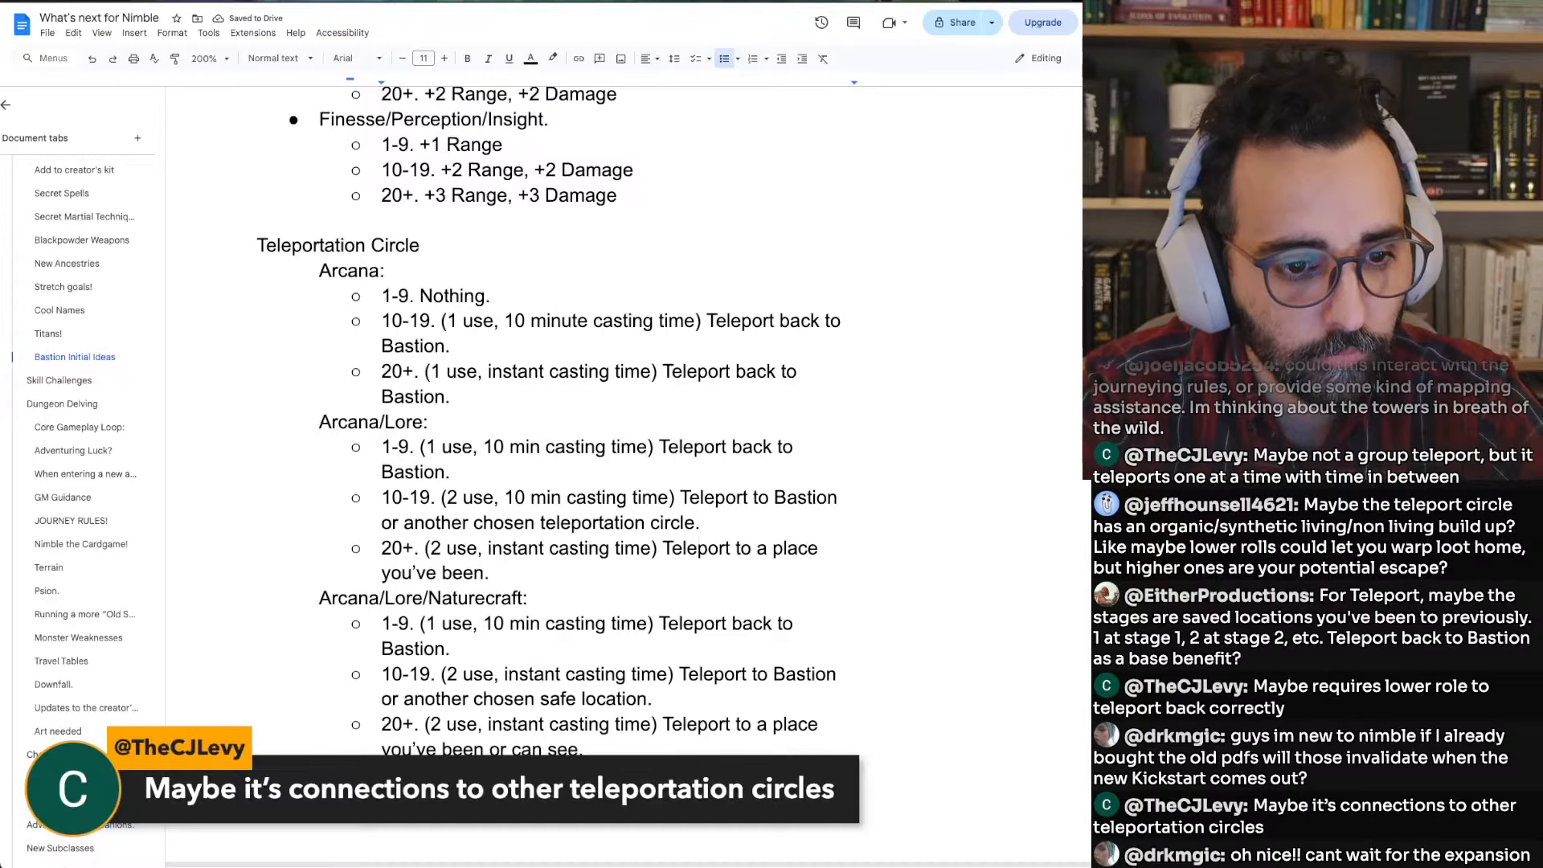
# Reuse the phrase "another chosen teleportation circle" as the destination in Arcana/Lore's 20+ reward, replacing "a place you've been."
pyautogui.hotkey('ctrl', 'shift', 'Left')
pyautogui.hotkey('ctrl', 'shift', 'Left')
pyautogui.hotkey('ctrl', 'shift', 'Left')
pyautogui.hotkey('ctrl', 'shift', 'Left')
pyautogui.hotkey('ctrl', 'shift', 'Left')
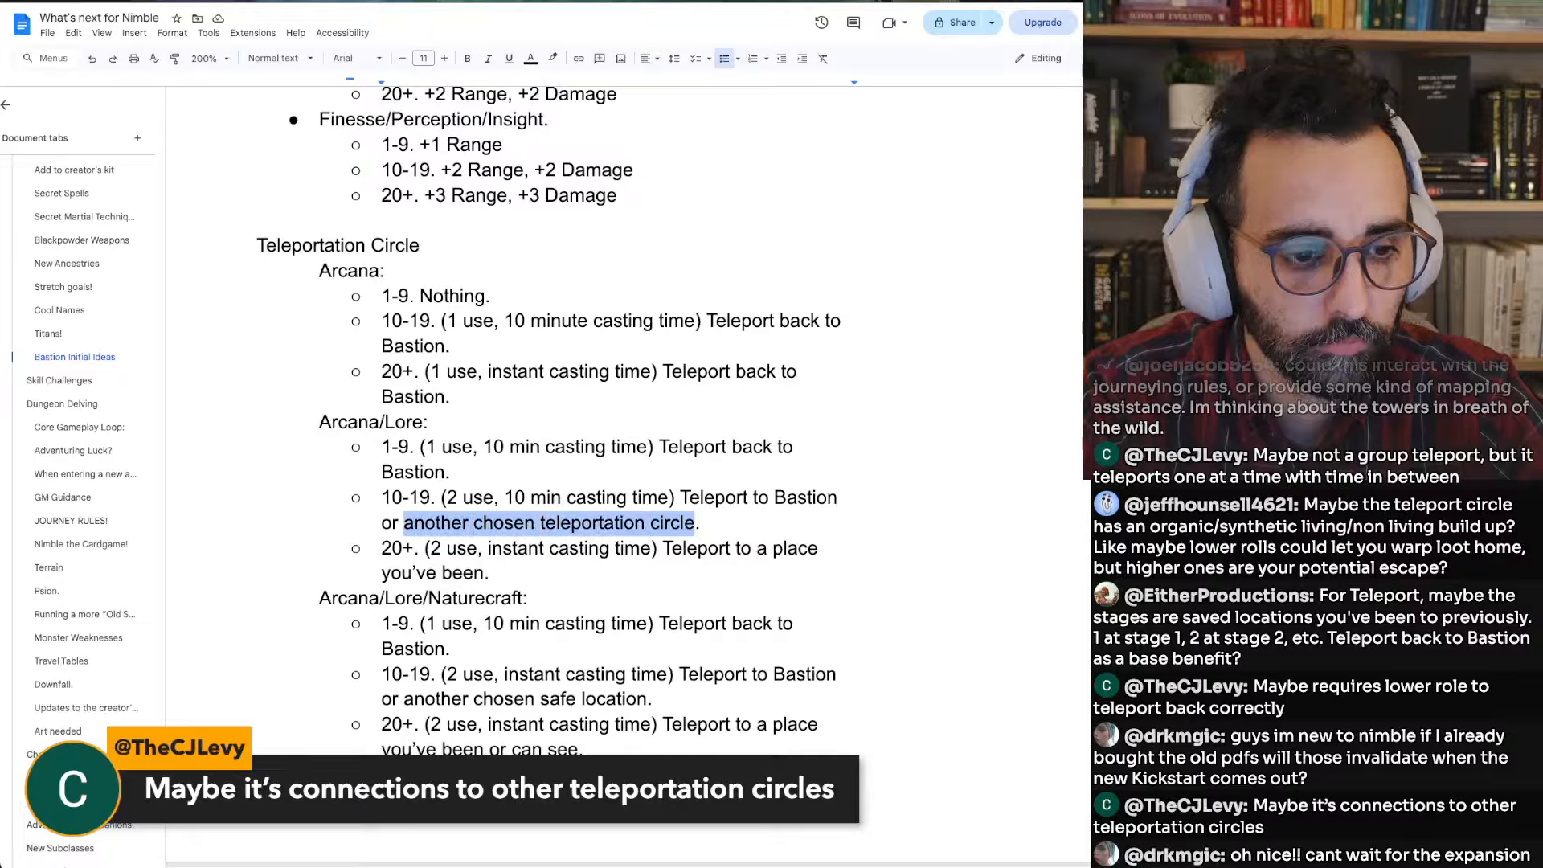
pyautogui.hotkey('ctrl', 'c')
pyautogui.press('Down')
pyautogui.press('Down')
pyautogui.press('Left')
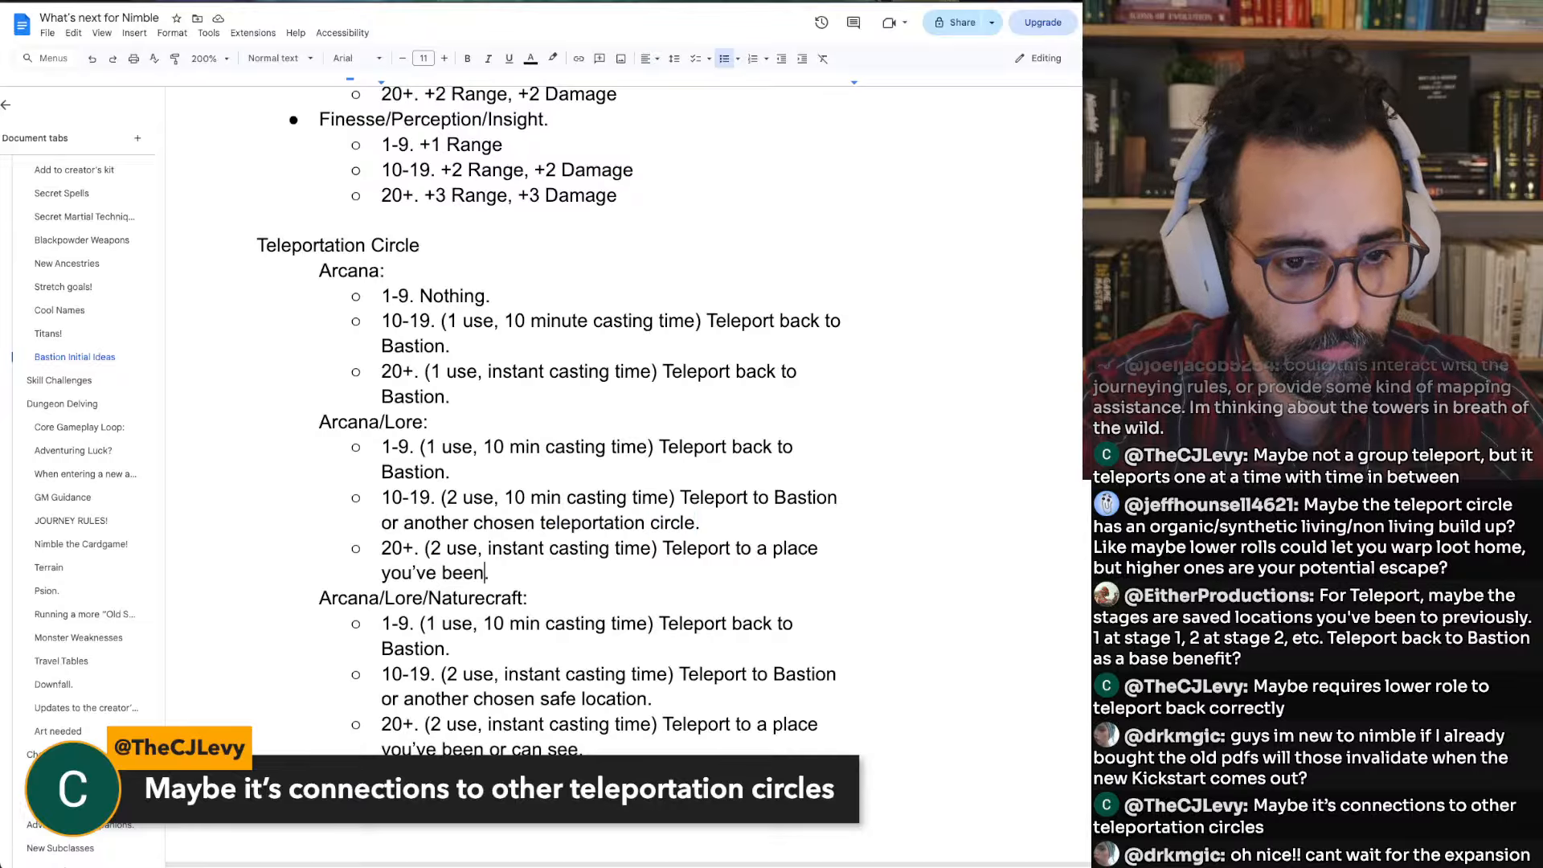
pyautogui.hotkey('ctrl', 'shift', 'Left')
pyautogui.hotkey('ctrl', 'shift', 'Left')
pyautogui.hotkey('ctrl', 'v')
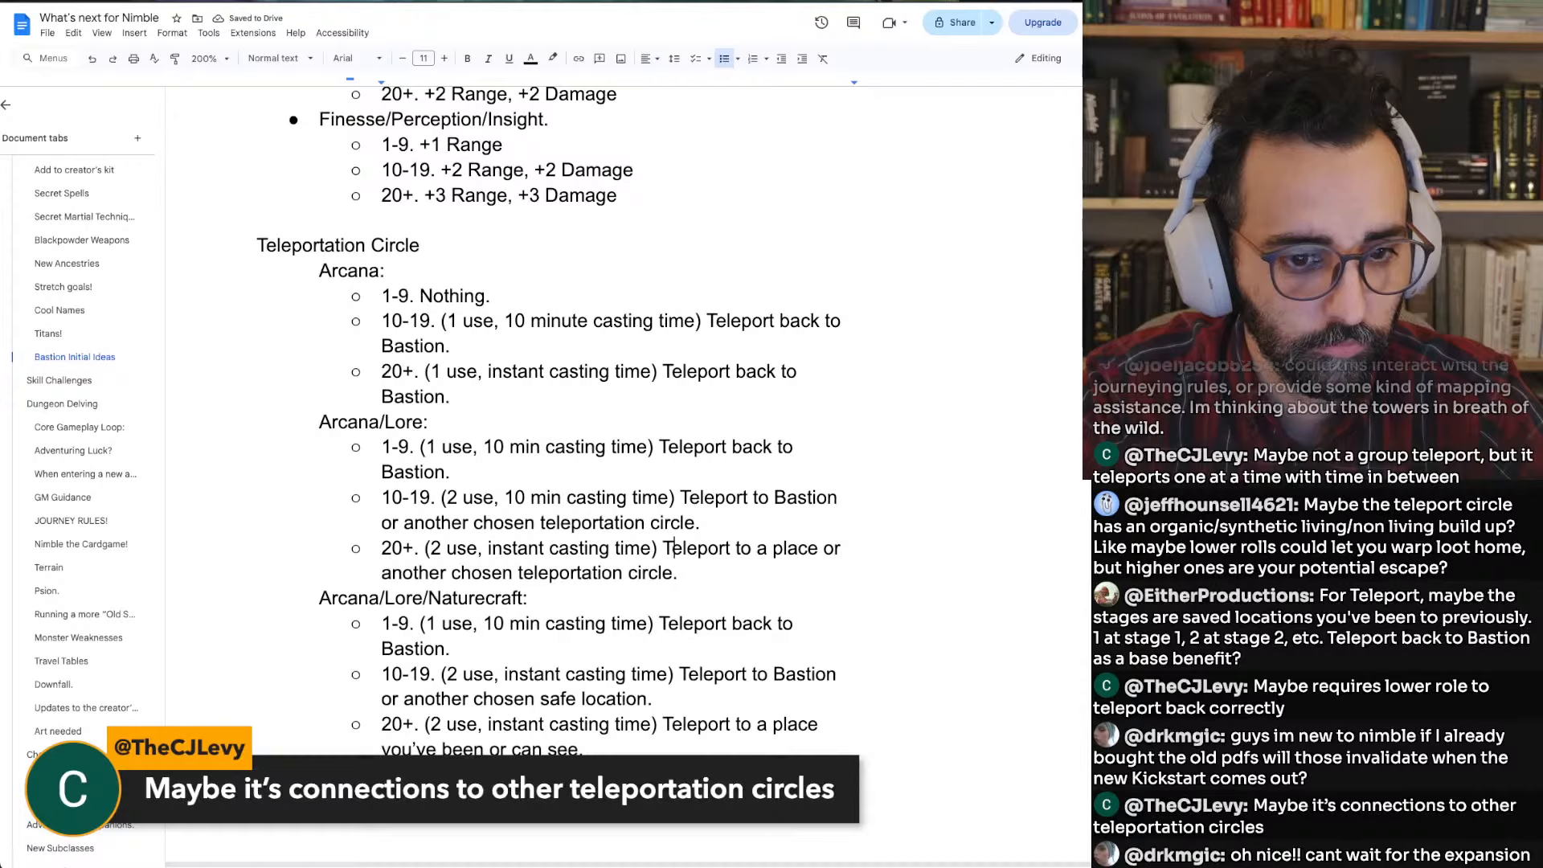
pyautogui.hotkey('ctrl', 'shift', 'Left')
pyautogui.hotkey('ctrl', 'shift', 'Left')
pyautogui.press('BackSpace')
pyautogui.press('BackSpace')
pyautogui.press('BackSpace')
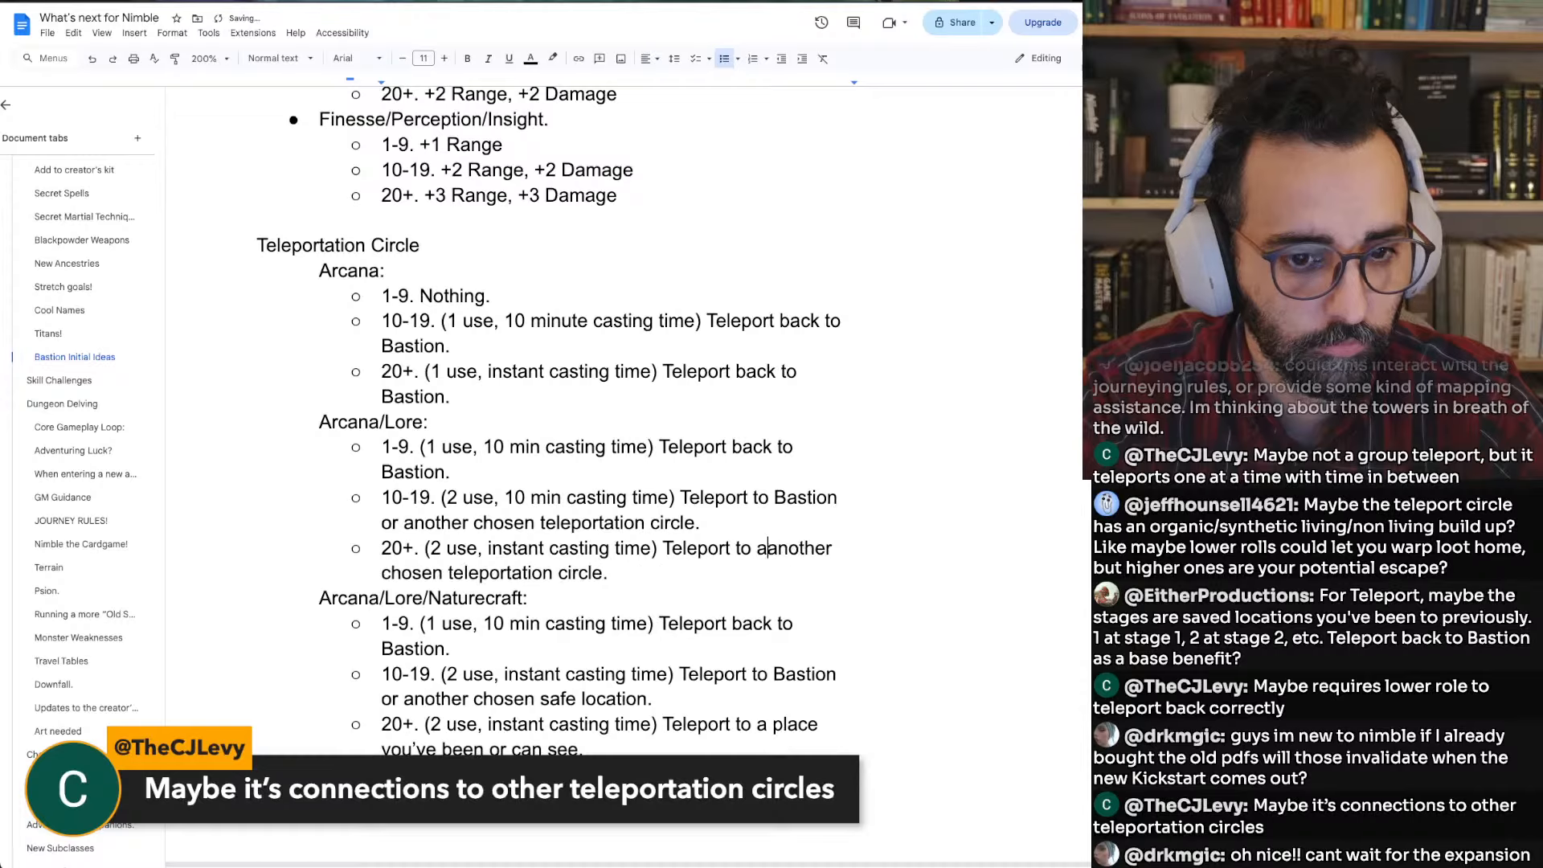
# Replace "another chosen safe location" in Arcana/Lore/Naturecraft's 10-19 reward with the copied teleportation circle phrase
pyautogui.press('Down')
pyautogui.press('Down')
pyautogui.press('Down')
pyautogui.press('Down')
pyautogui.press('Down')
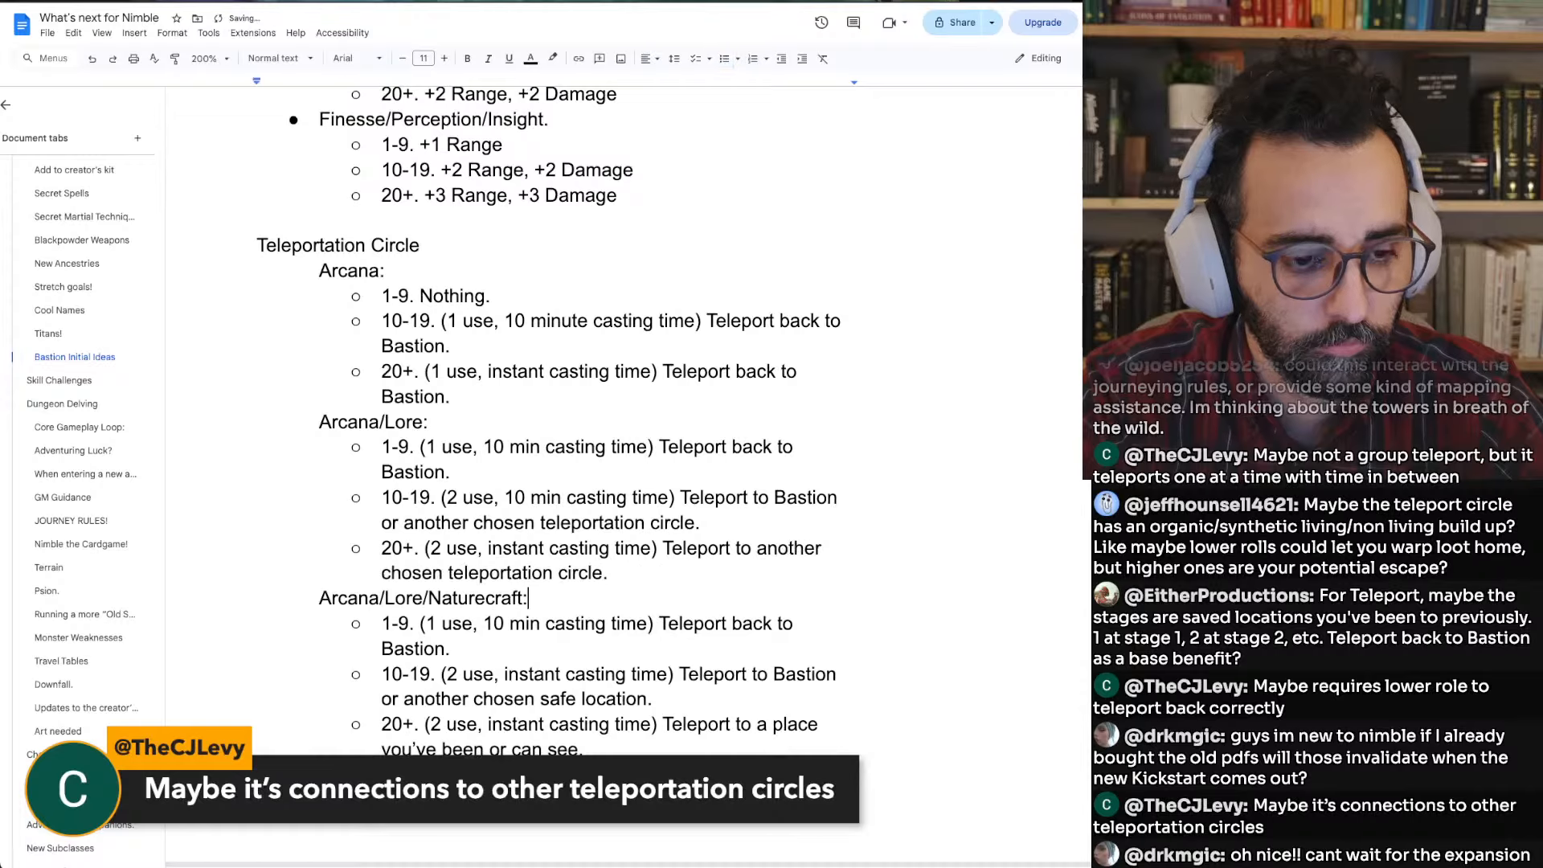
pyautogui.press('Down')
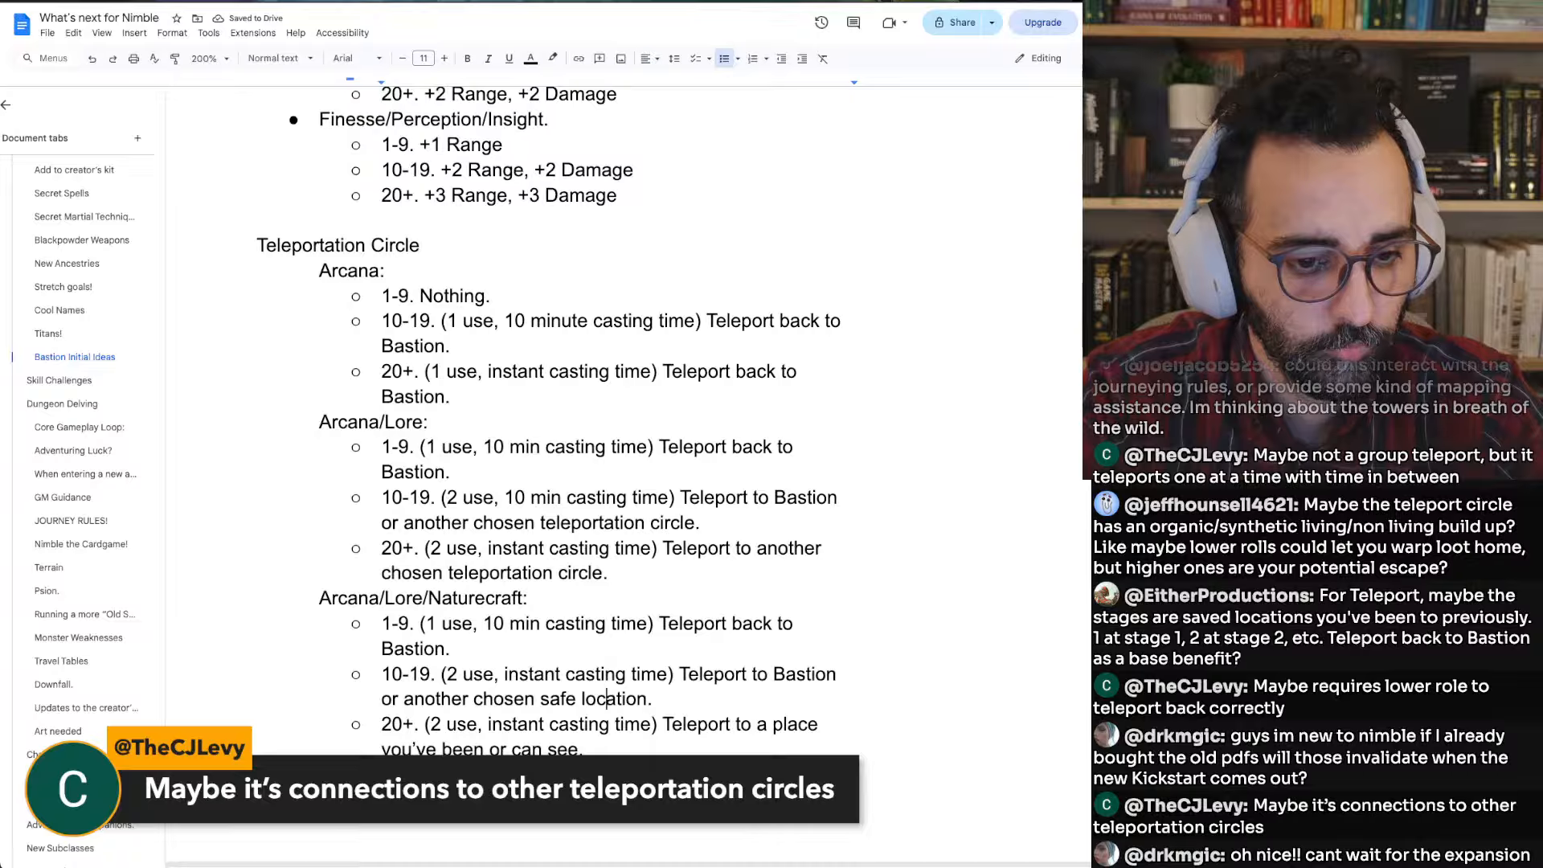
pyautogui.hotkey('shift', 'Home')
pyautogui.hotkey('shift', 'Right')
pyautogui.hotkey('shift', 'Right')
pyautogui.hotkey('shift', 'Right')
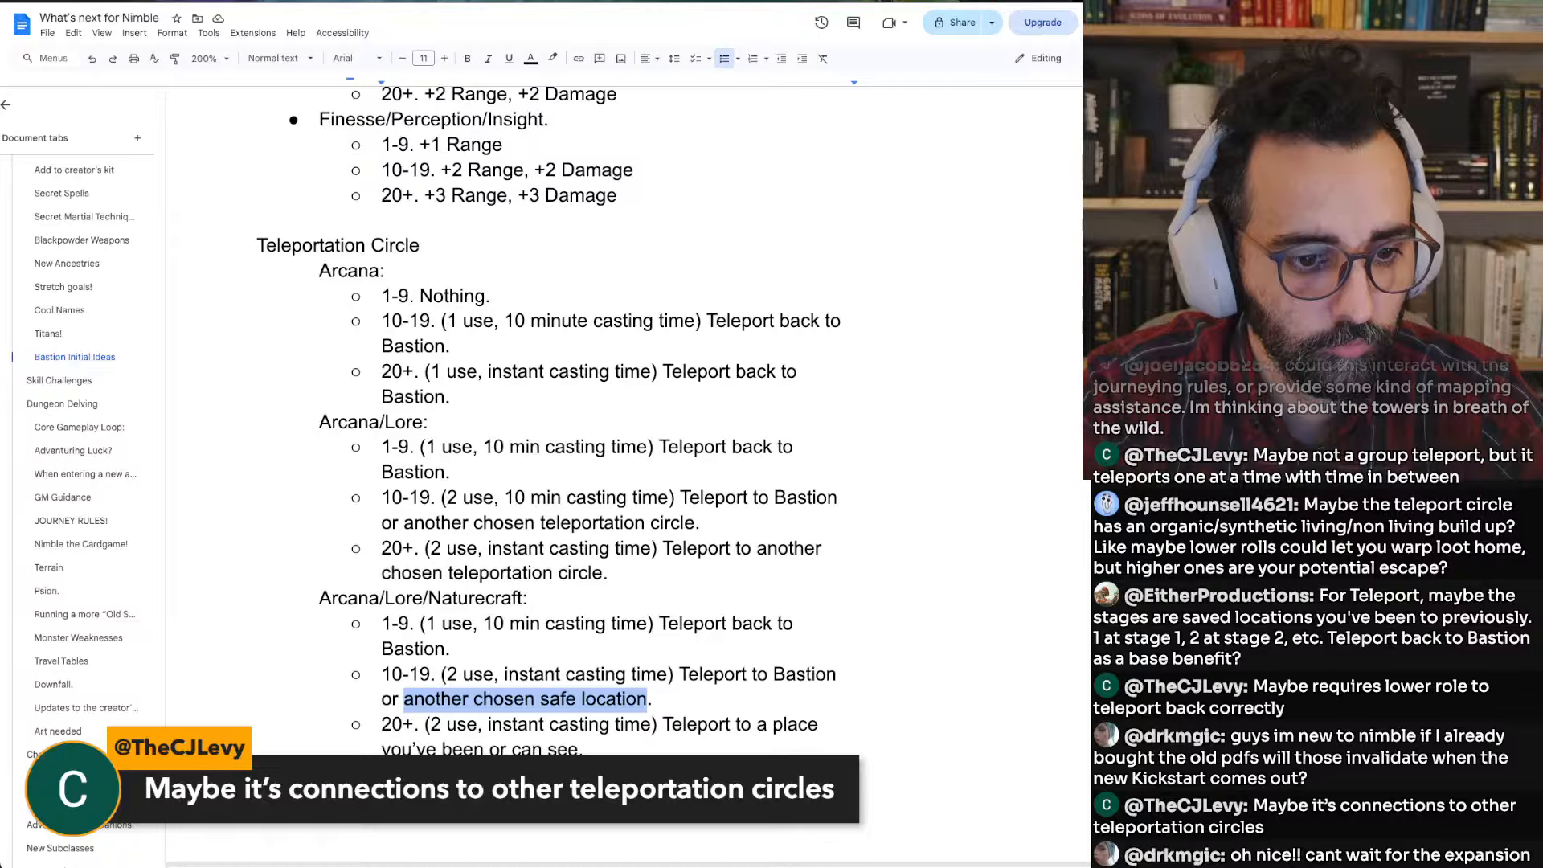
pyautogui.hotkey('ctrl', 'v')
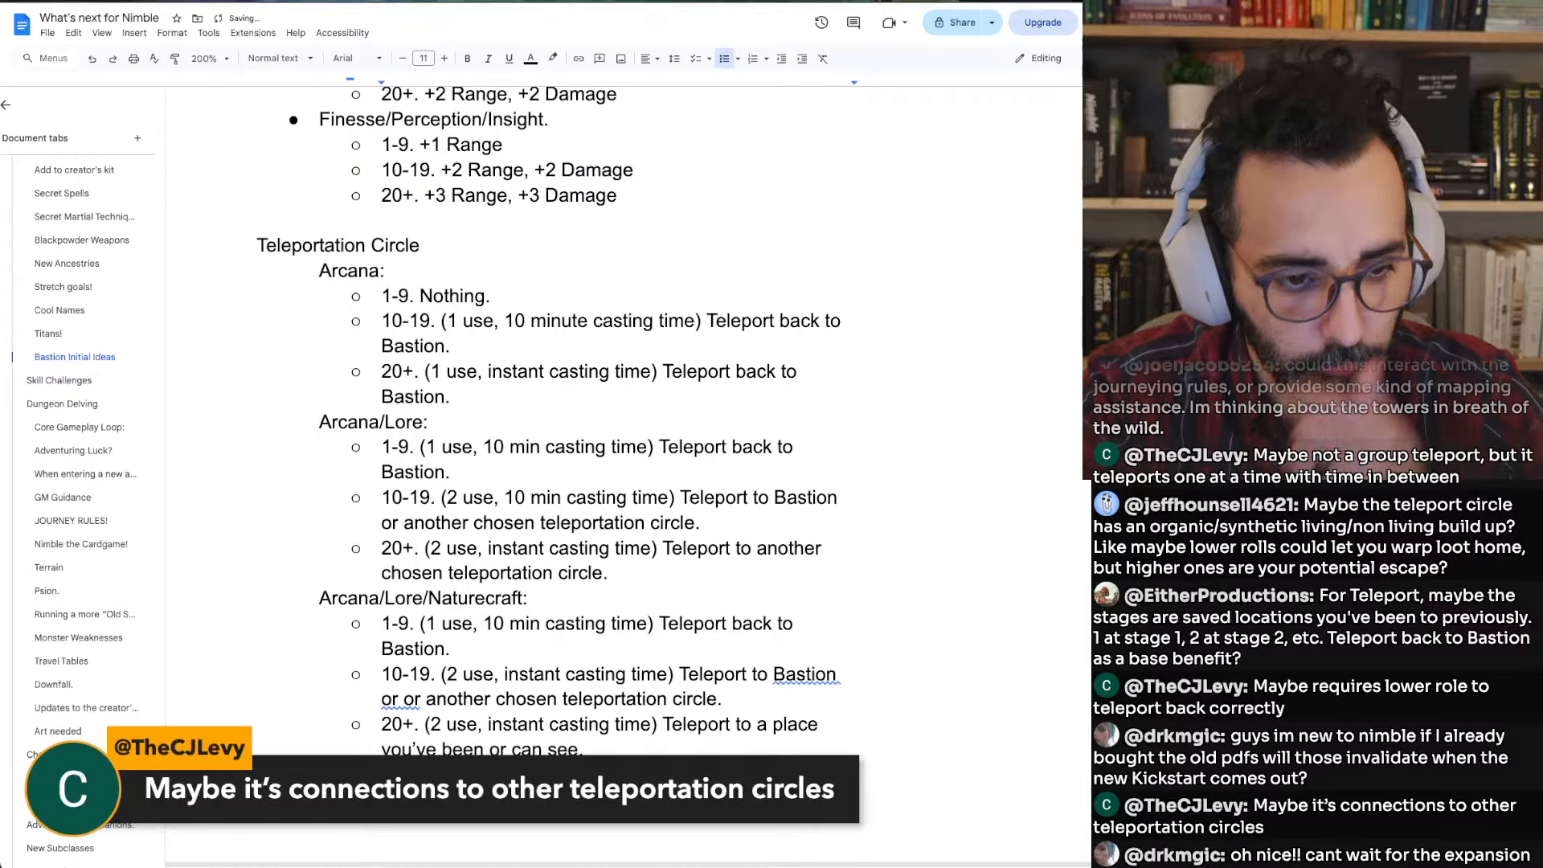
# Remove "or can see" from Arcana/Lore/Naturecraft's 20+ reward and reword it to "Teleport to any place you've been."
pyautogui.hotkey('shift', 'Left')
pyautogui.hotkey('shift', 'Left')
pyautogui.hotkey('shift', 'Left')
pyautogui.hotkey('shift', 'Left')
pyautogui.hotkey('shift', 'Left')
pyautogui.hotkey('shift', 'Left')
pyautogui.hotkey('shift', 'Left')
pyautogui.hotkey('shift', 'Left')
pyautogui.hotkey('shift', 'Left')
pyautogui.hotkey('shift', 'Left')
pyautogui.hotkey('shift', 'Left')
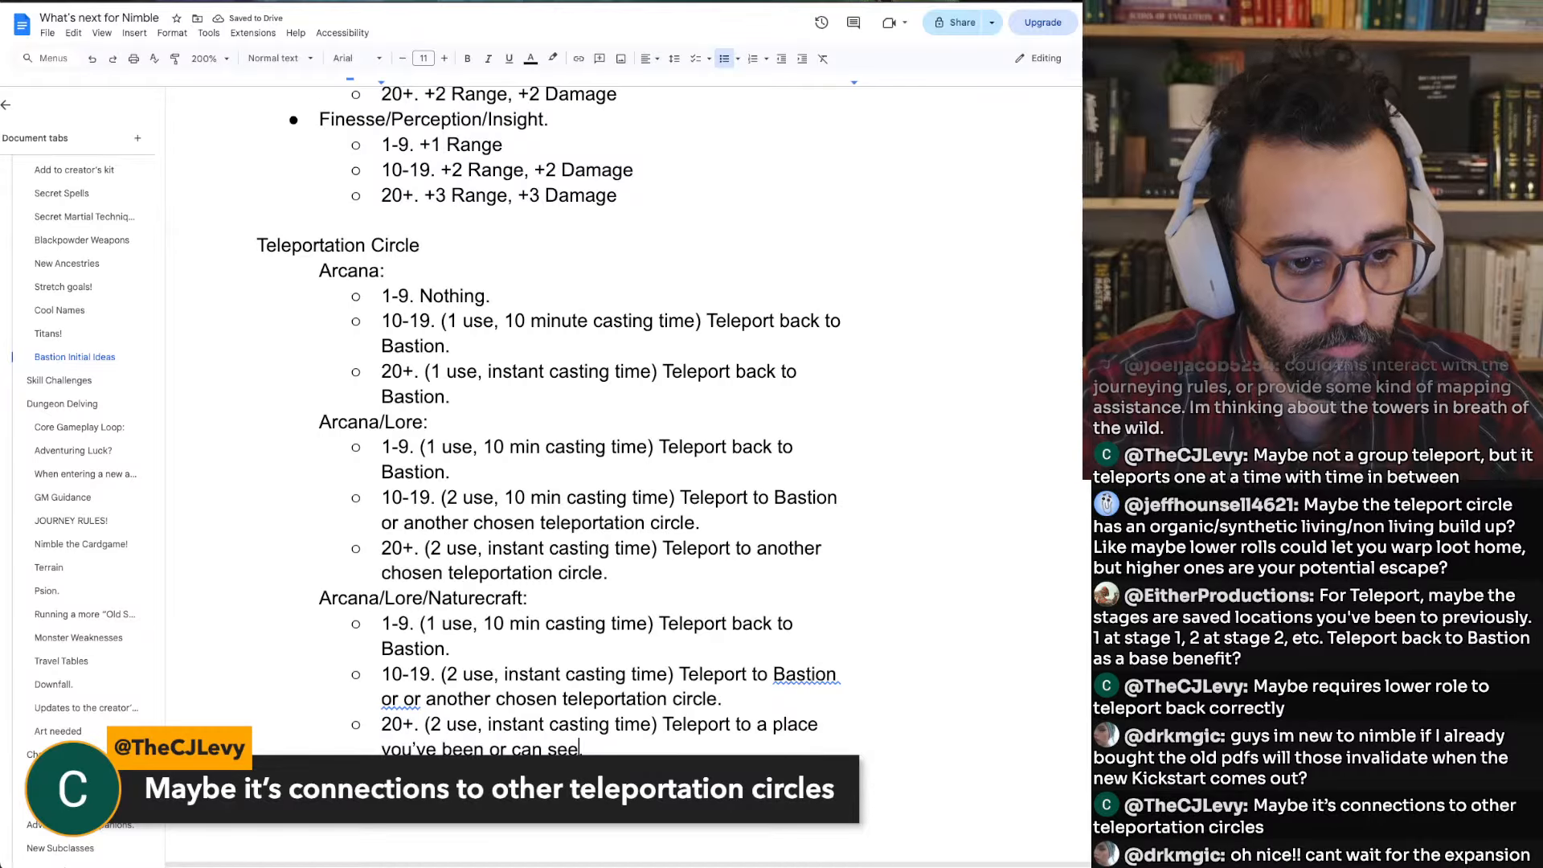
pyautogui.press('BackSpace')
pyautogui.press('Up')
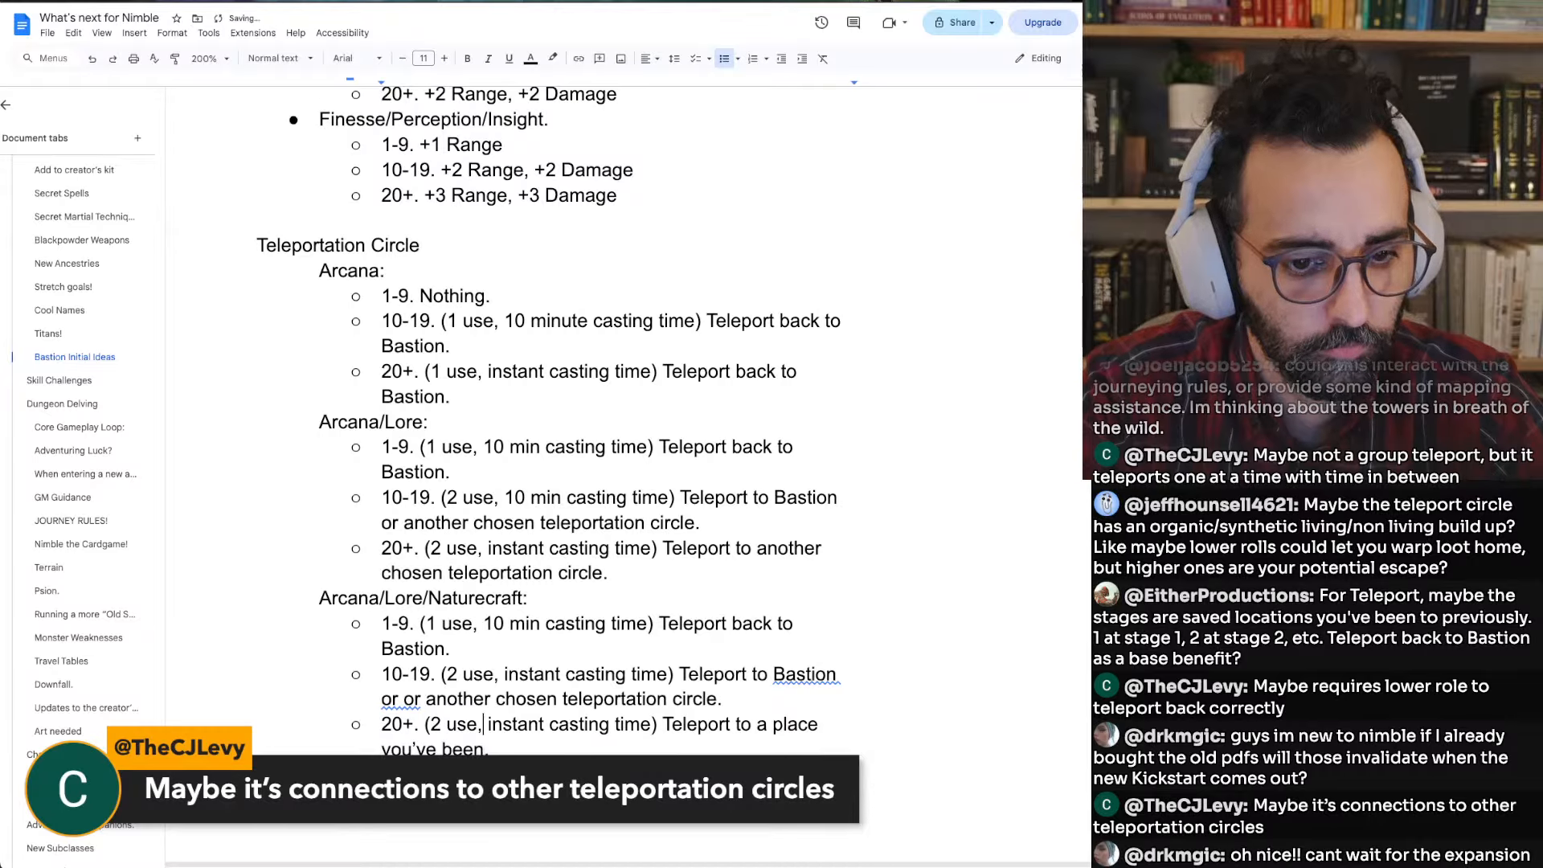
pyautogui.press('Left')
pyautogui.write('ny')
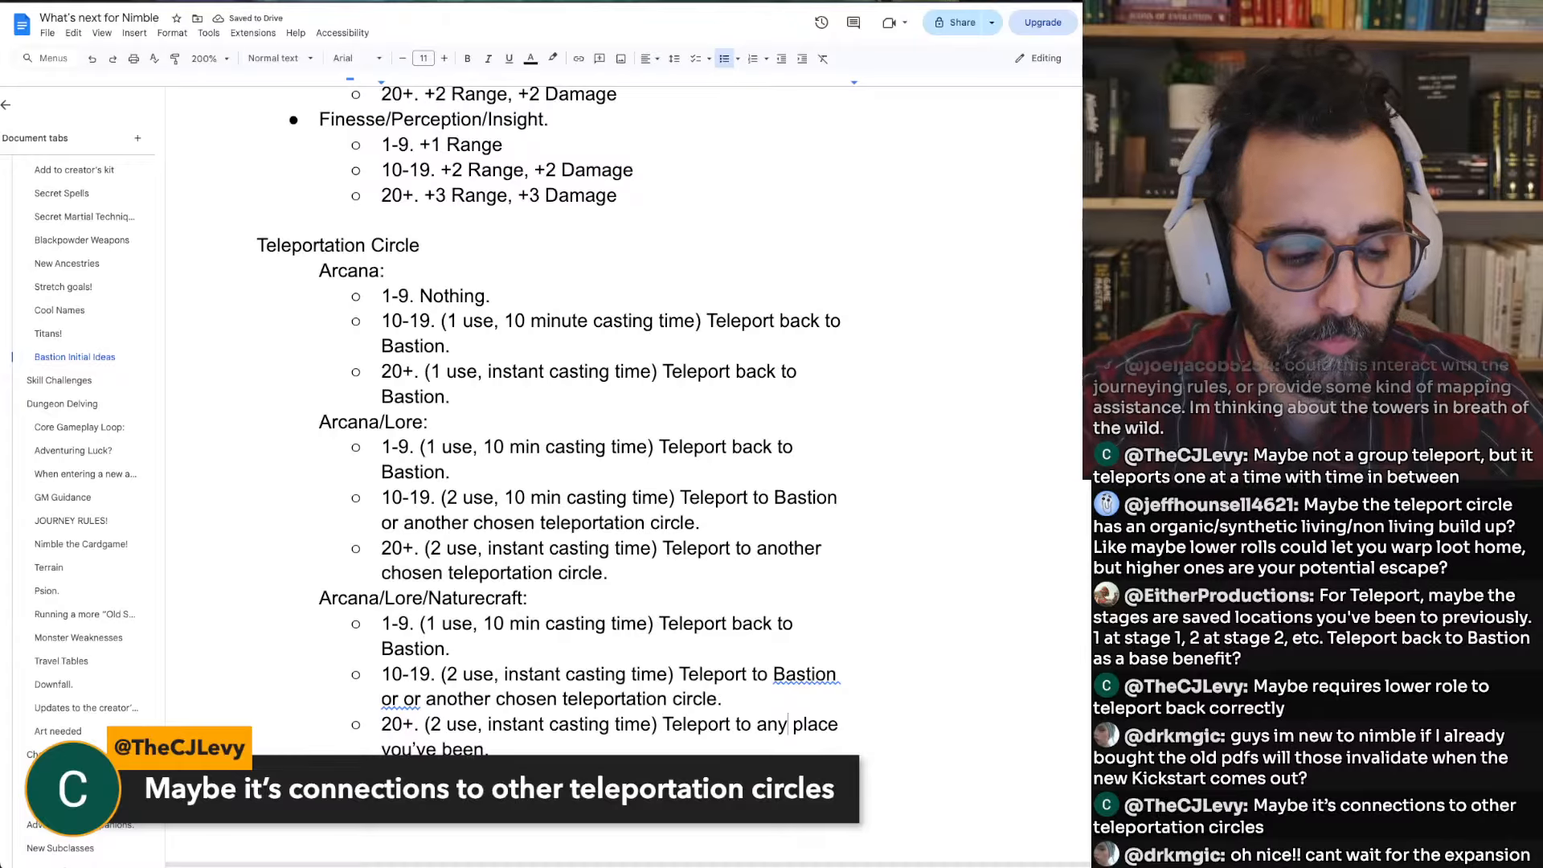
# Delete the duplicate "or" from Arcana/Lore/Naturecraft's 10-19 reward
pyautogui.press('Down')
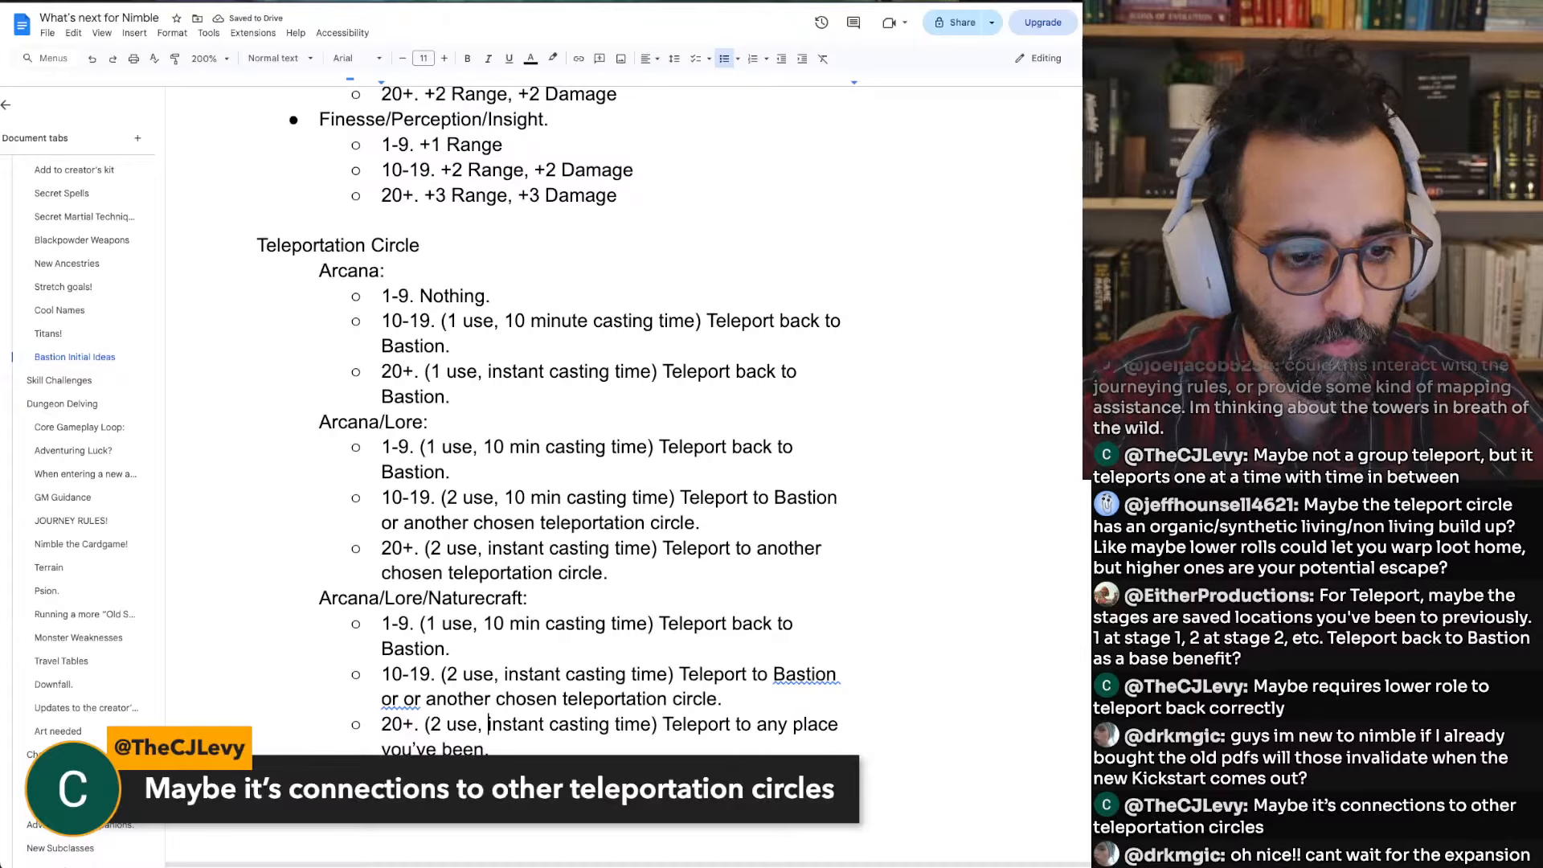
pyautogui.press('Up')
pyautogui.press('super+Left')
pyautogui.press('Right')
pyautogui.press('BackSpace')
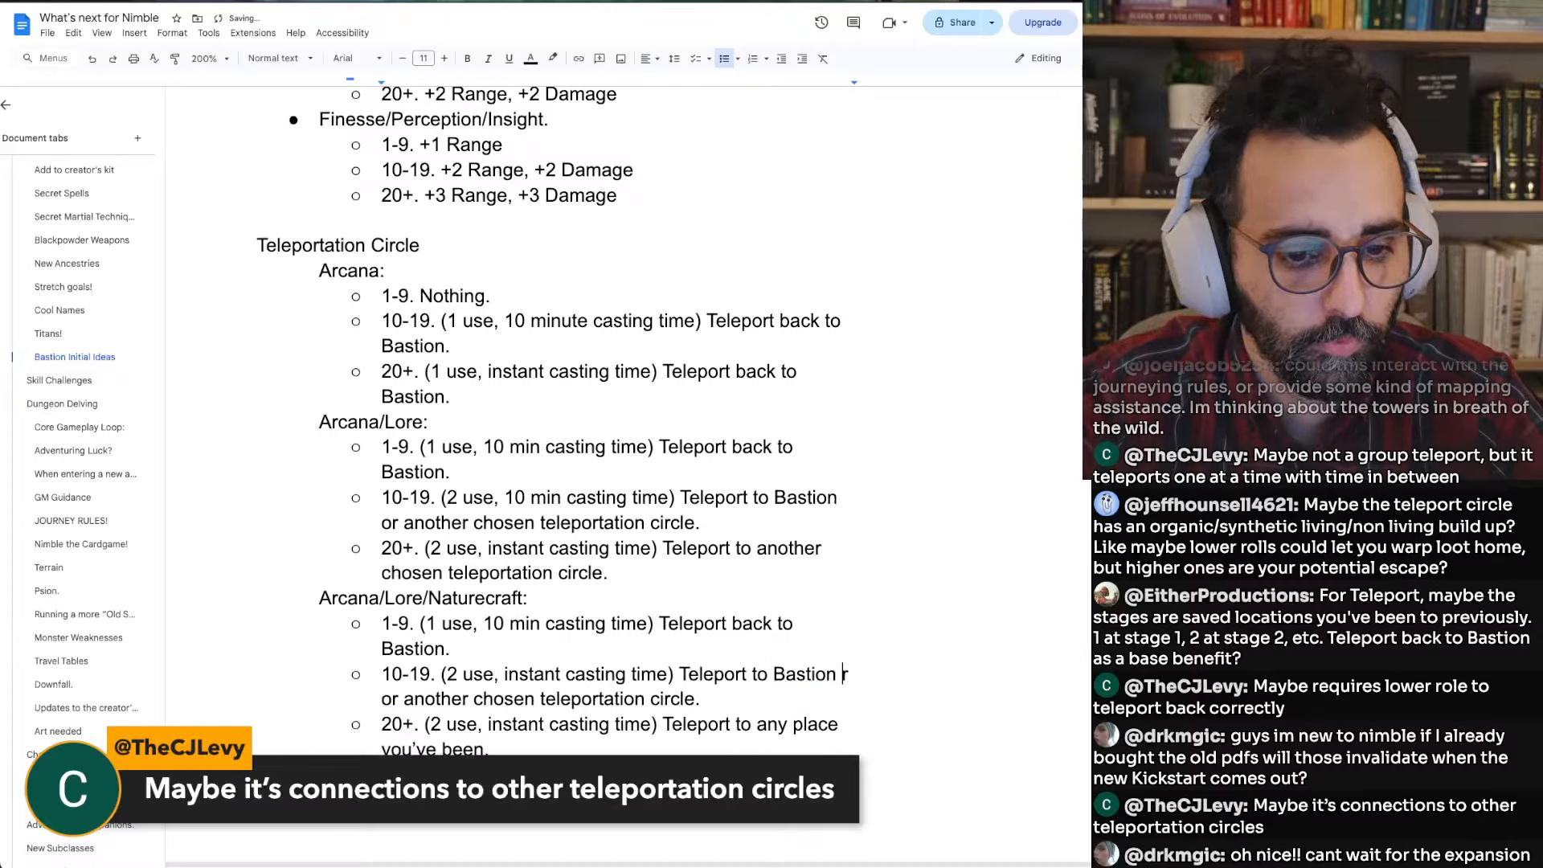
pyautogui.press('Delete')
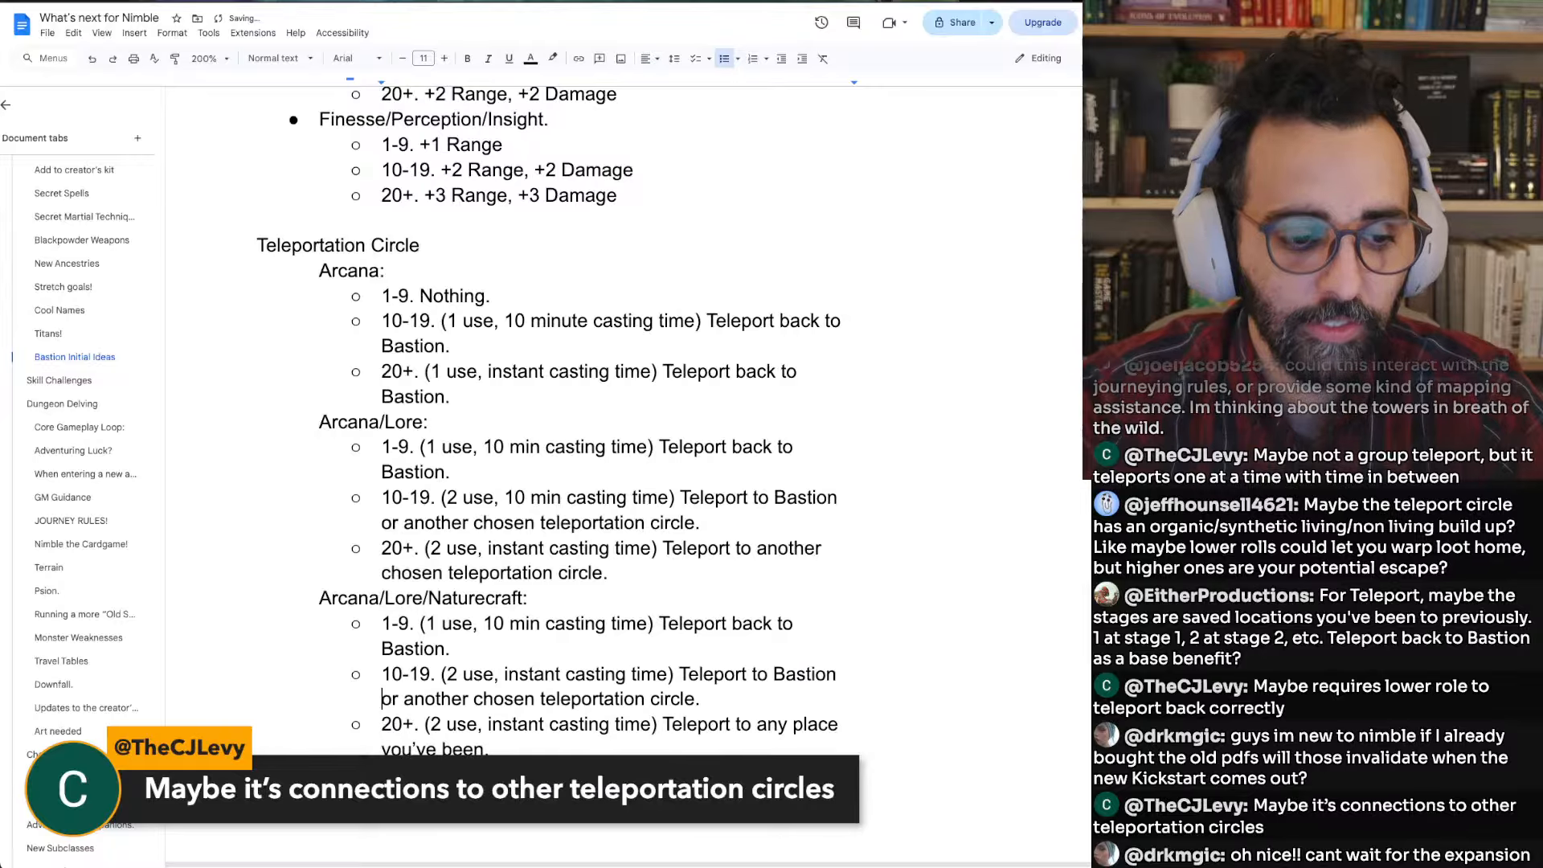
pyautogui.scroll(-2, 546, 474)
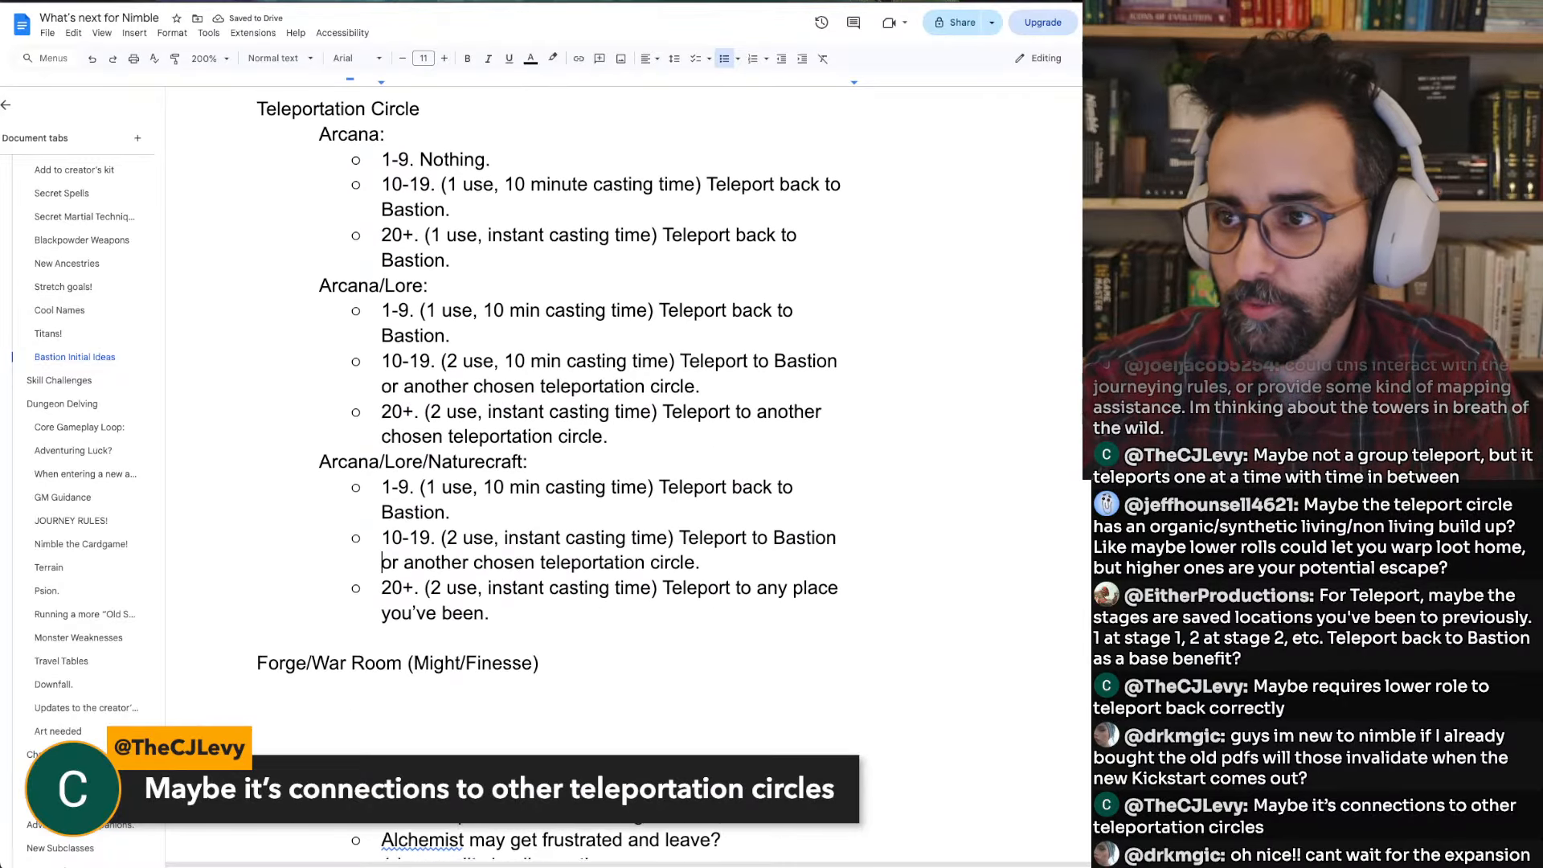
# Review the Teleportation Circle reward tiers and the Forge/War Room section that follows them
pyautogui.scroll(-1, 546, 474)
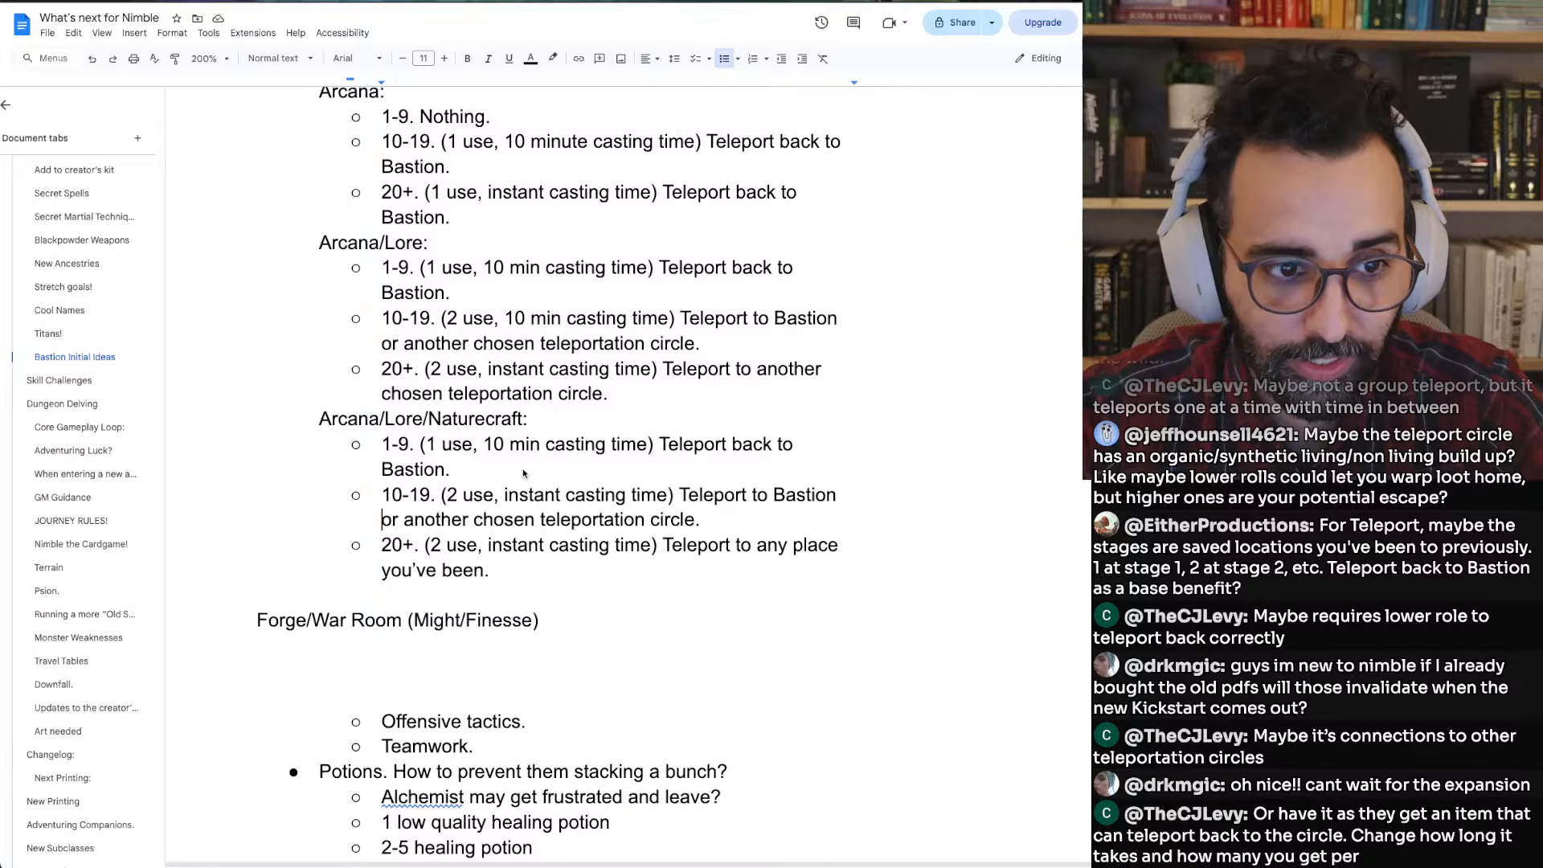
pyautogui.scroll(1, 523, 476)
pyautogui.scroll(1, 523, 475)
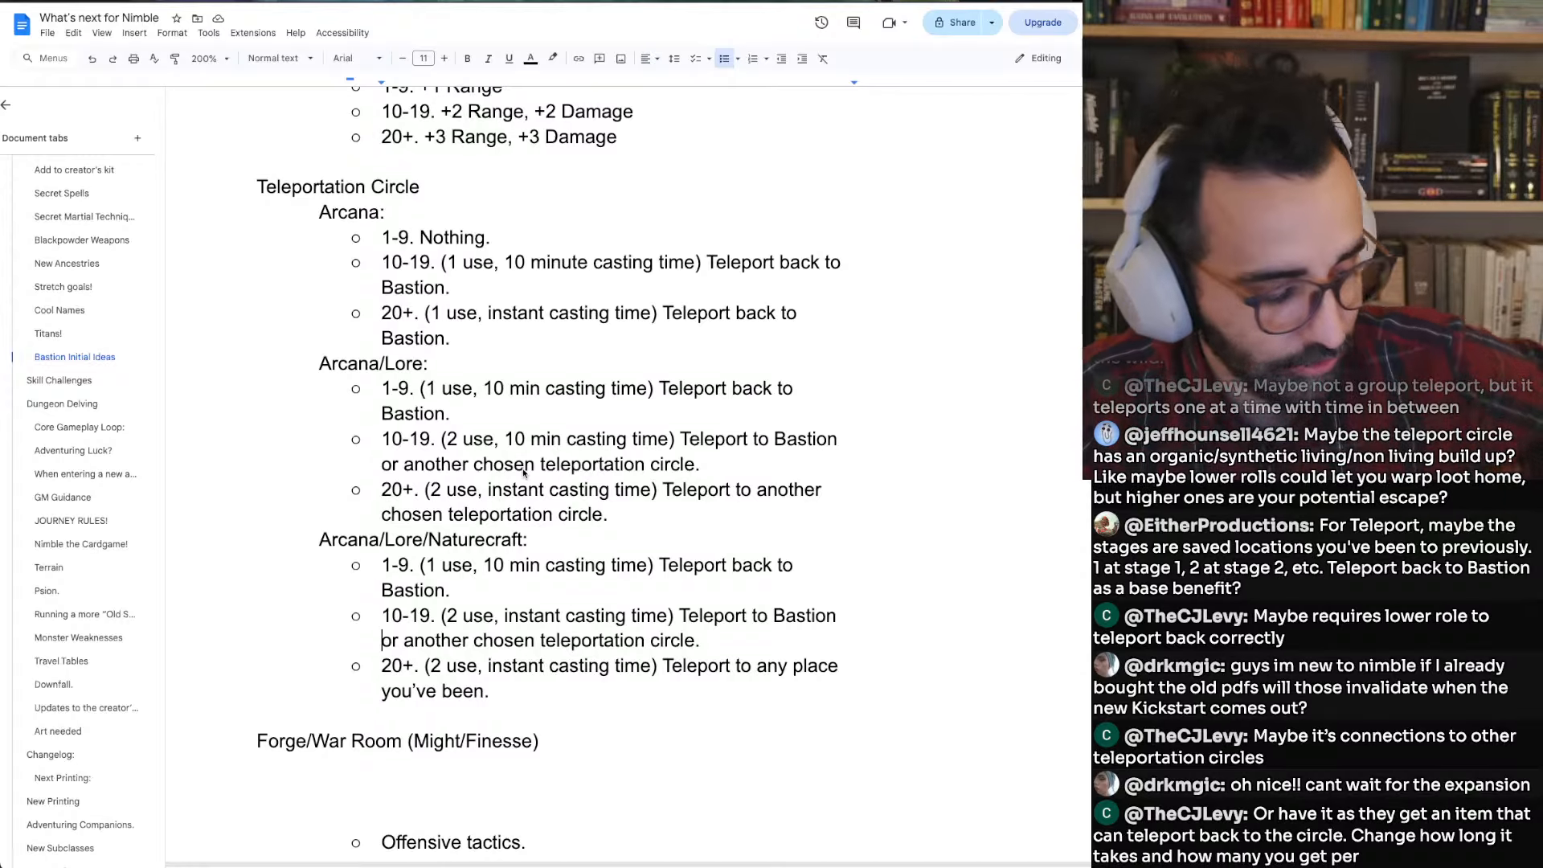
pyautogui.scroll(-3, 524, 473)
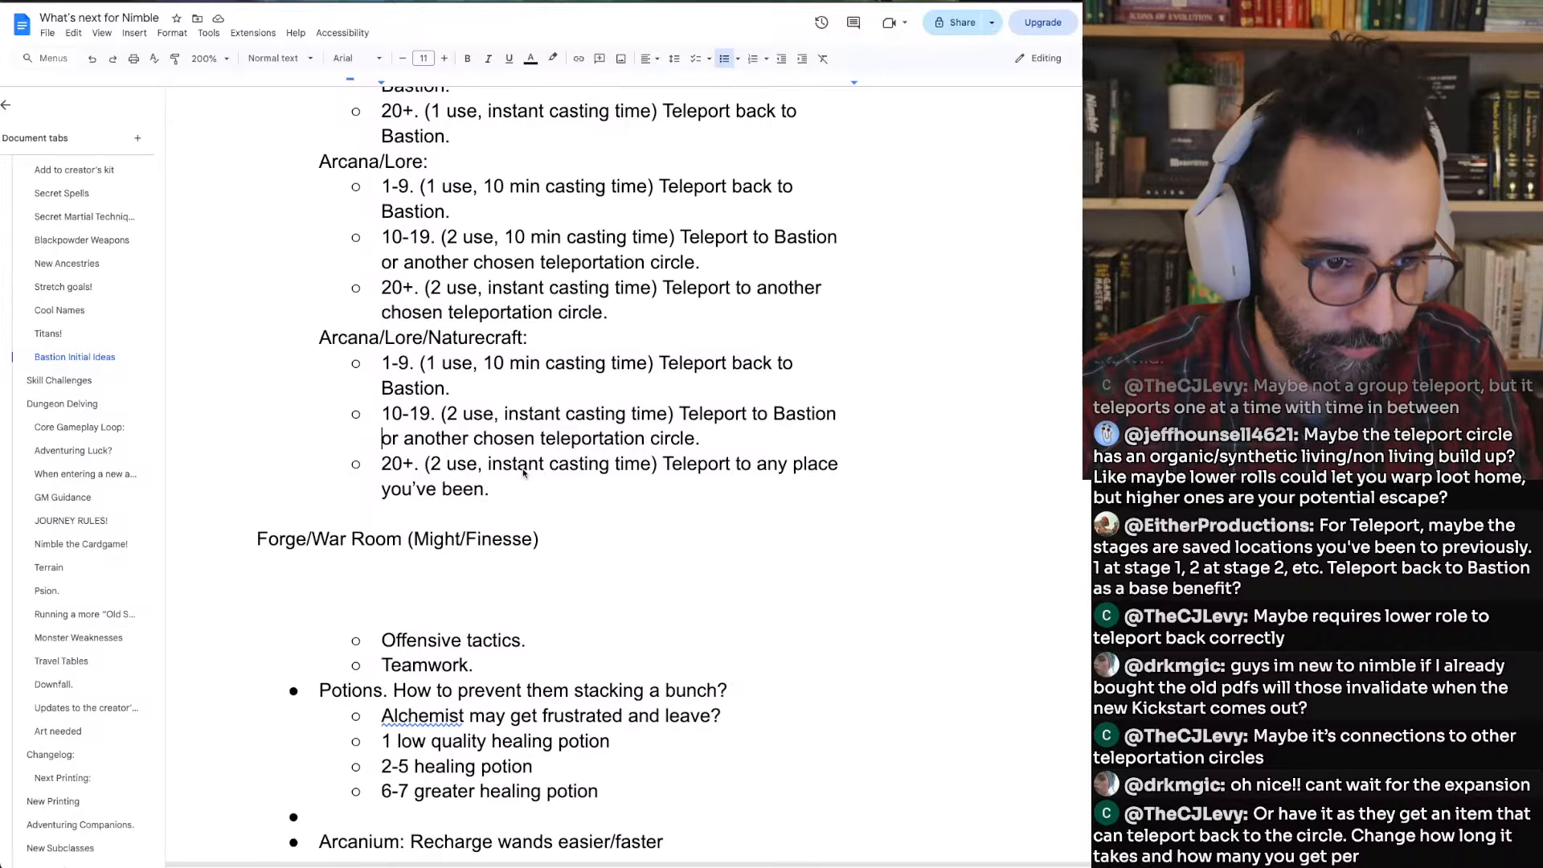
pyautogui.click(443, 581)
pyautogui.click(427, 571)
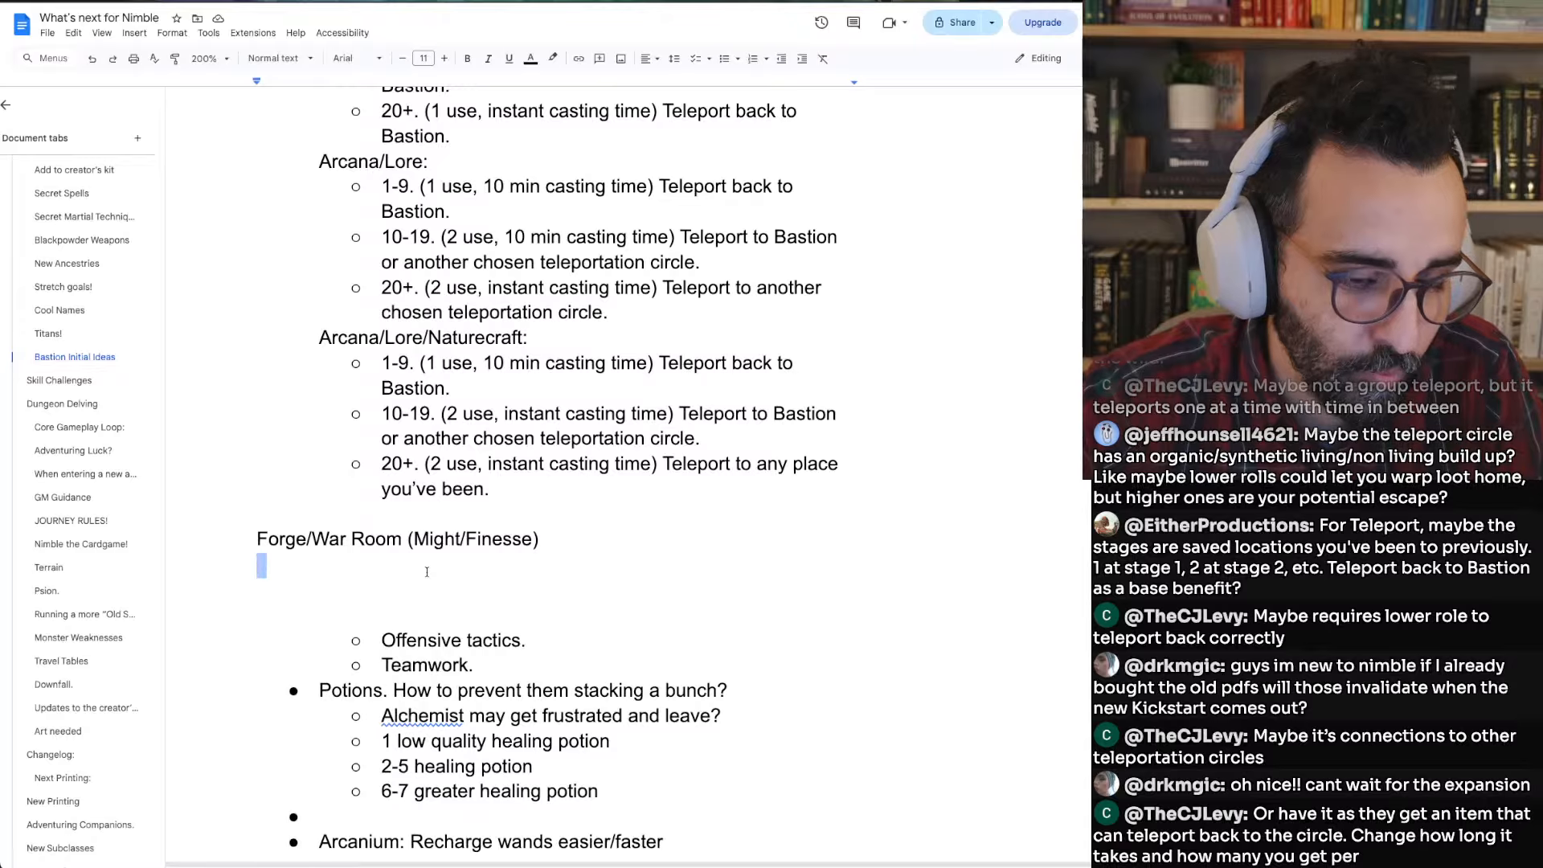
pyautogui.scroll(2, 427, 572)
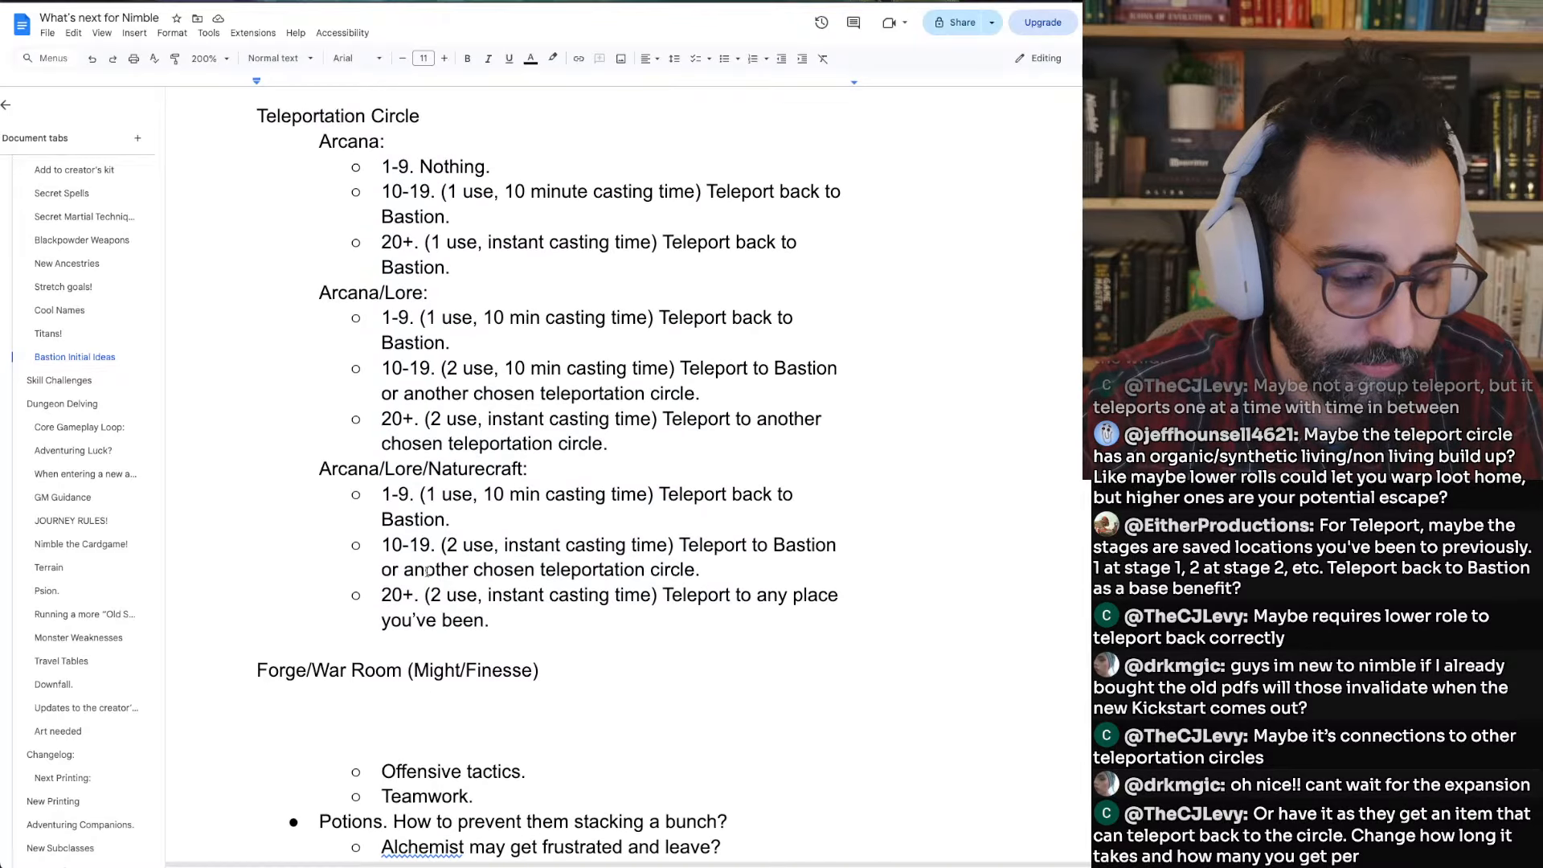
pyautogui.scroll(-2, 427, 572)
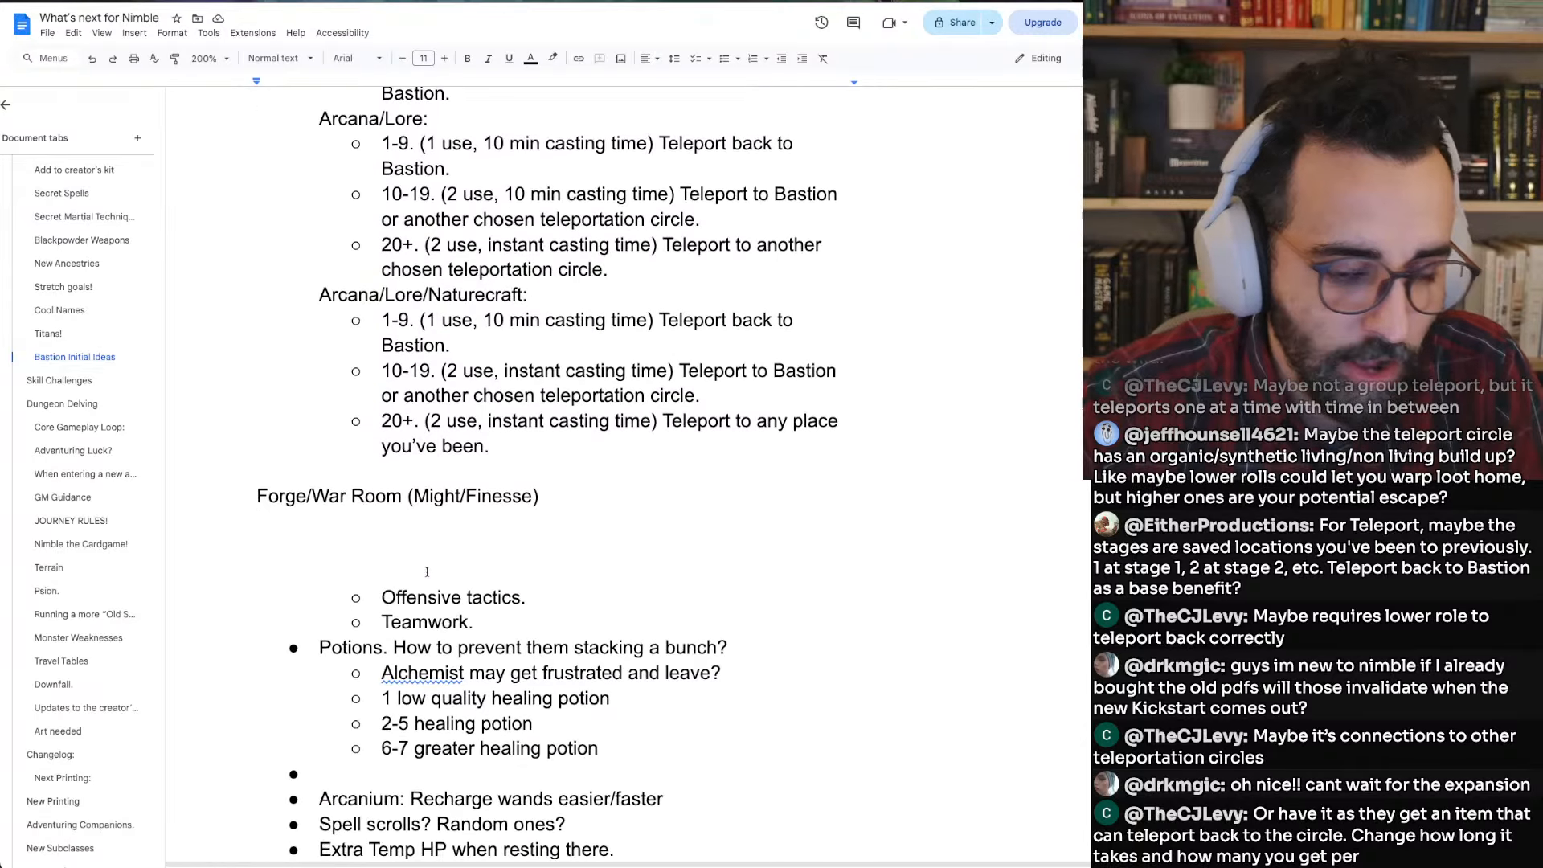
pyautogui.scroll(2, 426, 572)
# Switch to the spreadsheet to check which skills belong to each bastion facility, and return to the document
pyautogui.press('super+Tab')
pyautogui.press('super+Tab')
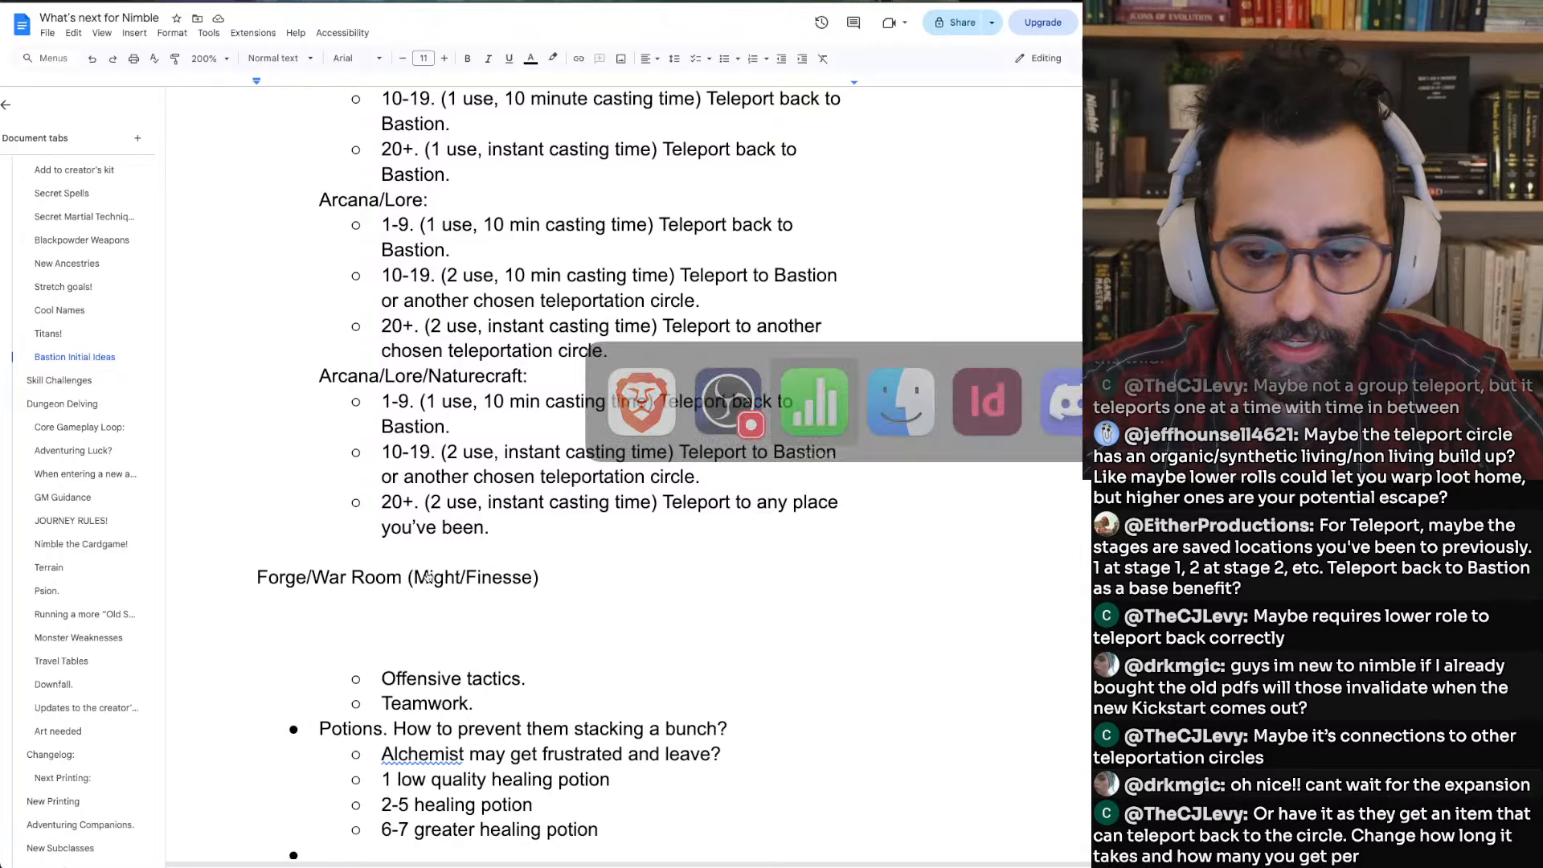
pyautogui.press('Right')
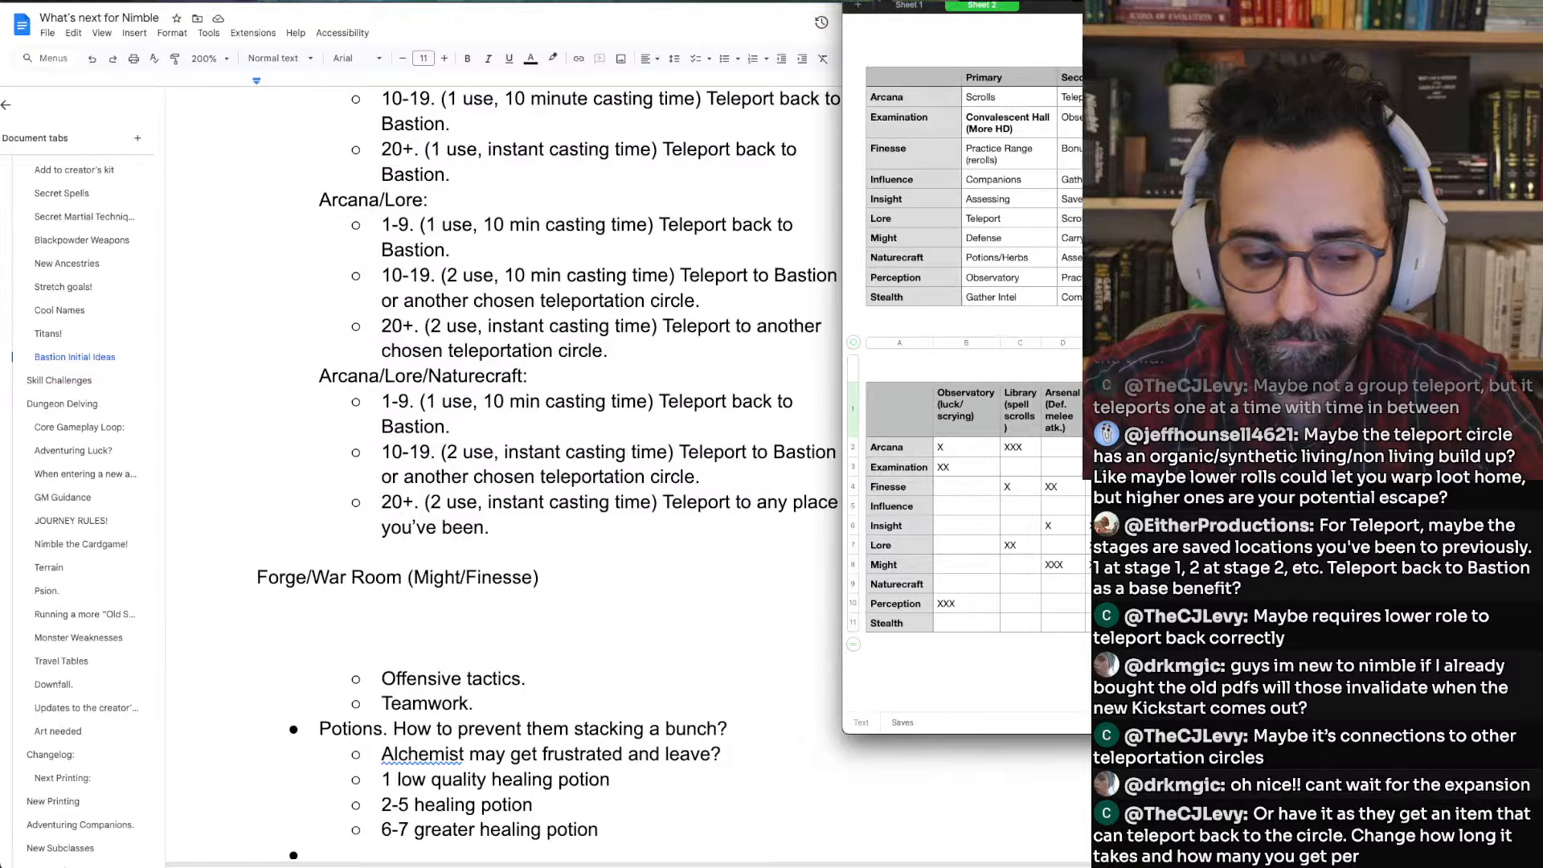
pyautogui.click(406, 563)
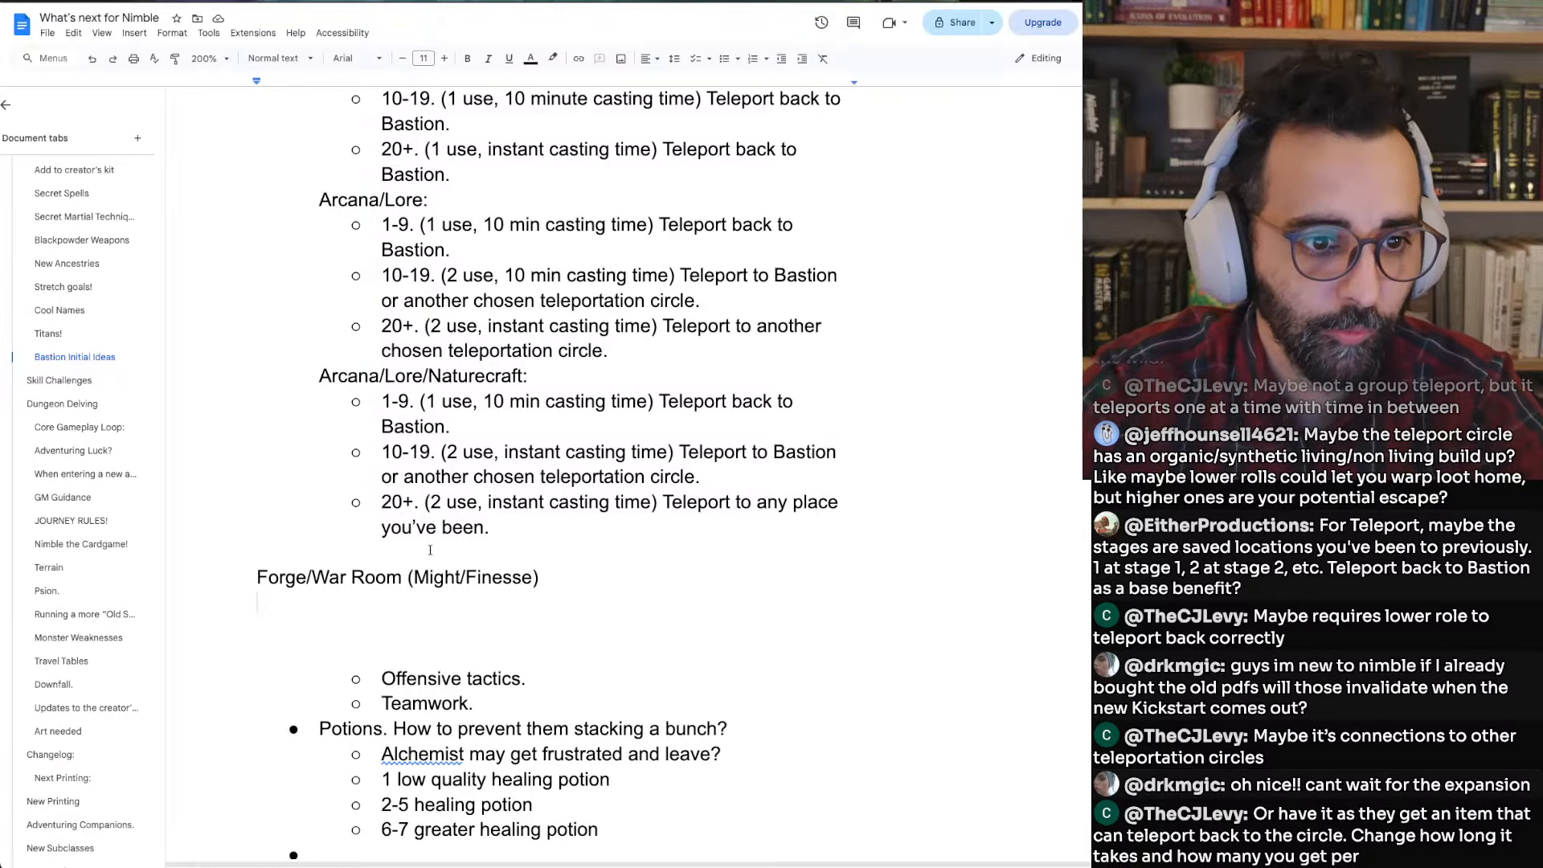
# Insert blank lines above Forge/War Room and add a "Training Grounds" heading there, followed by a new line
pyautogui.press('Up')
pyautogui.press('Up')
pyautogui.press('Return')
pyautogui.press('Return')
pyautogui.press('Return')
pyautogui.press('Return')
pyautogui.press('Return')
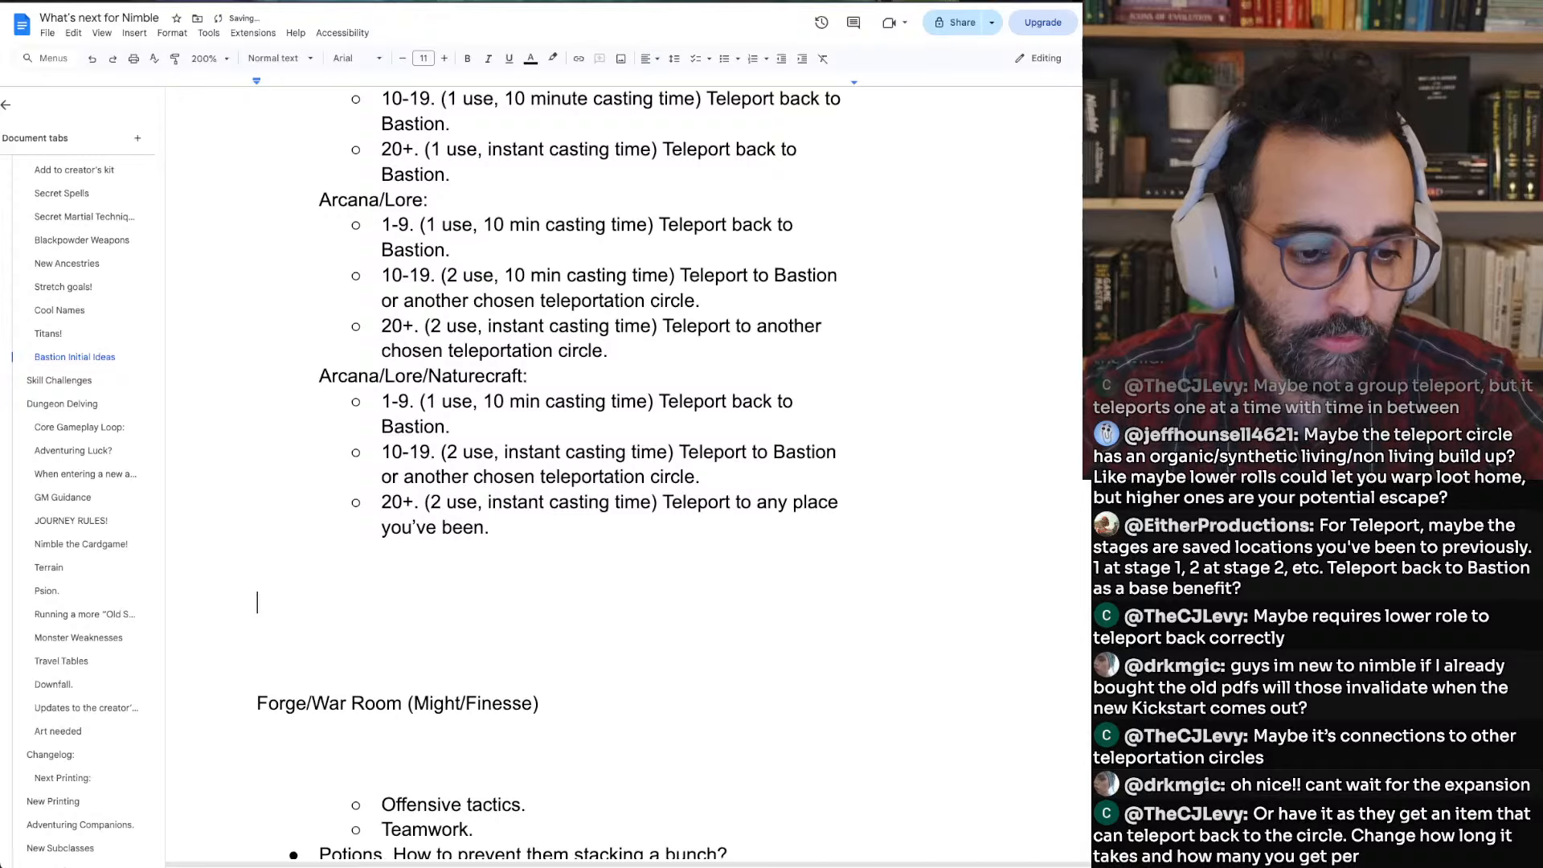
pyautogui.scroll(-5, 563, 482)
pyautogui.scroll(-2, 563, 482)
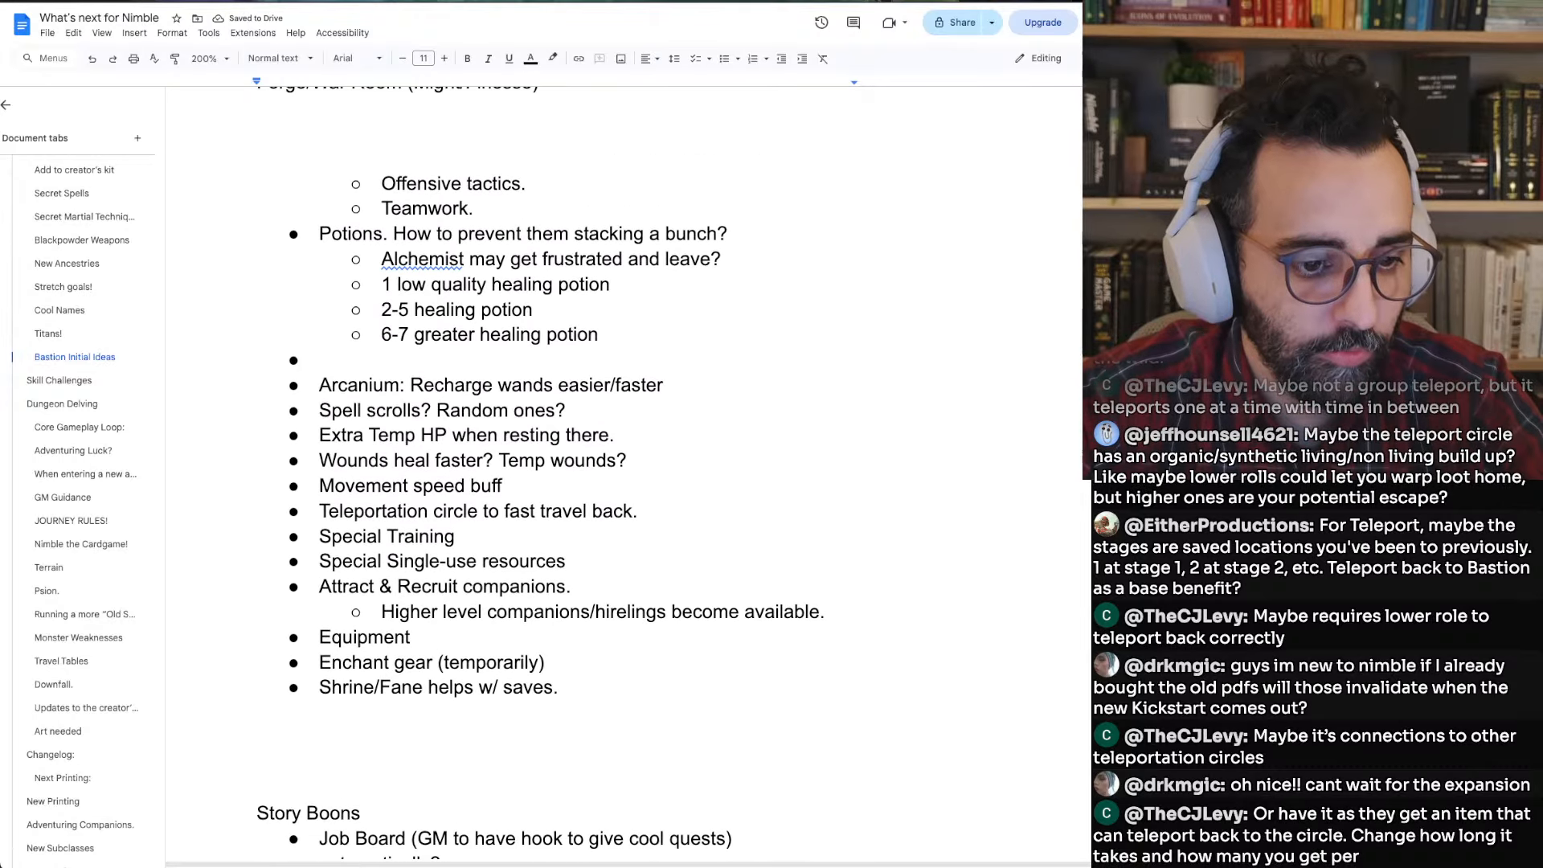
pyautogui.scroll(4, 563, 483)
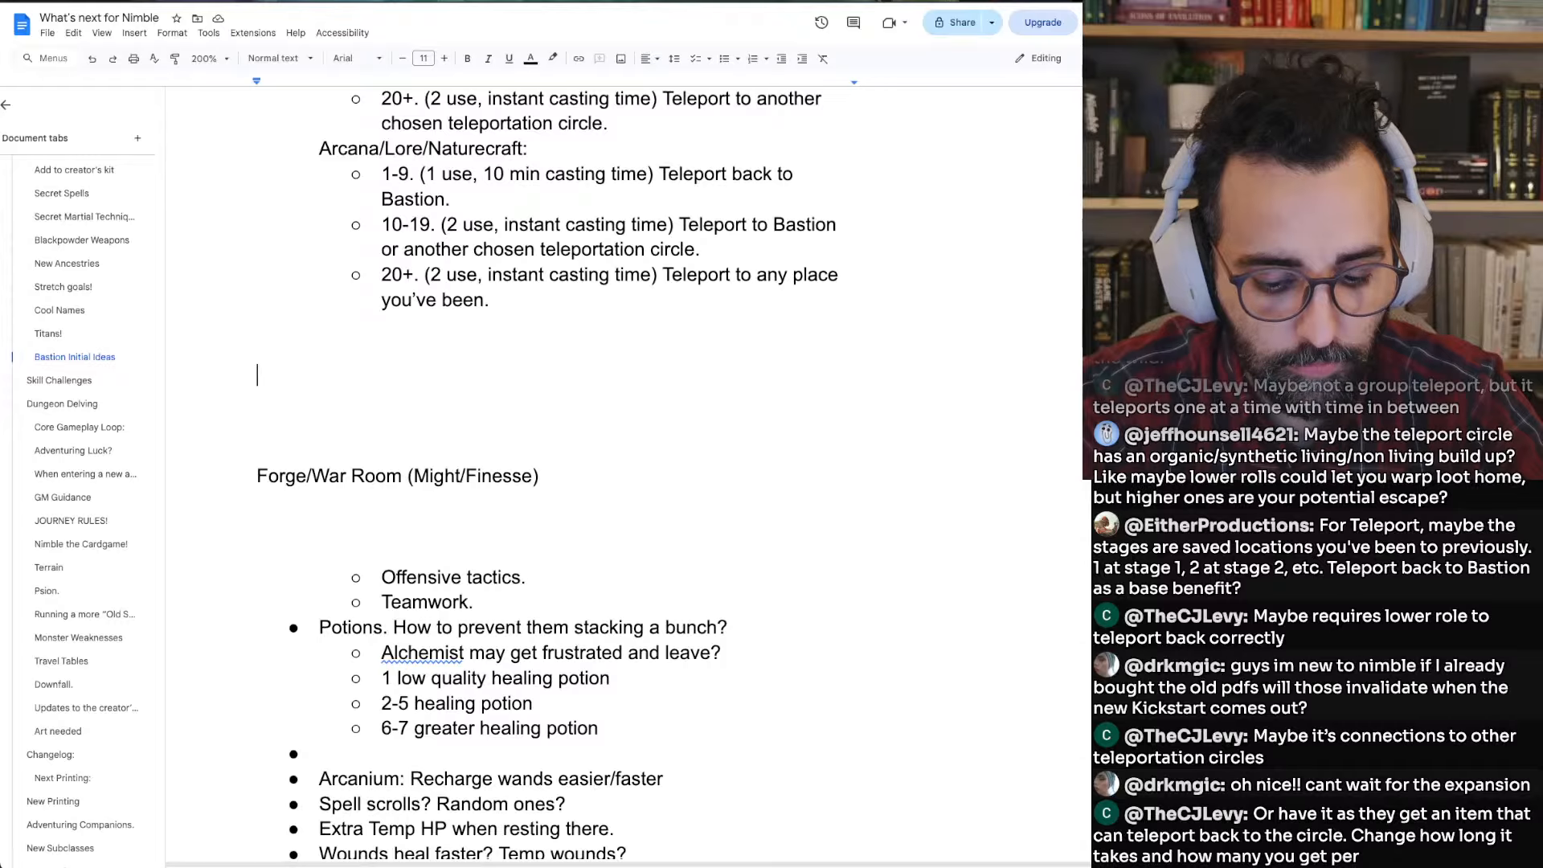
pyautogui.write('Training Grounds')
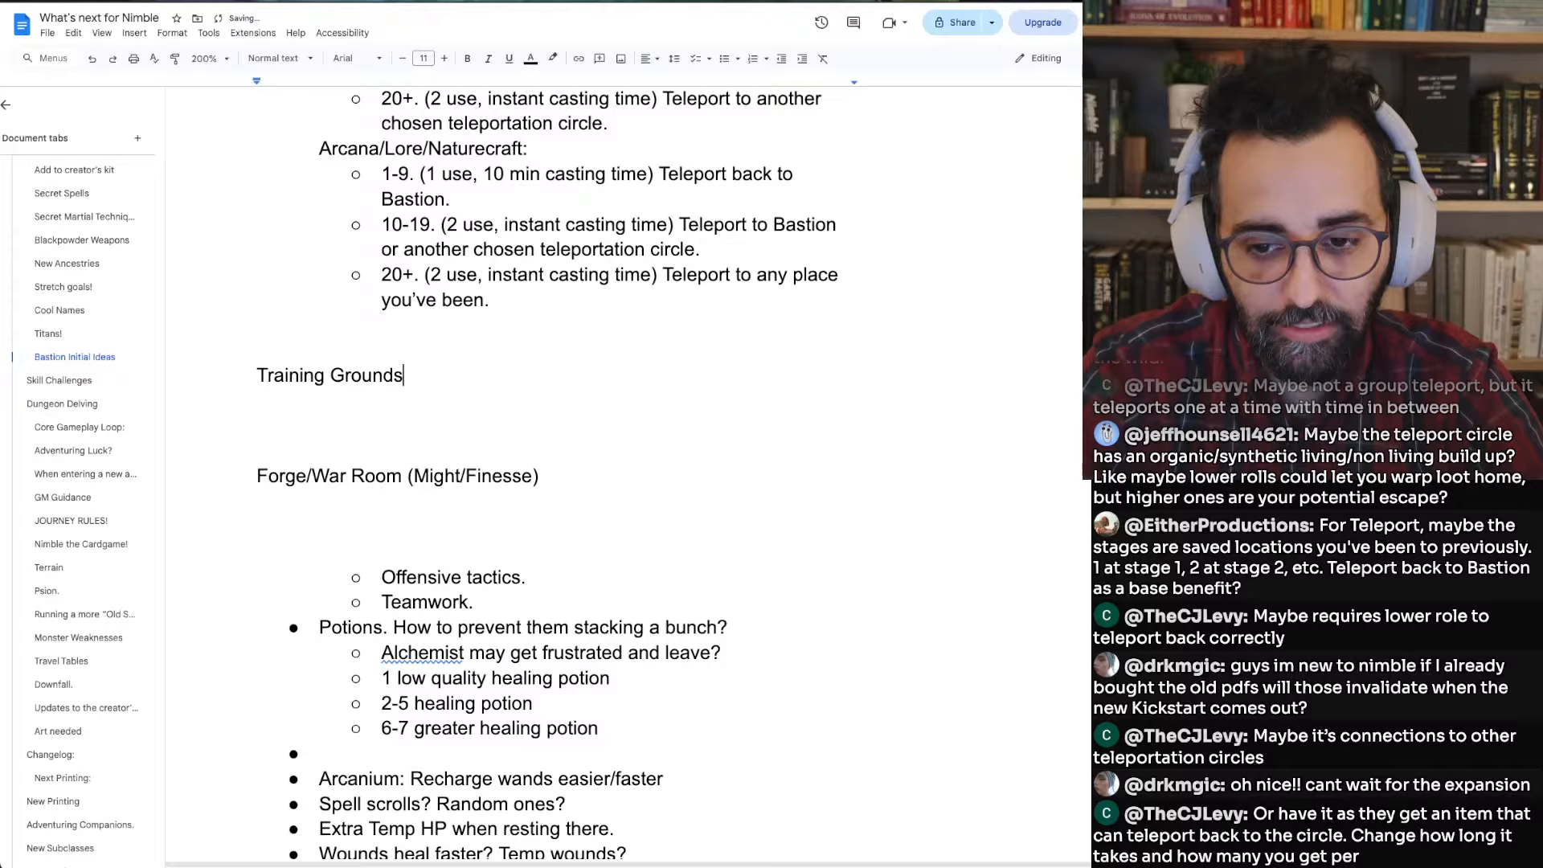
pyautogui.press('Return')
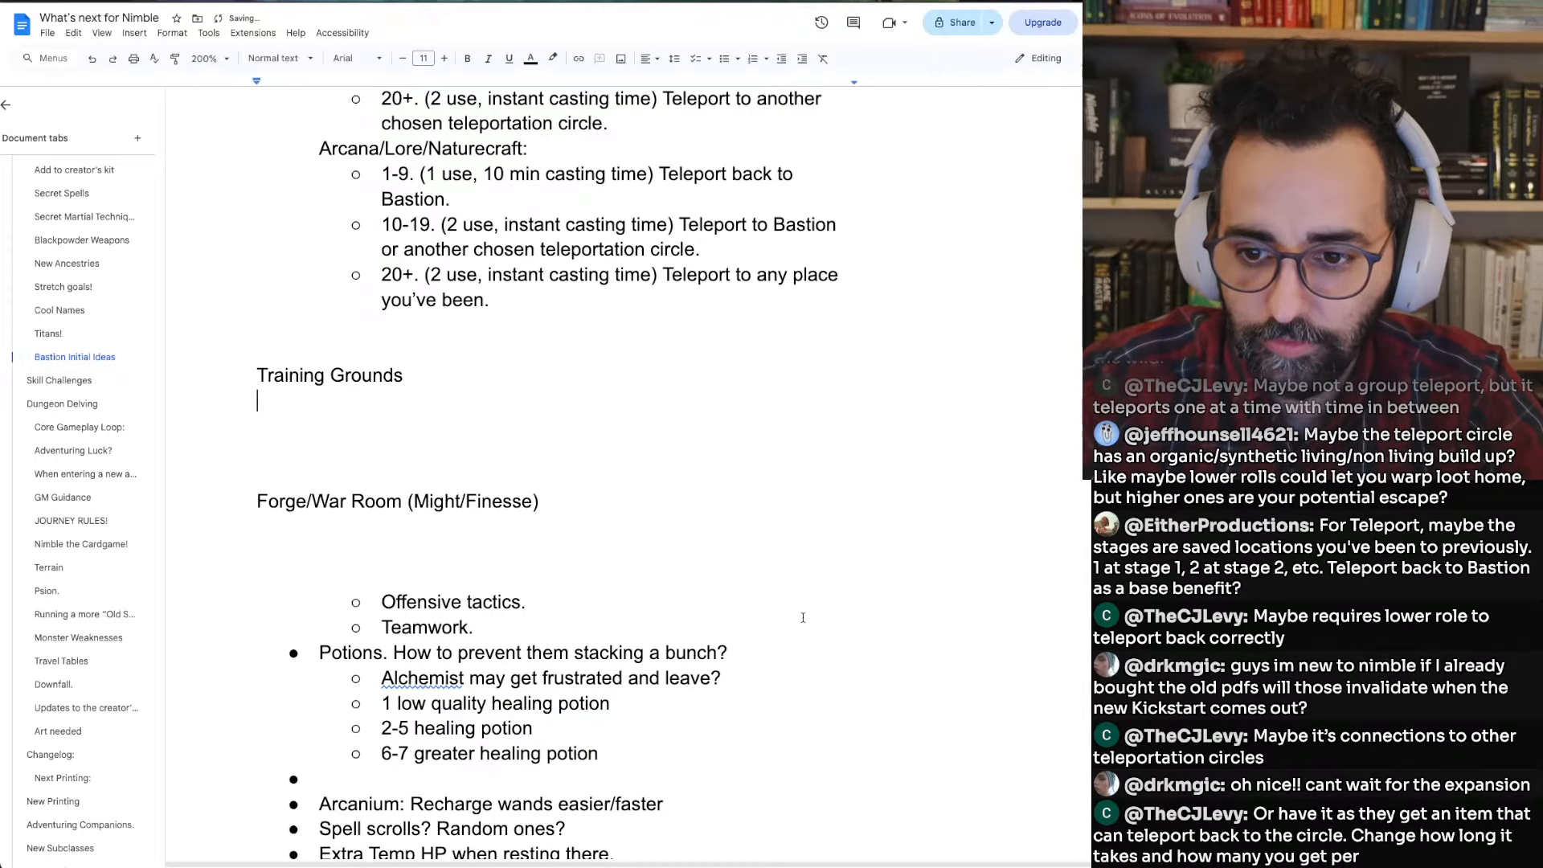
# Consult the spreadsheet's skill tables again and add a "Naturecraft" bullet under Training Grounds in the document
pyautogui.press('super+Tab')
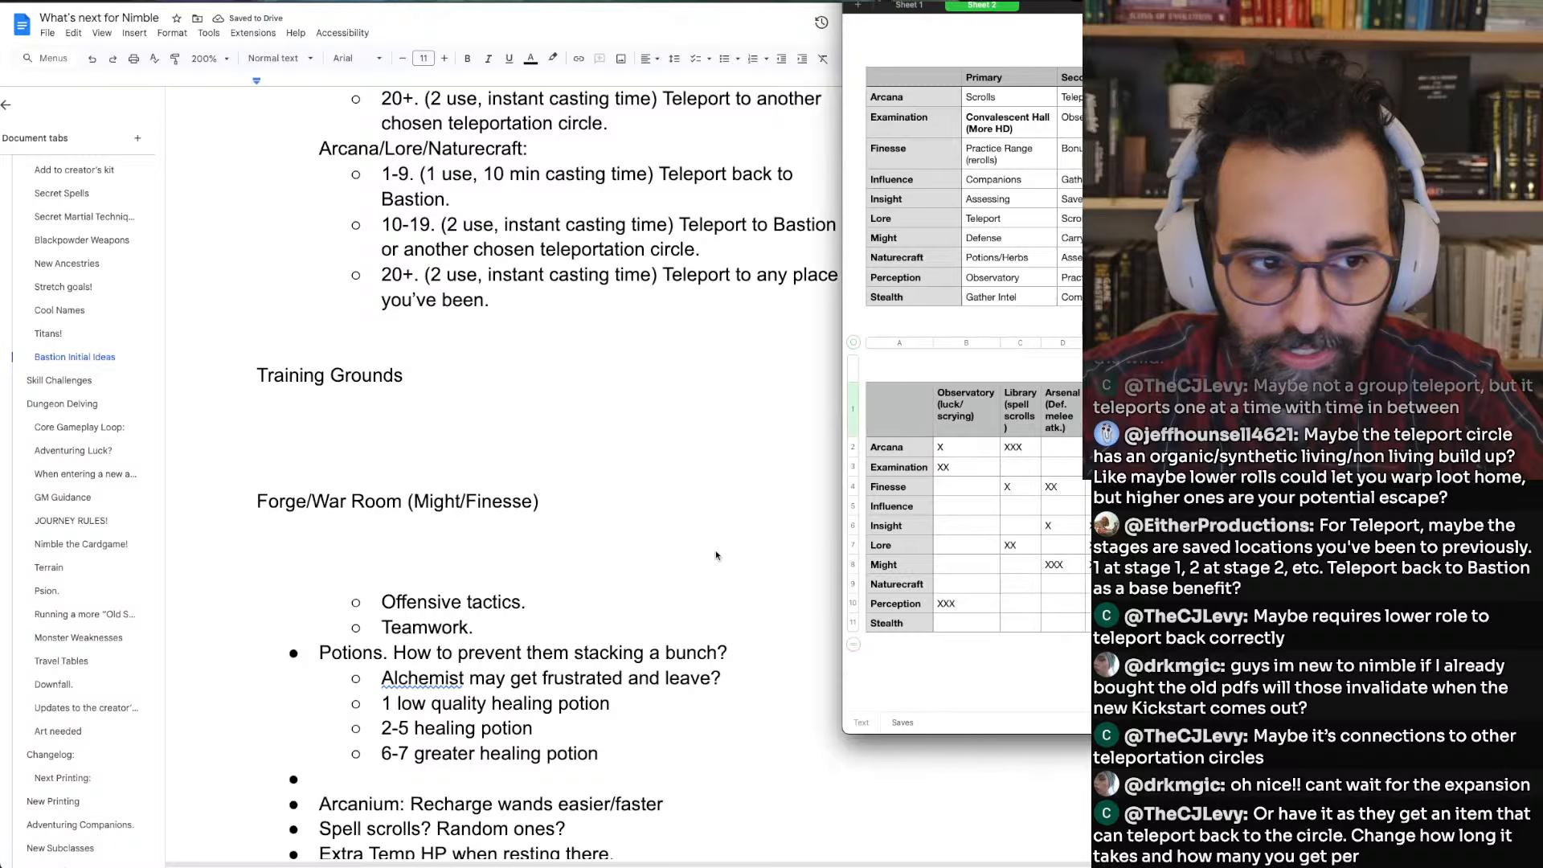
pyautogui.click(342, 389)
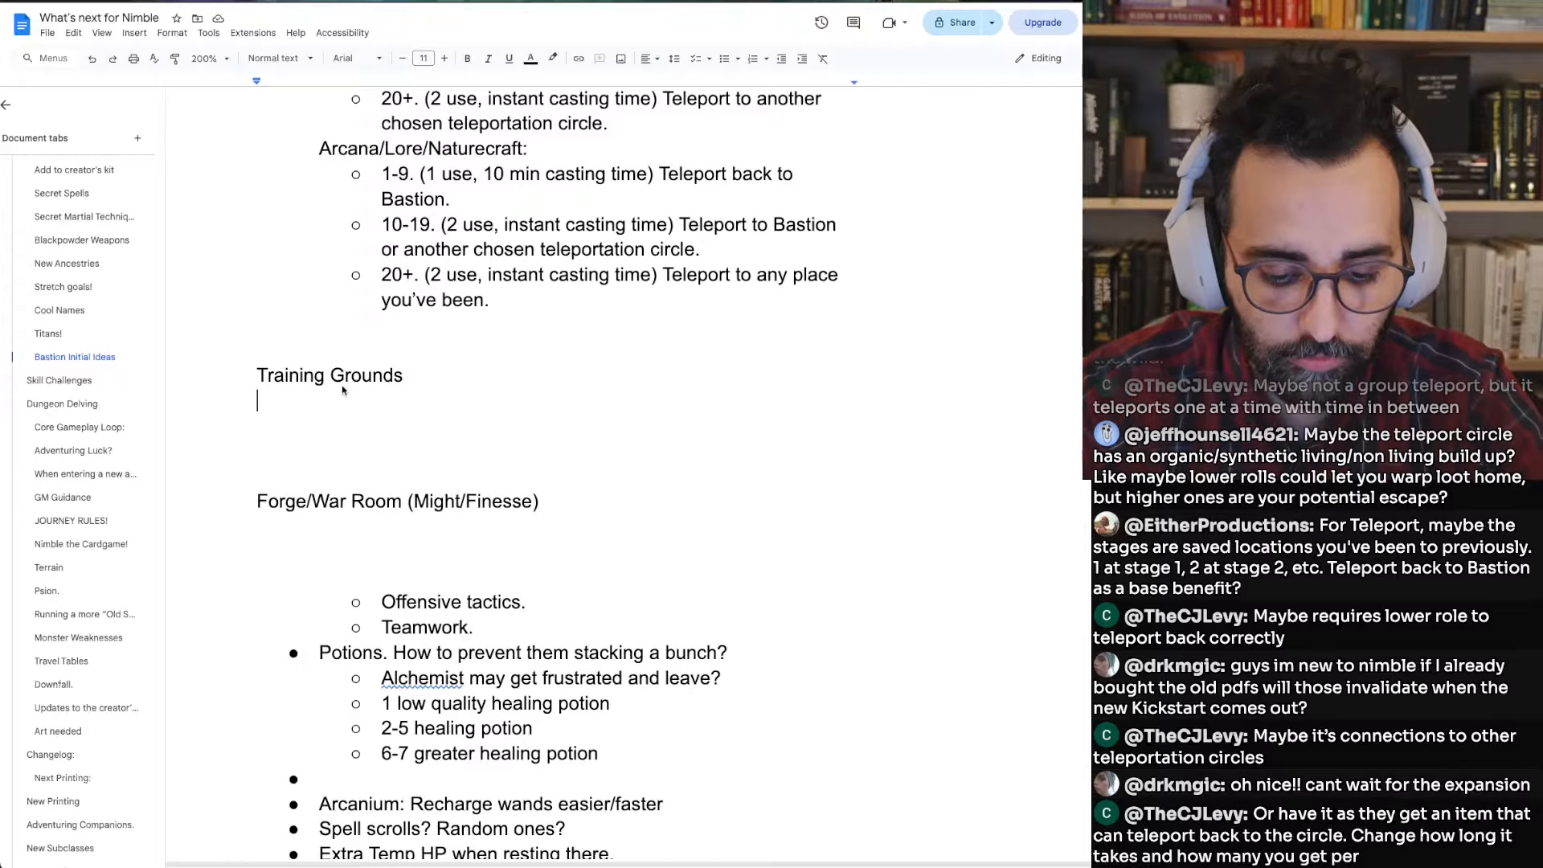
pyautogui.hotkey('ctrl', 'shift', '8')
pyautogui.write('Nat')
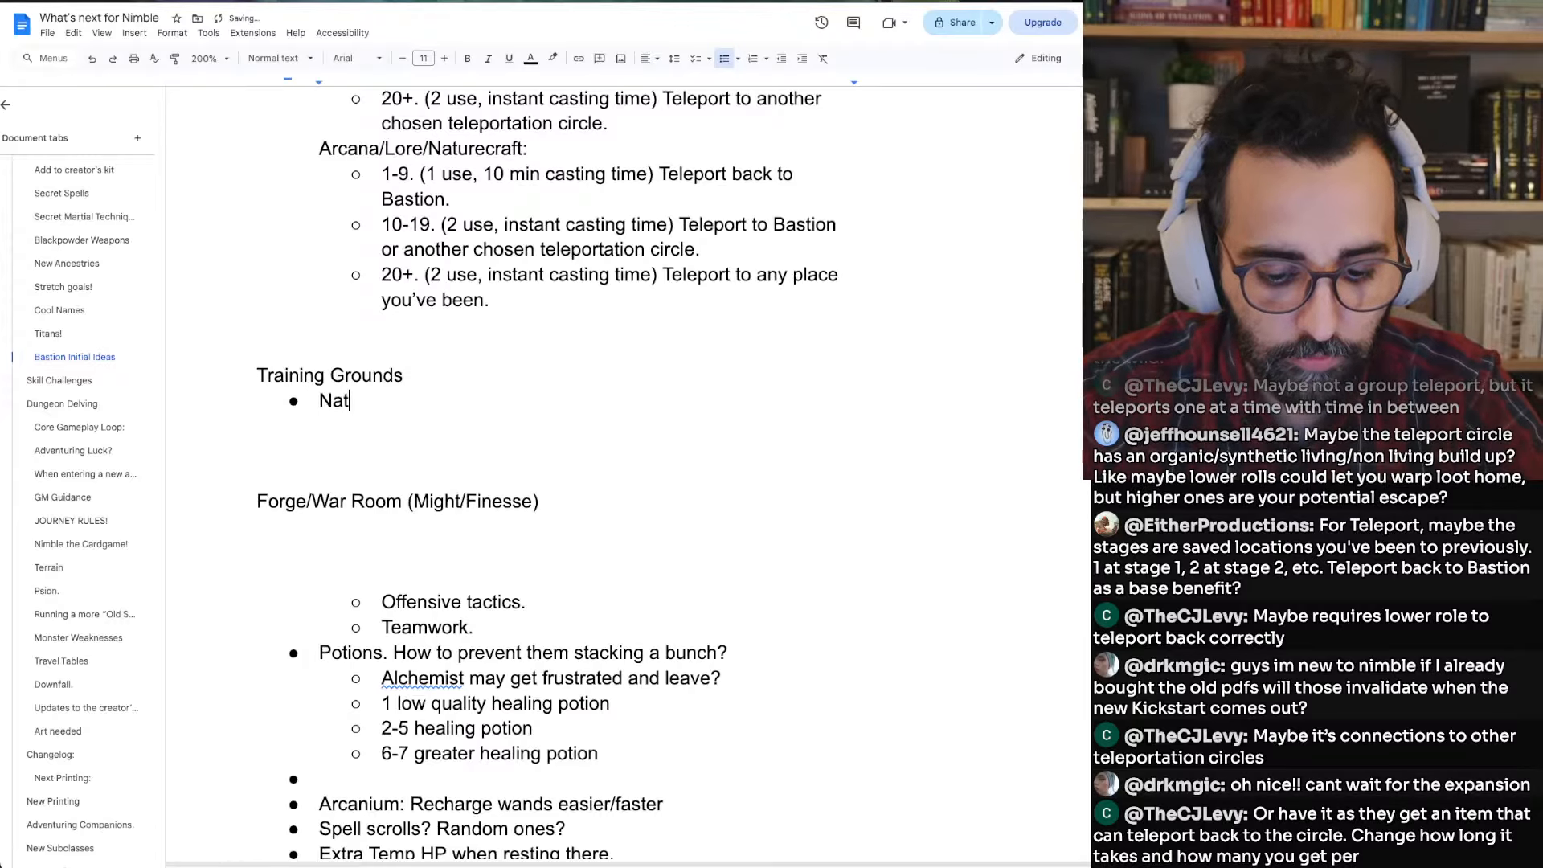
pyautogui.write('urecraft')
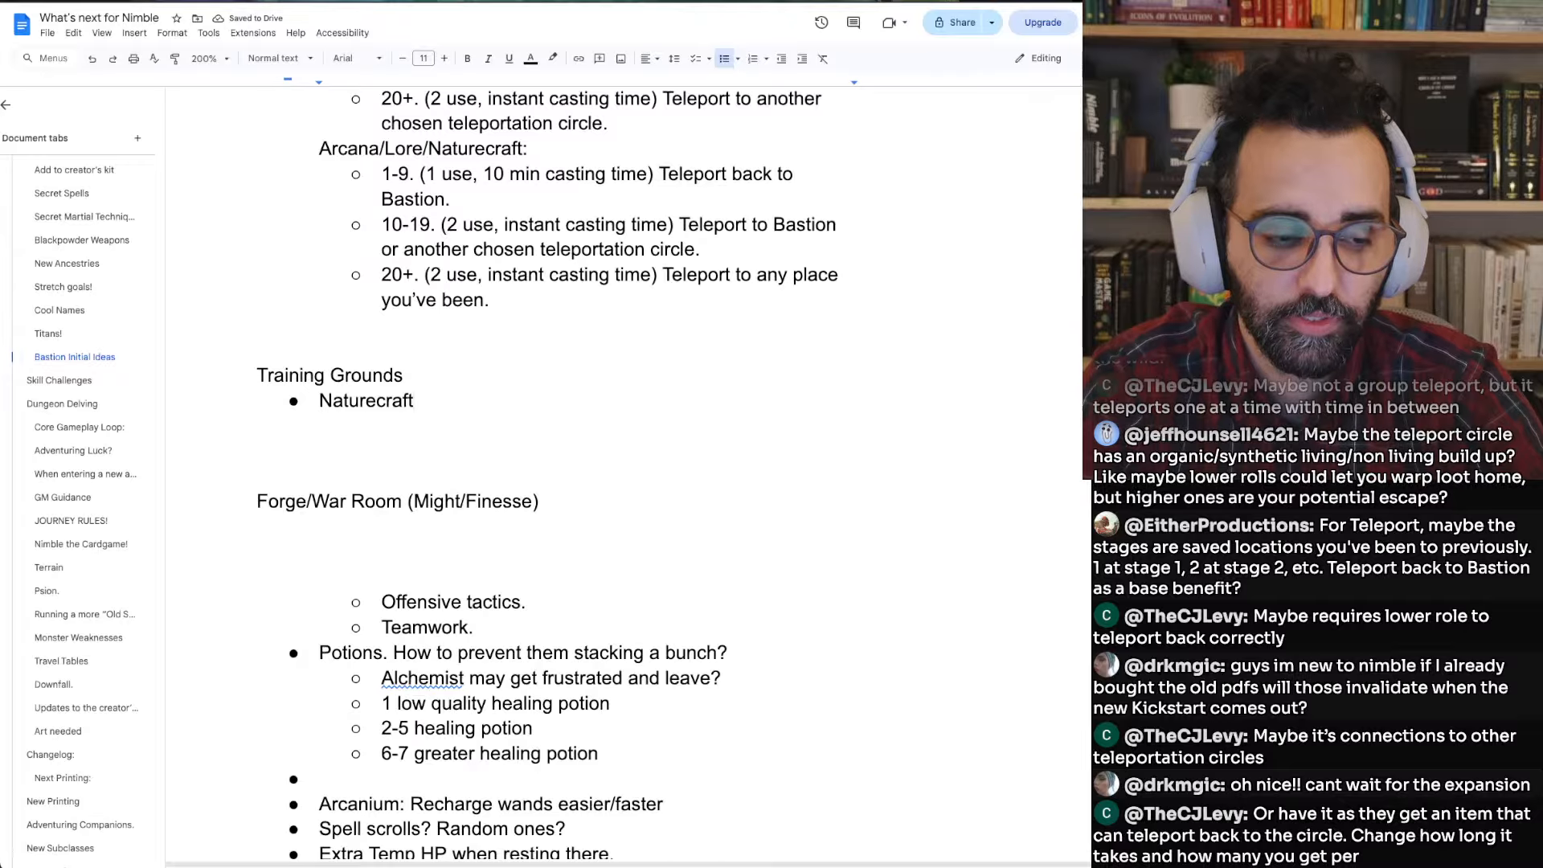
# Rename the Training Grounds heading to "Survivalist's Training Grounds"
pyautogui.click(404, 375)
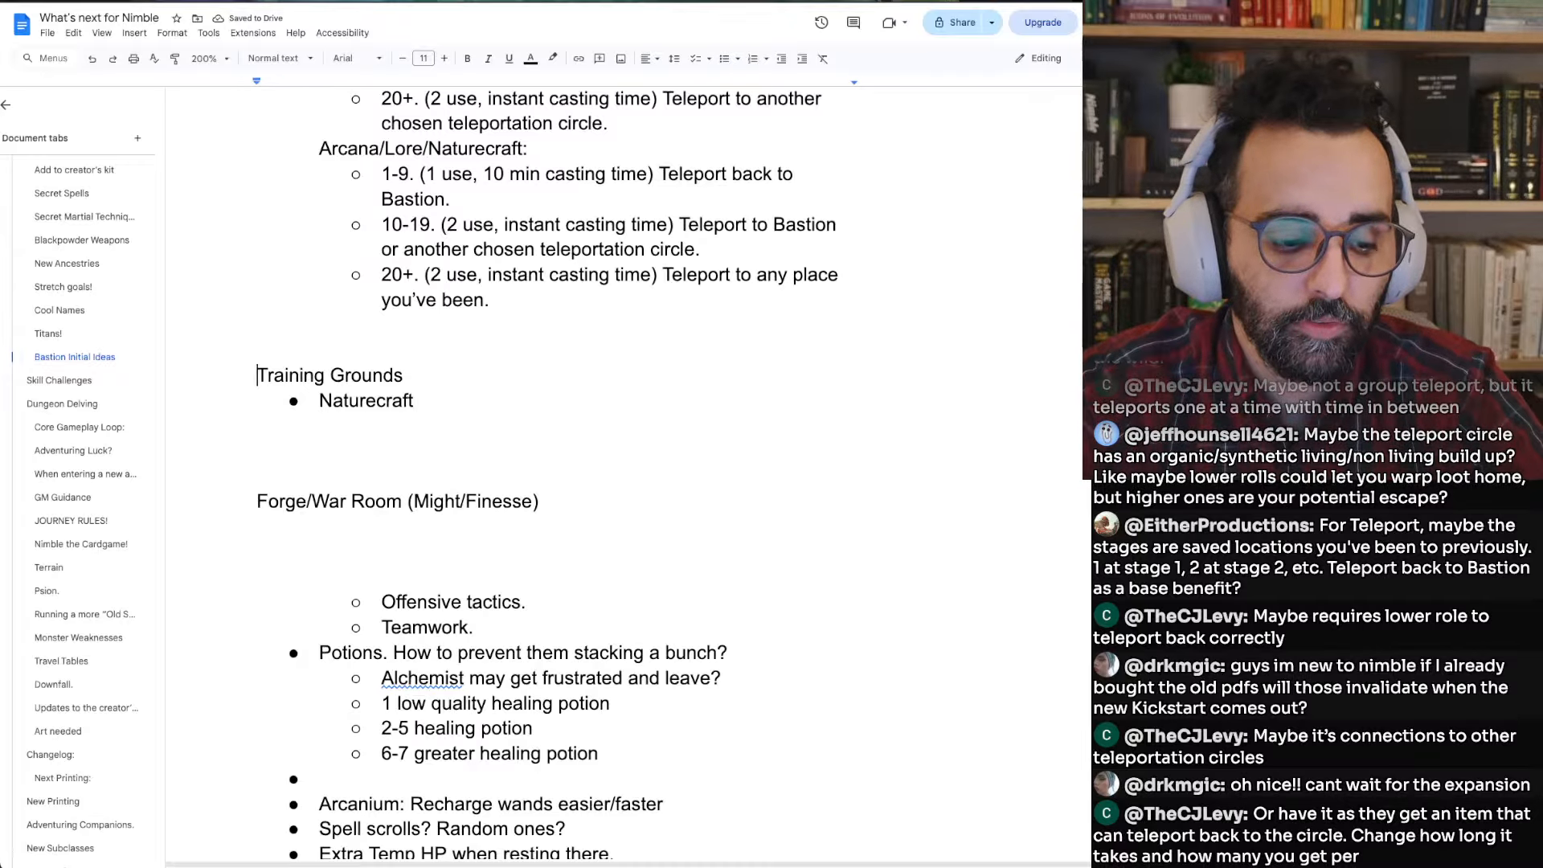
pyautogui.hotkey('ctrl', 'shift', 'Right')
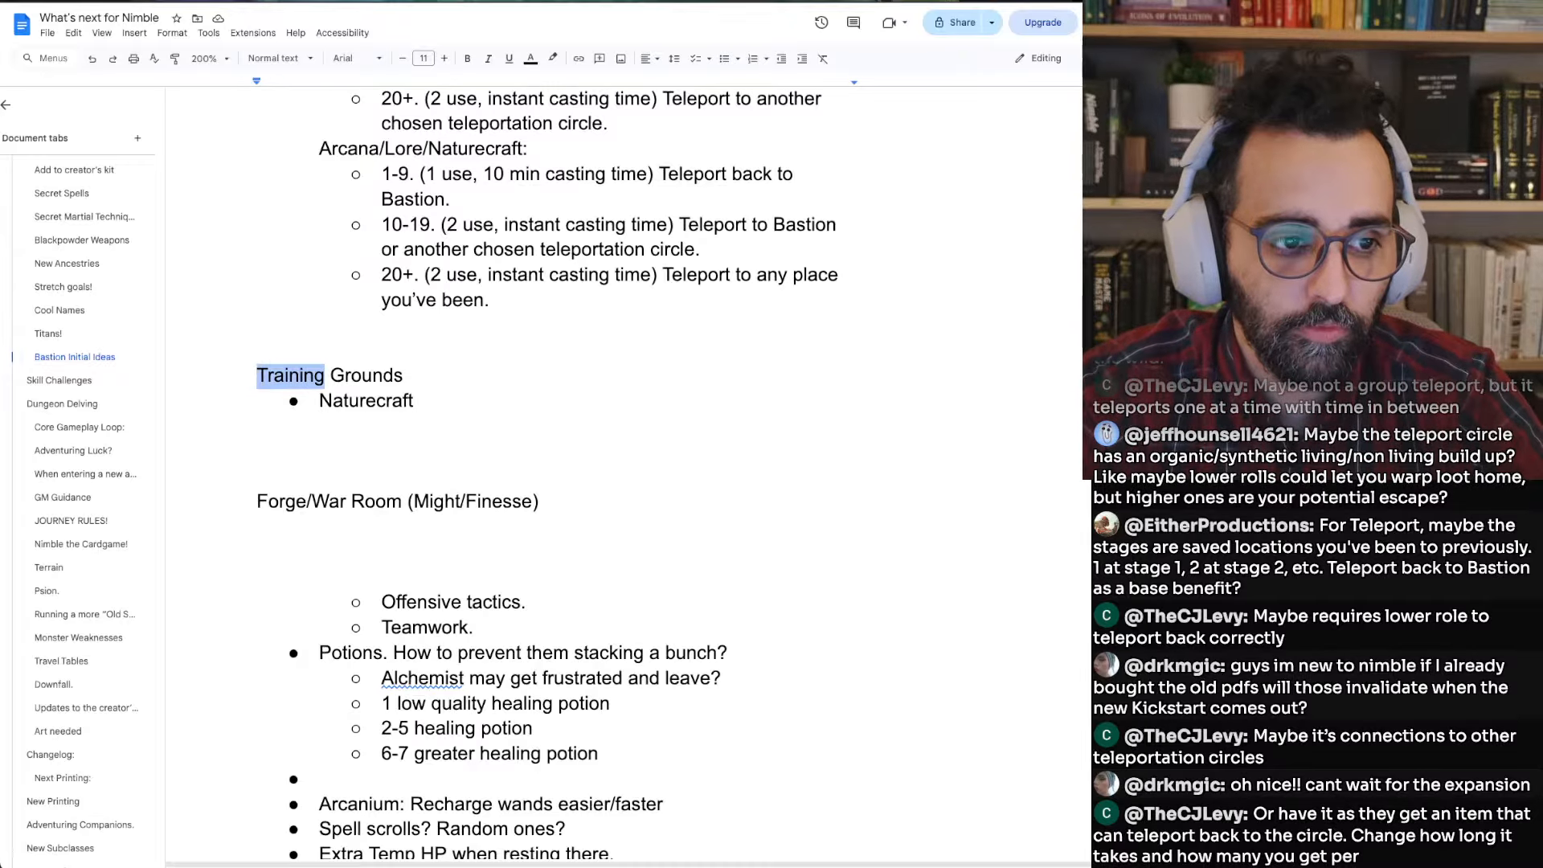
pyautogui.press('Left')
pyautogui.write('Survivalists')
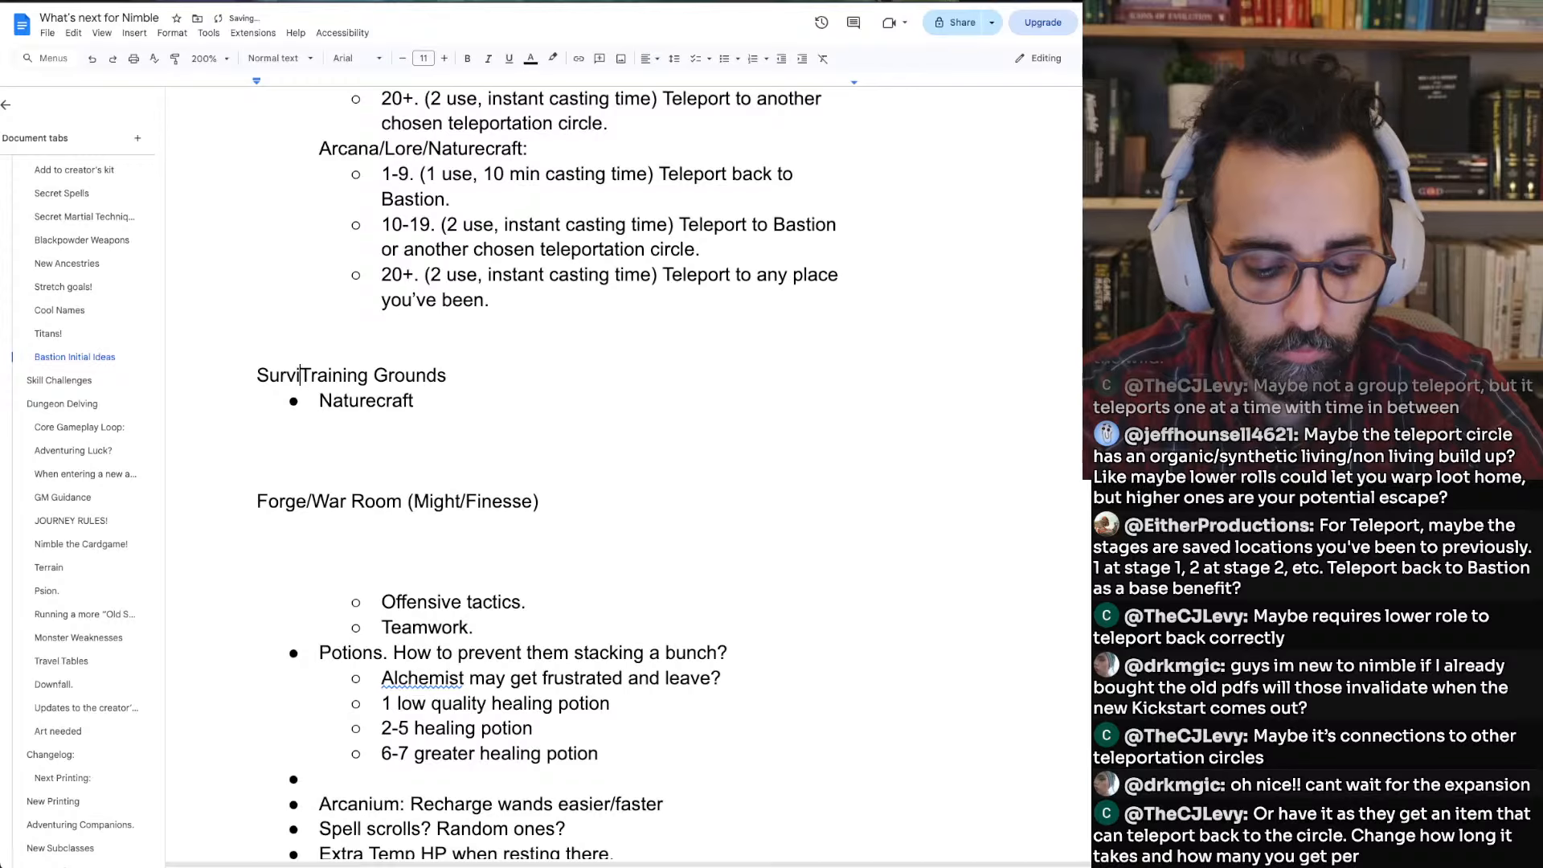
pyautogui.press('Left')
pyautogui.write("'")
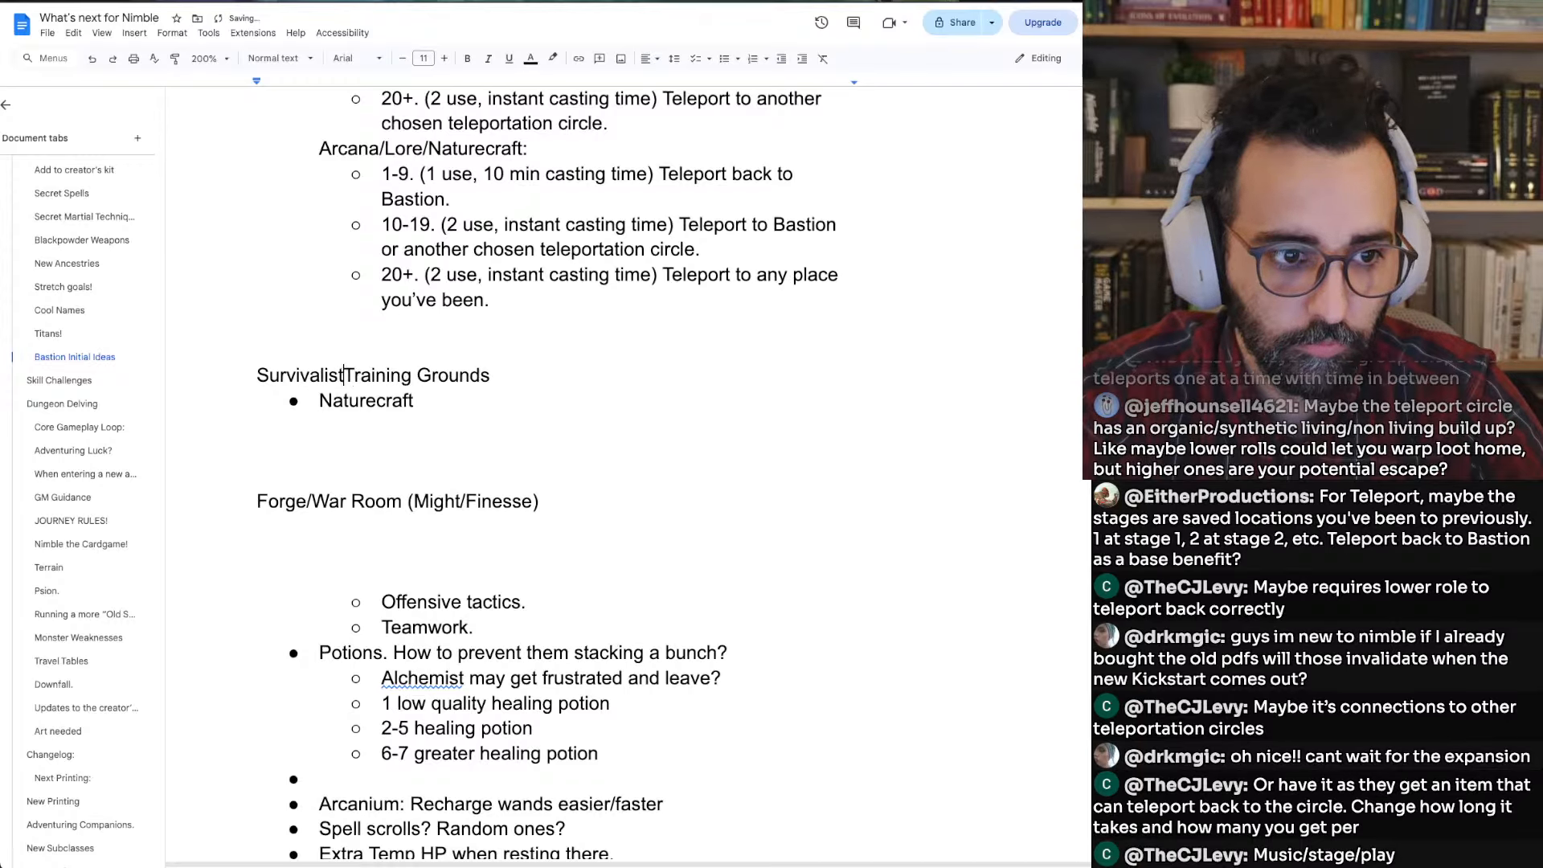
pyautogui.press('Right')
pyautogui.press('Down')
pyautogui.press('Down')
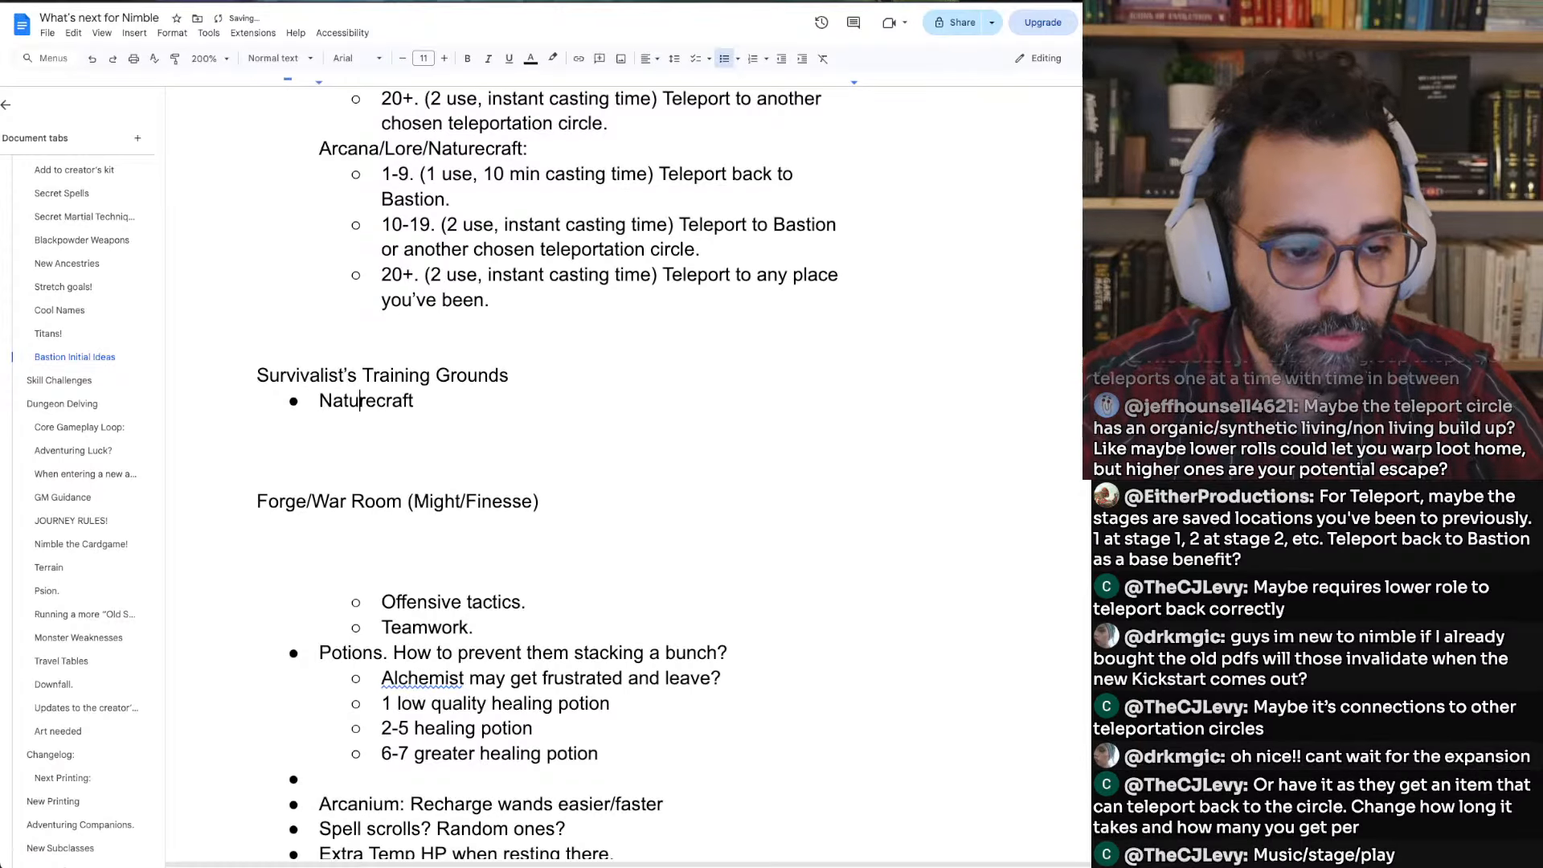
# Add an indented sub-bullet under Naturecraft reading "1-9. Nothing."
pyautogui.press('End')
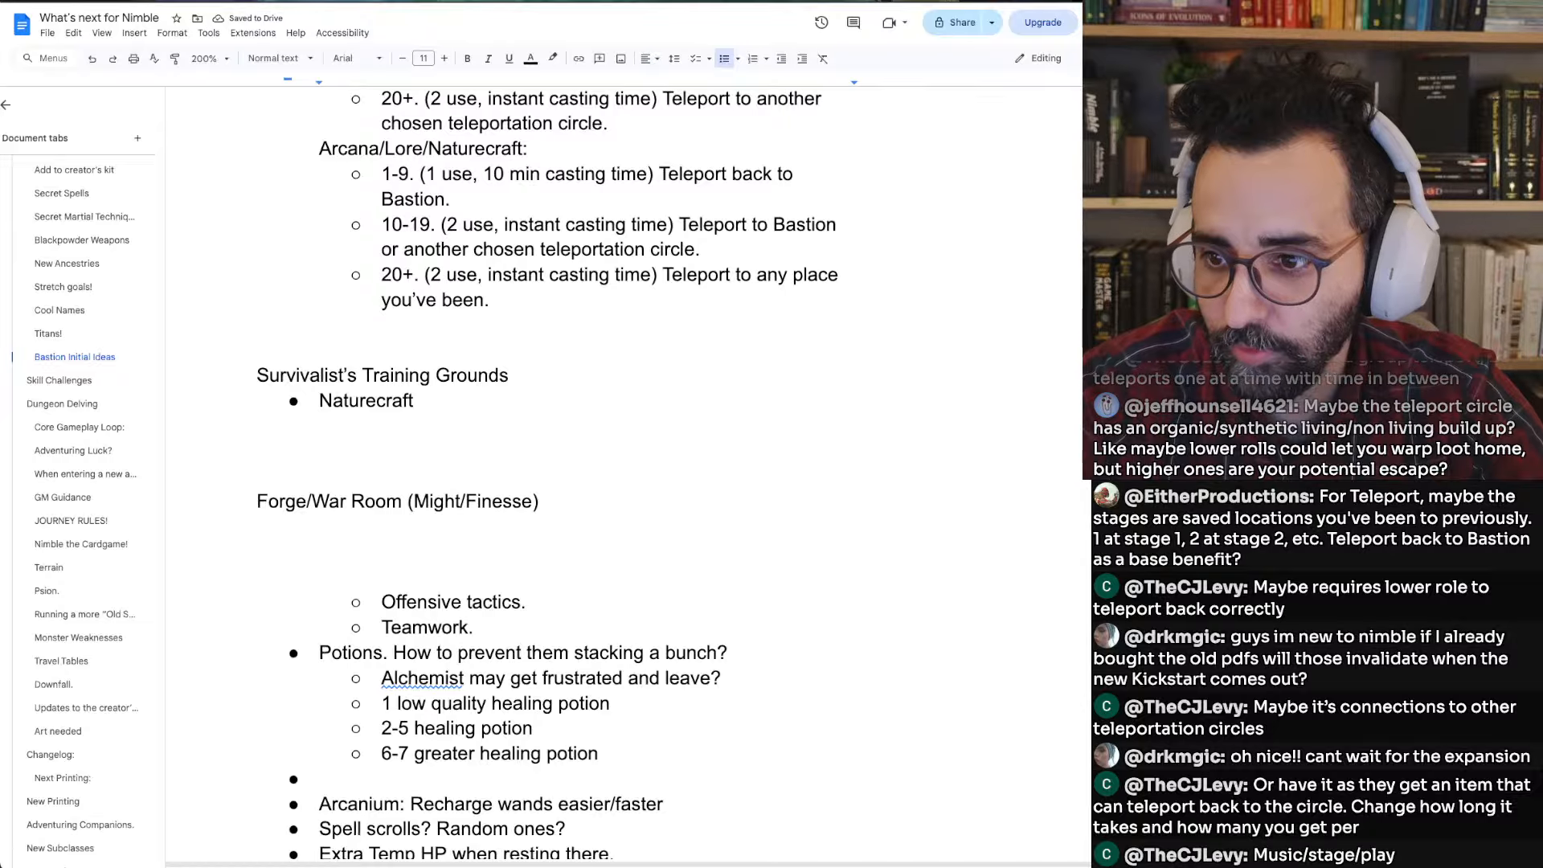
pyautogui.scroll(2, 578, 474)
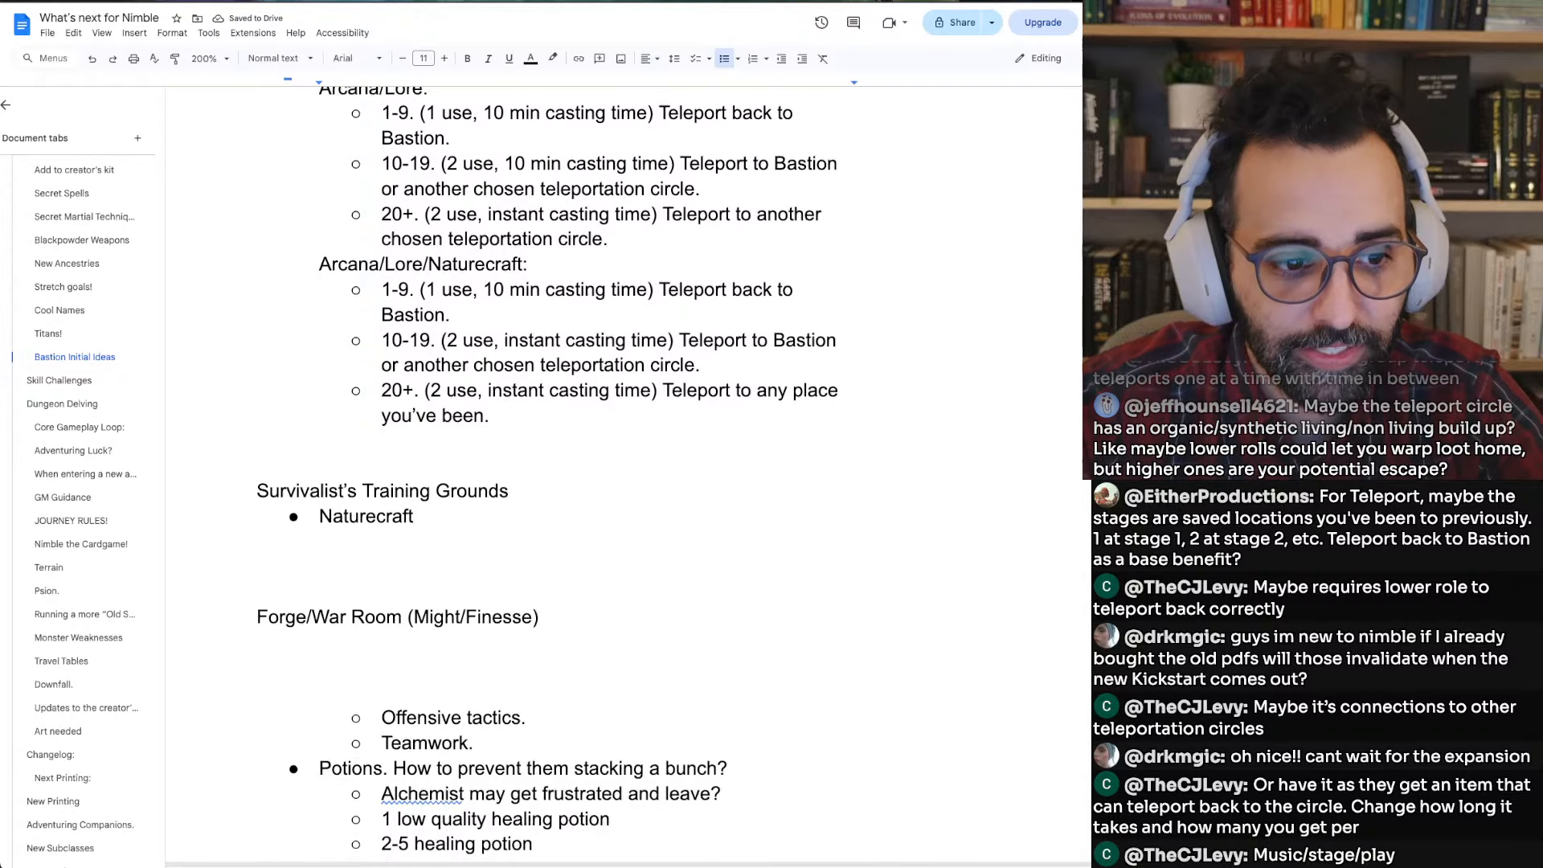
pyautogui.scroll(-2, 578, 474)
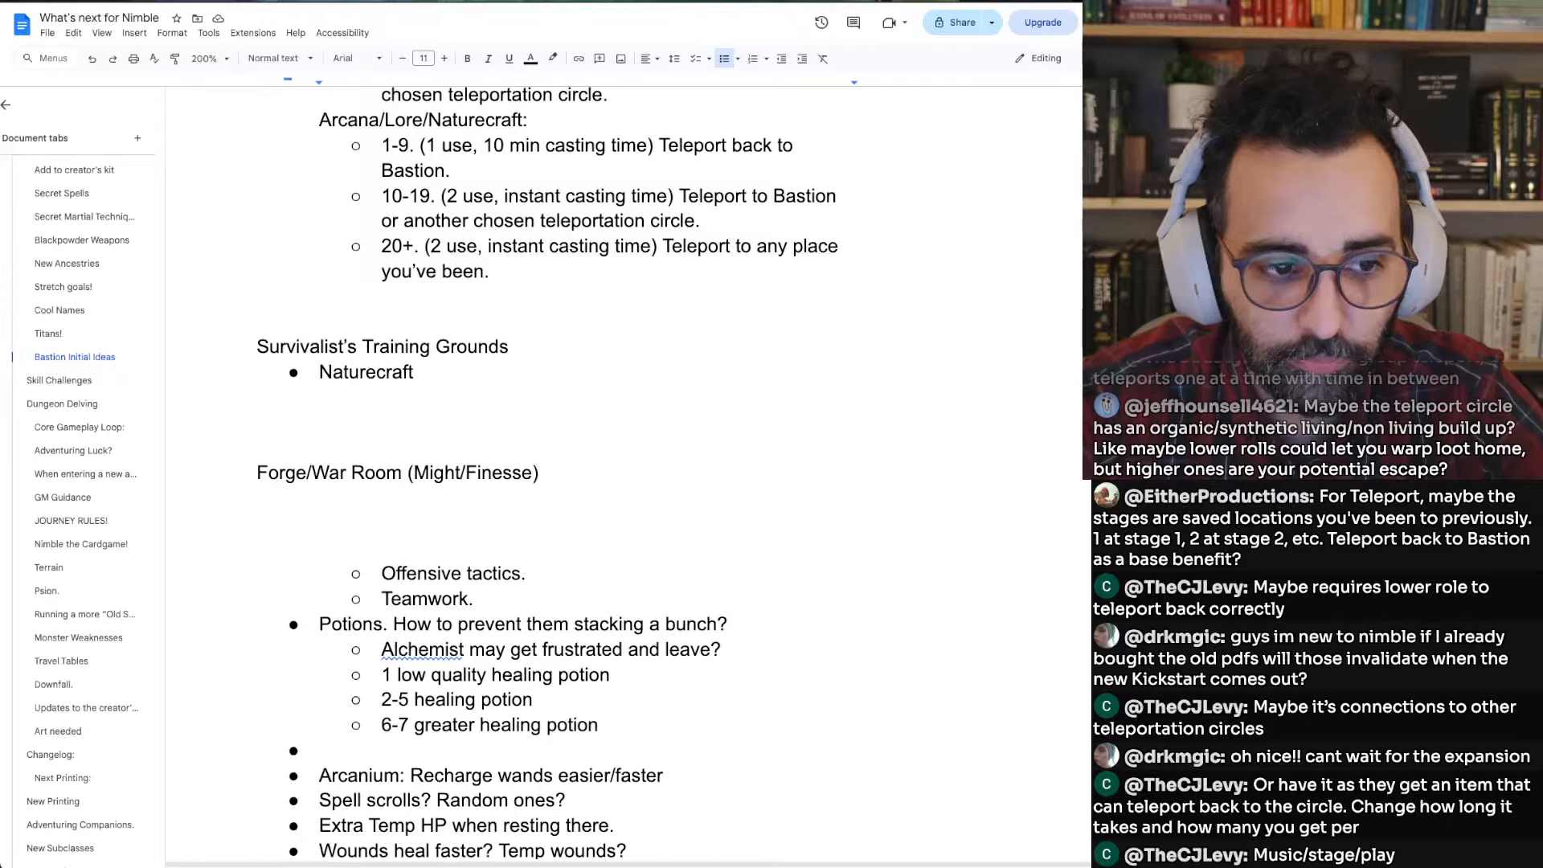
pyautogui.press('Return')
pyautogui.press('Tab')
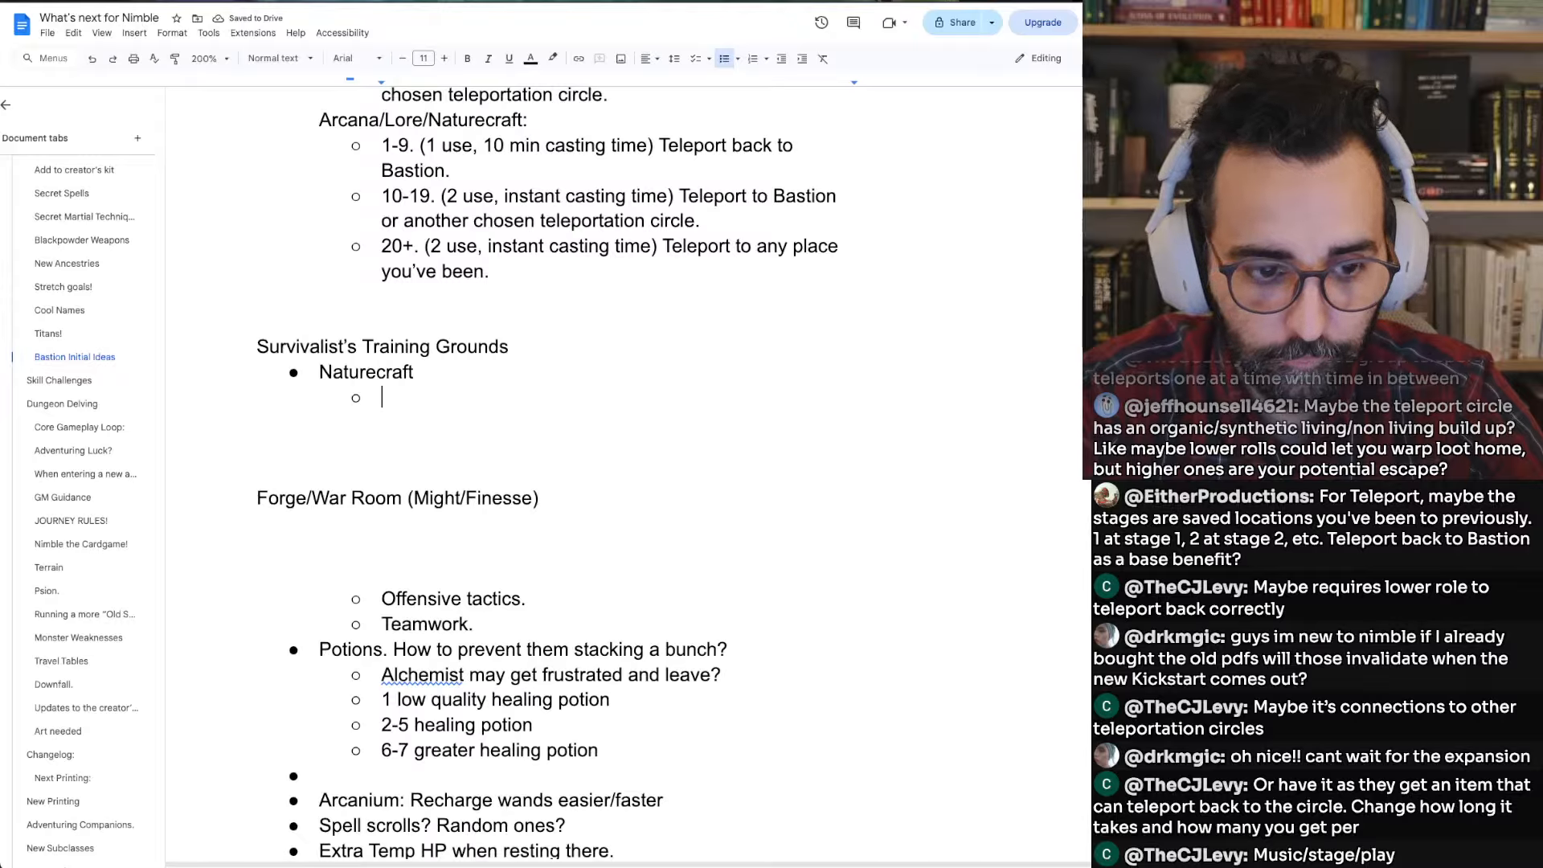
pyautogui.write('1-9.')
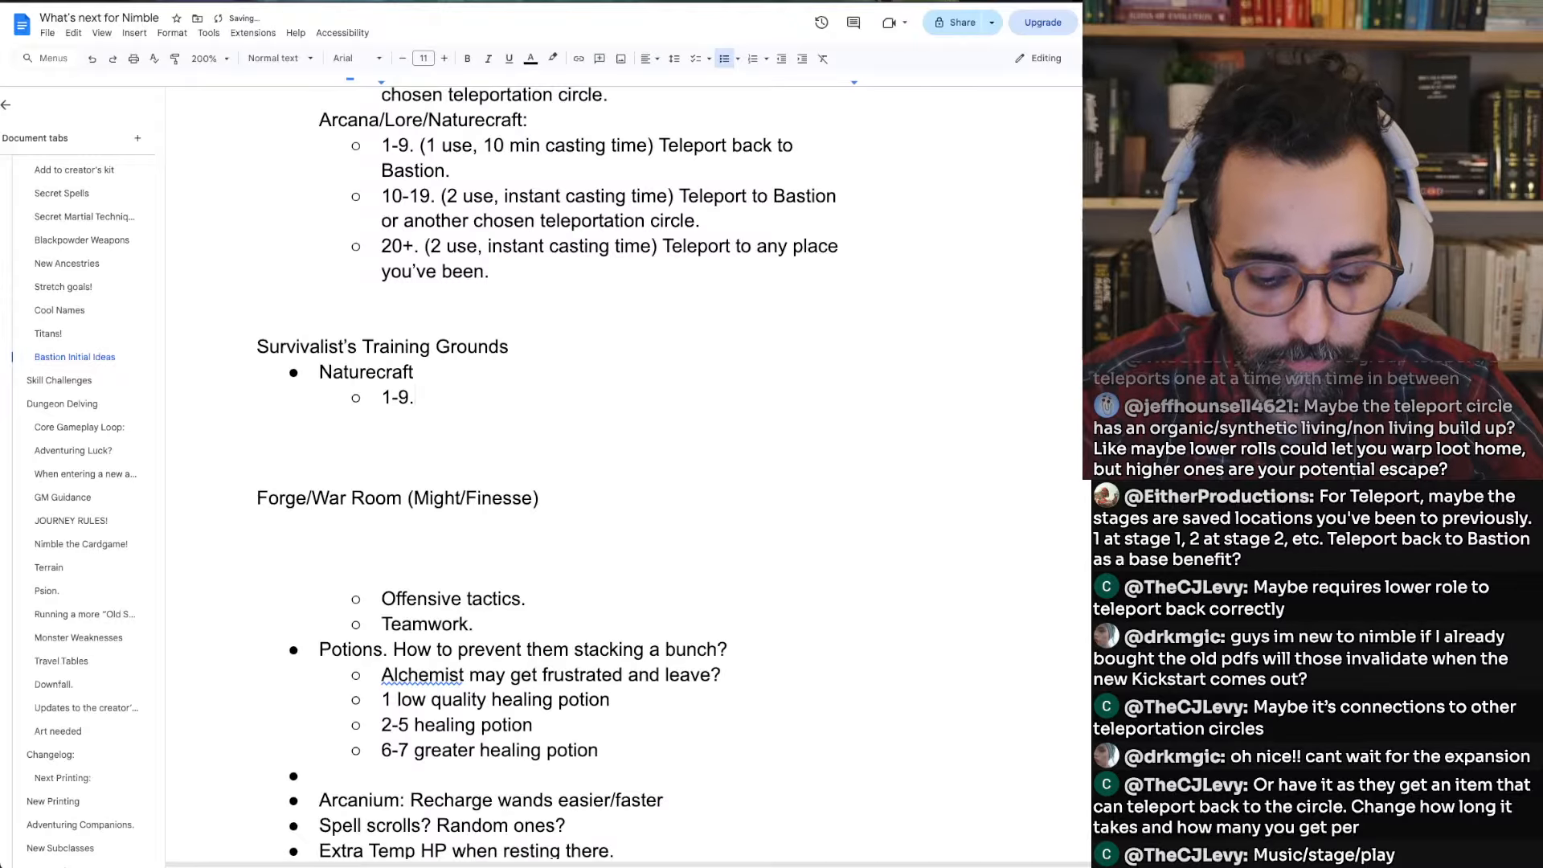
pyautogui.write(' Nothing')
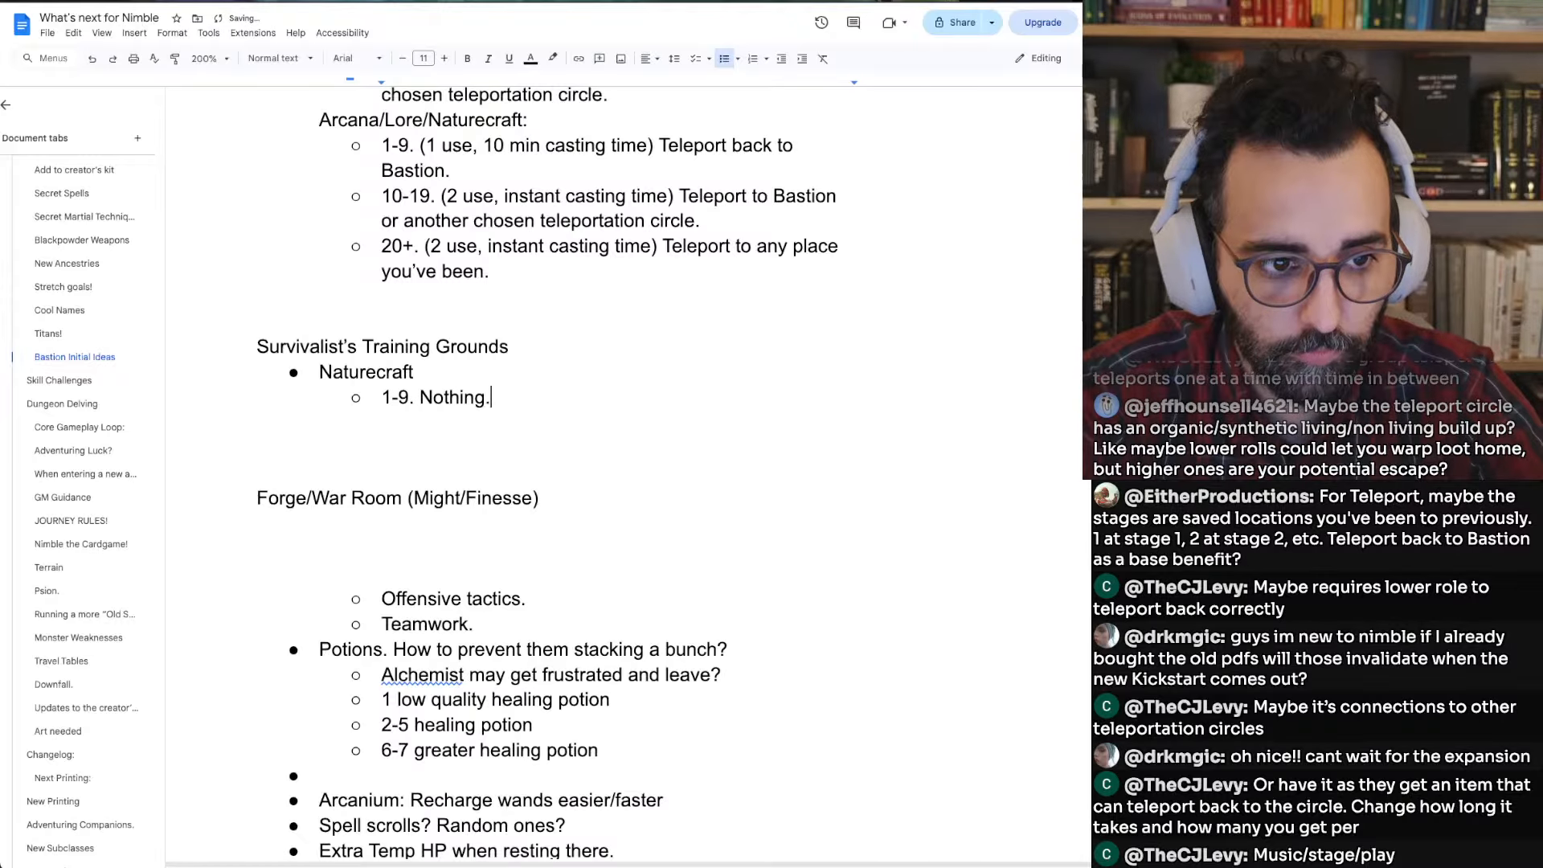
pyautogui.write('.')
# Add empty "10-19." and "20+." tier entries below Naturecraft's 1-9 reward
pyautogui.press('Return')
pyautogui.write('10=19')
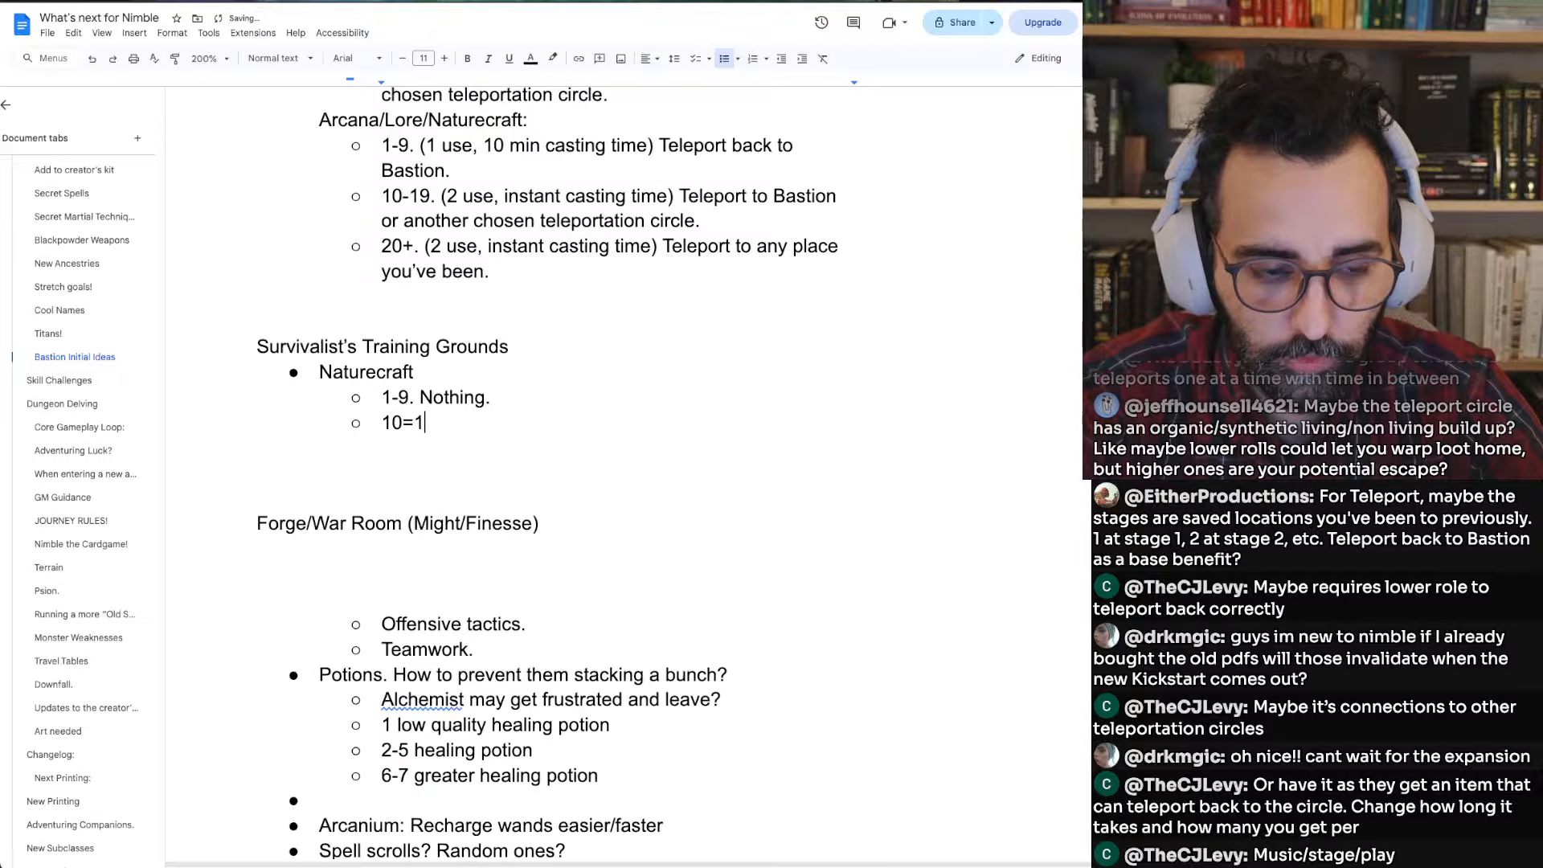
pyautogui.press('BackSpace')
pyautogui.press('BackSpace')
pyautogui.press('BackSpace')
pyautogui.write('-')
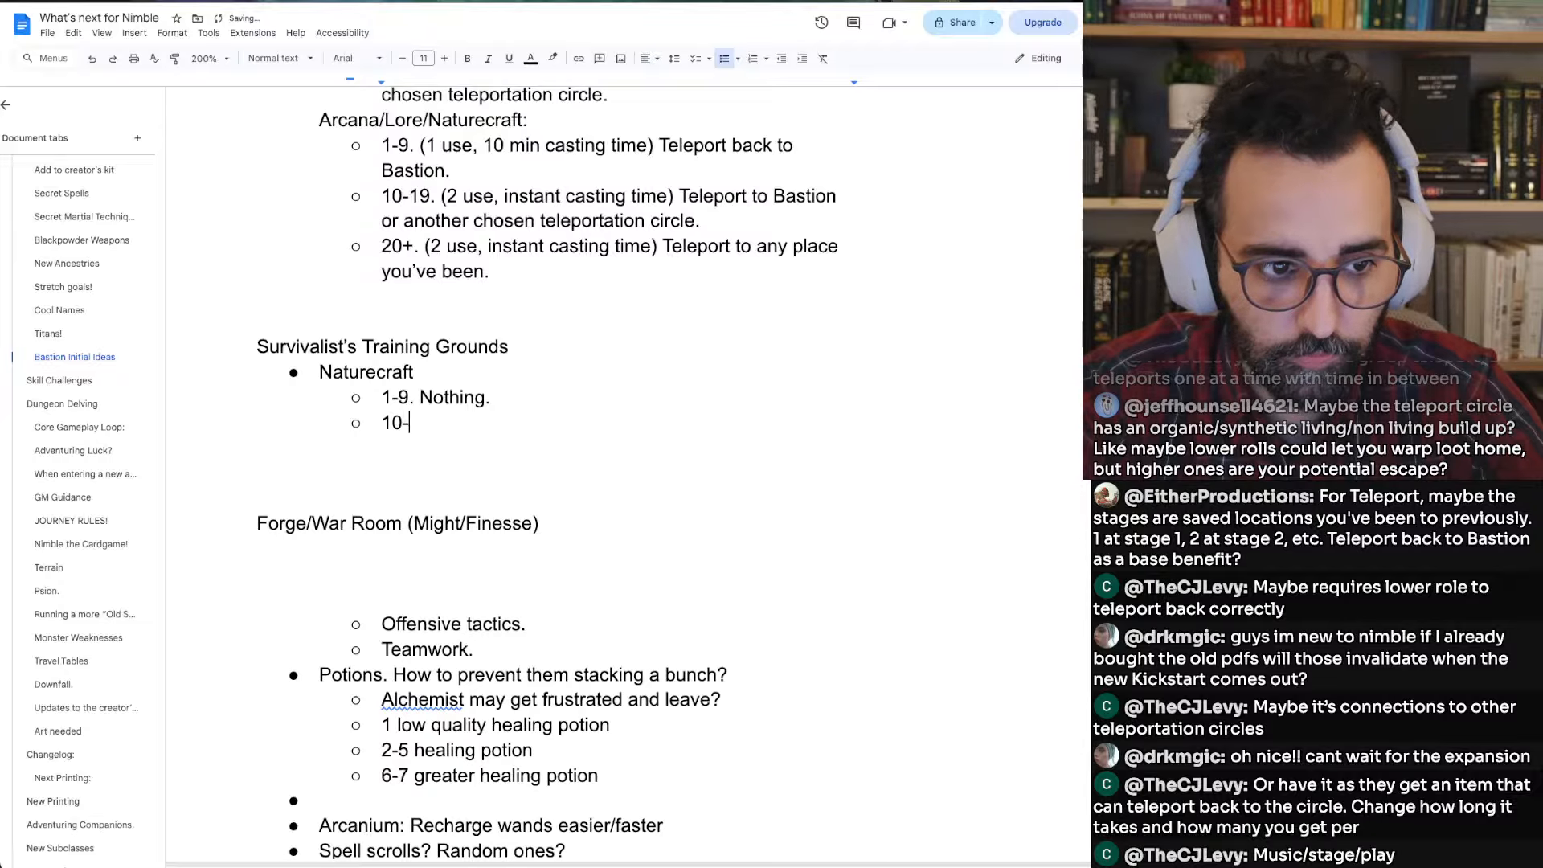
pyautogui.write('18')
pyautogui.press('BackSpace')
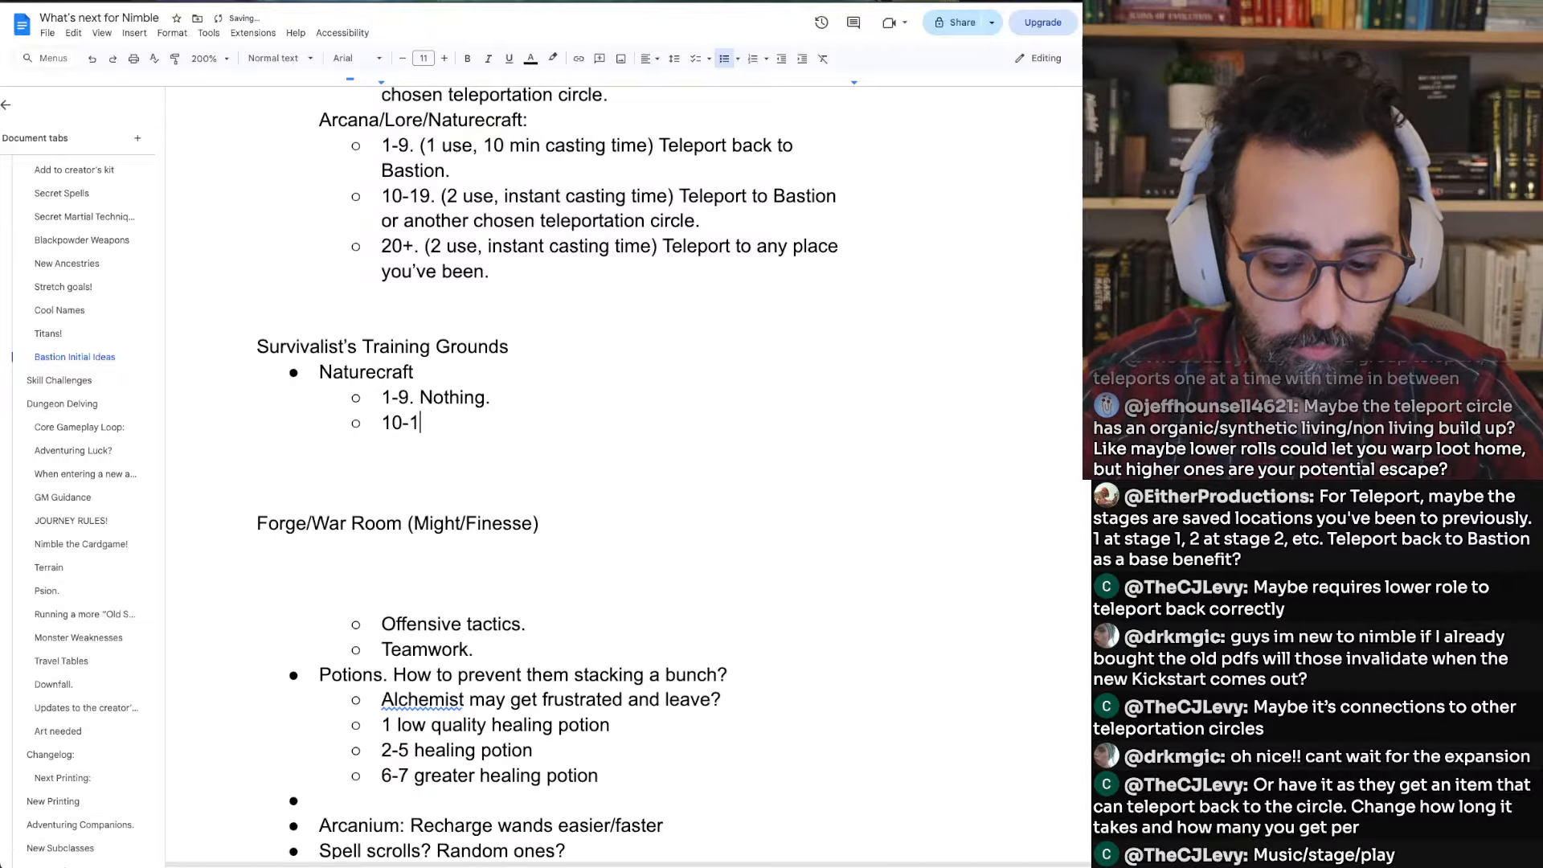
pyautogui.write('9.')
pyautogui.press('Return')
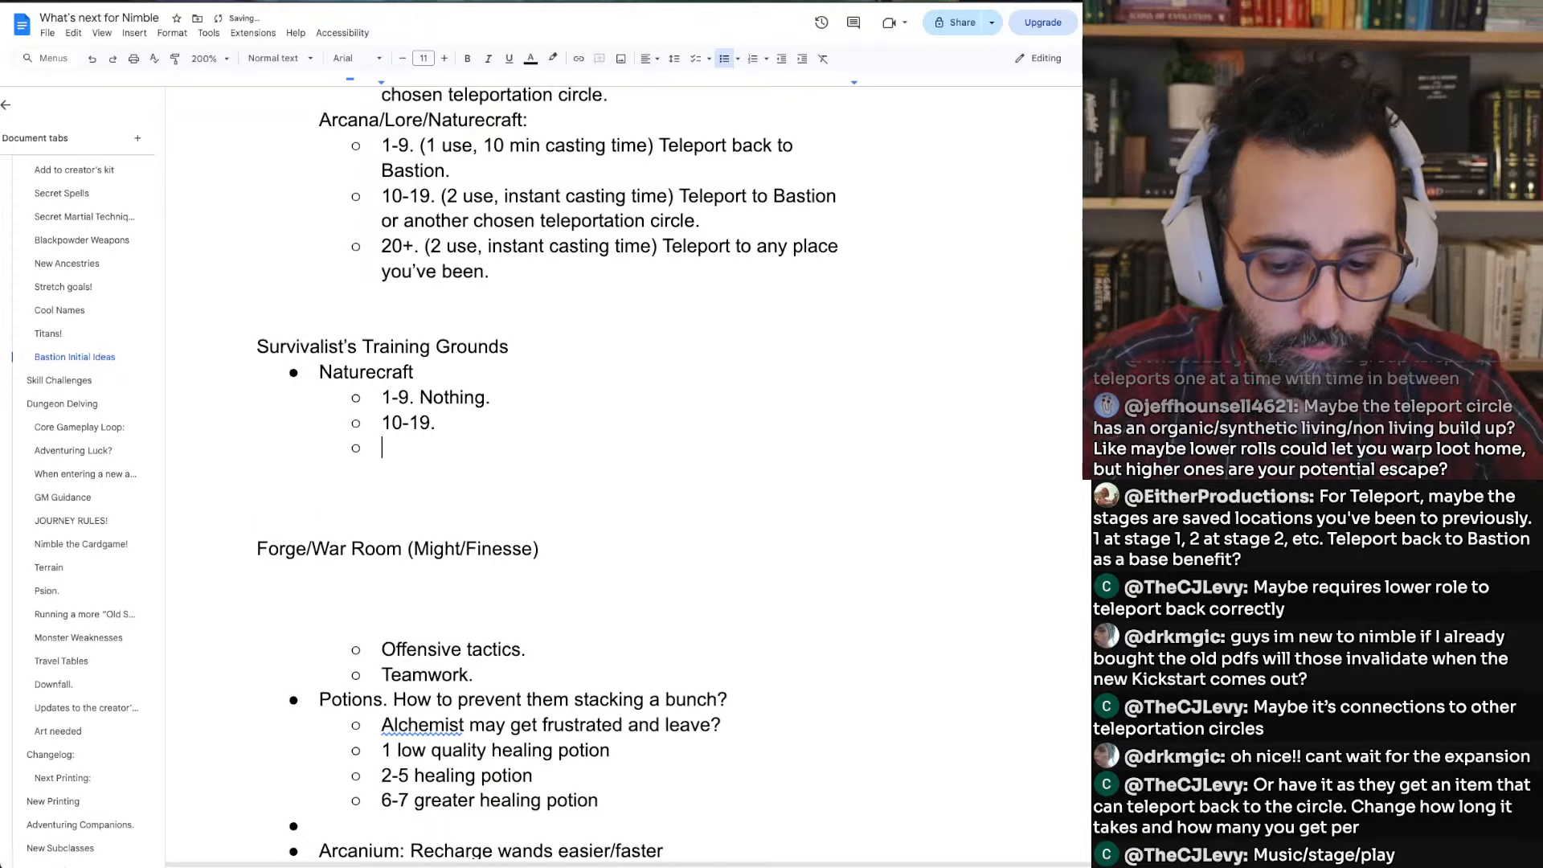
pyautogui.write('20+.')
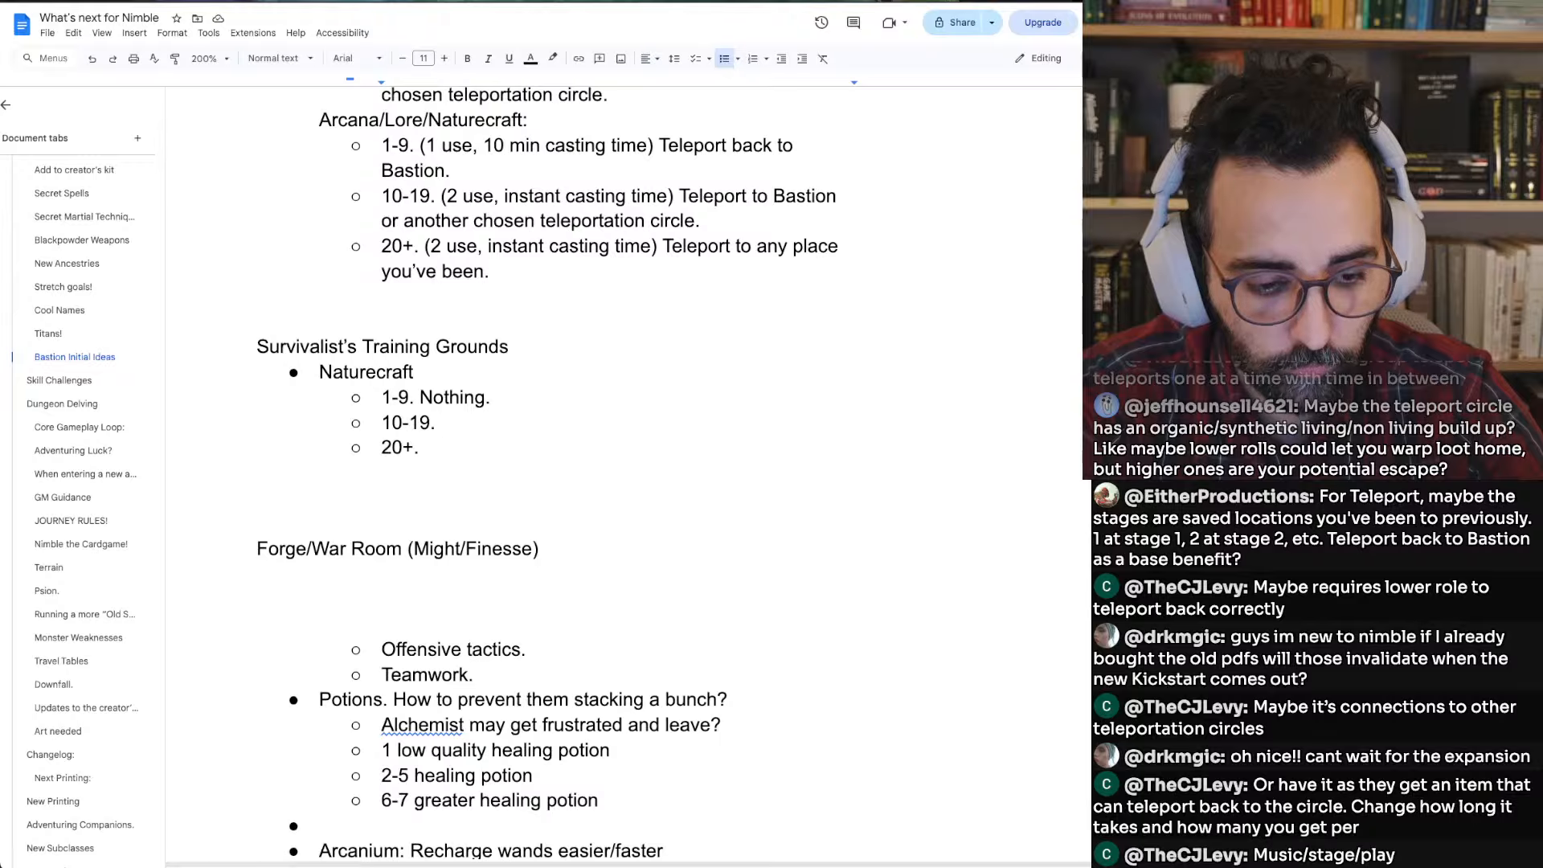
pyautogui.write('Choose 1 ')
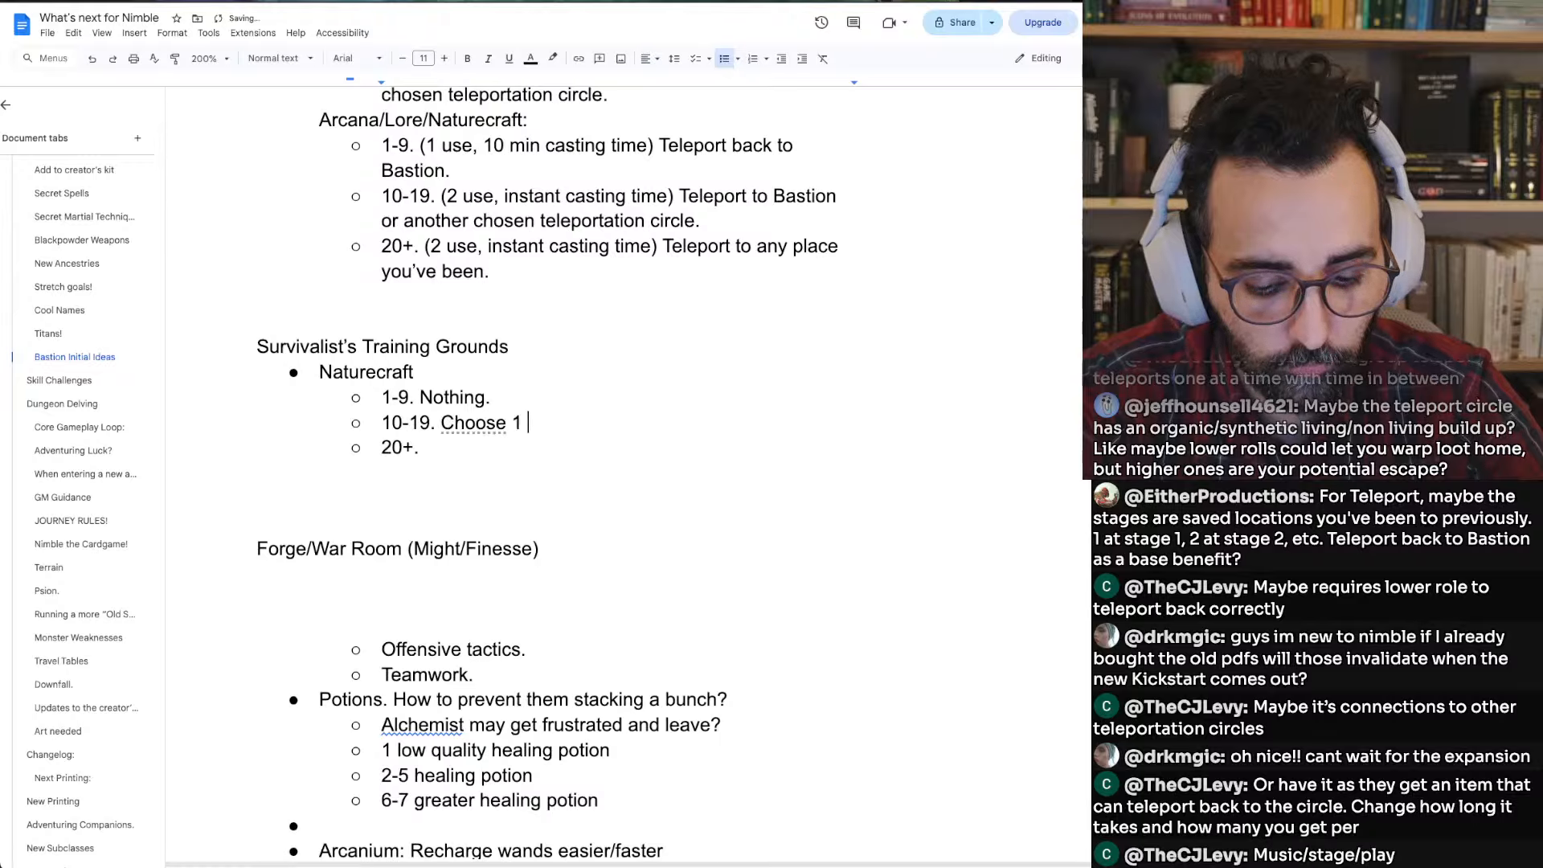
pyautogui.write('skill')
pyautogui.hotkey('ctrl', 'shift', 'Left')
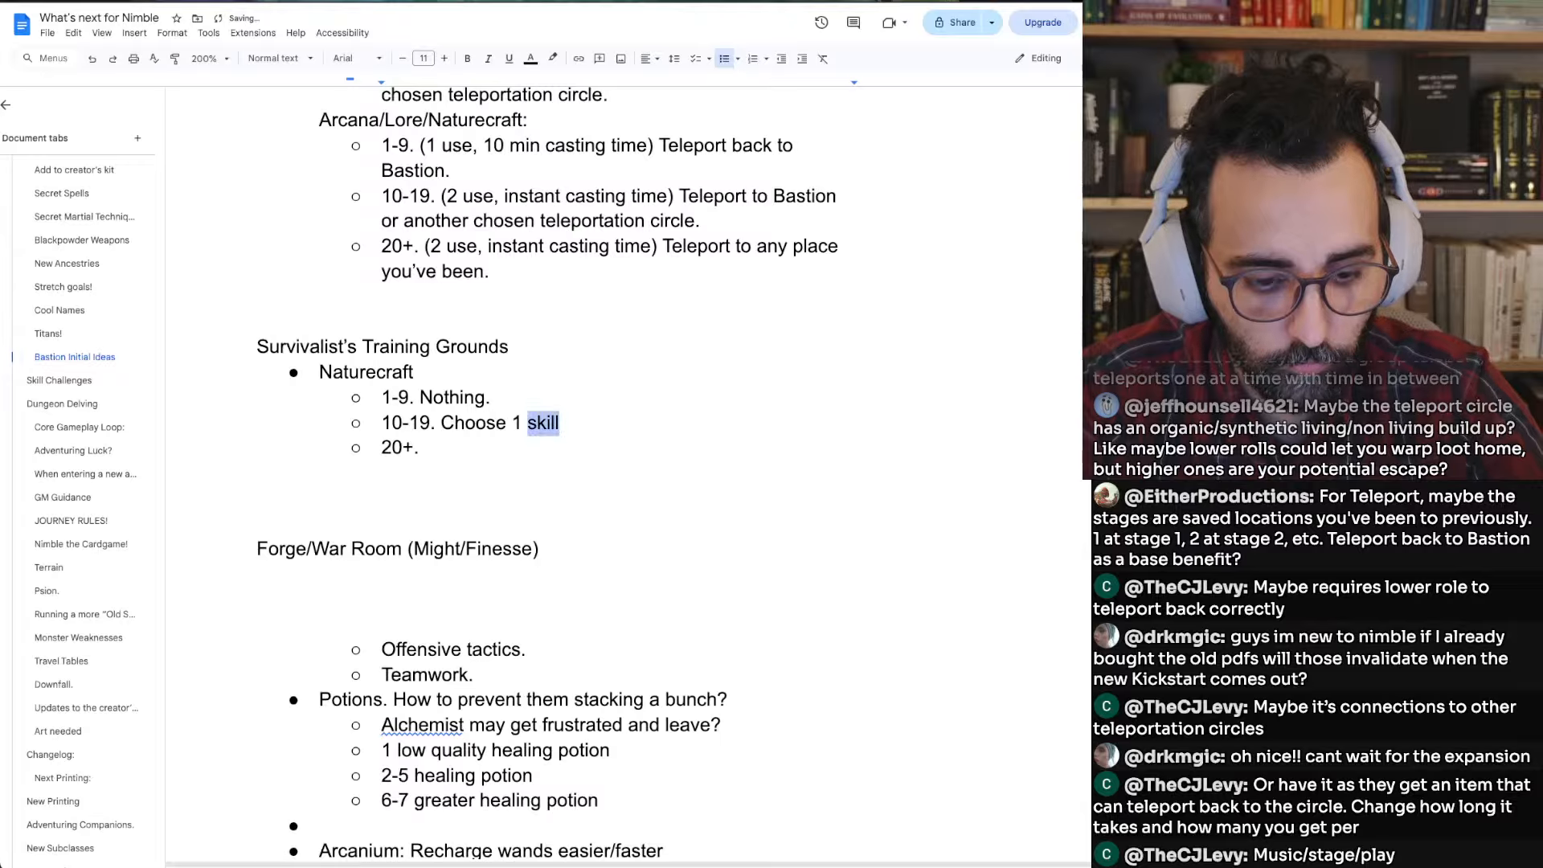
pyautogui.write('stat')
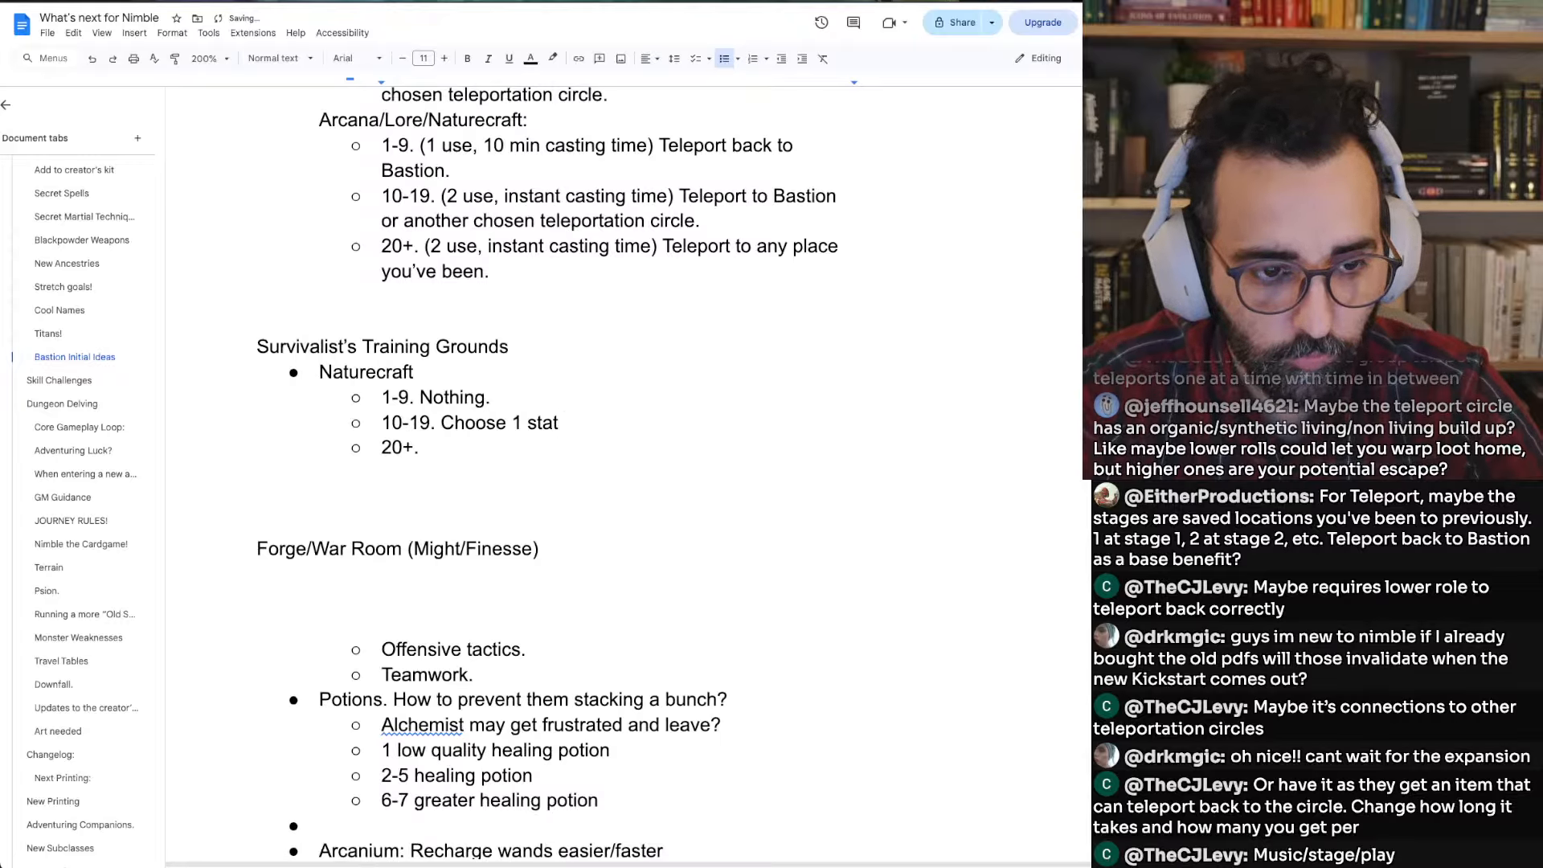
# Reword the 10-19 tier under Naturecraft to read "Gain advantage on 1 save."
pyautogui.hotkey('ctrl', 'Left')
pyautogui.hotkey('ctrl', 'Left')
pyautogui.write('Gain advan')
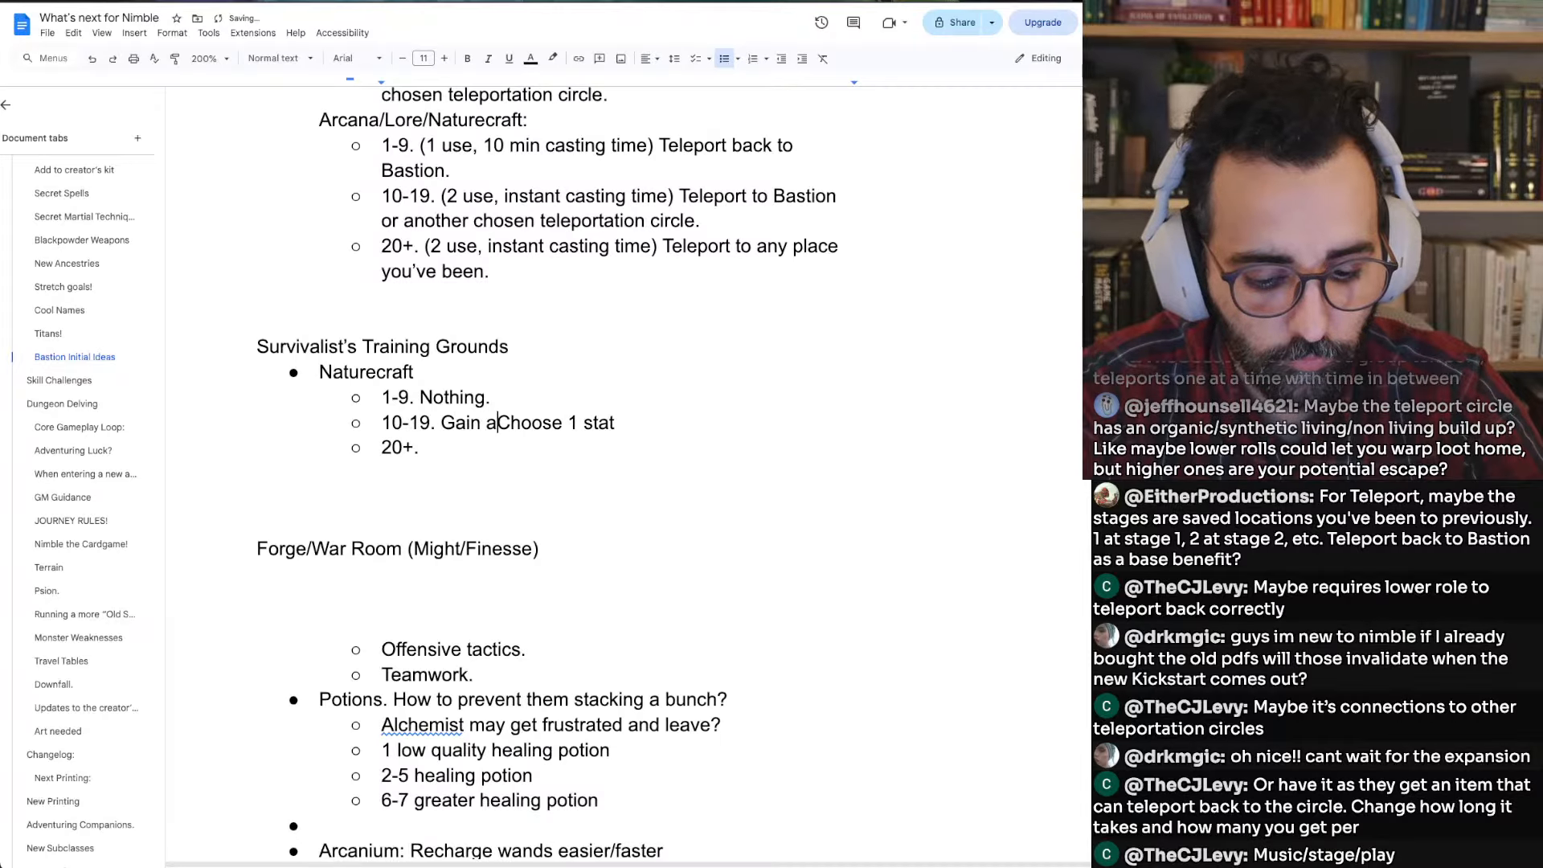
pyautogui.write('tage on 1')
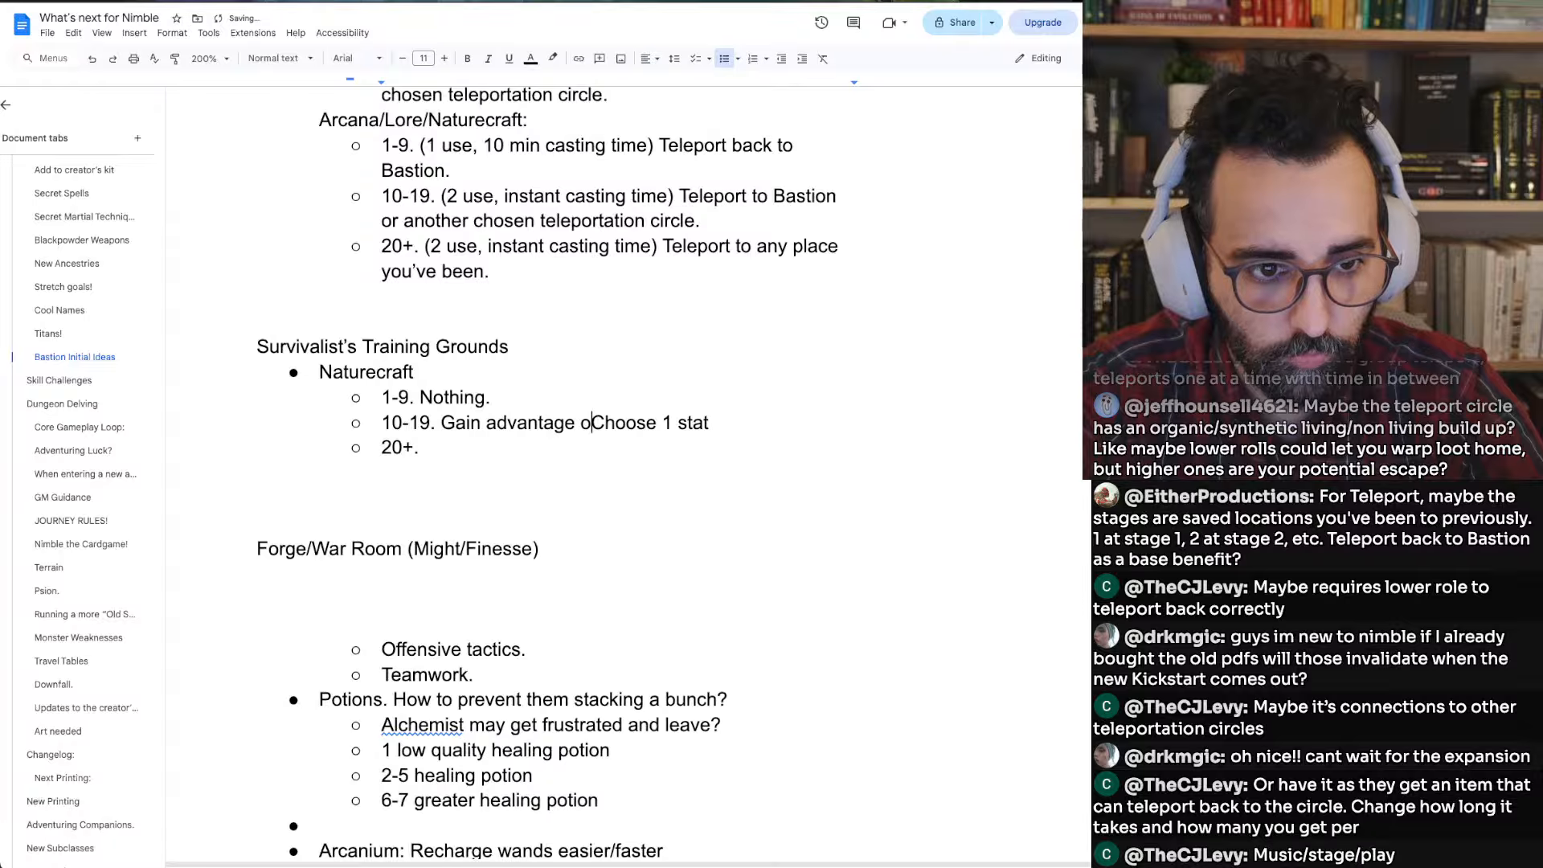
pyautogui.press('Delete')
pyautogui.write('c')
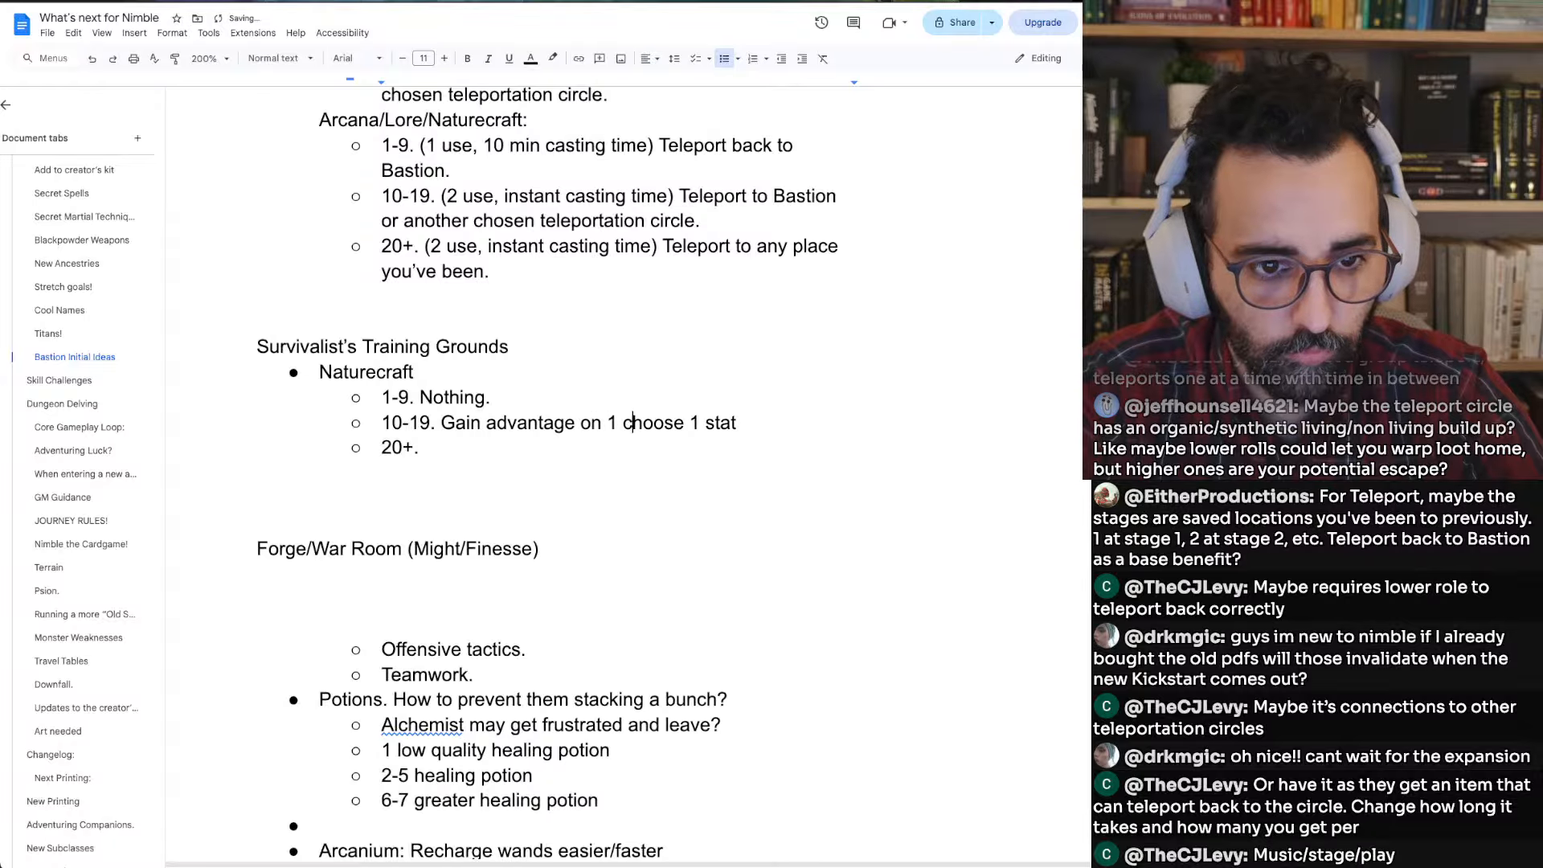
pyautogui.press('Left')
pyautogui.hotkey('alt', 'shift', 'Right')
pyautogui.hotkey('alt', 'shift', 'Right')
pyautogui.press('Delete')
pyautogui.hotkey('alt', 'shift', 'Right')
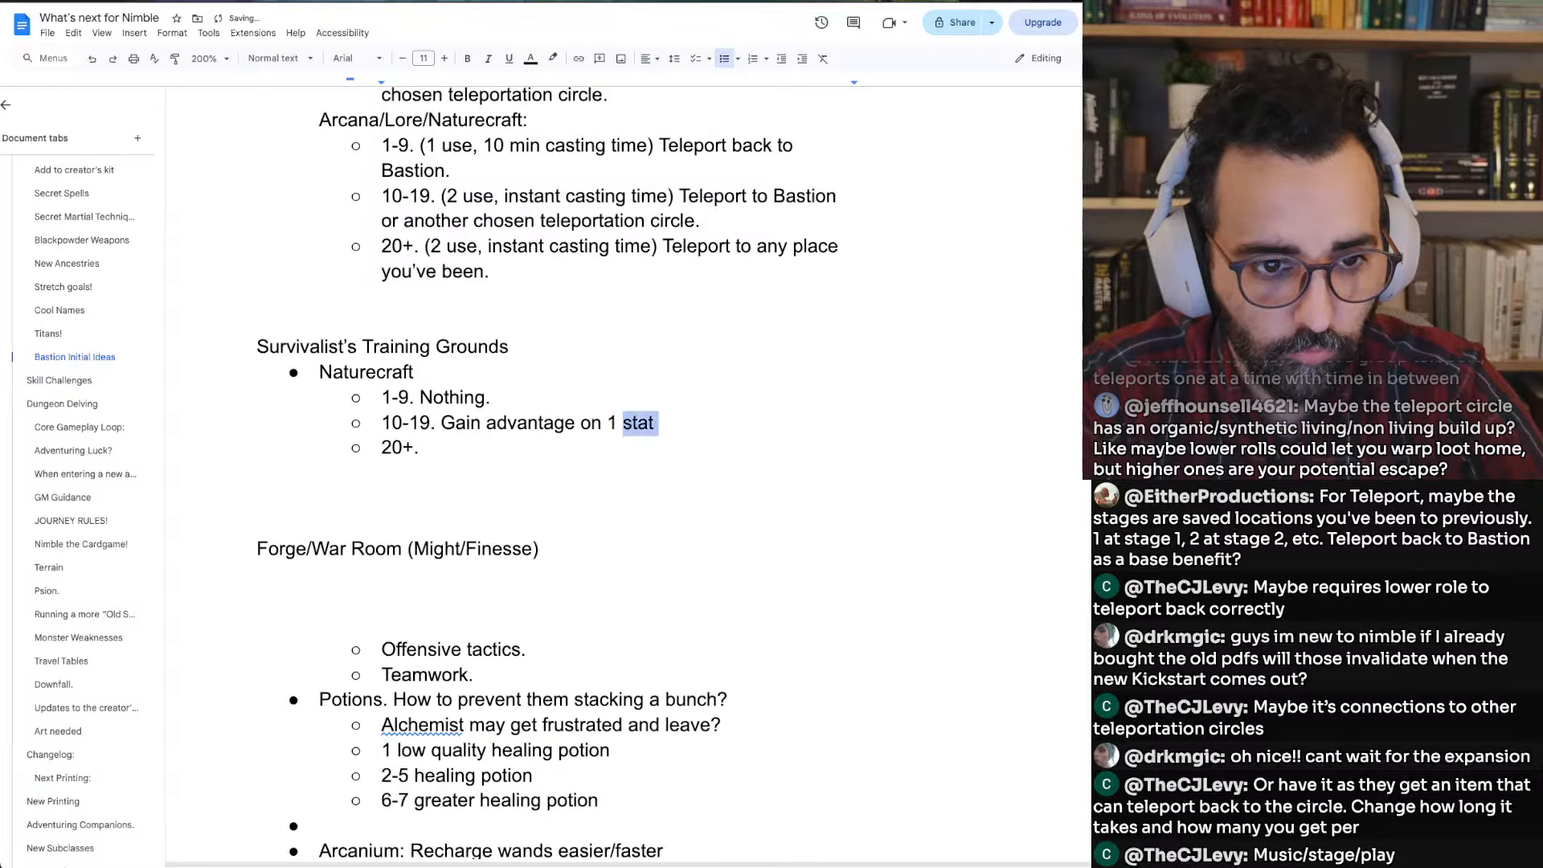
pyautogui.press('Delete')
pyautogui.write('save.')
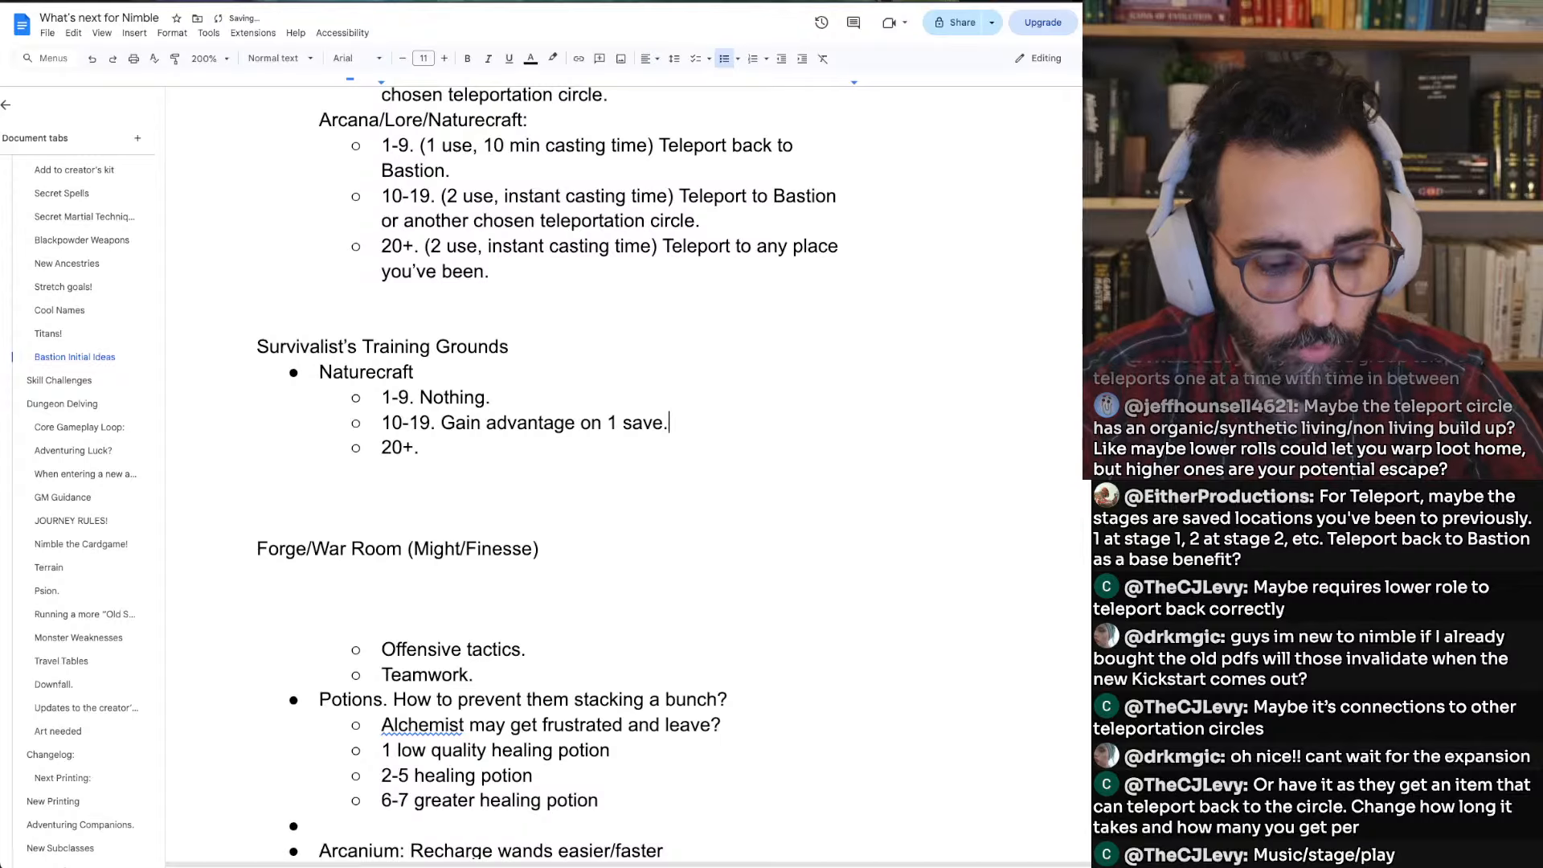
pyautogui.press('Return')
pyautogui.press('BackSpace')
pyautogui.press('BackSpace')
# Copy the 10-19 reward text "Gain advantage on 1 save." into the empty 20+ tier
pyautogui.press('Down')
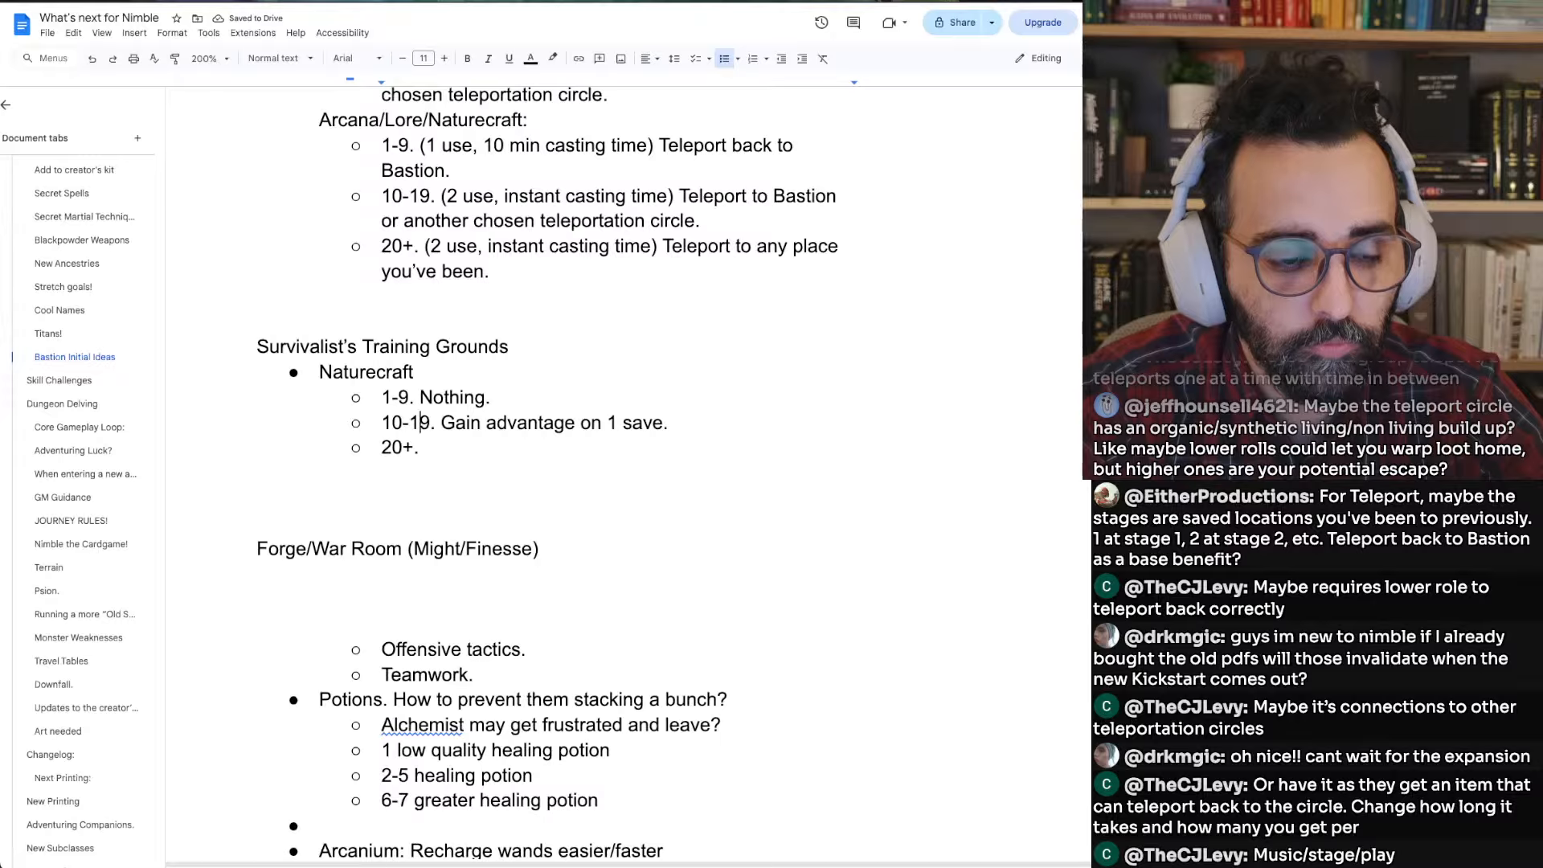
pyautogui.press('Right')
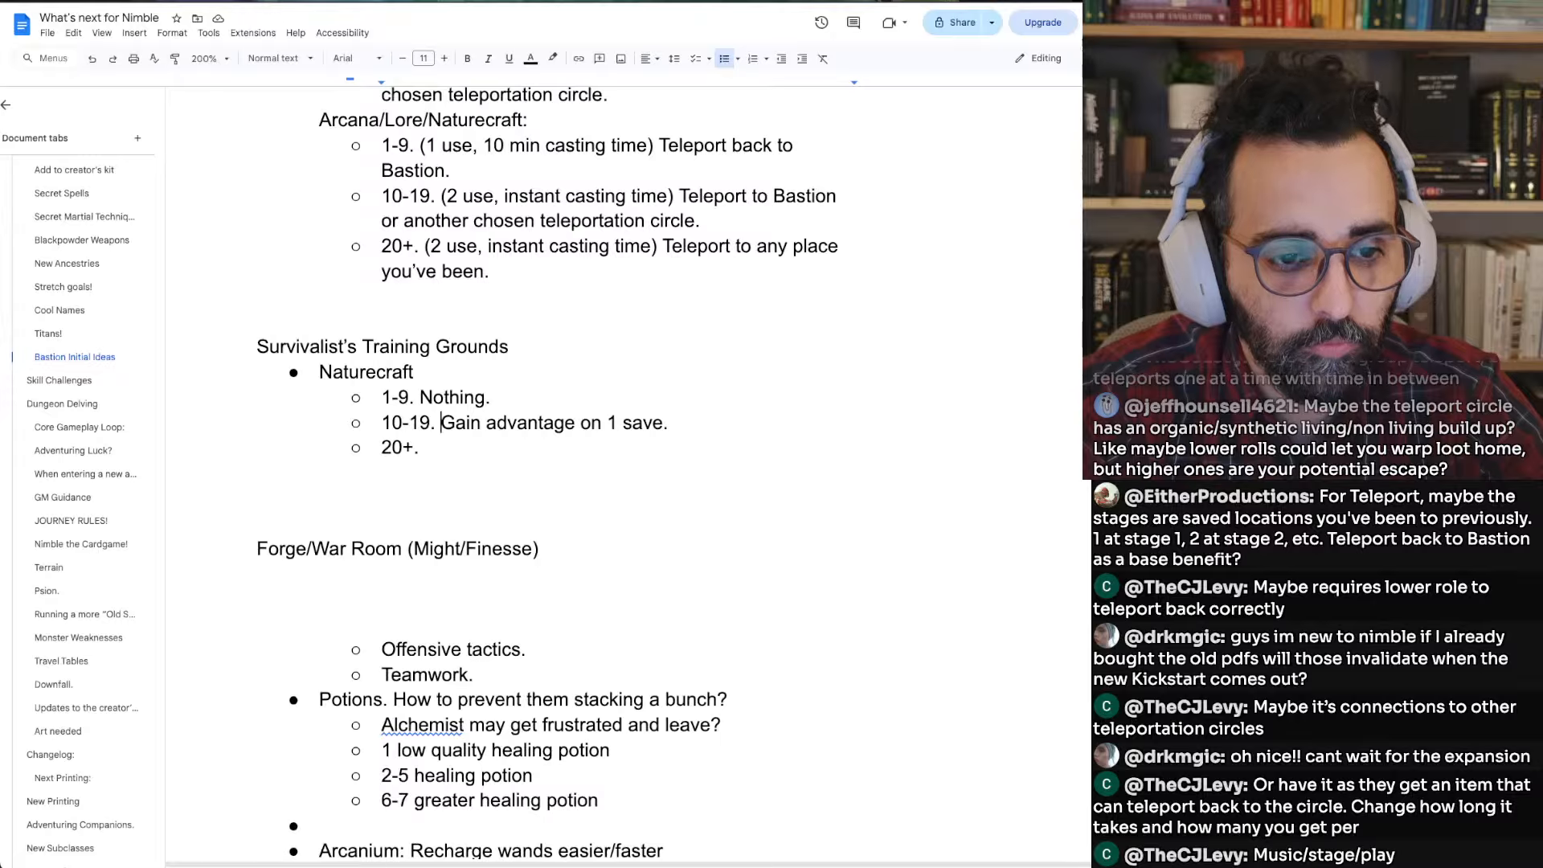
pyautogui.press('Down')
pyautogui.press('Up')
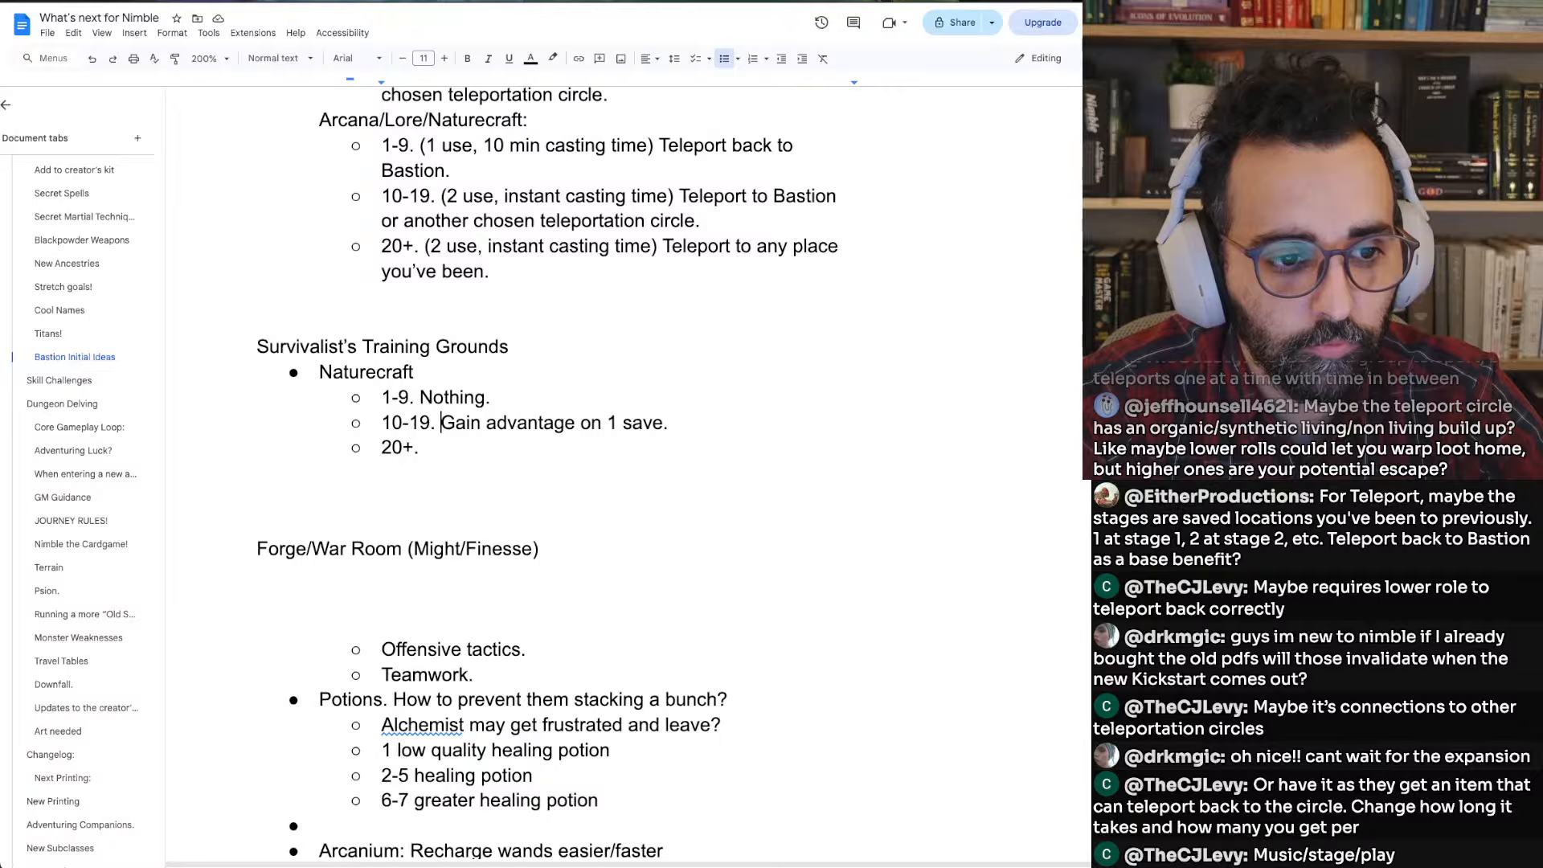
pyautogui.hotkey('shift', 'End')
pyautogui.hotkey('ctrl', 'c')
pyautogui.press('Down')
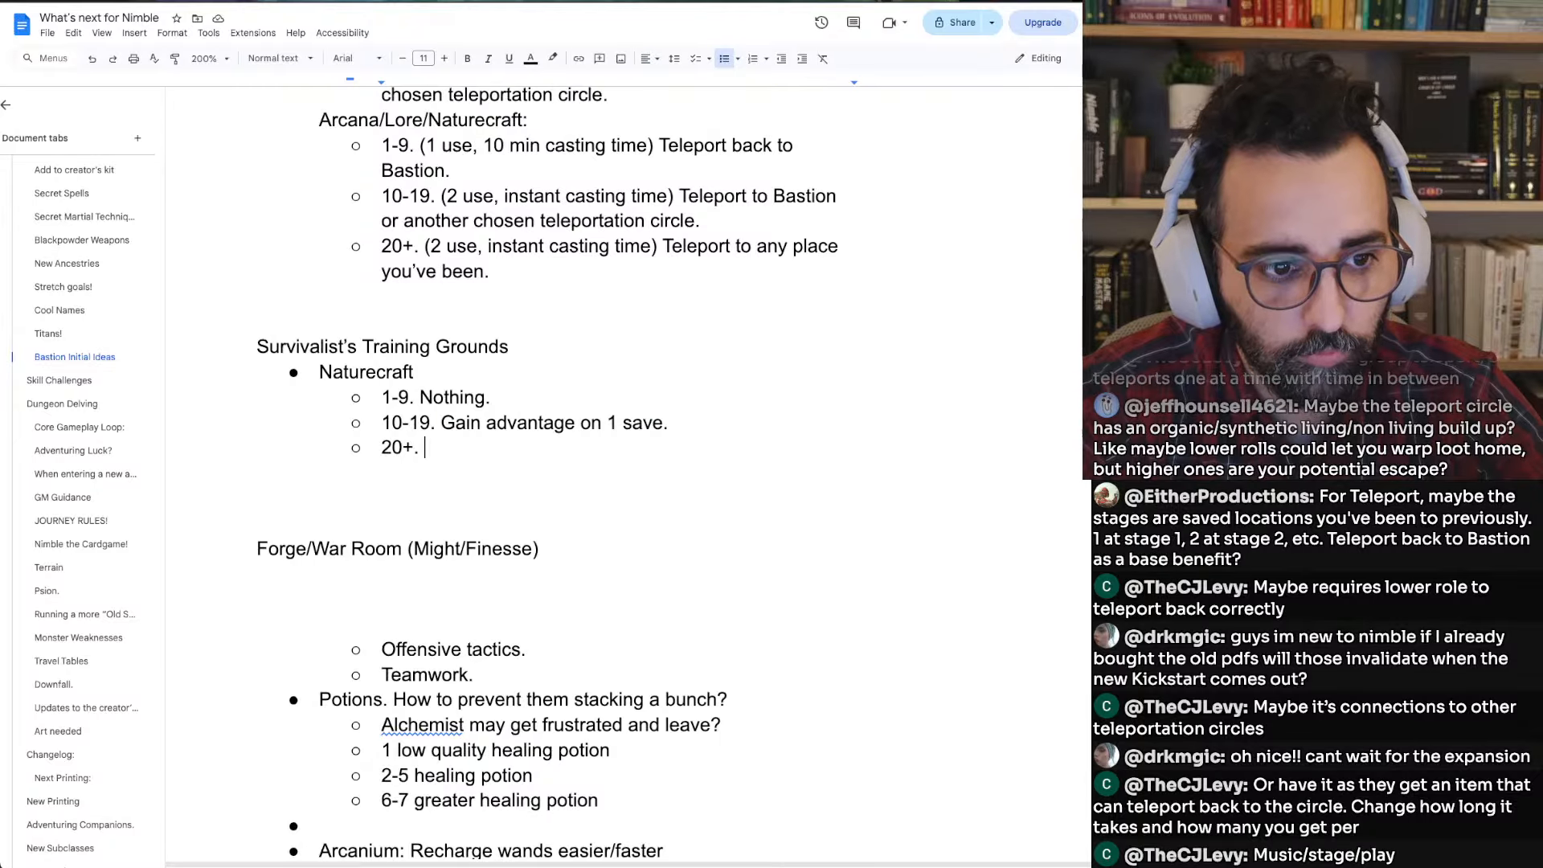
pyautogui.hotkey('ctrl', 'v')
# Extend the 20+ reward so that it ends with "(1 use) if you fail, succeed instead."
pyautogui.write(', if')
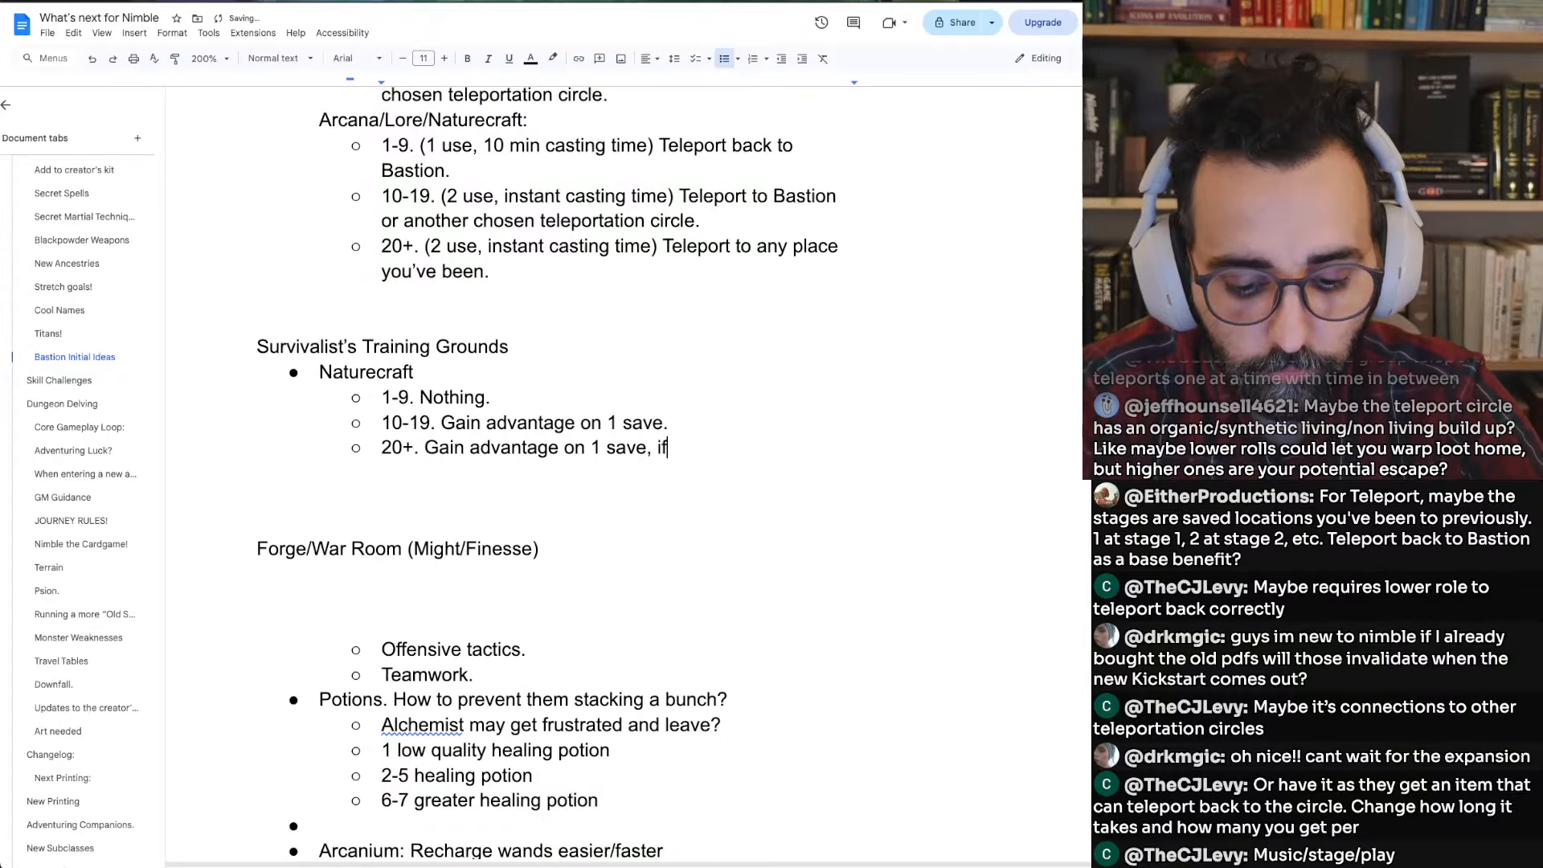
pyautogui.write(' you')
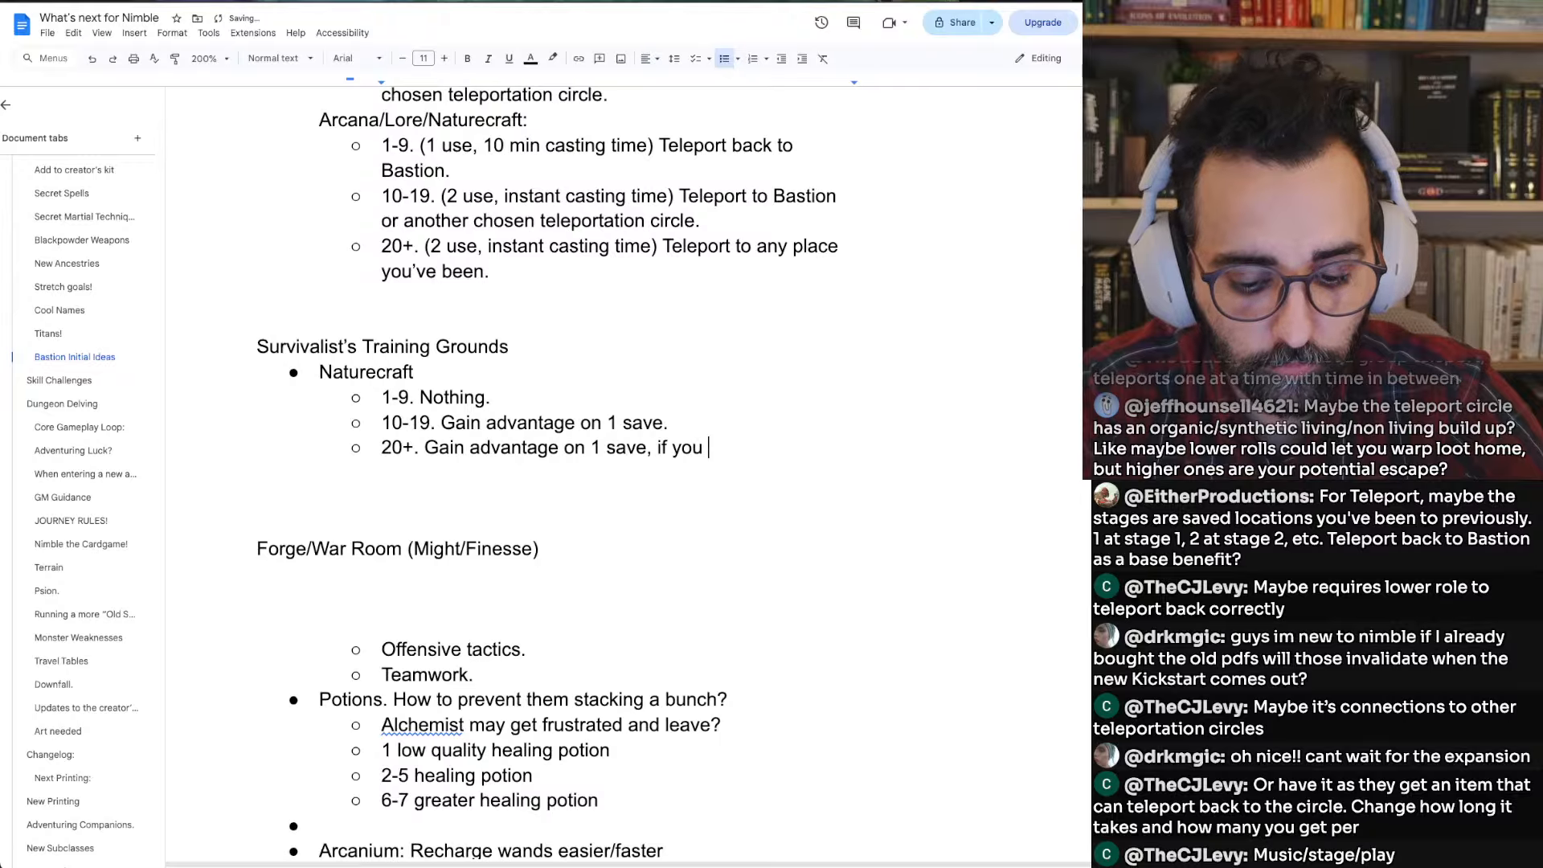
pyautogui.hotkey('alt', 'Left')
pyautogui.hotkey('alt', 'Left')
pyautogui.press('Left')
pyautogui.press('BackSpace')
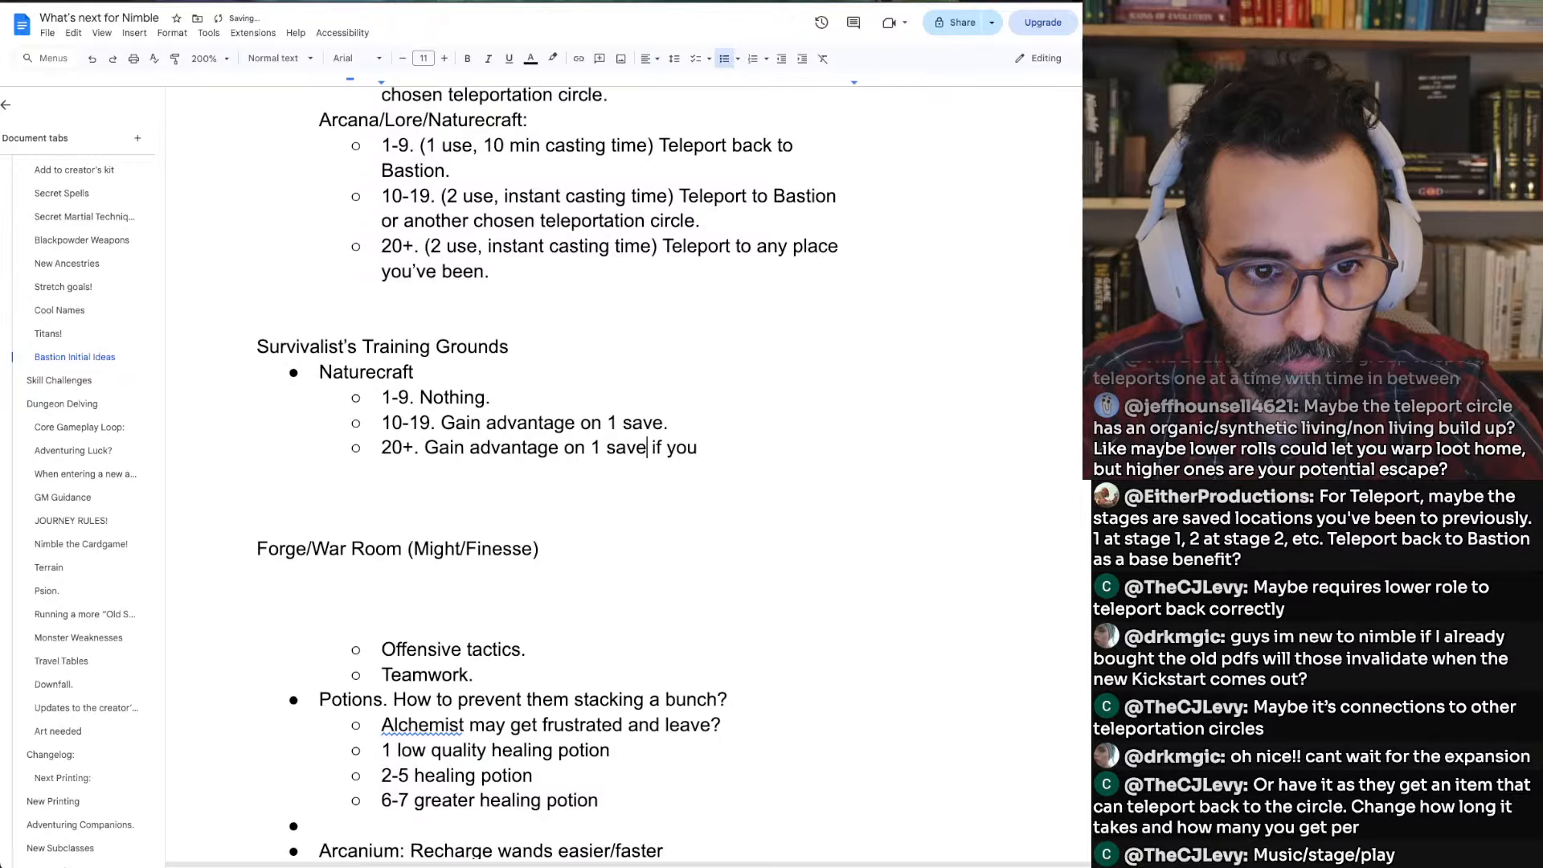
pyautogui.write('. ()')
pyautogui.press('Left')
pyautogui.write('1 use) i')
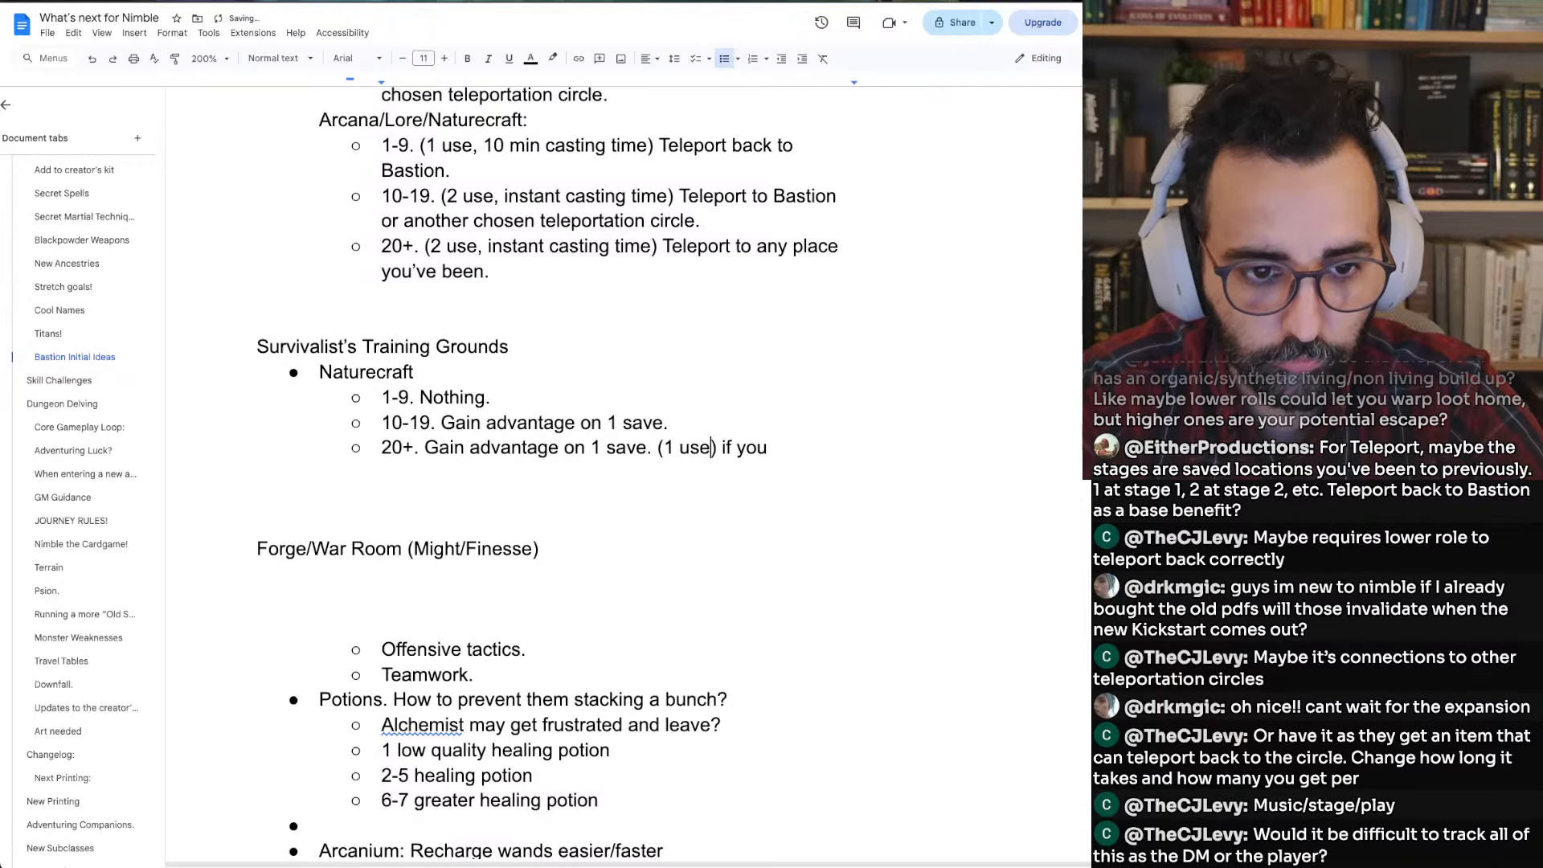
pyautogui.write('f you fail')
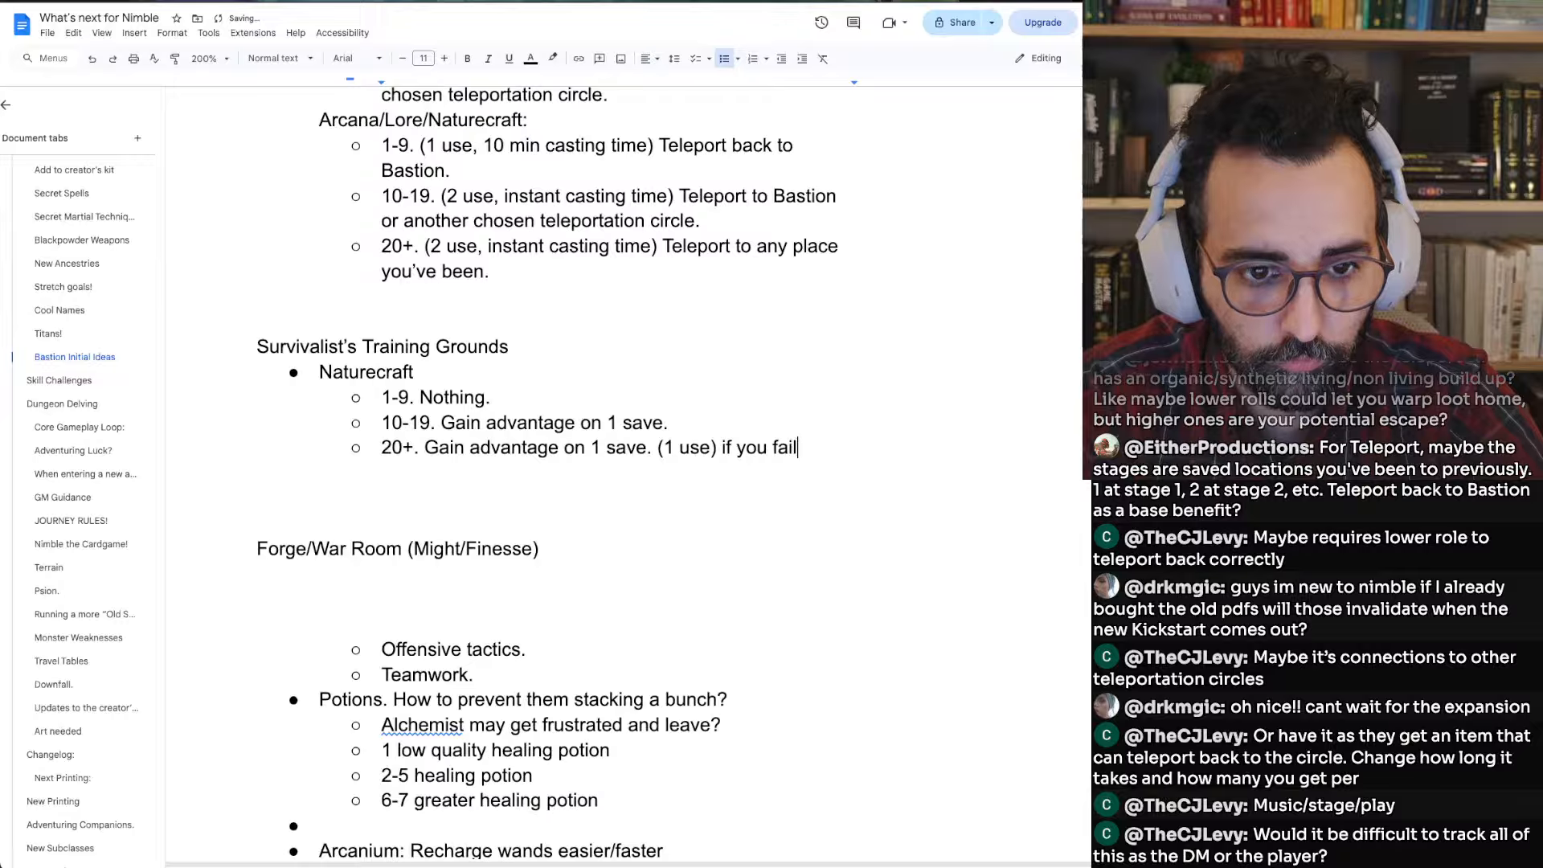
pyautogui.write(', succeed ')
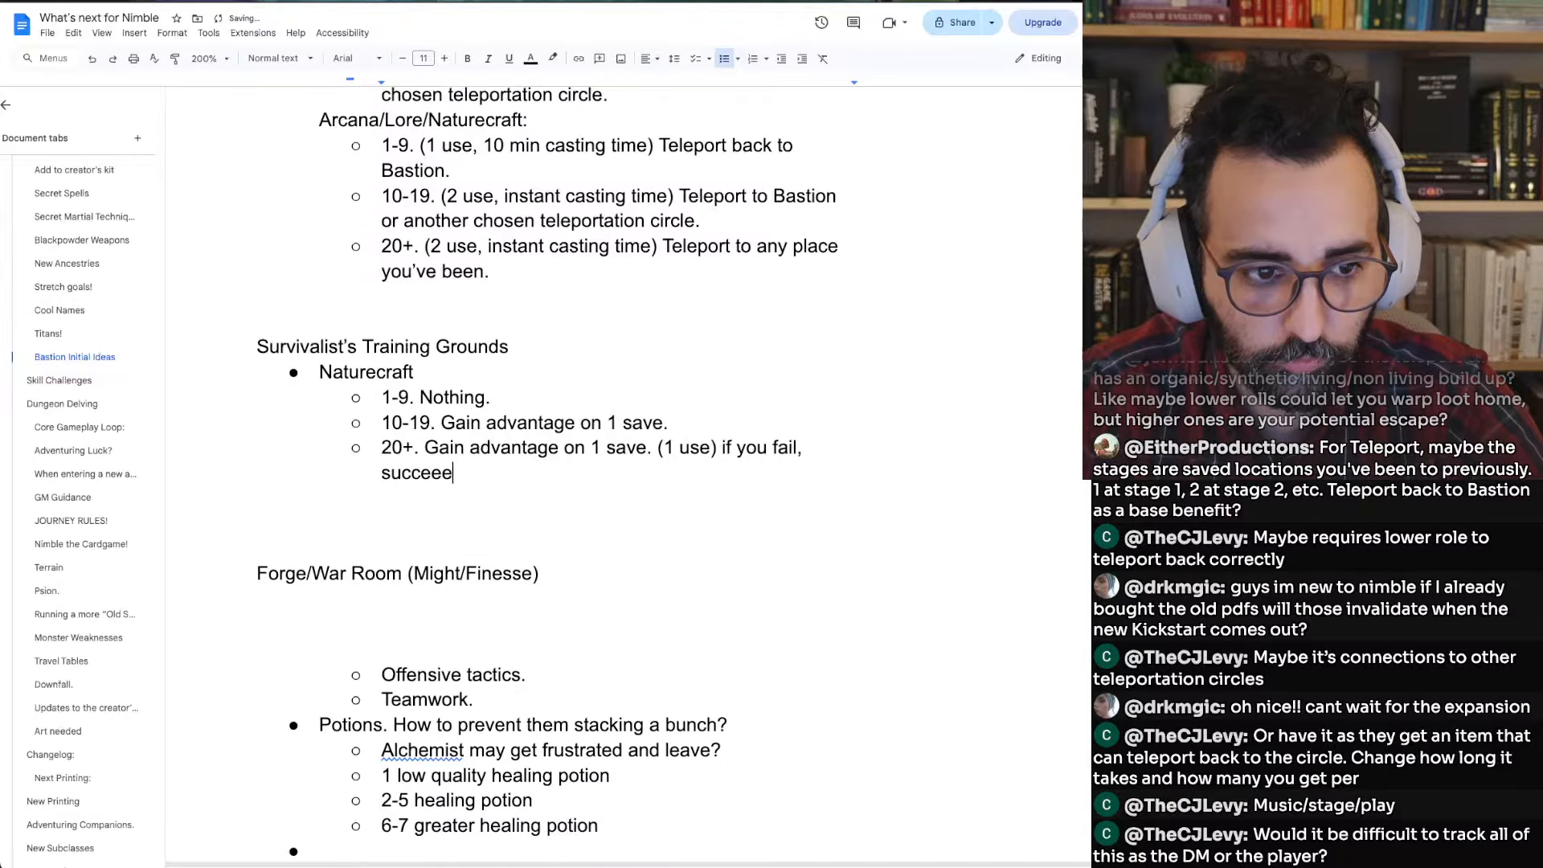
pyautogui.write('instead.')
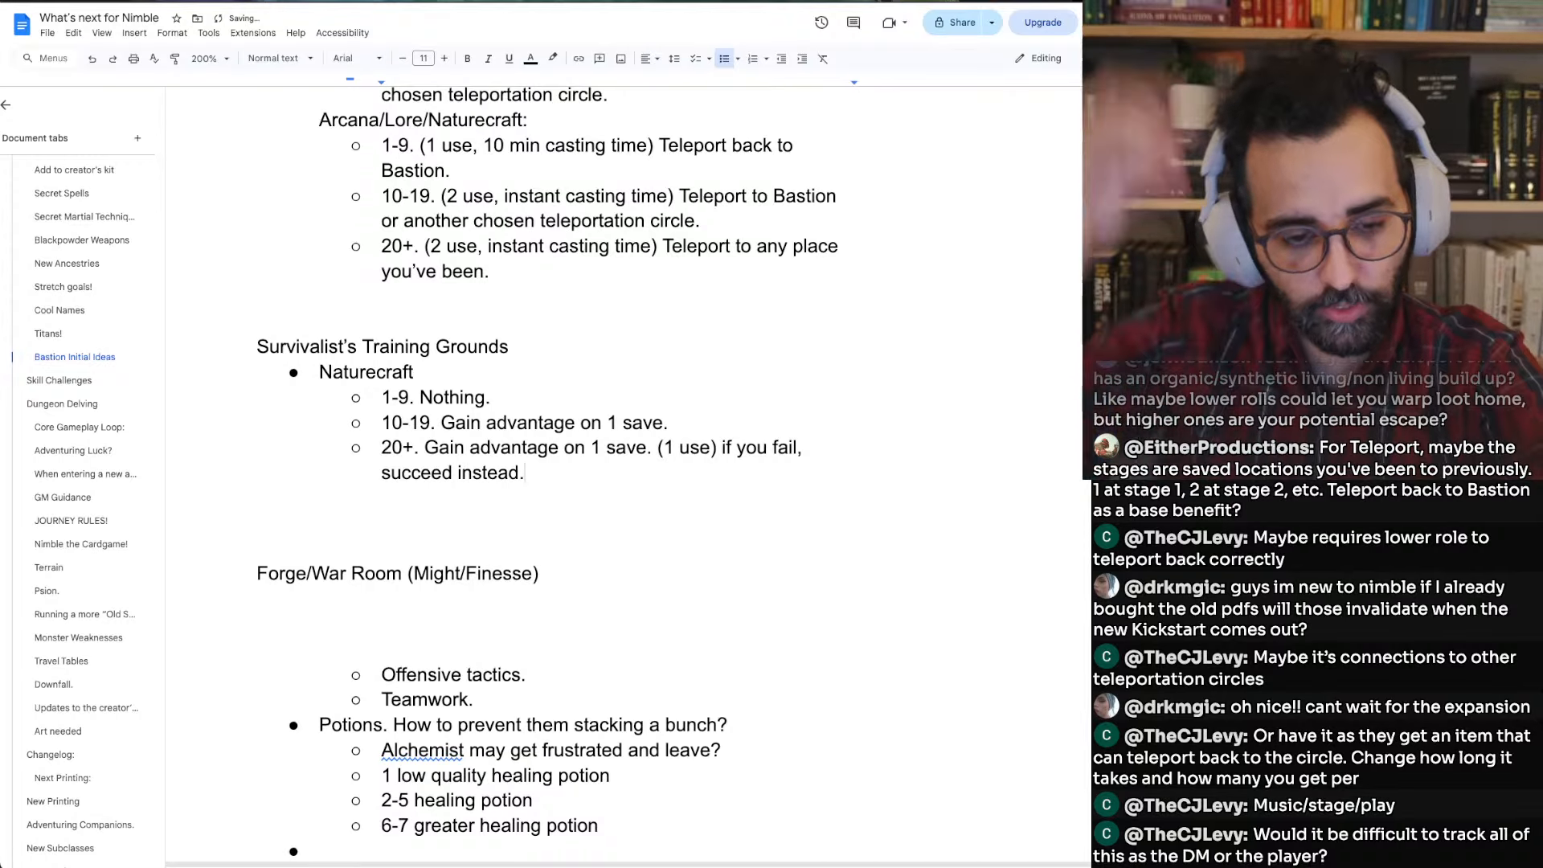
# Duplicate the Naturecraft bullet with its three tiers twice below the original in Survivalist's Training Grounds
pyautogui.hotkey('shift', 'Up')
pyautogui.hotkey('shift', 'Up')
pyautogui.hotkey('shift', 'Up')
pyautogui.hotkey('shift', 'Up')
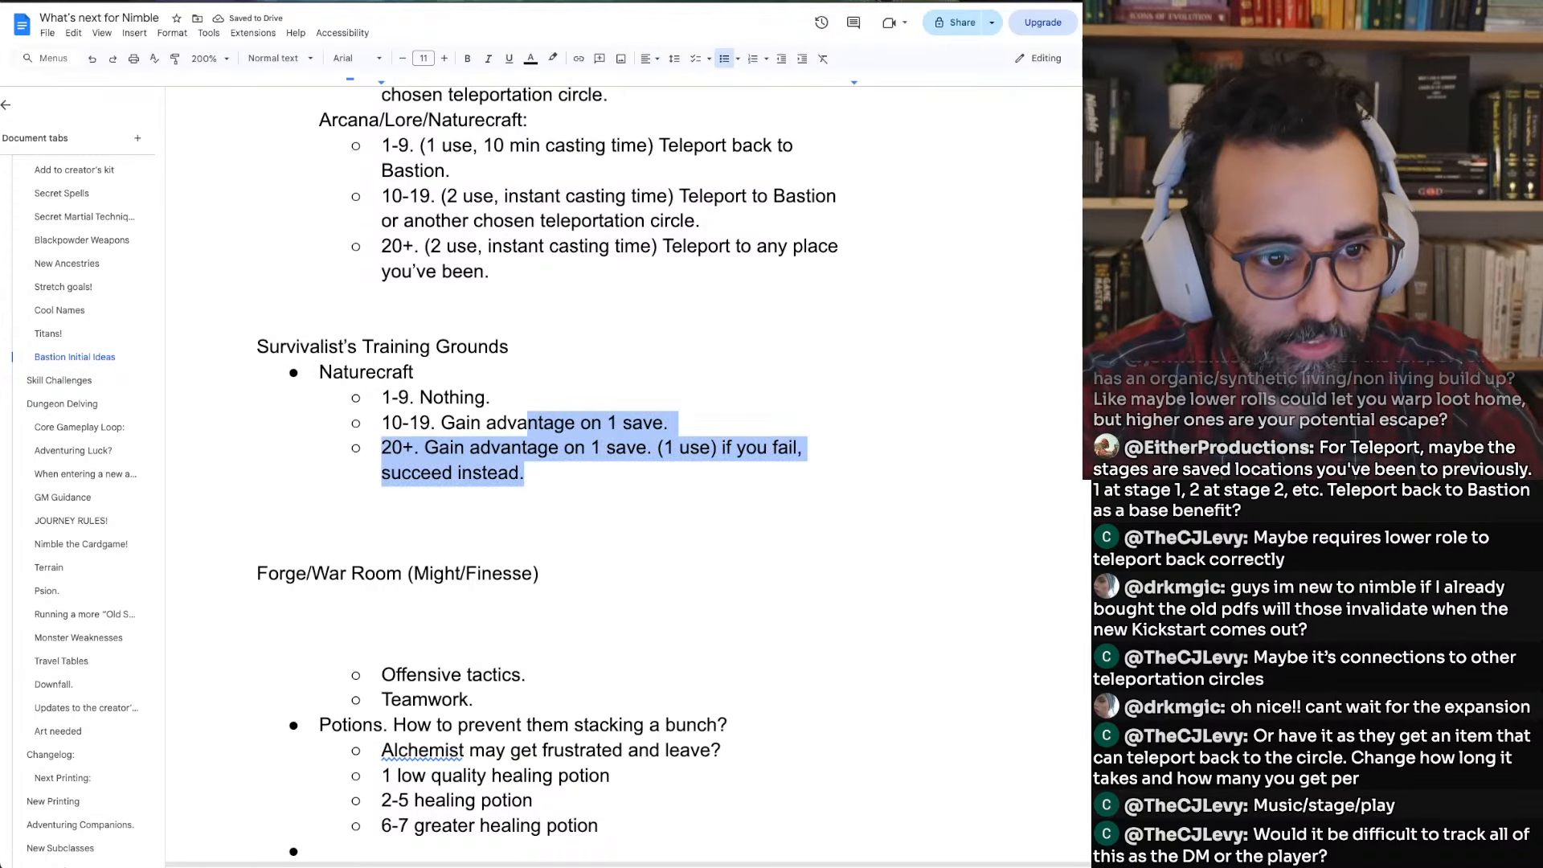
pyautogui.hotkey('shift', 'Home')
pyautogui.hotkey('ctrl', 'c')
pyautogui.press('Down')
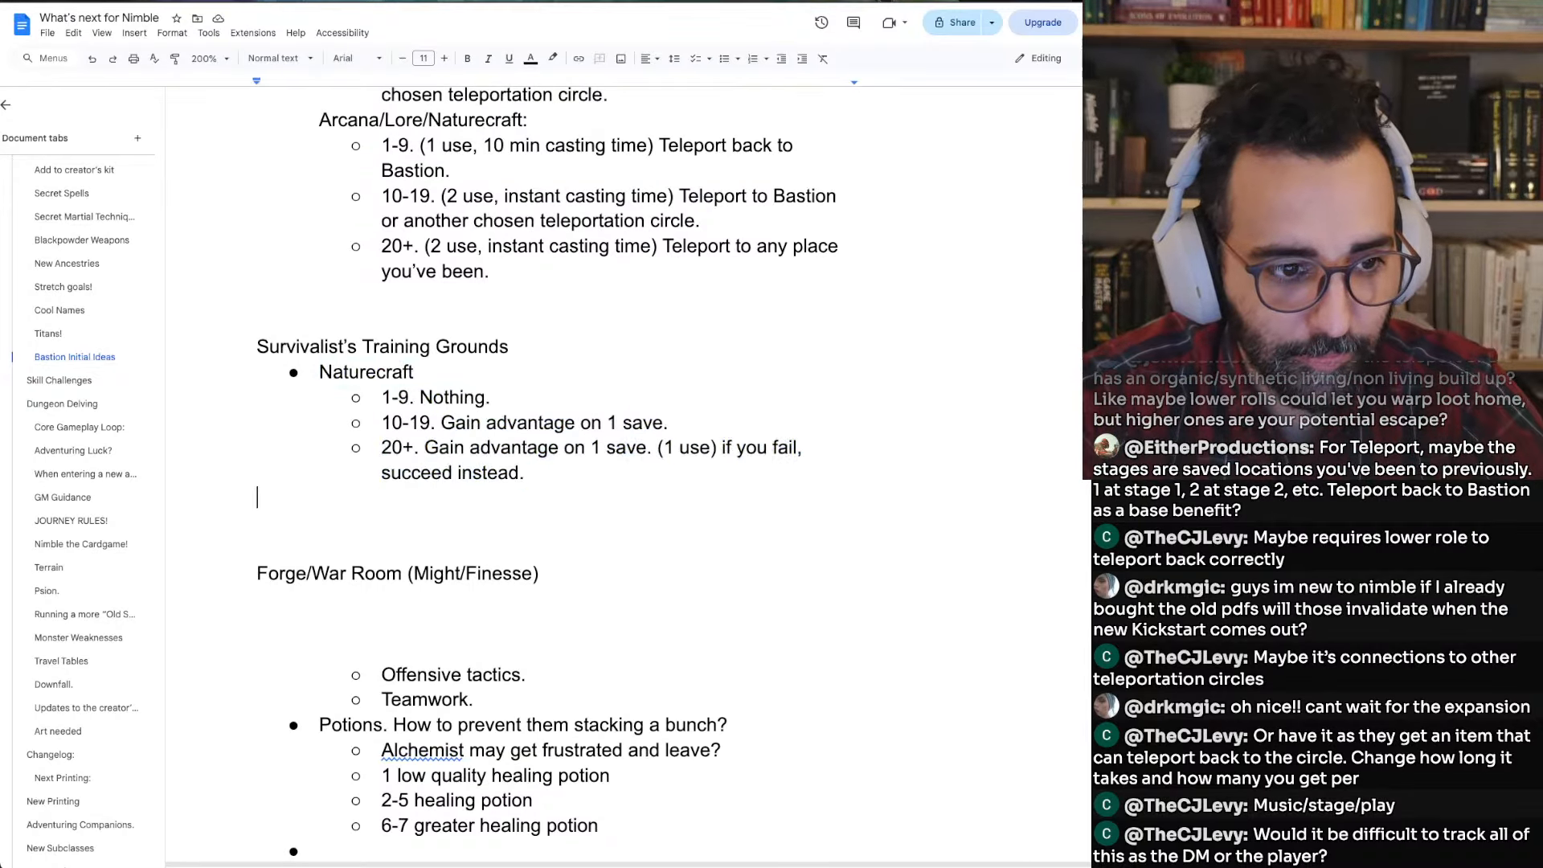
pyautogui.hotkey('ctrl', 'v')
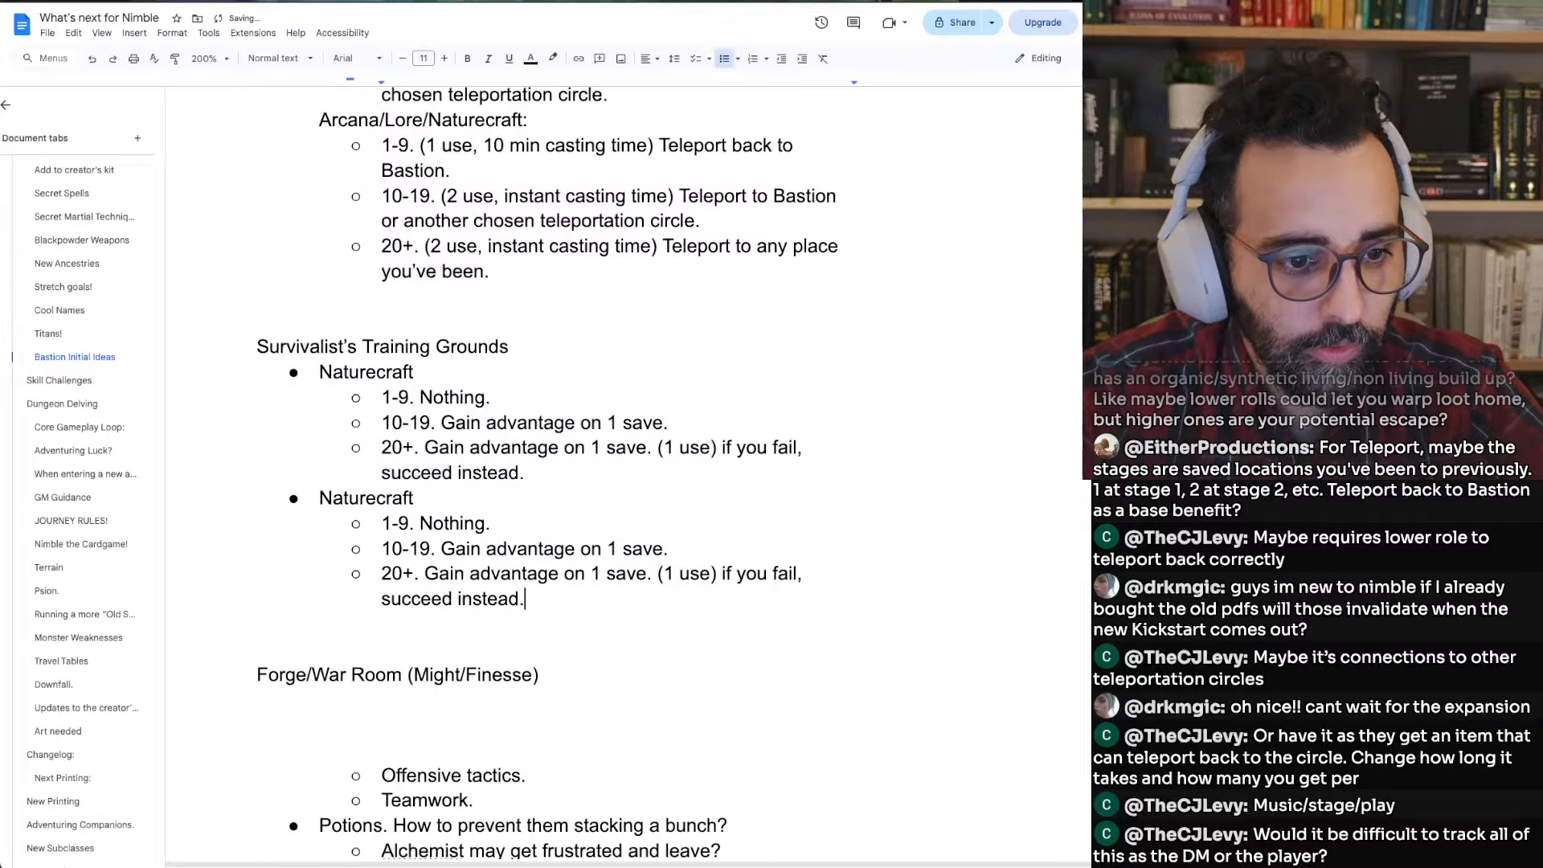
pyautogui.hotkey('ctrl', 'v')
pyautogui.hotkey('ctrl', 'z')
pyautogui.hotkey('shift', 'Tab')
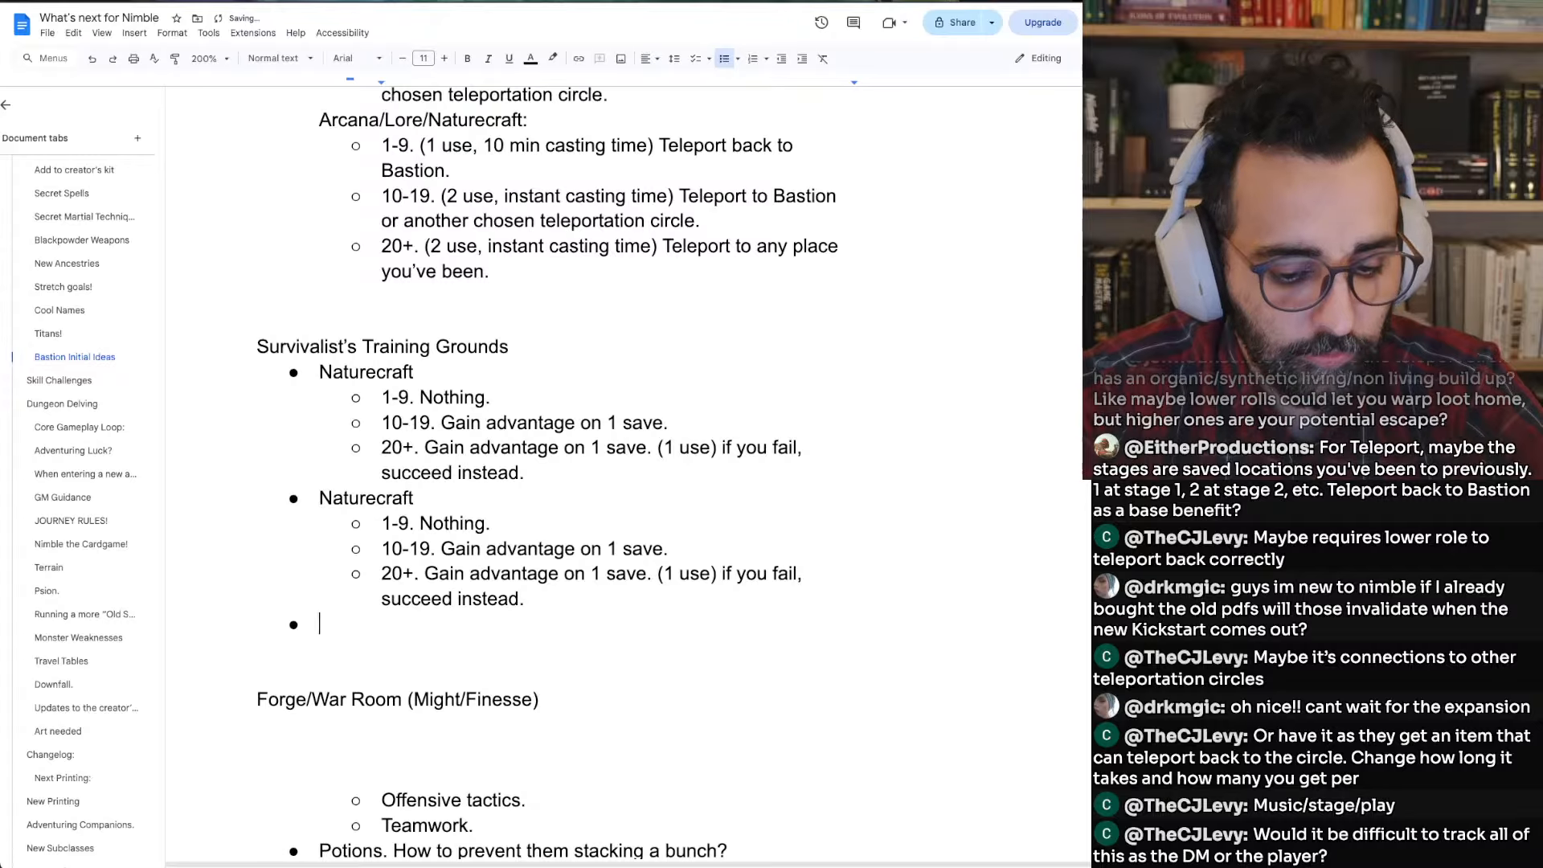
pyautogui.hotkey('ctrl', 'v')
# Replace the second Naturecraft block's 1-9 reward with a copy of "Gain advantage on 1 save."
pyautogui.press('Up')
pyautogui.press('Up')
pyautogui.press('Up')
pyautogui.press('Up')
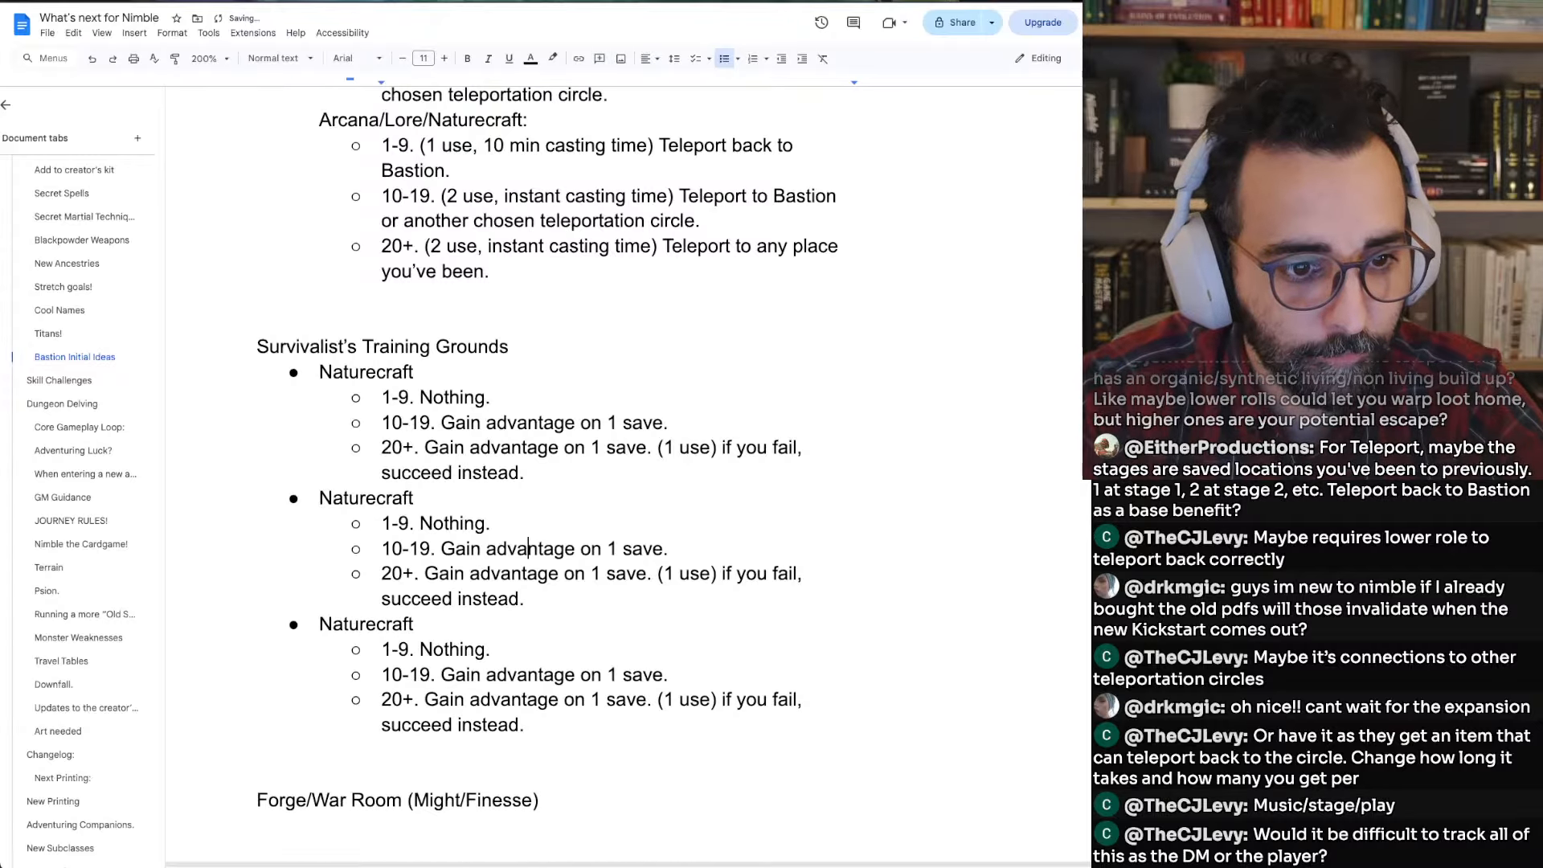
pyautogui.hotkey('alt', 'Left')
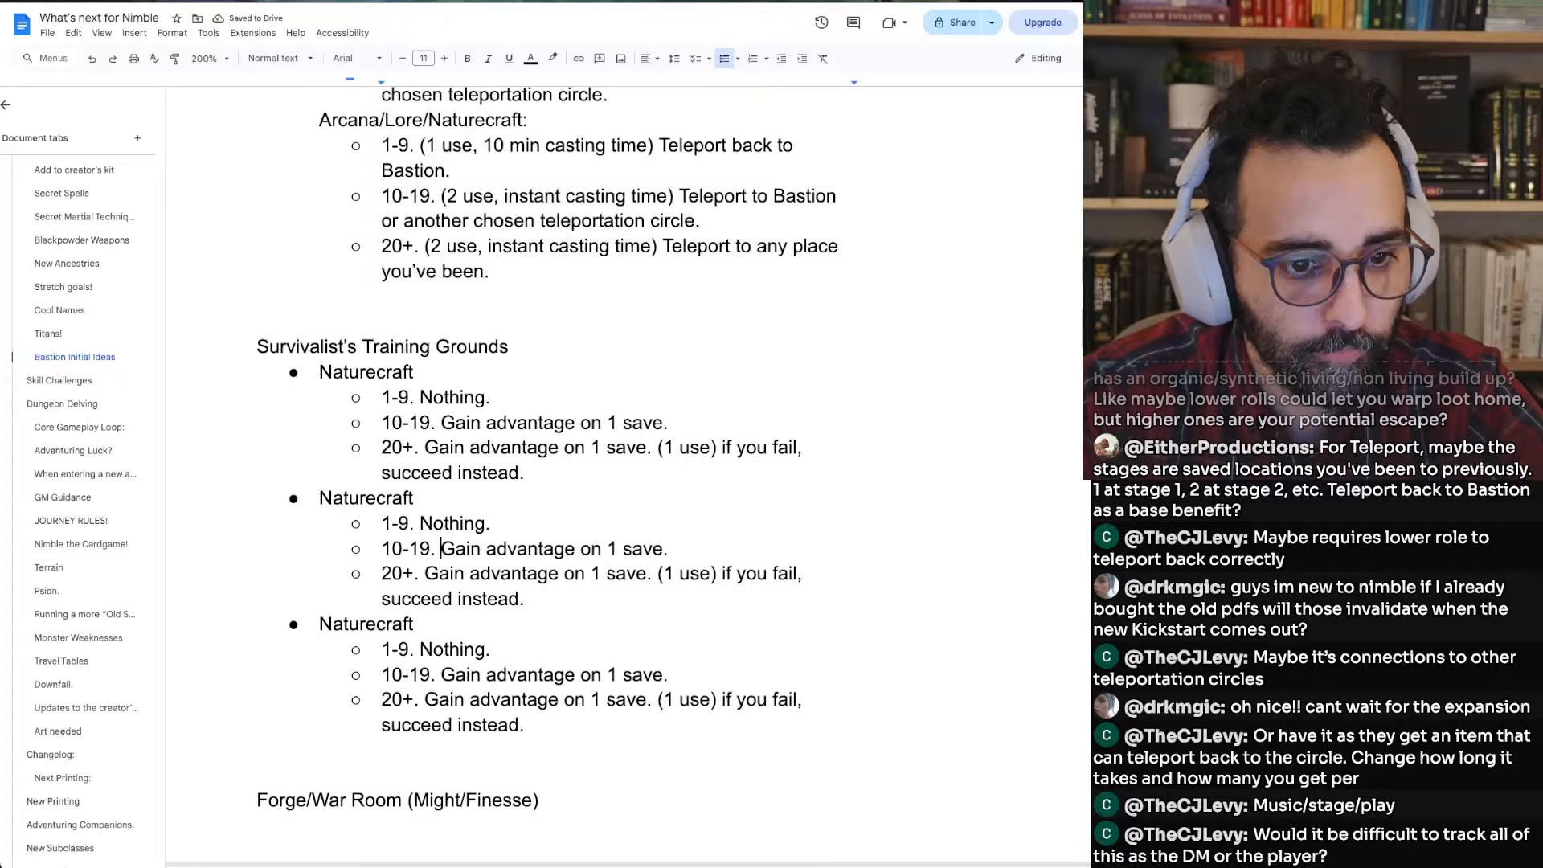
pyautogui.hotkey('shift', 'End')
pyautogui.hotkey('ctrl', 'c')
pyautogui.press('Up')
pyautogui.hotkey('shift', 'End')
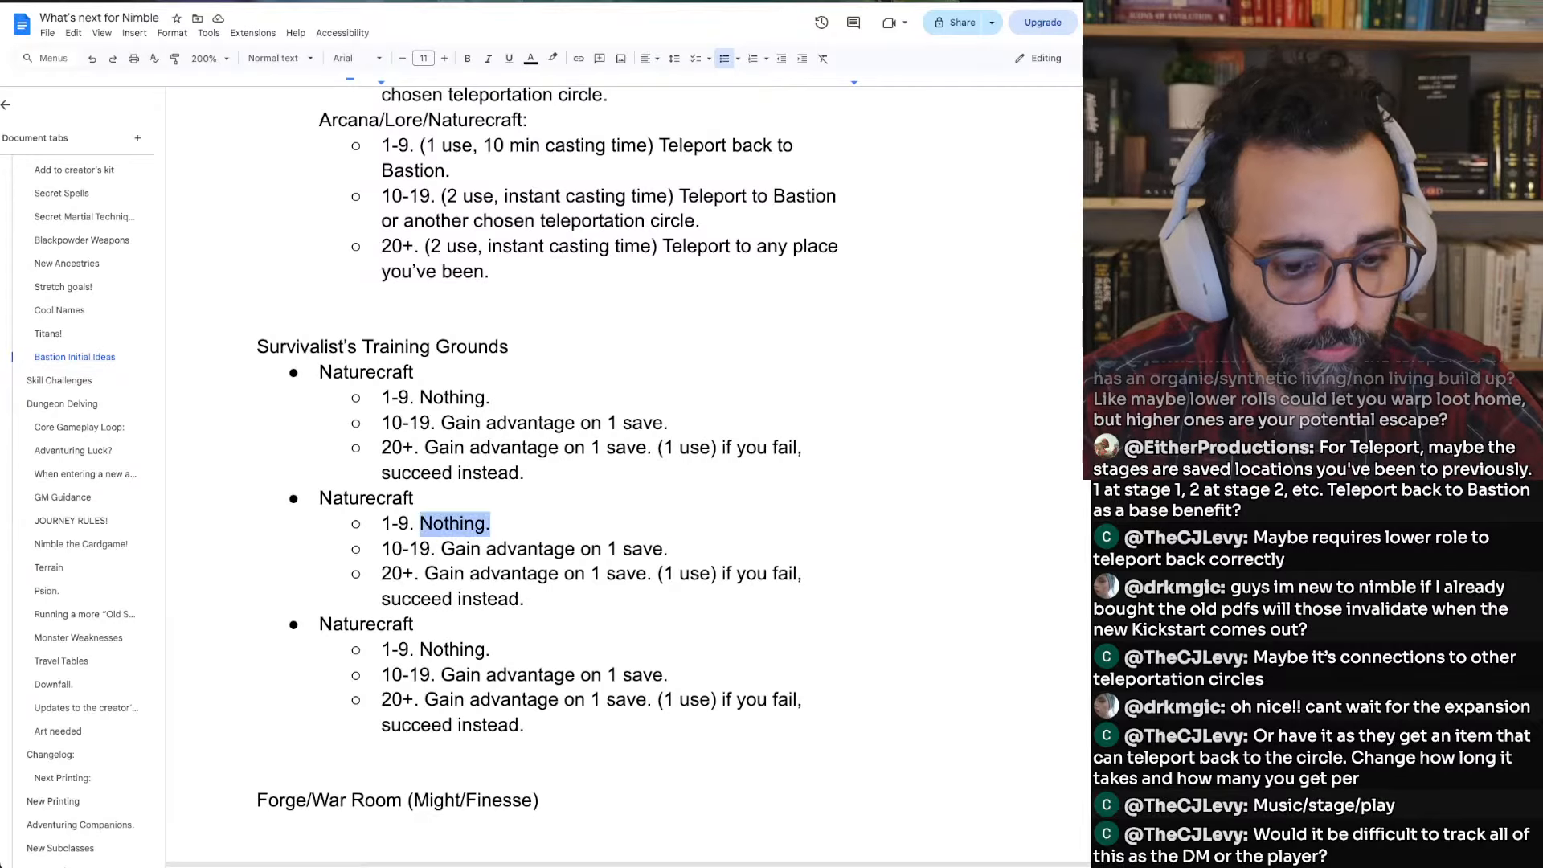
pyautogui.hotkey('ctrl', 'v')
# Change the second Naturecraft block's 10-19 reward to grant advantage on 2 saves
pyautogui.press('Down')
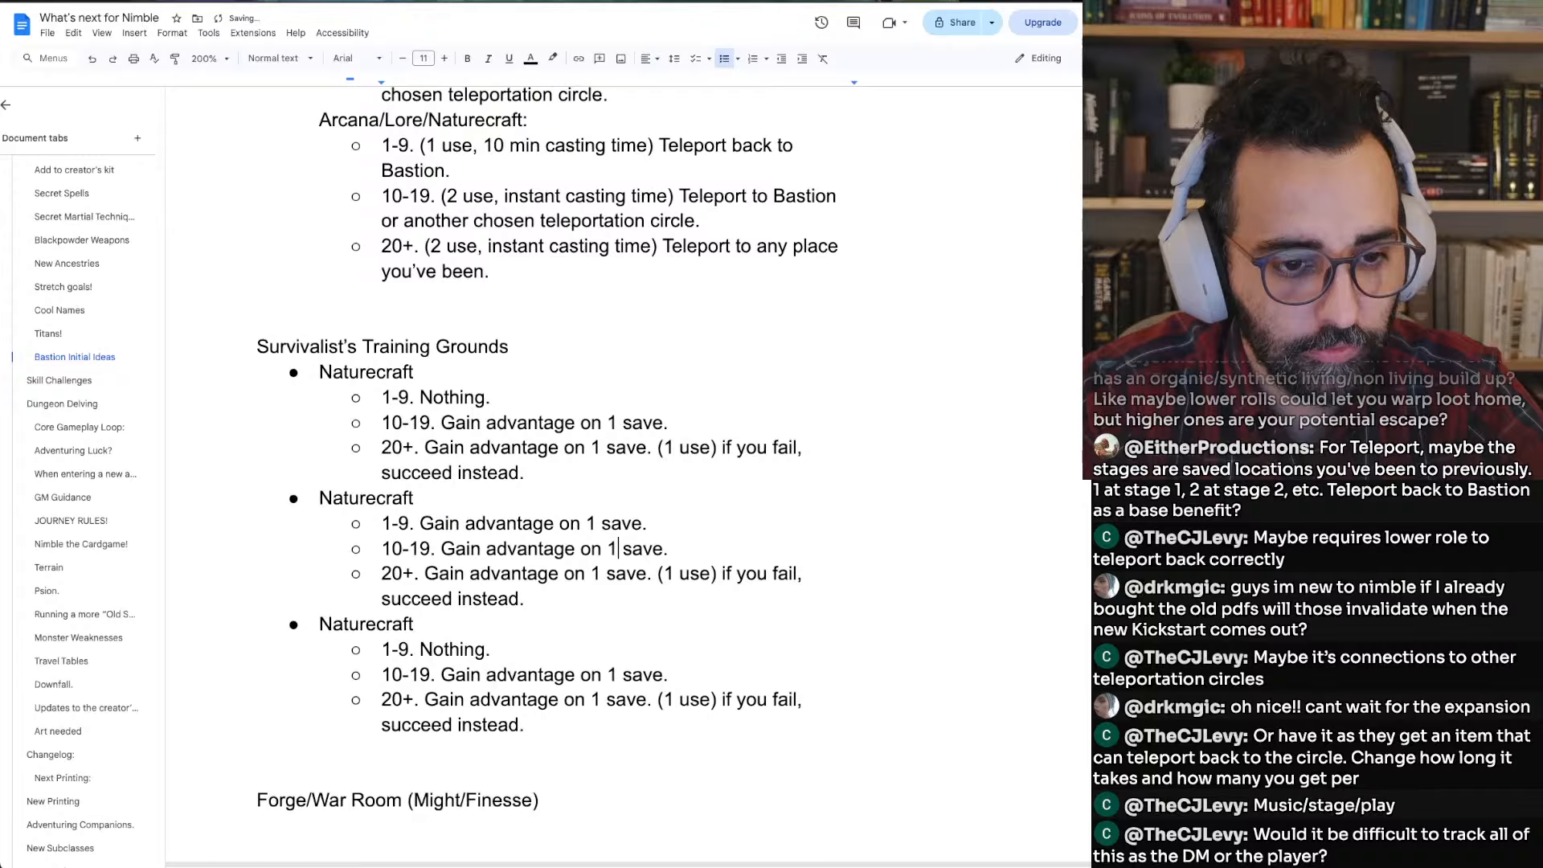
pyautogui.press('BackSpace')
pyautogui.write('2')
pyautogui.press('Left')
pyautogui.press('BackSpace')
pyautogui.write('2')
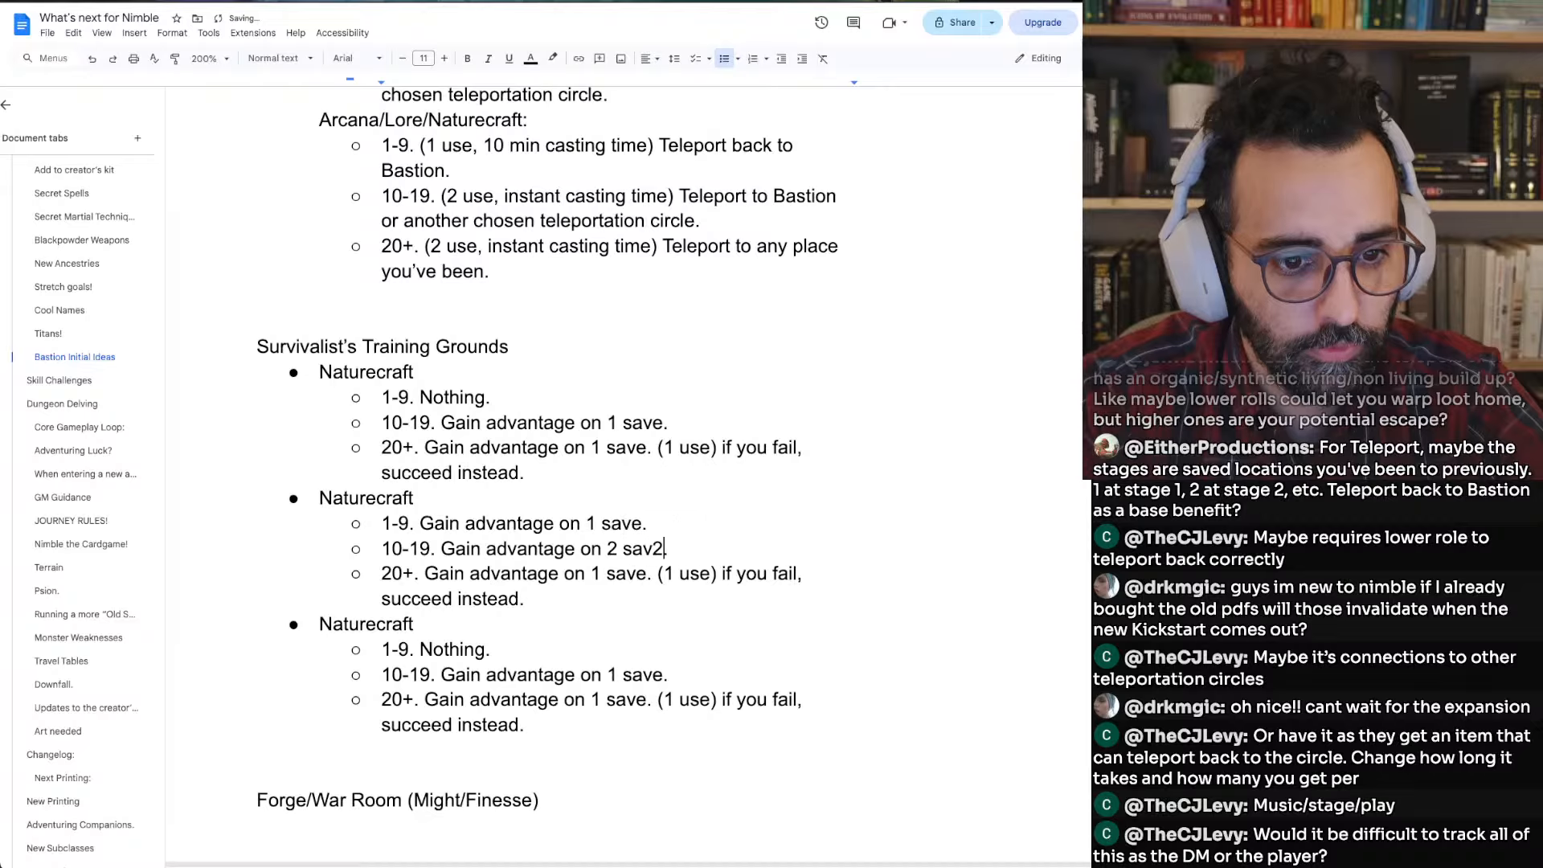
pyautogui.press('BackSpace')
pyautogui.write('aes')
# Change the second block's 20+ reward to "2 saves" and correct the misspelled "saves" in its 10-19 tier
pyautogui.press('Down')
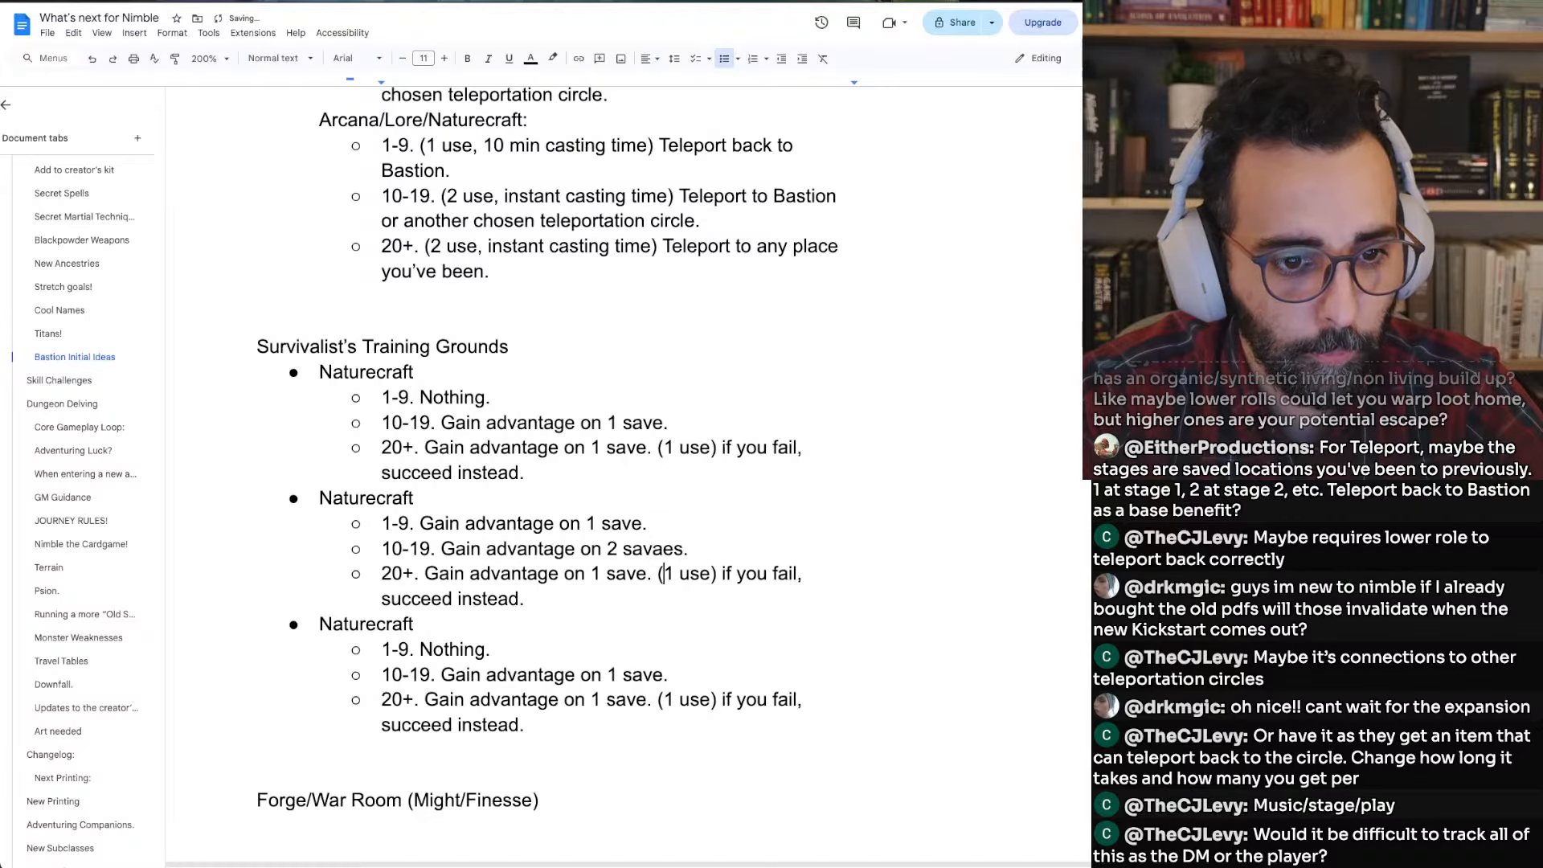
pyautogui.hotkey('ctrl', 'Left')
pyautogui.hotkey('ctrl', 'Left')
pyautogui.press('BackSpace')
pyautogui.write('2 ')
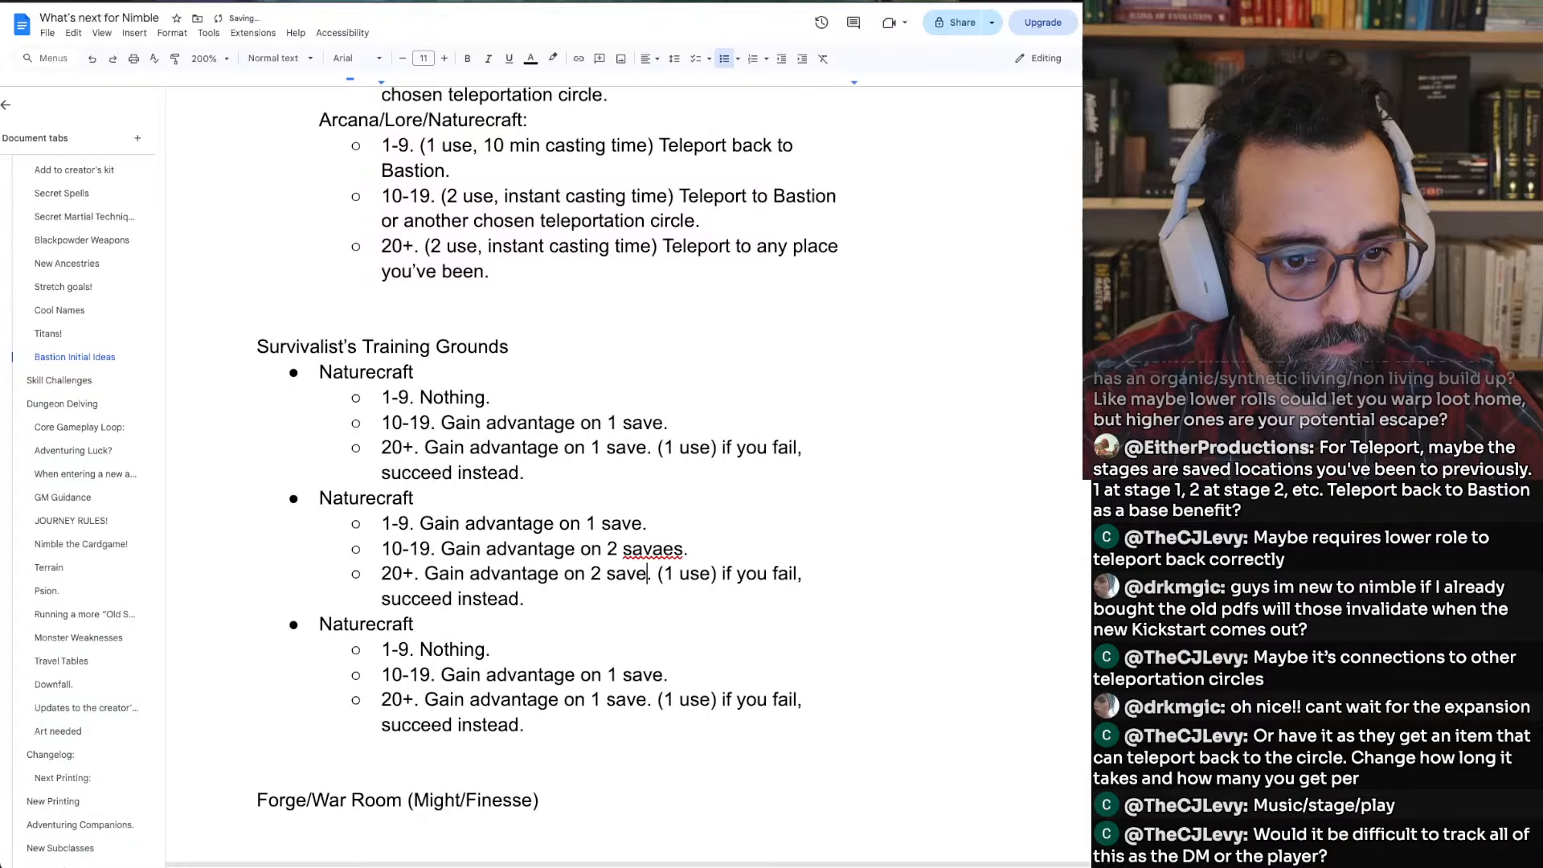
pyautogui.write('s')
pyautogui.press('Up')
pyautogui.press('Delete')
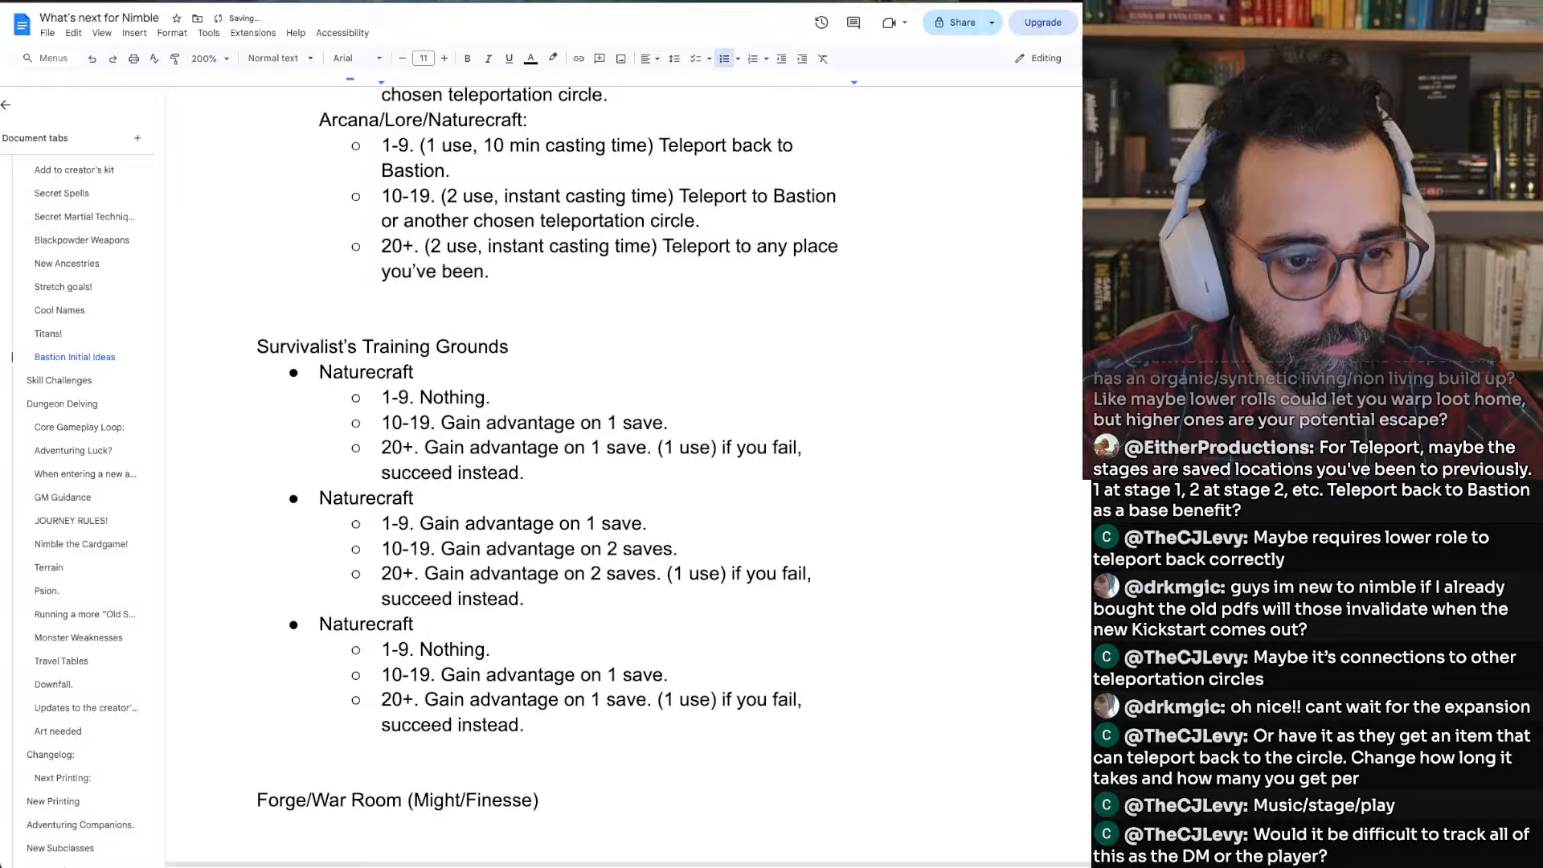
# Replace the third Naturecraft block's three tiers with a copy of the second block's tiers
pyautogui.hotkey('shift', 'Down')
pyautogui.hotkey('shift', 'Down')
pyautogui.hotkey('shift', 'Down')
pyautogui.hotkey('shift', 'Down')
pyautogui.hotkey('ctrl', 'c')
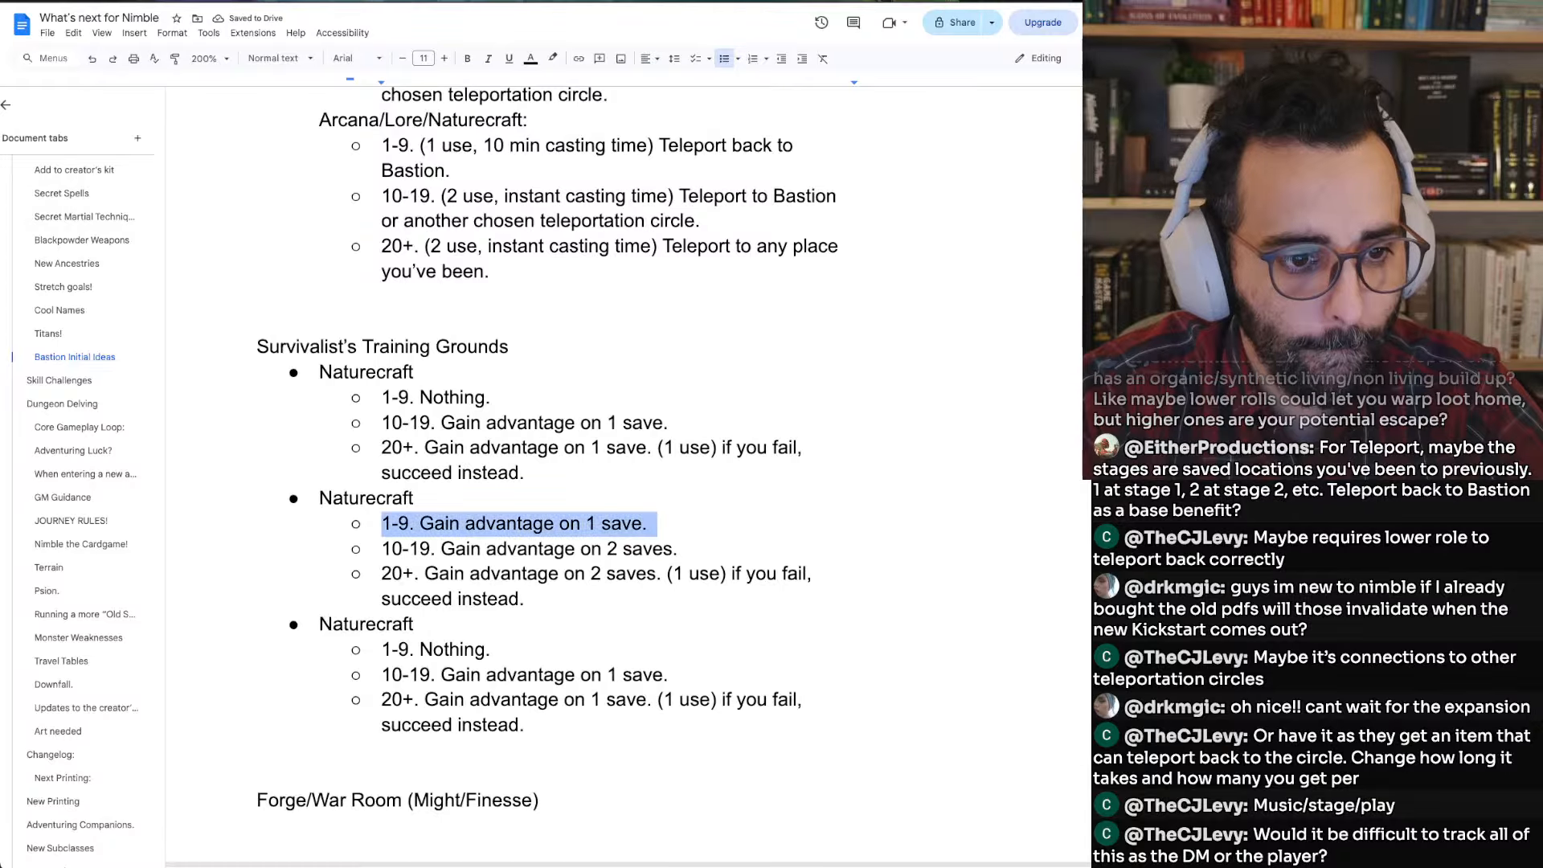
pyautogui.press('End')
pyautogui.press('Down')
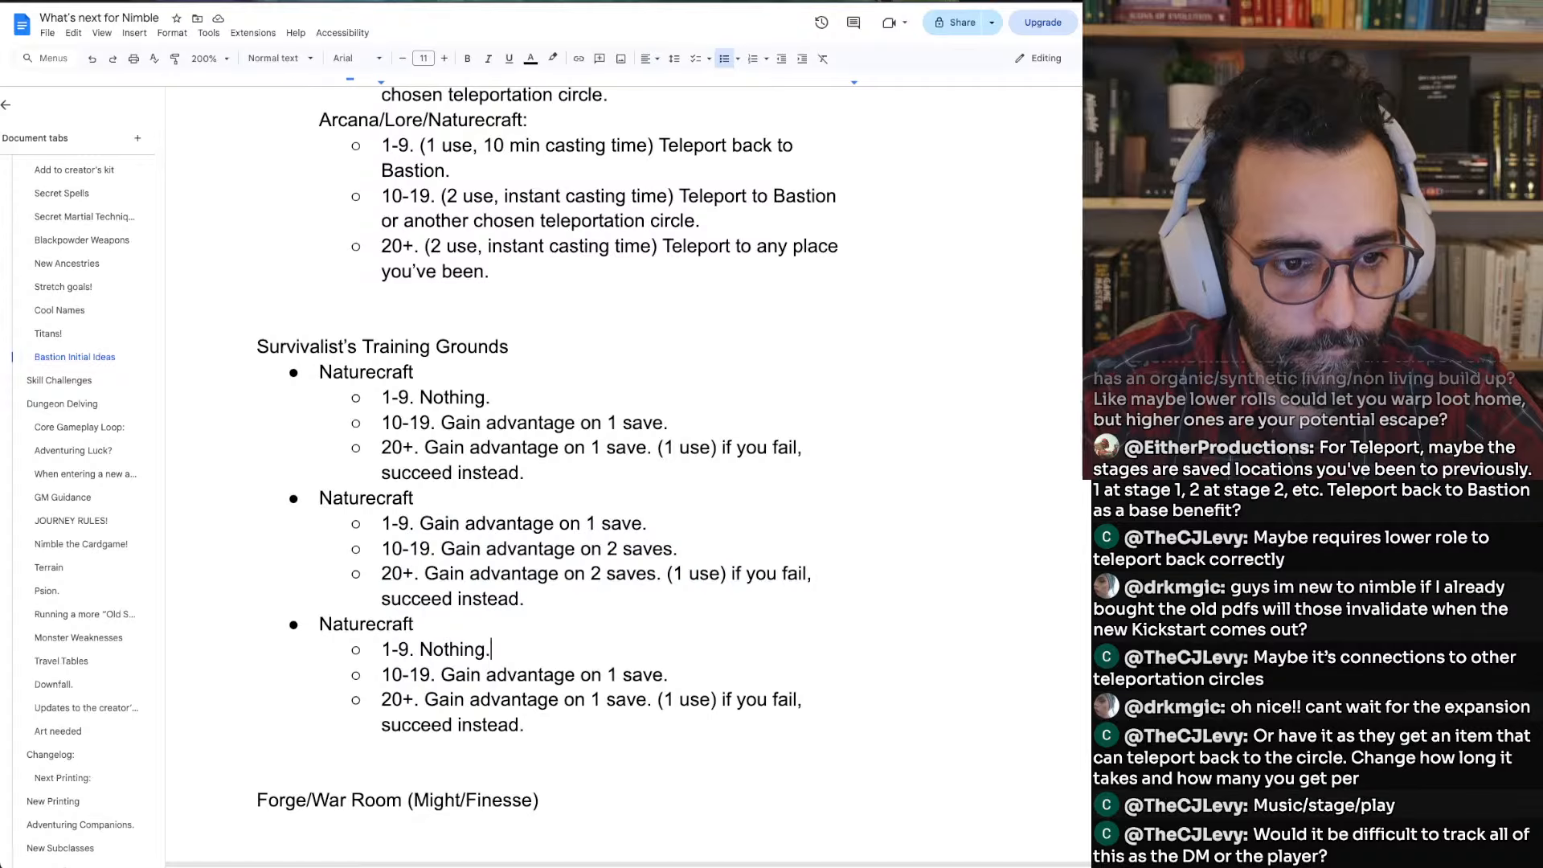
pyautogui.press('Home')
pyautogui.hotkey('shift', 'Down')
pyautogui.hotkey('shift', 'Down')
pyautogui.hotkey('shift', 'Down')
pyautogui.hotkey('shift', 'Down')
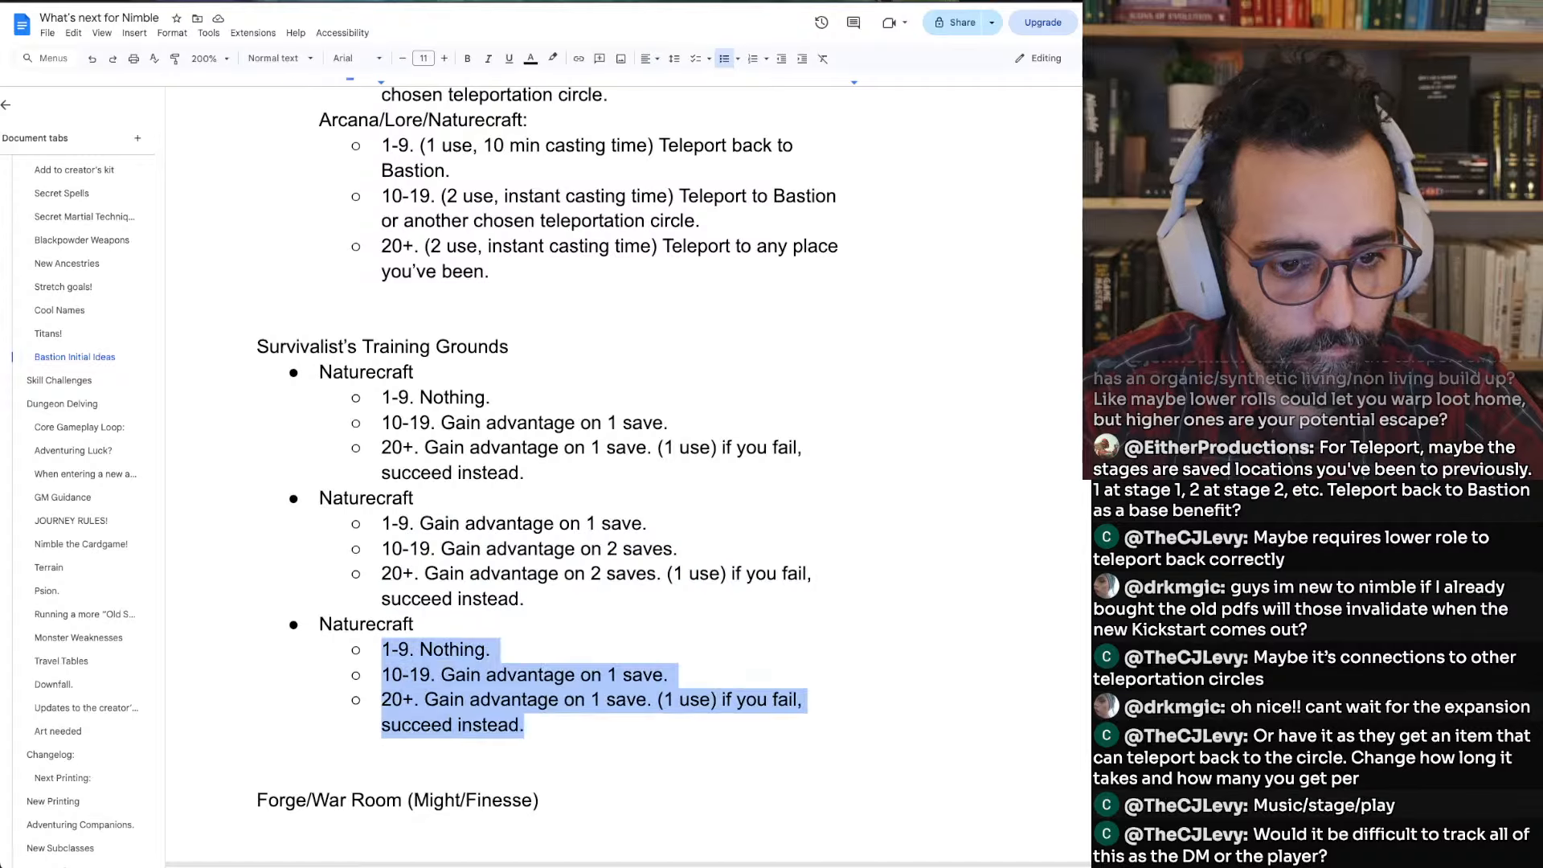
pyautogui.hotkey('ctrl', 'v')
pyautogui.press('BackSpace')
pyautogui.press('BackSpace')
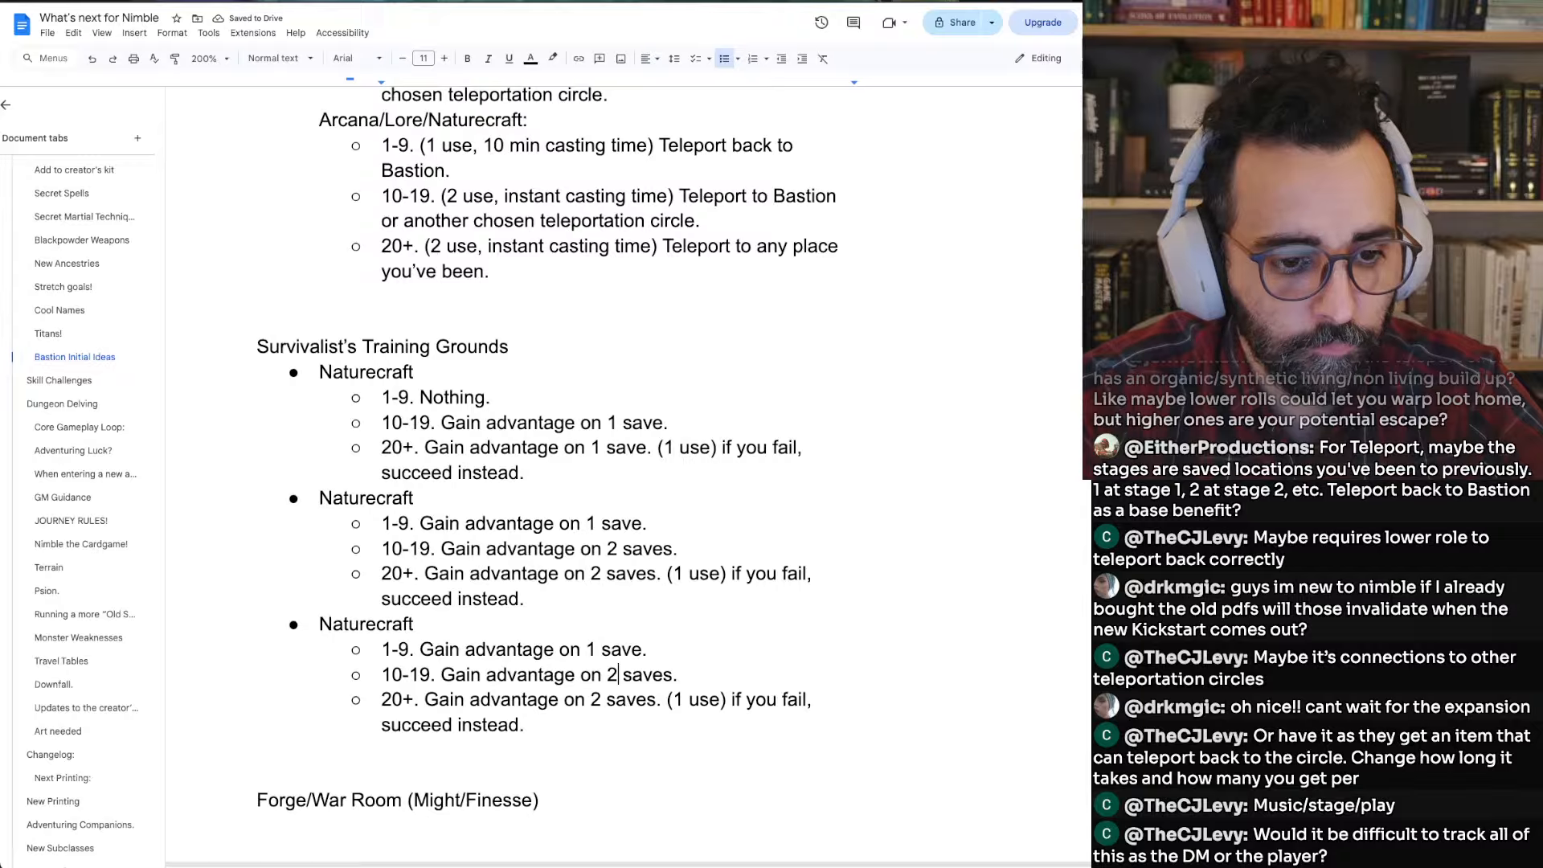
# Change the third Naturecraft block's 20+ reward to grant advantage on 3 saves
pyautogui.click(618, 675)
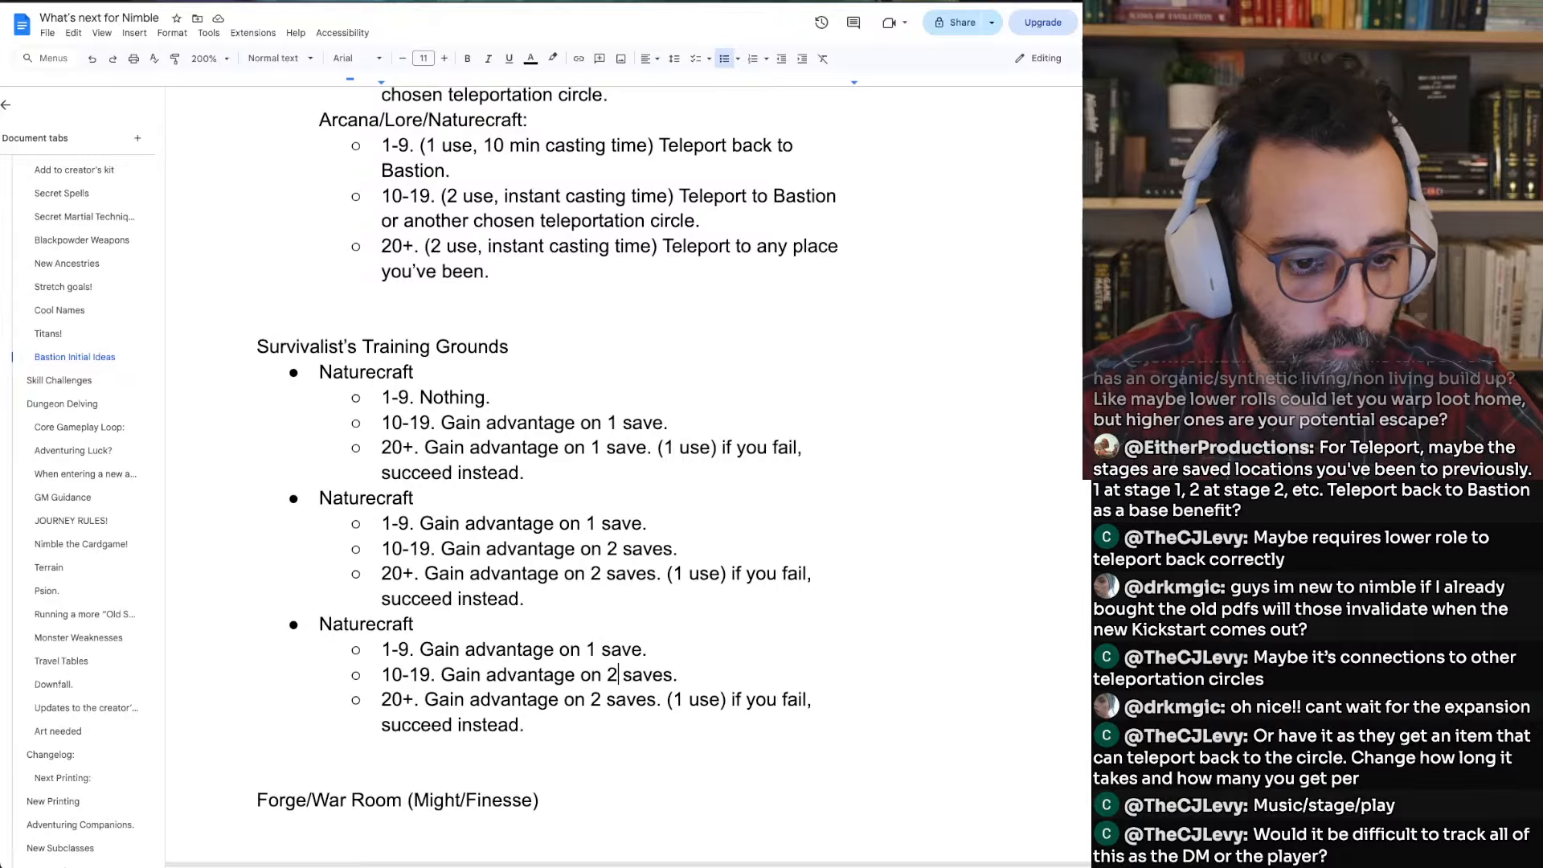
pyautogui.press('Down')
pyautogui.press('BackSpace')
pyautogui.write('3')
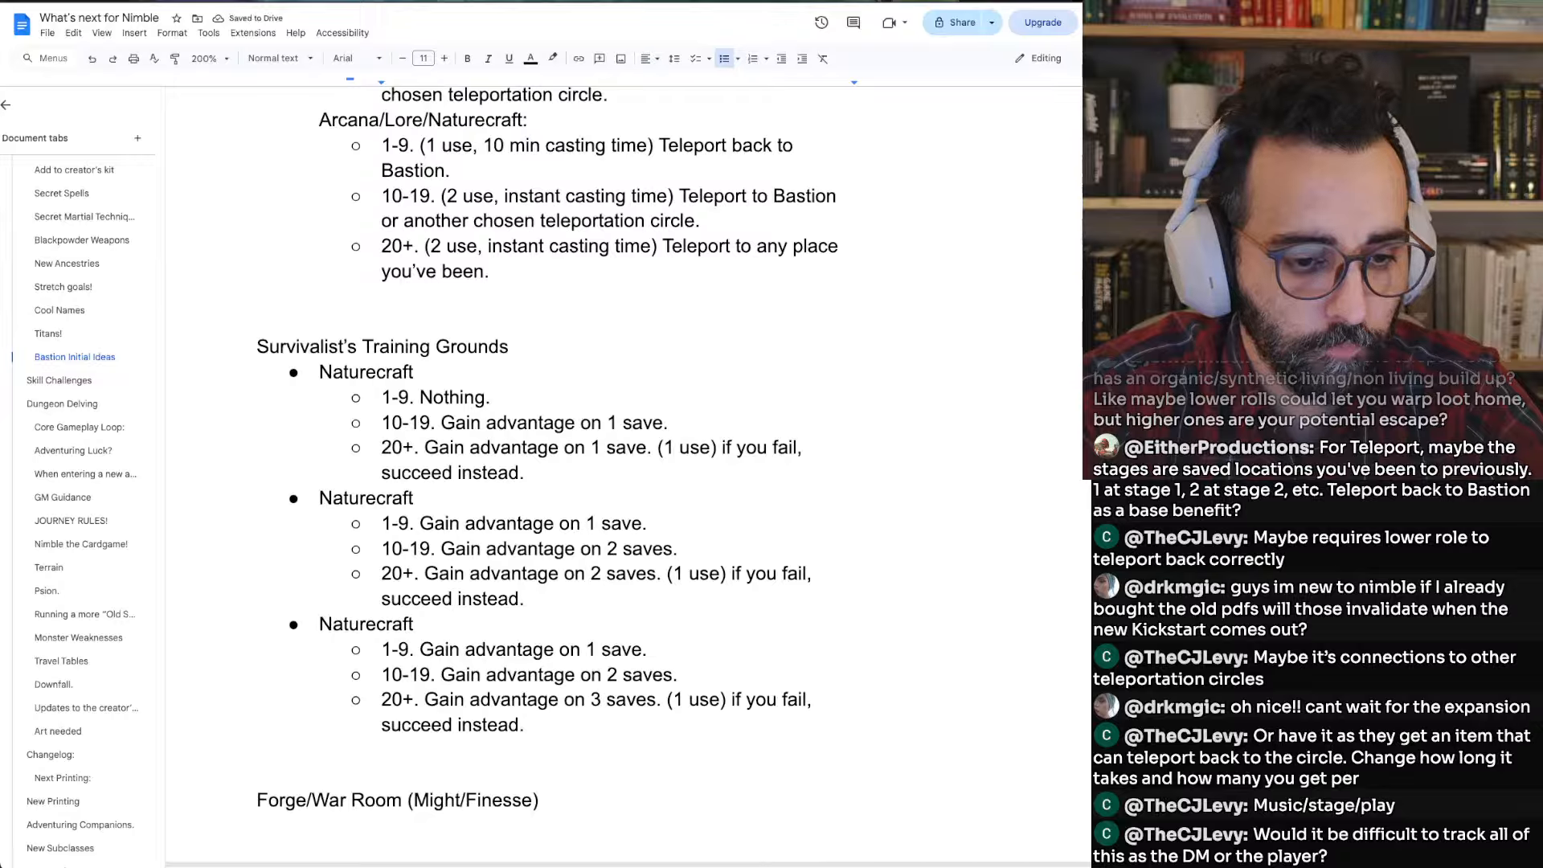
# Insert ten blank lines between the Survivalist's Training Grounds section and the Forge/War Room heading
pyautogui.press('Down')
pyautogui.press('Down')
pyautogui.press('Down')
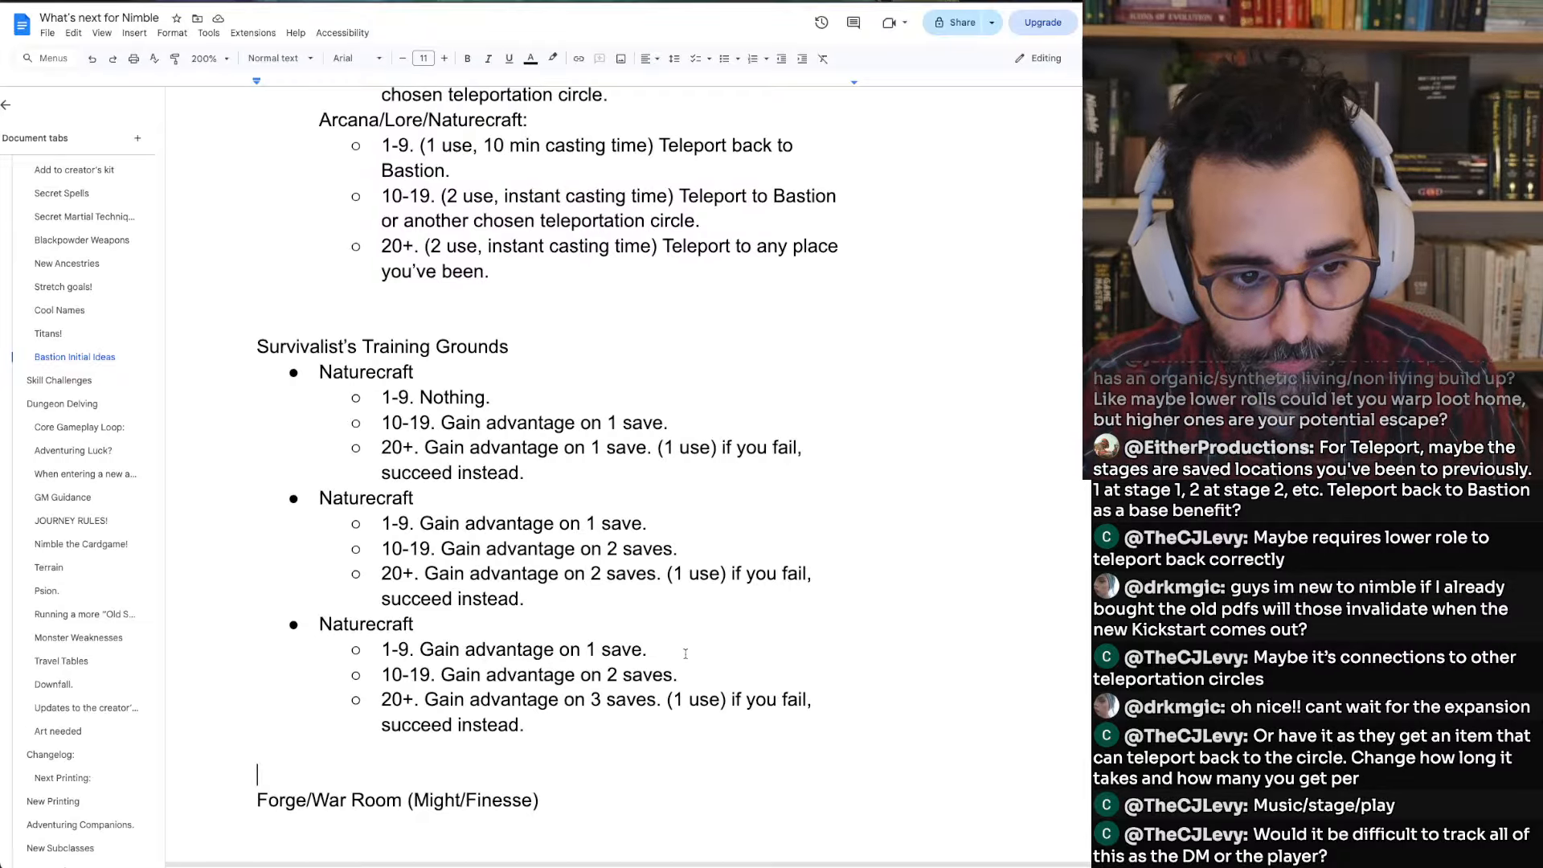
pyautogui.scroll(-2, 686, 654)
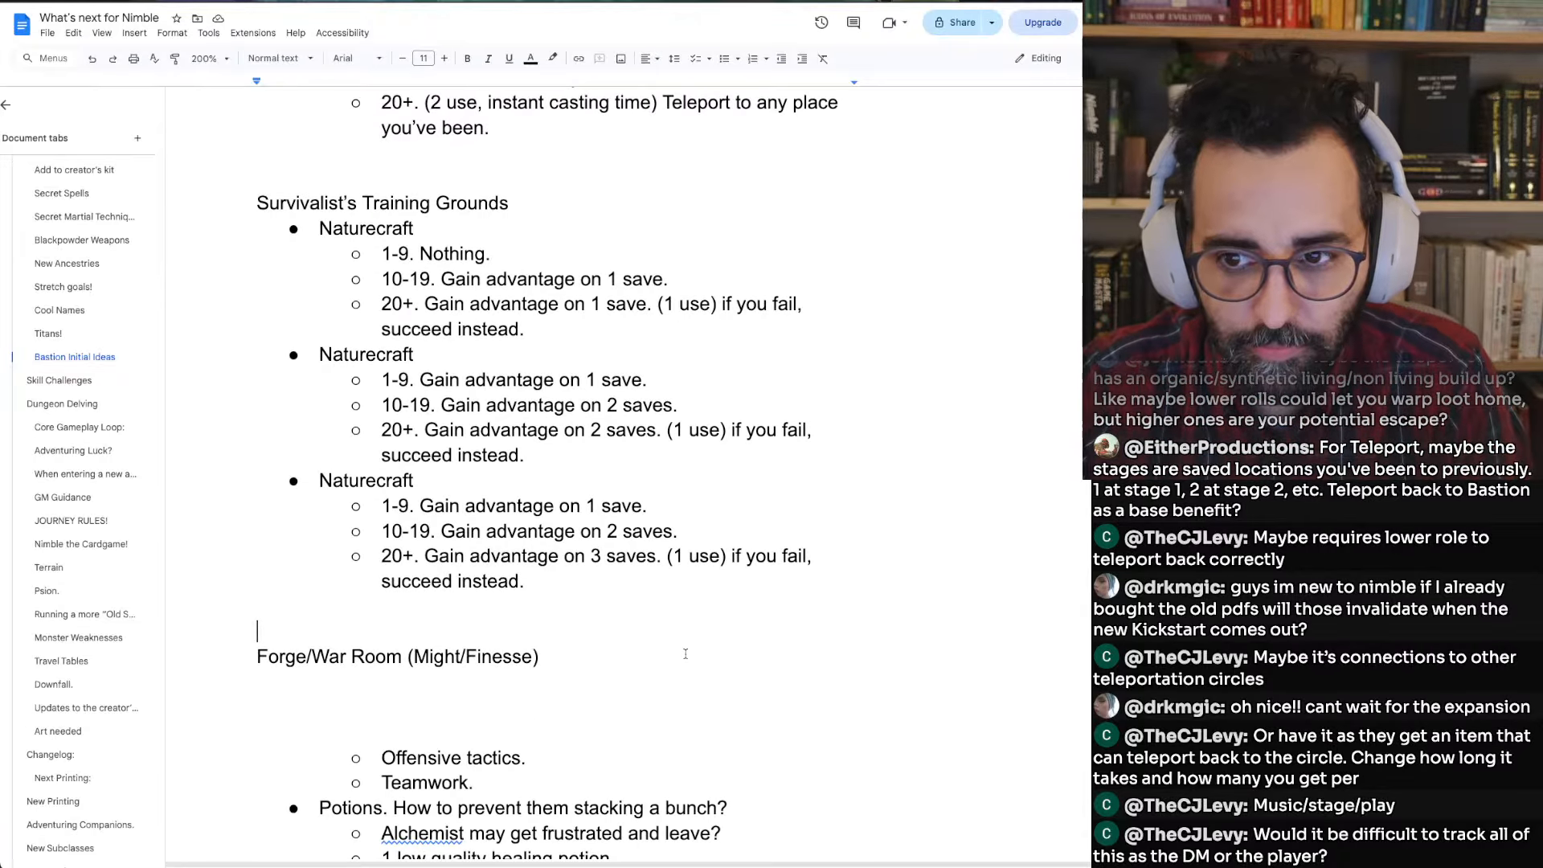
pyautogui.press('Return')
pyautogui.press('Return')
pyautogui.press('Return')
pyautogui.press('Return')
pyautogui.press('Return')
pyautogui.press('Return')
pyautogui.press('Return')
pyautogui.press('Return')
pyautogui.press('Return')
pyautogui.press('Return')
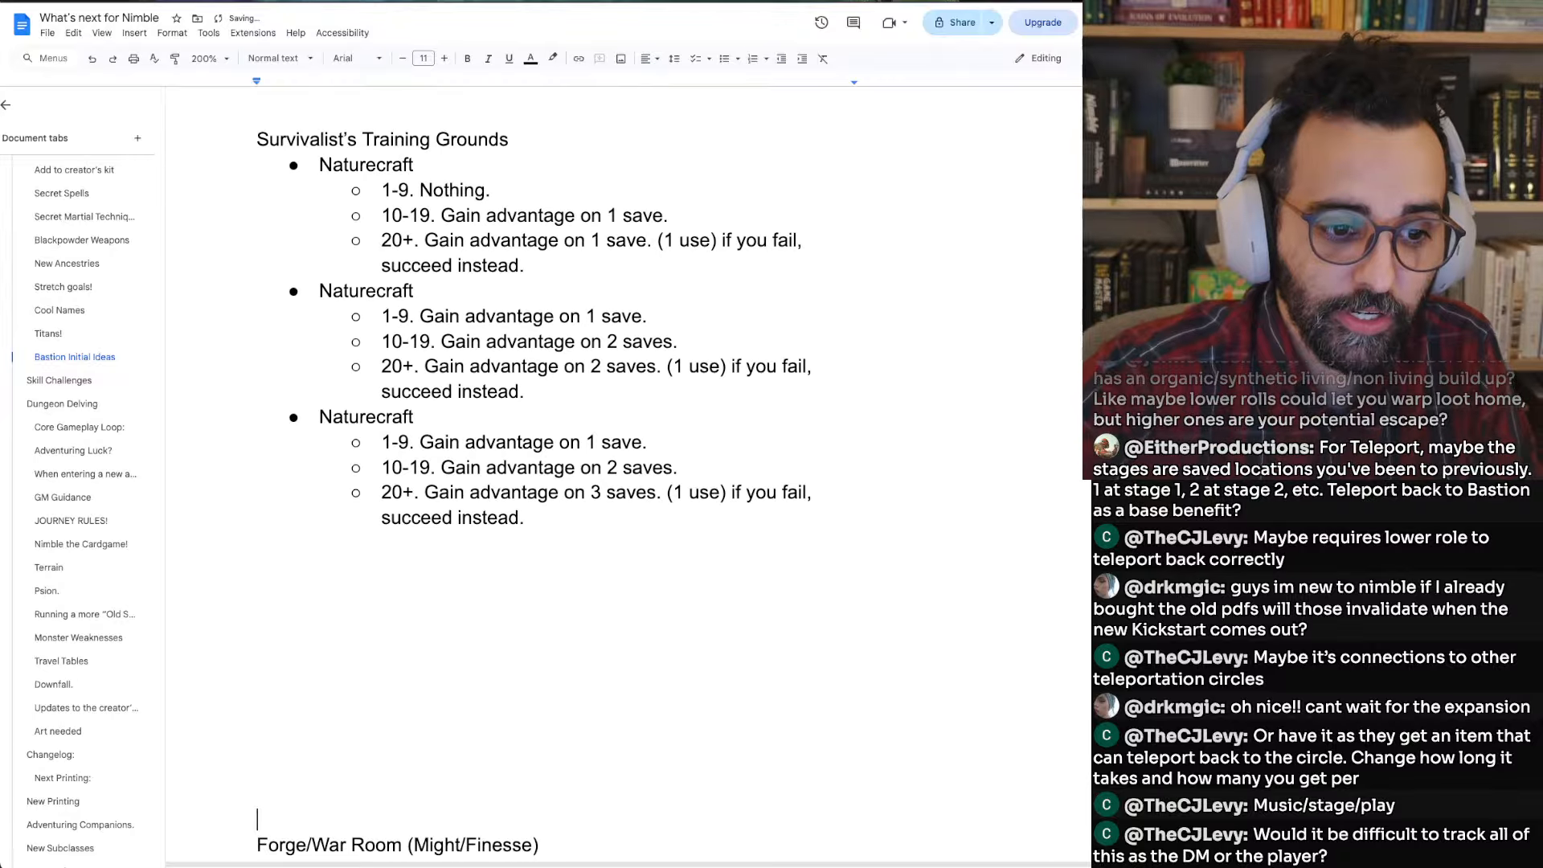
# Insert several blank lines between the Stealth entry of the skill list and the Observatory heading to make room for a paragraph
pyautogui.scroll(20, 535, 457)
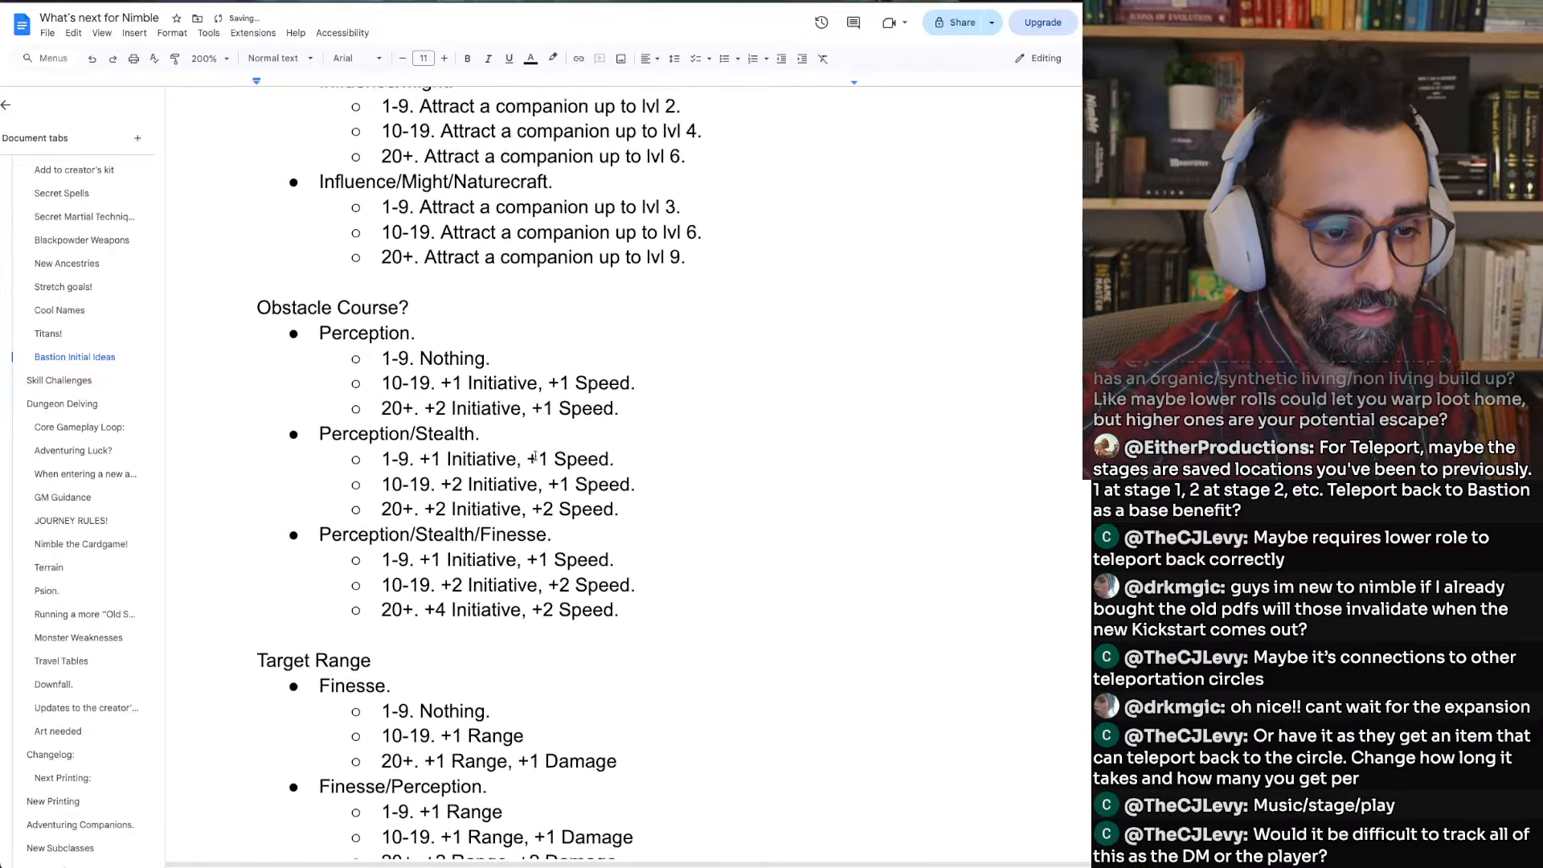
pyautogui.scroll(20, 535, 457)
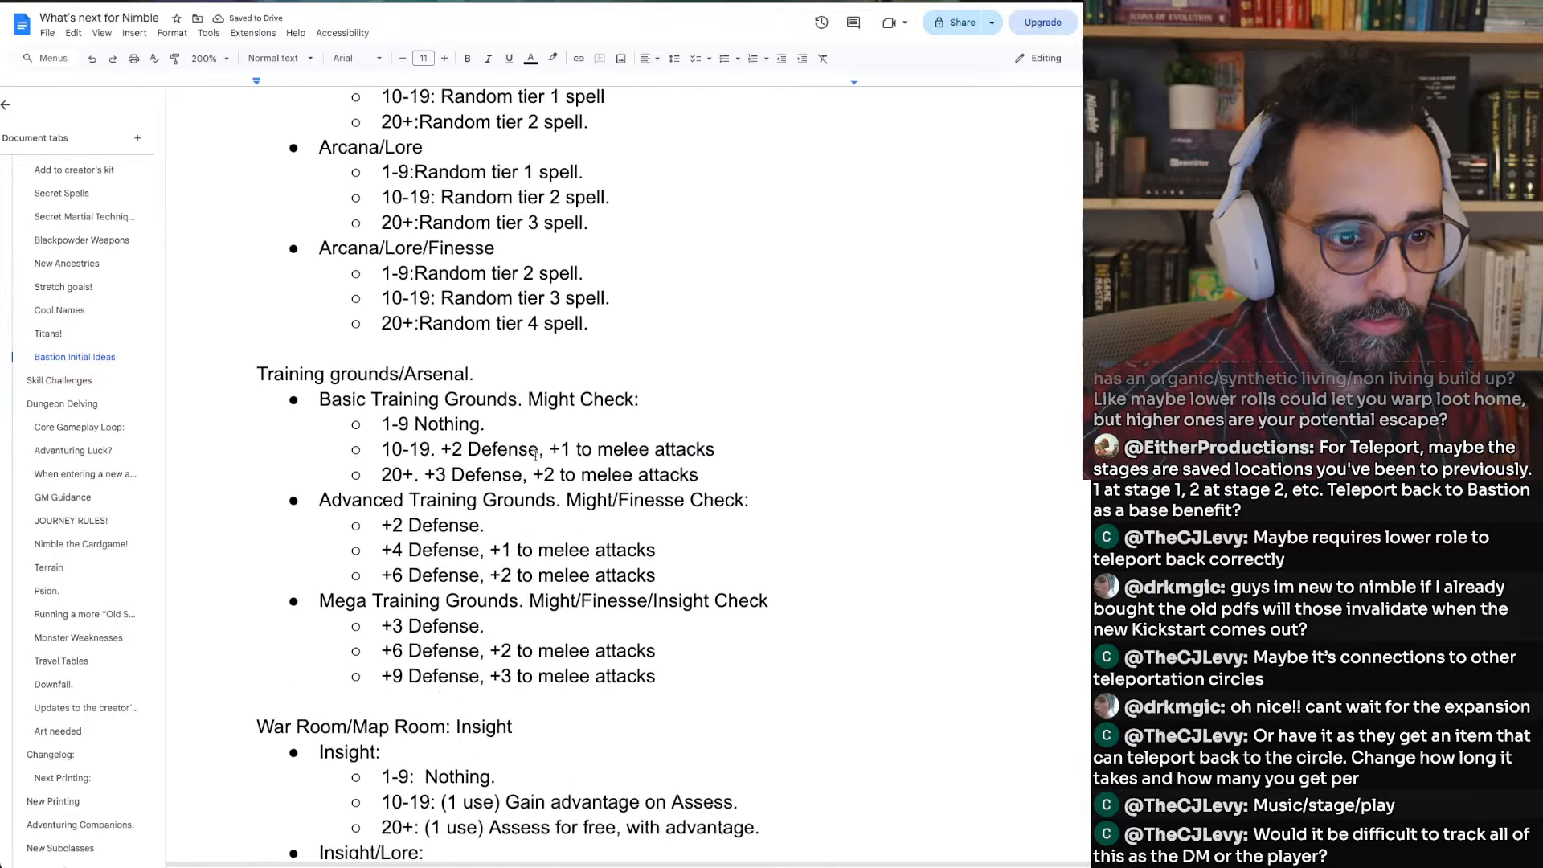
pyautogui.scroll(15, 536, 455)
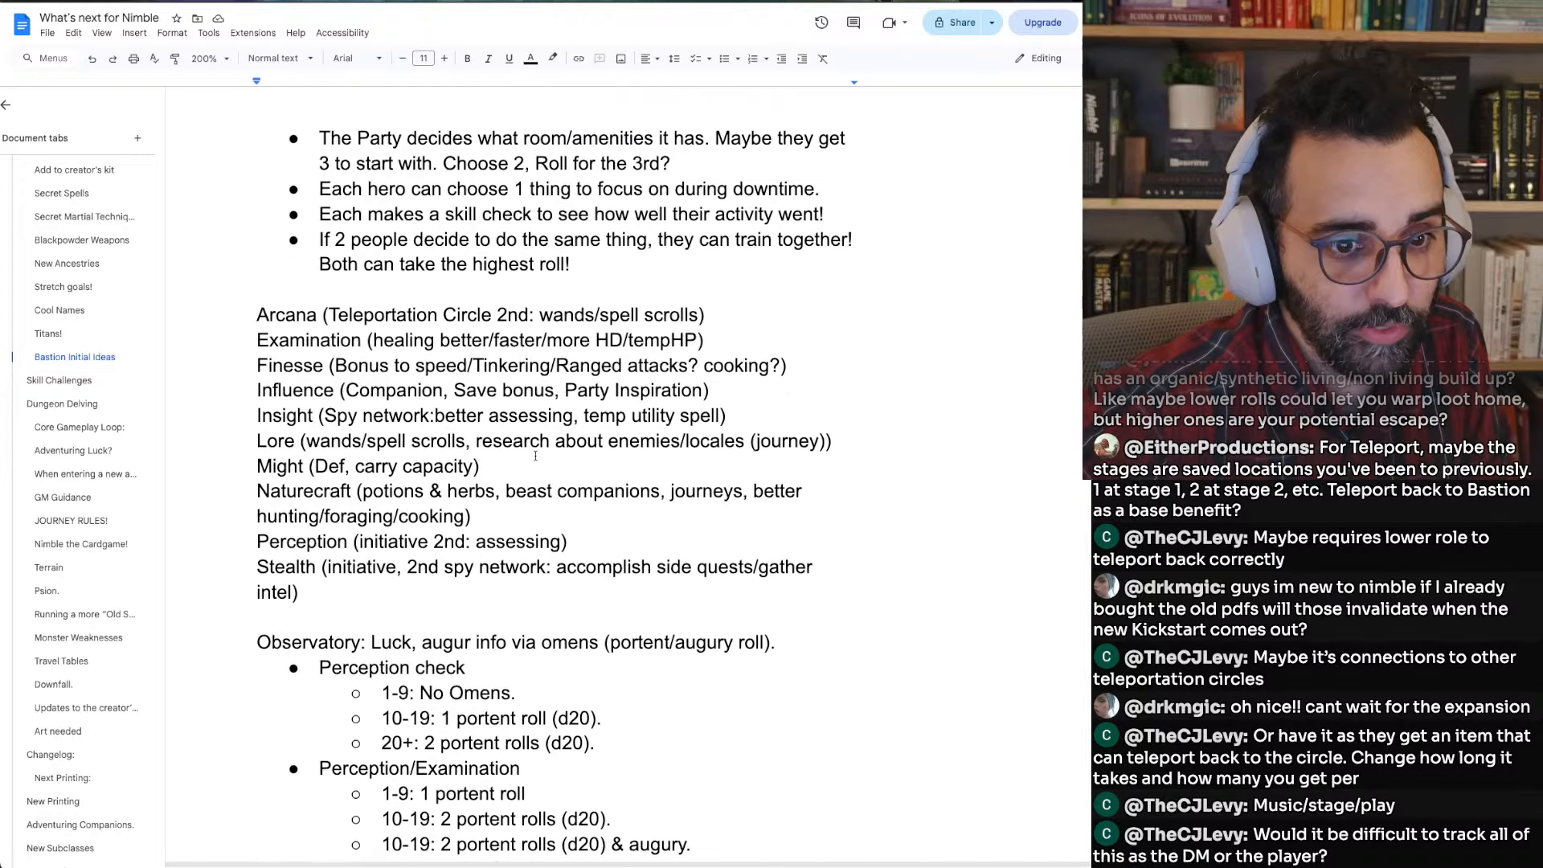
pyautogui.scroll(-2, 535, 456)
pyautogui.click(352, 505)
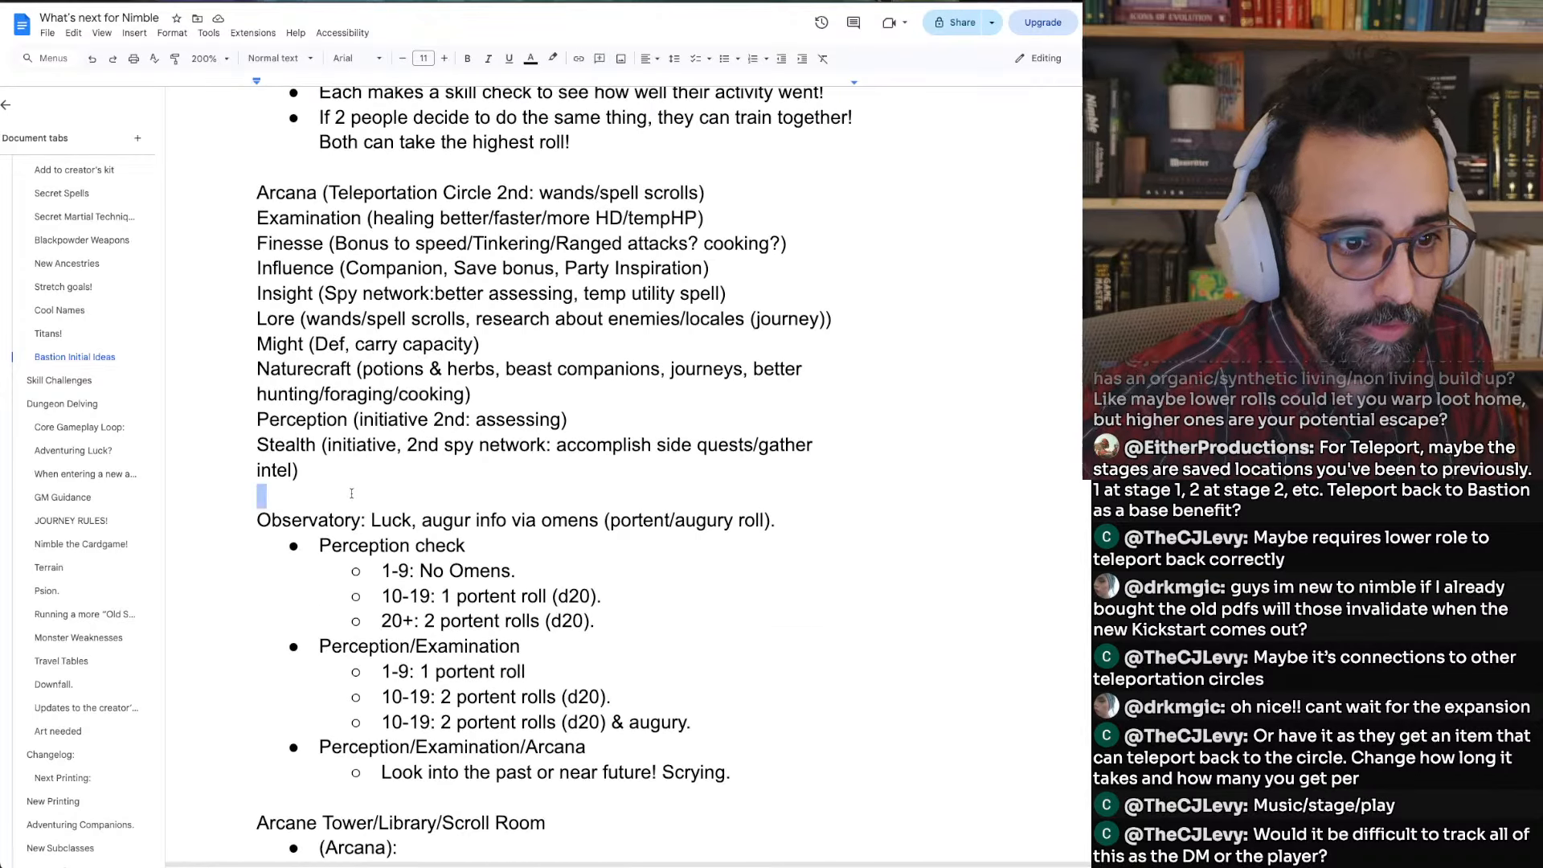
pyautogui.press('Return')
pyautogui.press('Return')
pyautogui.press('Return')
pyautogui.press('Return')
pyautogui.press('Up')
pyautogui.press('Up')
pyautogui.press('Up')
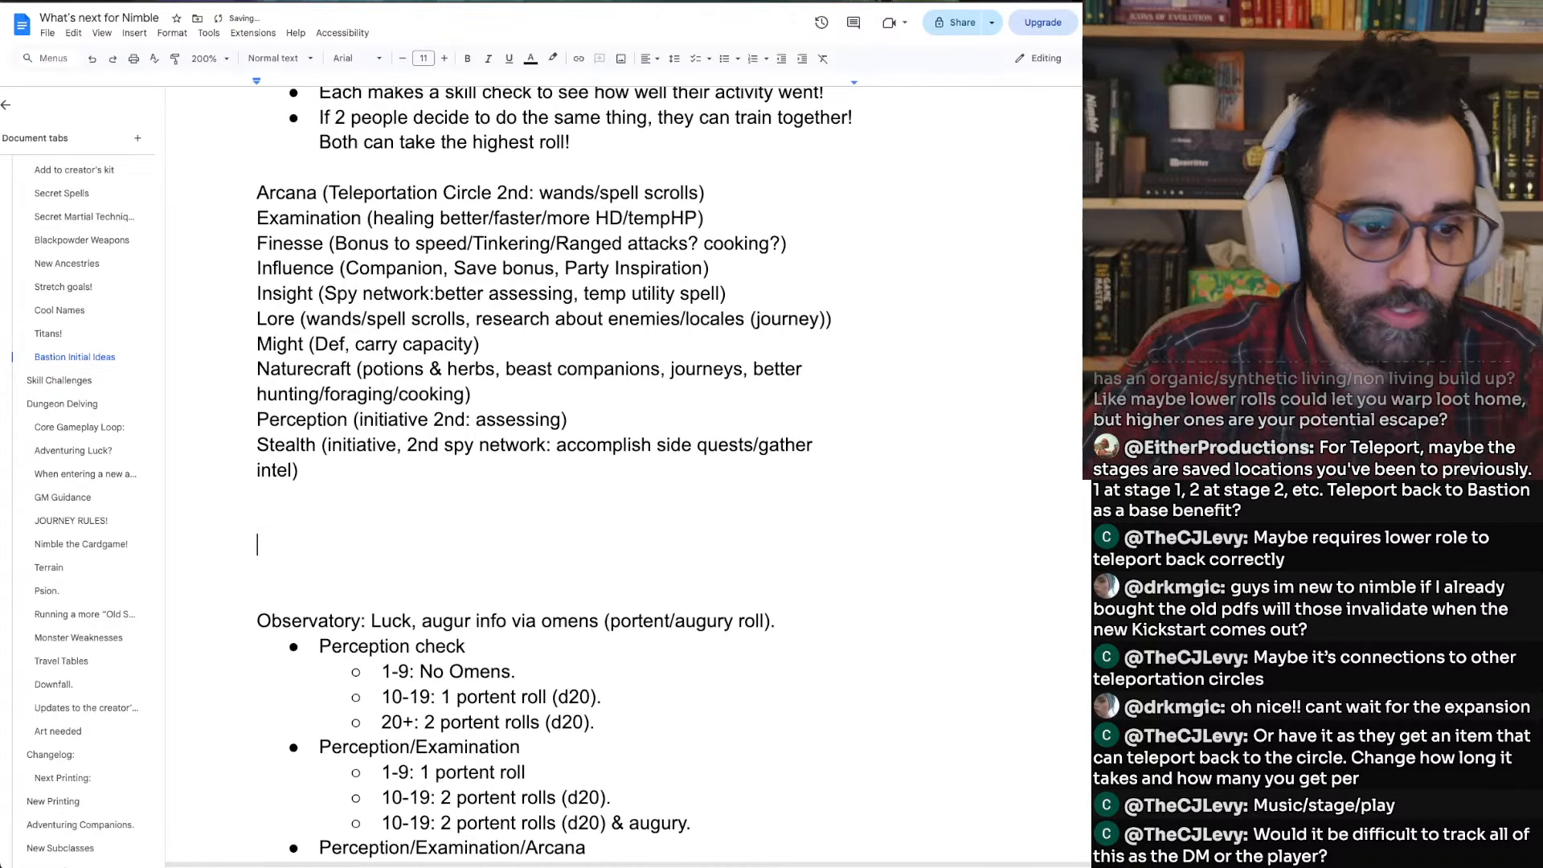
pyautogui.press('Return')
pyautogui.press('Return')
pyautogui.press('Up')
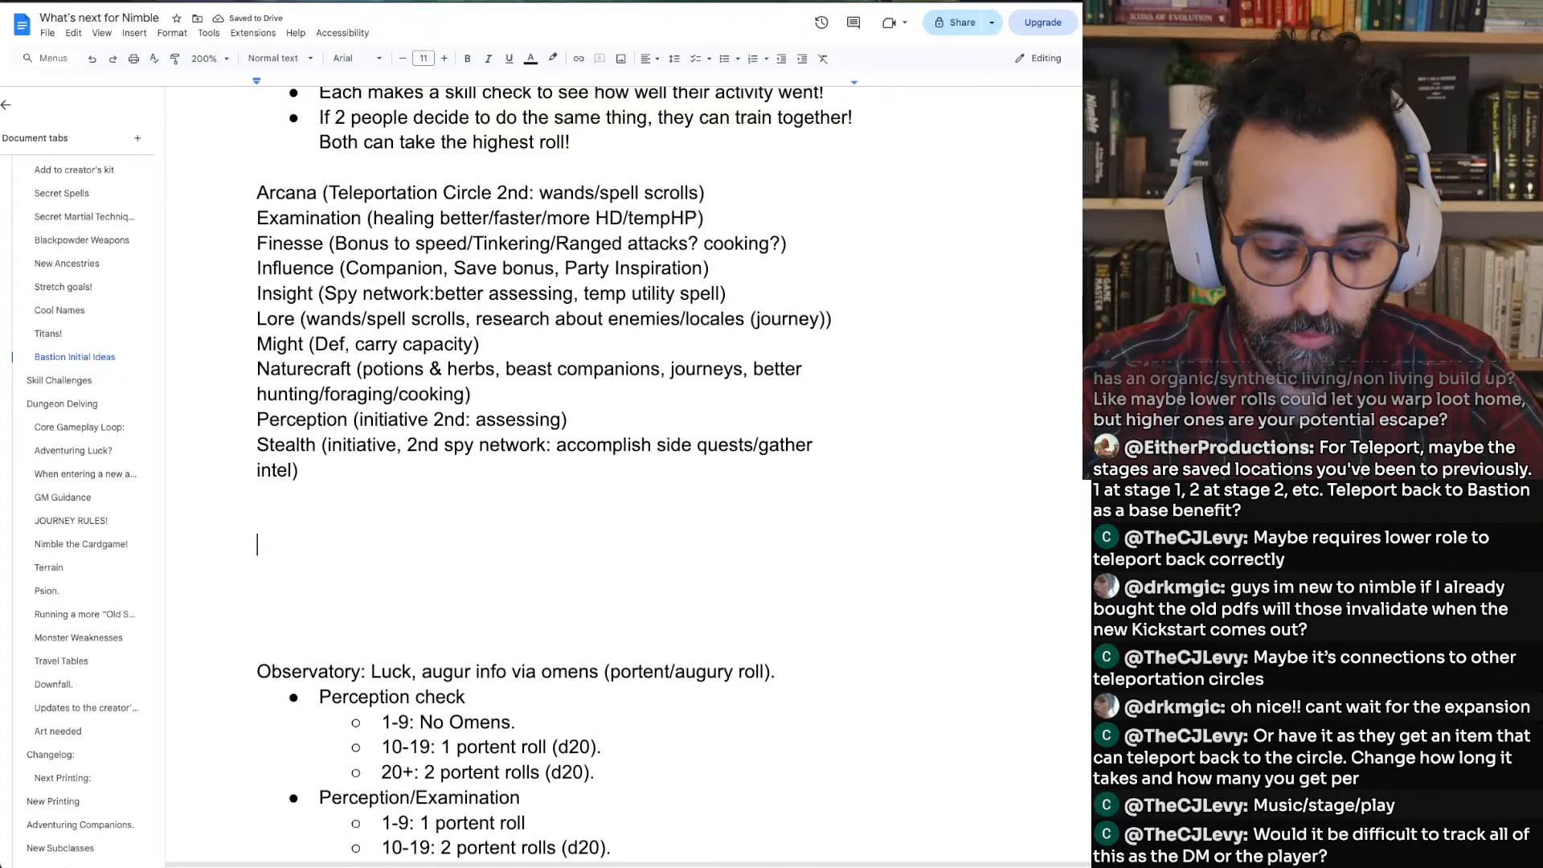
# Start a paragraph in the gap above Observatory with "When a party obtains a Bastion,"
pyautogui.write('WHen')
pyautogui.hotkey('ctrl', 'shift', 'Left')
pyautogui.write('W')
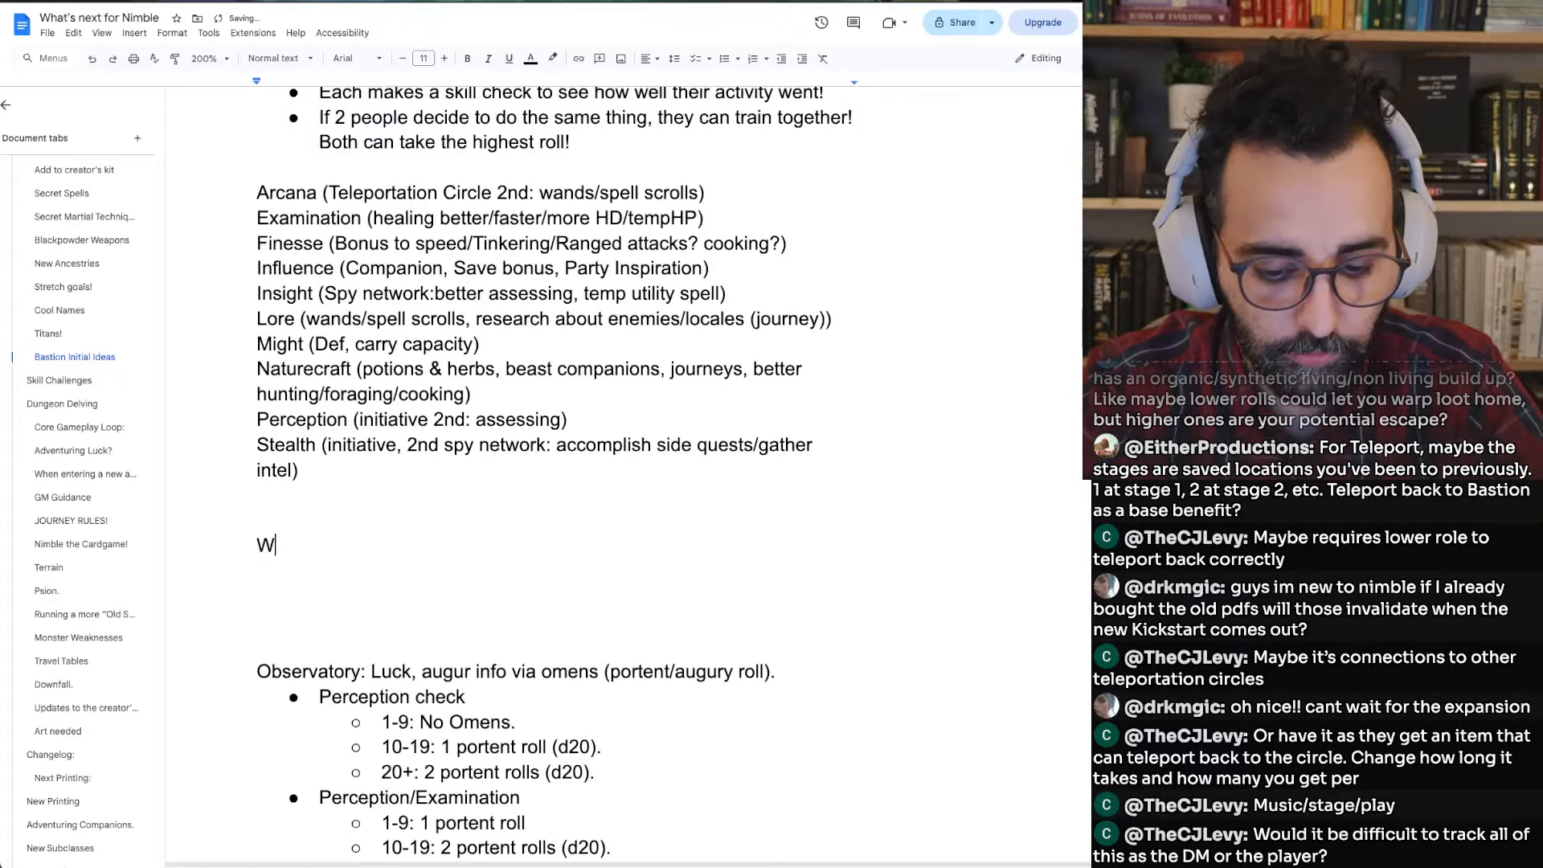
pyautogui.write('hen a party')
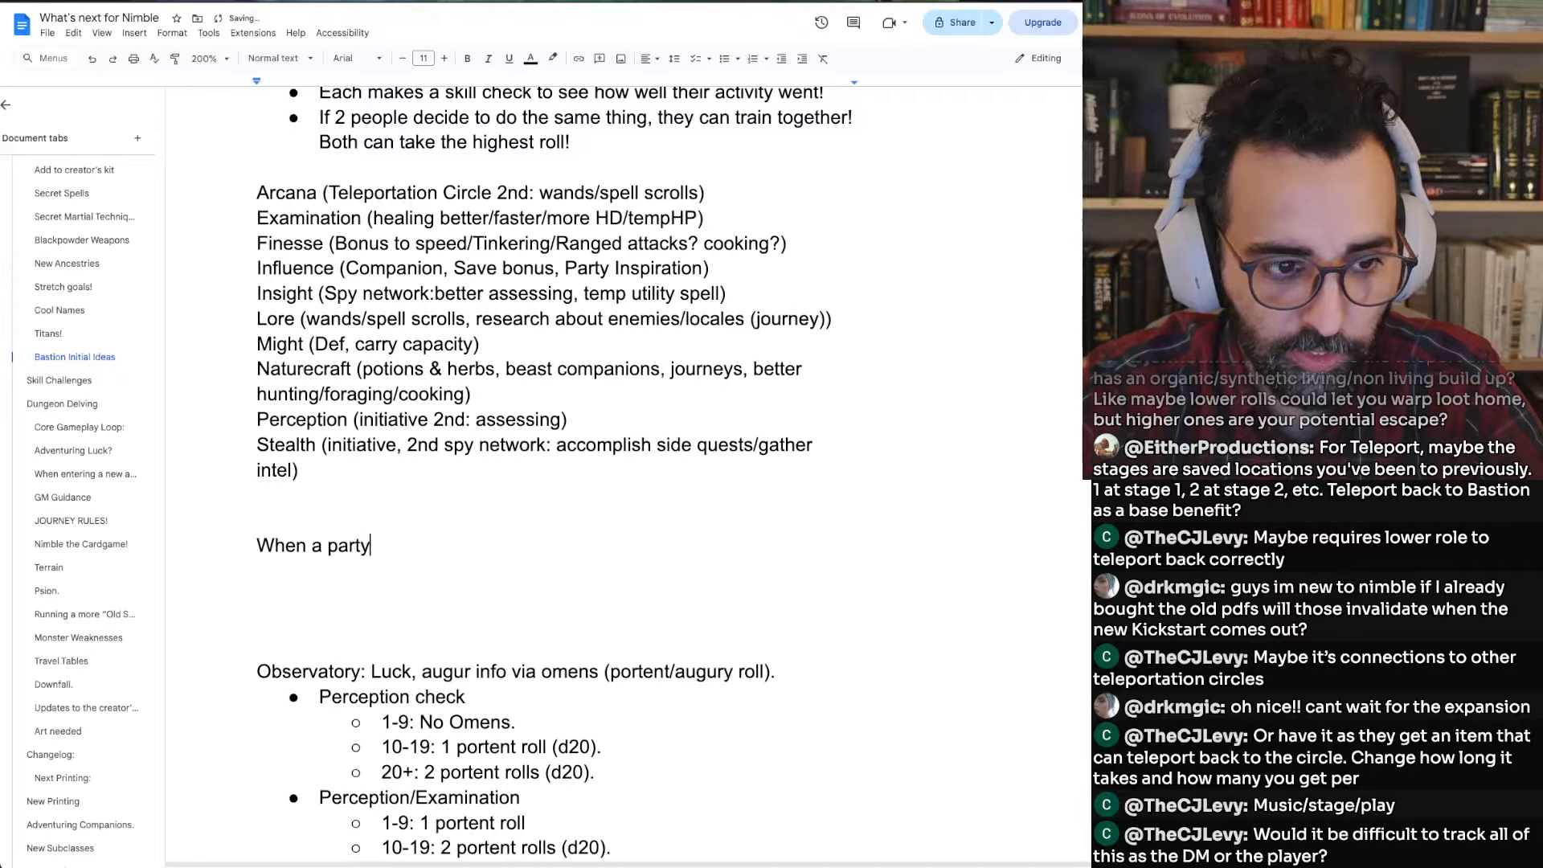
pyautogui.write(' ob')
pyautogui.write('s a Ba')
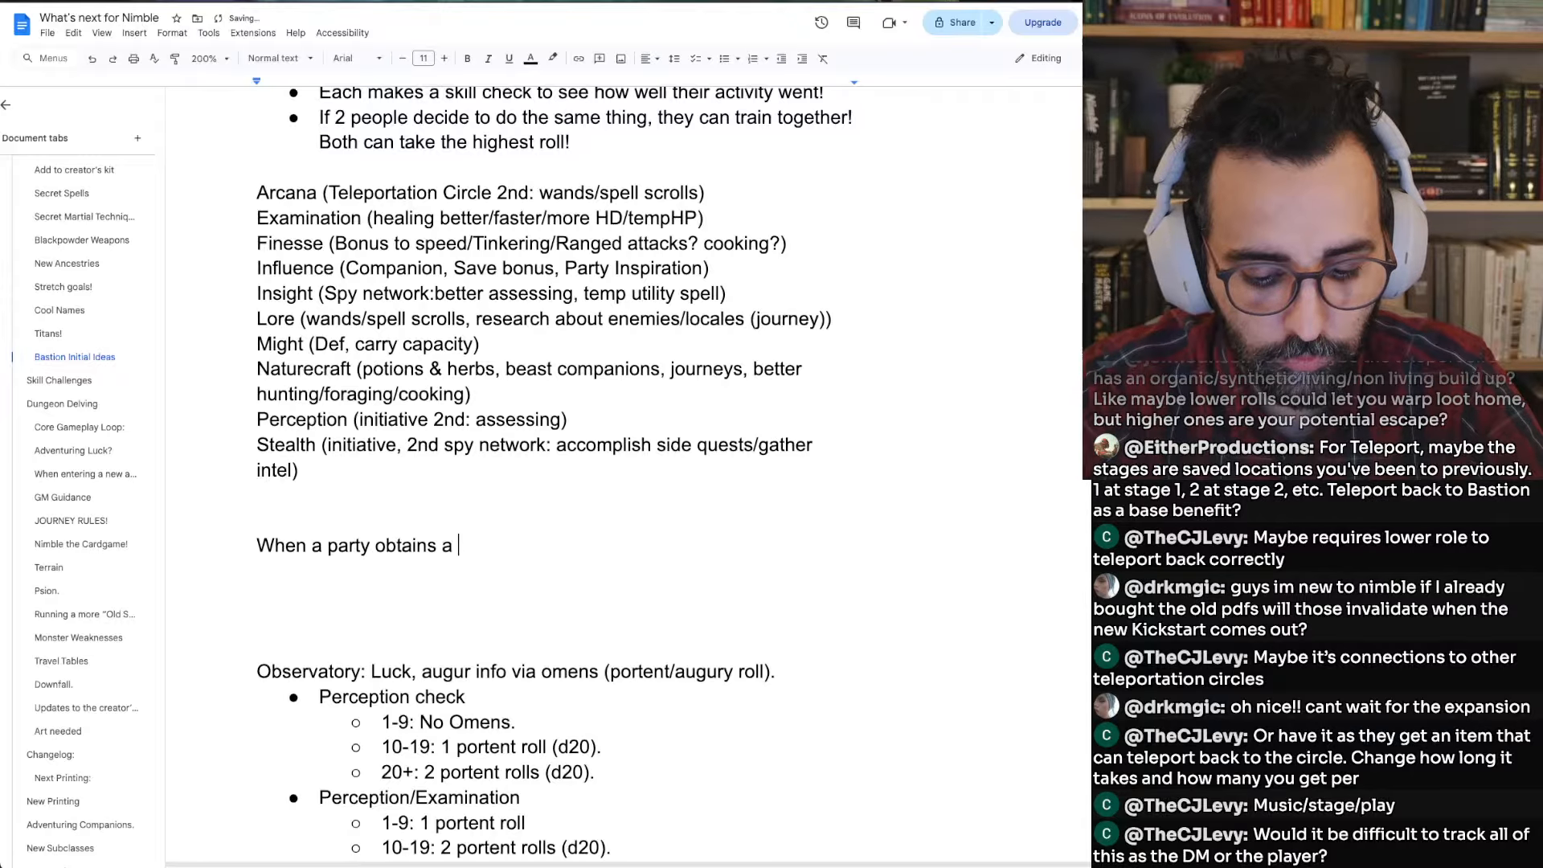
pyautogui.press('BackSpace')
pyautogui.press('BackSpace')
pyautogui.write('Bastion, it')
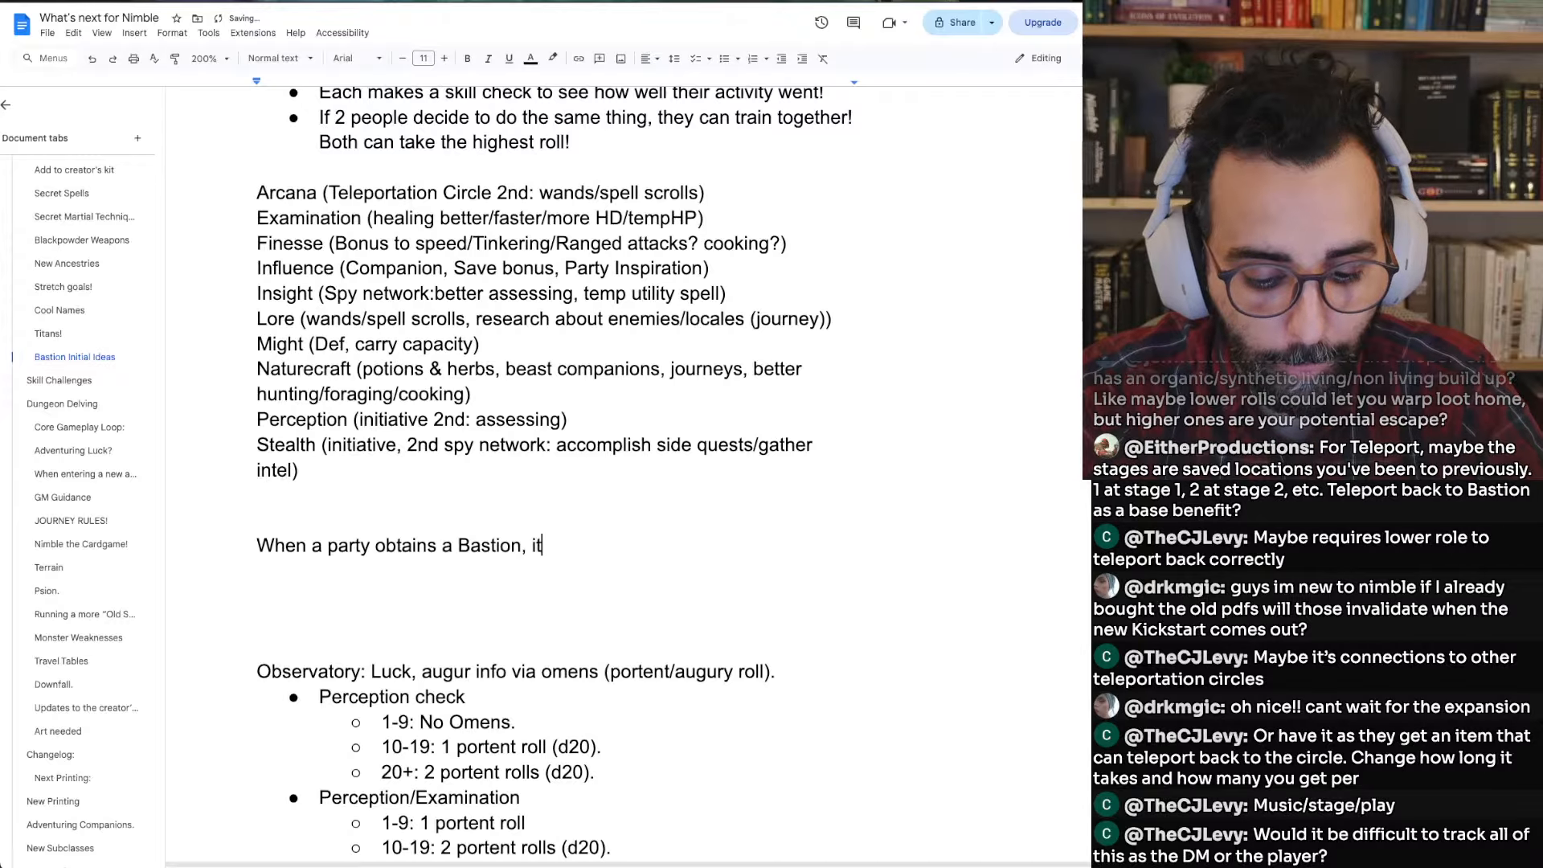
# Continue the Bastion sentence with "roll twice to see what rooms it already has, and"
pyautogui.press('BackSpace')
pyautogui.press('BackSpace')
pyautogui.write('roll ')
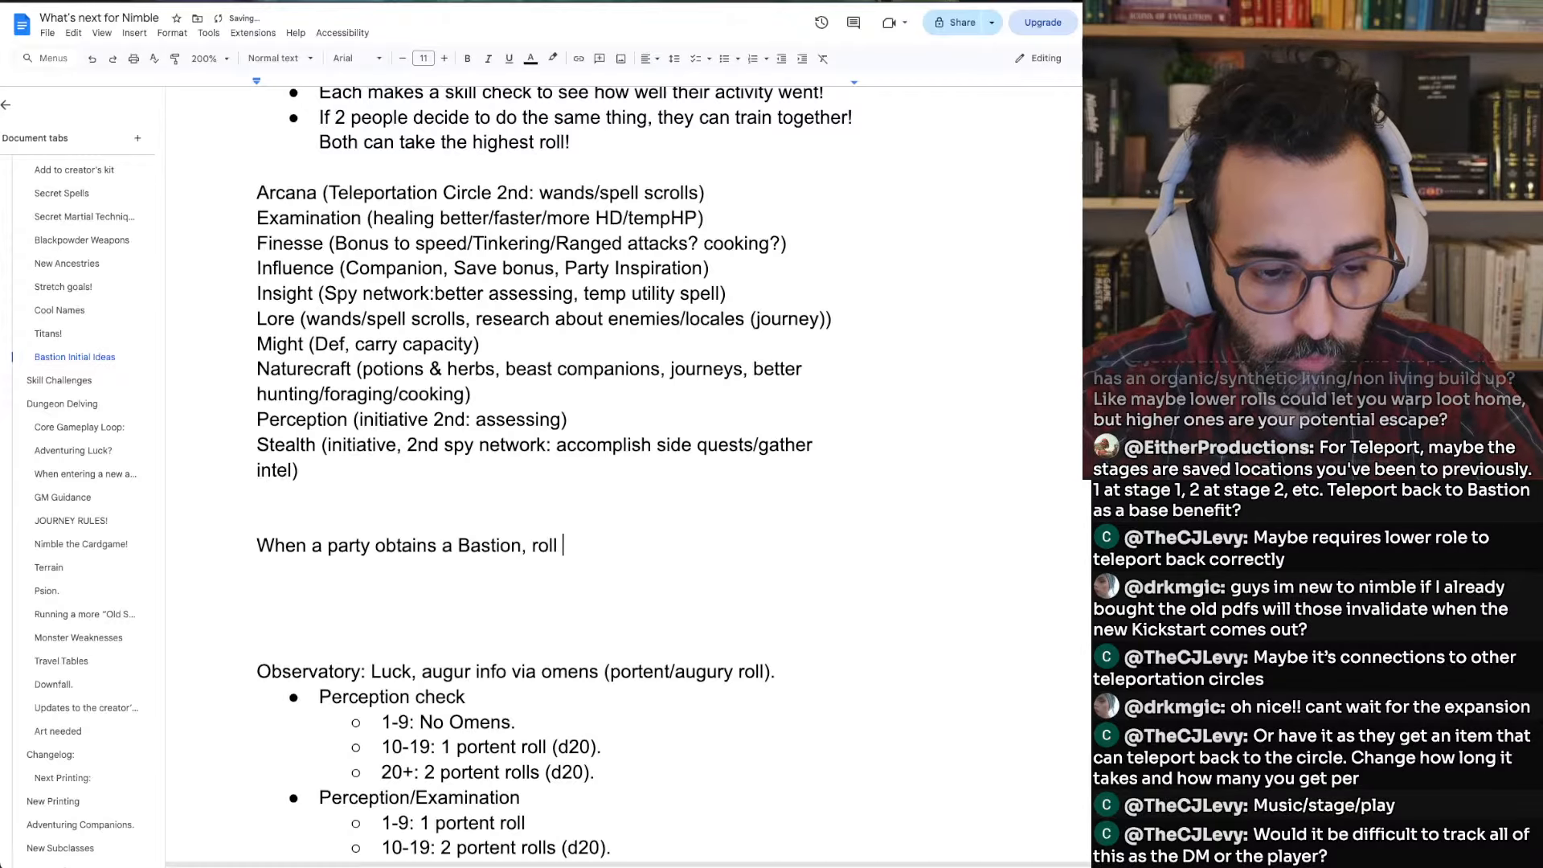
pyautogui.write('t')
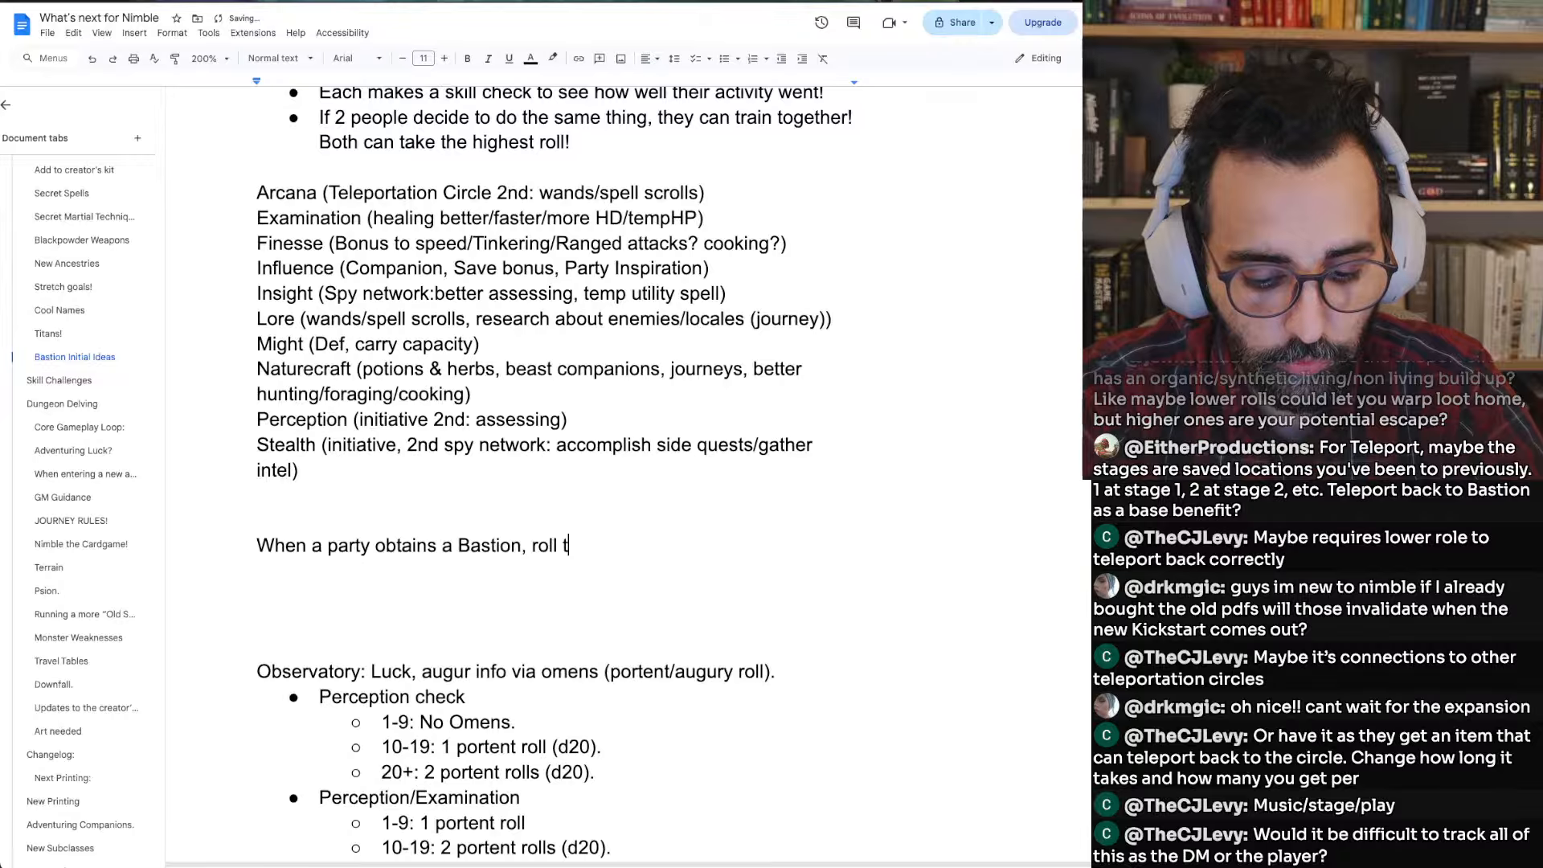
pyautogui.write('wice')
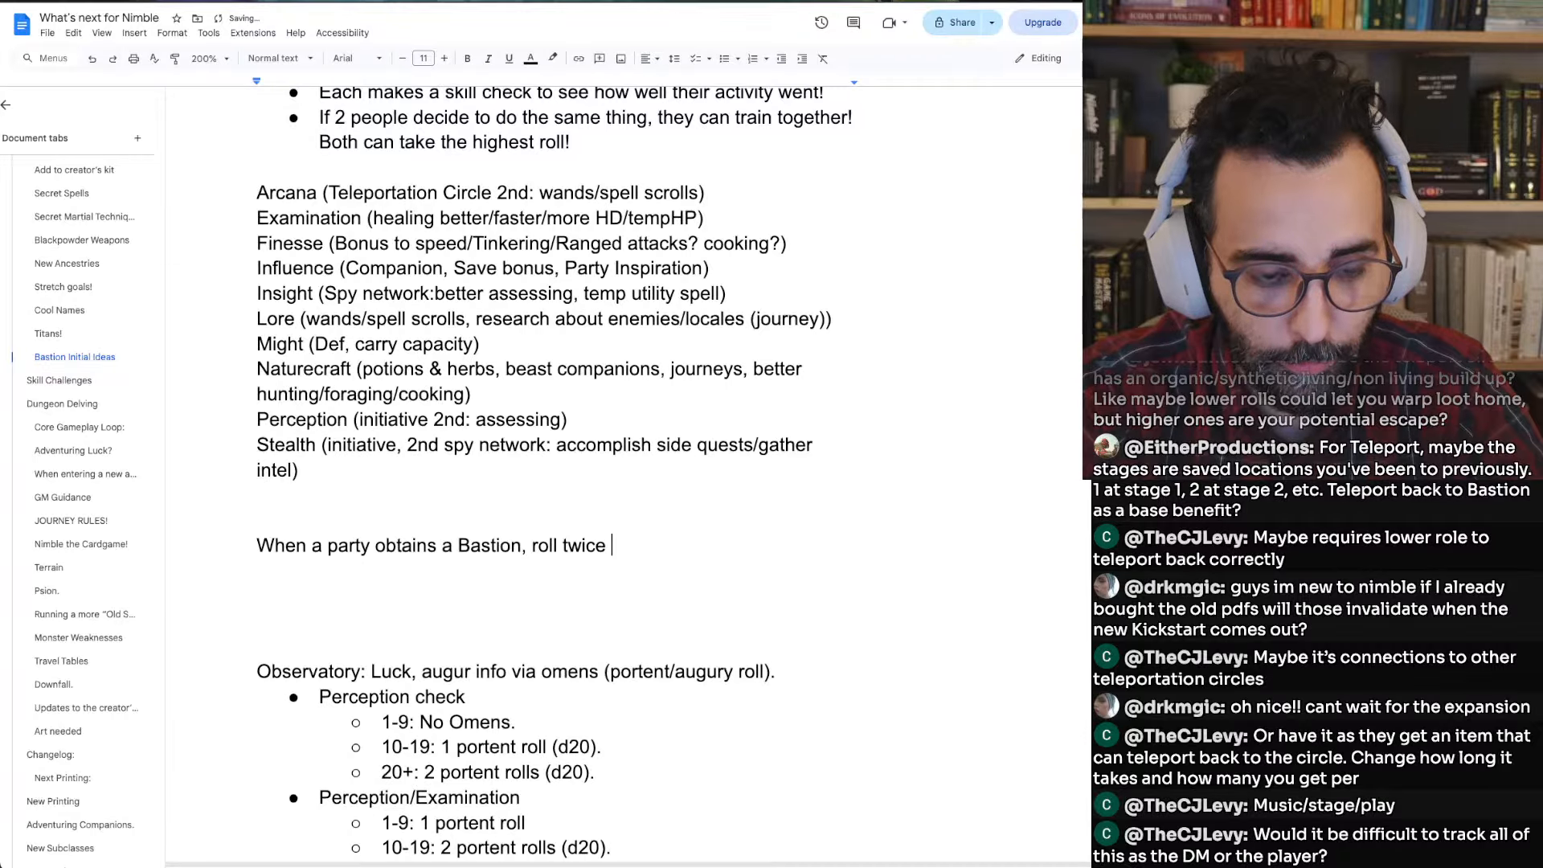
pyautogui.write(' t osee')
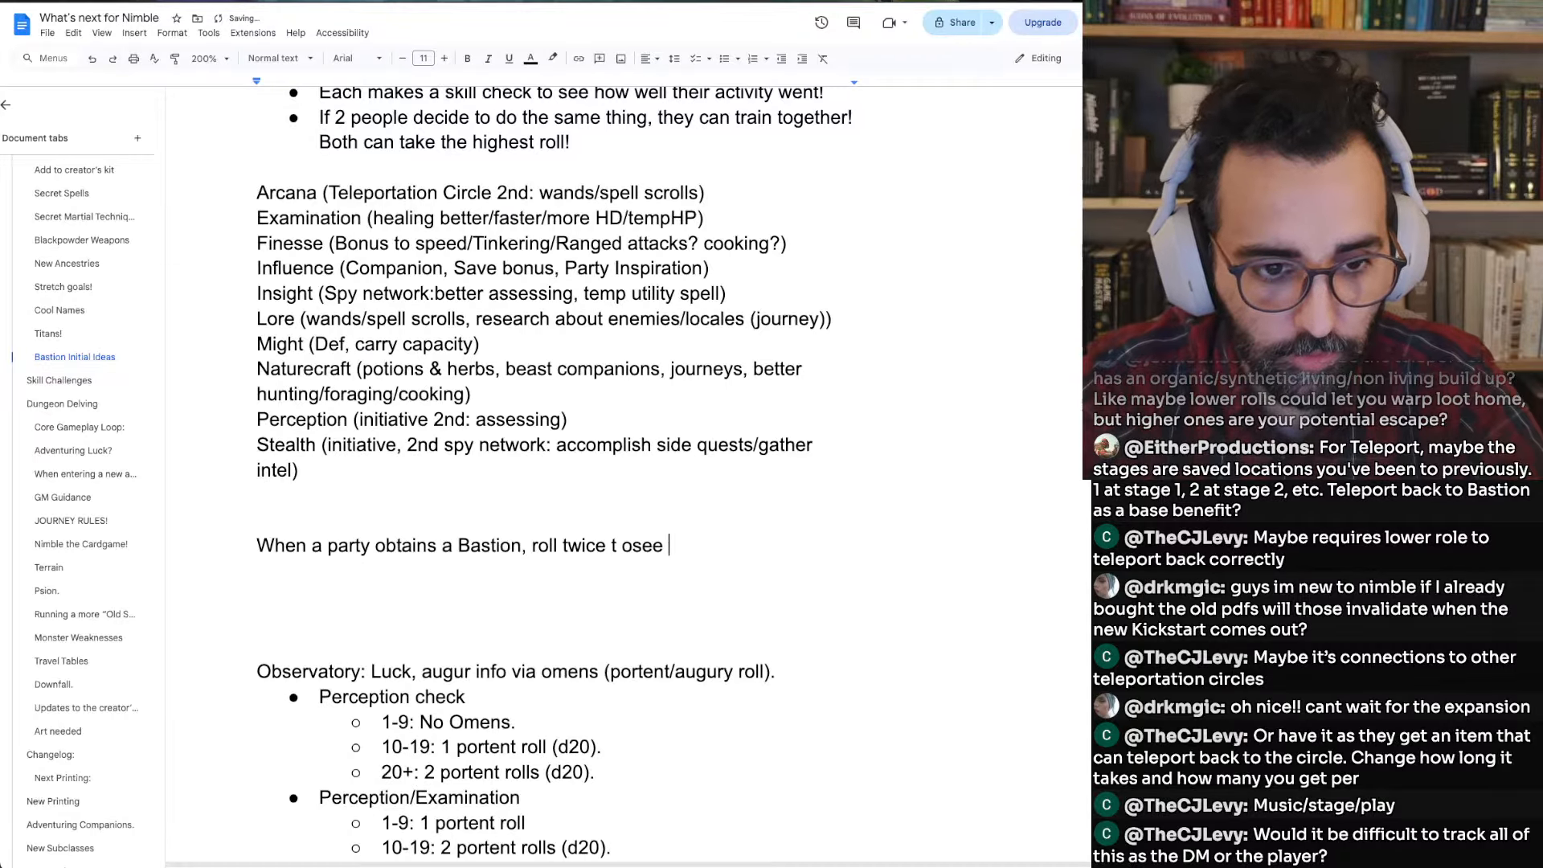
pyautogui.press('BackSpace')
pyautogui.press('BackSpace')
pyautogui.press('BackSpace')
pyautogui.press('BackSpace')
pyautogui.press('BackSpace')
pyautogui.press('BackSpace')
pyautogui.write('o see ')
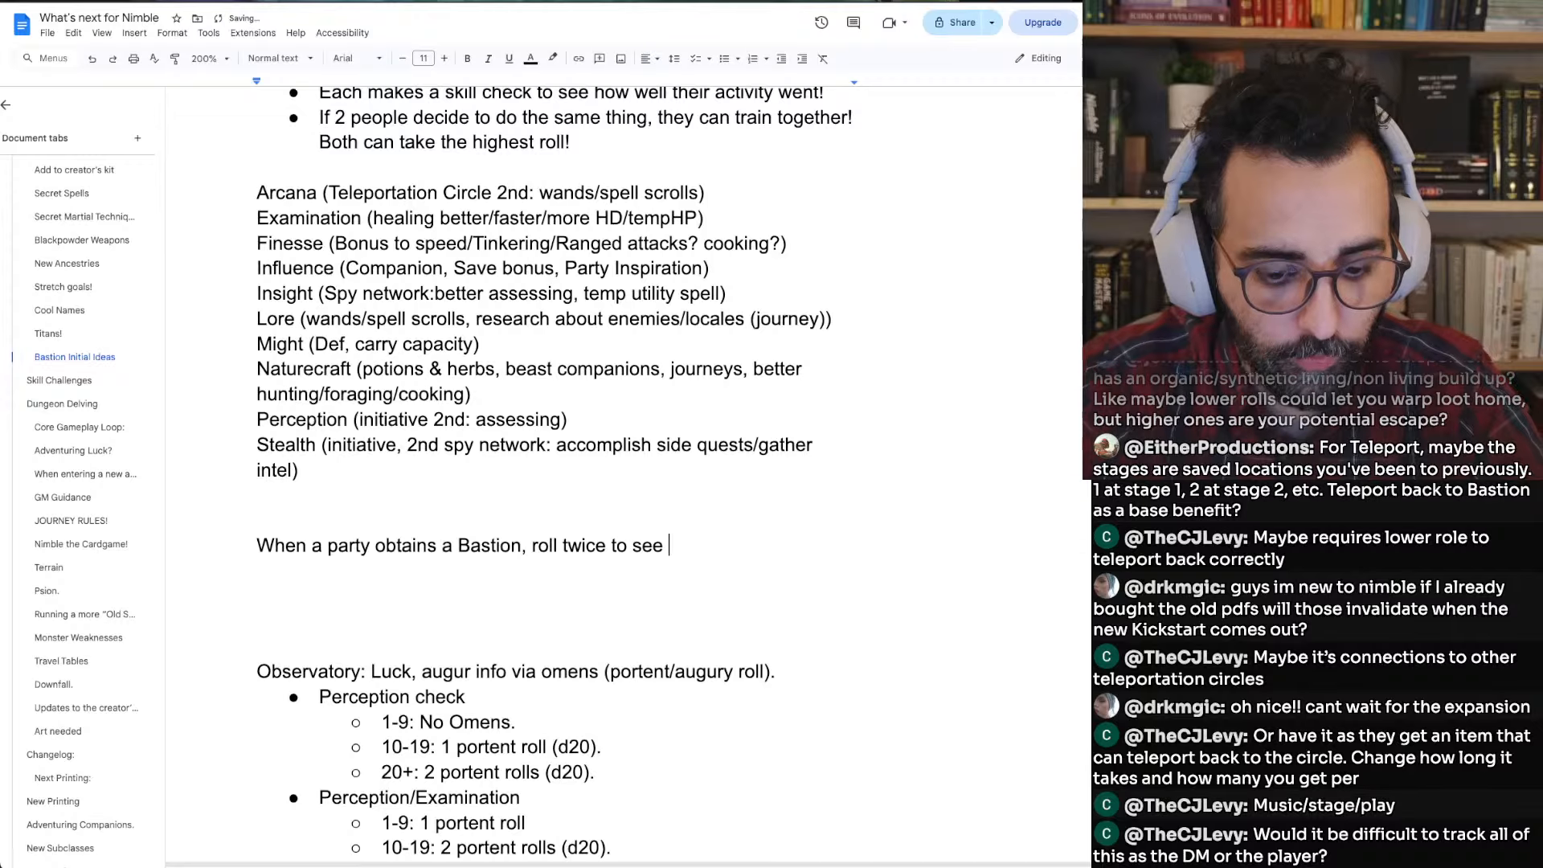
pyautogui.write('what room')
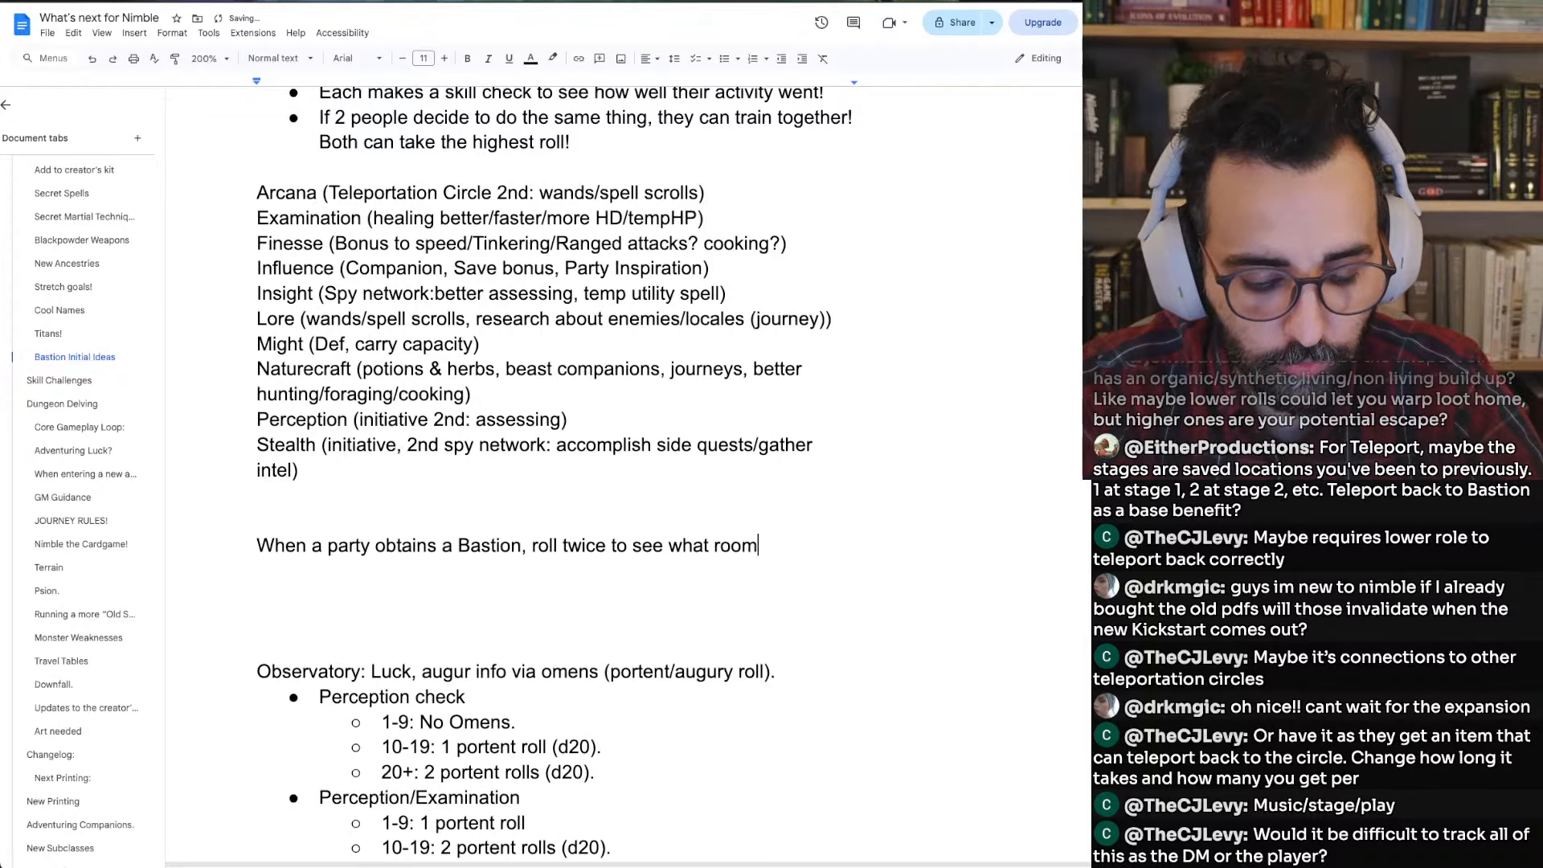
pyautogui.write('s it already ')
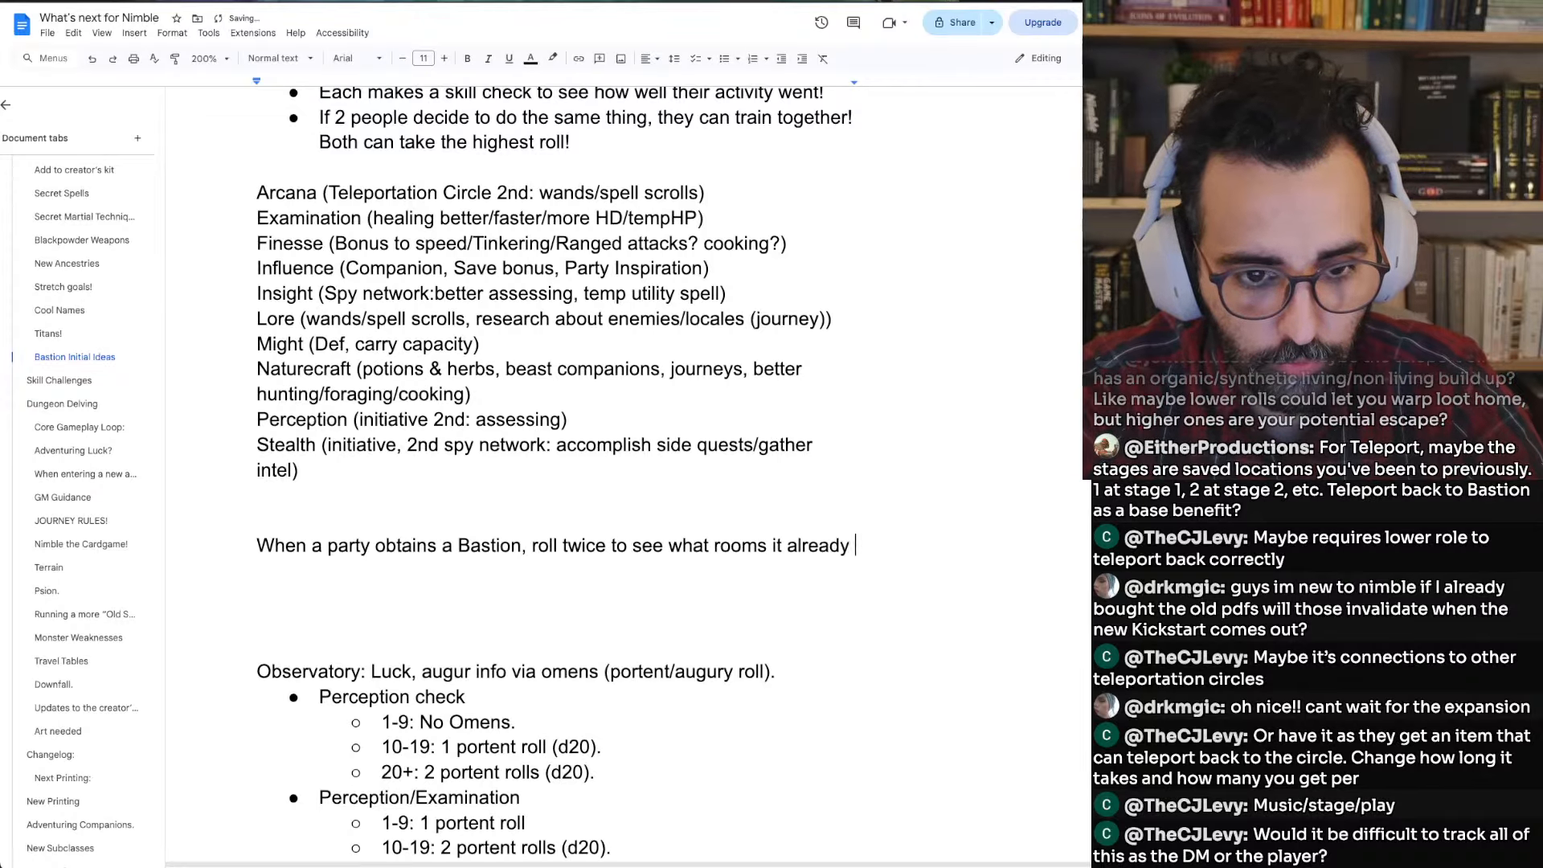
pyautogui.write('has, and ')
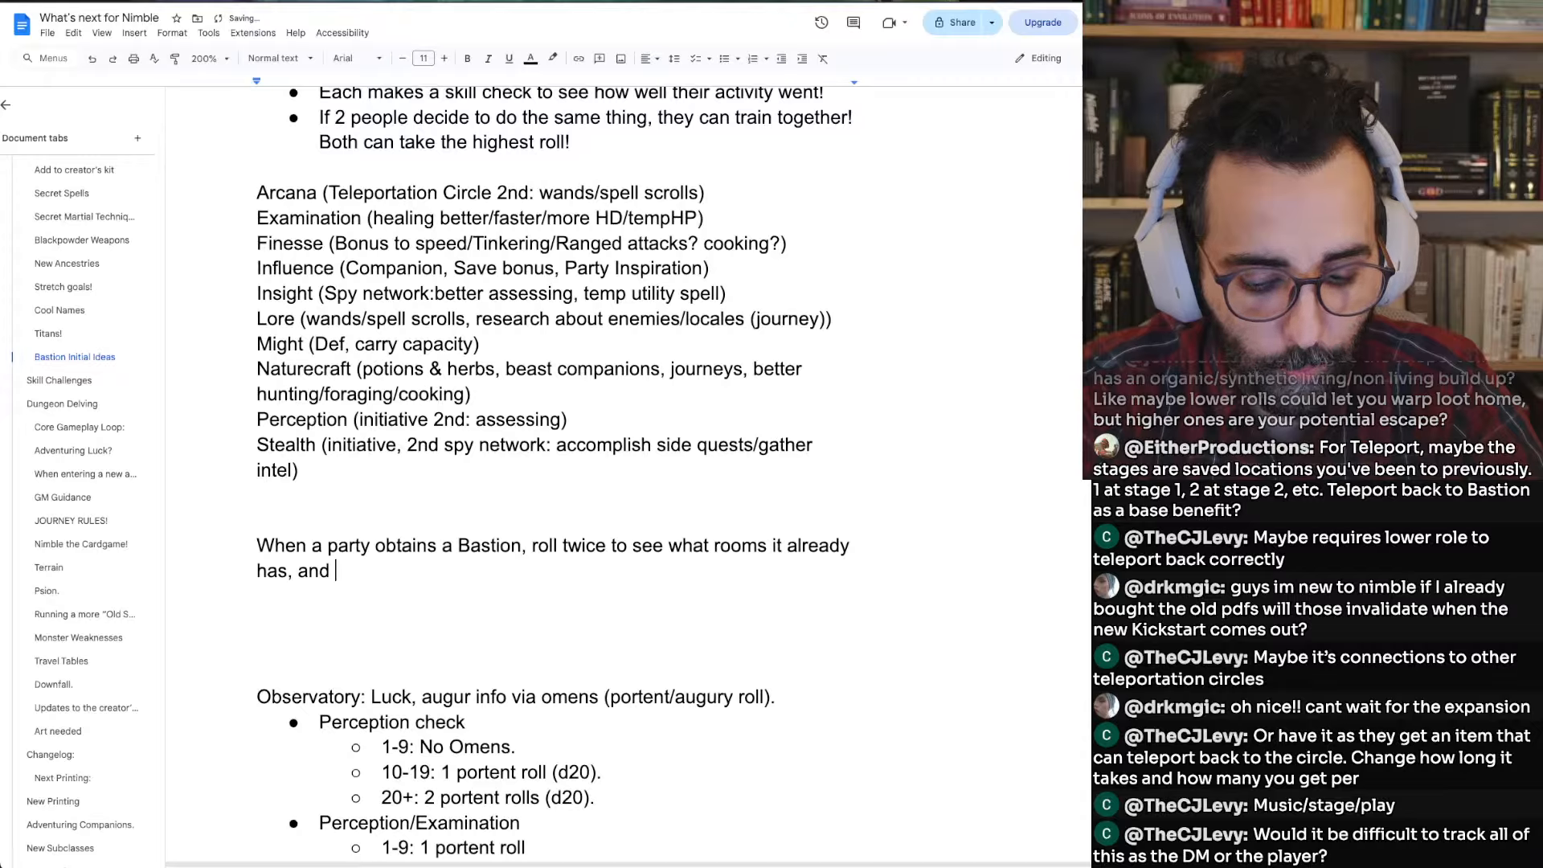
# Complete the Bastion sentence with "allow the party to choose 1 additional room."
pyautogui.write('a')
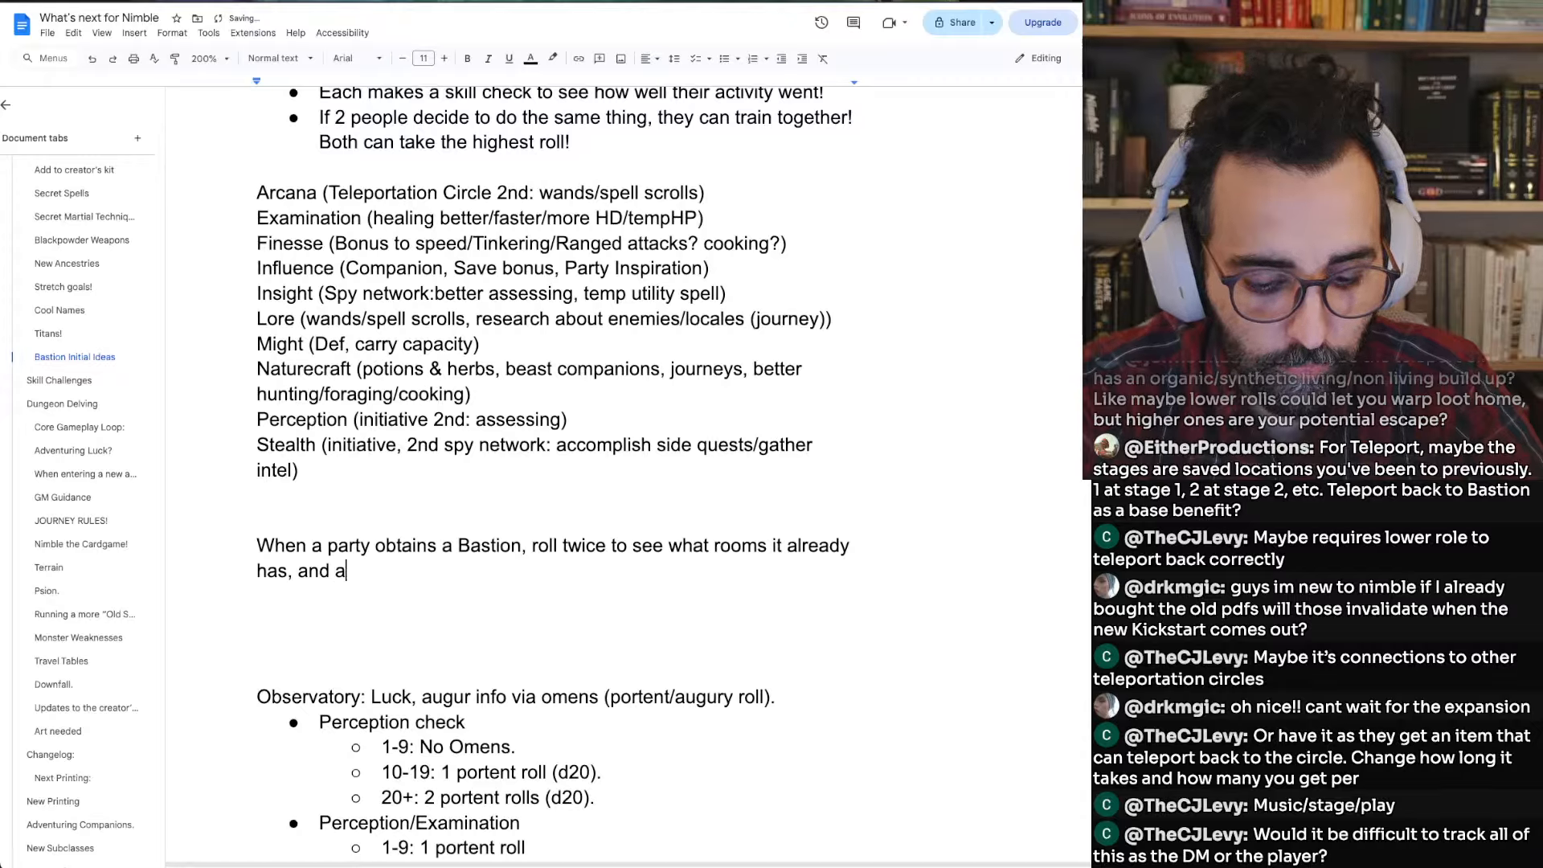
pyautogui.write('llow the party t')
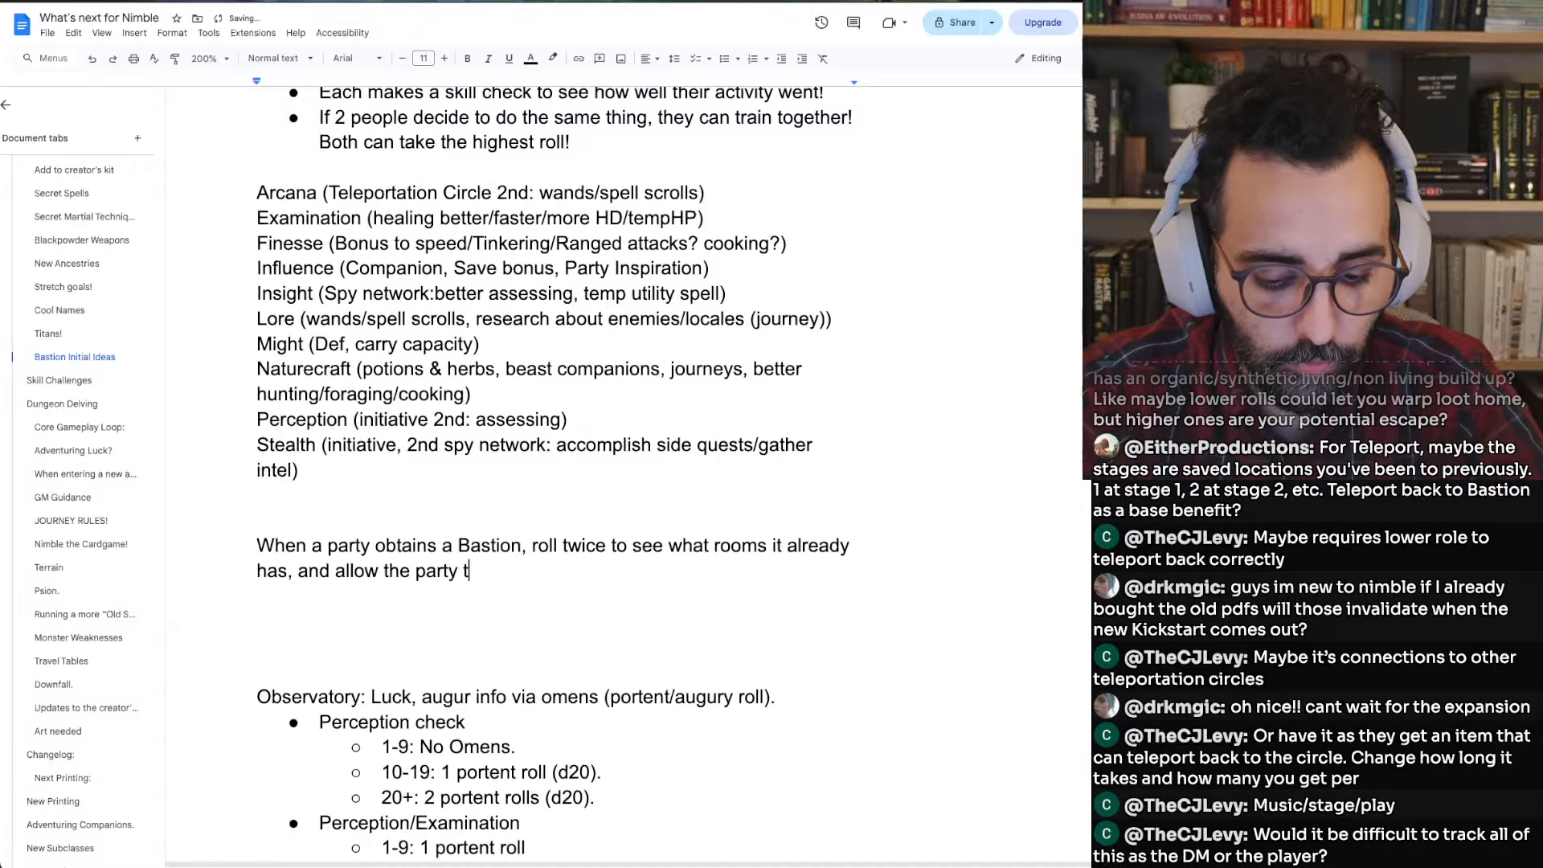
pyautogui.write('o choose 1 additional room to')
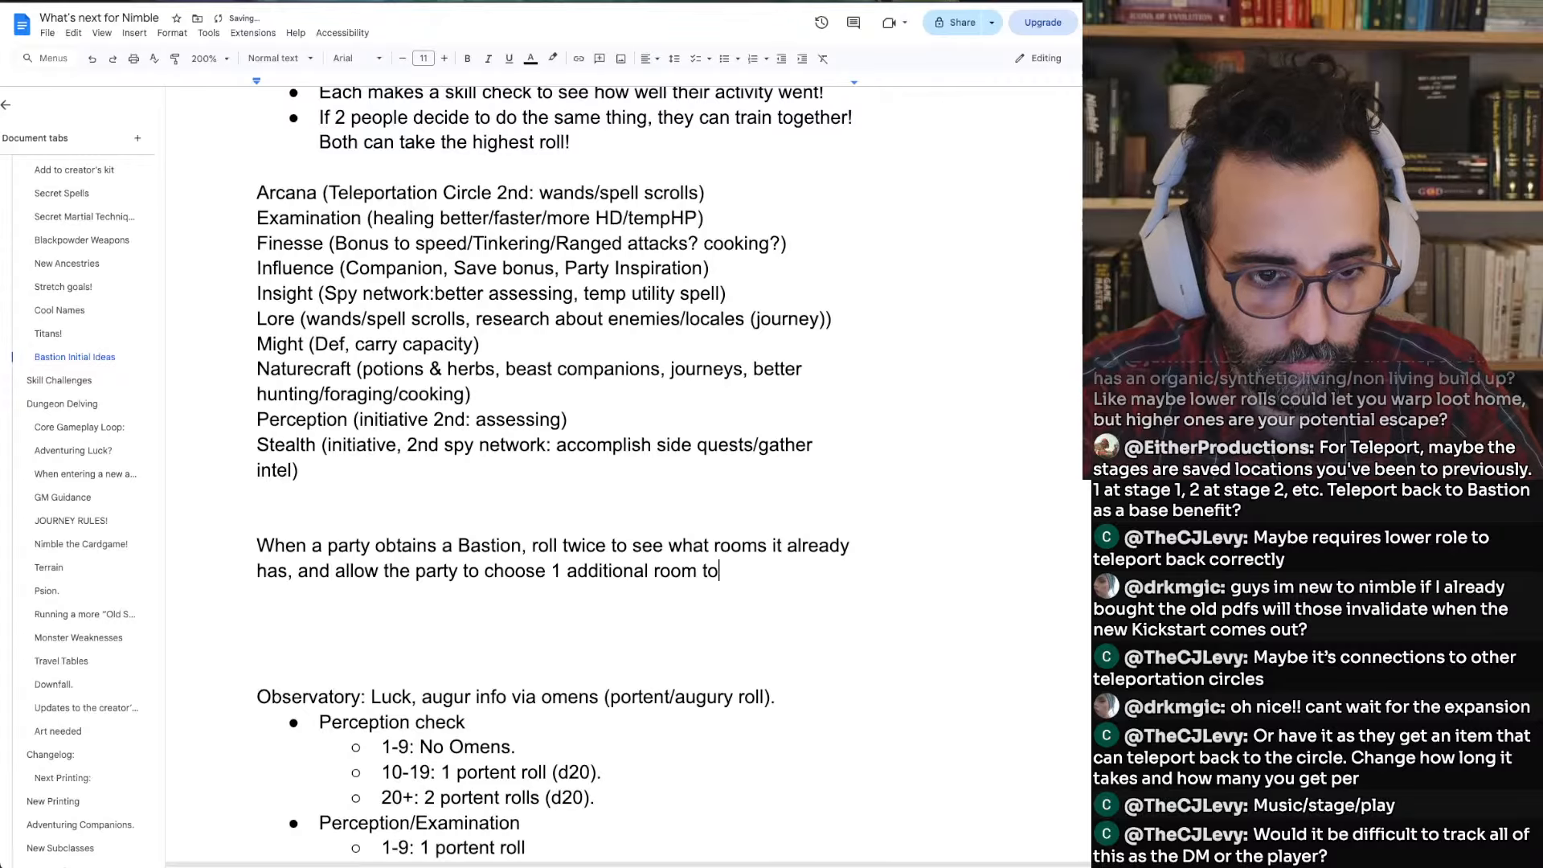
pyautogui.press('BackSpace')
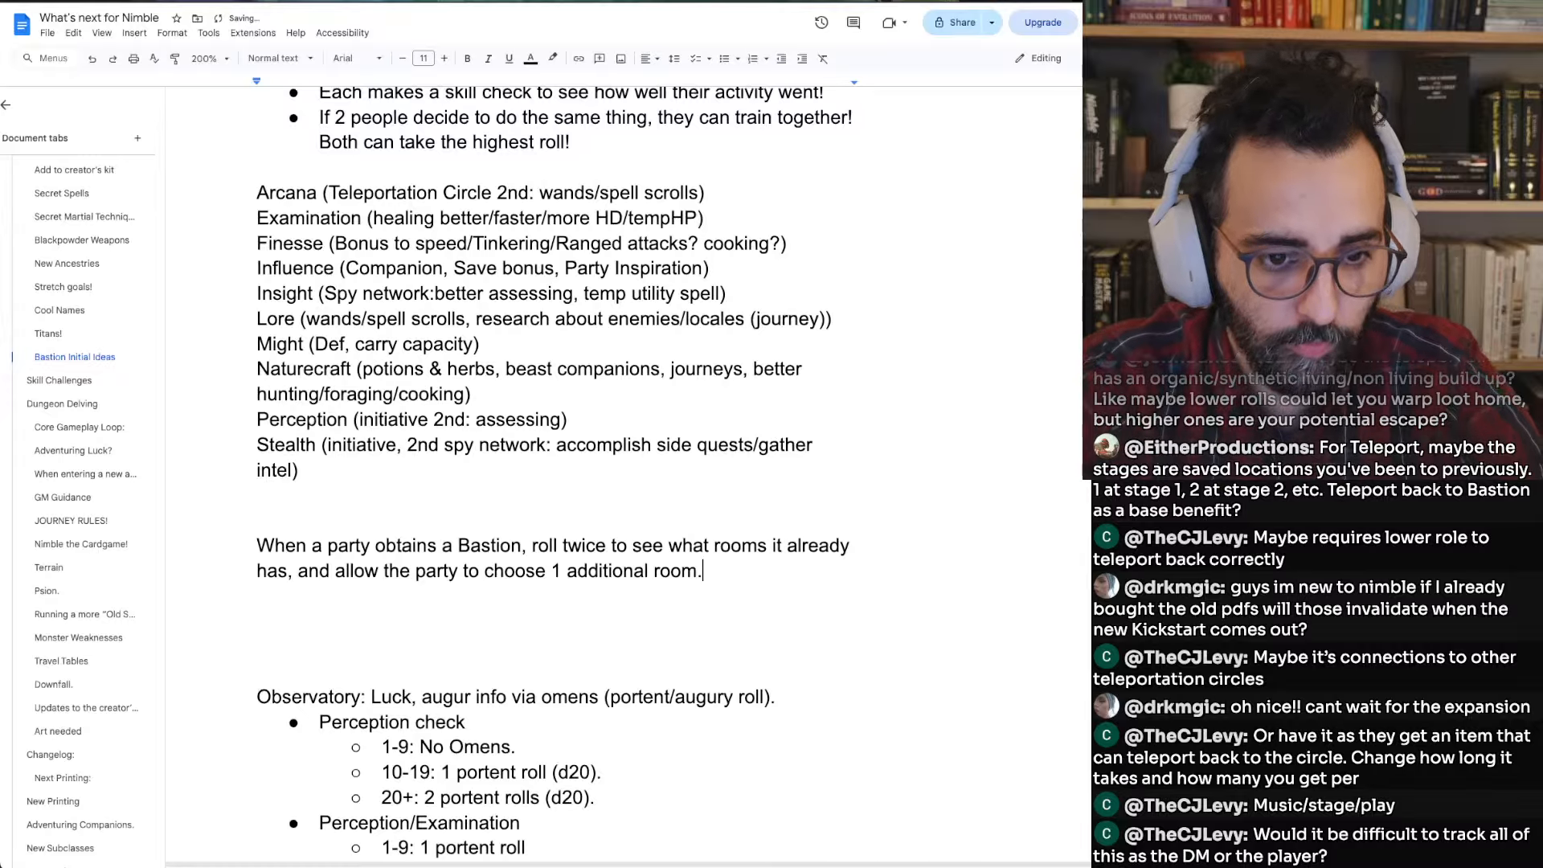
# Continue the Bastion introduction with "Each time the party Safe Rests there, they choose 1 activity to devote themselves to"
pyautogui.write('. Each ')
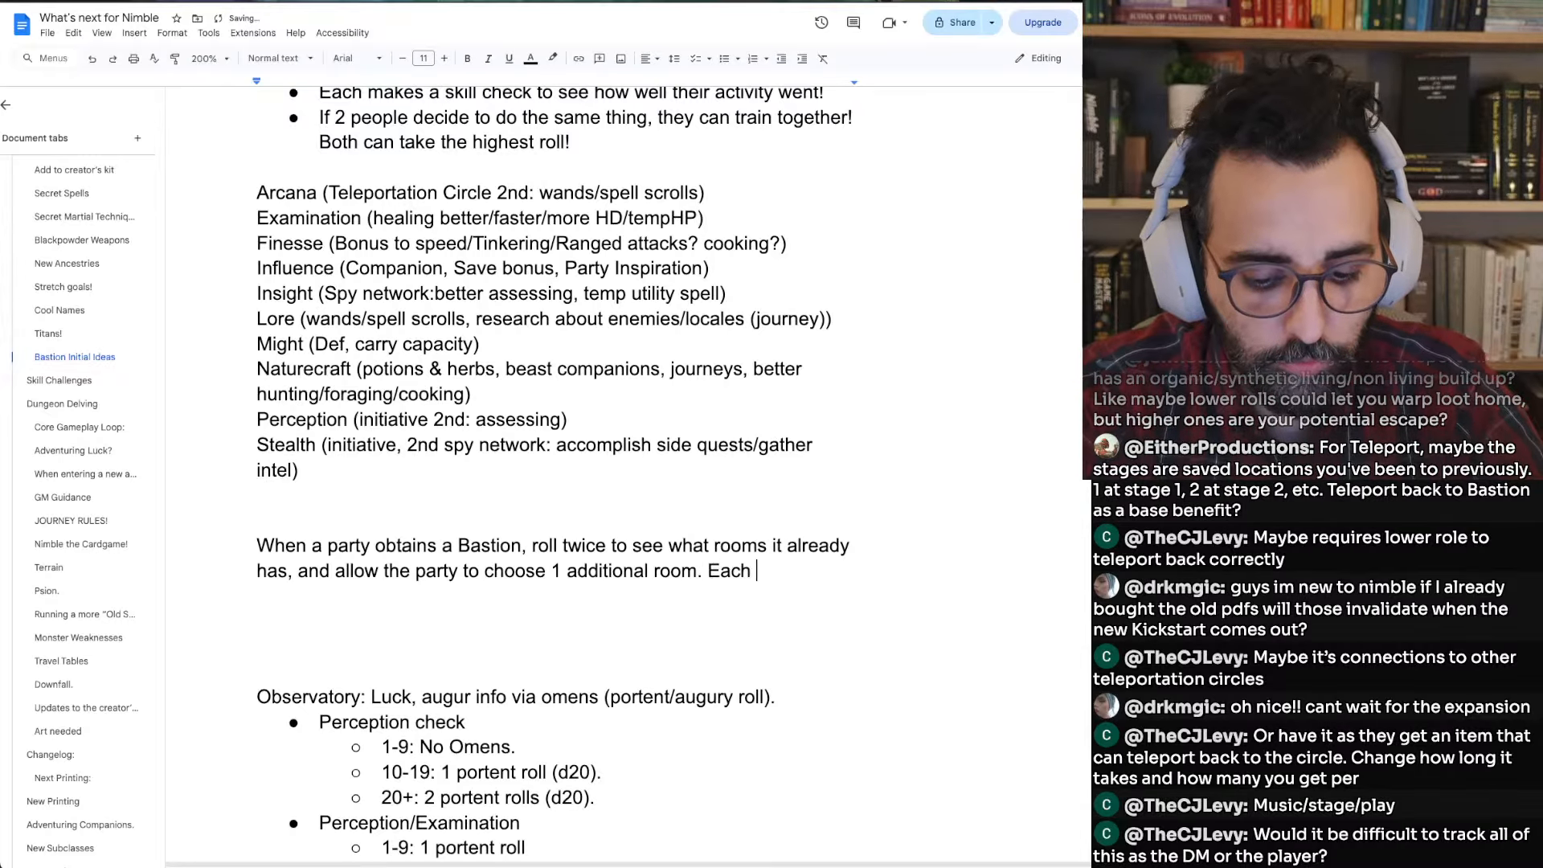
pyautogui.write('time the par')
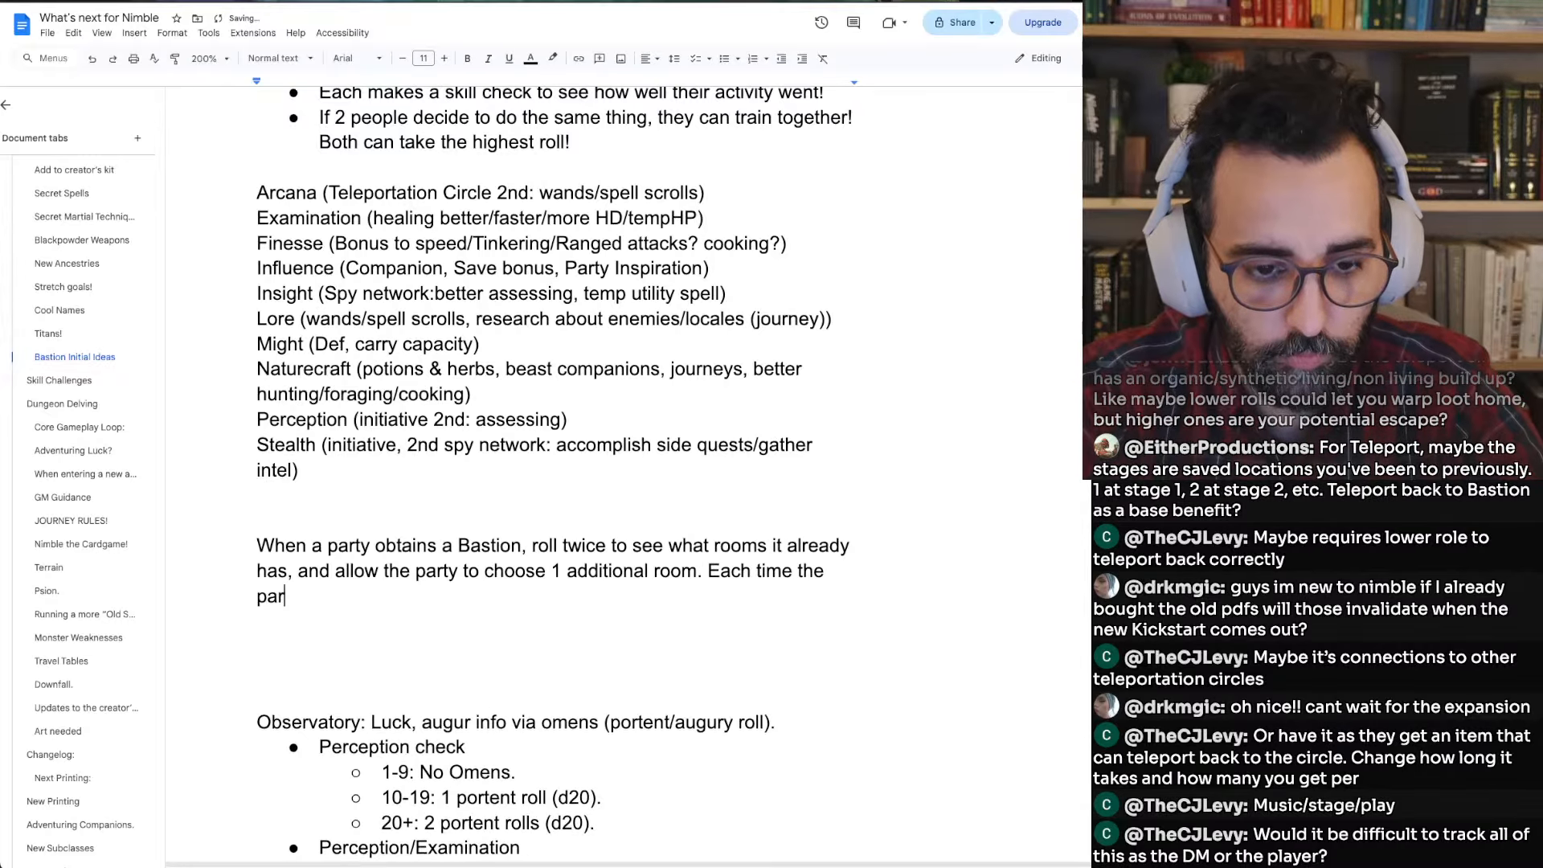
pyautogui.write('ty Safe ')
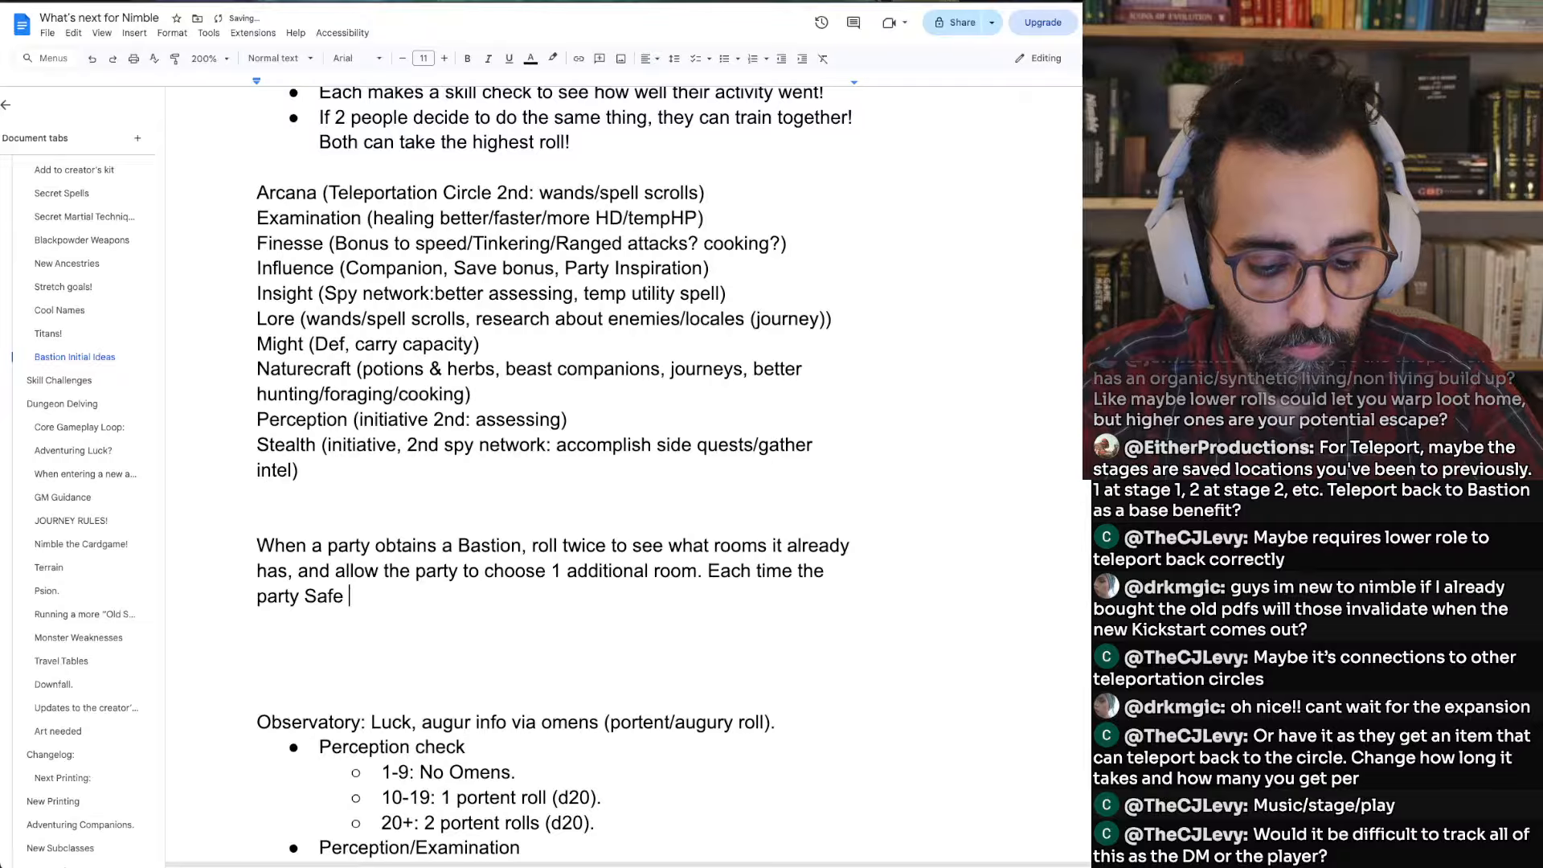
pyautogui.write('Rests there')
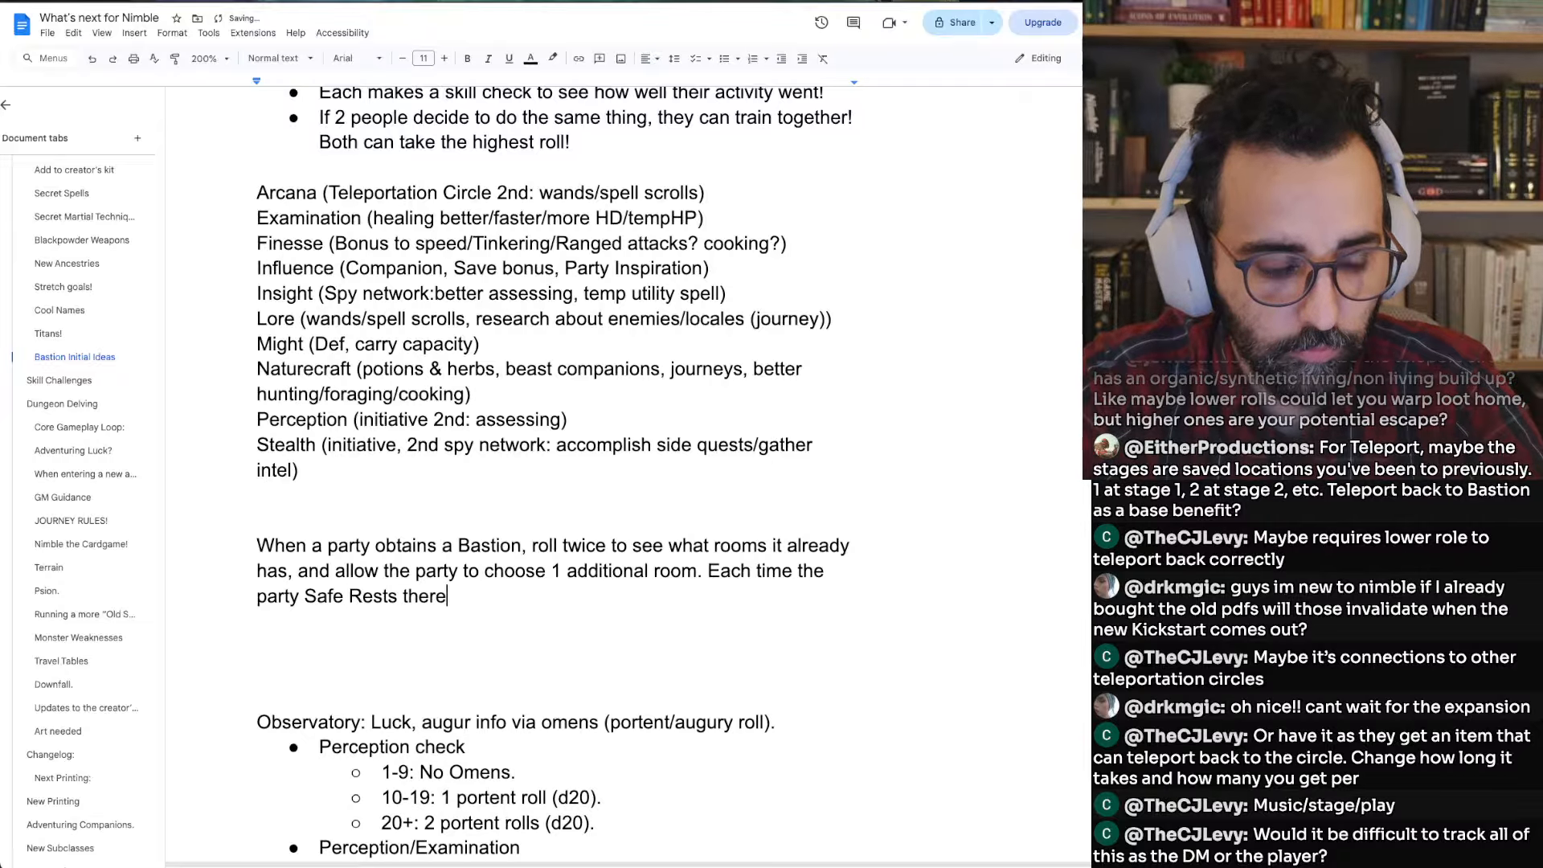
pyautogui.write(', they')
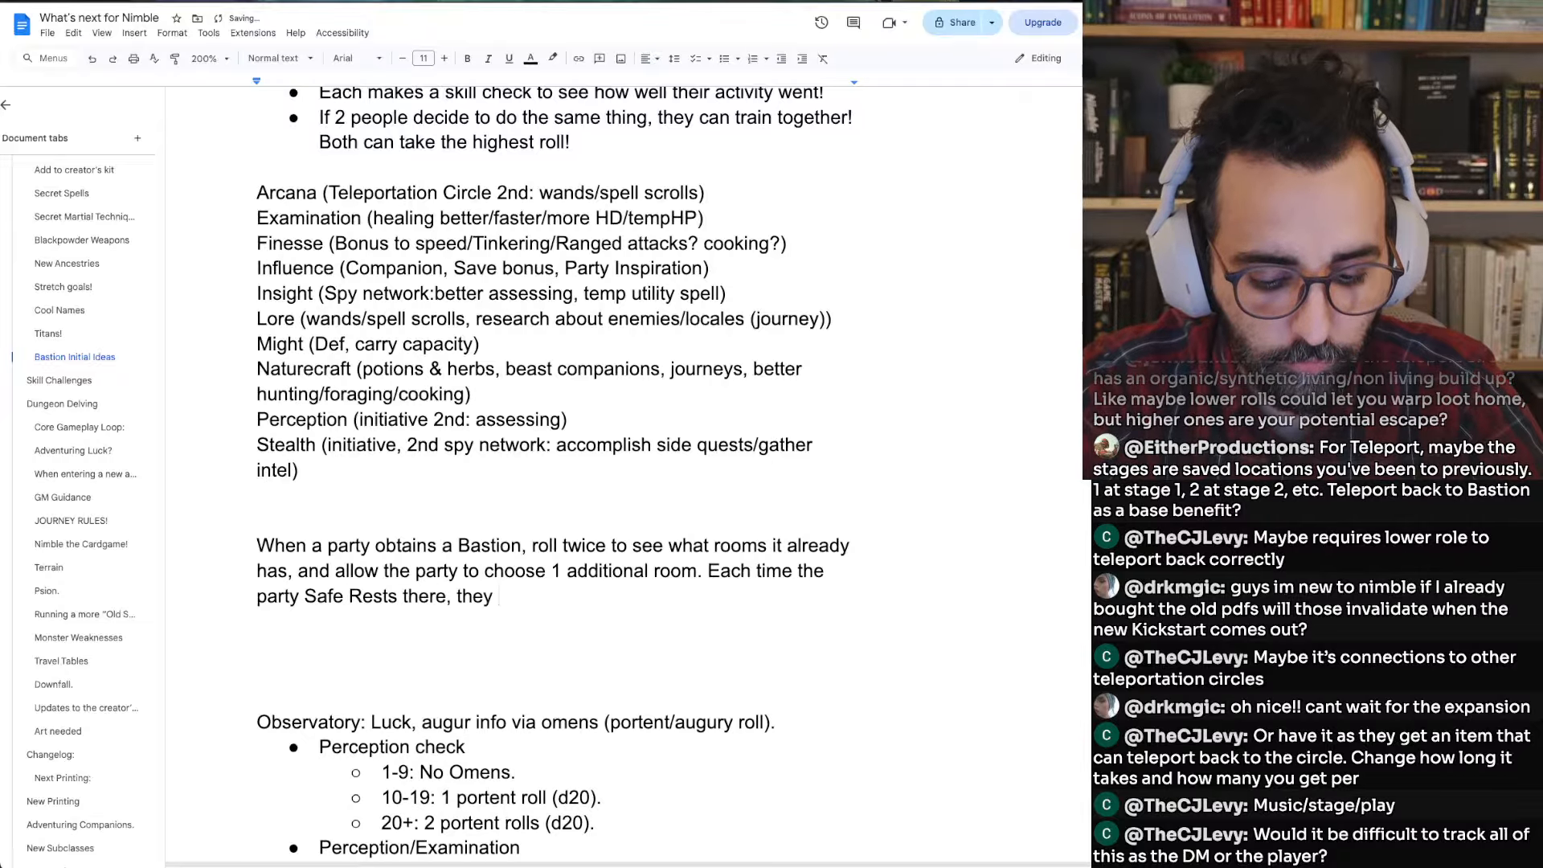
pyautogui.write(' choose 1 a')
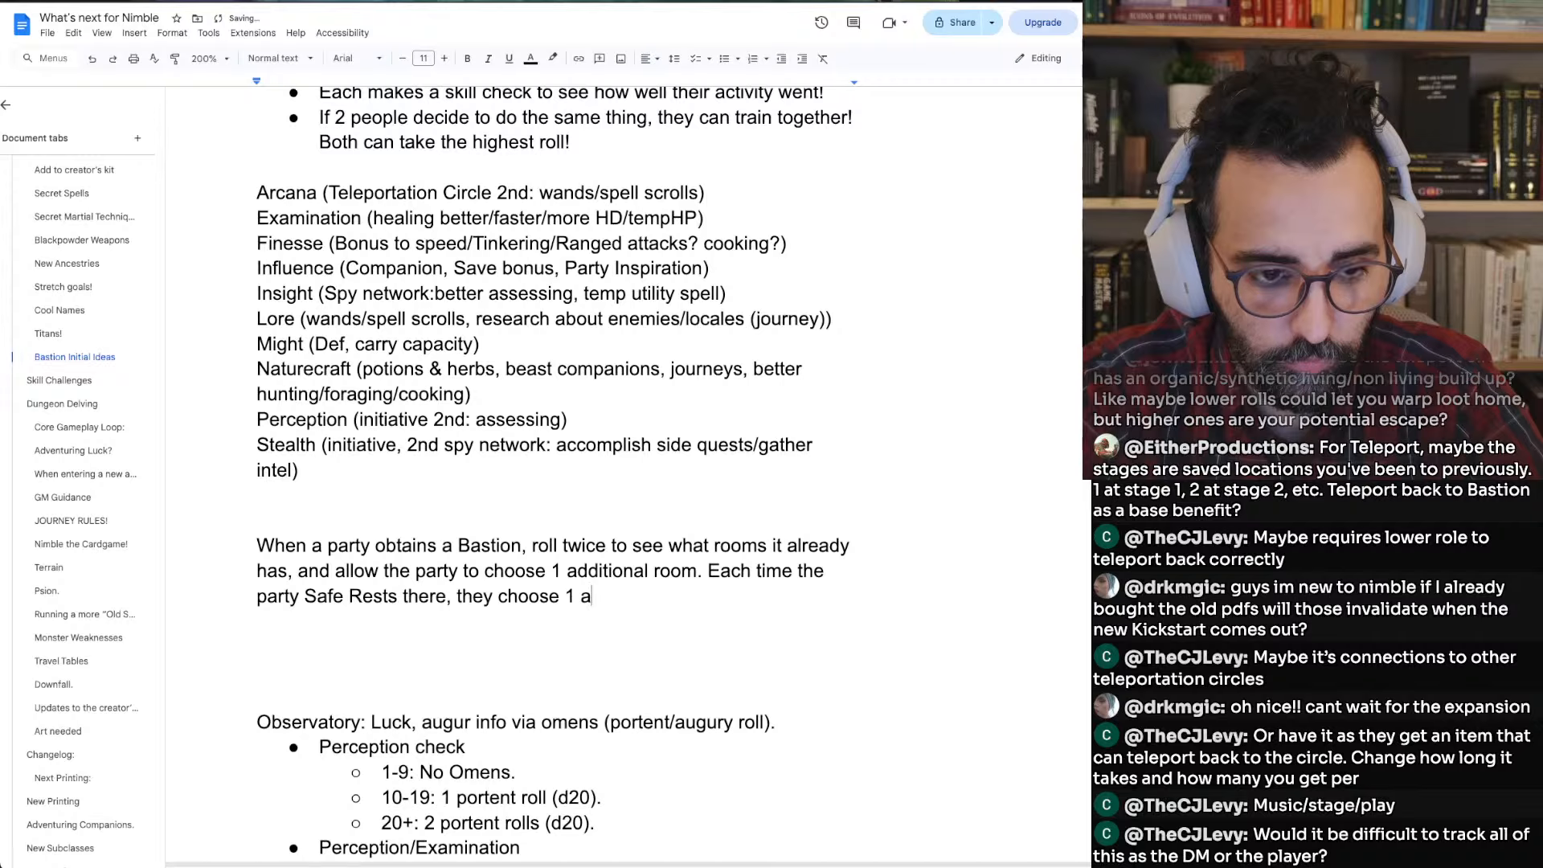
pyautogui.write('ctivity to de')
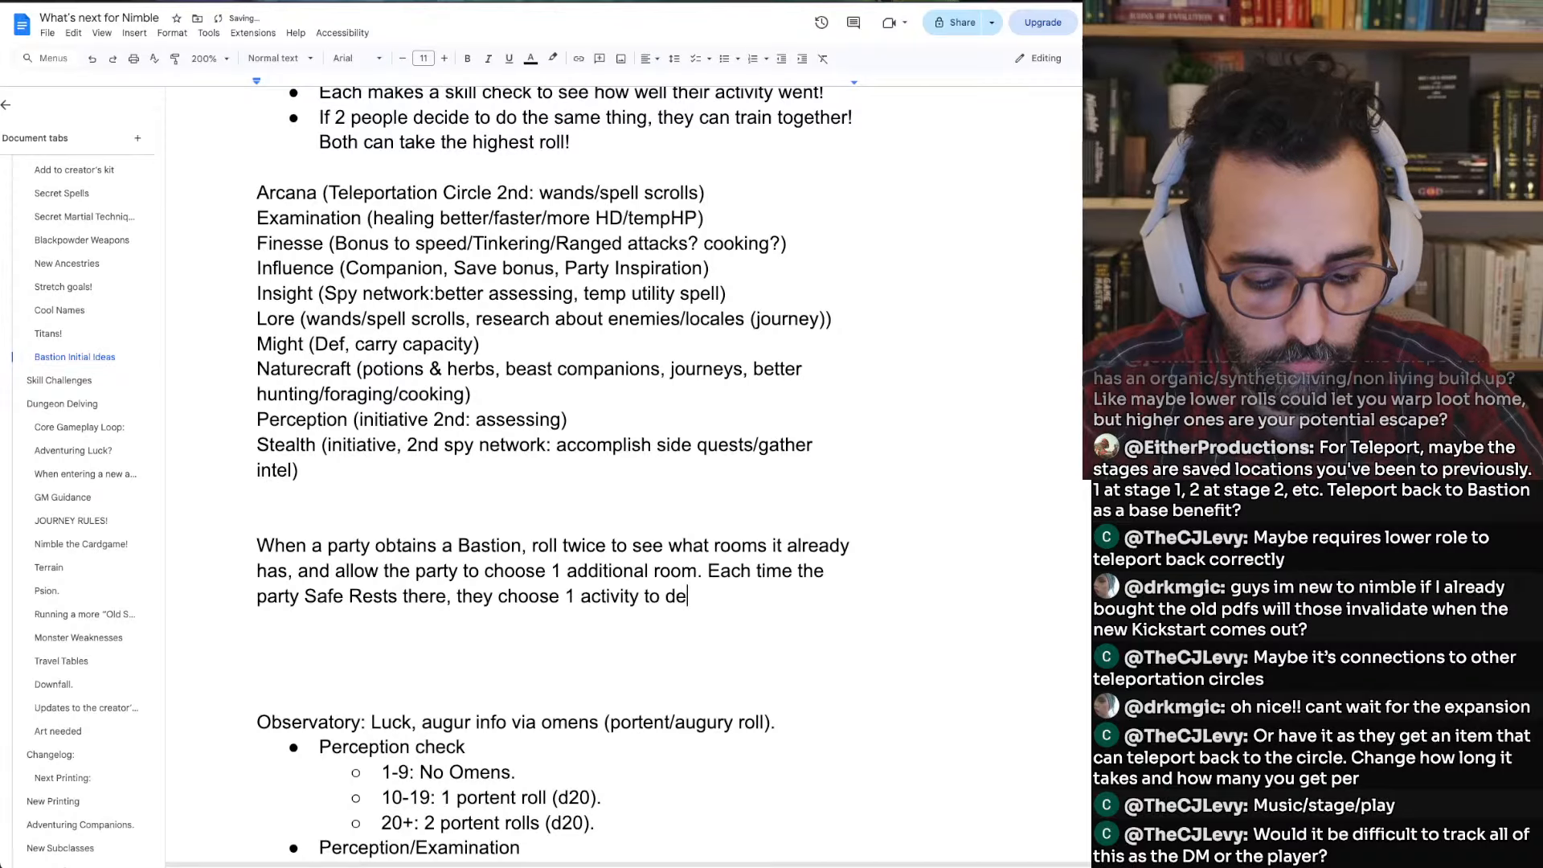
pyautogui.write('vote themselves ')
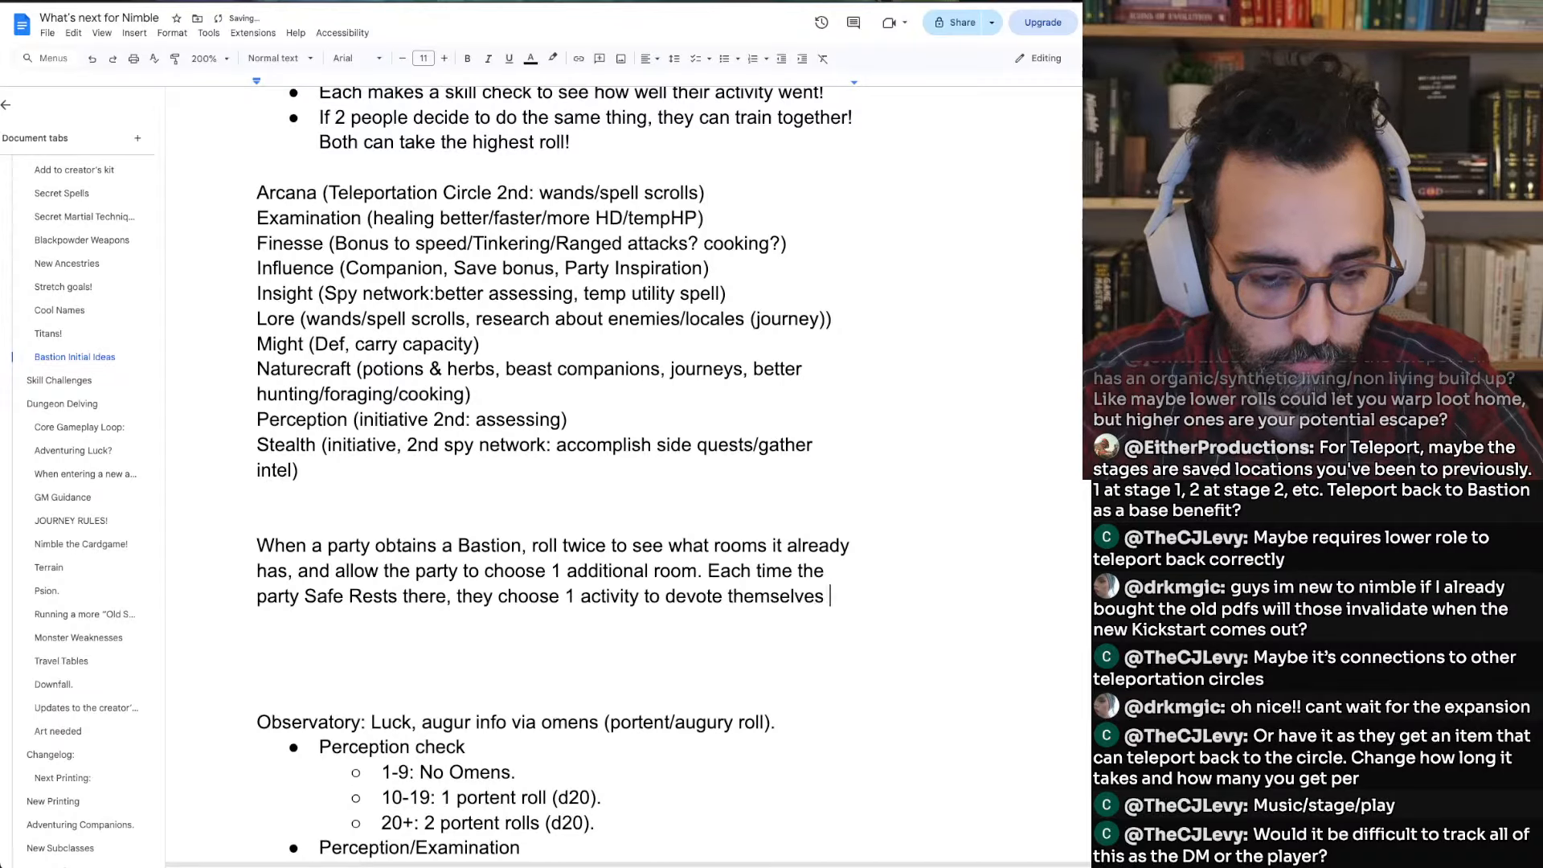
pyautogui.write('to a')
pyautogui.press('BackSpace')
pyautogui.press('BackSpace')
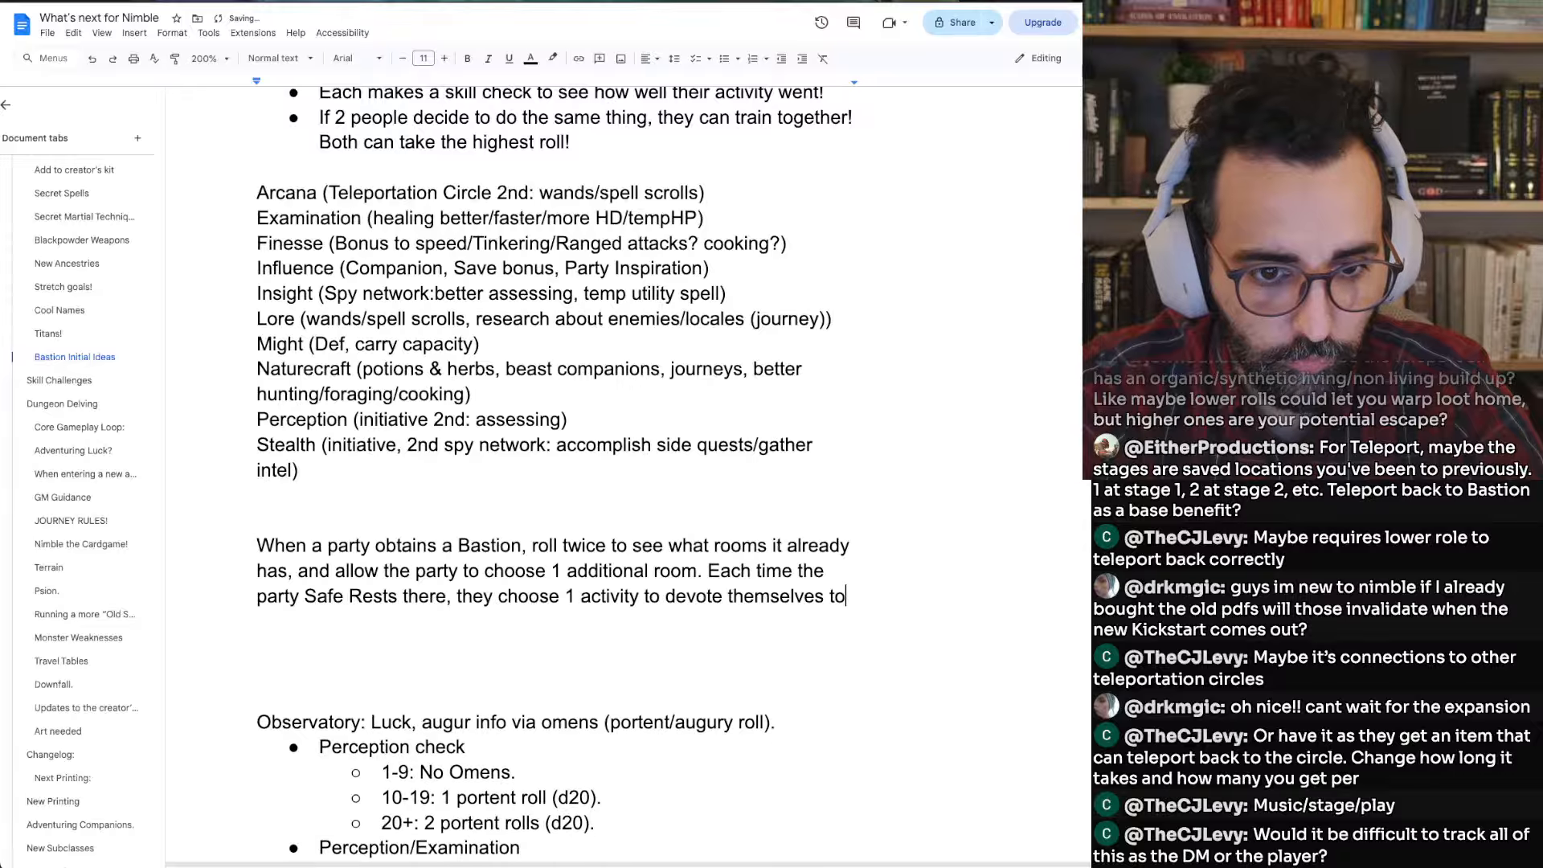
# Add the sentence "They make a skill check and gain the temporary benefits of that room." to the Bastion introduction
pyautogui.write('. They ')
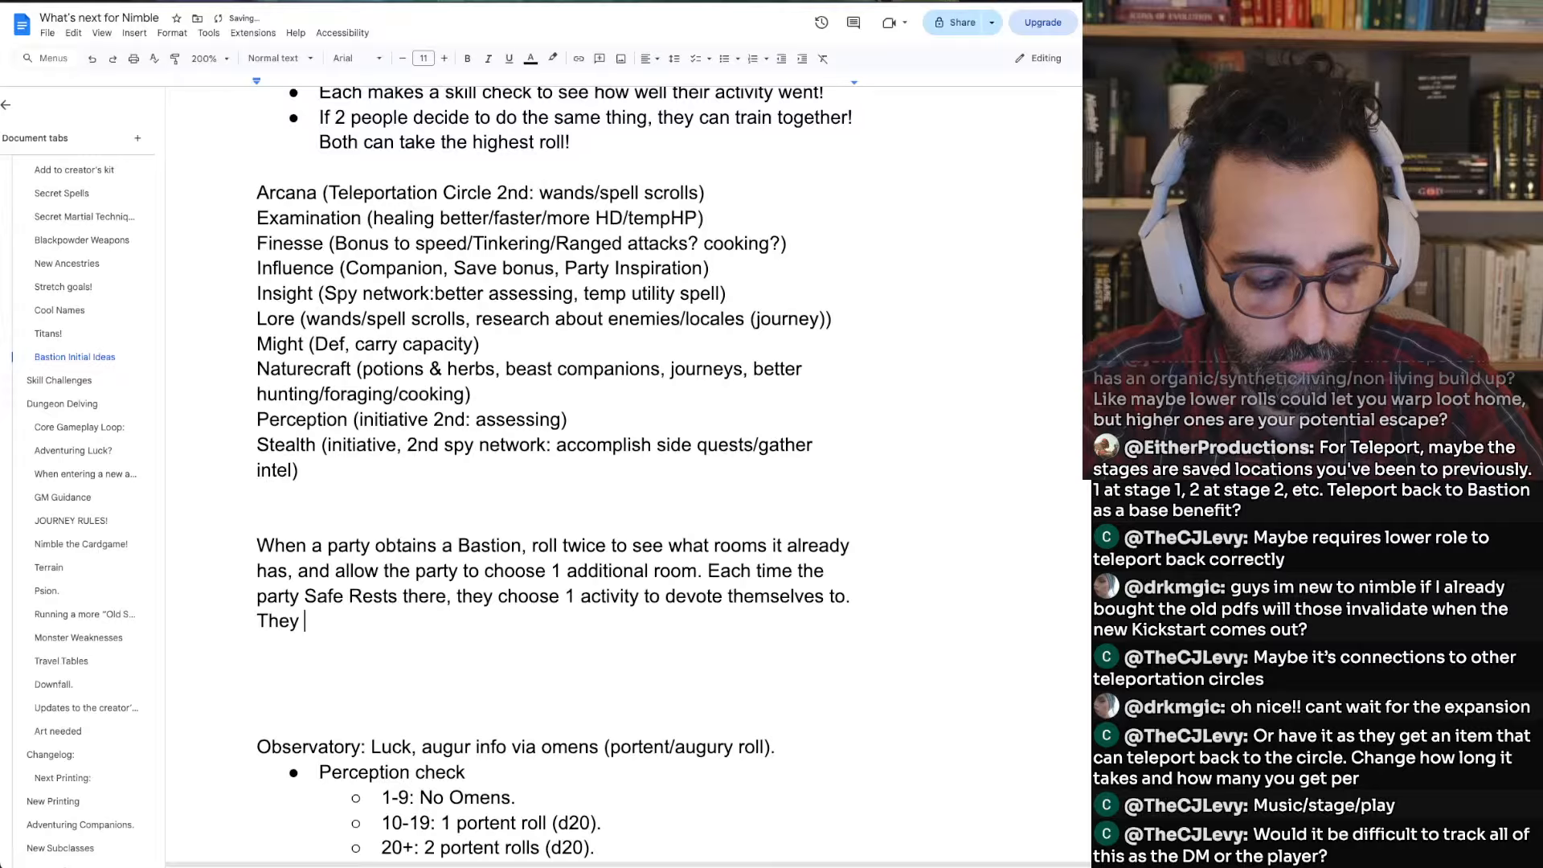
pyautogui.write('make a ski')
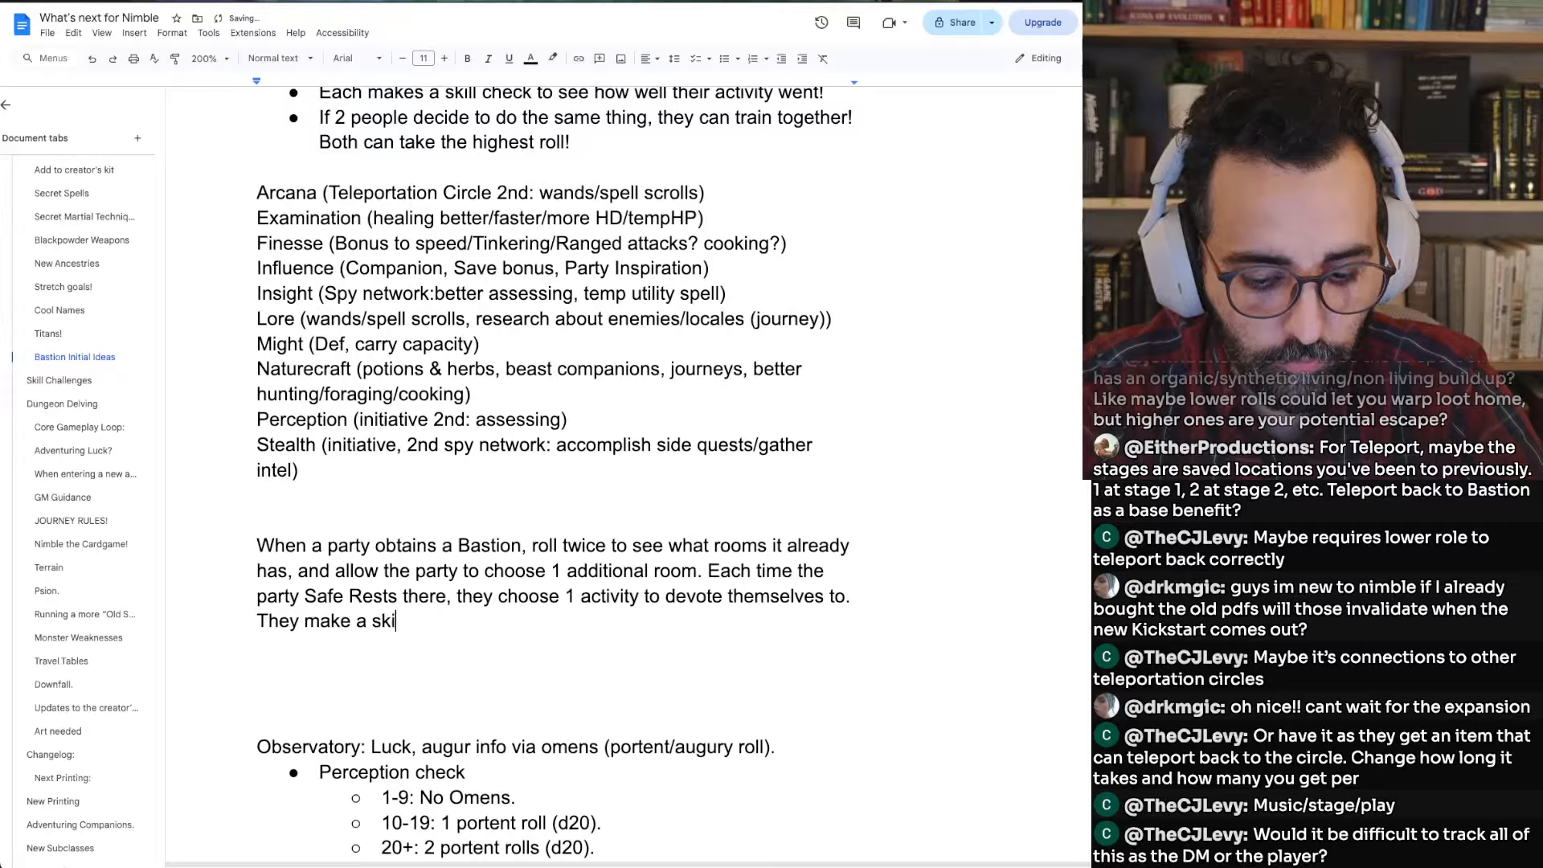
pyautogui.write('ll check')
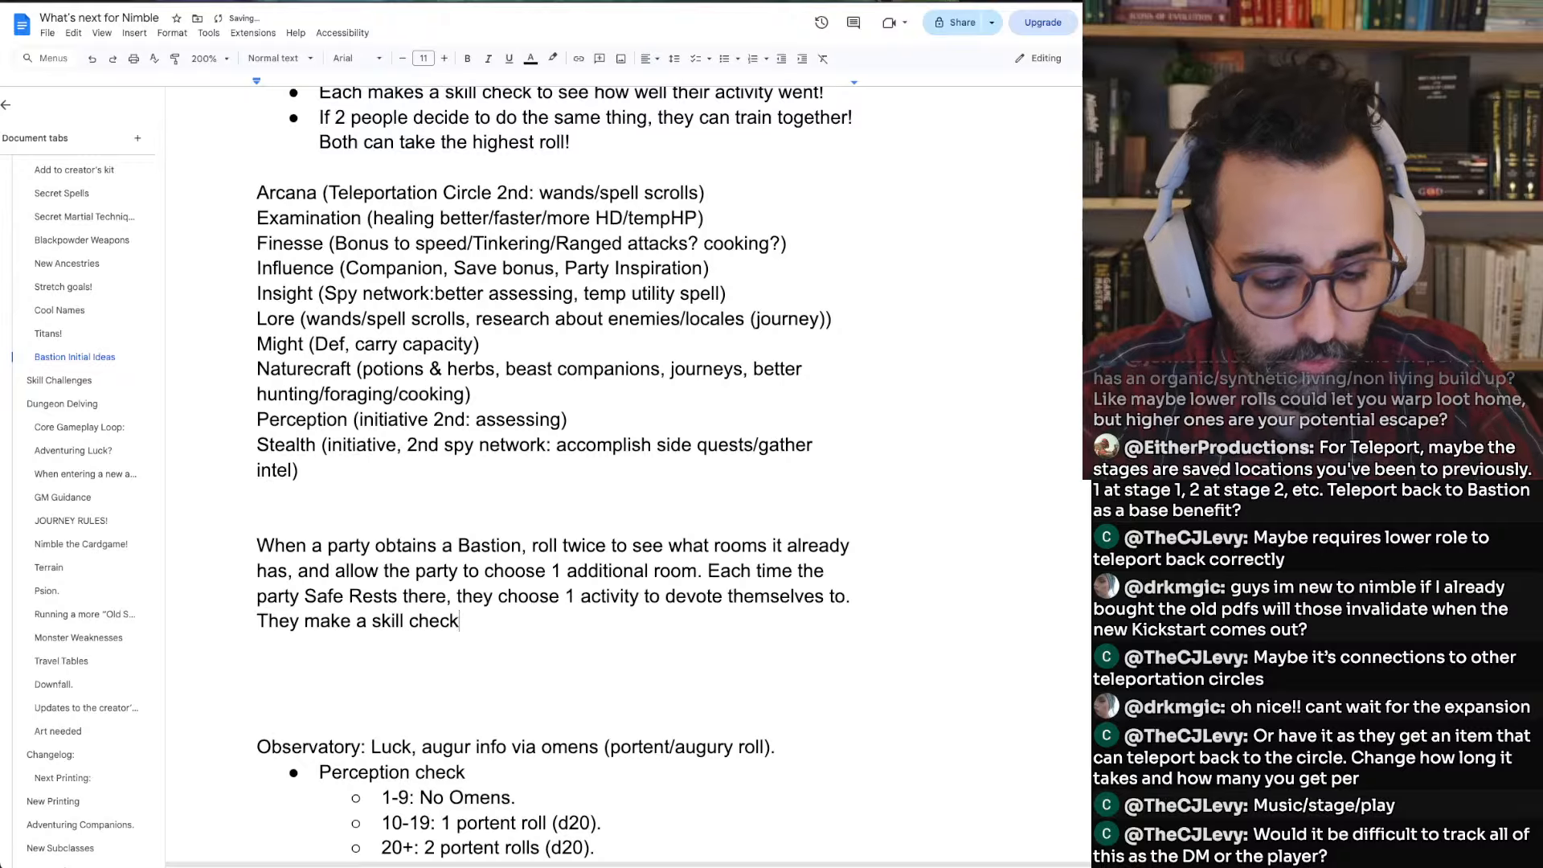
pyautogui.write(' and')
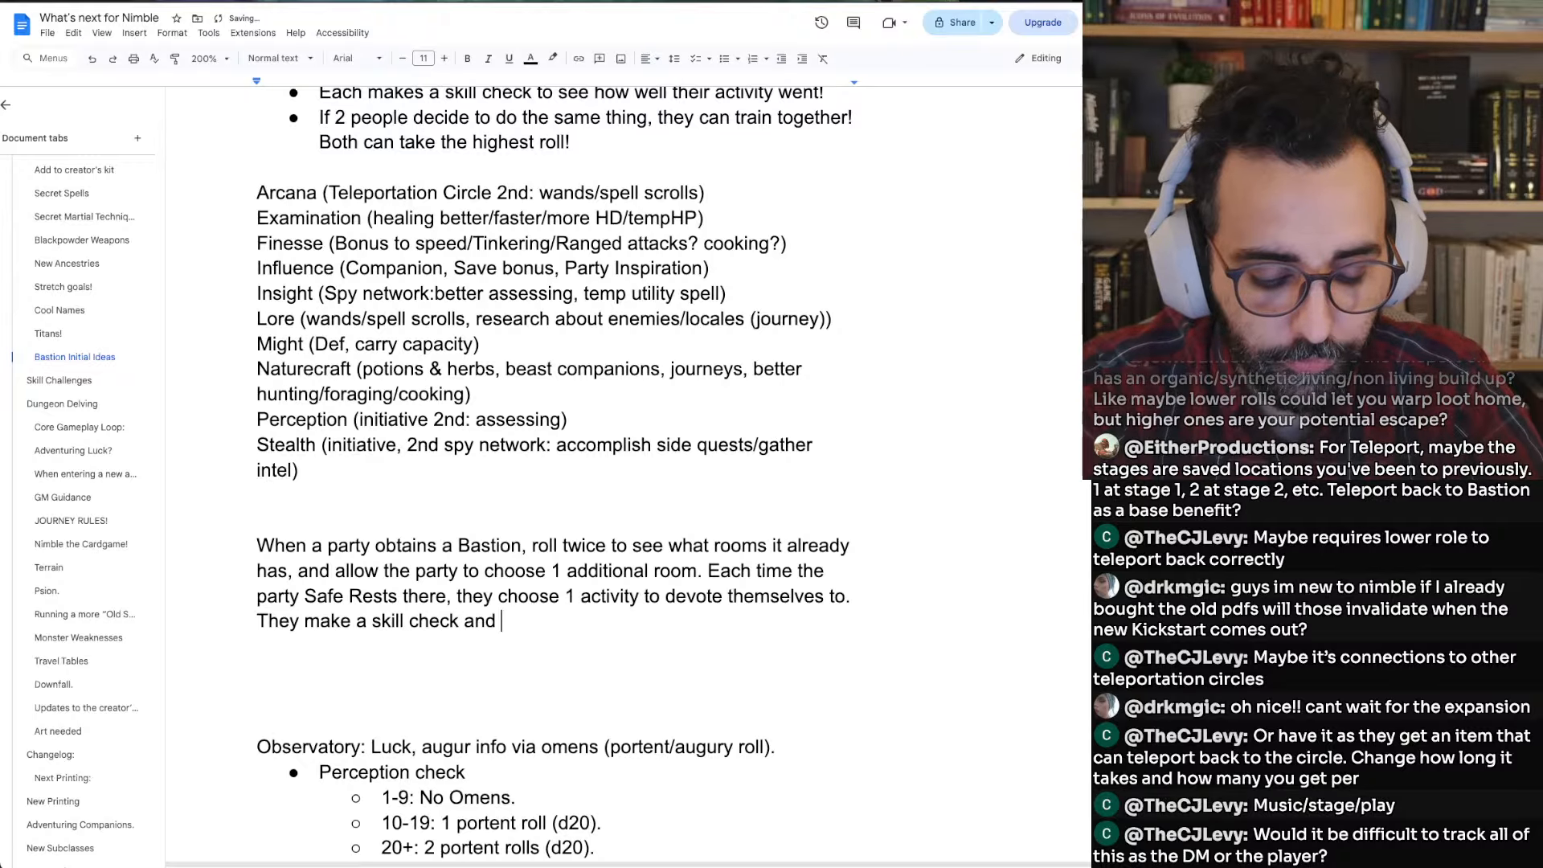
pyautogui.hotkey('alt', 'shift', 'Left')
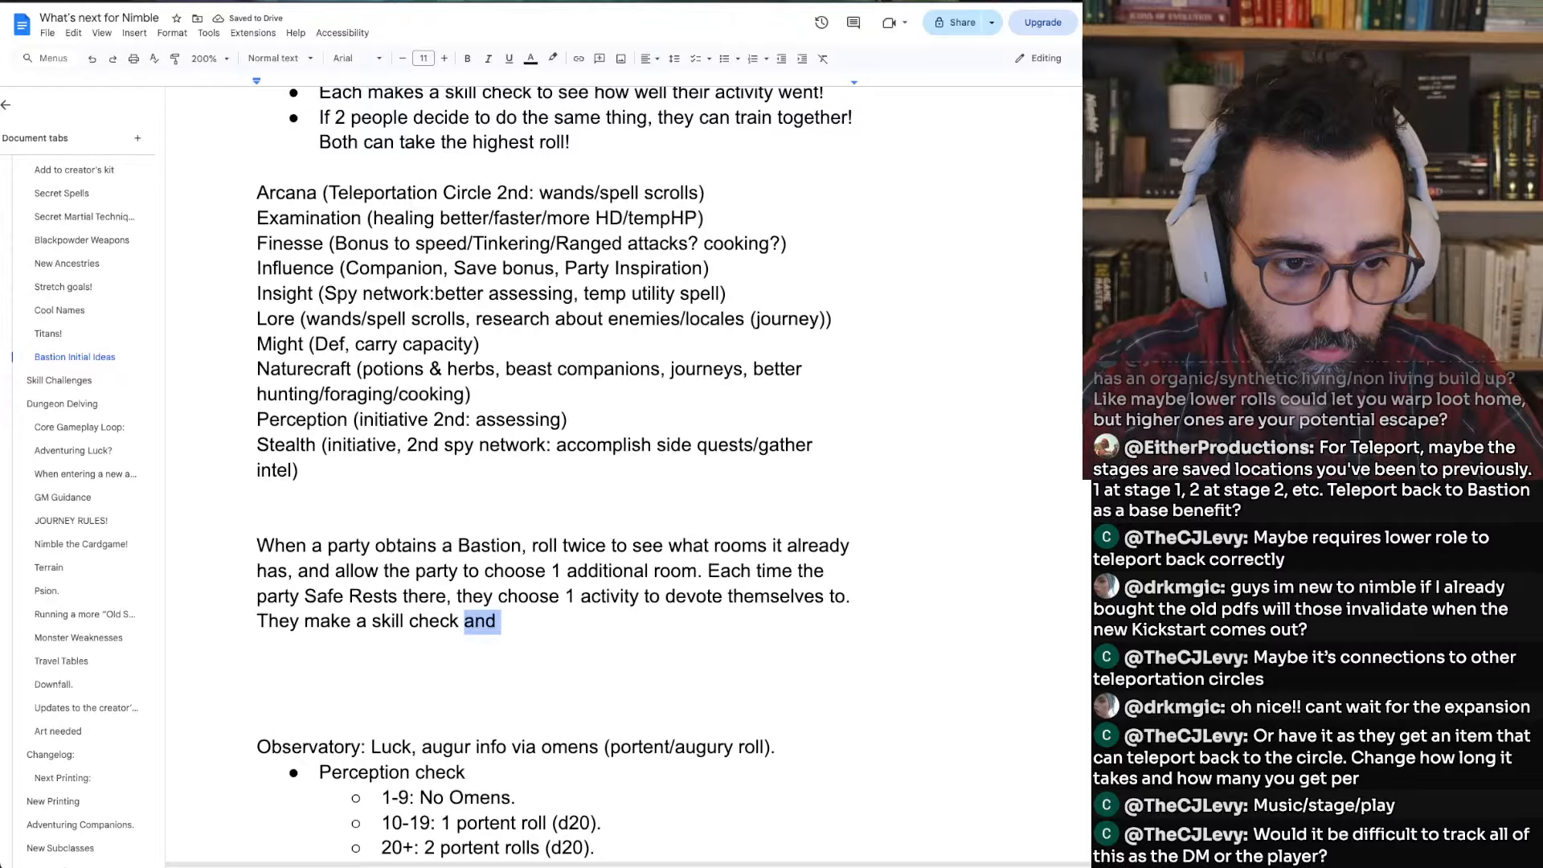
pyautogui.press('Right')
pyautogui.write('gain the te')
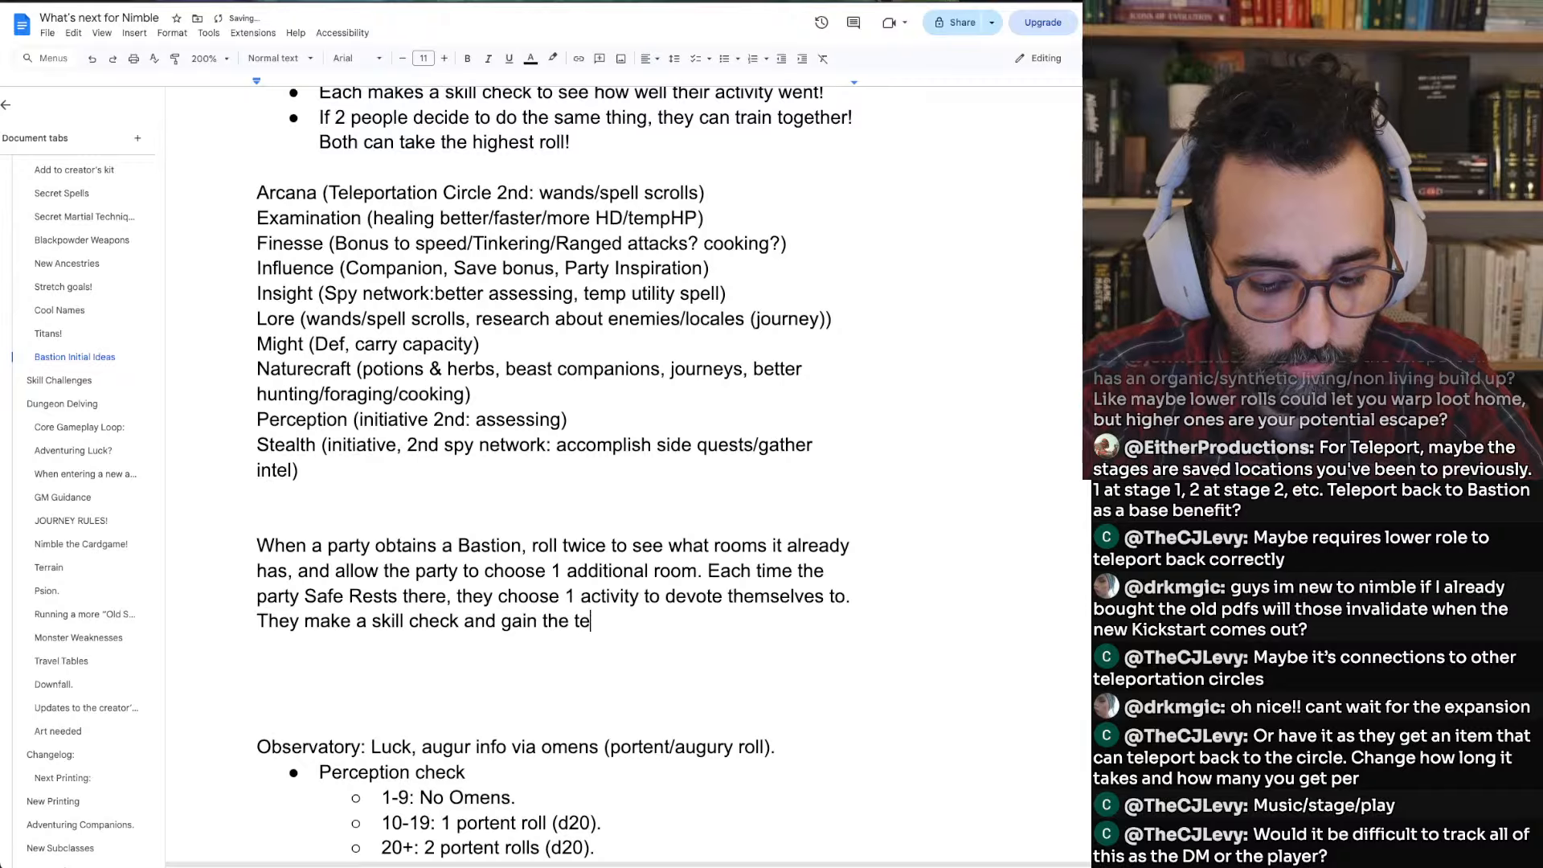
pyautogui.write('mporary benef')
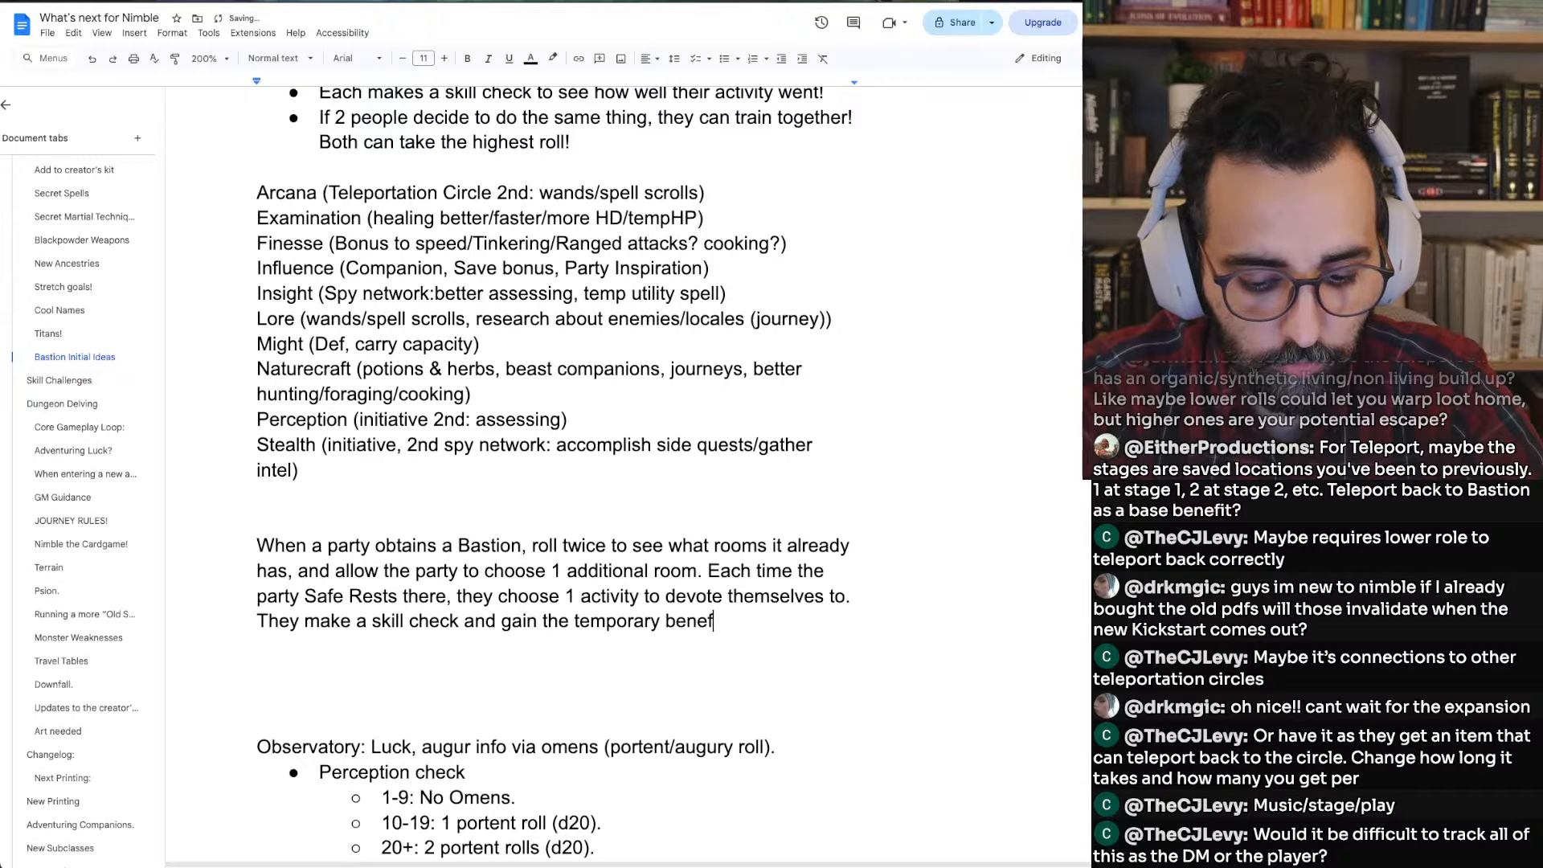
pyautogui.write('its of that room')
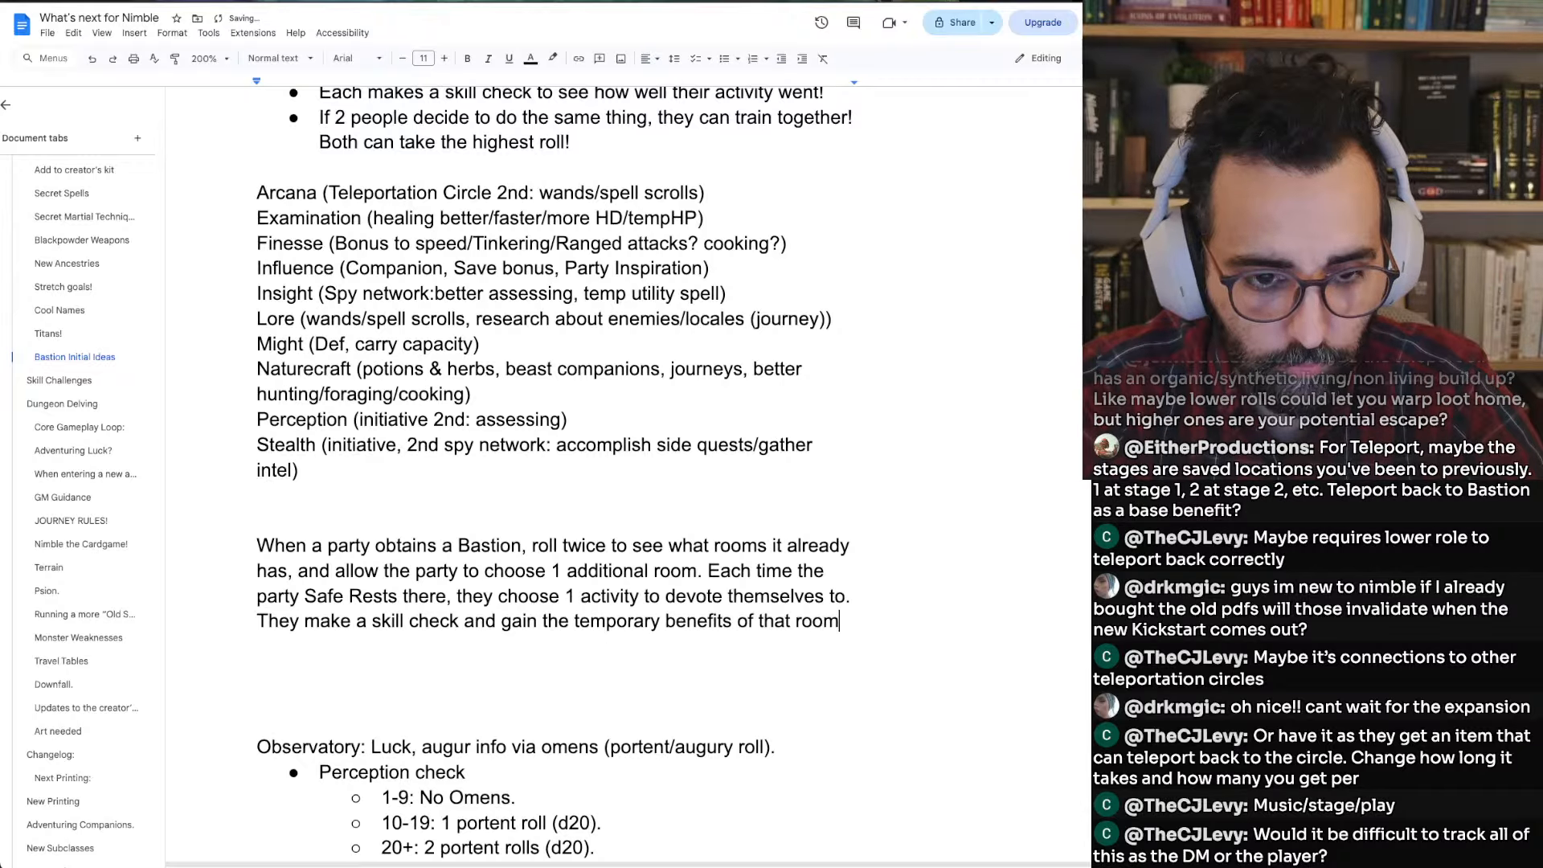
pyautogui.write('.')
# Write on a new line of the introduction "They can add more rooms or upgrade existing ones for the gold cost listed."
pyautogui.press('Return')
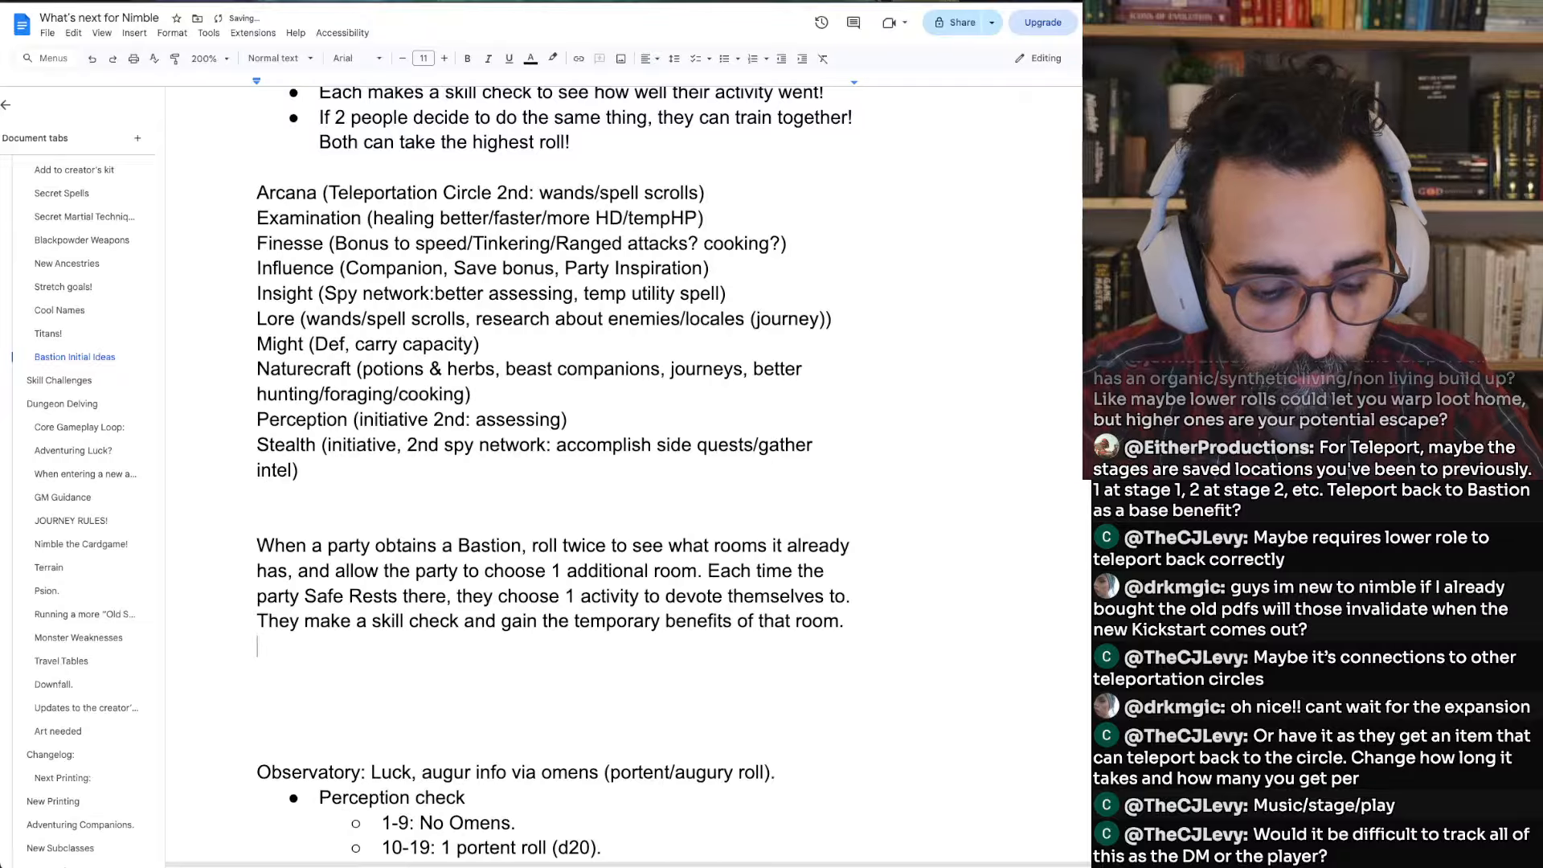
pyautogui.write('They can add')
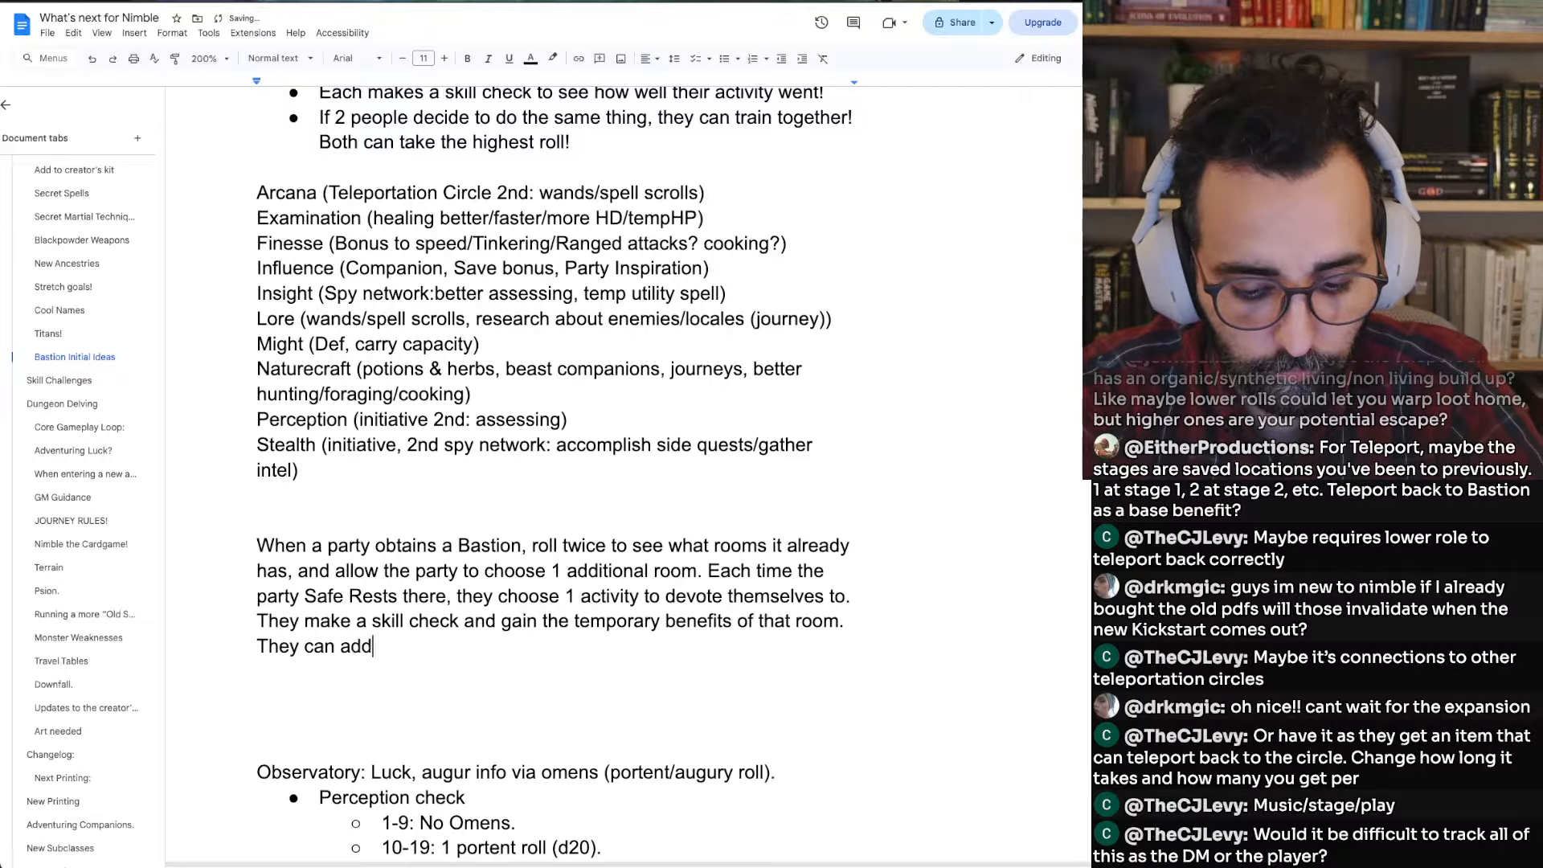
pyautogui.write(' more rooms')
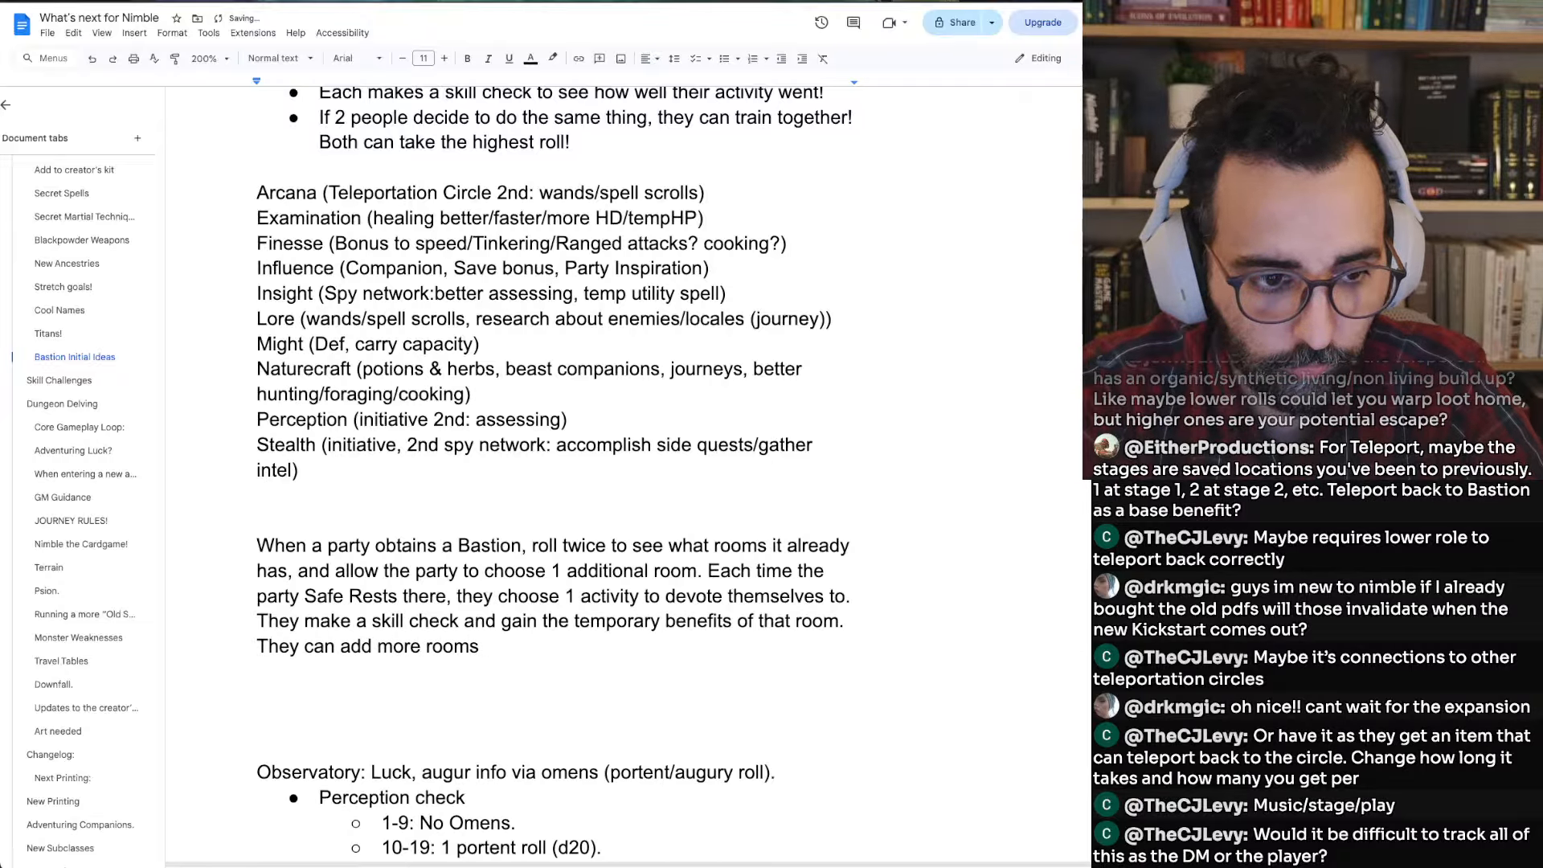
pyautogui.hotkey('alt', 'Left')
pyautogui.hotkey('alt', 'Left')
pyautogui.write('o')
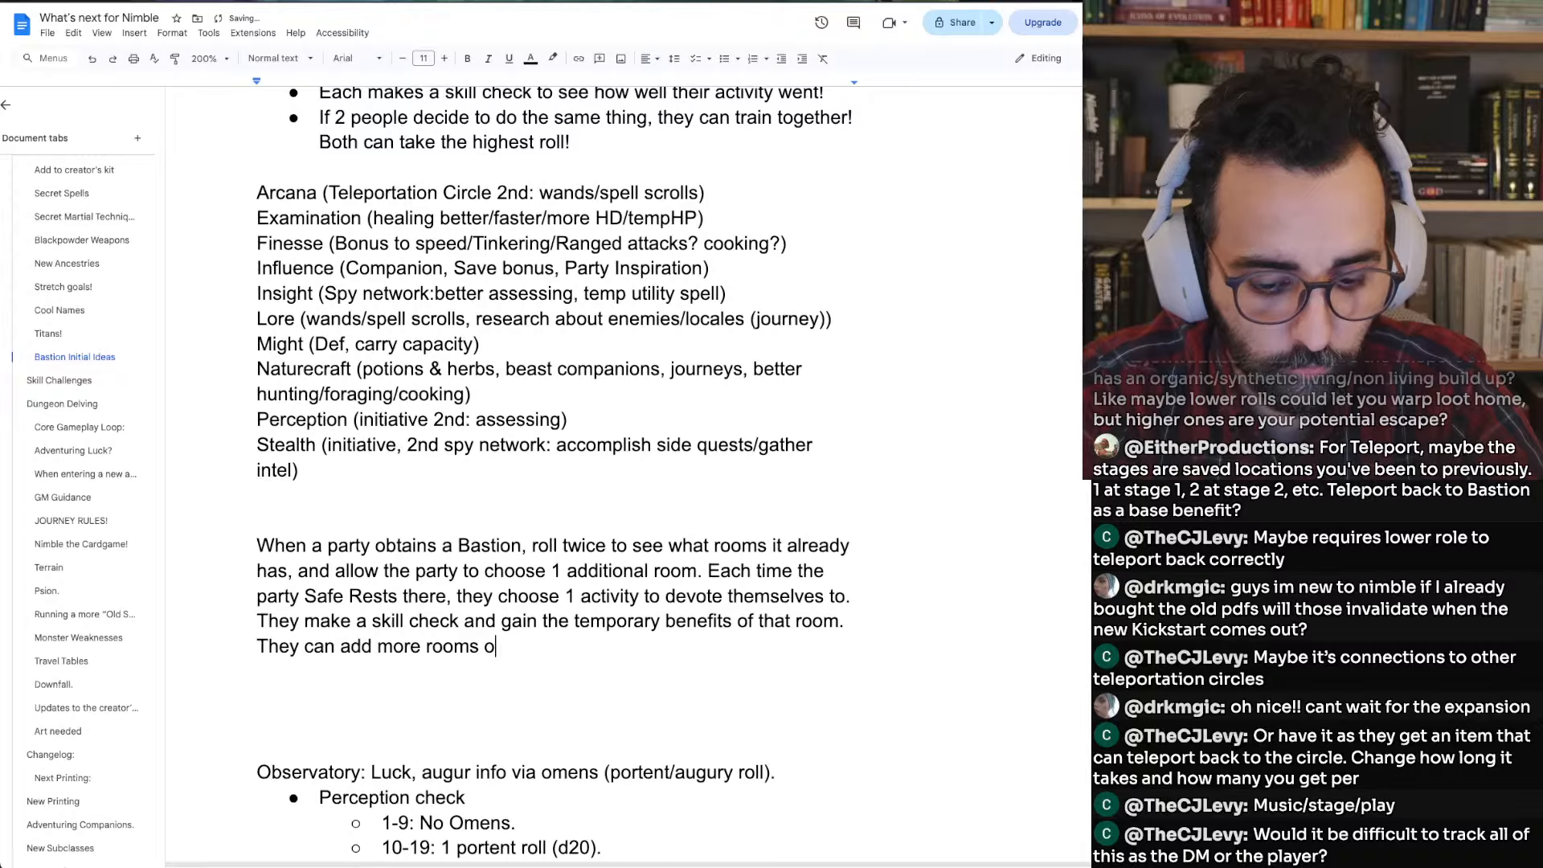
pyautogui.write('r upgrade ex')
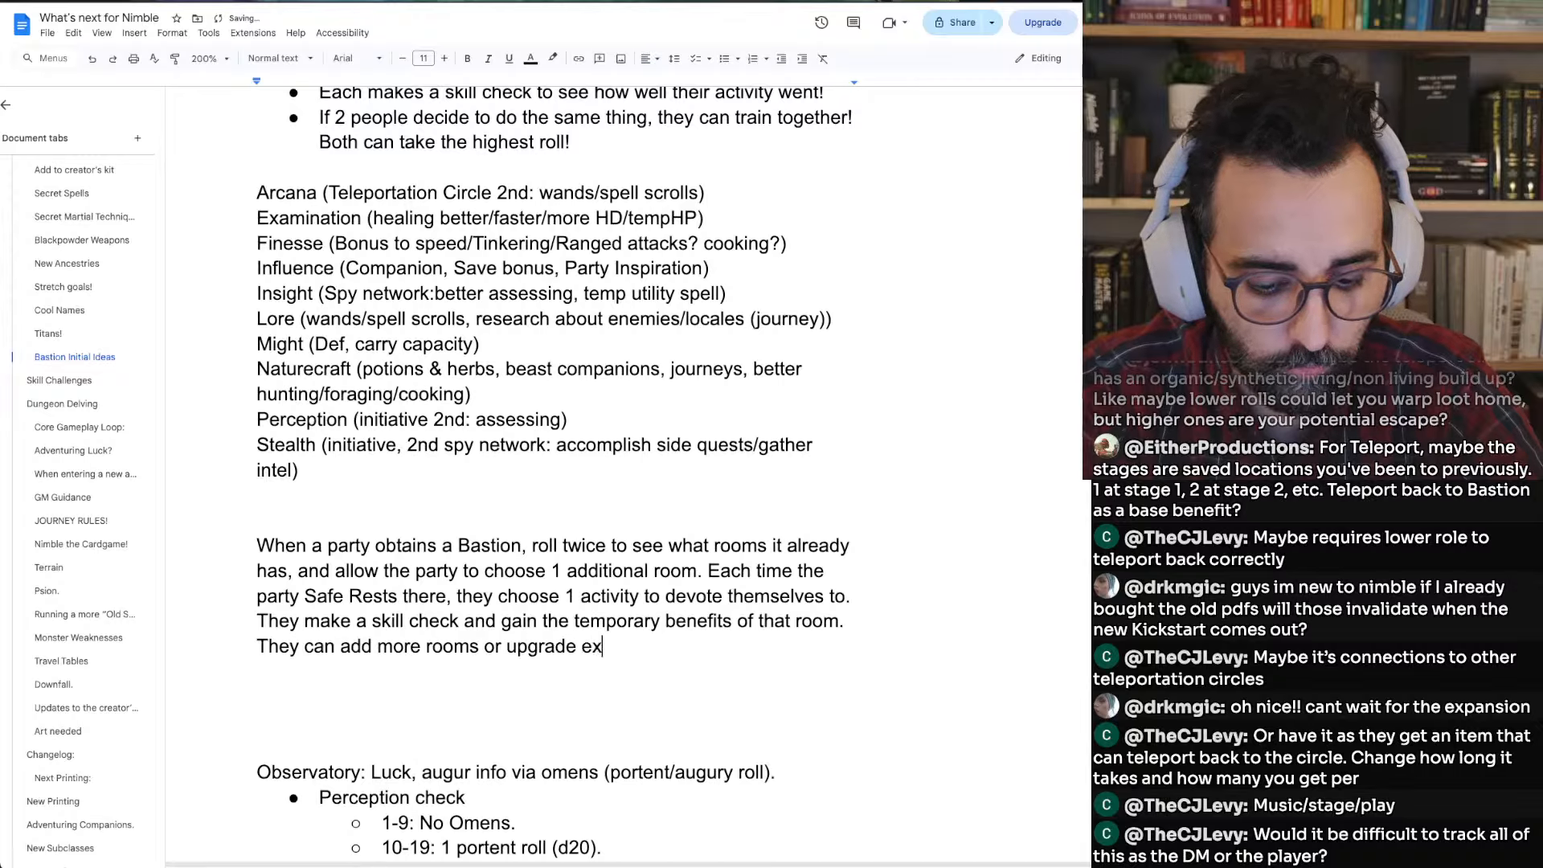
pyautogui.write('isting ones for the')
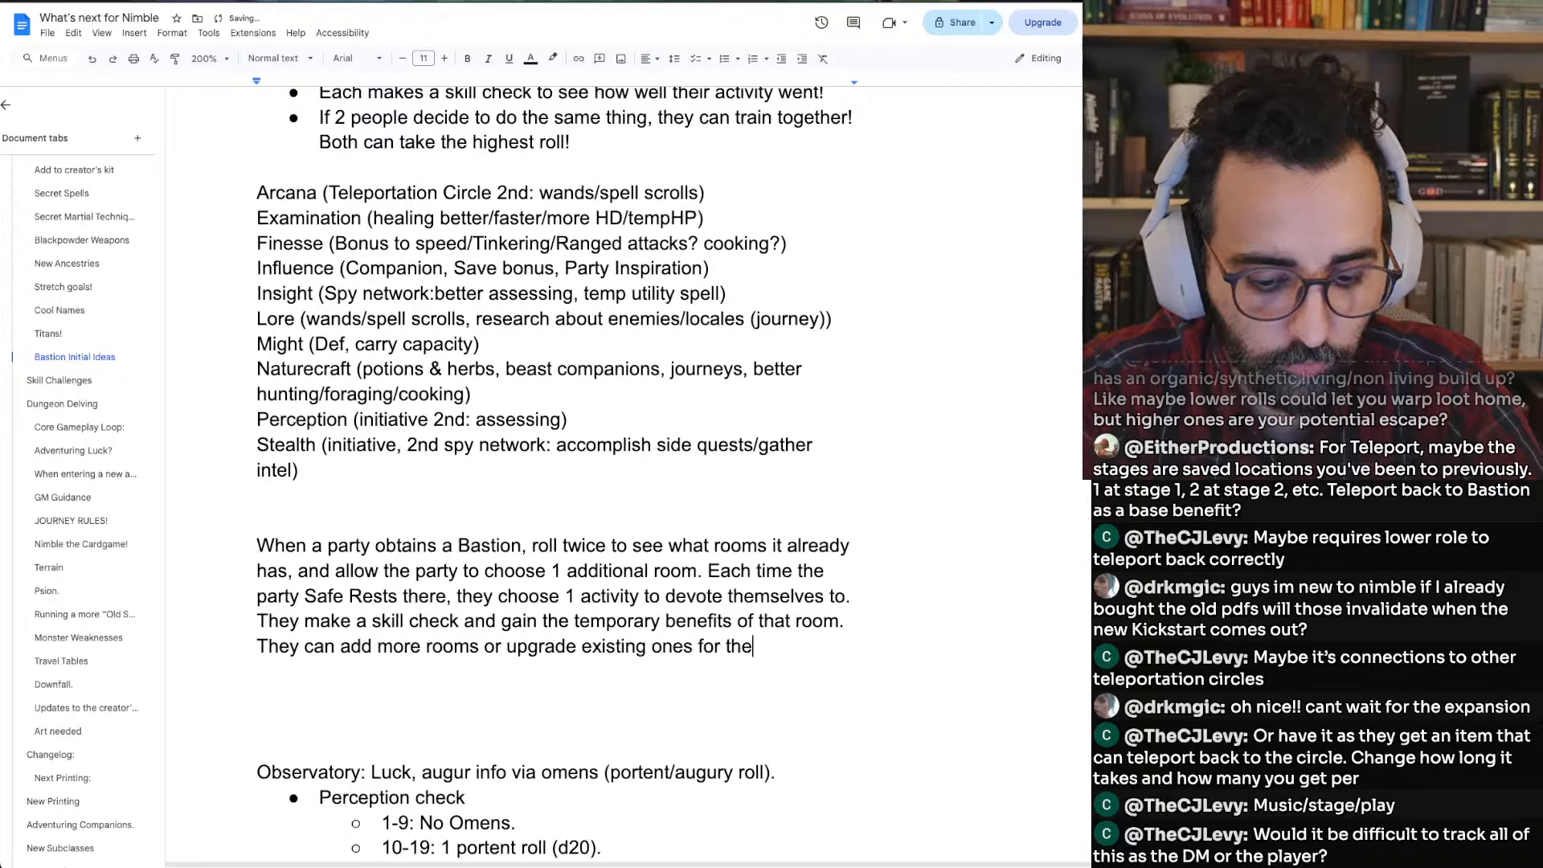
pyautogui.write(' gold cost listed.')
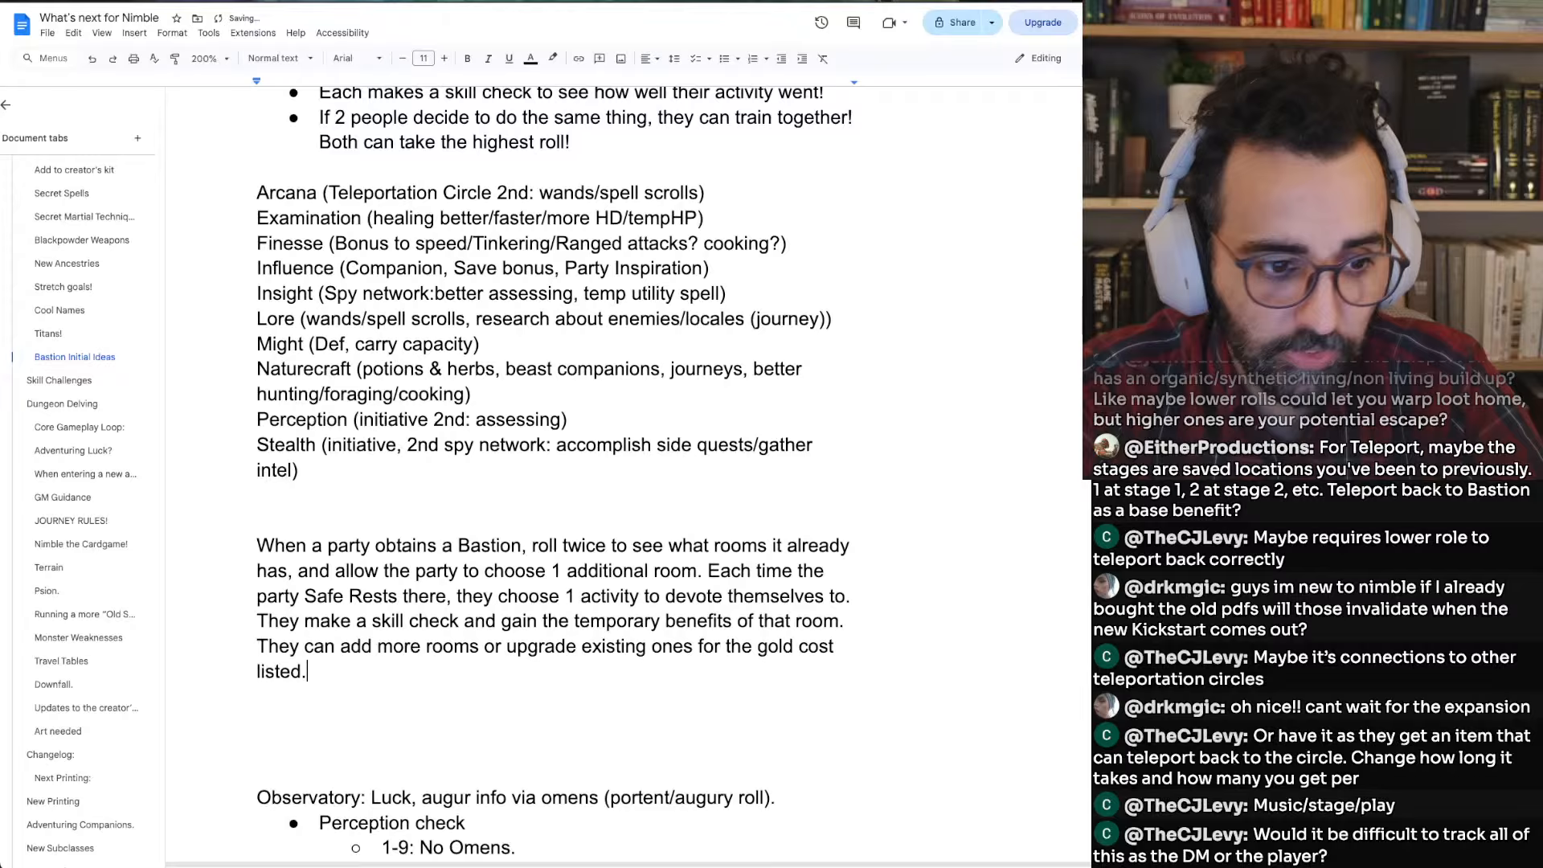
# Delete the surplus blank lines between the Bastion introduction and the Observatory heading, leaving a single blank line
pyautogui.press('Down')
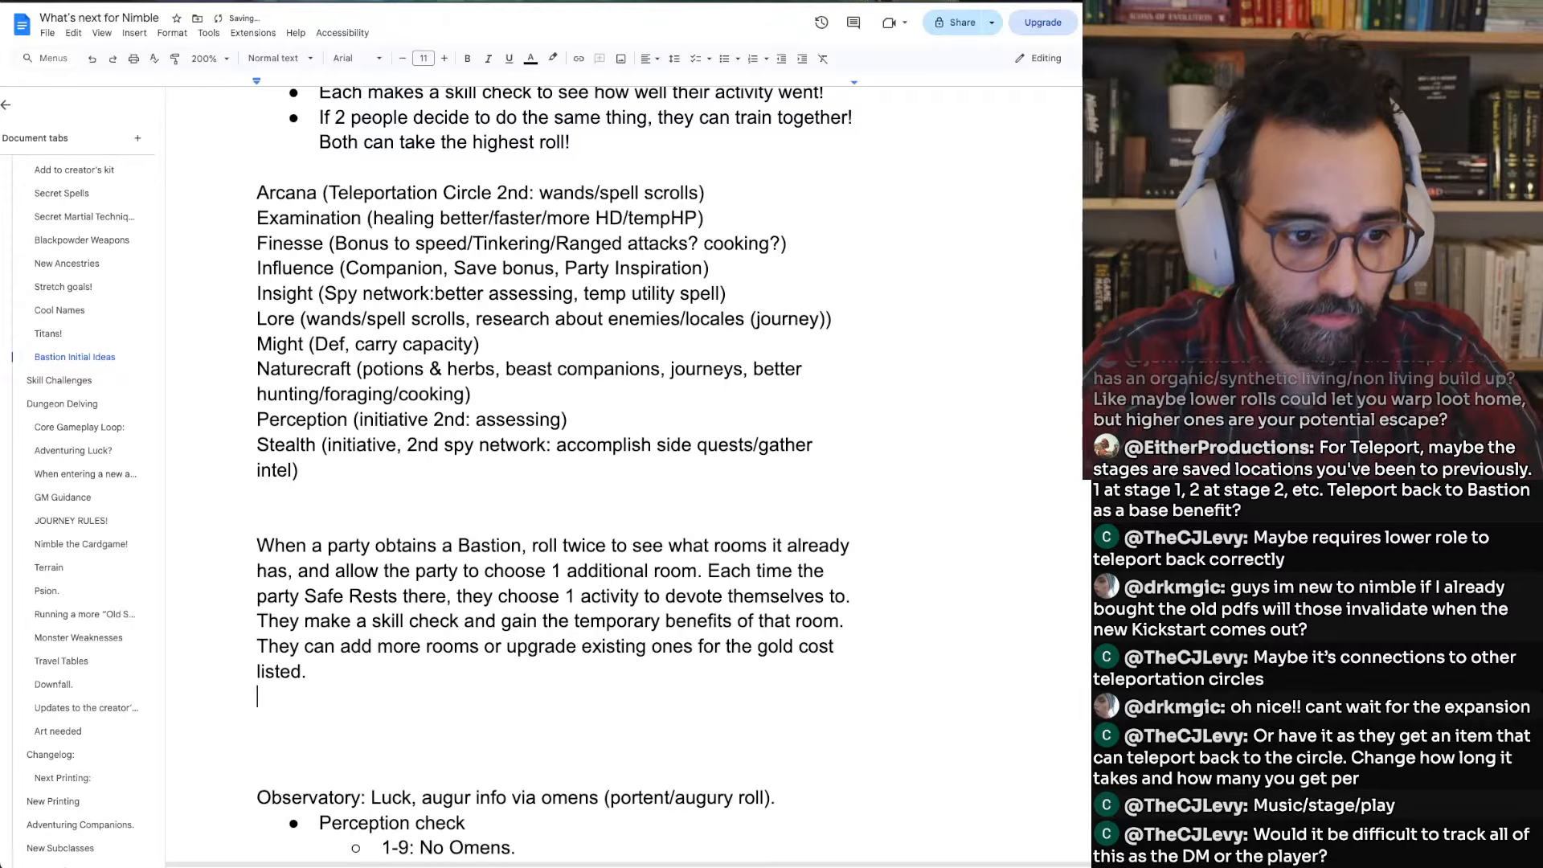
pyautogui.hotkey('shift', 'Down')
pyautogui.hotkey('shift', 'Down')
pyautogui.hotkey('shift', 'Down')
pyautogui.press('BackSpace')
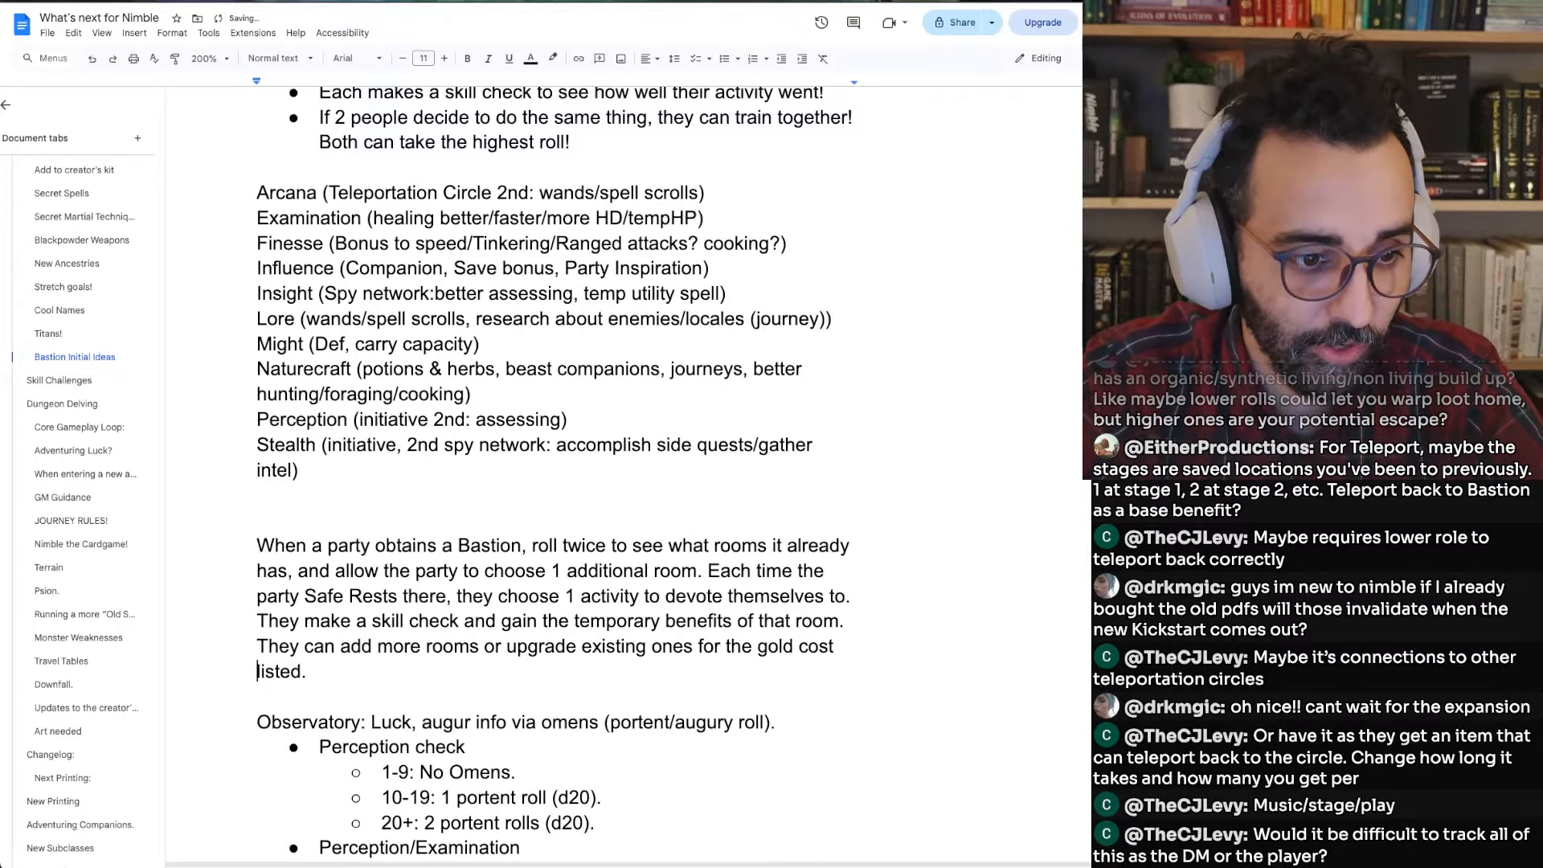
pyautogui.press('Left')
pyautogui.hotkey('shift', 'Up')
pyautogui.hotkey('shift', 'Up')
pyautogui.hotkey('shift', 'Up')
pyautogui.hotkey('shift', 'Up')
pyautogui.hotkey('shift', 'Up')
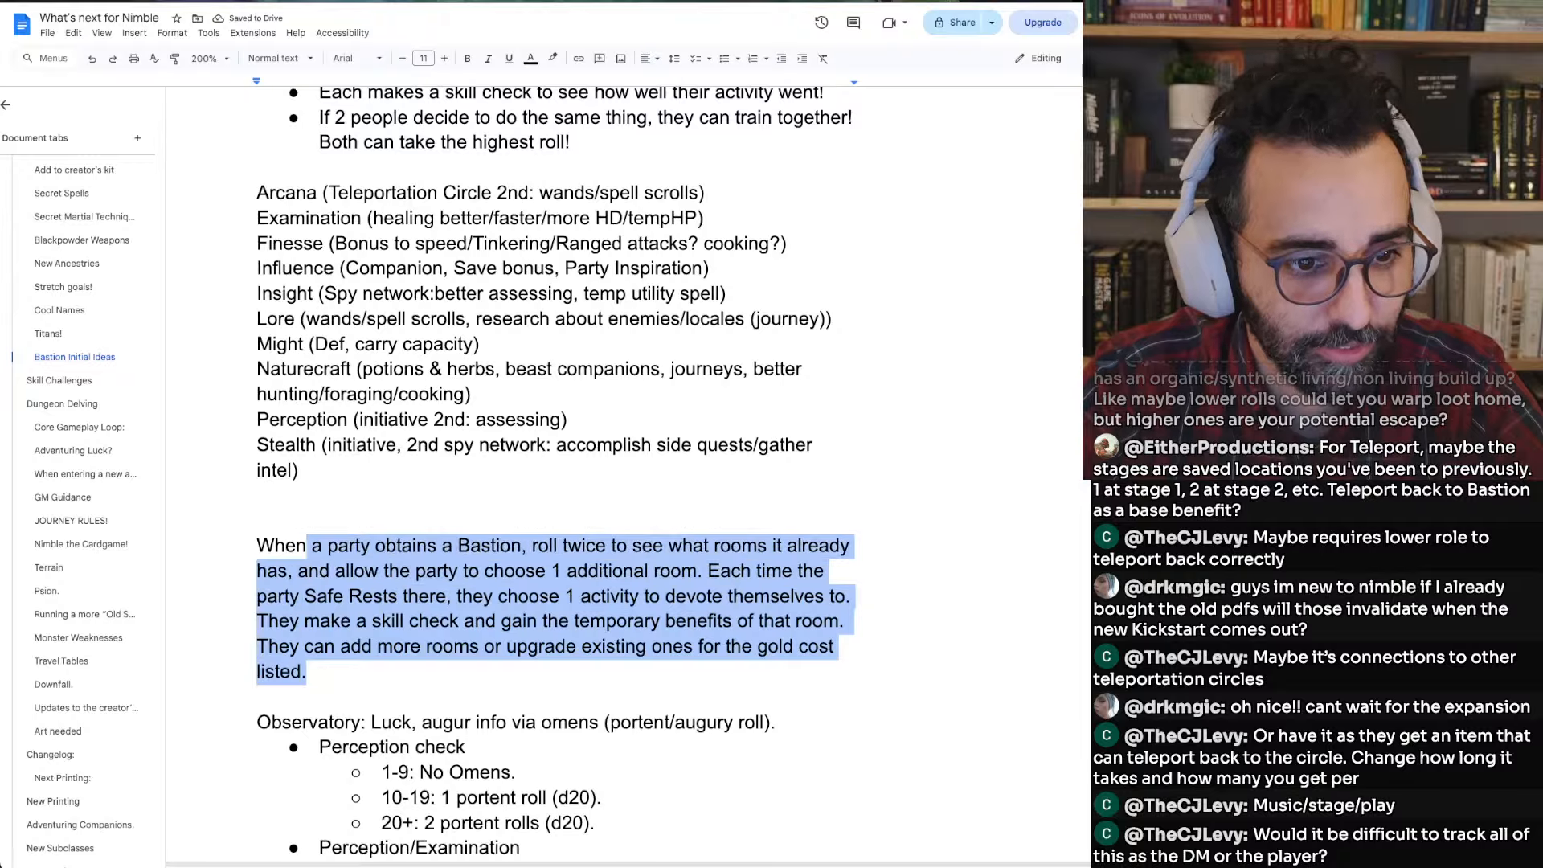
pyautogui.hotkey('shift', 'Home')
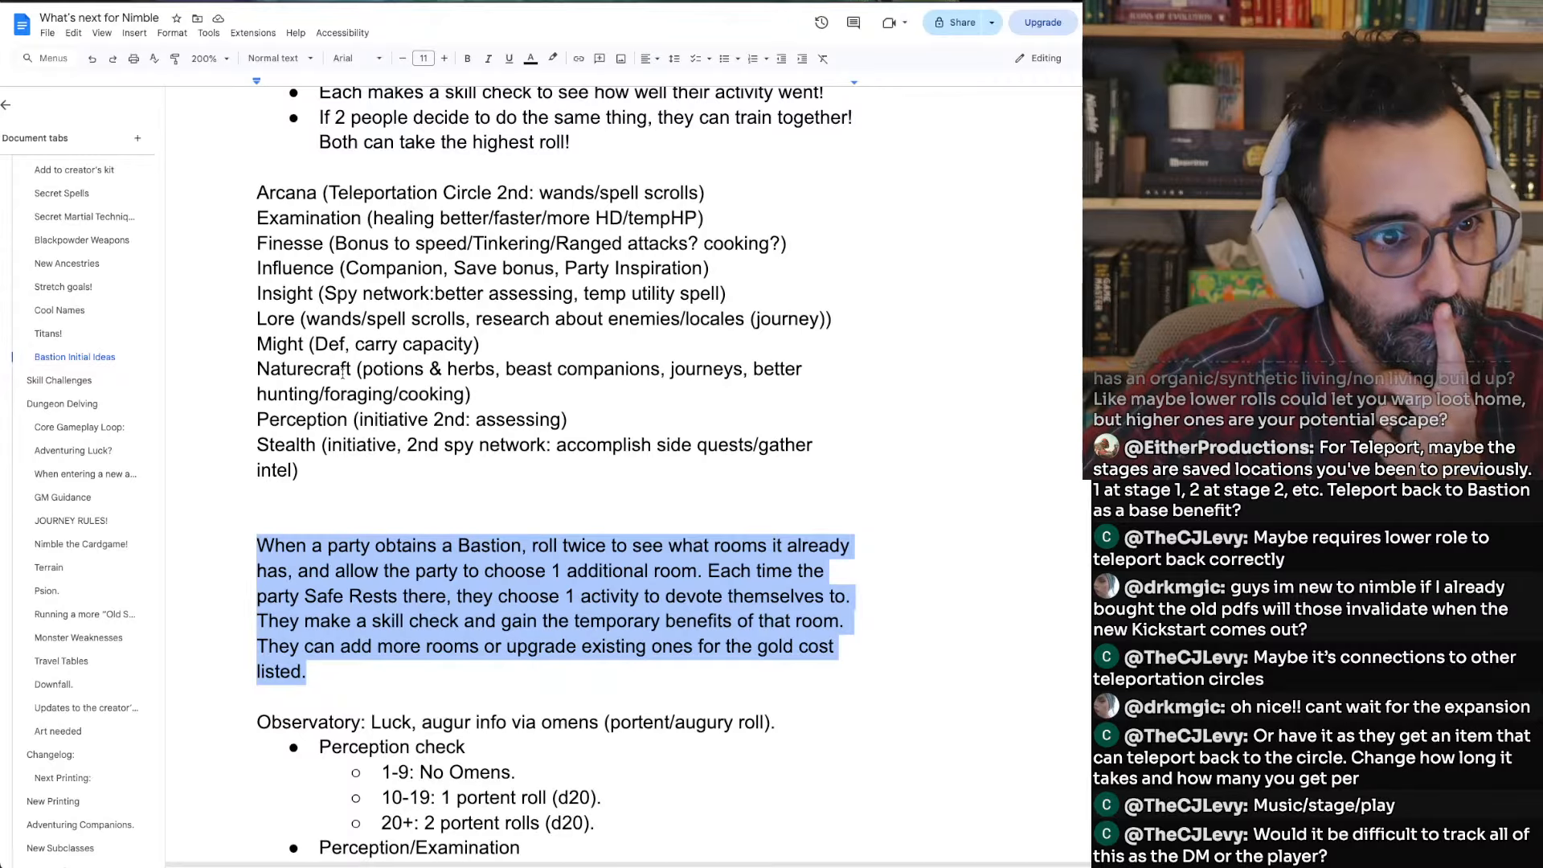
# Copy the bullet about 2 people training together and taking the highest roll into parentheses after "benefits of that room"
pyautogui.scroll(3, 460, 110)
pyautogui.click(474, 266)
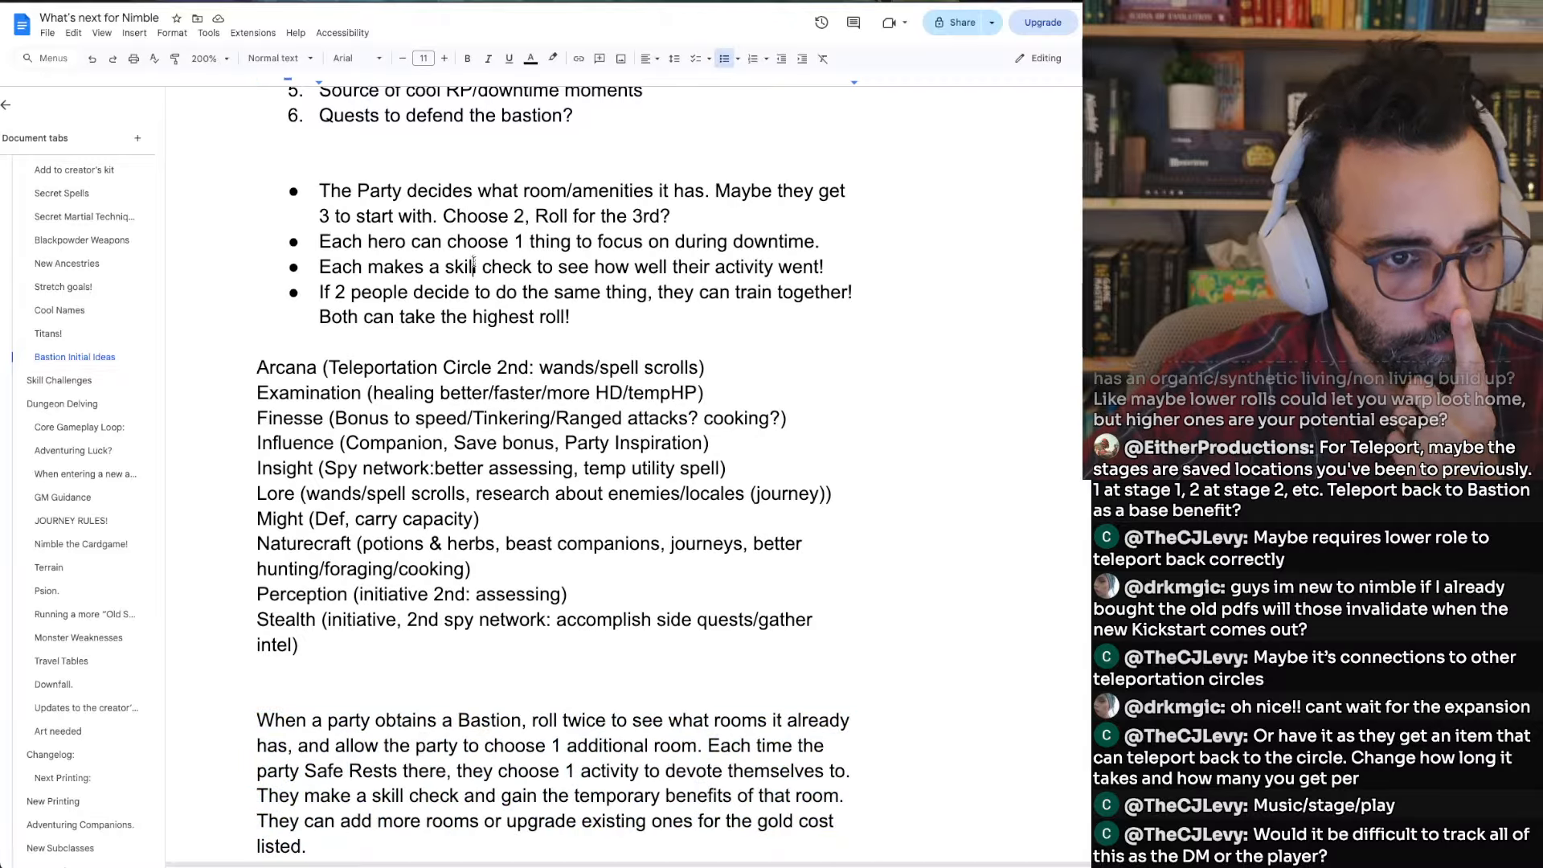
pyautogui.moveTo(592, 316); pyautogui.dragTo(312, 293)
pyautogui.scroll(-6, 402, 452)
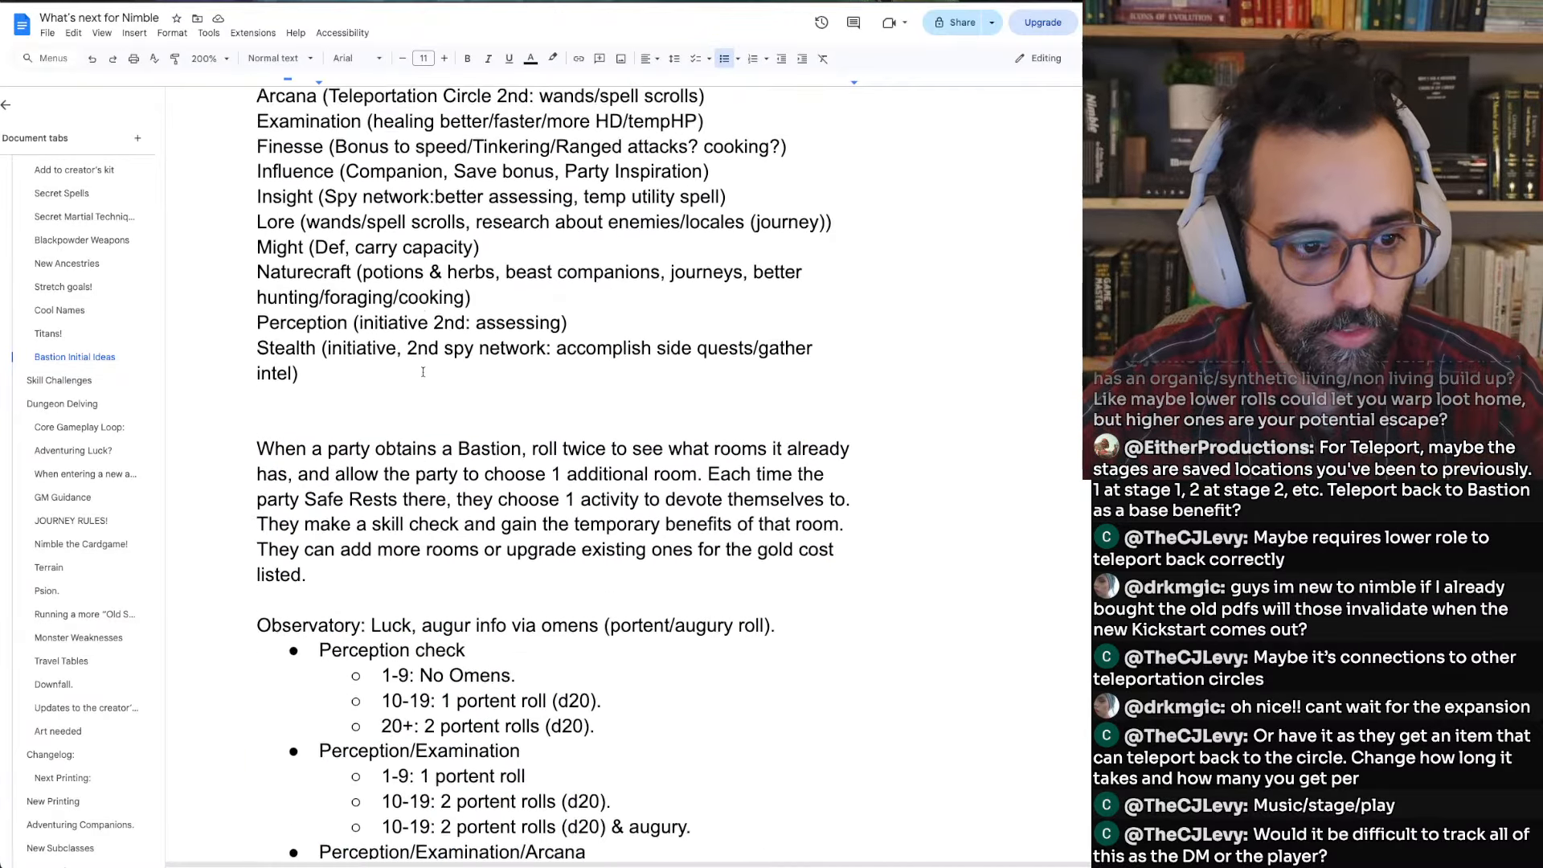
pyautogui.doubleClick(361, 509)
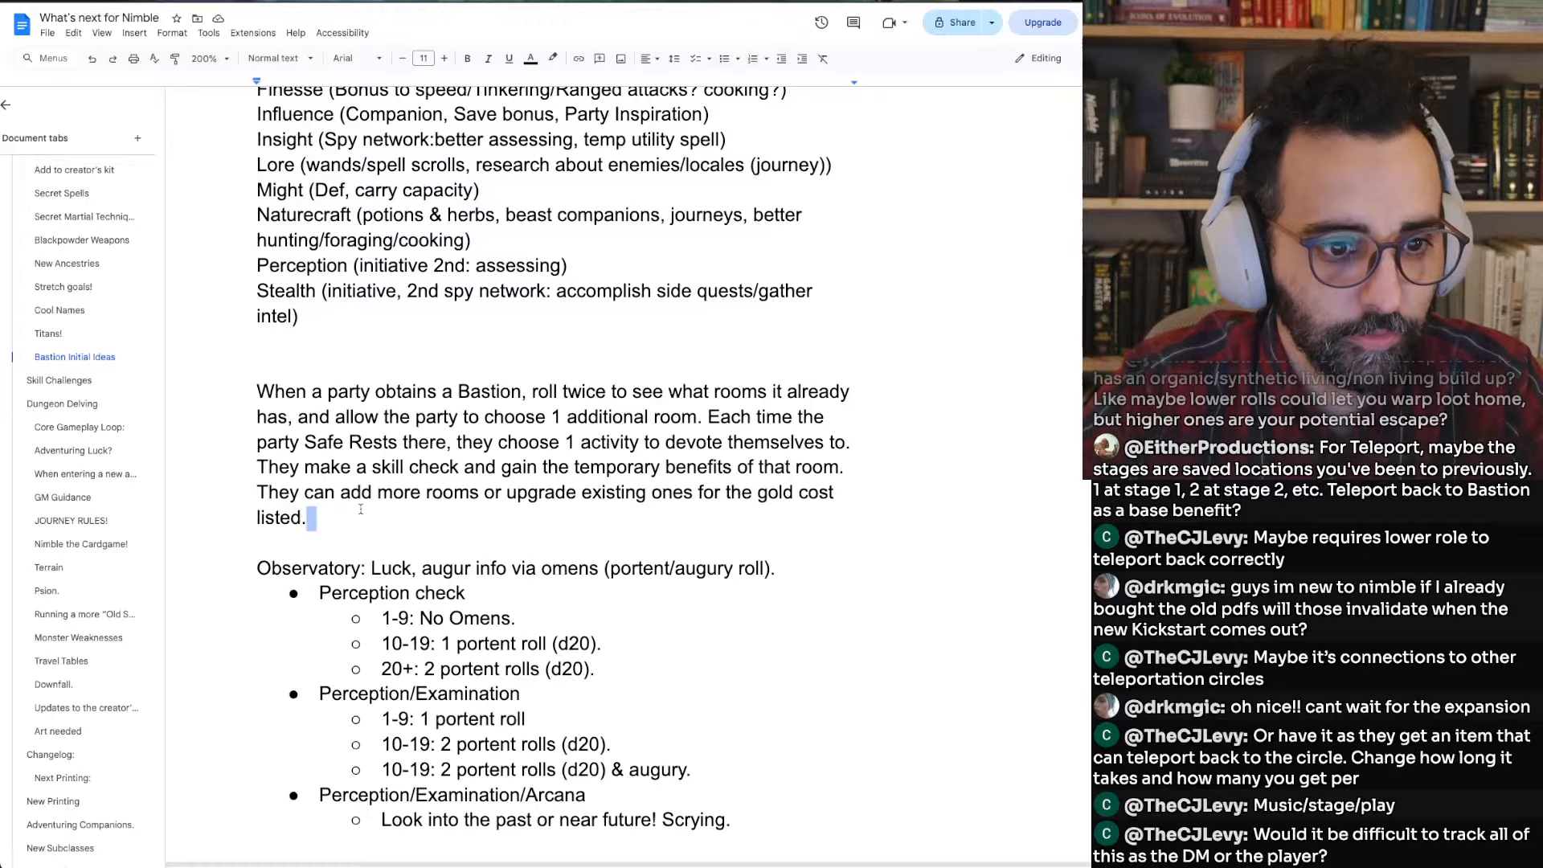
pyautogui.click(306, 467)
pyautogui.write('()')
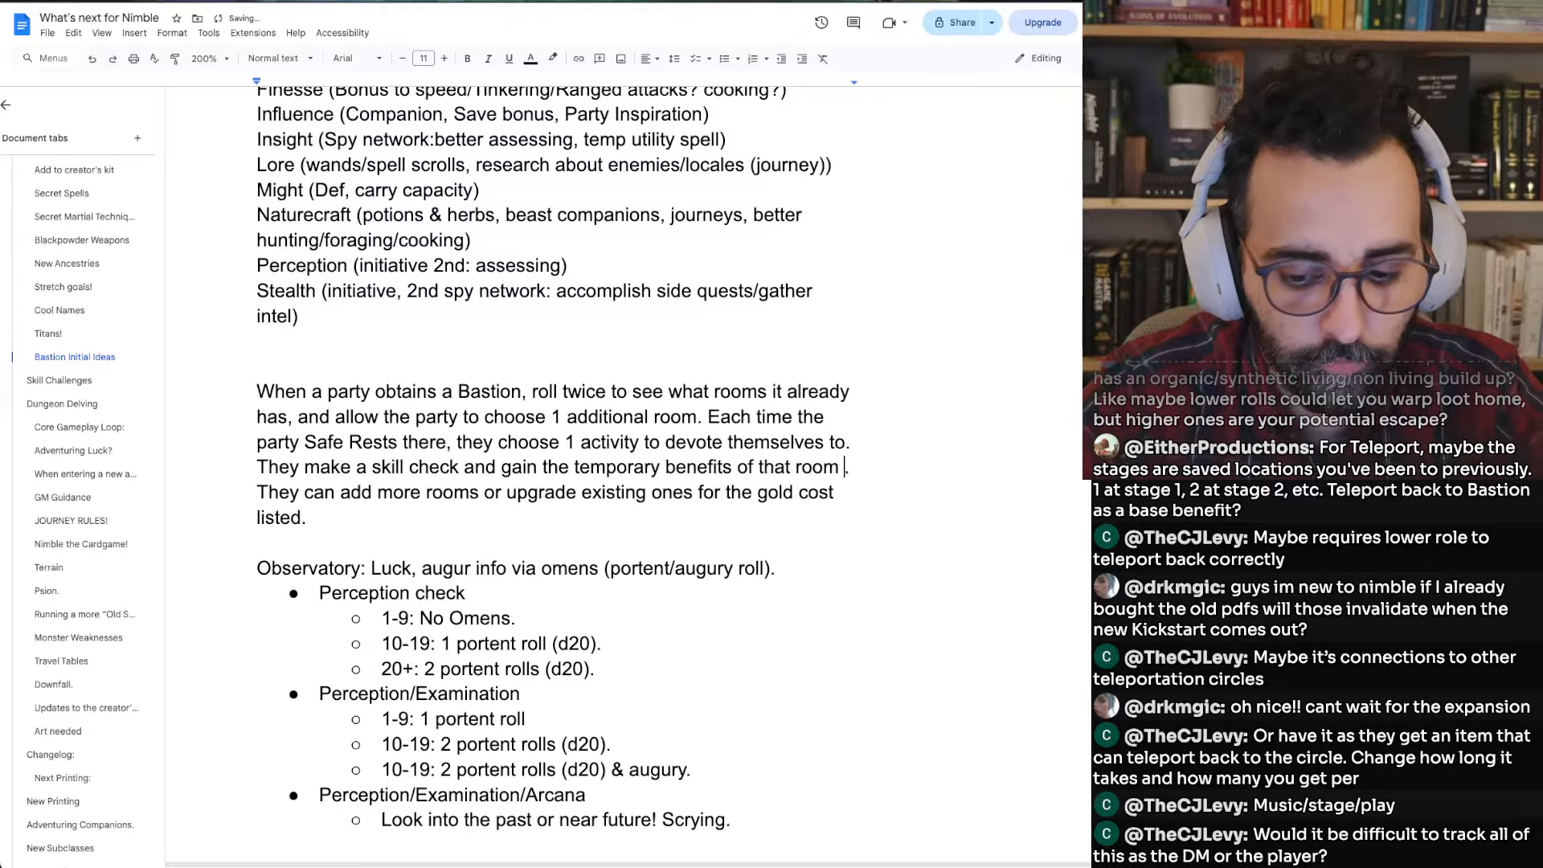
pyautogui.press('Left')
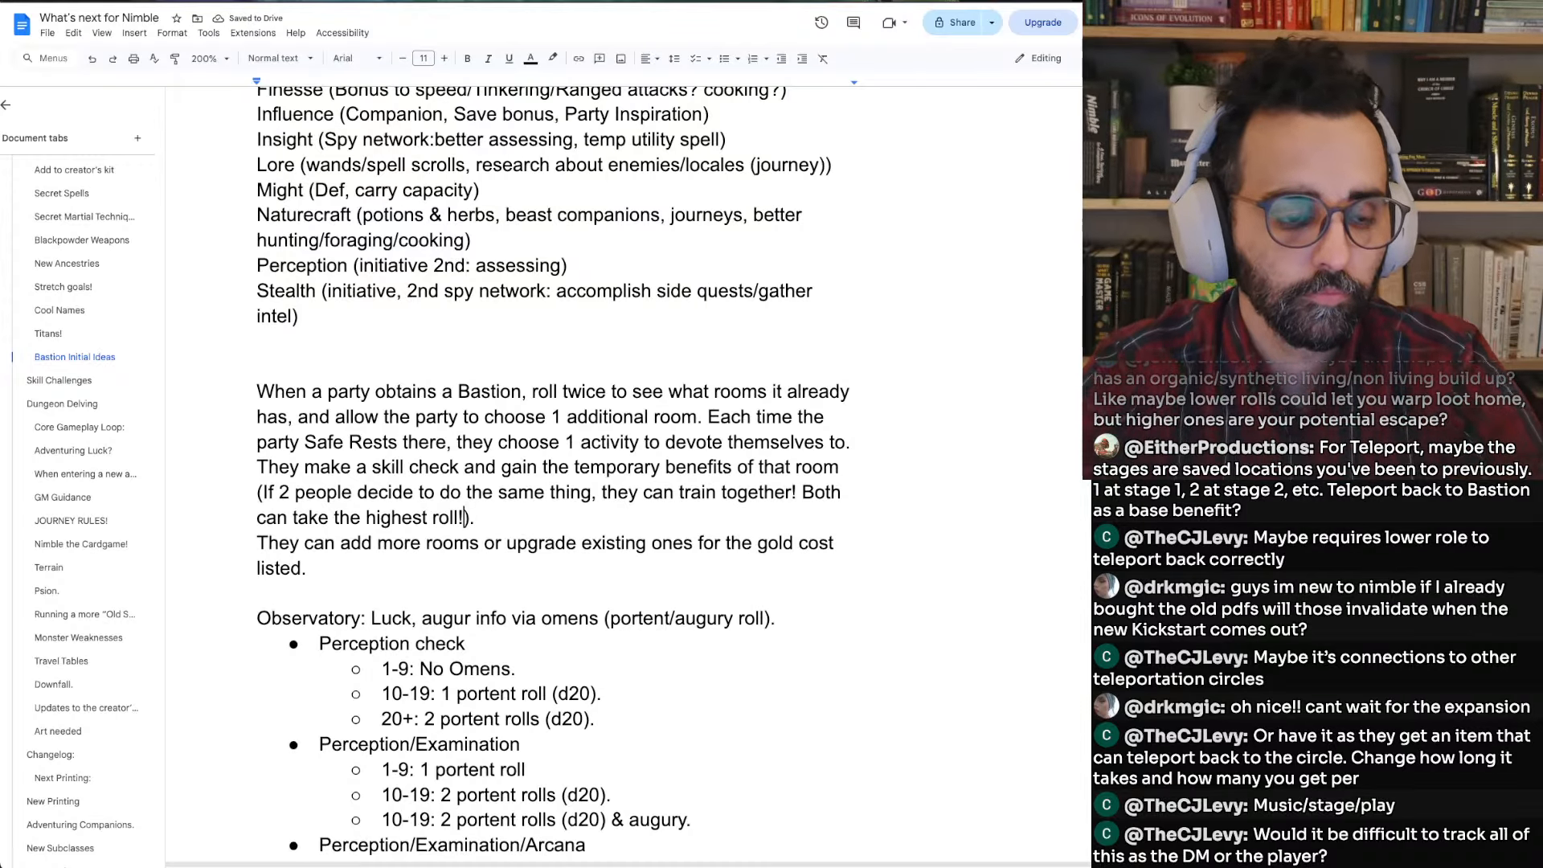
# Reword the parenthetical about training together to say "Both benefit from the highest roll!"
pyautogui.hotkey('ctrl', 'shift', 'Right')
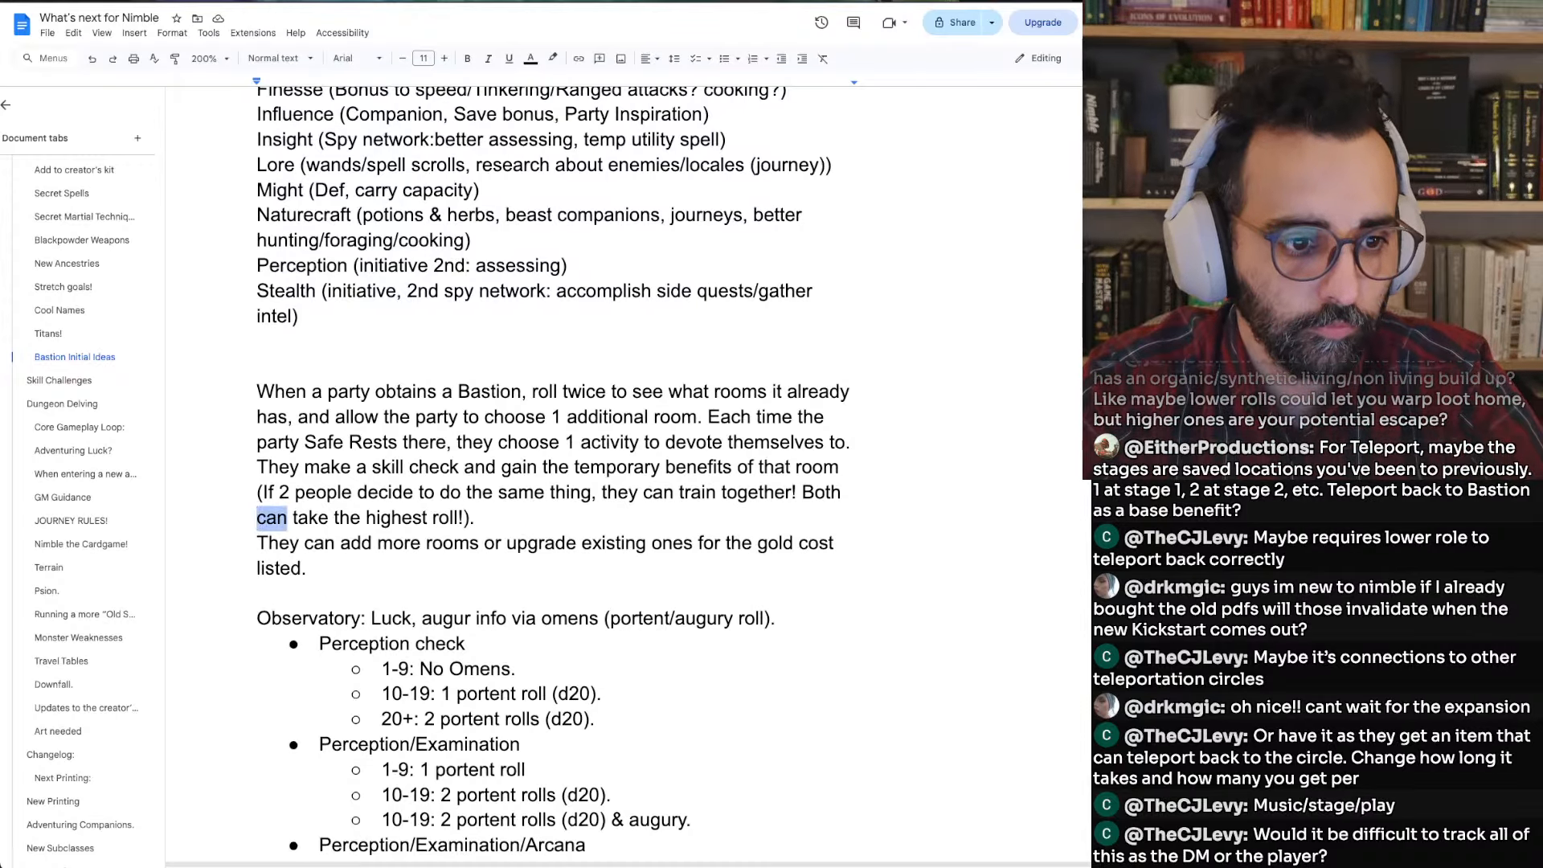
pyautogui.write('benefit')
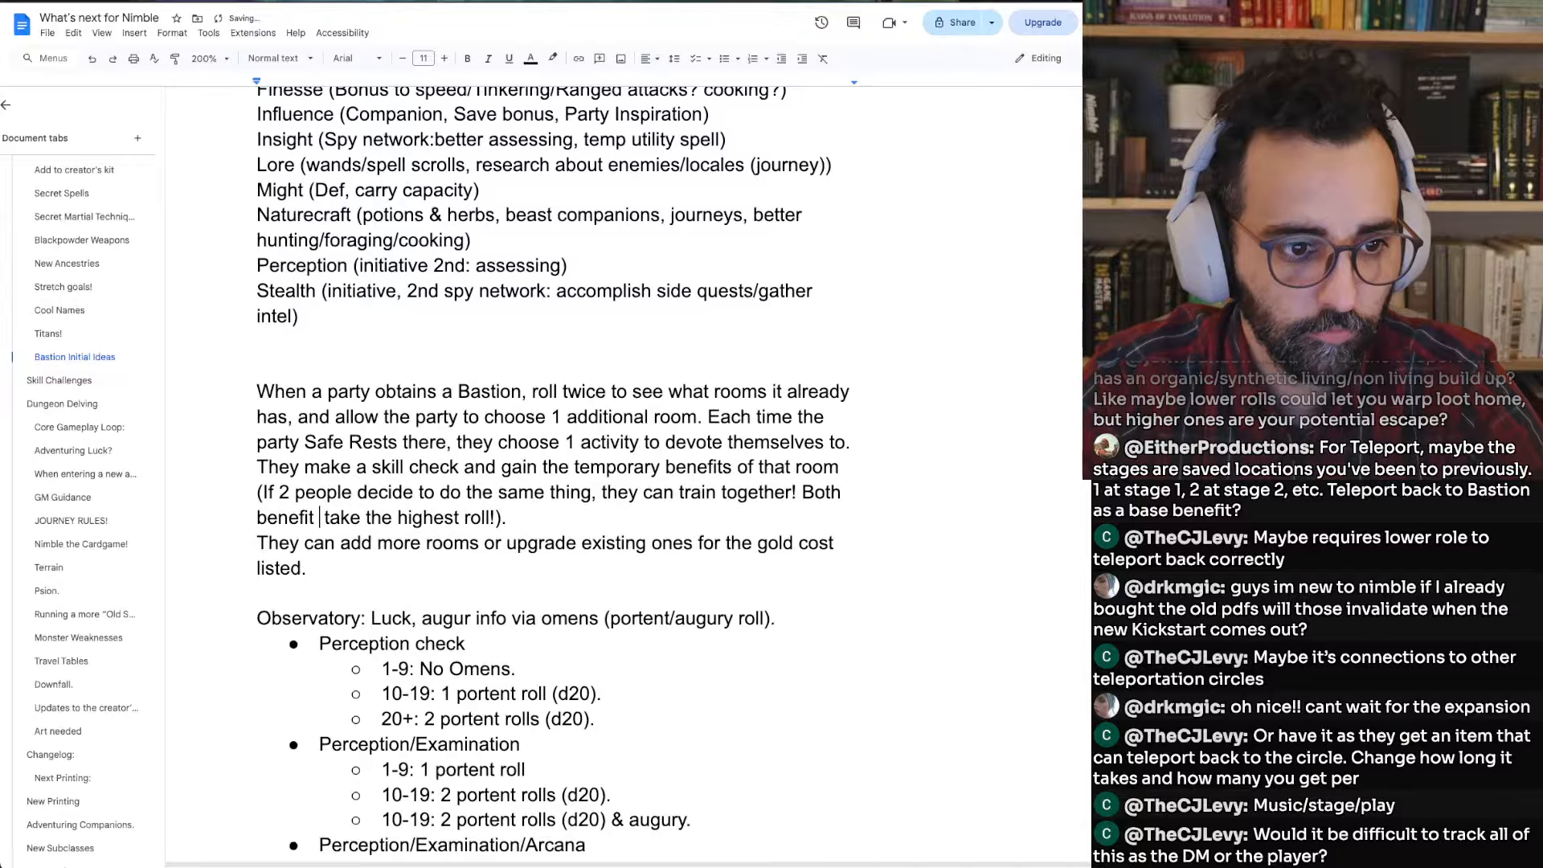
pyautogui.hotkey('ctrl', 'shift', 'Right')
pyautogui.write('from')
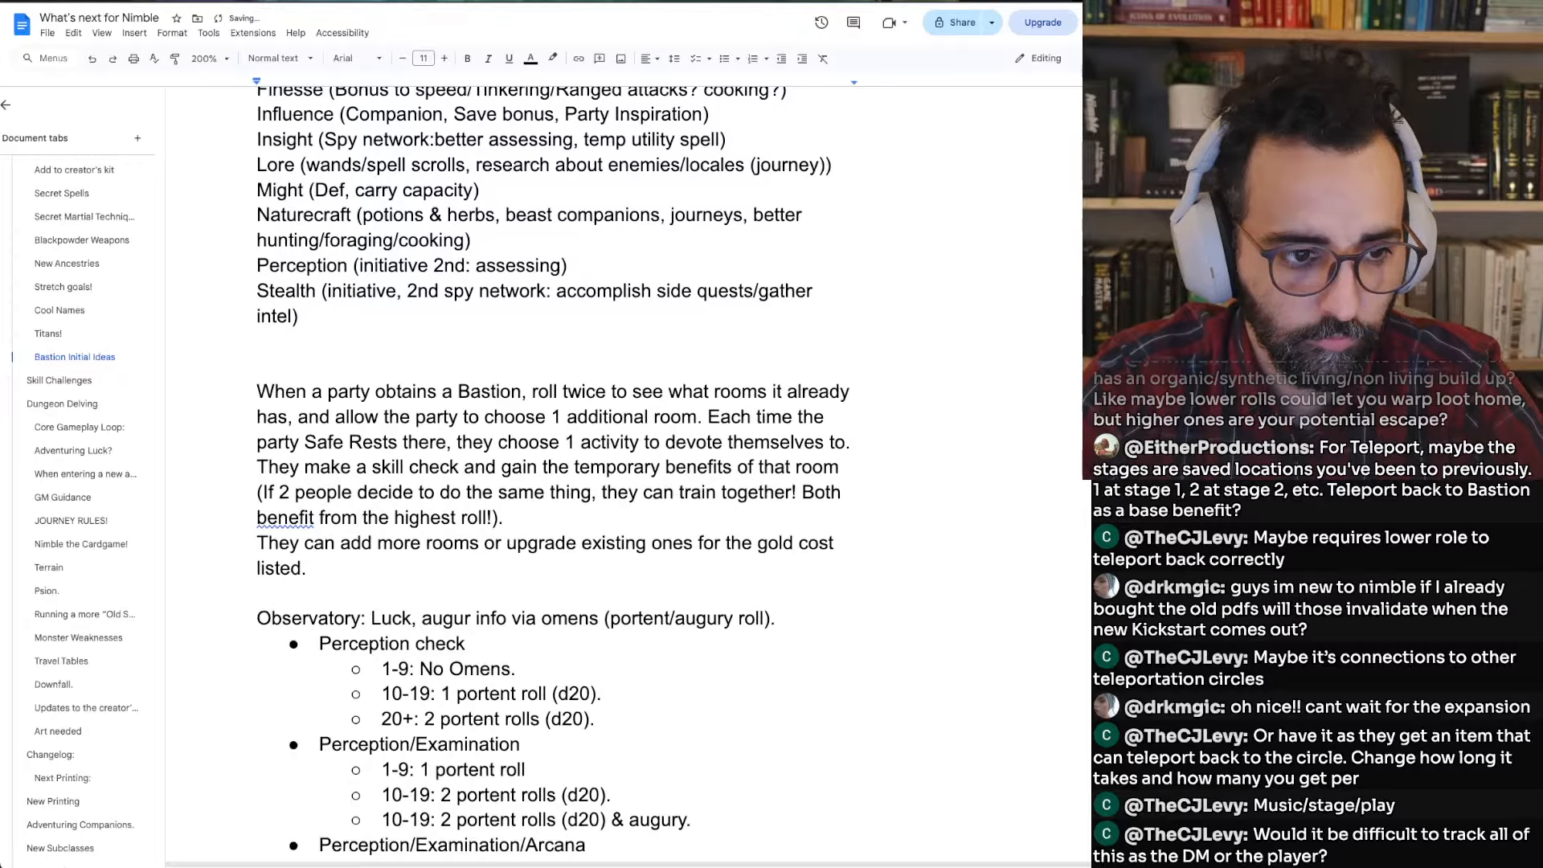
# Insert a blank line before "They can add more rooms or upgrade existing ones" to make it a separate paragraph
pyautogui.hotkey('ctrl', 'Right')
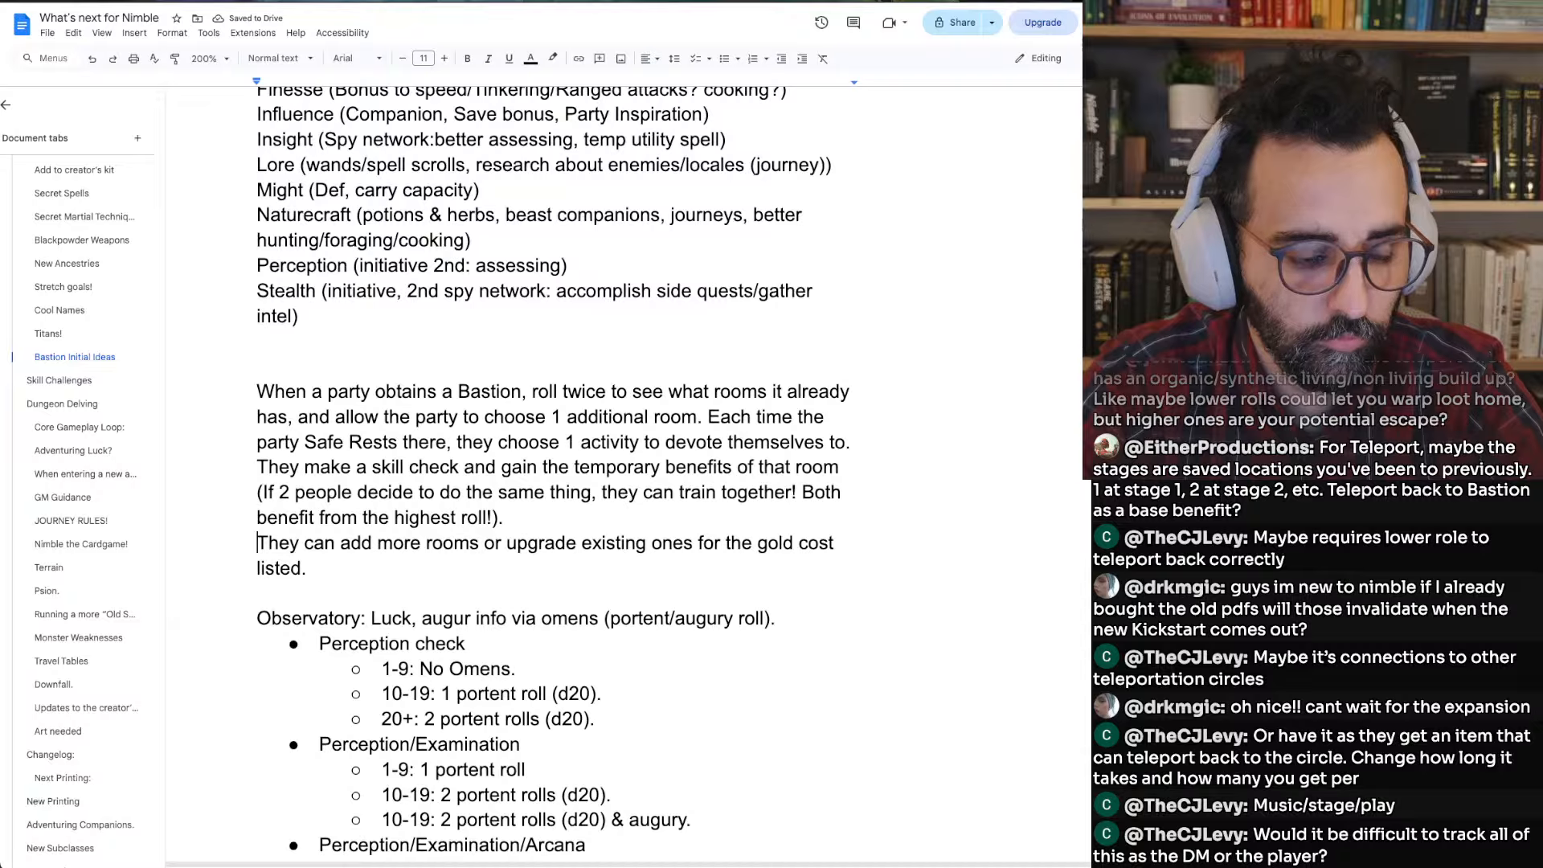
pyautogui.hotkey('ctrl', 'shift', 'Right')
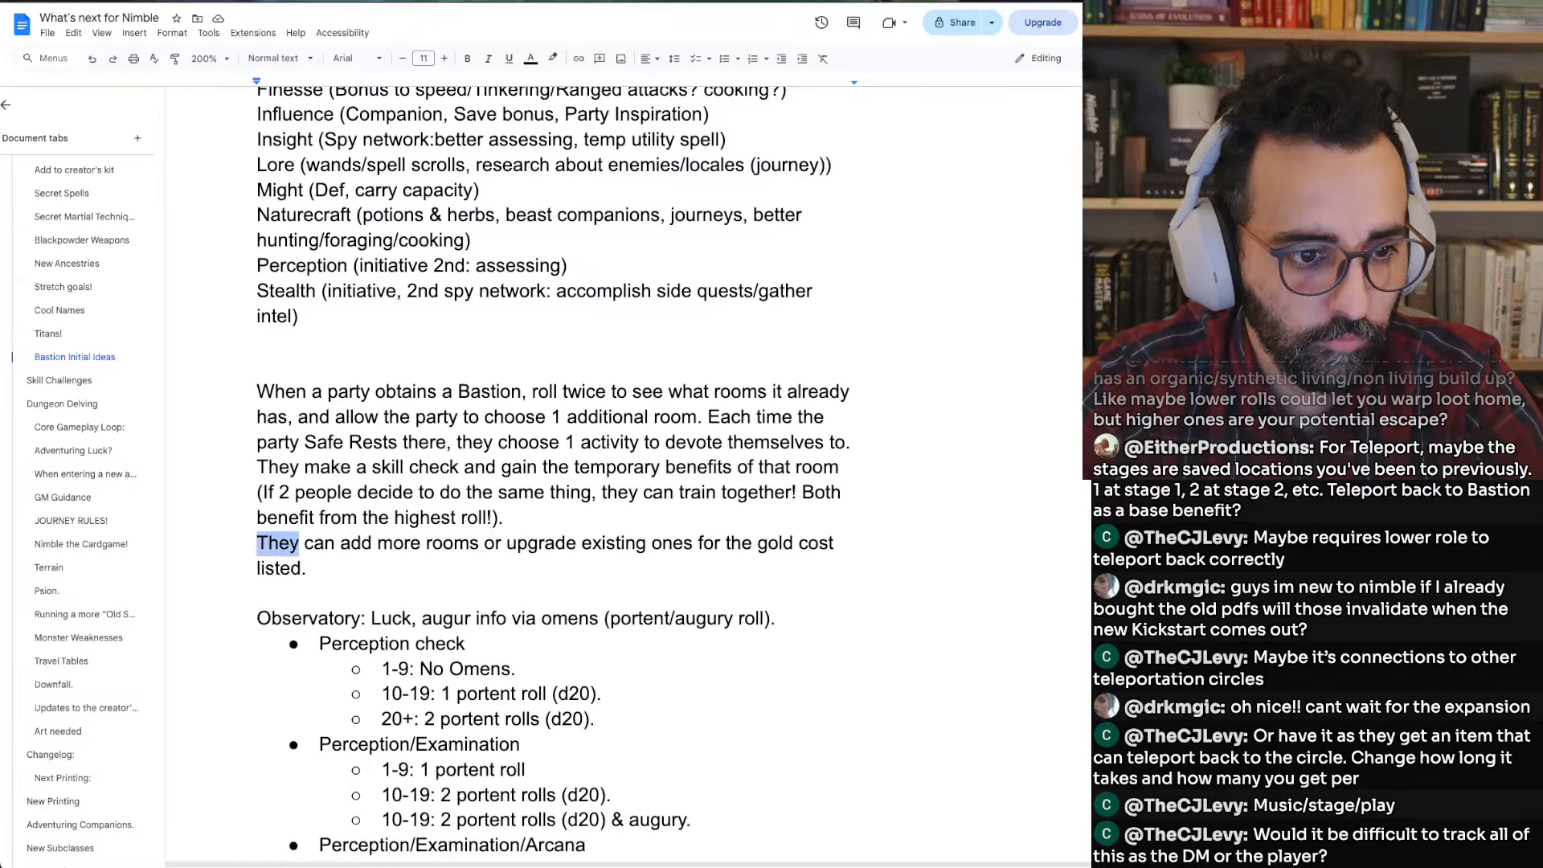
pyautogui.hotkey('ctrl', 'shift', 'Right')
pyautogui.press('Left')
pyautogui.press('Return')
# Review the Bastion goals, skill ideas and room entries down through the Survivalist's Training Grounds and the leftover Forge/War Room notes
pyautogui.scroll(5, 555, 474)
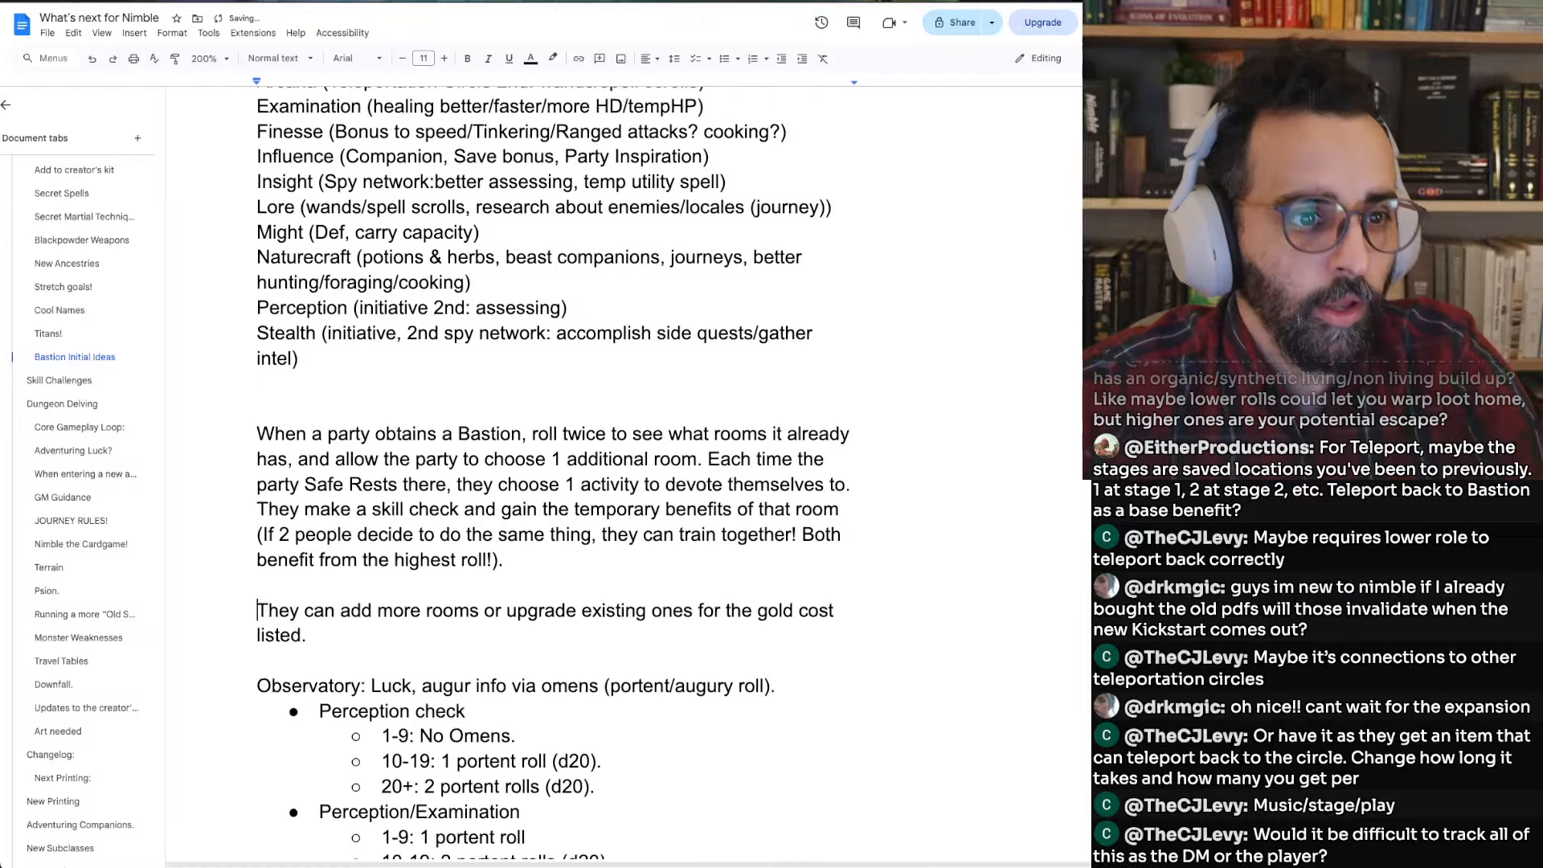
pyautogui.scroll(3, 363, 495)
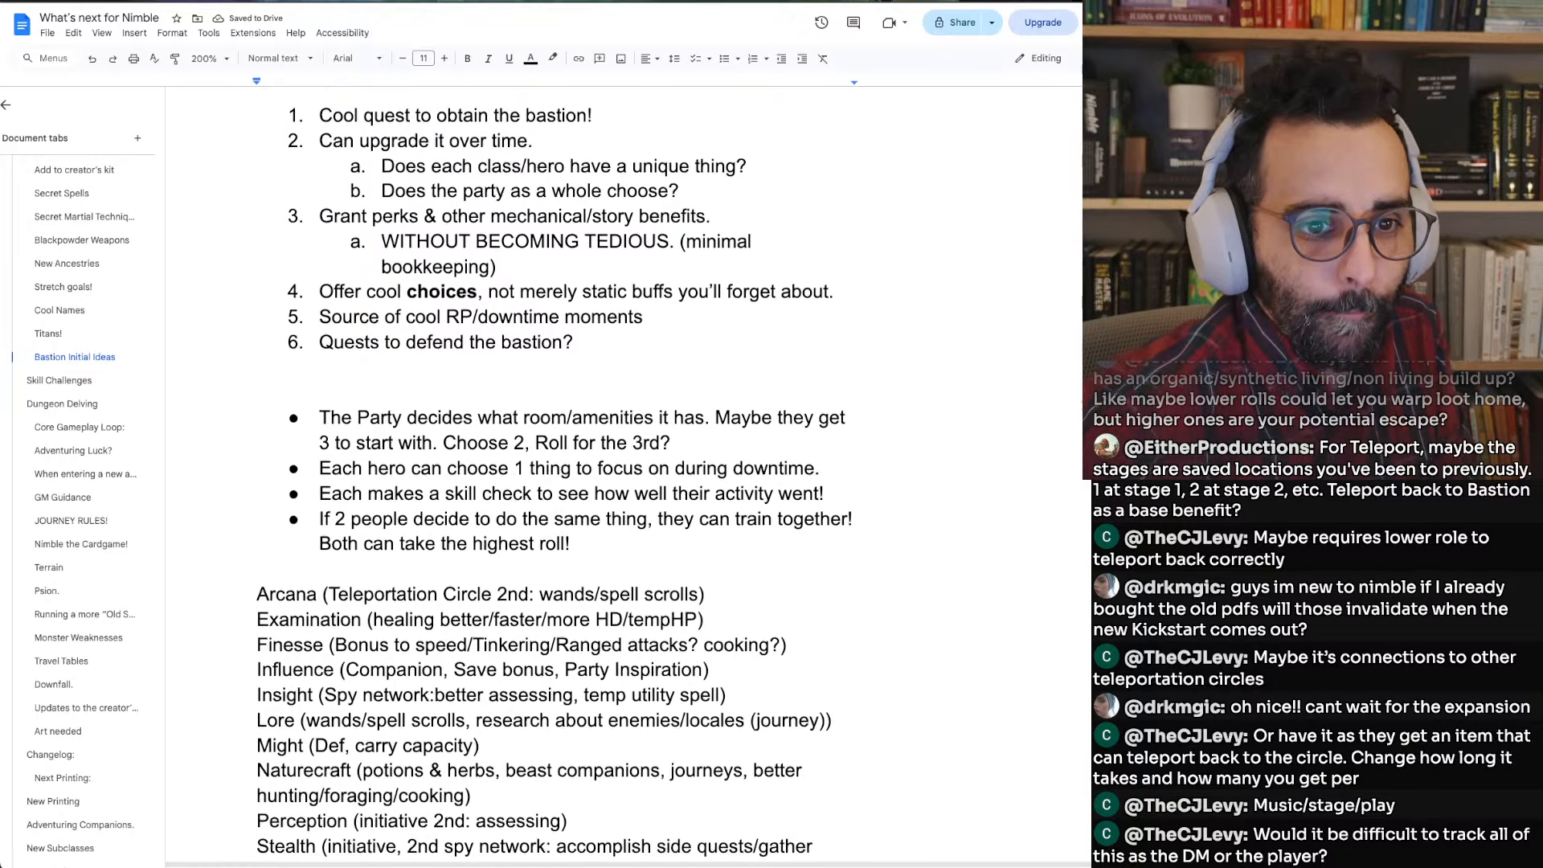
pyautogui.scroll(-20, 364, 495)
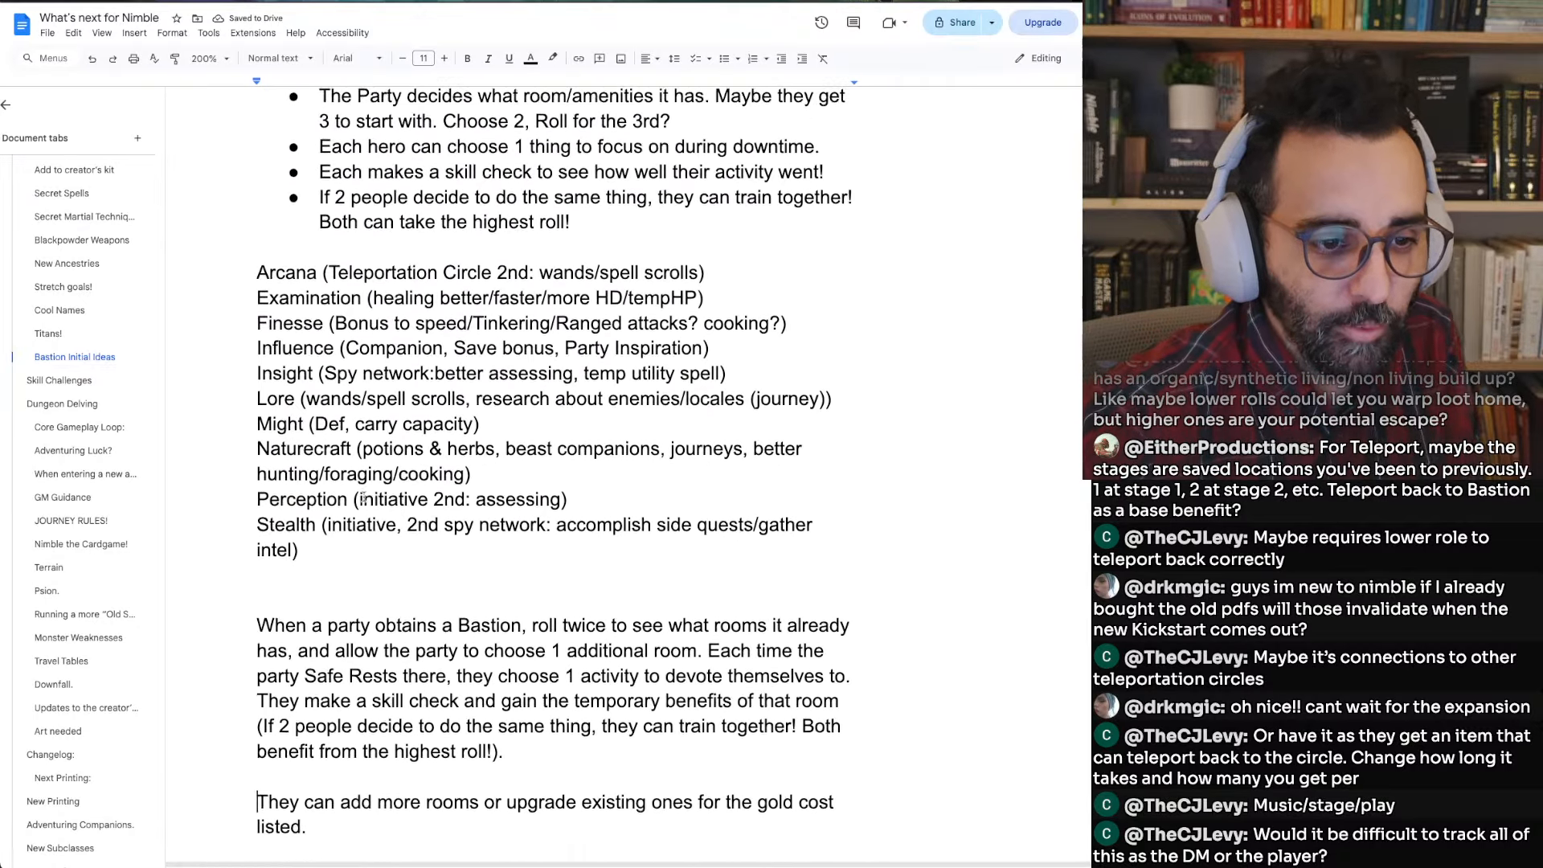
pyautogui.scroll(-20, 363, 497)
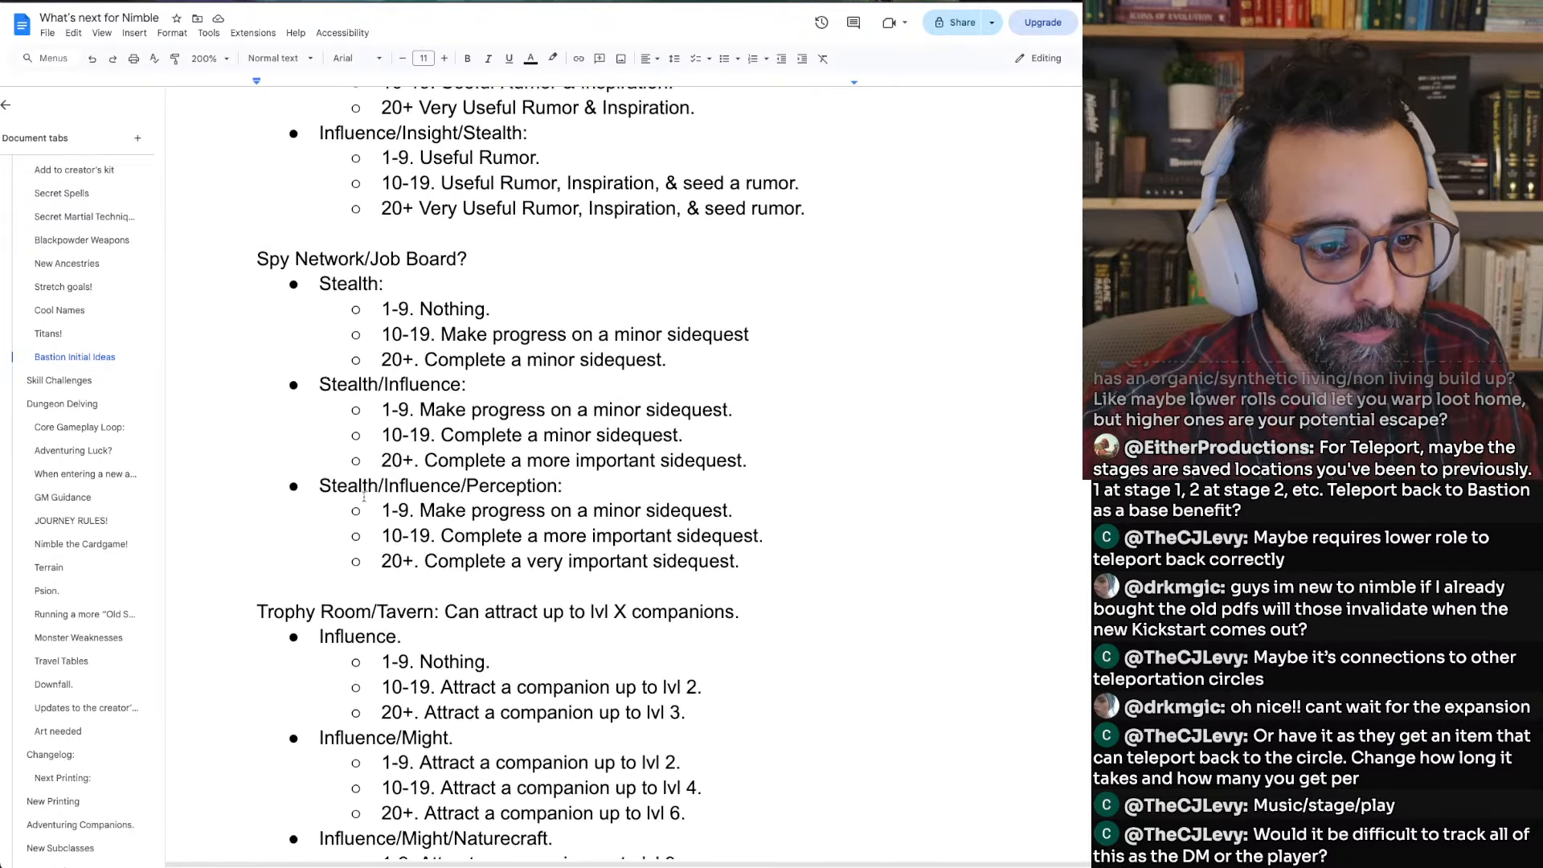
pyautogui.scroll(-7, 363, 496)
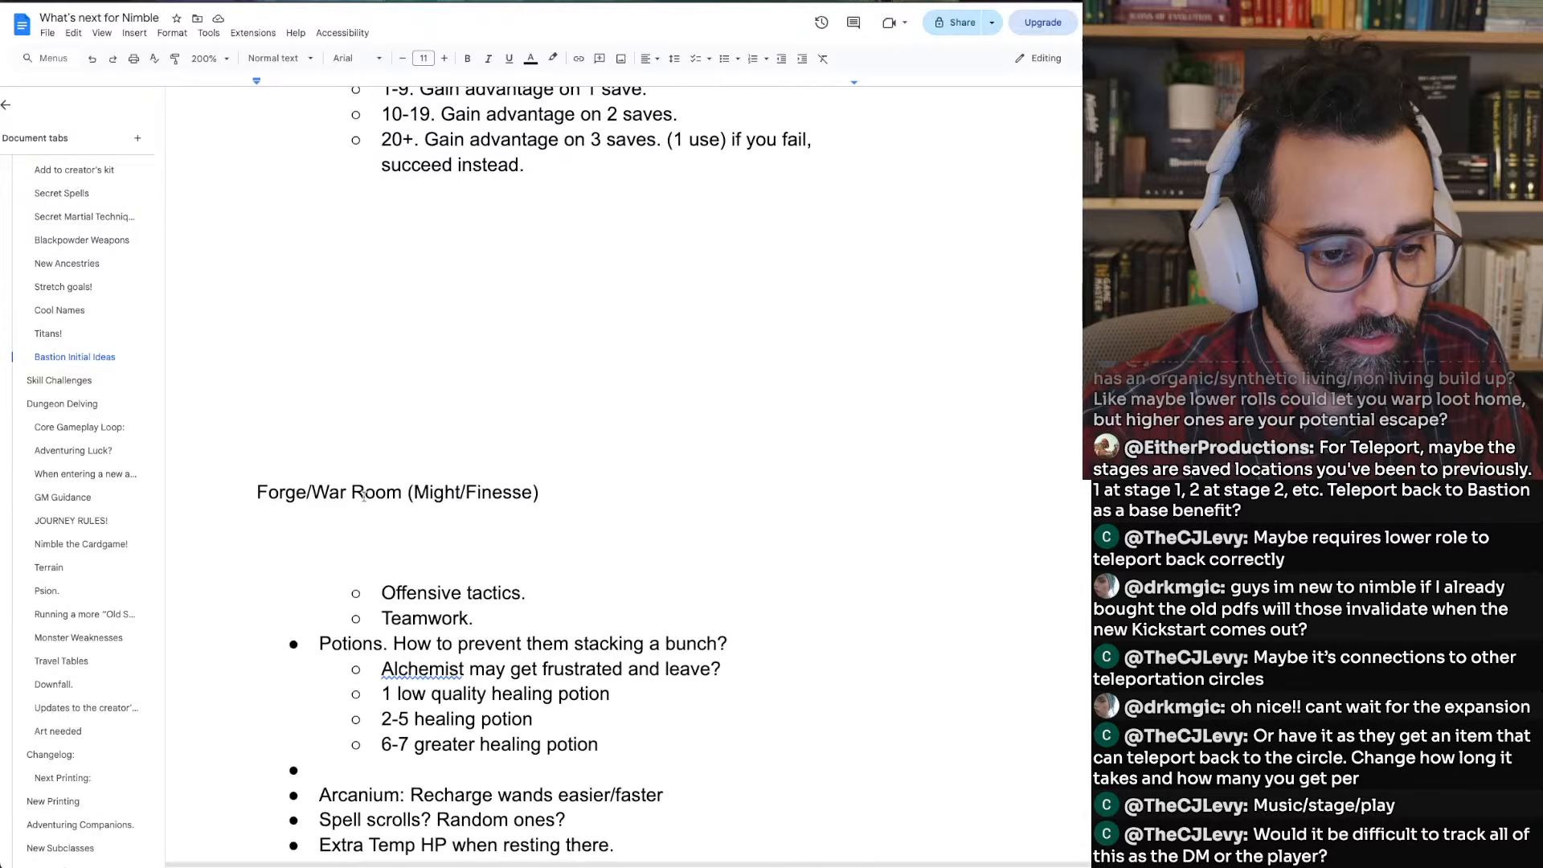
pyautogui.scroll(10, 363, 496)
pyautogui.scroll(-2, 363, 496)
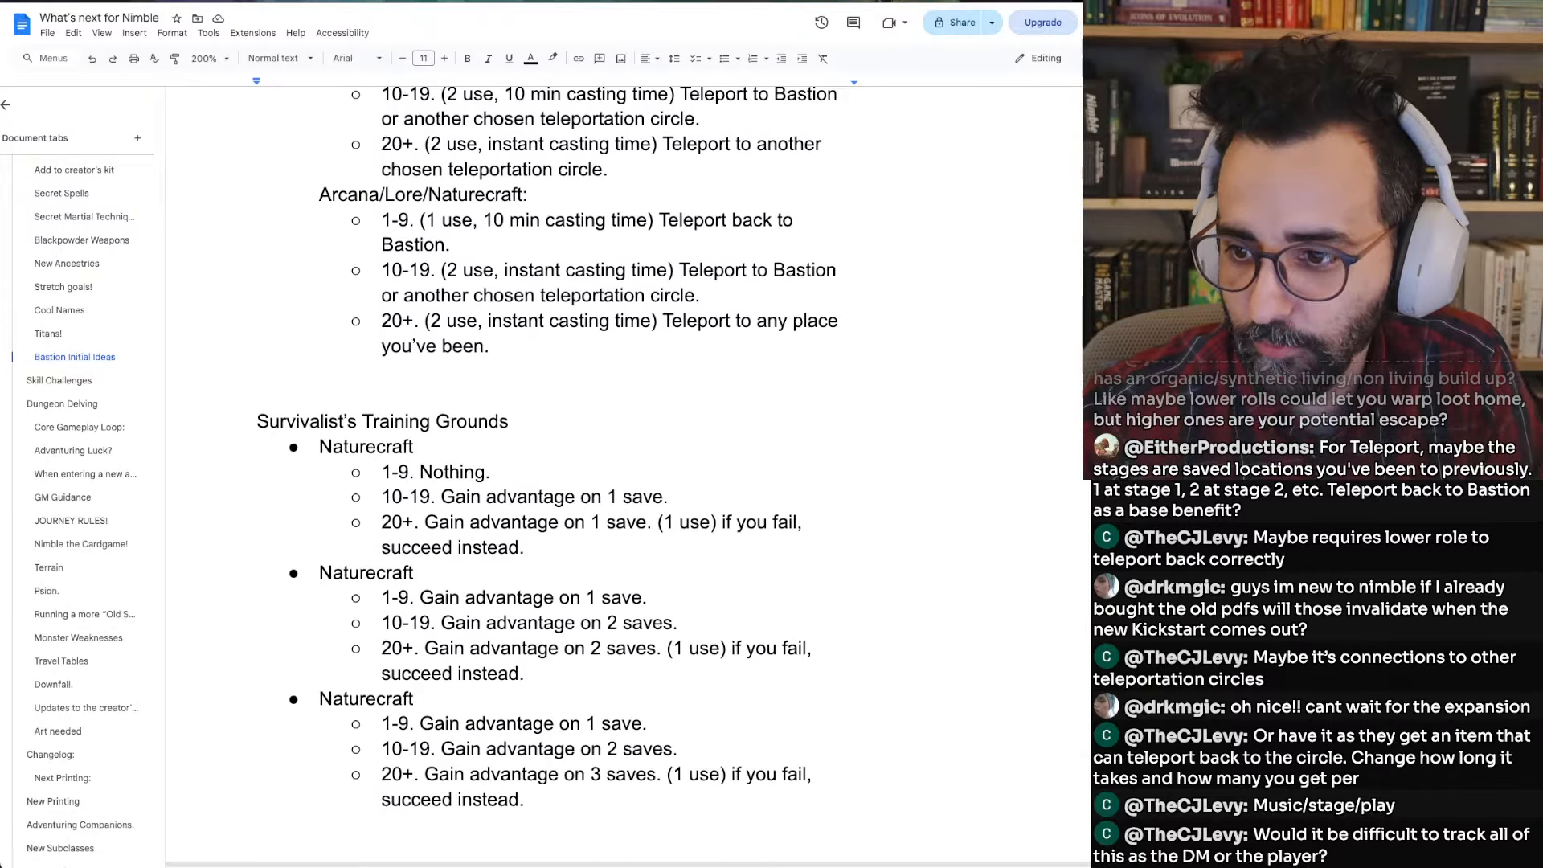